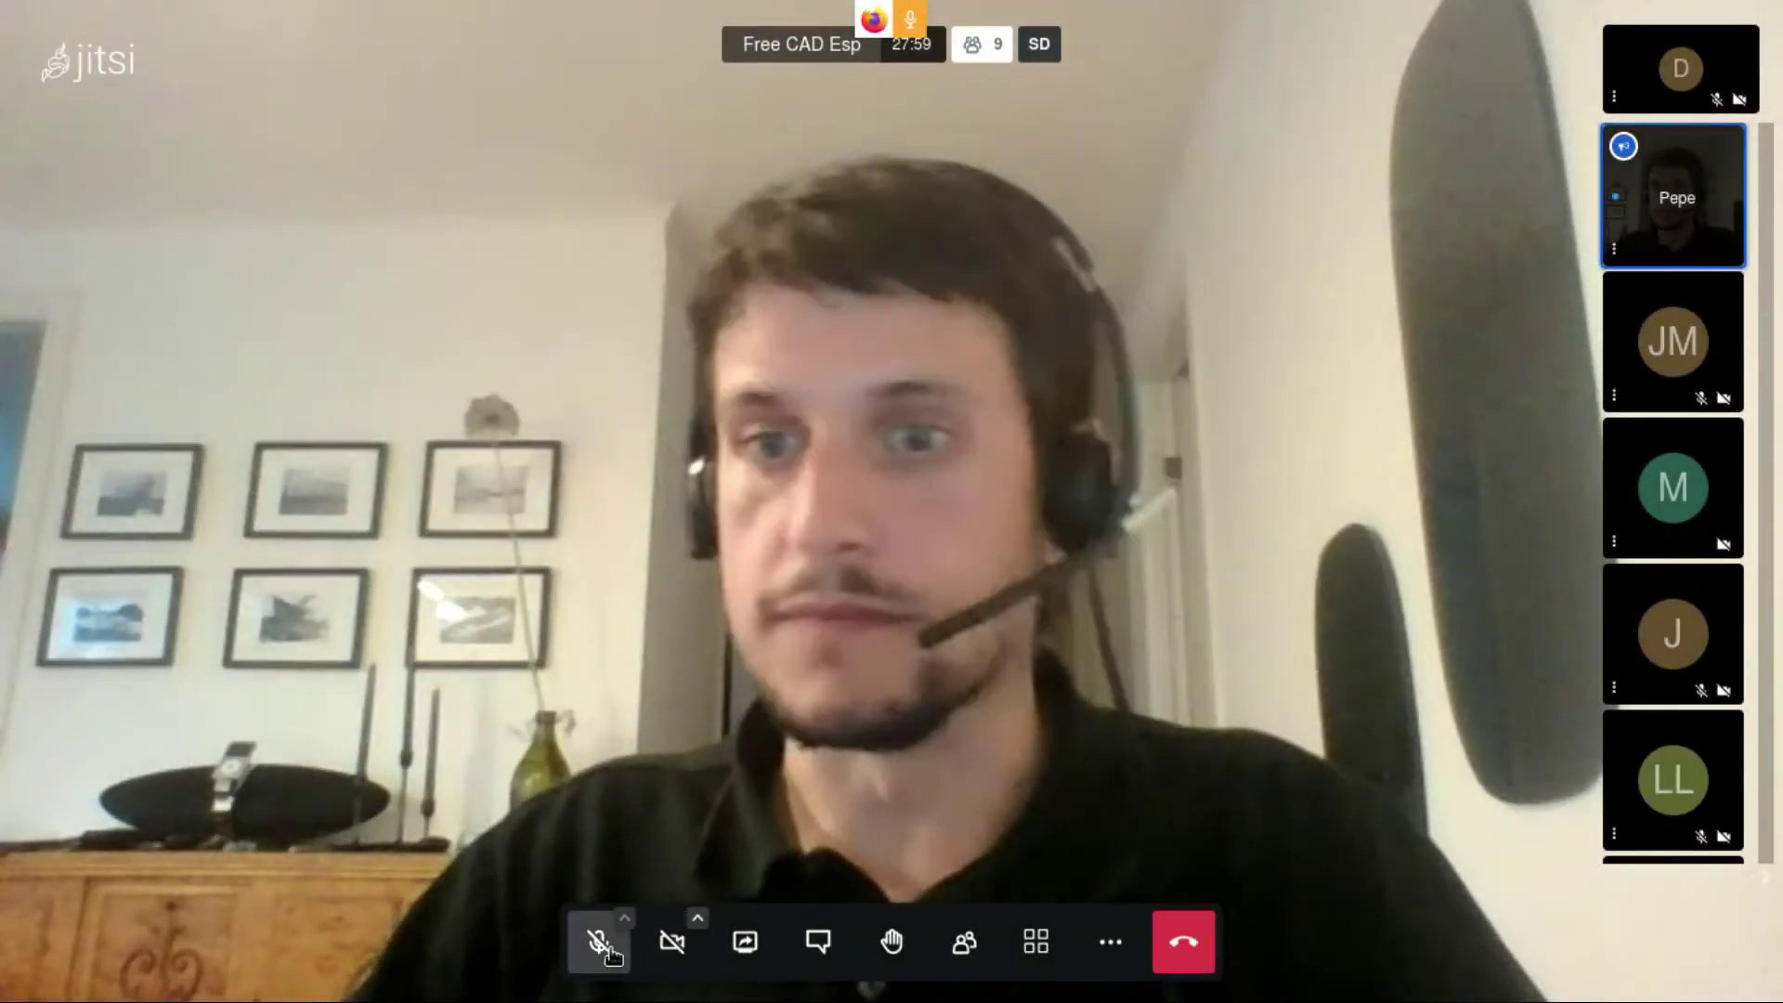
Briefly unmute, then re-mute your microphone in the Jitsi Meet call
click(601, 944)
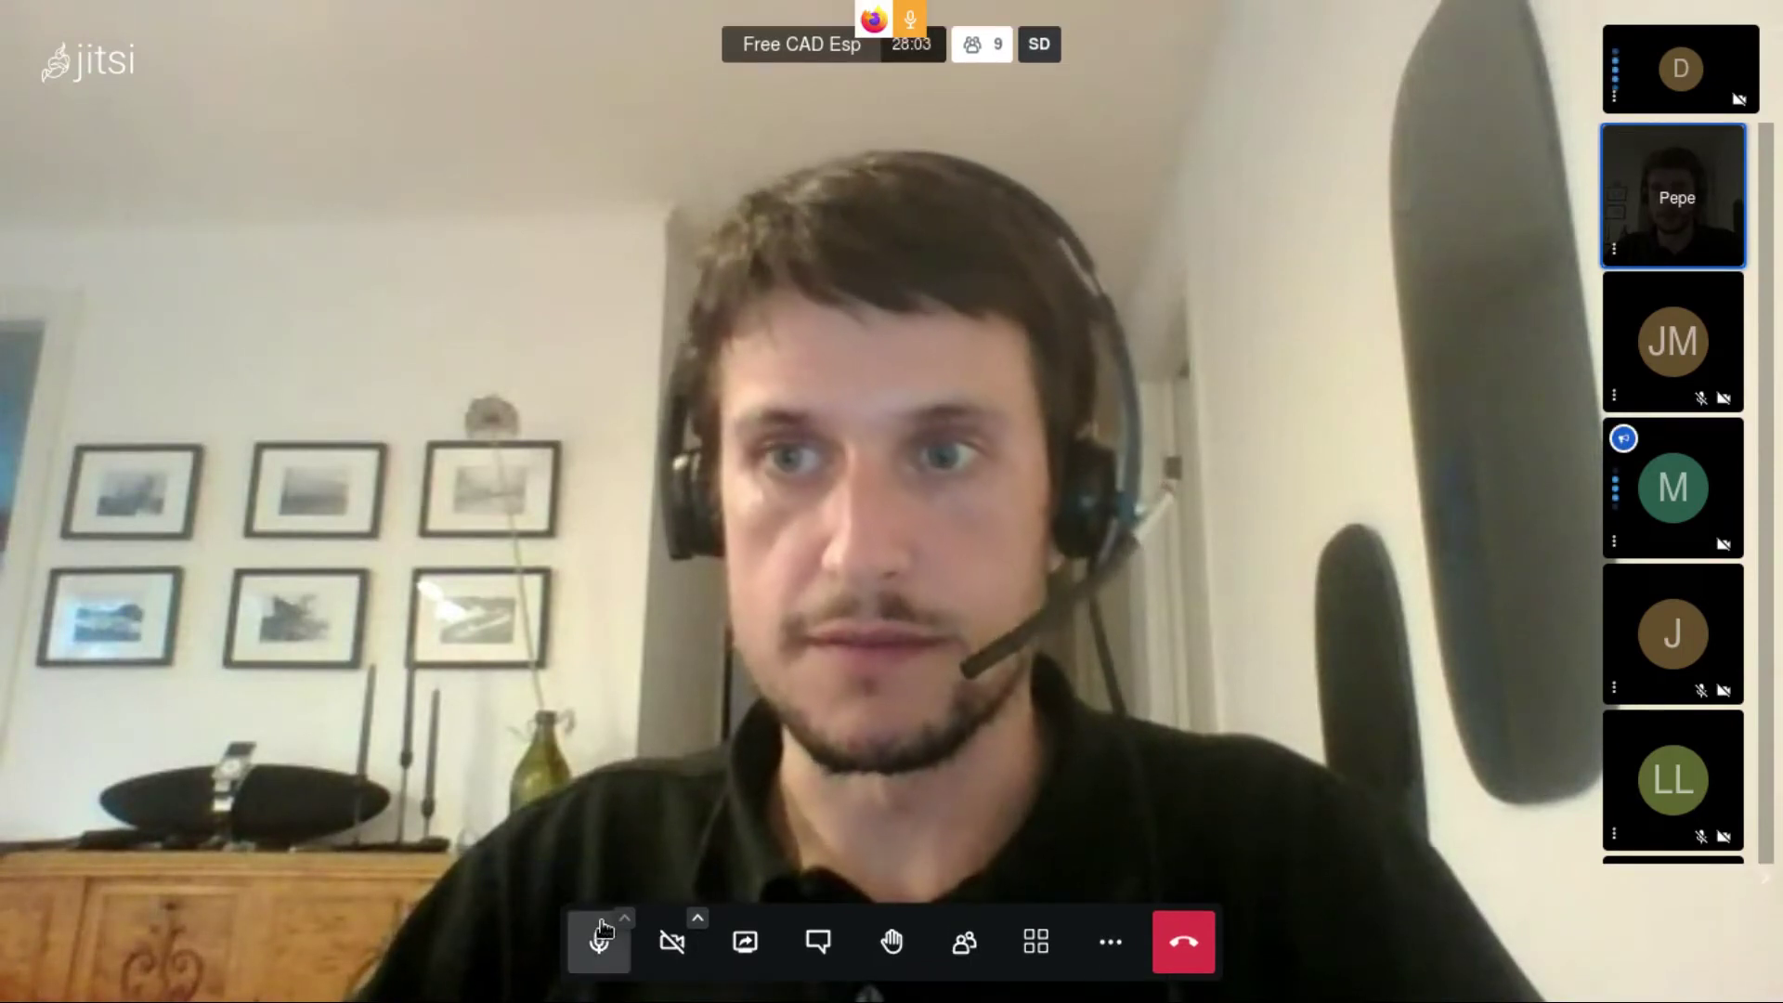
click(602, 937)
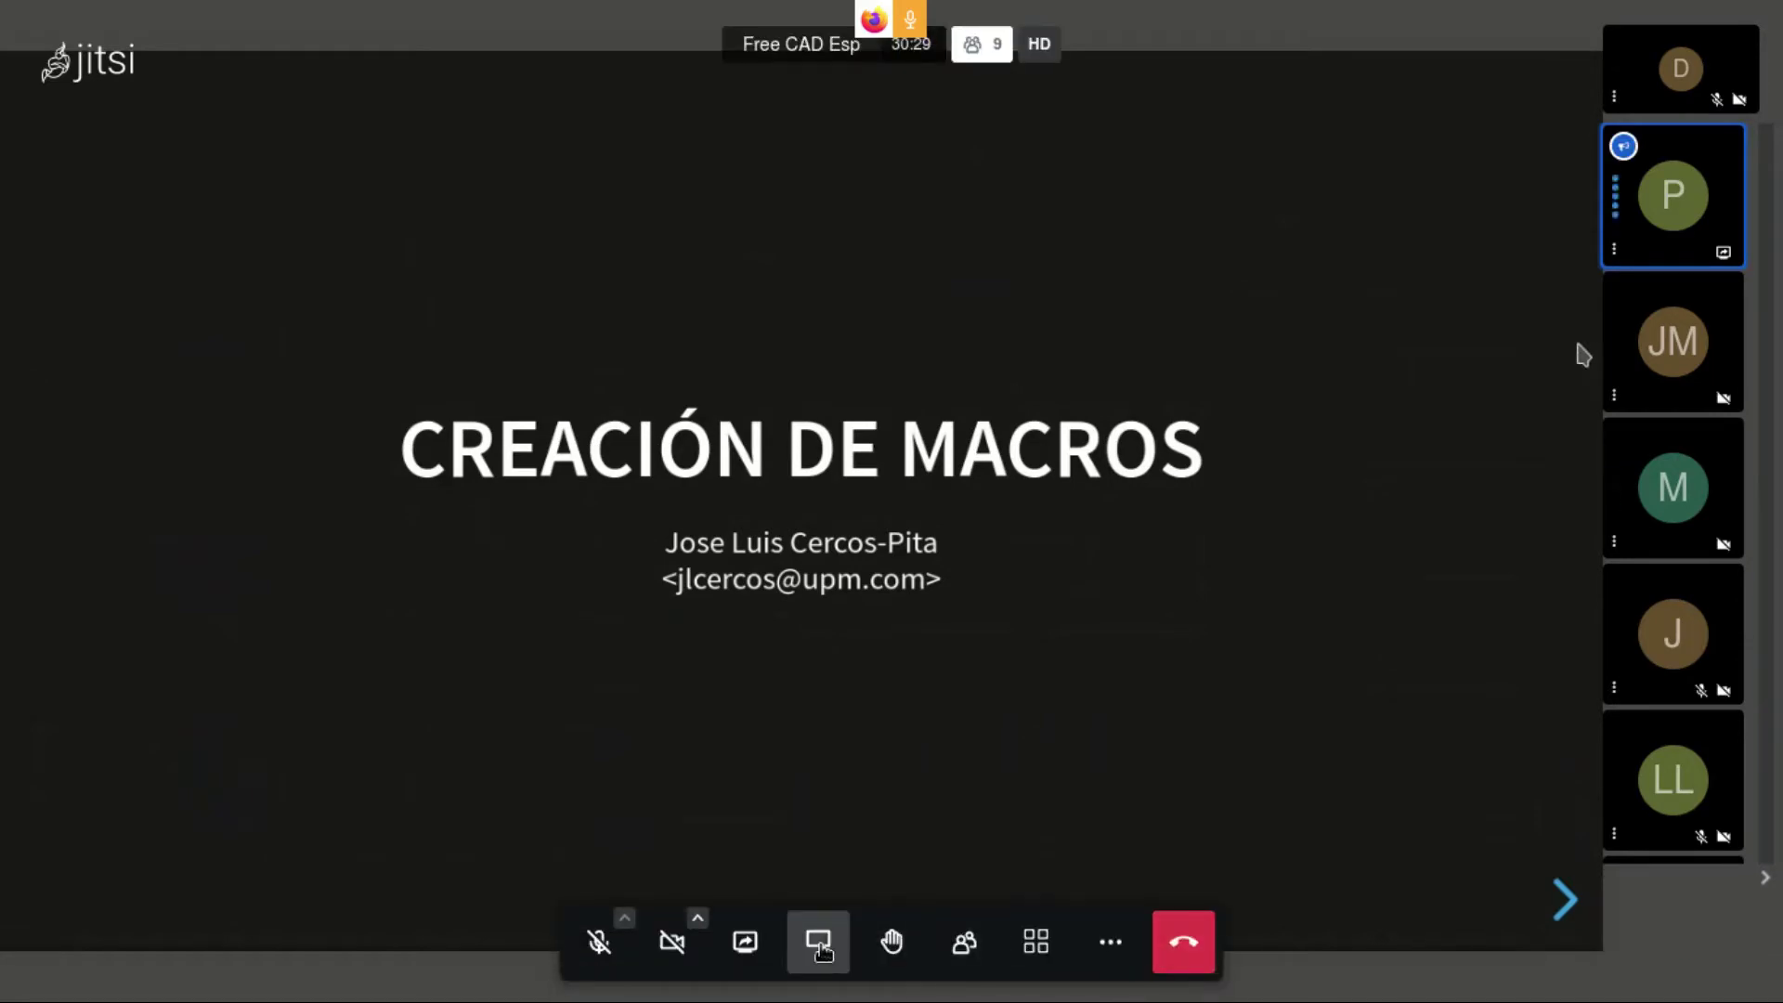
Post 'por favor desactivar los microfonos' in the meeting chat
click(827, 947)
text(por favor desactivar los m)
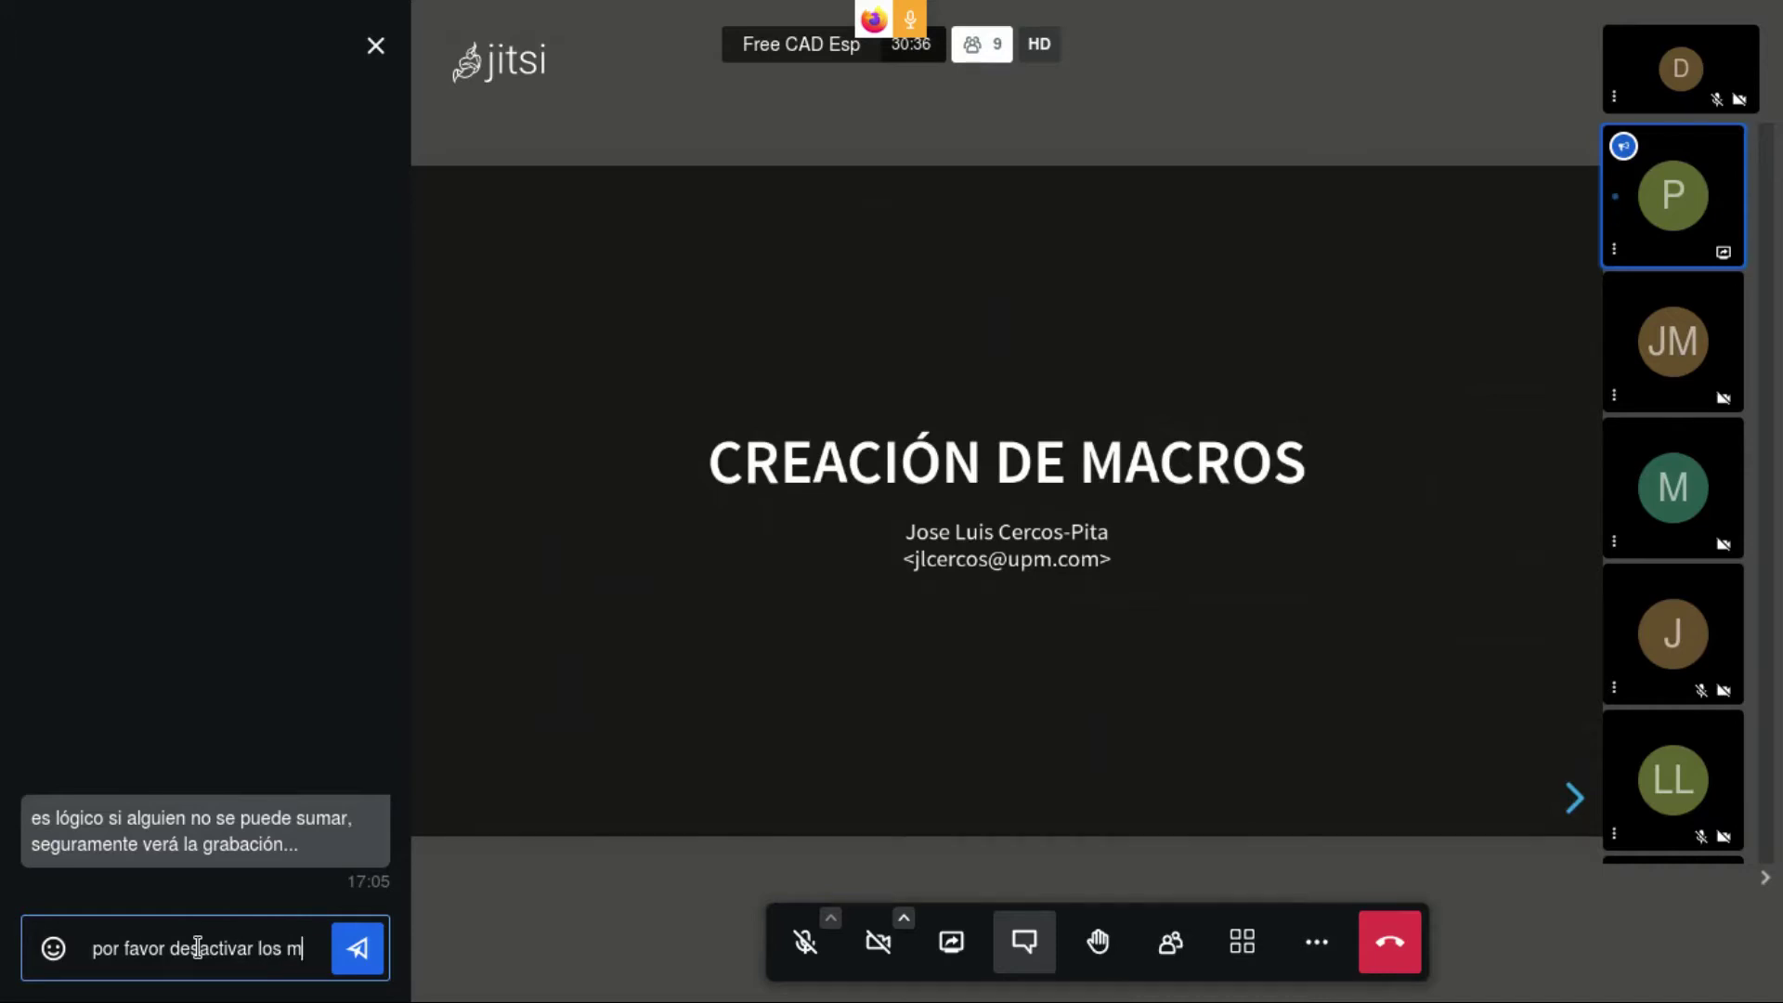
text(icrofonos)
key(Return)
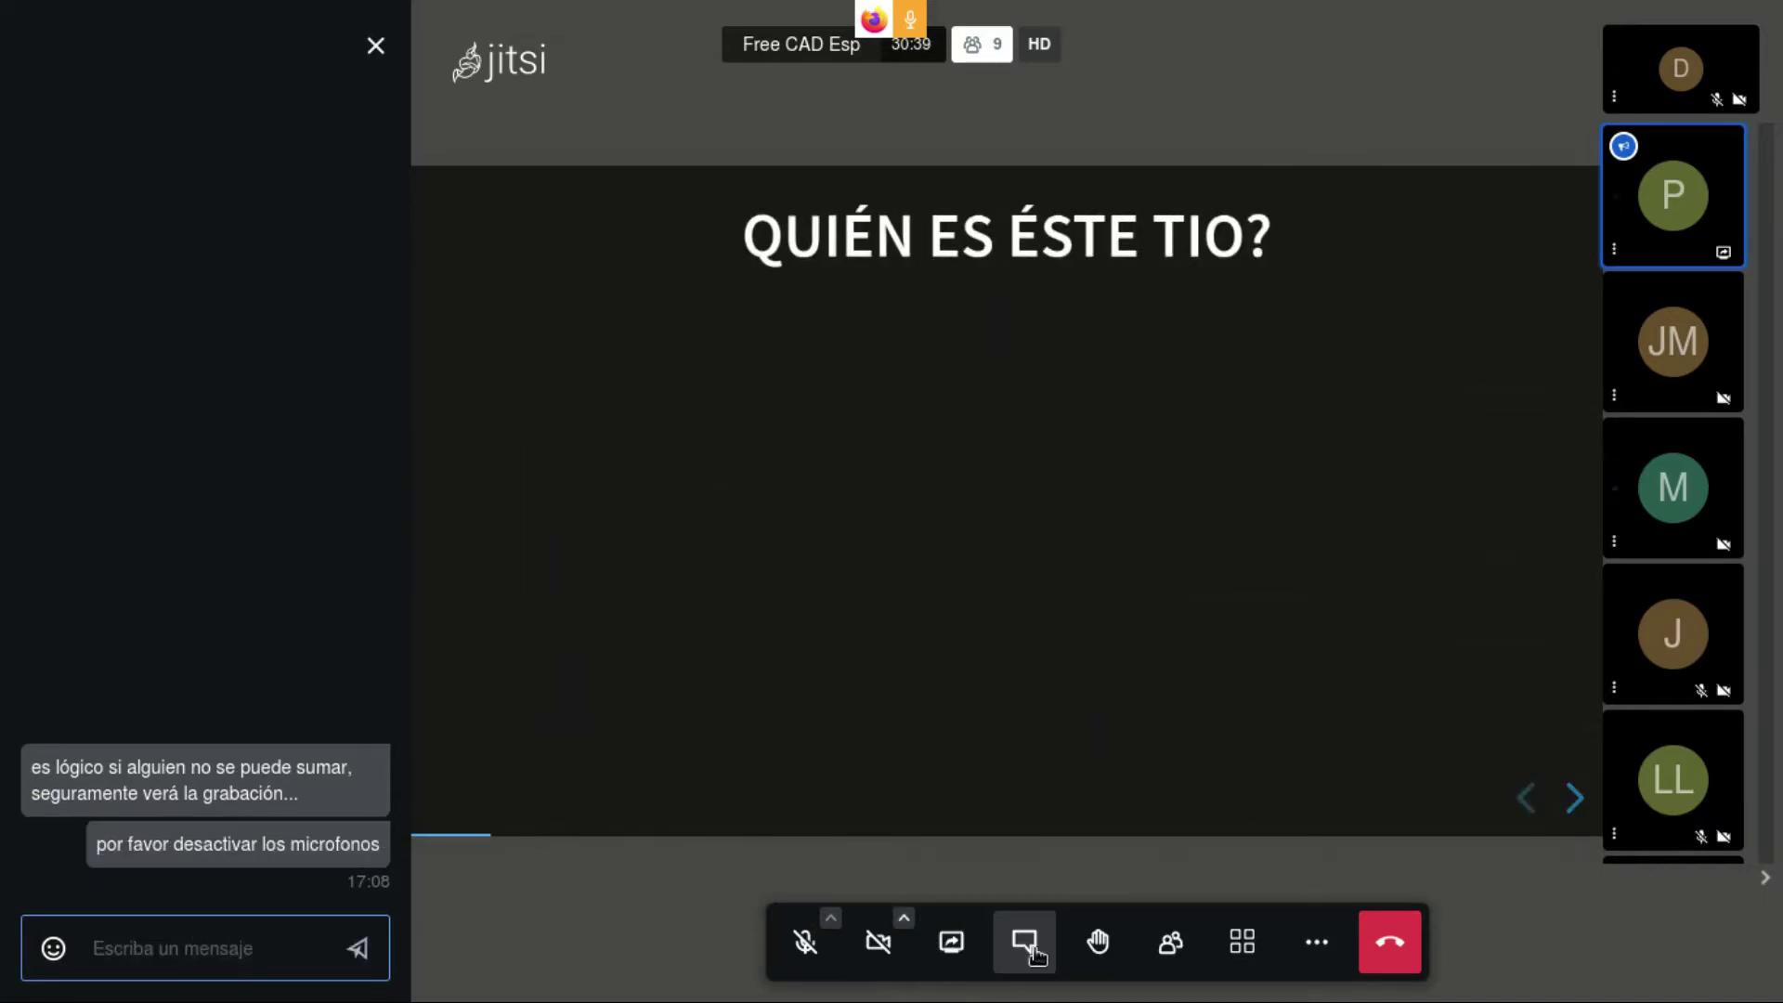
Close the Jitsi Meet chat panel to return to the shared slides
click(1024, 942)
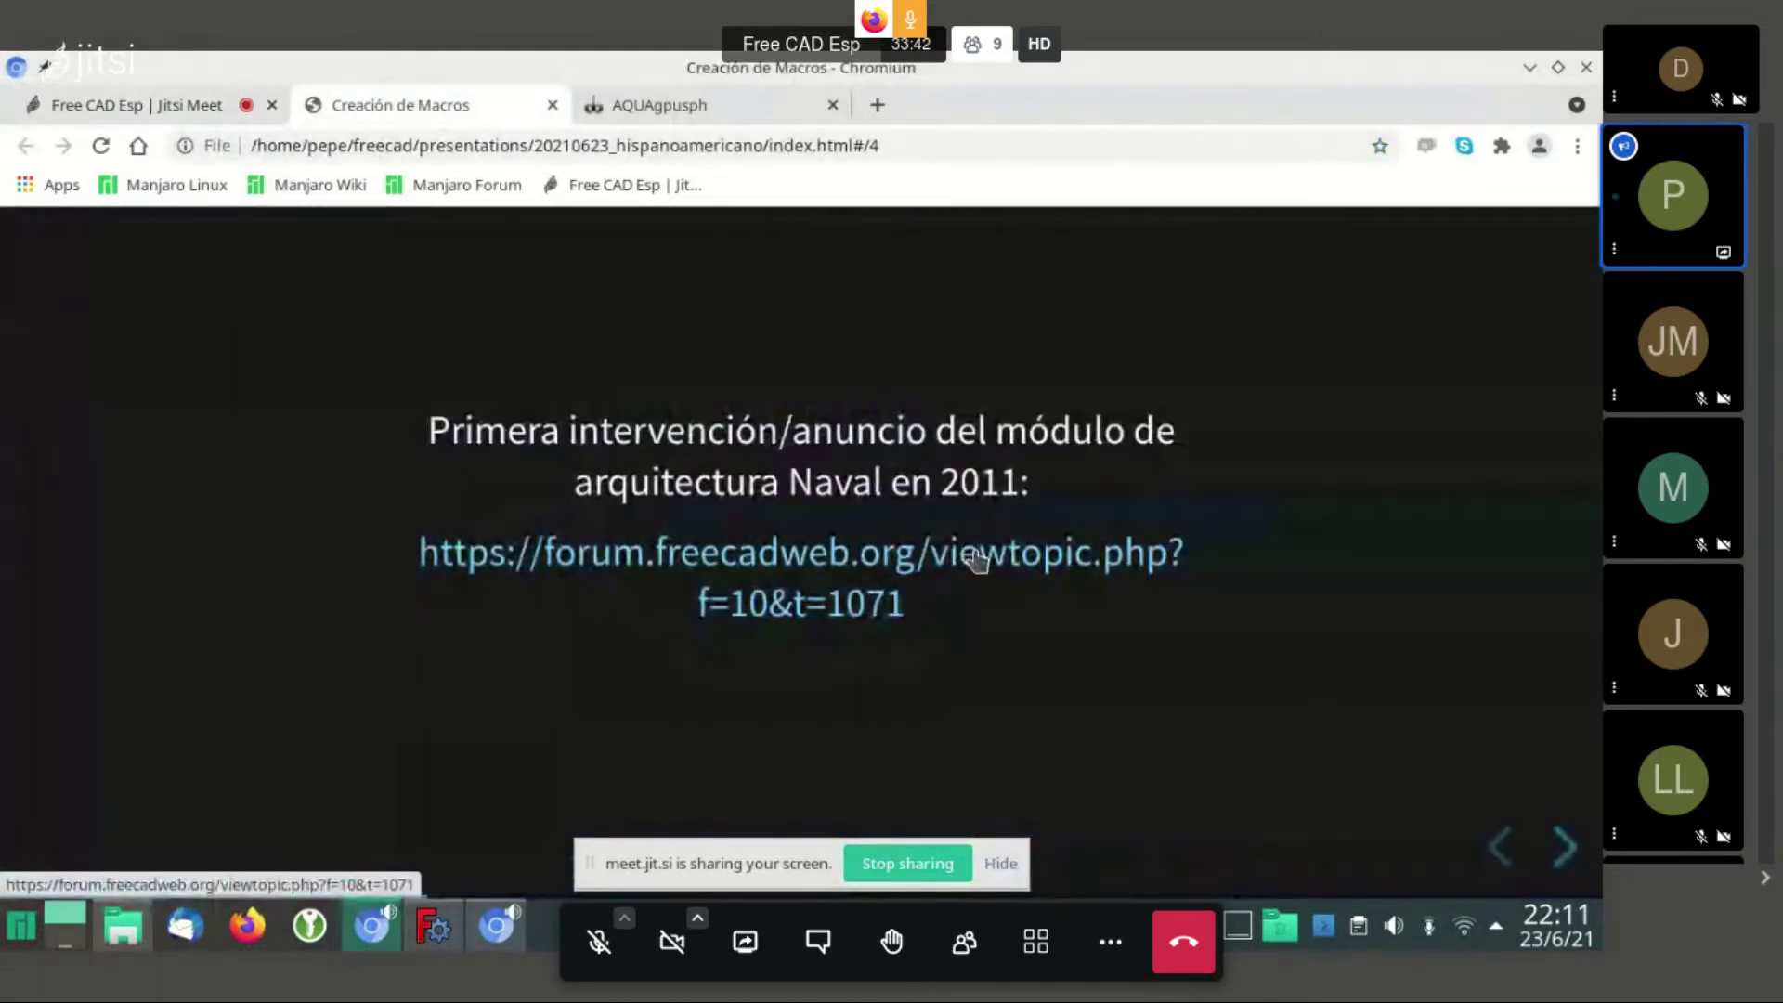
Hide participant thumbnails, reveal the gitorius note, and advance to the ship hull slide
click(1766, 886)
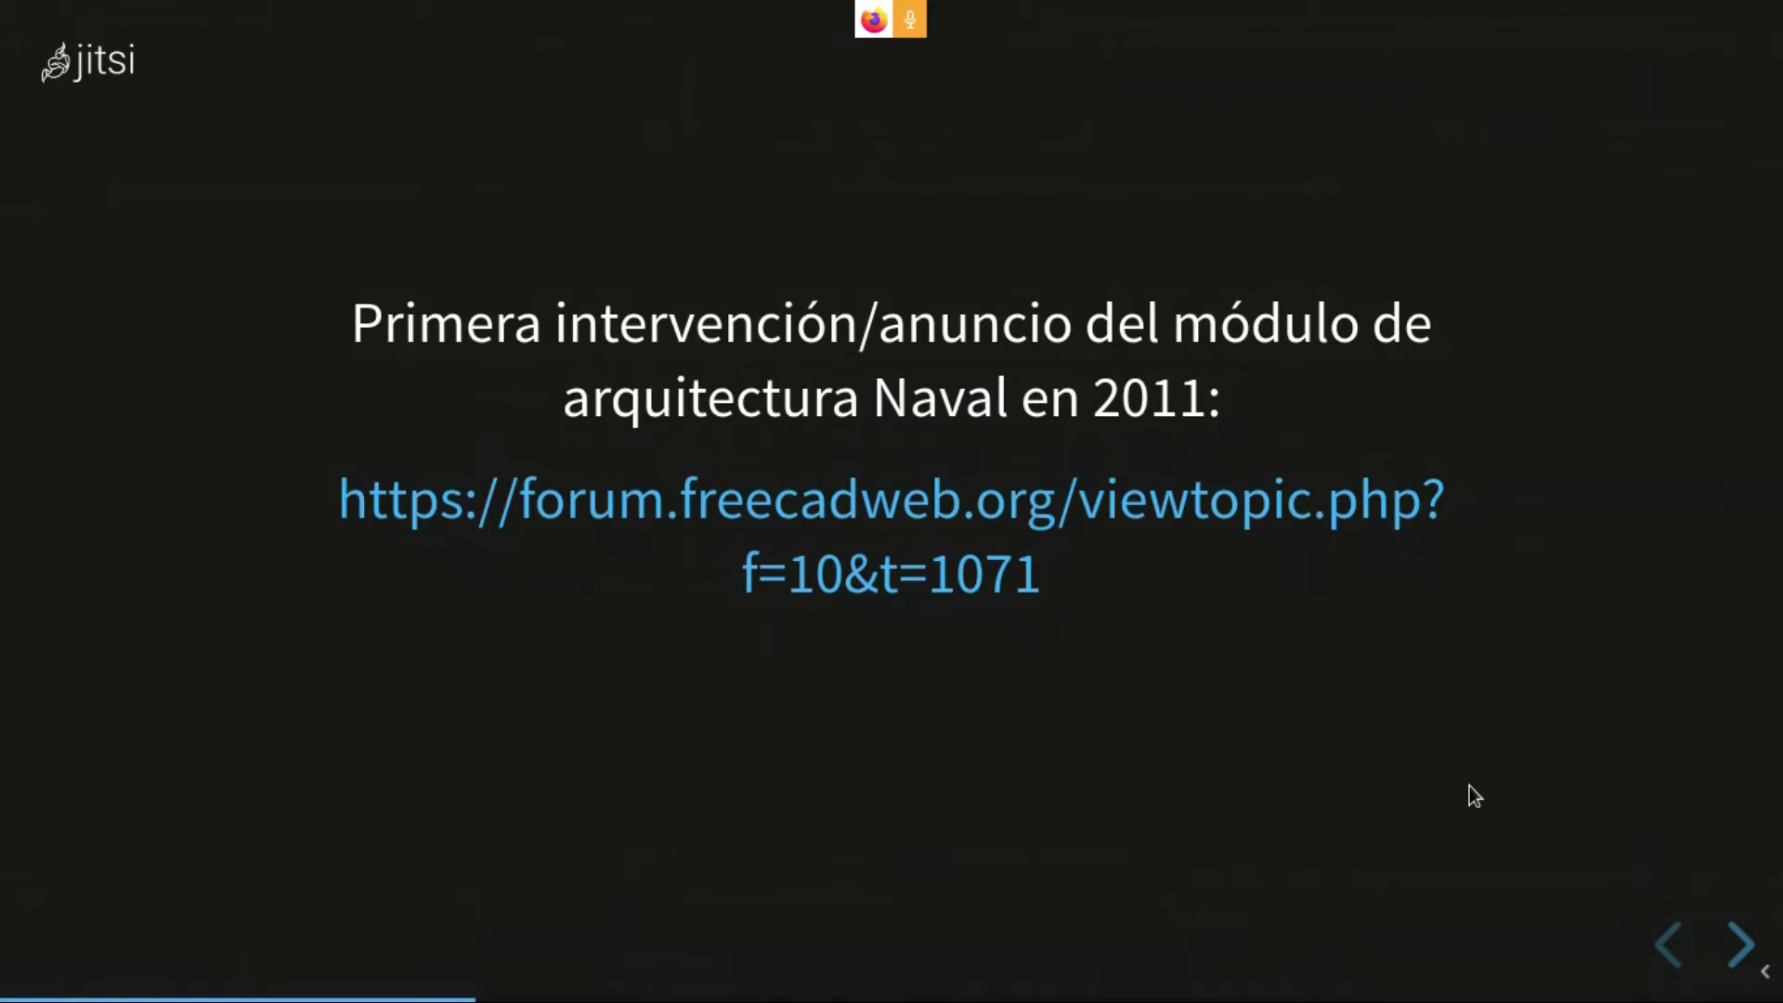
key(Right)
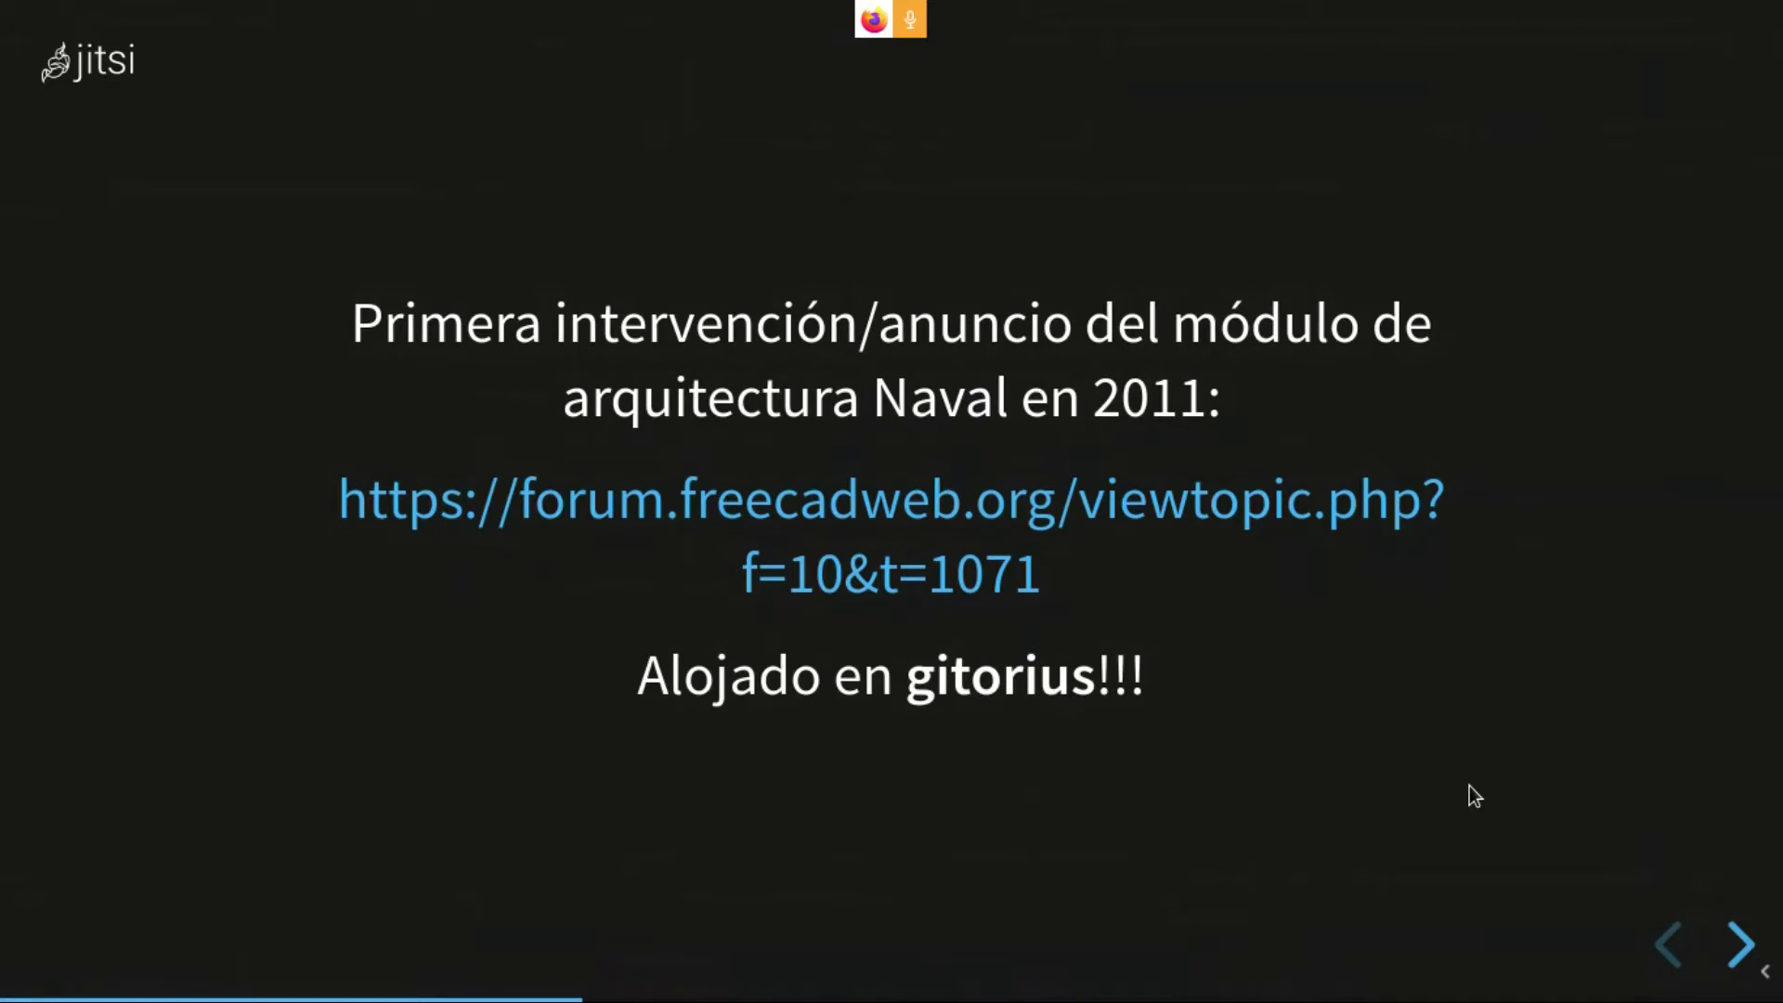
key(Right)
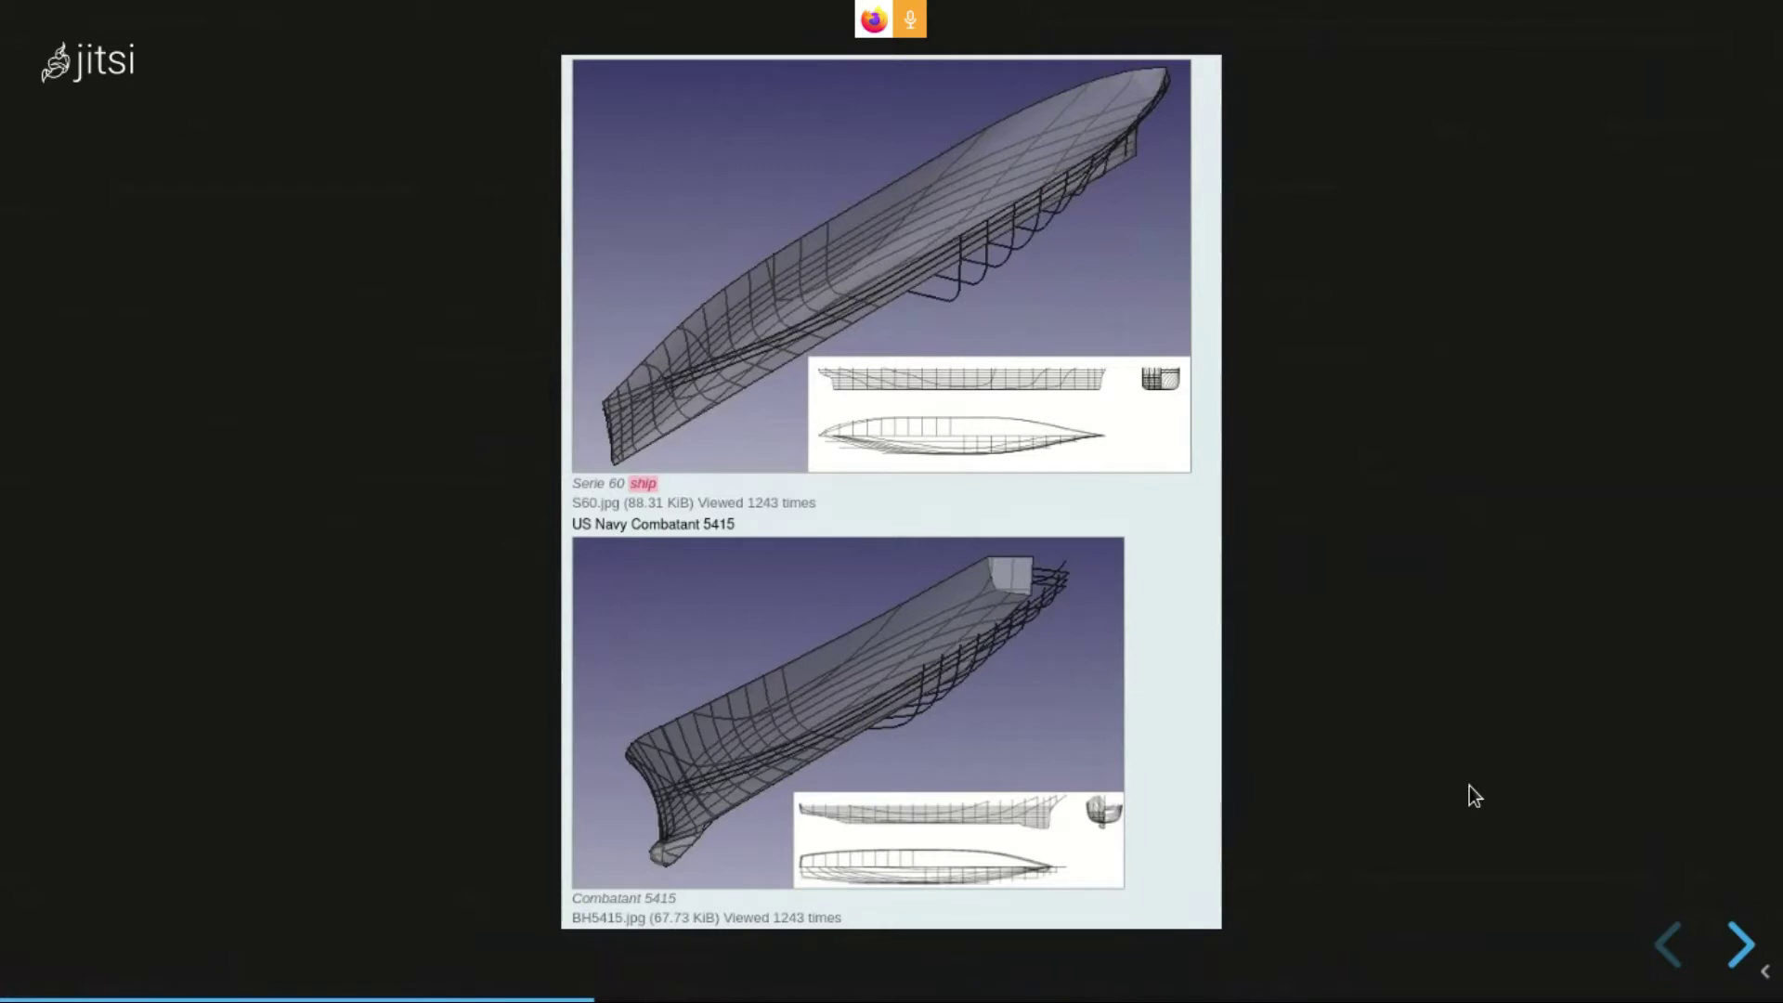
Advance through the forum post slide to 'Se integró oficialmente en FreeCAD en 2013'
key(Right)
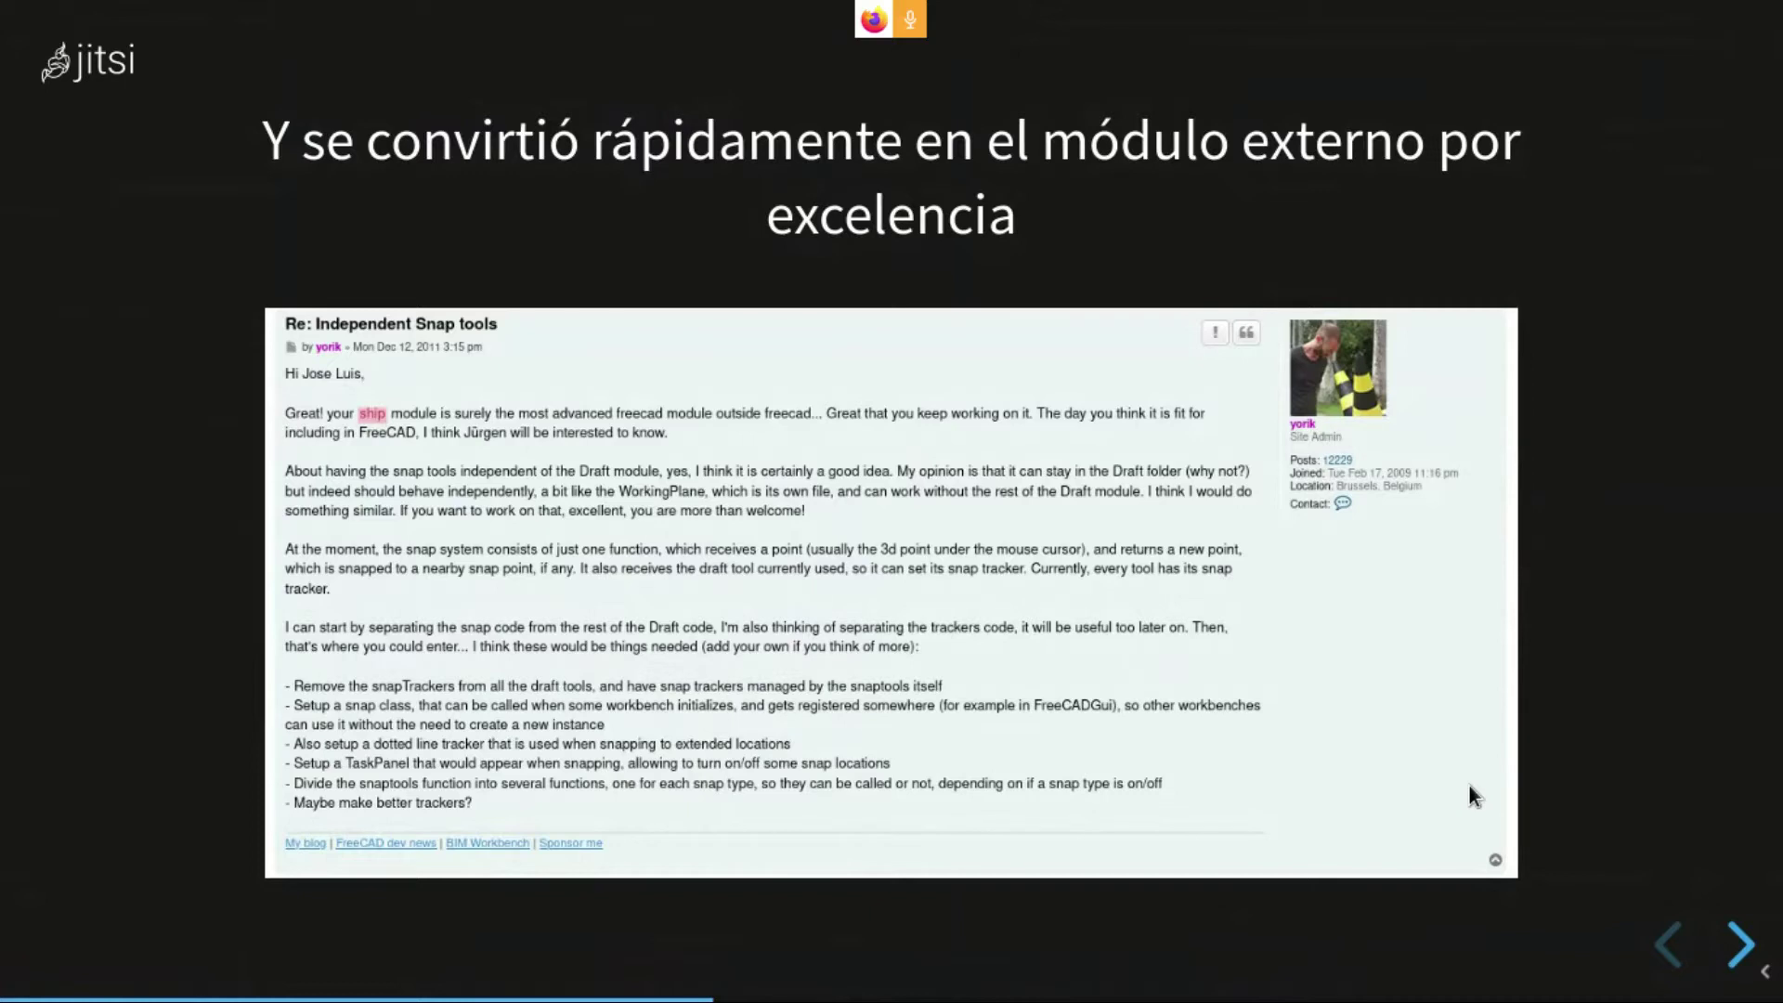
key(Right)
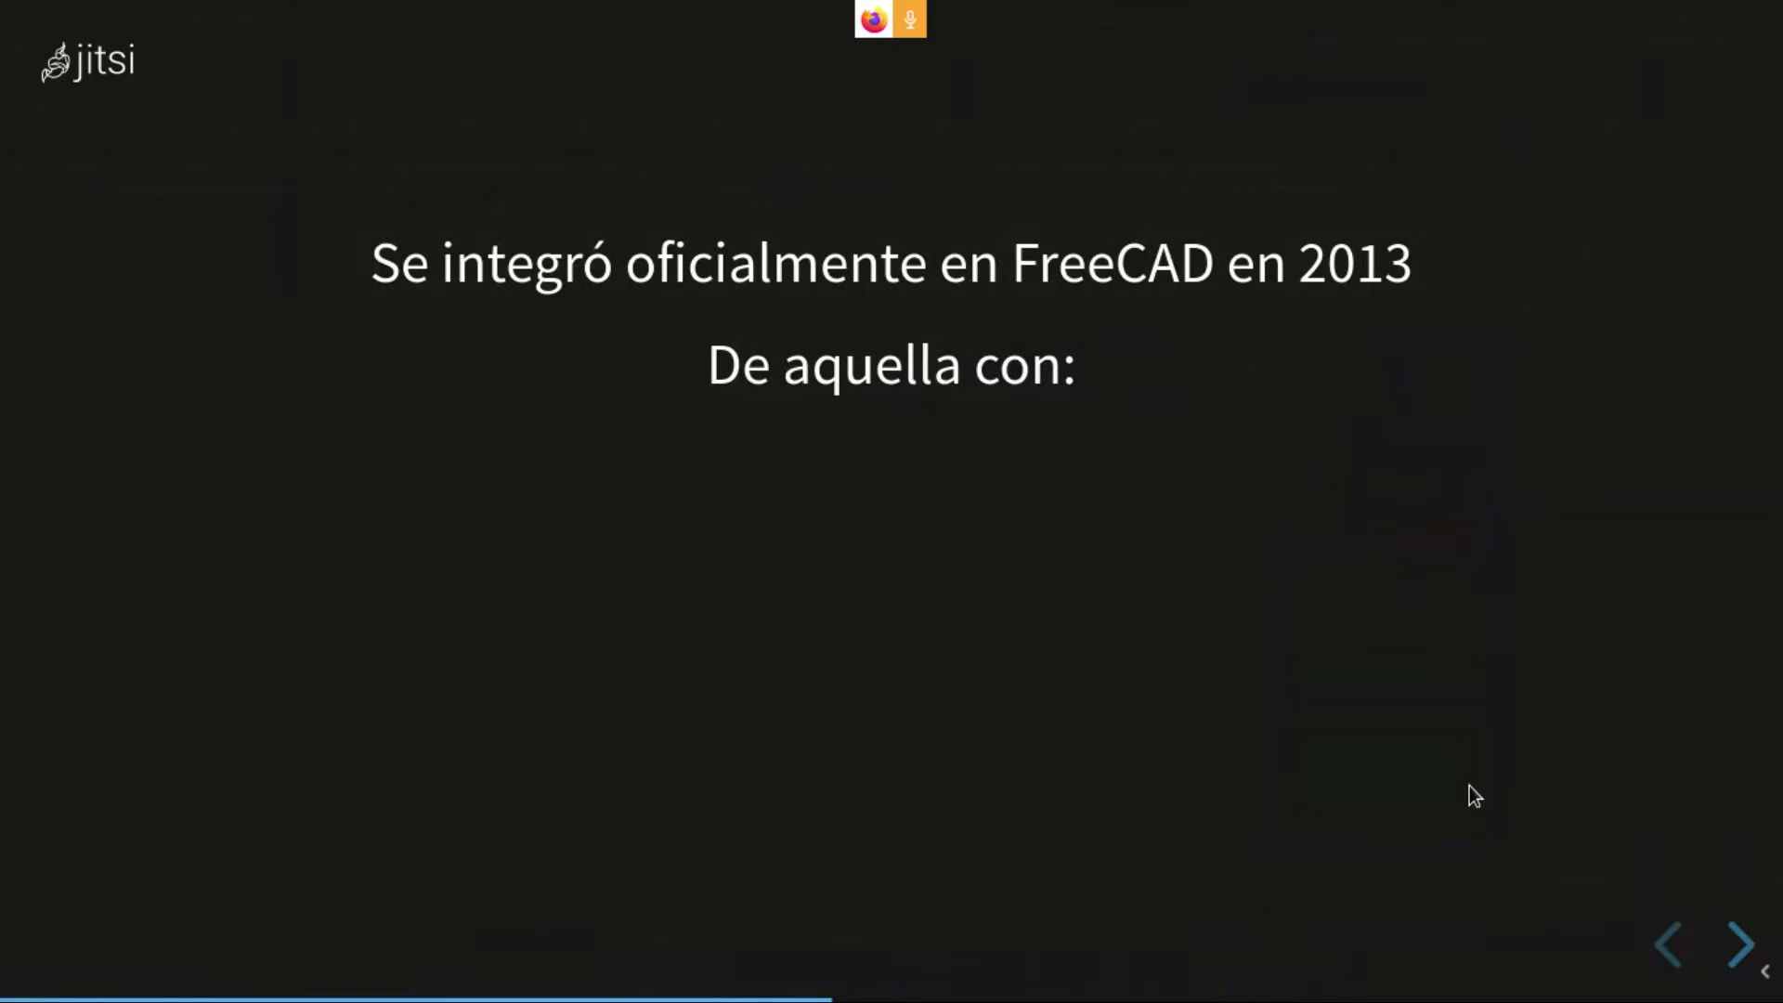
Reveal Python 2, OpenCASCADE pre-OCE, PyQt, Autotools and Mantis bullets, then show 'Estuve bastante activo'
key(Right)
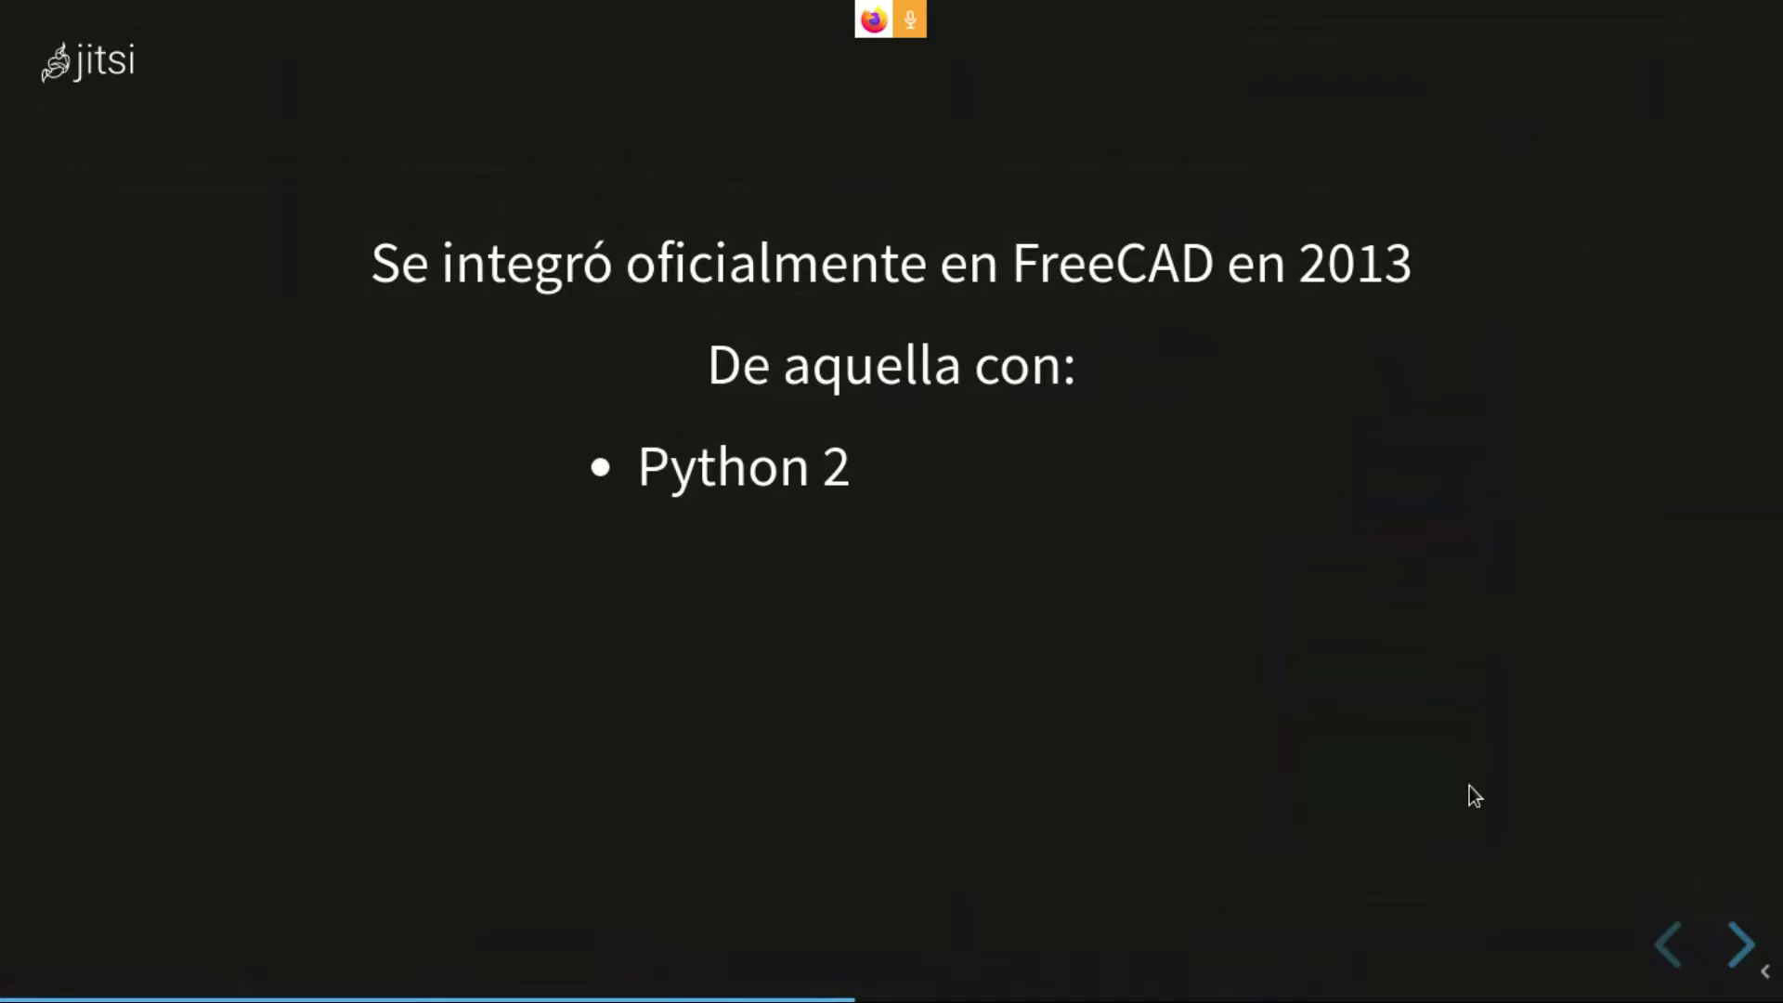
key(Right)
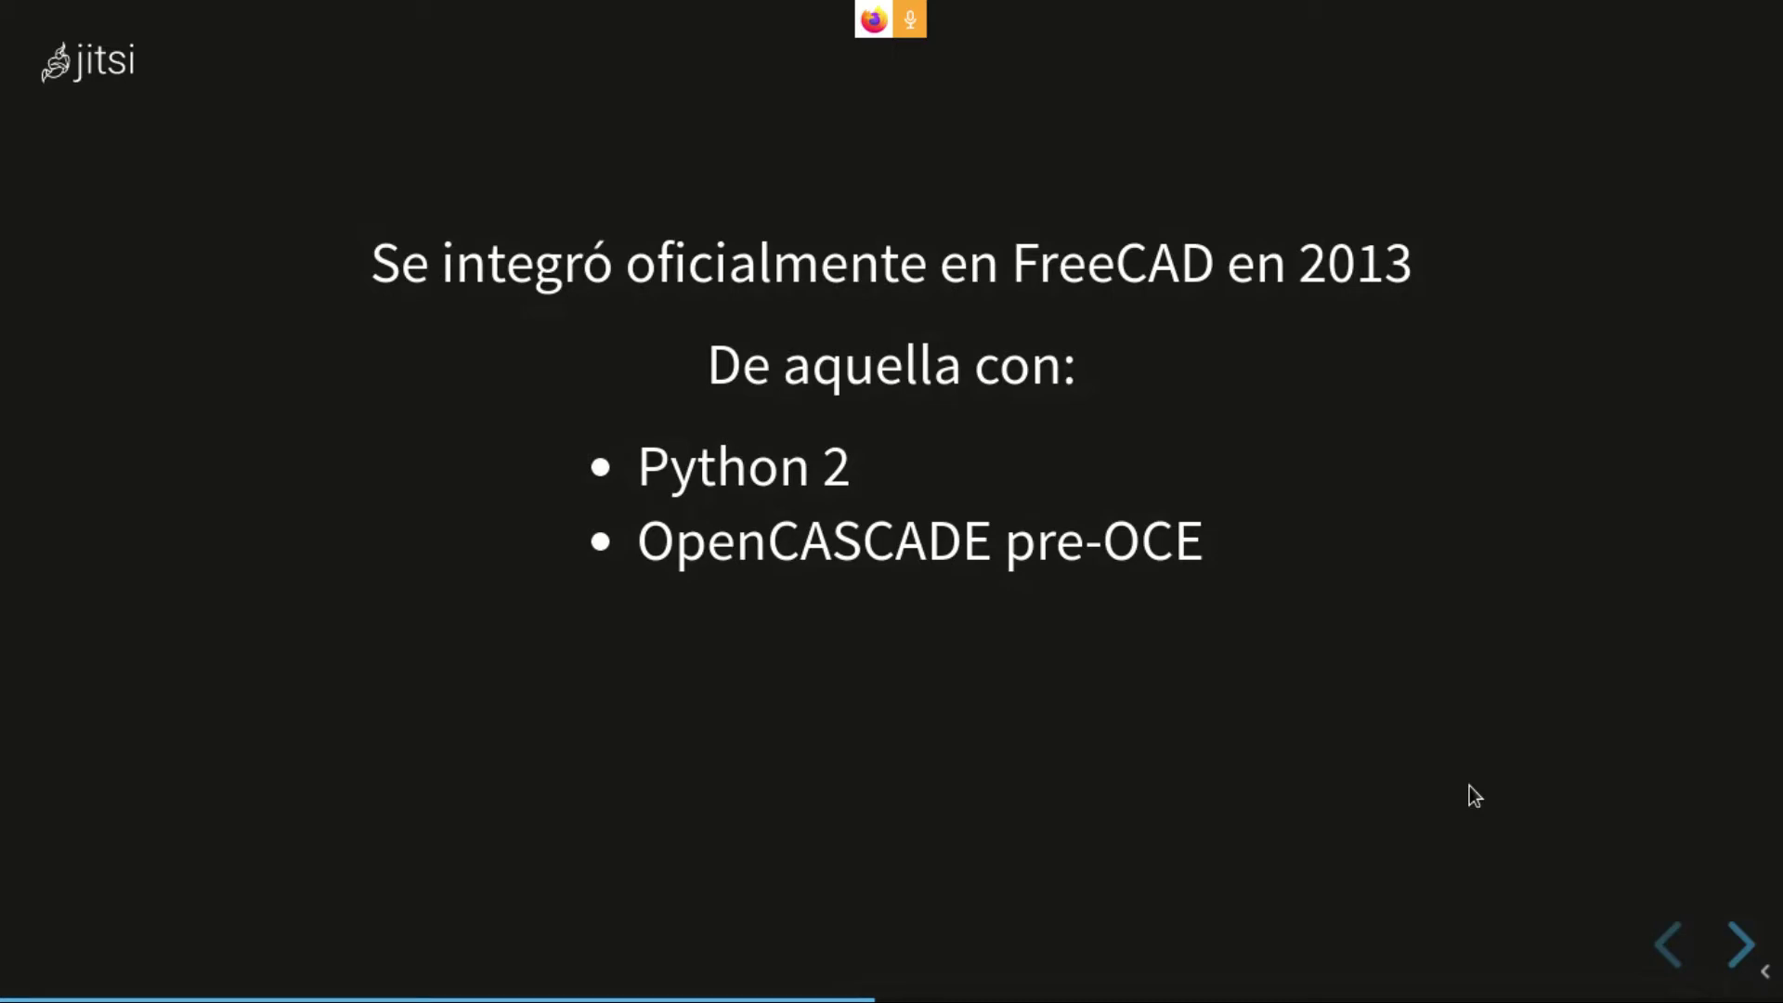
key(Right)
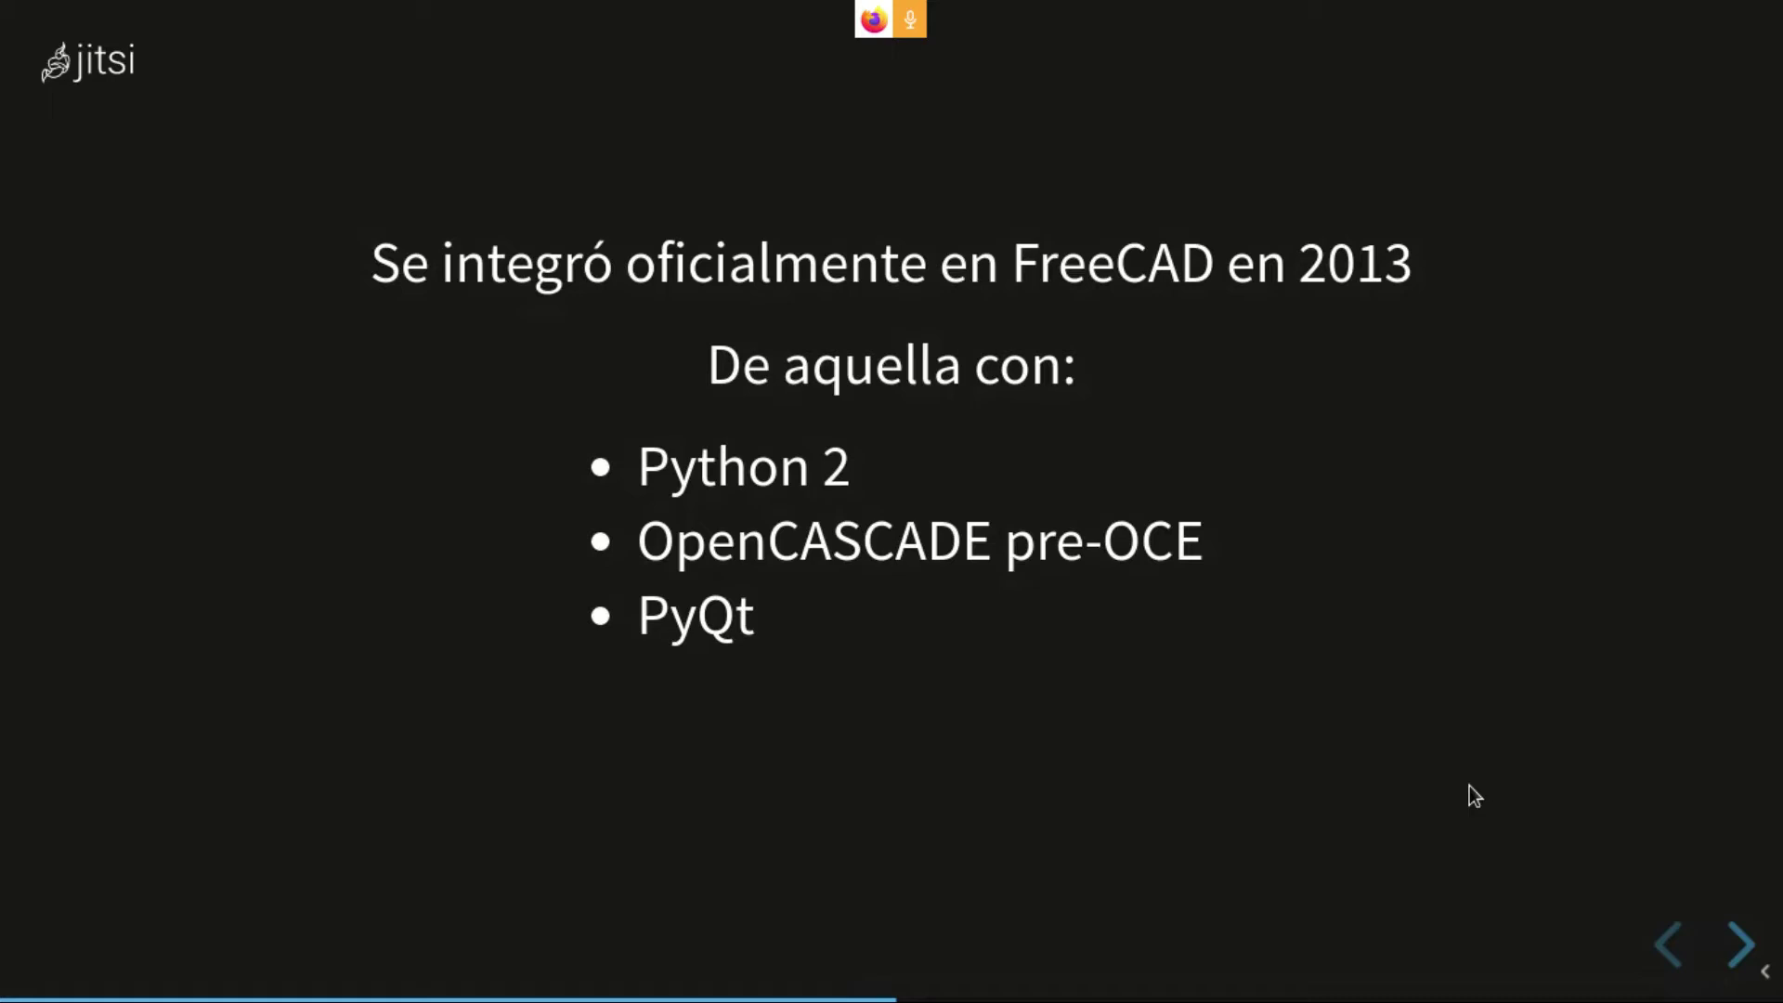
key(Right)
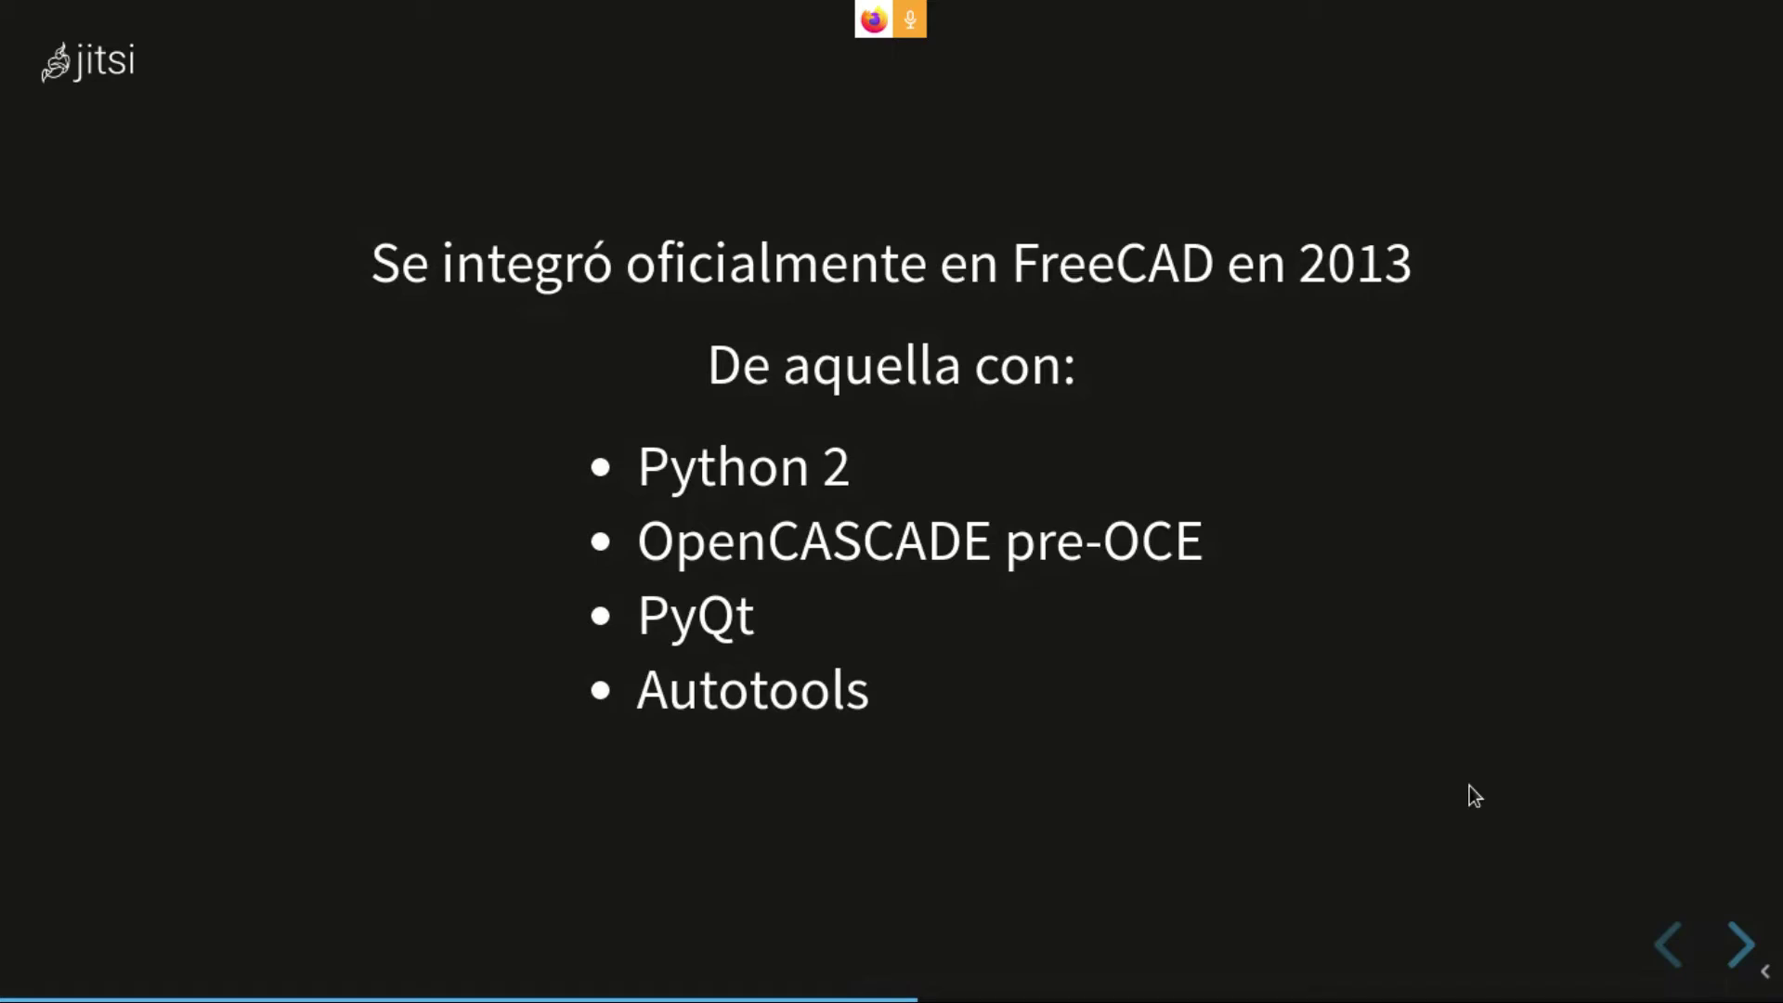
key(Right)
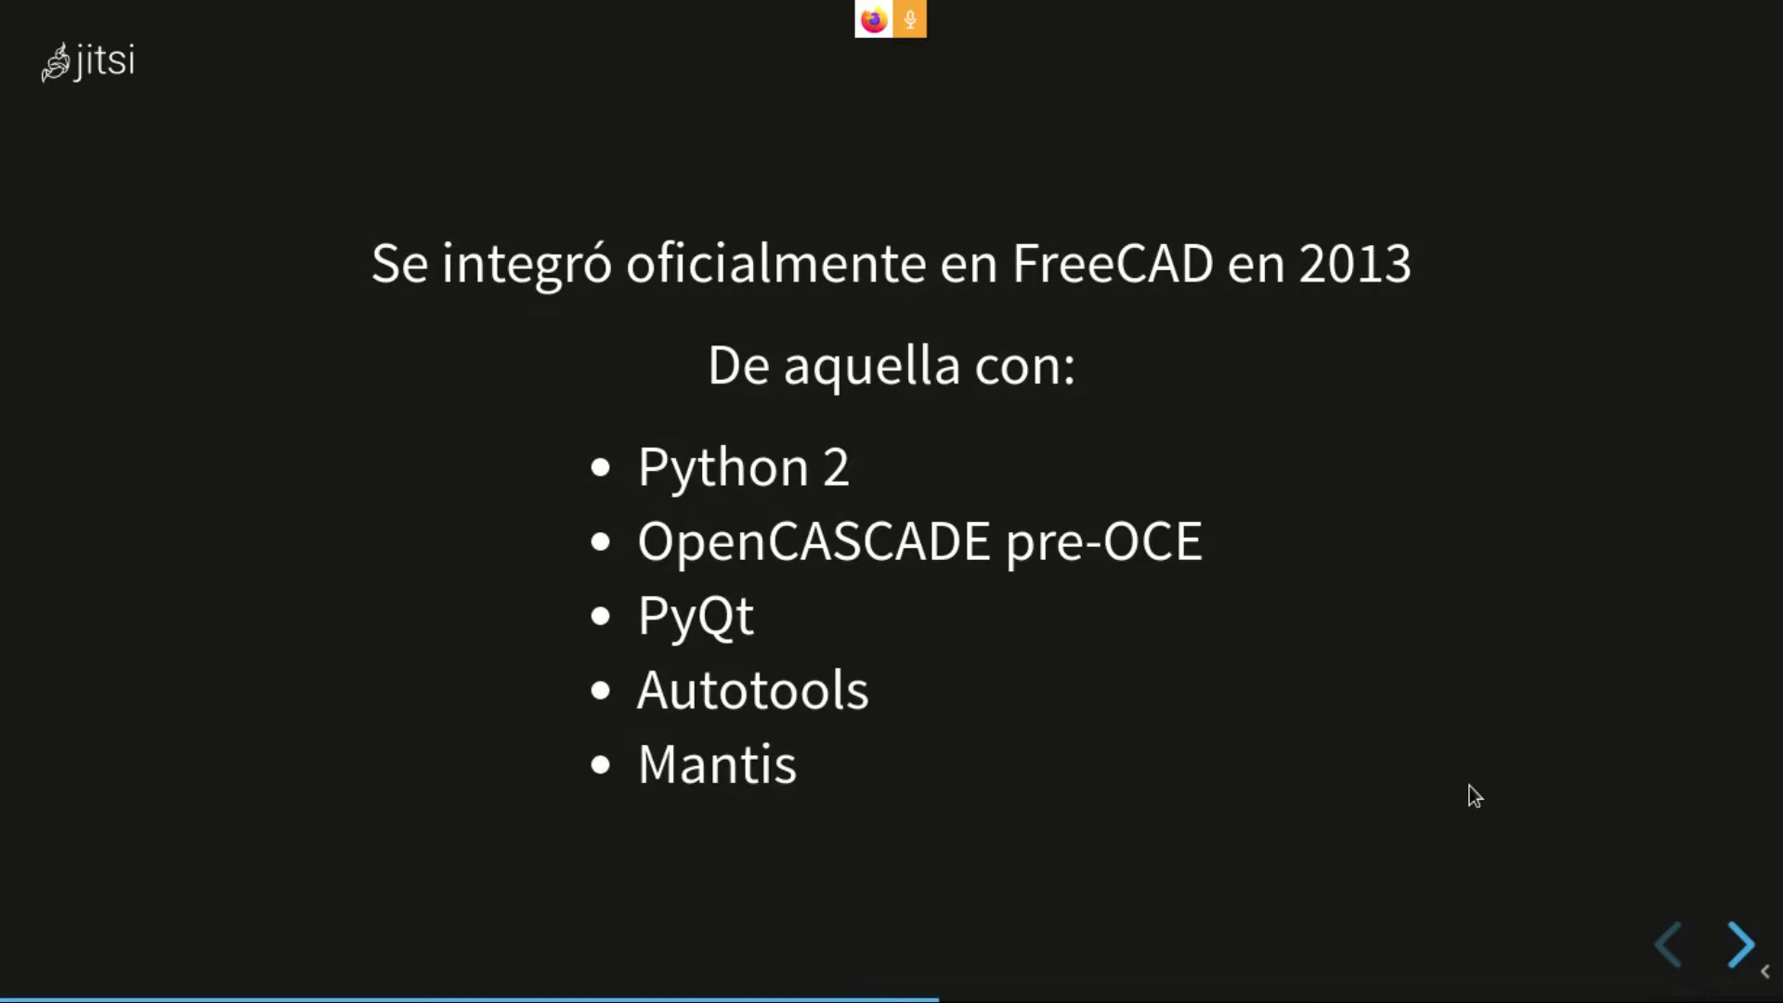
key(Right)
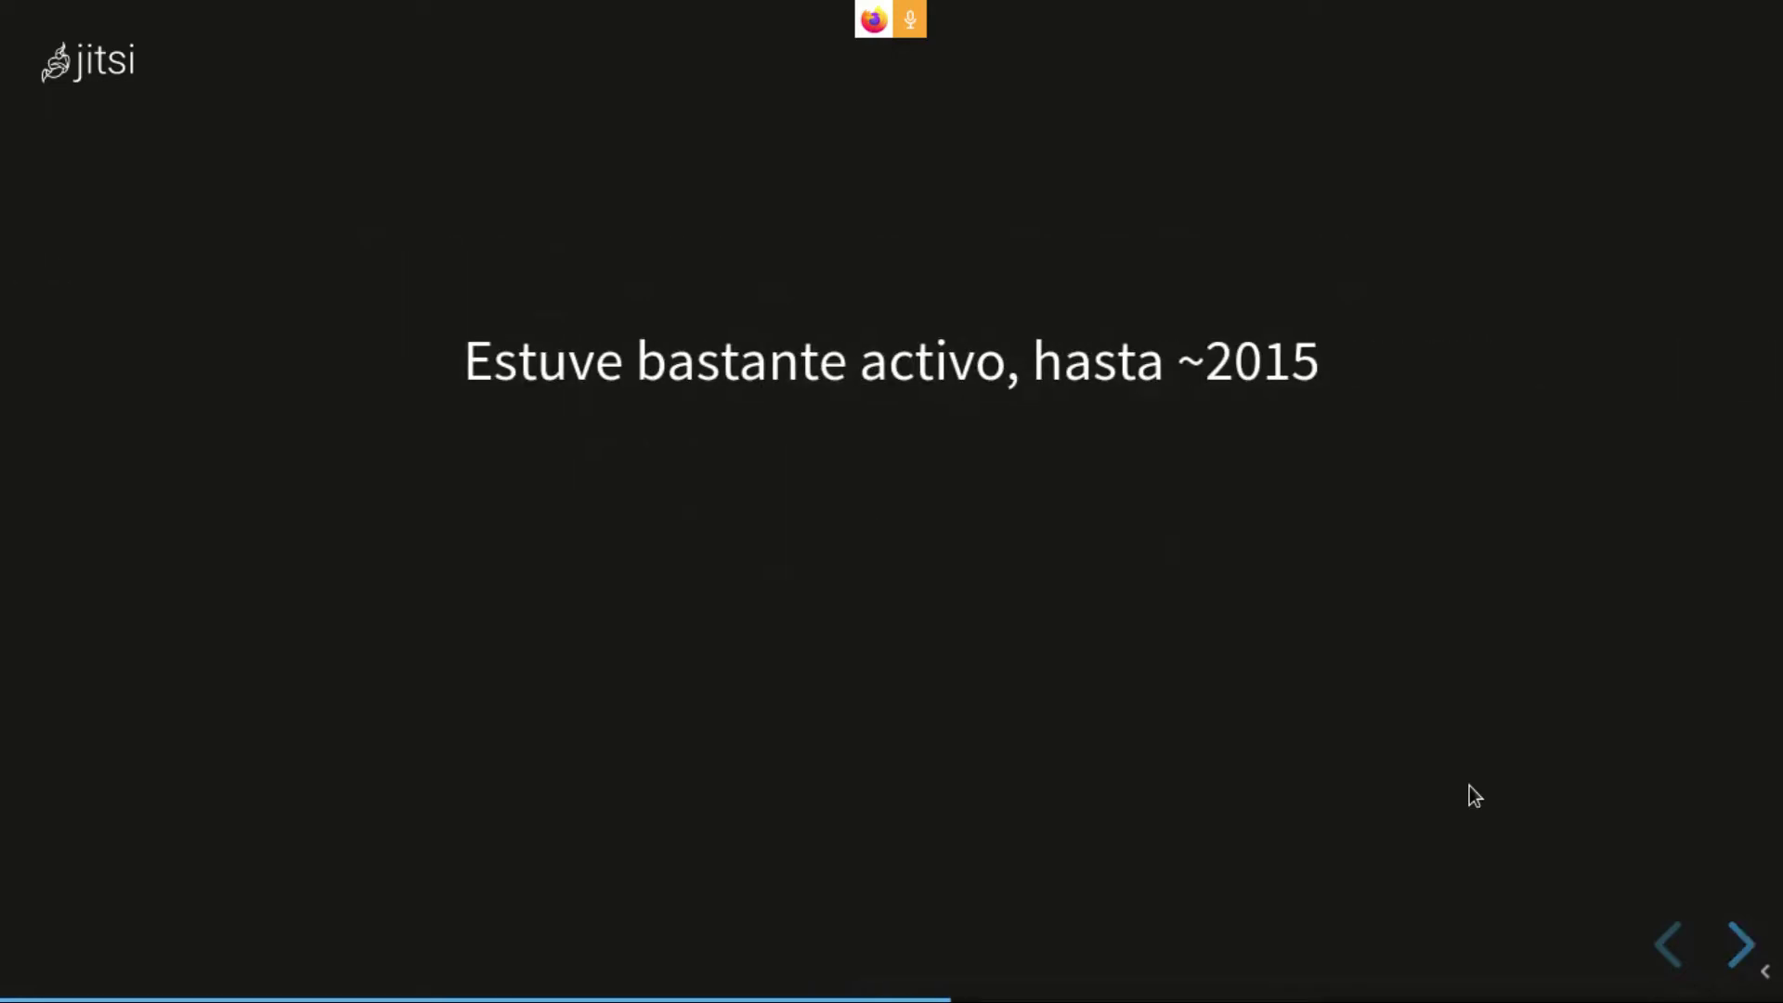
Reveal the patches and Addon Manager lines, then advance to 'Y CÓMO FUE LA EXPERIENCIA?'
key(Right)
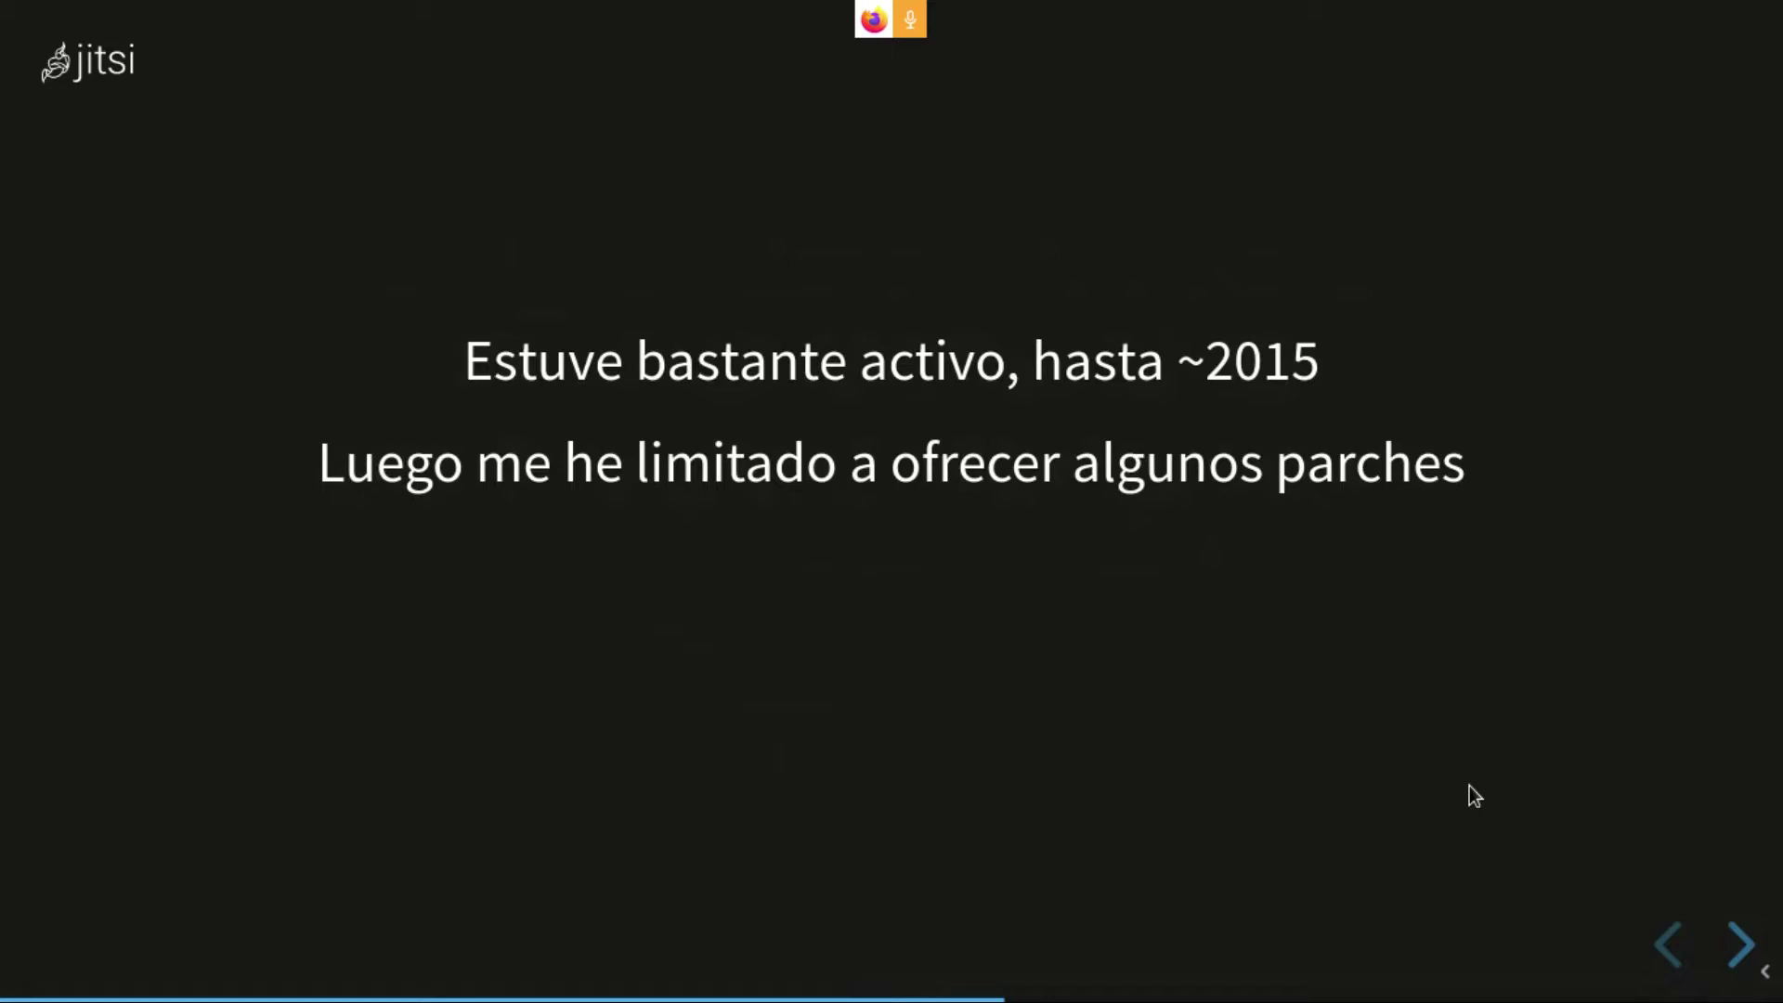
key(Right)
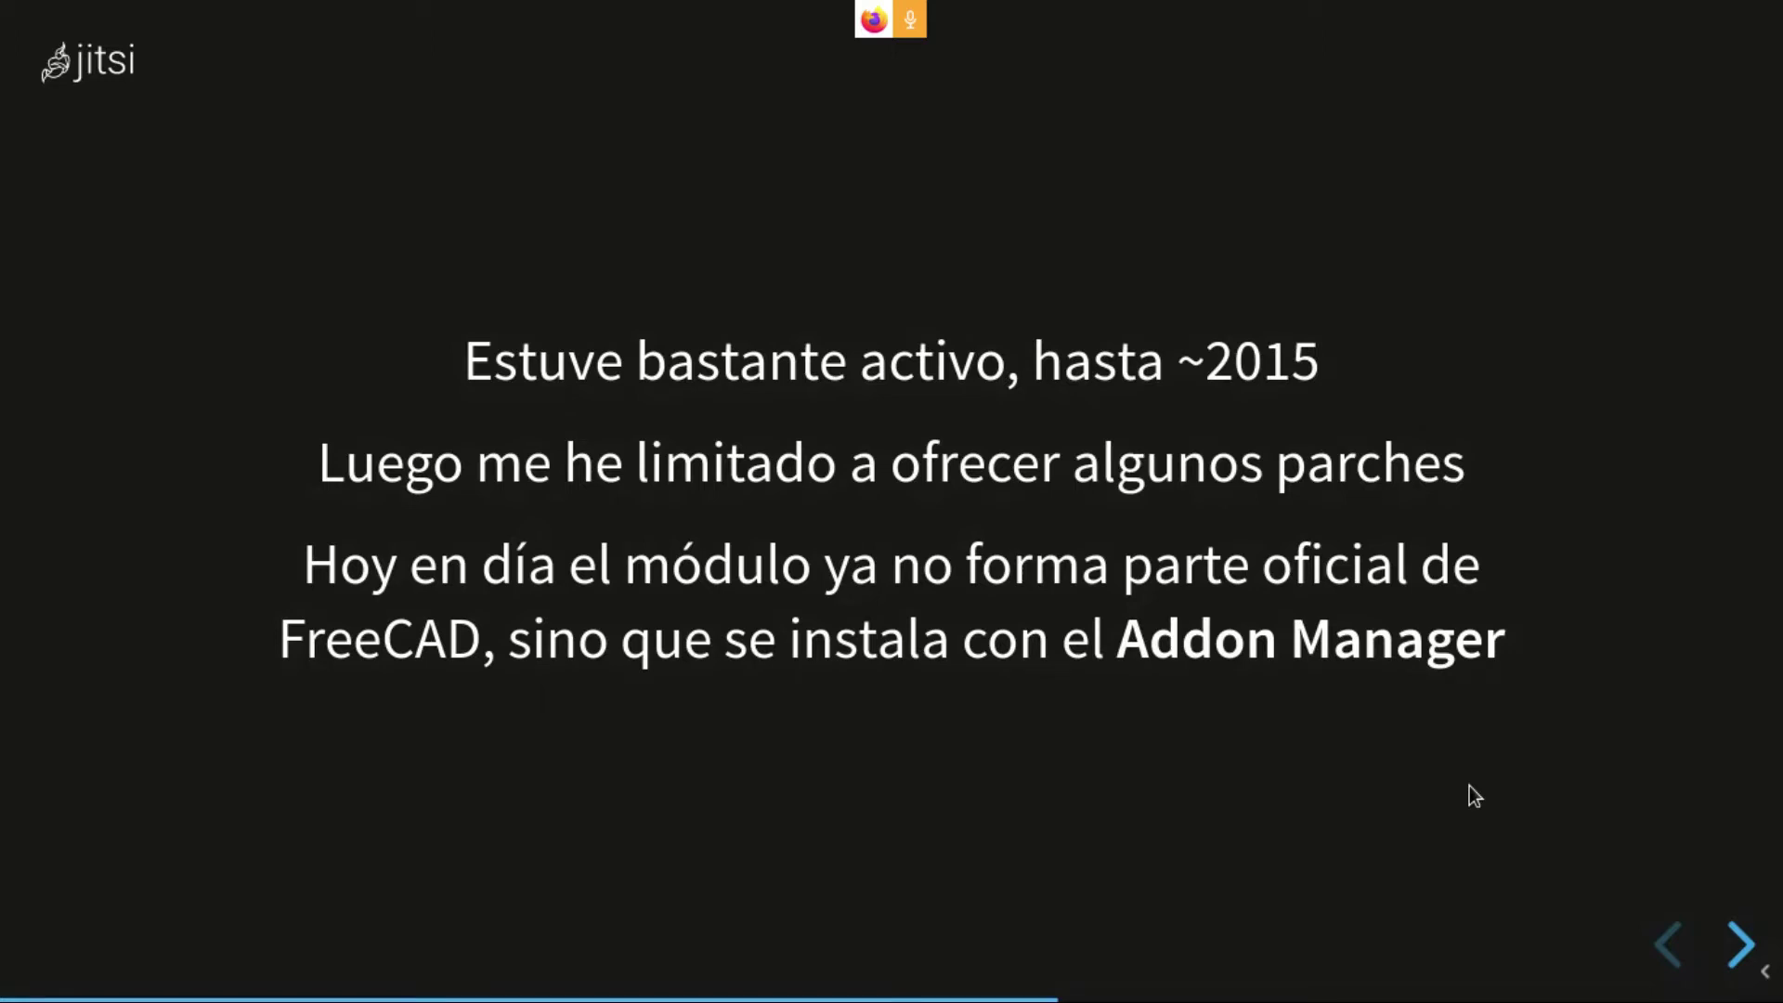
key(Right)
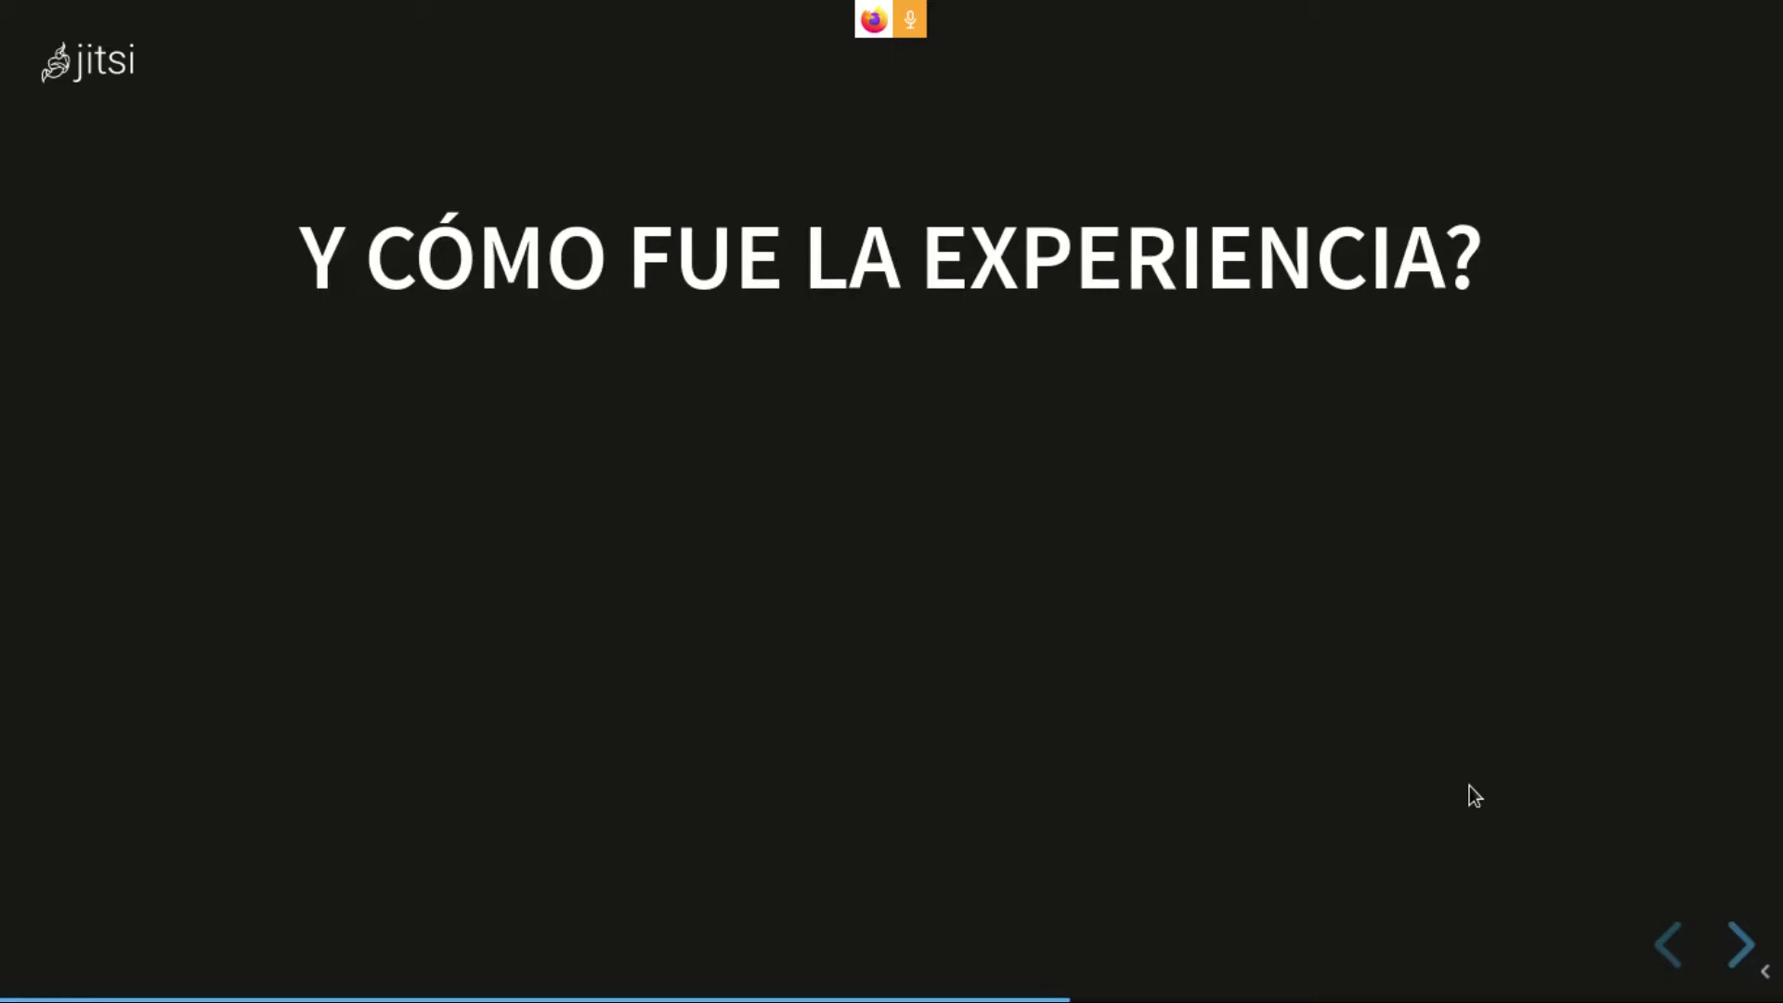
Reveal the experience points, then advance to 'METÁMONOS EN HARINA! CÓMO SE CREAN LOS MÓDULOS?'
key(Right)
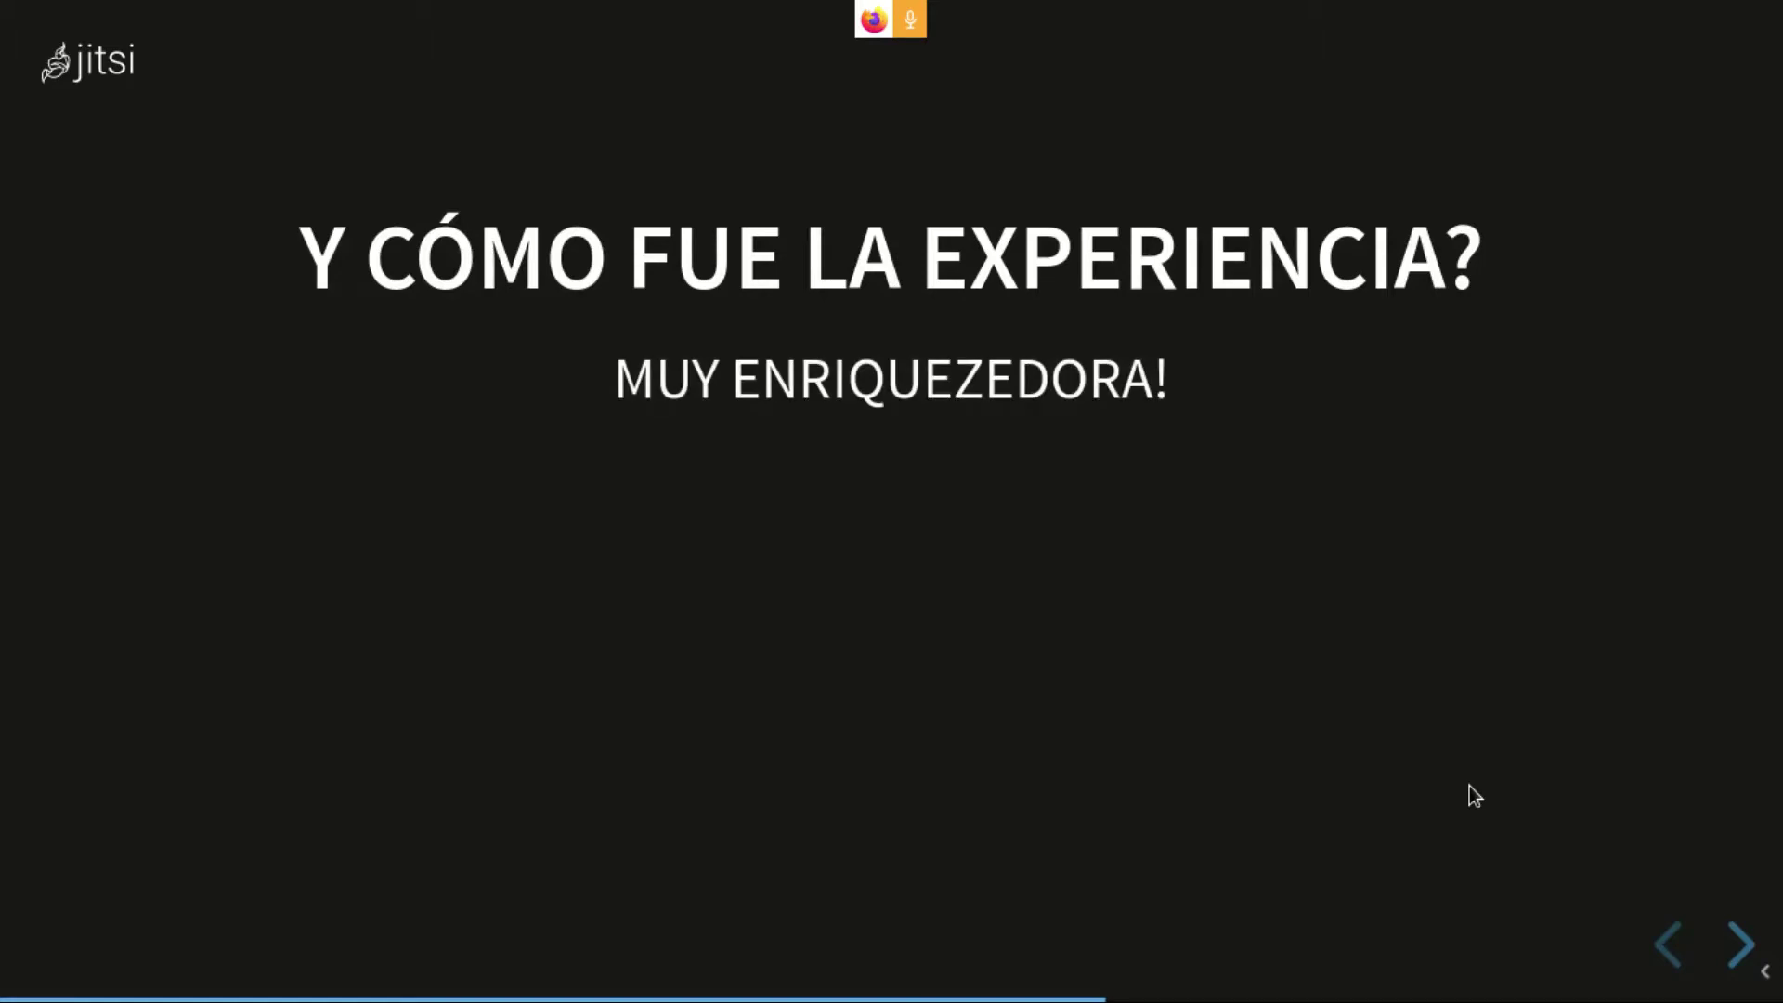
key(Right)
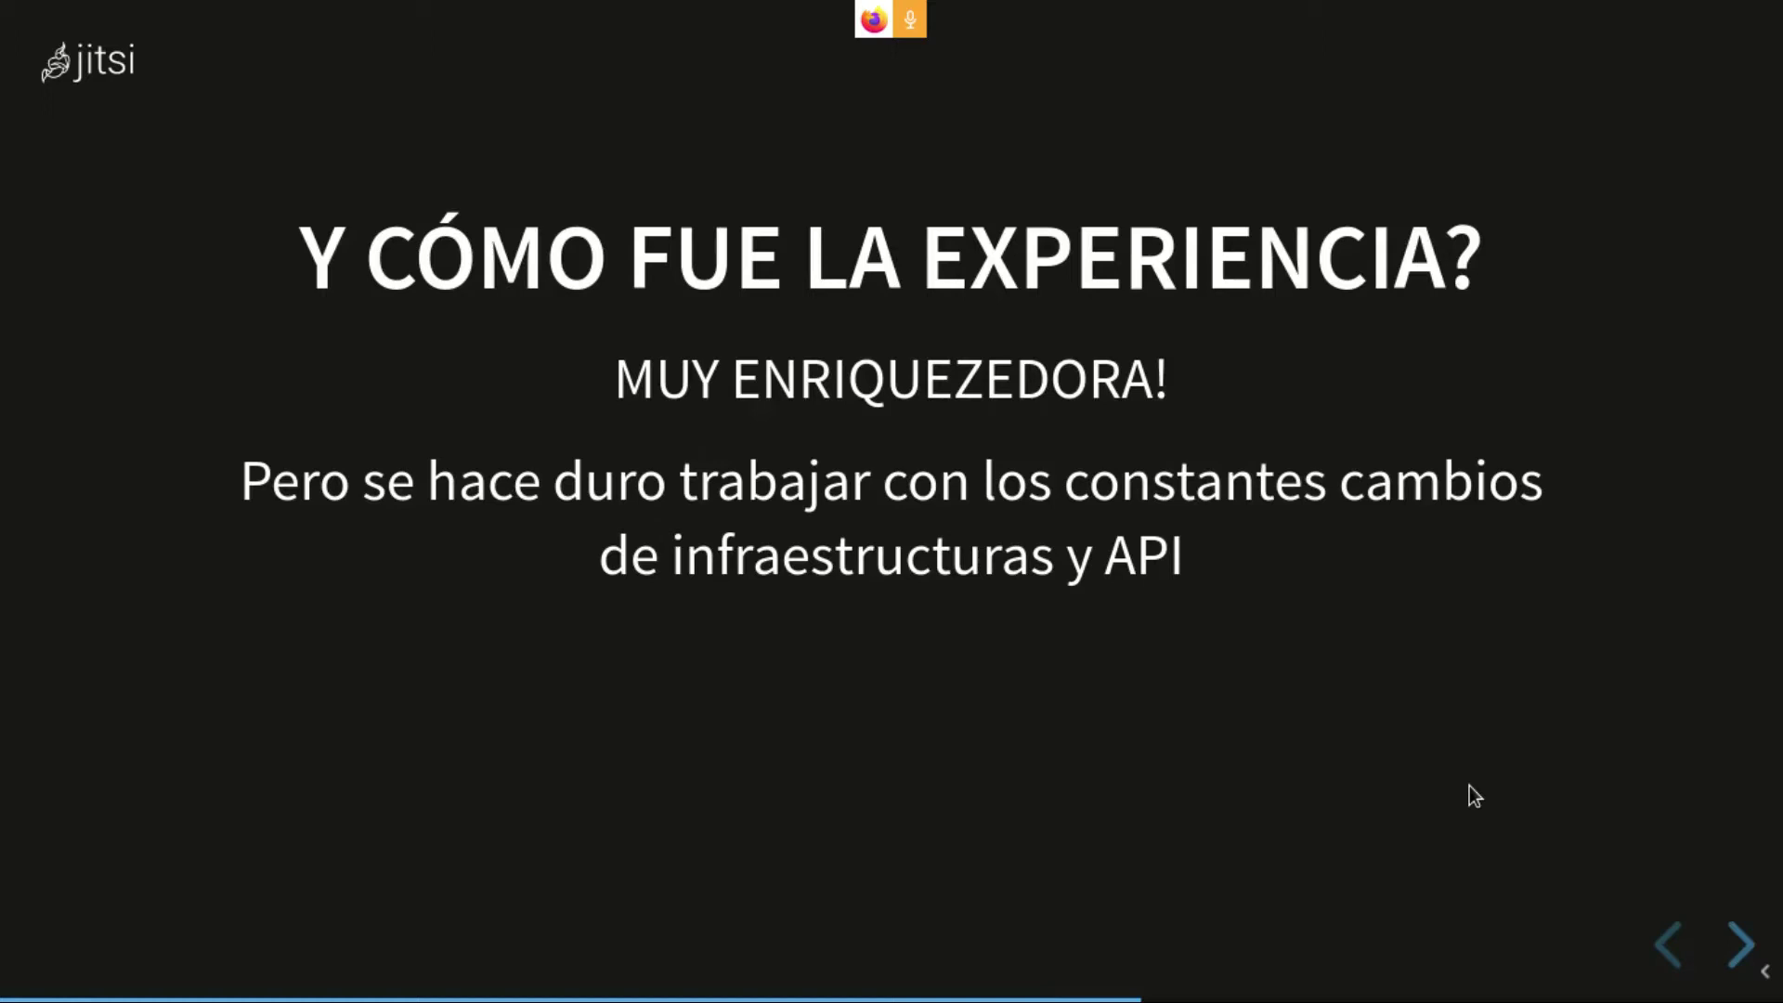
key(Right)
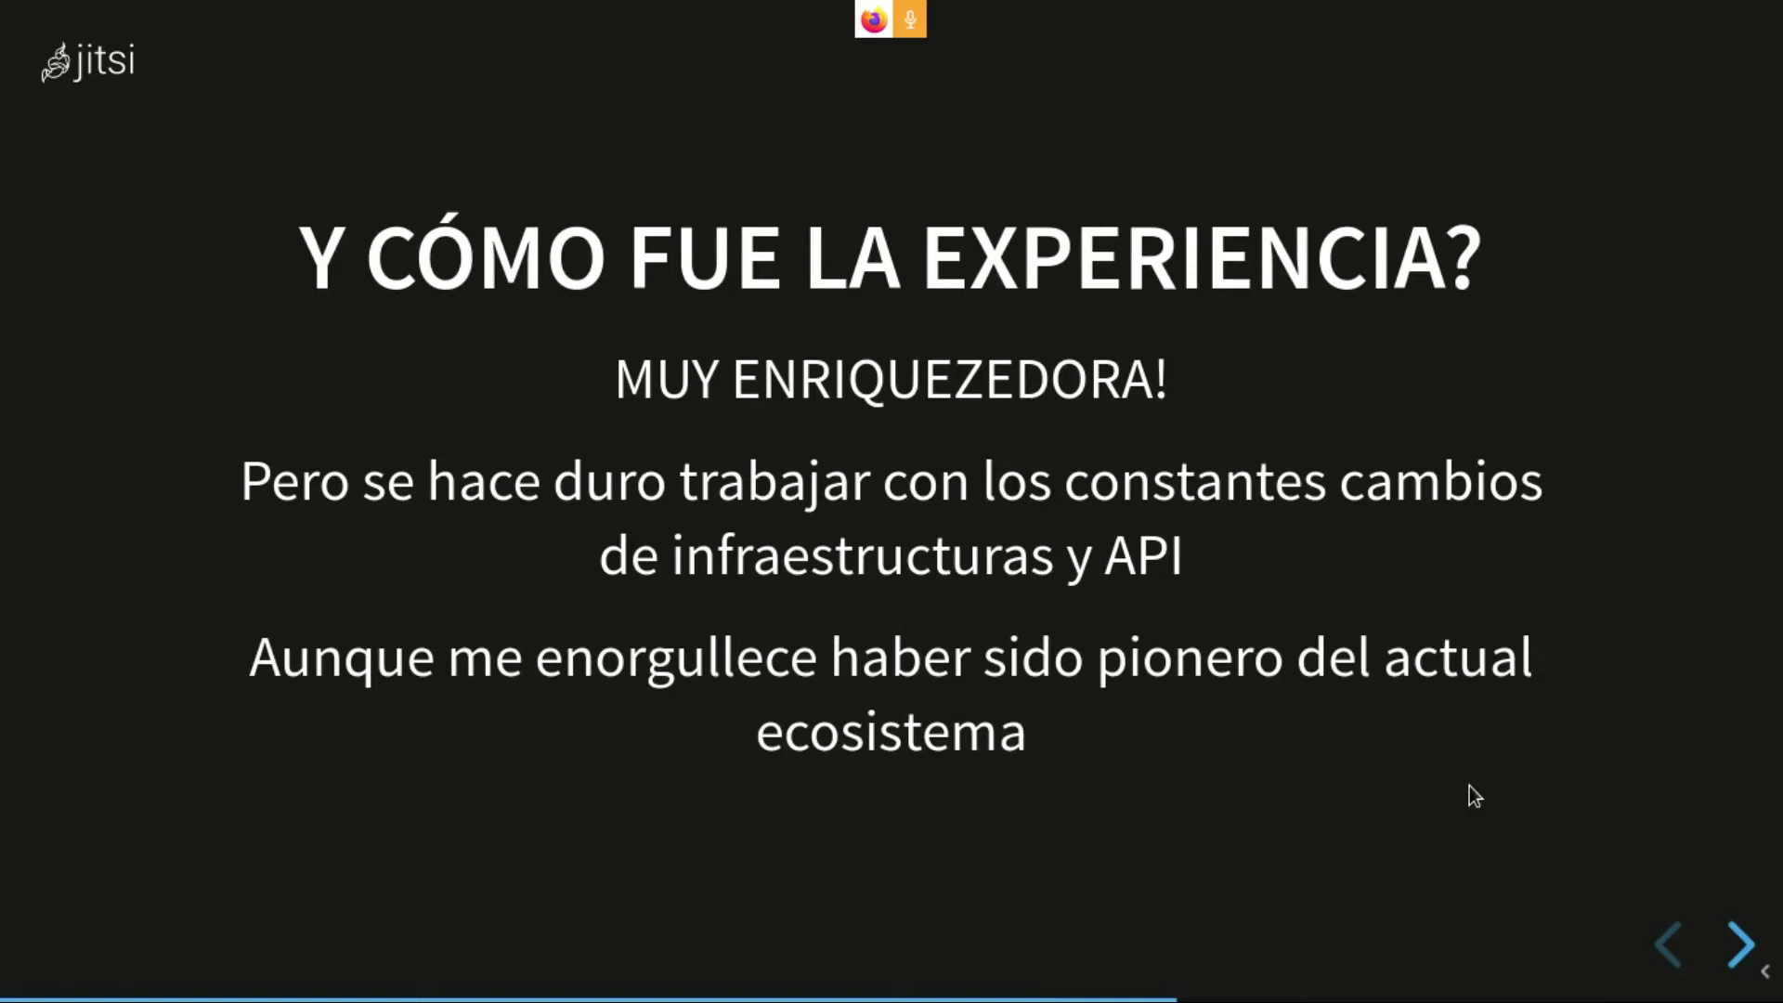
key(Right)
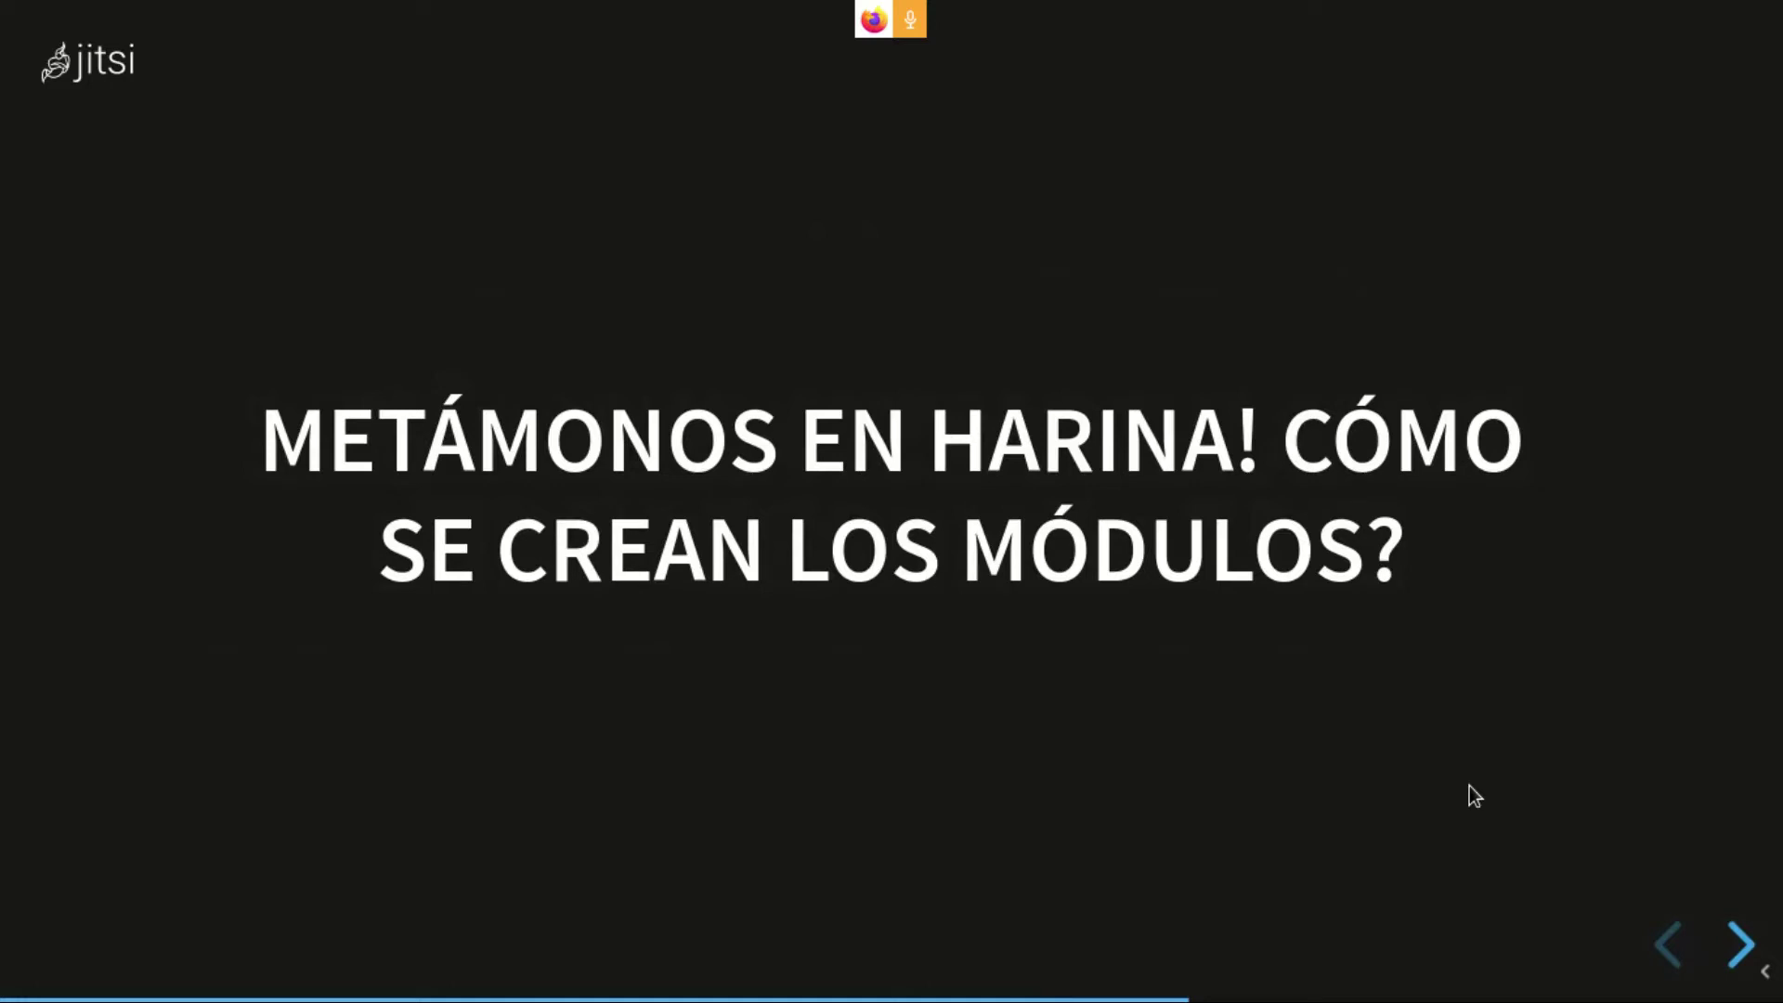
Advance to the slide listing Macros, GUI and Objetos as the three parts
key(Right)
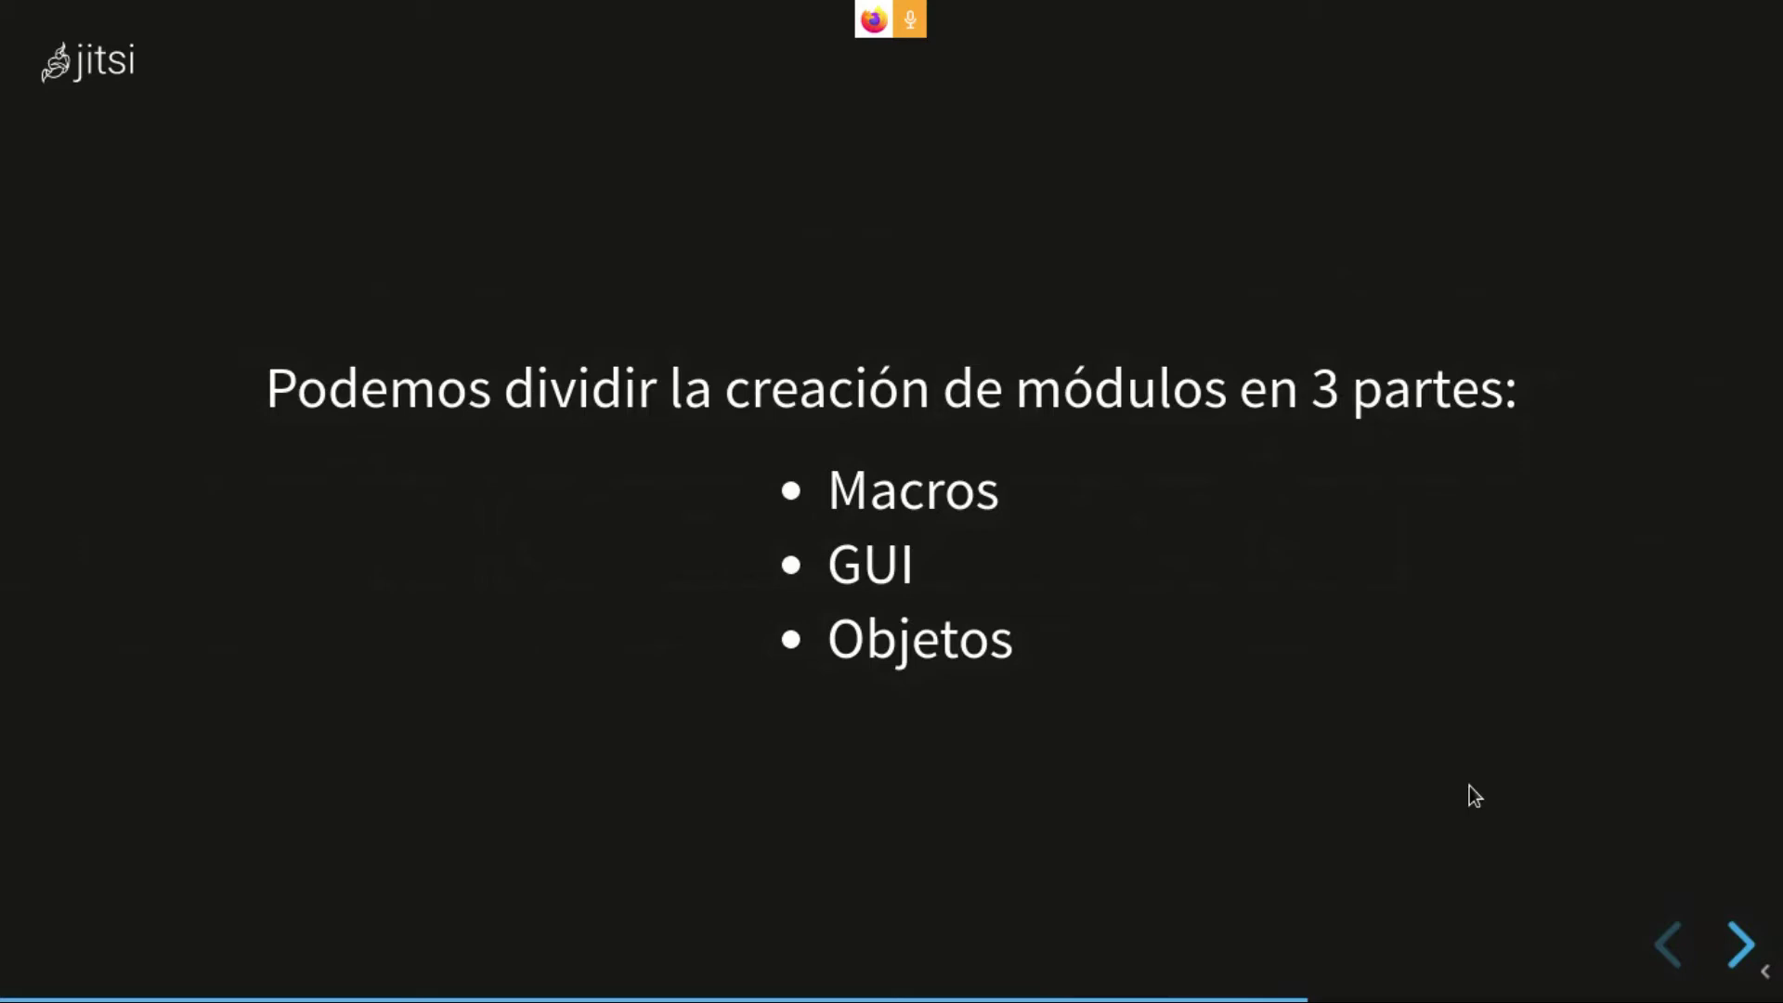
Show the 'HAGAMOS UNA MACRO!' slide with its View/Panels/Python console path, then switch windows
key(Right)
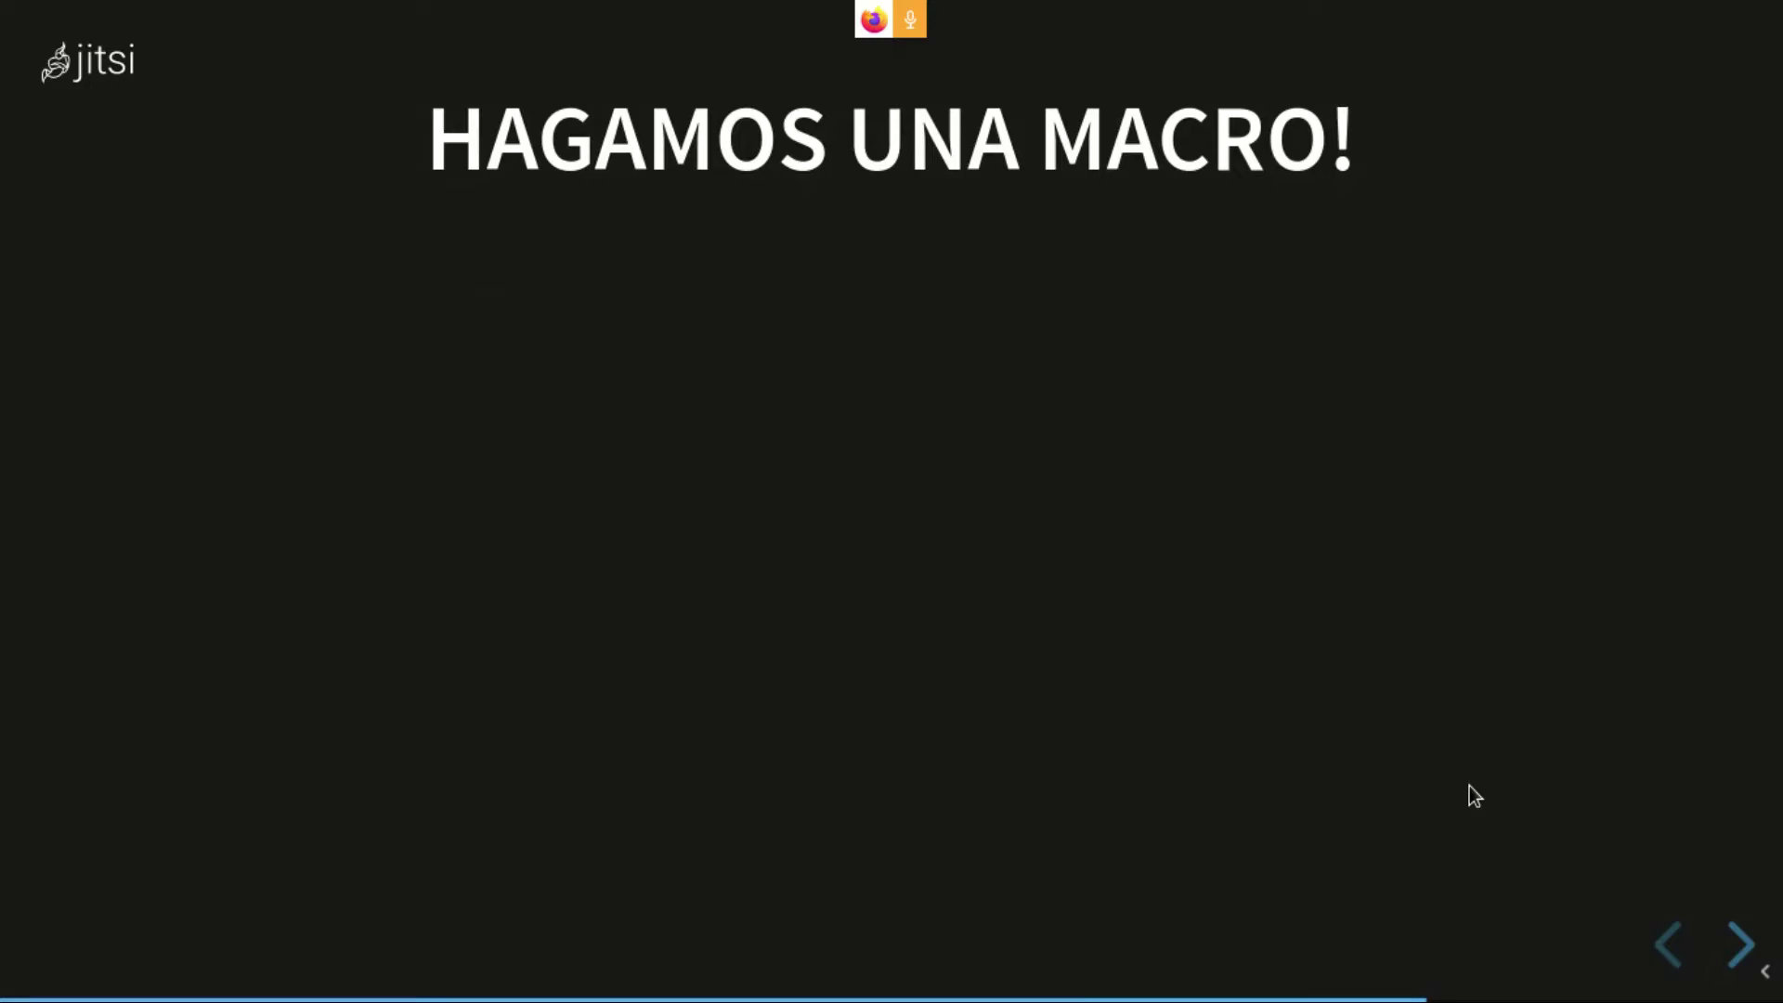
key(Right)
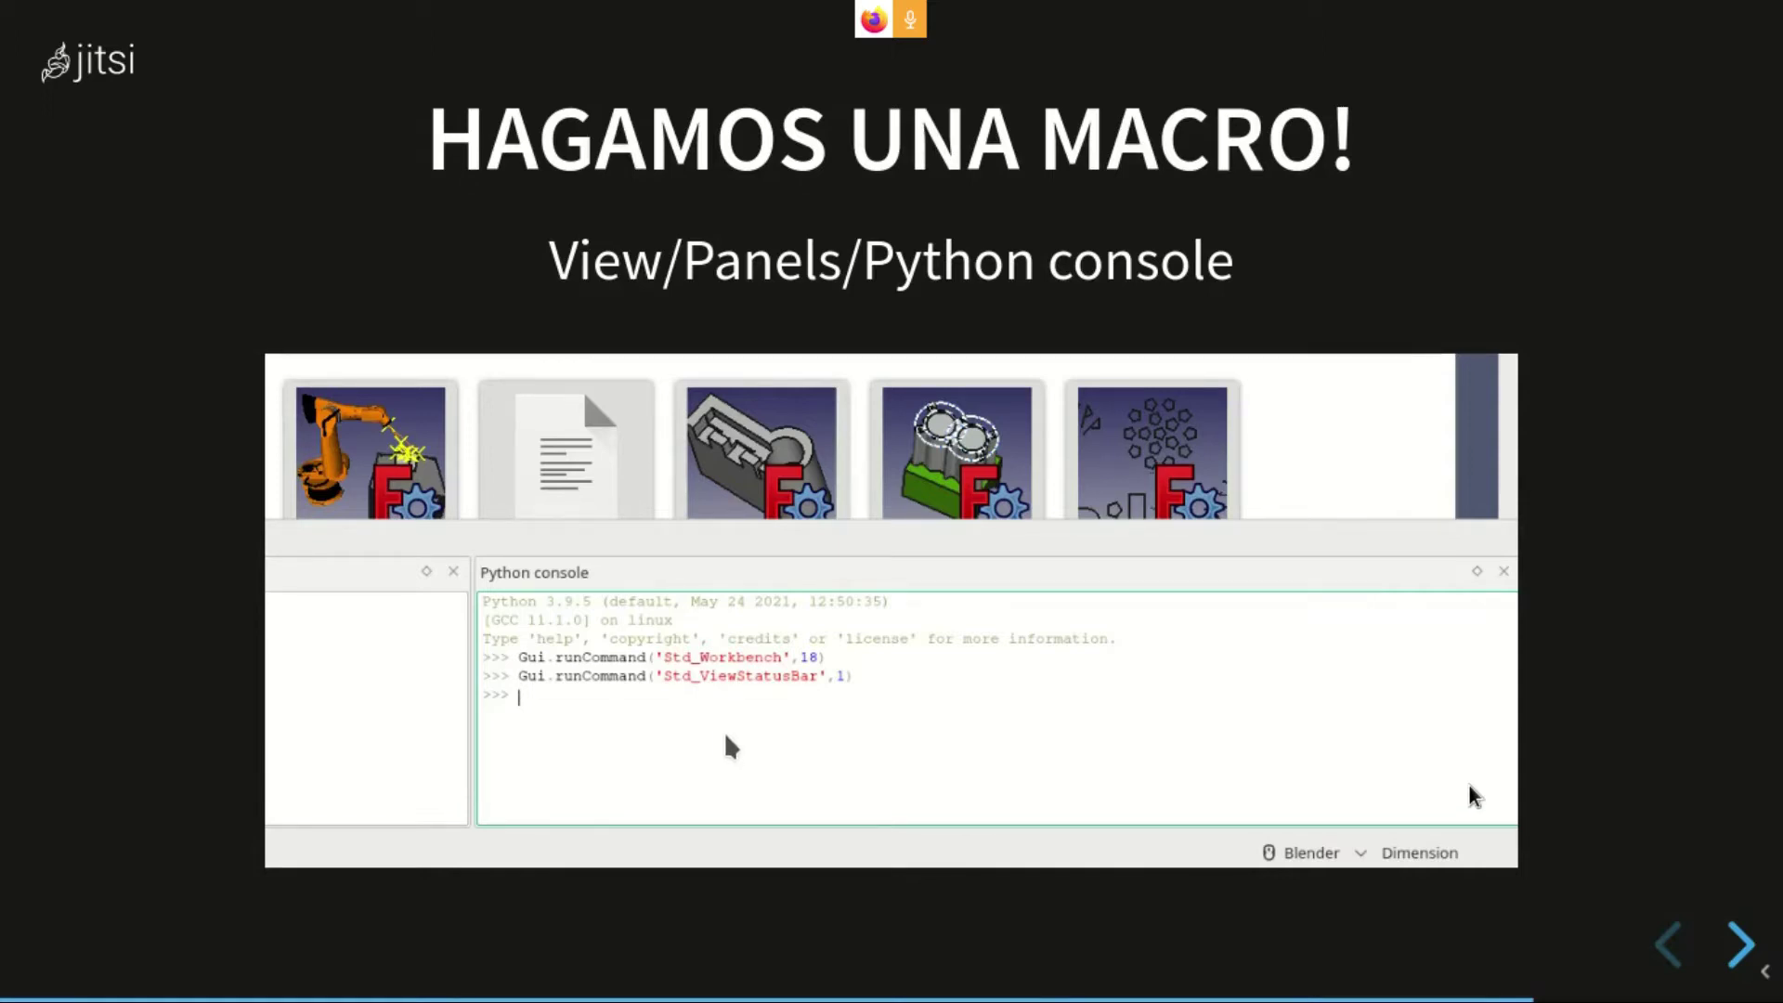
key(alt+Tab)
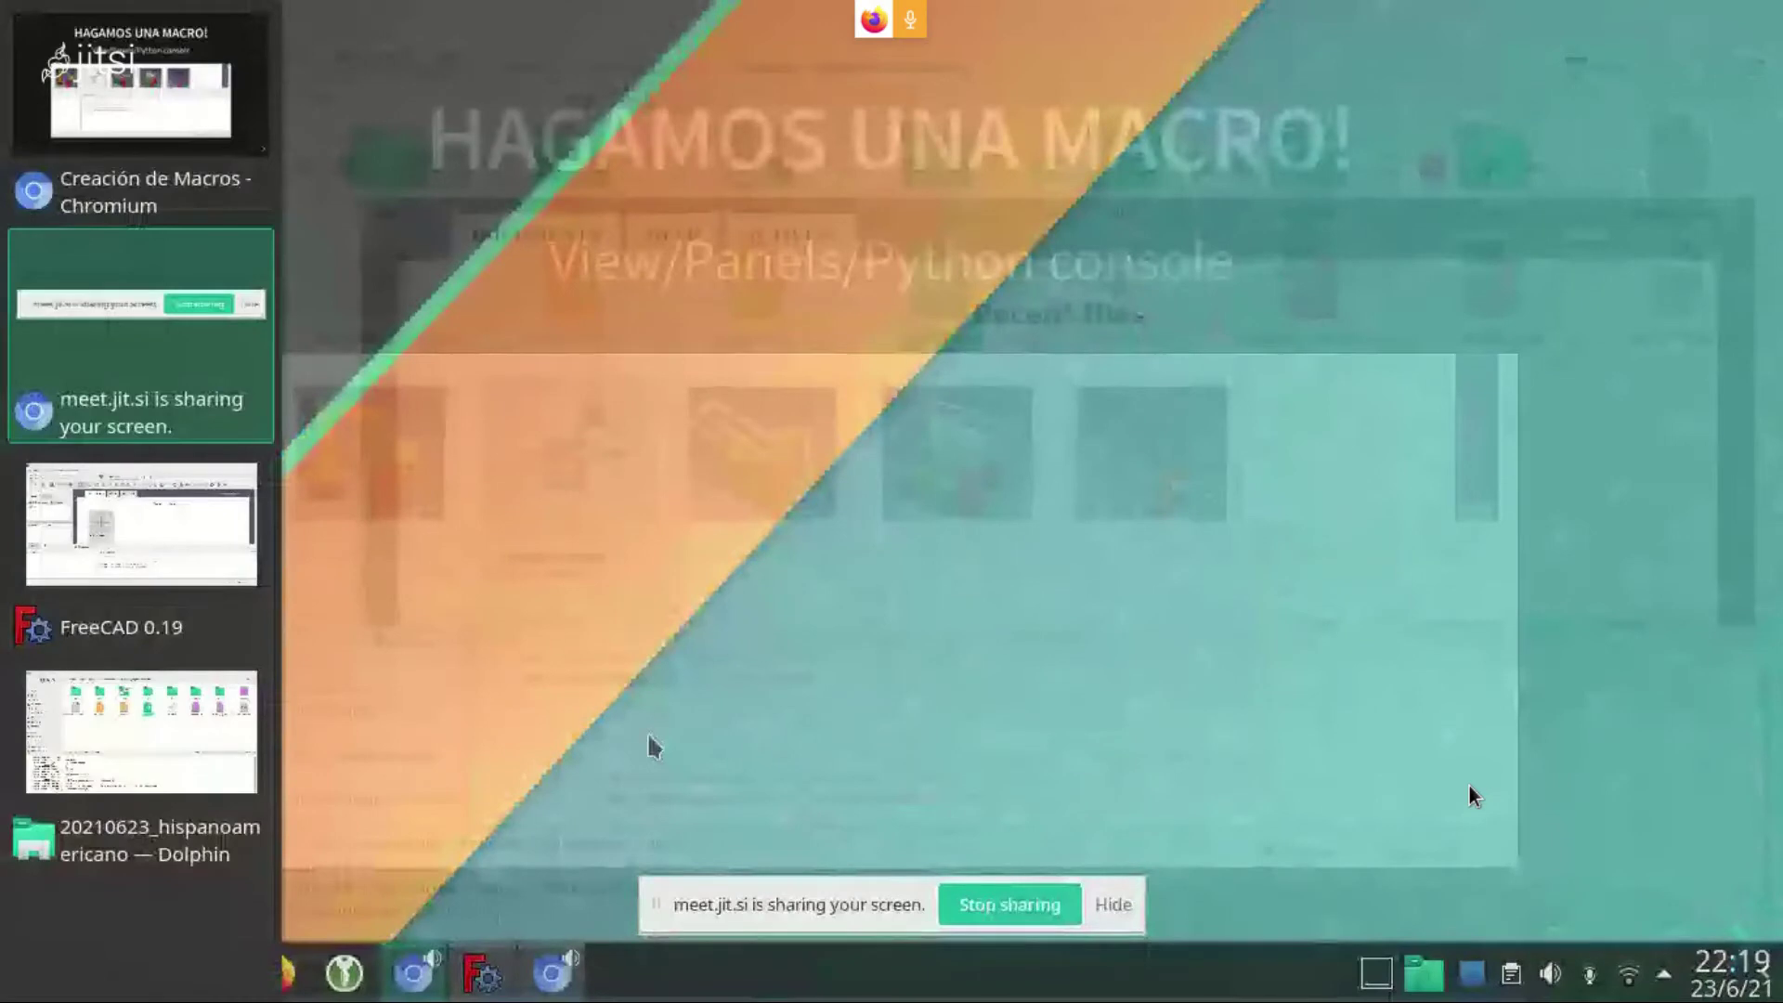
Bring FreeCAD forward and toggle its Report view and Python console panels from View > Panels
key(alt+Tab)
click(143, 58)
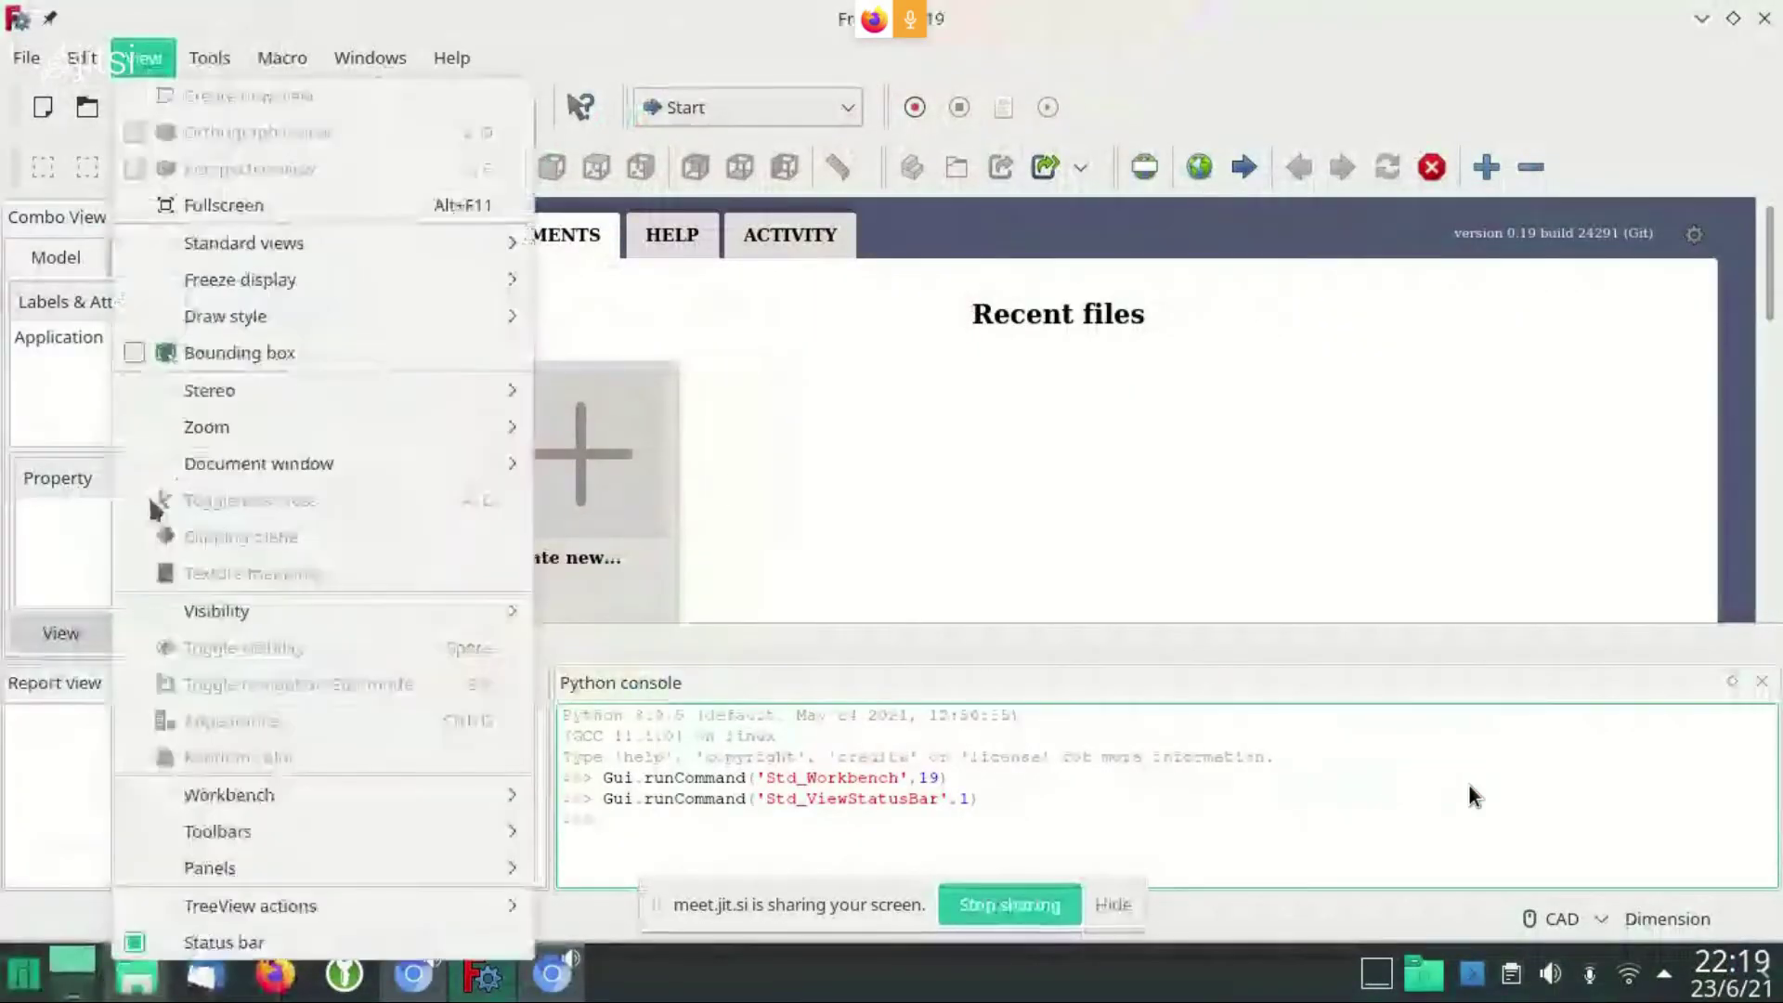
click(585, 864)
click(143, 58)
mouse_move(251, 905)
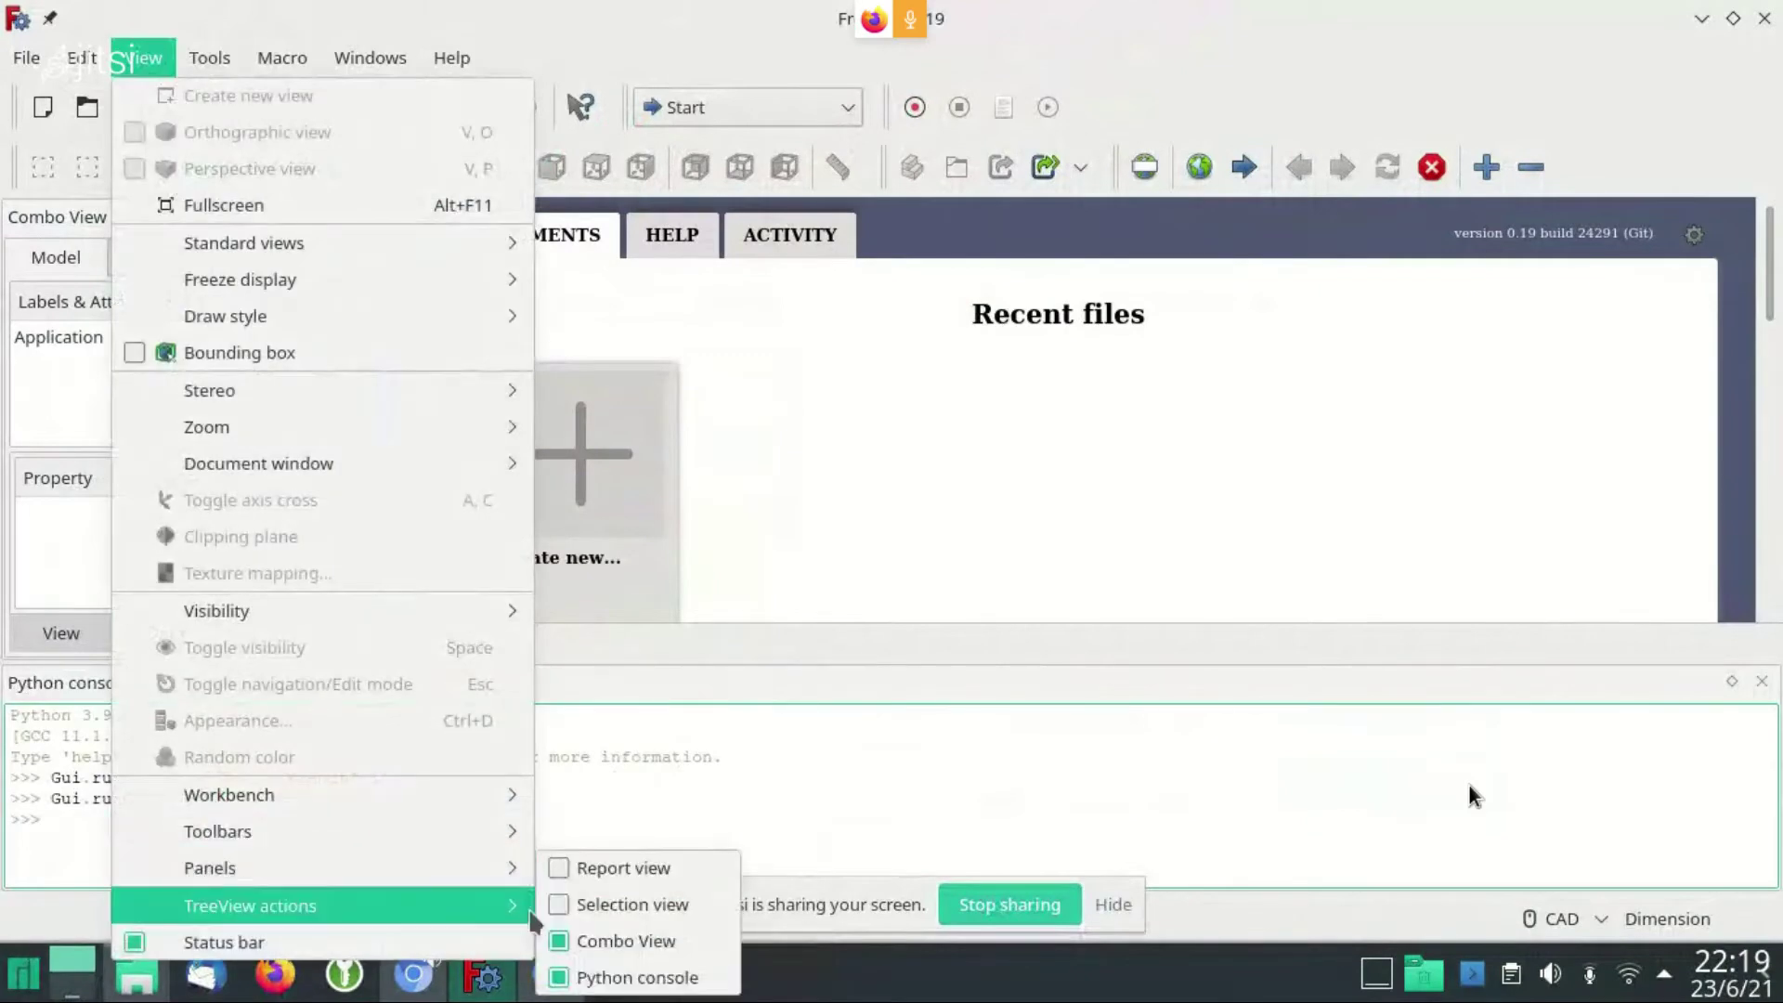
click(631, 977)
click(143, 57)
mouse_move(209, 867)
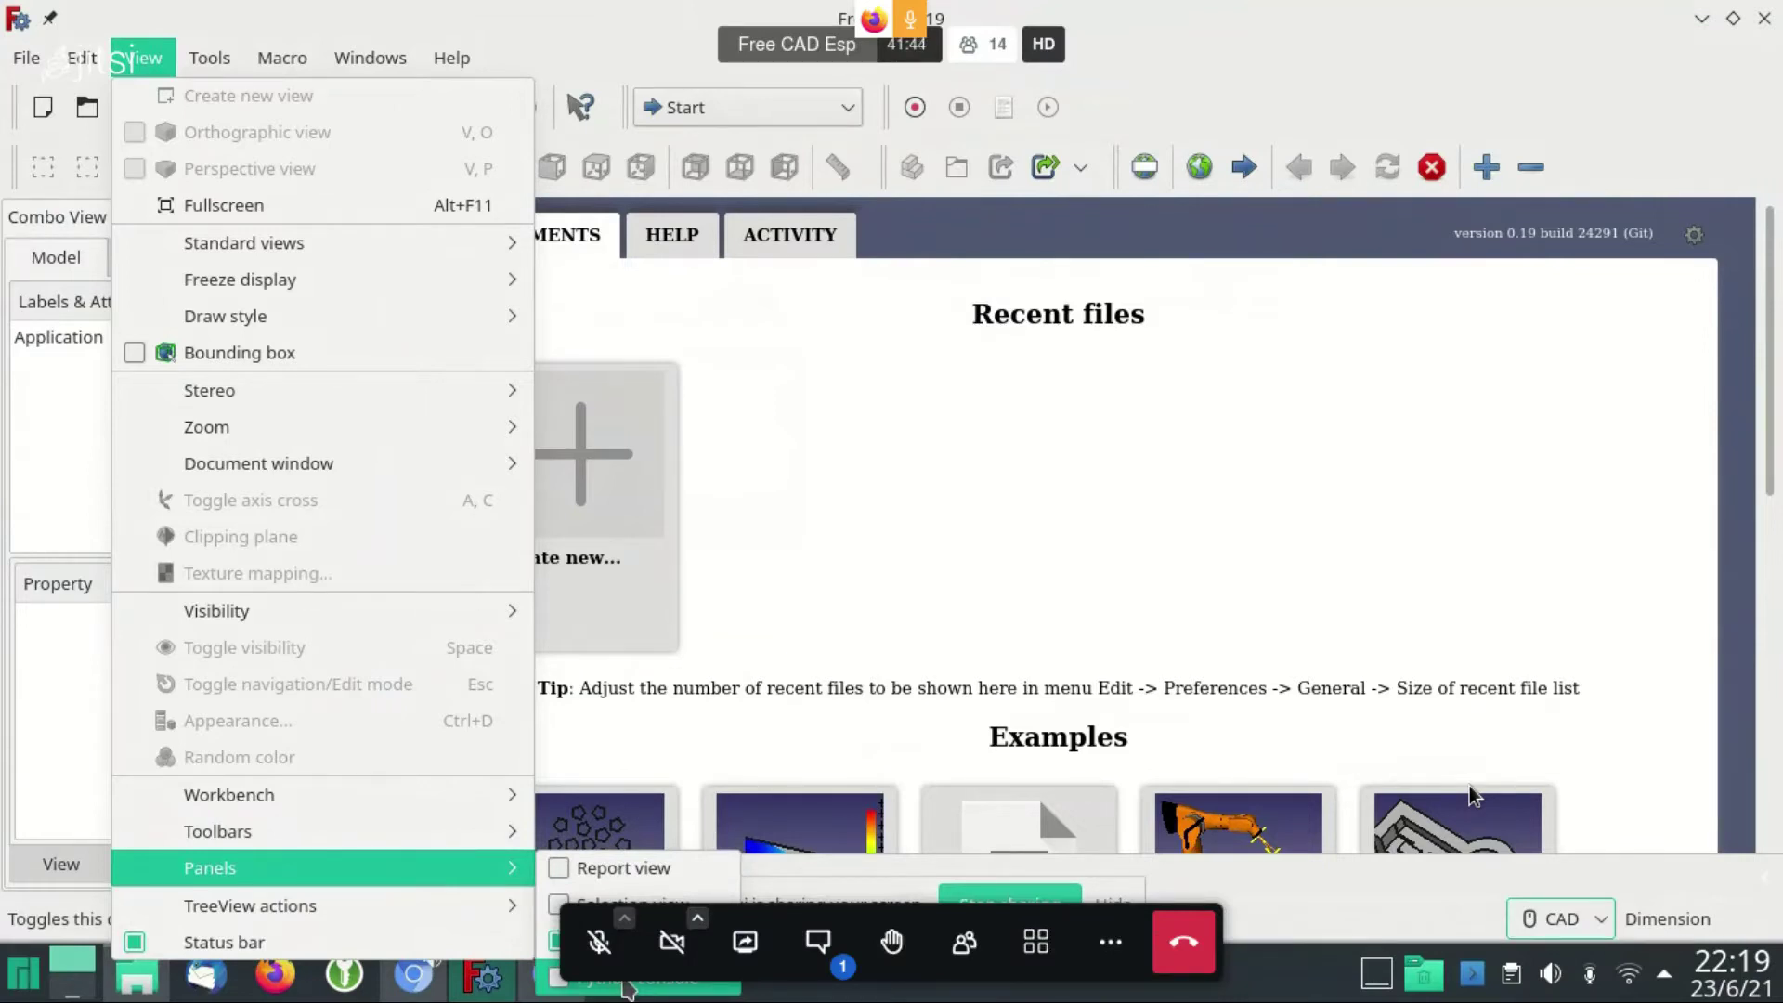
click(826, 966)
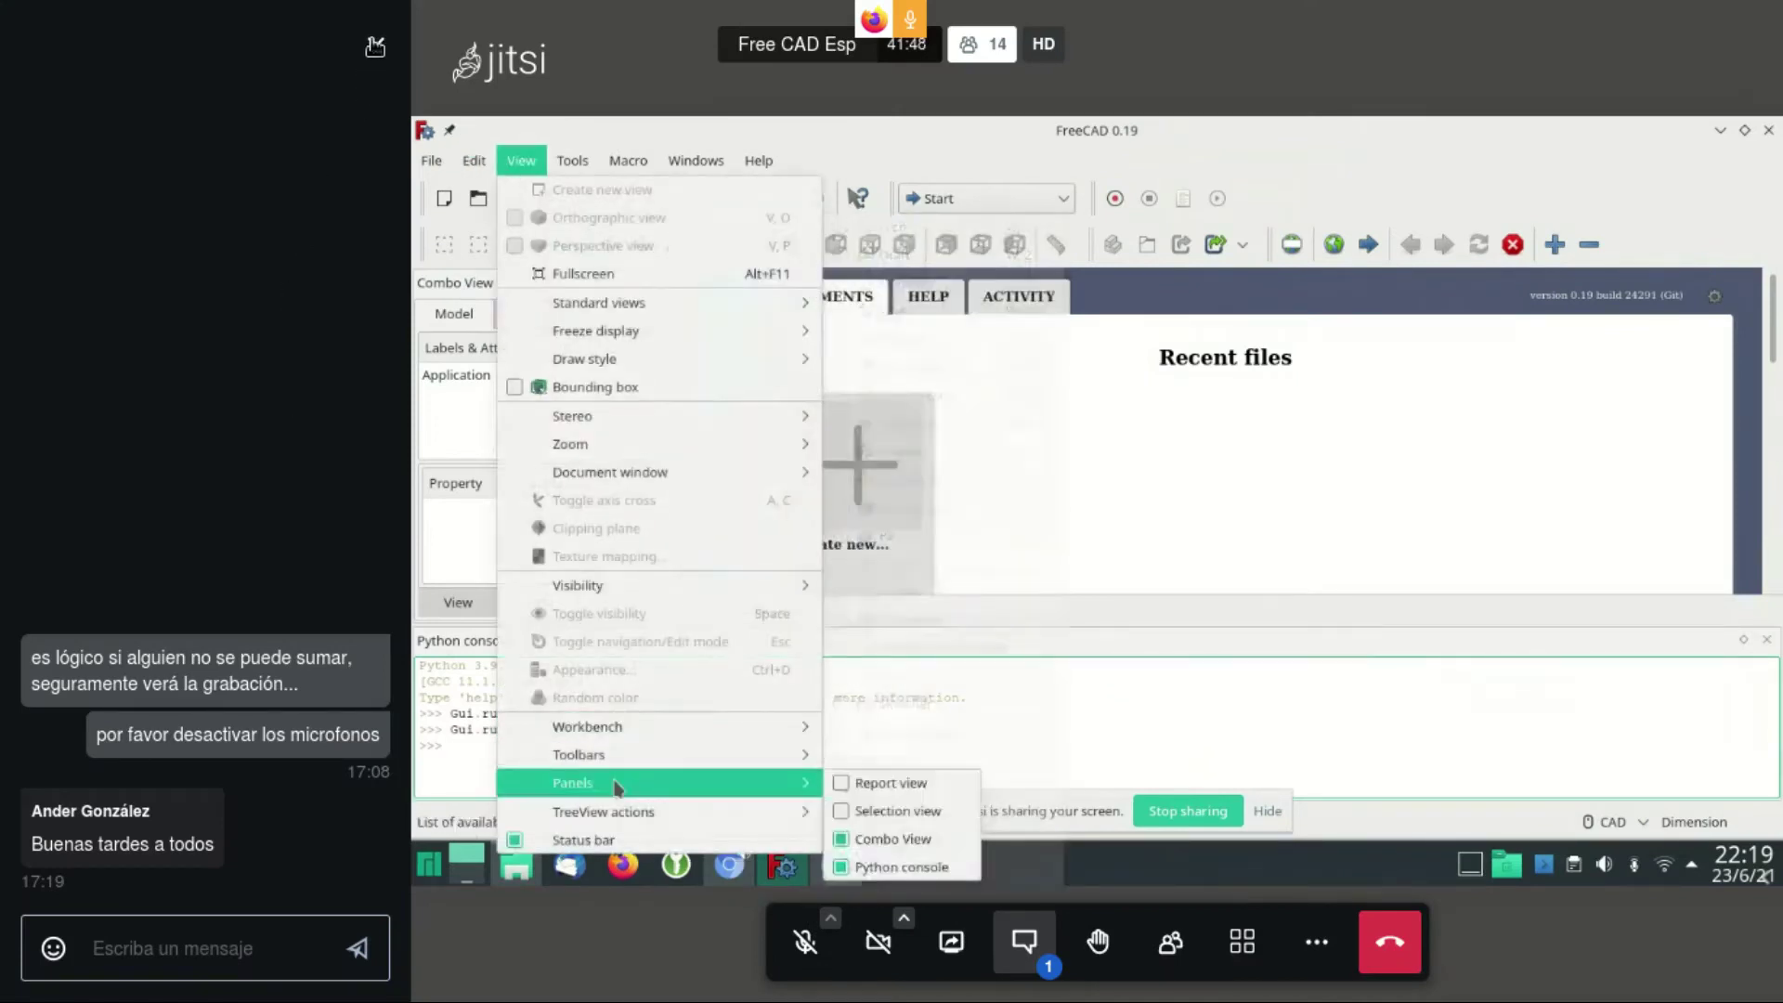
click(372, 49)
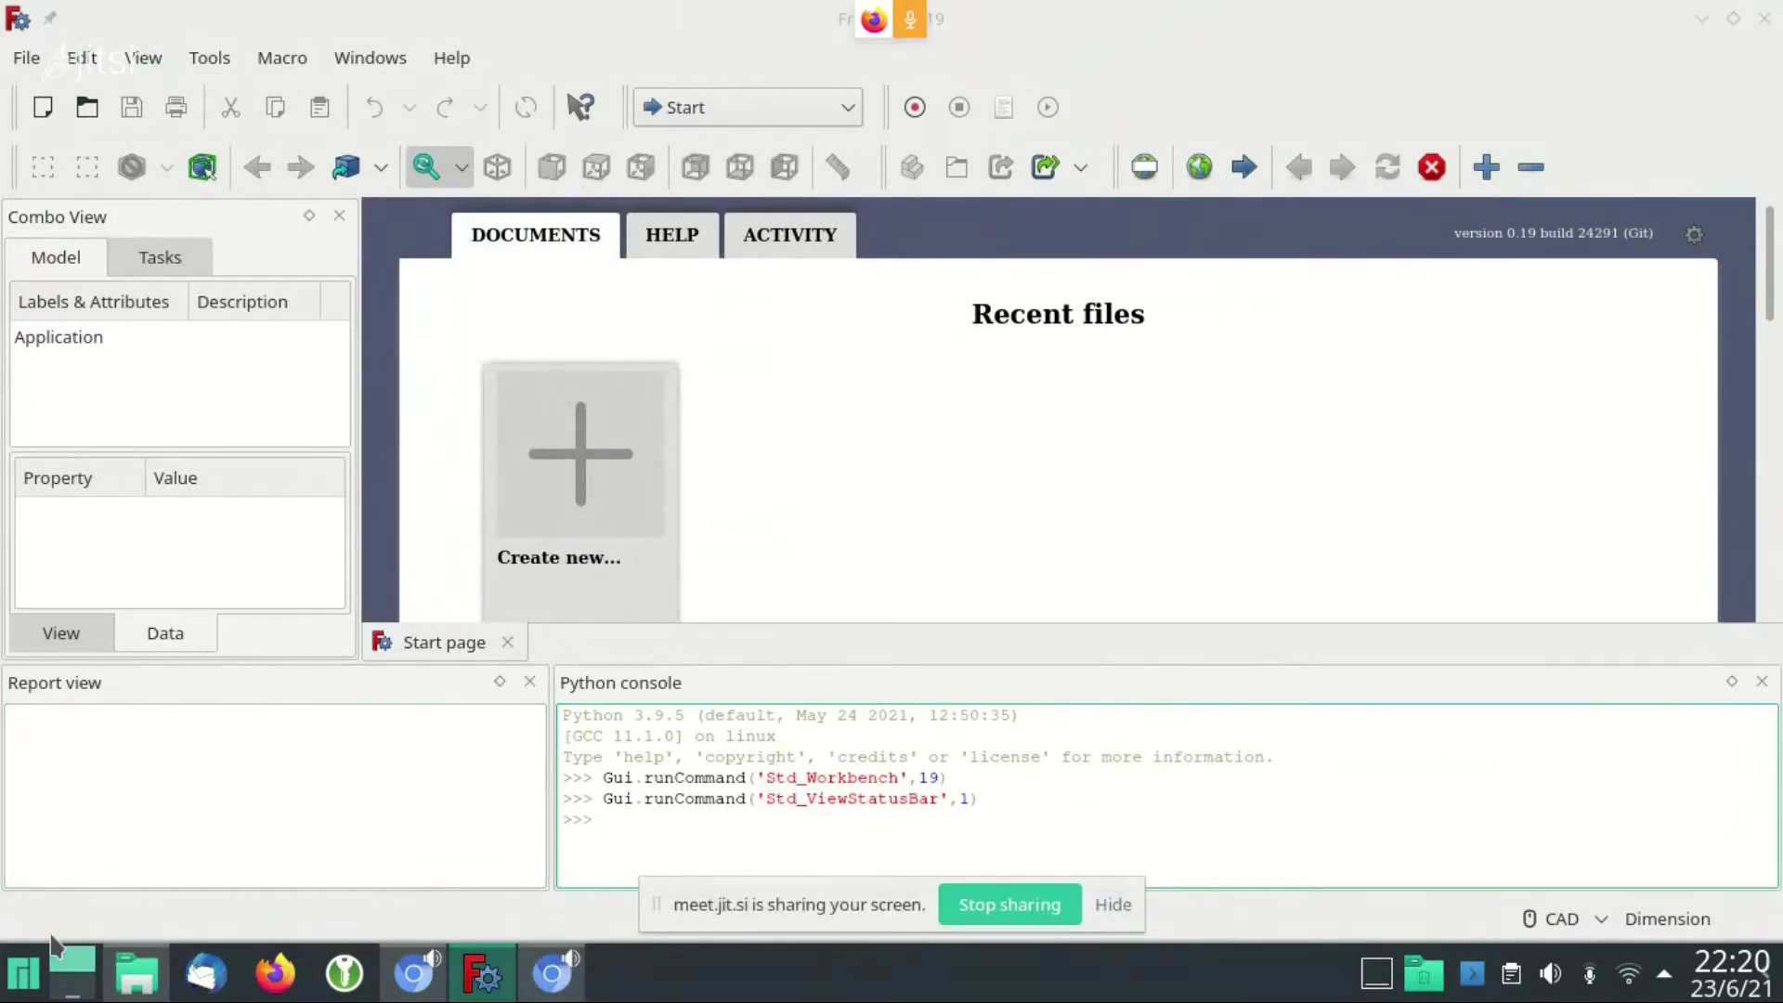
Start Konsole from the launcher, run FreeCAD from it, and return to the FreeCAD window
click(22, 970)
text(ter)
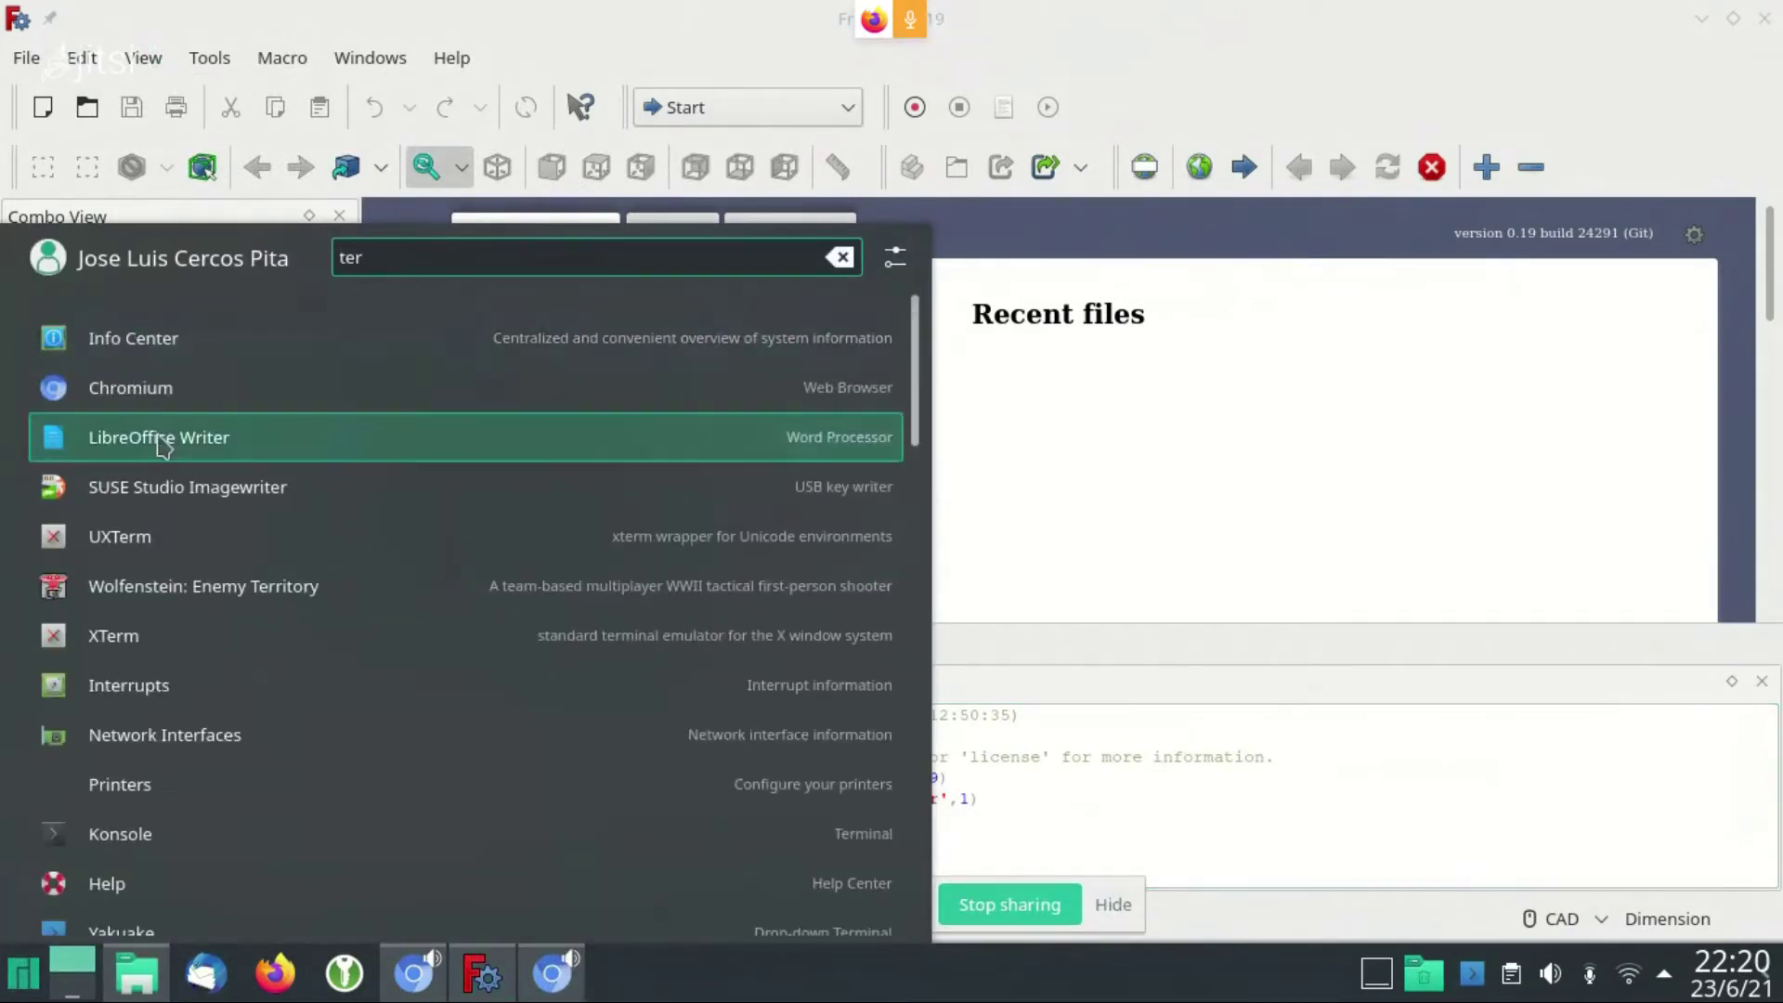
text(mi)
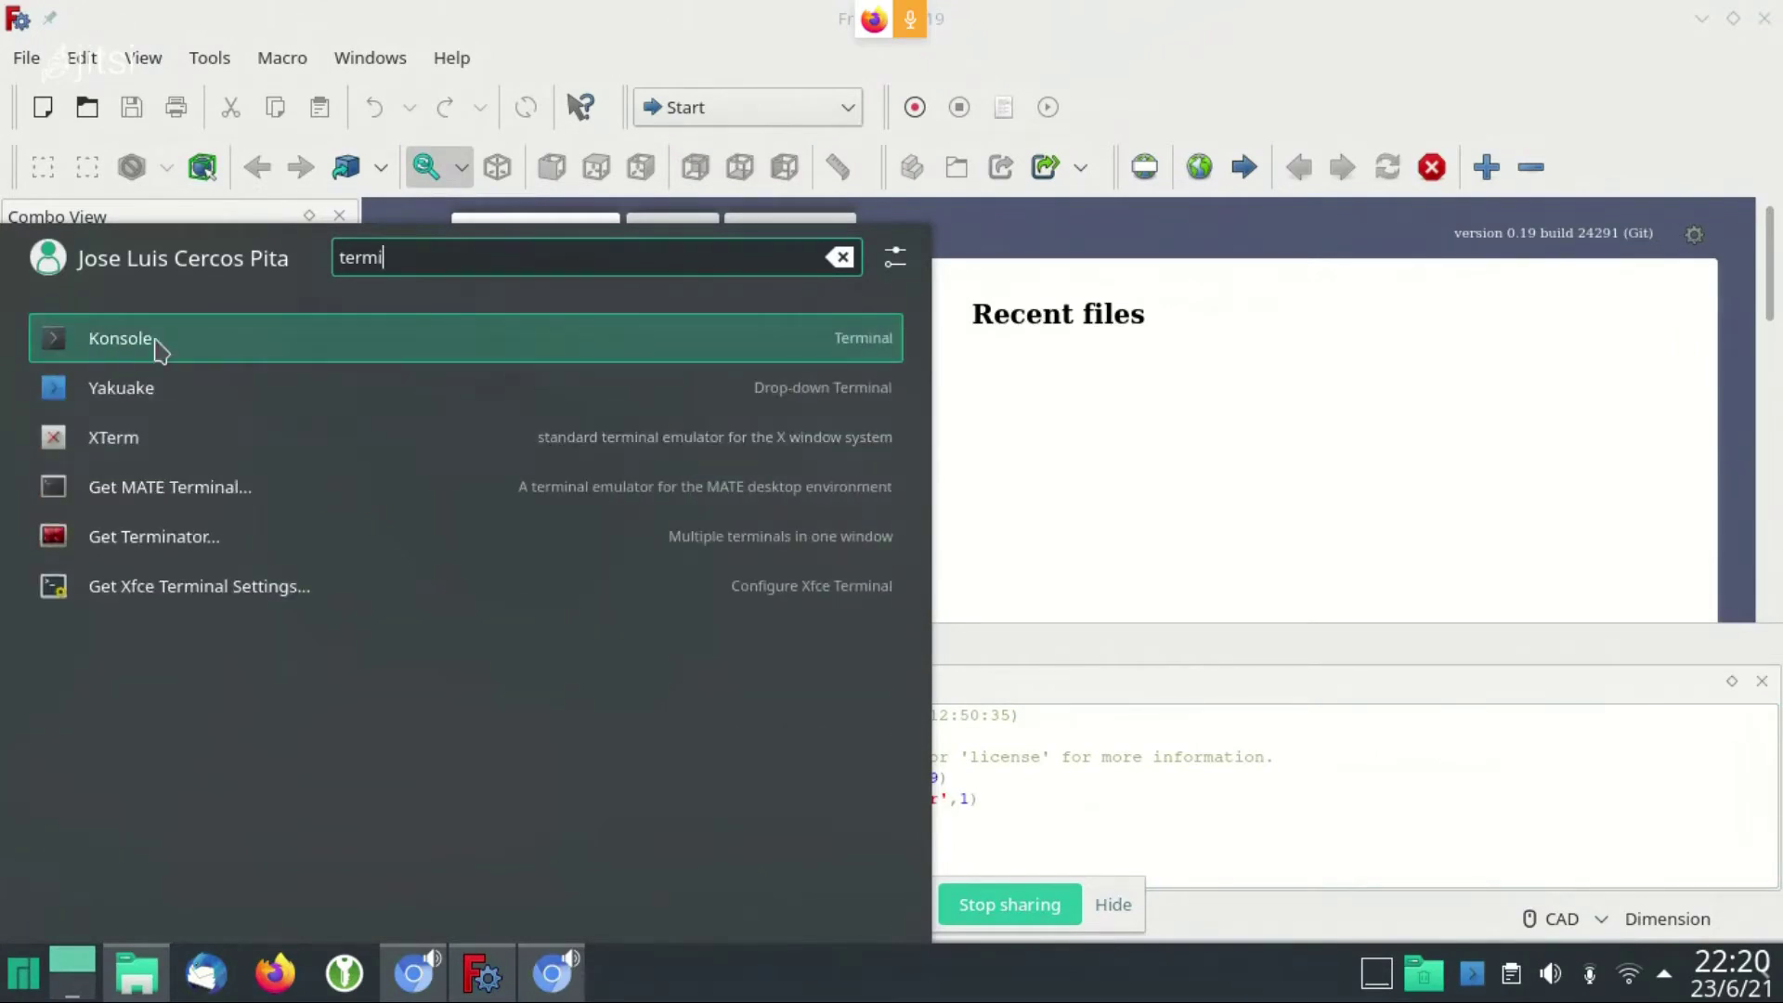
click(152, 345)
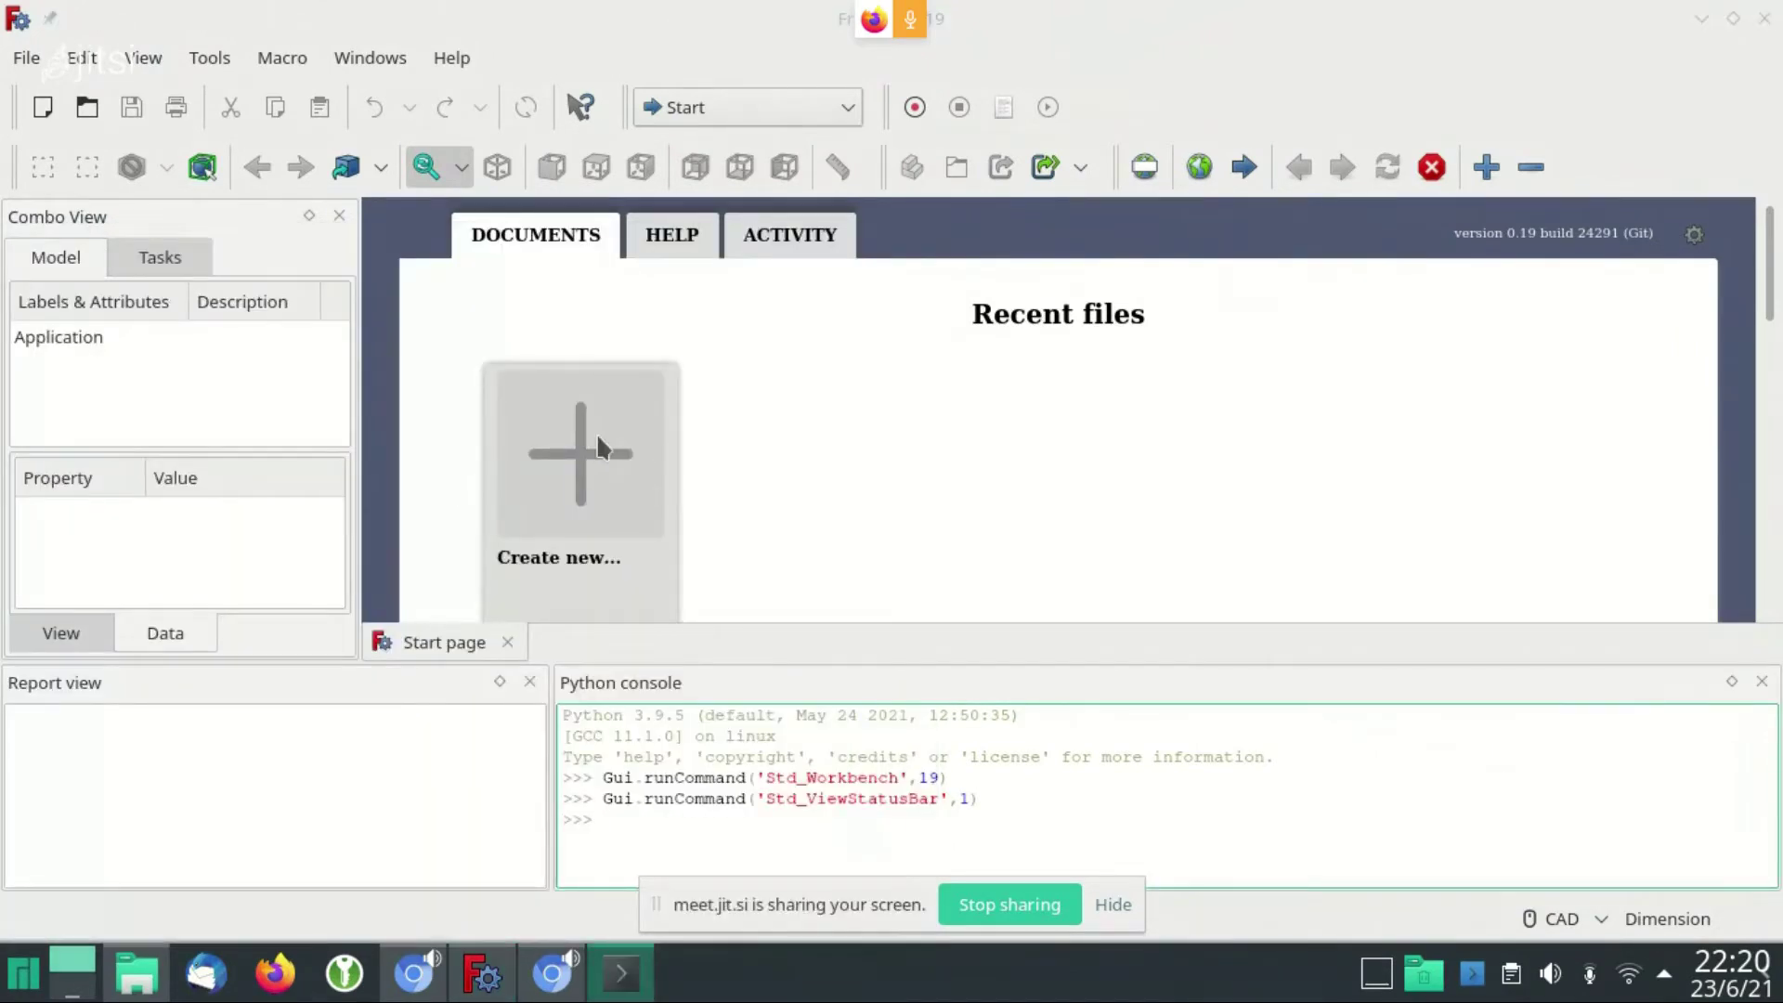
text(FreeCAD)
key(Return)
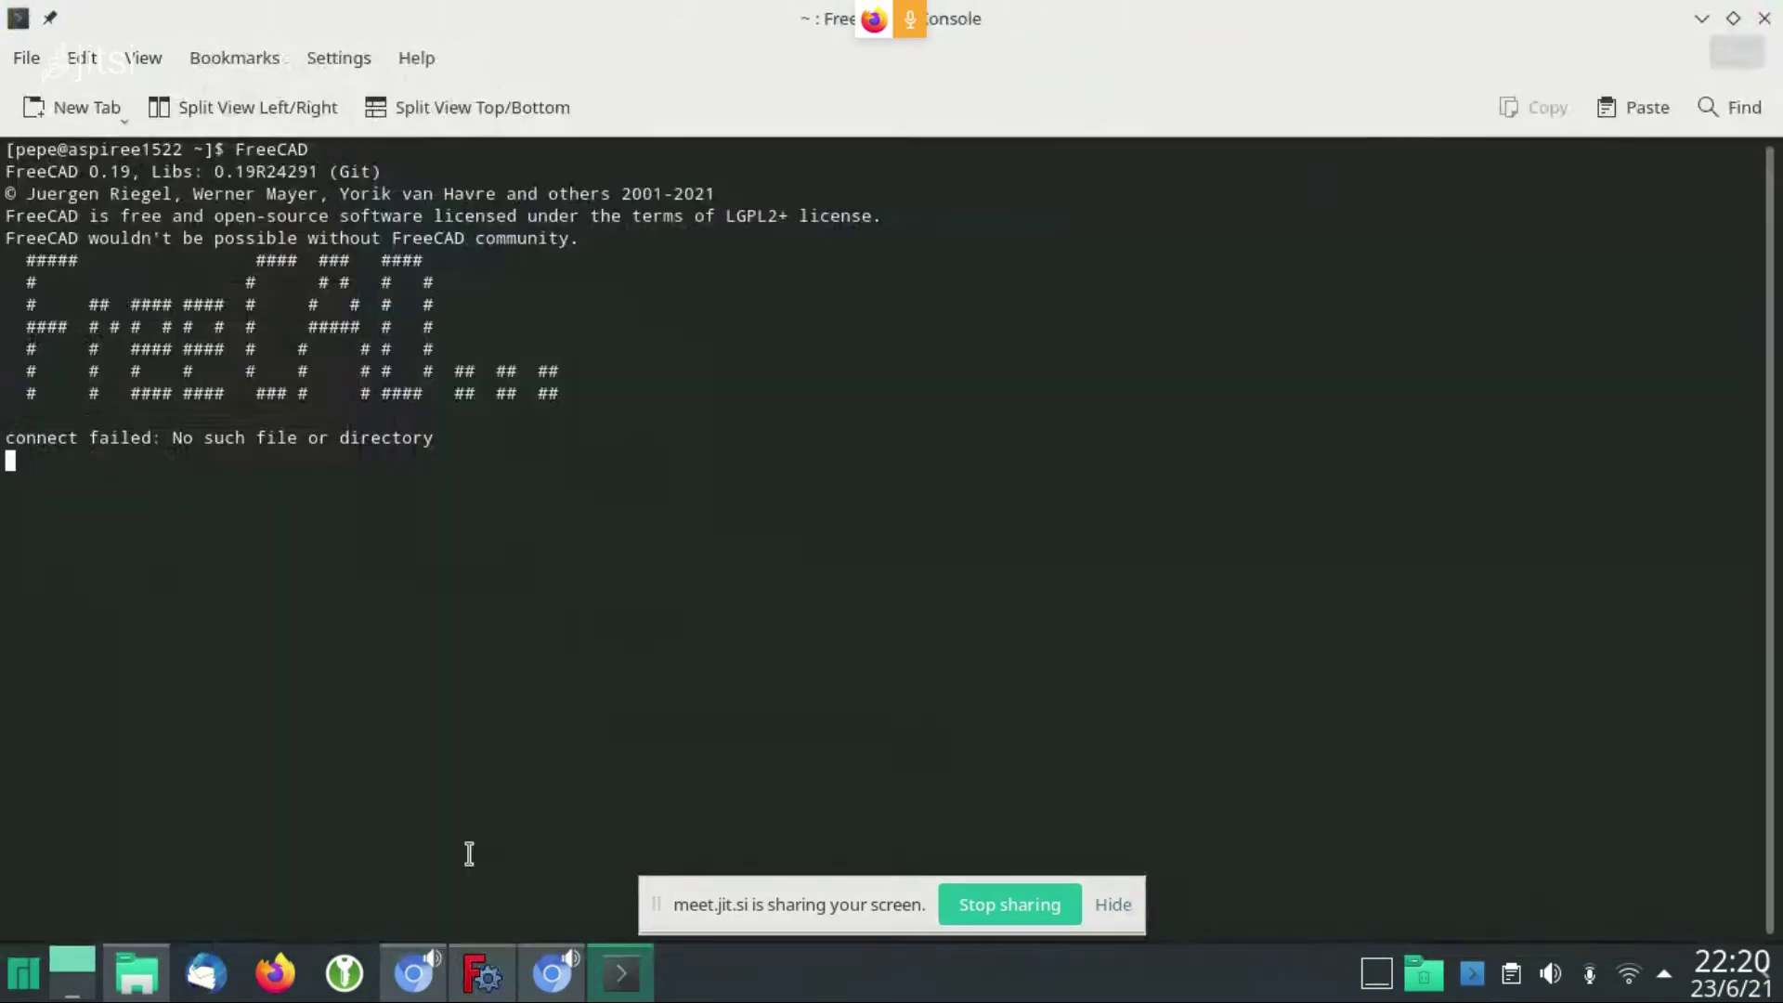
click(484, 973)
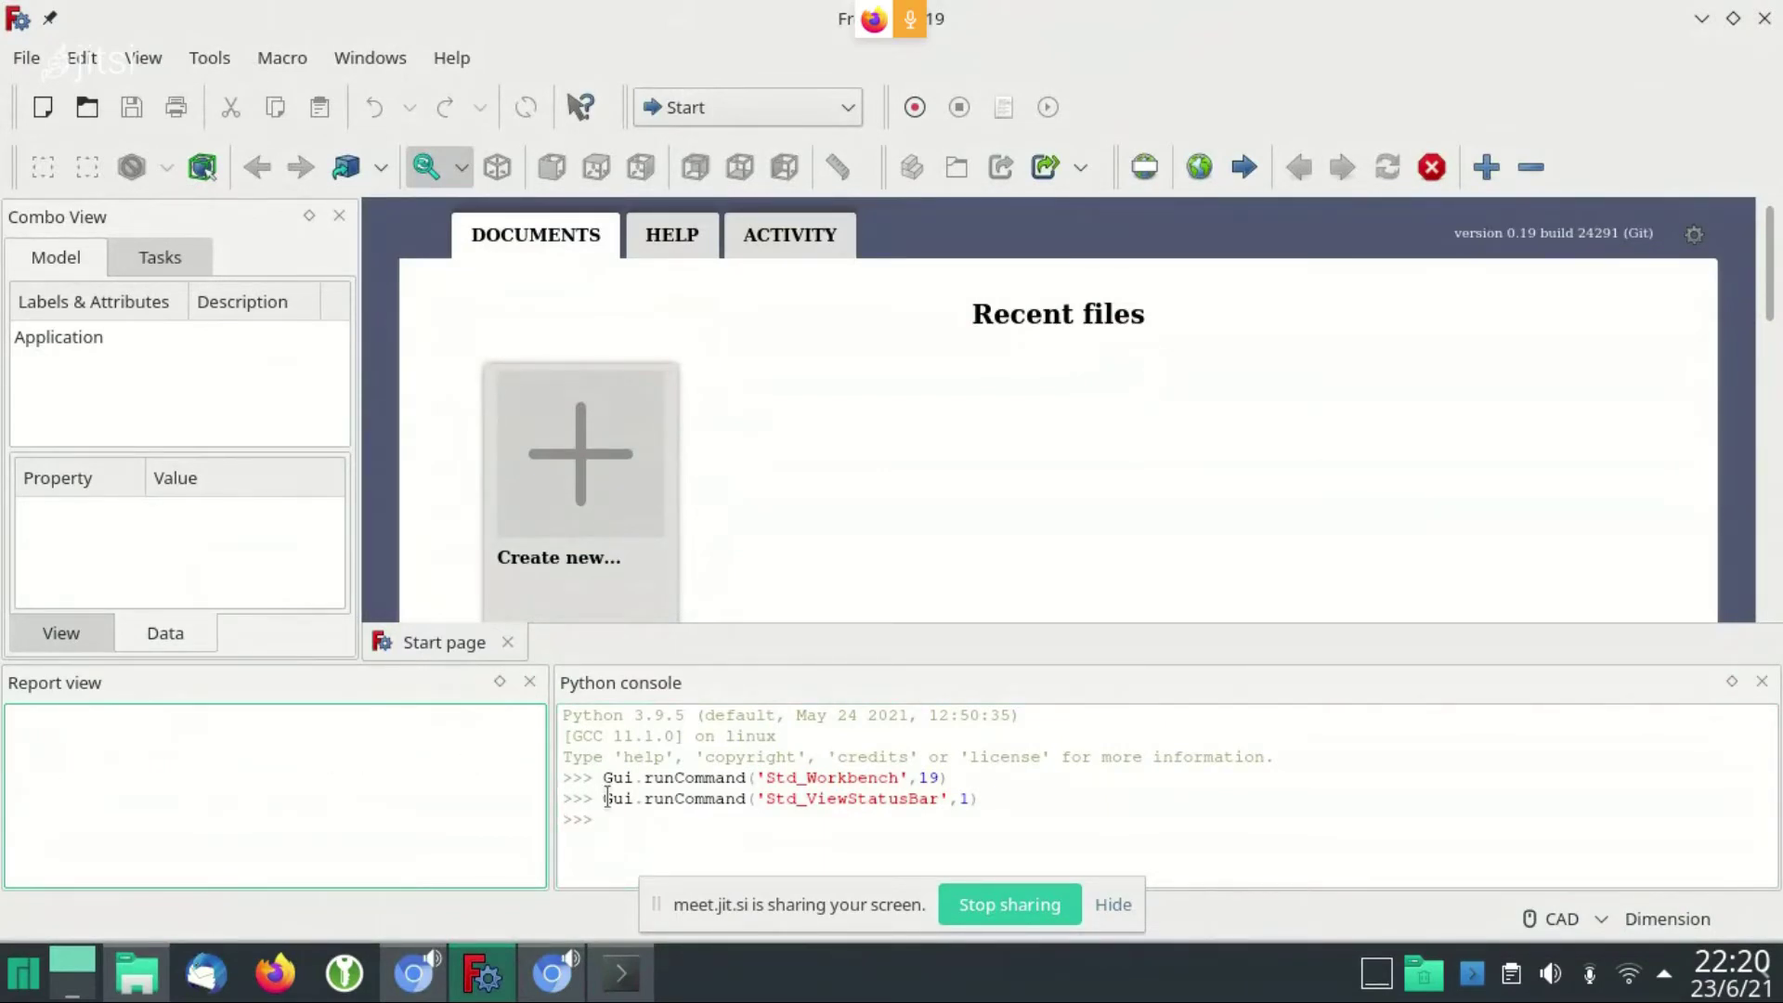
click(654, 815)
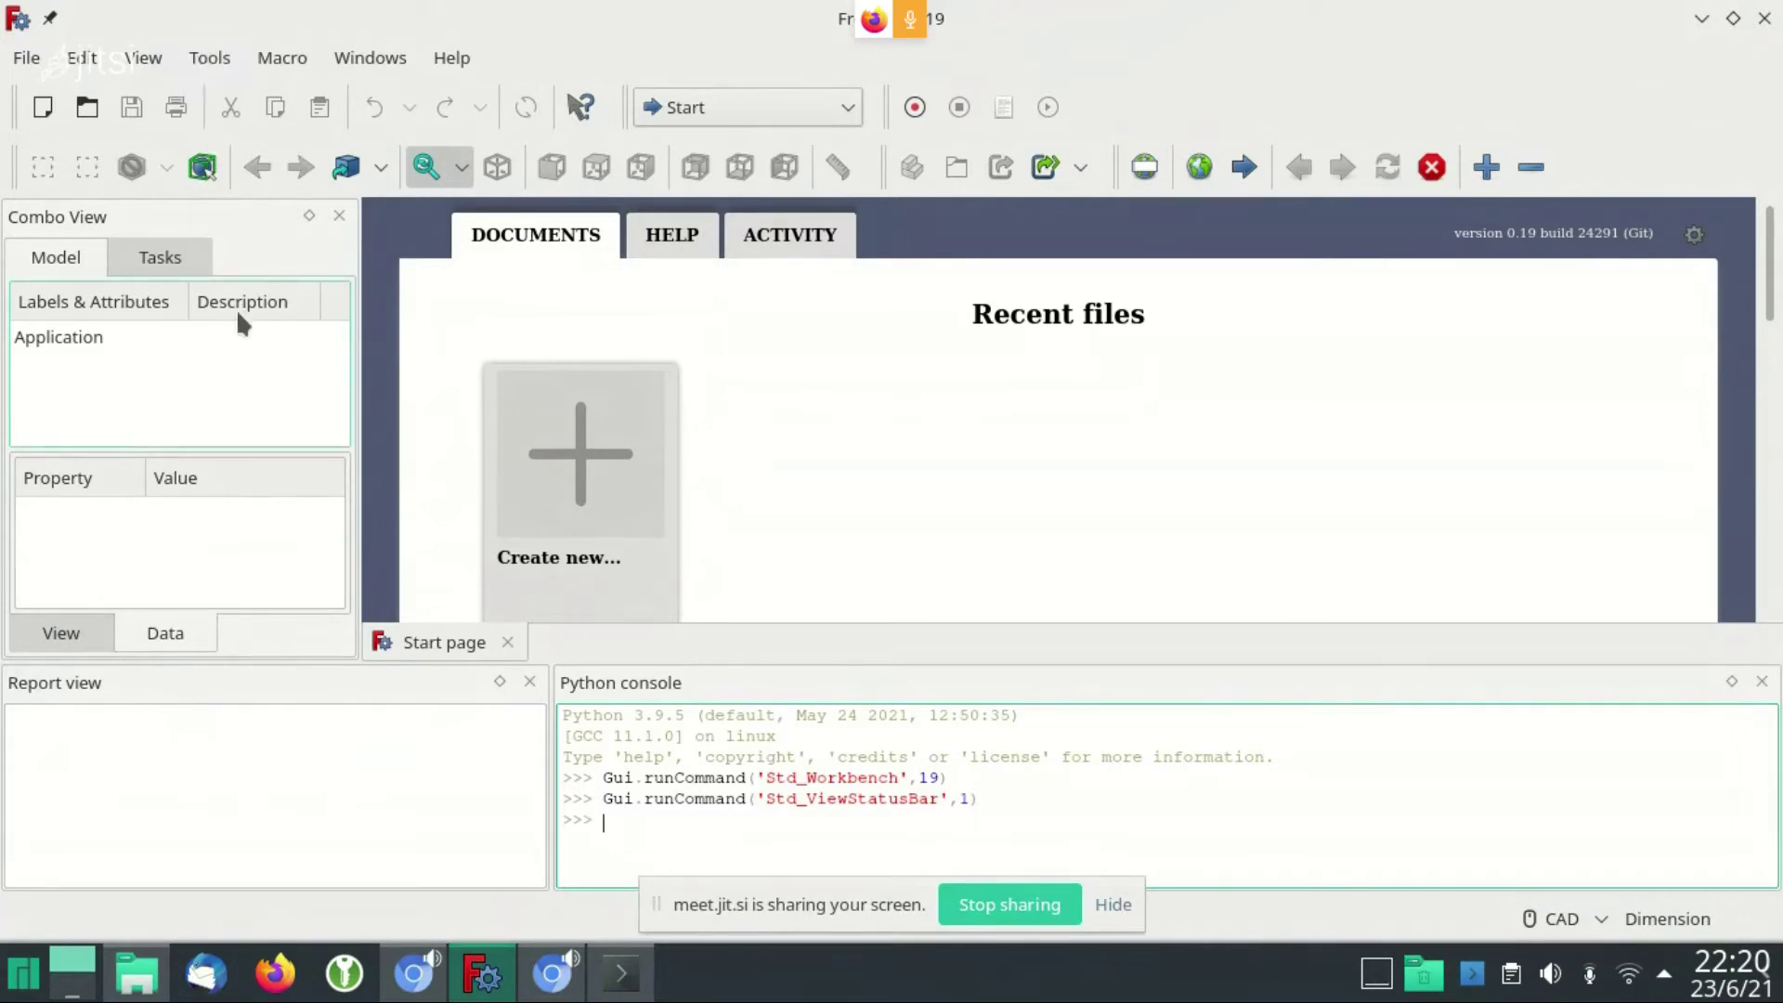
Try recording a macro named 'test', dismiss the missing macro directory warning, and switch to Dolphin
click(294, 63)
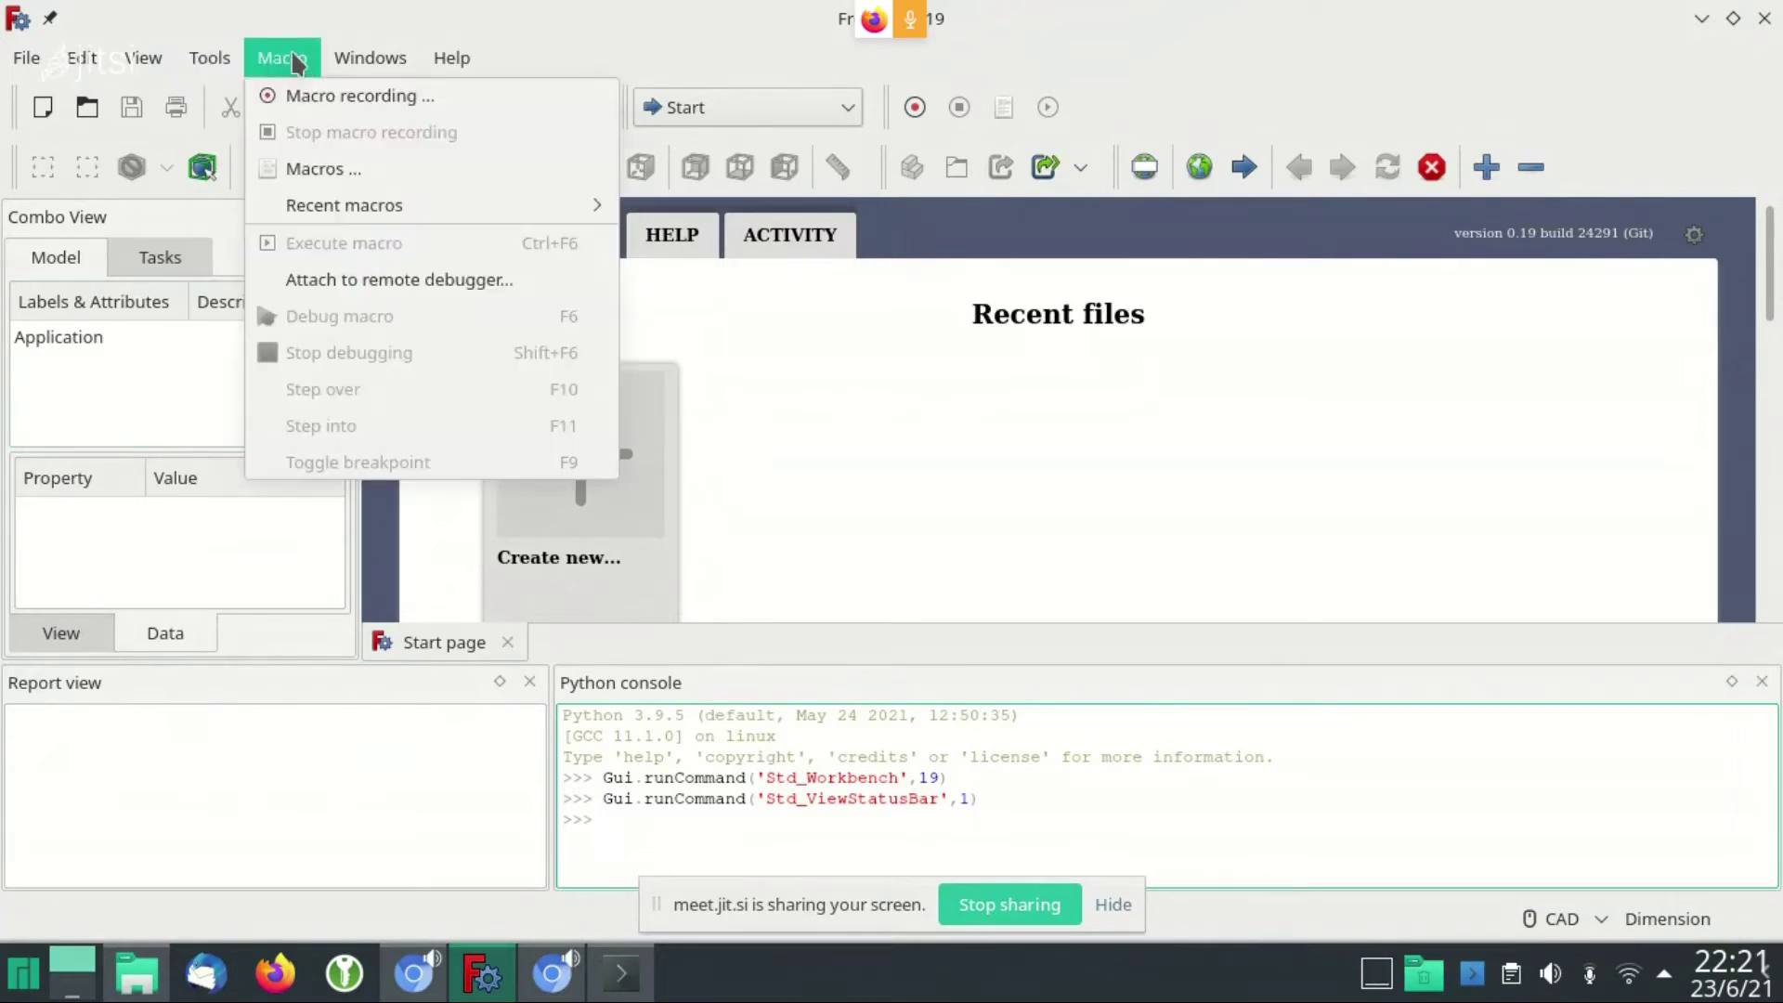
click(350, 102)
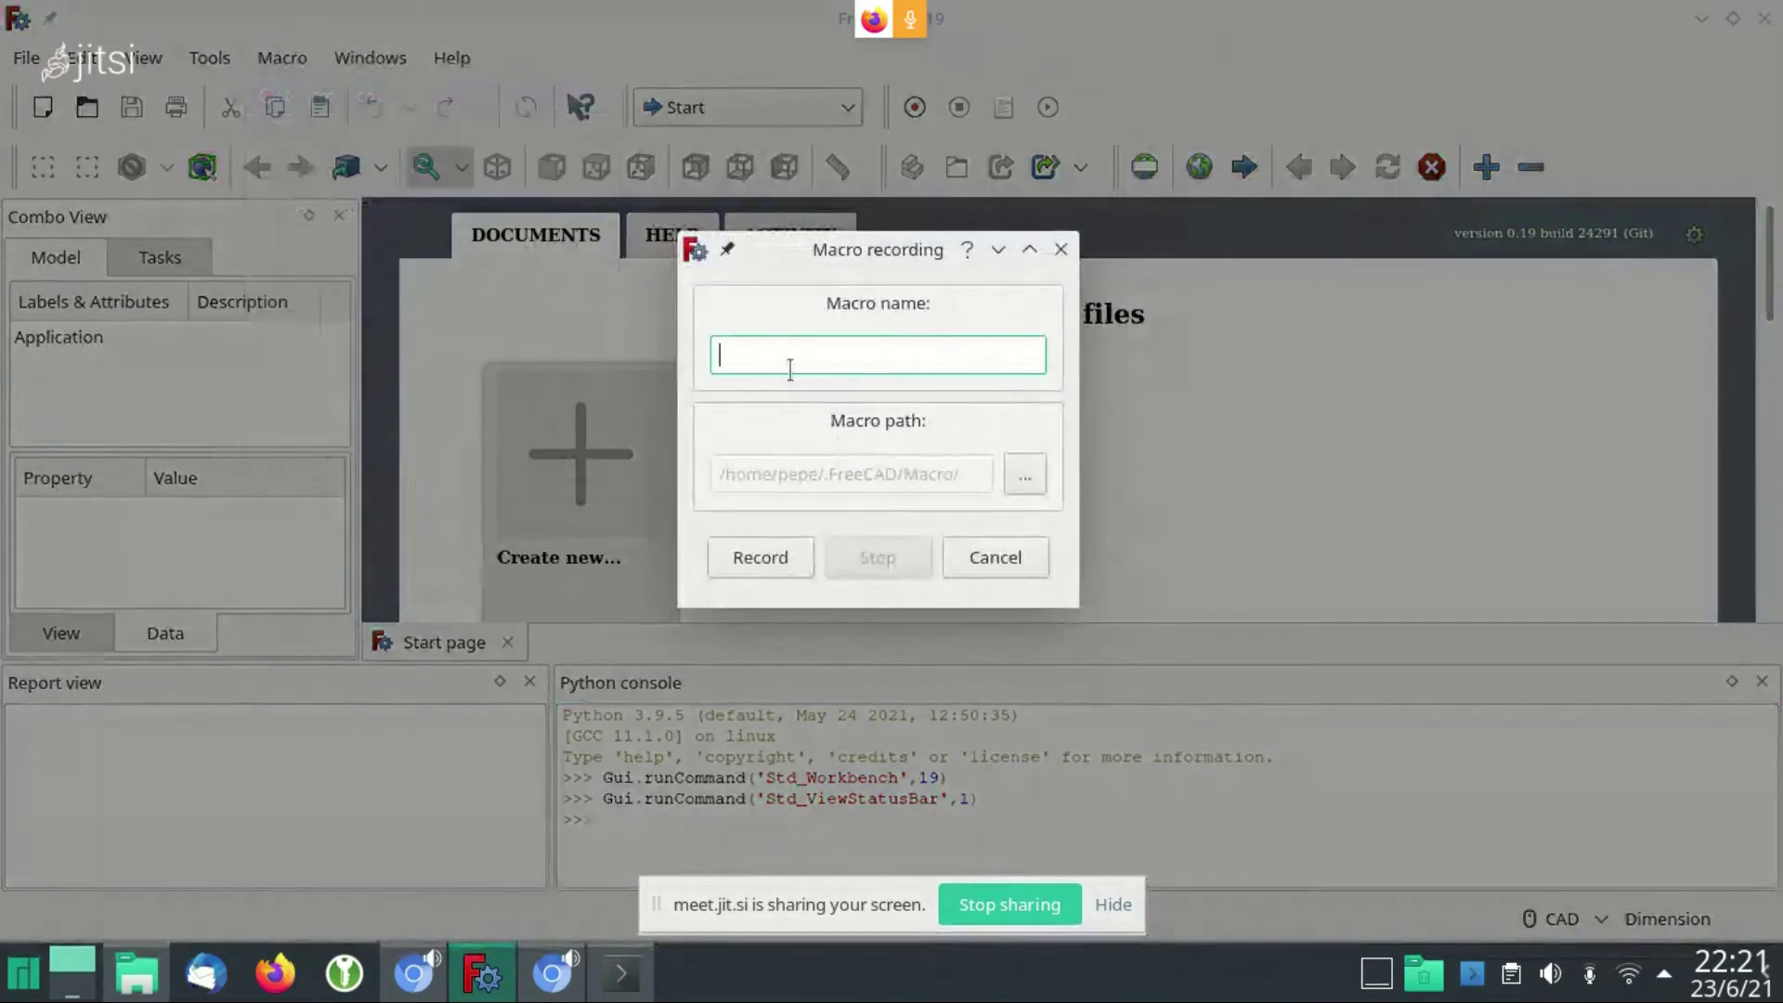
text(test)
click(758, 561)
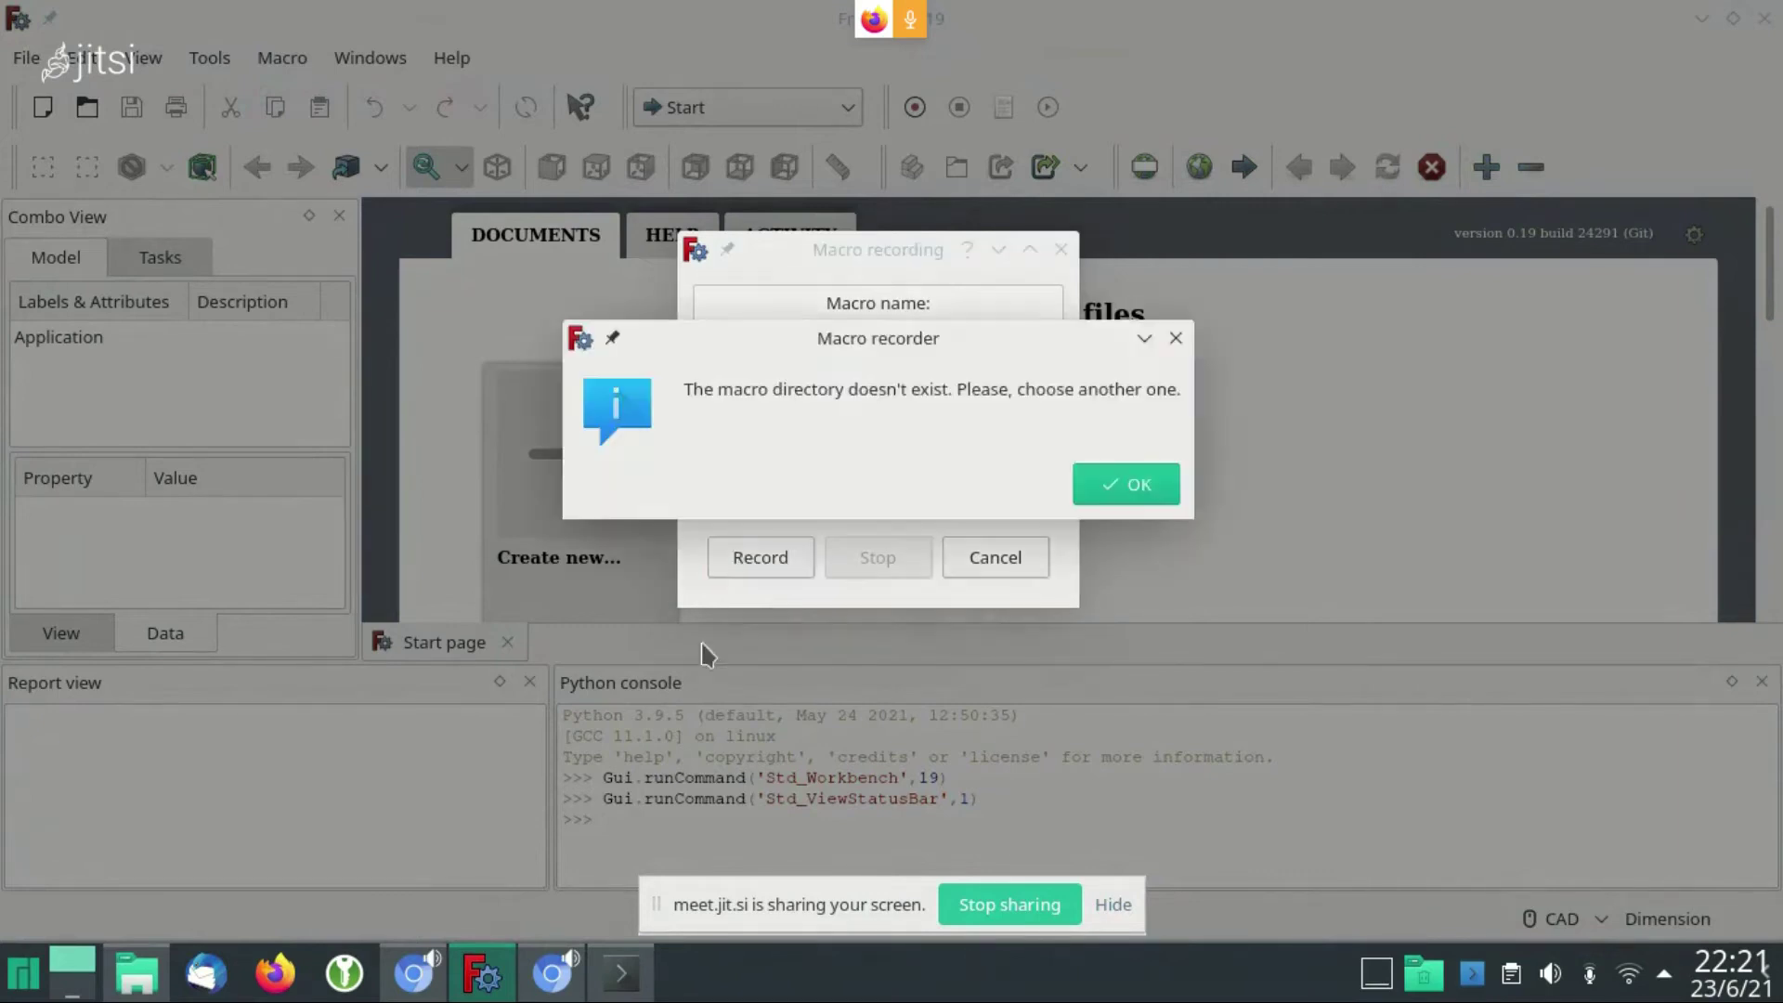
click(1140, 499)
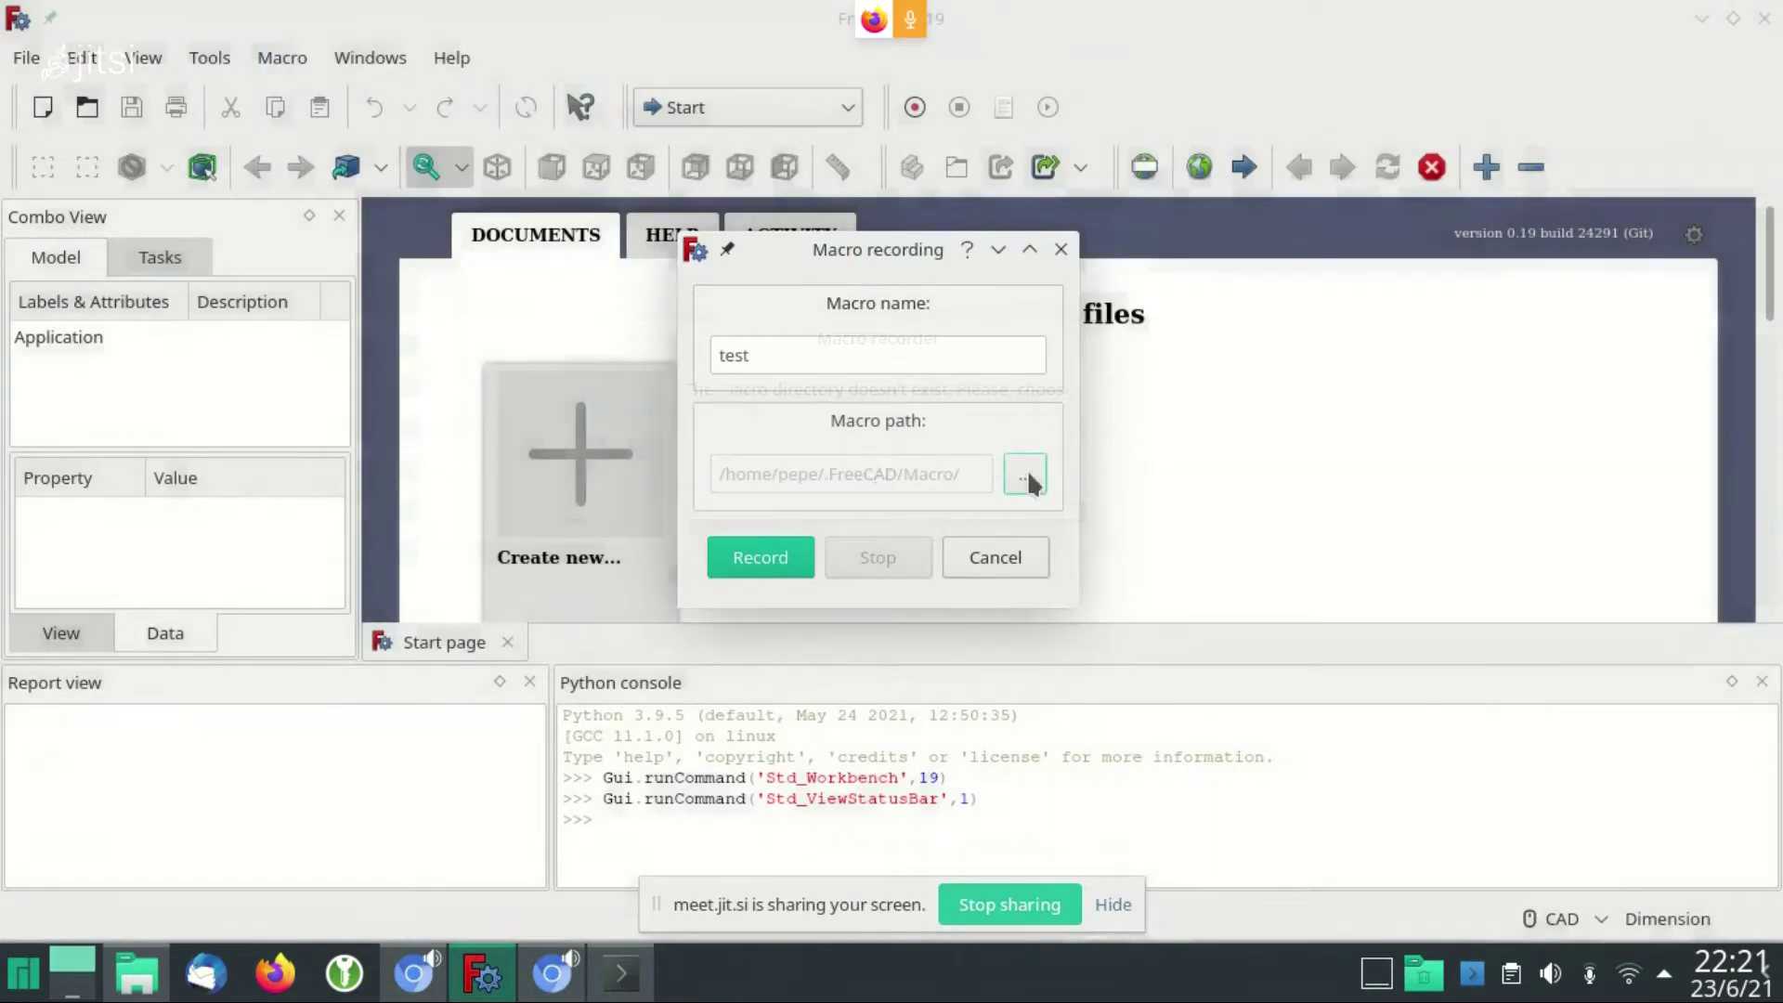
click(137, 979)
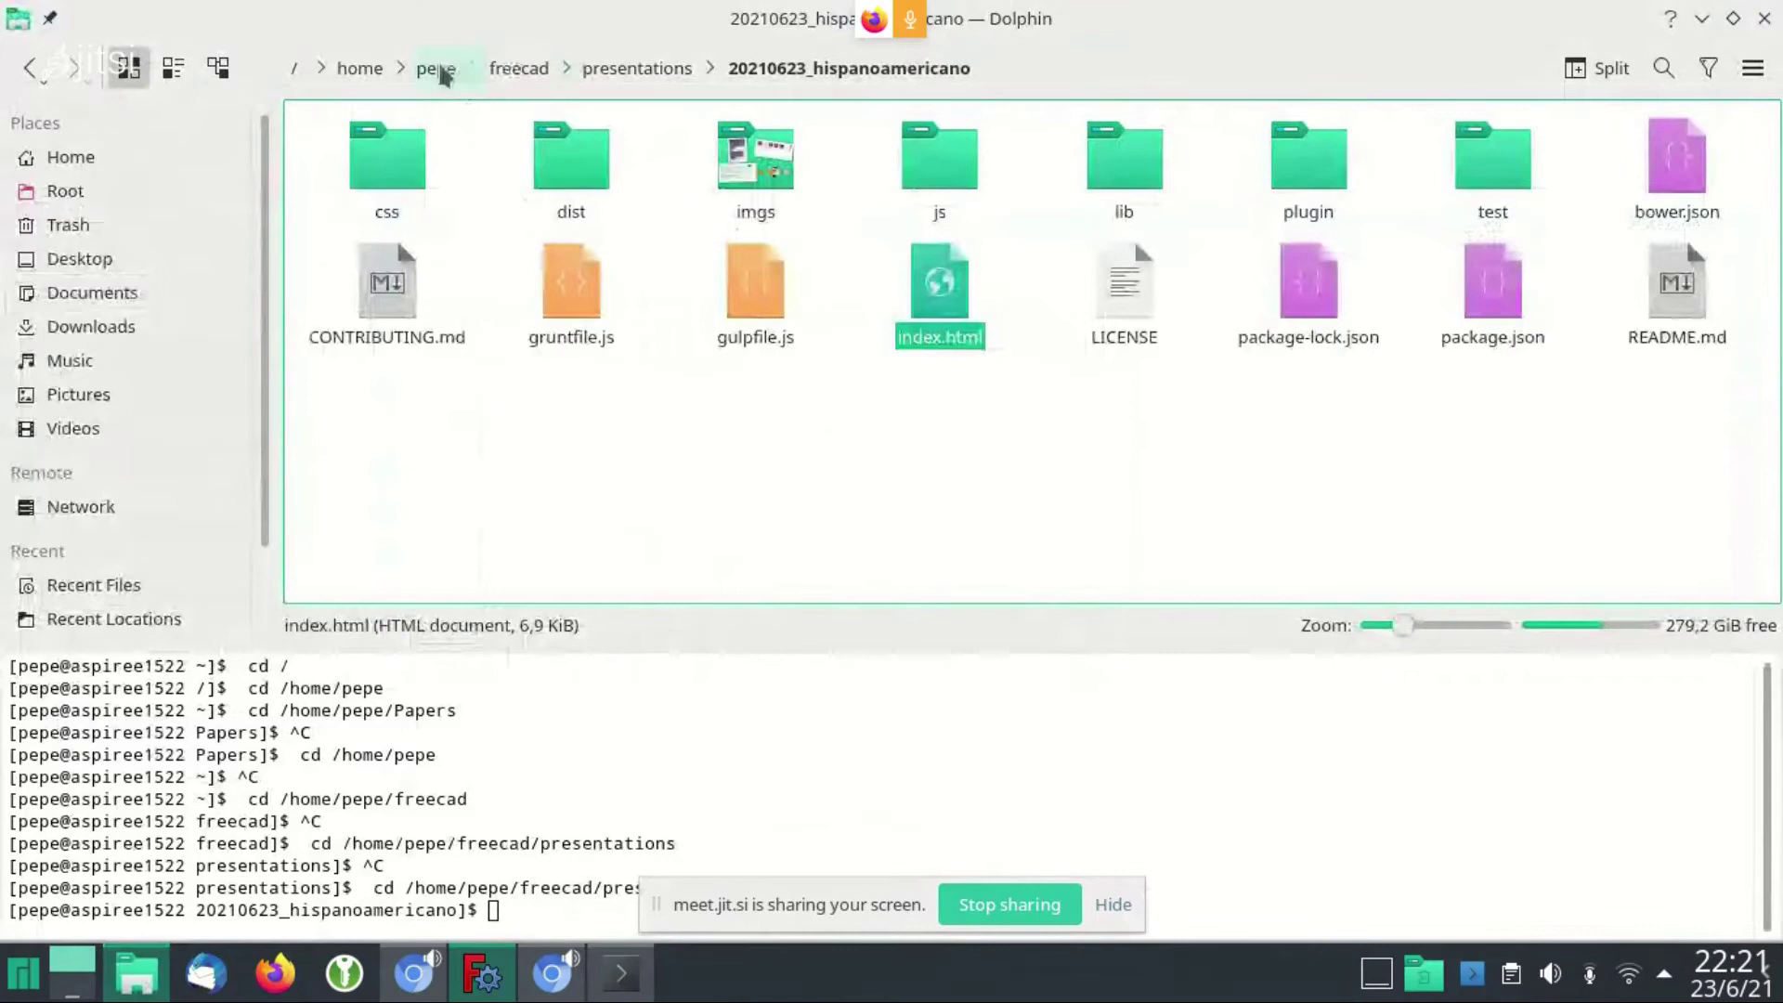
Create a 'Macro' folder inside ~/.FreeCAD in Dolphin, then return to FreeCAD's recording dialog
click(441, 75)
click(564, 68)
text(.FreeCAD/)
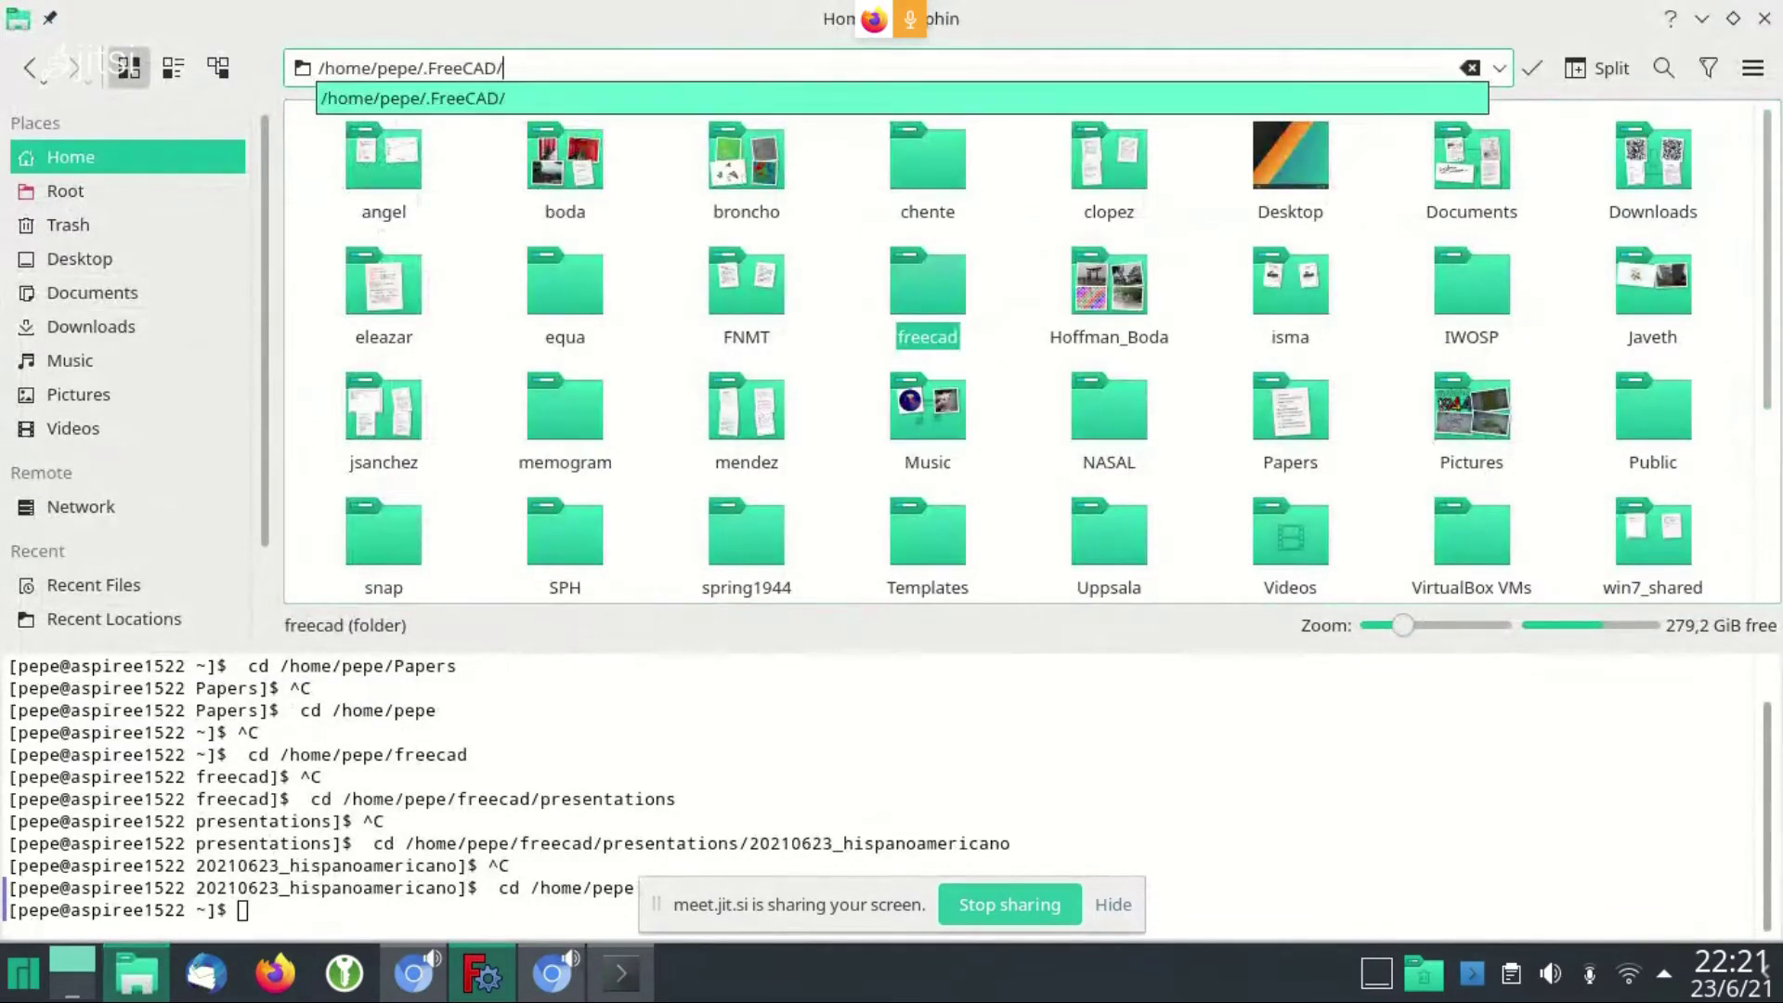
key(Return)
right_click(537, 279)
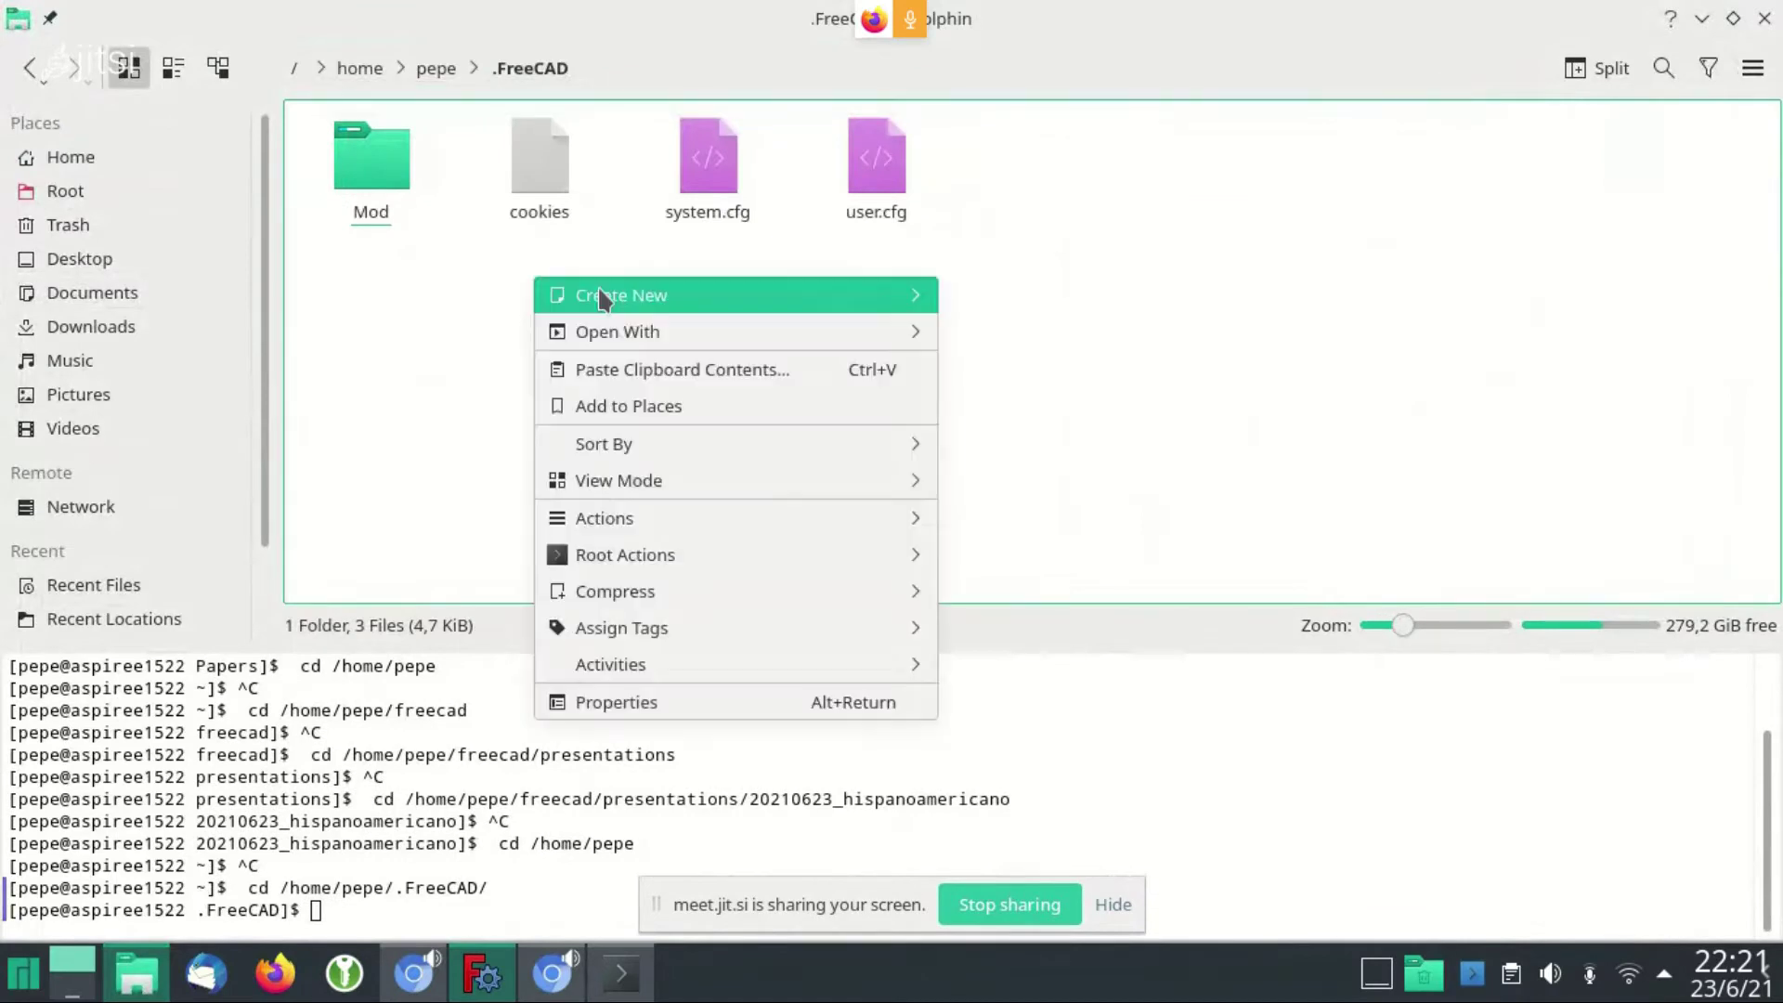
mouse_move(622, 296)
click(986, 295)
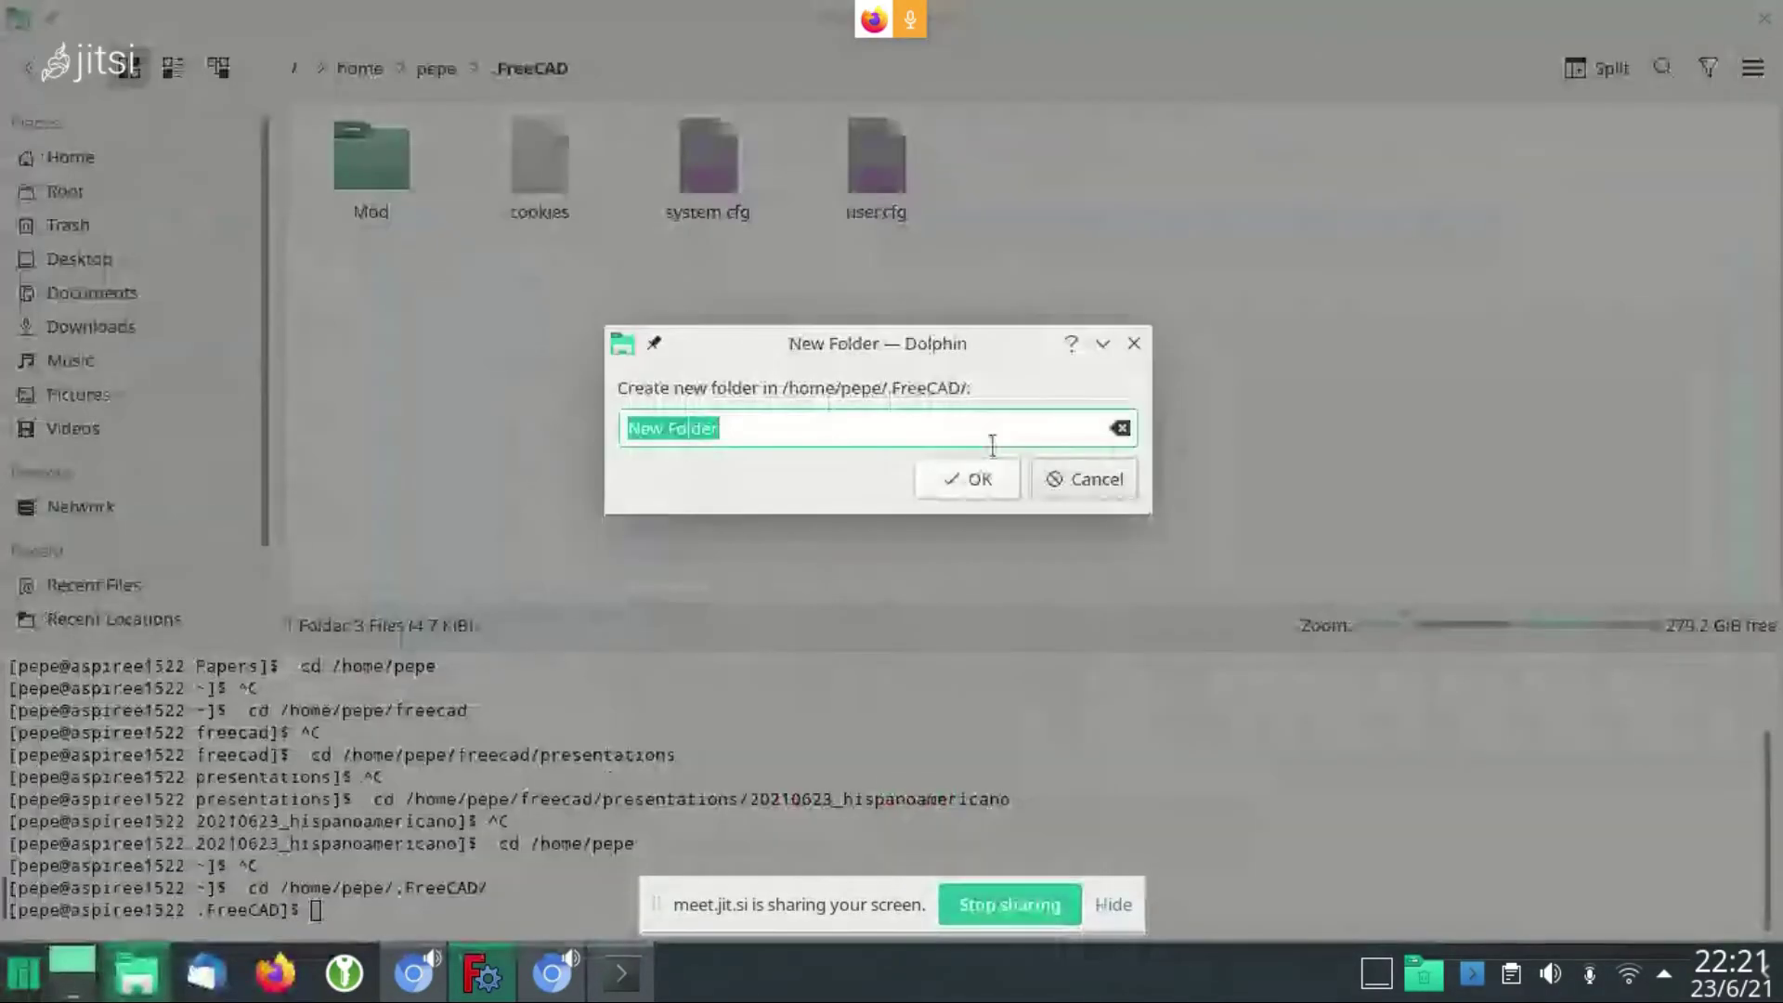
text(Macro)
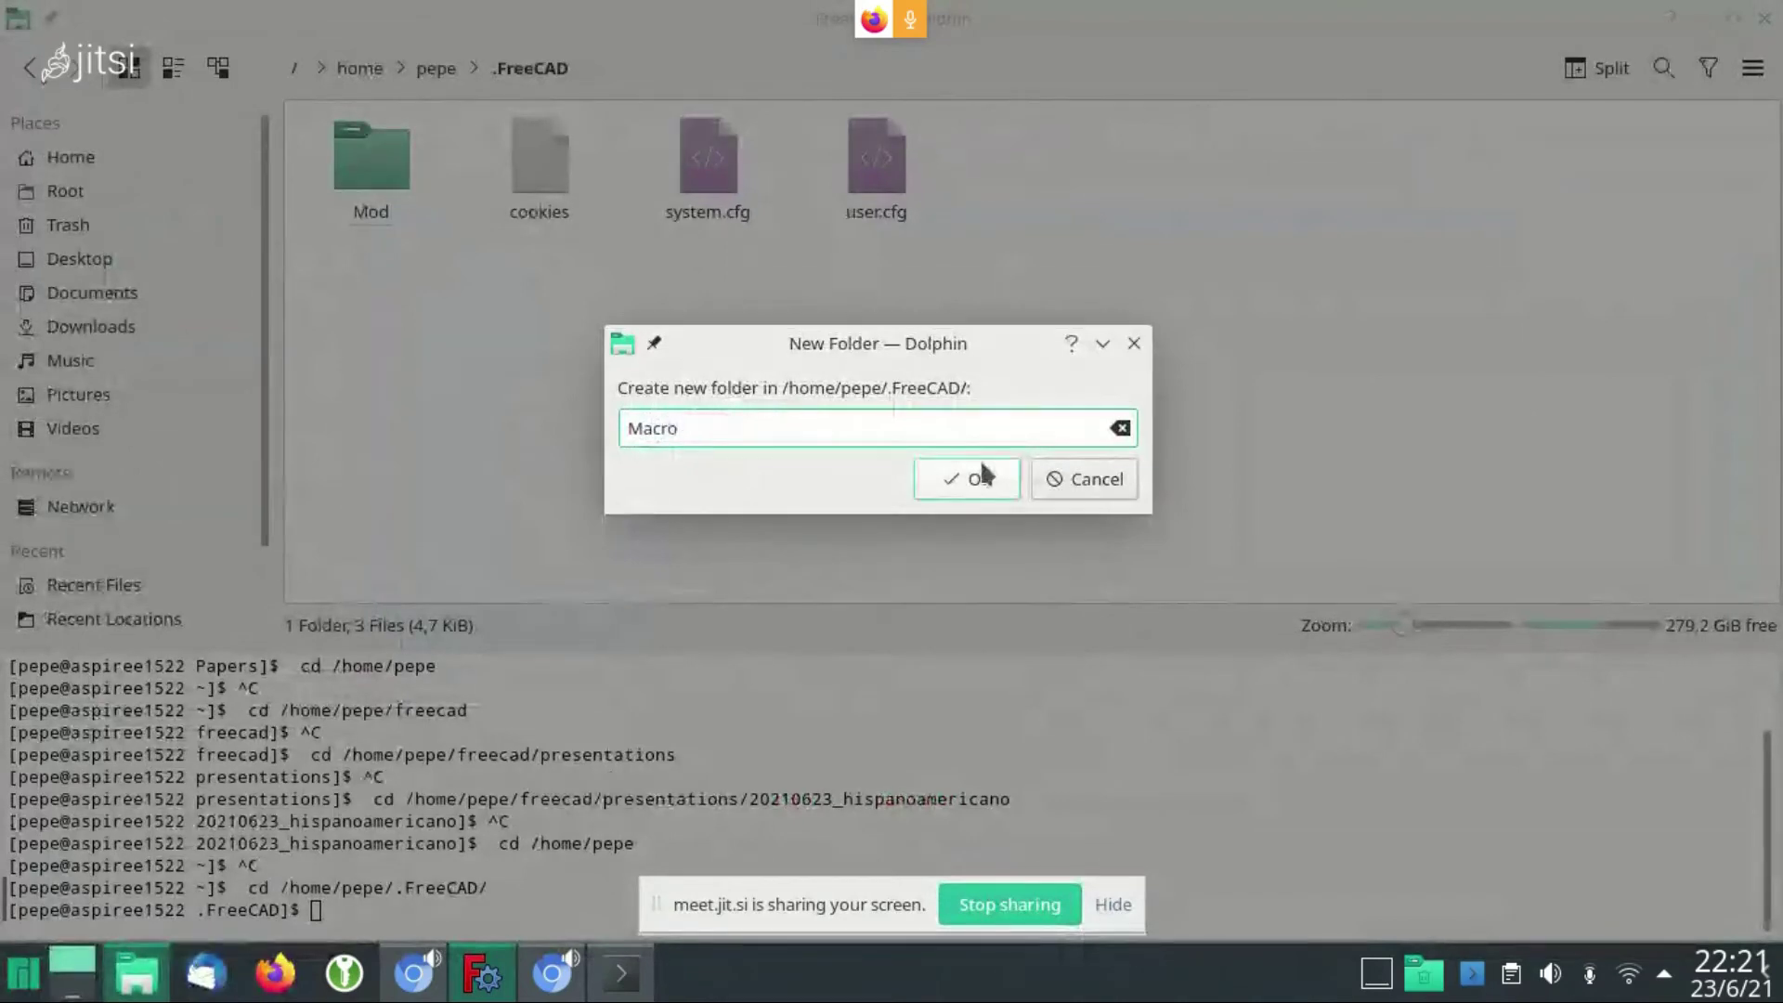
click(983, 472)
click(482, 972)
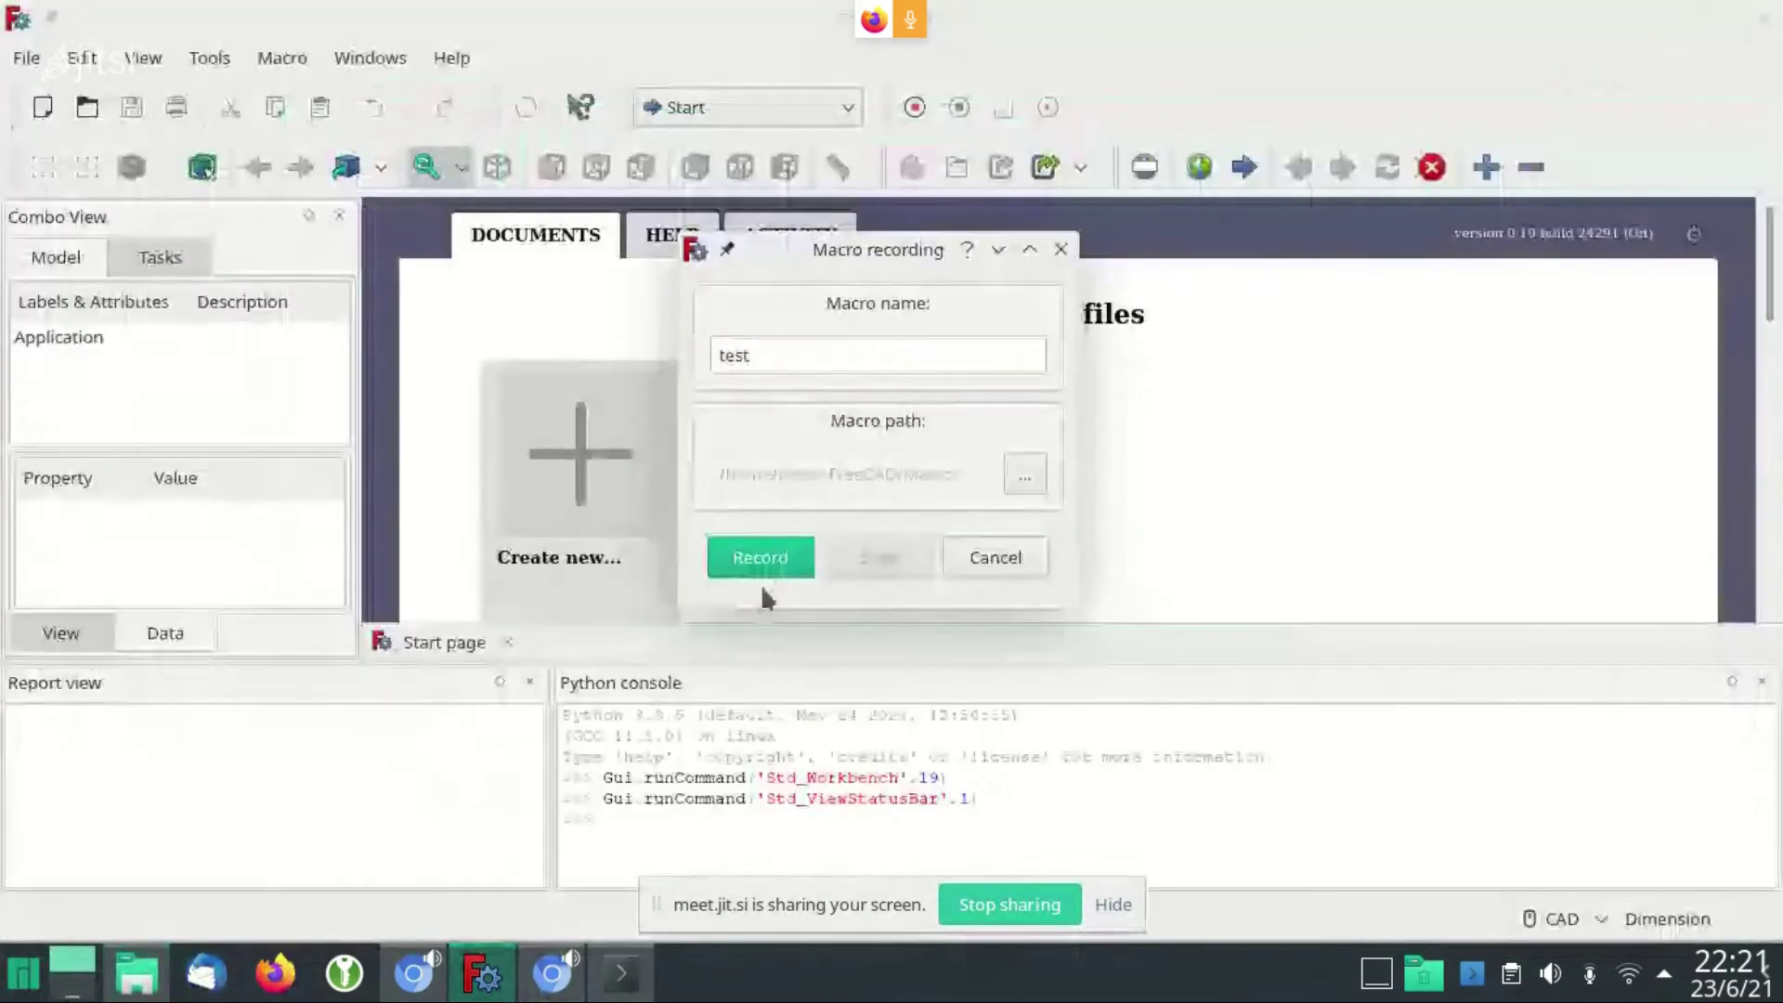
Start recording the test macro, create a new document and switch to the Part workbench
click(758, 568)
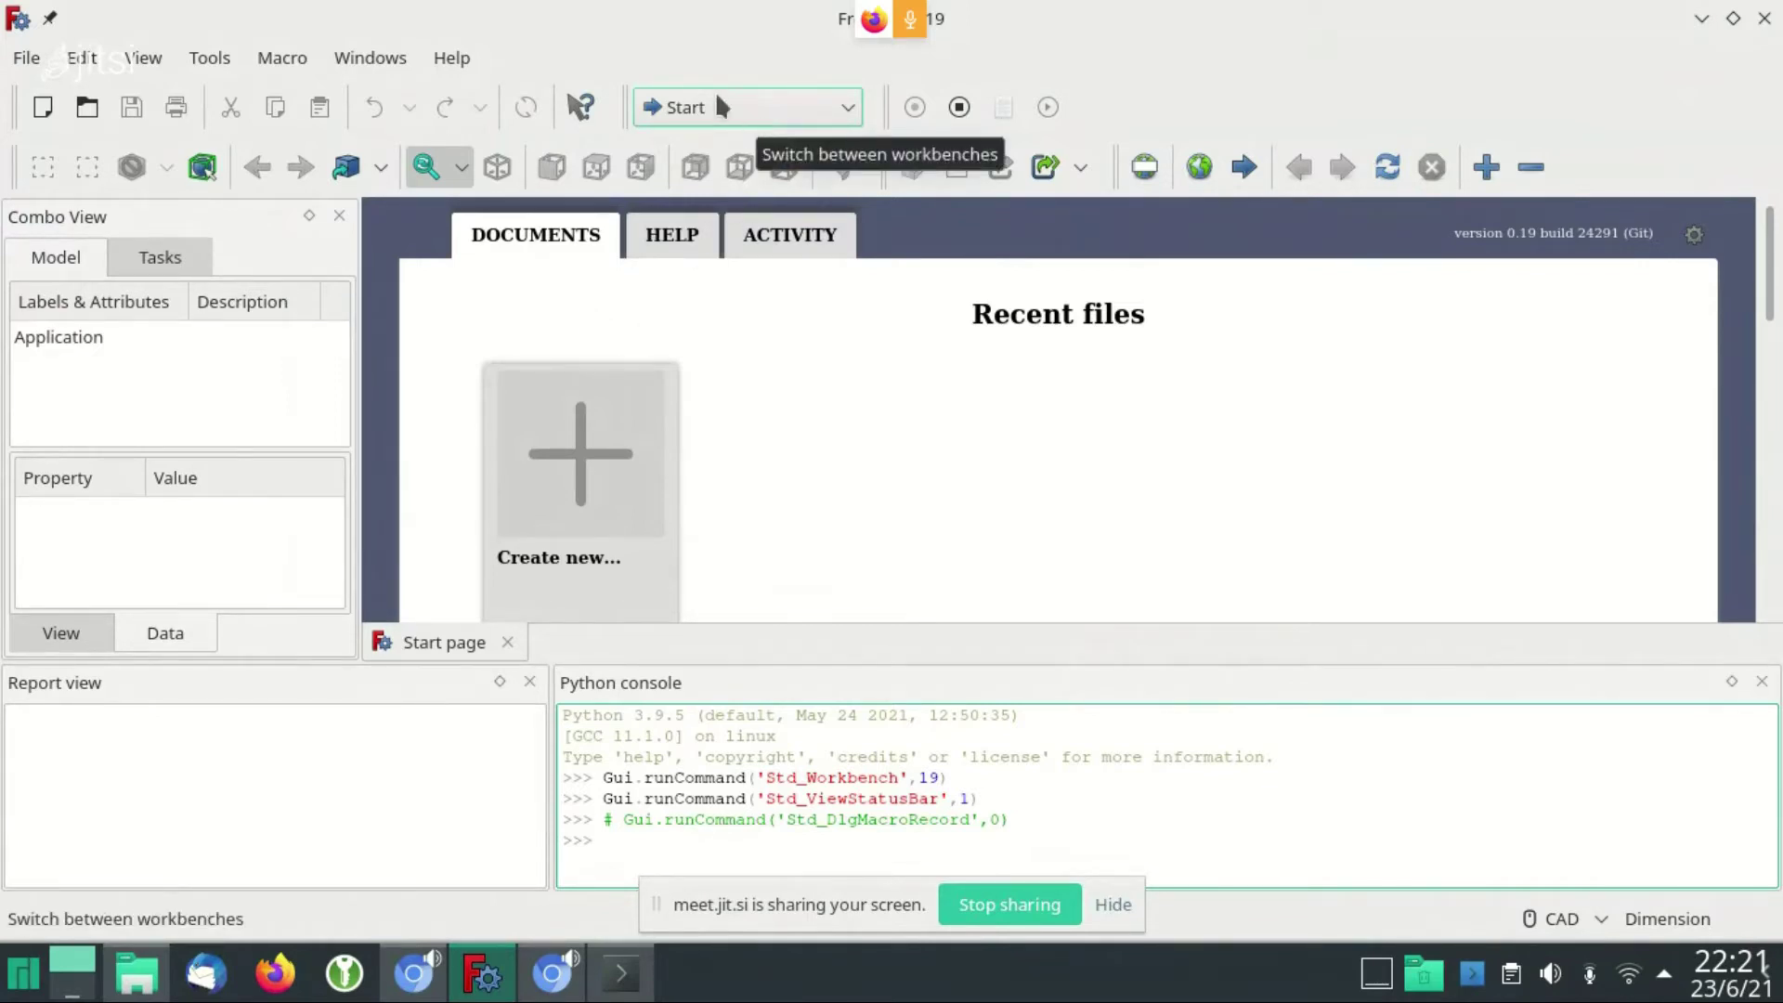
click(42, 107)
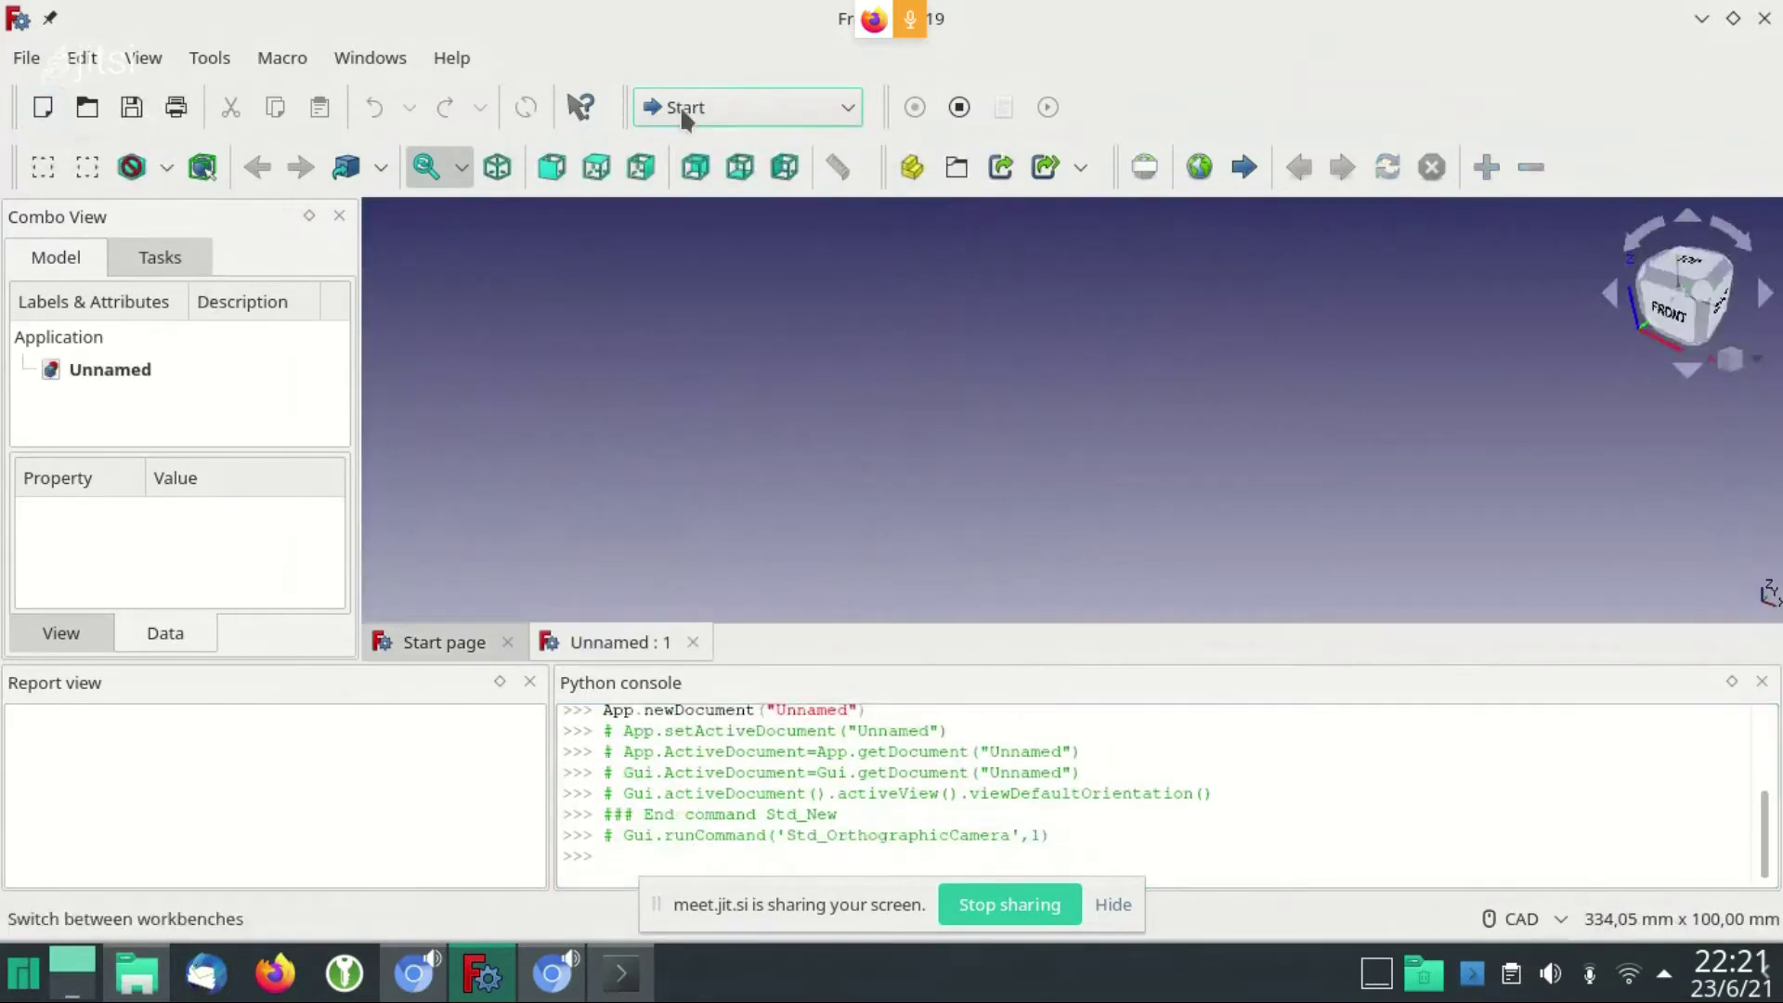
click(691, 107)
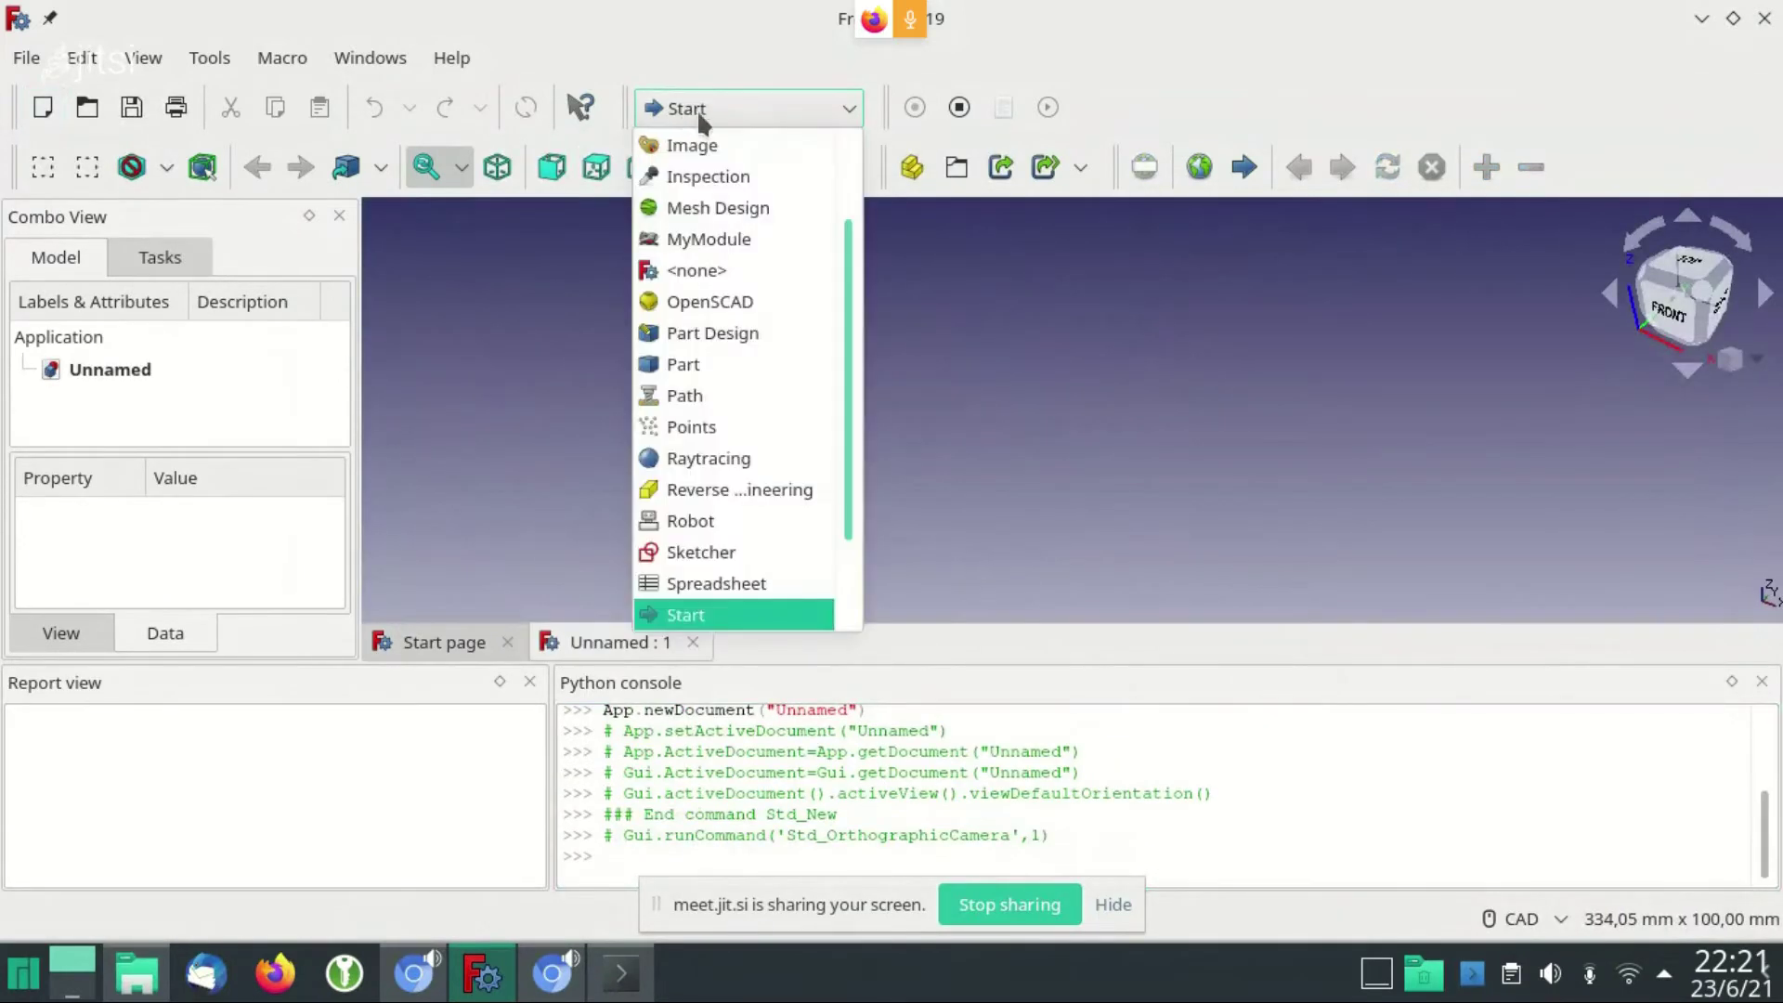
click(725, 367)
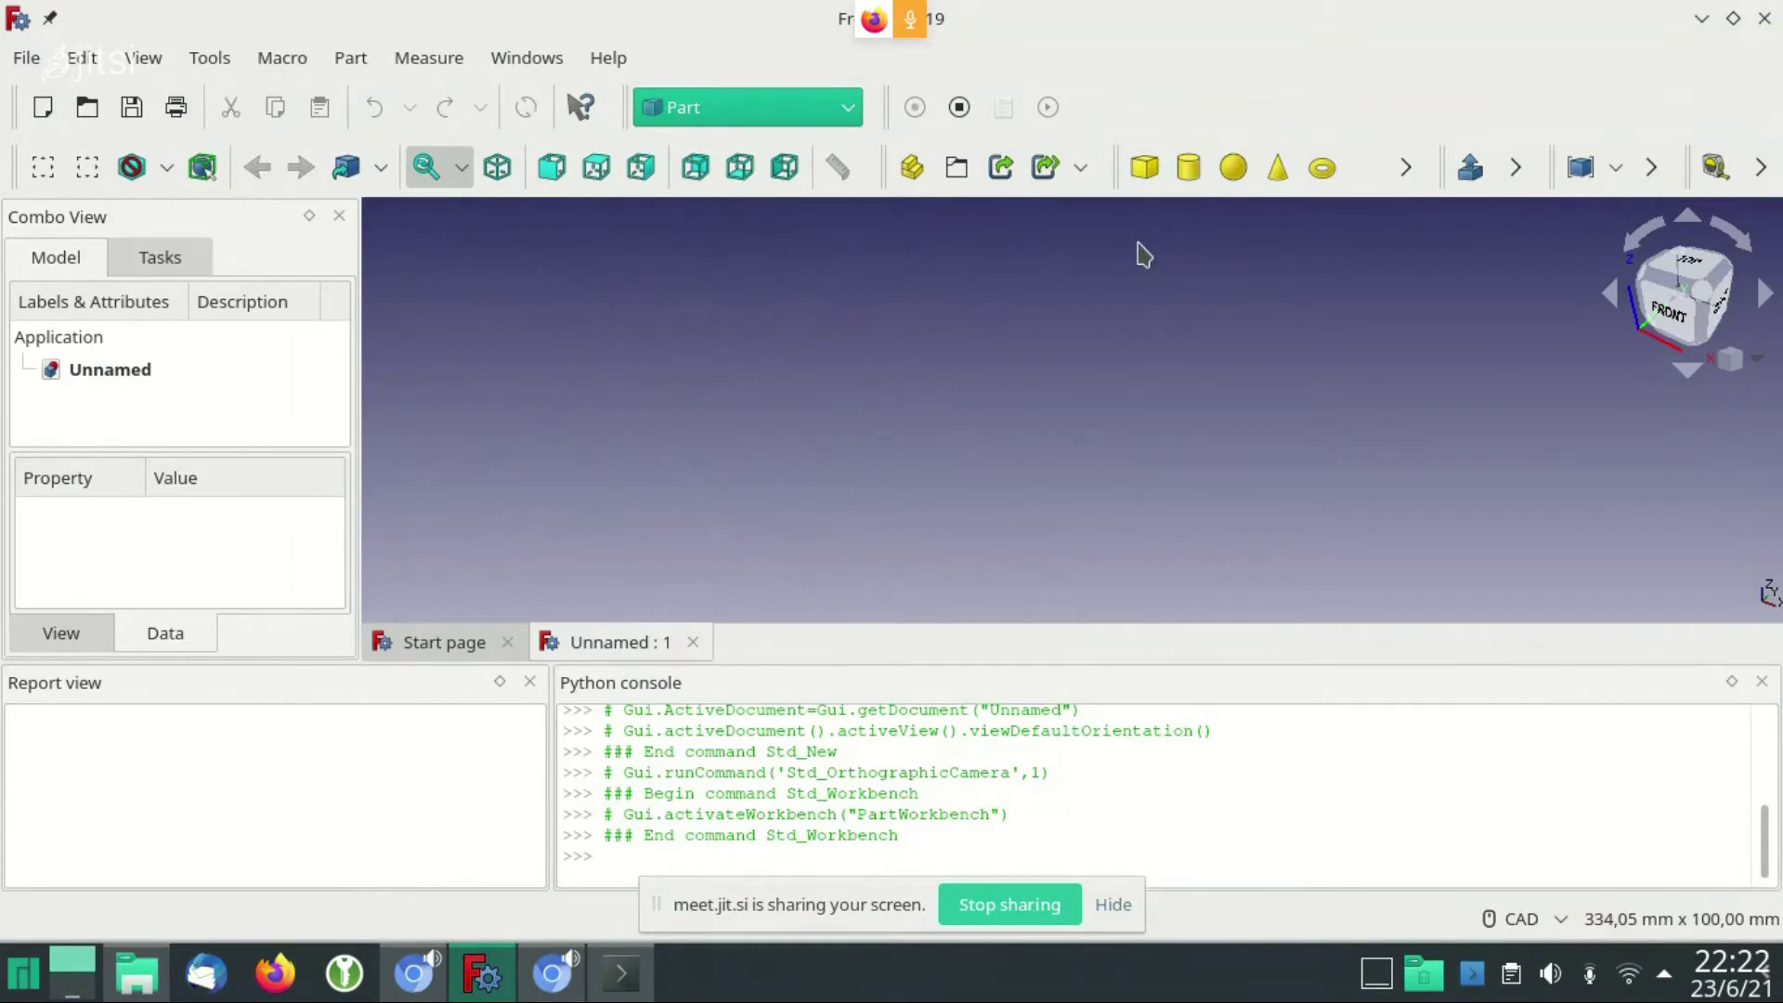
Add a Part Cube and select it to bring up its Data properties
click(1144, 167)
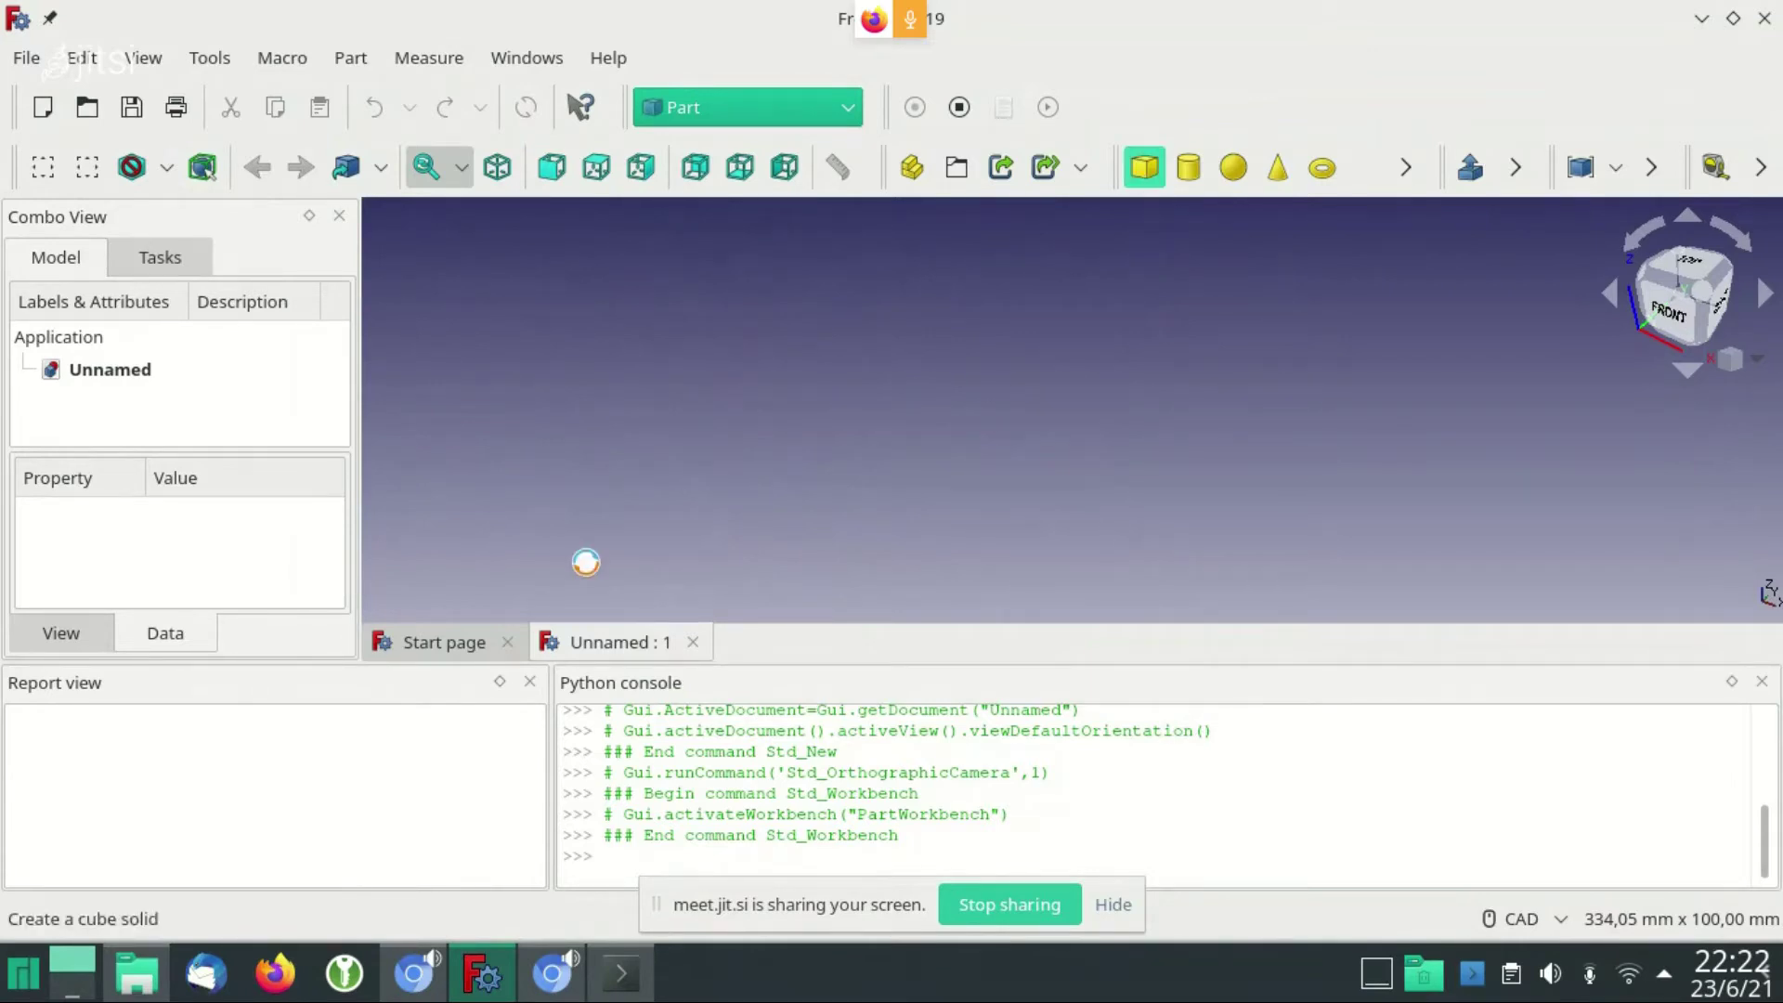
click(98, 403)
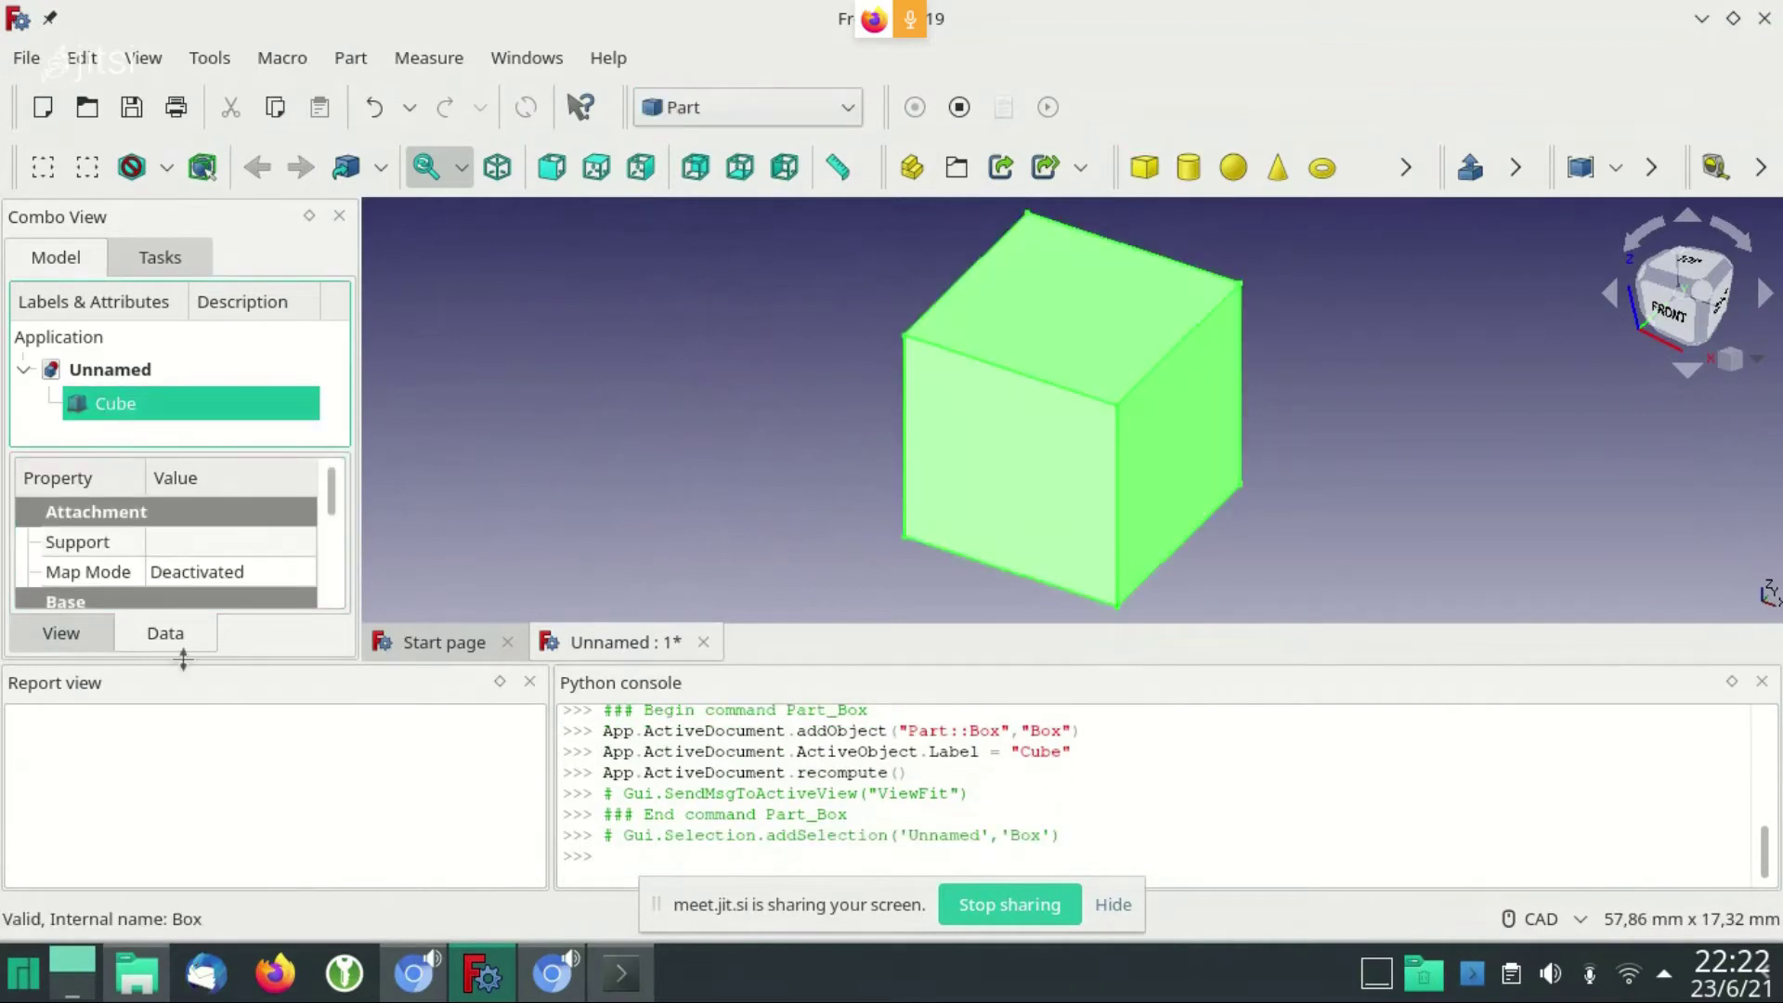
drag(189, 663, 182, 789)
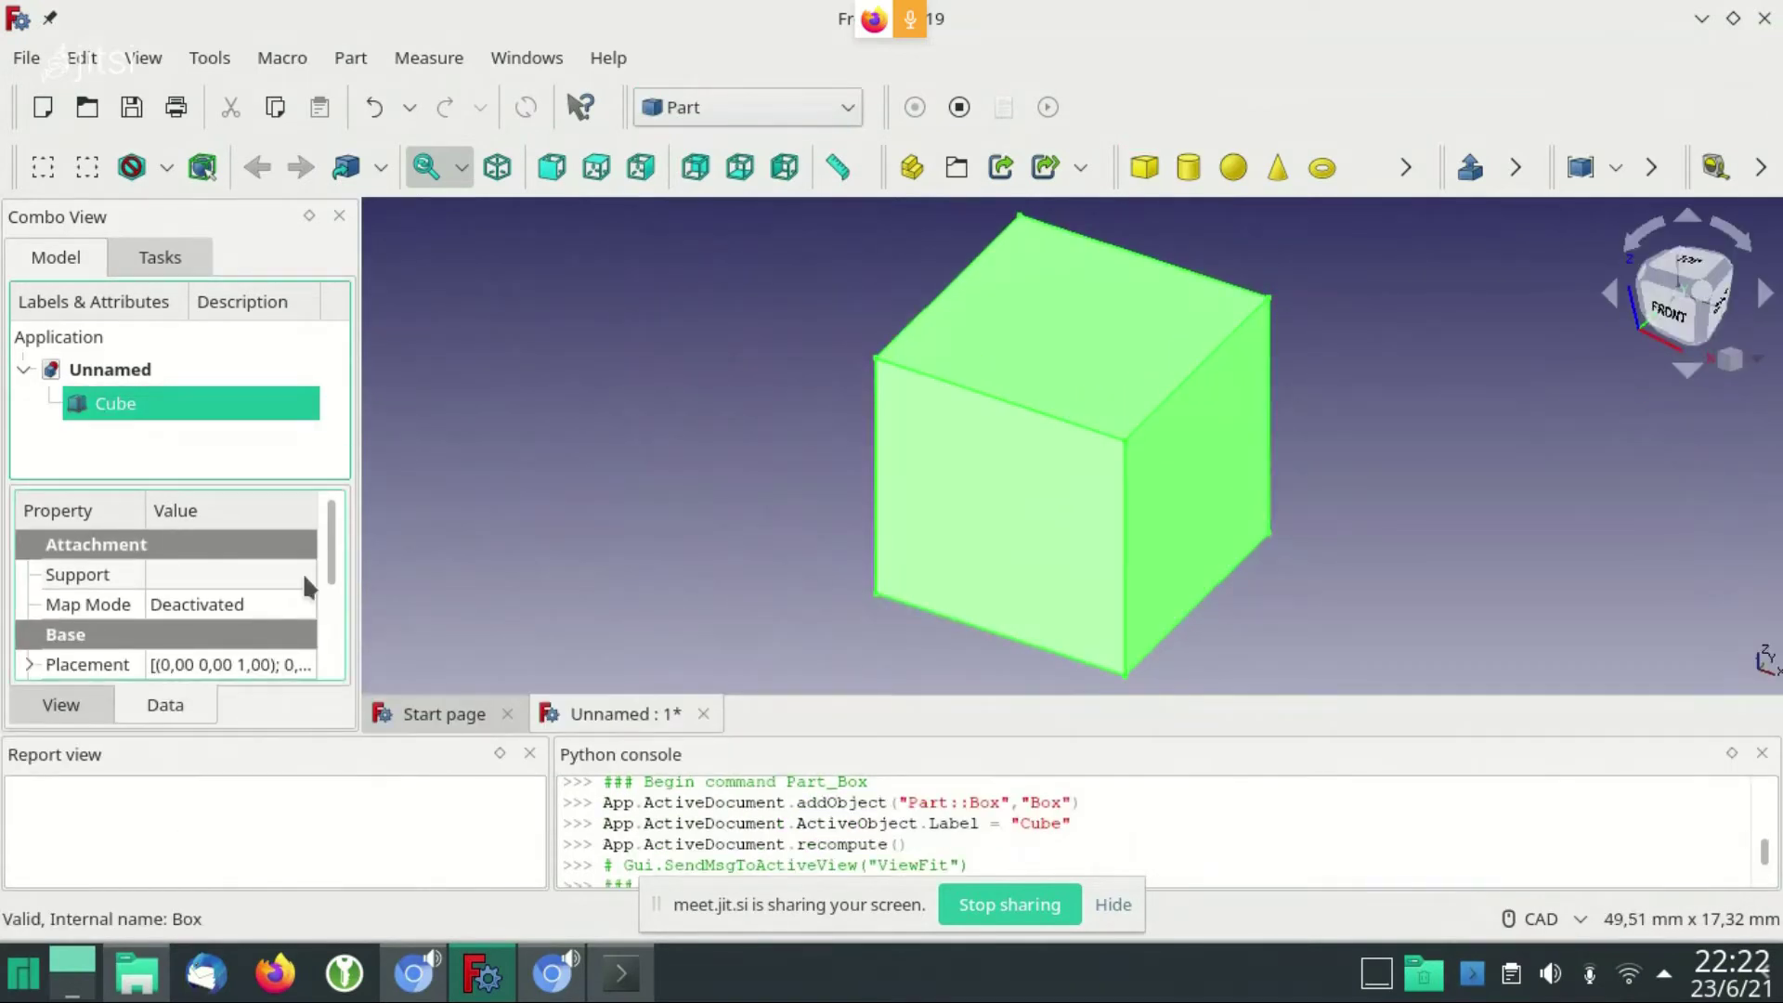
scroll(336, 613, down, 1)
scroll(336, 612, down, 2)
Set the Cube's Length, Width and Height each to 10 m
click(209, 604)
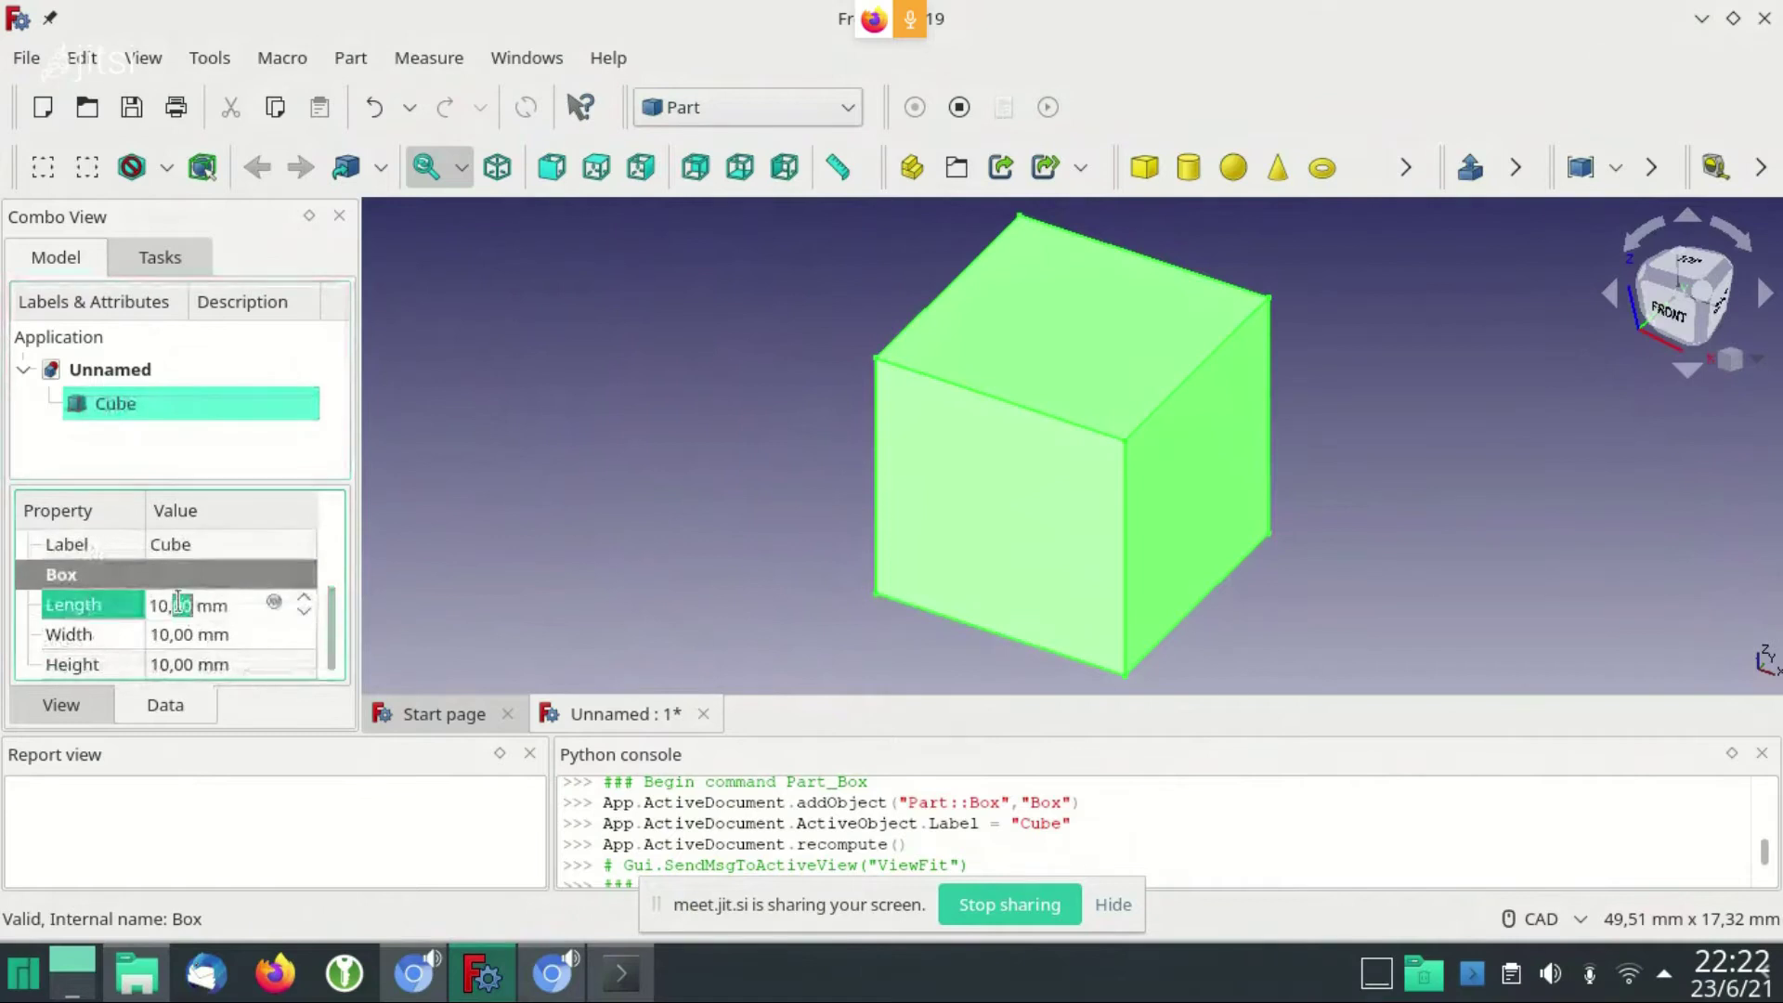
drag(234, 606, 47, 604)
text(10)
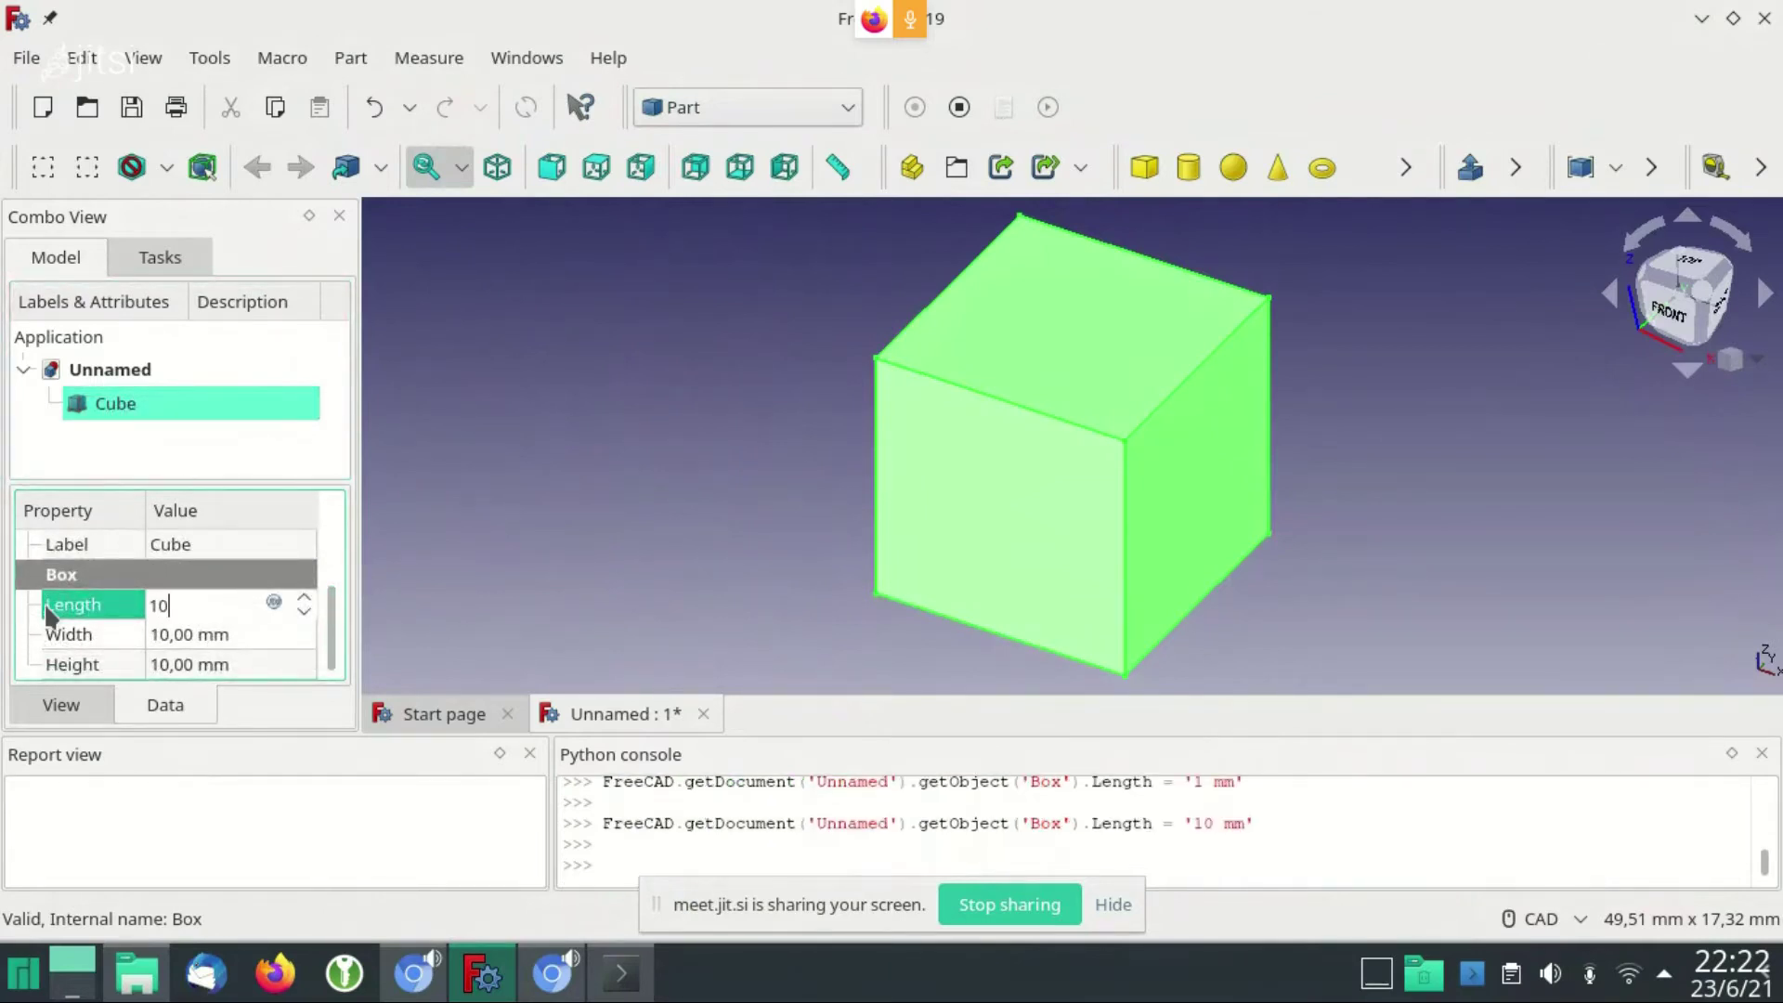
text( m)
click(207, 630)
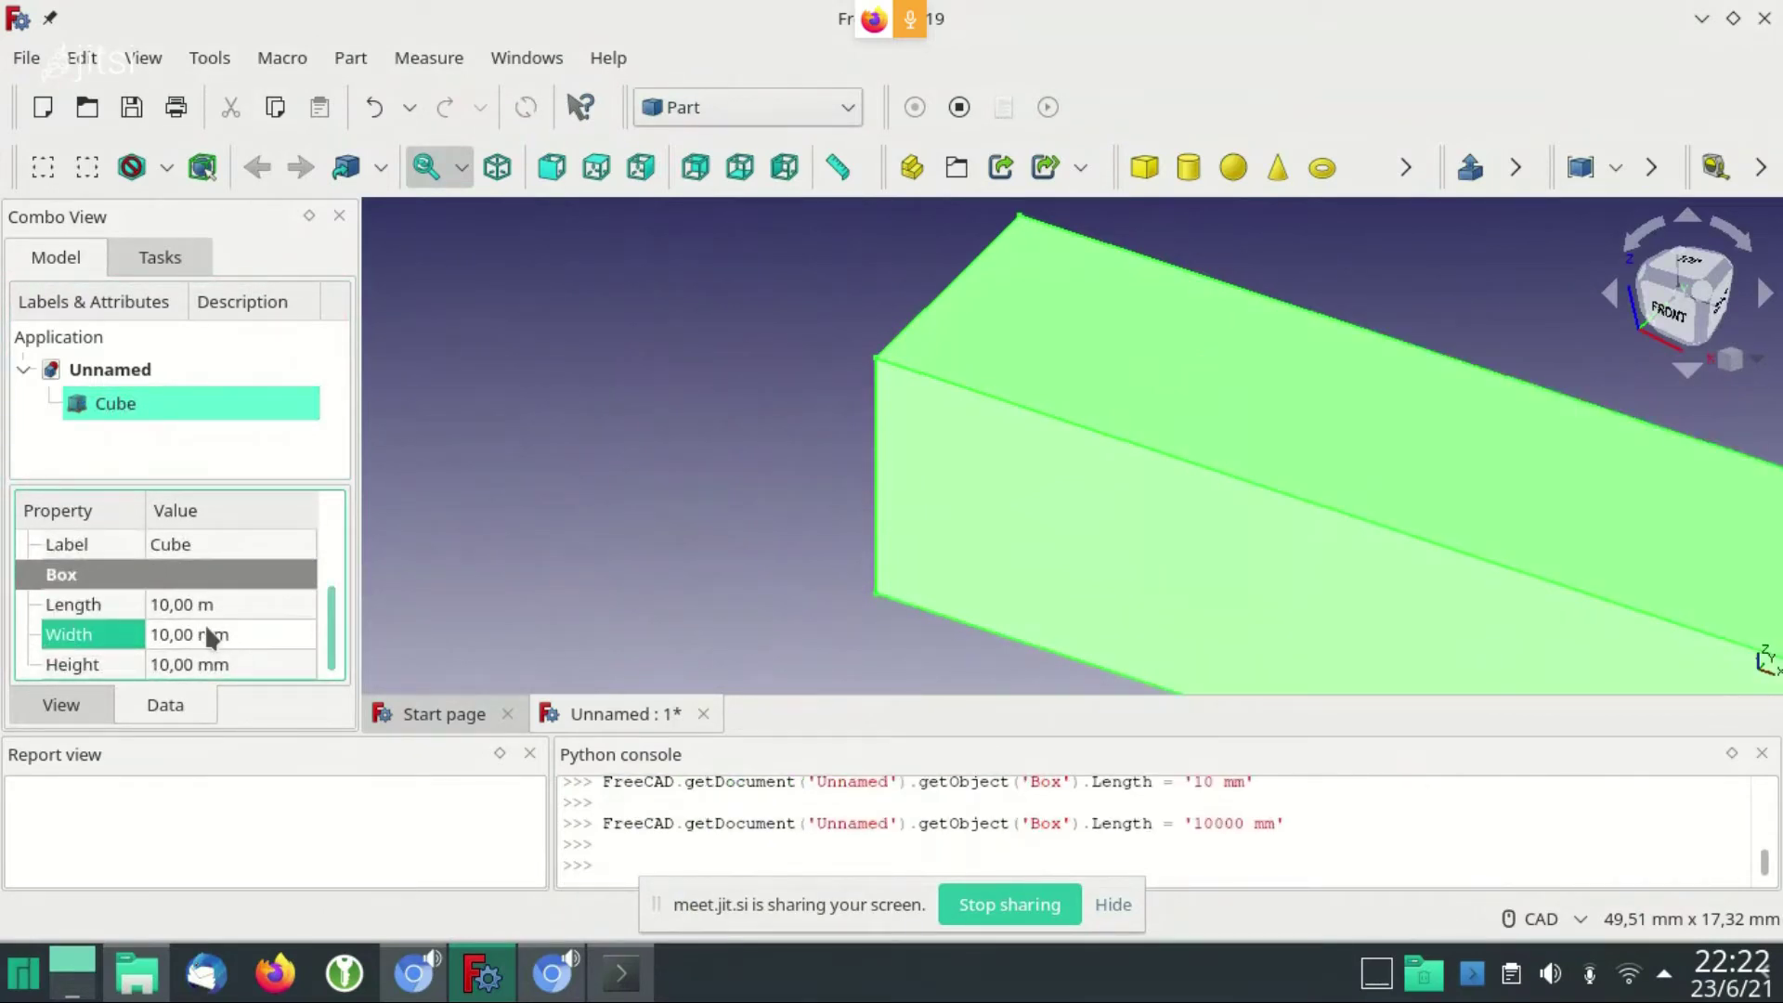
text(10,00 m)
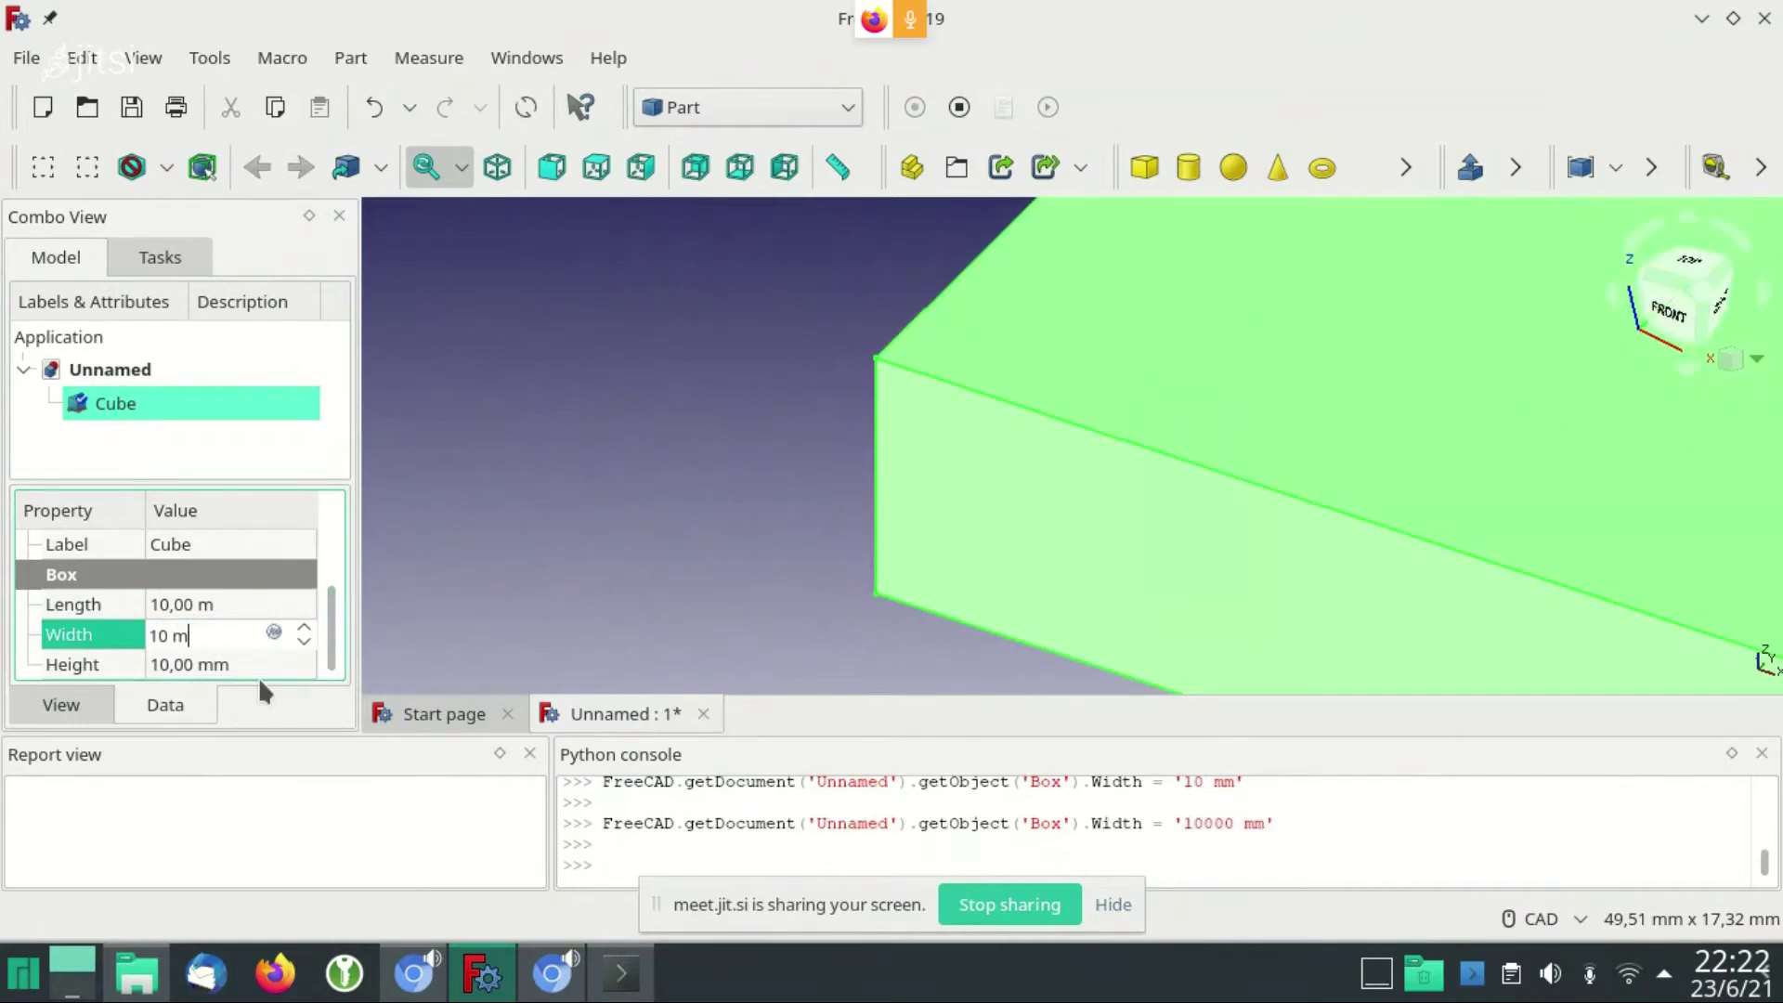
click(215, 661)
double_click(215, 663)
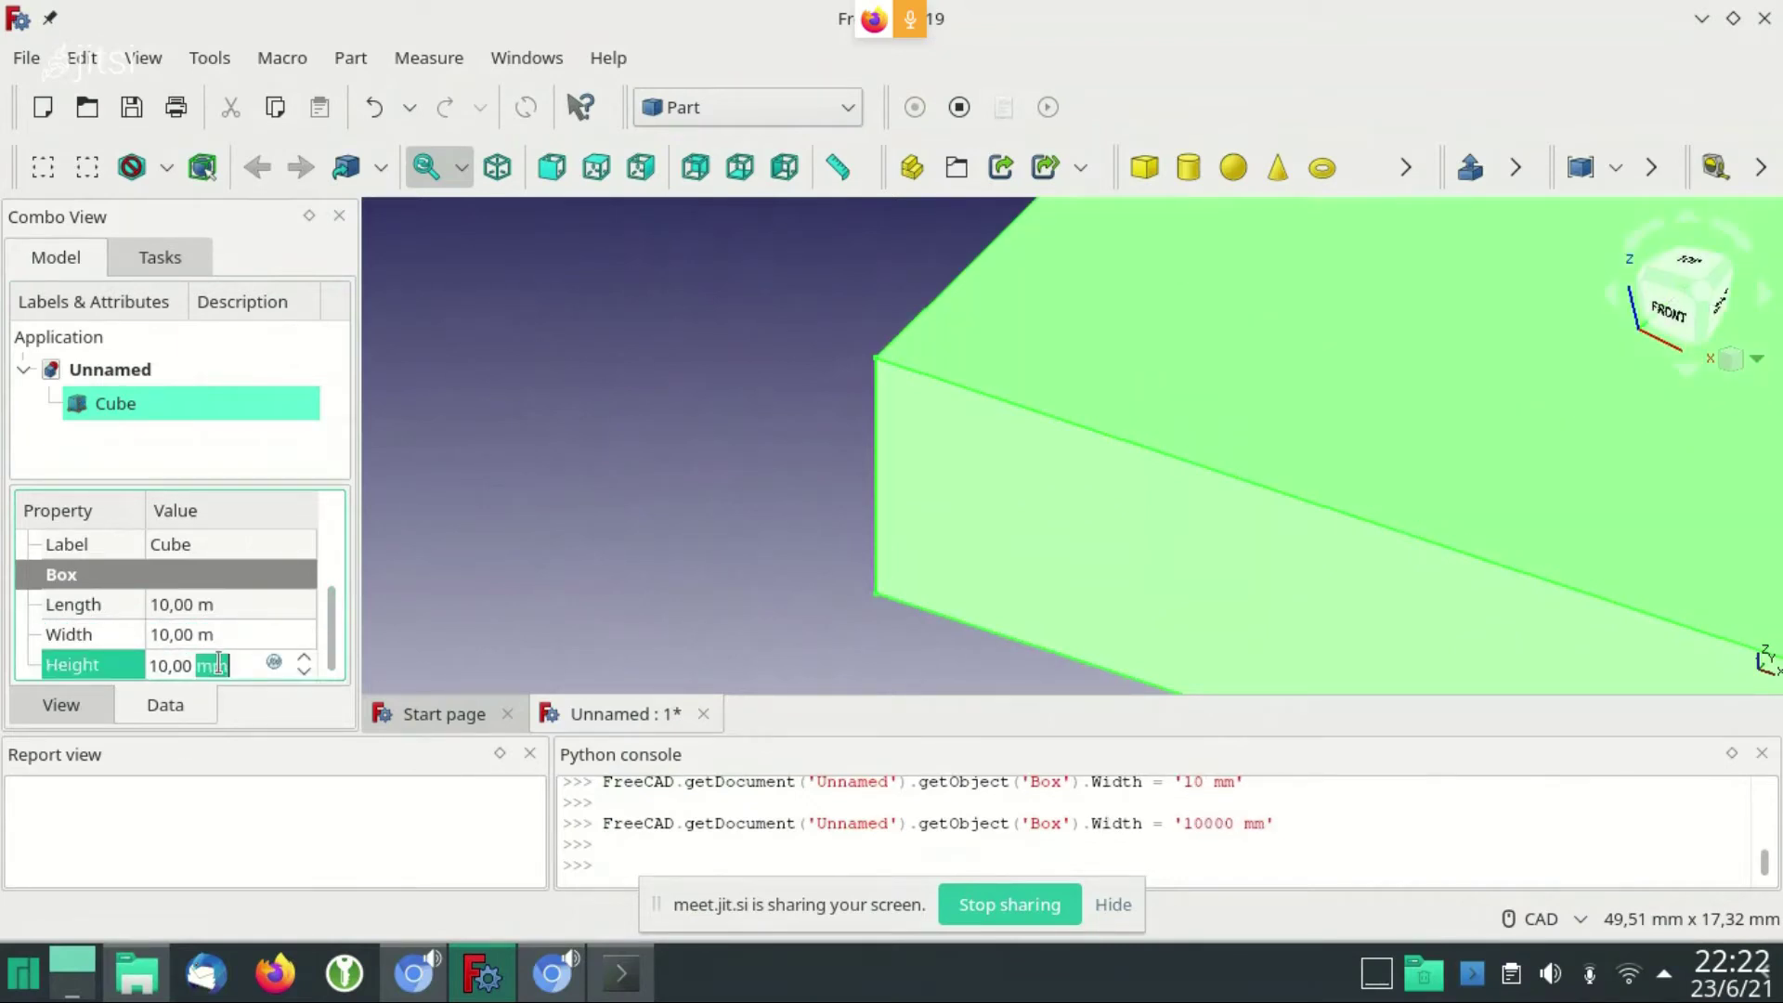
key(ctrl+a)
text(19)
key(BackSpace)
text(0 m)
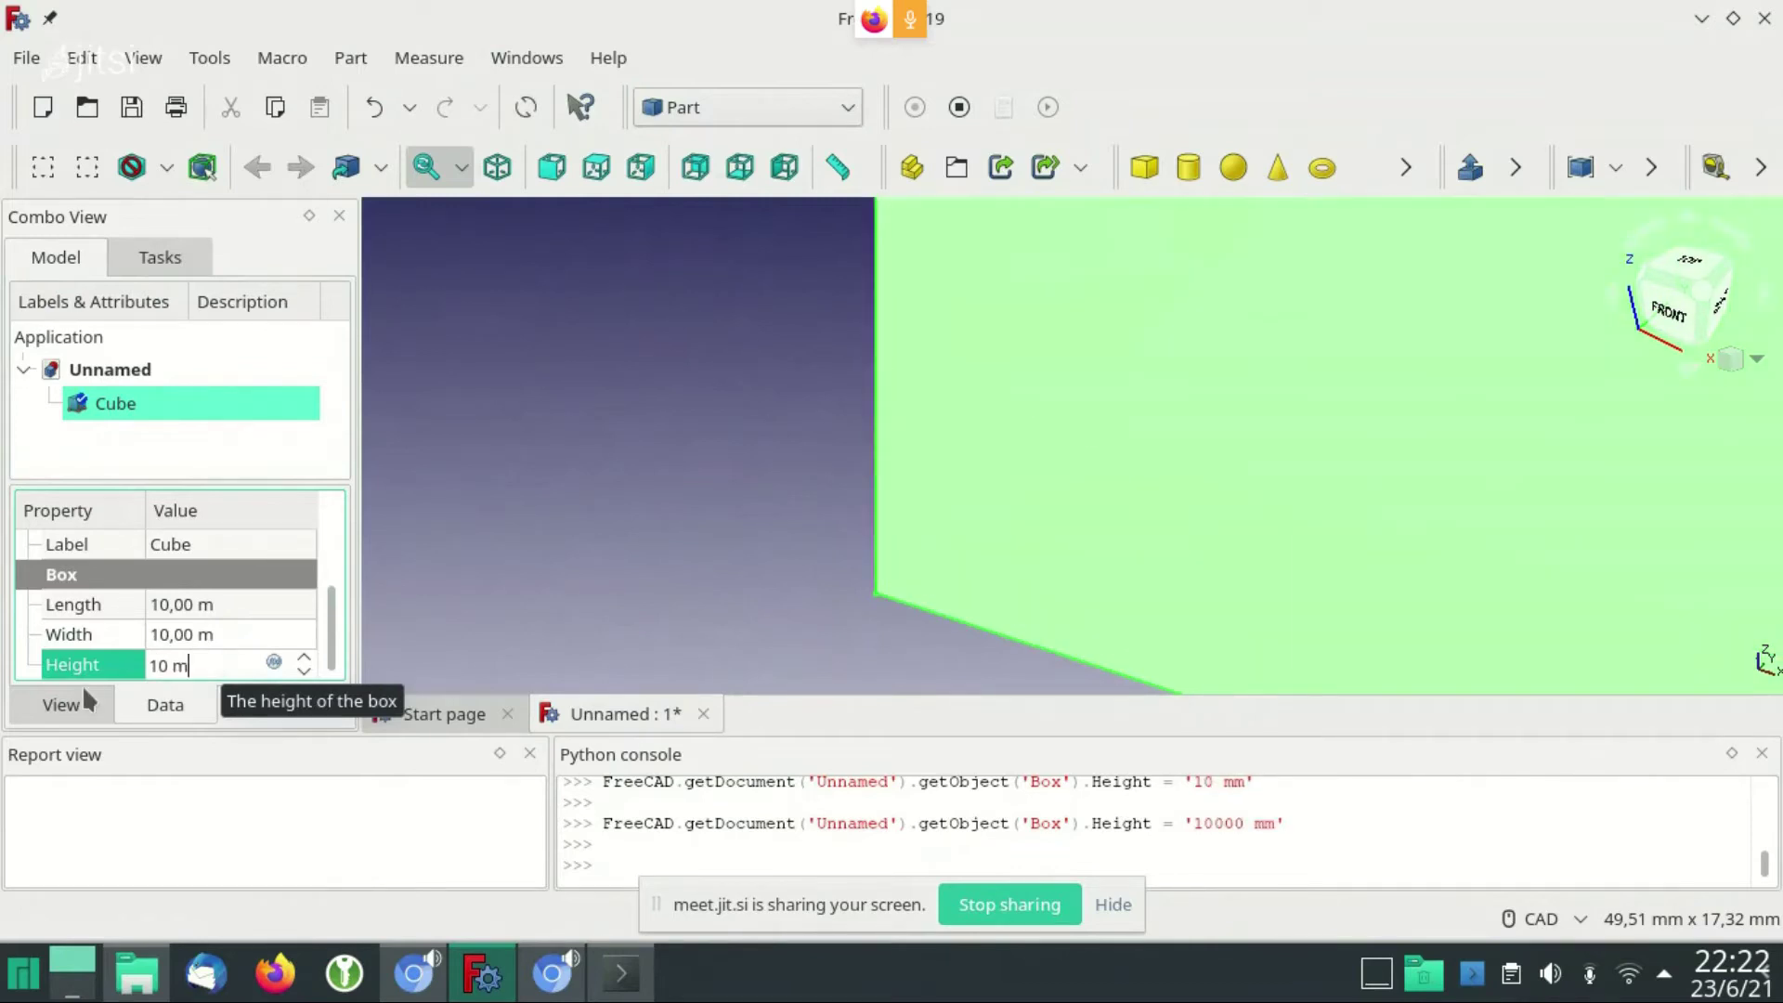
Confirm the 10 m Height and expand the Cube's Placement Position properties
click(279, 543)
scroll(339, 599, up, 2)
scroll(339, 598, up, 1)
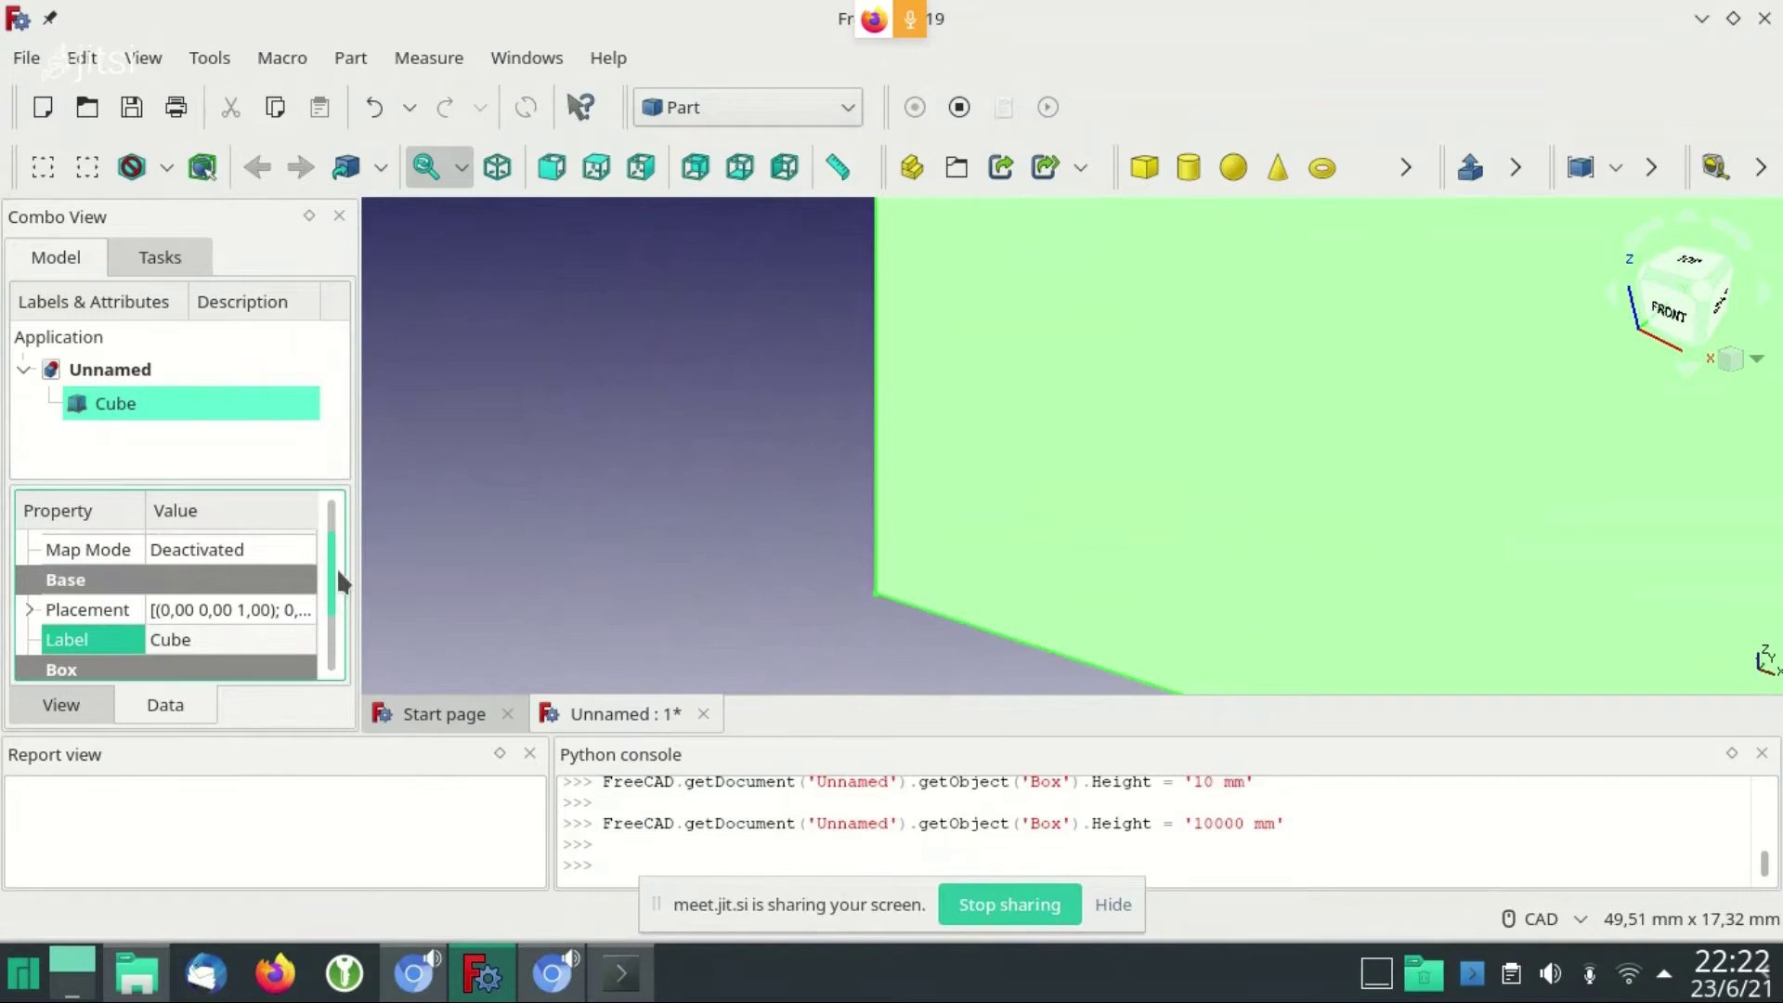
click(30, 609)
scroll(139, 605, down, 2)
scroll(139, 605, up, 1)
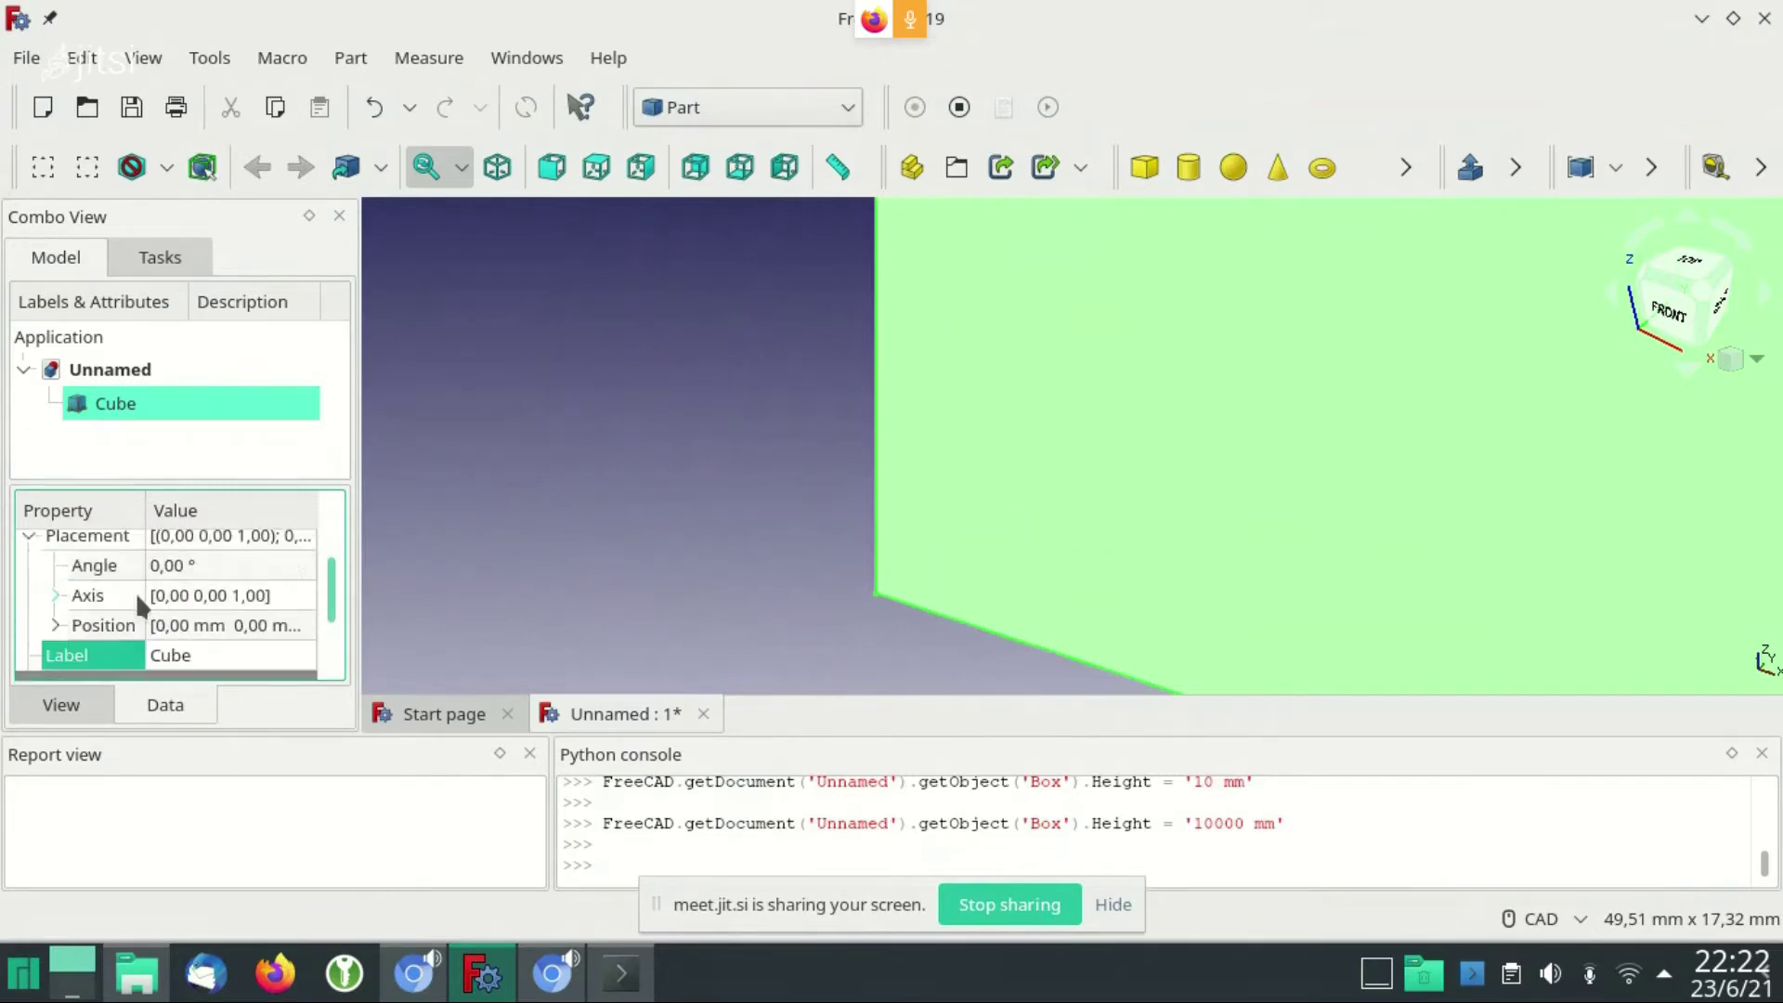
click(56, 625)
Set the Cube's Position x, y and z to -5 m each, centring it on the origin
double_click(218, 582)
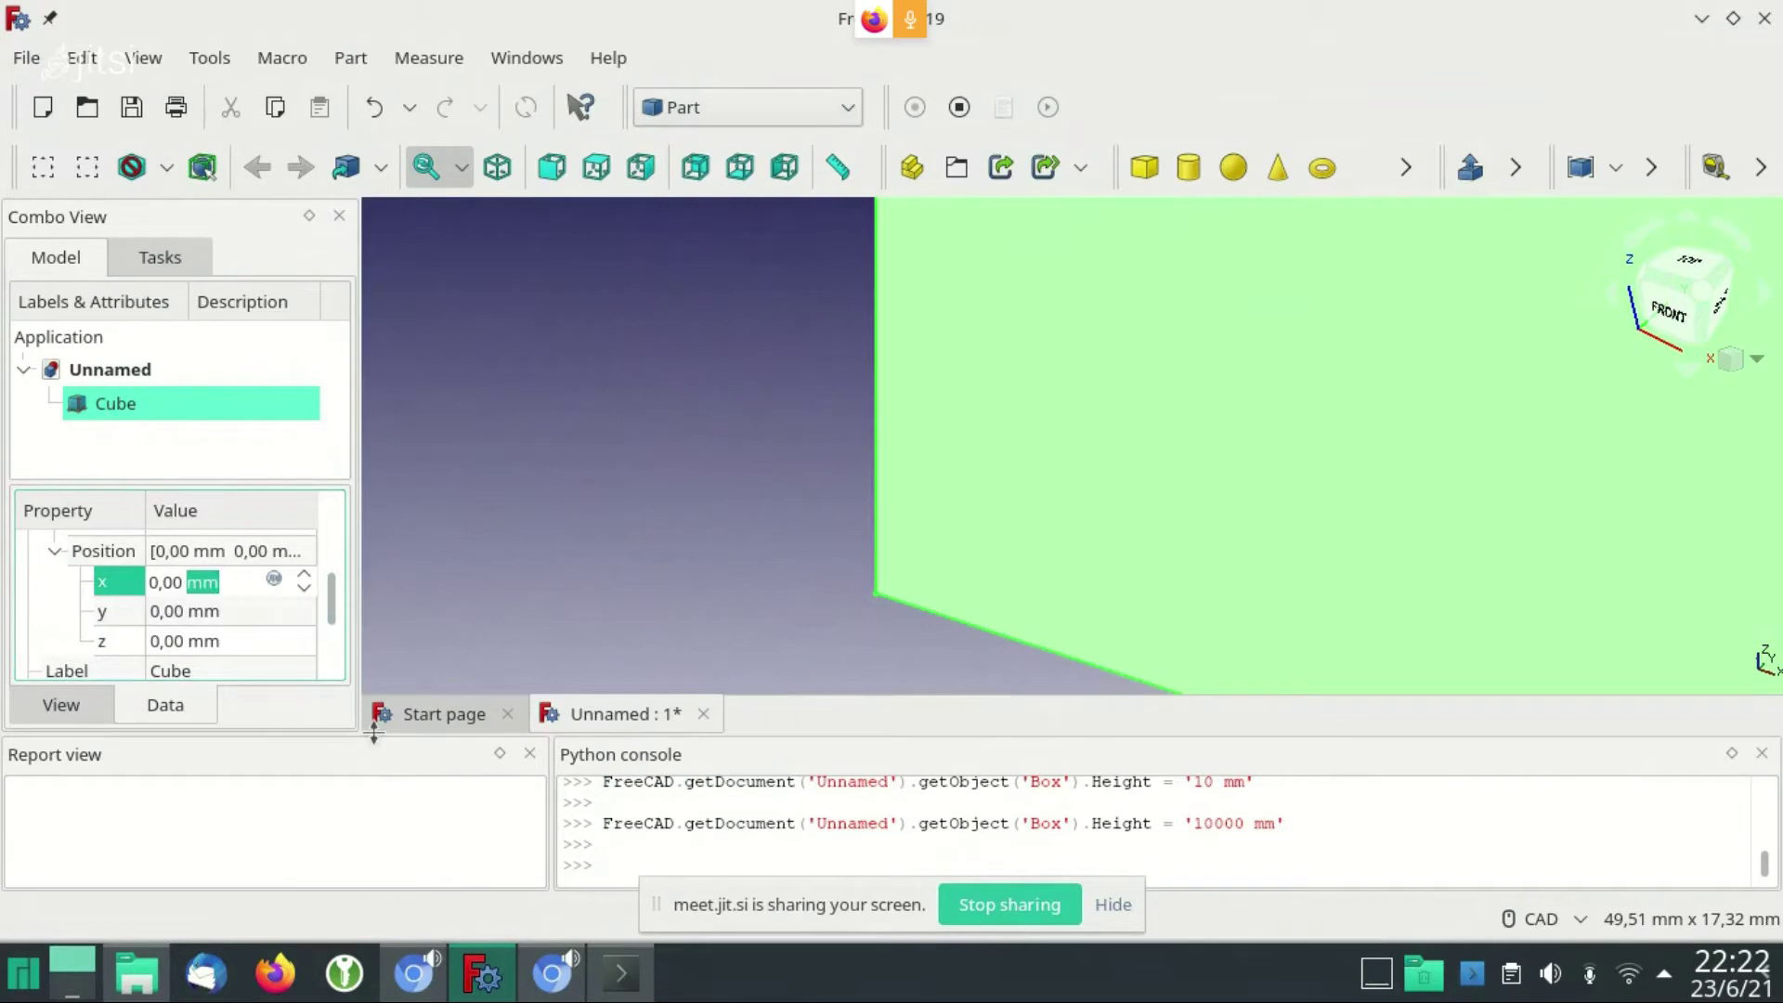
key(Home)
text(-5 m)
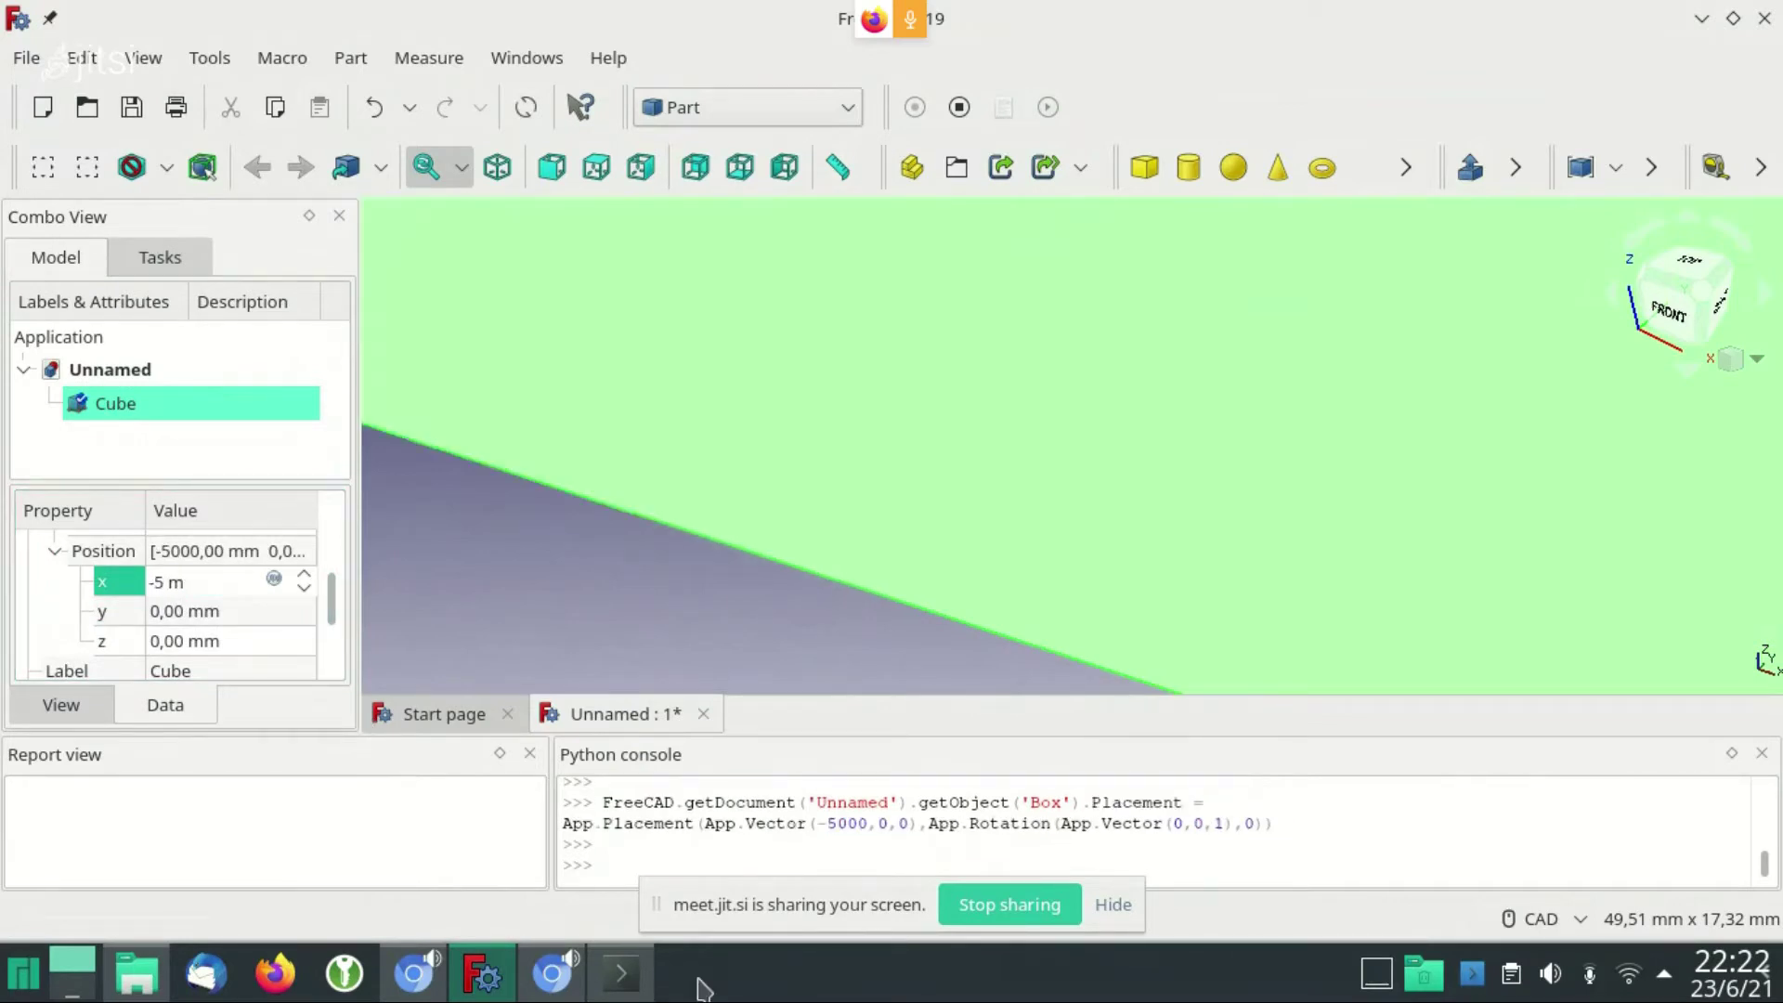
click(226, 615)
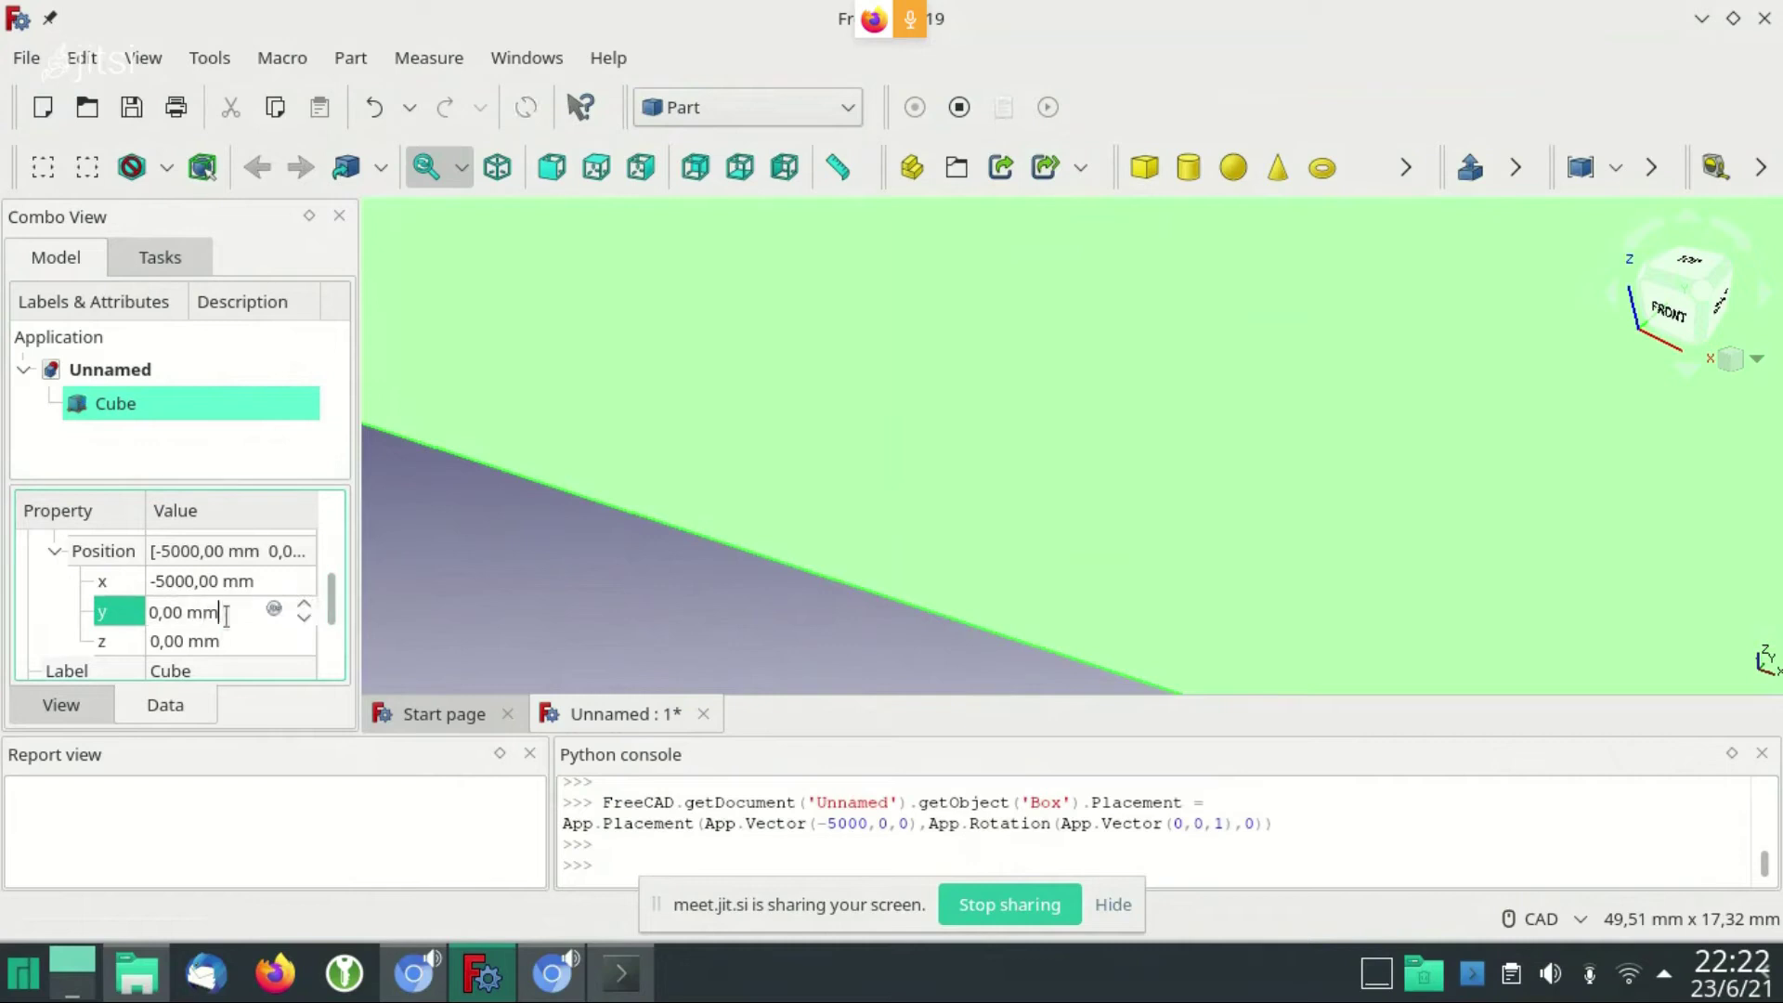
key(ctrl+a)
text(-5)
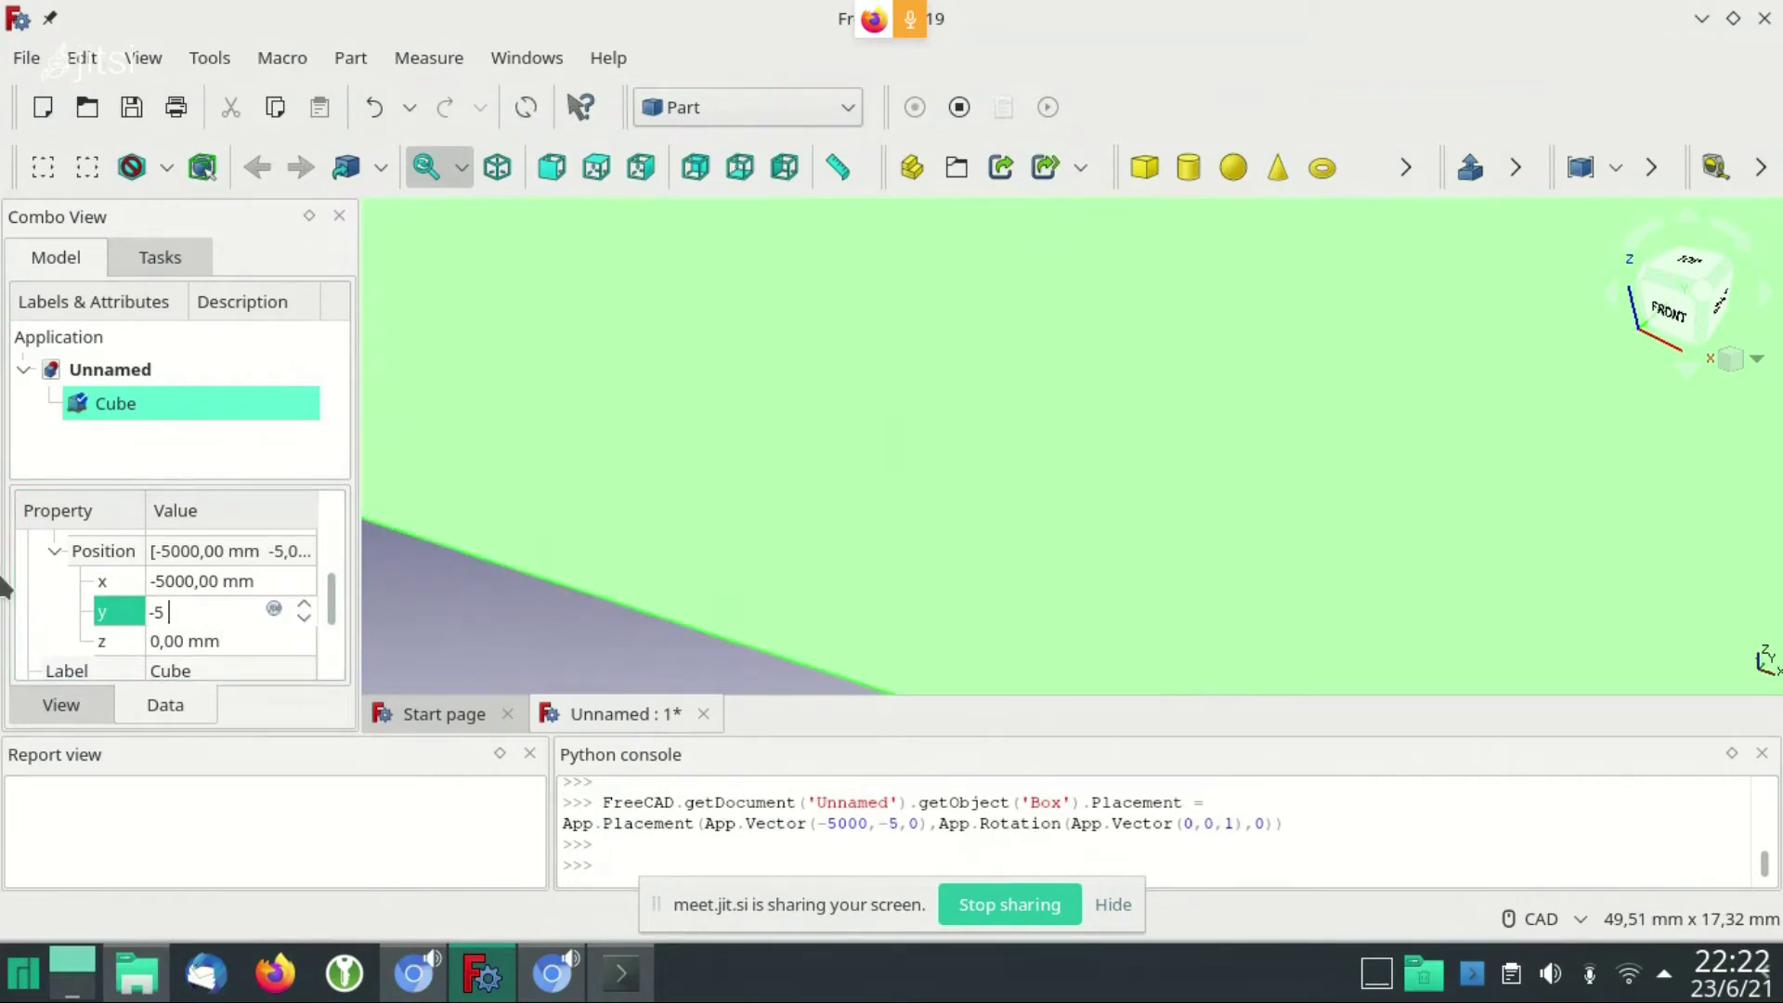
text( m)
click(223, 642)
key(ctrl+a)
text(-5 m)
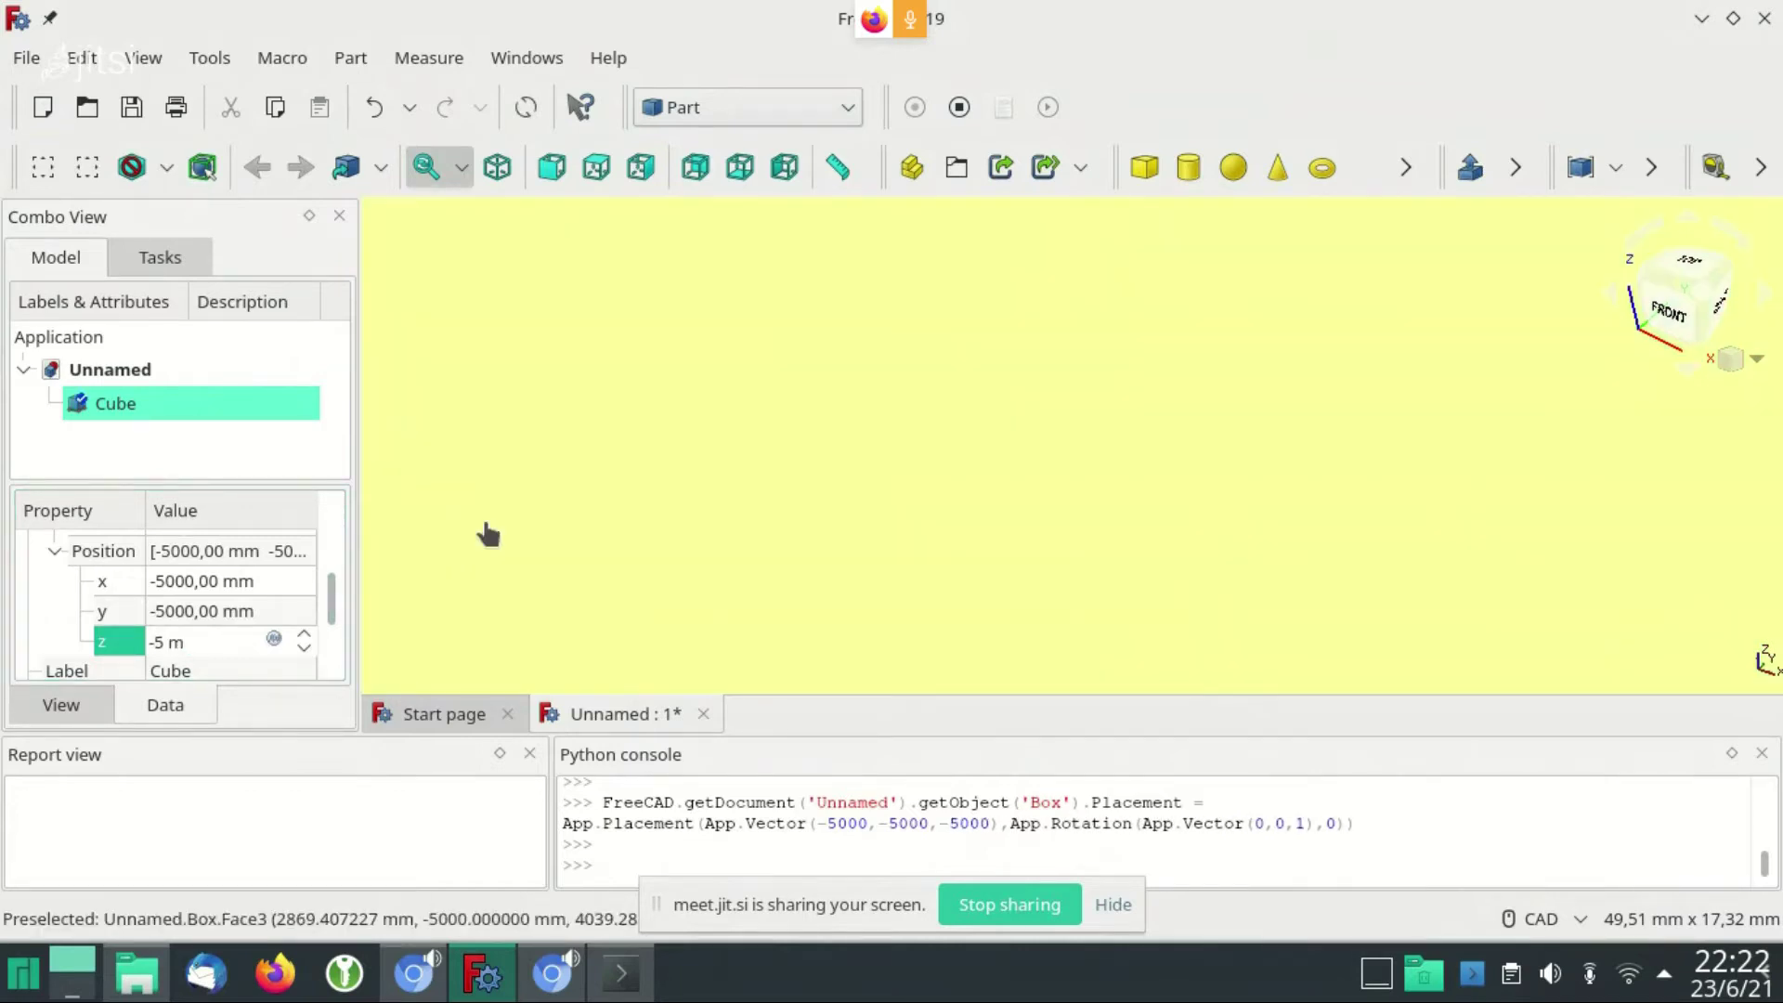
click(486, 529)
scroll(641, 371, down, 2)
scroll(674, 398, down, 2)
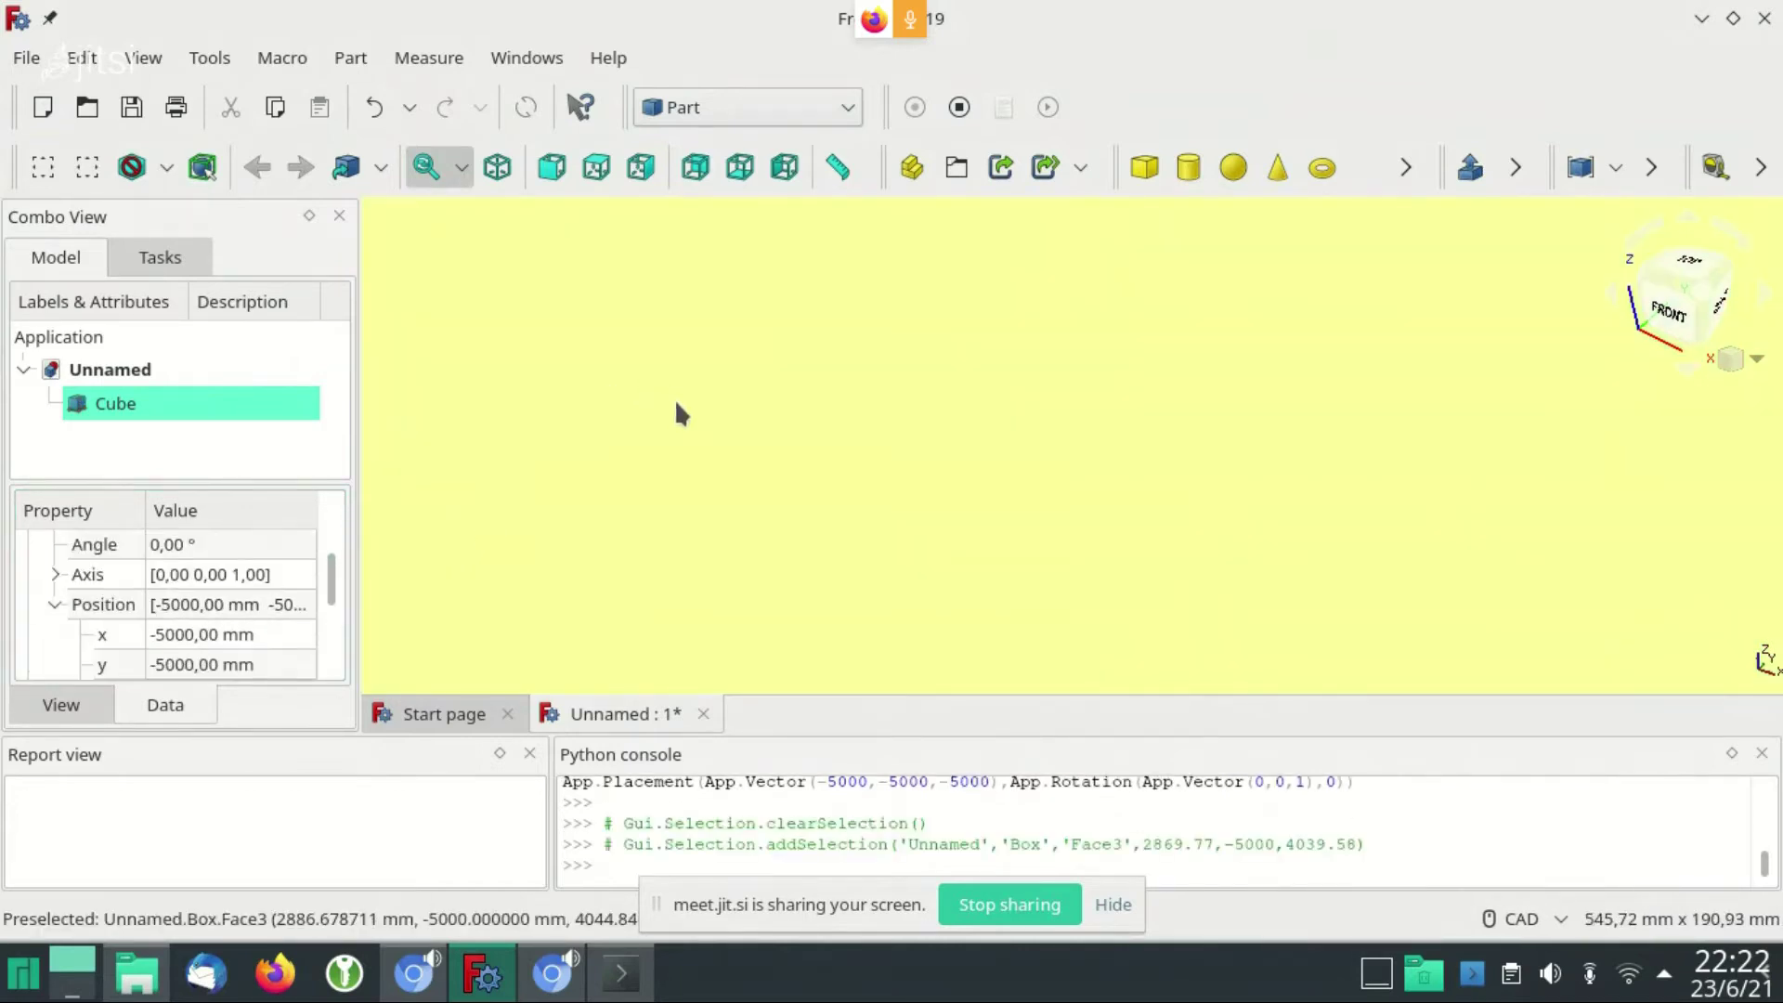
scroll(669, 409, down, 3)
scroll(726, 438, down, 2)
scroll(726, 438, down, 5)
scroll(717, 464, up, 3)
mouse_move(716, 464)
middle_down()
mouse_move(908, 427)
mouse_move(914, 442)
middle_up()
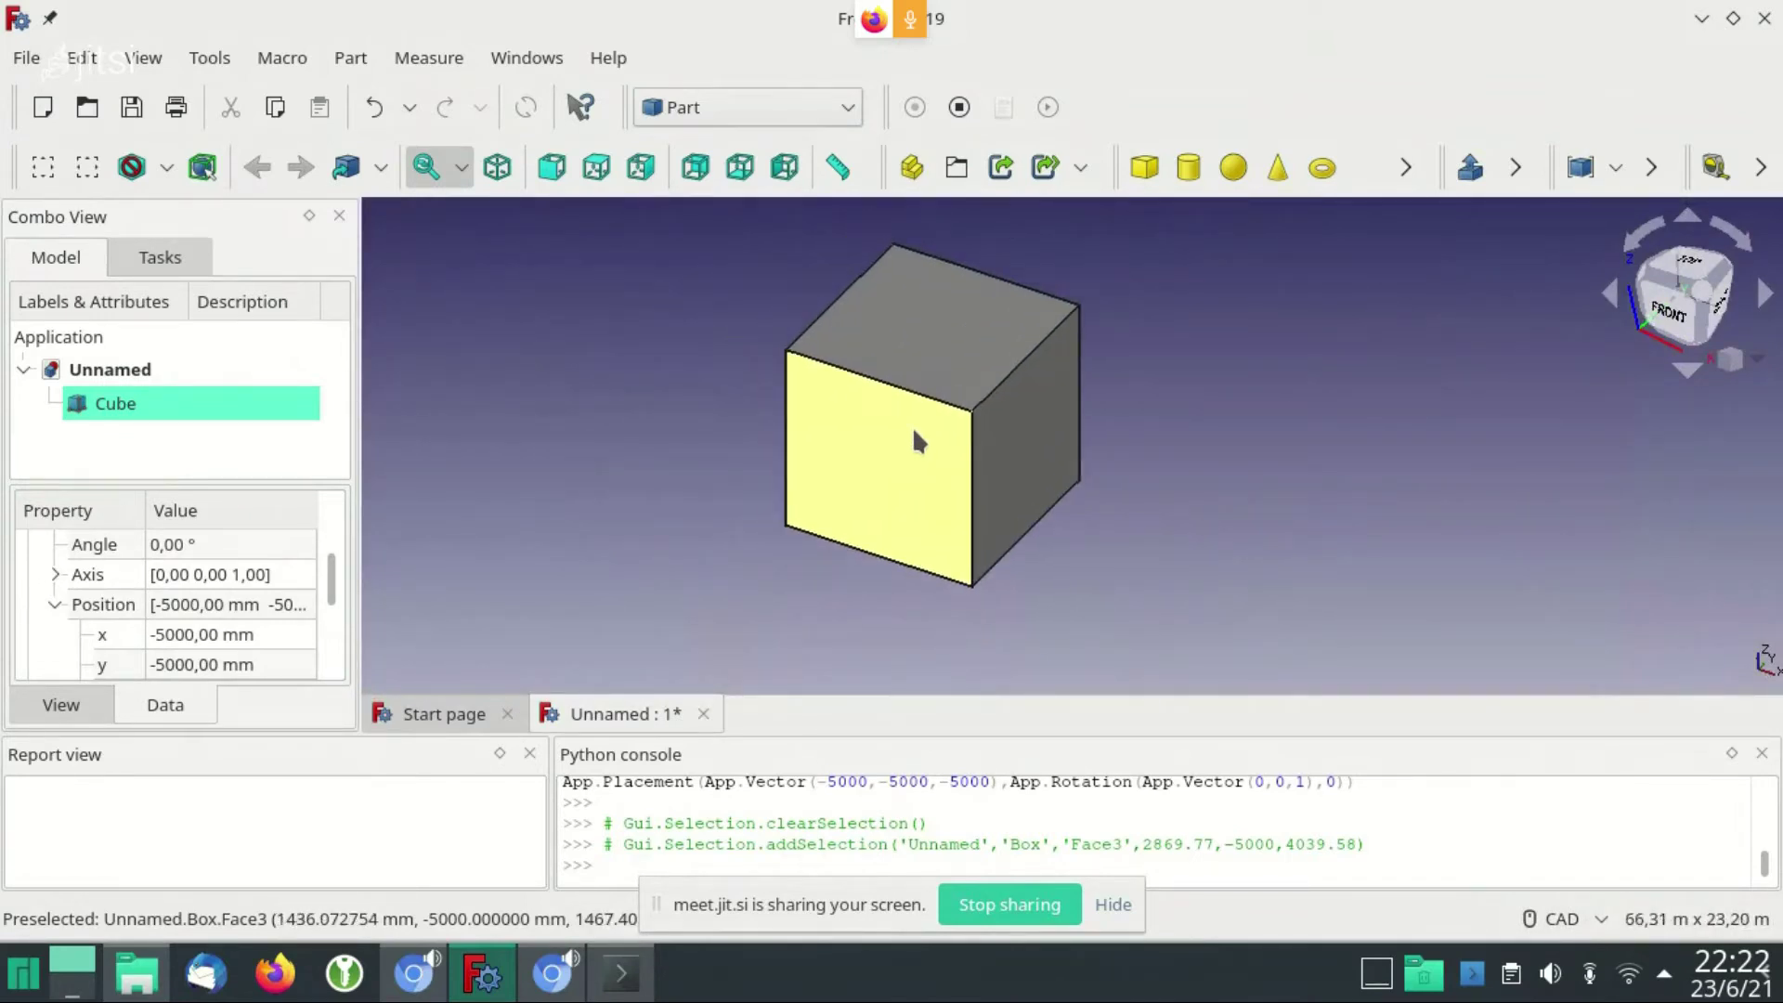
Add a Part Sphere and select it to show its properties
click(1233, 168)
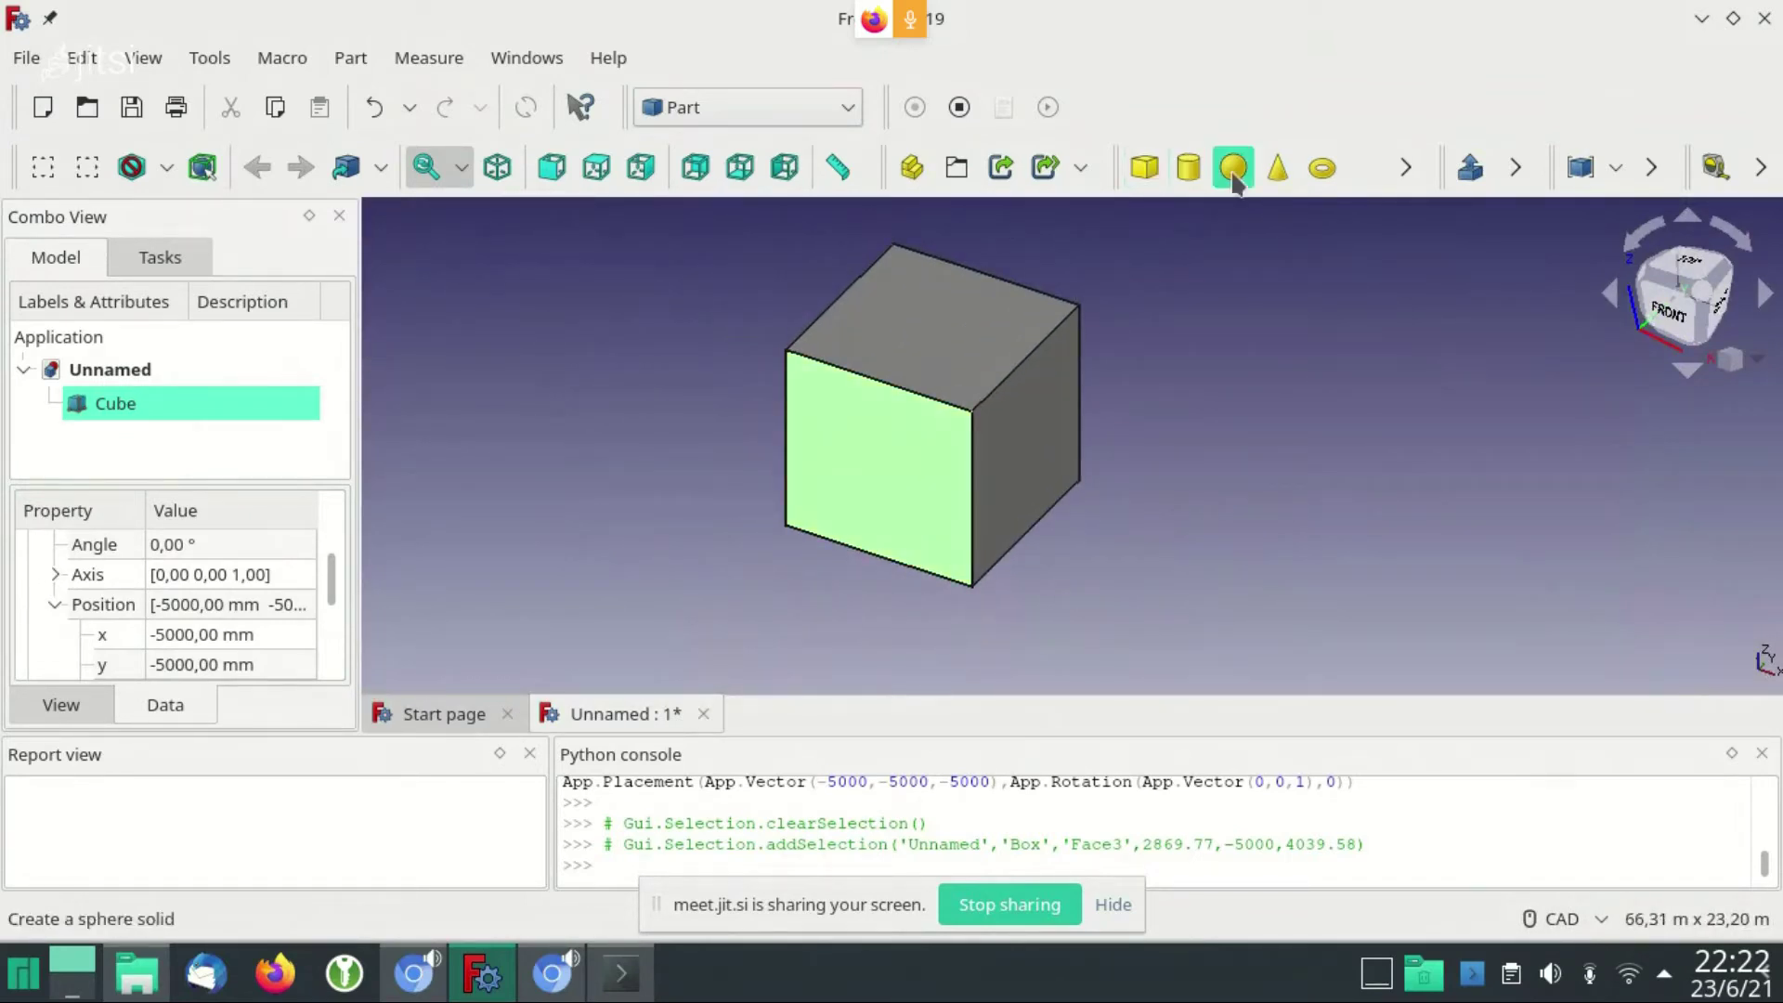
click(120, 437)
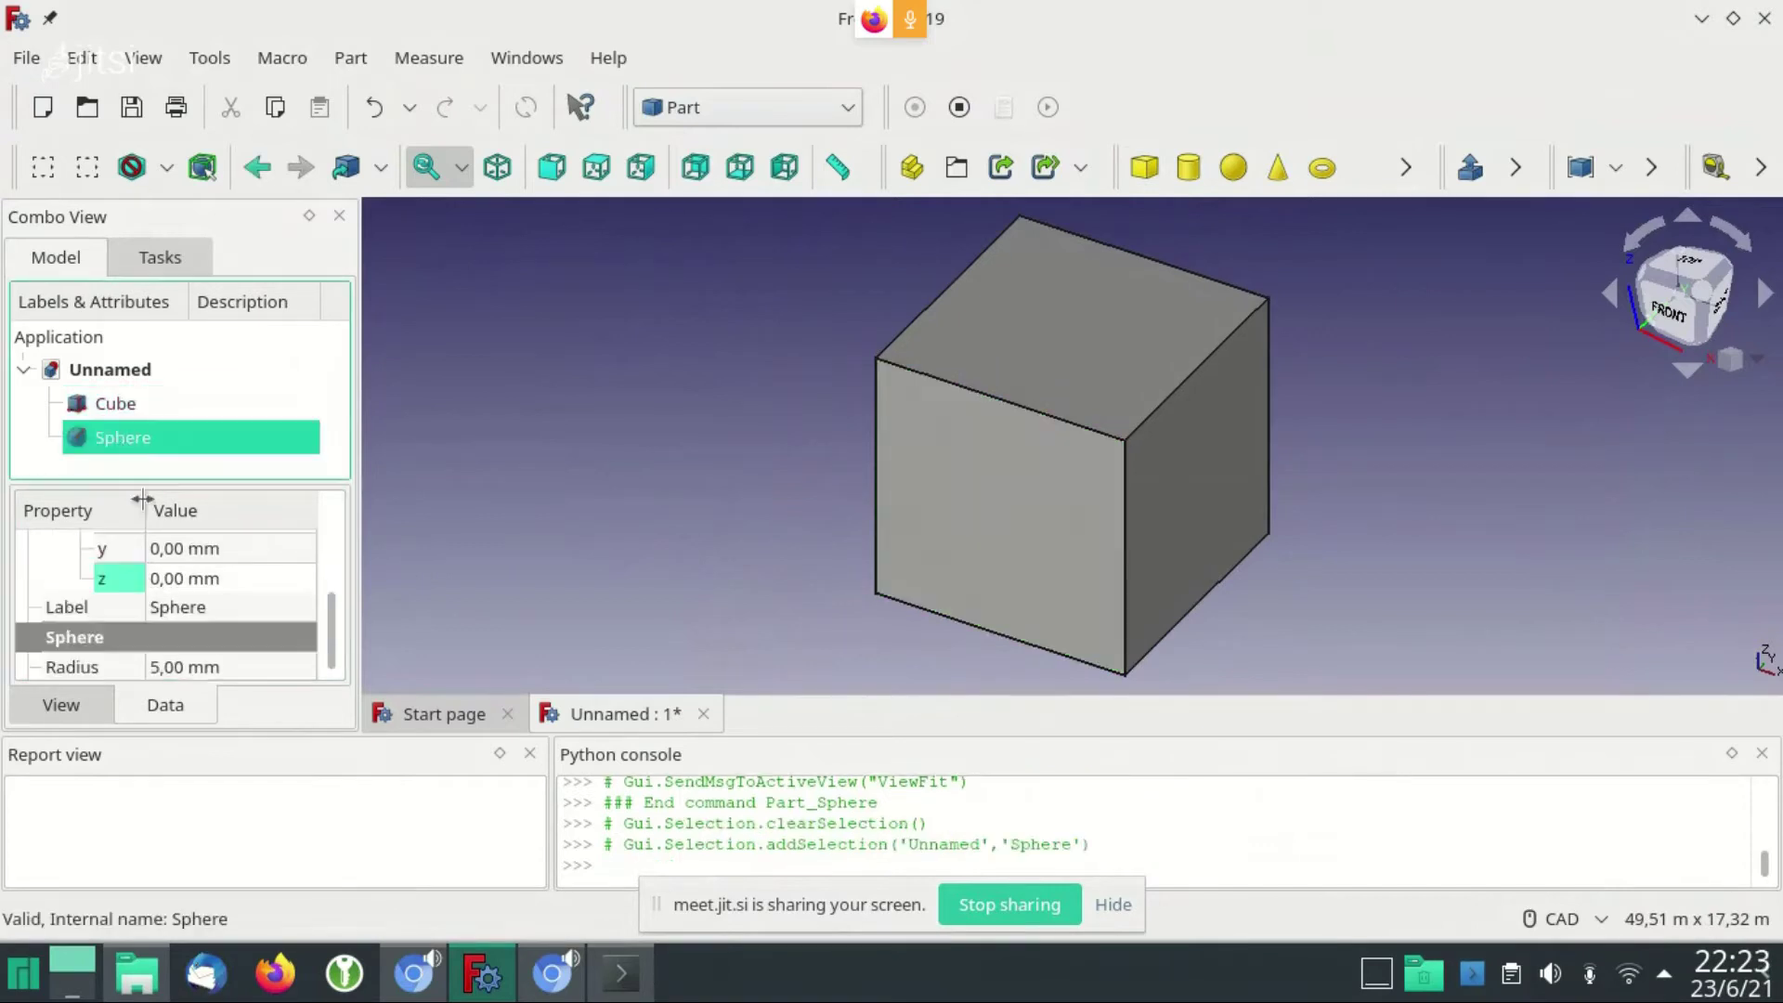
scroll(143, 526, up, 3)
mouse_move(332, 617)
mouse_down()
mouse_move(338, 488)
mouse_move(333, 631)
mouse_up()
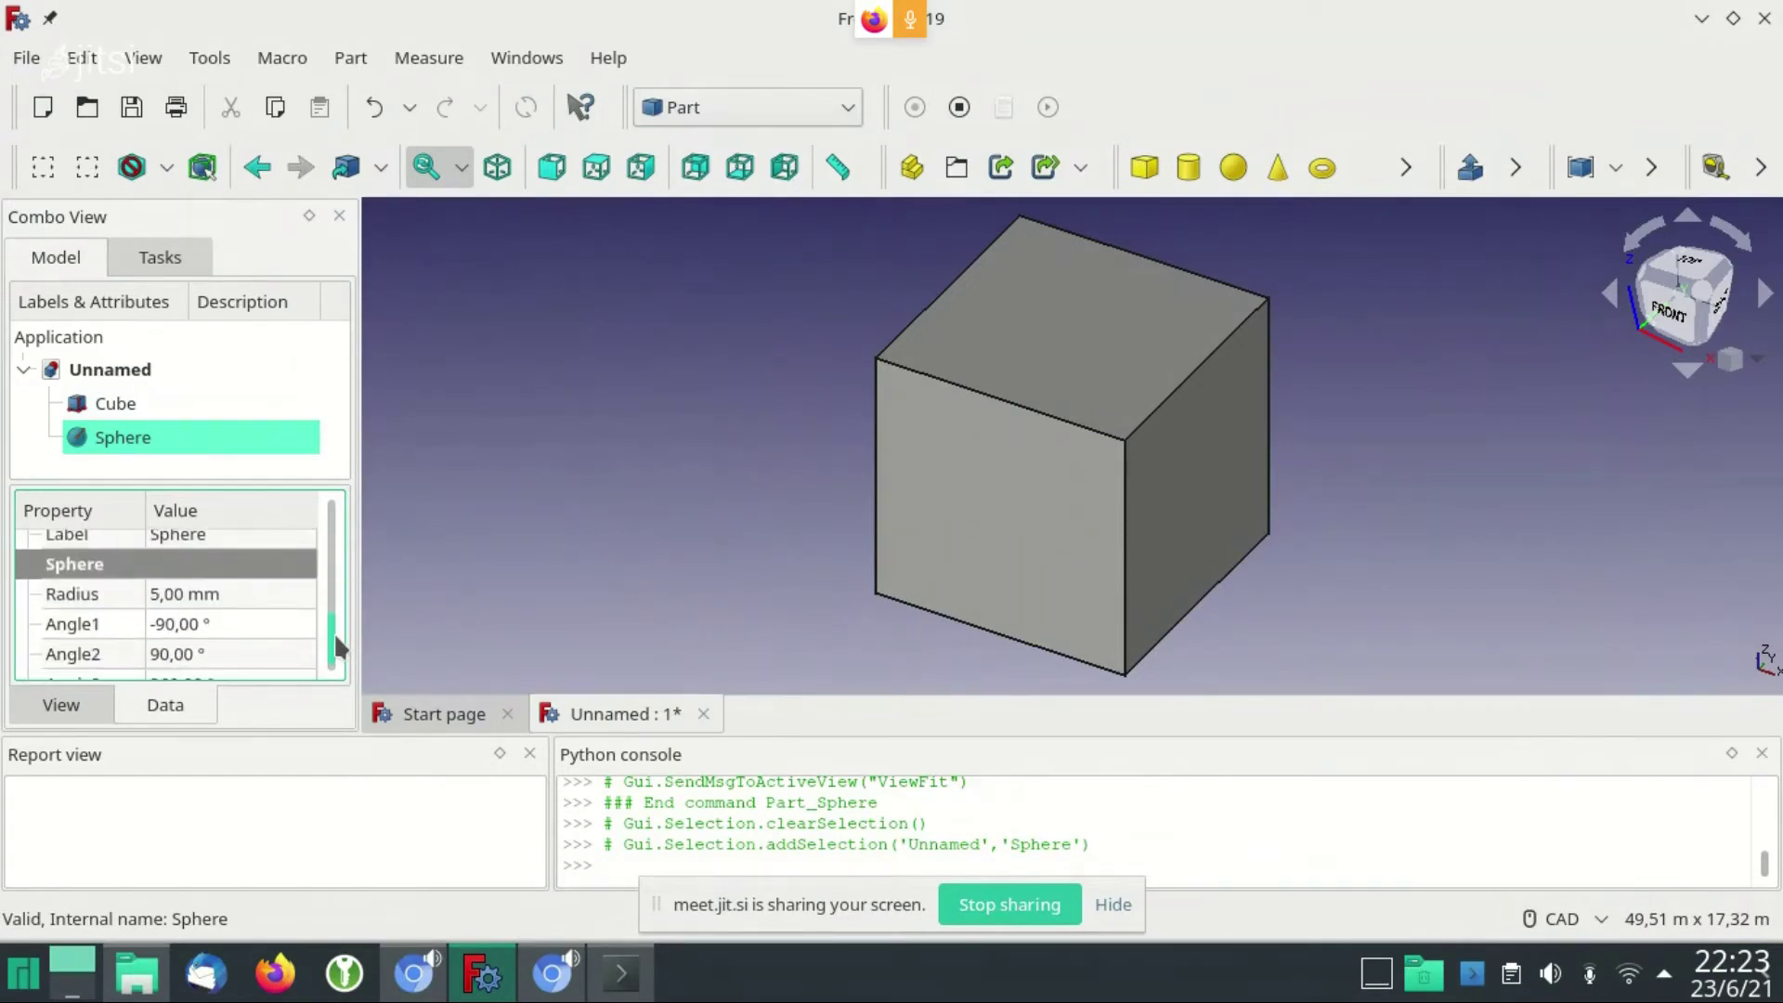
Change the Sphere's Radius to 5.1 m
double_click(214, 591)
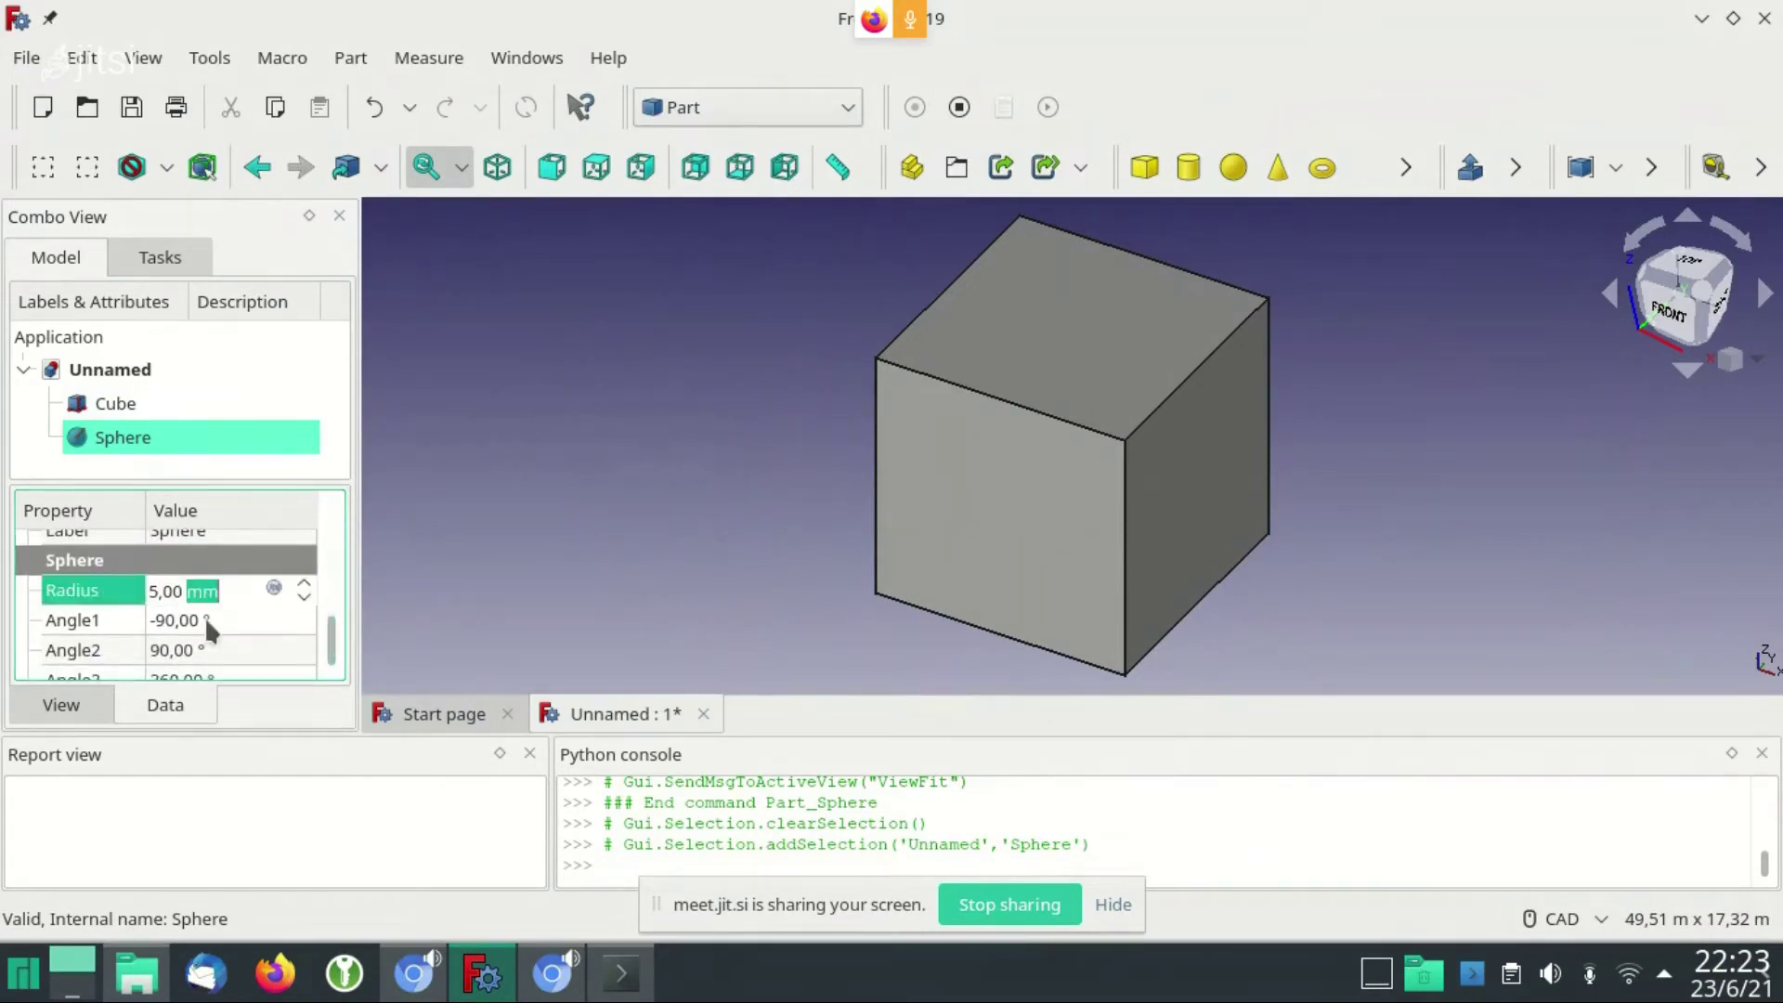
text(m)
key(Left)
key(Left)
key(Left)
key(BackSpace)
text(1)
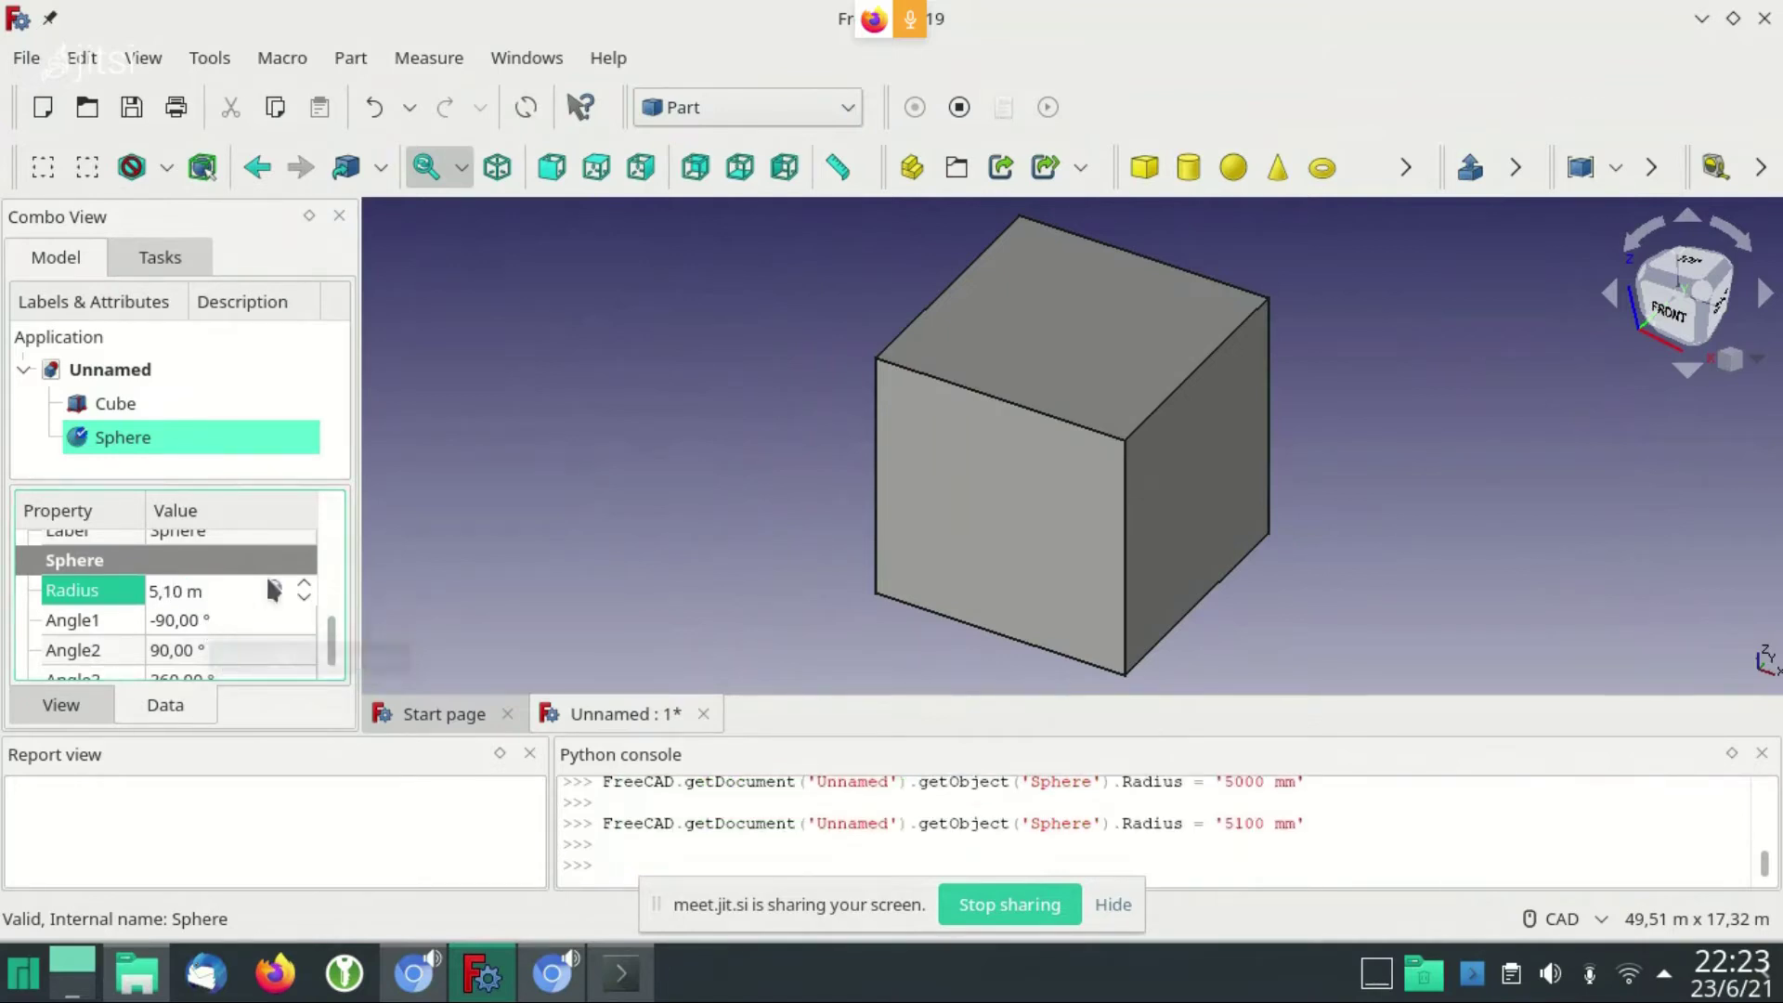
click(208, 619)
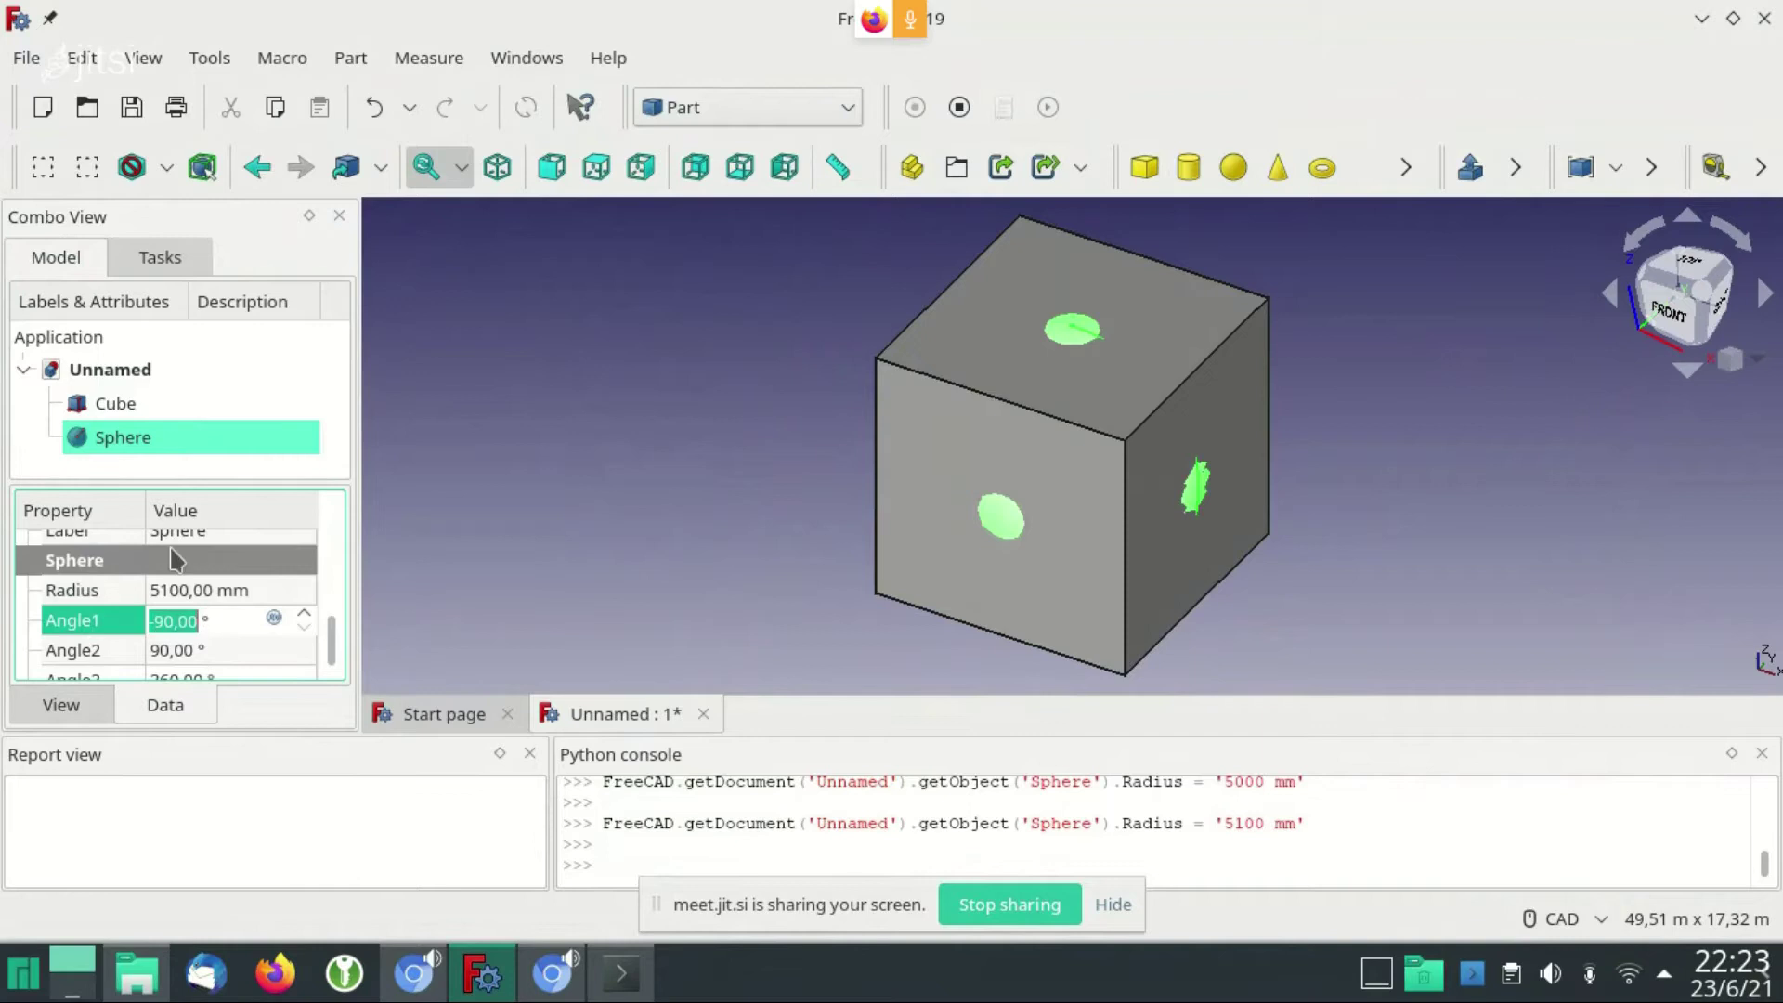
Adjust the Sphere's Radius to 5200 mm, then to 5500 mm
click(191, 590)
key(Delete)
text(2)
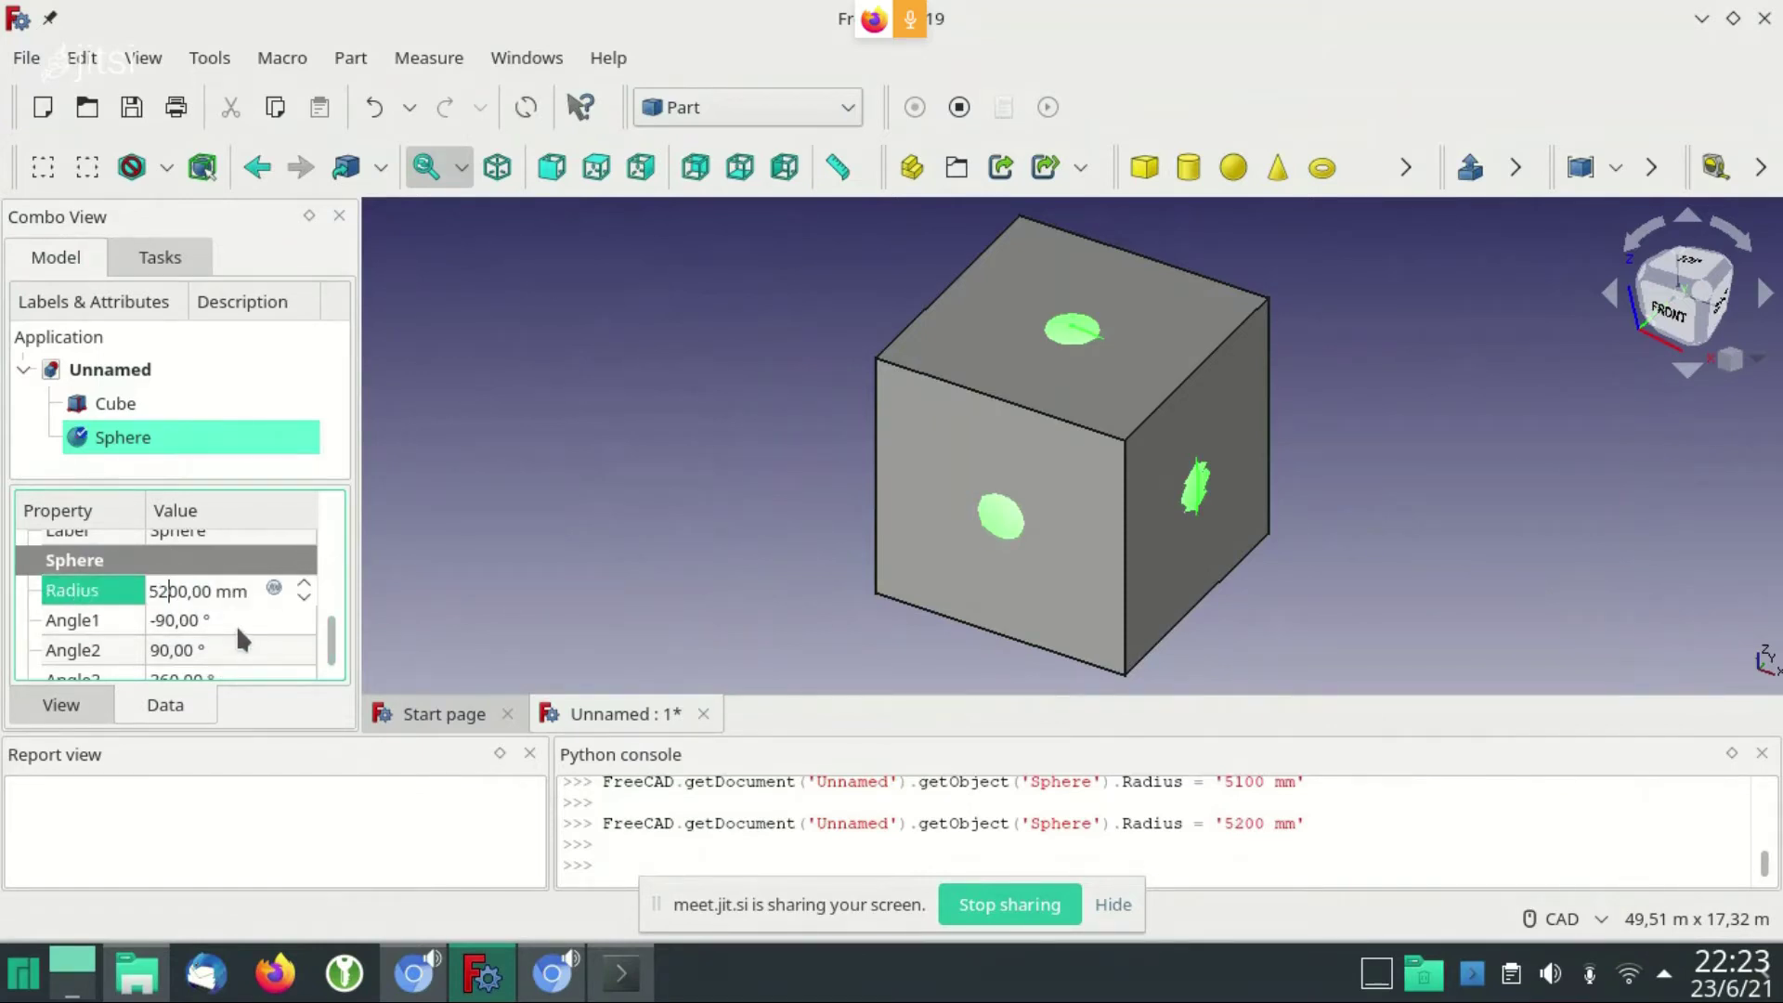
click(234, 620)
click(169, 589)
key(BackSpace)
text(5)
click(245, 620)
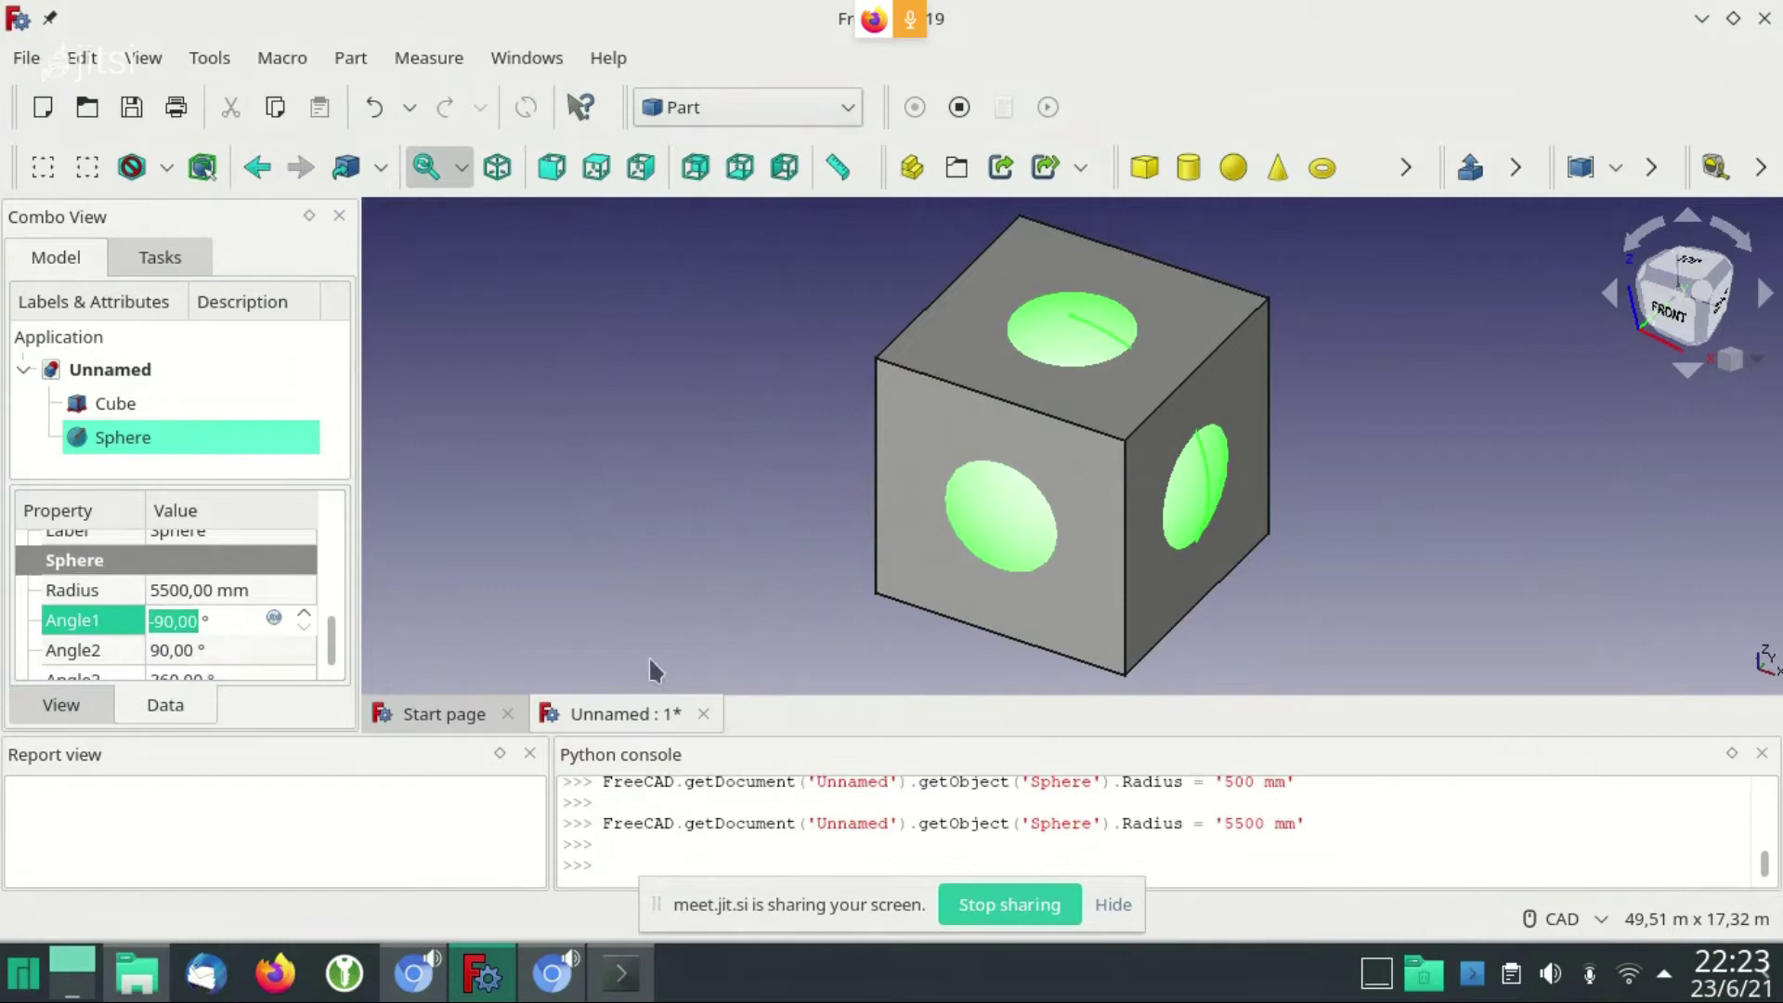
Select Cube together with Sphere and intersect them with Part Intersection (Common)
ctrl+click(116, 407)
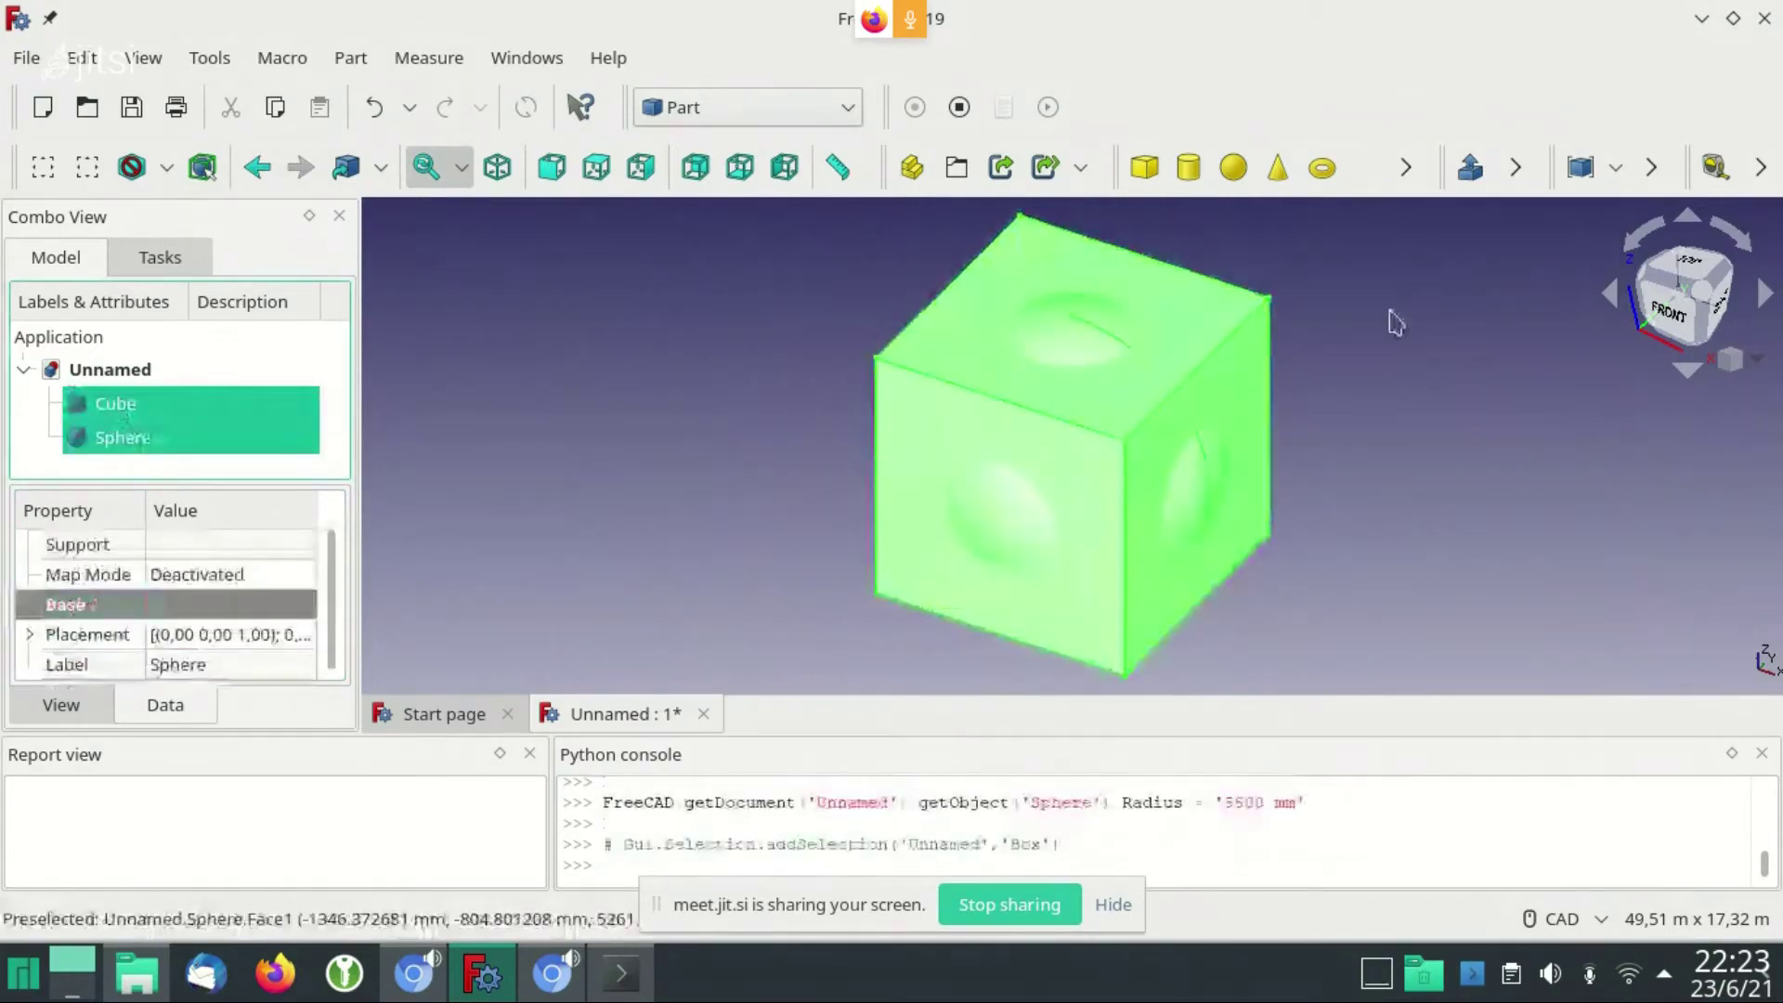
click(1513, 168)
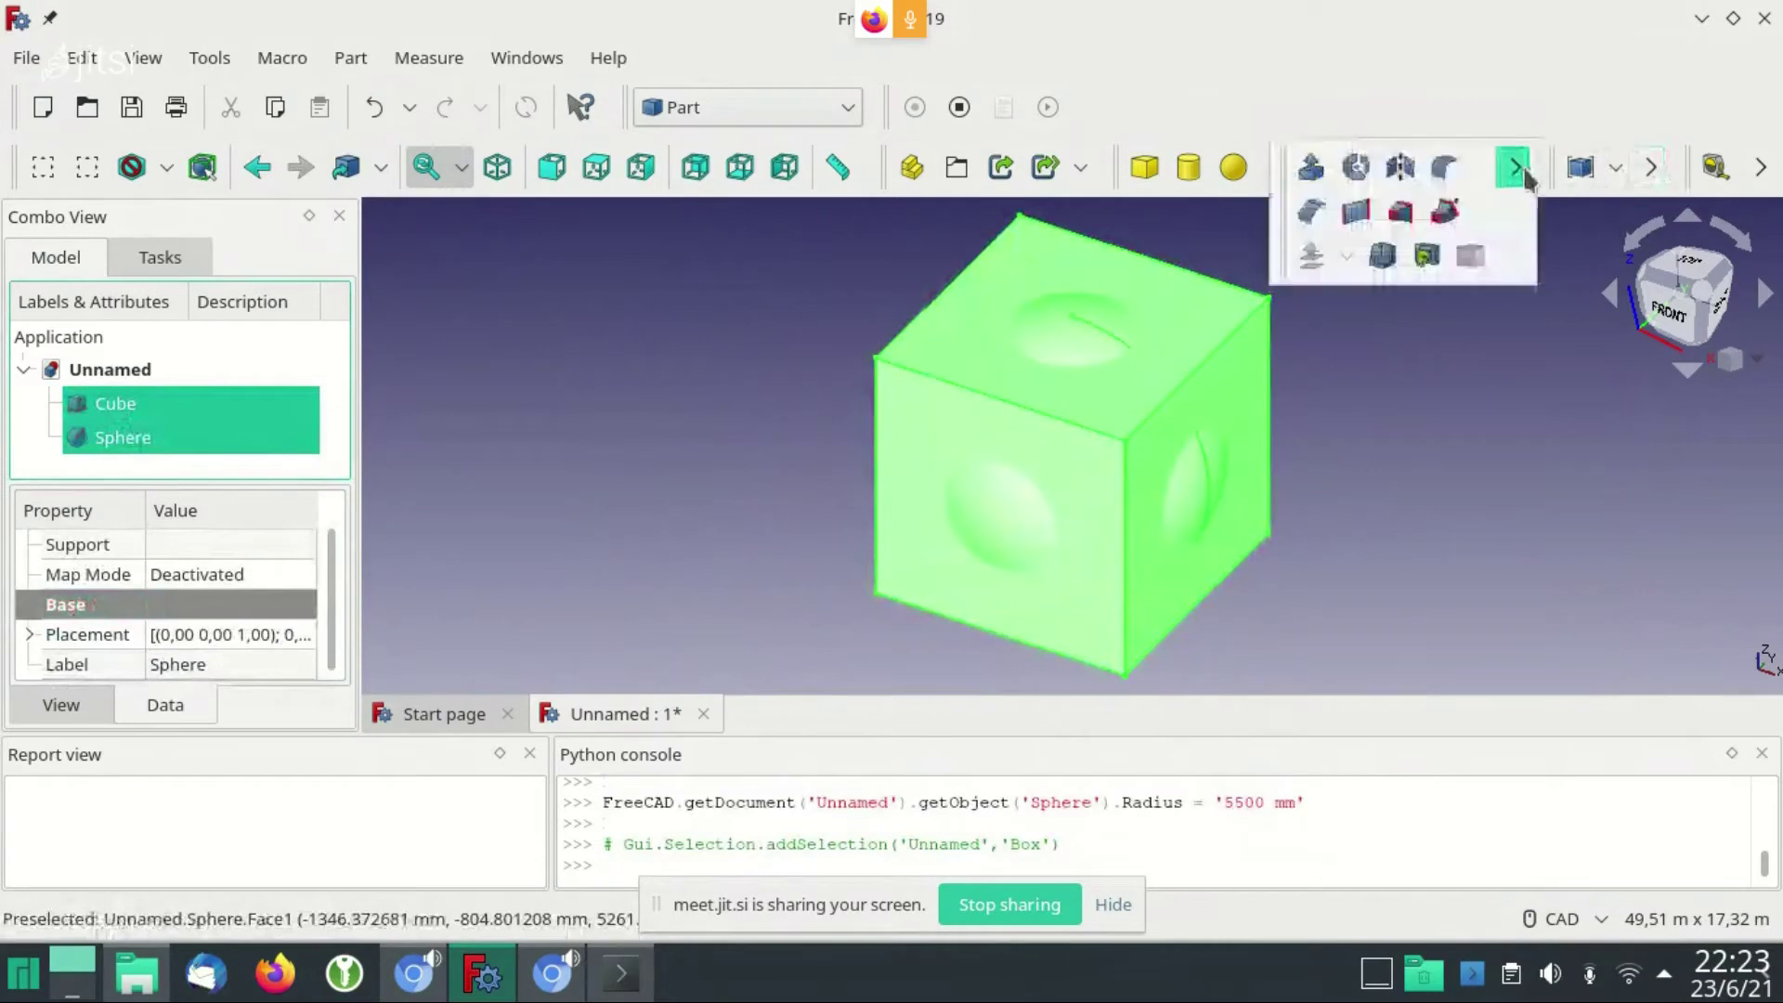
click(1651, 168)
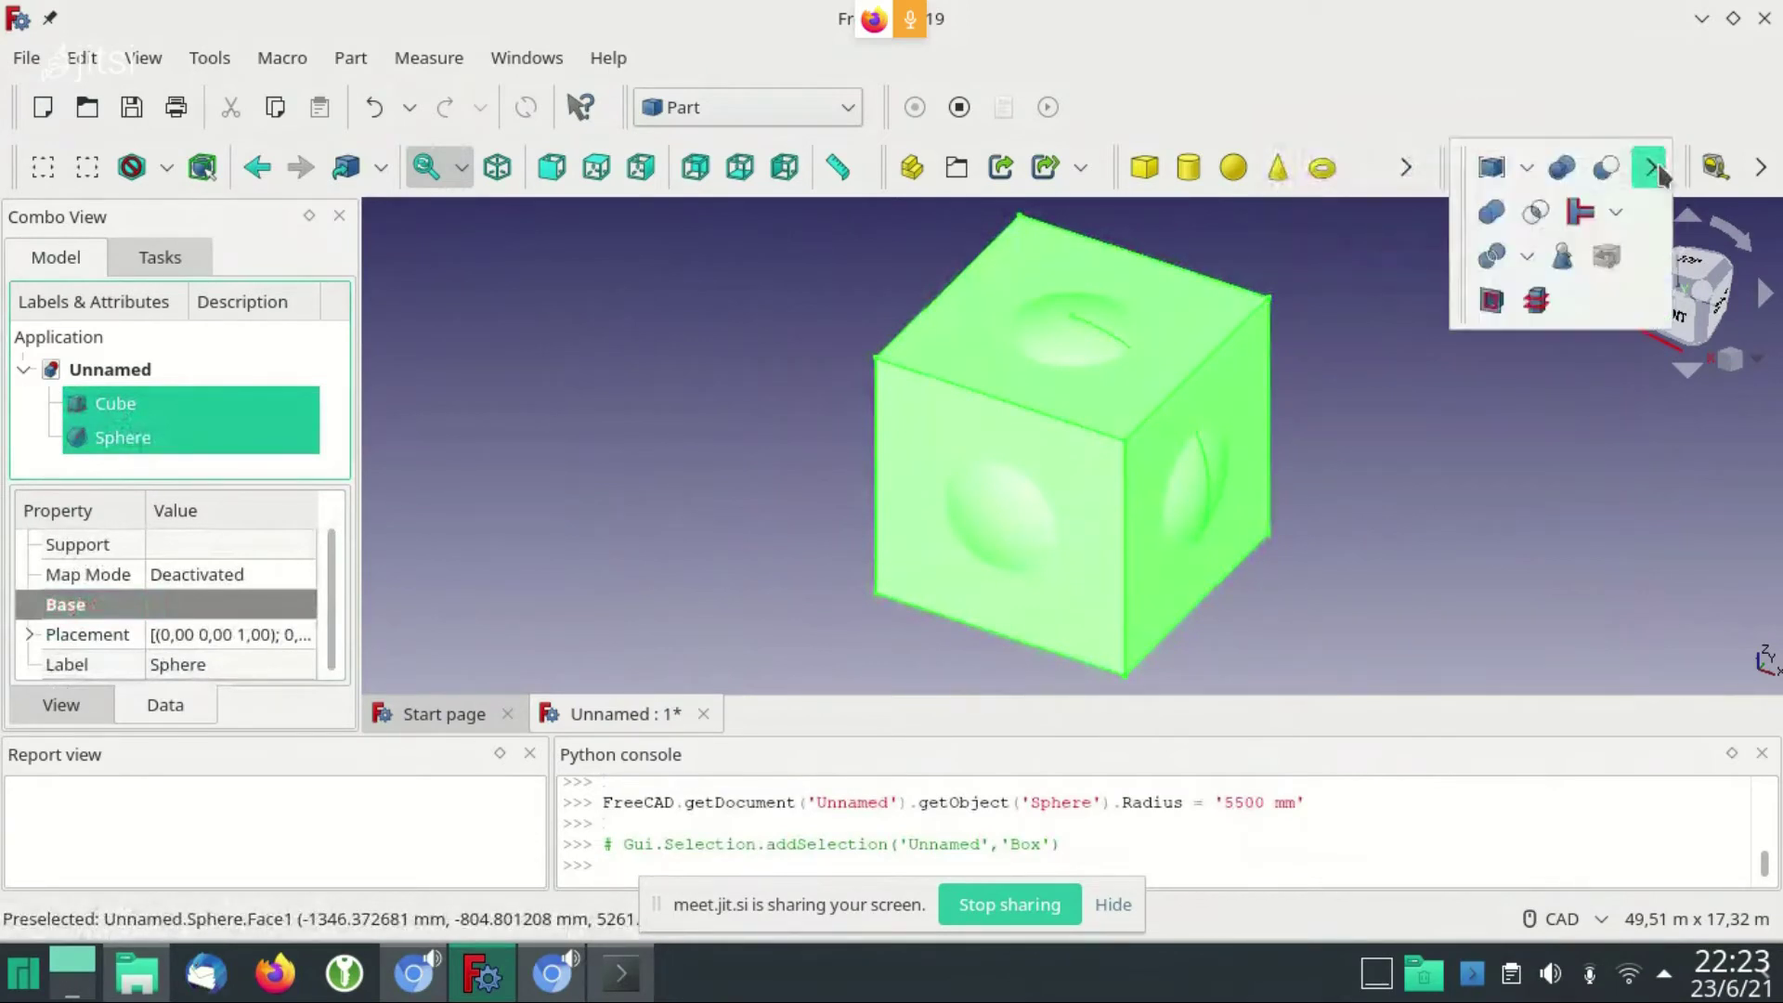
click(1535, 212)
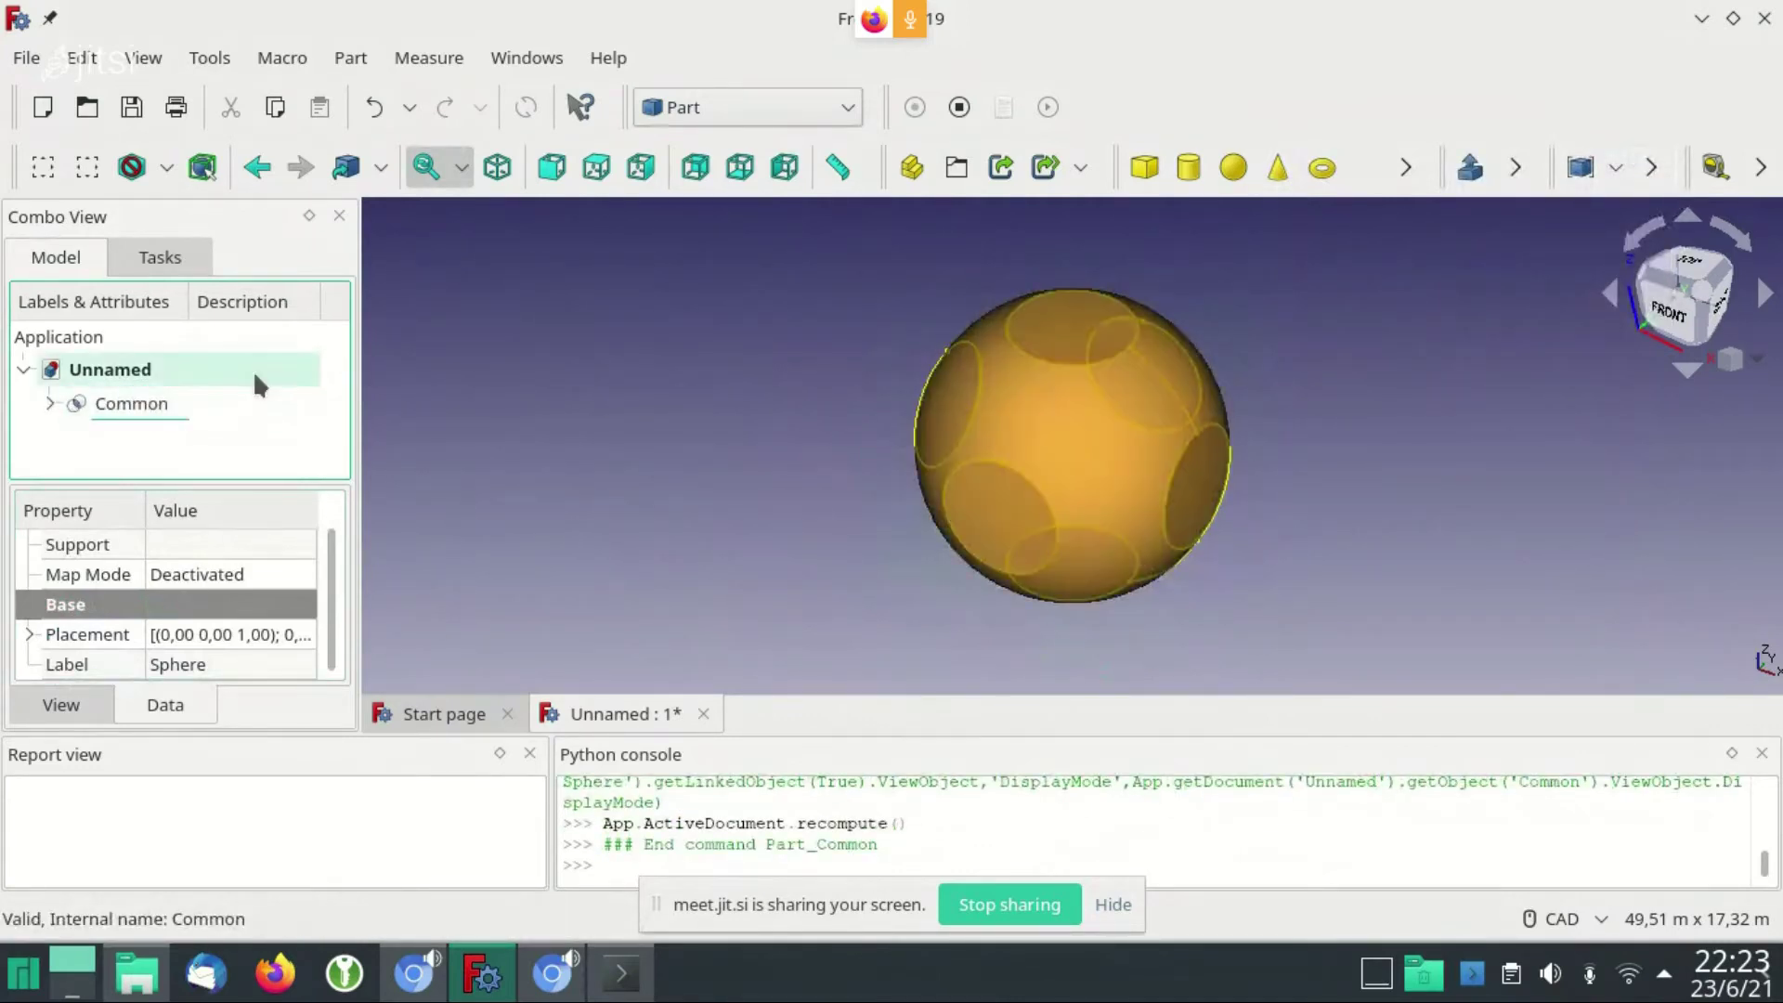
Stop macro recording and open test.FCMacro in the macro editor
click(959, 106)
click(310, 60)
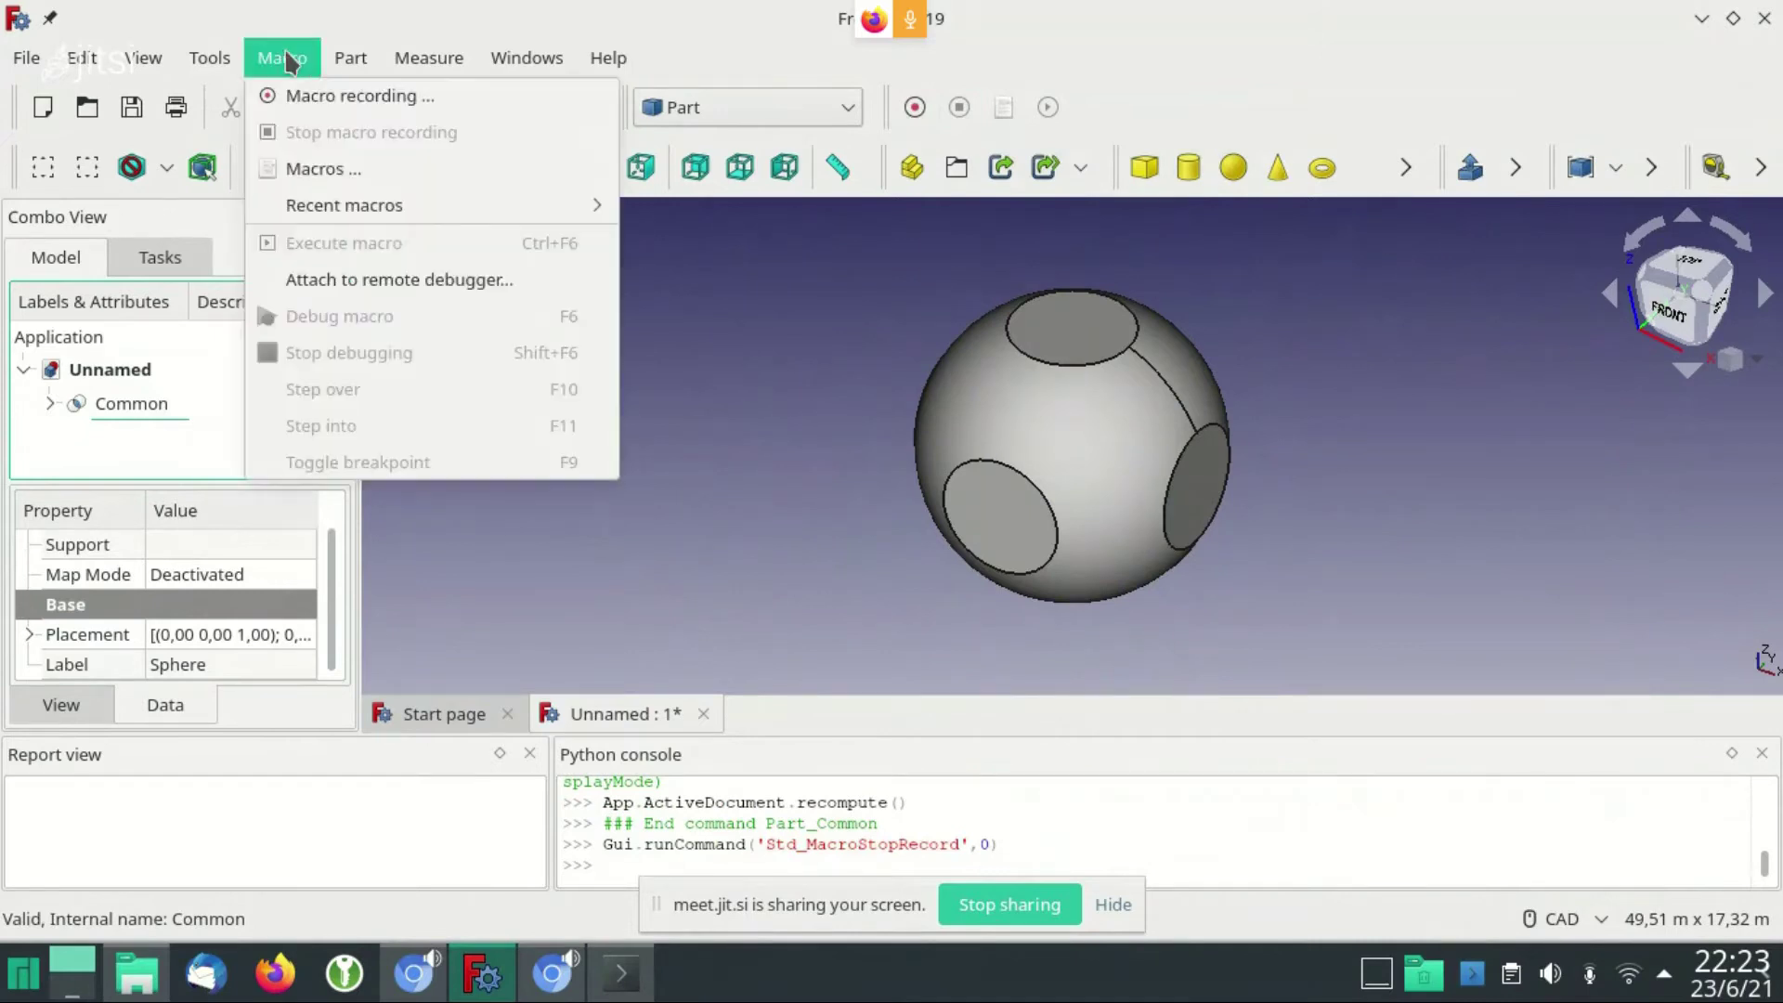
click(349, 169)
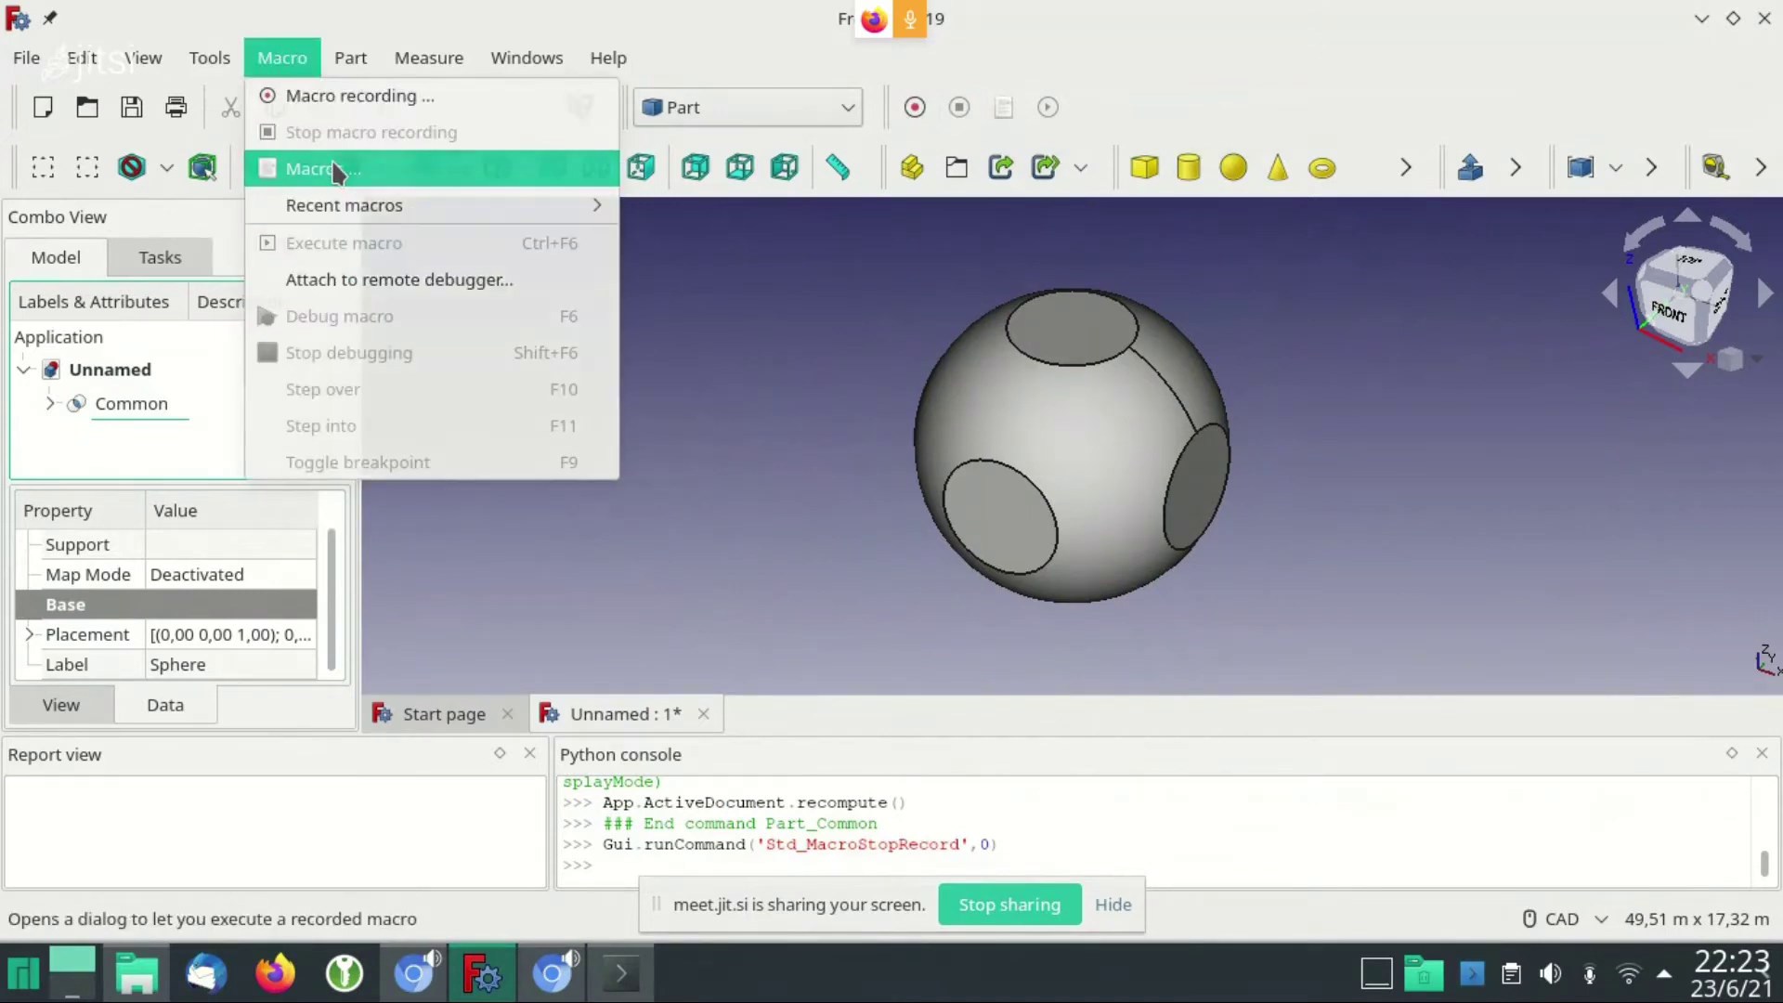
click(559, 314)
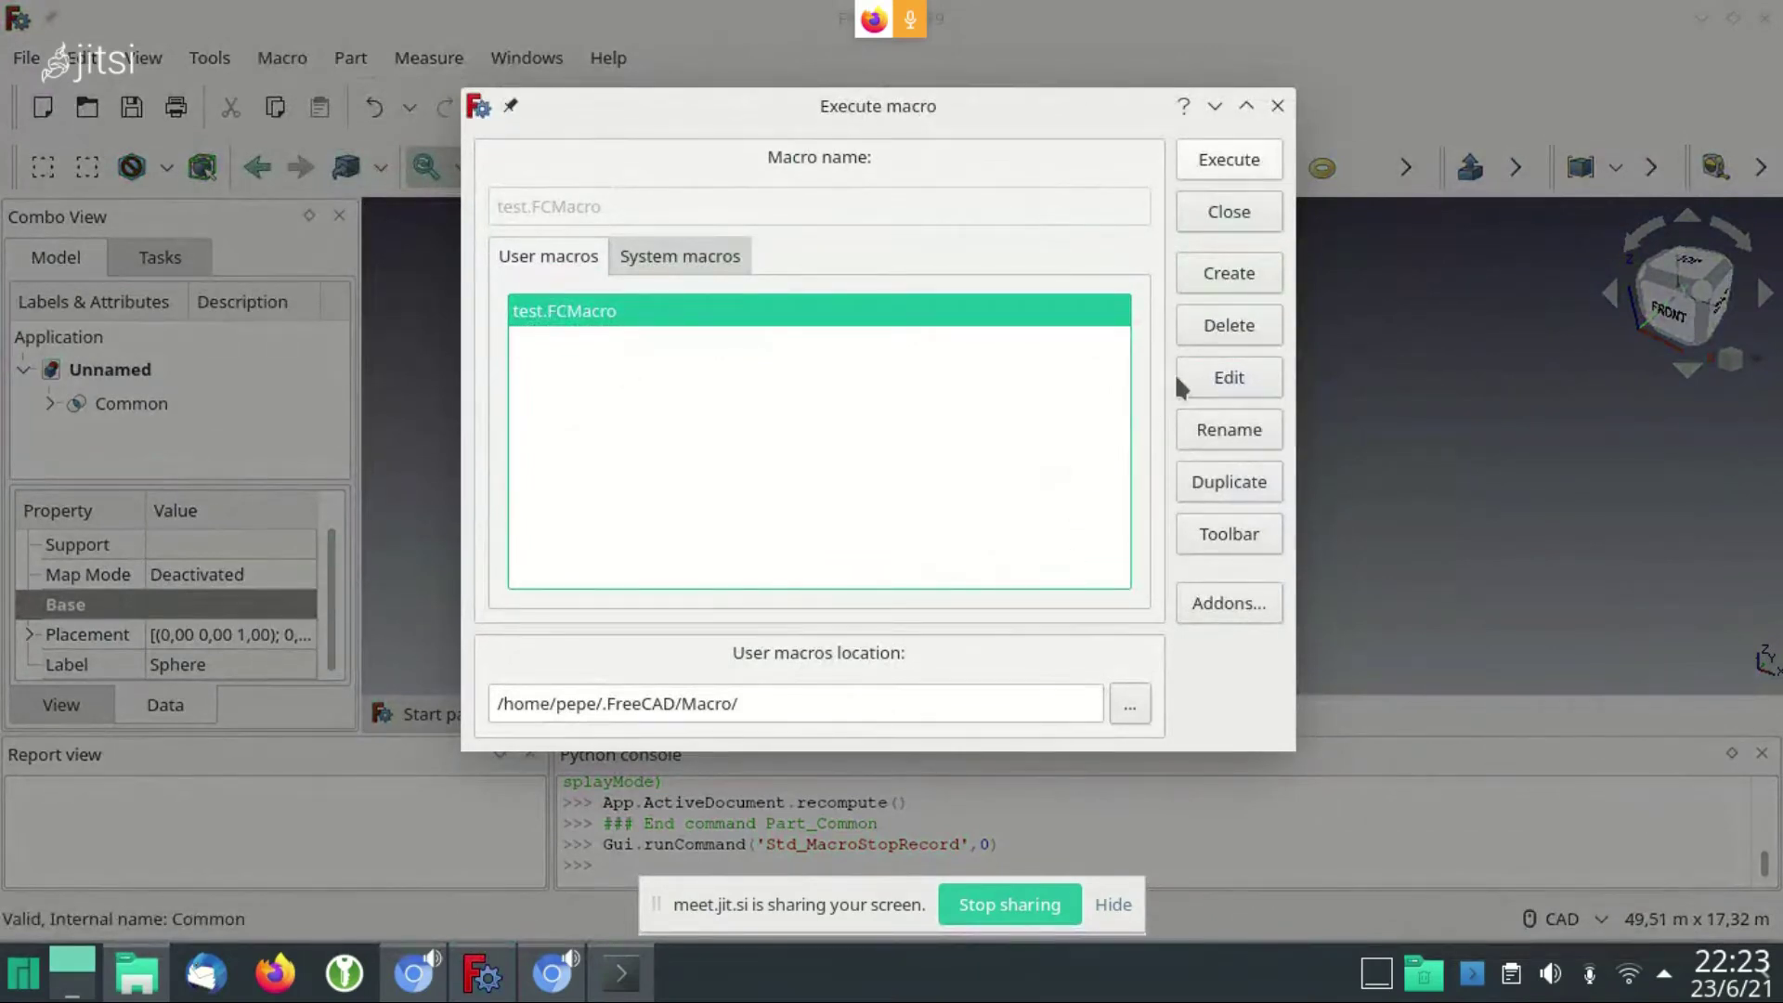
click(1216, 379)
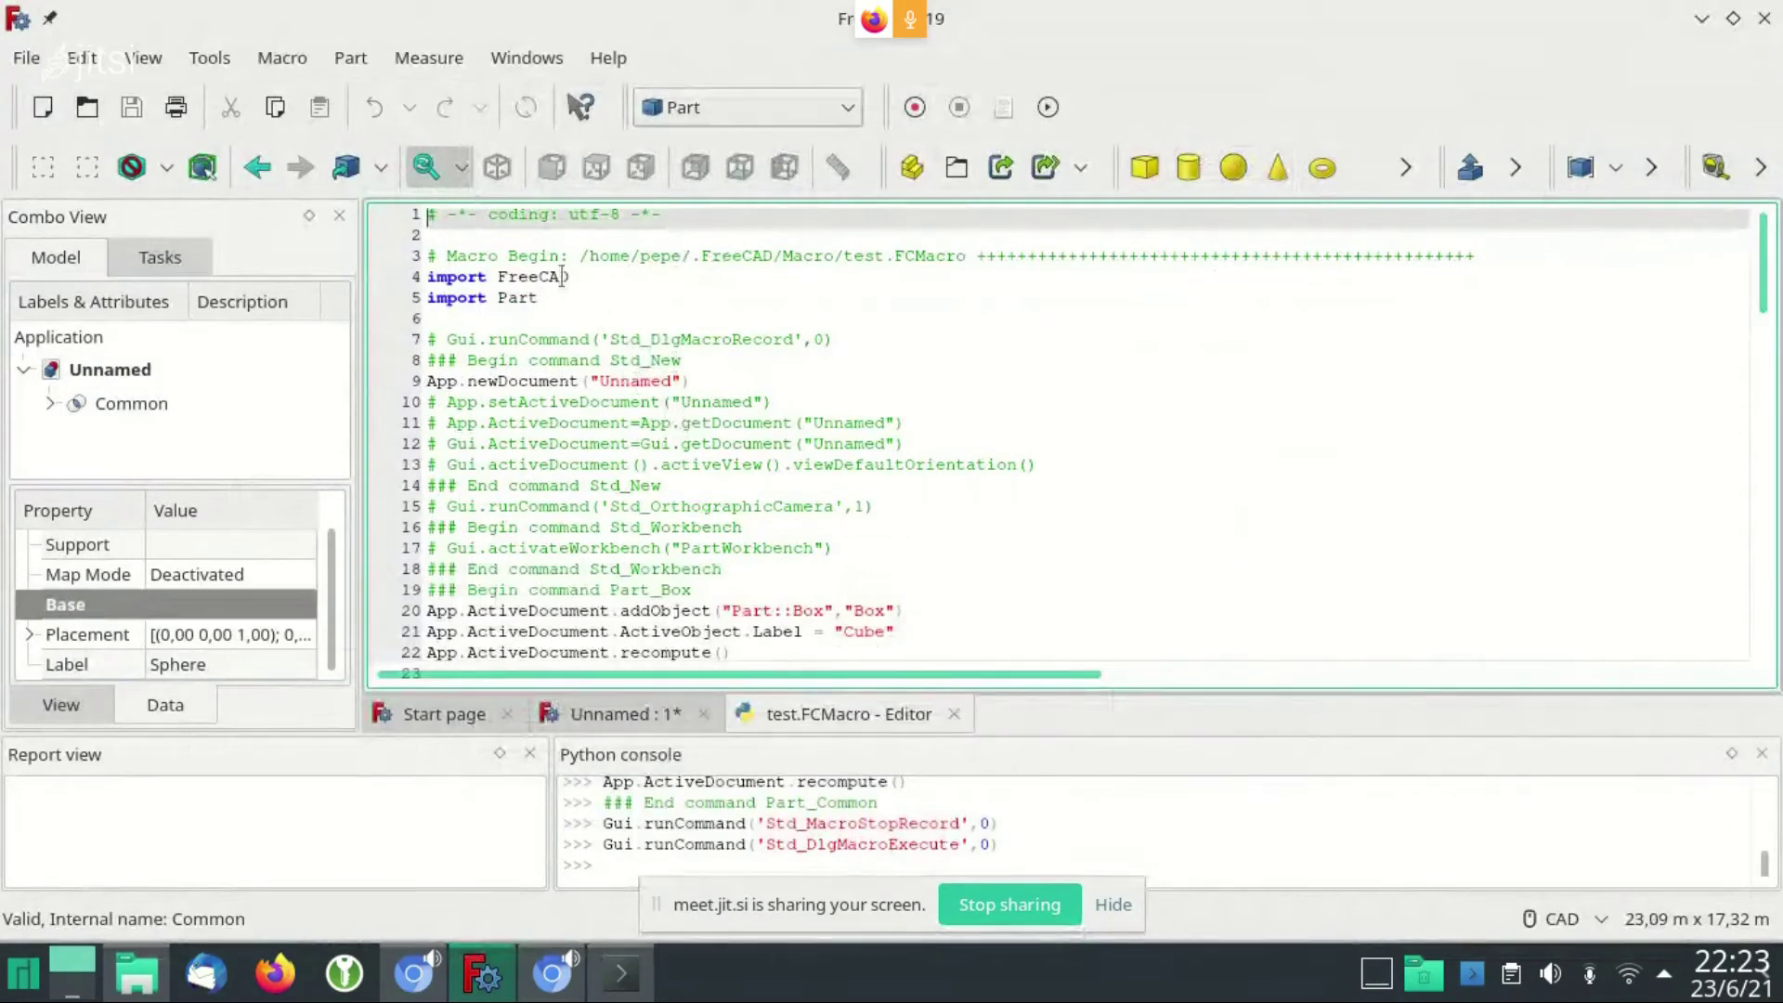
Step through the test.FCMacro code down to the newDocument line
click(562, 276)
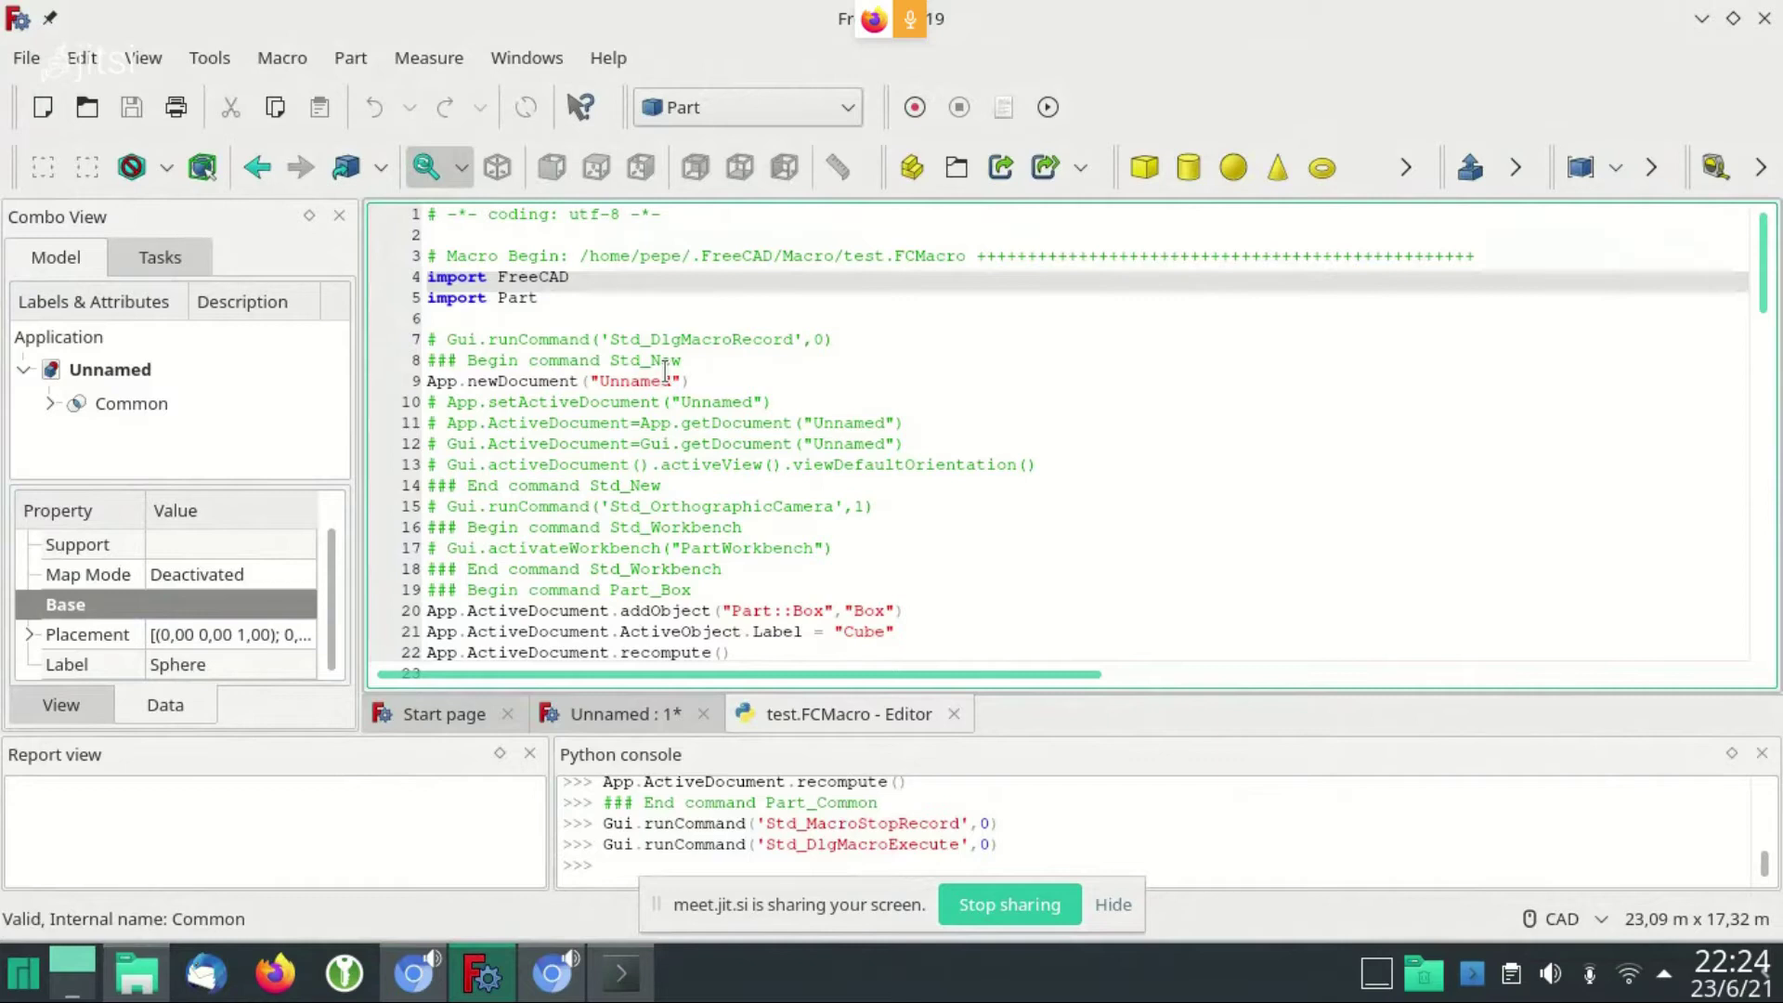
key(Down)
key(Down)
key(Down)
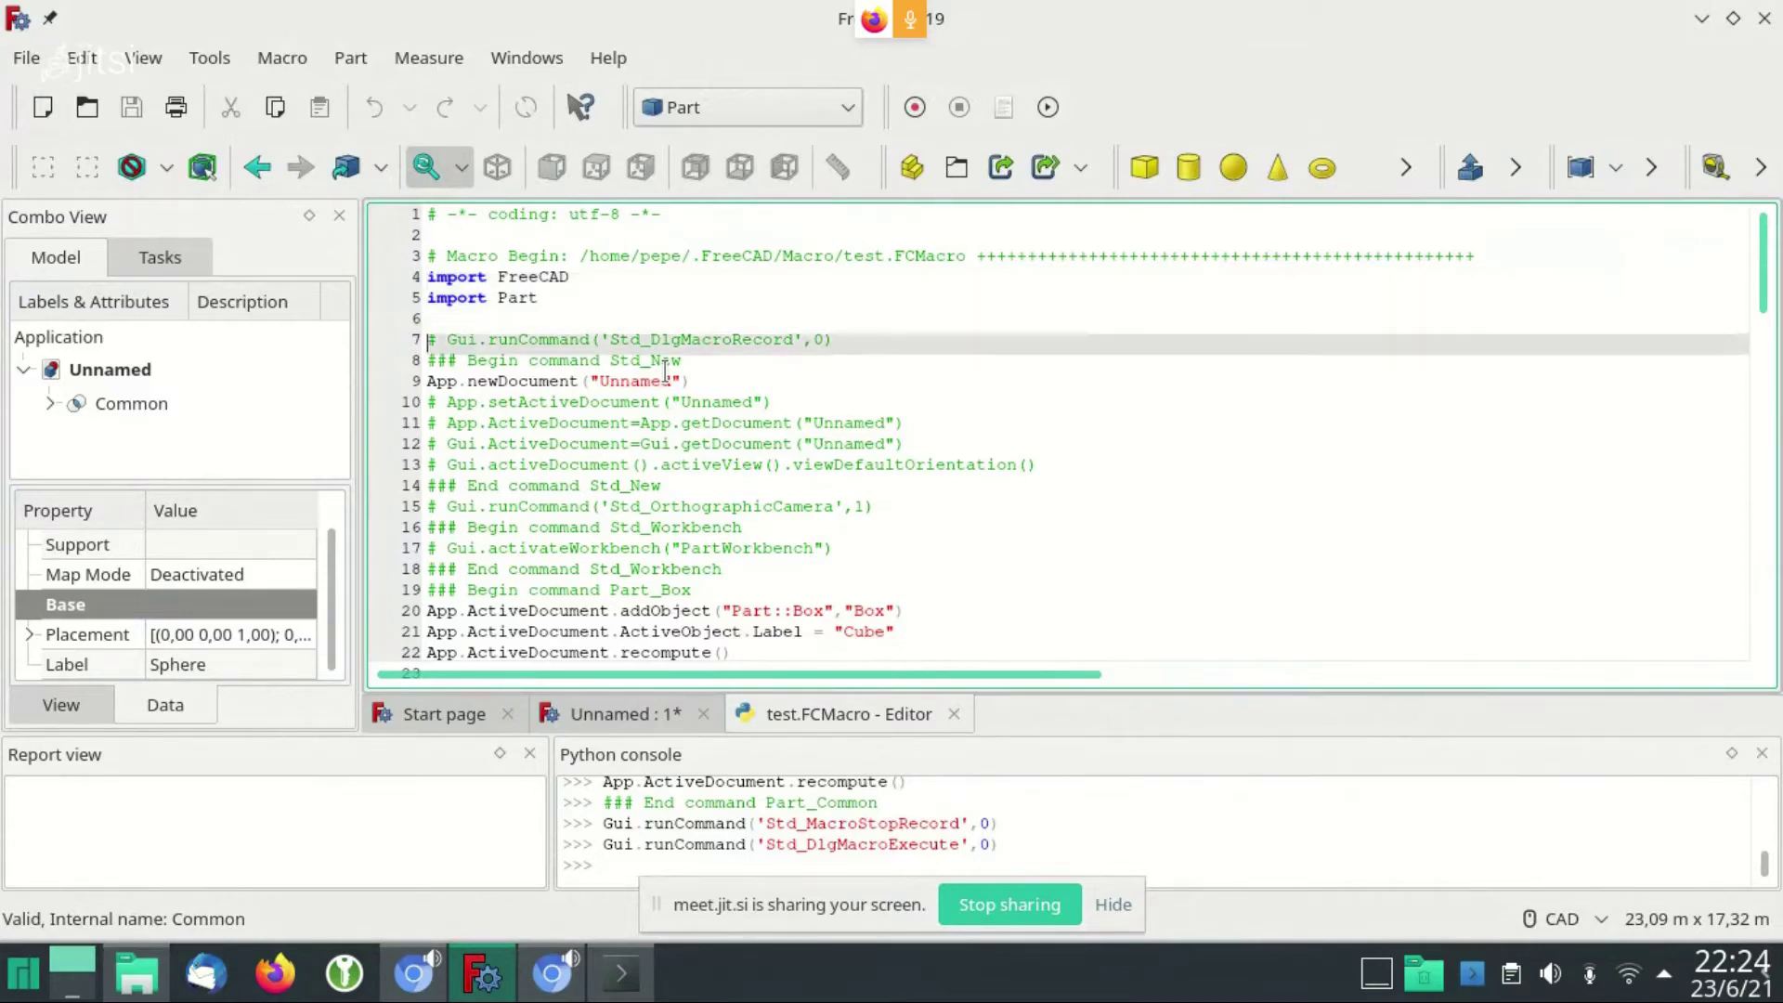
key(Down)
key(Down)
key(shift+Down)
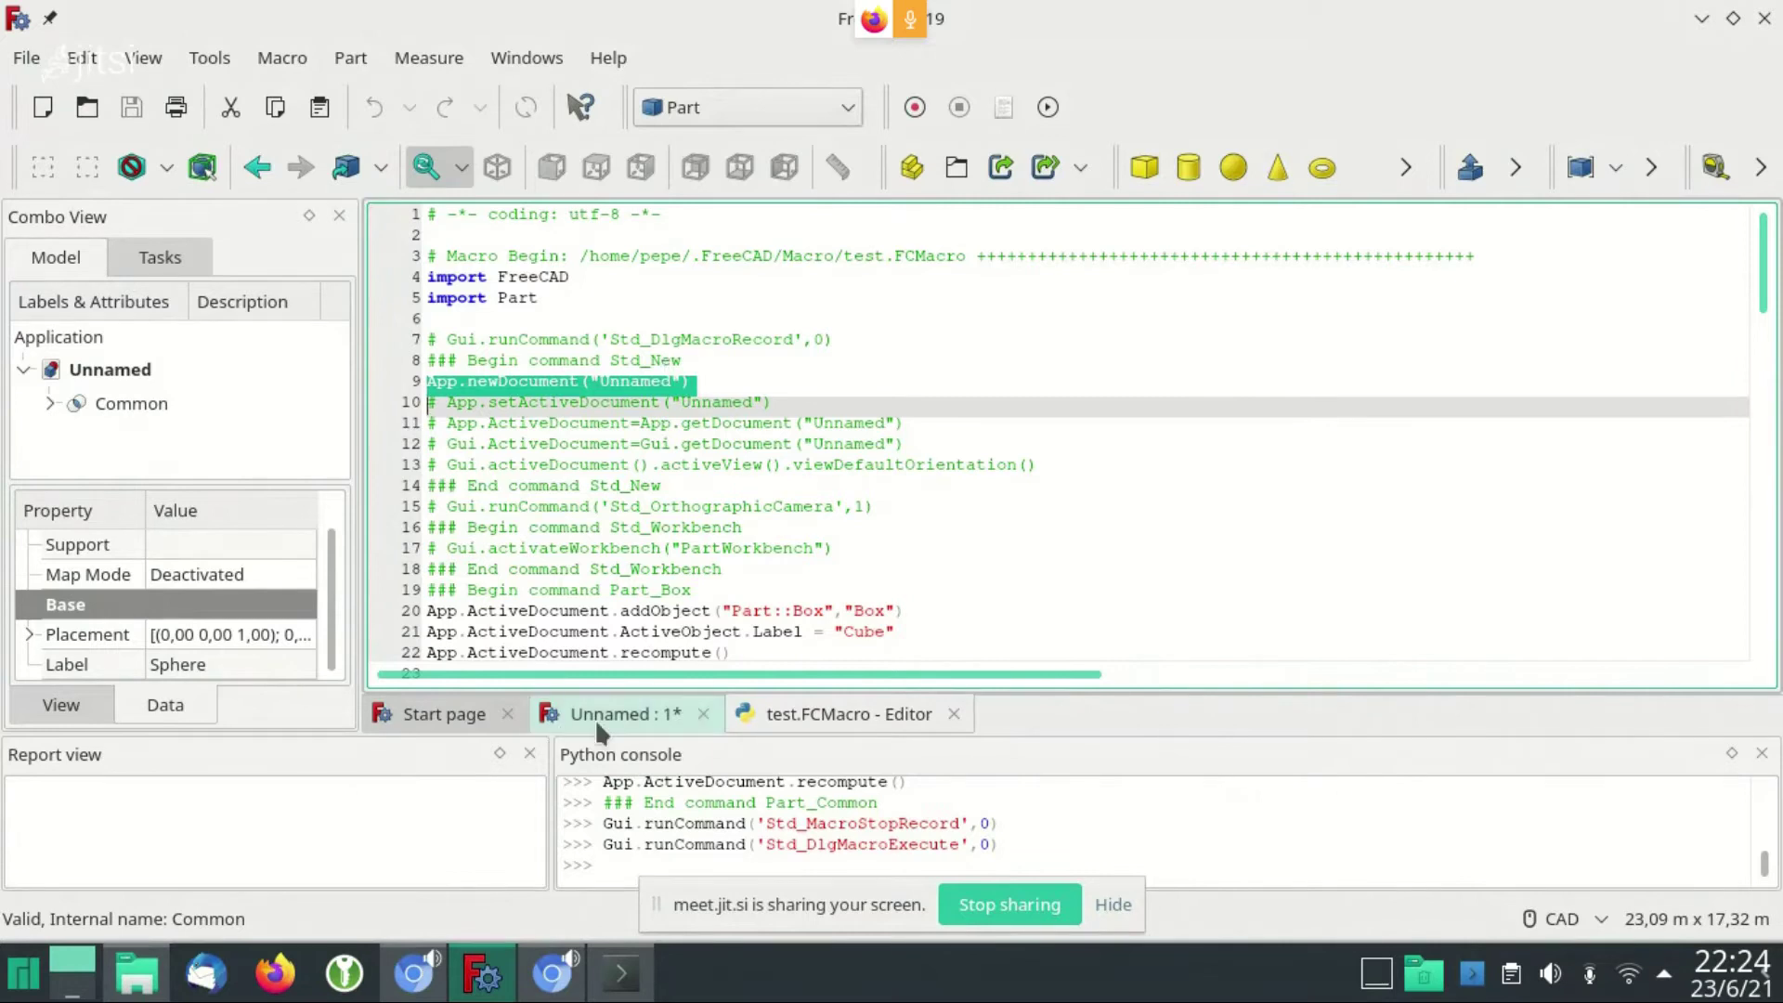
Create a new empty Unnamed1 document from the Start page and return to the macro code
click(594, 716)
click(429, 713)
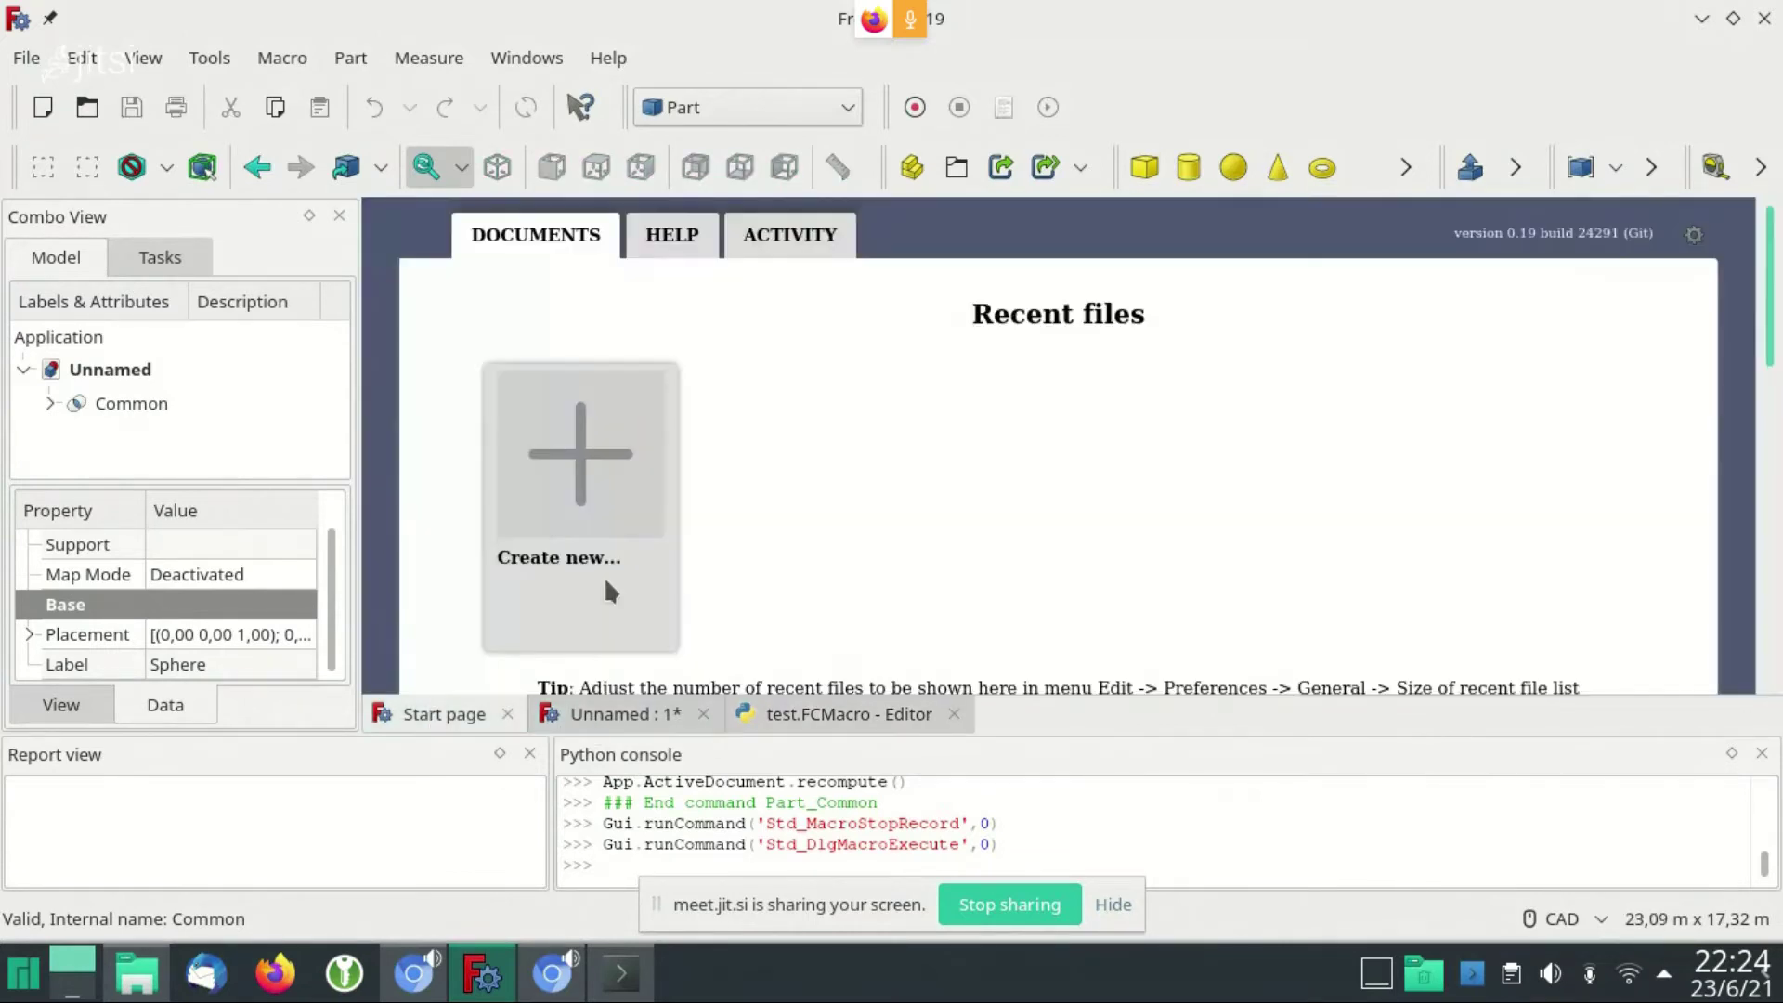
click(43, 102)
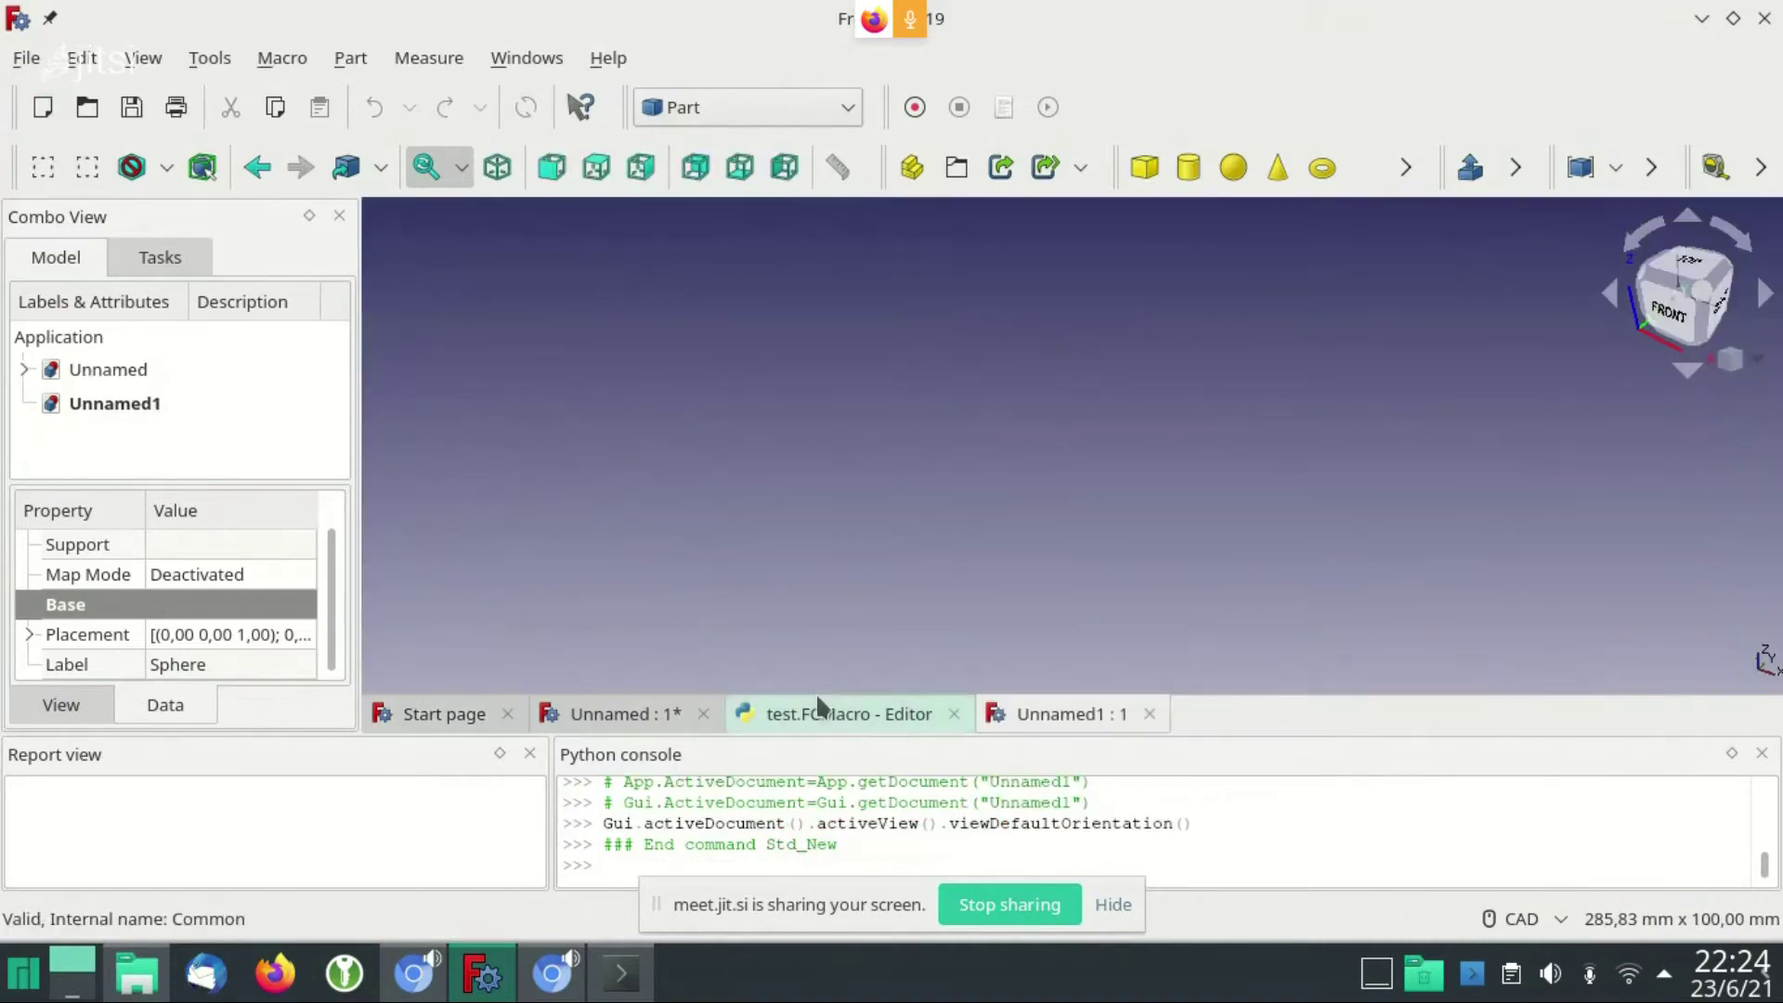
click(816, 711)
Move through the macro's import and newDocument lines, highlighting App on line 9
key(Down)
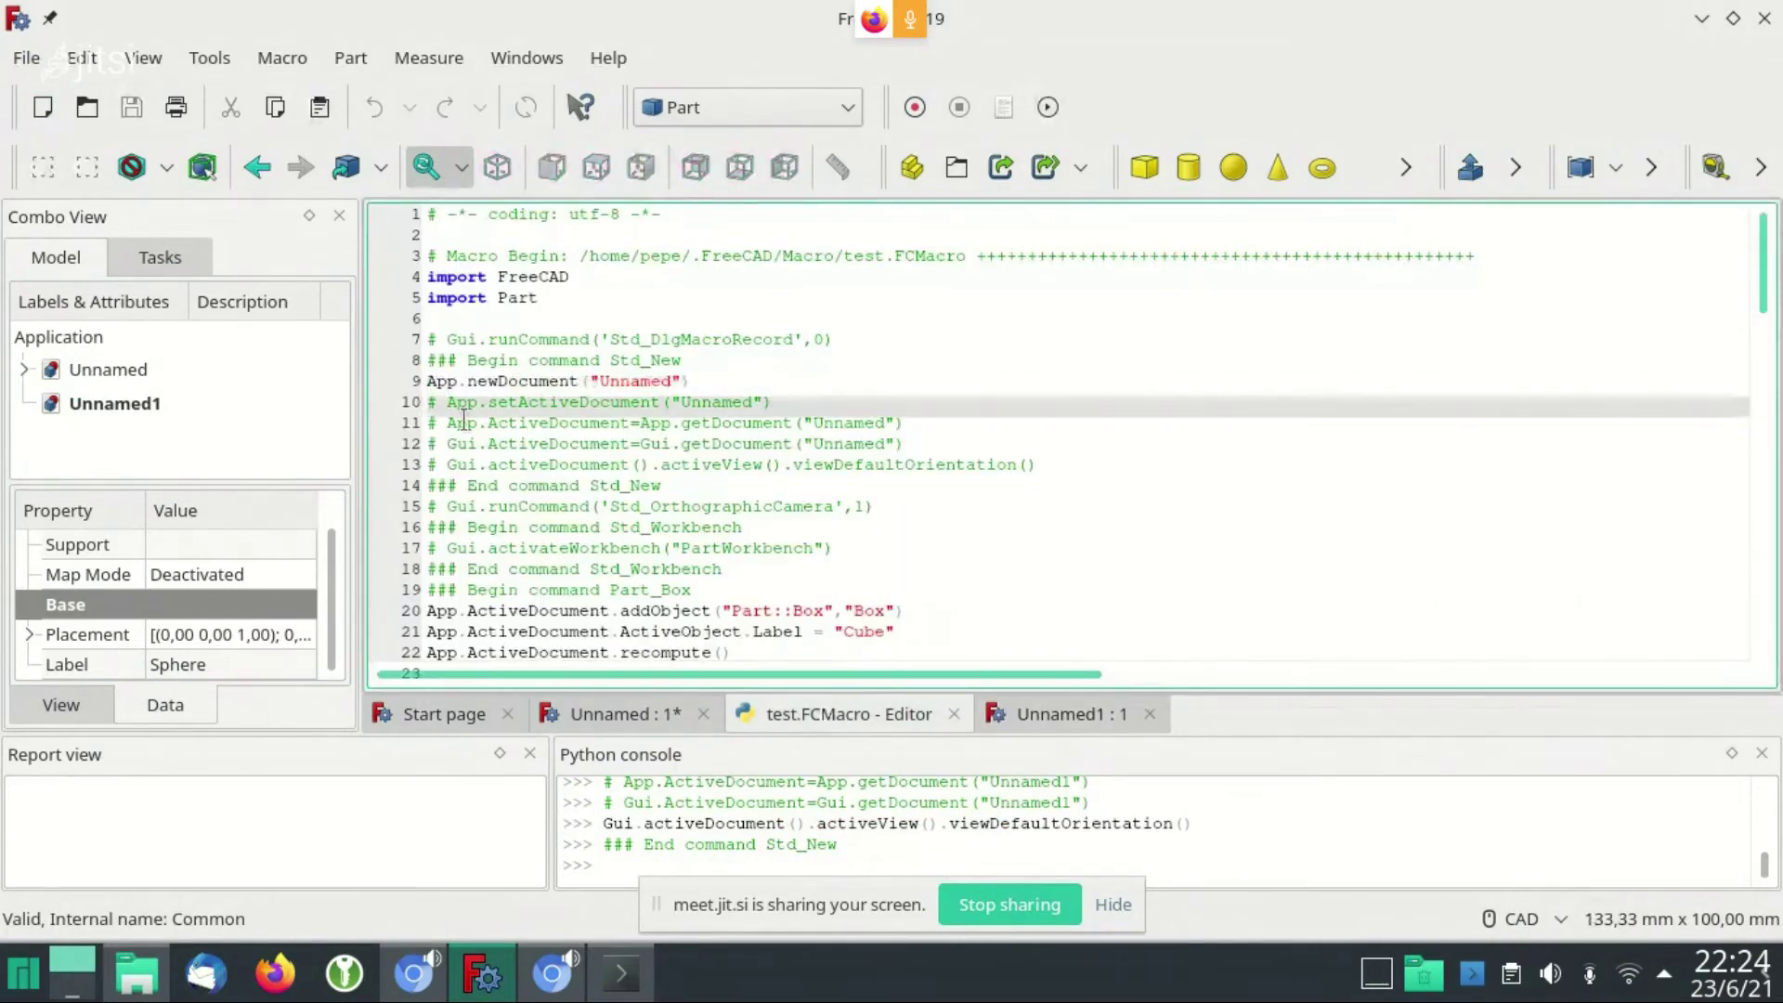
key(Up)
key(Up)
key(Up)
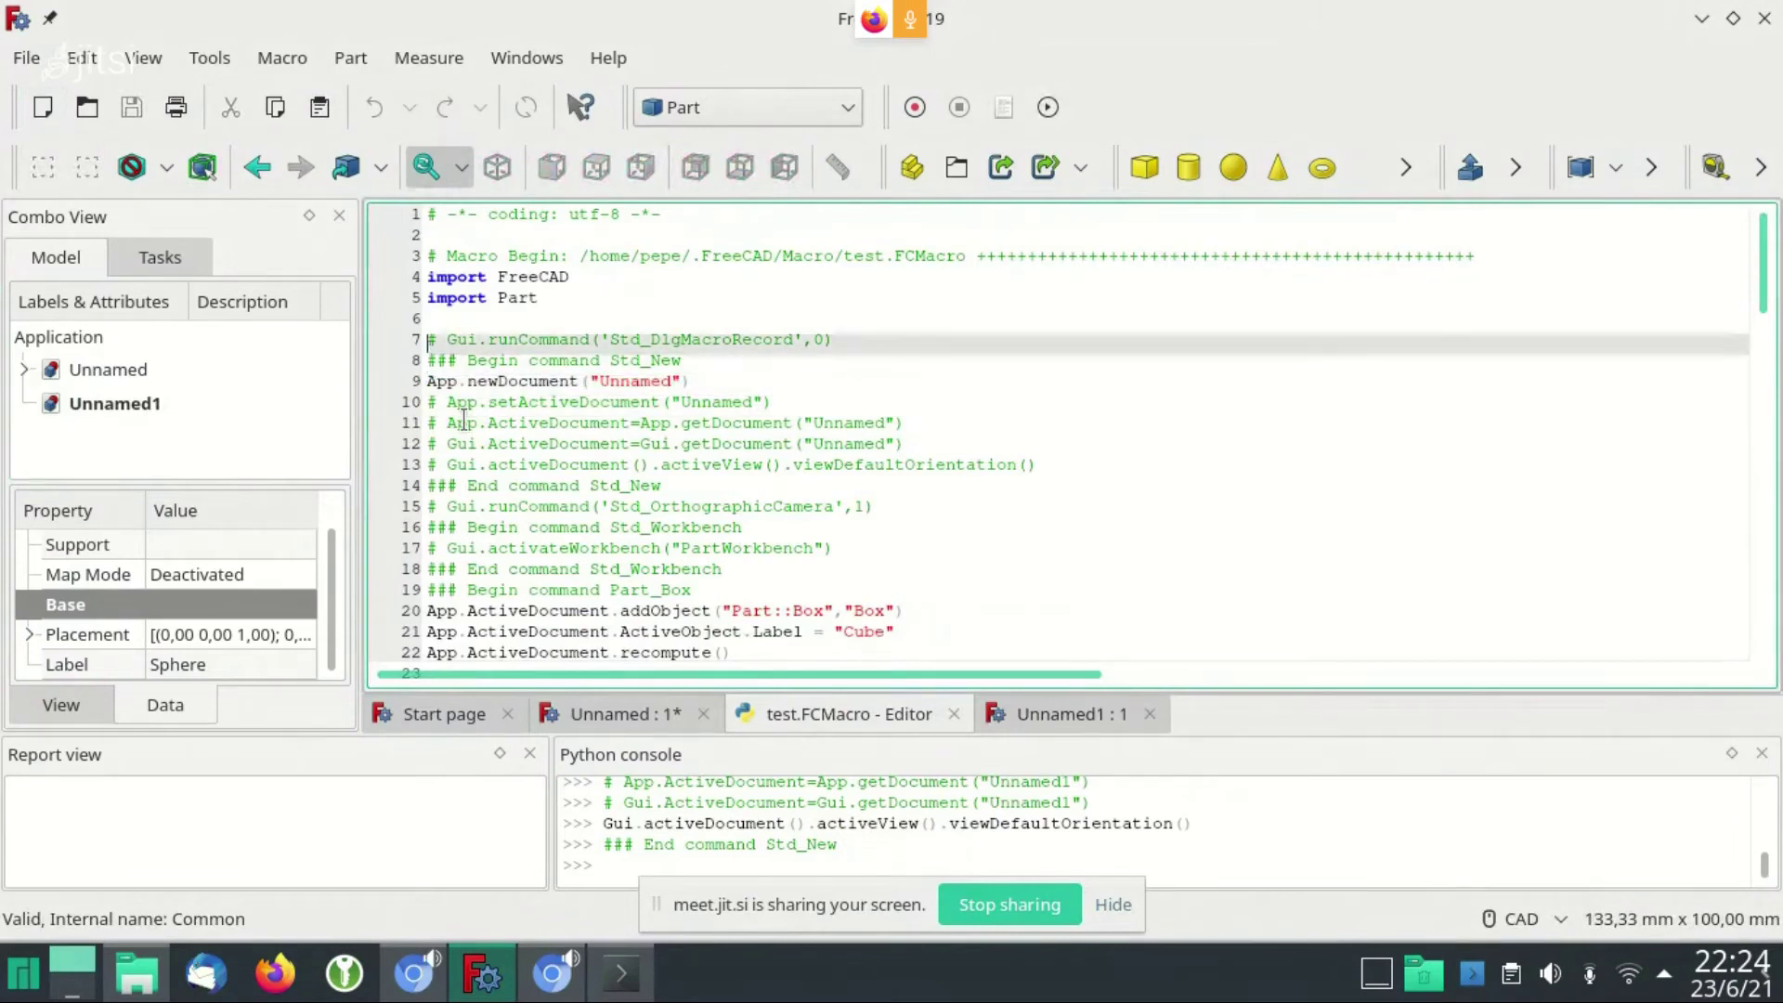
key(Up)
key(Up)
key(Up)
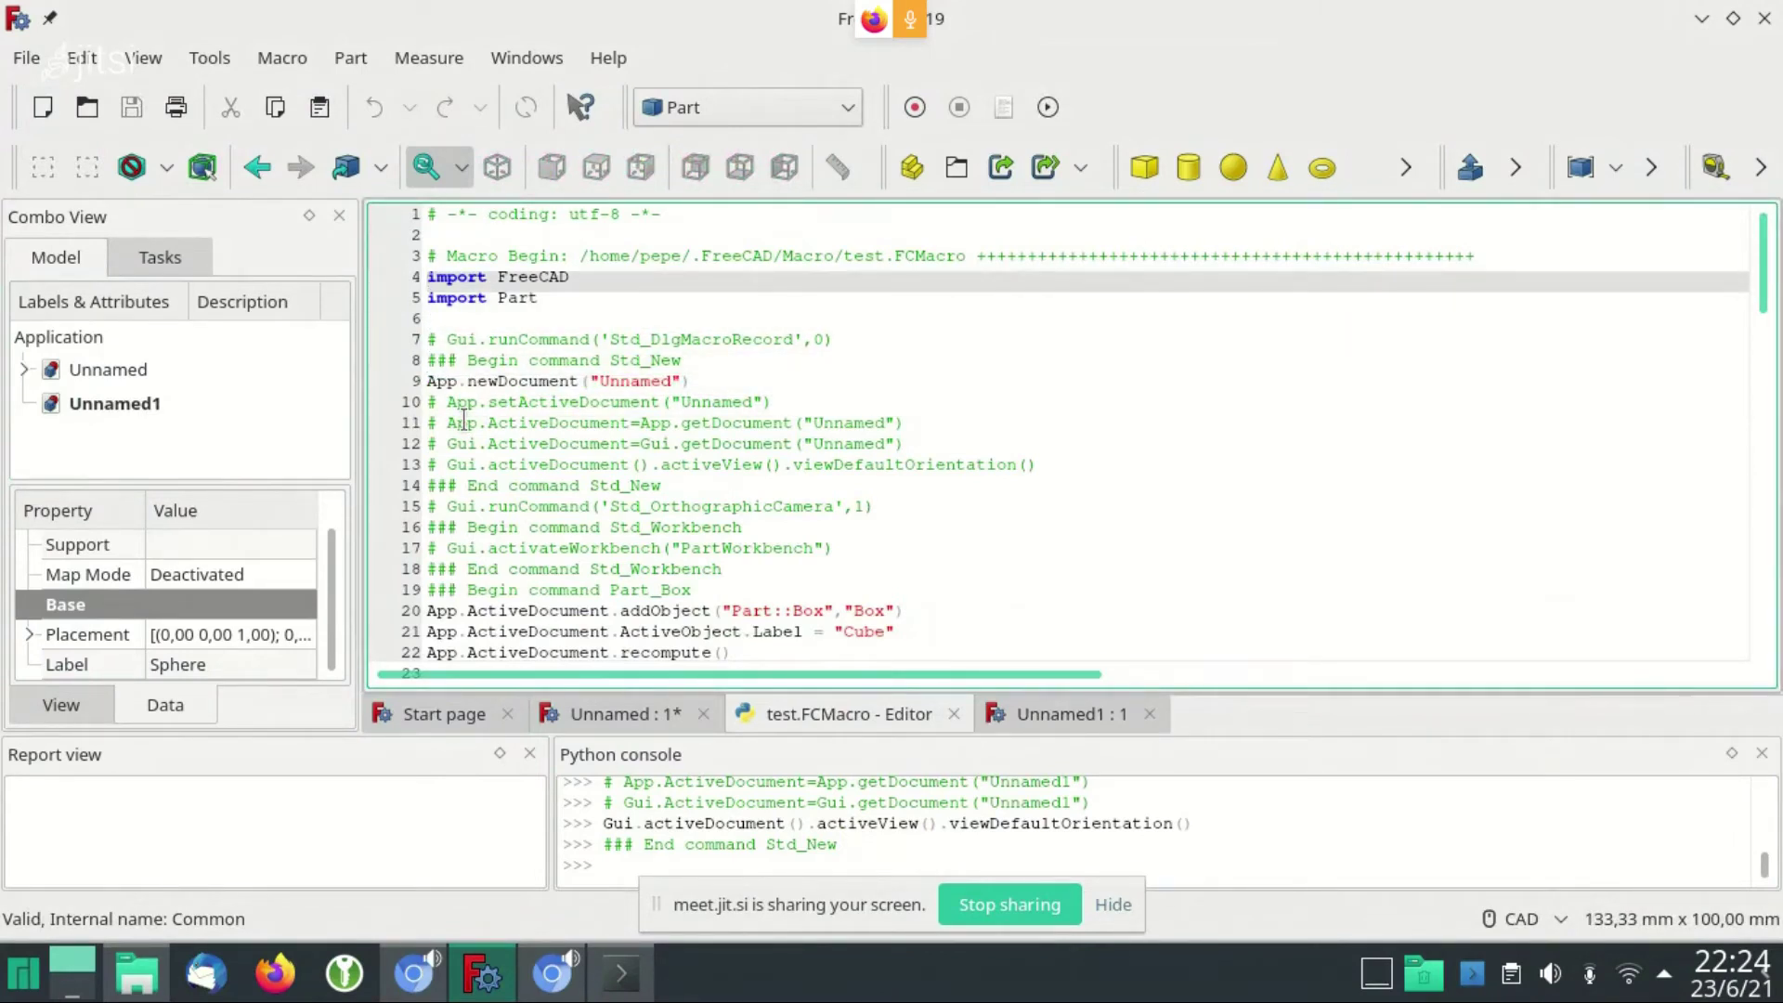
key(Down)
key(Down)
key(Down)
key(Down)
key(Down)
key(Left)
key(shift+Home)
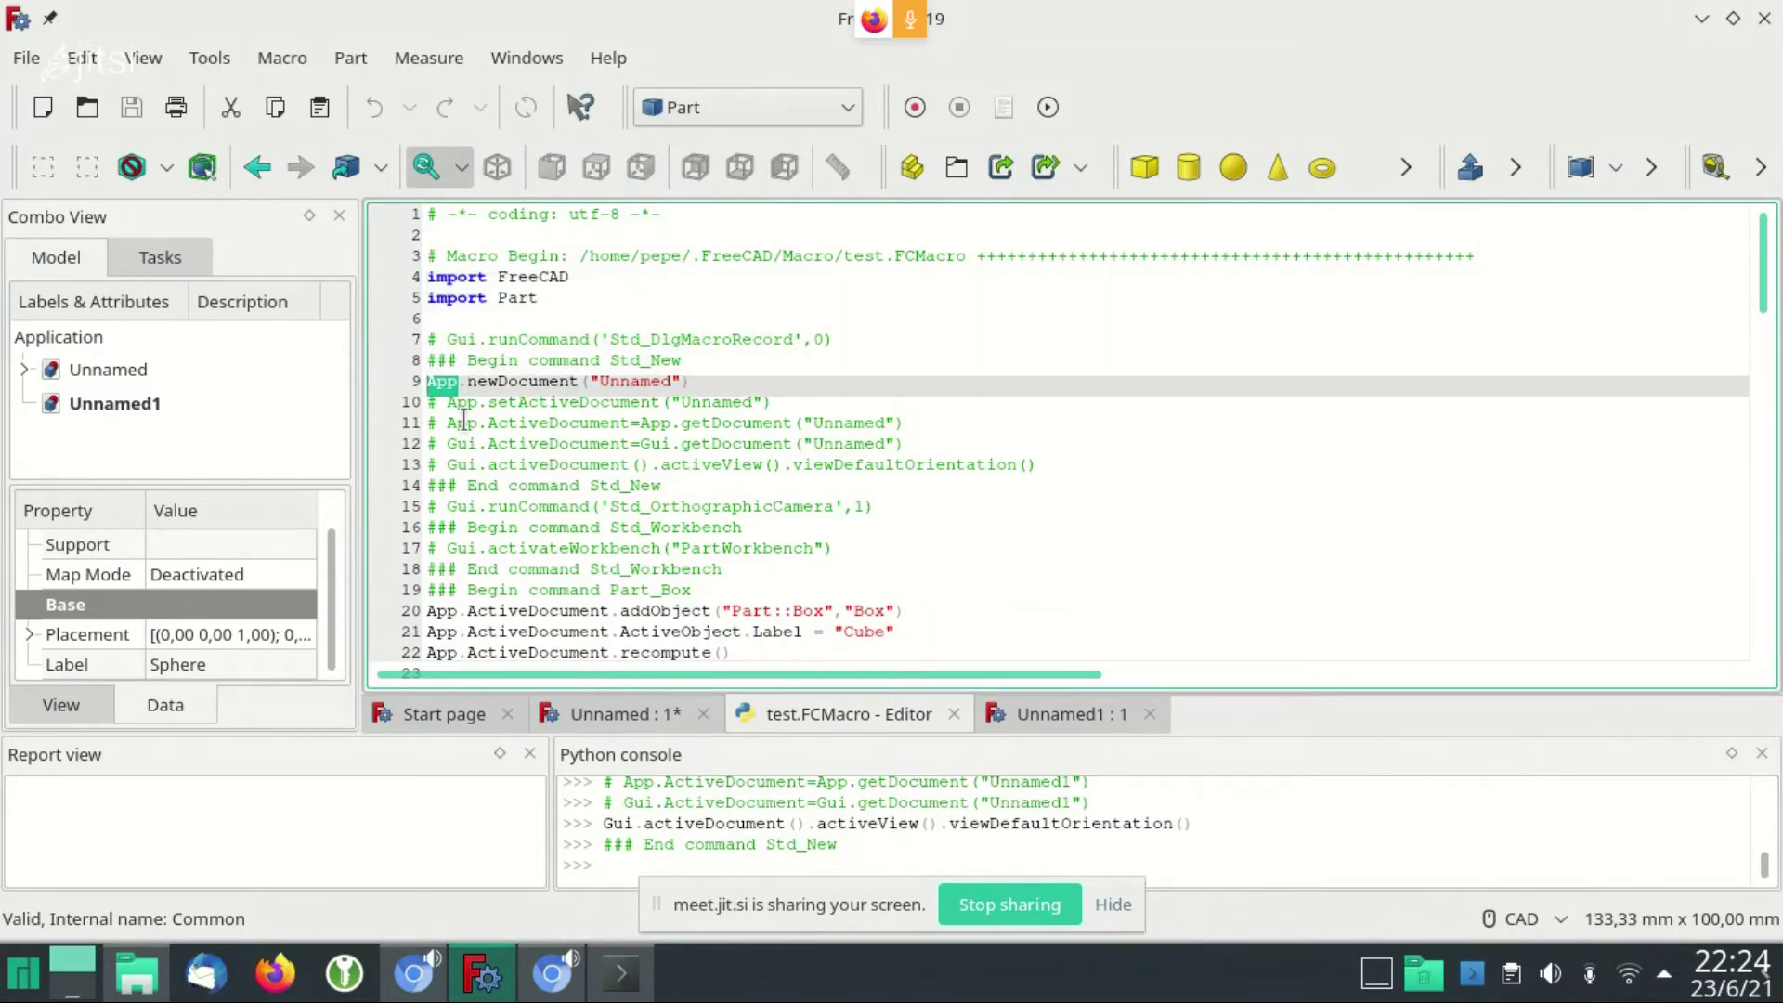
key(Up)
key(Up)
key(Up)
key(Up)
key(Up)
key(Up)
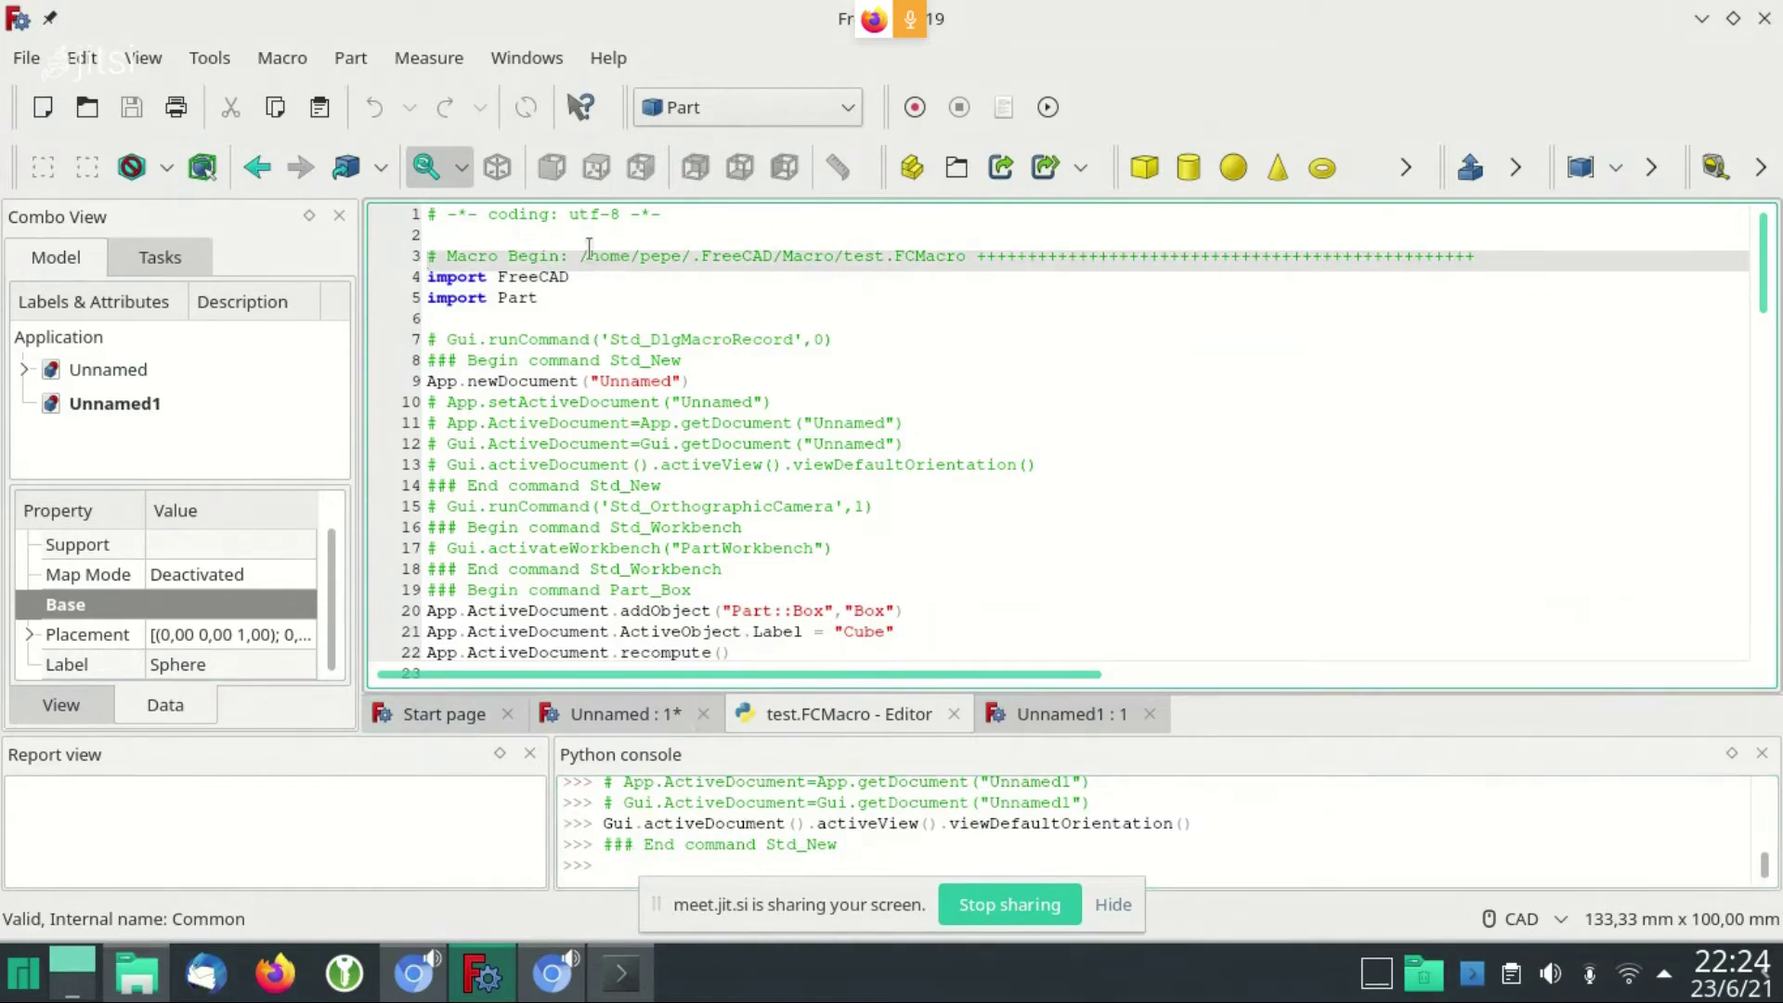
text(ç)
key(Return)
key(Return)
key(Up)
key(Up)
key(shift+Home)
key(BackSpace)
text(from)
key(BackSpace)
key(BackSpace)
key(BackSpace)
key(BackSpace)
key(BackSpace)
text(import FreeCAD as App)
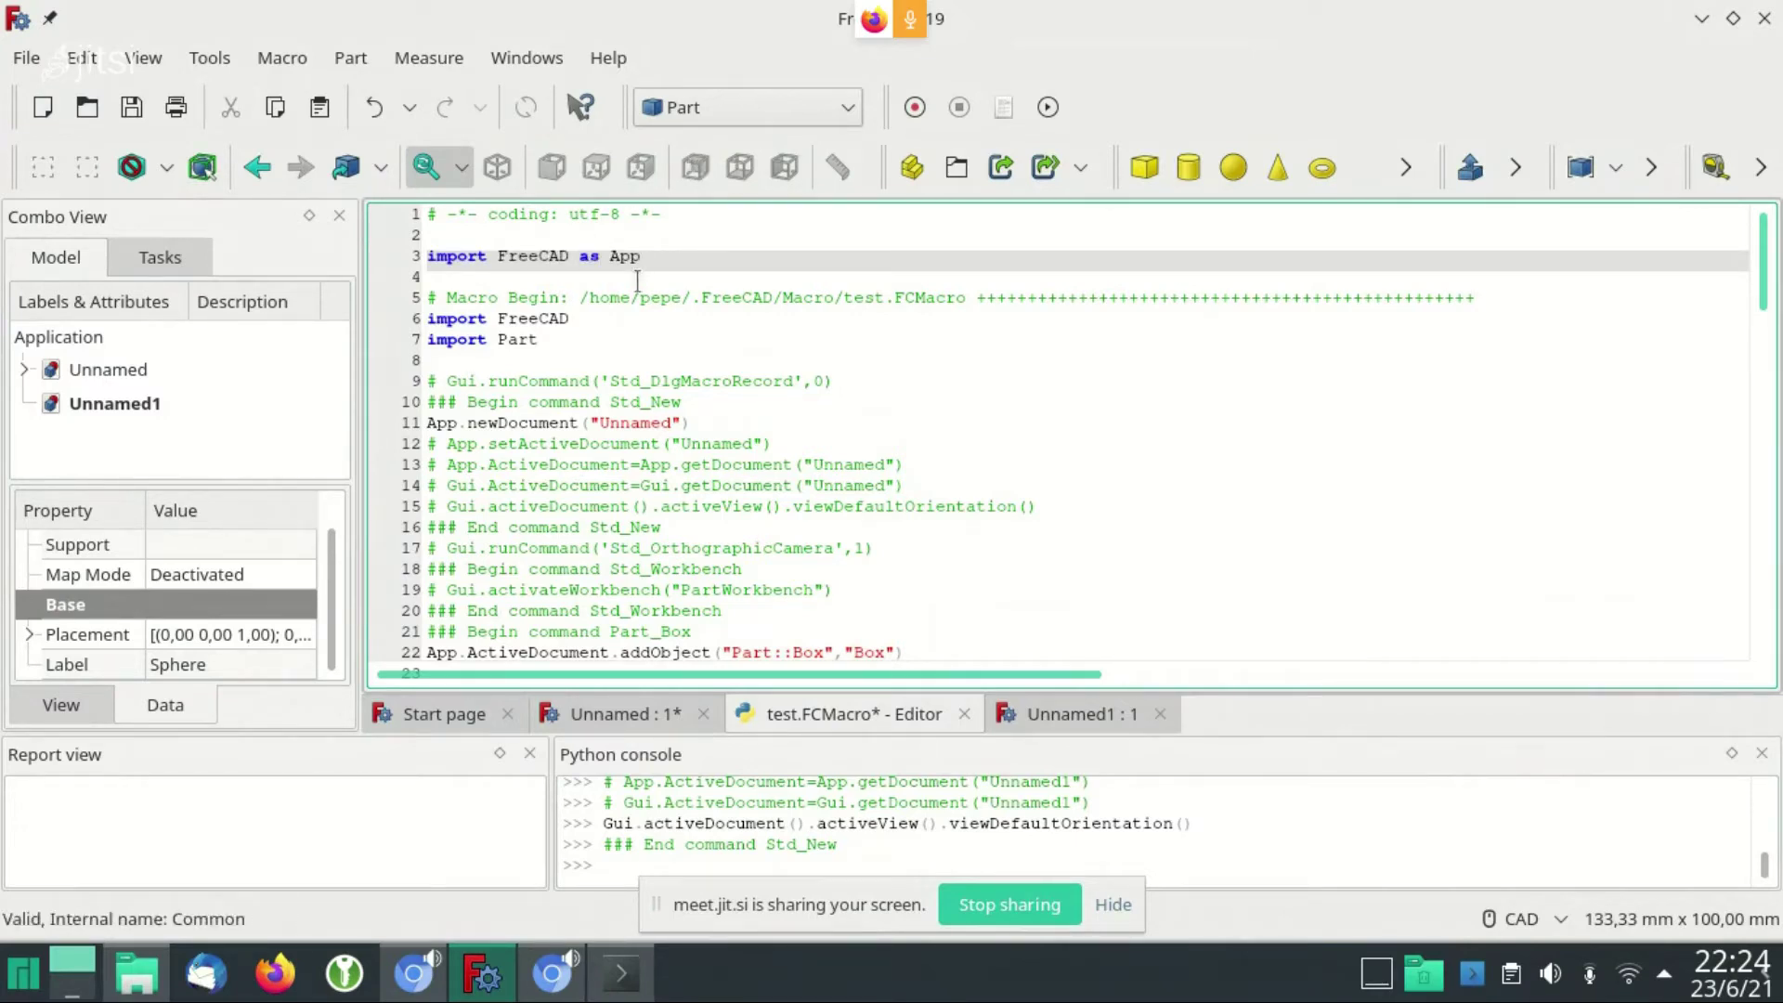
drag(643, 258, 399, 265)
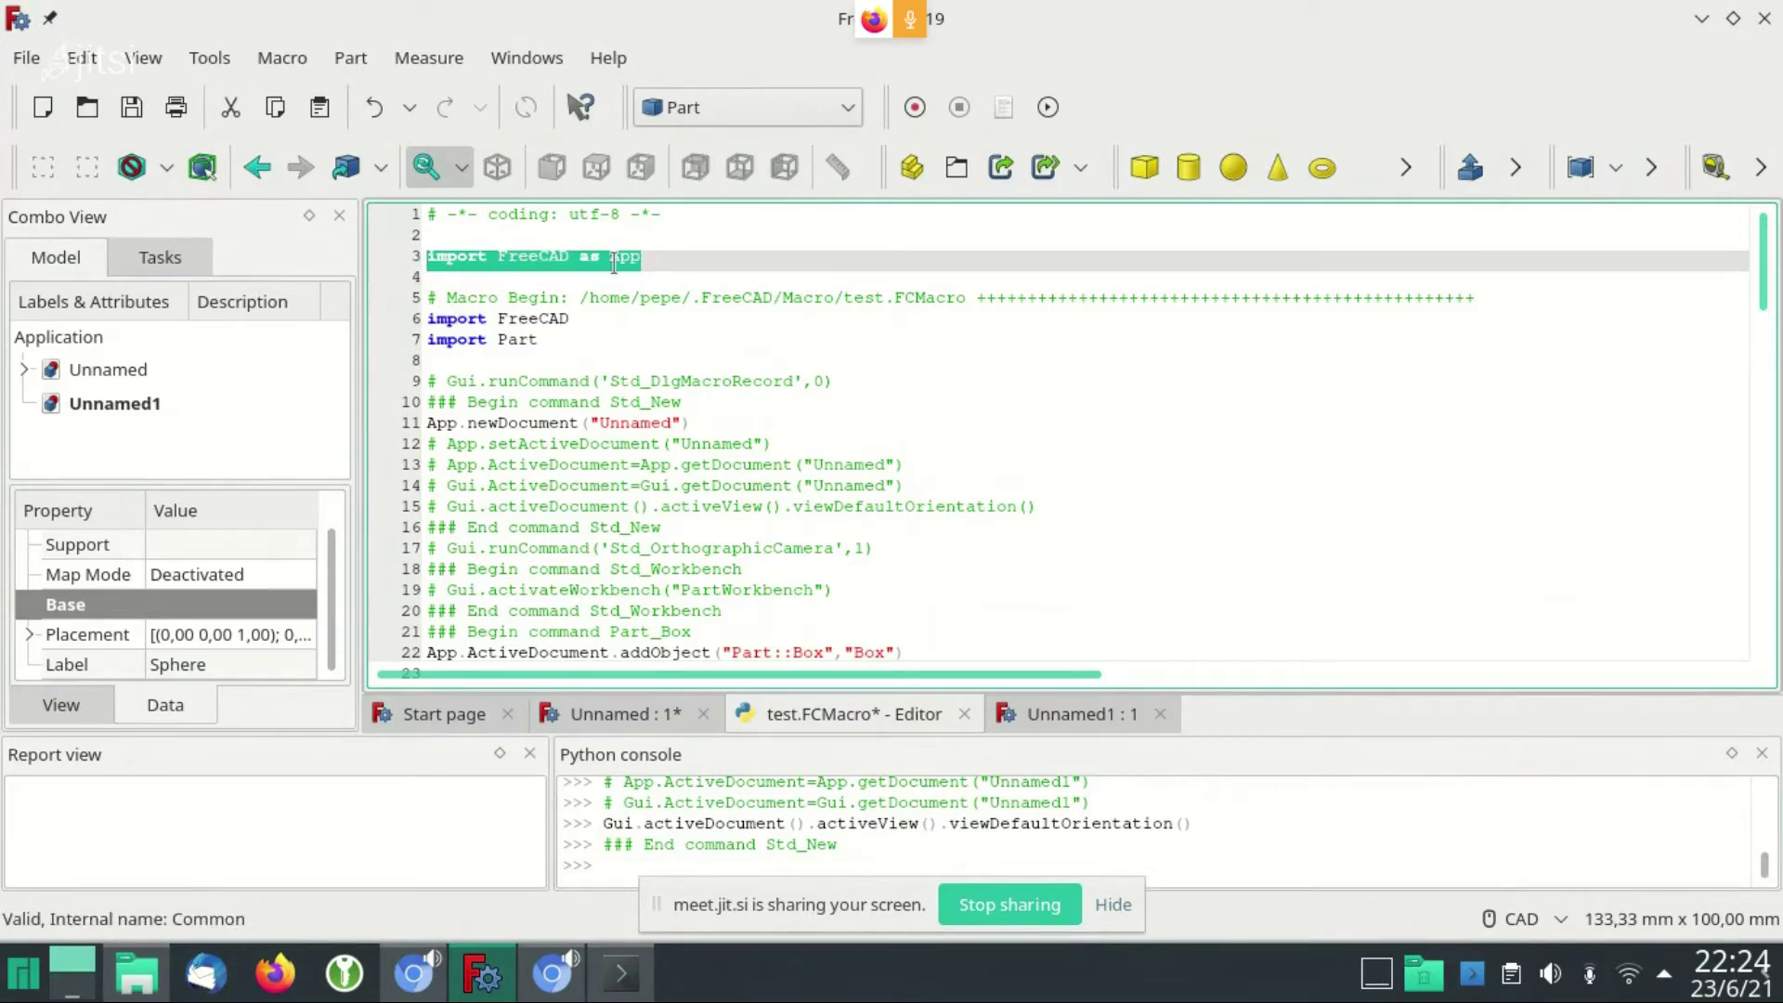
click(674, 260)
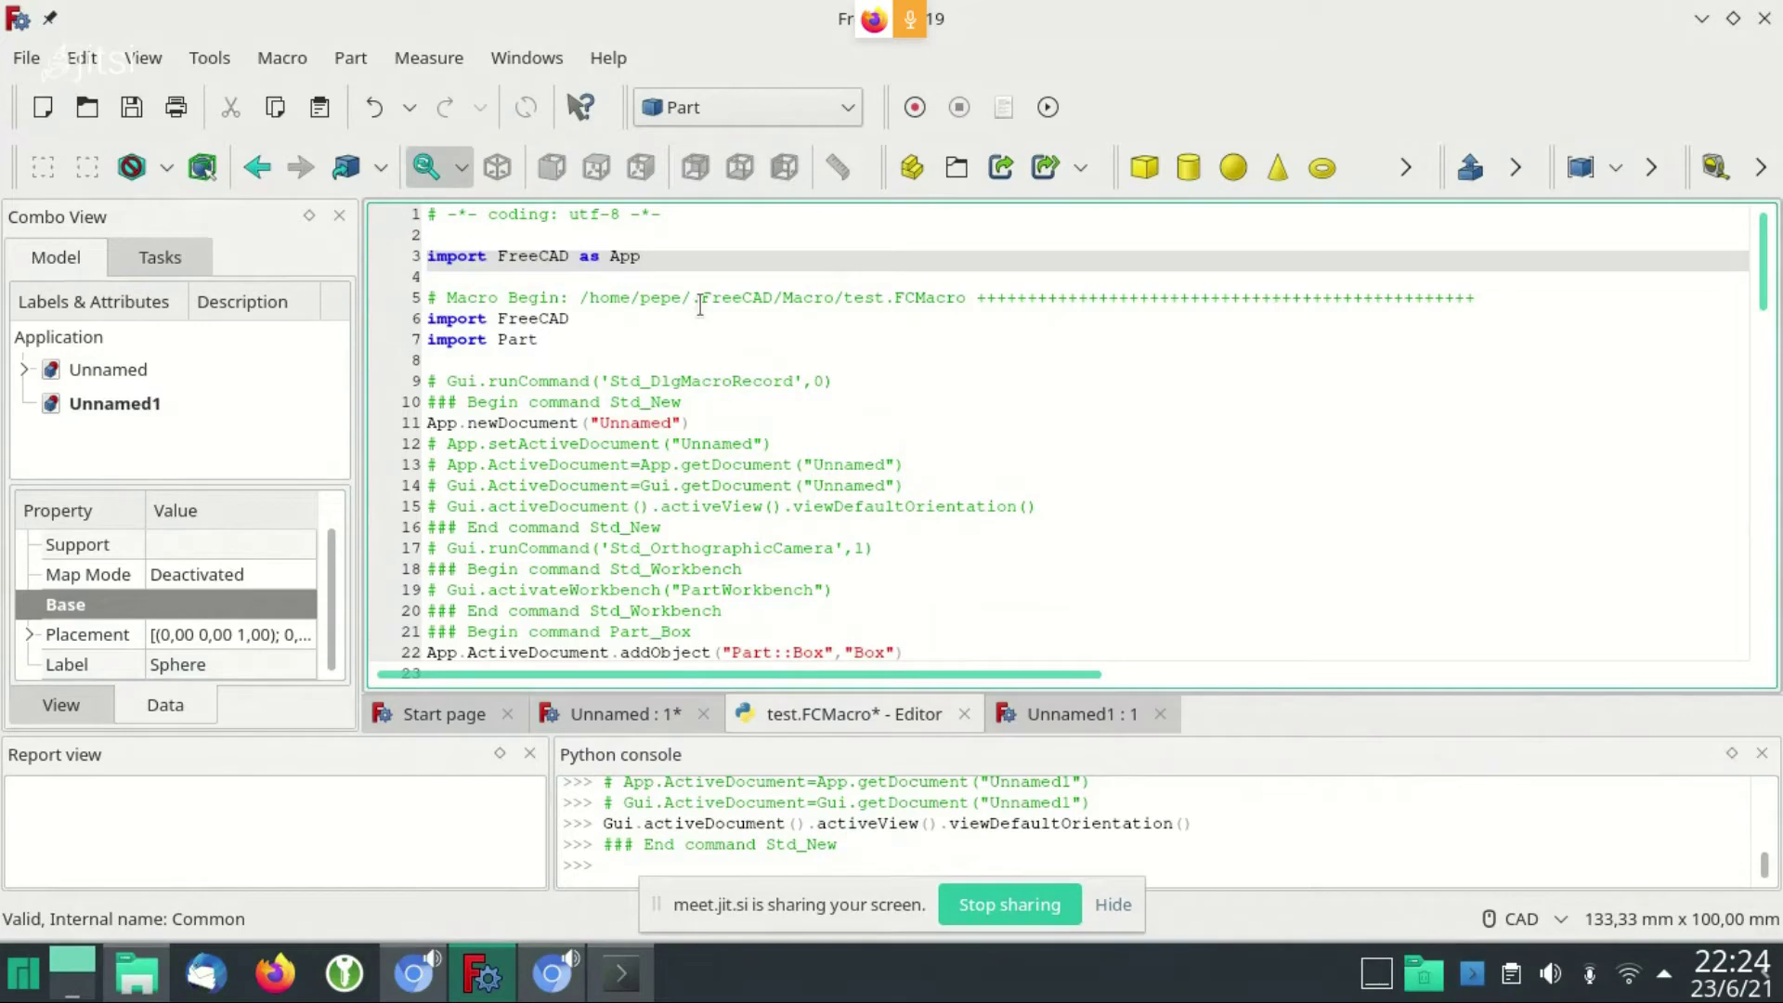
key(shift+Home)
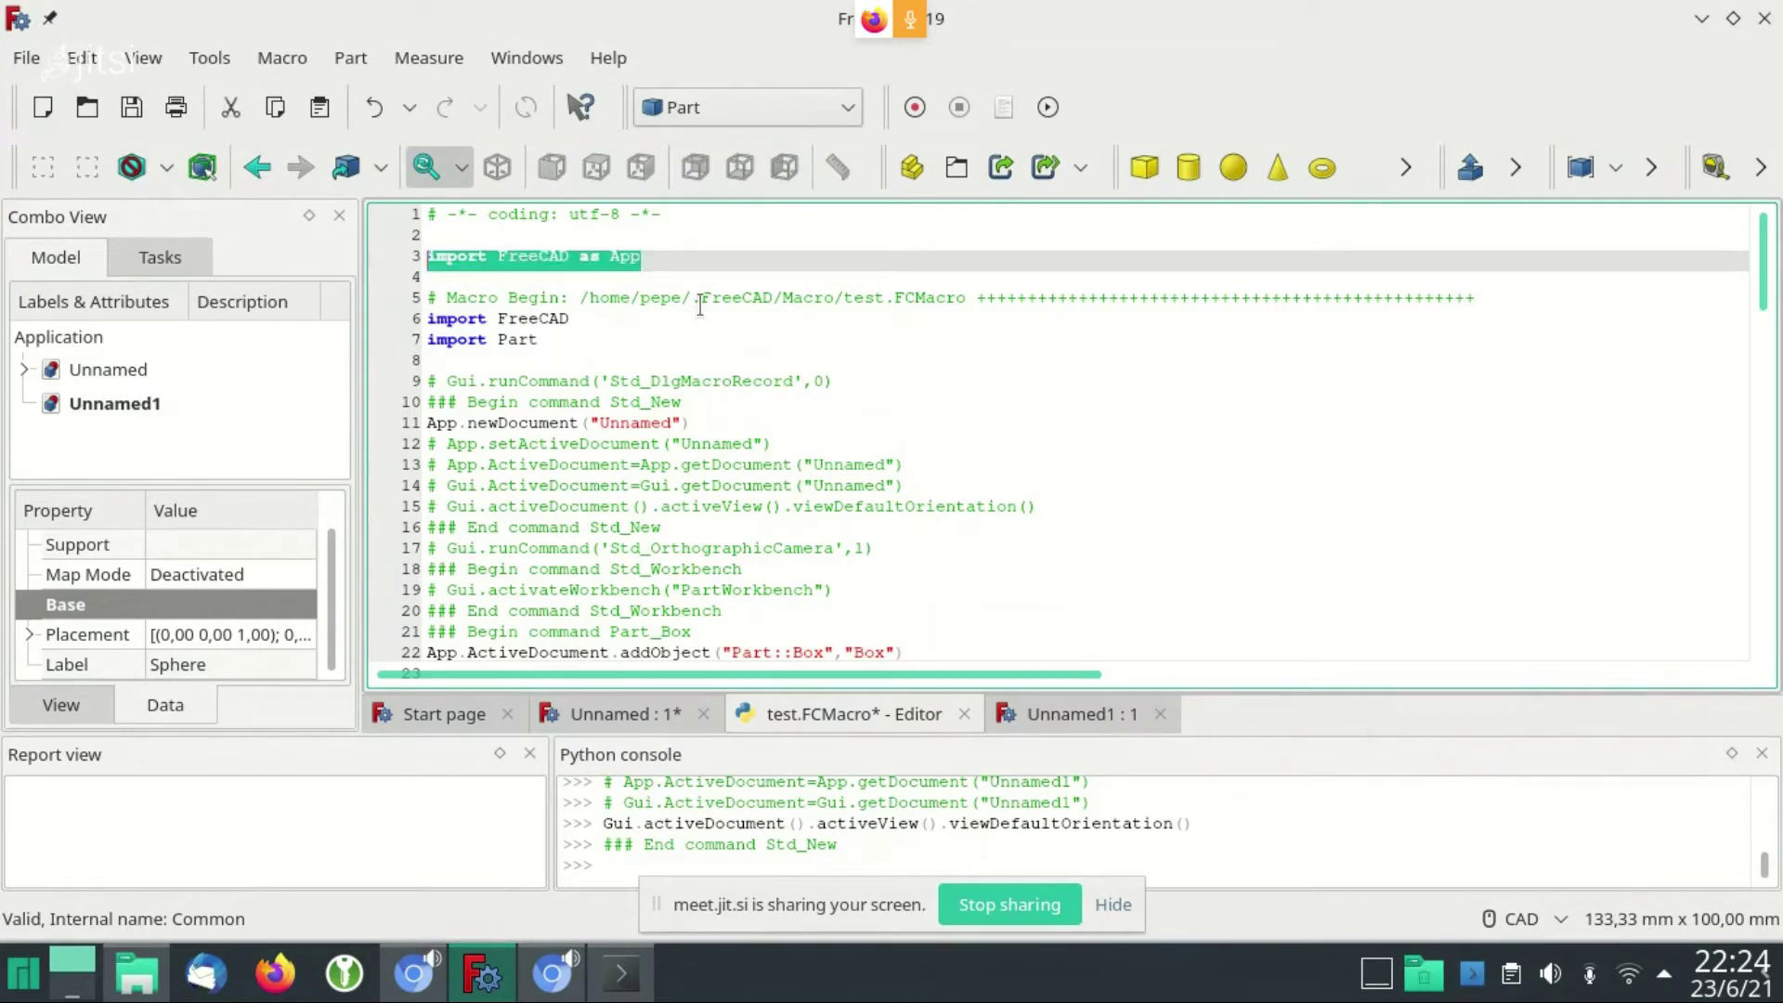
key(BackSpace)
key(BackSpace)
key(BackSpace)
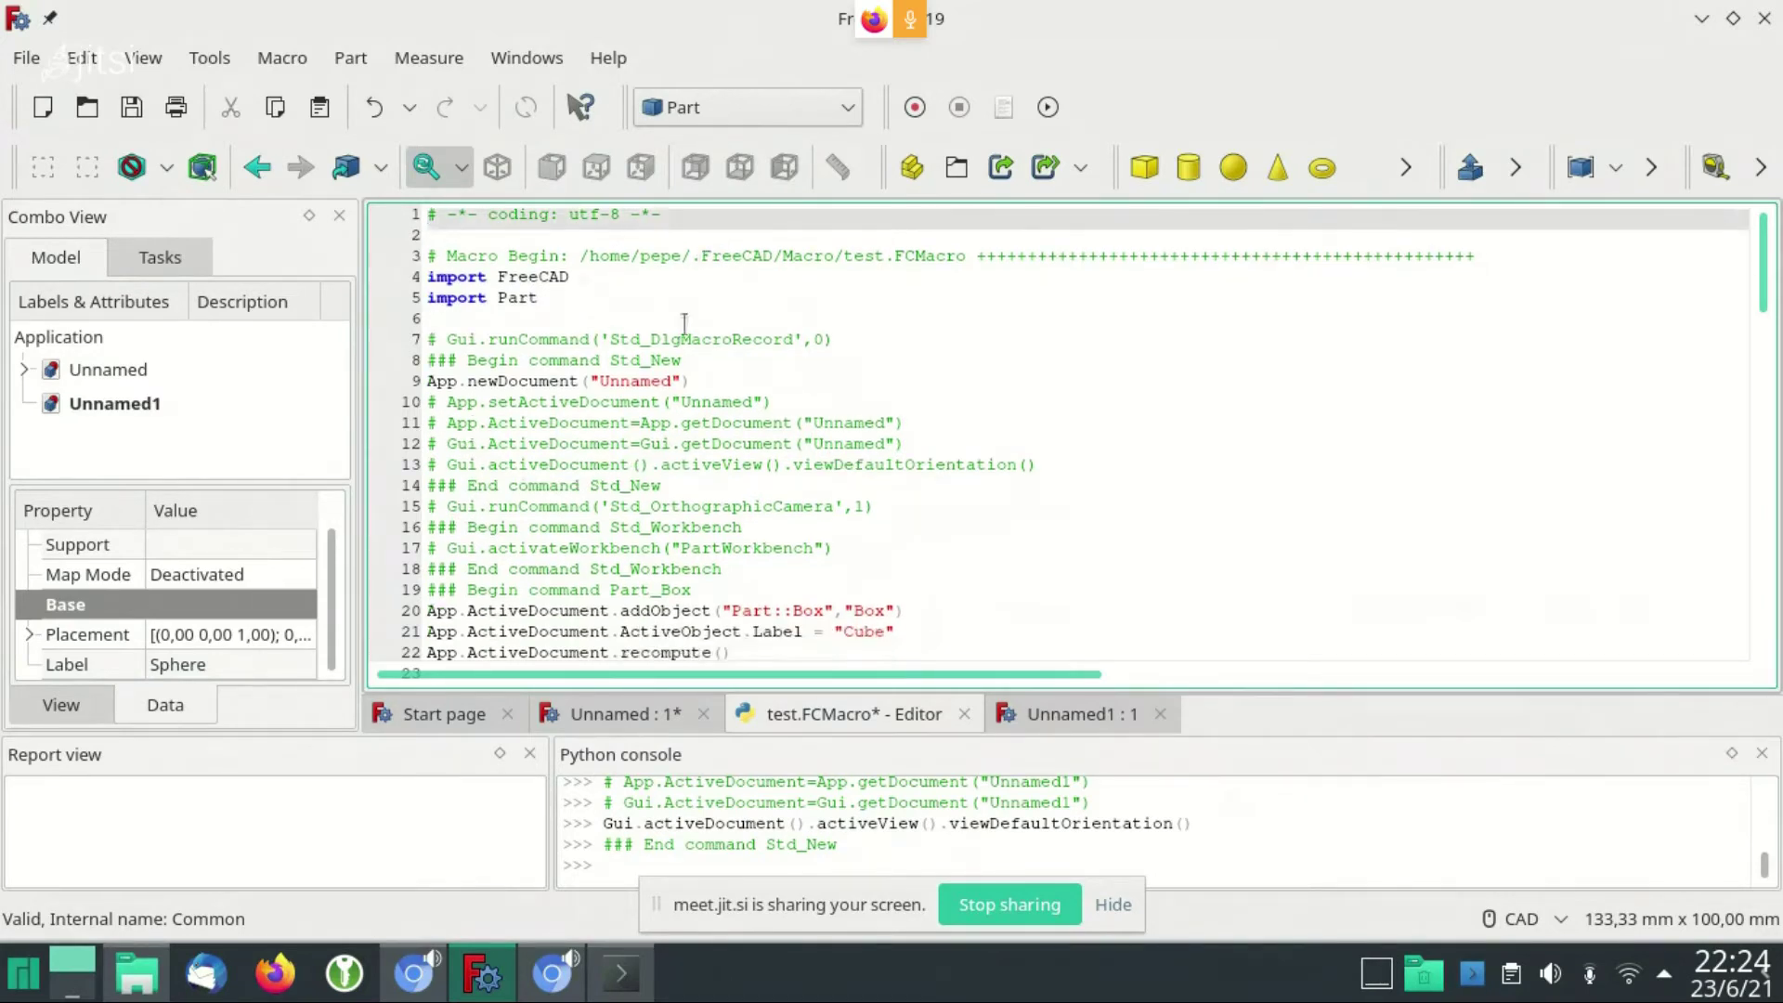
double_click(449, 379)
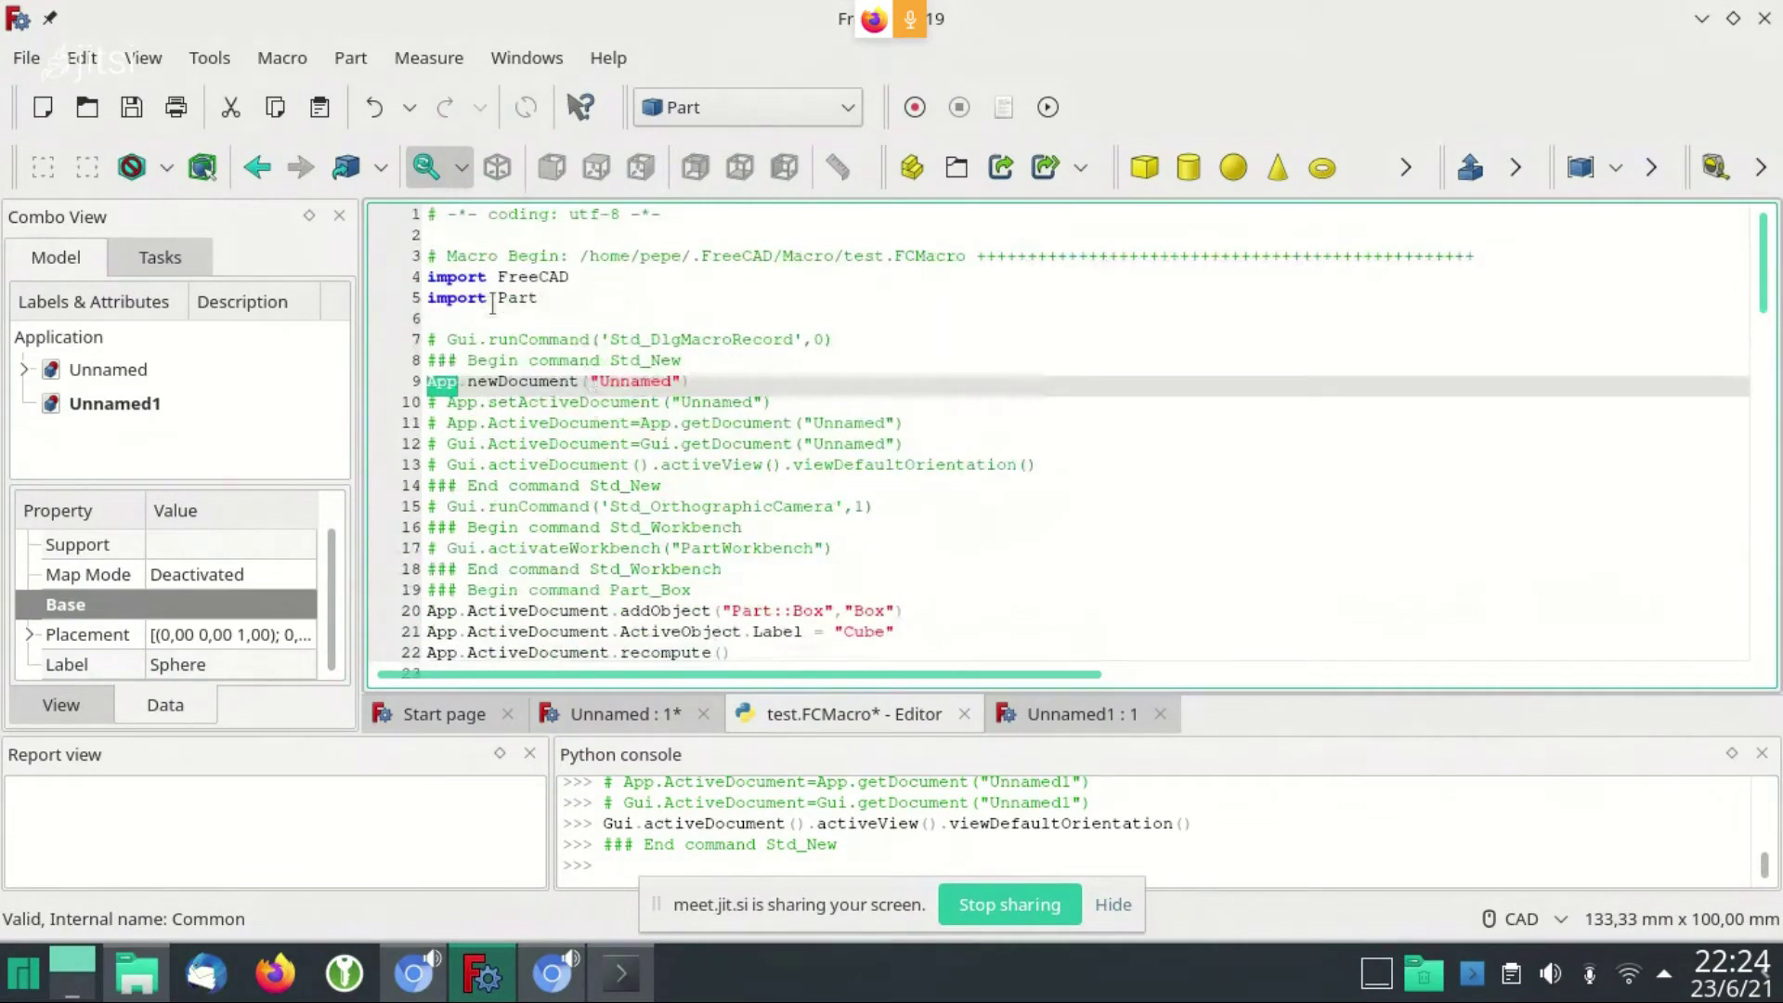
scroll(516, 414, down, 2)
scroll(516, 427, down, 1)
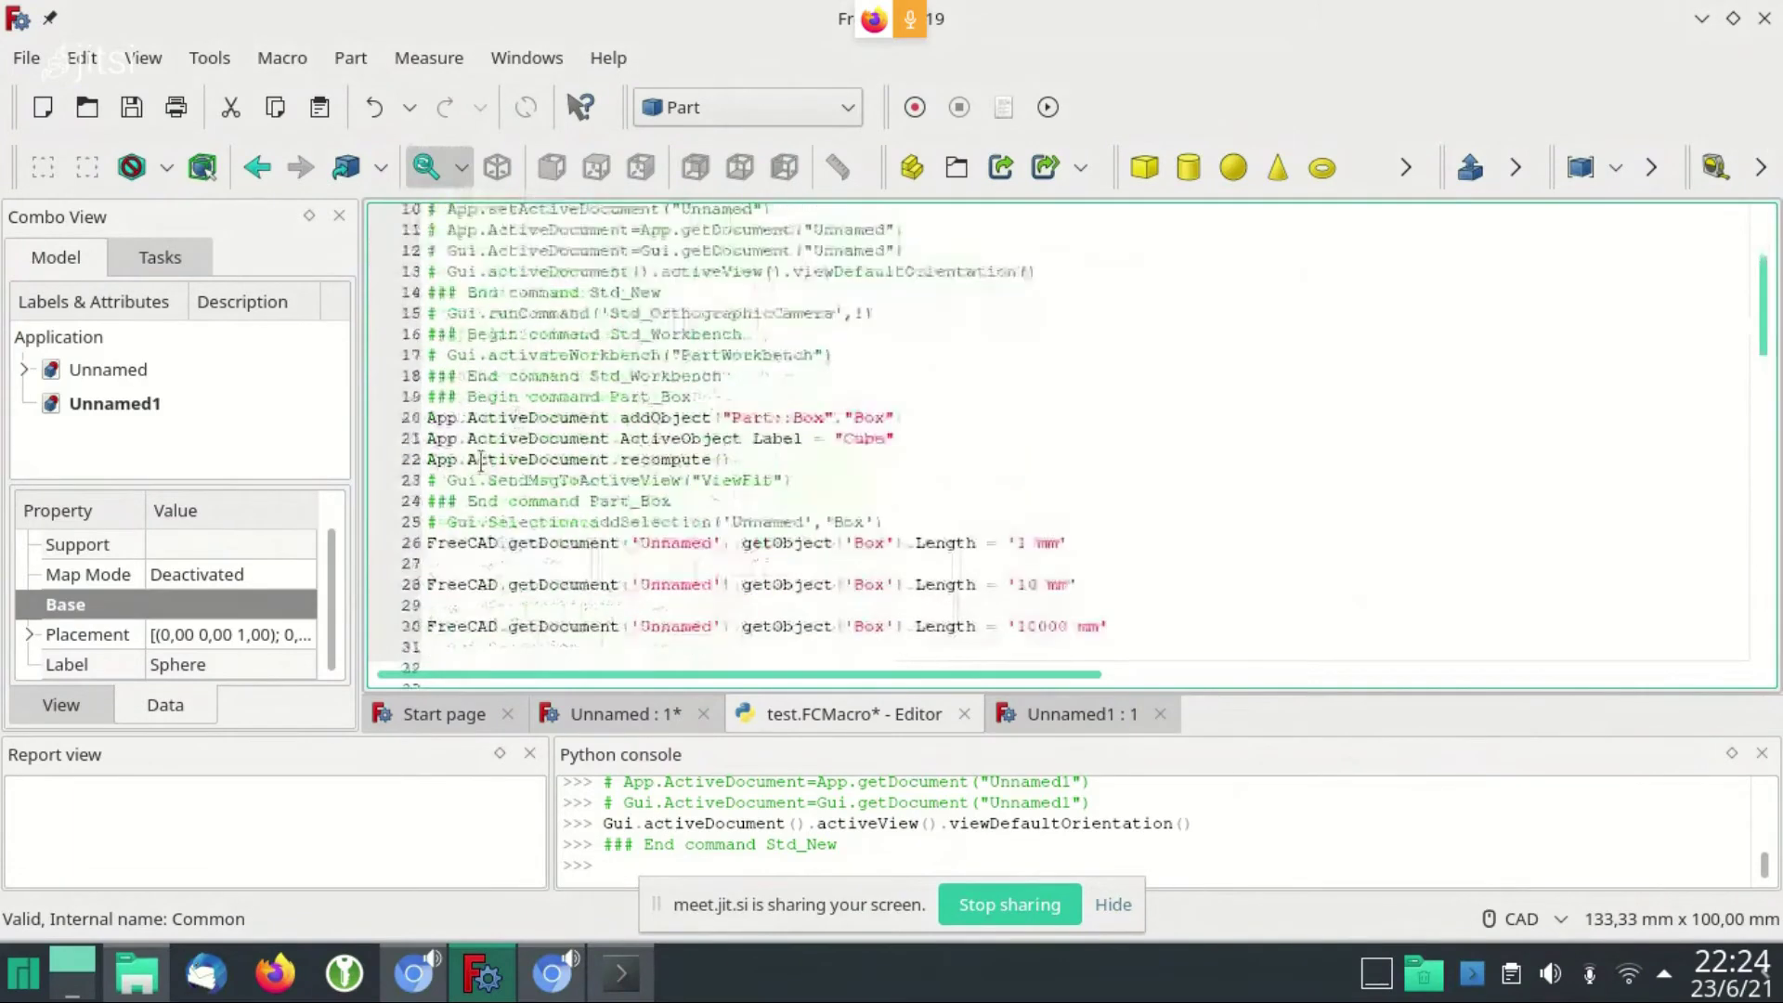
drag(437, 397, 448, 415)
click(467, 417)
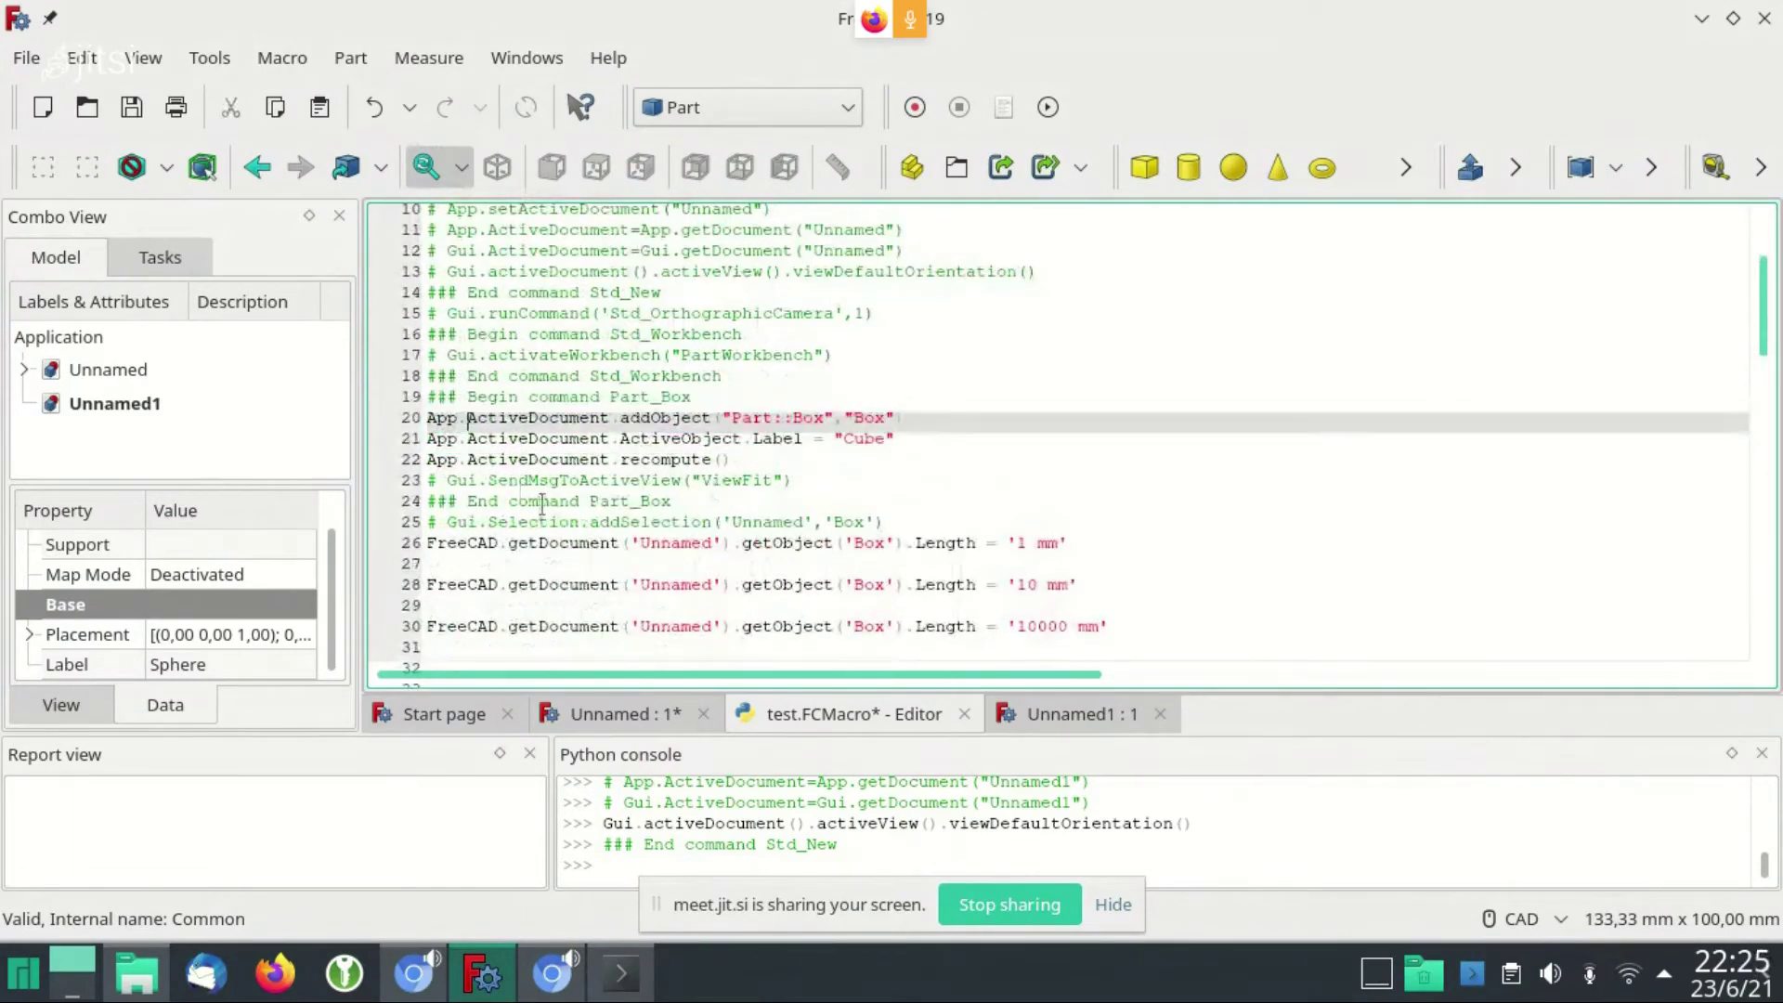
key(shift+End)
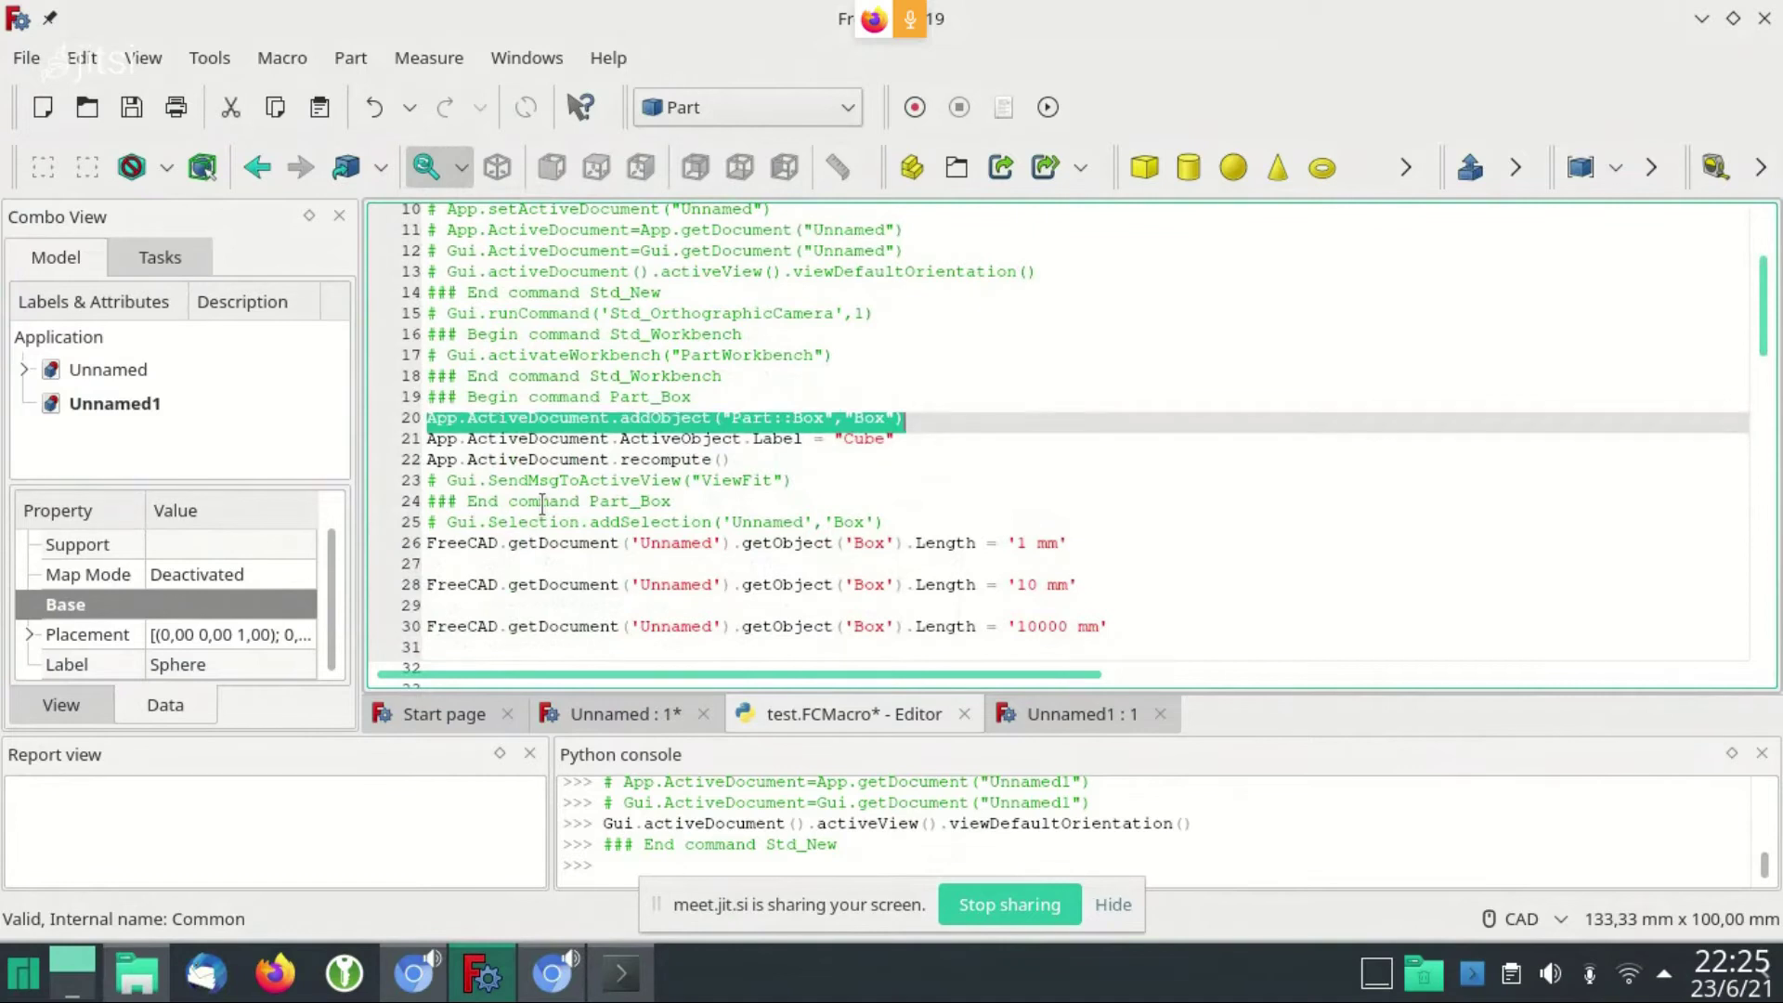
key(Home)
key(ctrl+Right)
key(ctrl+Right)
key(ctrl+Right)
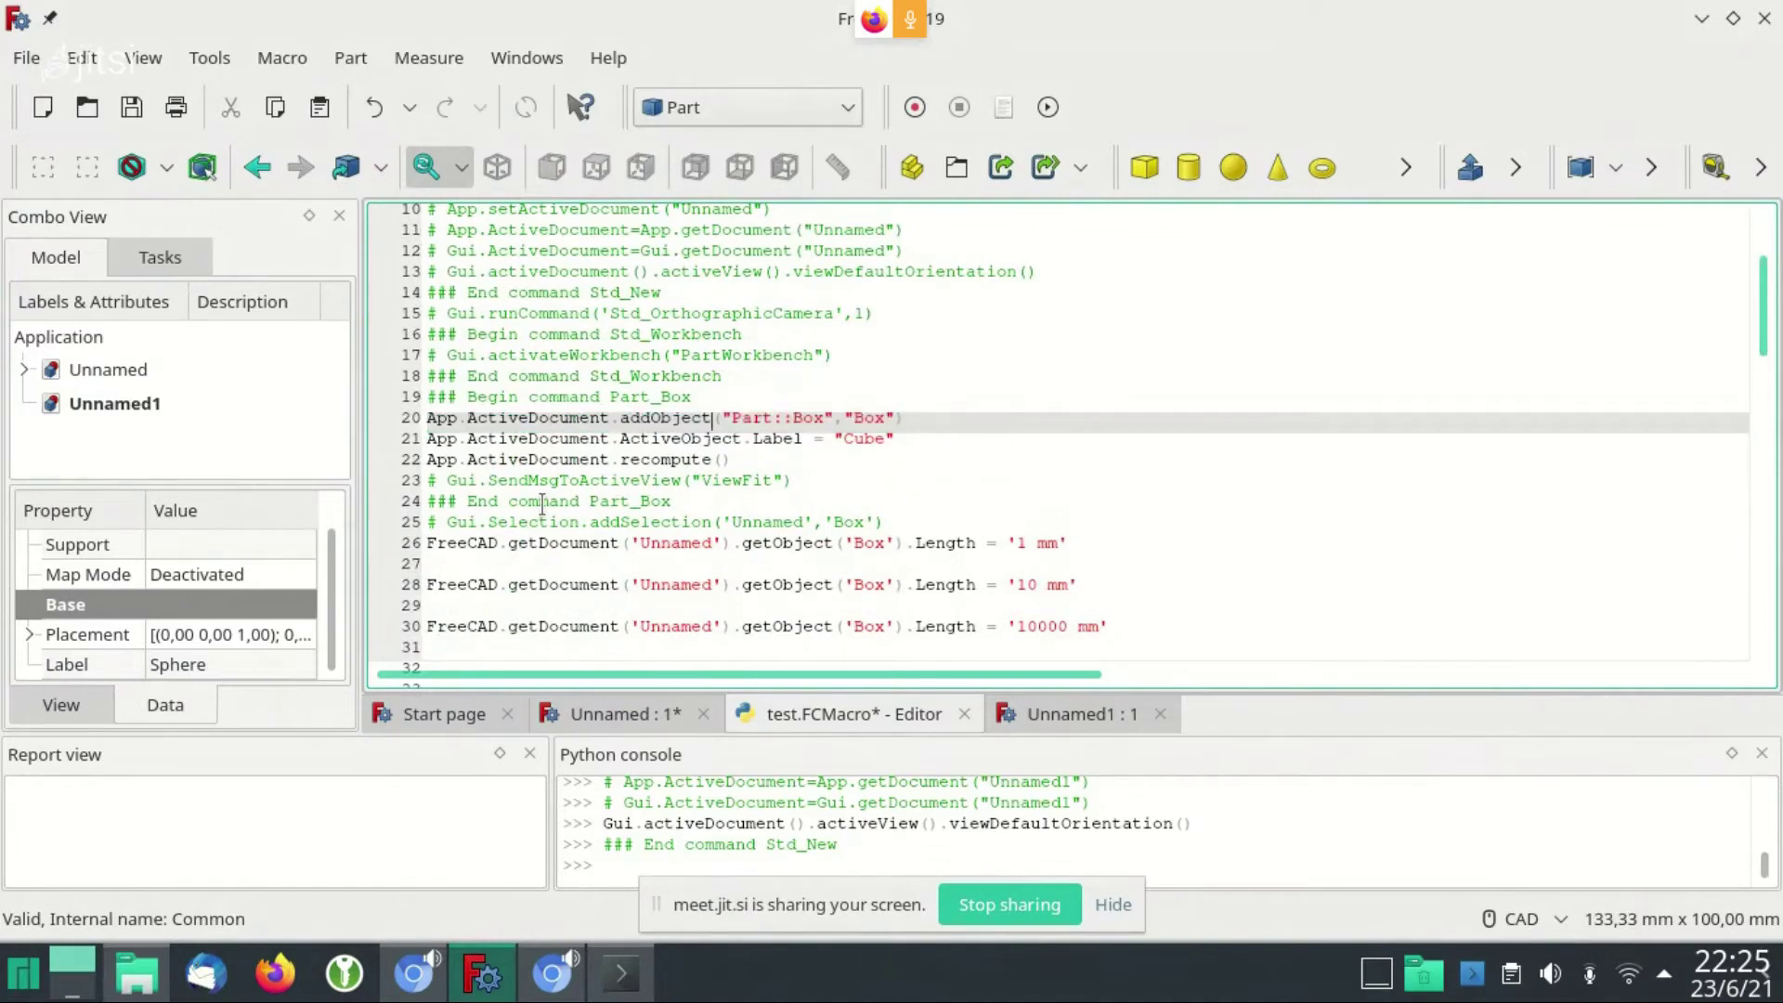
key(ctrl+shift+Right)
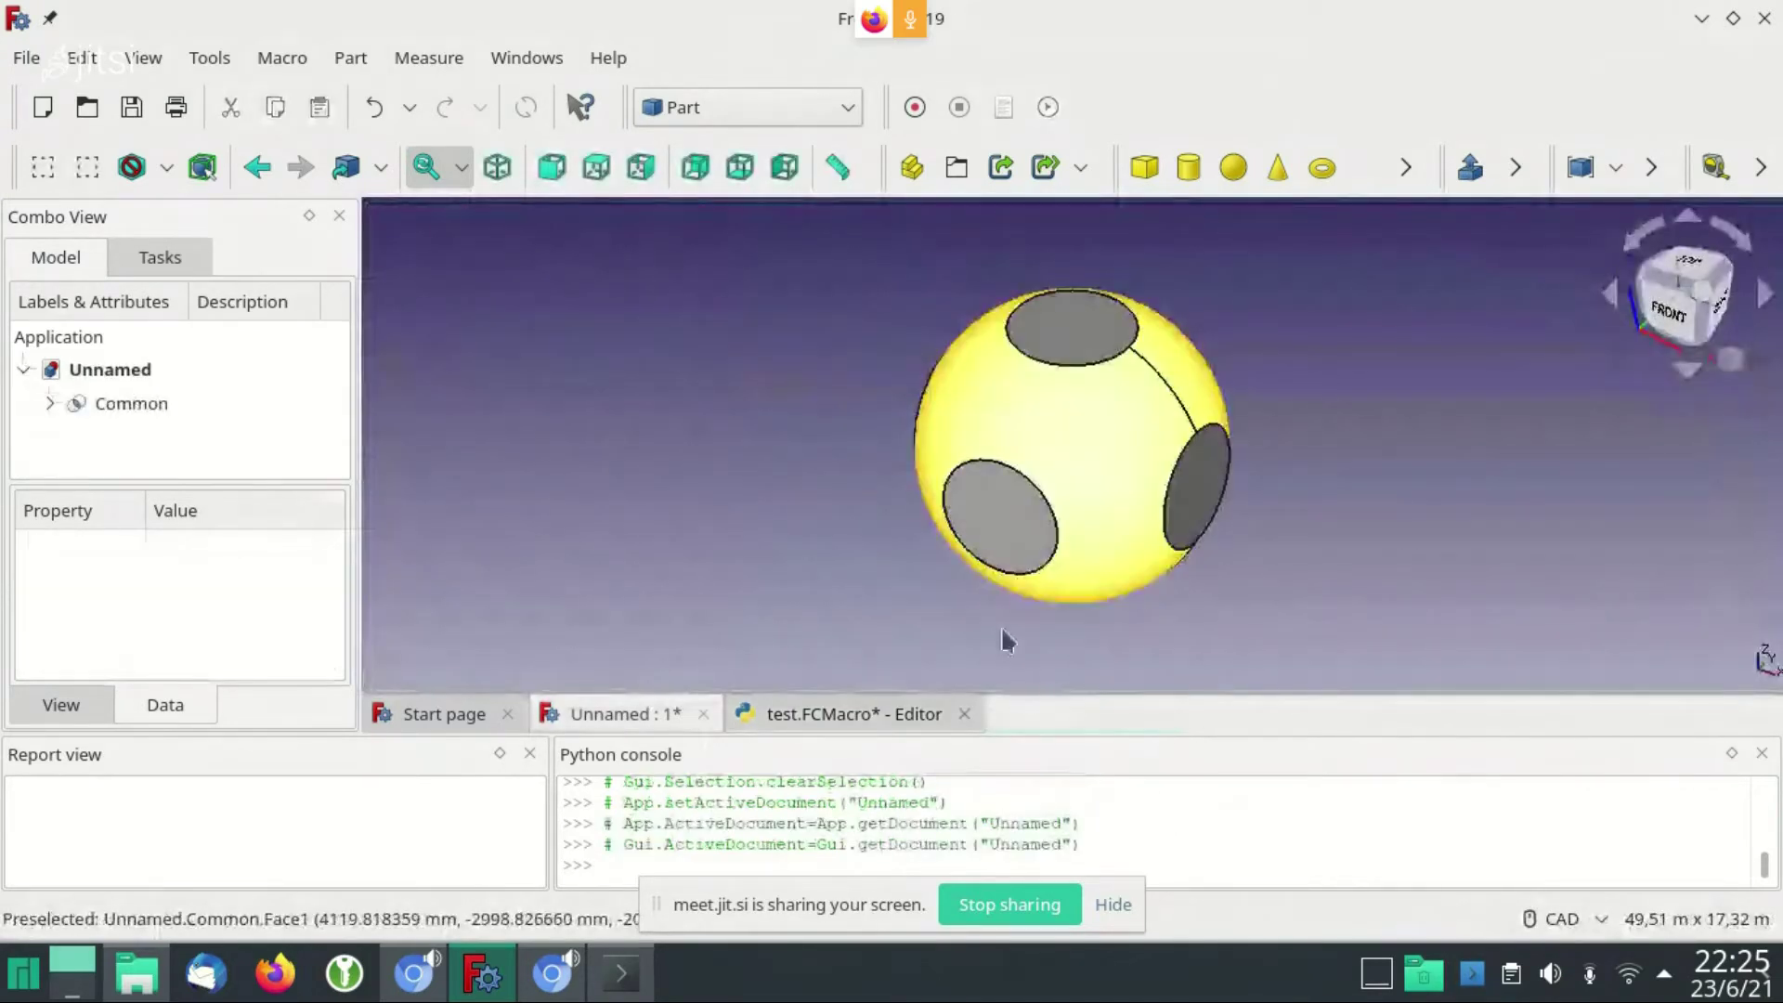
Close the Unnamed1 document and highlight the Box name in the Part::Box line
click(789, 715)
click(774, 418)
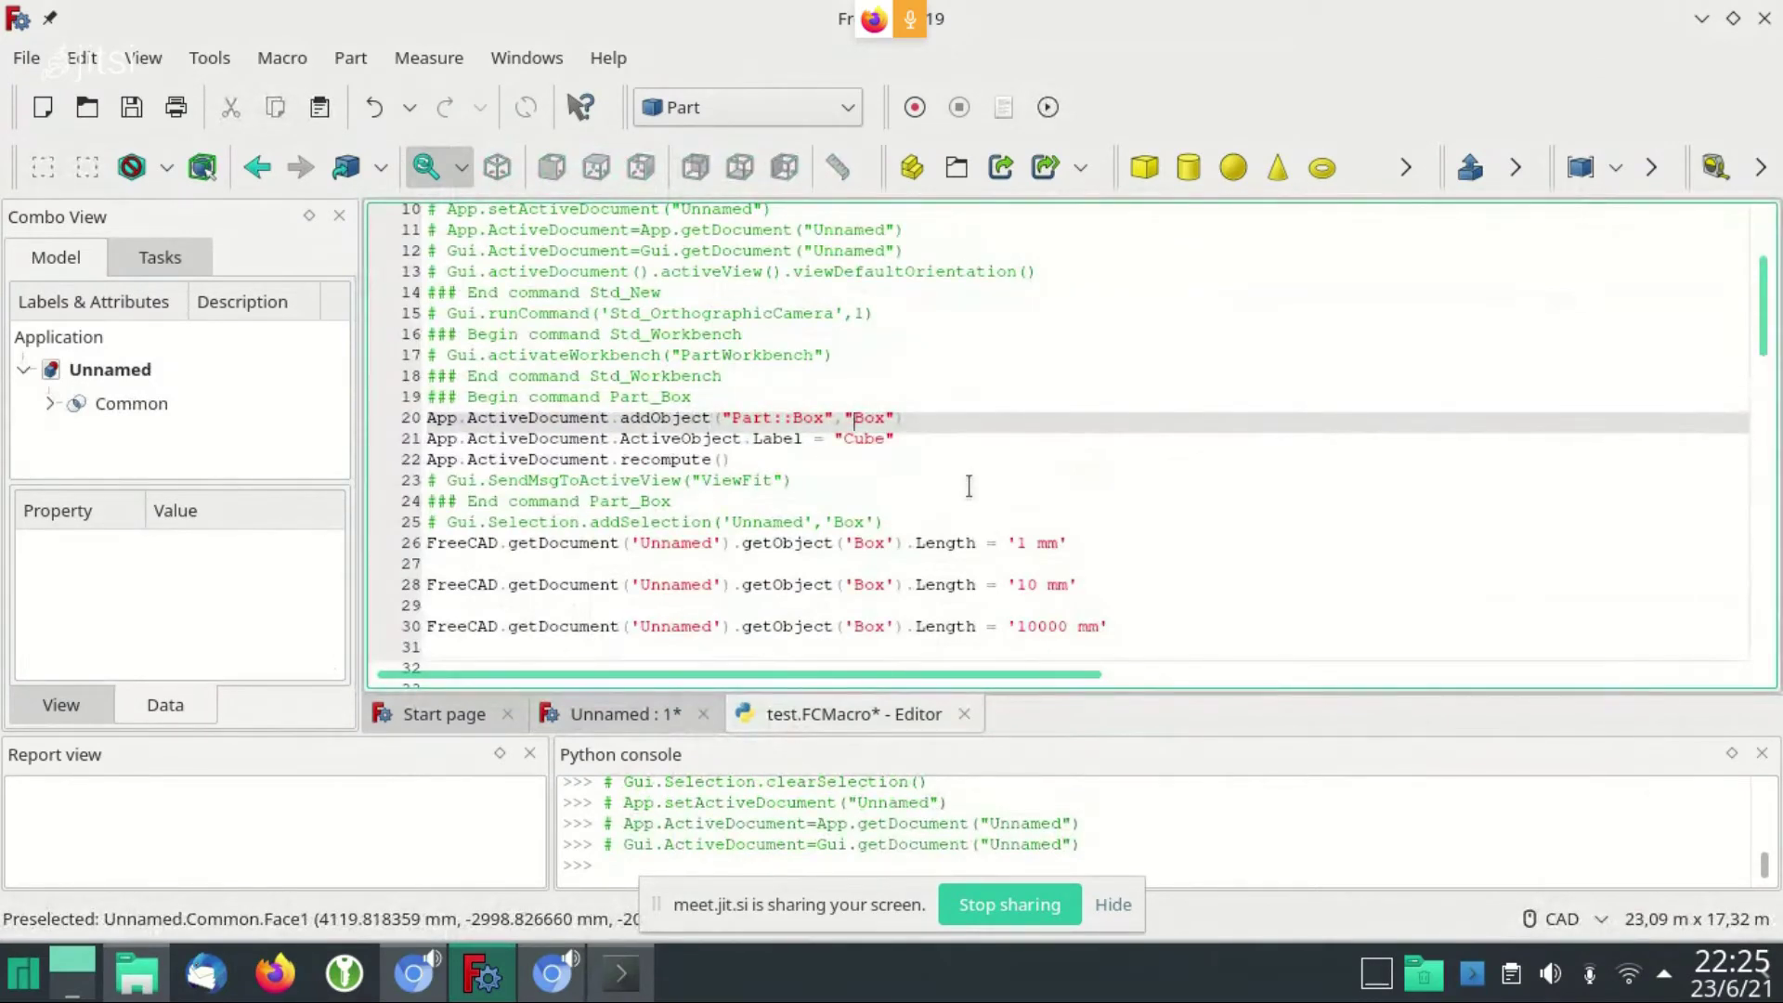
key(shift+Right)
key(shift+Right)
key(shift+Right)
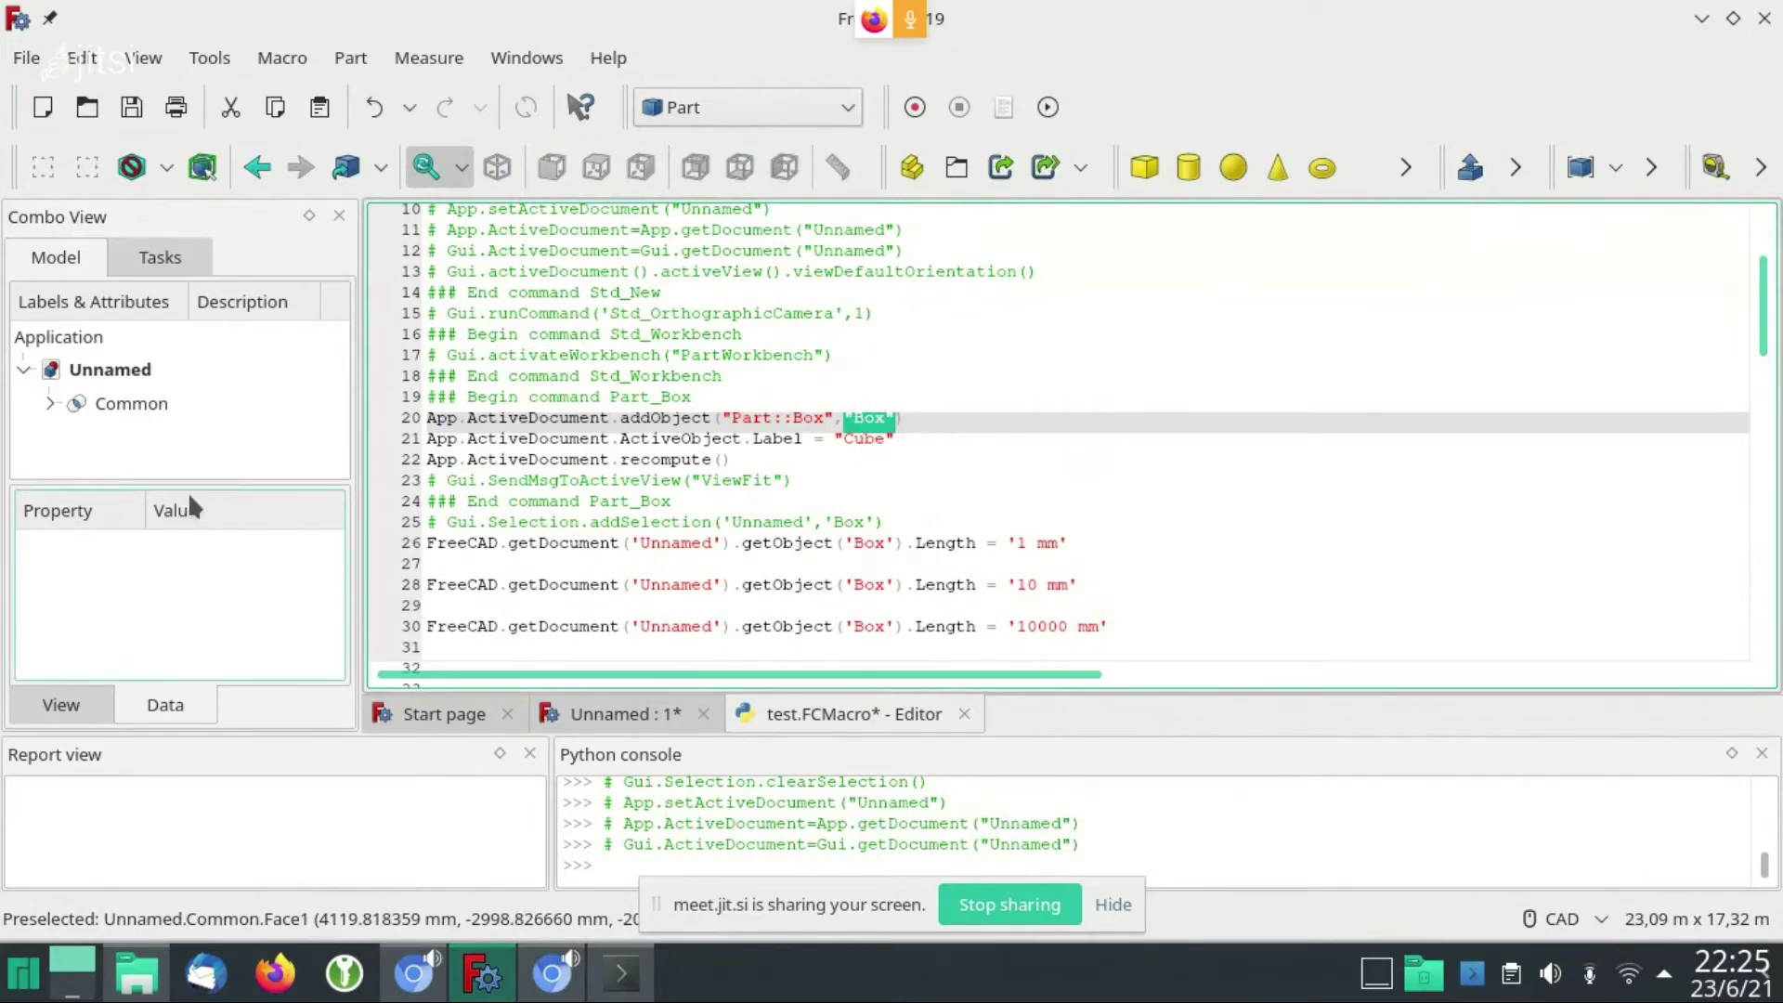
Expand Common to show its Sphere and Cube inputs, then locate the Cube label line in the macro
click(50, 405)
click(138, 432)
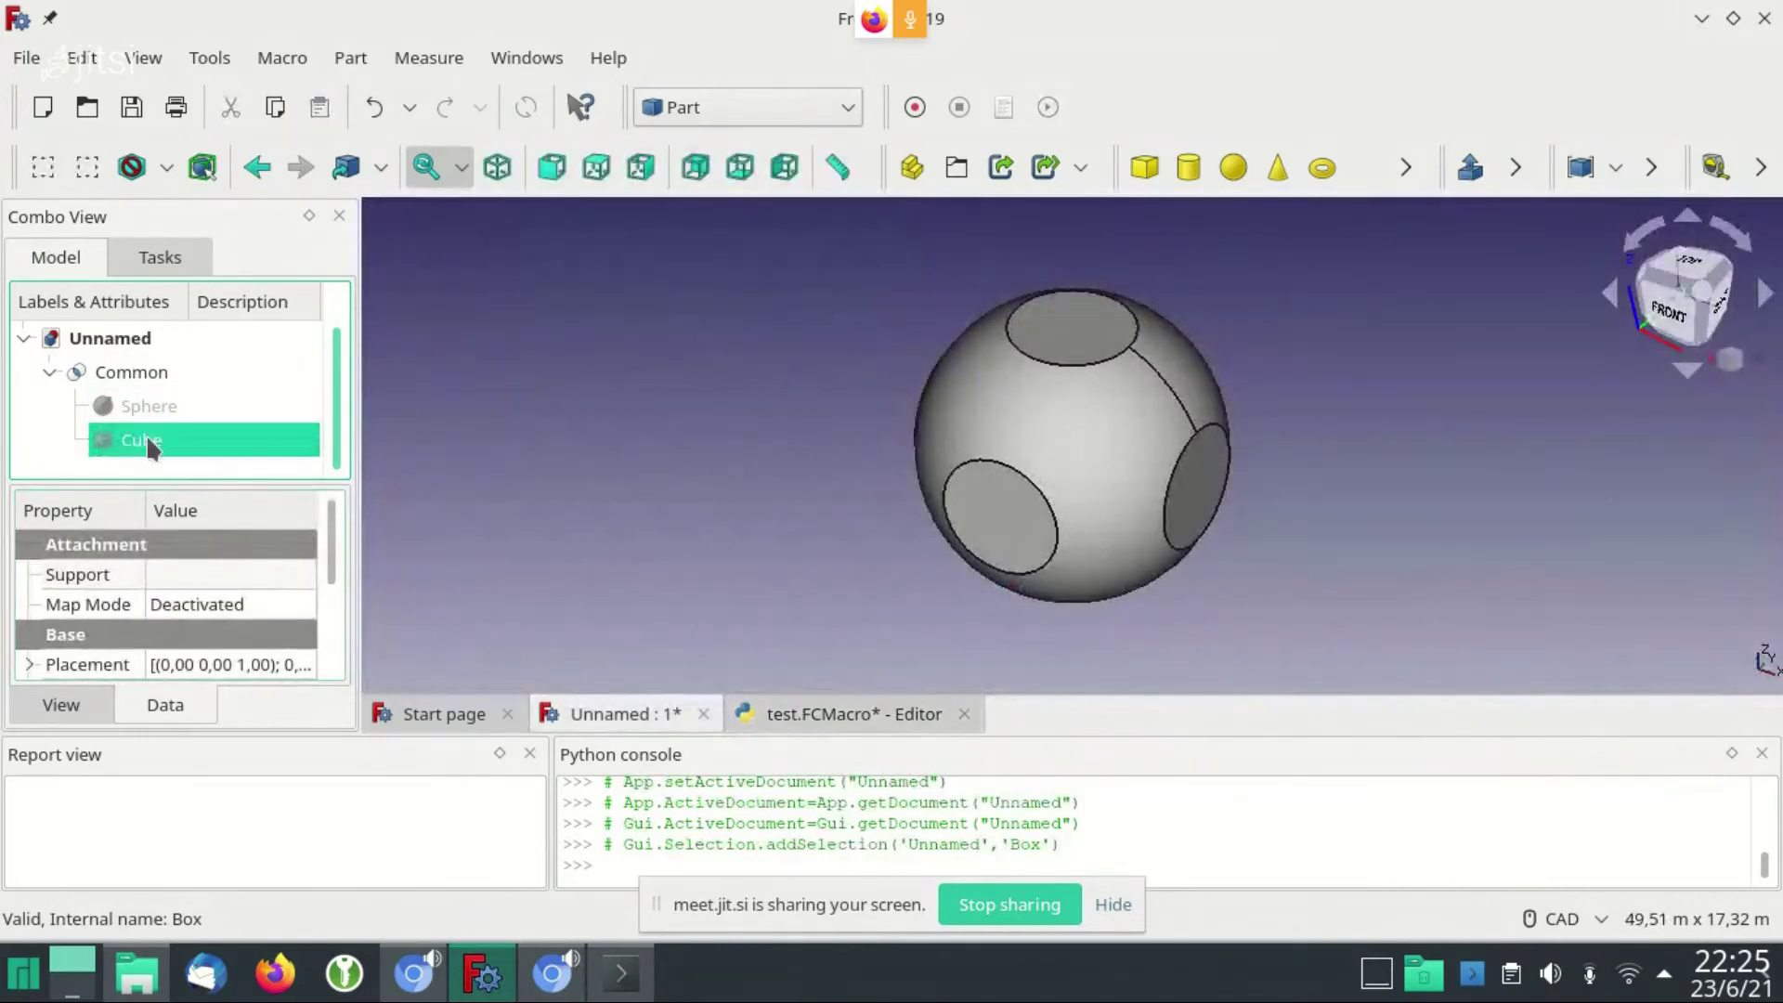
click(755, 715)
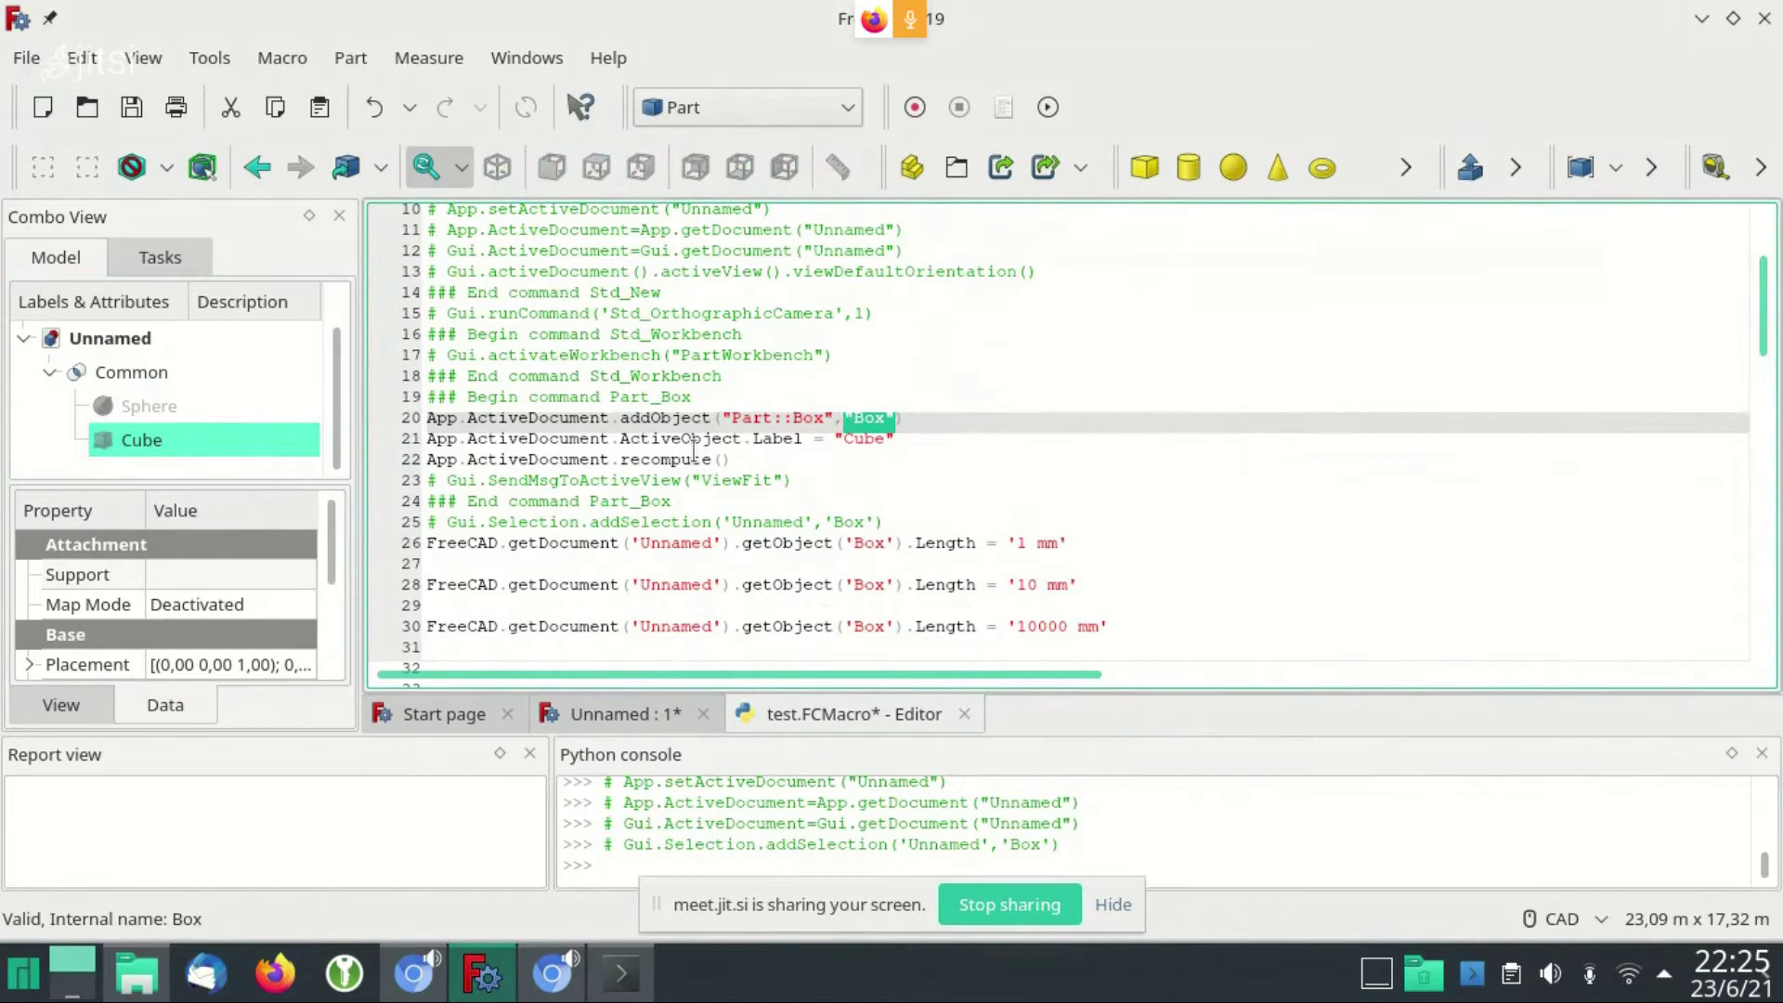
click(437, 440)
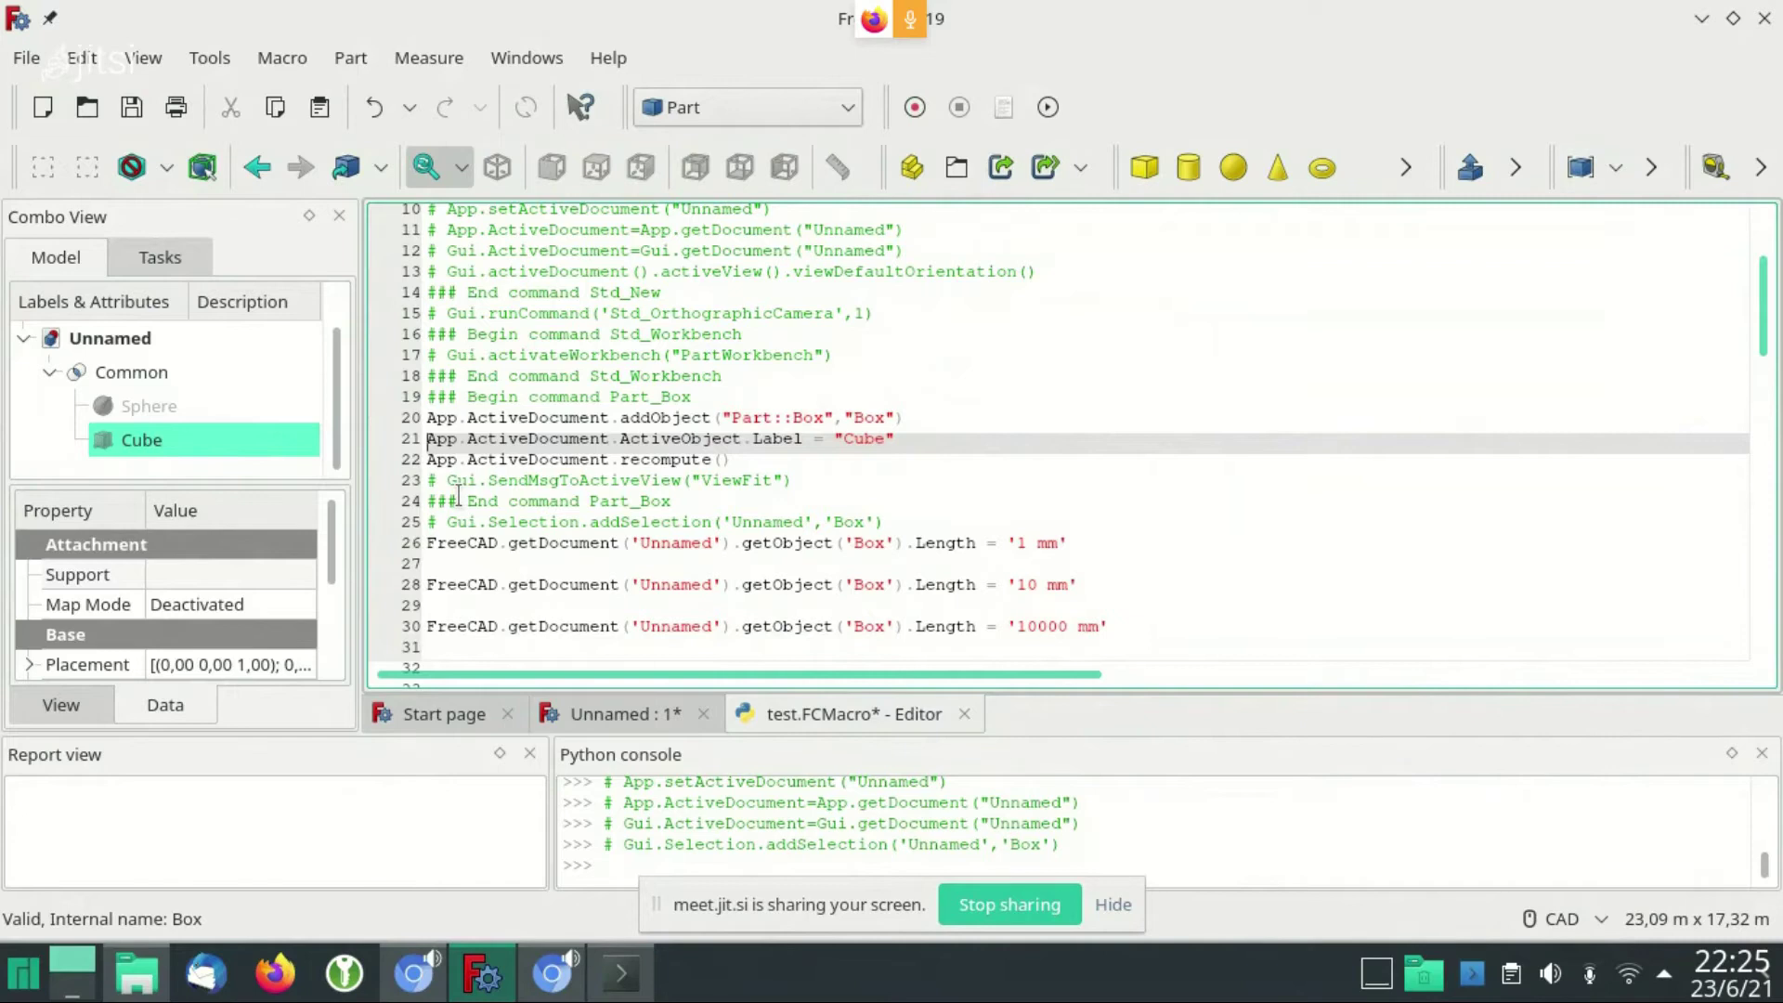
key(shift+Home)
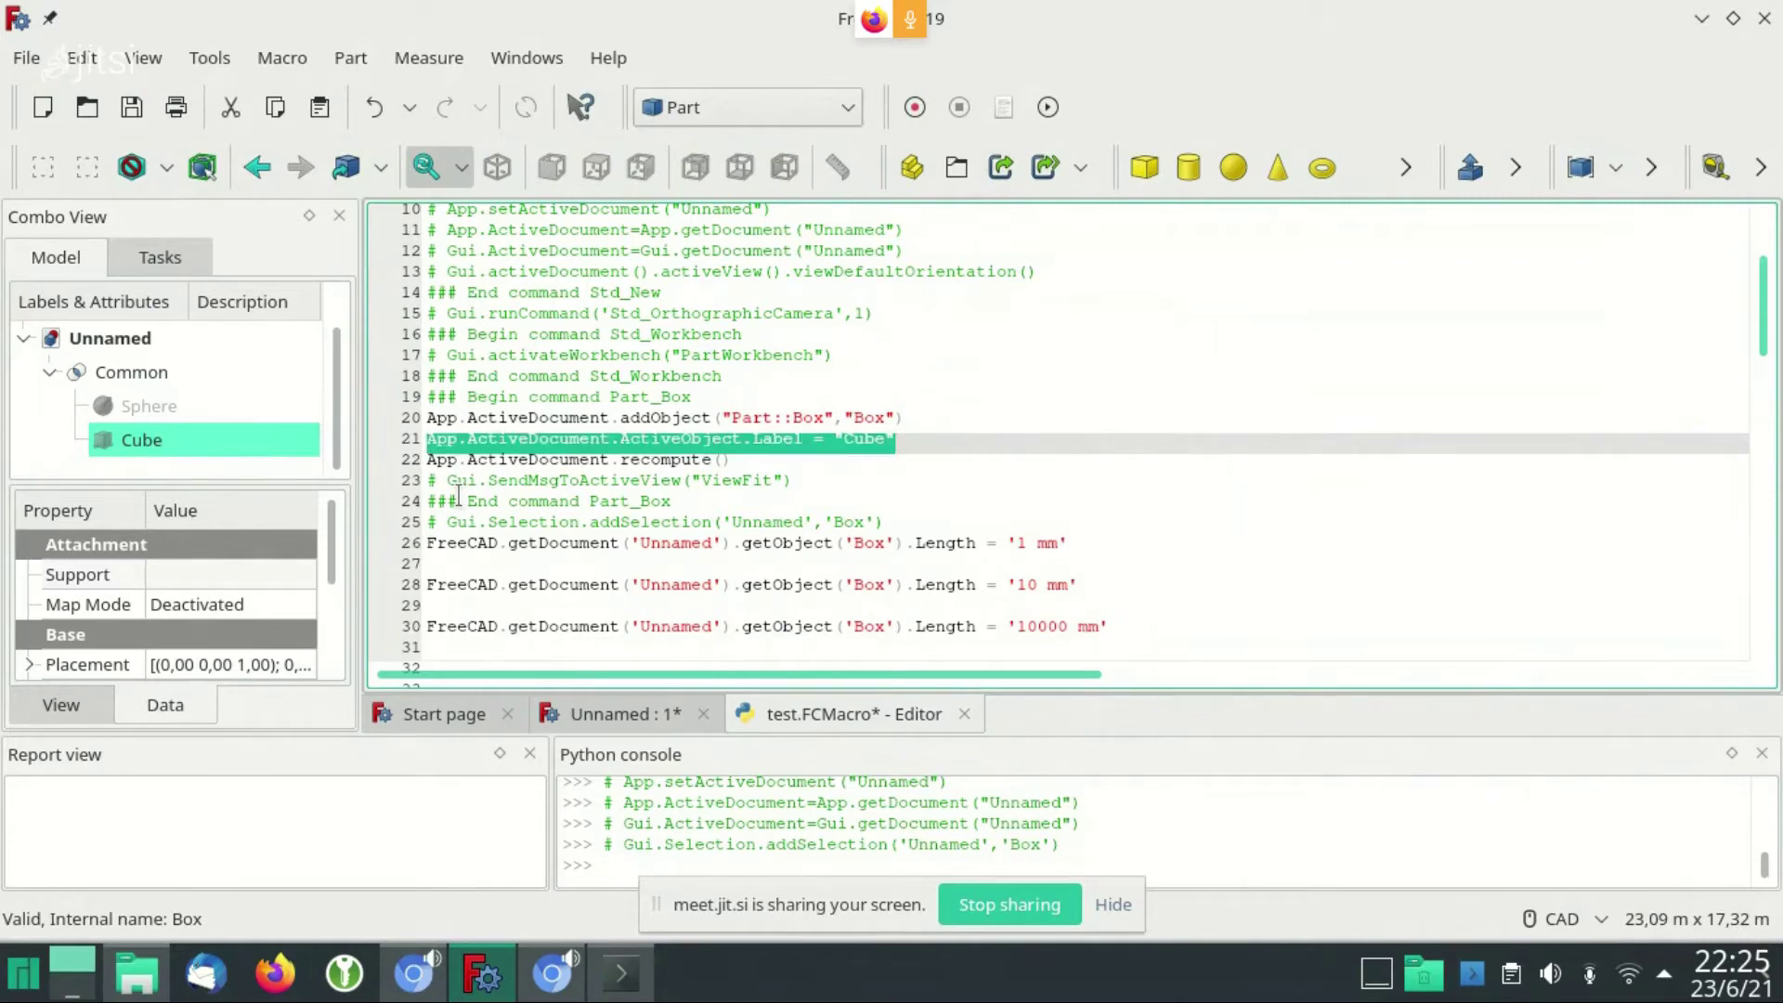
key(End)
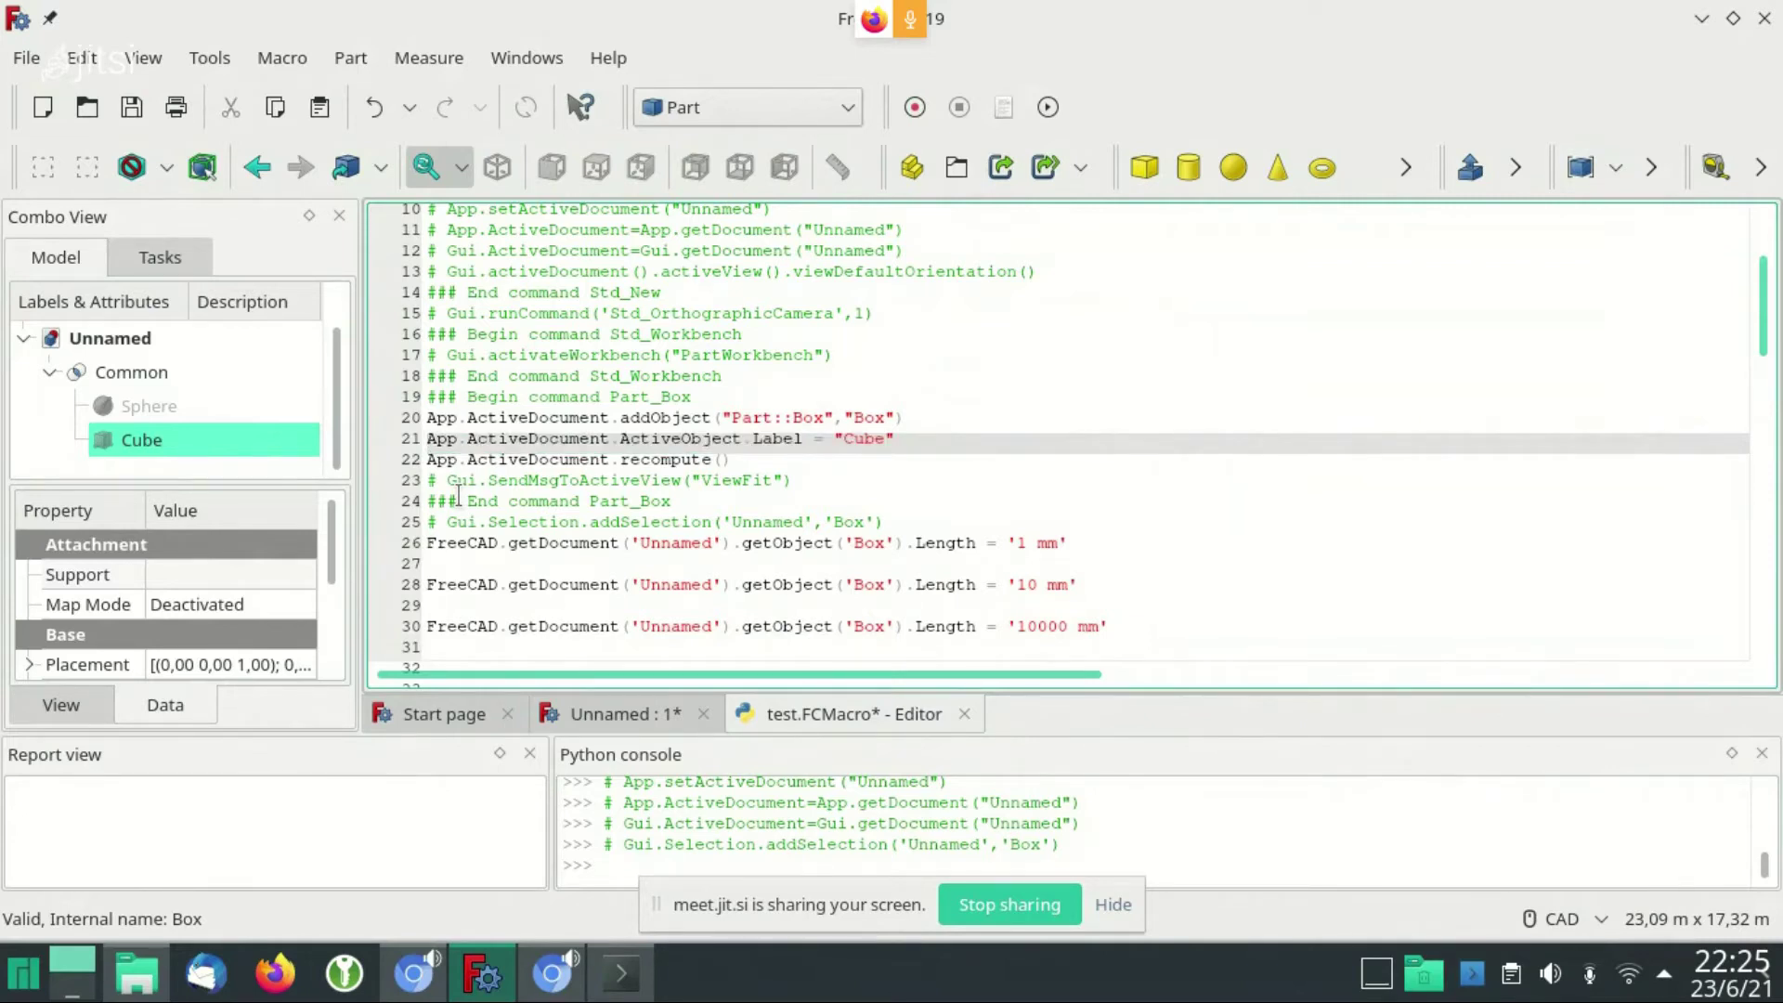
key(shift+Home)
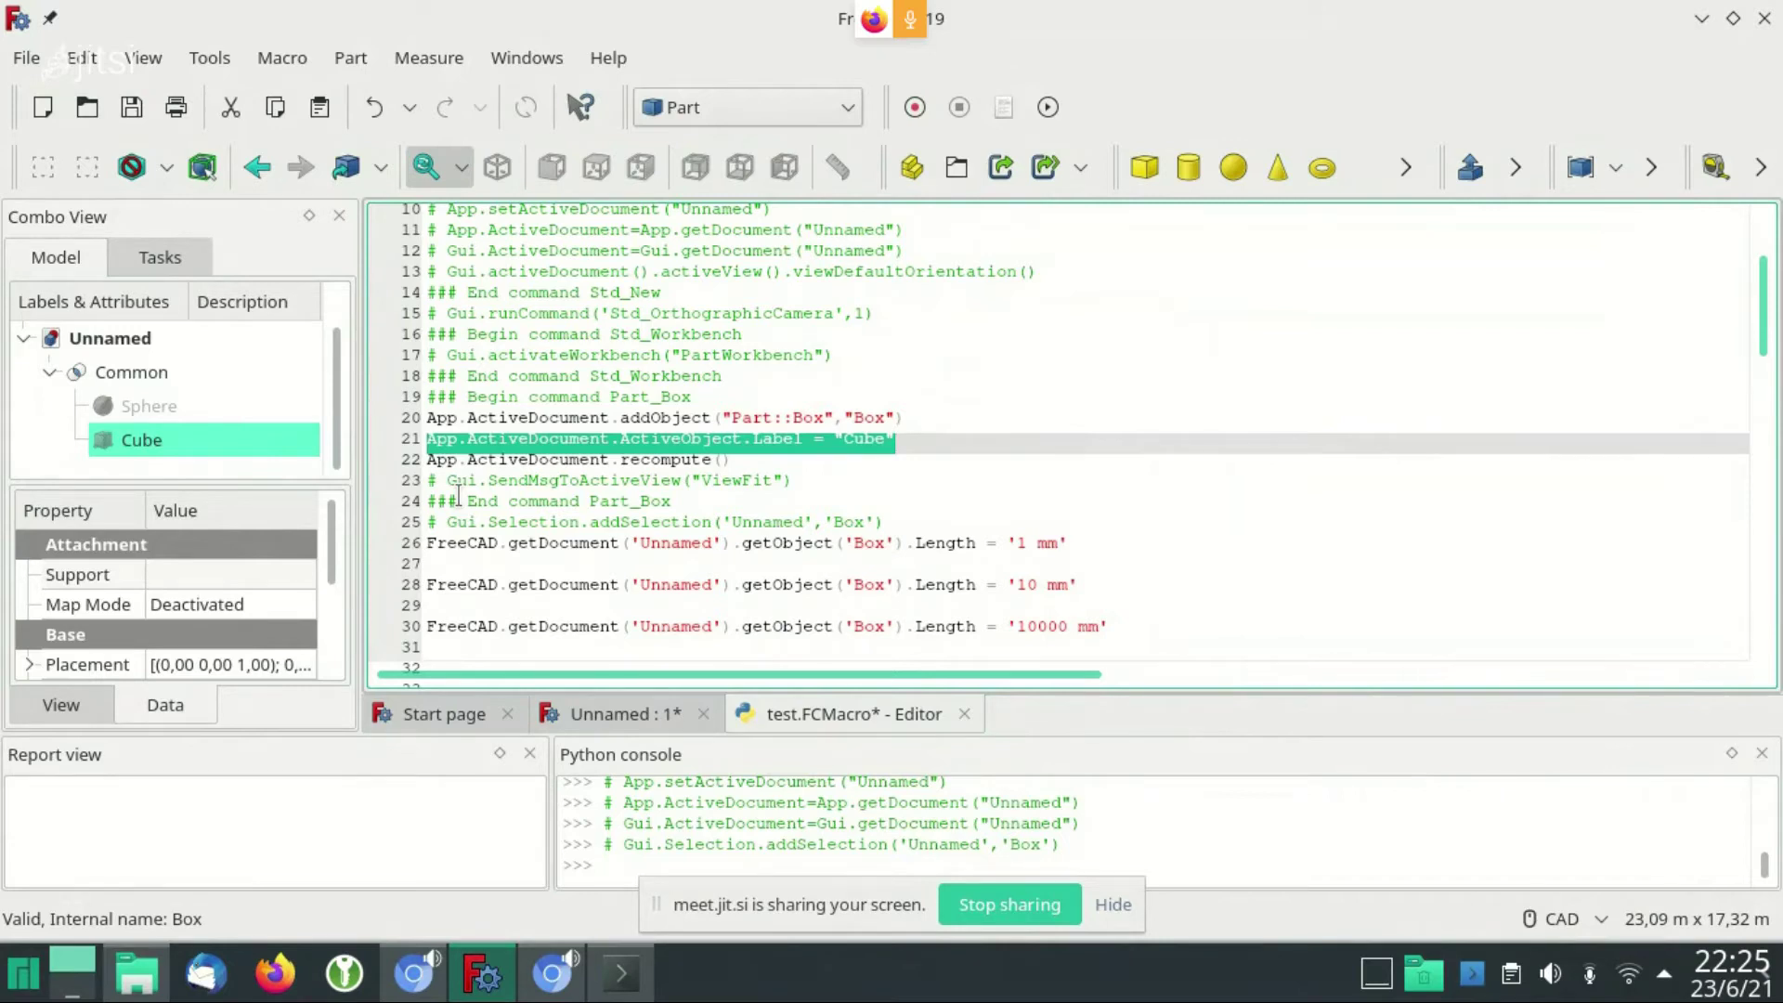
key(End)
key(ctrl+shift+Left)
click(142, 441)
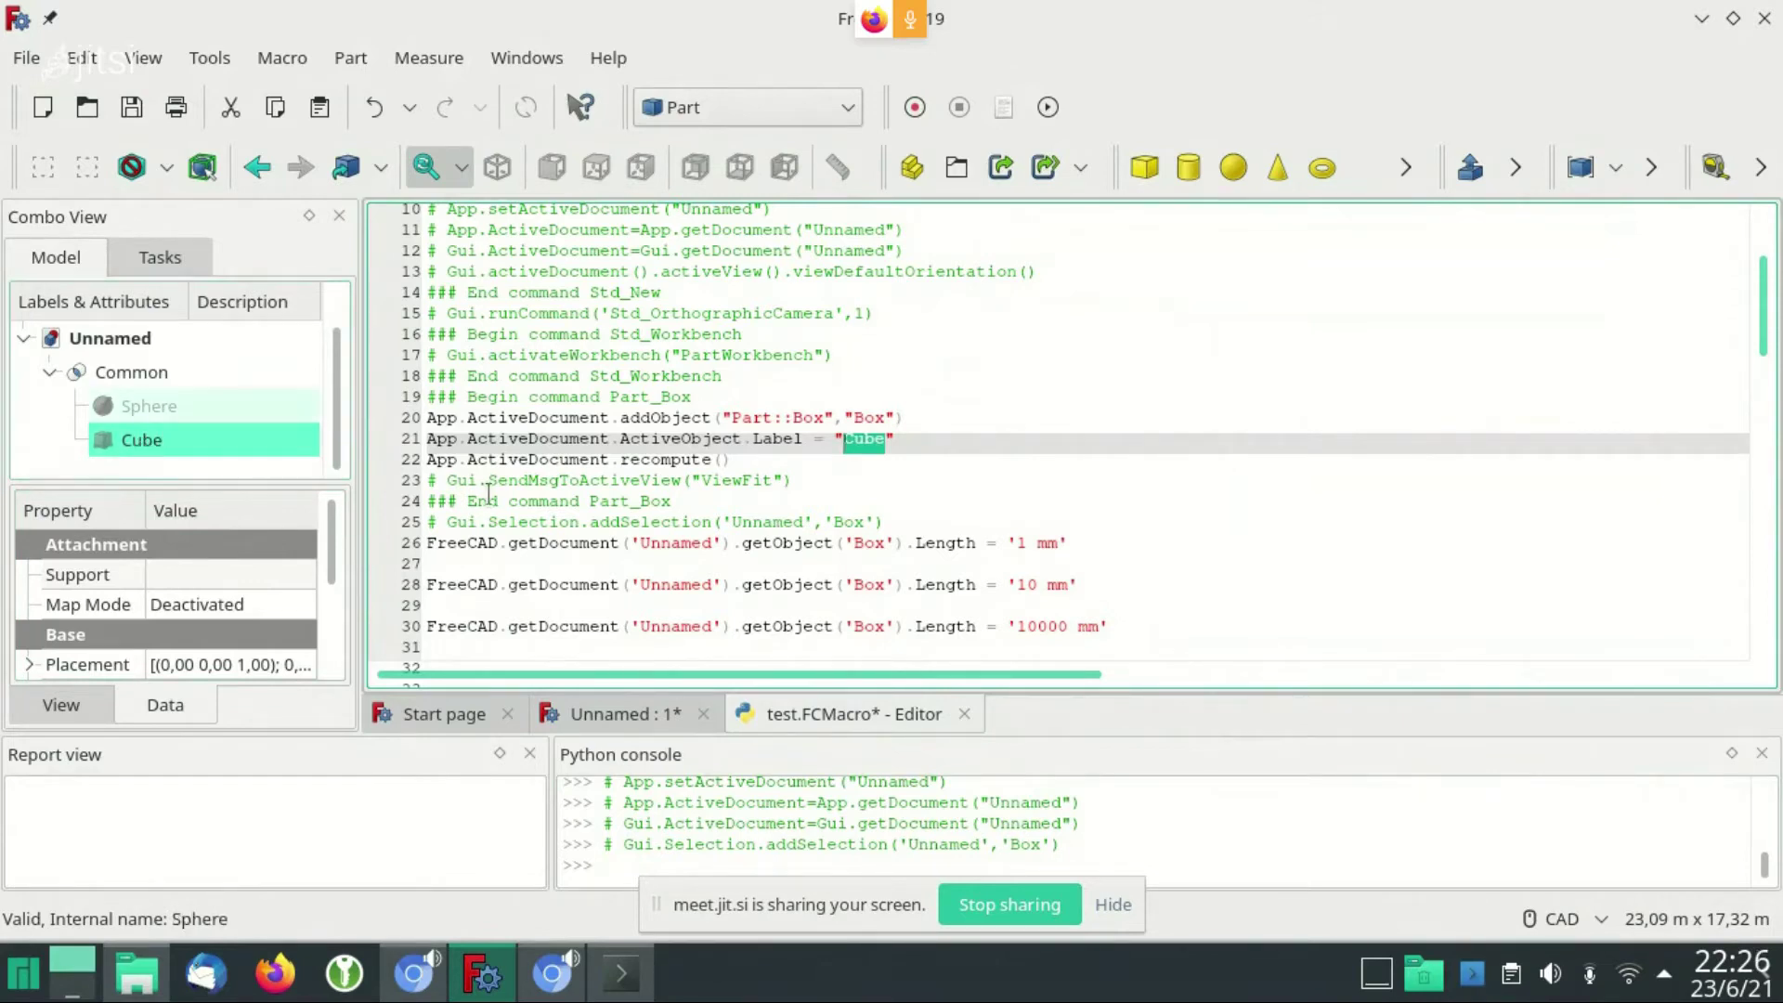
click(874, 415)
double_click(874, 417)
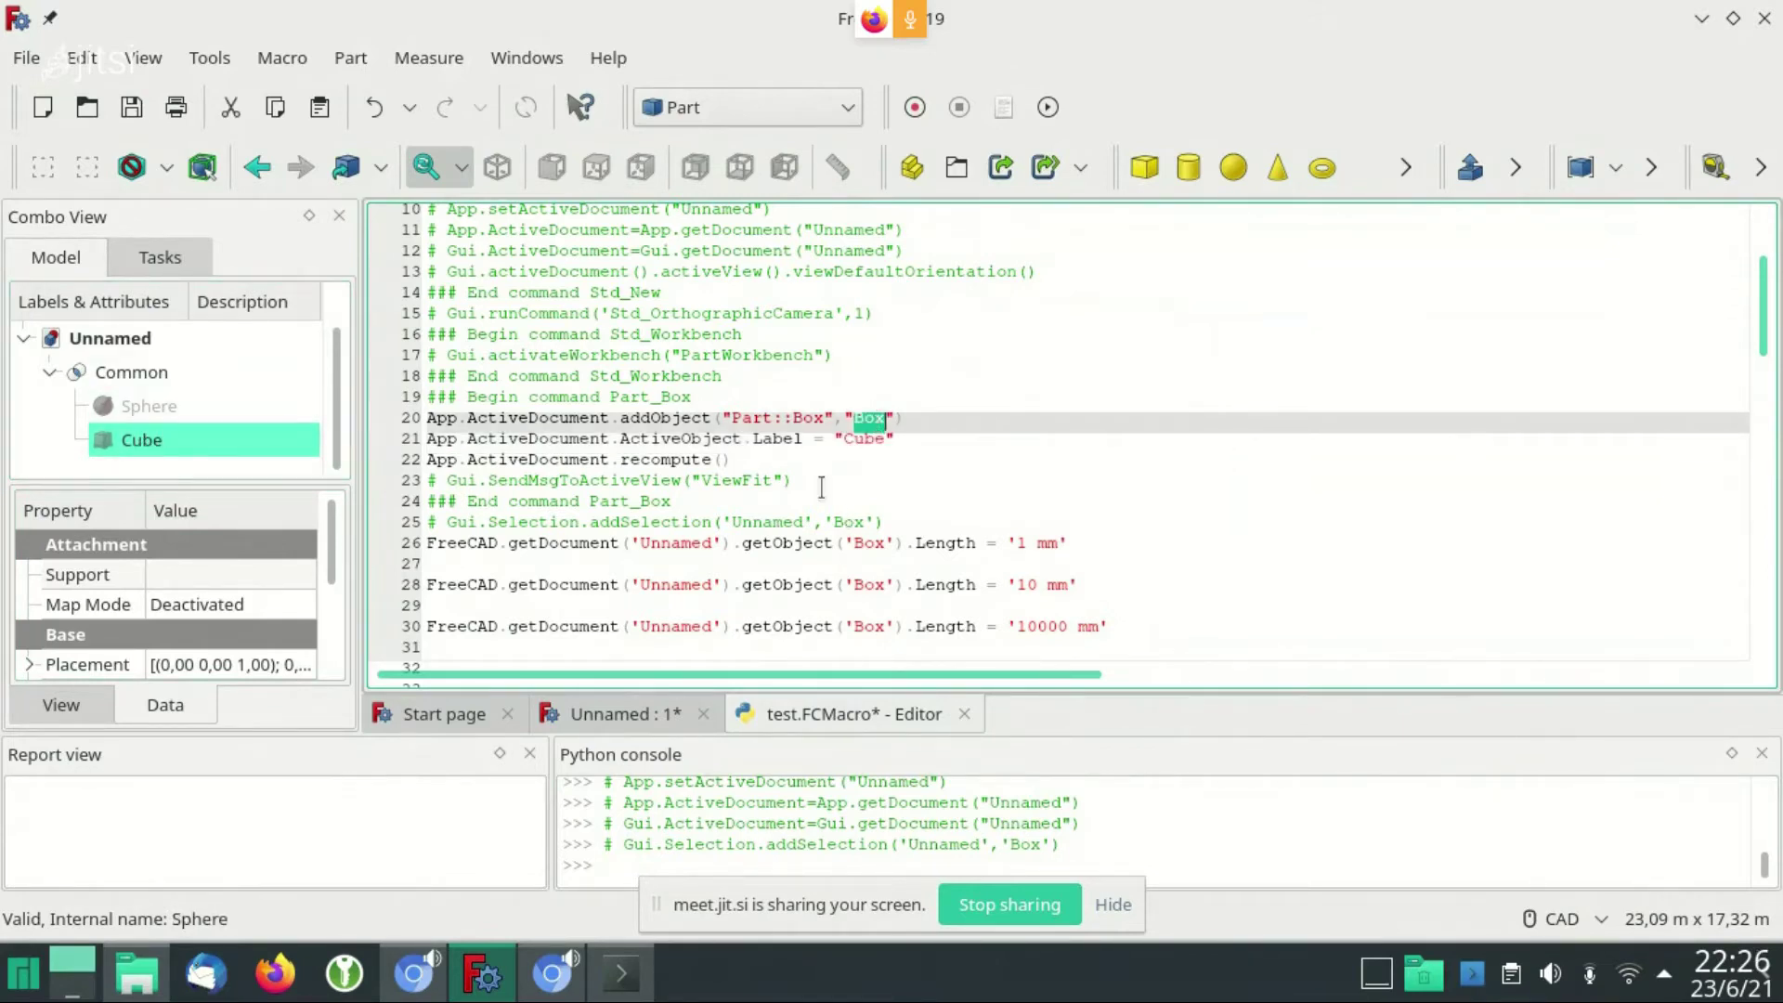
click(871, 444)
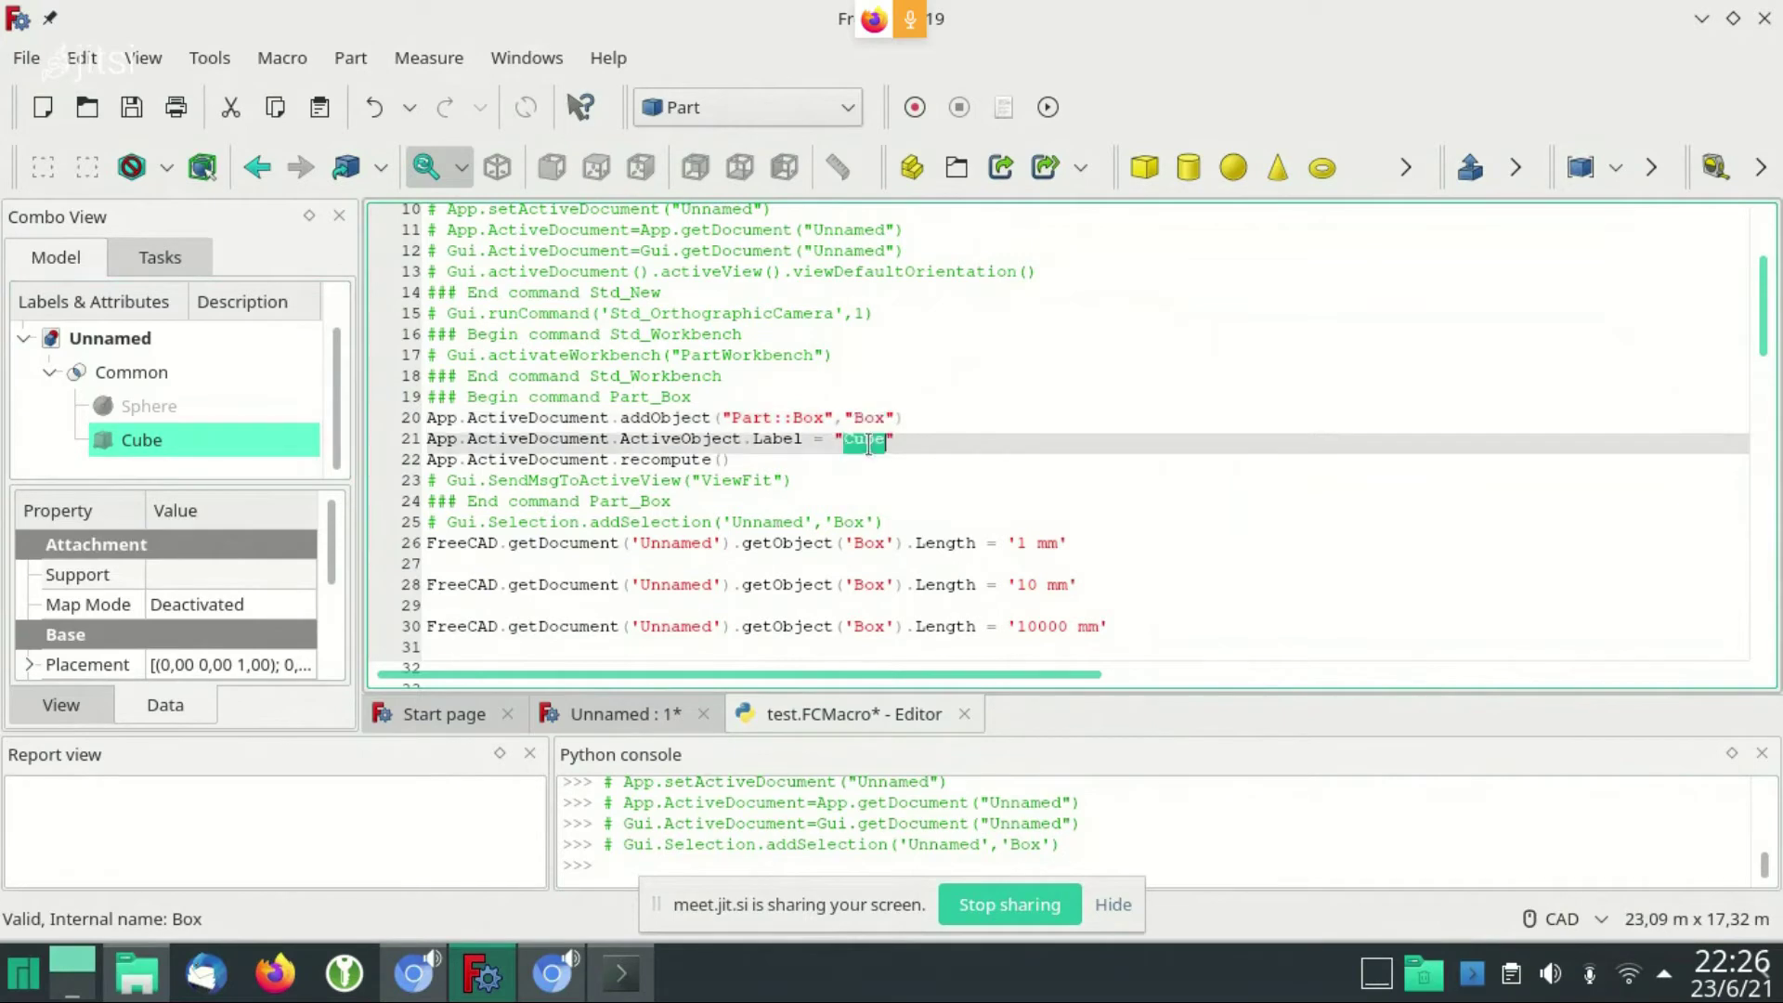
click(458, 462)
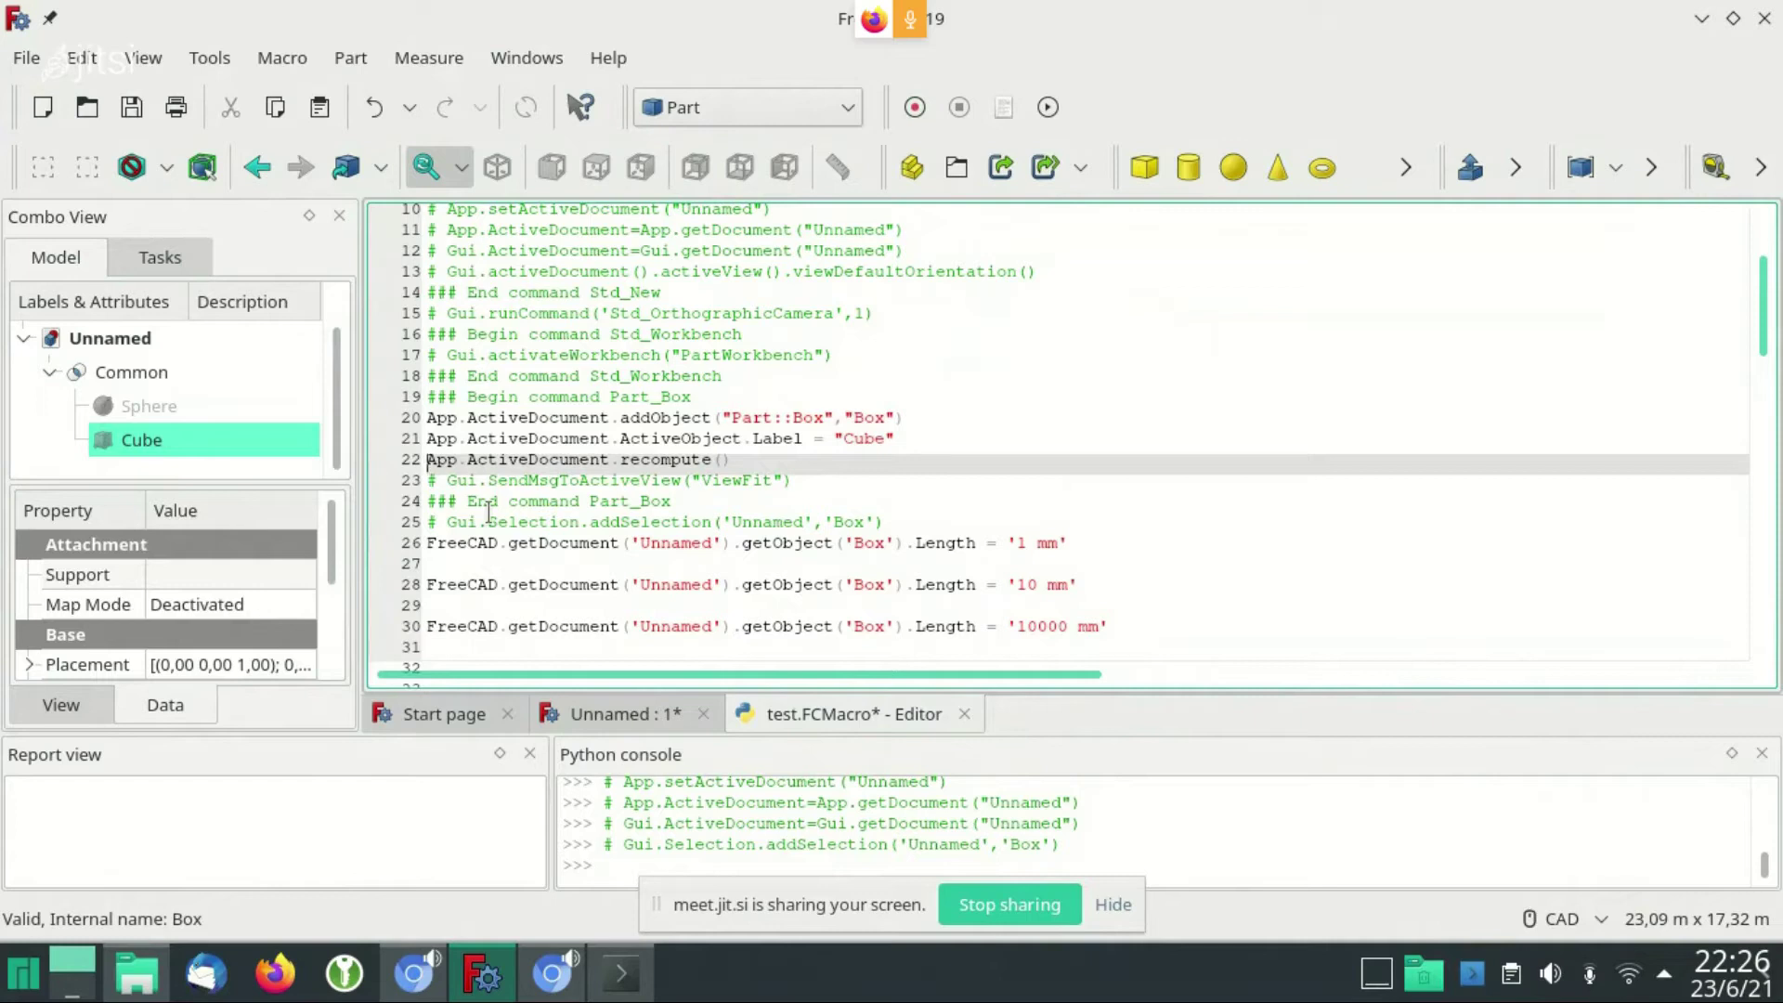
key(shift+End)
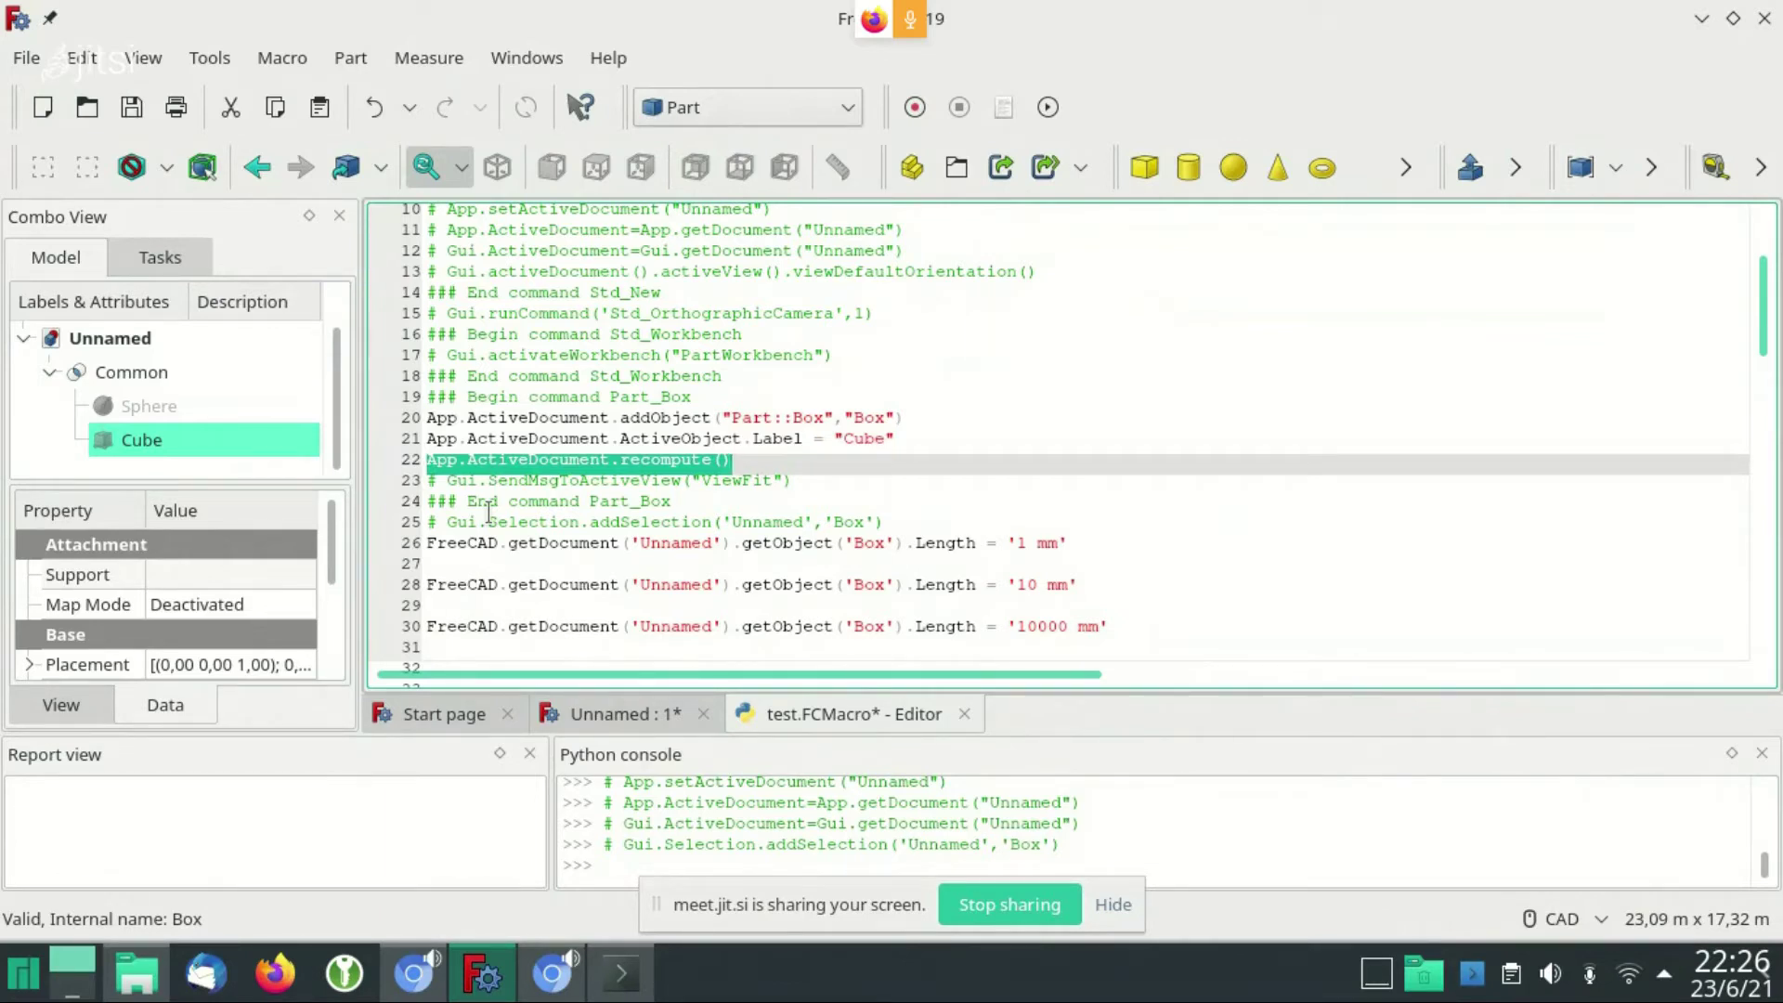
key(Down)
key(Down)
key(Down)
key(Down)
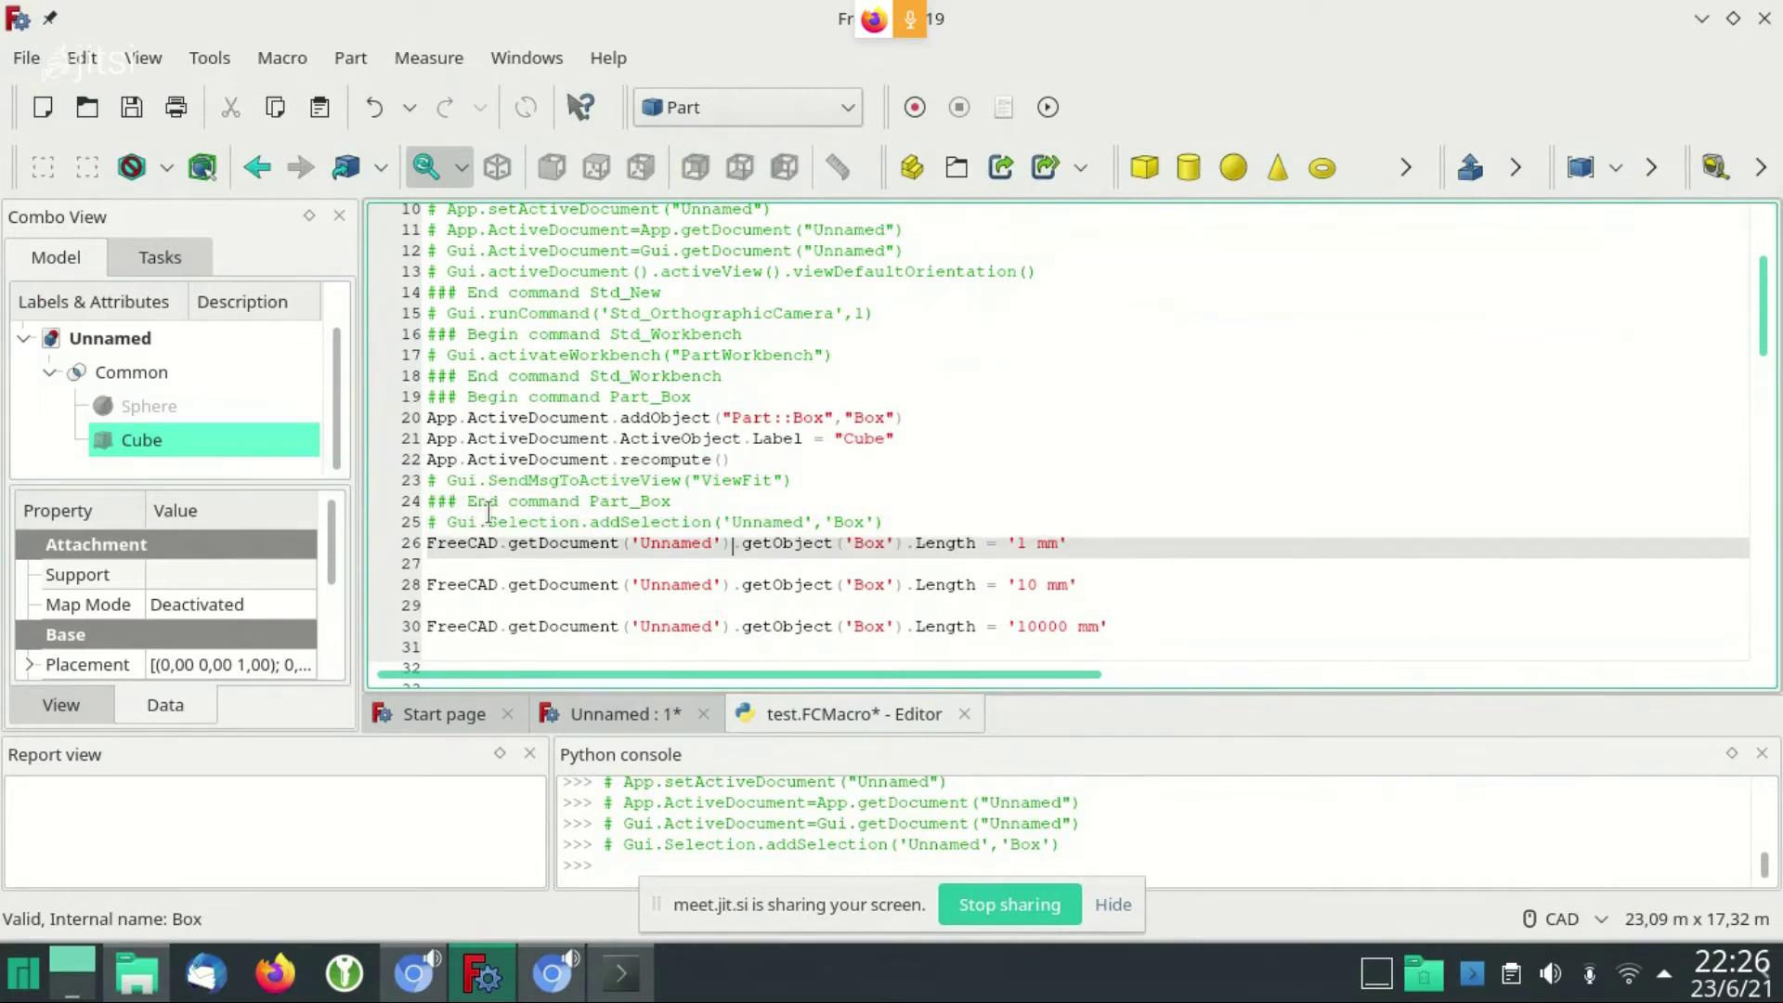
Delete the intermediate 1 mm and 10 mm Length lines from the macro
key(Home)
key(shift+Down)
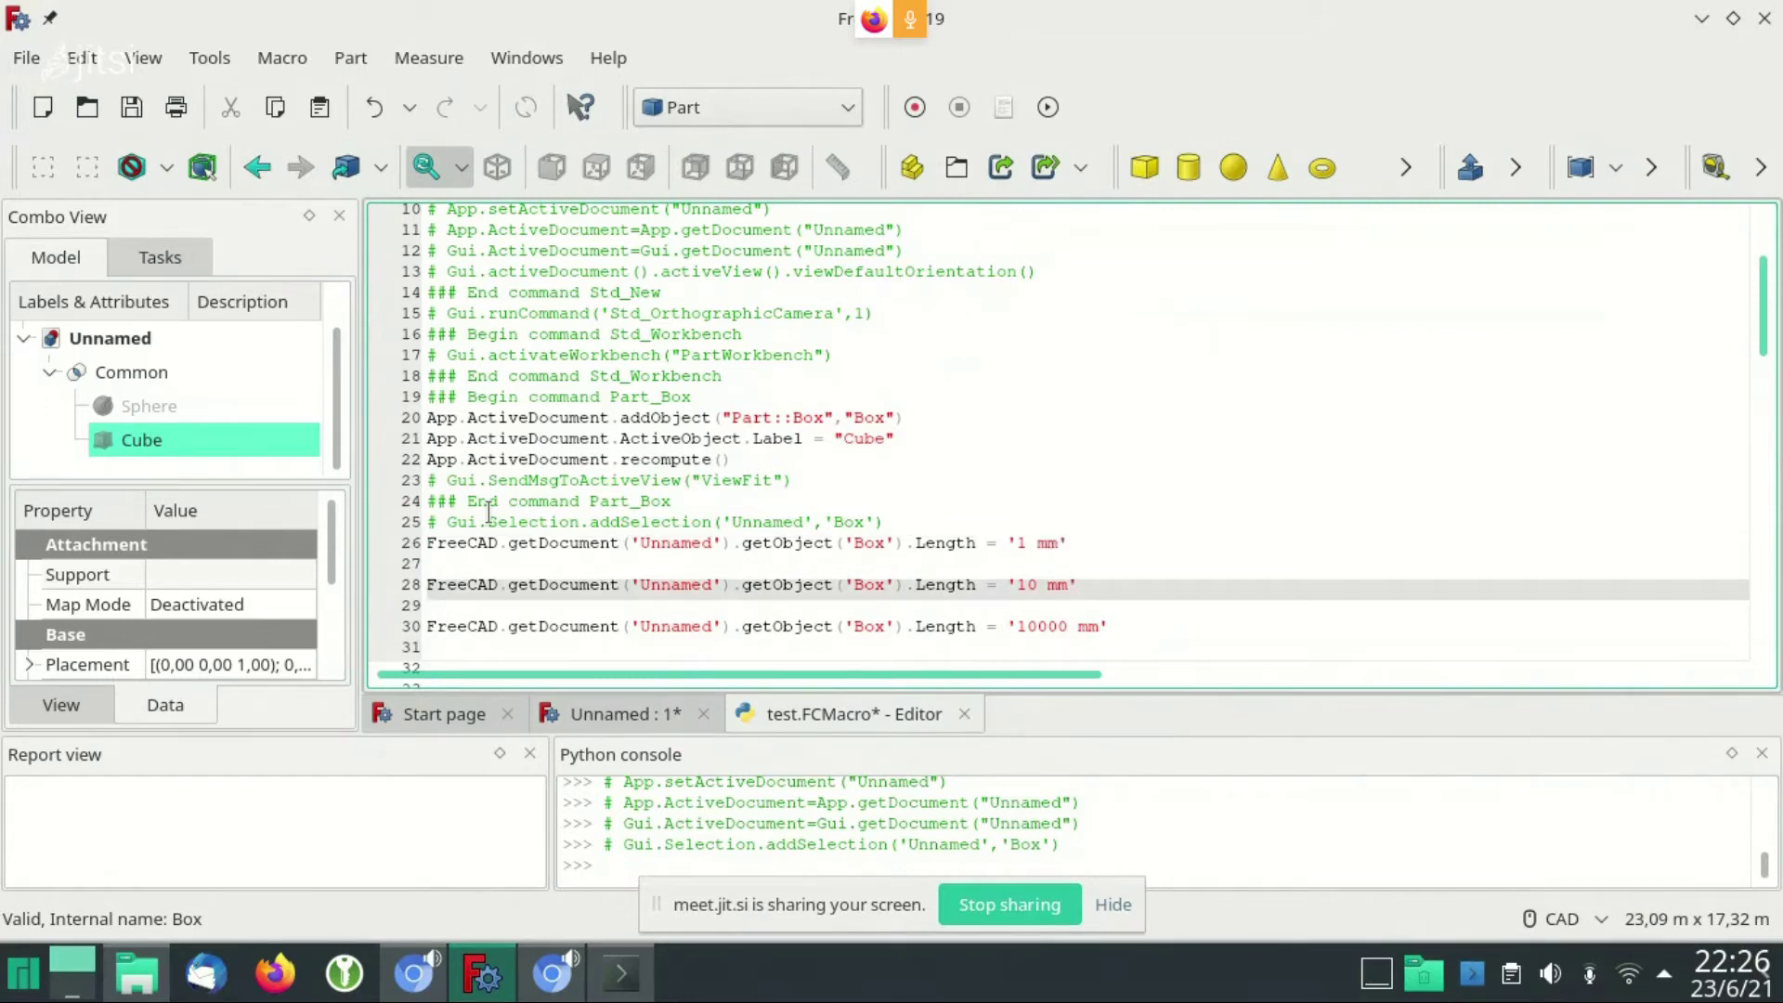
key(shift+Down)
key(shift+Down)
key(shift+Down)
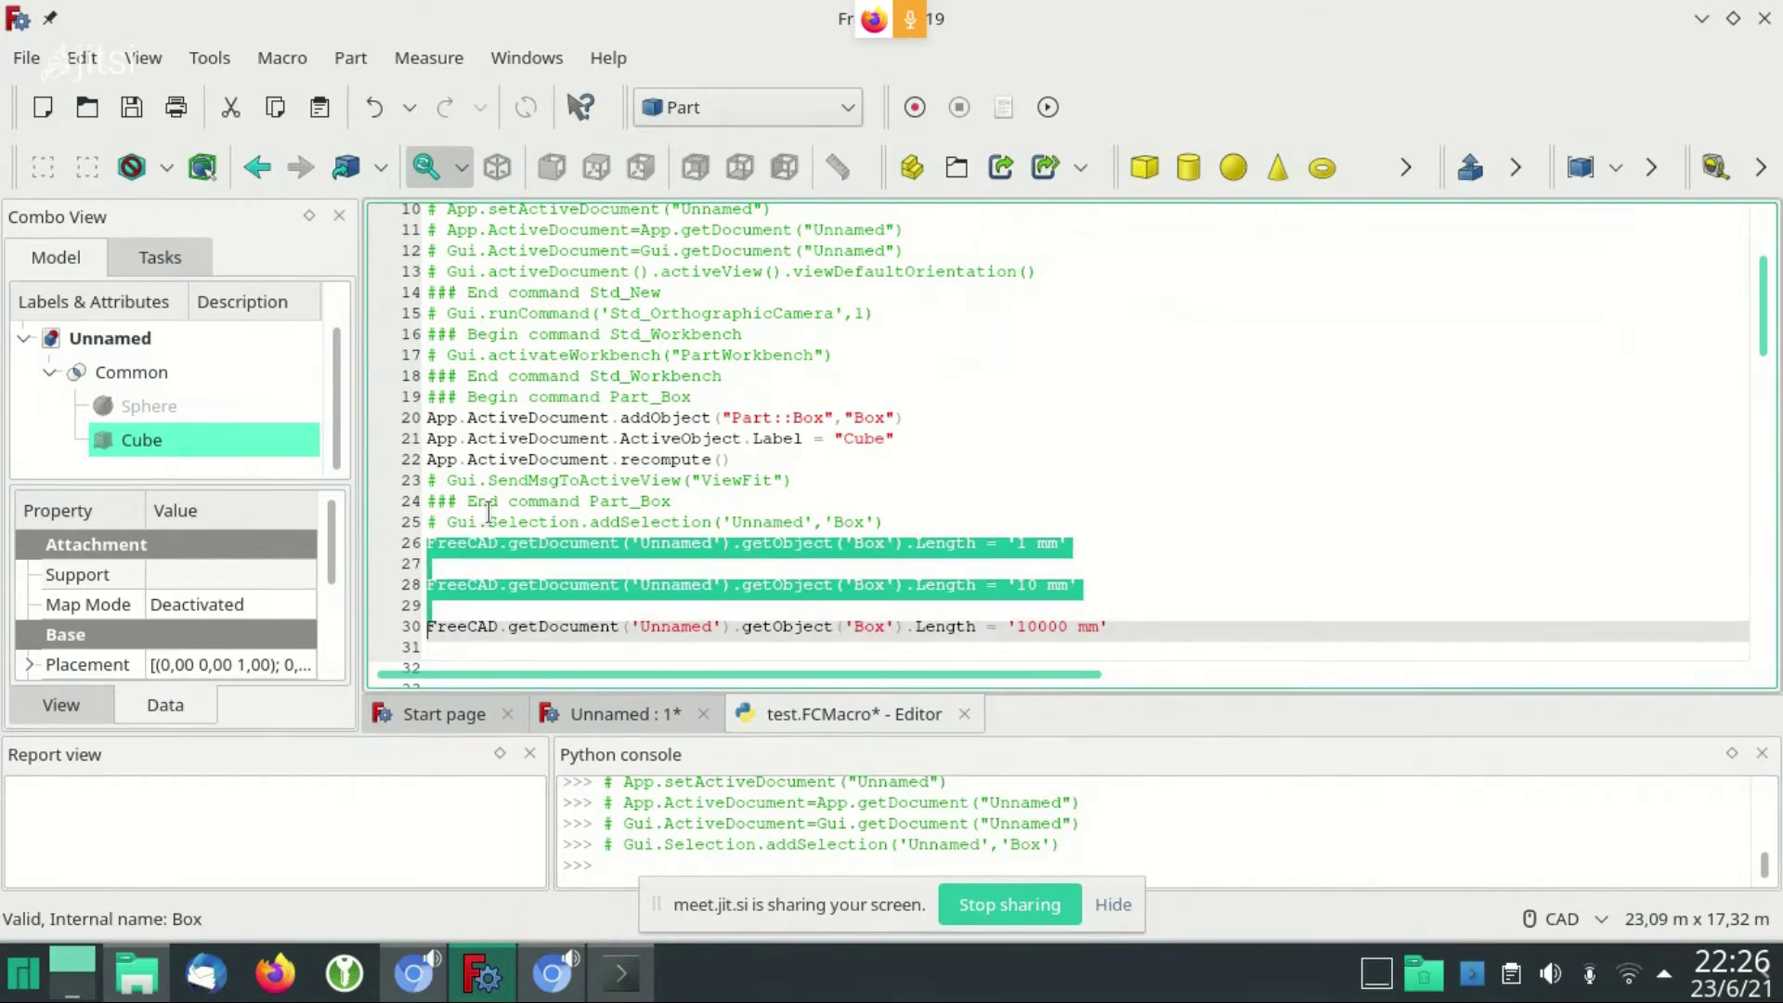
key(Right)
scroll(488, 511, down, 1)
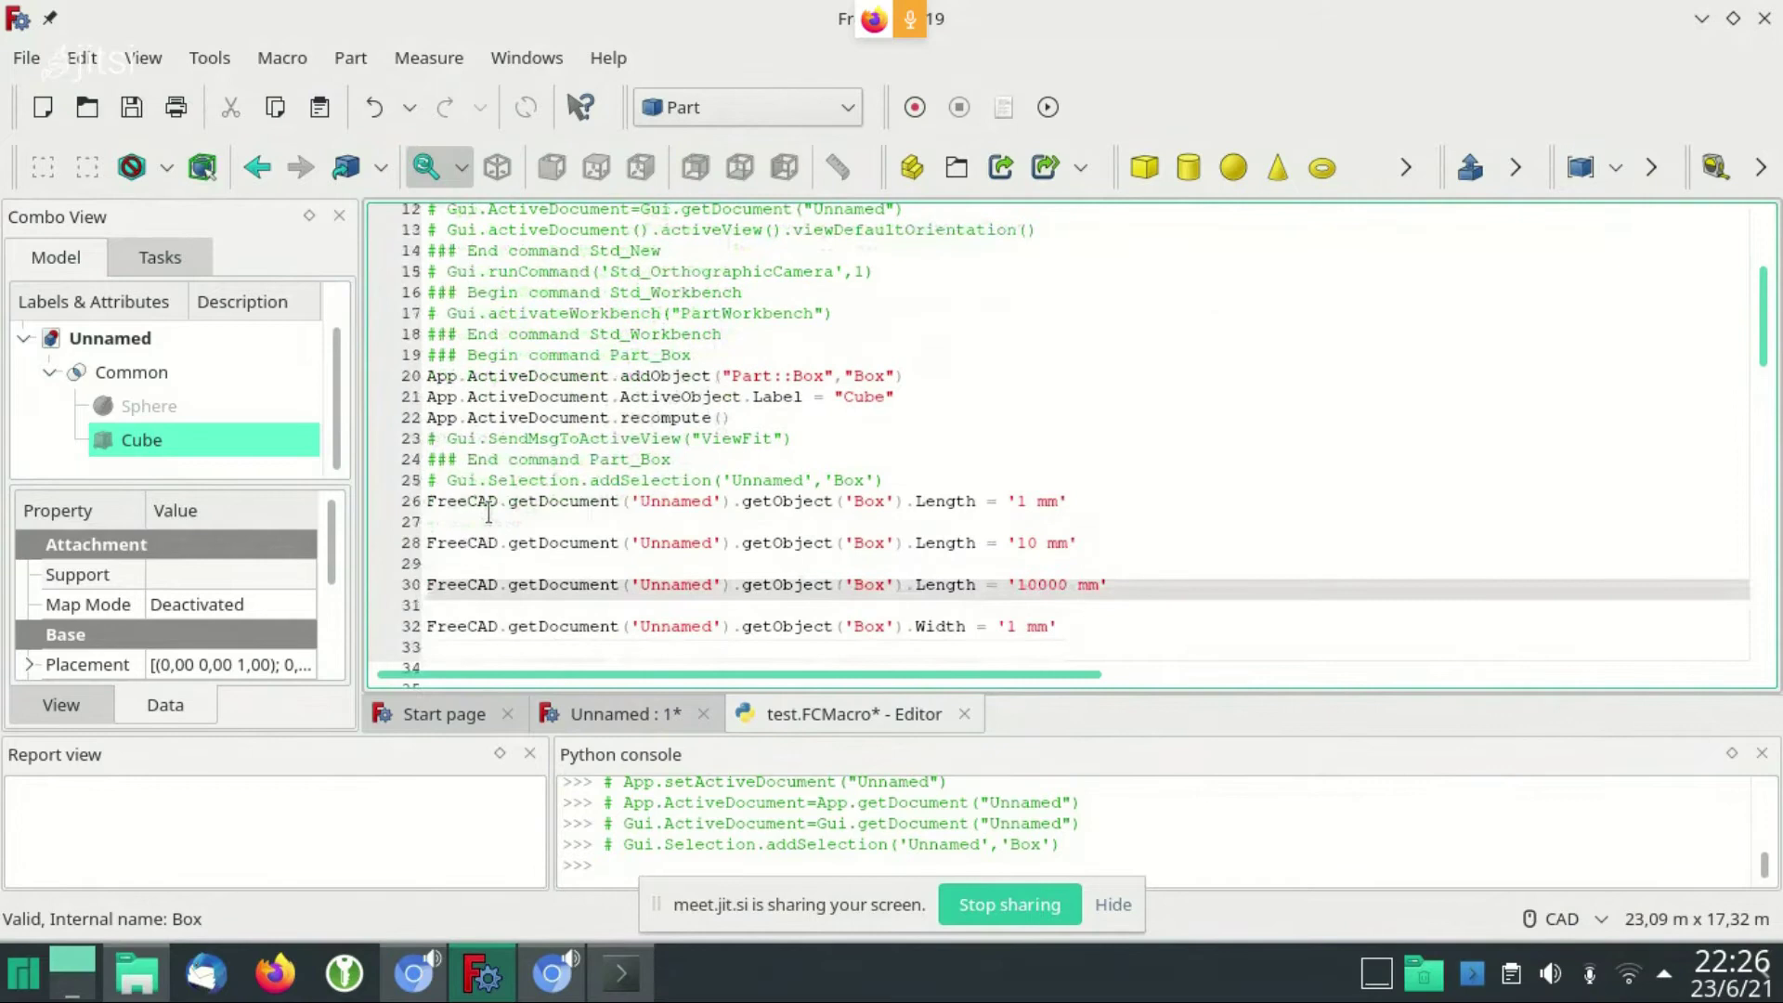
key(shift+End)
key(Left)
key(Up)
key(Up)
key(Up)
key(Up)
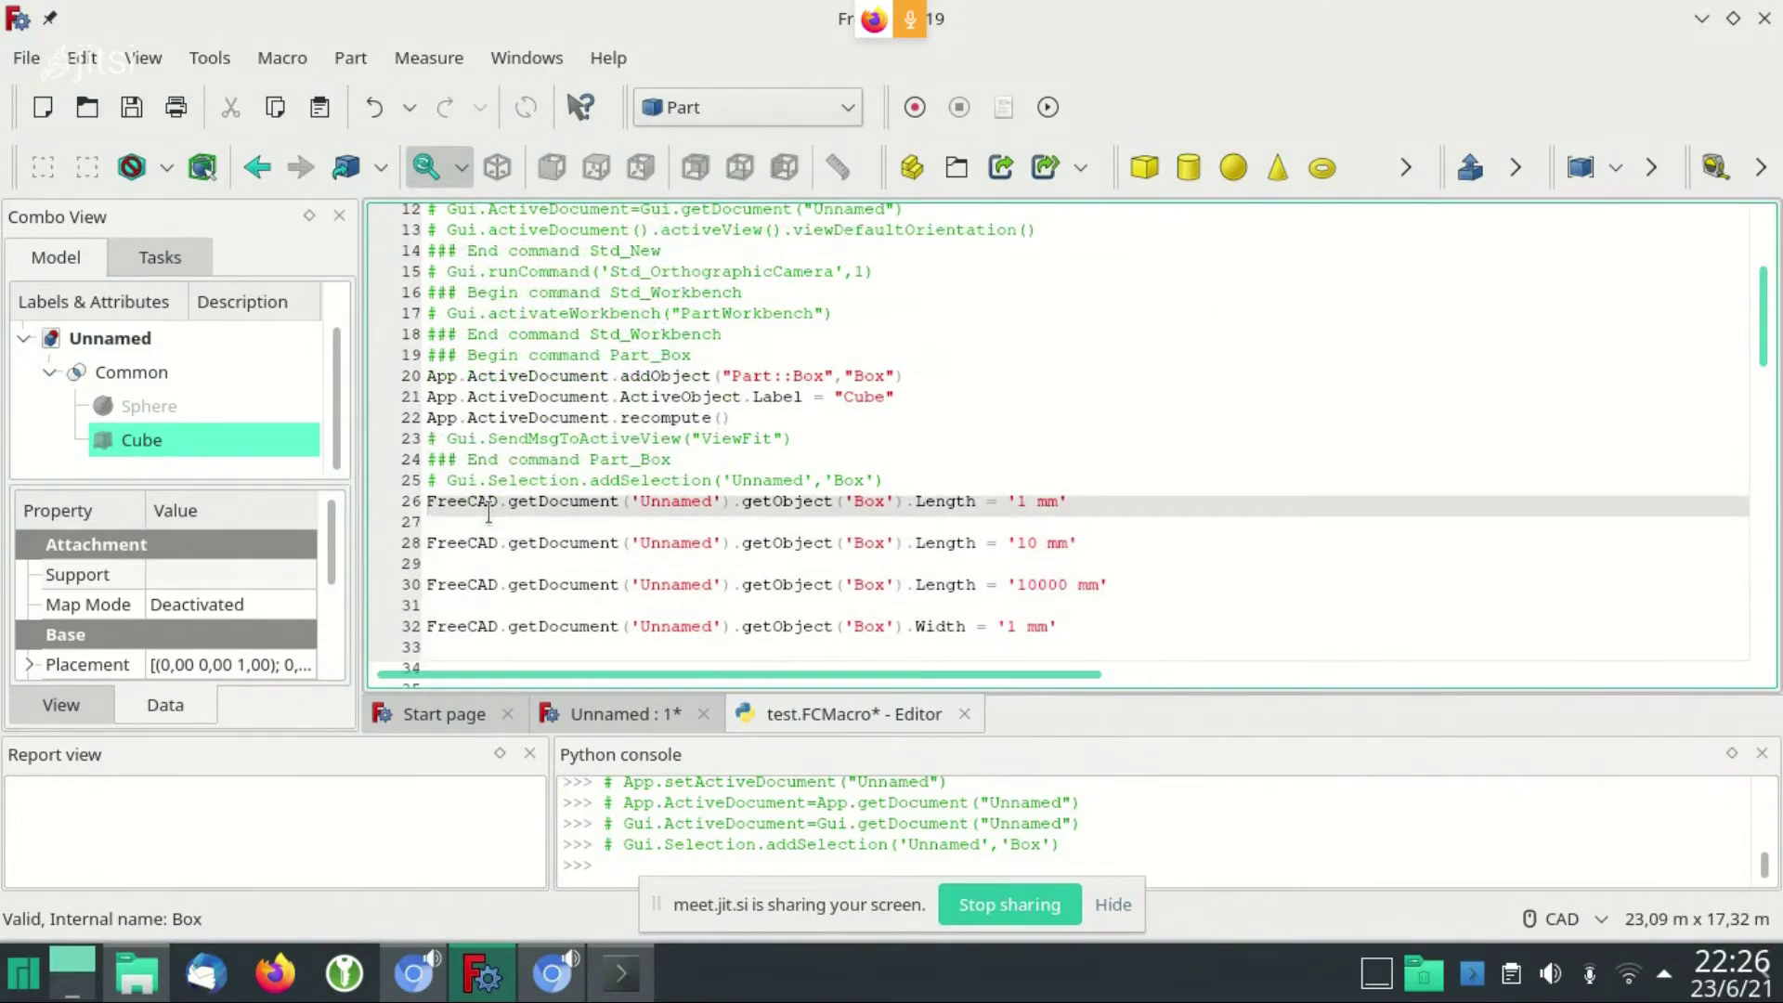
key(shift+Down)
key(shift+Down)
key(shift+Down)
key(shift+Down)
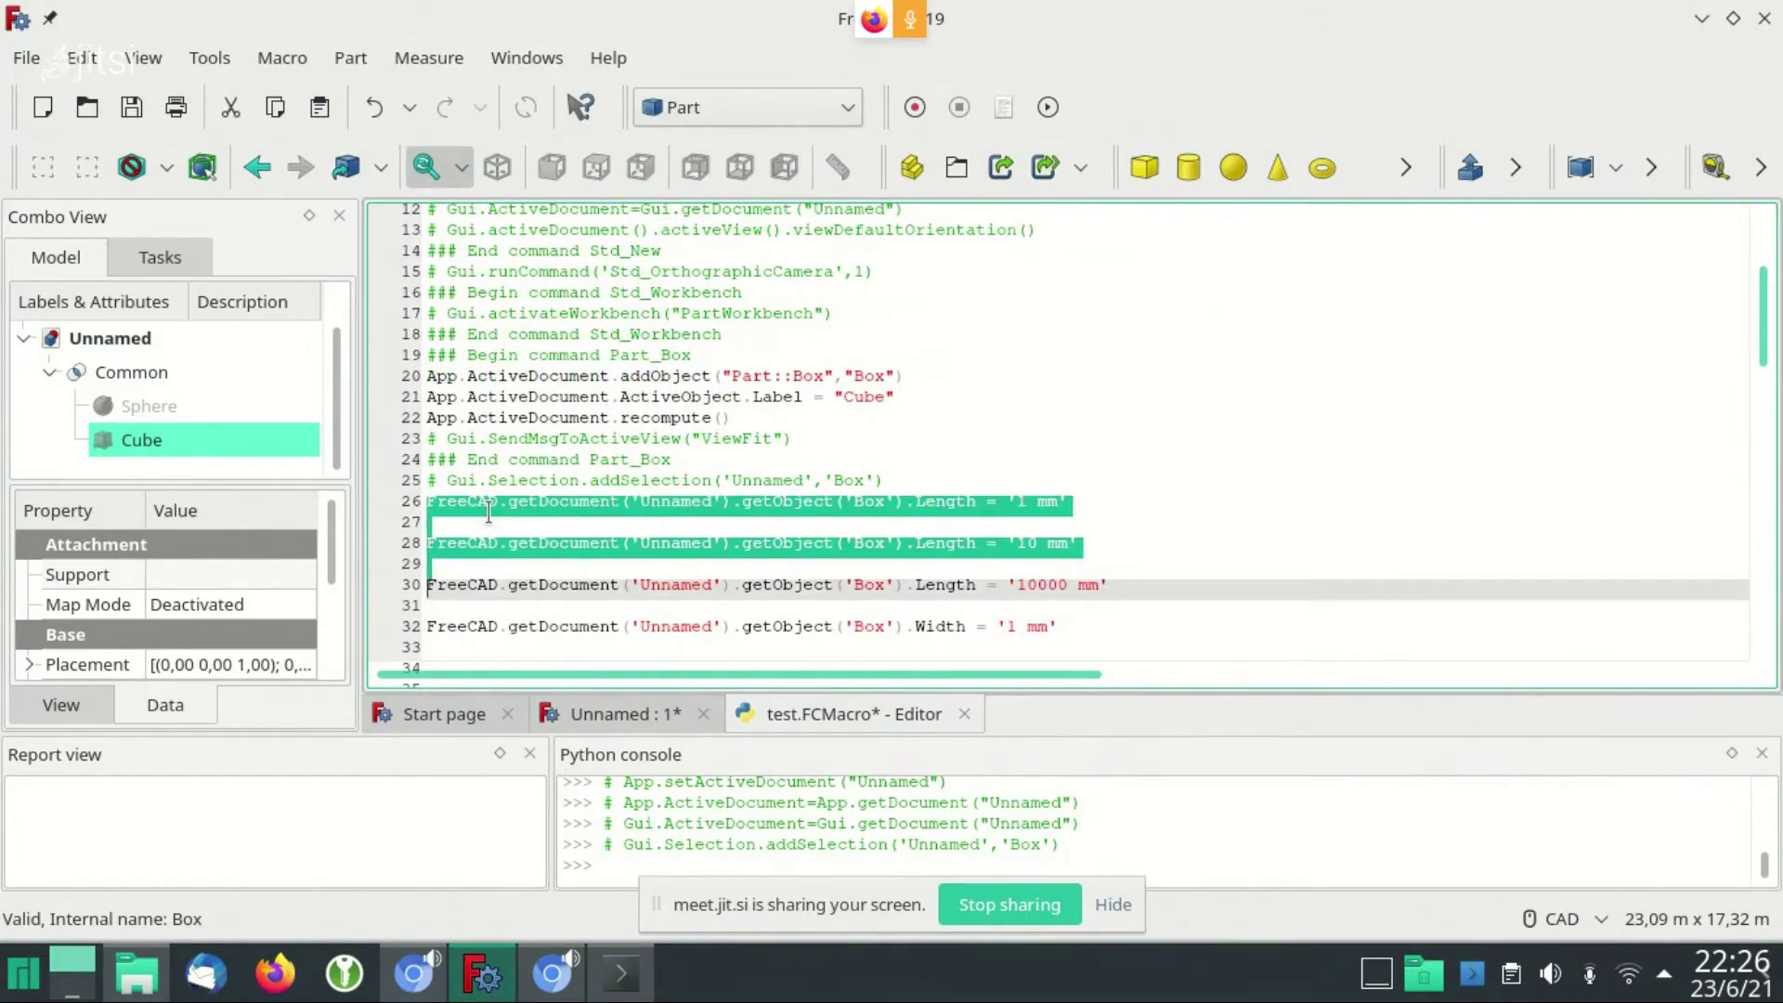
key(Up)
key(Up)
key(Up)
key(Up)
key(shift+Down)
key(shift+Down)
key(shift+Down)
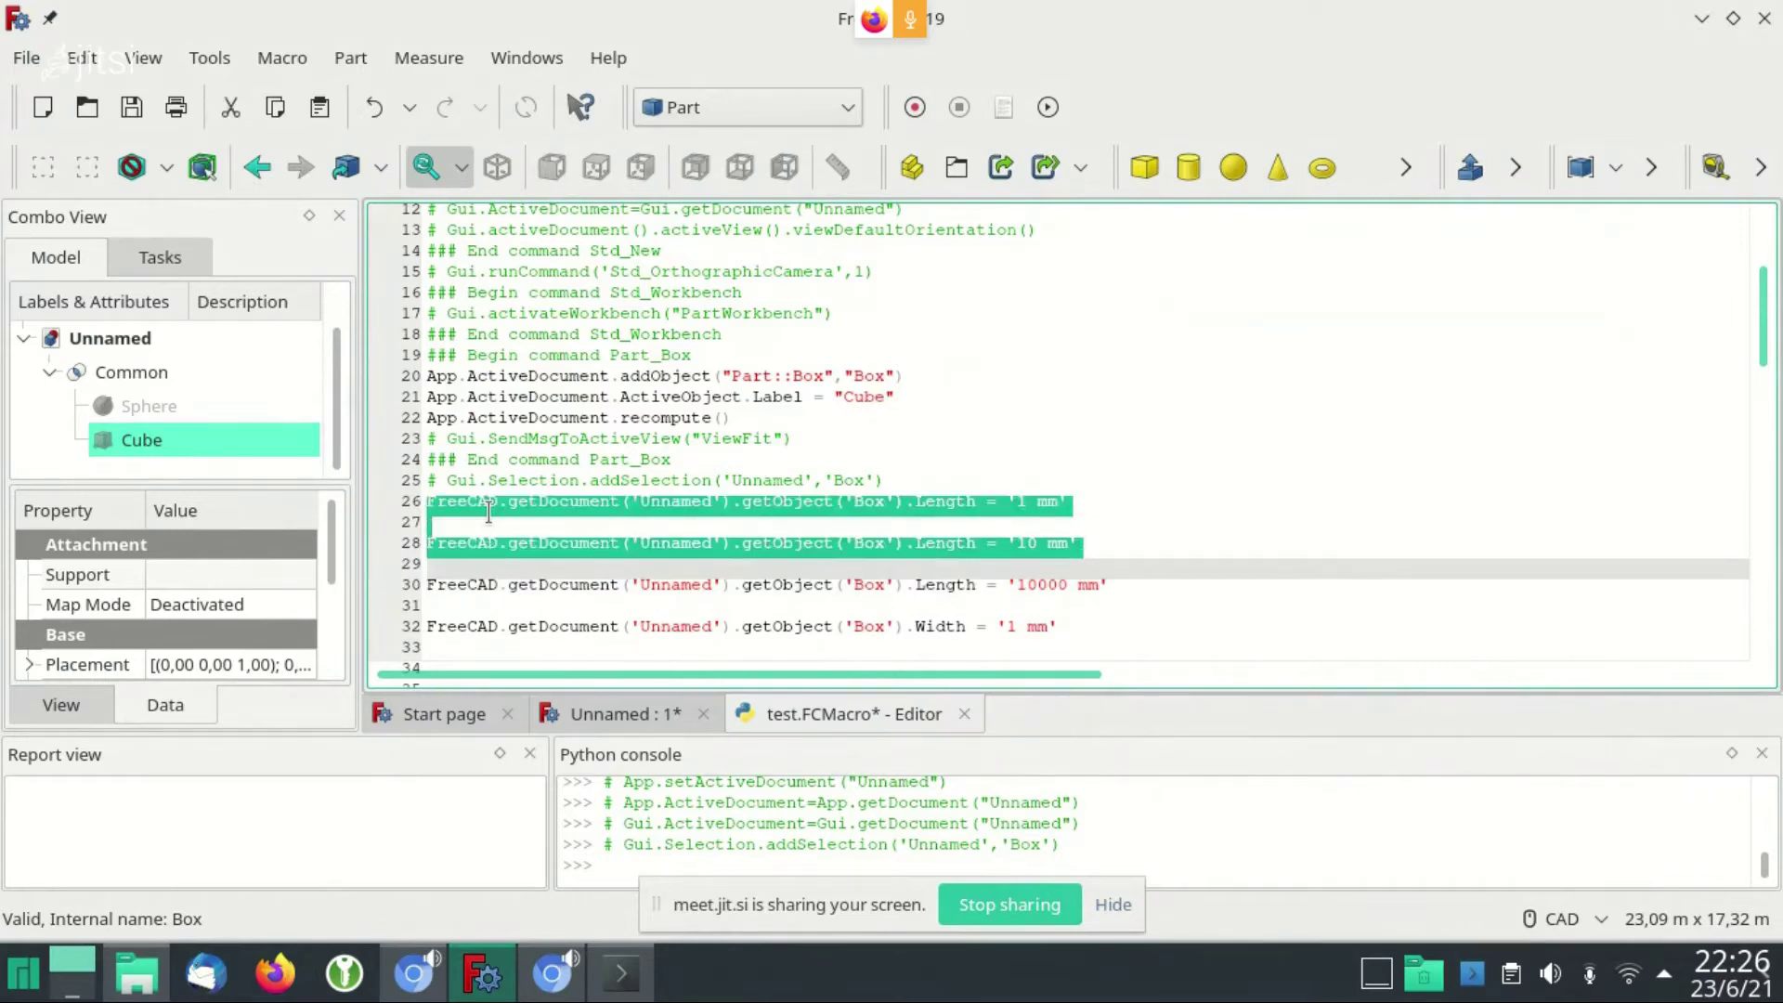
key(shift+Down)
key(Delete)
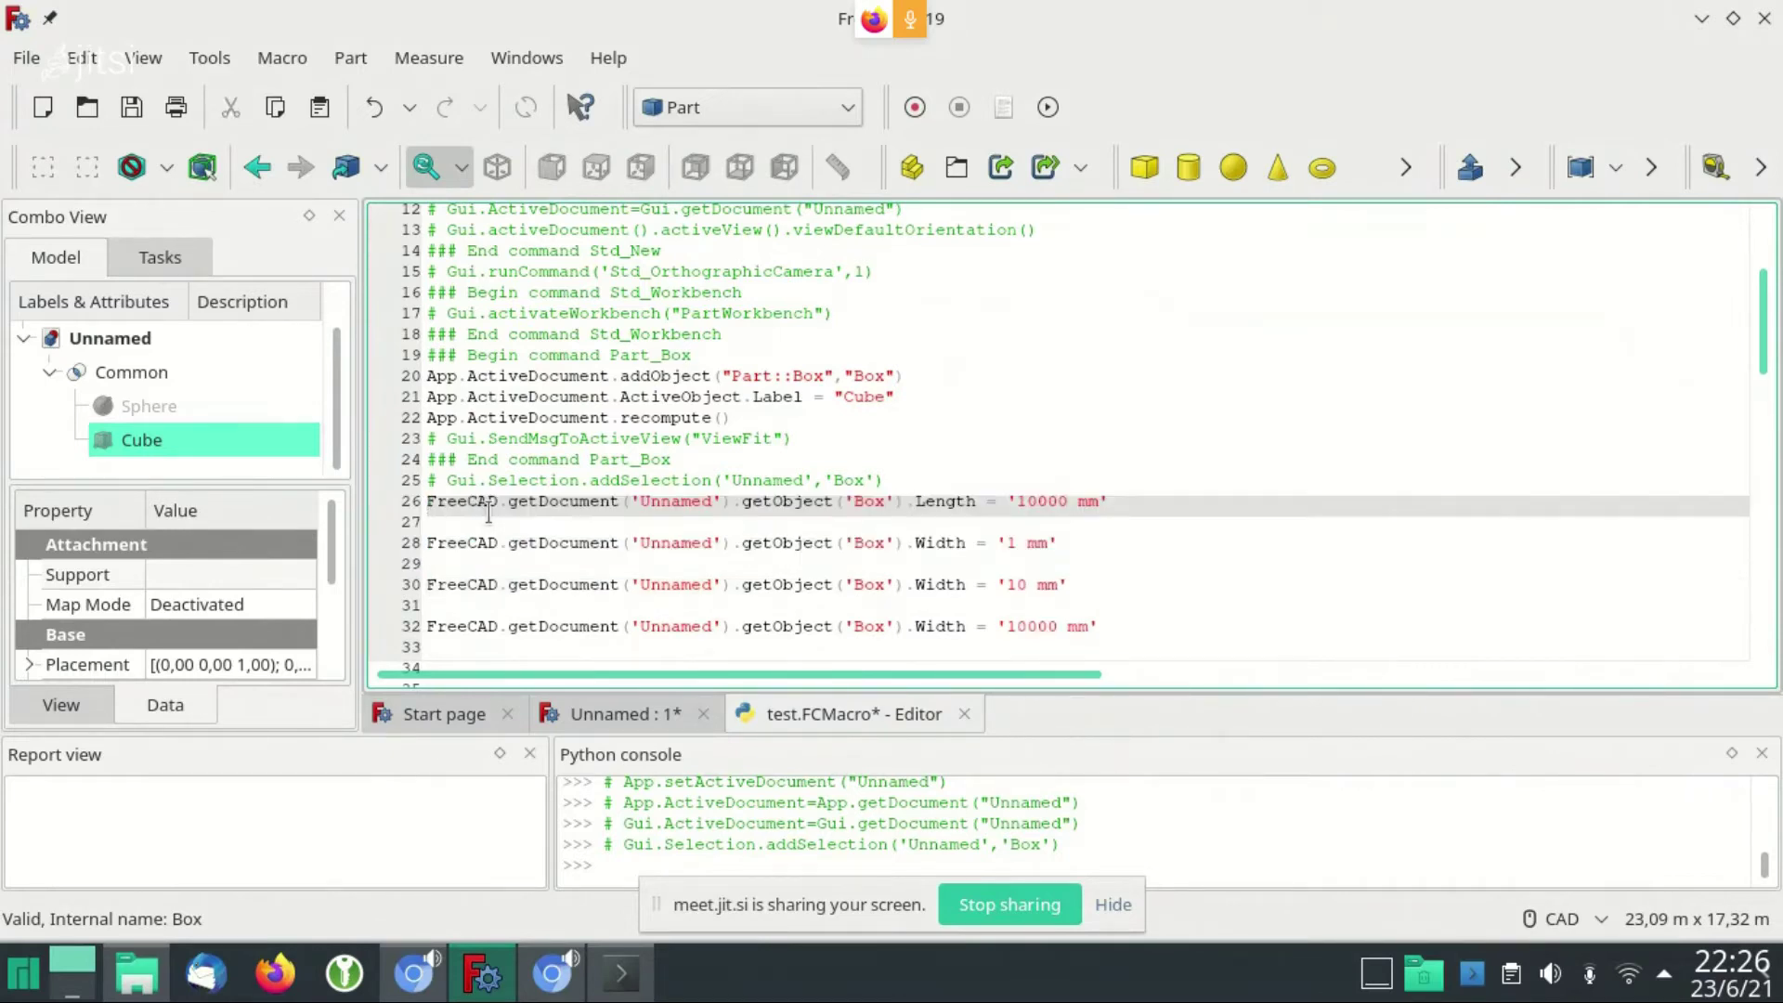
Delete the leftover intermediate Width and Height lines
key(Down)
key(shift+Down)
key(shift+Down)
key(shift+Down)
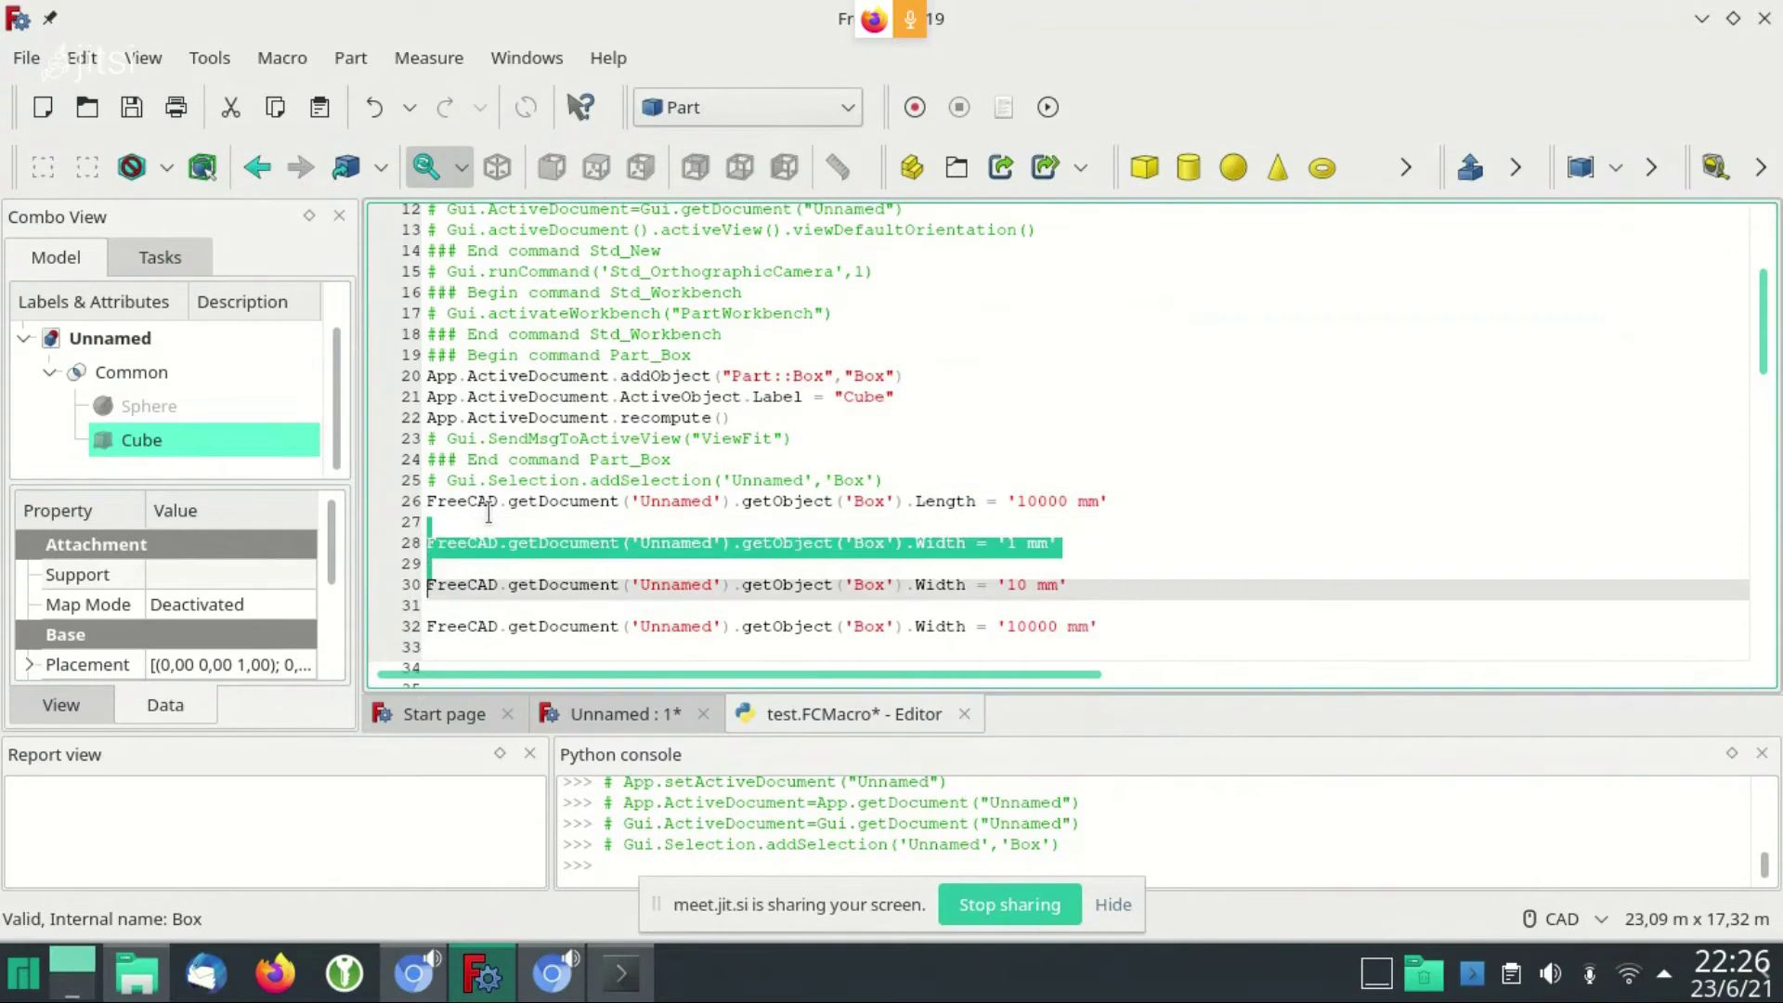
key(shift+Down)
key(shift+Down)
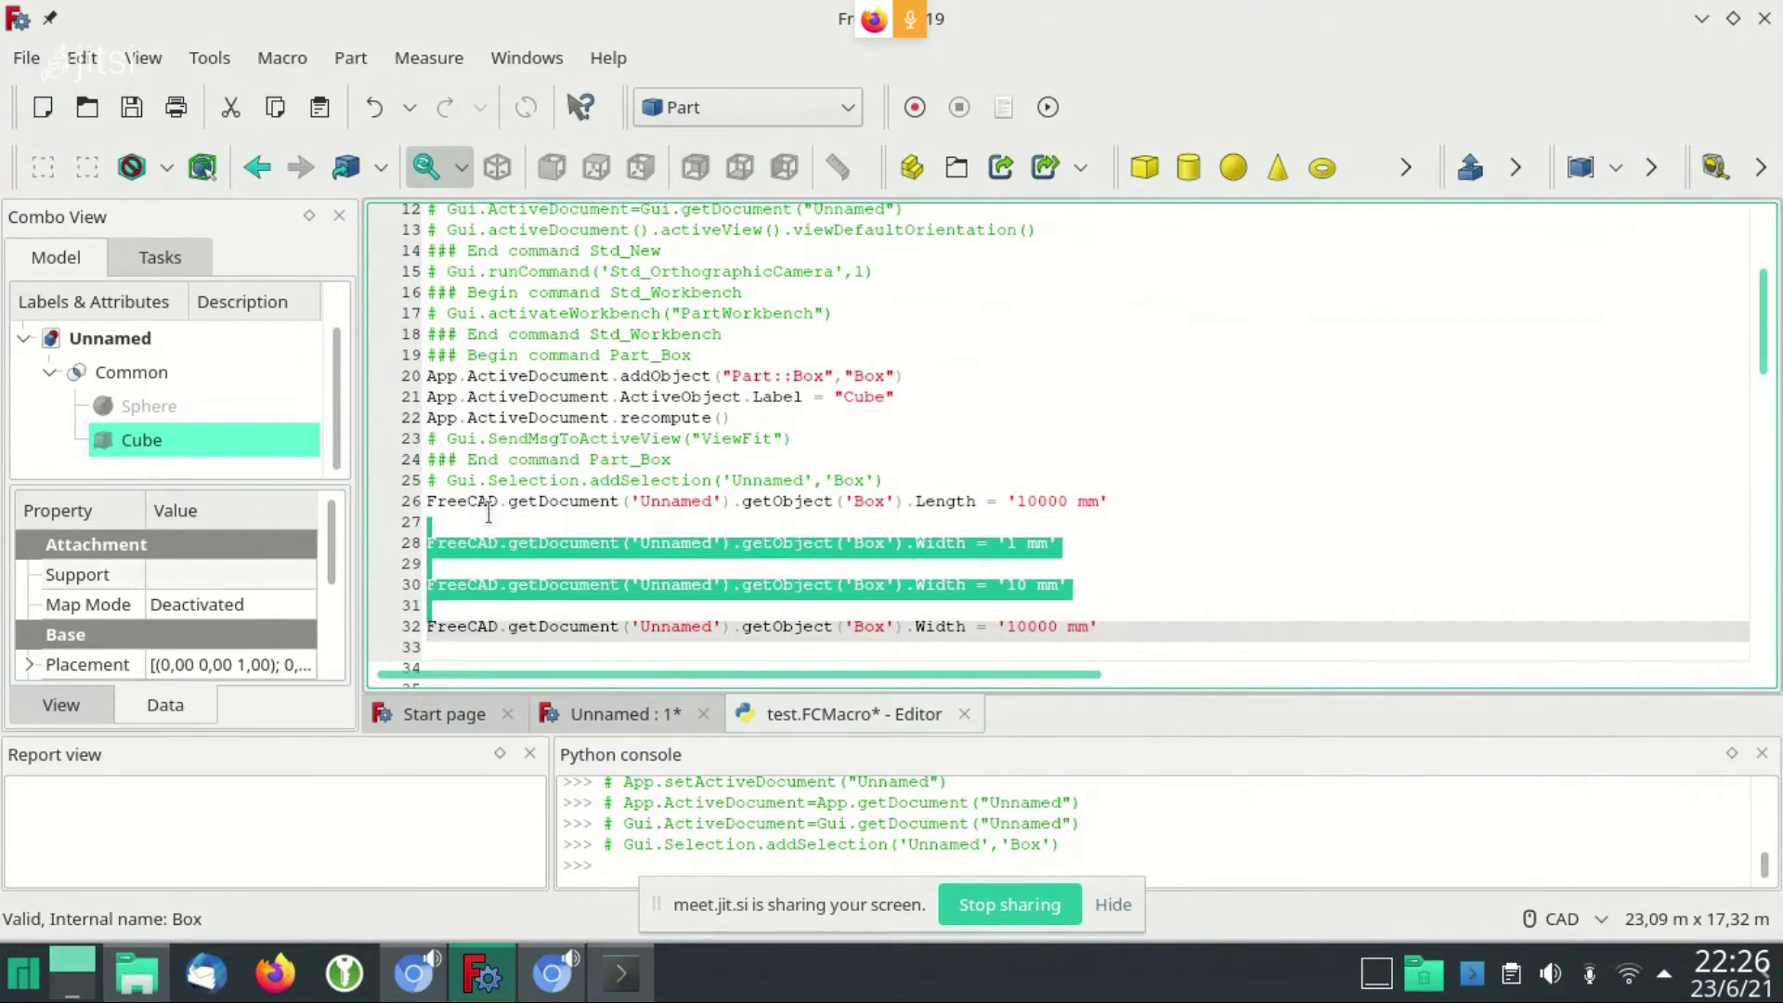
key(Delete)
key(Down)
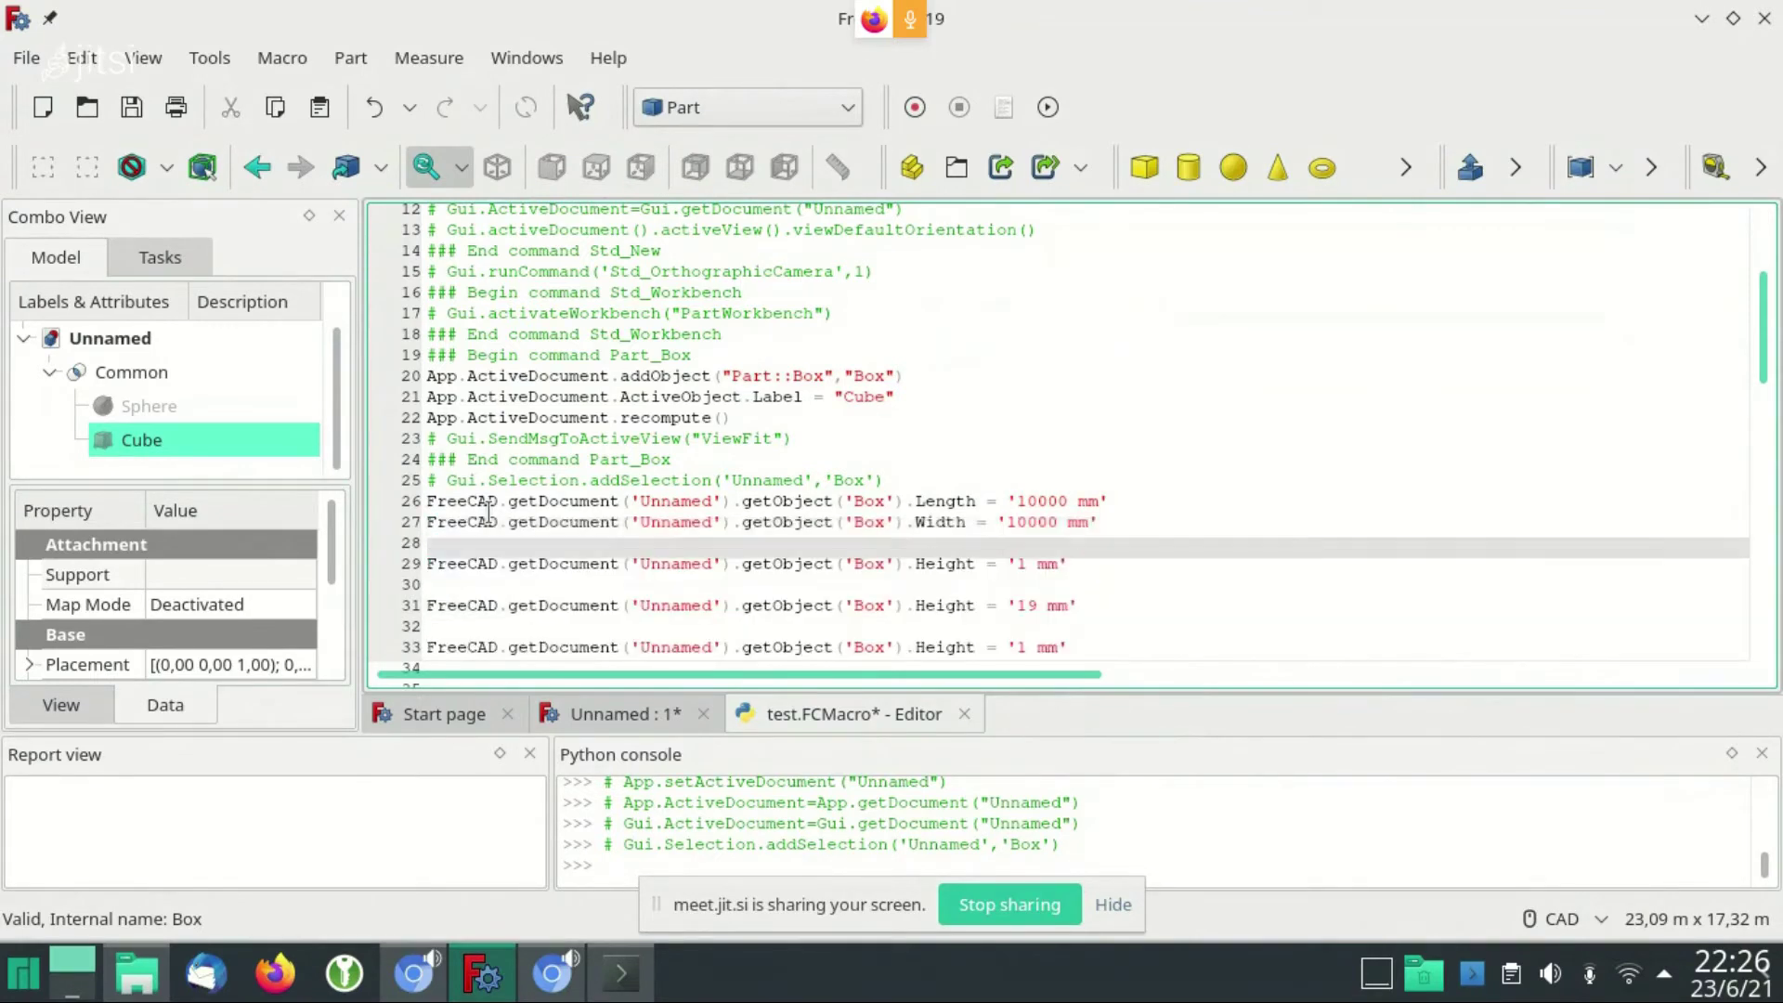
key(shift+Down)
key(shift+Down)
key(shift+Down)
key(shift+Down)
key(shift+Down)
key(shift+Down)
key(shift+Down)
key(shift+Down)
key(shift+Down)
scroll(488, 512, down, 1)
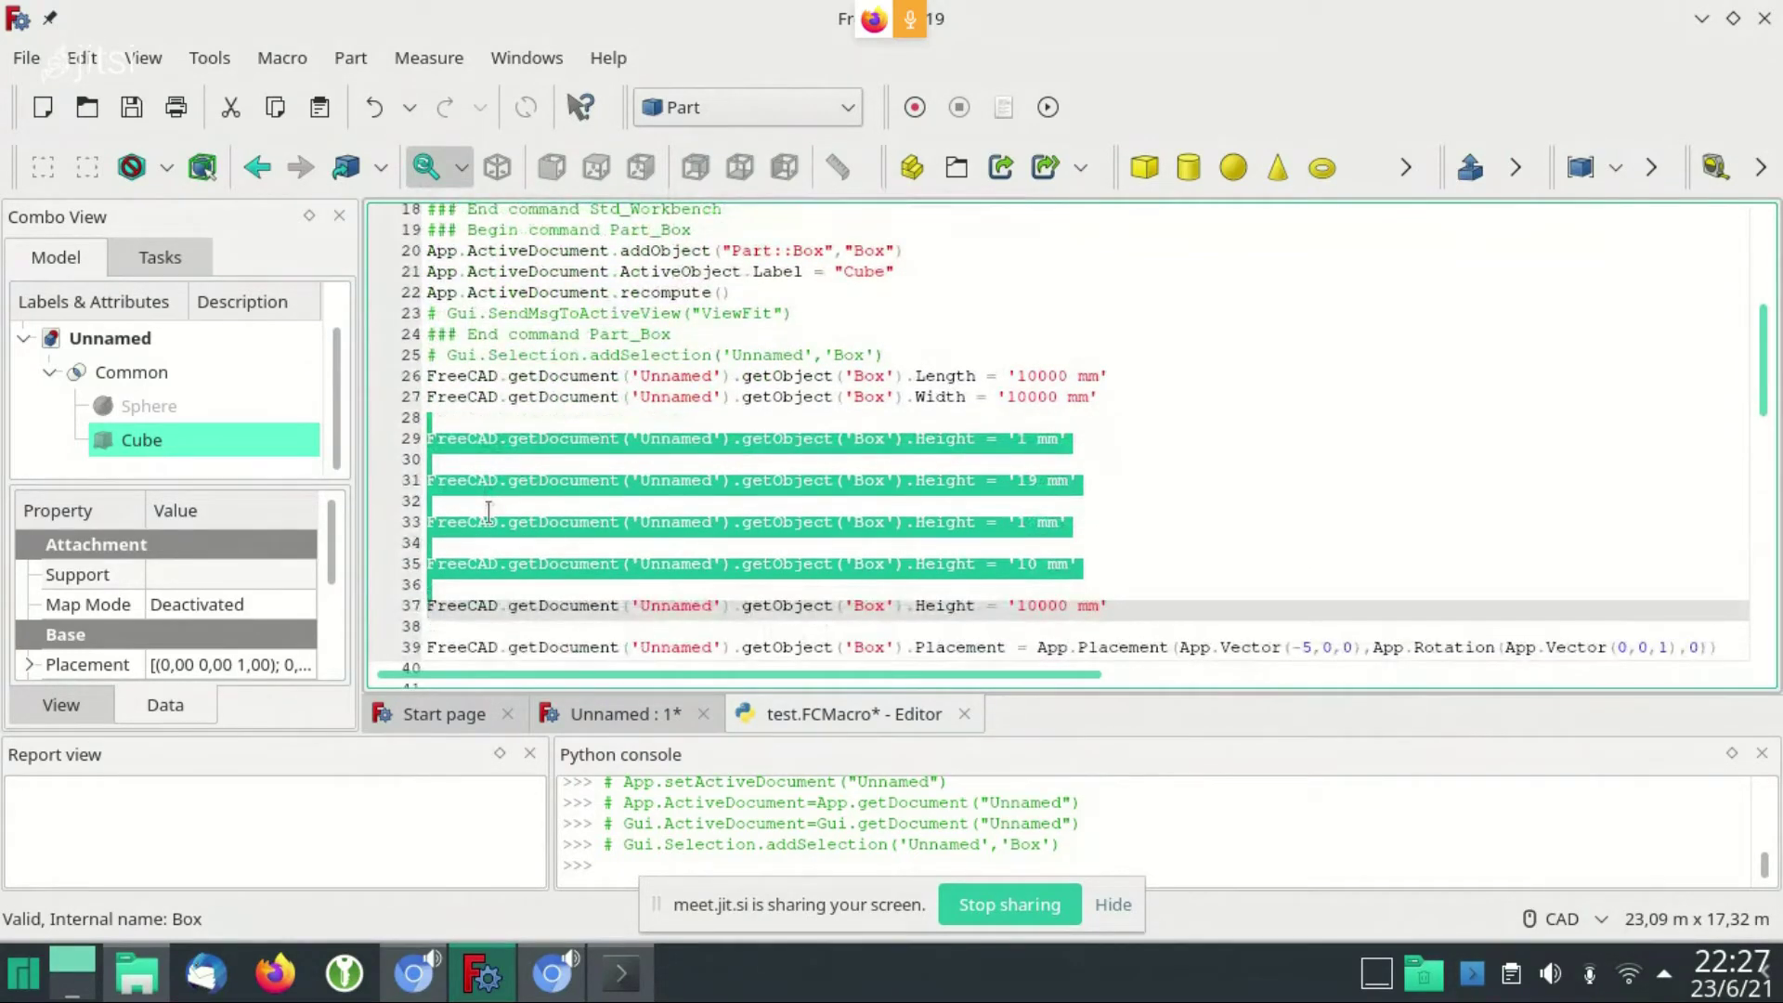
key(Delete)
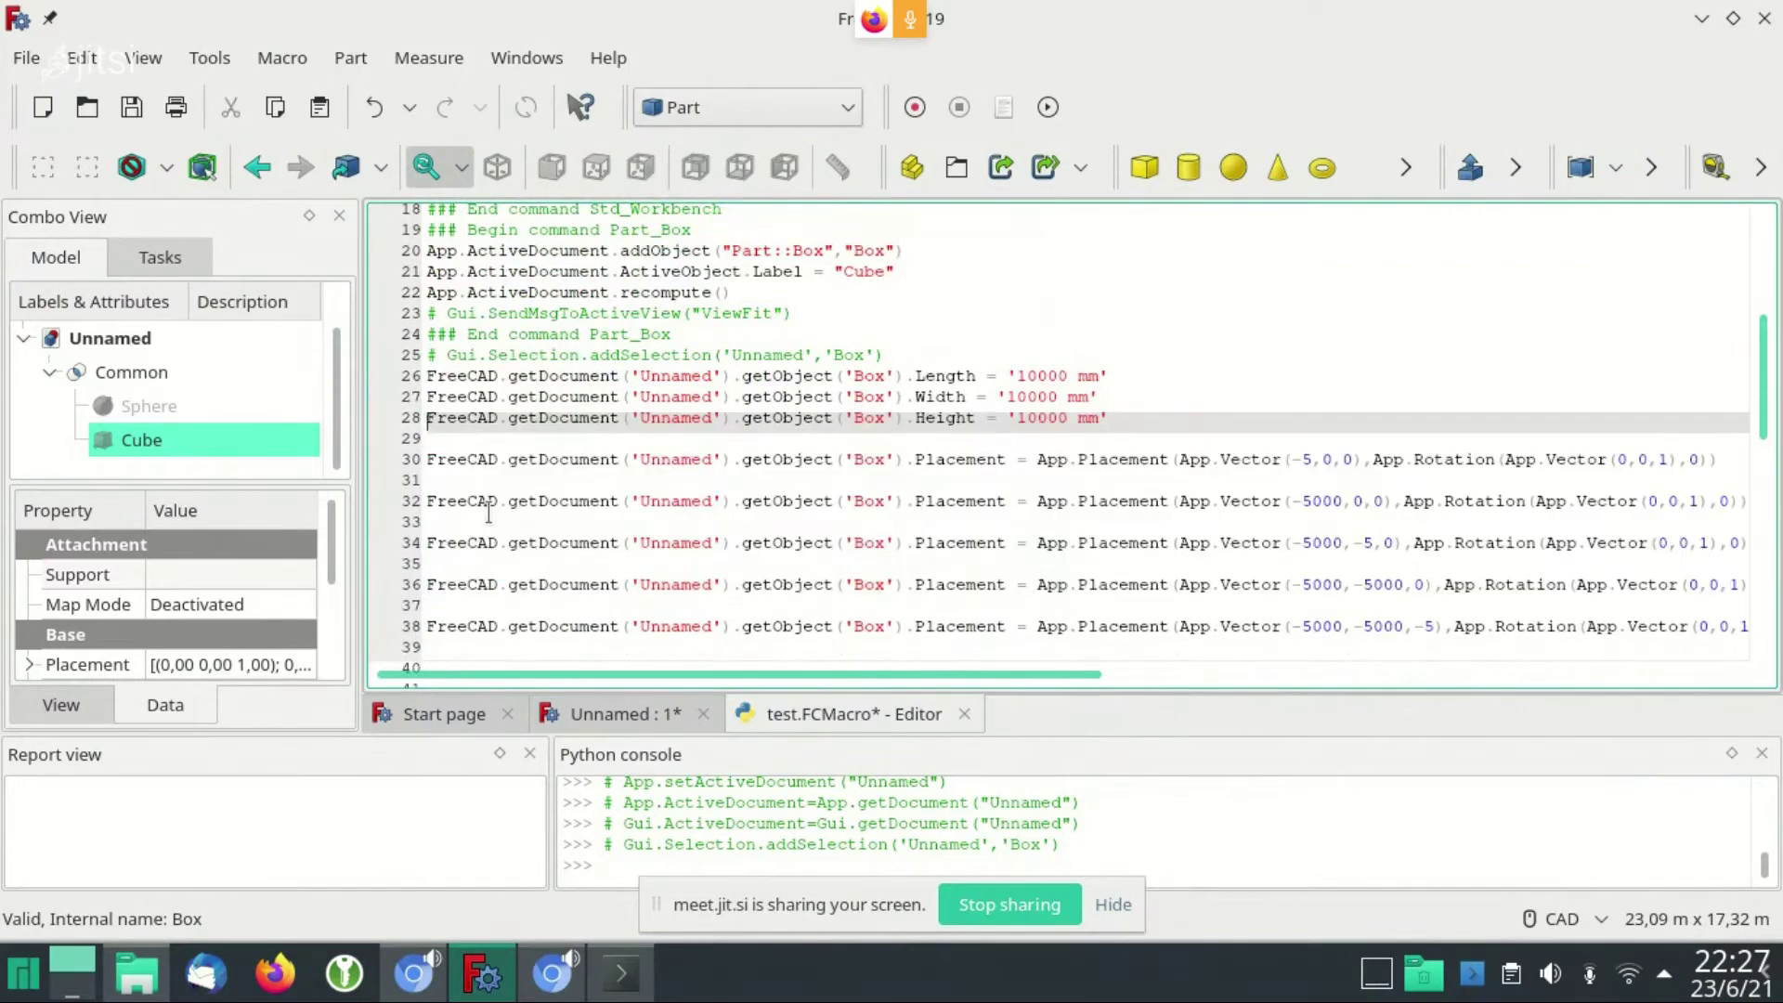
Delete the intermediate Placement lines, keeping a single placement
key(Down)
key(Down)
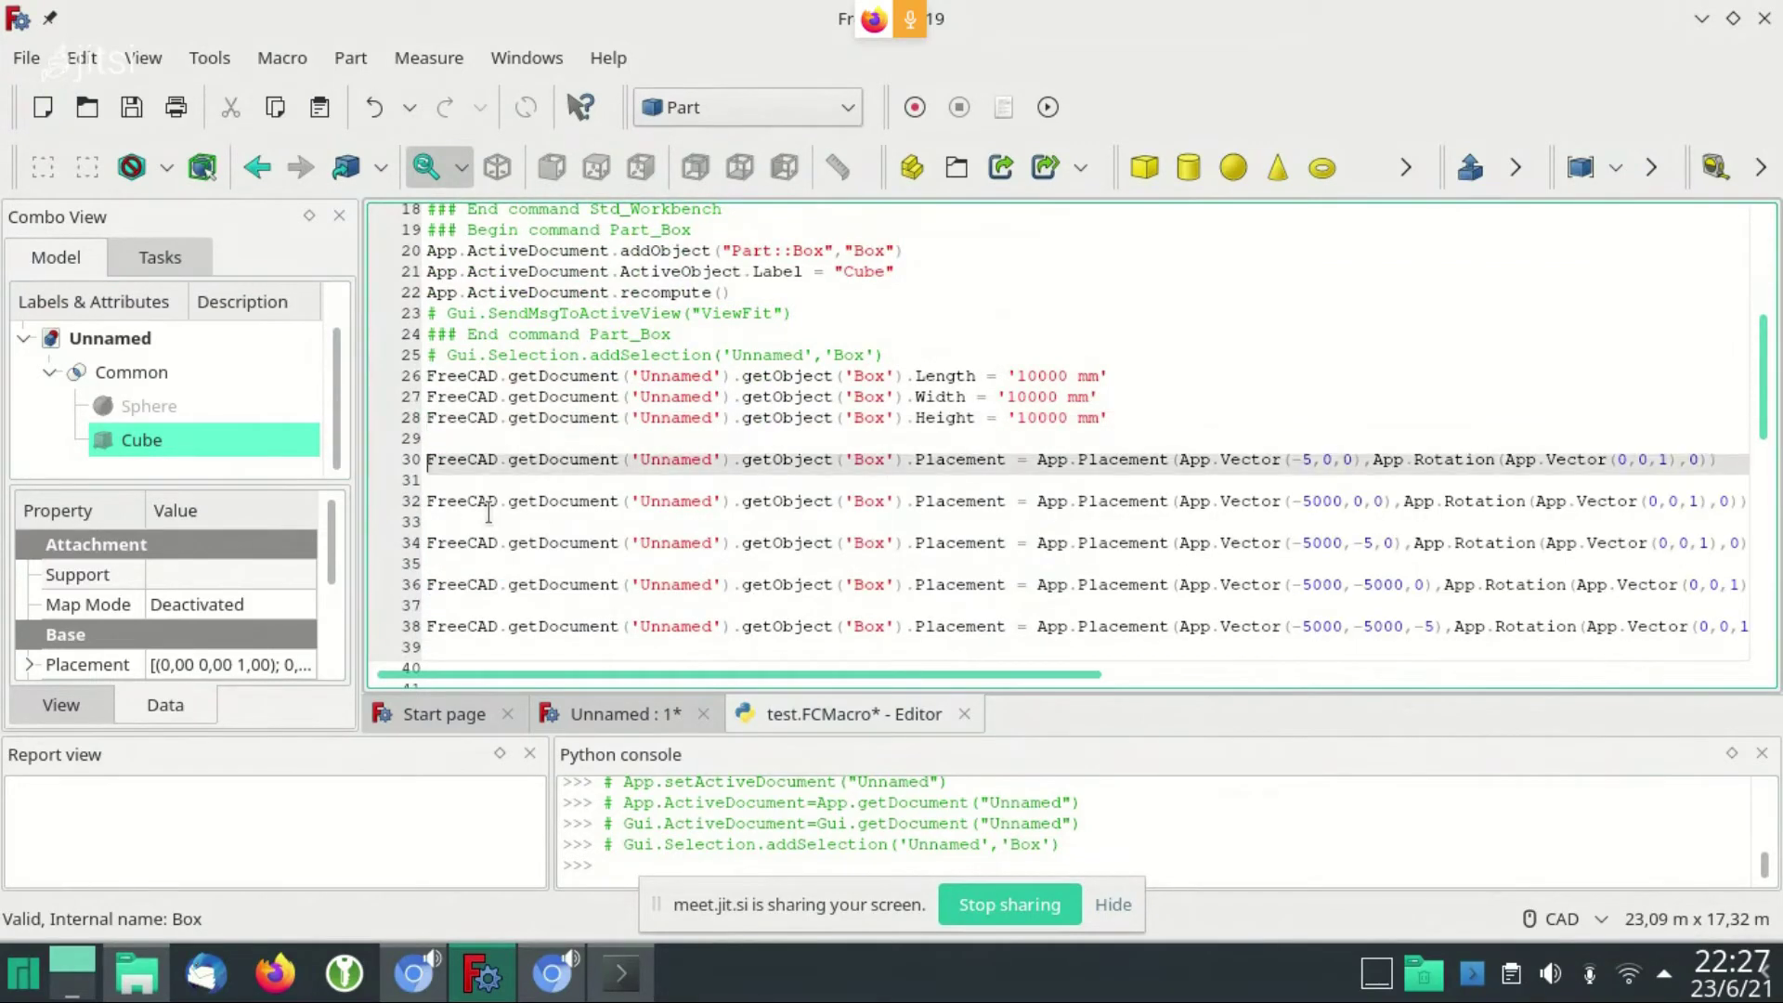
key(shift+Down)
key(shift+Down)
key(shift+Down)
key(shift+Down)
key(shift+Down)
key(shift+Down)
key(shift+Down)
key(shift+Down)
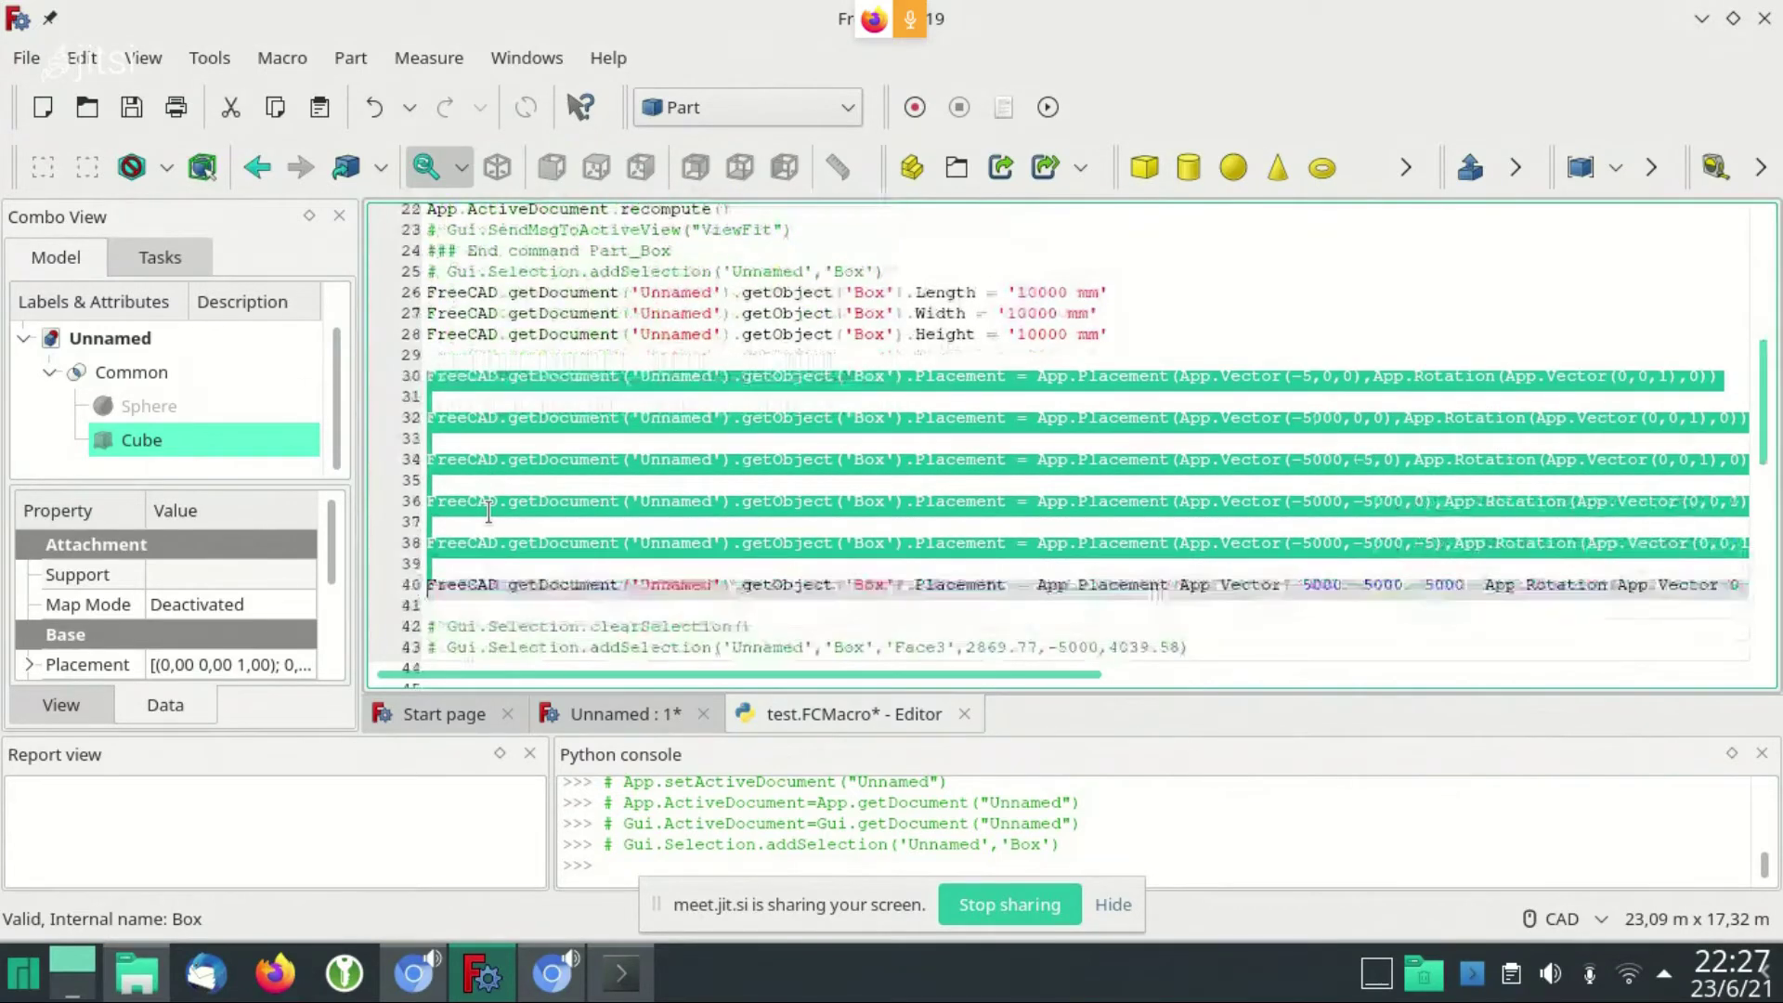
key(Delete)
key(Up)
key(Up)
key(Up)
key(Up)
key(shift+Down)
key(shift+Down)
key(shift+Down)
key(shift+Down)
key(shift+Down)
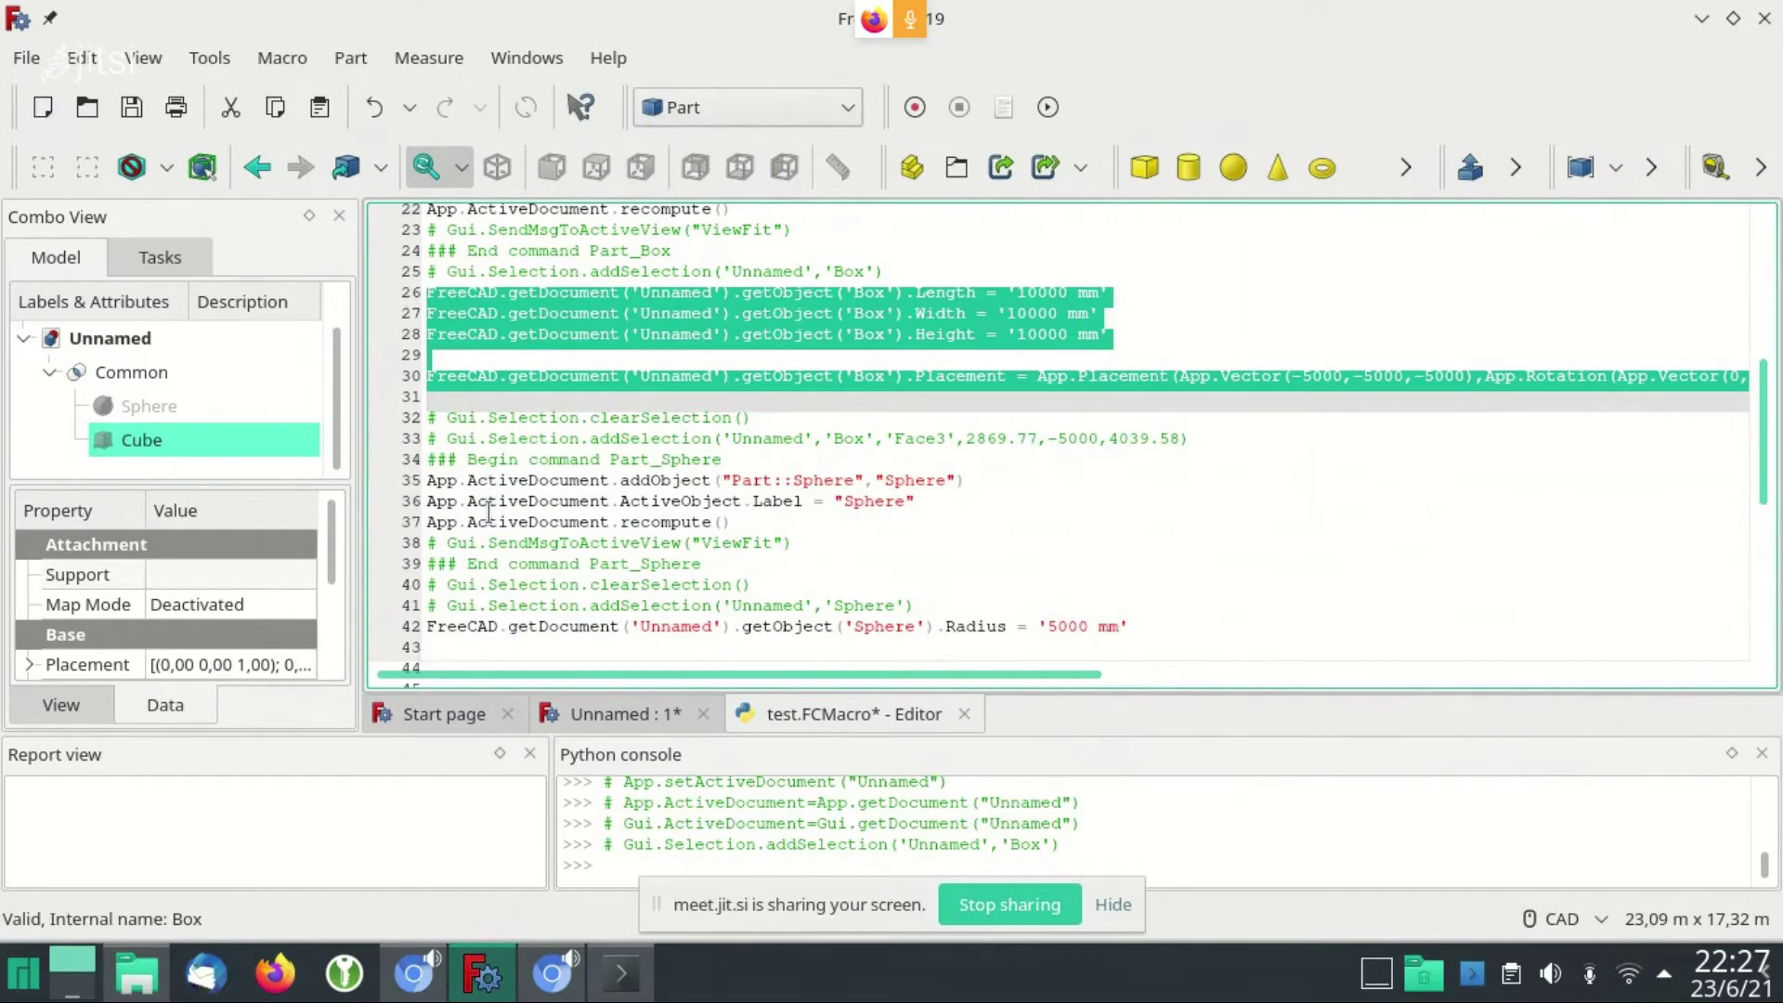
Review the sphere code, highlighting the Sphere name and label, down to the radius line
key(Down)
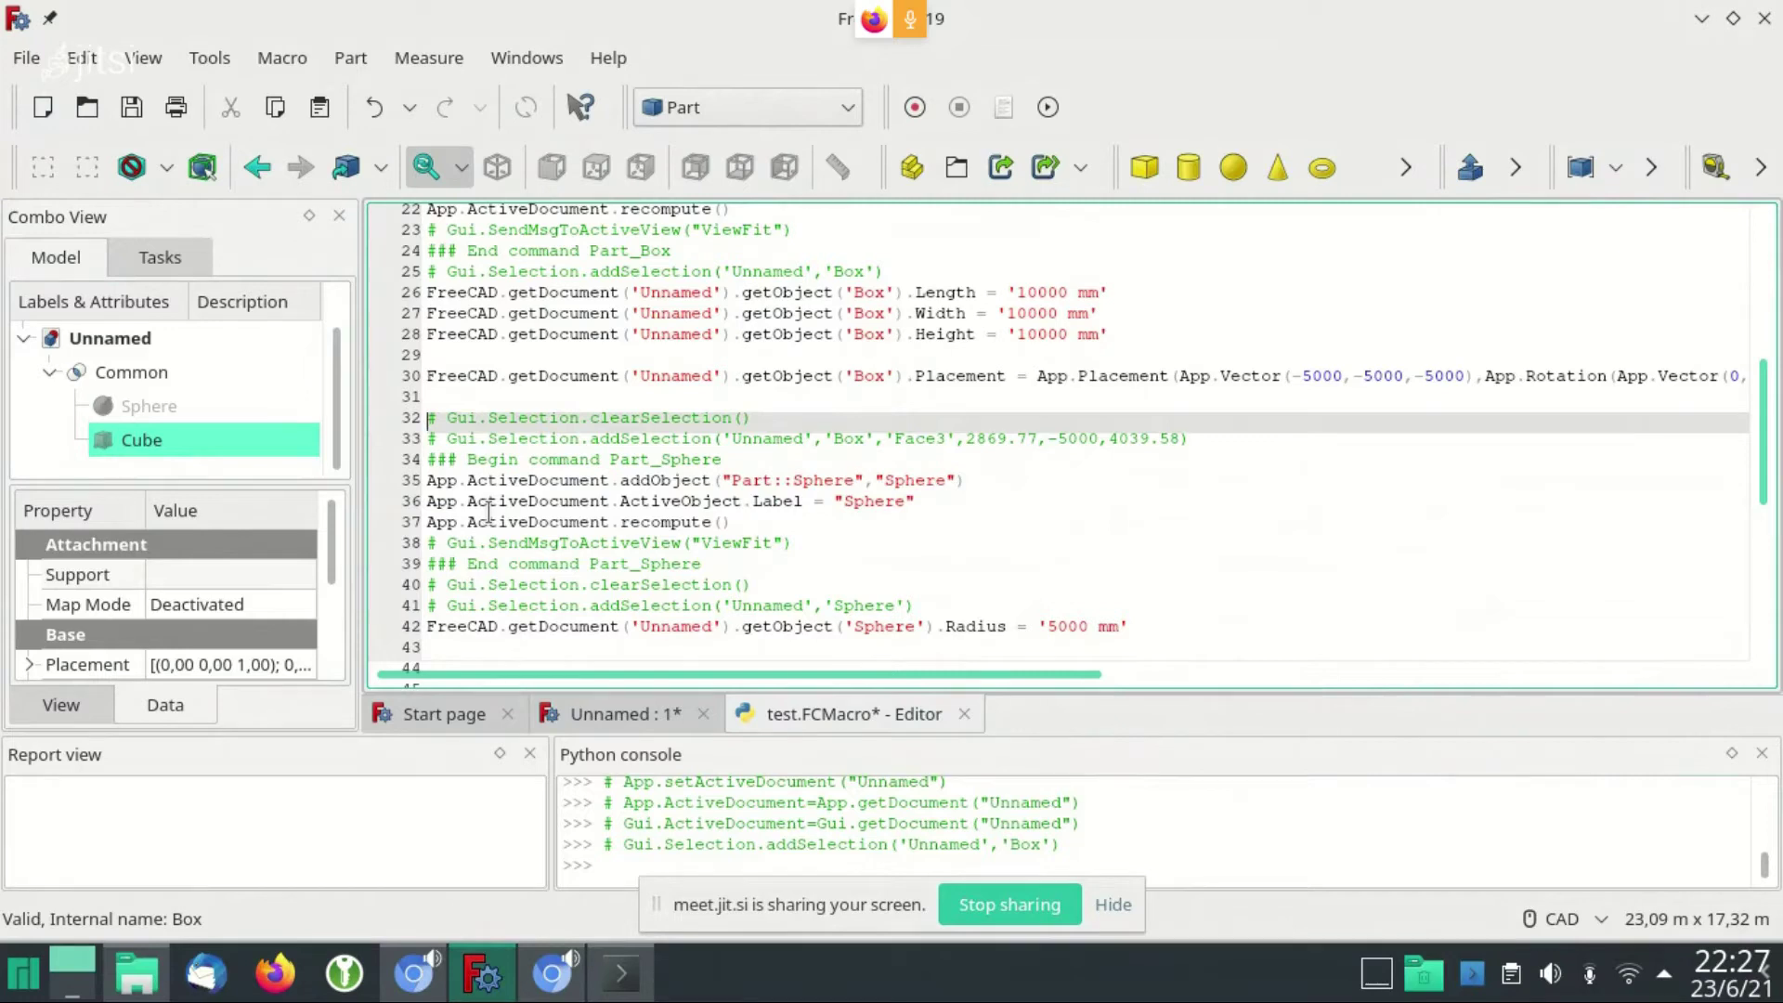
key(Down)
key(Down)
key(Down)
key(shift+Down)
key(shift+Up)
key(ctrl+Right)
key(ctrl+Right)
key(ctrl+Right)
key(ctrl+Right)
key(ctrl+Right)
key(ctrl+Right)
key(ctrl+shift+Right)
key(Down)
key(Left)
key(ctrl+shift+Left)
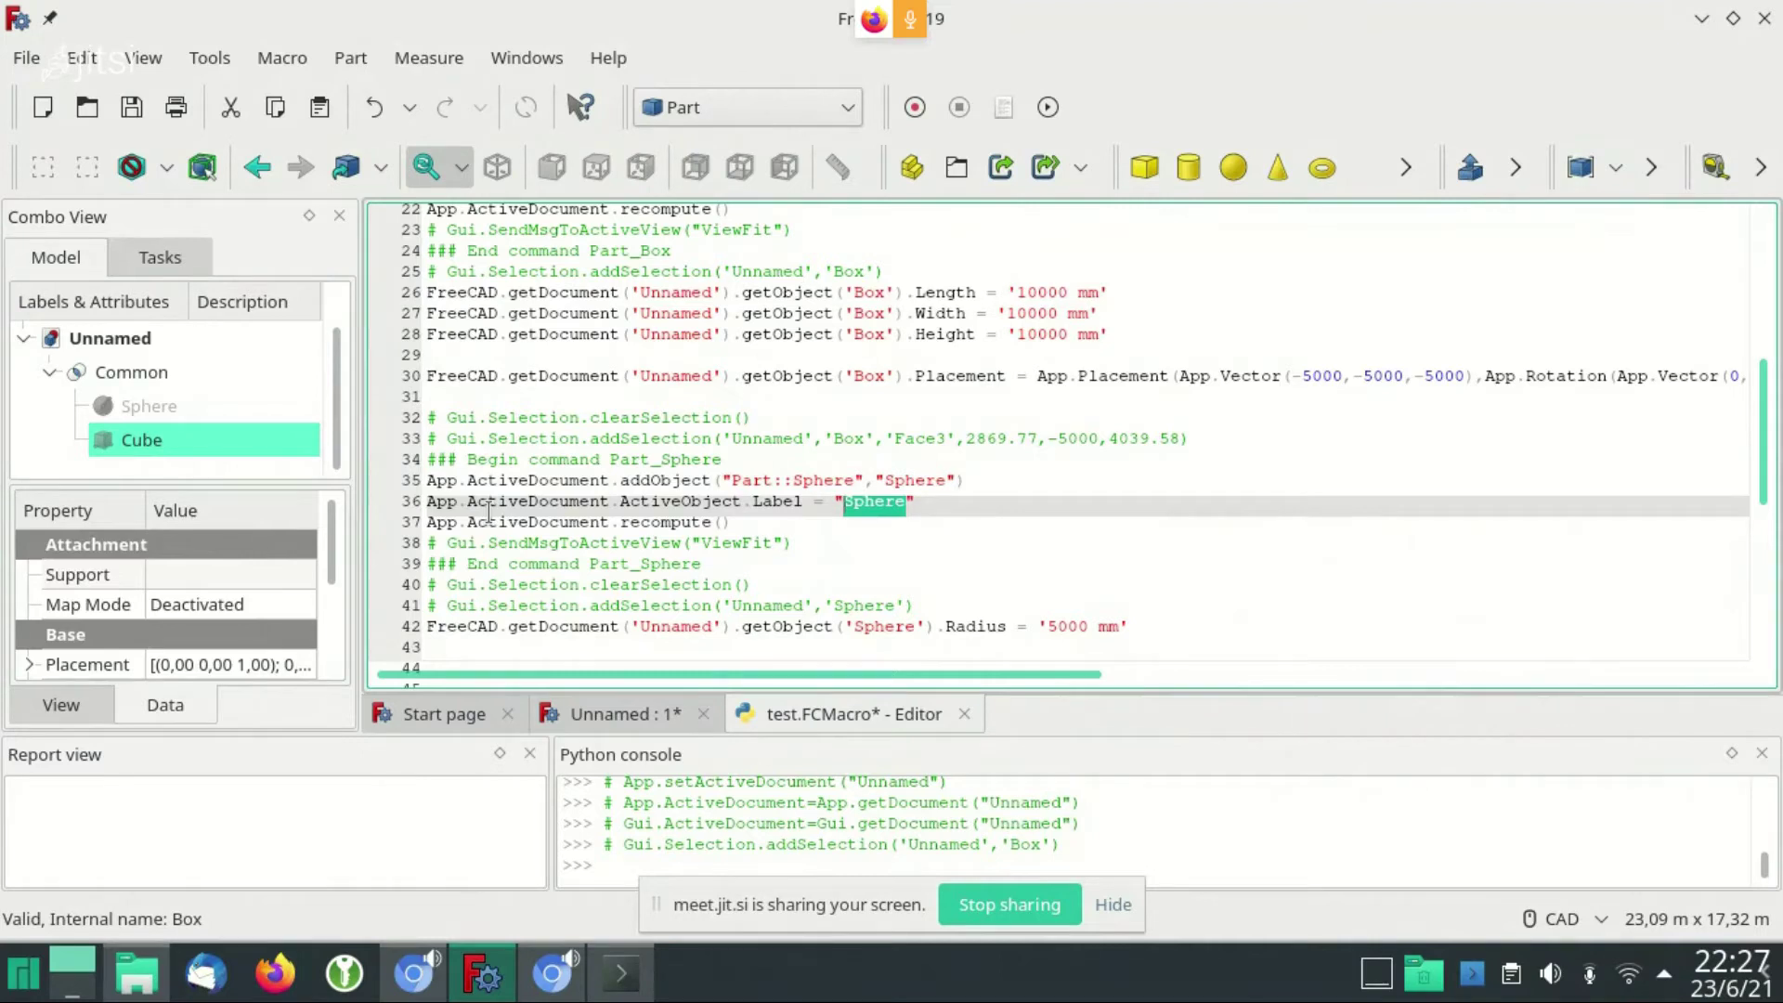
key(Down)
key(Down)
key(Down)
key(Down)
key(Down)
key(Down)
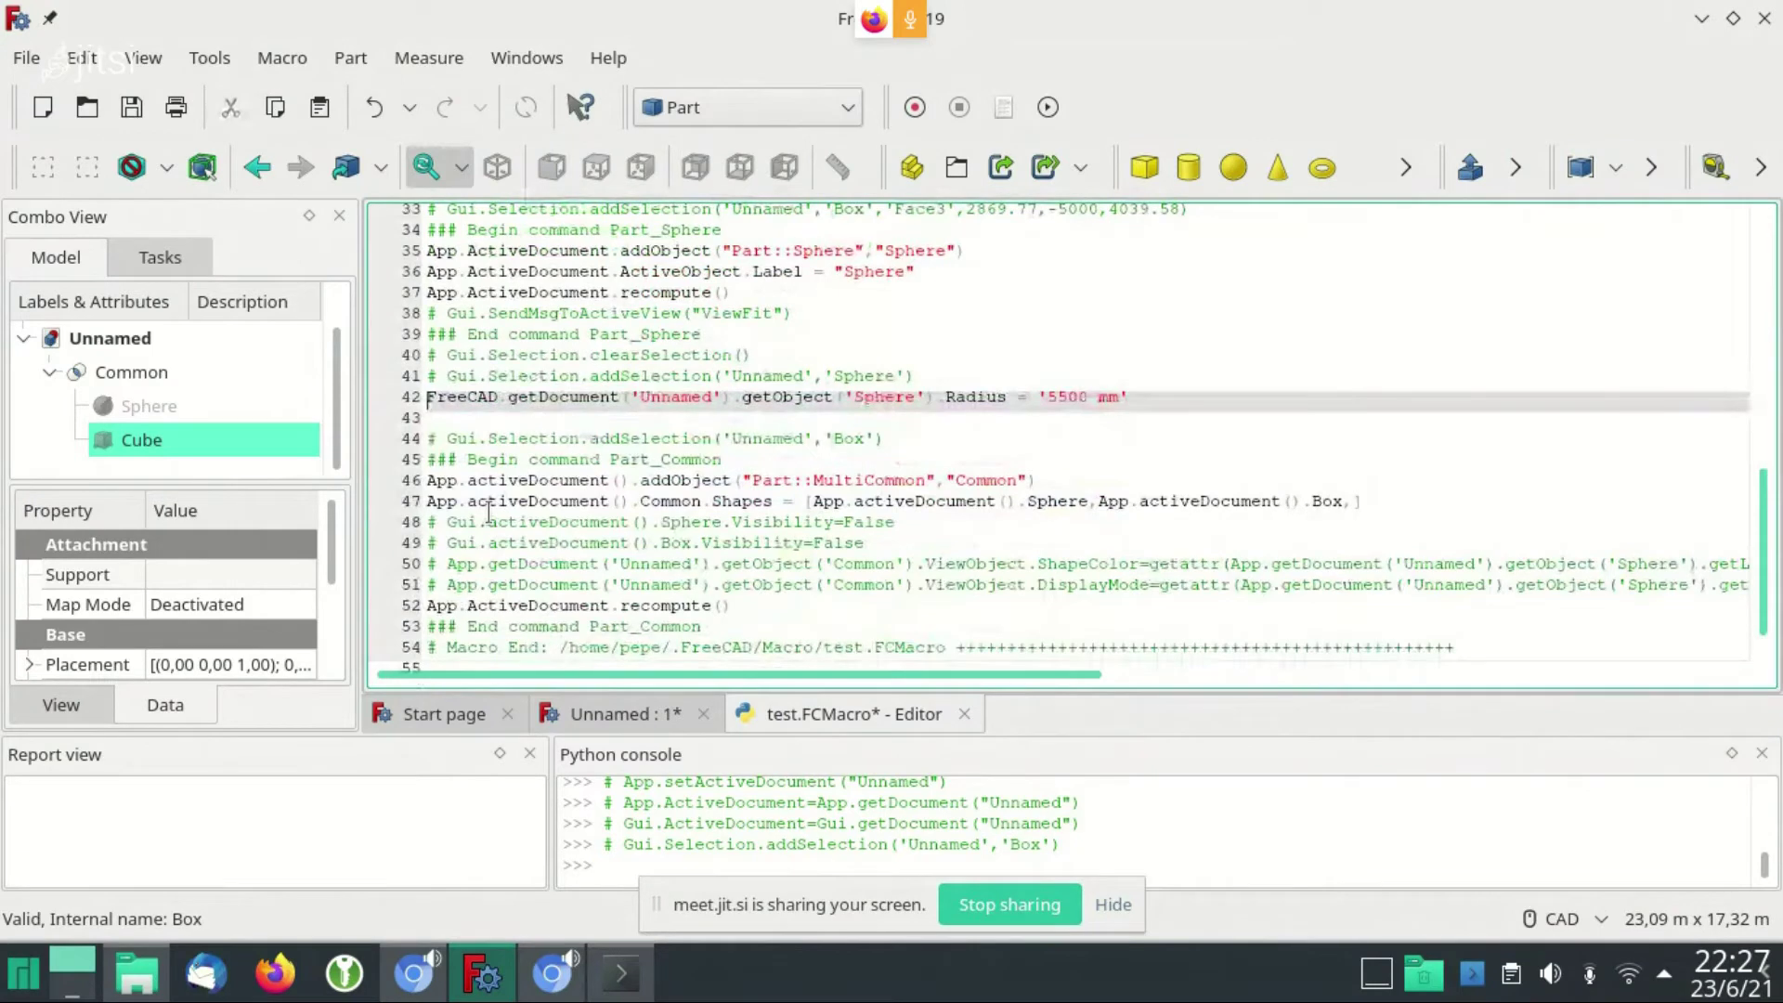
key(shift+End)
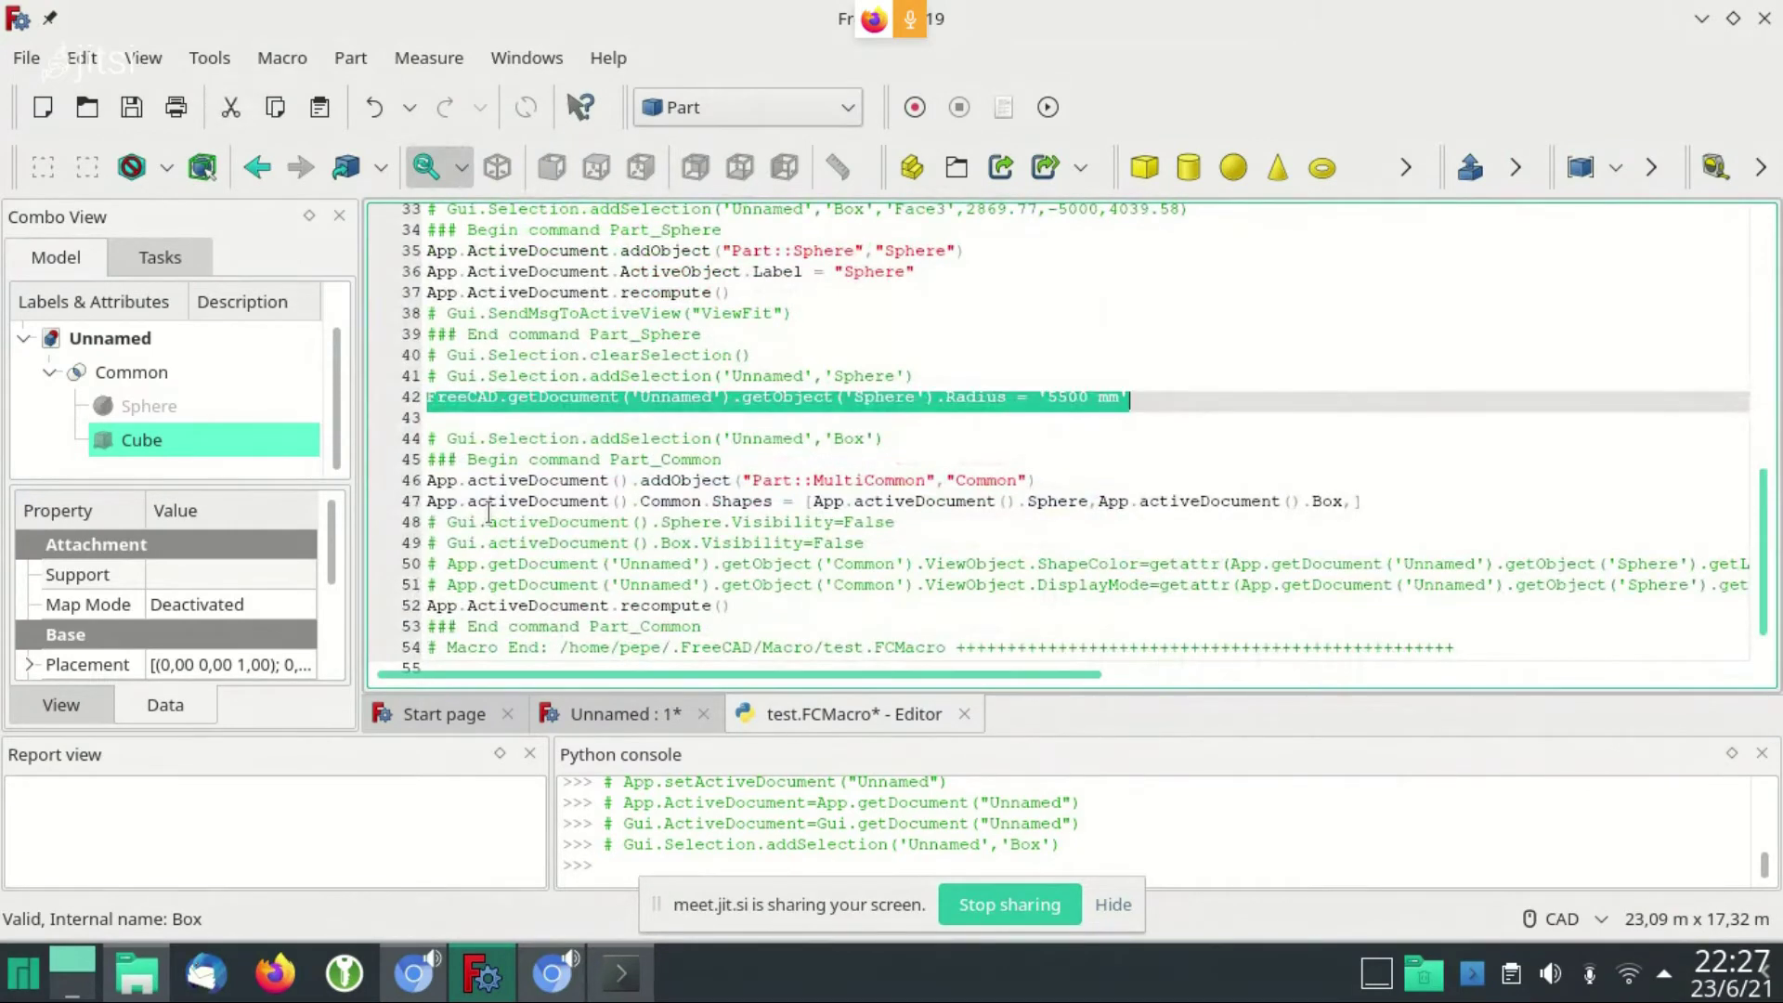
key(Down)
key(Down)
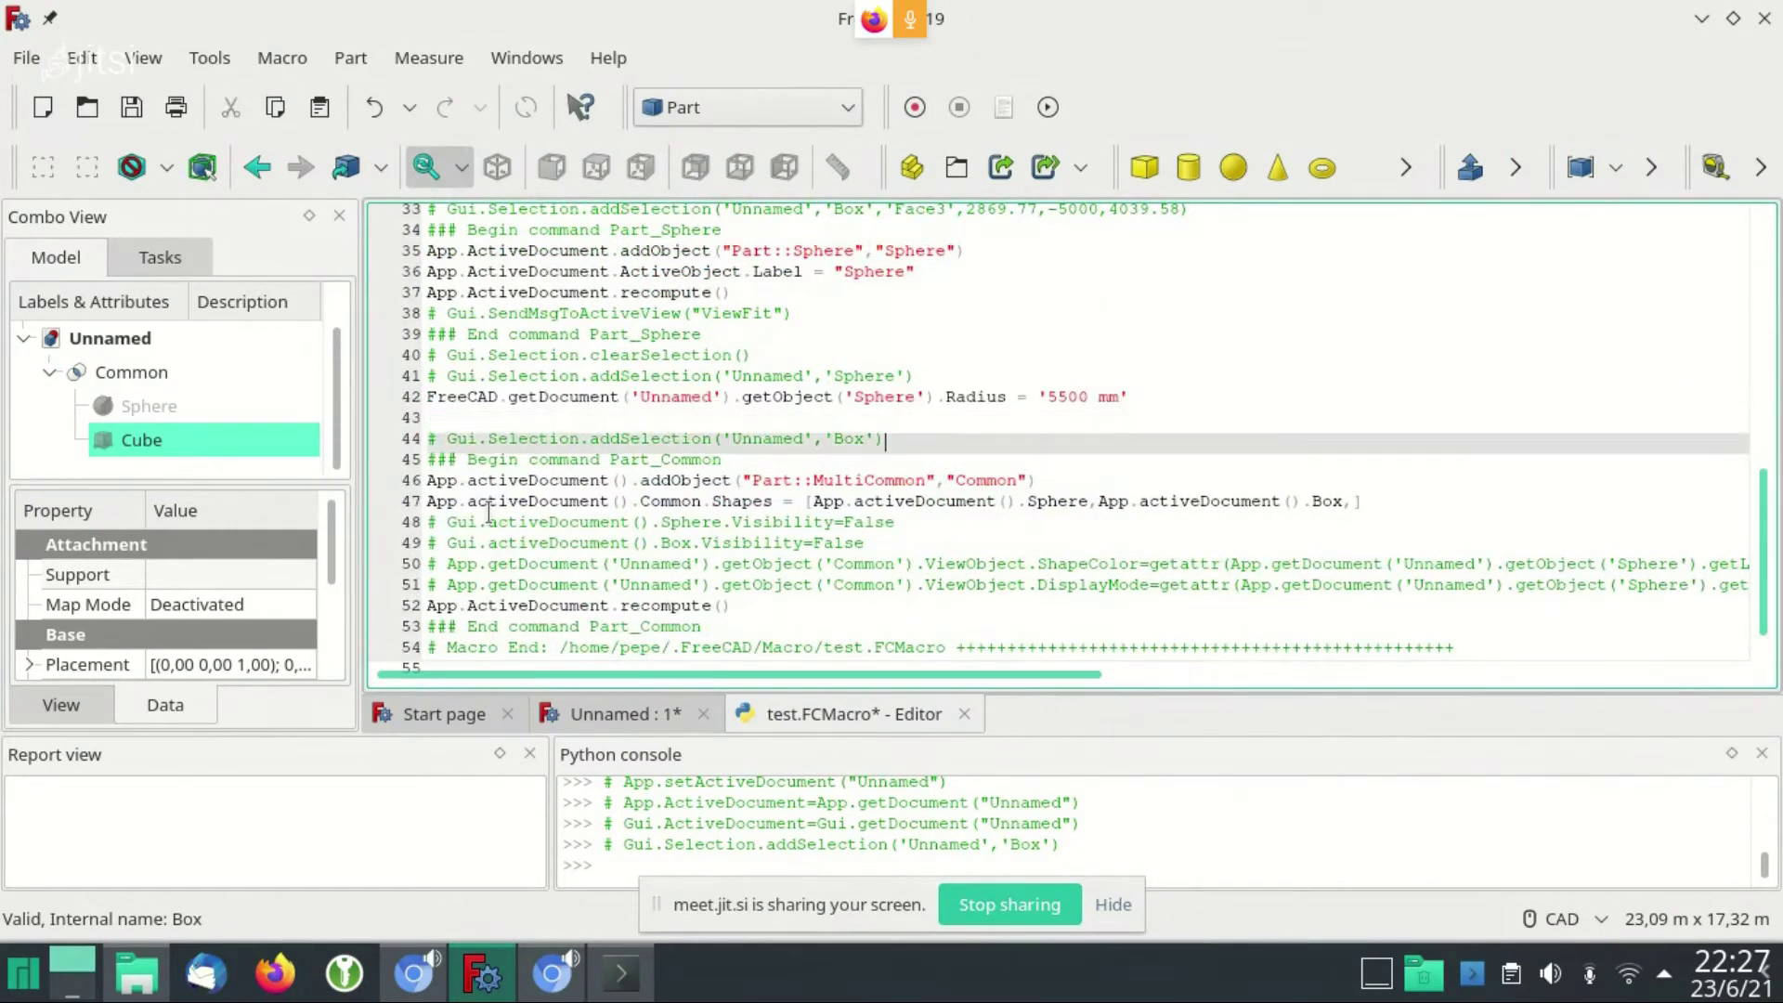
key(Down)
key(Down)
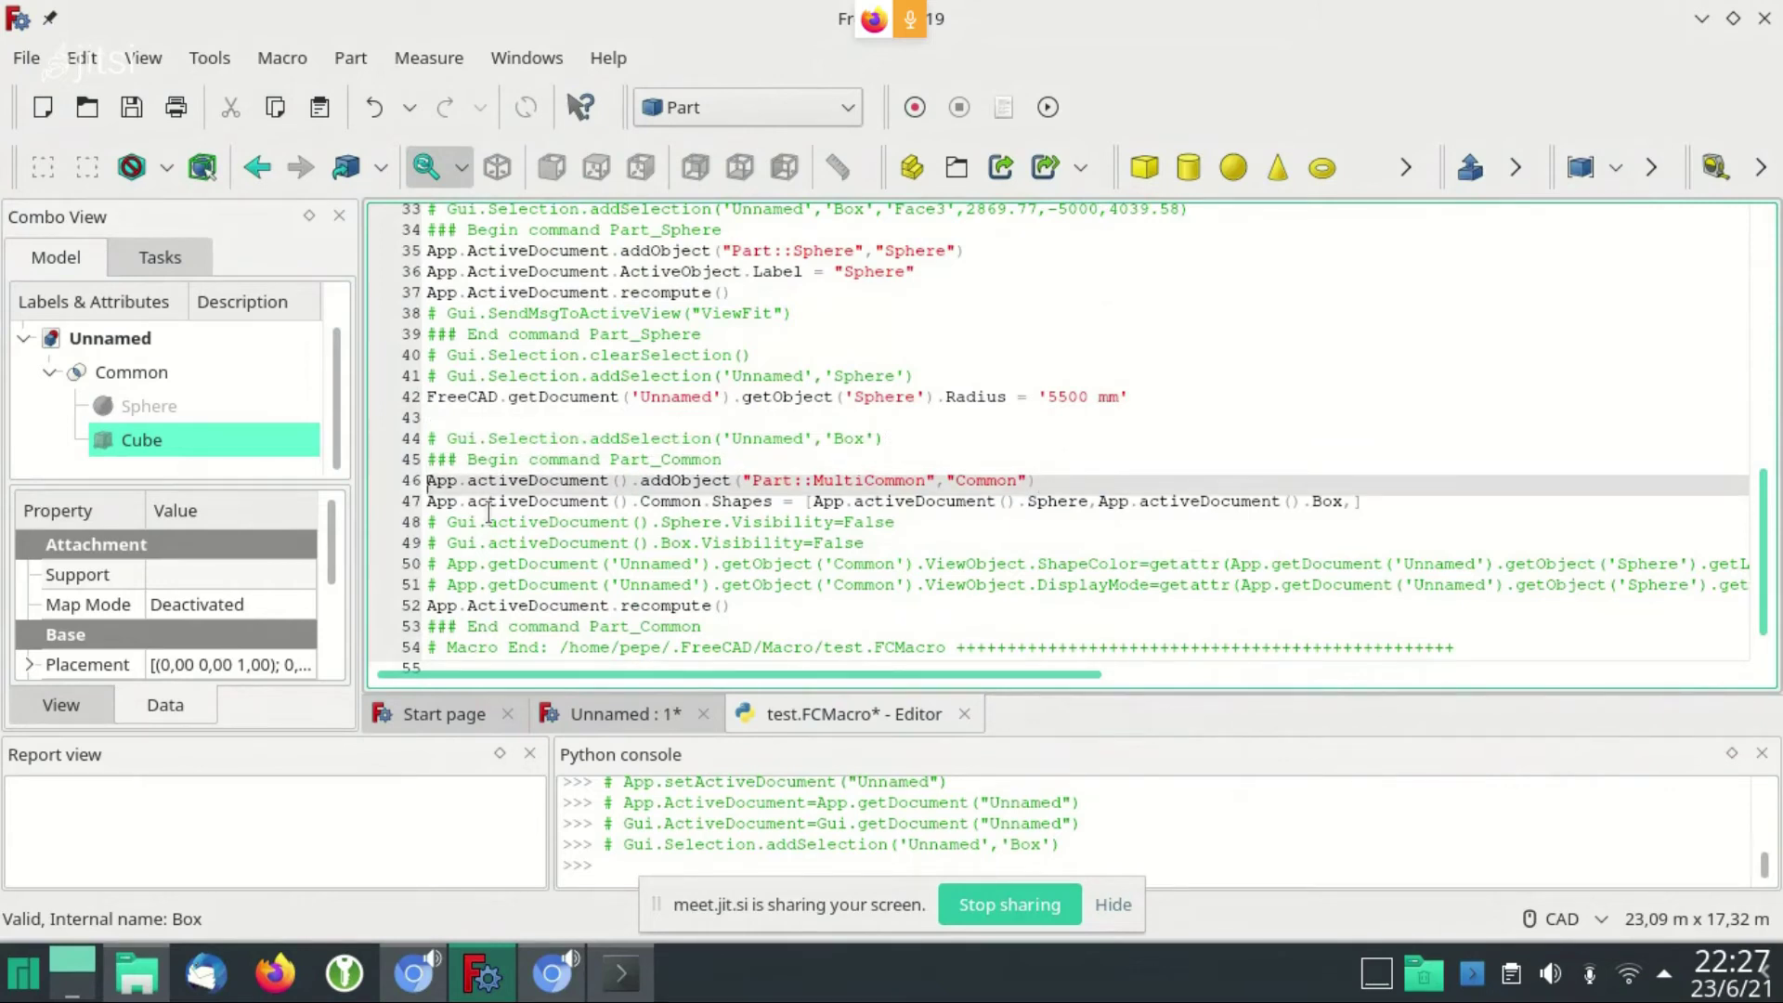
key(shift+ctrl+Right)
key(shift+ctrl+Right)
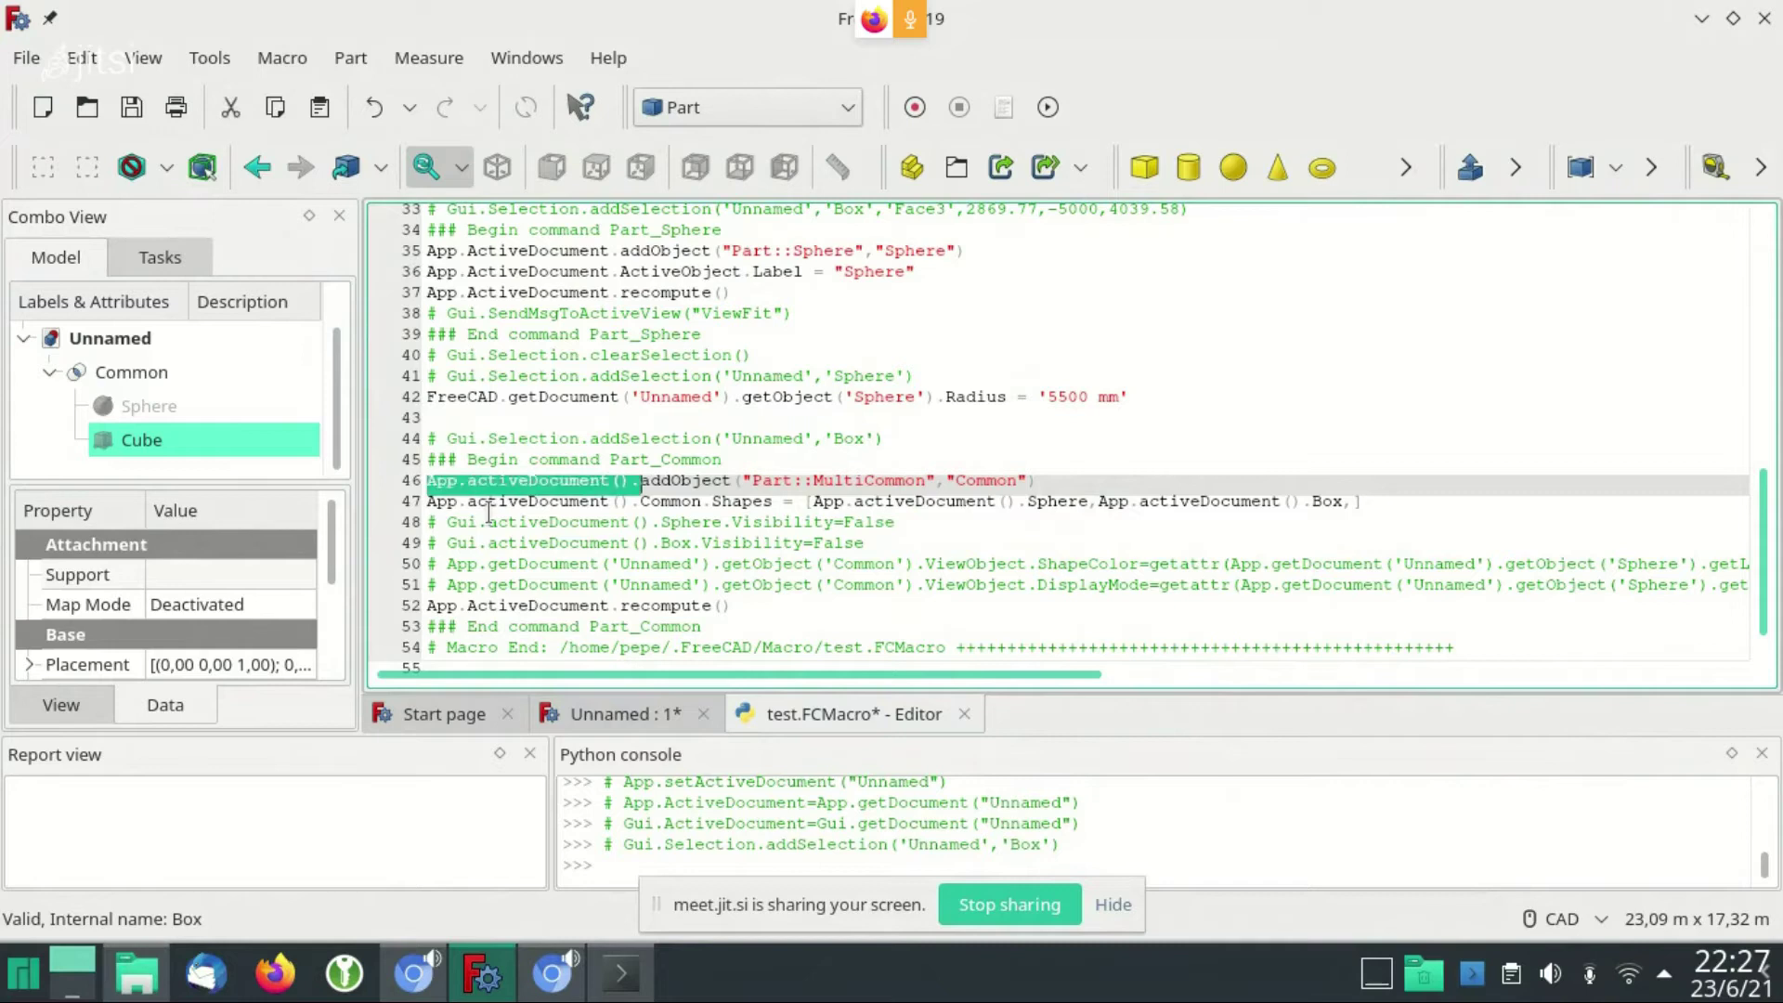
key(shift+ctrl+Right)
key(shift+ctrl+Right)
key(shift+ctrl+Right)
key(shift+ctrl+Right)
key(Up)
key(Down)
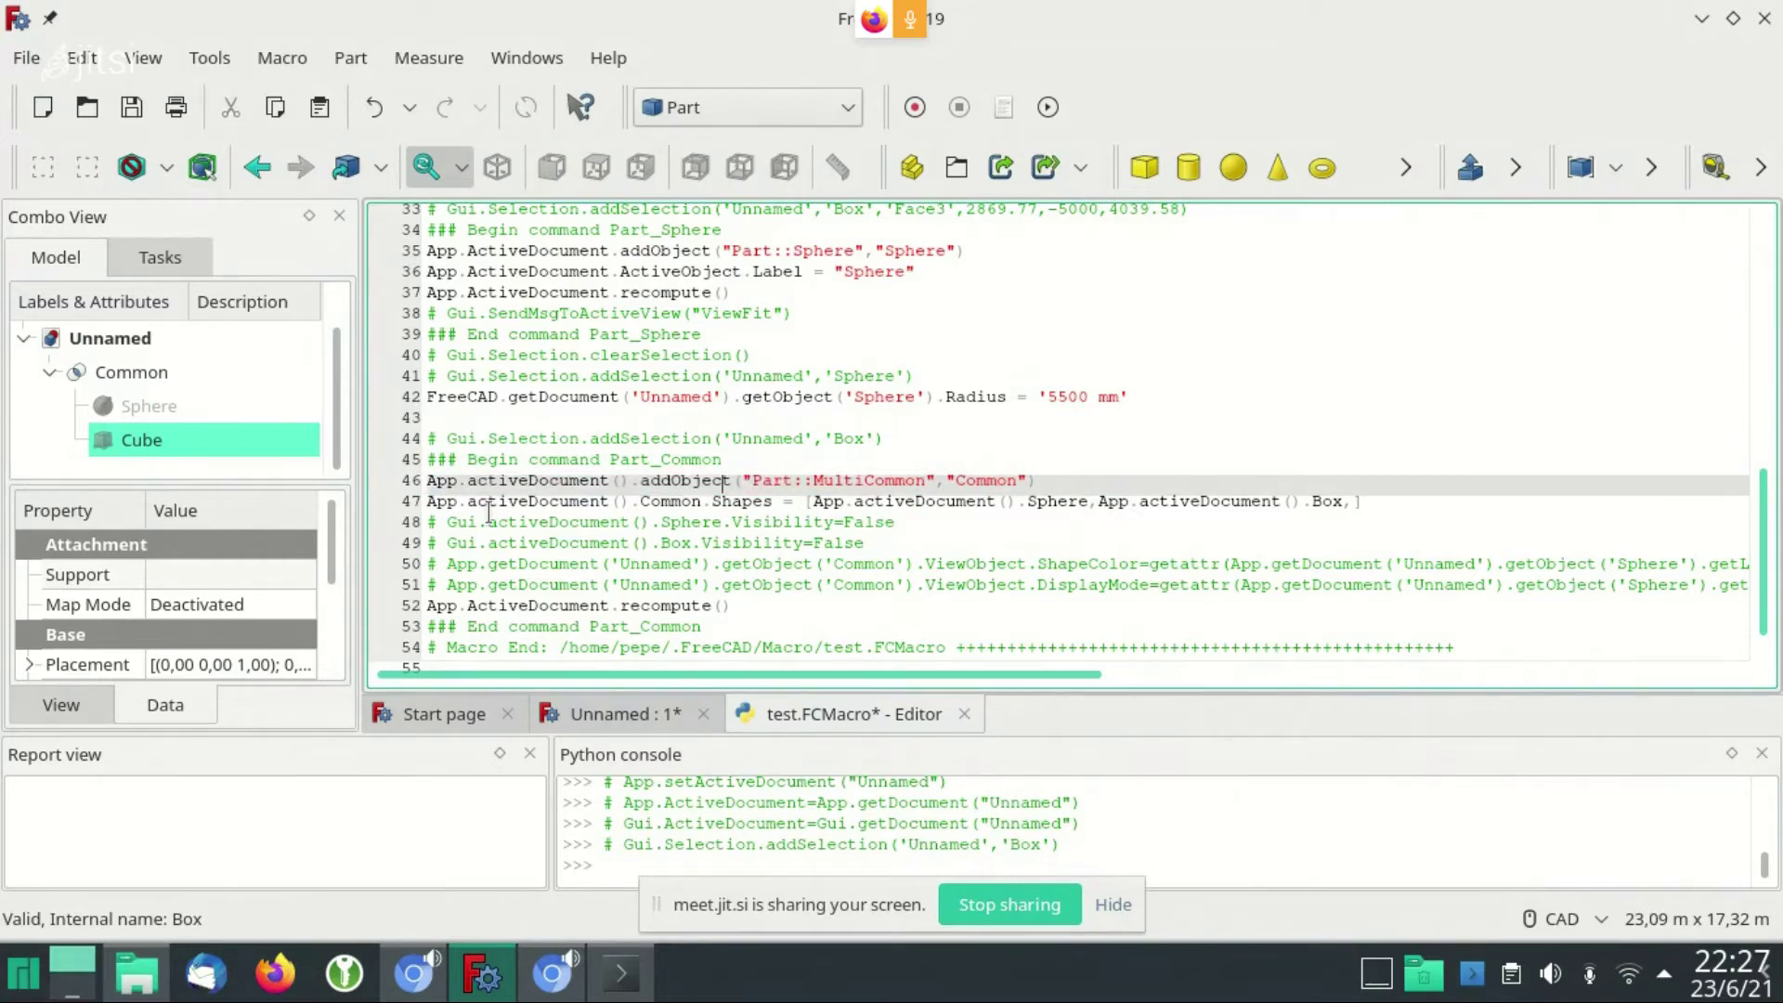
key(Right)
key(shift+ctrl+Right)
key(shift+ctrl+Right)
key(shift+ctrl+Right)
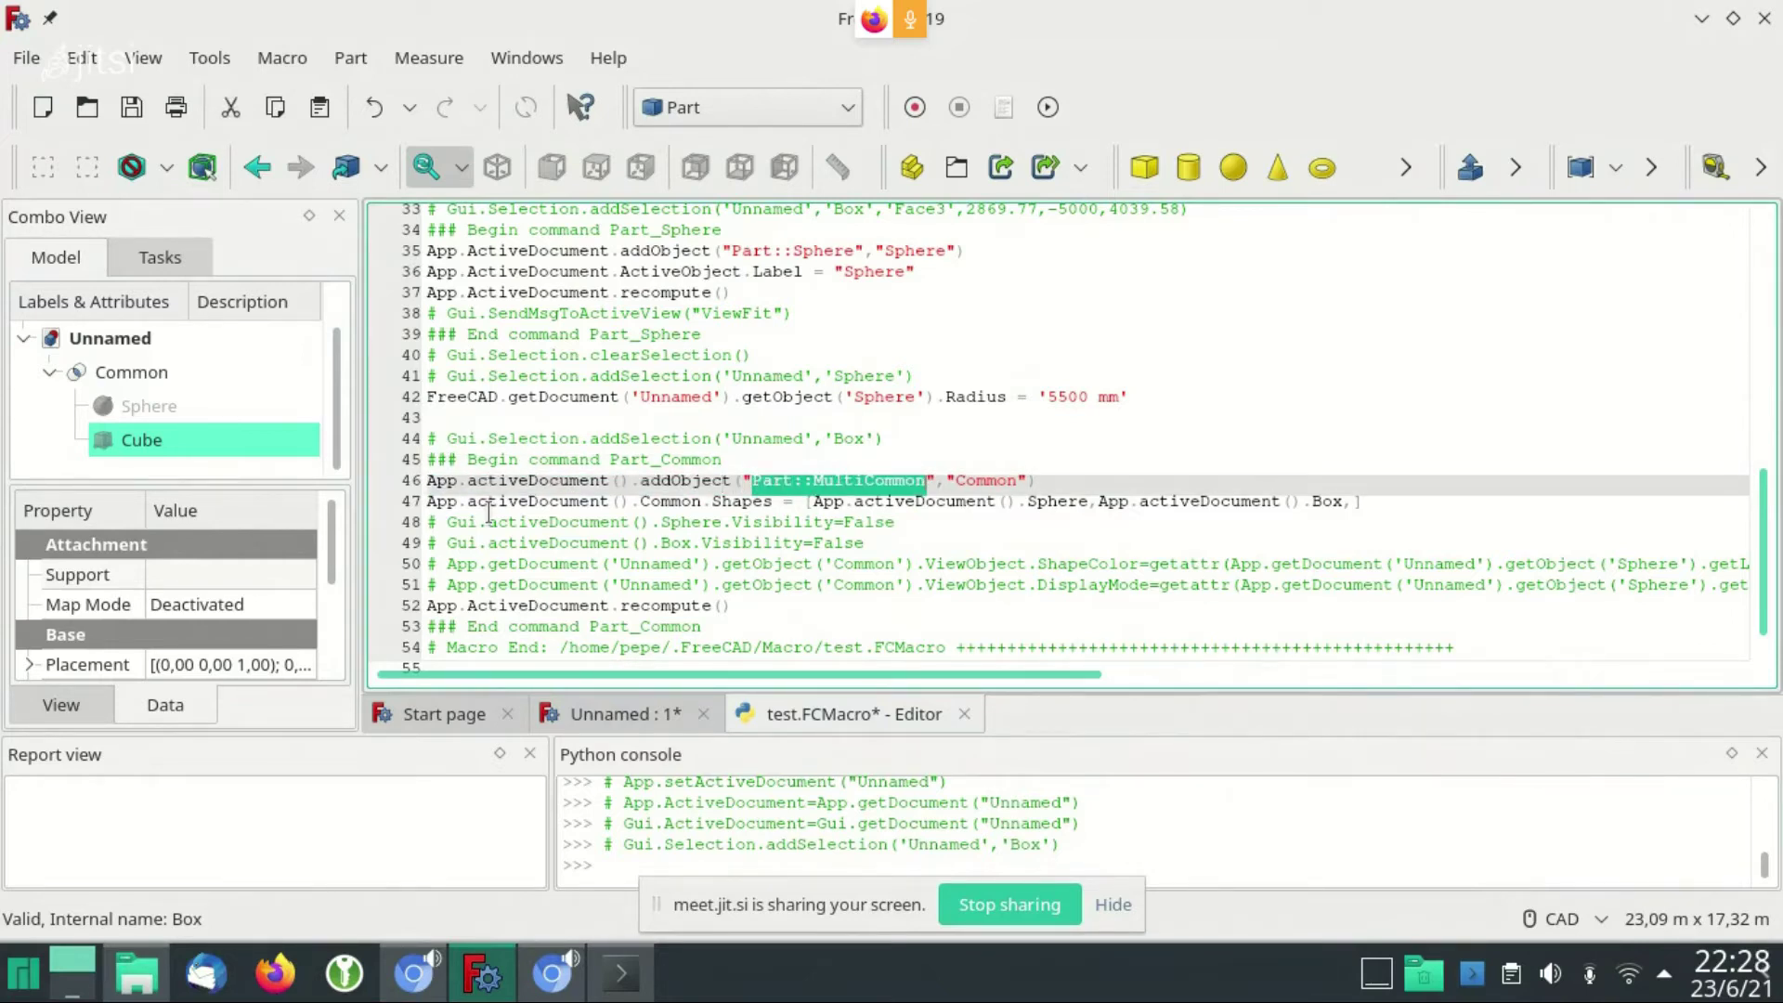
key(ctrl+Right)
key(ctrl+Right)
key(shift+ctrl+Right)
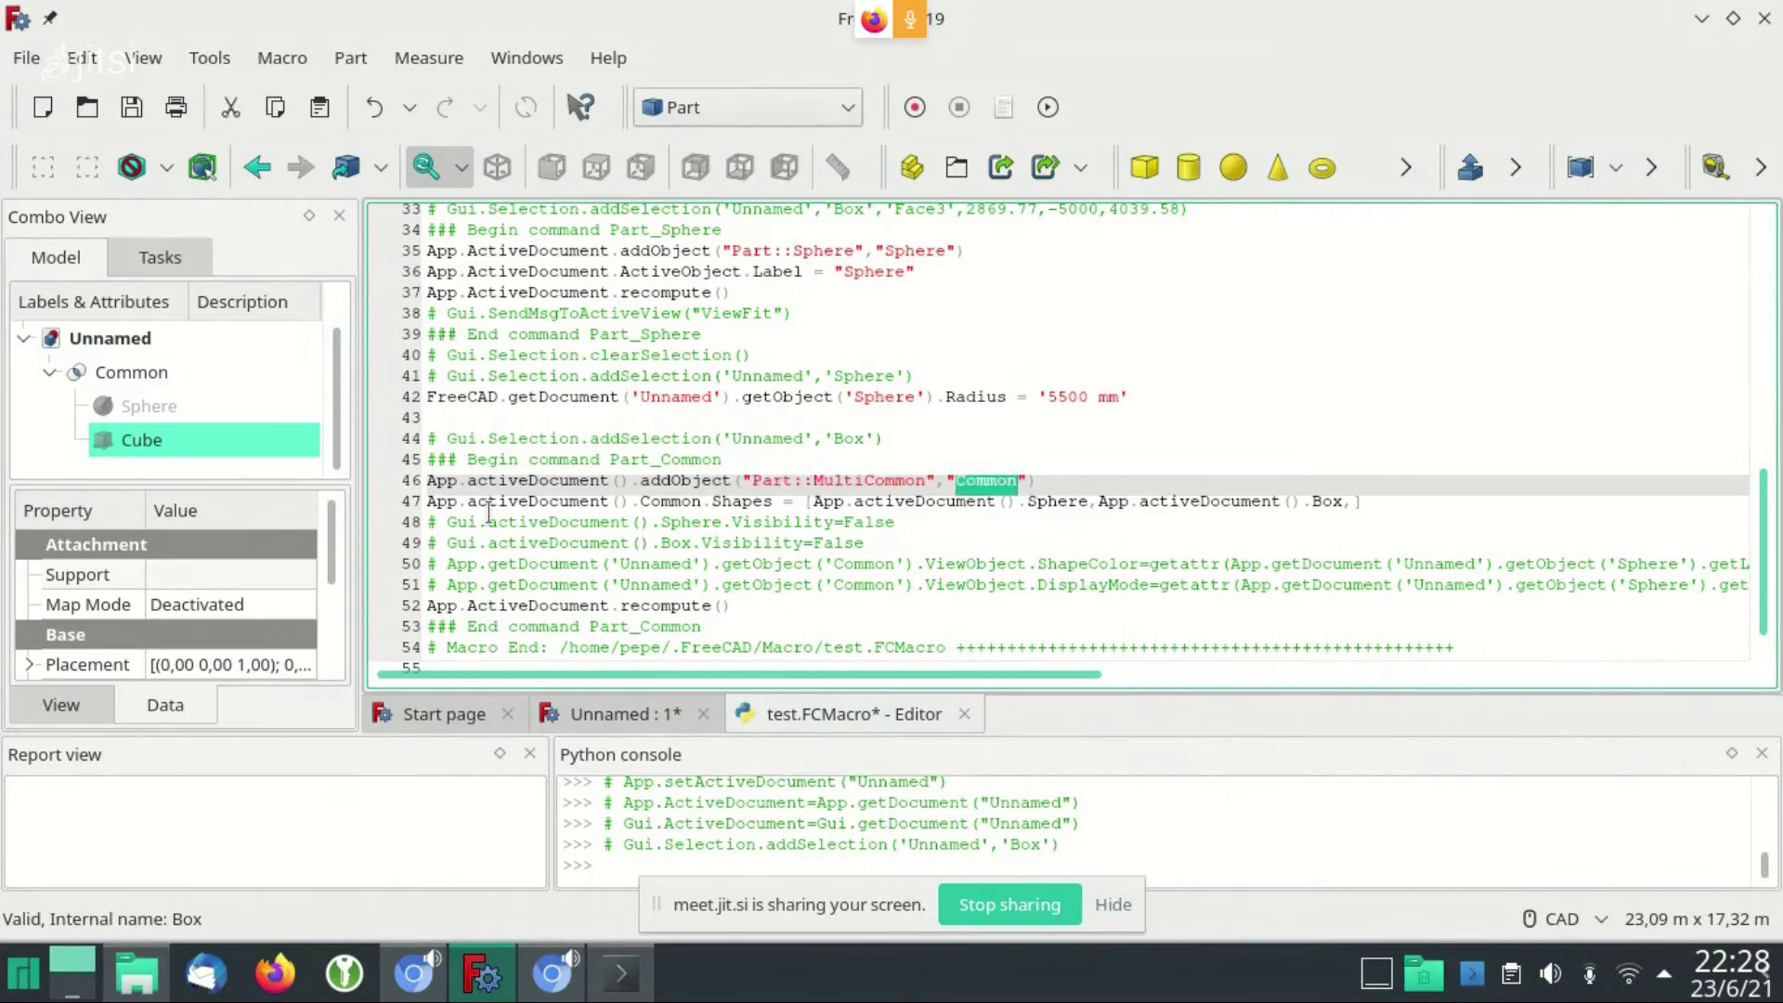
key(Down)
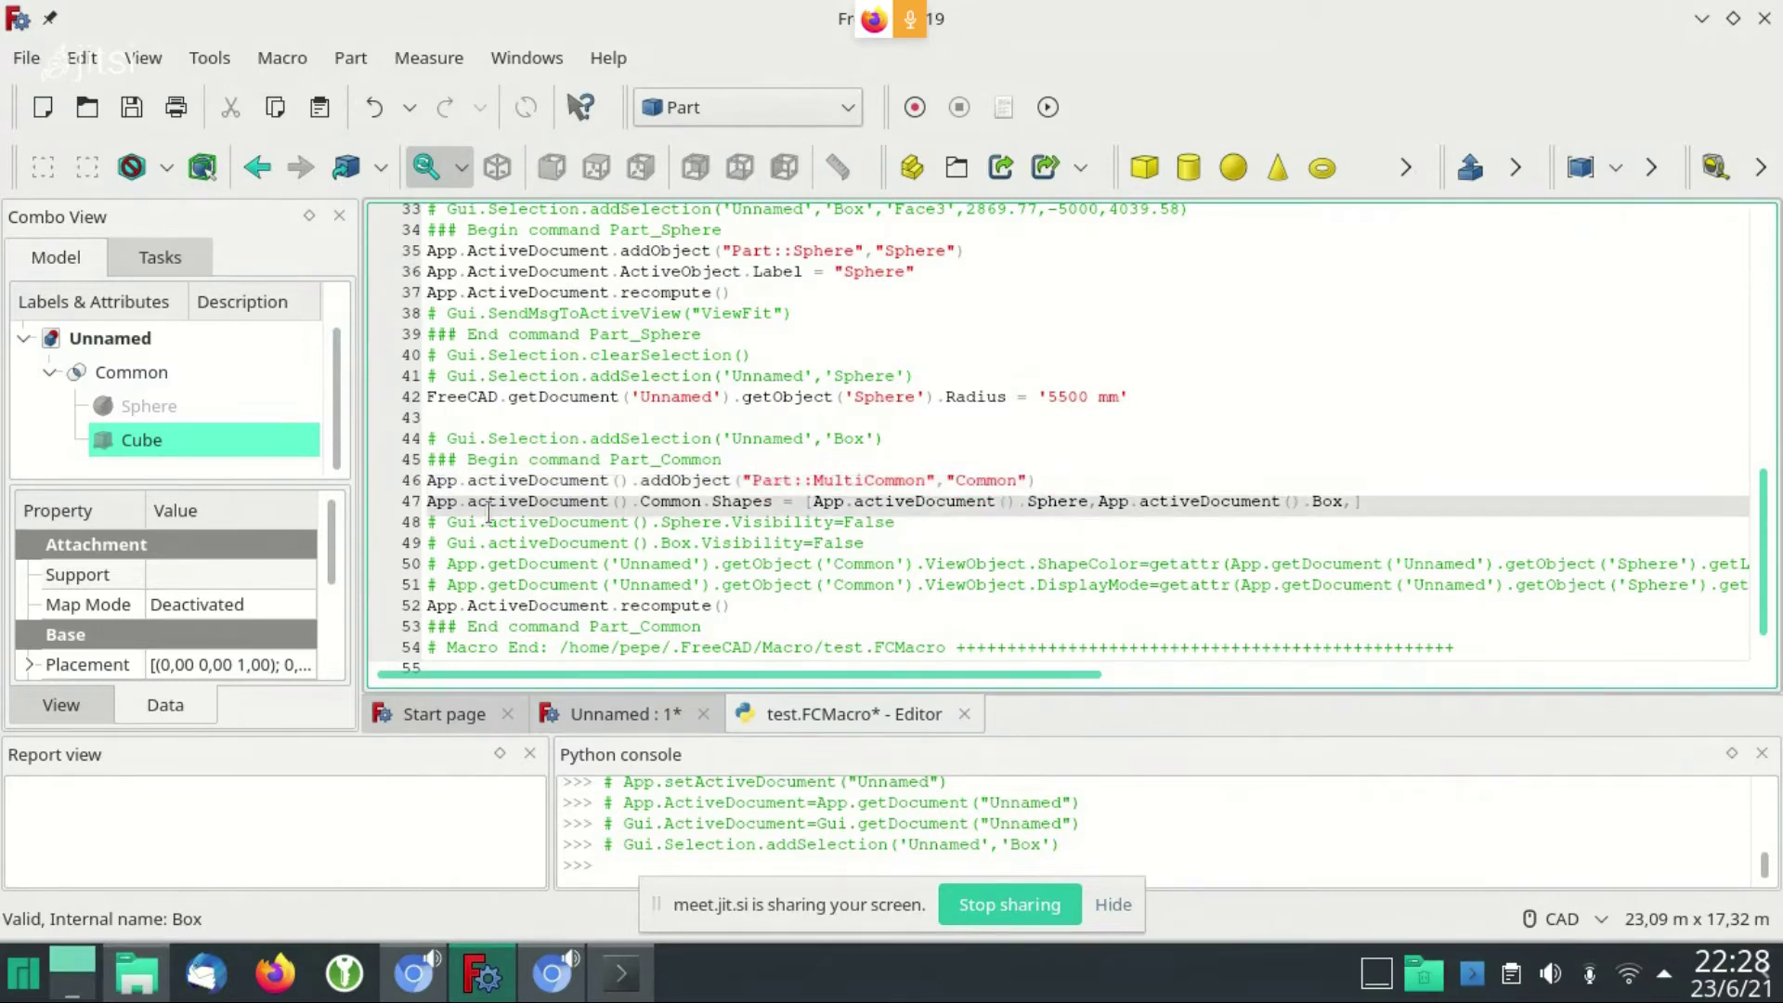
key(Home)
key(shift+End)
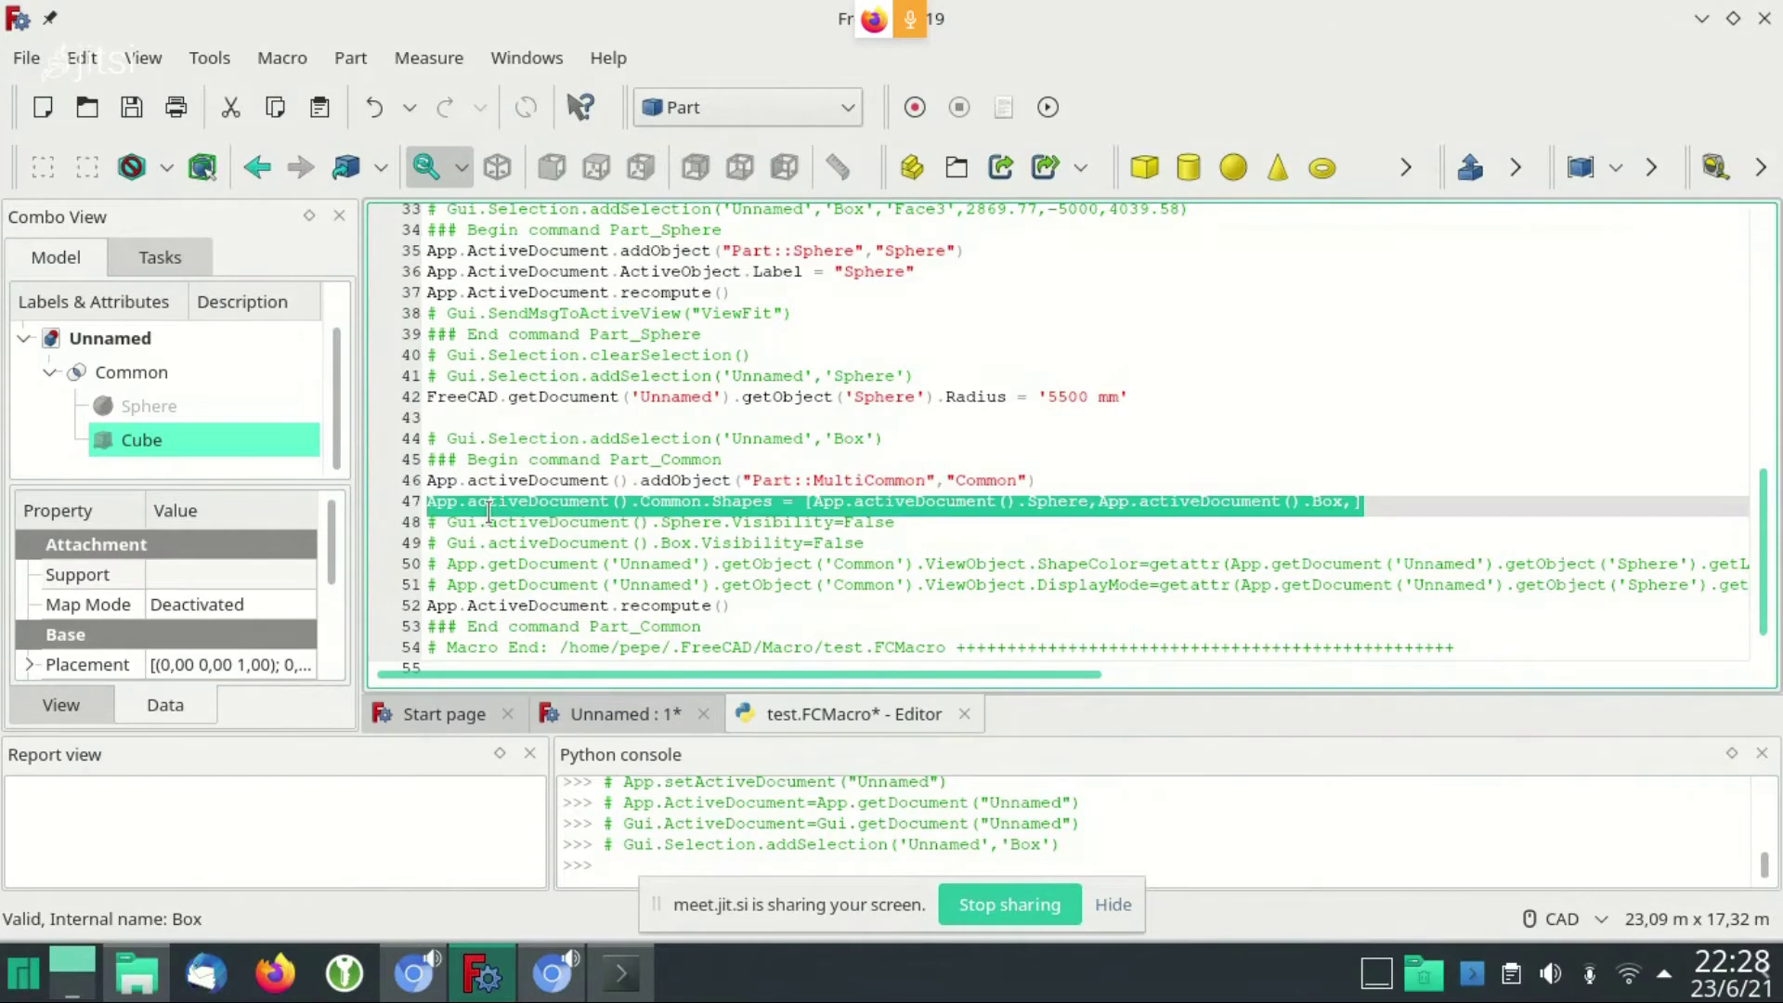
key(End)
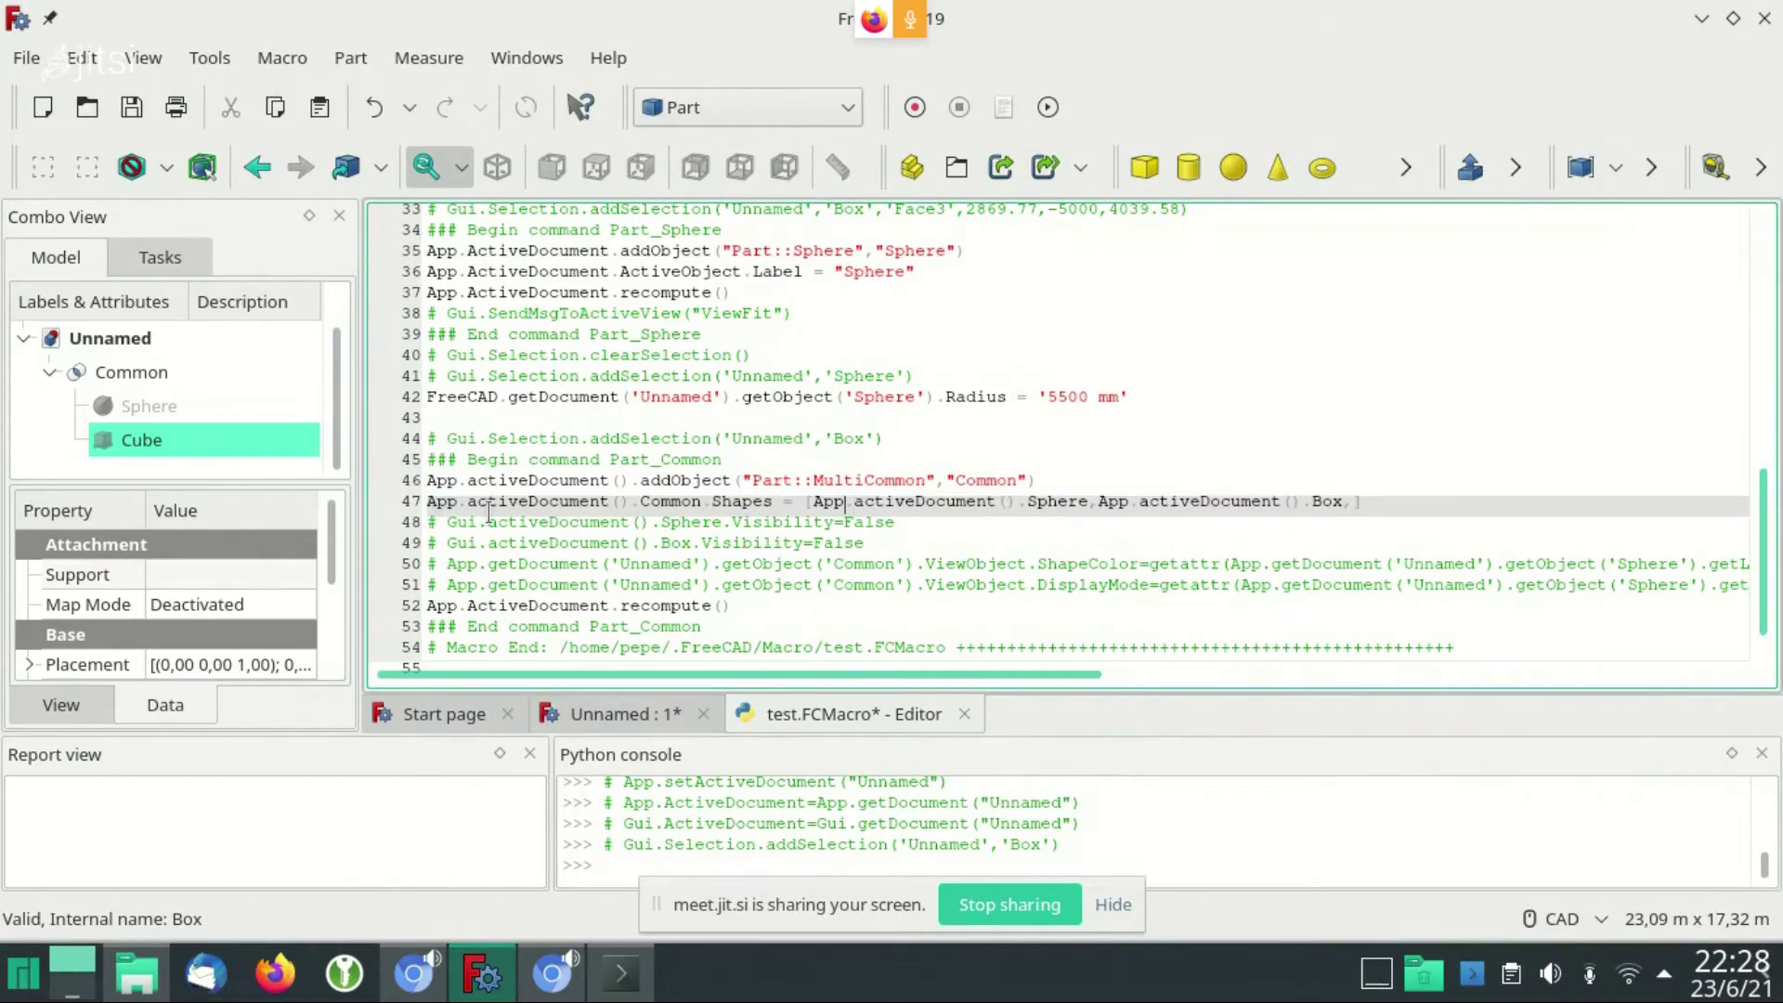
key(ctrl+shift+Right)
key(shift+Left)
key(Right)
key(Right)
key(Right)
key(Right)
key(Right)
key(Right)
key(ctrl+shift+Right)
key(ctrl+shift+Right)
key(ctrl+shift+Right)
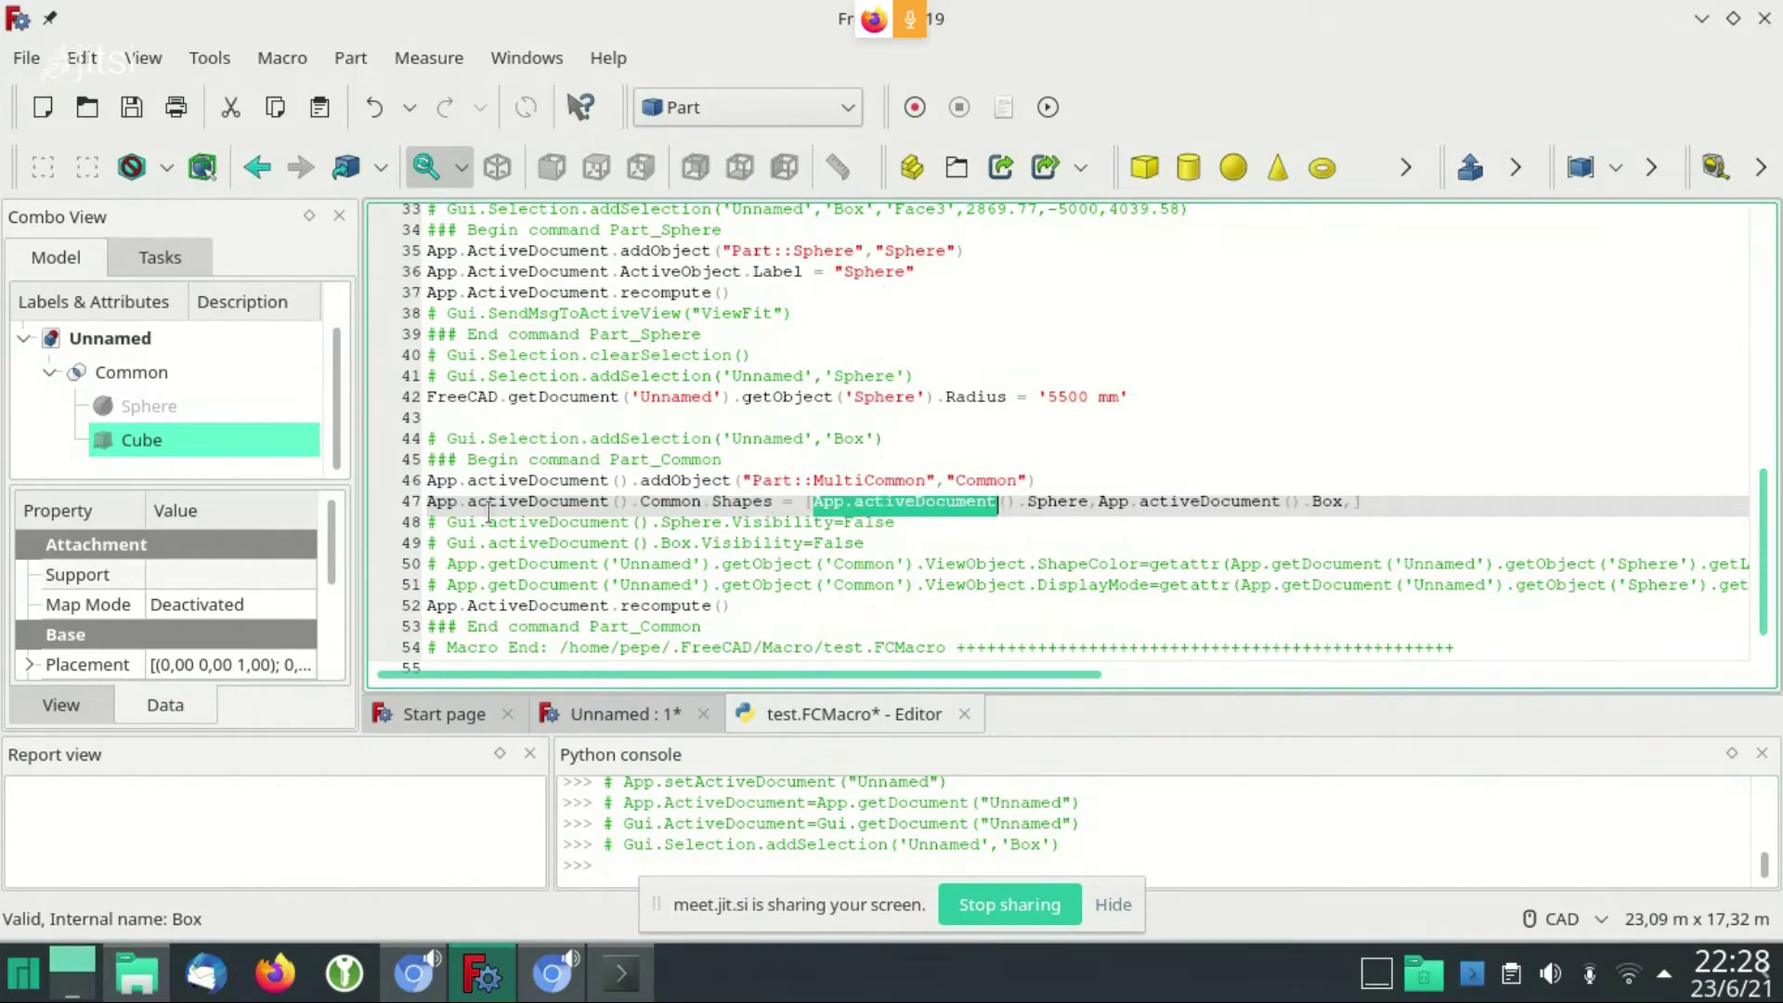
key(ctrl+shift+Right)
key(ctrl+shift+Right)
key(Right)
key(Right)
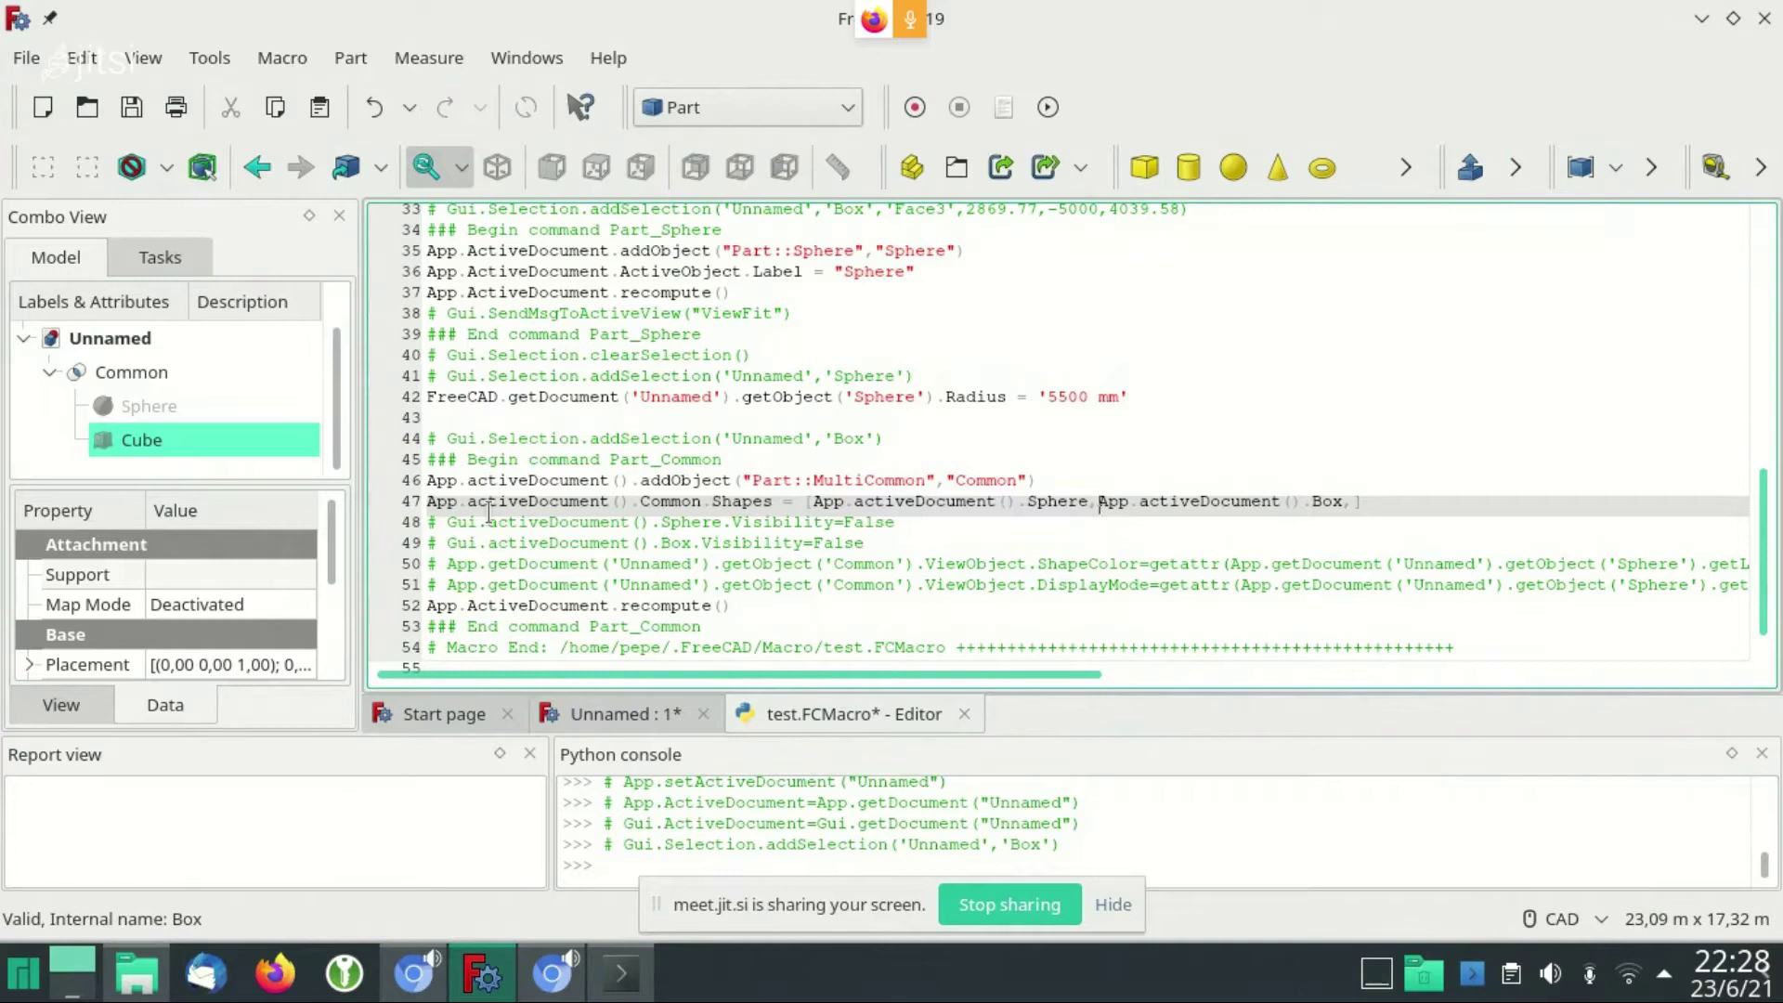
key(ctrl+shift+Right)
key(ctrl+shift+Right)
key(ctrl+shift+Right)
key(ctrl+shift+Right)
key(ctrl+shift+Right)
key(Left)
key(Left)
key(ctrl+shift+Left)
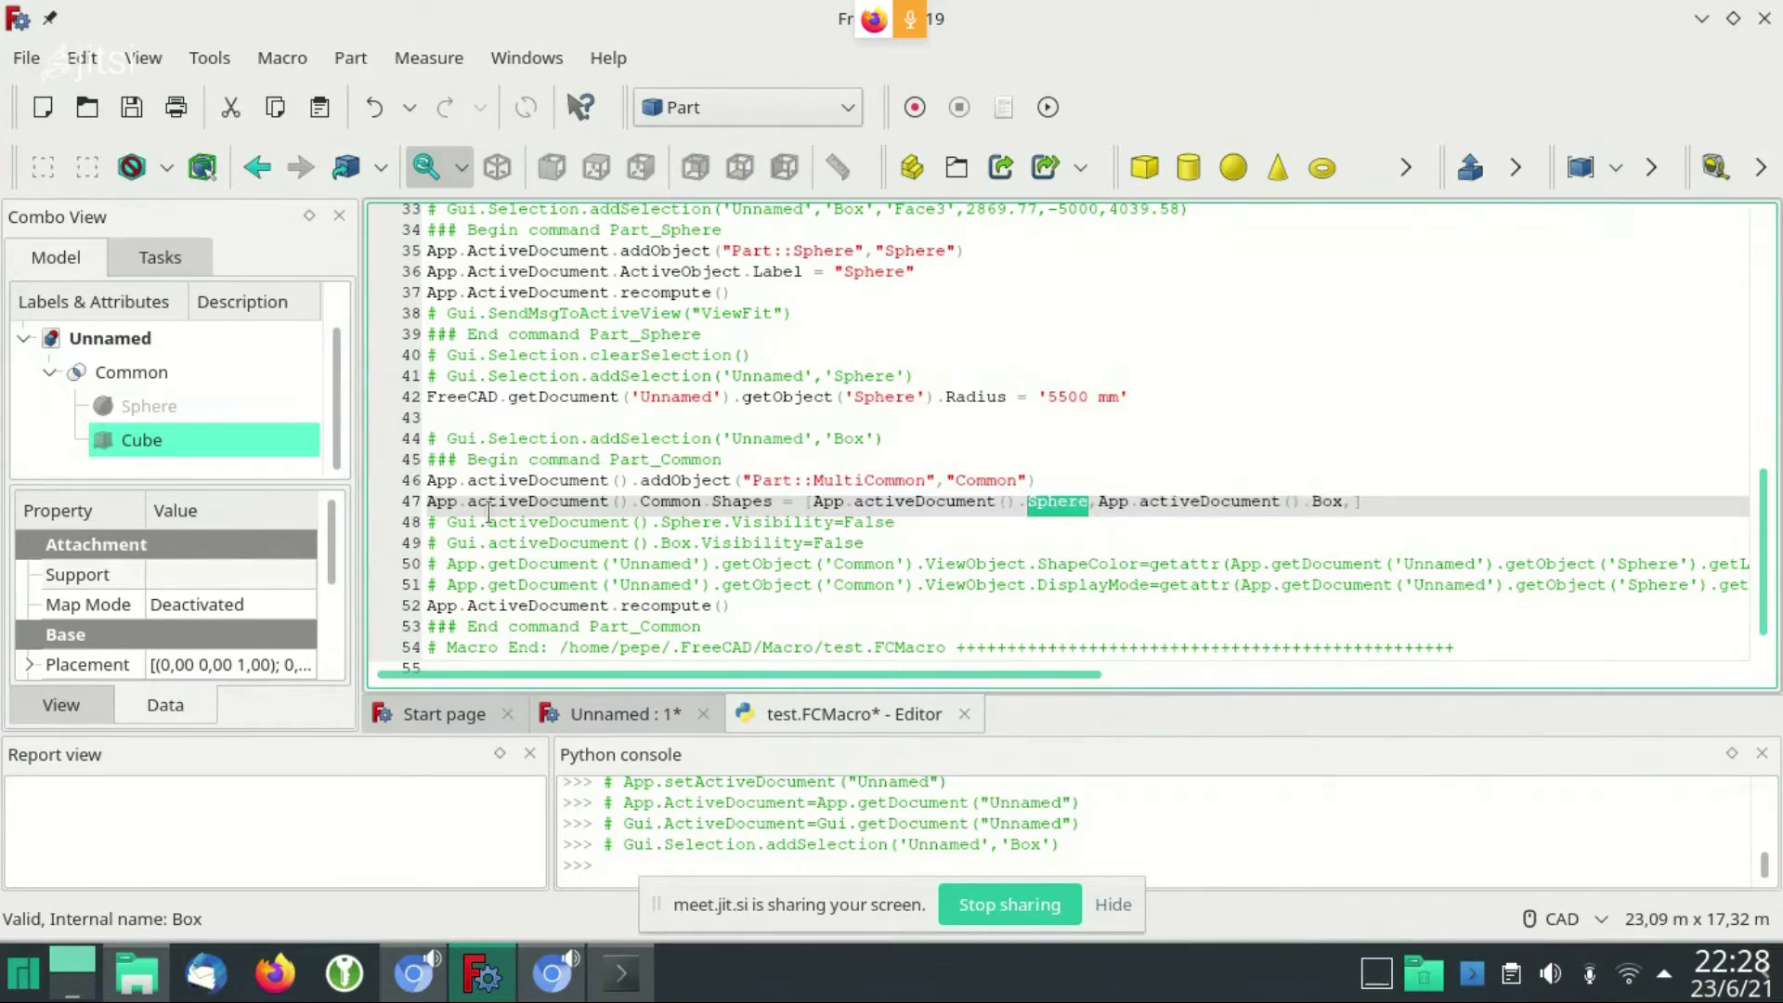
key(Up)
key(Up)
key(Up)
key(Up)
key(Up)
key(Up)
key(Up)
key(Up)
key(Up)
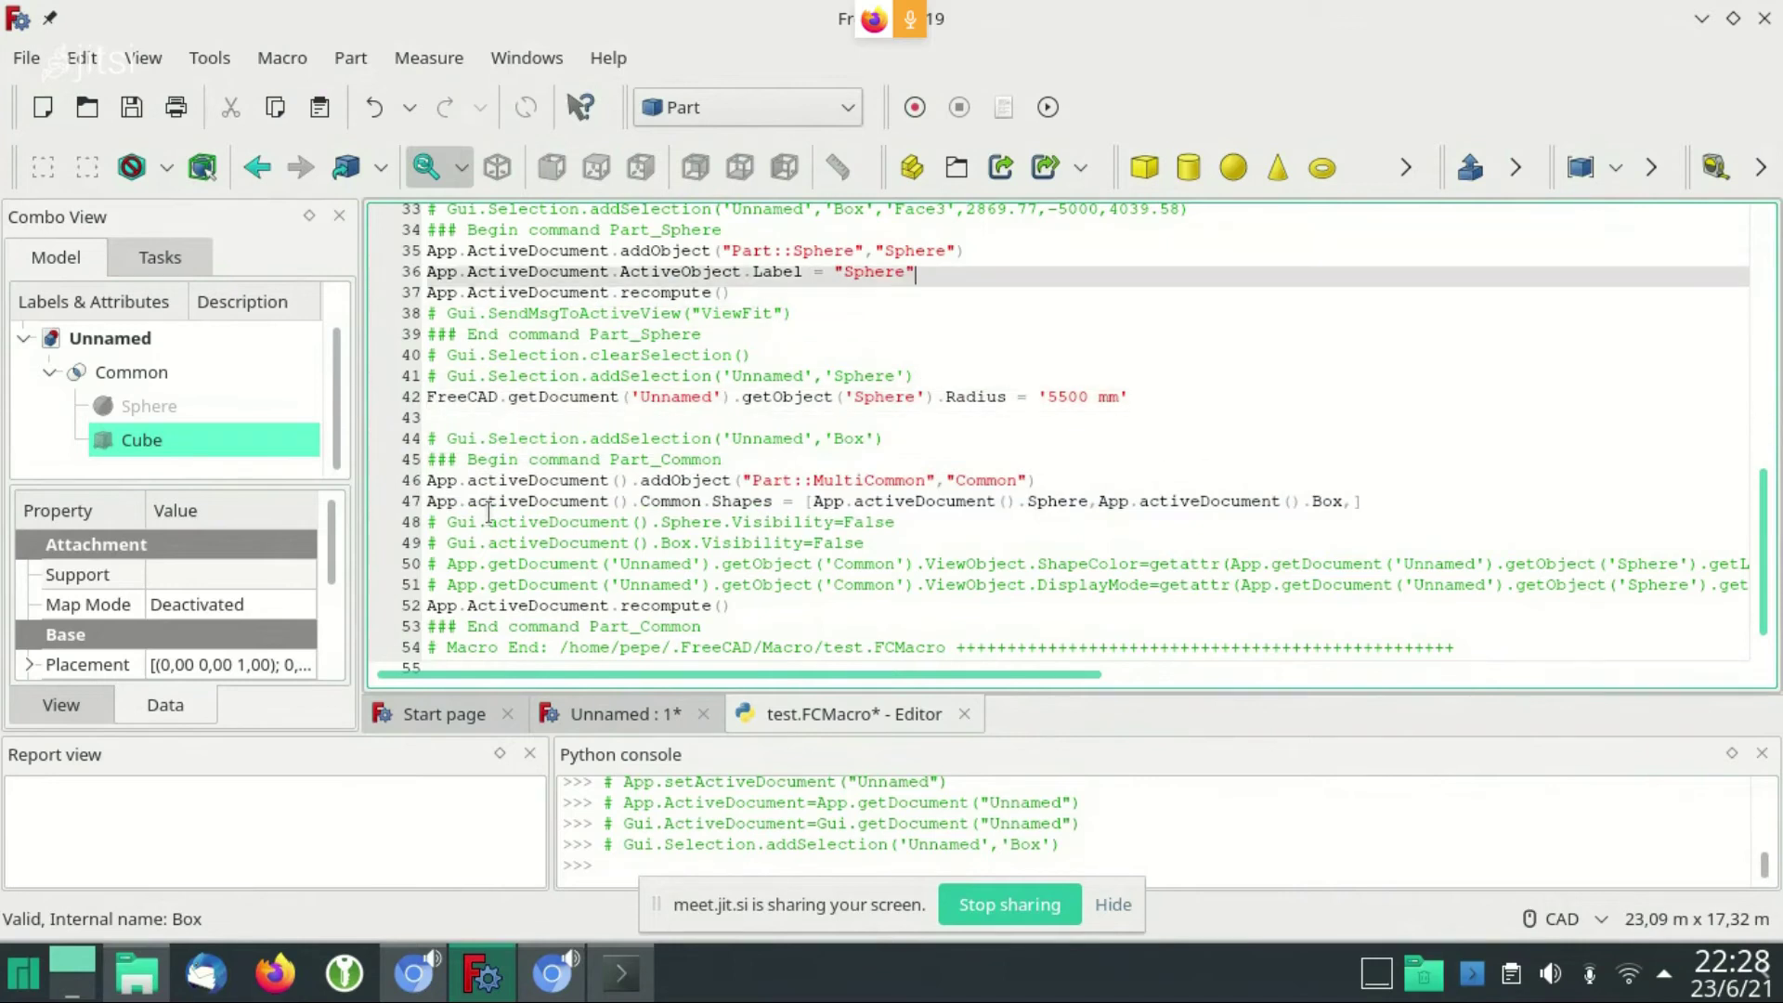
key(Up)
key(ctrl+shift+Left)
key(ctrl+shift+Left)
key(Down)
key(Down)
key(Down)
key(Down)
key(Down)
key(Down)
key(Down)
key(Down)
key(ctrl+shift+Left)
key(ctrl+shift+Right)
key(Up)
key(Up)
key(Up)
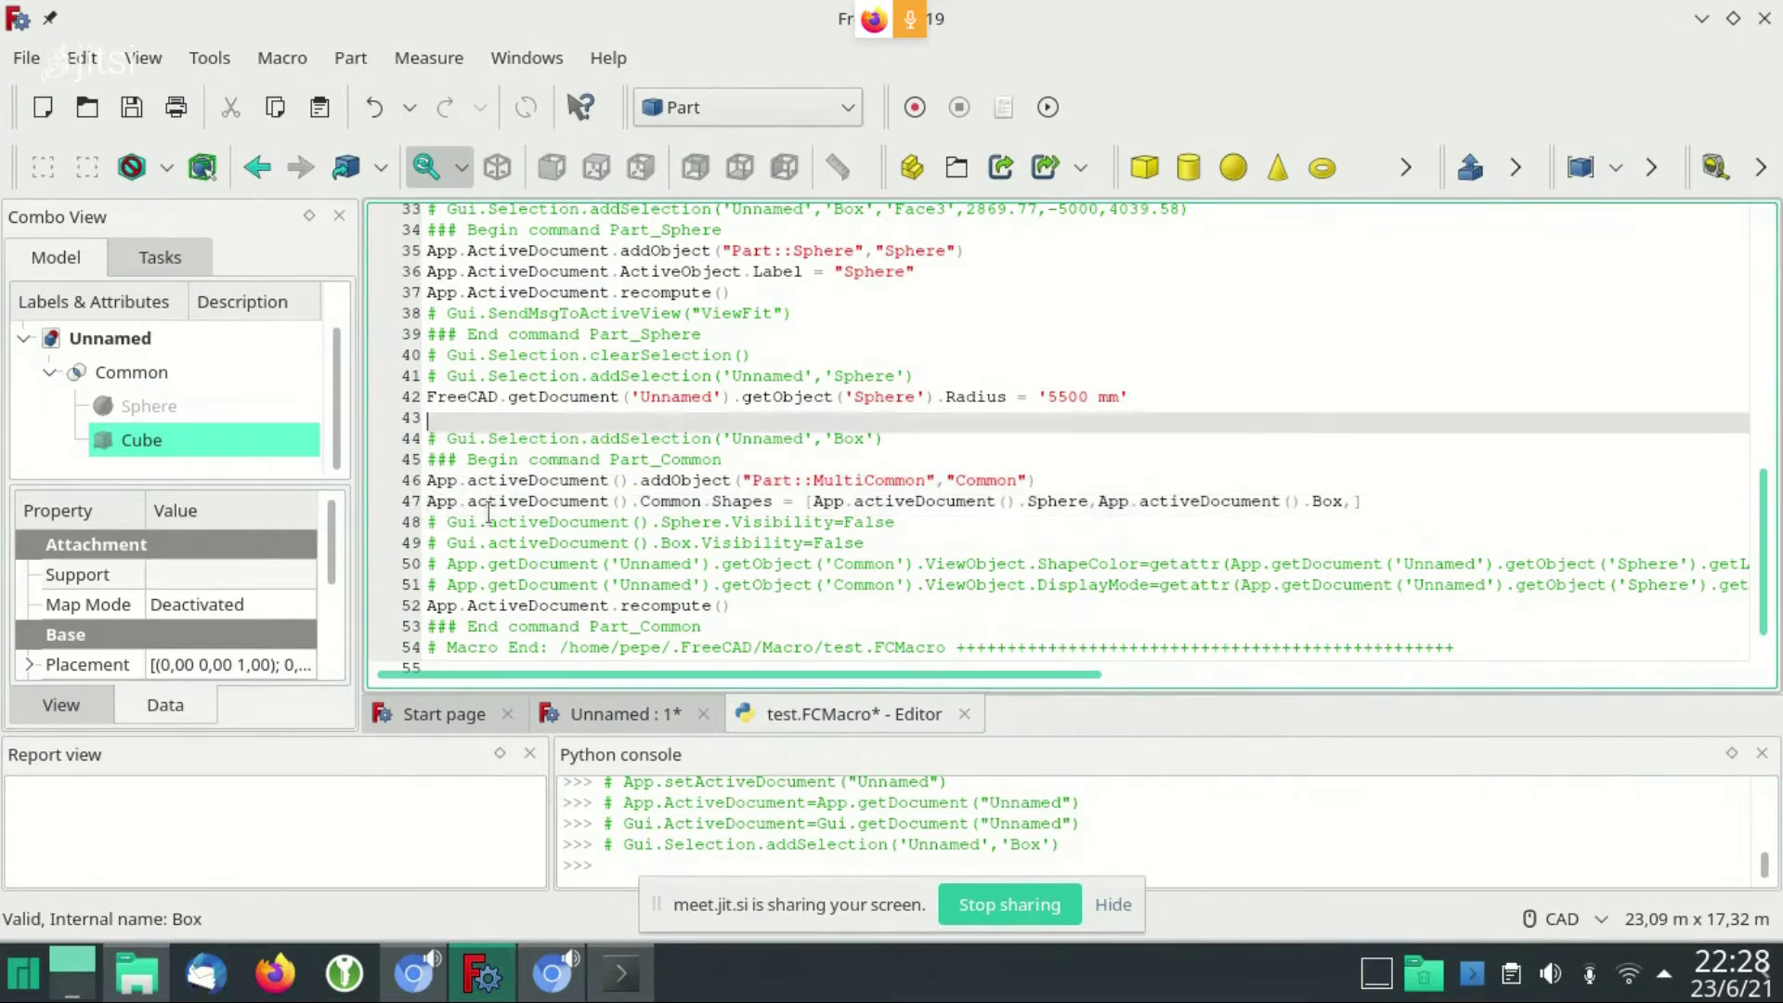
key(Up)
key(Up)
key(Up)
key(Up)
key(Up)
key(Up)
key(Up)
key(Up)
key(Up)
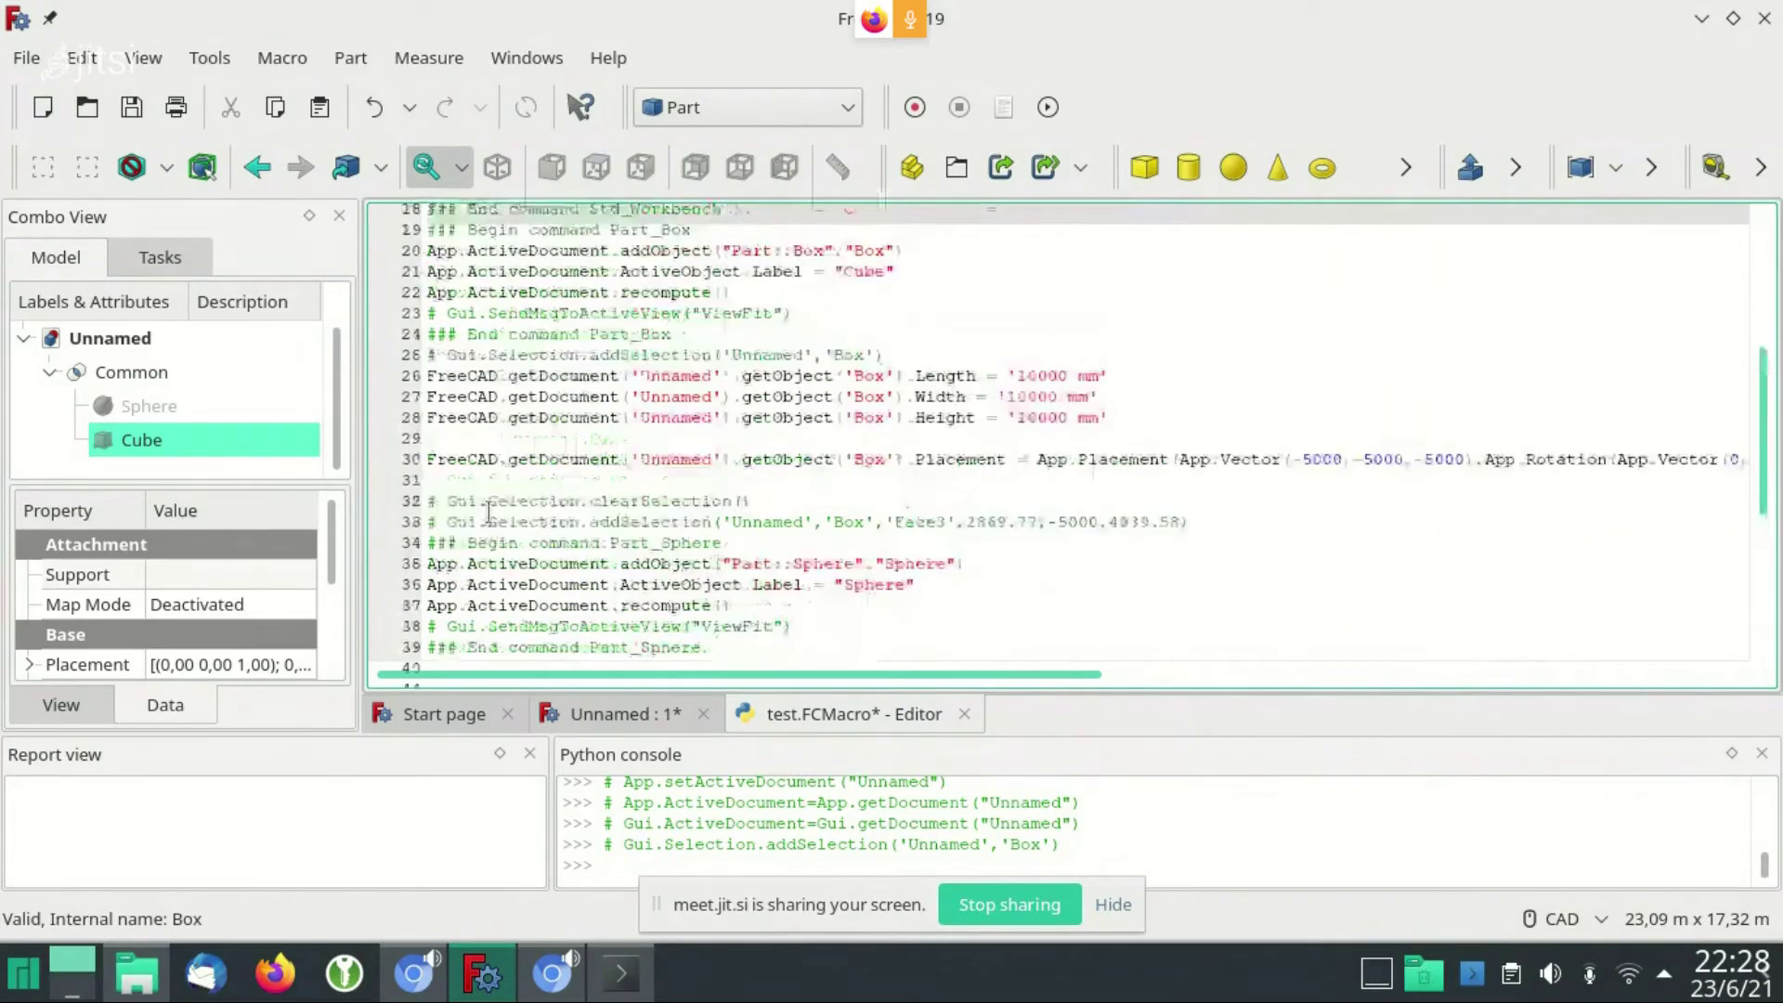
key(Up)
key(Up)
key(Up)
key(ctrl+shift+Left)
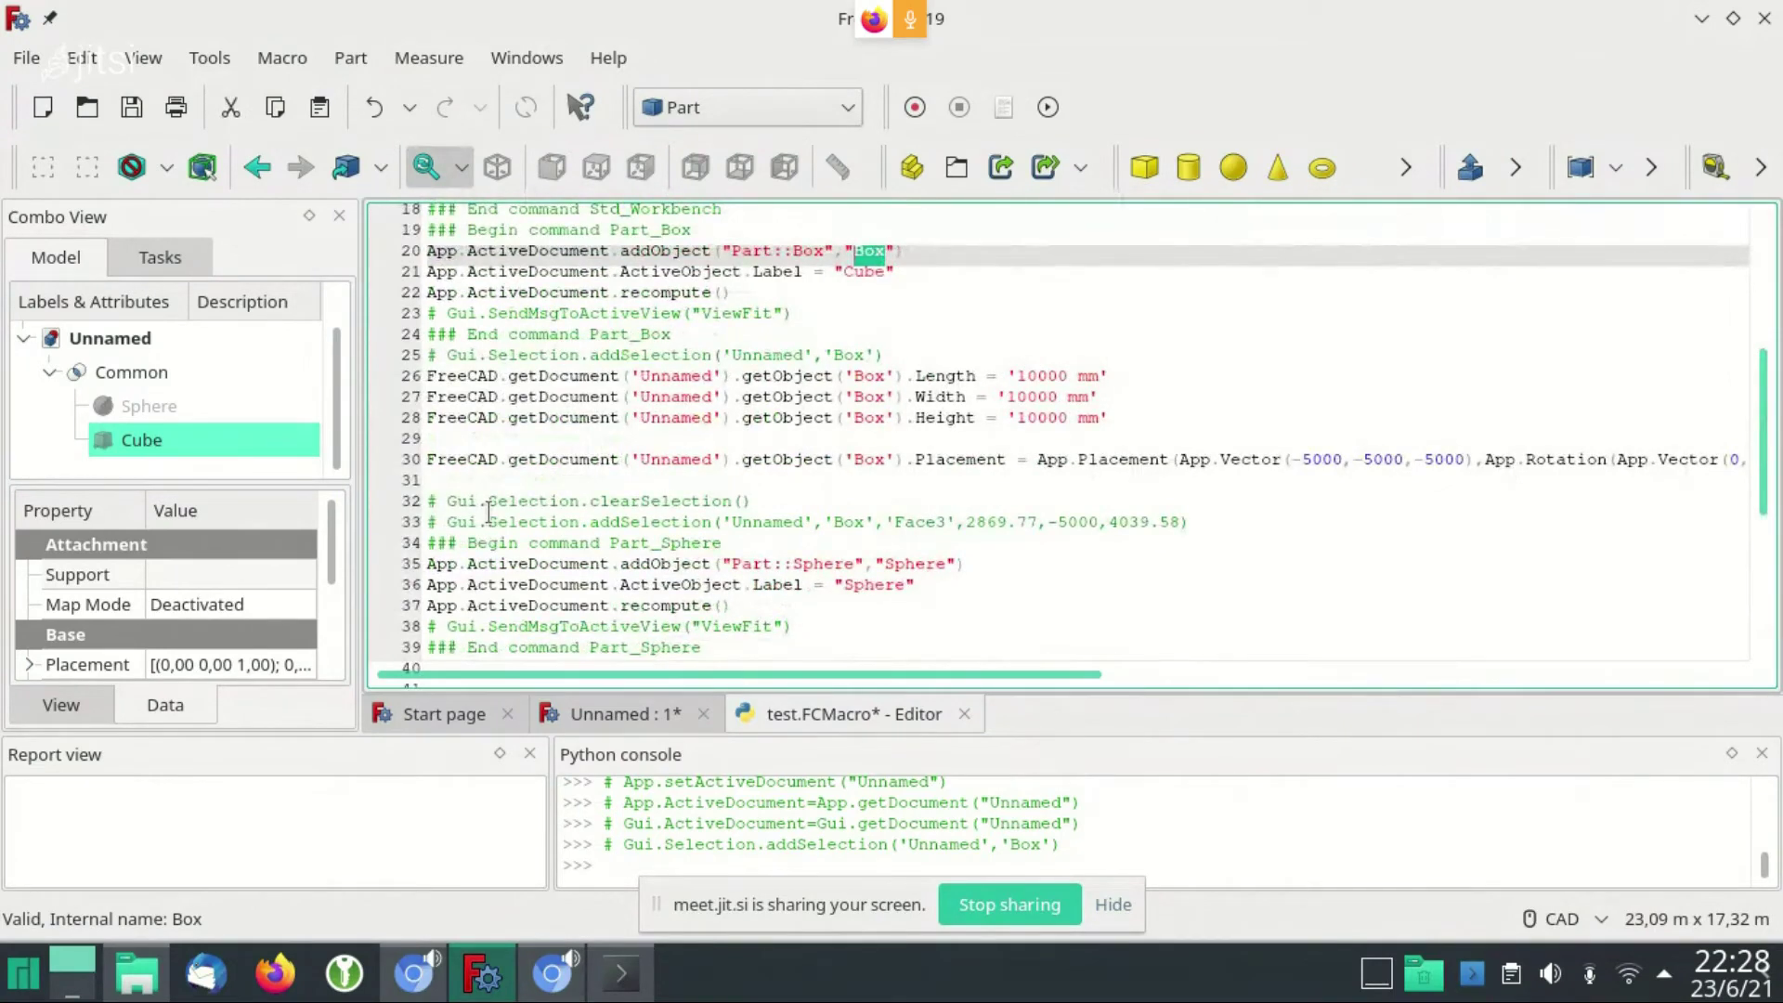
key(Down)
key(Down)
key(Down)
key(Down)
key(Down)
key(Down)
key(Down)
key(Down)
key(Down)
key(Down)
key(Down)
key(Down)
key(Down)
key(Up)
key(Up)
key(Up)
key(Up)
key(Up)
key(Up)
key(Up)
key(Right)
key(Right)
key(Right)
key(Home)
key(End)
key(Left)
key(Left)
key(Left)
key(shift+Right)
key(shift+Right)
key(shift+Right)
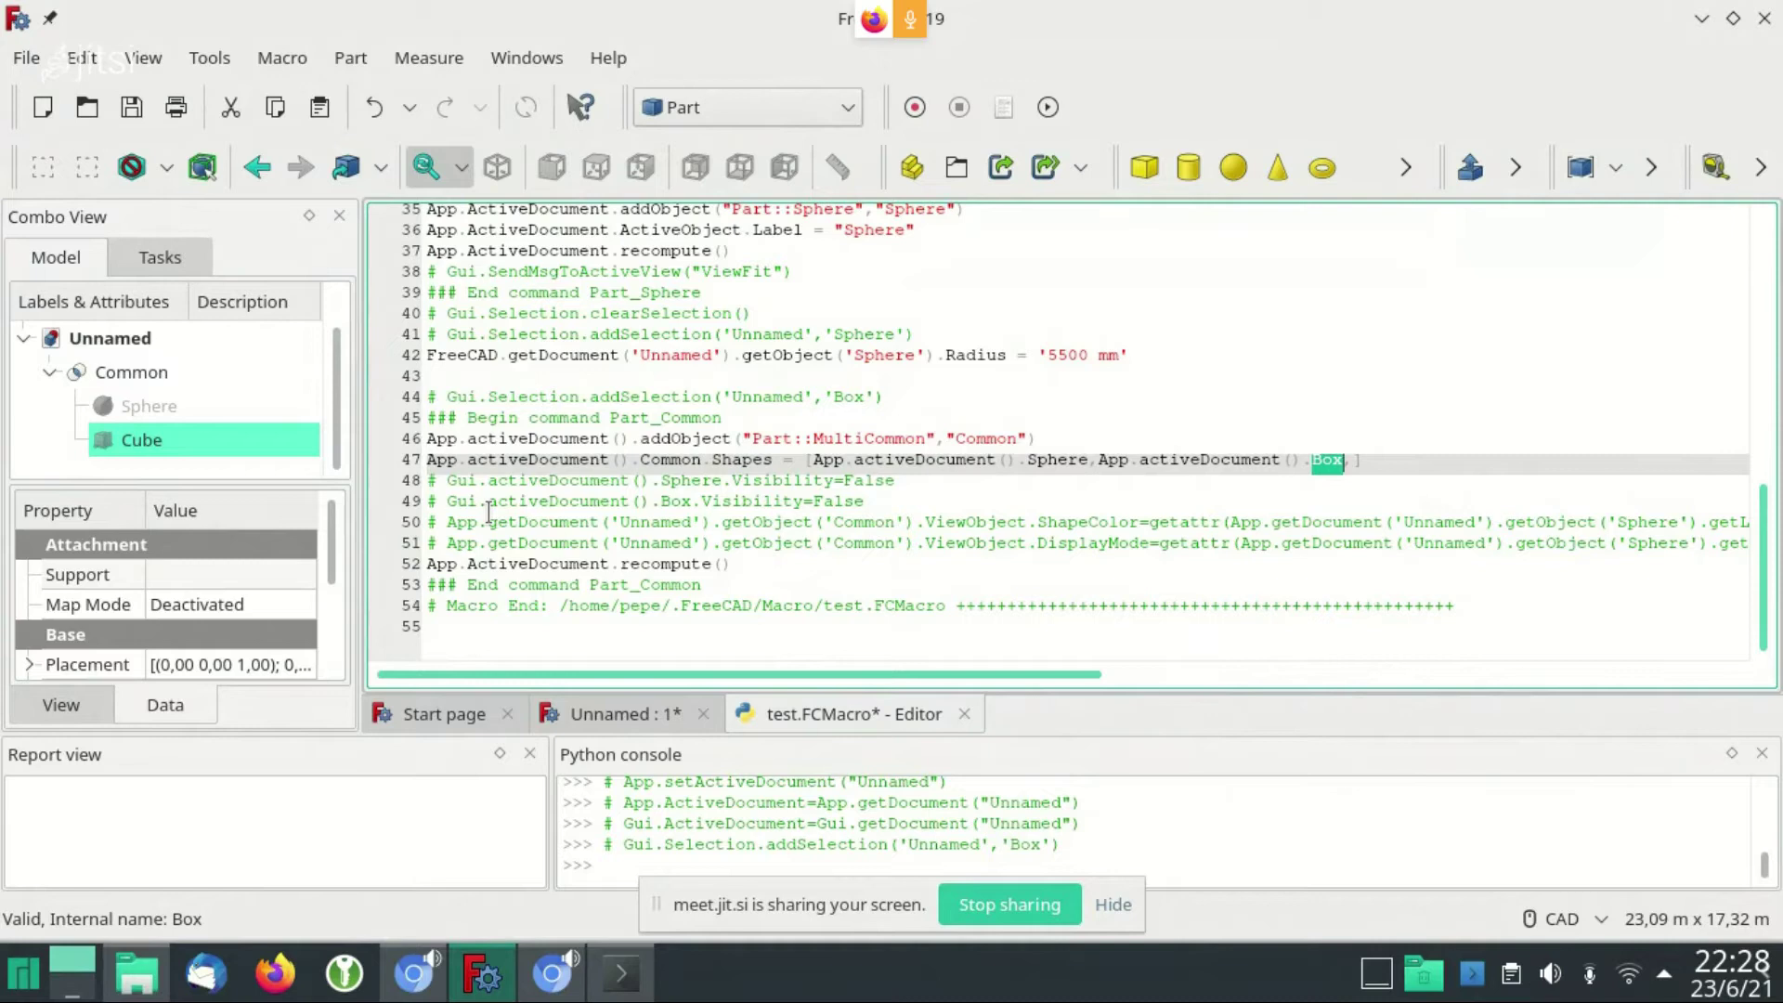
key(Down)
key(Down)
key(Down)
key(Down)
key(Down)
key(shift+Home)
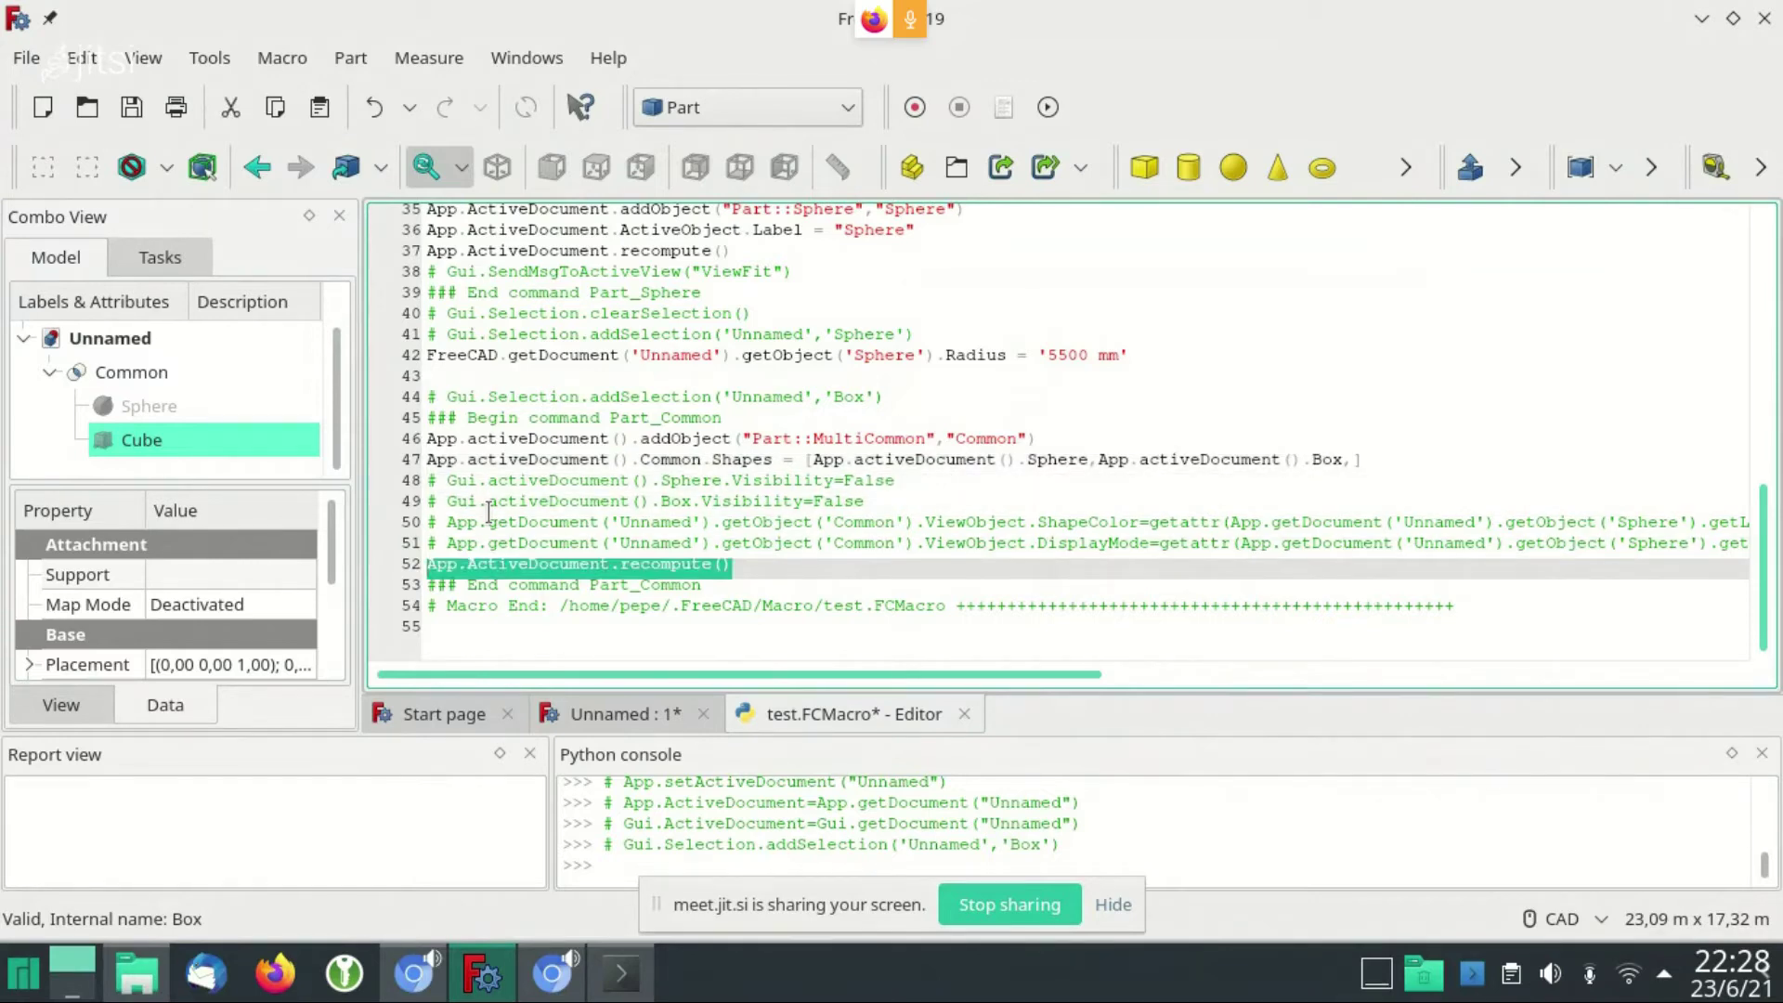
key(Up)
key(Up)
key(Up)
key(Up)
key(Up)
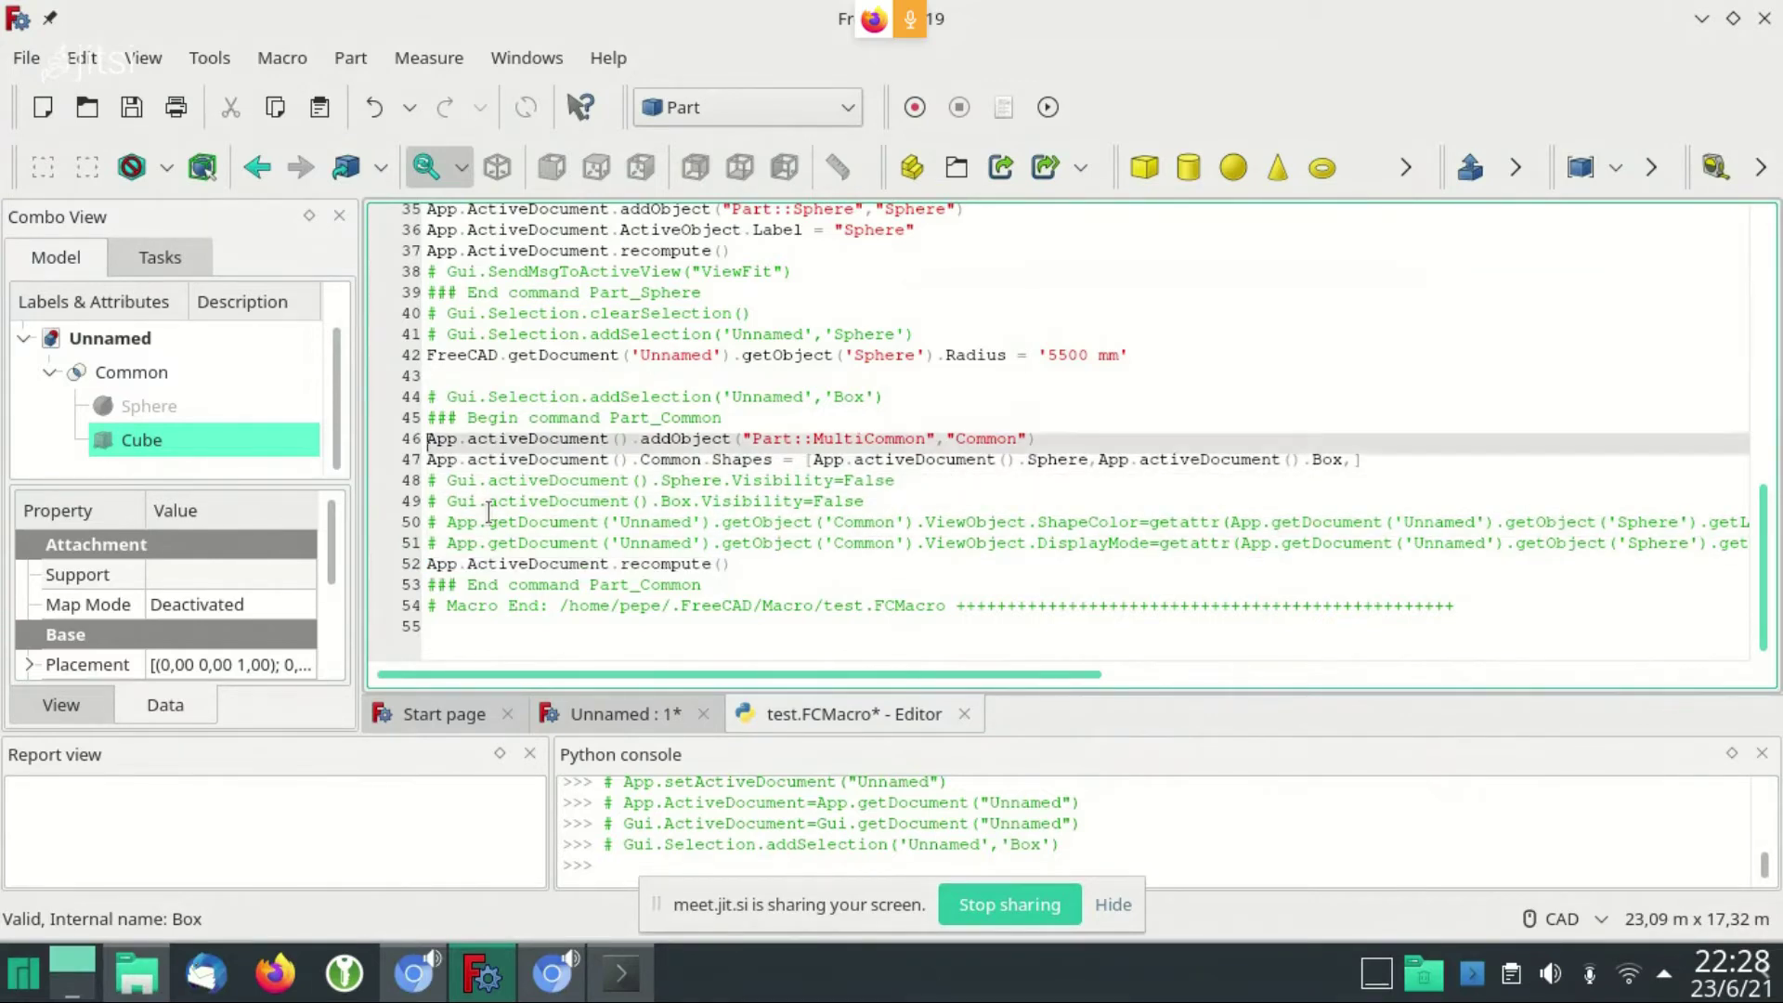
key(Up)
key(Up)
key(Up)
key(Down)
key(Down)
key(Down)
key(Down)
key(Down)
key(Down)
key(Up)
key(Up)
key(Up)
key(Up)
key(Up)
key(shift+Down)
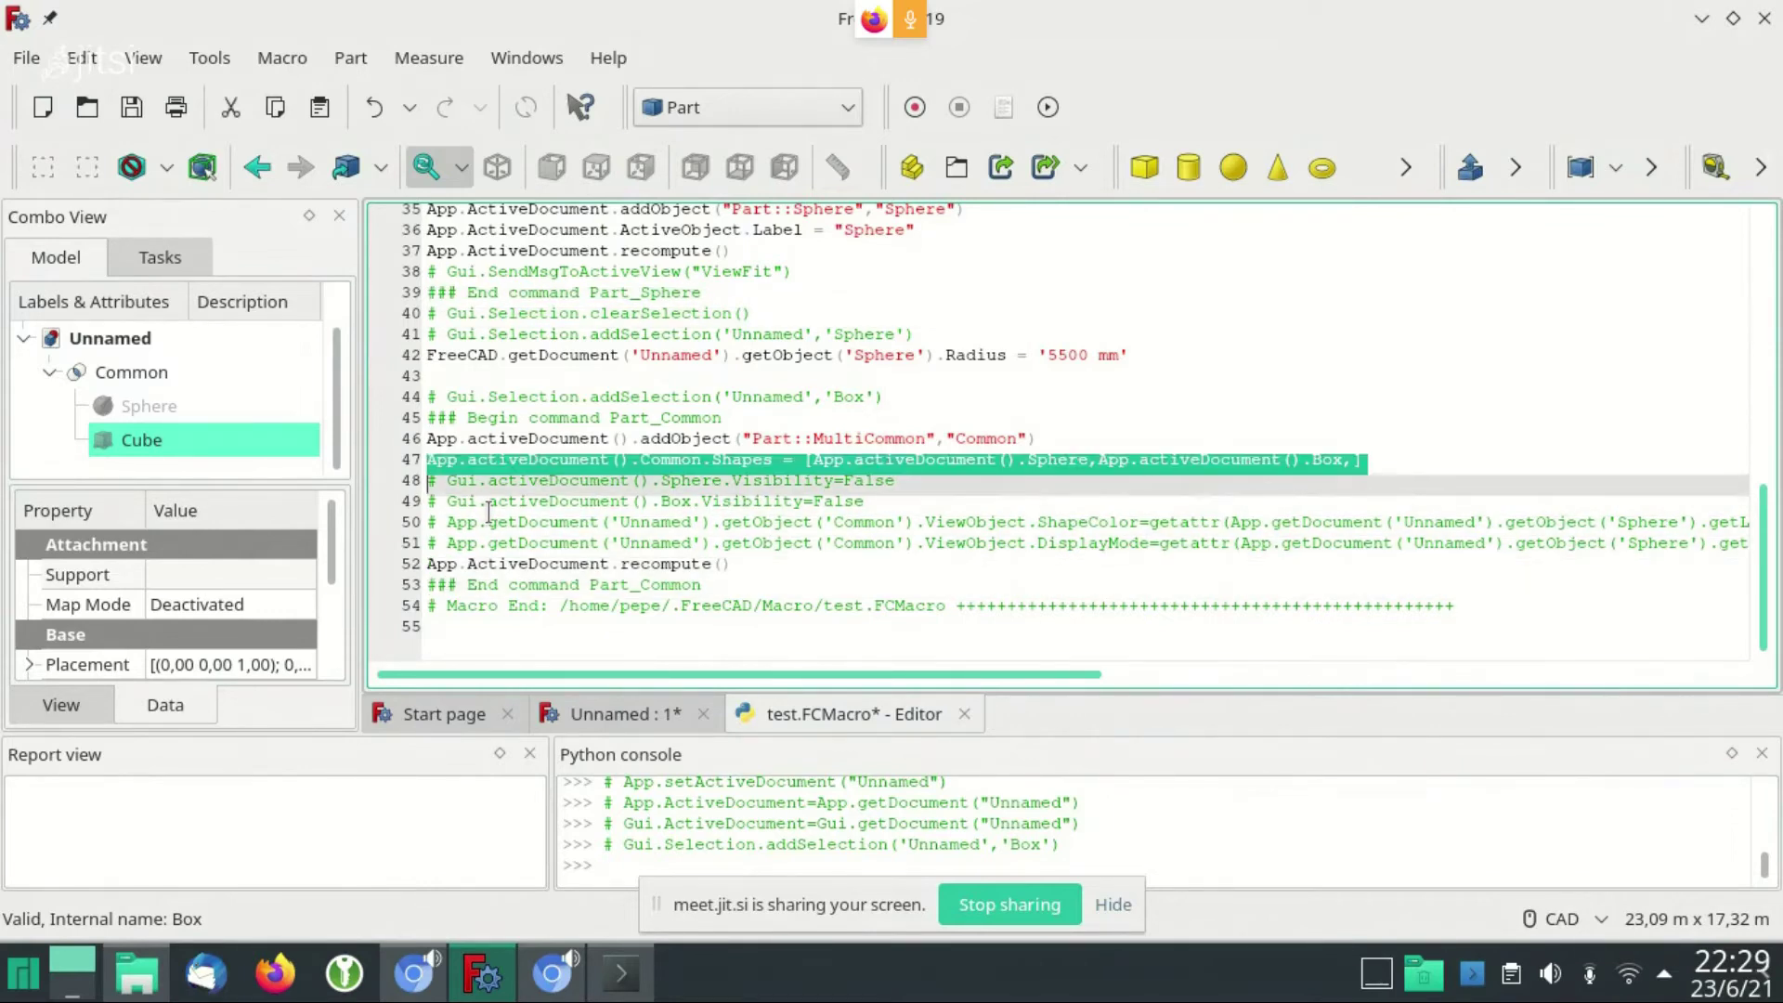
key(Down)
key(Down)
key(Down)
key(Down)
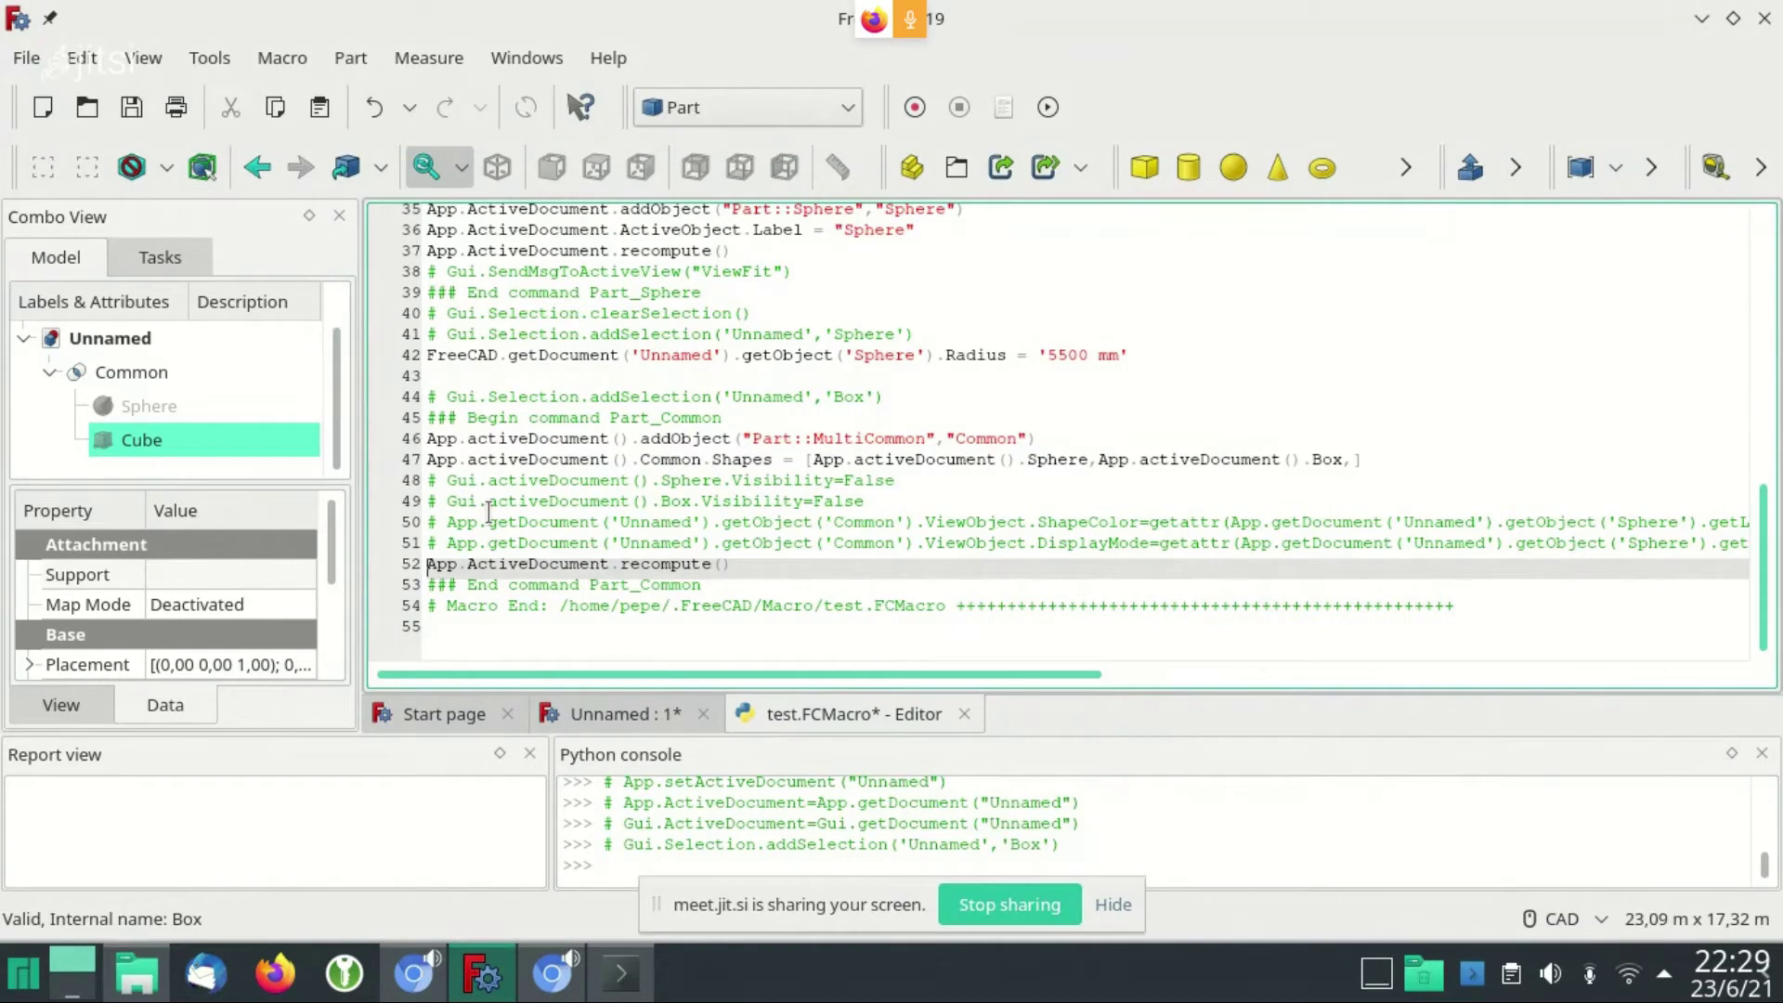
key(shift+End)
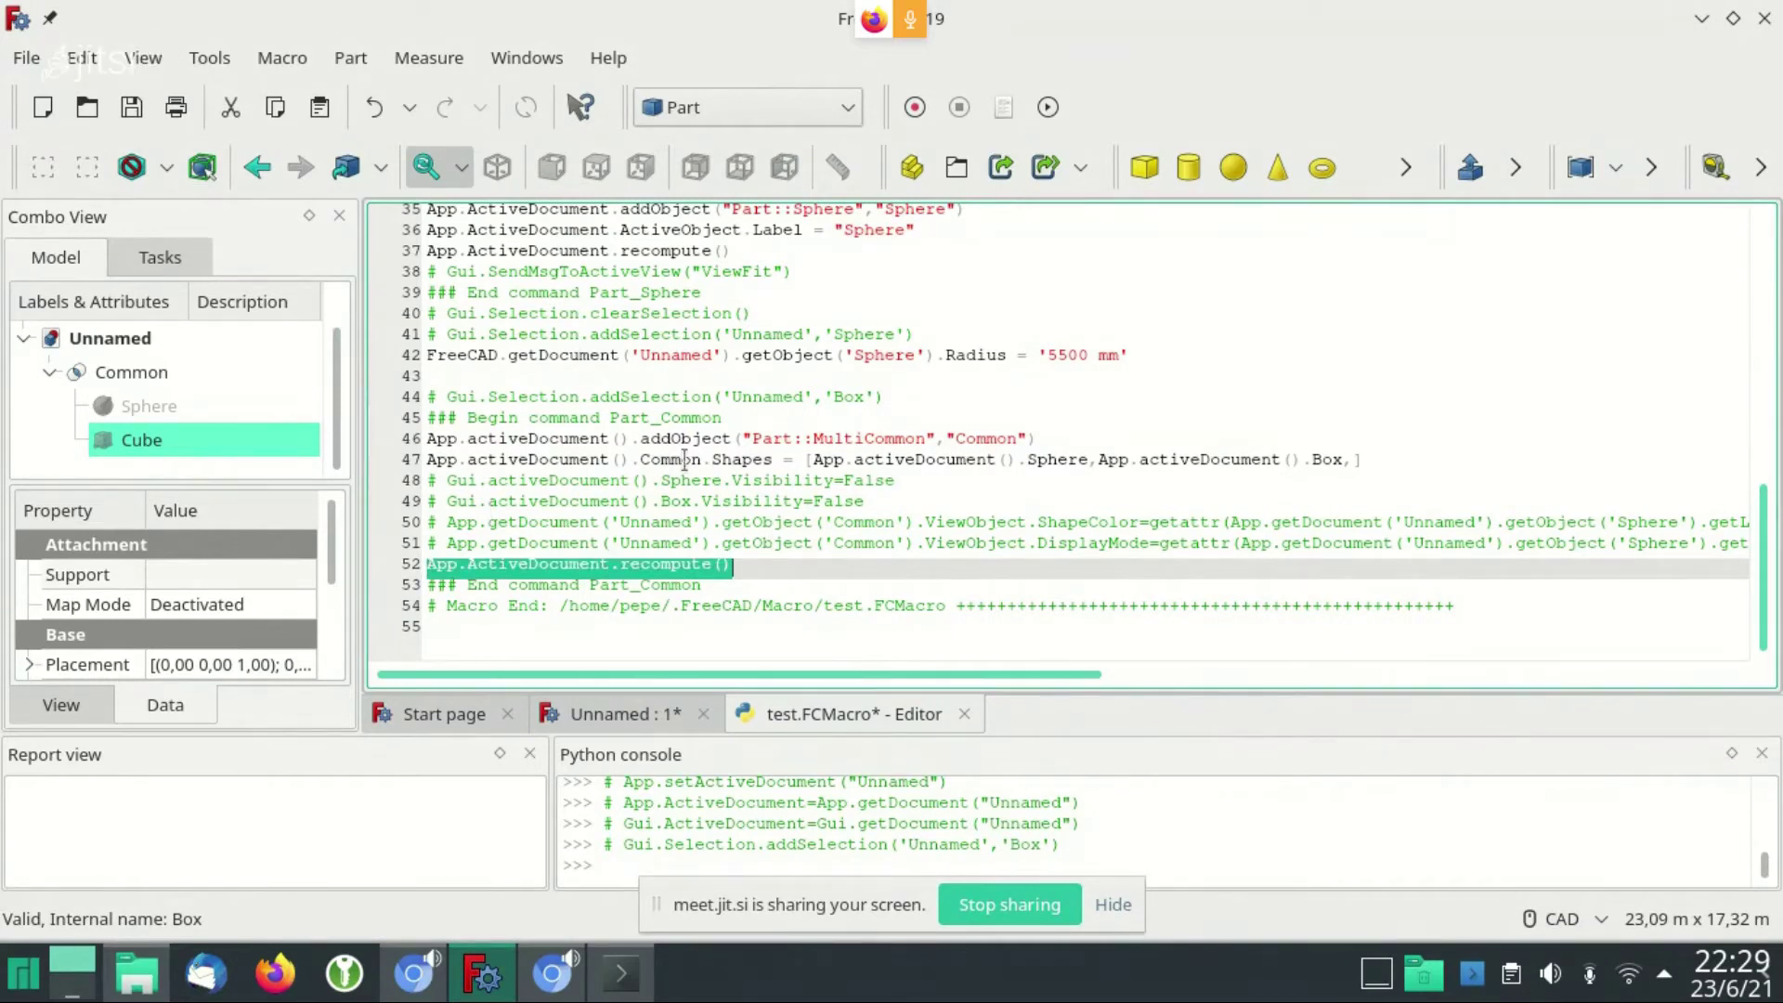
scroll(680, 481, up, 2)
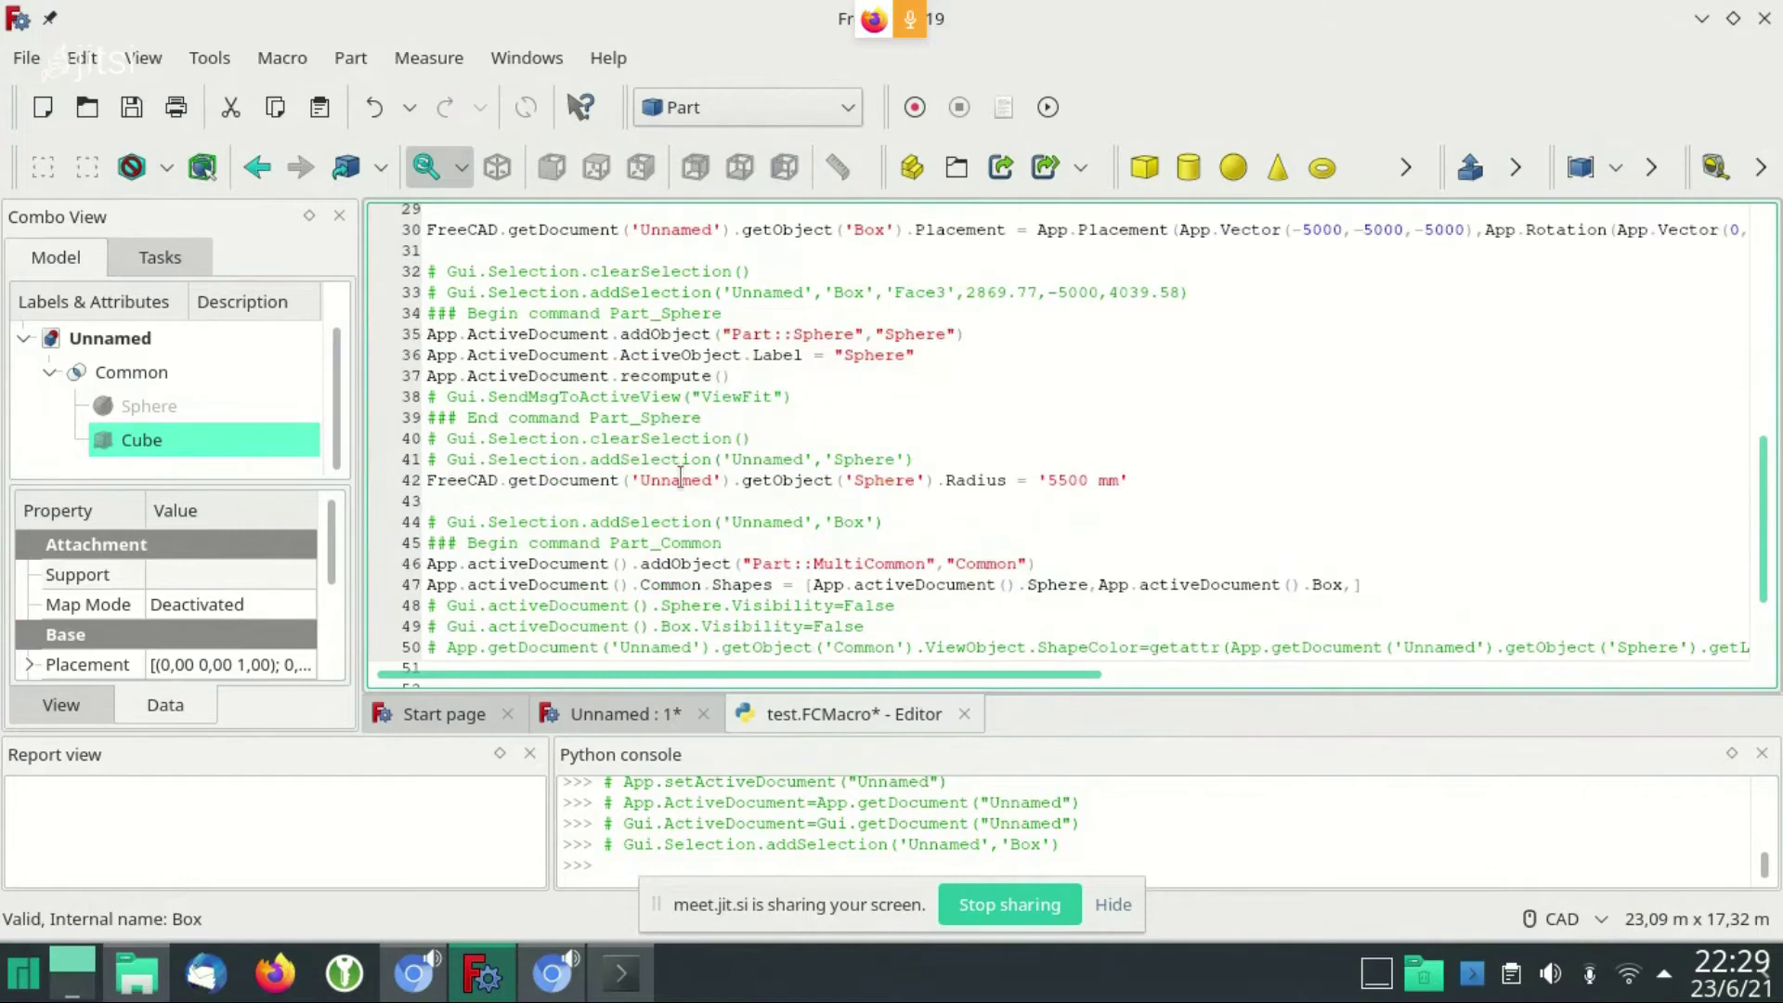
scroll(681, 478, up, 10)
Close the Unnamed document, discarding its unsaved changes
click(703, 713)
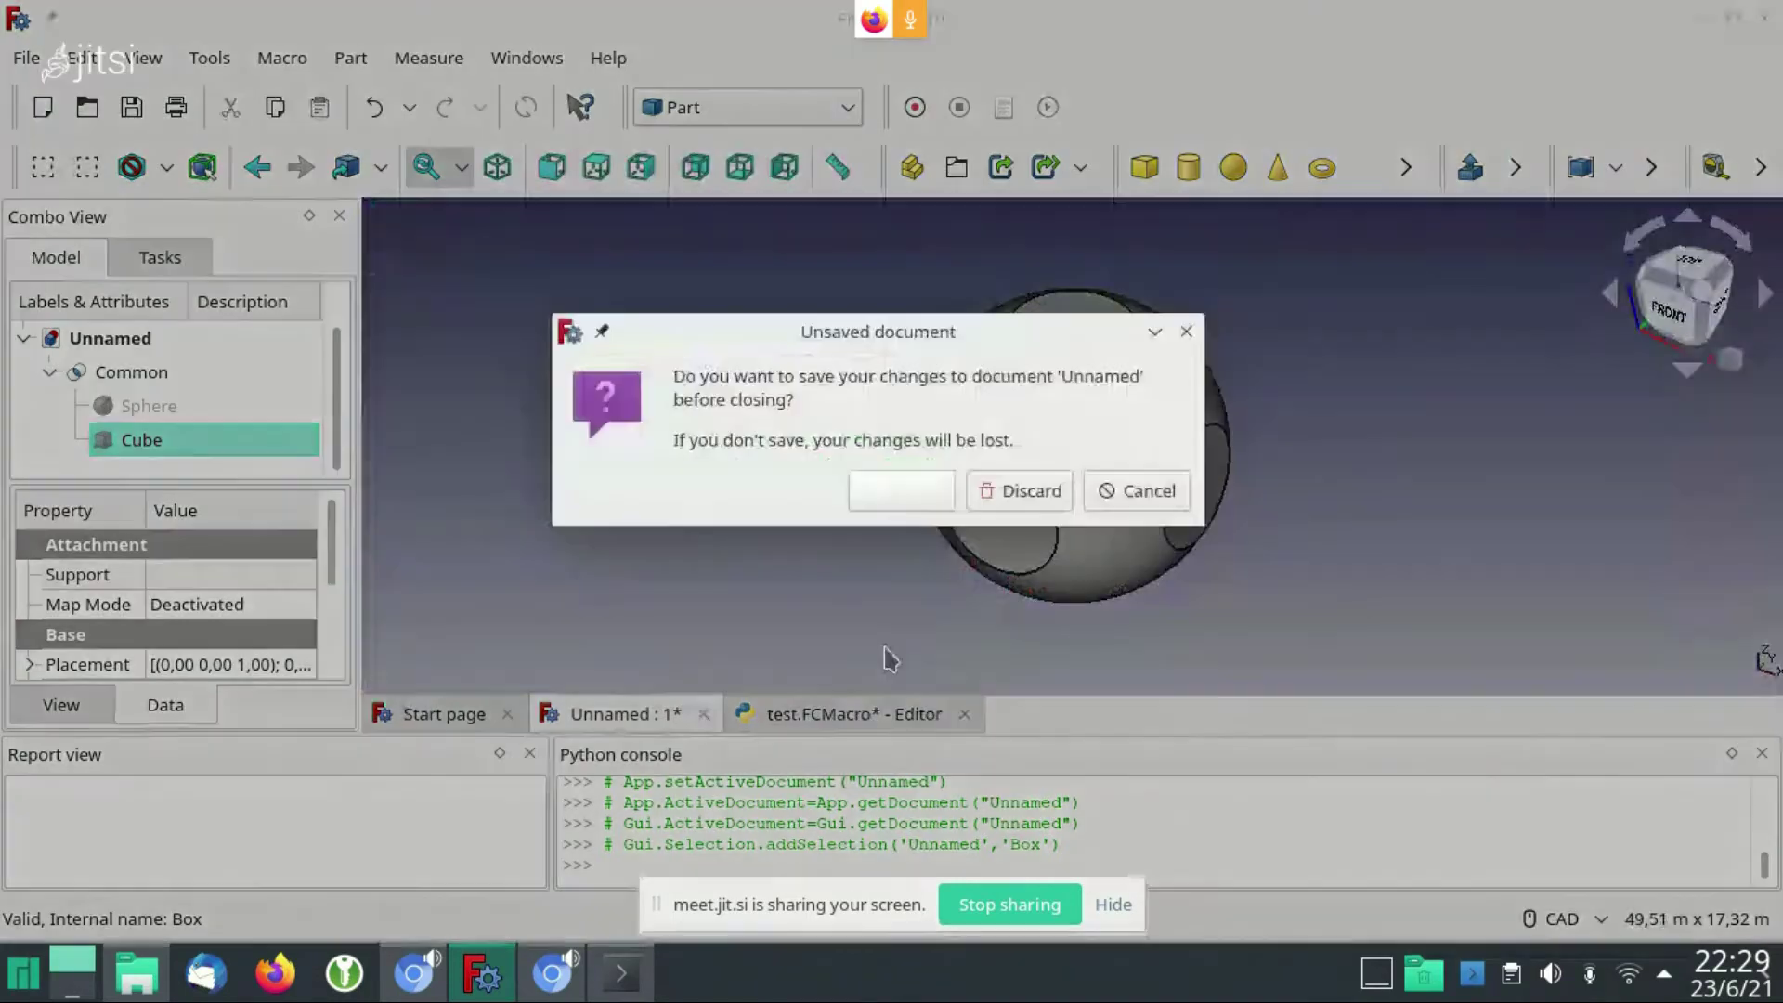
click(1026, 490)
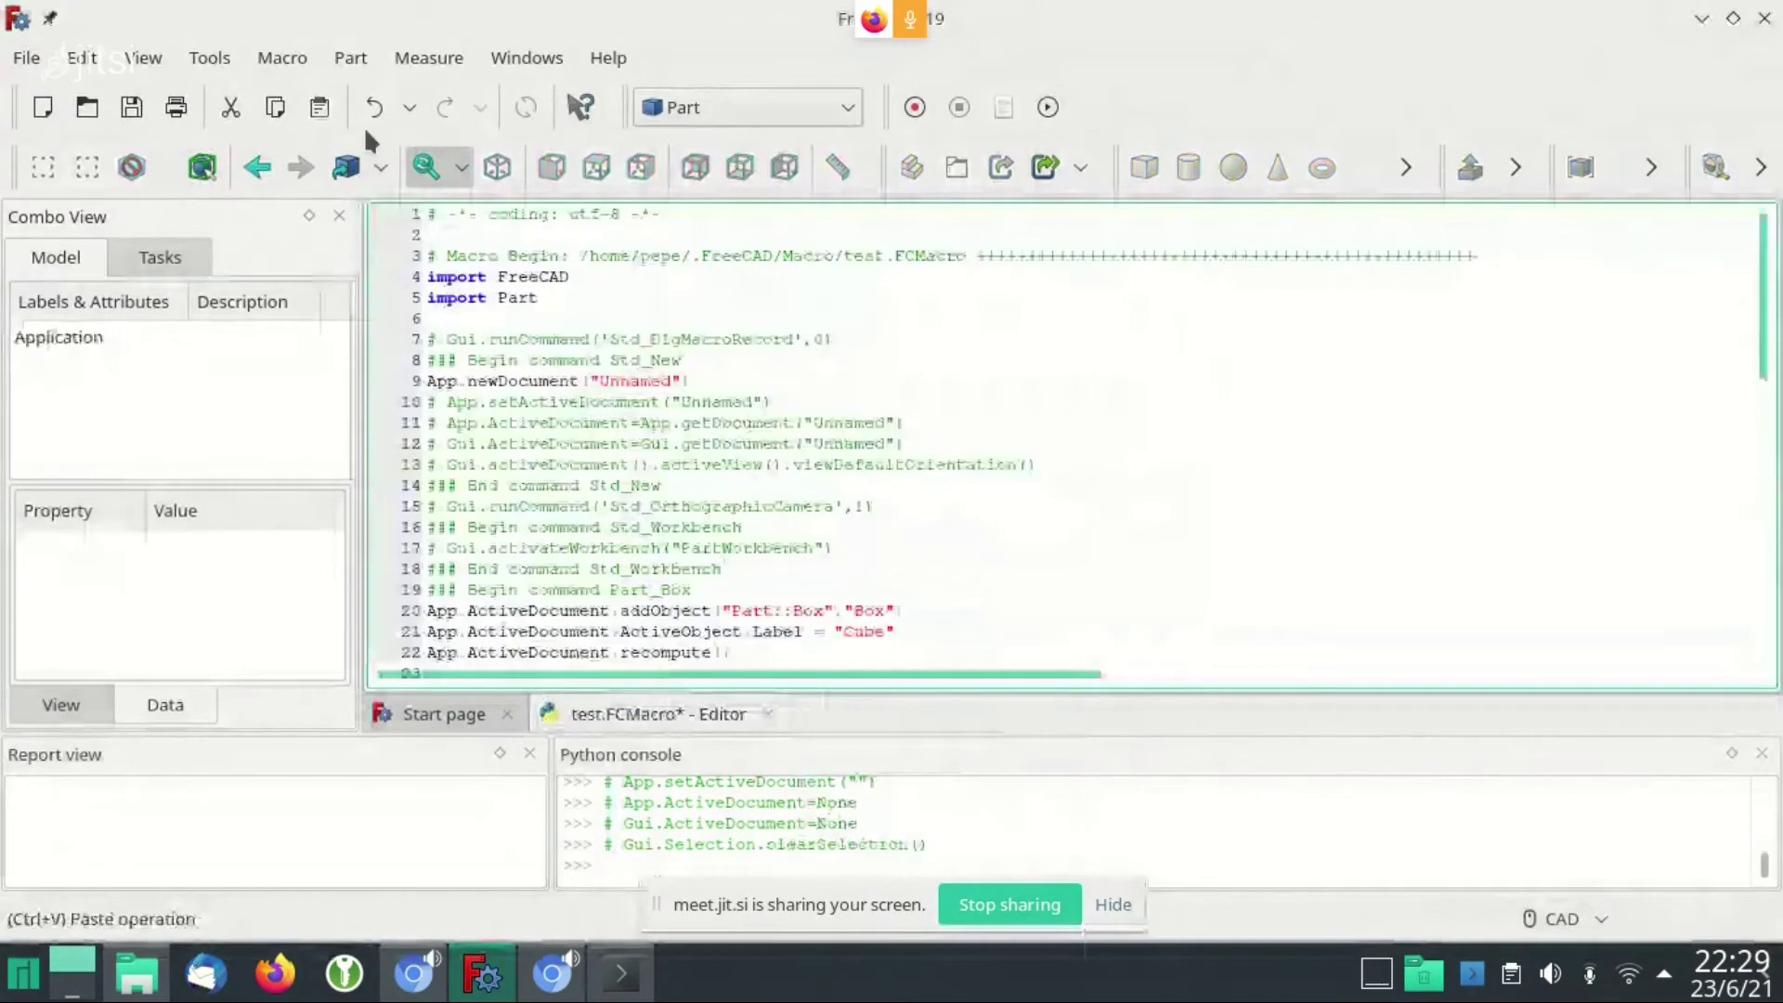
click(444, 716)
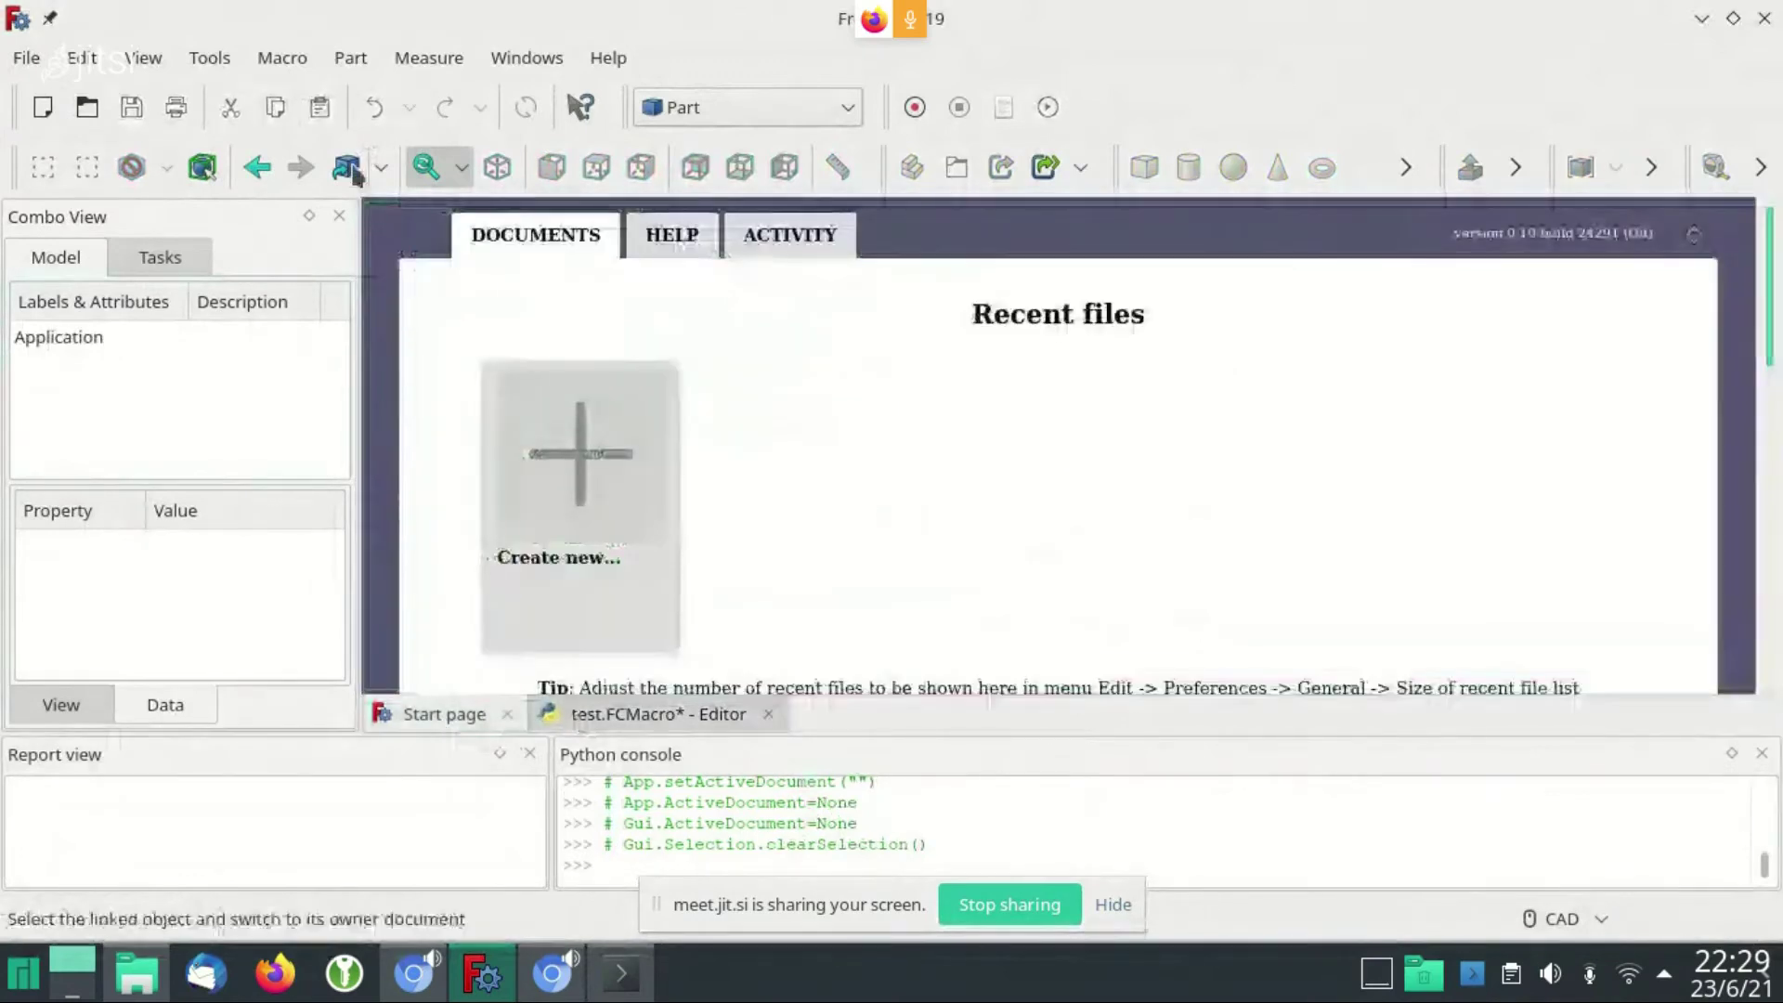
Rerun the test macro from Recent macros to rebuild the Common shape
click(282, 58)
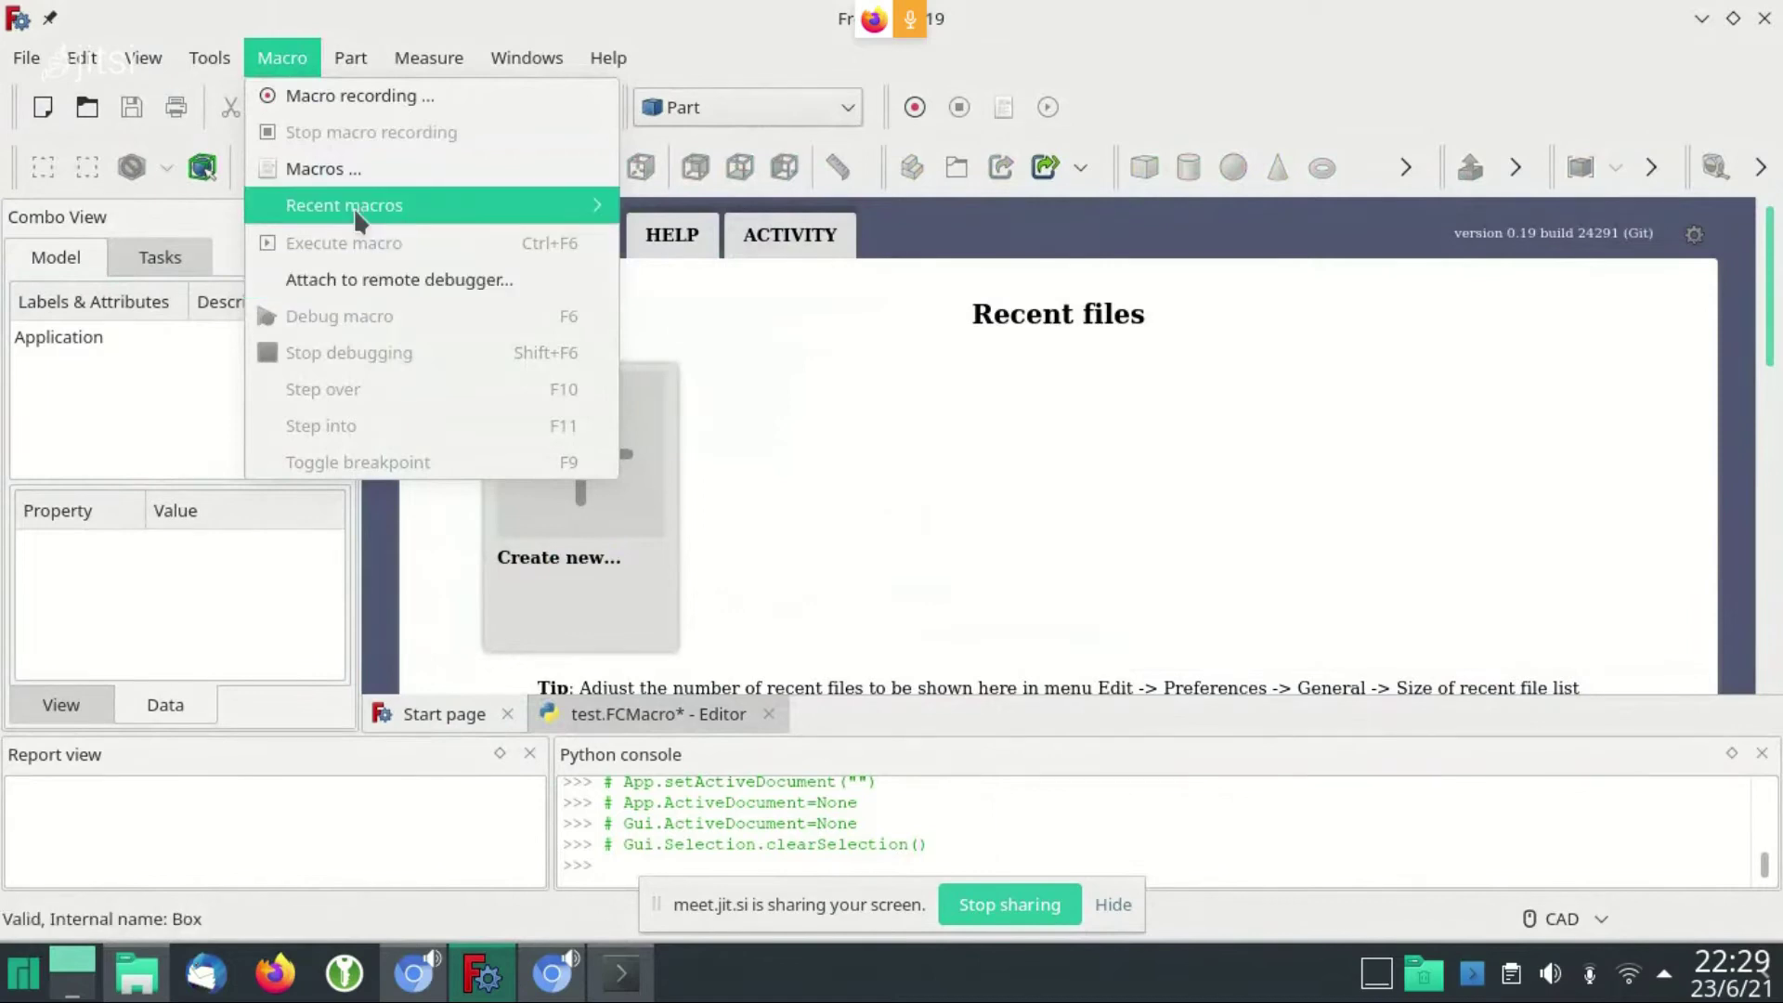
mouse_move(343, 205)
click(651, 206)
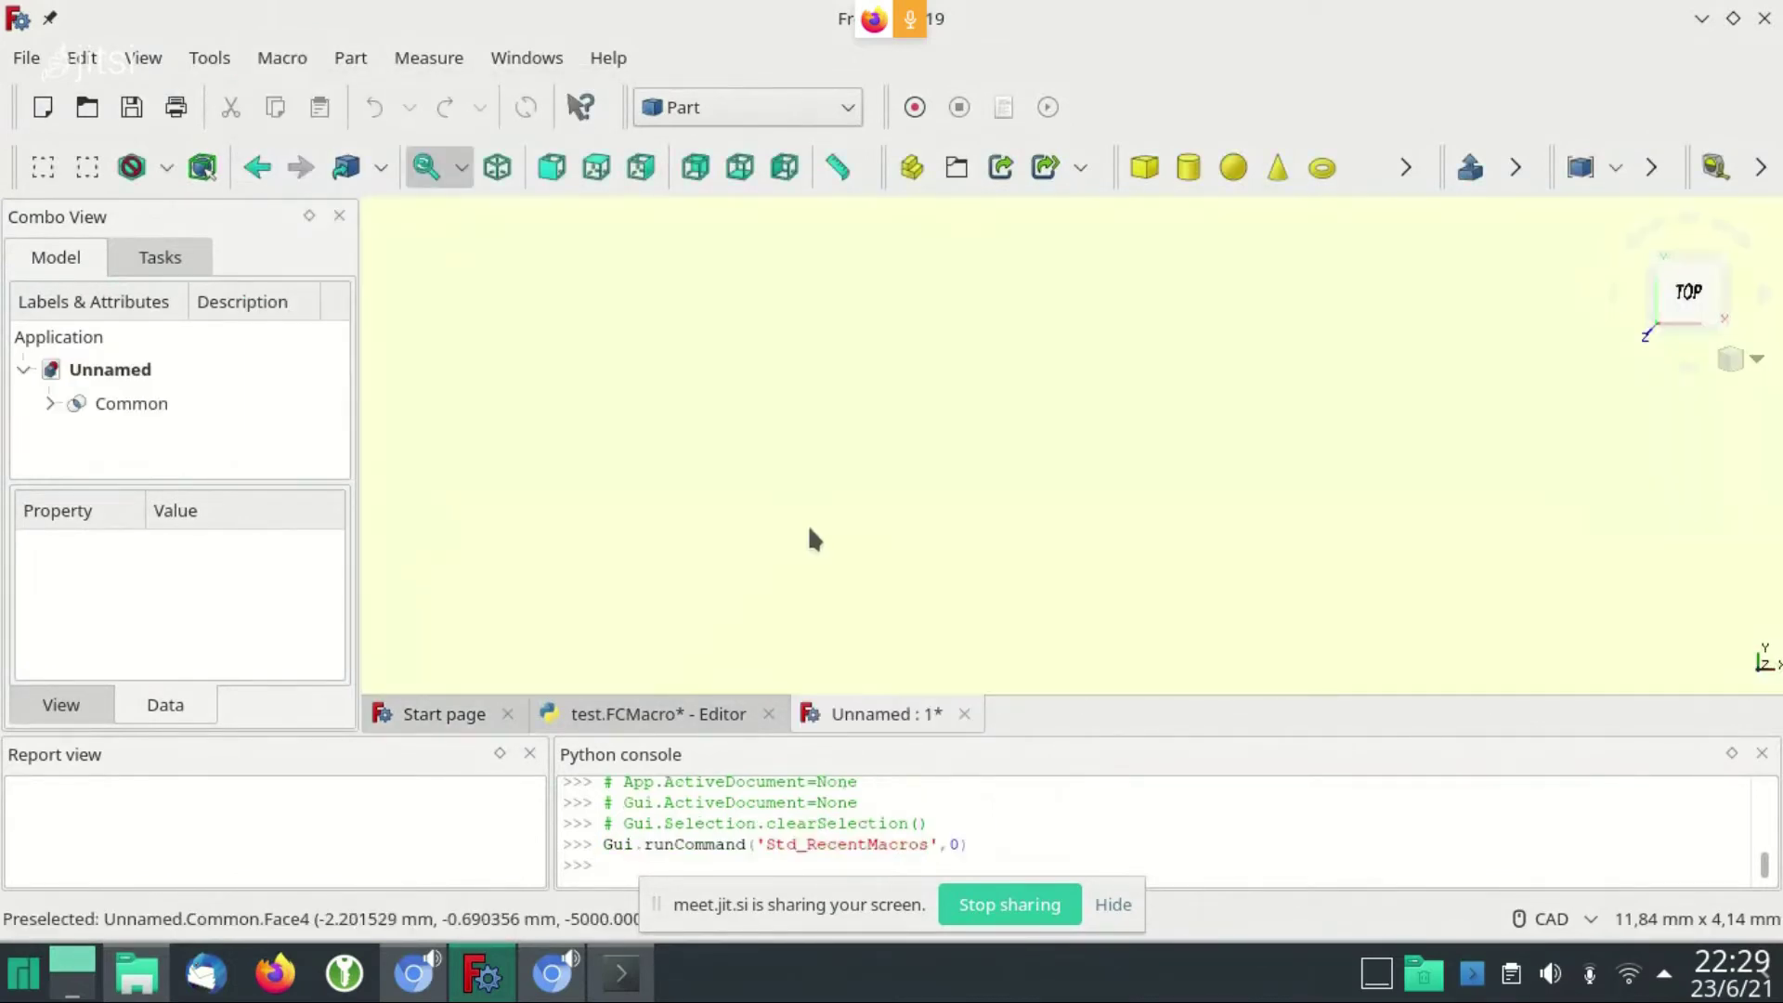
scroll(835, 464, down, 5)
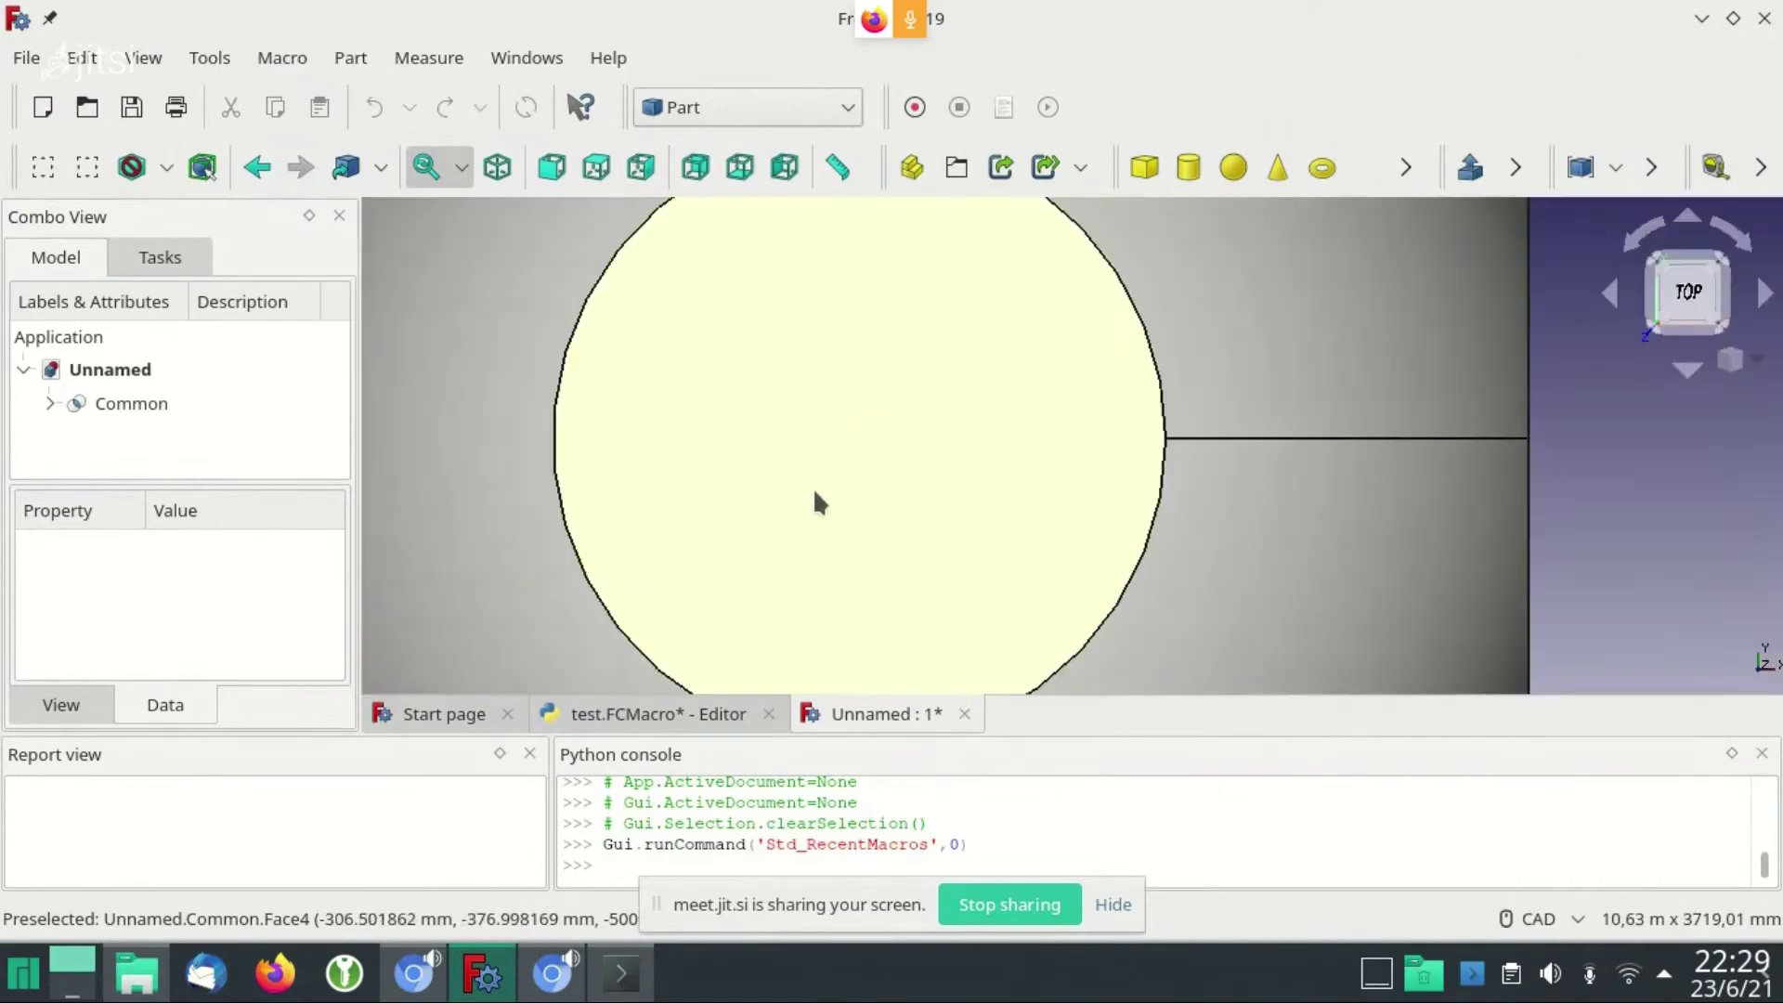
scroll(812, 469, down, 5)
scroll(822, 483, up, 3)
scroll(799, 465, up, 2)
Pan the rebuilt Common shape, view it isometrically, and return to the test.FCMacro code
mouse_move(641, 501)
middle_down()
mouse_move(566, 299)
mouse_move(743, 554)
middle_up()
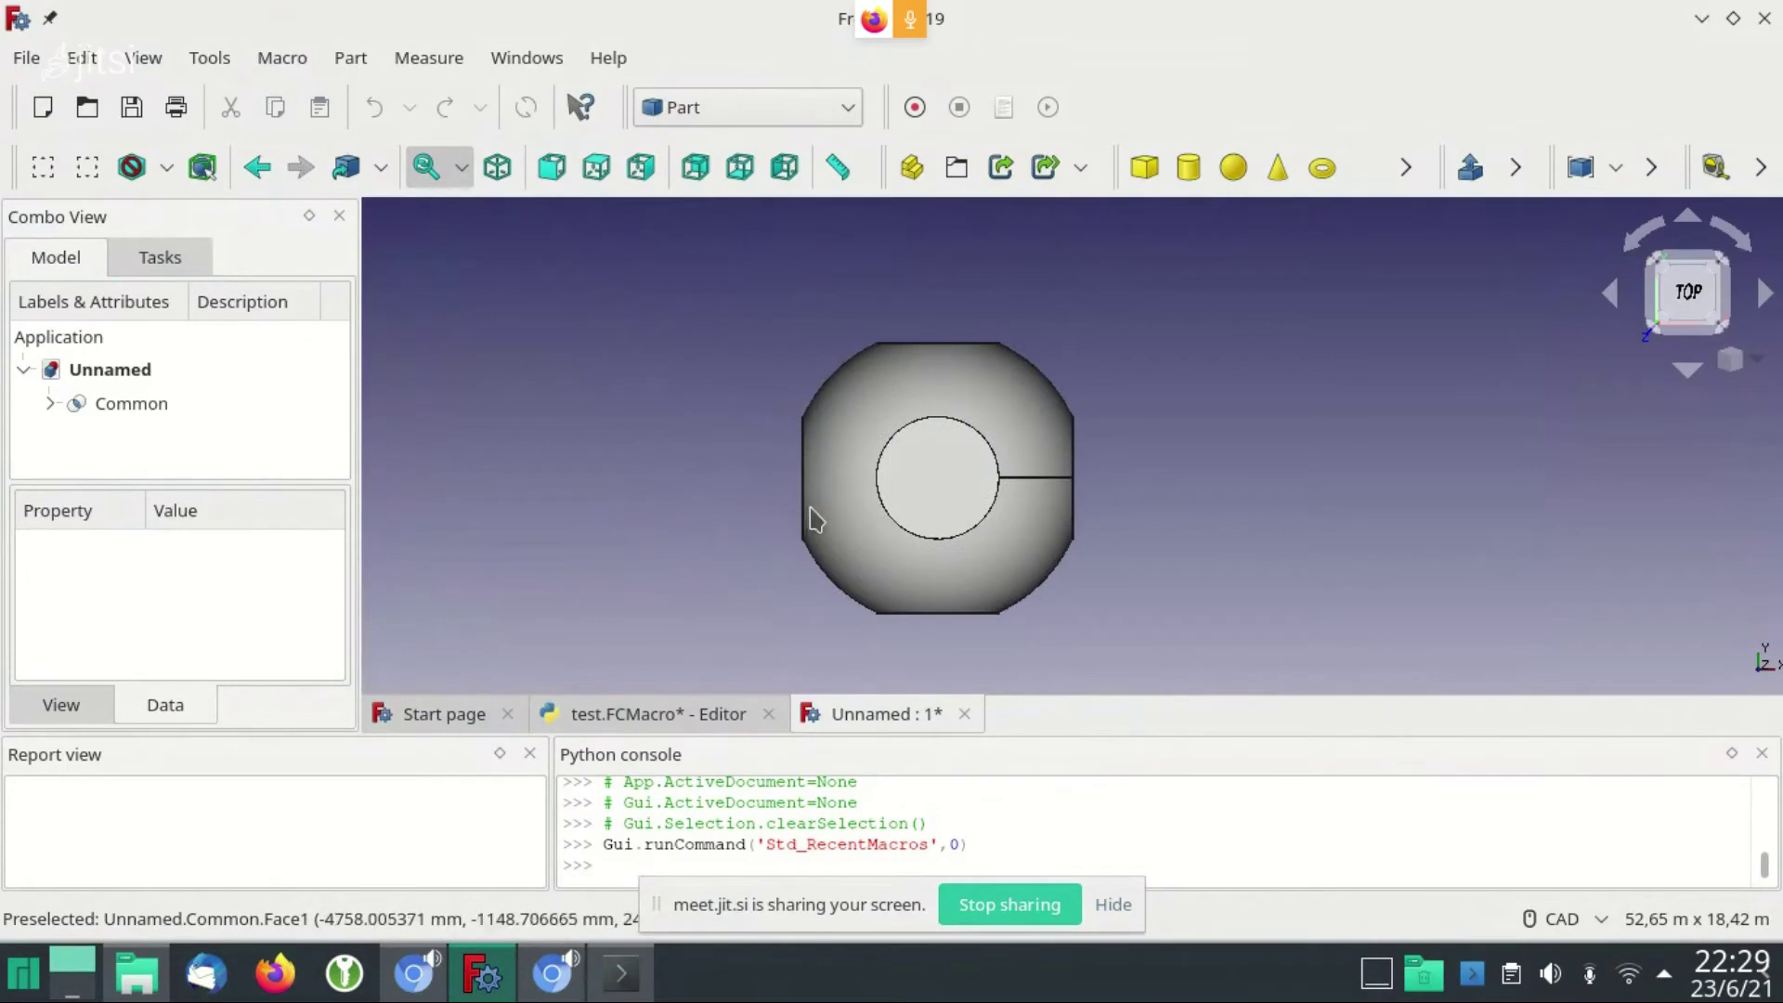
right_click(1230, 341)
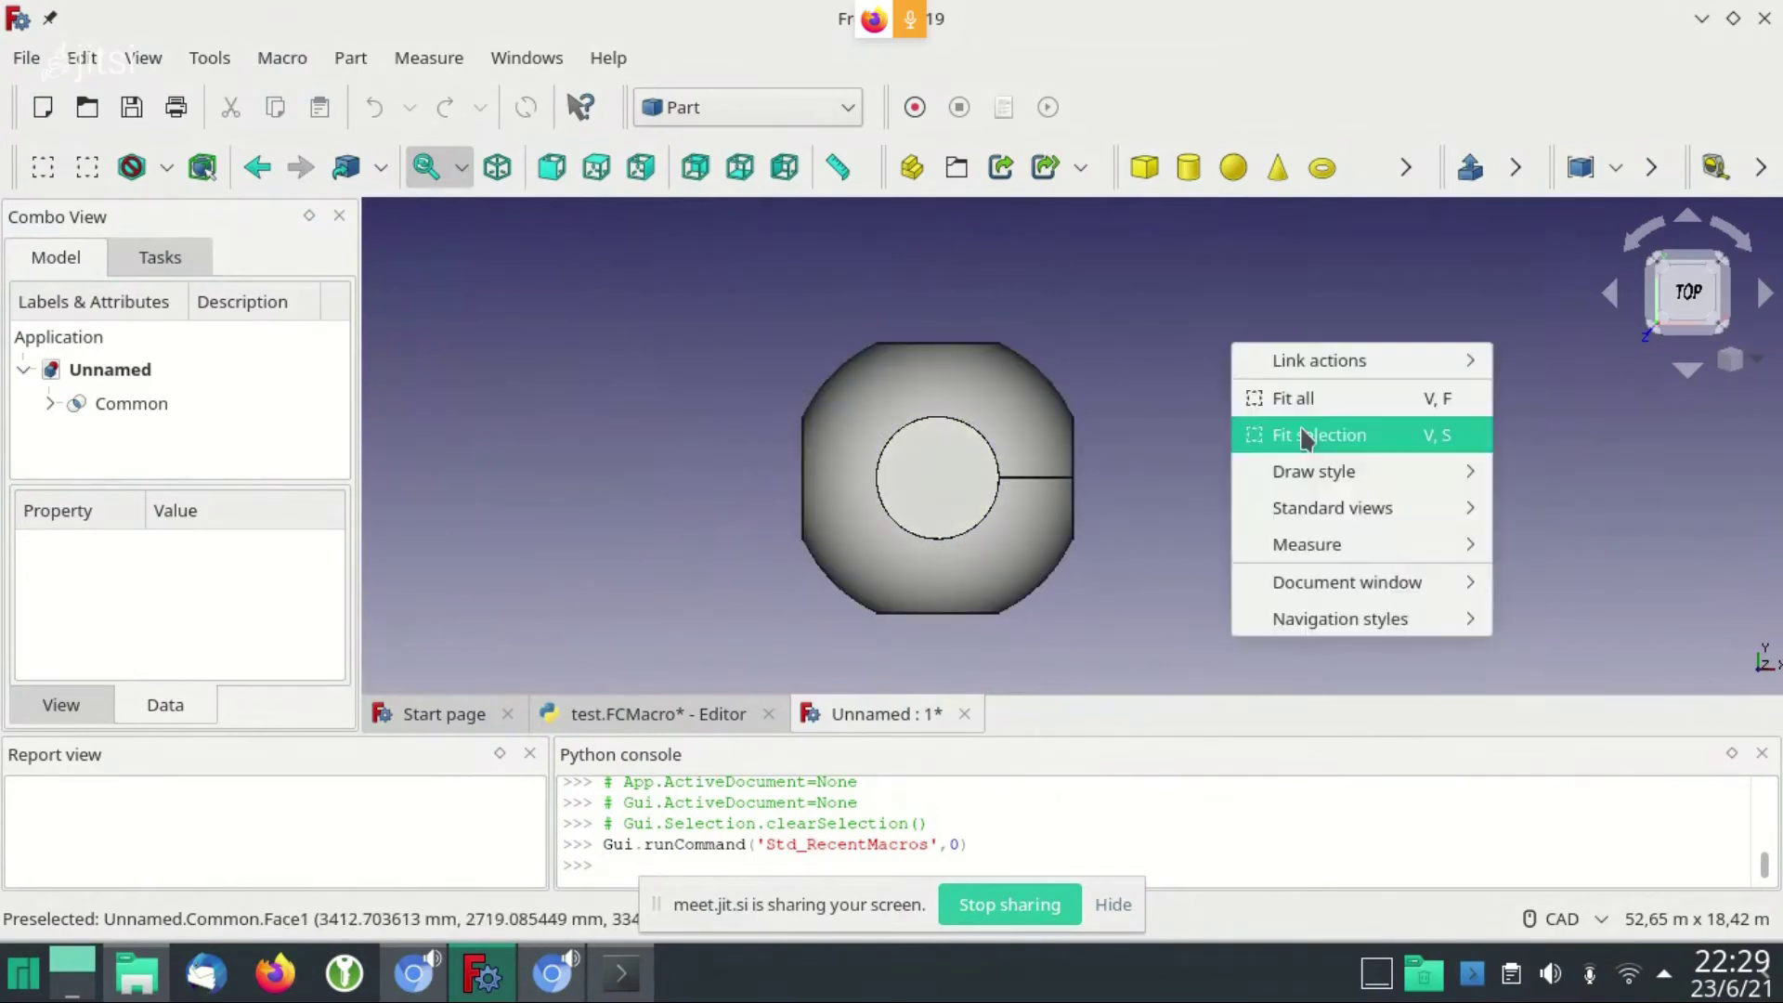
click(1716, 283)
click(1722, 332)
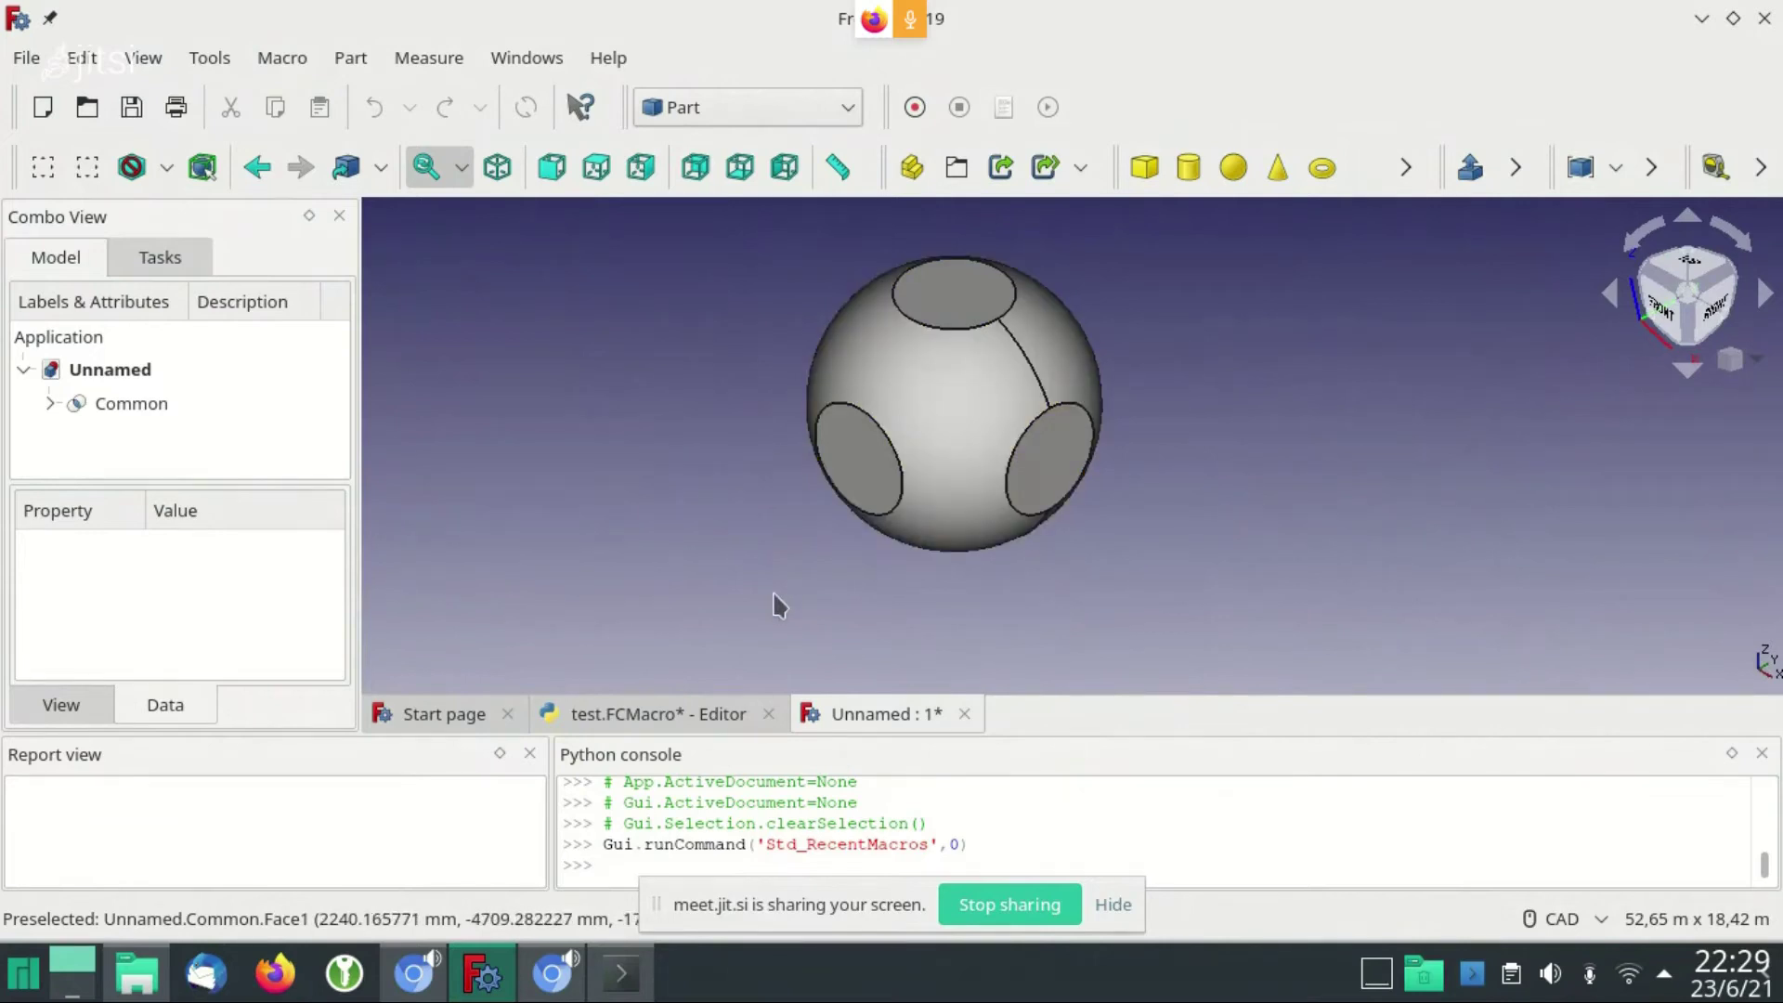
click(644, 695)
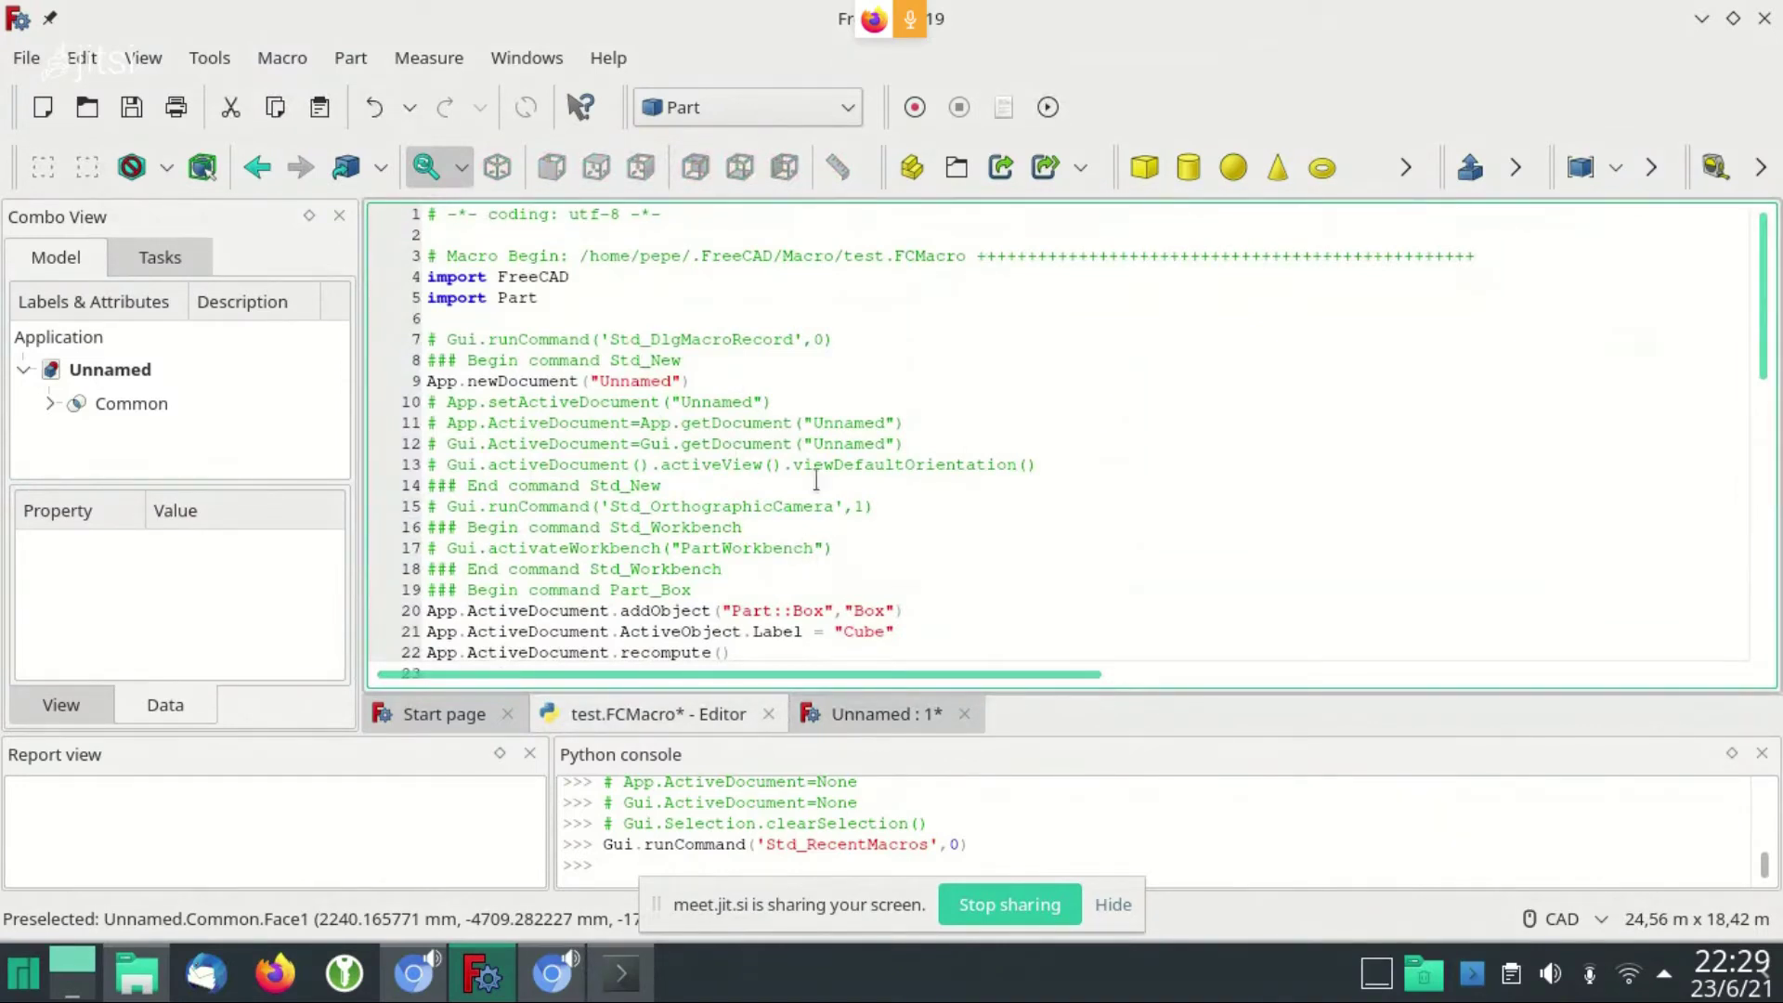
Scroll through the macro, enlarge the Python console panel, and display the Unnamed model view
scroll(675, 479, down, 1)
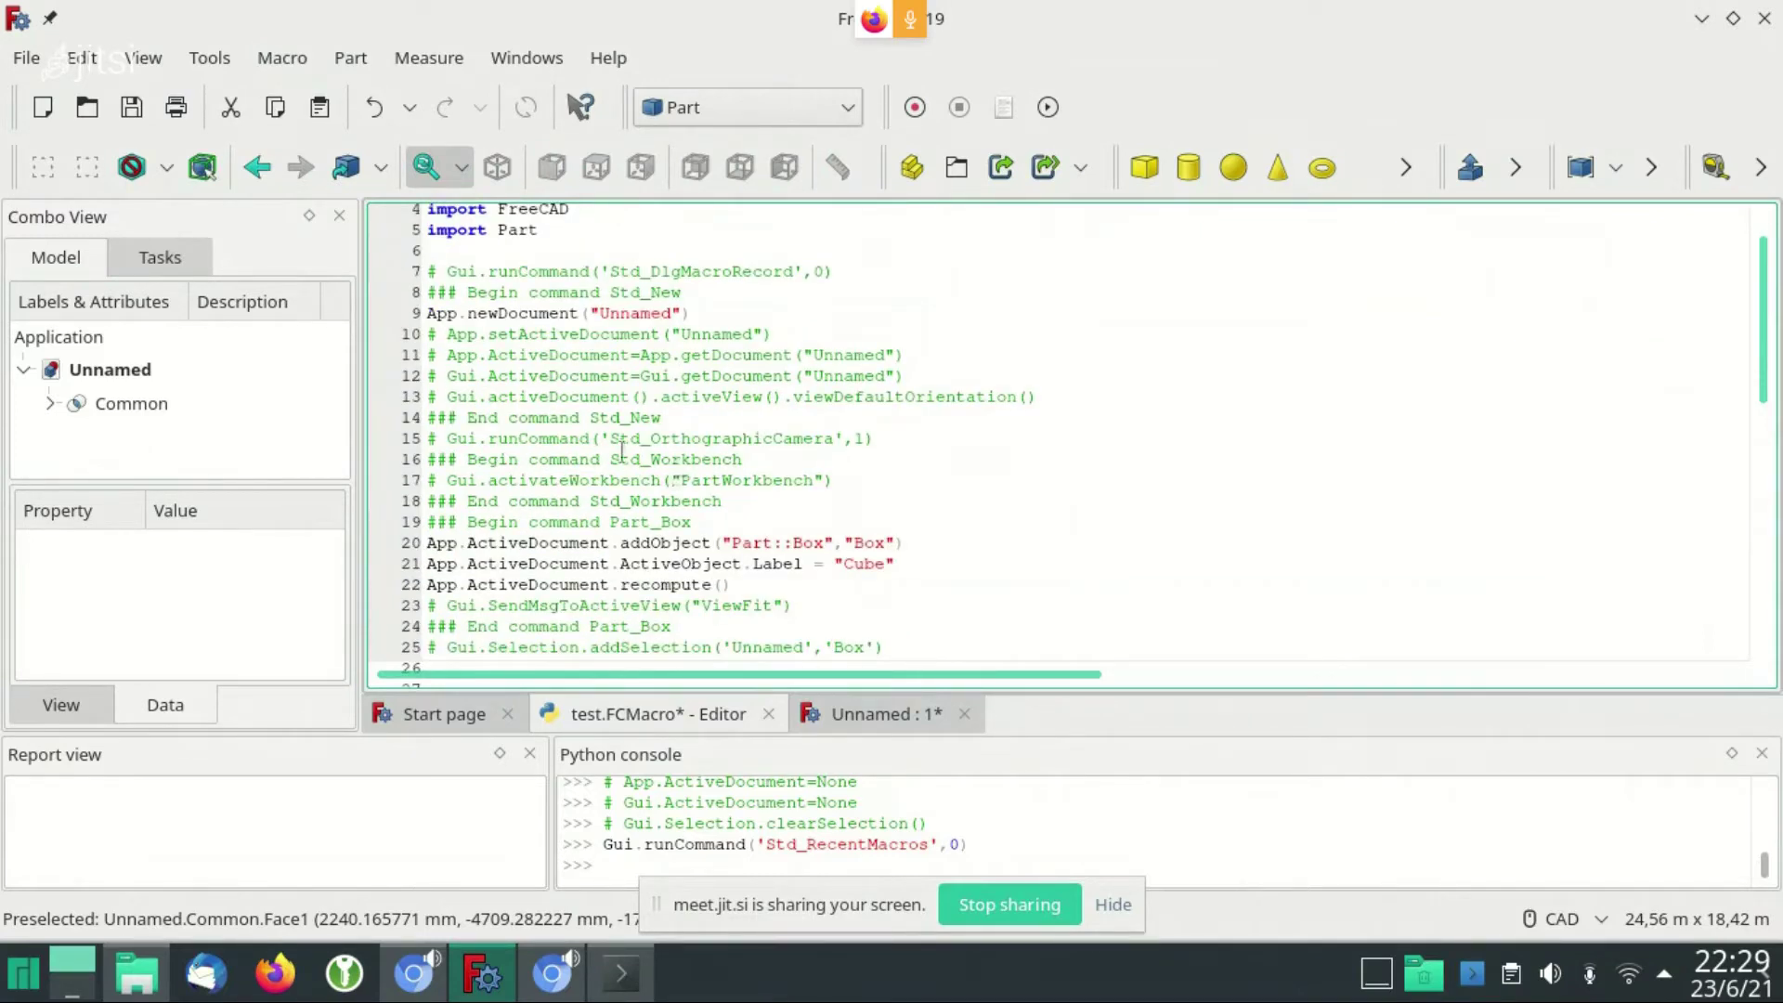
scroll(621, 450, down, 1)
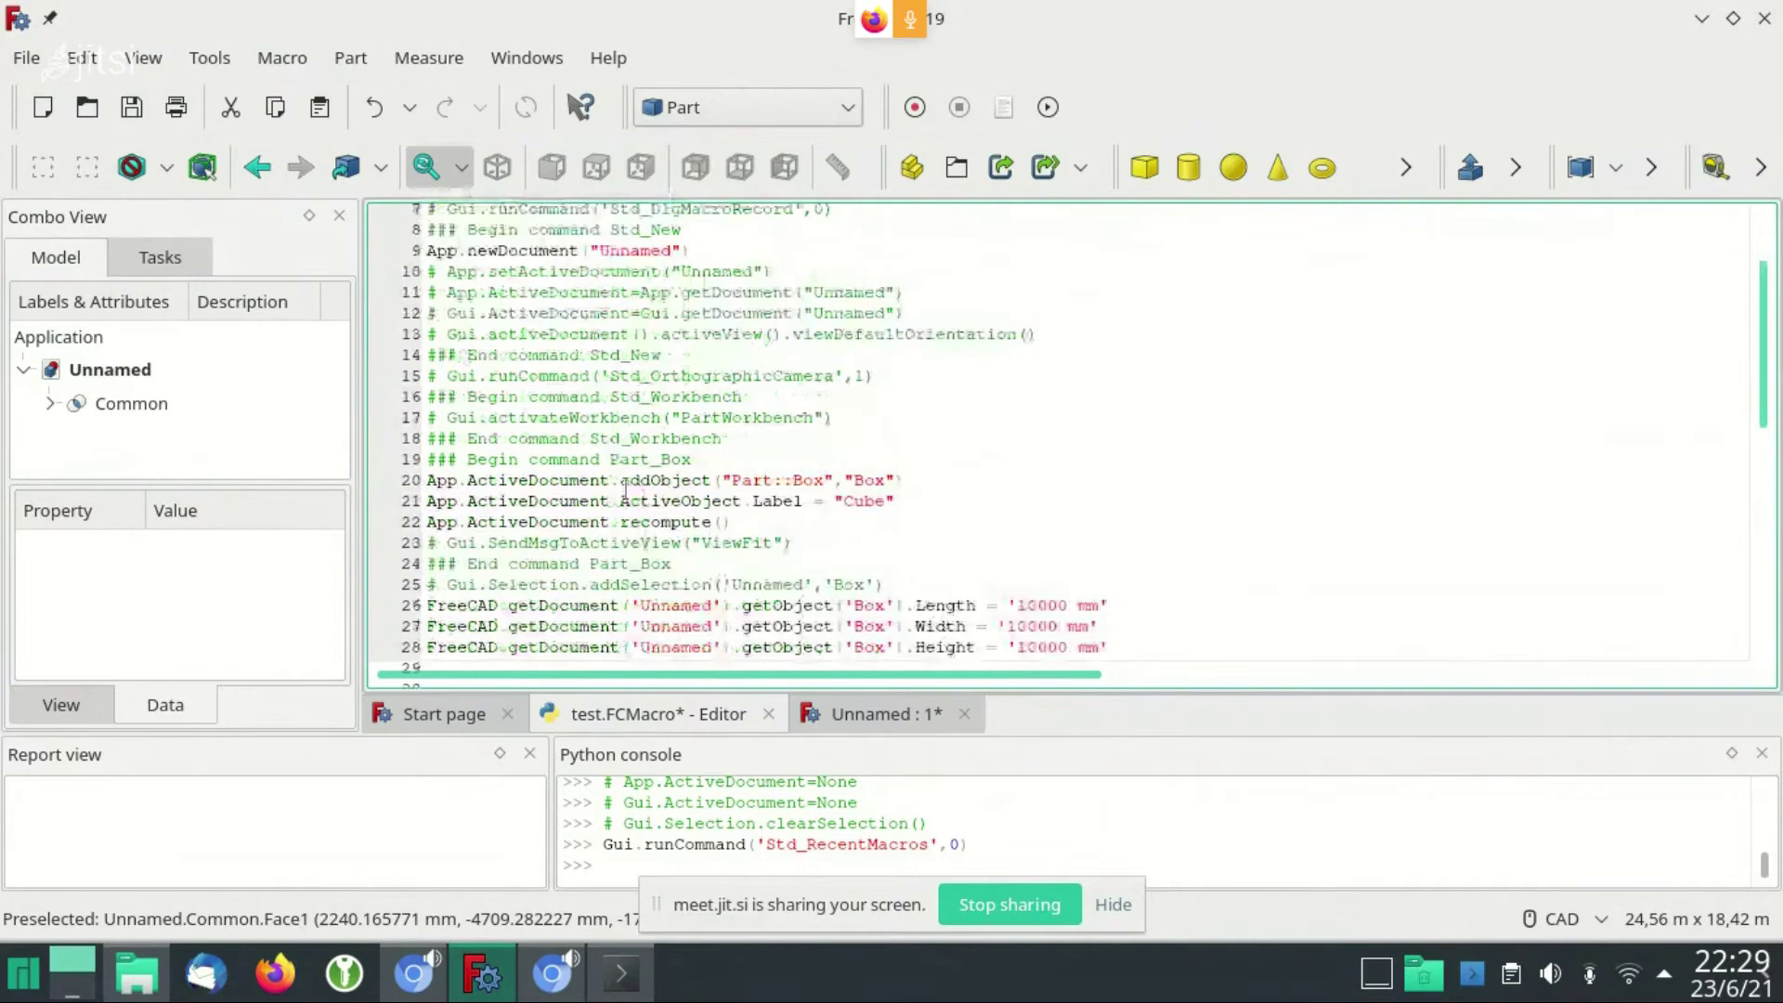
scroll(670, 509, down, 2)
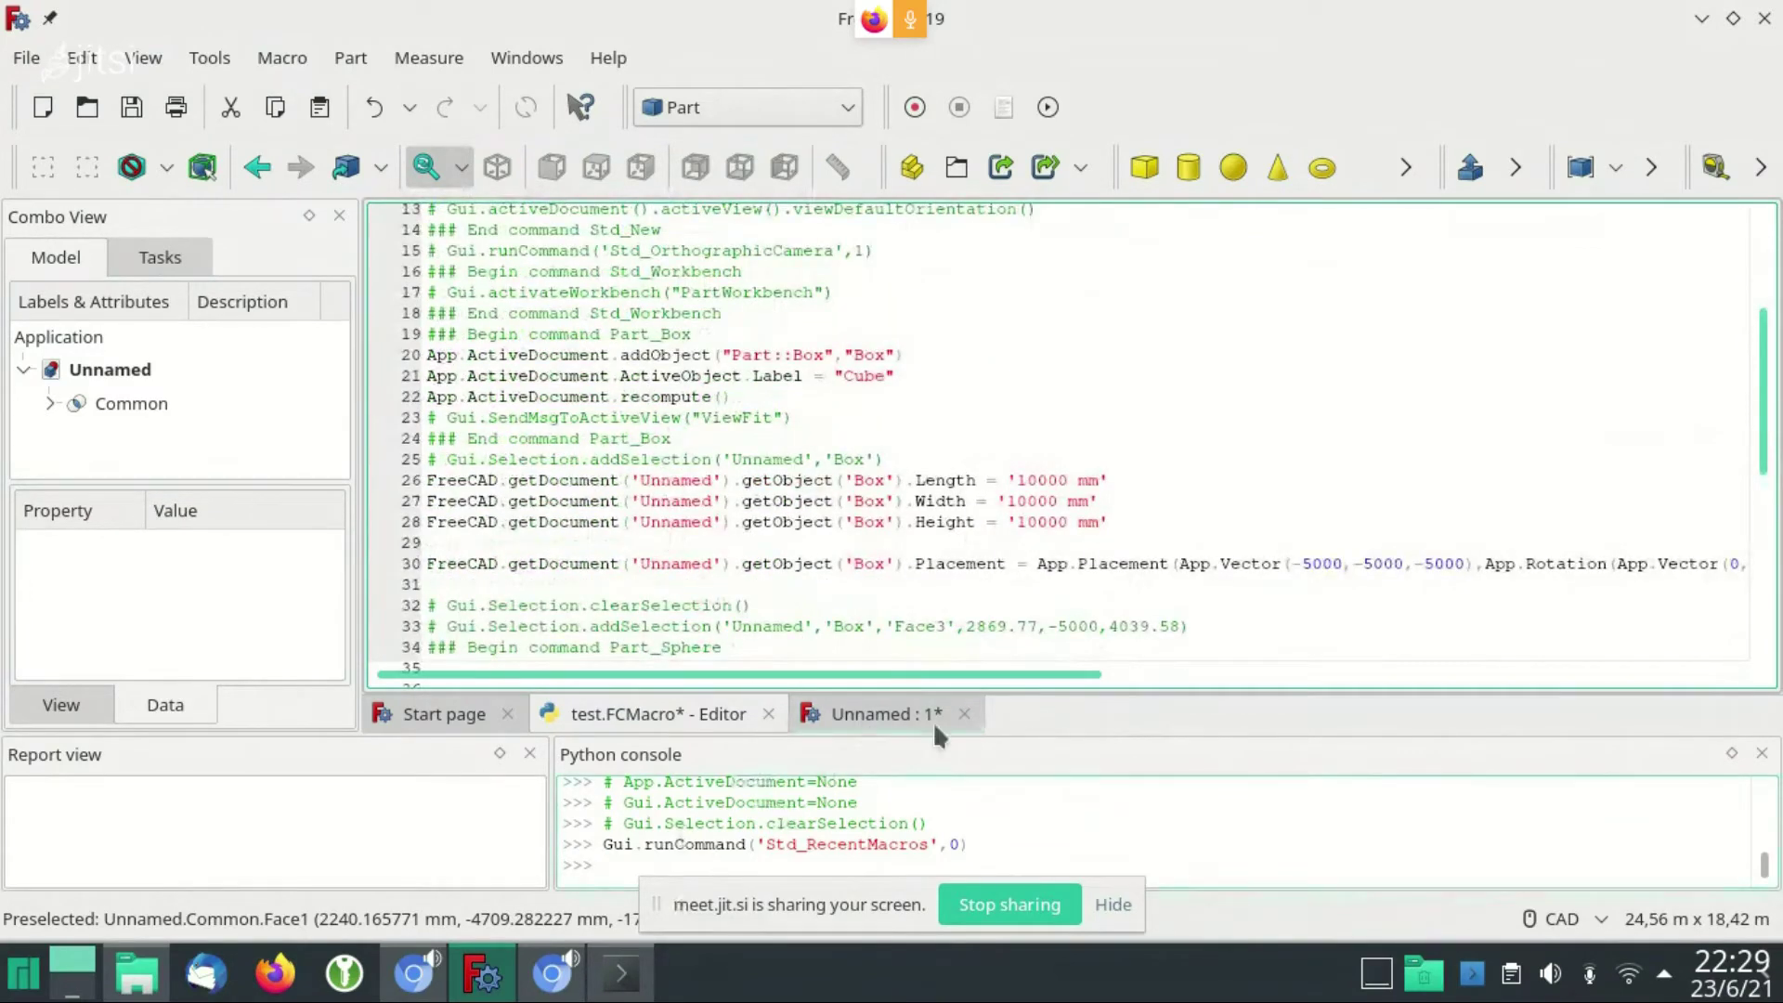
drag(963, 738, 956, 492)
click(871, 548)
Re-expand Unnamed in the Model tree, select Common, and focus the Python console prompt
click(25, 369)
click(26, 370)
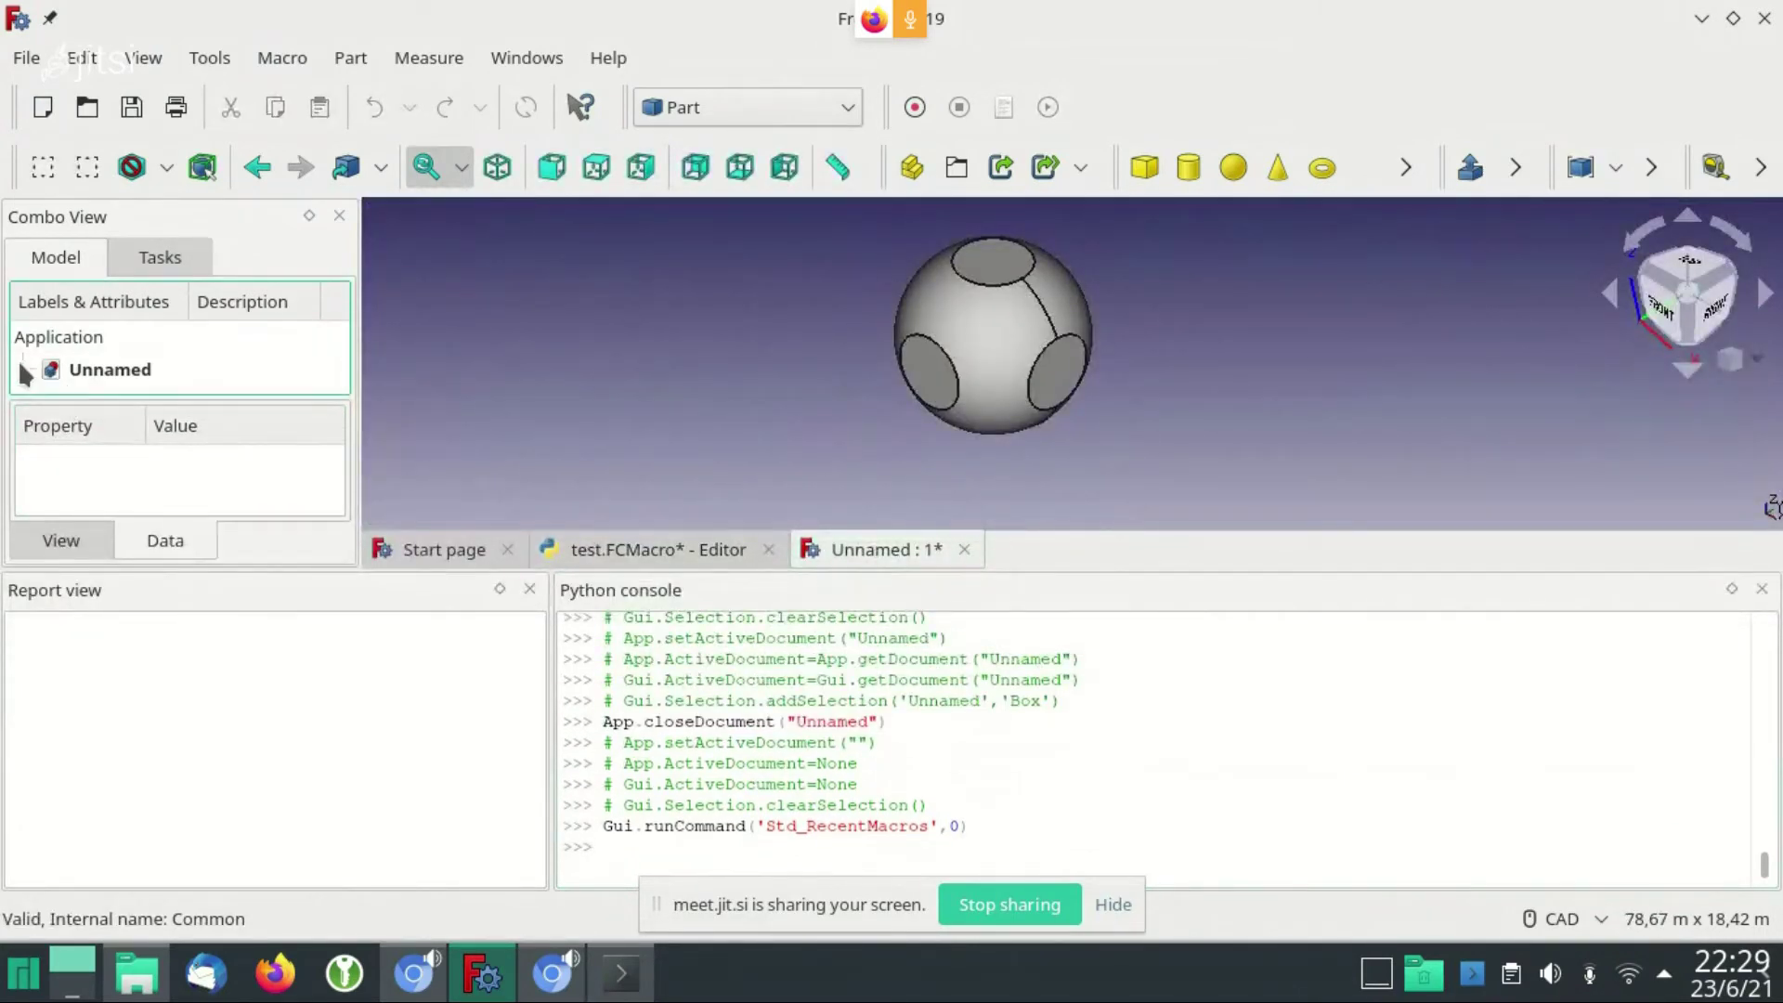
scroll(323, 327, down, 1)
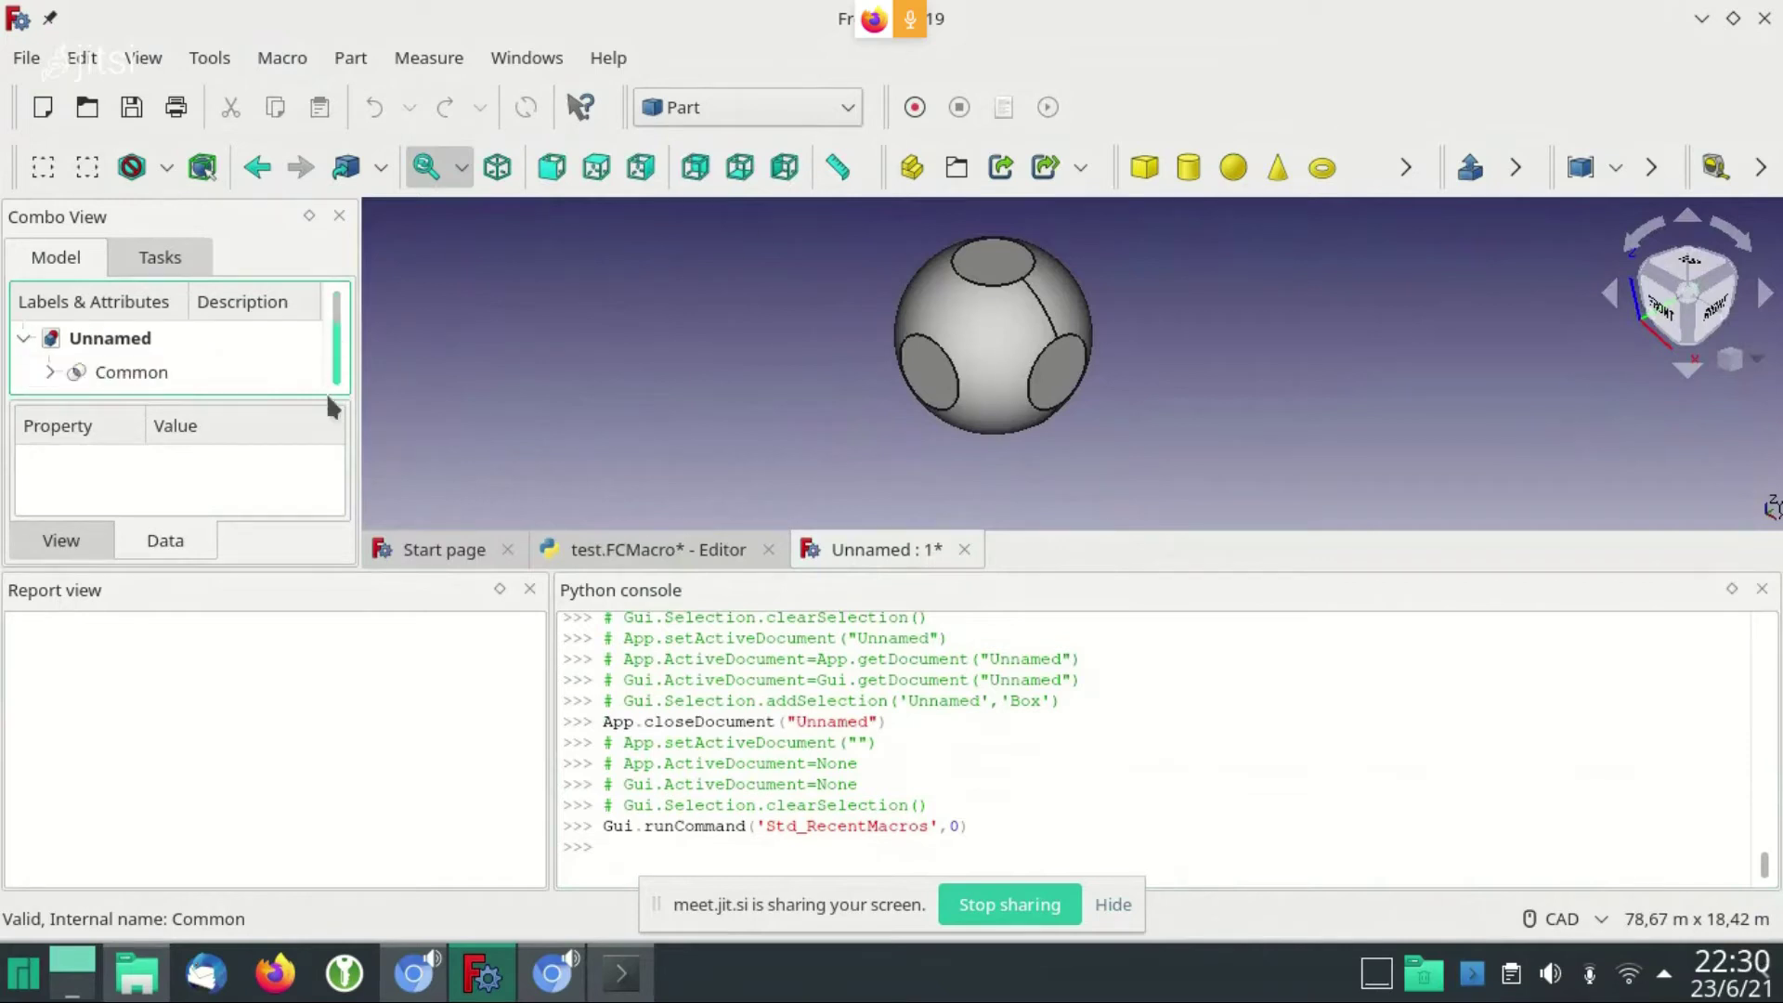
click(159, 366)
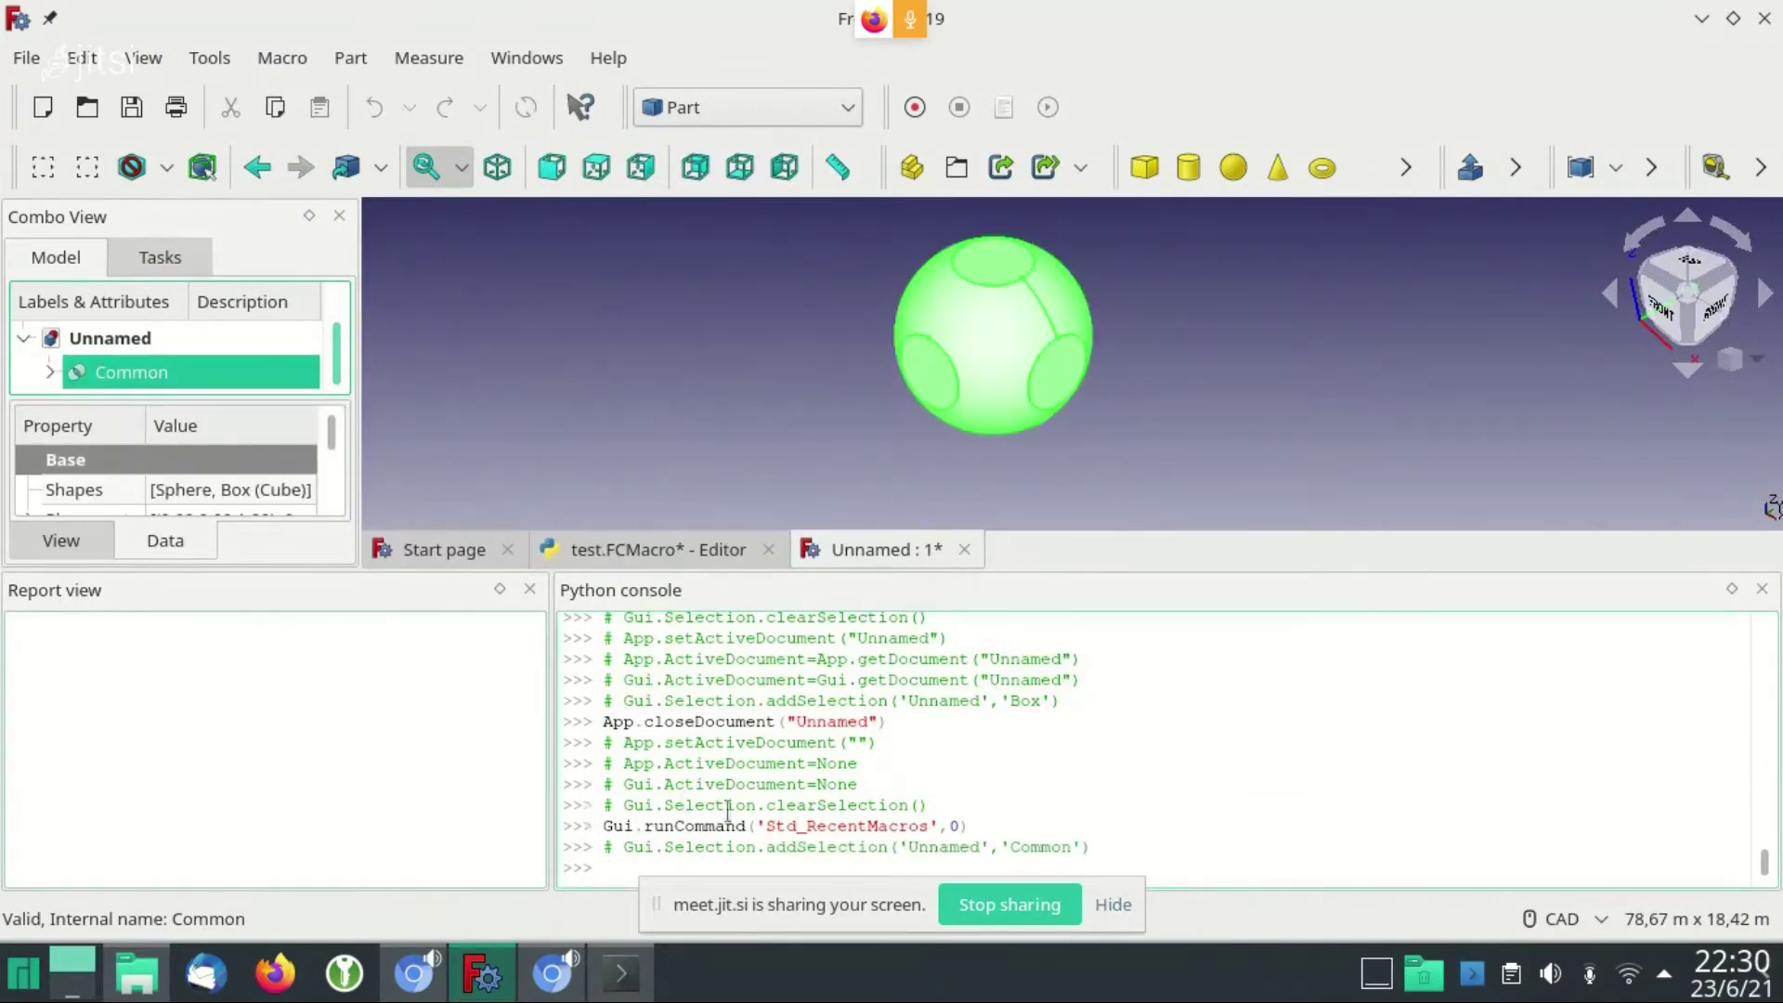
click(626, 861)
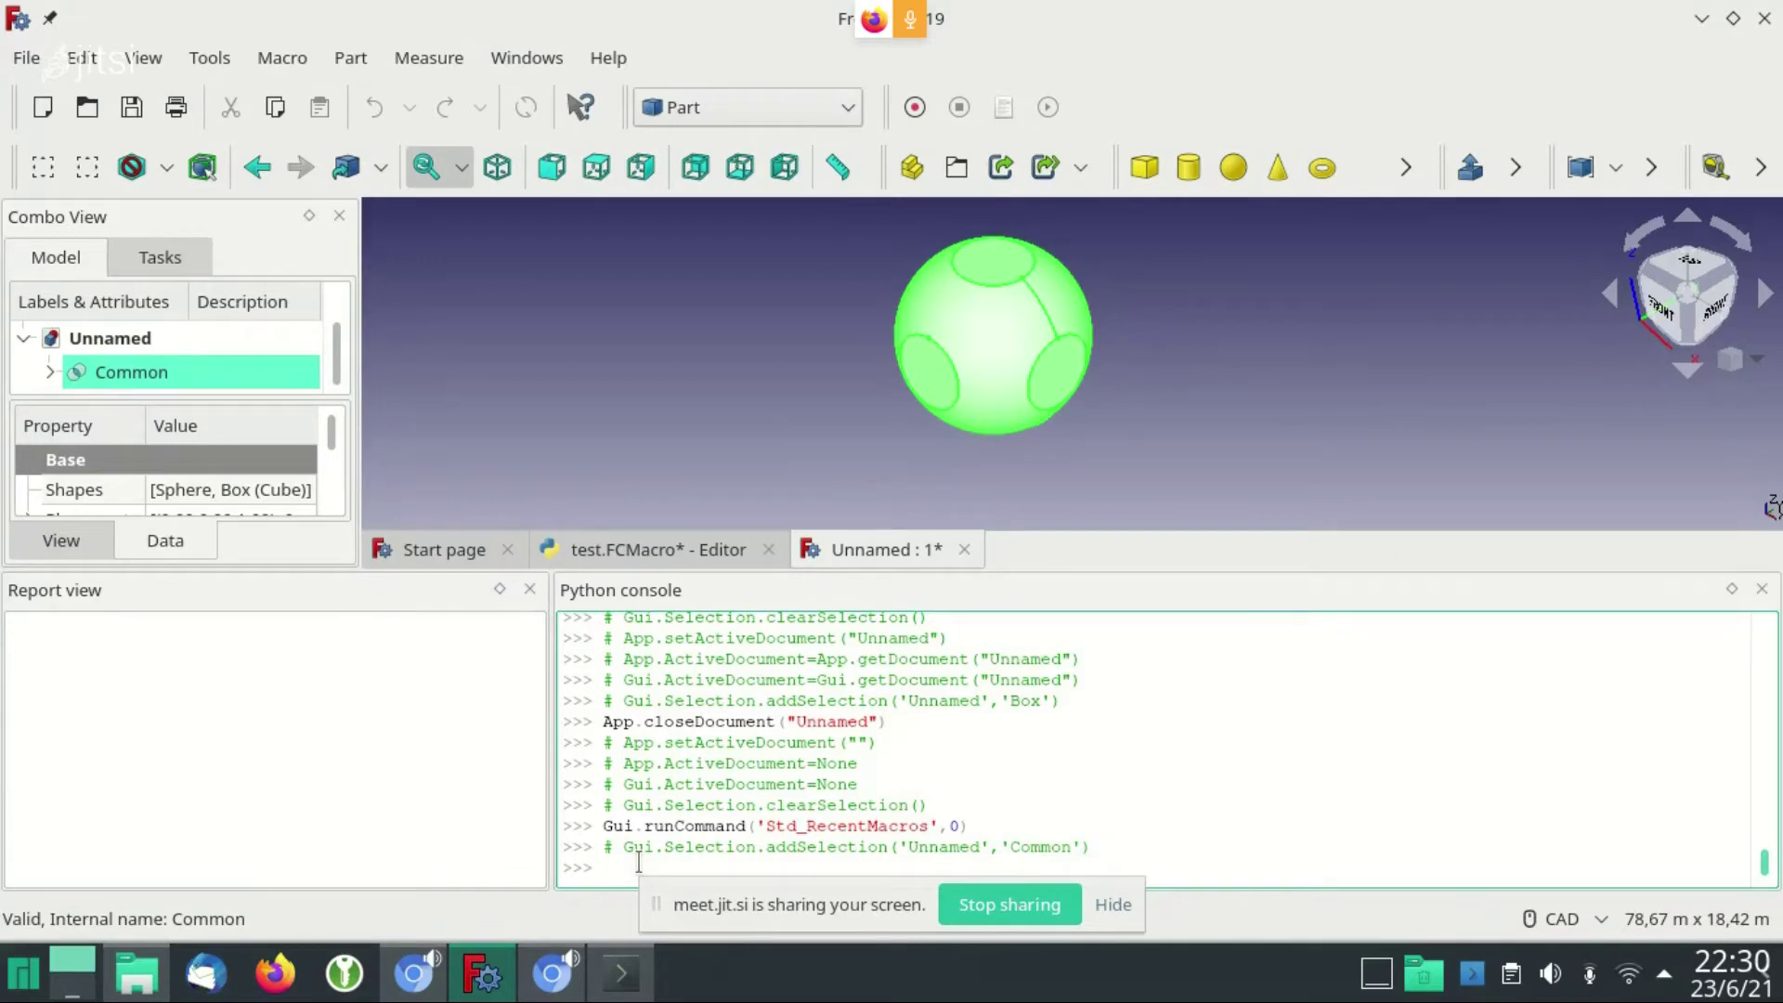
Enter Gui.Selection.getSelection() in the Python console via autocomplete and run it
text(Gui)
scroll(954, 761, down, 1)
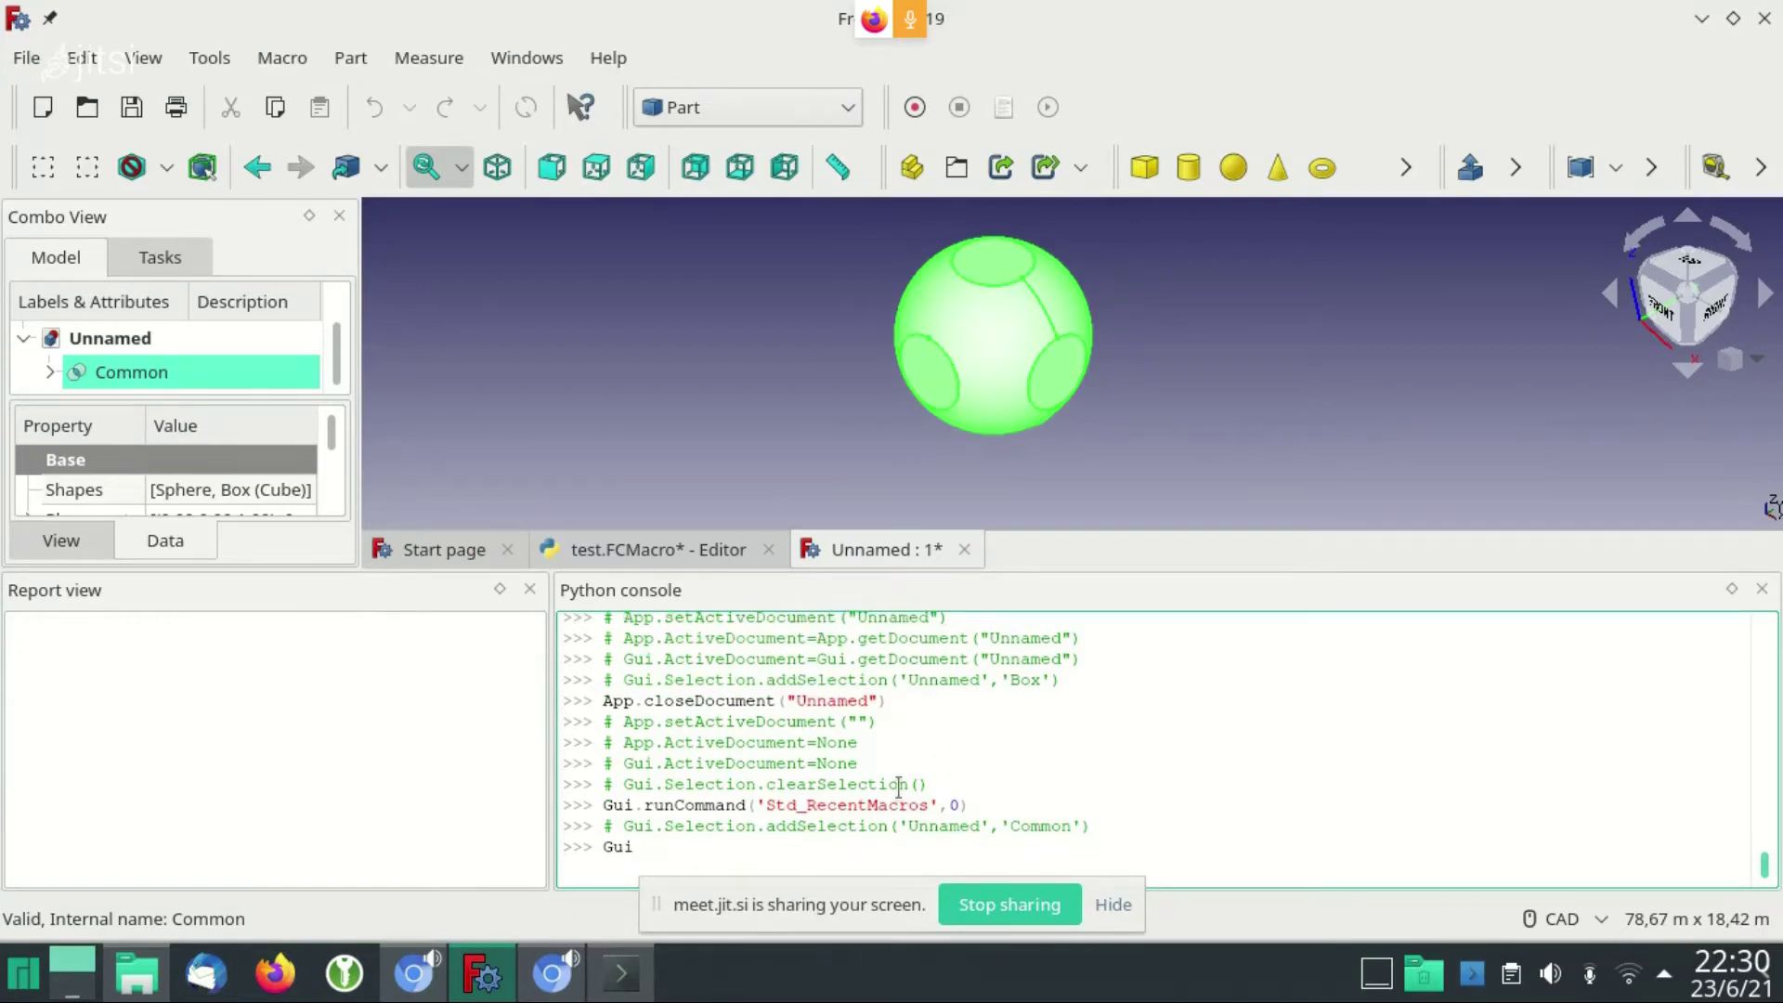
text(.)
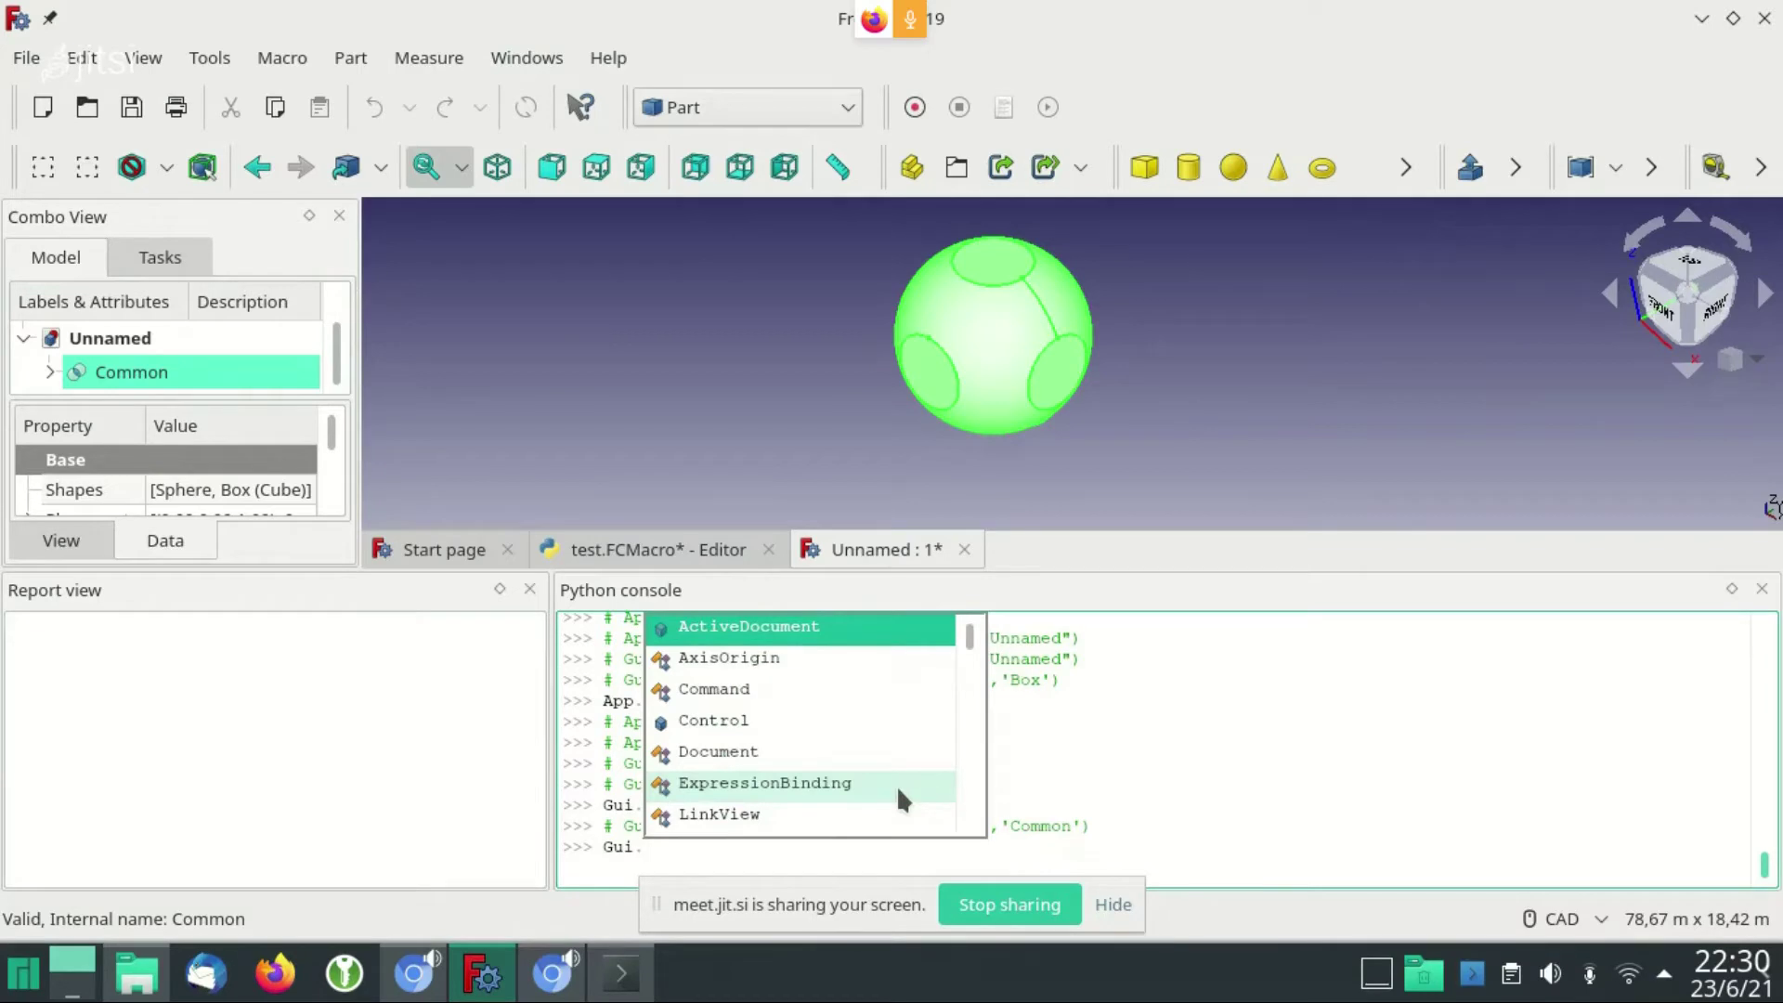
key(Down)
key(Down)
key(Down)
key(Down)
key(Down)
key(Down)
key(Down)
key(Down)
key(Down)
key(Down)
key(Up)
key(Up)
key(Up)
key(Down)
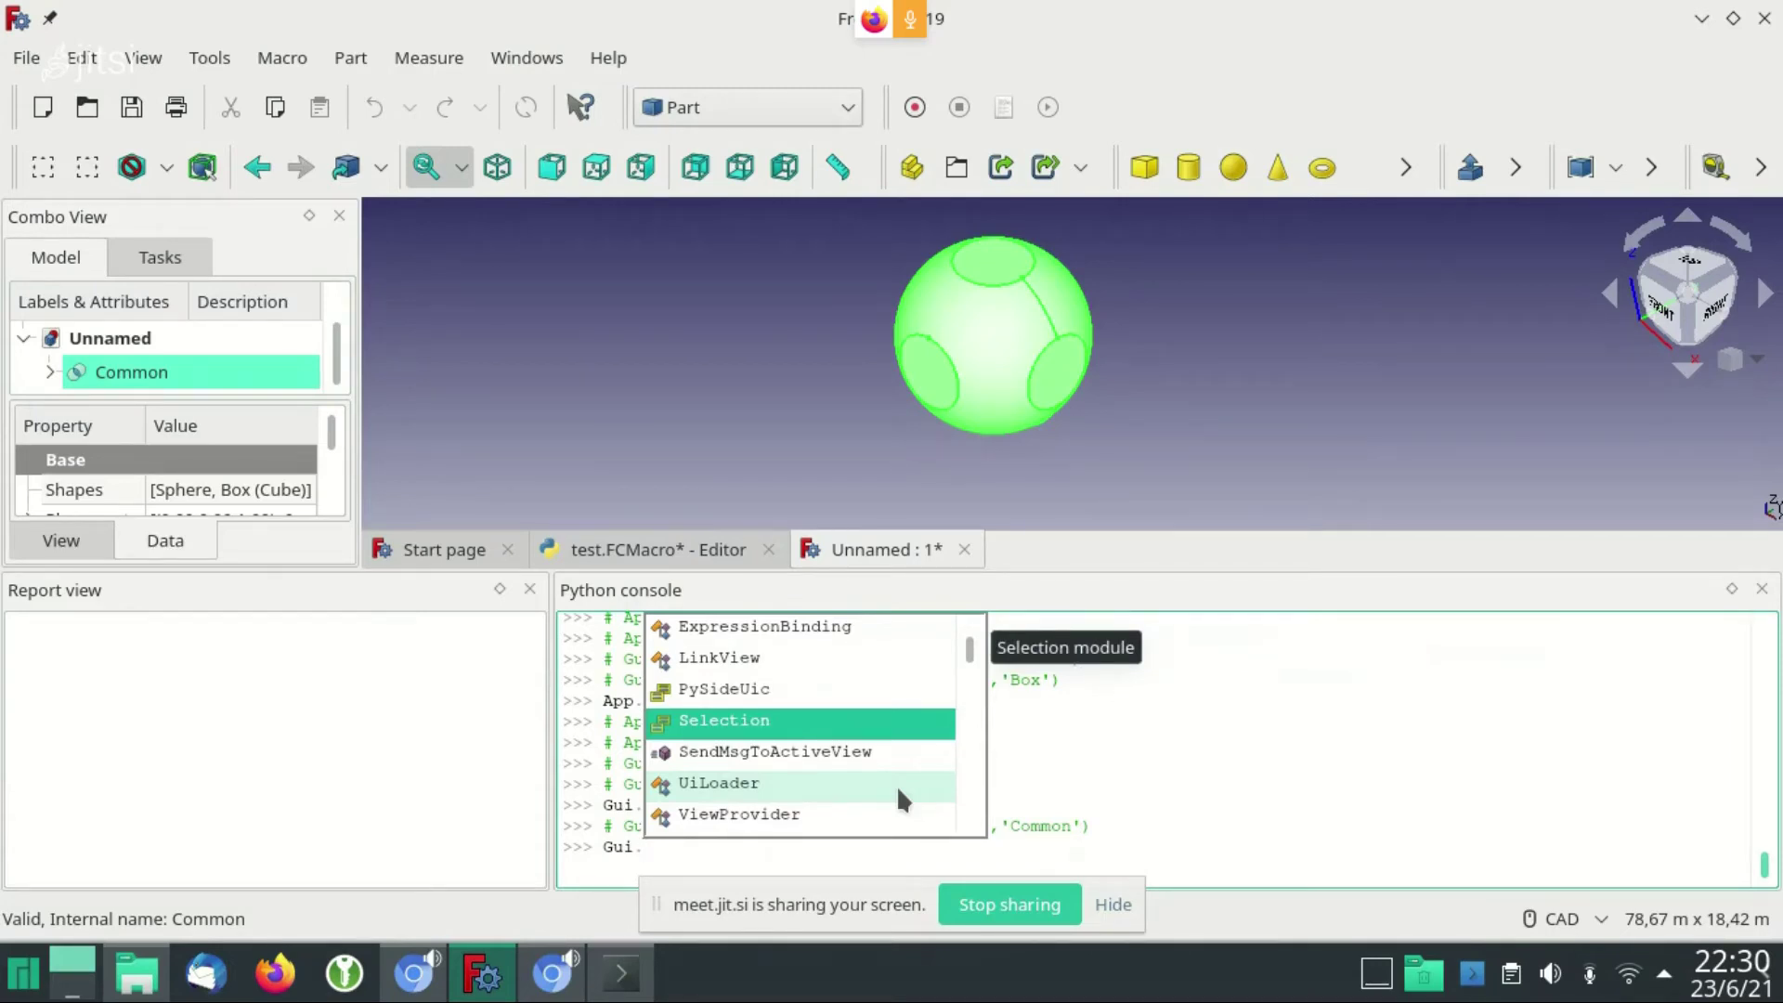
key(Return)
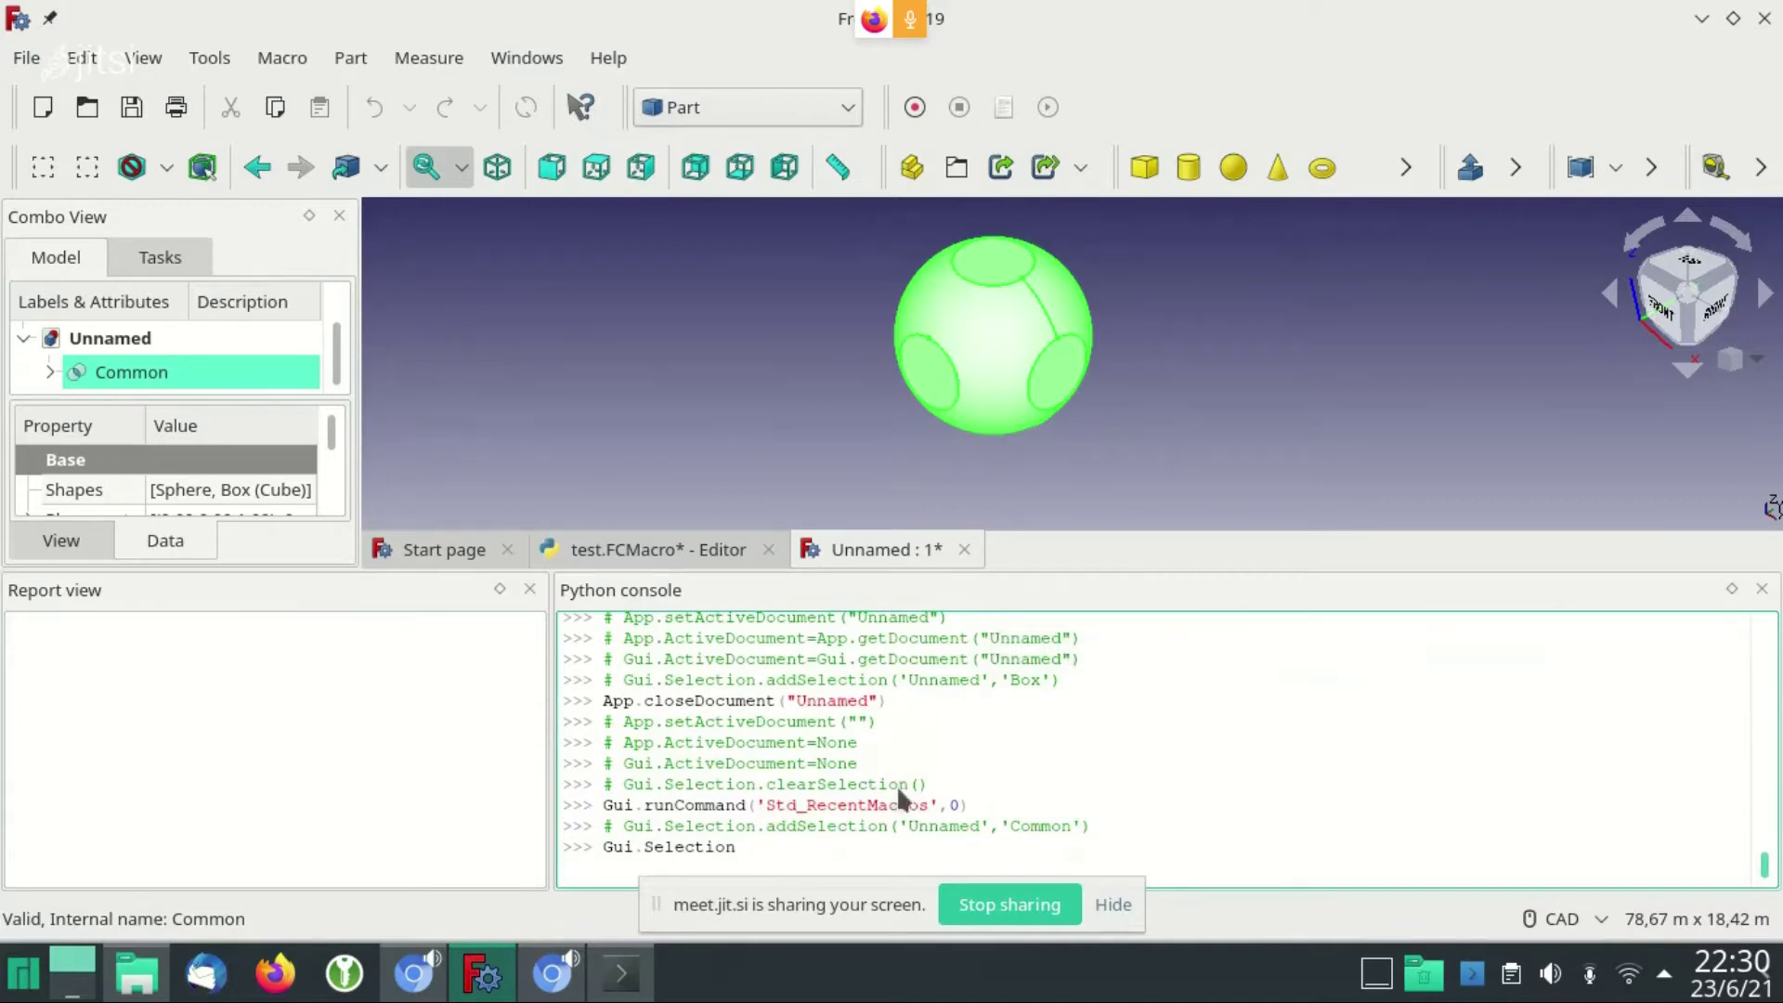
text(.)
key(Down)
key(Down)
key(Down)
key(Down)
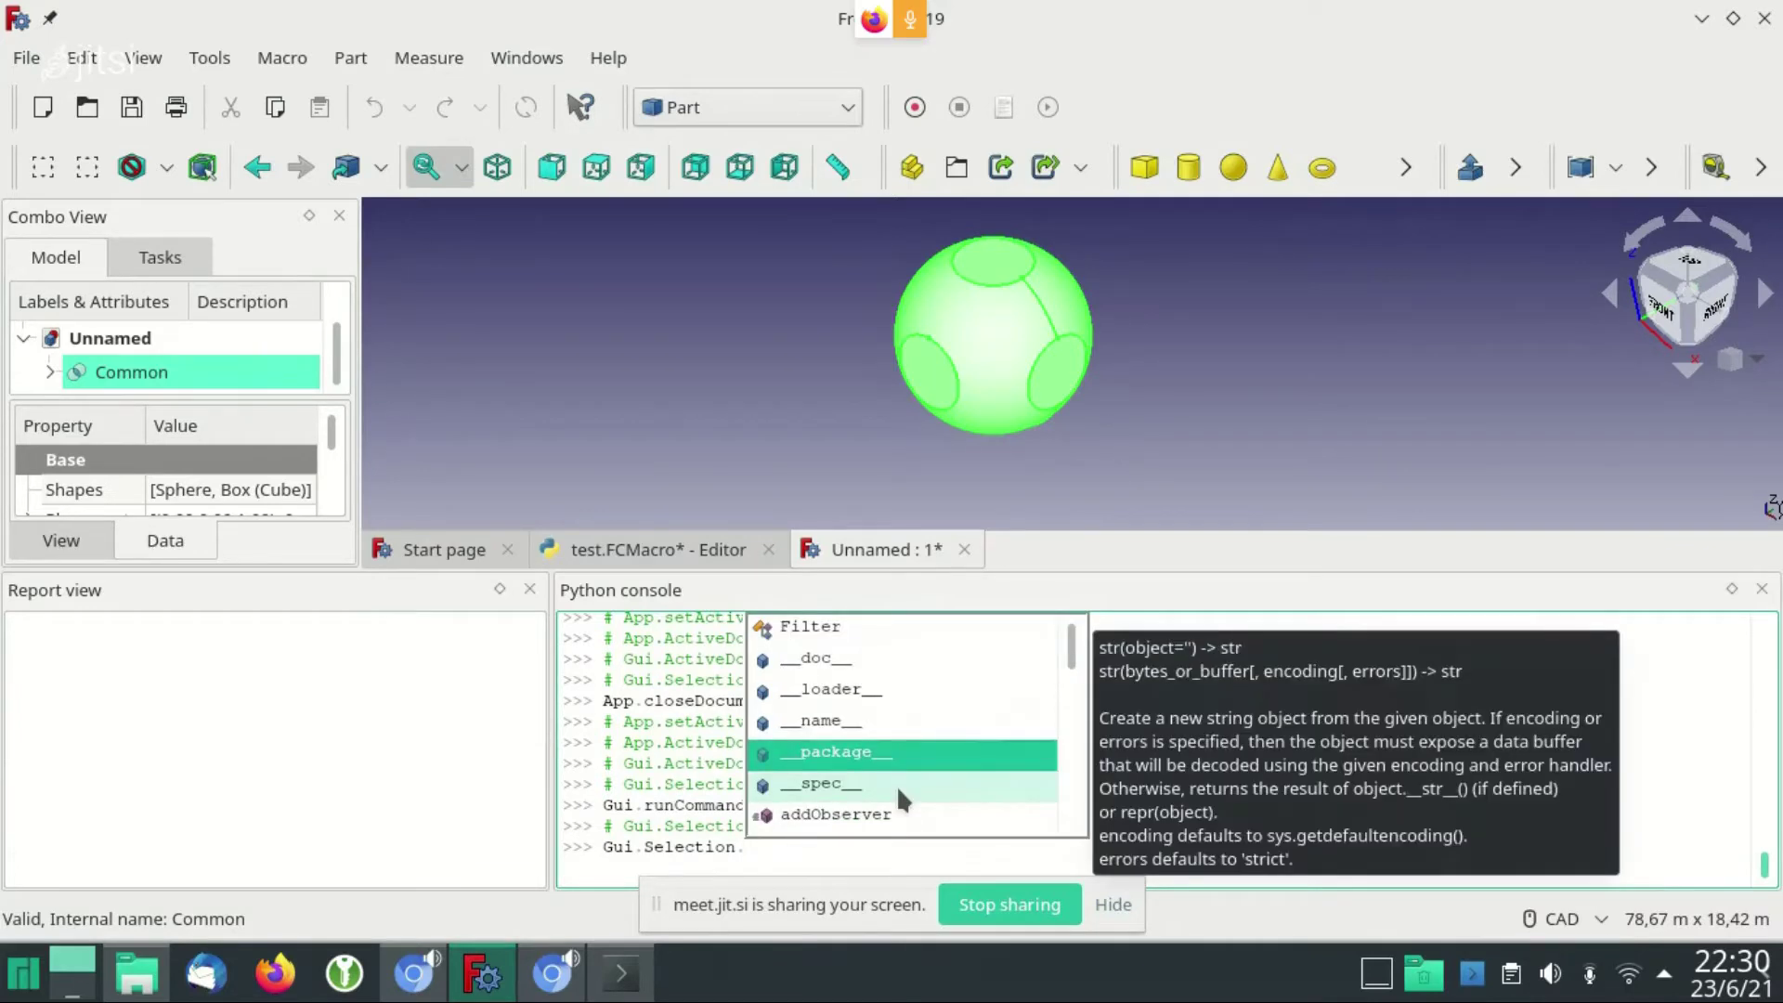
key(Down)
key(Down)
key(Down)
key(Down)
key(Down)
key(Down)
key(Down)
key(Down)
key(Down)
key(Down)
key(Down)
key(Down)
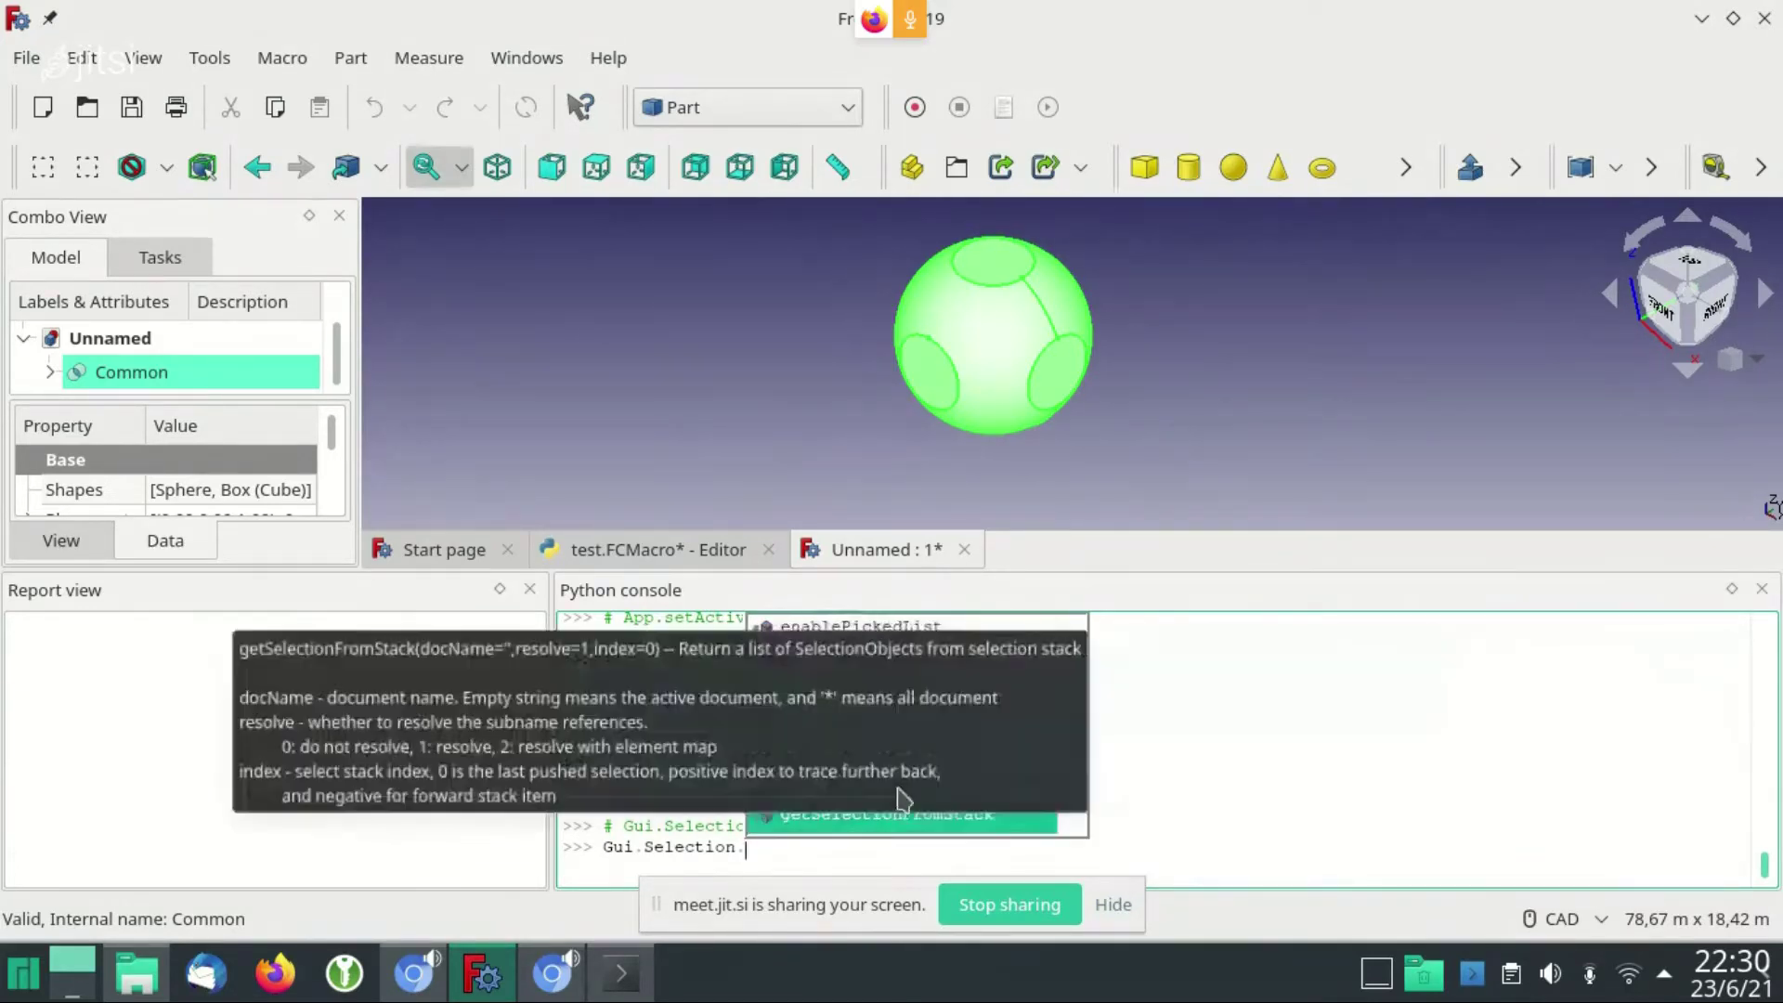
key(Up)
key(Up)
key(Return)
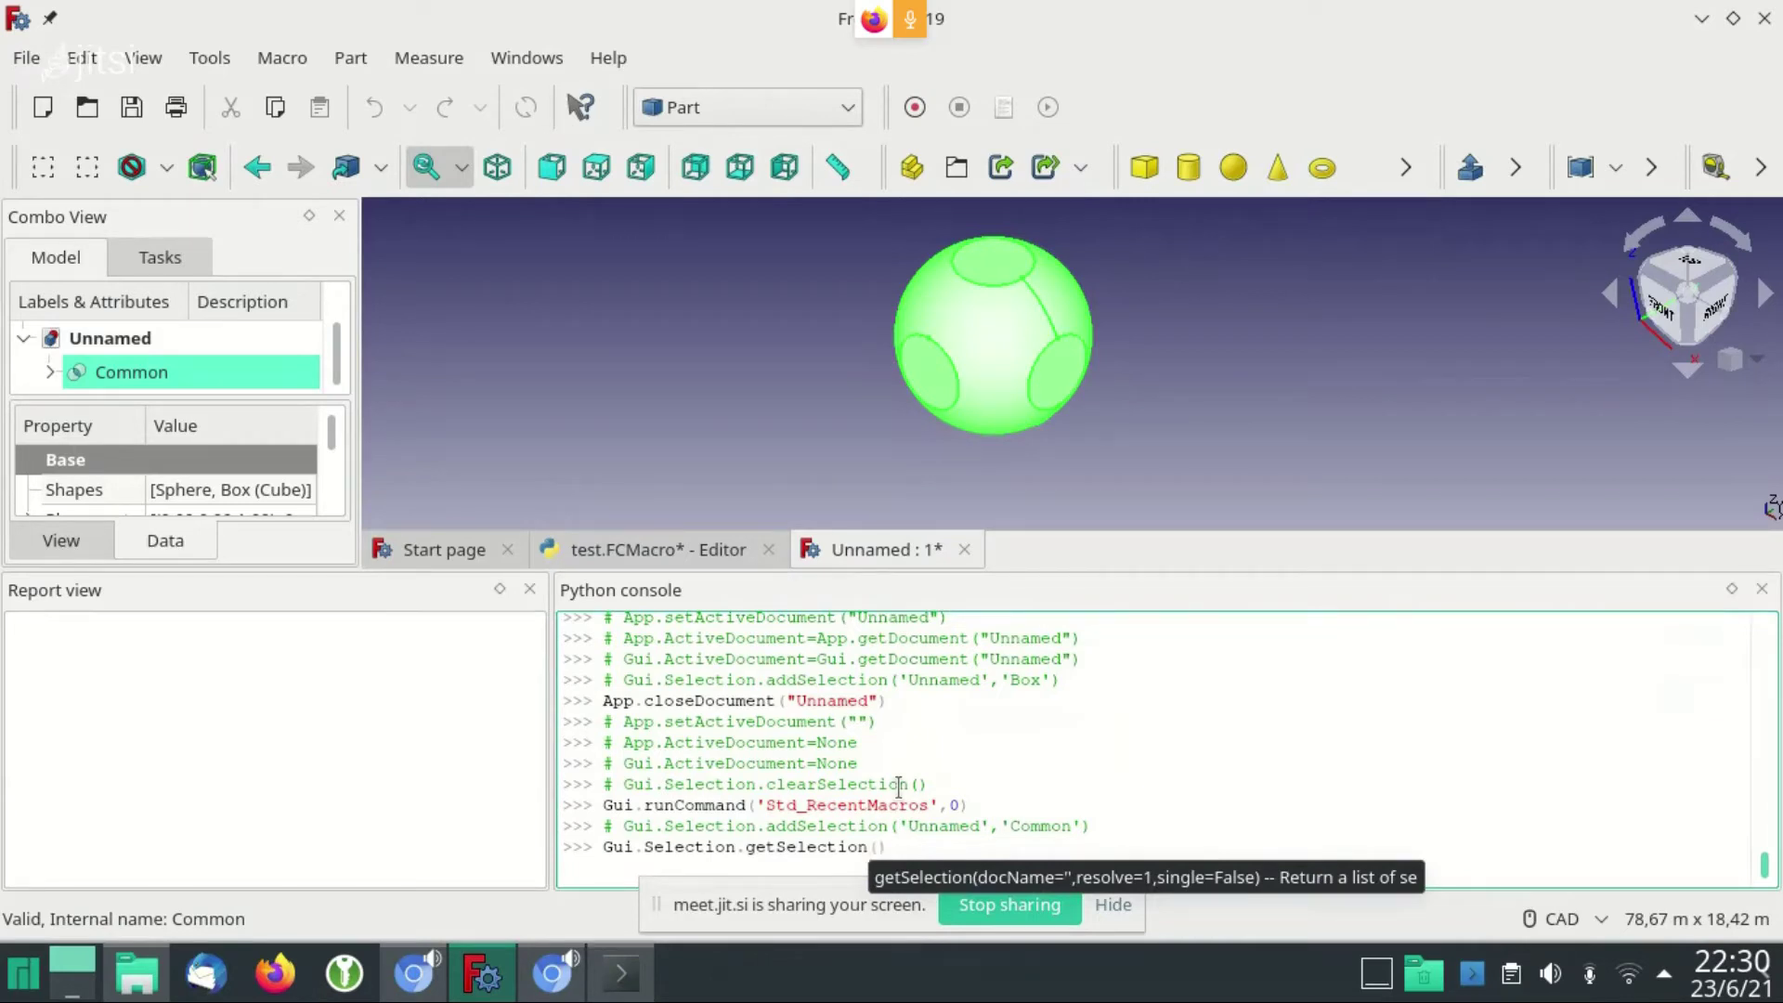
key(Return)
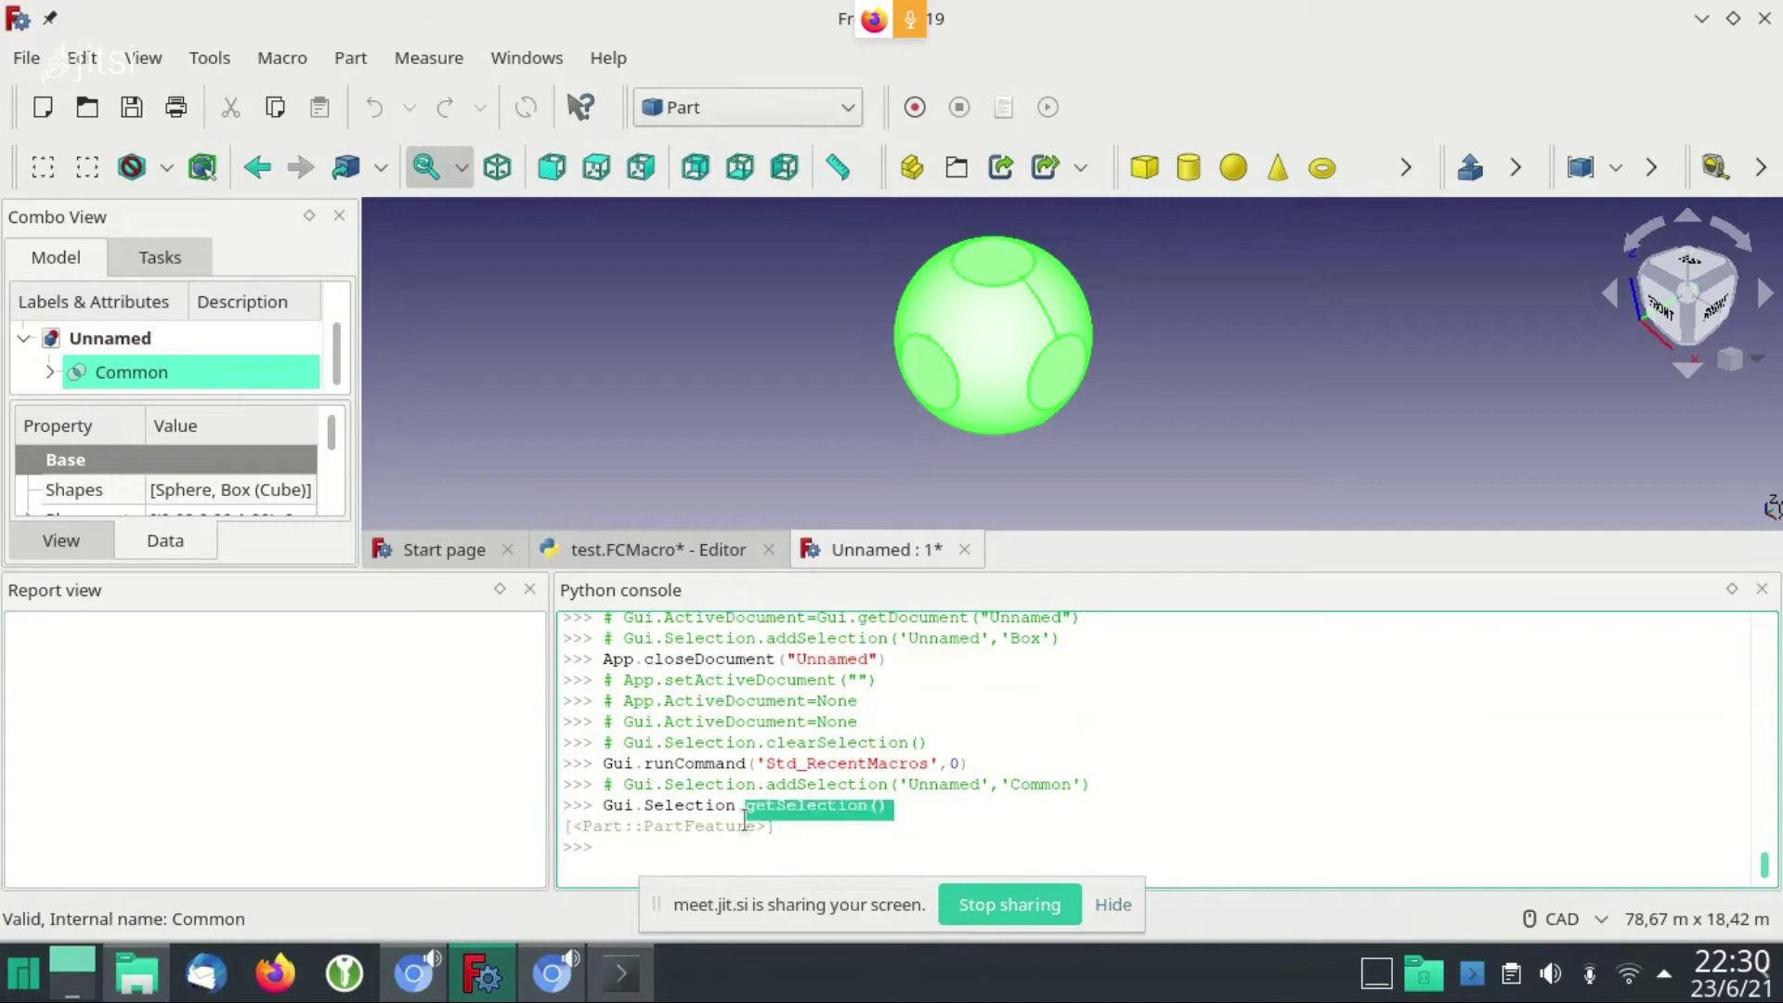
Highlight the returned [<Part::PartFeature>] result line in the console
drag(564, 826, 776, 826)
scroll(743, 743, up, 5)
scroll(706, 715, up, 5)
scroll(675, 696, up, 5)
scroll(675, 696, down, 5)
scroll(687, 692, down, 5)
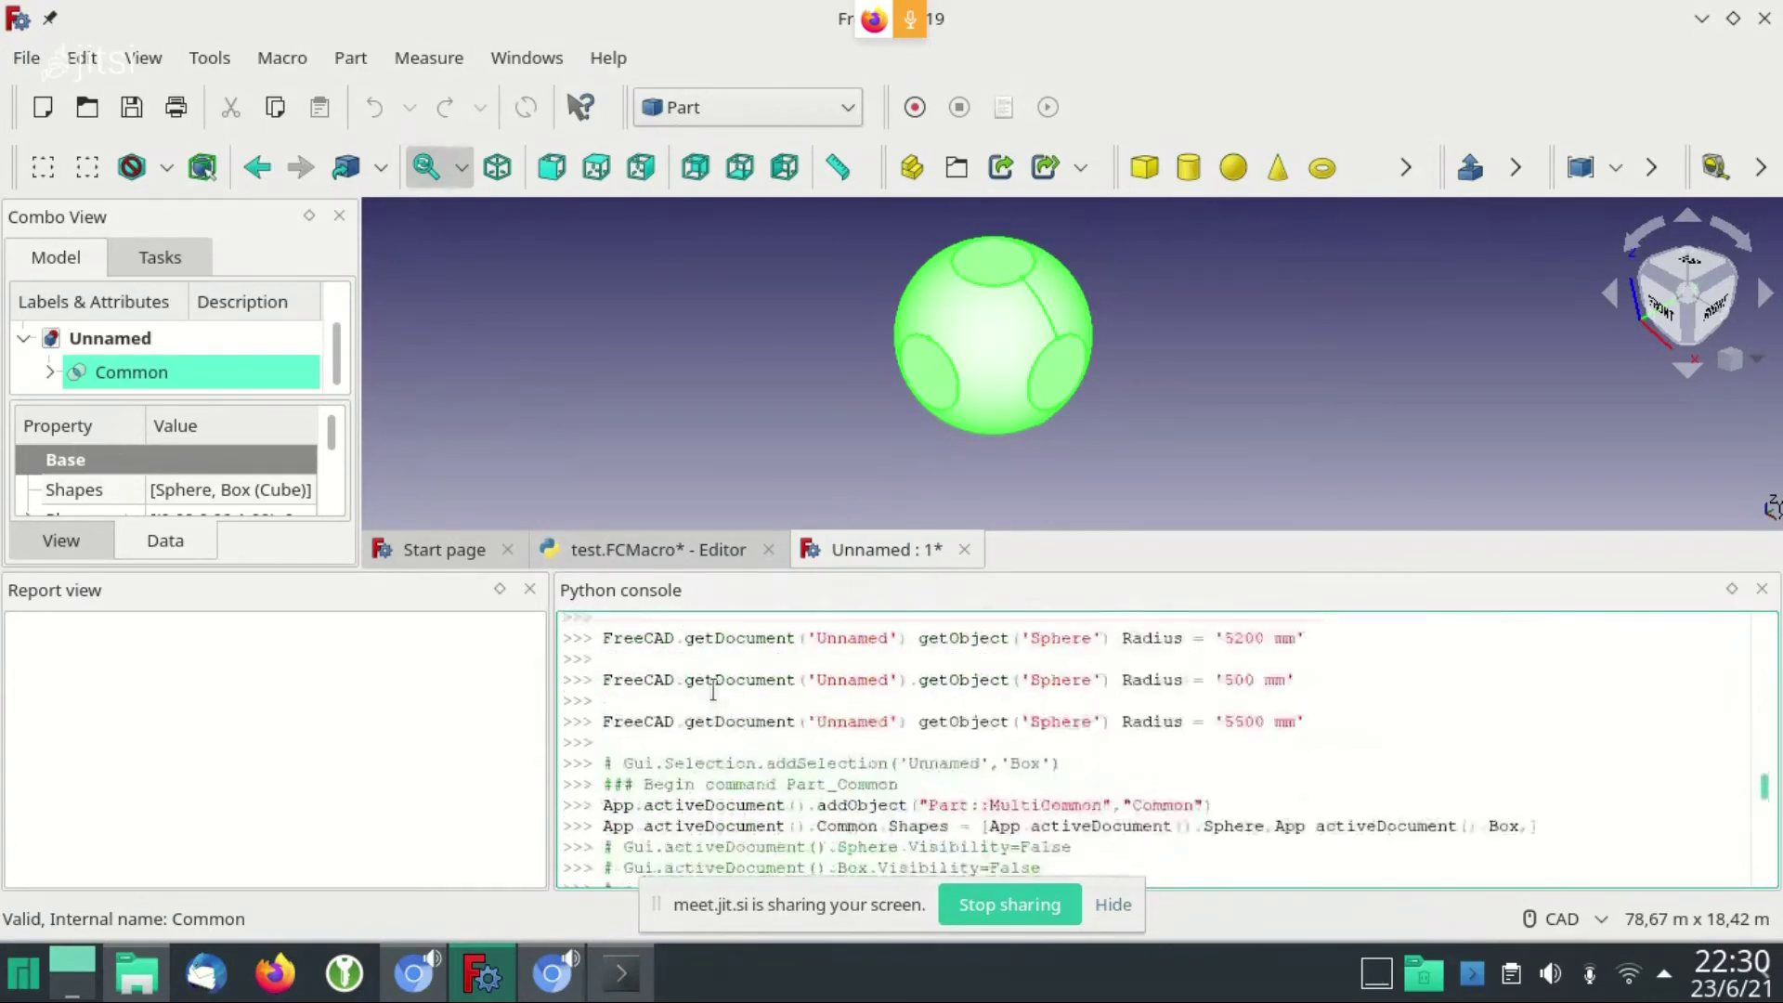
scroll(706, 687, down, 5)
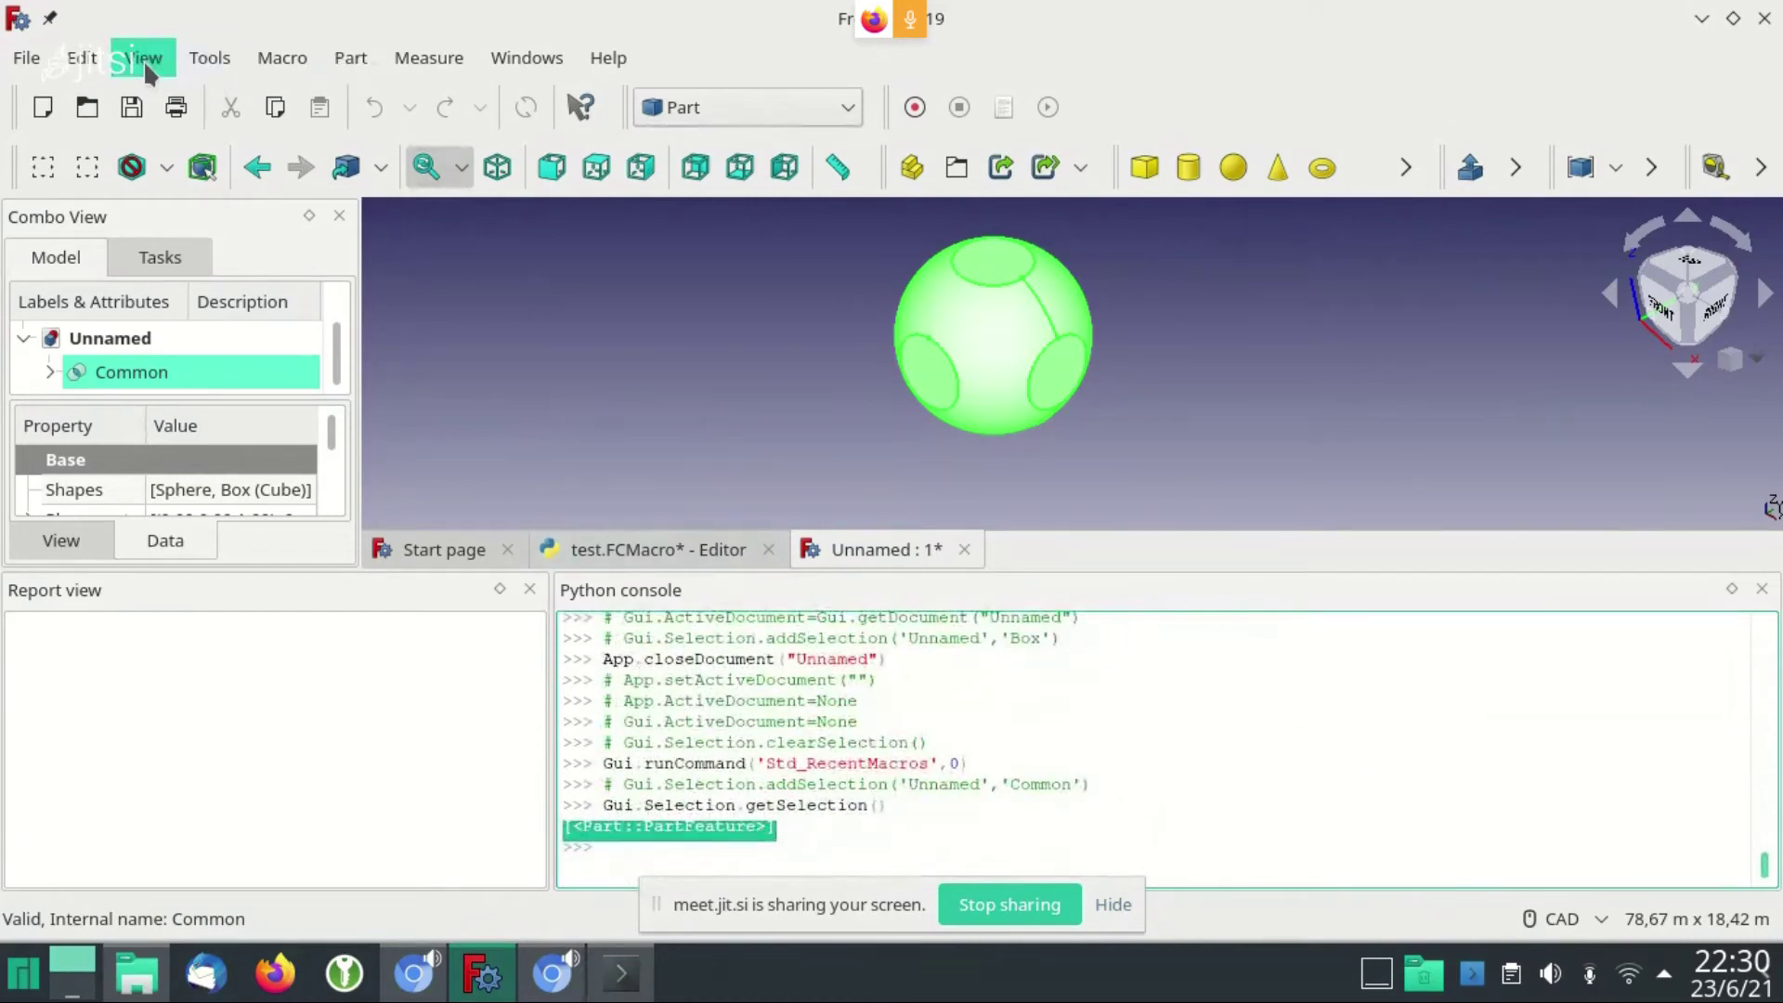
click(141, 58)
click(665, 871)
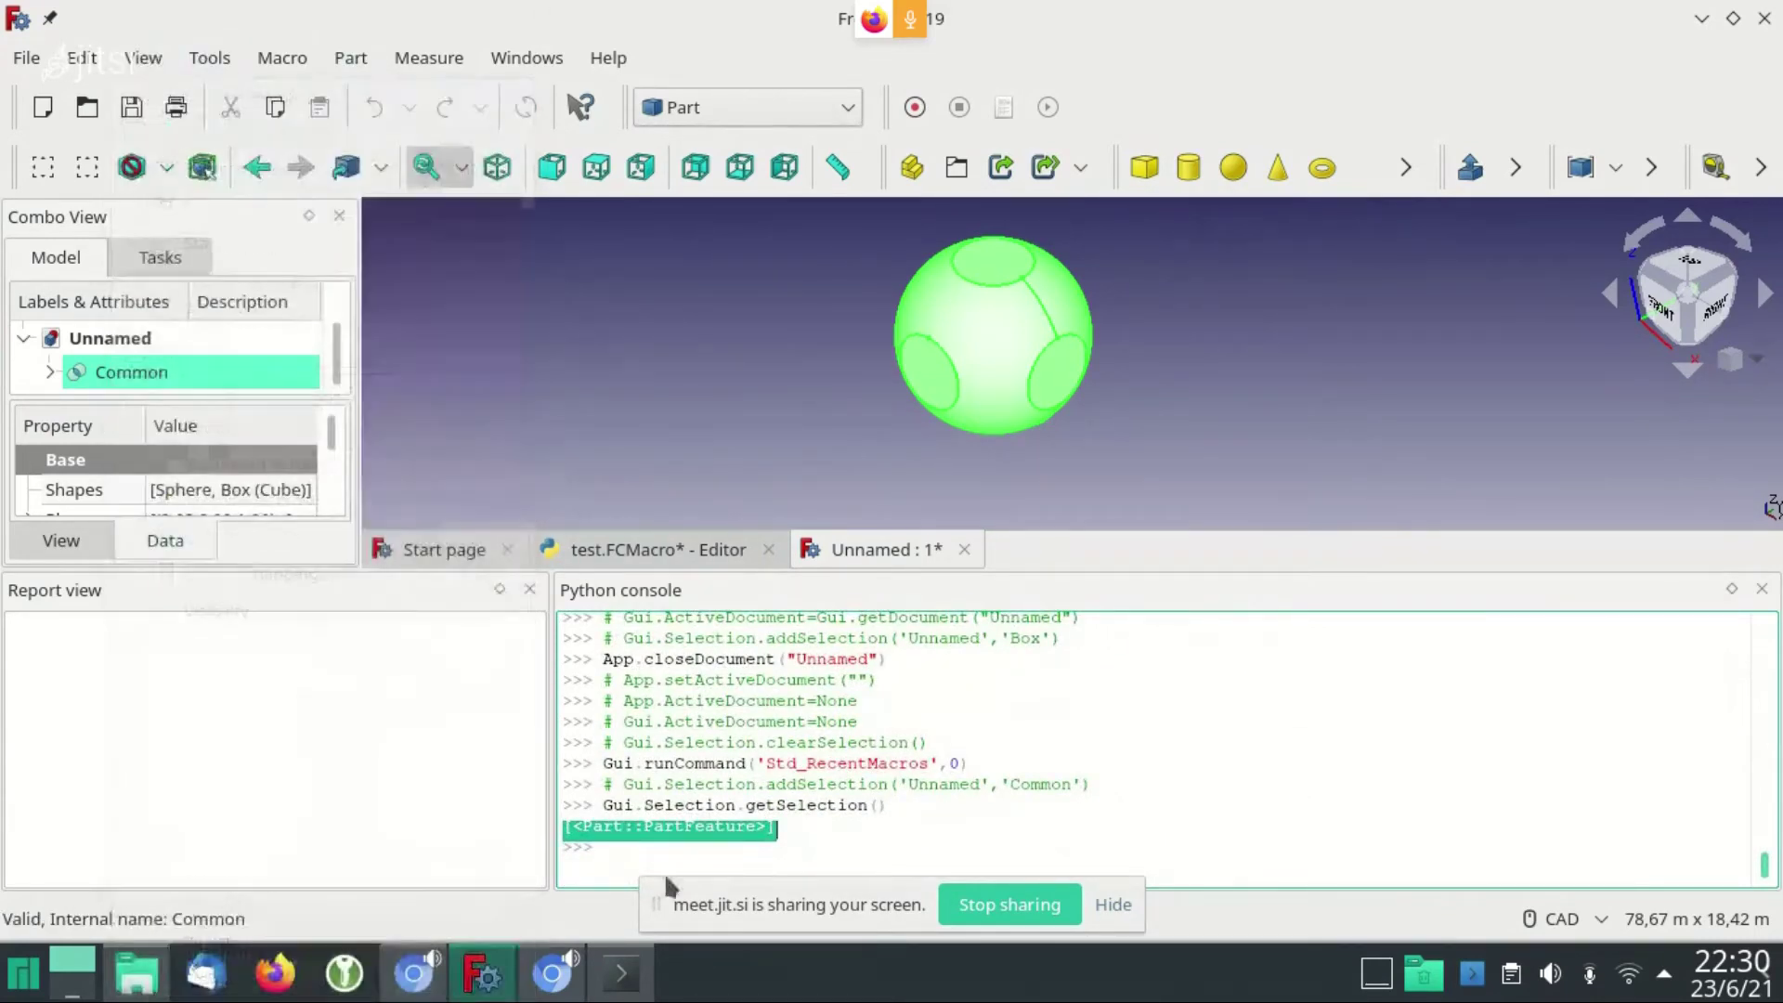
click(563, 822)
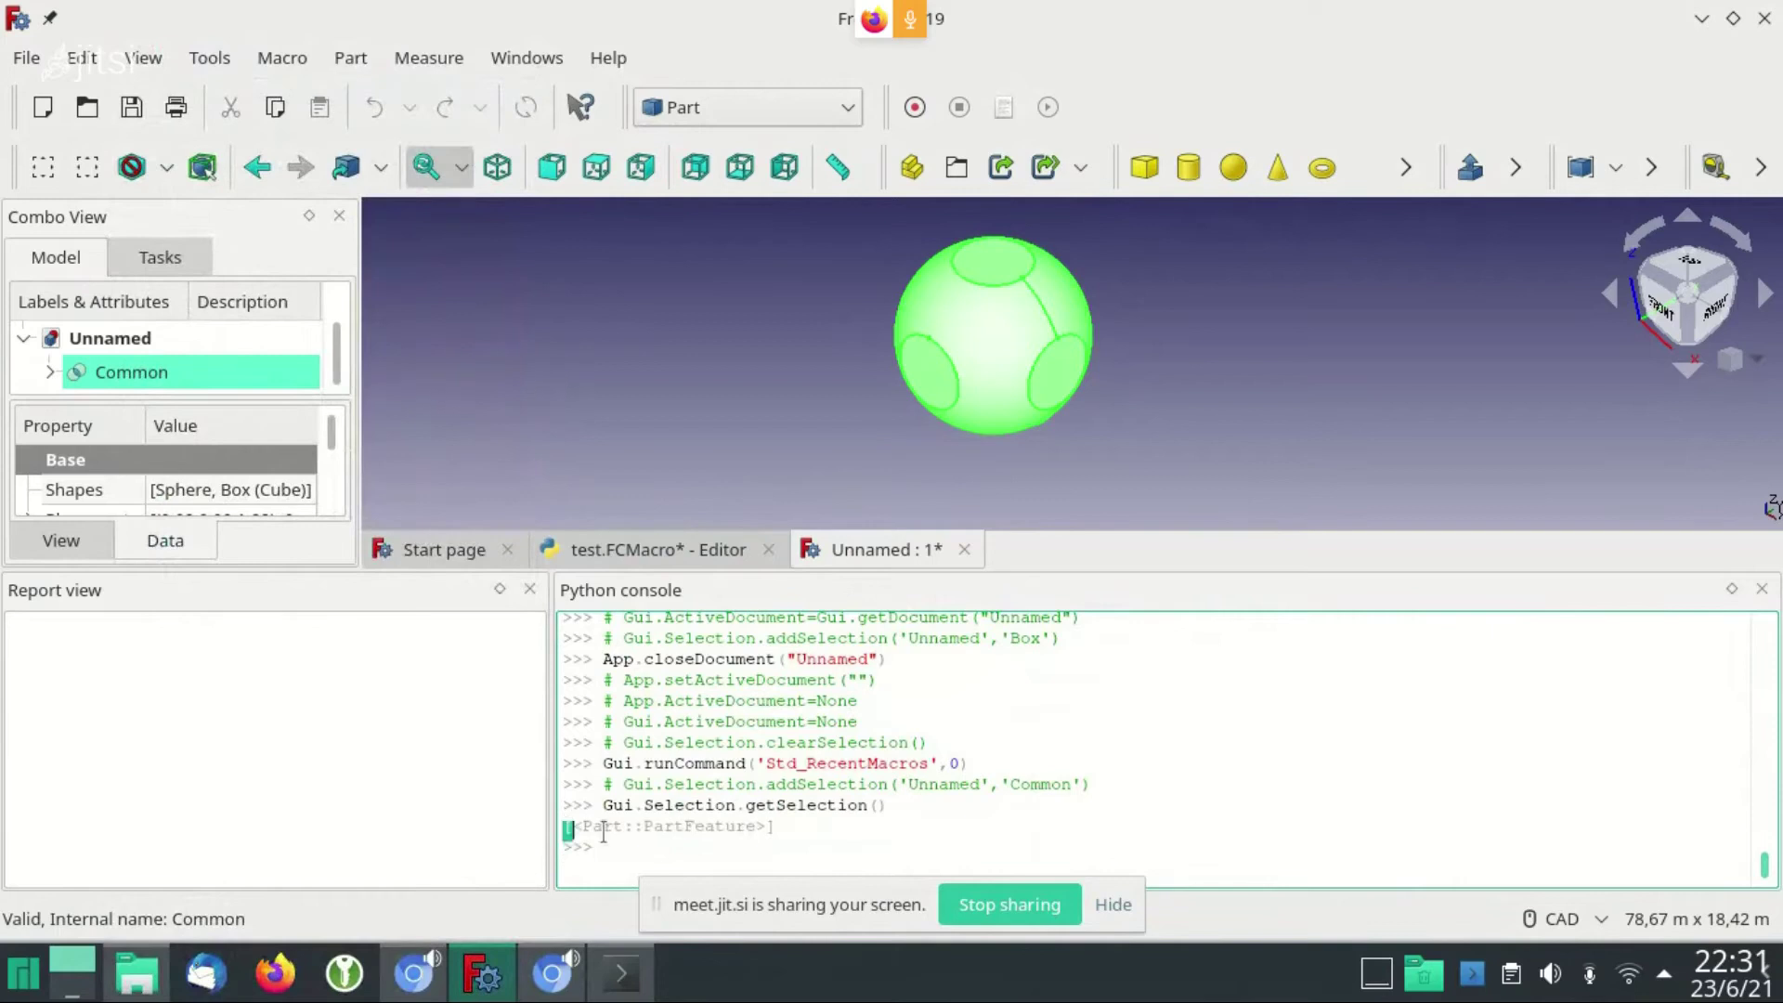
drag(564, 822, 778, 828)
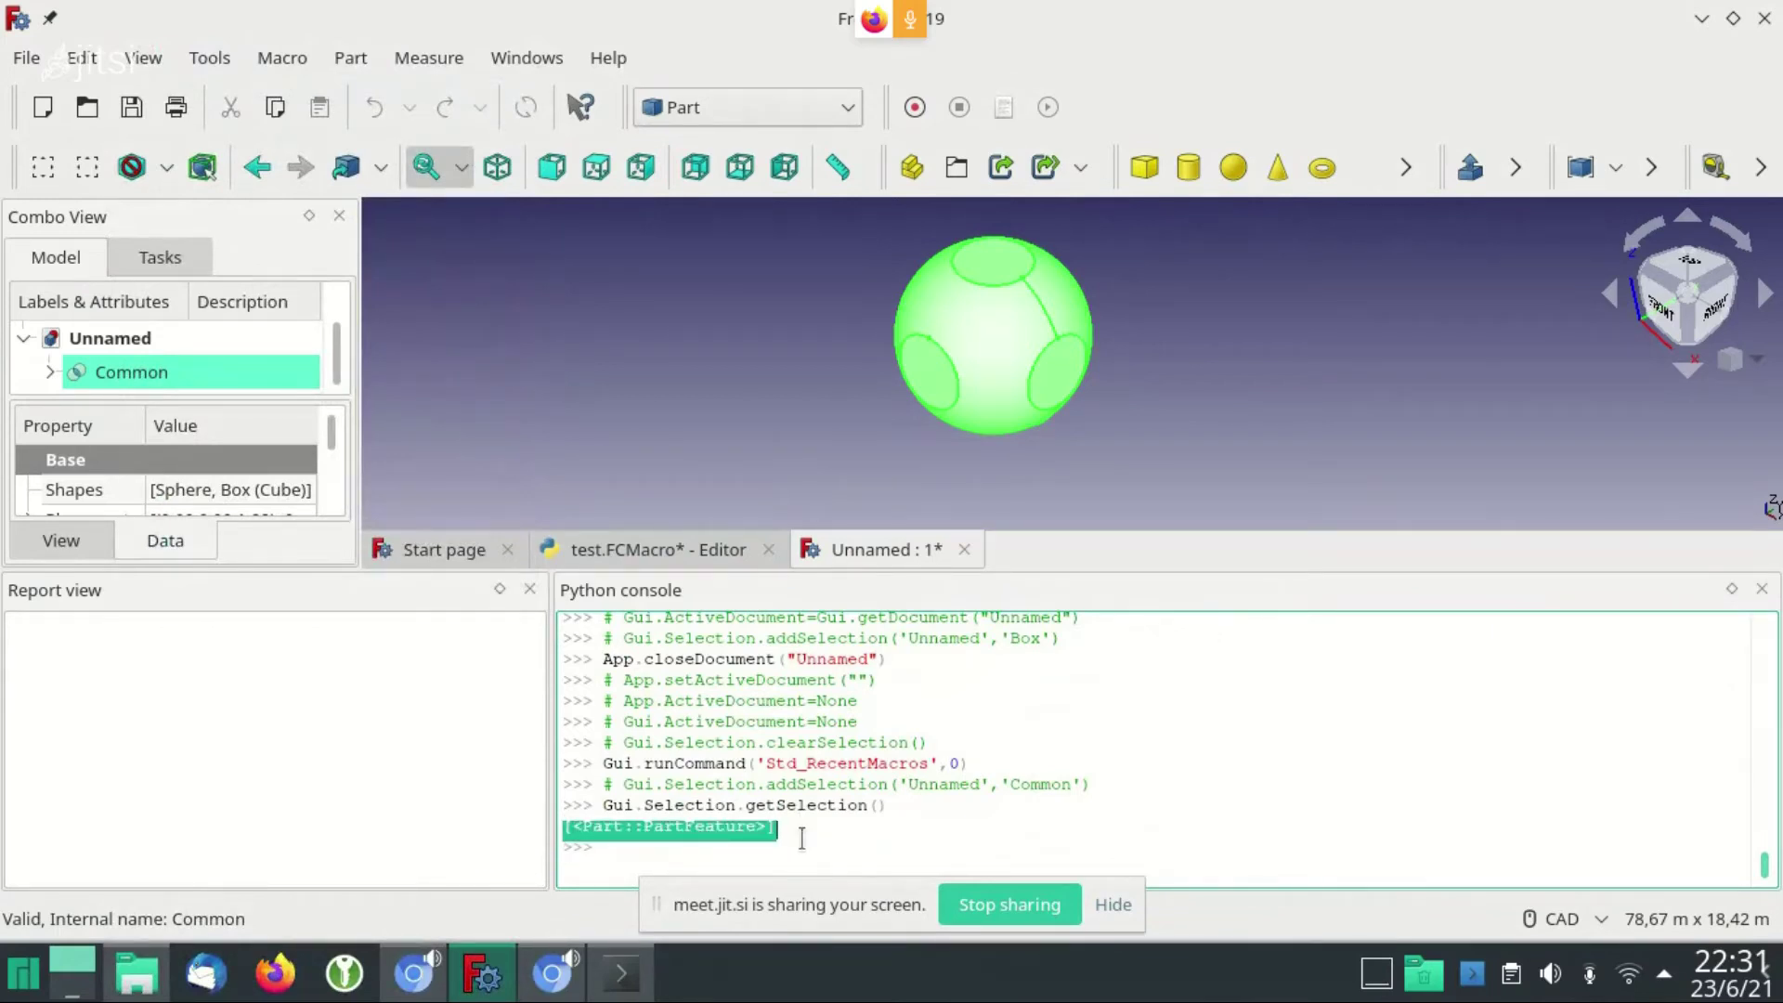
click(801, 837)
Store the first selected object in the variable obj
key(Up)
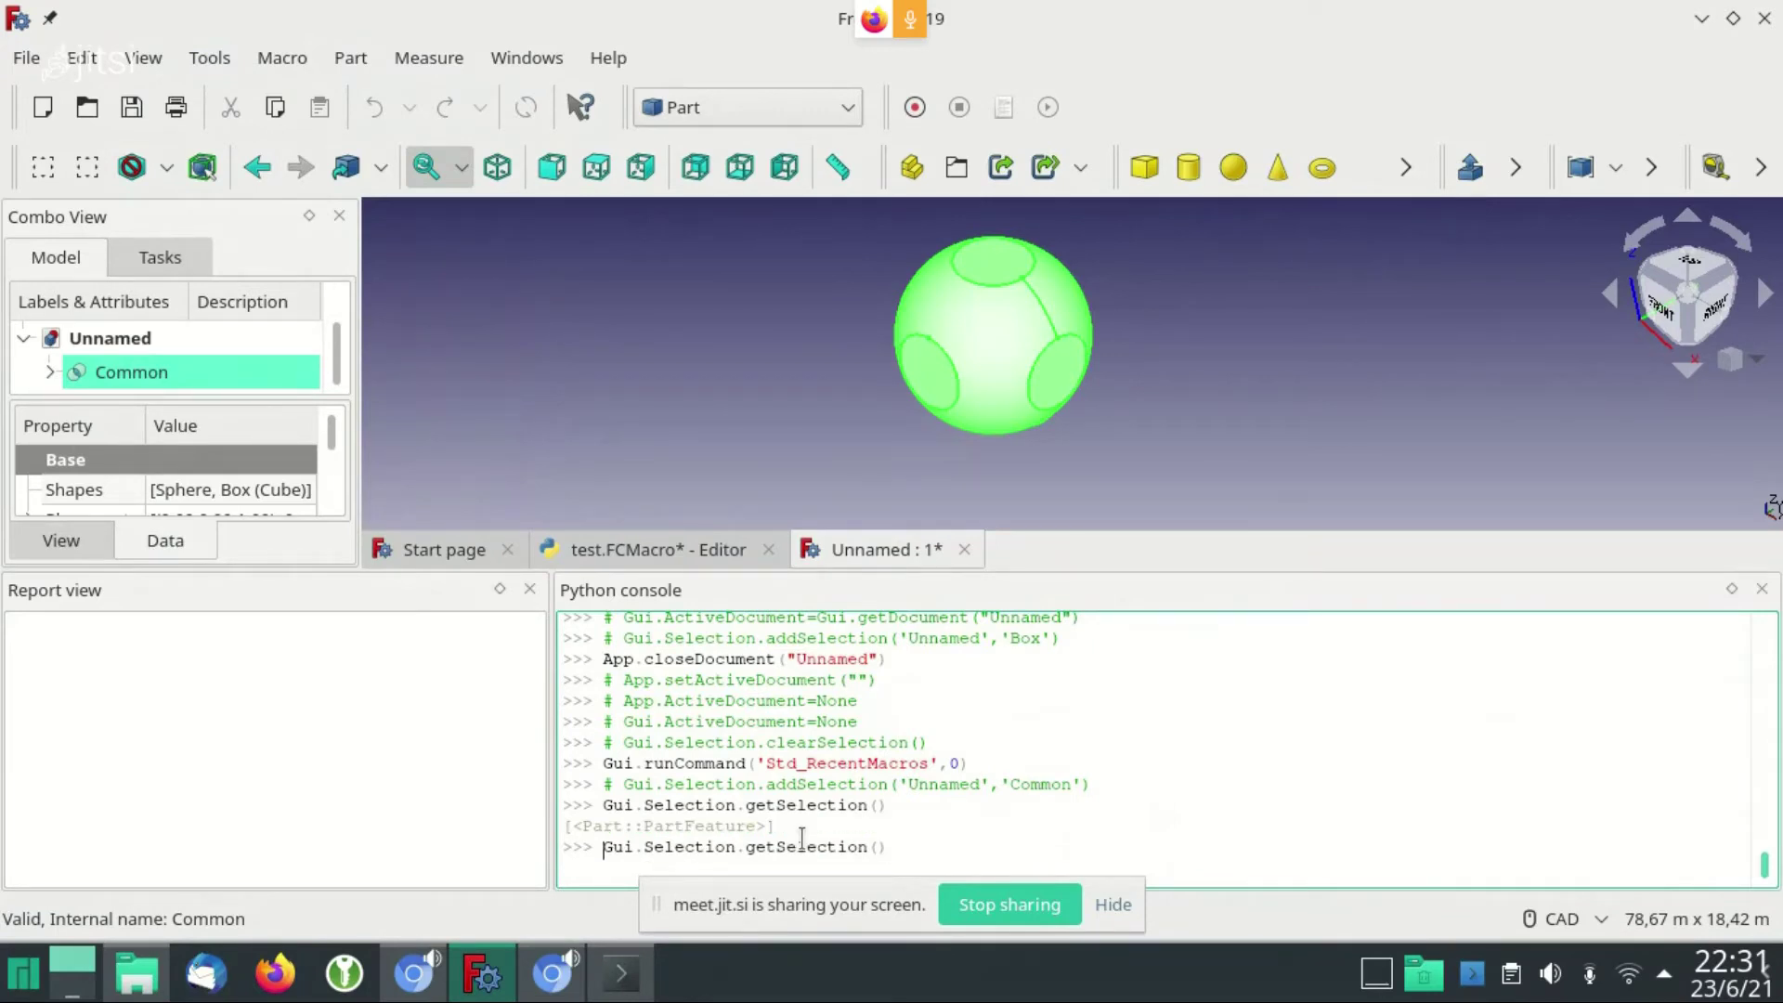
key(Home)
text(obj =)
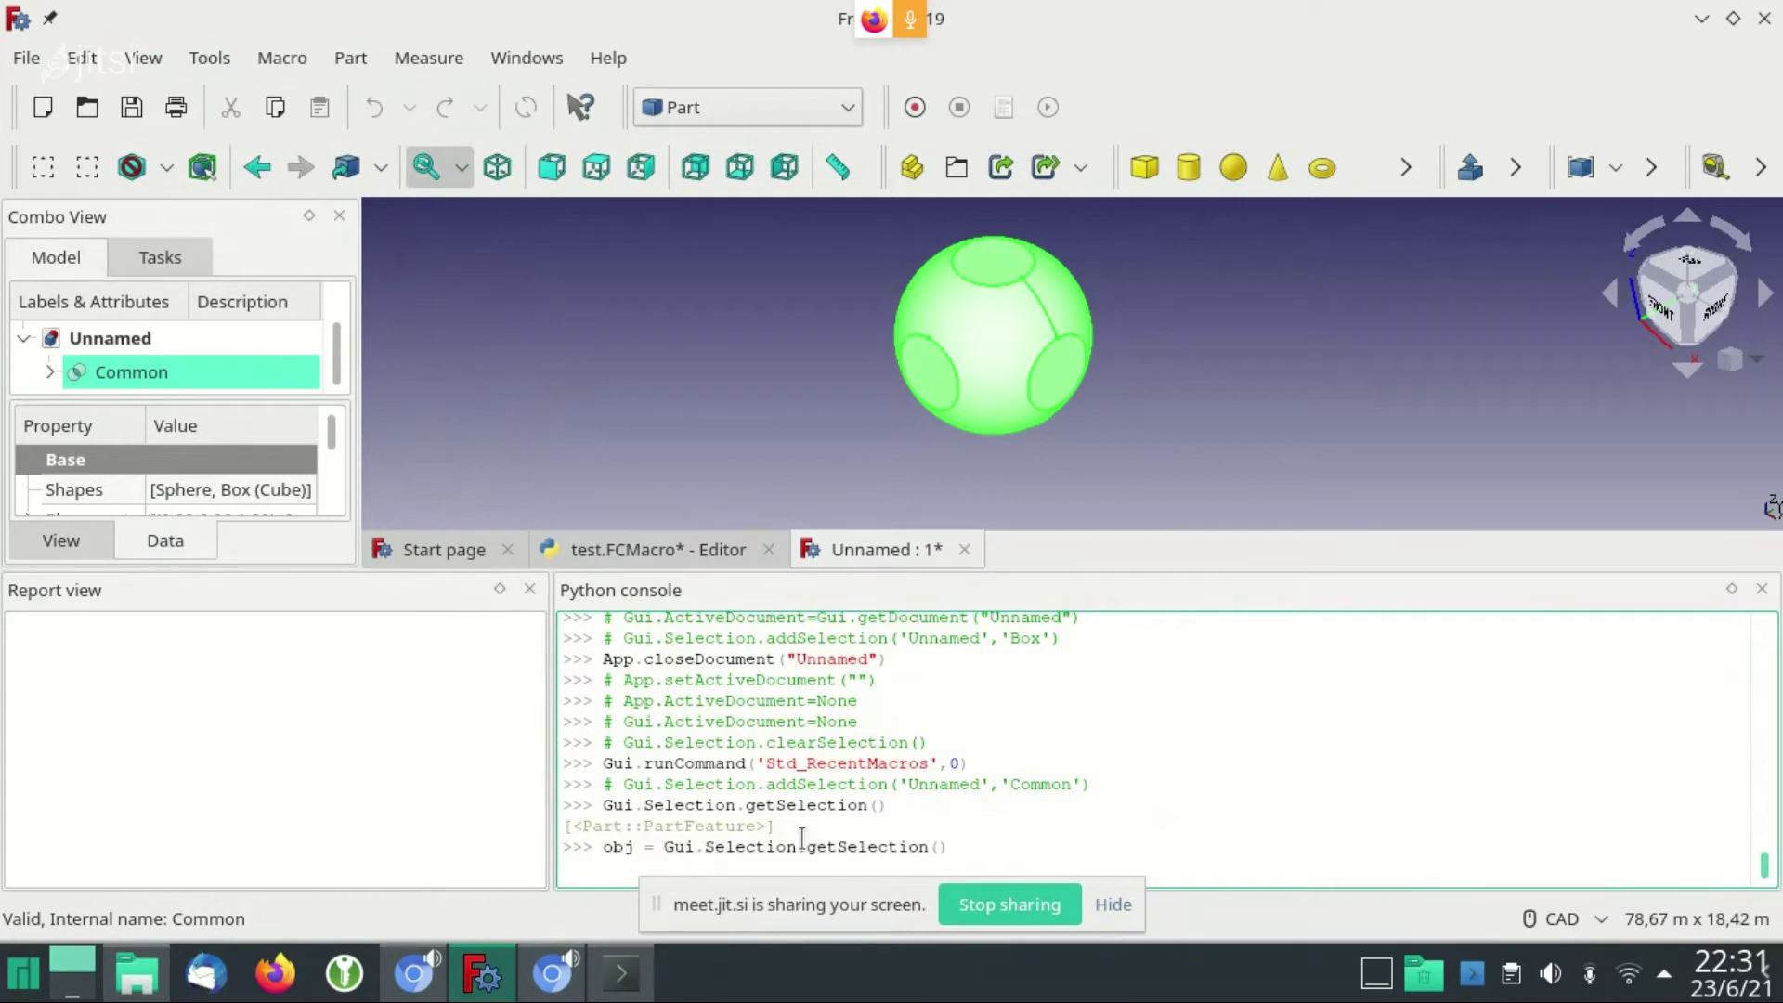
key(End)
text([)
text(0)
text(])
key(Return)
Print obj's internal Name using the attribute autocomplete
text(obj.)
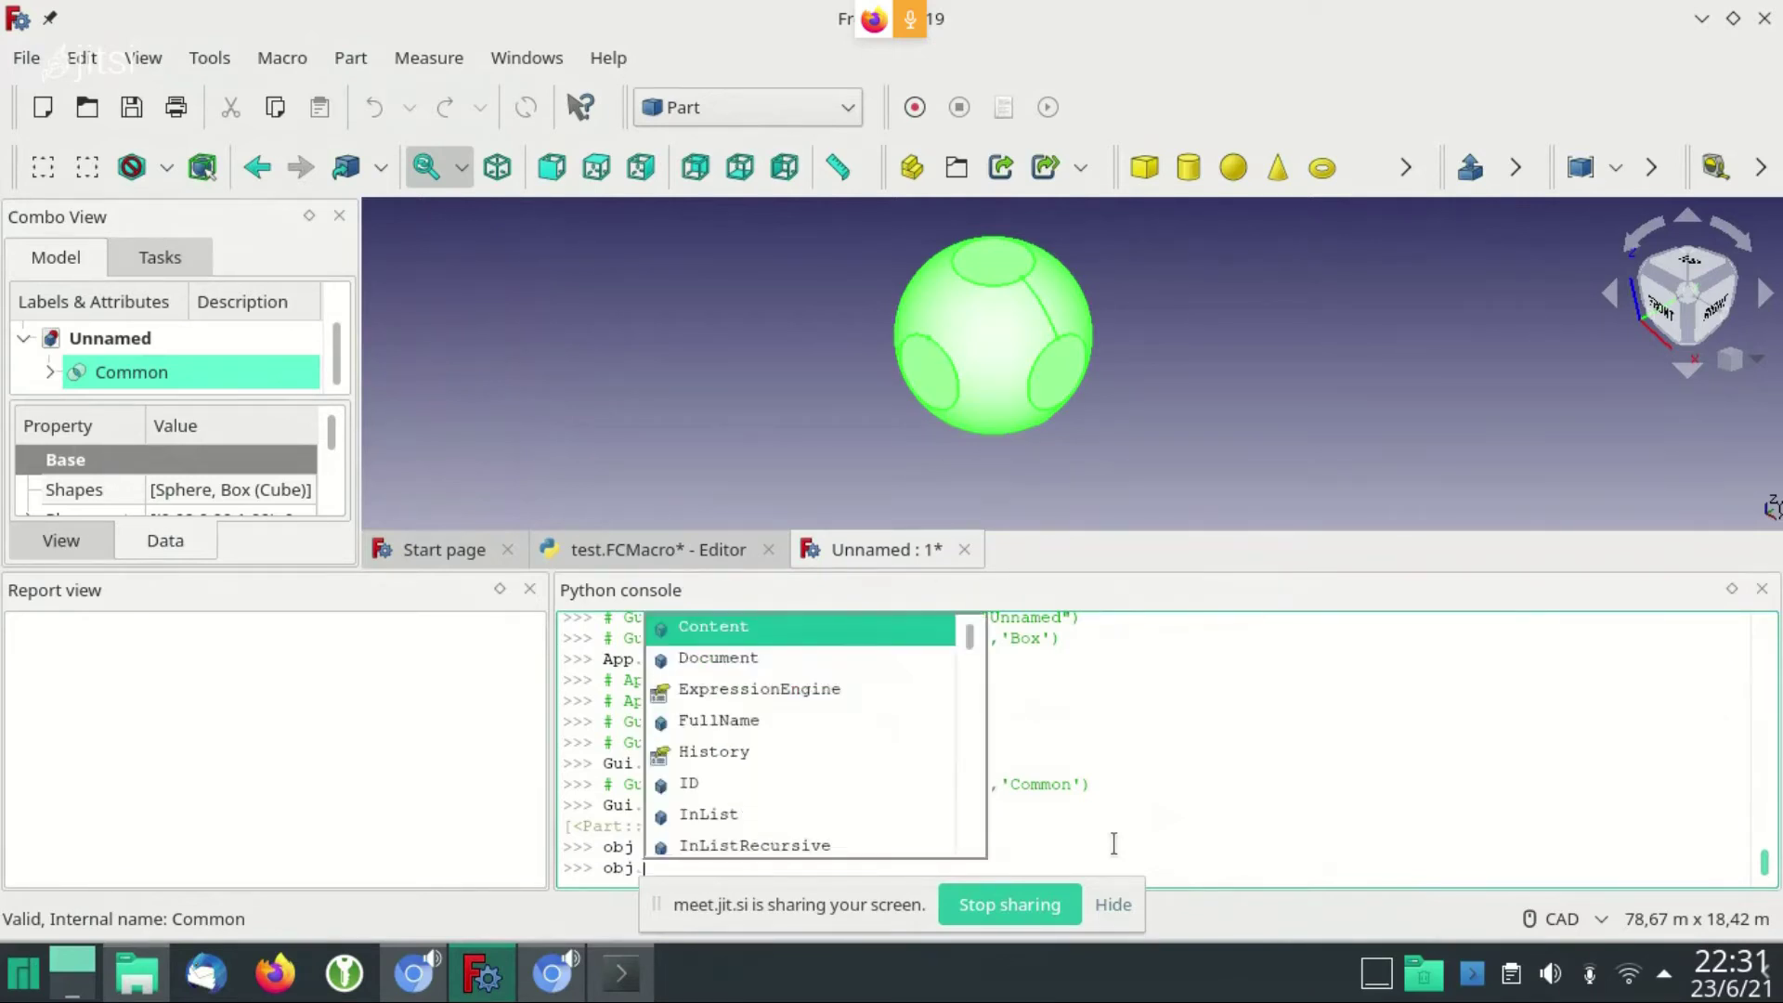
key(Down)
key(Down)
key(Down)
key(Down)
key(Down)
key(Down)
key(Down)
key(Down)
key(Down)
key(Down)
key(Down)
key(Down)
key(Down)
key(Down)
key(Down)
key(Down)
key(Down)
key(Down)
key(Down)
key(Down)
key(Down)
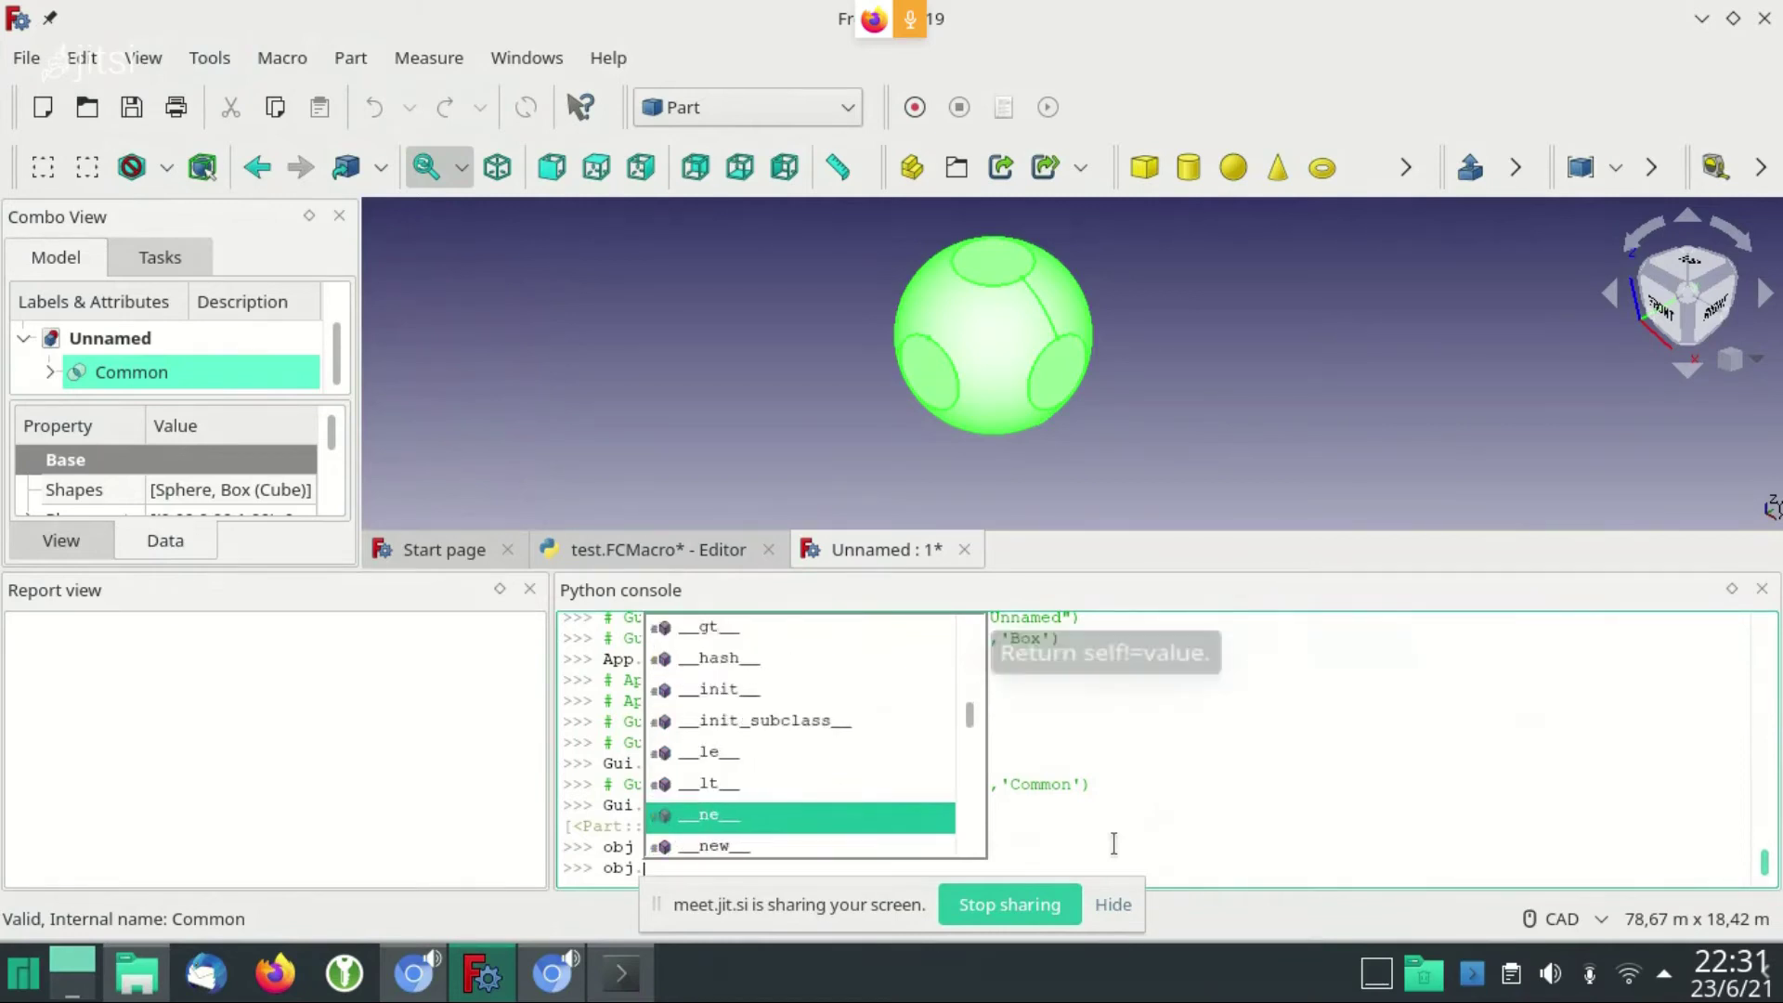
key(Down)
key(Down)
key(Down)
key(Up)
key(Up)
key(Up)
key(Up)
key(Up)
key(Up)
key(Up)
key(Up)
key(Up)
key(Up)
key(Up)
key(Up)
key(Up)
key(Up)
key(Up)
key(Up)
key(Up)
key(Up)
key(Down)
key(Down)
key(Down)
key(Down)
key(Down)
key(Down)
key(Up)
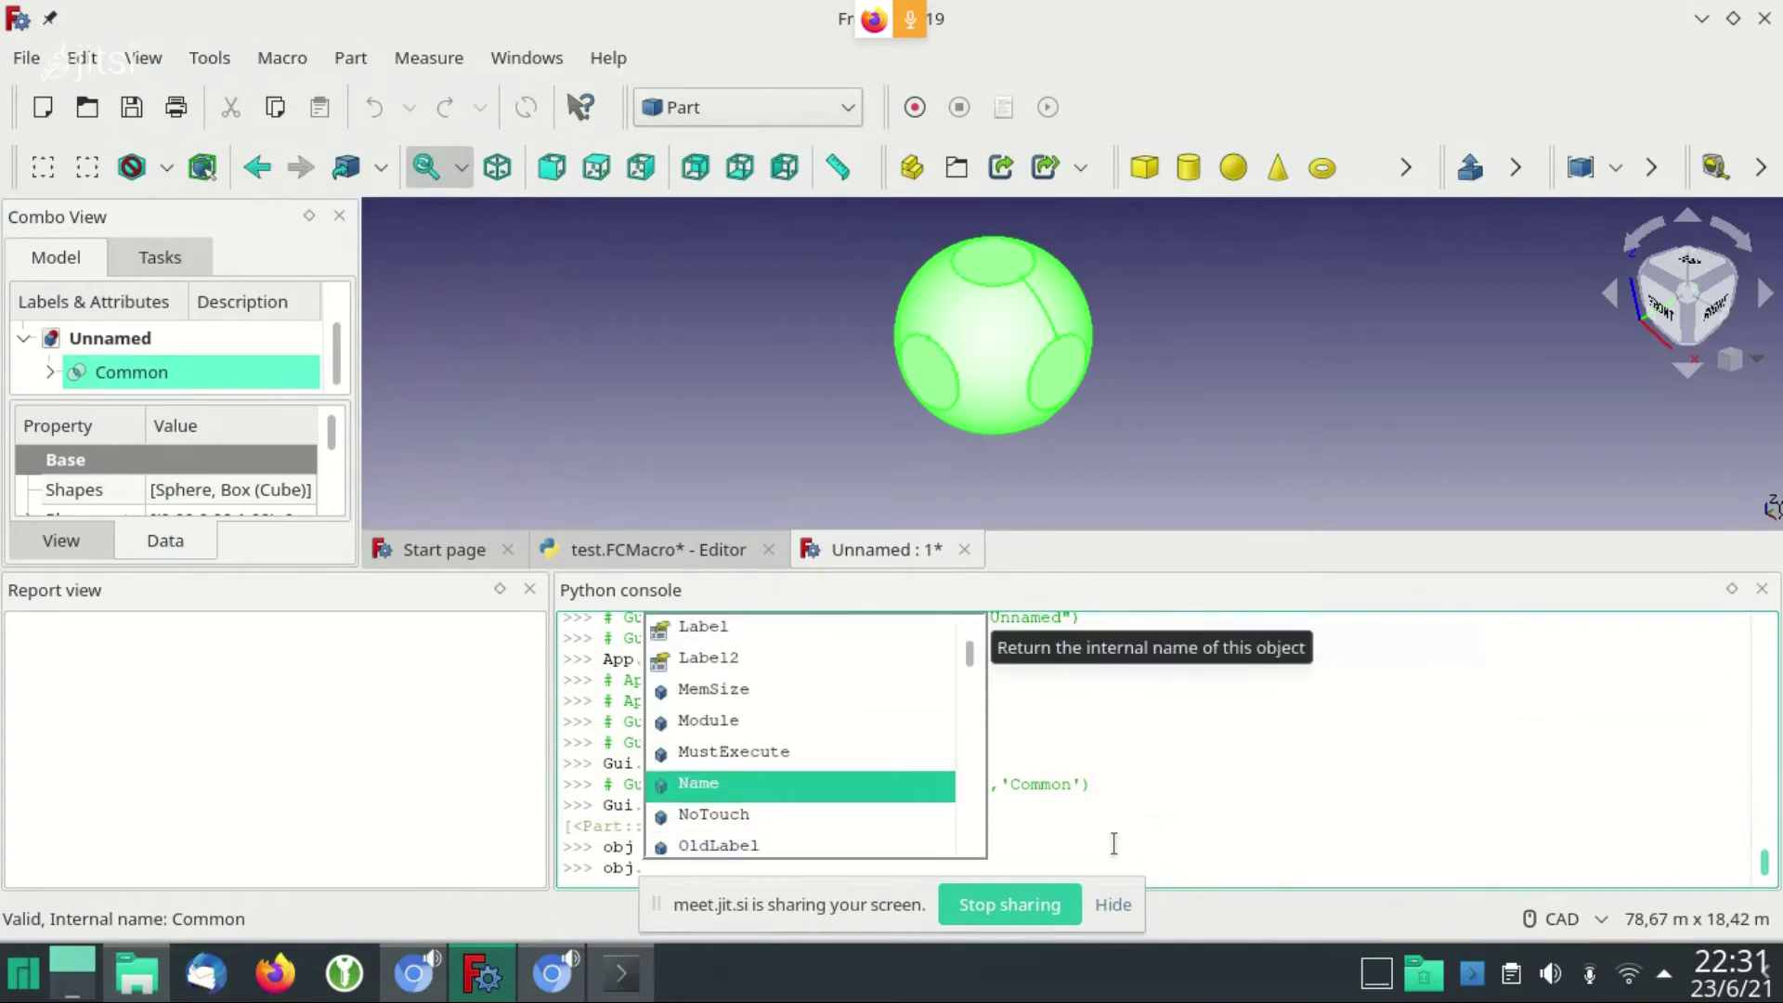
key(Return)
key(Return)
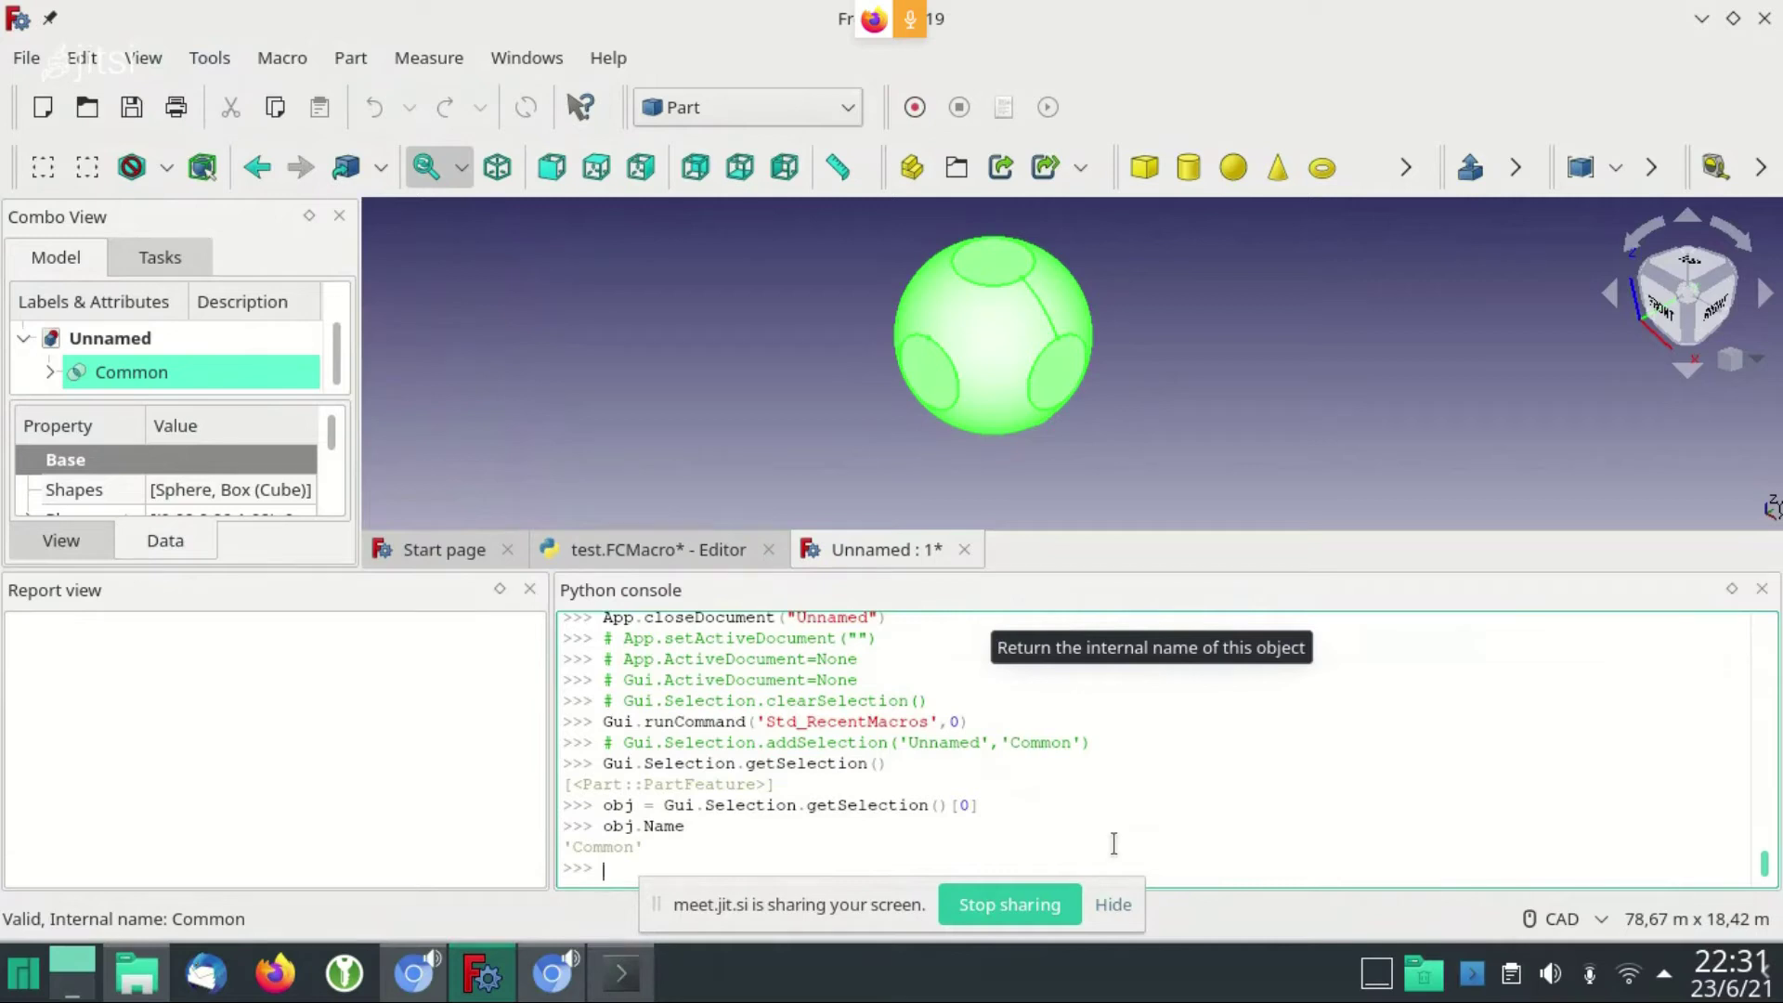
Display obj.Shape in the console
text(obj)
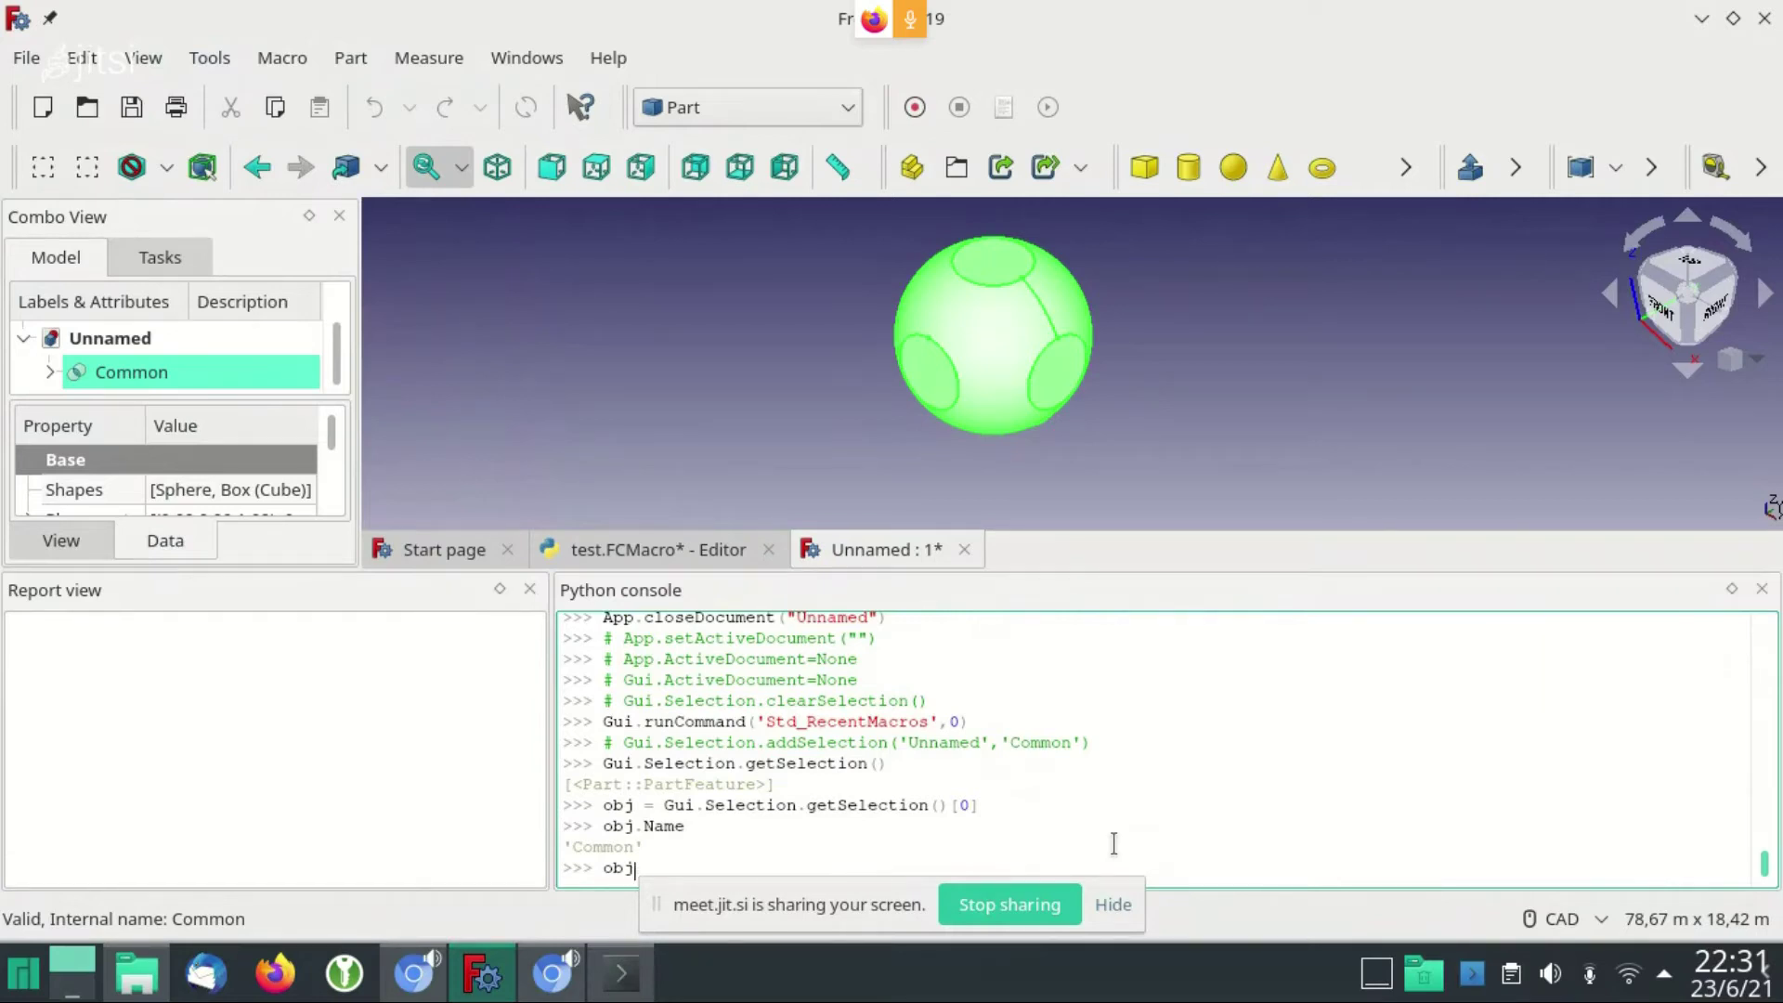
text(.)
key(Down)
key(Down)
key(Down)
key(Down)
key(Down)
key(Down)
key(Down)
key(Down)
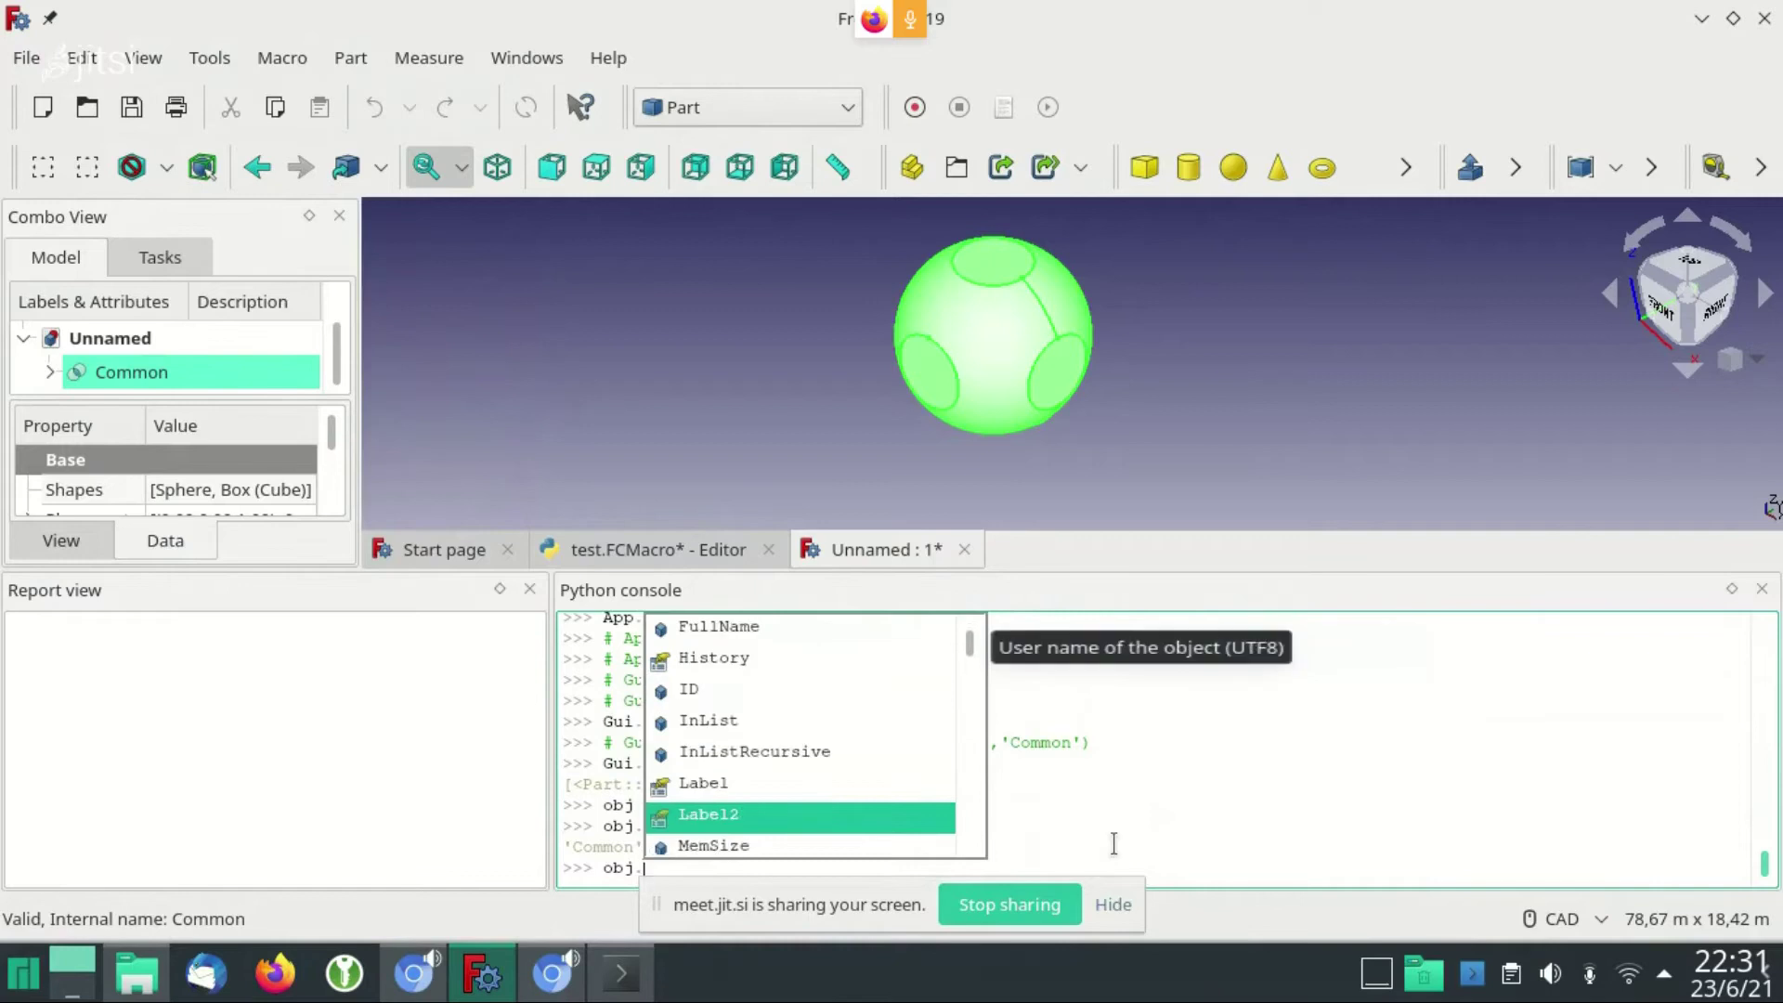
key(Down)
key(Down)
key(Down)
key(Down)
key(Down)
key(Down)
key(Down)
key(Down)
key(Down)
key(Down)
key(Down)
key(Down)
key(Down)
key(Down)
key(Up)
key(Up)
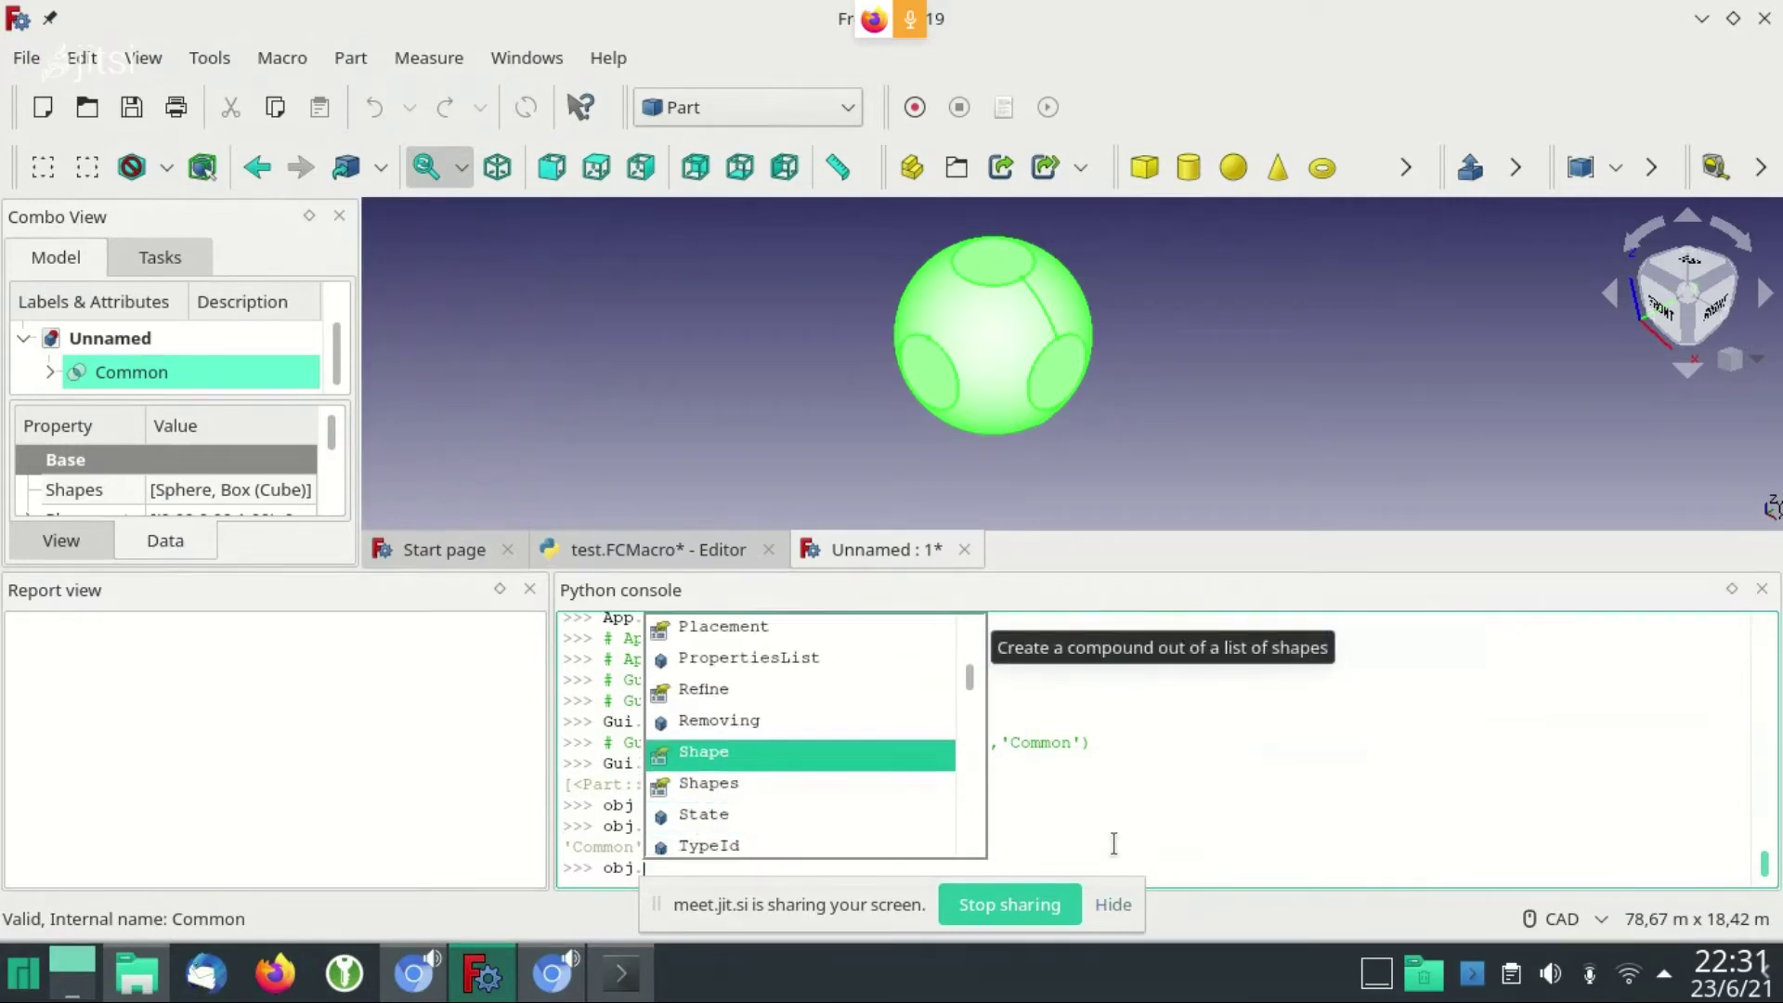
key(Return)
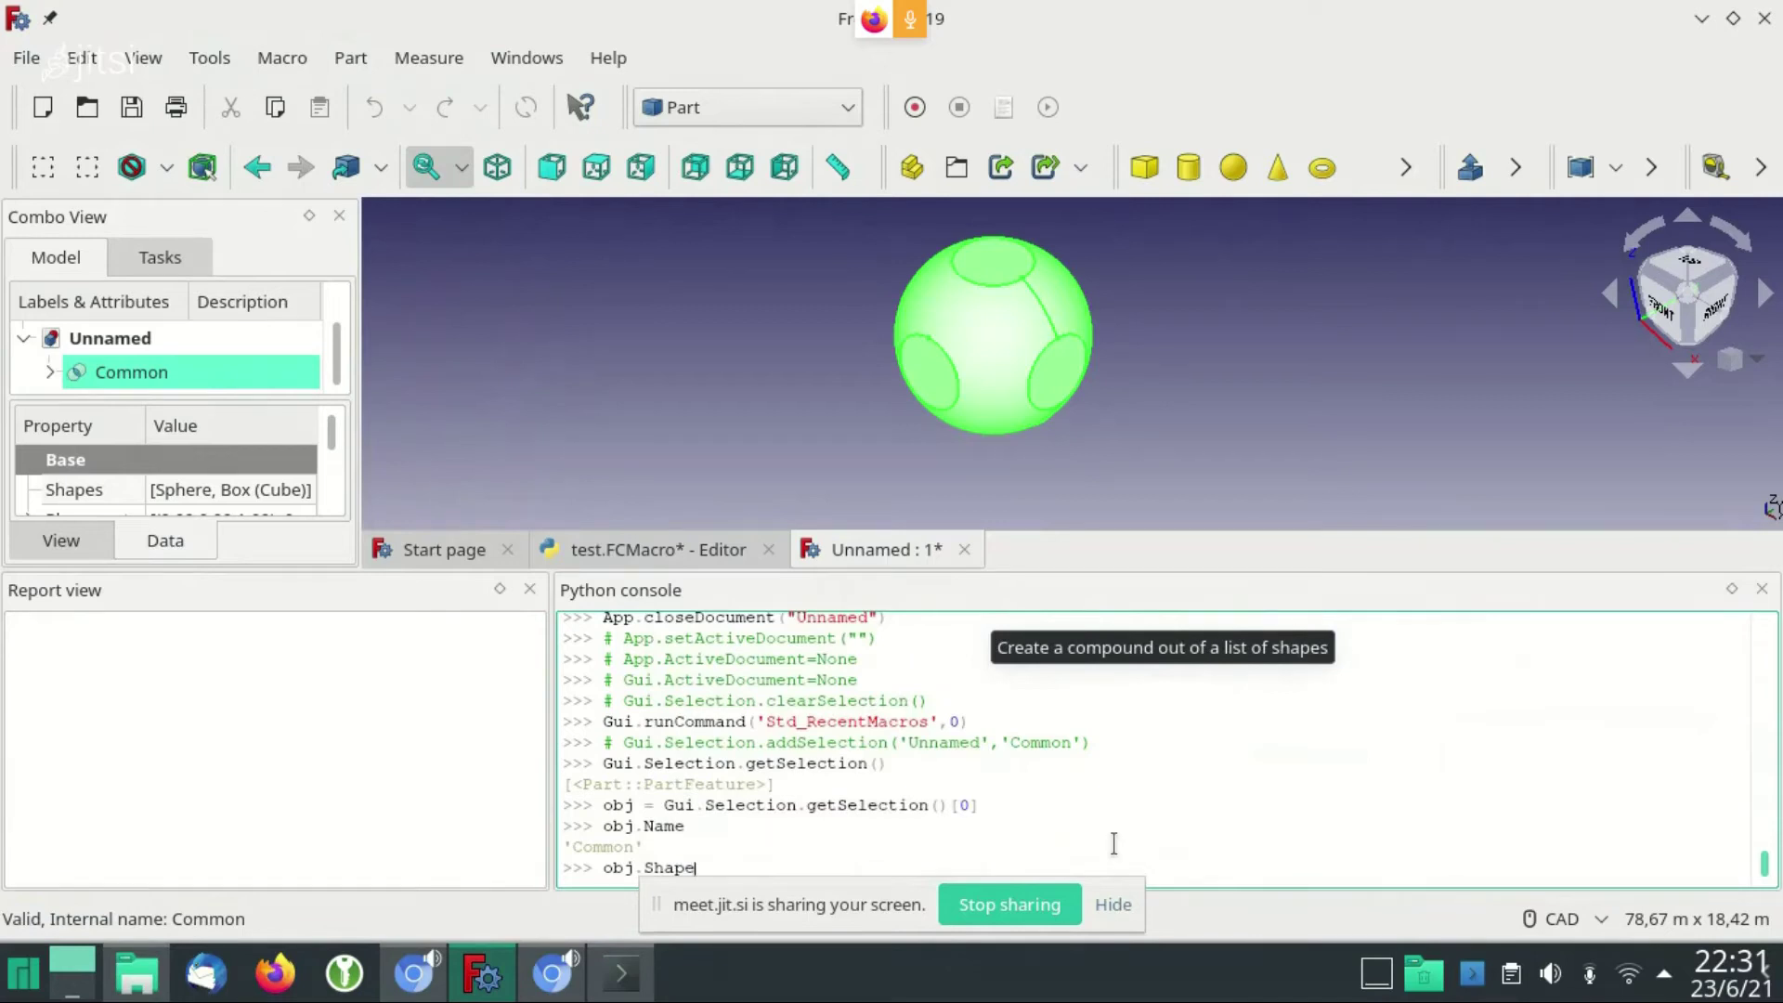
key(Return)
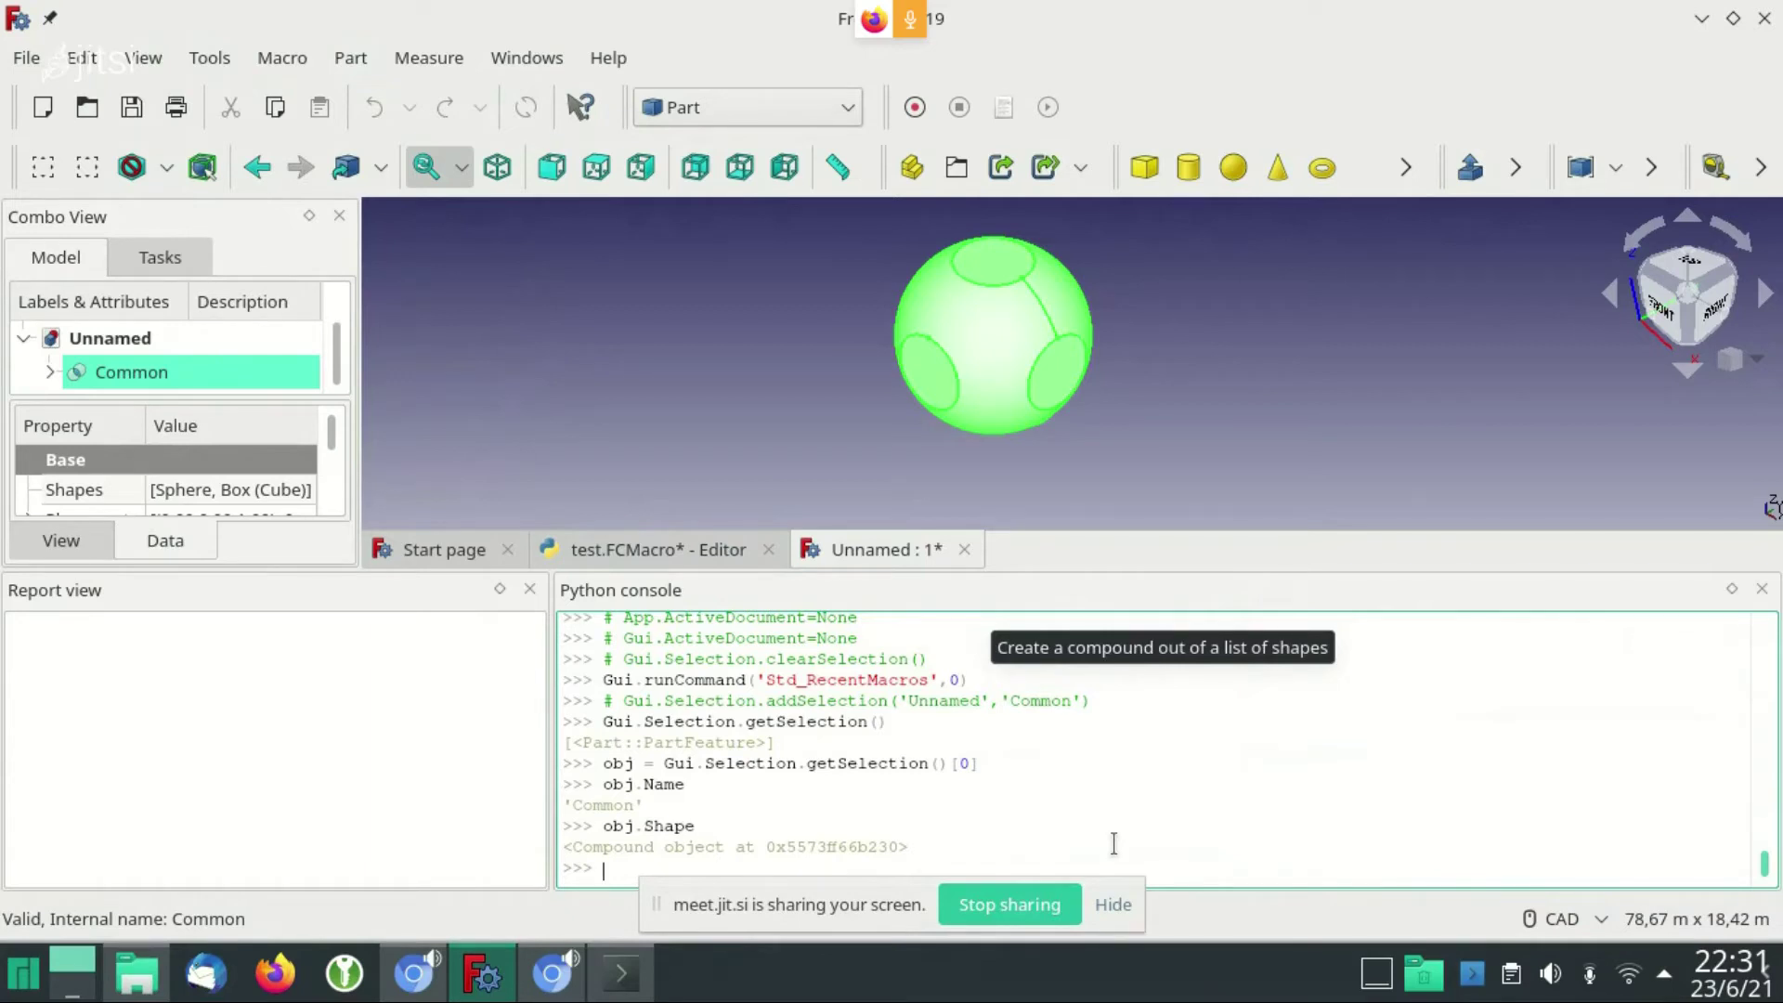
Print the Common shape's area, 375420322.2369908
text(obj.)
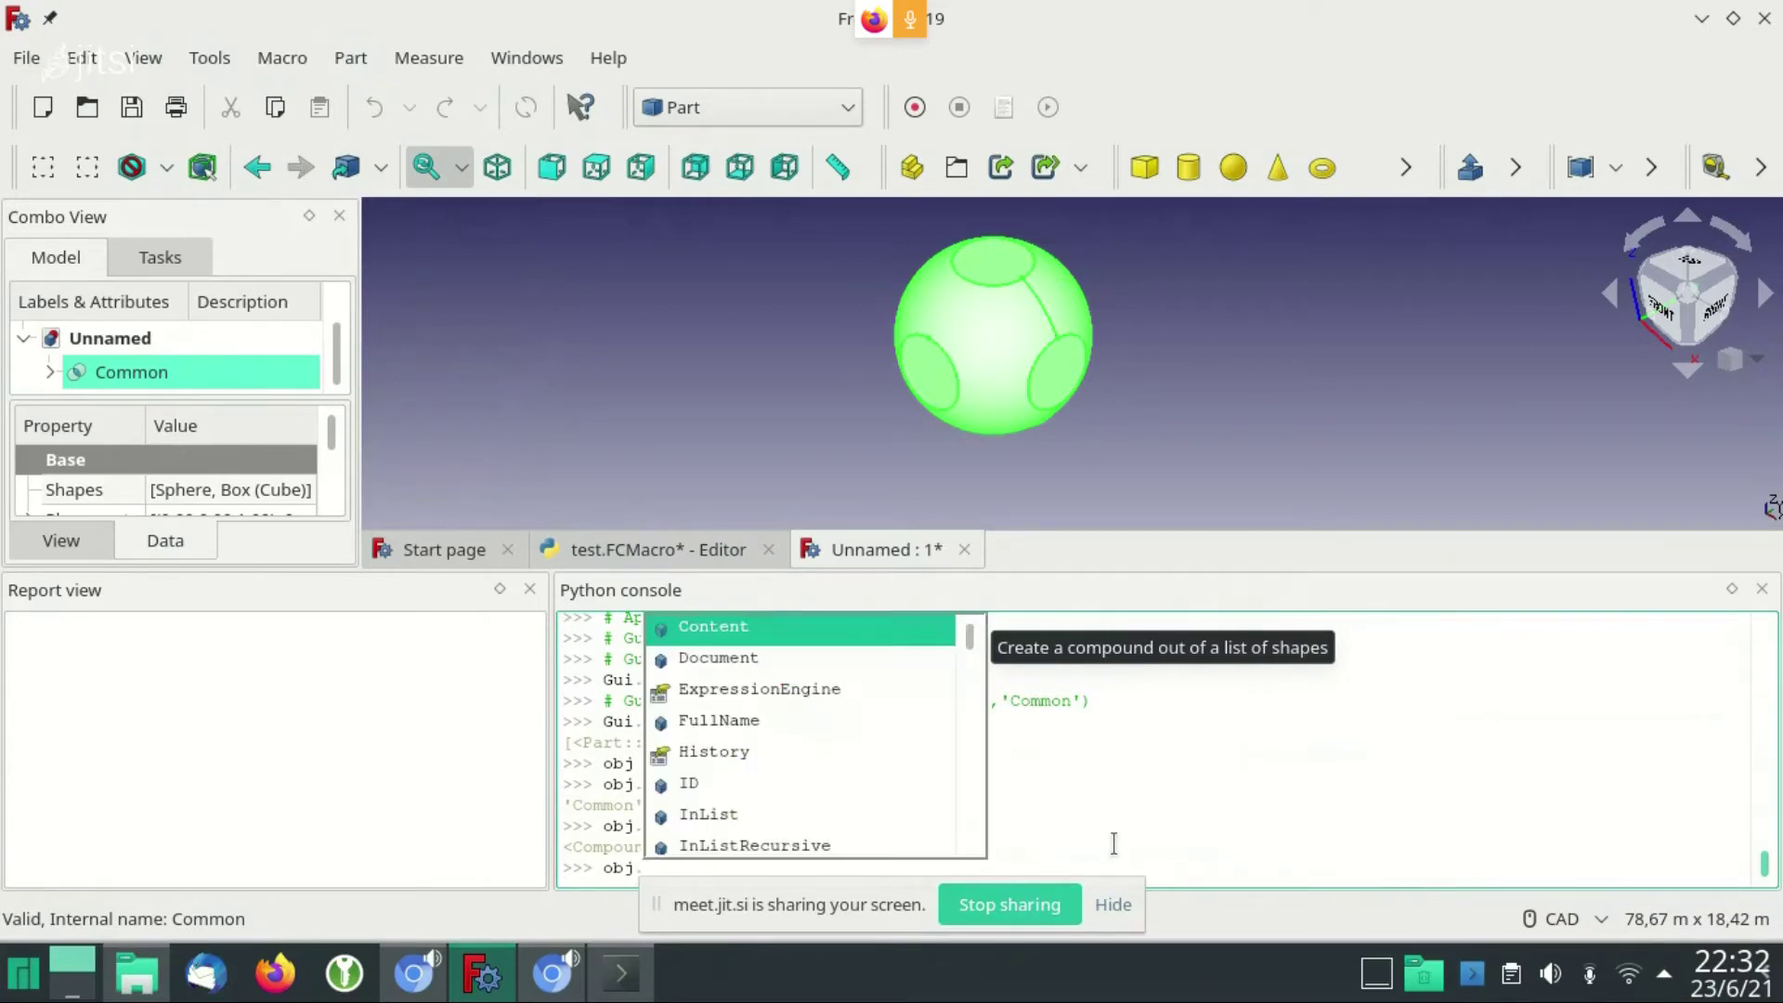
text(Shape.)
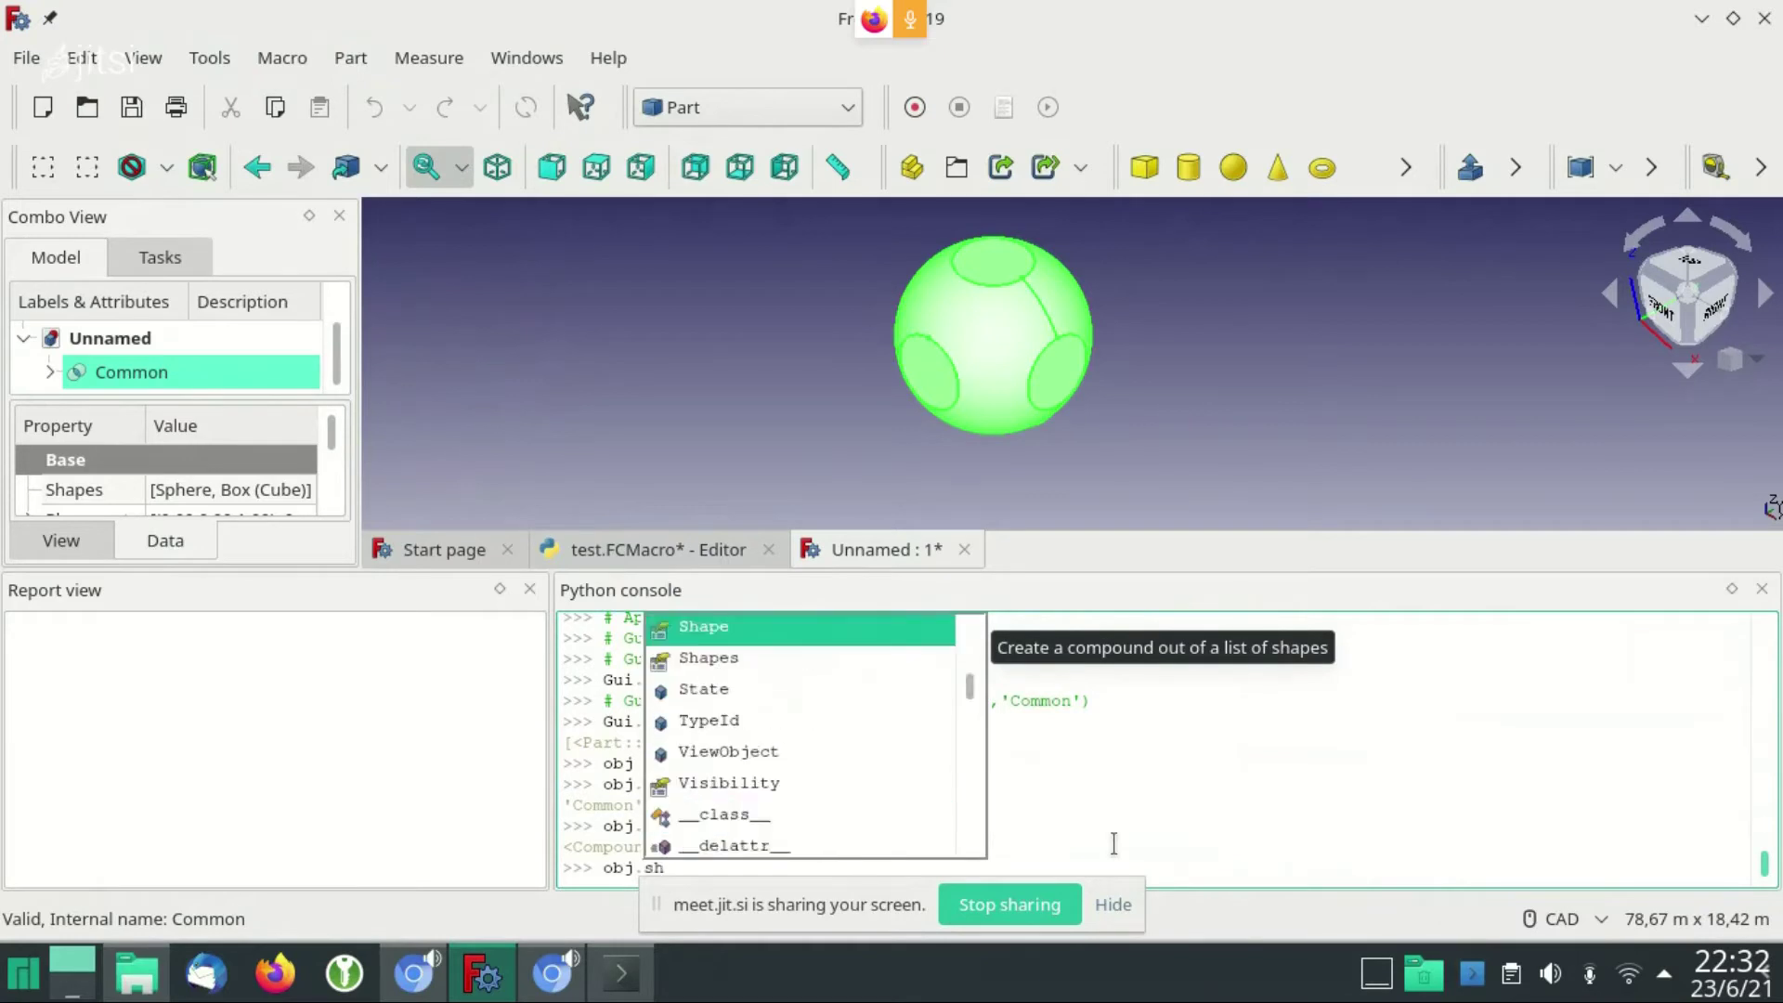
key(Return)
text(.)
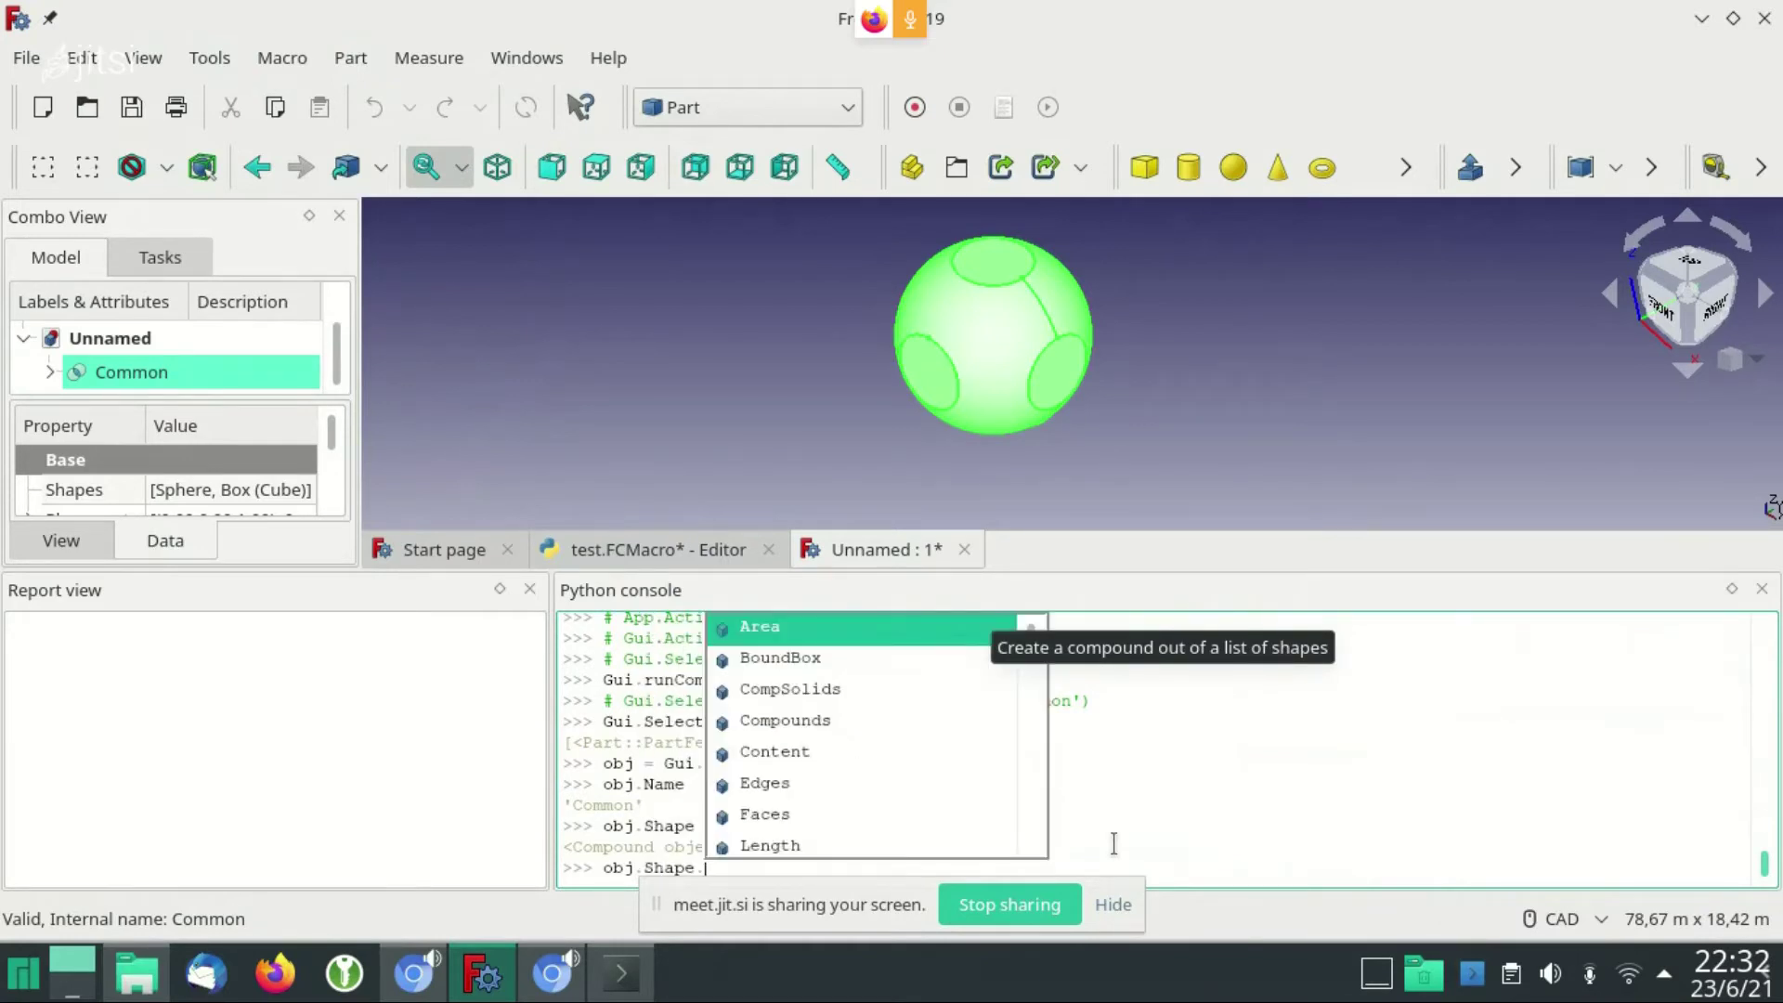
key(Down)
key(Down)
key(Down)
key(Down)
key(Down)
key(Down)
key(Down)
key(Down)
key(Down)
key(Down)
key(Down)
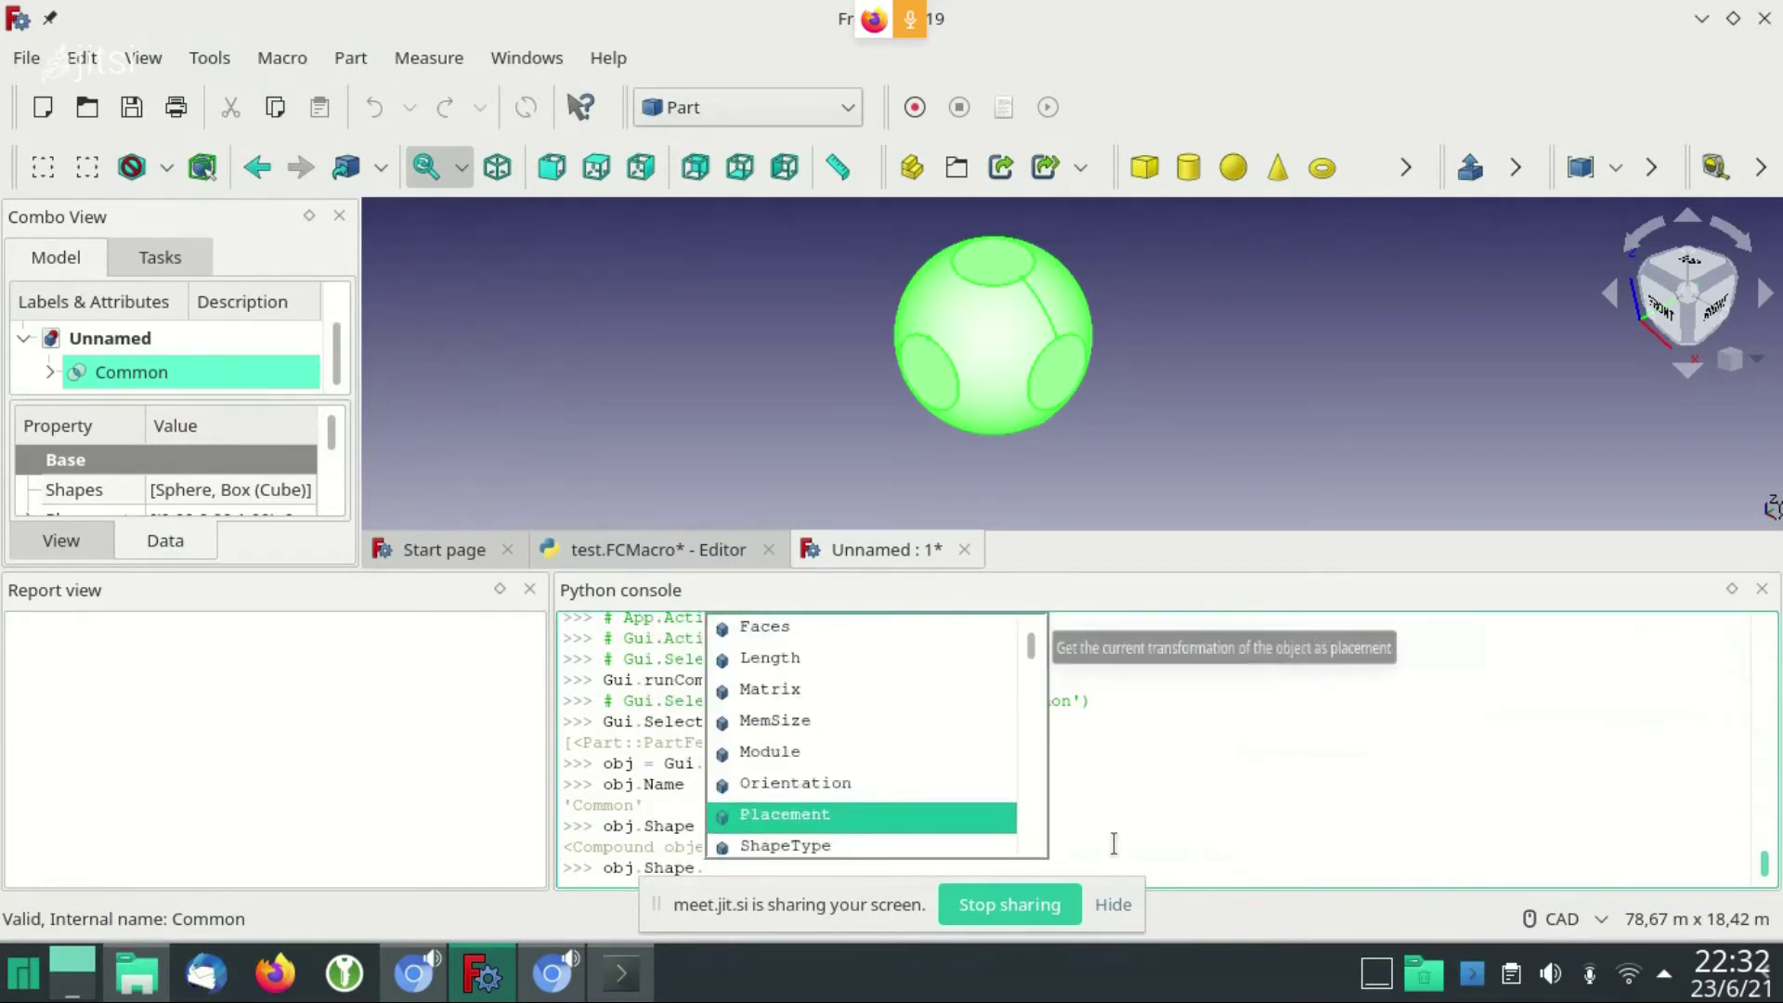
key(Up)
key(Up)
key(Up)
key(Up)
key(Up)
key(Up)
key(Up)
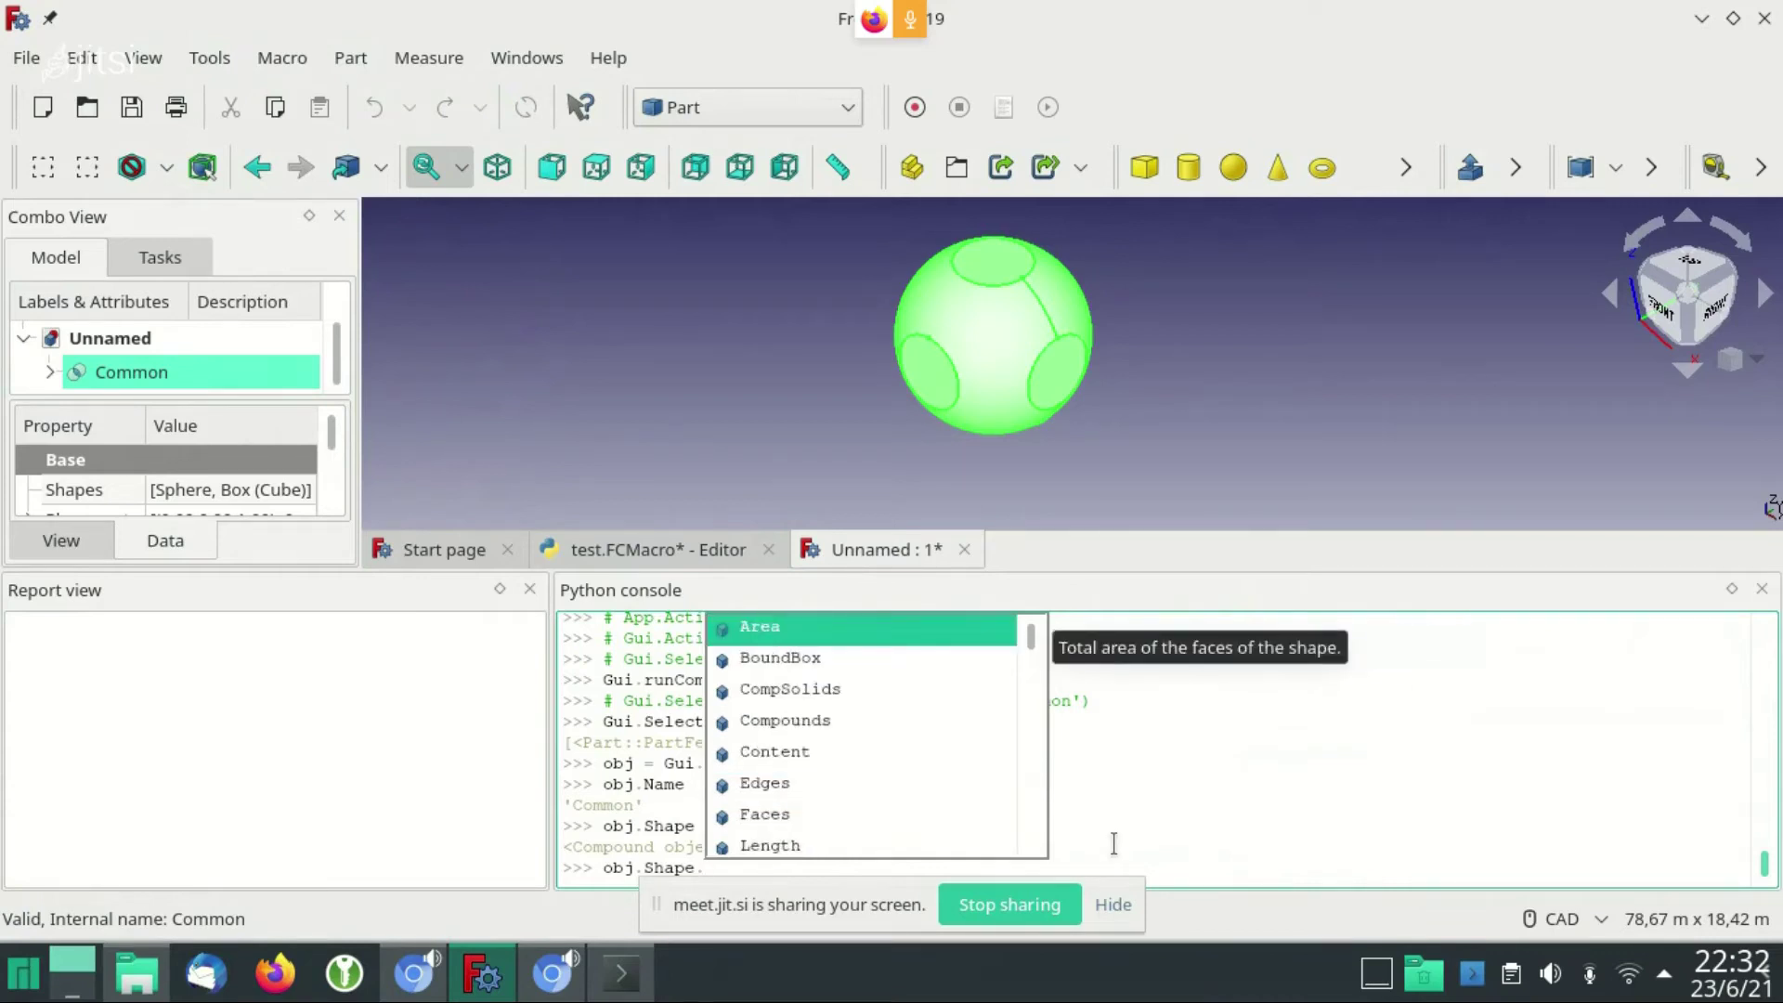
key(Down)
key(Down)
key(Down)
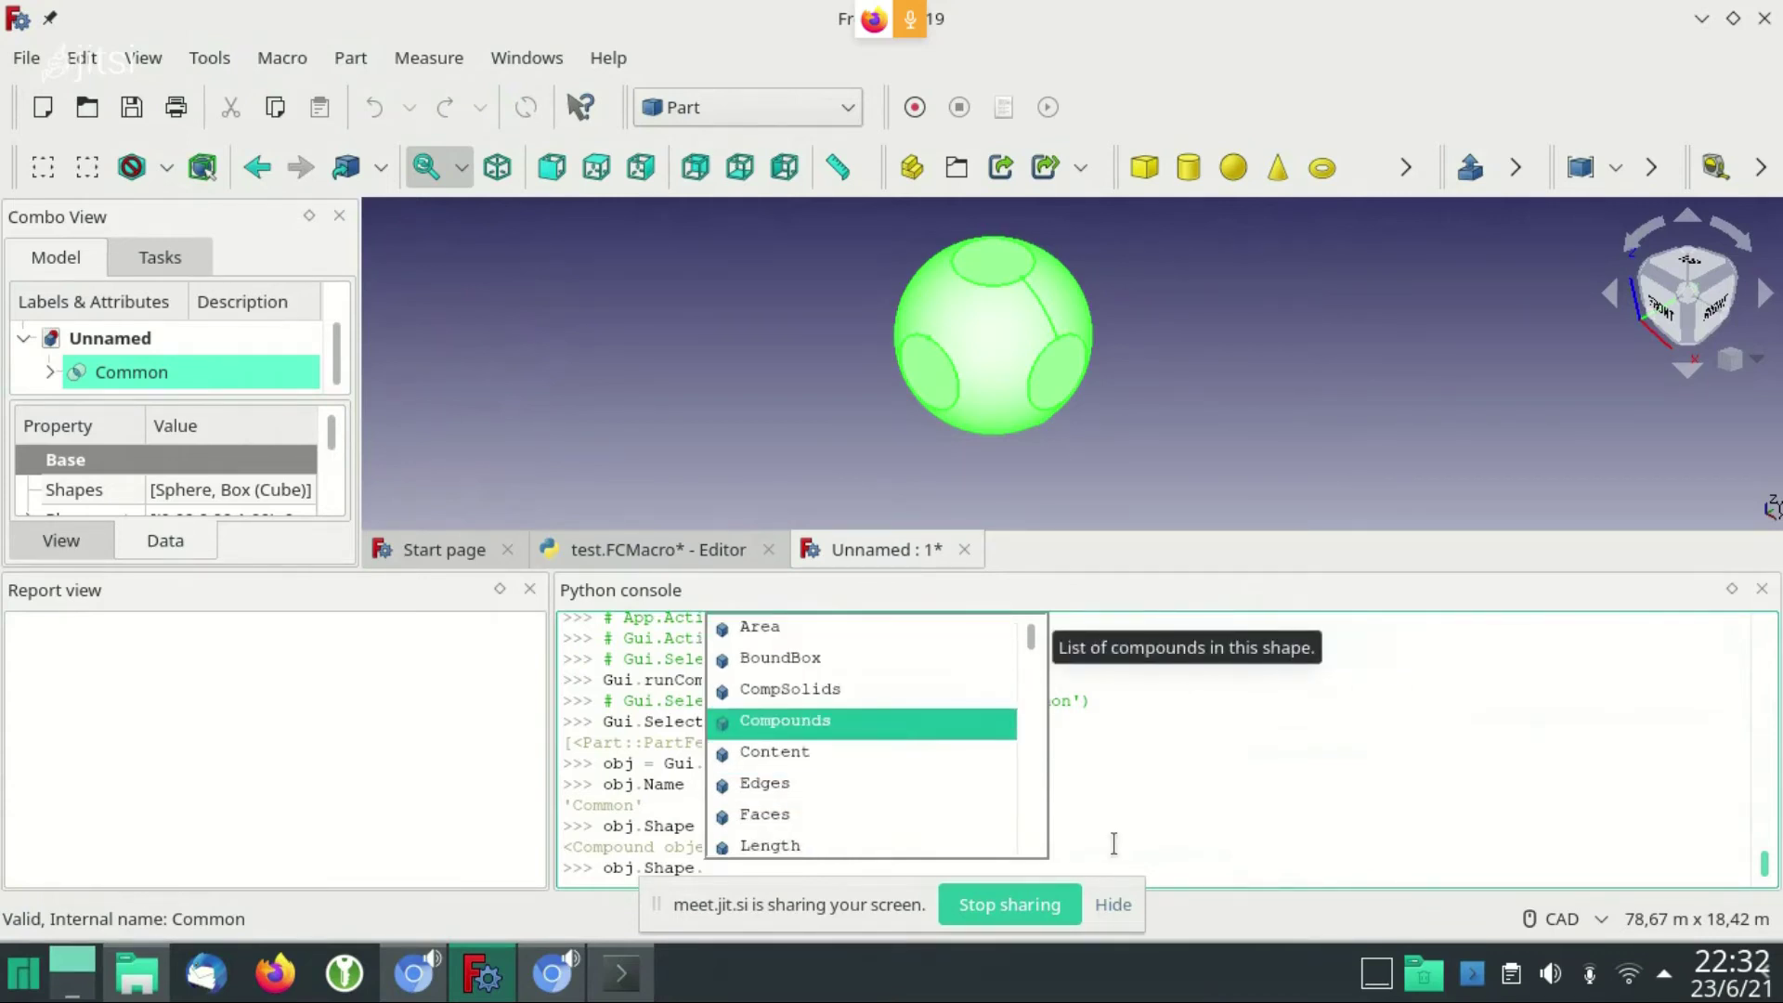
key(Up)
Print the shape's volume, 671777229371.0382
key(Up)
key(Up)
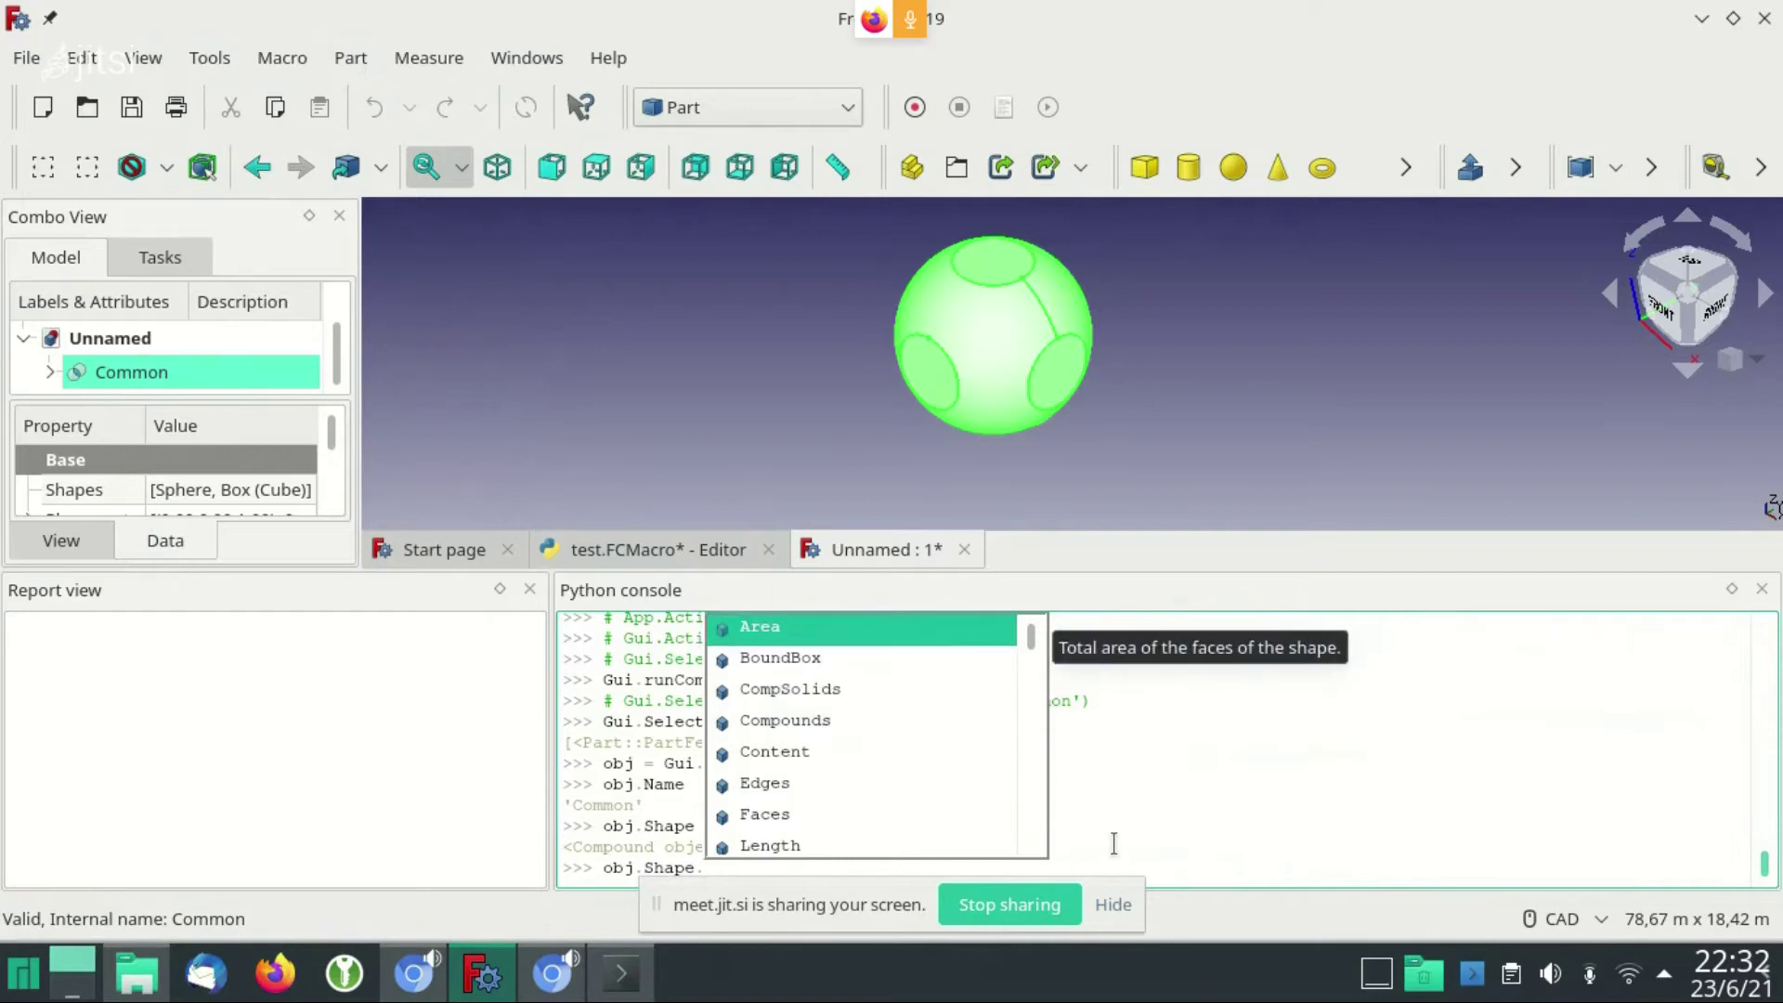
key(Return)
key(Return)
key(Up)
key(BackSpace)
key(BackSpace)
key(BackSpace)
key(BackSpace)
text(Vo)
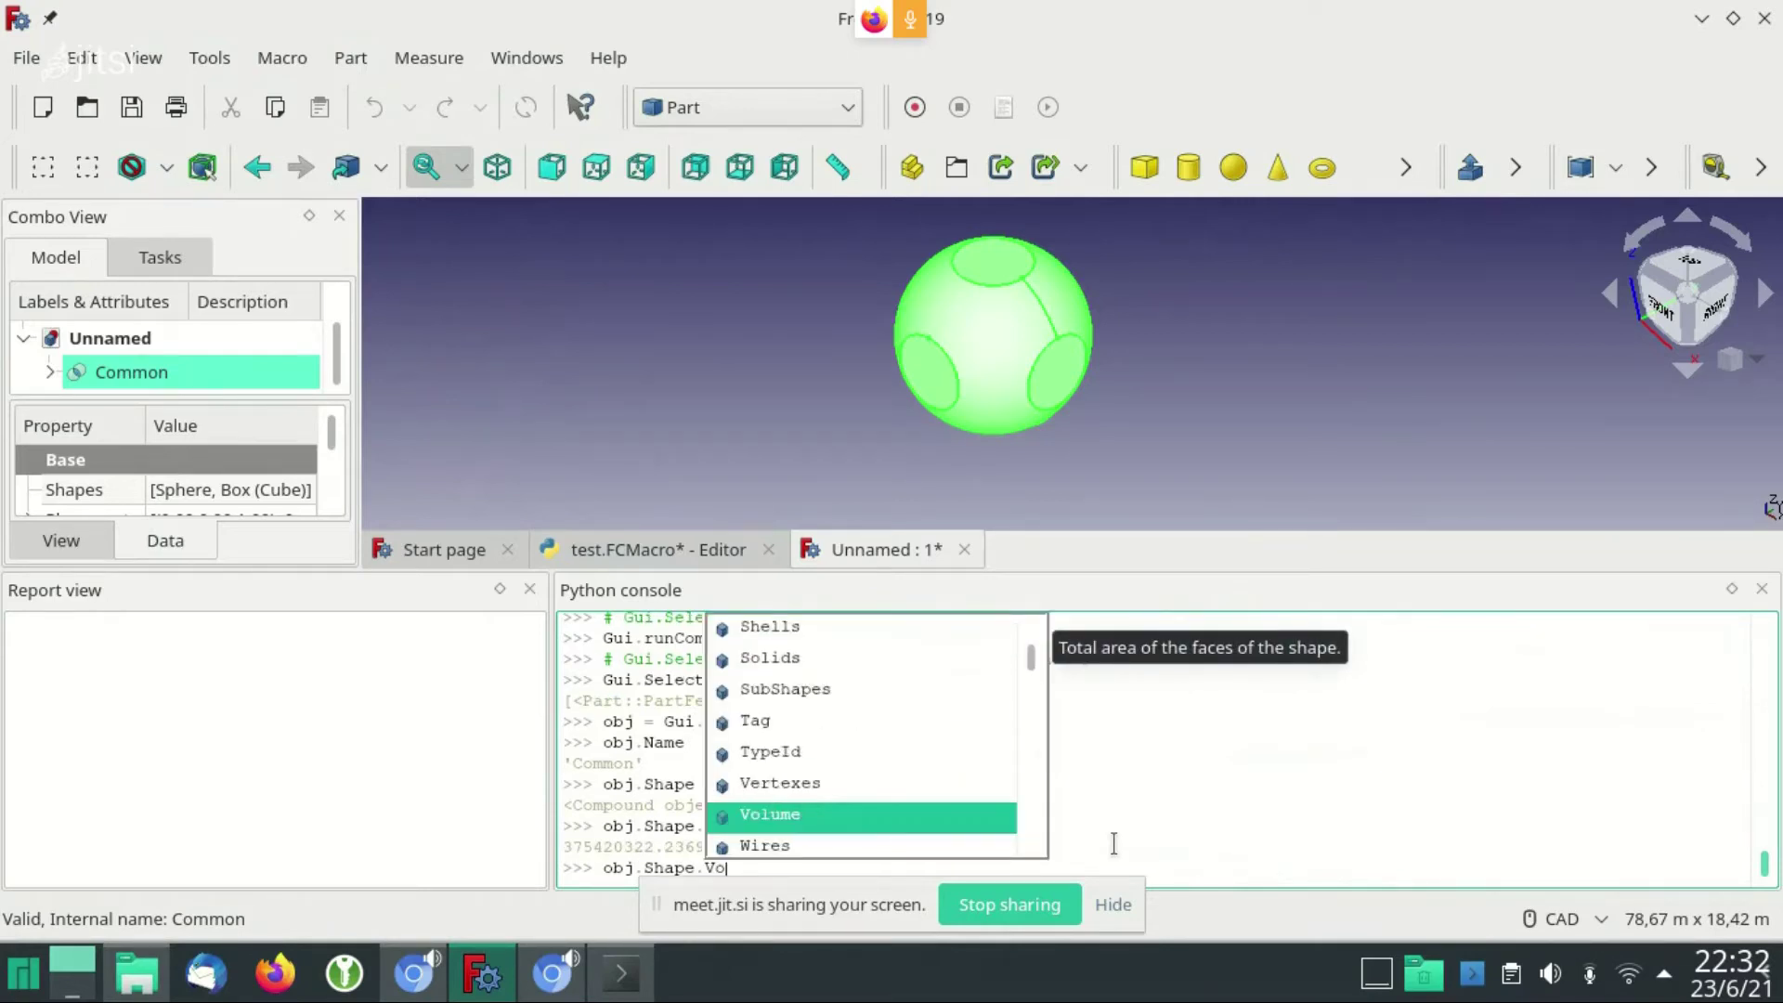
key(Return)
key(Return)
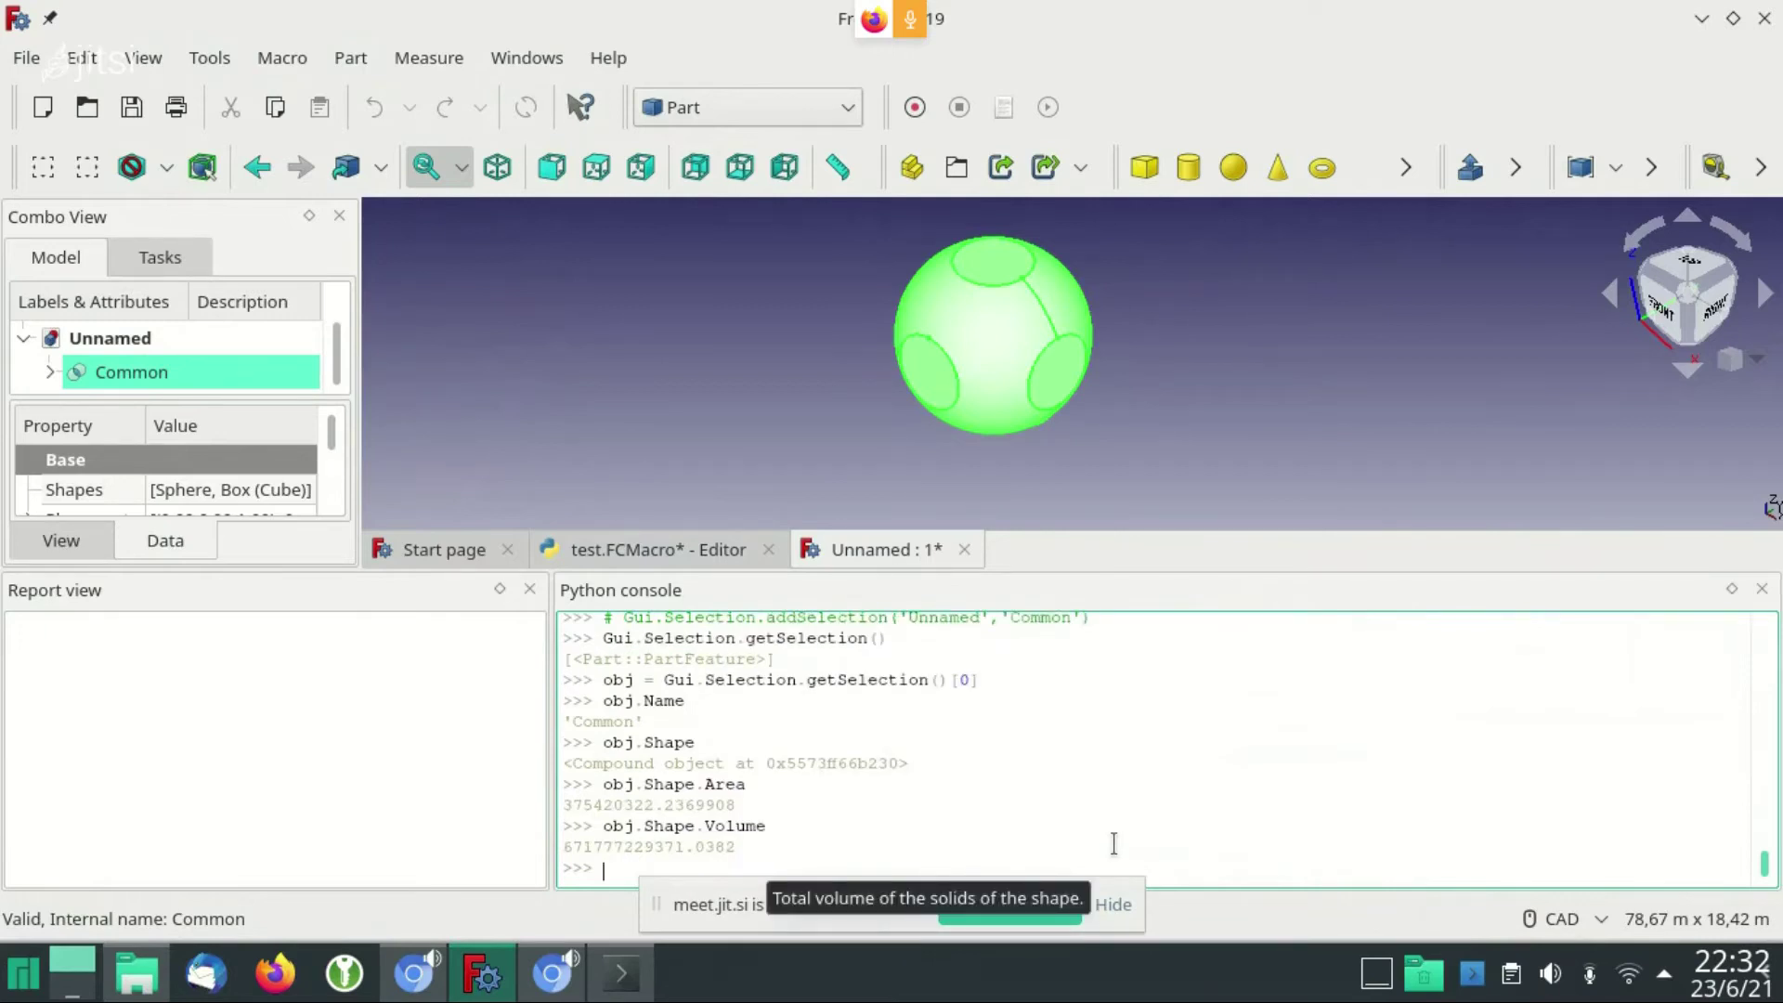
Begin an obj.Shape.Solids query, browsing suggestions to Solids
text(obj.)
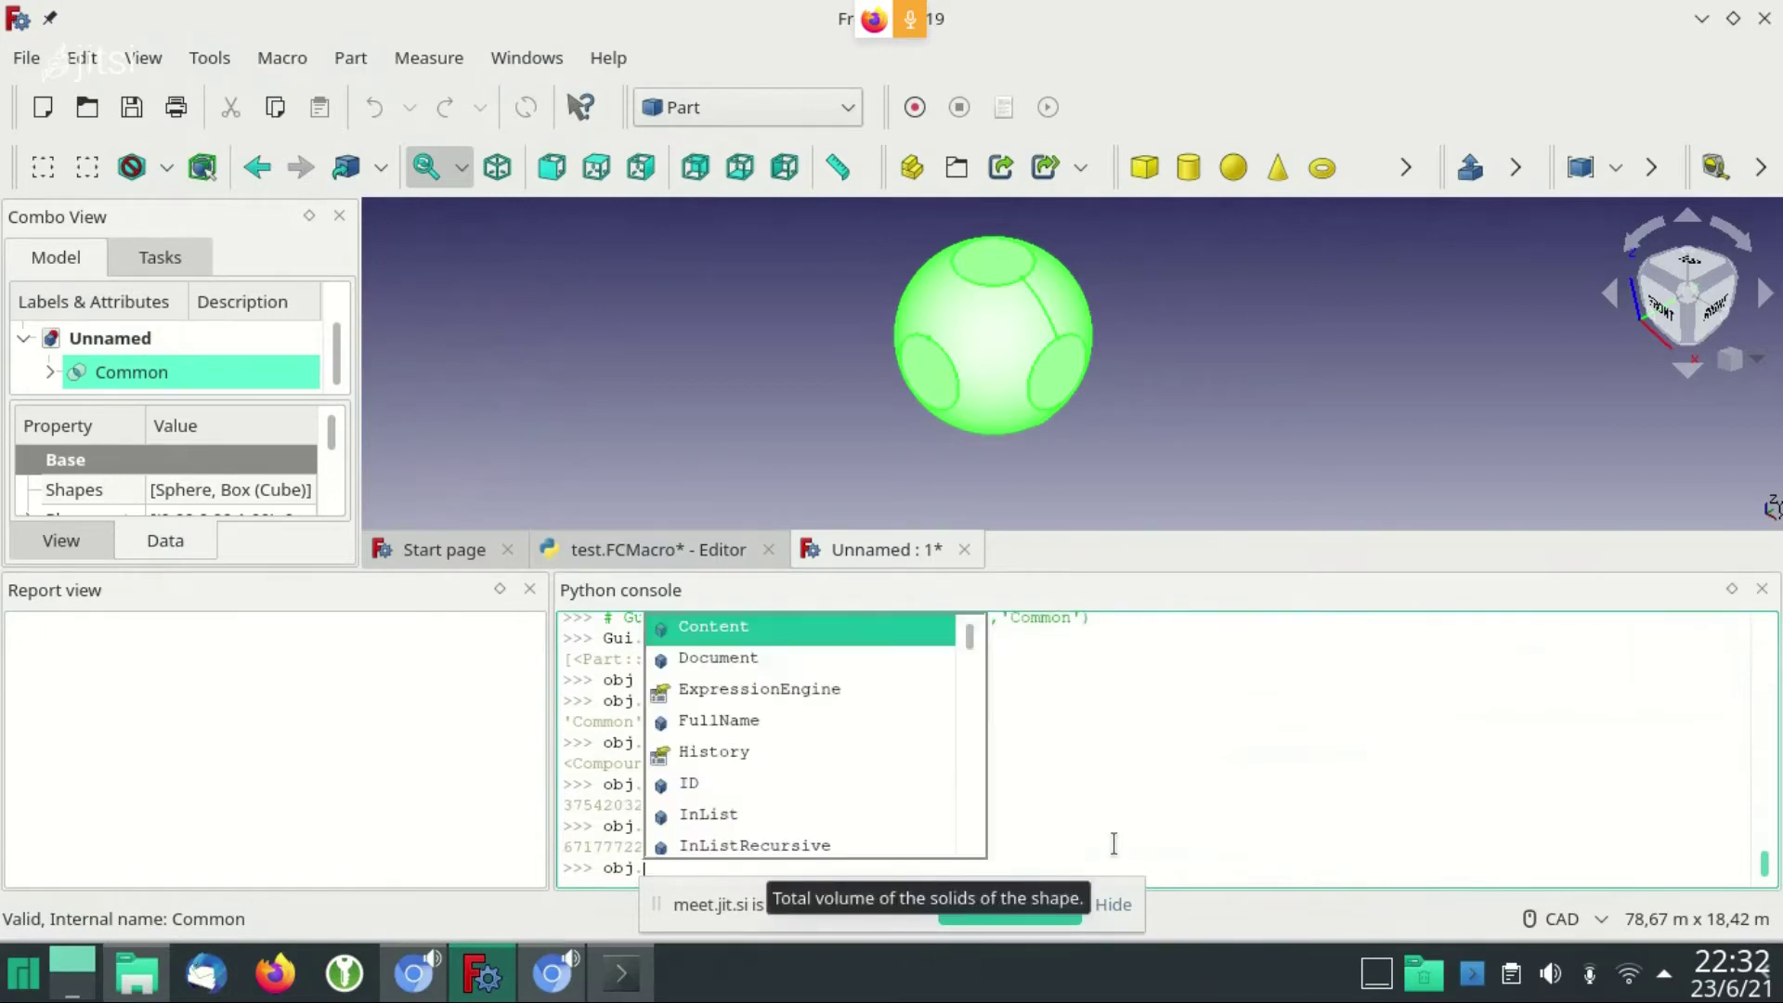
text(Shape)
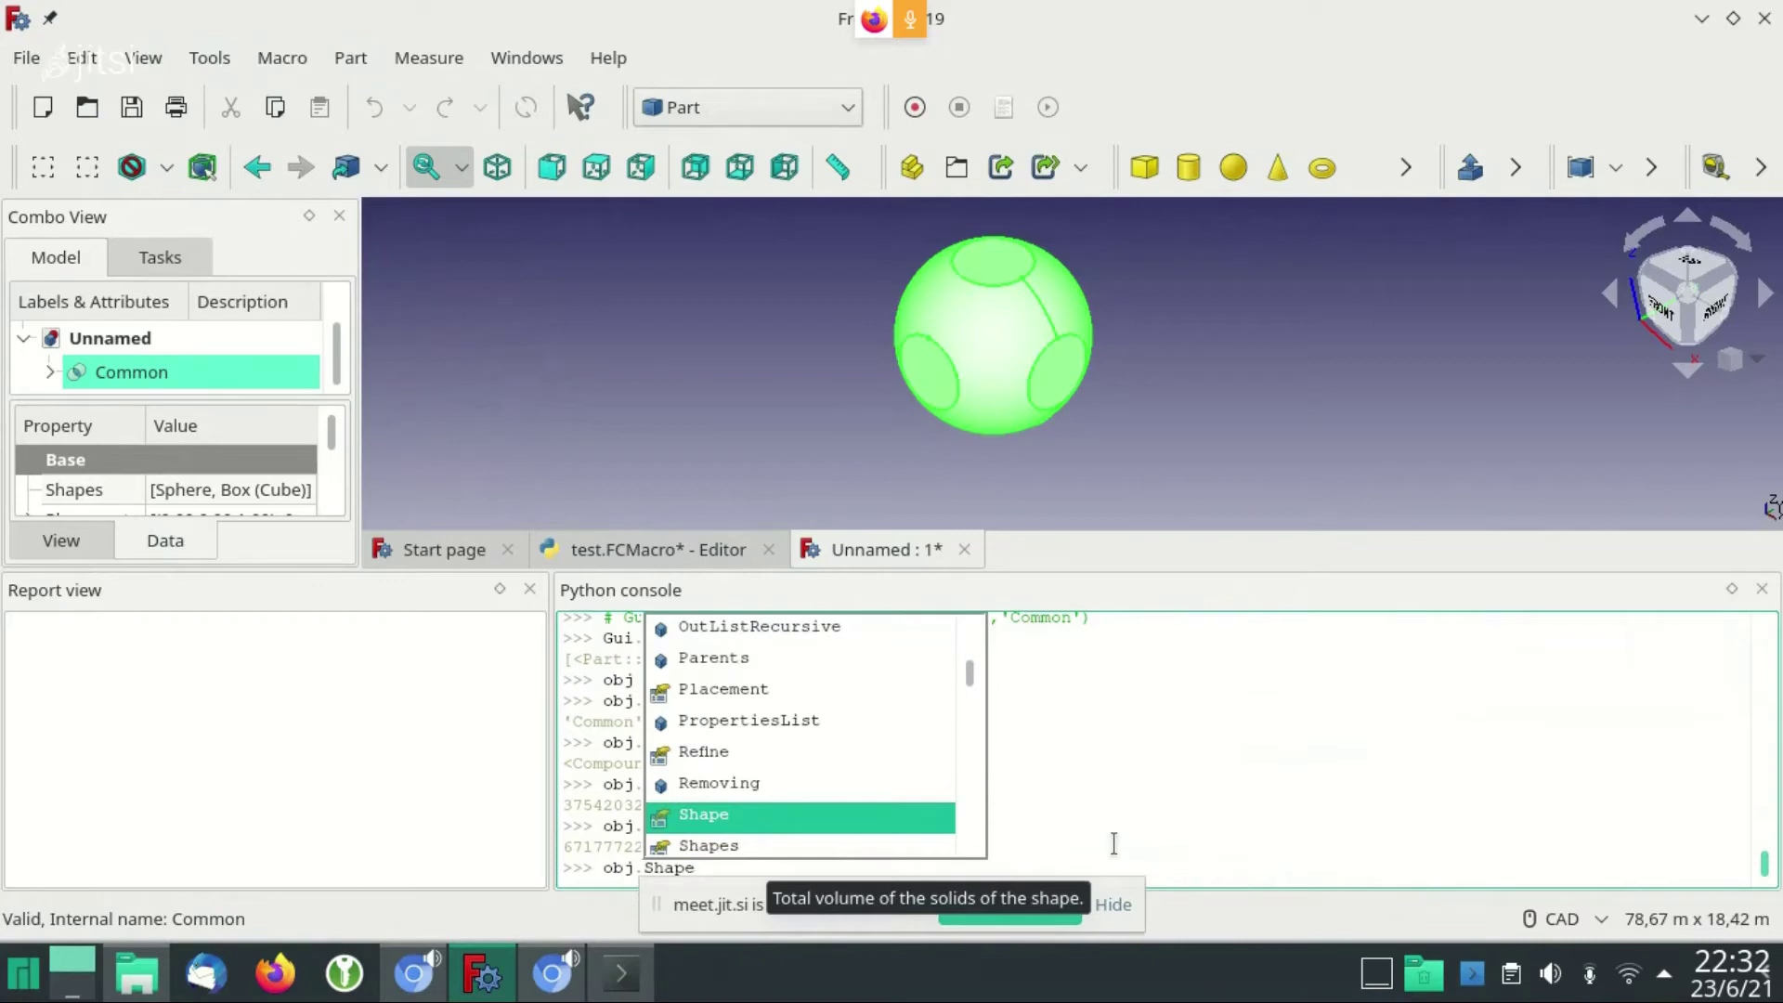
text(.)
key(Down)
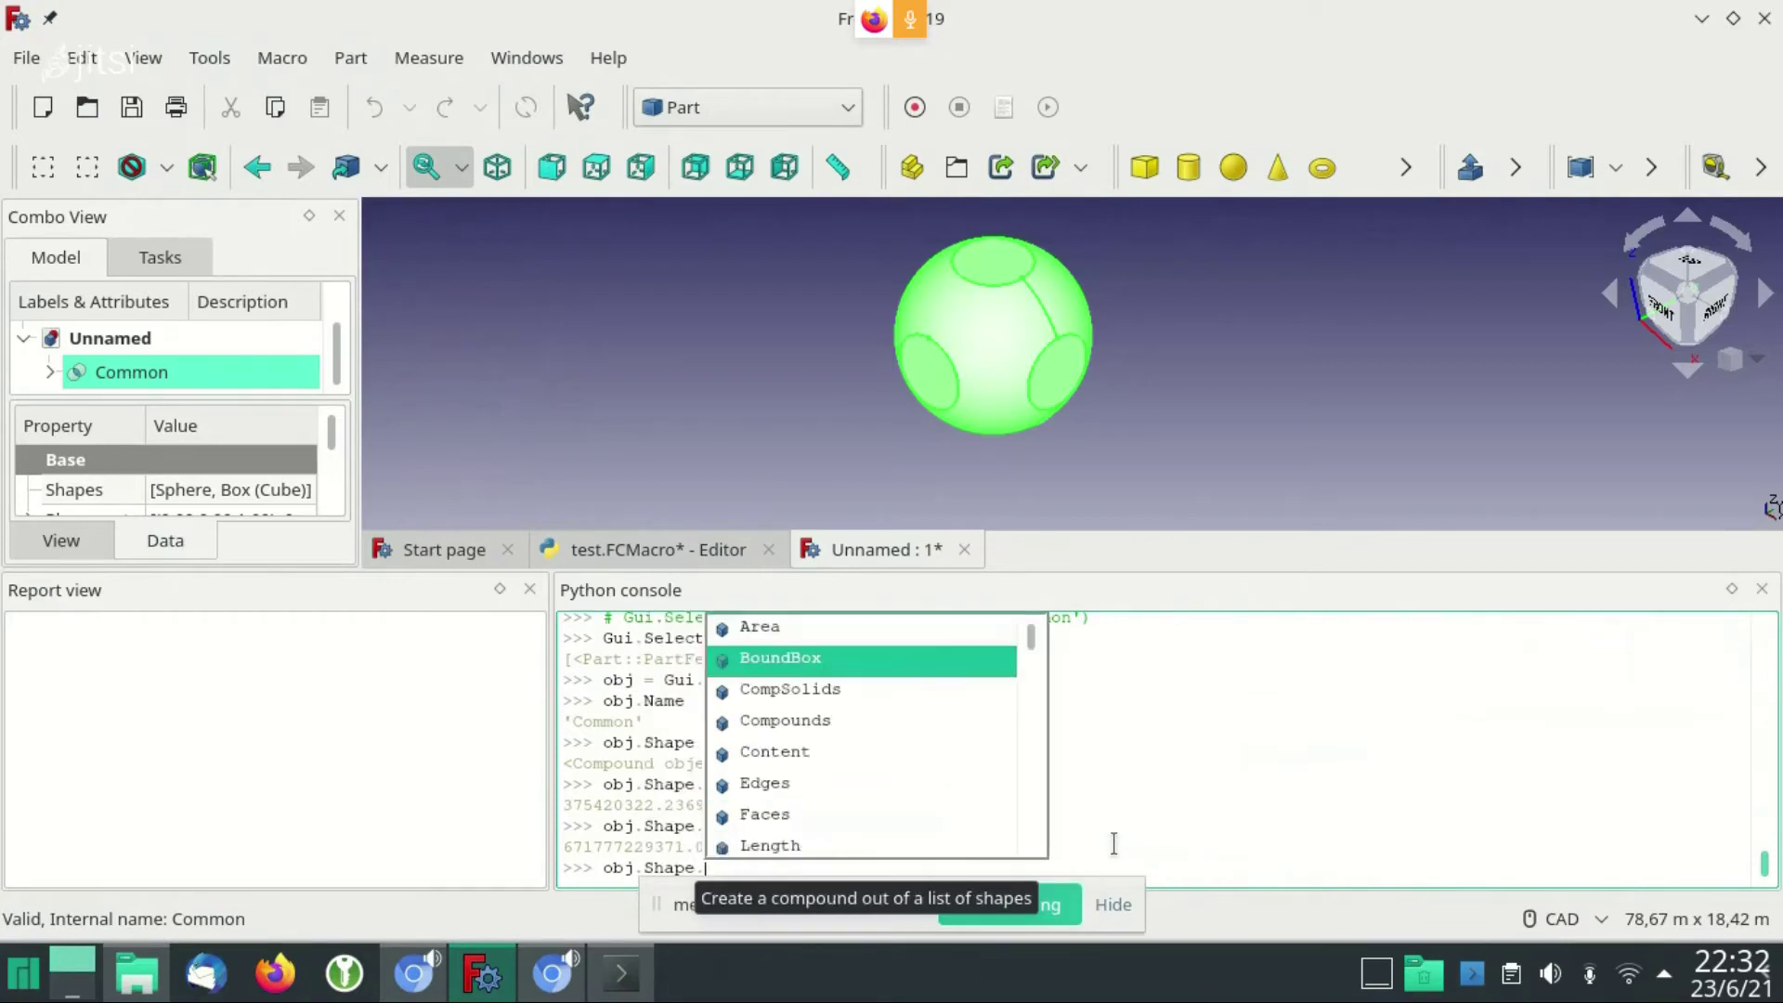
key(Down)
key(Down)
key(Down)
key(Down)
key(Down)
key(Down)
key(Up)
key(Up)
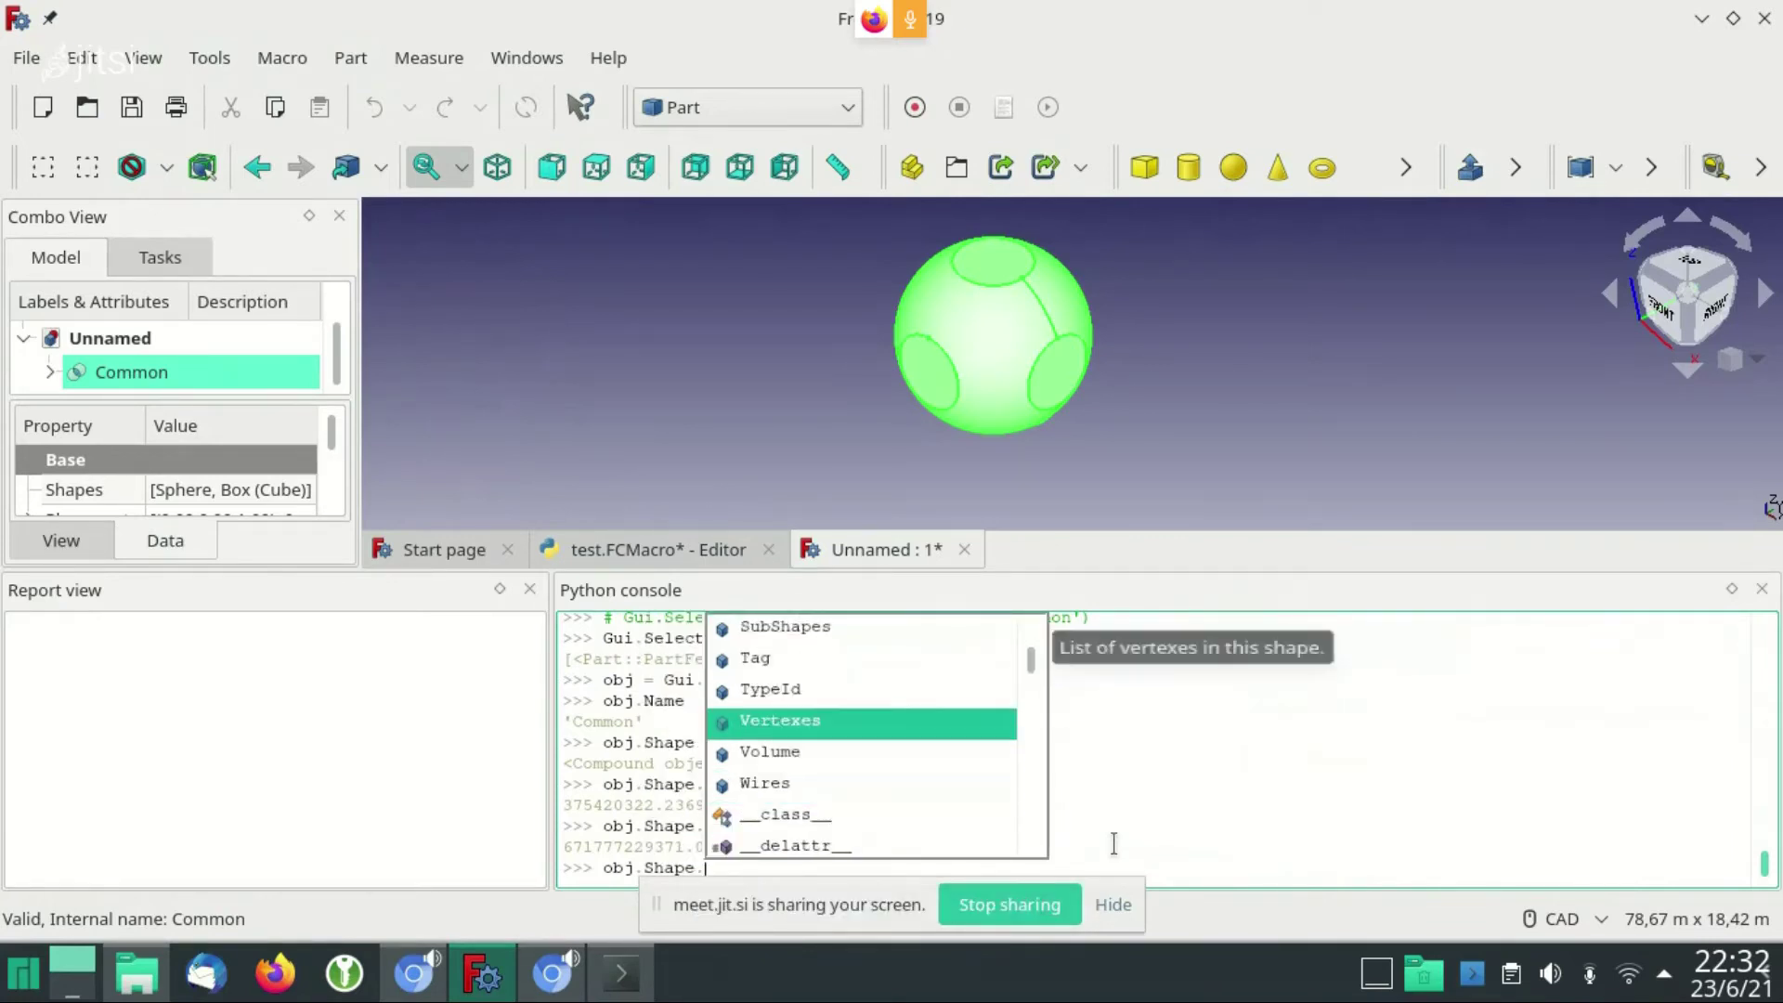
key(Up)
key(Up)
key(Up)
key(Up)
key(Down)
key(Down)
List the shape's single solid and store it with s = obj.Shape.Solids[0]
key(Return)
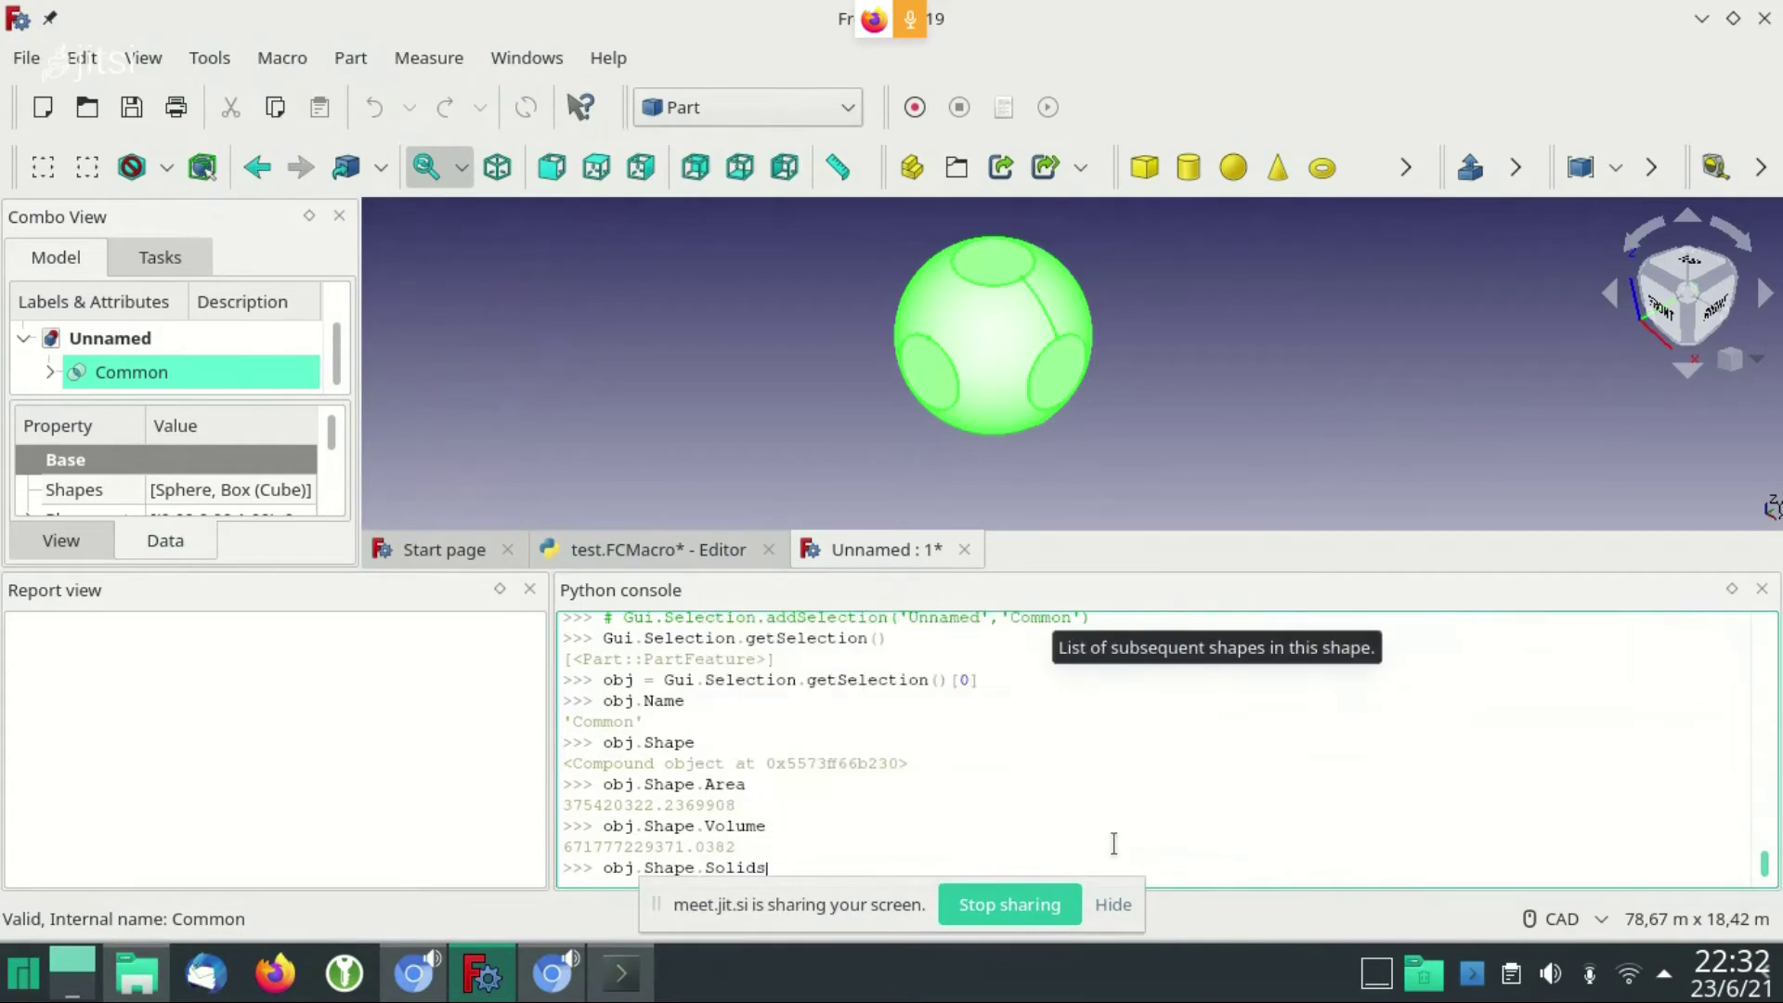
key(Return)
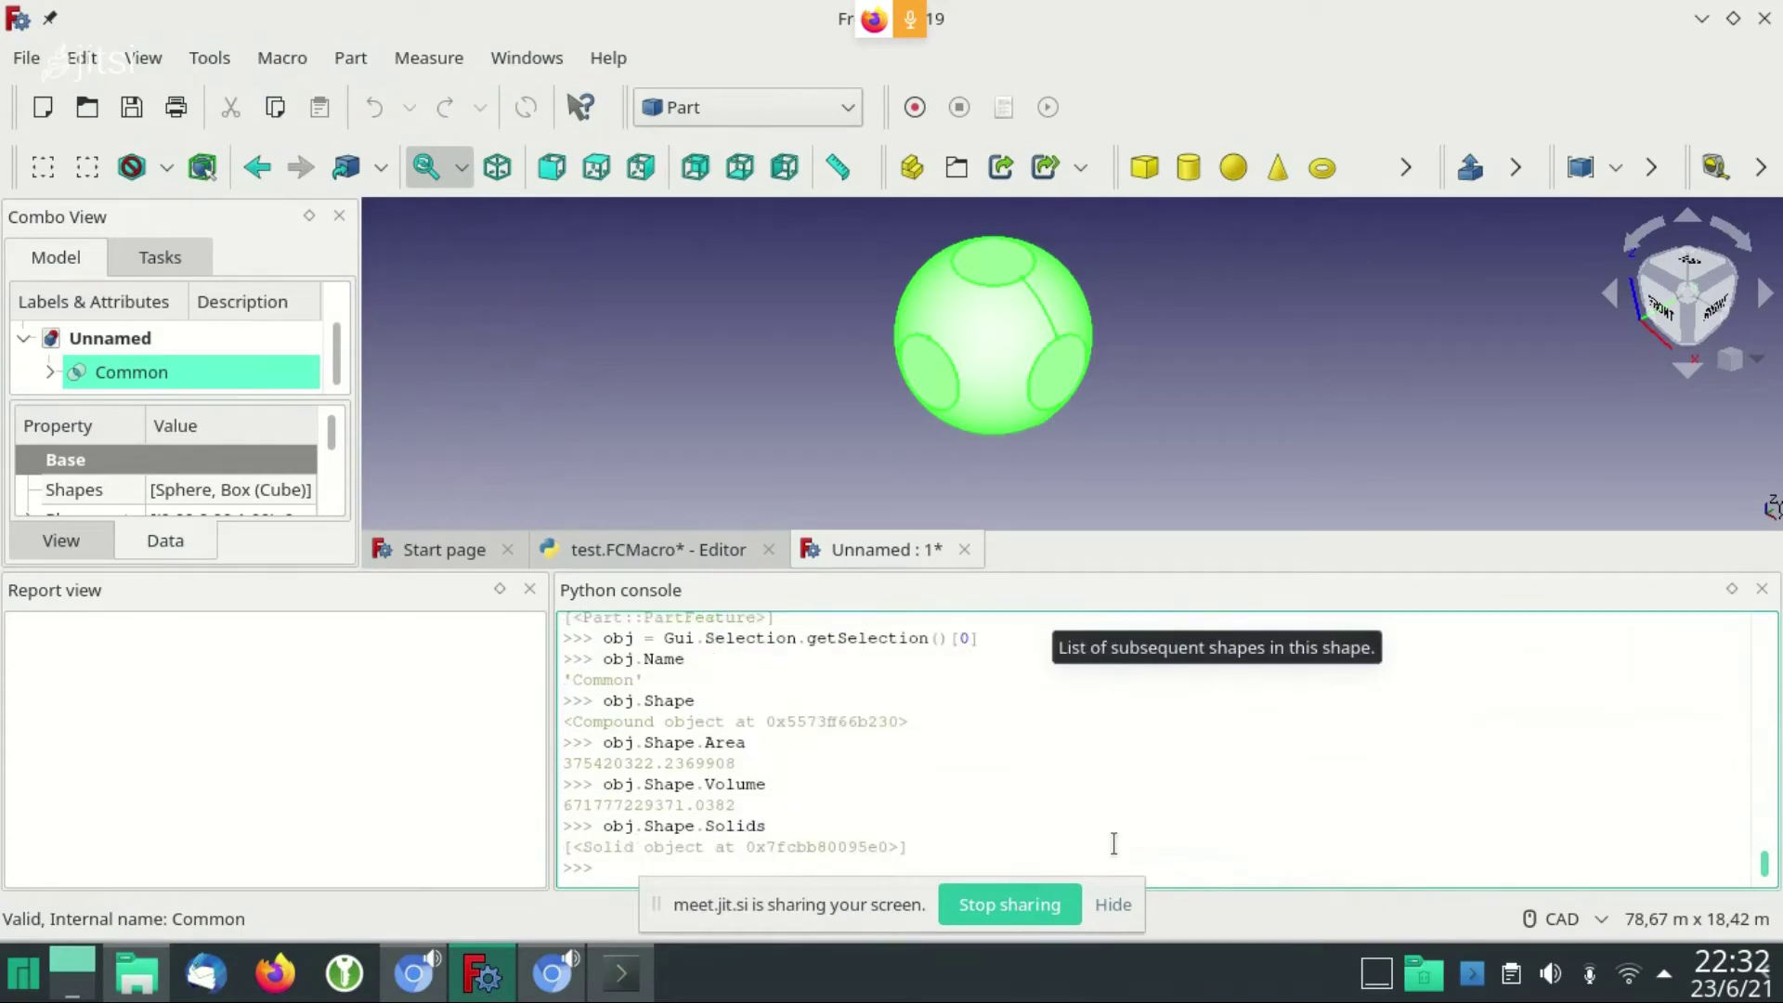
key(Up)
text([0)
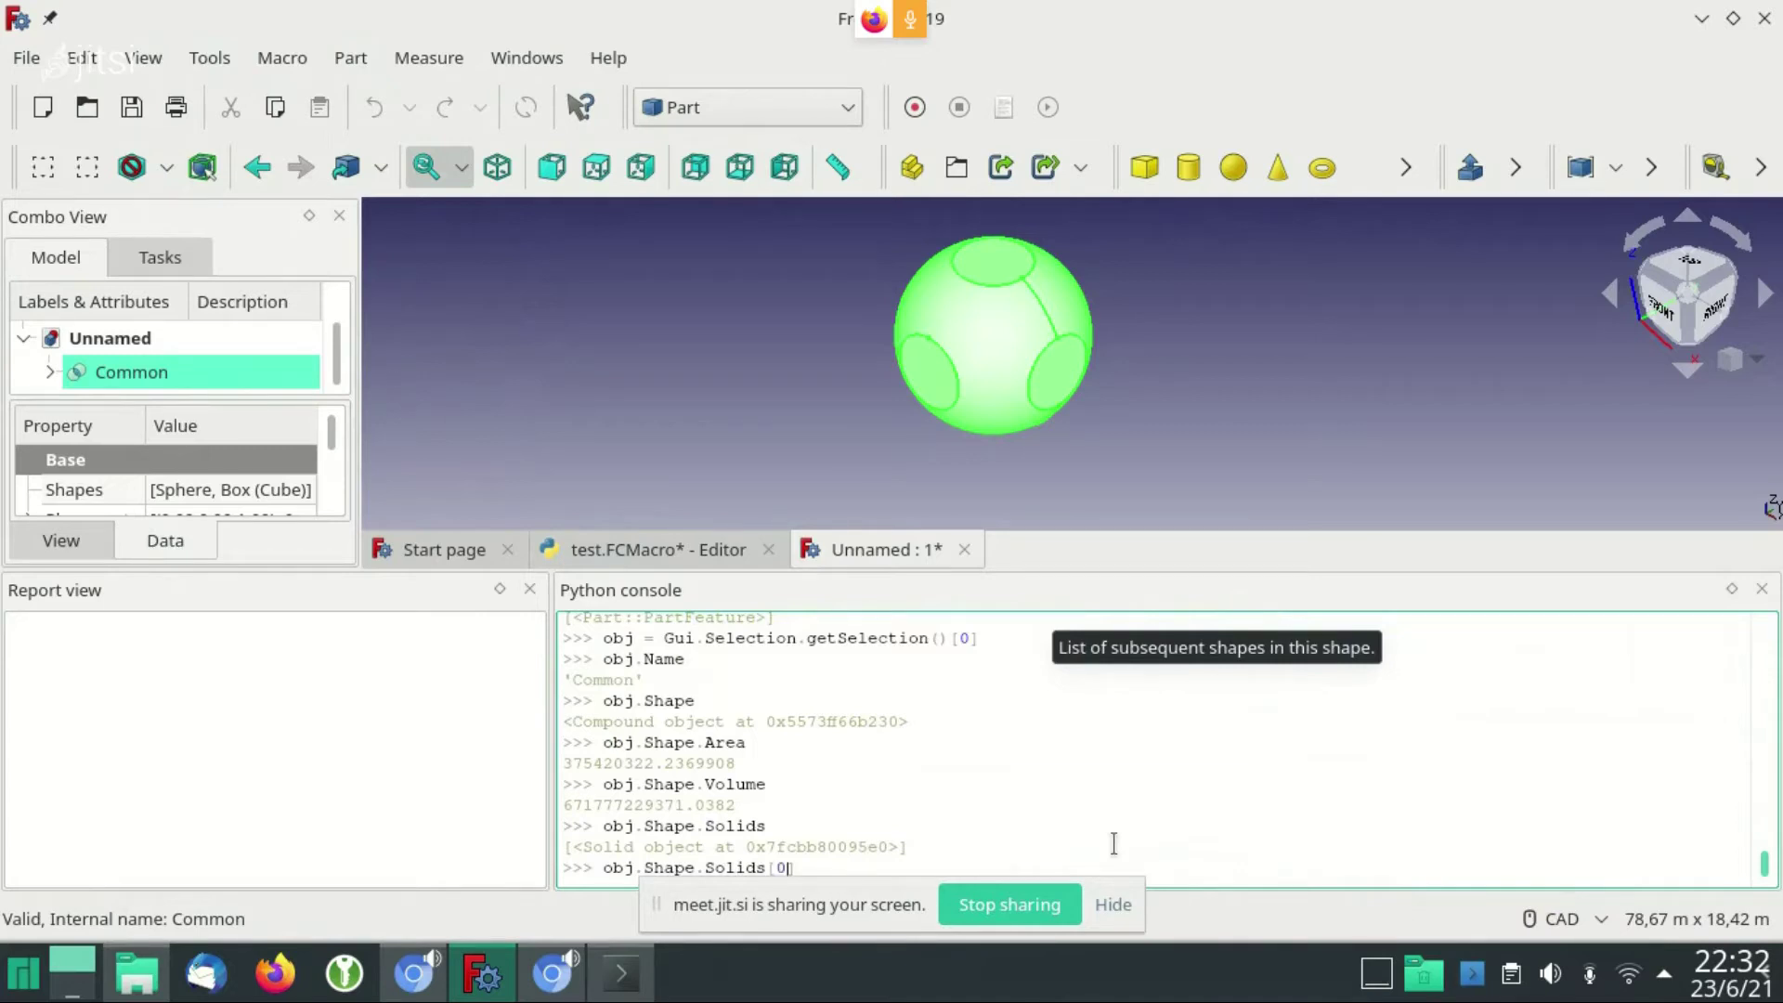
key(Home)
text(s =)
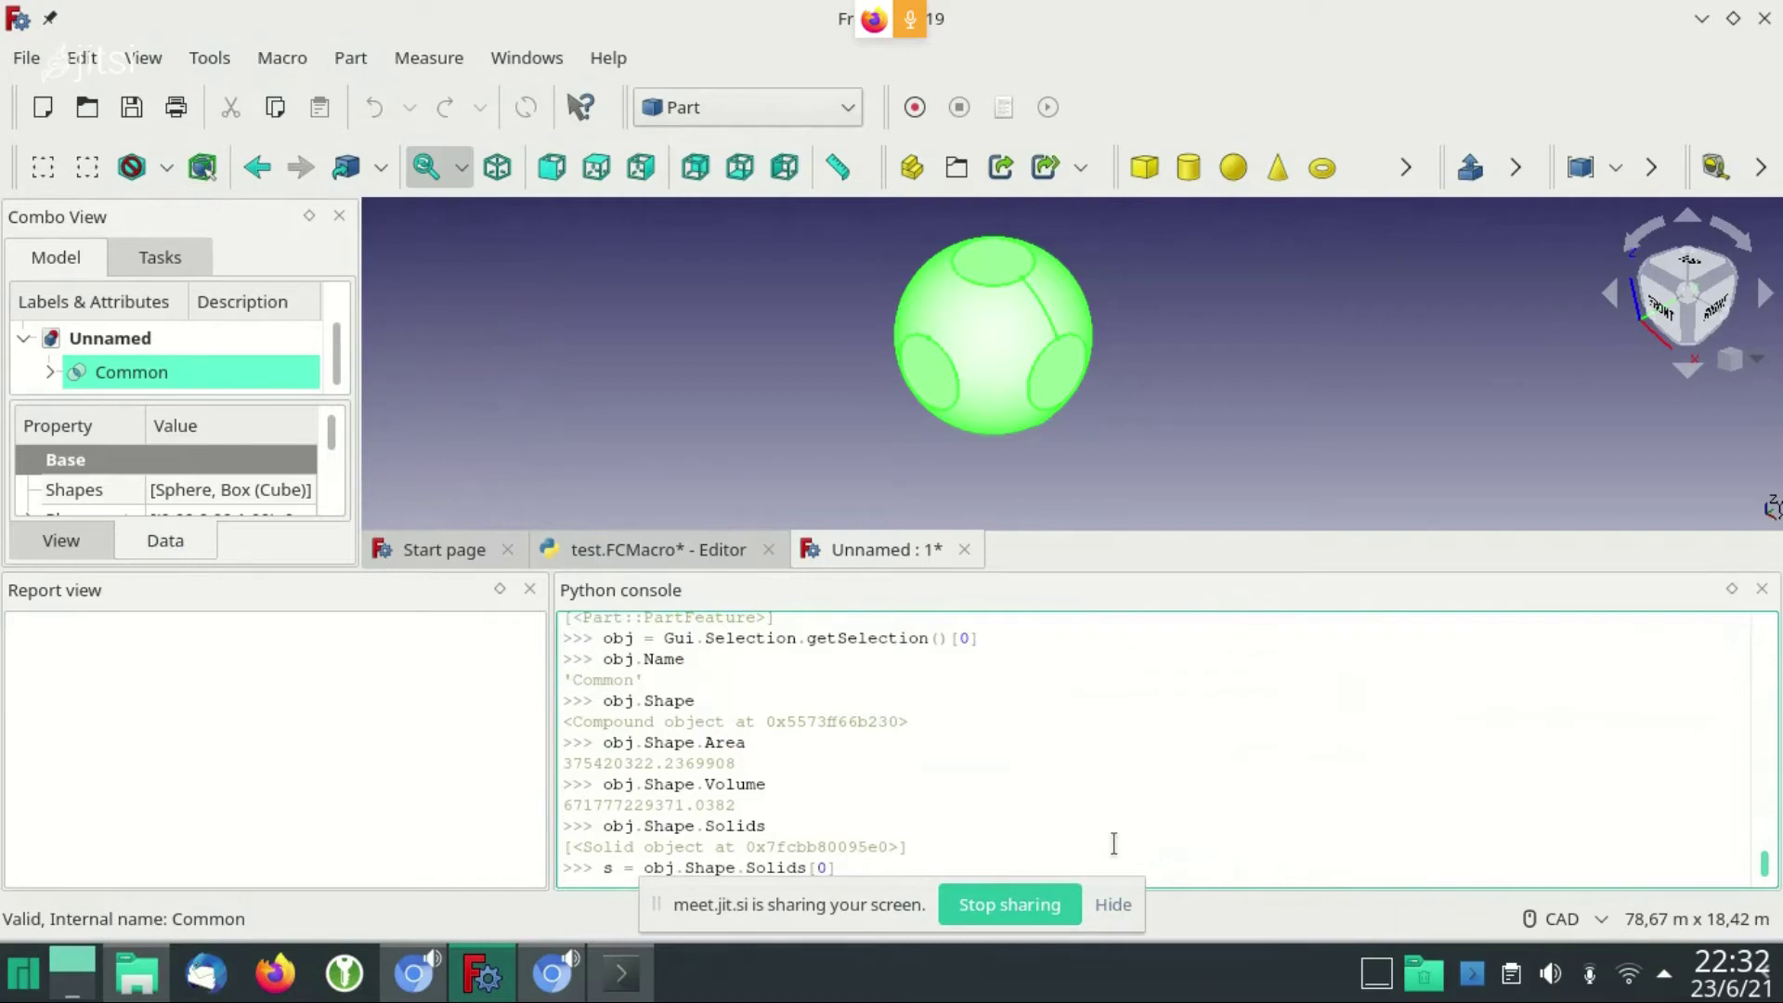
key(shift+Left)
key(shift+Left)
key(shift+Left)
text(.)
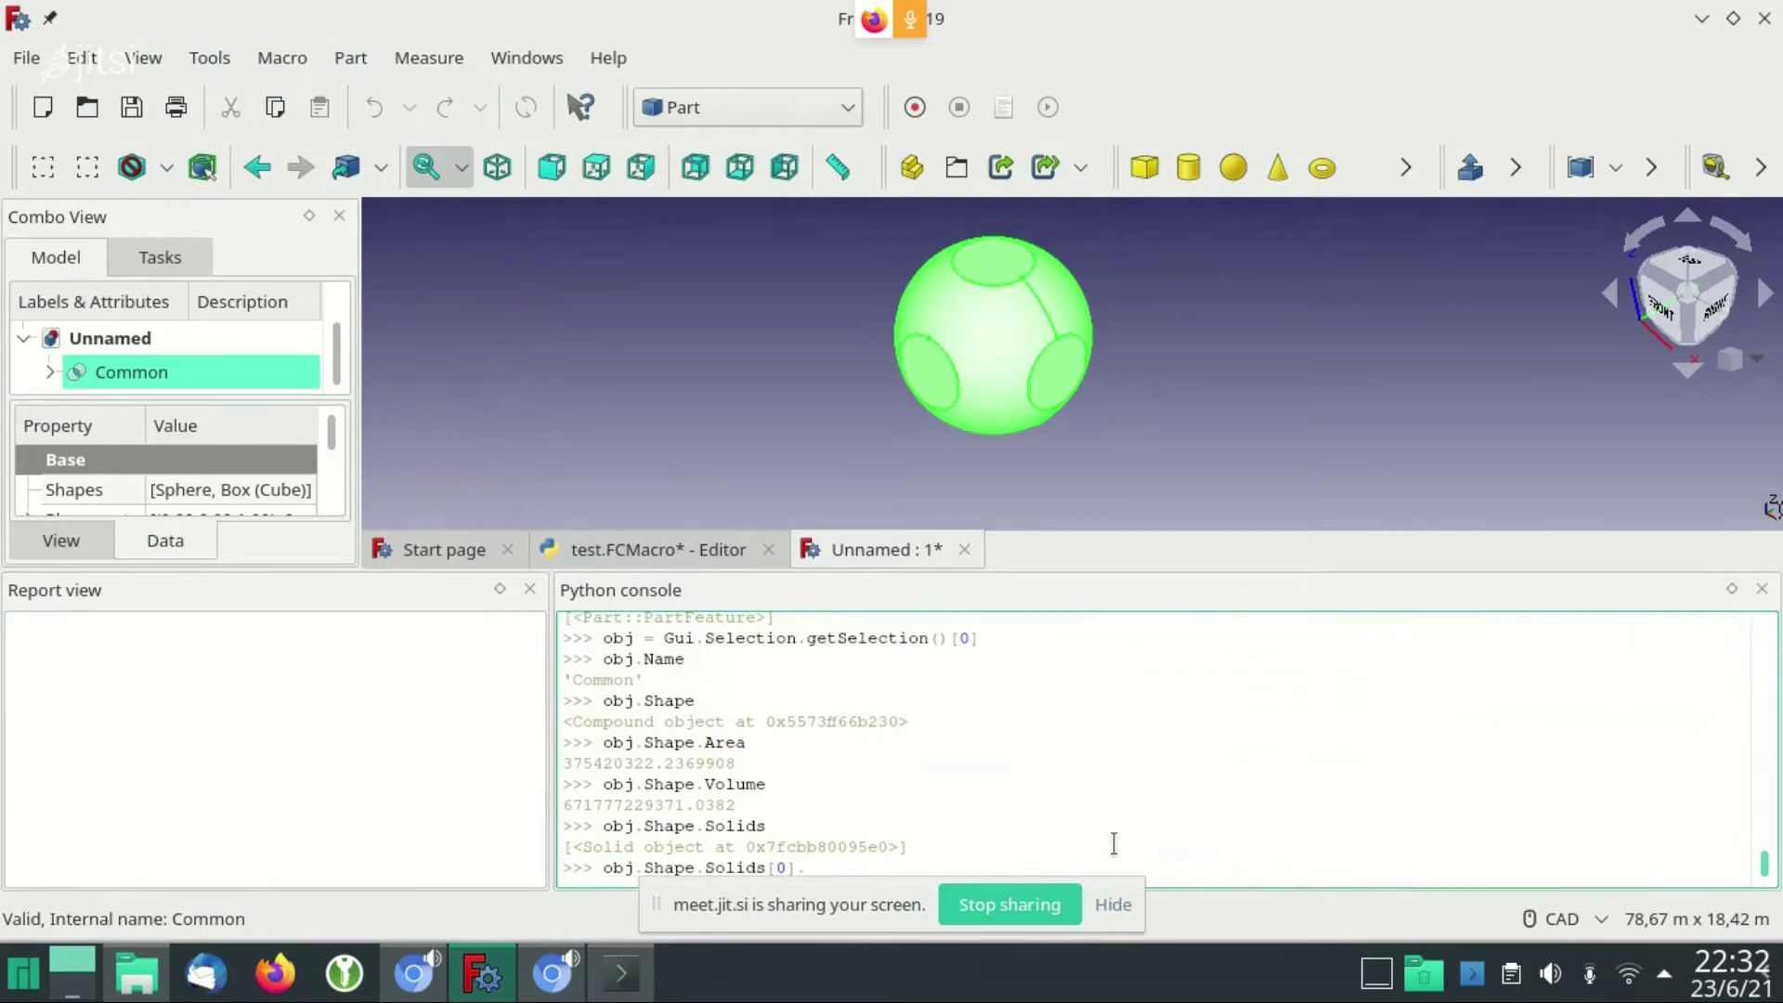
key(BackSpace)
key(Home)
text(s =)
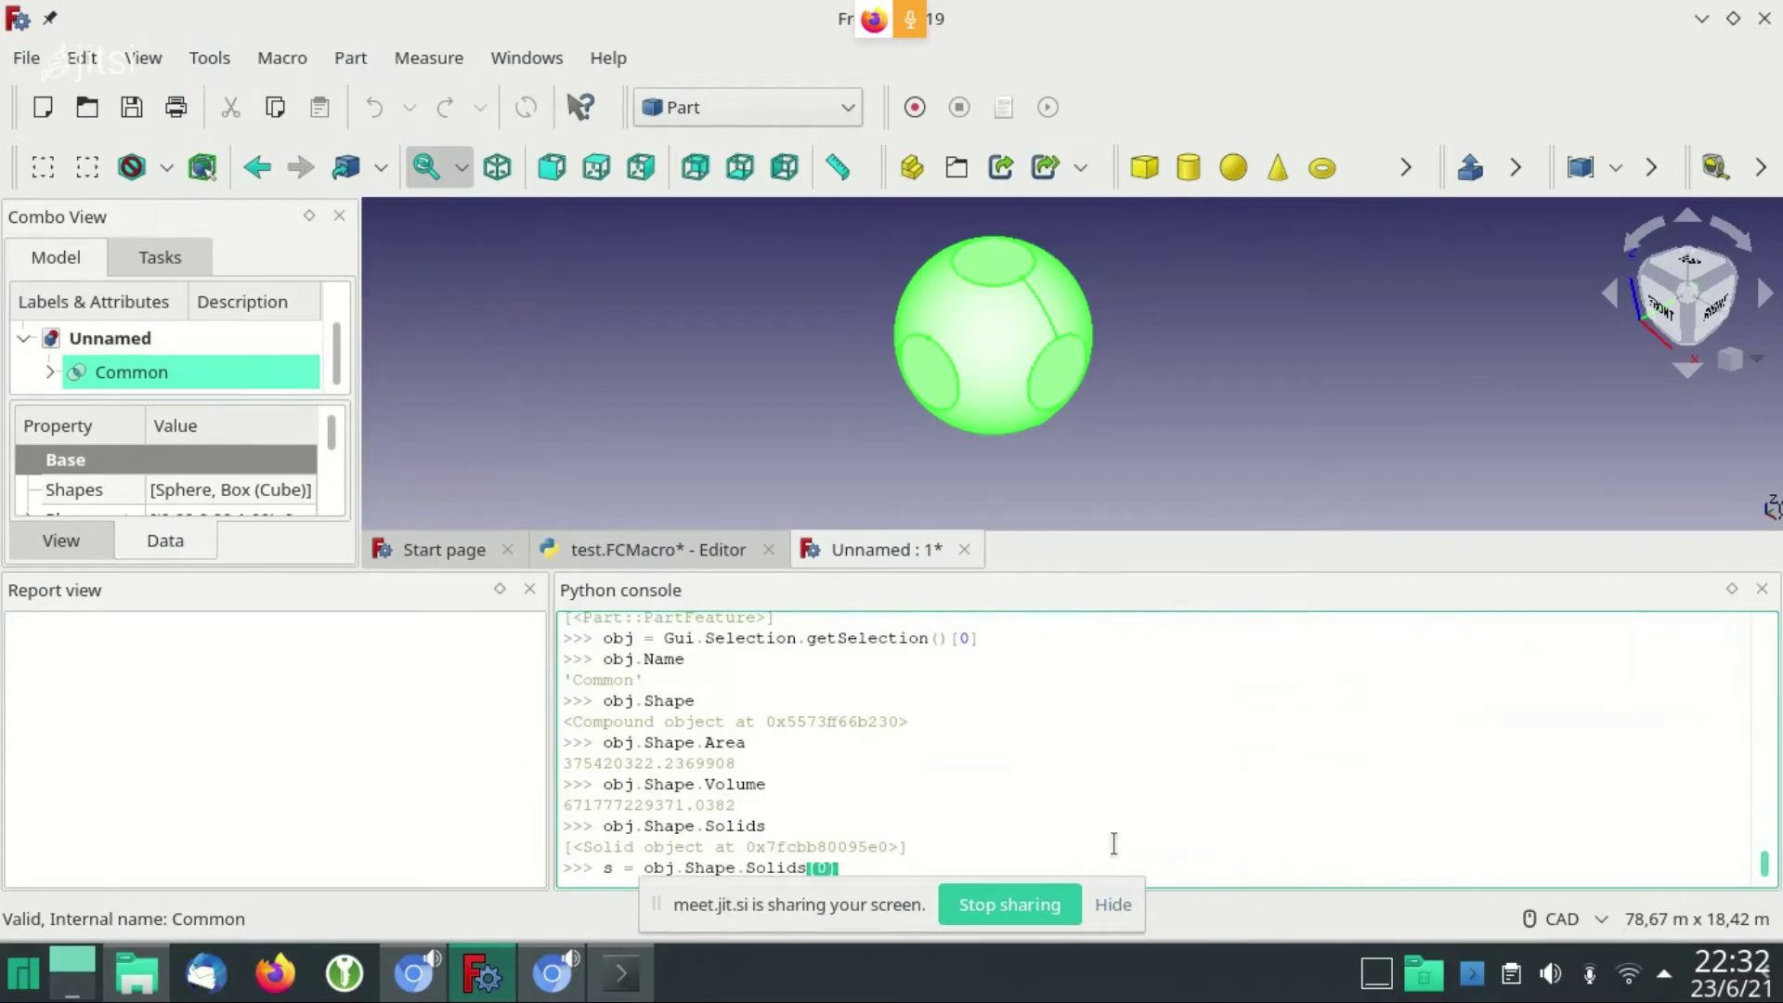
key(Return)
text(s.)
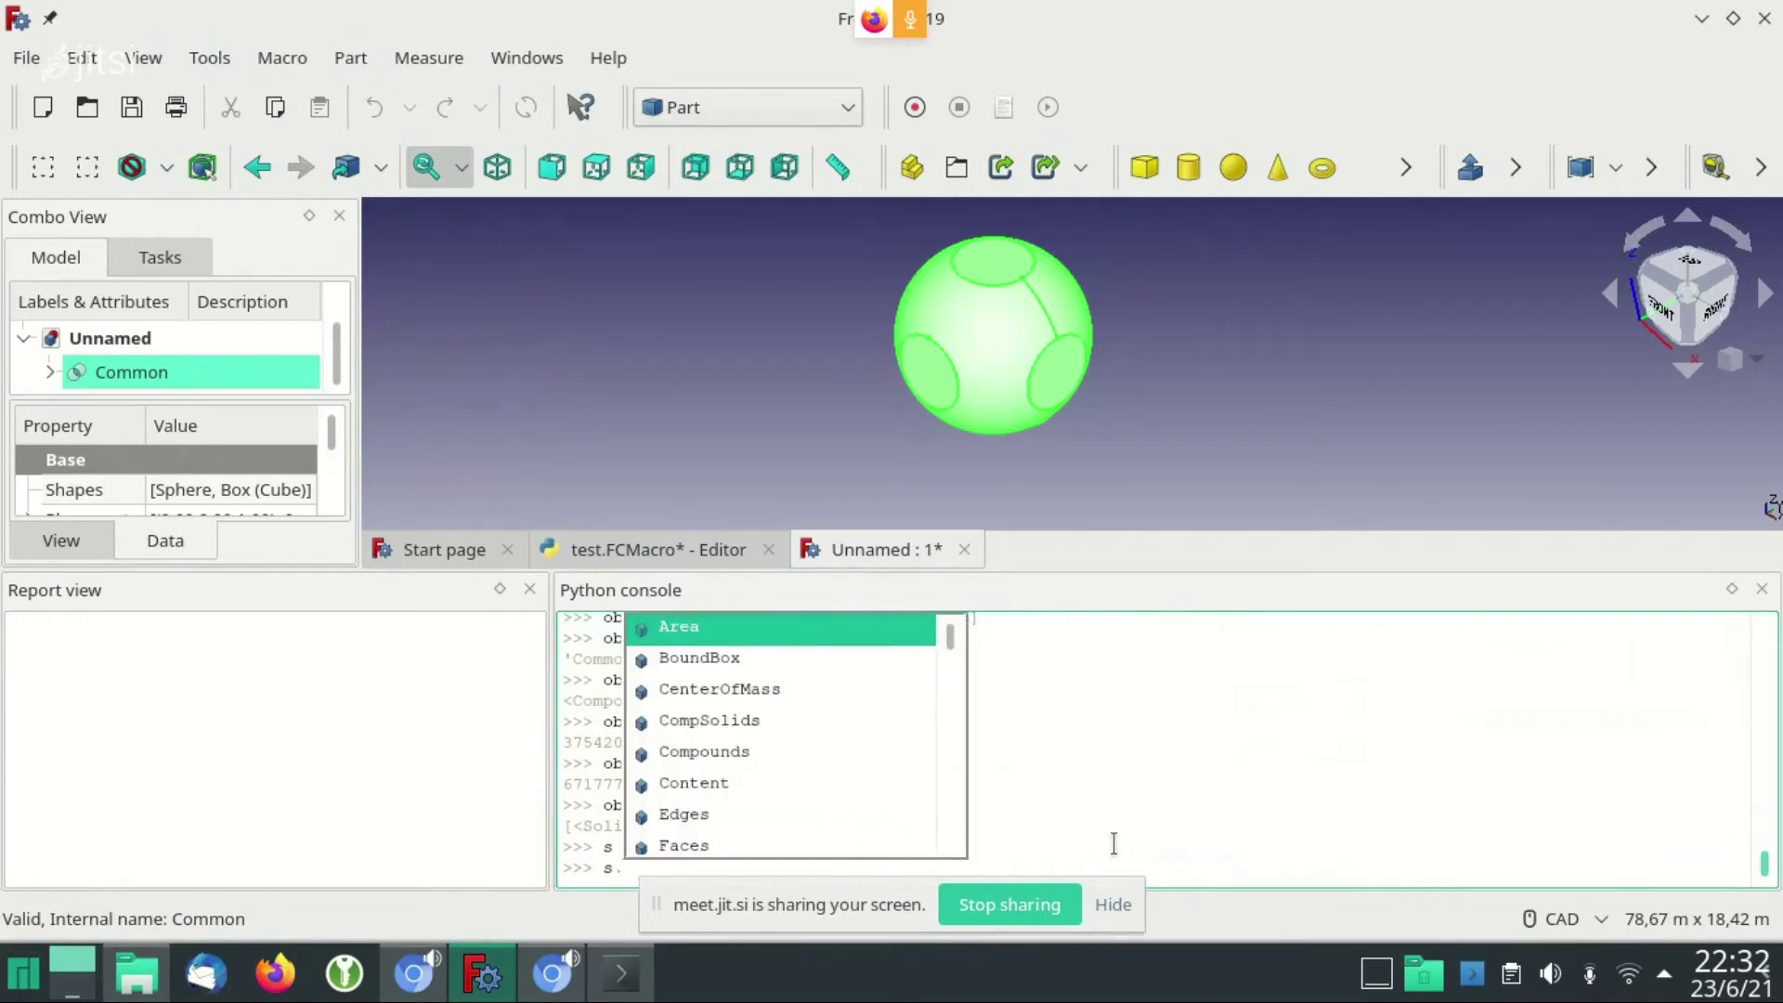
Print the solid's CenterOfMass, near the origin, and its PrincipalProperties
key(Down)
key(Down)
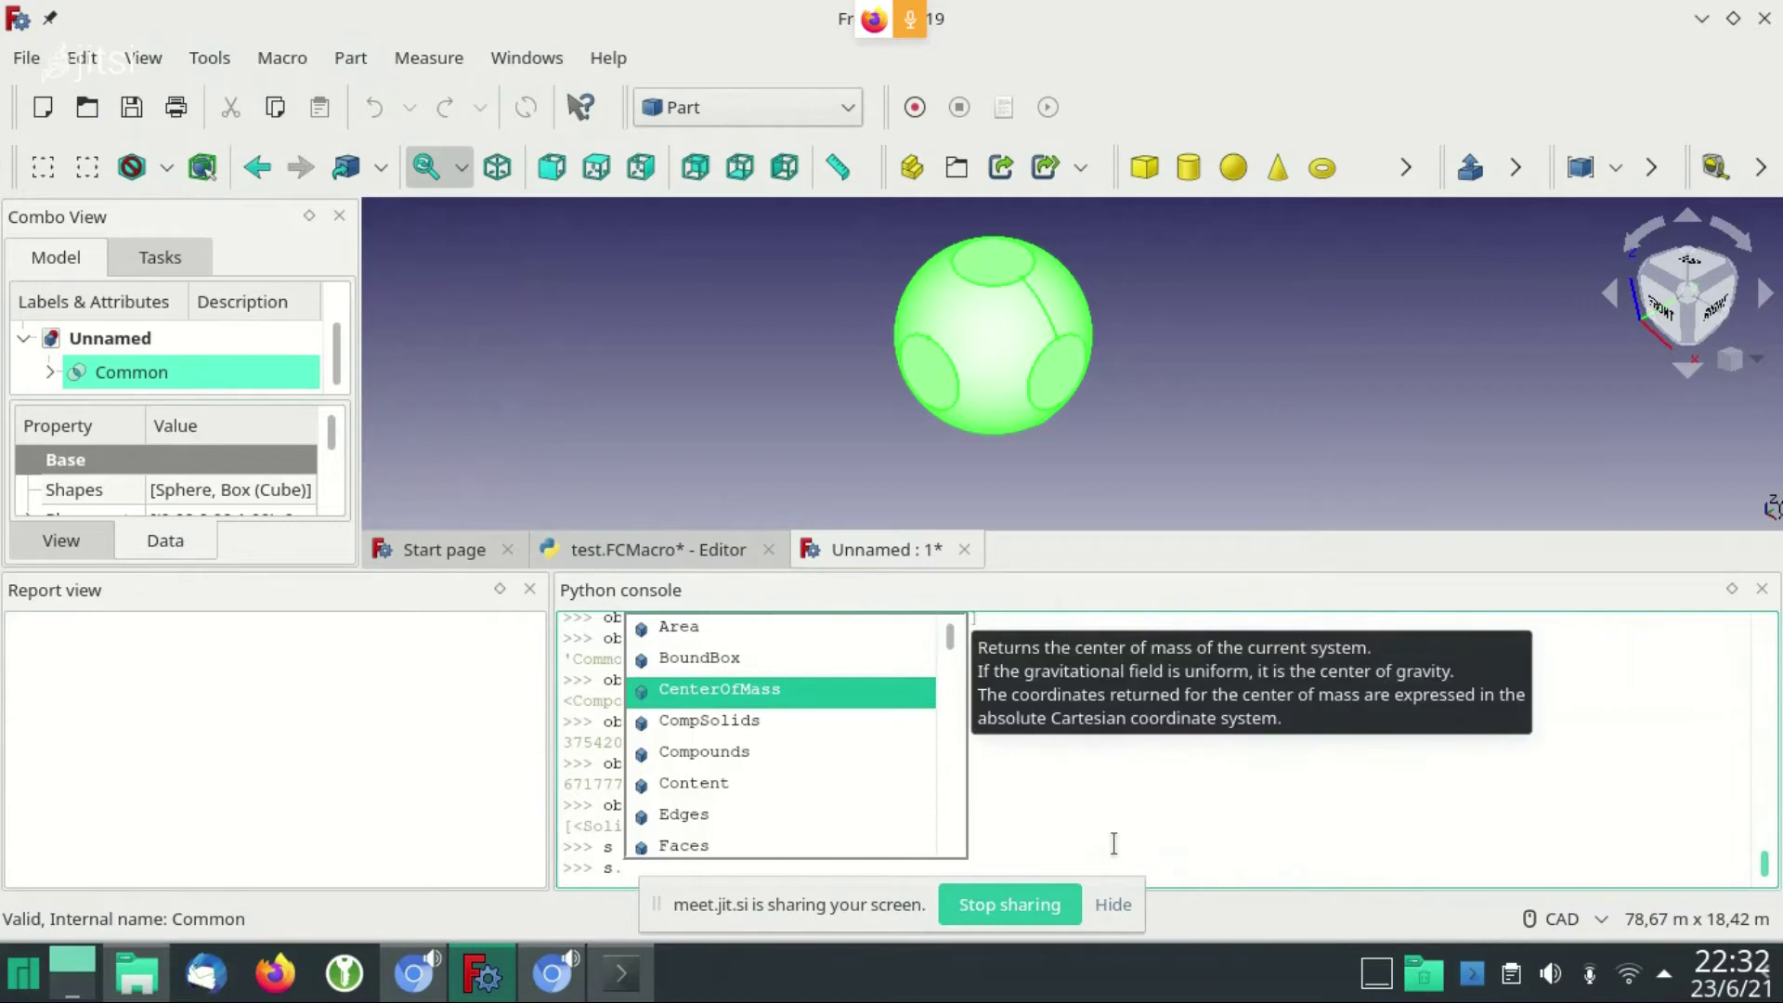
key(Return)
key(Return)
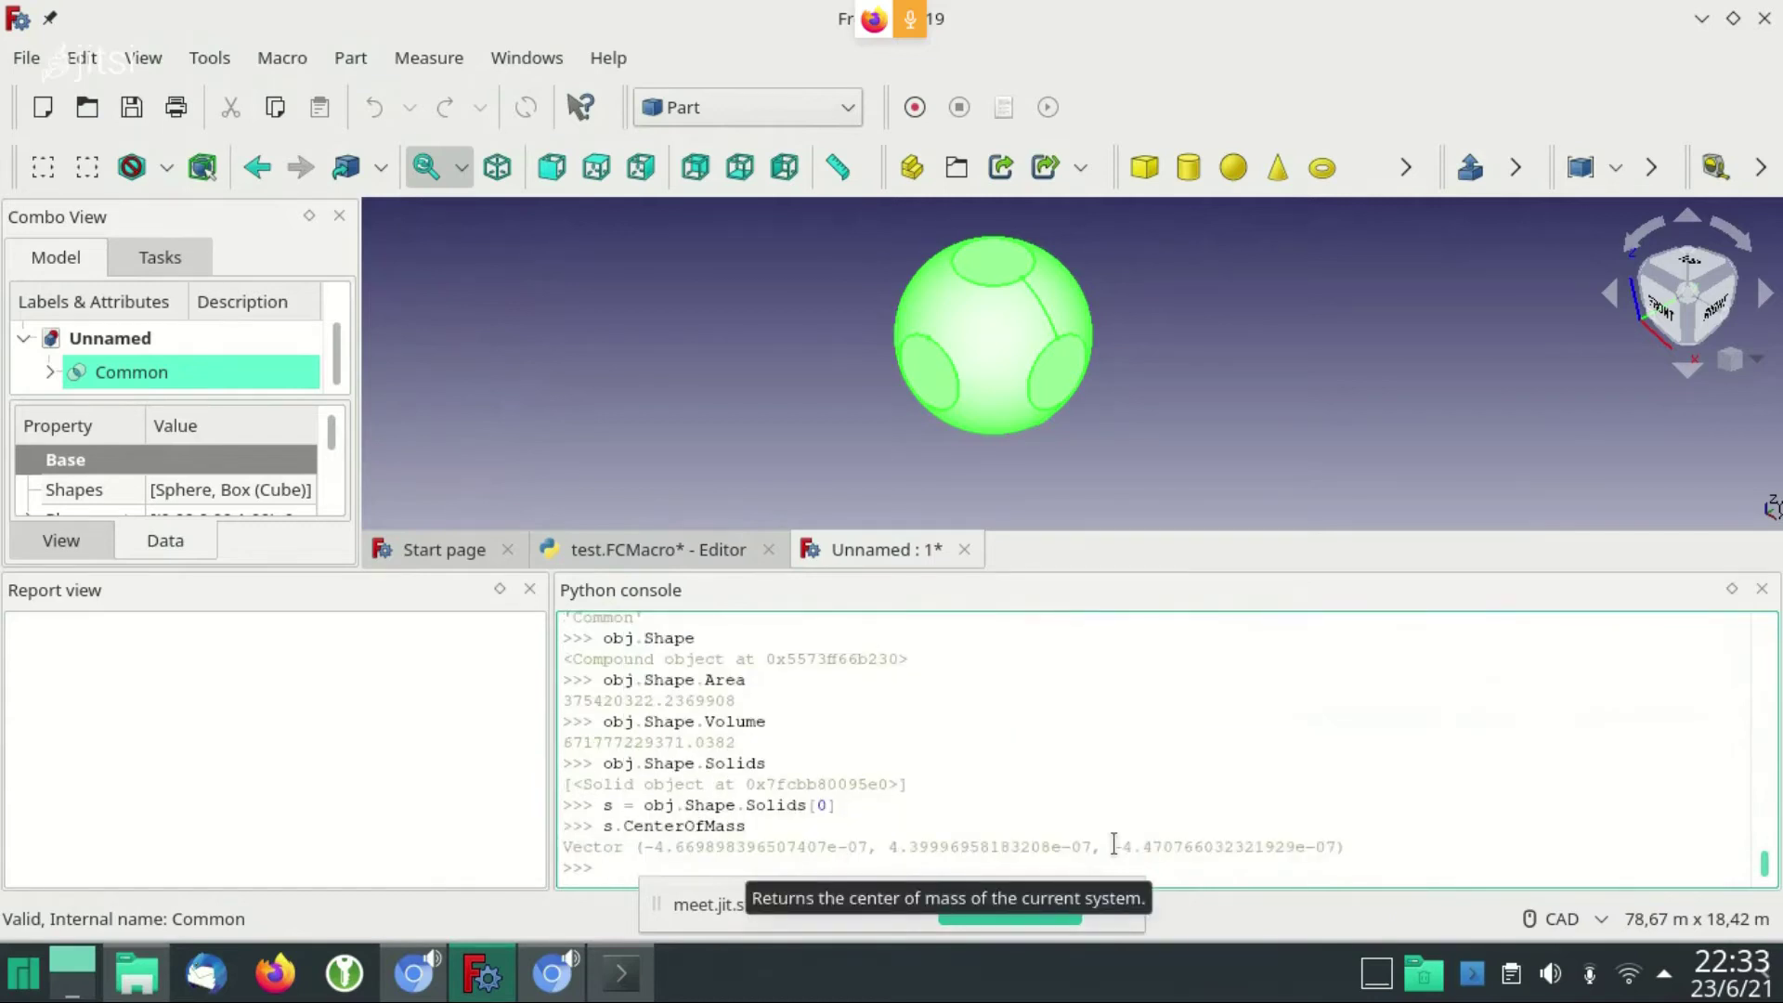
text(s.)
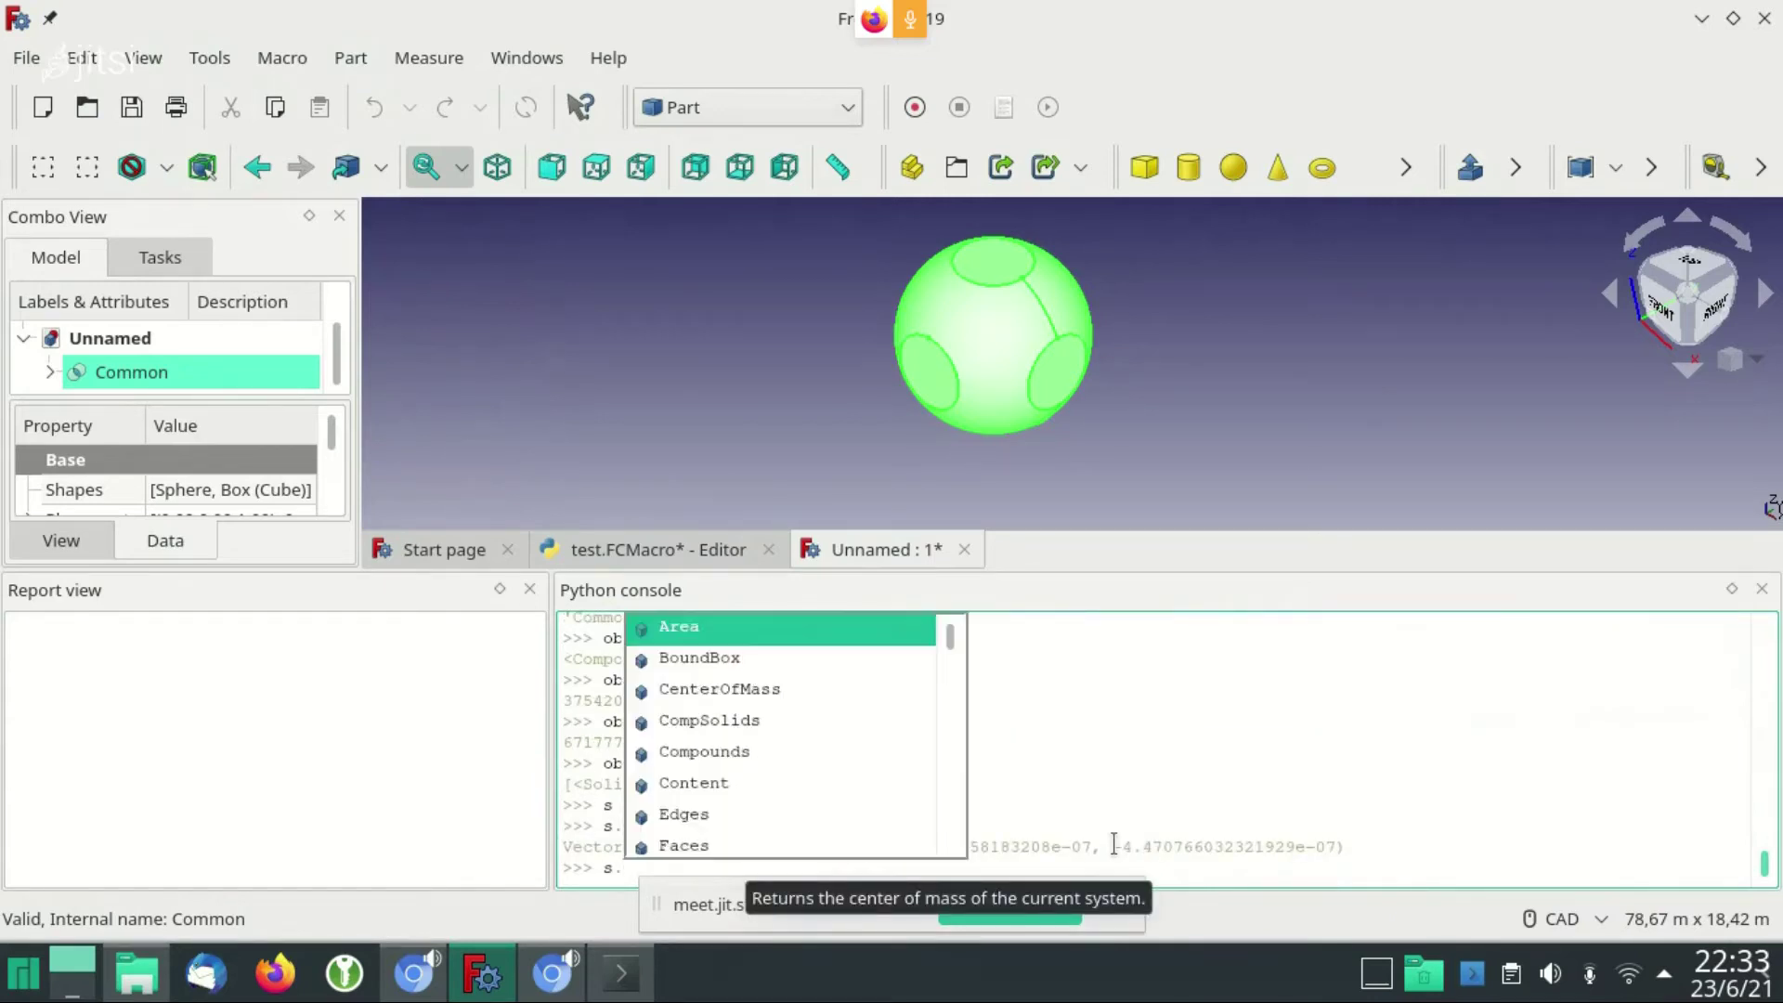
key(Down)
key(Down)
key(Down)
key(Down)
key(Down)
key(Down)
key(Down)
key(Down)
key(Down)
key(Down)
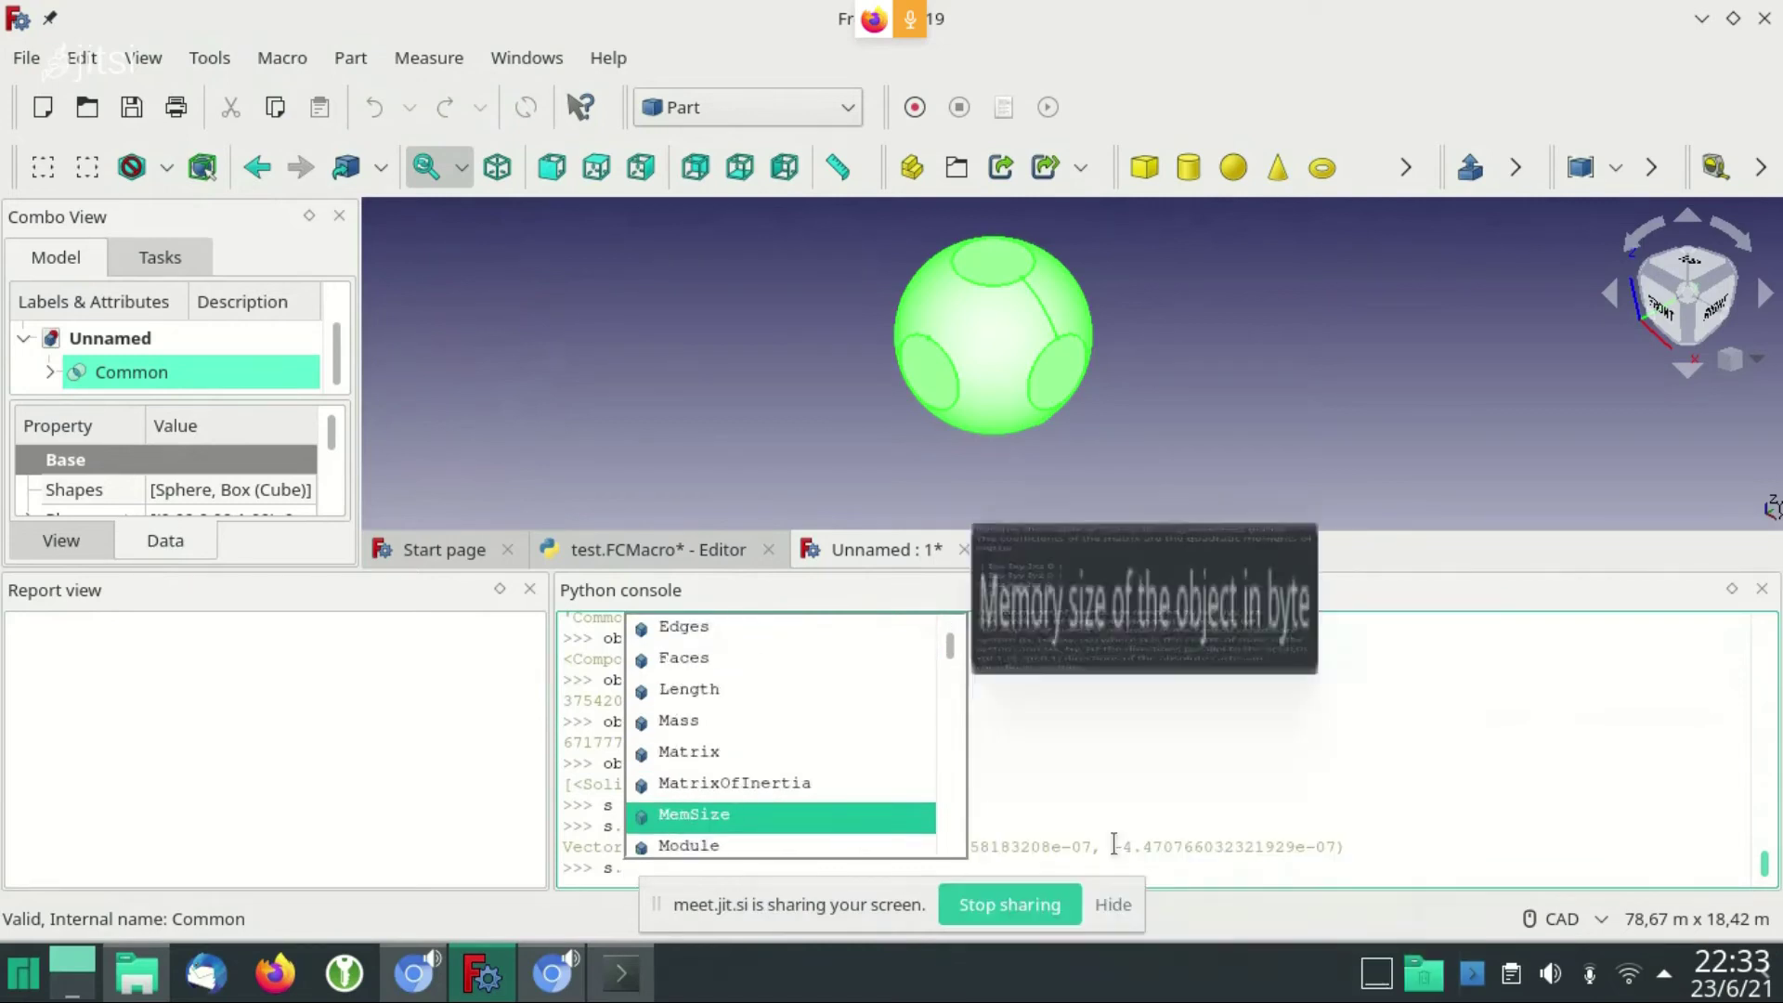
key(Down)
key(Down)
key(Up)
key(Up)
key(Up)
key(Down)
key(Down)
key(Down)
key(Down)
key(Down)
key(Down)
key(Down)
key(Up)
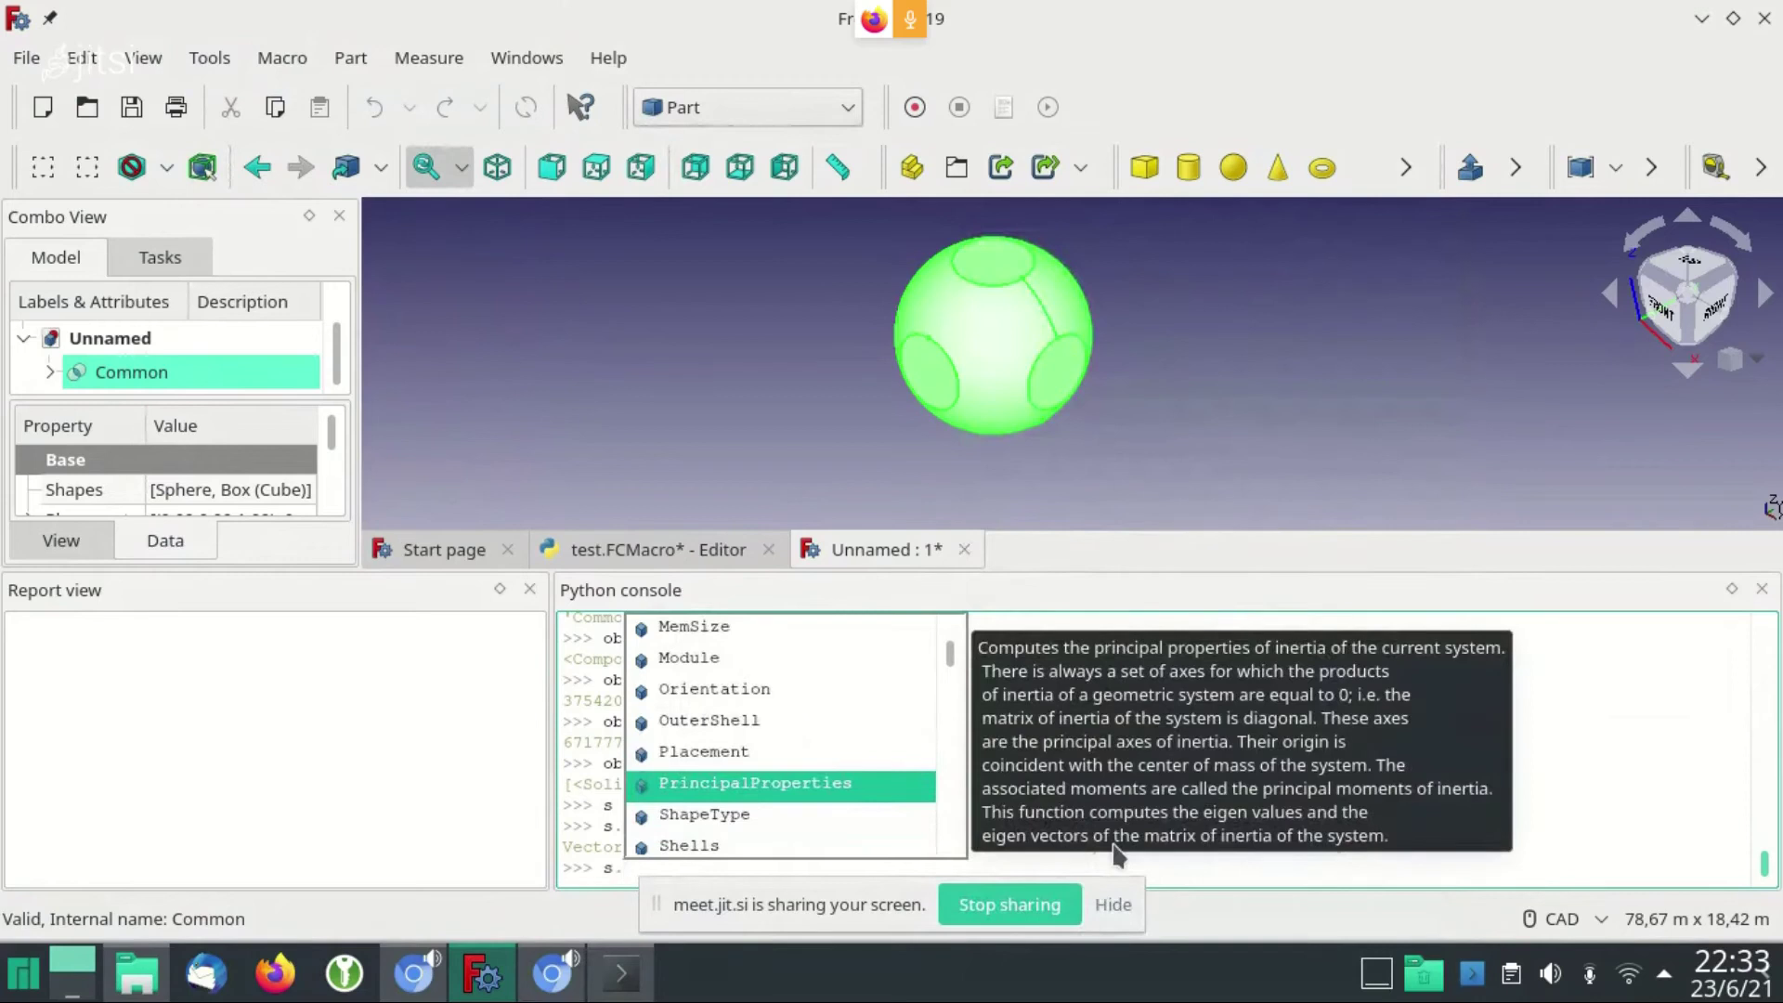
key(Return)
key(Return)
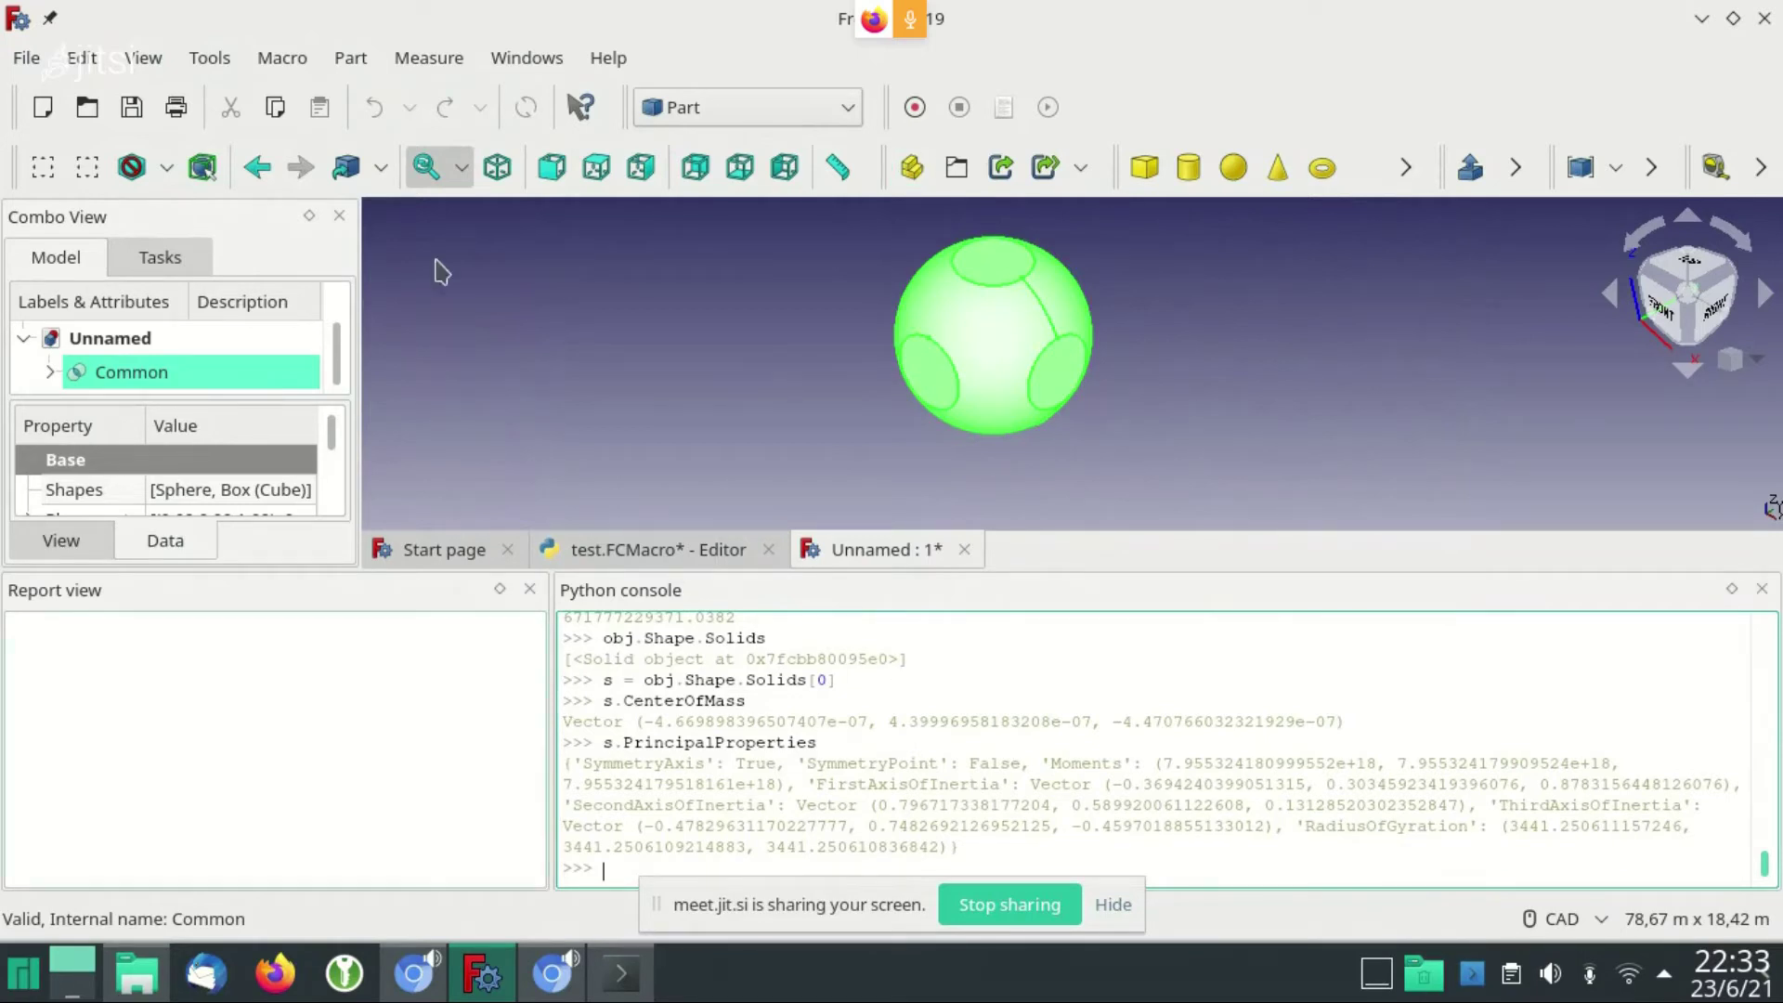
Show the Macros list with test.FCMacro, then advance the presentation to 'PONGAMOS UNA GUI!'
click(281, 57)
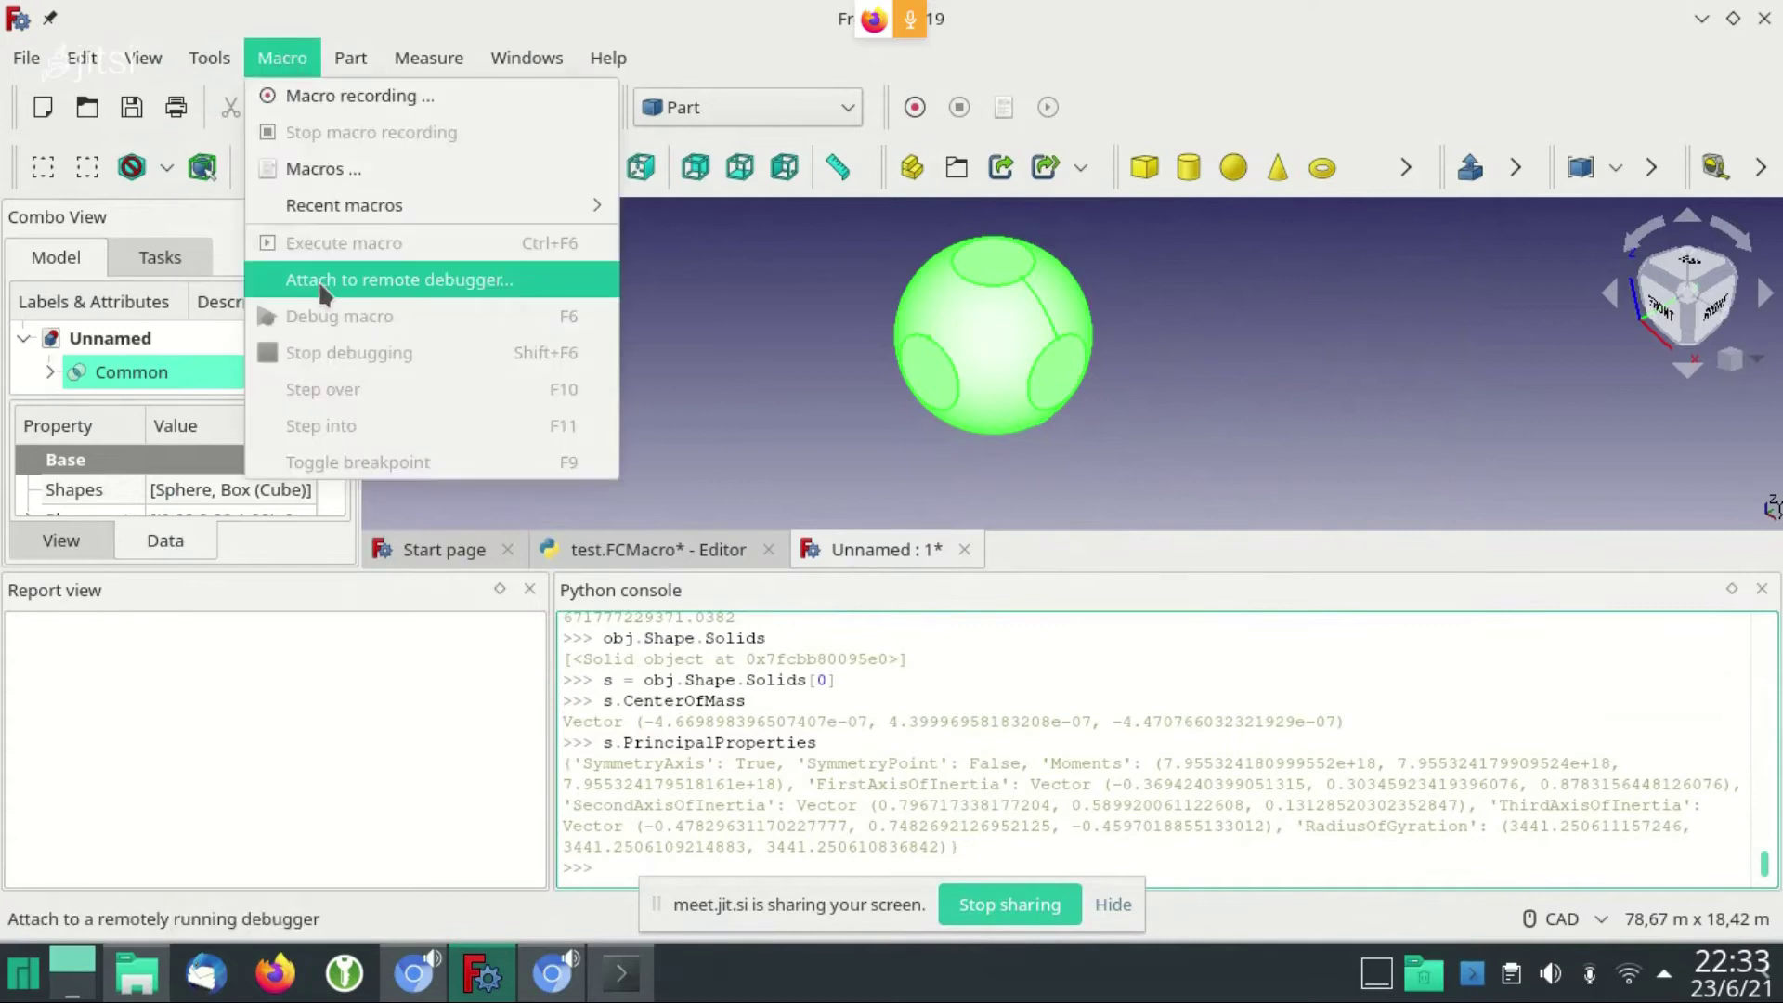
click(405, 170)
click(585, 313)
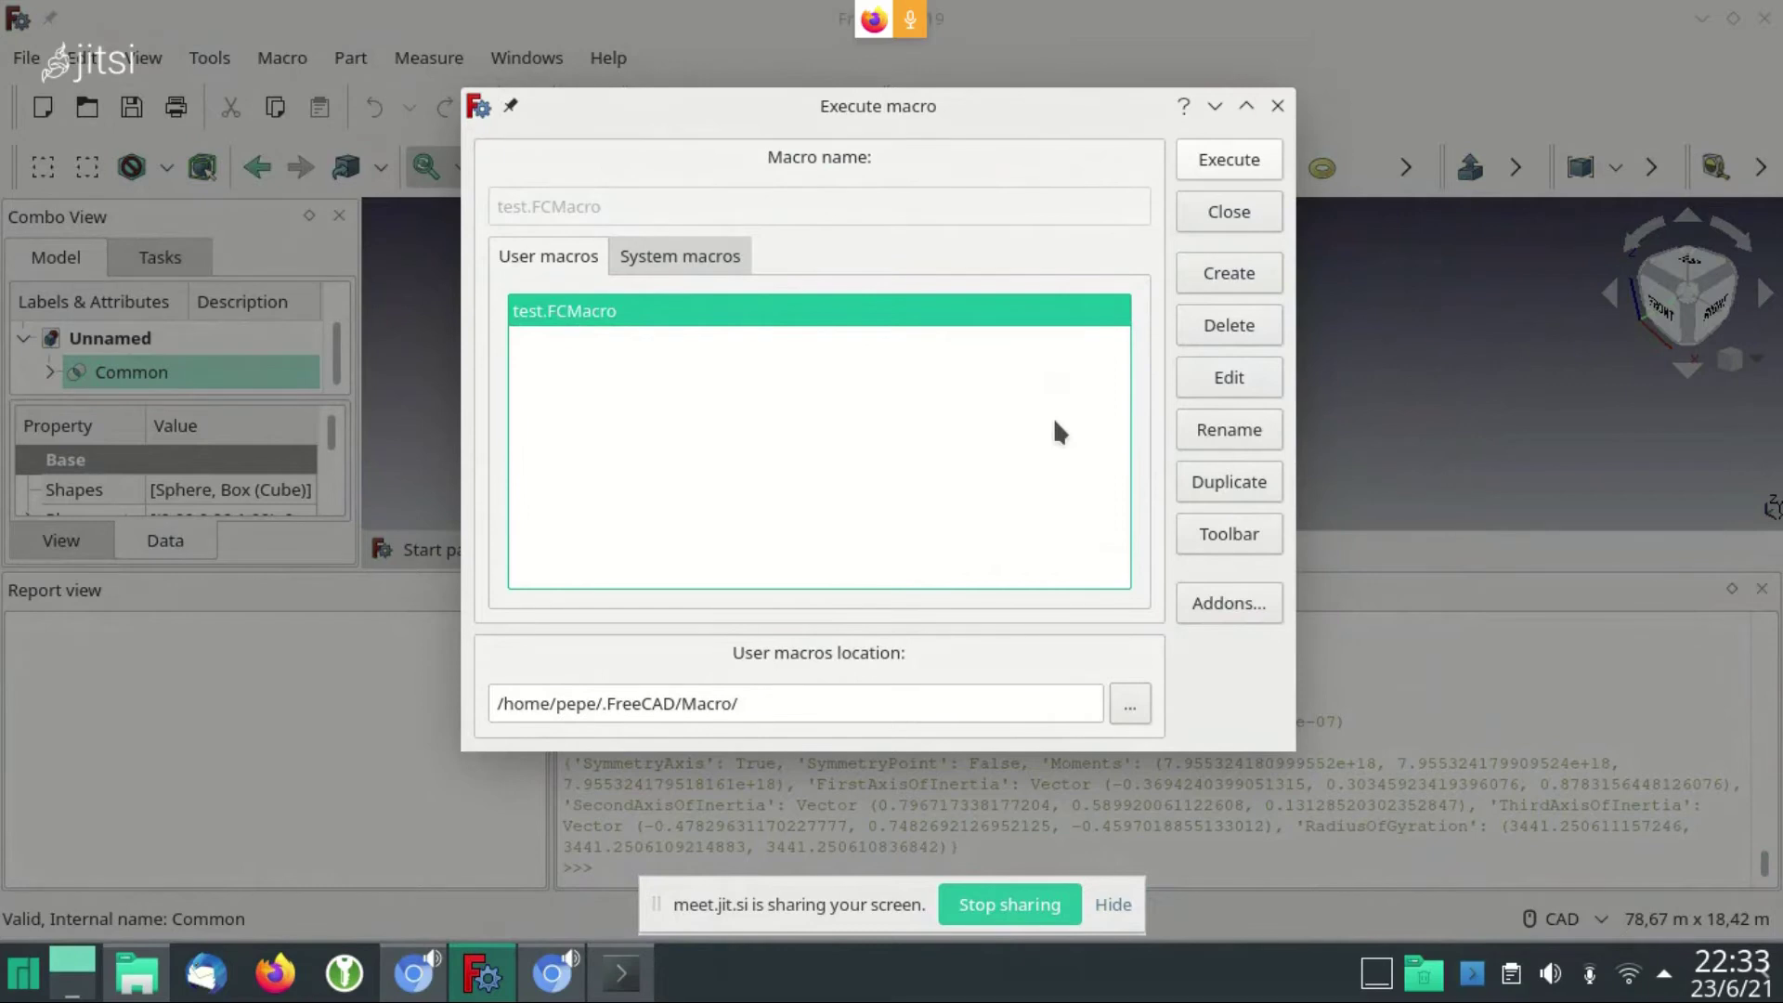
click(413, 972)
key(Right)
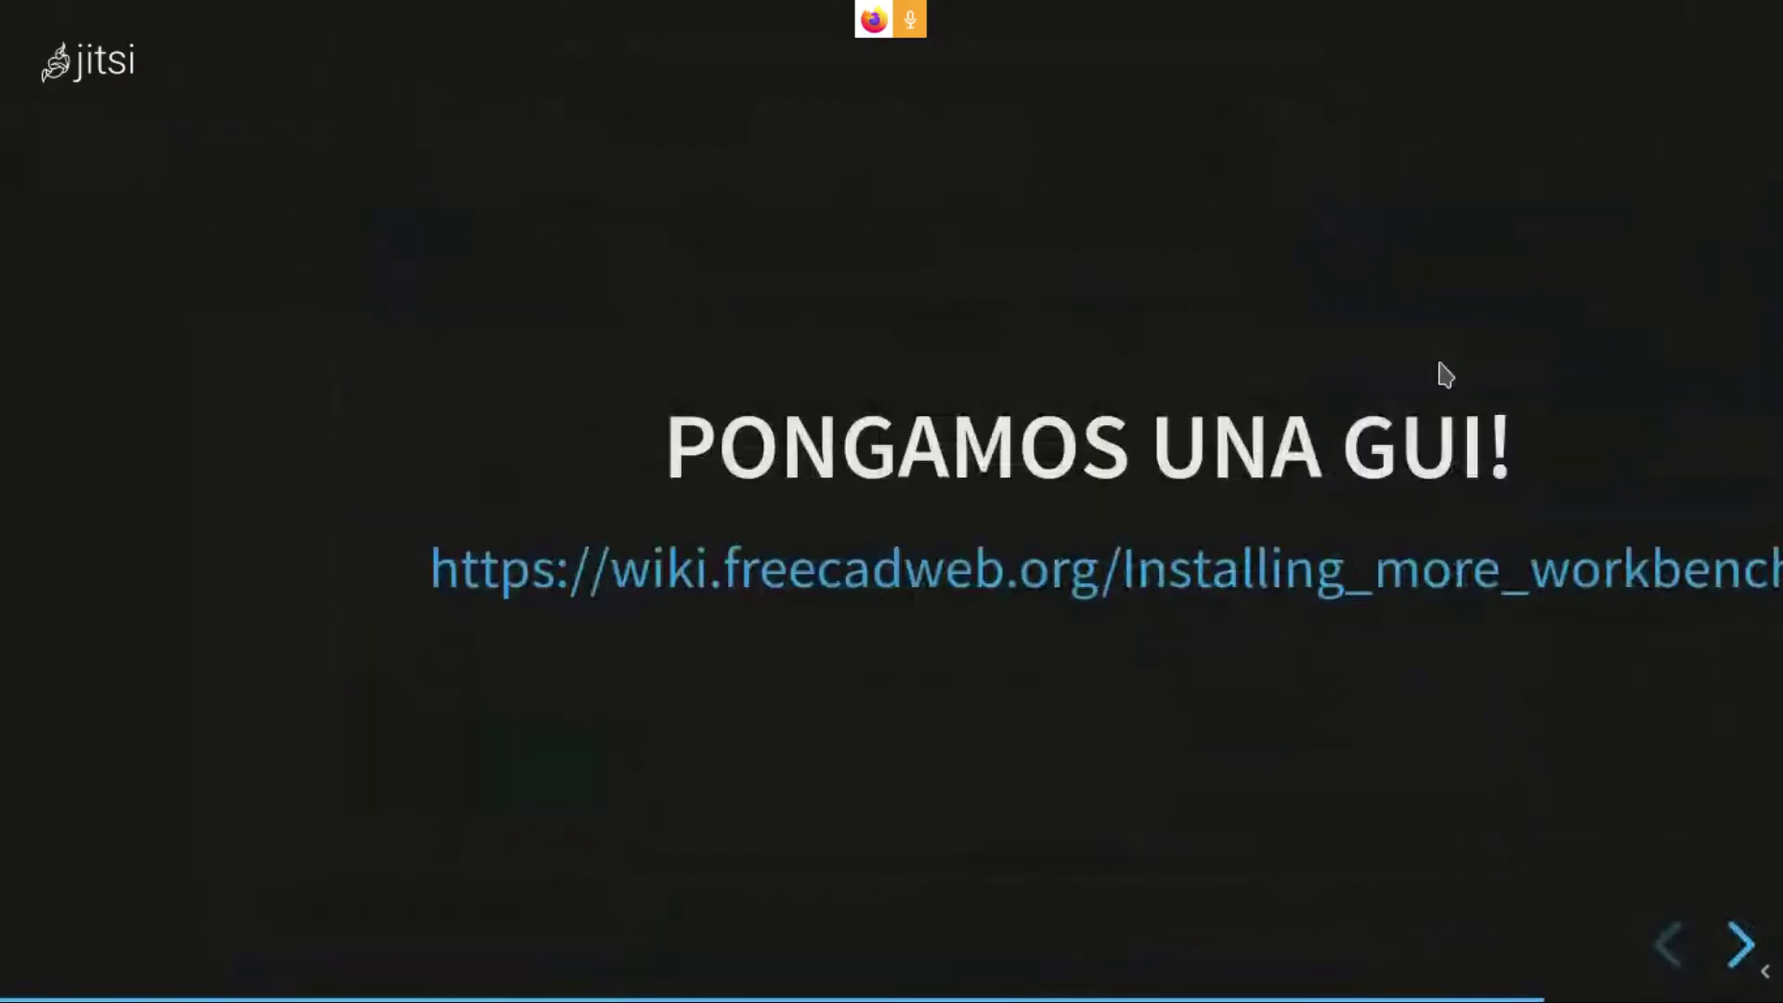
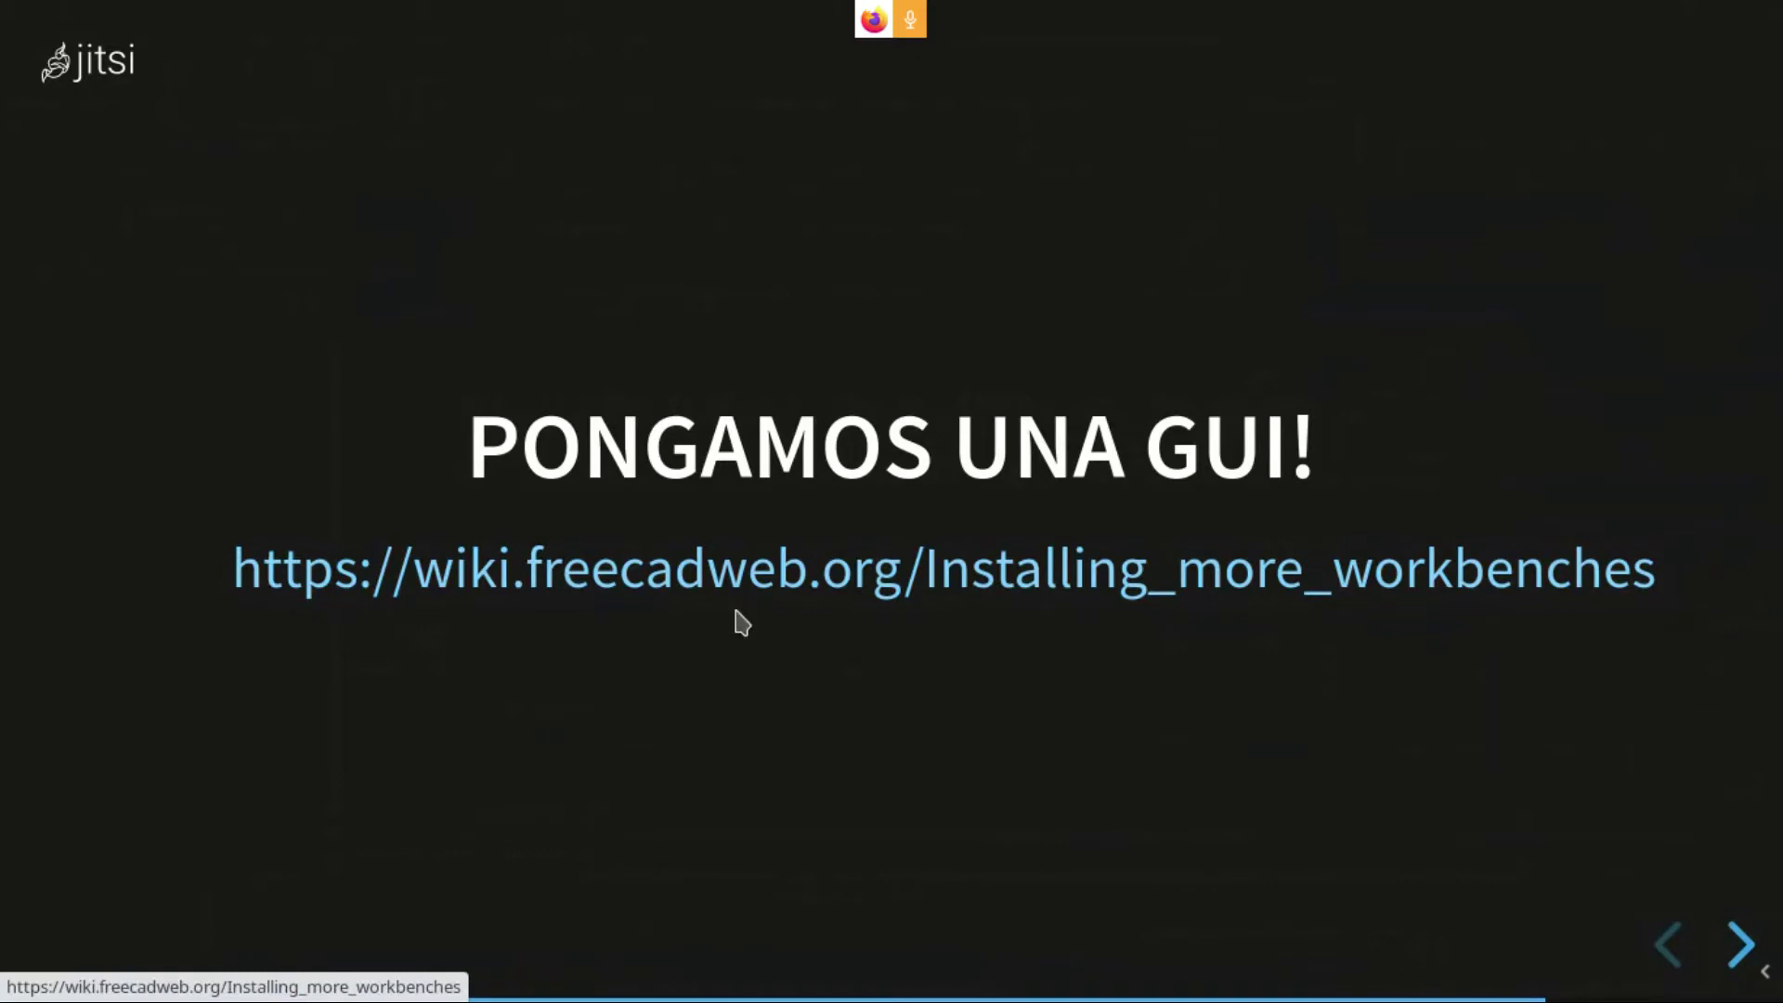
Close the Execute macro dialog and delete the Common, Cube and Sphere objects
key(alt+Tab)
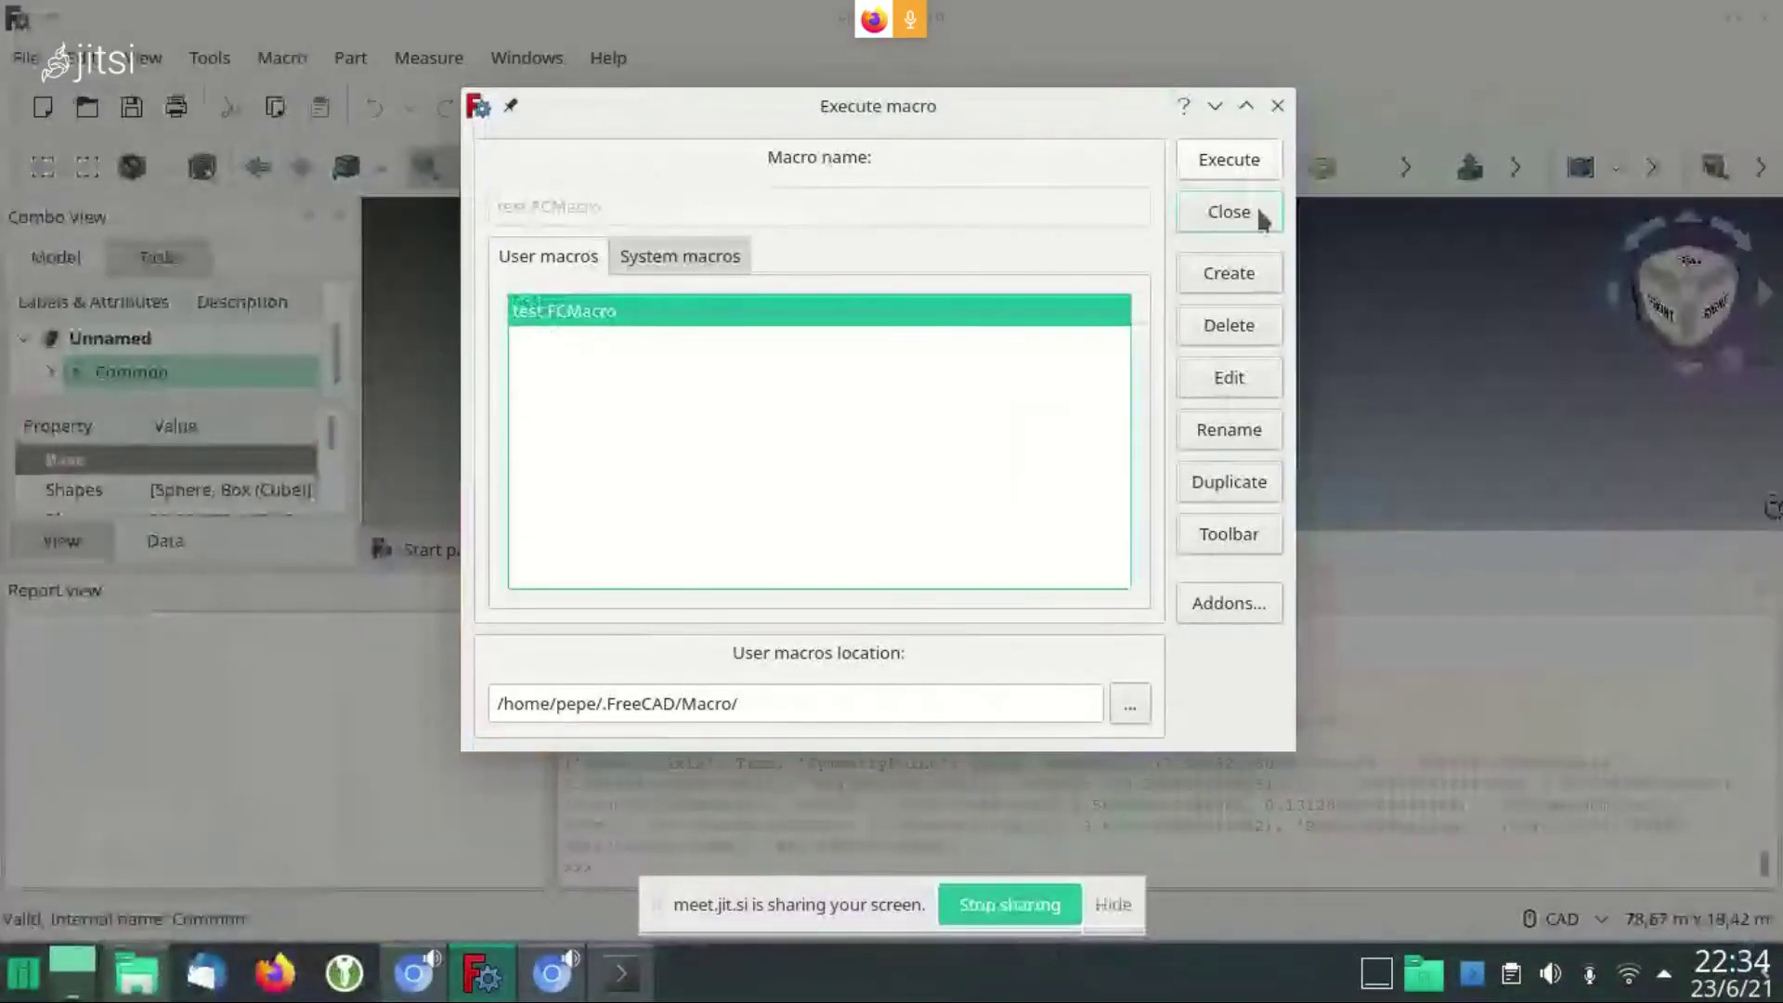
click(1255, 223)
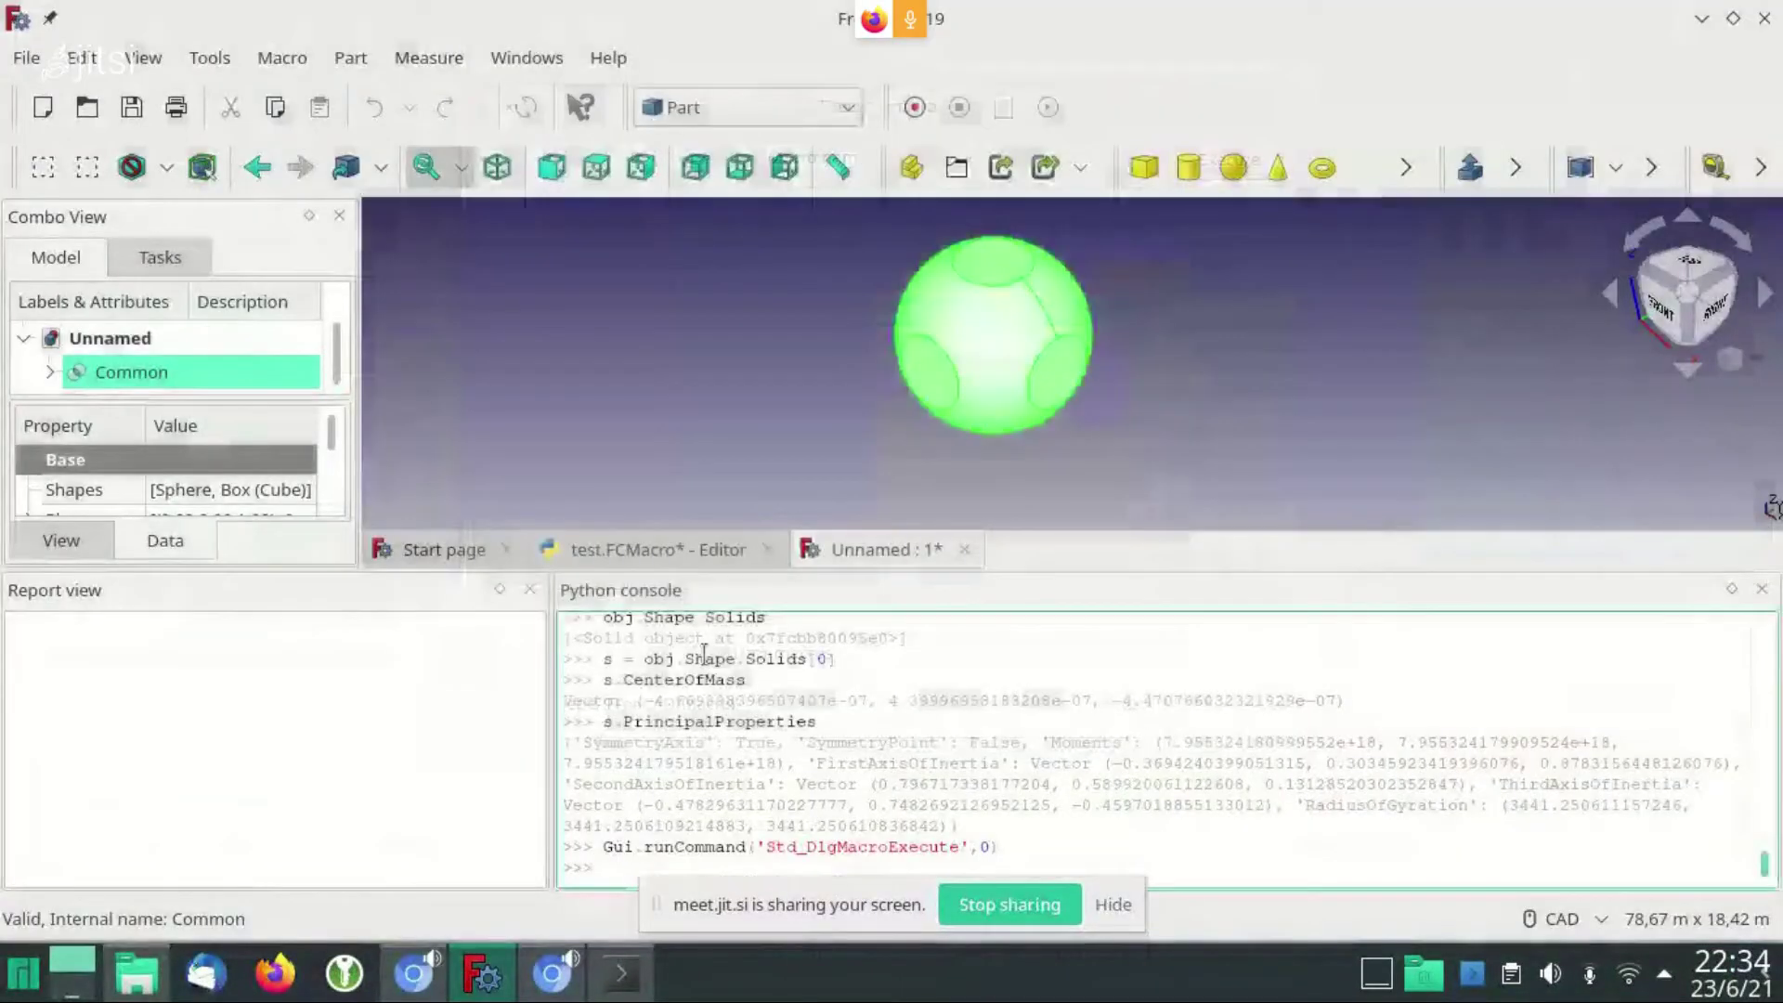
click(131, 373)
key(Delete)
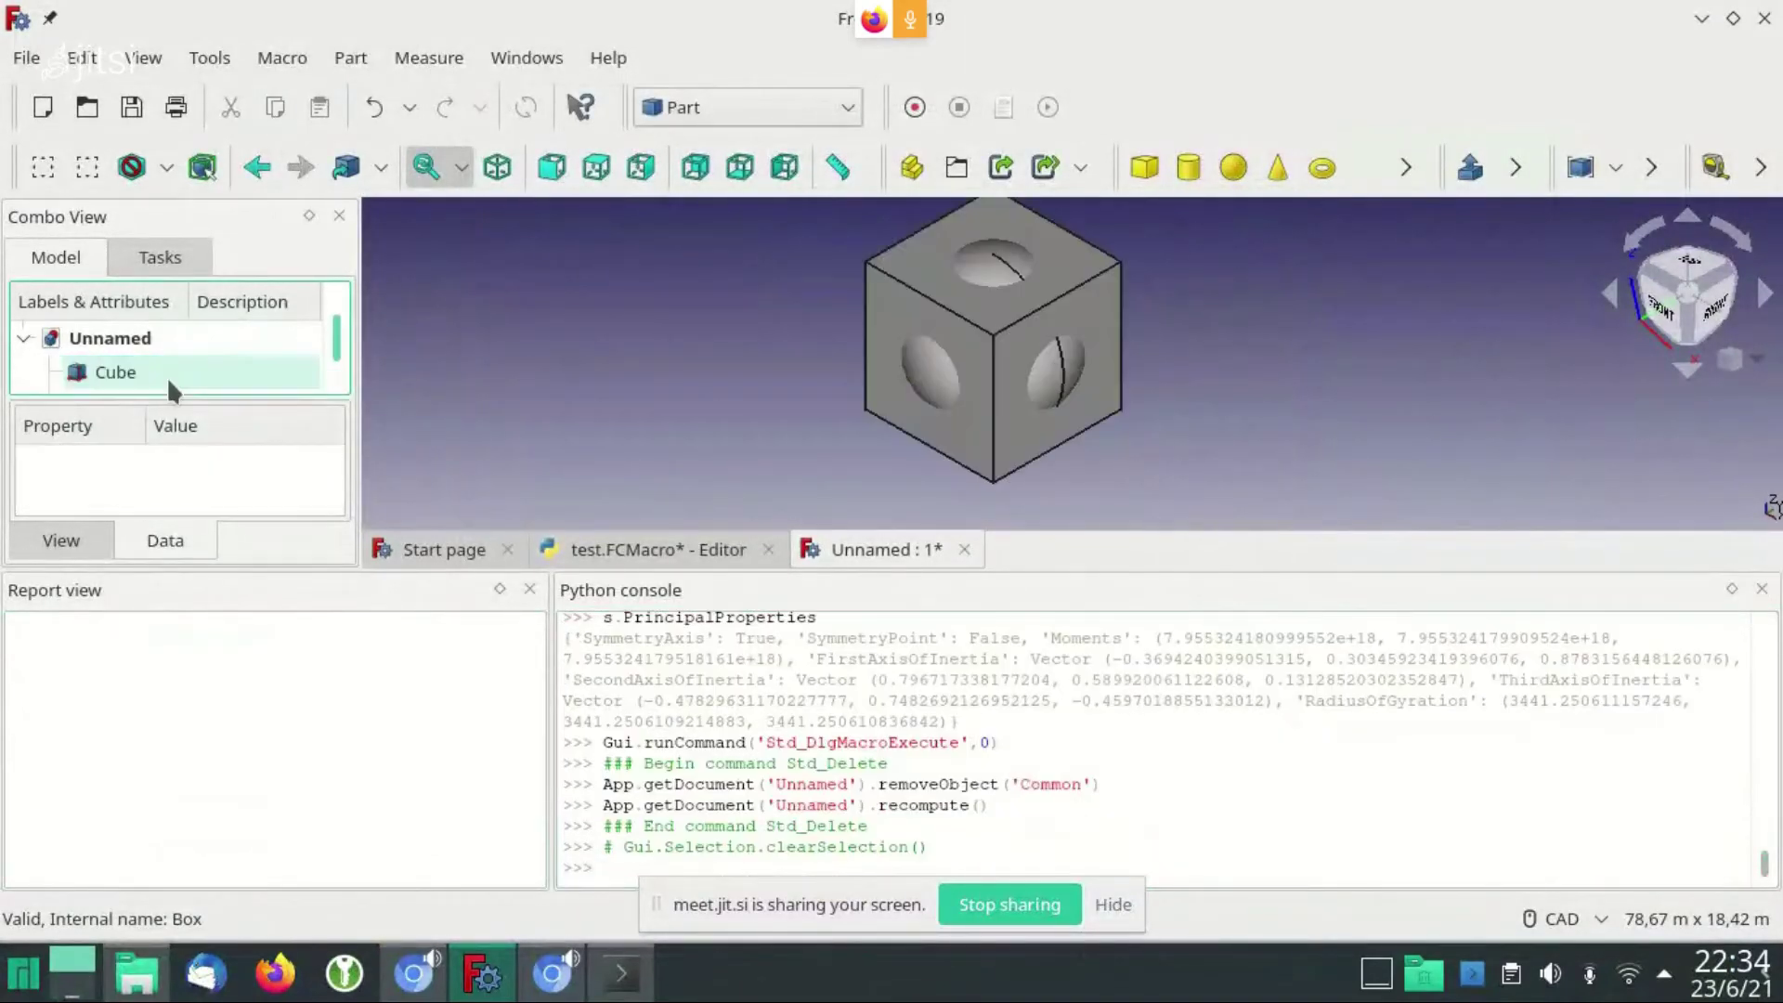
click(139, 373)
key(Delete)
click(103, 369)
key(Delete)
click(769, 111)
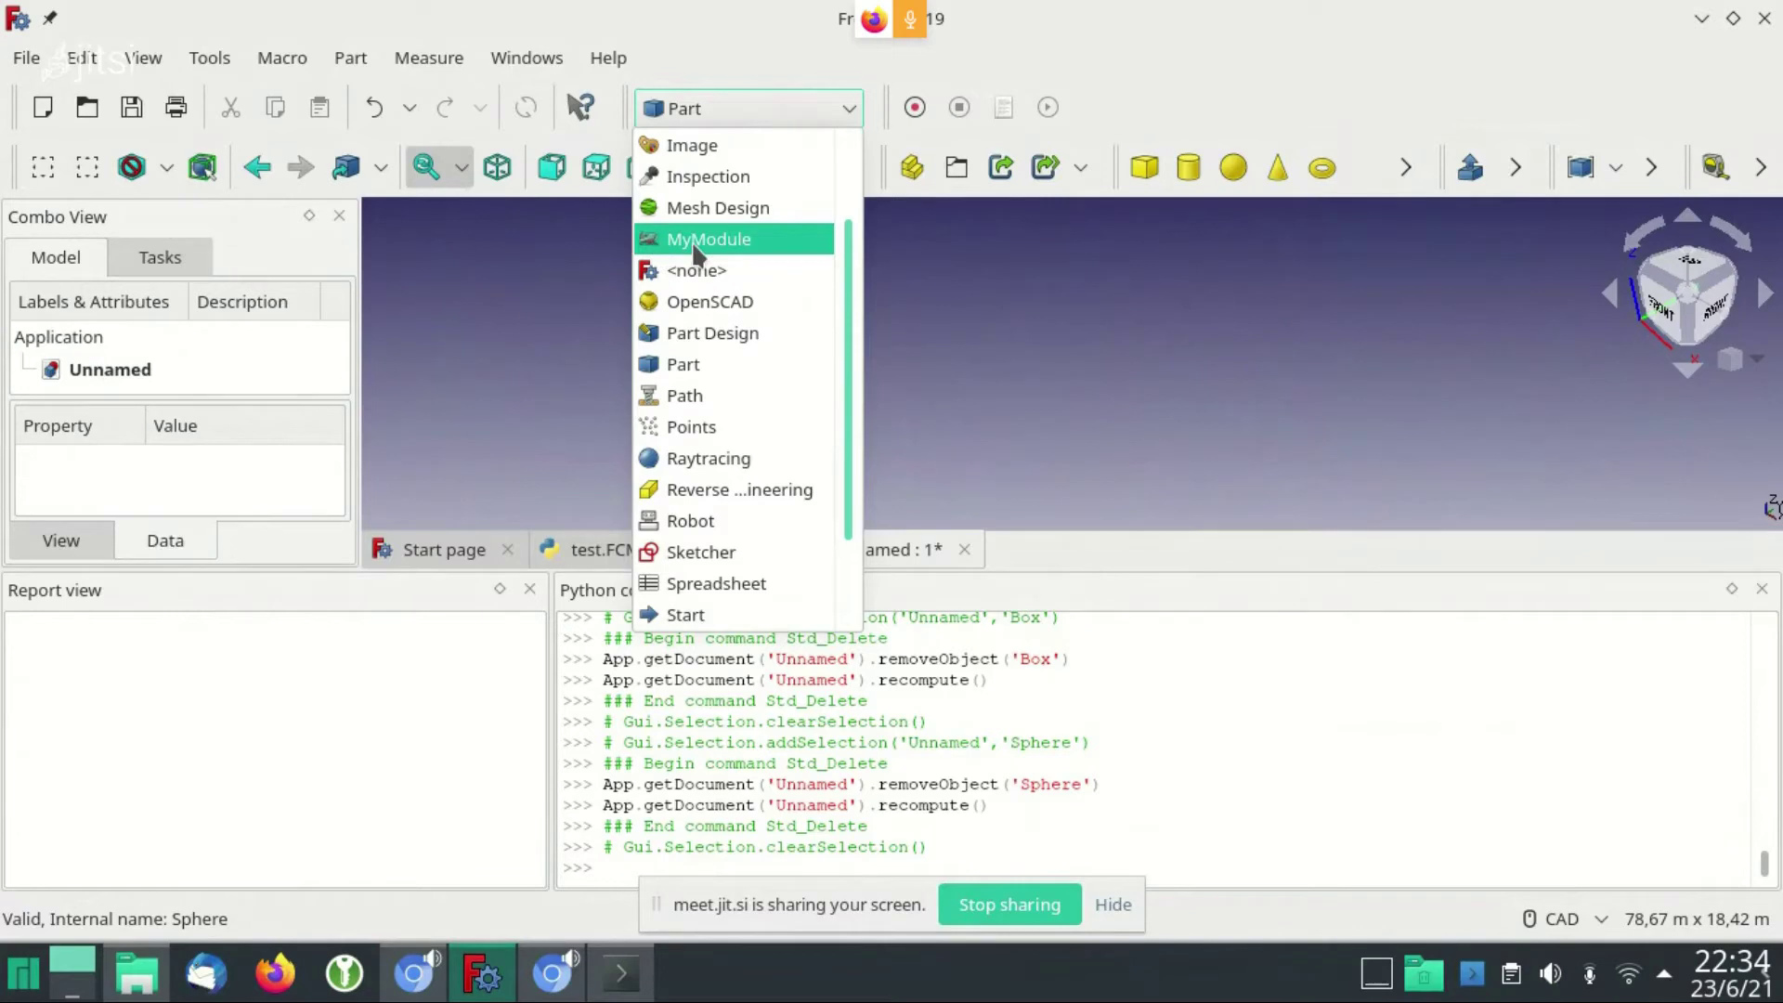
Switch to the MyModule workbench and run its create-ship command
click(696, 247)
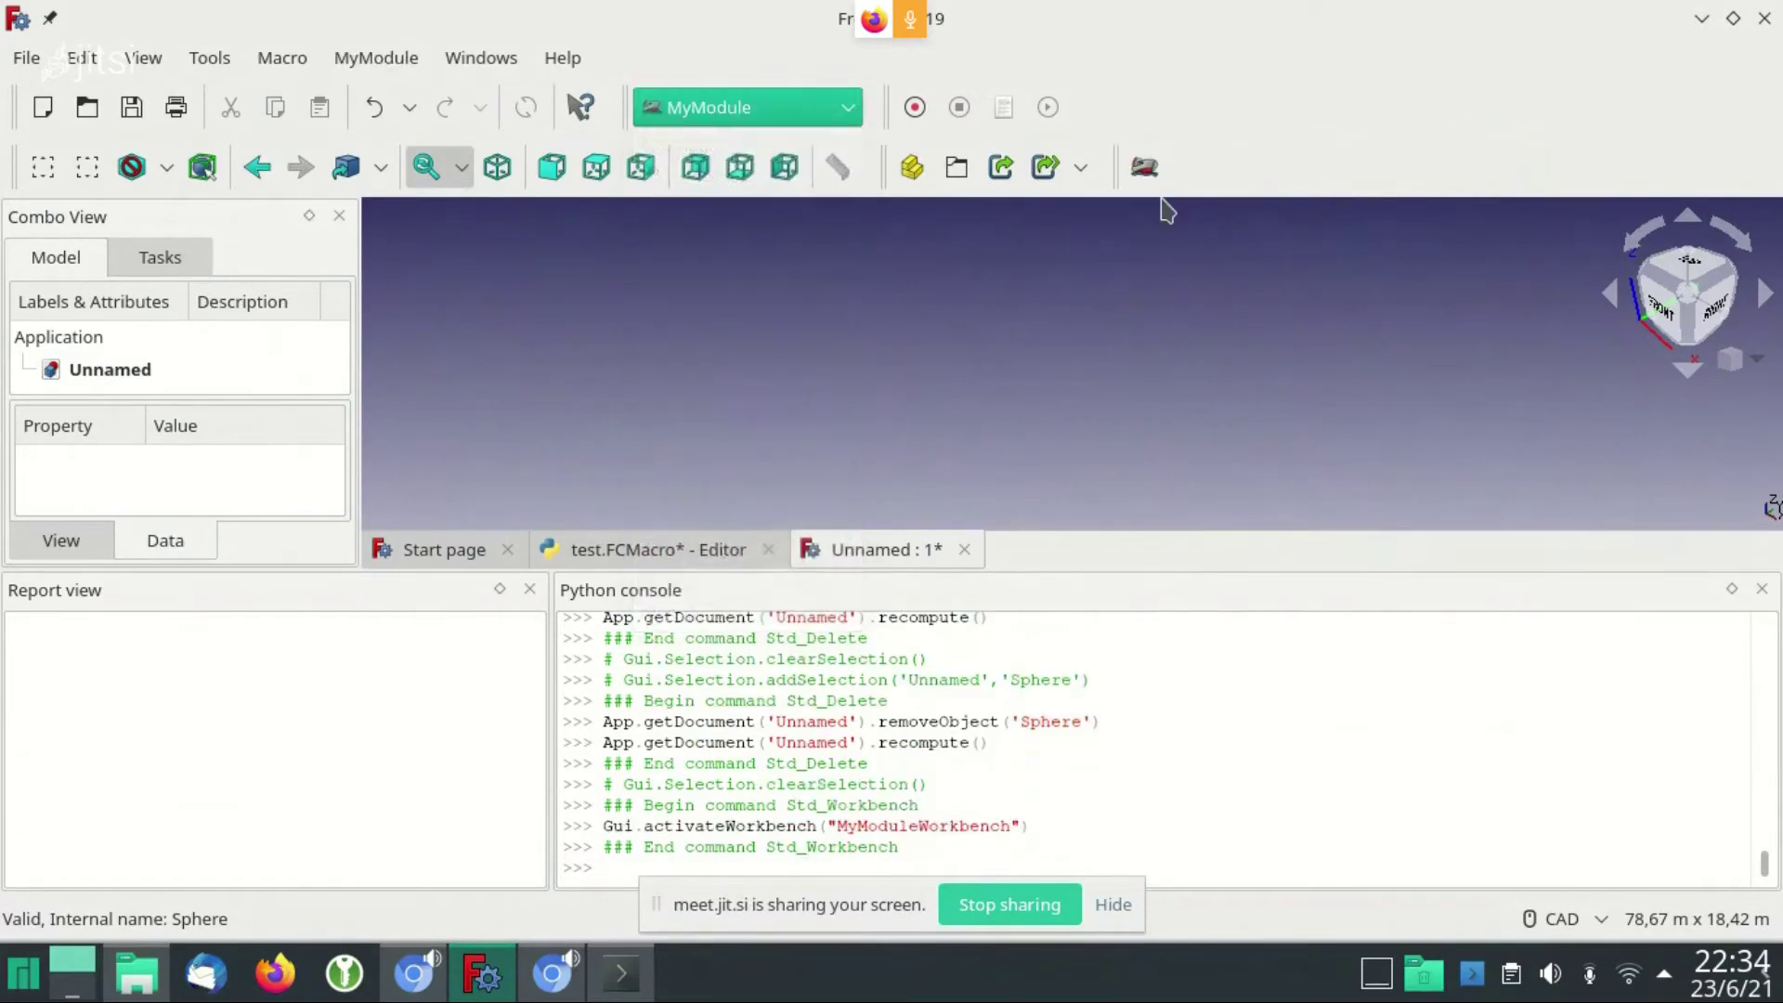
click(376, 58)
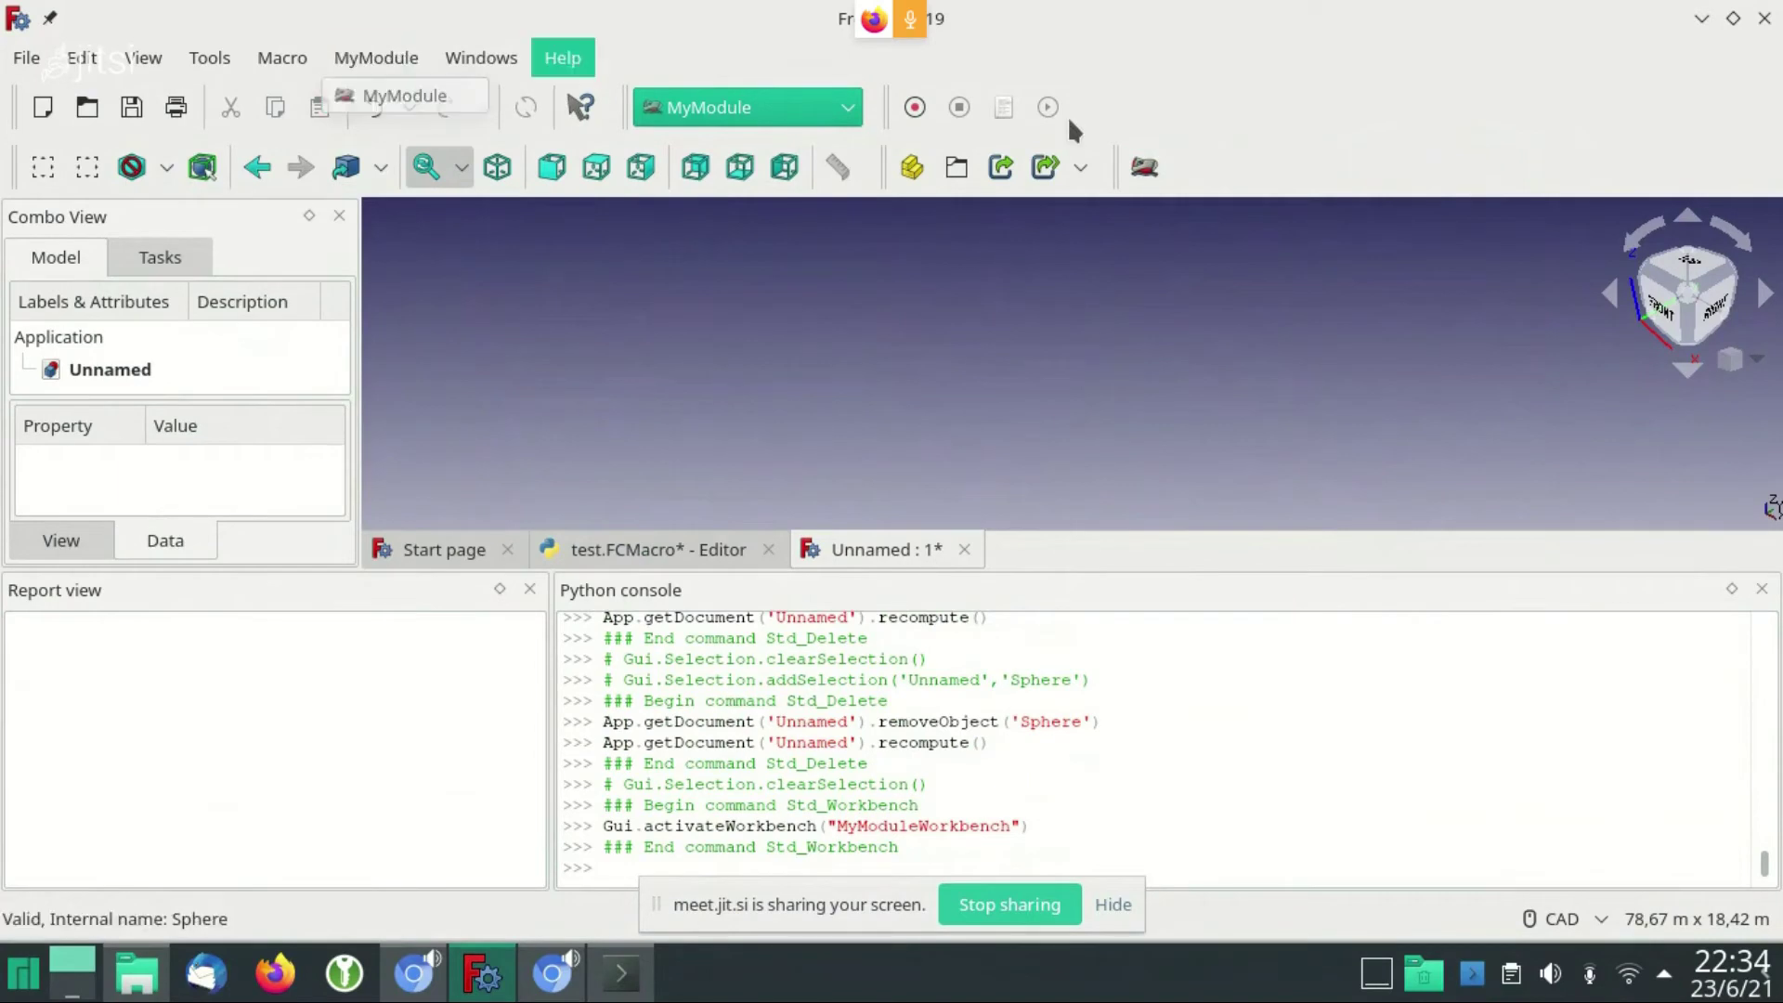
click(1151, 176)
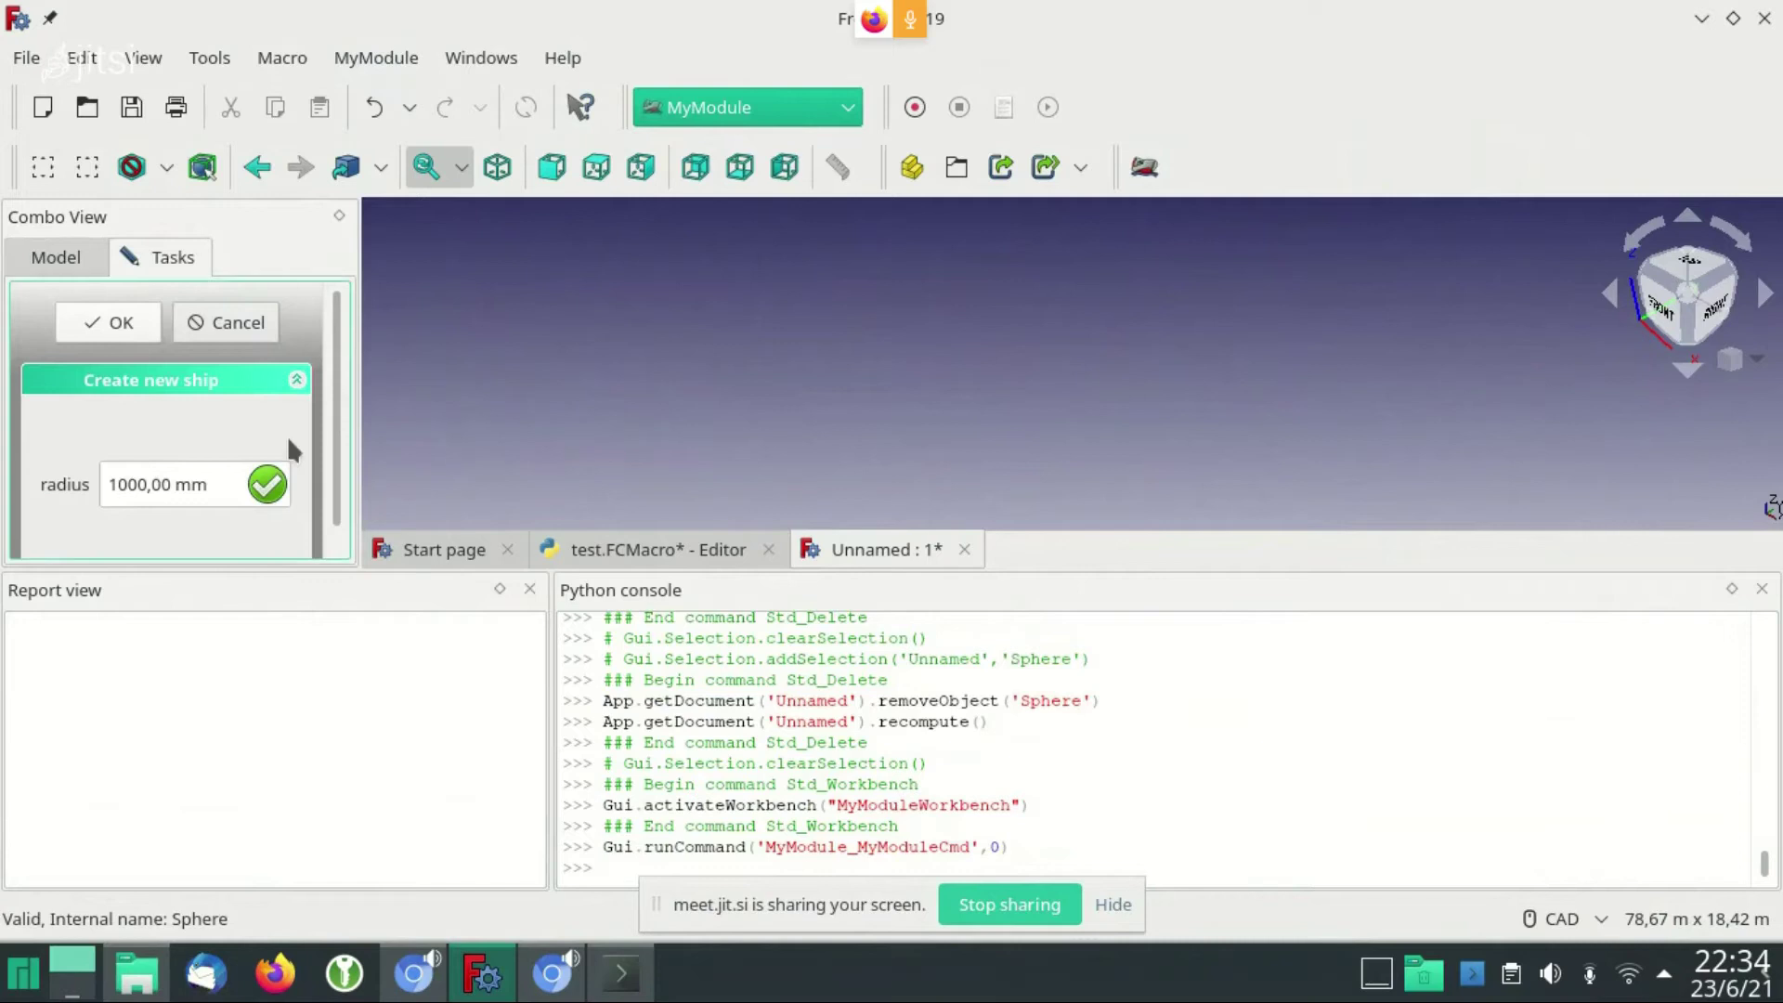
scroll(336, 362, down, 1)
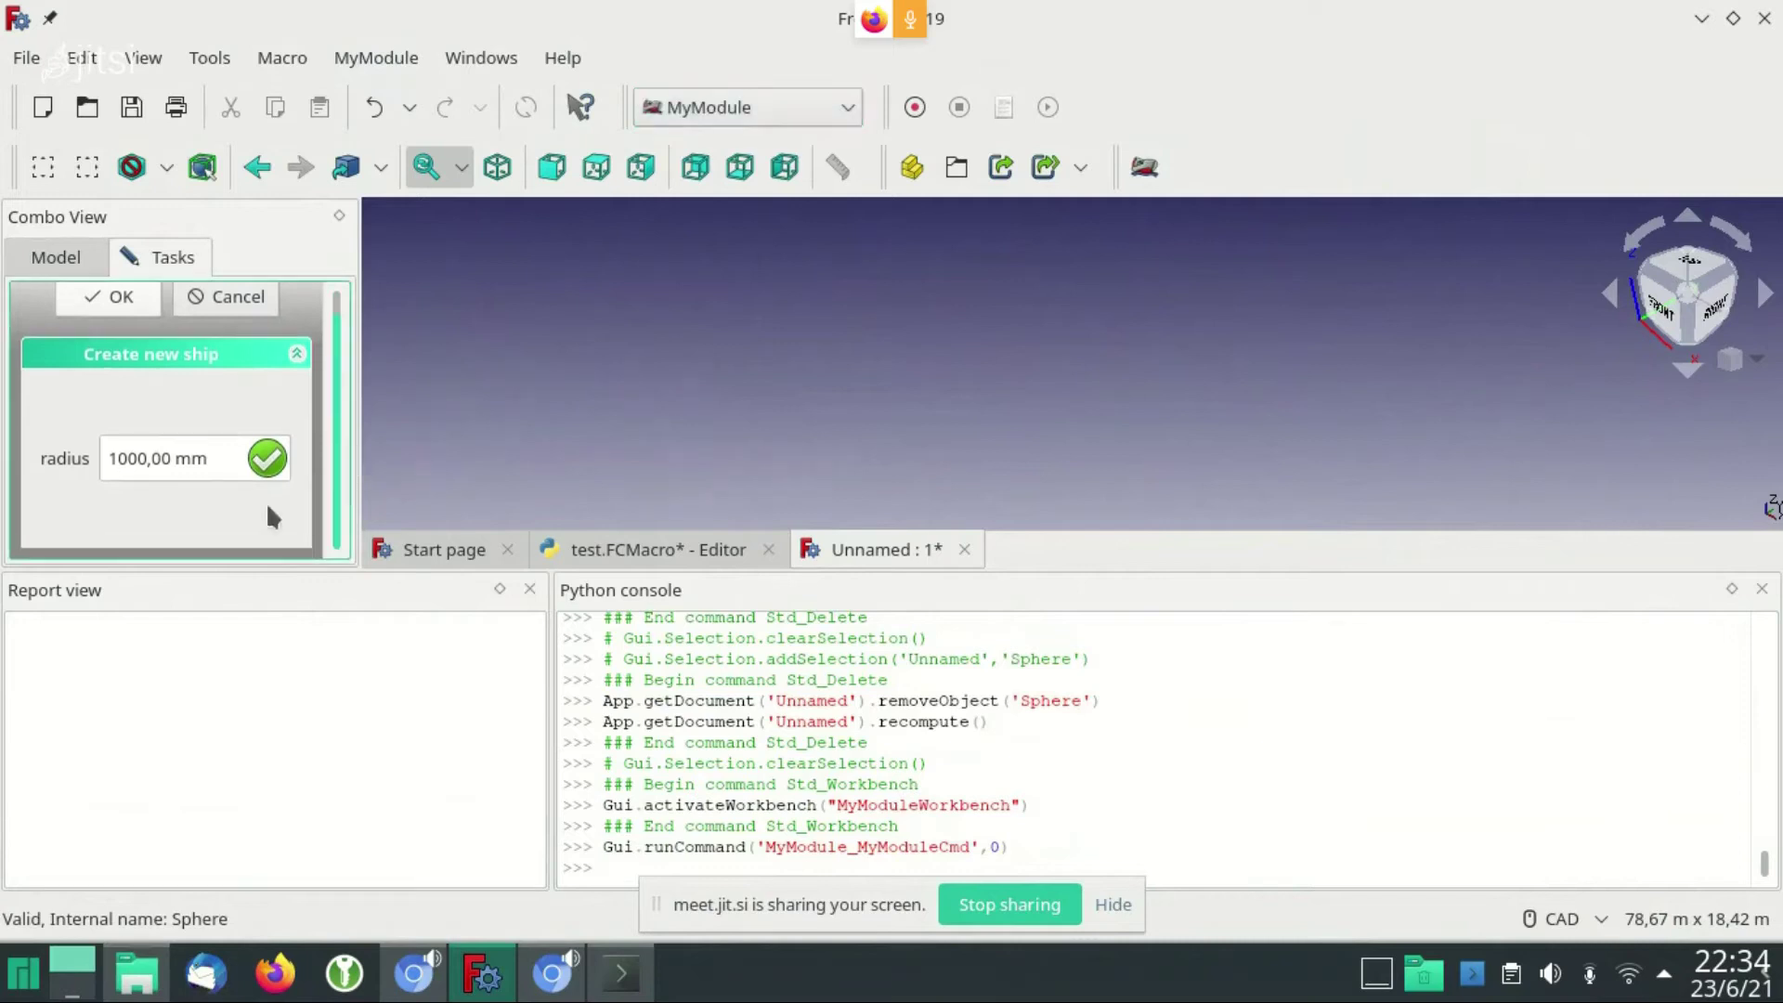
Set the radius to 10 mm, confirm, and zoom in on the resulting testCmd_Common shape
click(153, 464)
click(127, 459)
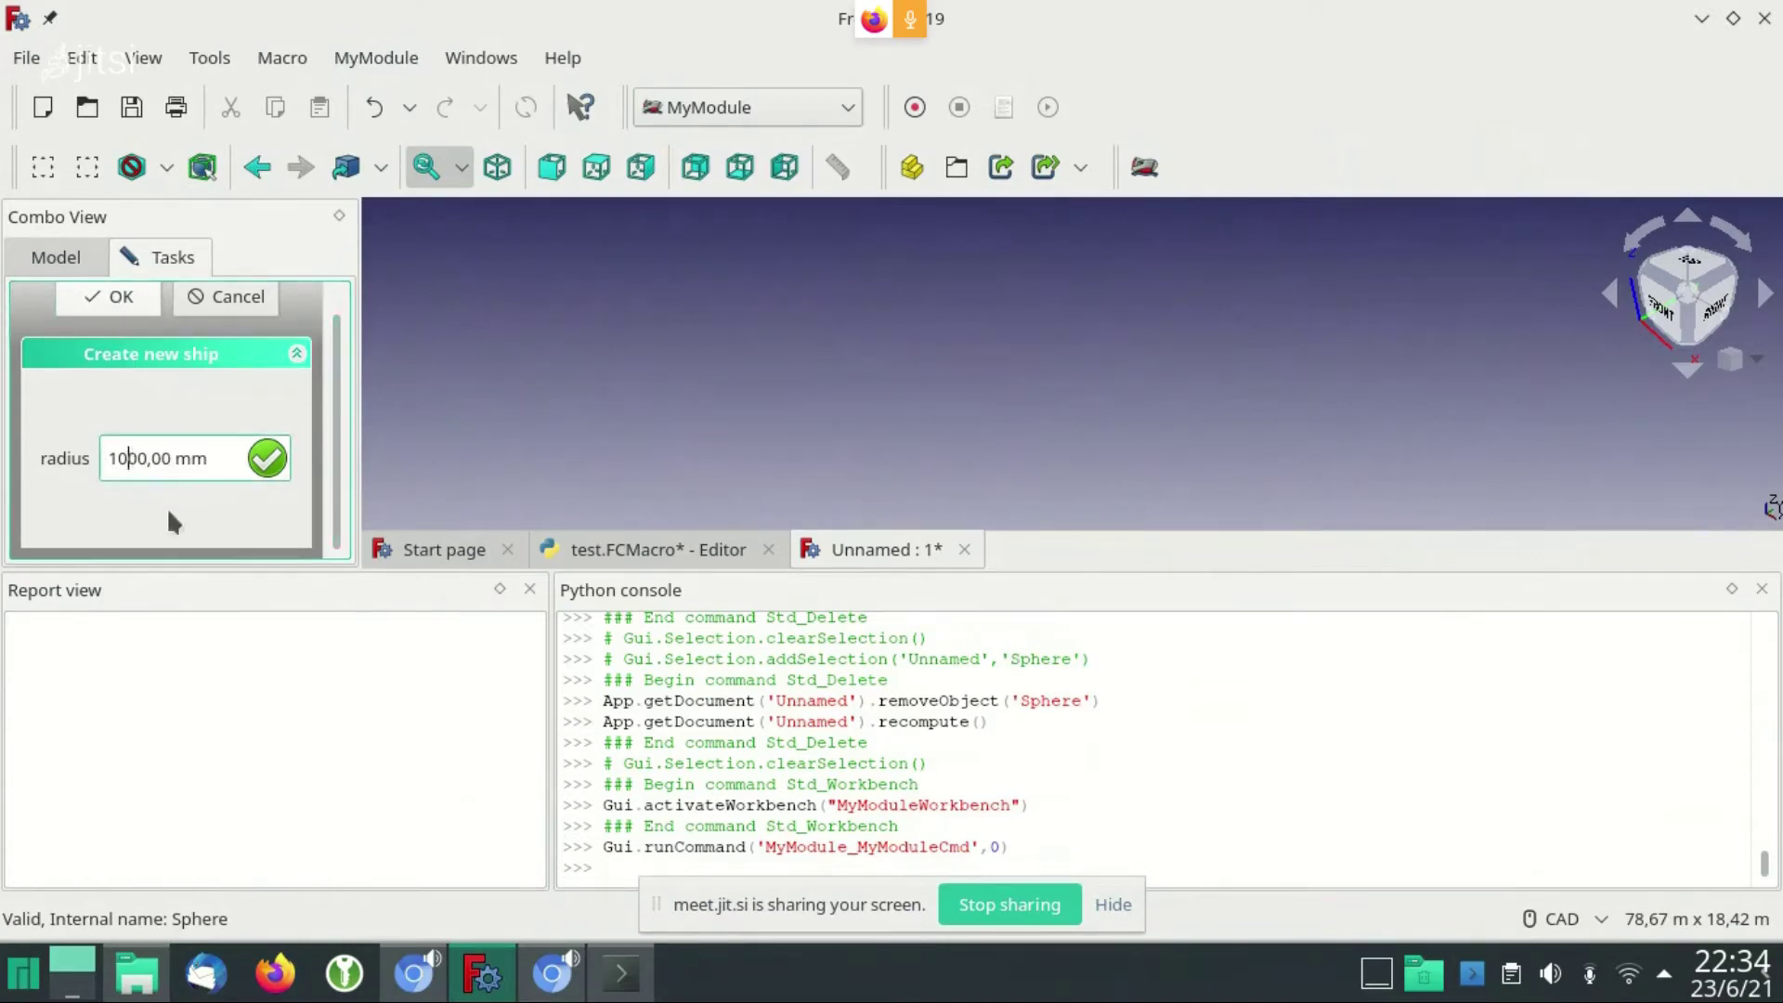
key(Delete)
key(Delete)
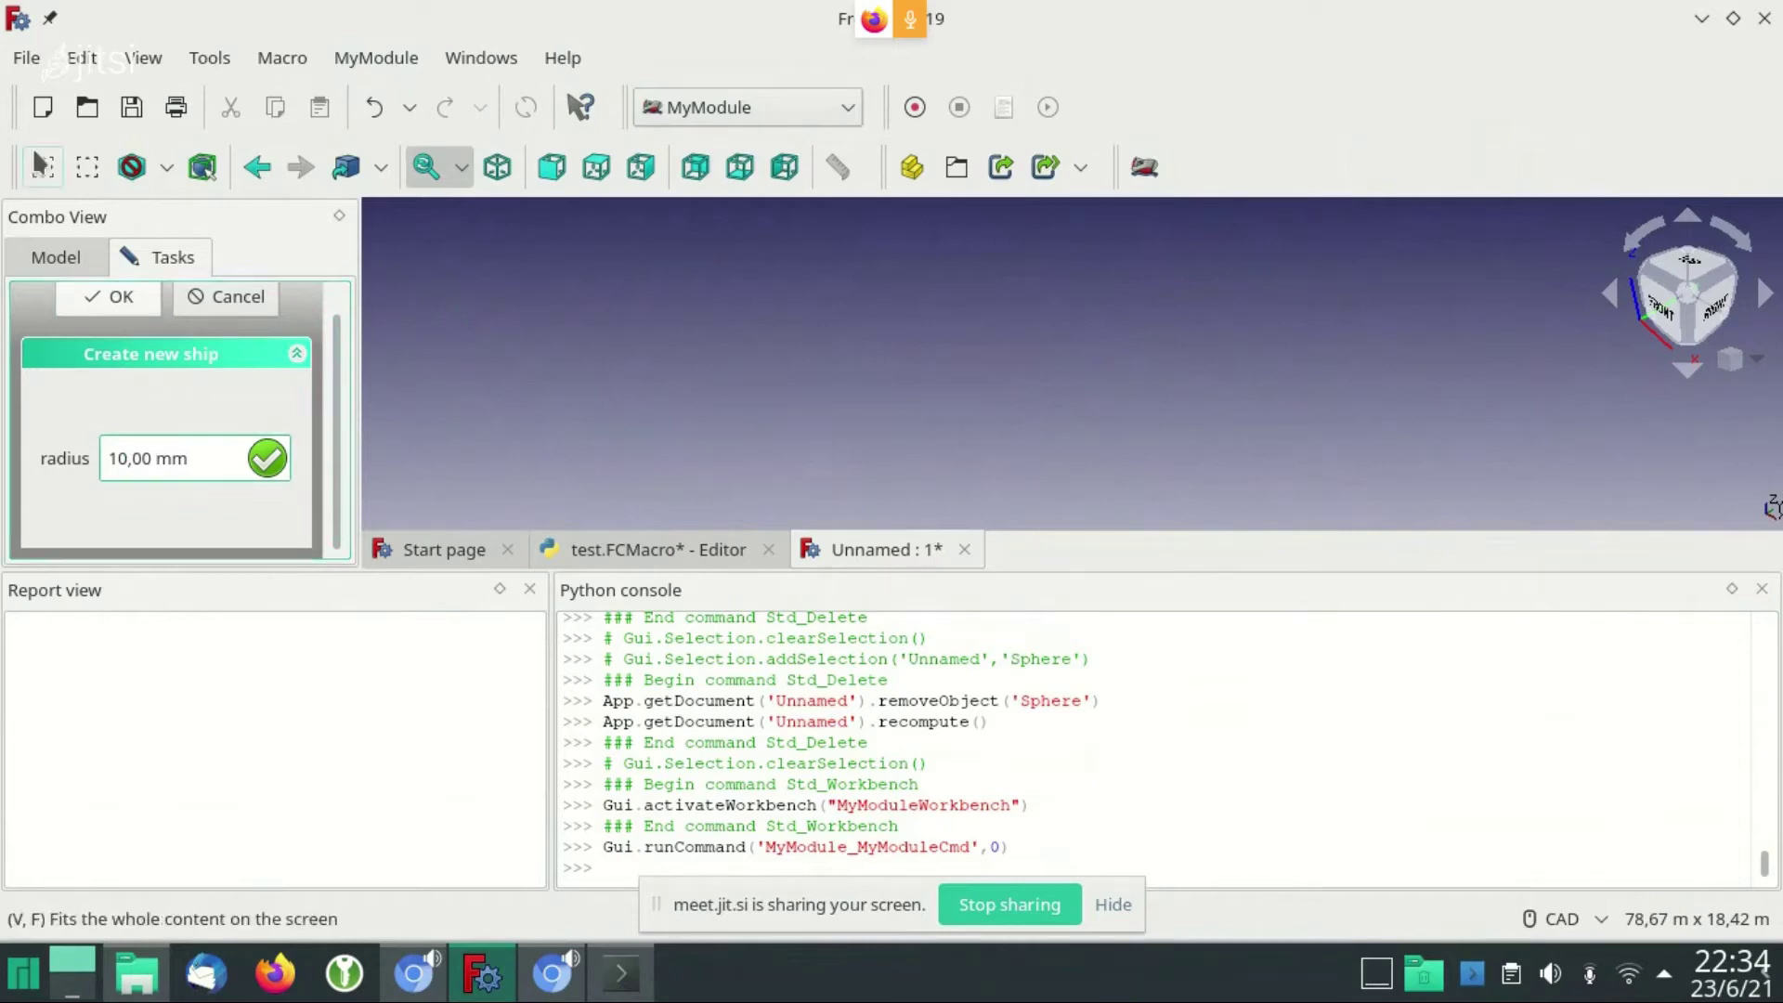
click(91, 295)
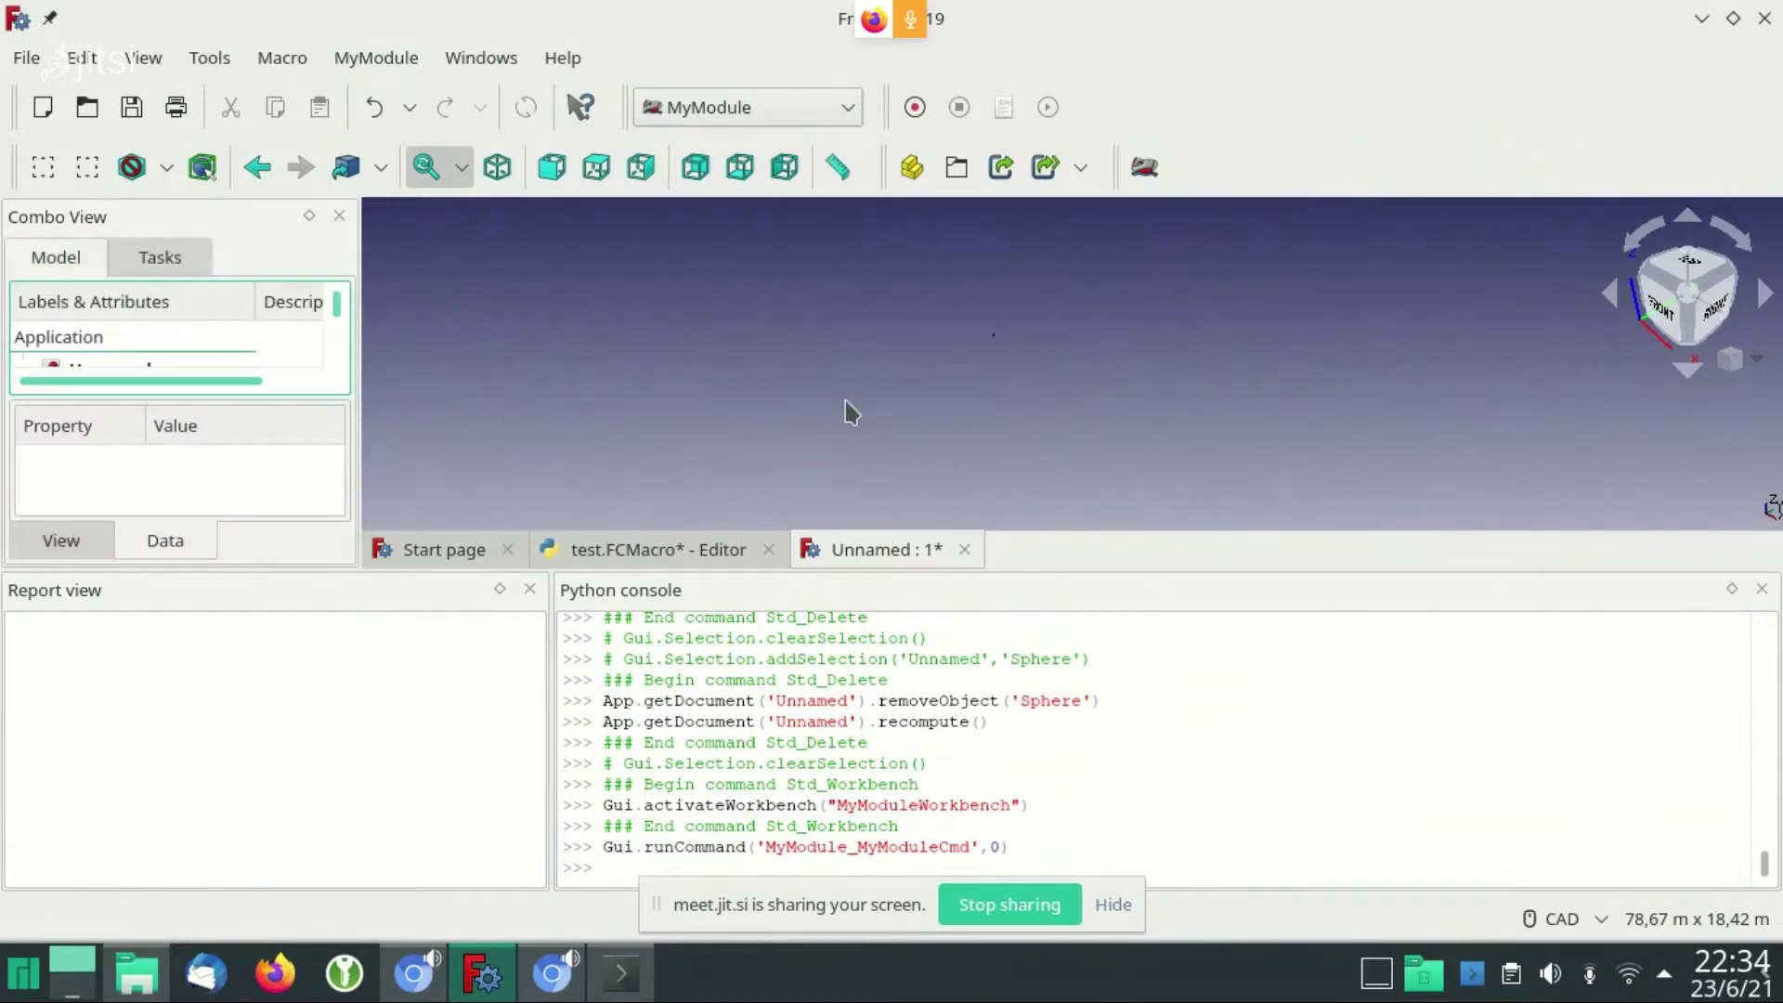
scroll(1002, 372, up, 3)
scroll(961, 409, up, 4)
scroll(943, 390, up, 5)
scroll(928, 371, up, 5)
scroll(921, 368, up, 8)
scroll(924, 372, down, 1)
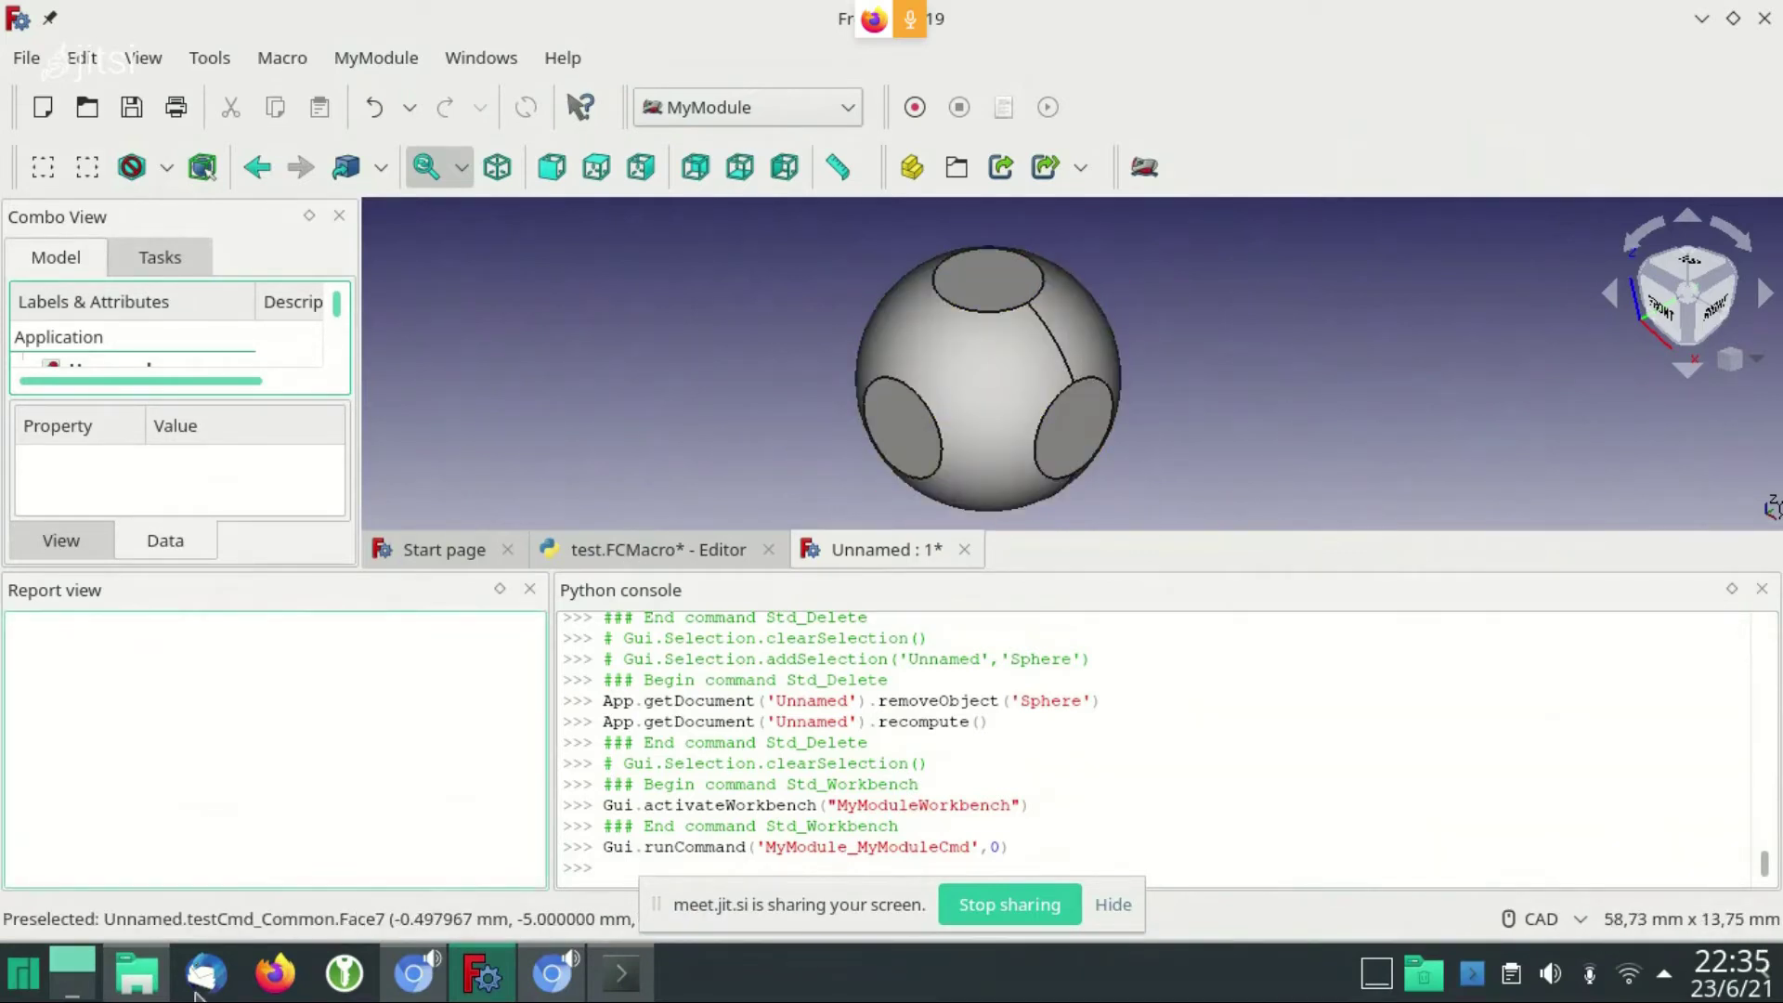
Show the Mymodule folder in .FreeCAD/Mod in Dolphin, then return to the presentation slide
click(137, 972)
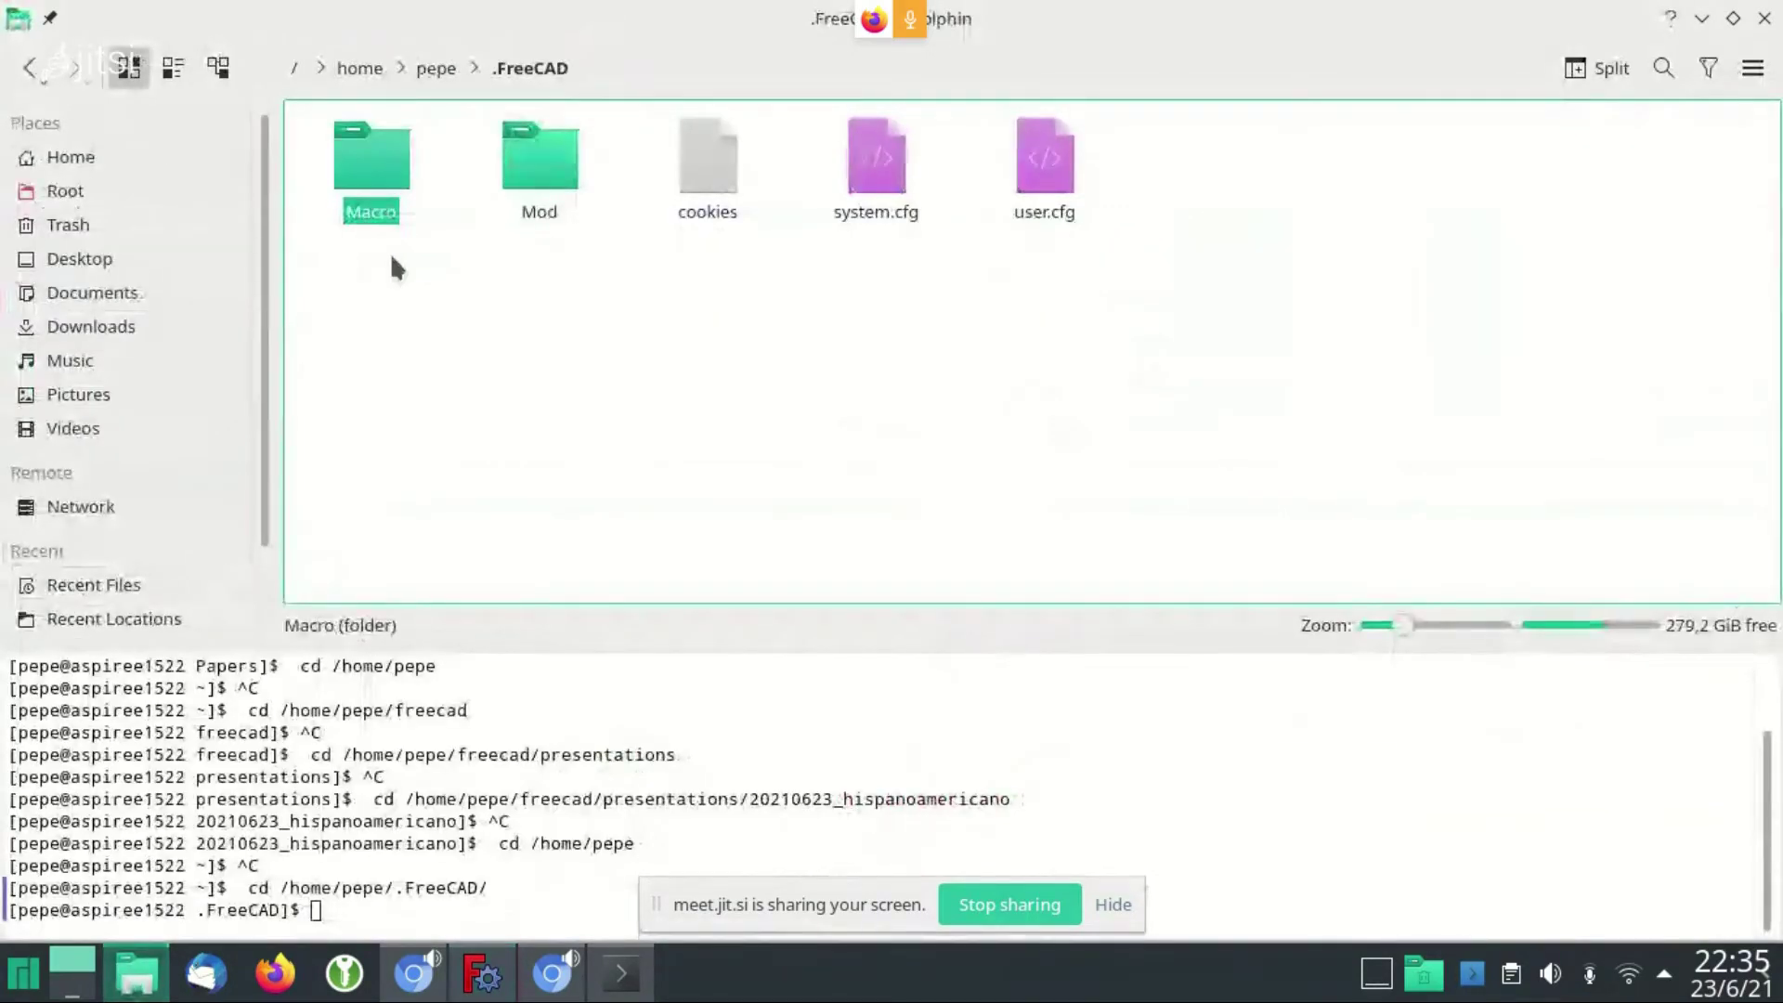
click(548, 181)
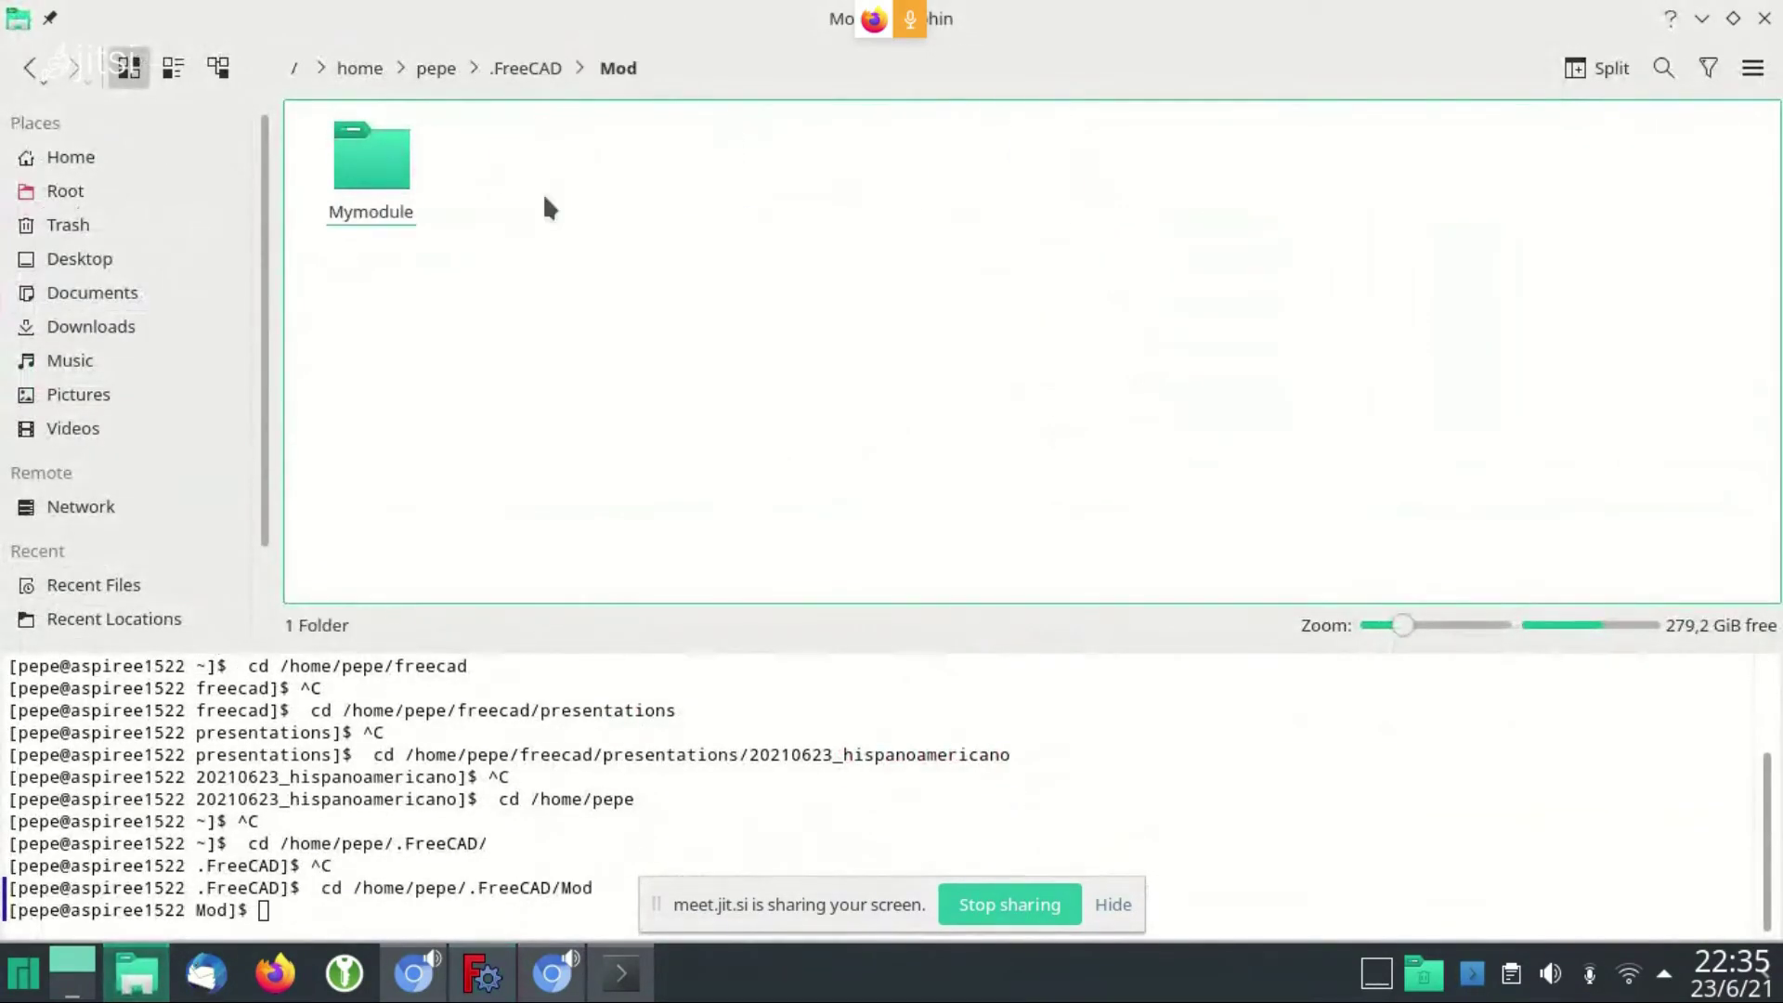
click(519, 73)
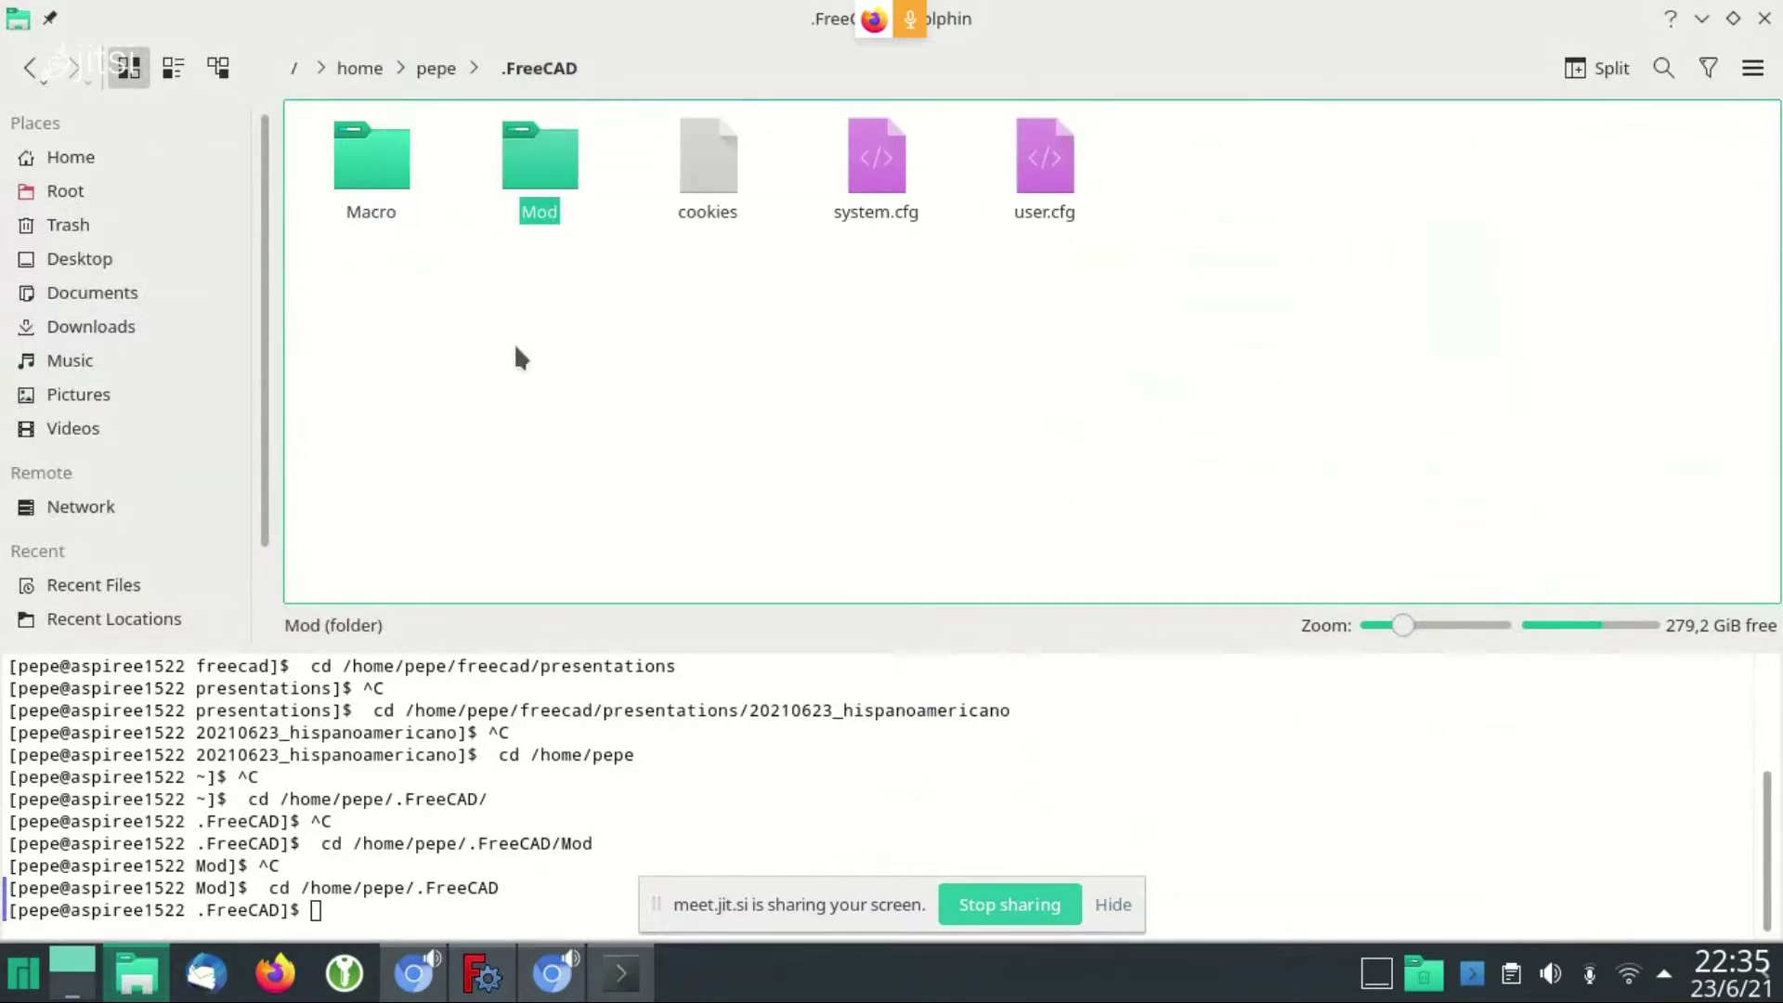
click(413, 976)
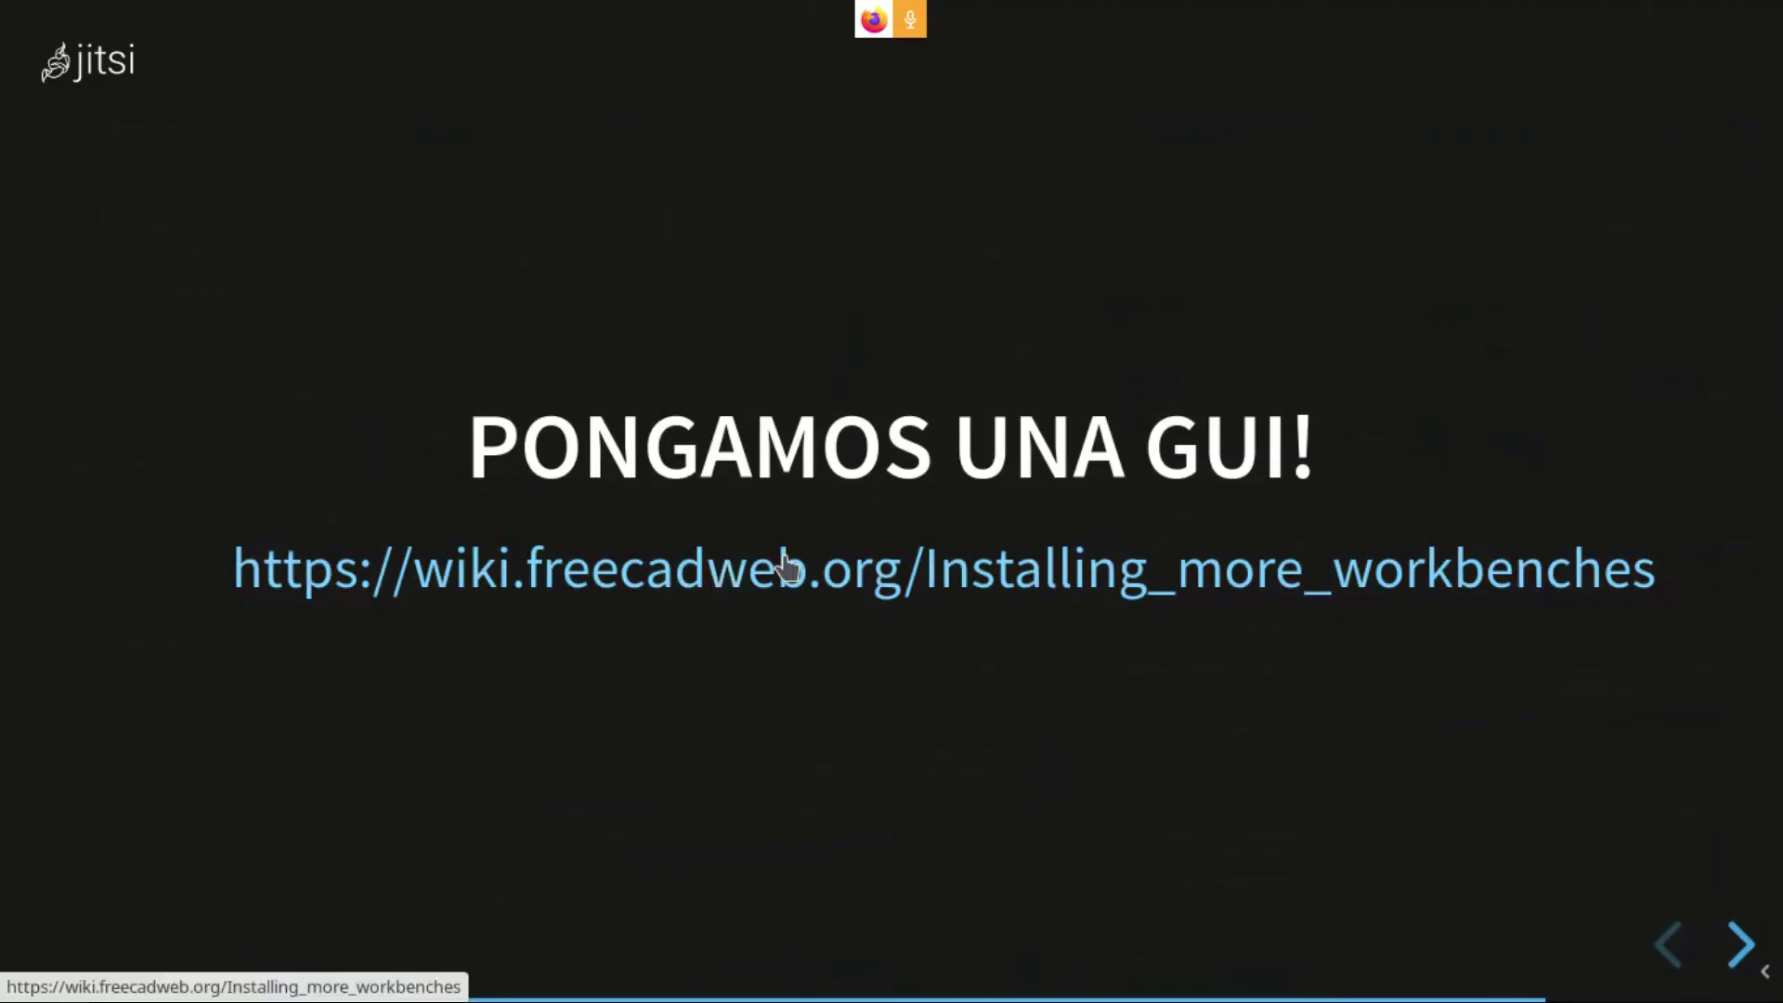
Open the Installing more workbenches wiki page outside fullscreen and scroll to the single-user section
click(1011, 589)
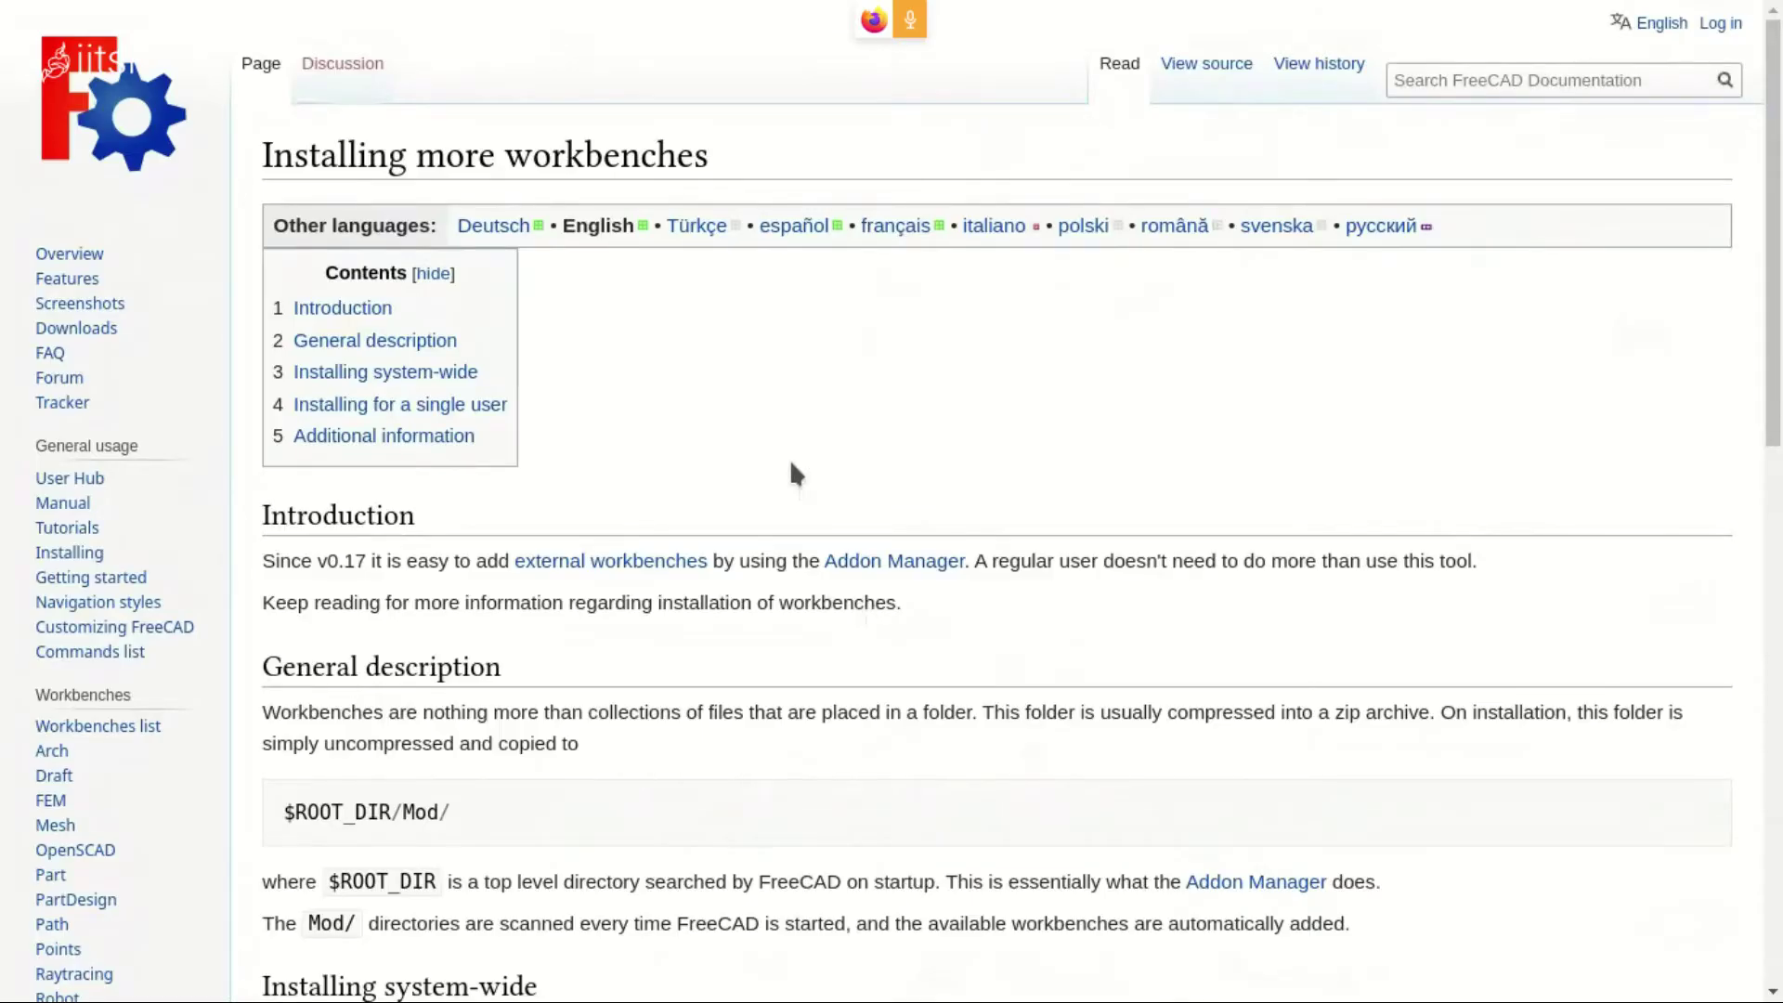
key(F11)
scroll(812, 495, down, 3)
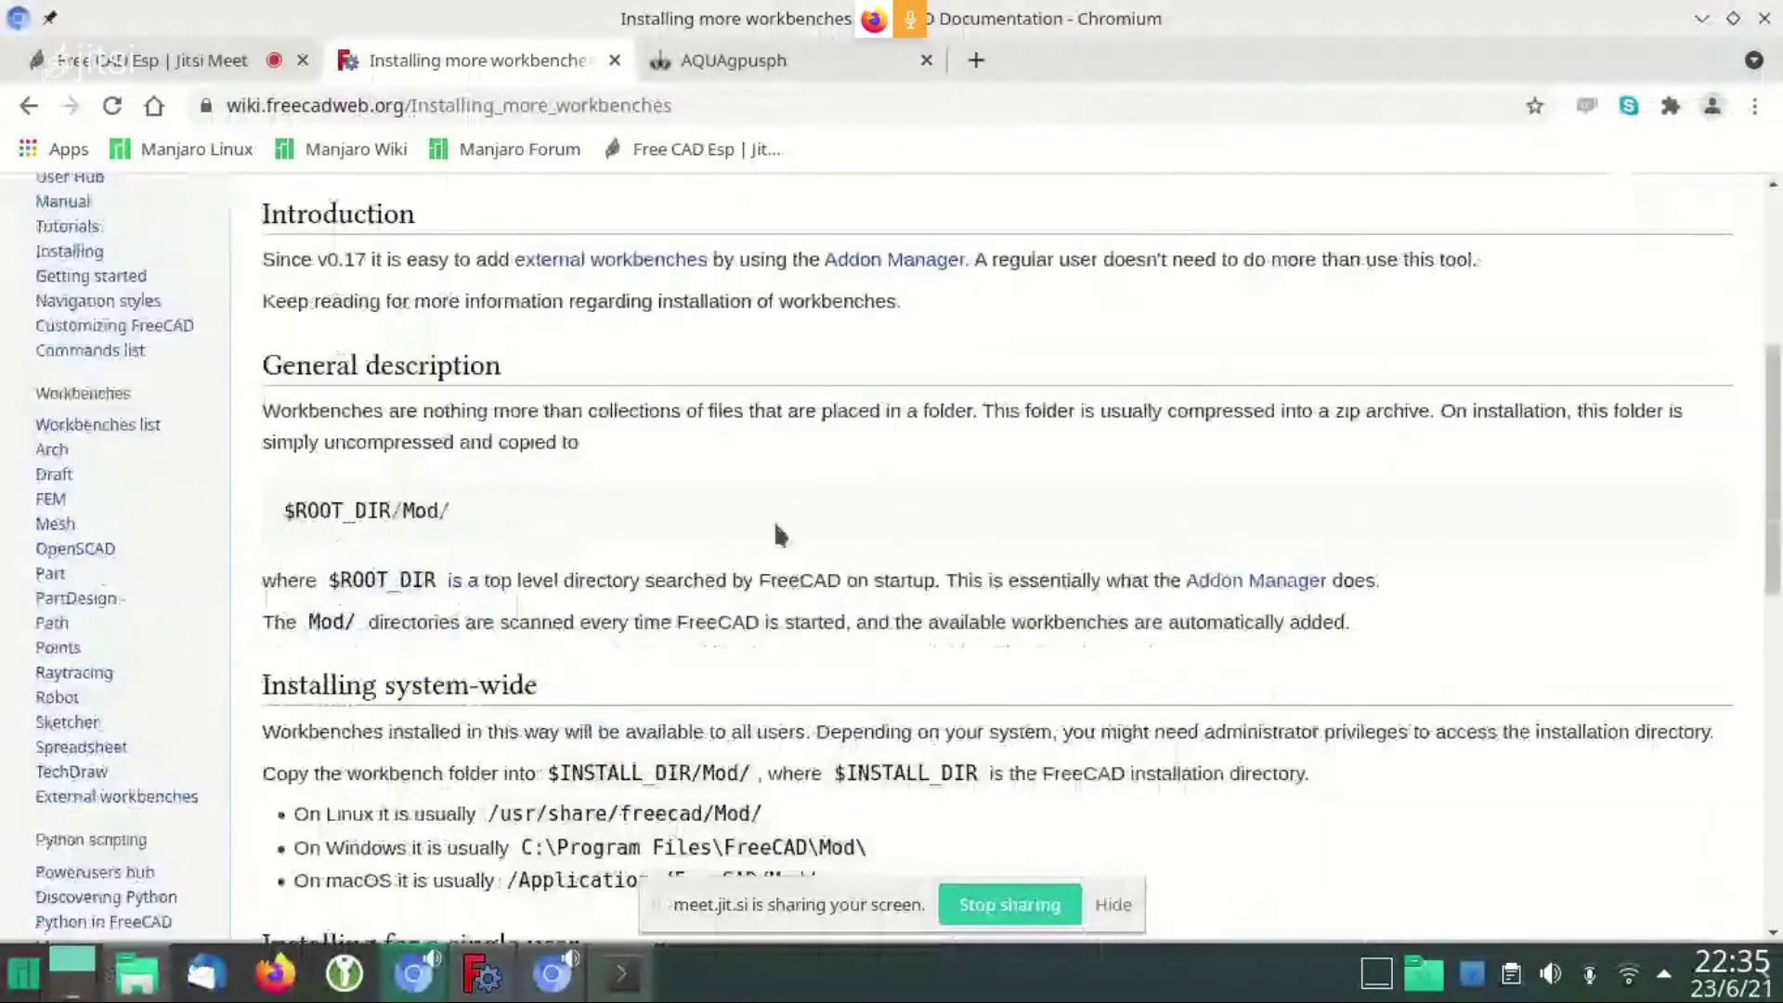
scroll(776, 530, down, 3)
scroll(674, 613, down, 3)
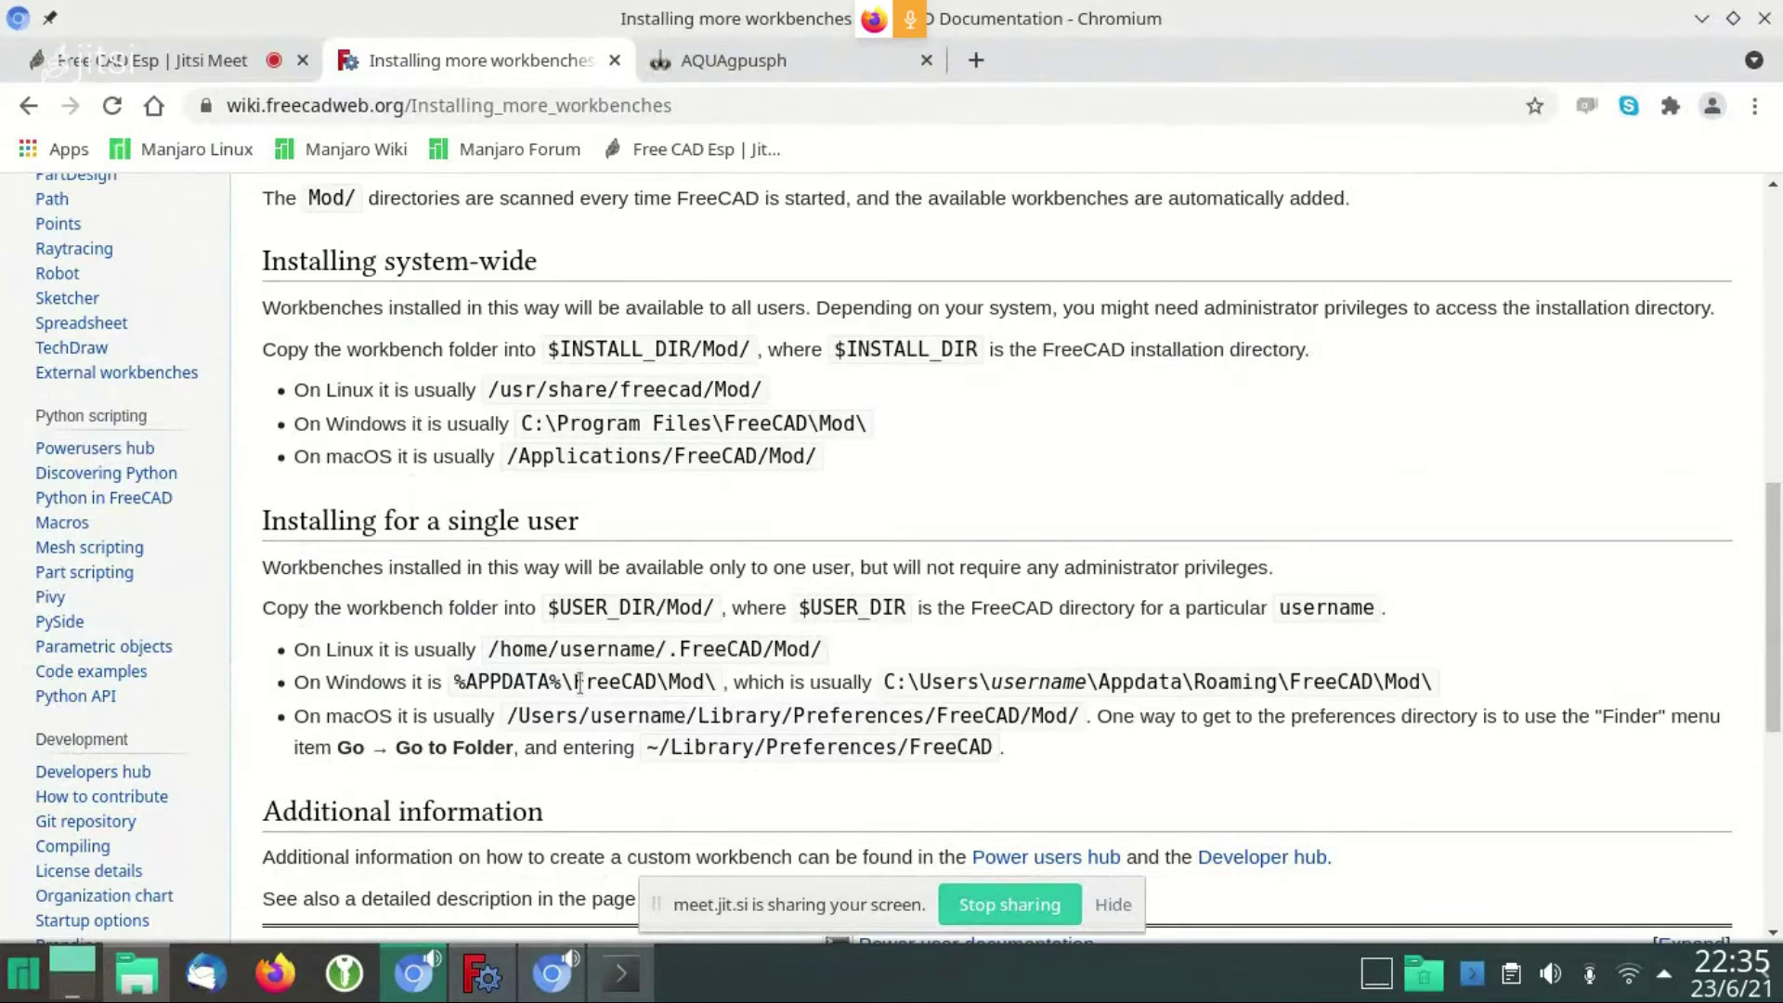
Highlight the Linux and macOS per-user Mod folder paths
drag(490, 653, 822, 652)
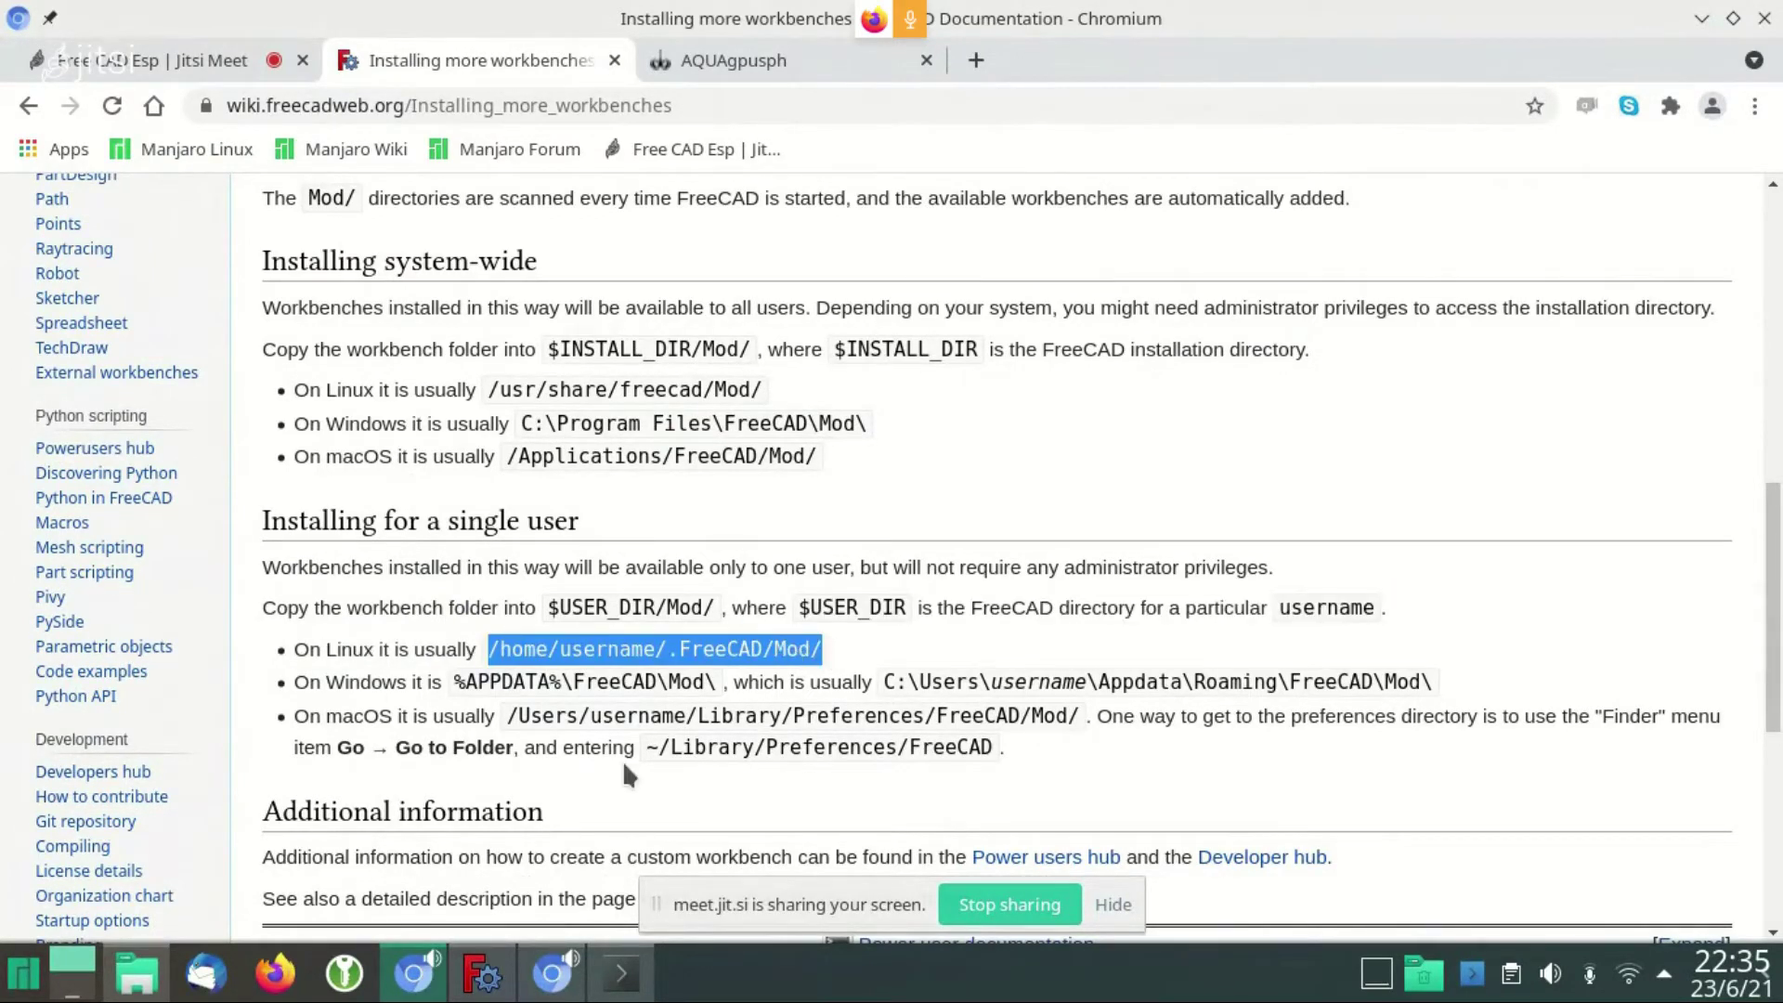
scroll(572, 716, down, 1)
mouse_move(885, 612)
mouse_down()
mouse_move(1298, 631)
mouse_move(1435, 612)
mouse_move(1456, 588)
mouse_move(1439, 607)
mouse_up()
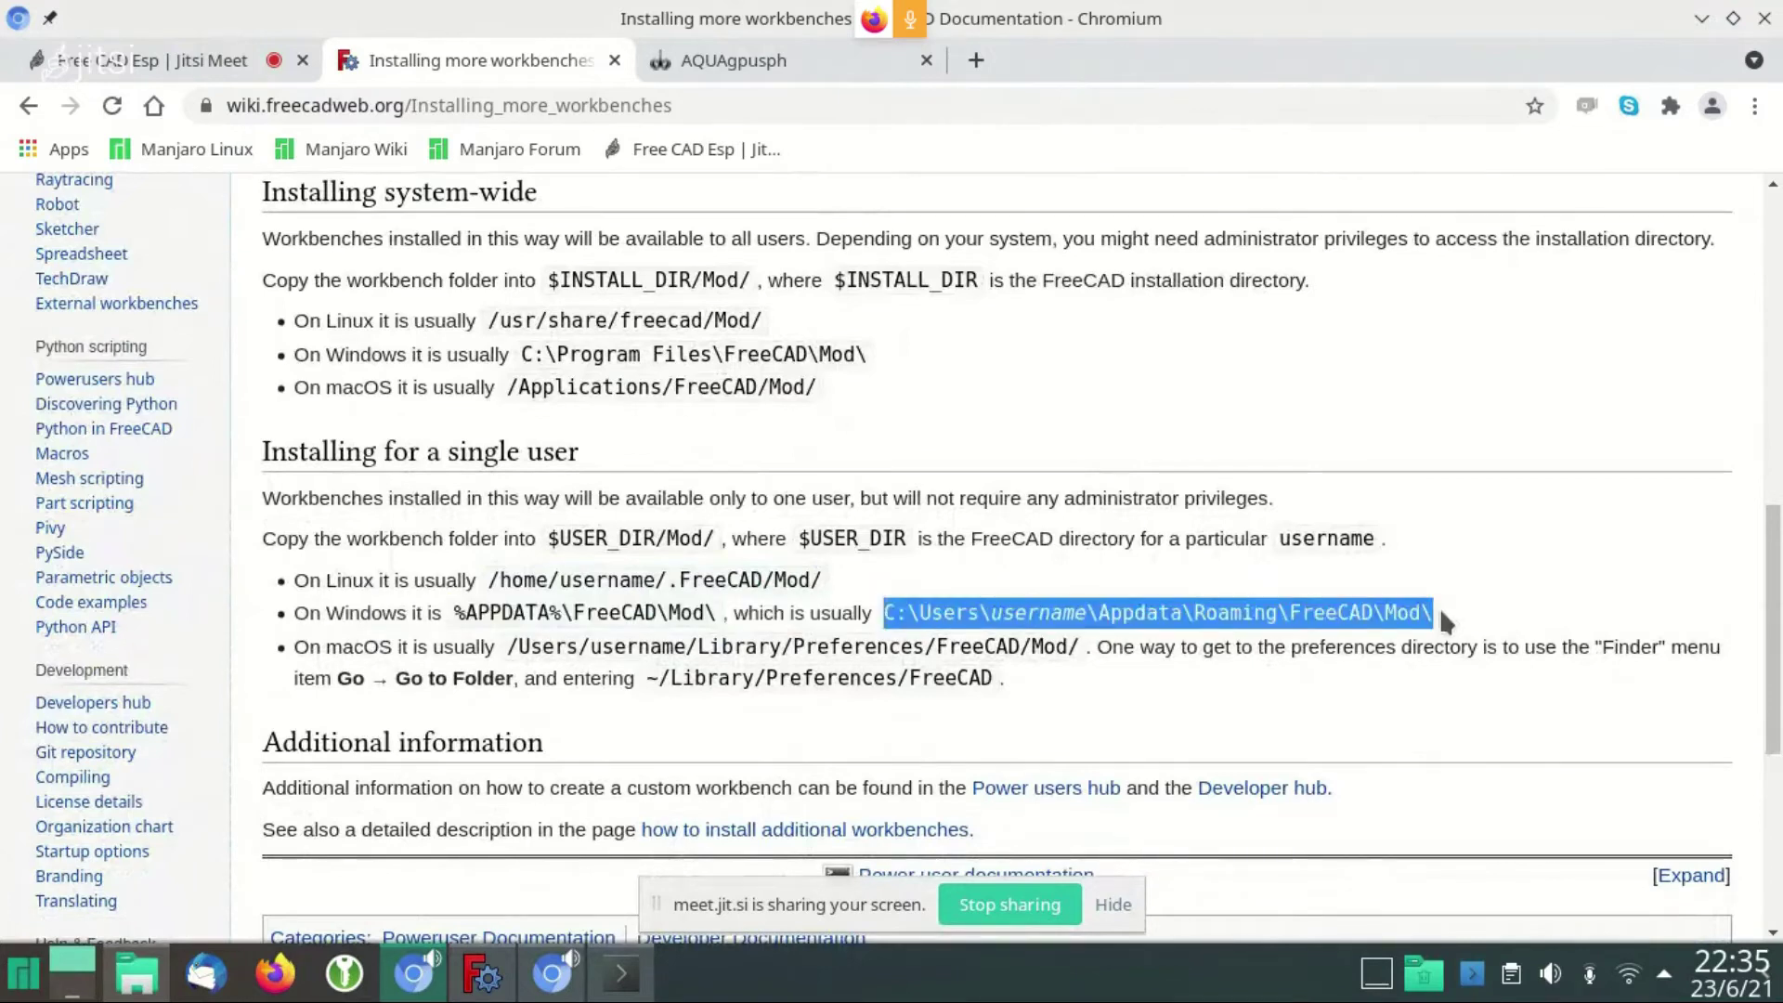
drag(506, 647, 1081, 647)
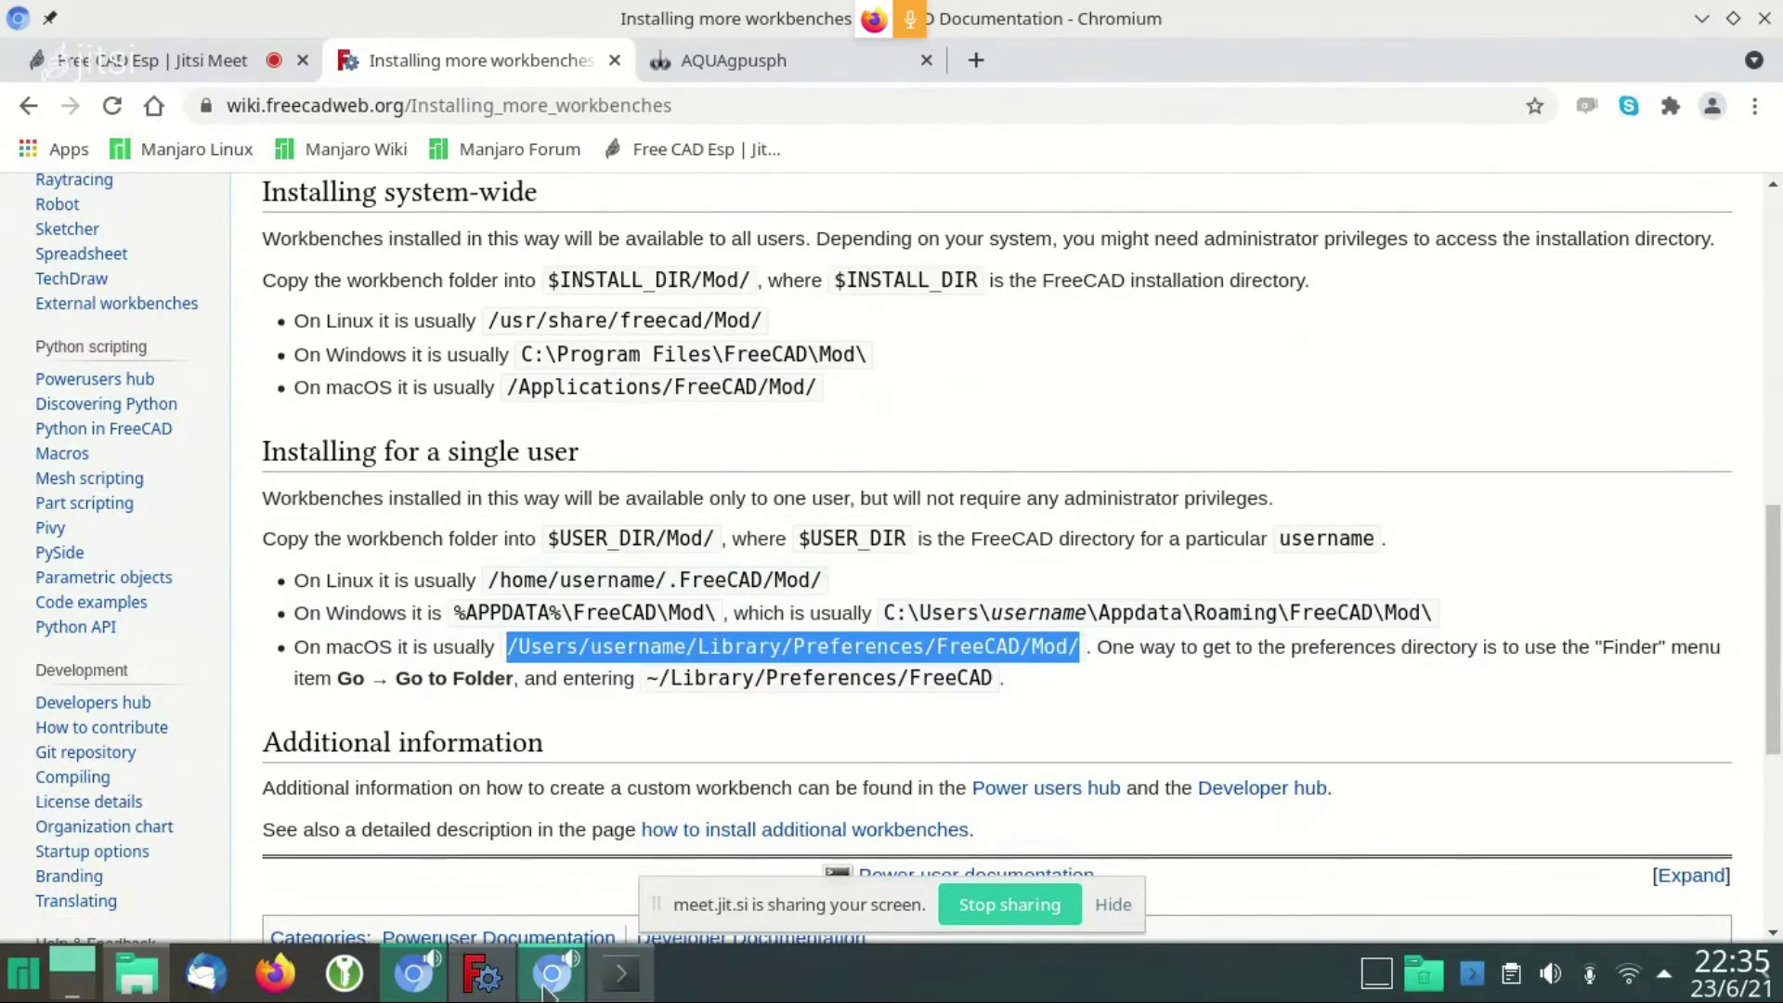
click(137, 973)
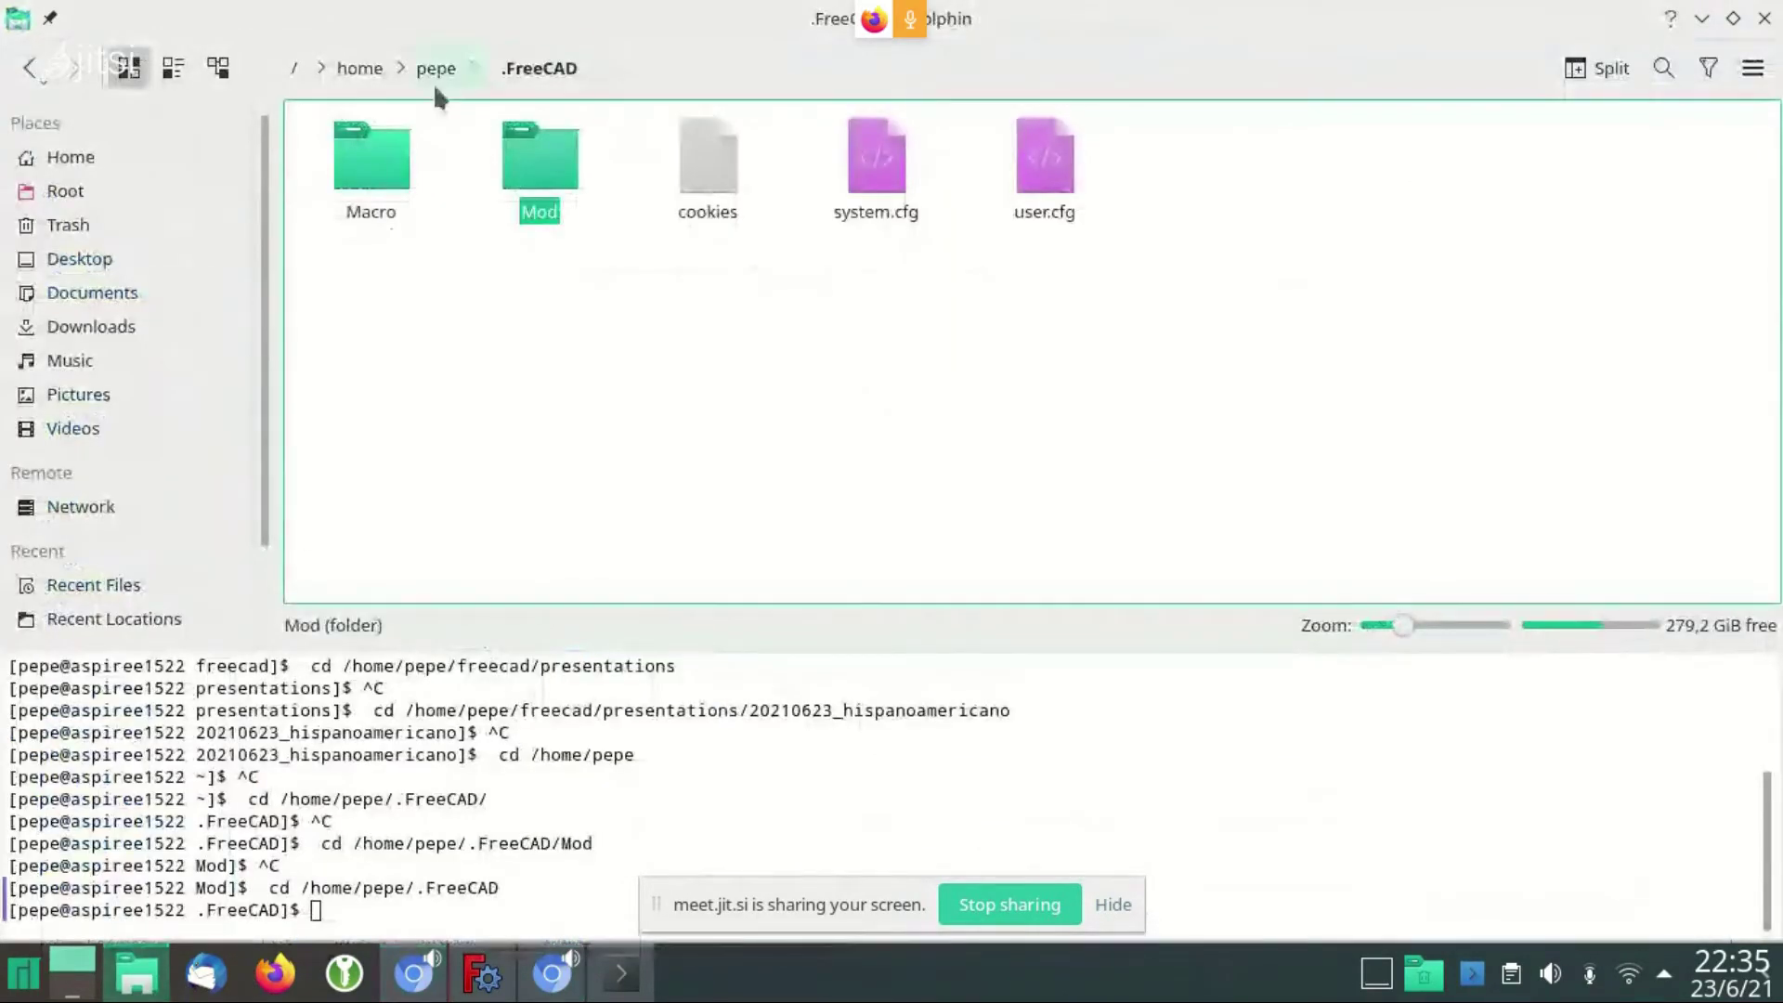
Navigate into the Mod/Mymodule/freecad/mymodule package folder
click(639, 53)
click(544, 172)
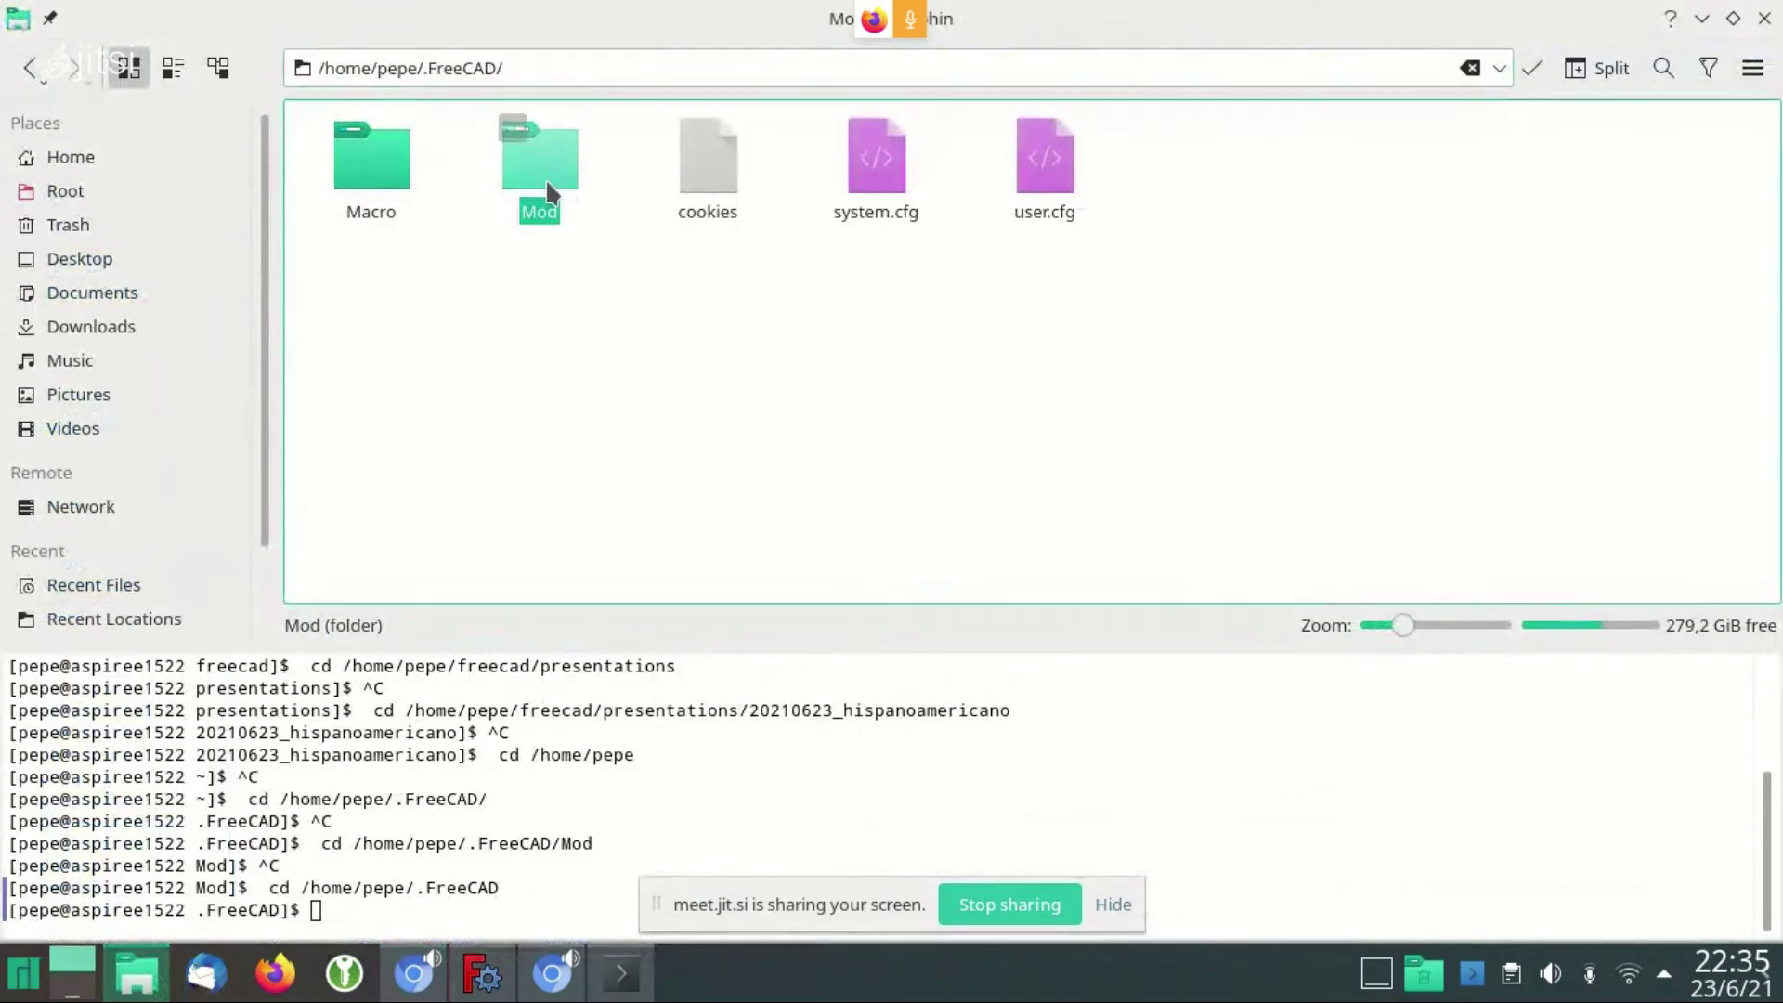
drag(362, 348, 455, 198)
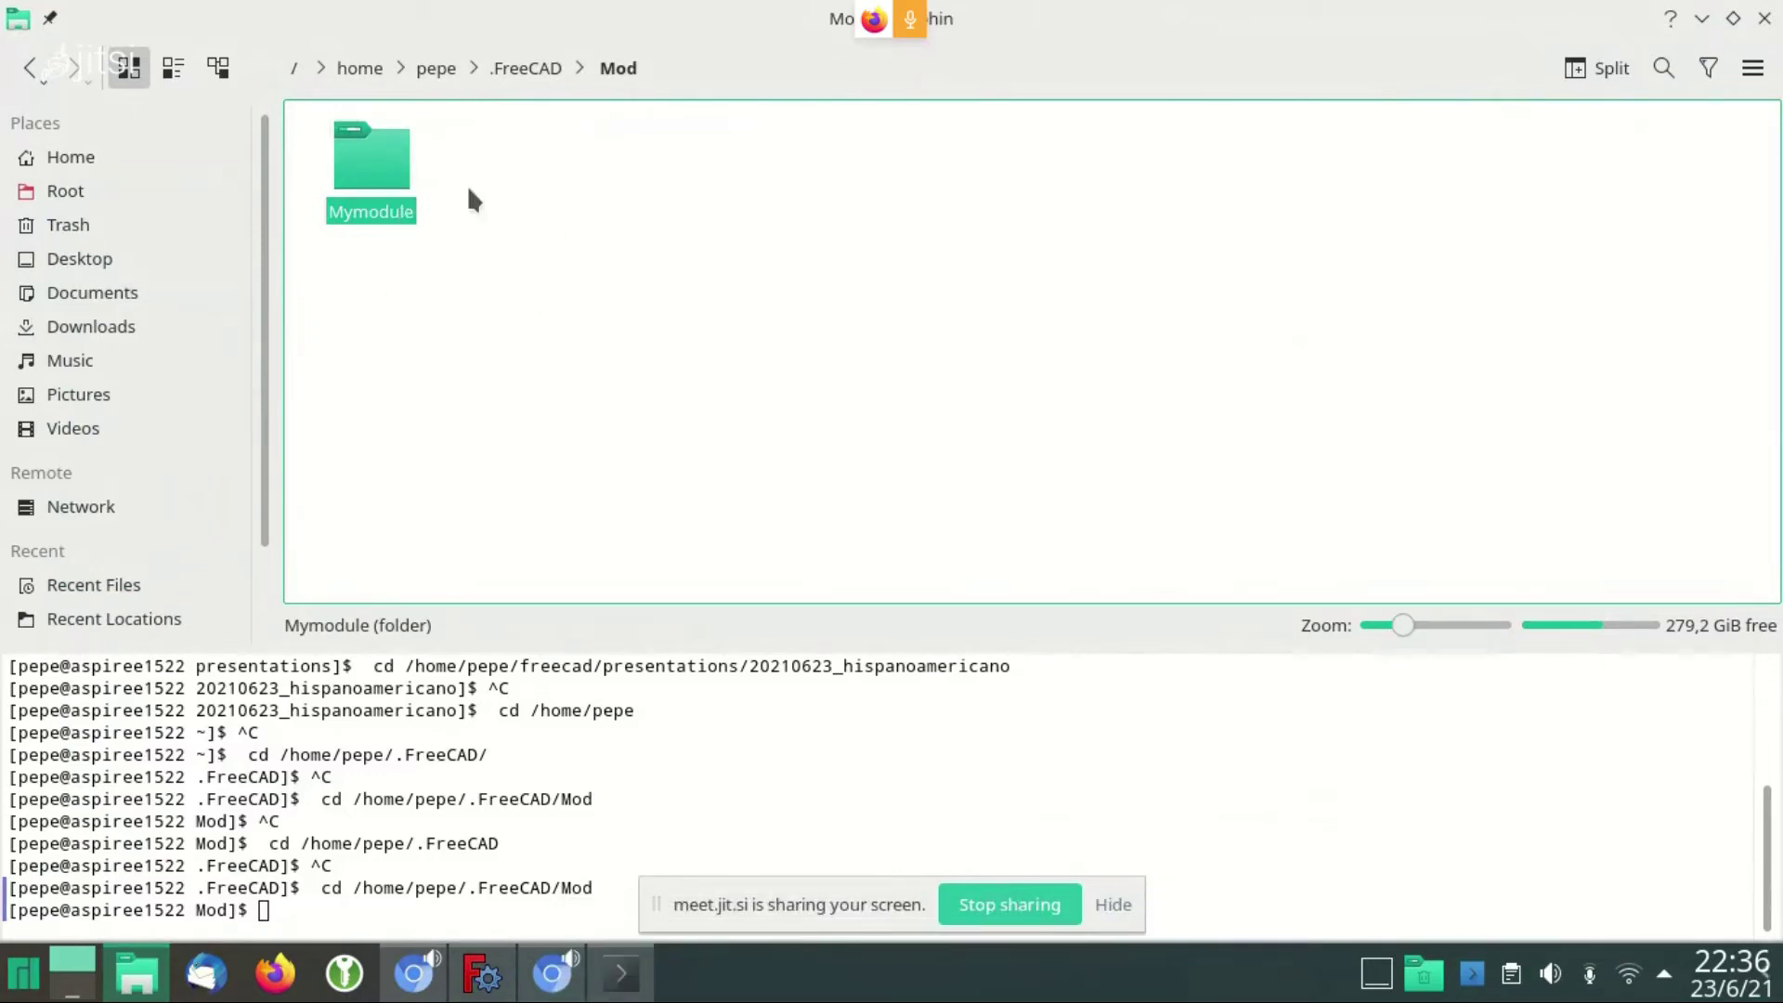
click(376, 178)
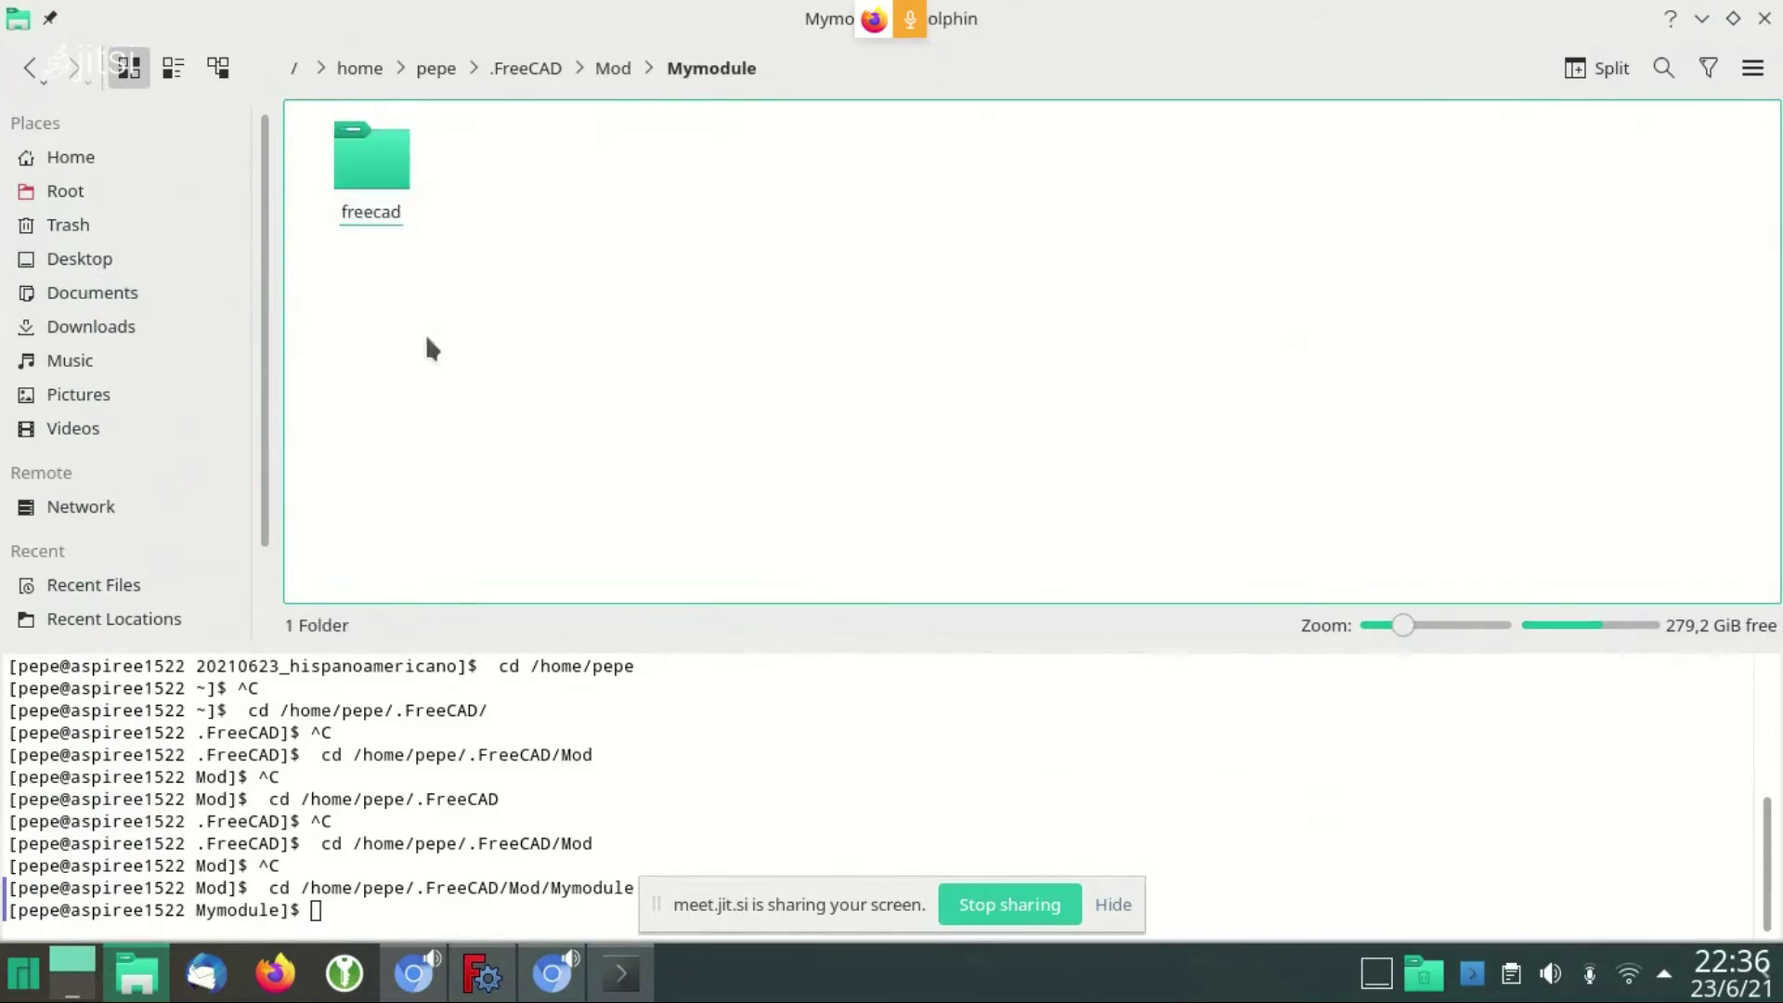
click(375, 176)
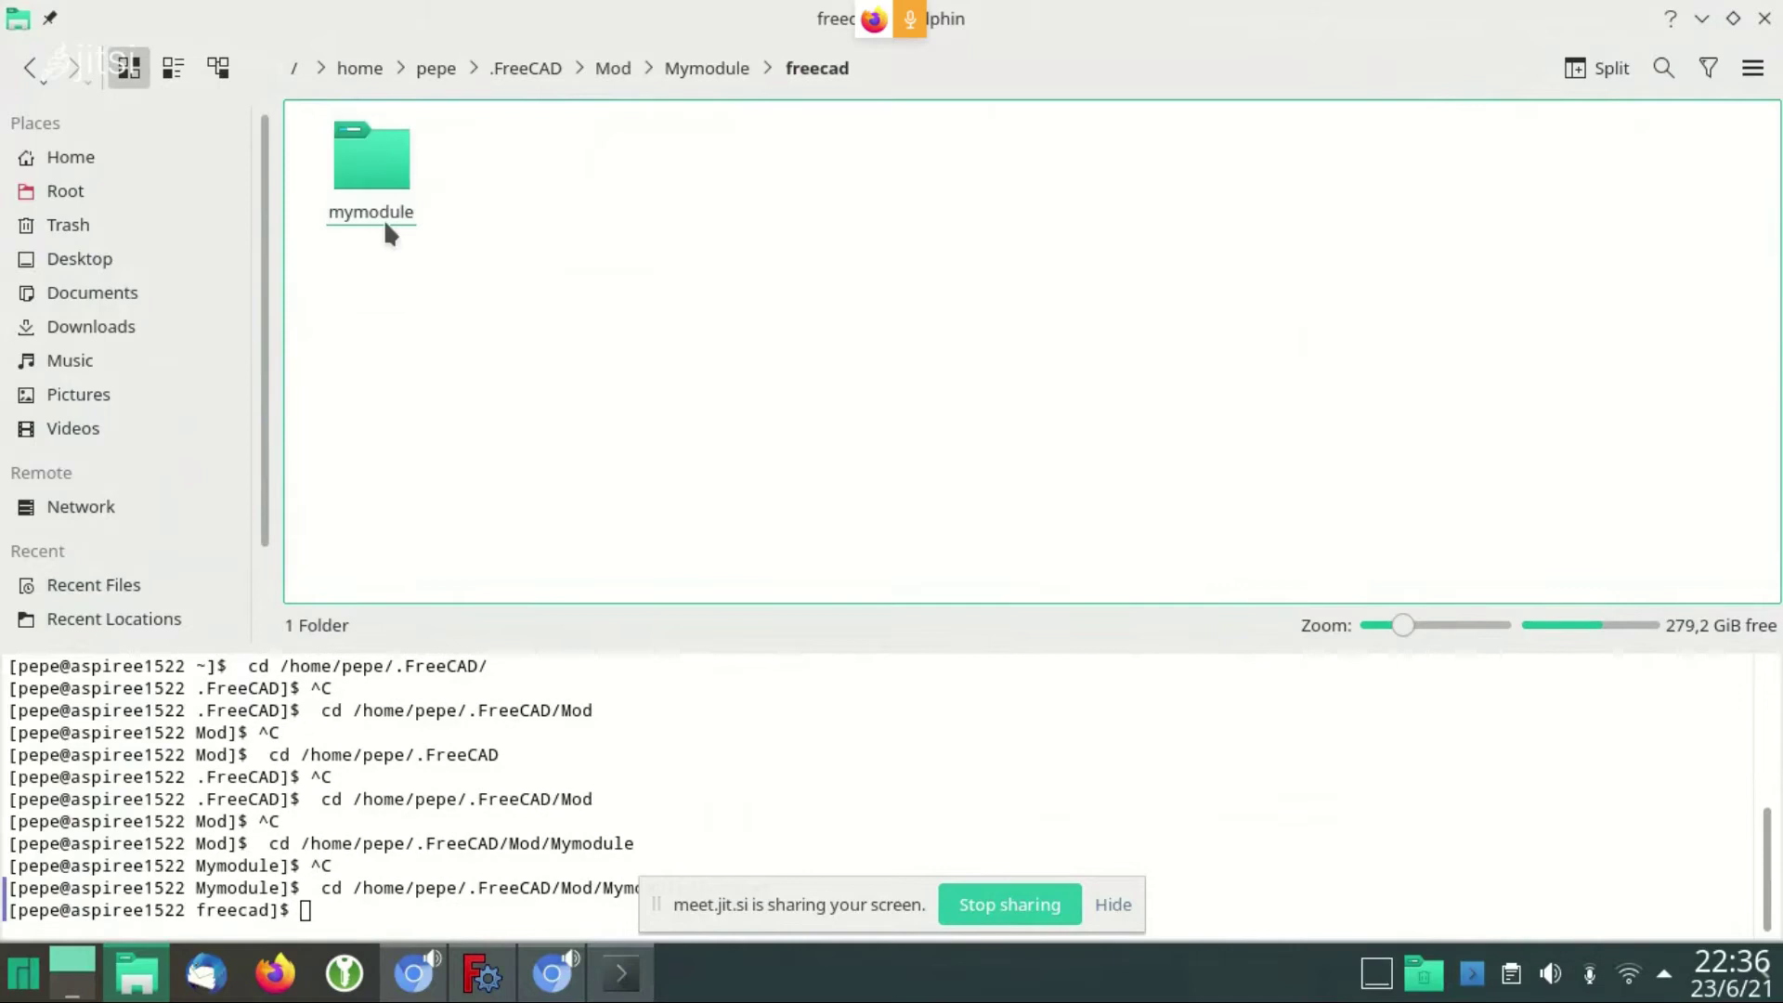
drag(380, 179, 537, 361)
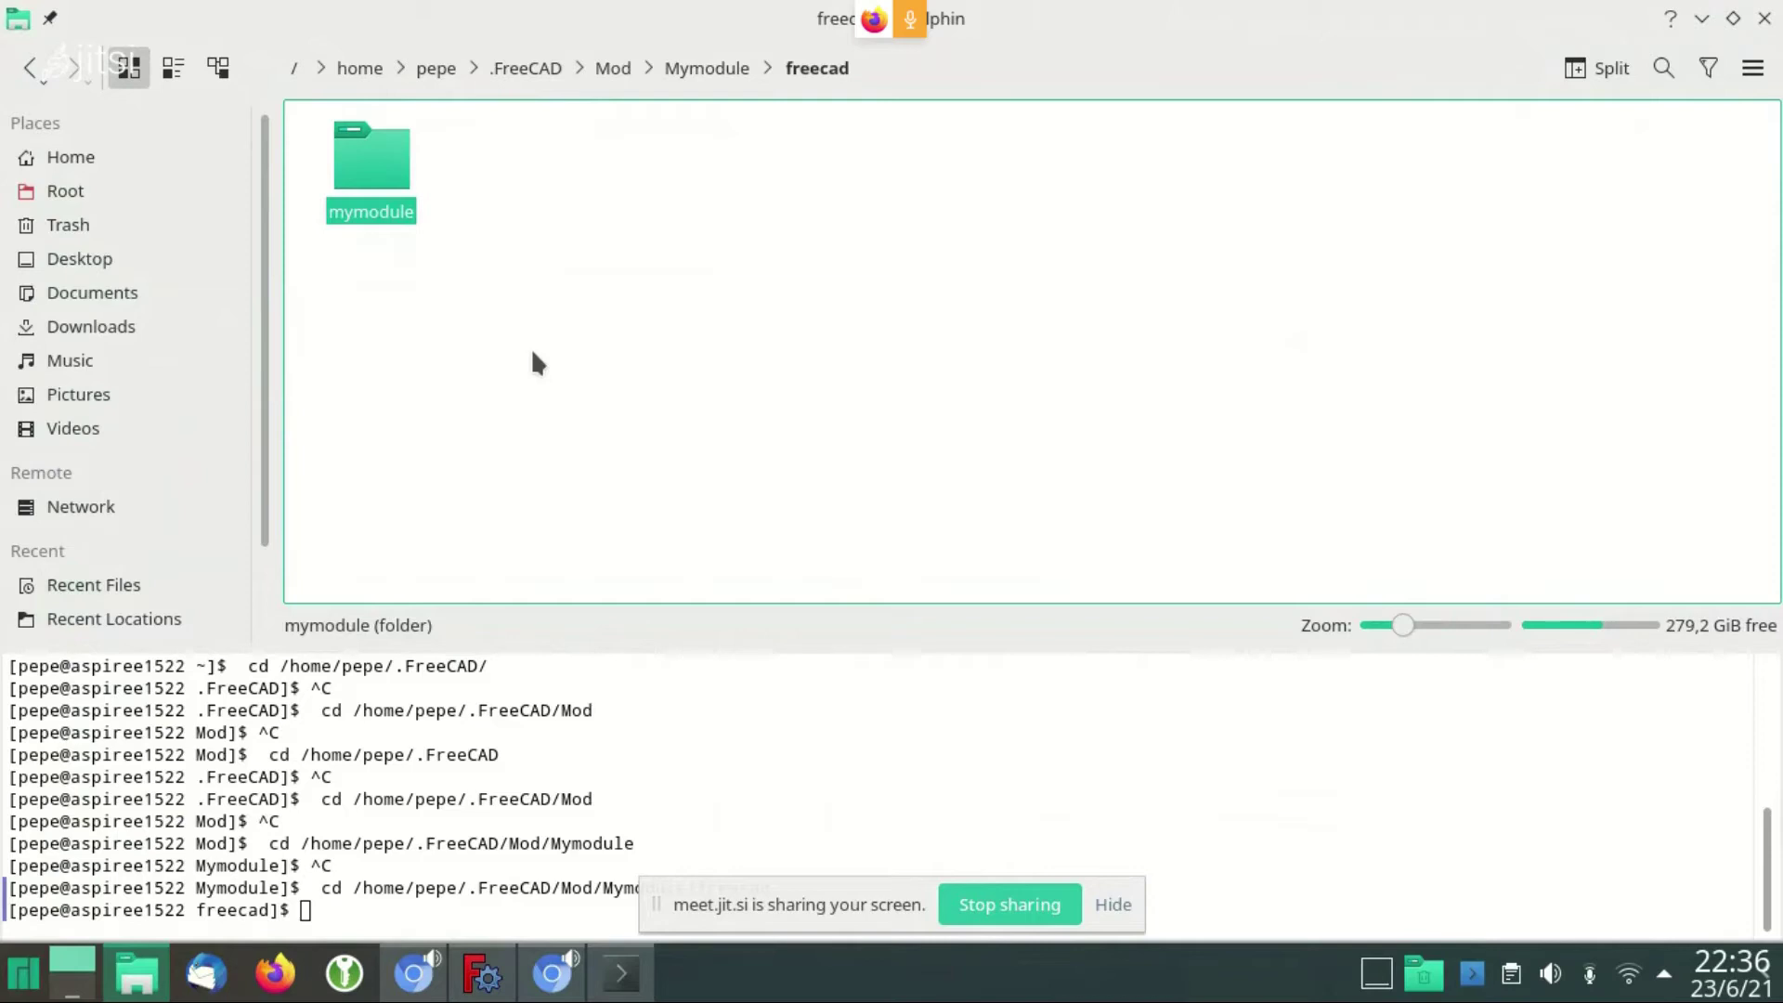
double_click(372, 181)
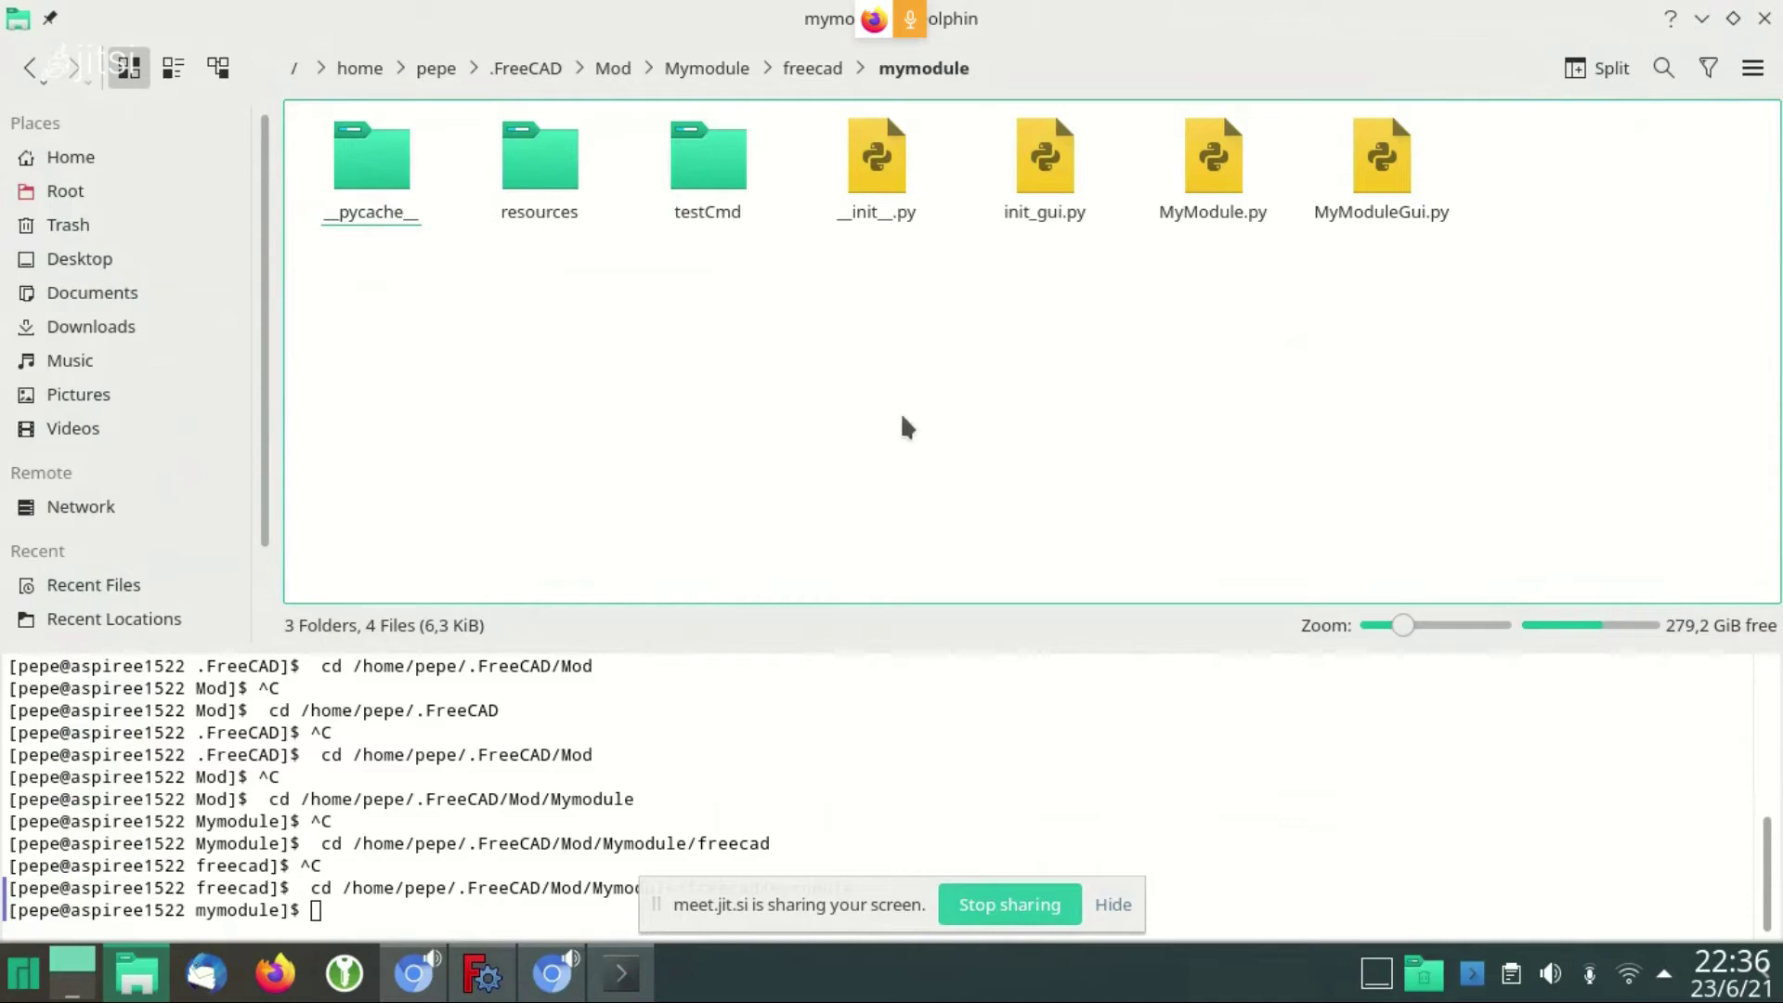
View the empty __init__.py in Kate, then close Kate and return to FreeCAD
right_click(875, 195)
click(936, 212)
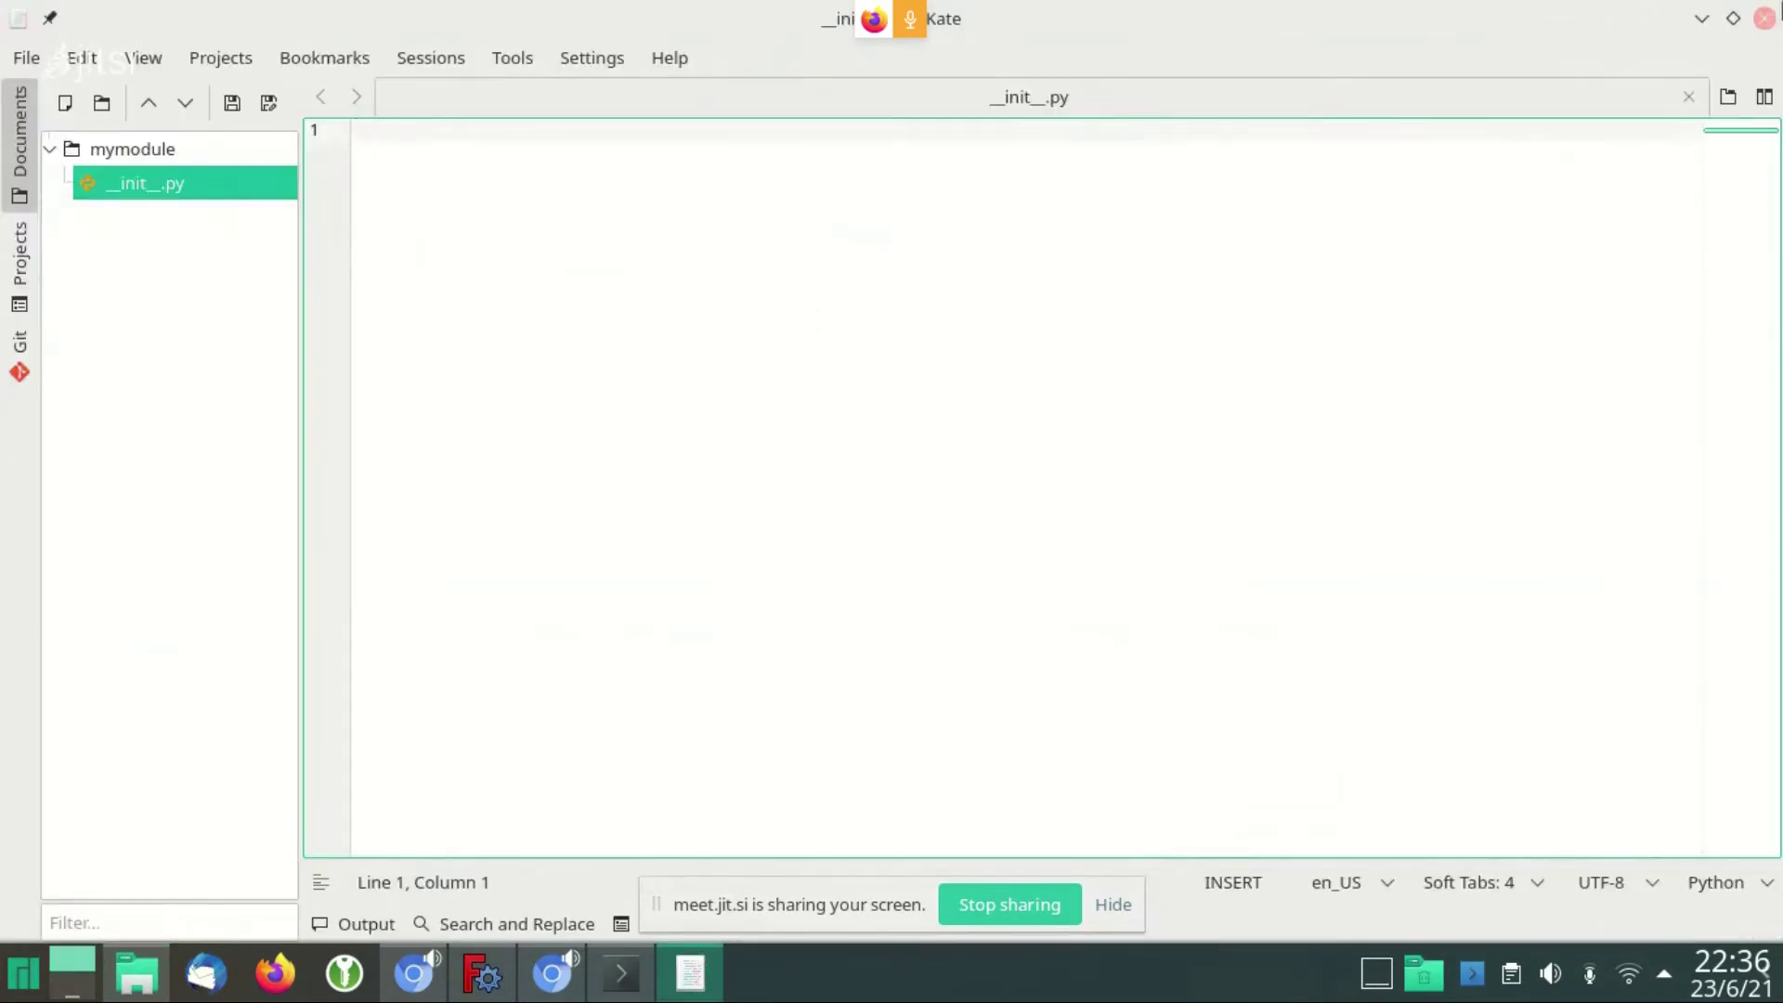
key(ctrl+q)
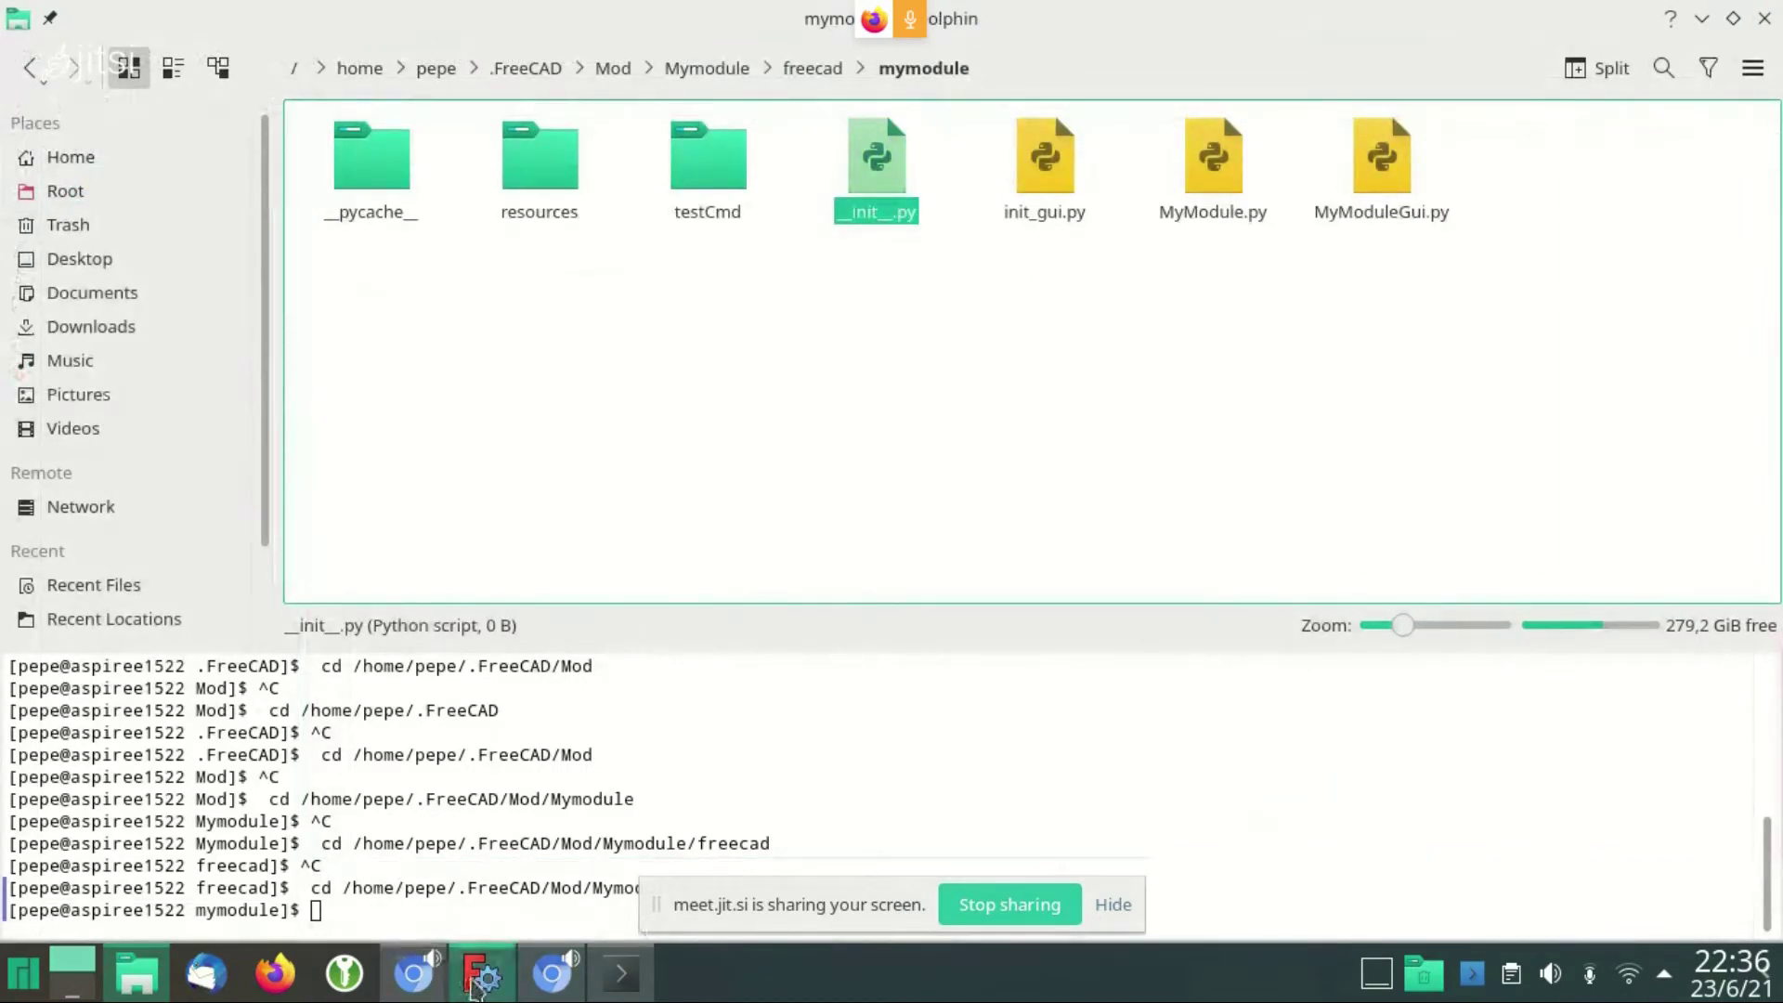
click(481, 972)
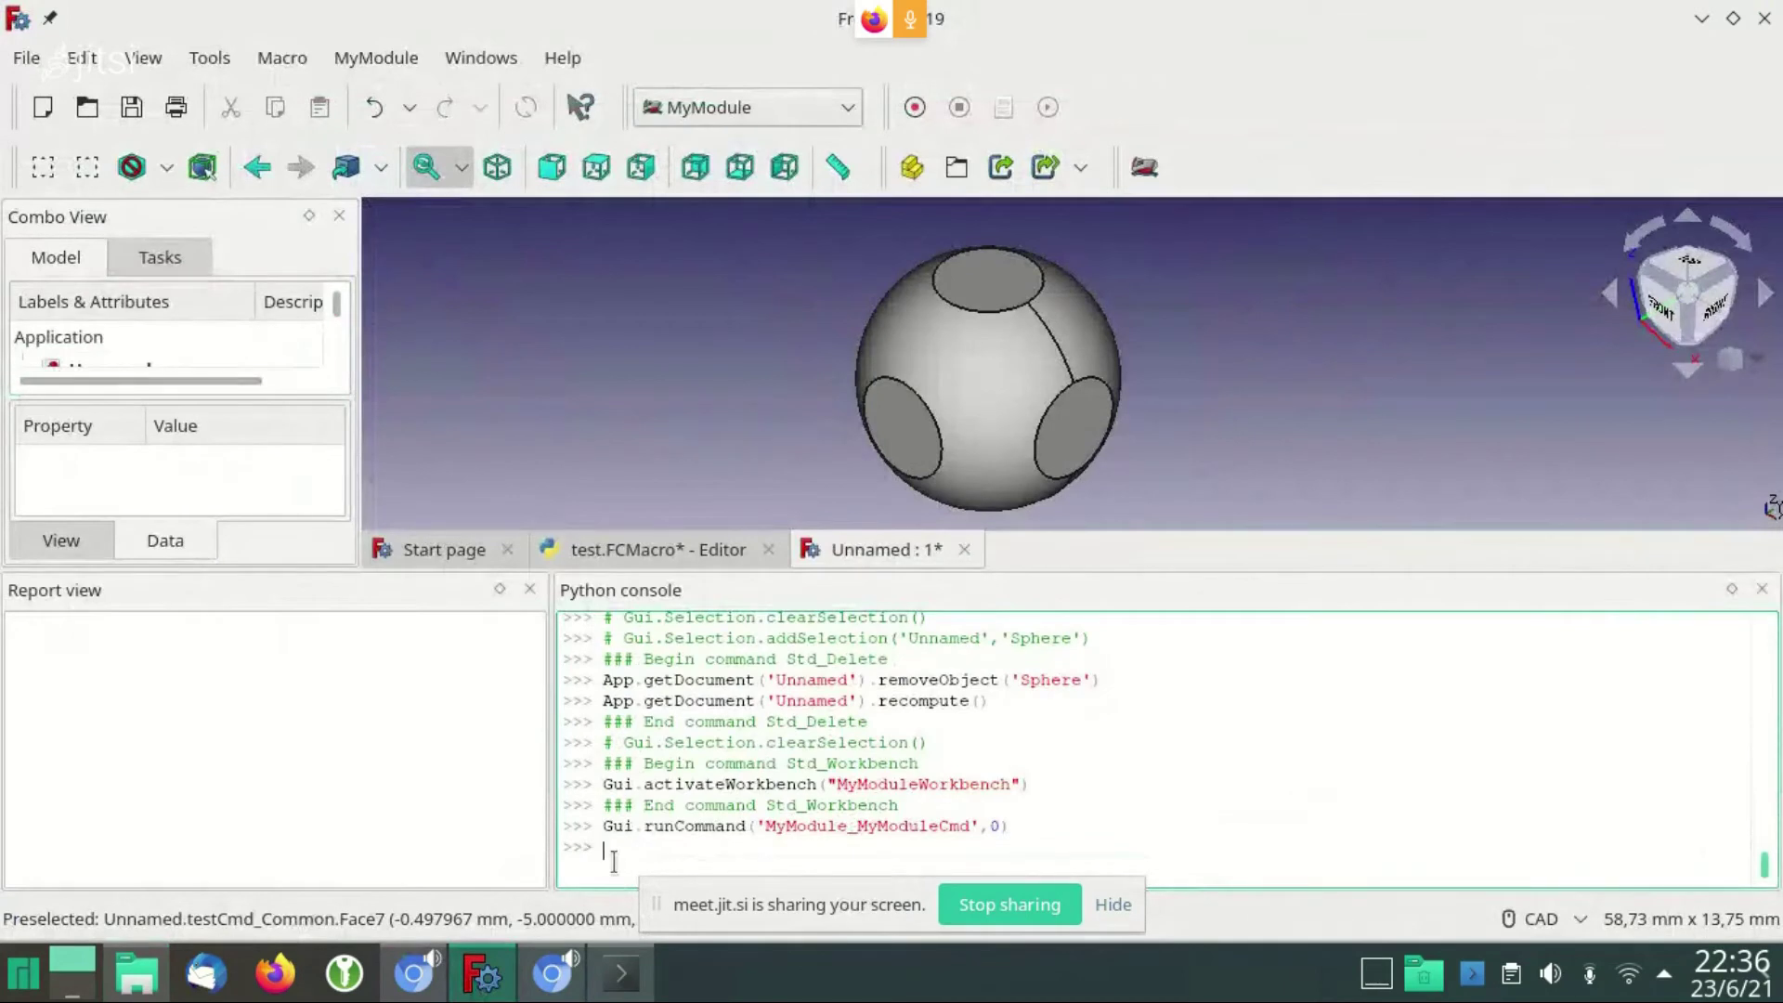
Run 'from freecad import mymodule' in the Python console
text(from fr)
text(eecad import mymodule)
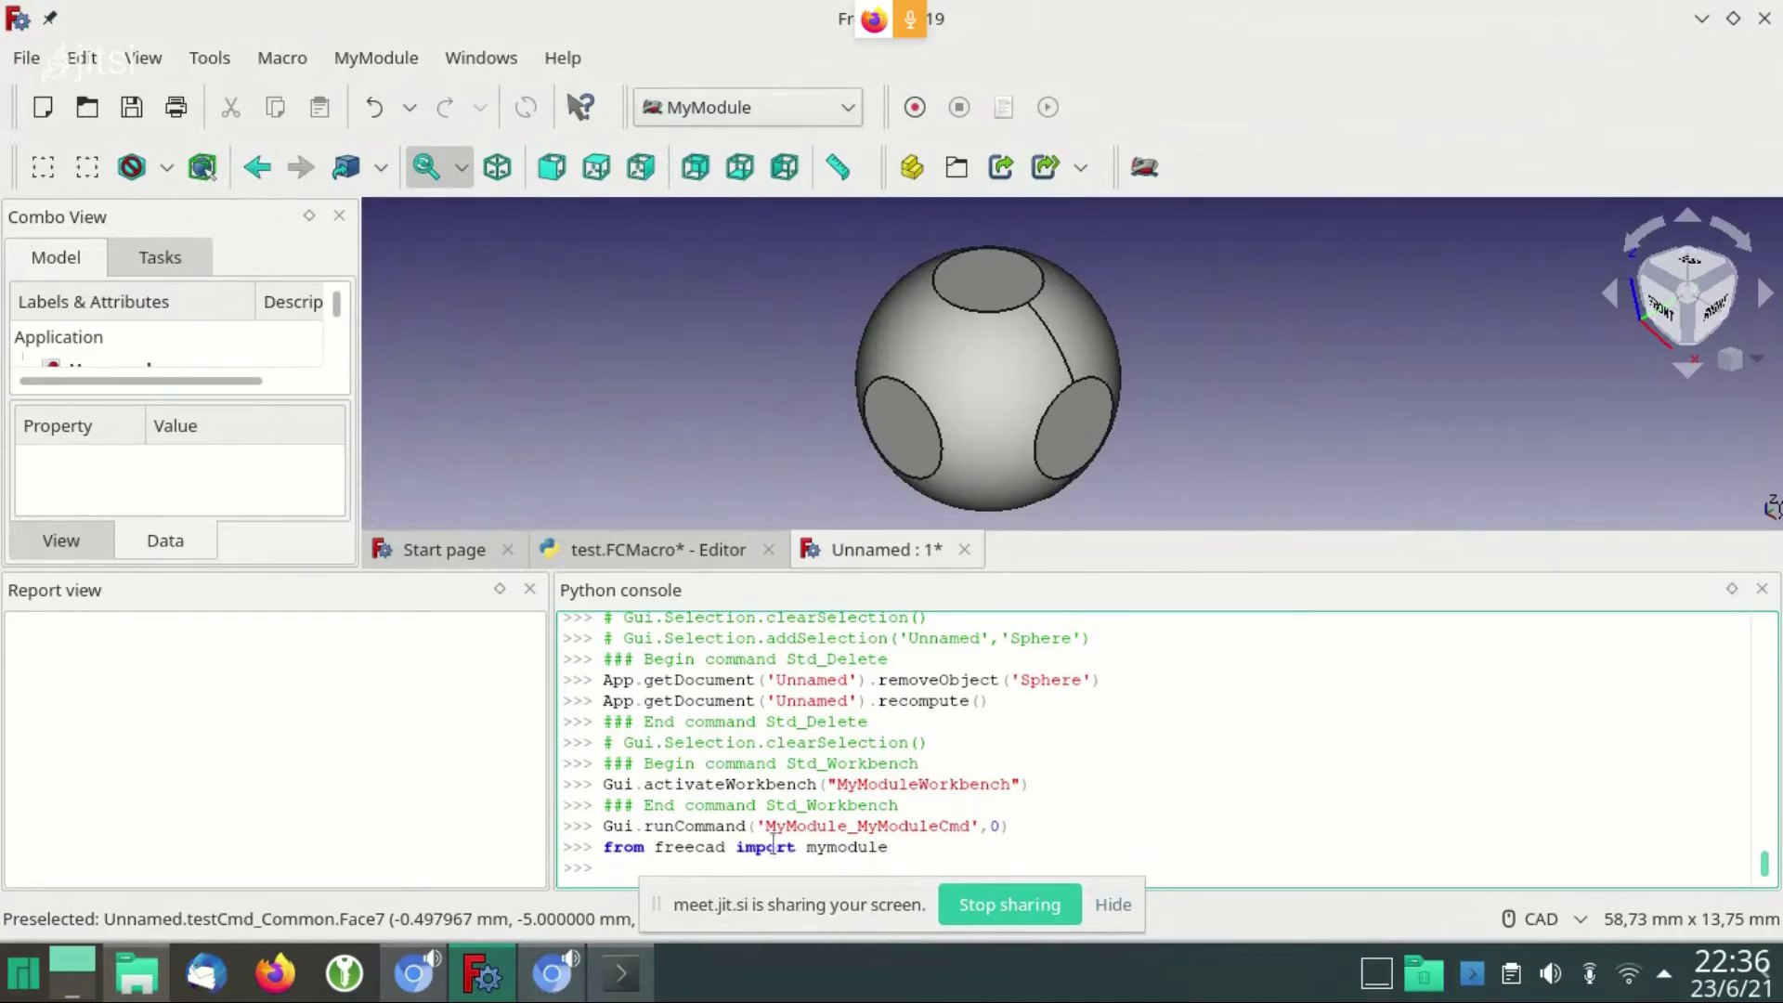
click(151, 979)
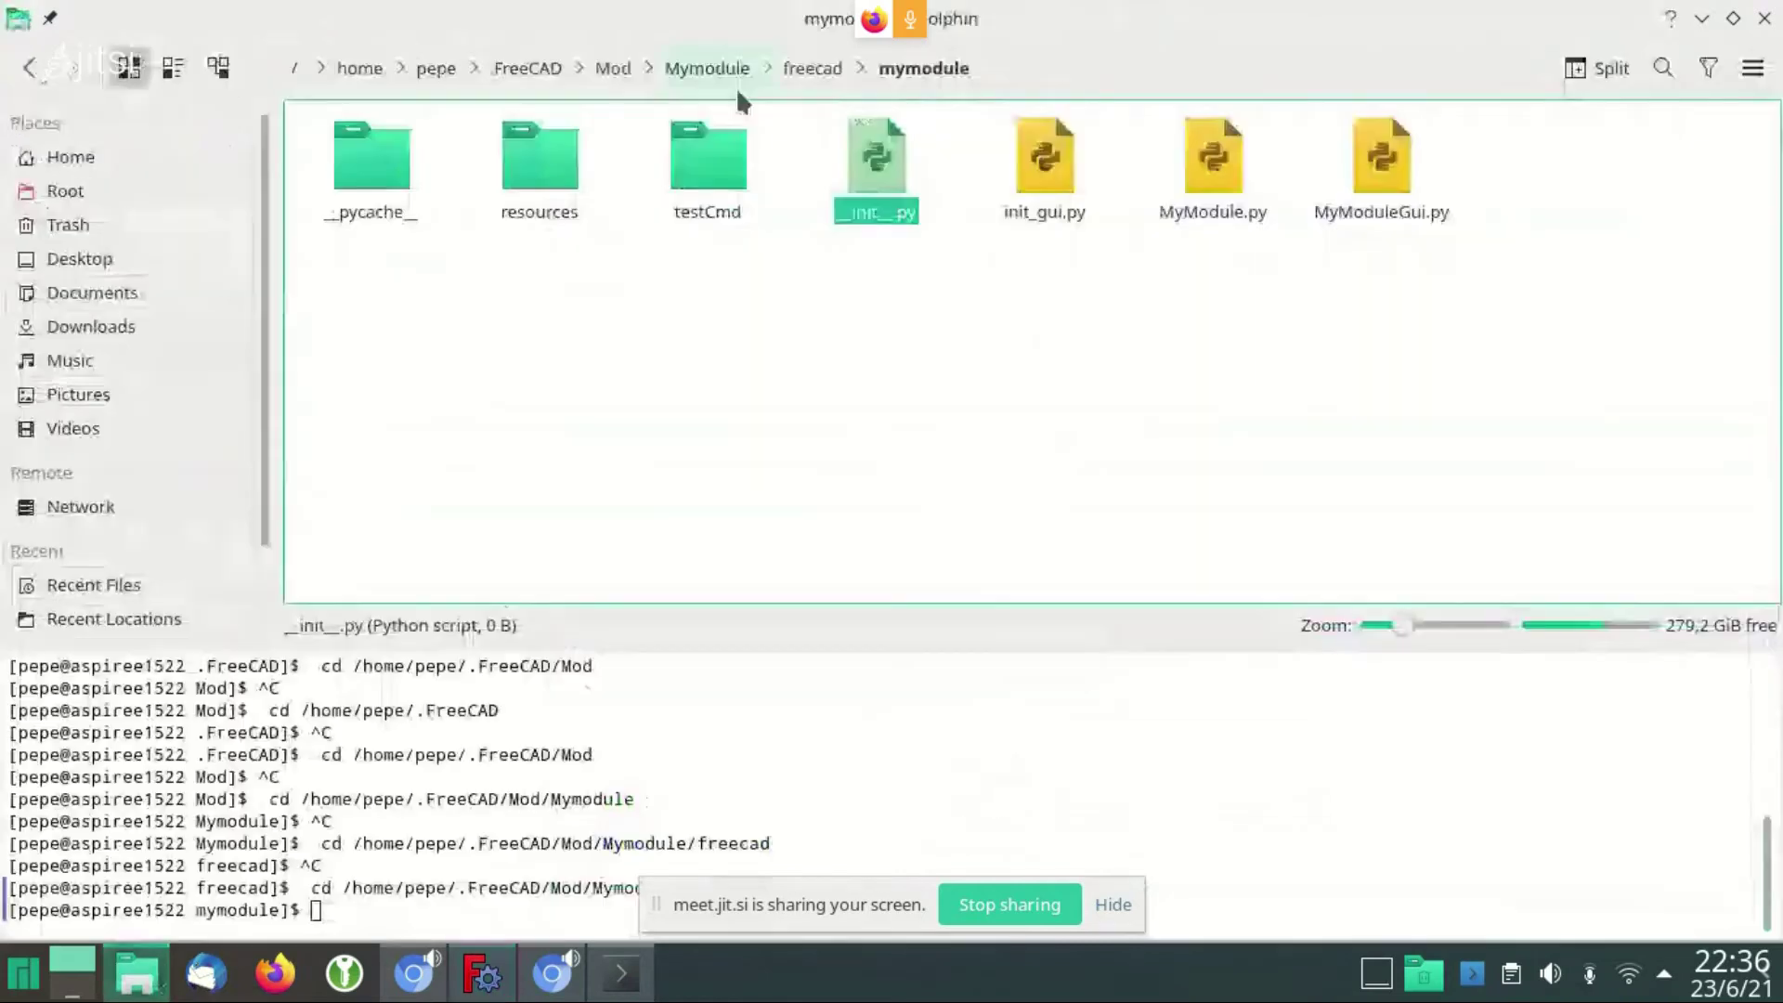
click(812, 69)
click(705, 72)
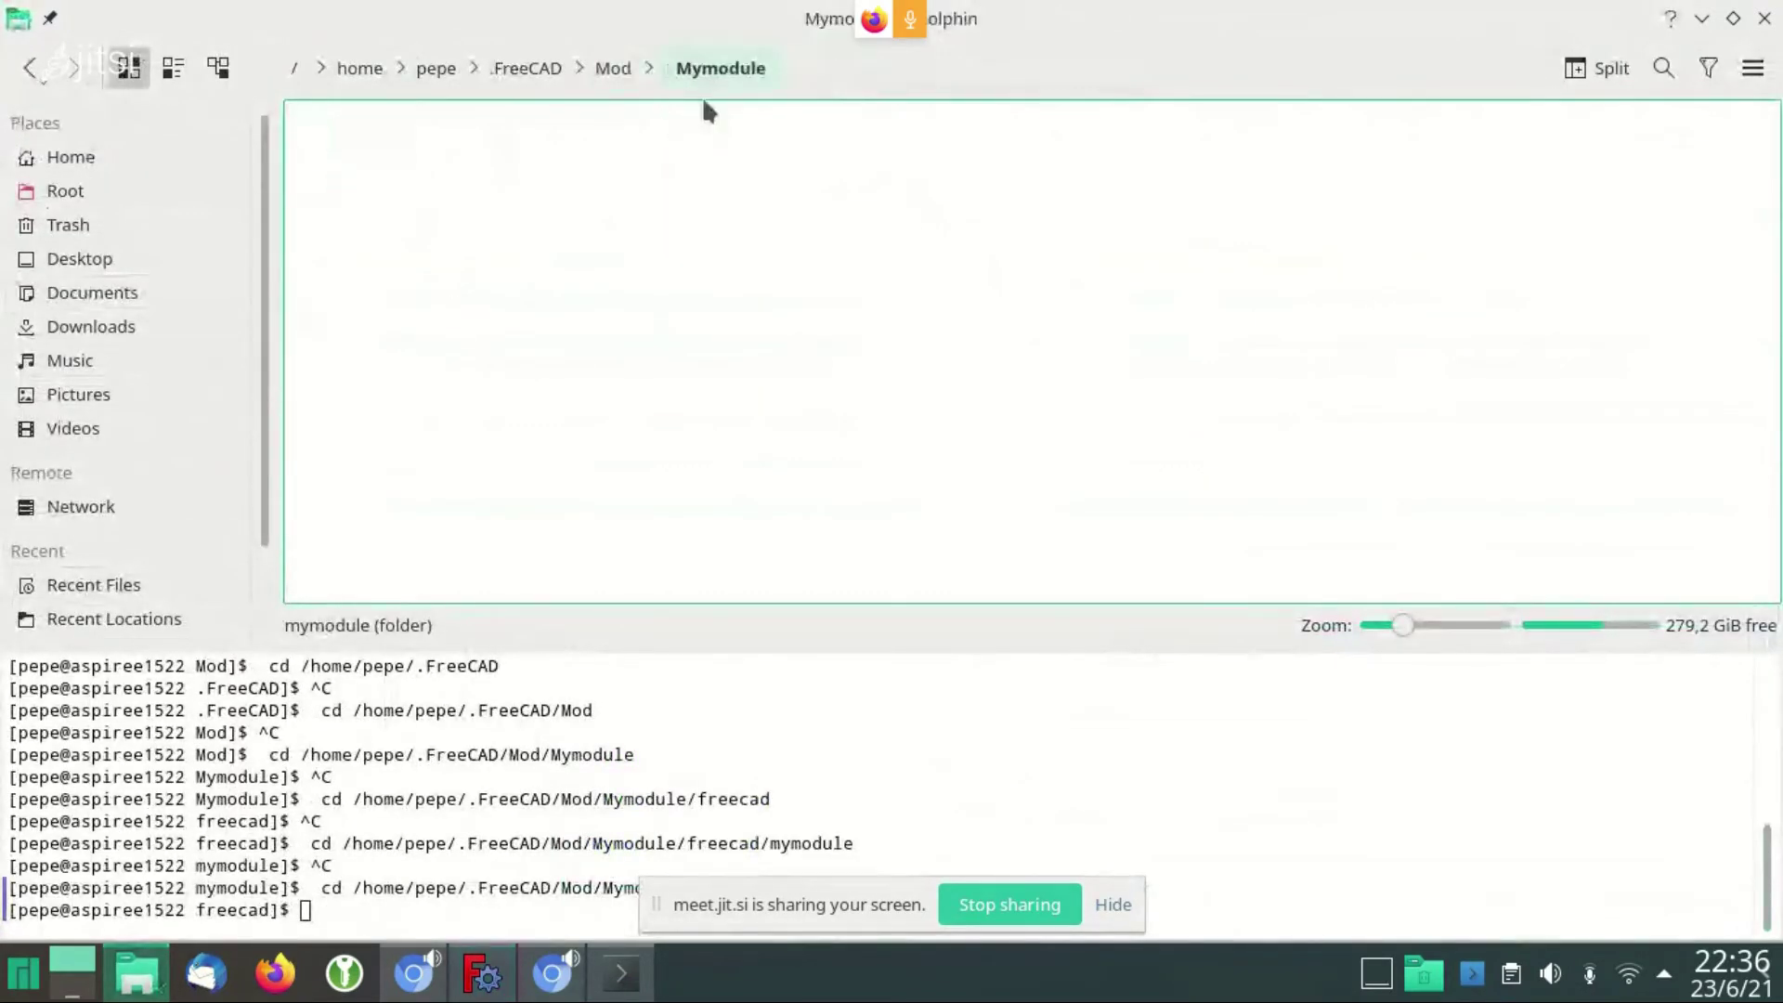
click(353, 180)
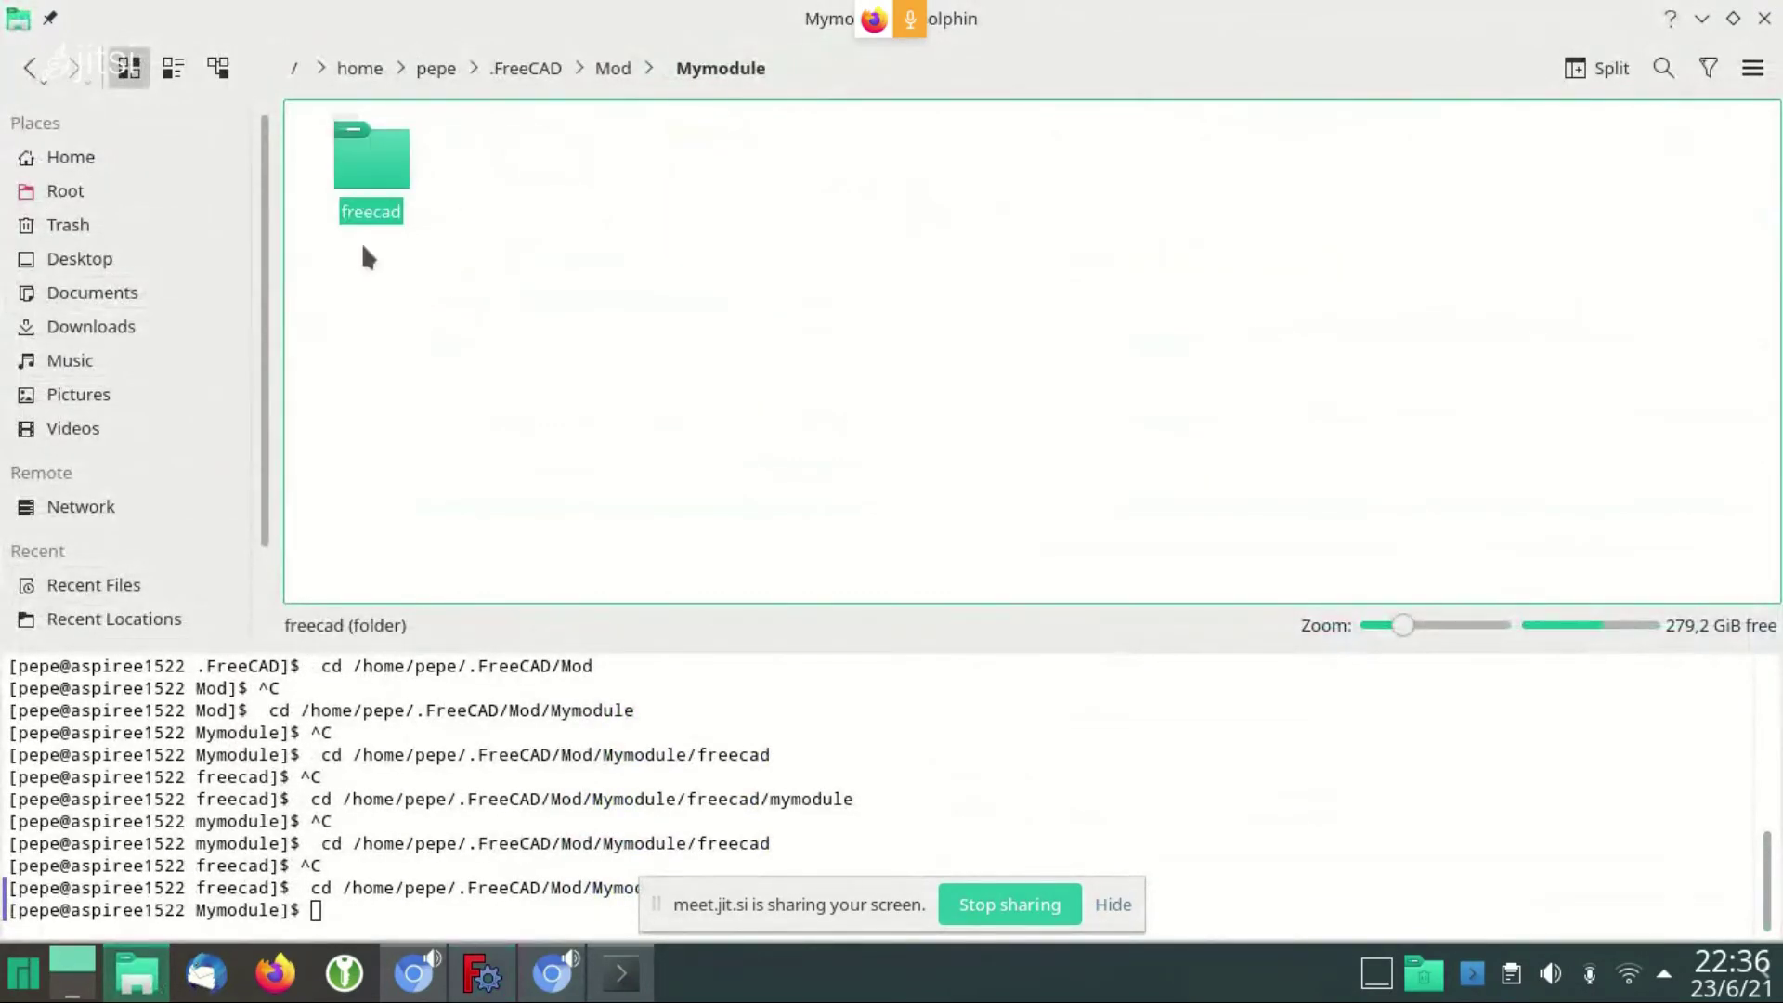
click(380, 186)
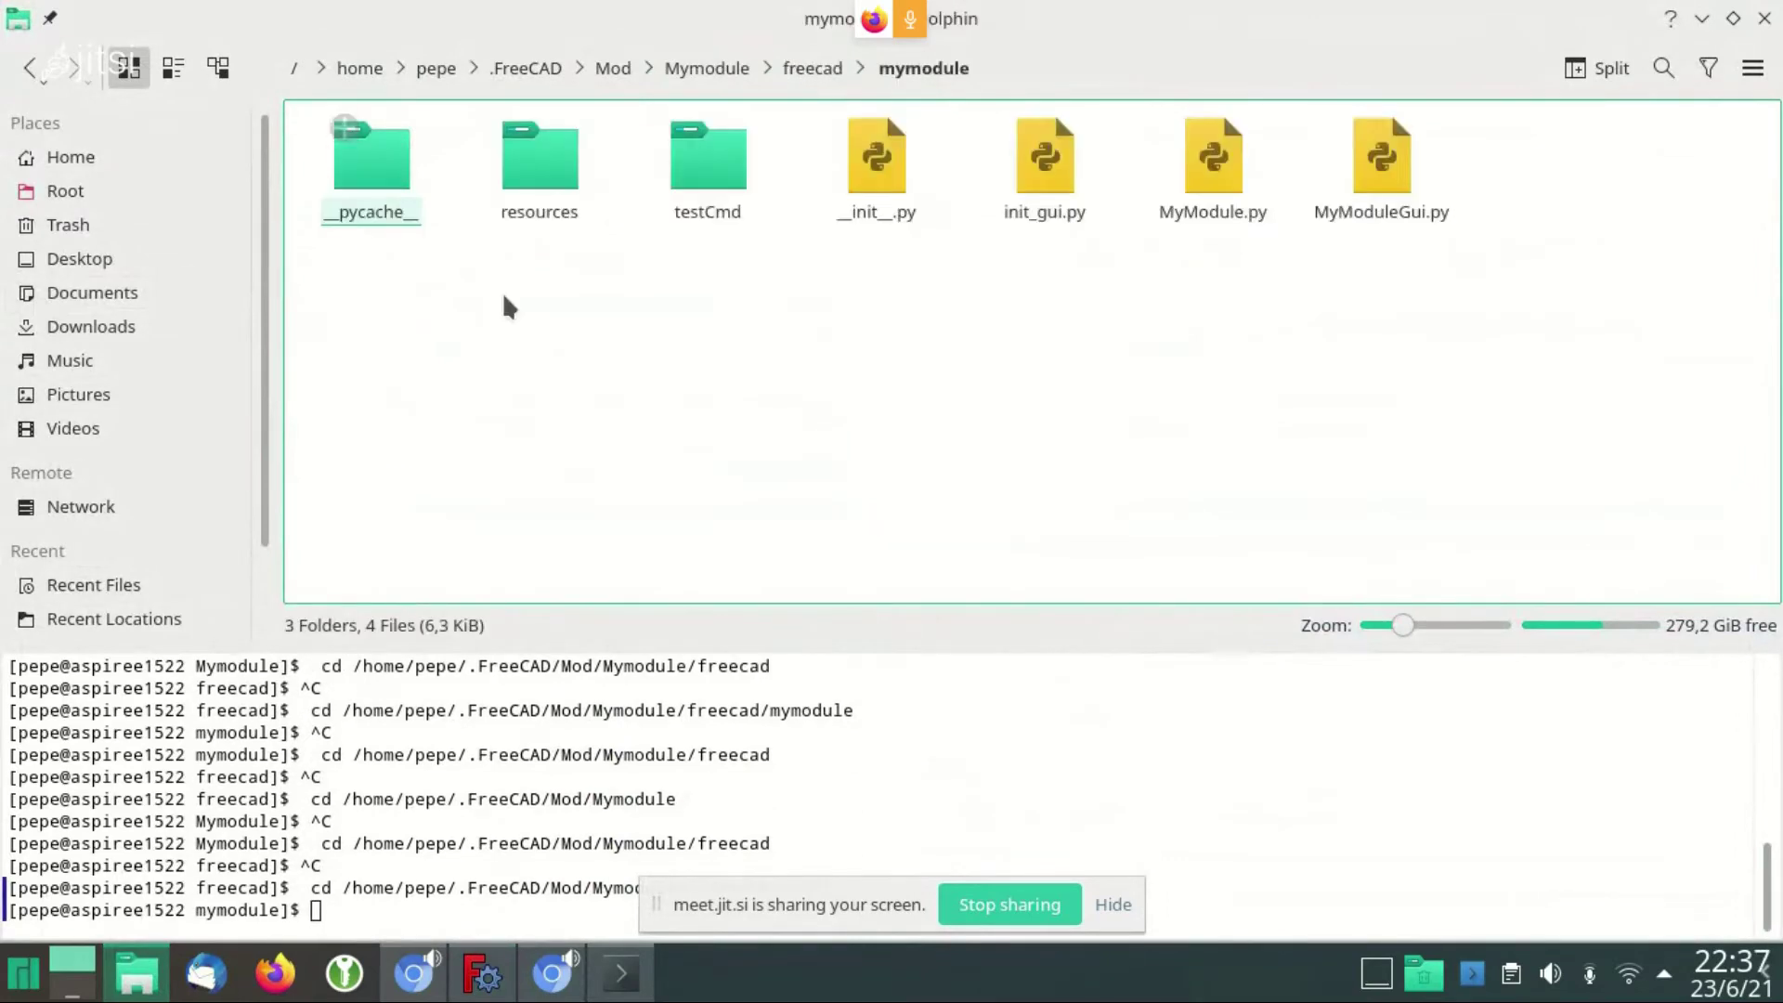
drag(933, 295, 812, 197)
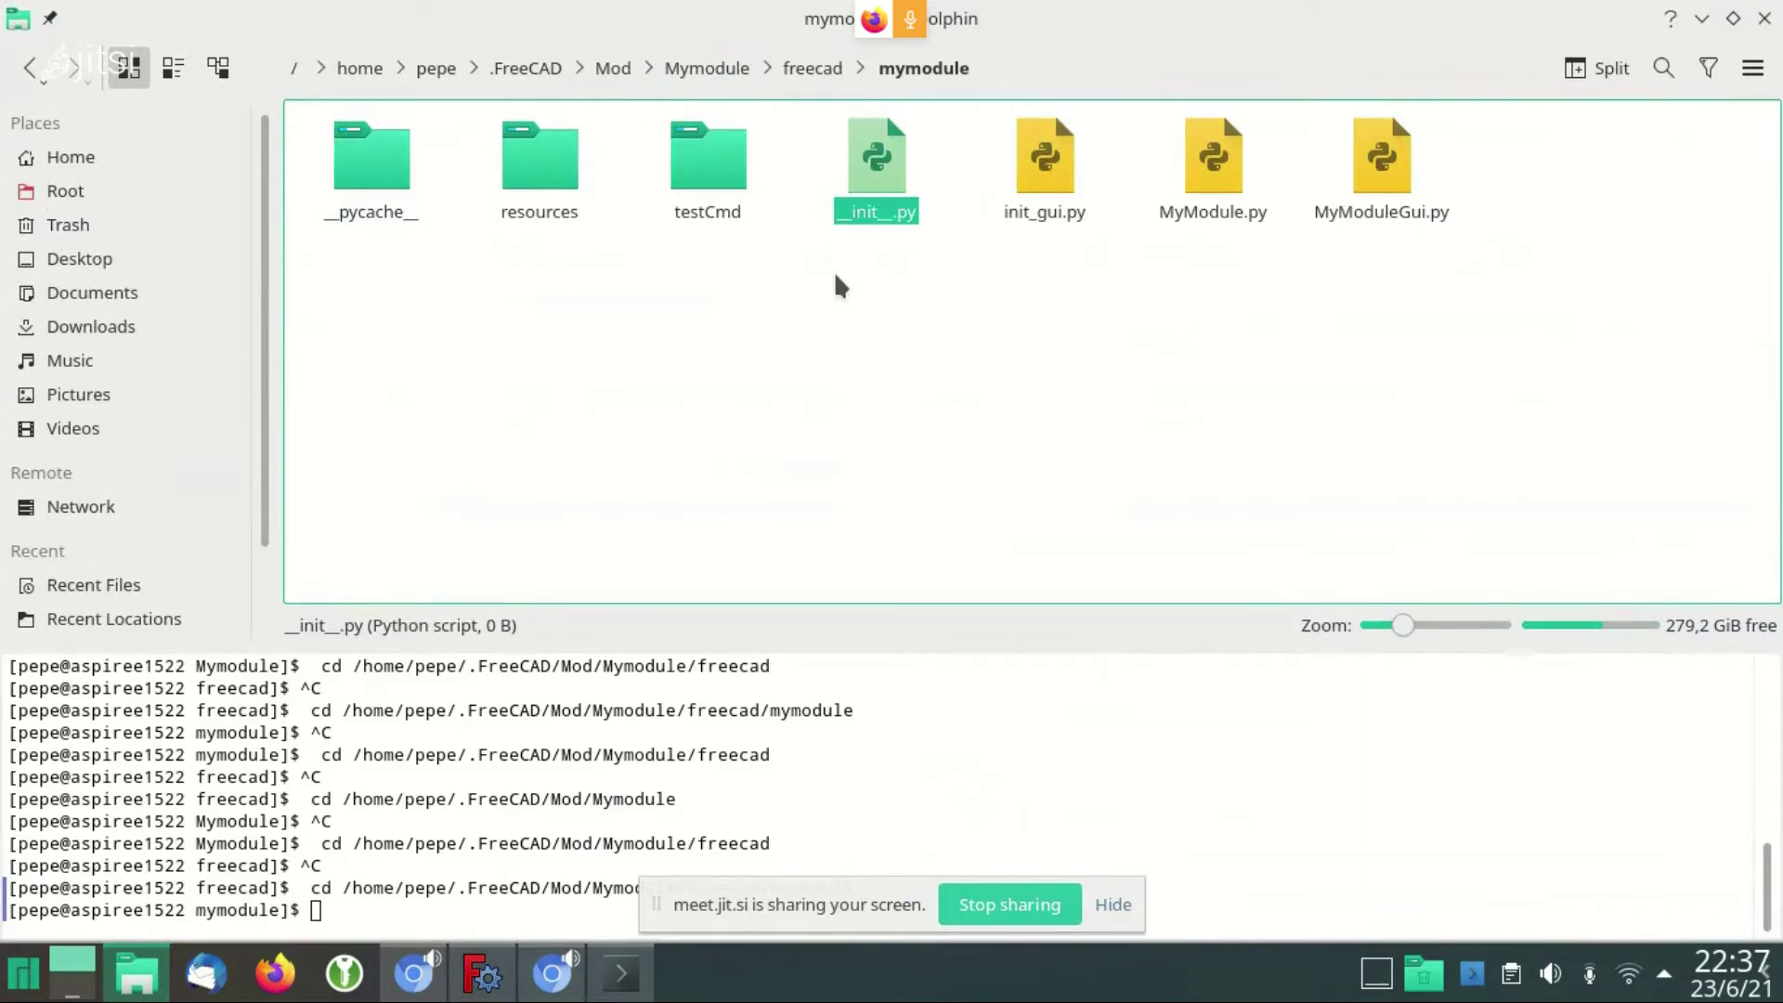
click(880, 214)
click(1213, 167)
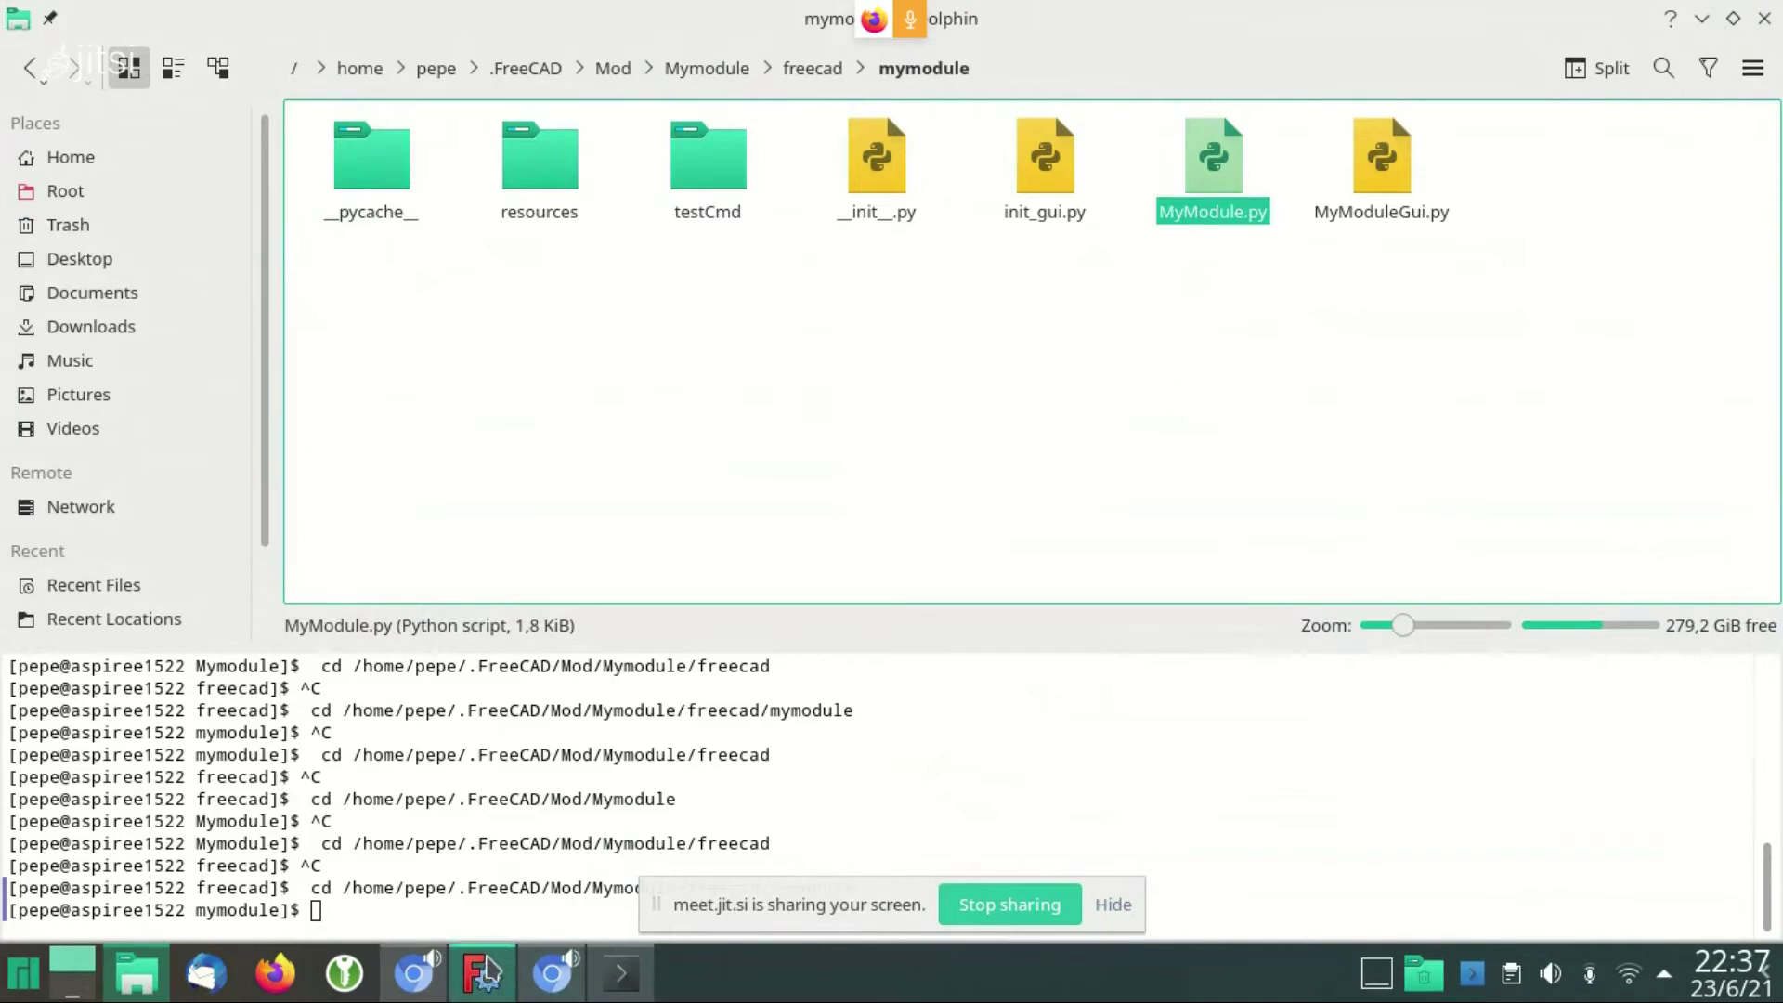
click(483, 973)
Import MyModule from freecad.mymodule in the Python console
text(from freecad.m)
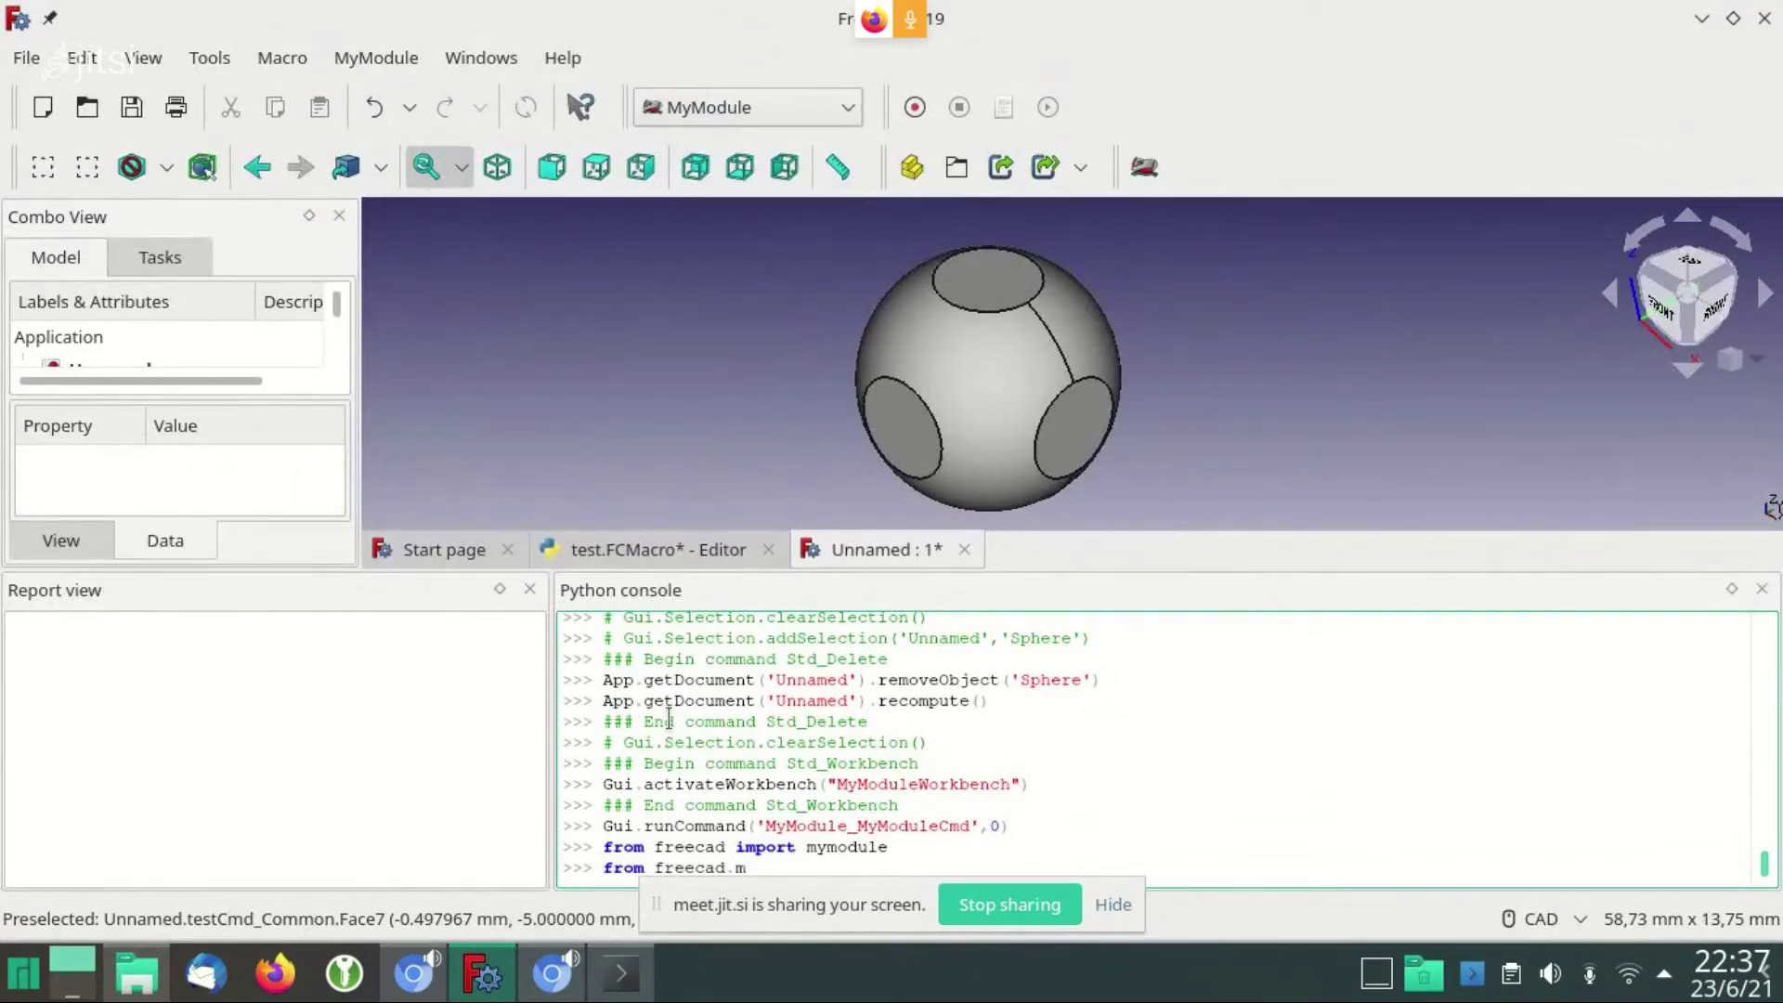
text(ymodule import My)
key(alt+Tab)
key(alt+Tab)
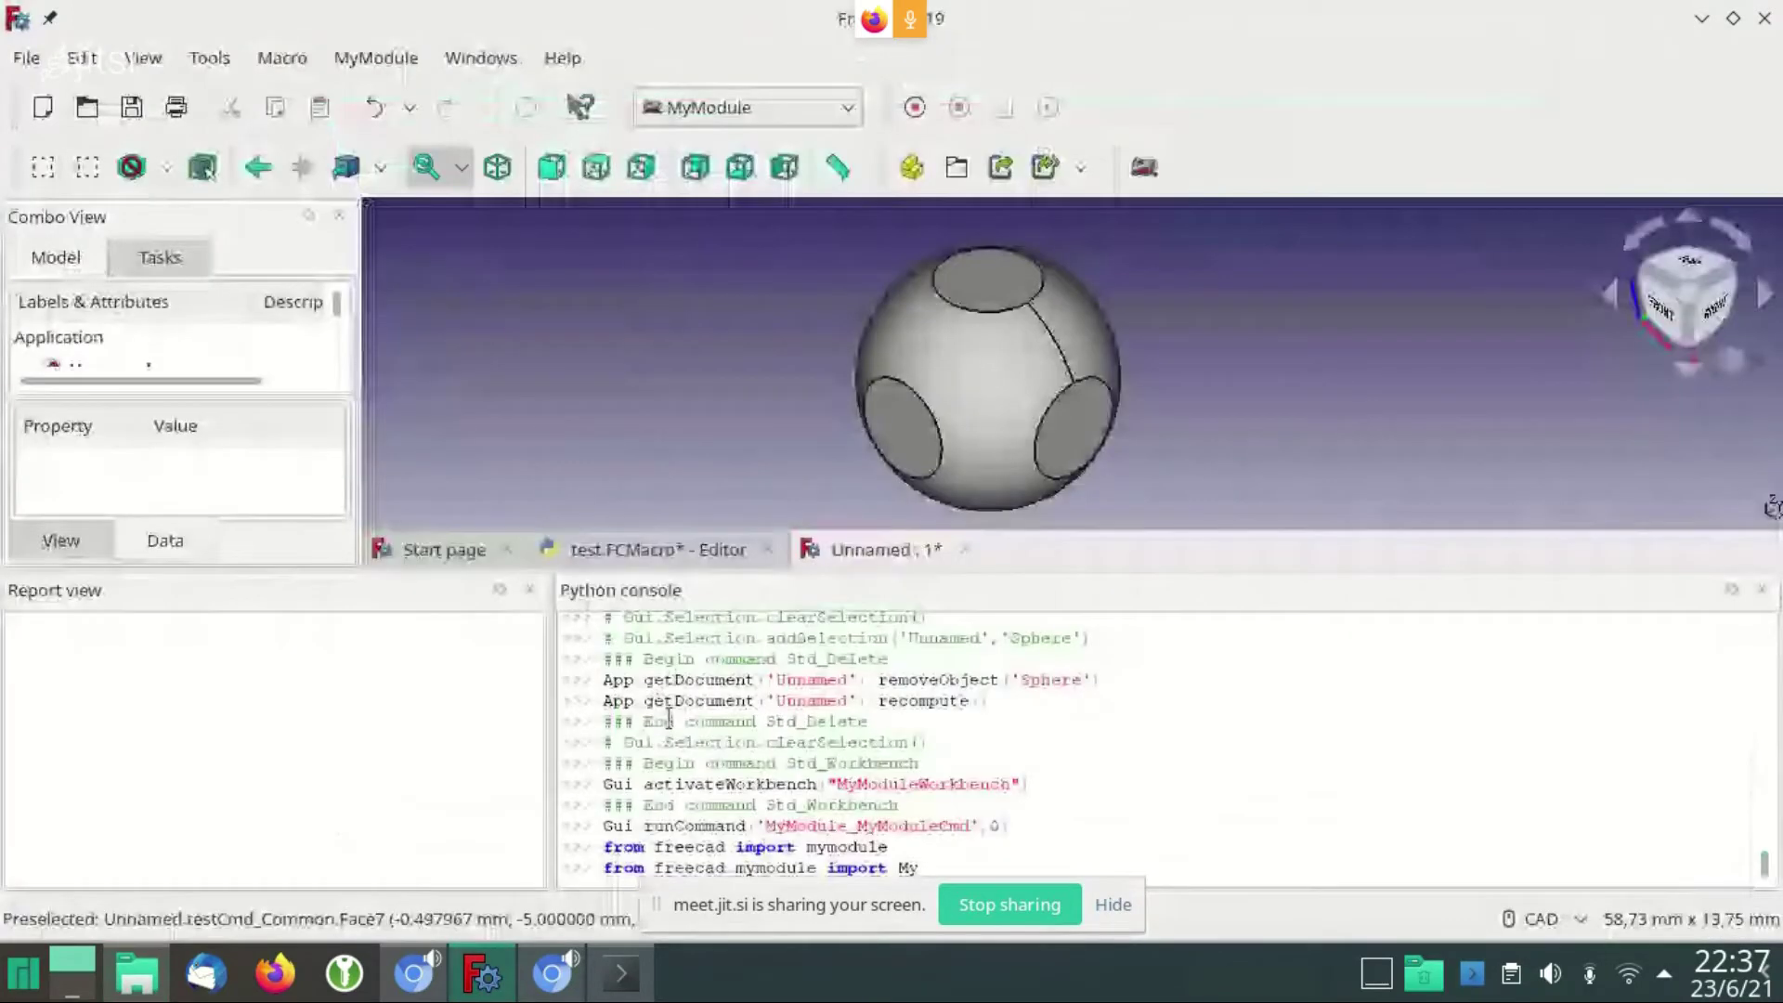
text(Module)
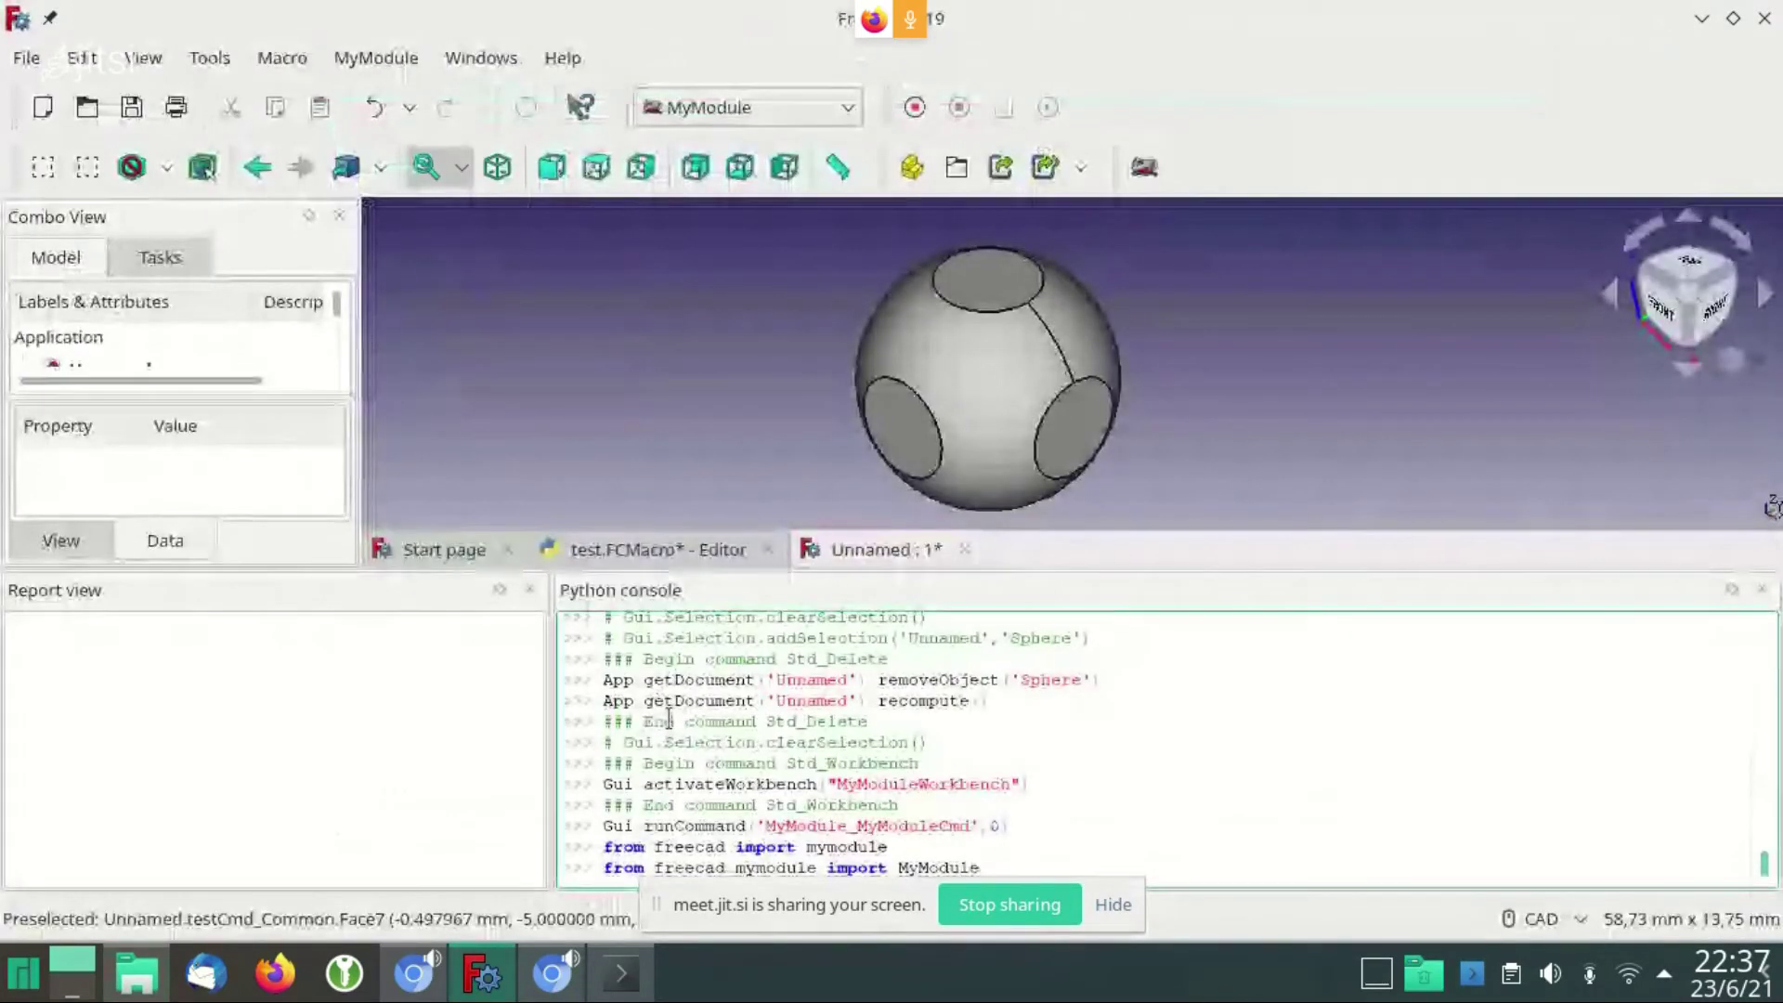
key(Return)
Run MyModule.create("1 m") to build a large part
text(MyMod)
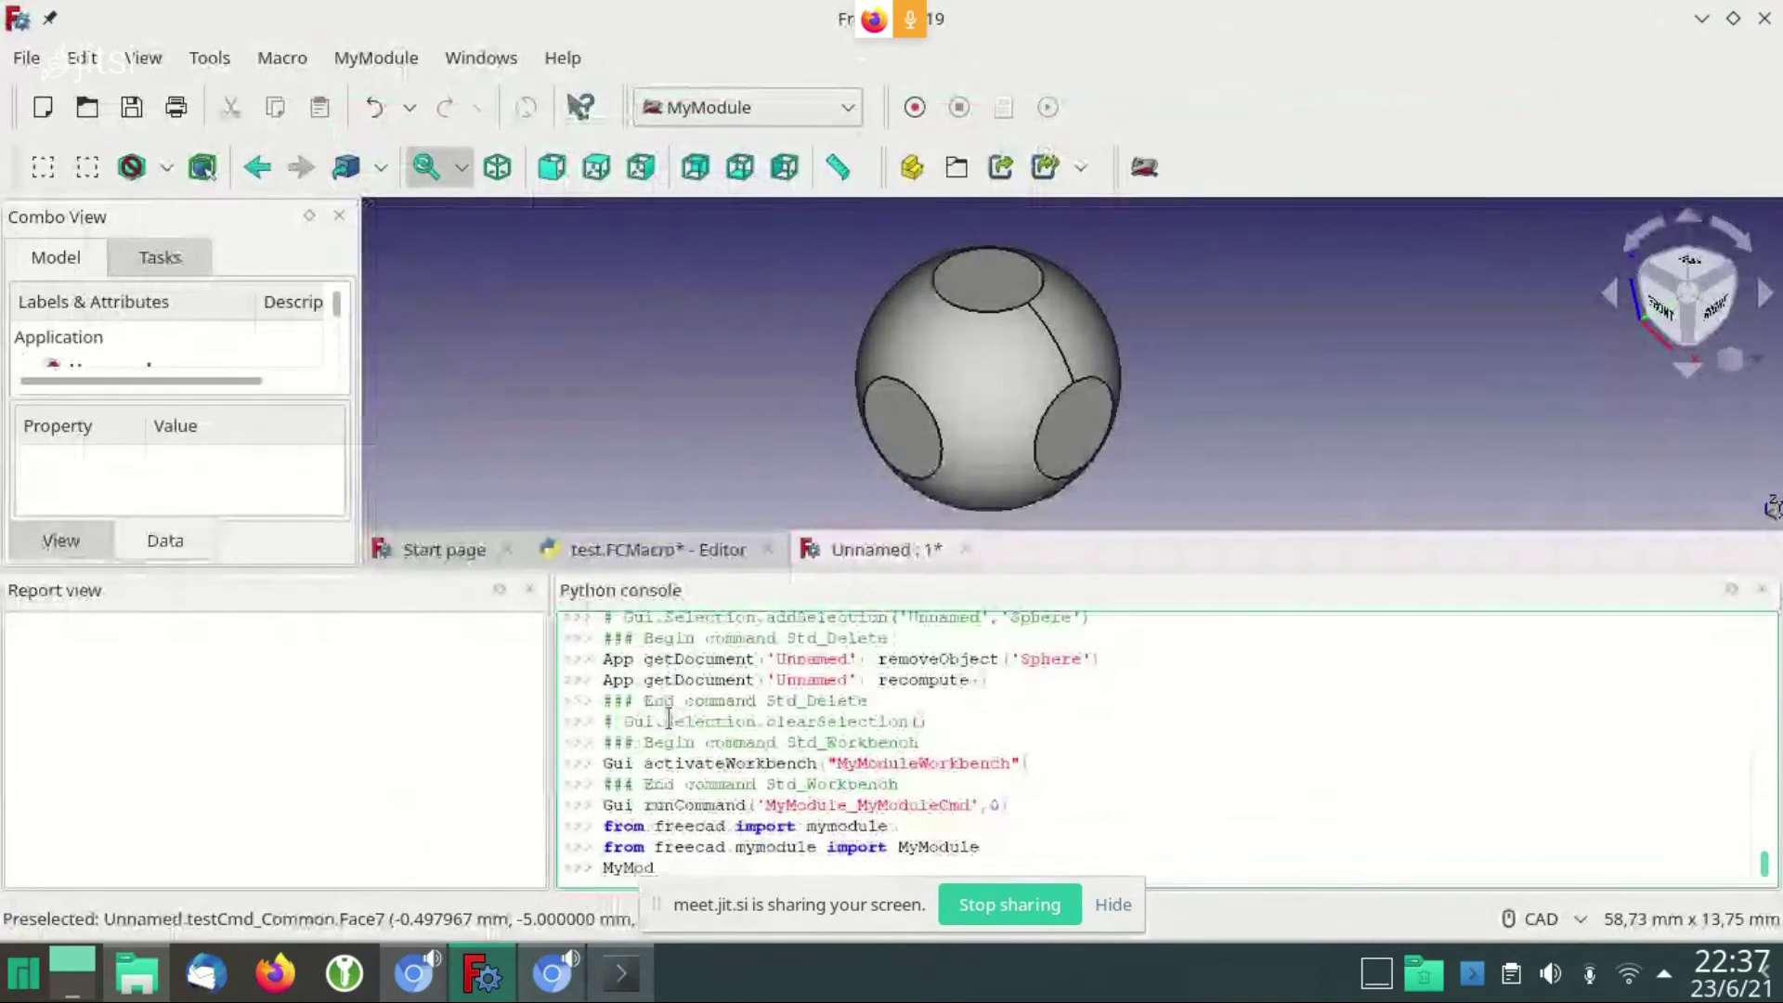
text(ule.)
key(Down)
key(Down)
key(Down)
key(Down)
key(Down)
key(Down)
key(Down)
key(Down)
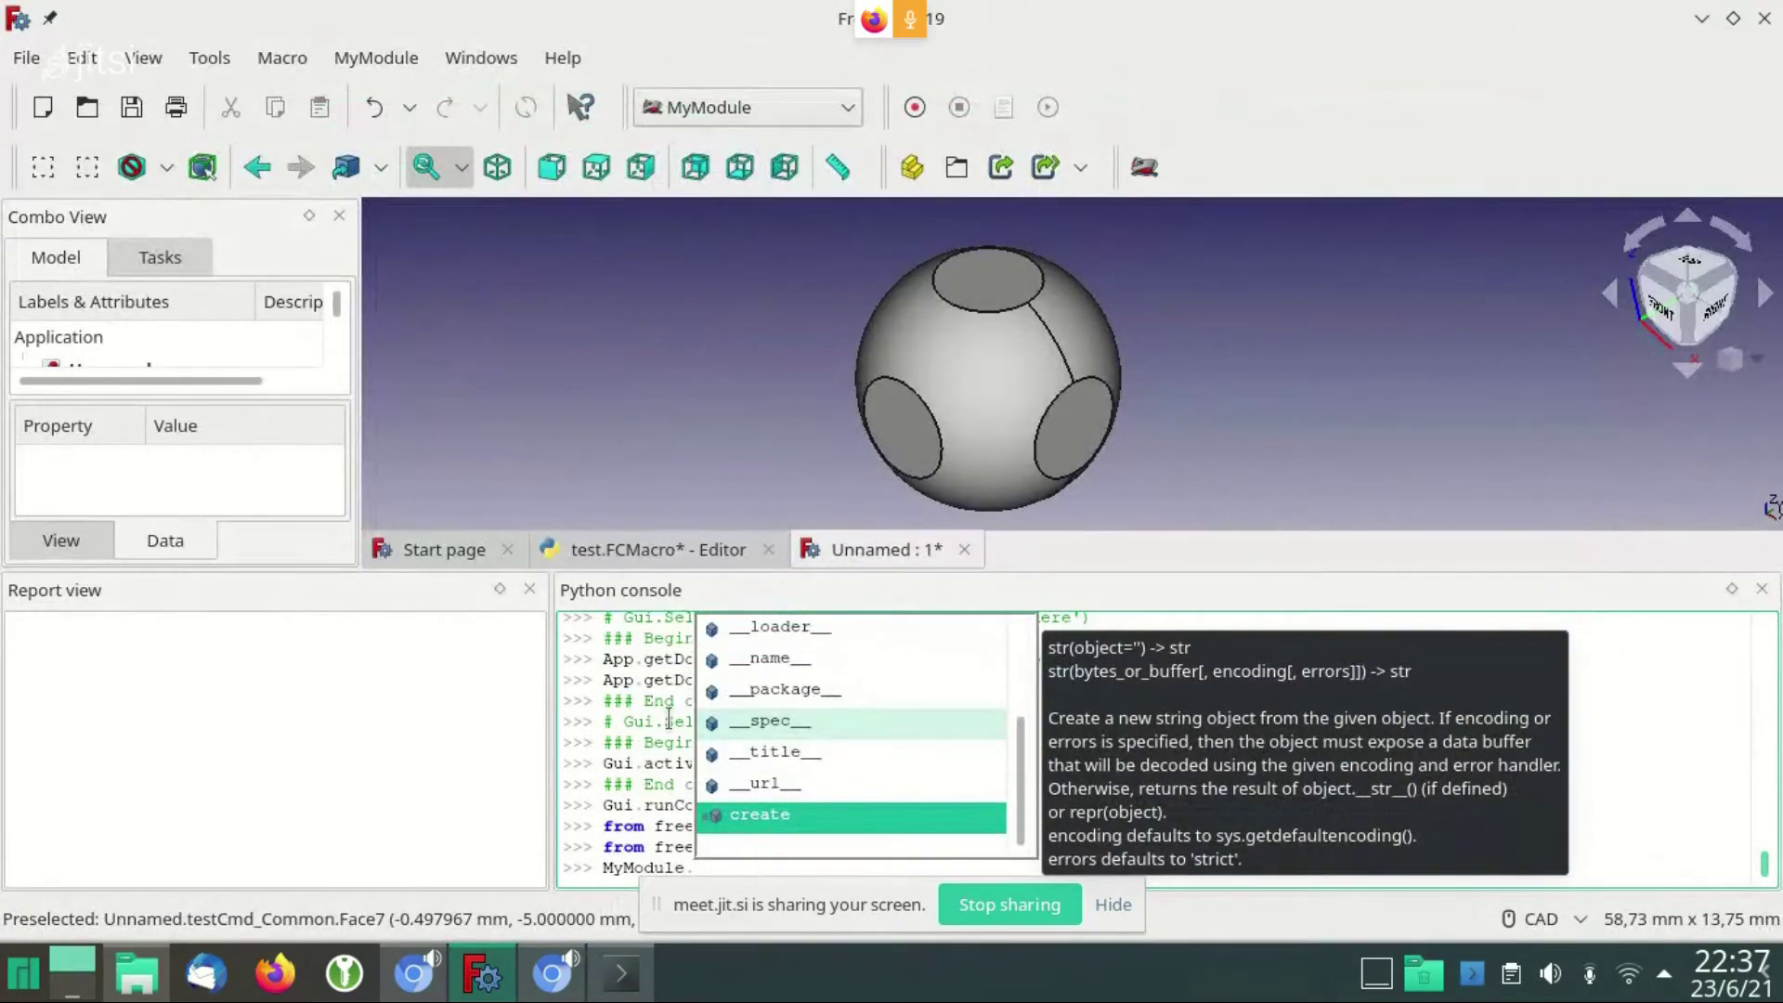
text(()
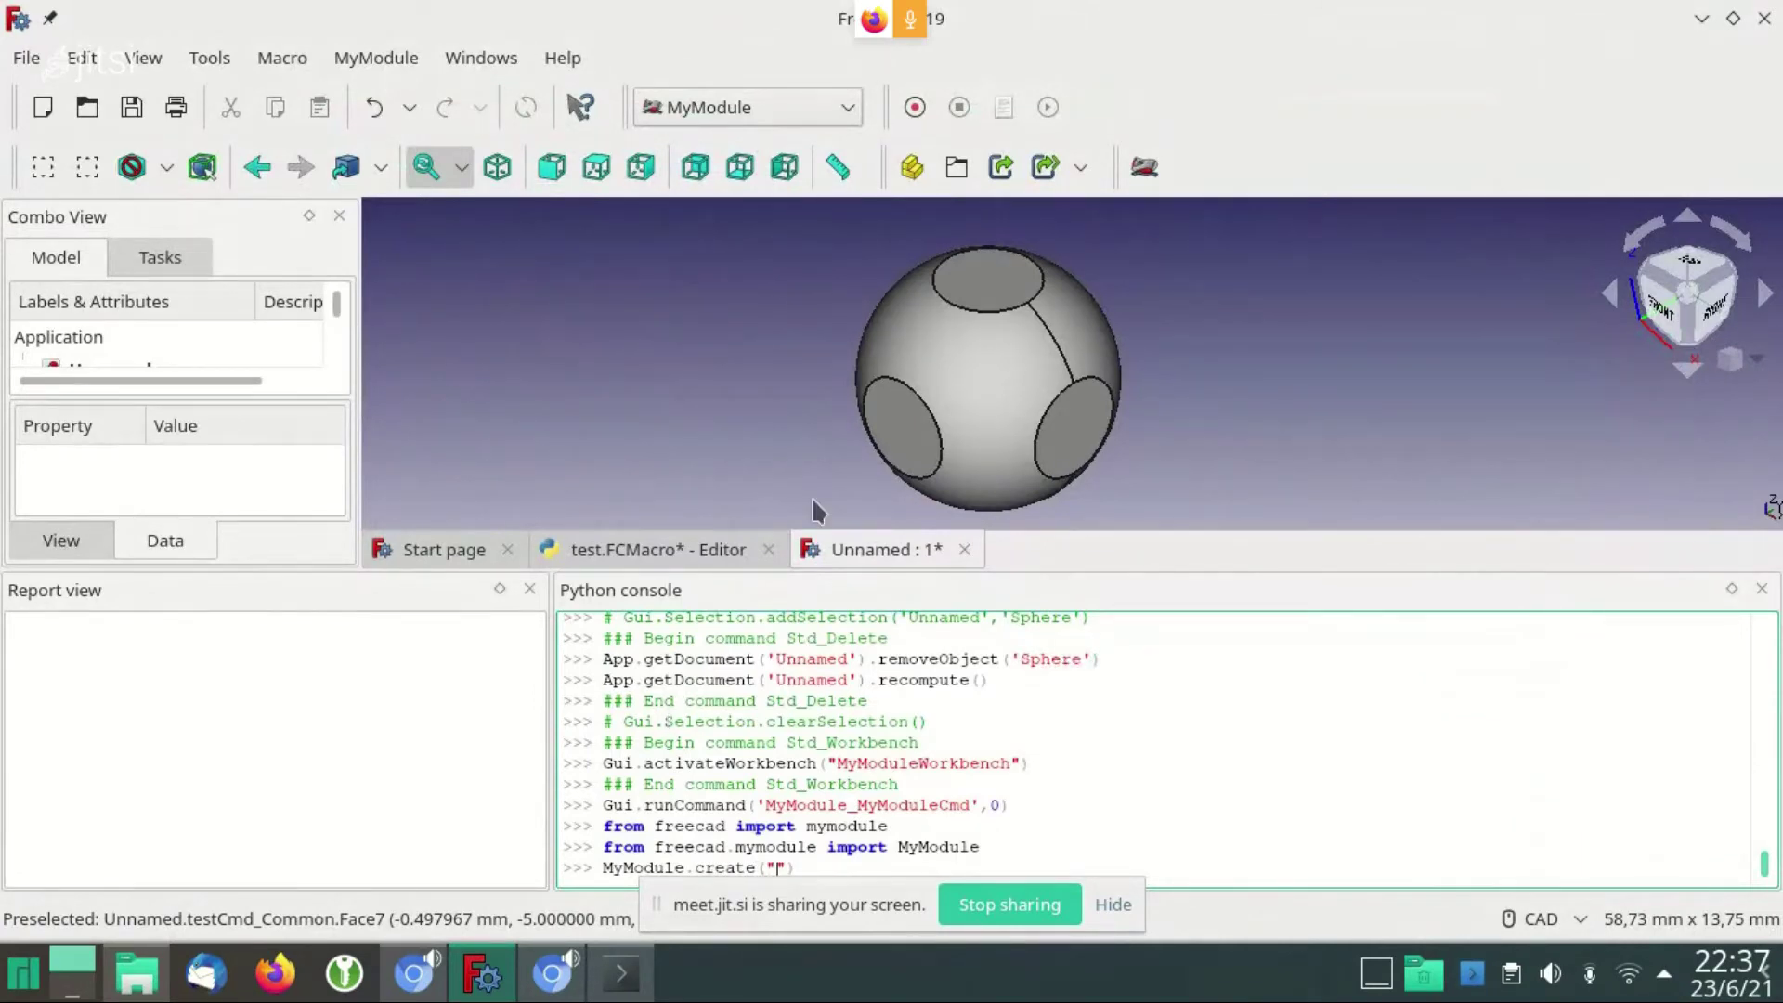
scroll(136, 351, down, 1)
scroll(137, 349, down, 1)
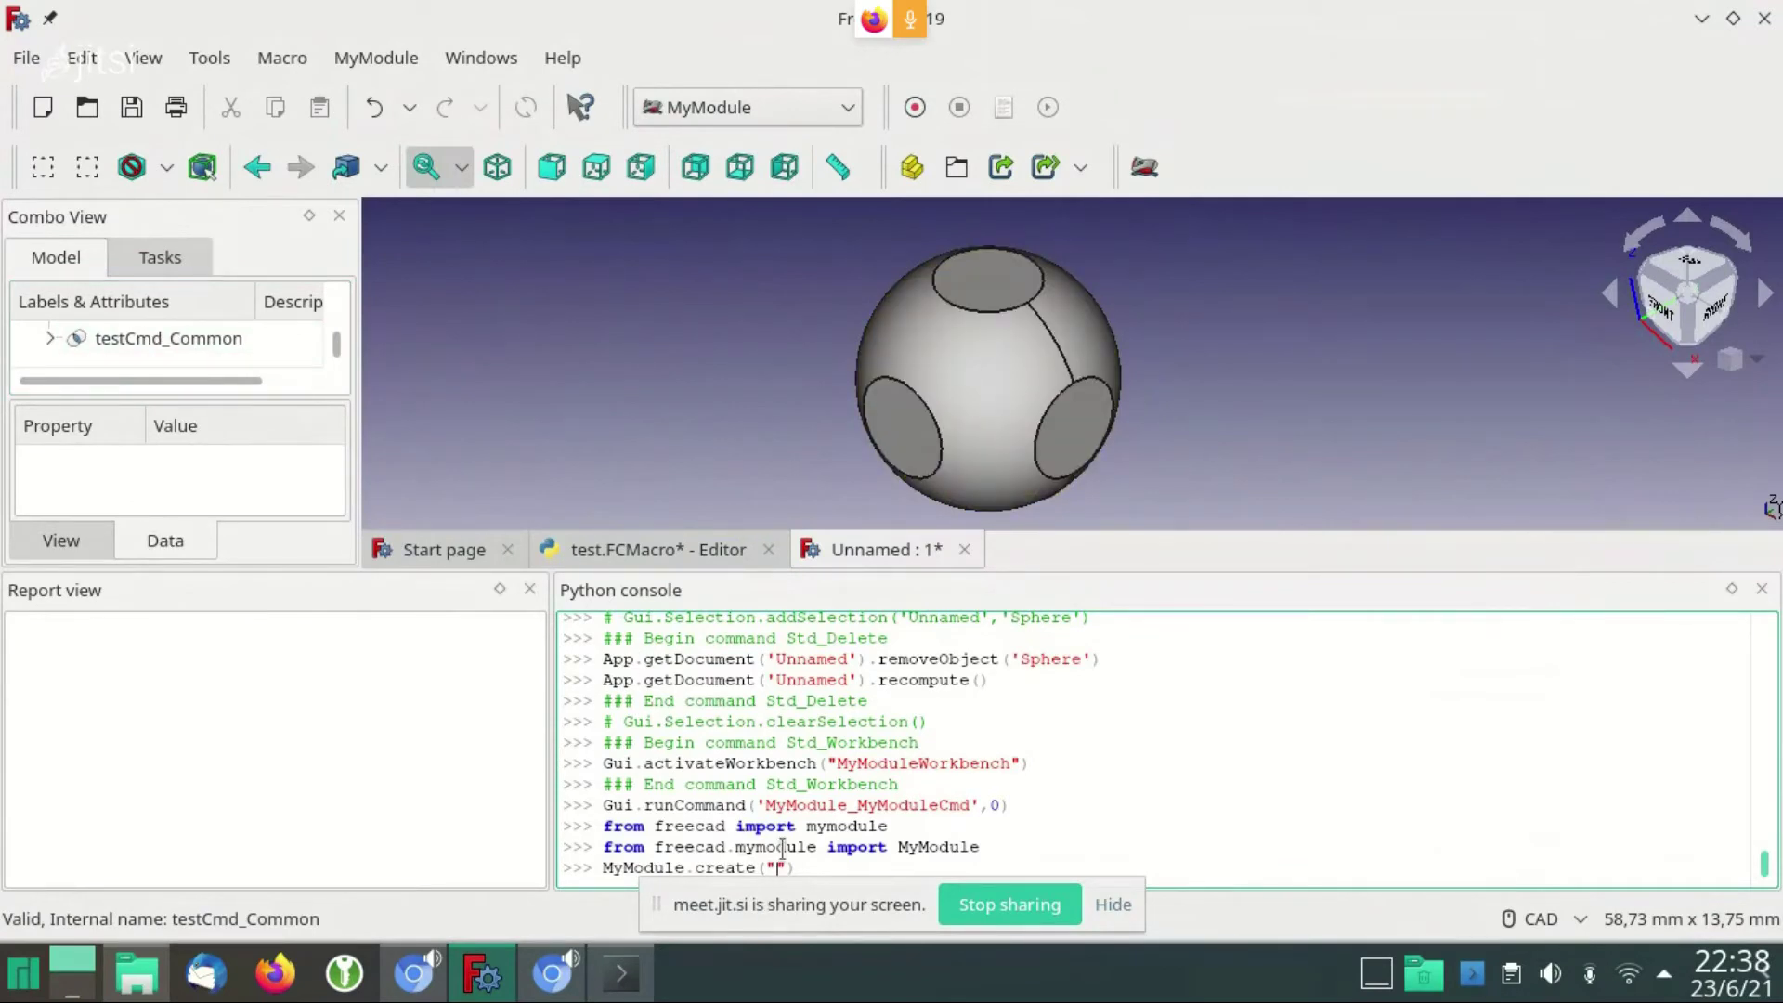
text(1 m)
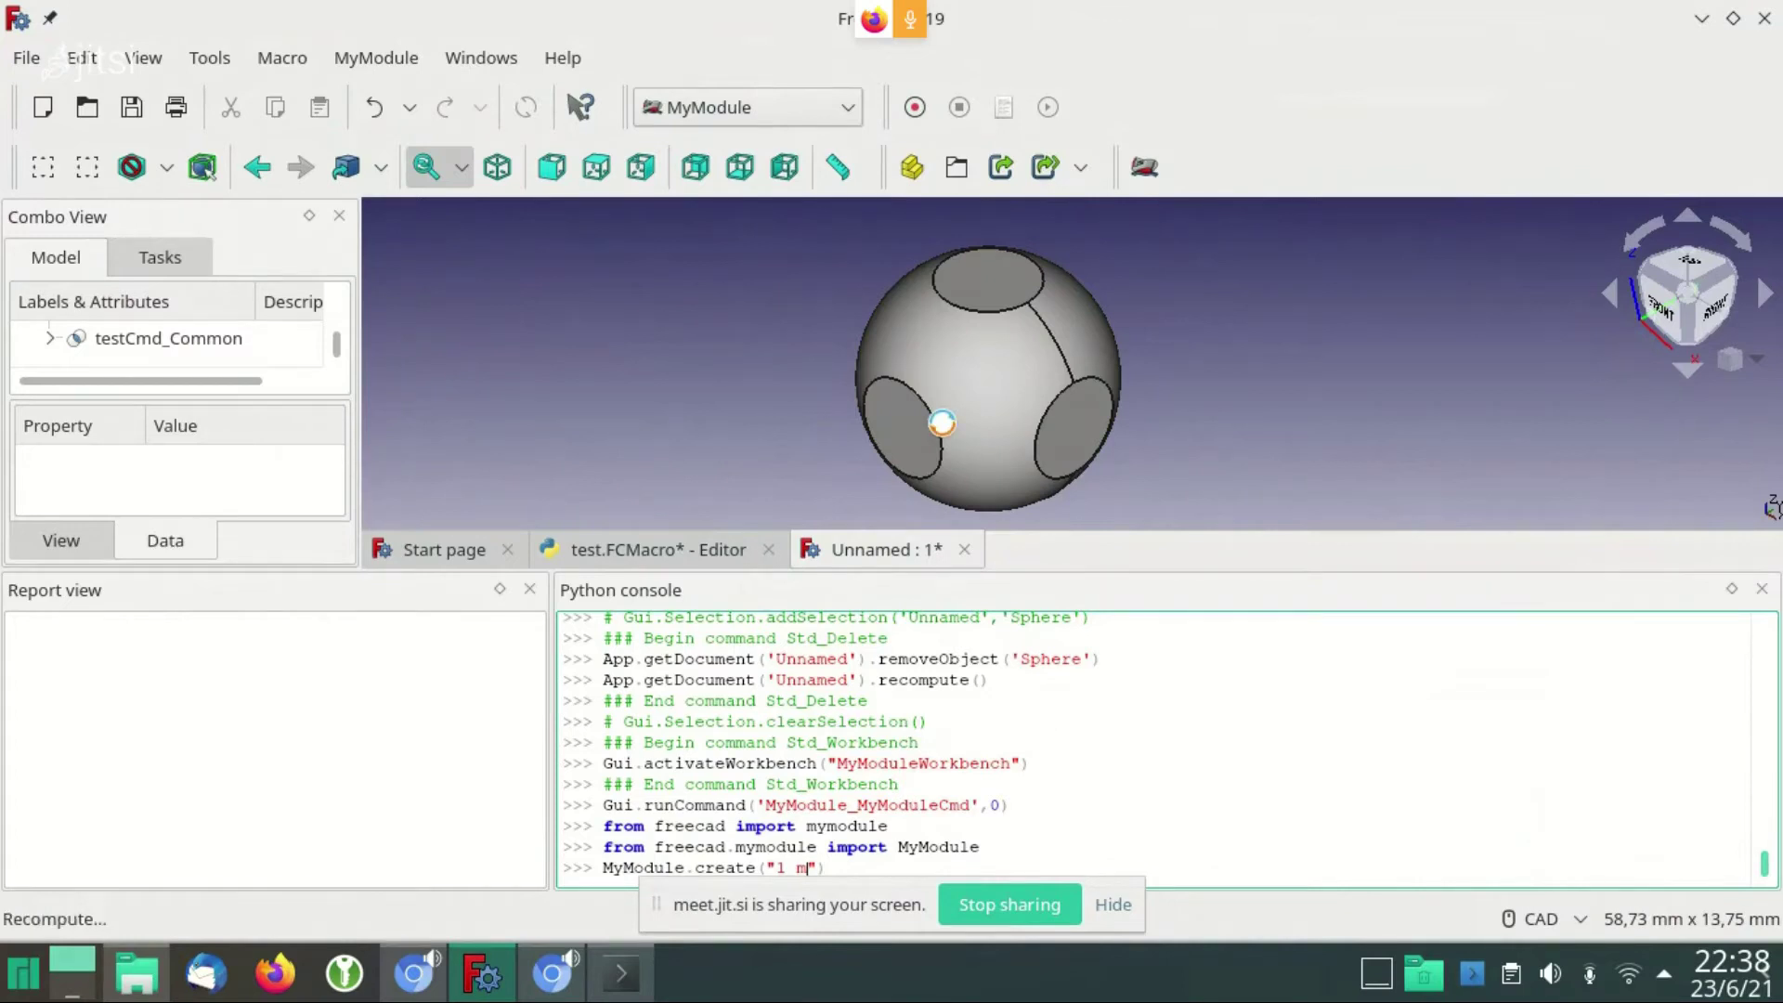
key(Return)
scroll(817, 353, down, 10)
scroll(817, 353, down, 15)
scroll(817, 353, up, 4)
scroll(817, 353, up, 5)
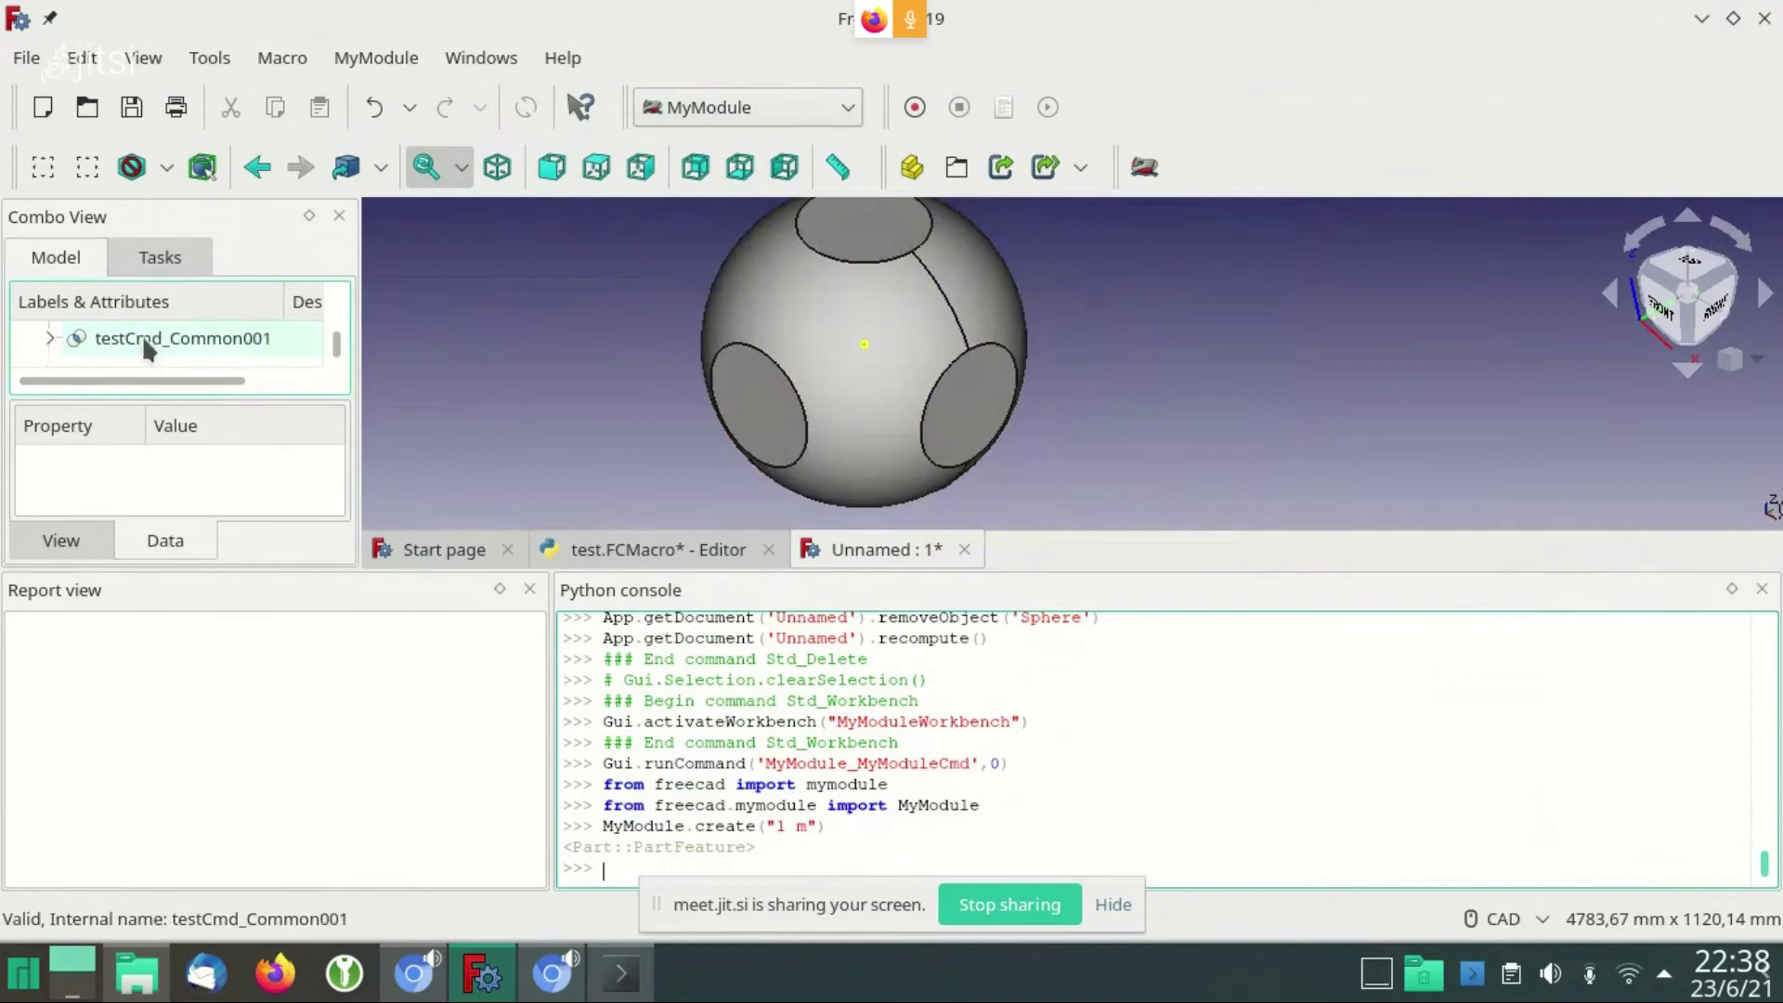
Delete the new testCmd_Common001, Sphere001 and Box001 objects
click(142, 338)
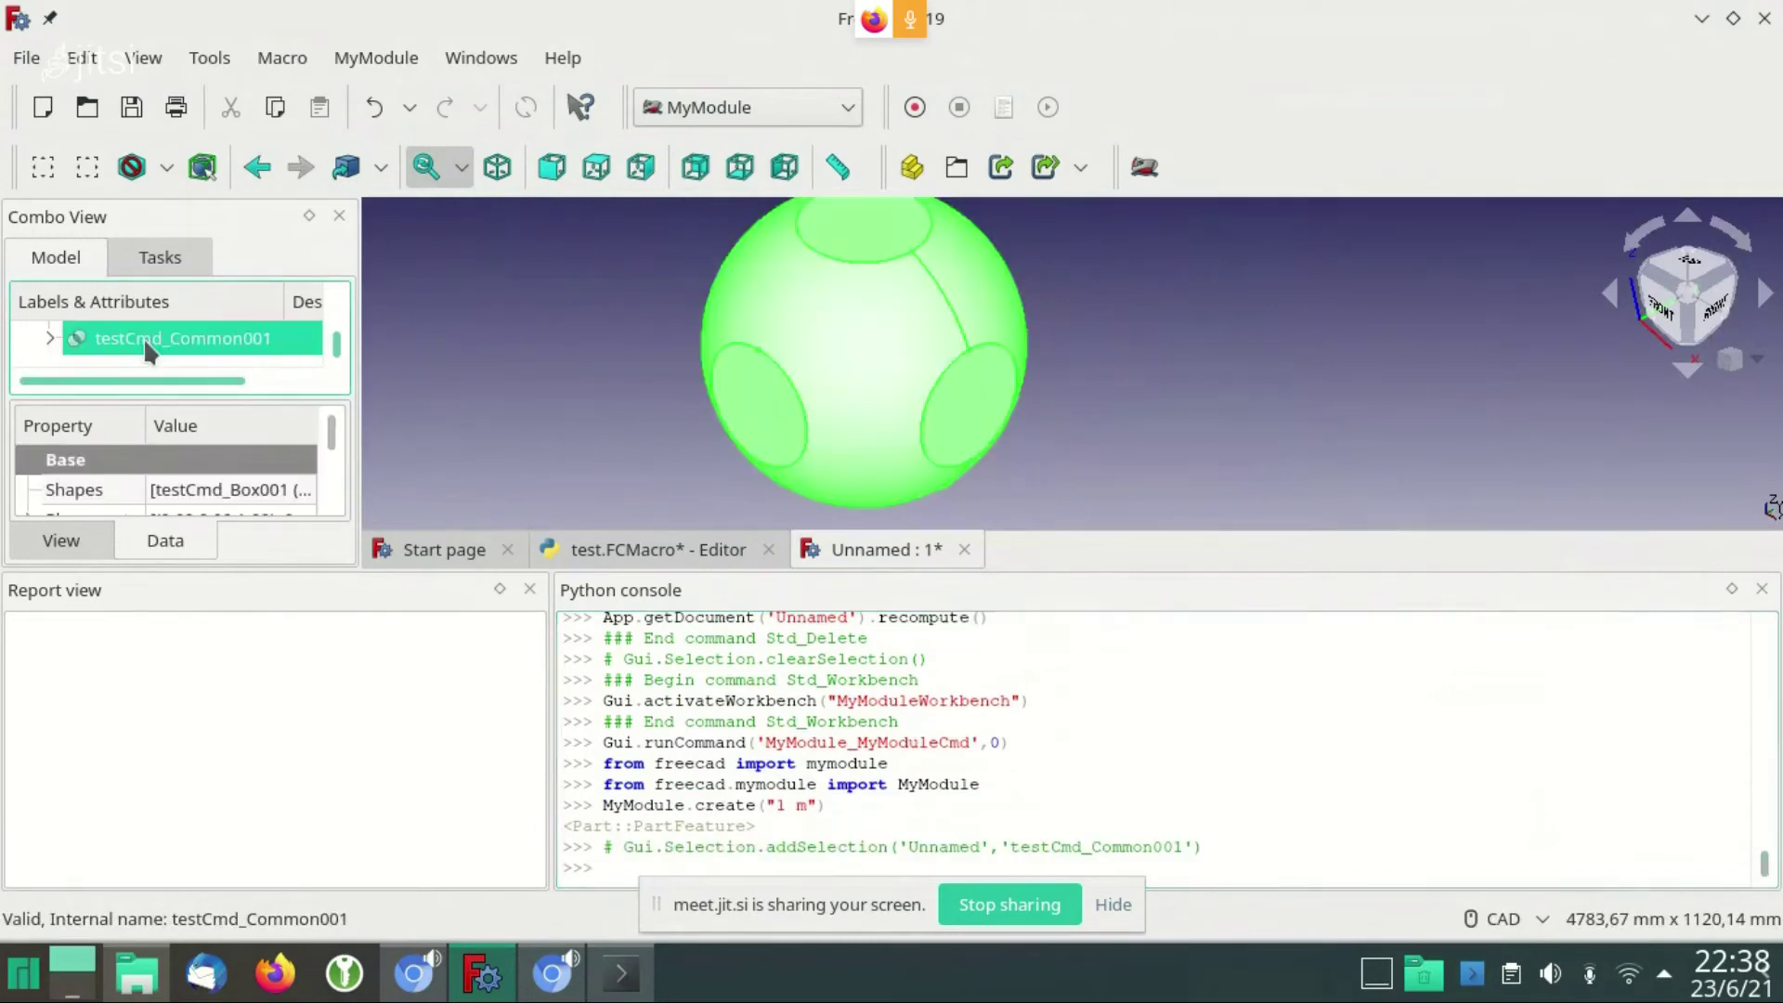
key(Delete)
click(114, 336)
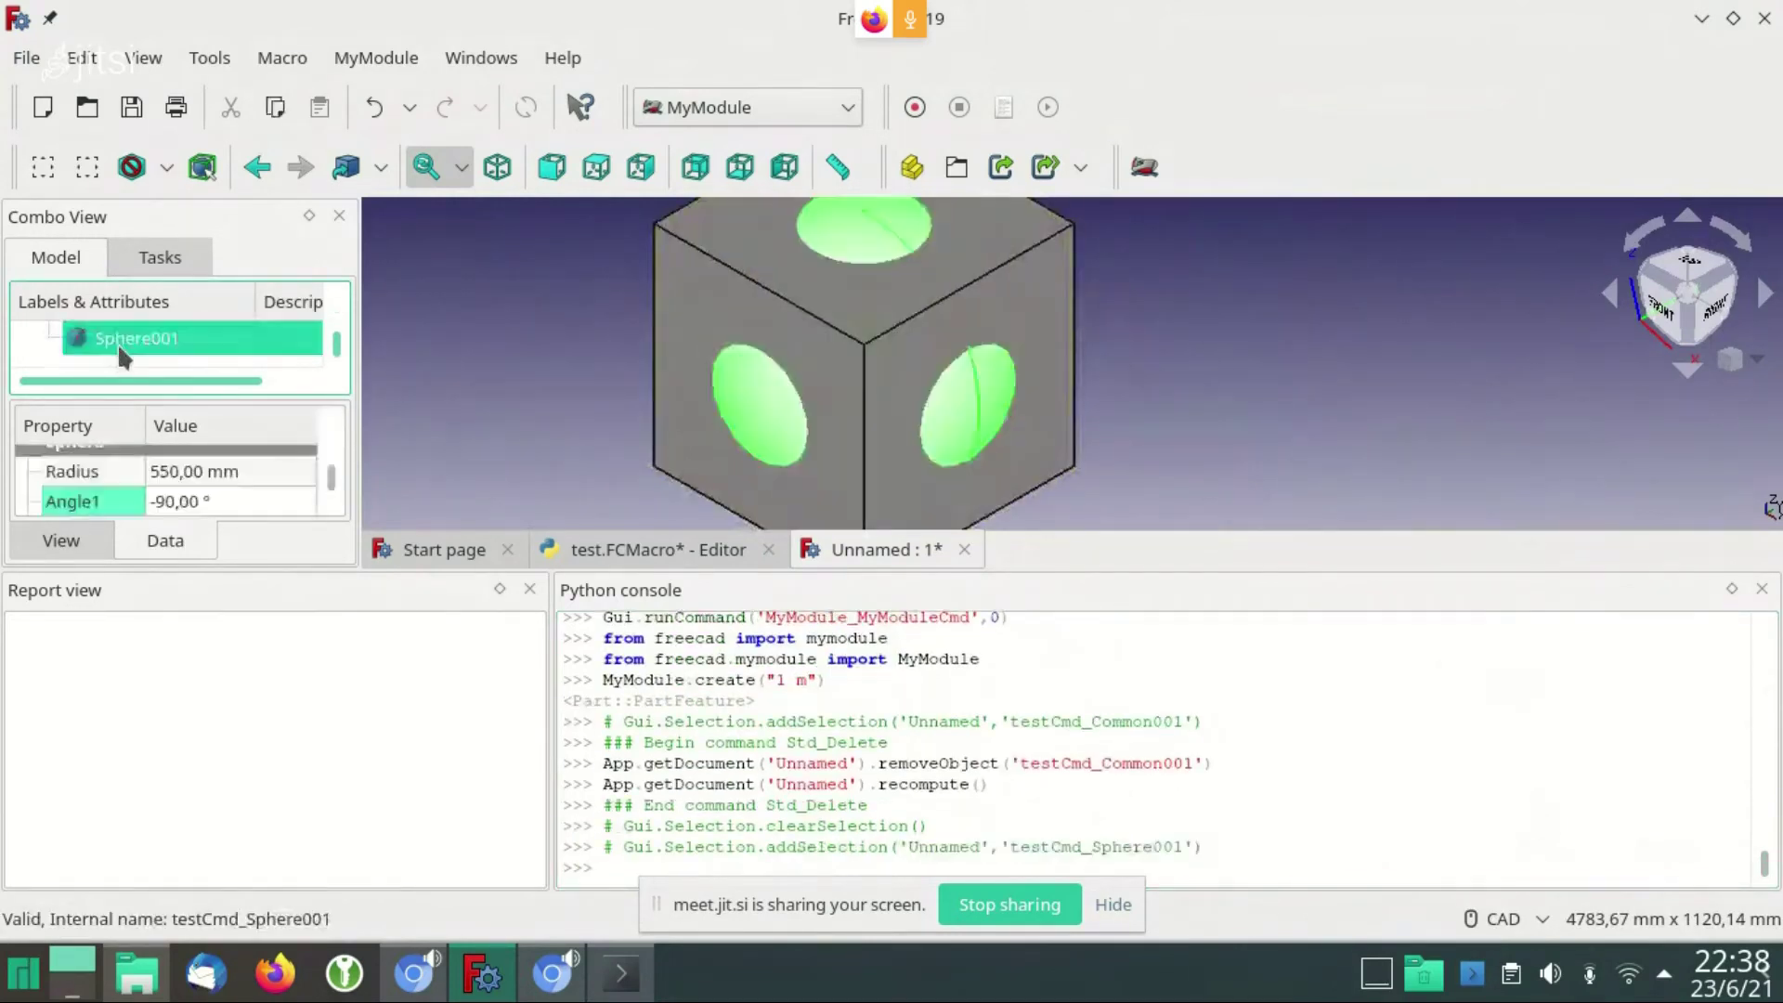
key(Delete)
click(117, 342)
key(Delete)
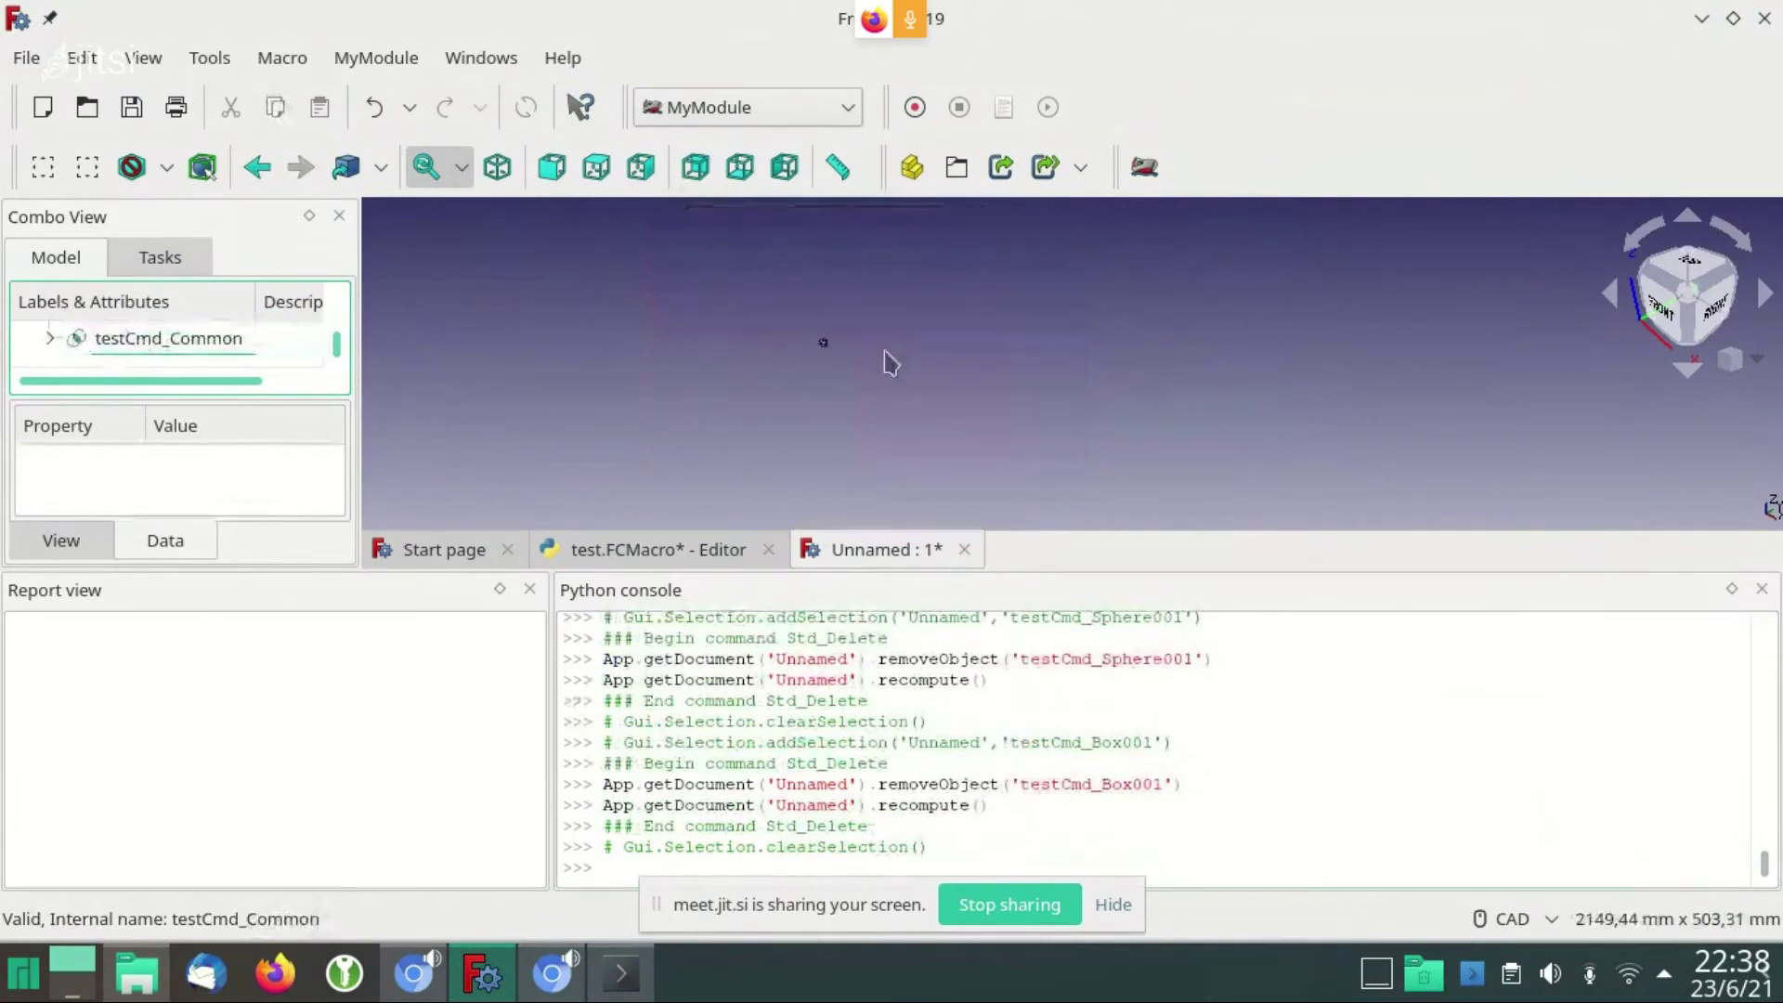
scroll(780, 334, up, 5)
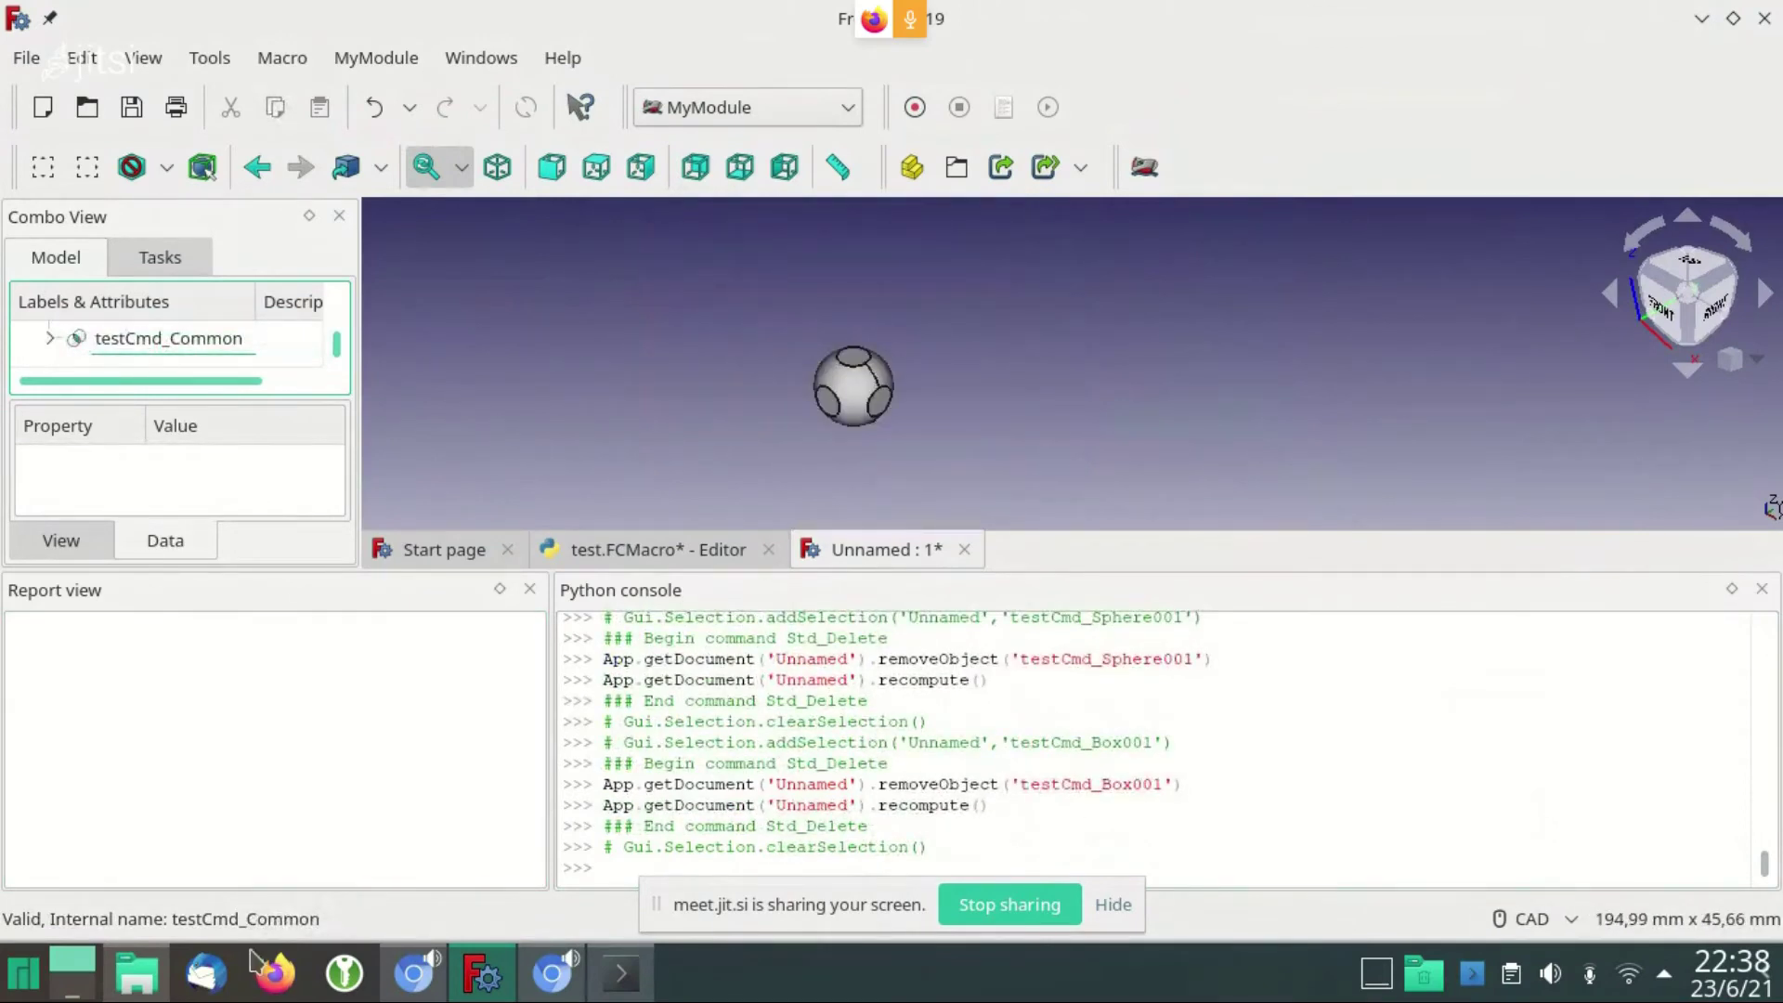
Open MyModule.py in Kate from Dolphin
click(137, 972)
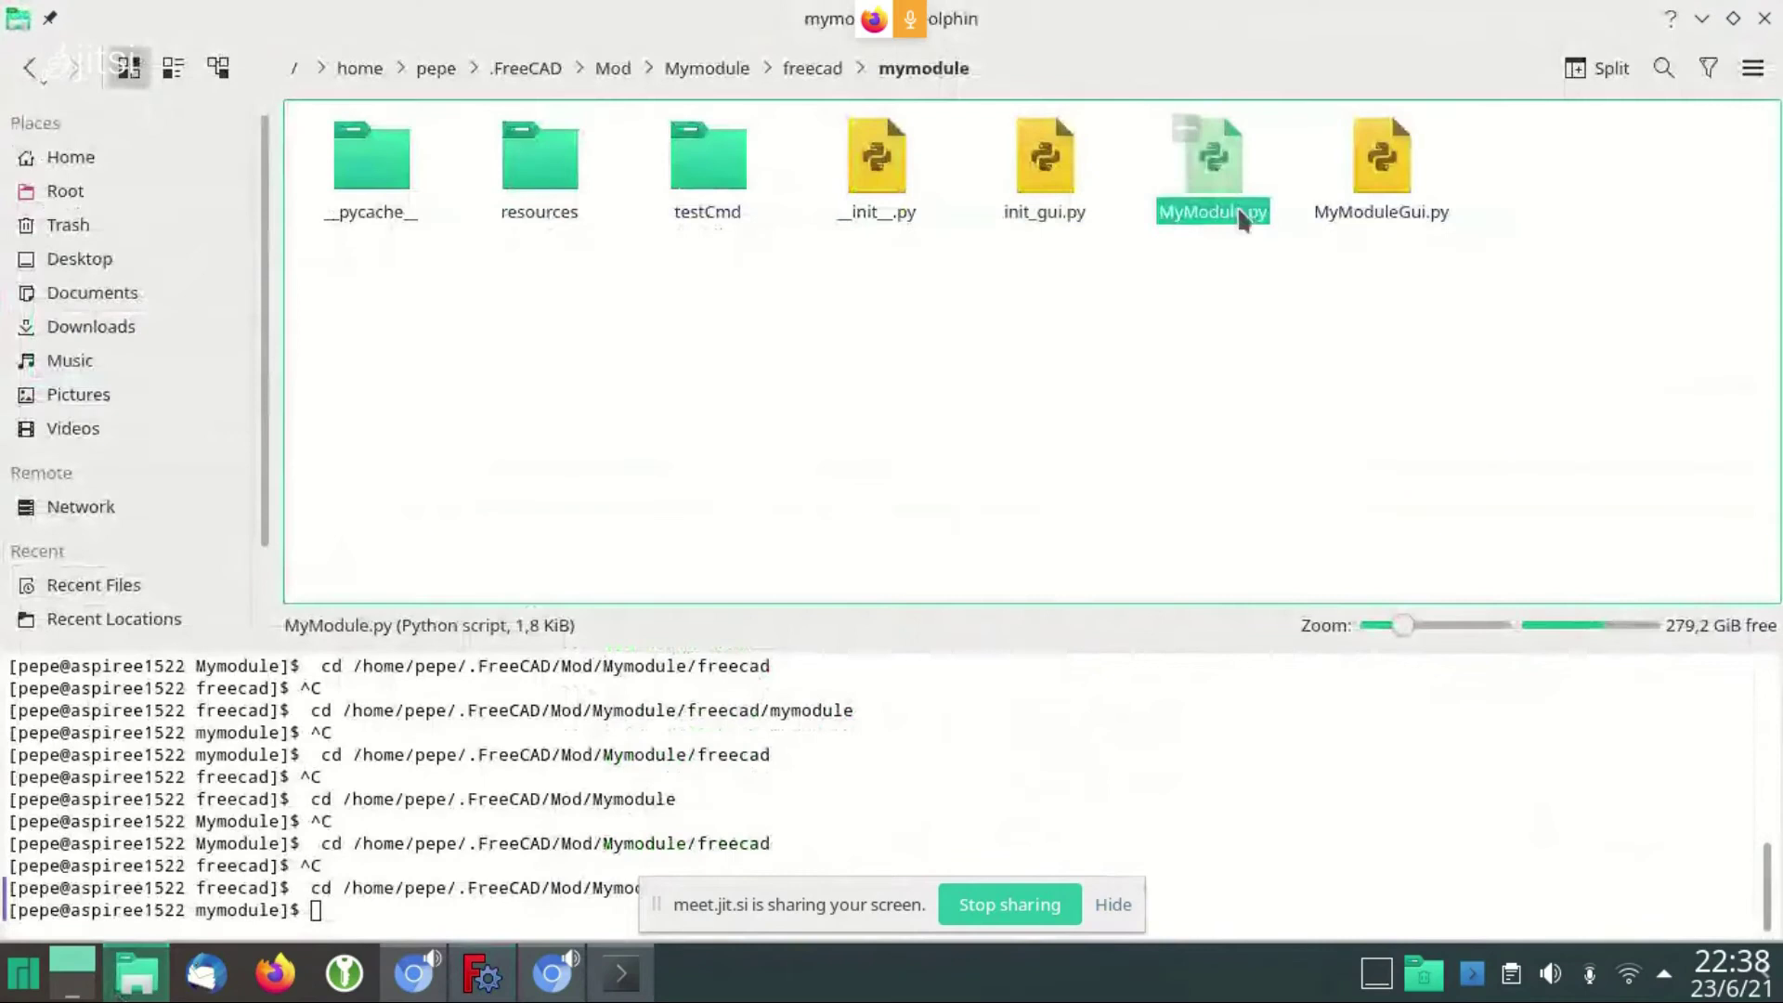
right_click(1191, 156)
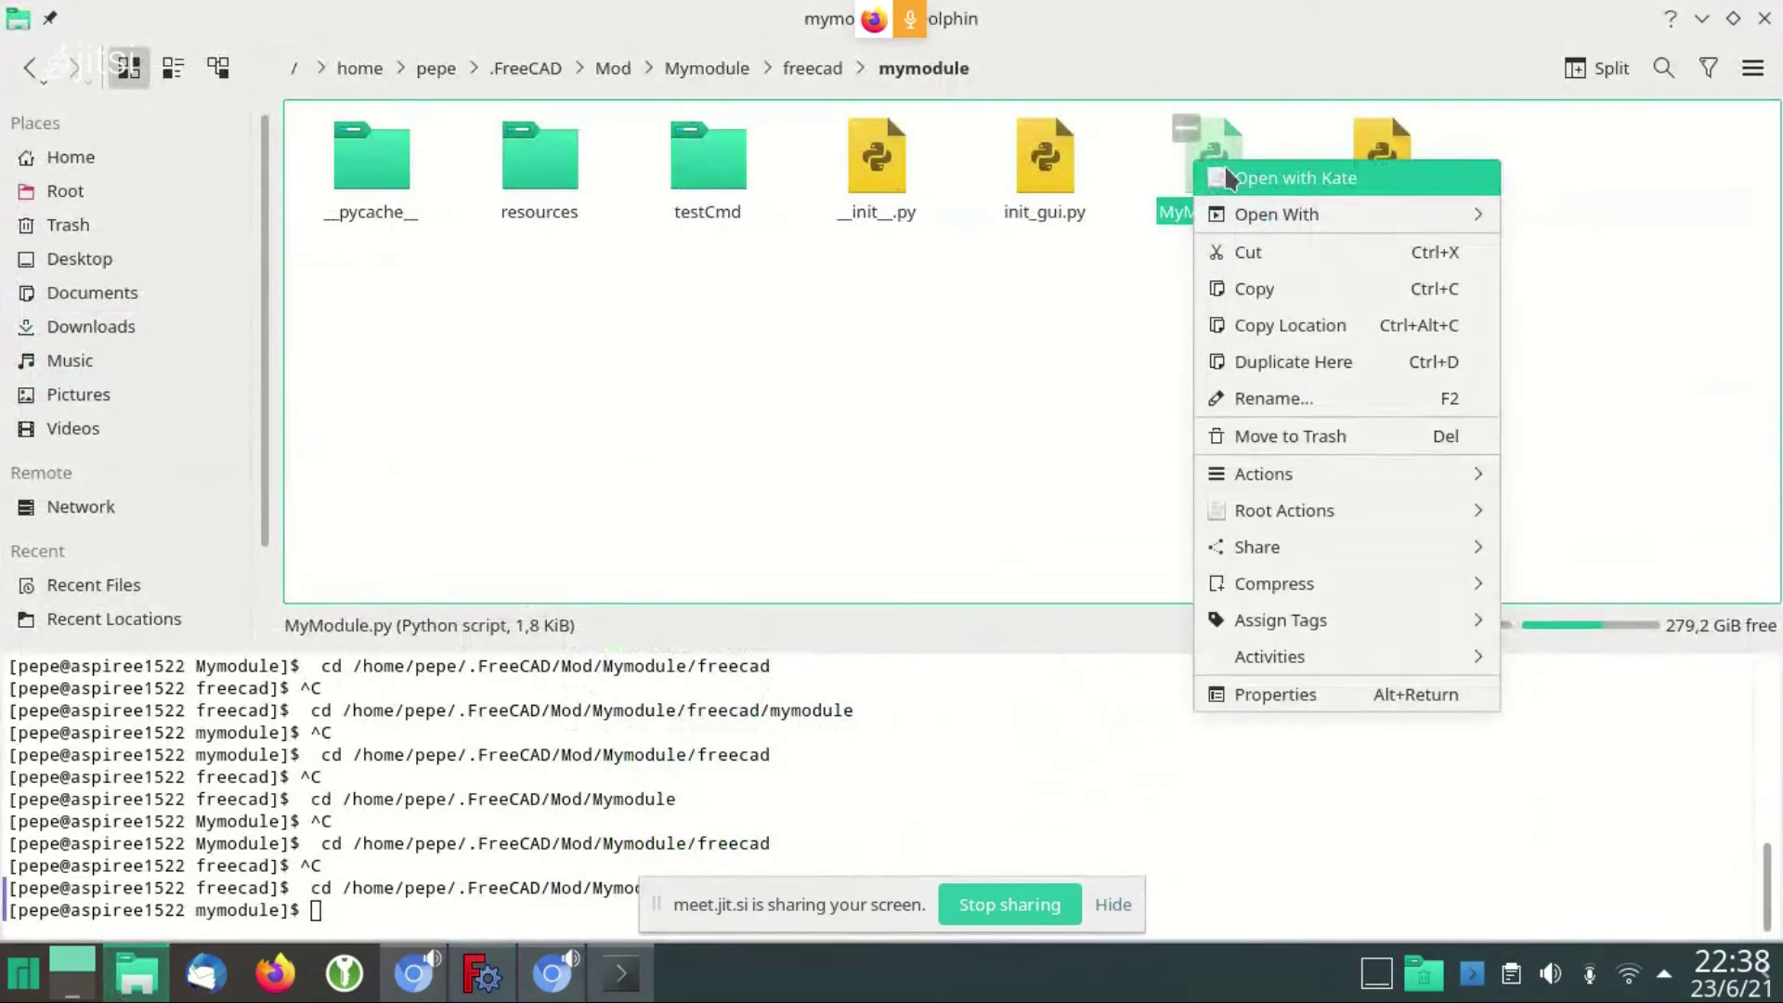
click(1224, 165)
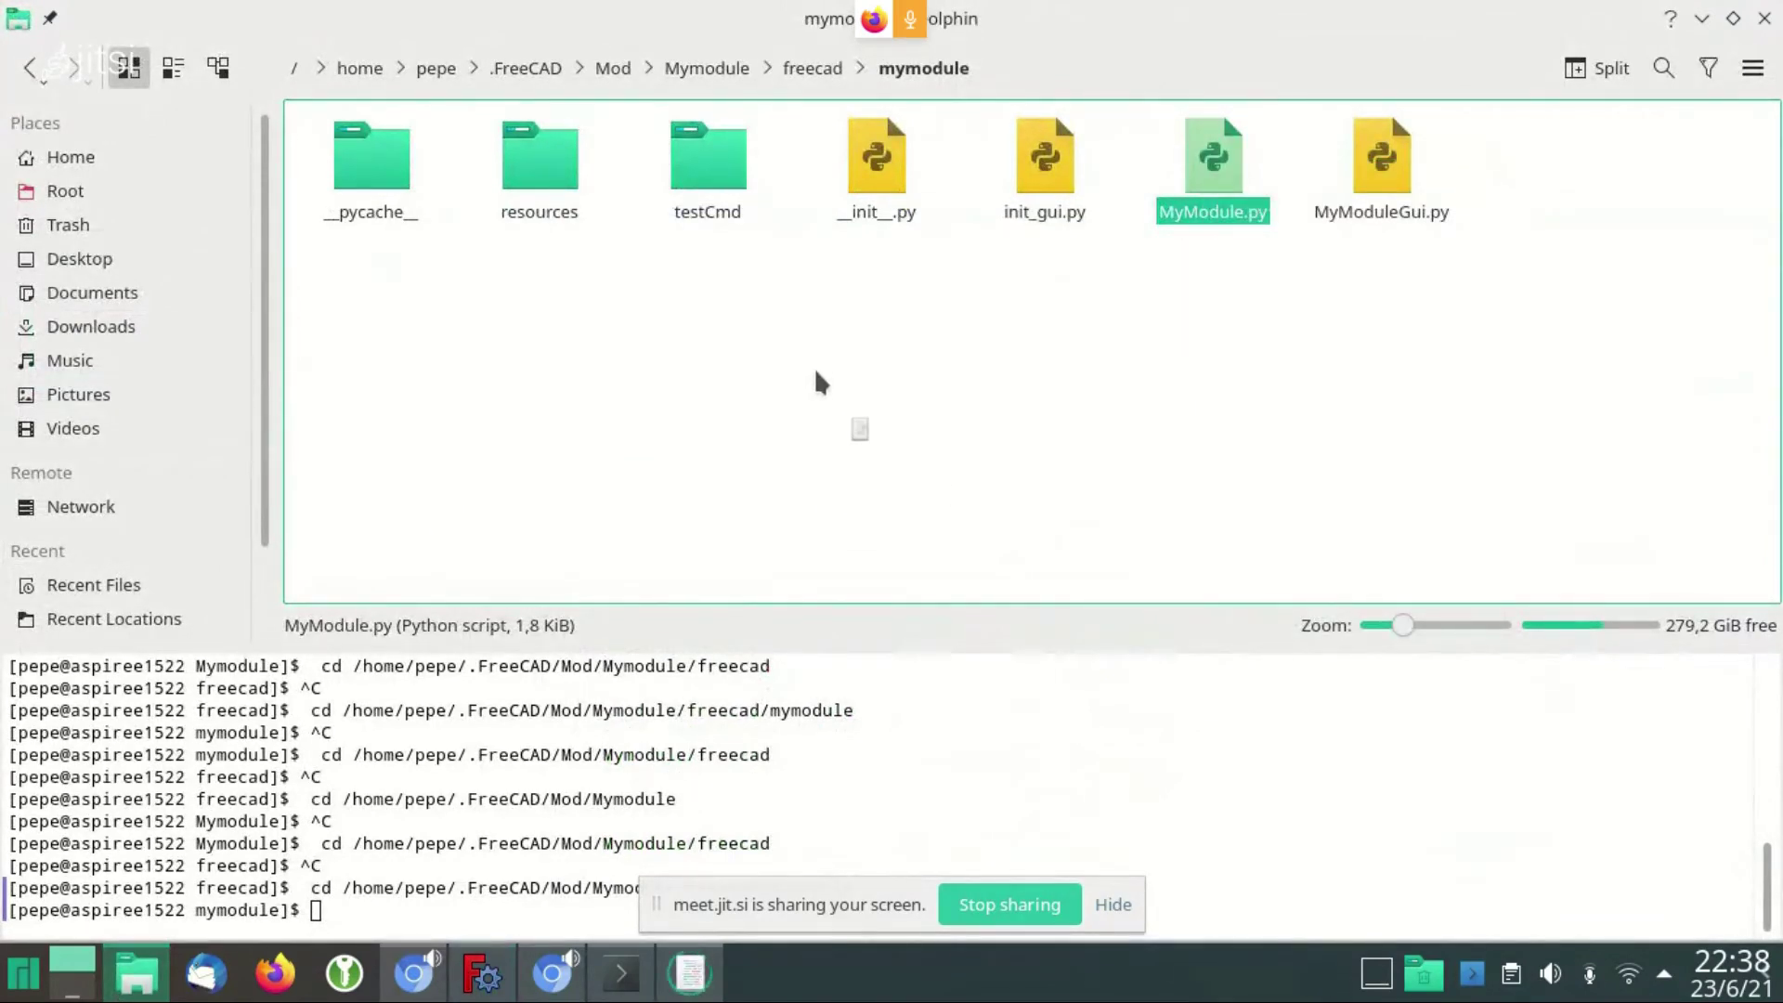
ctrl+scroll(804, 353, up, 1)
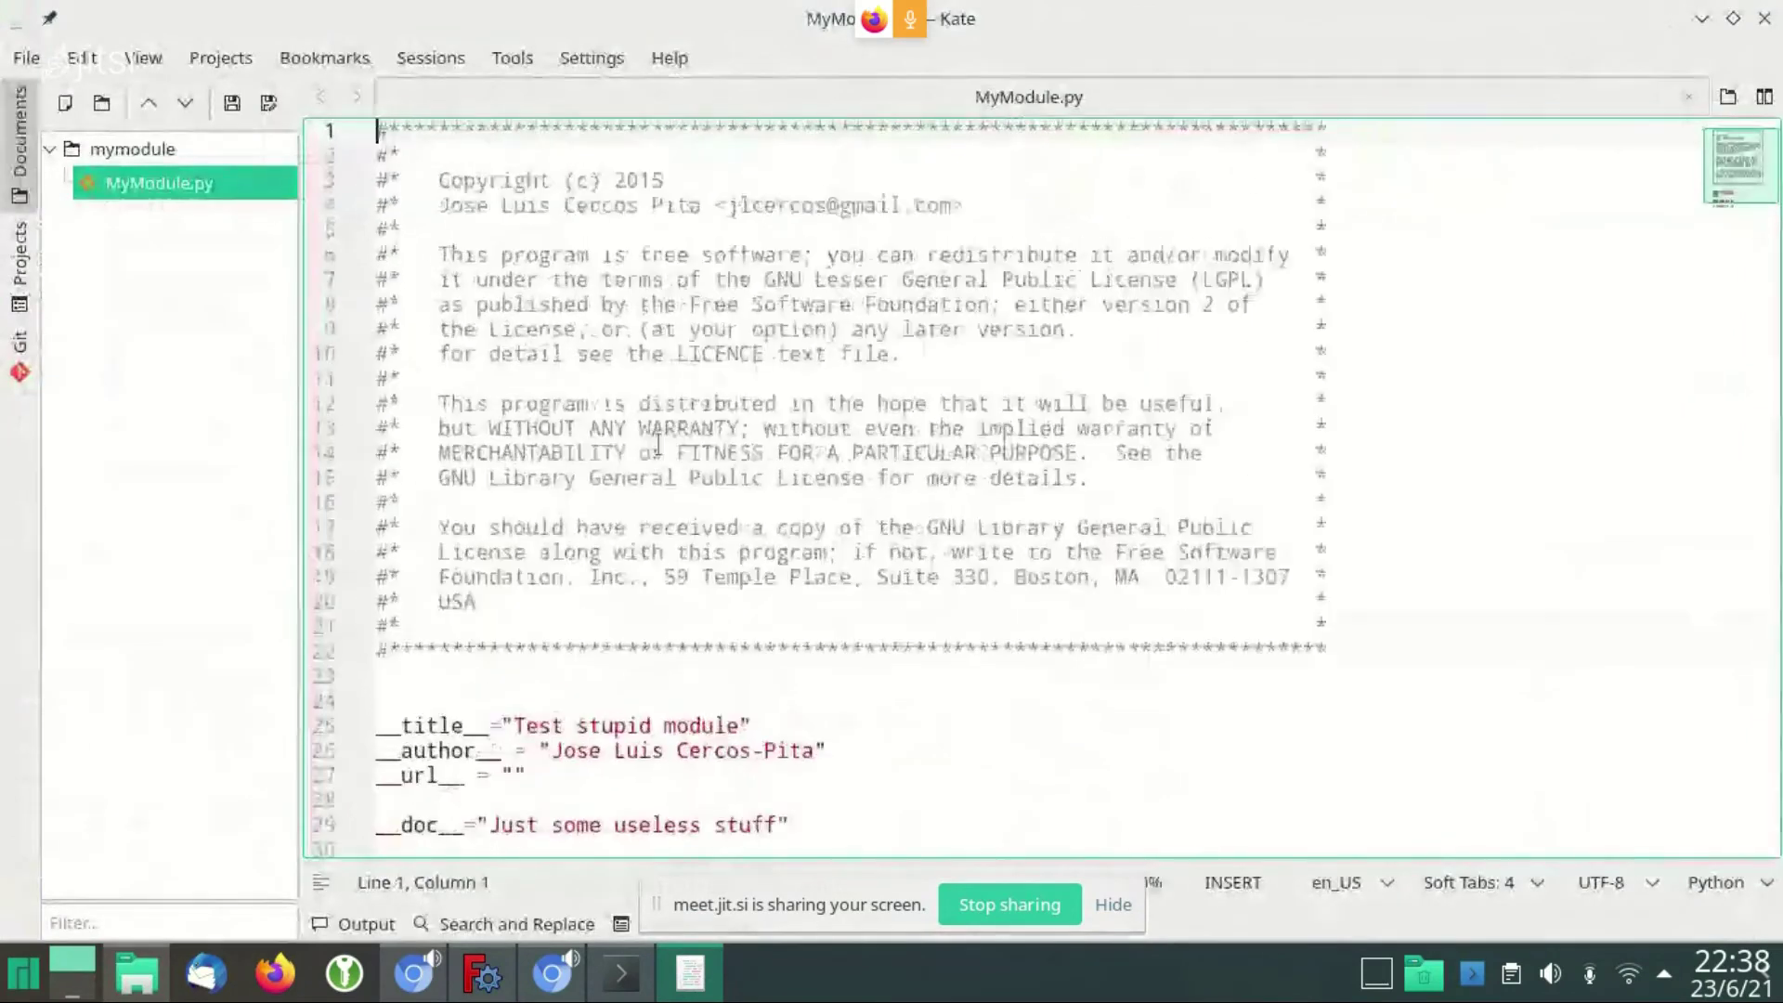
ctrl+scroll(724, 408, up, 3)
scroll(643, 444, down, 5)
scroll(644, 445, down, 1)
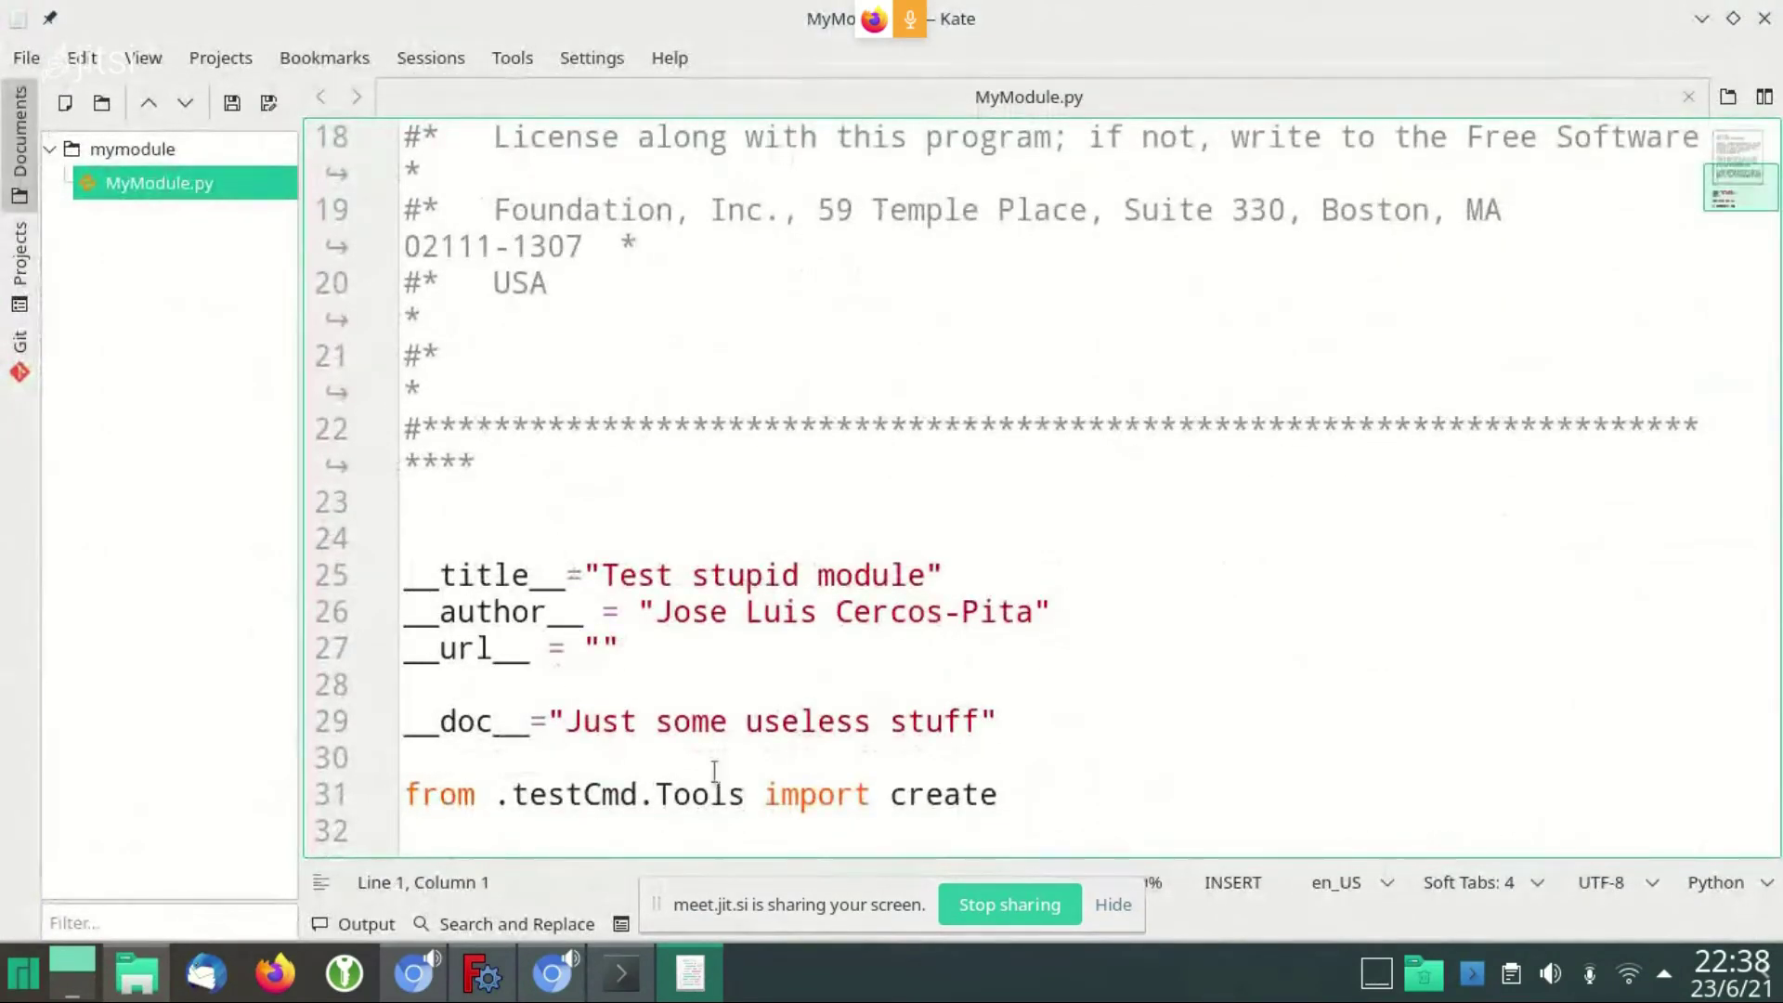
drag(405, 795, 622, 800)
double_click(622, 797)
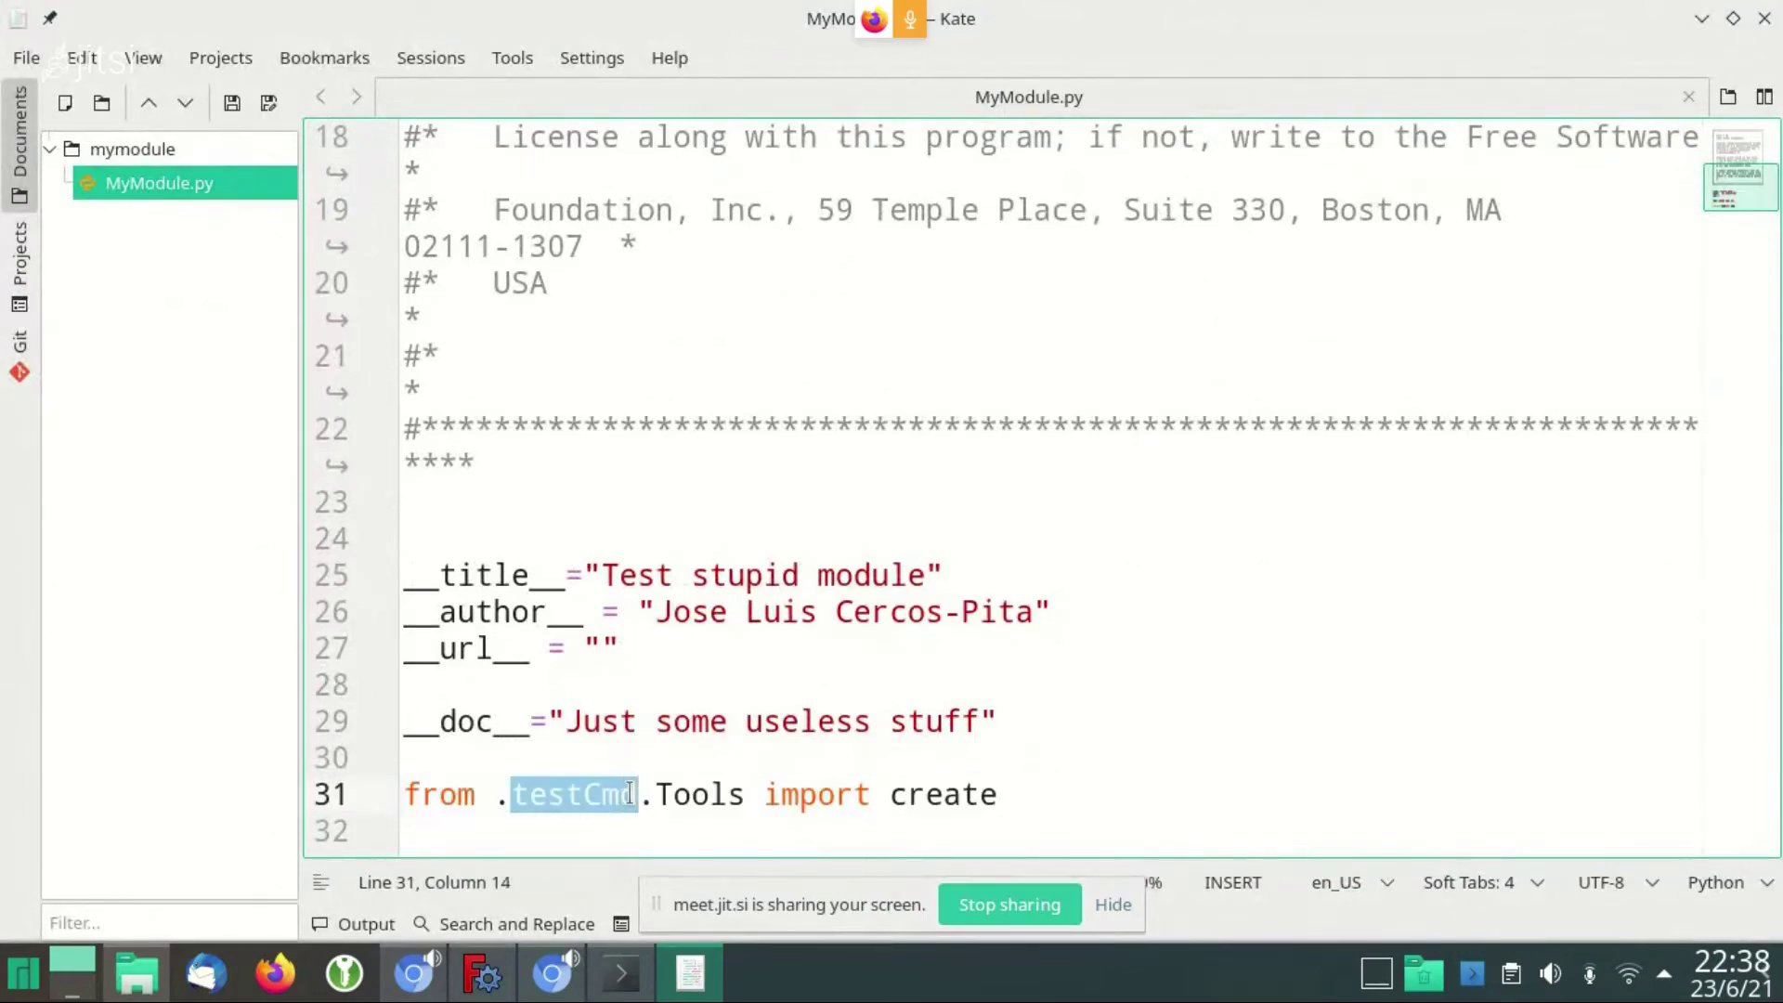
click(692, 795)
double_click(692, 794)
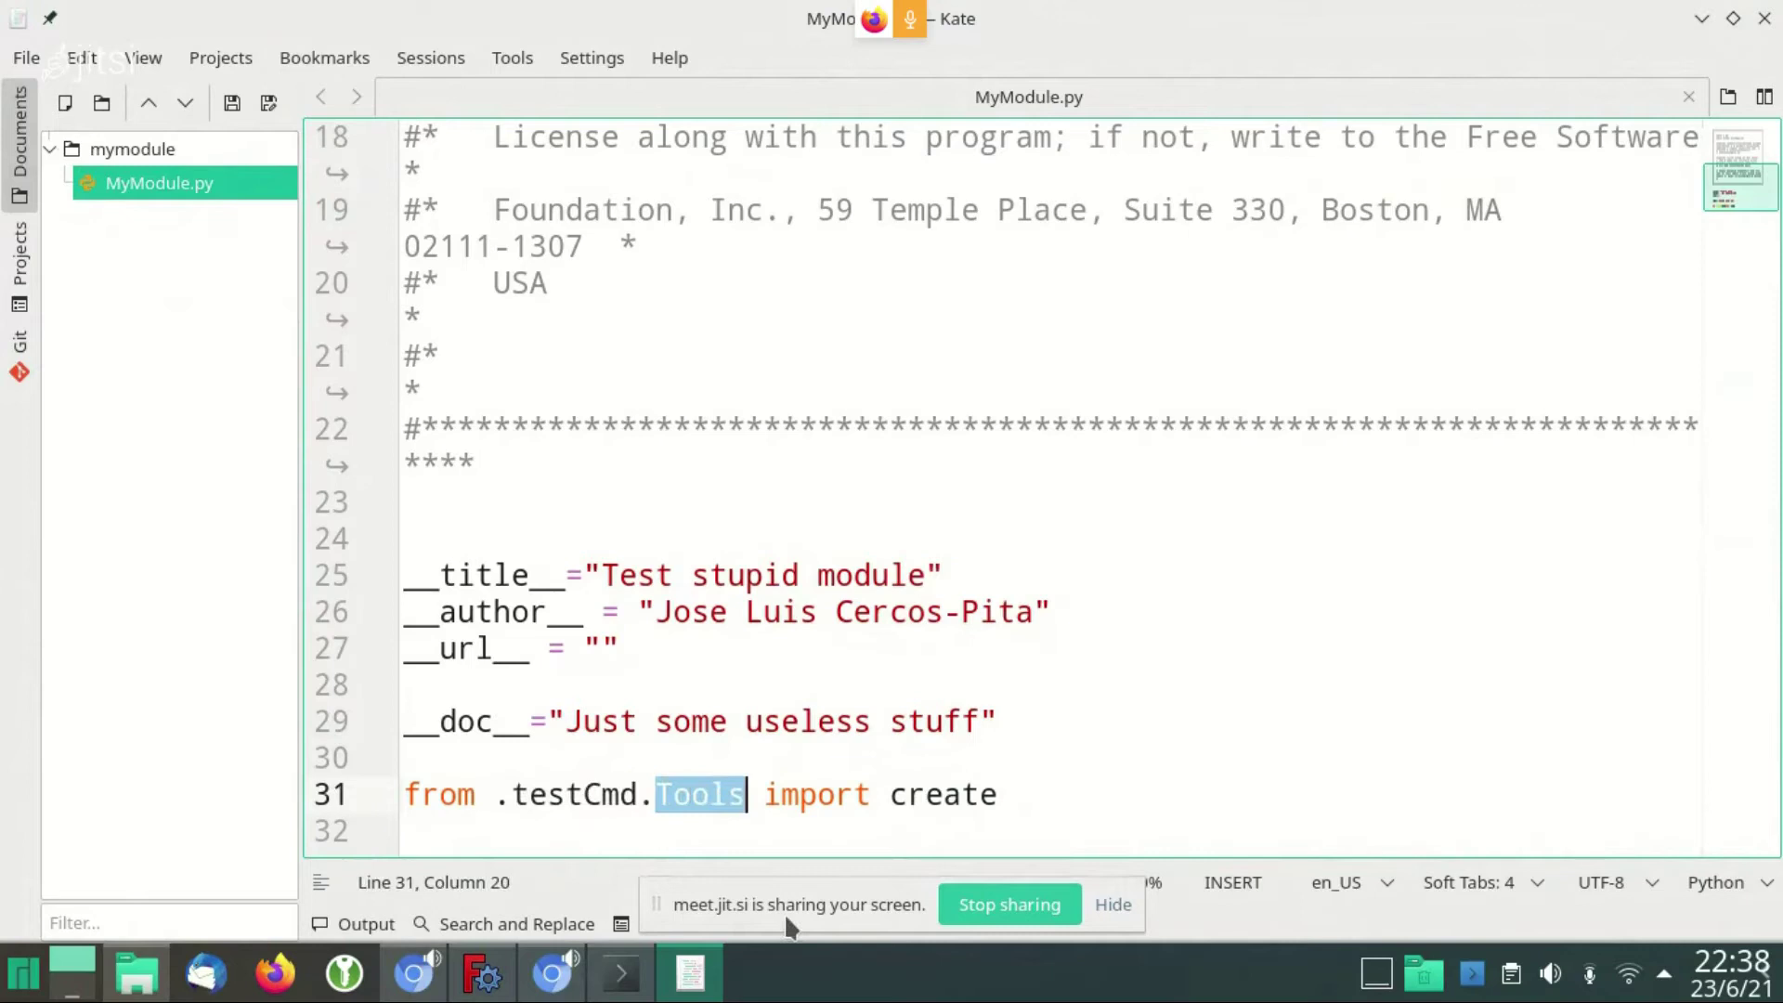
double_click(940, 796)
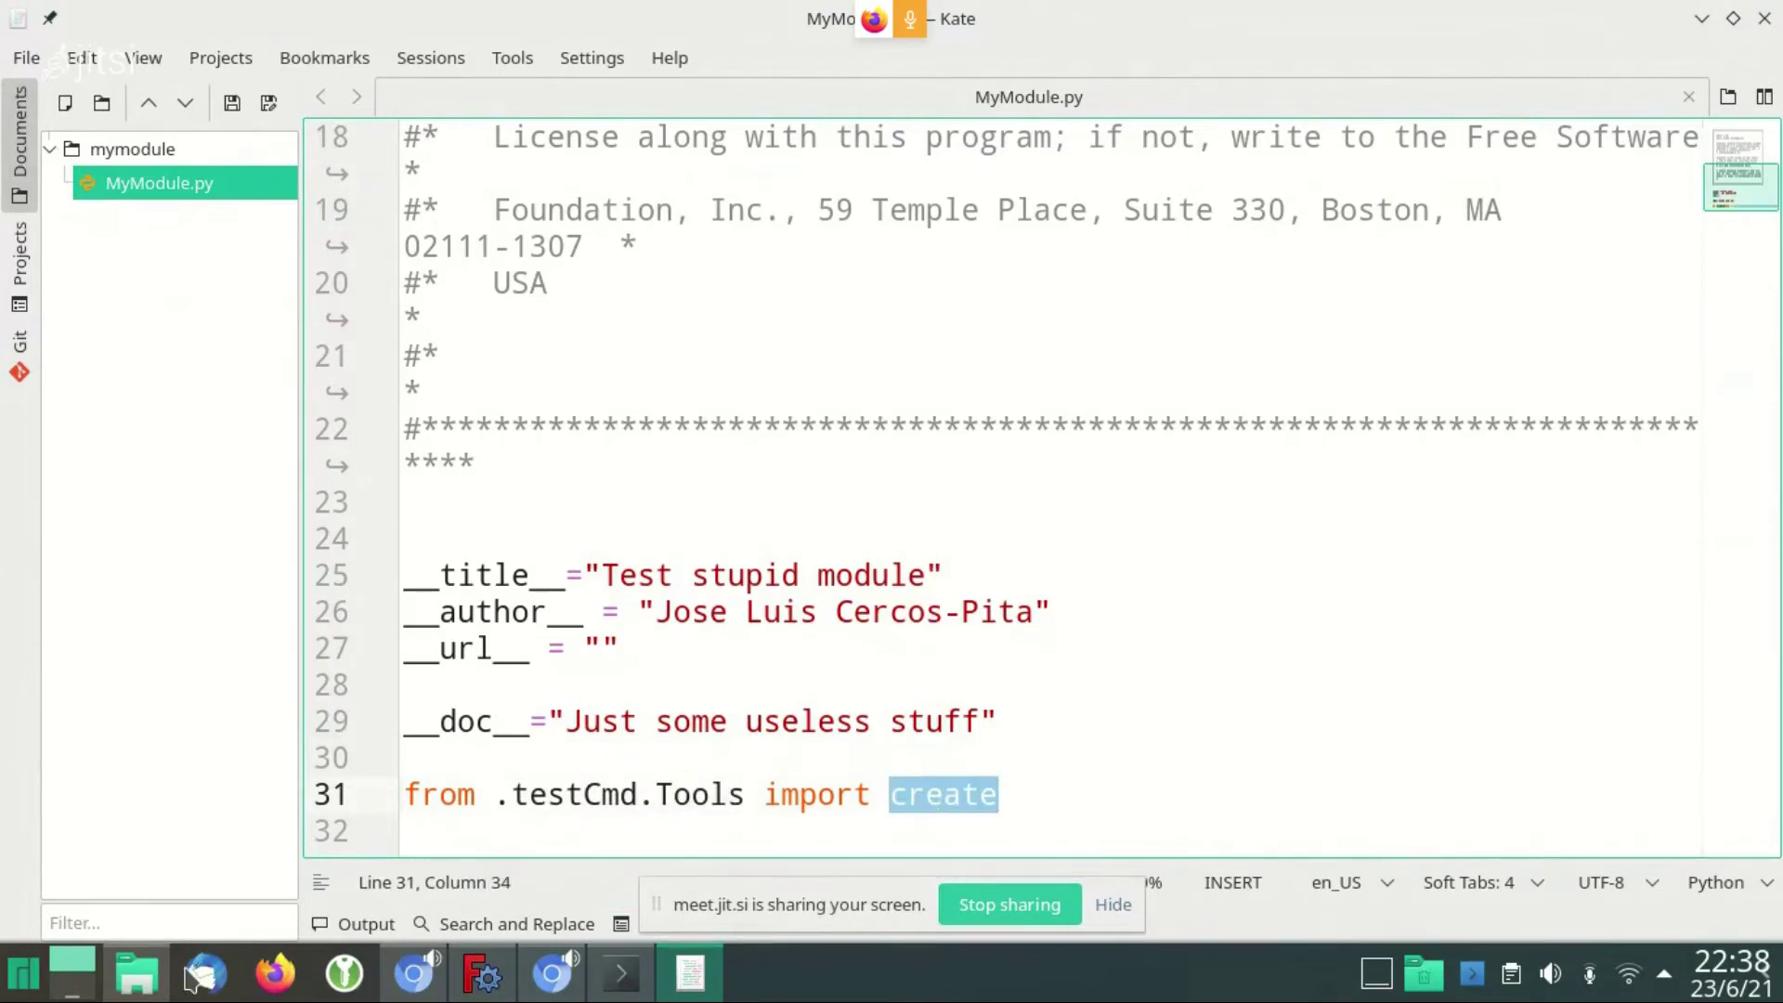
Open Tools.py from the testCmd folder in Kate
click(137, 972)
click(706, 190)
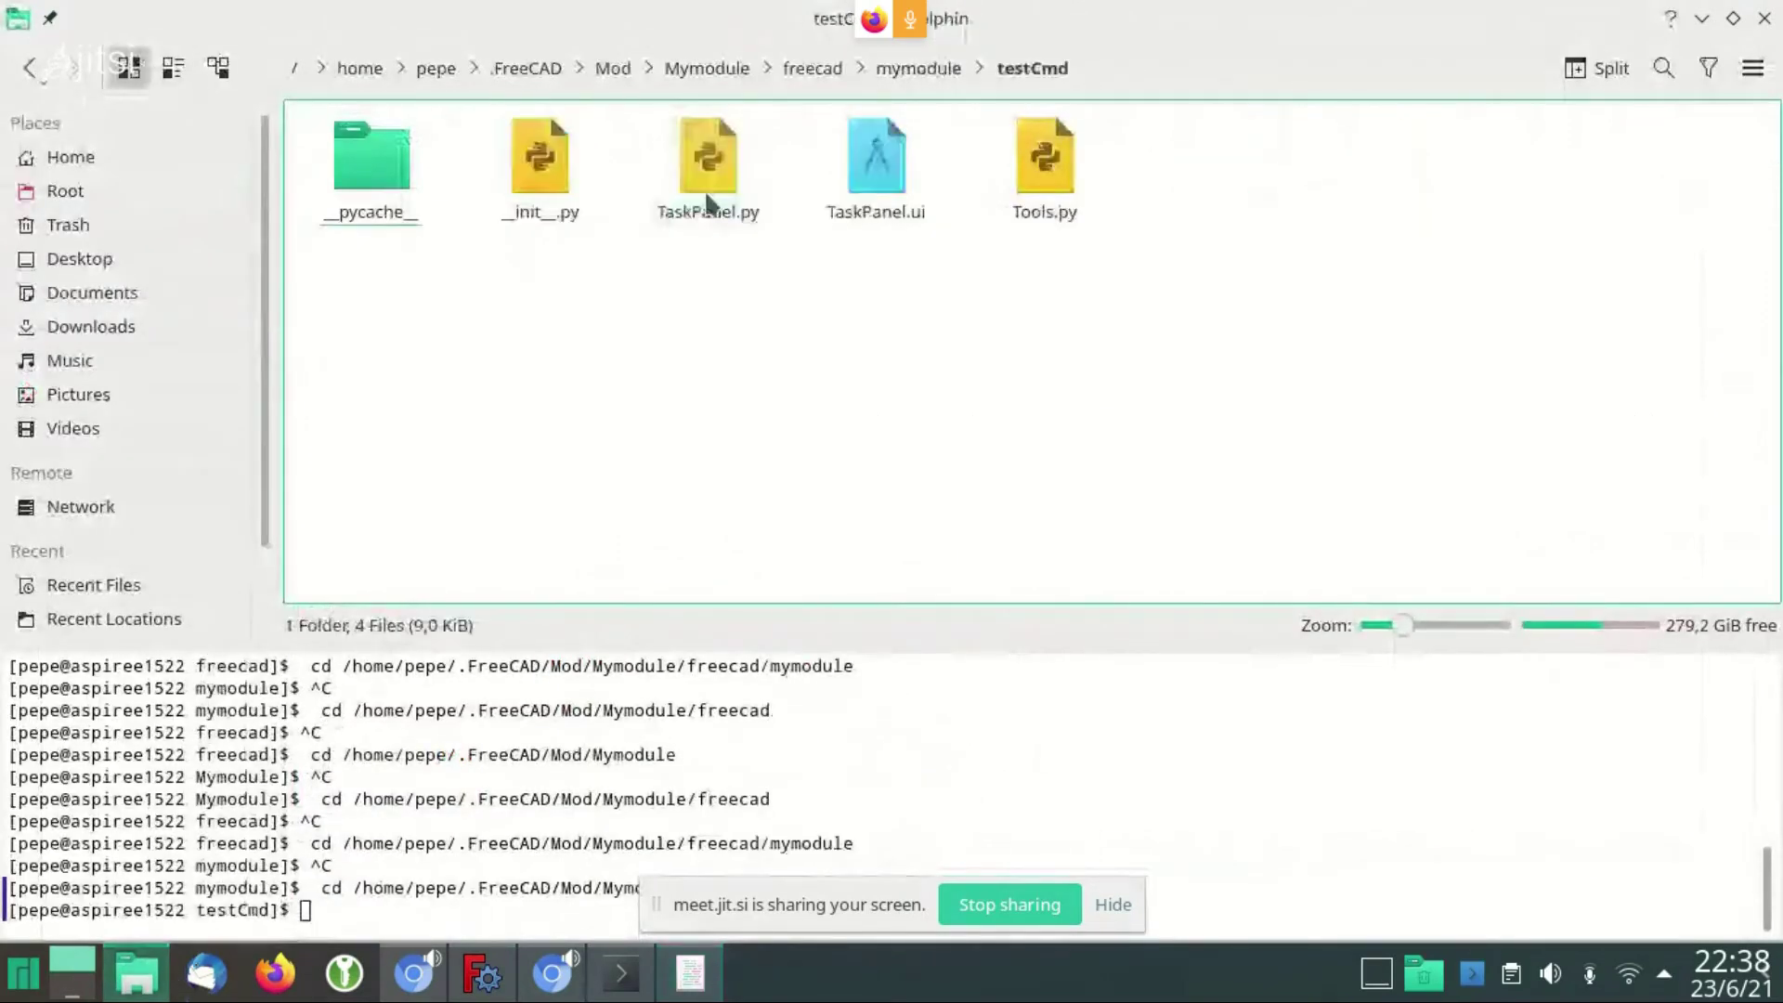
right_click(1052, 167)
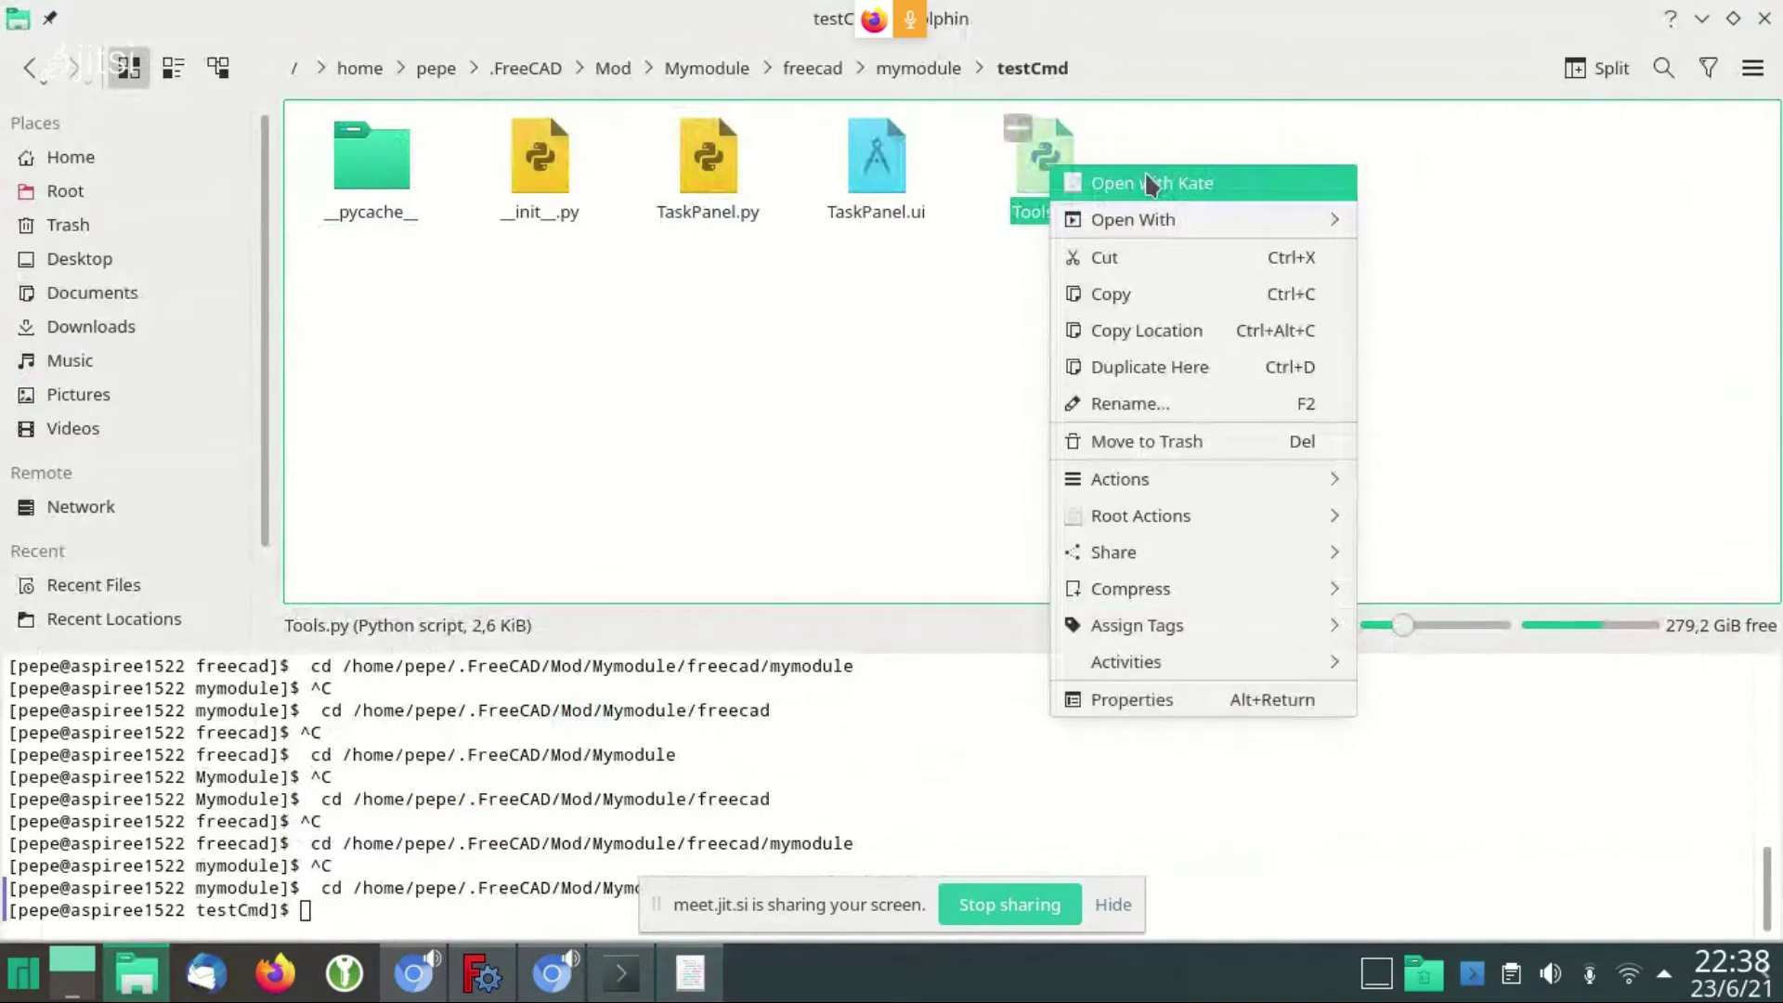
click(1151, 184)
Select the def create(radius) line in Tools.py
click(401, 351)
key(Up)
key(Home)
key(shift+Down)
Select the whole create function, undo a stray space, and highlight the Part::Box line
key(shift+Down)
key(shift+Down)
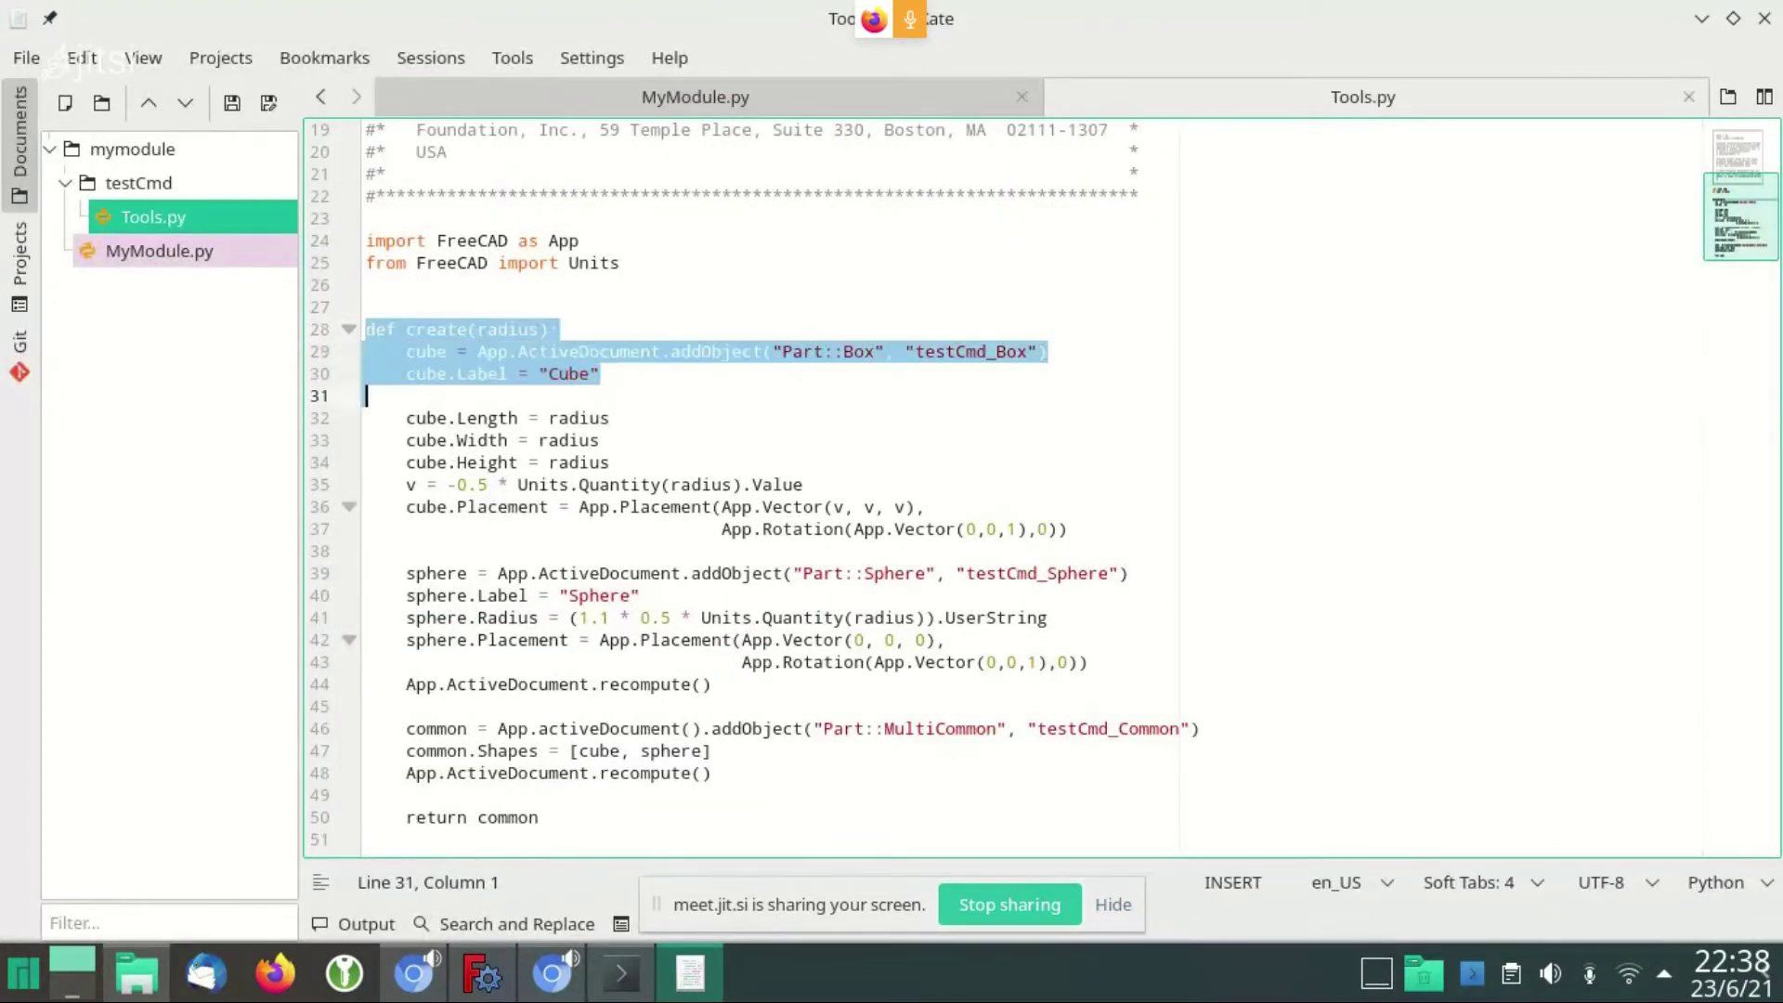
key(shift+Down)
key(shift+Down)
key(shift+Down)
key(shift+Down)
key(shift+Down)
key(shift+Down)
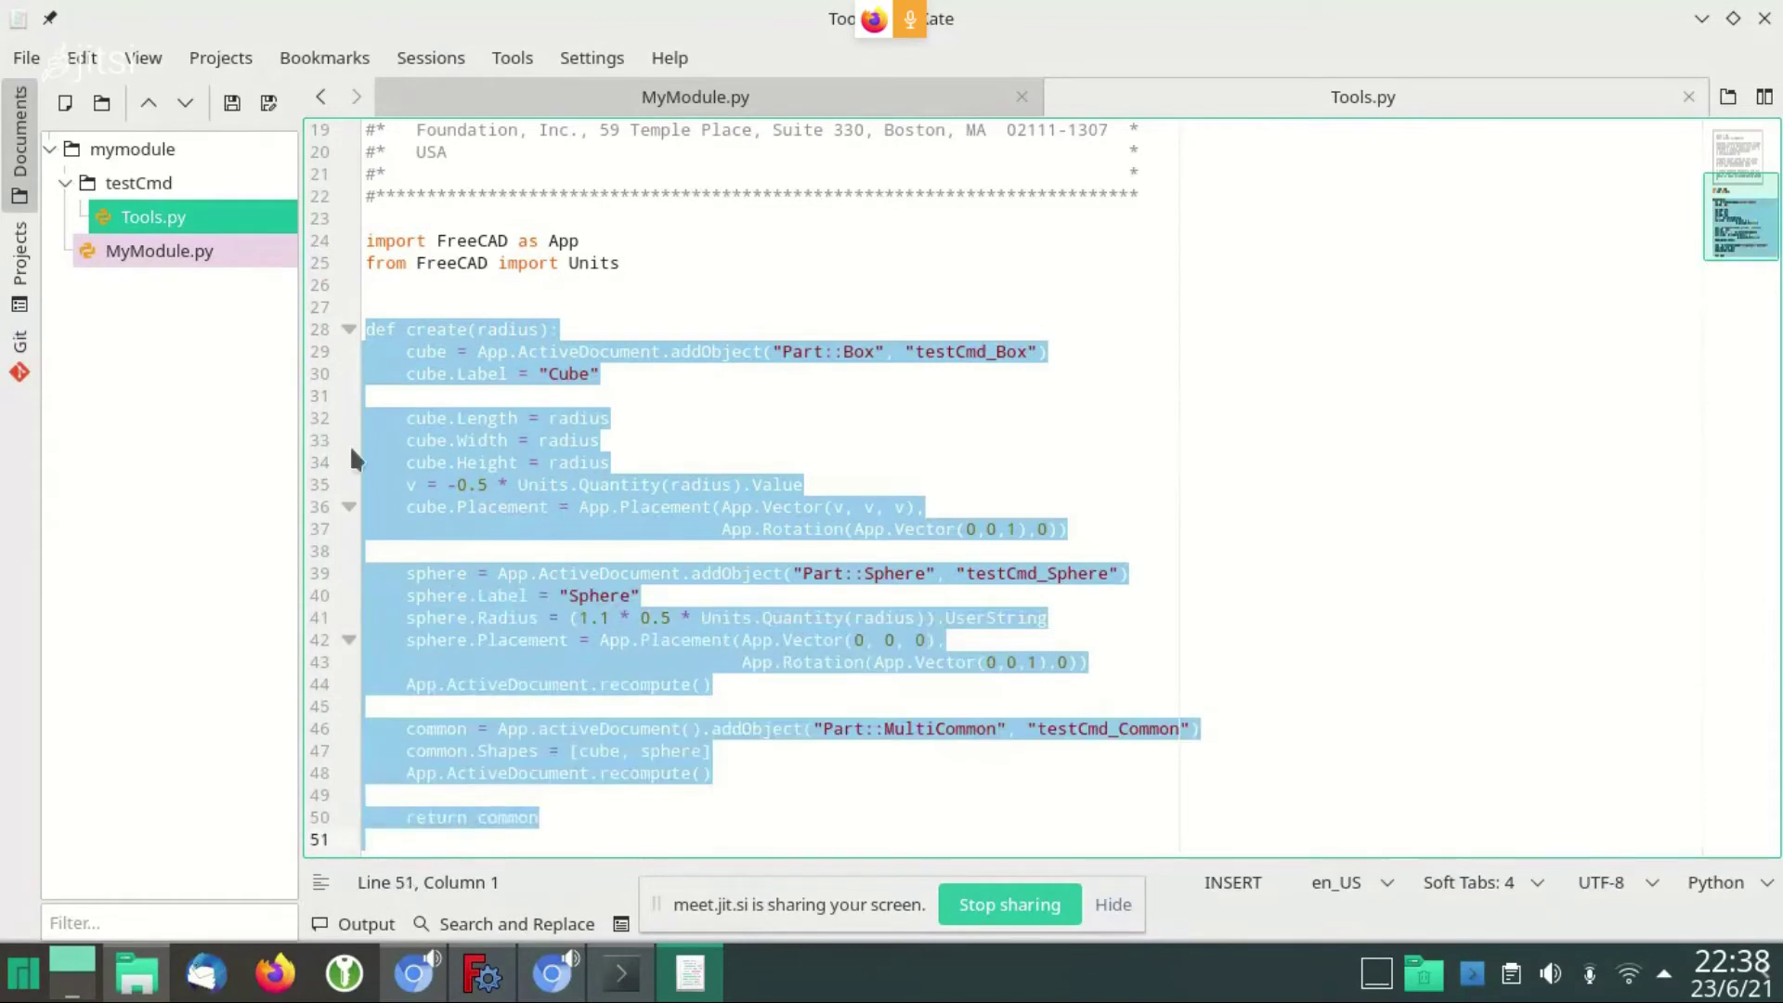
click(630, 573)
click(405, 351)
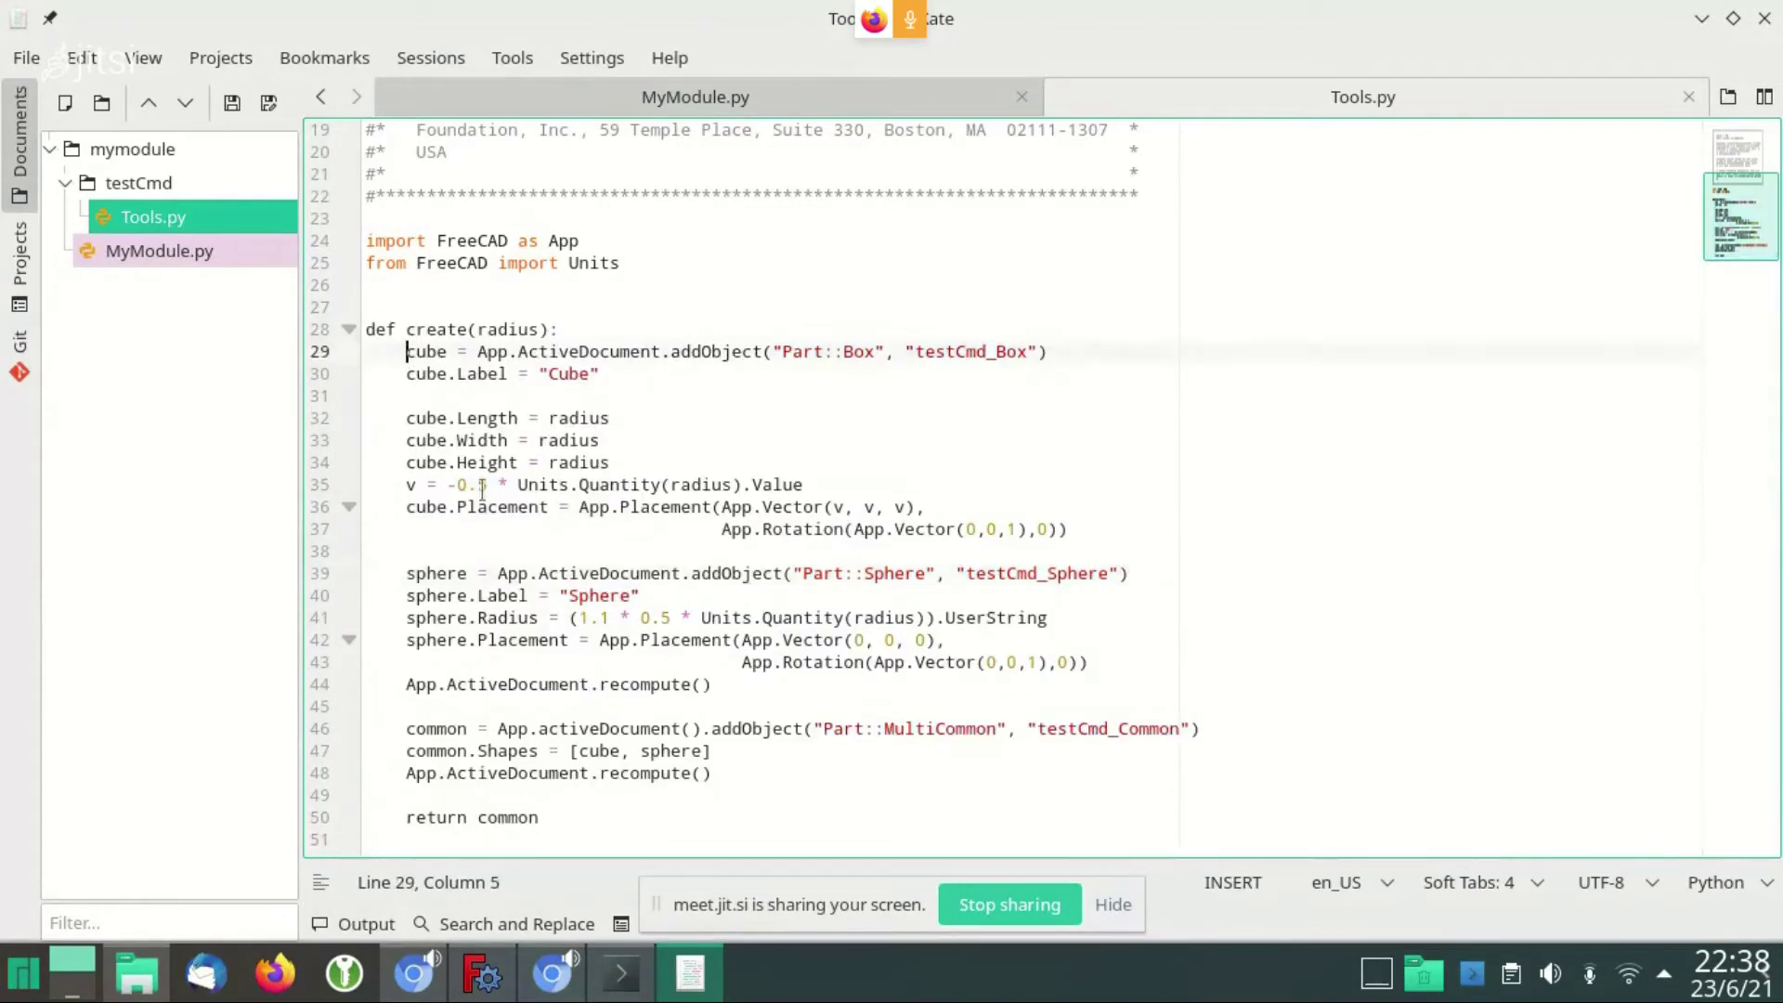
key(ctrl+z)
drag(406, 351, 1047, 351)
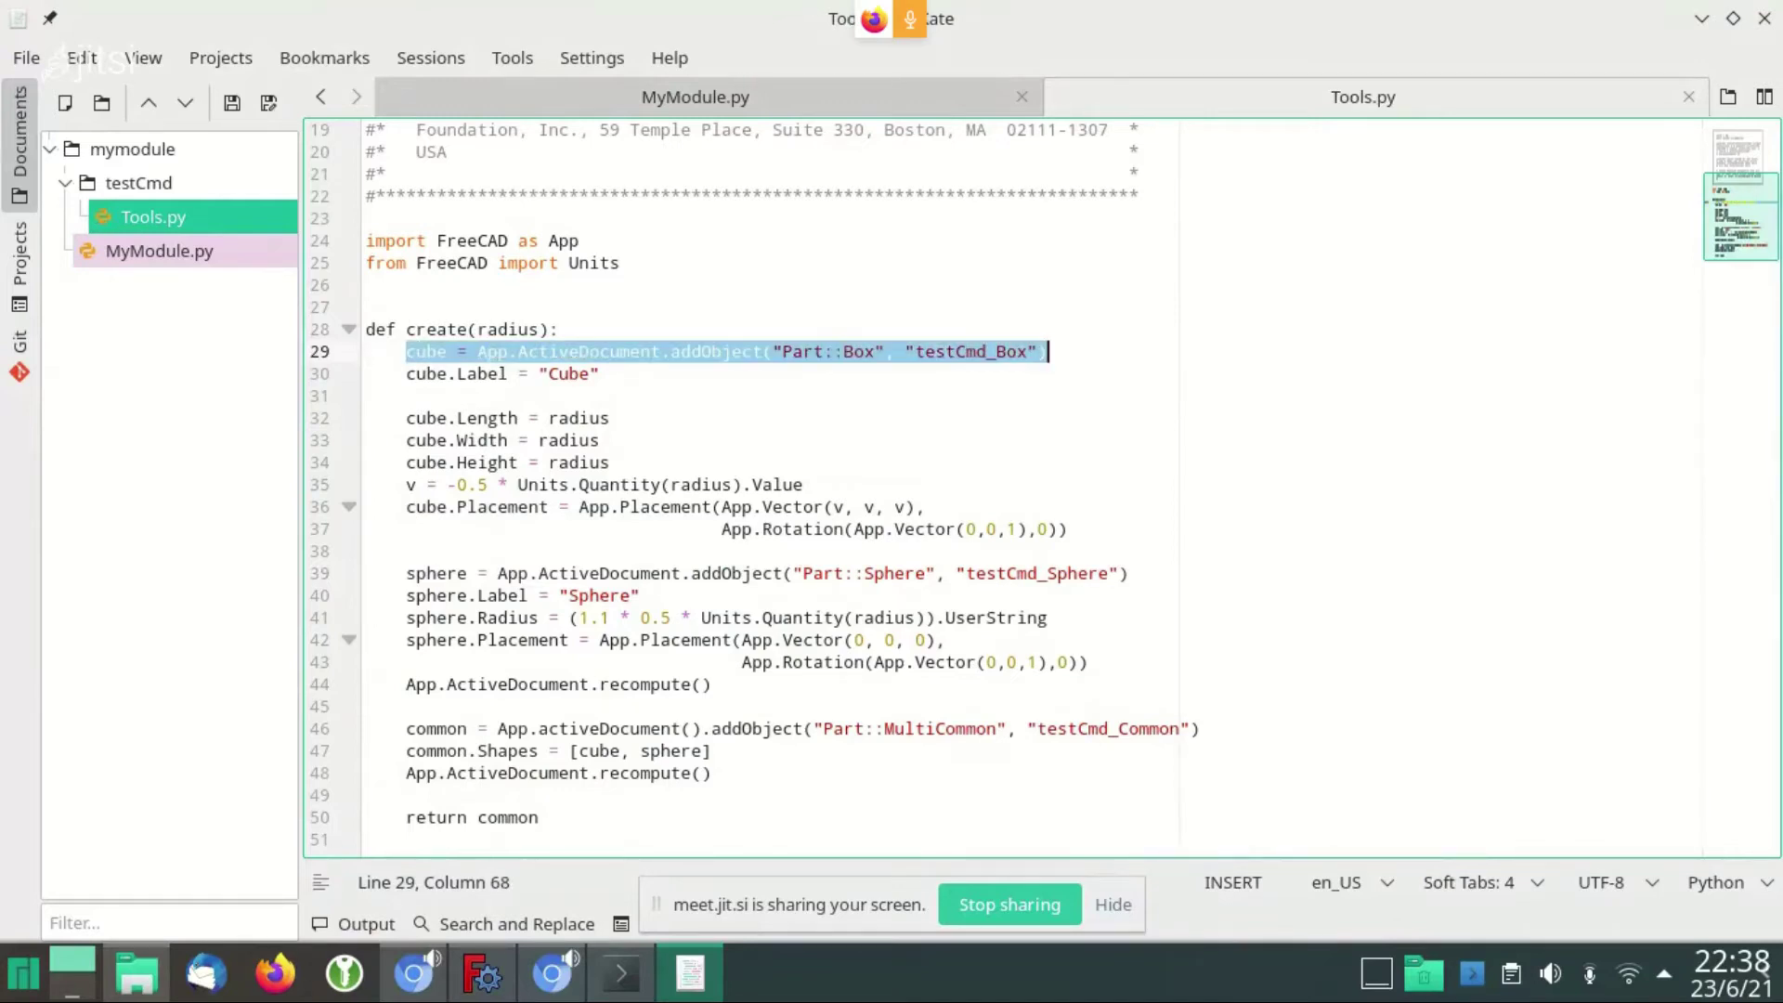
Walk through the testCmd box name, cube Length/Width/Height lines and half-size offset calculation
key(Home)
key(ctrl+Right)
key(ctrl+Right)
key(ctrl+Right)
key(ctrl+Right)
key(ctrl+Right)
key(ctrl+Right)
key(ctrl+Right)
key(ctrl+Right)
key(ctrl+Right)
key(ctrl+Right)
key(ctrl+Right)
key(shift+Right)
key(shift+Right)
key(shift+Right)
key(shift+Right)
key(shift+Right)
key(shift+Right)
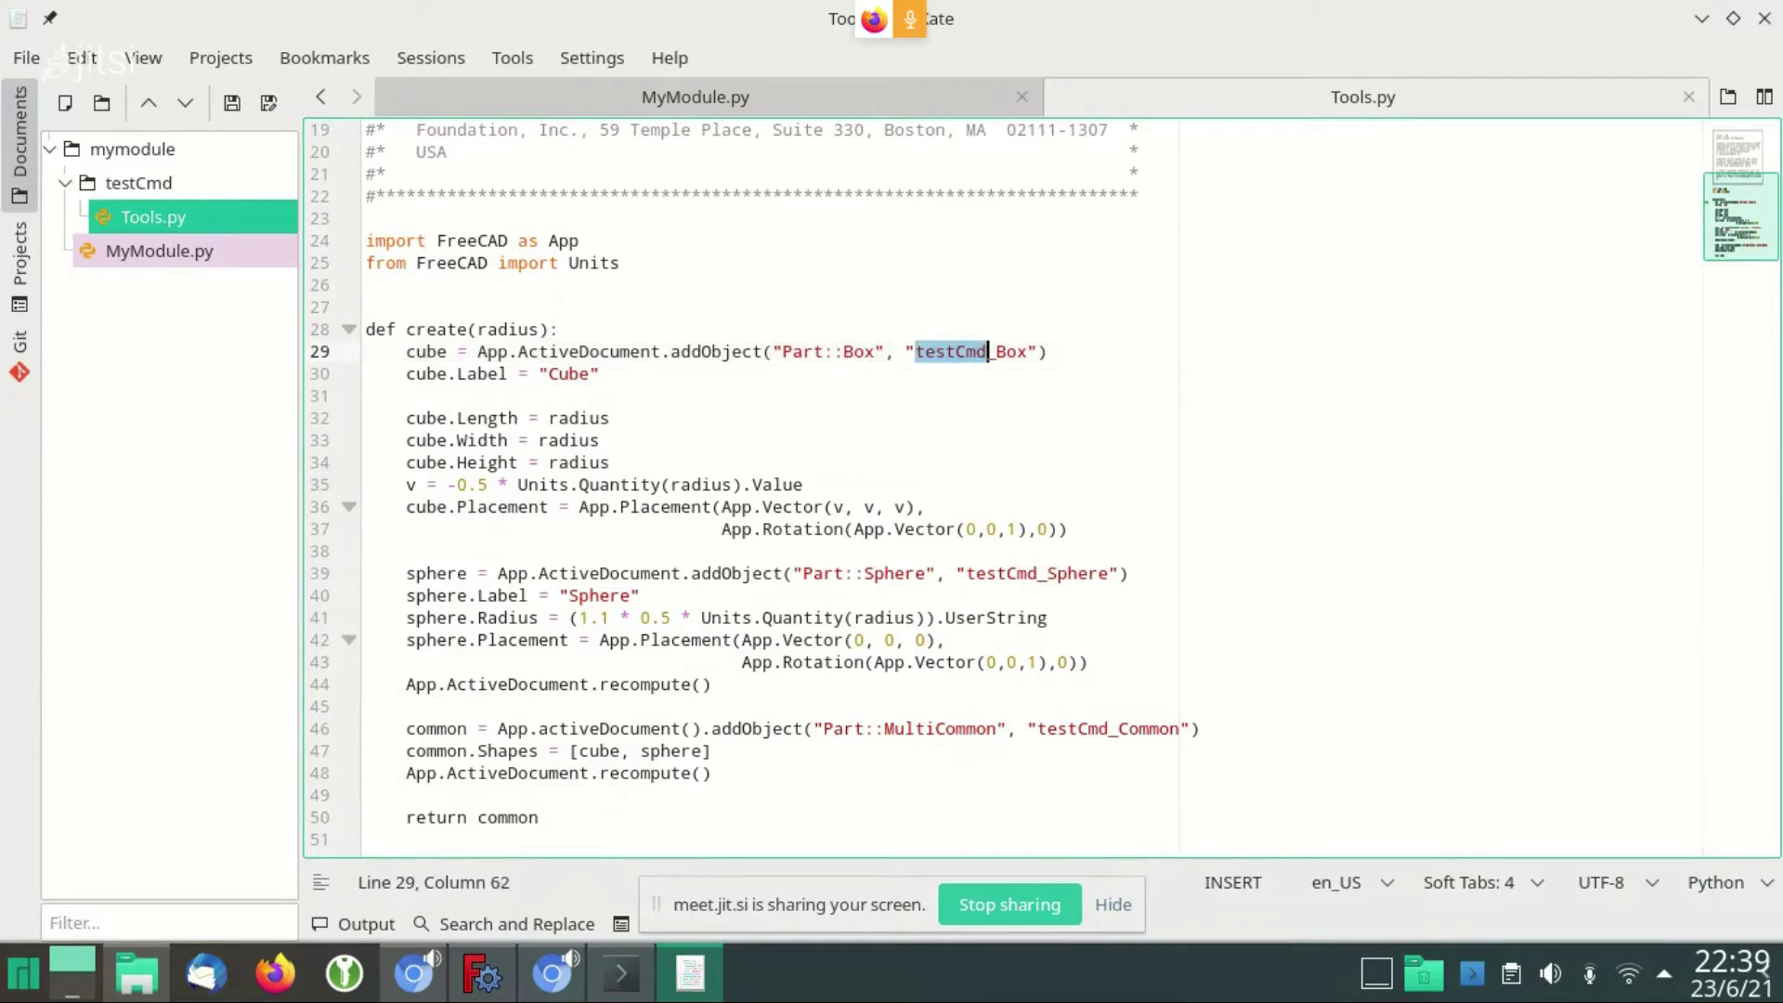
key(Down)
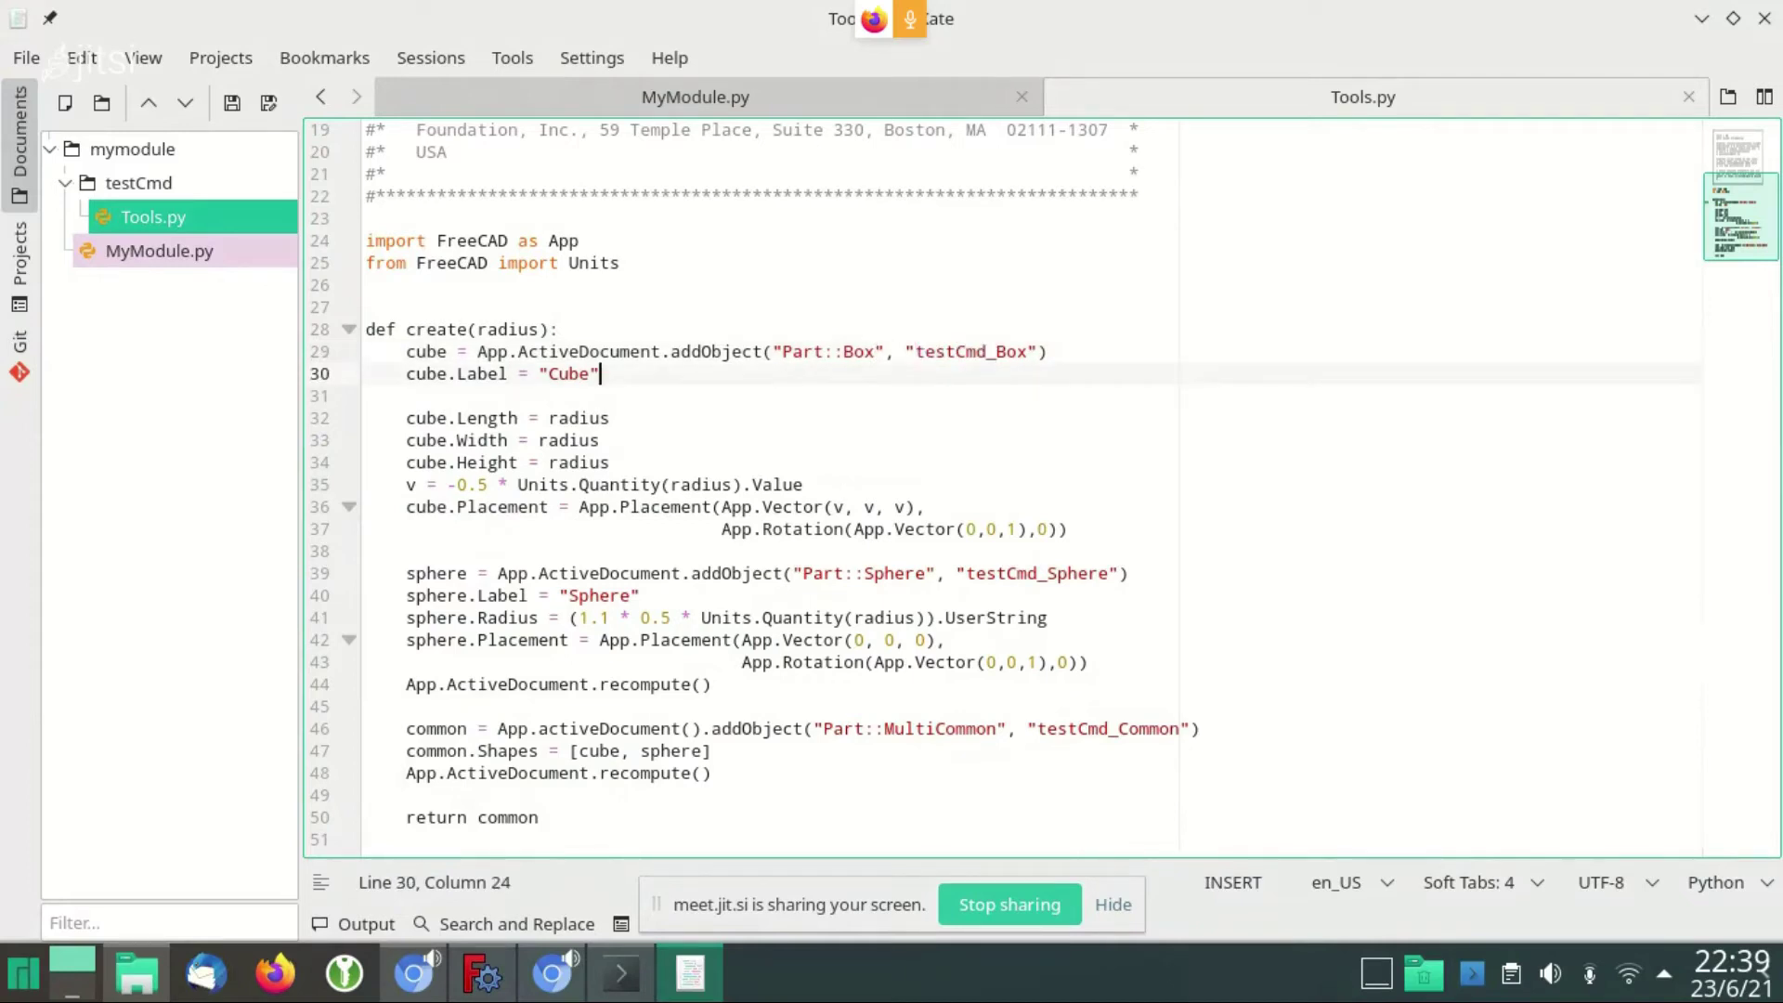
key(Home)
key(Home)
key(Down)
key(Down)
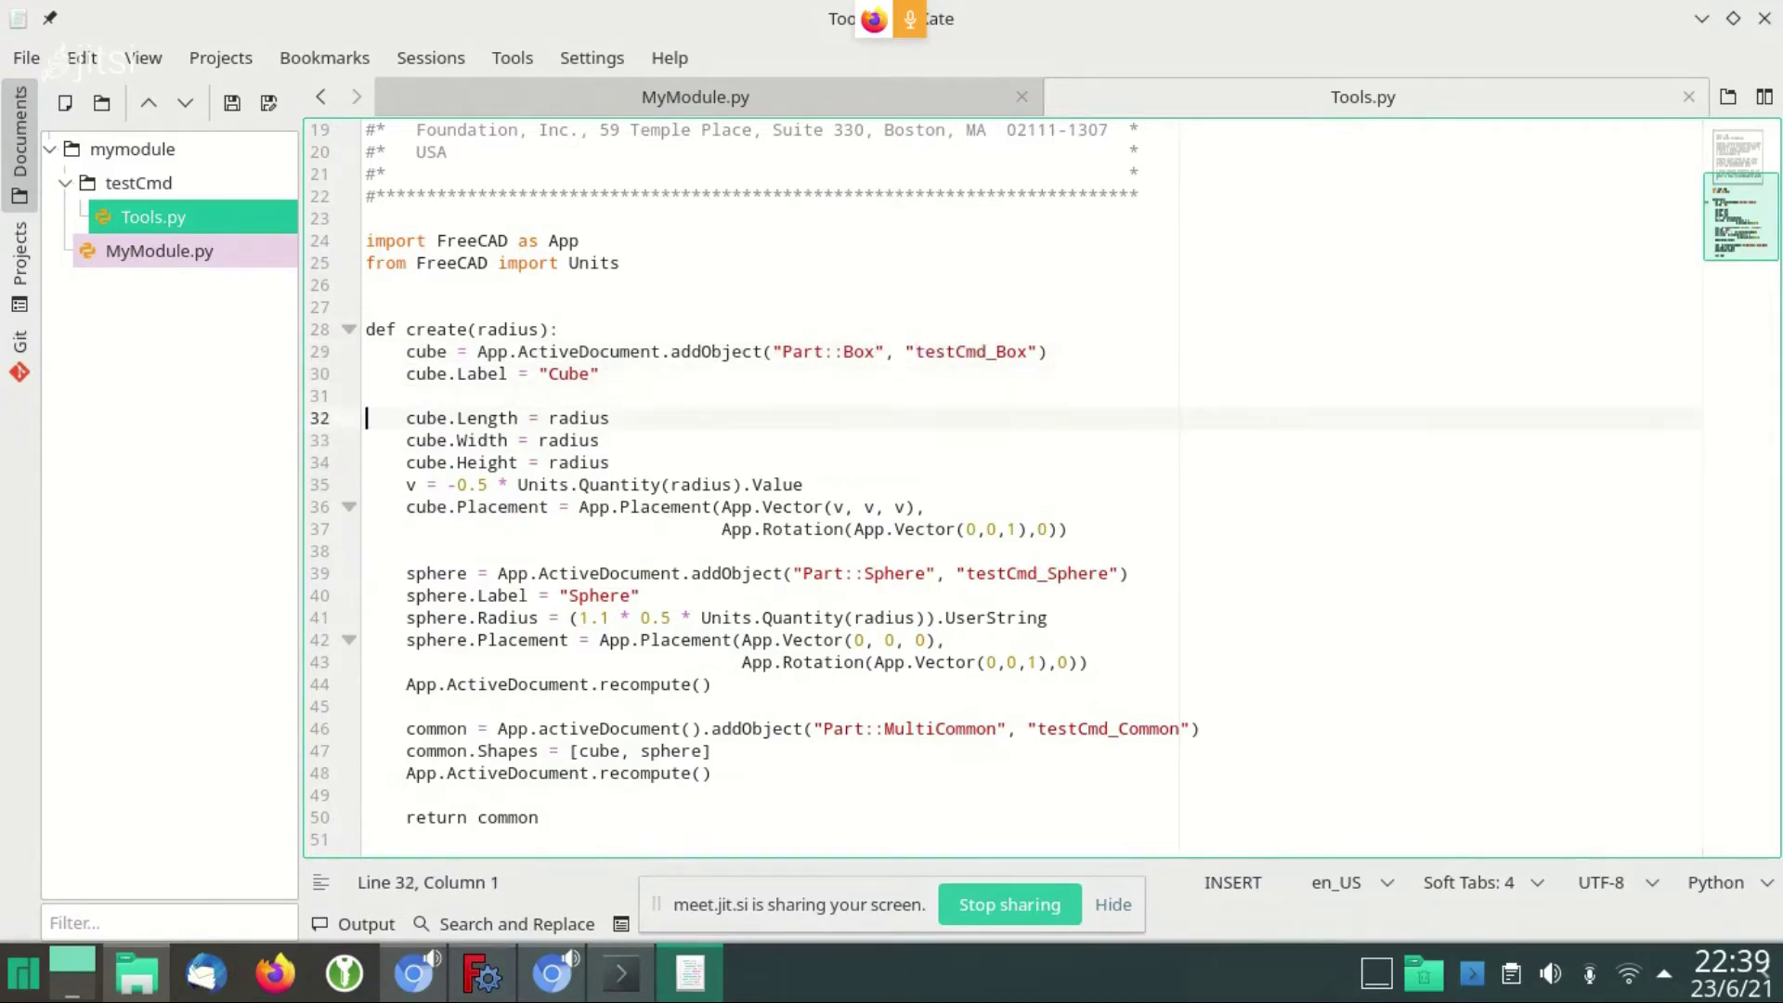
key(shift+Down)
key(shift+Down)
key(shift+Down)
key(shift+Down)
key(shift+Up)
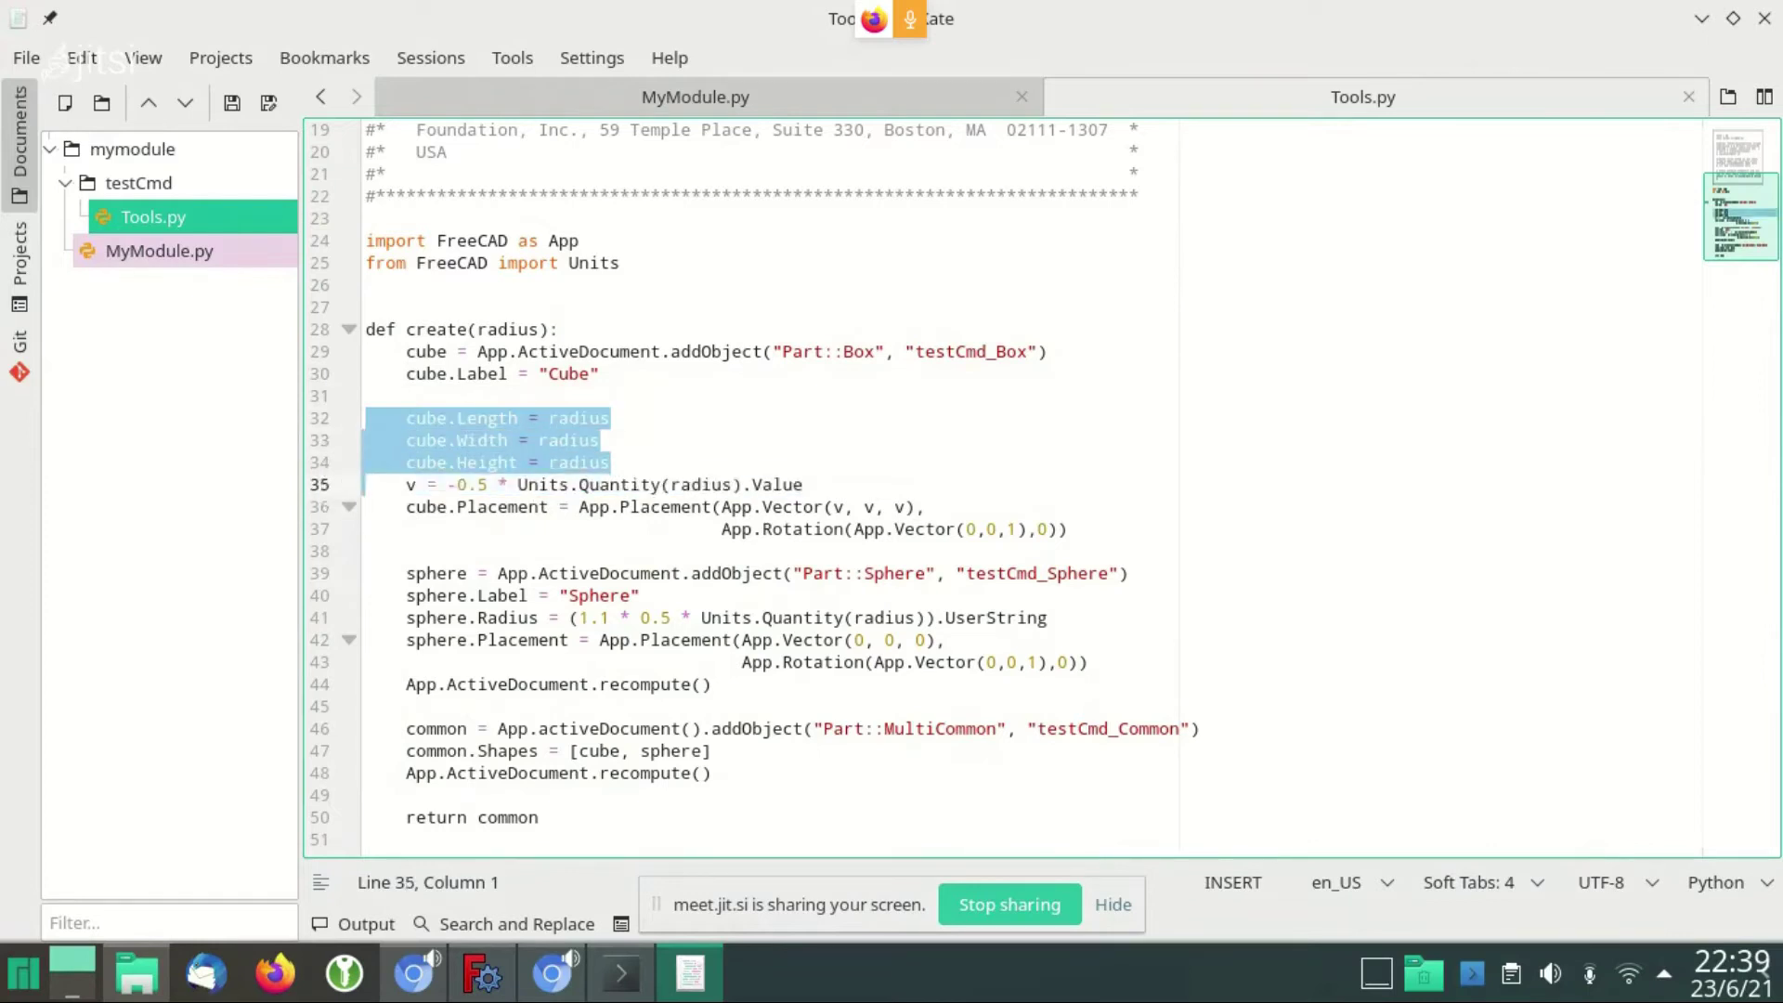
key(Escape)
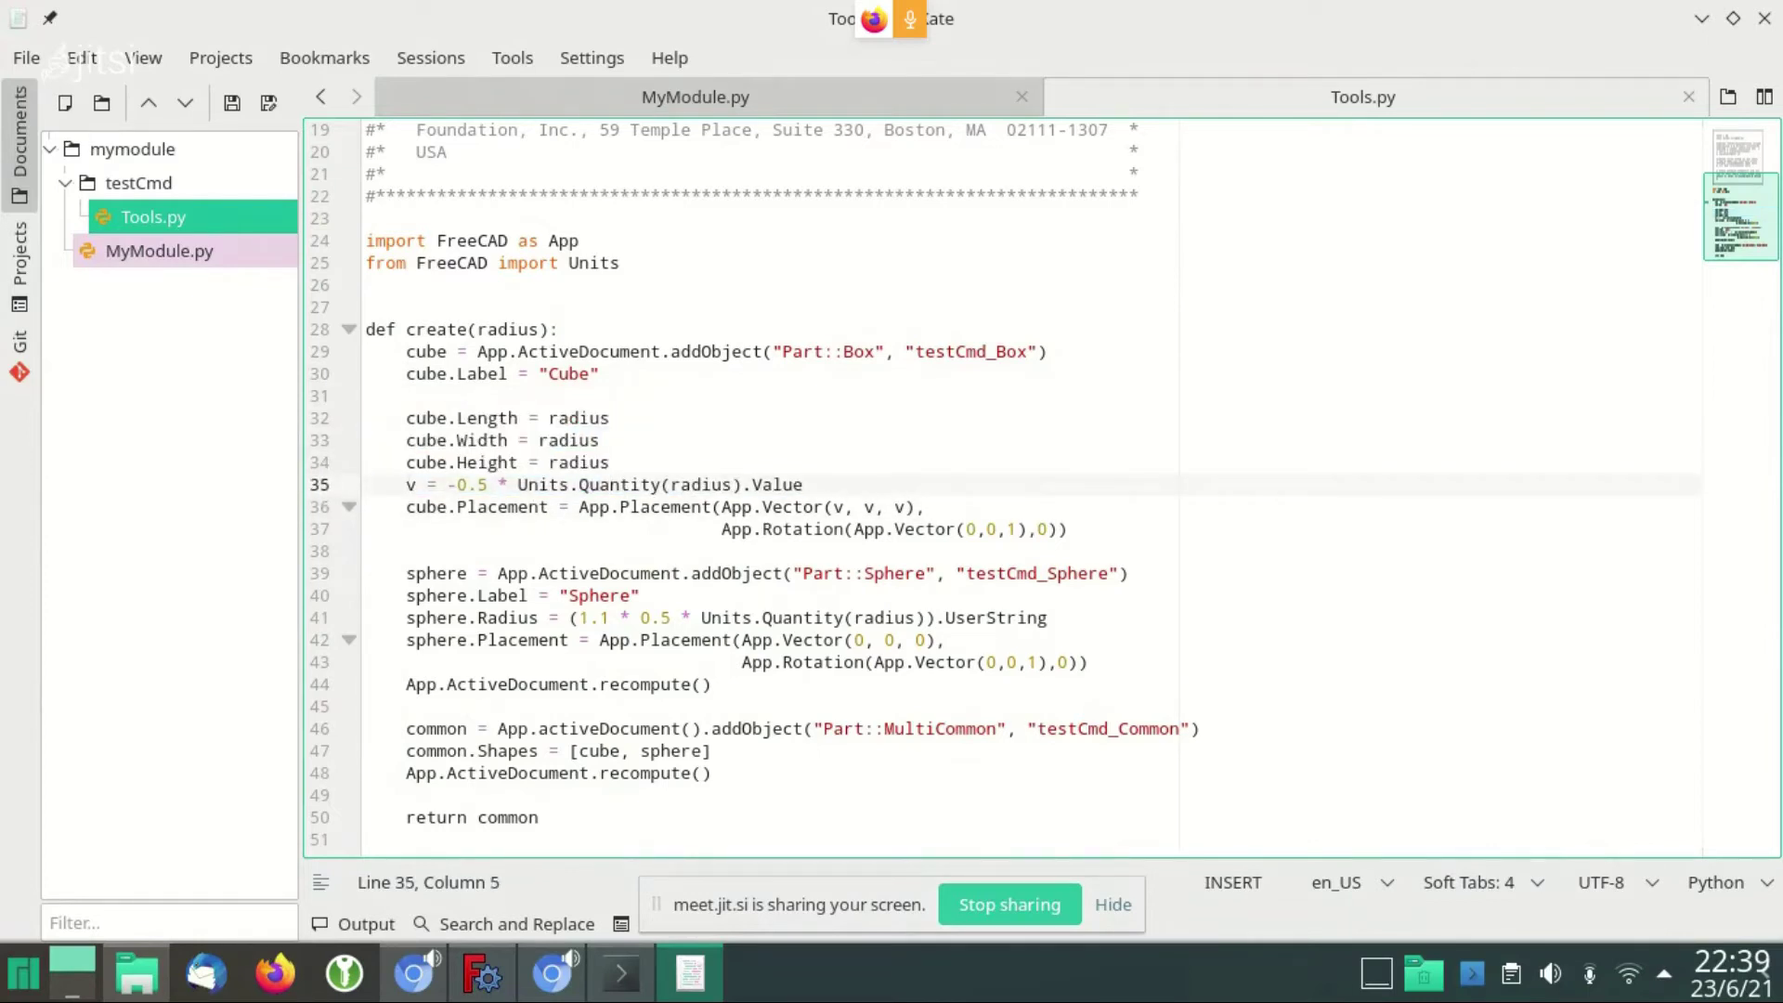
key(shift+End)
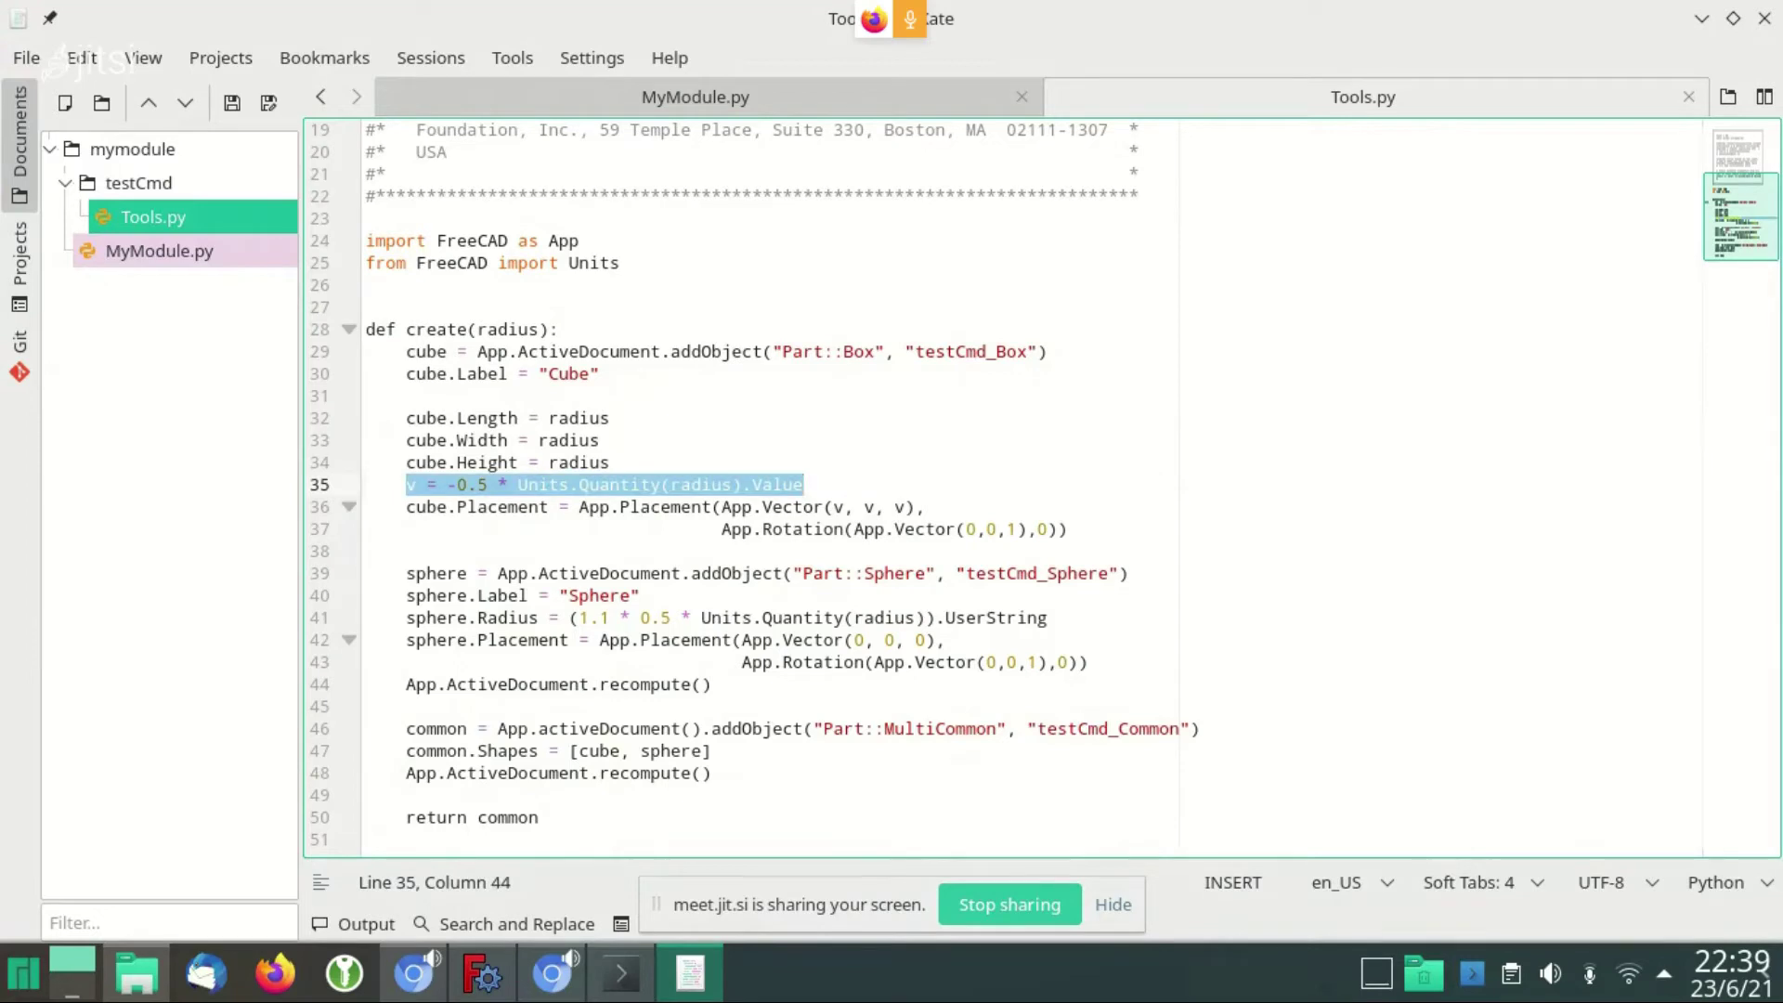
click(478, 977)
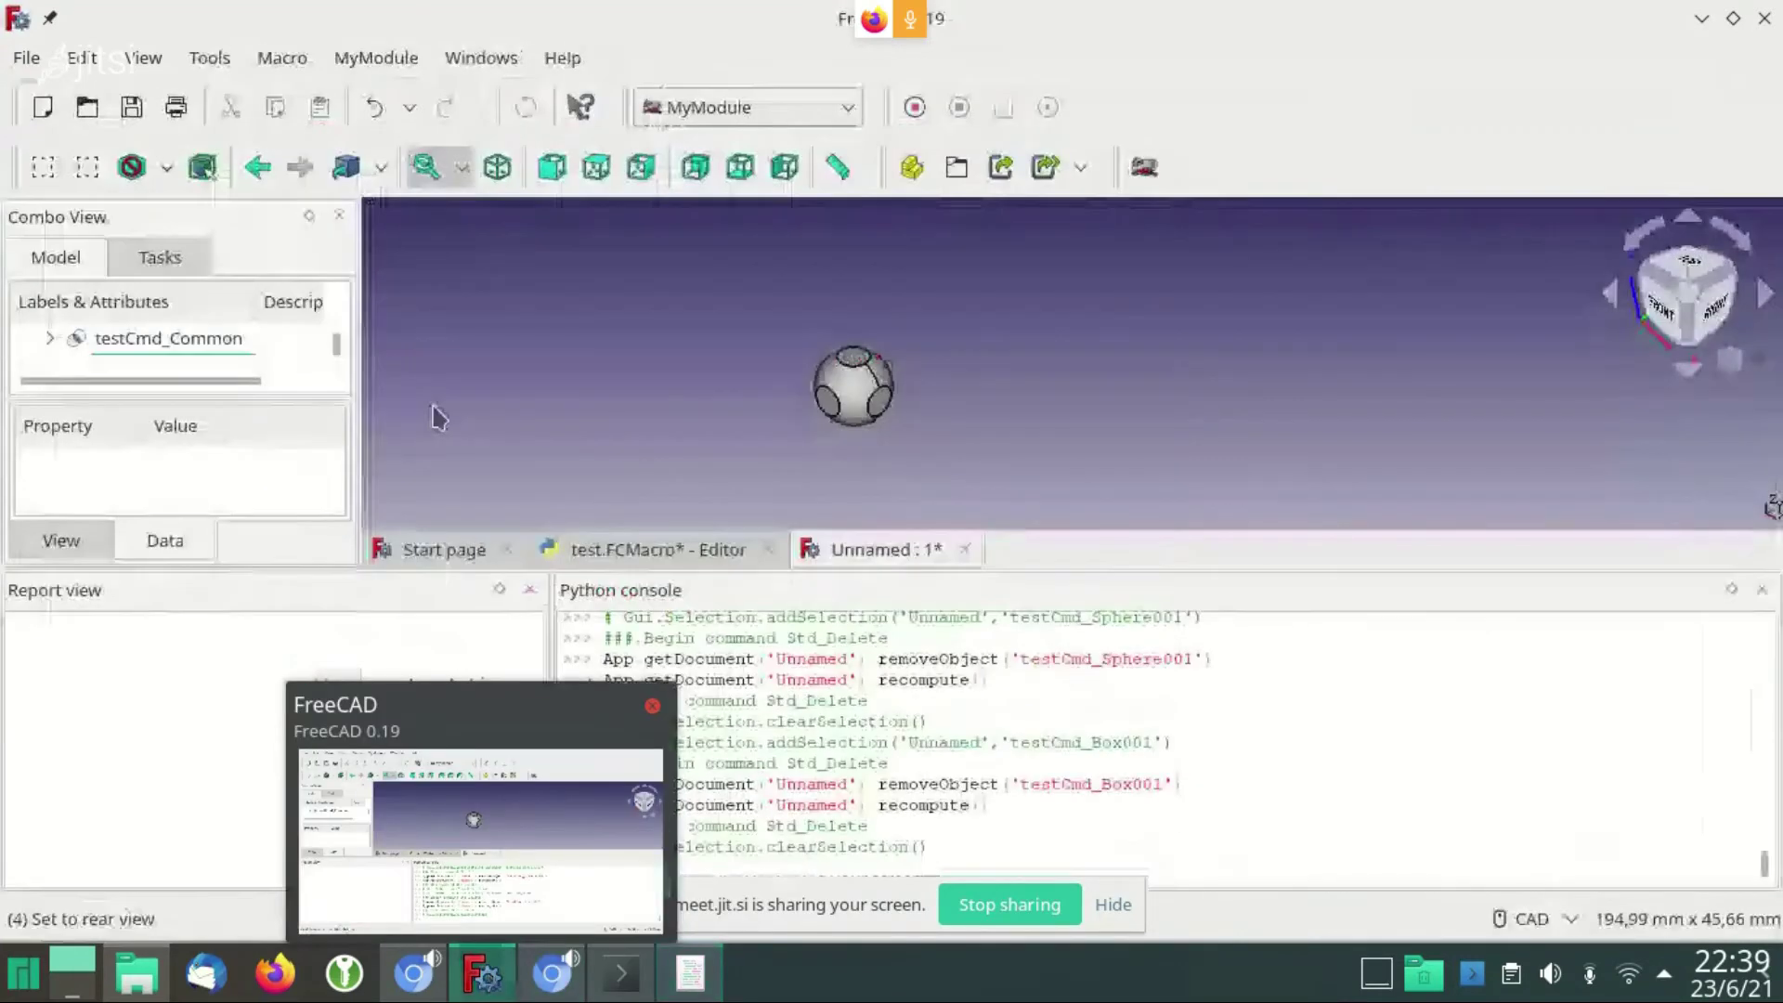
Highlight the recorded 10000 mm height and -5000 placement offset in test.FCMacro
click(613, 557)
scroll(894, 362, down, 1)
scroll(894, 362, down, 1)
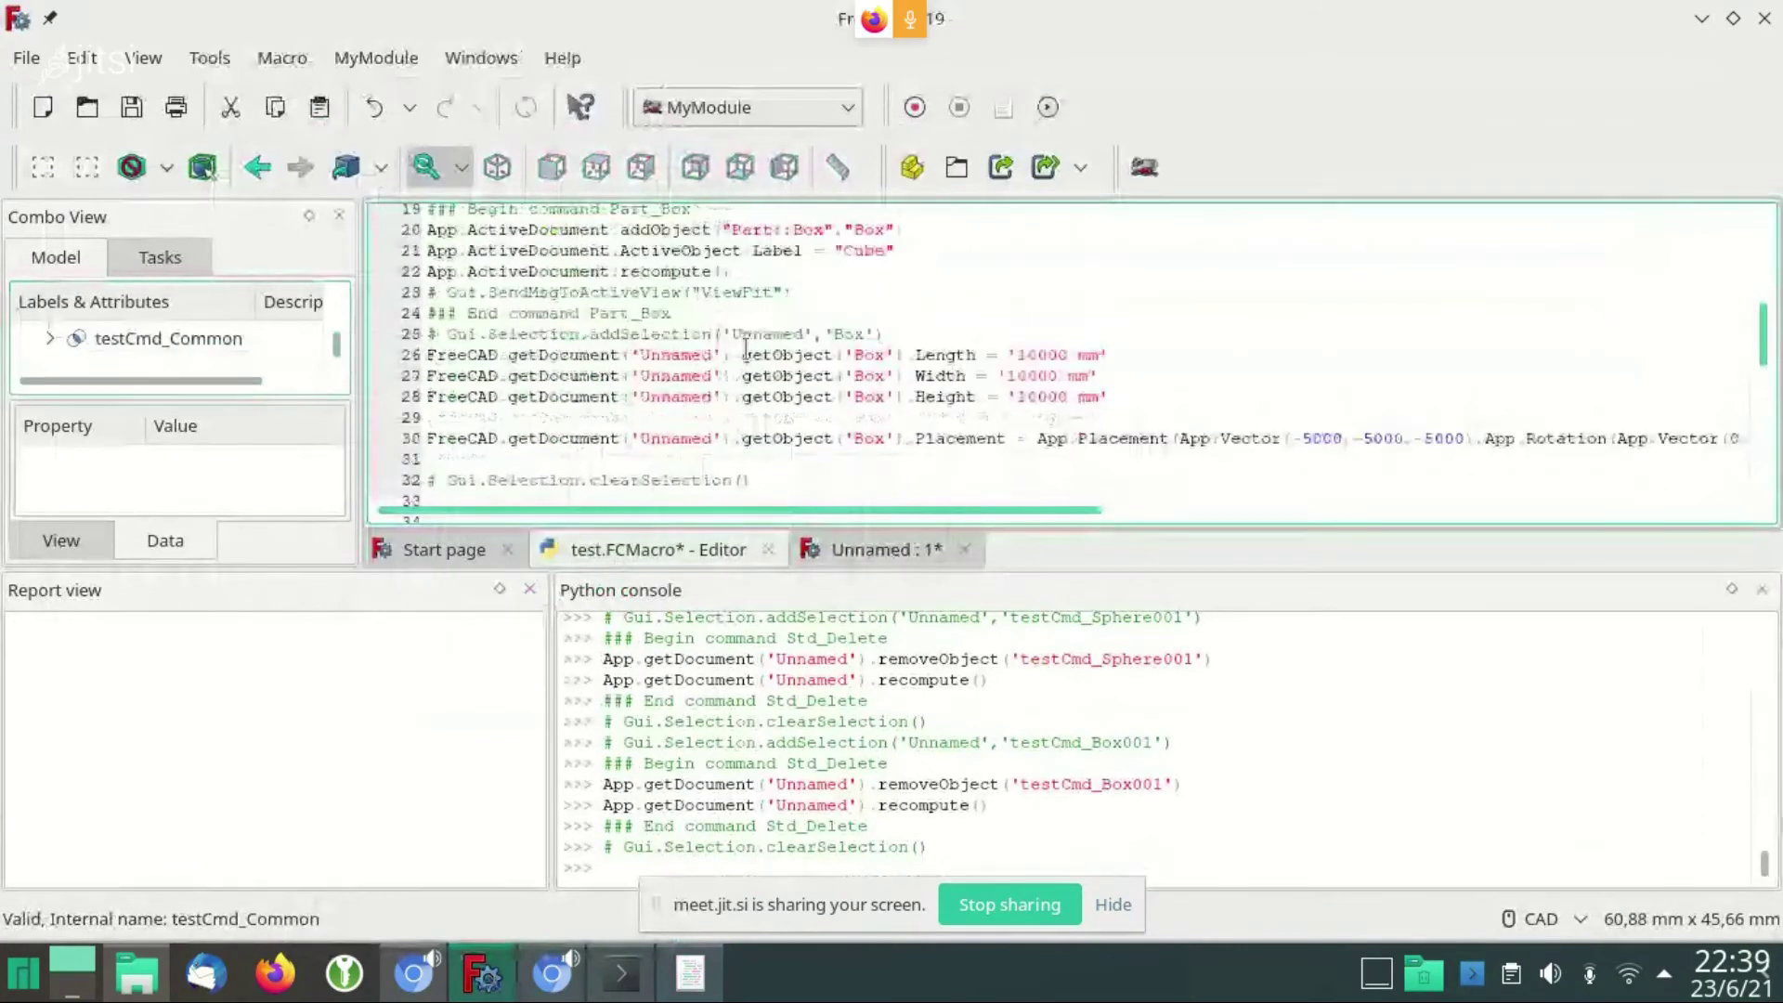
scroll(894, 362, down, 1)
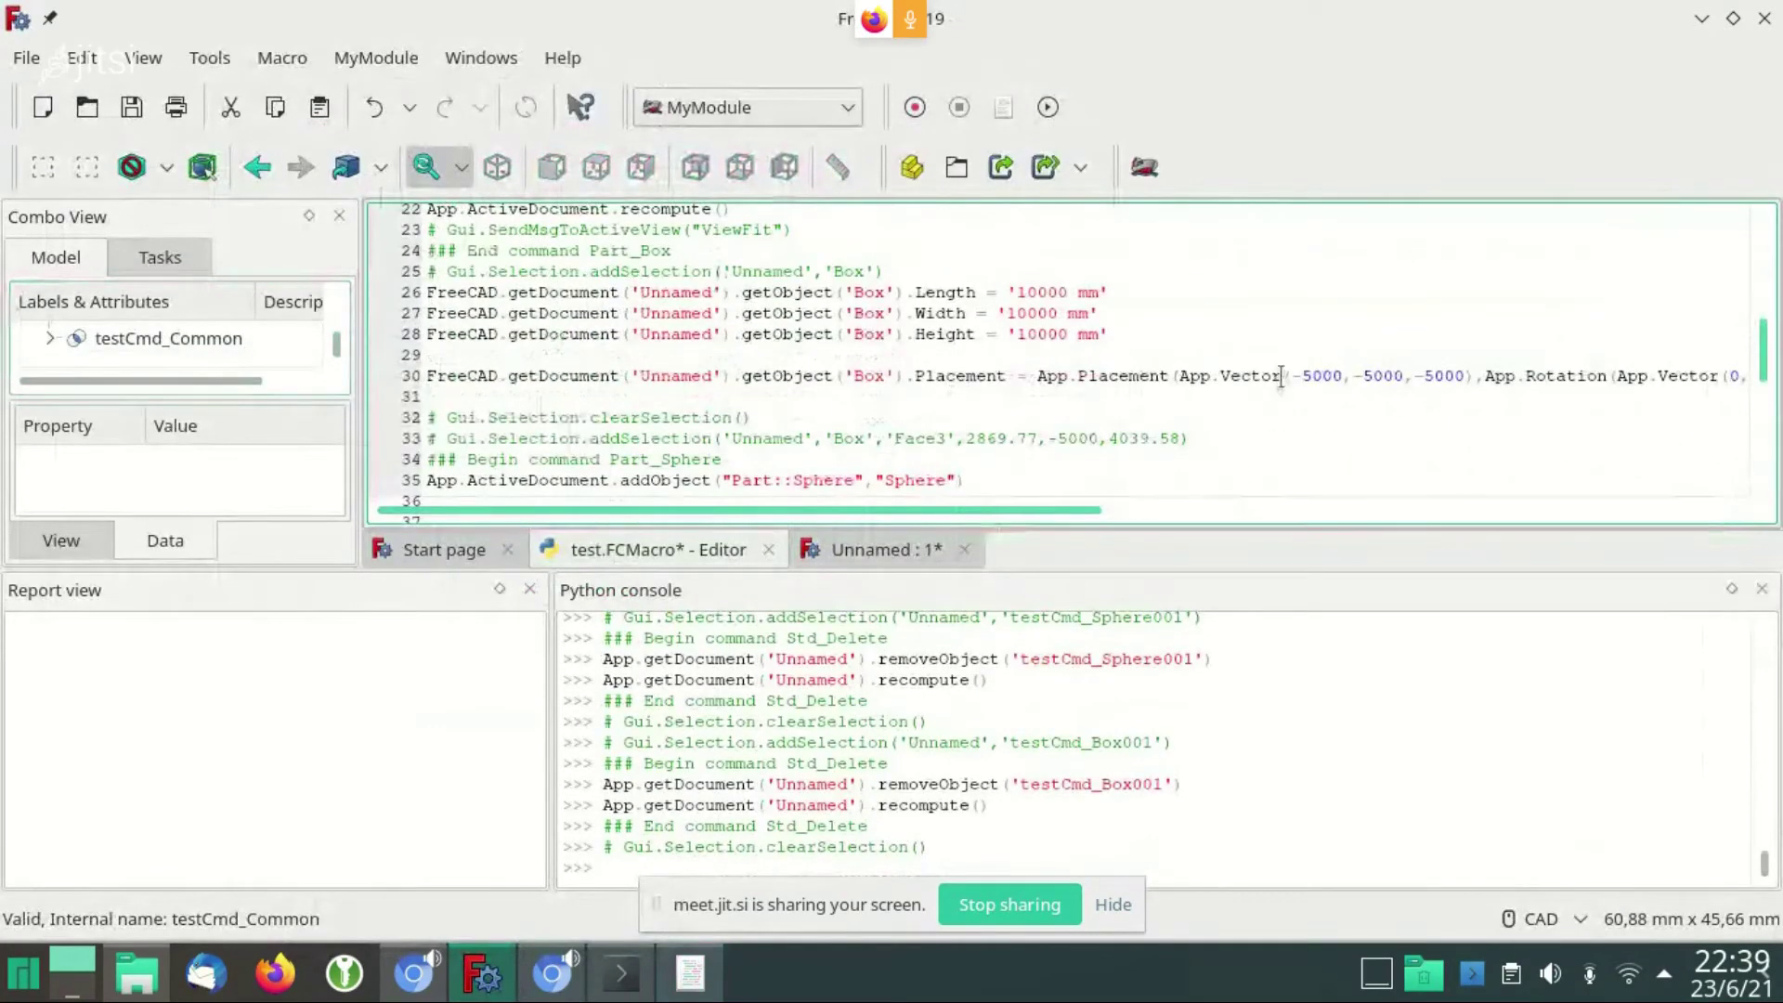
key(Up)
key(Up)
key(Up)
key(Down)
key(shift+Left)
key(shift+Left)
key(shift+Left)
key(shift+Left)
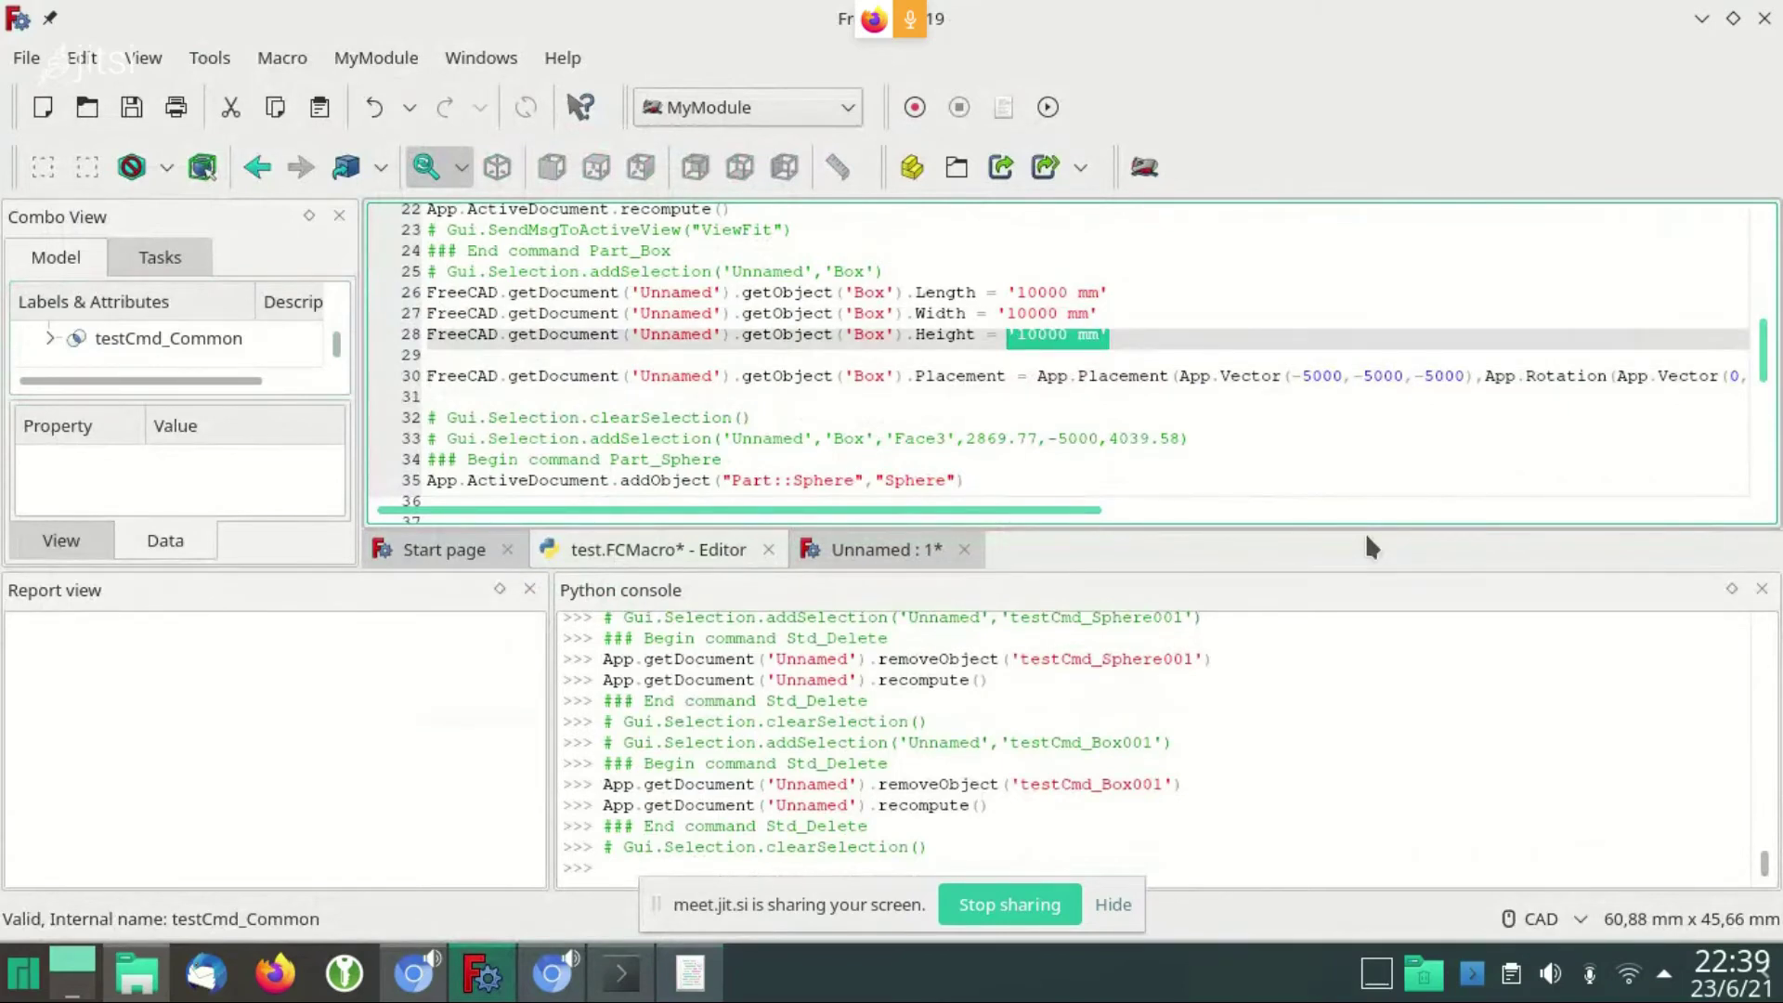
key(Down)
key(Down)
key(ctrl+Right)
key(ctrl+Right)
key(ctrl+Right)
key(Left)
key(shift+Right)
key(shift+Right)
key(shift+Right)
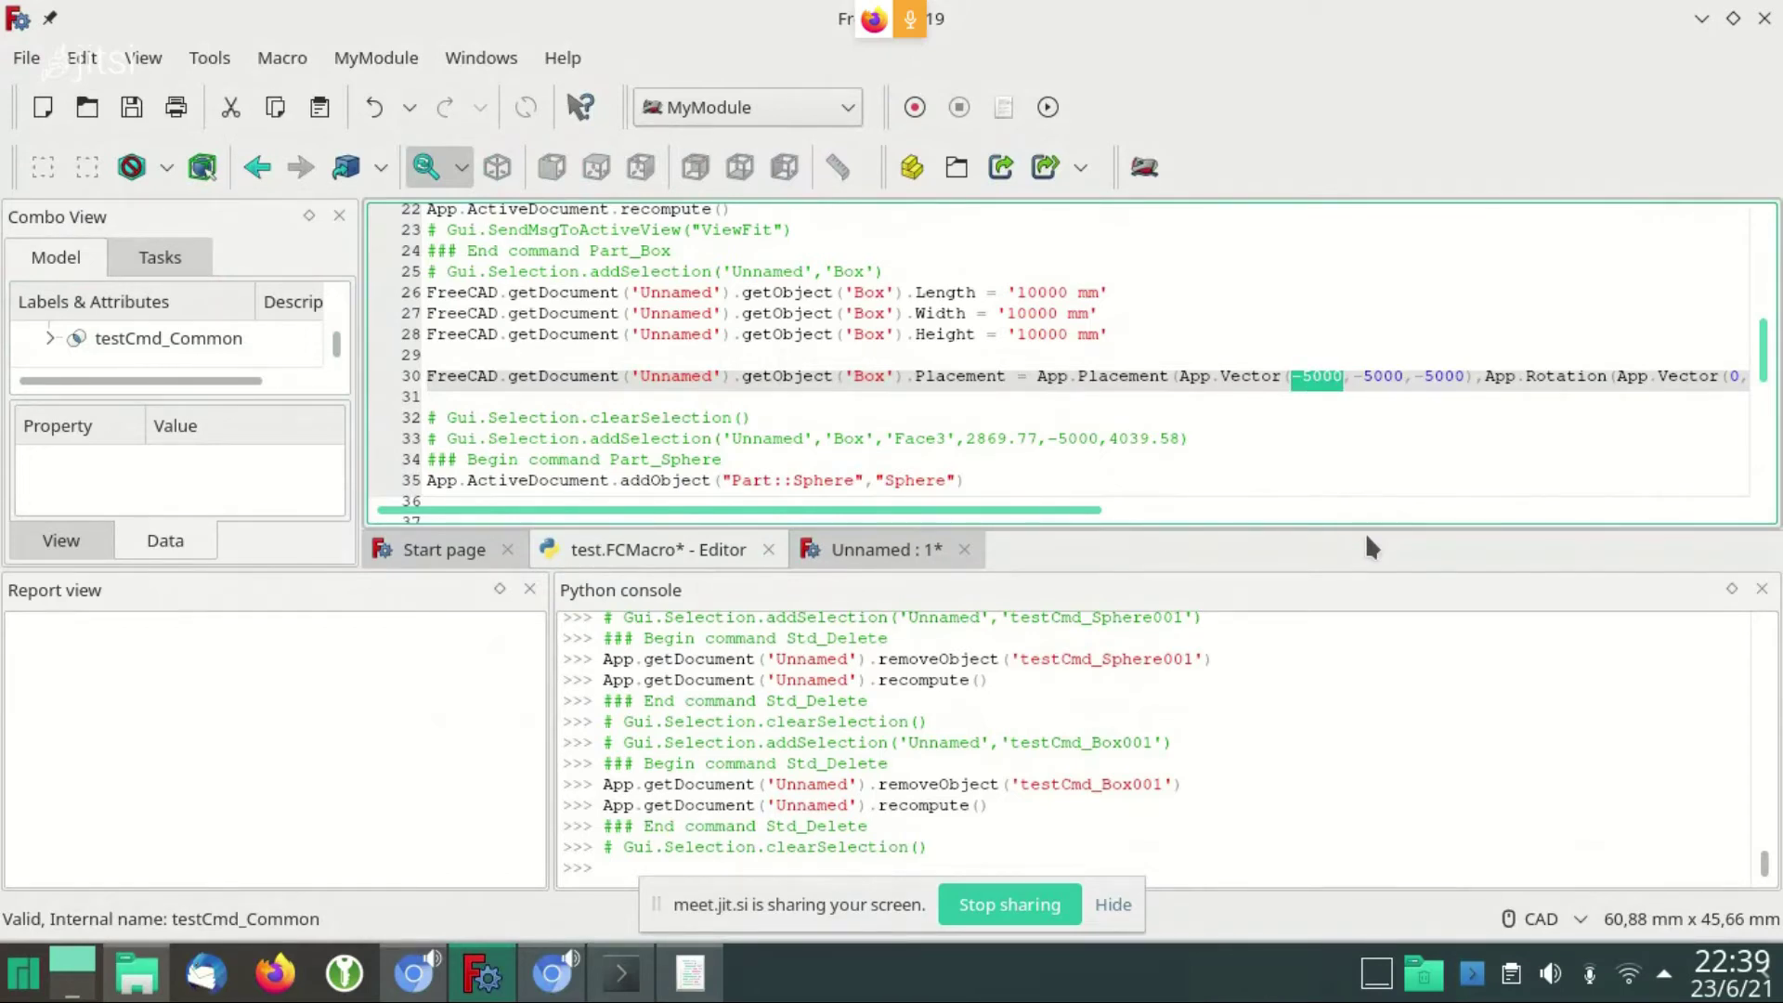
In Tools.py, highlight radius and the v = Units.Quantity(radius).Value assignment on line 35
click(690, 973)
key(Down)
key(Down)
key(Down)
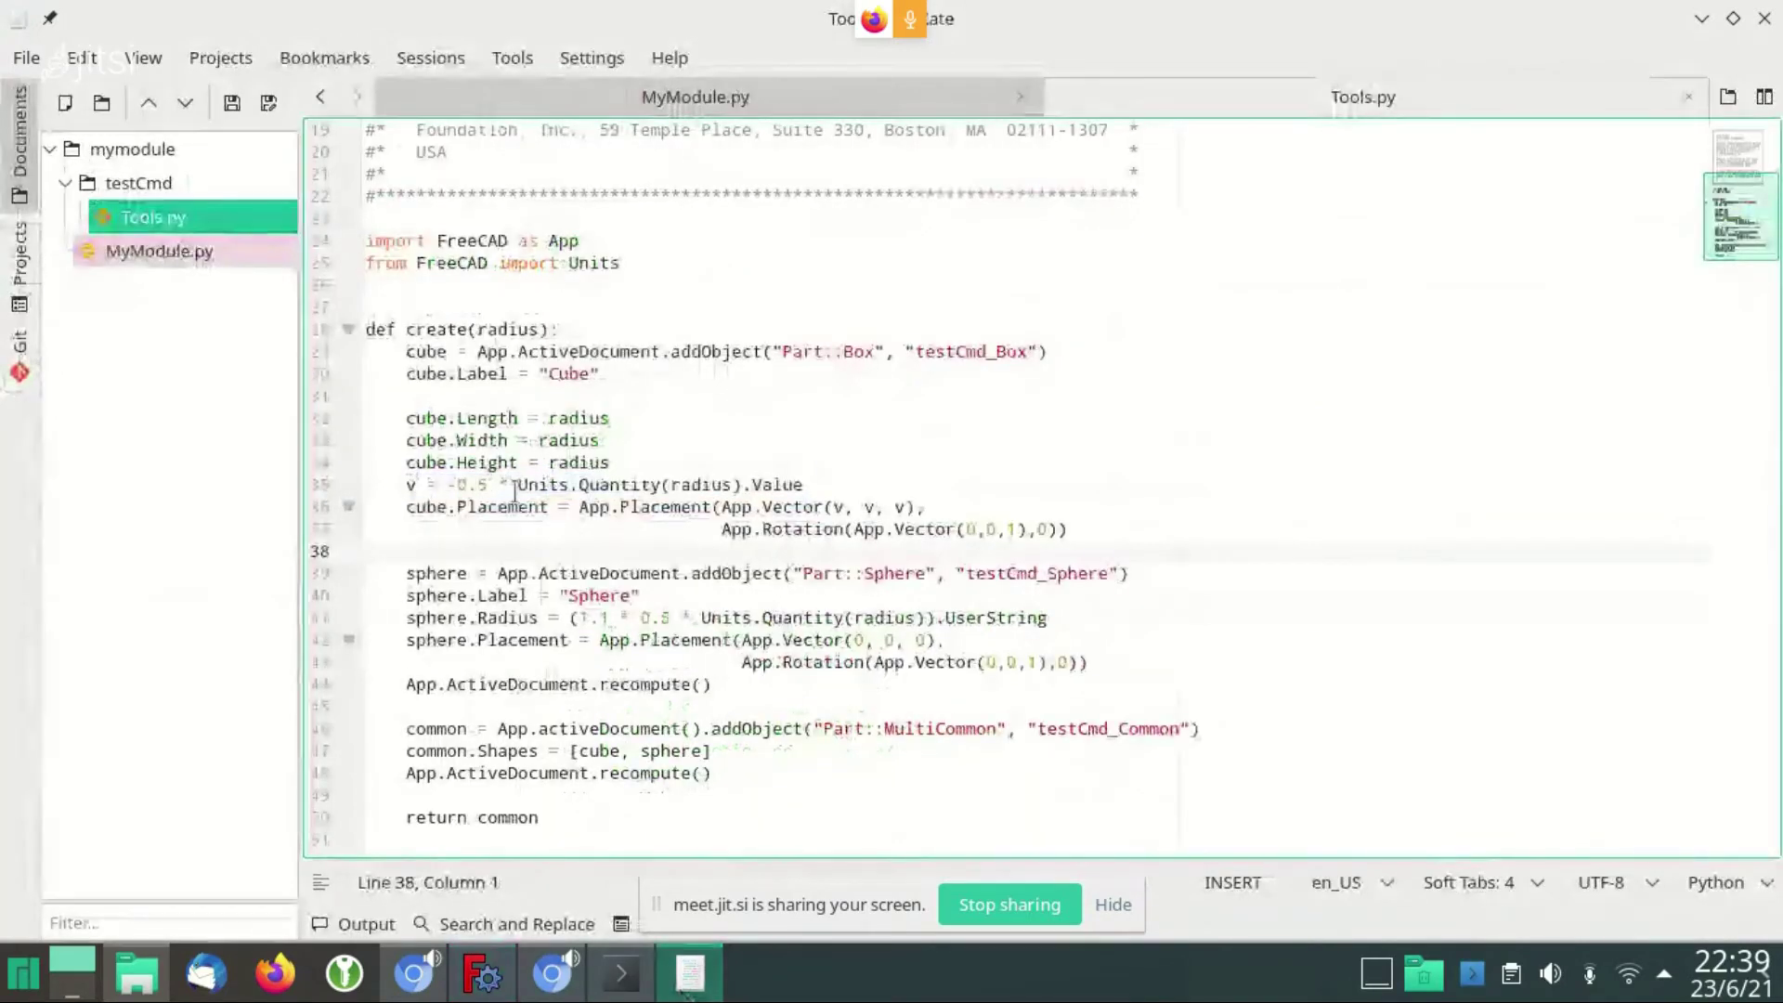
double_click(604, 417)
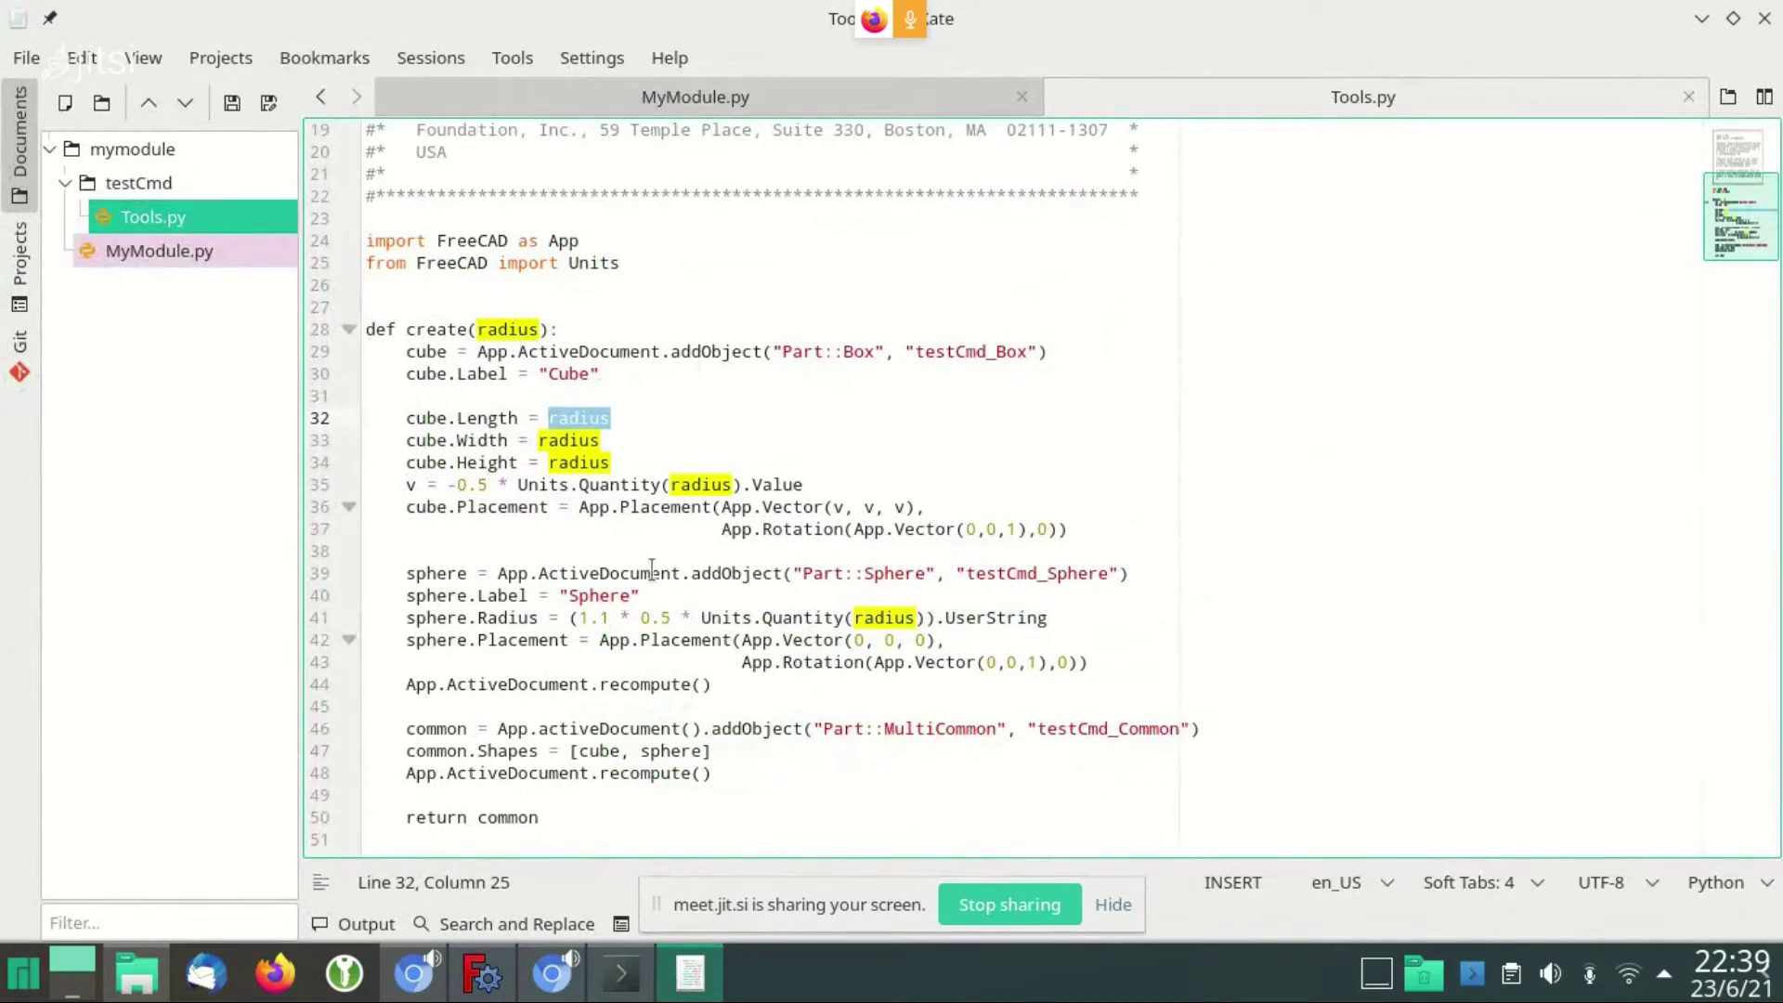
drag(518, 484, 740, 484)
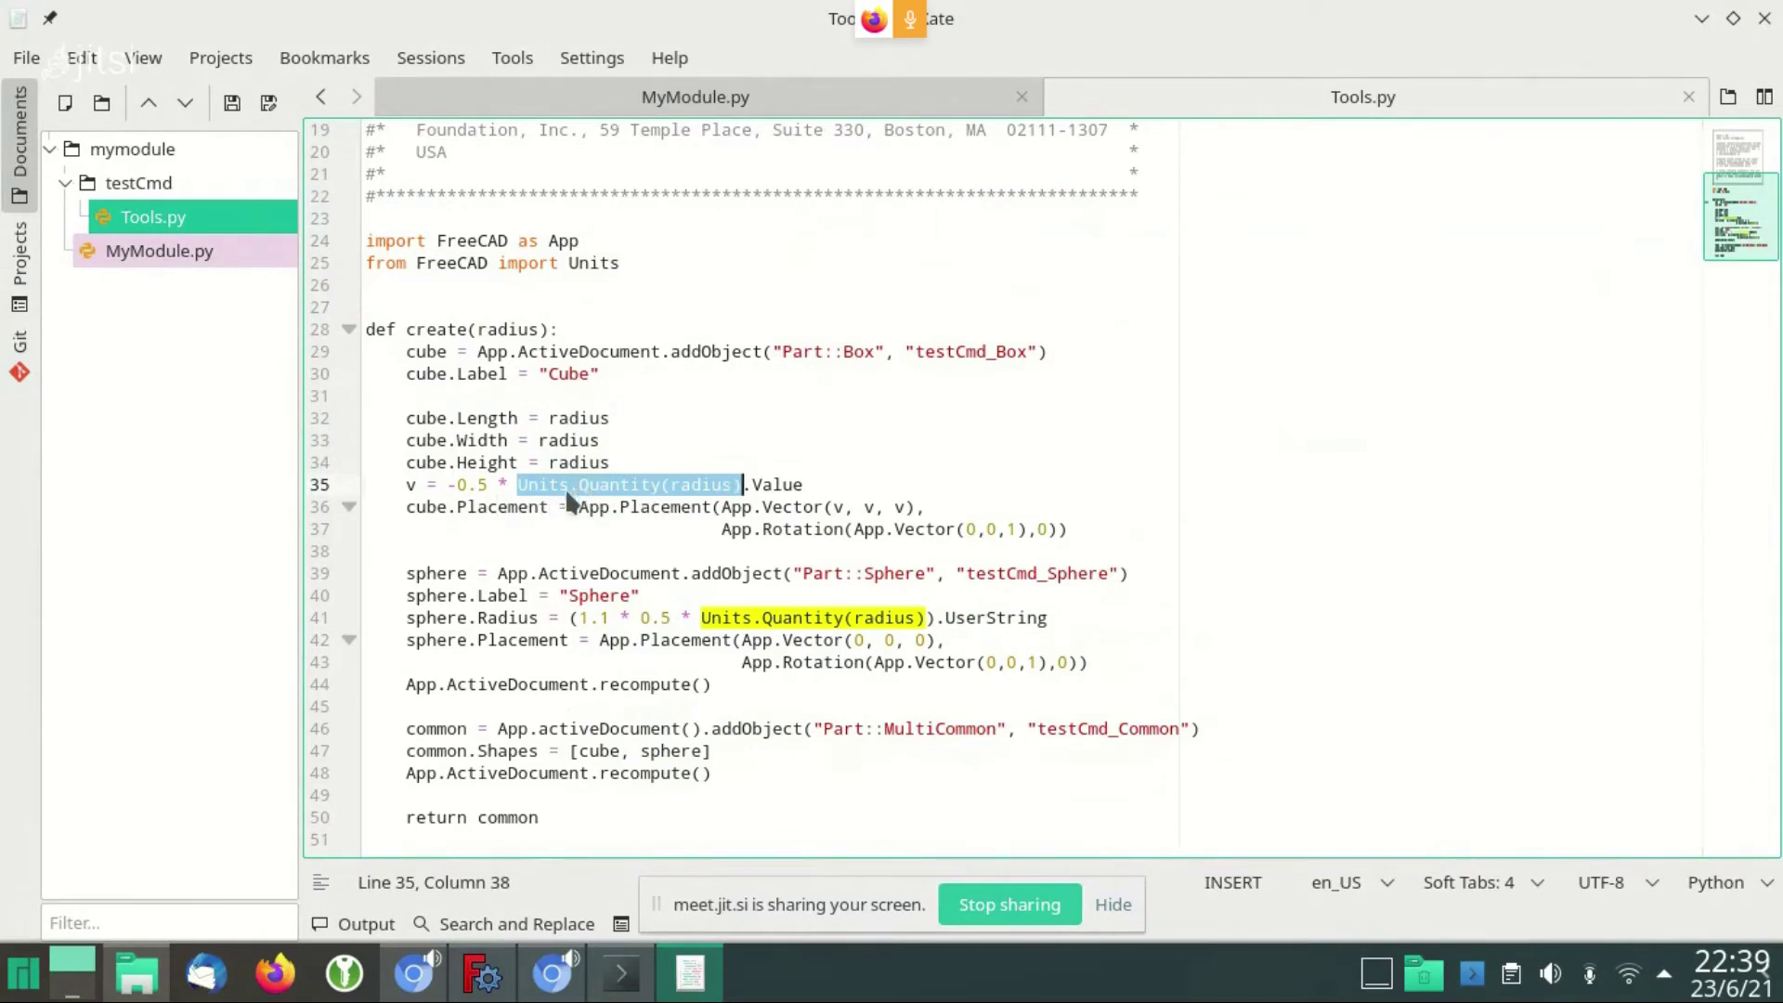
click(709, 484)
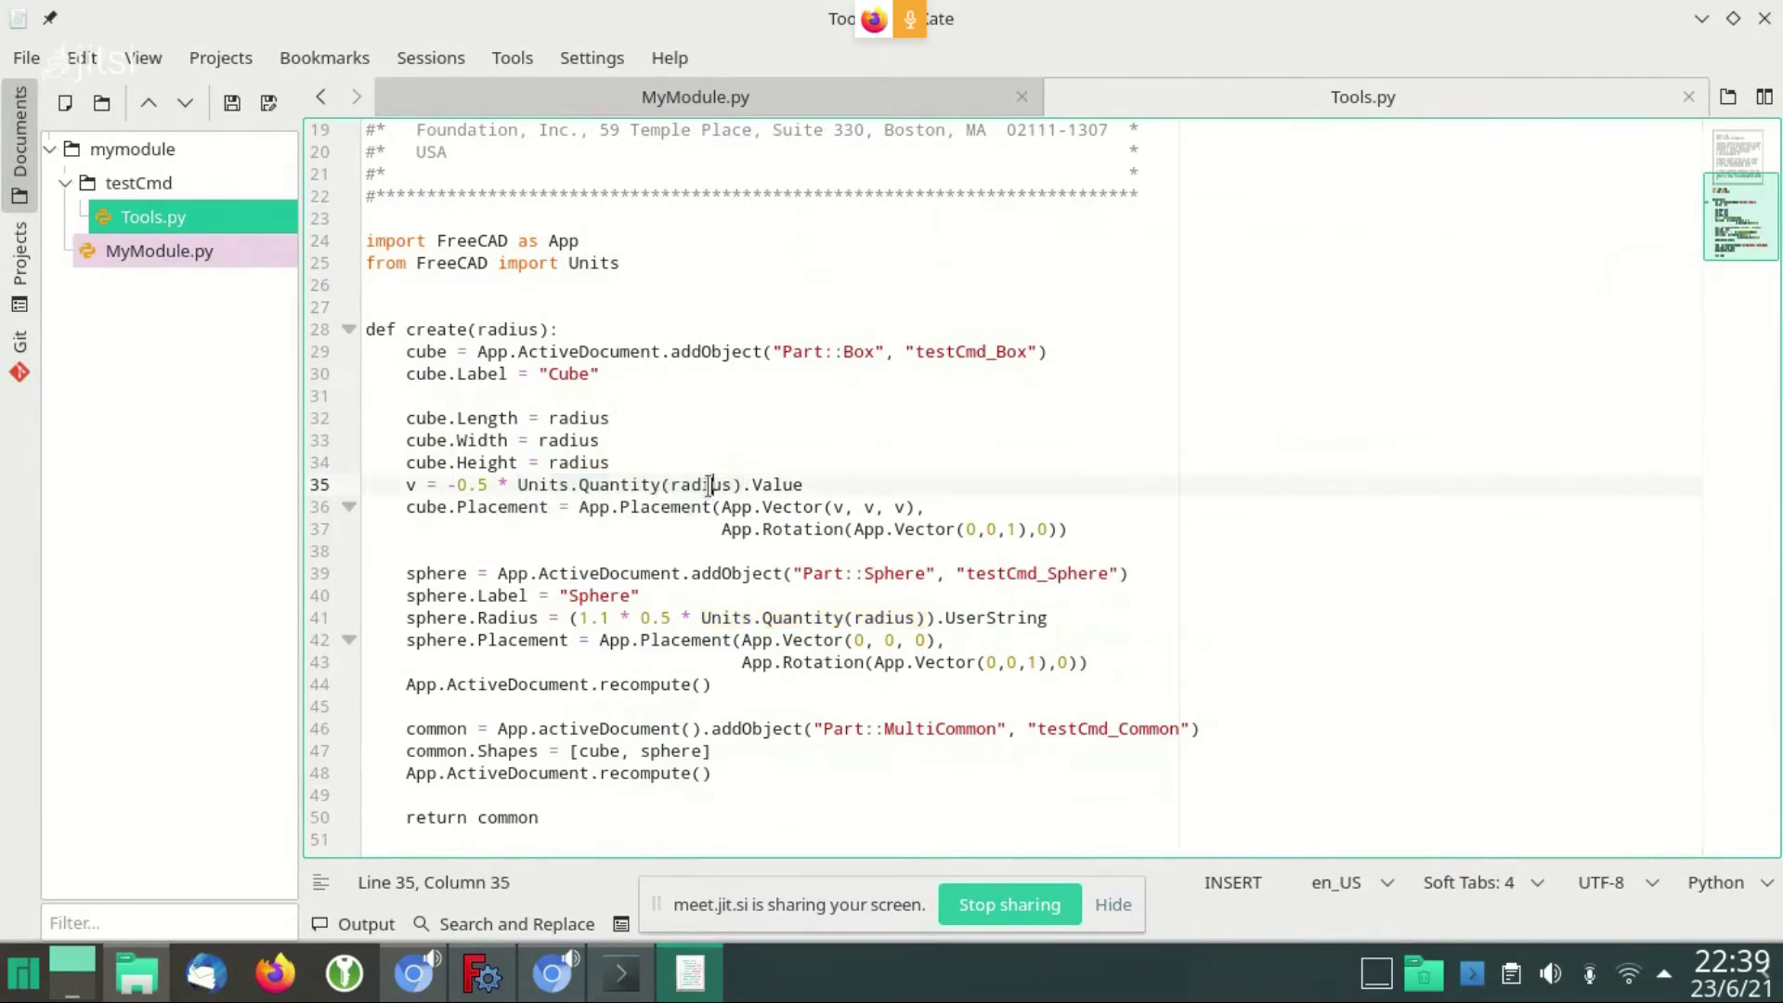
double_click(710, 484)
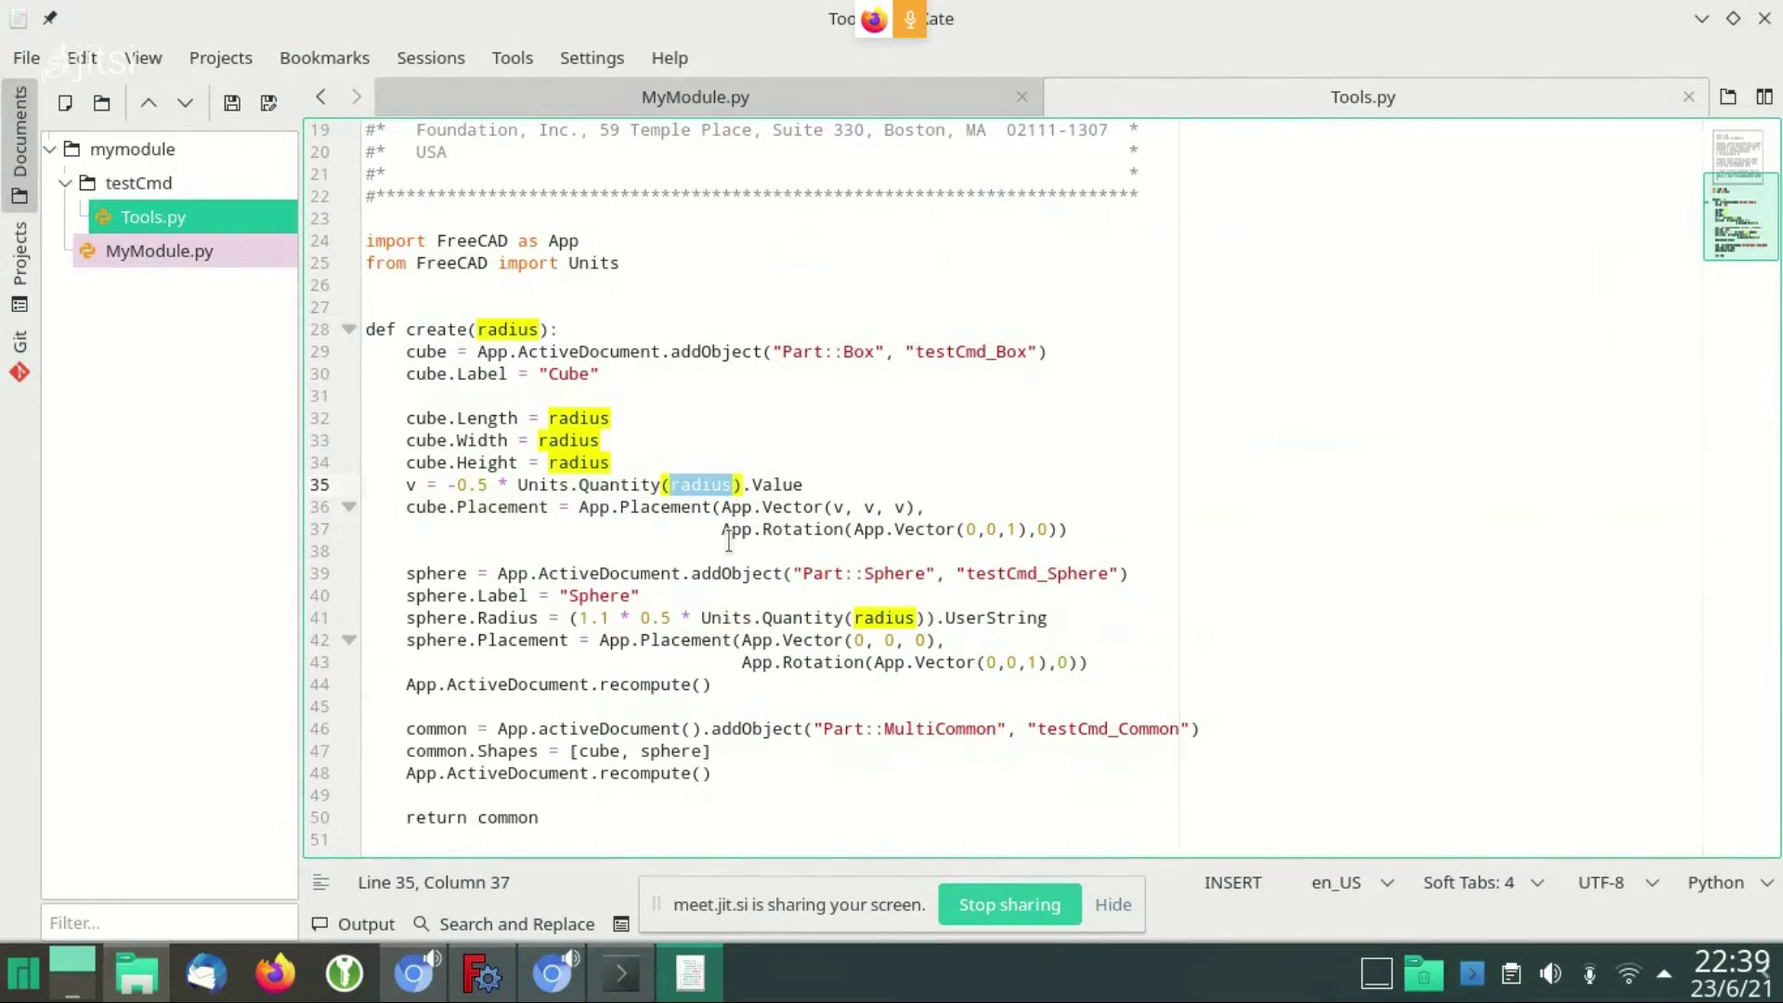
double_click(778, 484)
drag(418, 484, 436, 483)
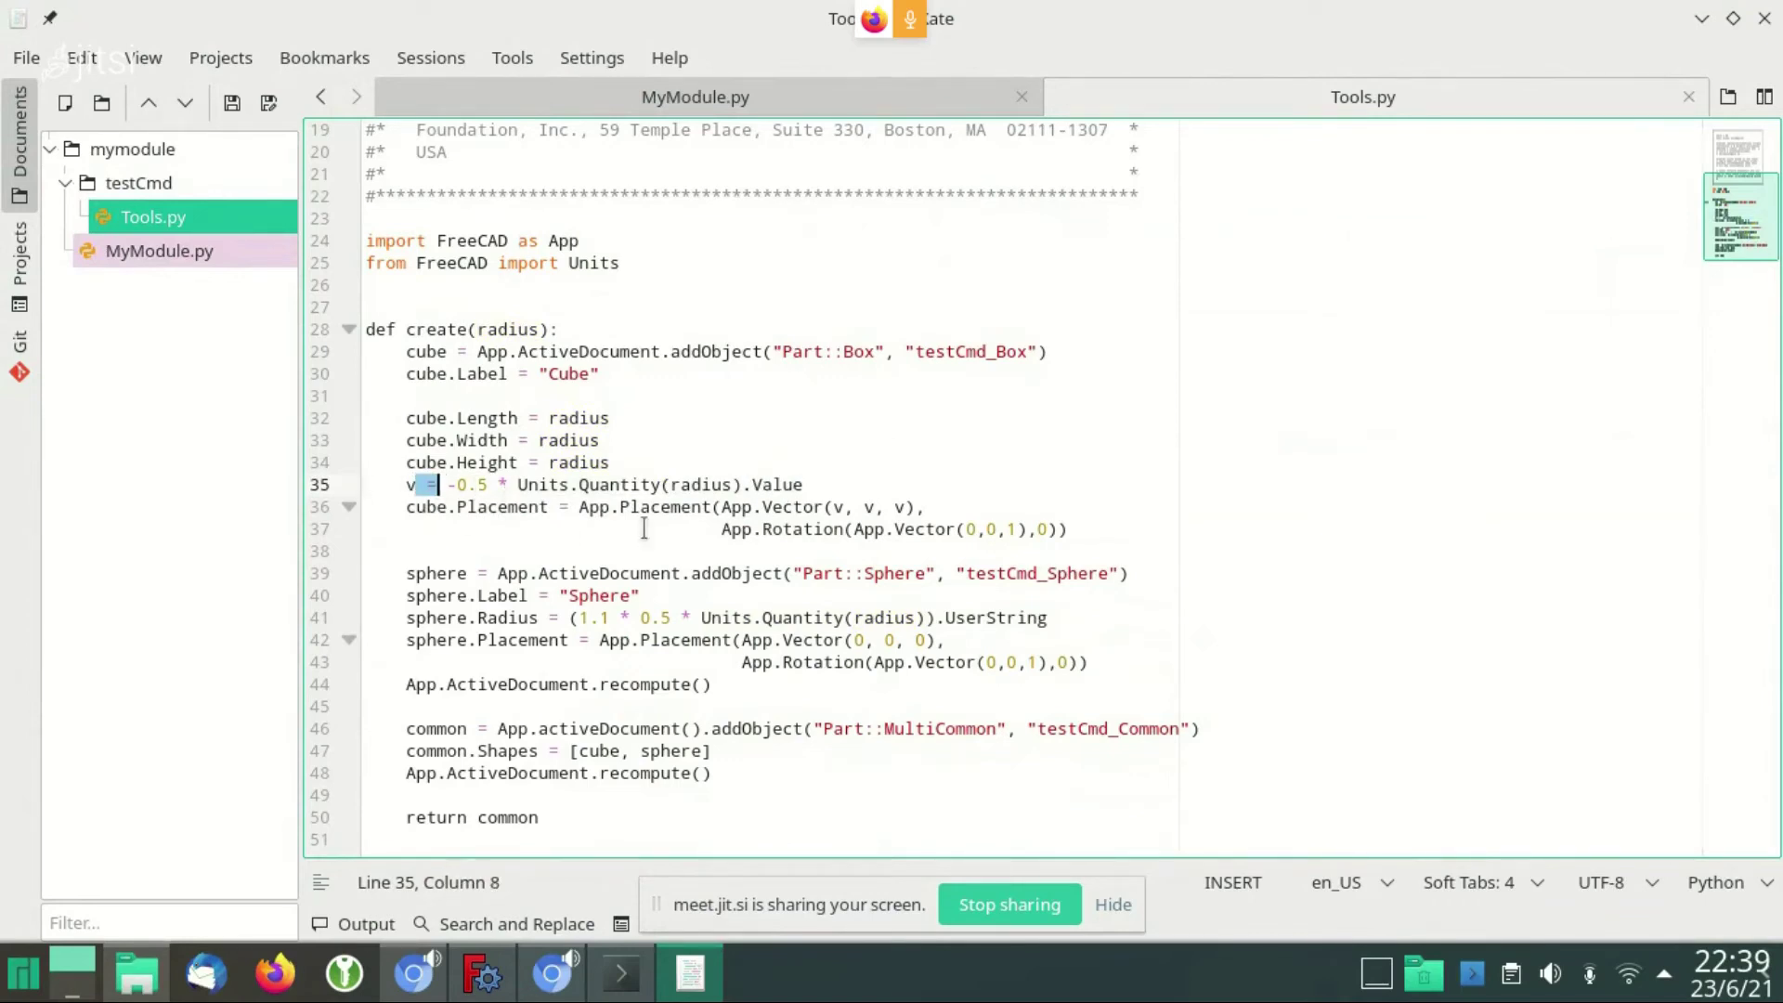
Select the sphere and MultiCommon creation code and pick out the returned common object
click(539, 528)
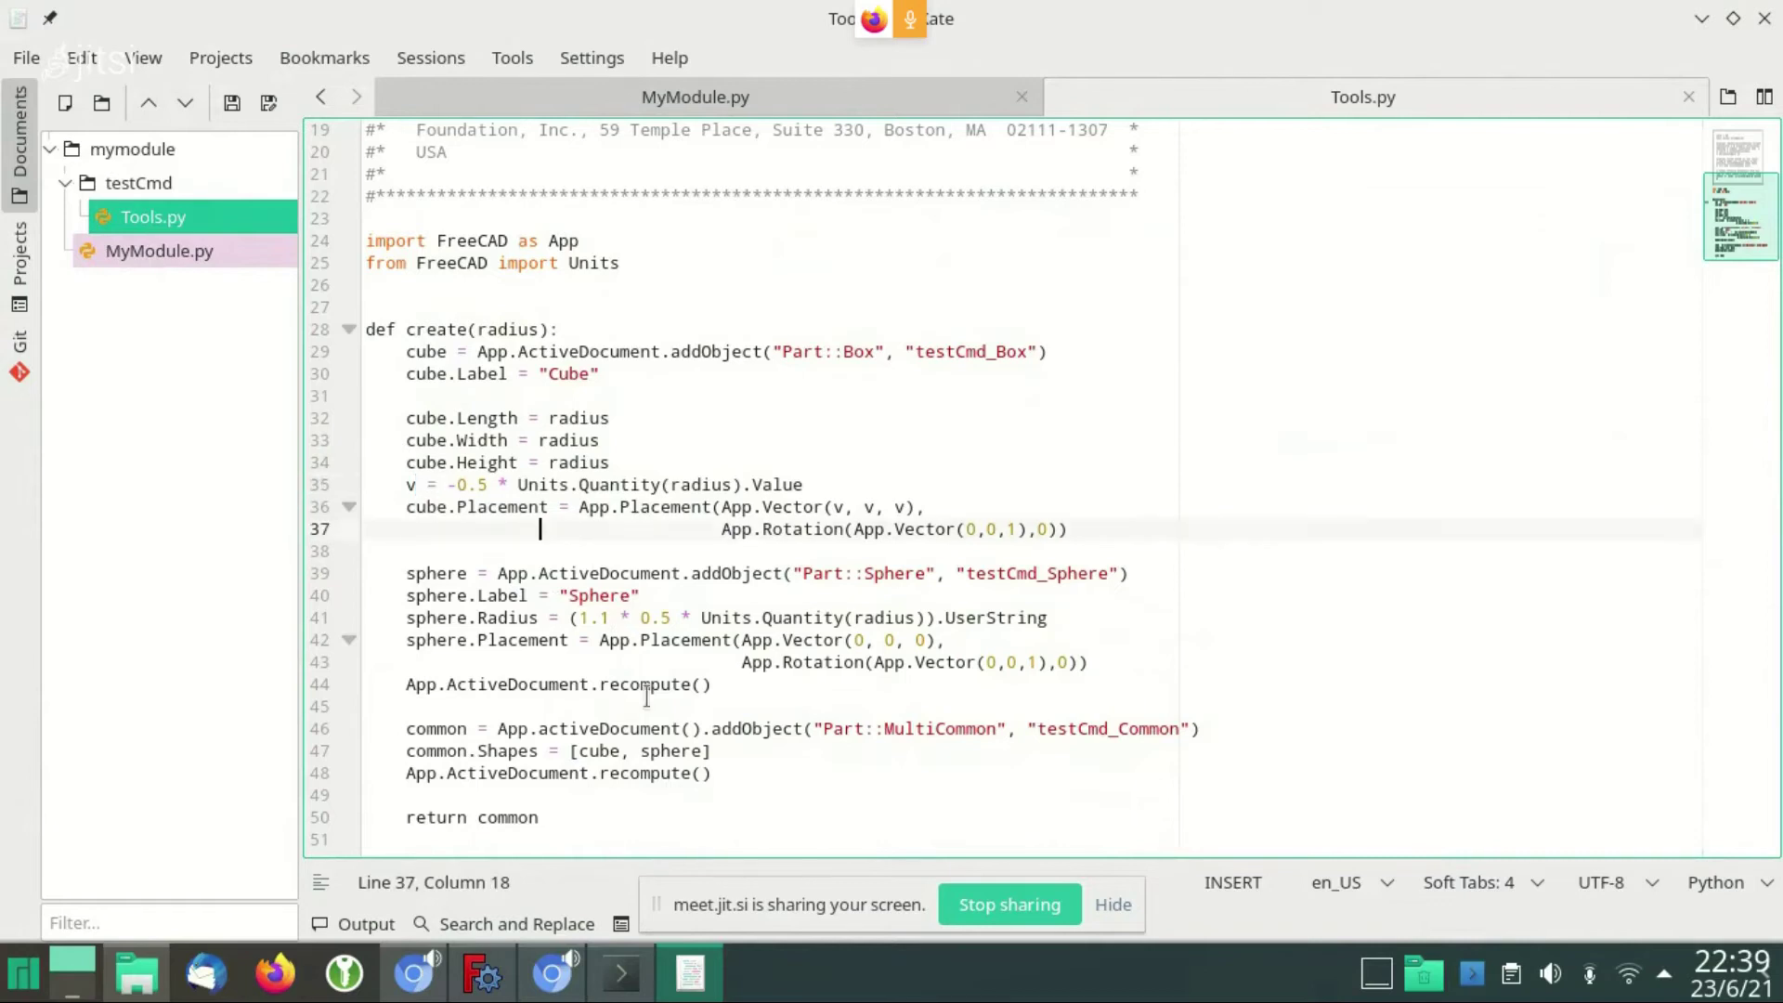
key(Down)
key(Down)
key(Home)
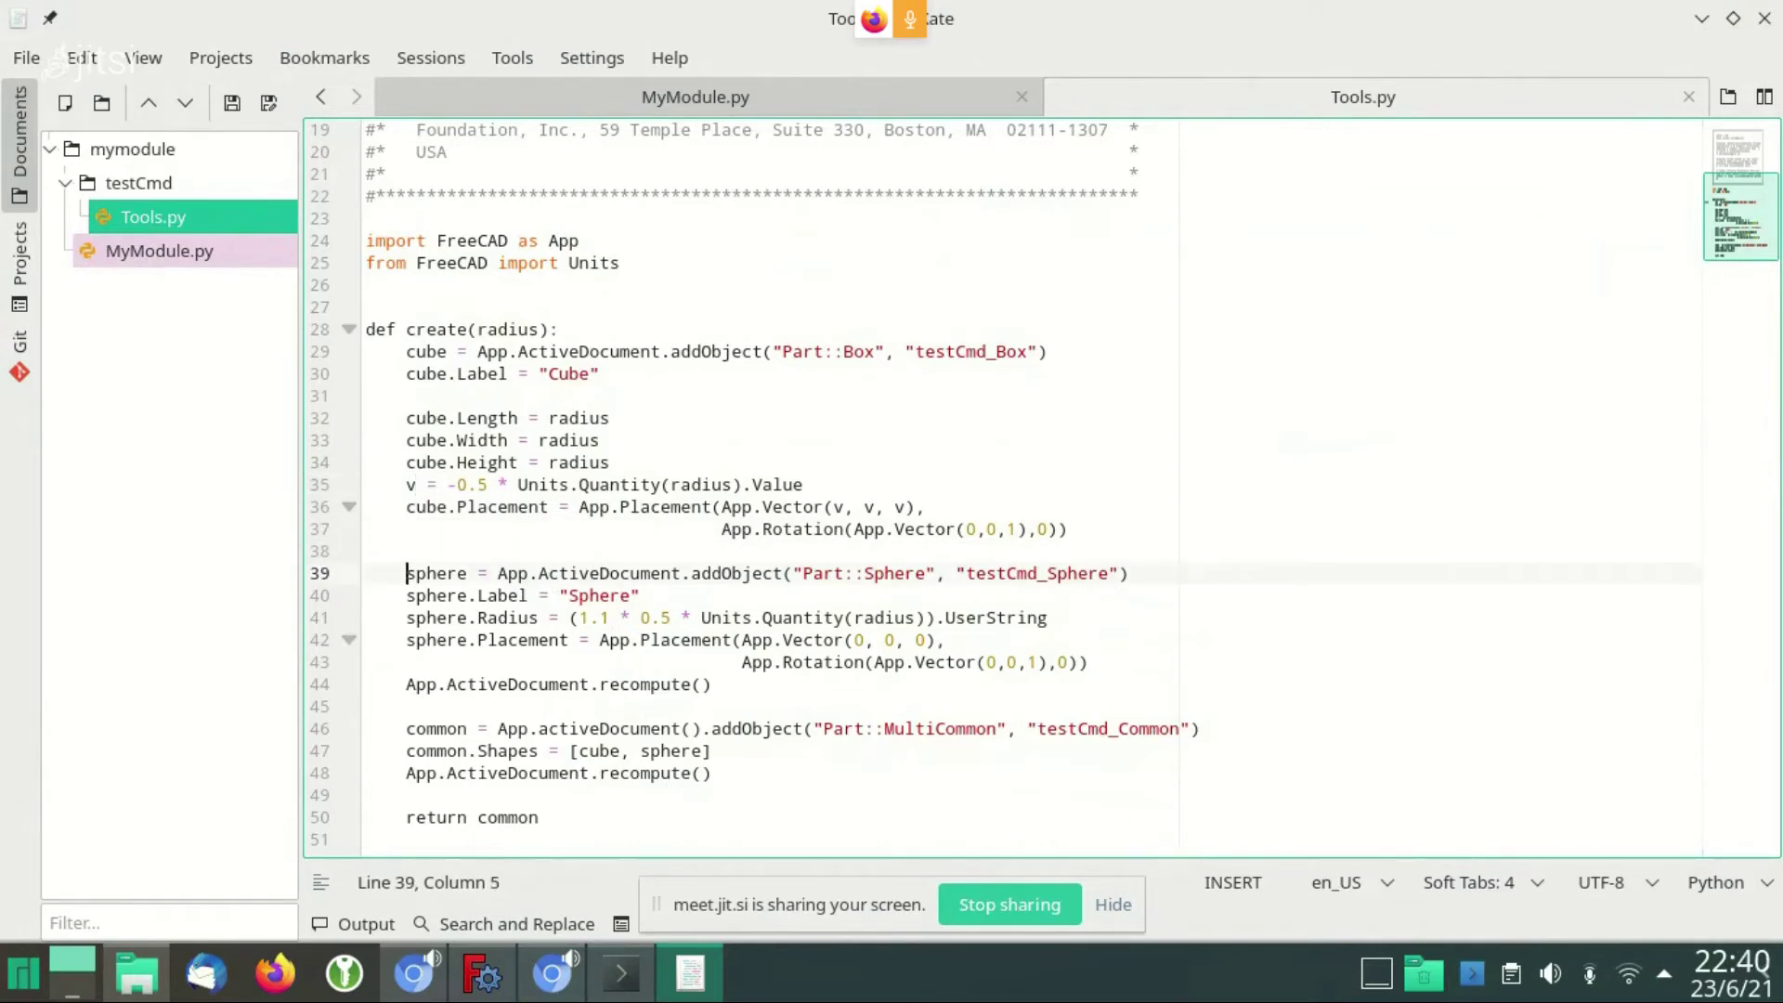
key(shift+Down)
key(shift+Down)
key(shift+Down)
key(shift+Down)
key(shift+Down)
key(shift+Down)
key(shift+Down)
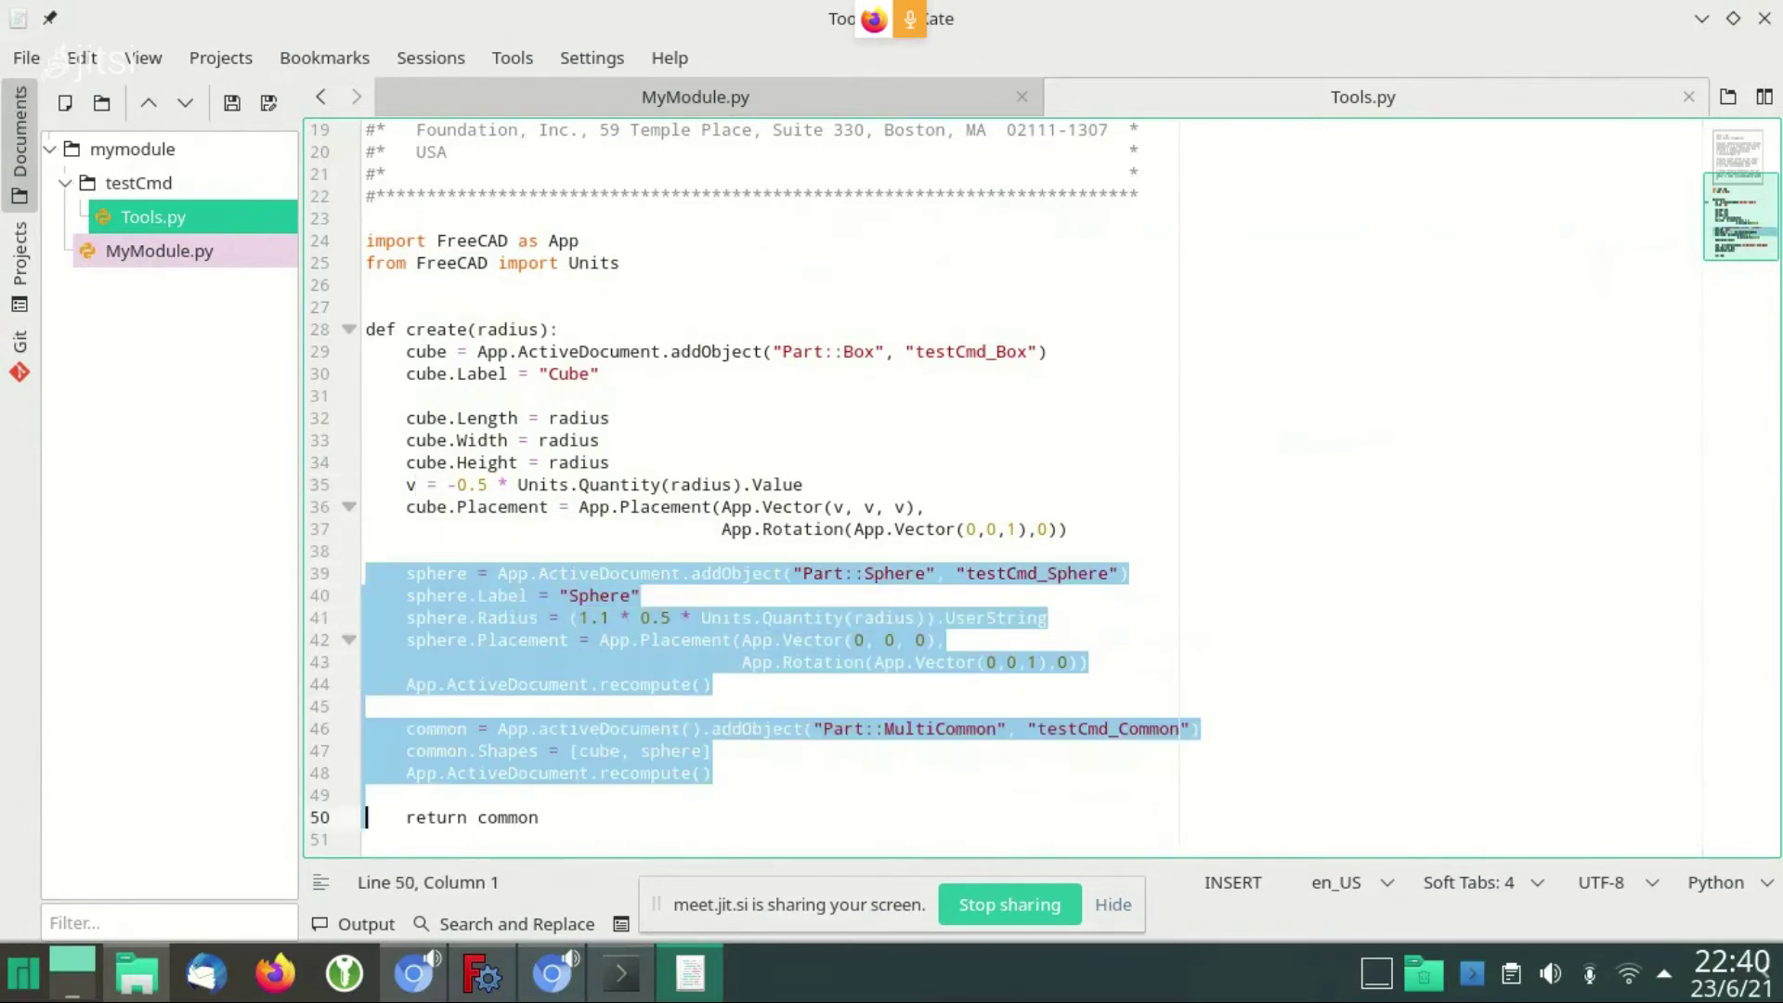
key(shift+Down)
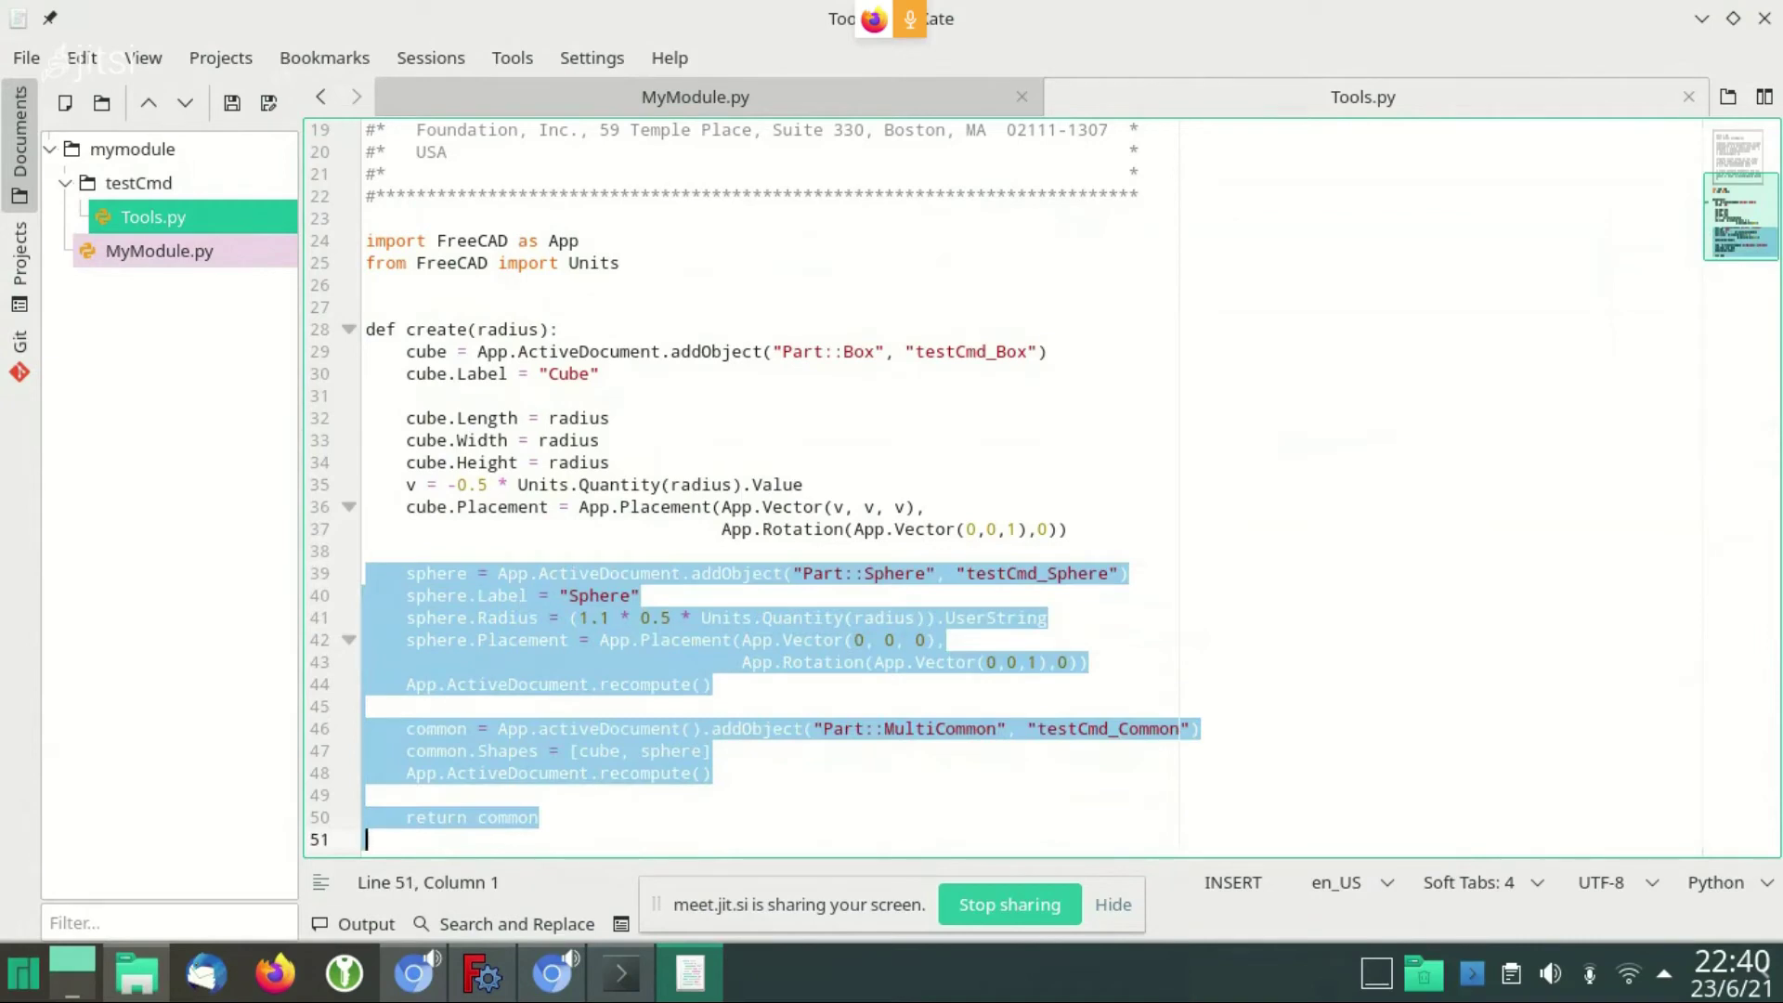
double_click(493, 821)
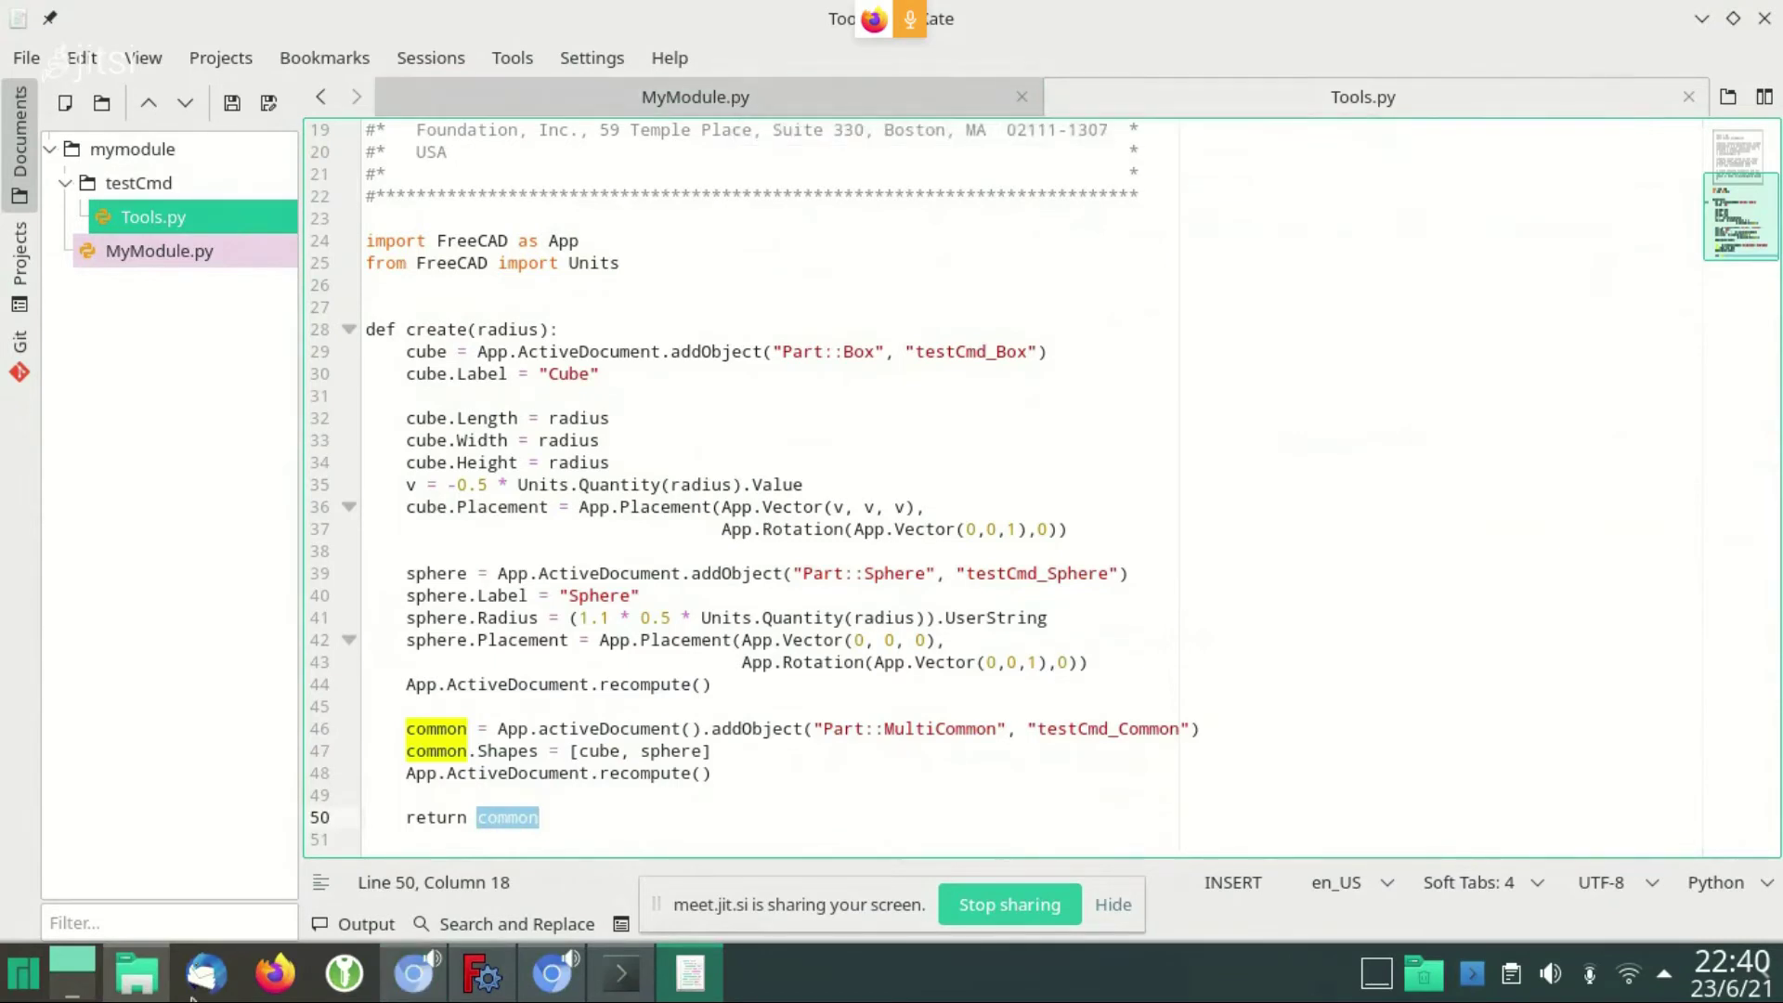
Open init_gui.py from Dolphin's mymodule folder in Kate, showing the MyModuleWorkbench class
click(136, 973)
click(911, 68)
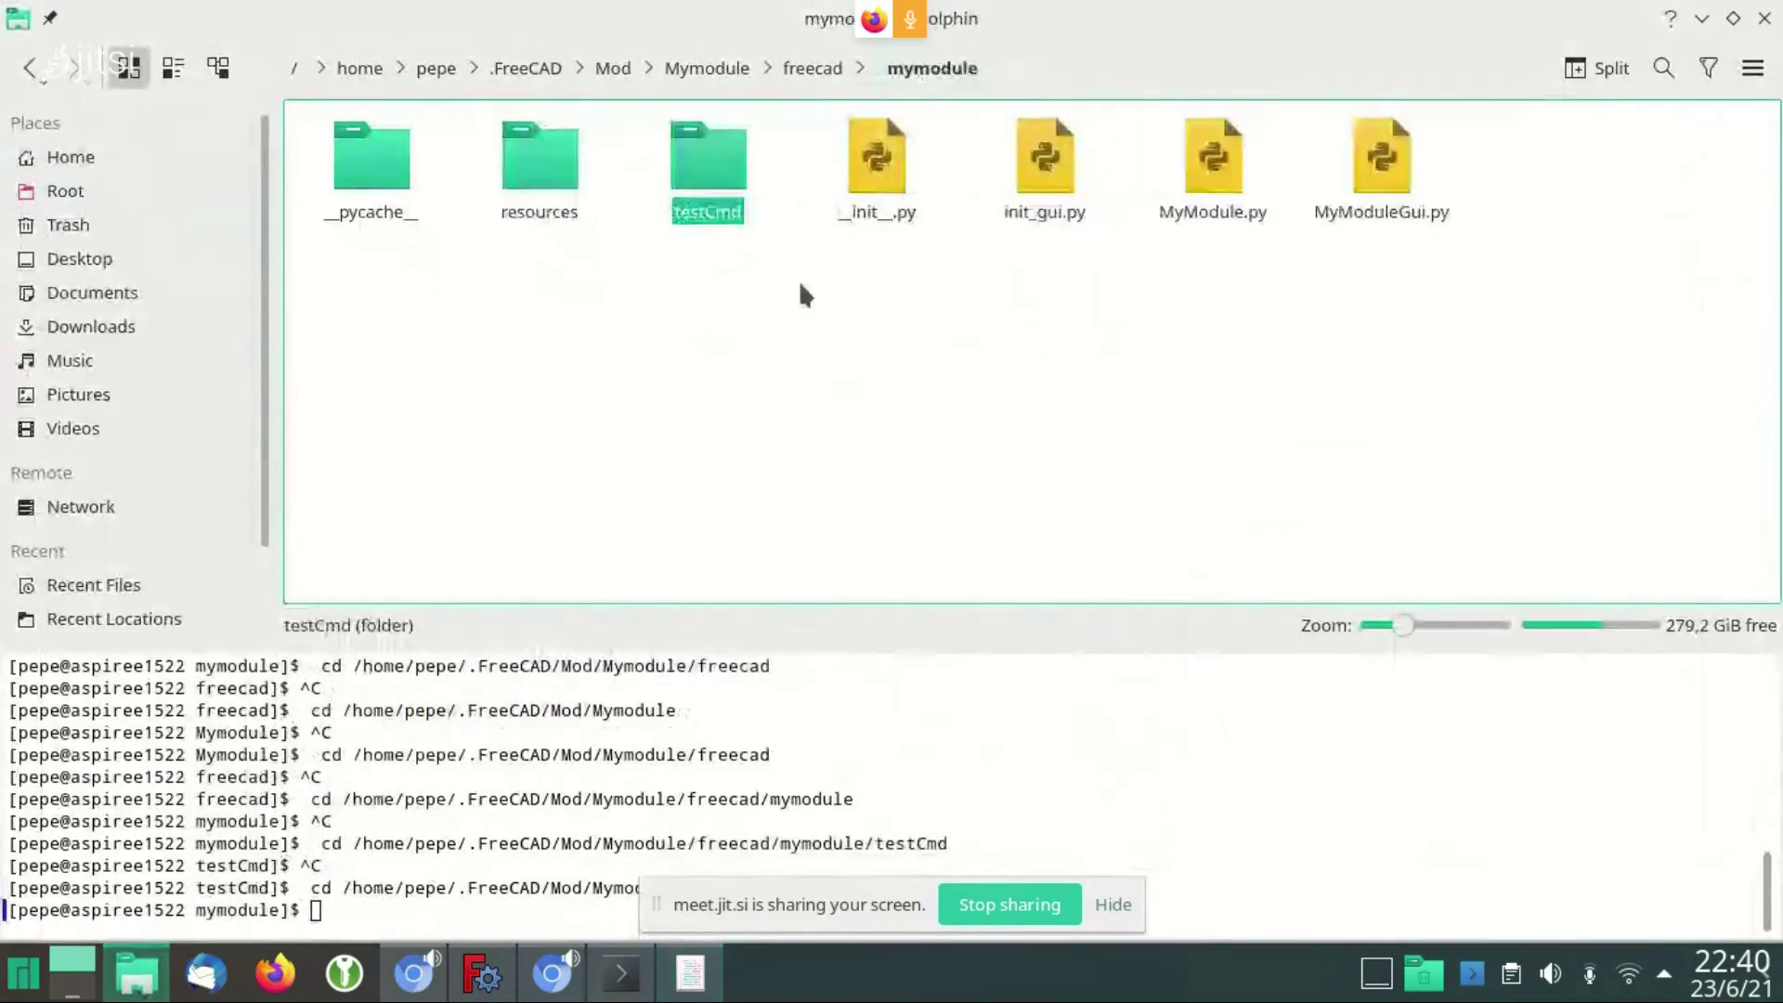
mouse_move(1045, 170)
right_click(1048, 189)
click(1154, 207)
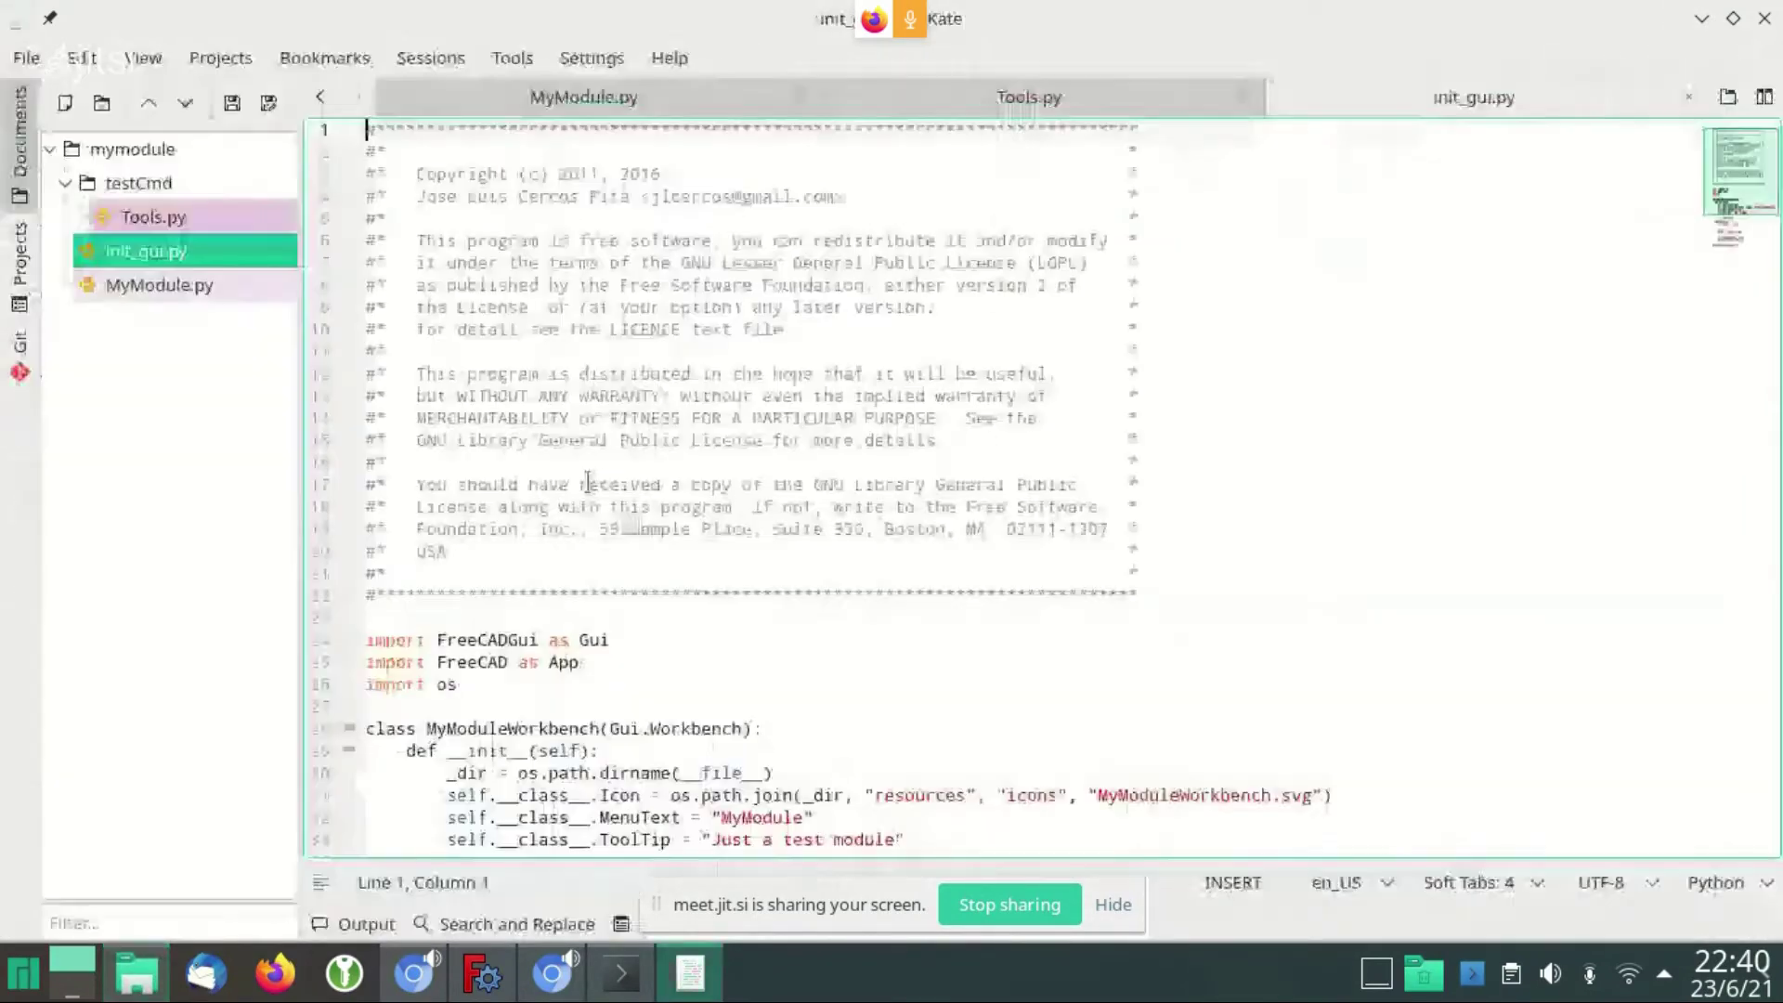
scroll(573, 436, down, 2)
scroll(573, 437, down, 2)
scroll(572, 436, down, 1)
click(570, 483)
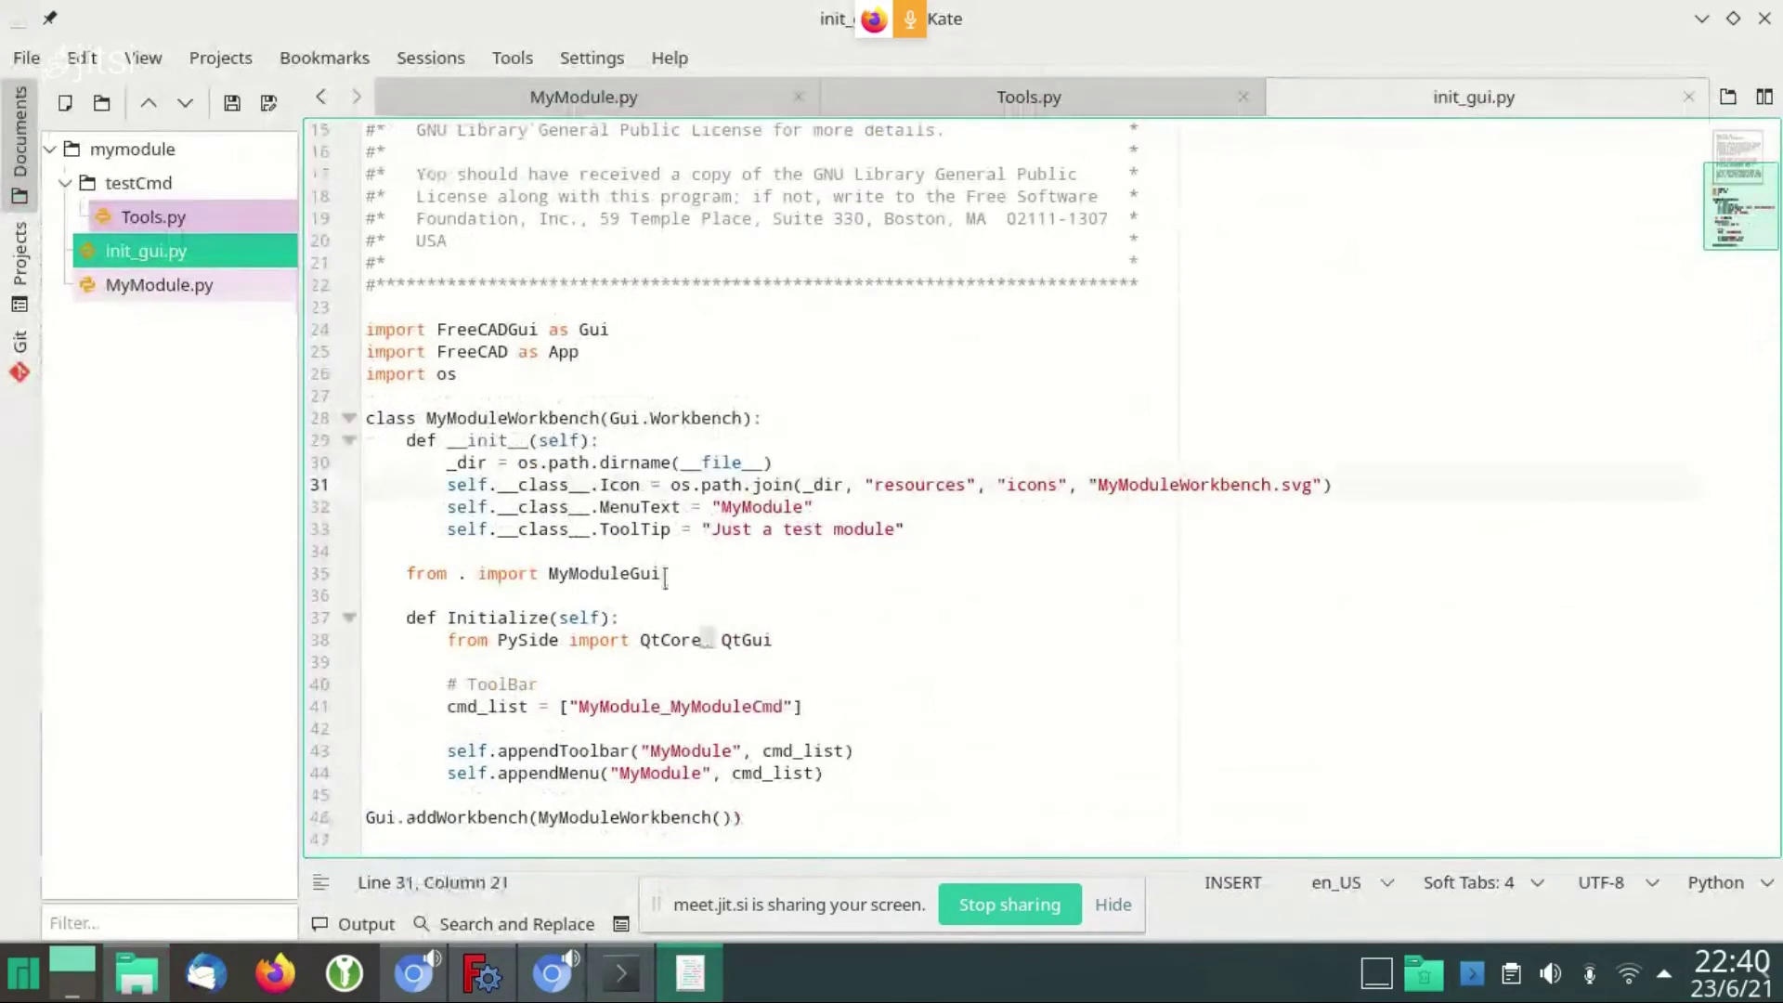
key(Home)
key(Up)
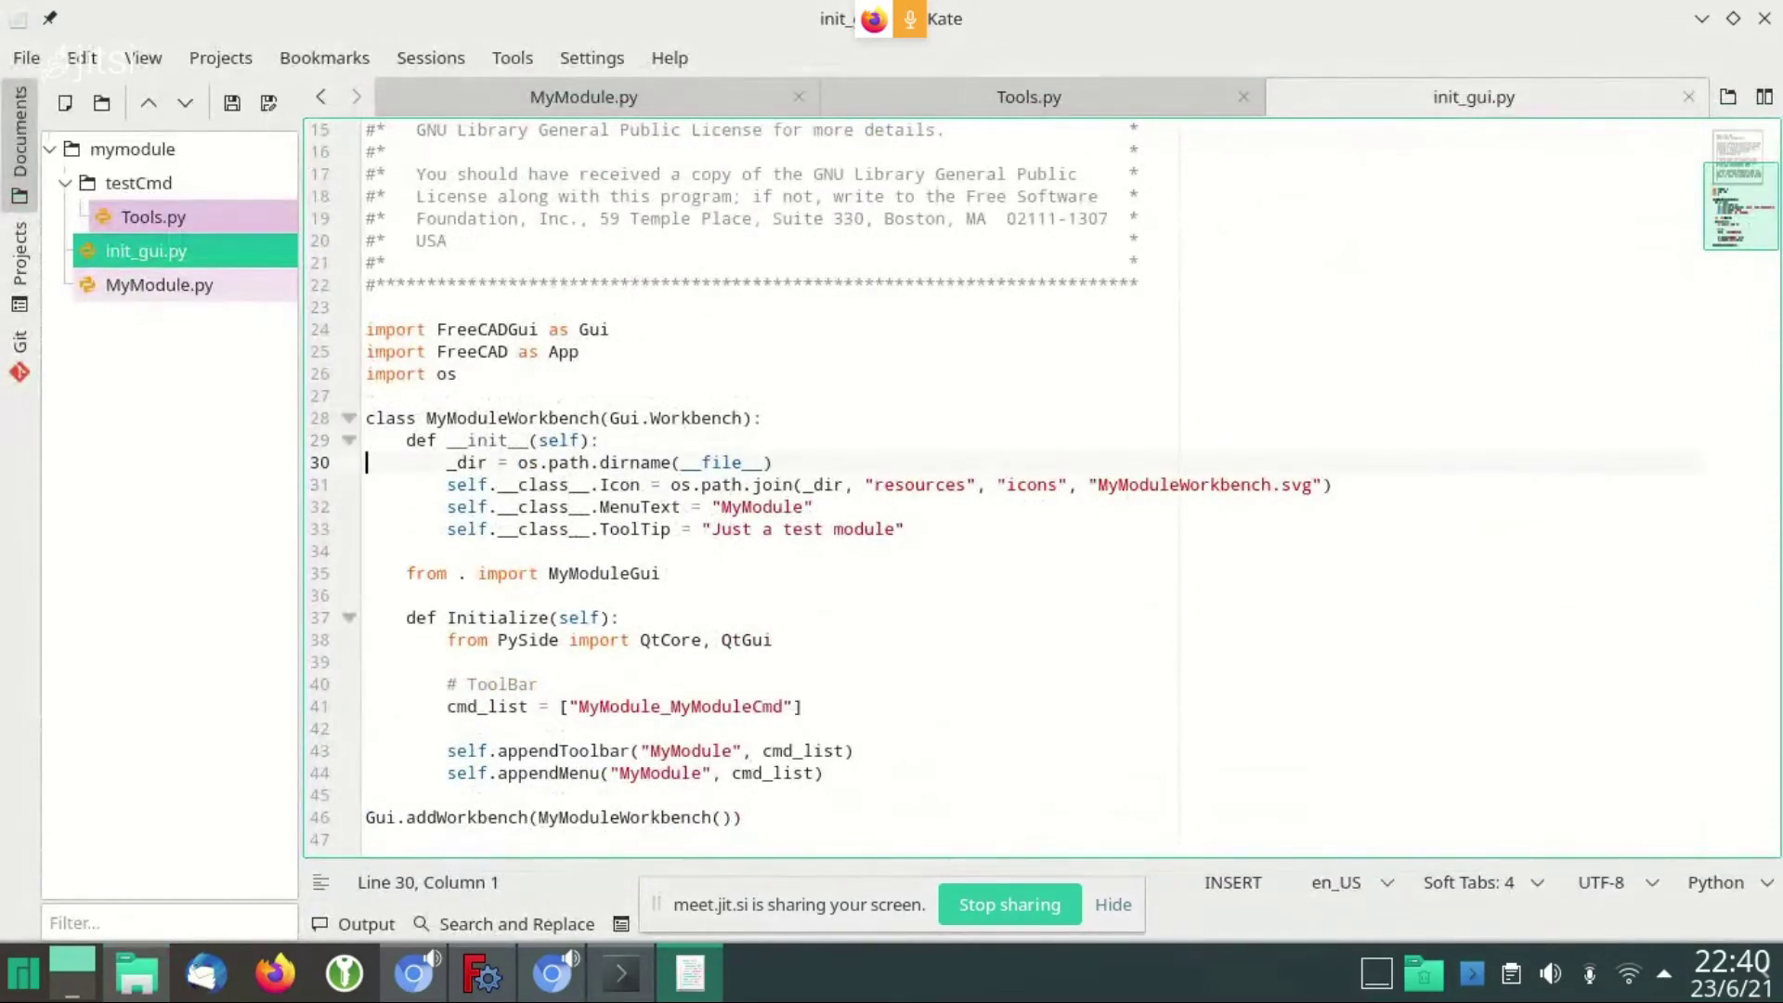
key(Down)
key(shift+Down)
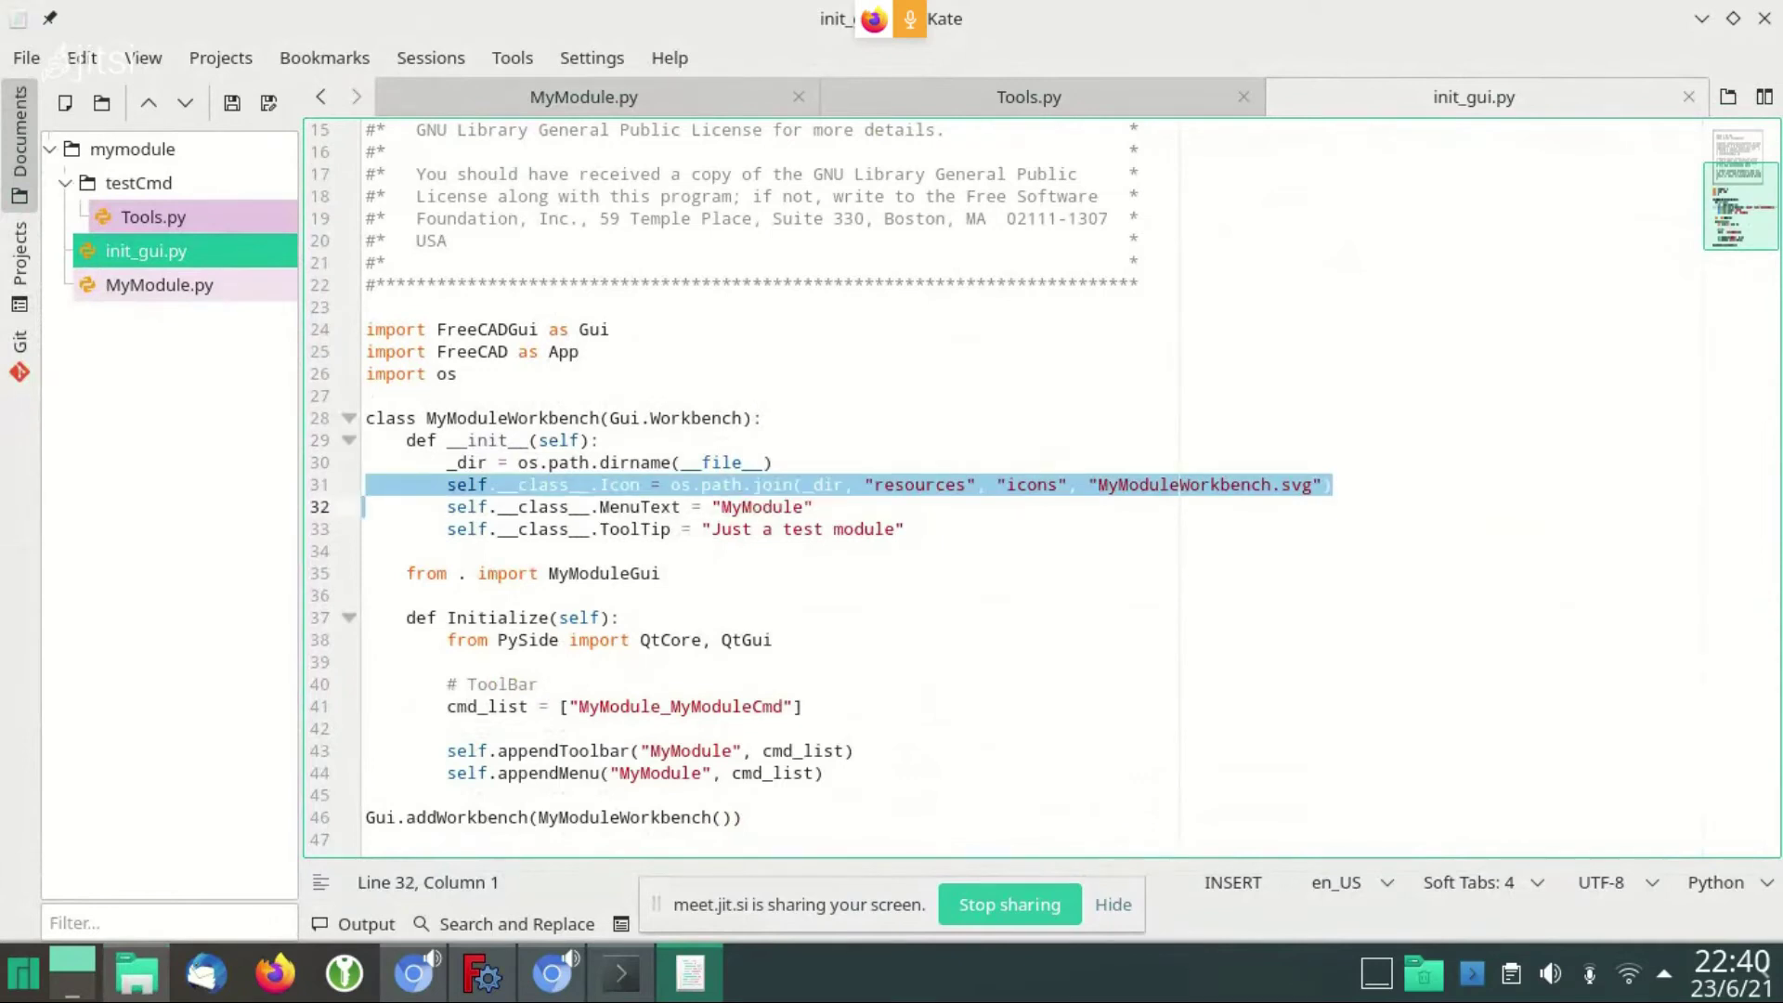
key(Up)
key(ctrl+End)
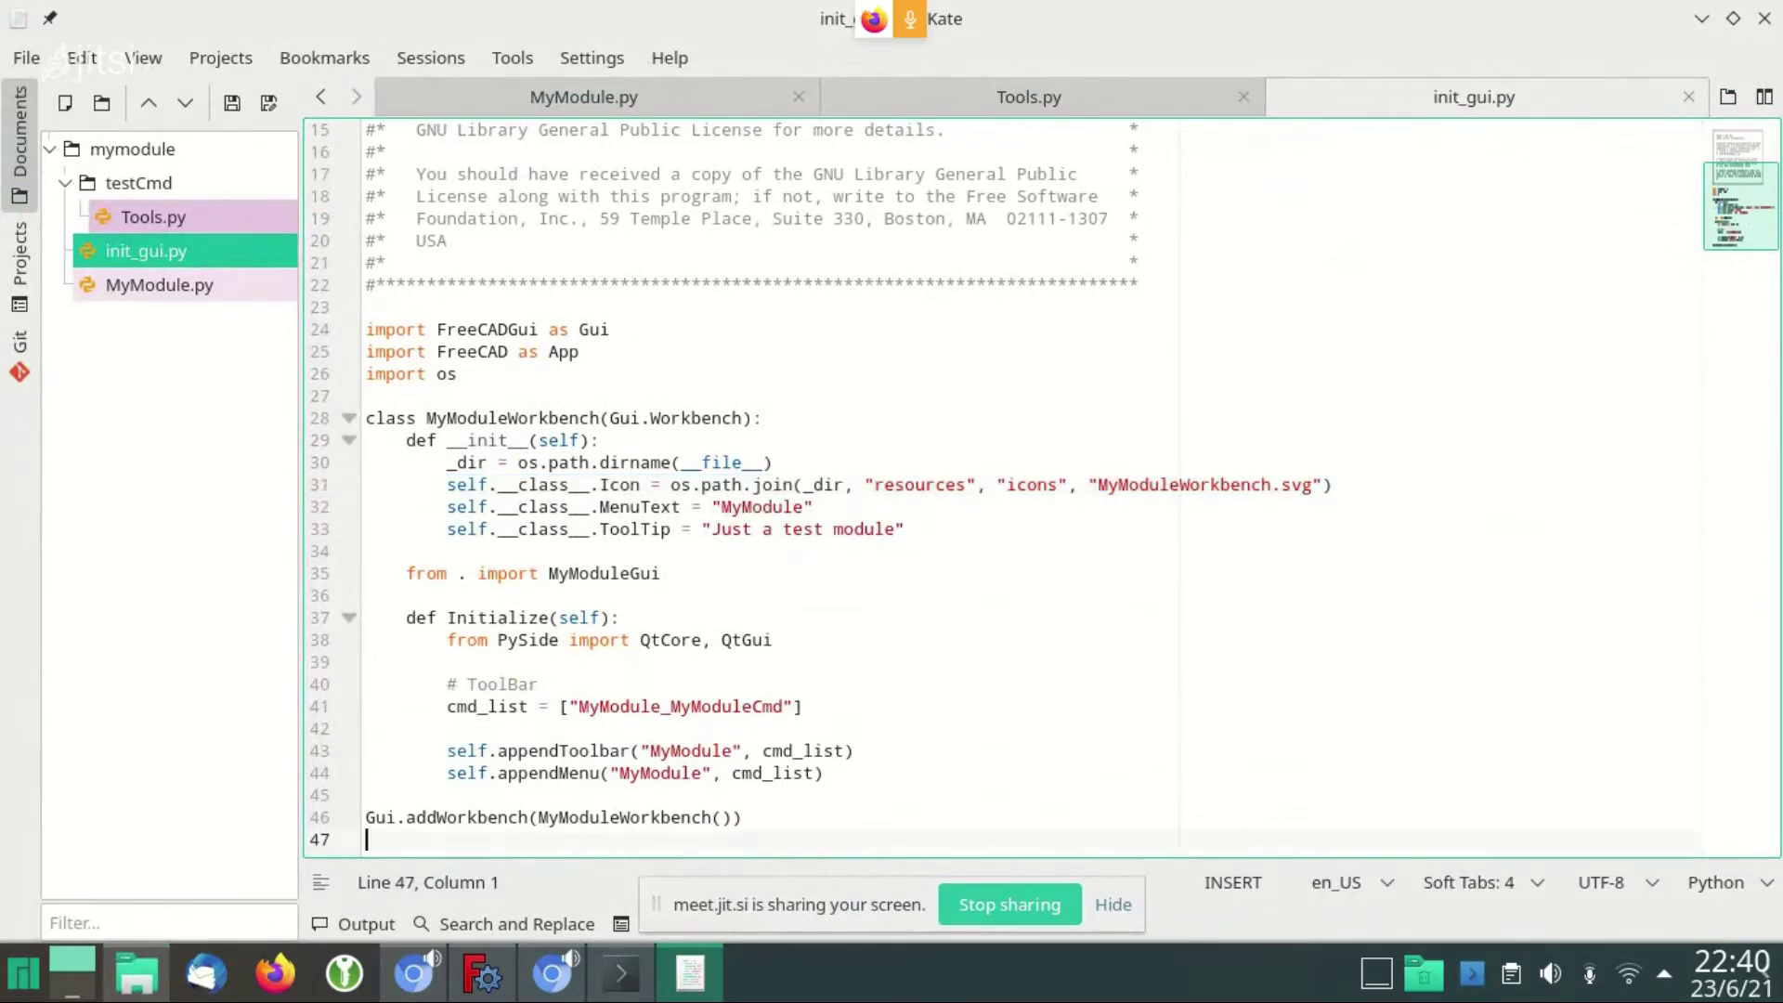
click(136, 972)
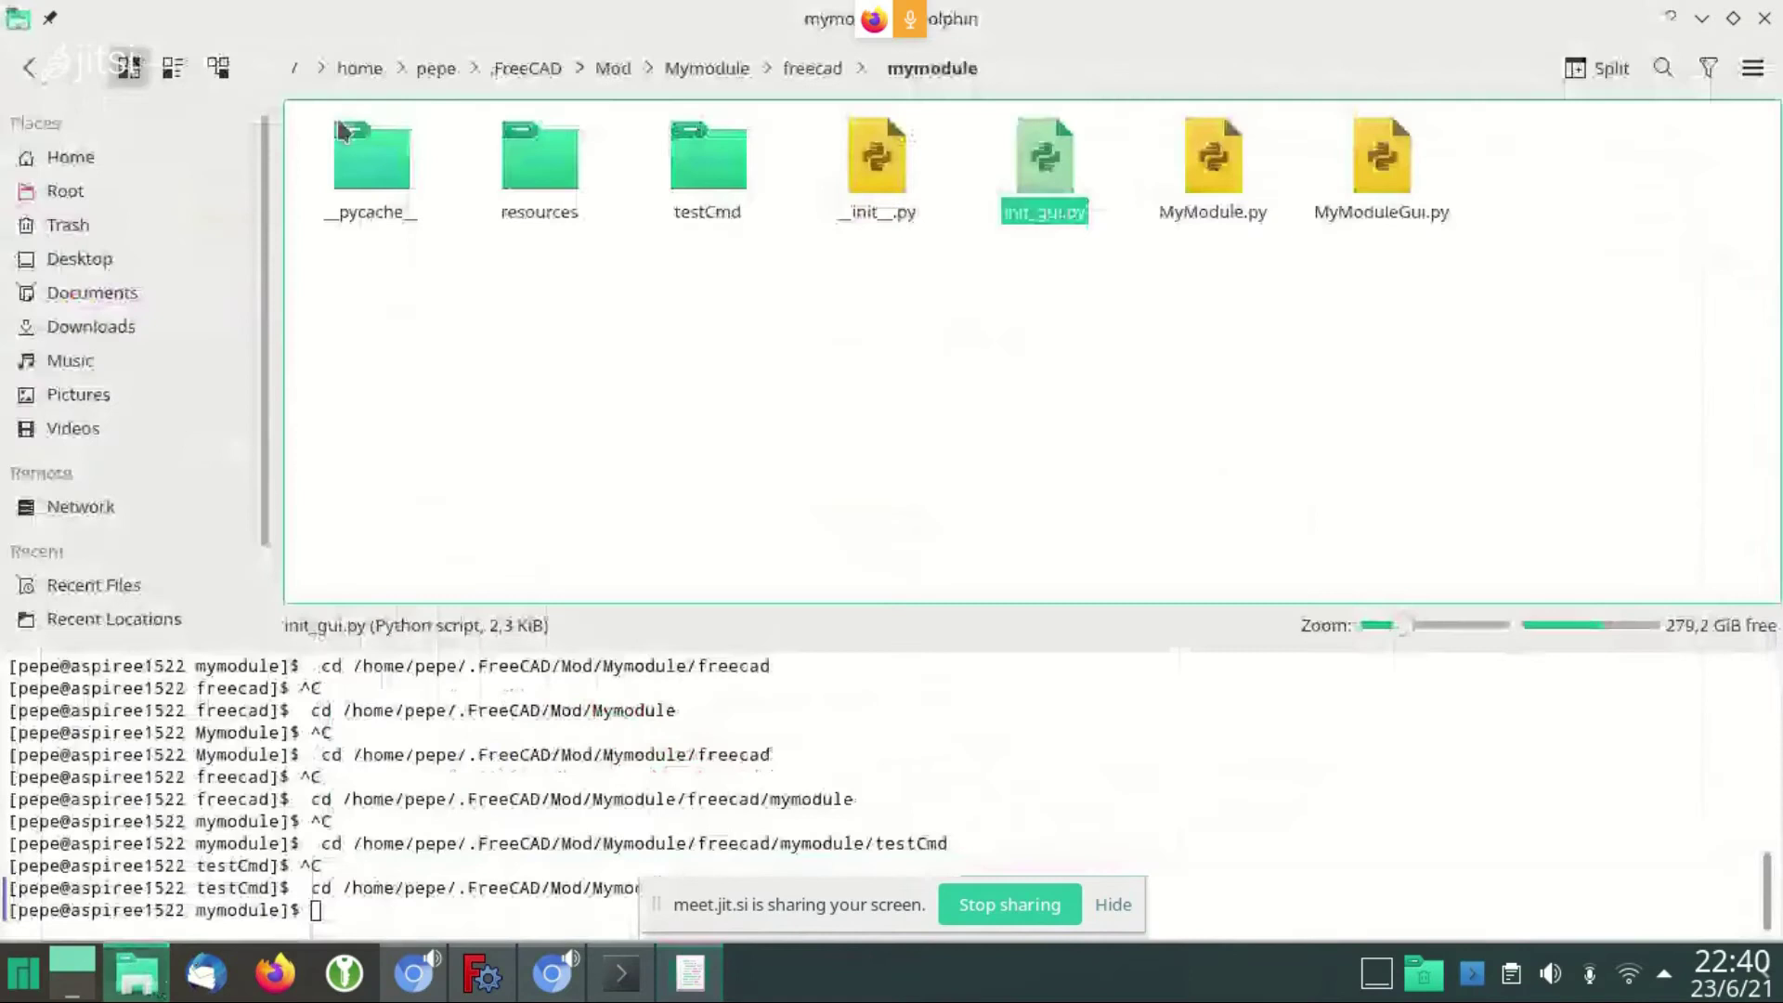
double_click(506, 158)
double_click(372, 153)
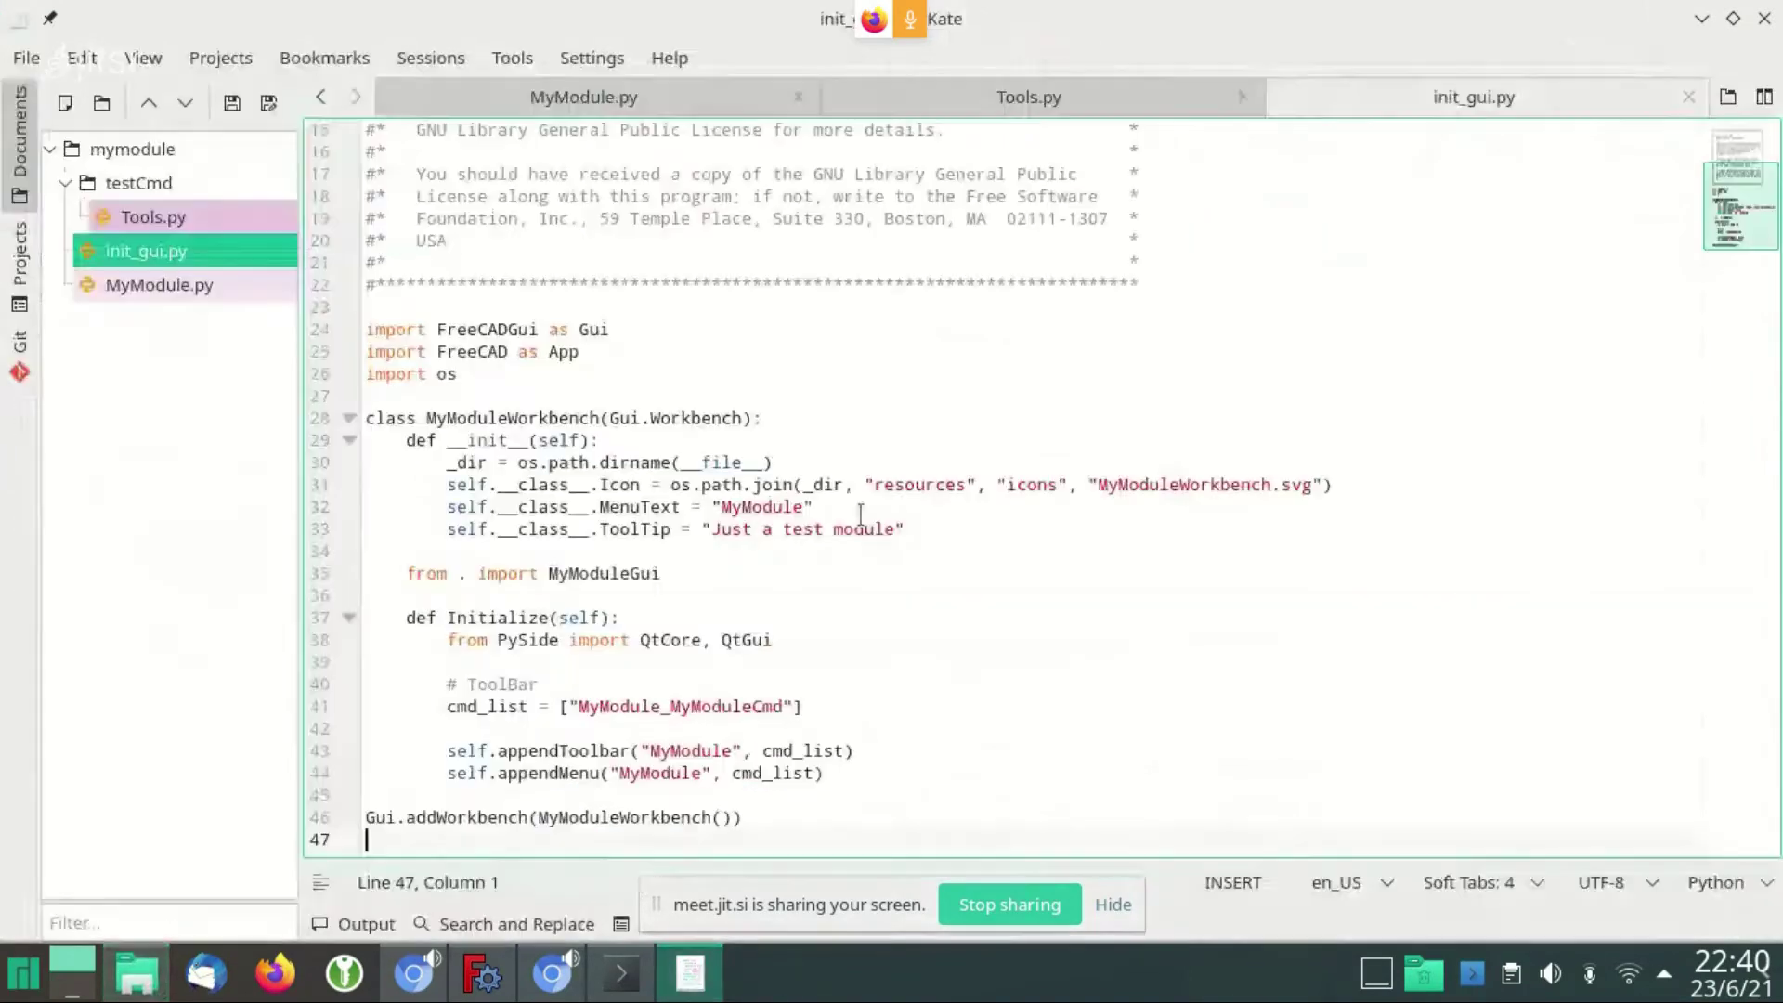
click(692, 972)
double_click(623, 507)
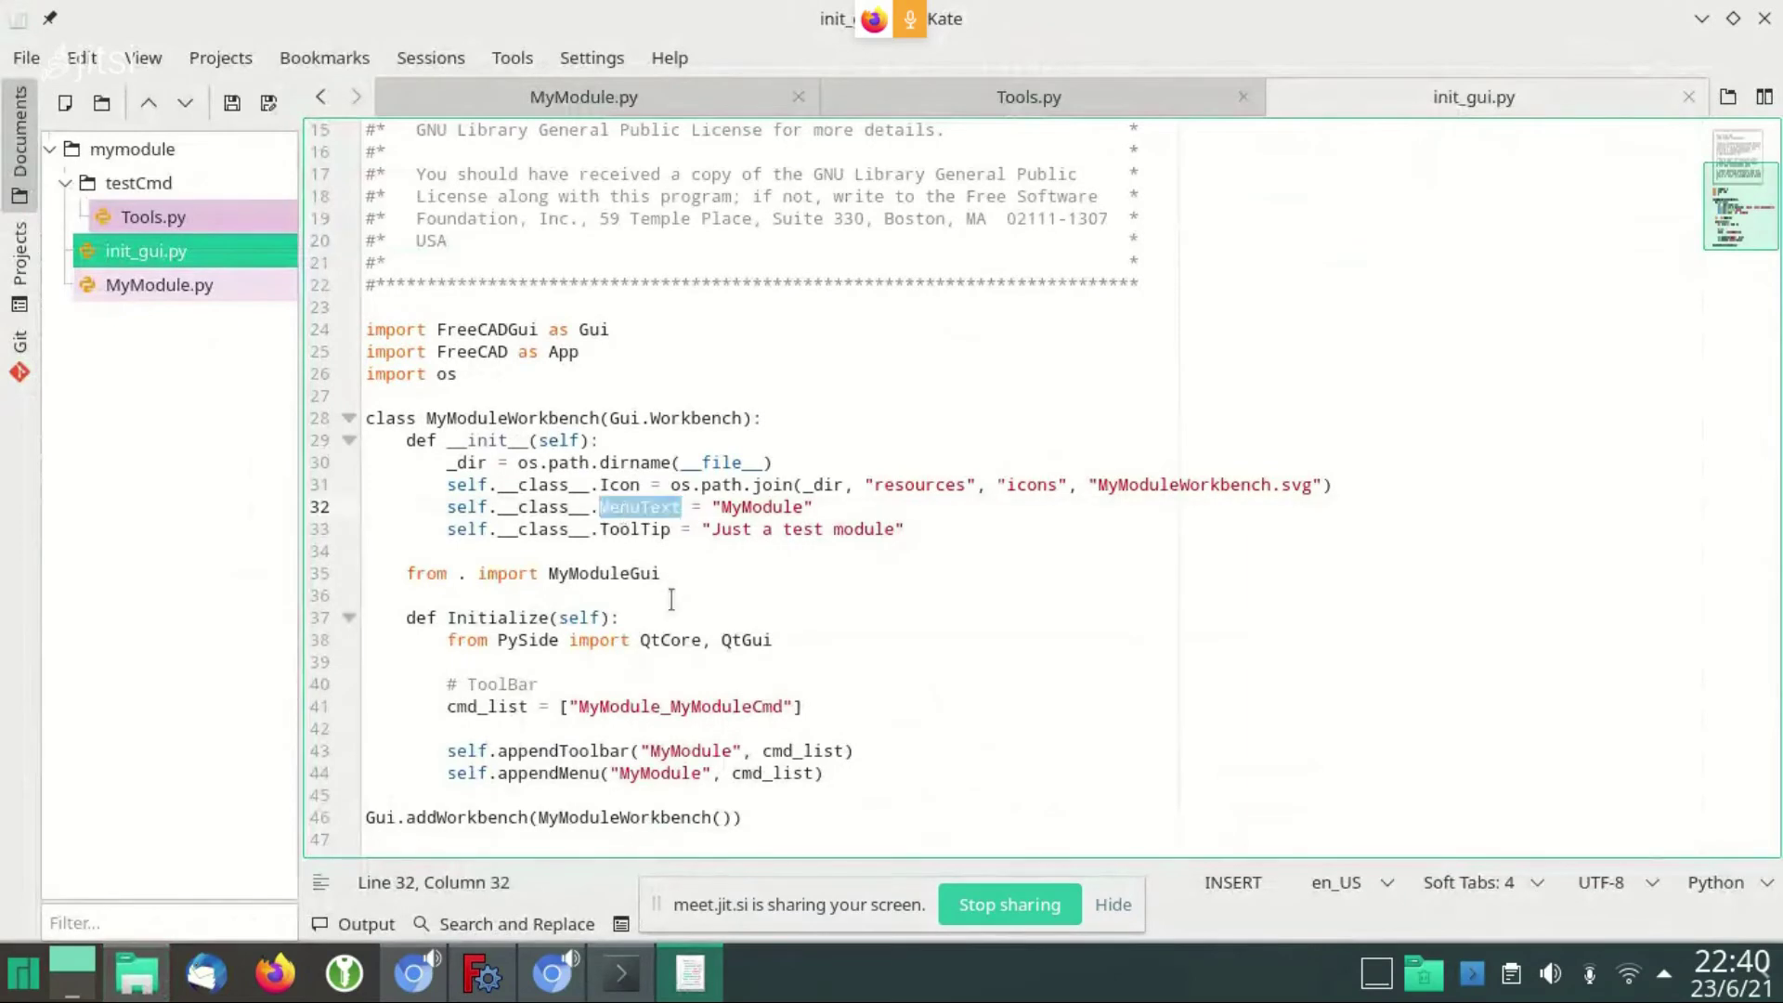
double_click(632, 529)
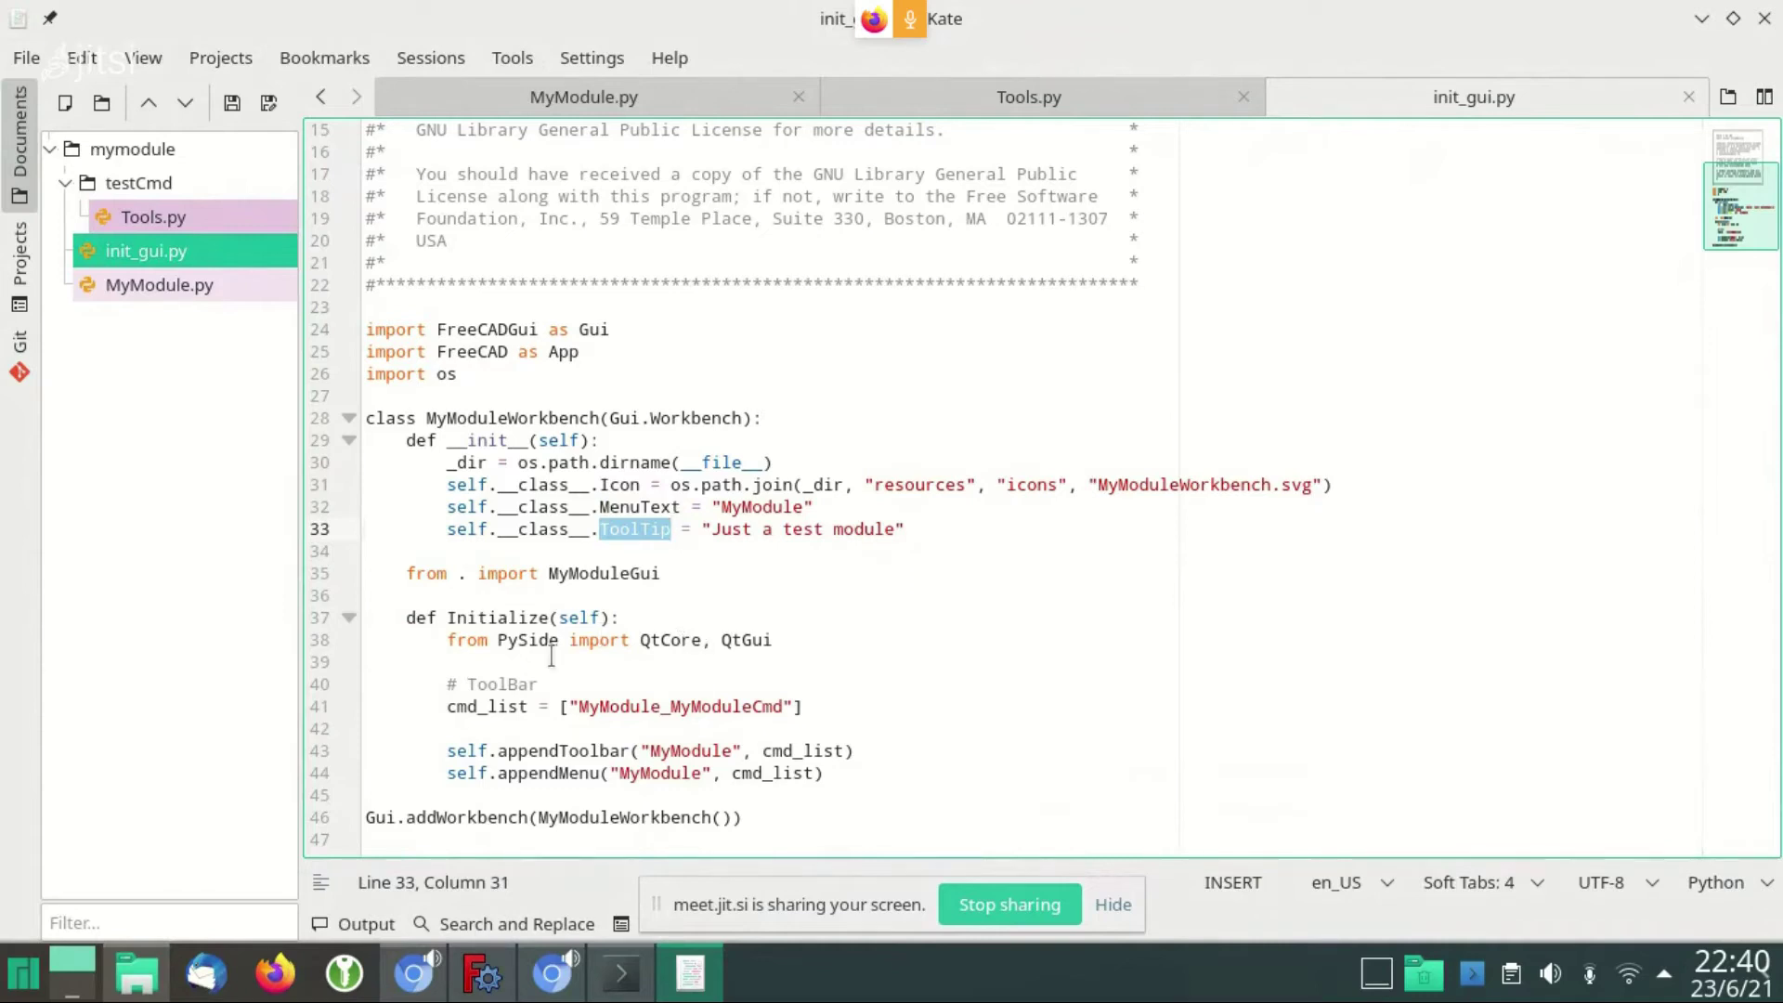
click(409, 570)
key(End)
key(Home)
key(shift+Down)
key(Down)
key(shift+Down)
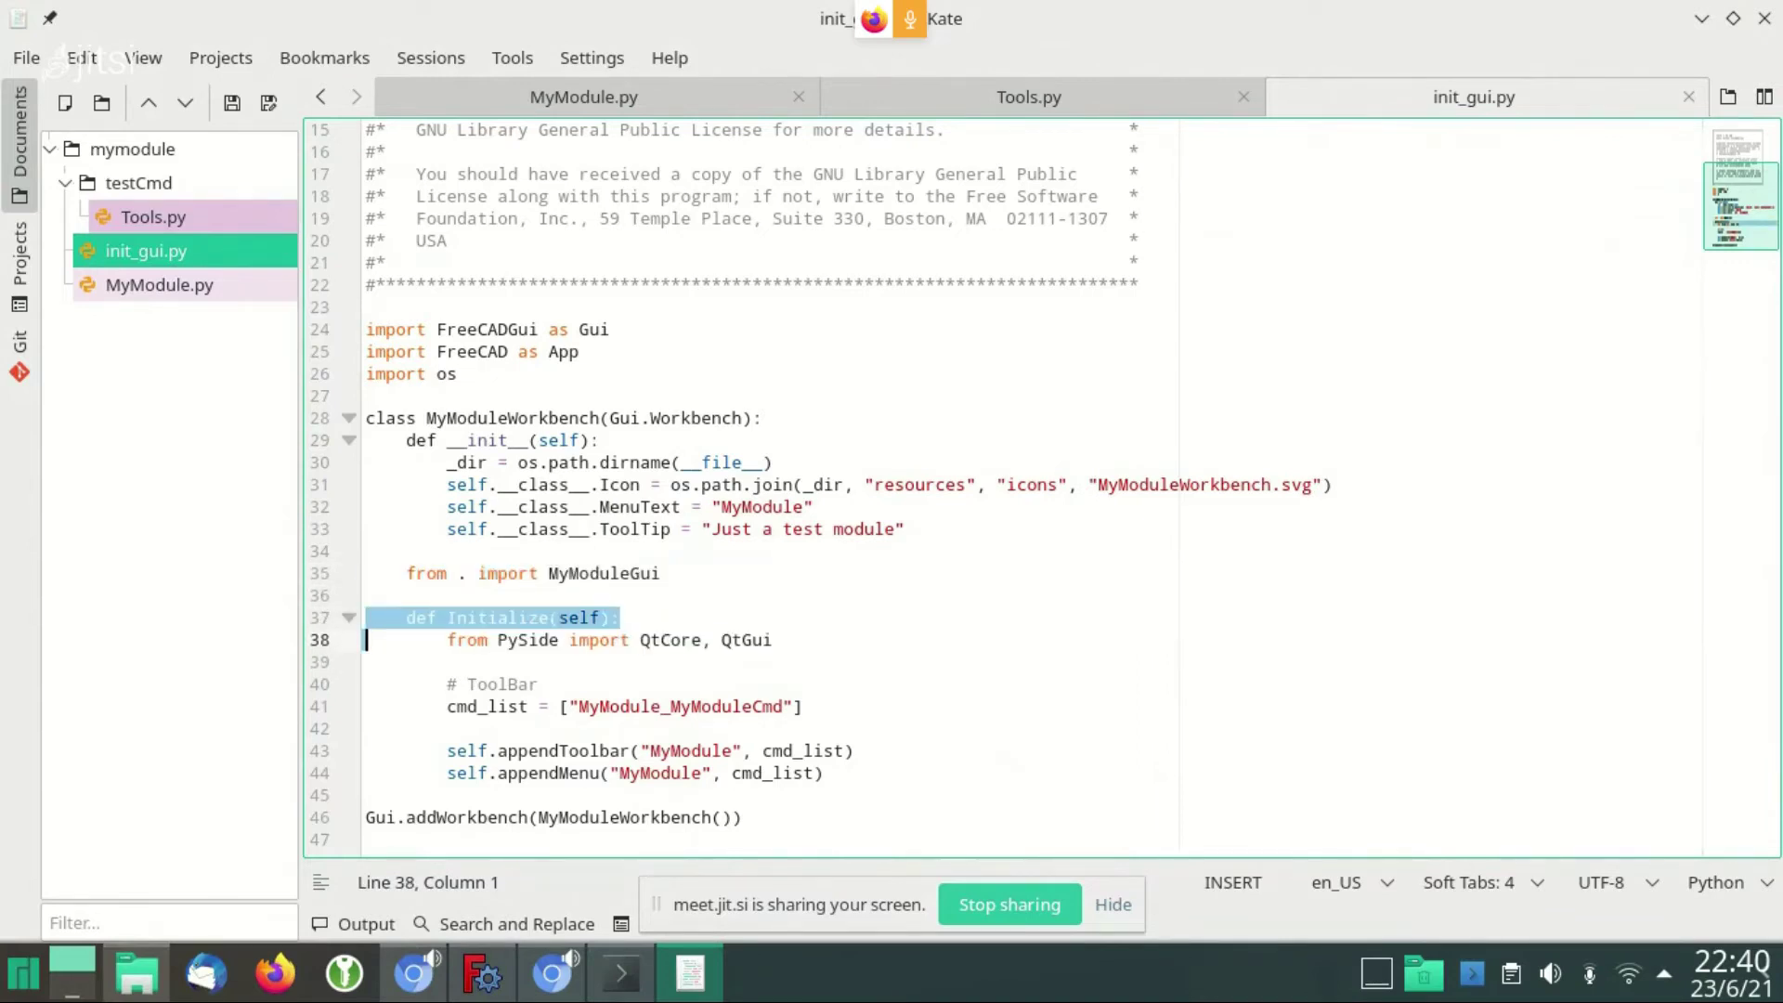
key(Down)
key(Down)
key(Down)
key(Down)
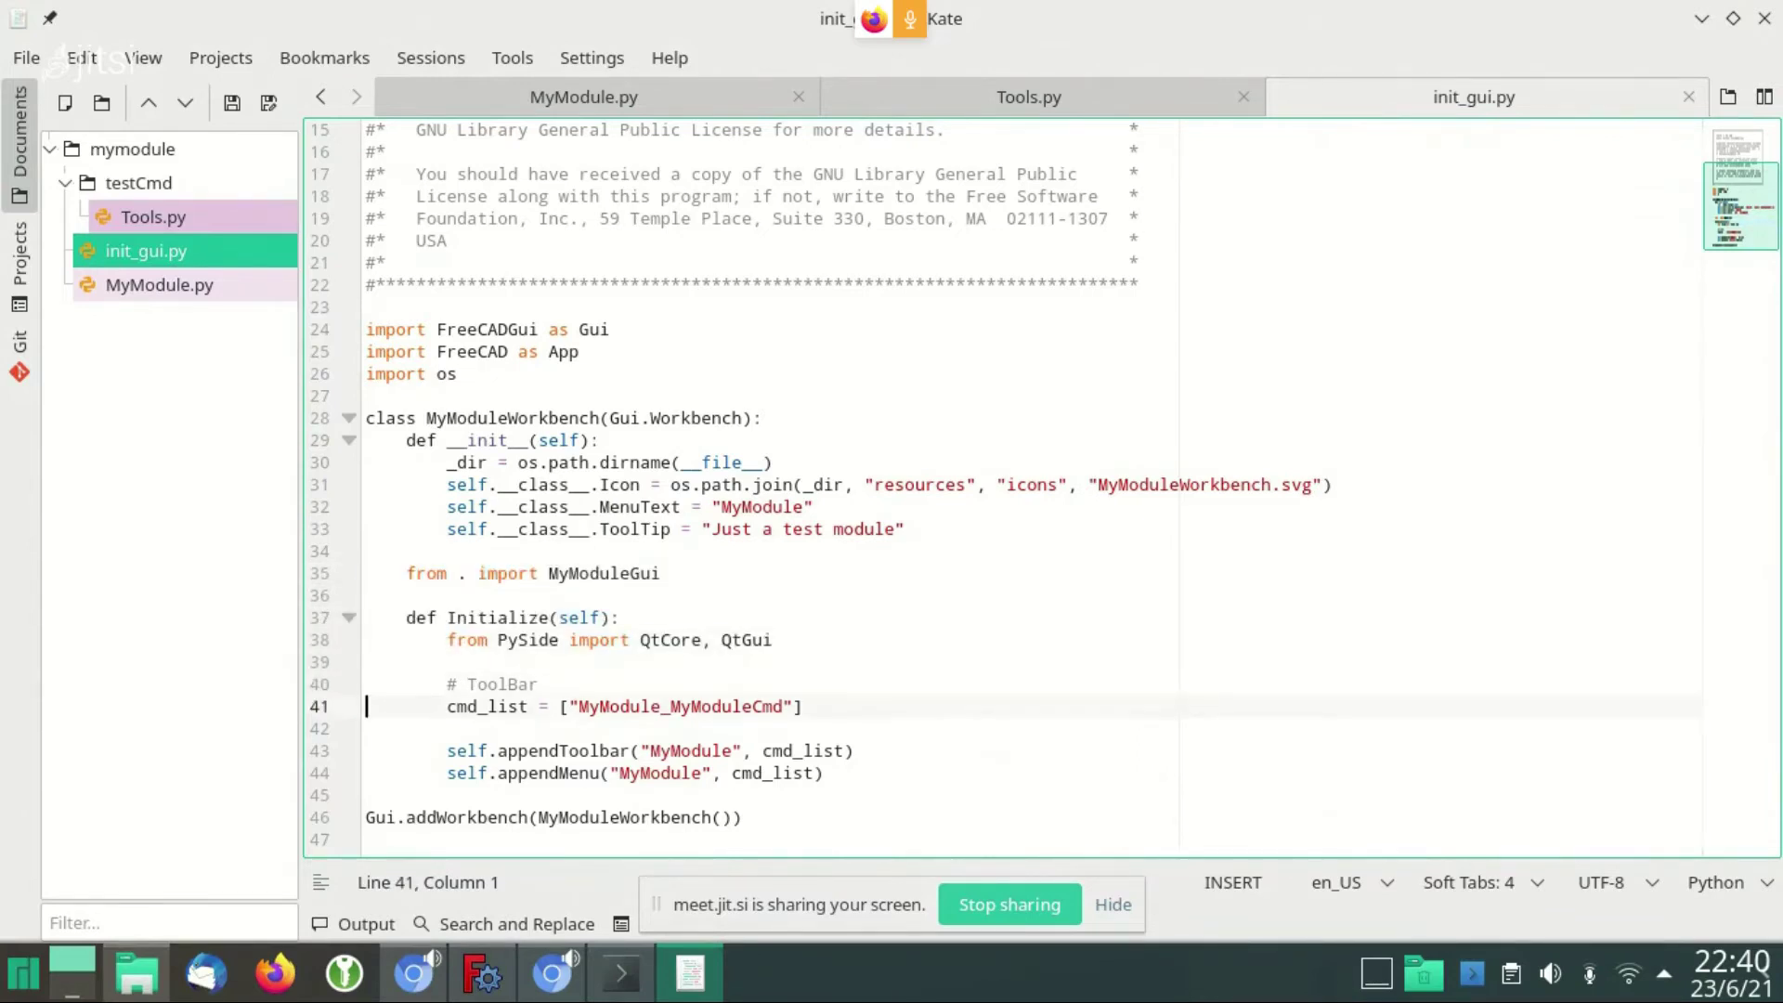
key(shift+Down)
key(Down)
key(Up)
key(Up)
key(Home)
key(ctrl+Right)
key(ctrl+Right)
key(ctrl+Right)
key(shift+Right)
key(shift+Right)
key(shift+Right)
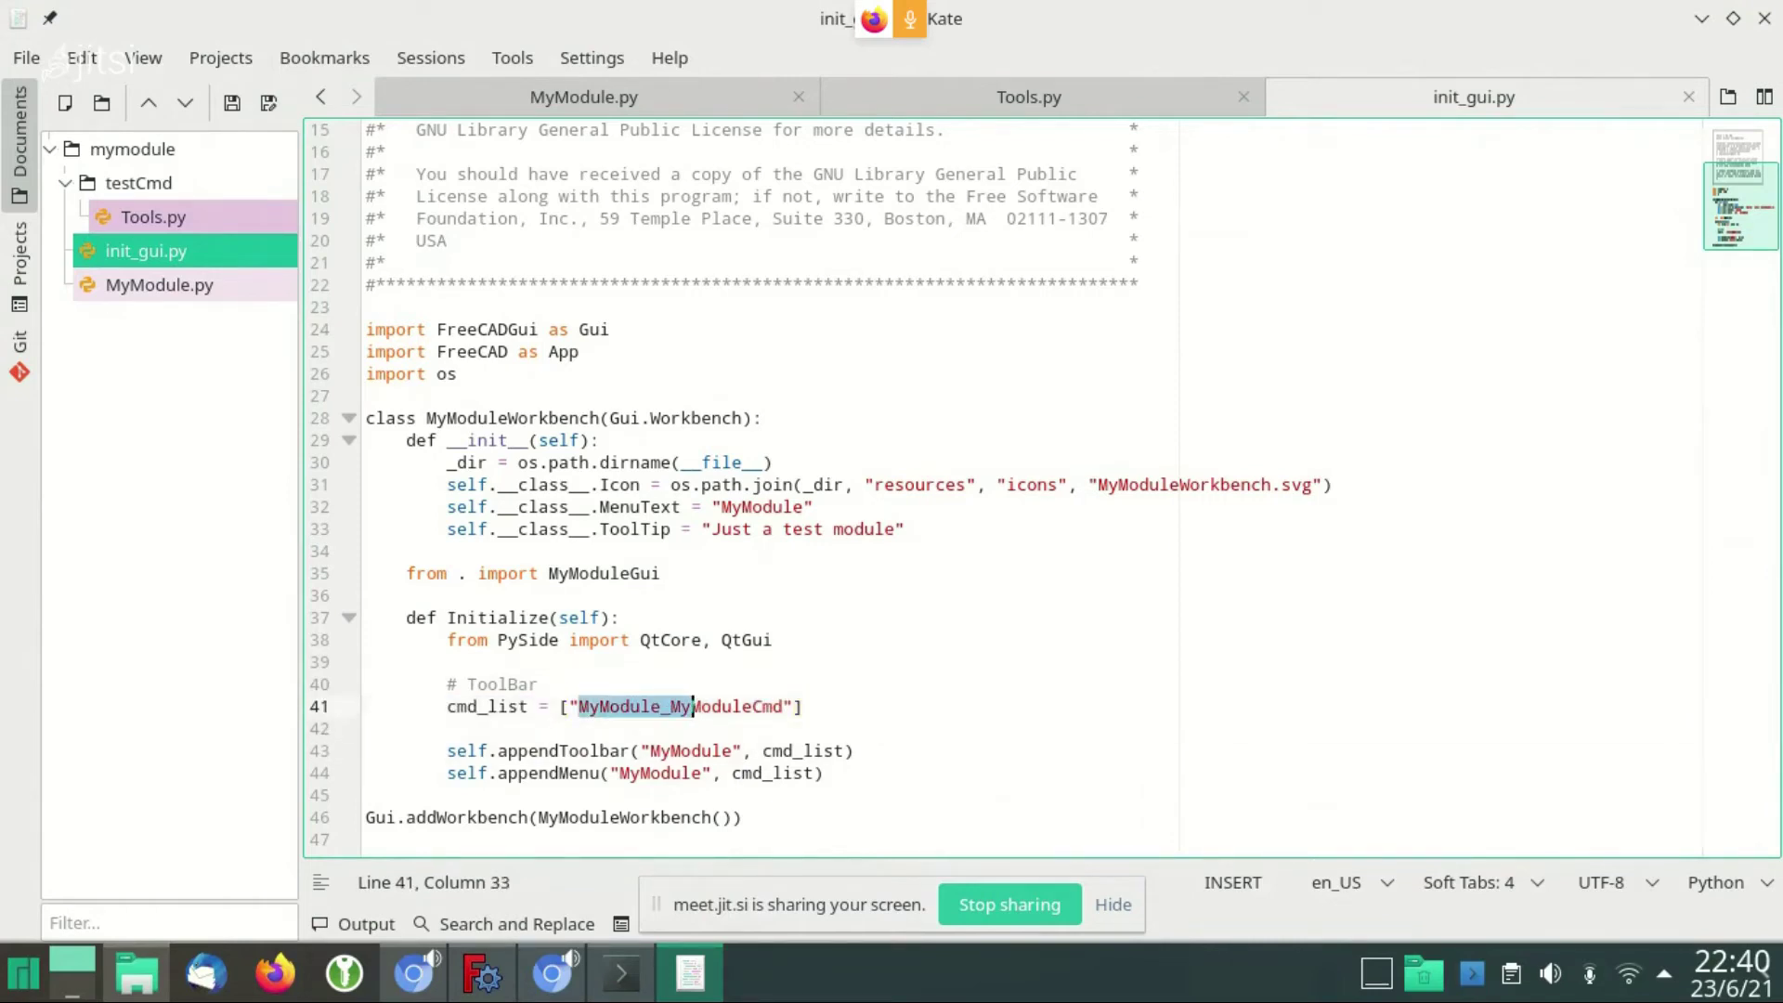
key(shift+Right)
key(shift+Right)
key(shift+Right)
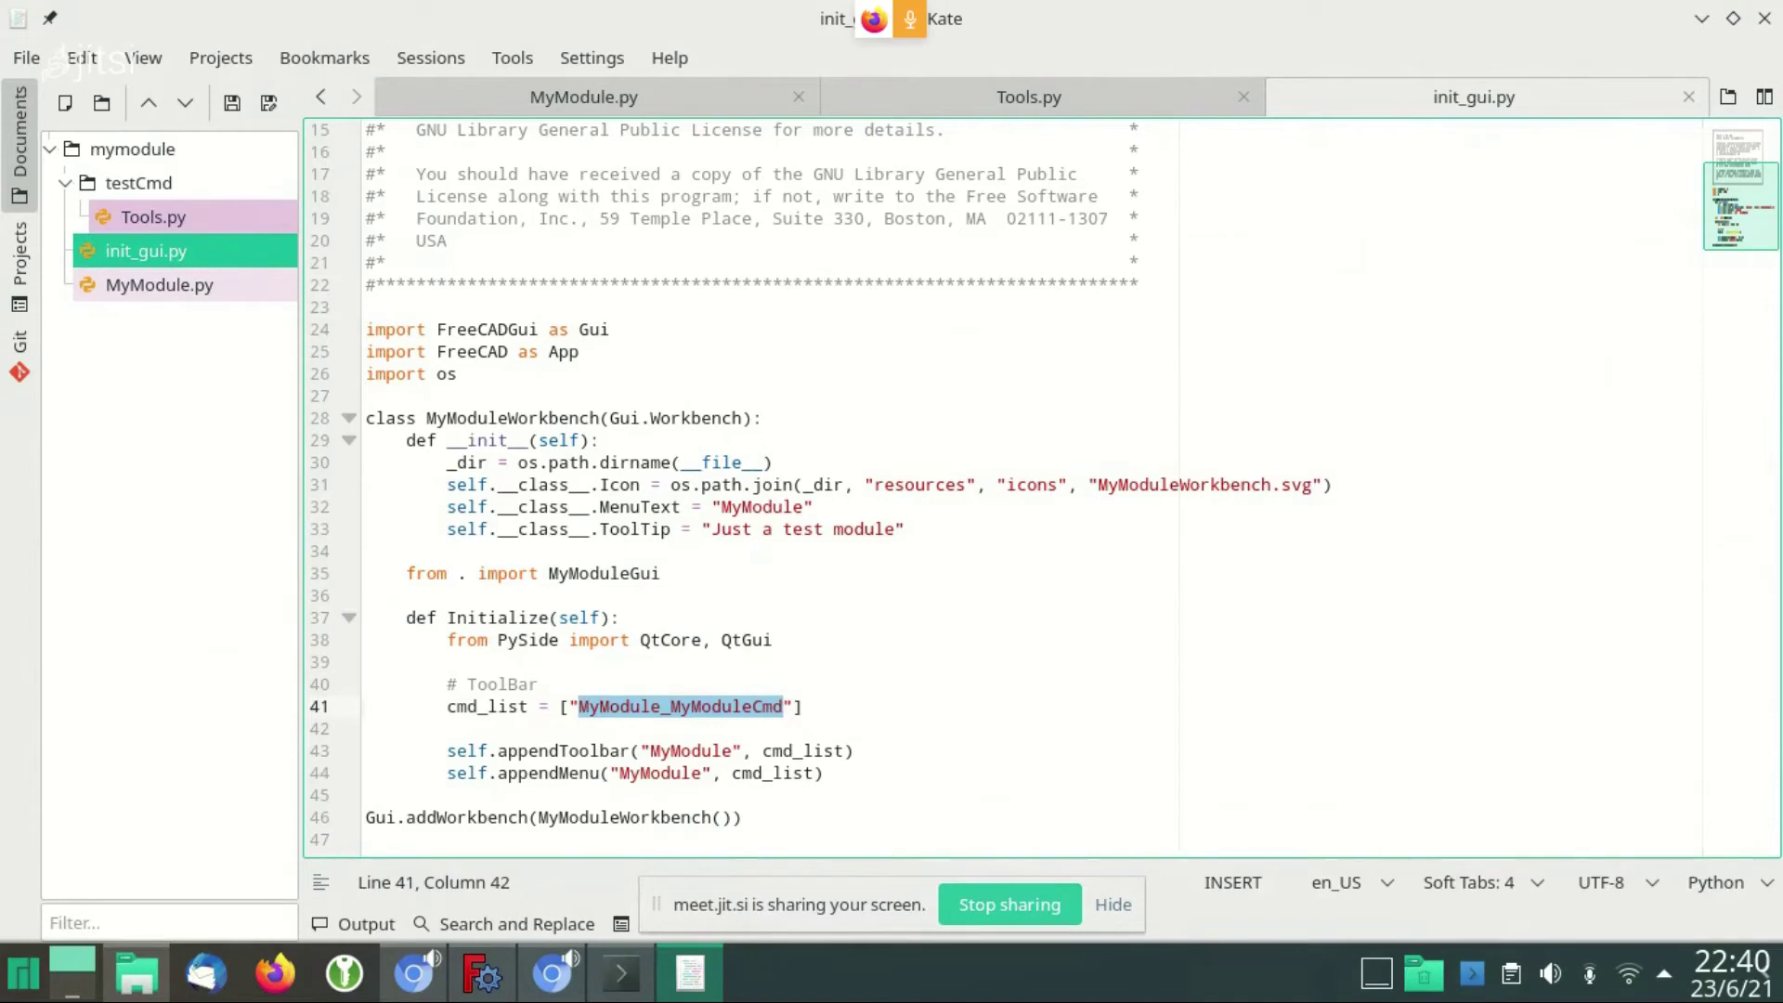
key(Down)
key(Down)
key(Home)
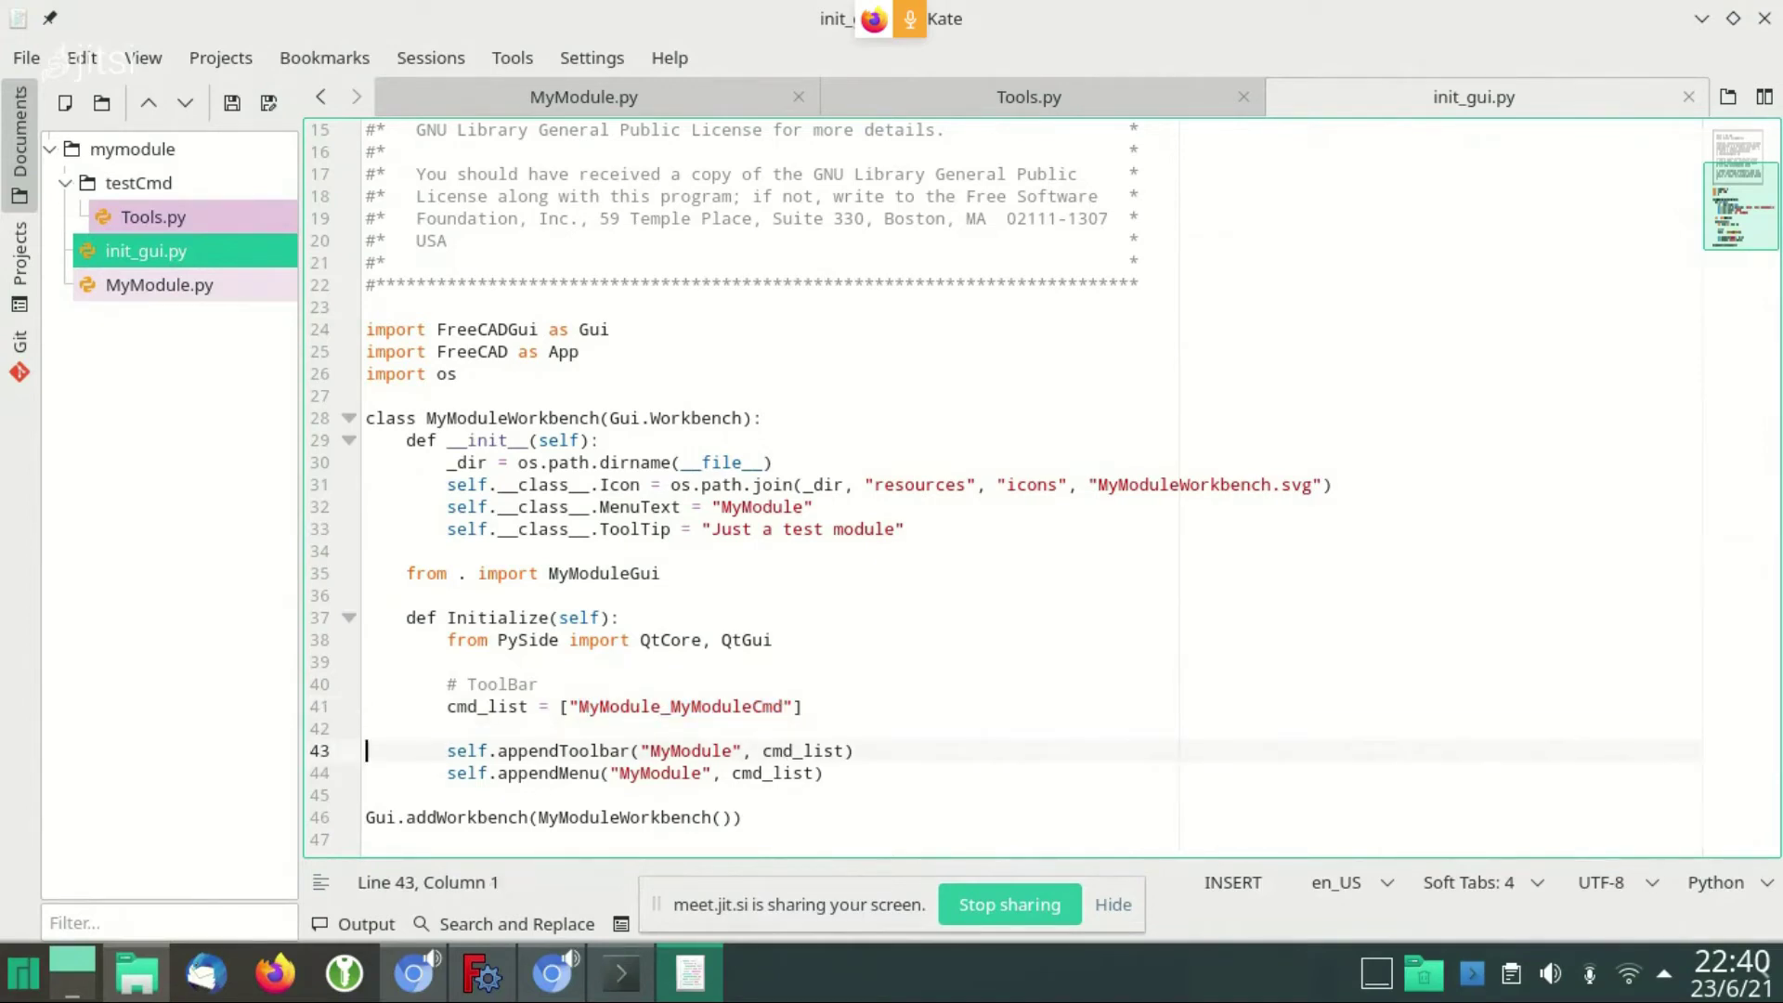
key(shift+Down)
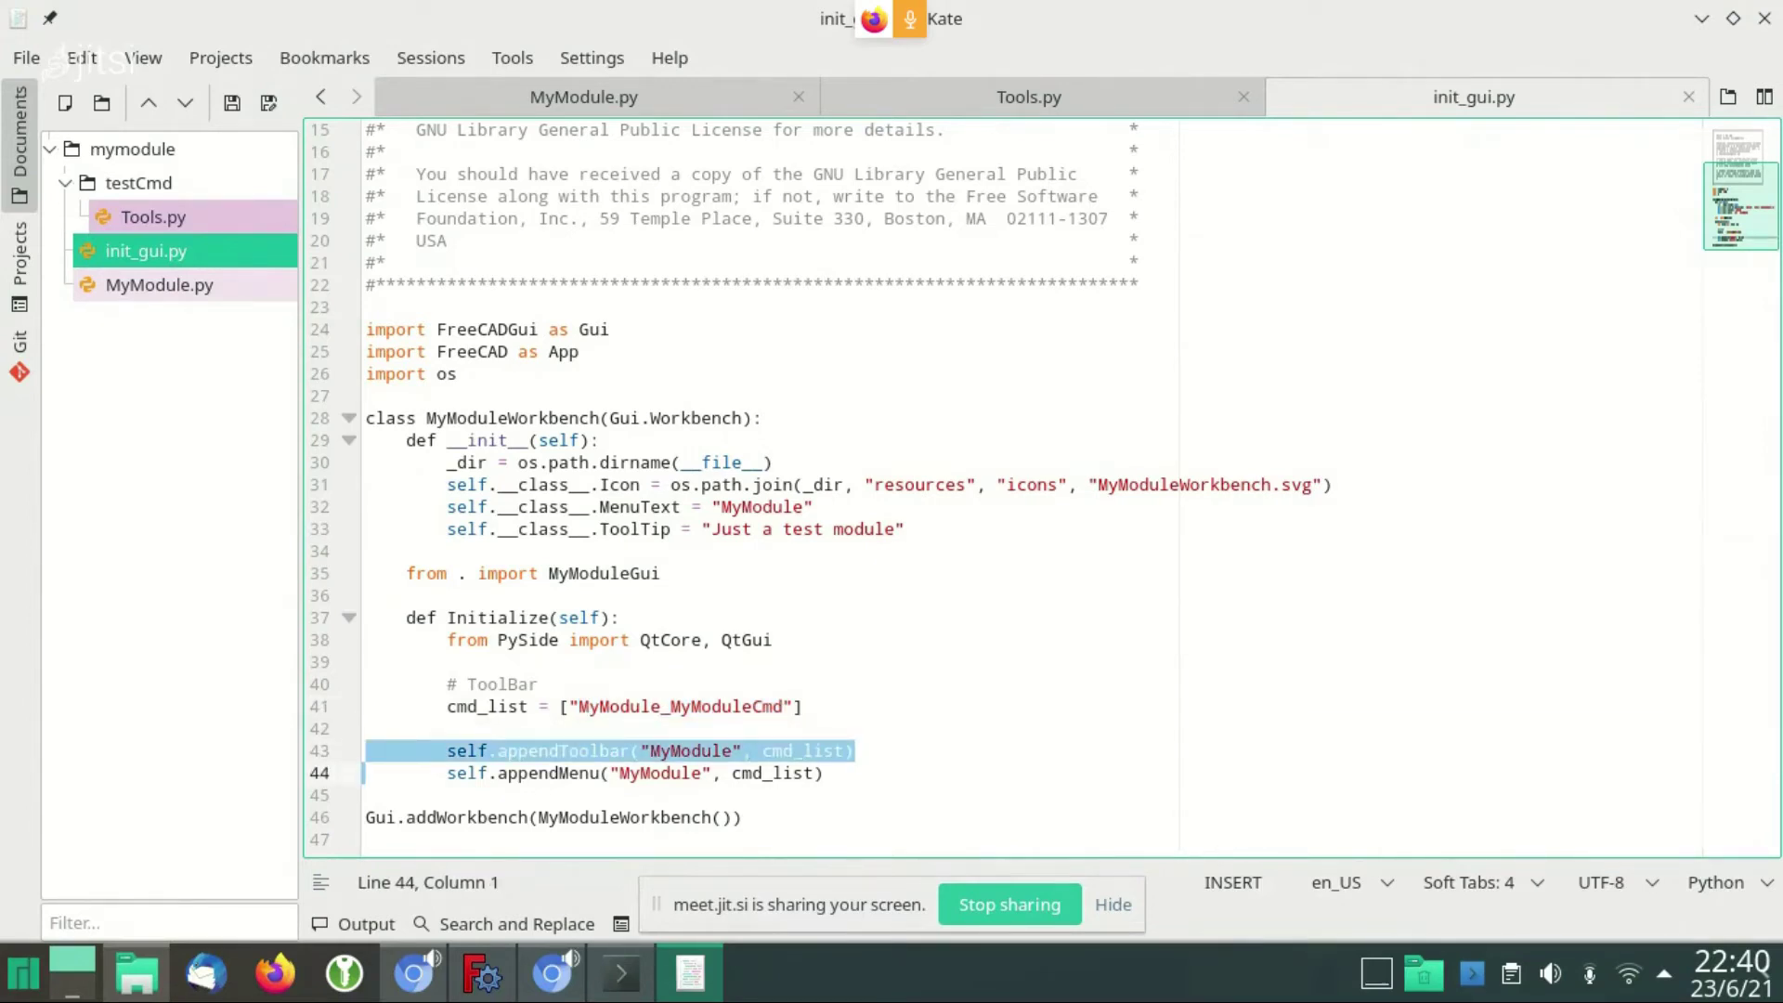
key(Home)
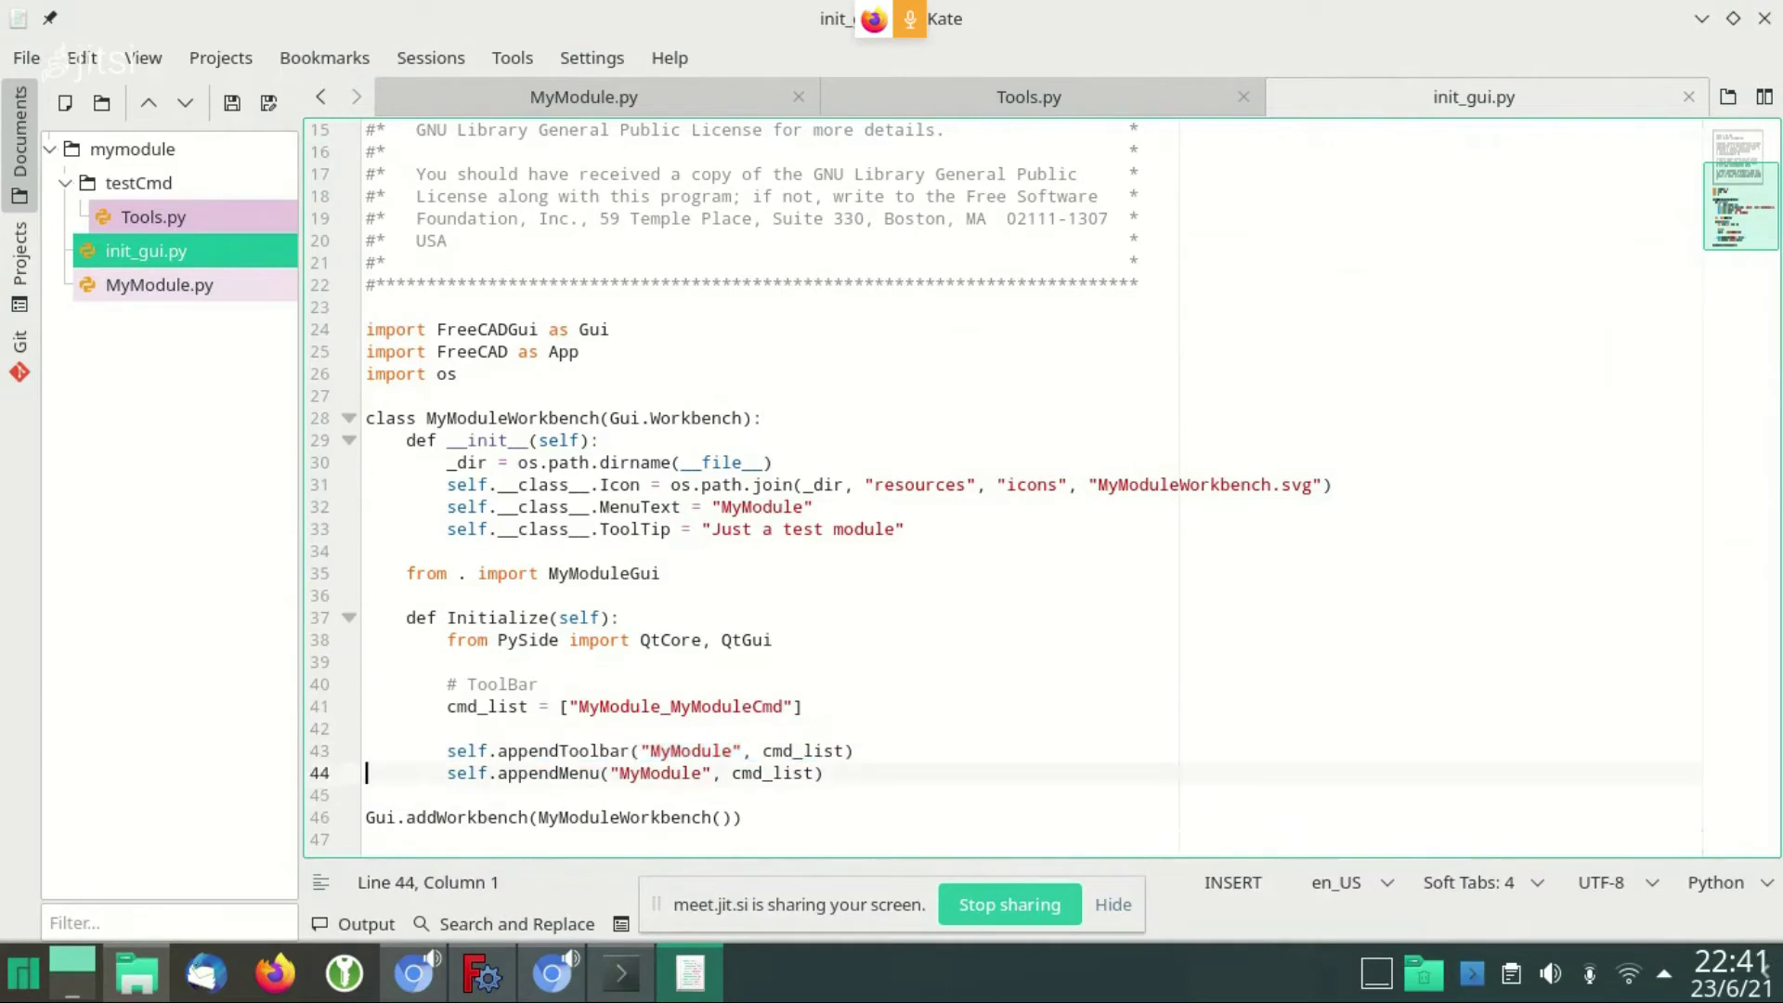
key(shift+Down)
key(Down)
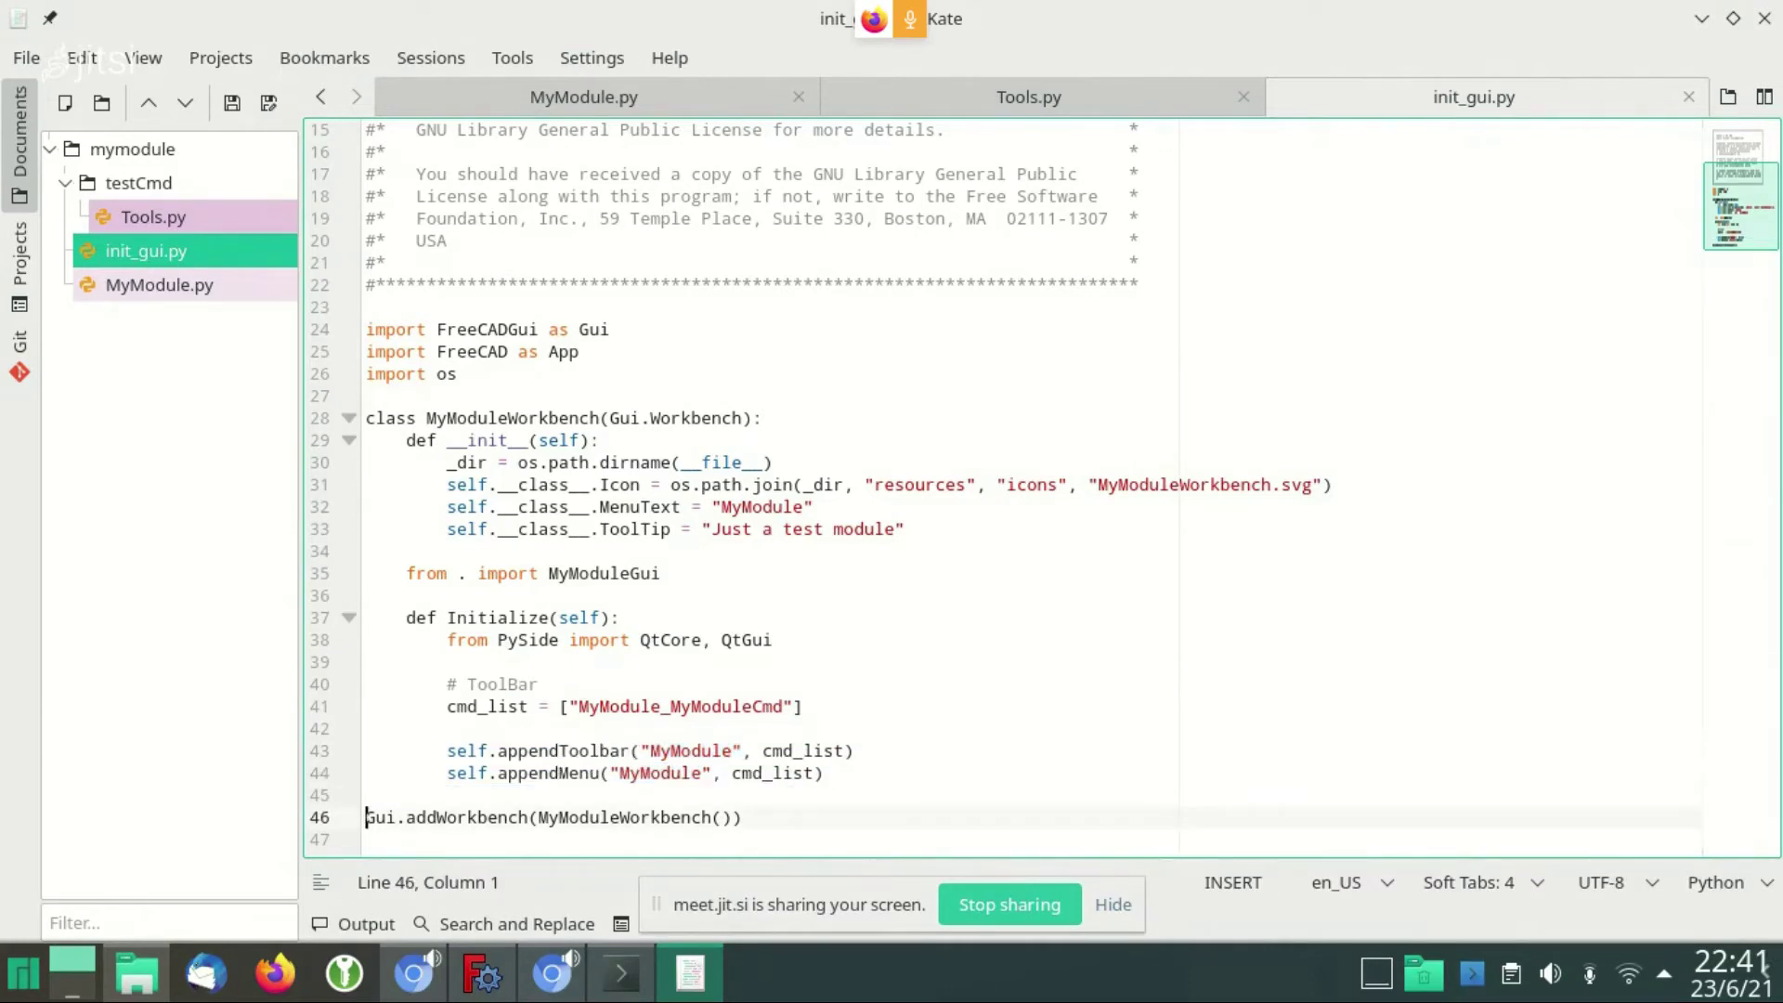
key(shift+End)
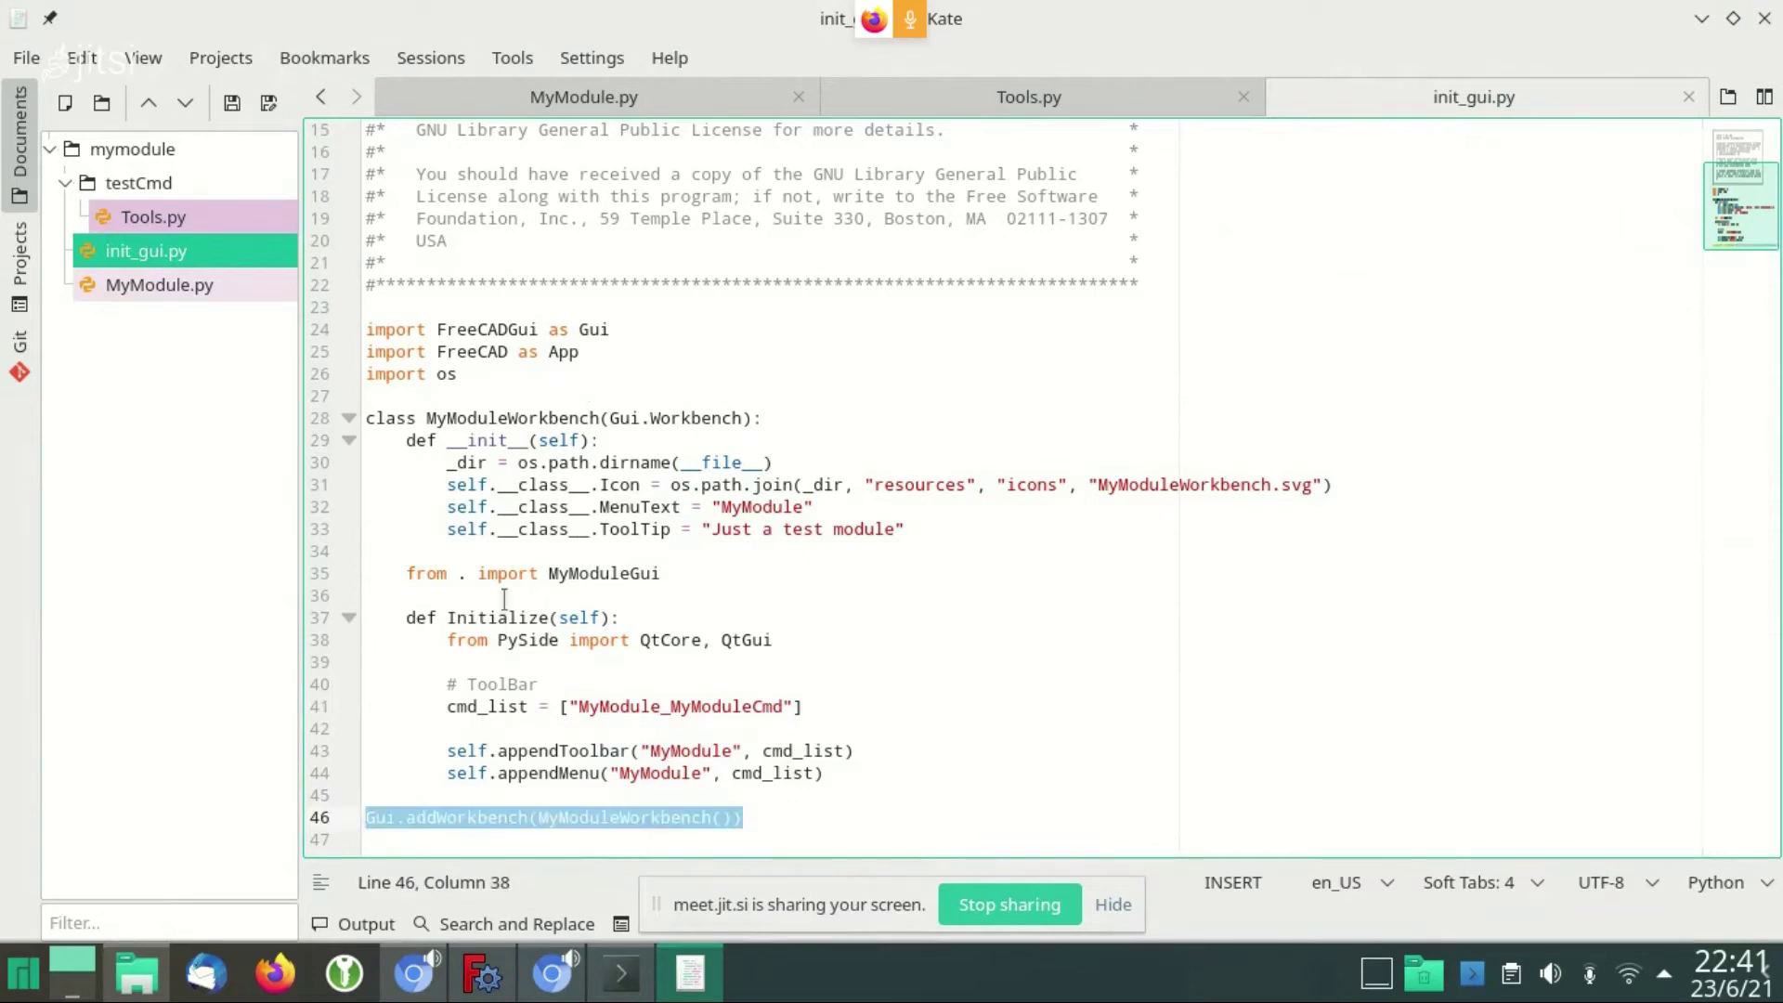
double_click(585, 573)
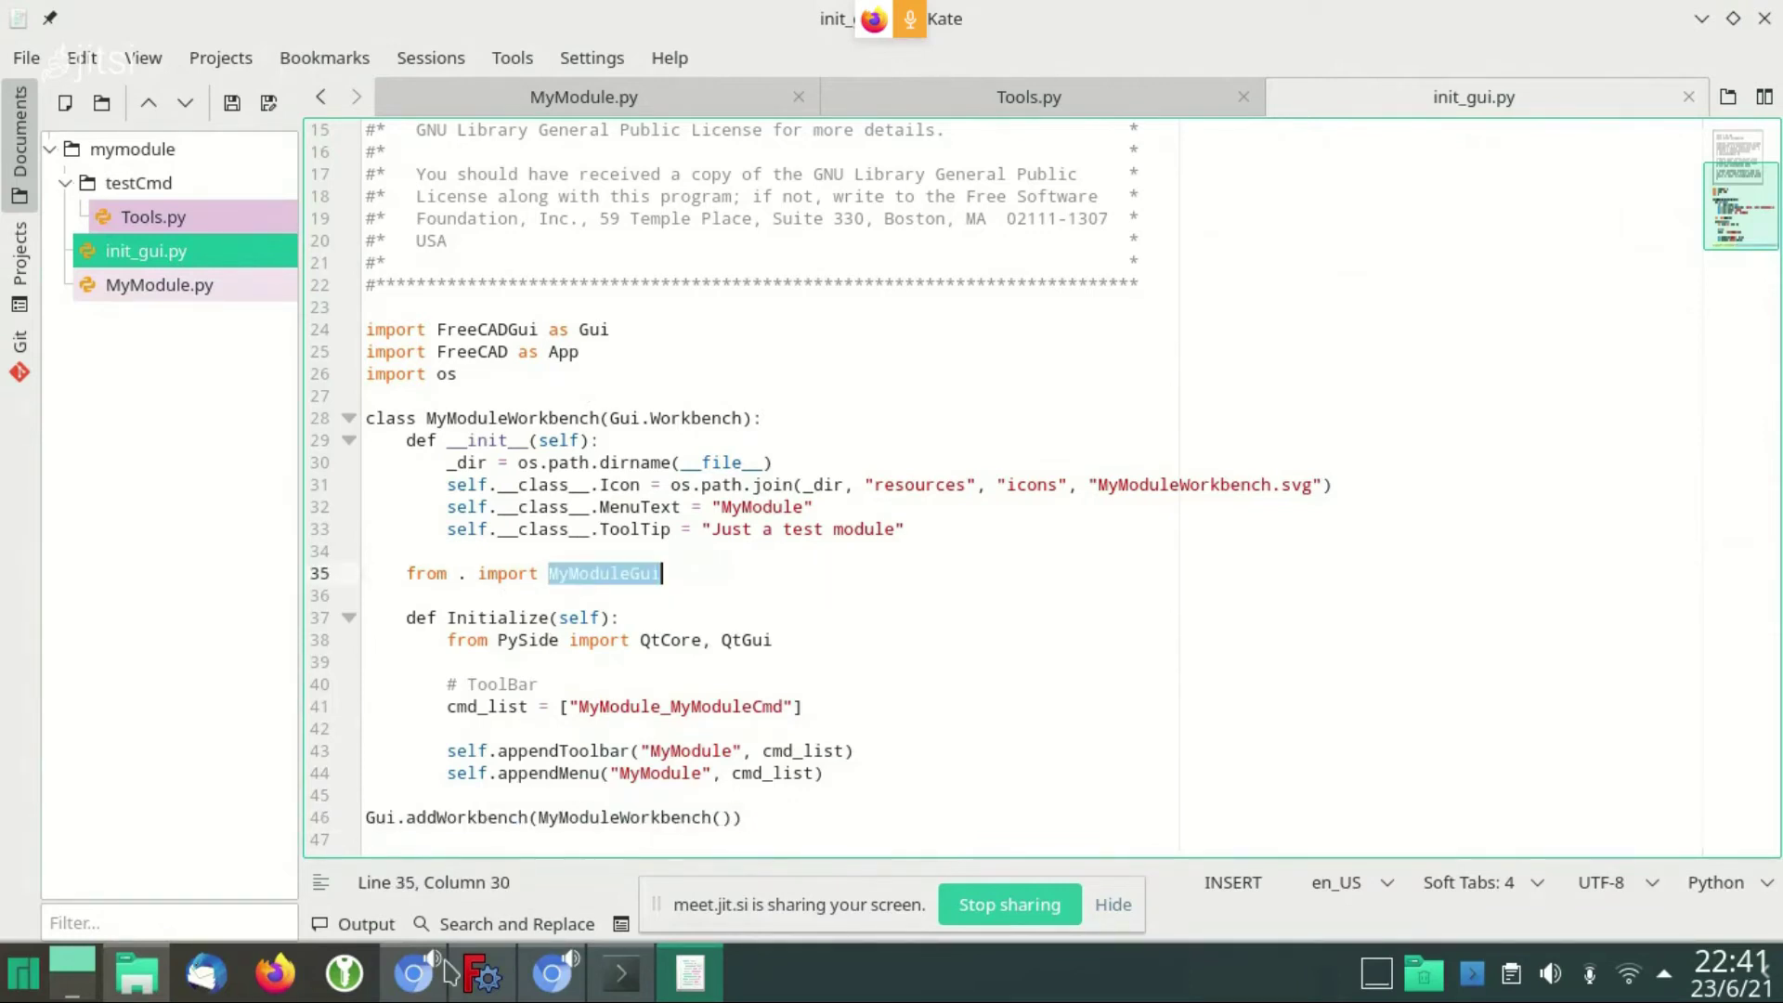
click(130, 989)
click(905, 68)
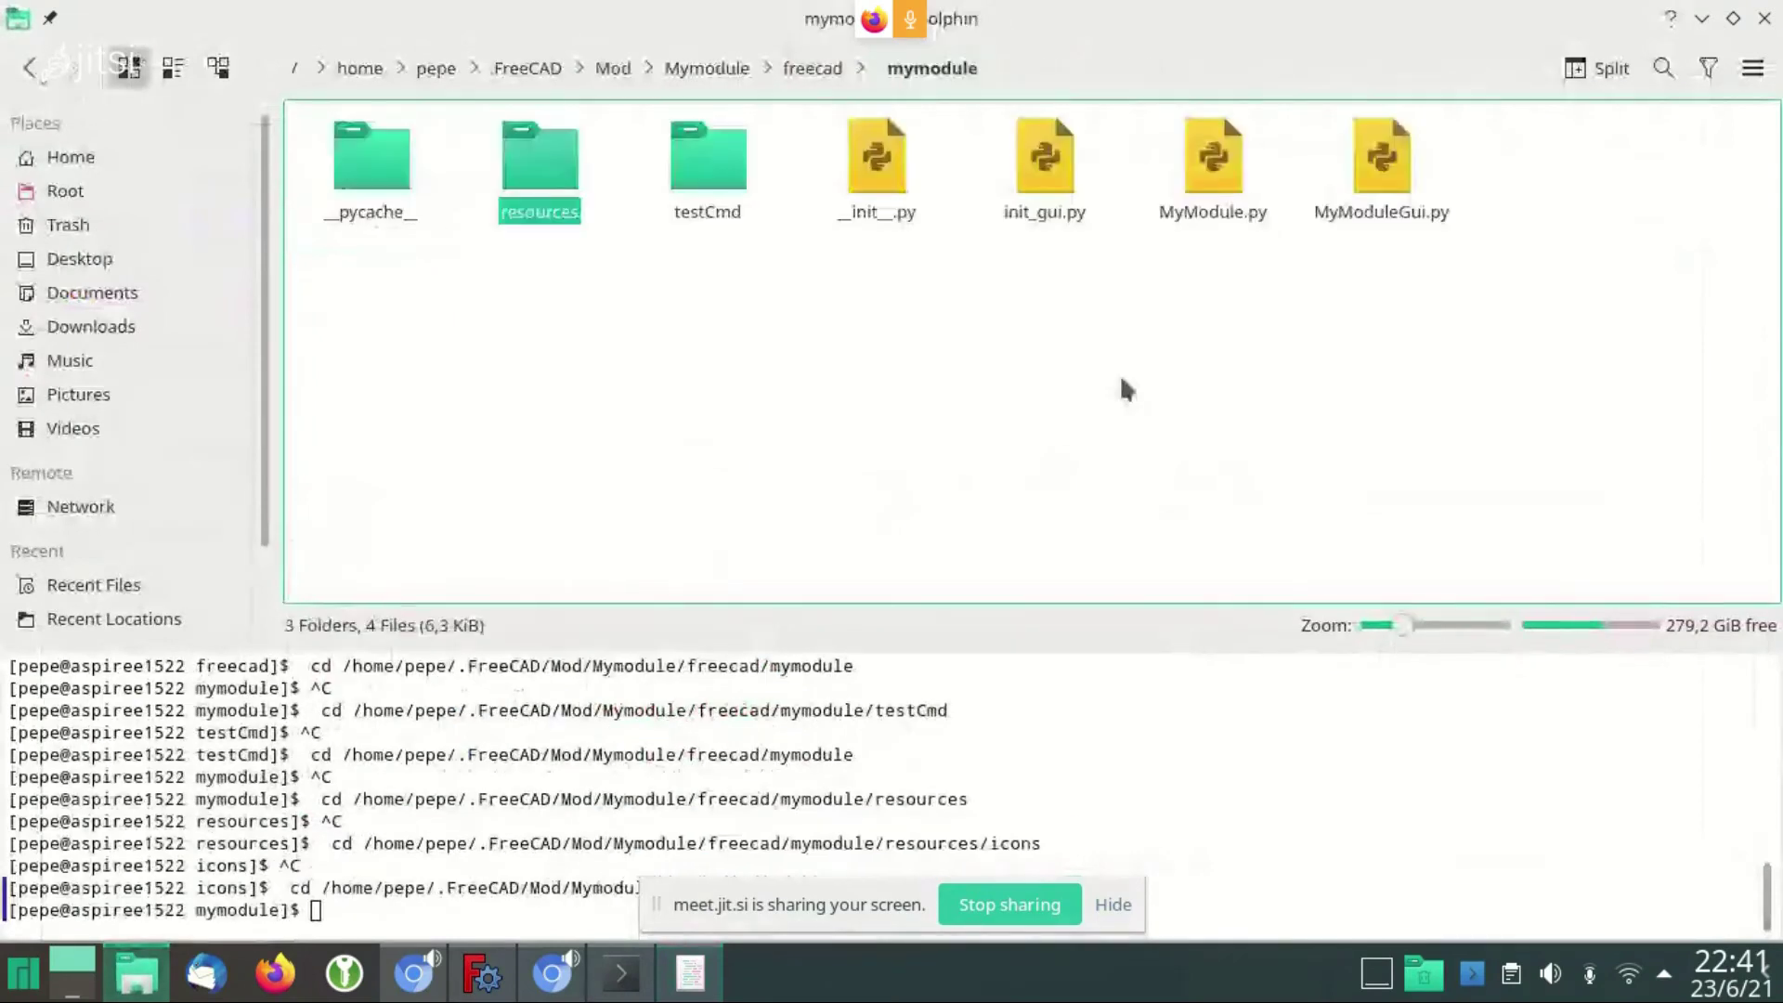
right_click(1388, 186)
drag(1383, 177, 767, 393)
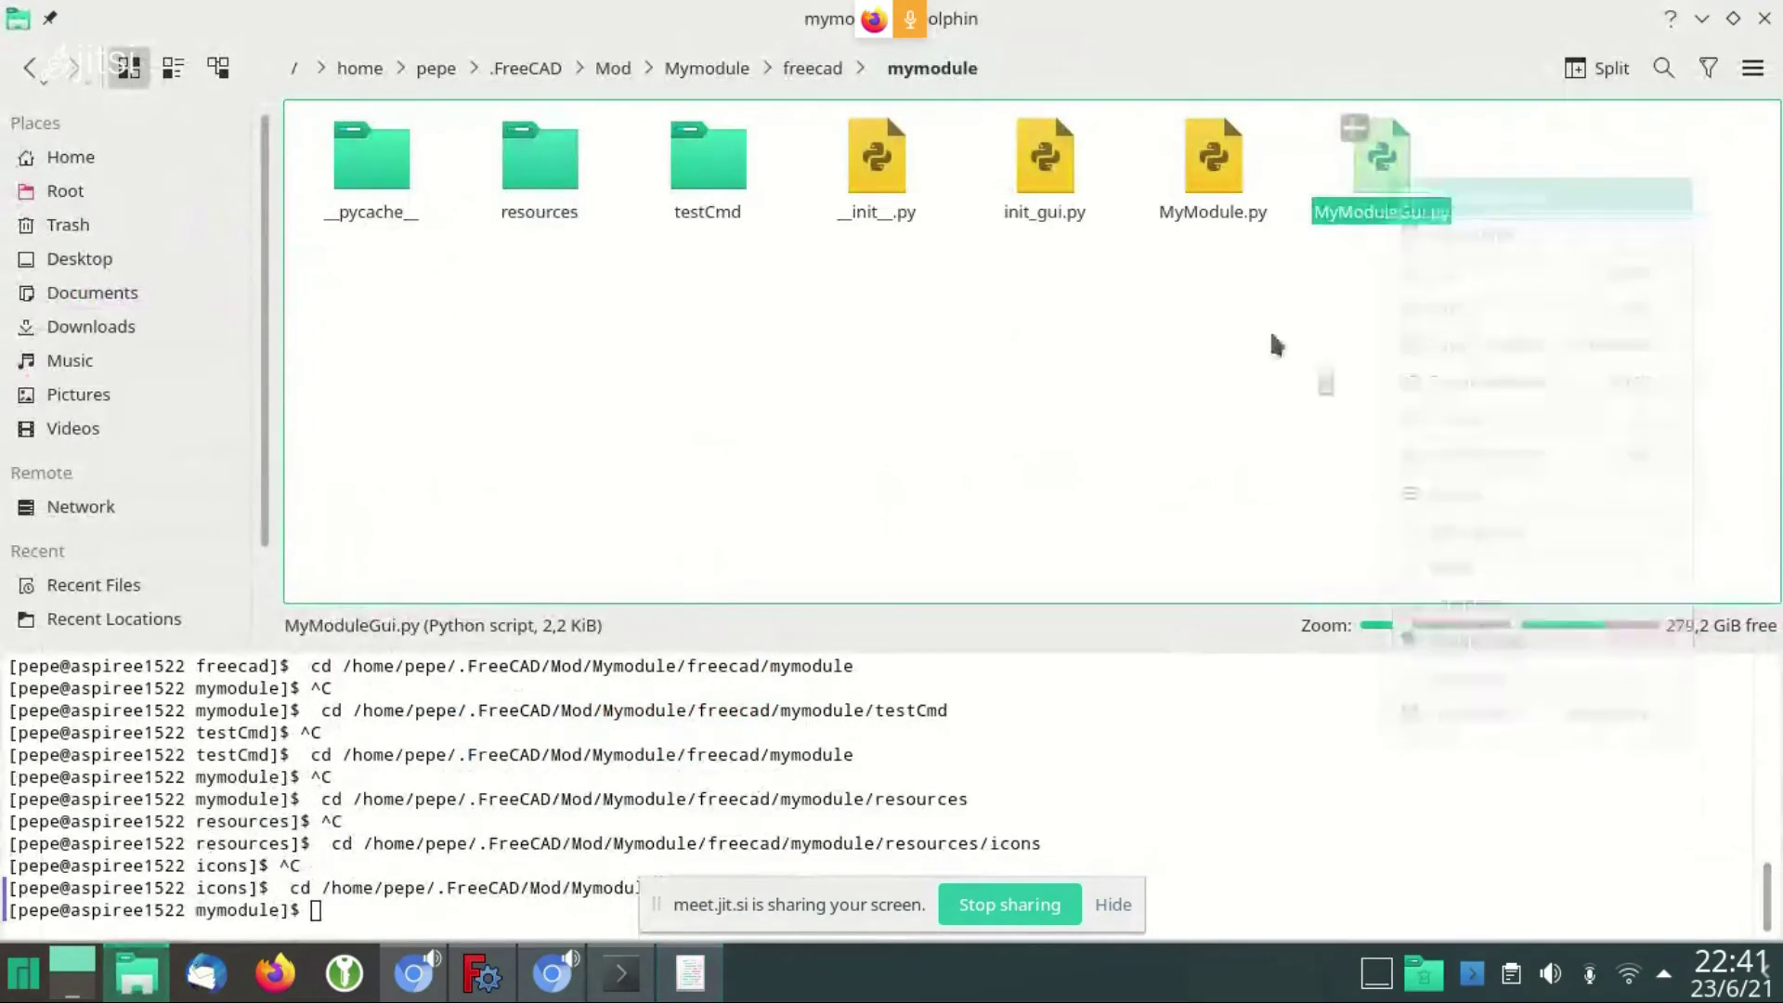
scroll(480, 518, down, 4)
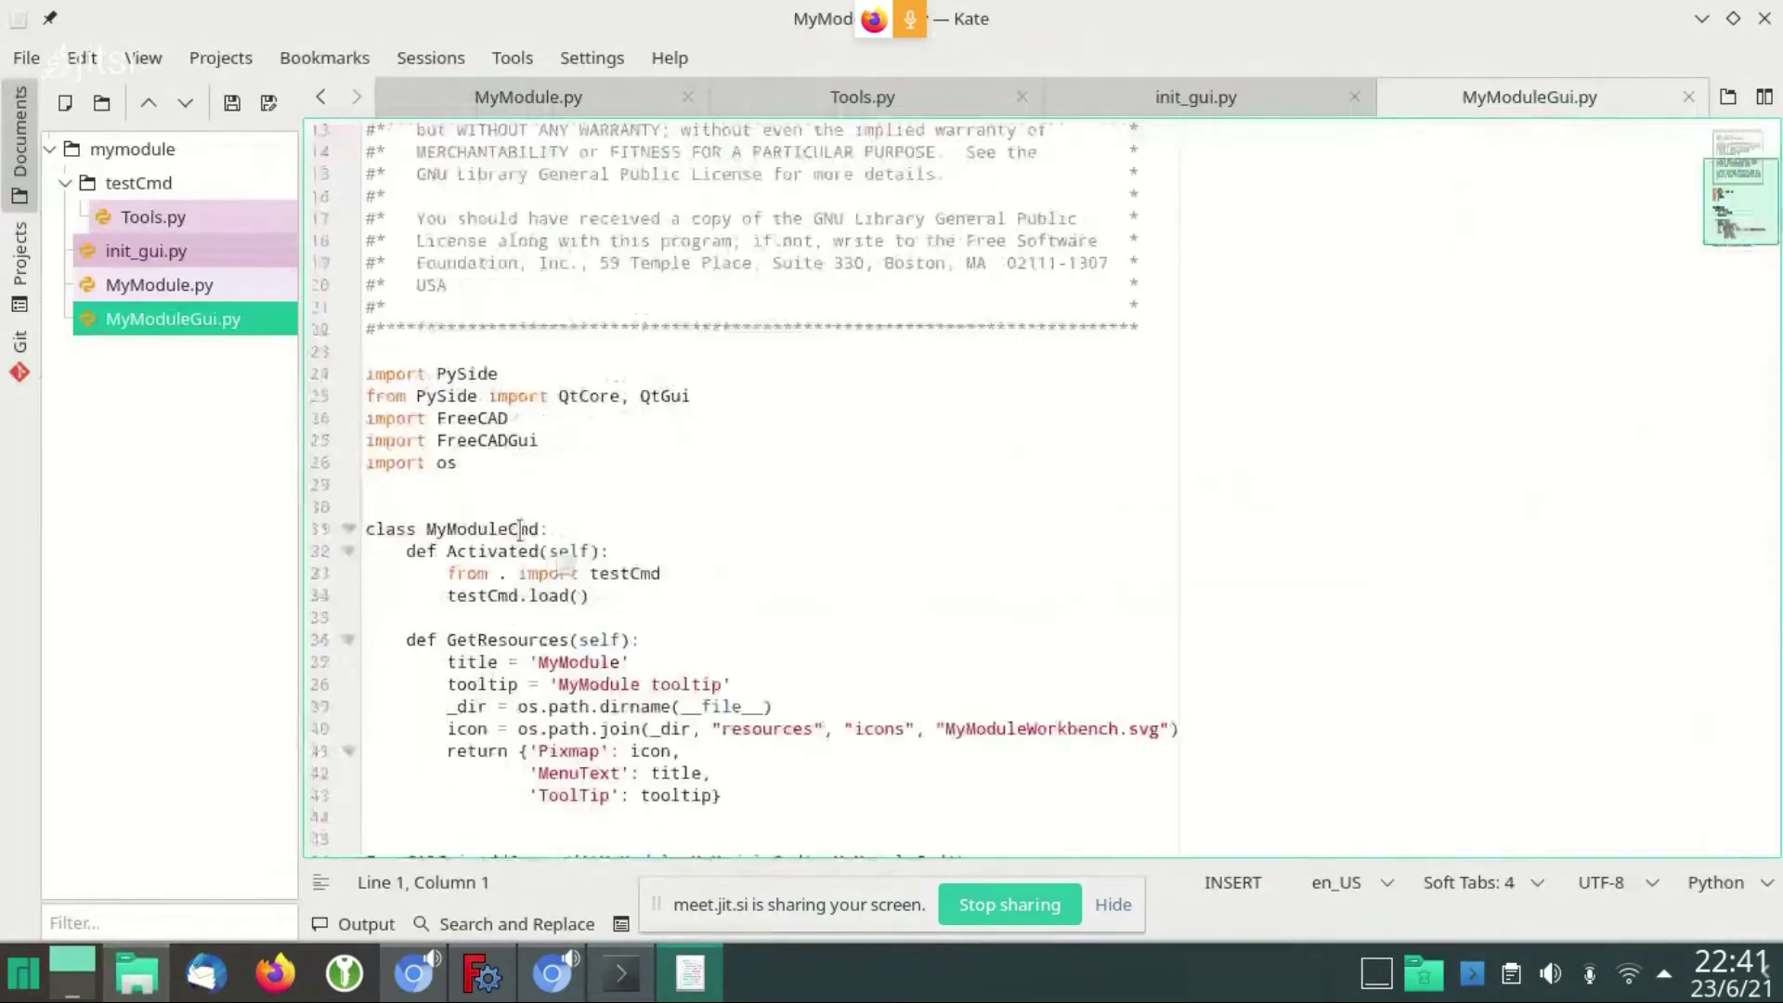
scroll(481, 518, down, 1)
double_click(481, 484)
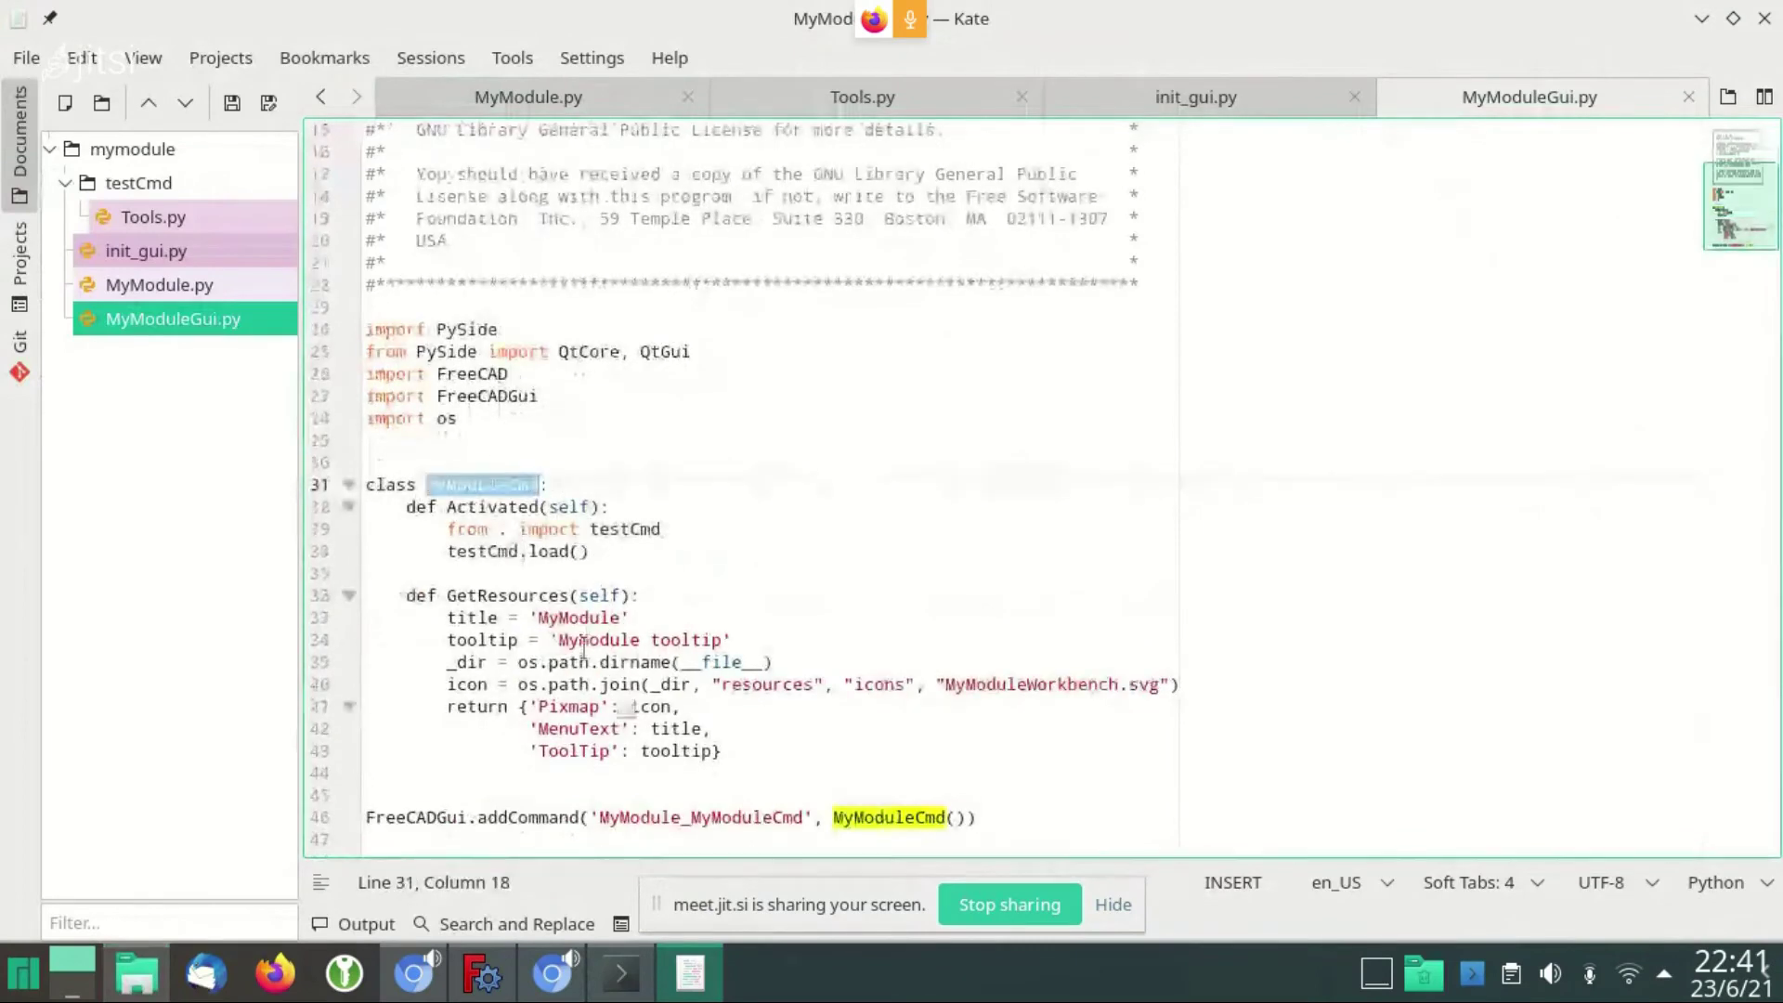
click(365, 817)
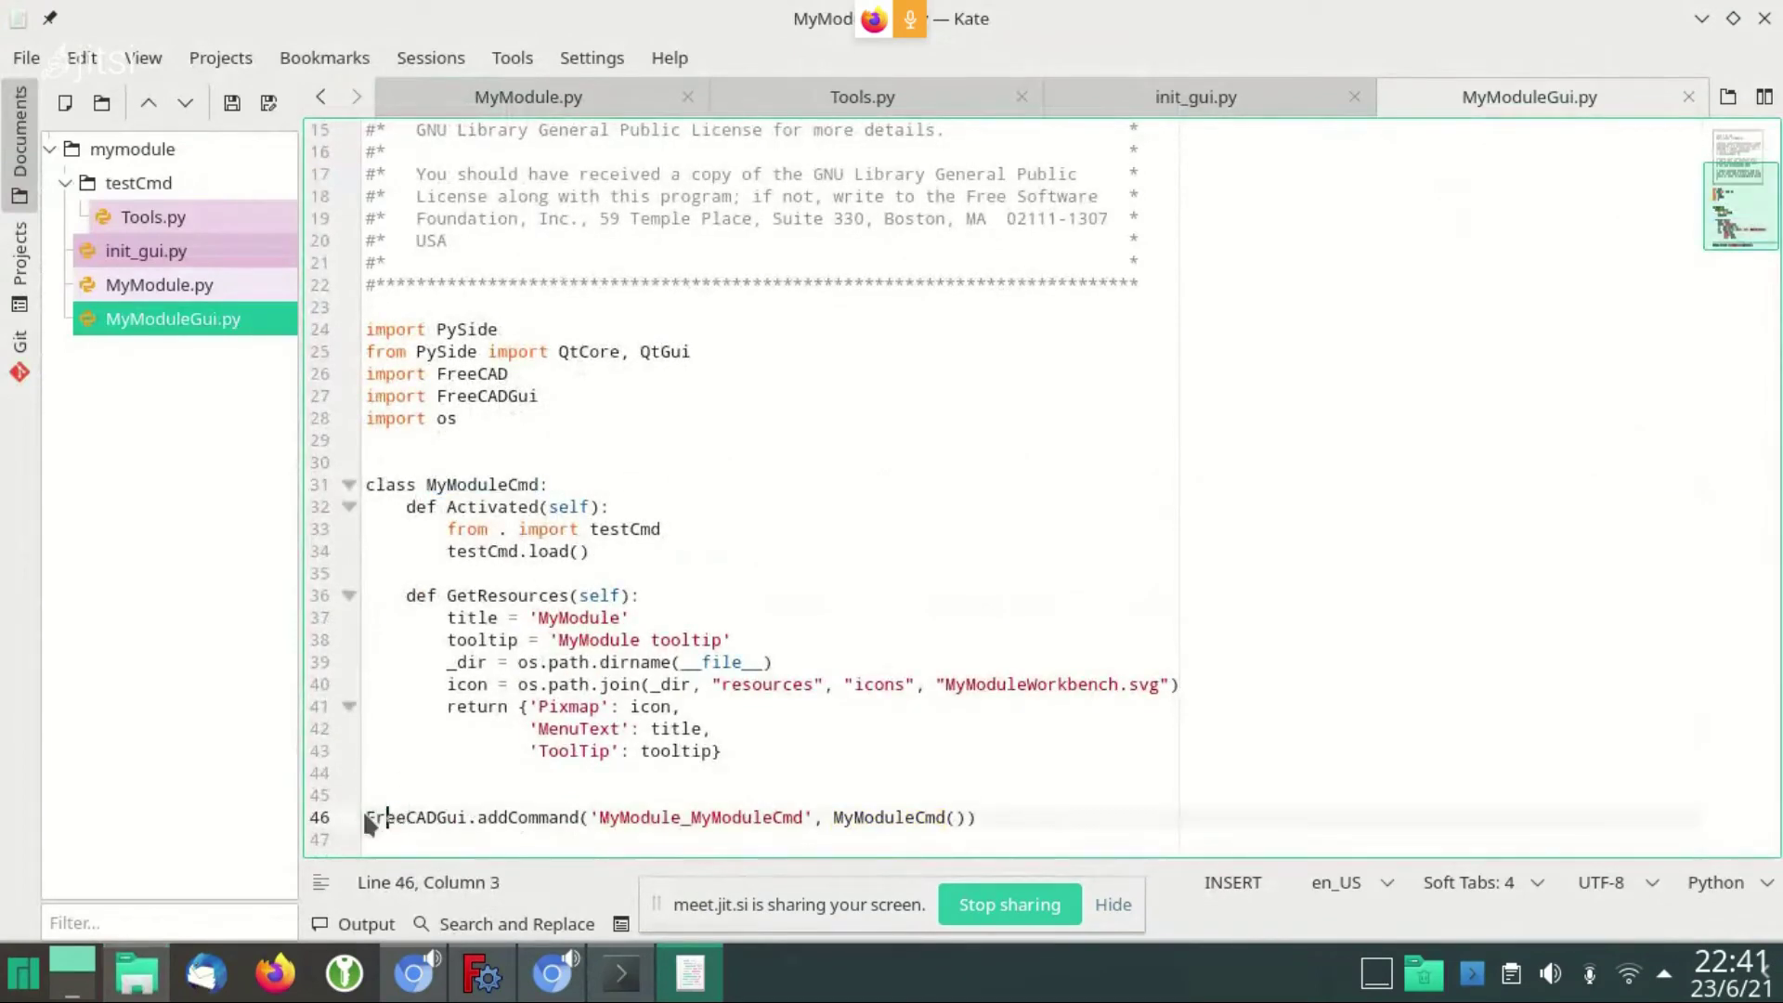
drag(365, 817, 1040, 822)
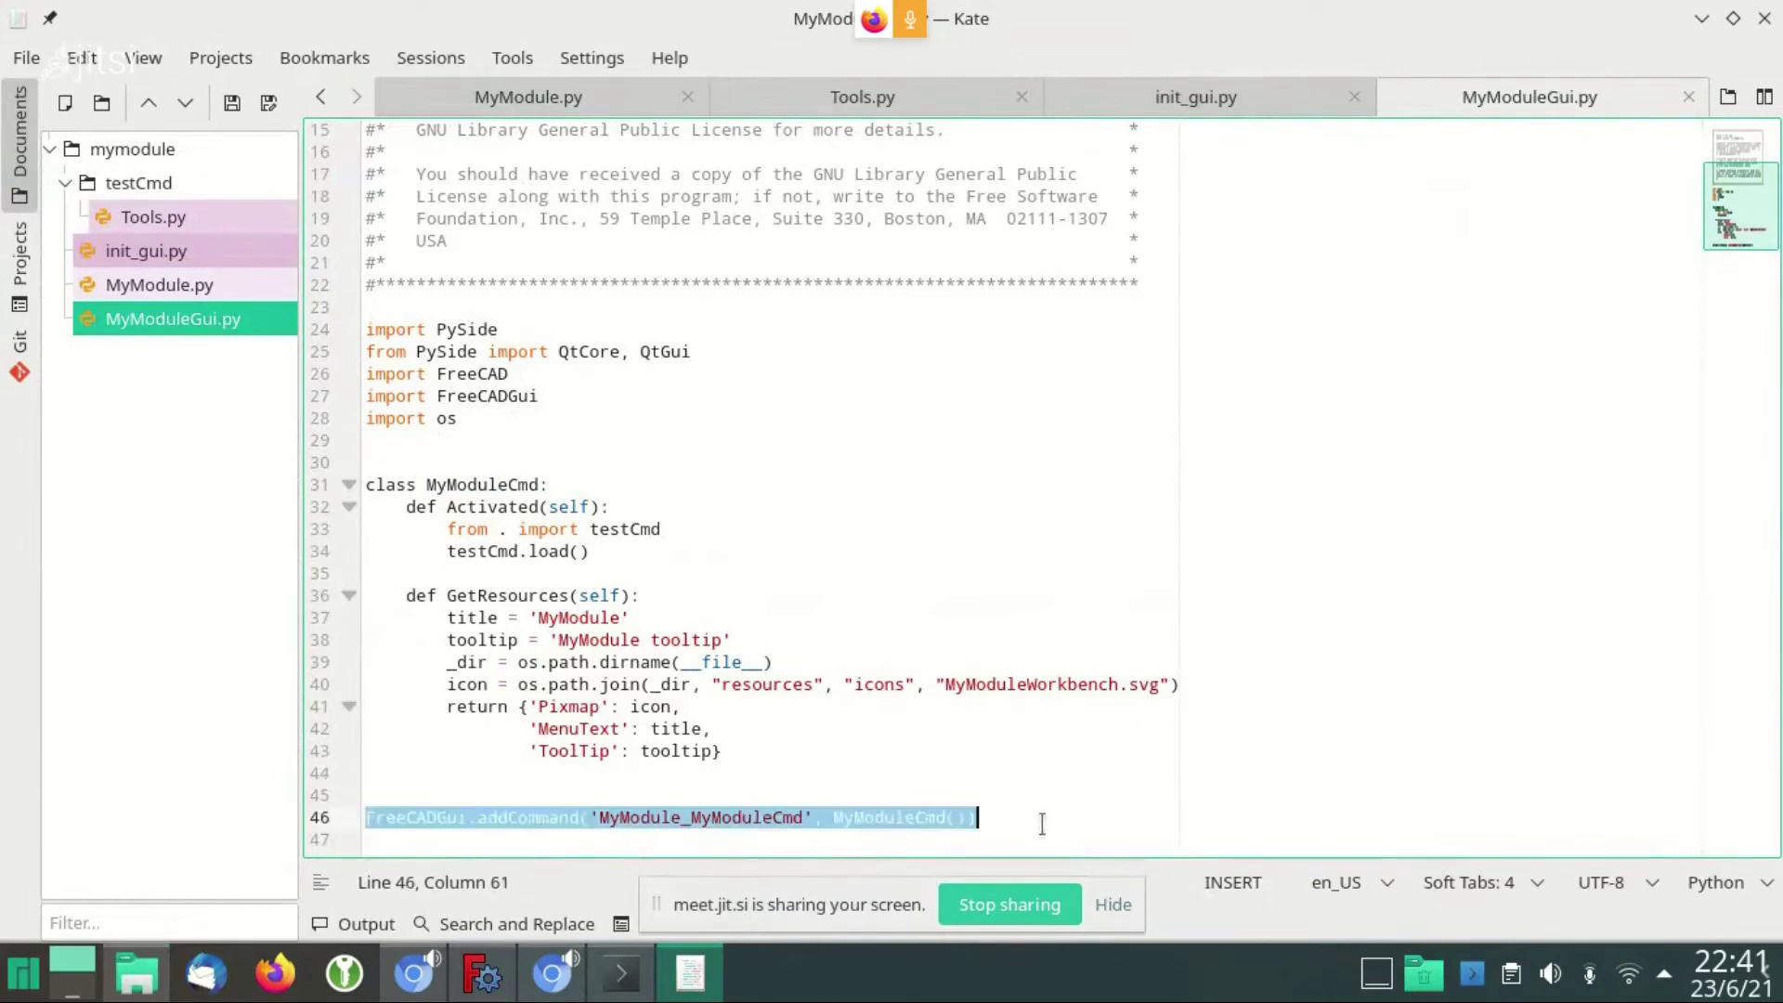
double_click(748, 817)
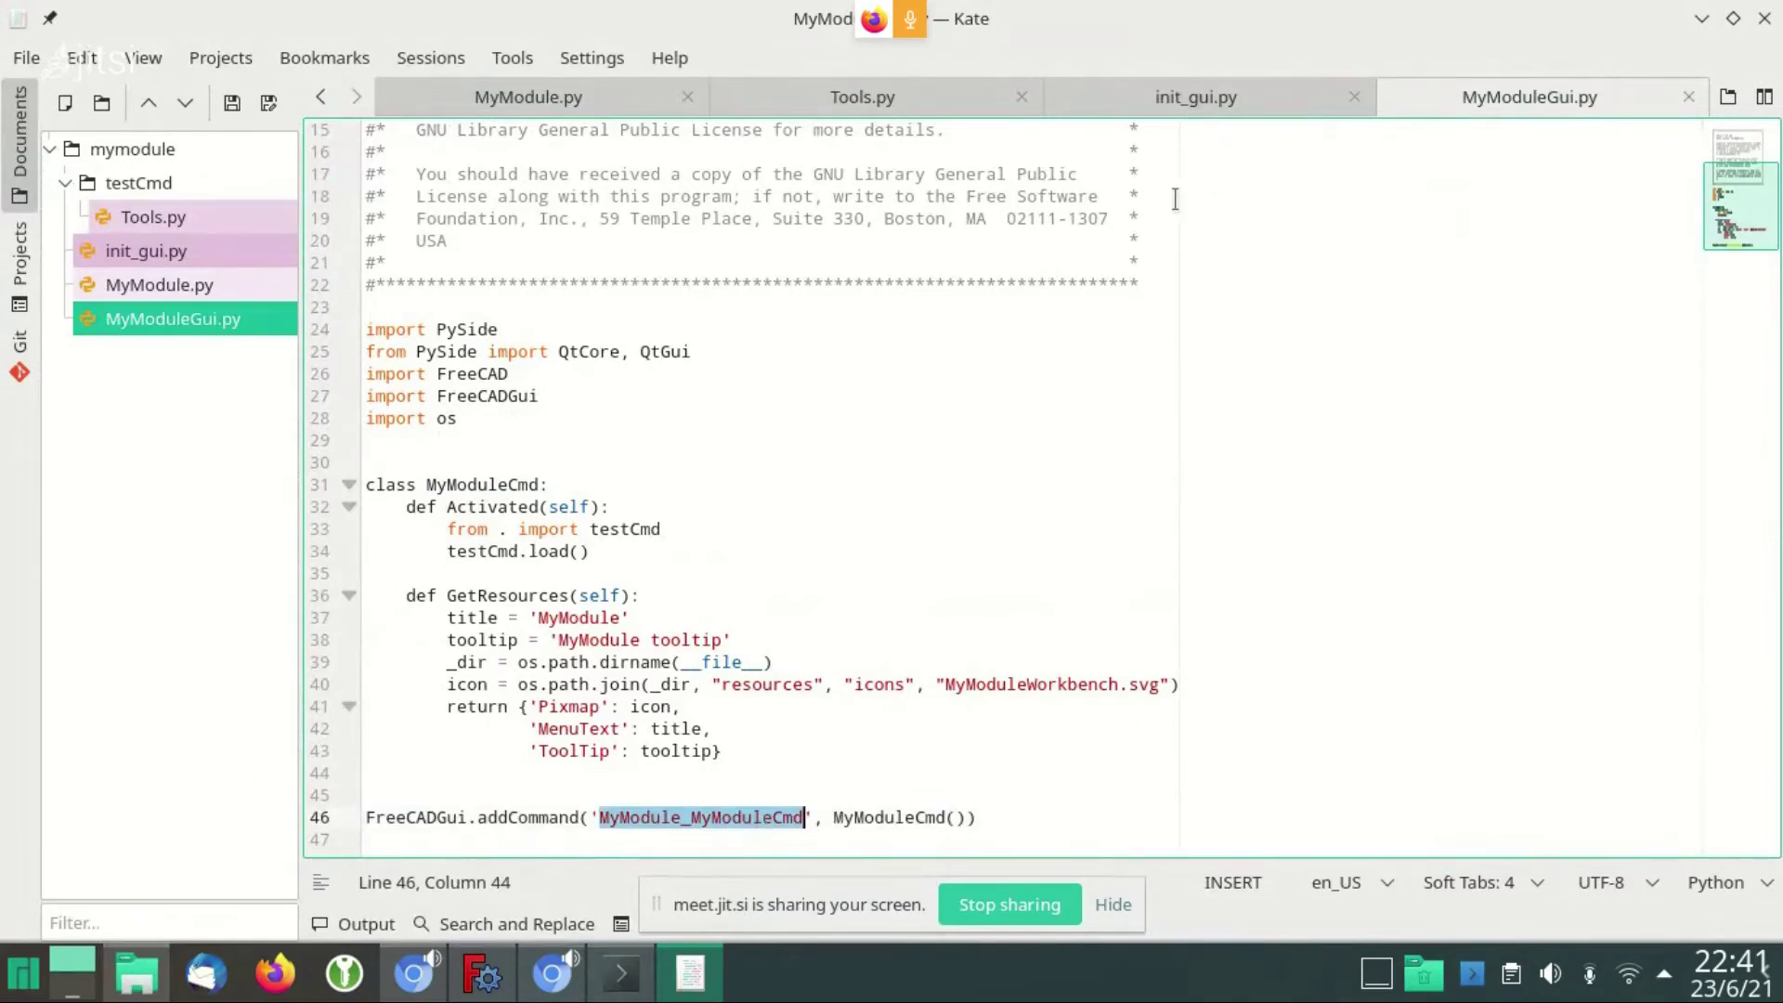
key(alt+Tab)
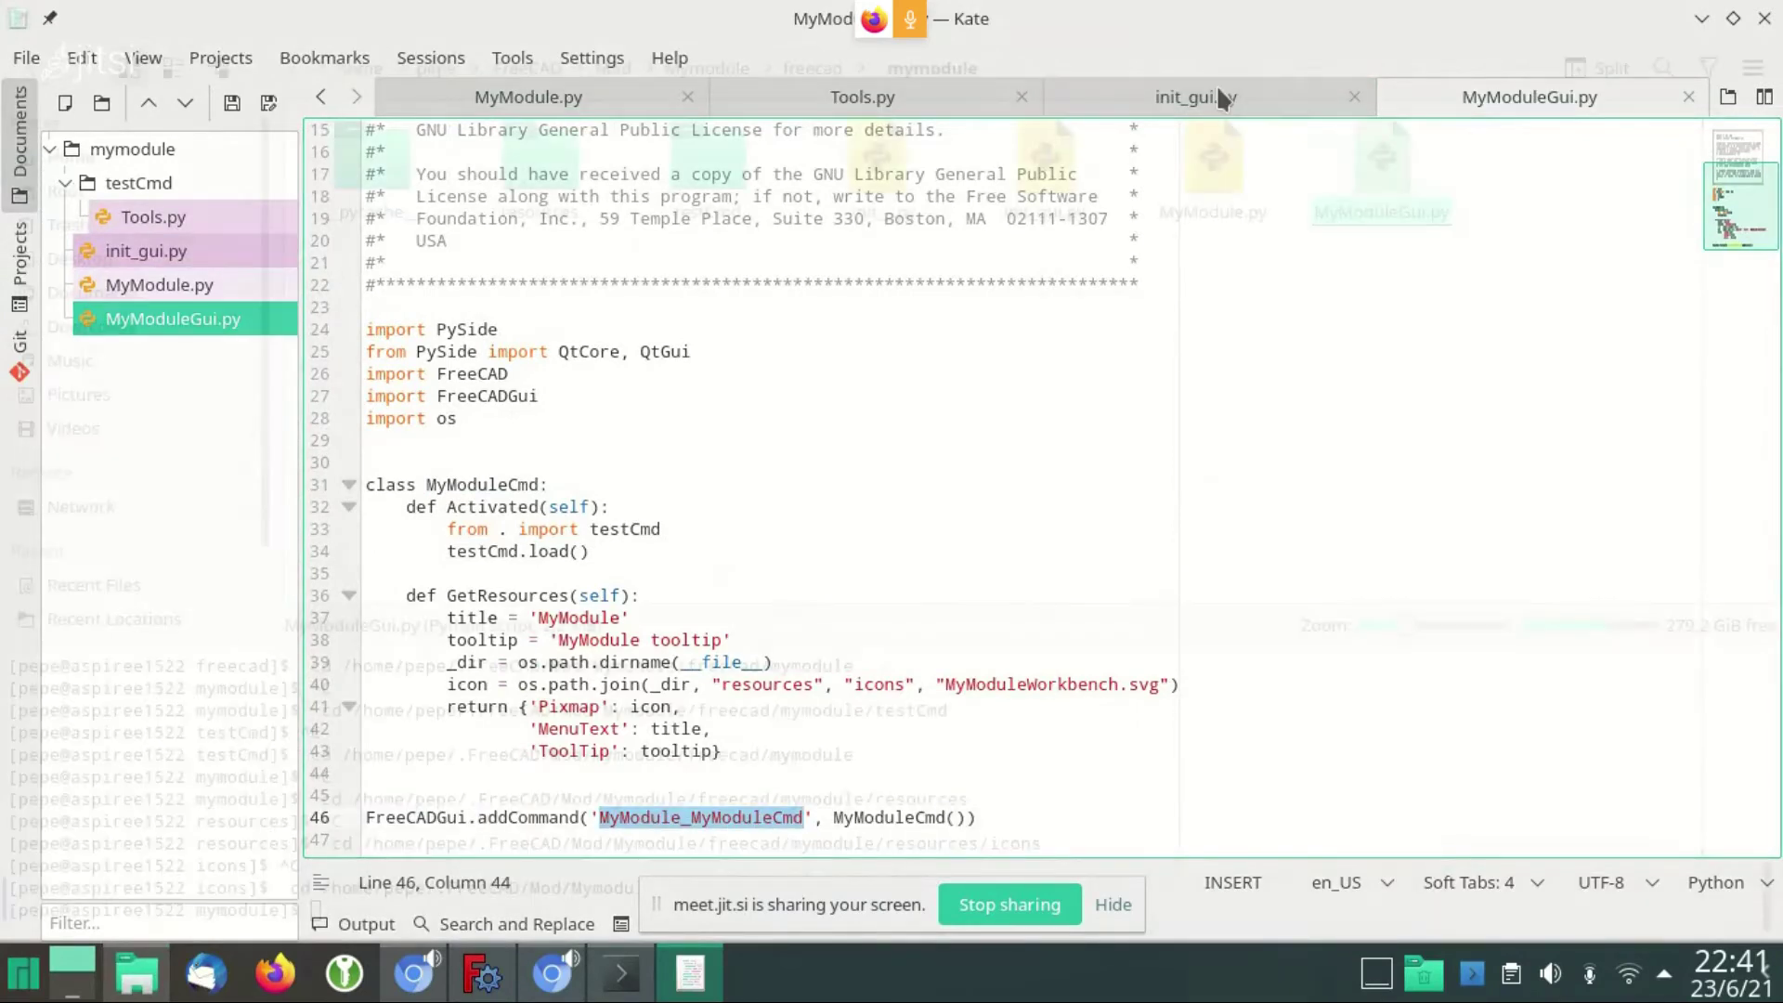
click(1196, 96)
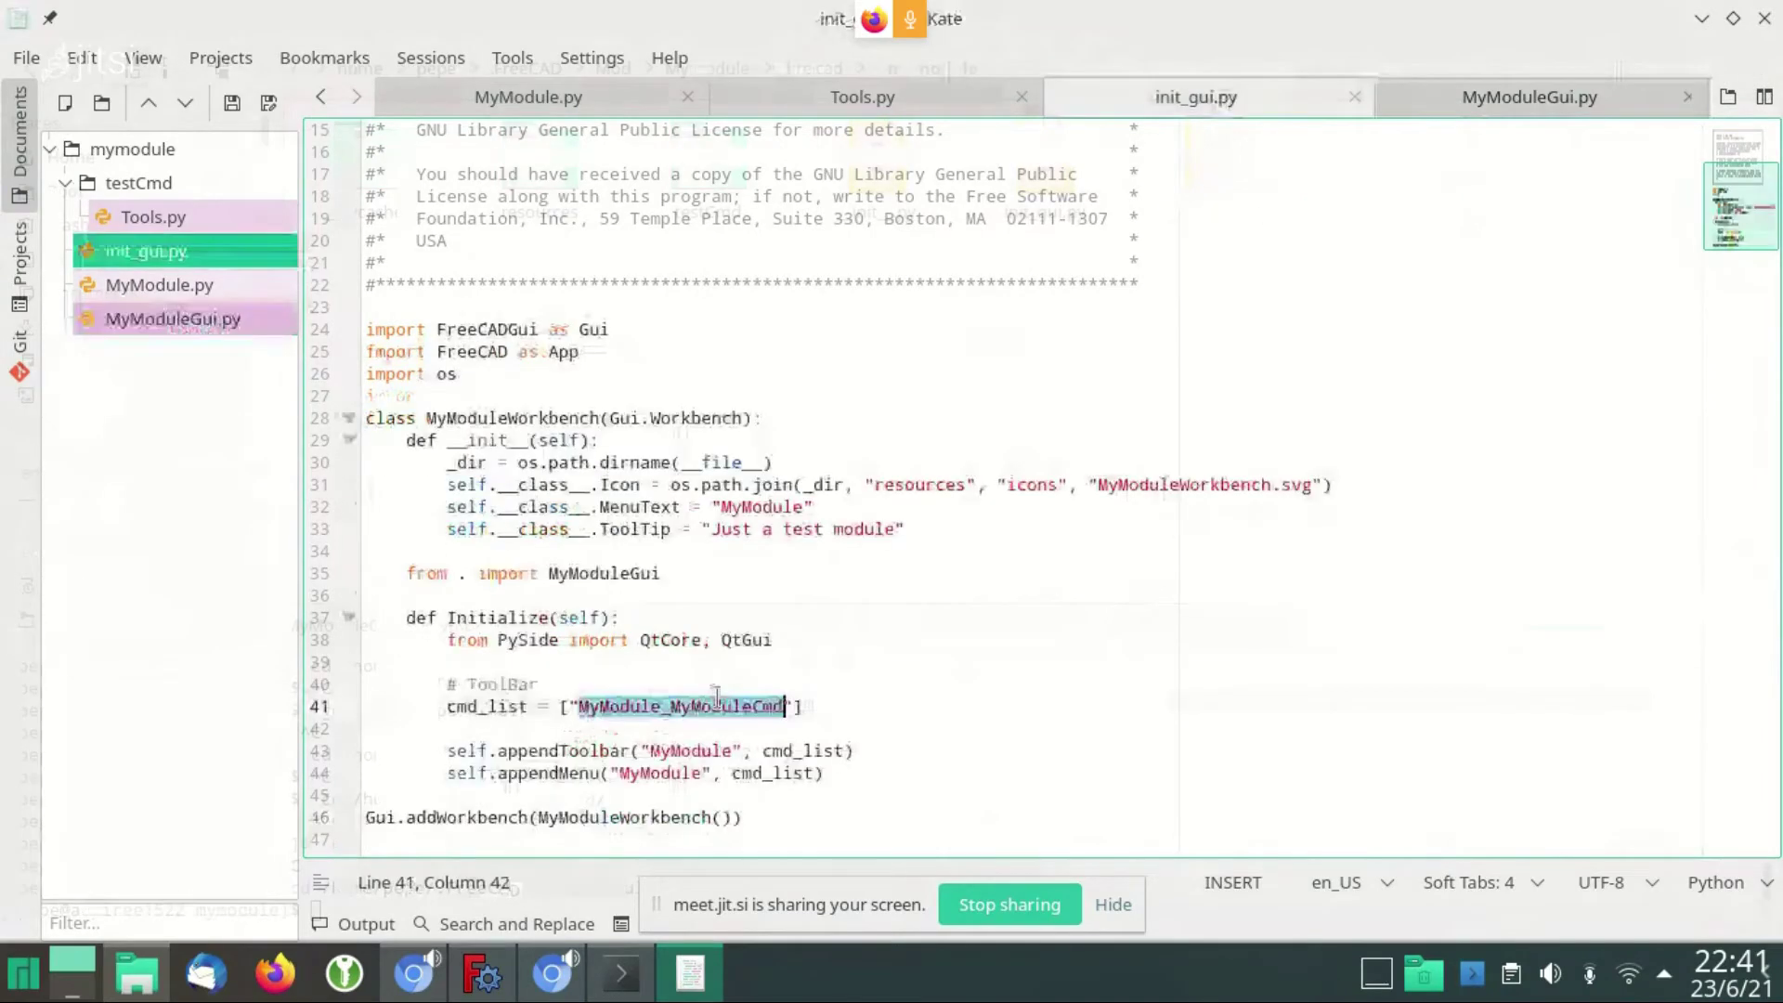
click(1529, 97)
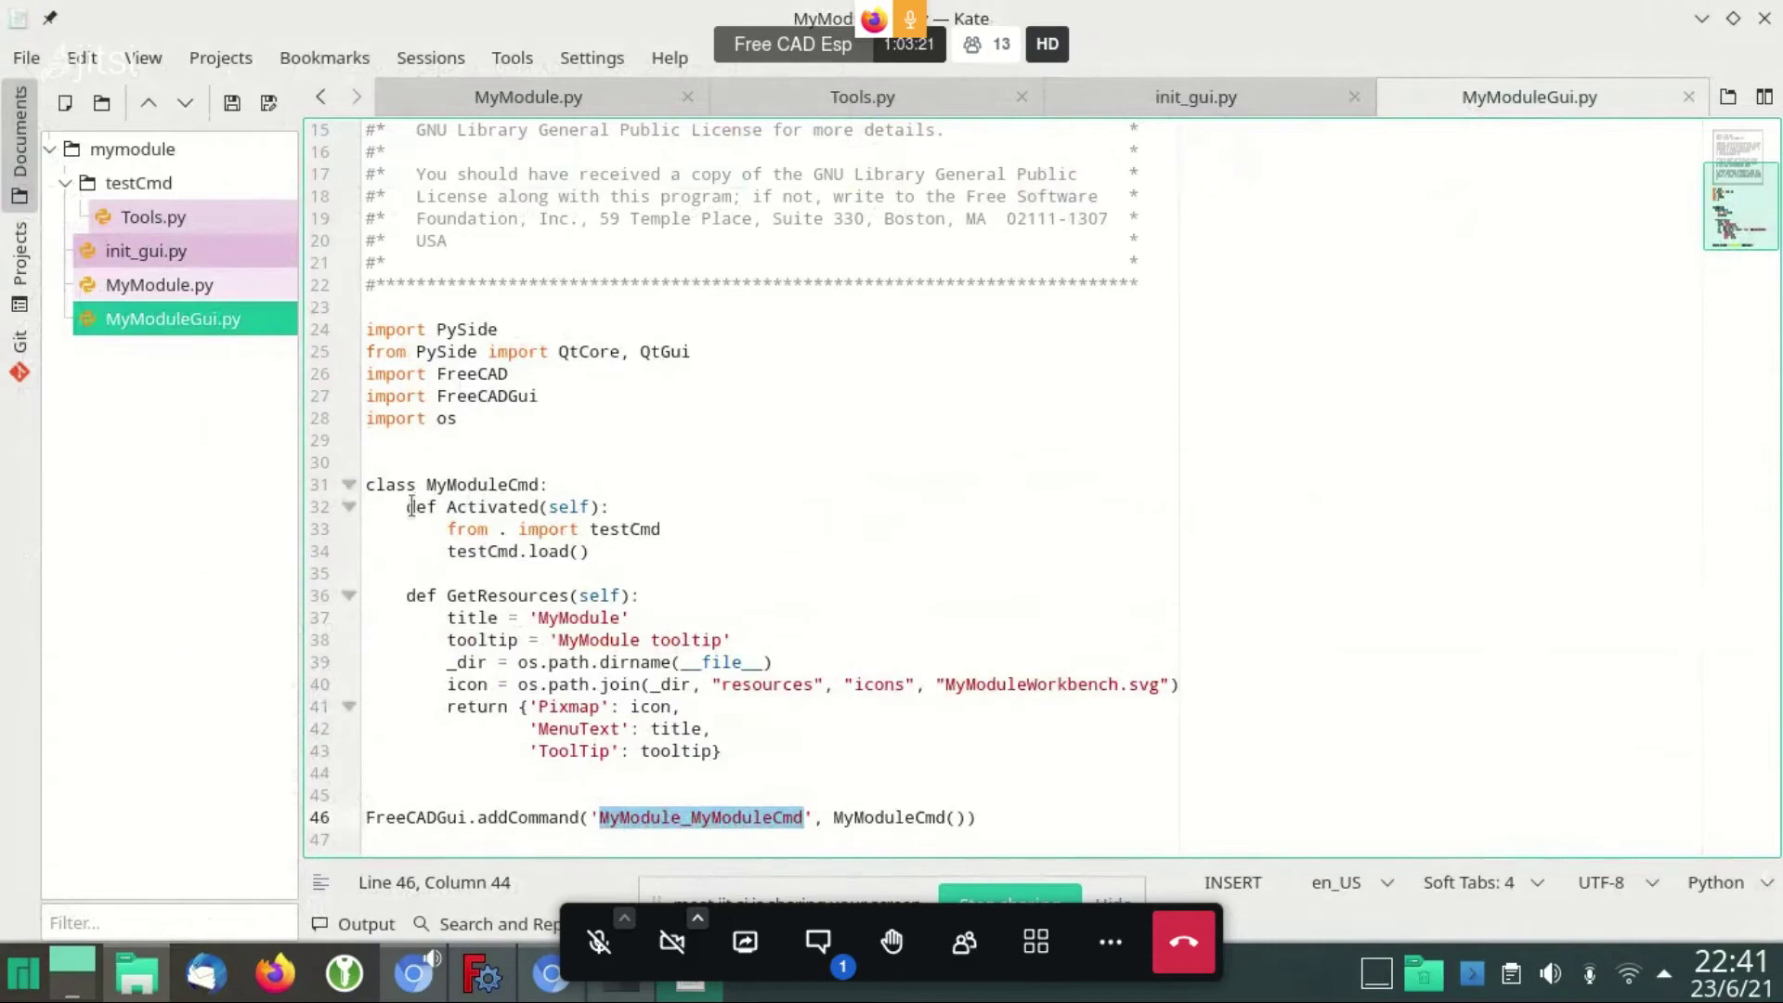
drag(406, 506, 632, 556)
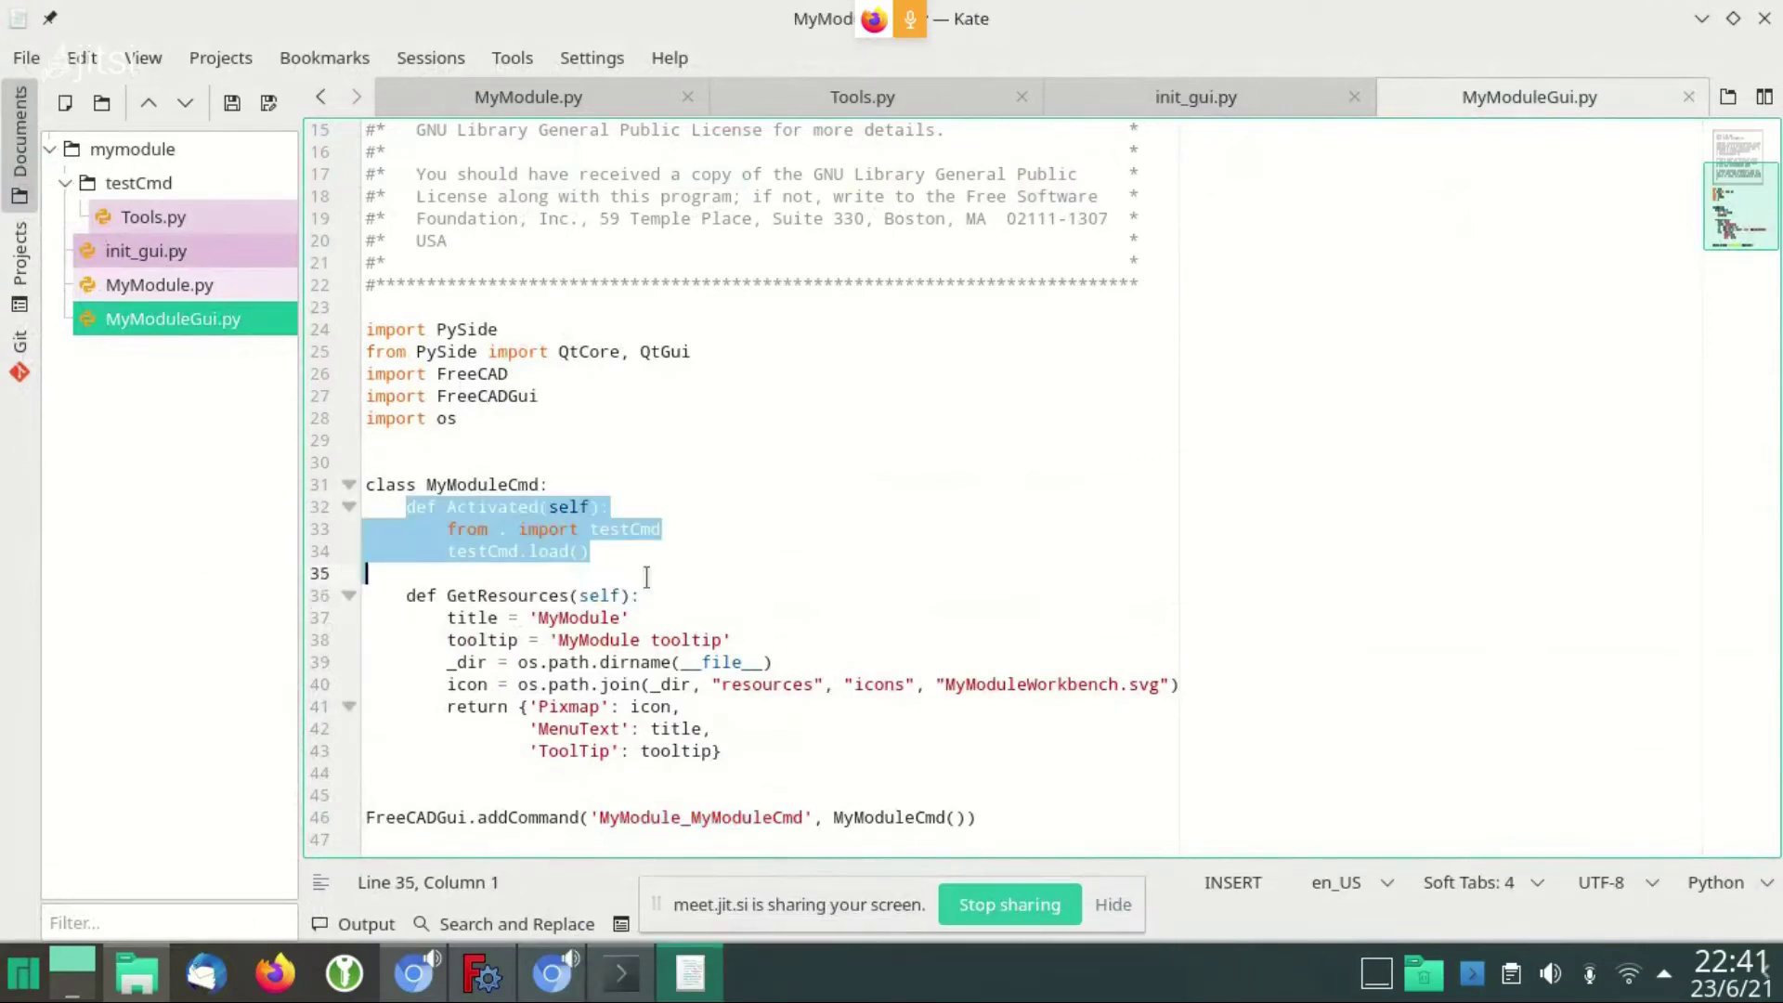
double_click(490, 506)
double_click(492, 597)
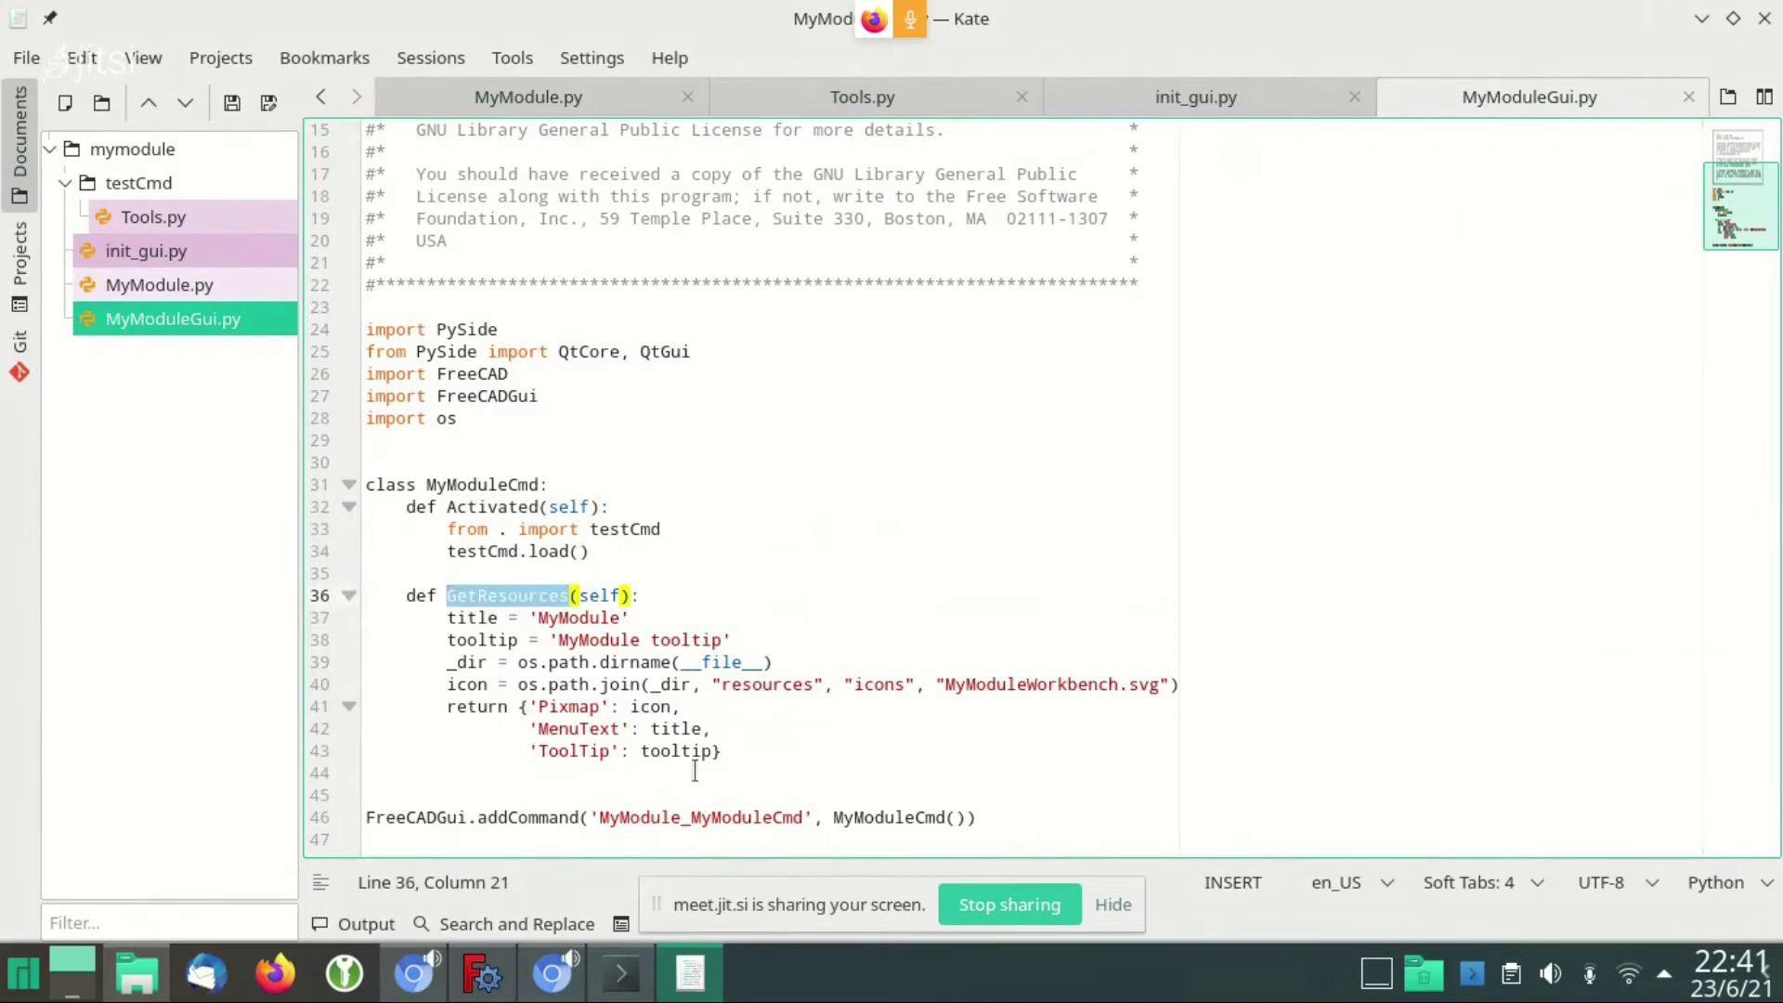
click(427, 596)
double_click(473, 506)
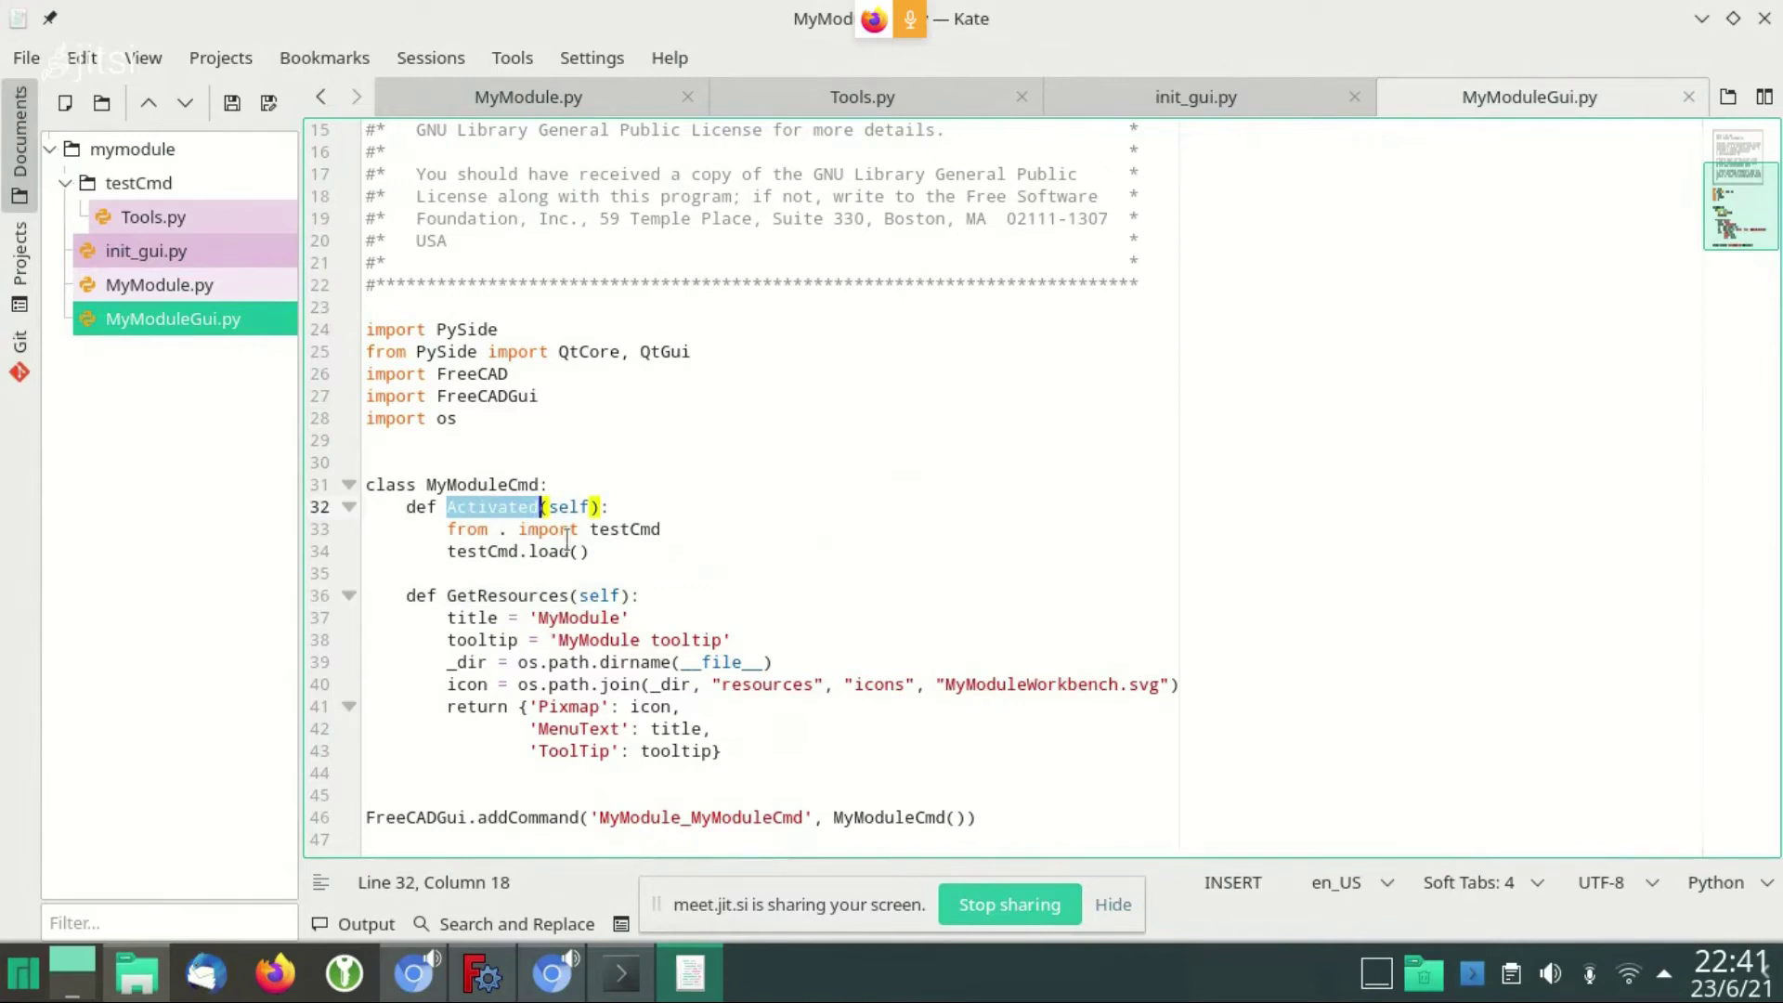
double_click(635, 529)
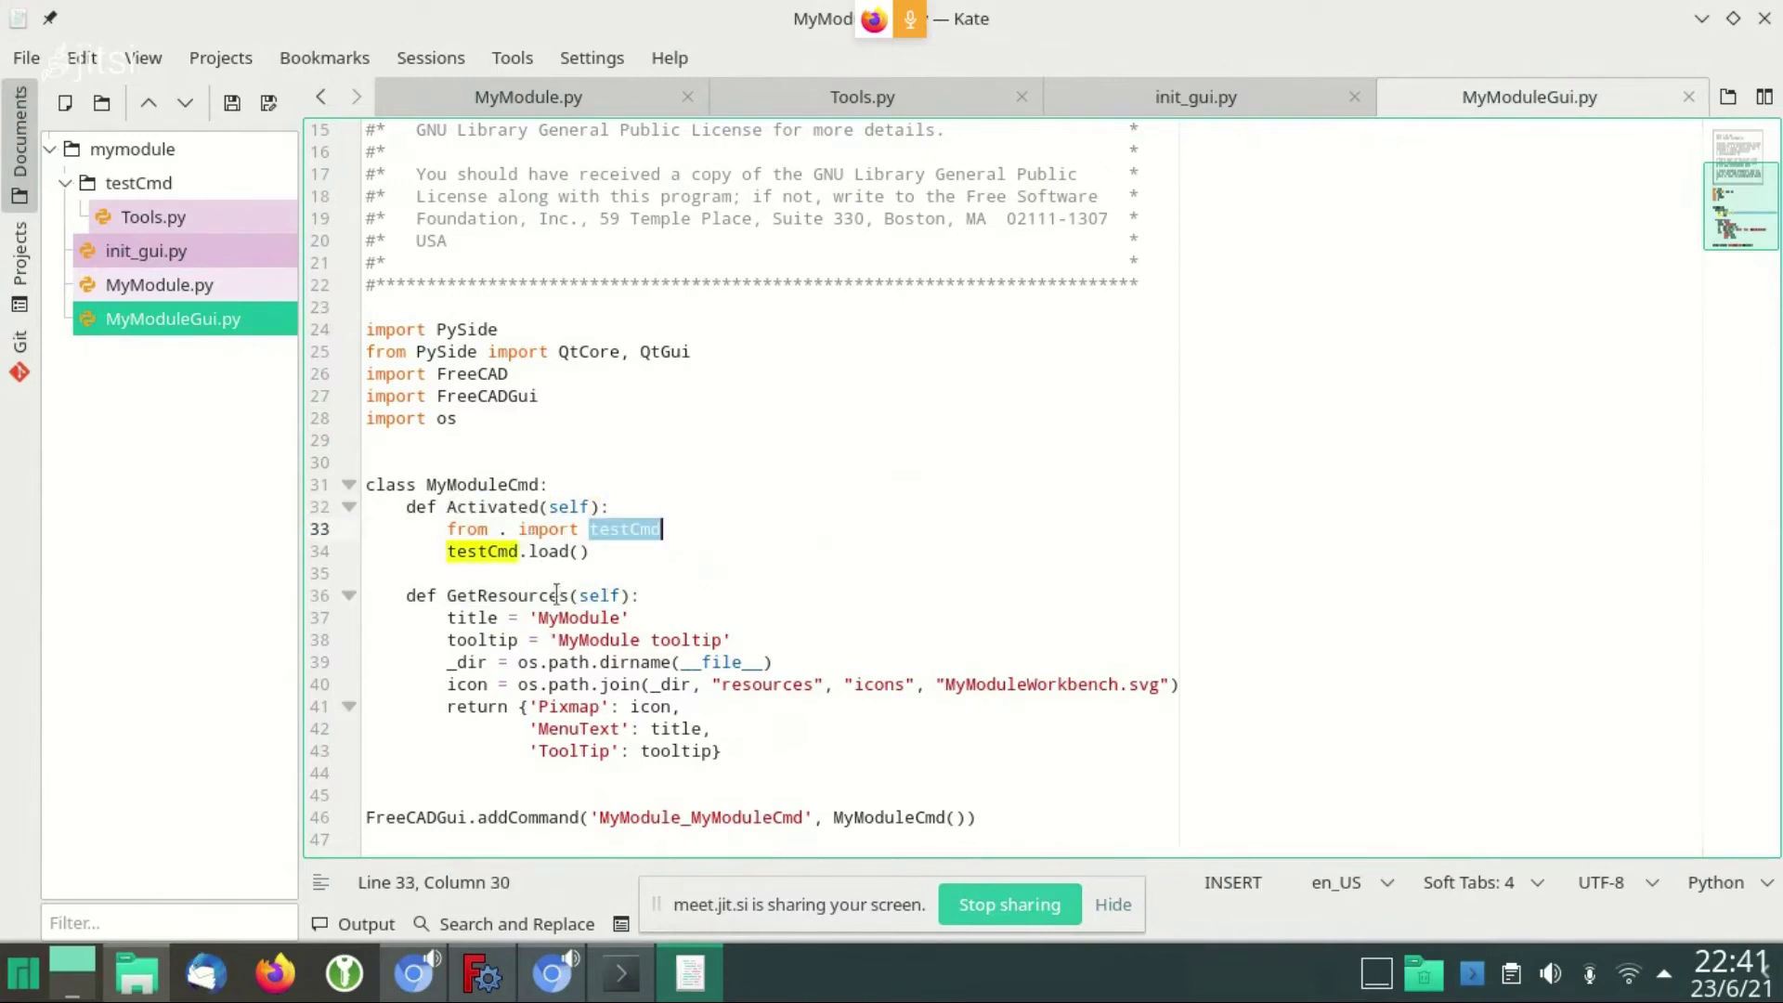
double_click(569, 554)
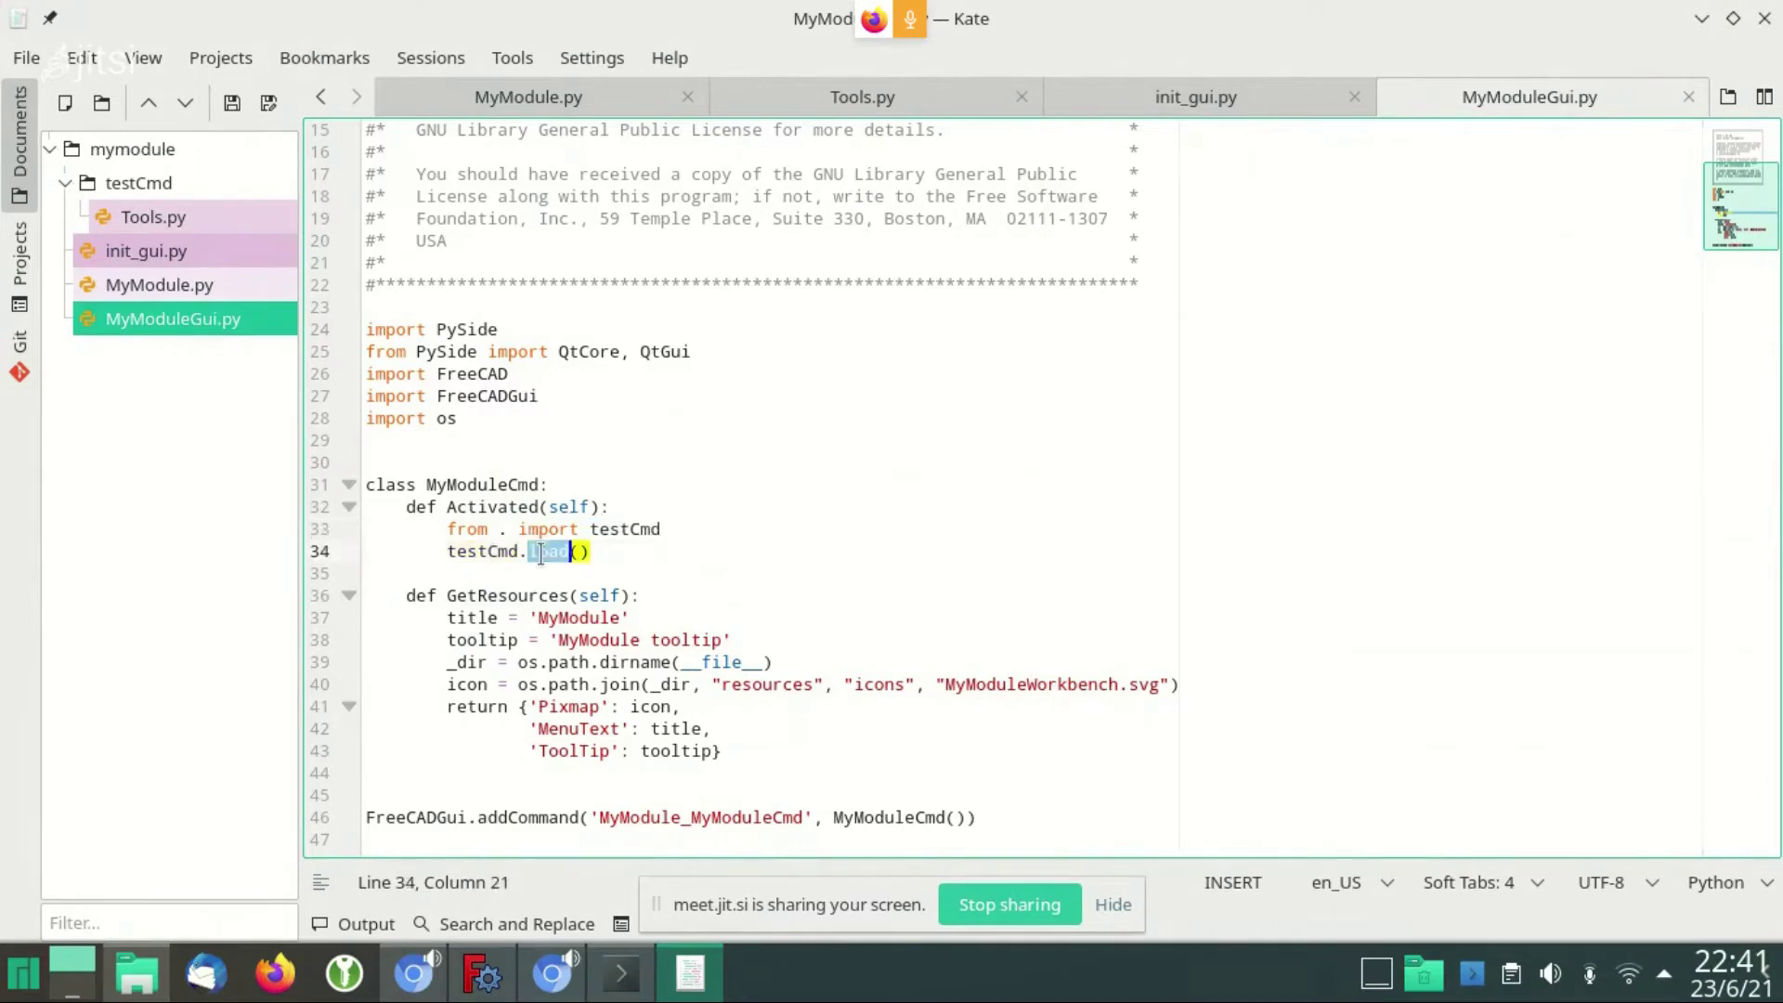
Open testCmd's __init__.py in Kate and highlight the TaskPanel import and TaskPanel.createTask() call
click(160, 973)
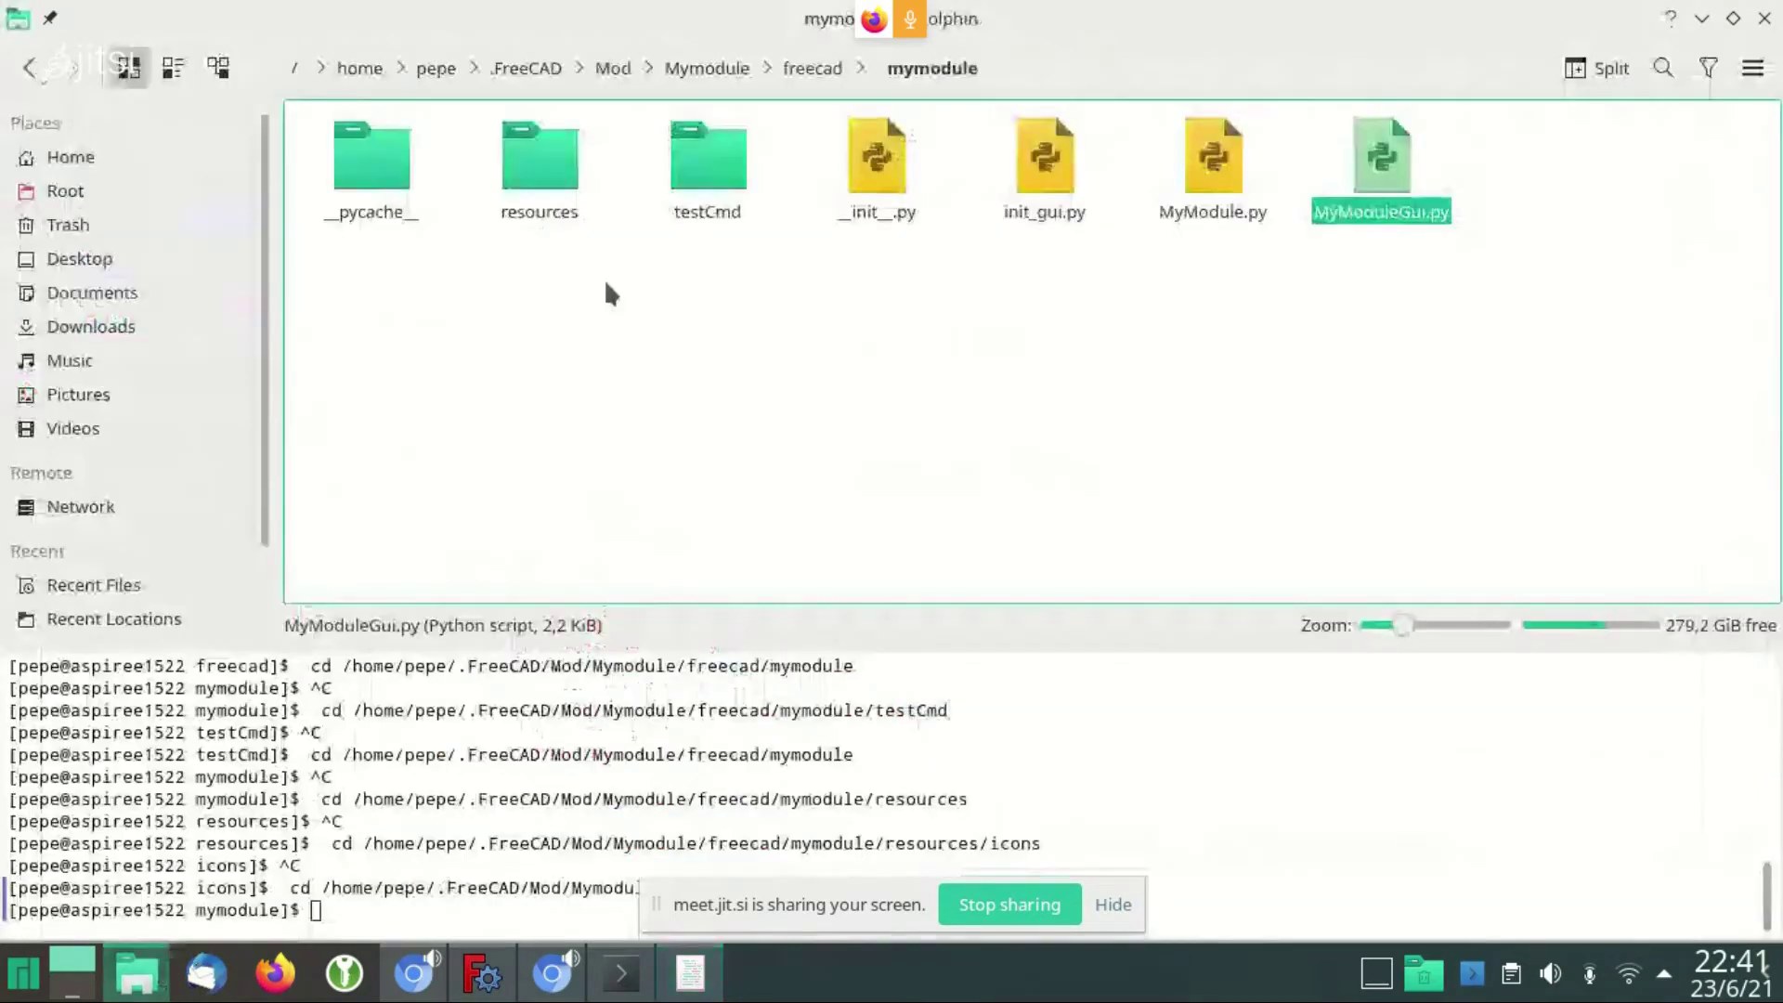
click(691, 191)
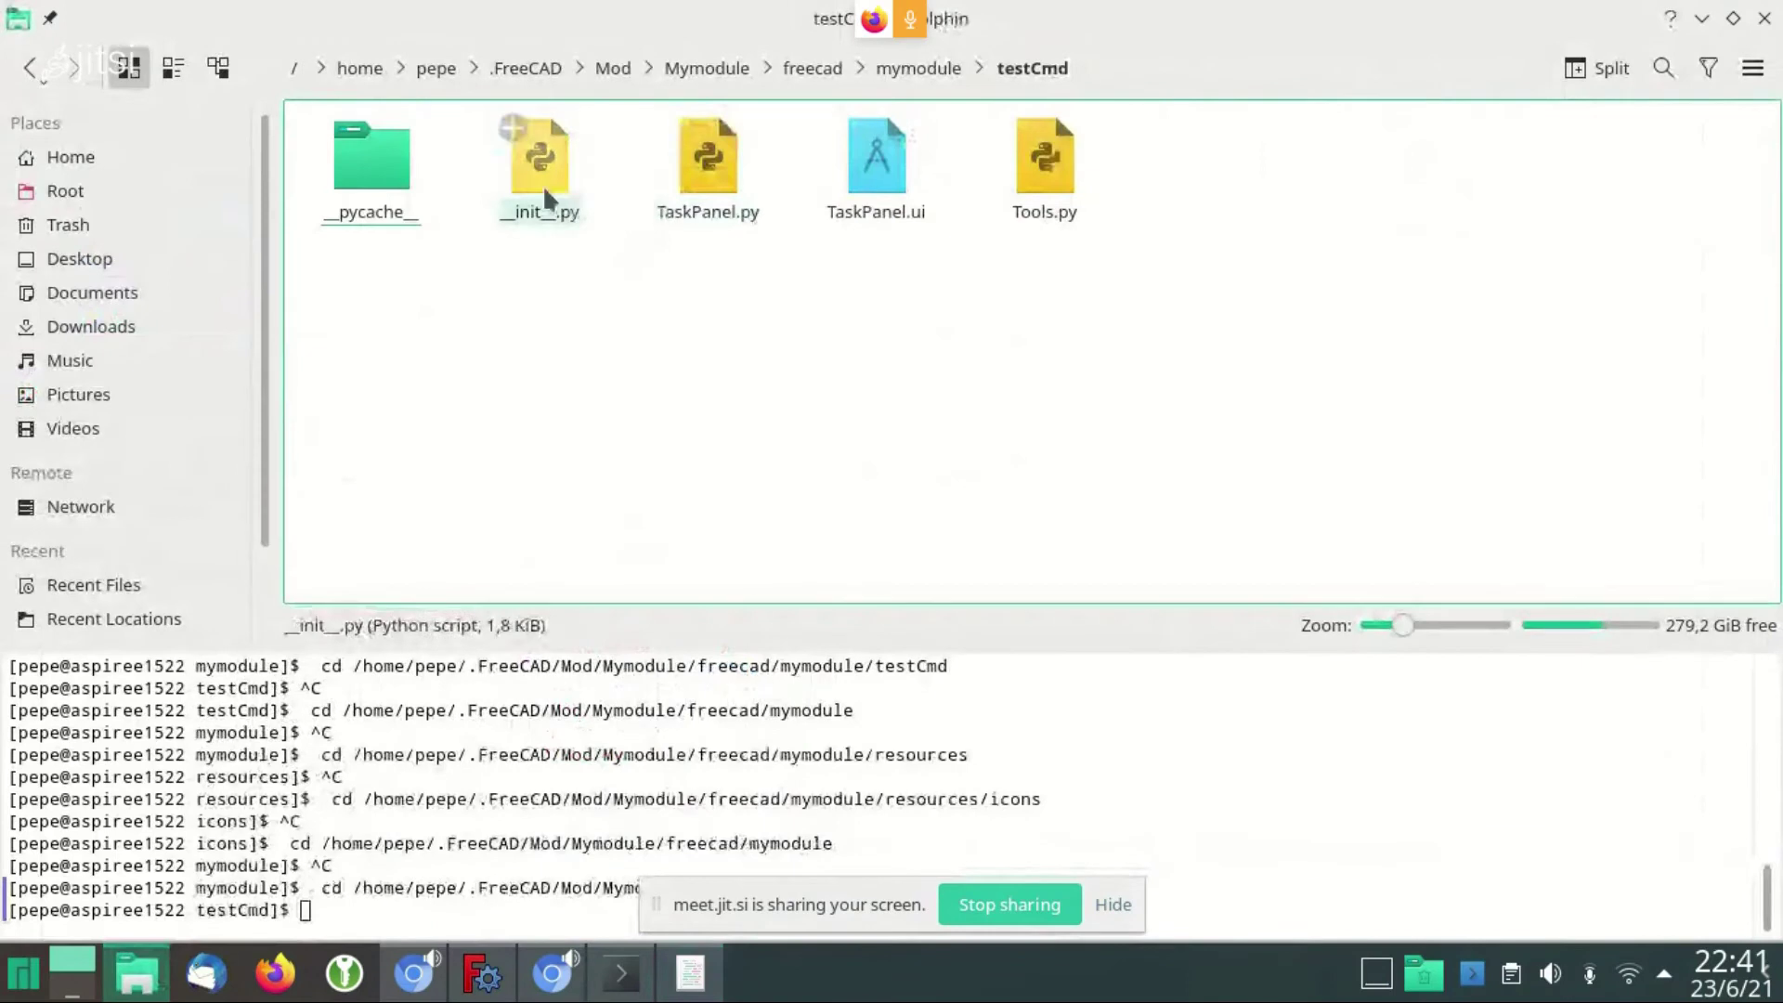
right_click(548, 191)
click(638, 206)
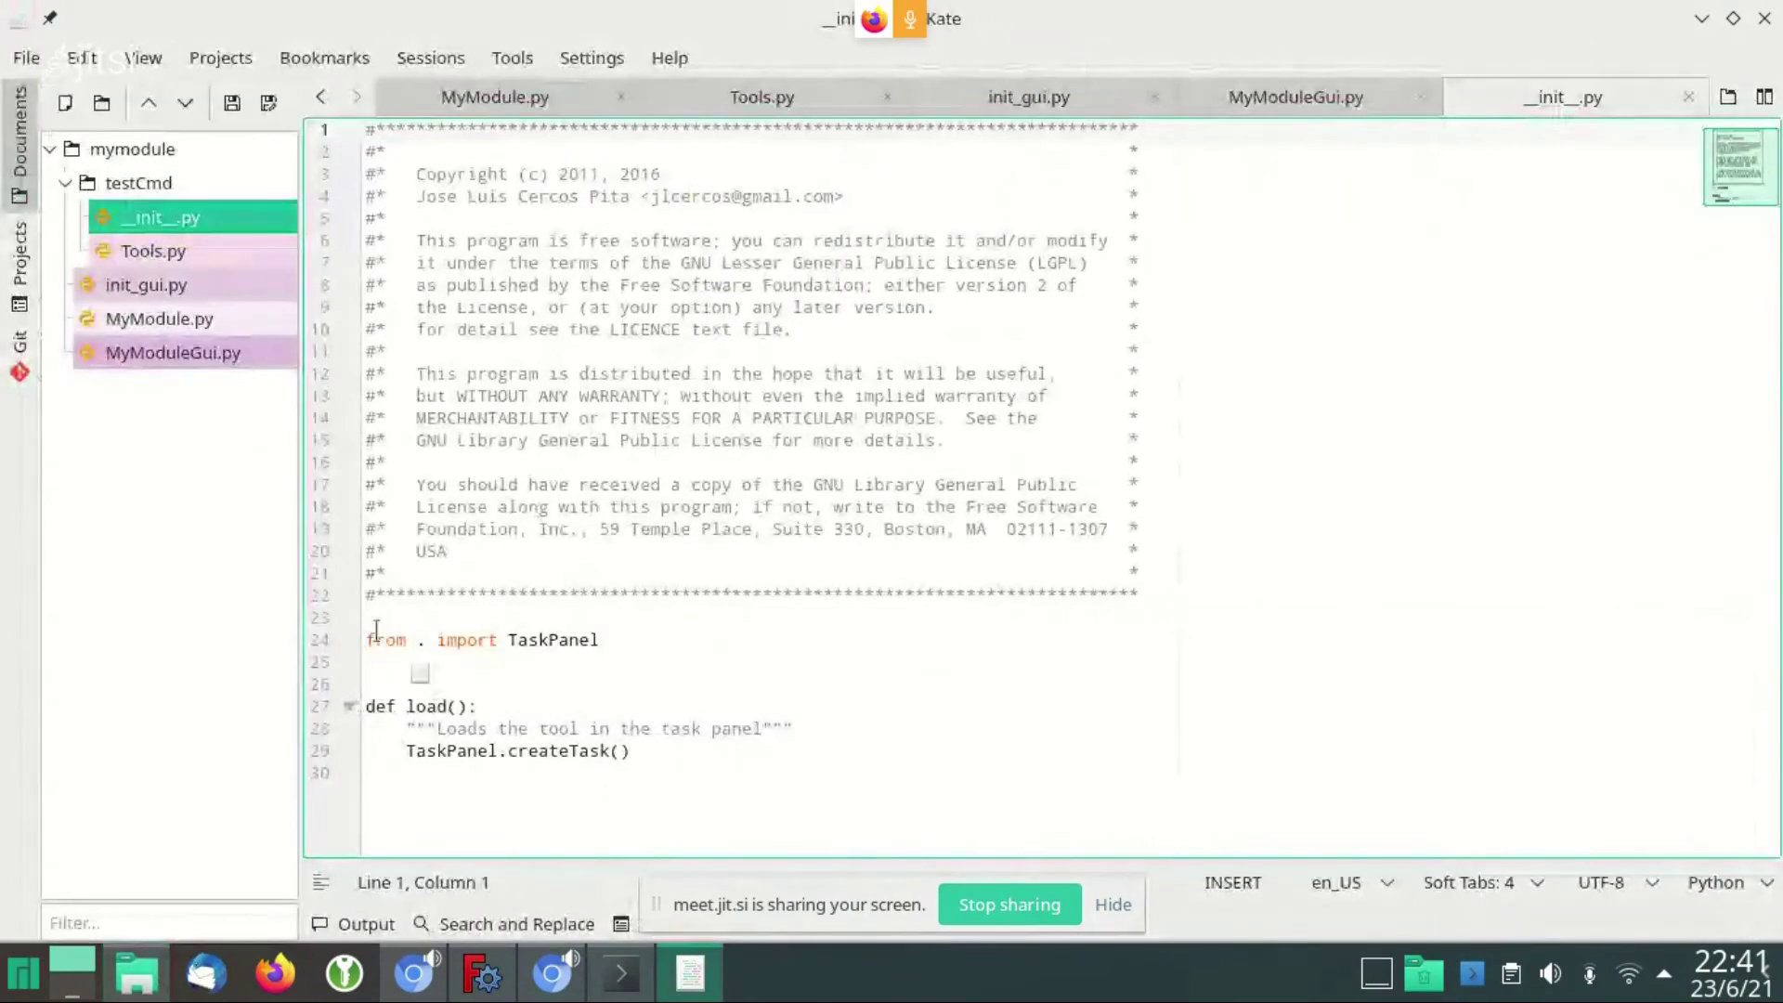
click(517, 641)
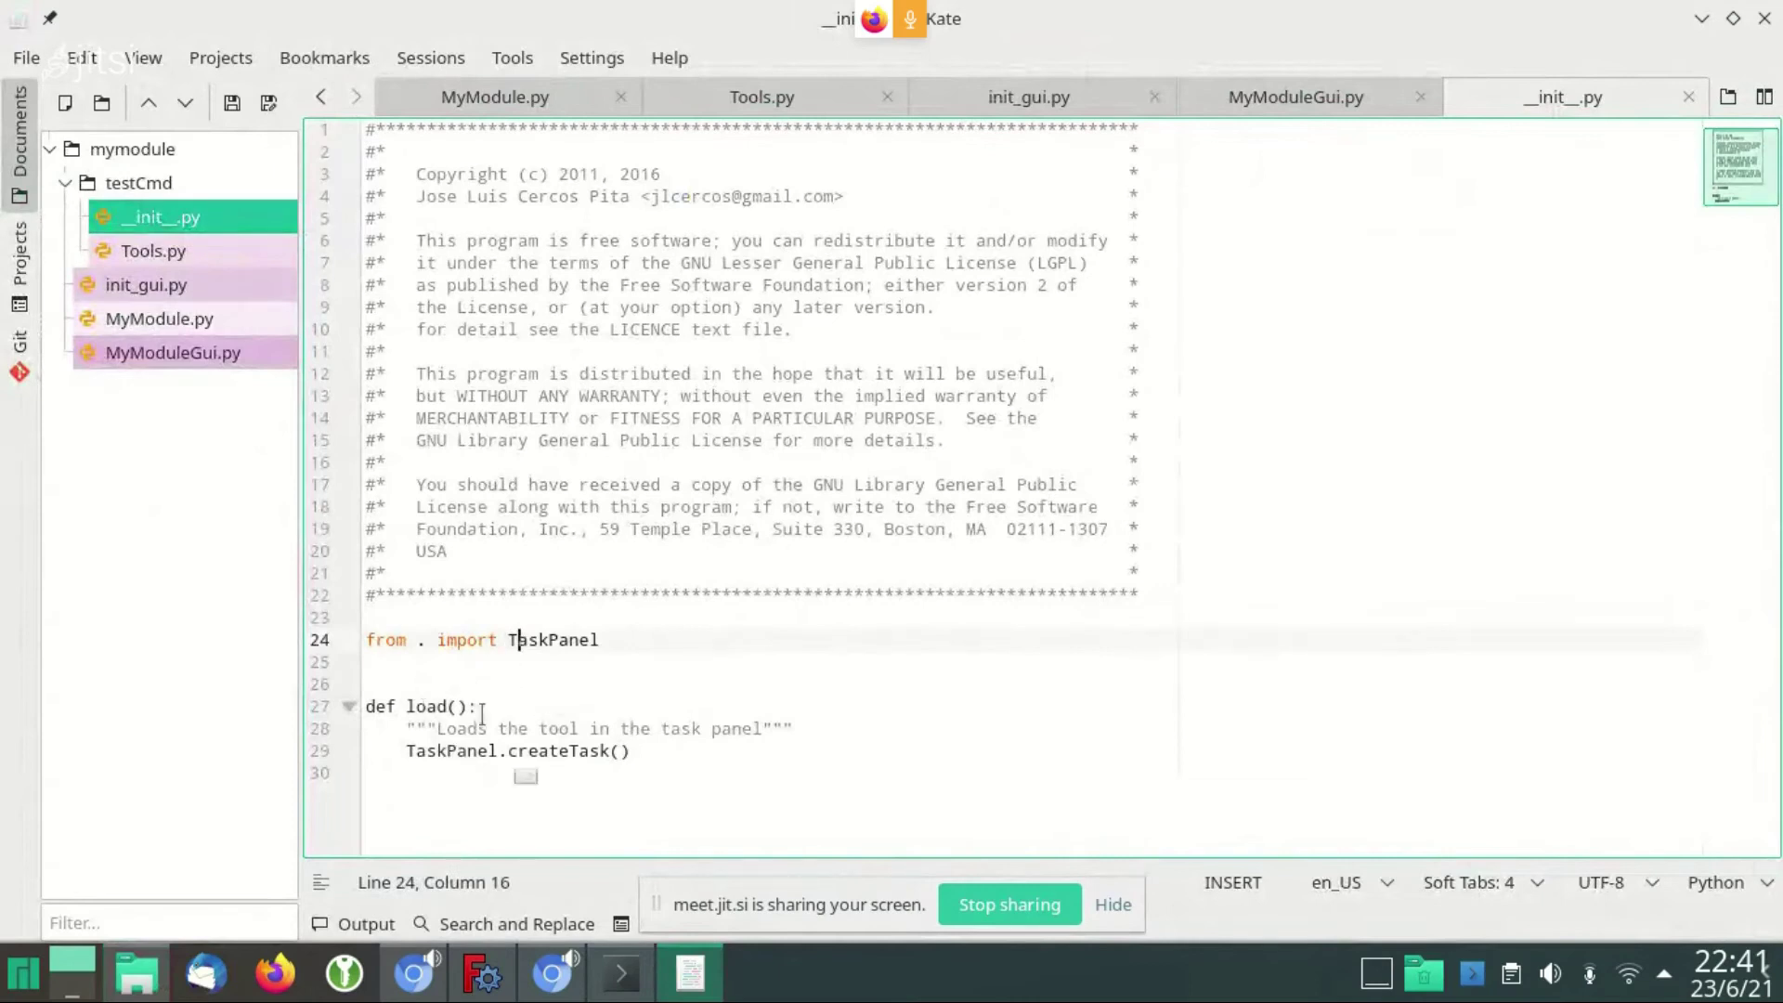
mouse_move(407, 750)
mouse_down()
mouse_move(640, 770)
mouse_move(631, 757)
mouse_up()
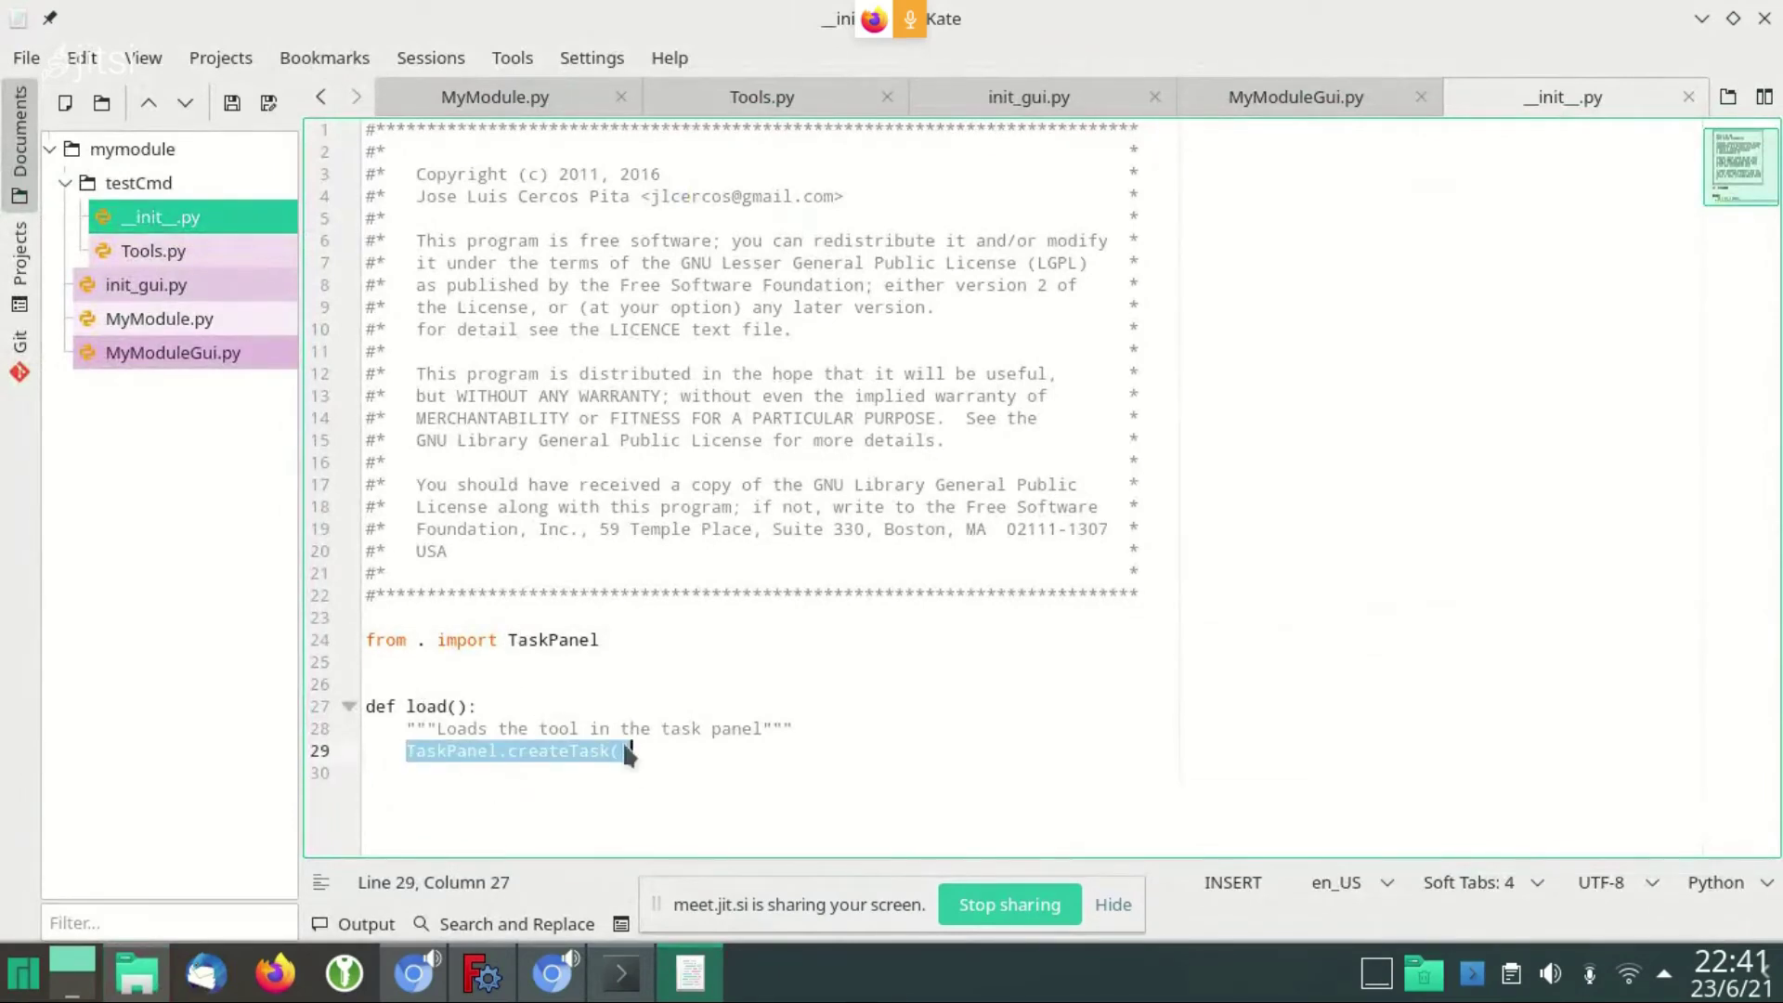
double_click(425, 705)
drag(404, 750, 641, 772)
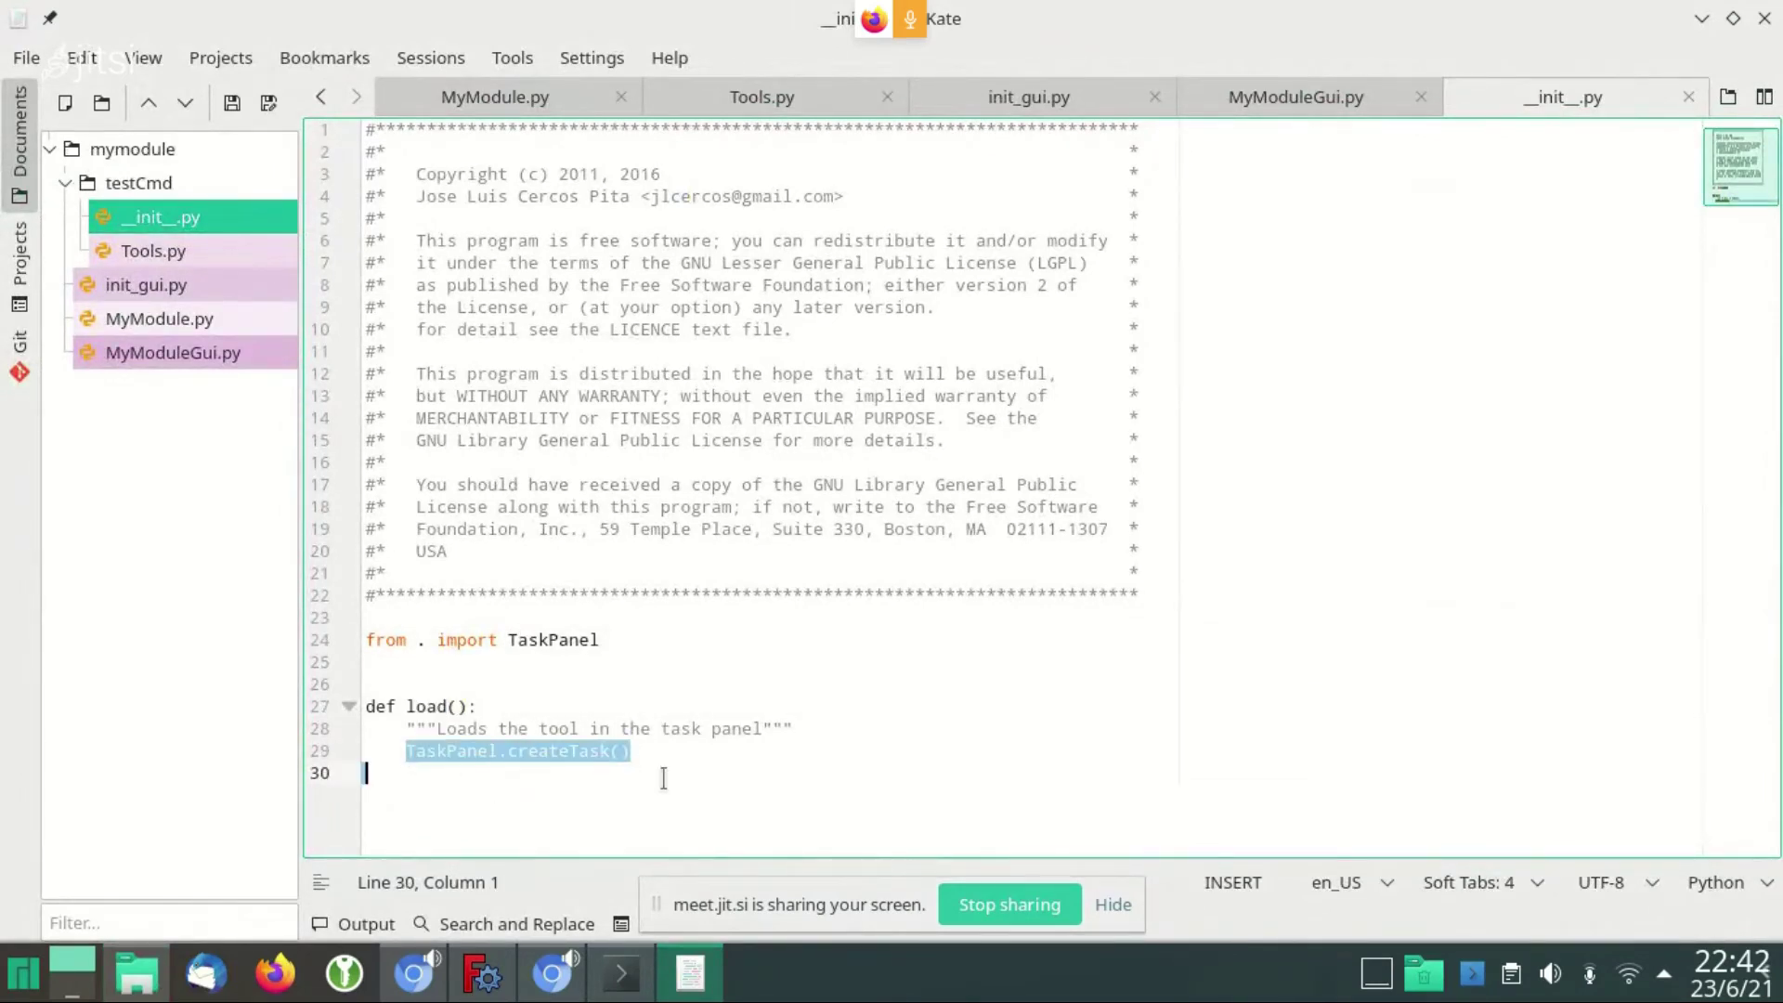
Open TaskPanel.py in Kate and select the line building the TaskPanel.ui path
click(137, 972)
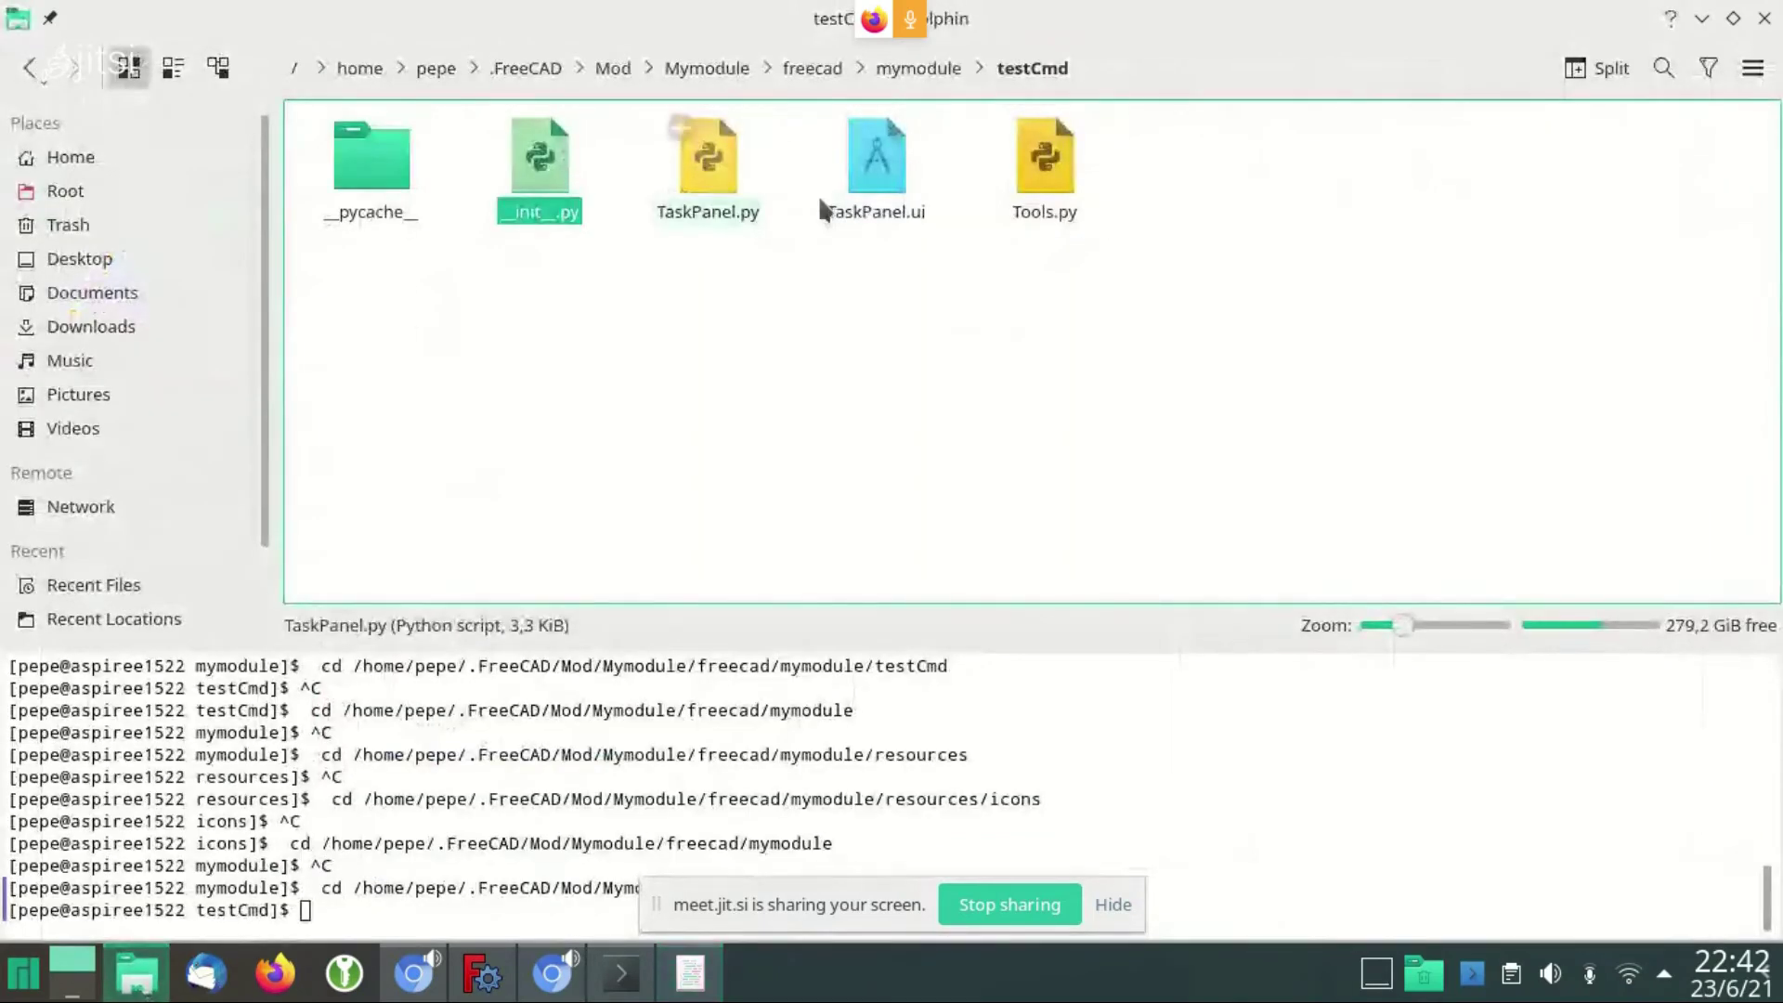
right_click(733, 165)
click(788, 332)
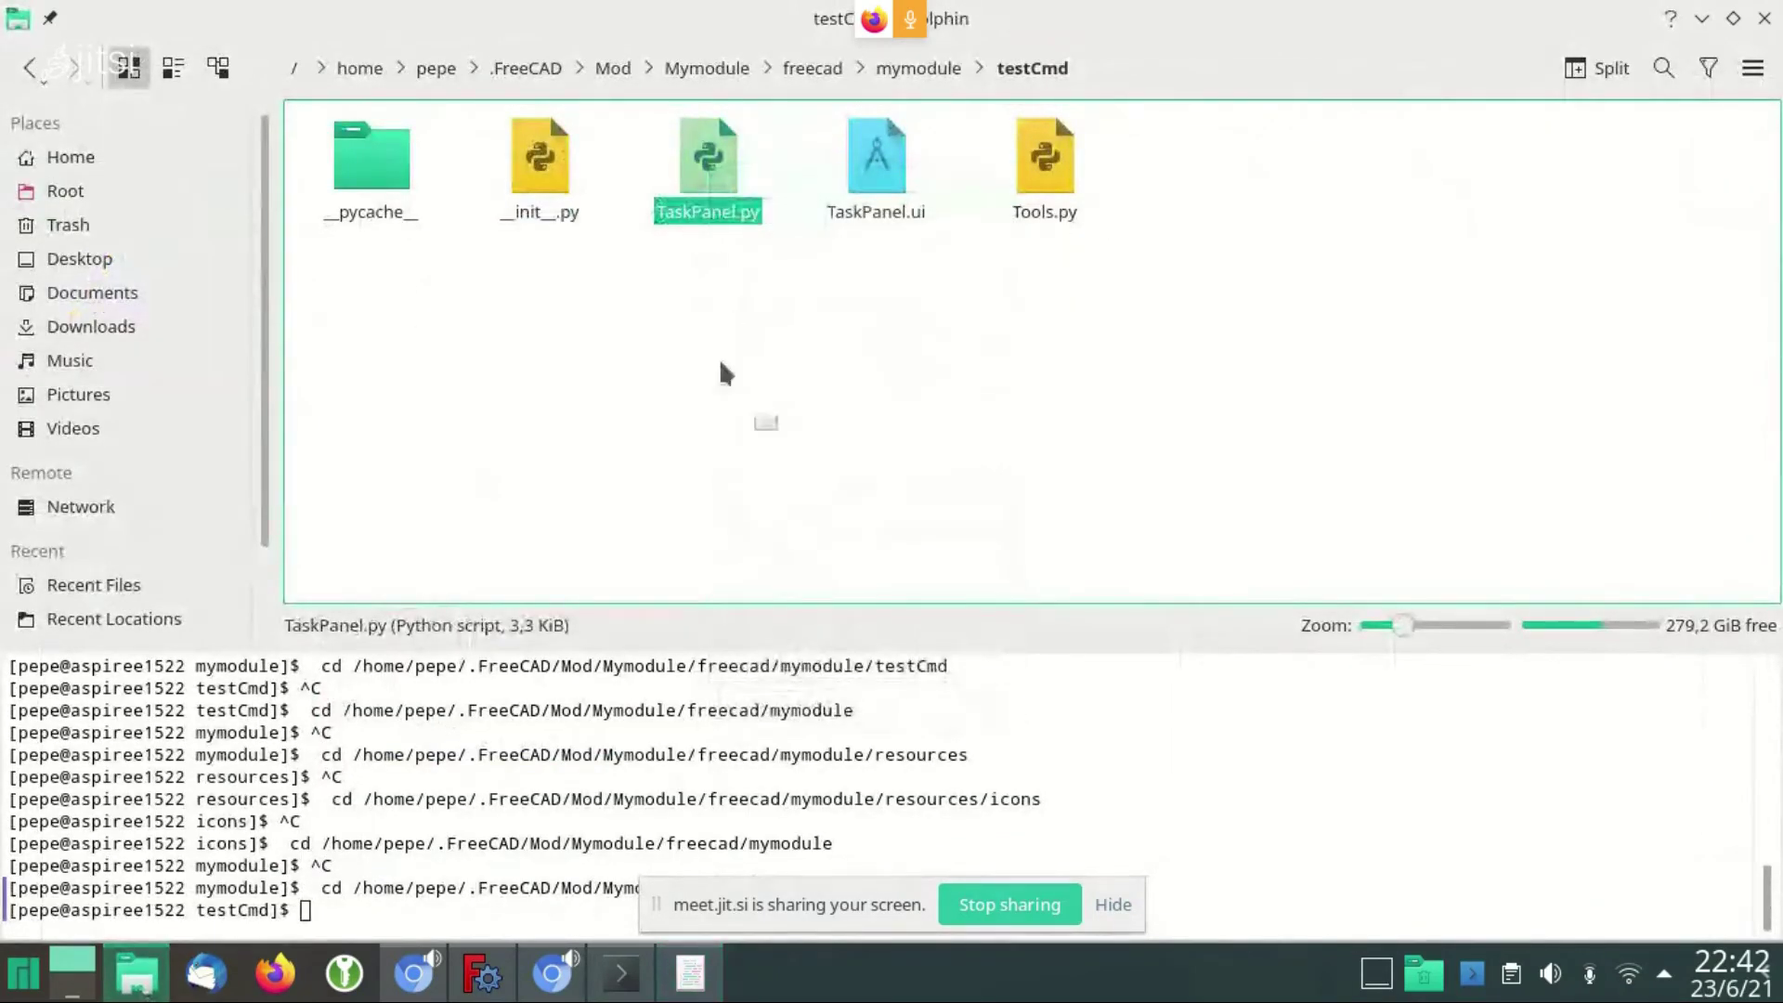
scroll(696, 399, down, 8)
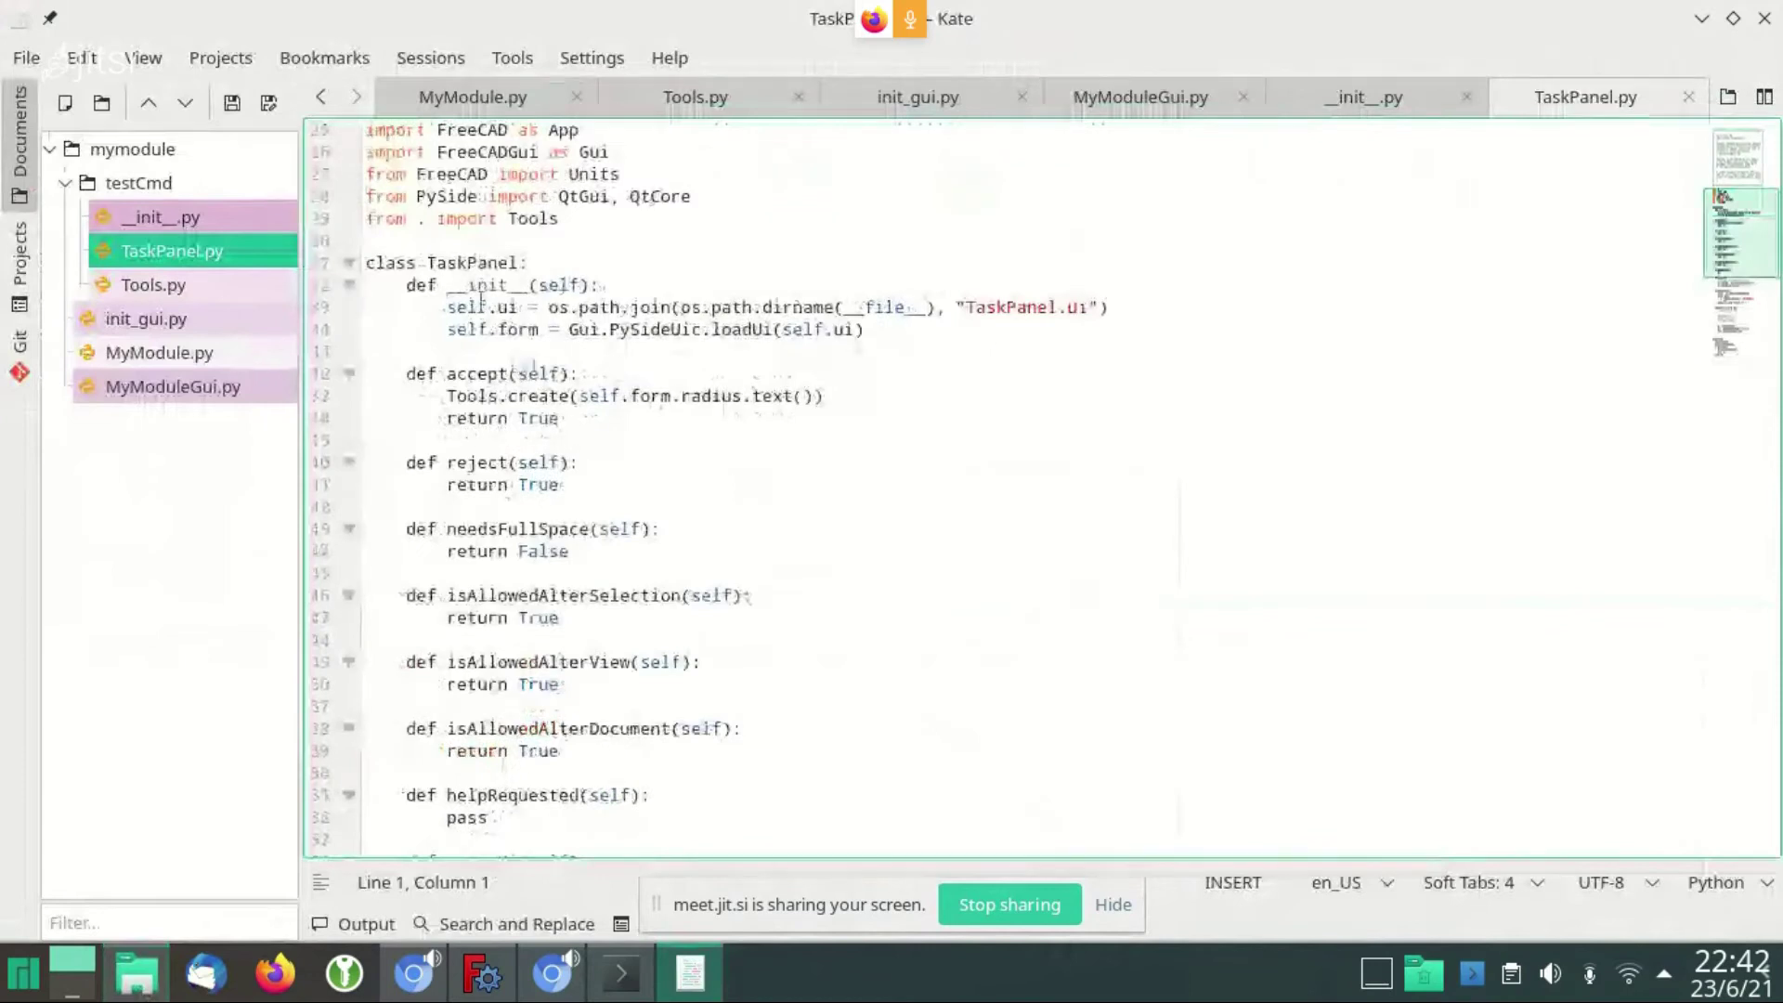
click(1135, 291)
key(Down)
key(Home)
key(shift+End)
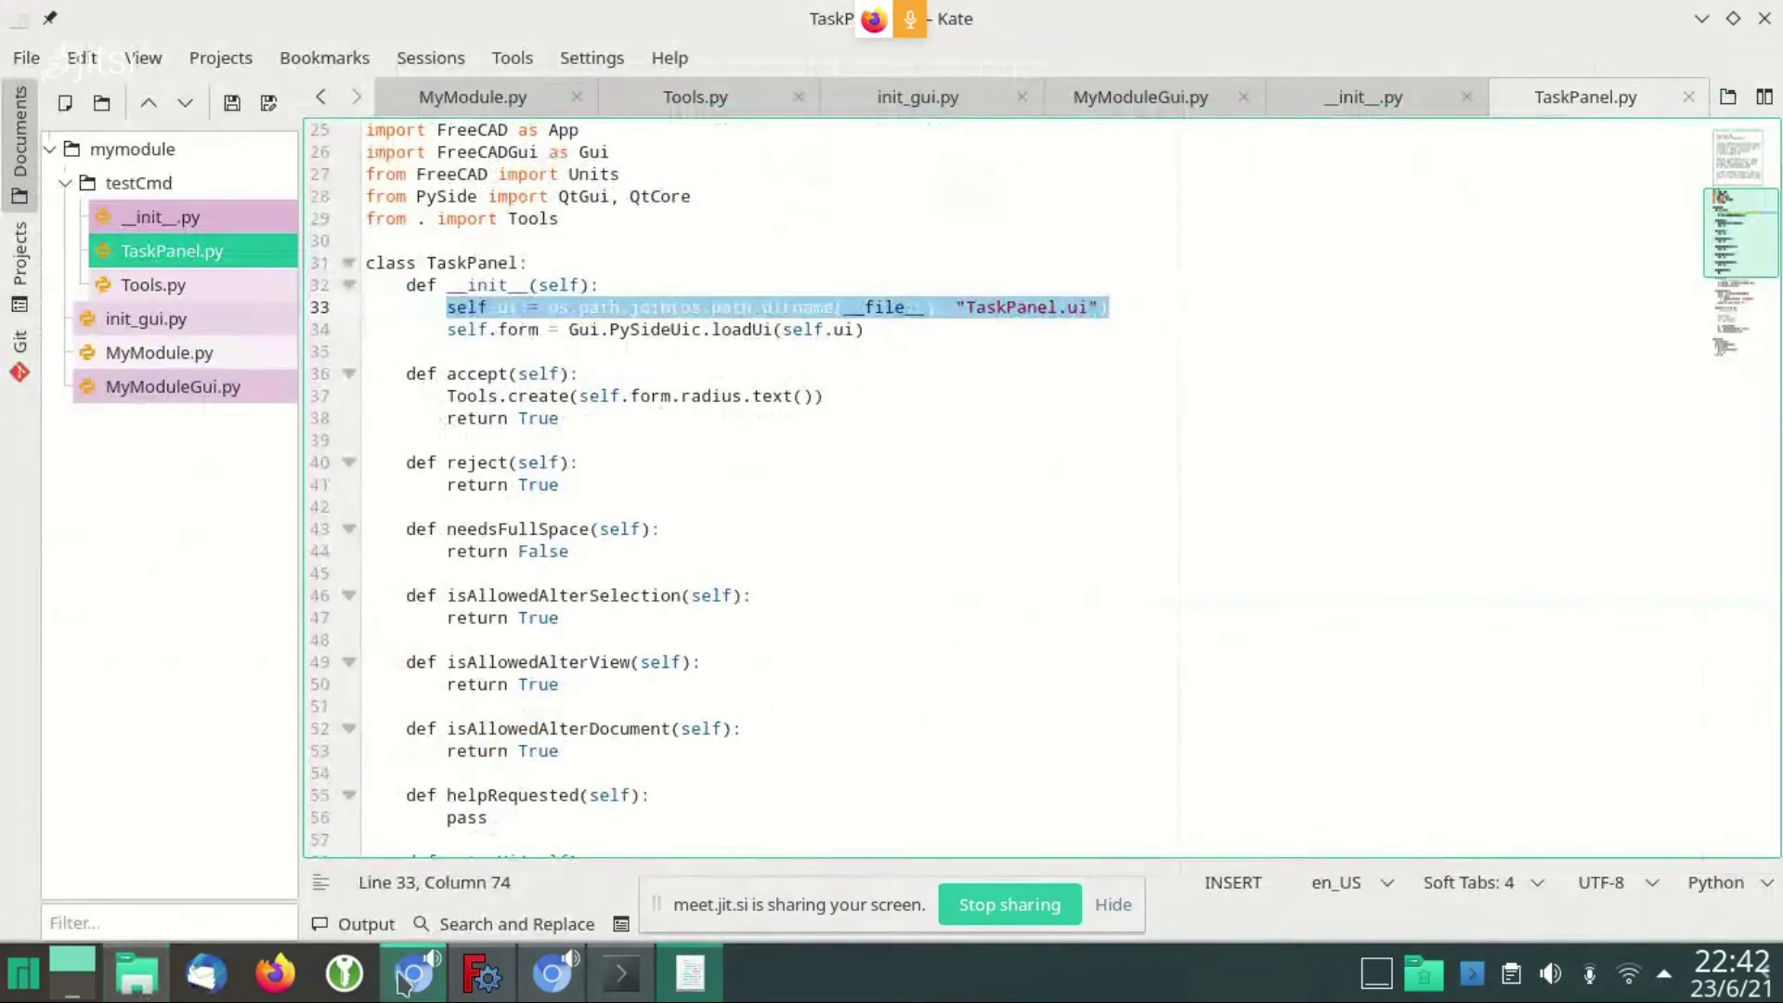
click(156, 980)
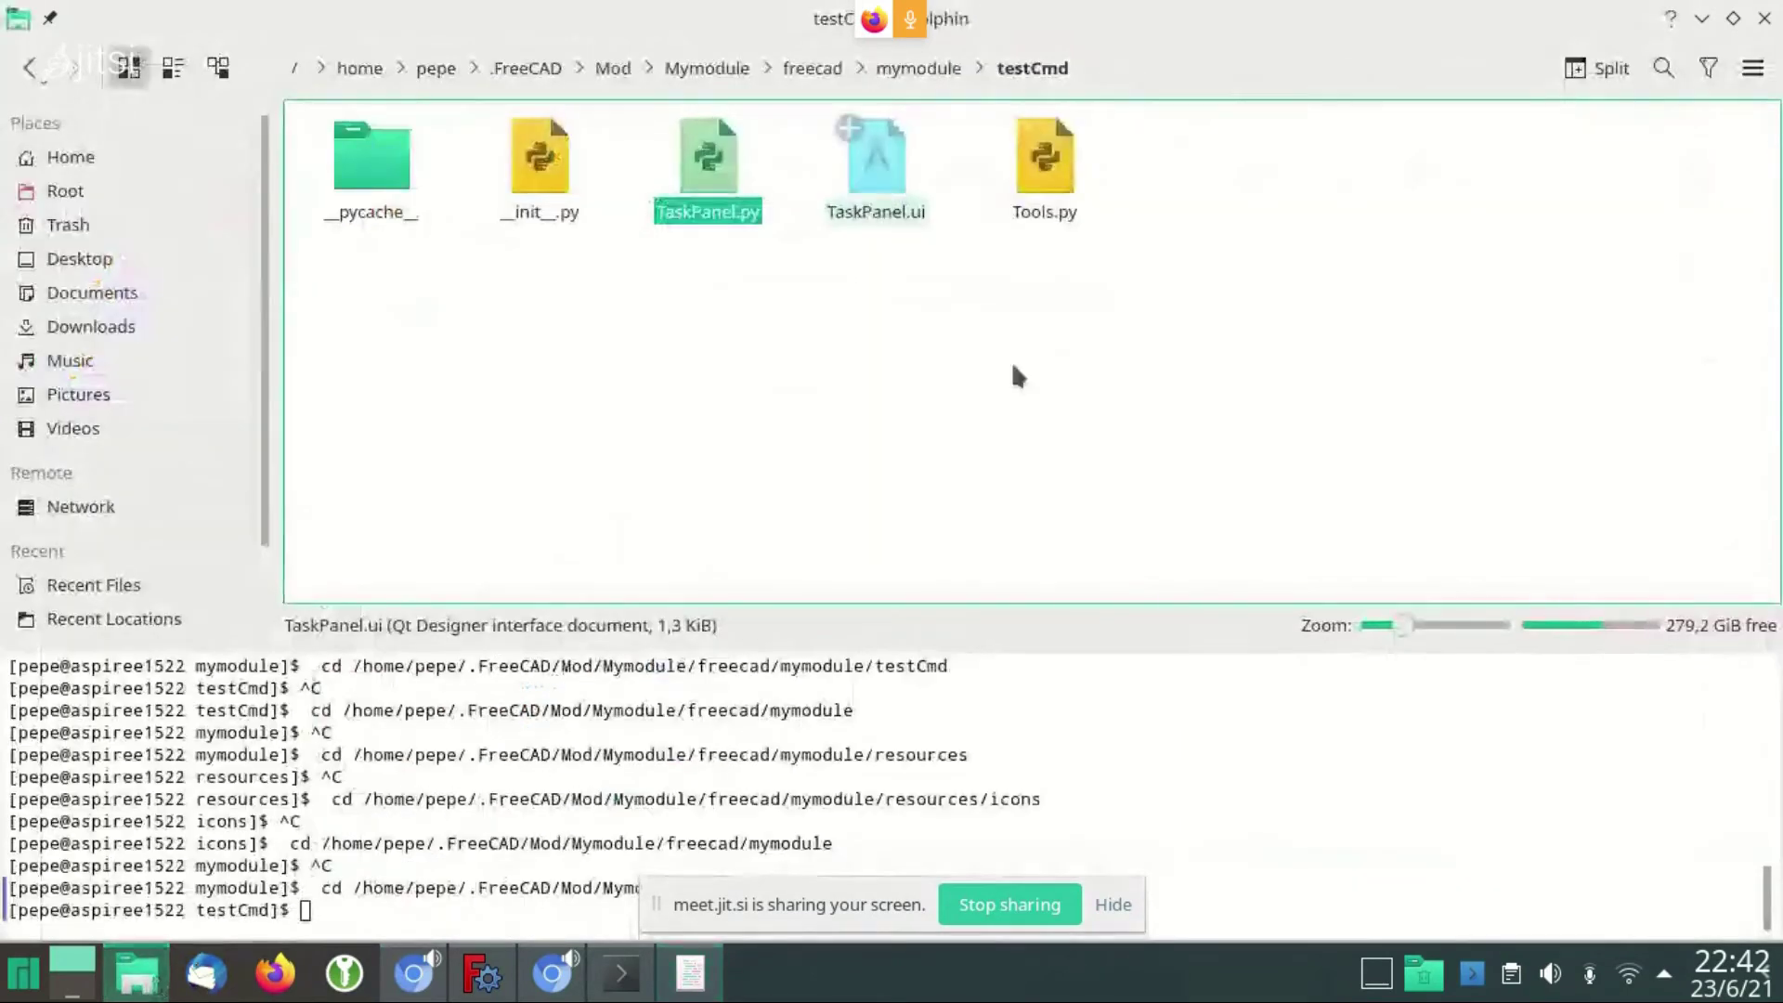
Open TaskPanel.ui in Qt Designer and select the 'Create new ship' form's root widget
right_click(889, 172)
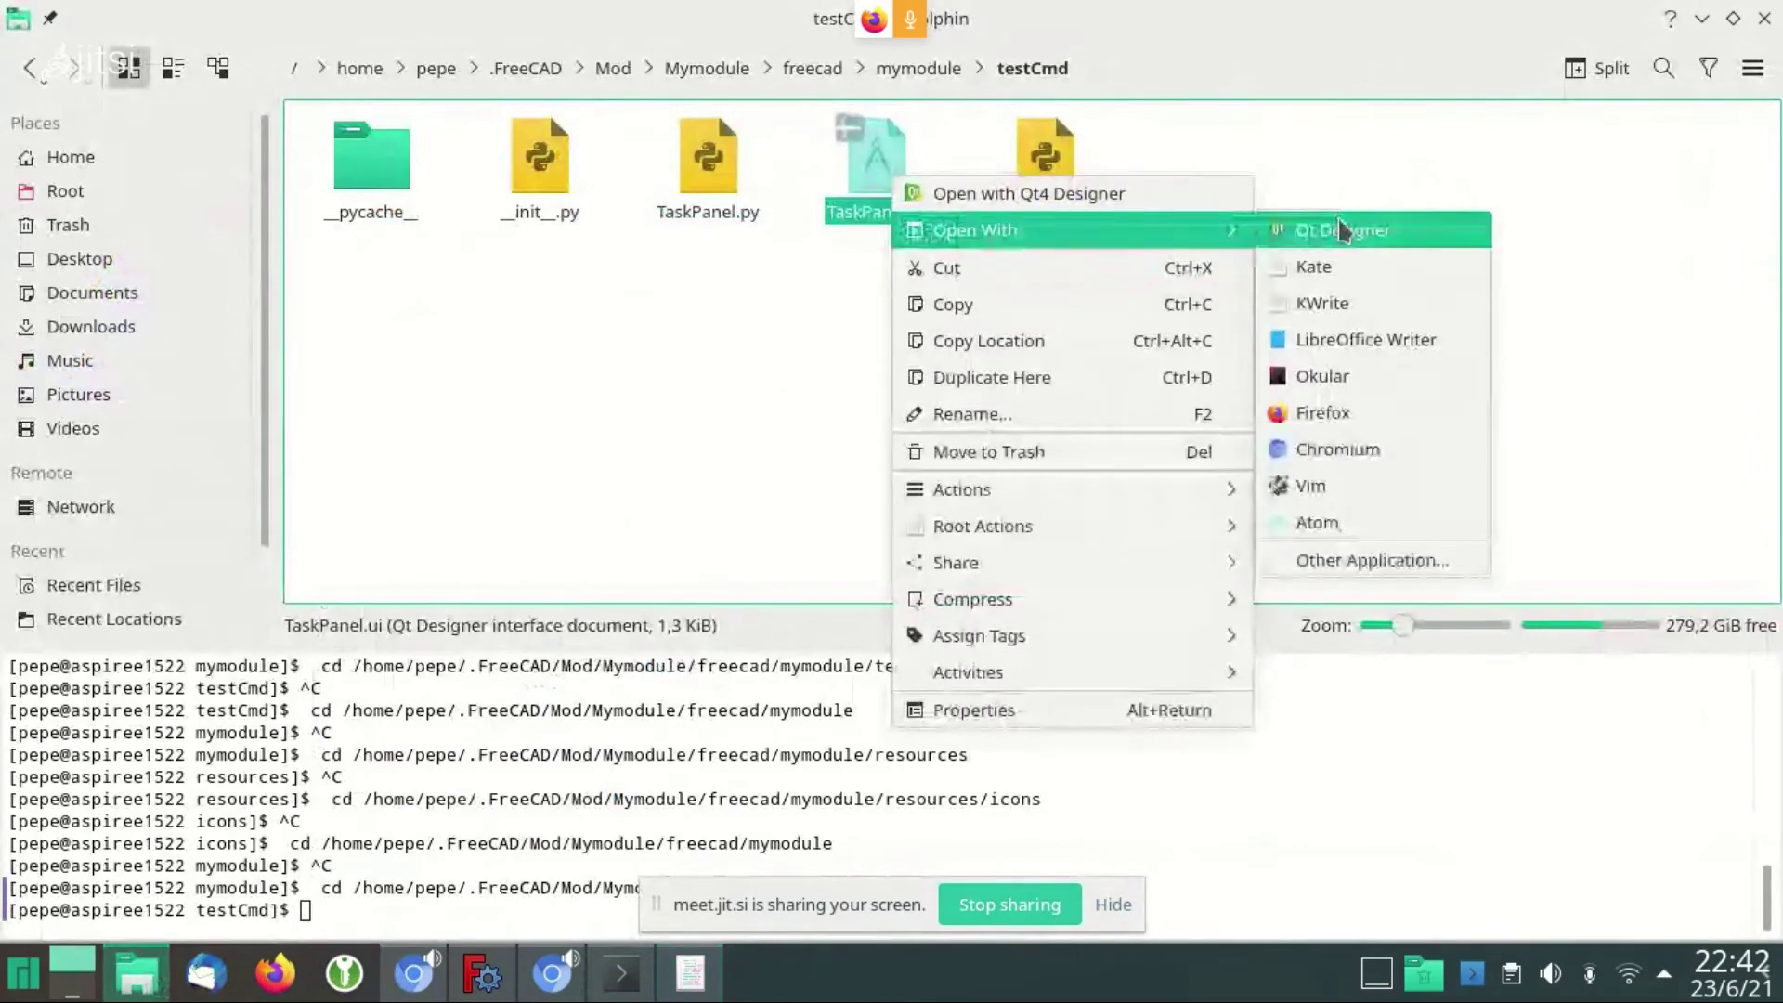
click(1342, 230)
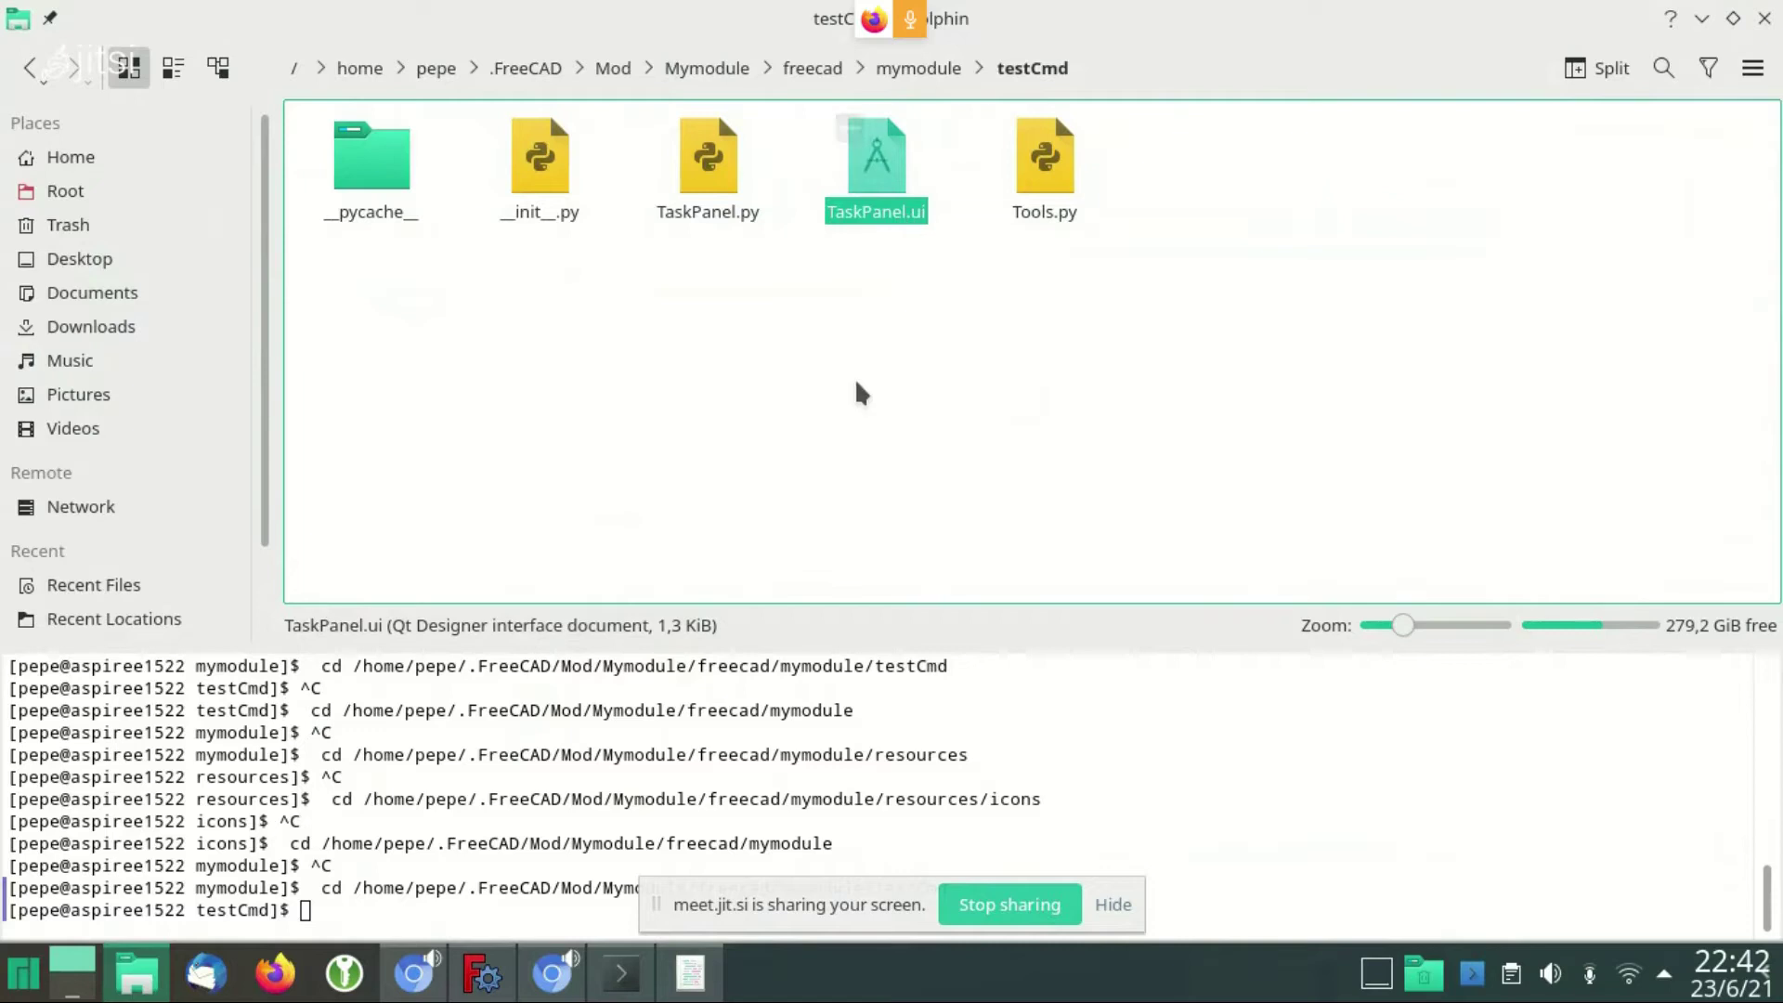
right_click(882, 163)
click(991, 177)
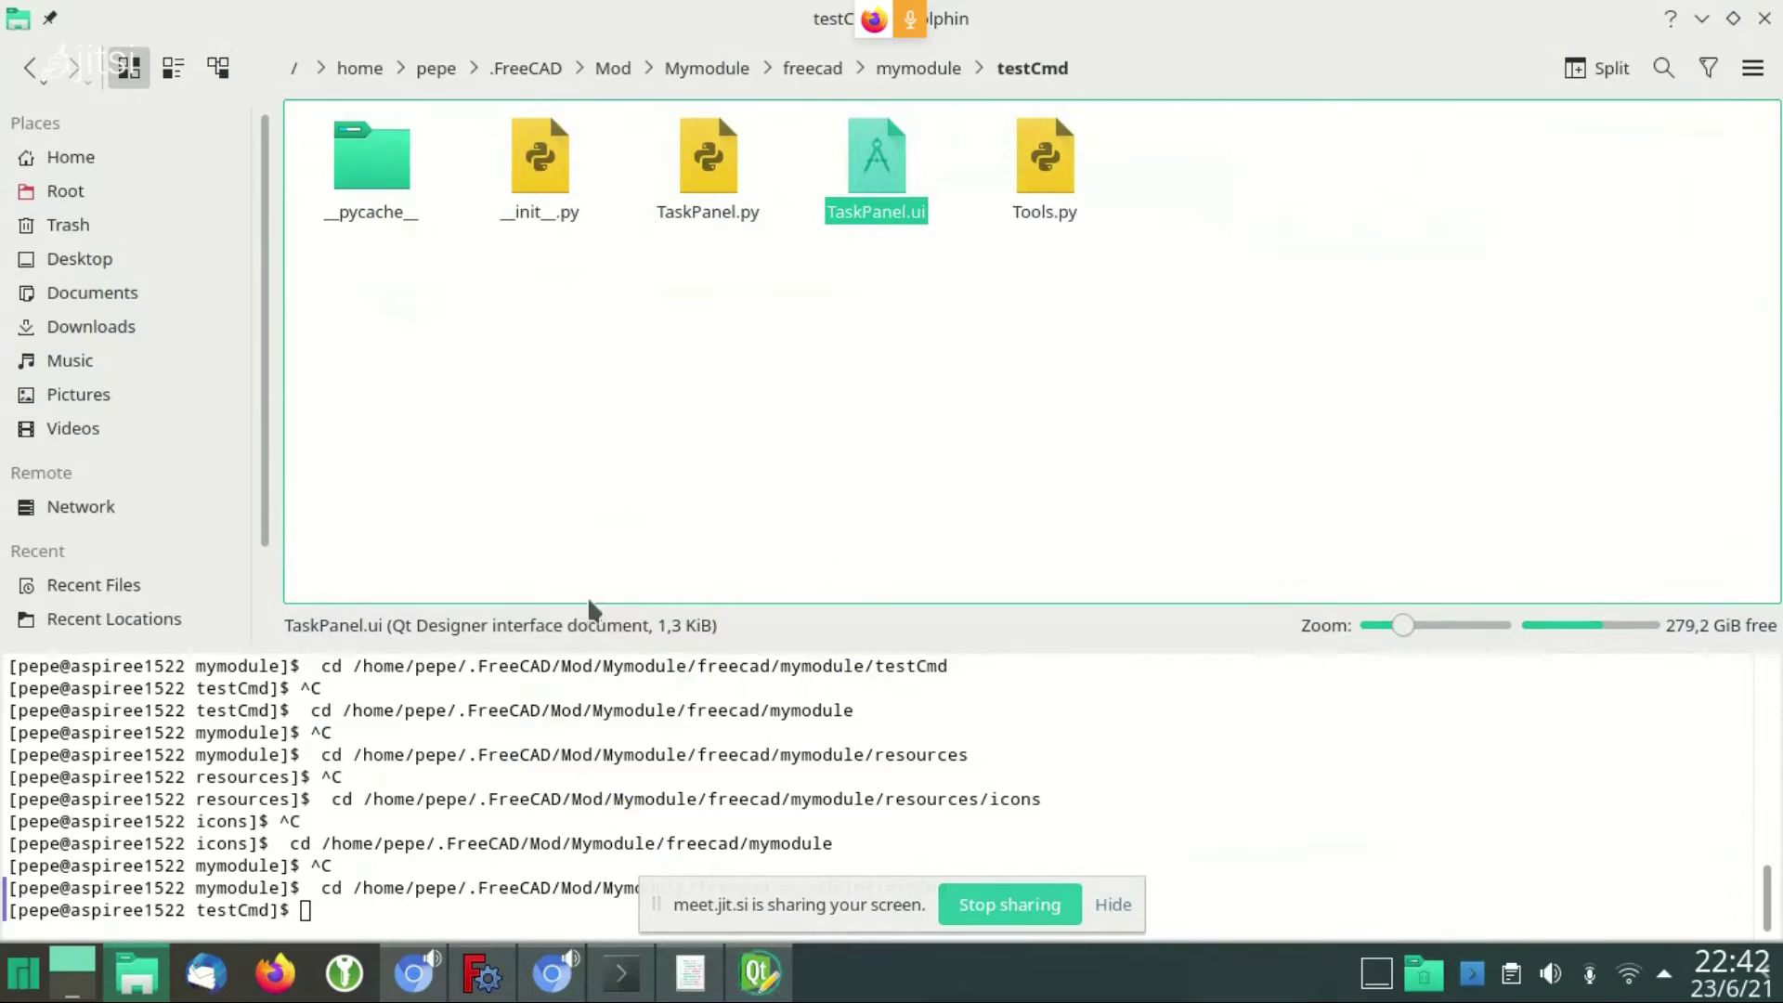
click(694, 975)
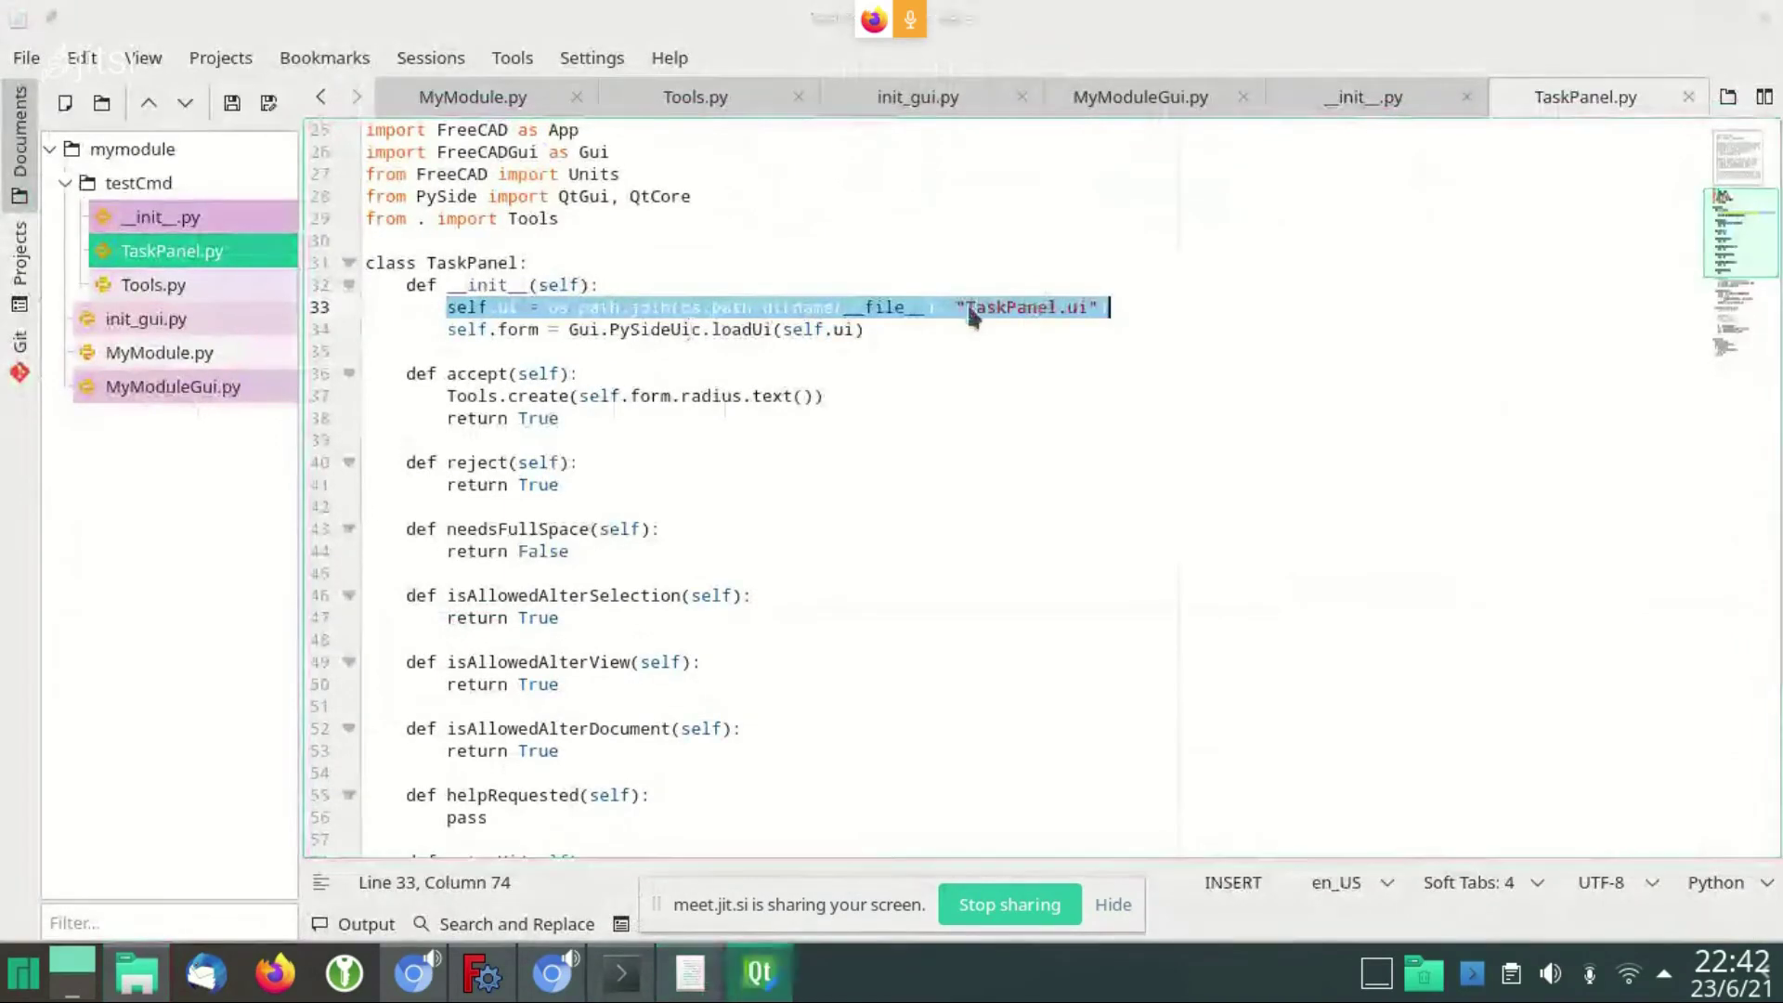
click(759, 972)
click(1278, 295)
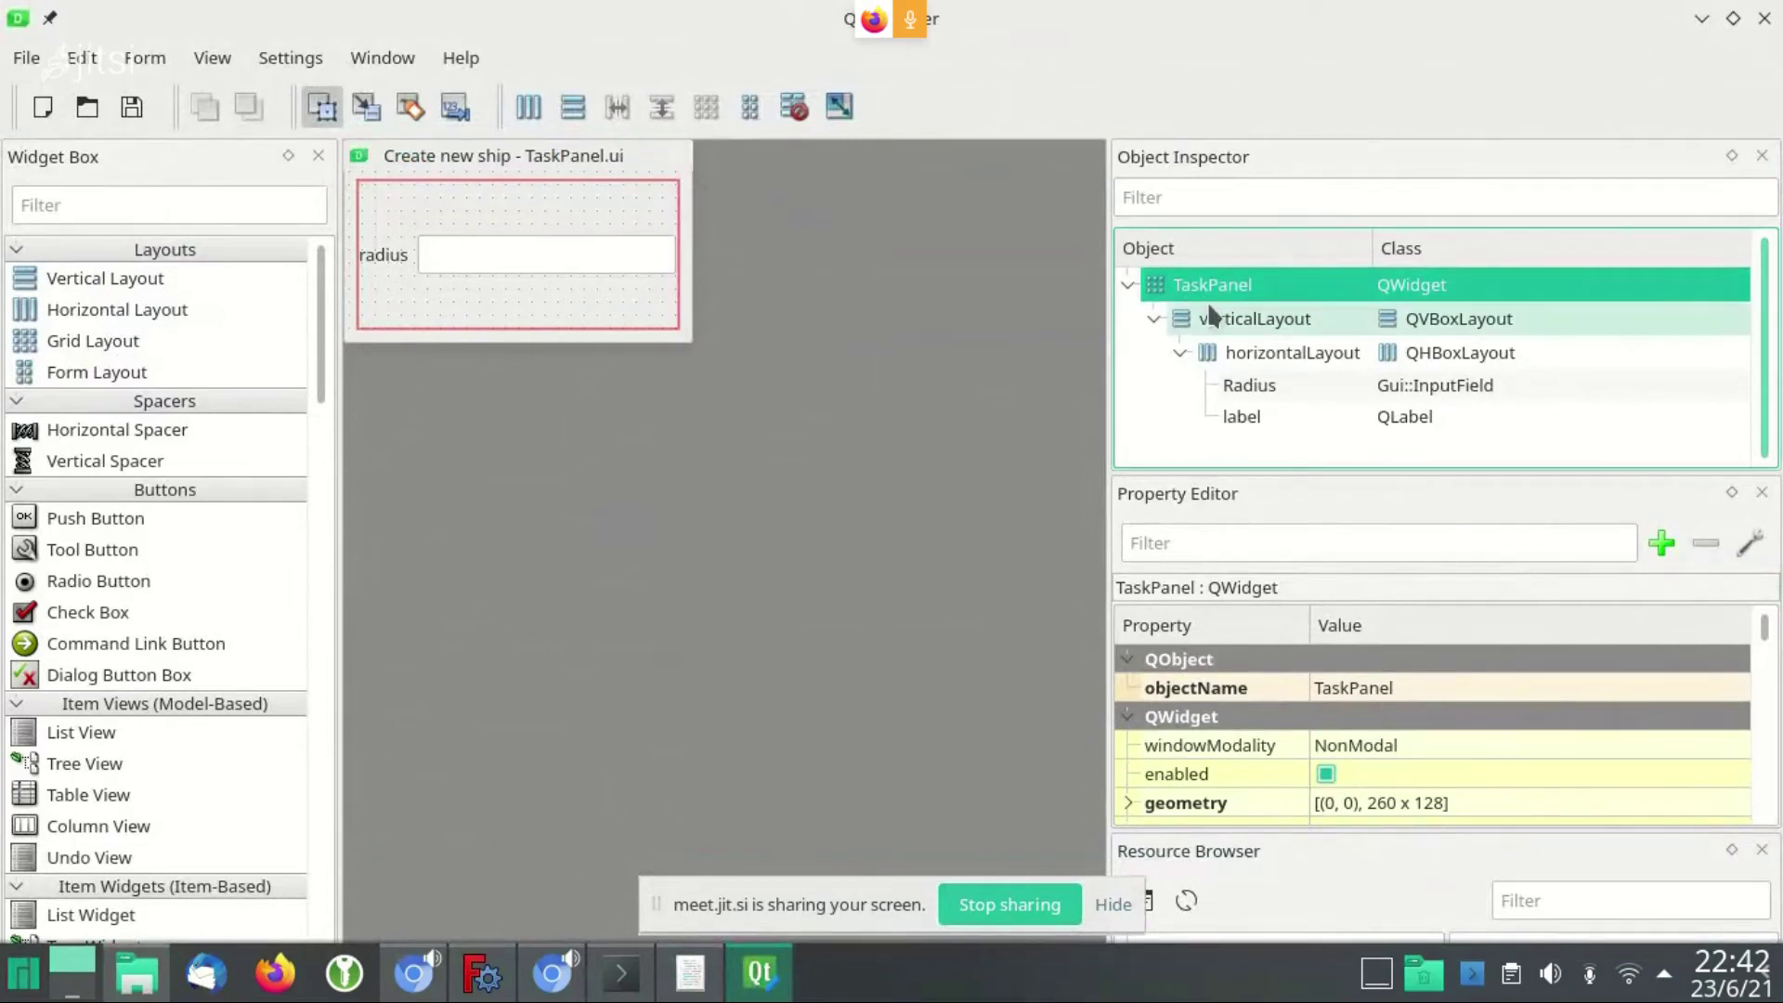
click(1216, 318)
click(1244, 353)
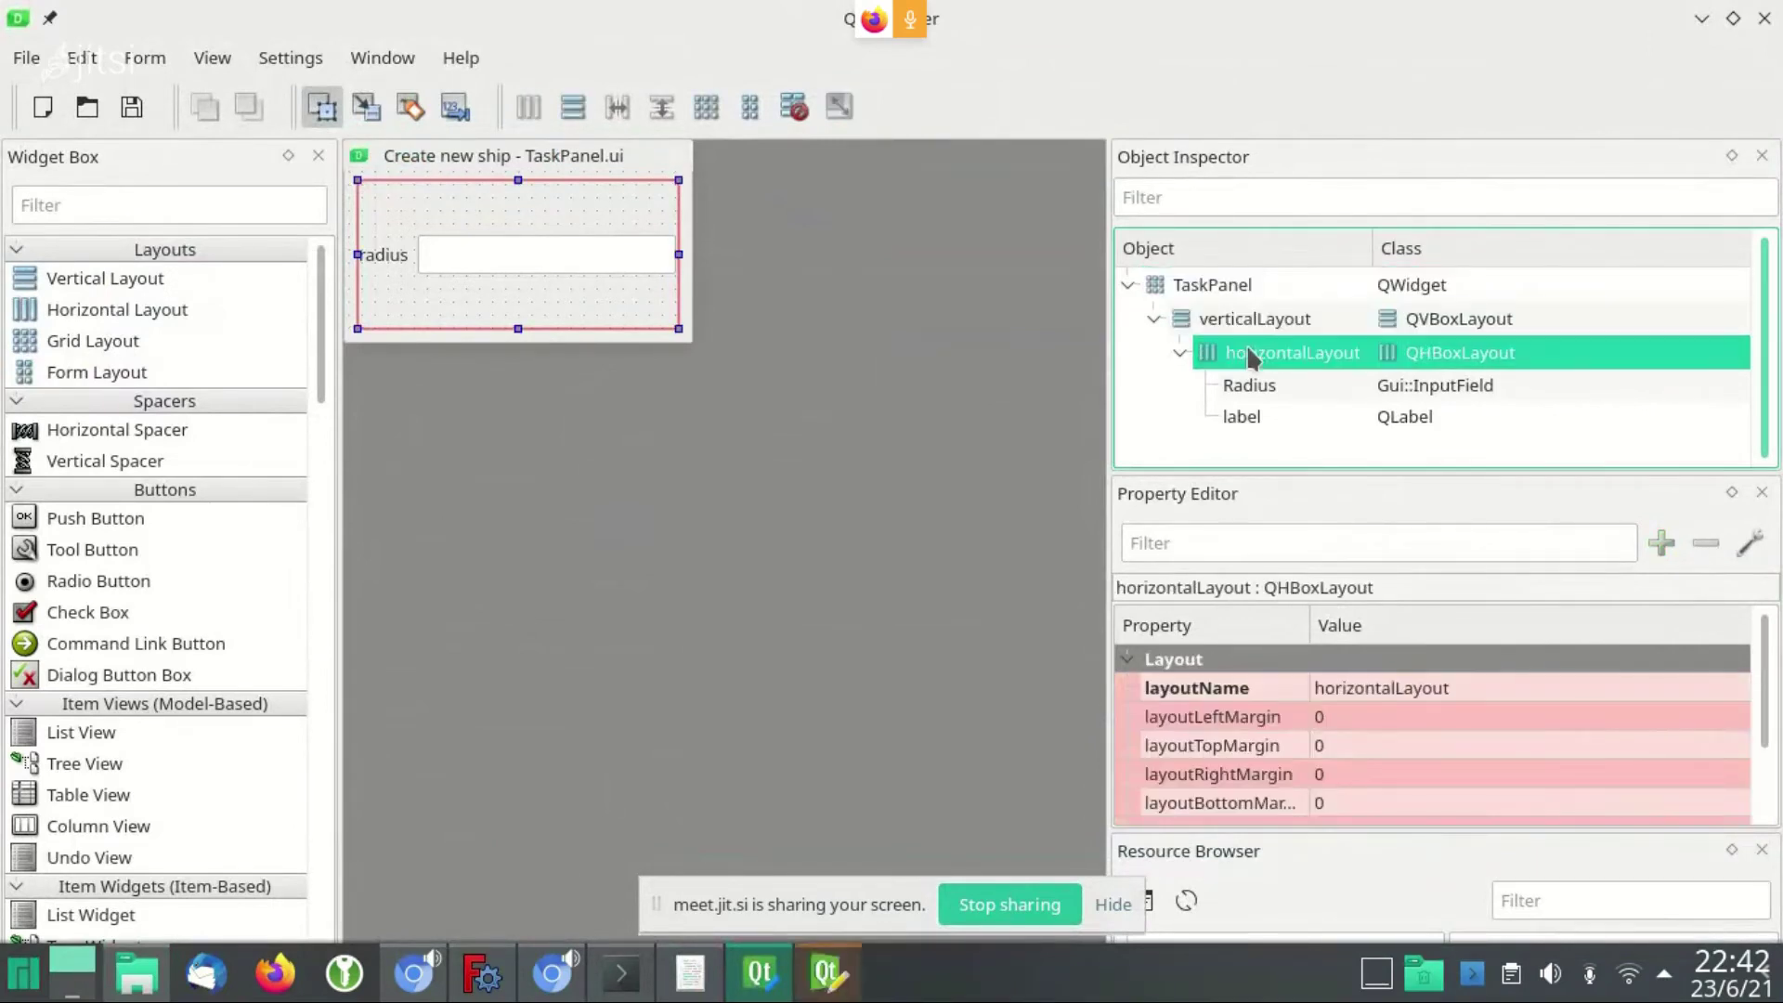
click(1240, 418)
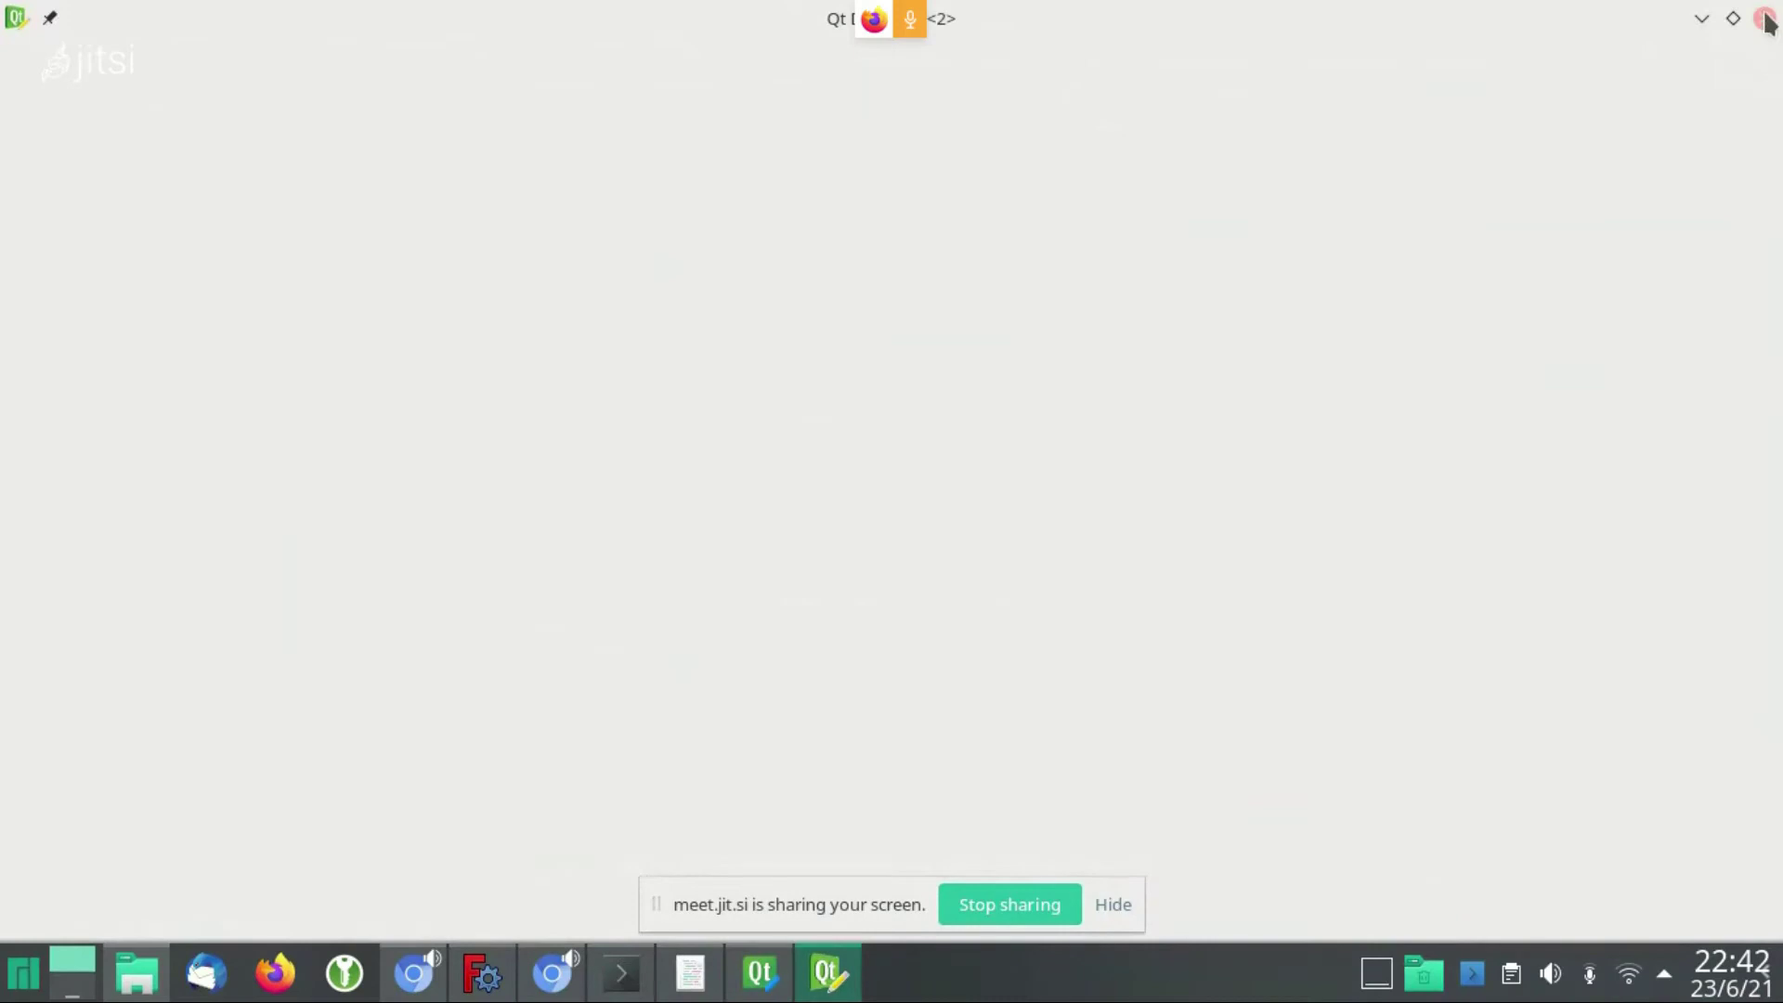
click(763, 982)
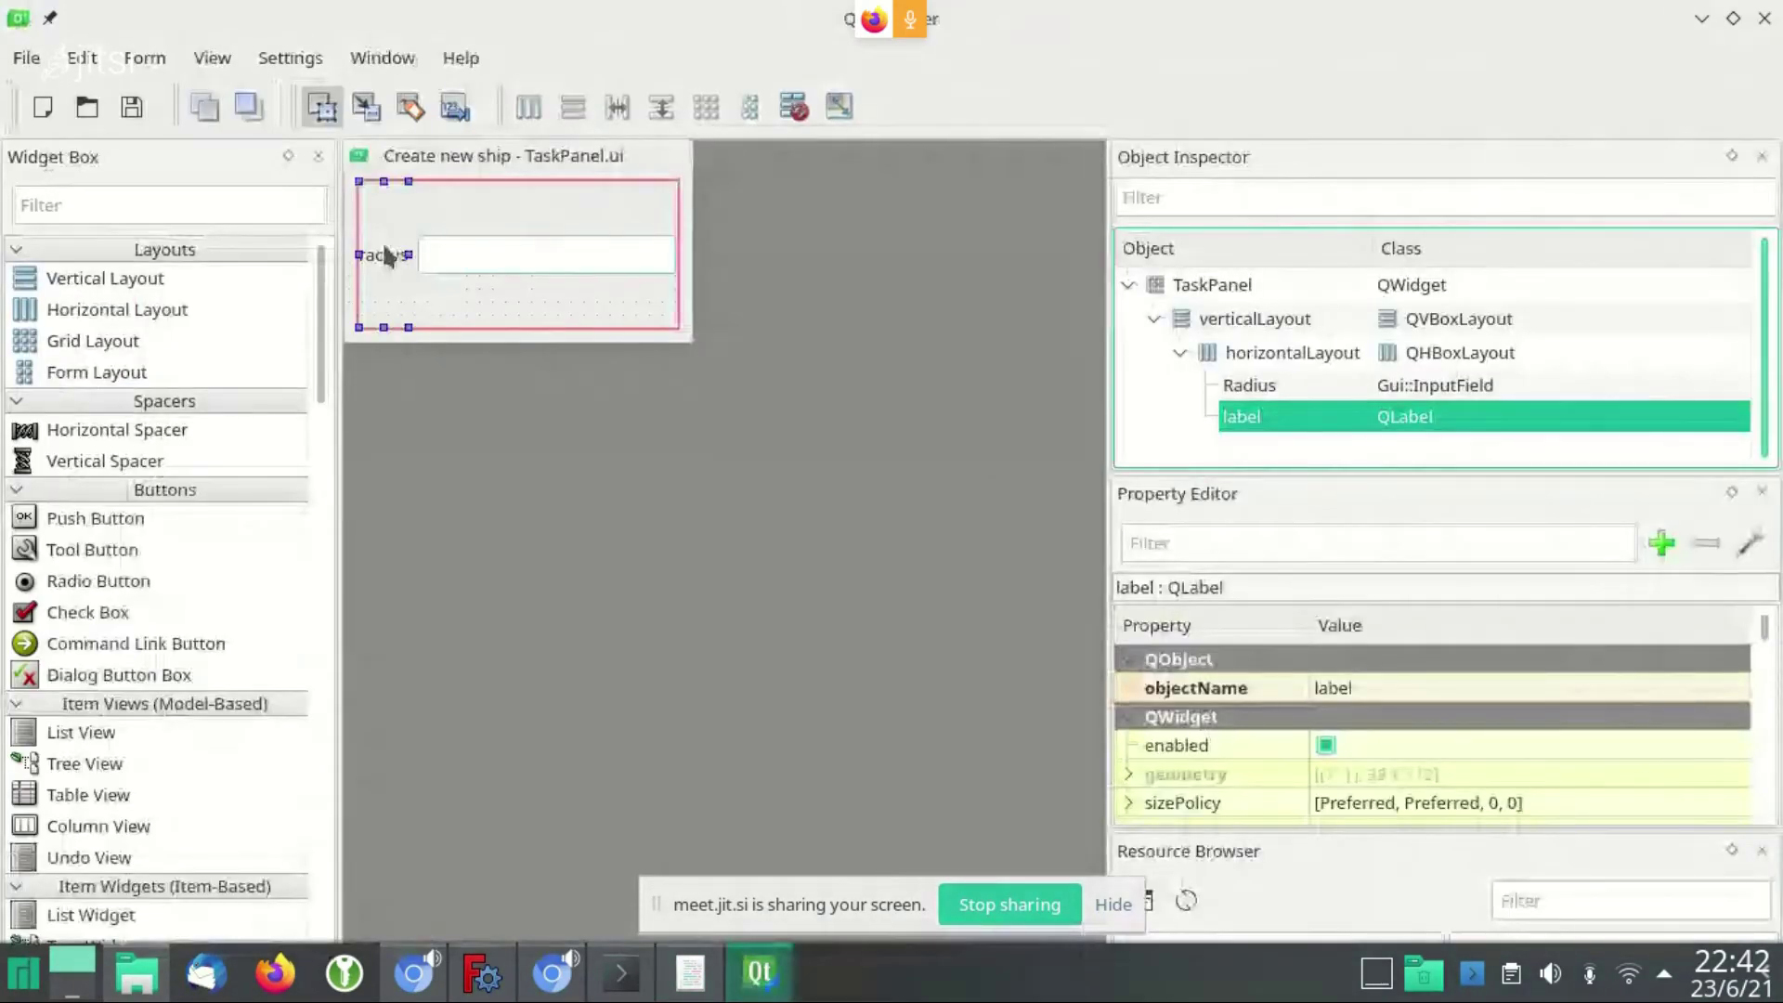
click(1249, 387)
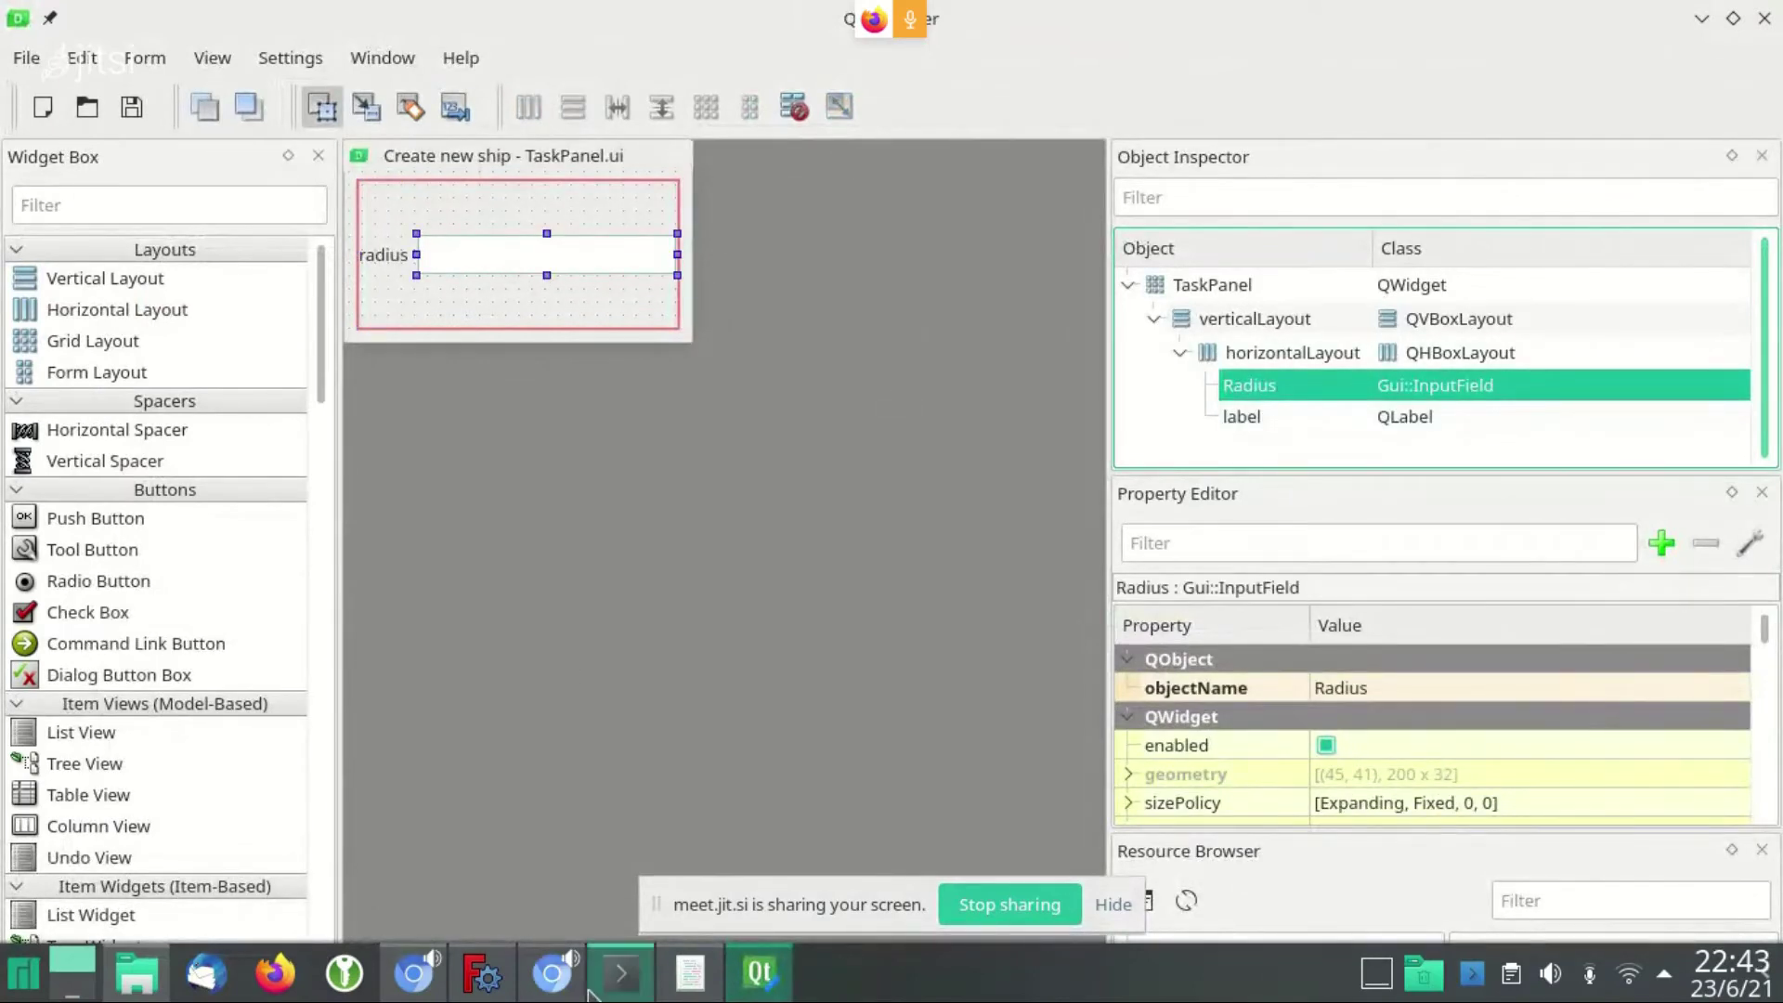
click(690, 972)
Select the TaskPanel.ui path line 33 and the form-loading line 34 in TaskPanel.py
click(464, 308)
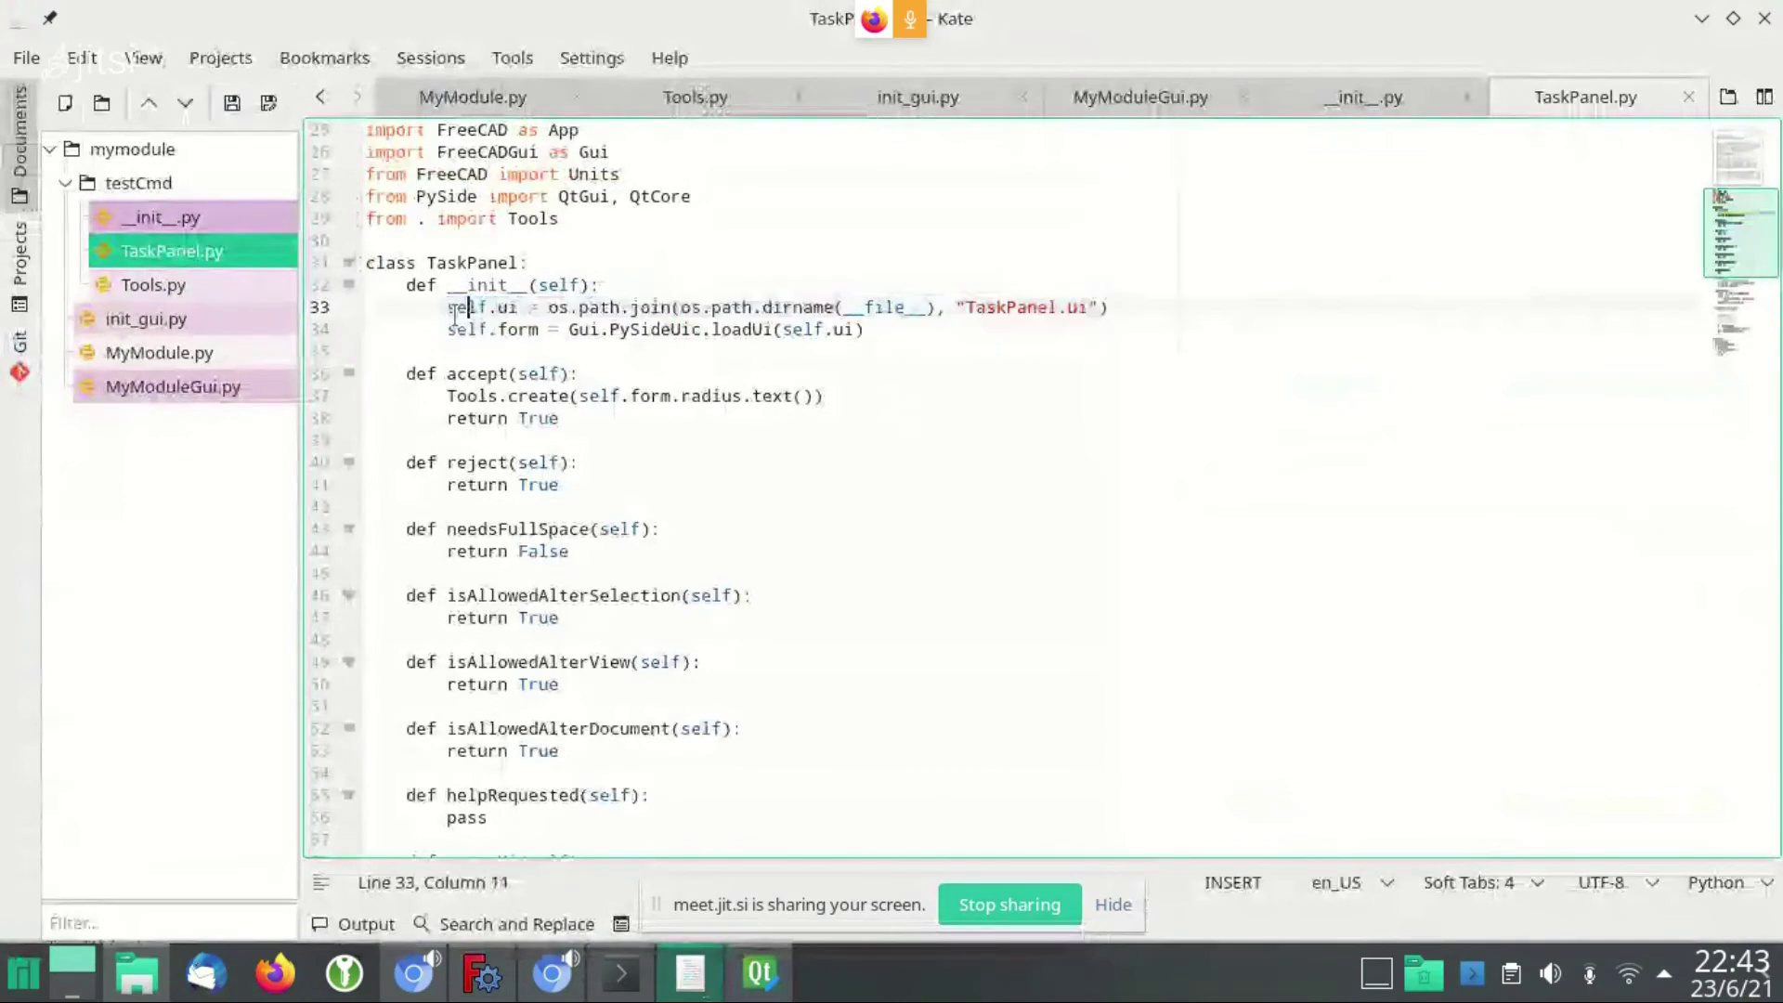
drag(443, 306, 1156, 306)
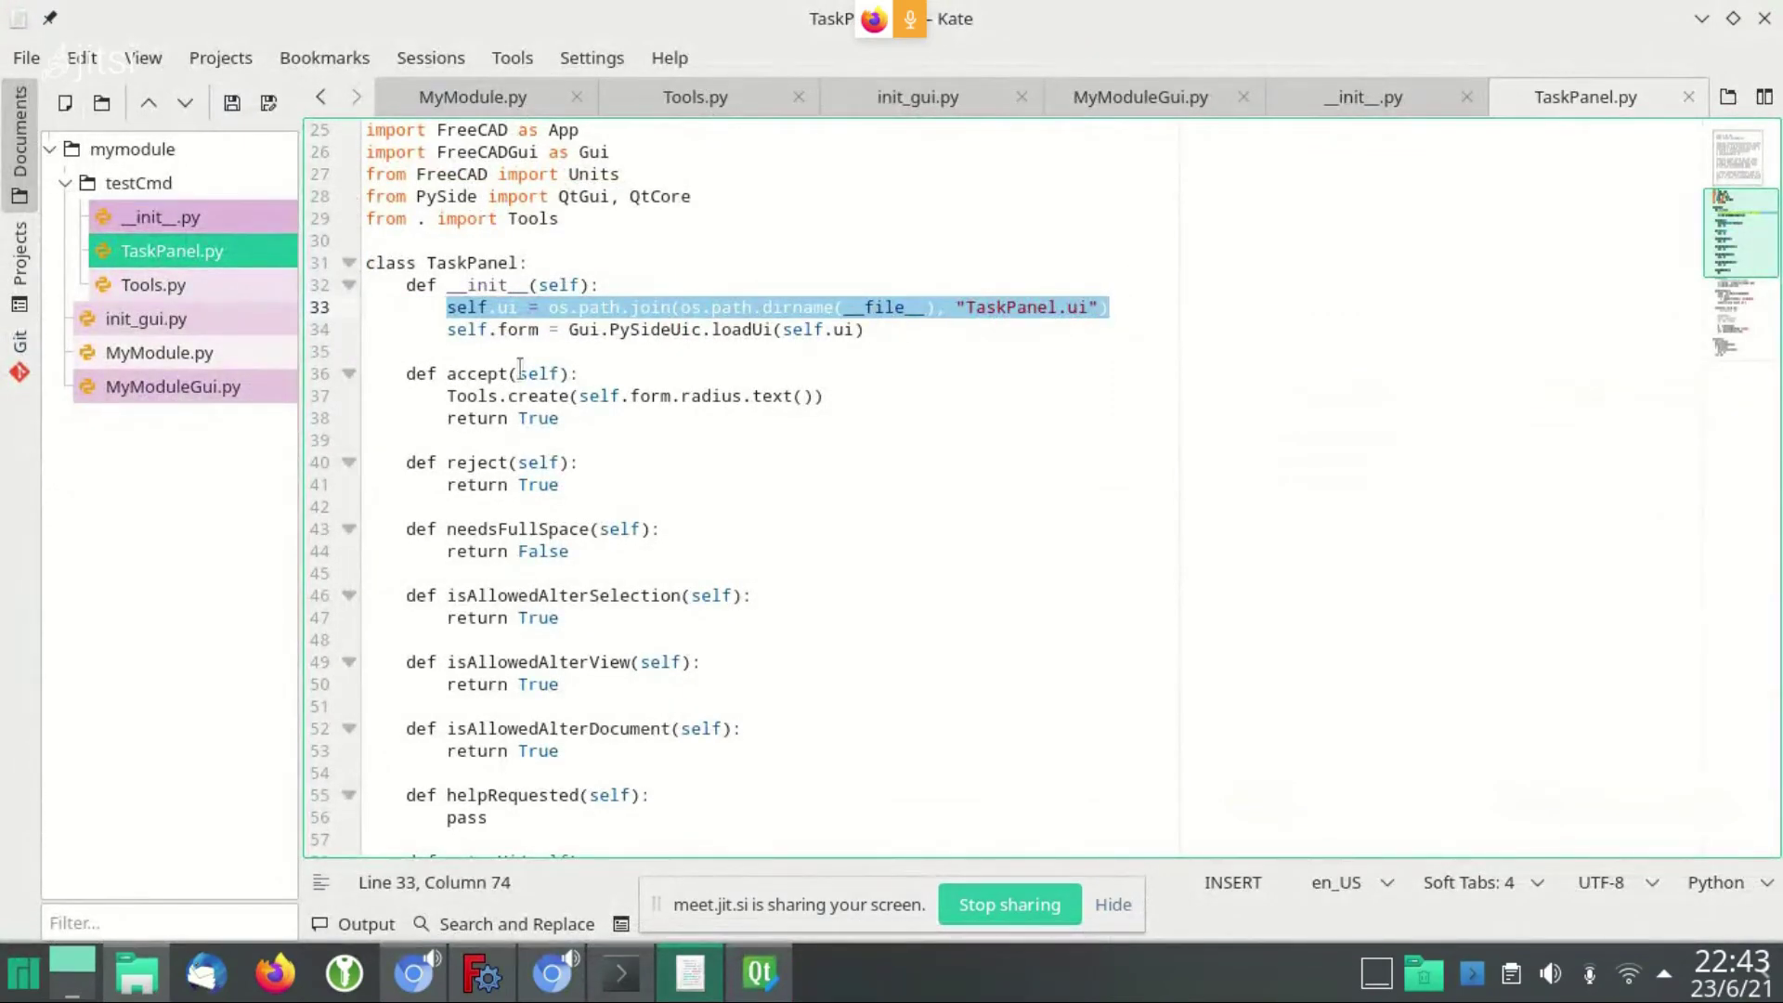
click(478, 330)
drag(436, 330, 894, 331)
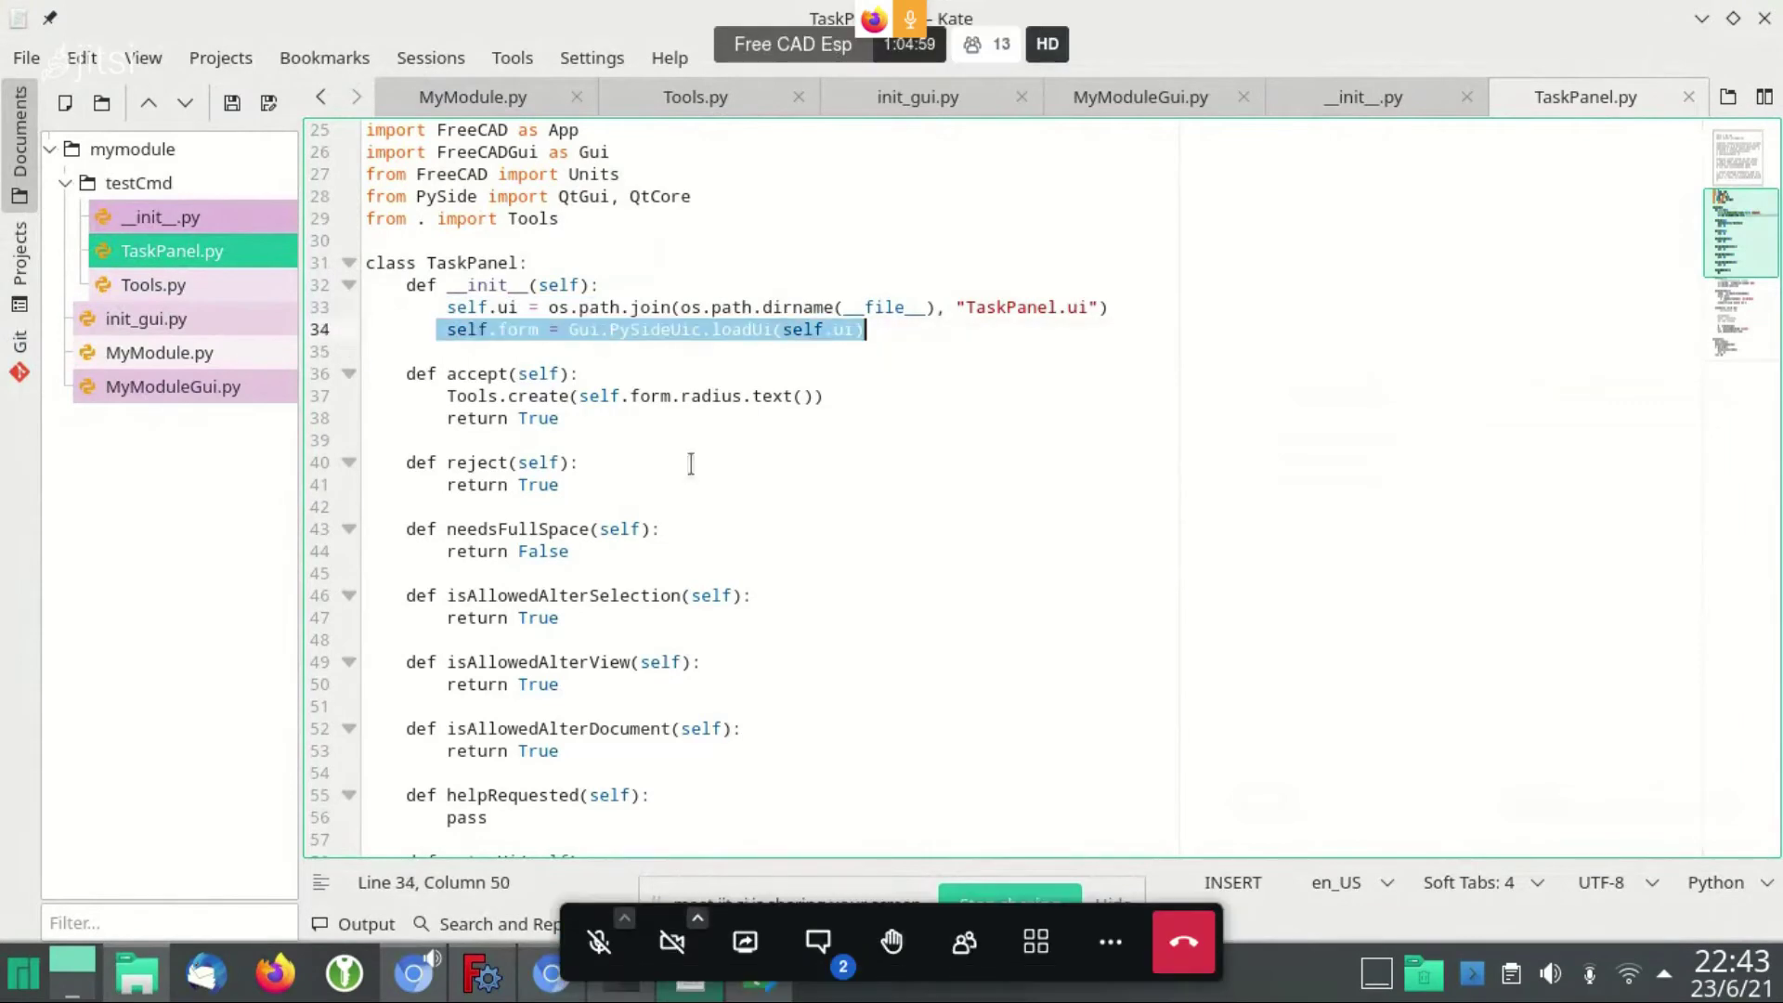
scroll(691, 465, down, 2)
scroll(691, 464, down, 1)
scroll(691, 464, down, 1)
scroll(472, 334, up, 3)
Select the Tools.create(self.form.radius.text()) call on line 37
click(471, 334)
key(End)
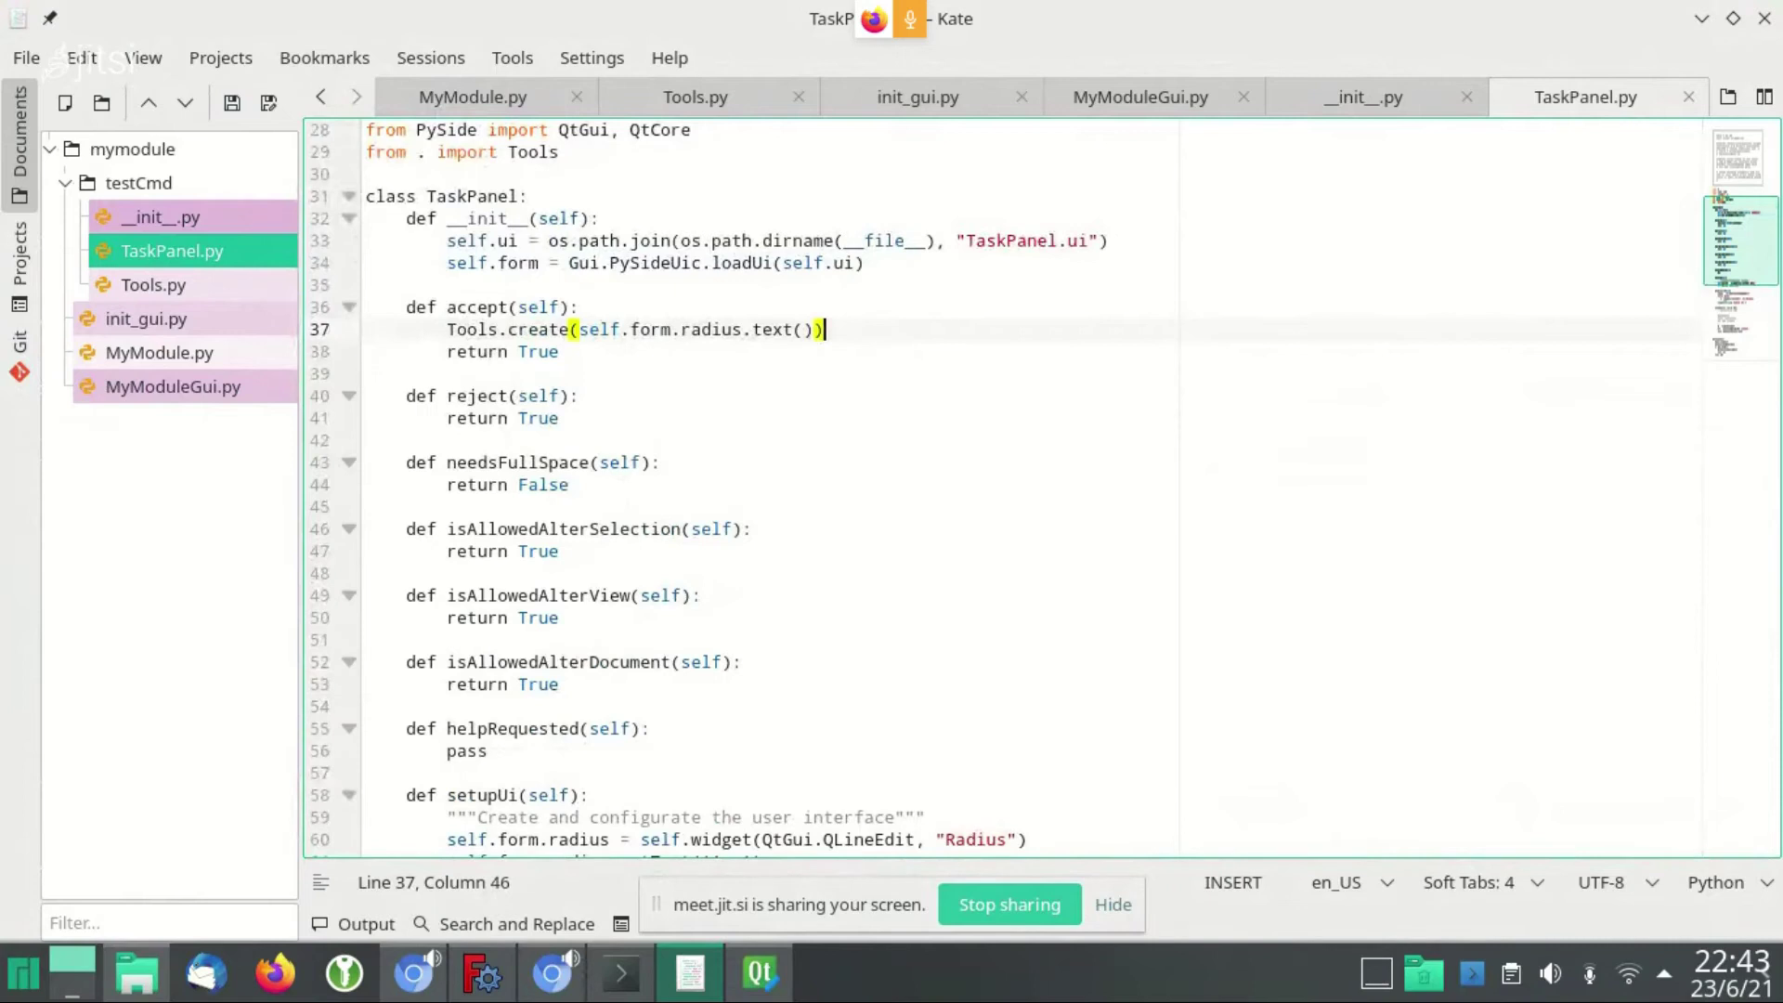
key(shift+Down)
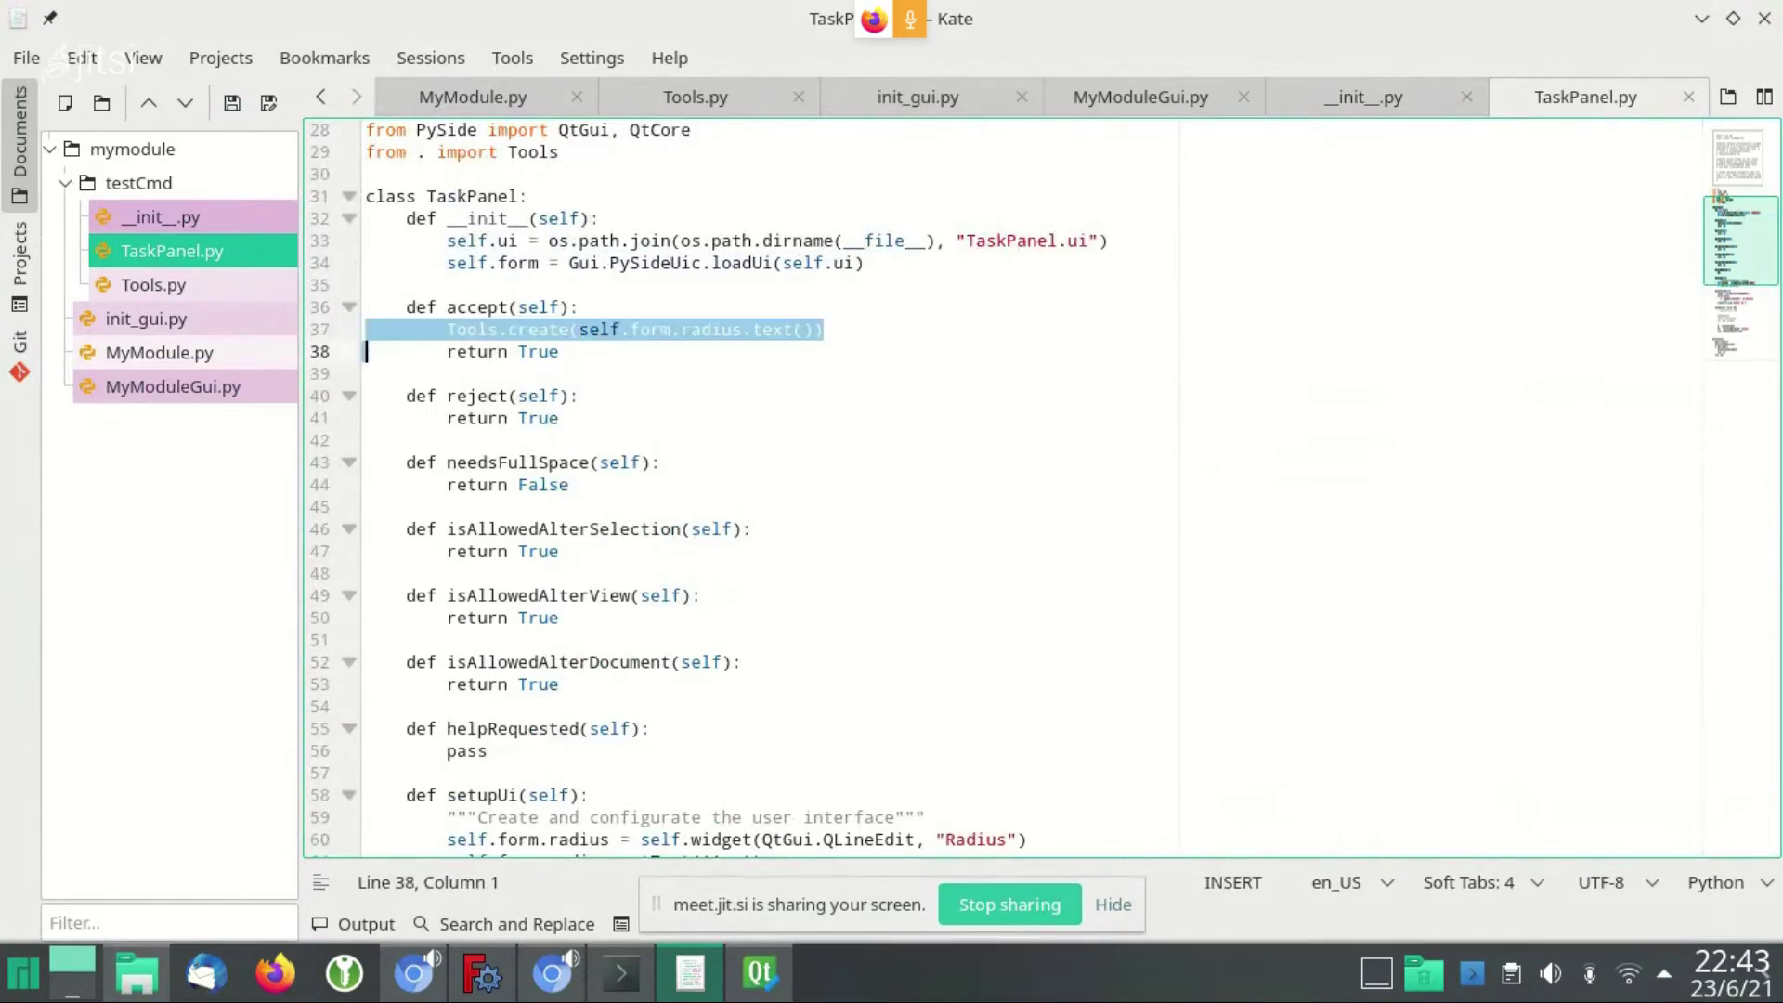
key(Up)
key(Home)
key(ctrl+shift+Right)
key(ctrl+shift+Right)
key(ctrl+shift+Right)
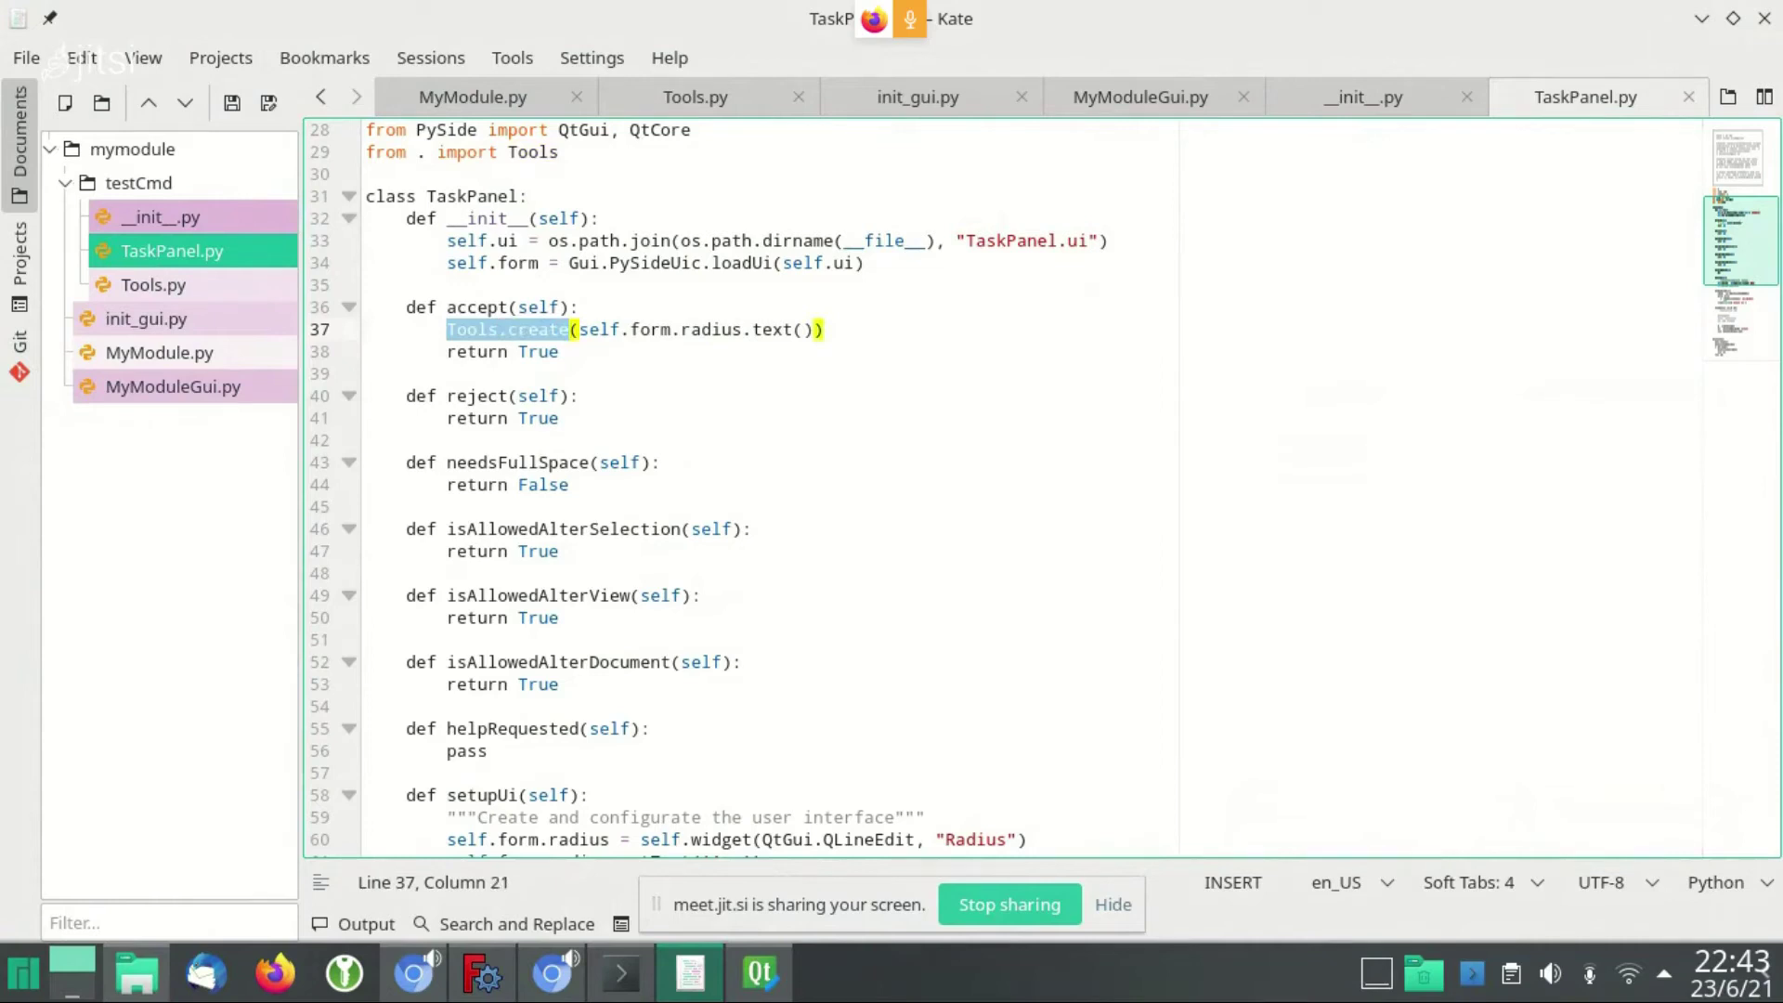
key(Right)
key(ctrl+shift+Right)
key(ctrl+shift+Right)
key(ctrl+shift+Right)
key(ctrl+shift+Right)
key(ctrl+shift+Right)
key(ctrl+shift+Right)
key(ctrl+shift+Right)
key(shift+Right)
key(shift+Right)
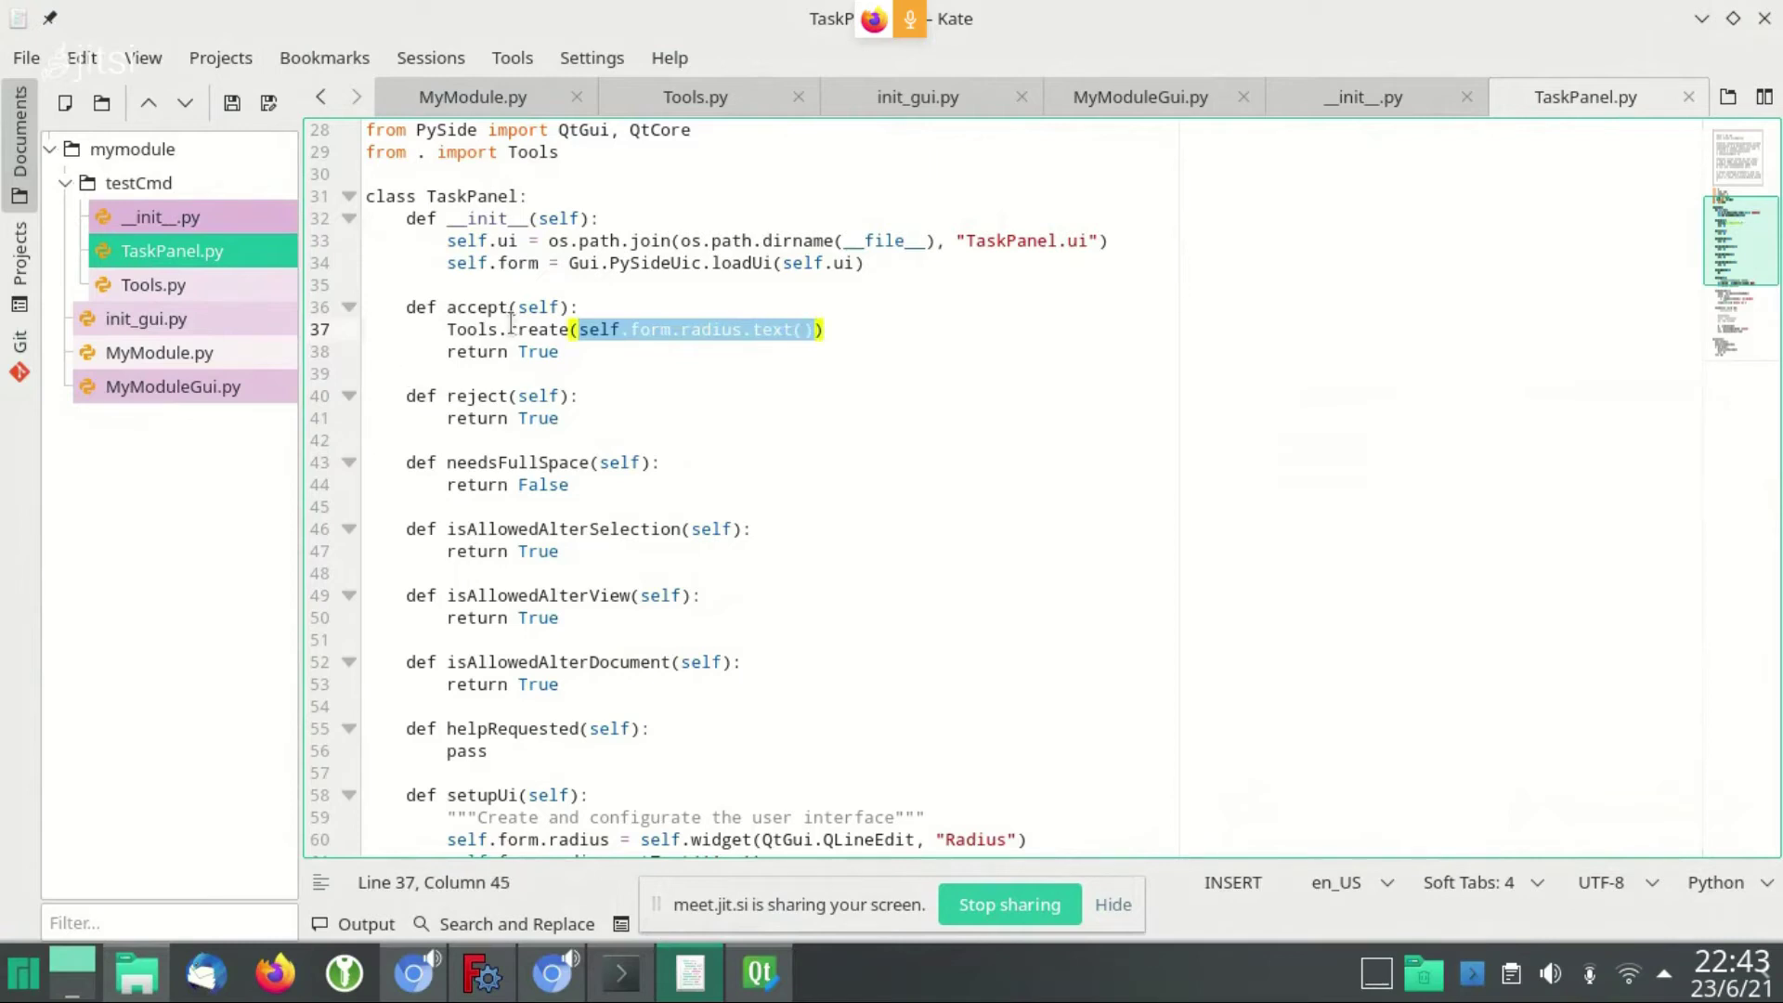
Mark the optional task-panel methods from reject through needsFullSpace
scroll(492, 372, down, 2)
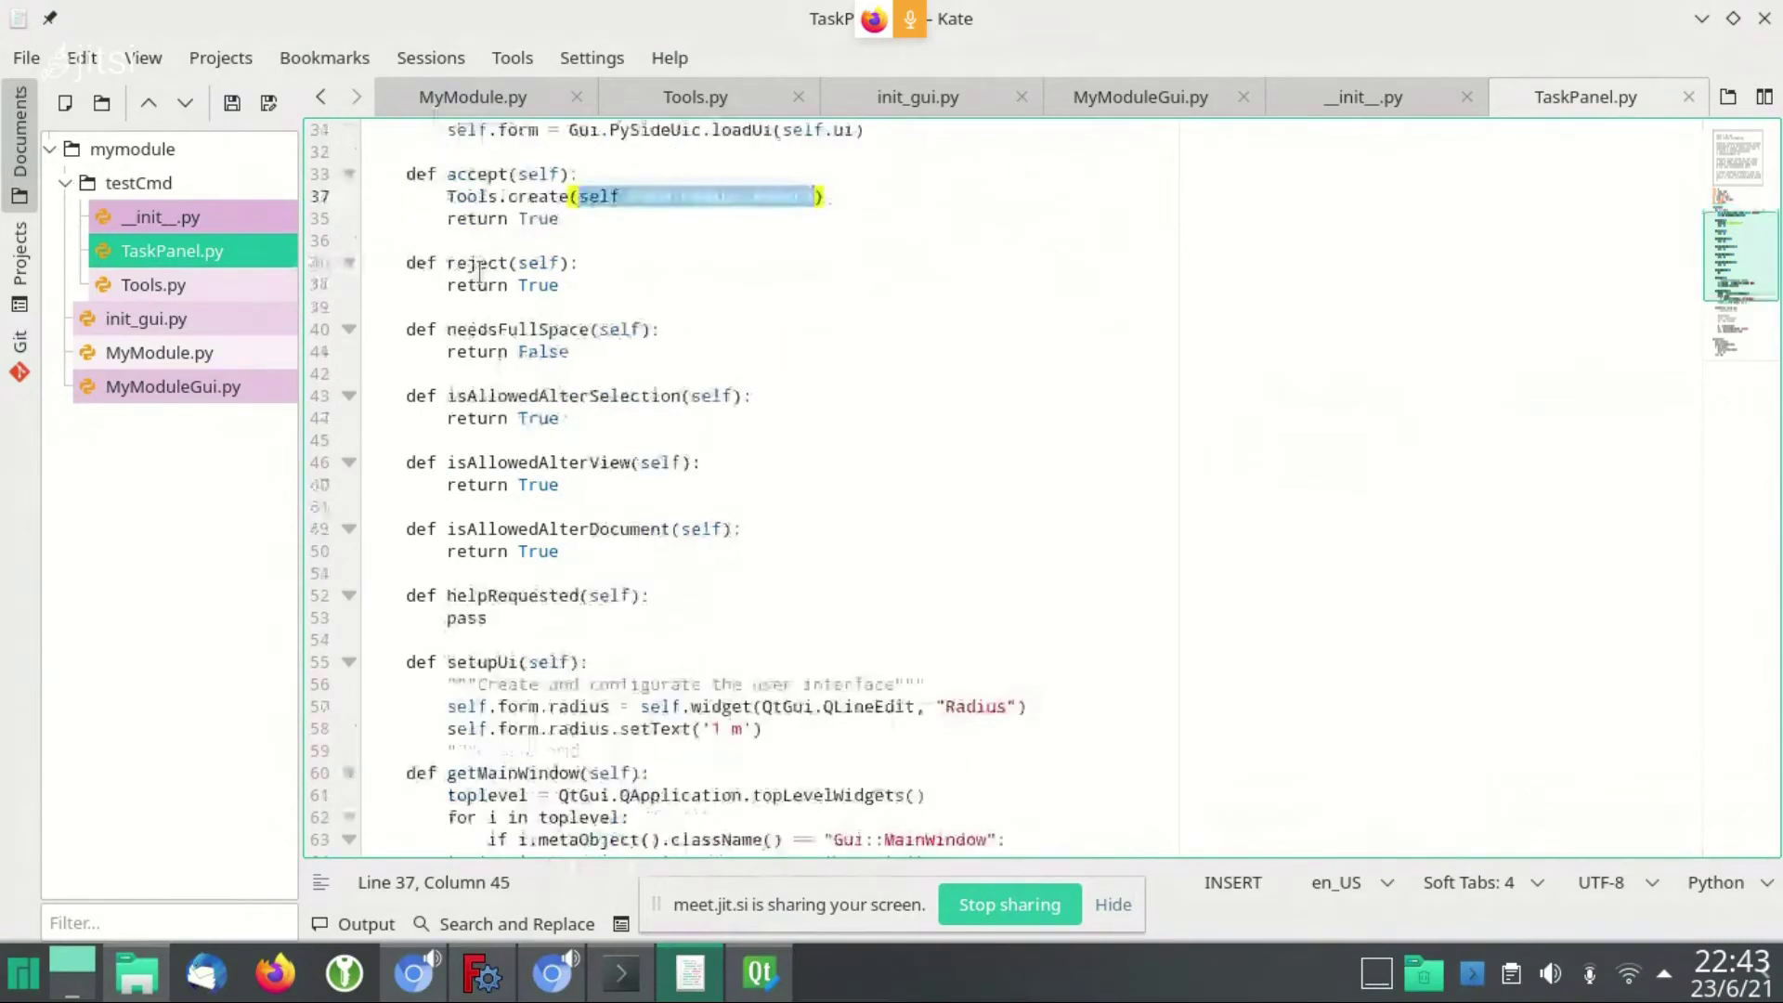
drag(479, 271, 591, 329)
click(367, 328)
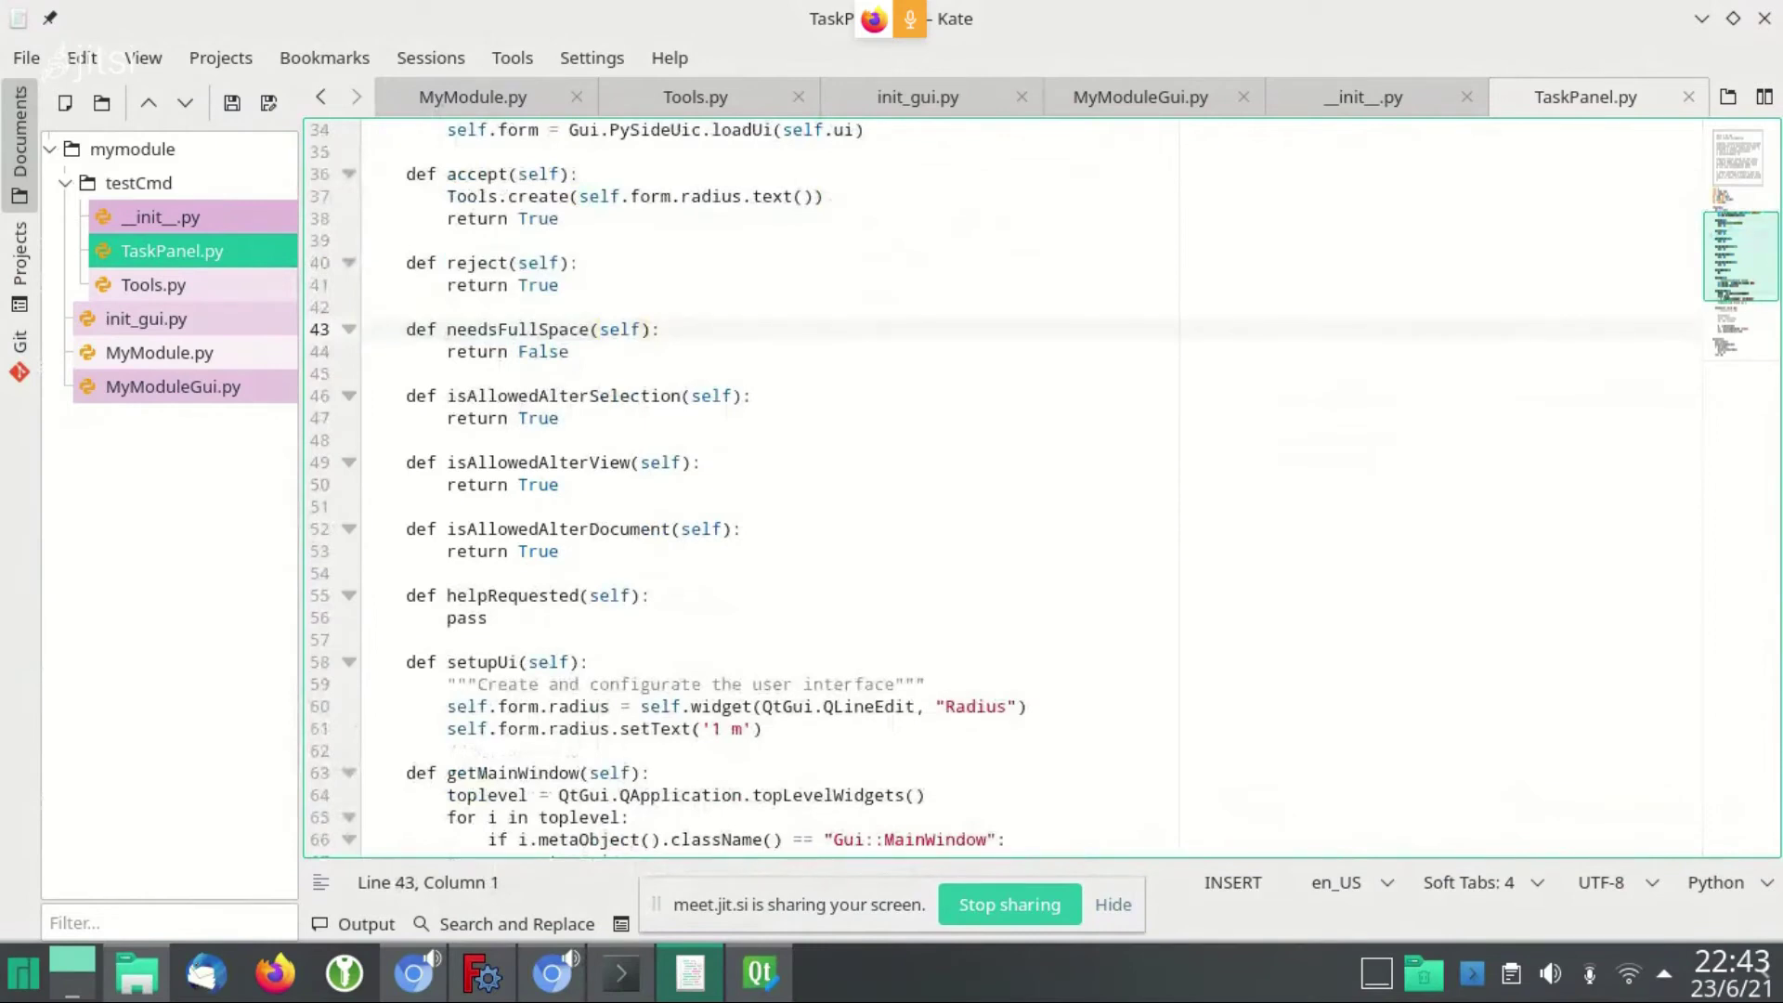
key(shift+Down)
key(shift+Down)
key(shift+Down)
key(shift+Down)
key(shift+Down)
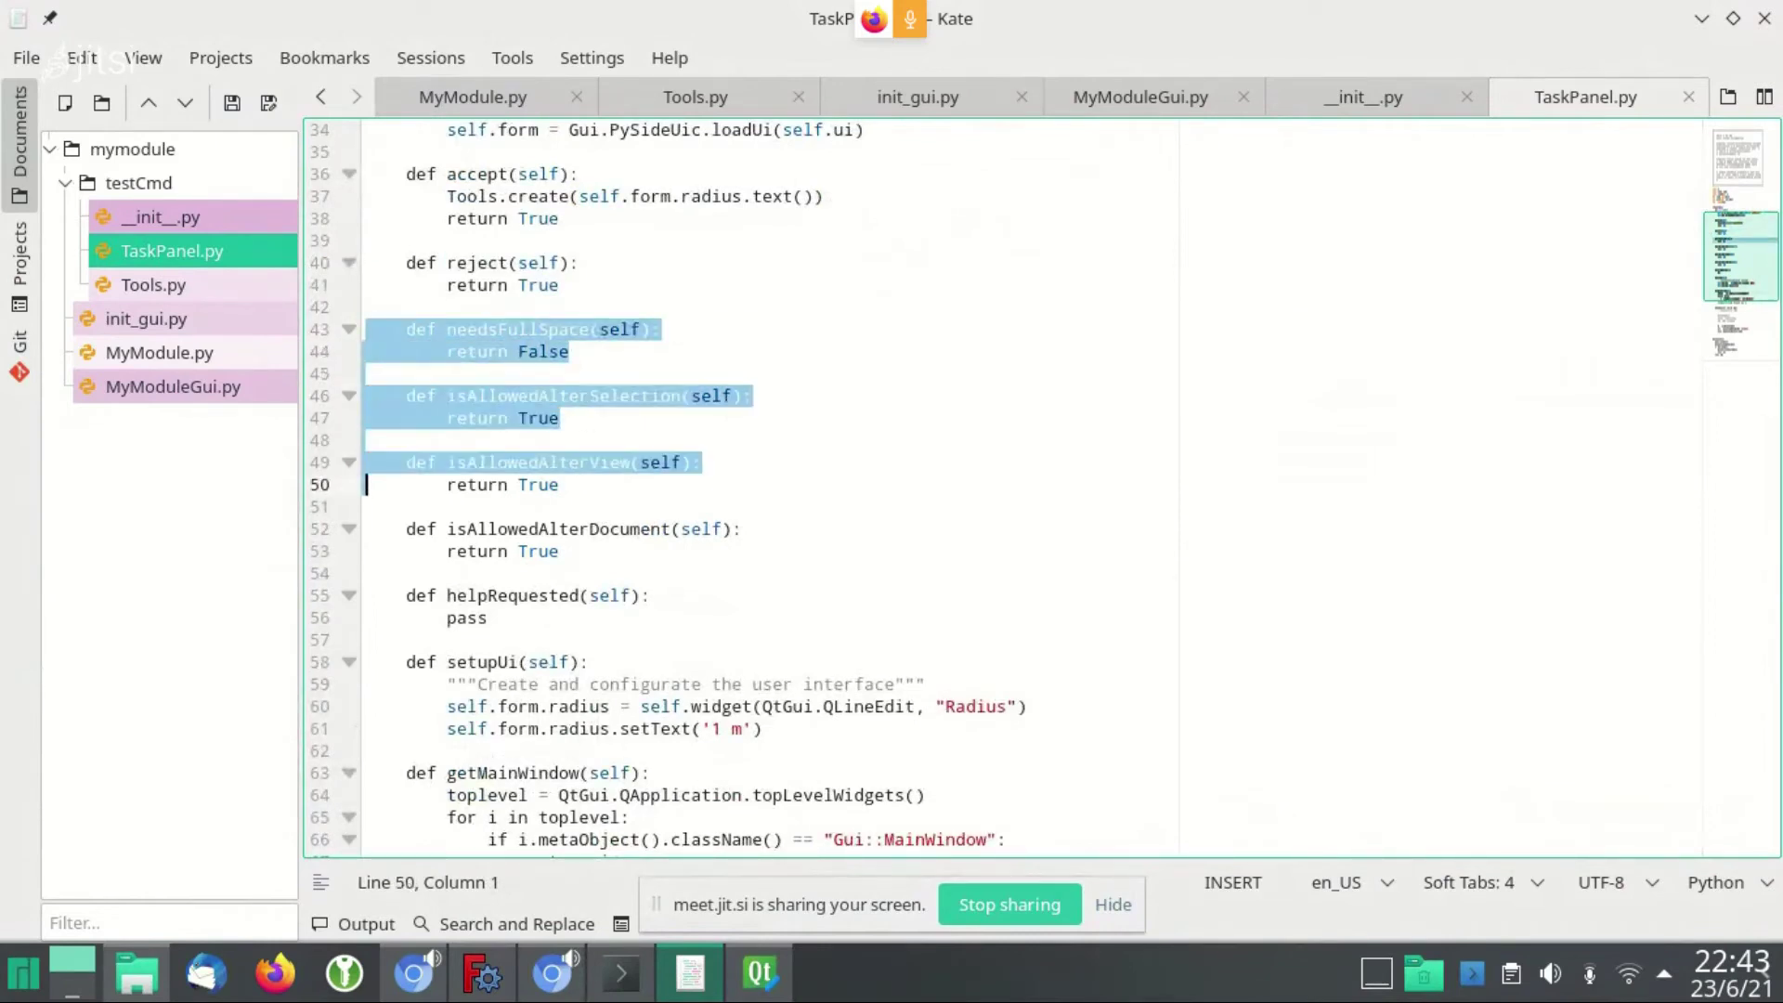
key(shift+Down)
key(shift+Down)
key(shift+Down)
key(shift+Down)
key(shift+Down)
key(shift+Down)
scroll(523, 390, down, 2)
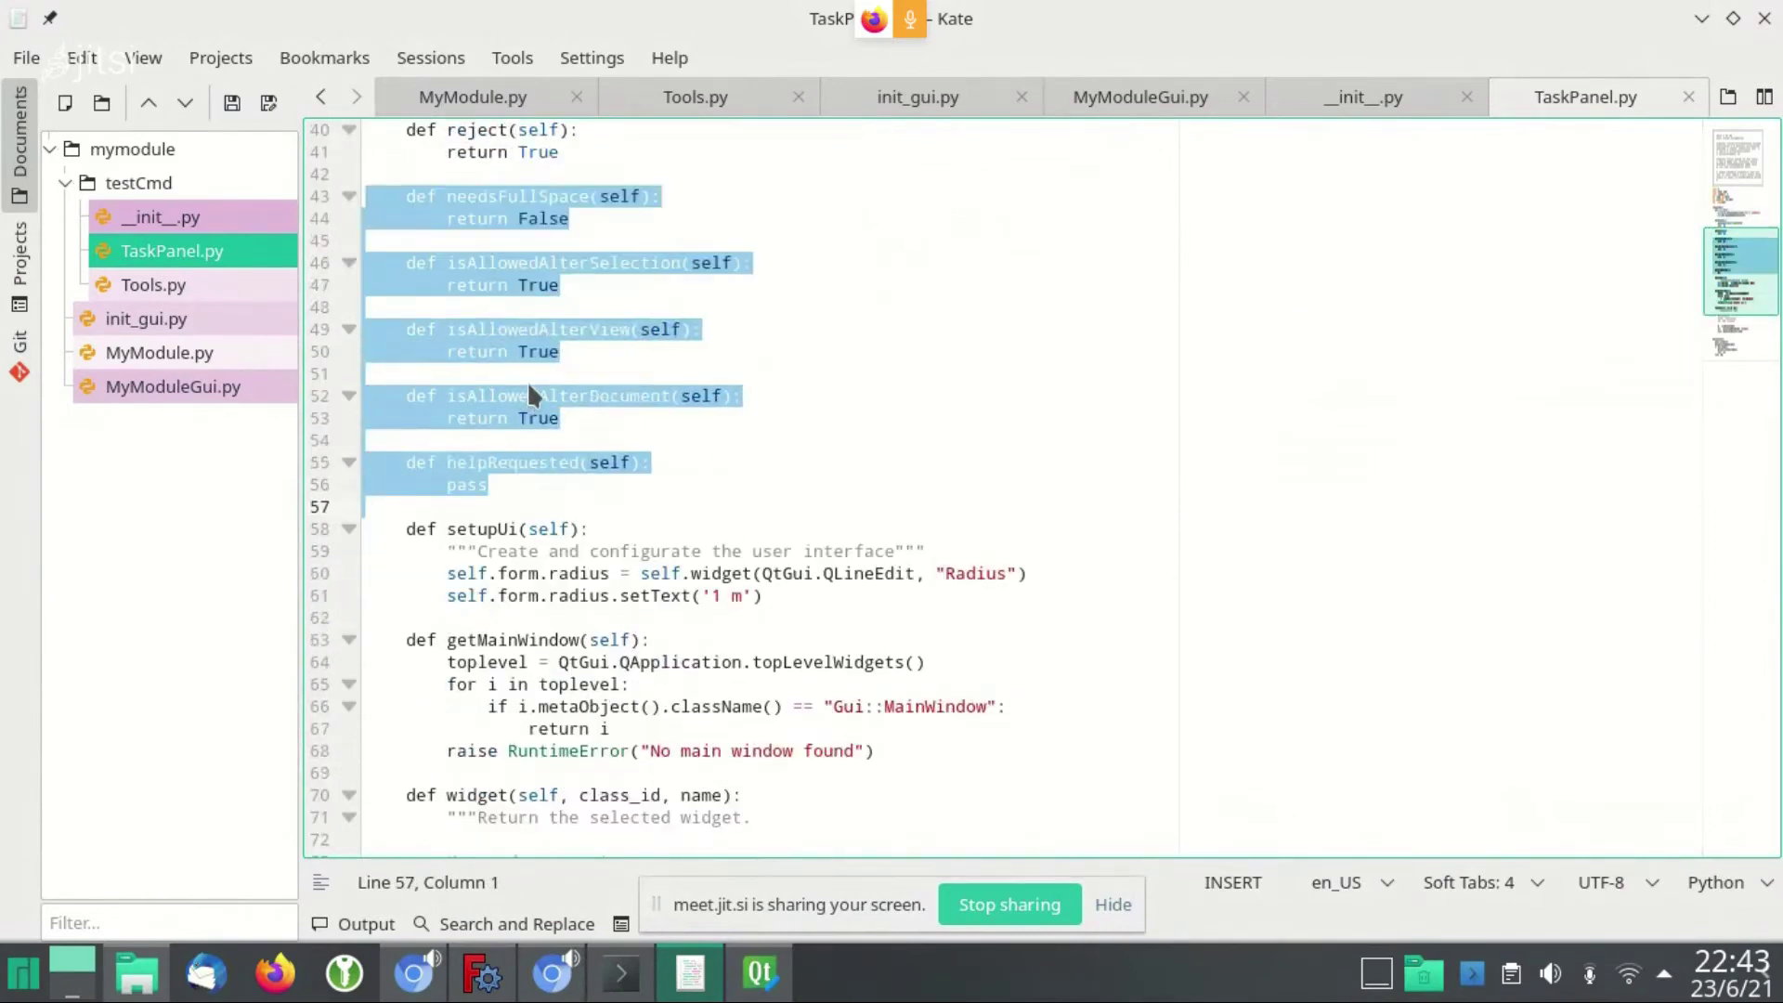
scroll(526, 382, down, 2)
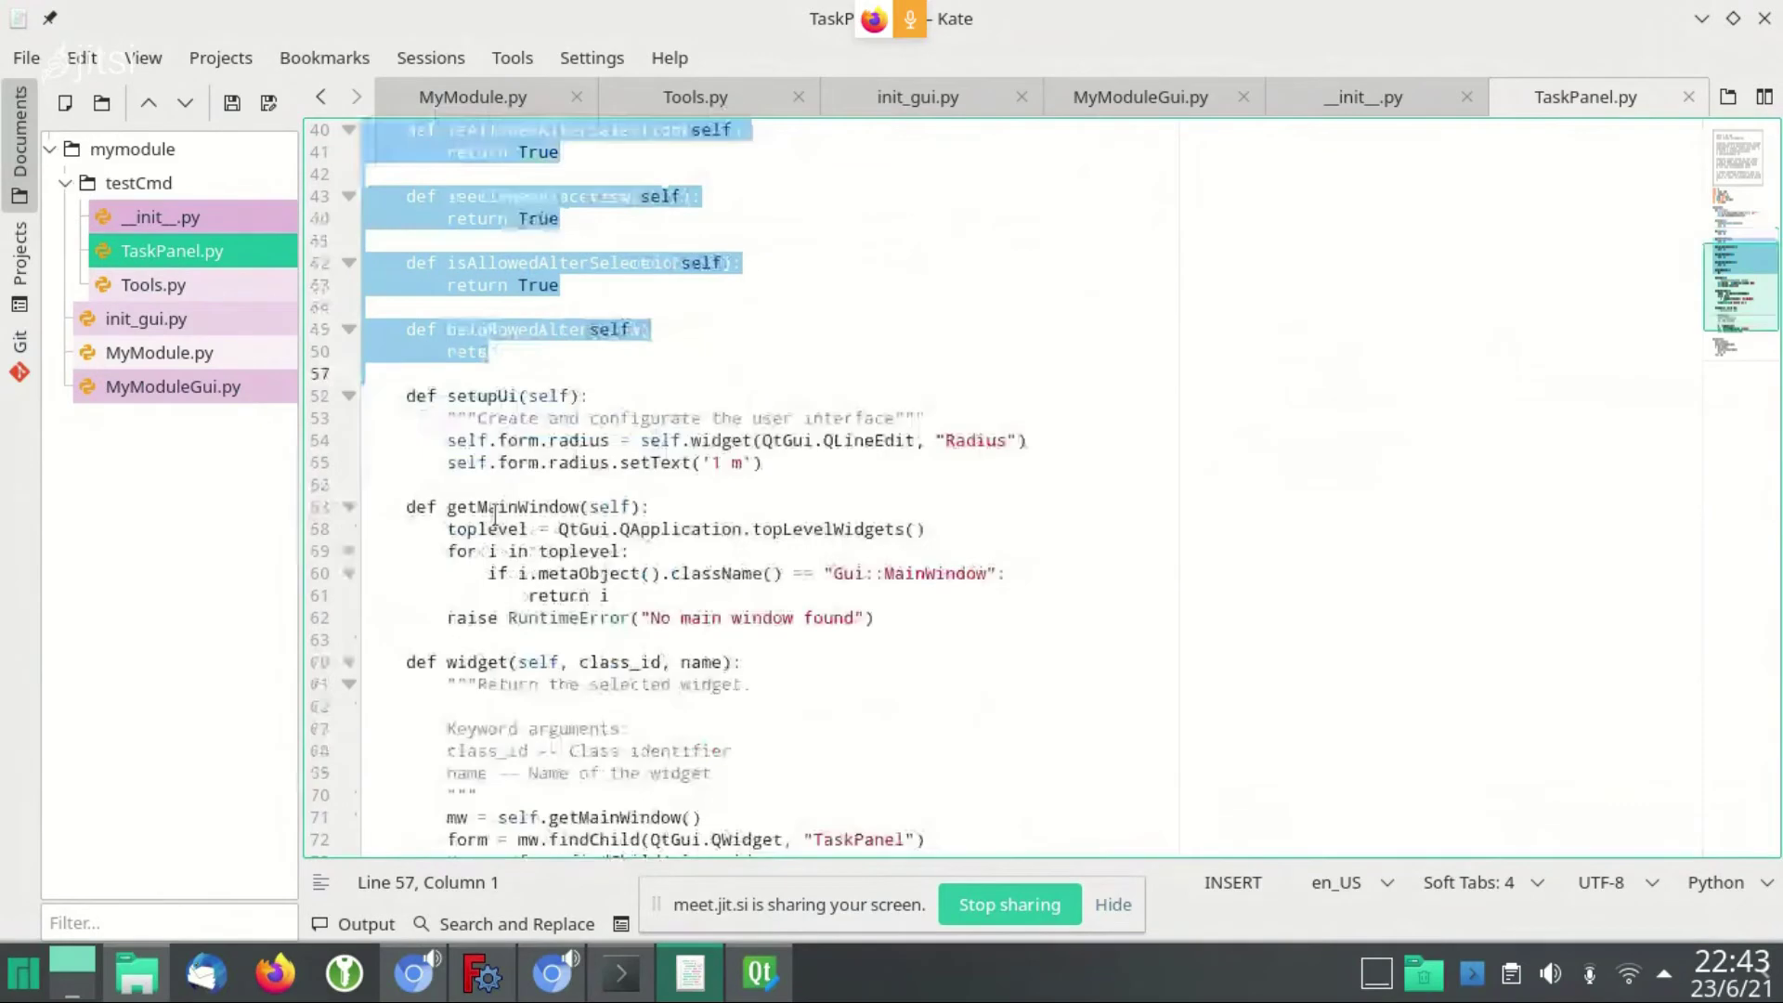
Highlight setupUi, the getMainWindow and widget helpers, and self.form.radius on line 60
double_click(464, 395)
click(416, 484)
key(Down)
key(shift+Down)
key(shift+Down)
key(shift+Down)
key(shift+Down)
key(shift+Down)
key(shift+Down)
key(shift+Down)
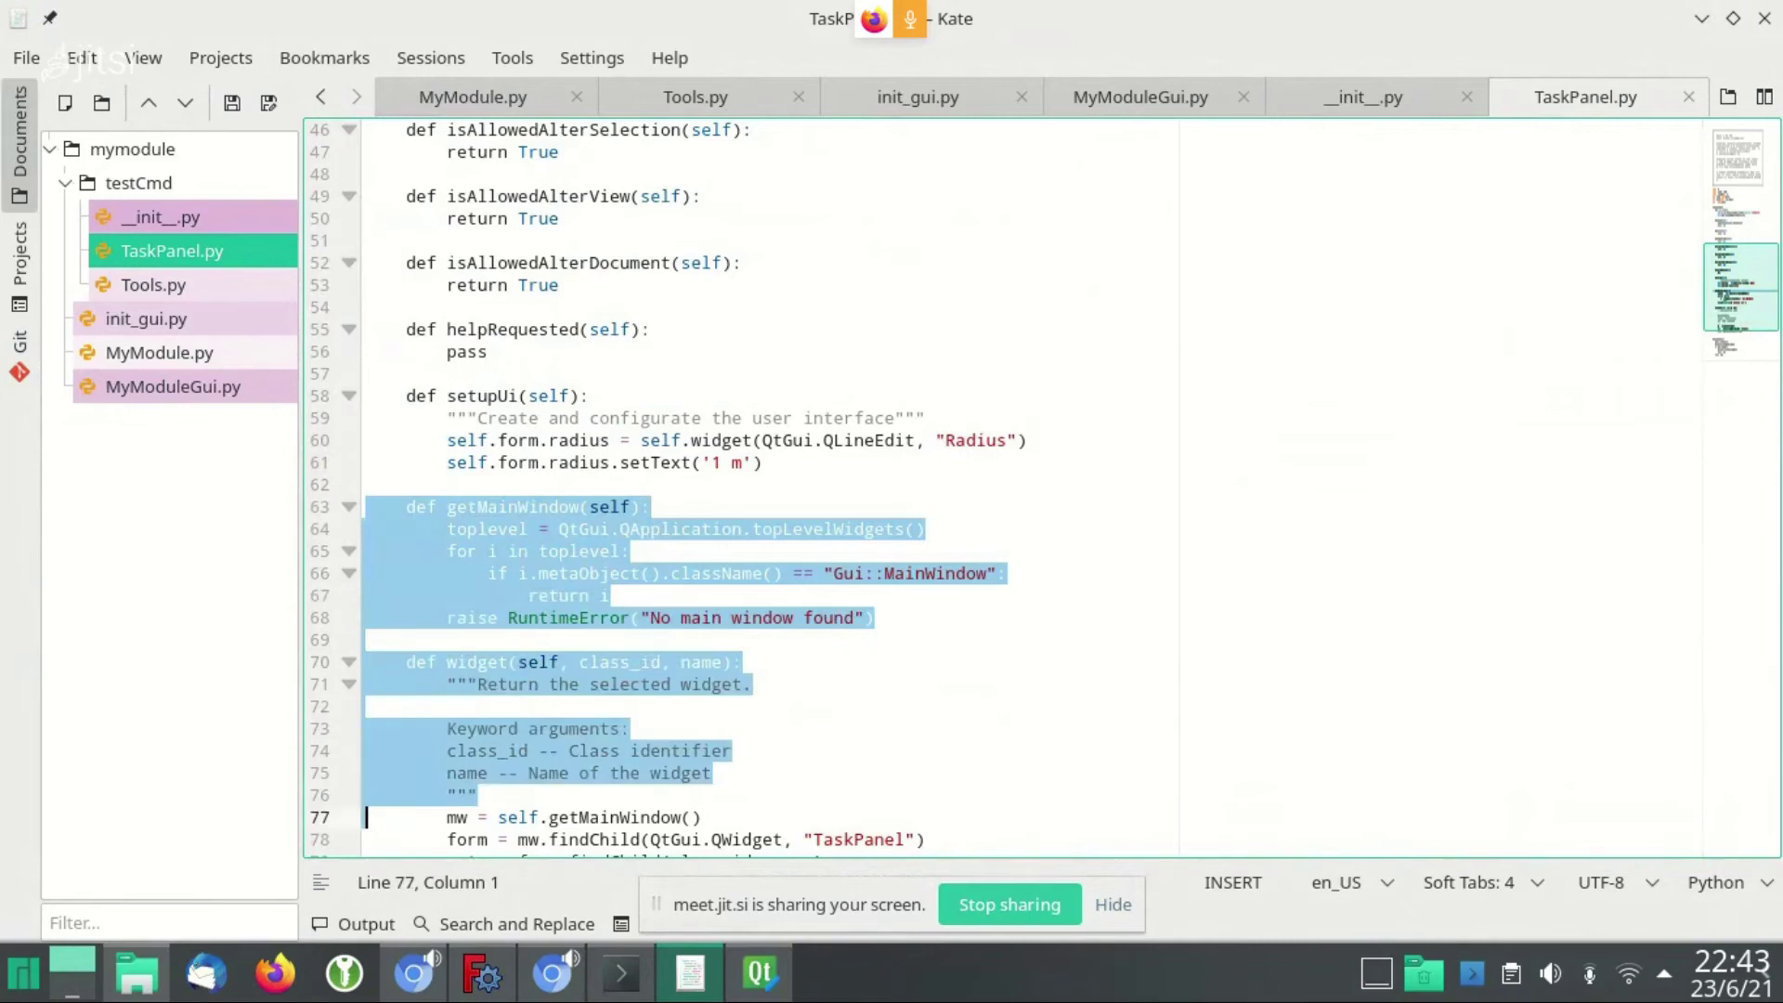
key(shift+Down)
key(shift+Down)
key(shift+Down)
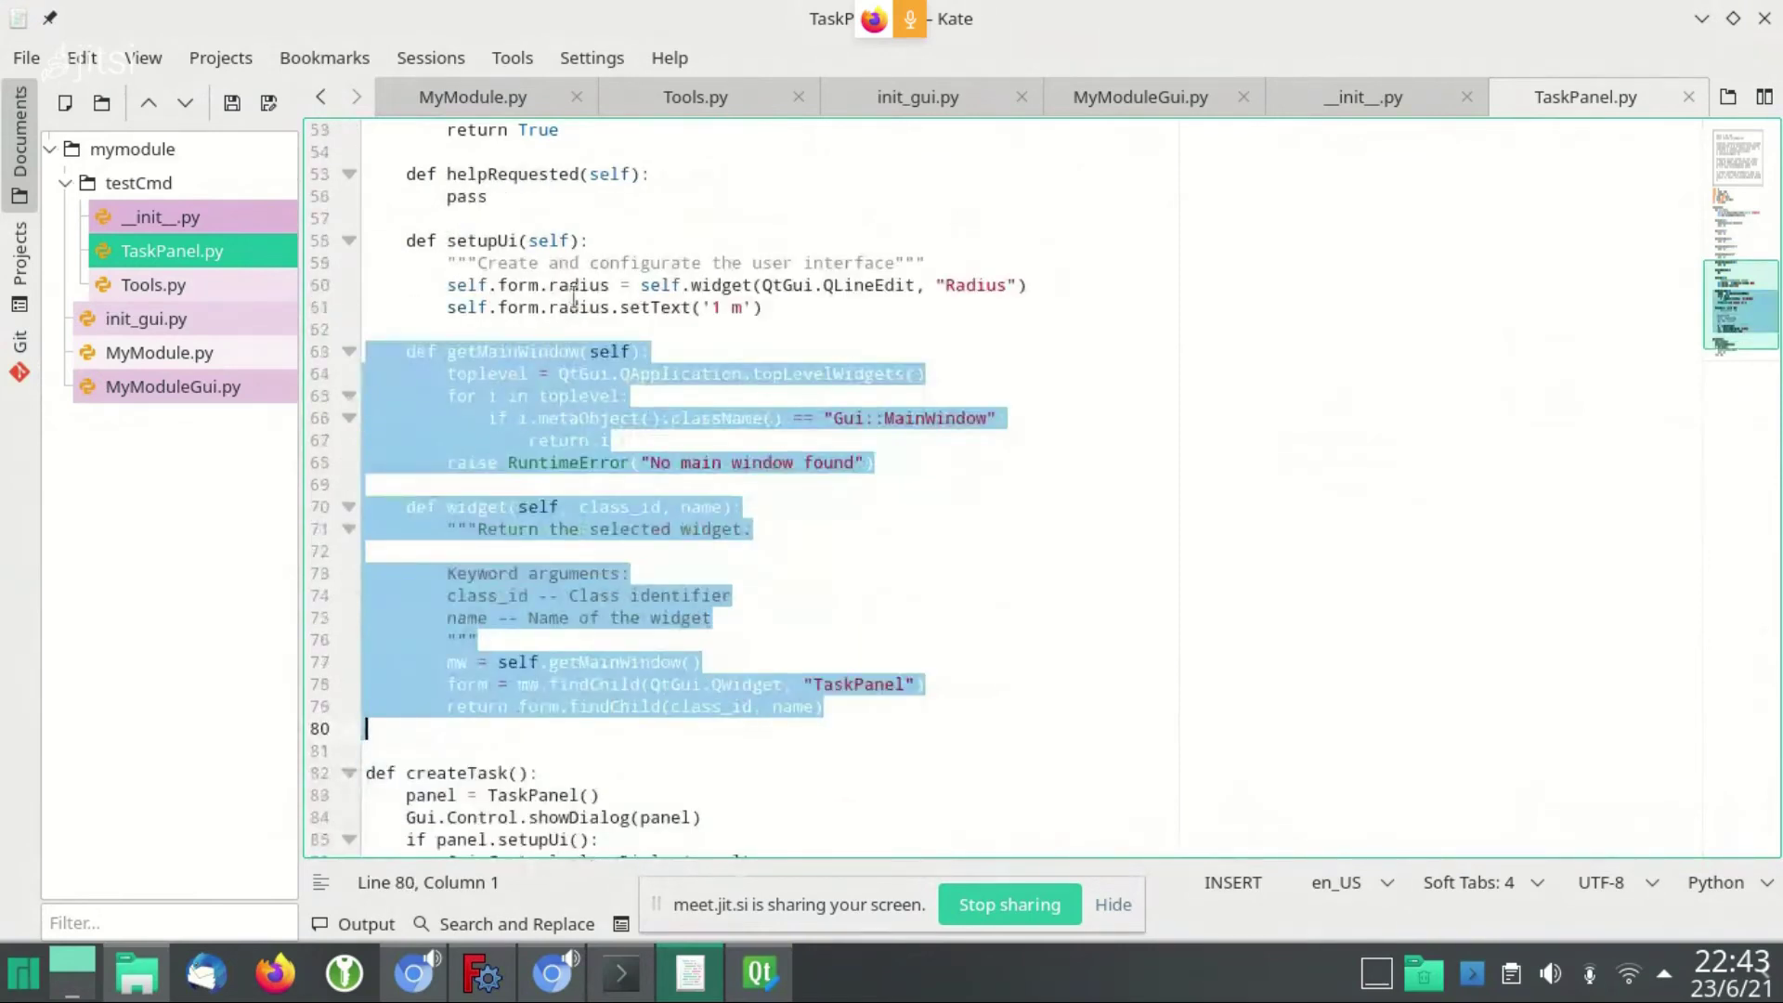
click(555, 284)
double_click(479, 239)
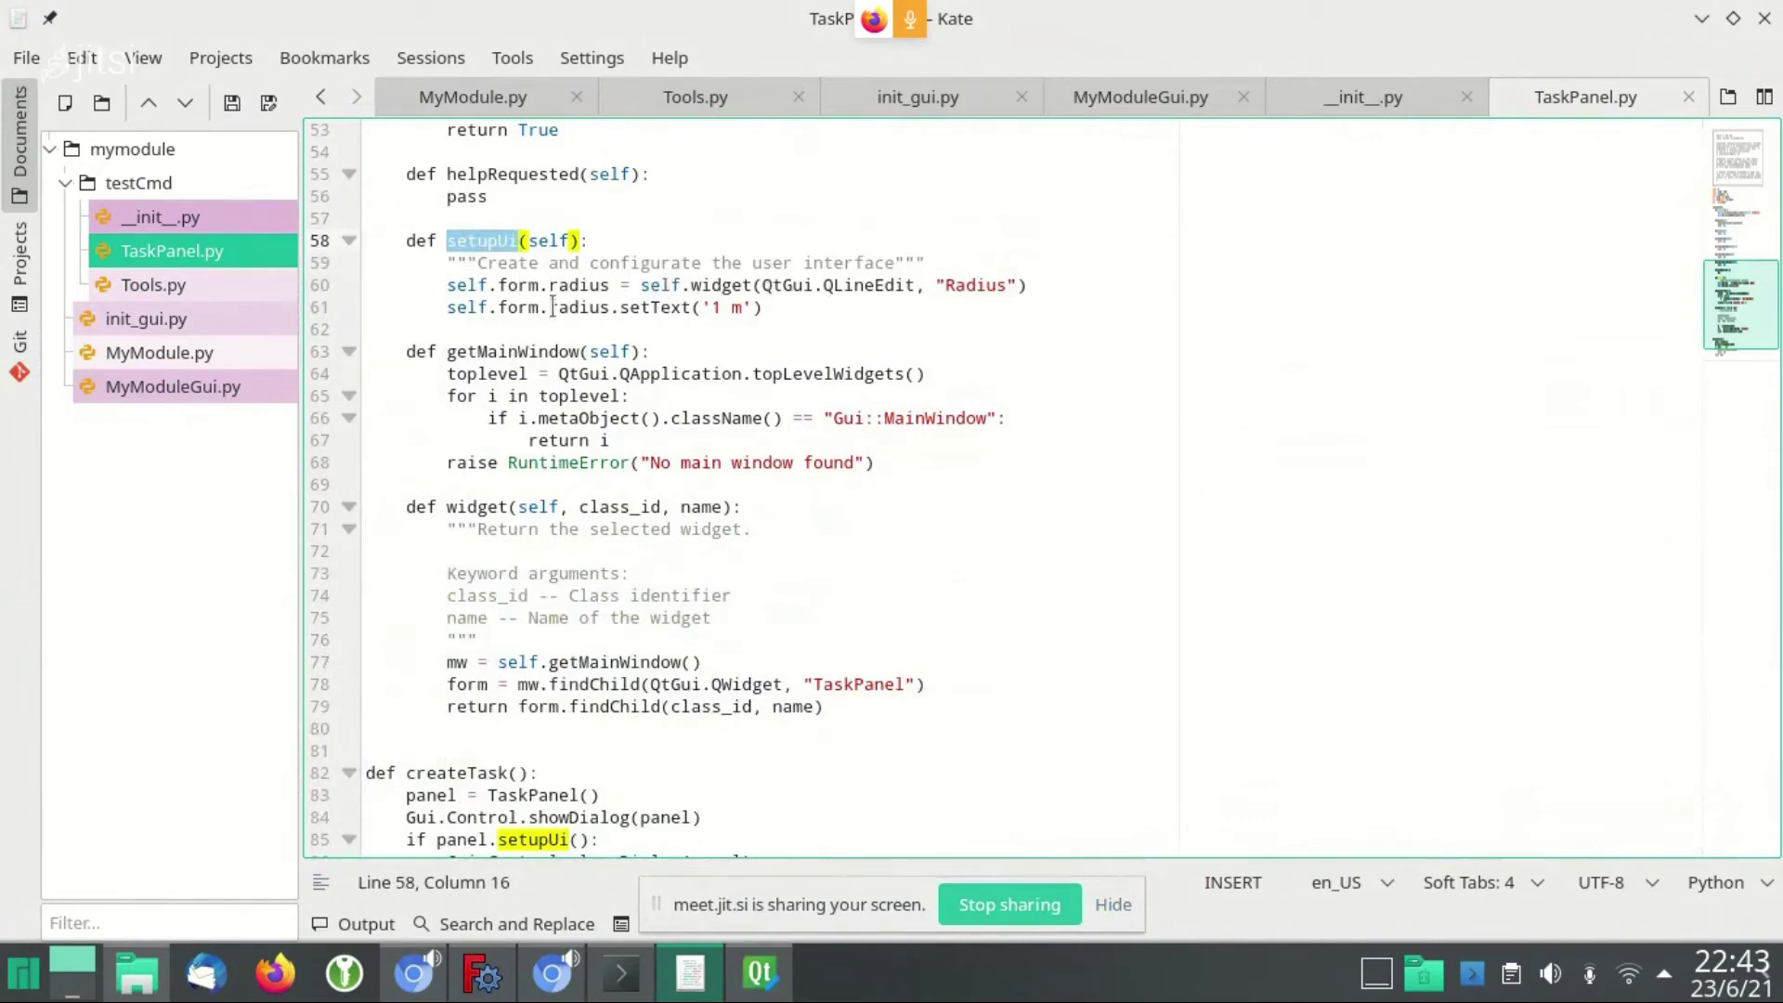
drag(448, 285, 621, 285)
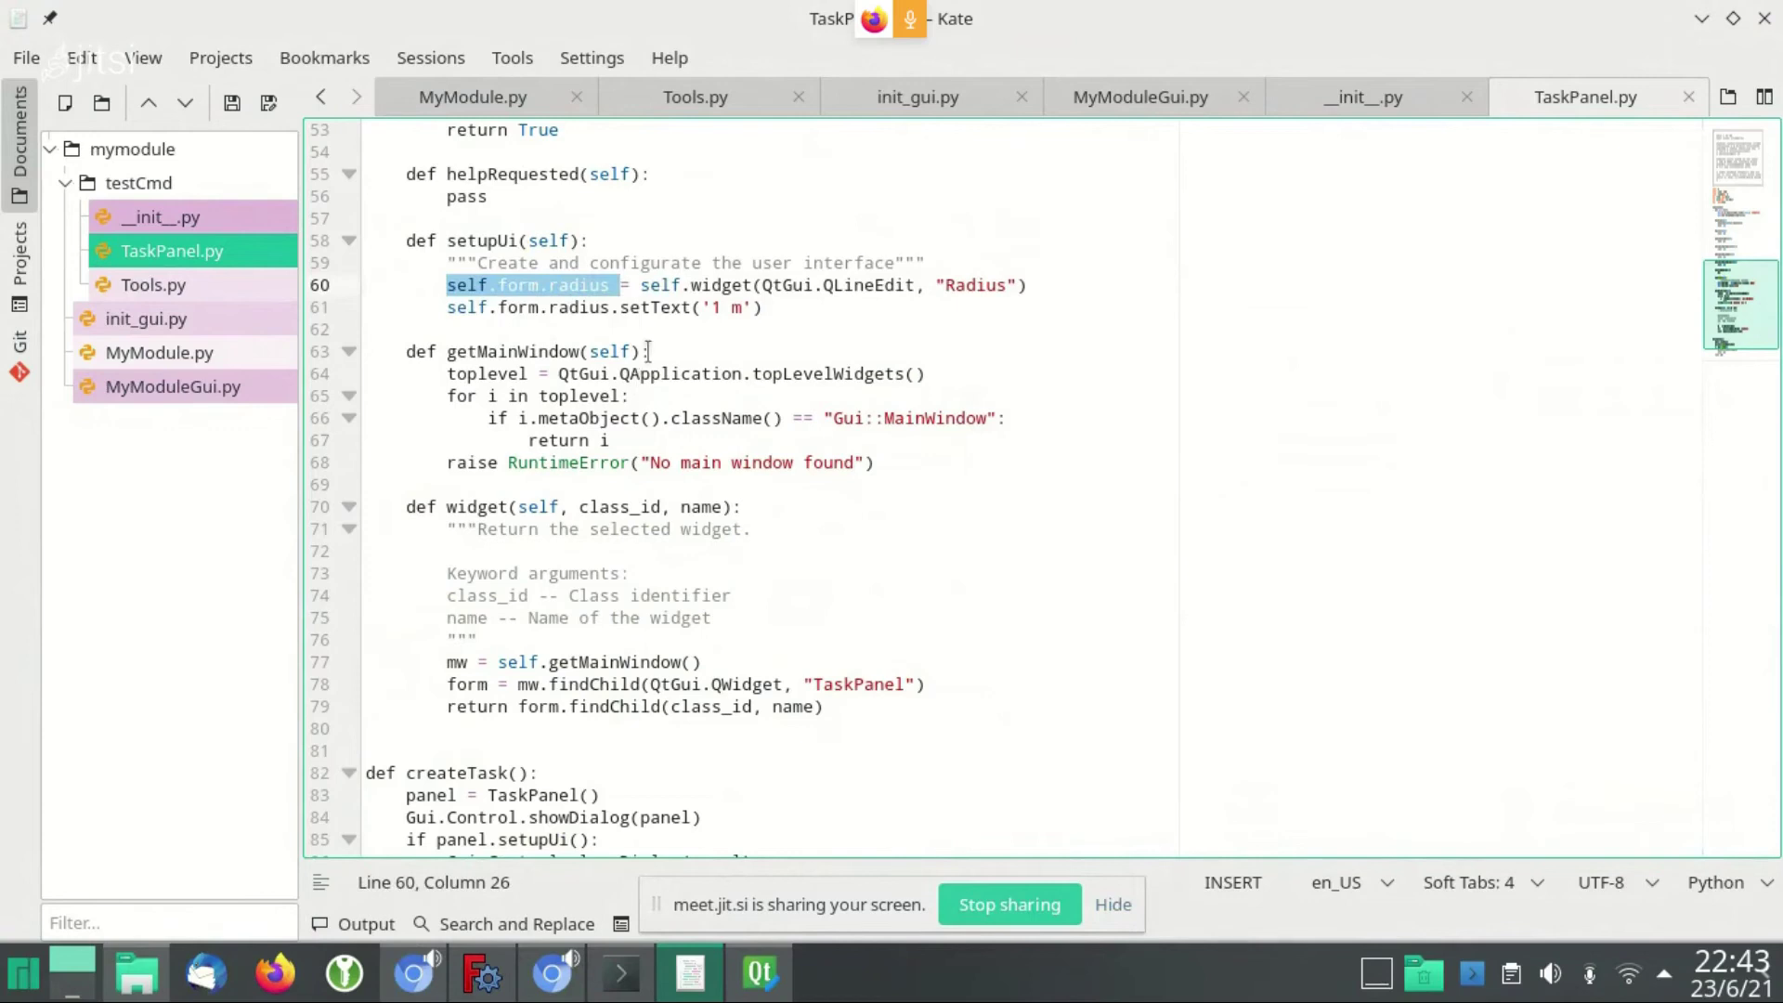
scroll(630, 372, down, 1)
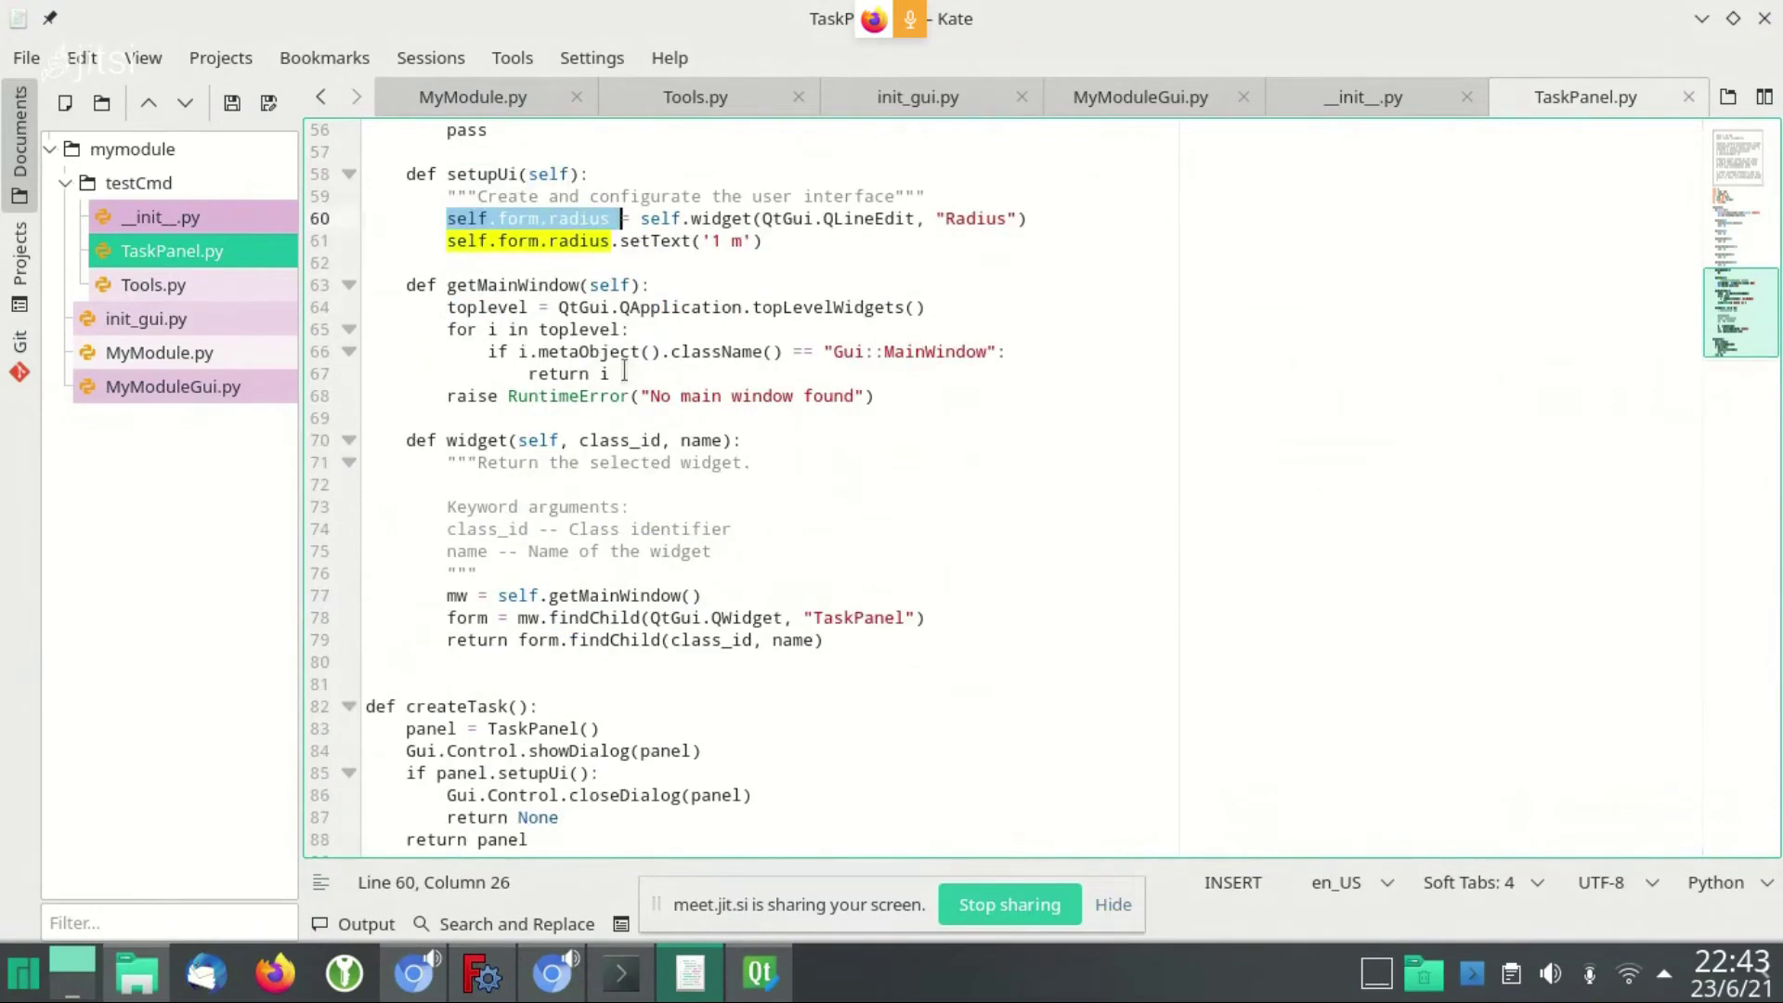
scroll(624, 371, down, 1)
Show the sphere in FreeCAD's Unnamed 3D view, then return Chromium to the presentation slide
key(alt+Tab)
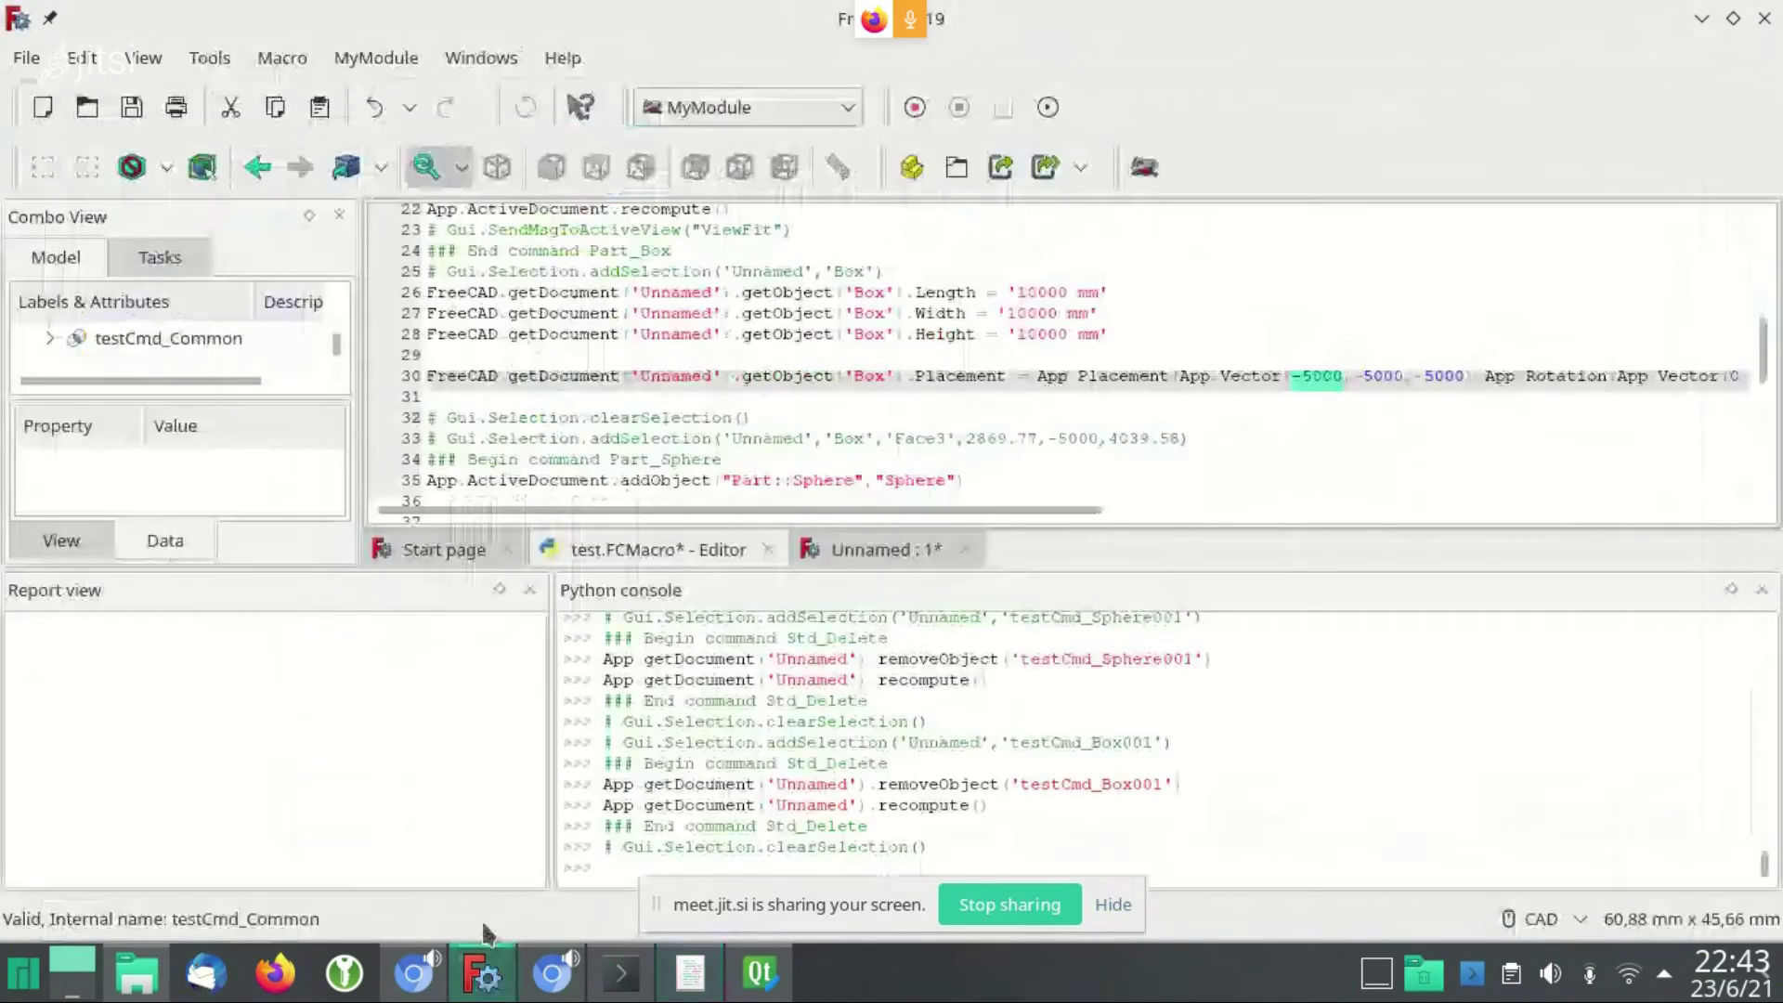
click(882, 549)
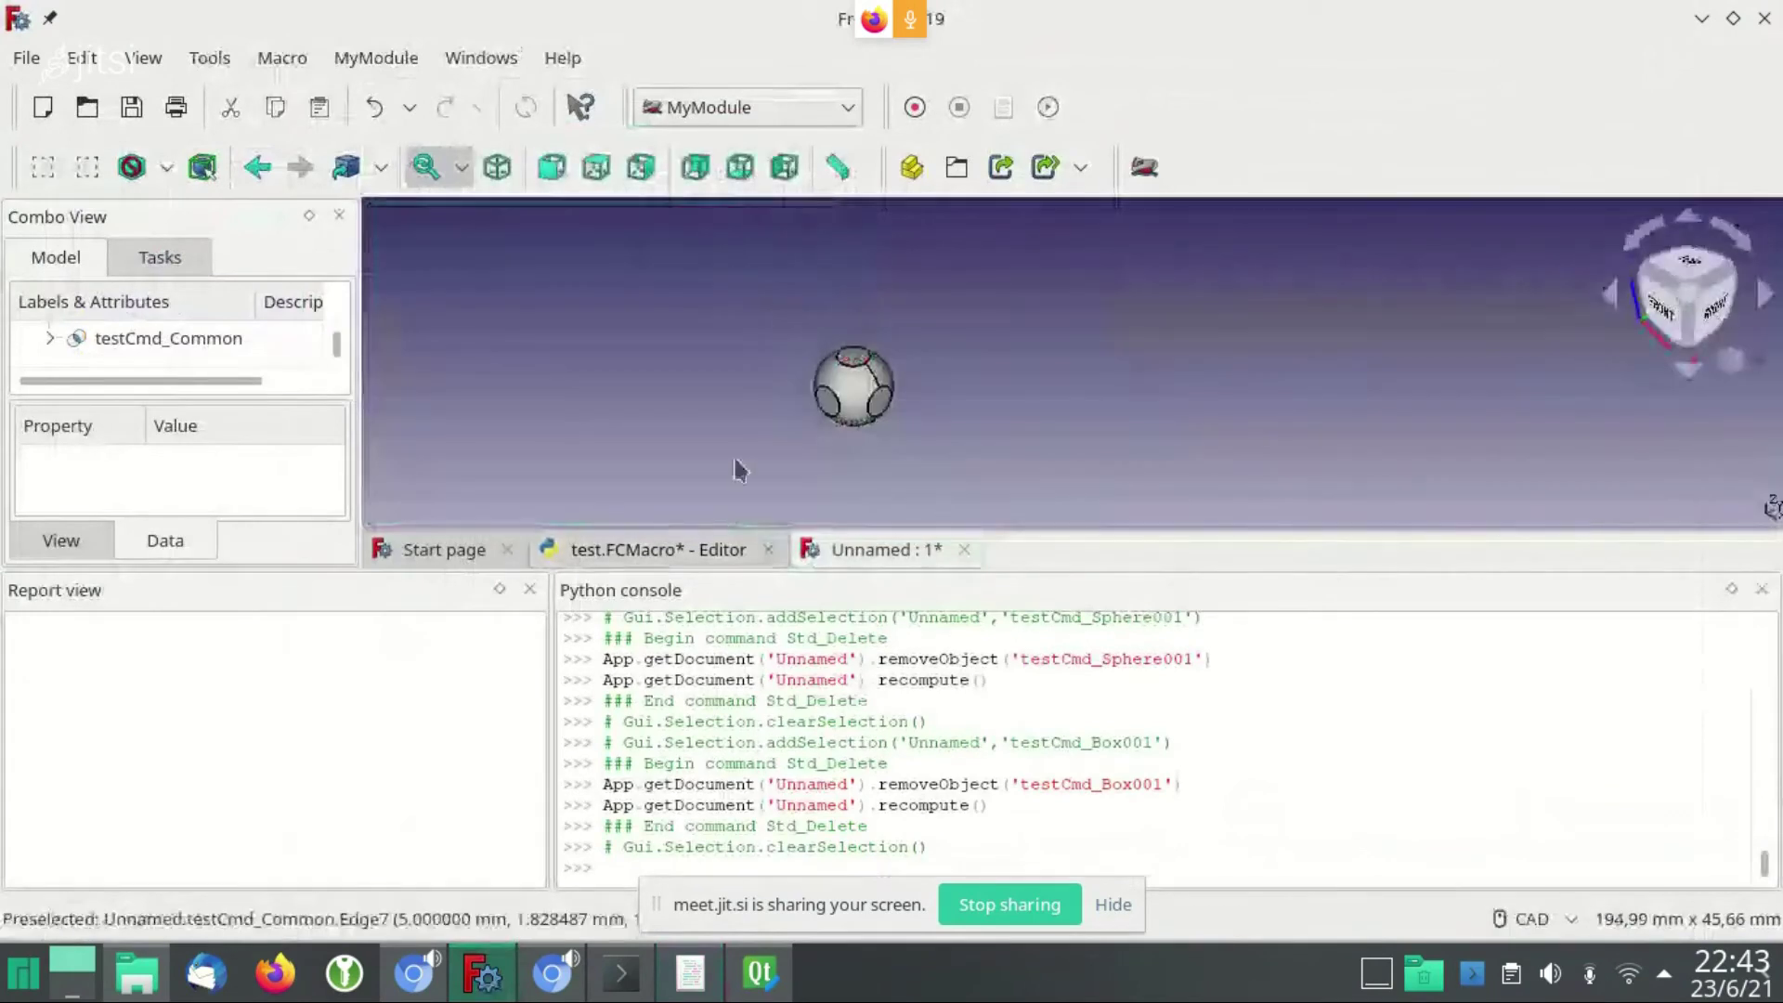
click(399, 989)
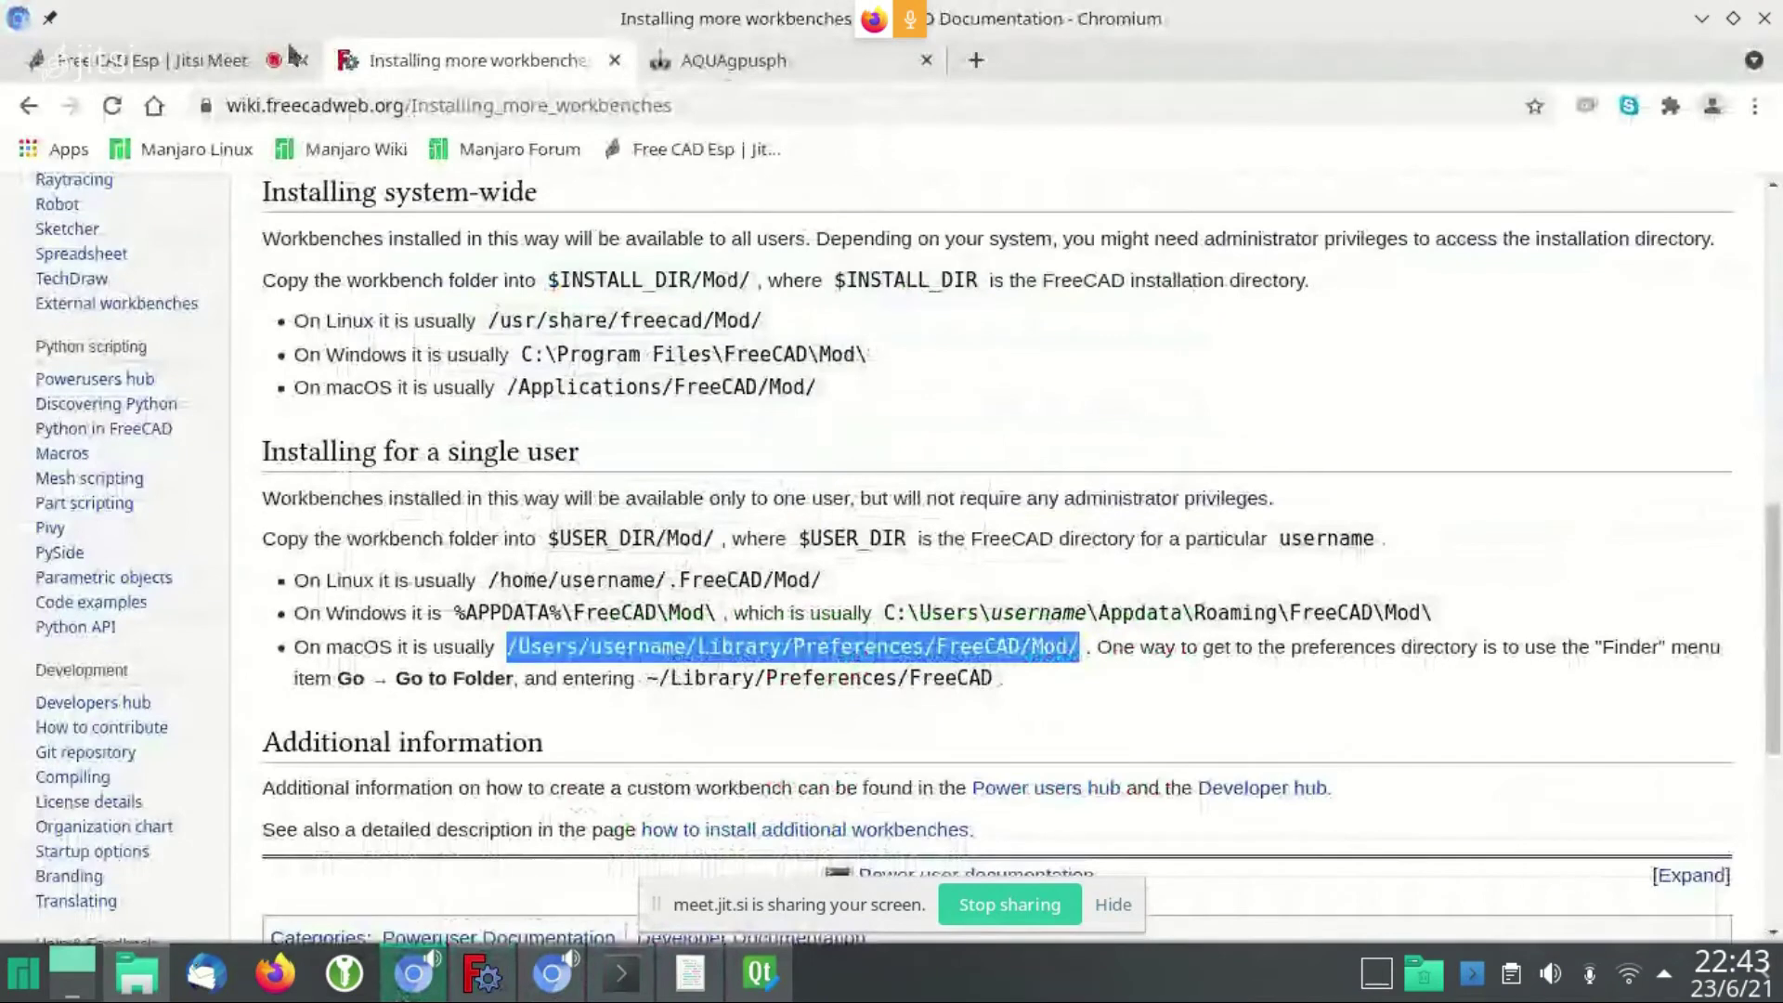
click(237, 63)
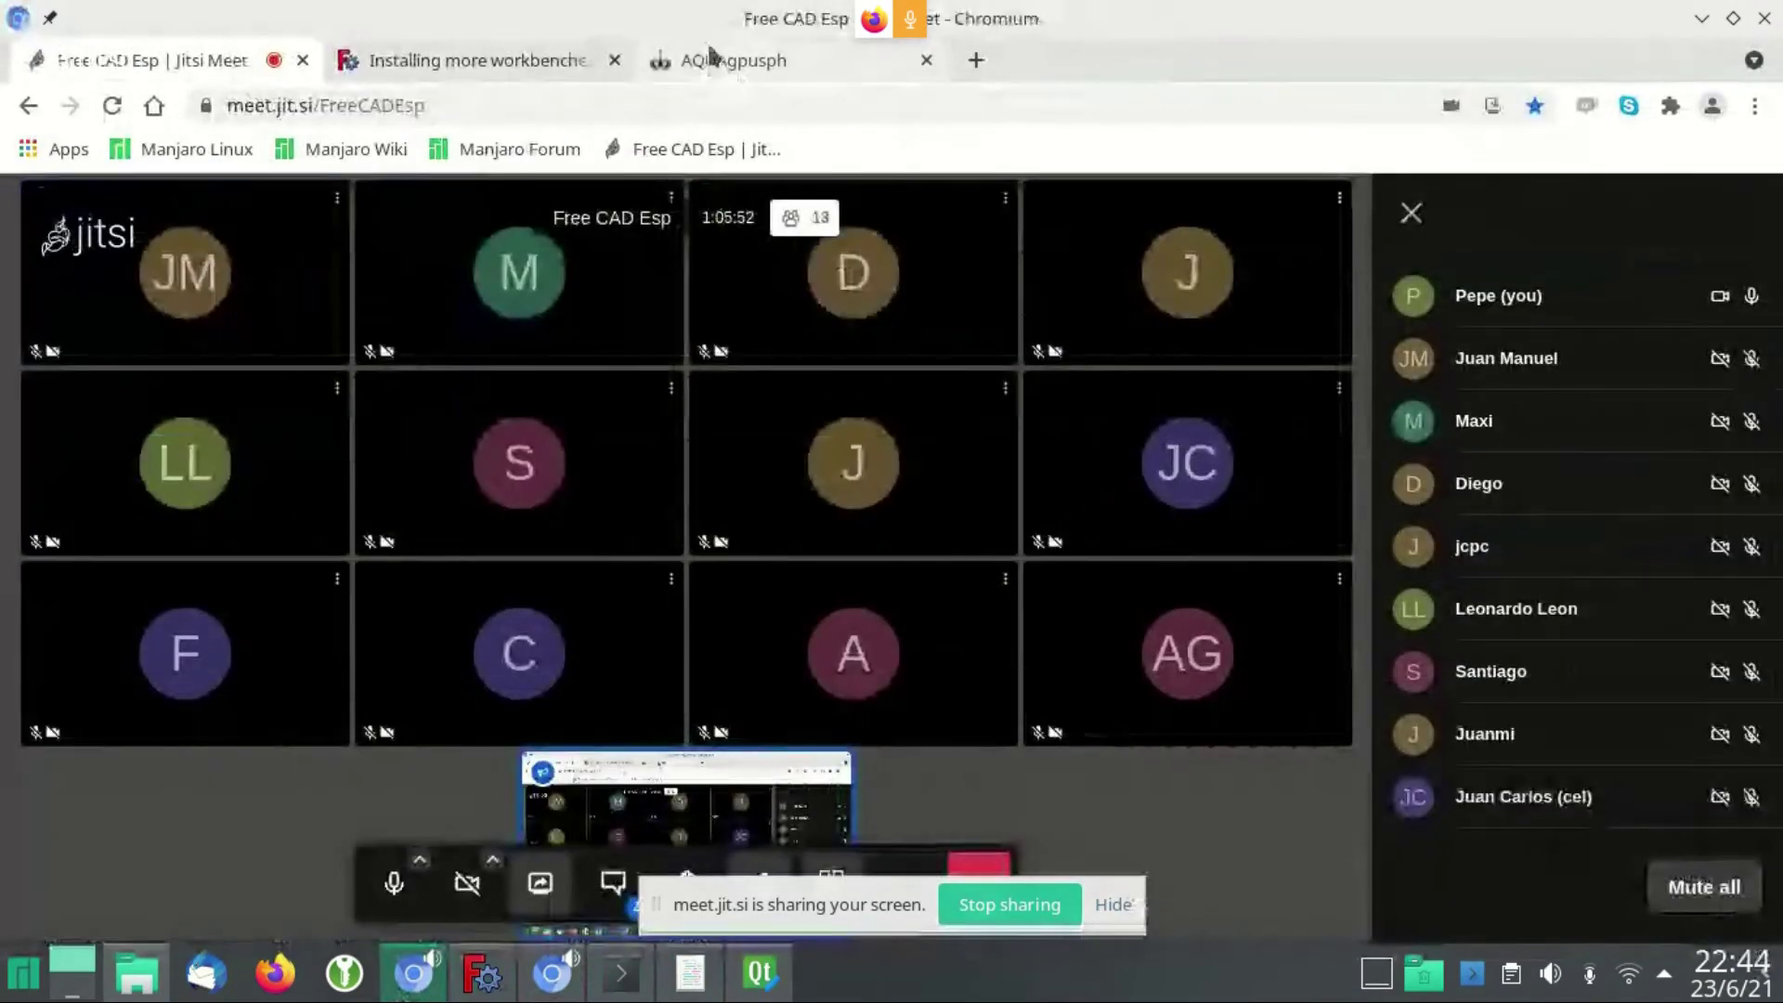
click(536, 57)
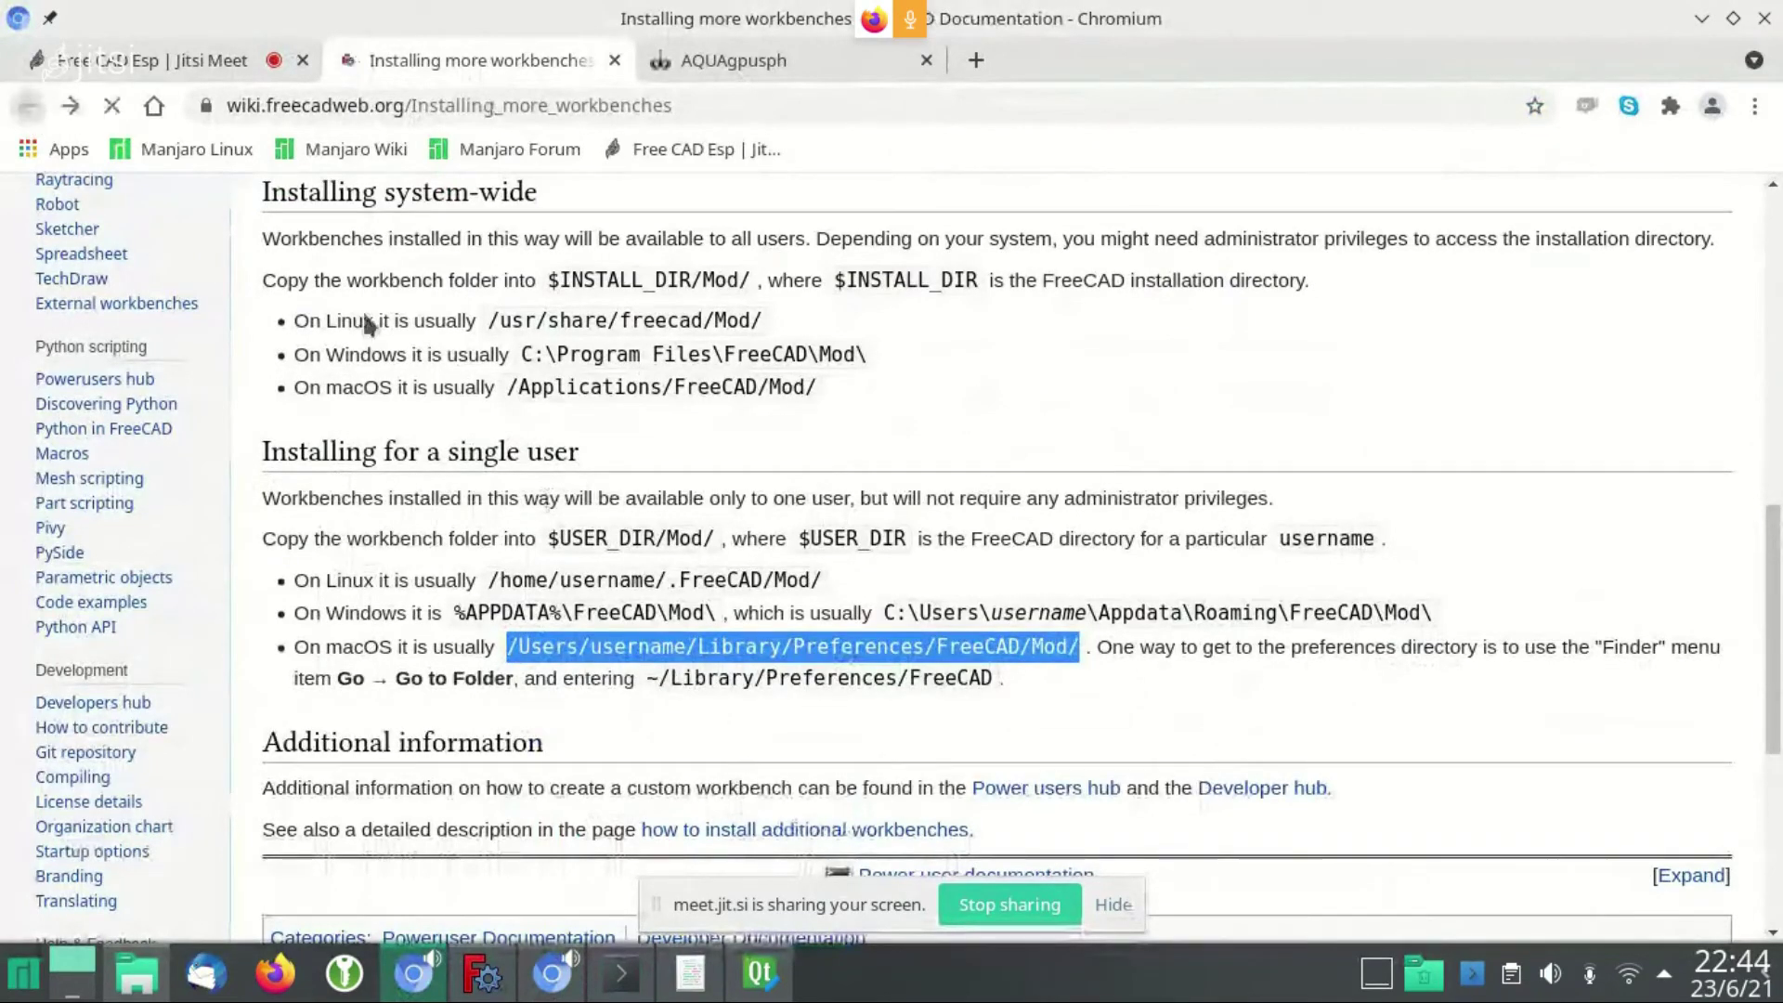
click(30, 106)
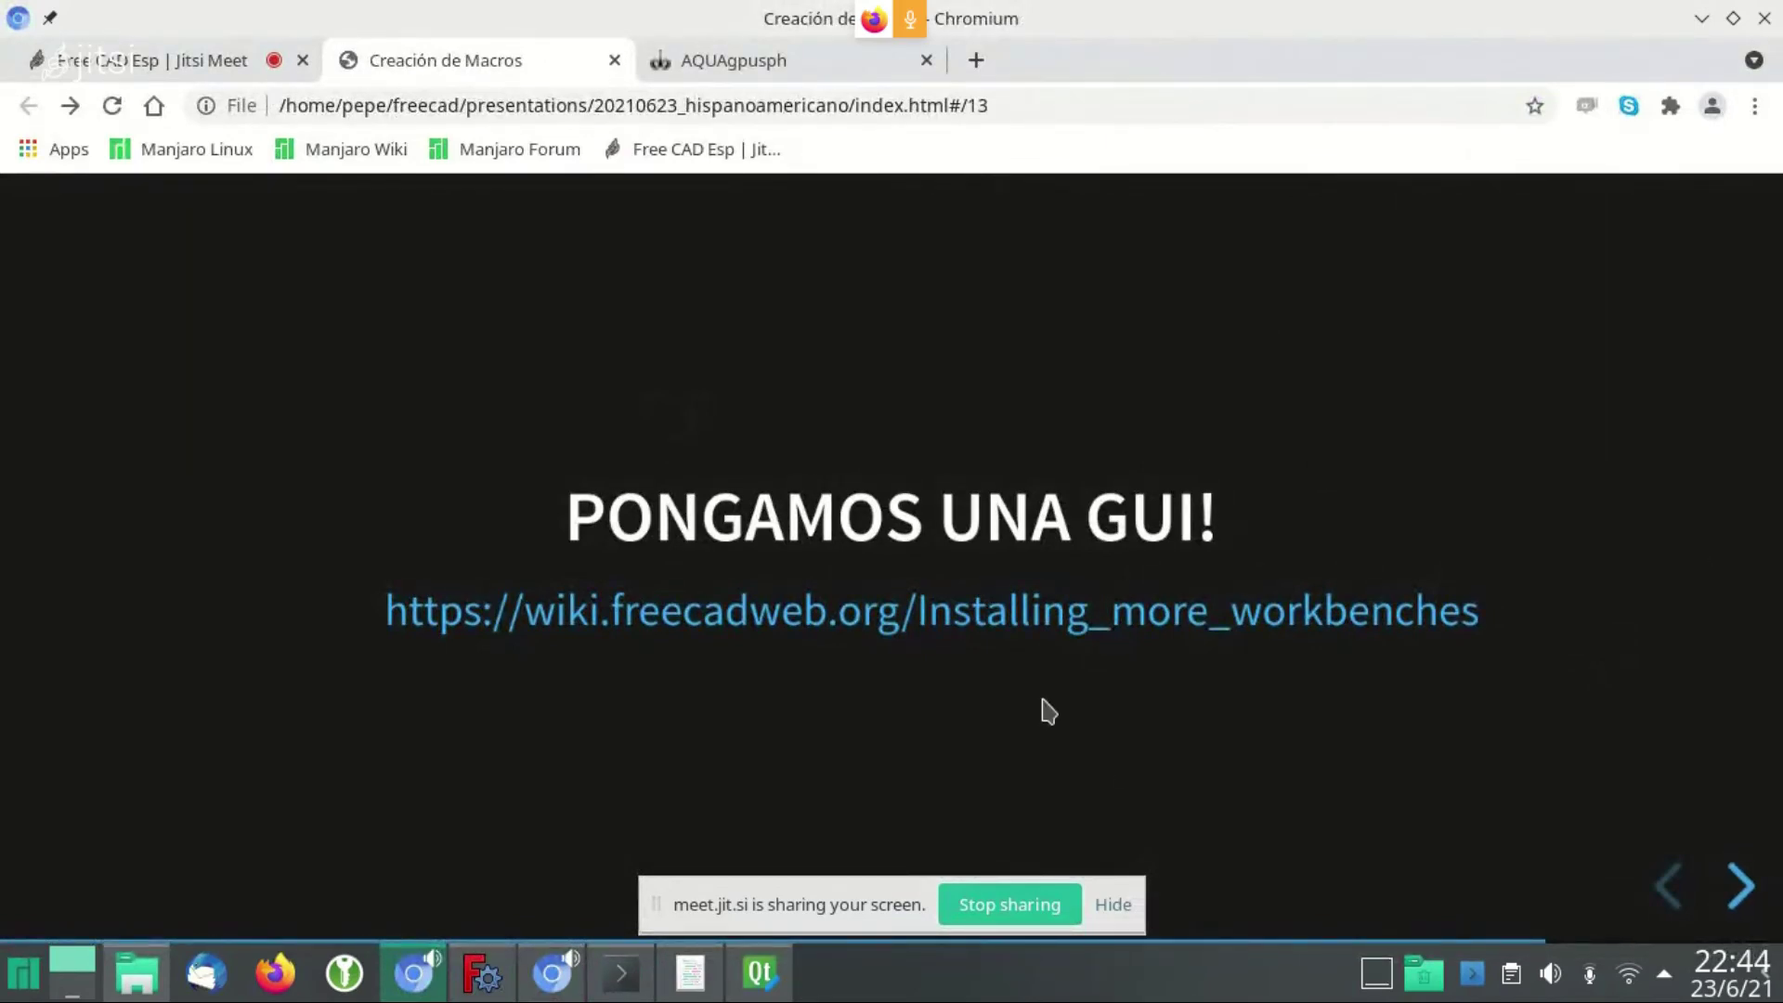
Present slides full screen up to 'MUCHAS GRACIAS!', briefly toggling the meeting chat
key(F11)
key(Right)
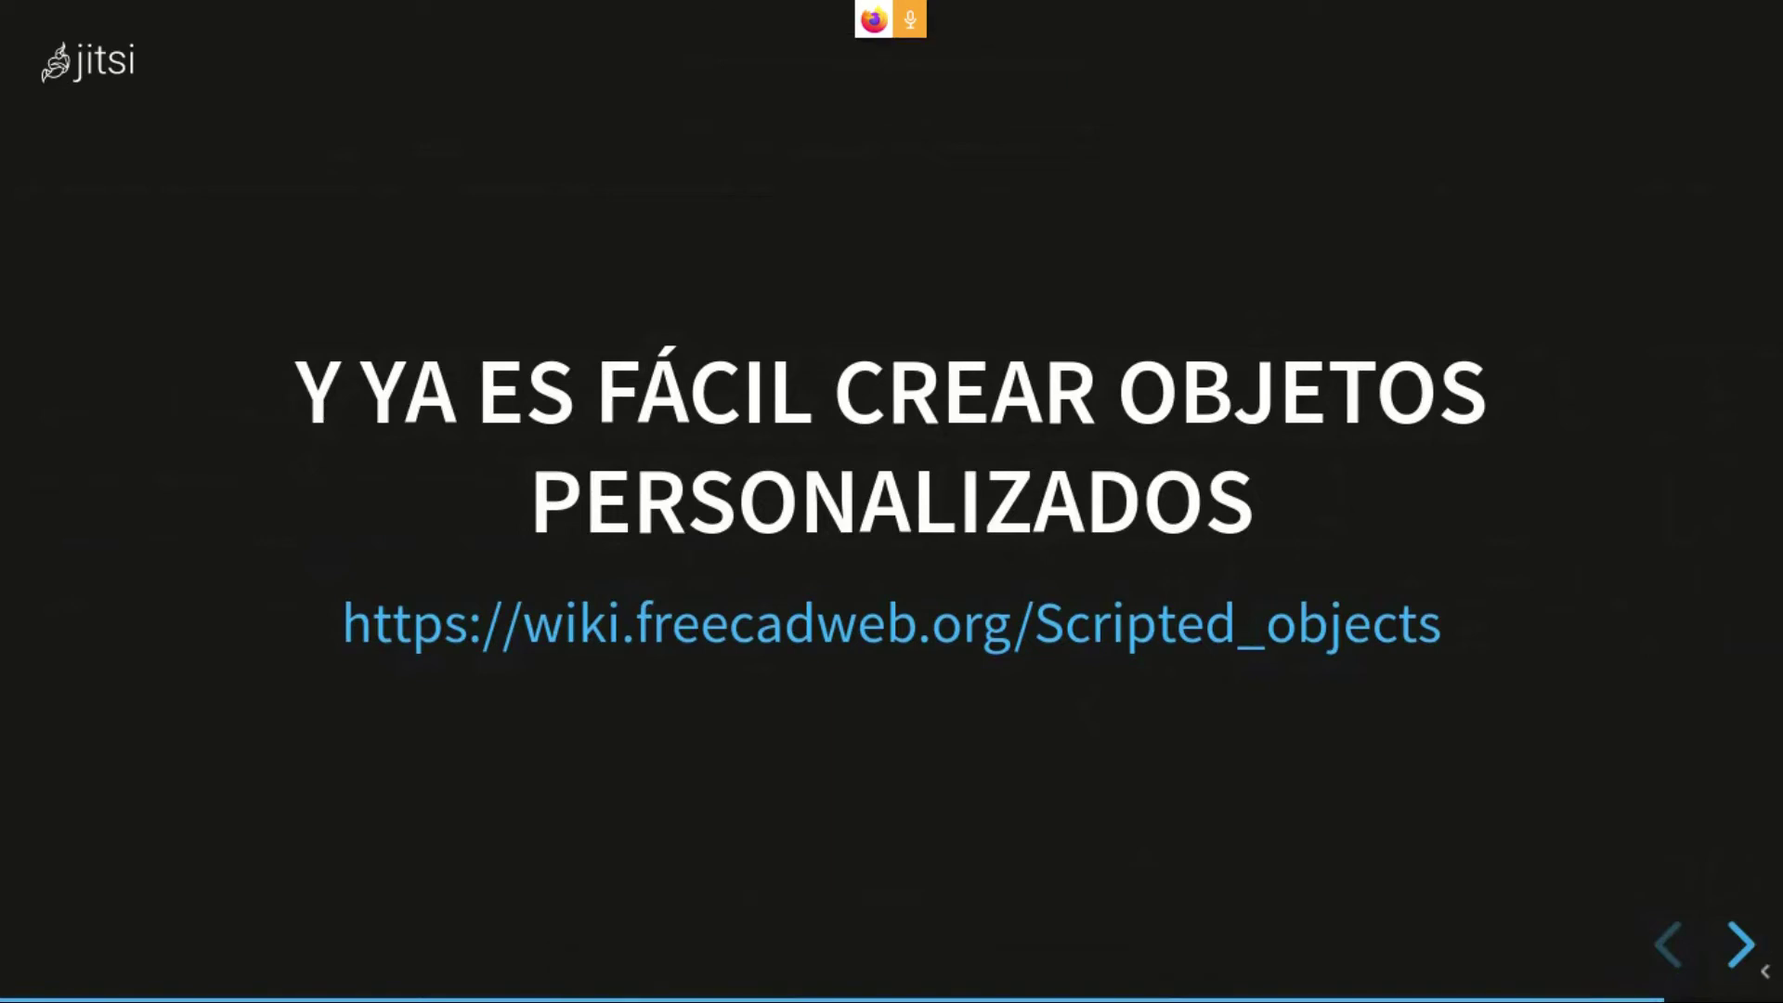
key(Right)
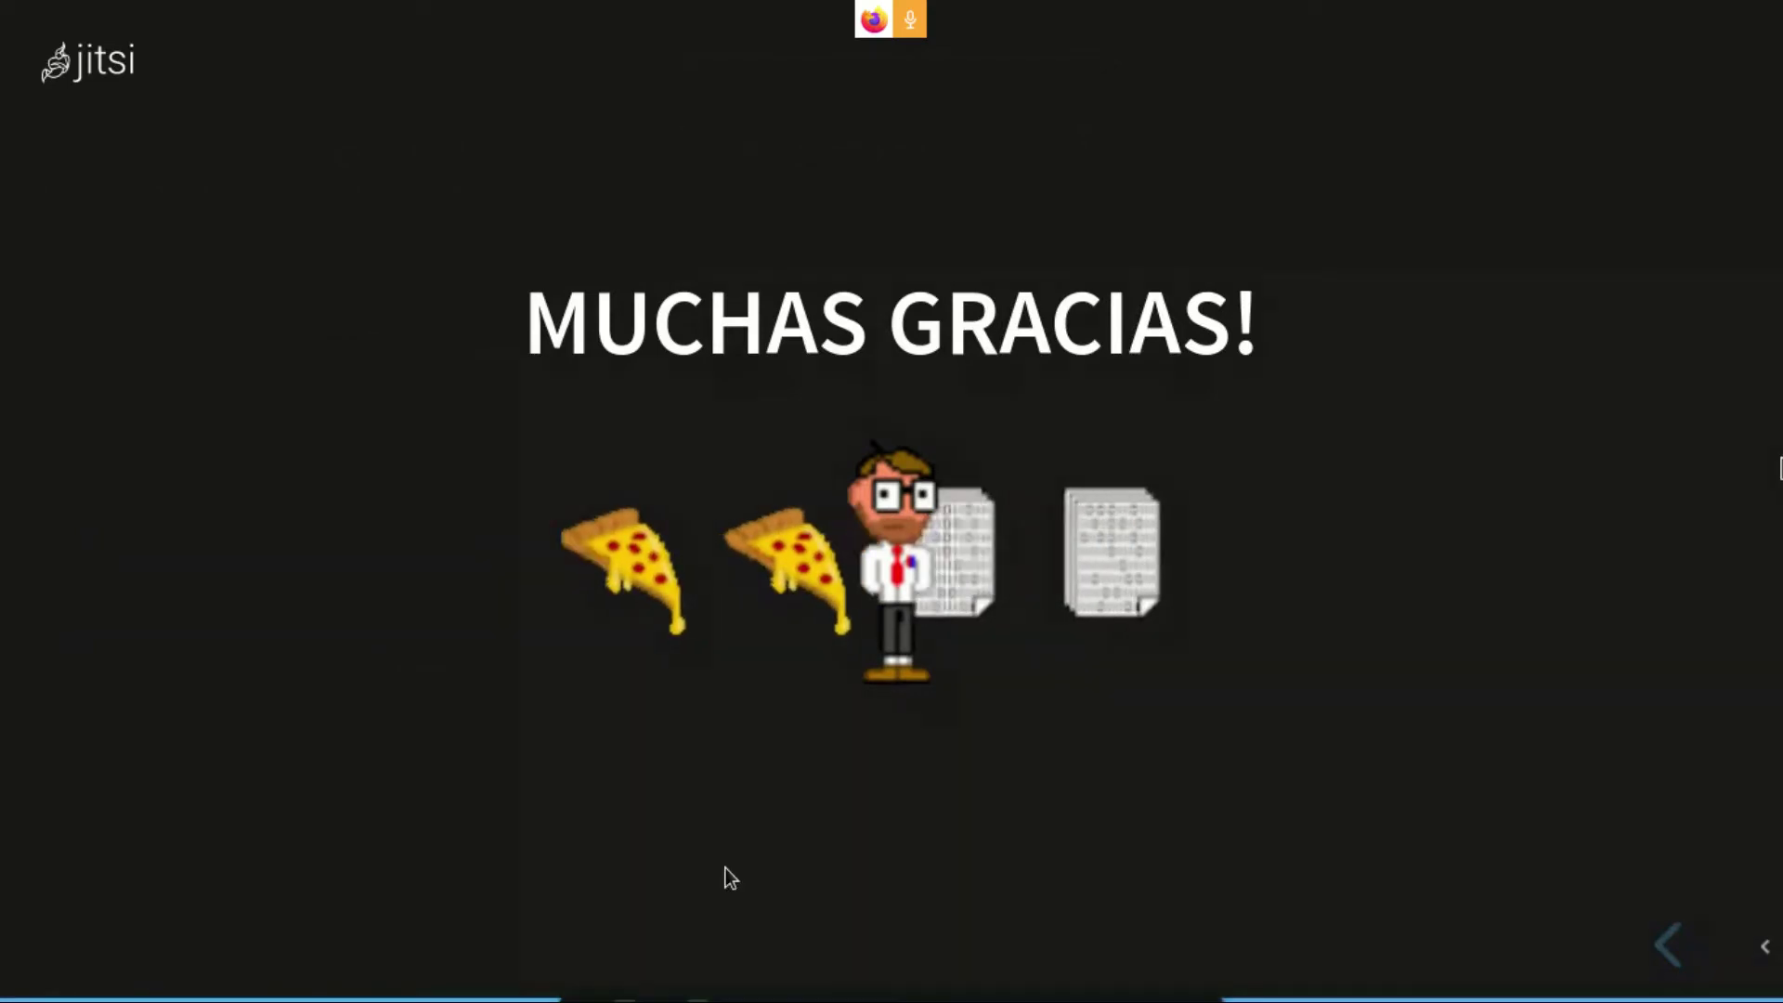
key(c)
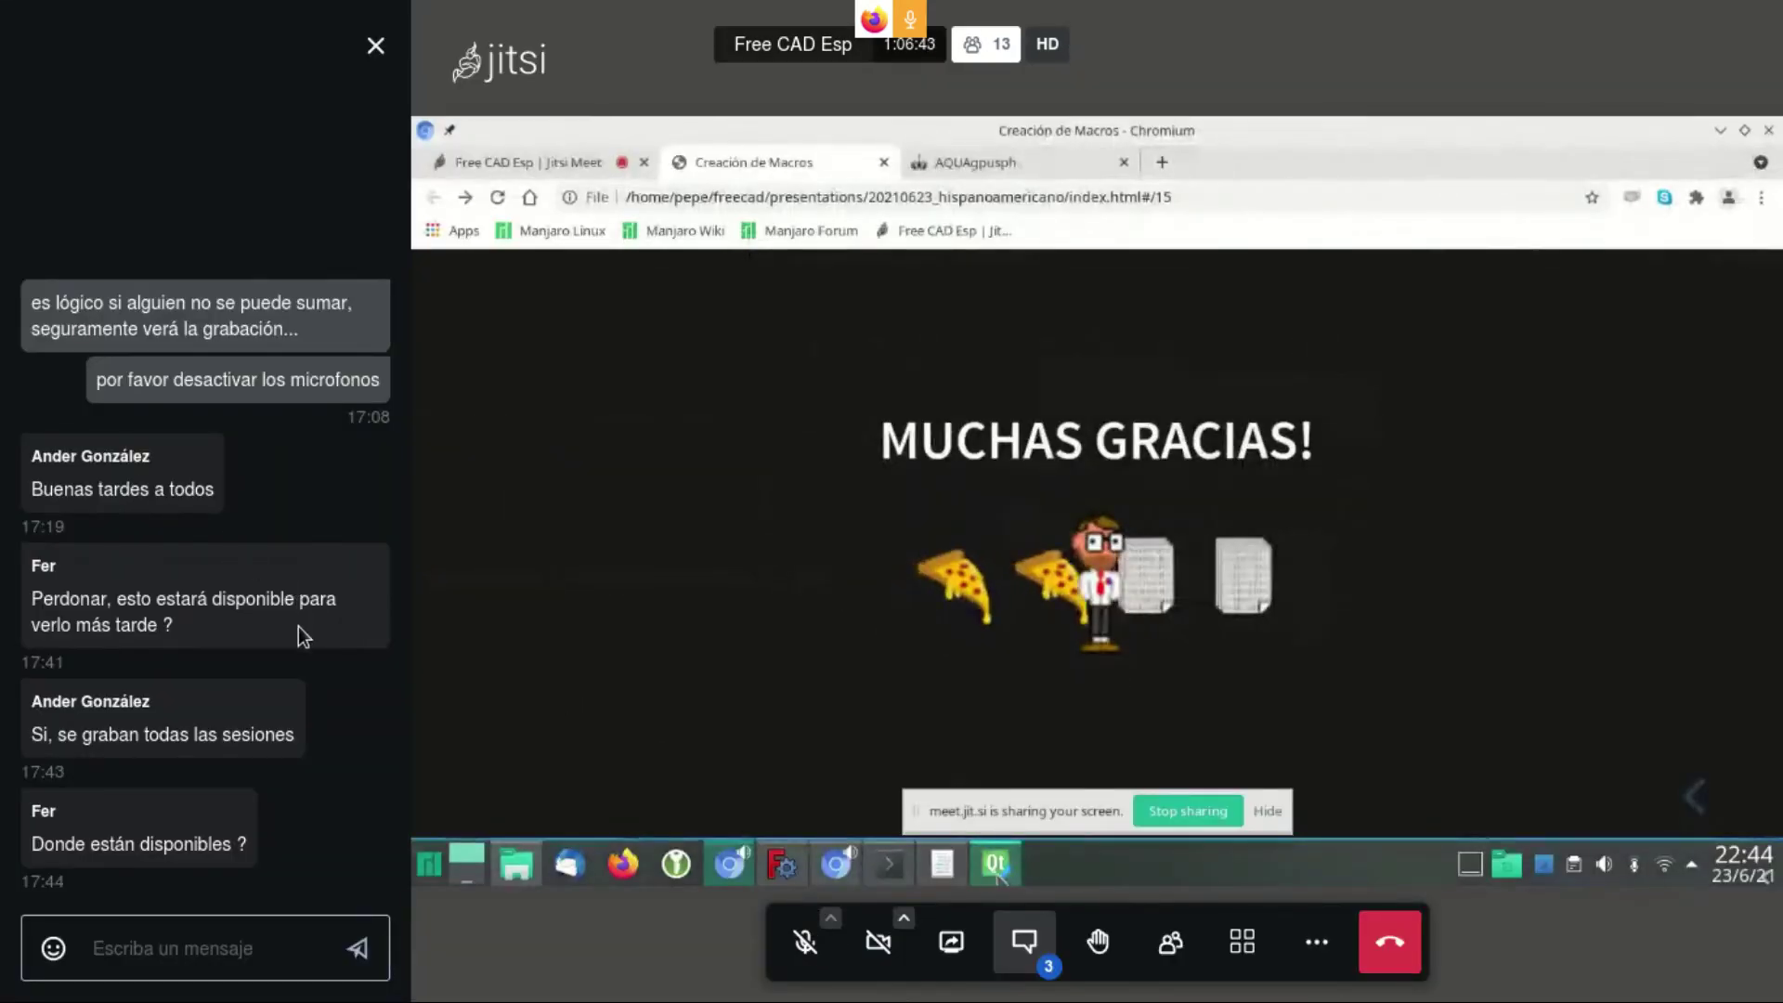
key(c)
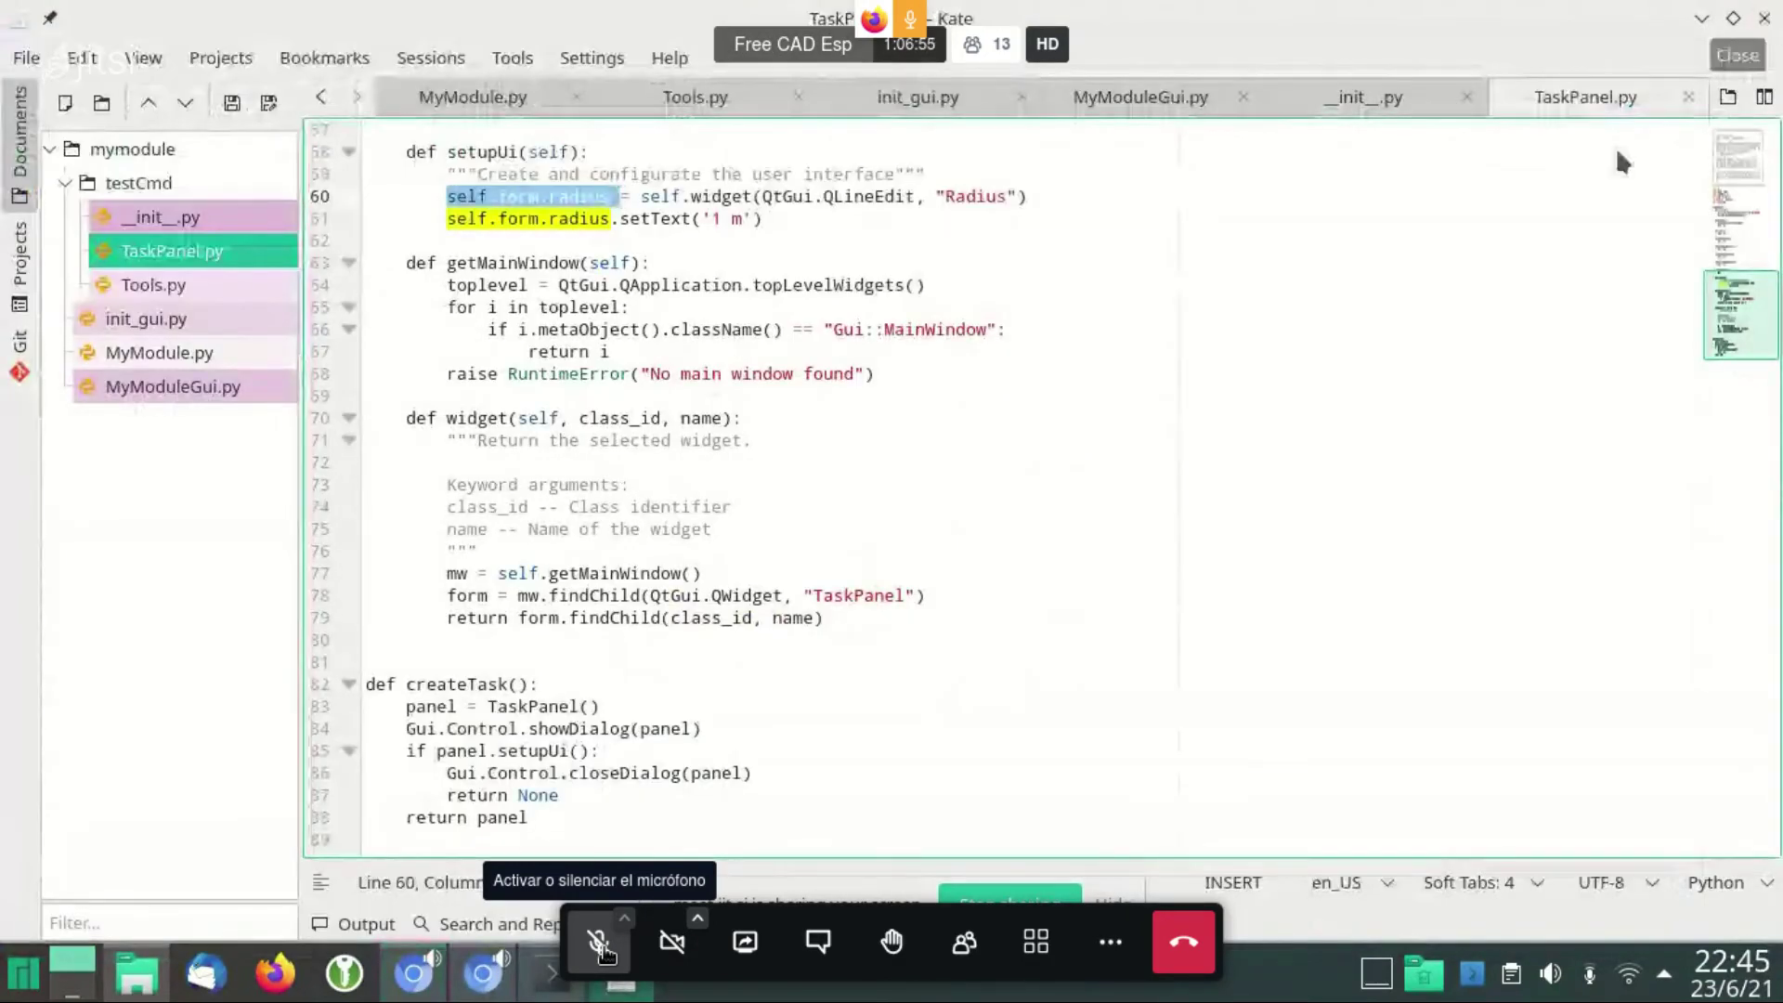
Unmute the microphone, exit the terminal session, and bring Dolphin's testCmd folder forward
click(599, 943)
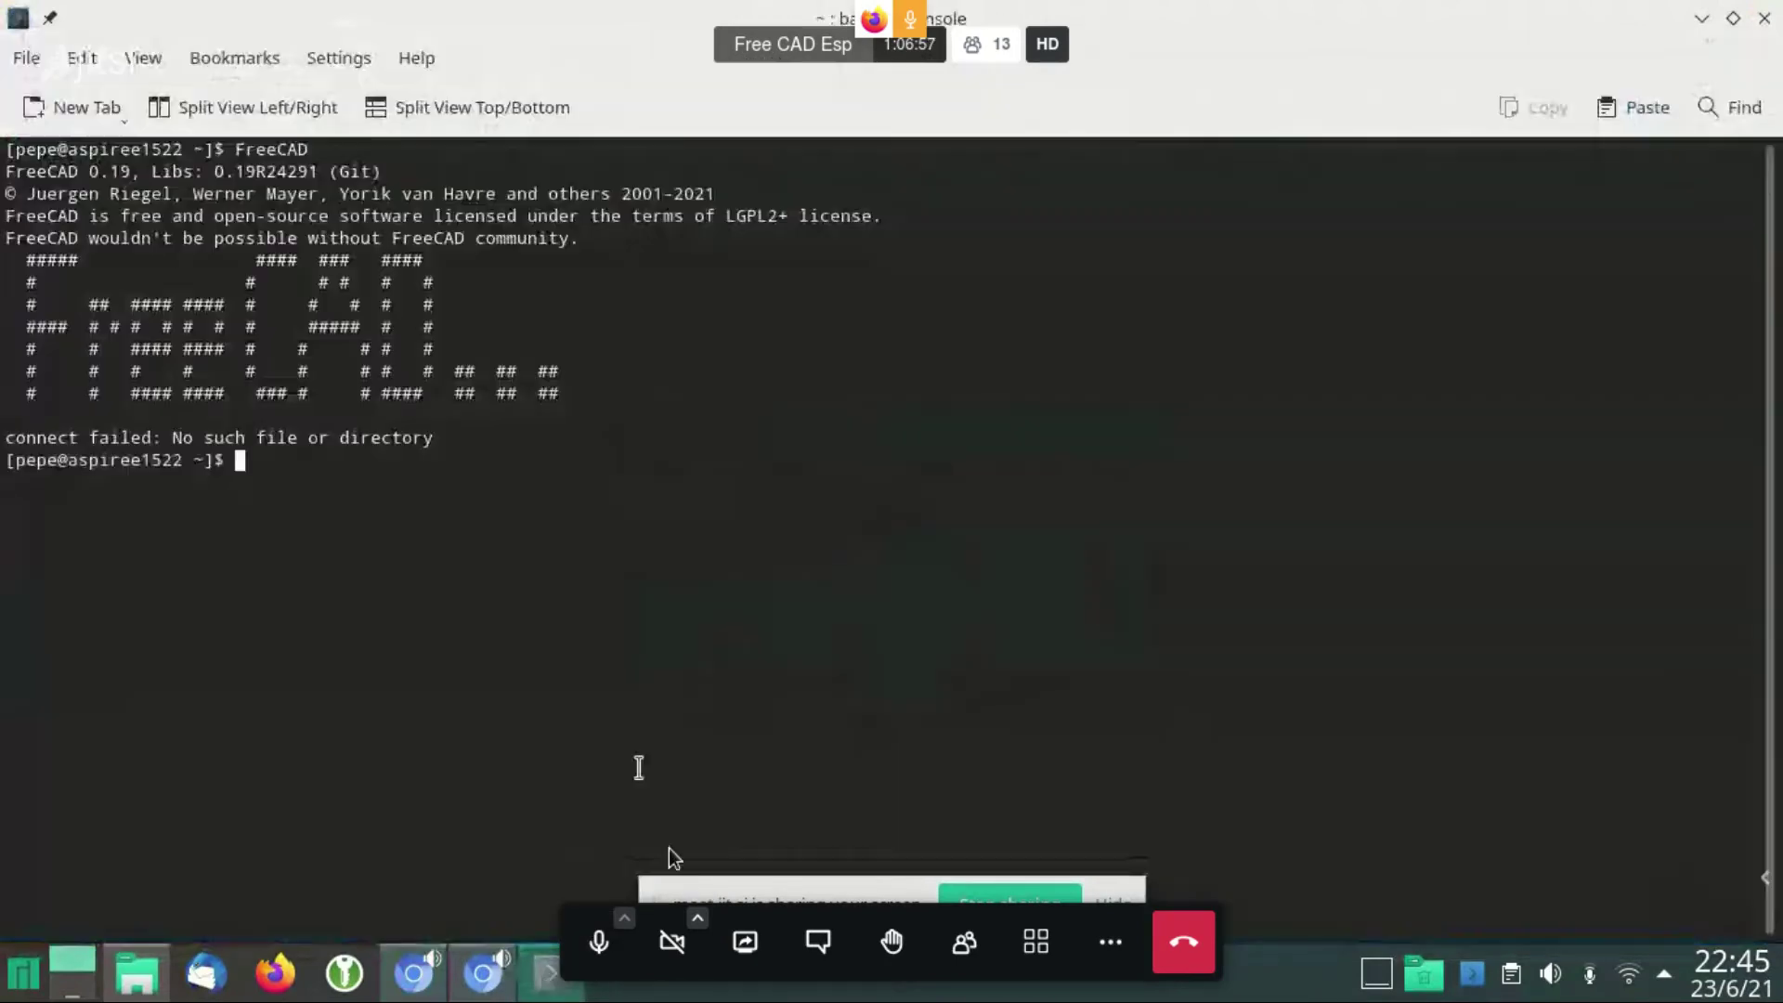
text(ex.h)
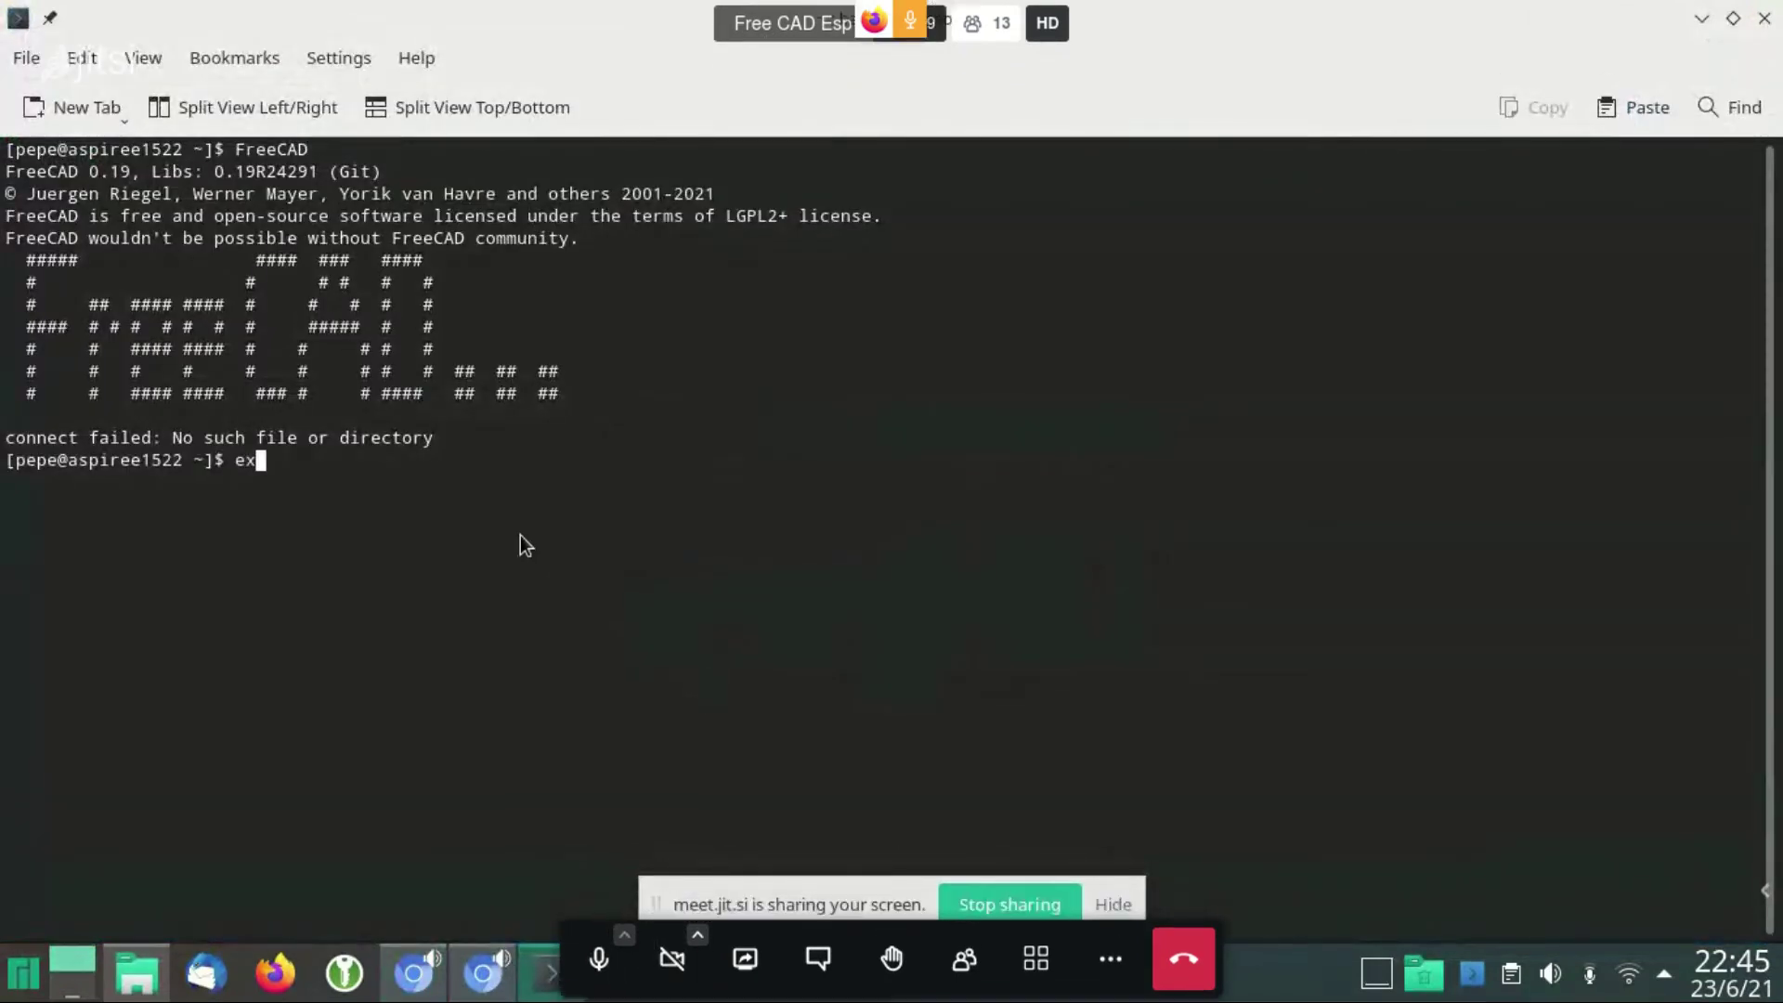
text(t)
key(Return)
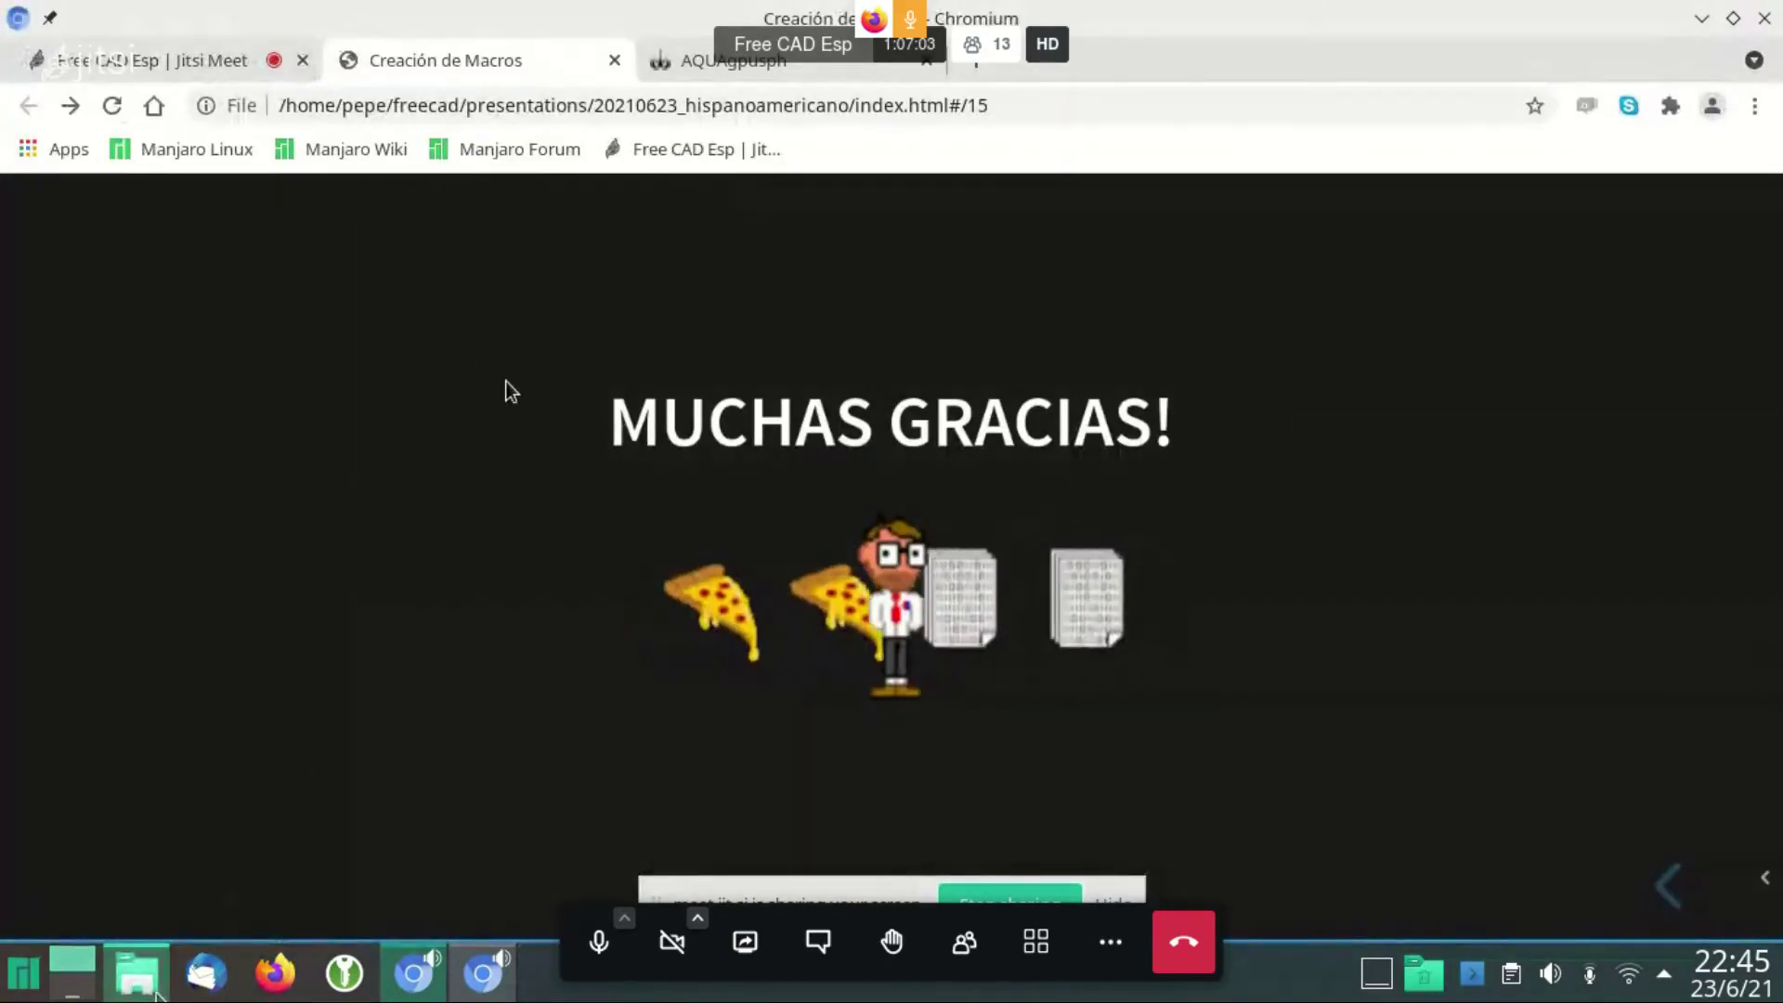
click(600, 947)
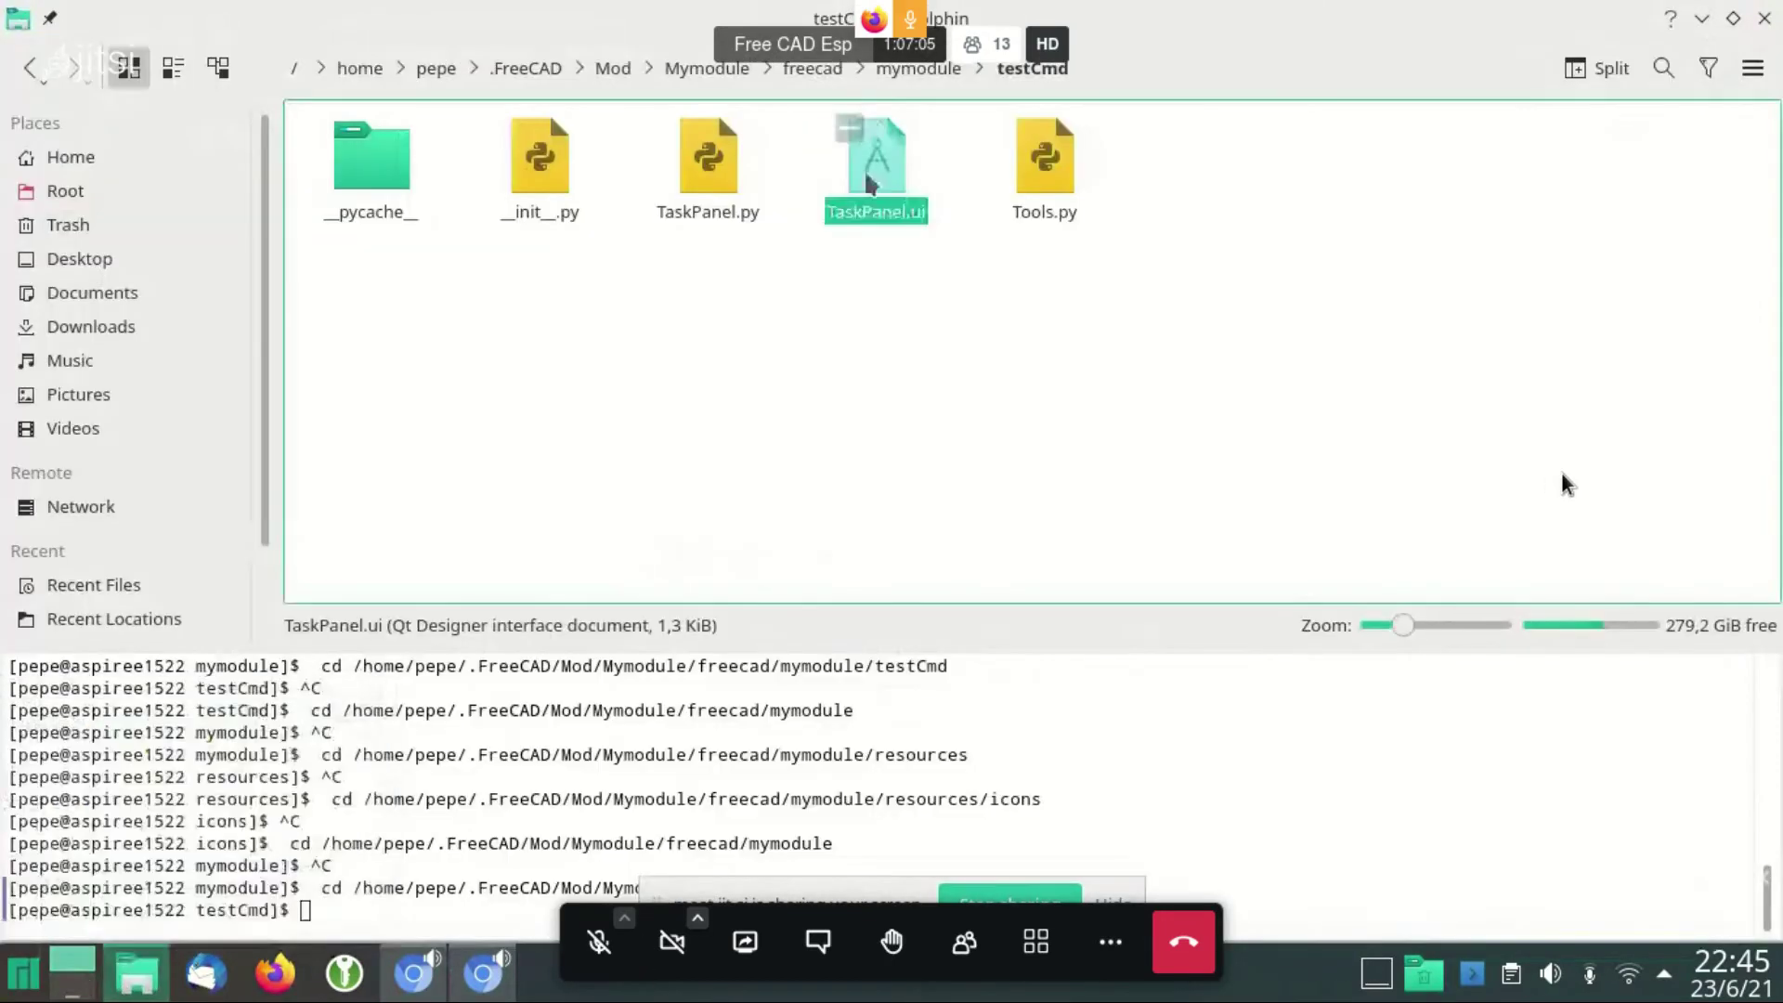
Open TaskPanel.py in Kate and highlight its accept and reject methods
click(707, 158)
right_click(710, 163)
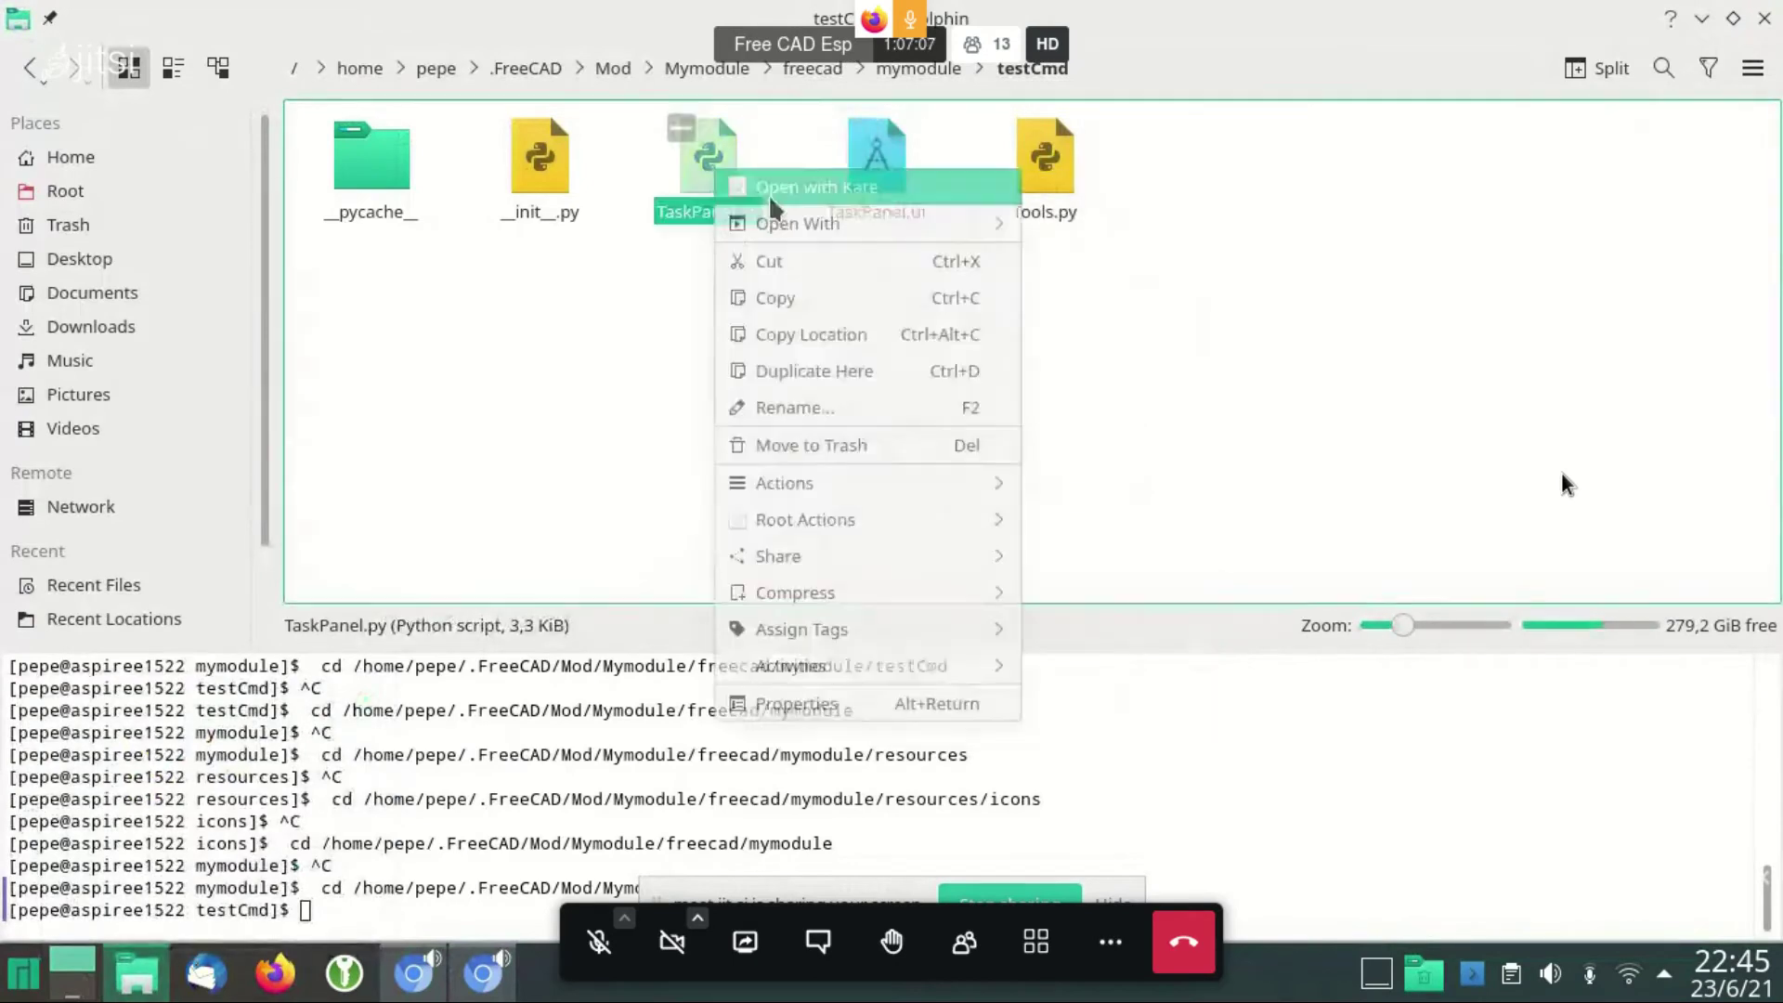
click(789, 178)
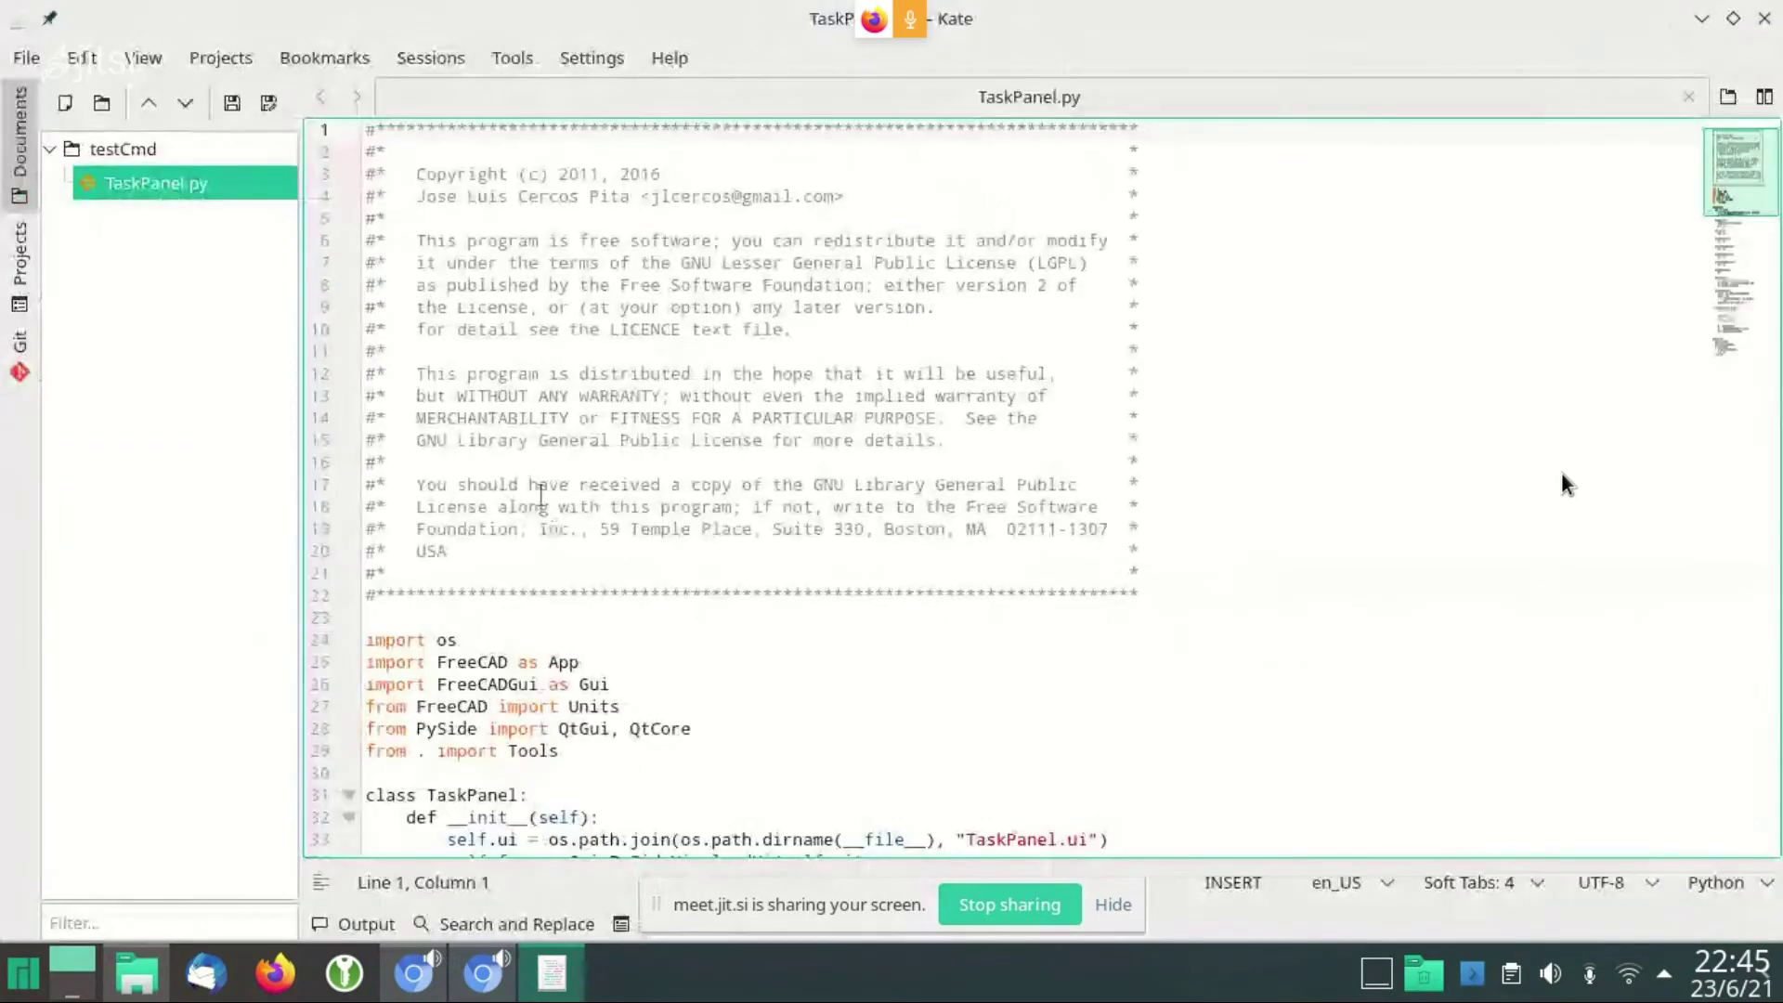
scroll(1562, 478, down, 3)
scroll(1561, 478, down, 4)
ctrl+scroll(1562, 478, up, 1)
ctrl+scroll(1562, 479, up, 2)
click(480, 376)
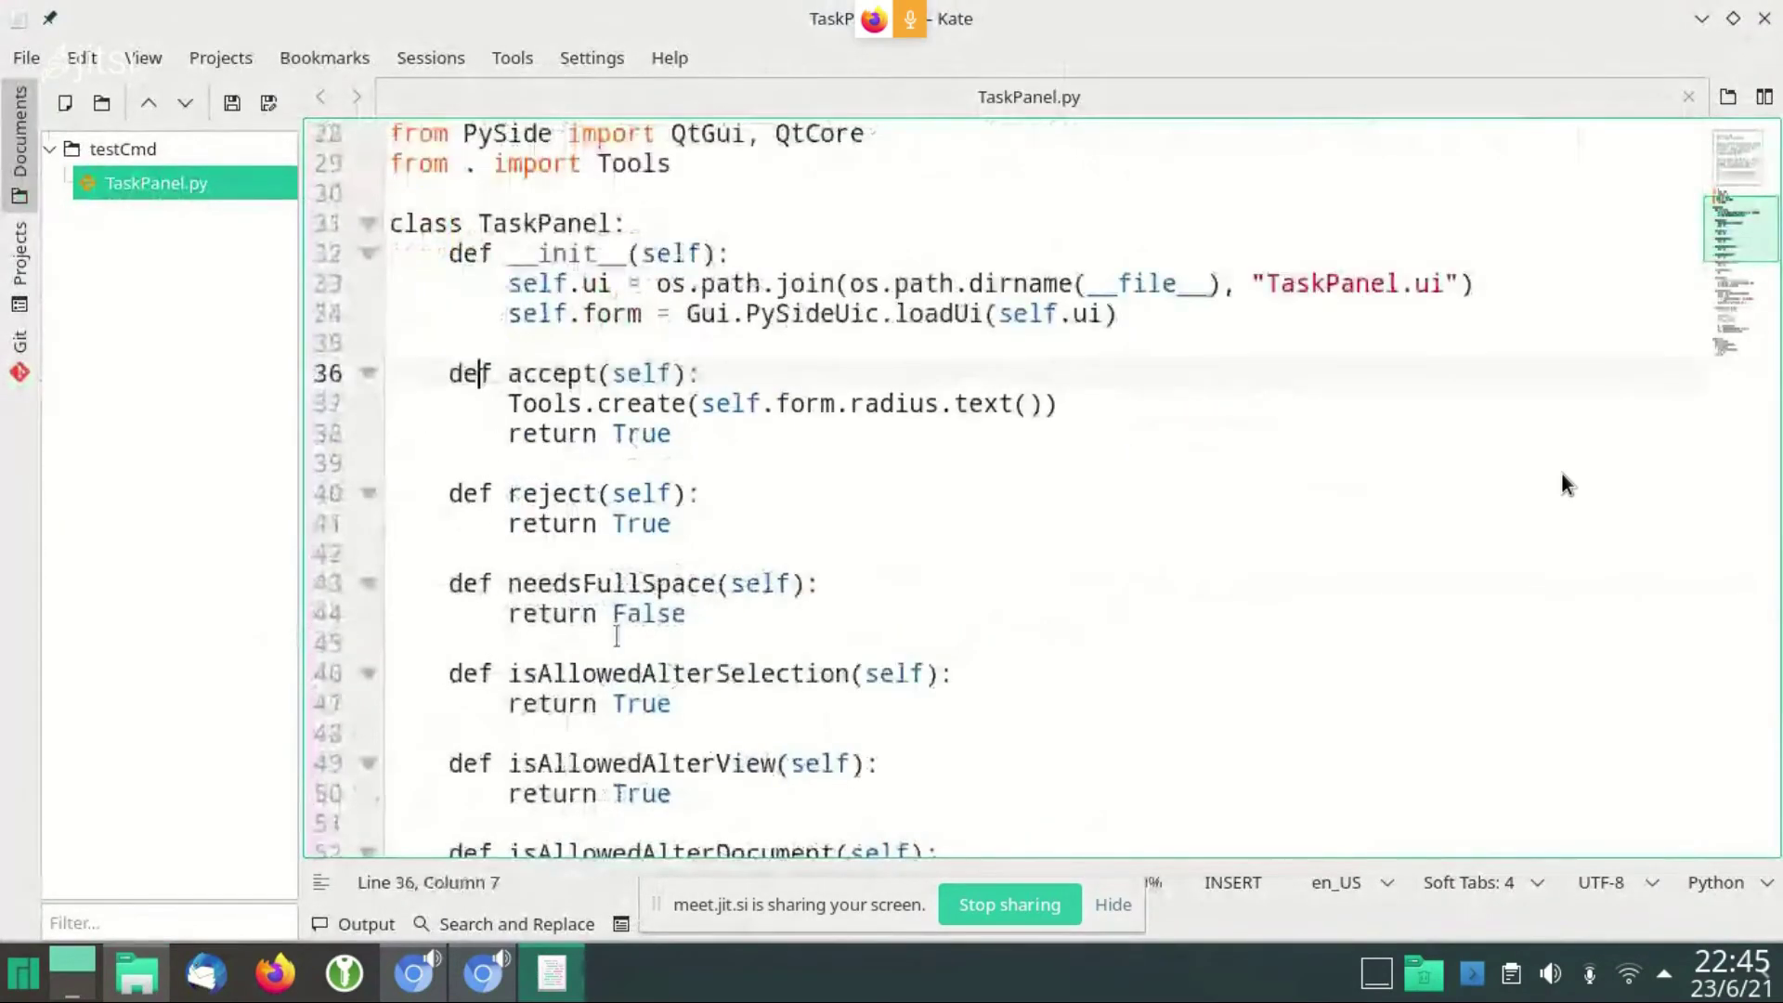
key(Home)
key(shift+Down)
key(shift+Down)
key(shift+Down)
key(shift+Down)
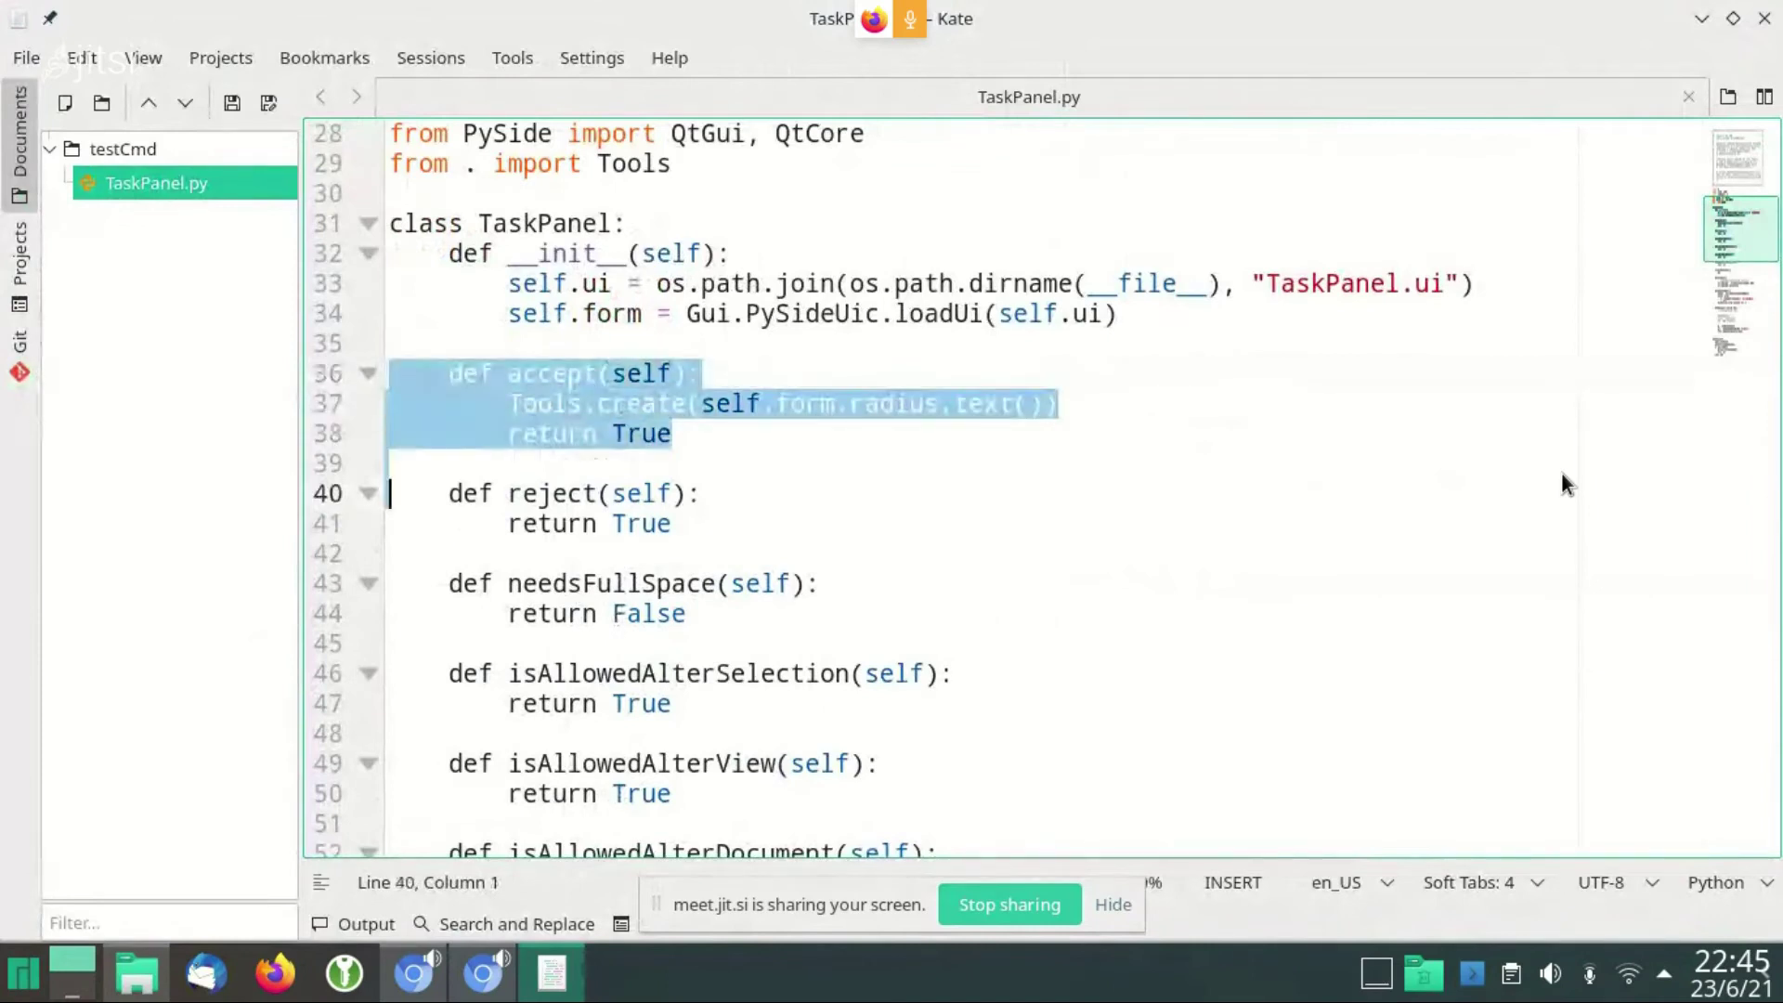
key(shift+Down)
key(shift+Down)
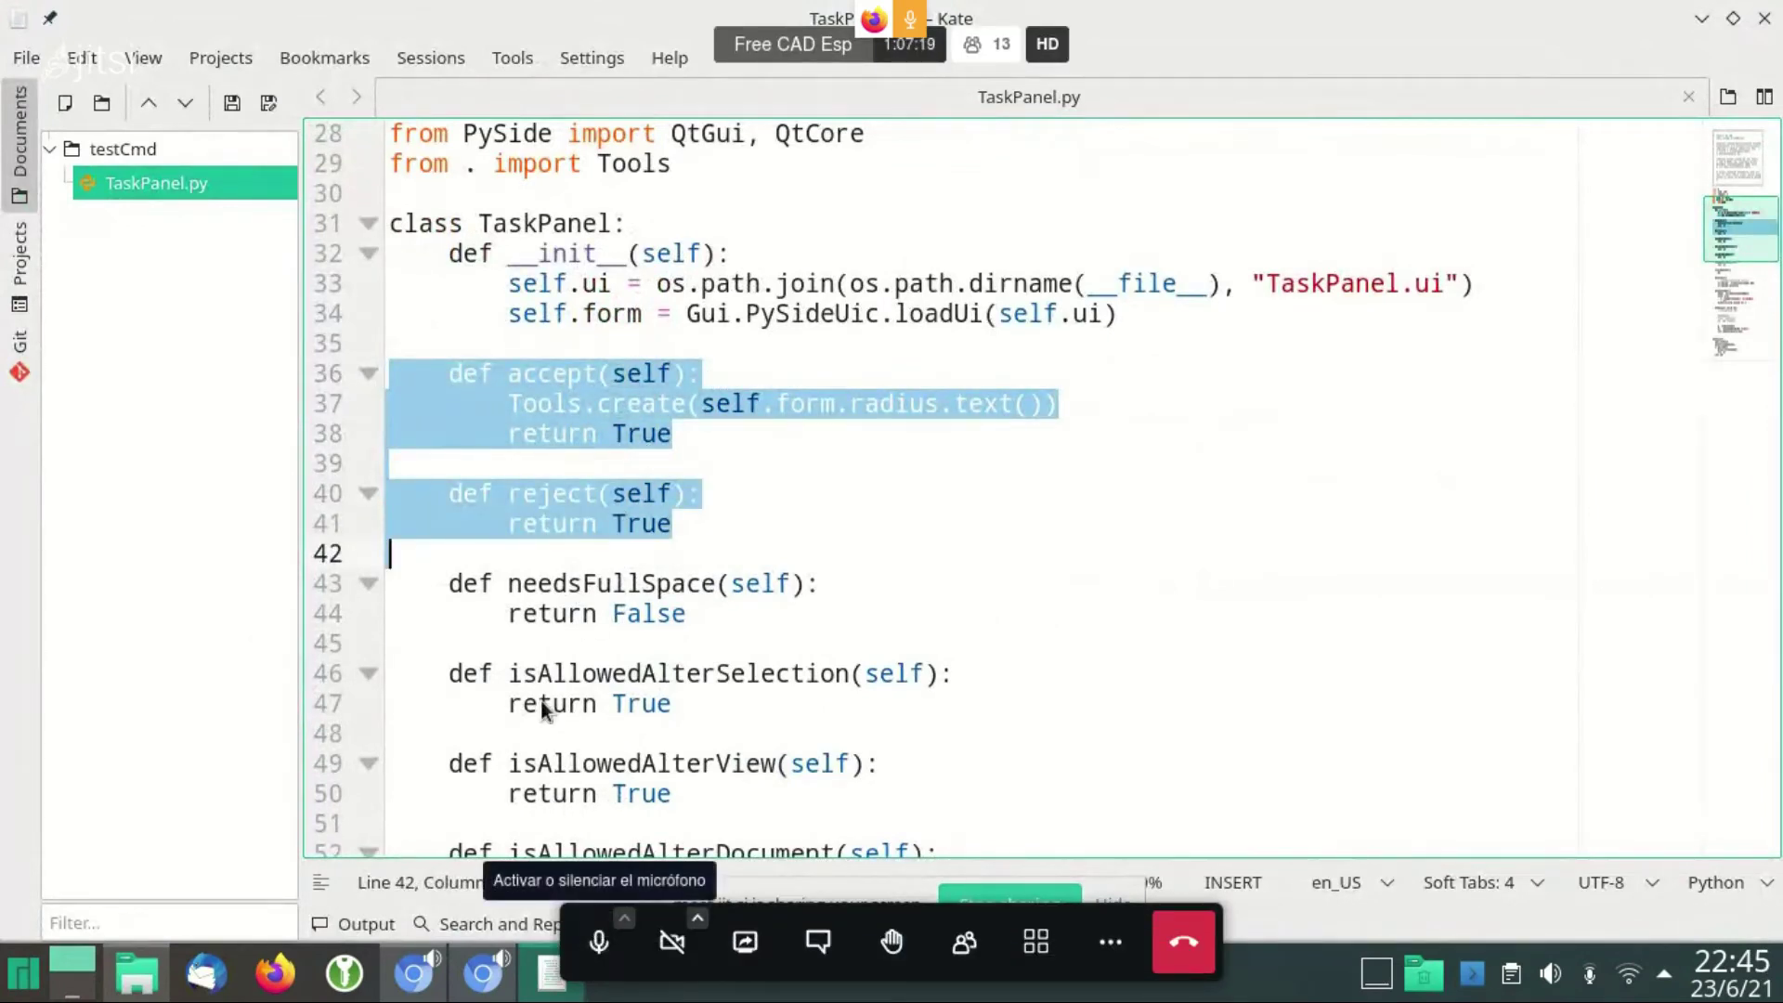
key(Up)
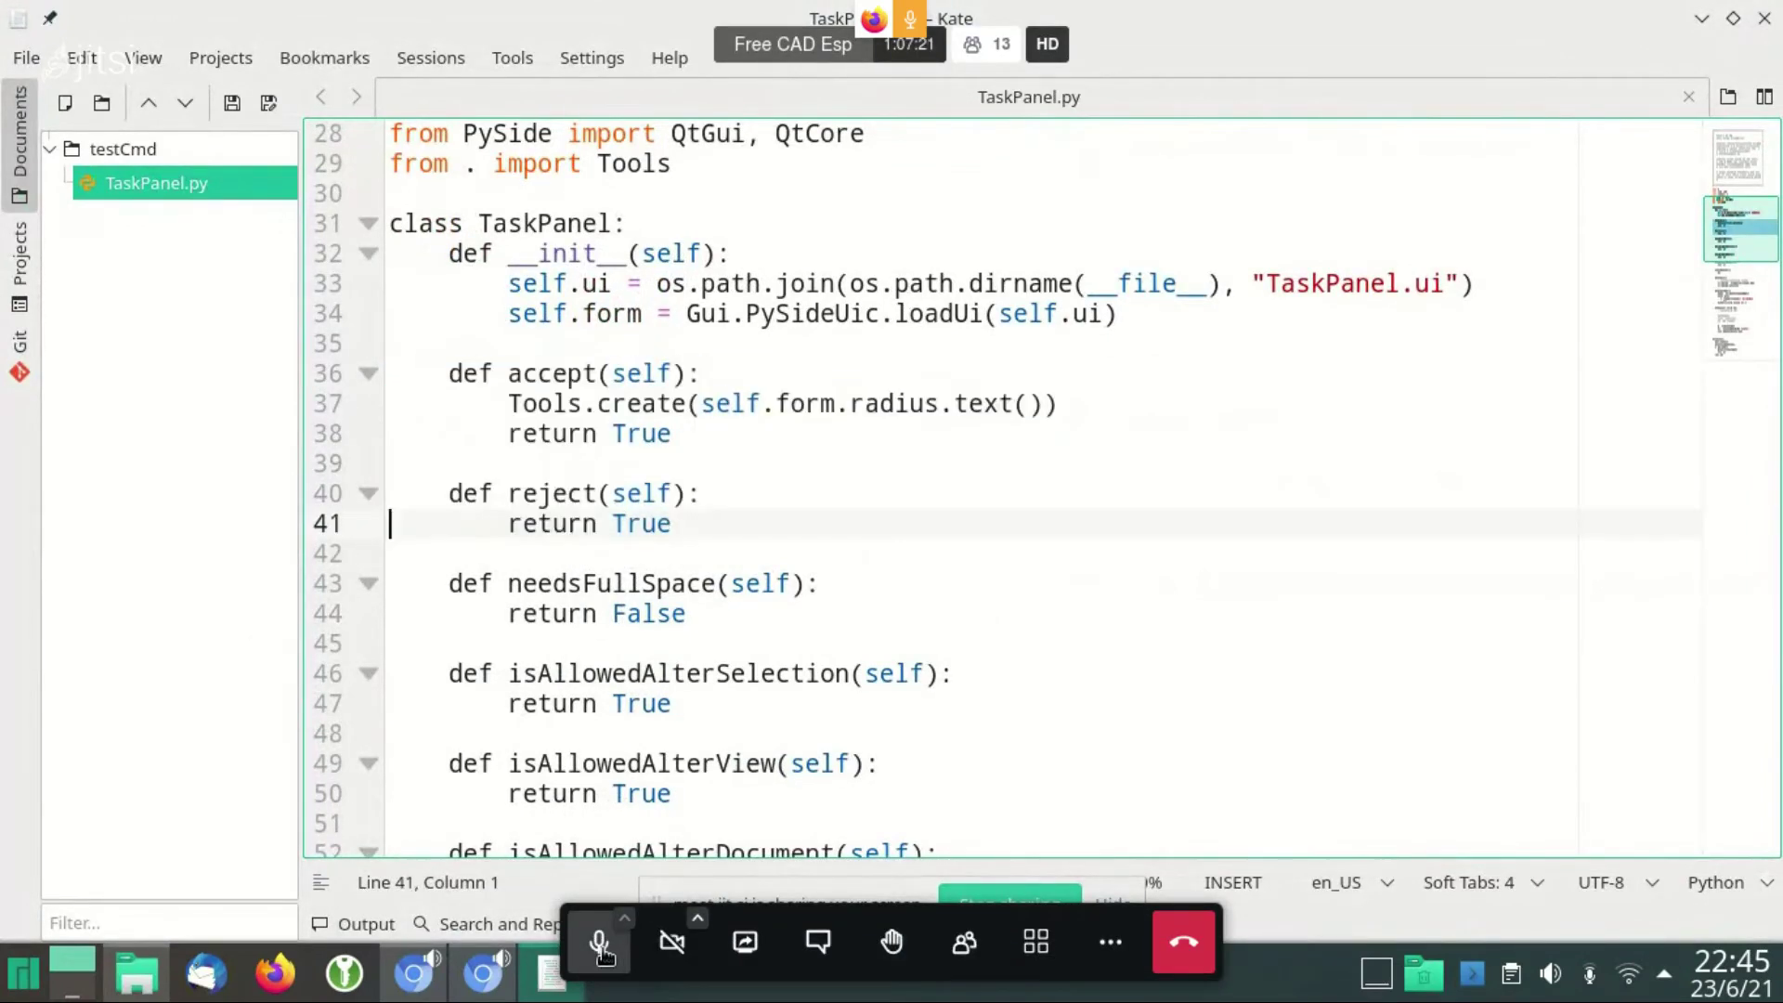
key(Up)
key(Up)
key(Up)
Open Tools.py from the testCmd folder in a new Kate tab
click(601, 952)
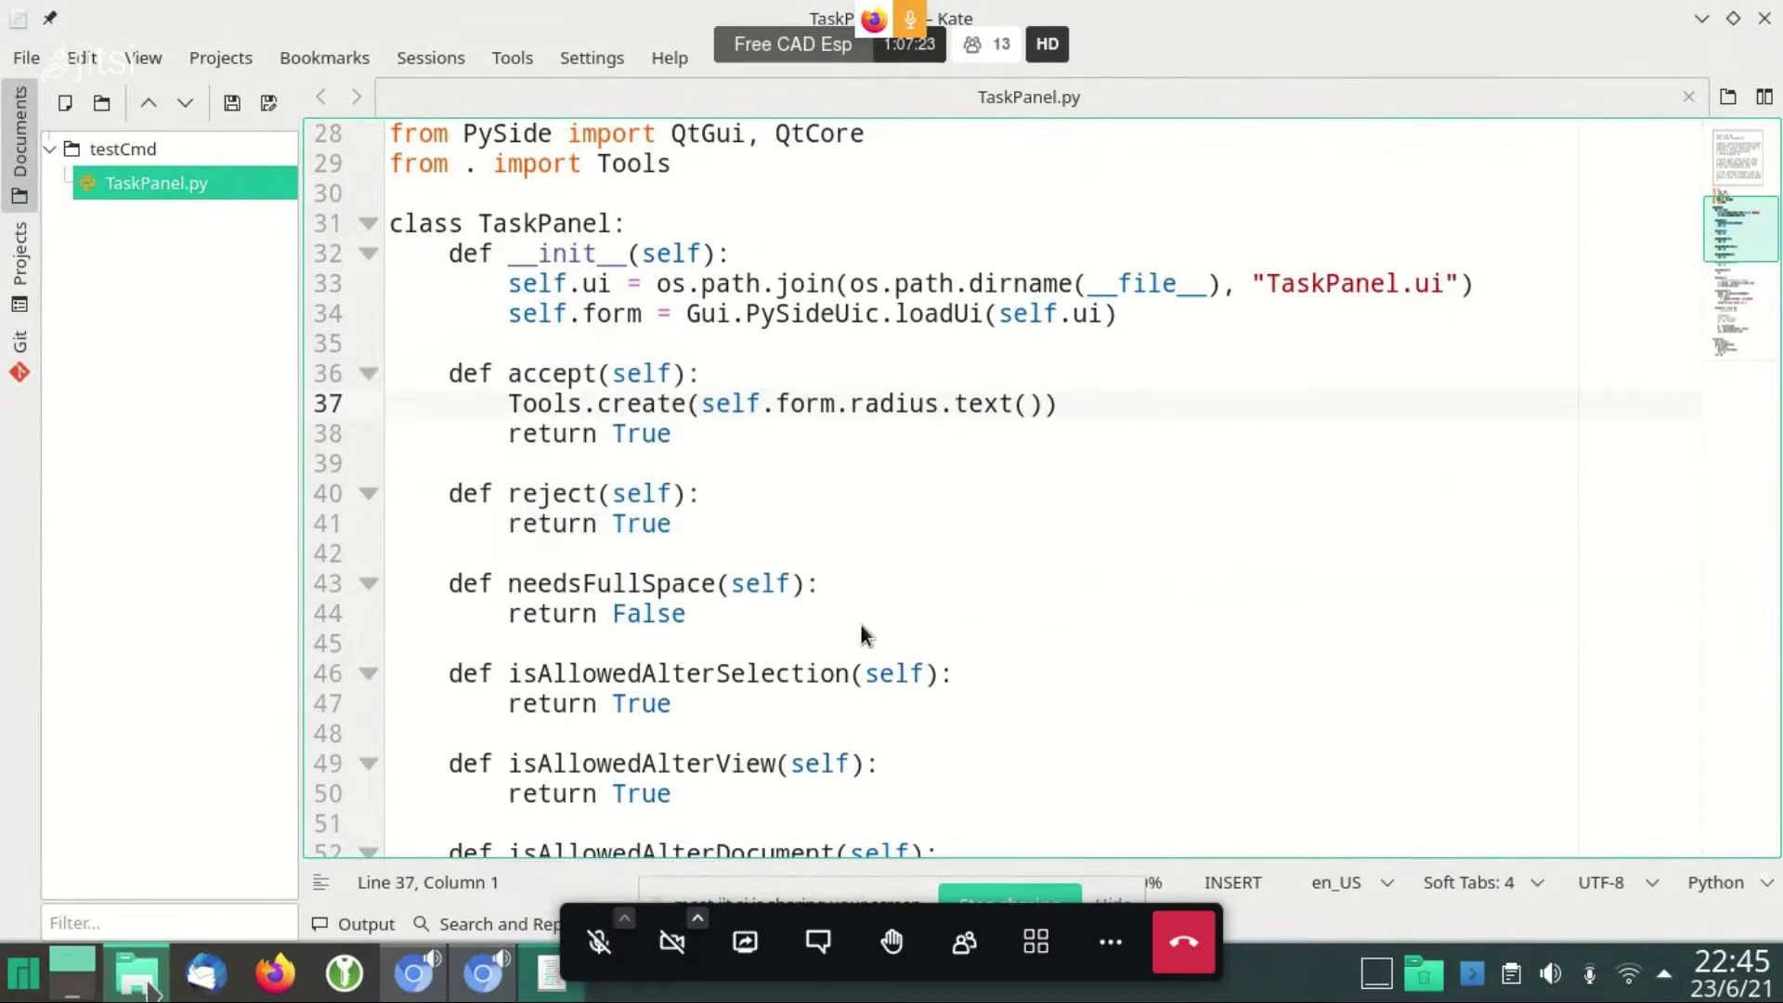
click(137, 972)
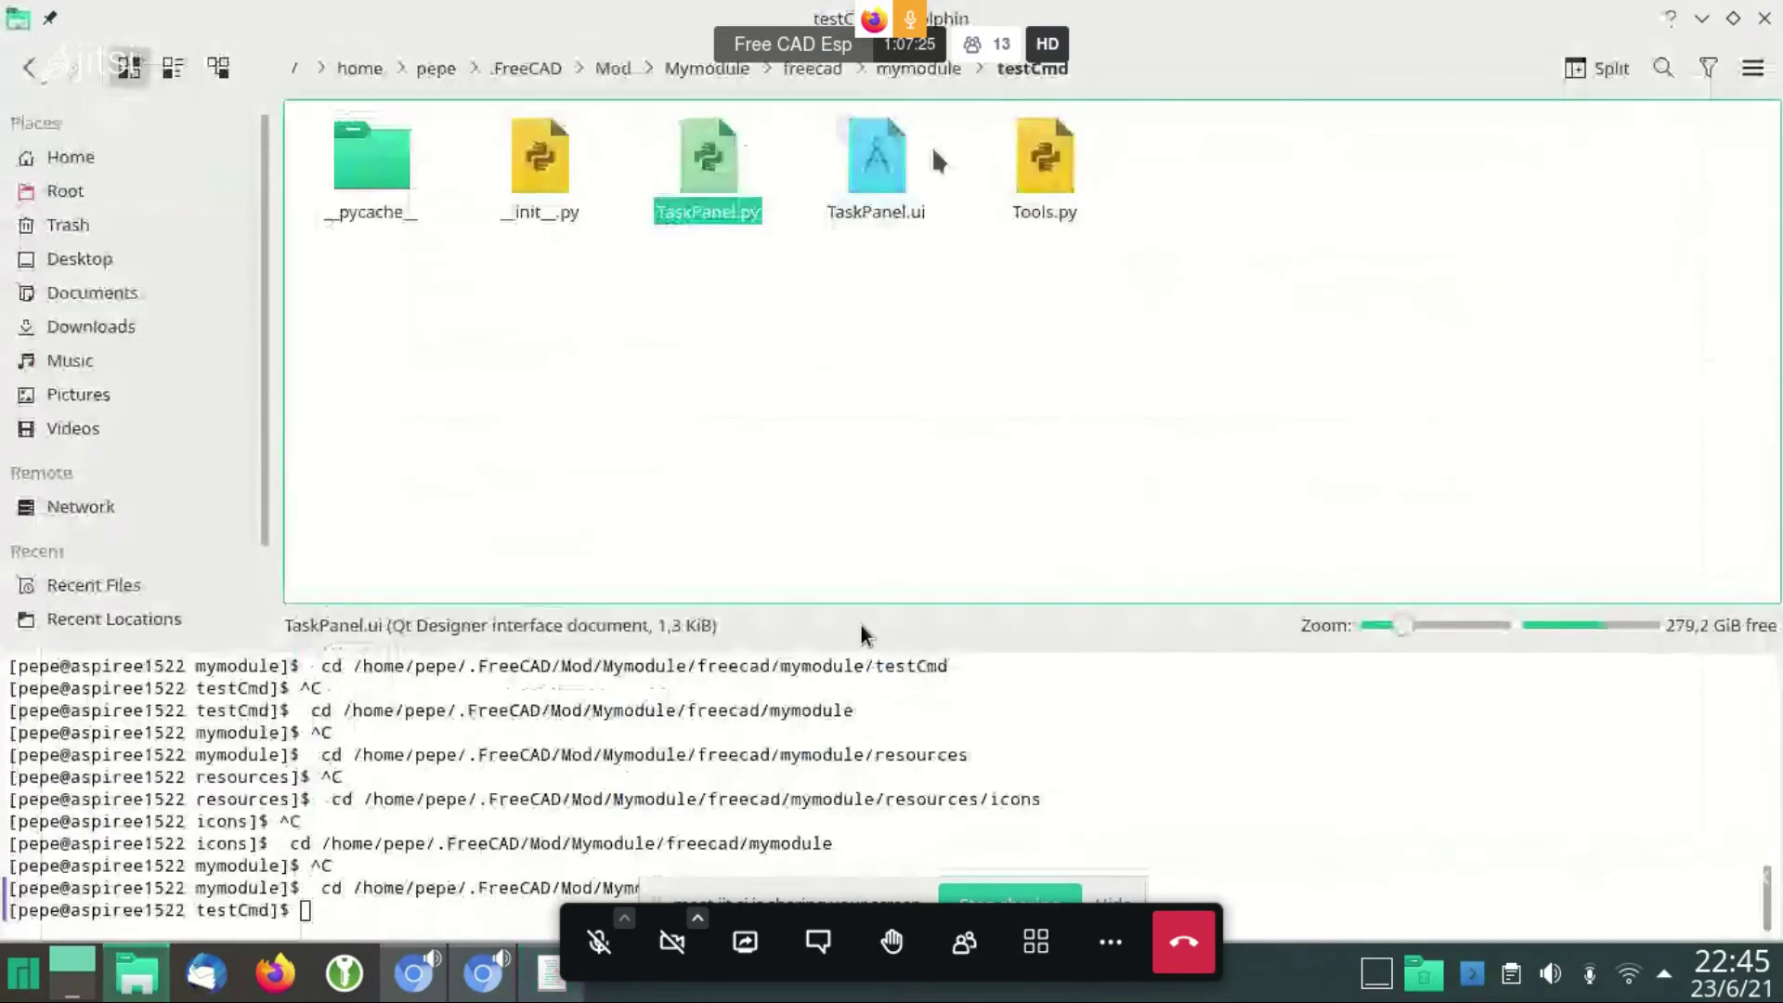
double_click(1045, 158)
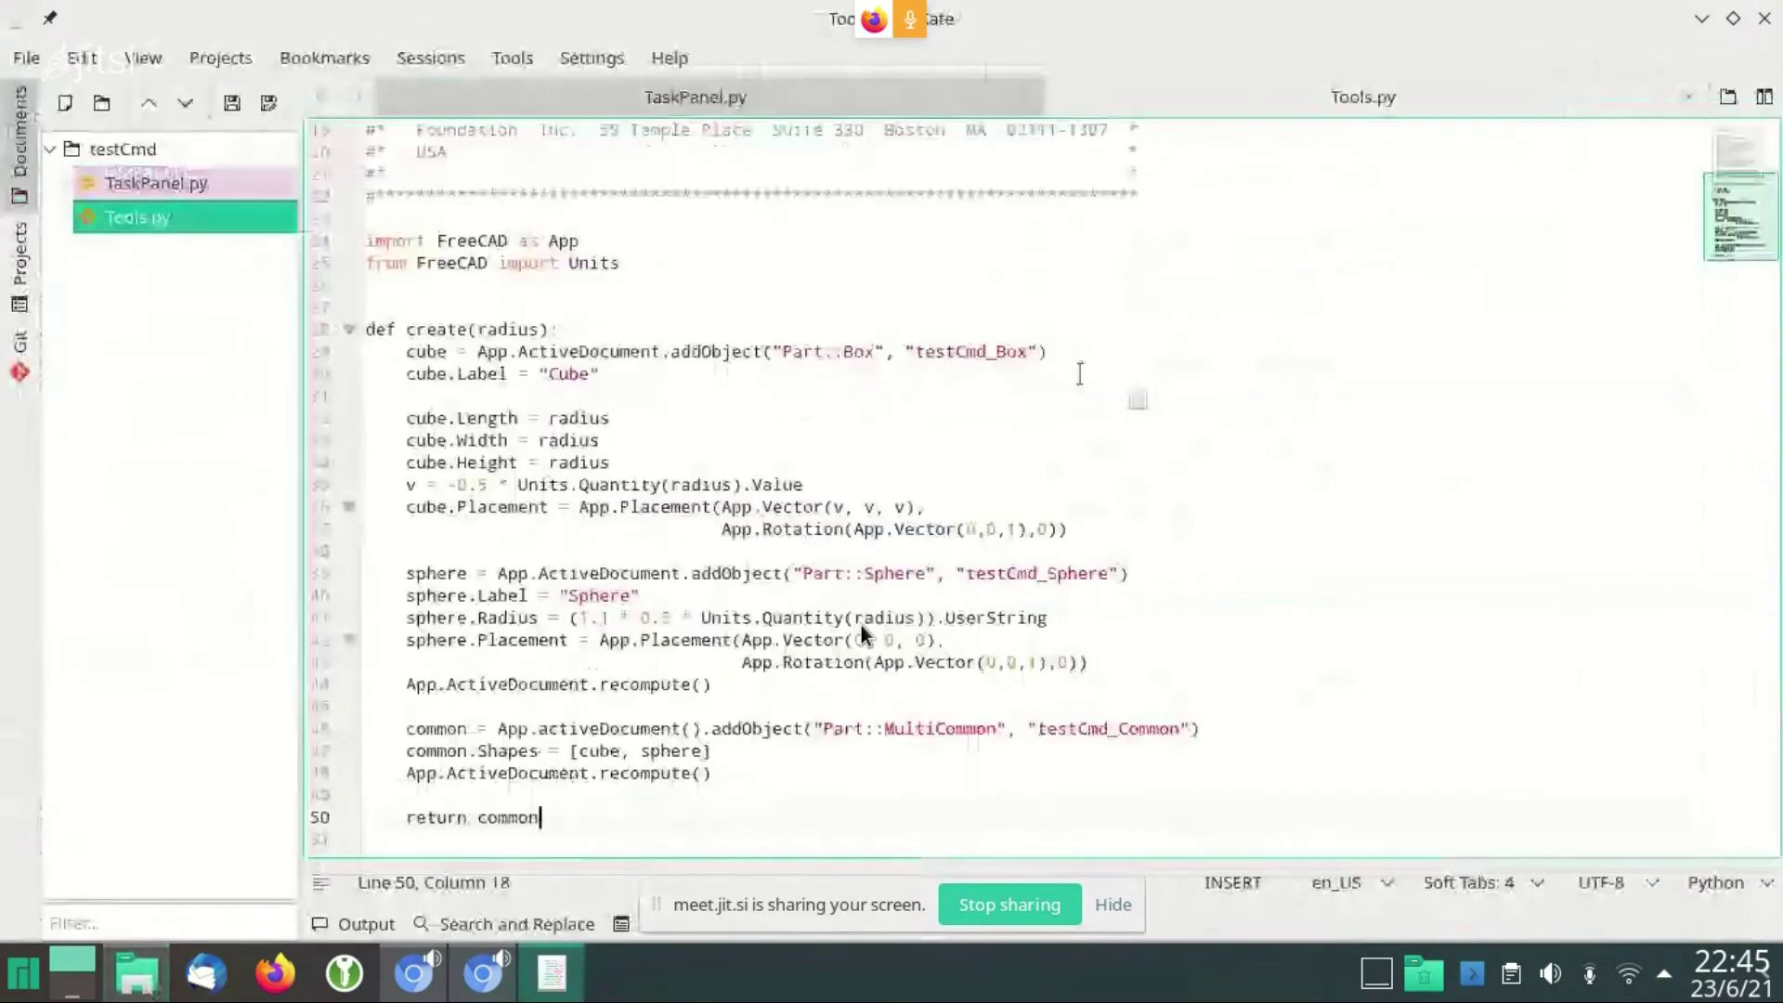
Go up to the mymodule folder and launch FreeCAD from the application launcher
key(alt+Tab)
key(alt+Up)
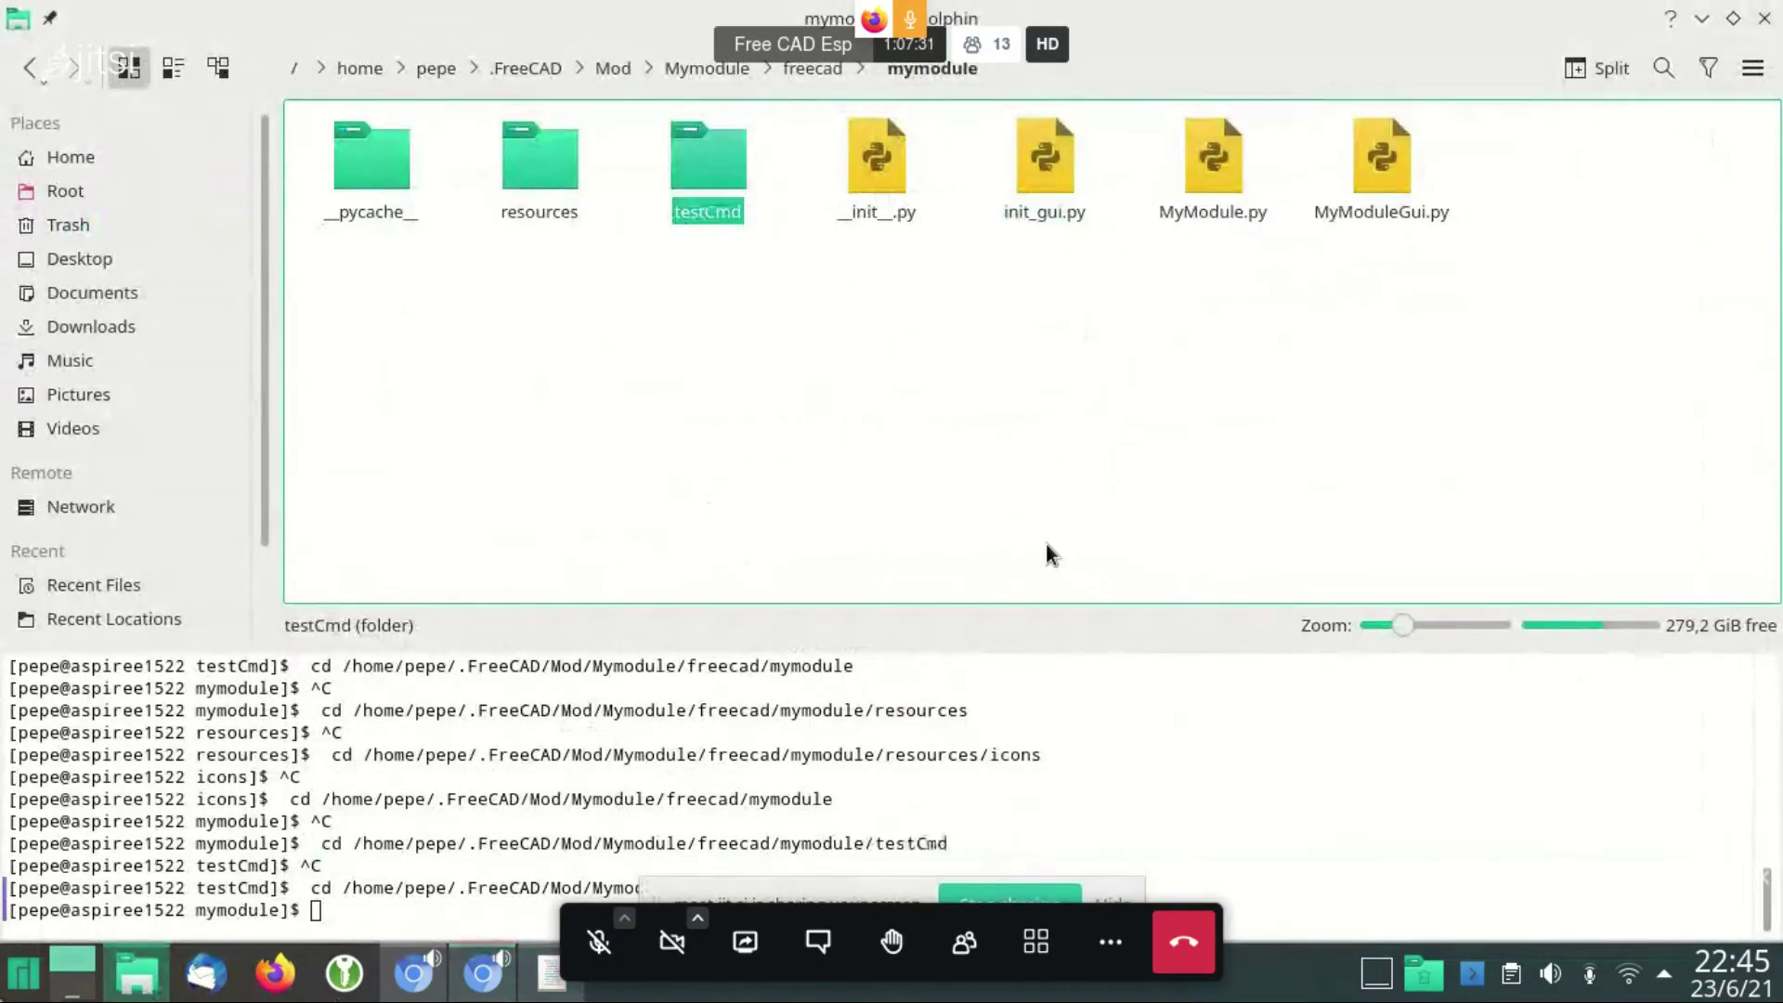
key(super)
text(Fre)
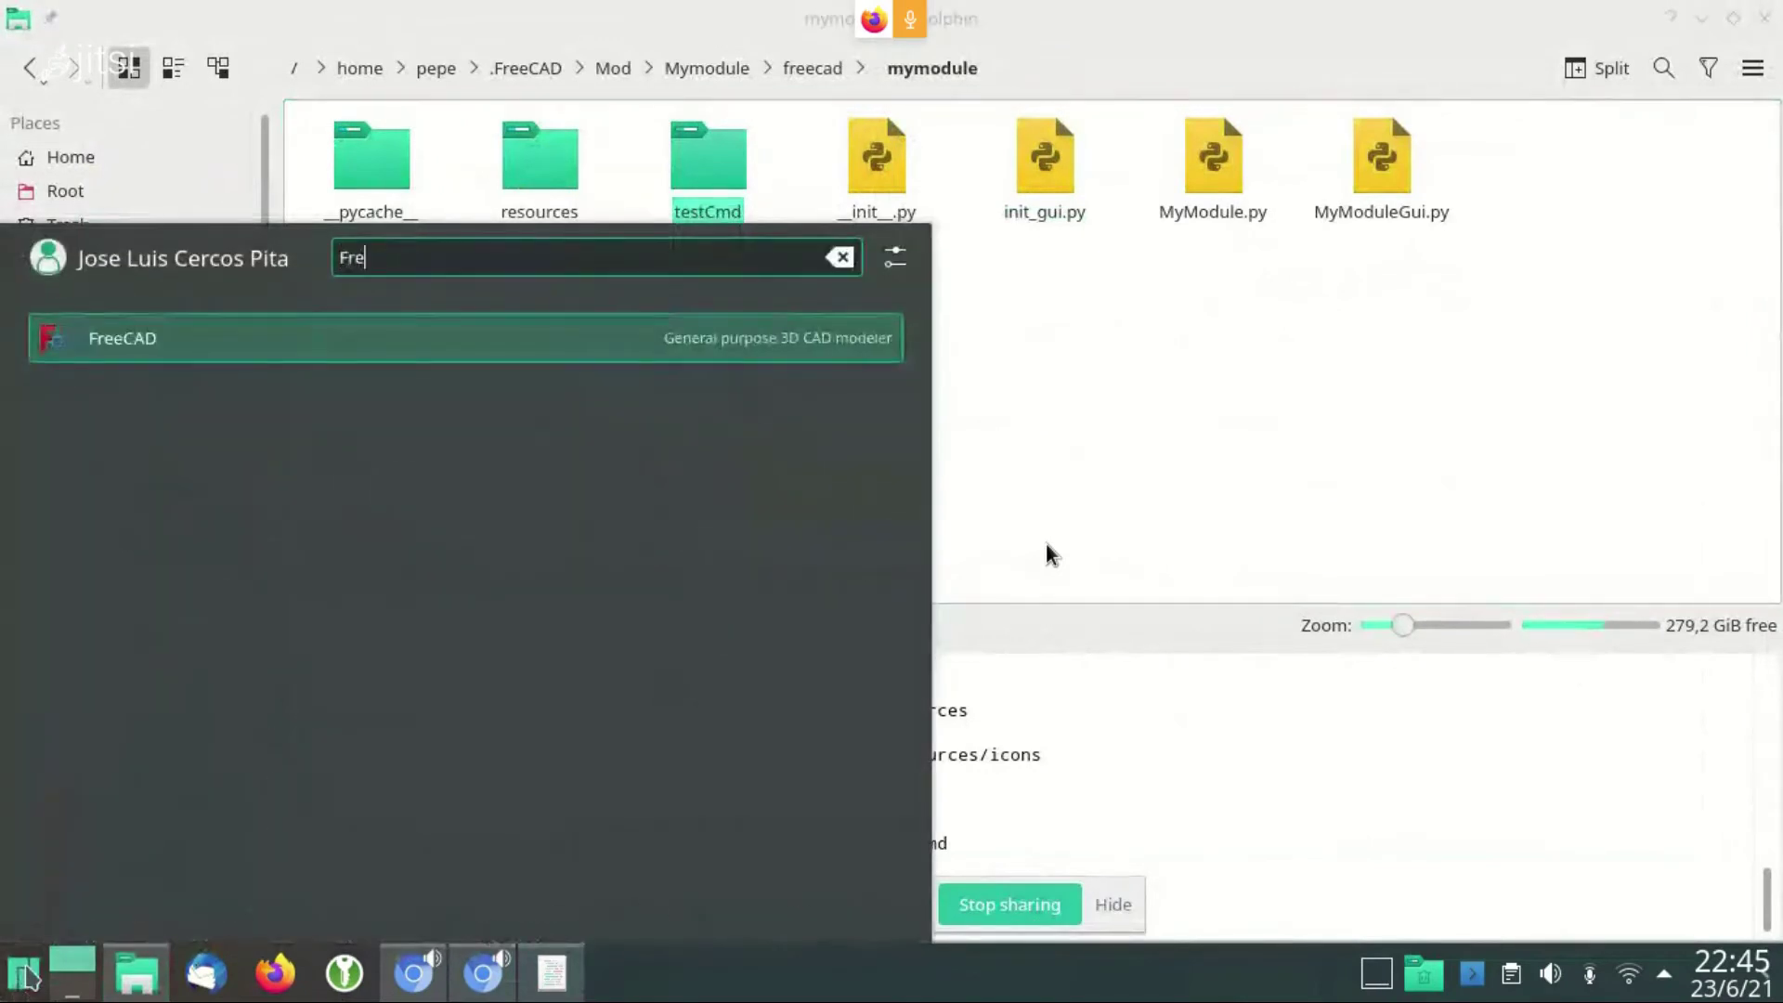
click(202, 353)
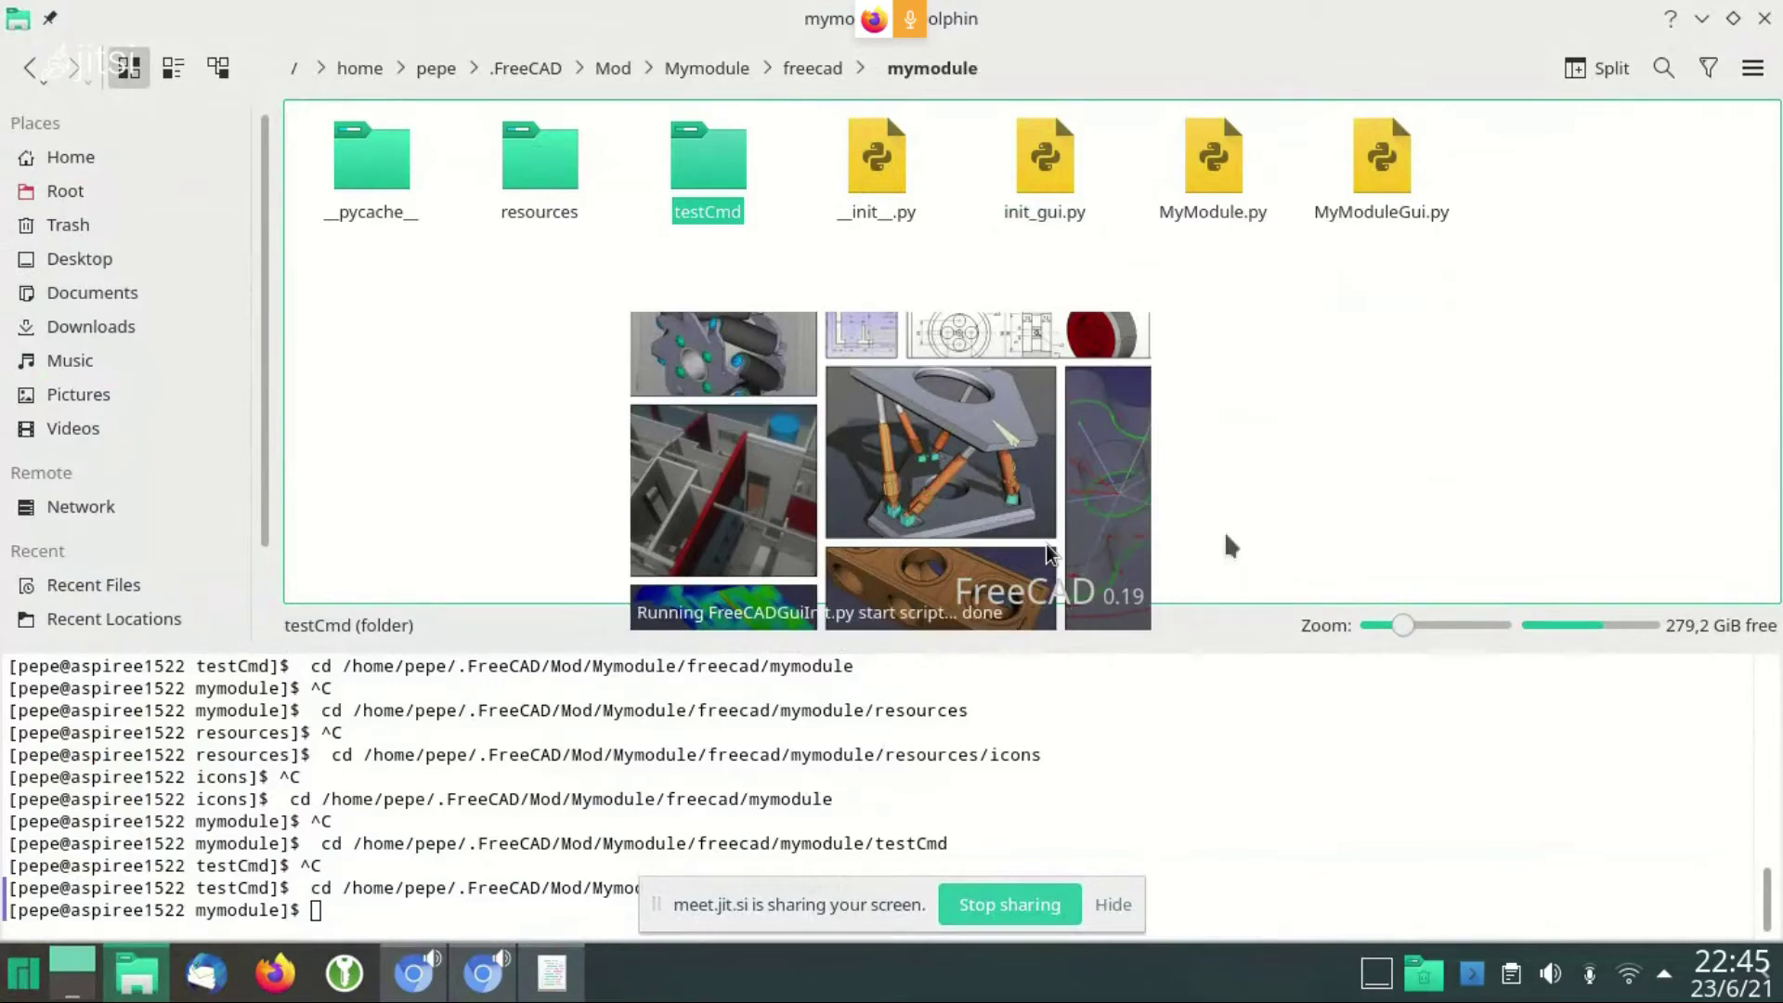
Open MyModule.py in Kate beside TaskPanel.py and Tools.py
right_click(1235, 165)
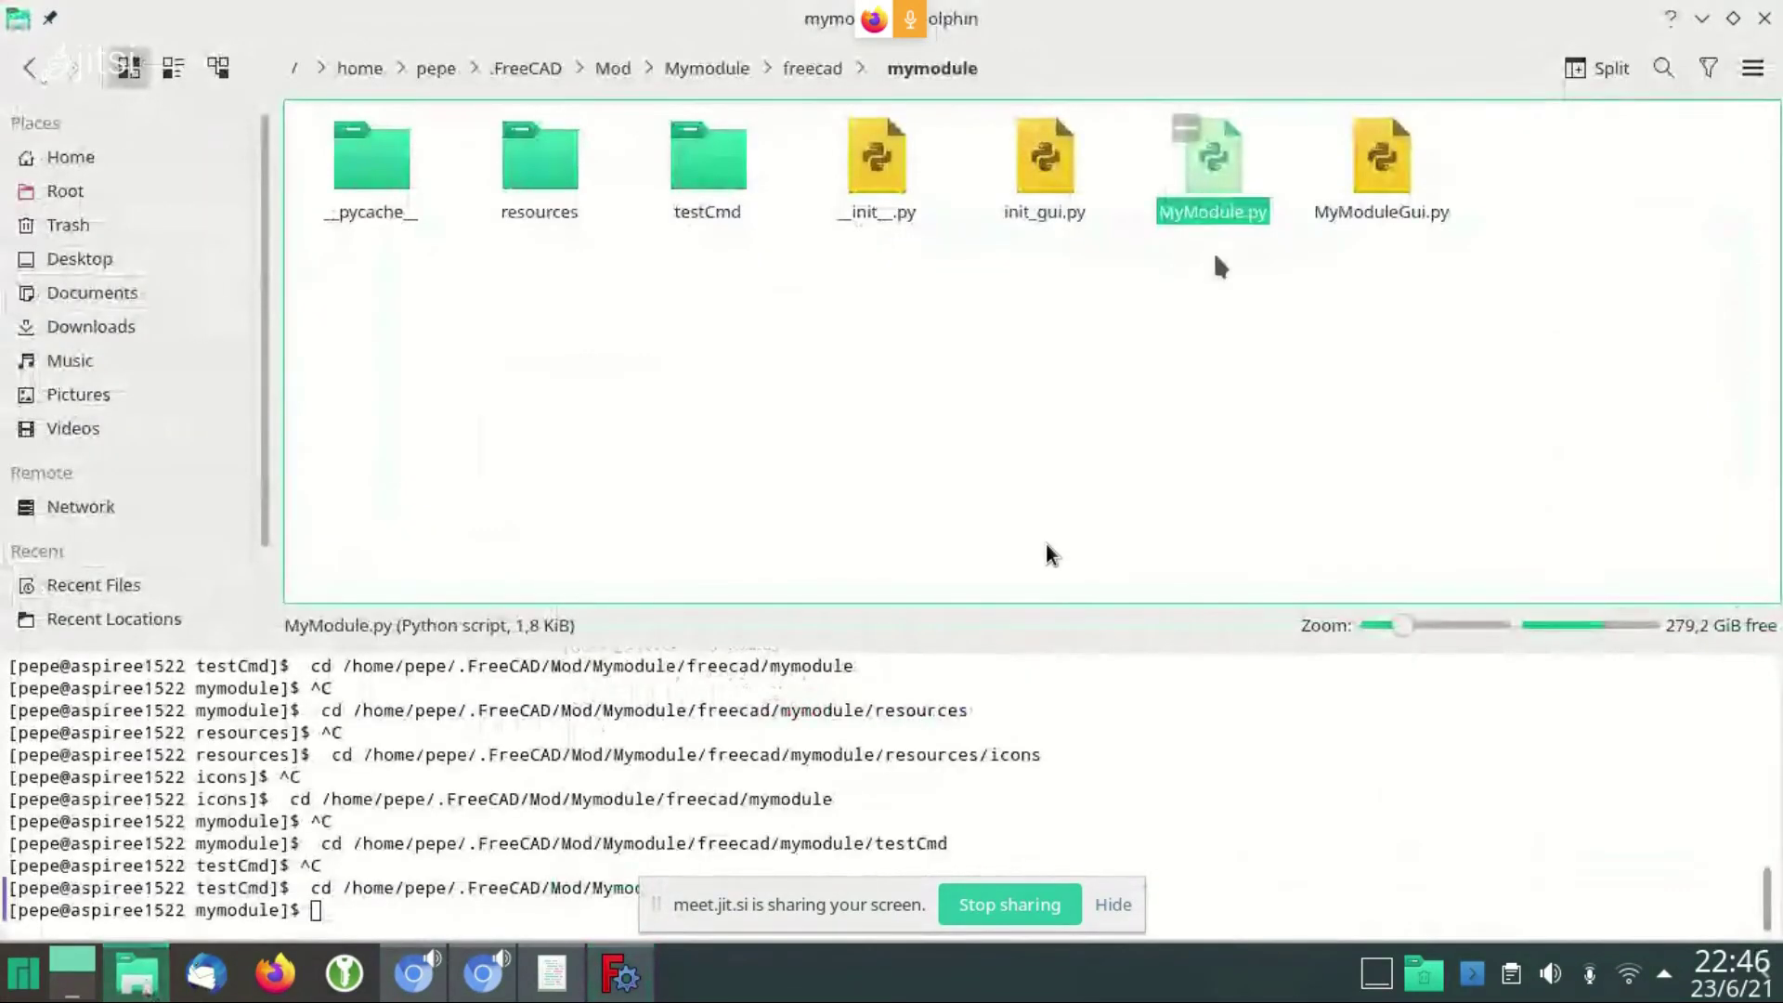
right_click(1204, 202)
click(1102, 481)
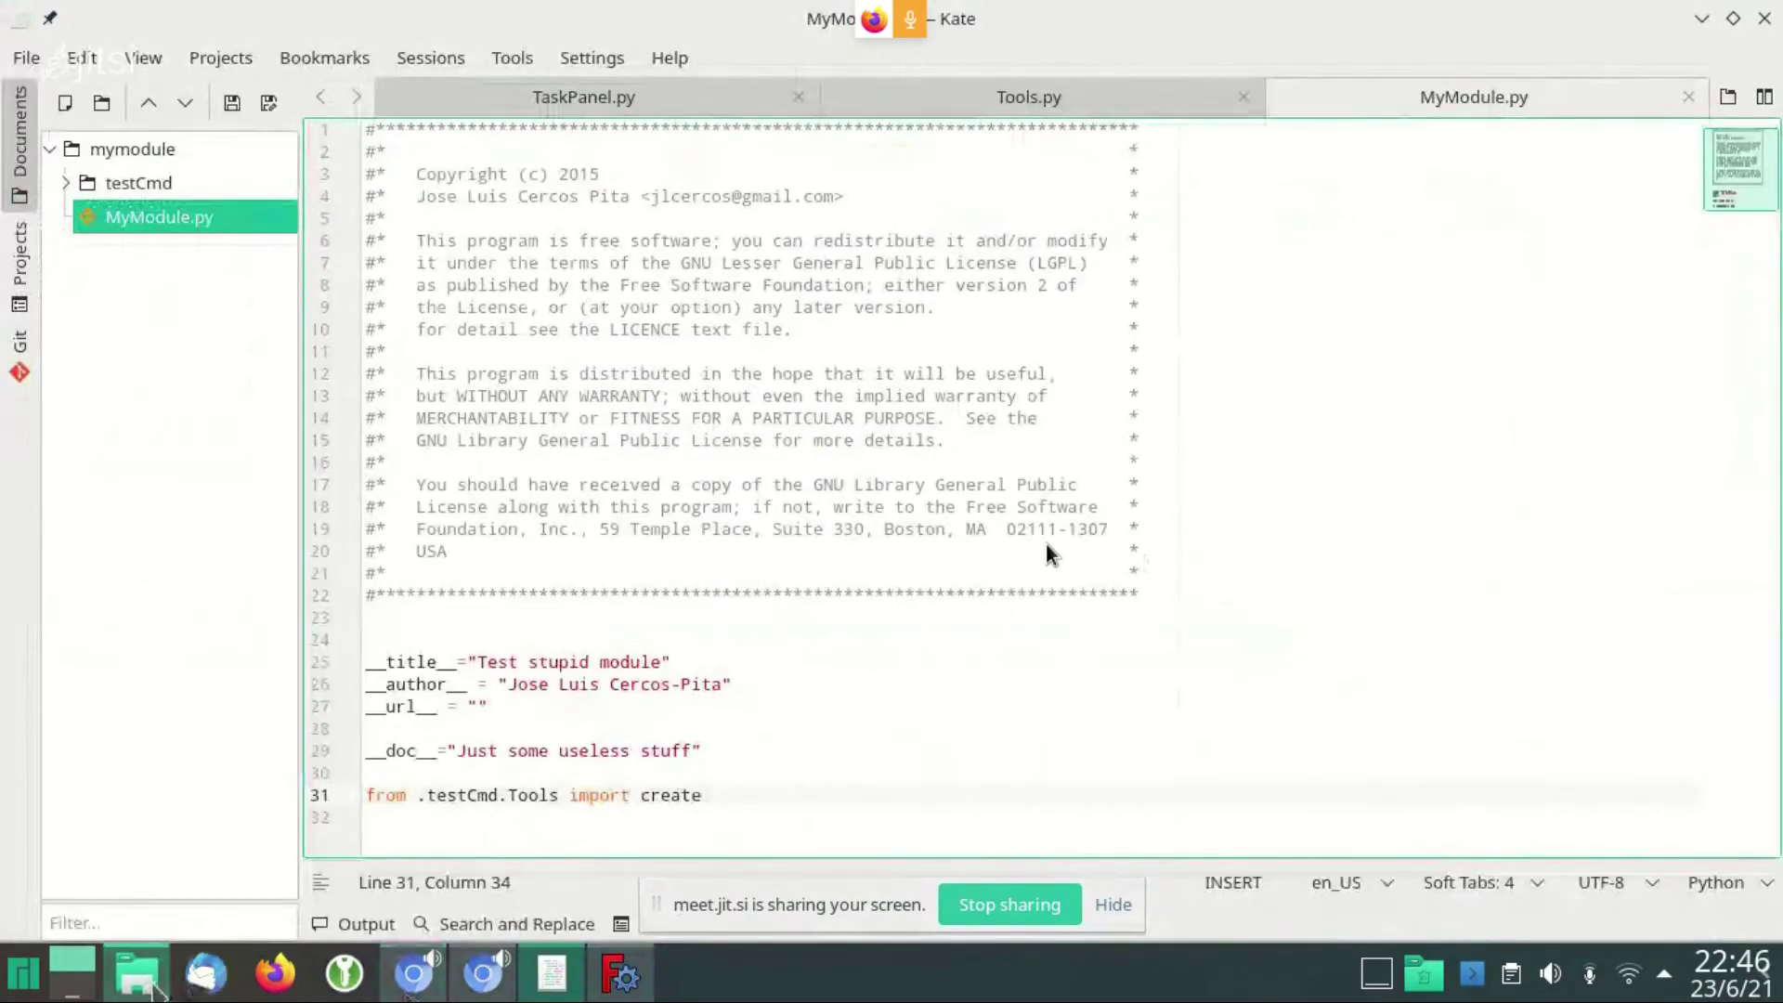
Begin the import line 'from freecad.mymodule' in the Python console, checking the folder name in the file manager
click(136, 973)
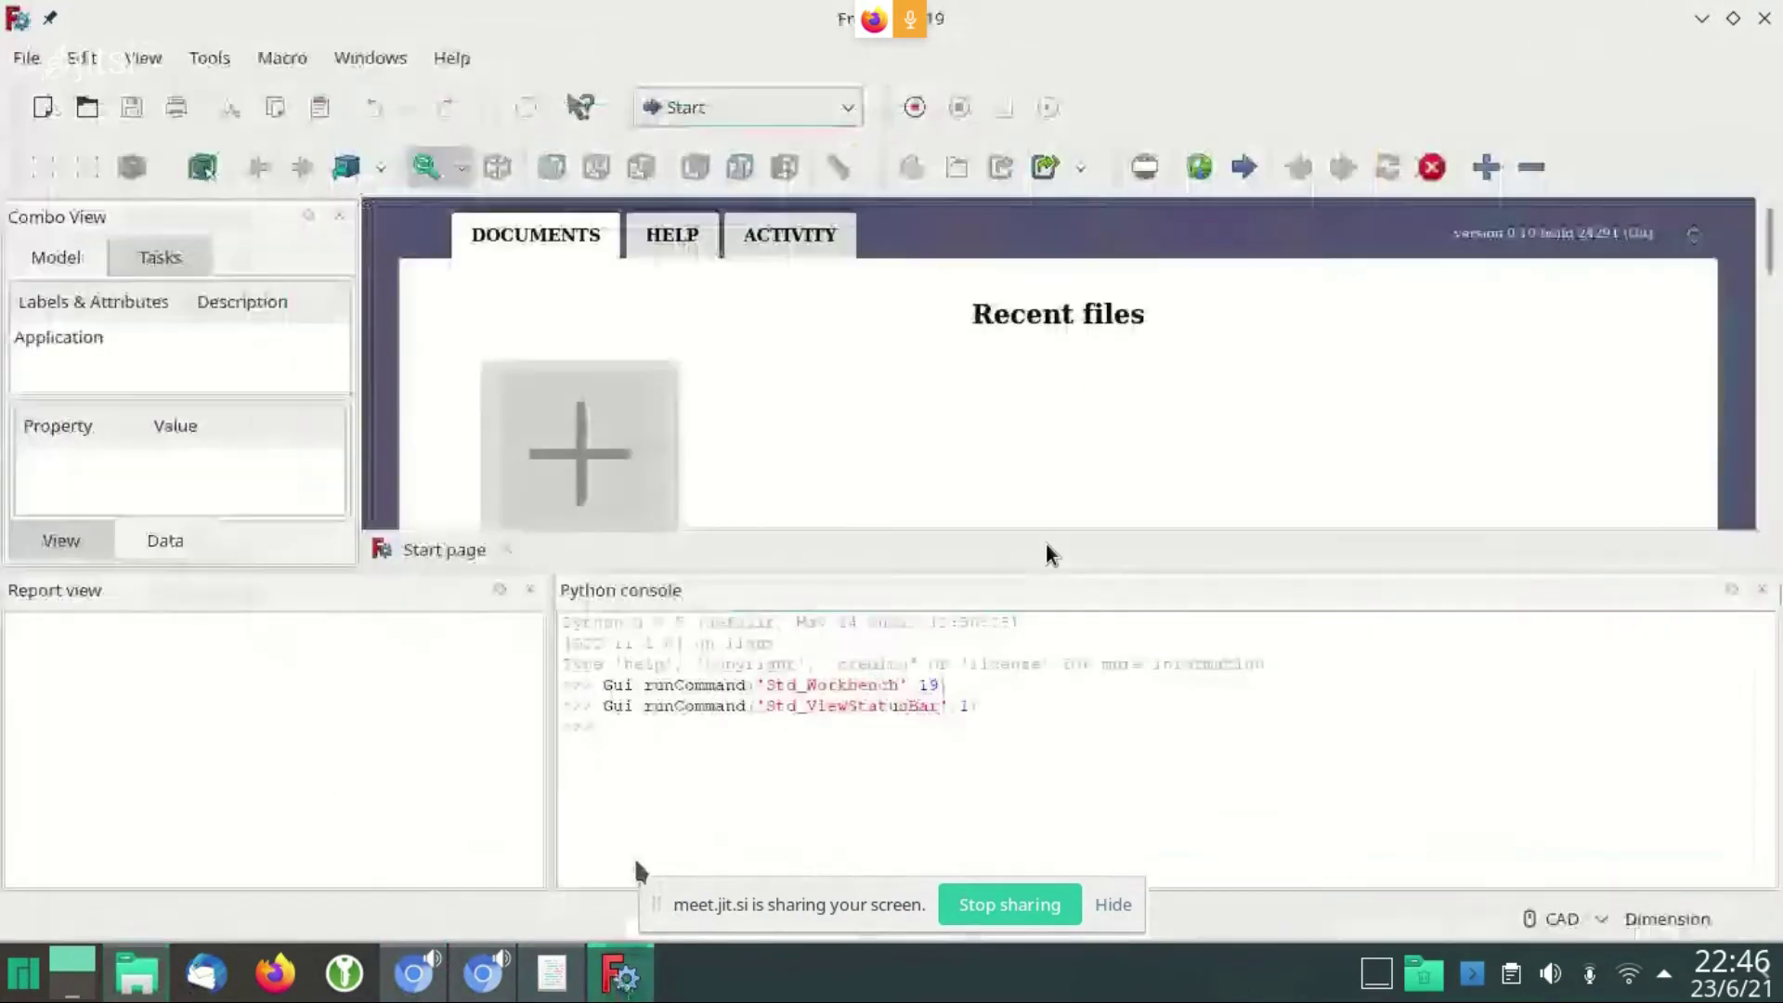
text(from freecad)
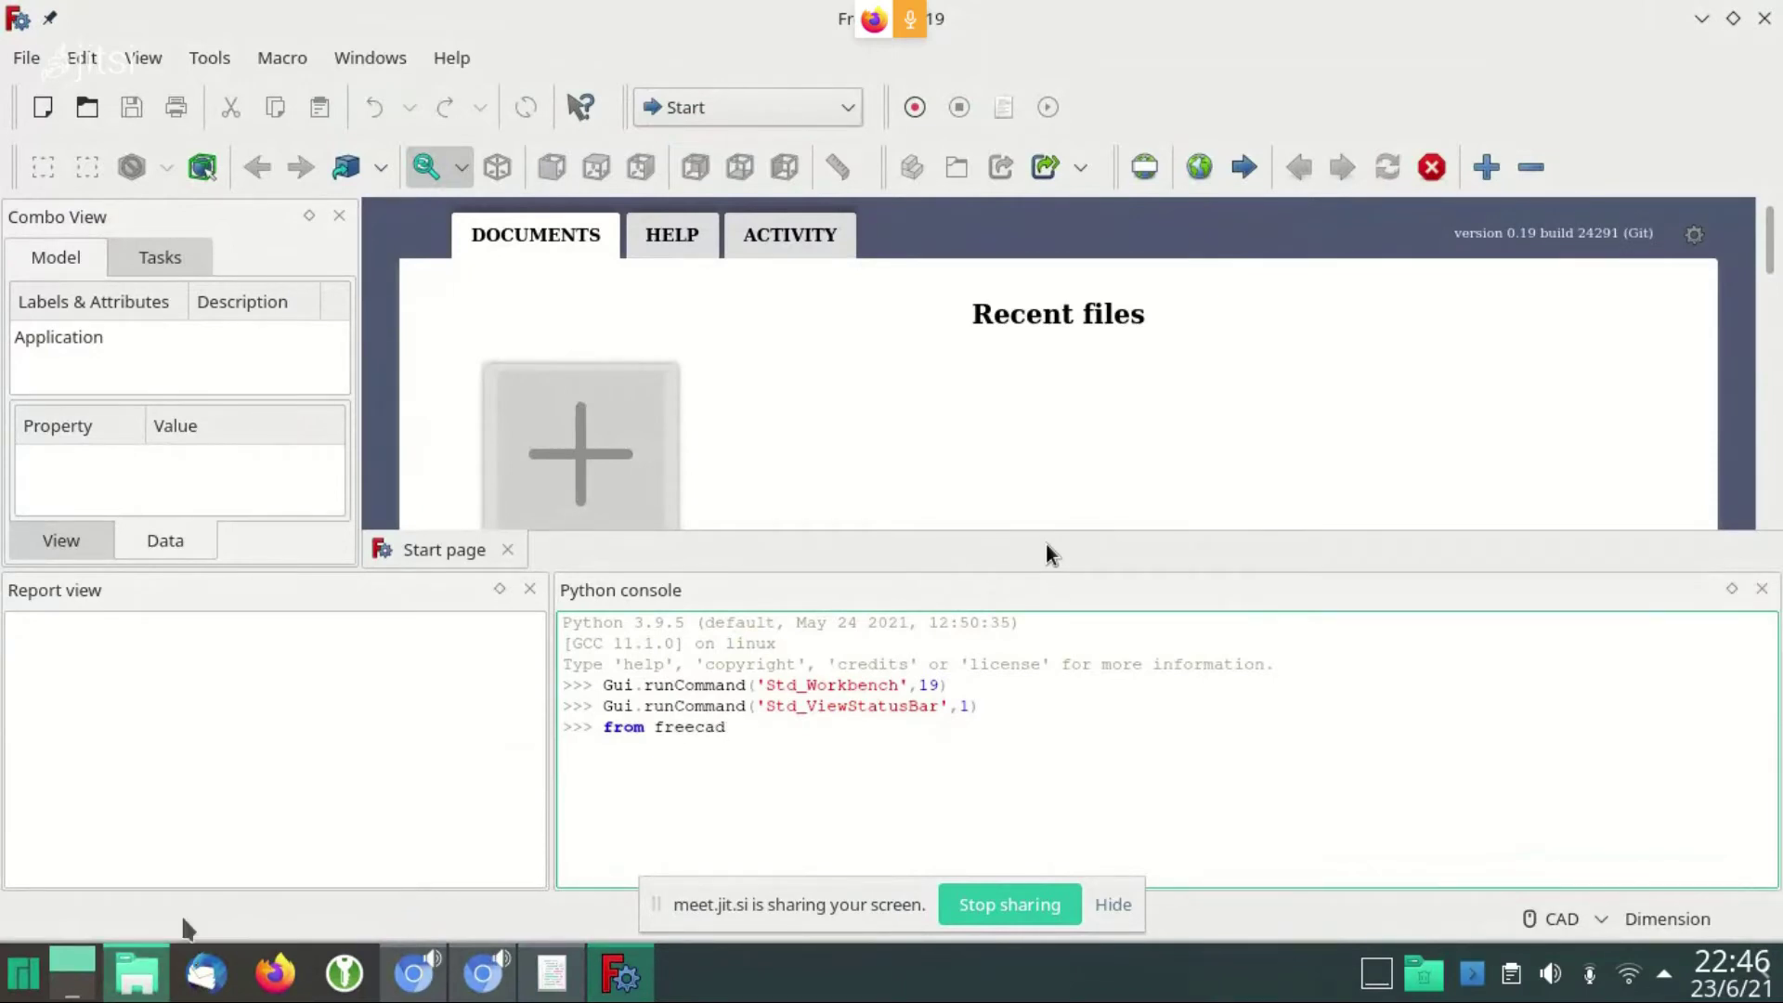
click(137, 970)
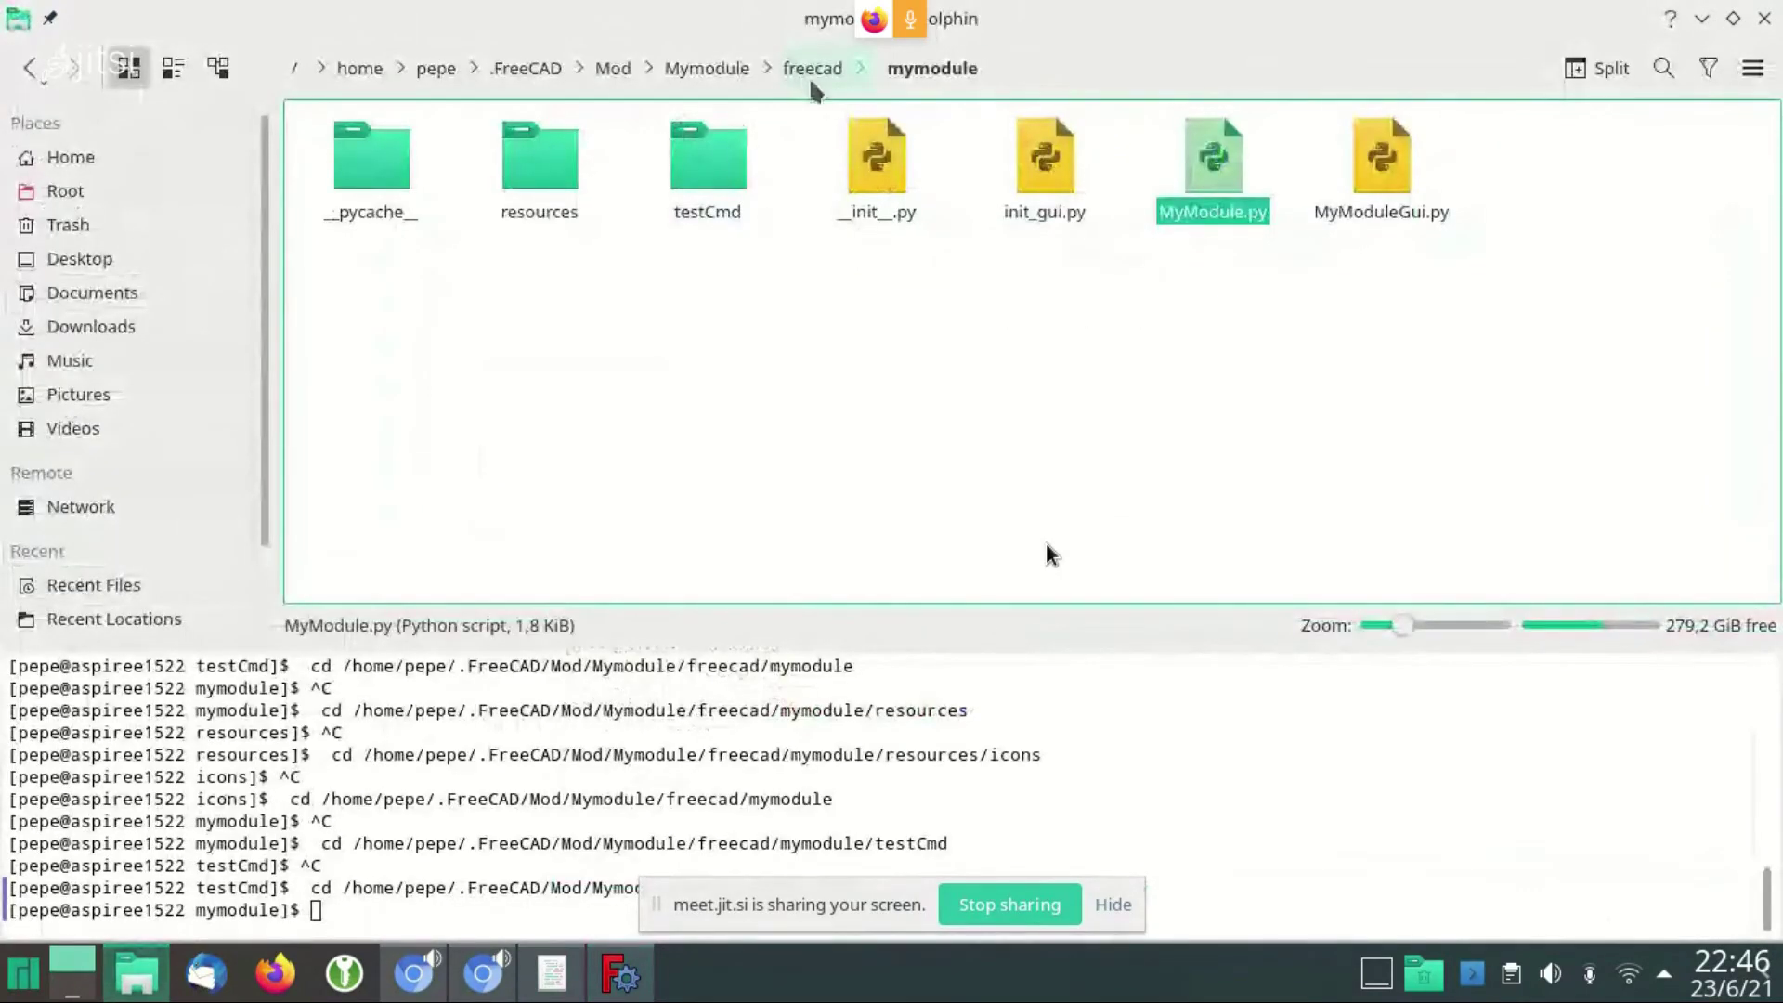
key(alt+Tab)
text(.mu)
key(BackSpace)
text(dule)
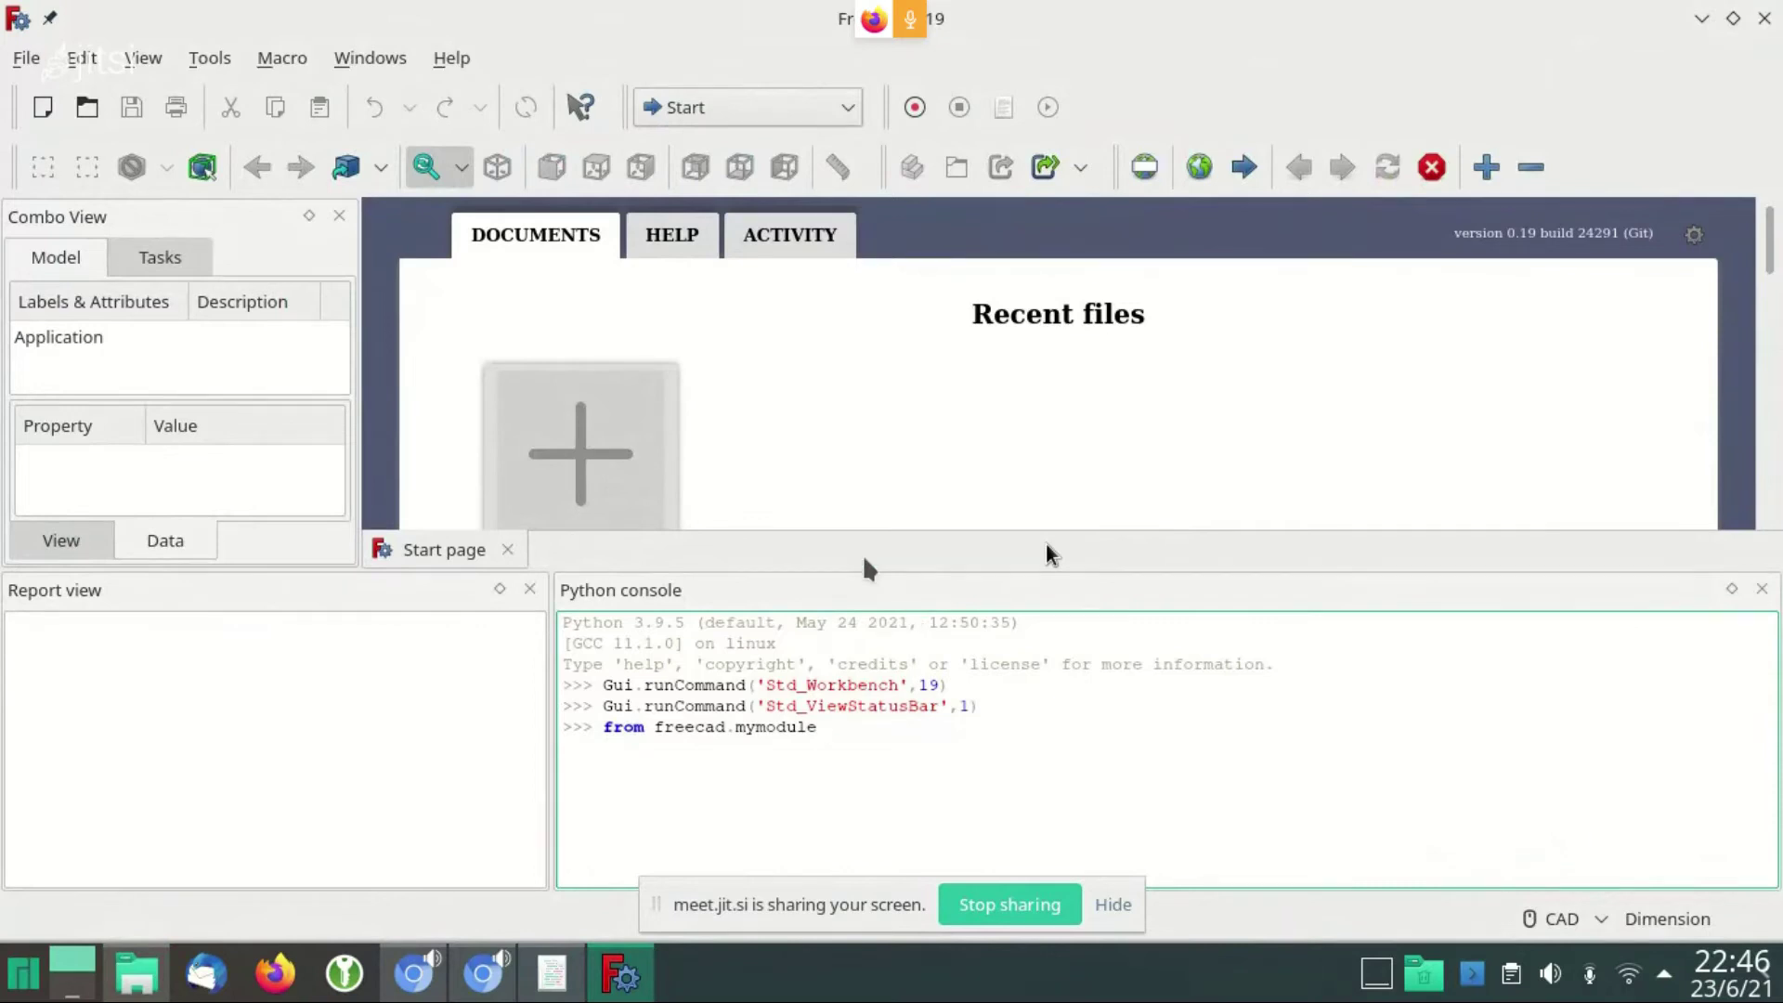
key(alt+Tab)
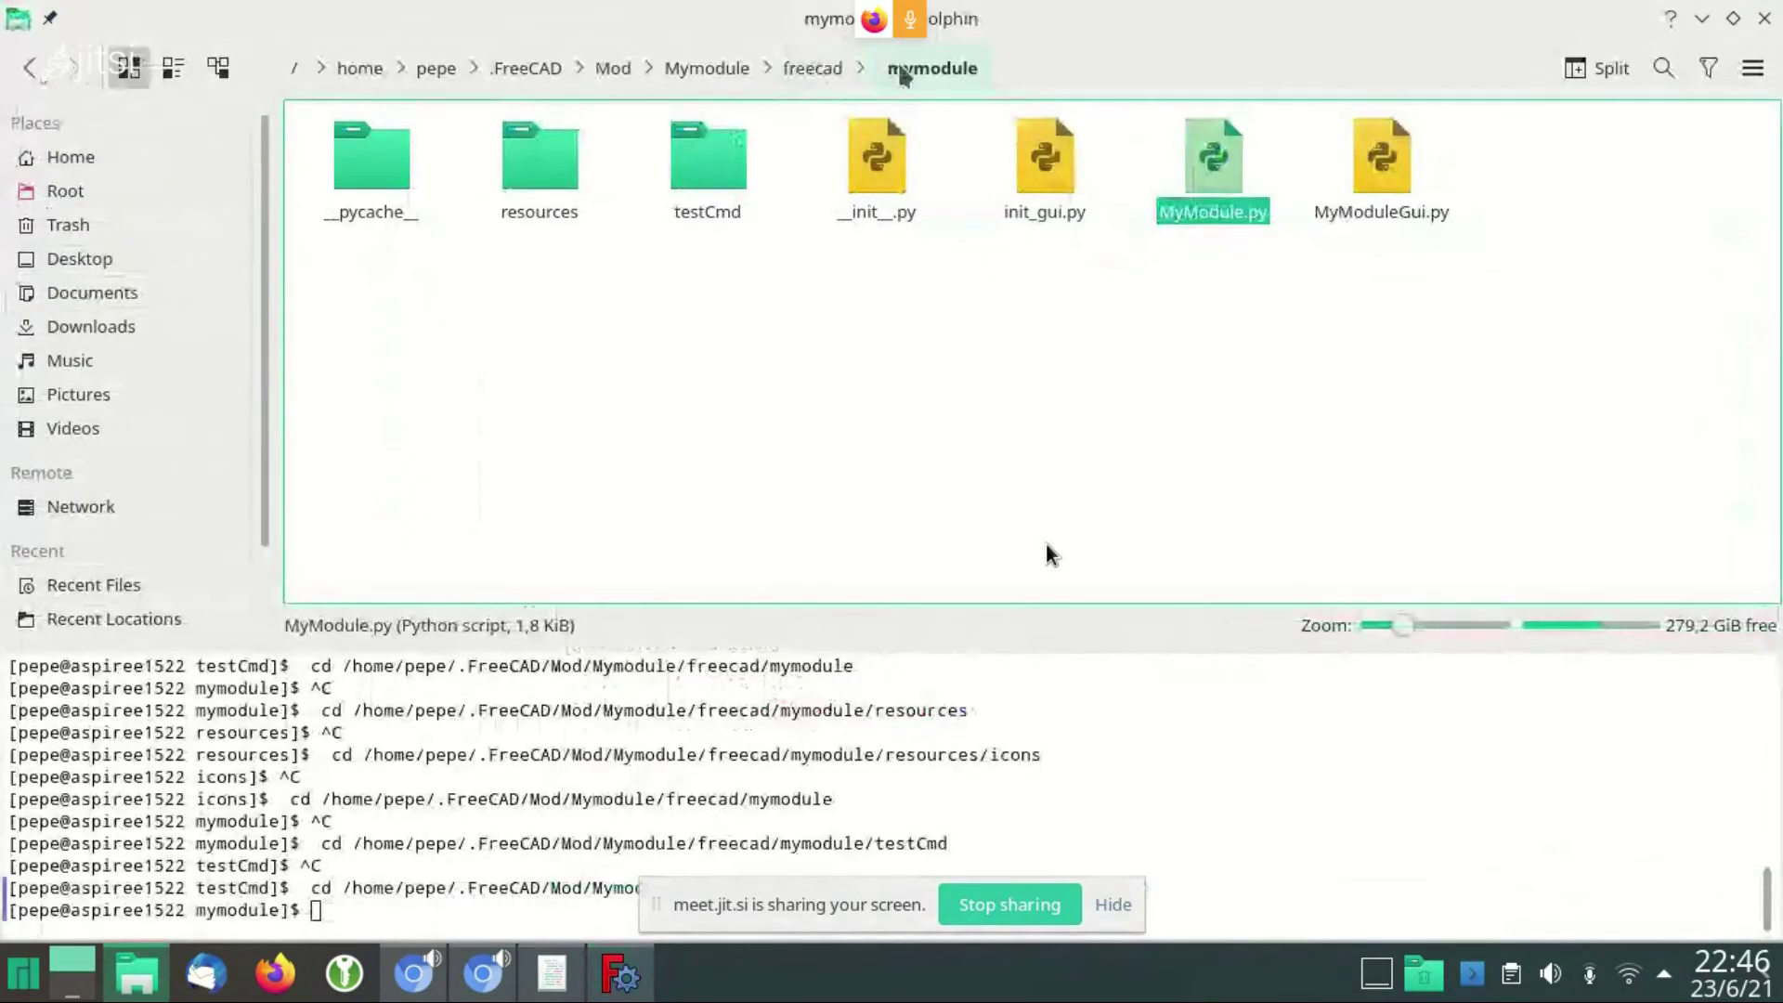
key(alt+Tab)
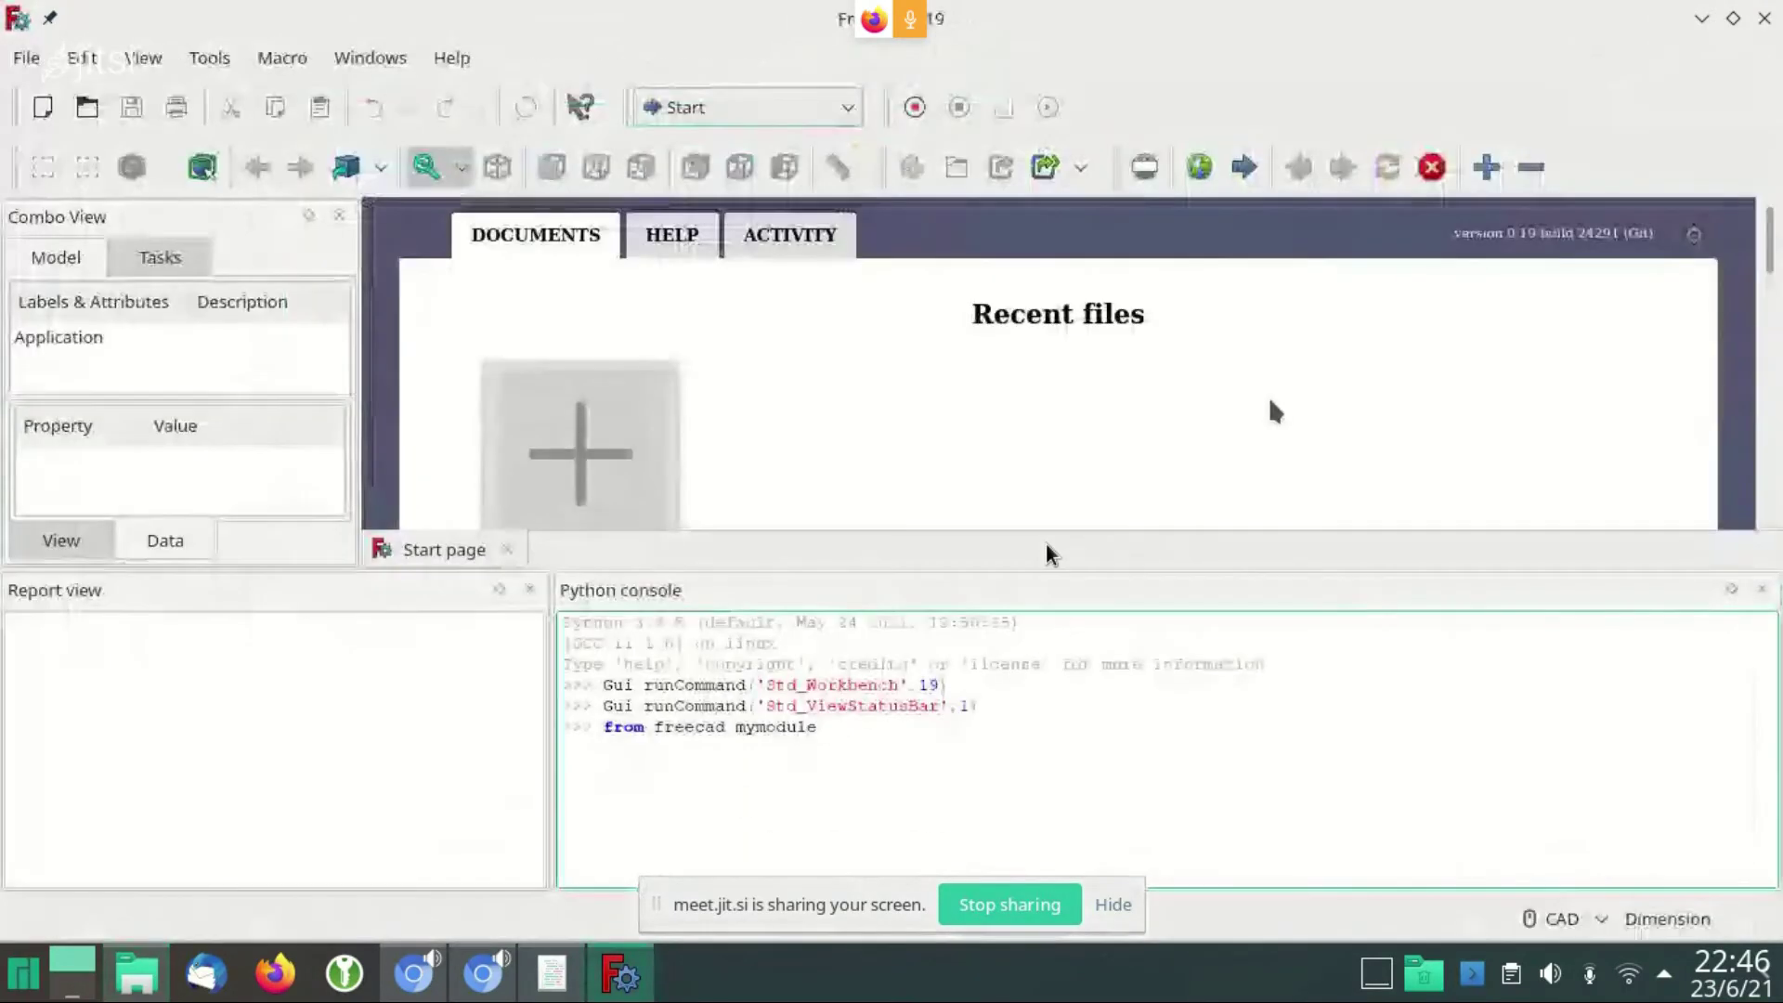
Complete 'import MyModule', then type MyModule. and autocomplete it to MyModule.create
text(M)
key(BackSpace)
text(i)
text(mport)
text( MyModule)
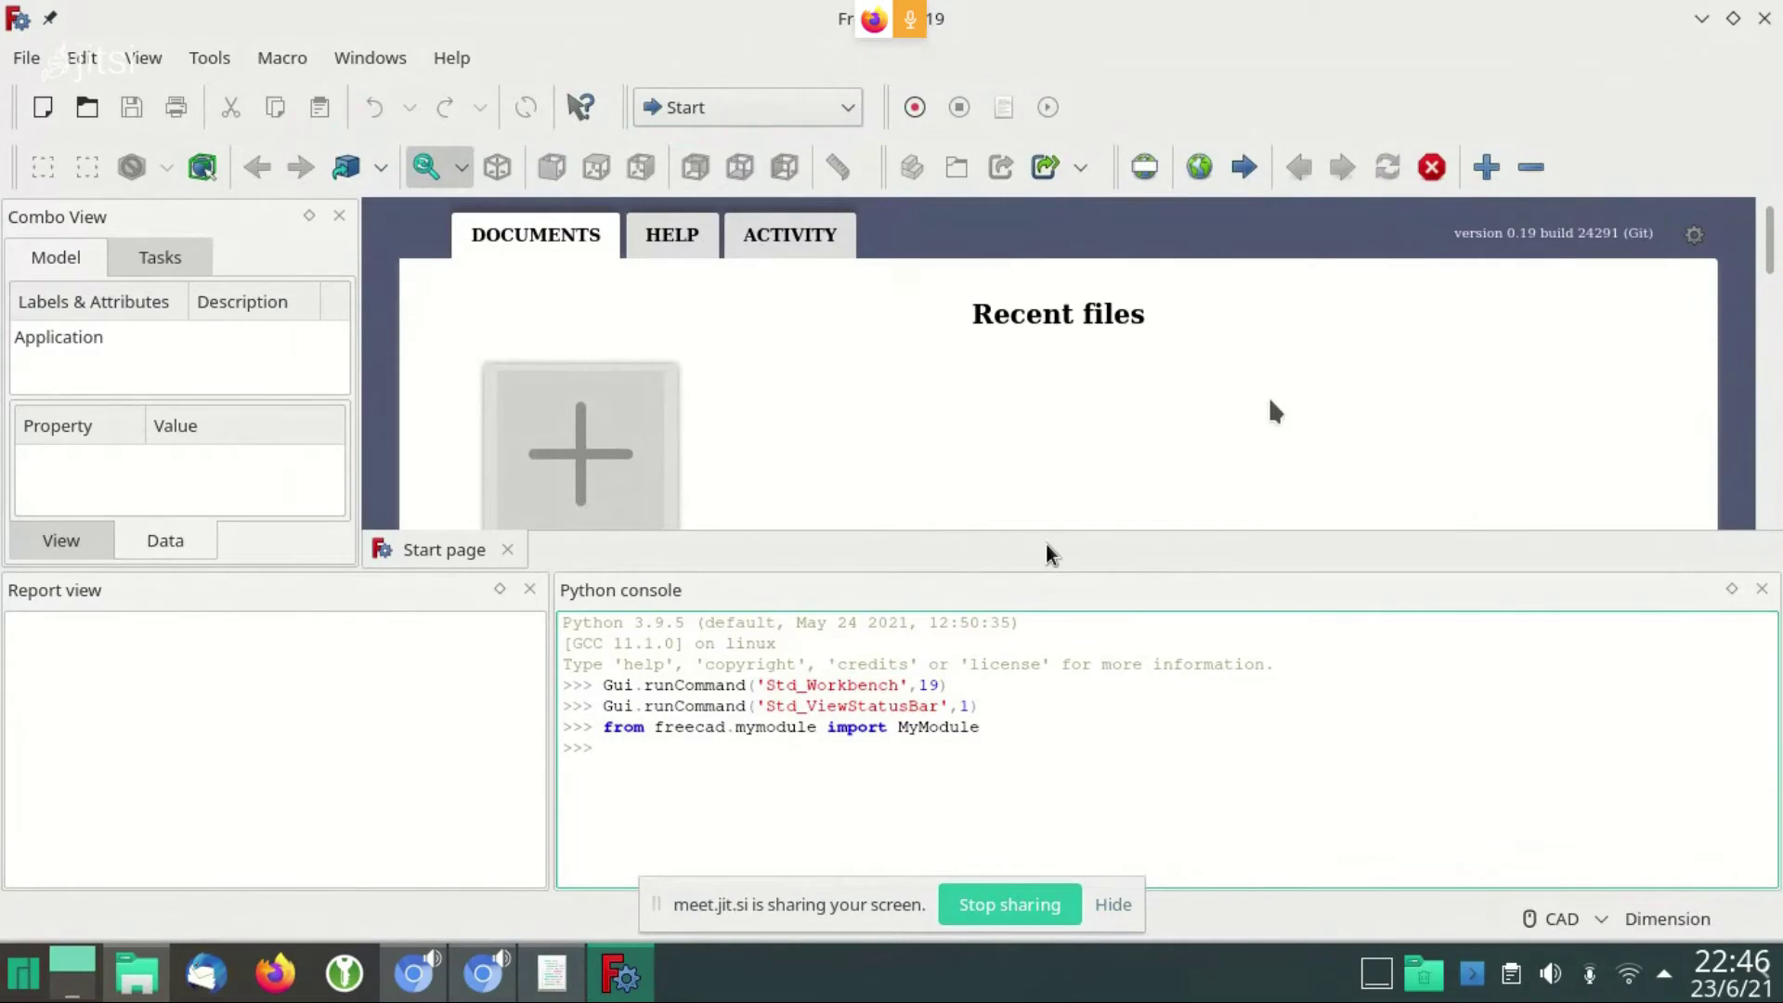
text(Module.)
key(Down)
key(Down)
key(Down)
key(Down)
key(Down)
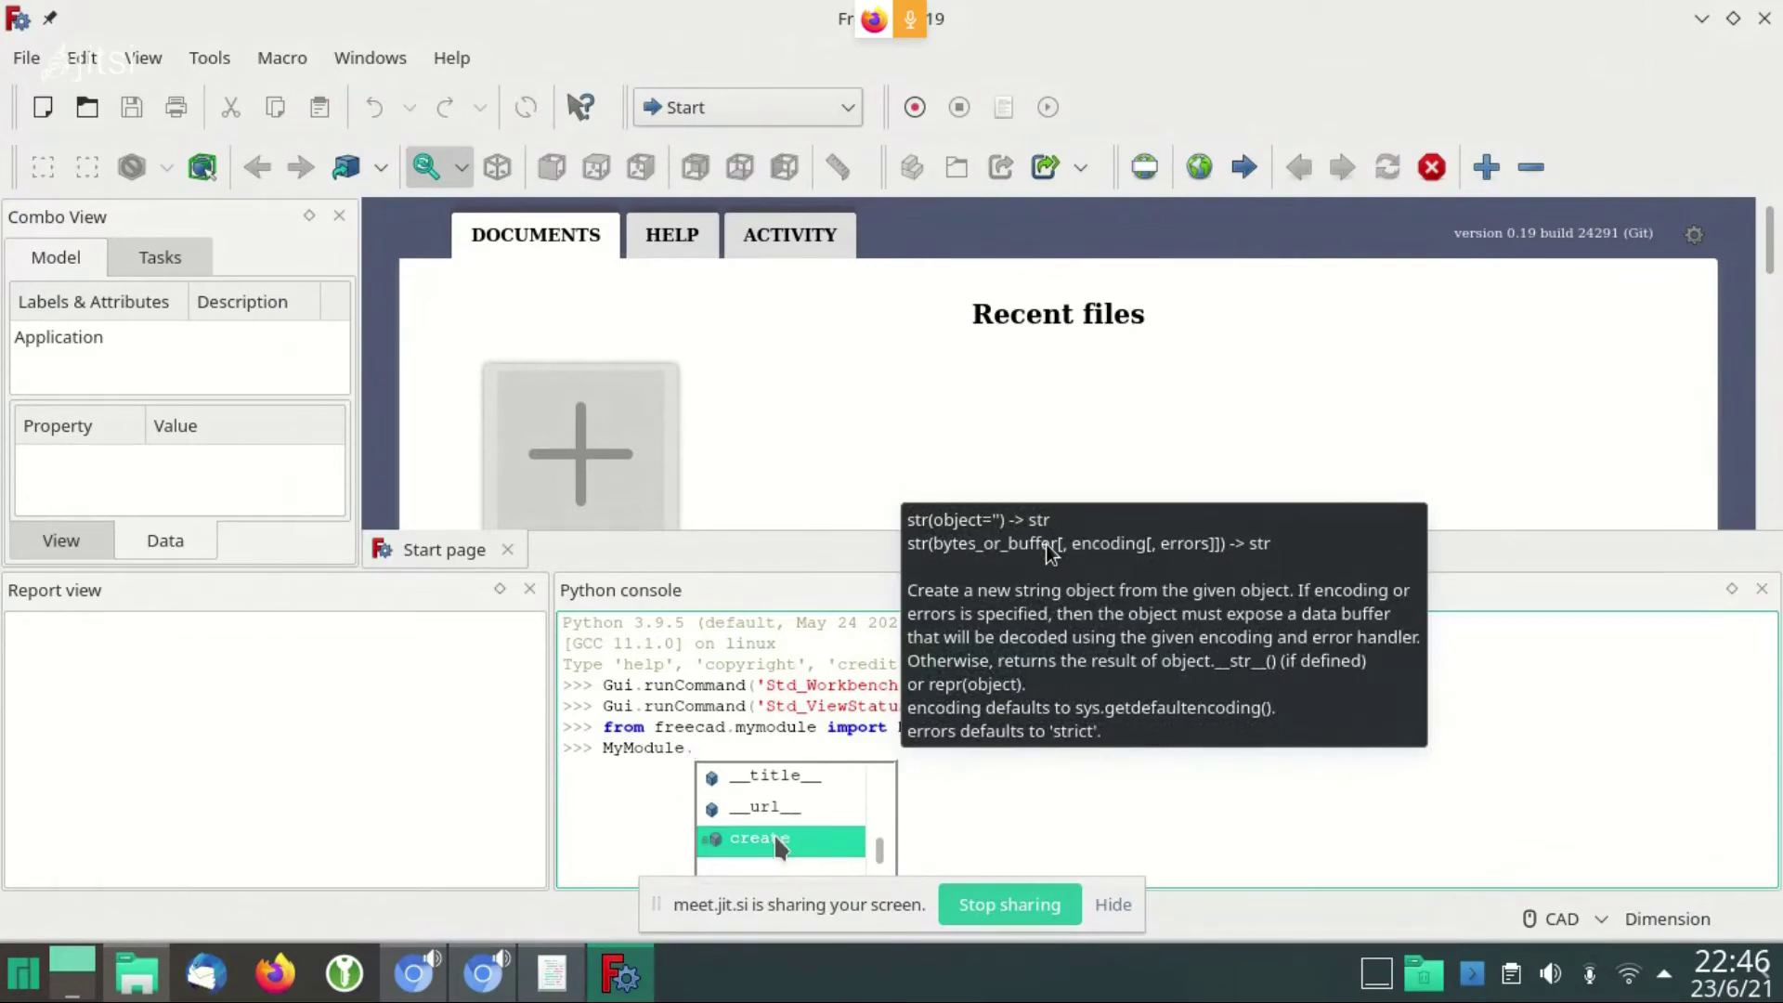
key(Return)
key(alt+Tab)
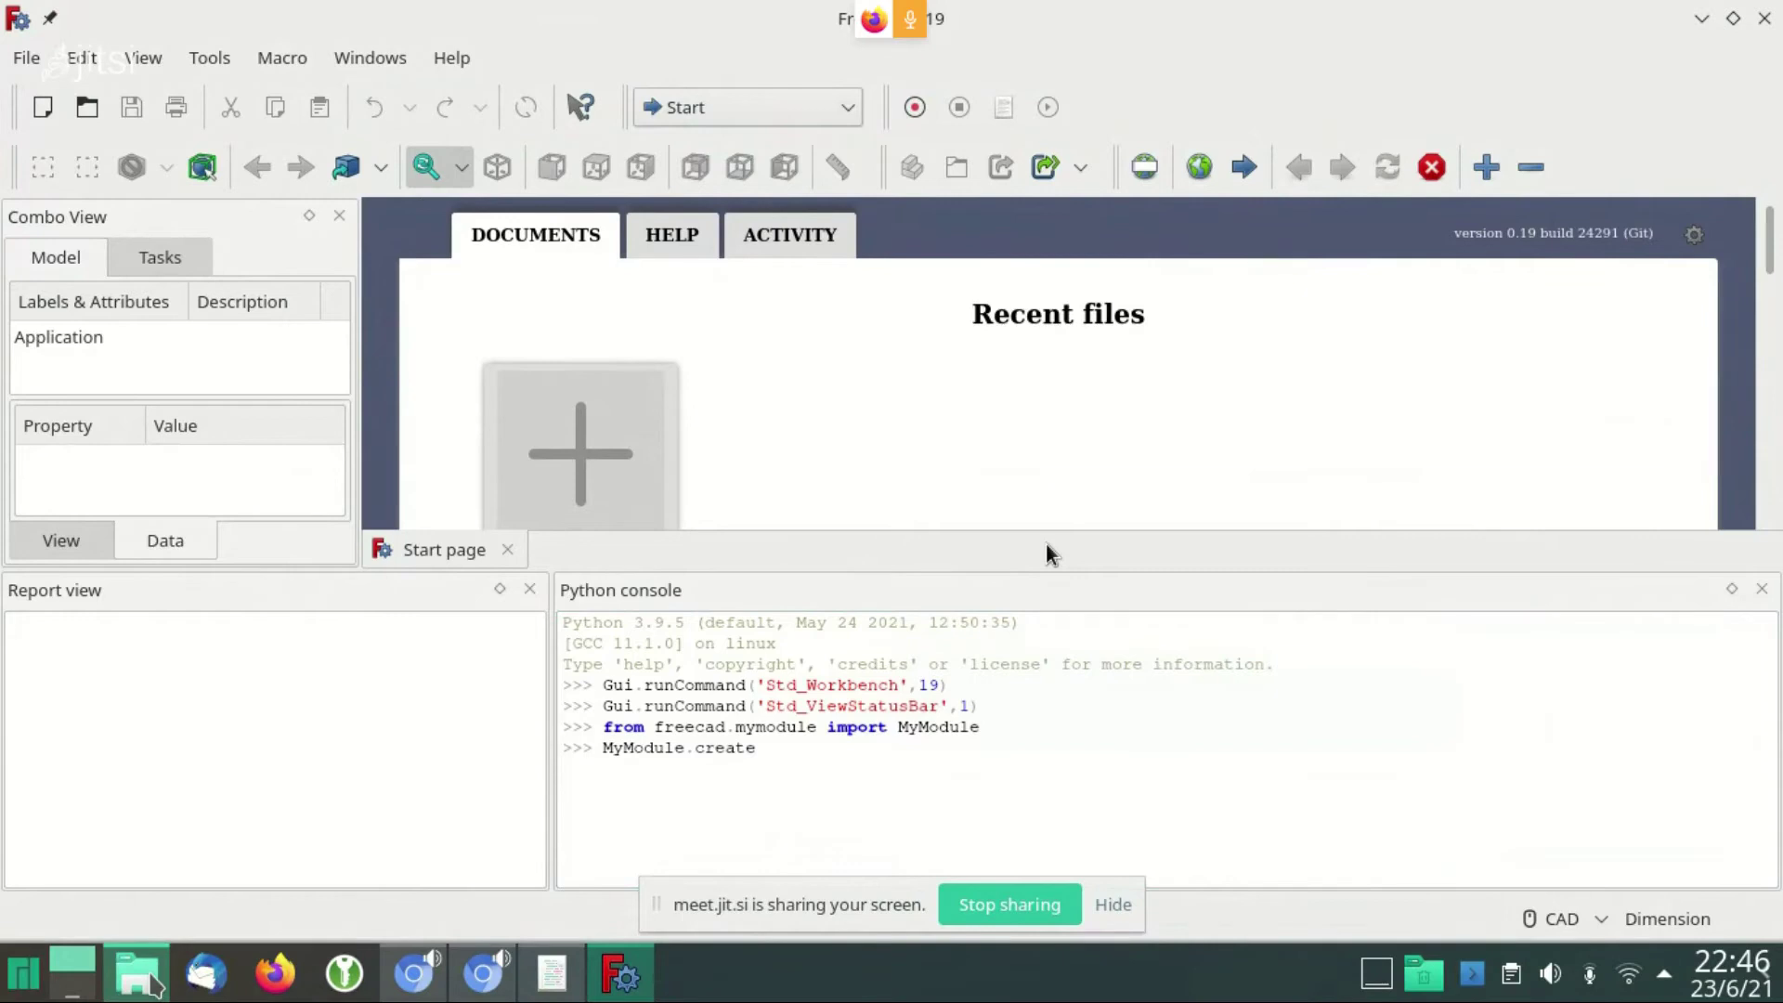
right_click(1194, 167)
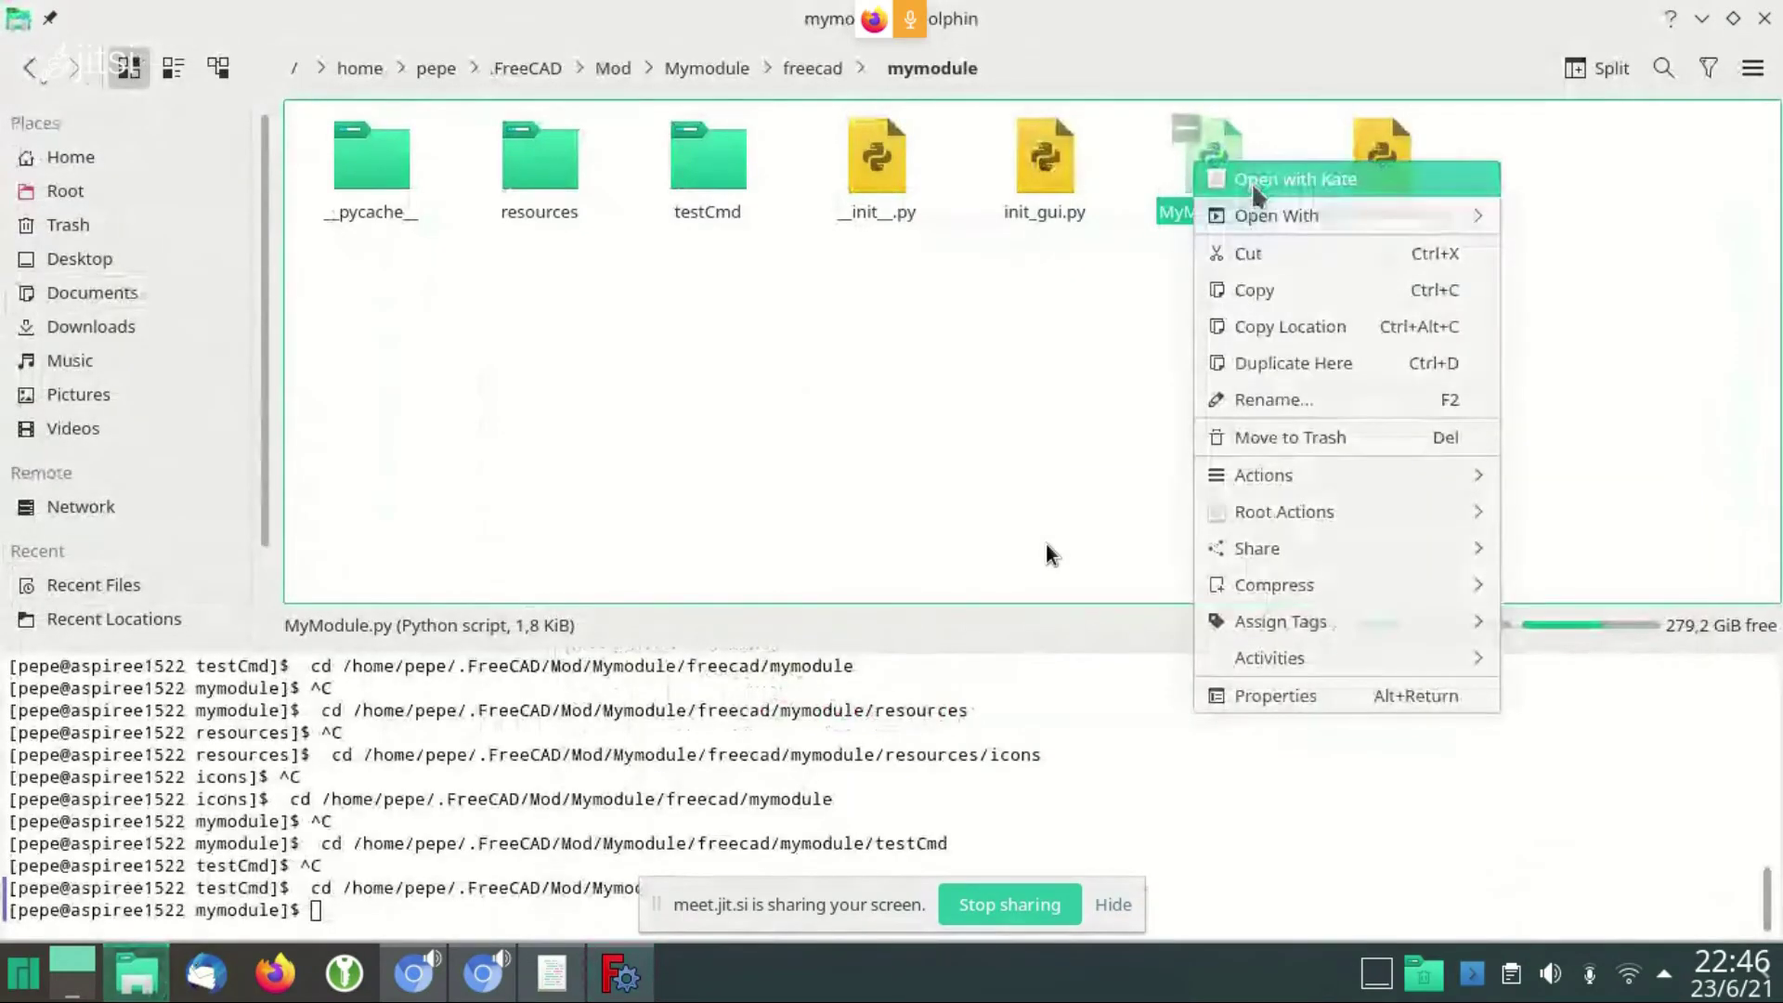
click(1254, 186)
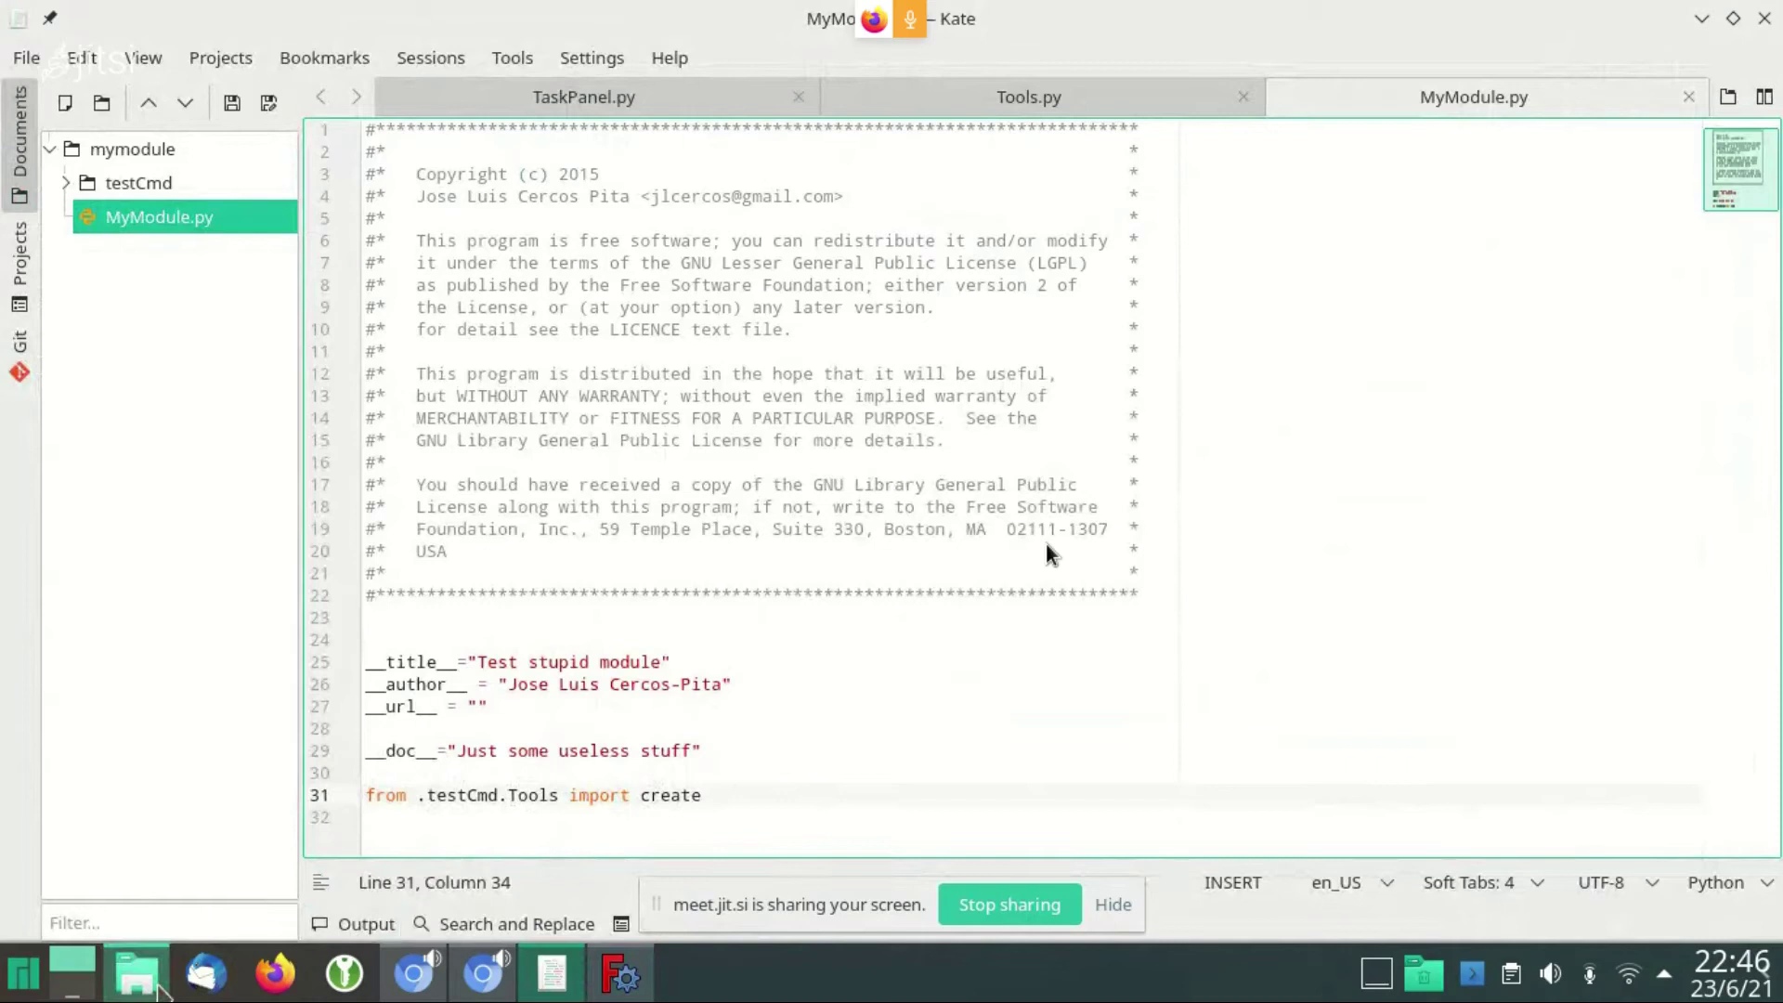
click(158, 986)
click(705, 158)
right_click(1058, 215)
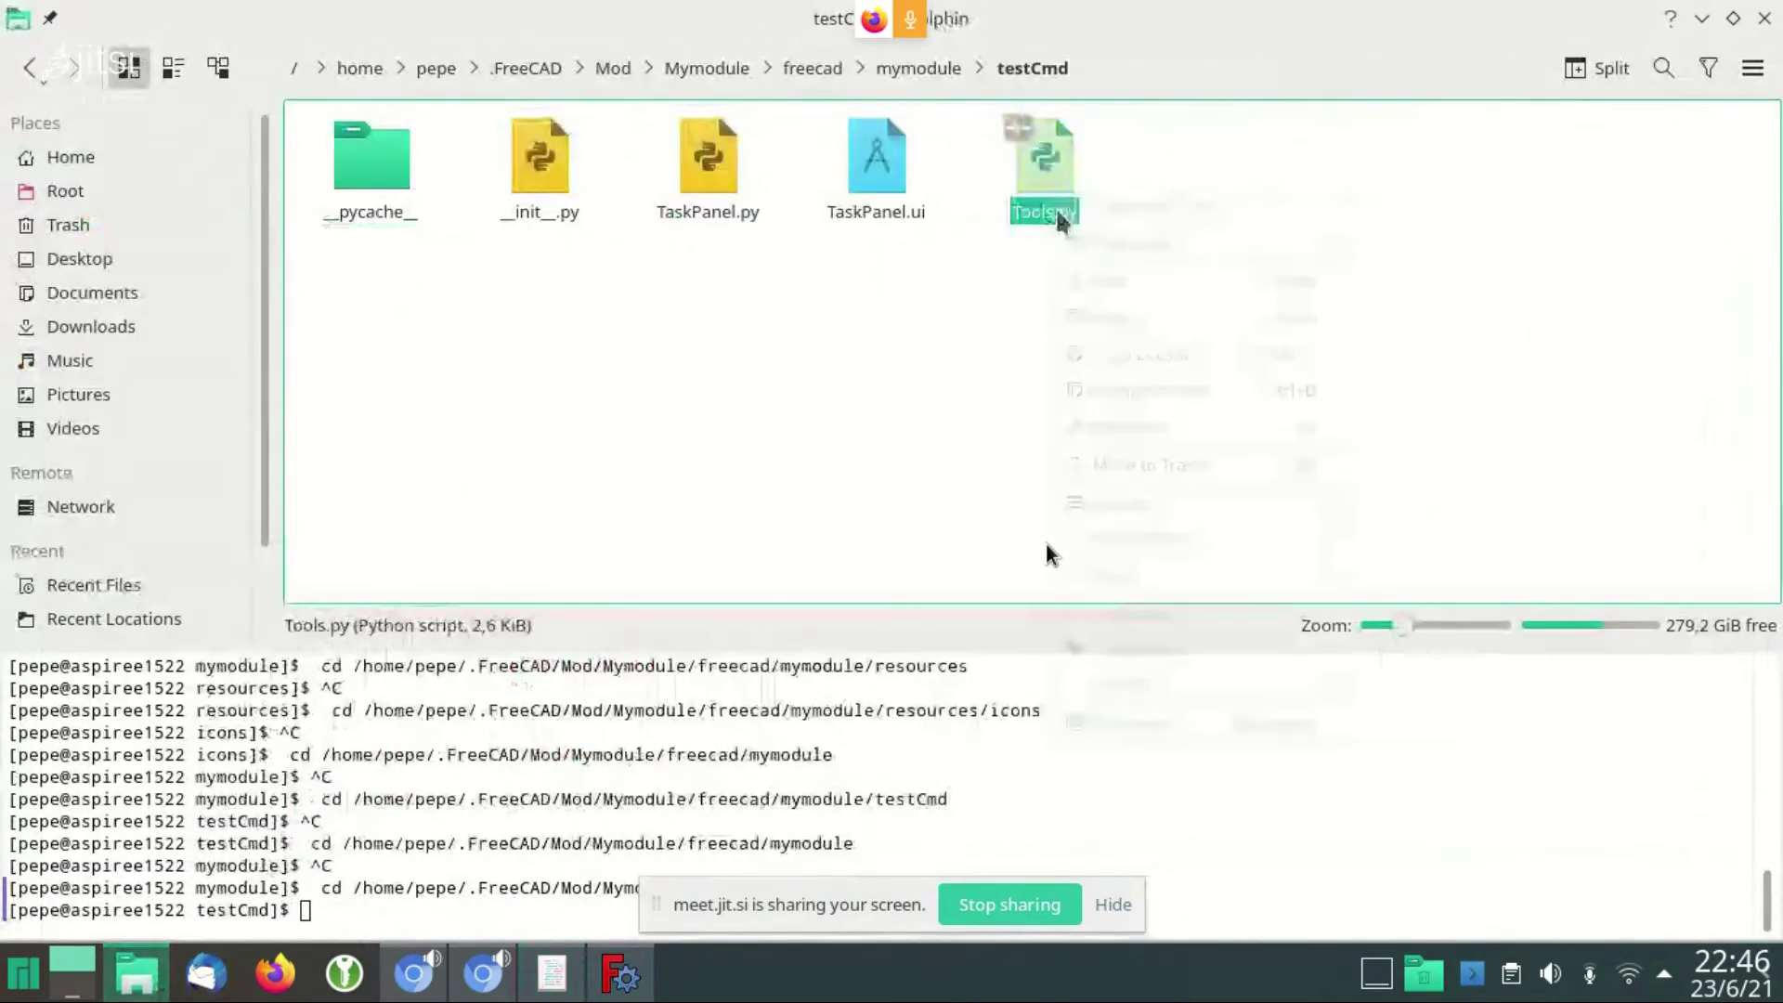
click(1026, 82)
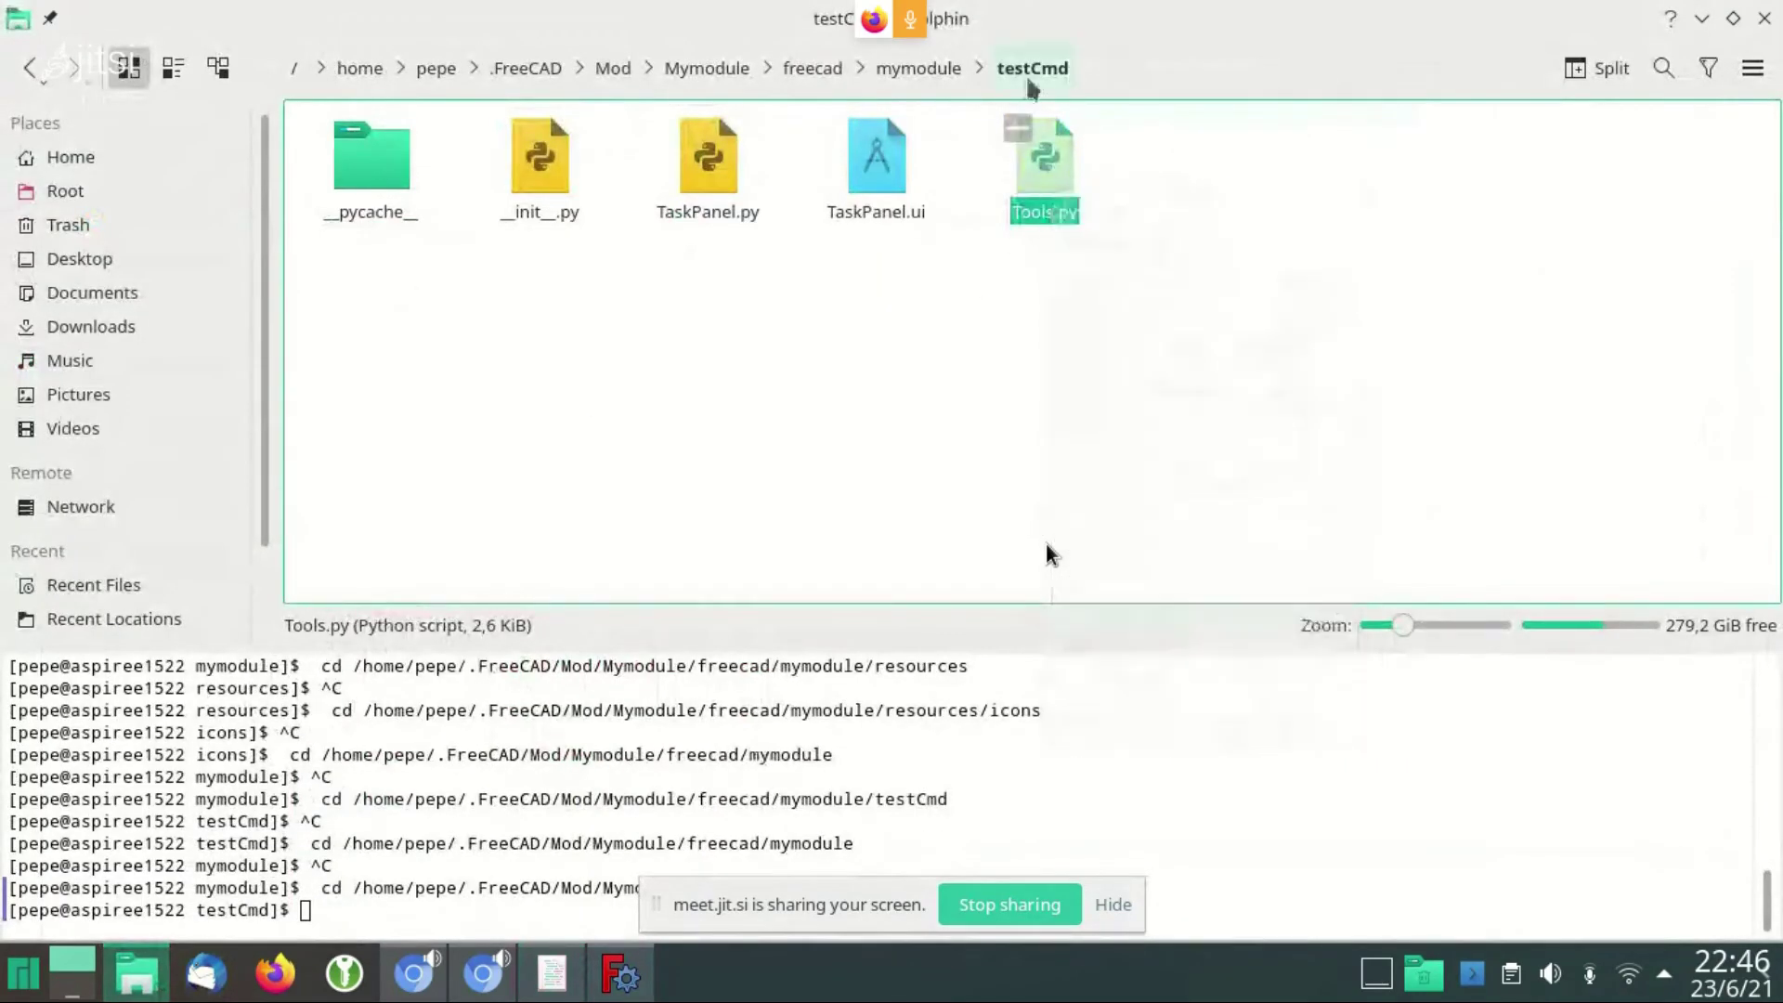
right_click(1047, 167)
click(1037, 371)
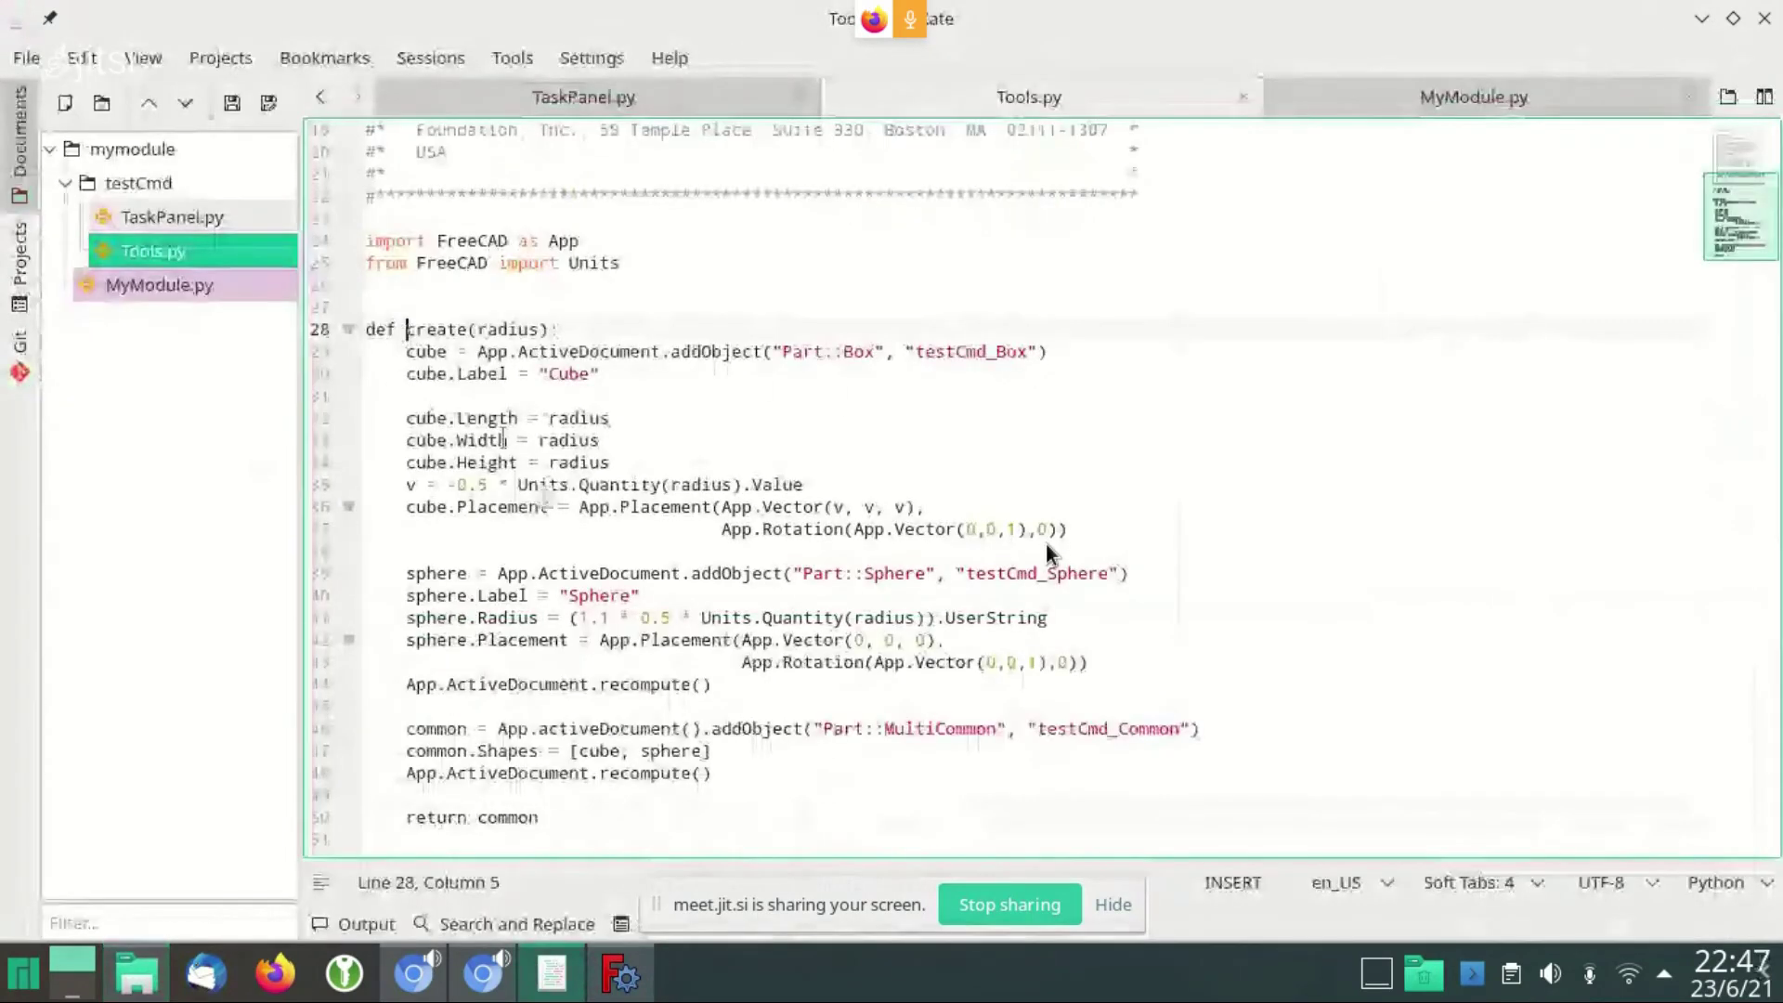
key(Home)
key(shift+Down)
key(shift+Down)
key(shift+Down)
key(shift+Down)
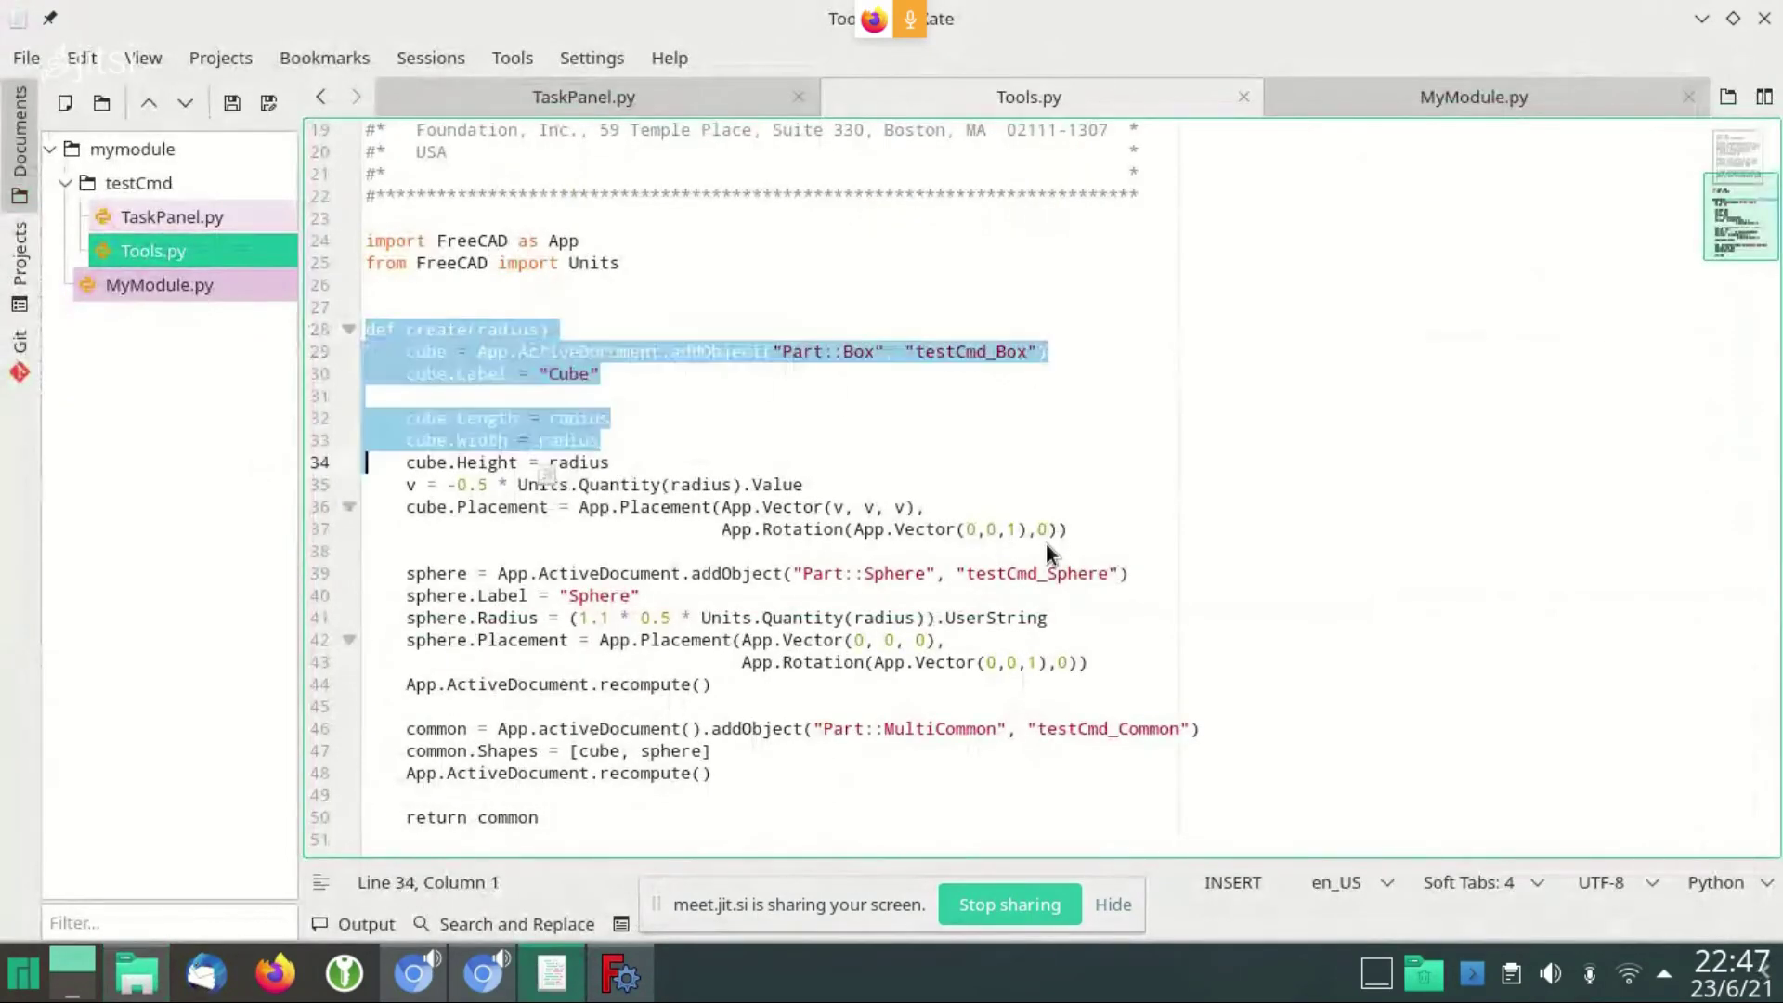
key(shift+Down)
key(shift+Down)
key(shift+Down)
key(shift+Down)
key(shift+Down)
key(shift+Down)
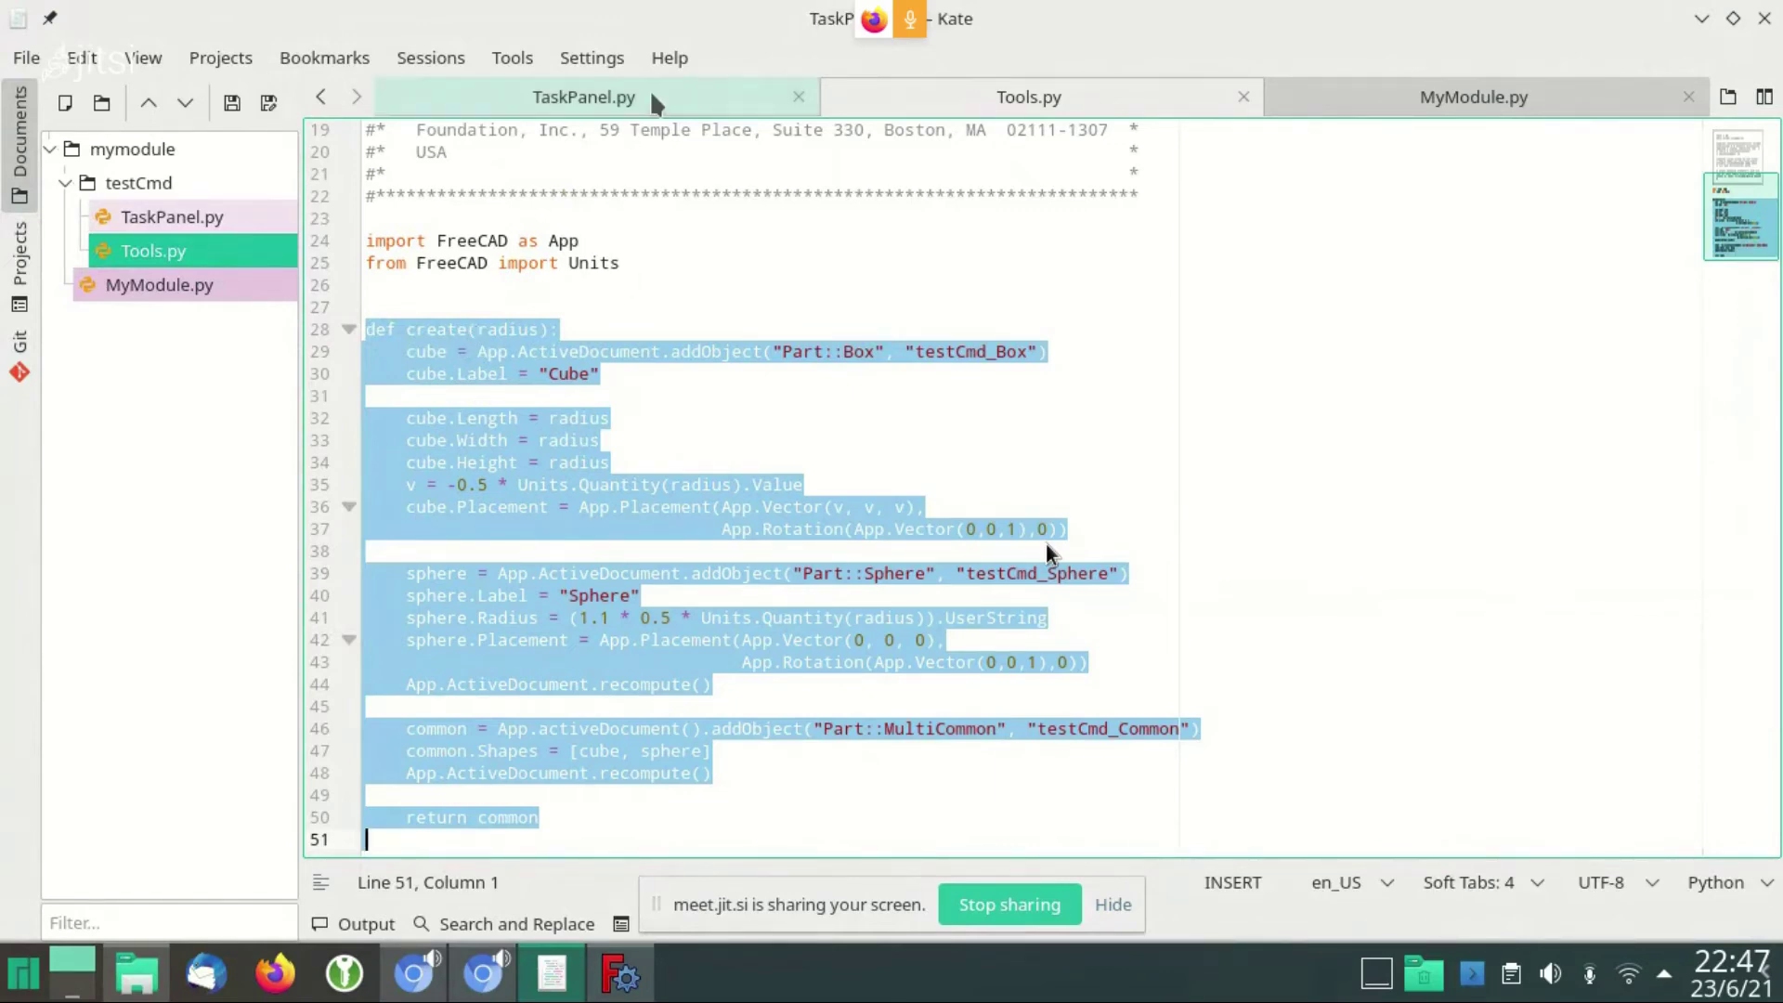
click(583, 97)
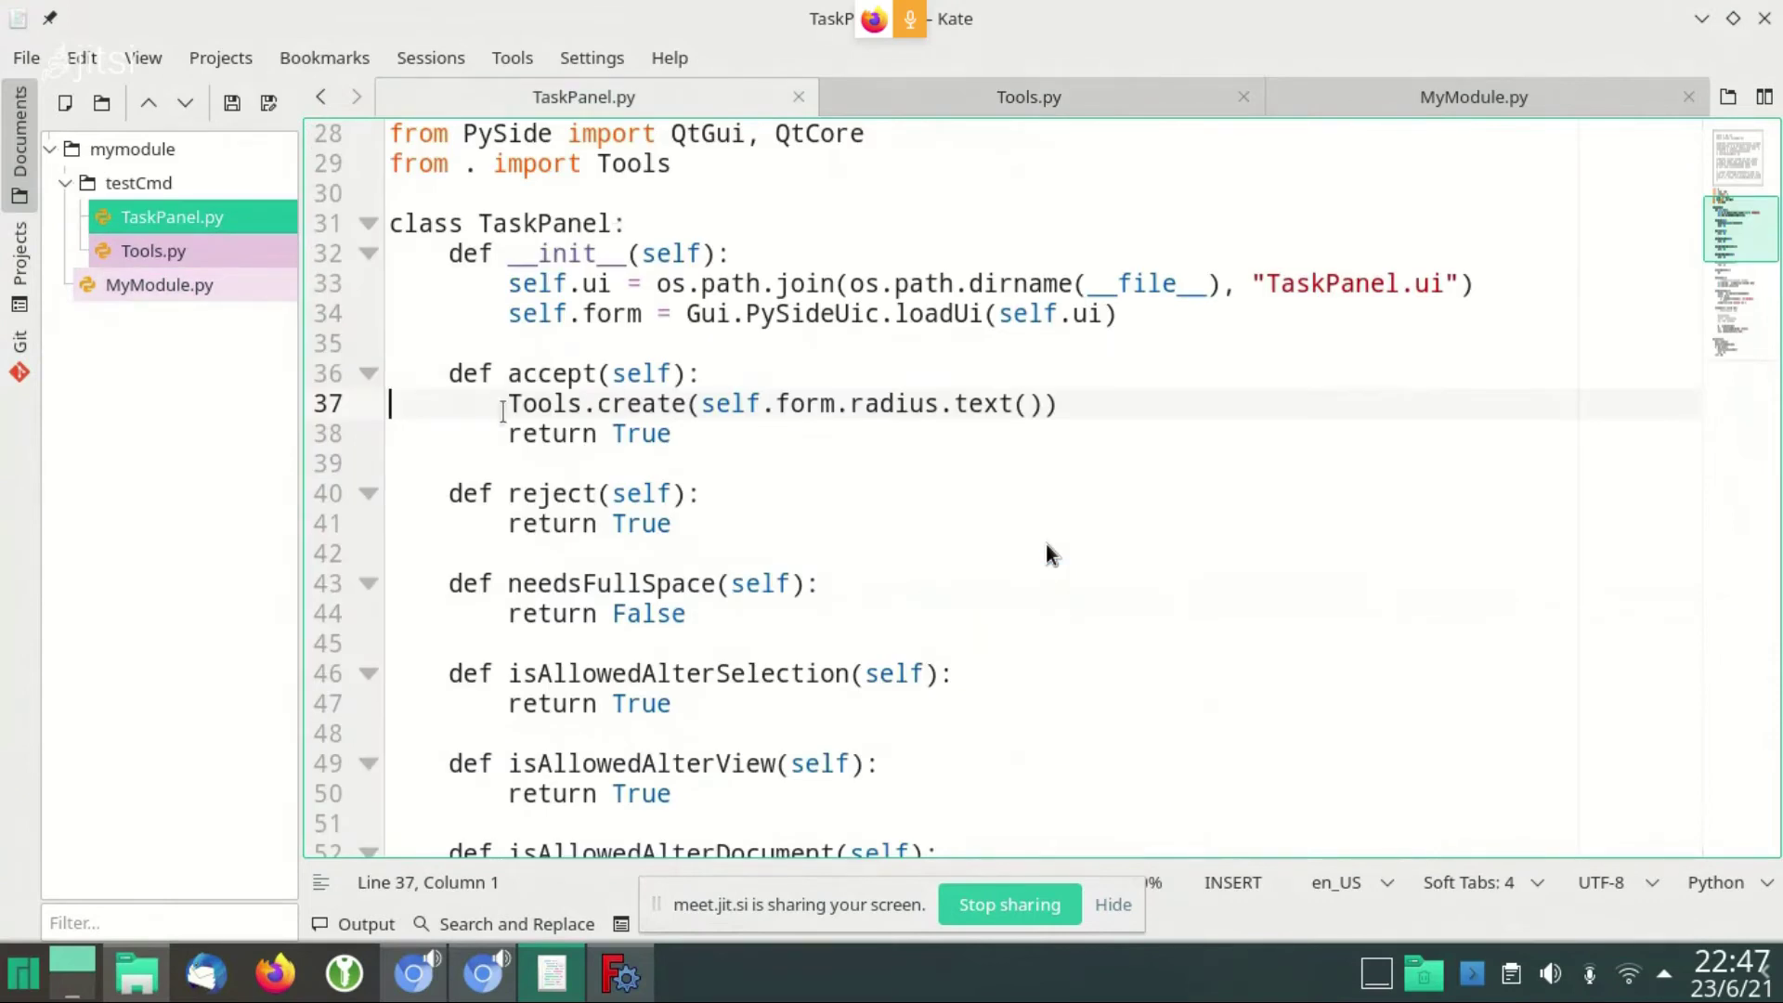
double_click(527, 403)
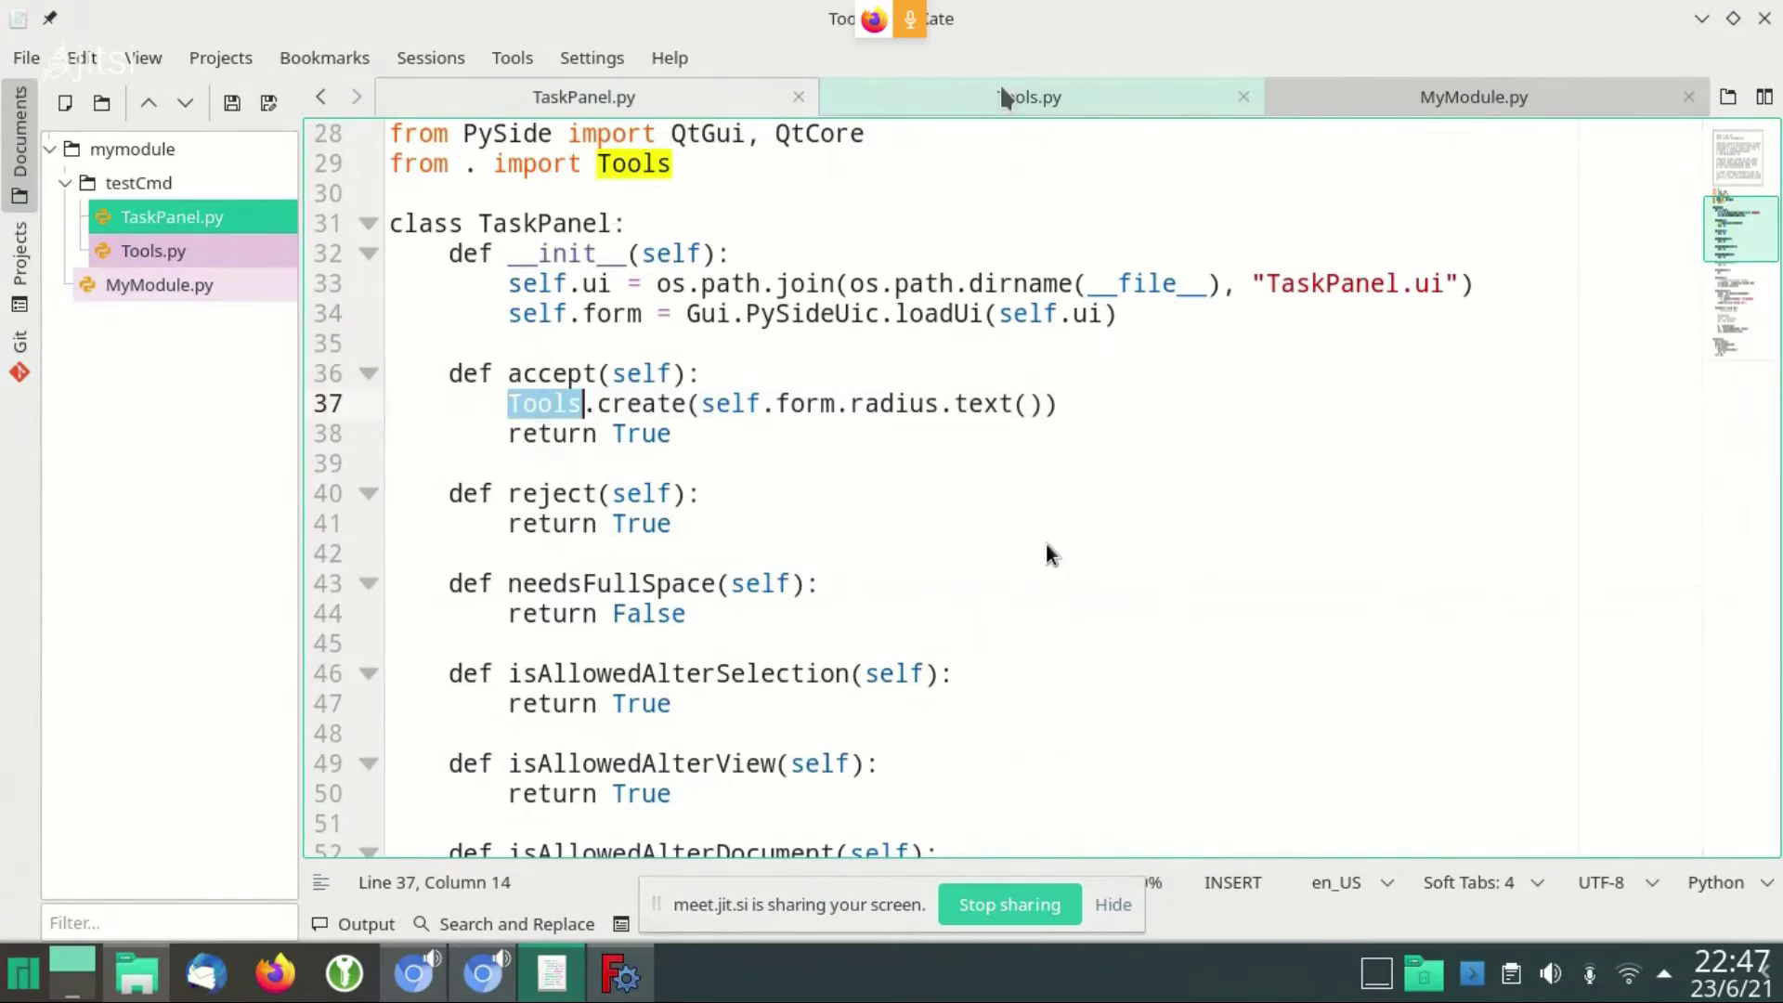
click(1033, 93)
click(603, 97)
double_click(641, 403)
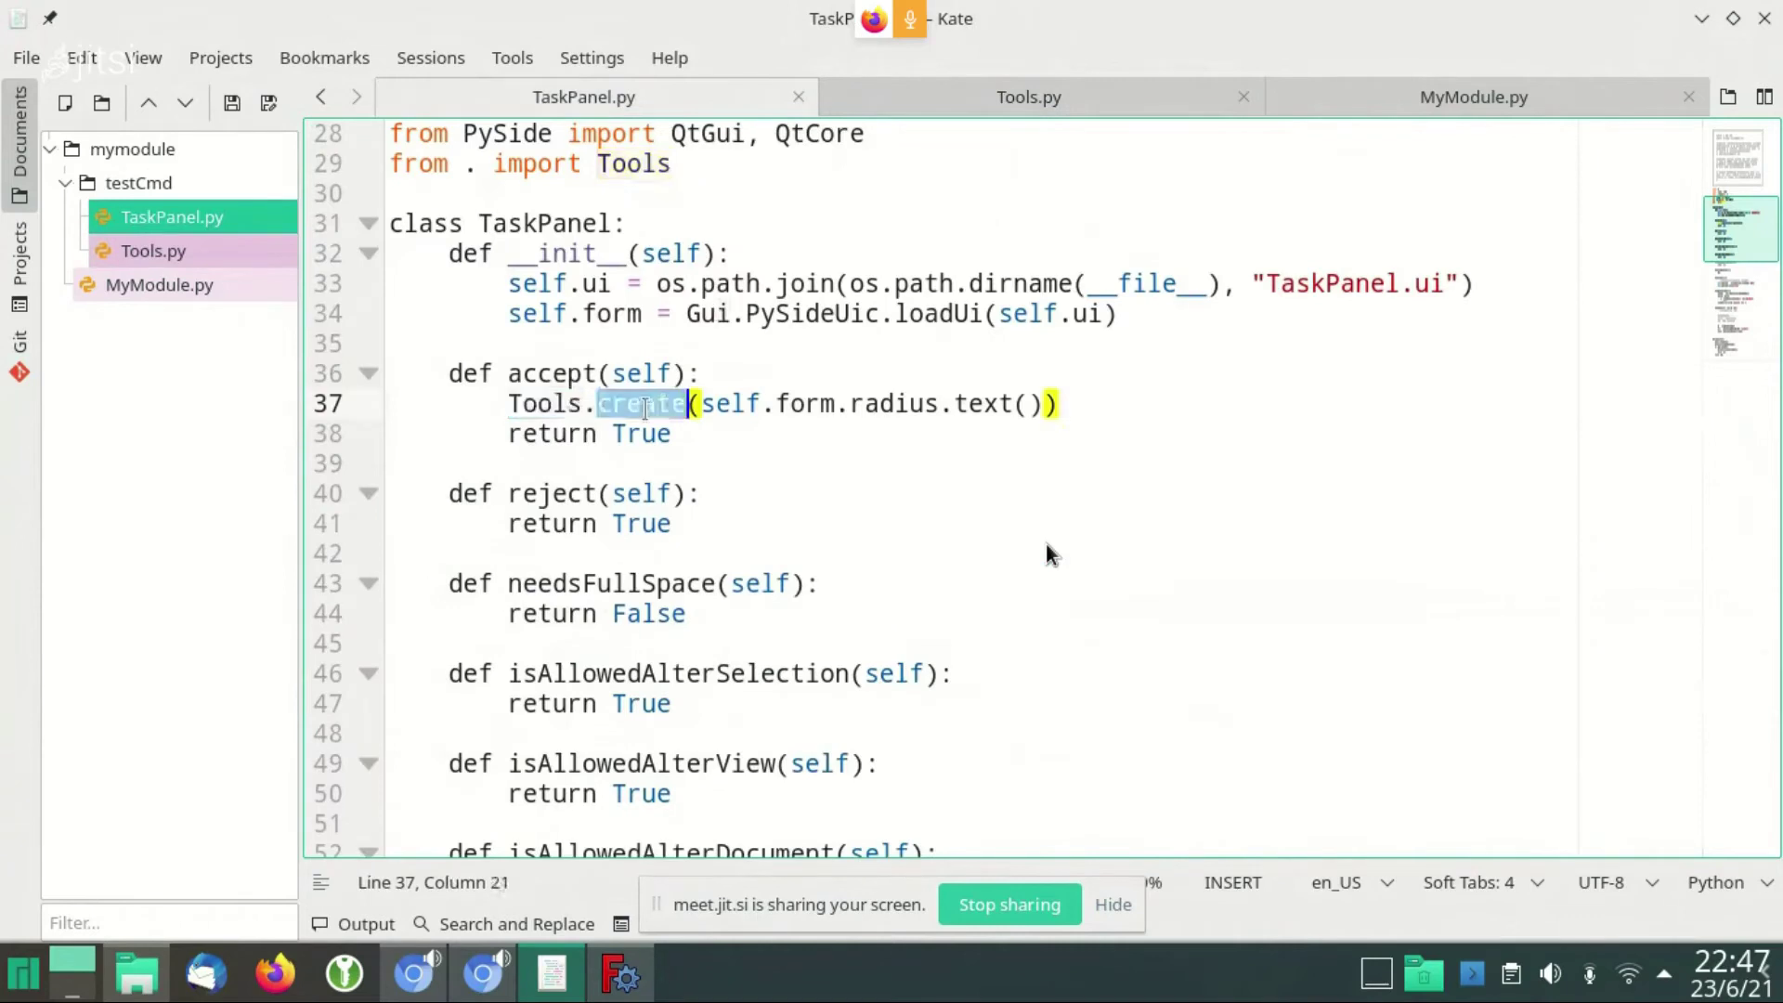
mouse_move(701, 403)
mouse_down()
mouse_move(929, 425)
mouse_move(1043, 403)
mouse_up()
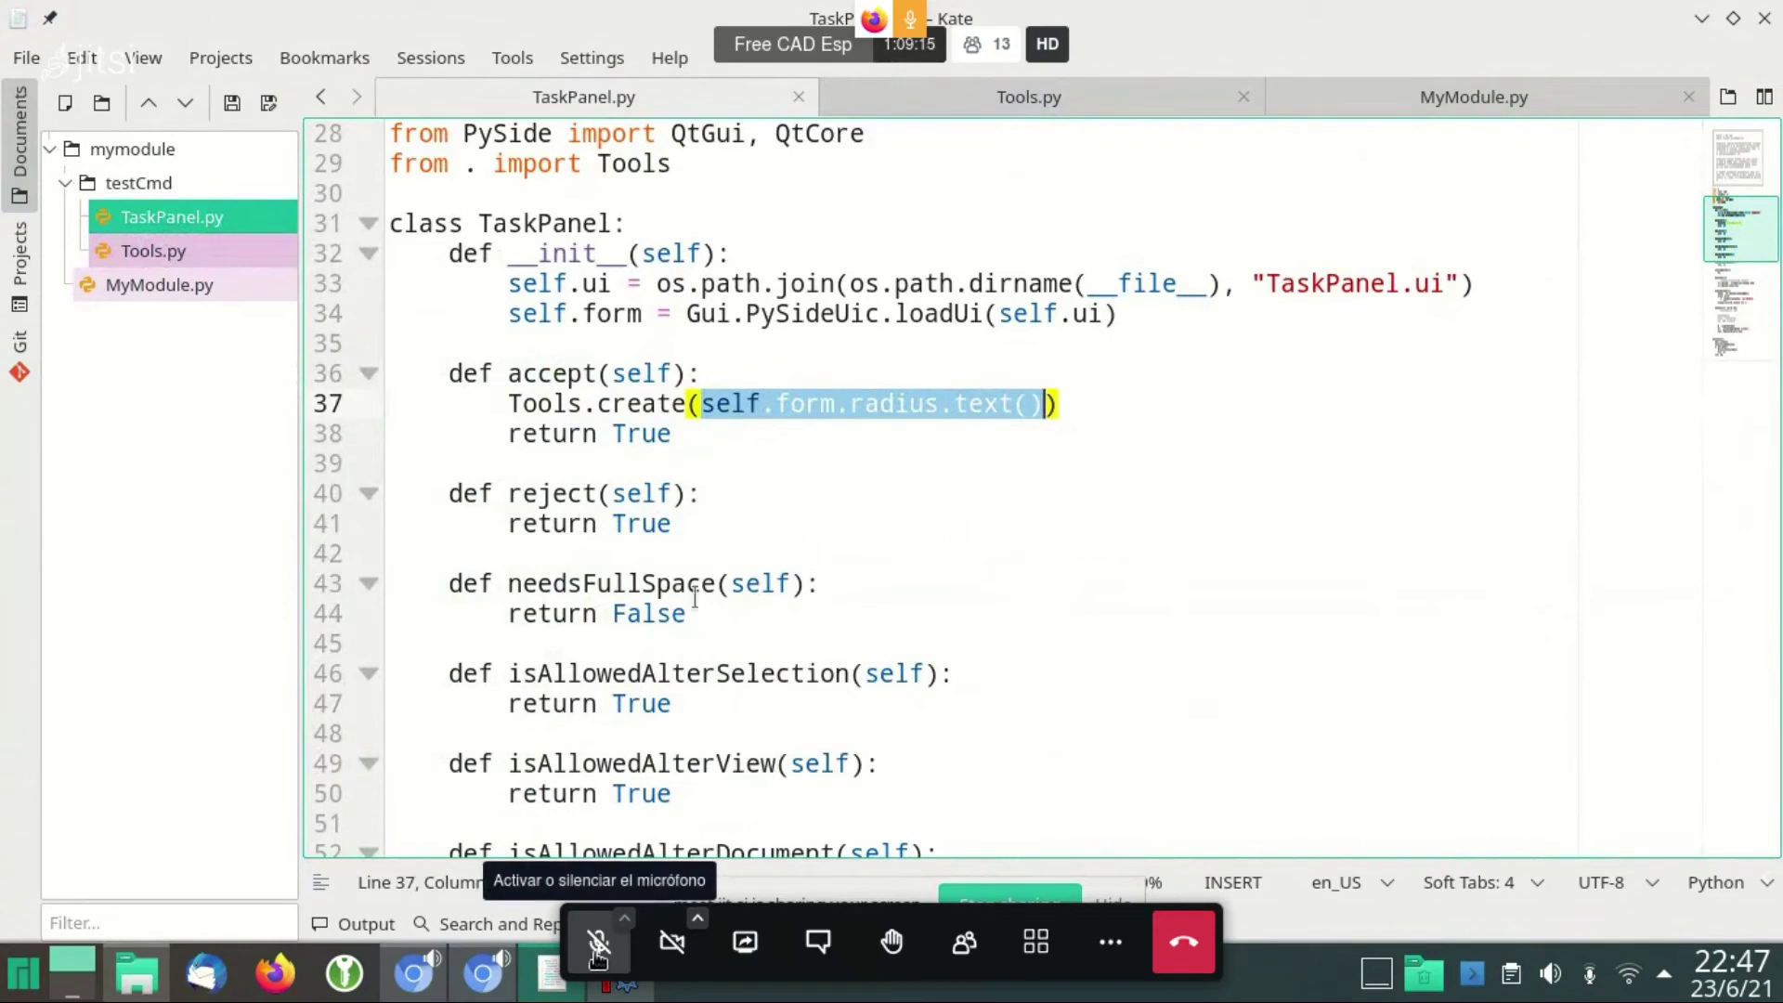
click(603, 948)
click(604, 949)
click(1040, 99)
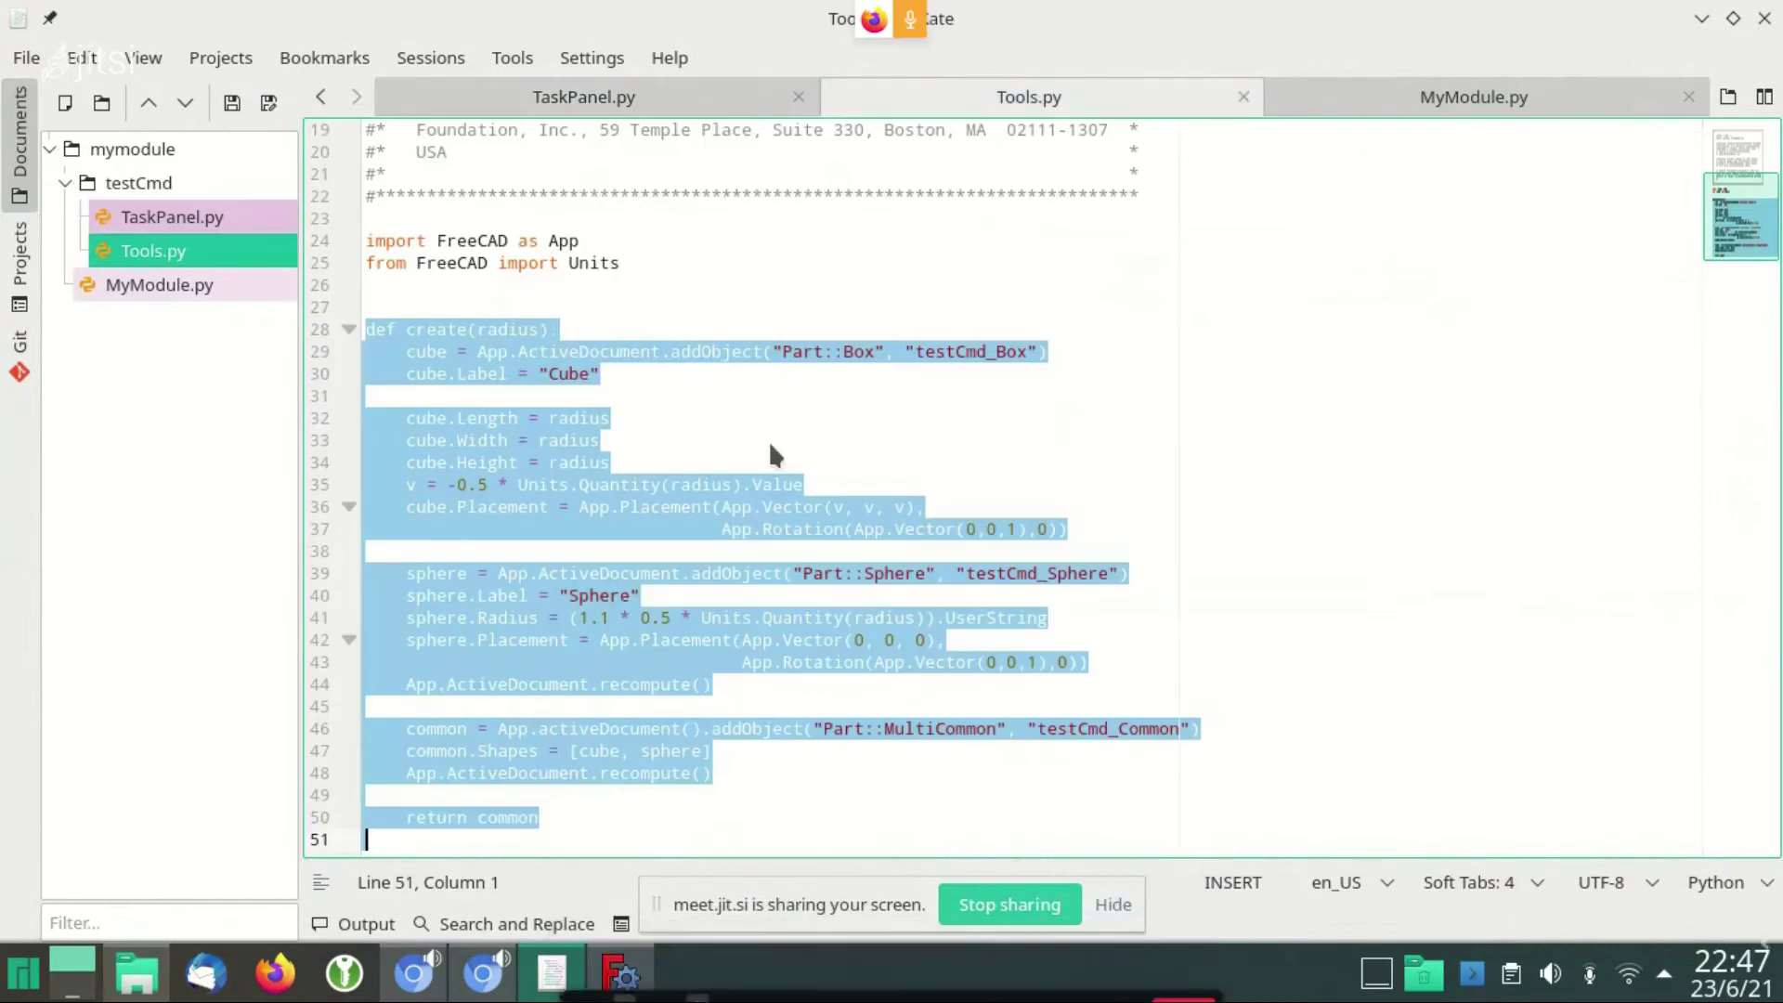
ctrl+scroll(619, 586, up, 3)
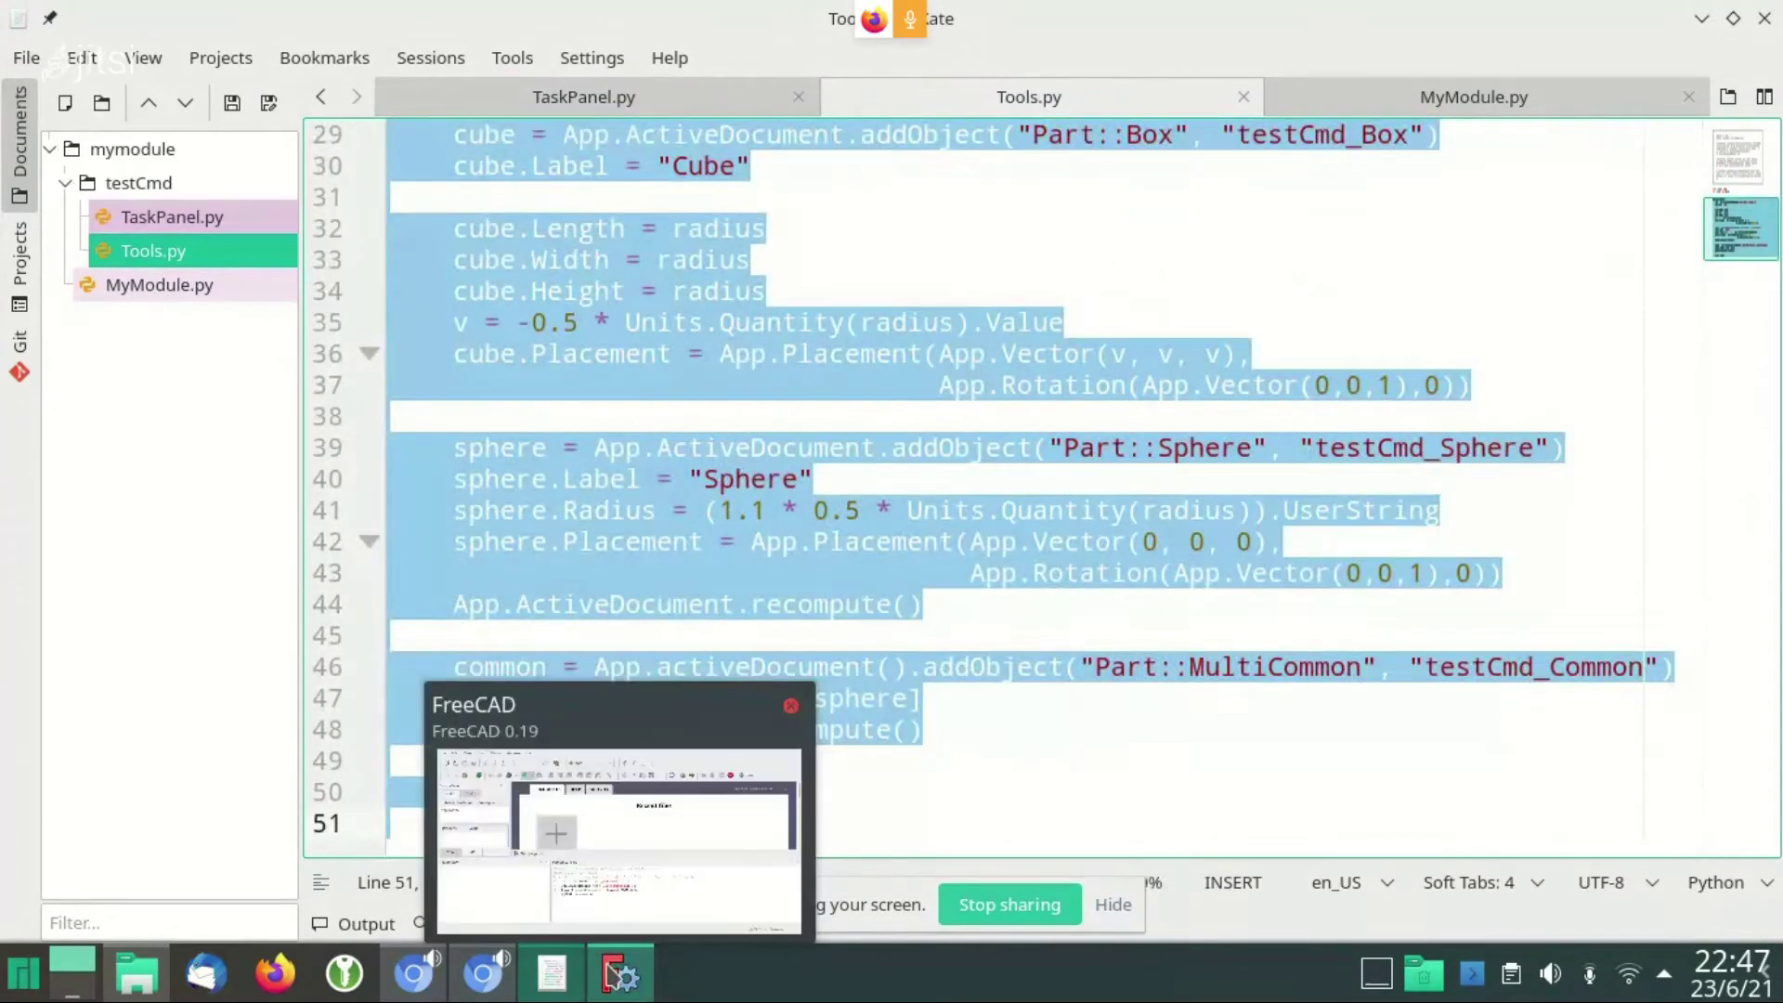
Run MyModule.create('1 m'), which raises the 'NoneType' object has no attribute 'addObject' error
click(613, 970)
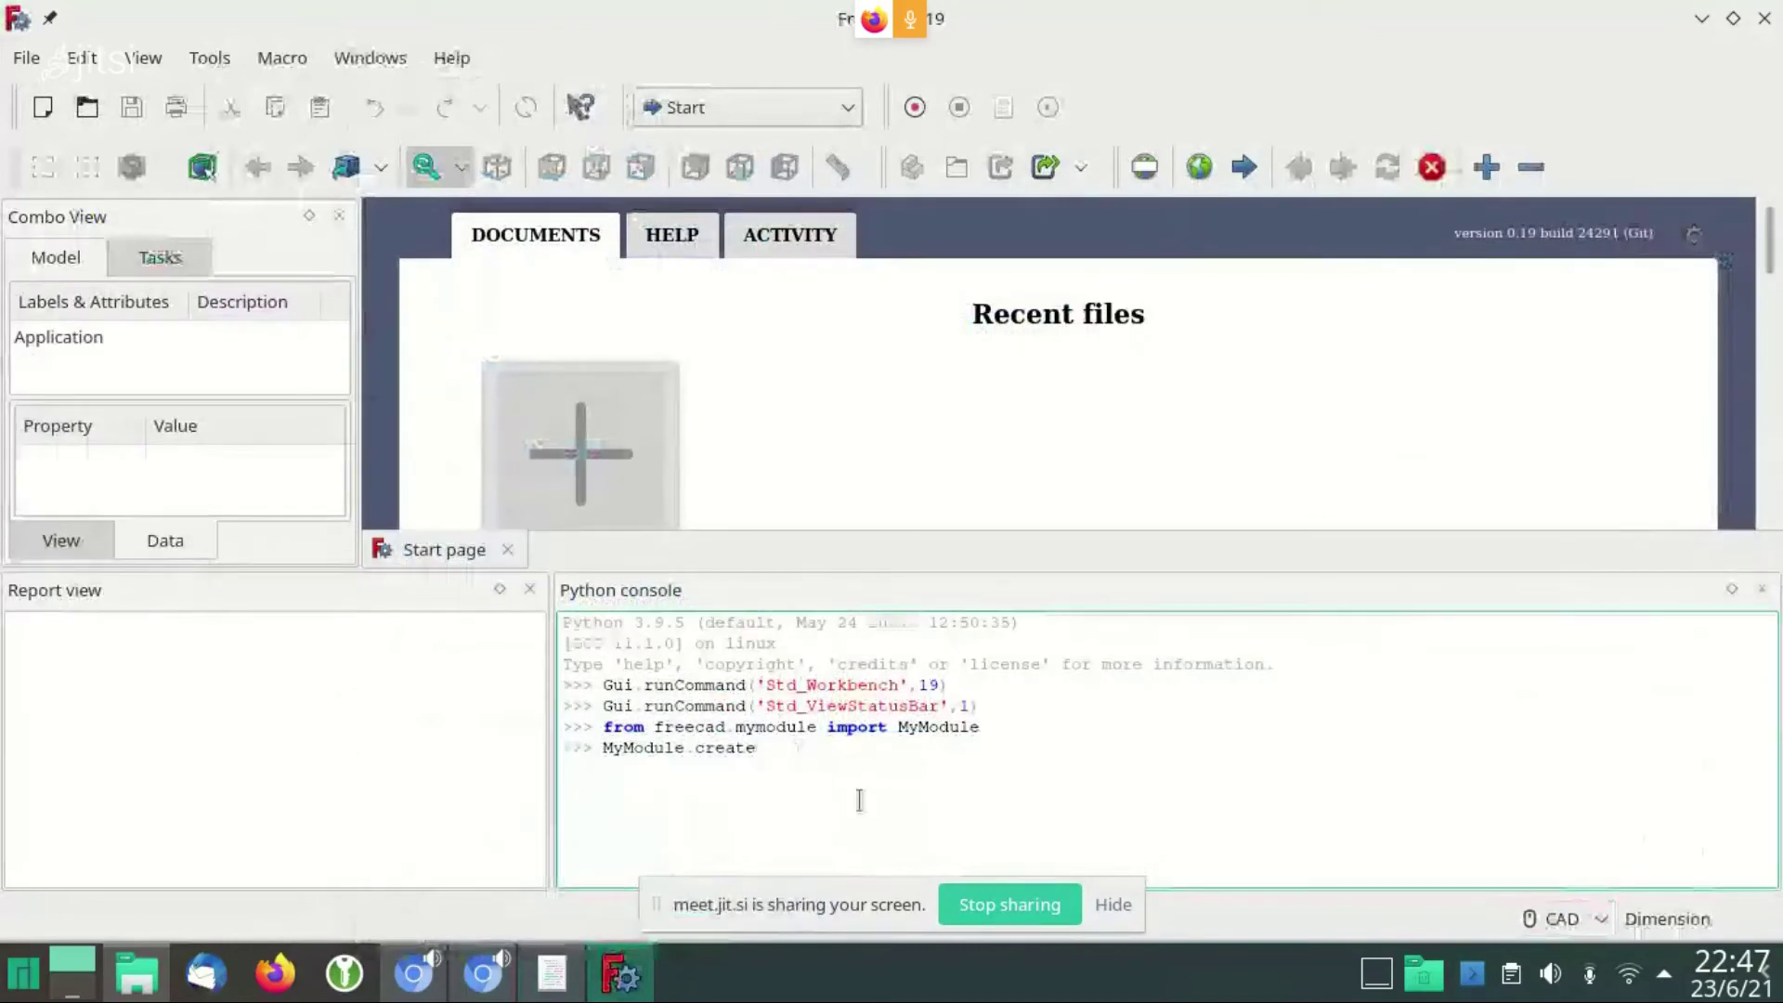
text(())
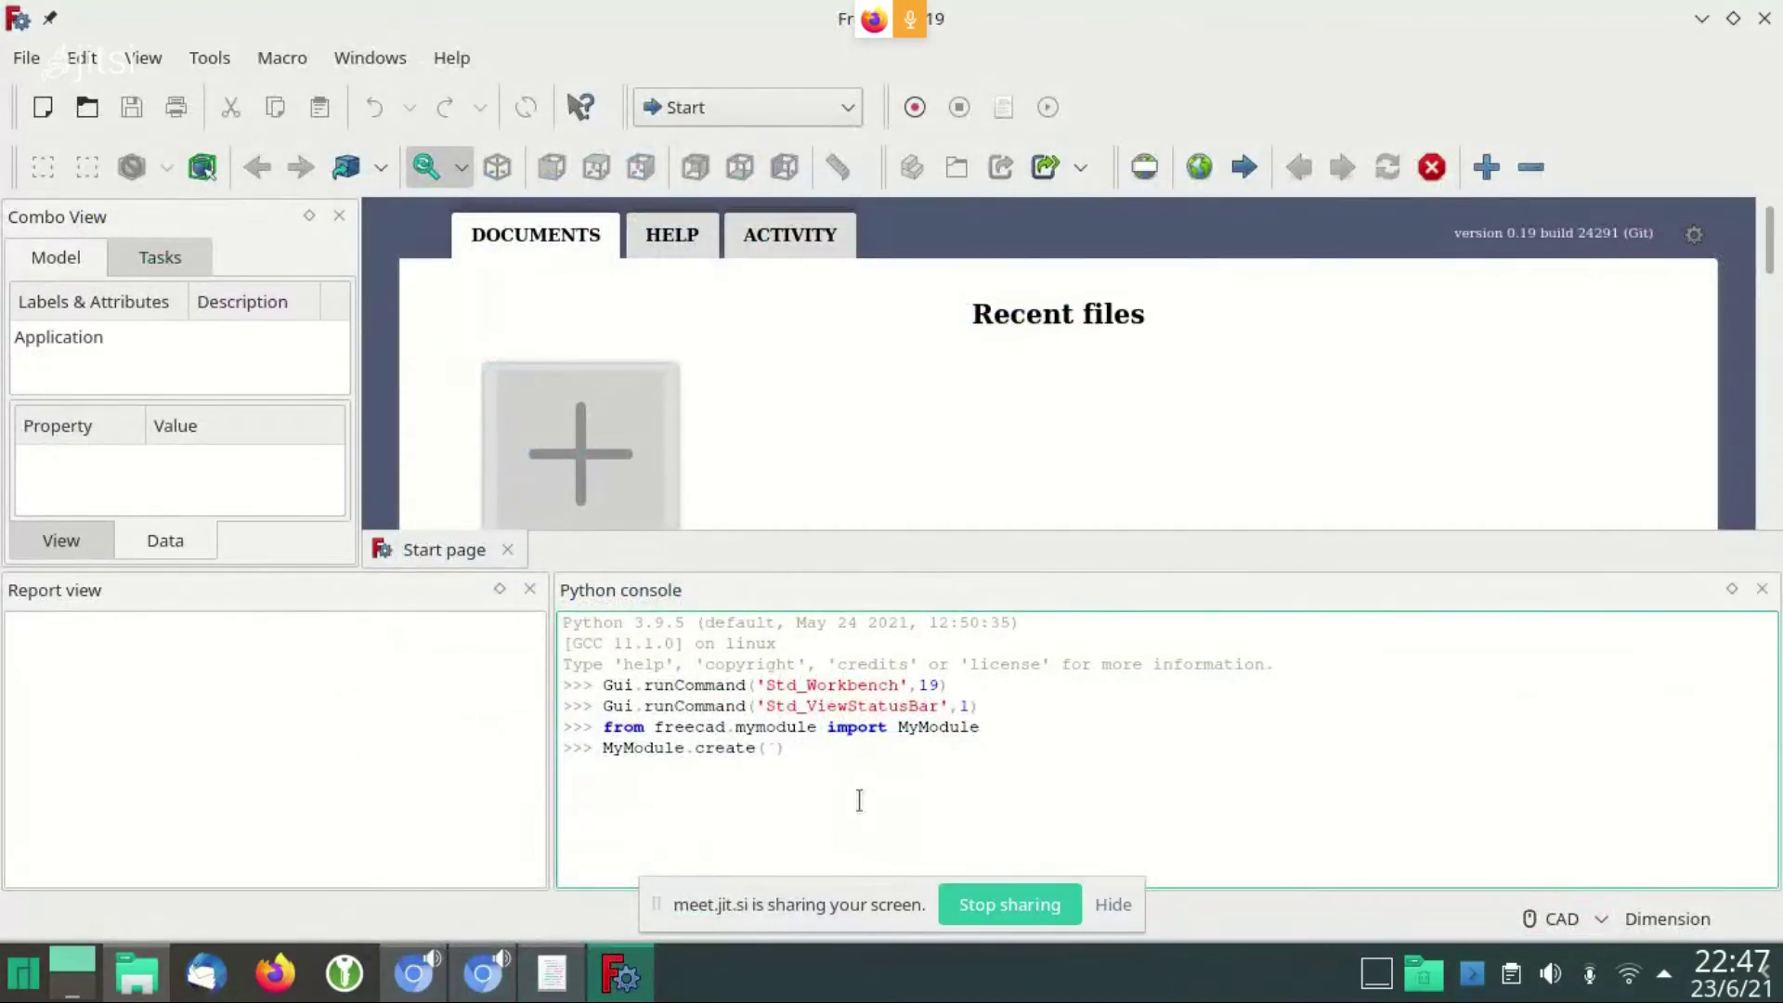
text(;;;)
text( m)
key(Return)
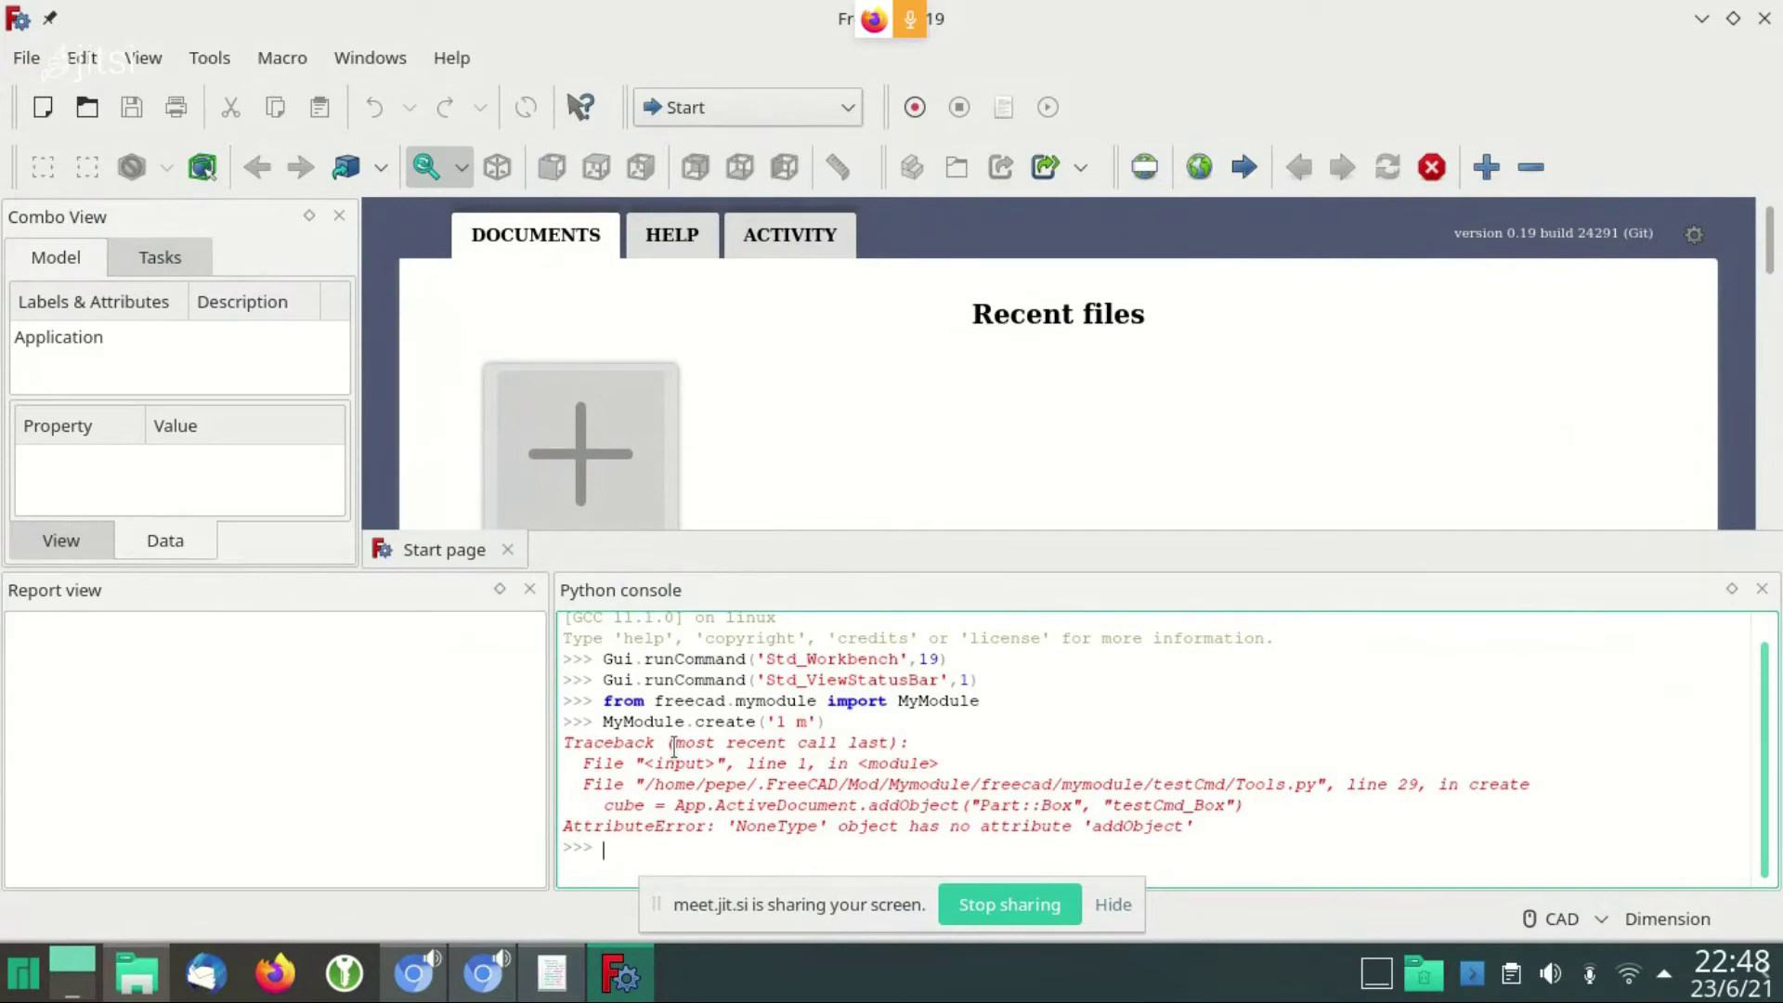
Google 'learning python by the hard way' in a new Chromium tab and check the Amazon result
click(413, 972)
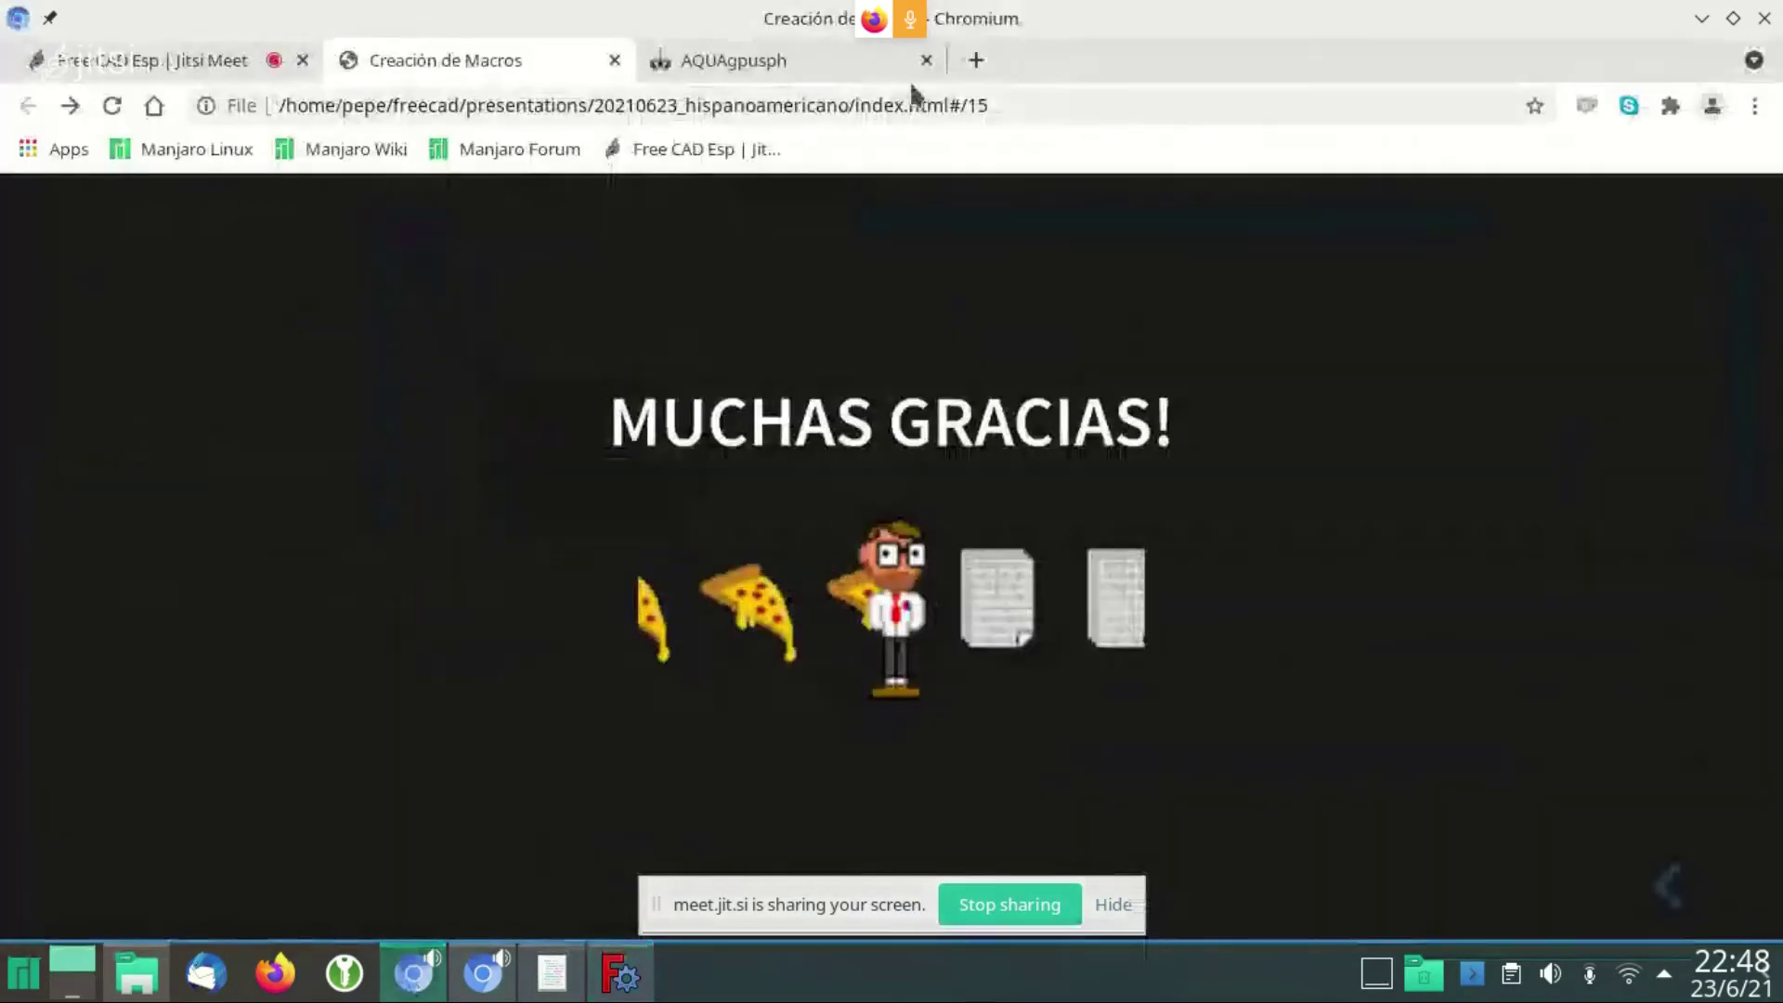
click(976, 59)
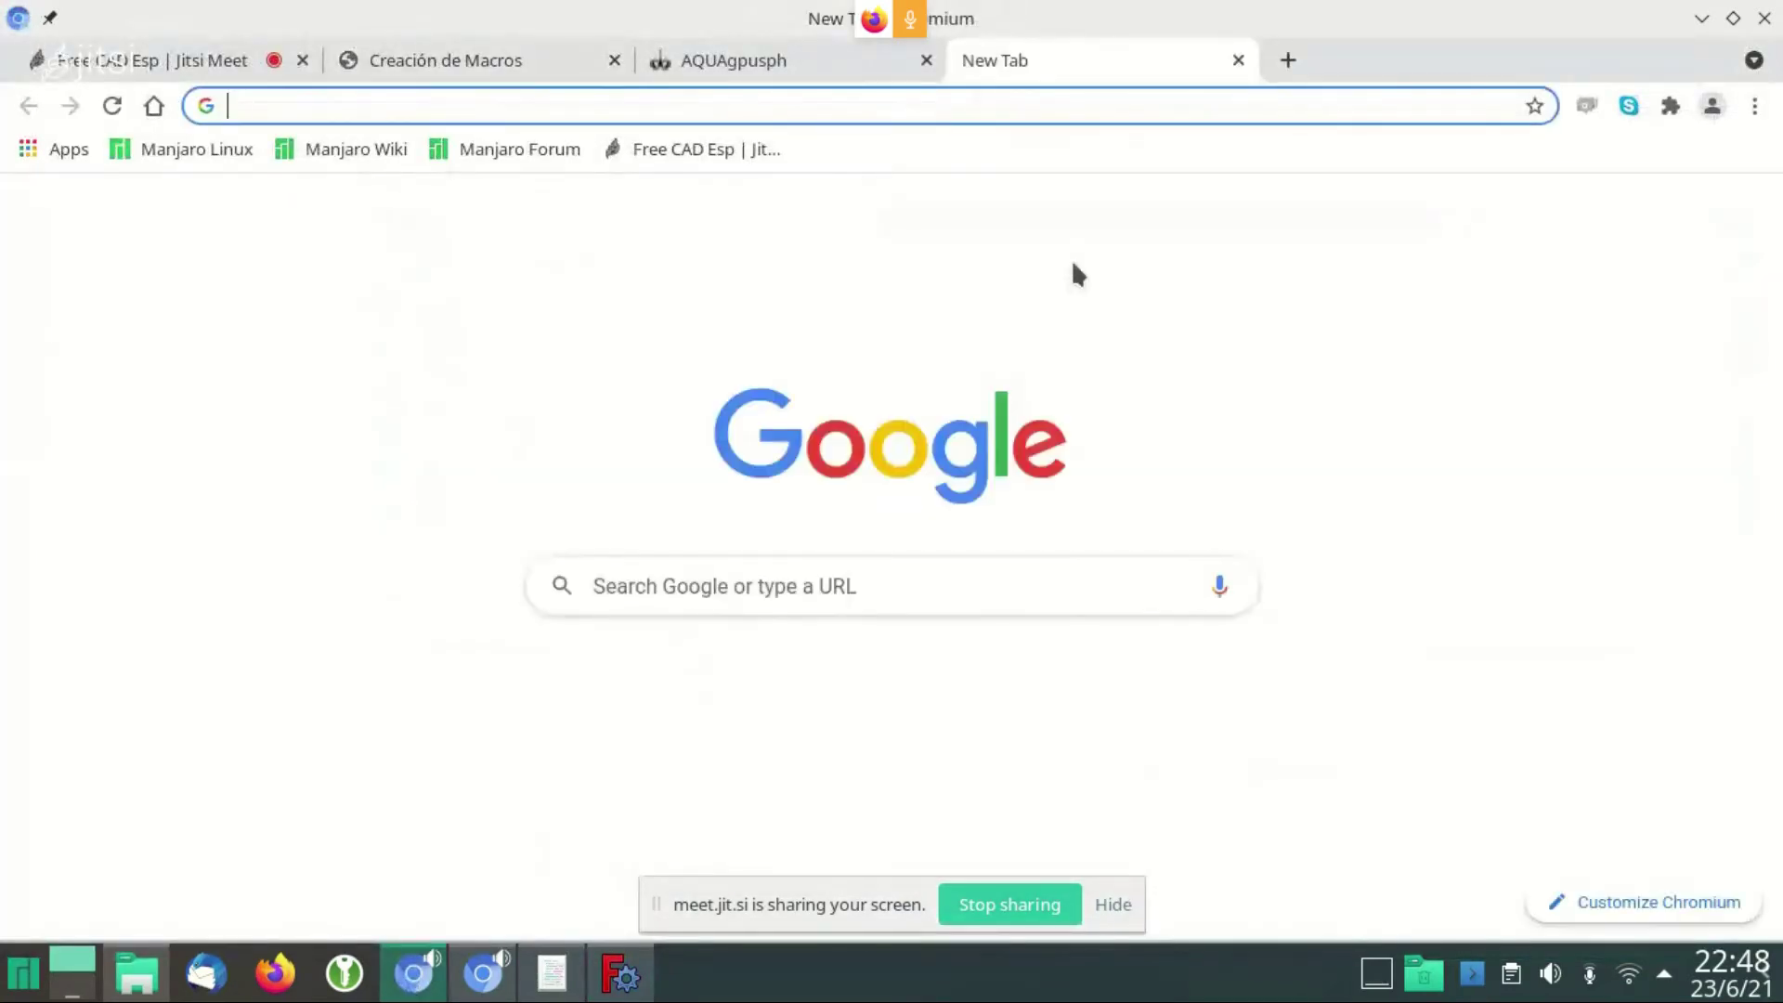
text(learning python by the hard way)
key(Return)
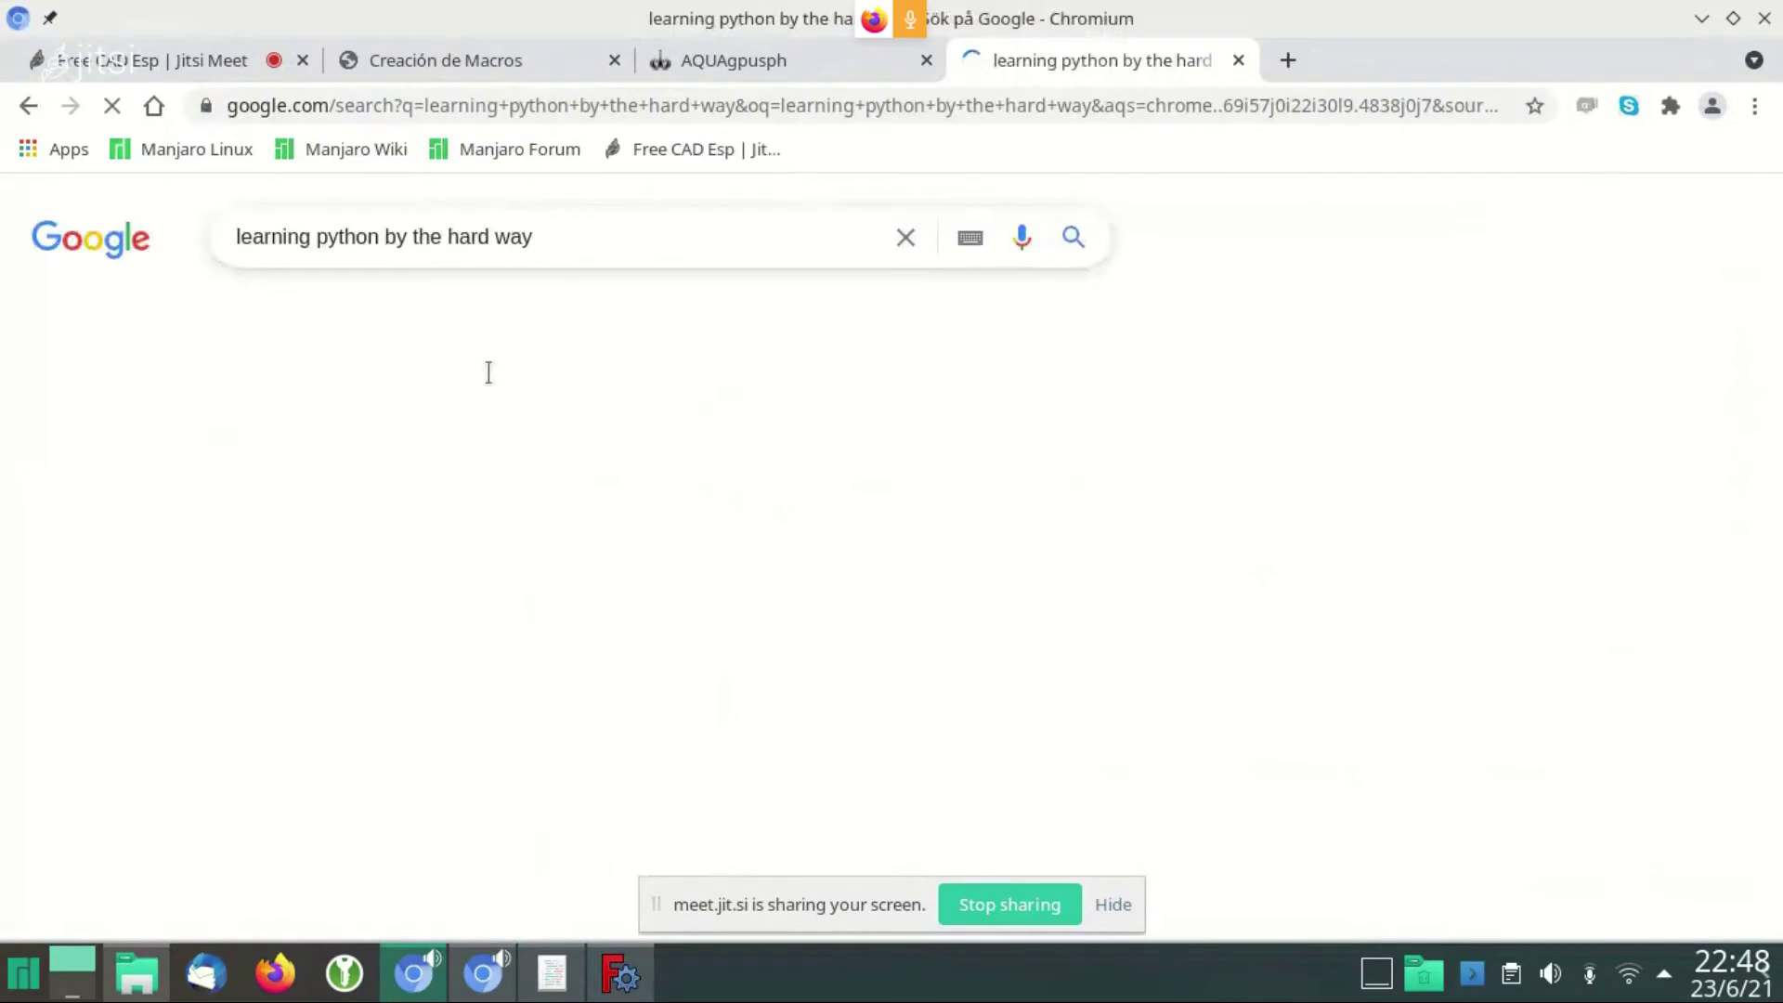
scroll(411, 506, down, 2)
scroll(412, 506, down, 3)
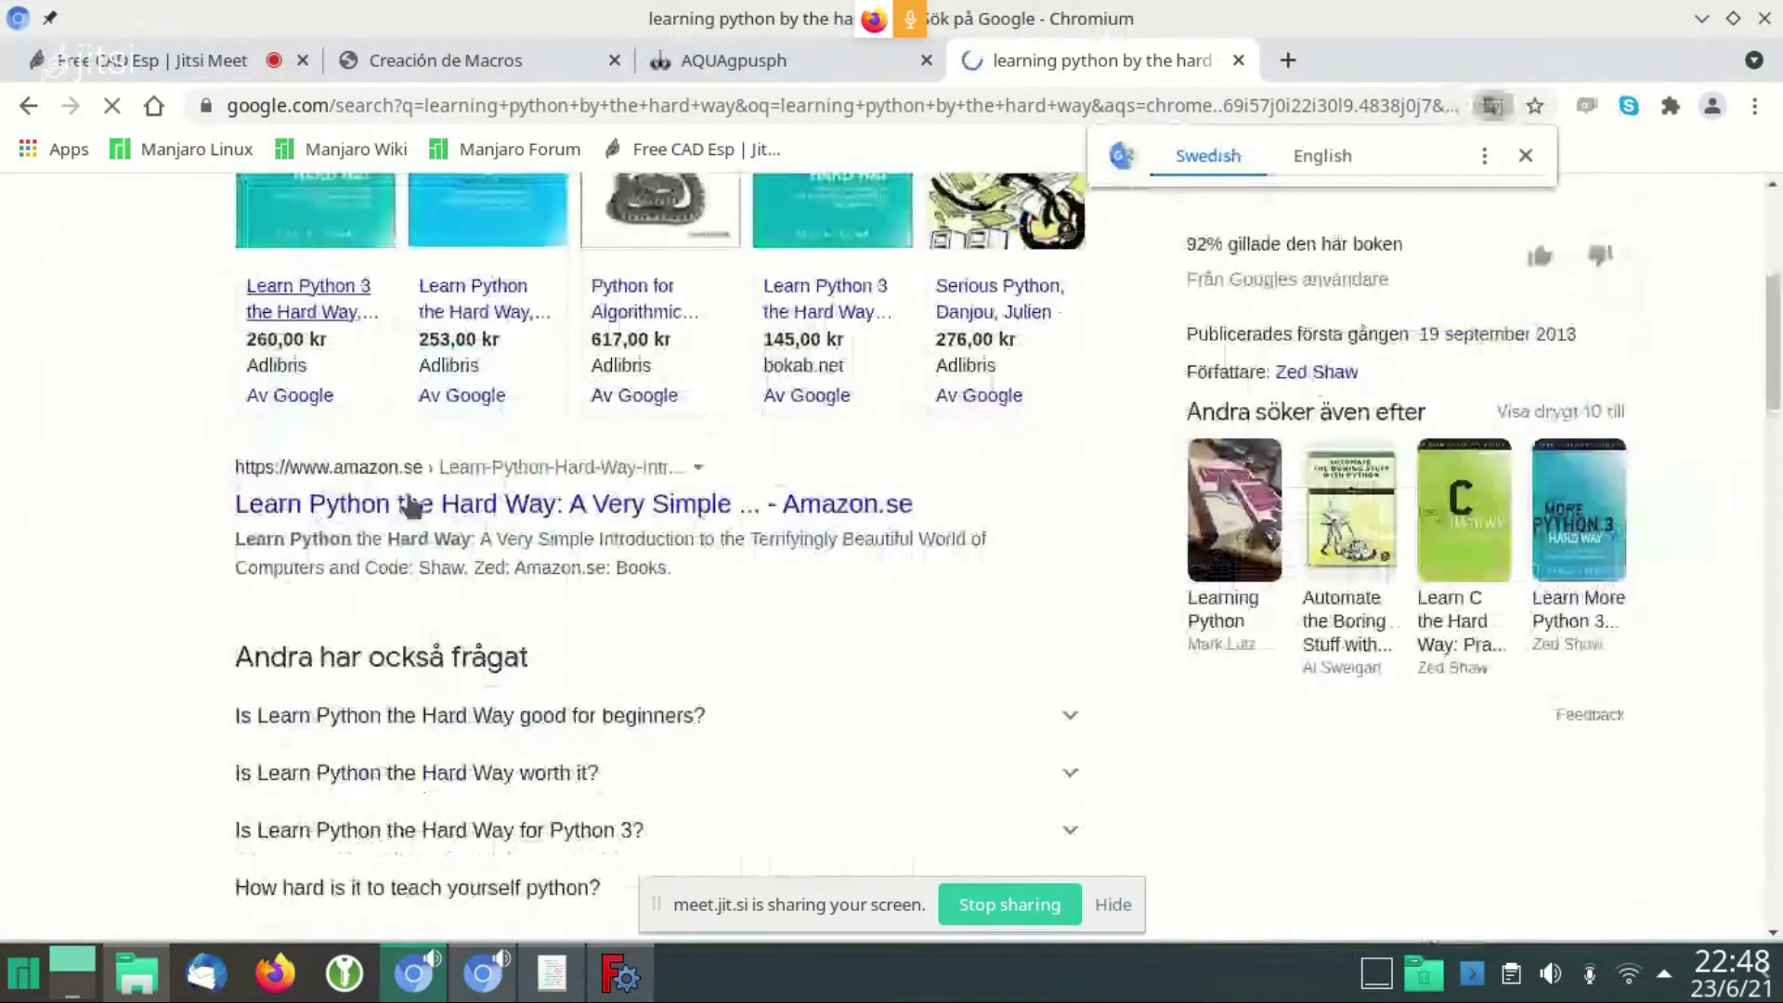
click(400, 511)
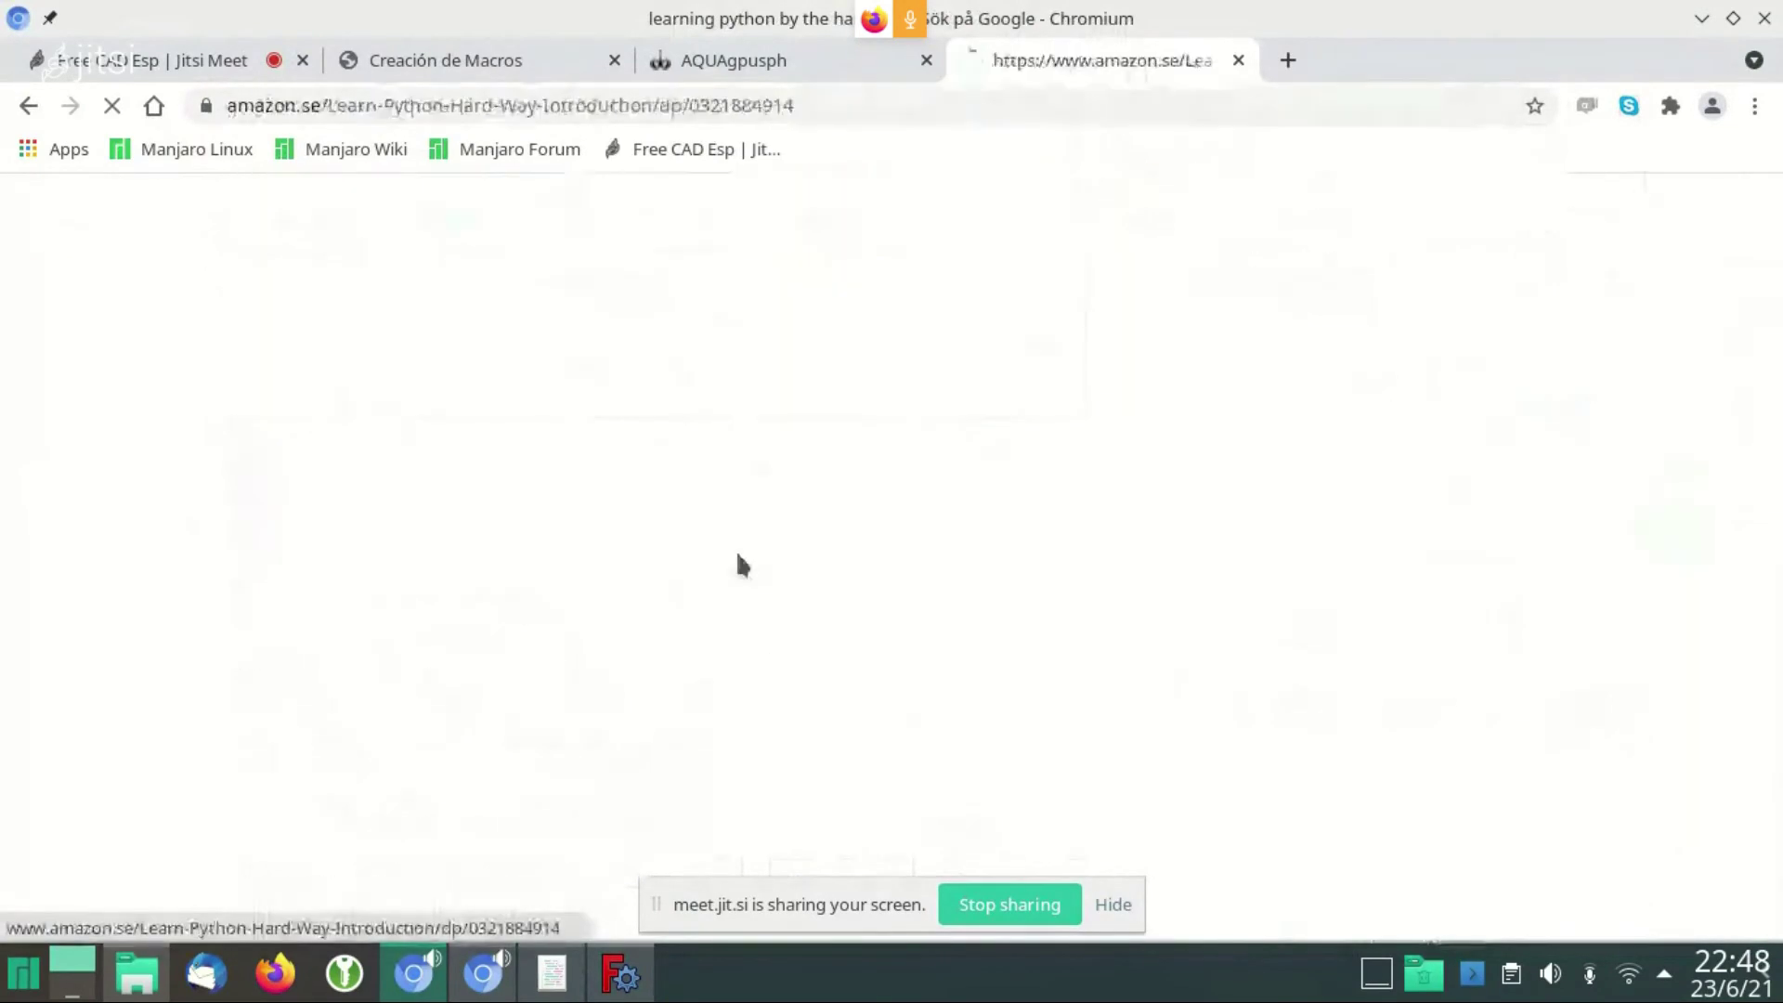
click(27, 107)
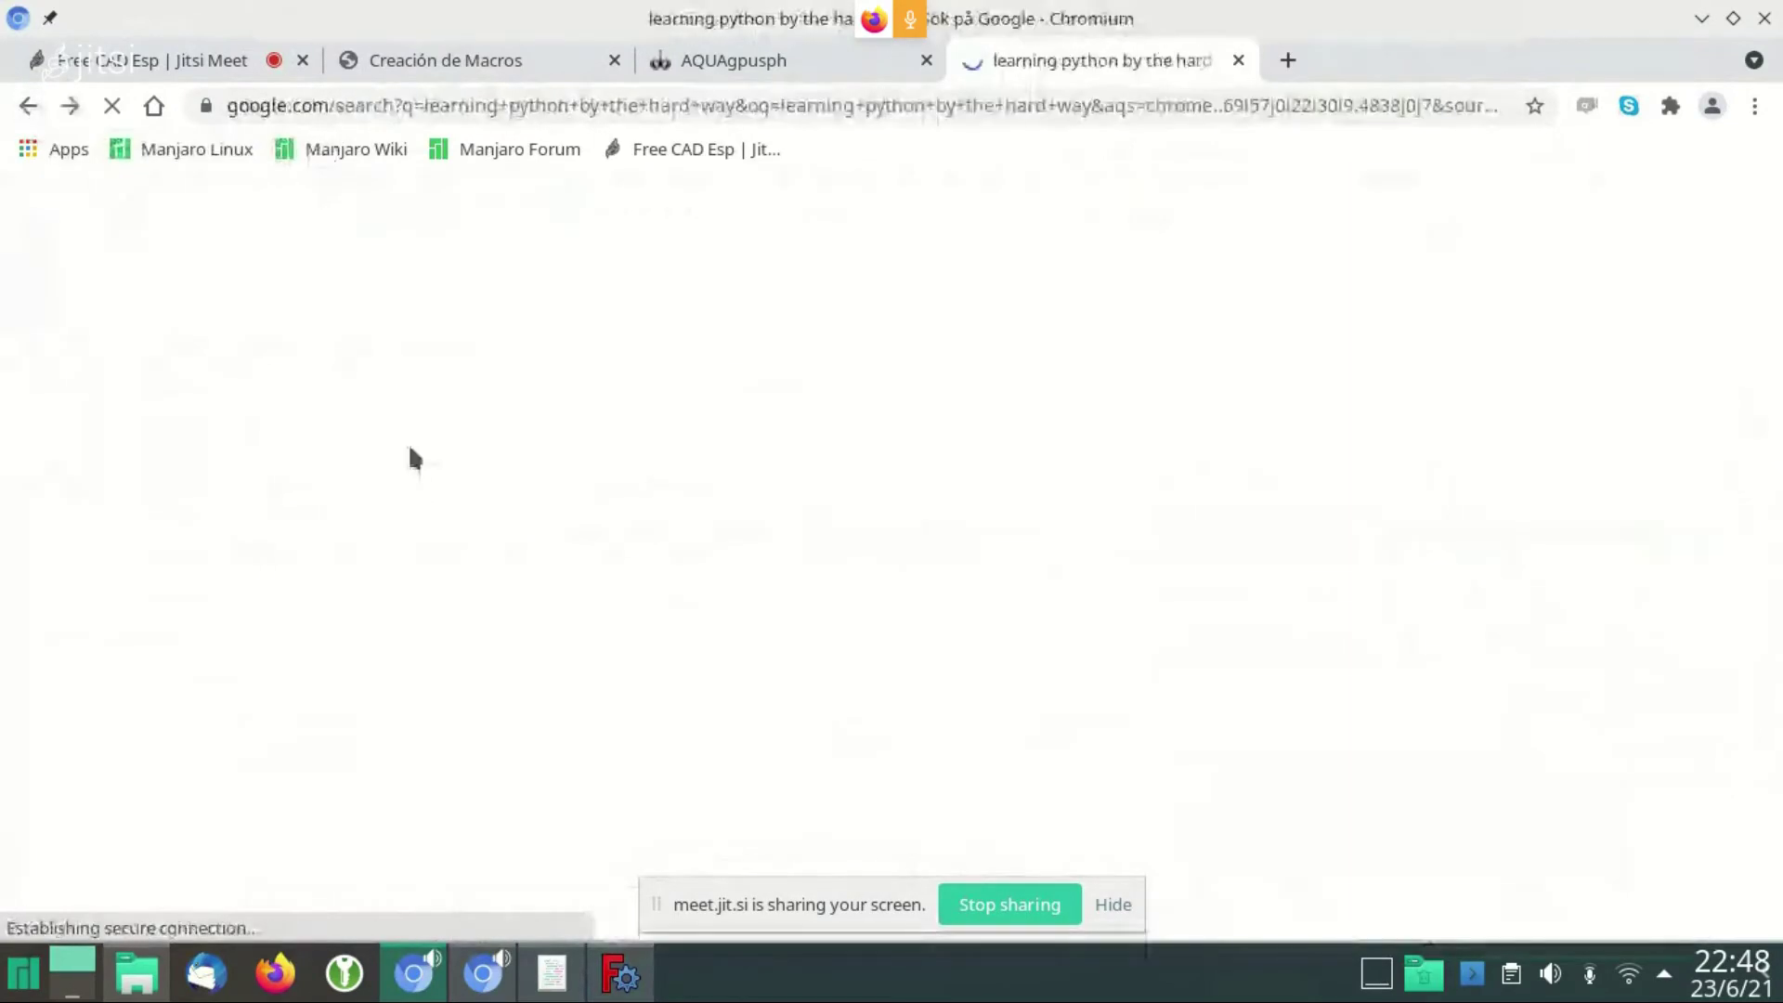
Open the learntocodetogether.com result and highlight the title 'Learn Python The Hard Way'
scroll(415, 446, down, 5)
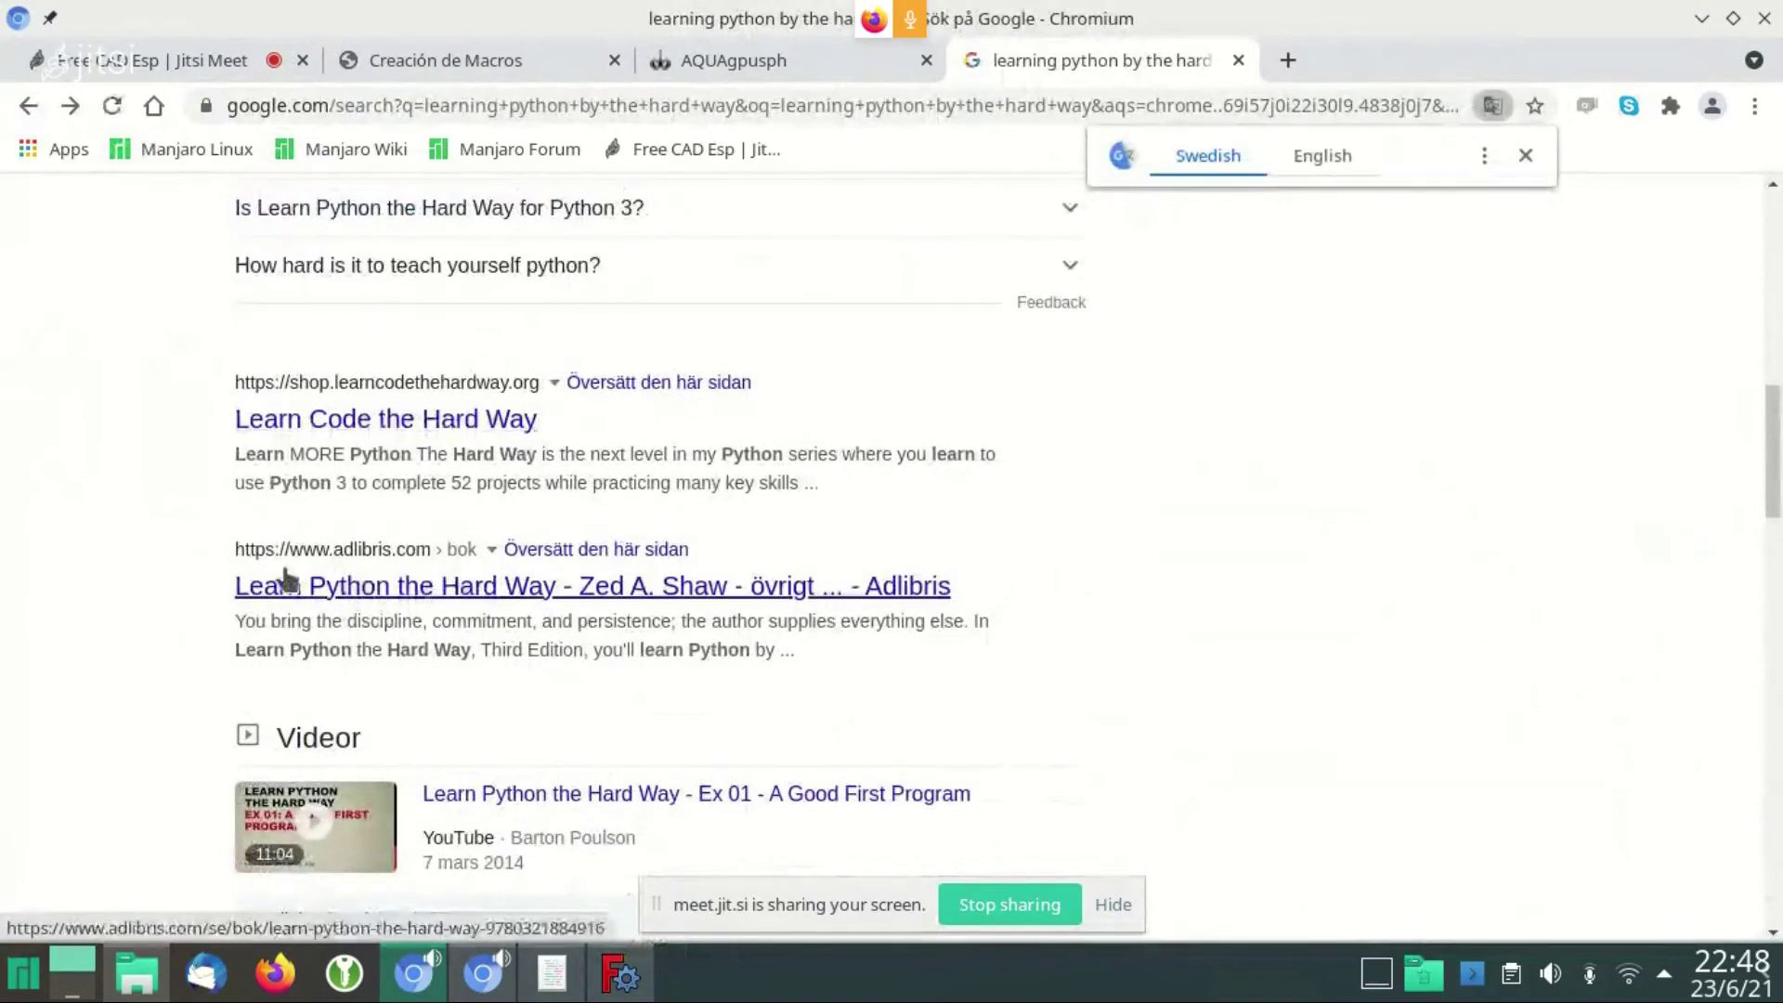
scroll(286, 577, down, 3)
scroll(123, 545, down, 4)
scroll(164, 505, down, 4)
scroll(171, 493, down, 1)
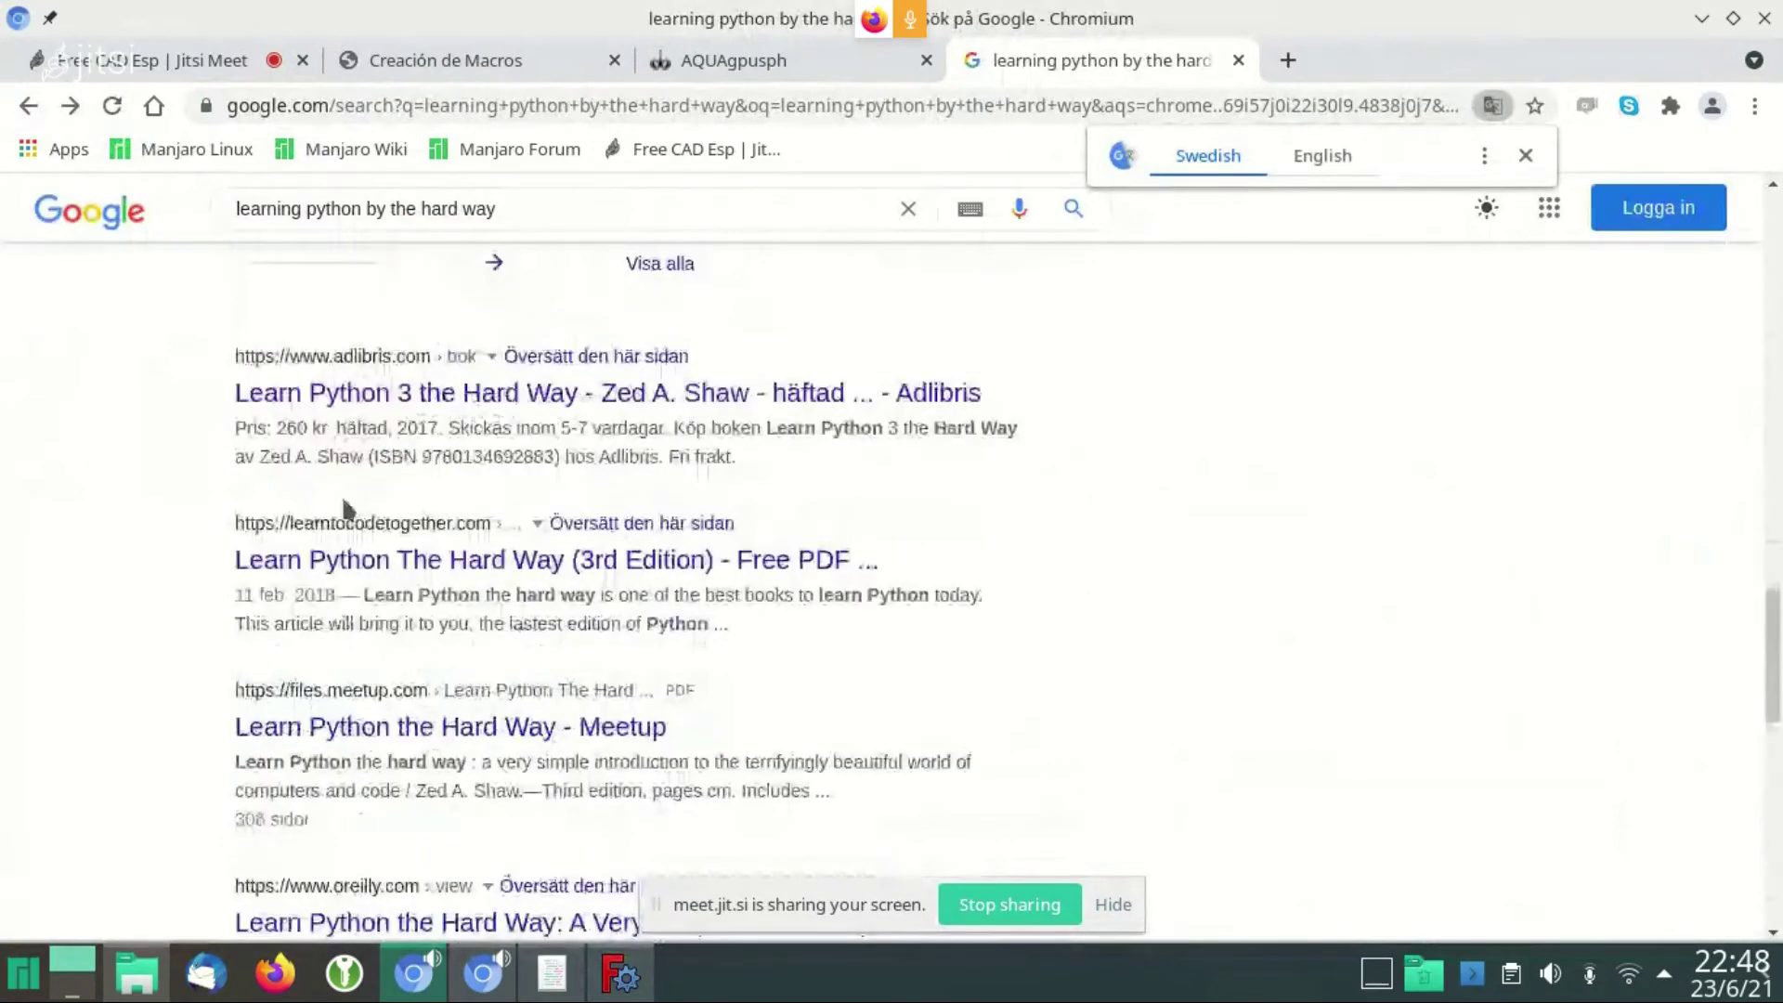
click(415, 569)
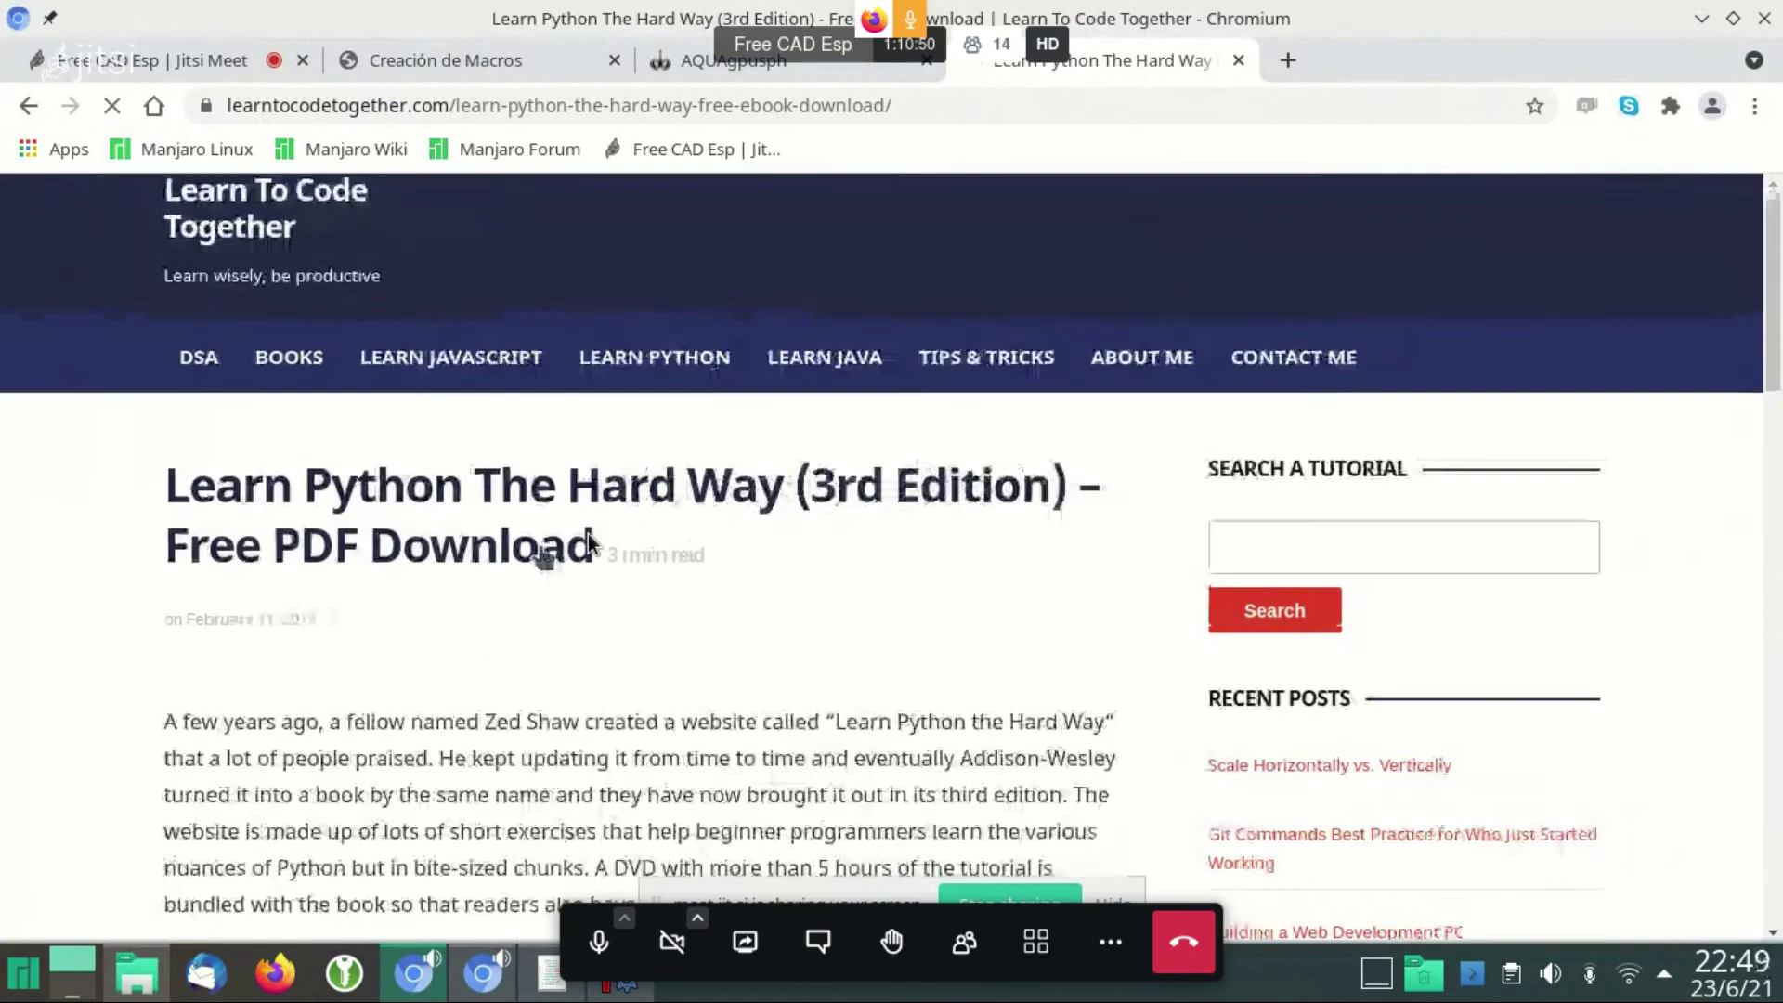
scroll(587, 543, down, 2)
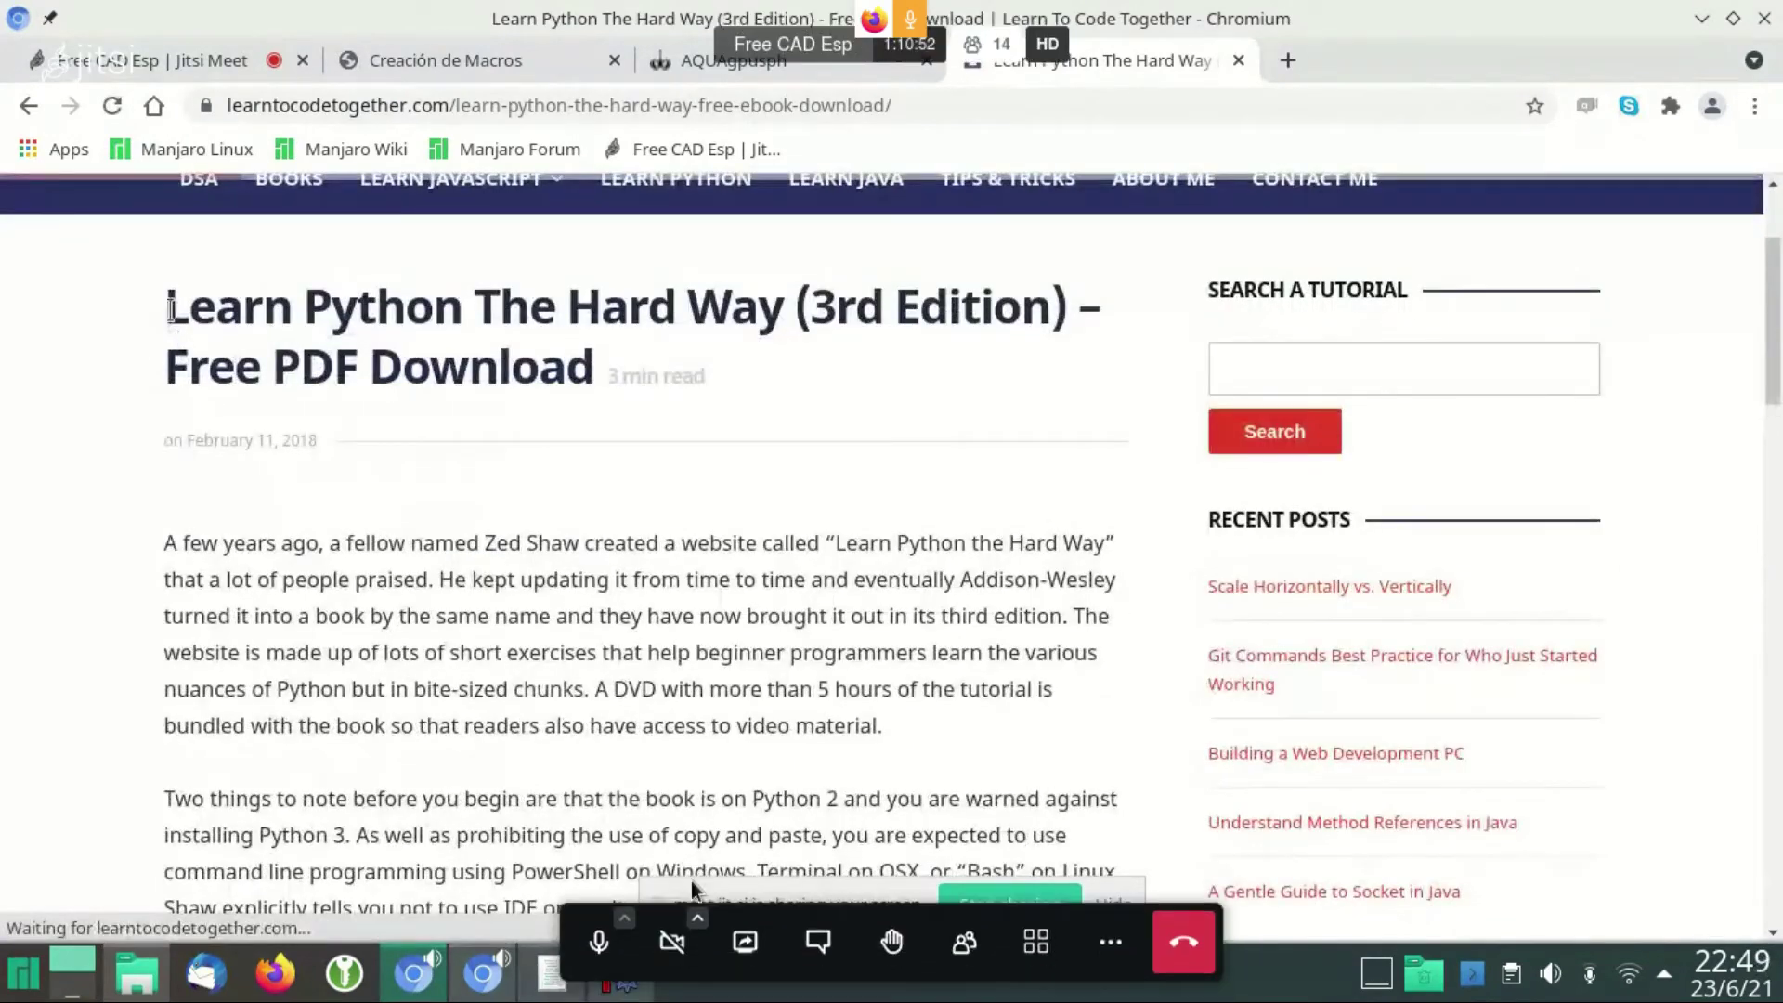
drag(167, 307, 778, 307)
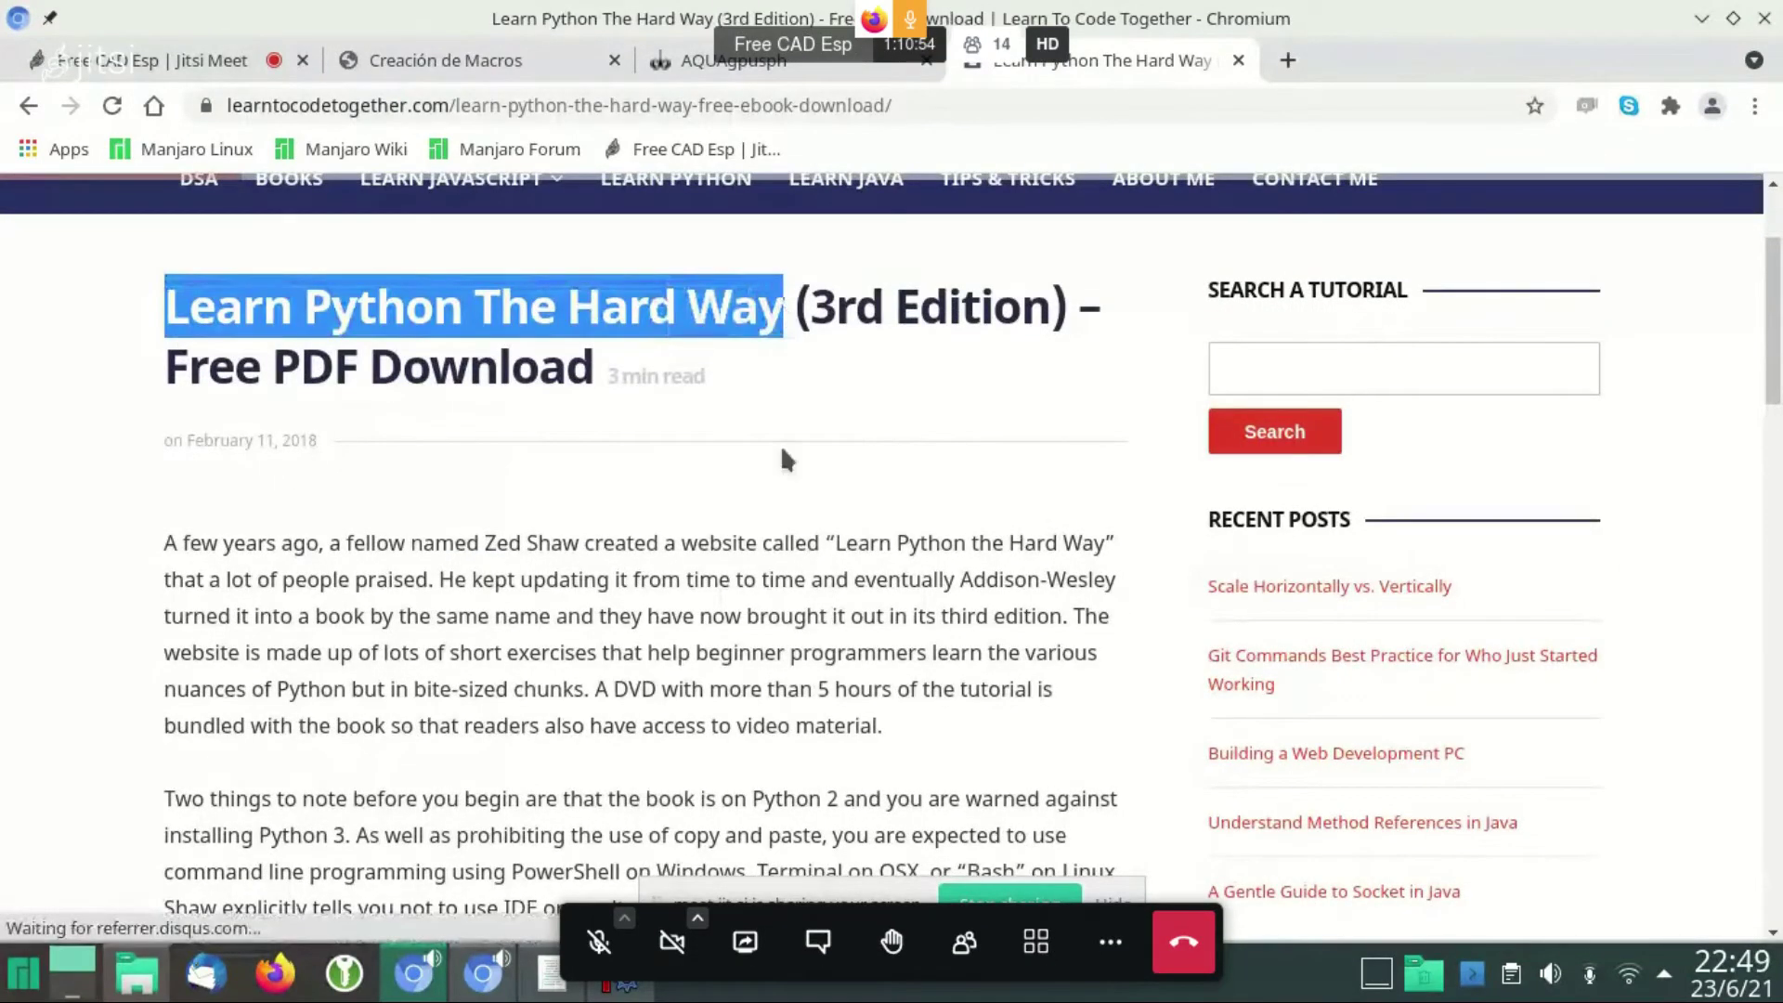
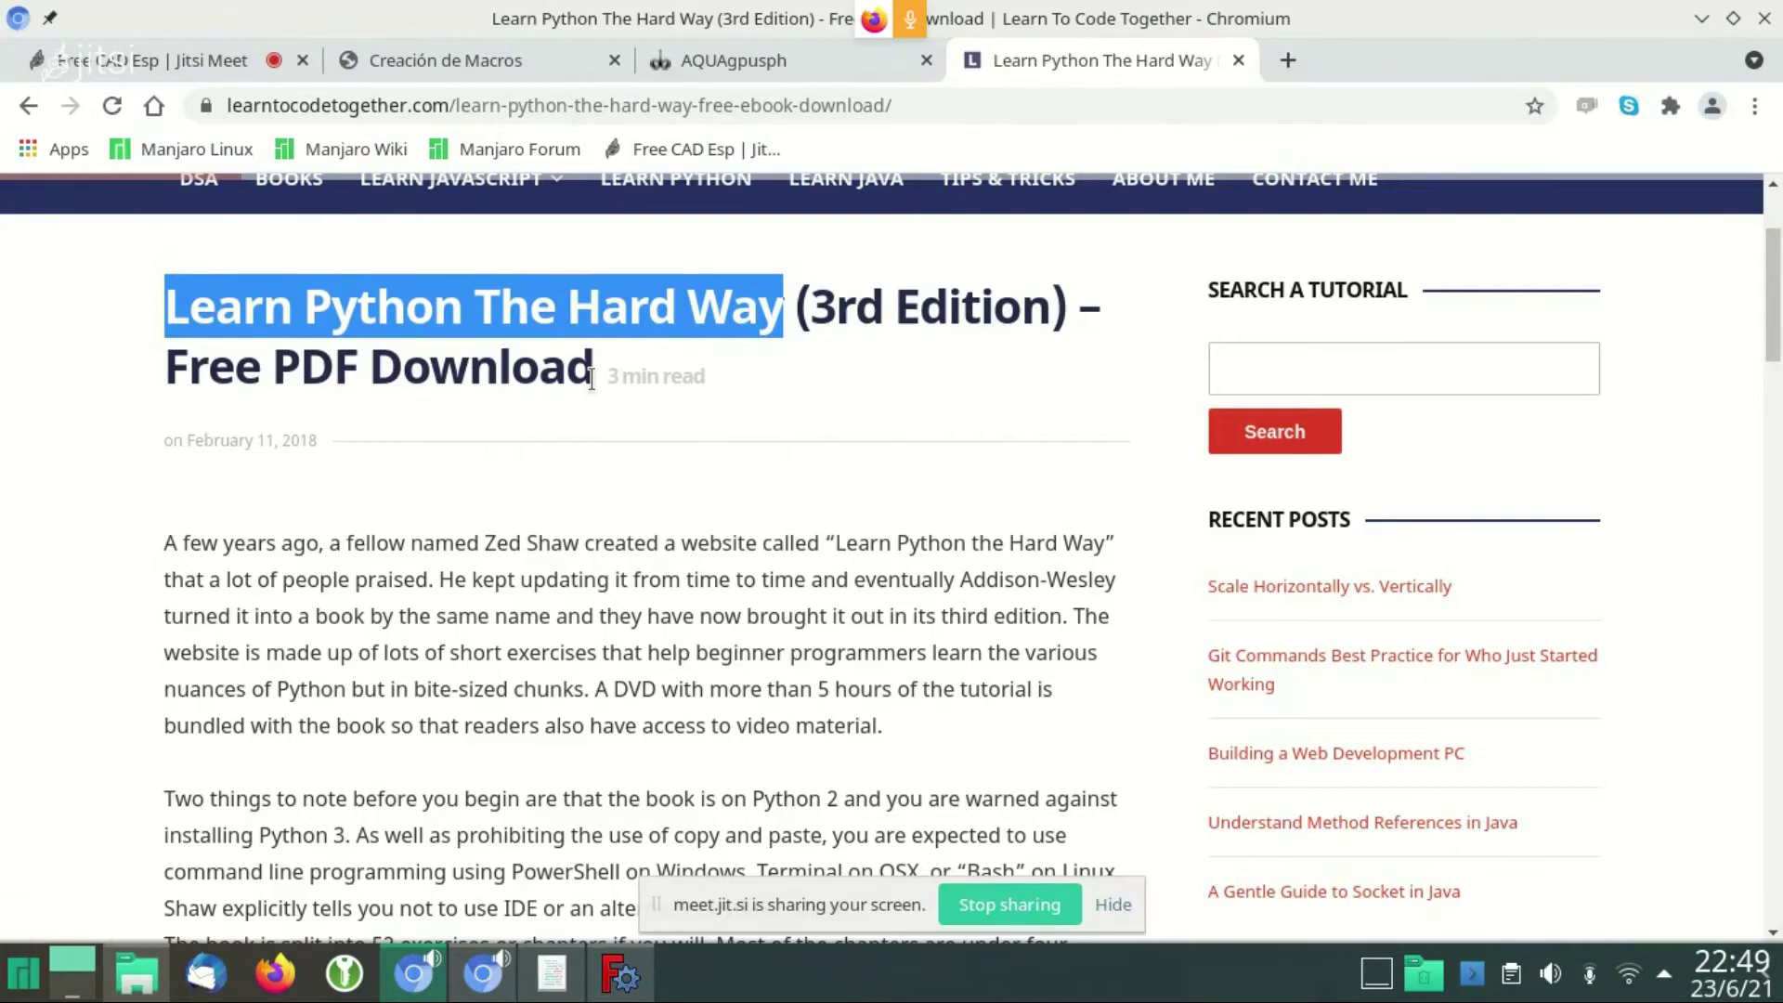
Open the test.FCMacro user macro in the macro editor from the Macros dialog
click(648, 977)
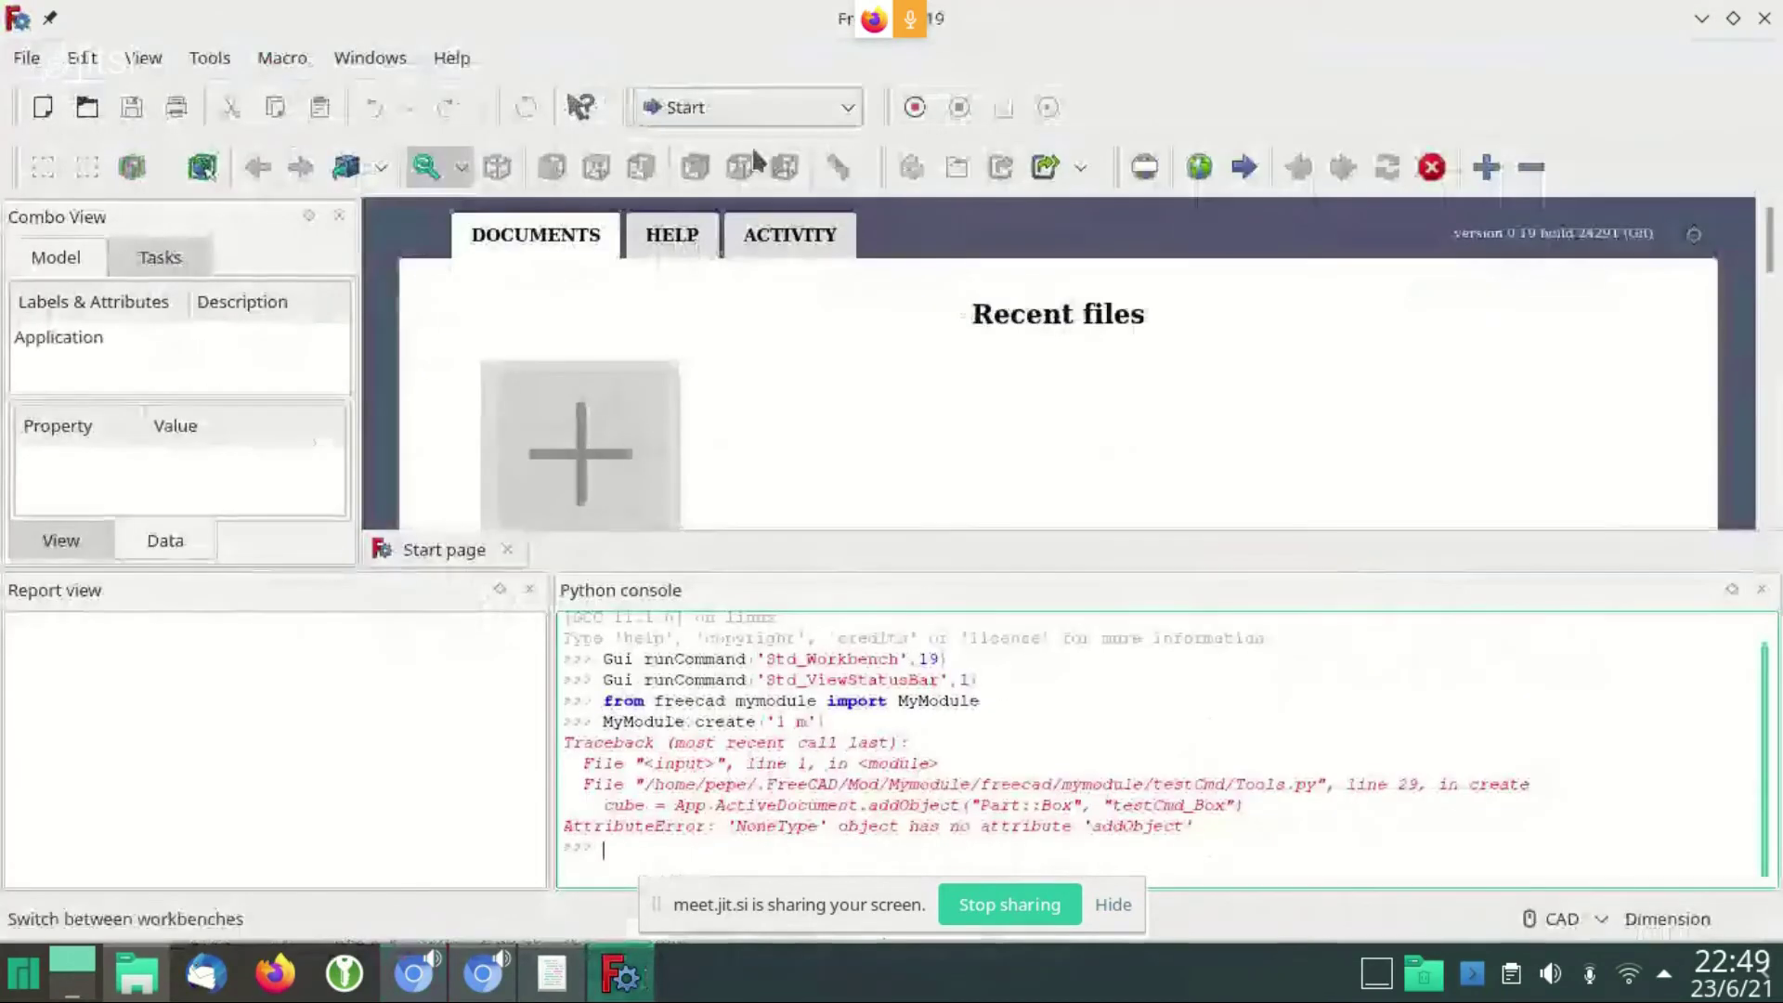
click(273, 67)
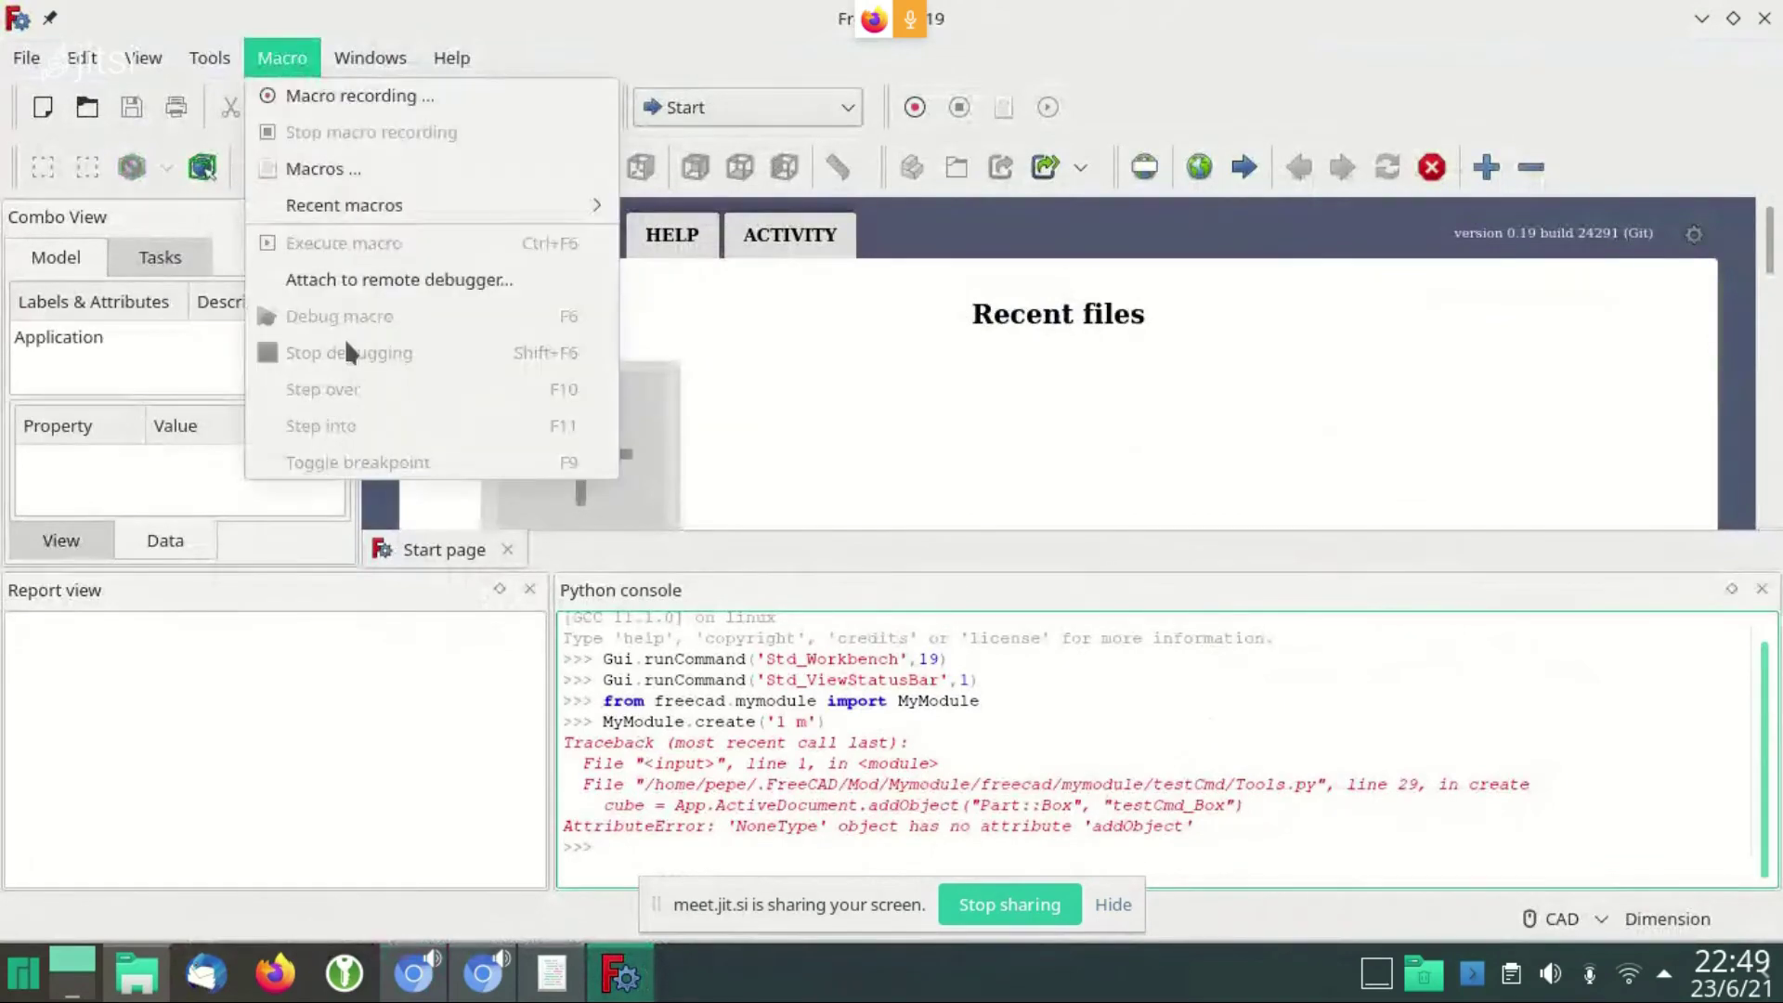
click(353, 169)
click(560, 316)
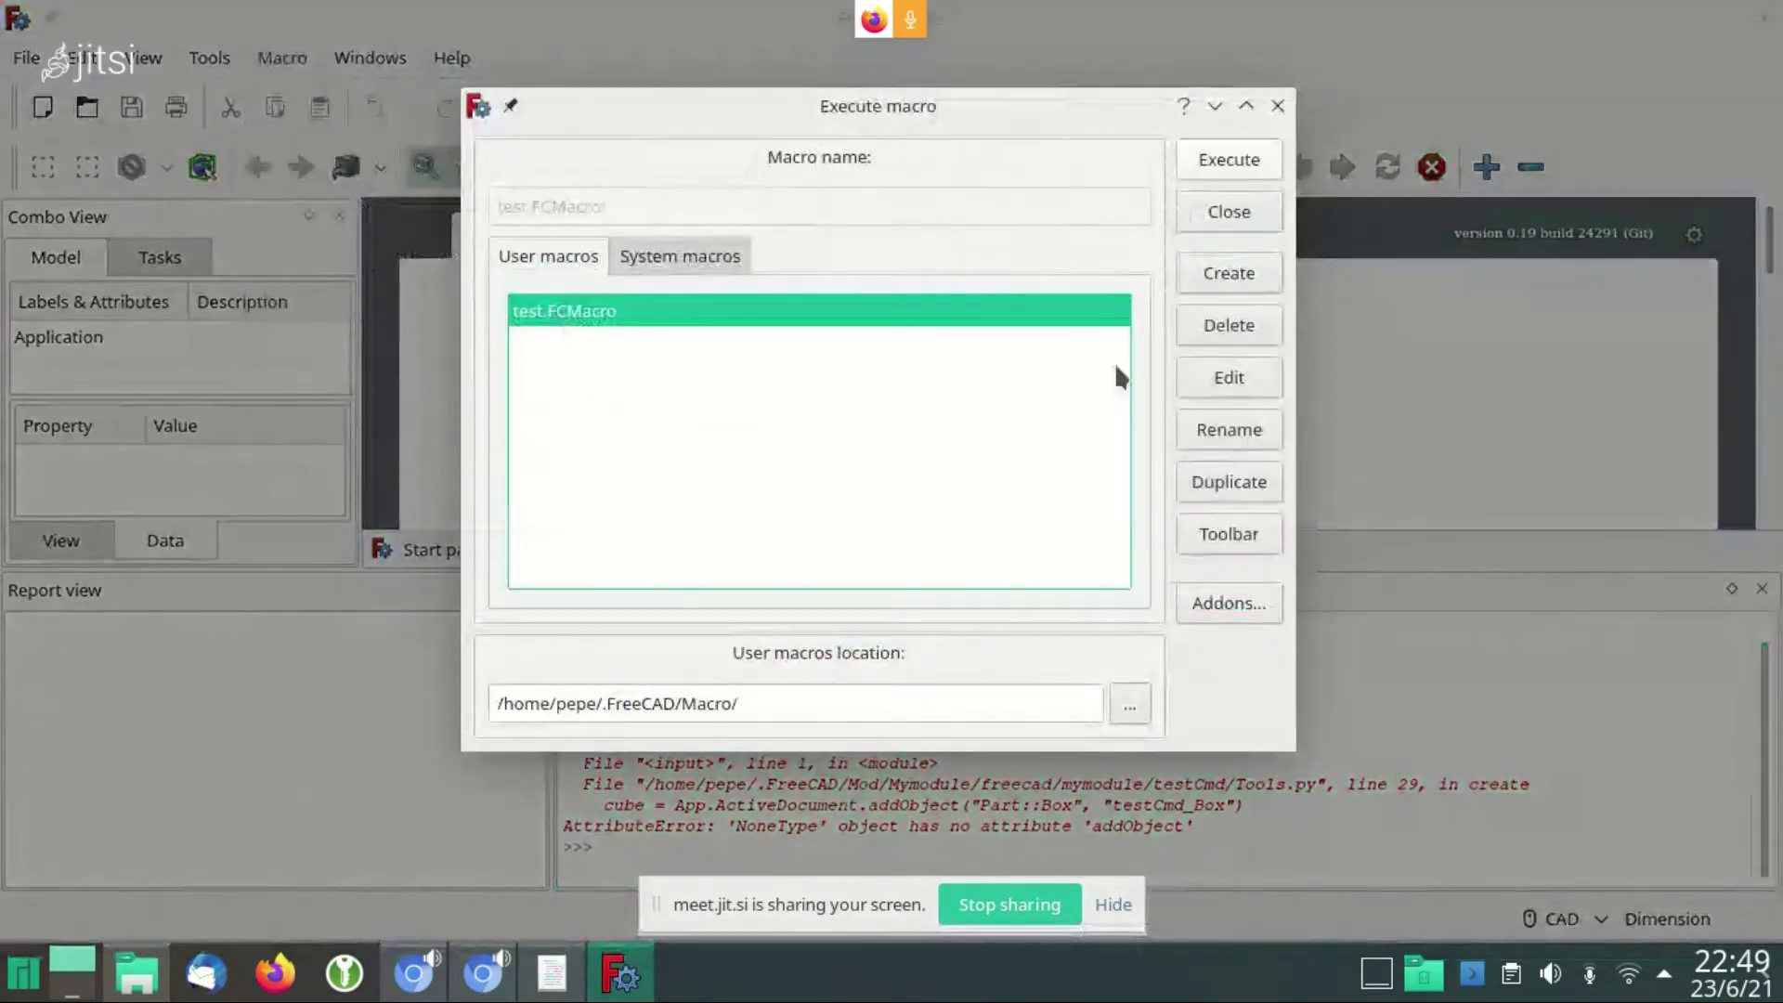
click(1209, 382)
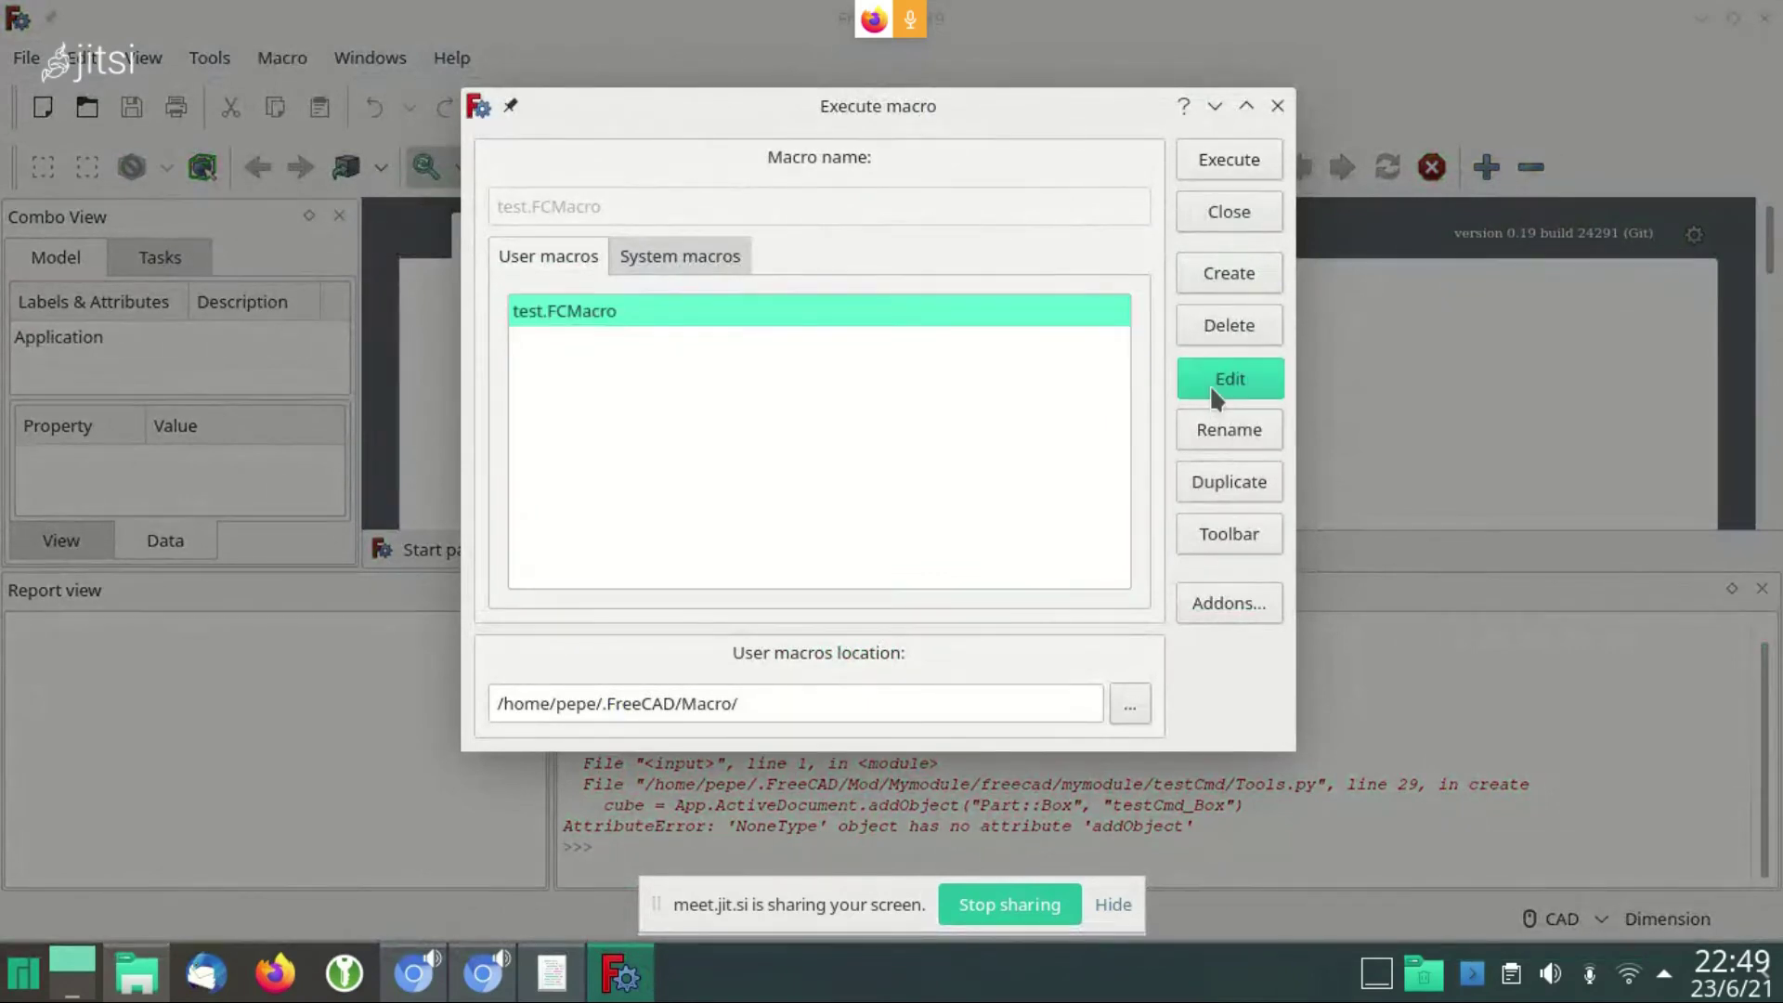
Scroll through the recorded macro code down to the final Part Common of sphere and box
scroll(686, 328, down, 2)
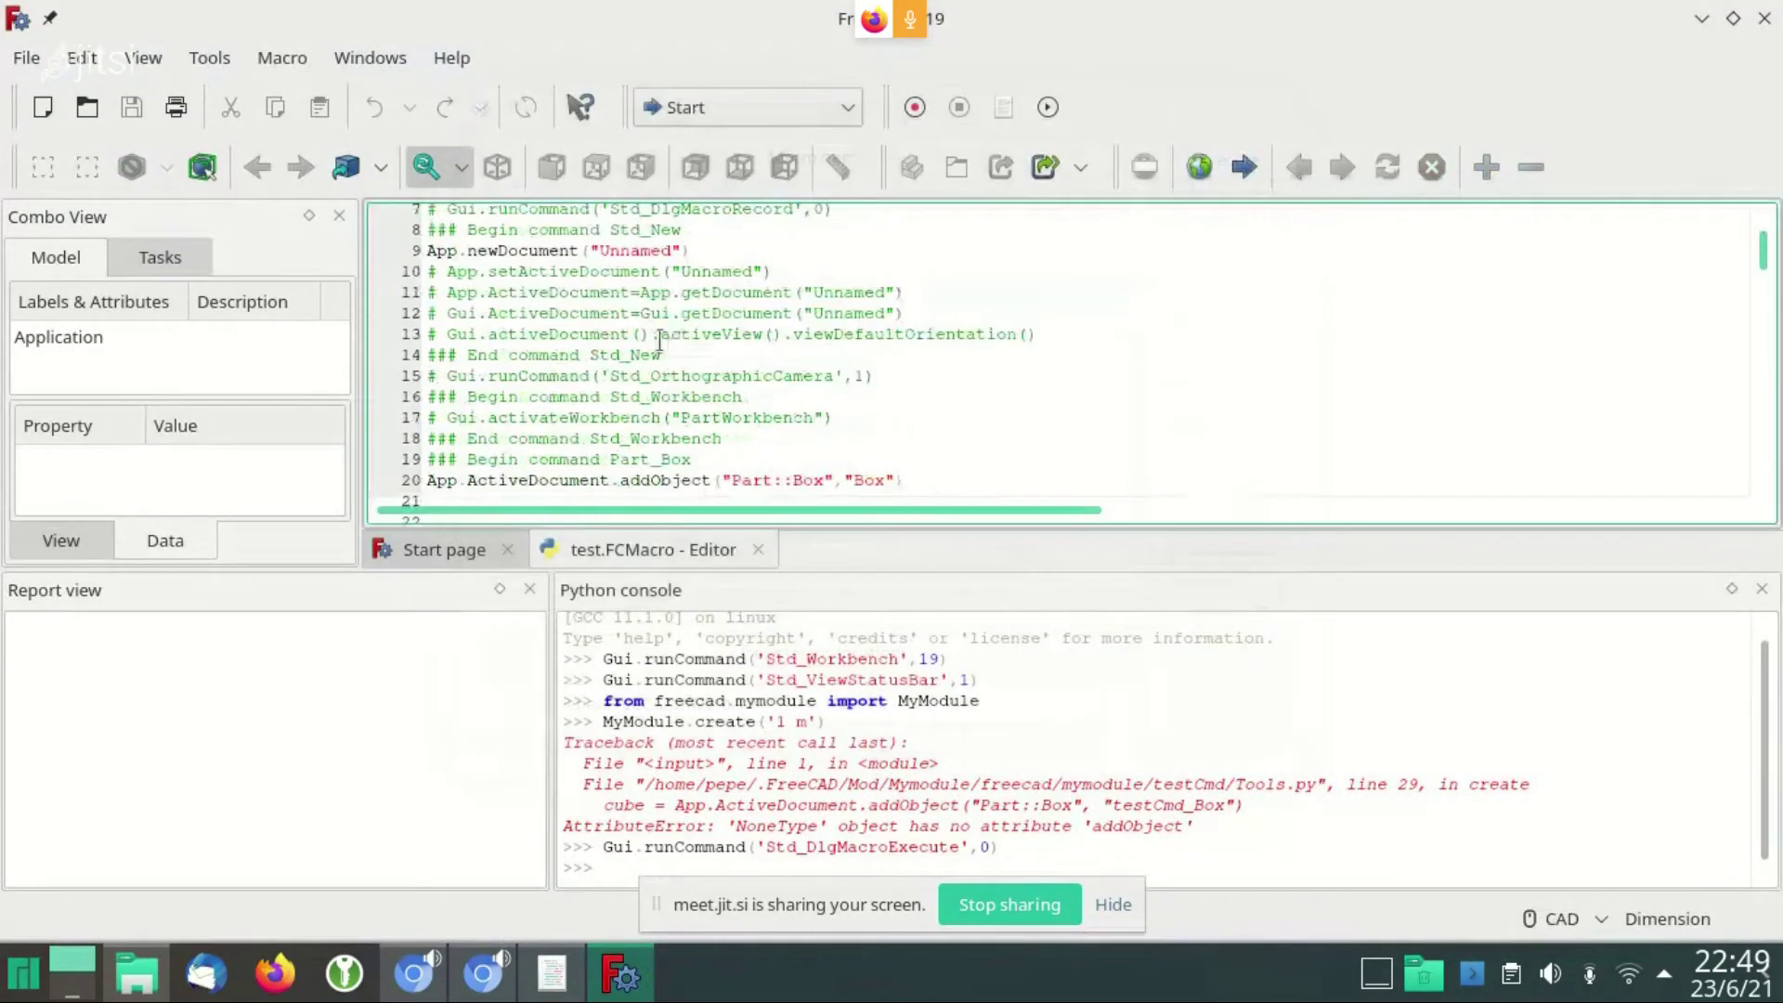
scroll(738, 479, down, 1)
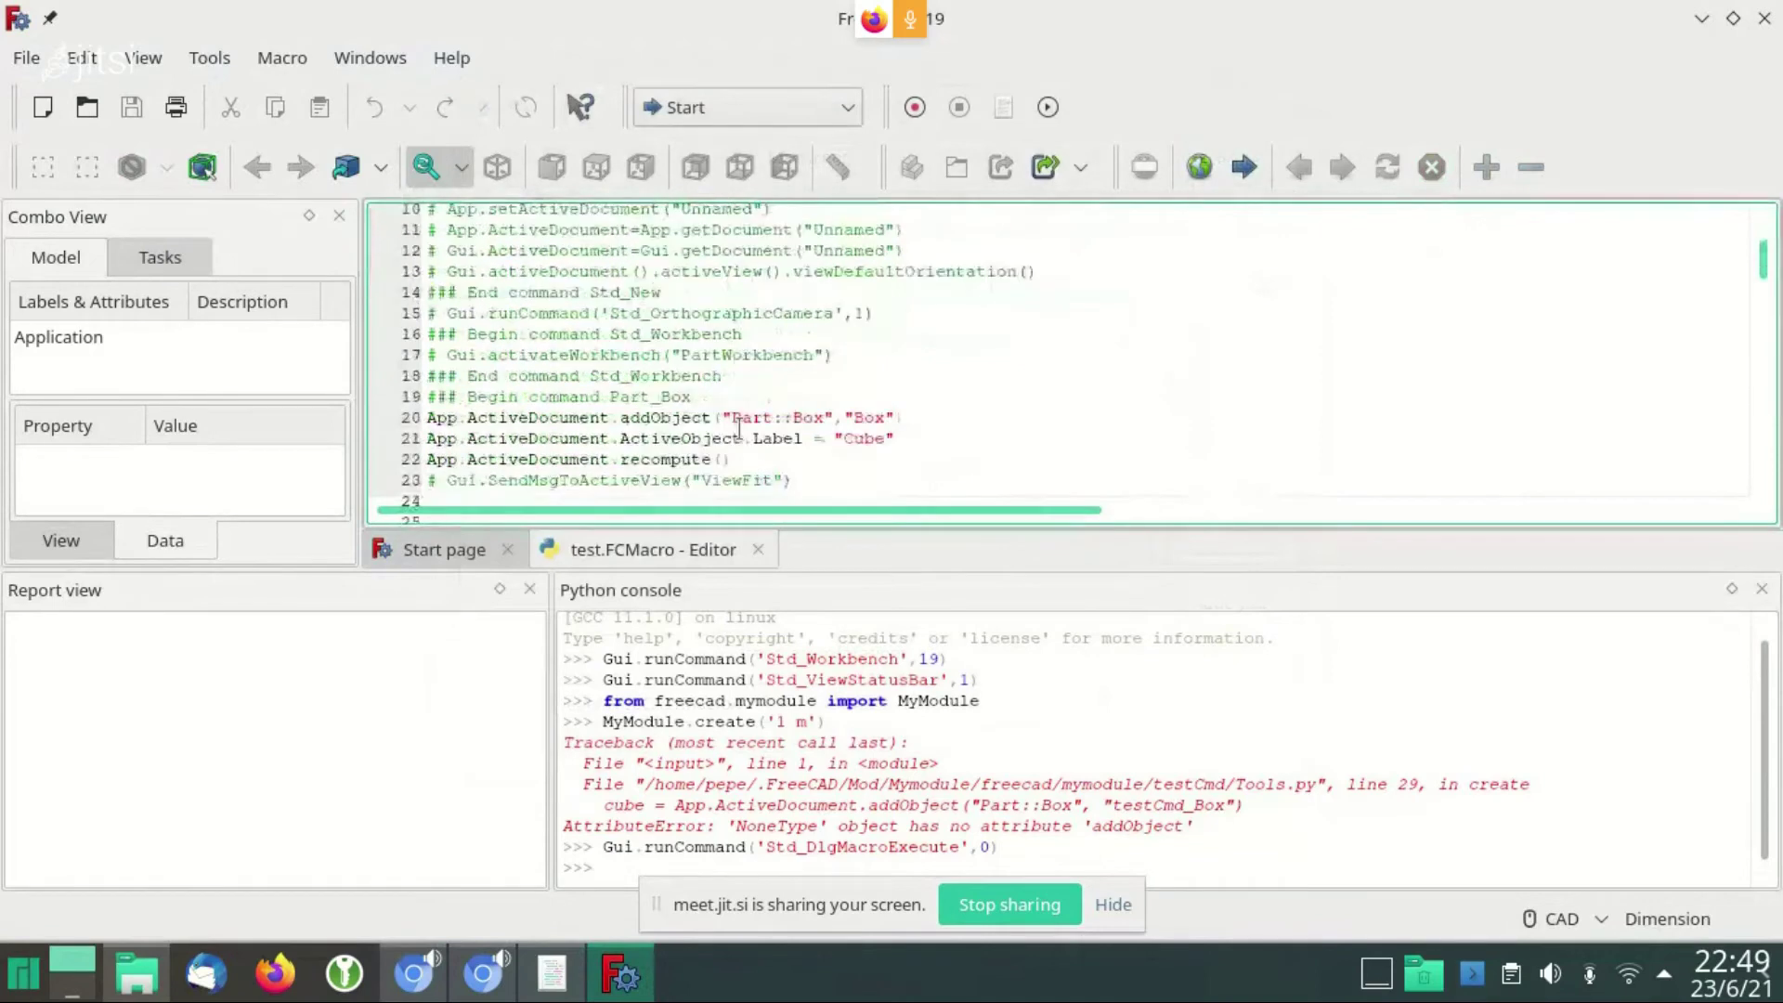
scroll(705, 371, down, 2)
scroll(701, 353, down, 2)
scroll(701, 354, down, 4)
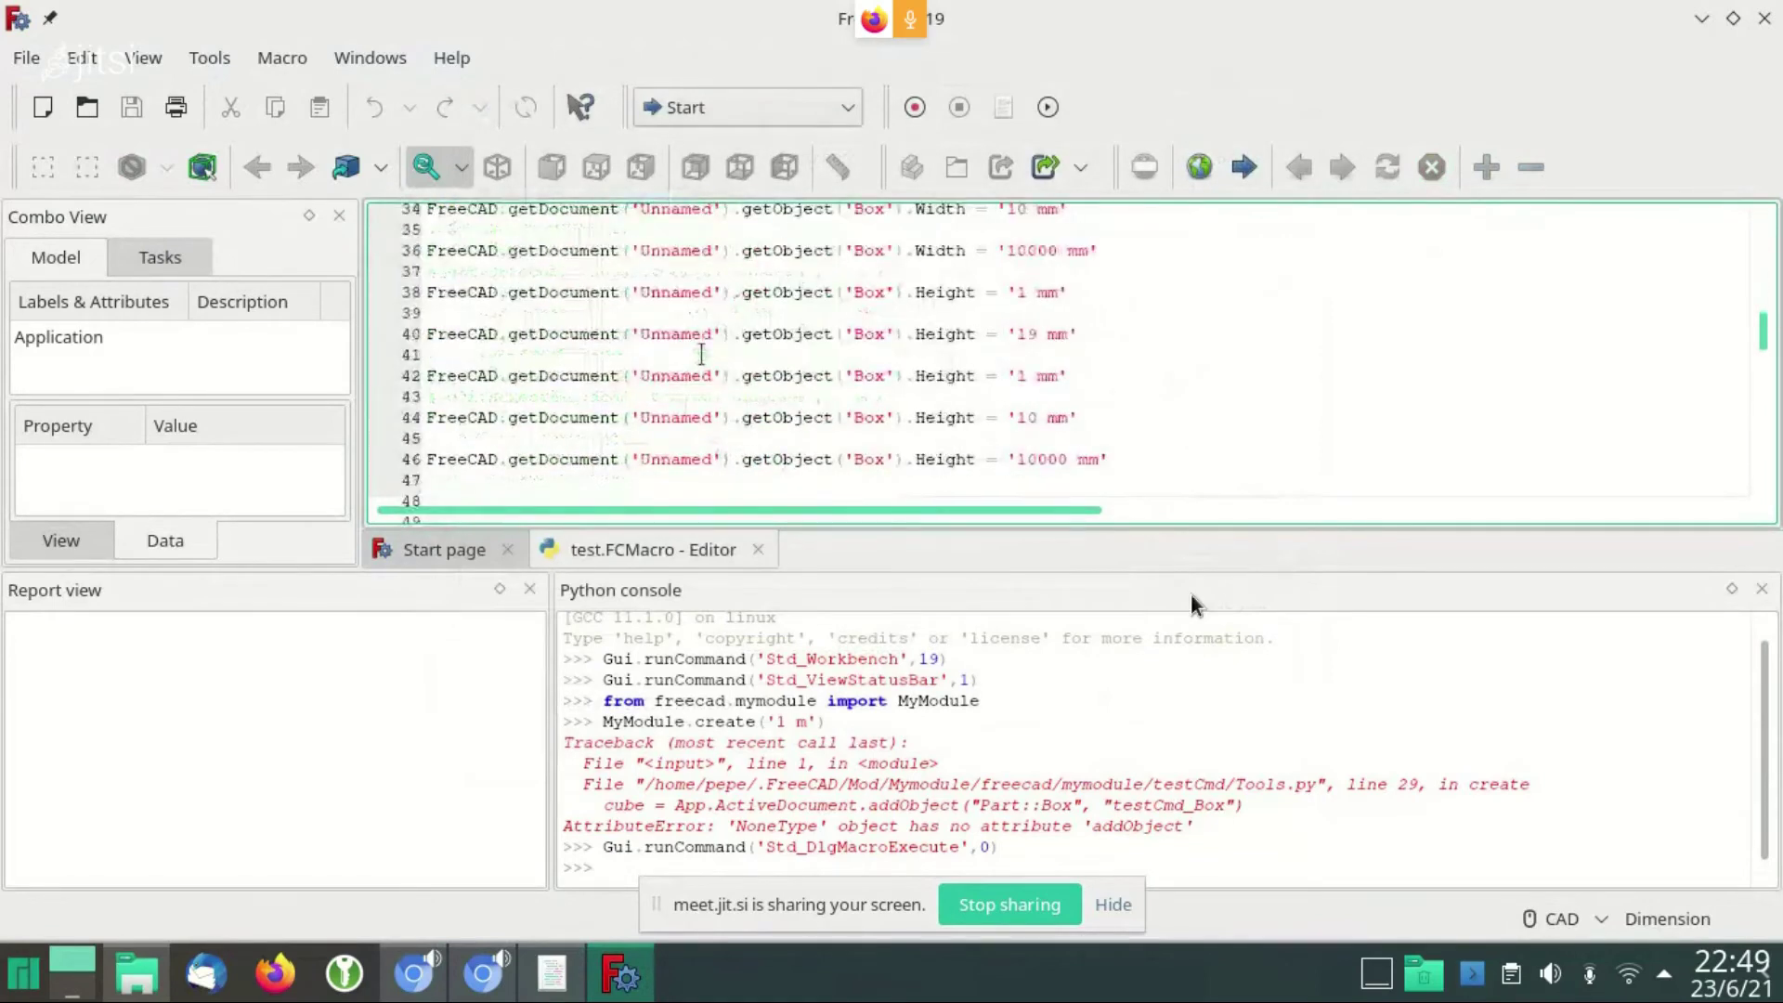
scroll(701, 354, down, 2)
scroll(700, 355, down, 6)
scroll(699, 355, down, 7)
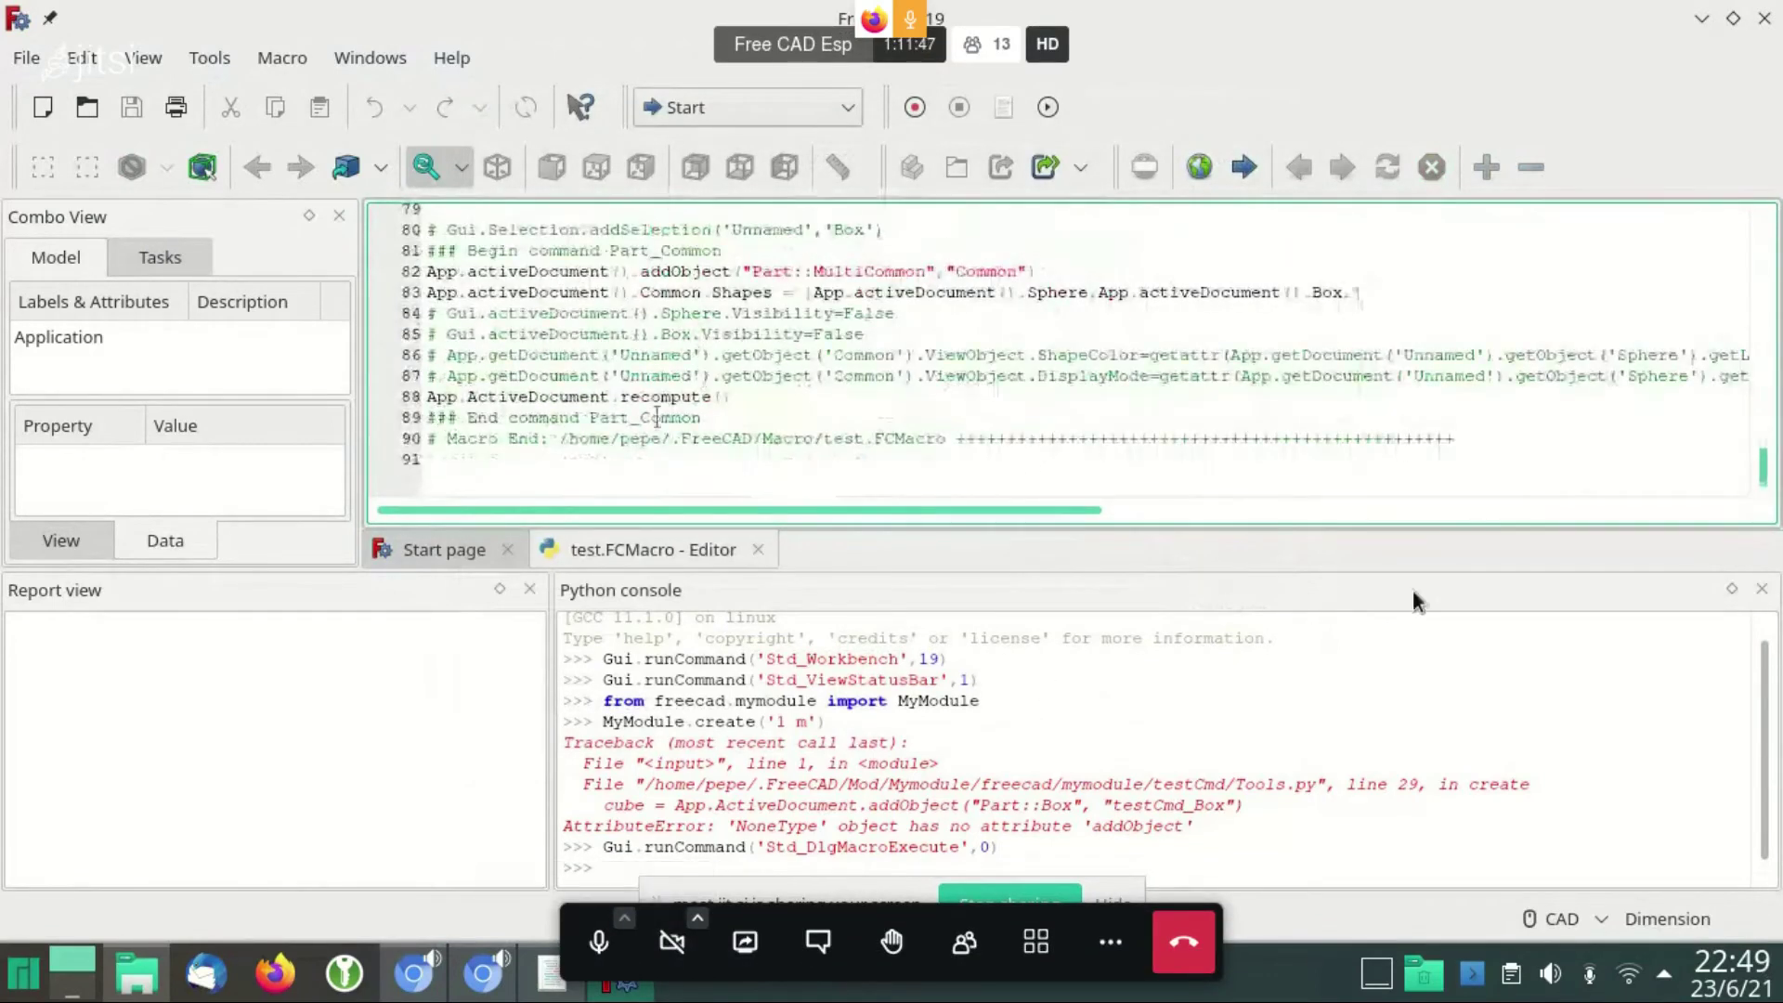
click(719, 650)
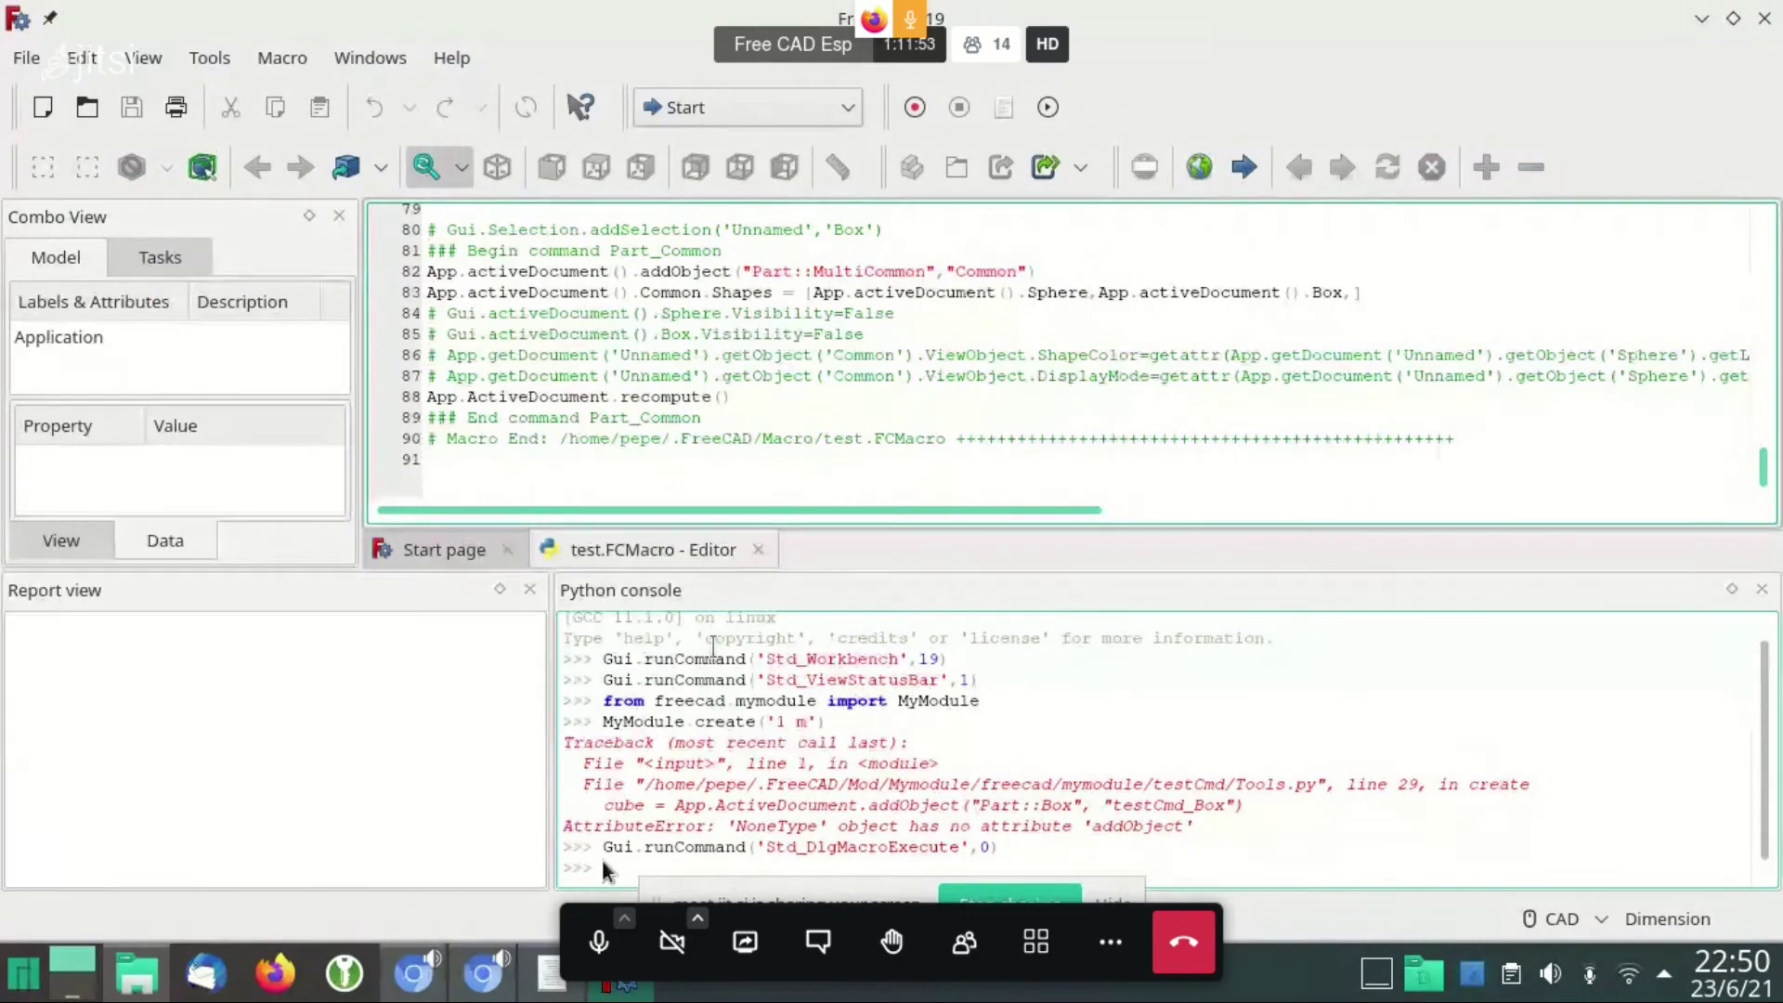
click(599, 941)
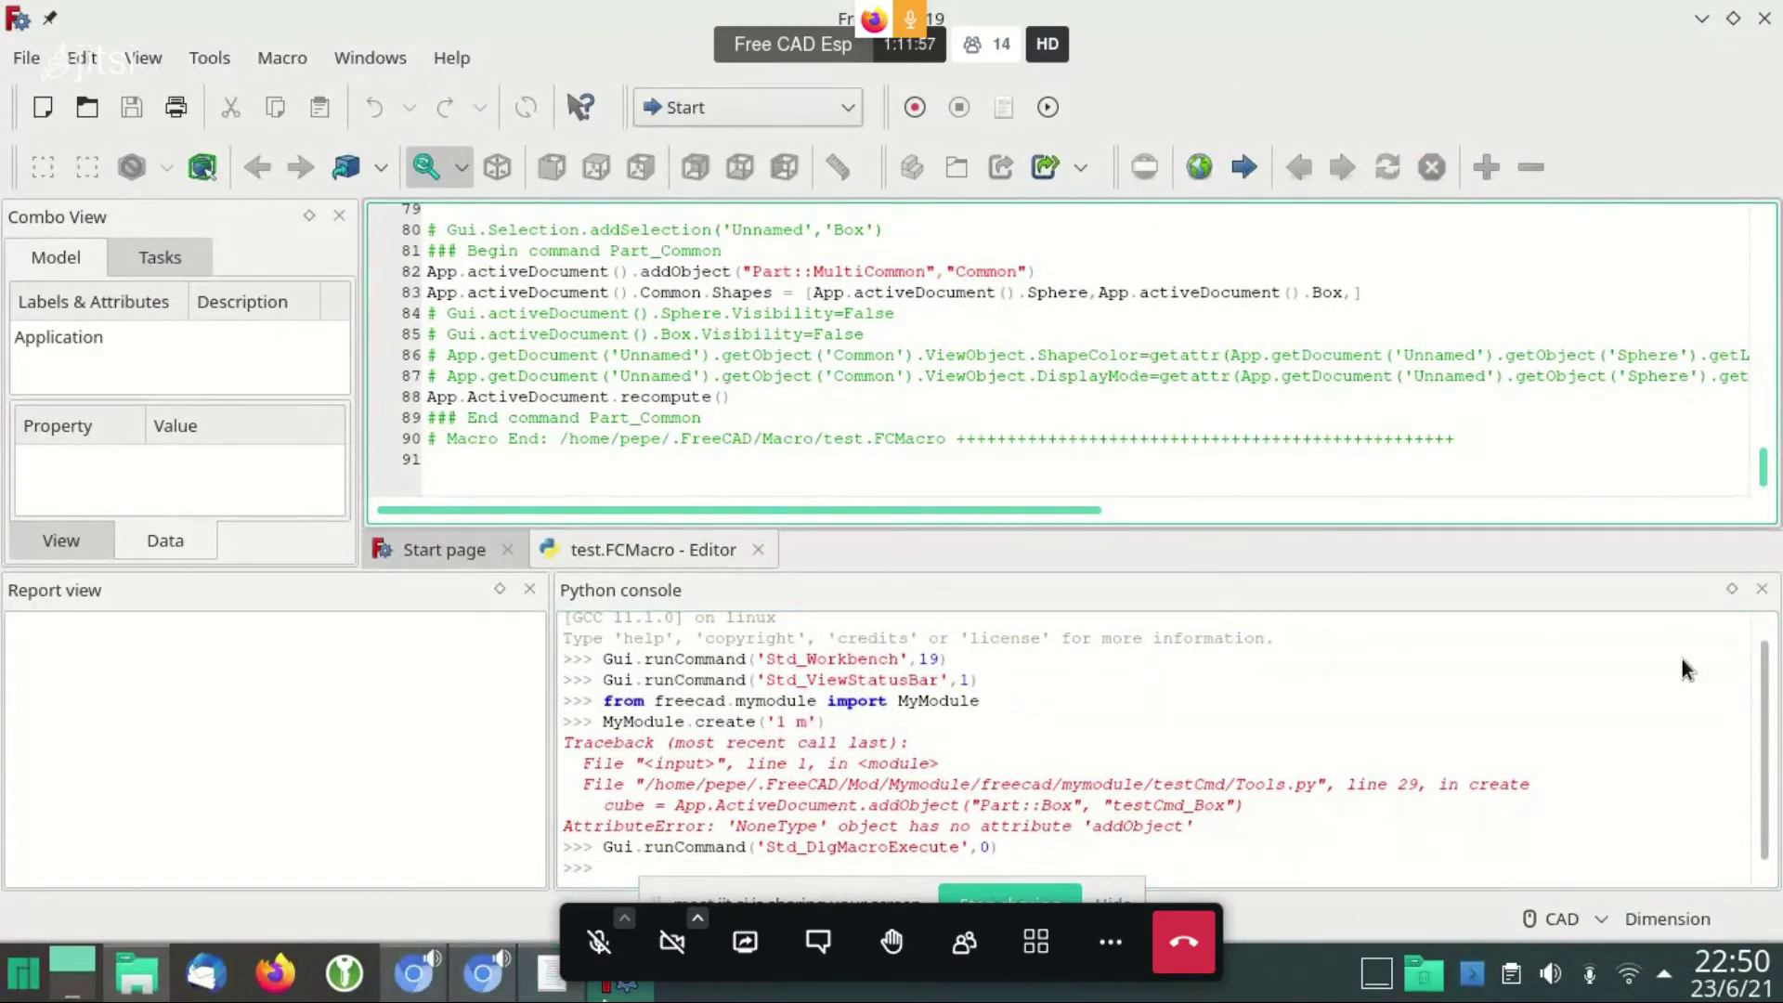
Open the Scripted objects wiki page from the Creación de Macros slides
key(alt+Tab)
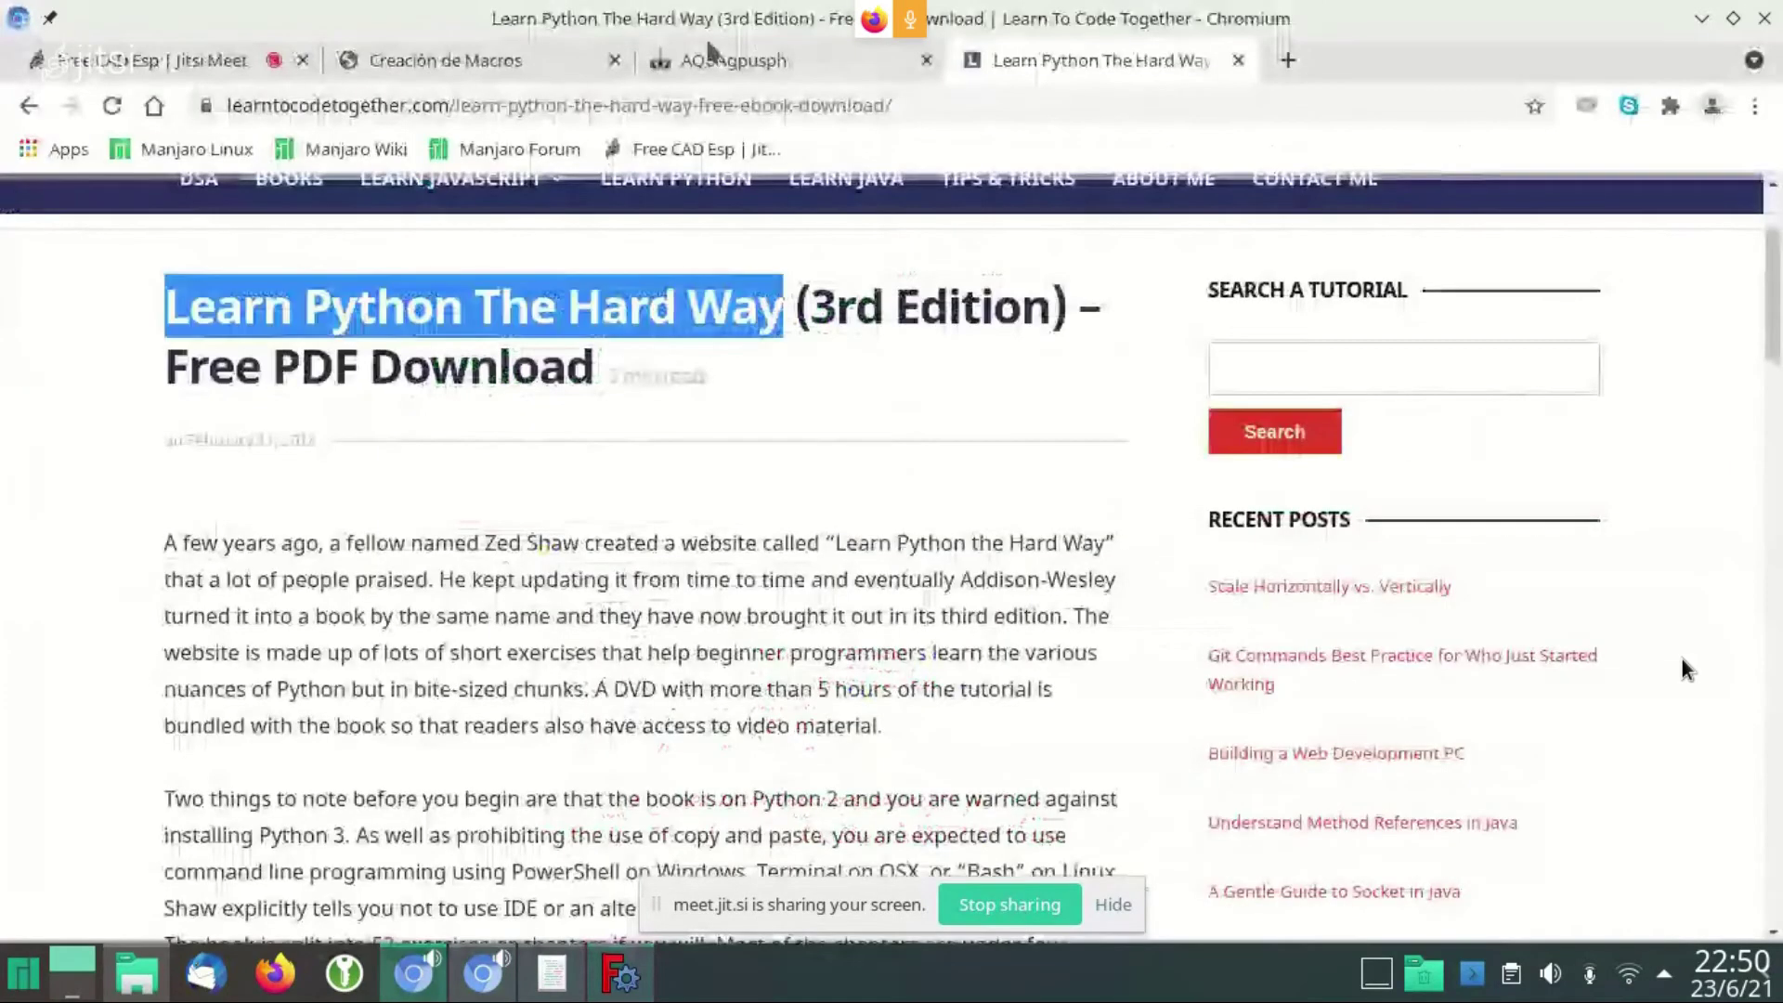
key(ctrl+2)
key(Left)
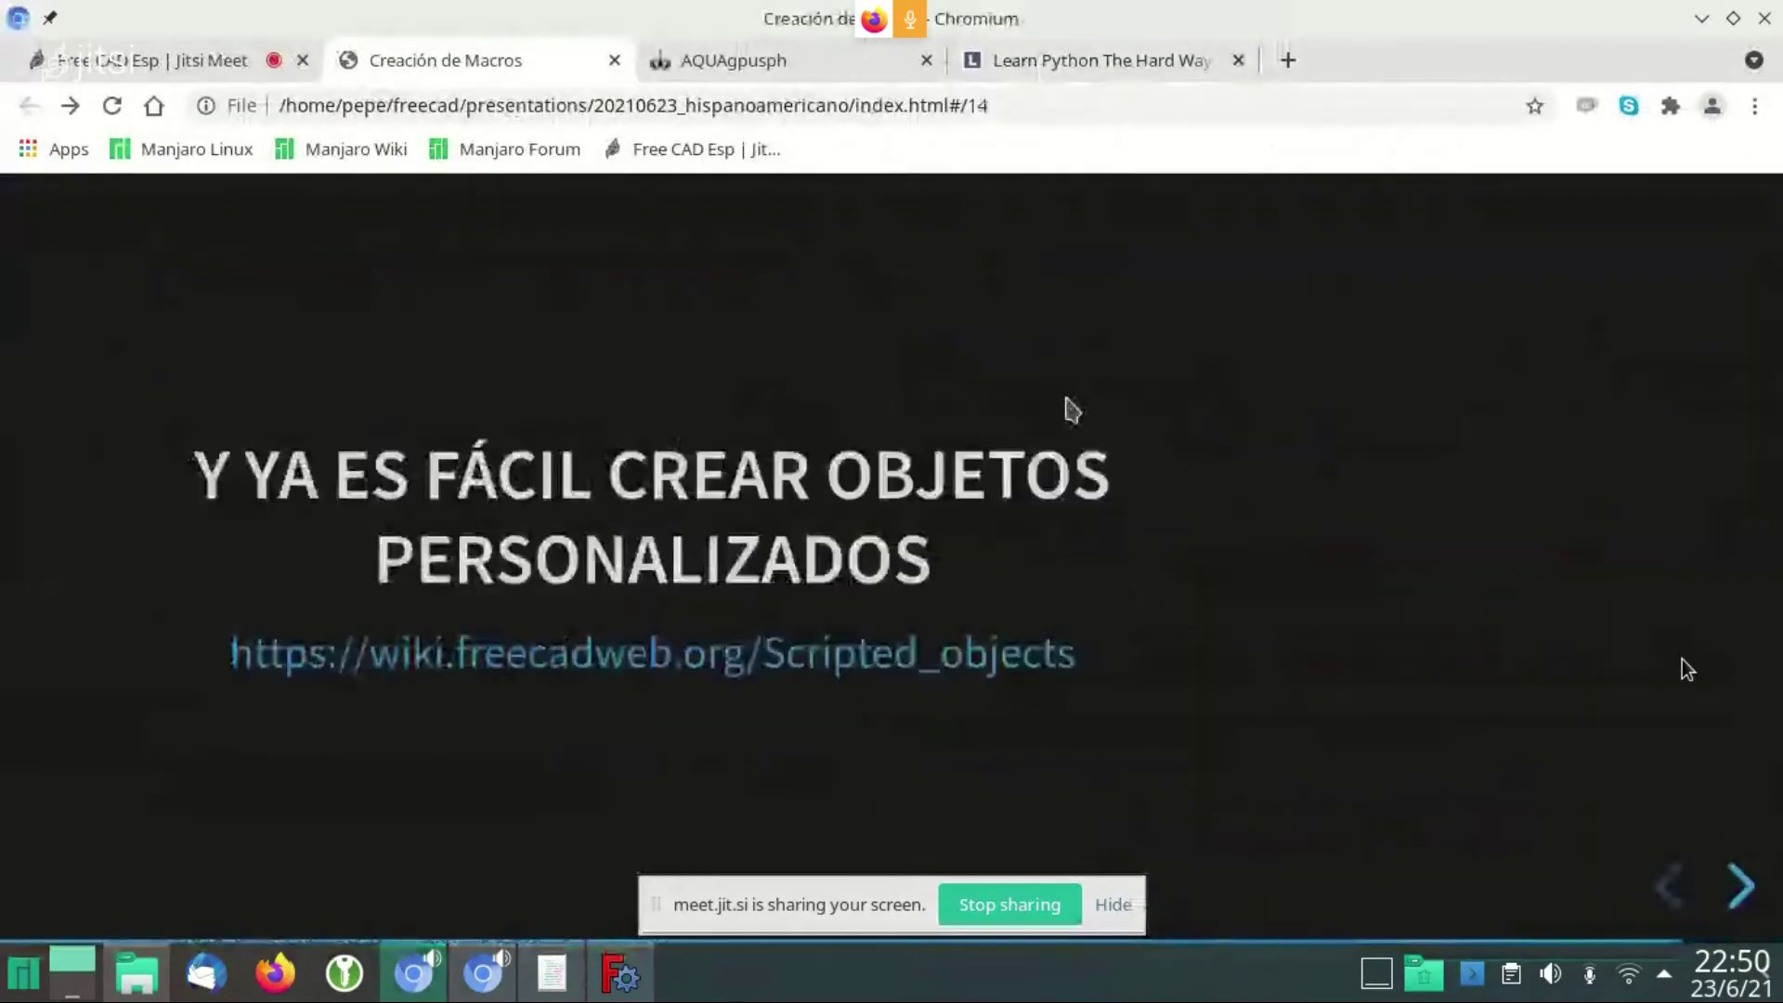
click(1049, 678)
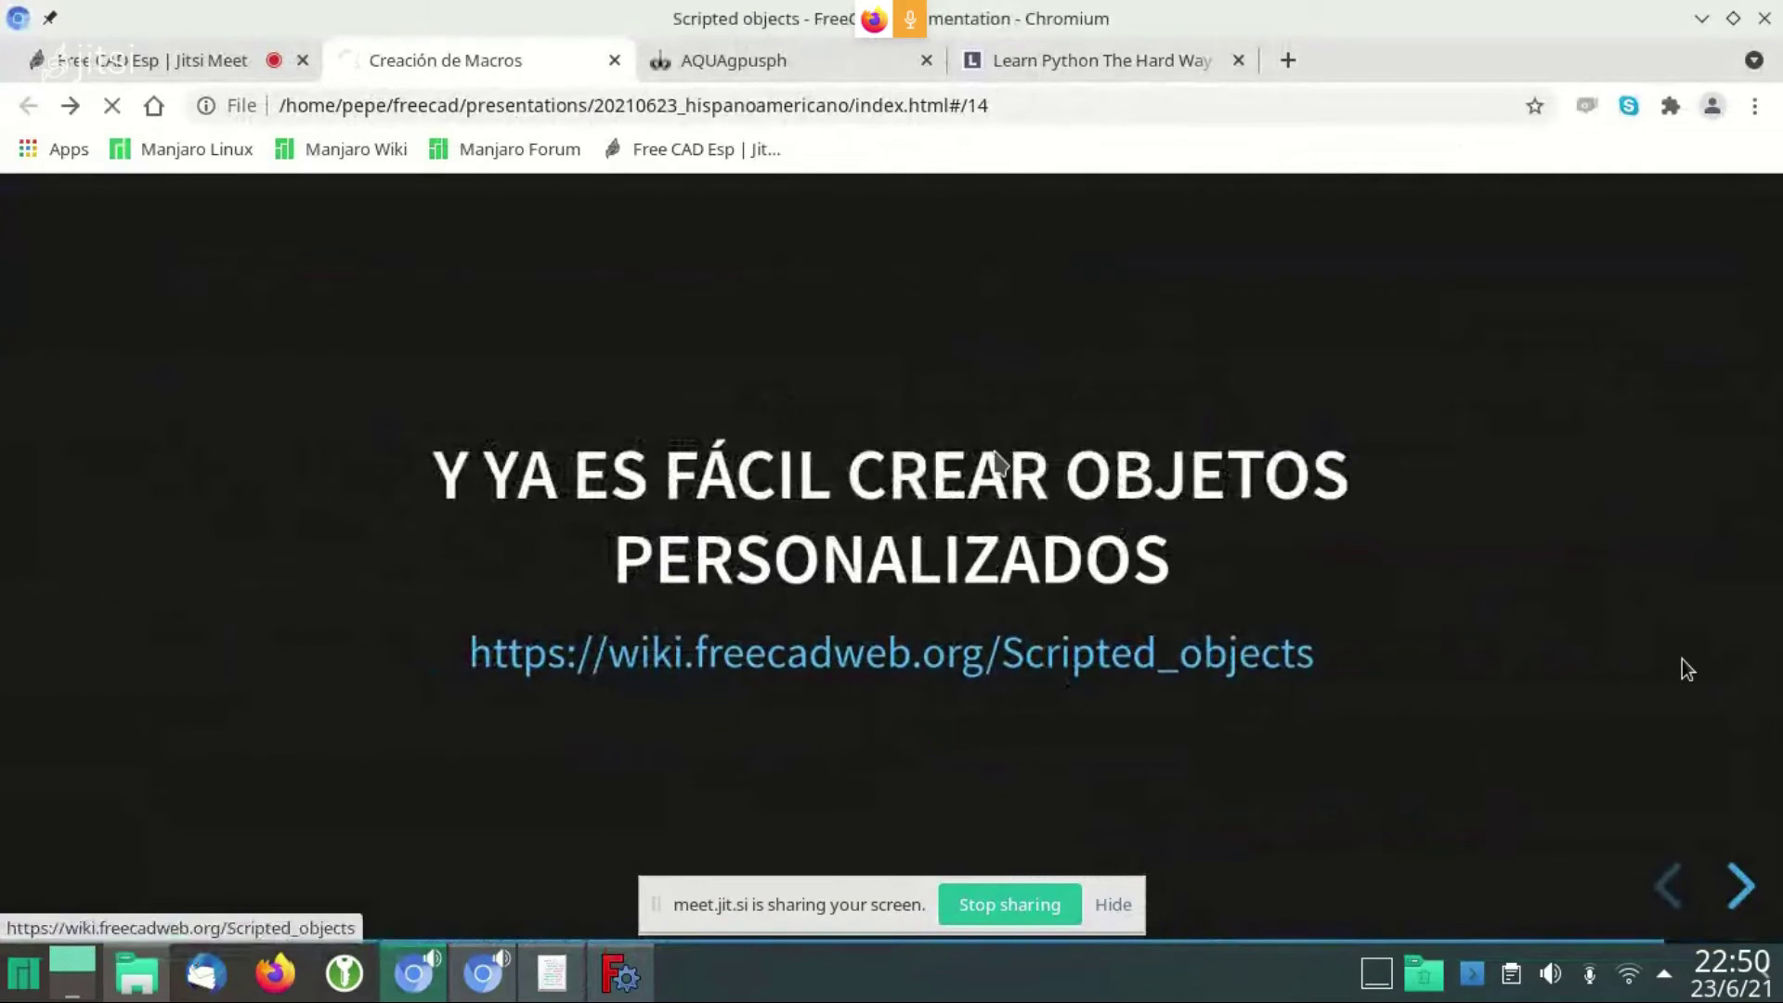
Scroll down the Scripted objects example and highlight the getstate docstring
scroll(1682, 667, down, 3)
scroll(1682, 666, down, 2)
scroll(1683, 667, down, 5)
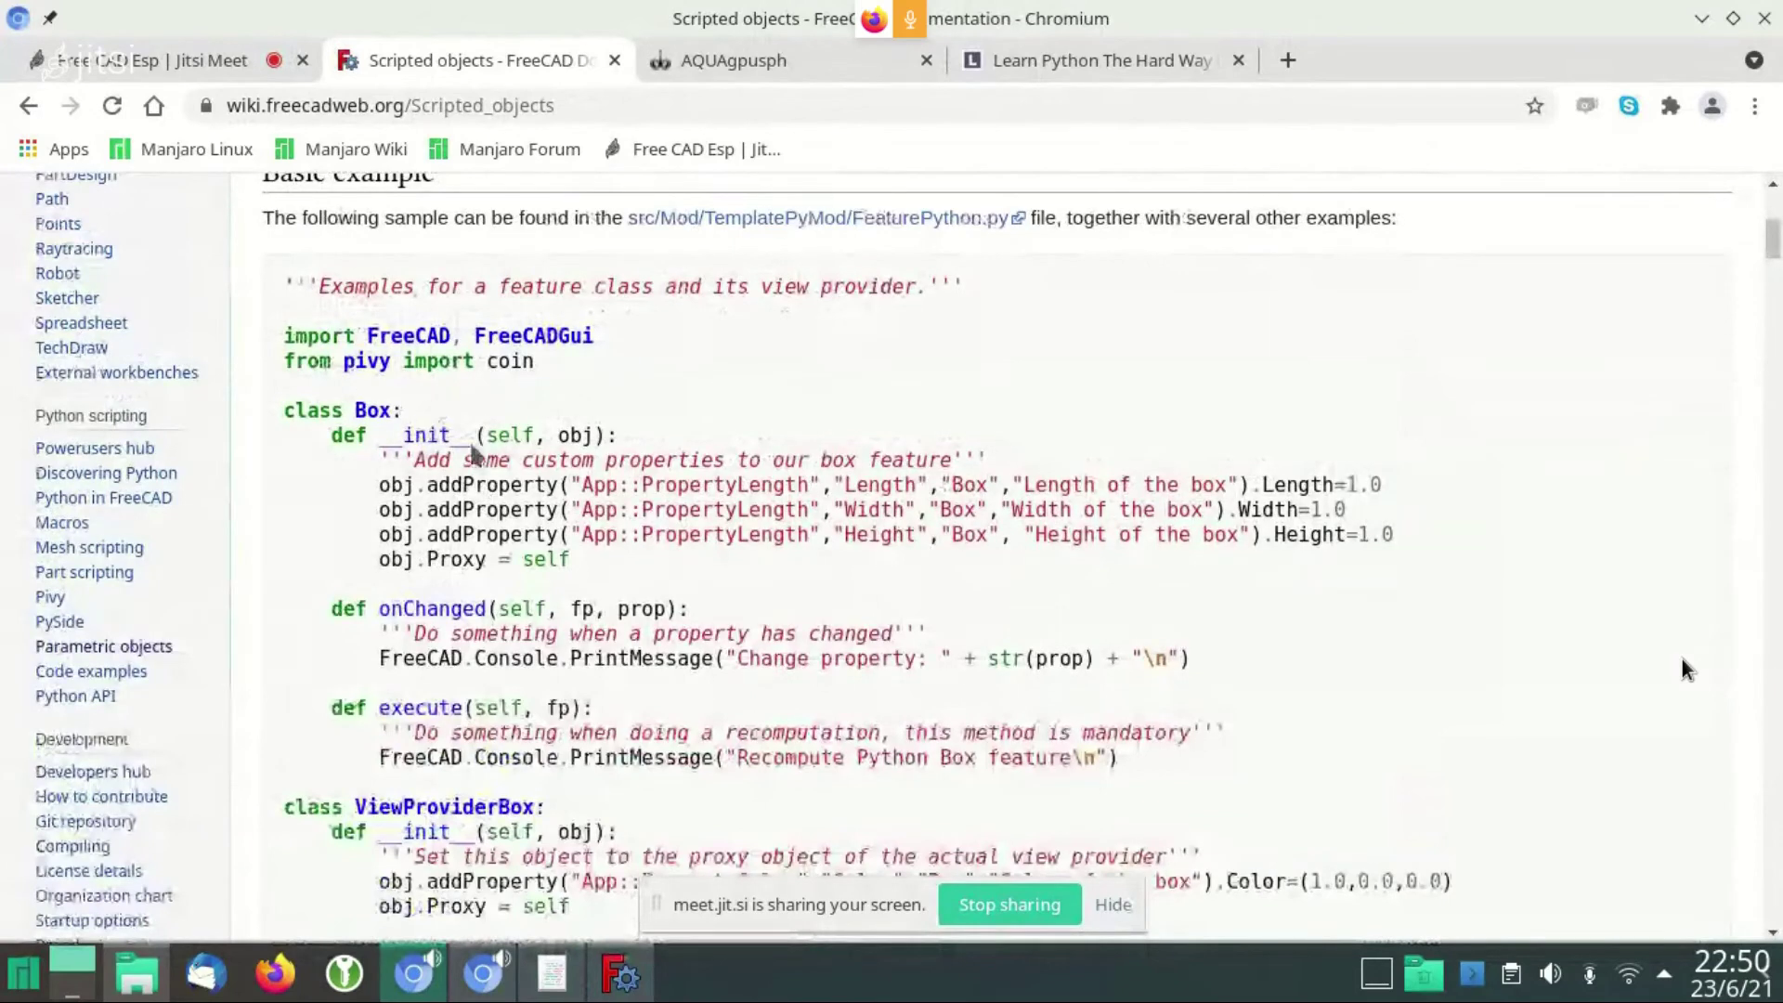
scroll(1687, 669, down, 2)
scroll(1687, 668, down, 4)
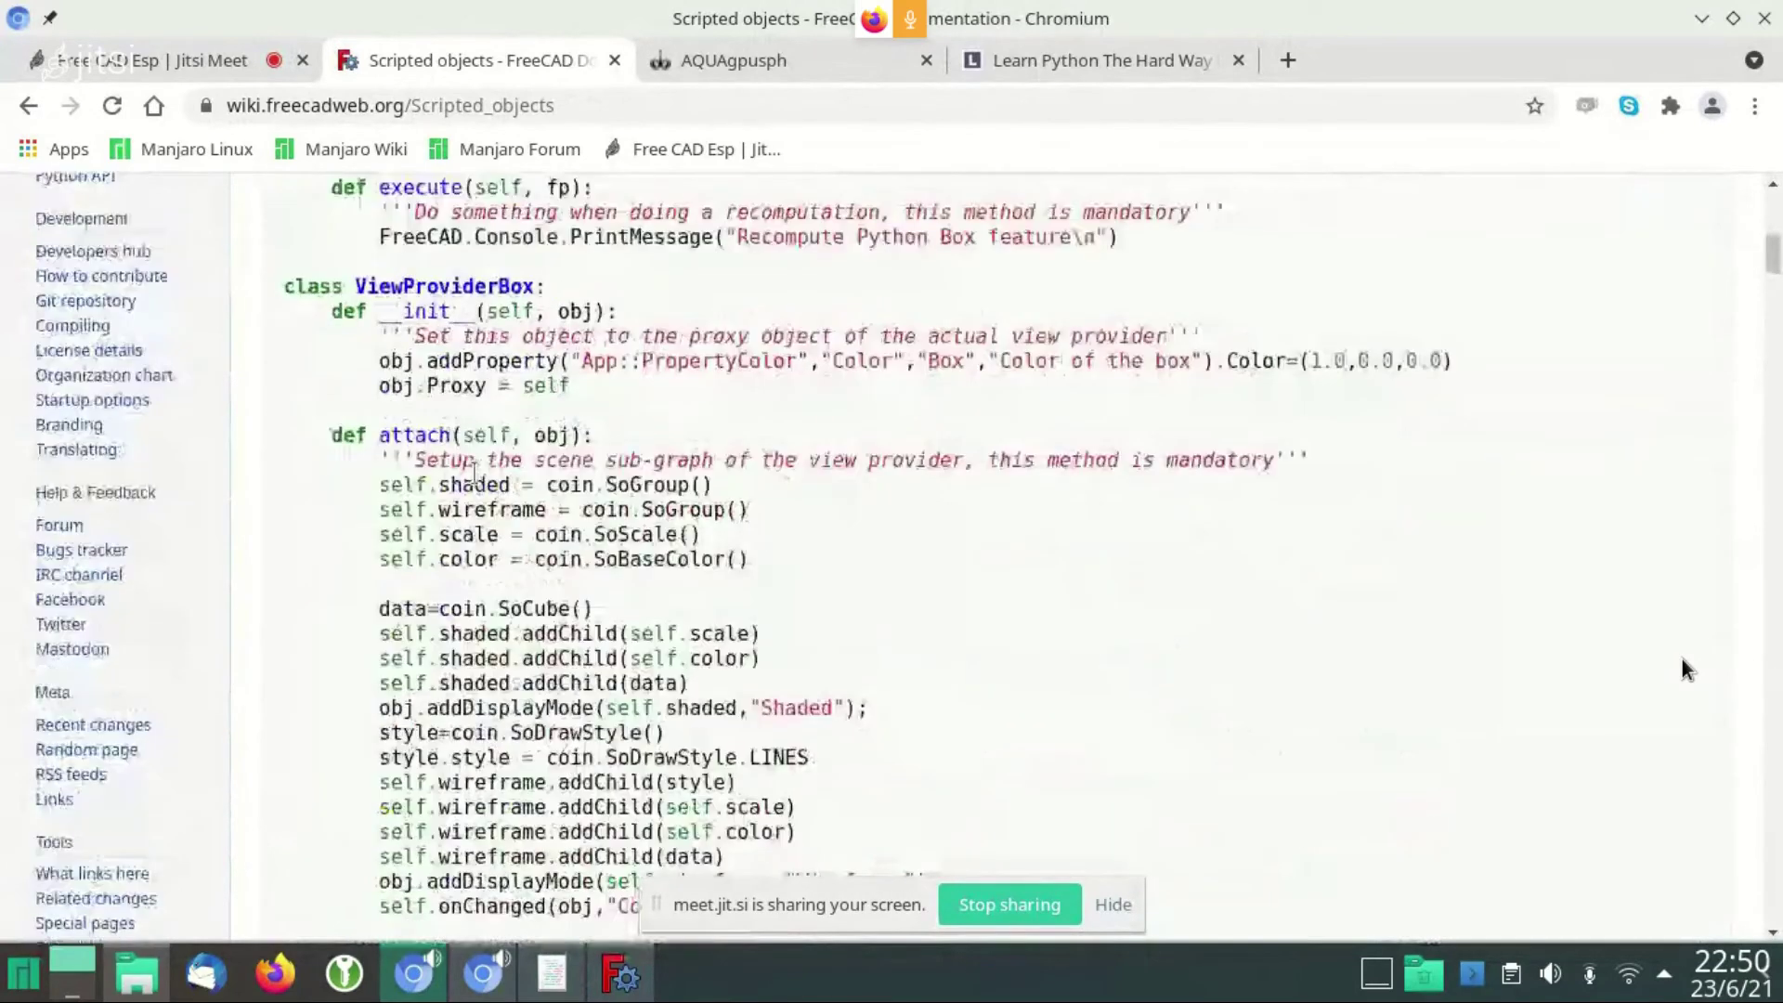
scroll(1687, 668, down, 5)
scroll(1686, 669, down, 5)
scroll(1687, 668, down, 5)
scroll(1687, 669, down, 3)
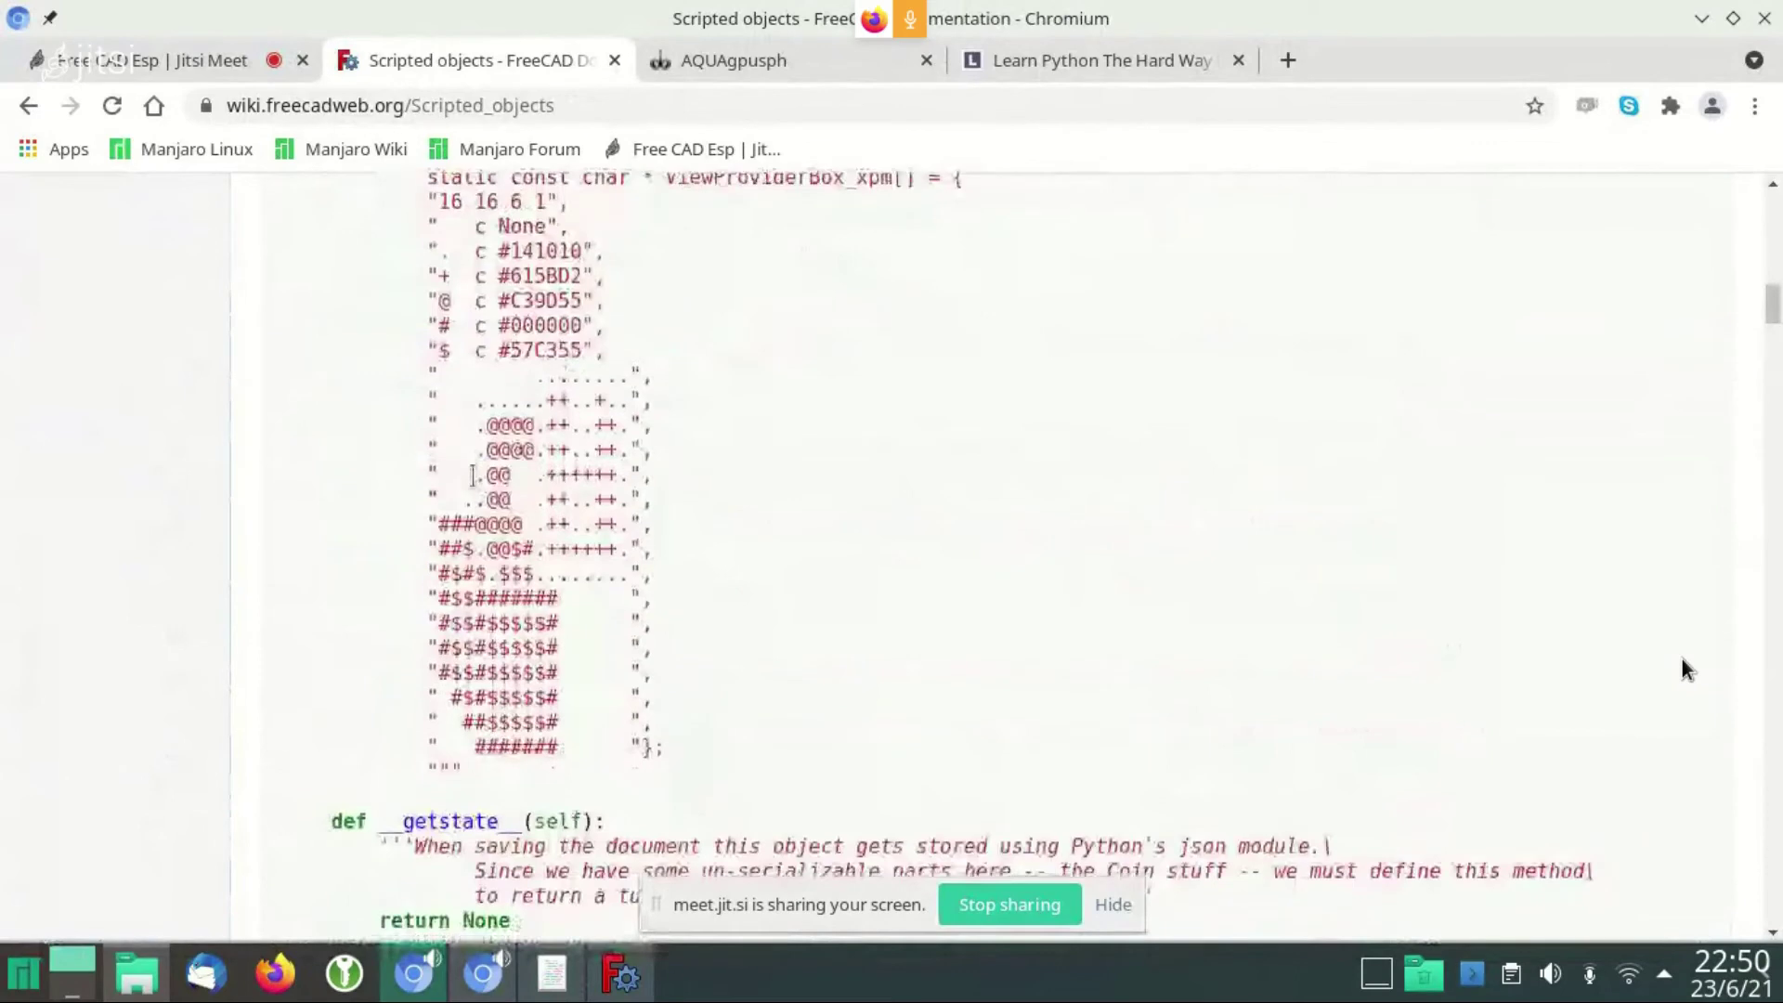
scroll(1687, 668, down, 4)
scroll(1687, 669, down, 3)
scroll(1687, 669, up, 2)
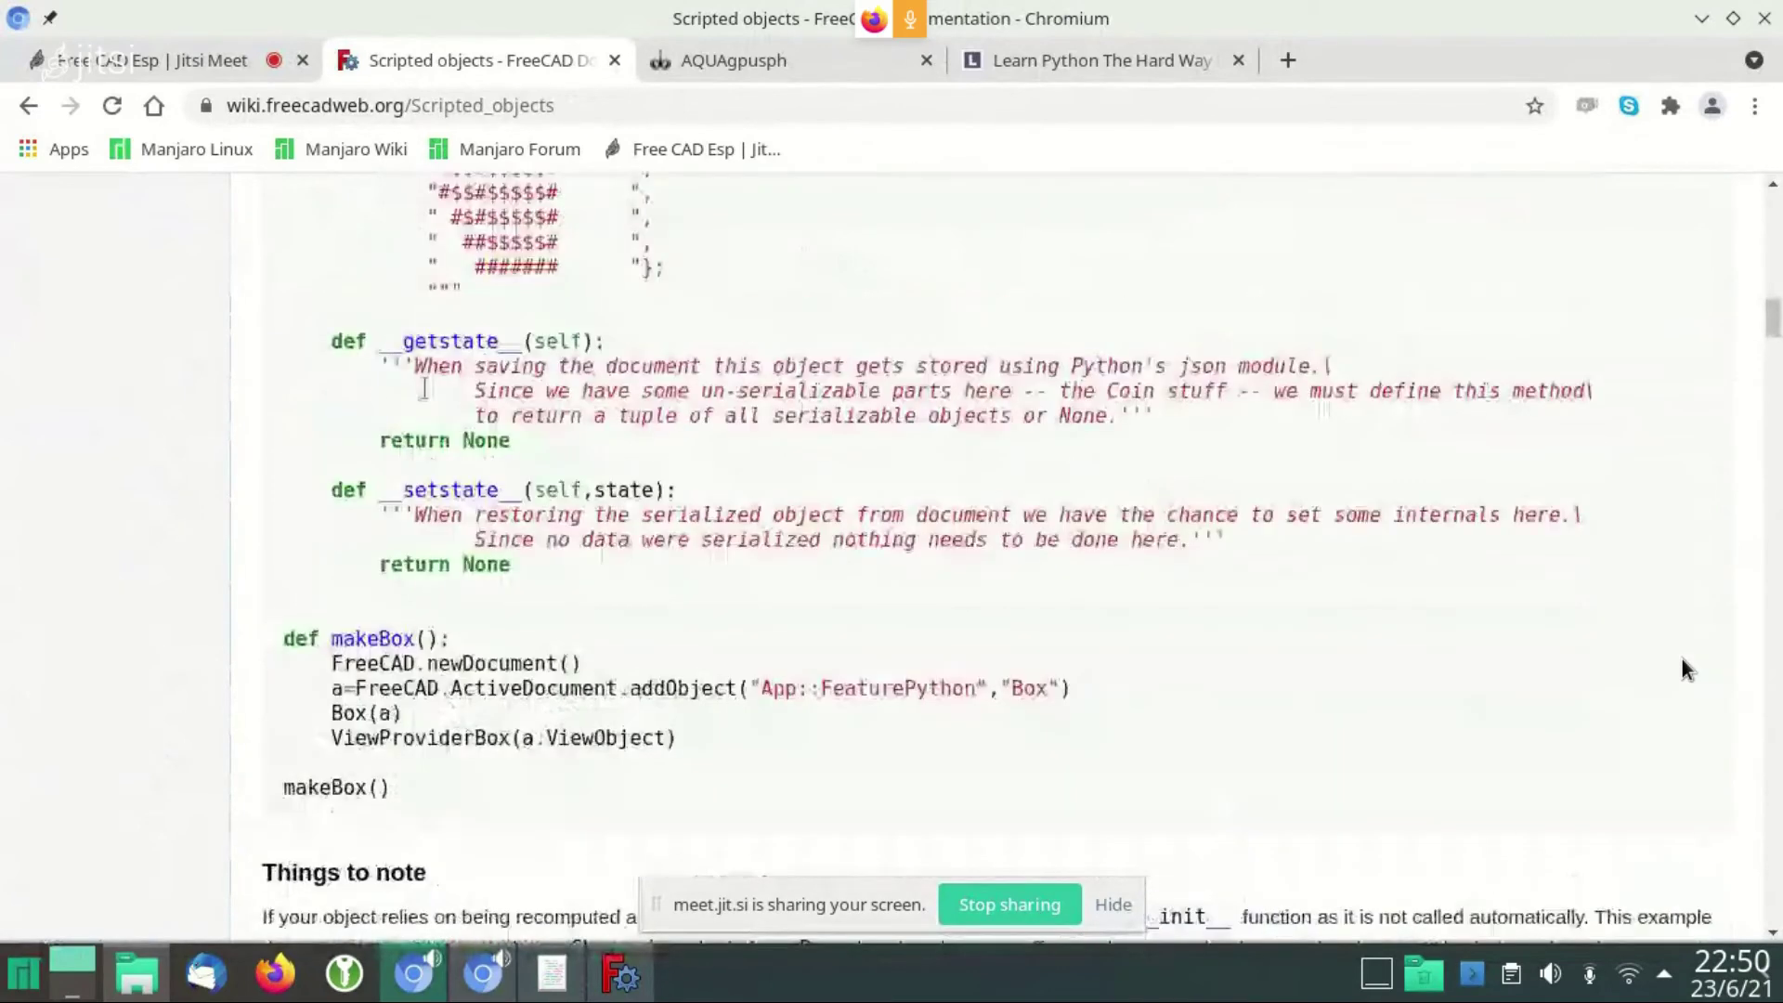
drag(381, 365, 826, 502)
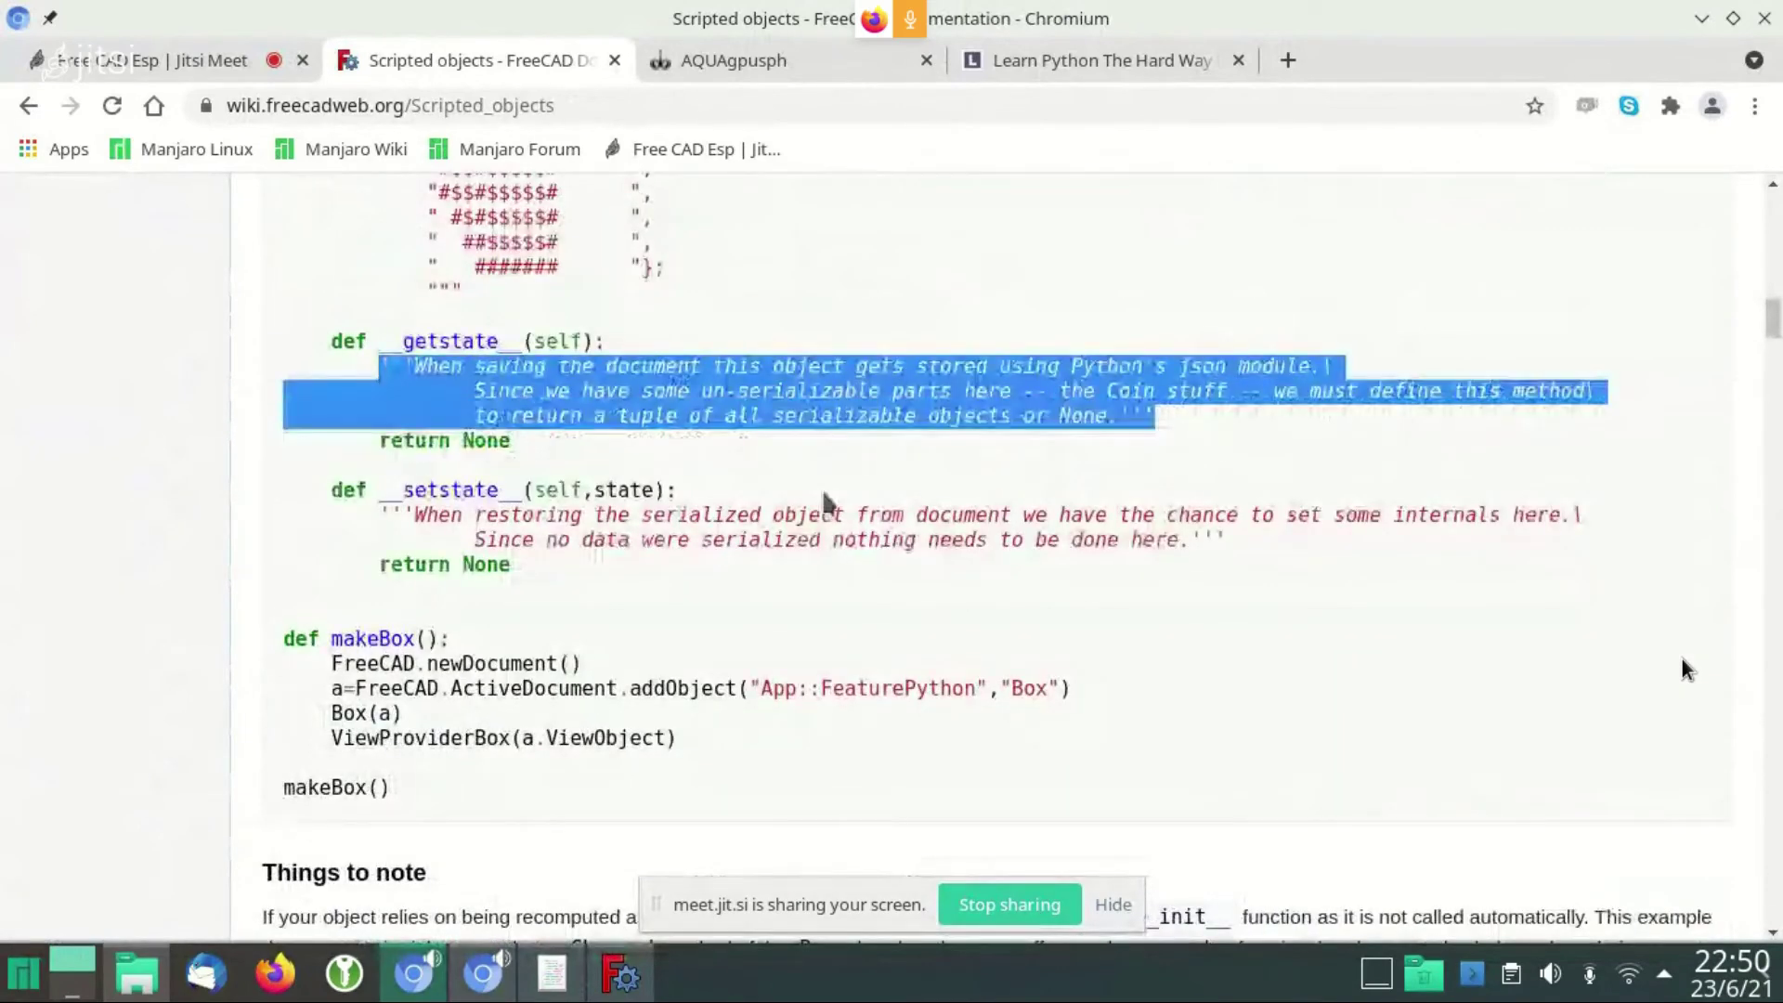
Highlight the onChanged message and colour lines, then scroll back up to the Box example
scroll(469, 631, up, 3)
scroll(461, 583, up, 7)
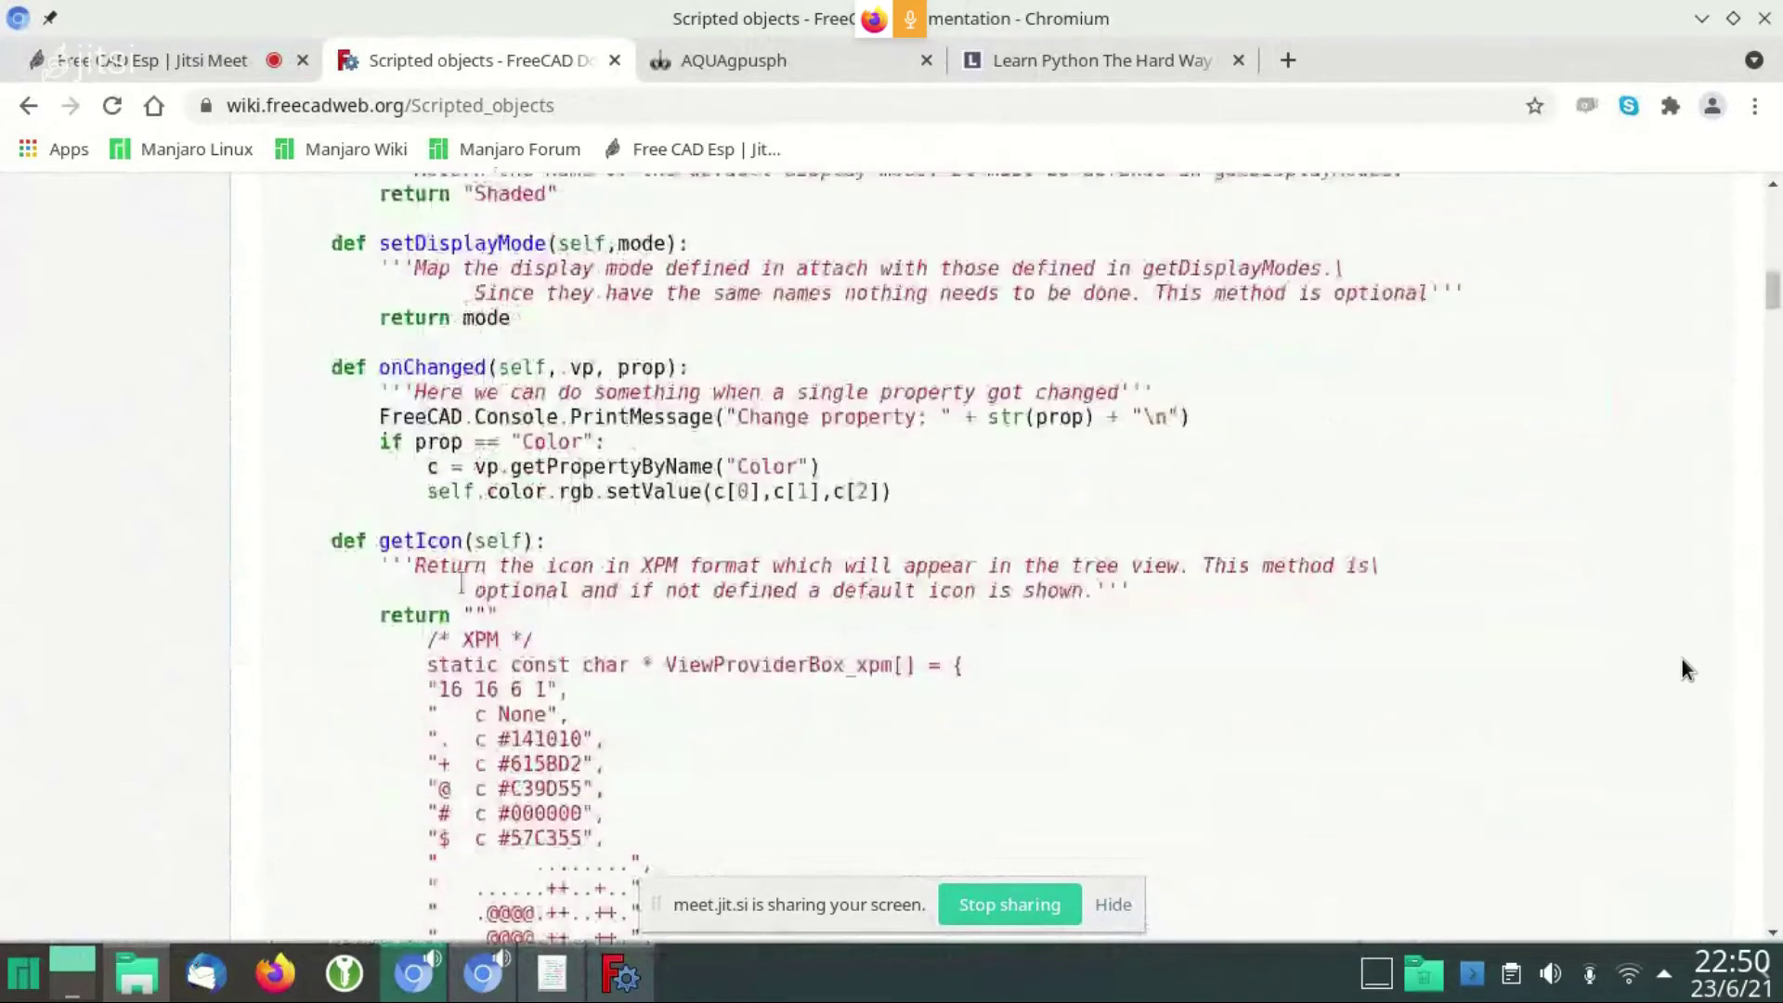
scroll(380, 557, up, 2)
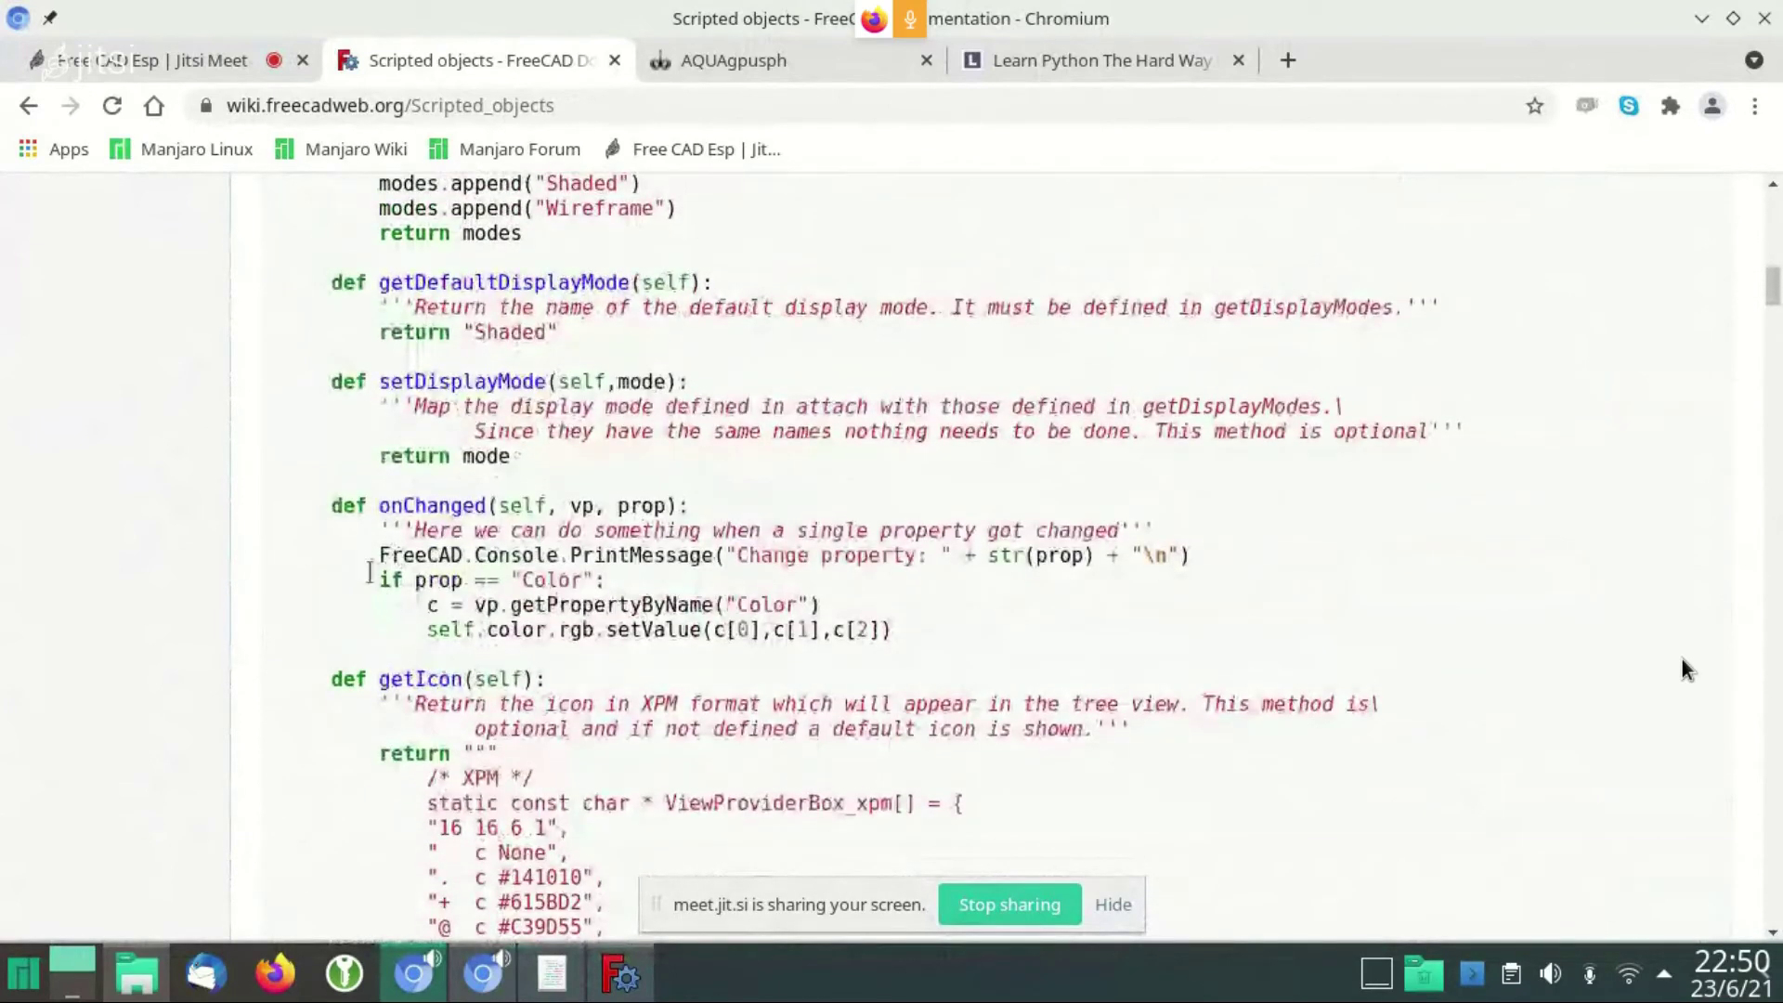
drag(370, 557, 820, 608)
mouse_move(520, 566)
mouse_down()
mouse_move(387, 524)
mouse_move(601, 580)
mouse_up()
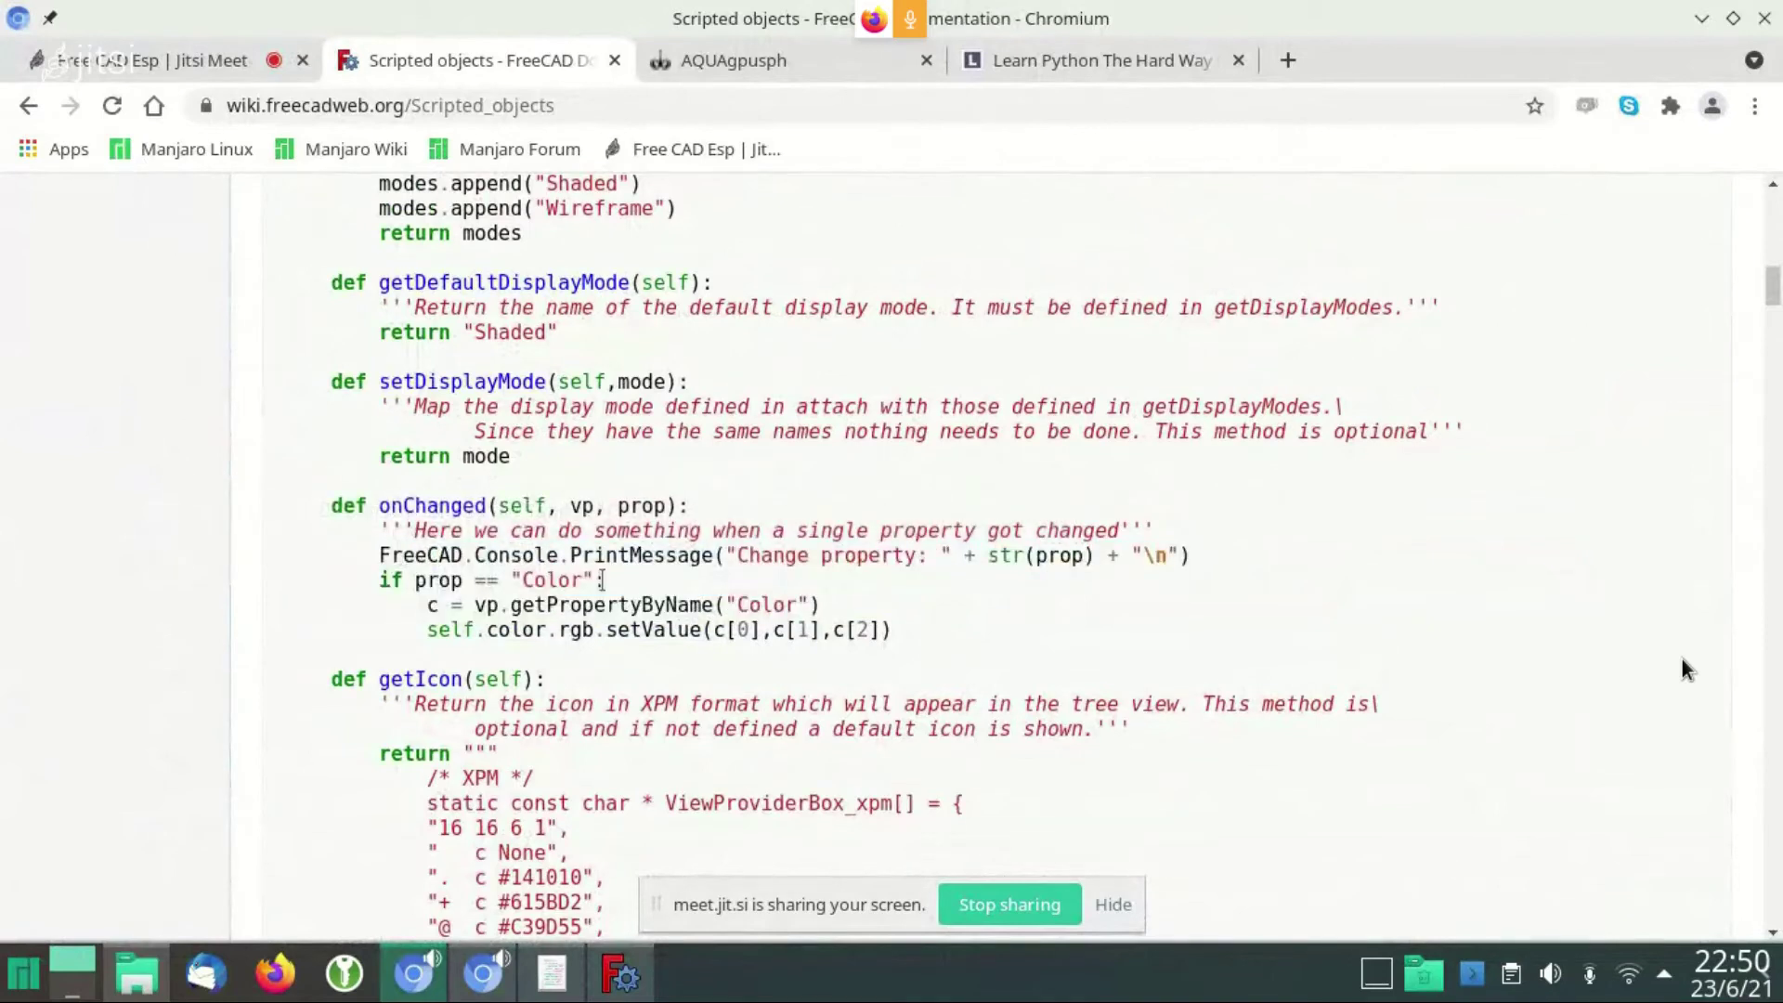
scroll(484, 555, up, 1)
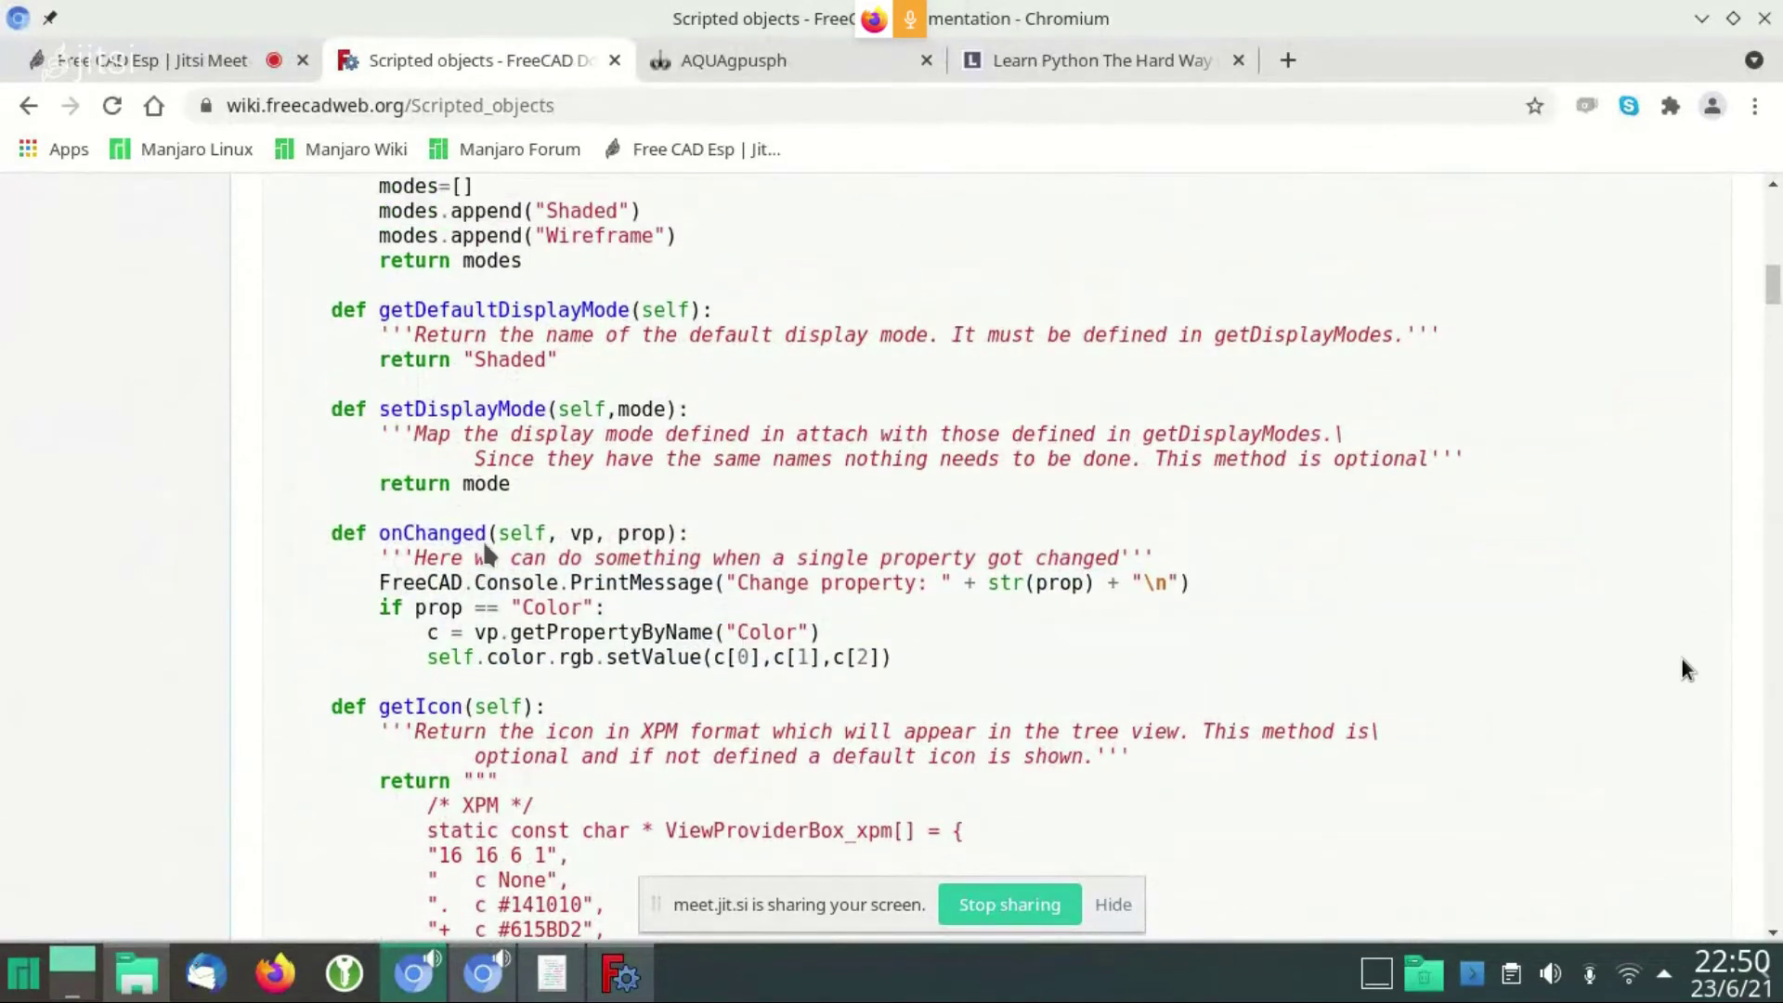
scroll(487, 555, up, 4)
scroll(524, 527, up, 1)
scroll(524, 528, up, 7)
scroll(524, 529, up, 3)
scroll(524, 534, up, 2)
scroll(522, 548, up, 4)
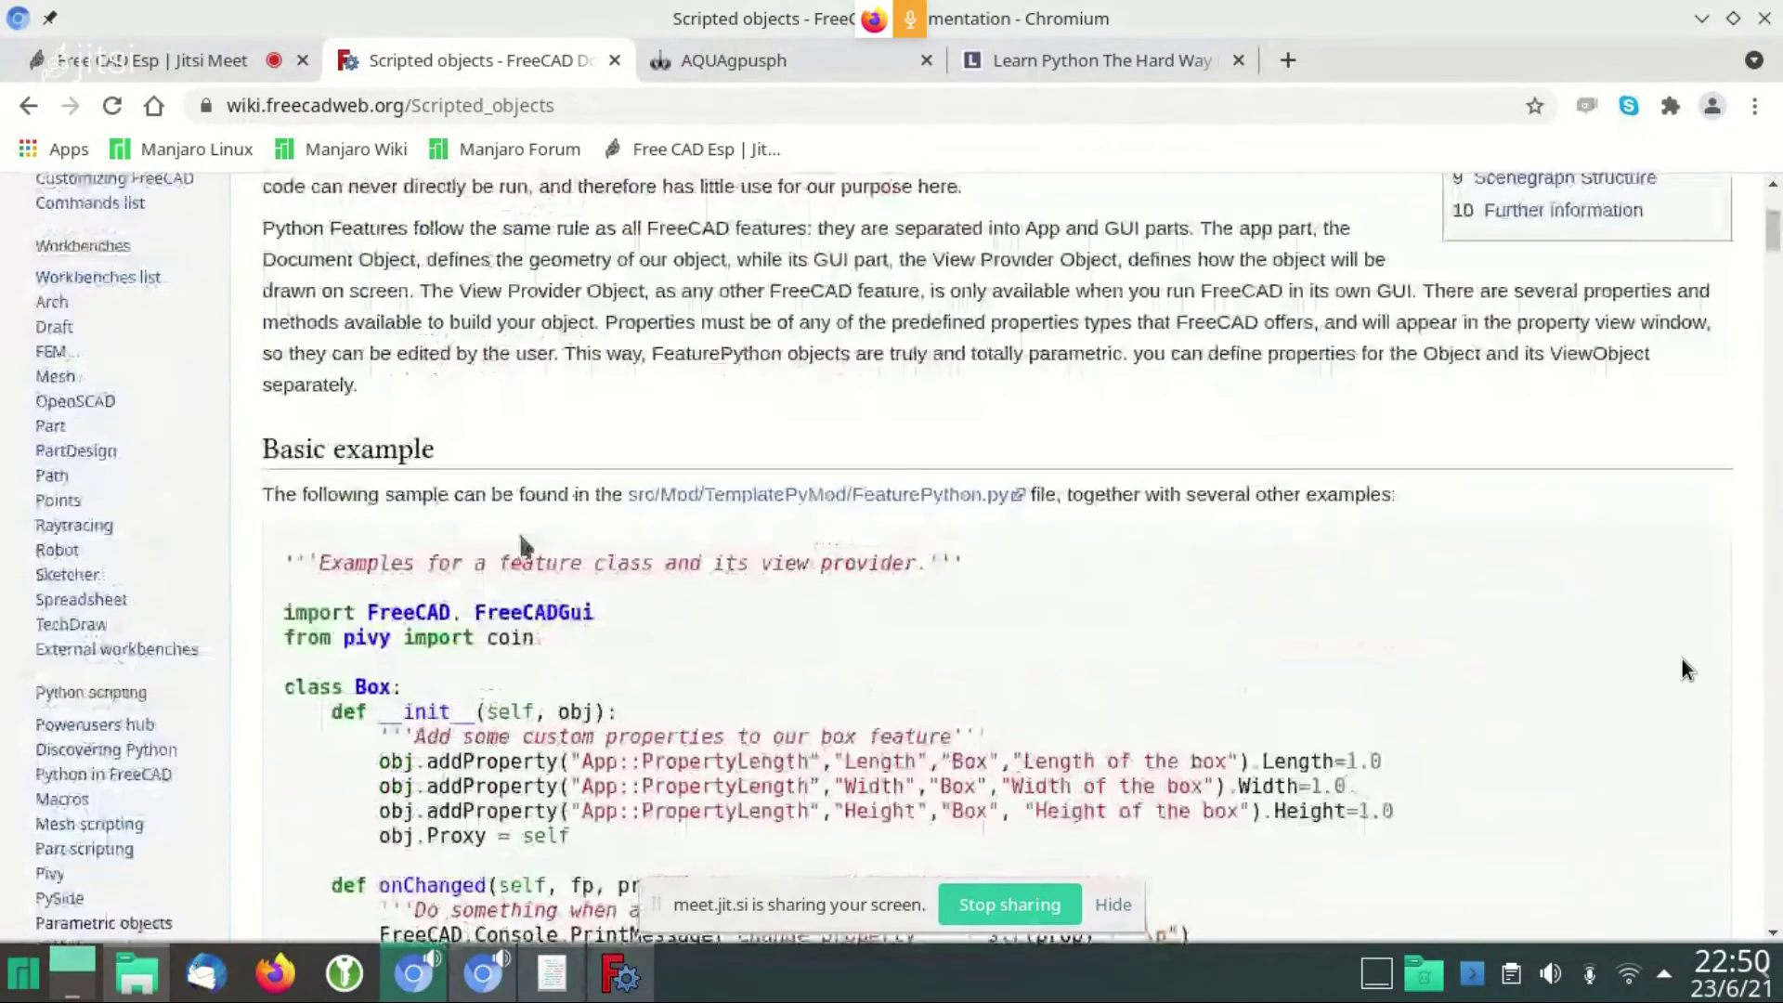
scroll(522, 546, down, 2)
click(621, 973)
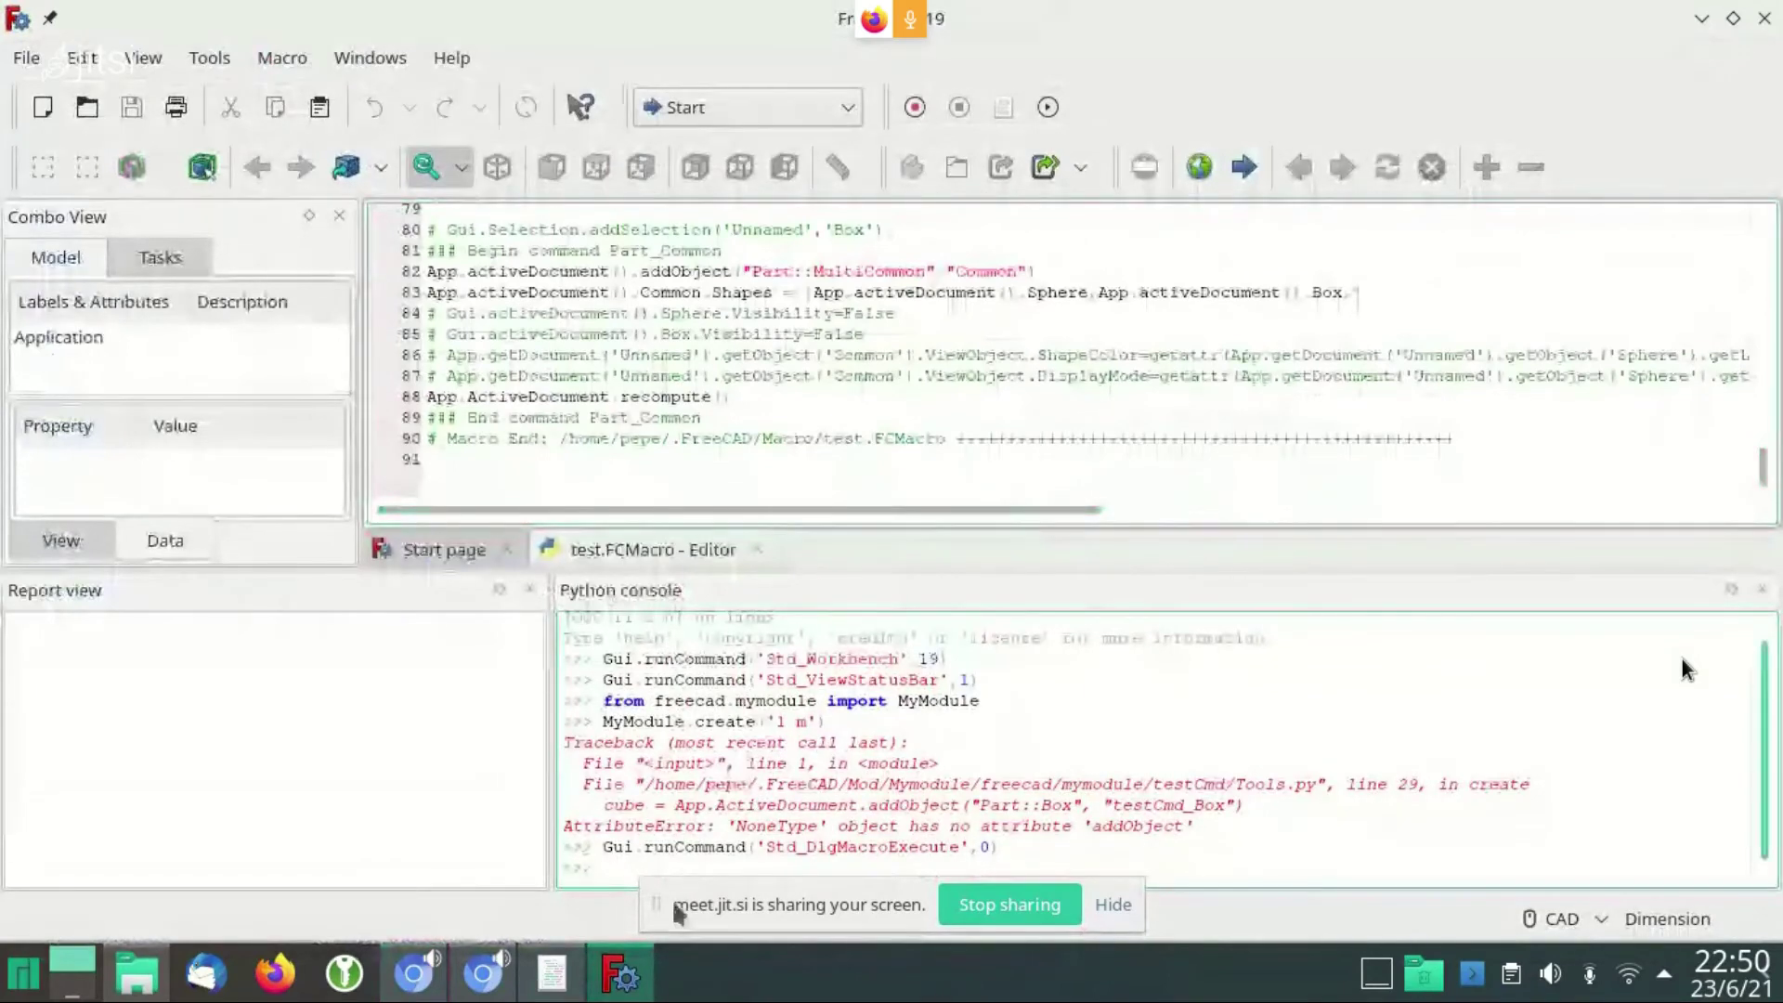
Complete App.ActiveDocument in the console, then create a new document in the Part workbench
text(App.)
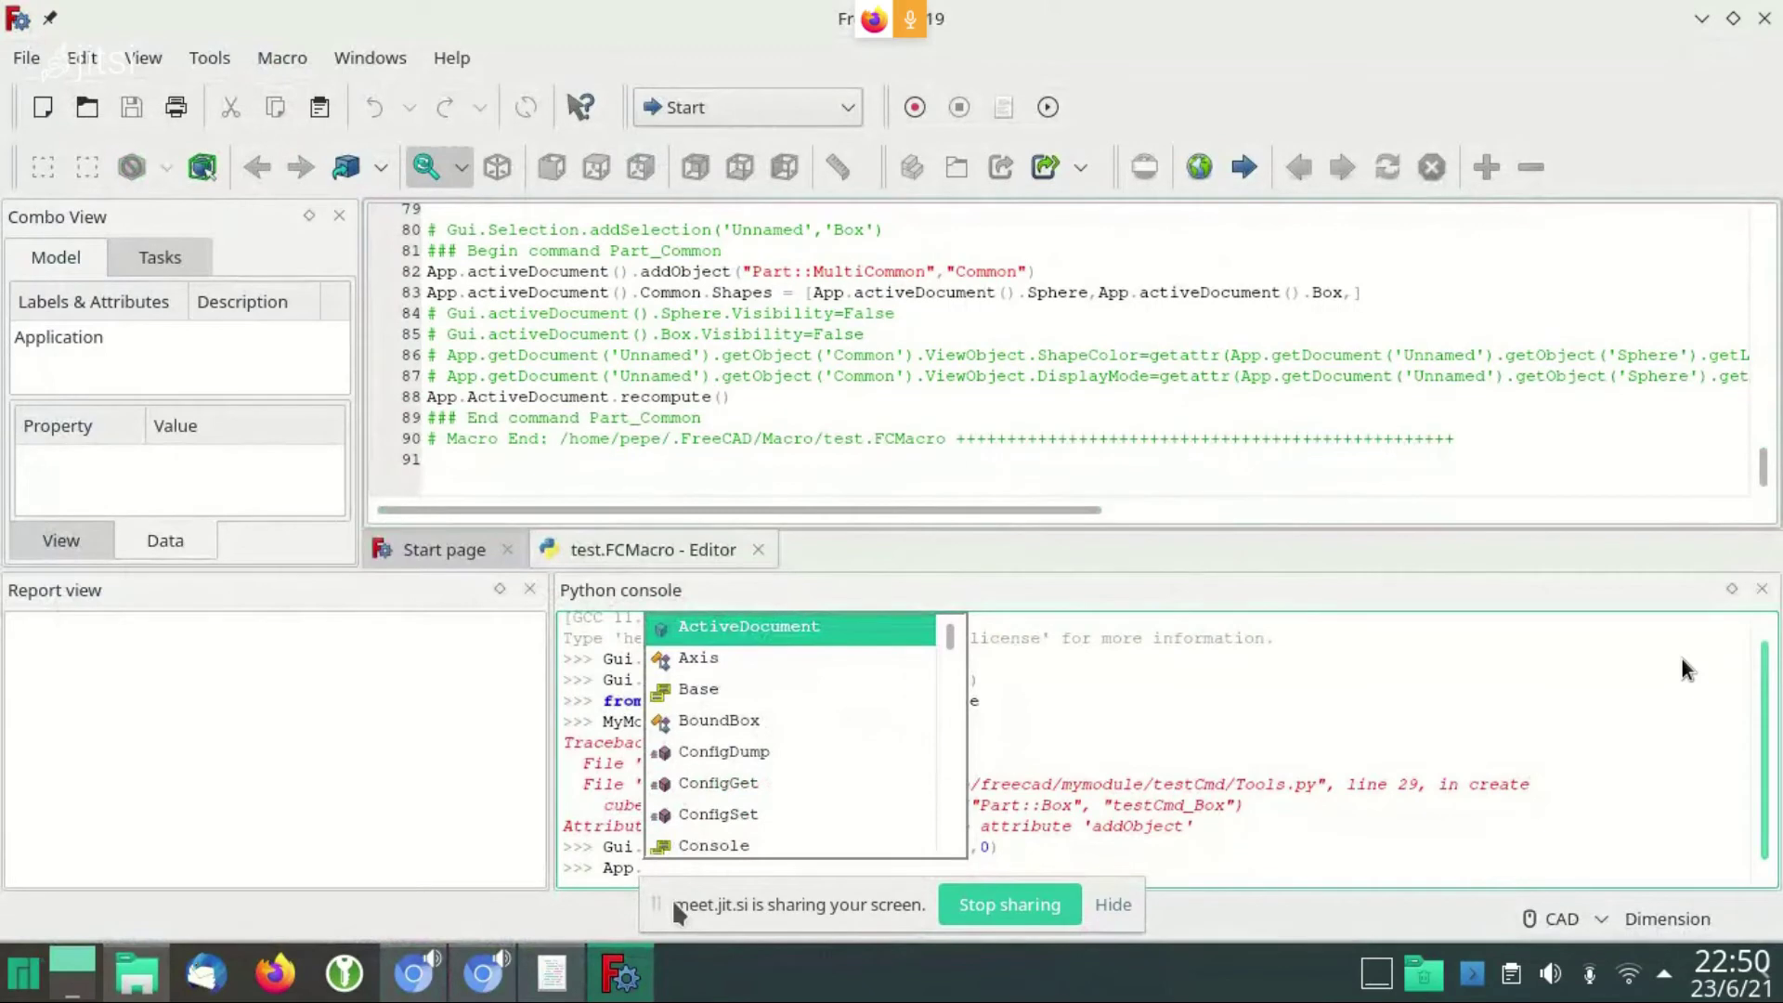
key(Return)
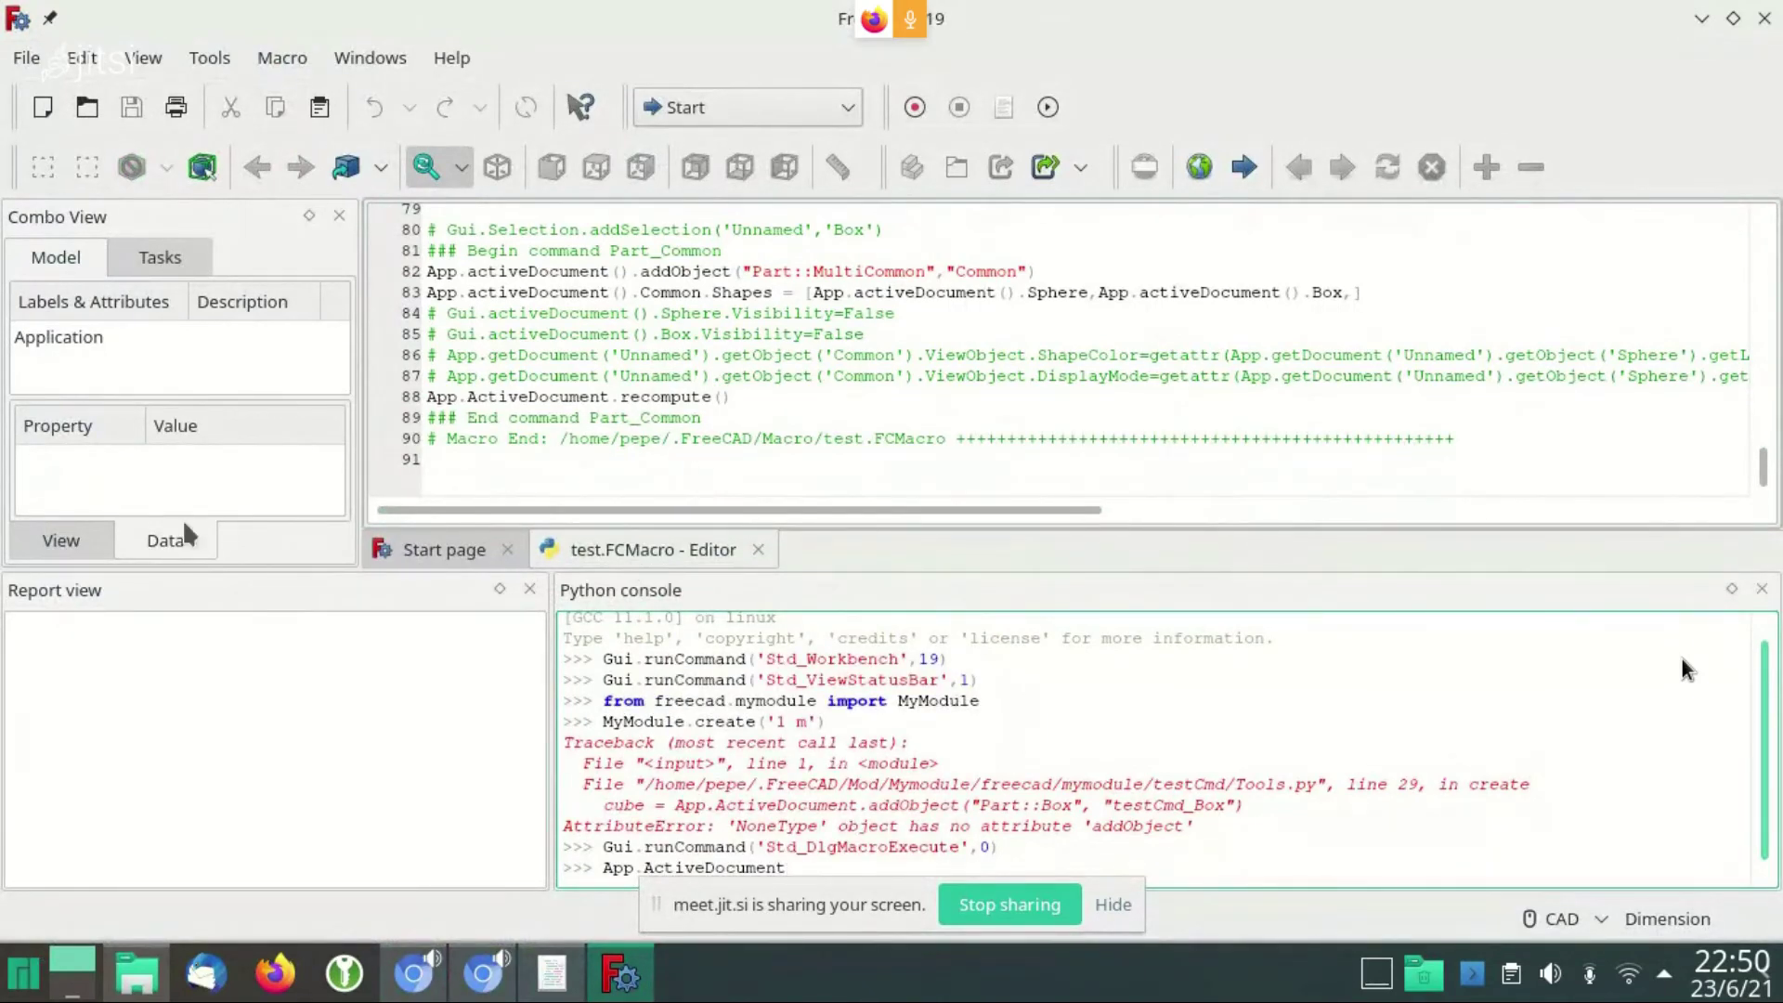
click(43, 107)
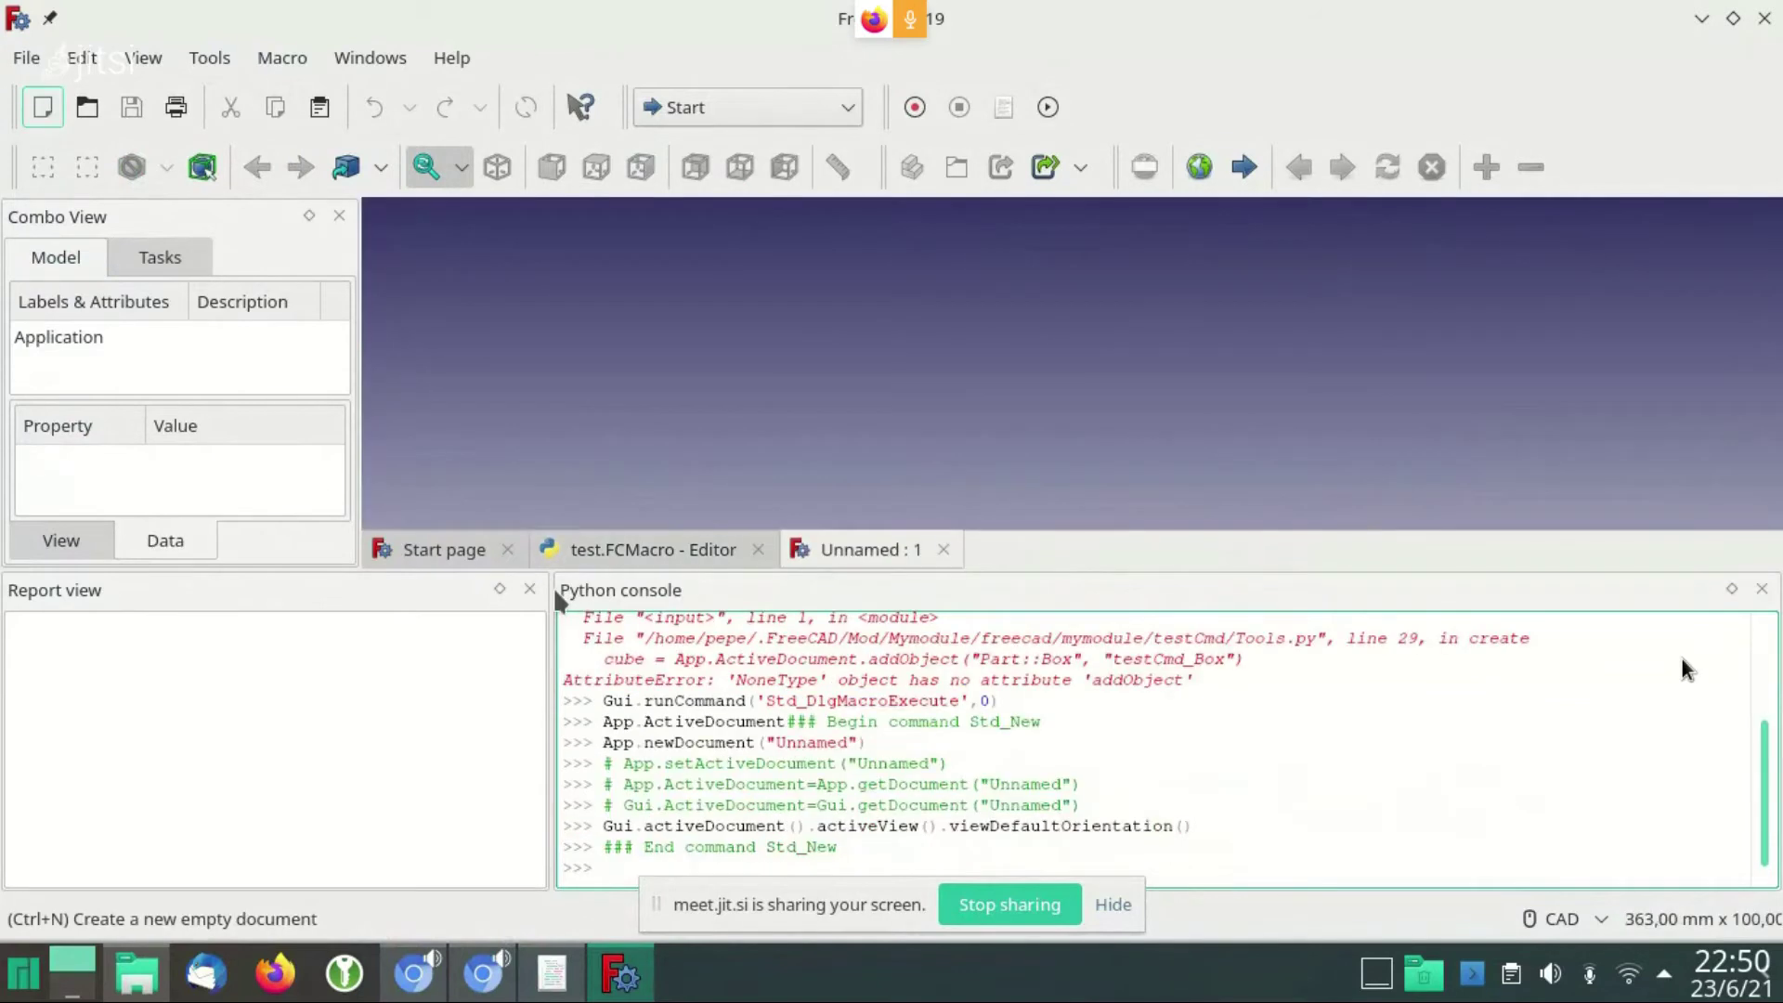
click(752, 108)
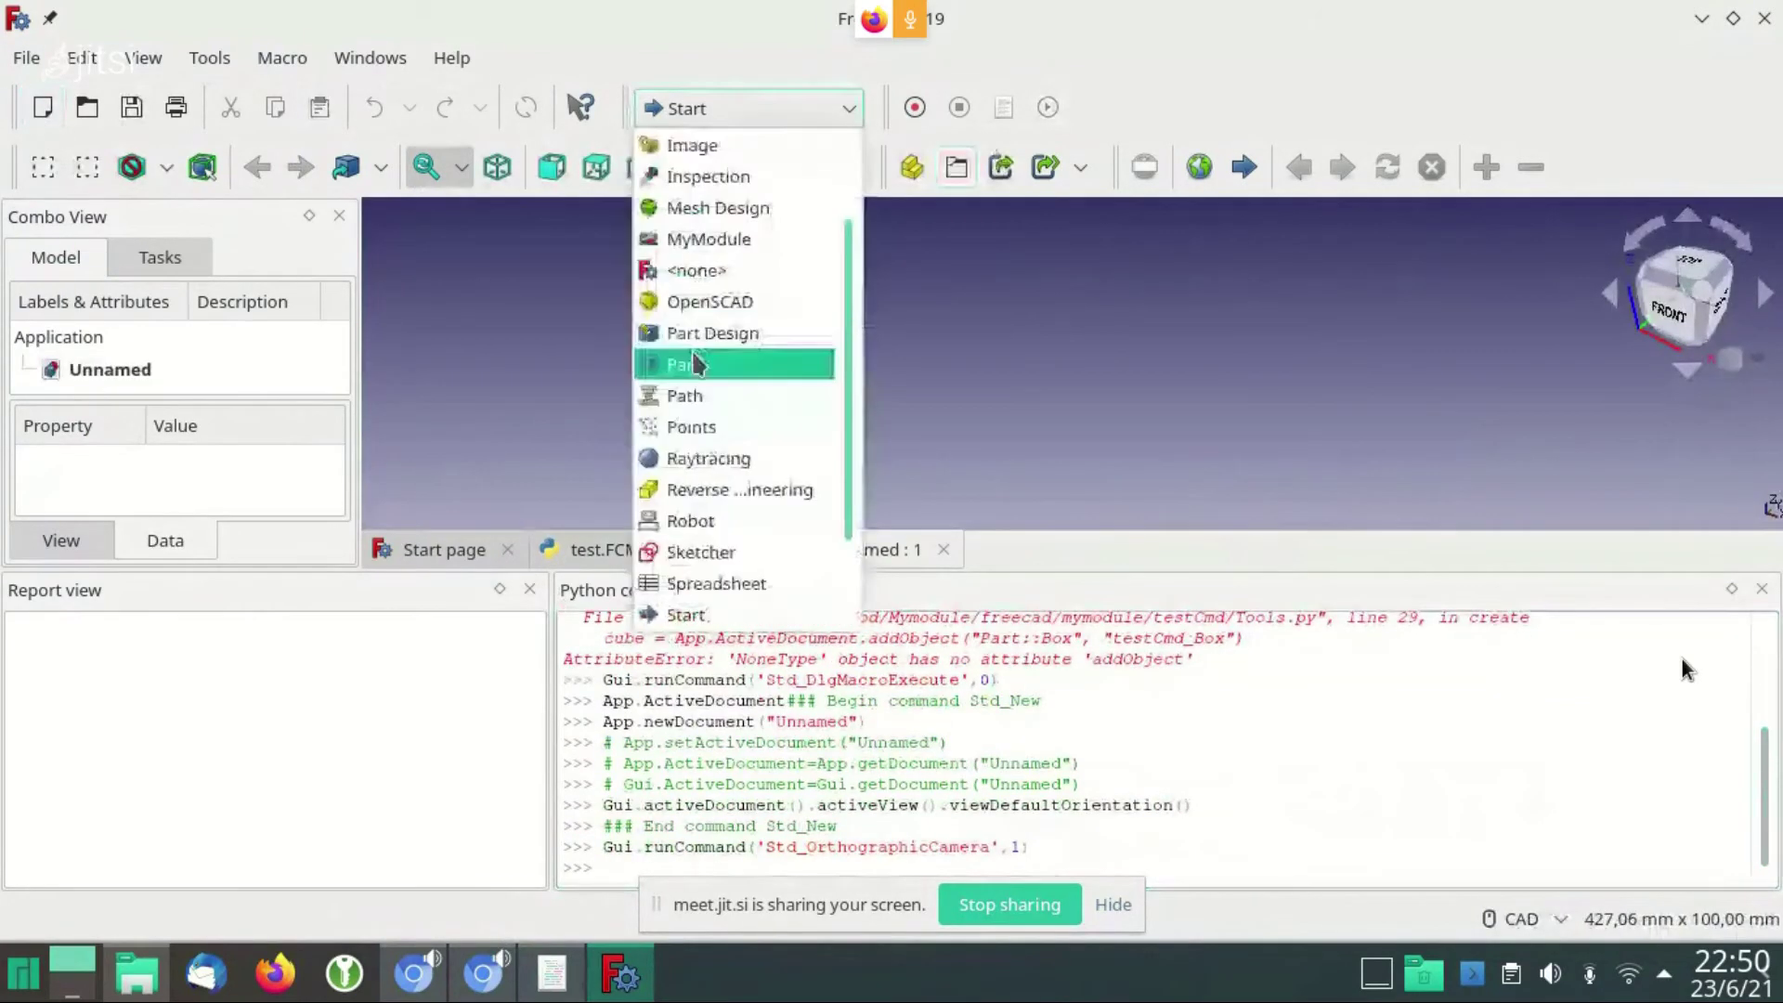
click(697, 364)
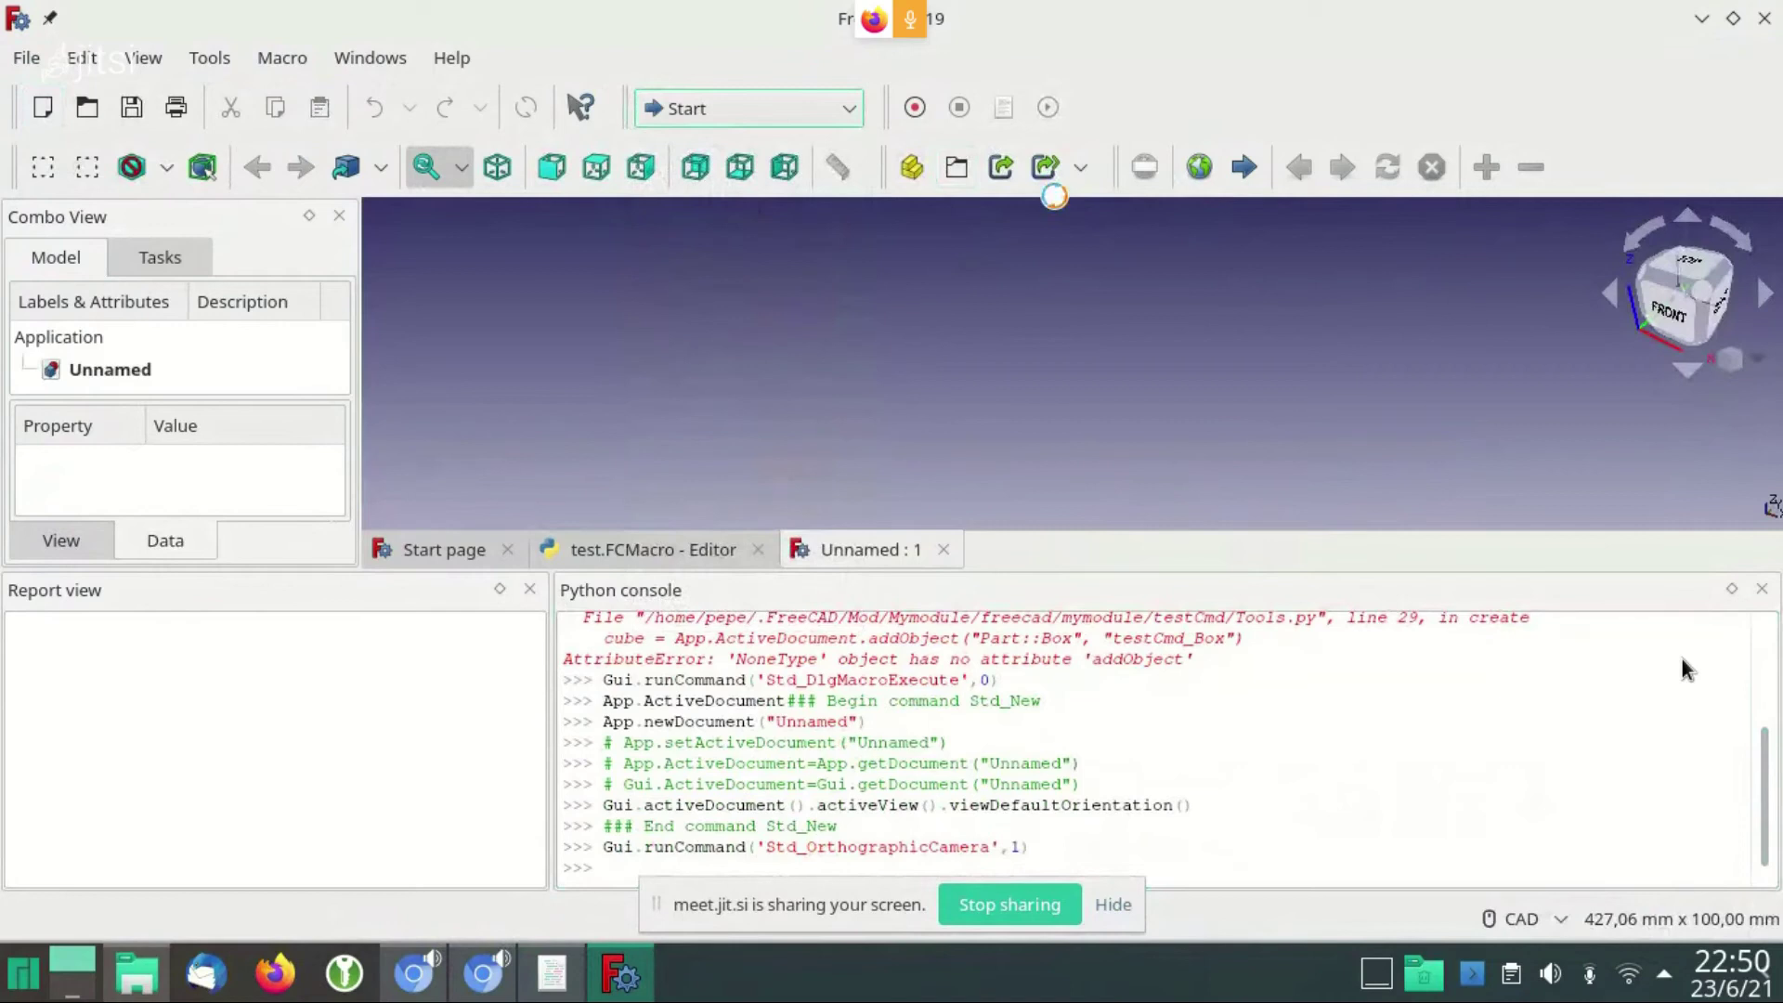
Add a Cube and evaluate App.ActiveDocument.Box in the console, returning Part::PartFeature
click(1144, 167)
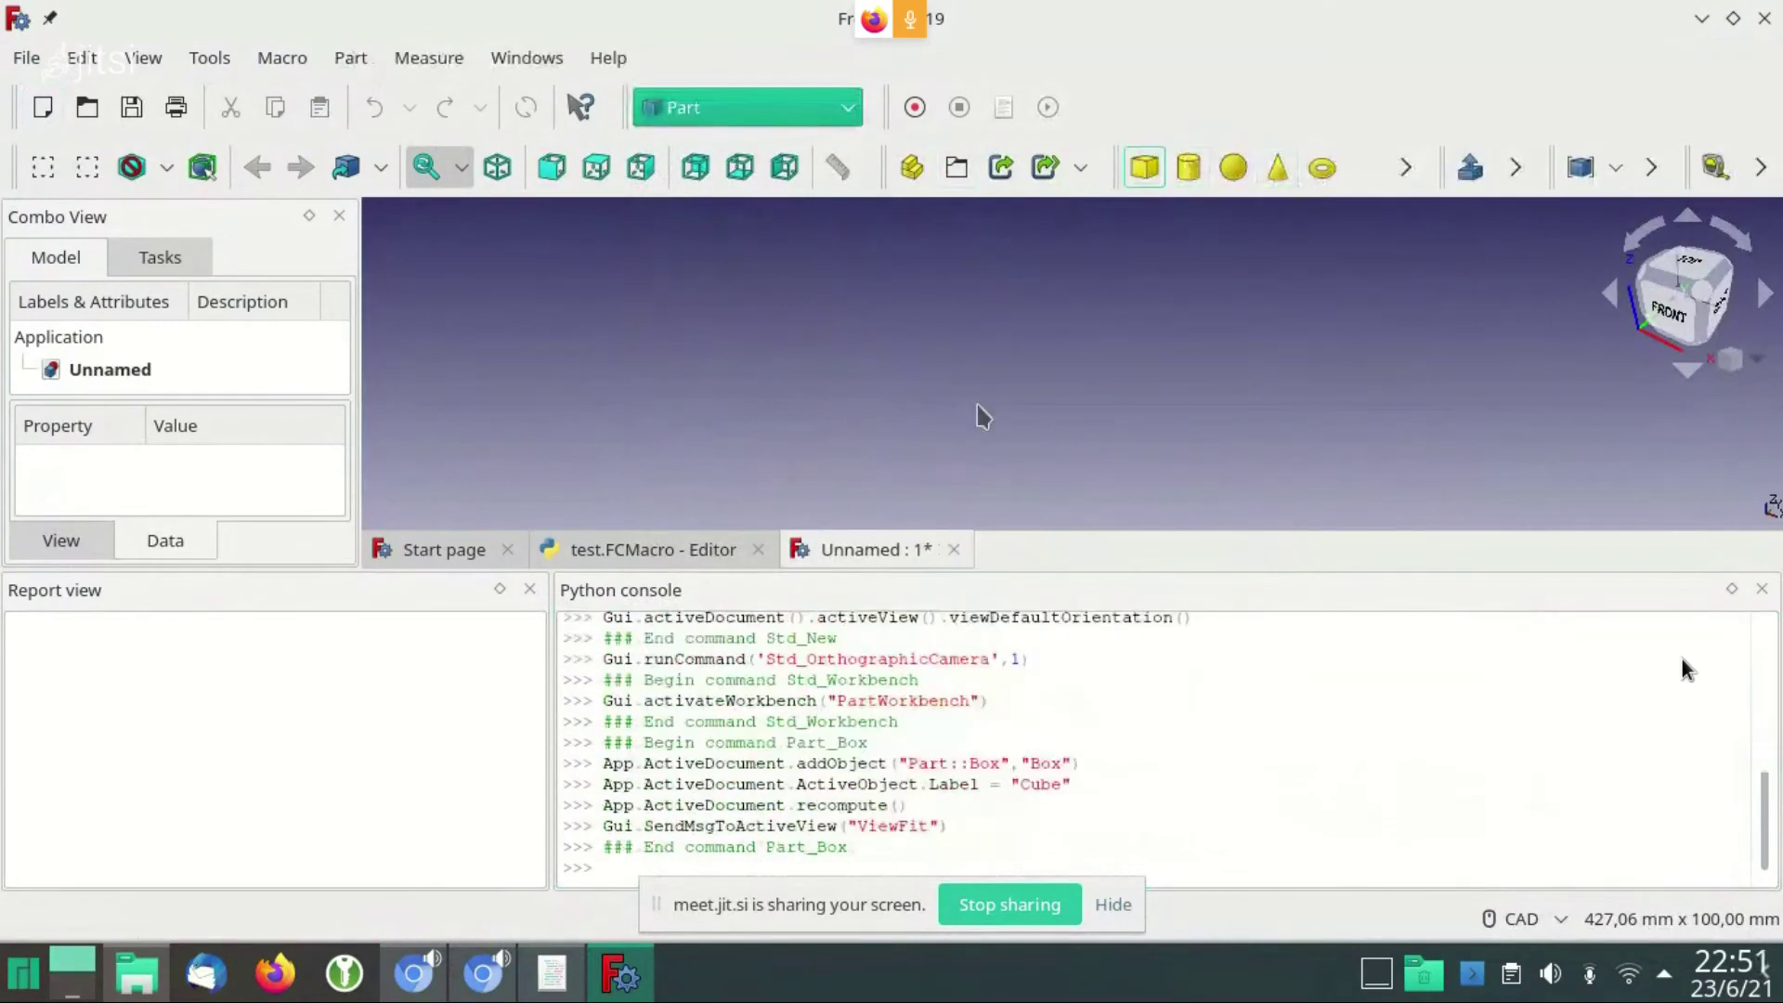
text(App.A)
key(Up)
key(Return)
text(.)
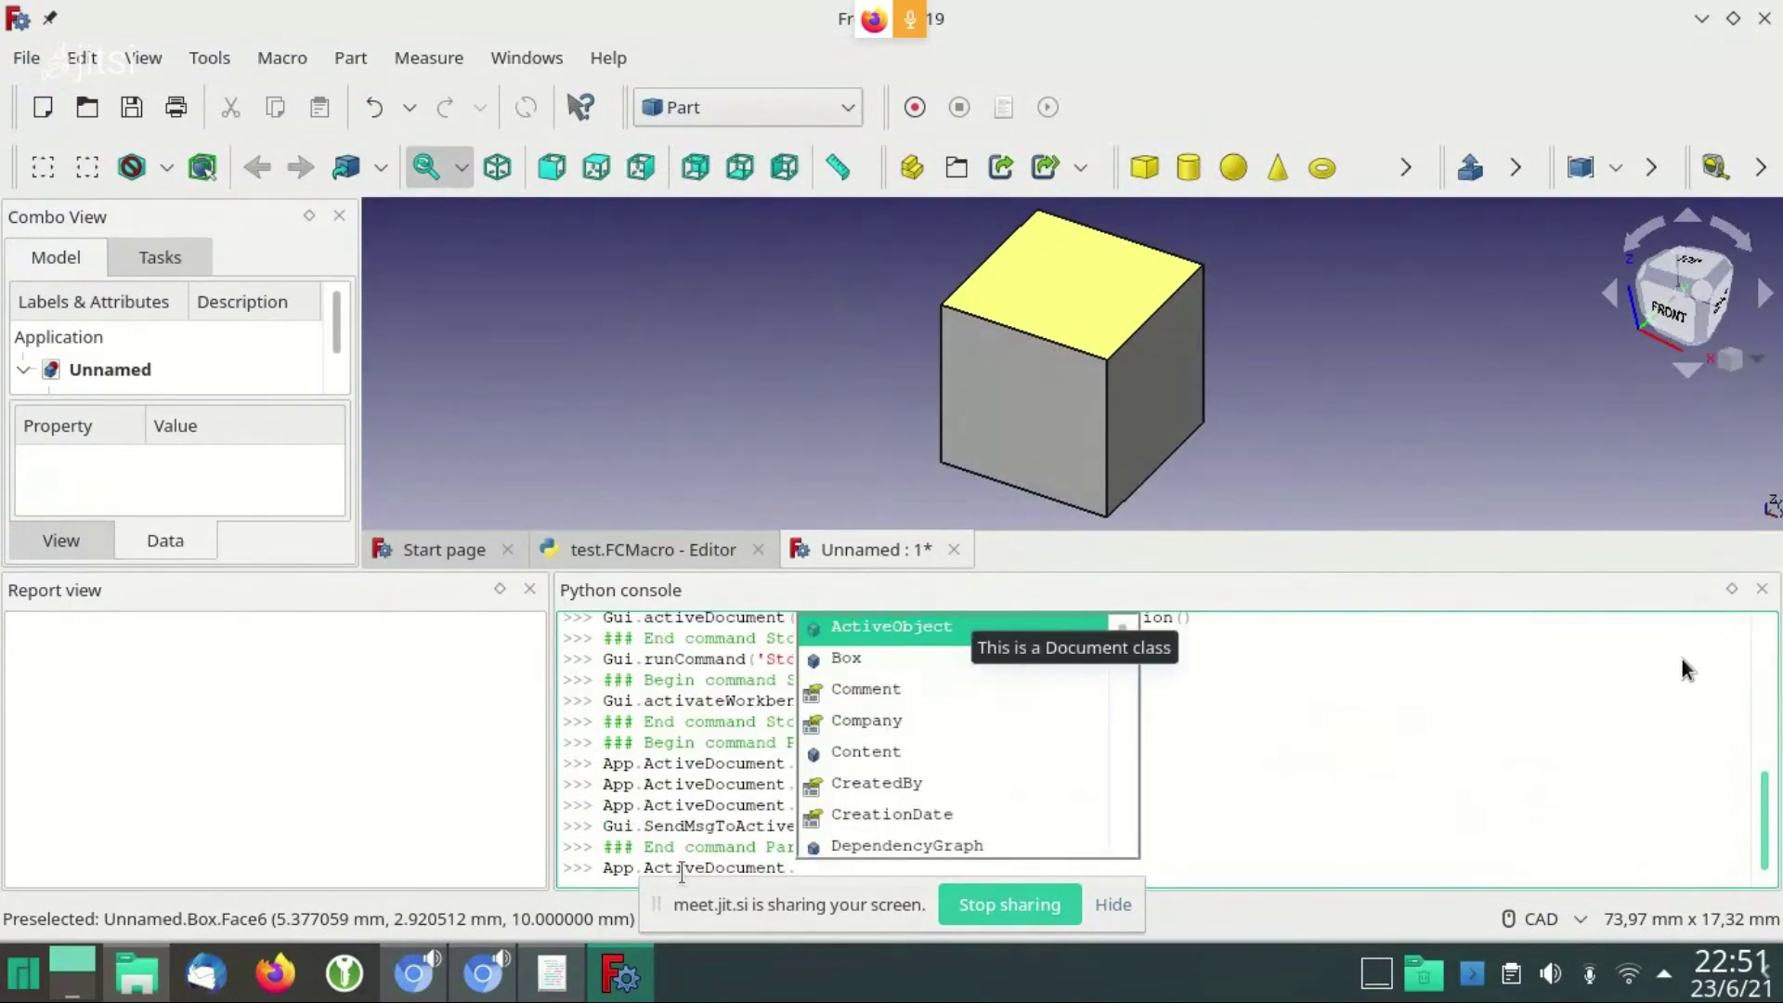
key(Down)
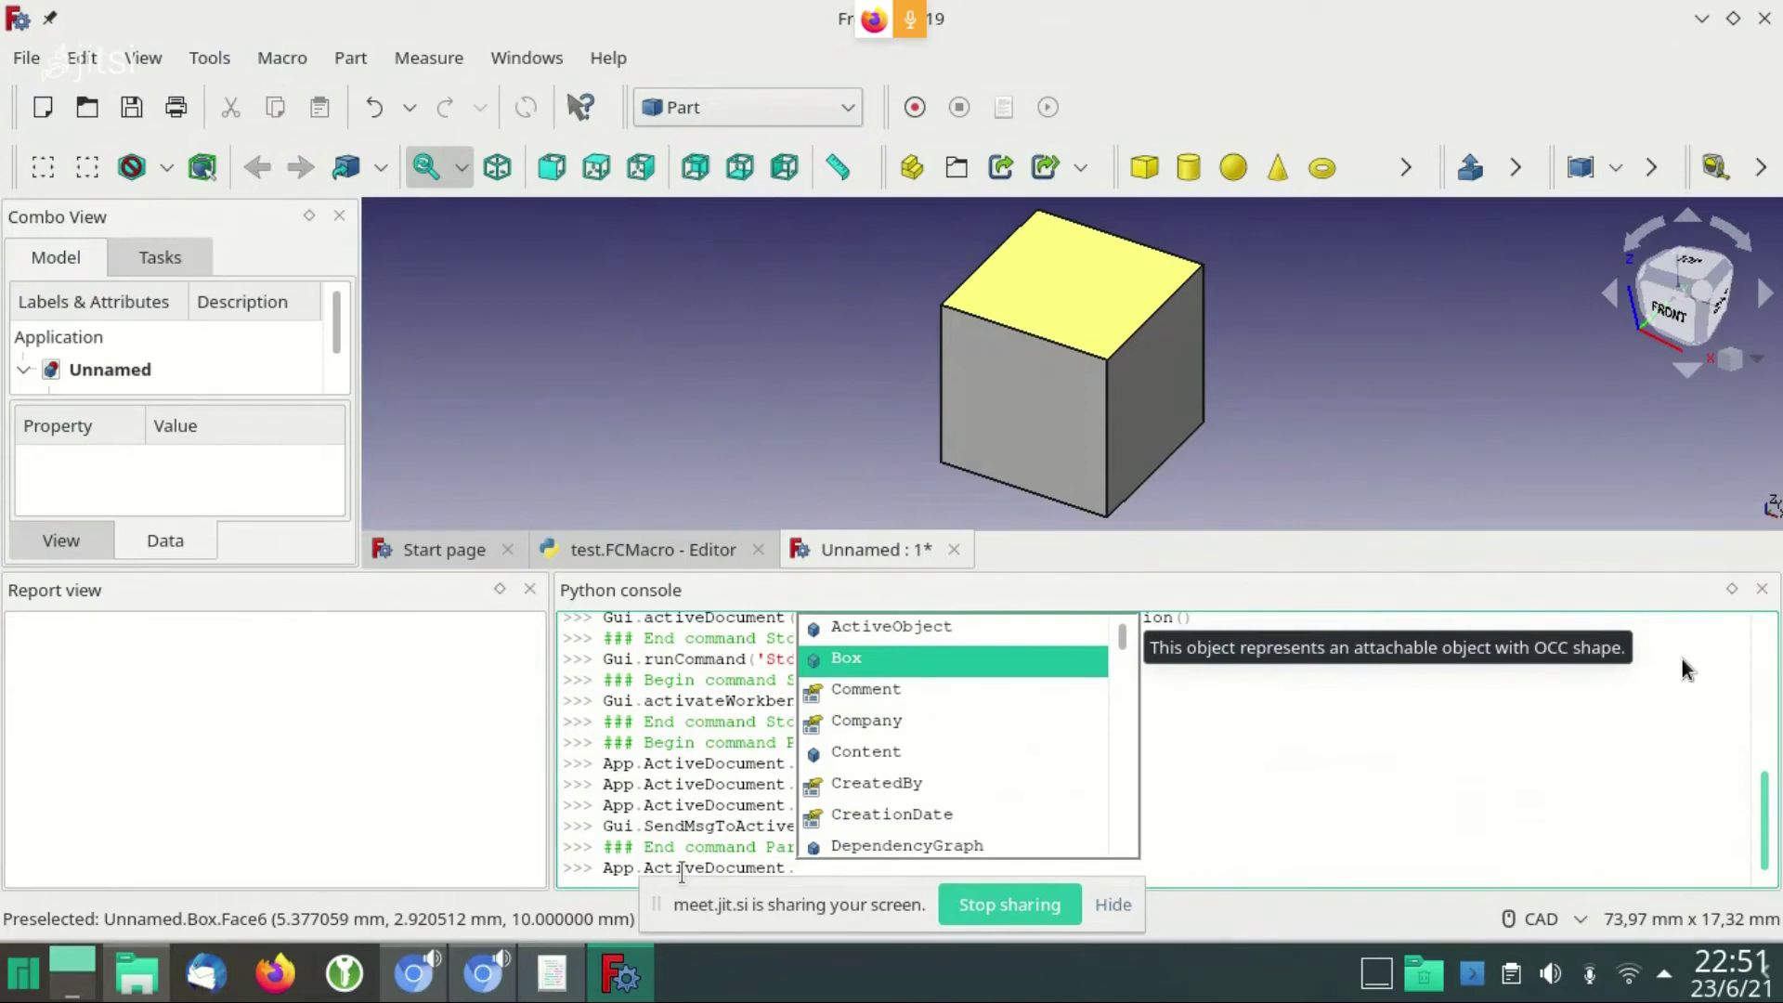
key(Return)
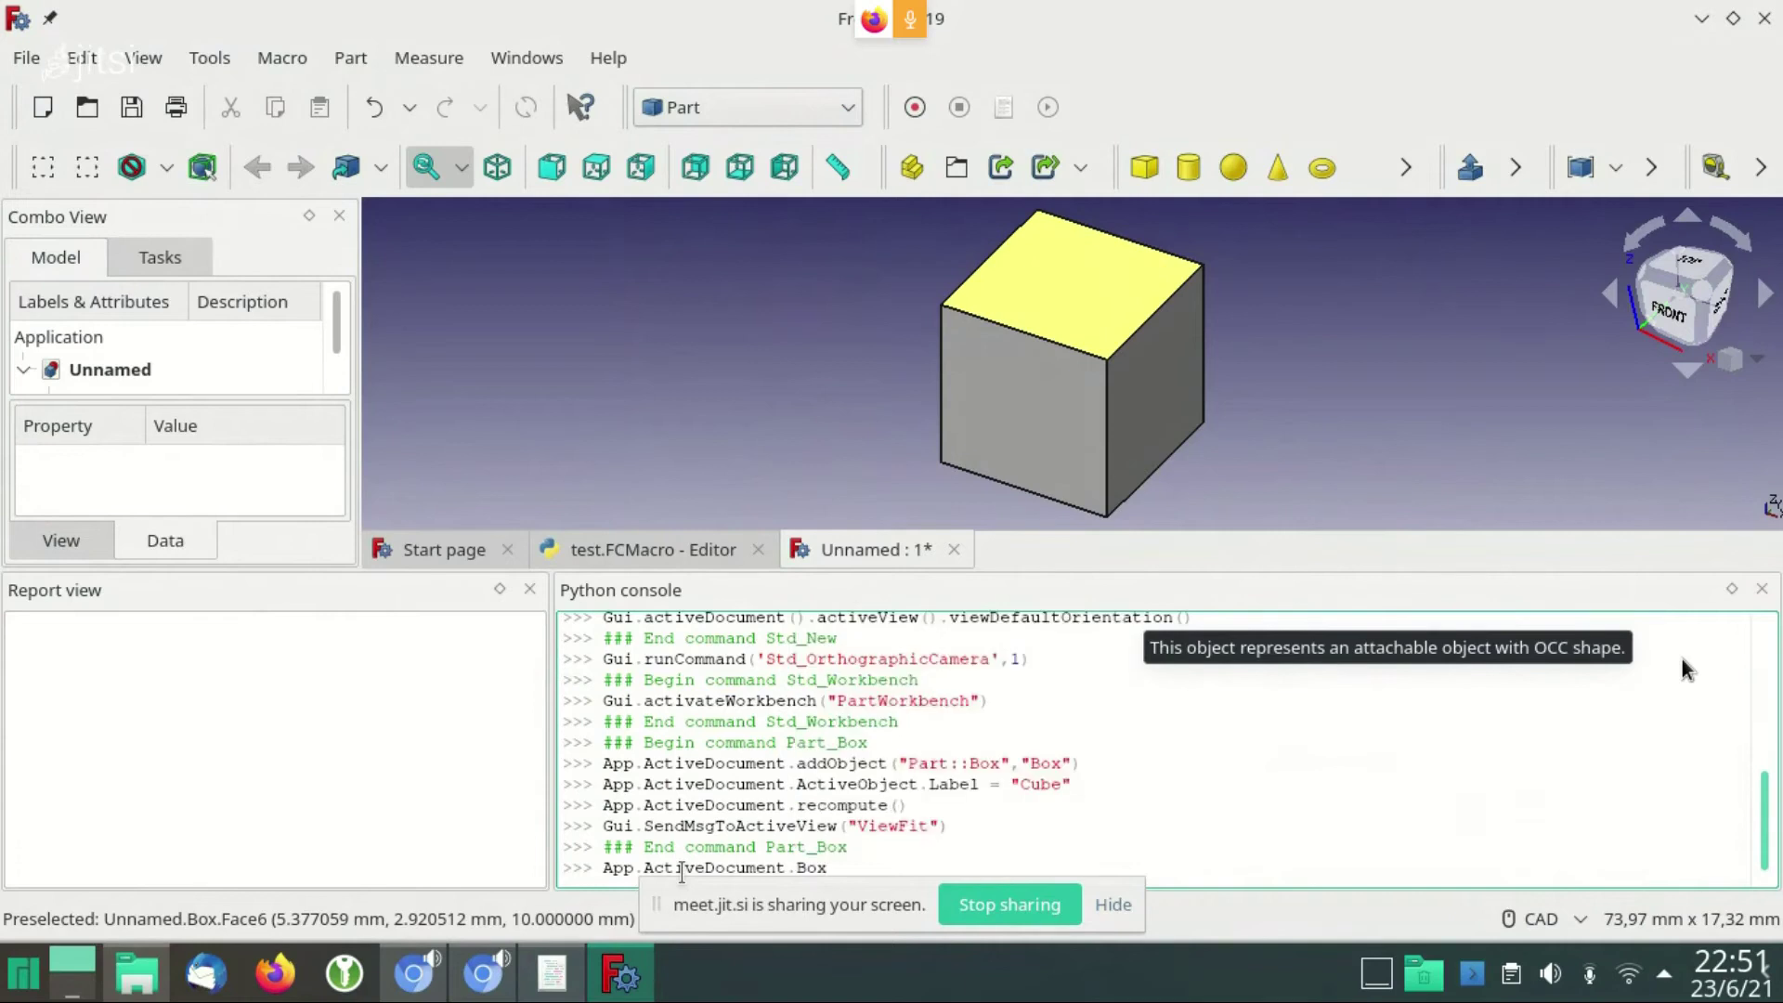
key(Return)
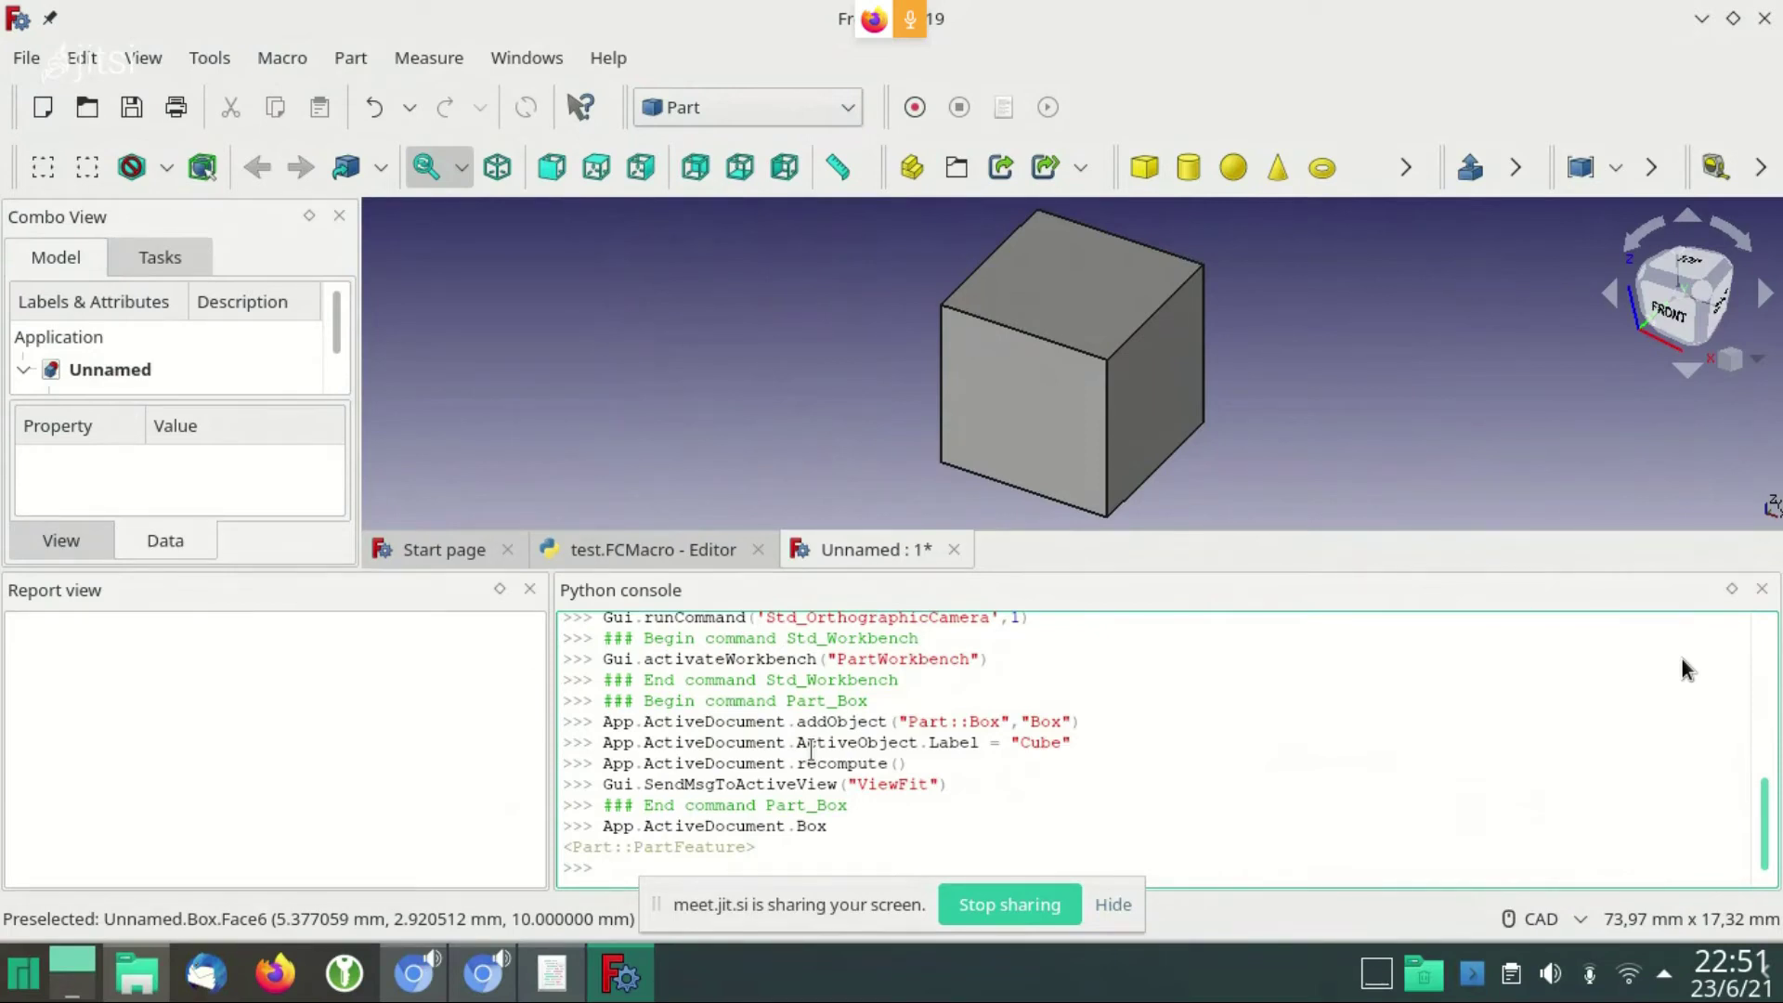
click(551, 973)
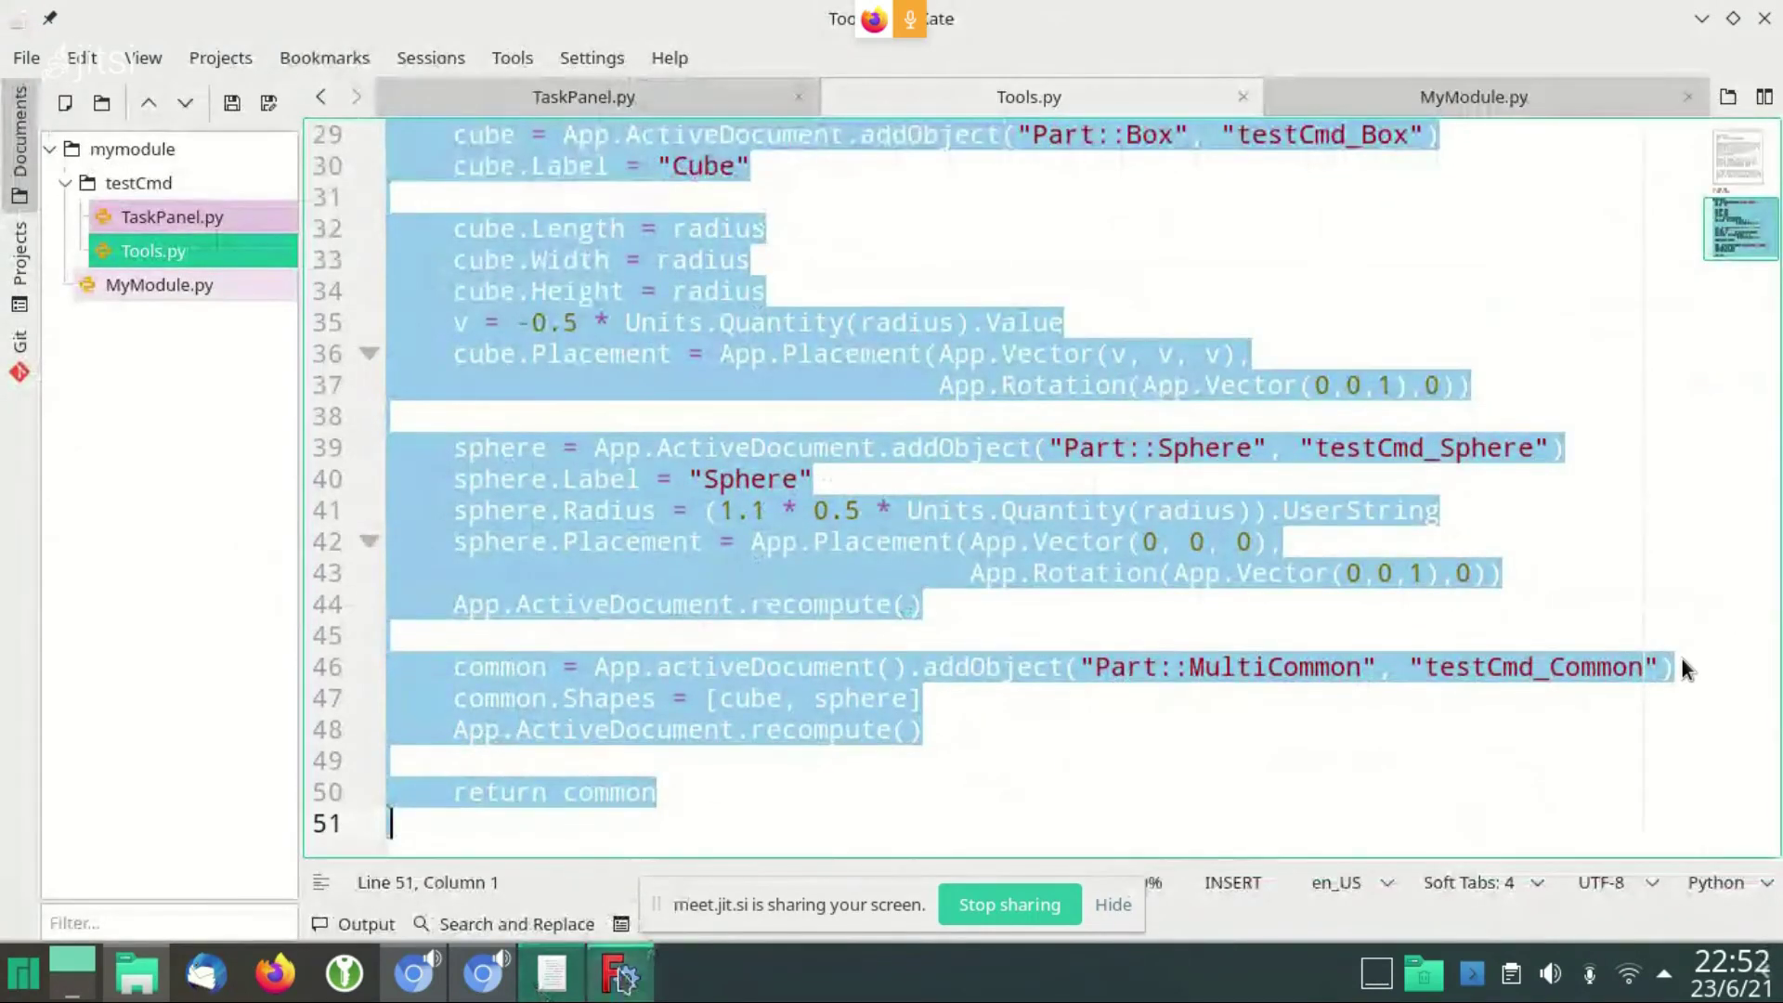
click(621, 973)
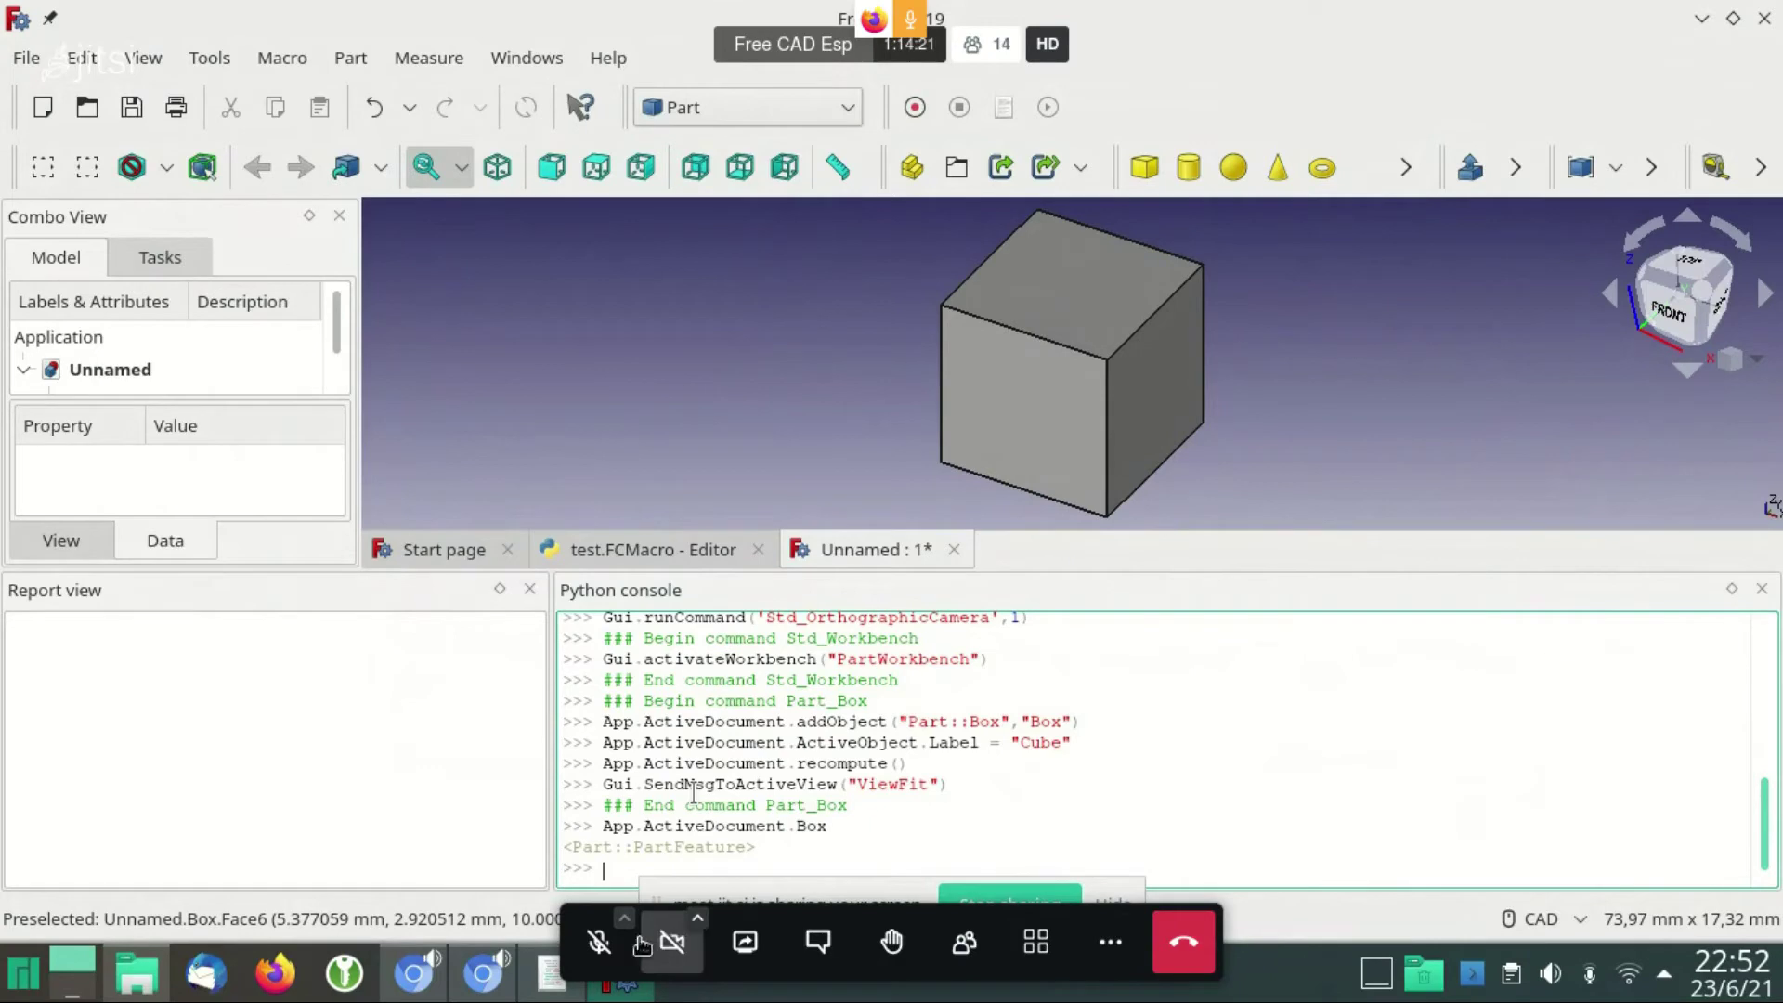
Leave FreeCAD and bring the Kate editor with Tools.py to the front
click(600, 947)
click(599, 949)
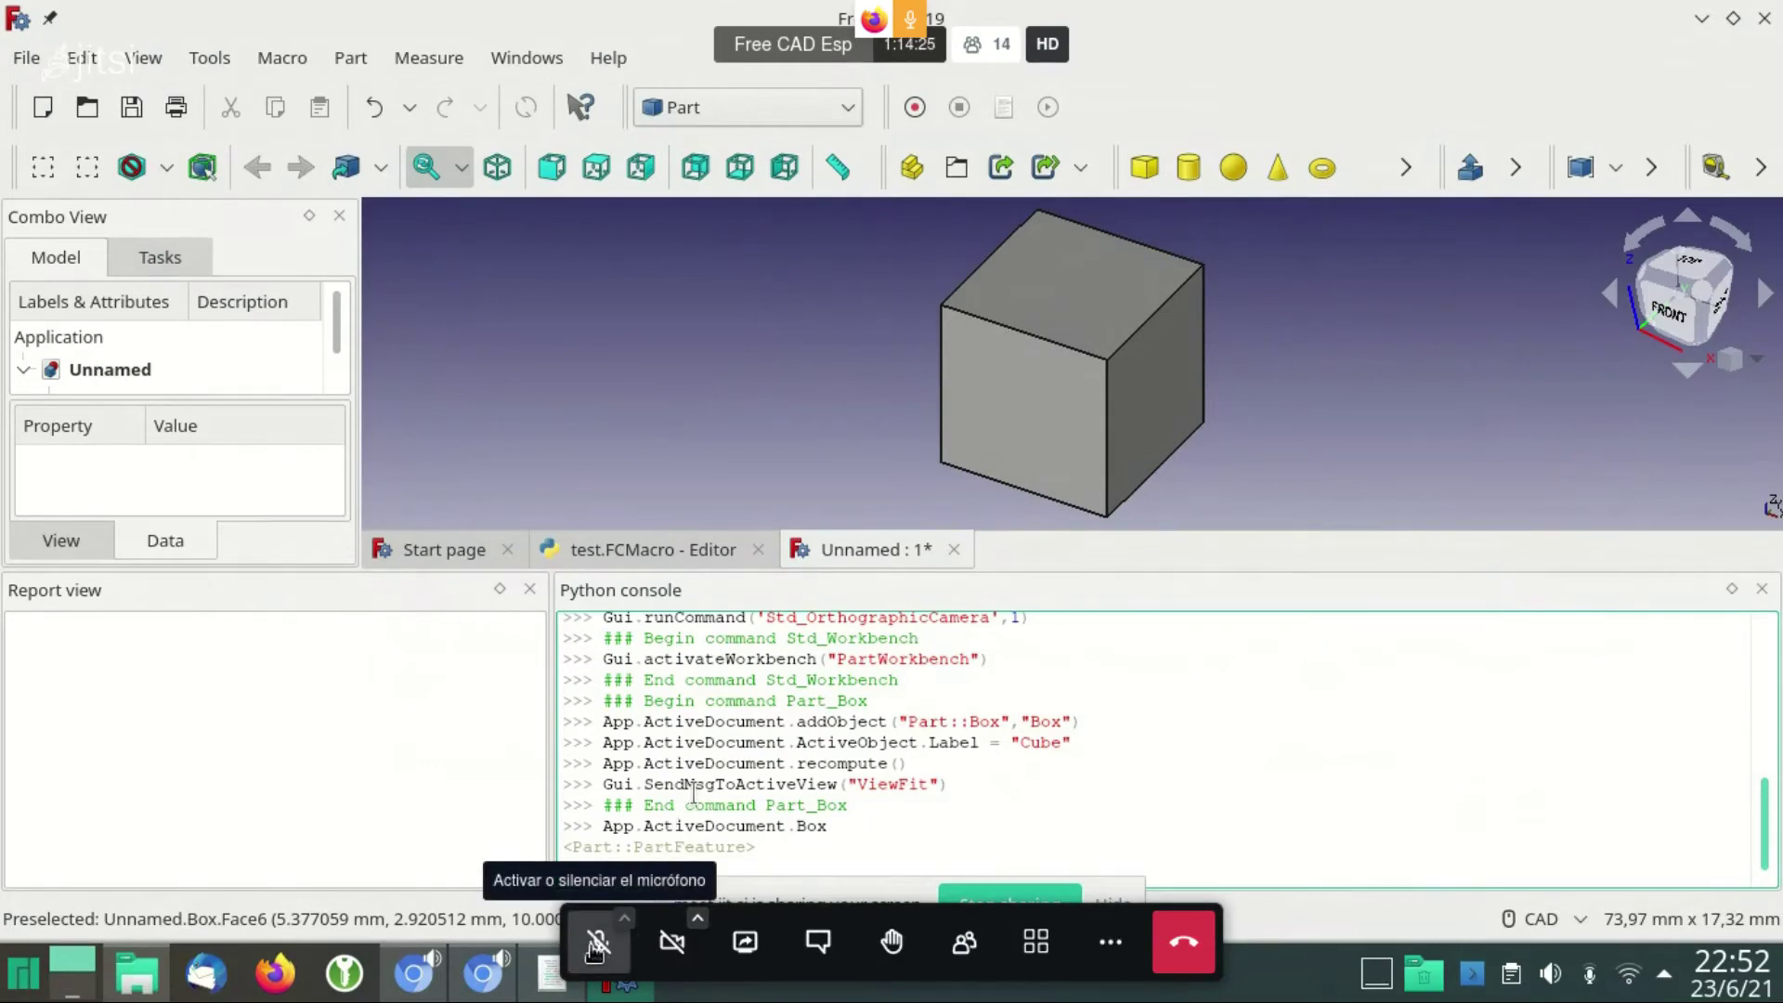
click(594, 949)
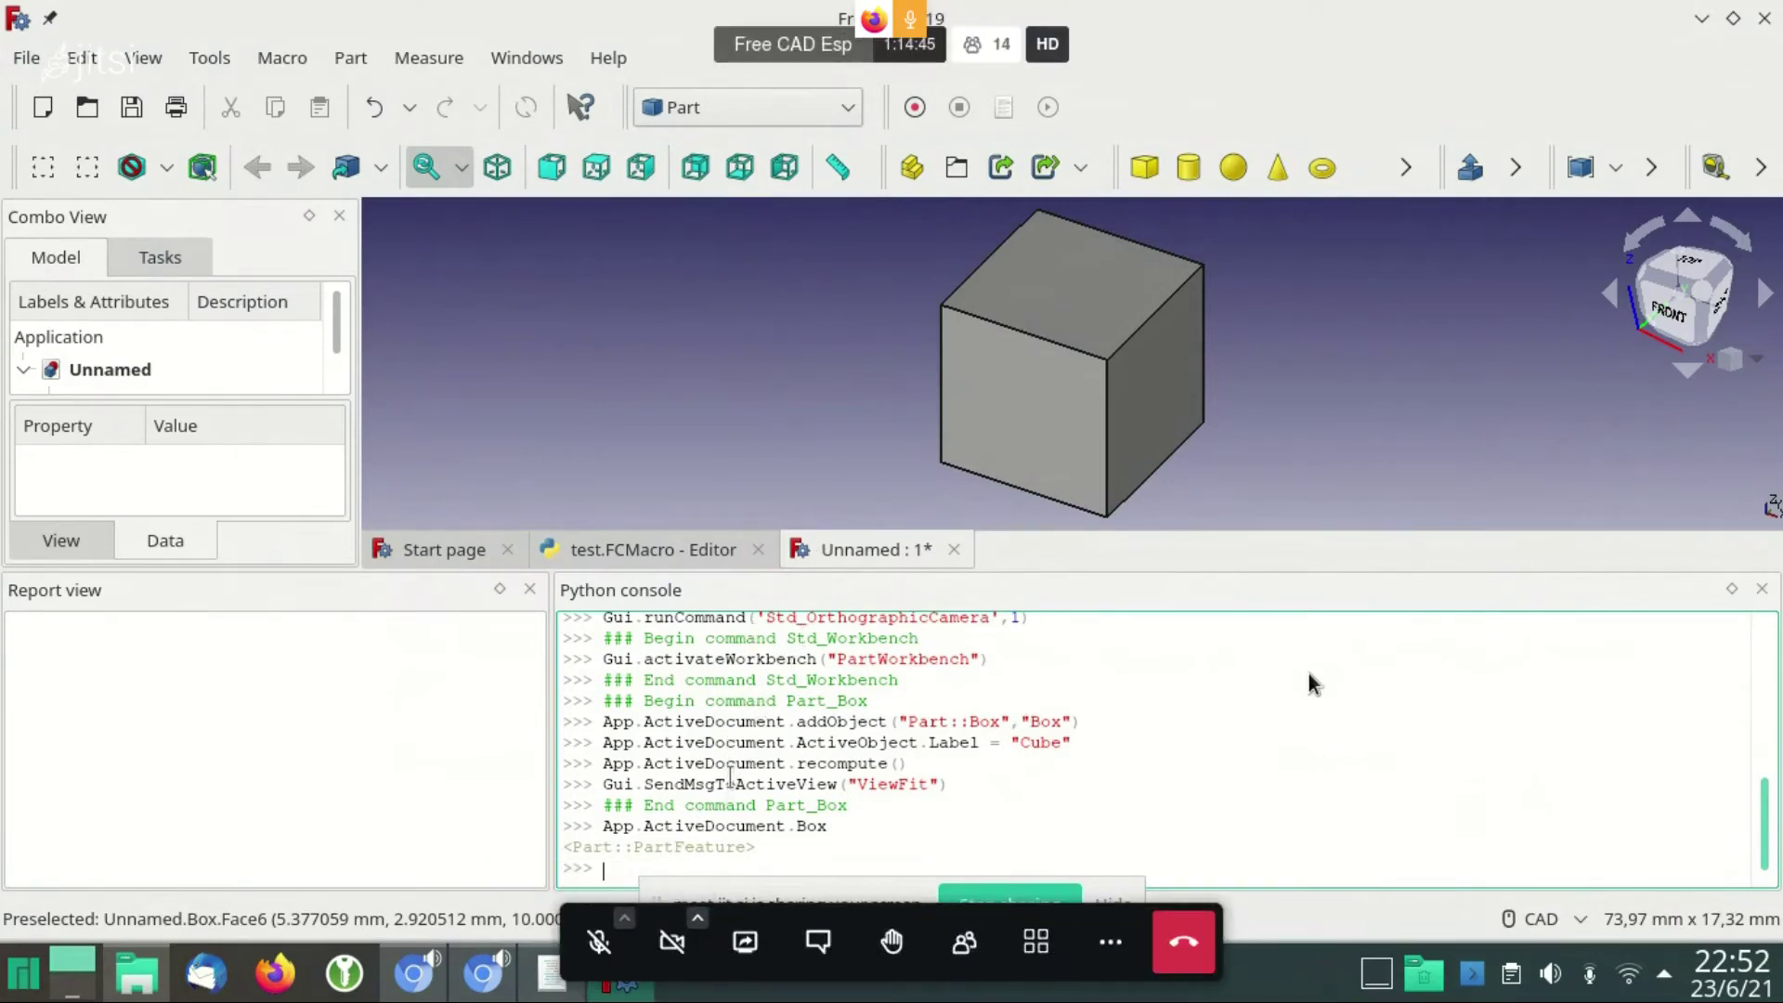
key(alt+Tab)
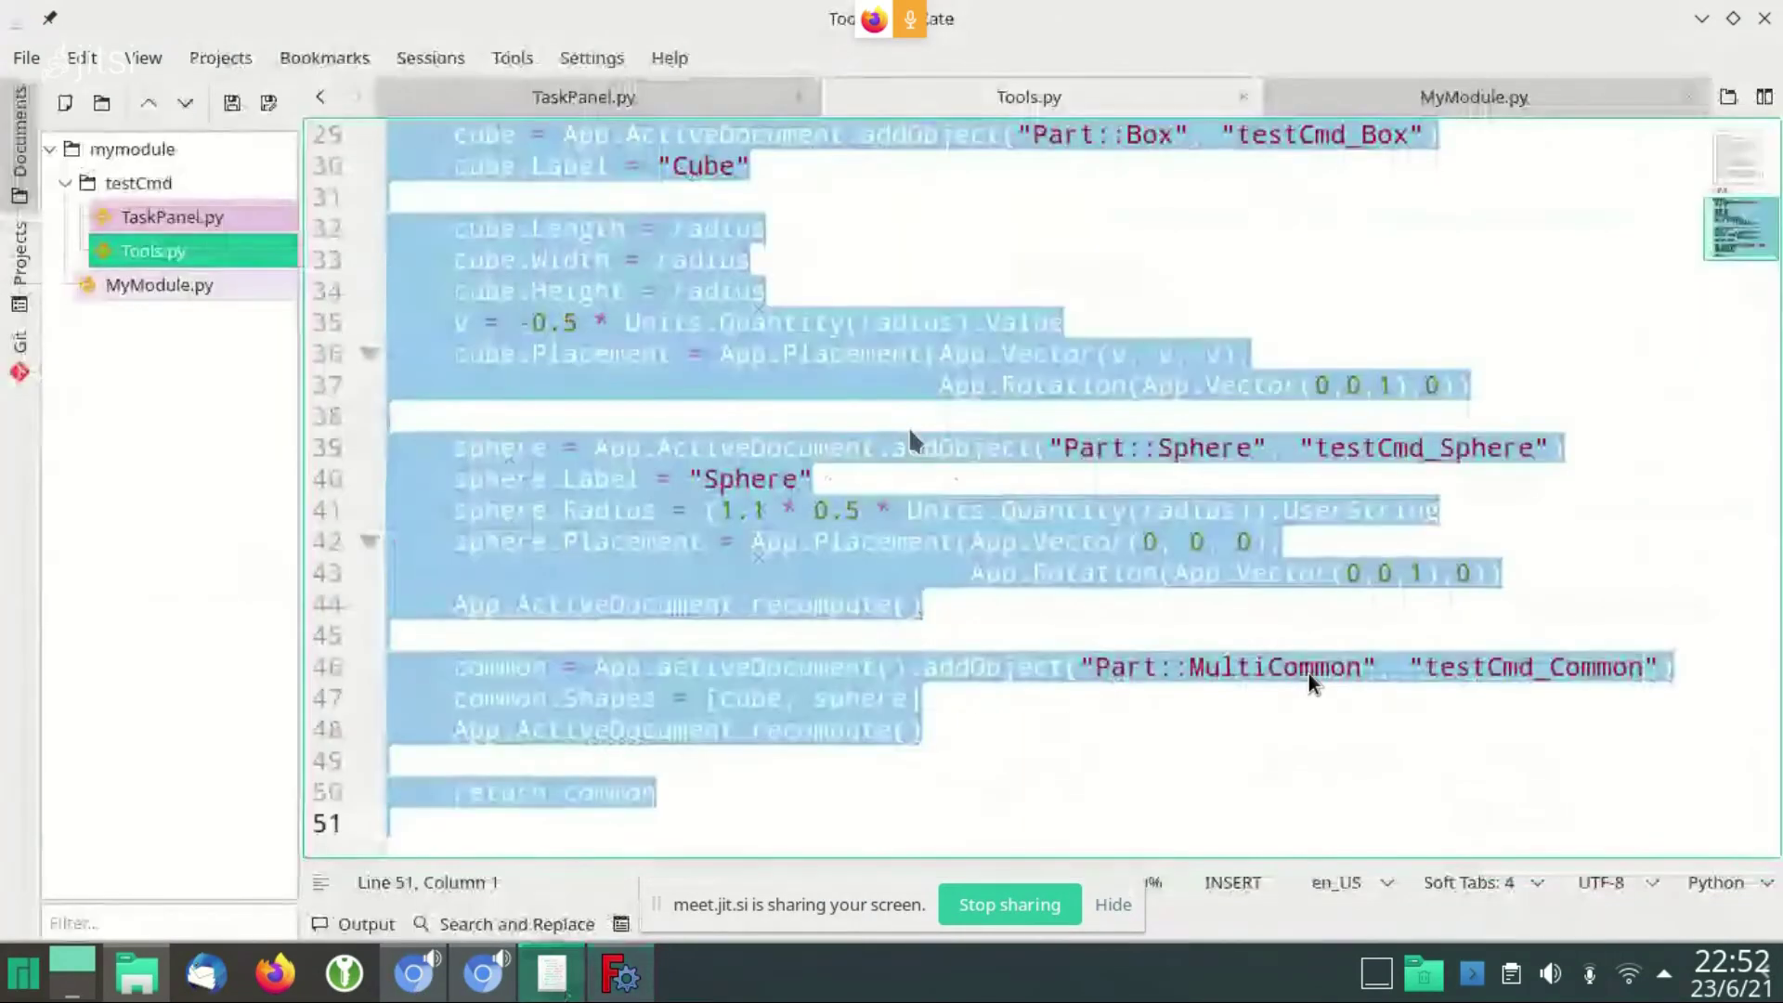
Show TaskPanel.py and move the cursor to the toplevel line in getMainWindow
key(ctrl+Tab)
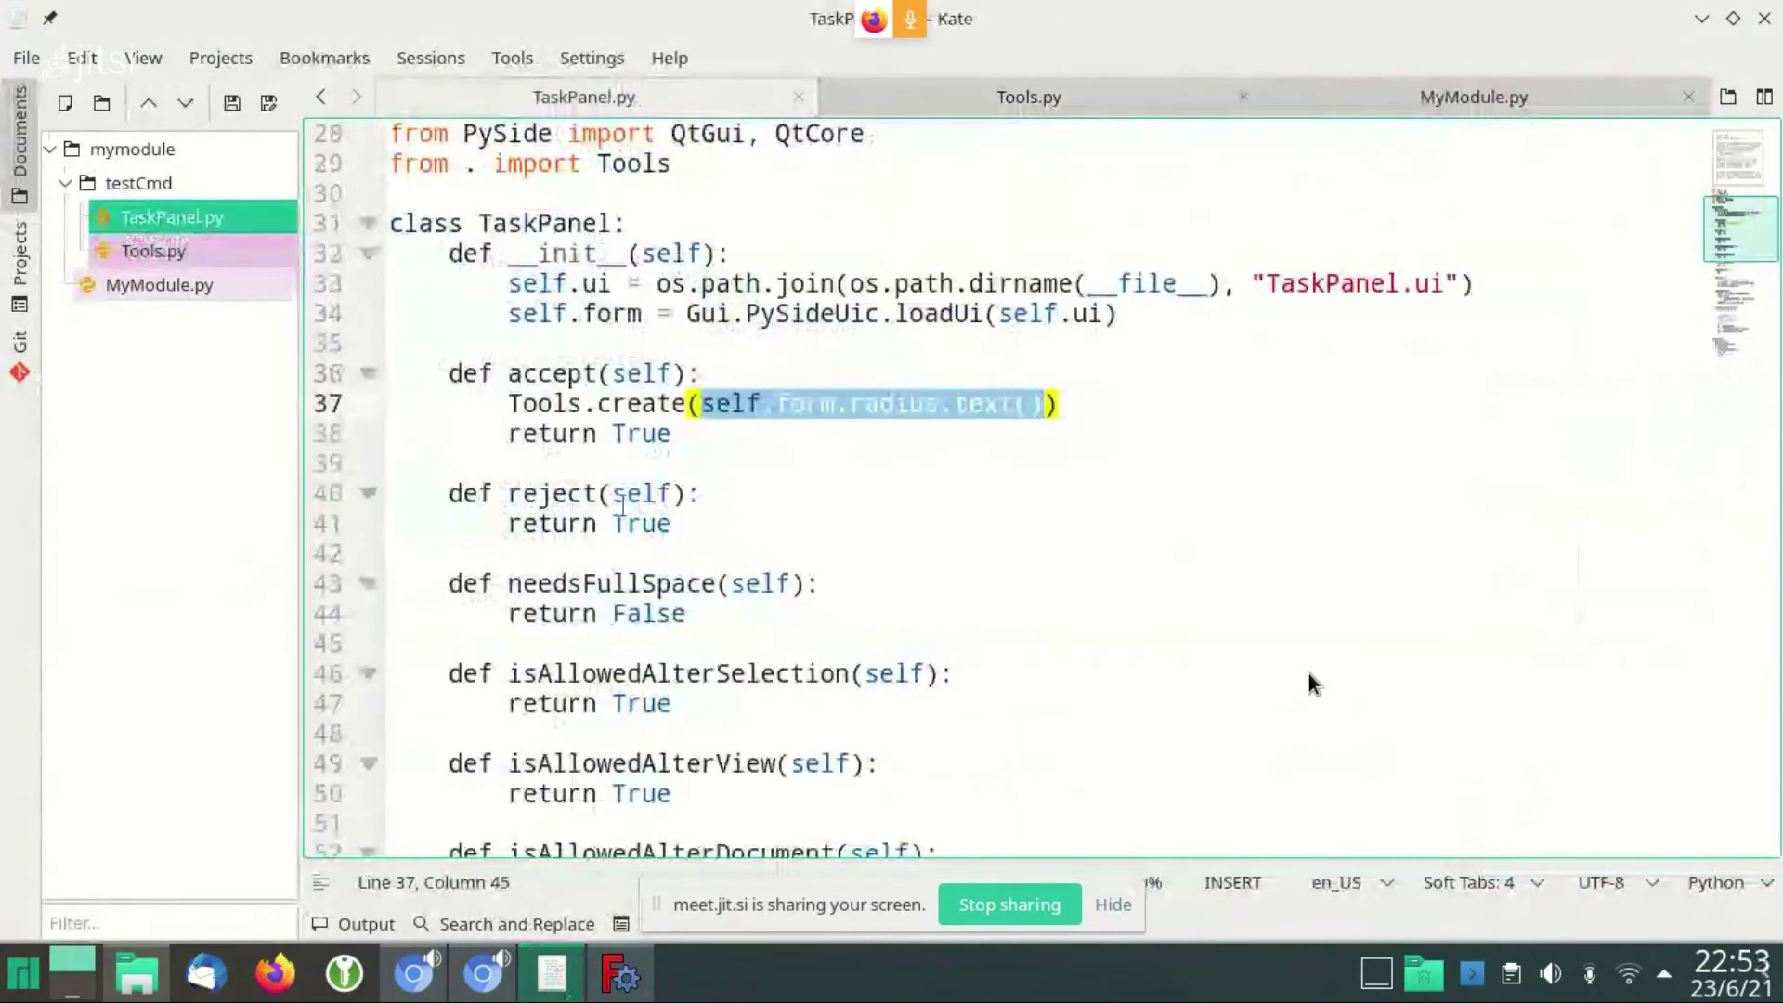
ctrl+scroll(1309, 684, down, 2)
scroll(1309, 685, down, 7)
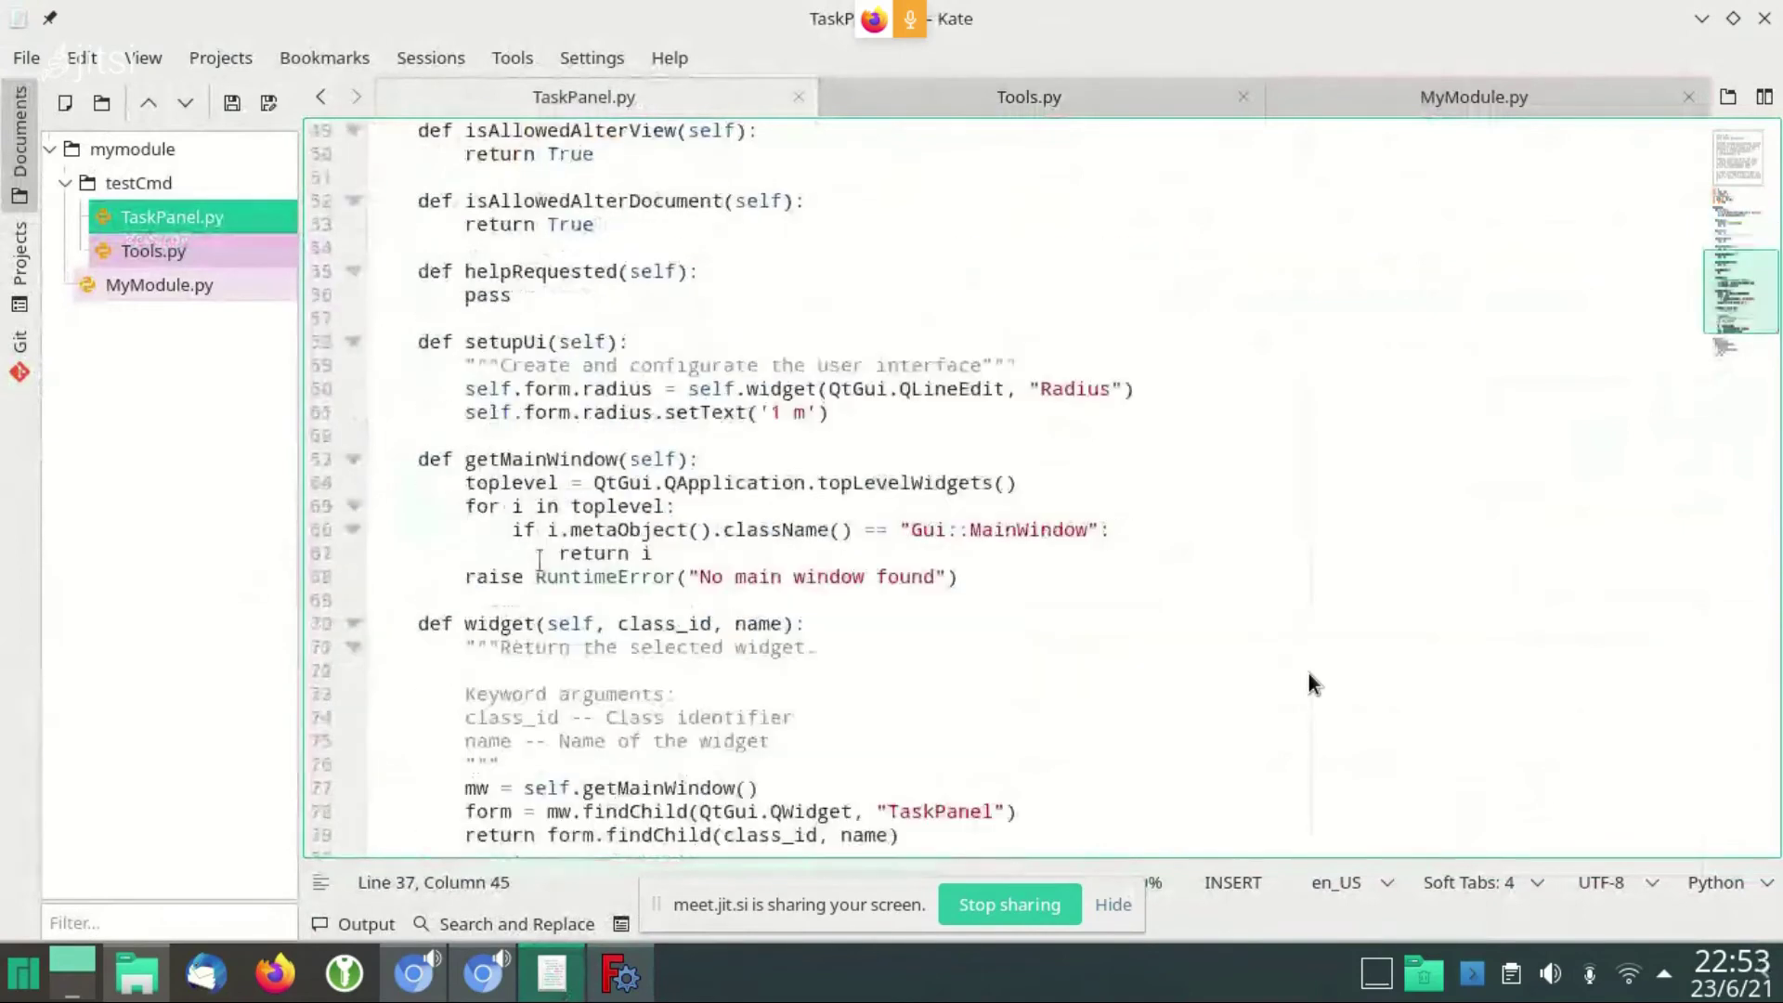
click(514, 459)
key(Home)
key(Down)
key(Right)
key(Right)
key(Right)
key(Right)
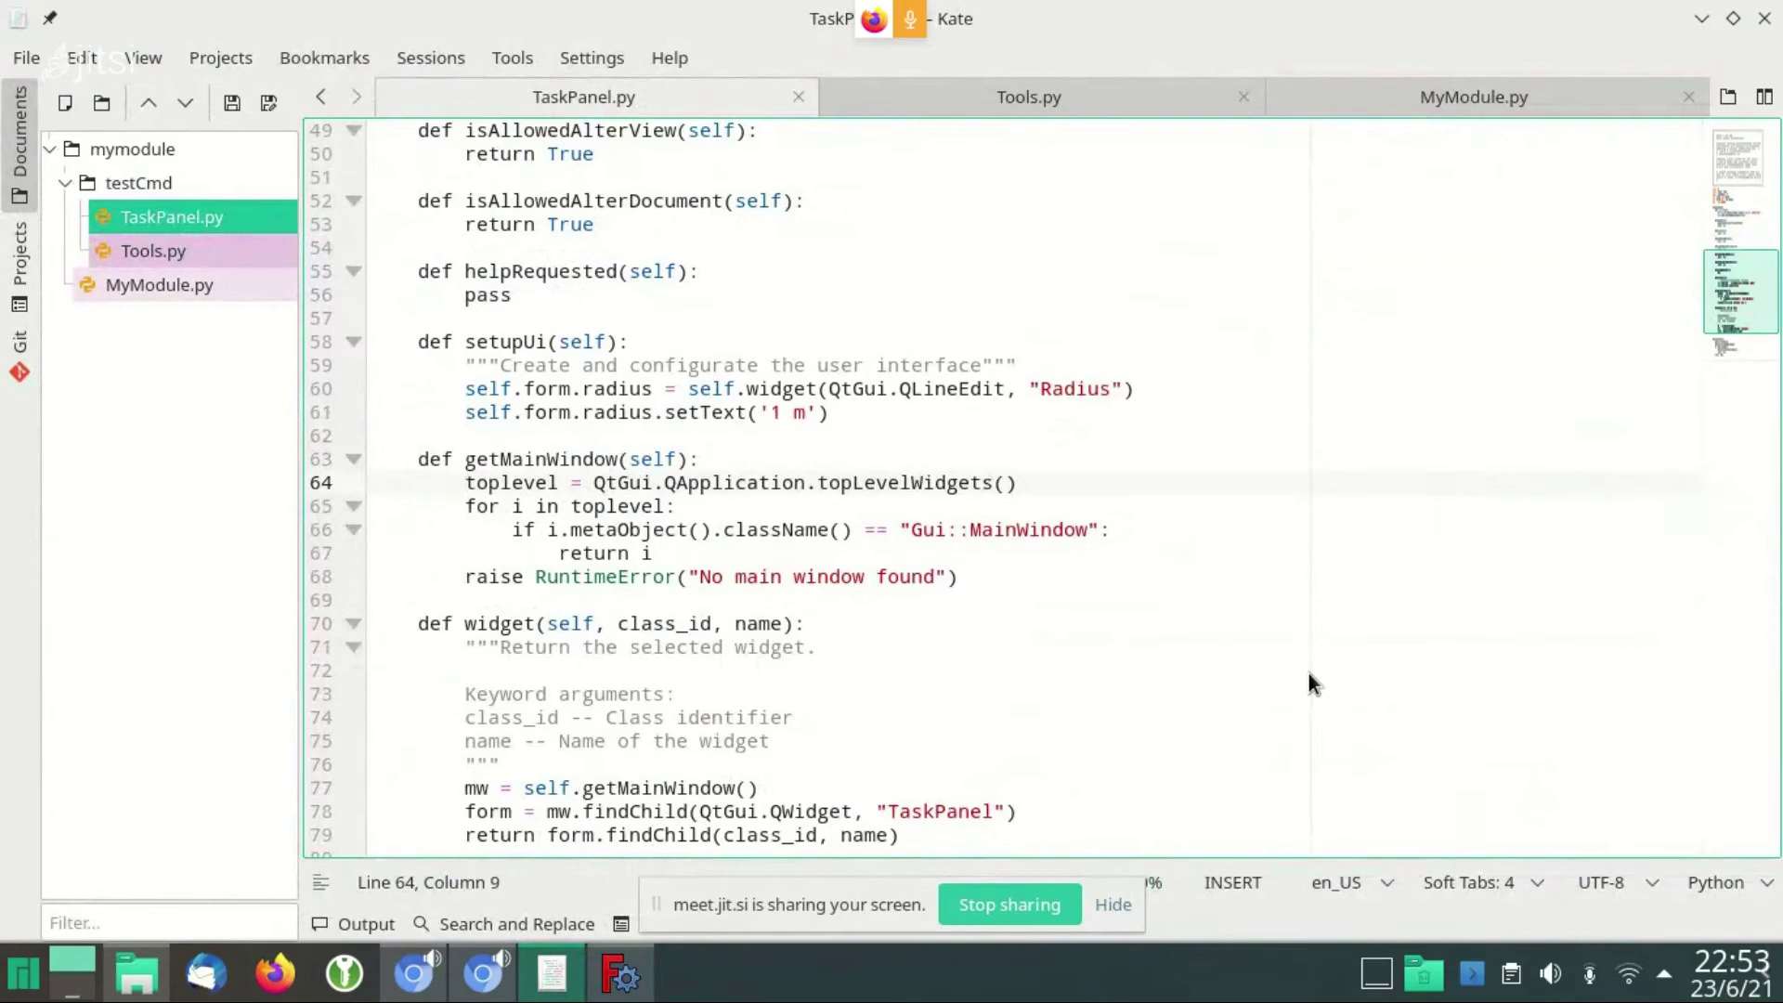
key(ctrl+Right)
key(ctrl+Right)
Highlight the QtGui import, QApplication, topLevelWidgets, the toplevel loop and Gui::MainWindow
scroll(805, 380, up, 4)
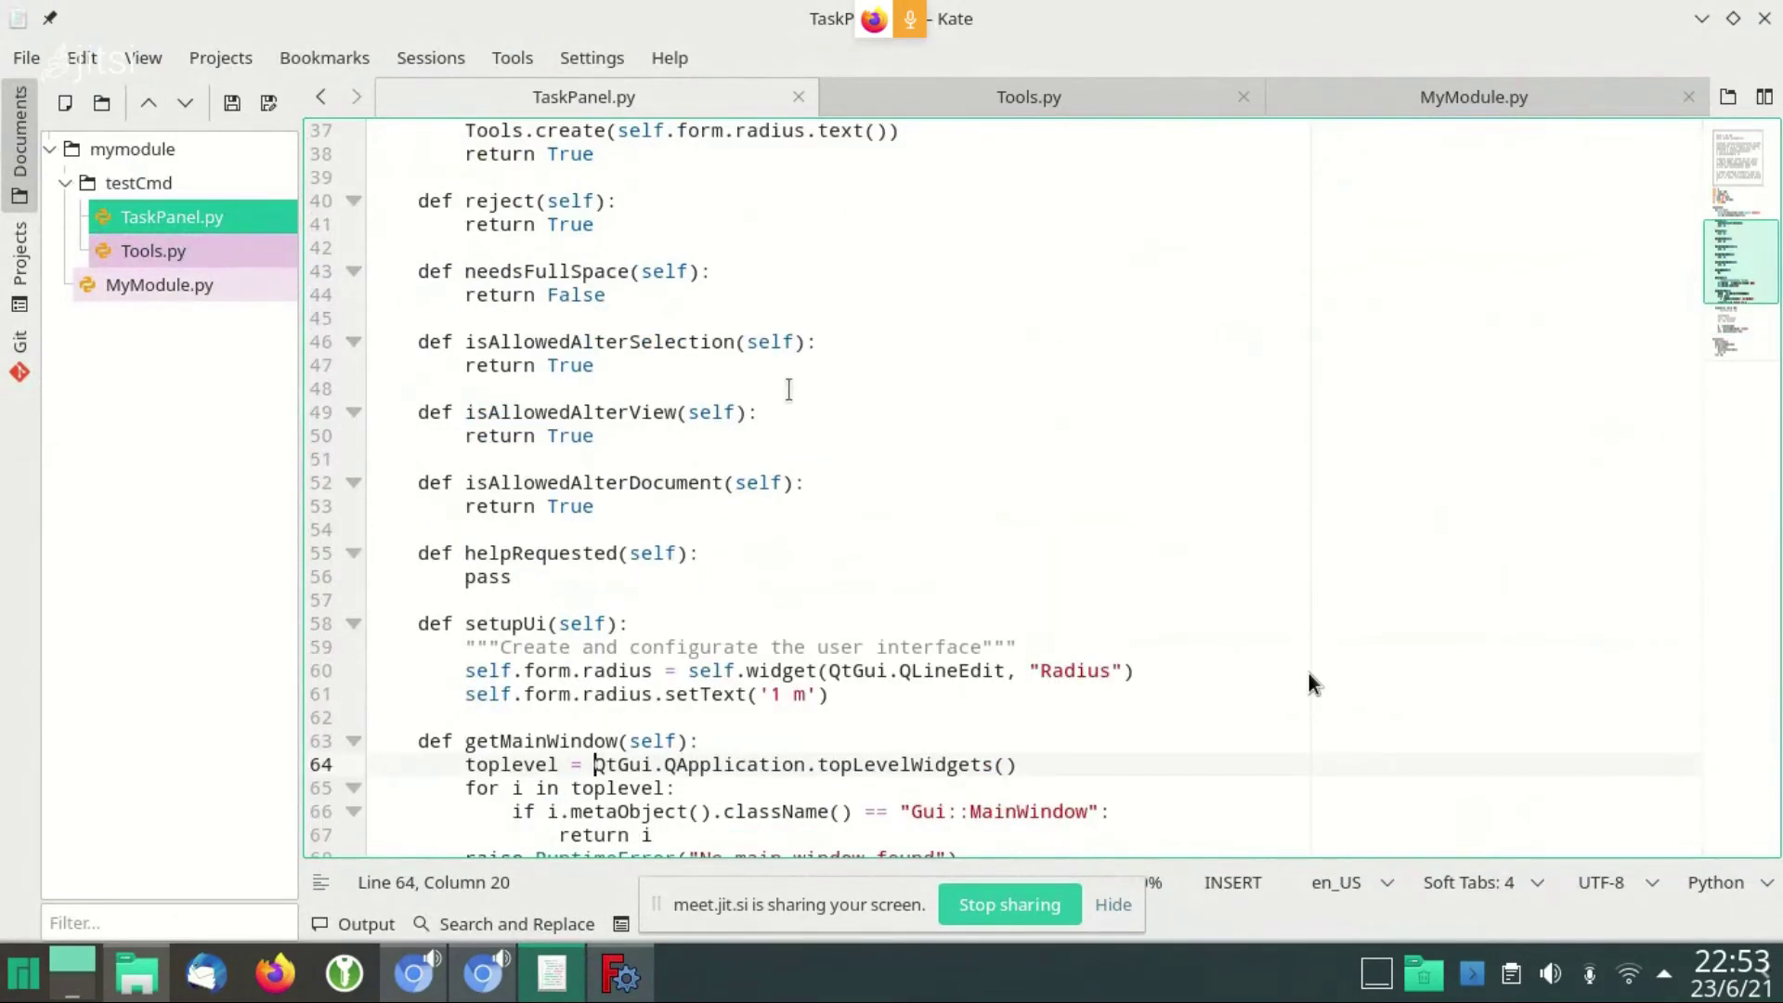
scroll(788, 389, up, 4)
double_click(617, 275)
scroll(602, 381, down, 1)
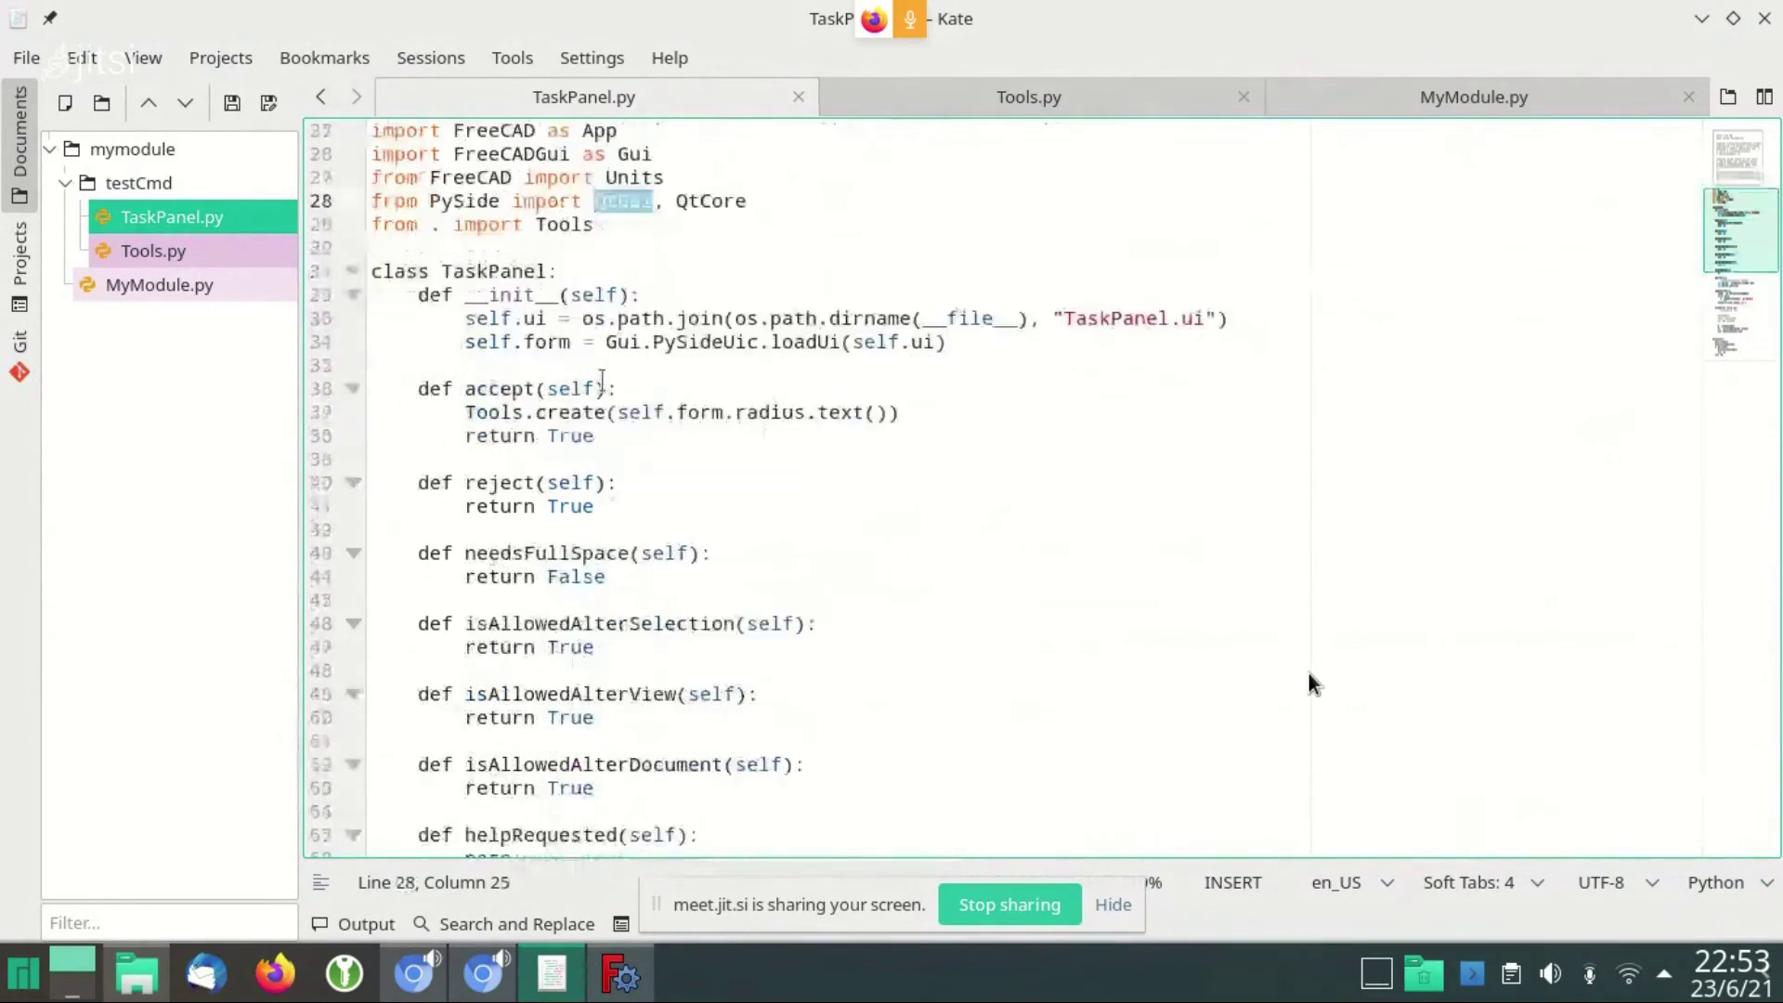
scroll(601, 381, down, 8)
double_click(724, 482)
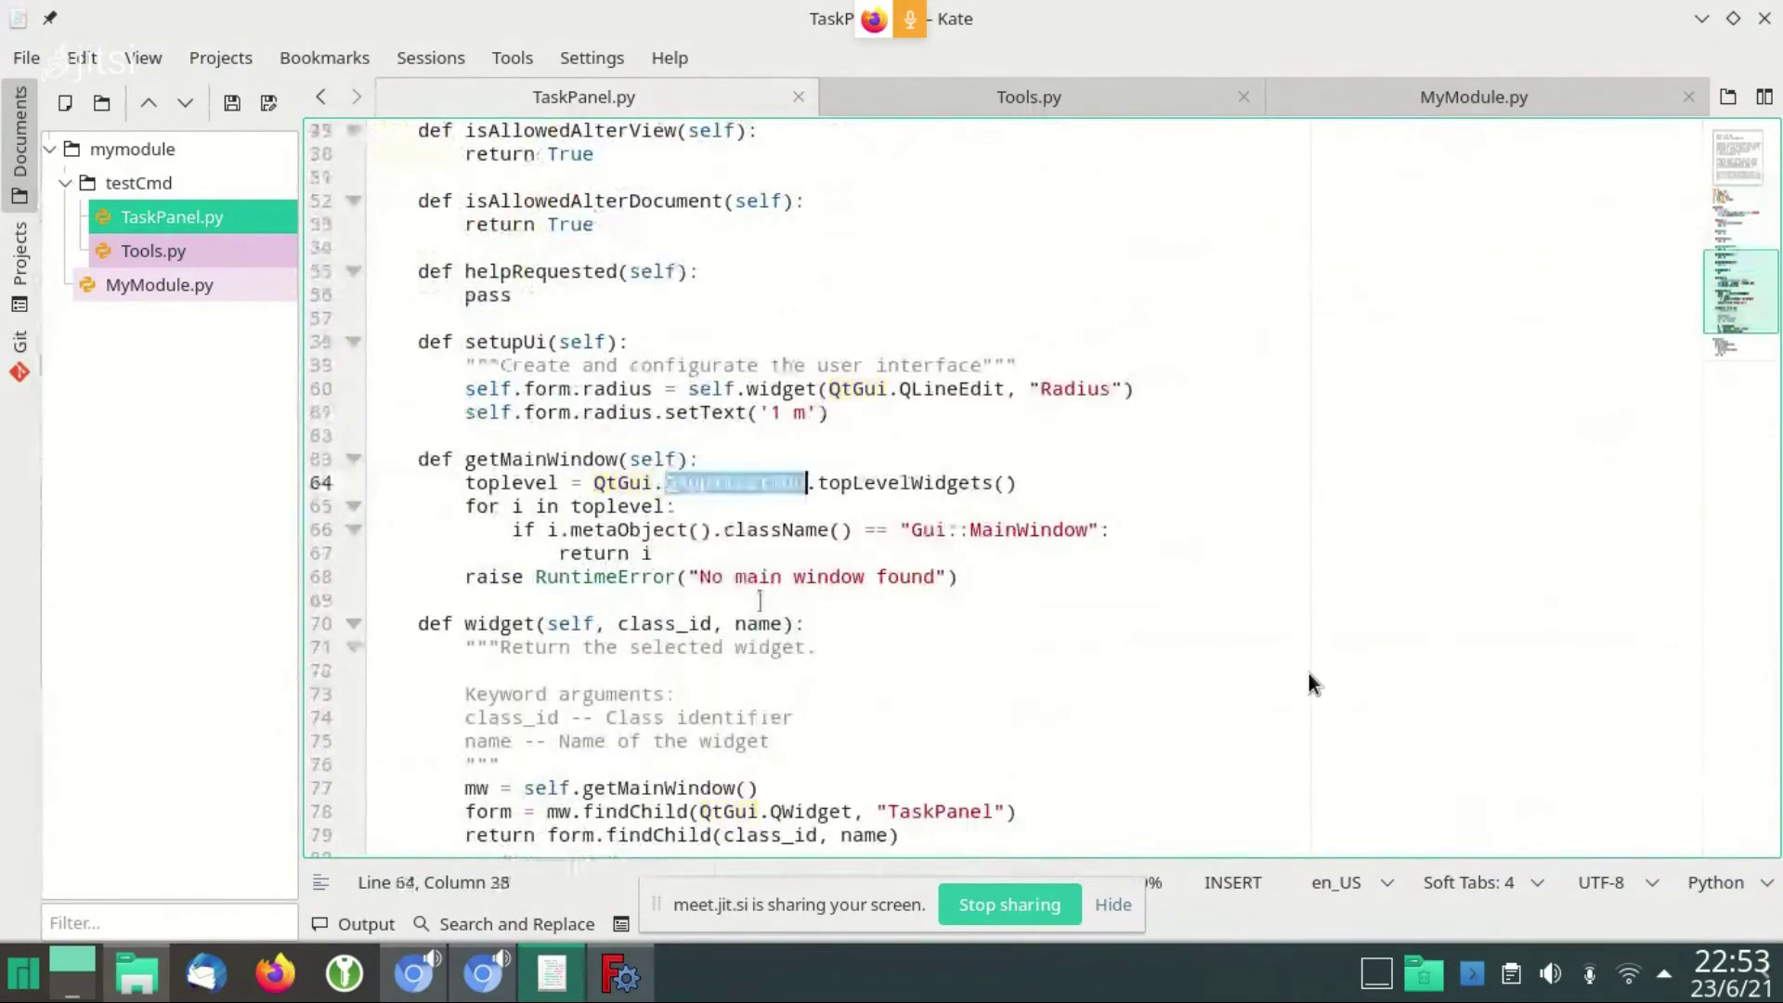
key(Right)
key(ctrl+shift+Right)
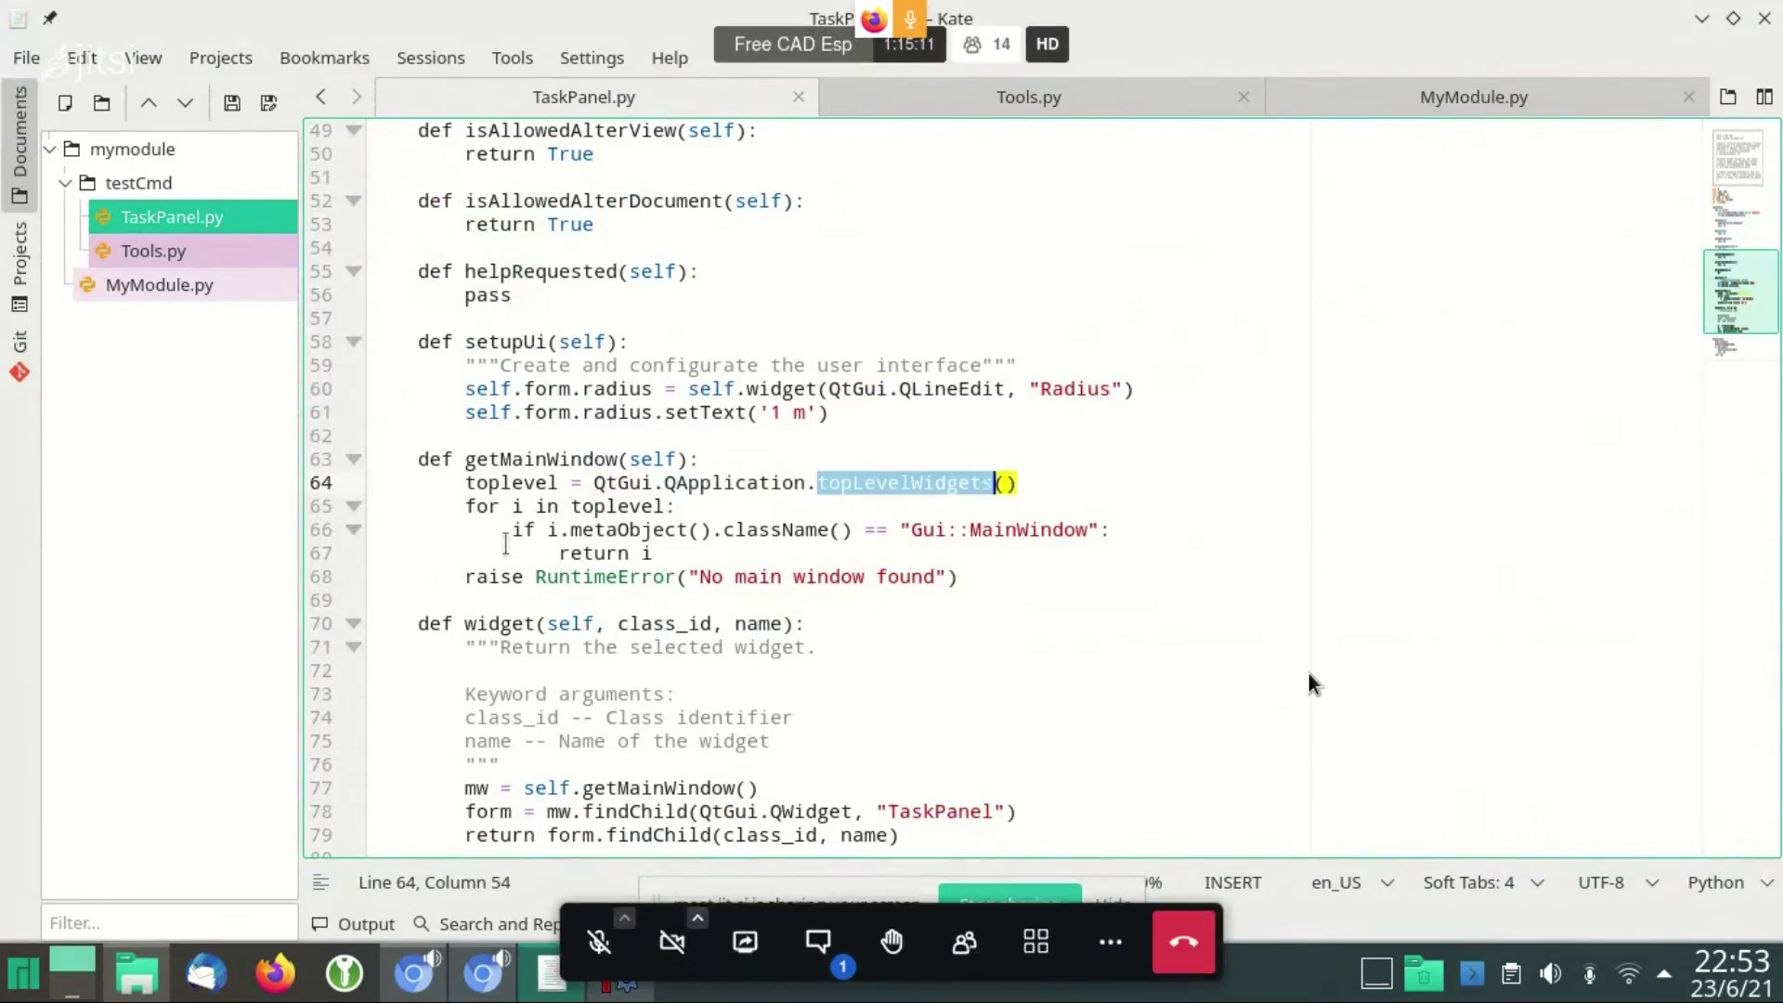
drag(467, 505, 677, 506)
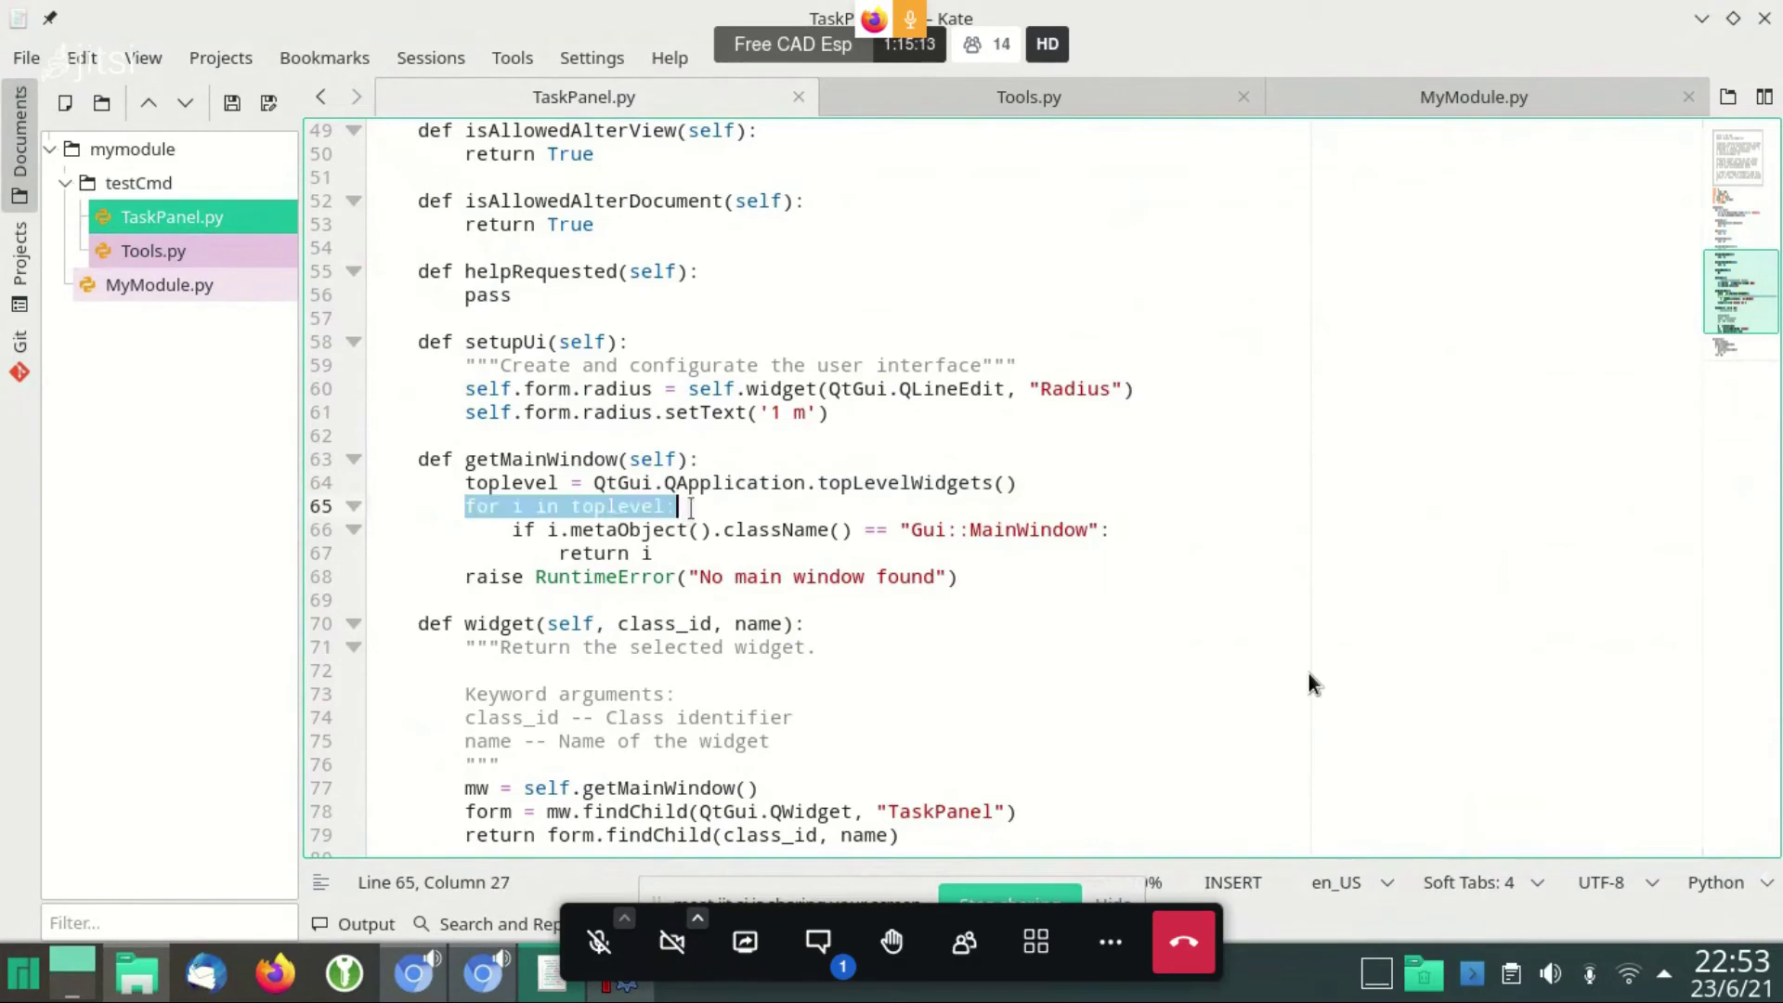
drag(912, 529, 1086, 529)
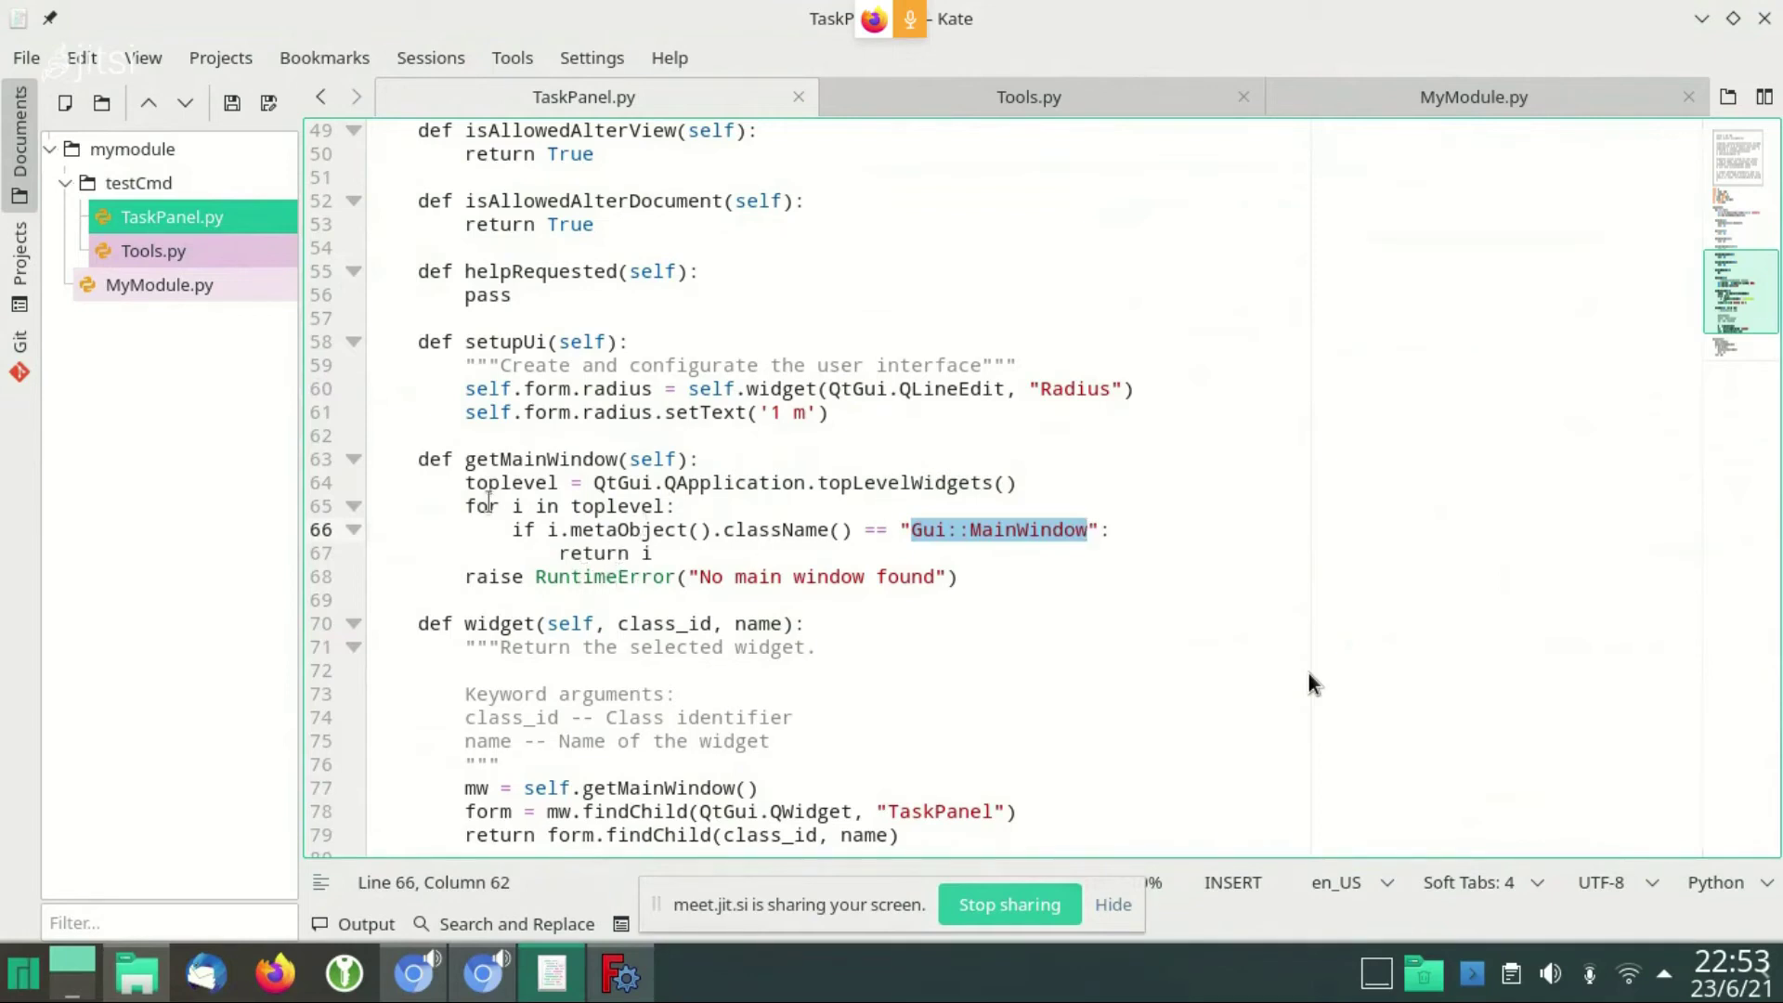
mouse_move(418, 459)
mouse_down()
mouse_move(881, 568)
mouse_move(974, 557)
mouse_up()
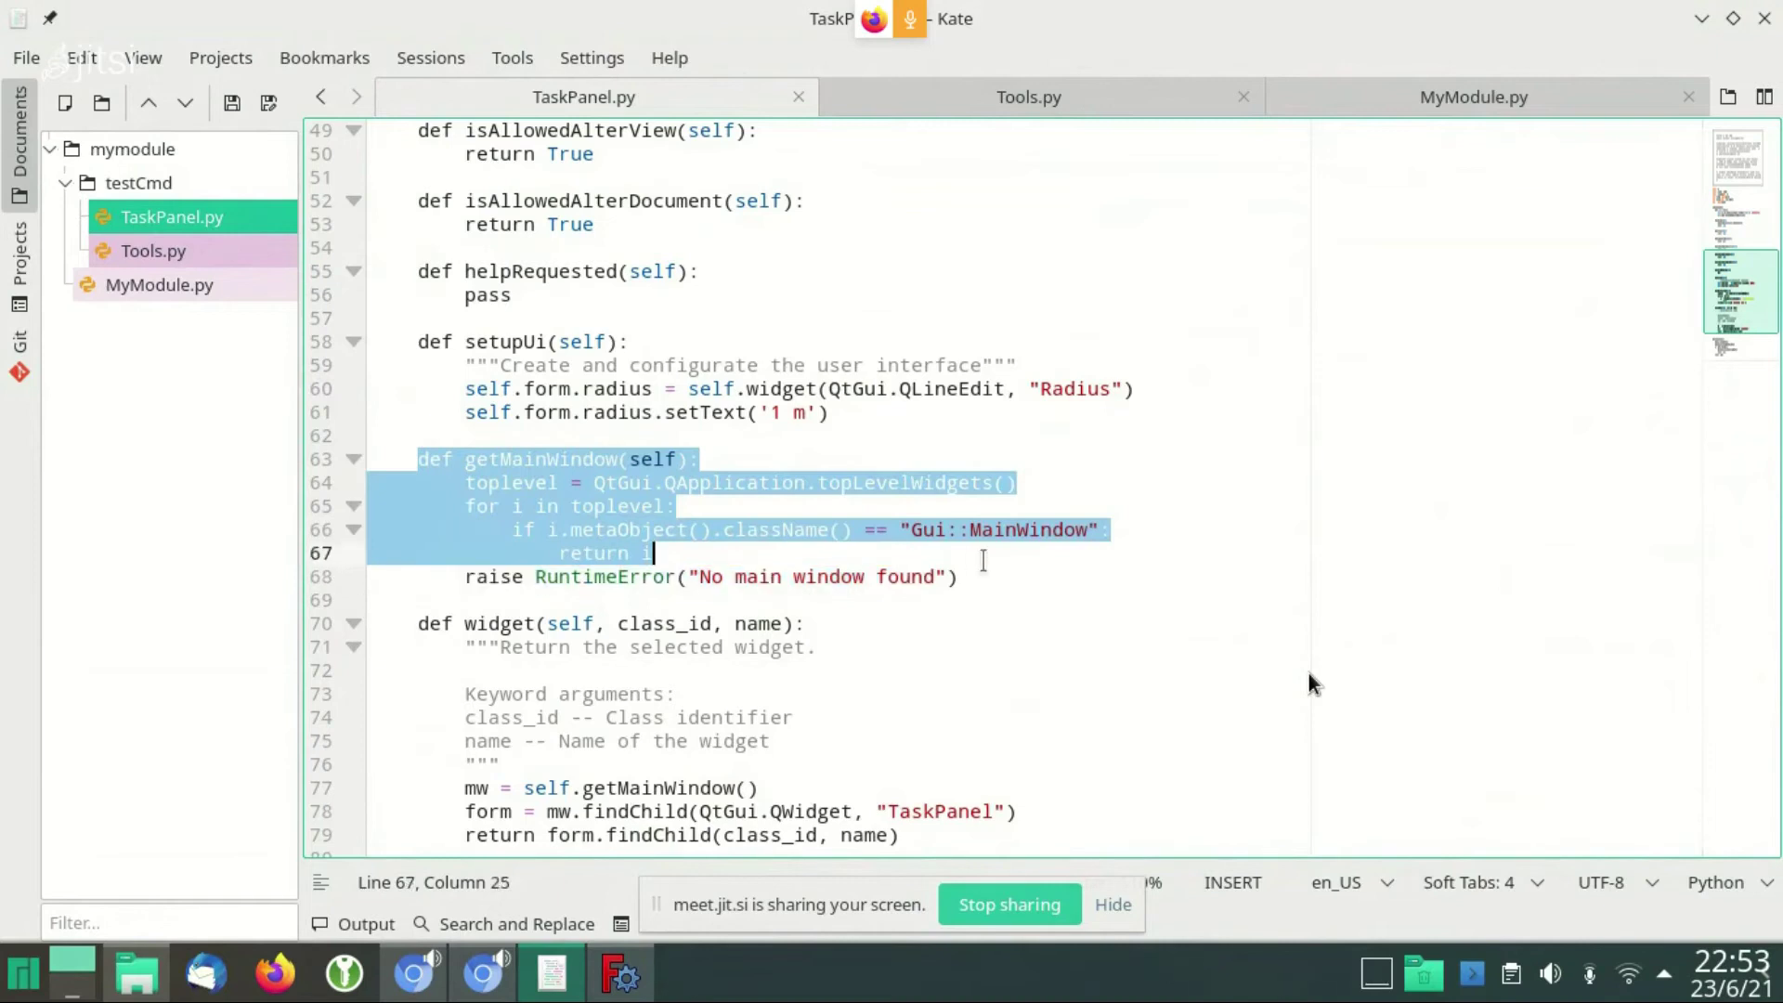
double_click(1028, 529)
Check FreeCAD, then highlight TaskPanel in the findChild call on line 78
click(616, 975)
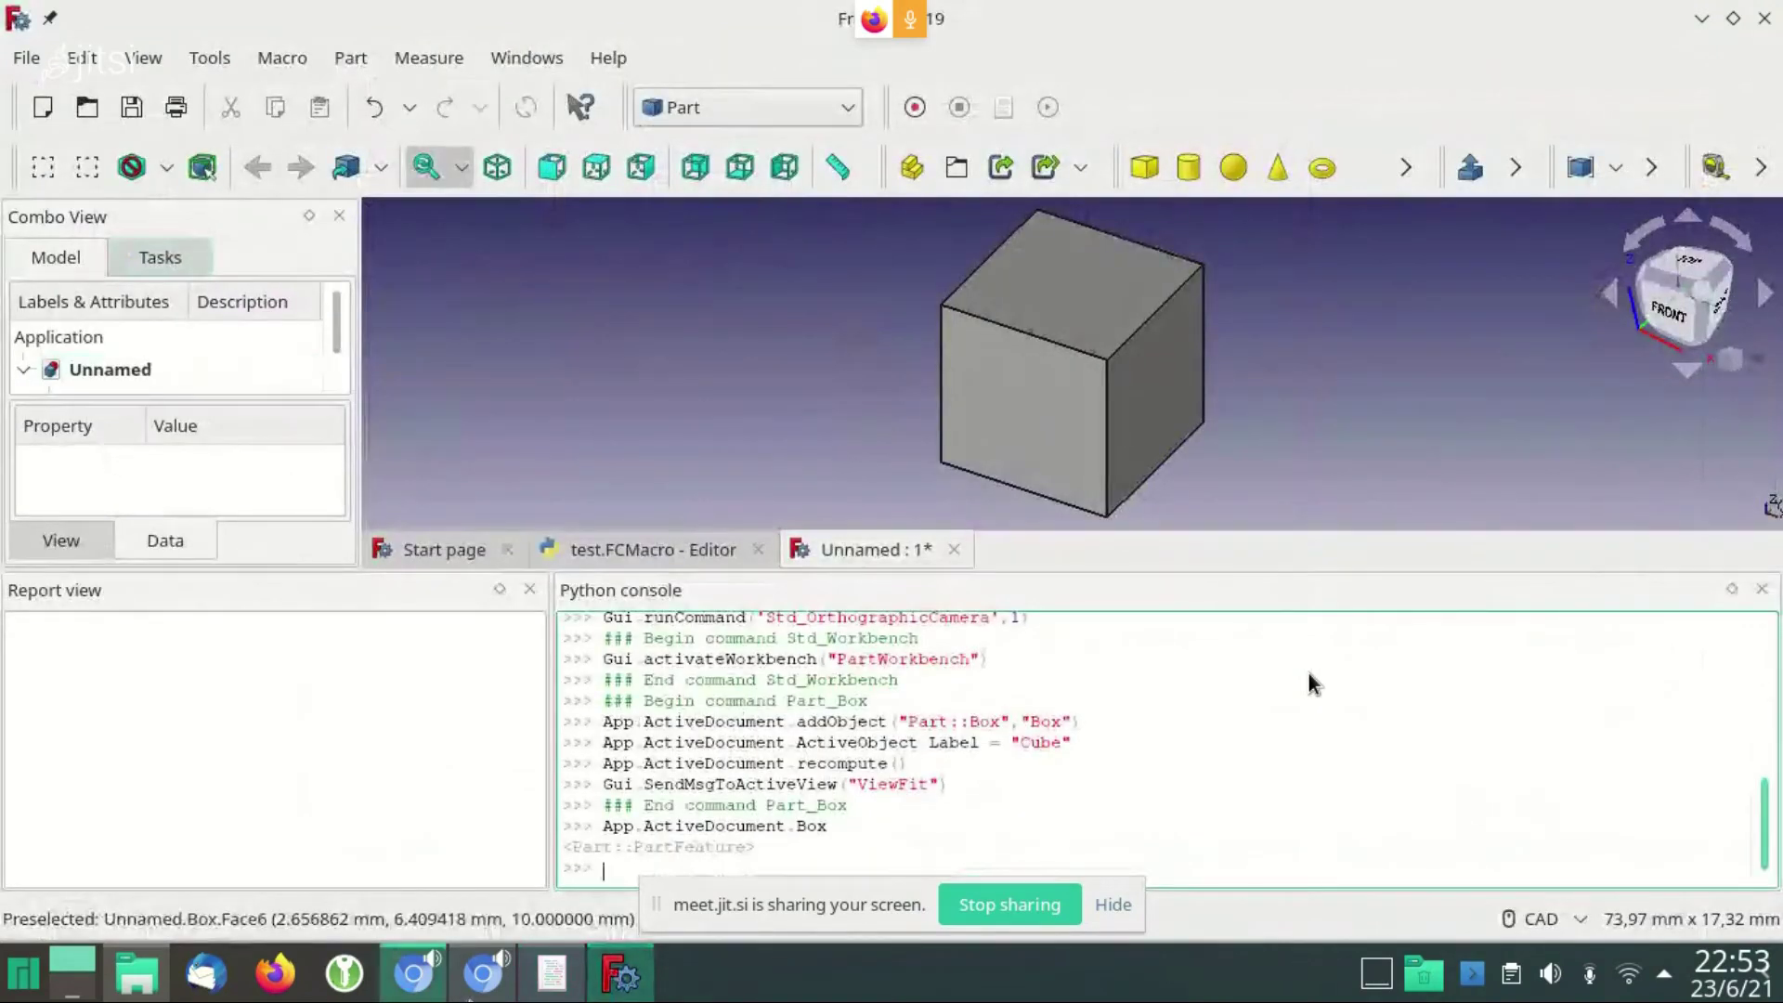
click(552, 975)
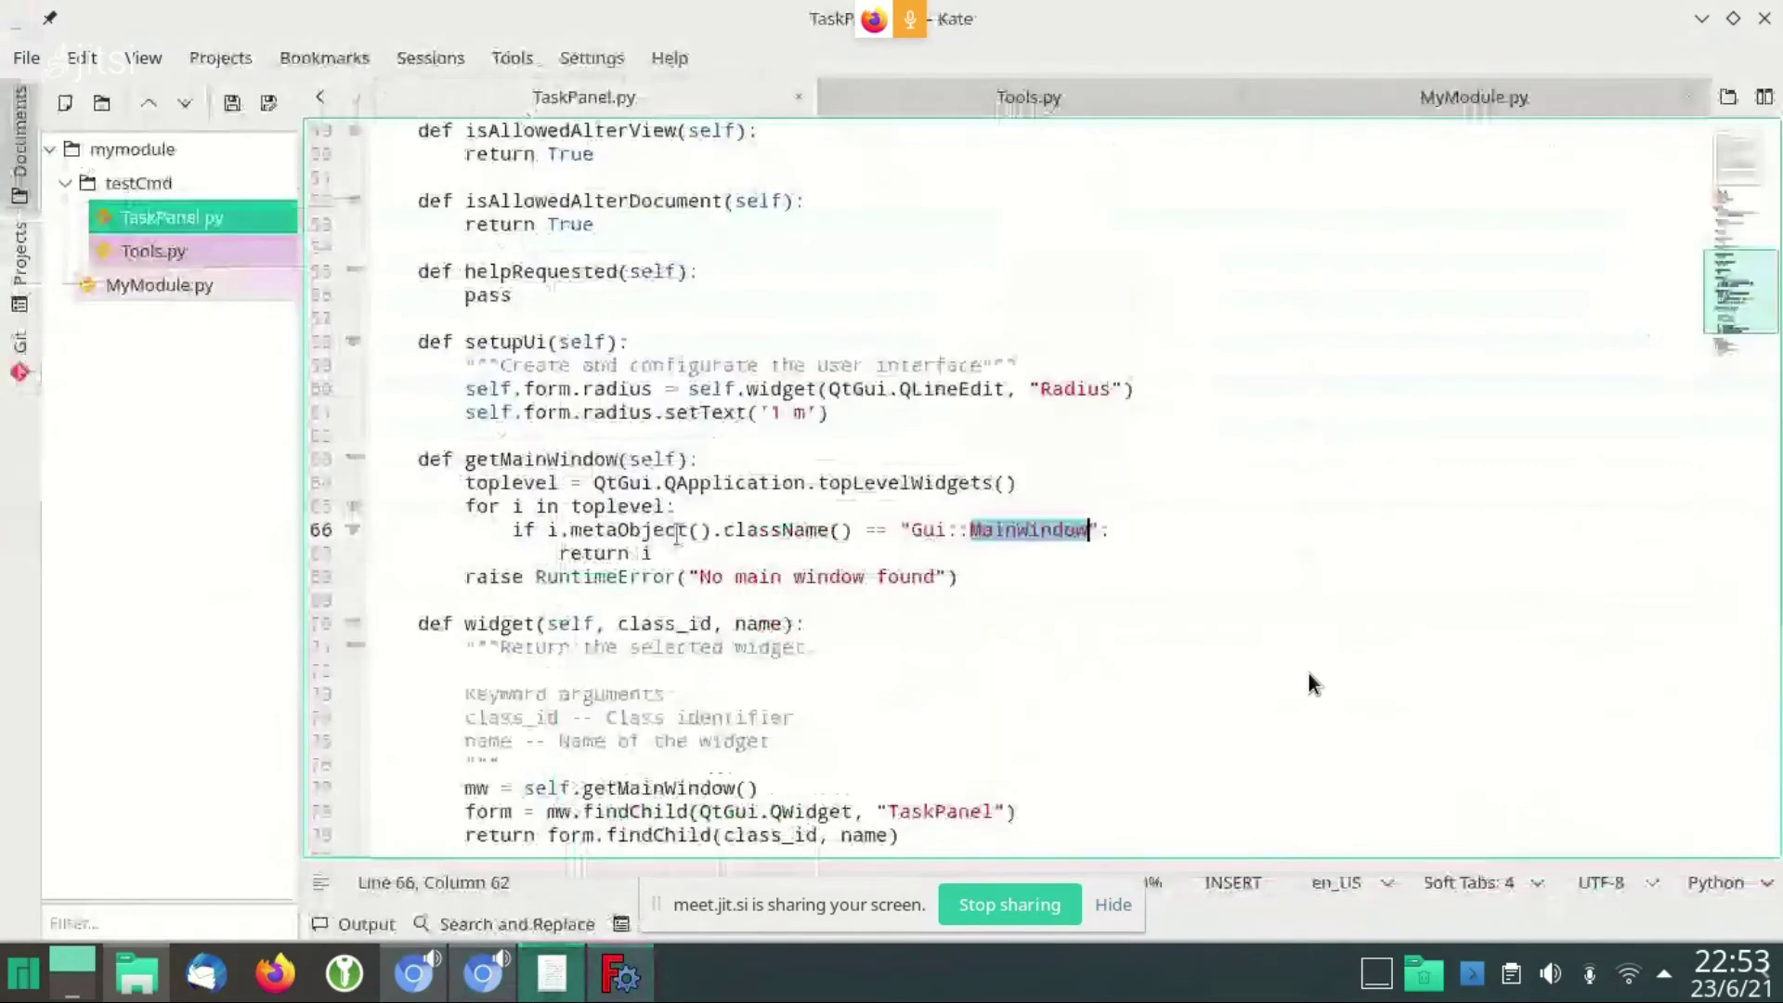
scroll(1311, 684, down, 3)
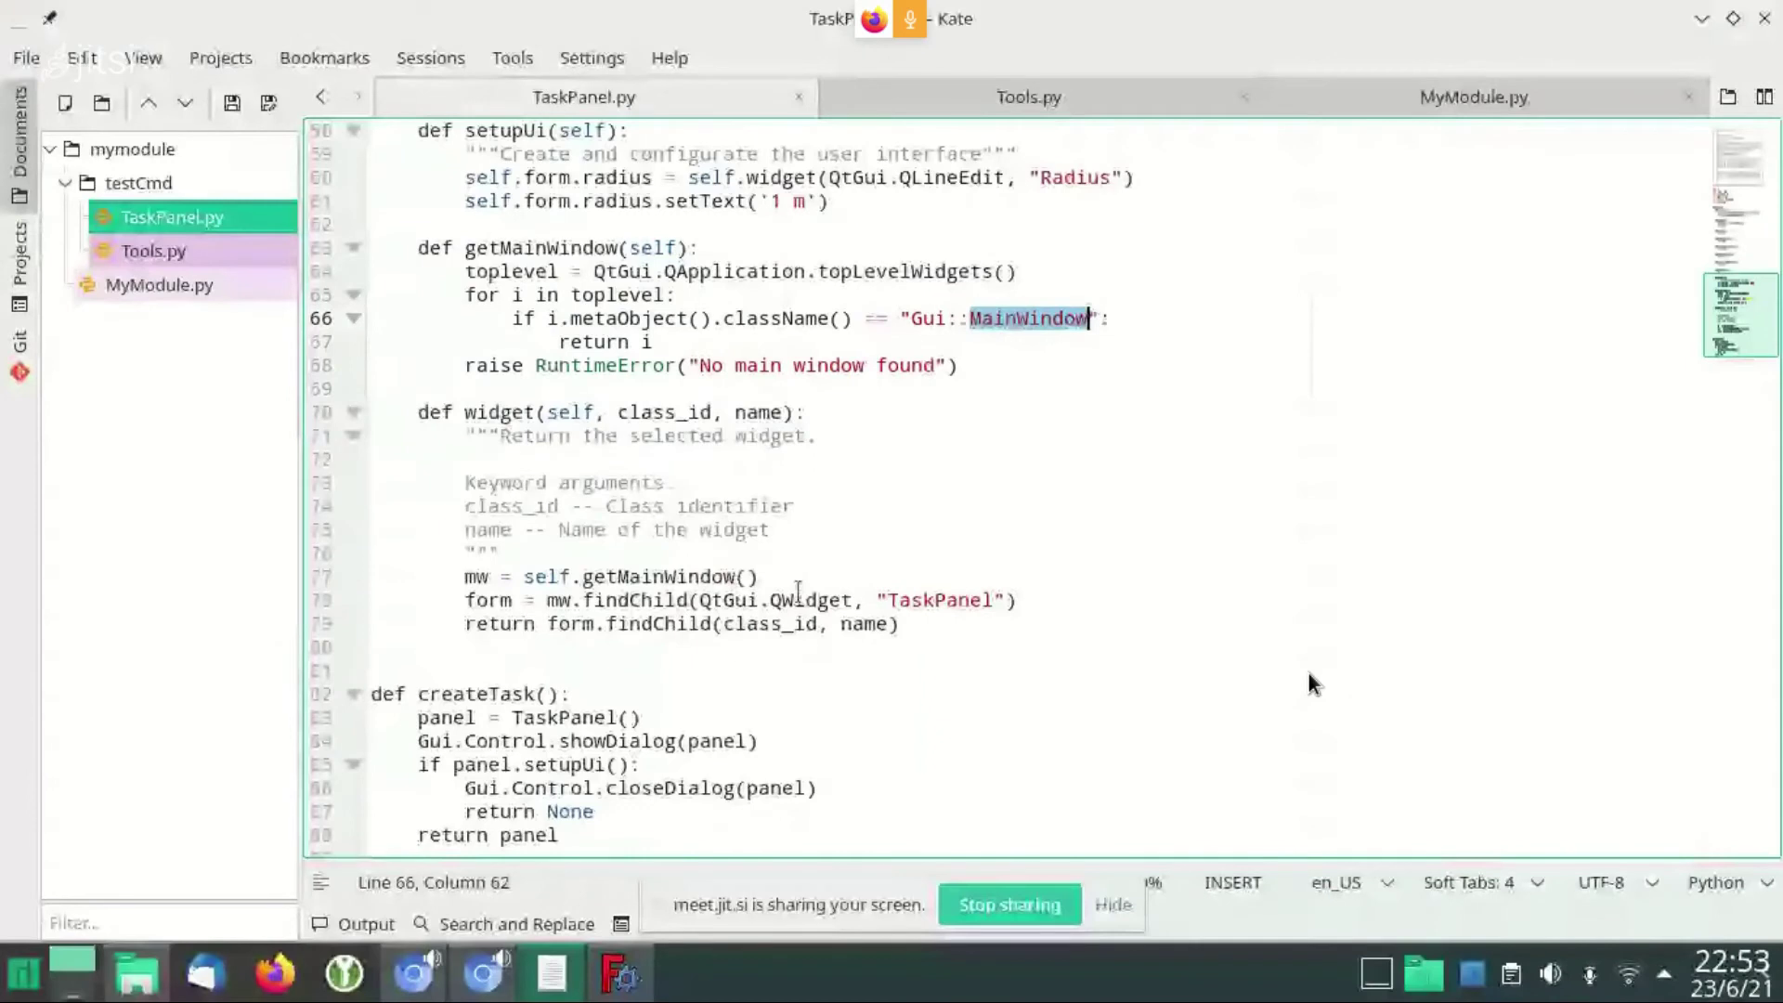
double_click(939, 600)
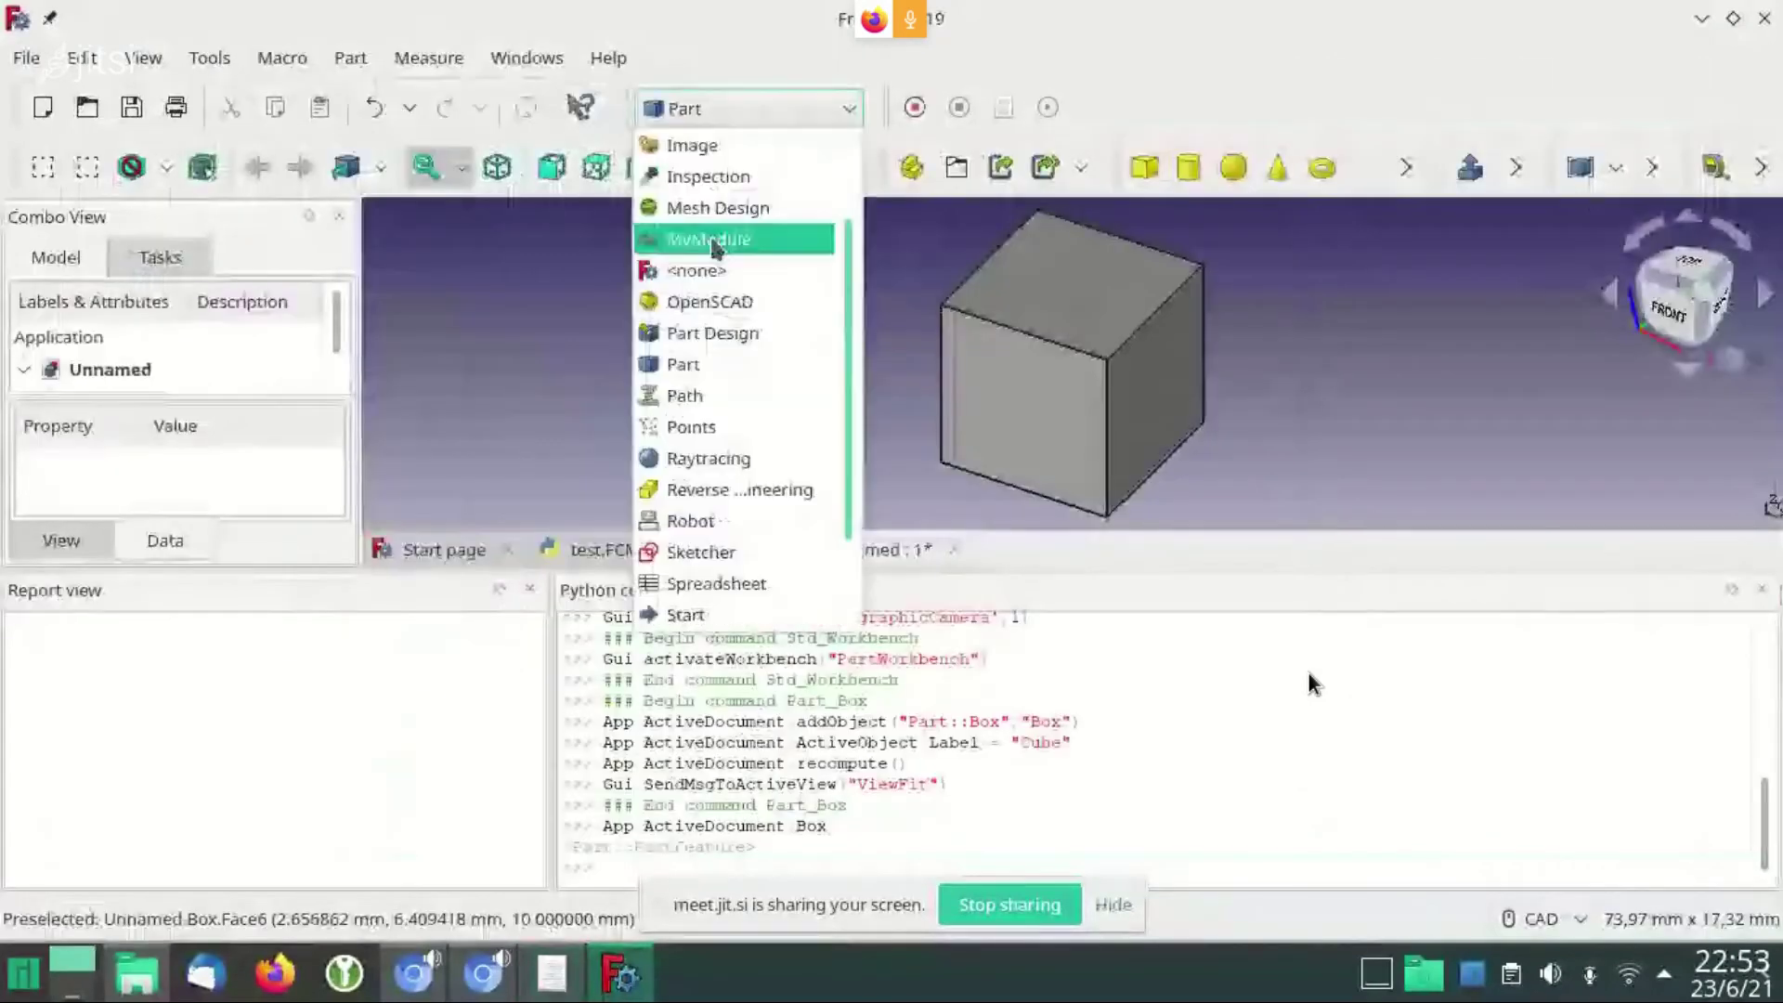
Activate MyModule, open its Create new ship panel, and highlight the form lookup in TaskPanel.py
click(716, 238)
click(1144, 167)
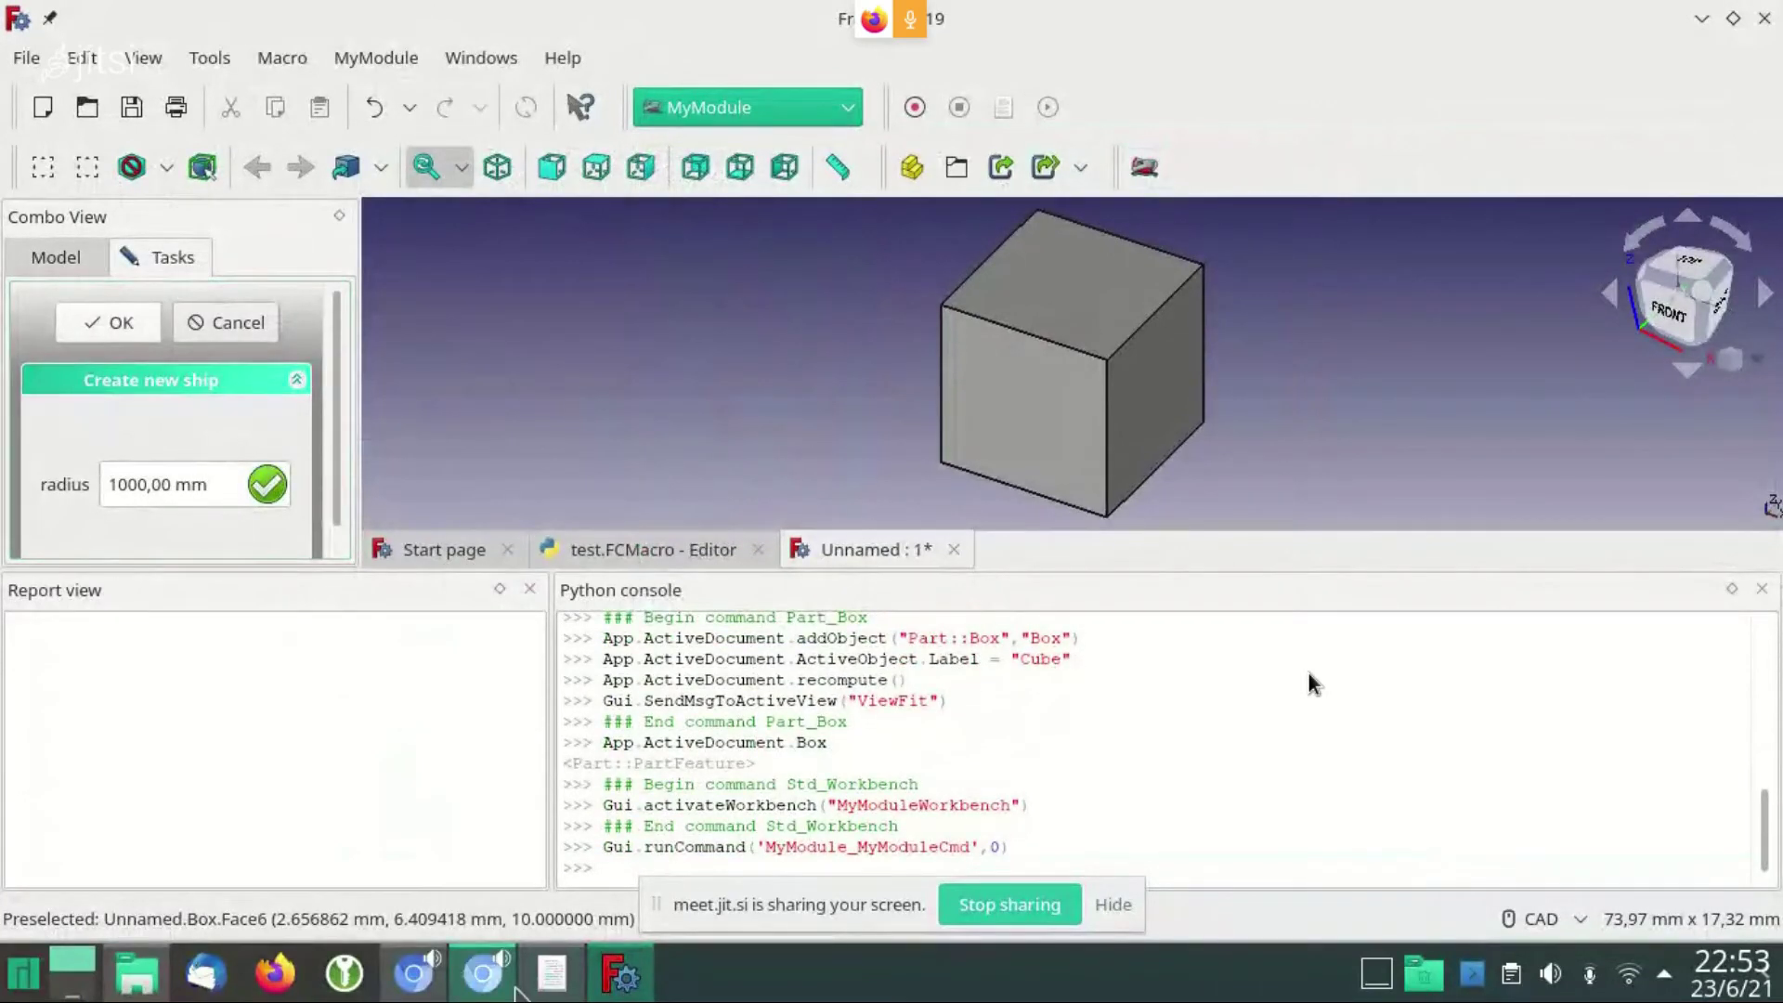
key(alt+Tab)
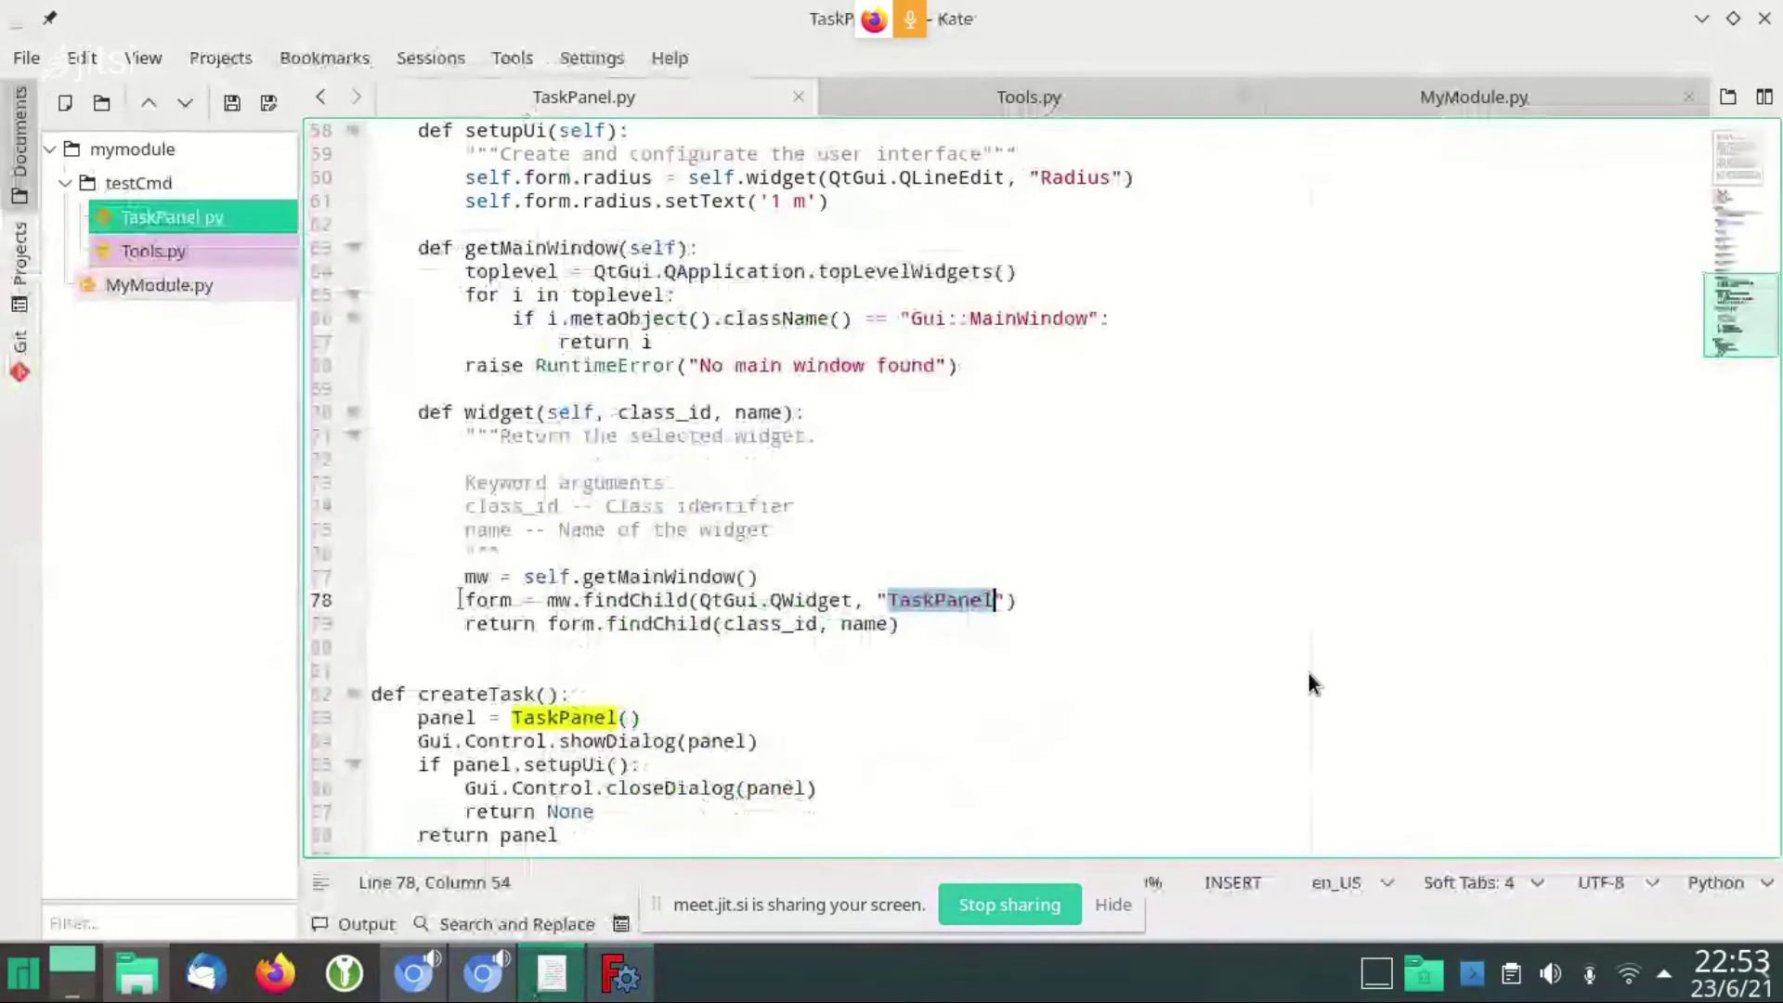
drag(464, 600, 1077, 599)
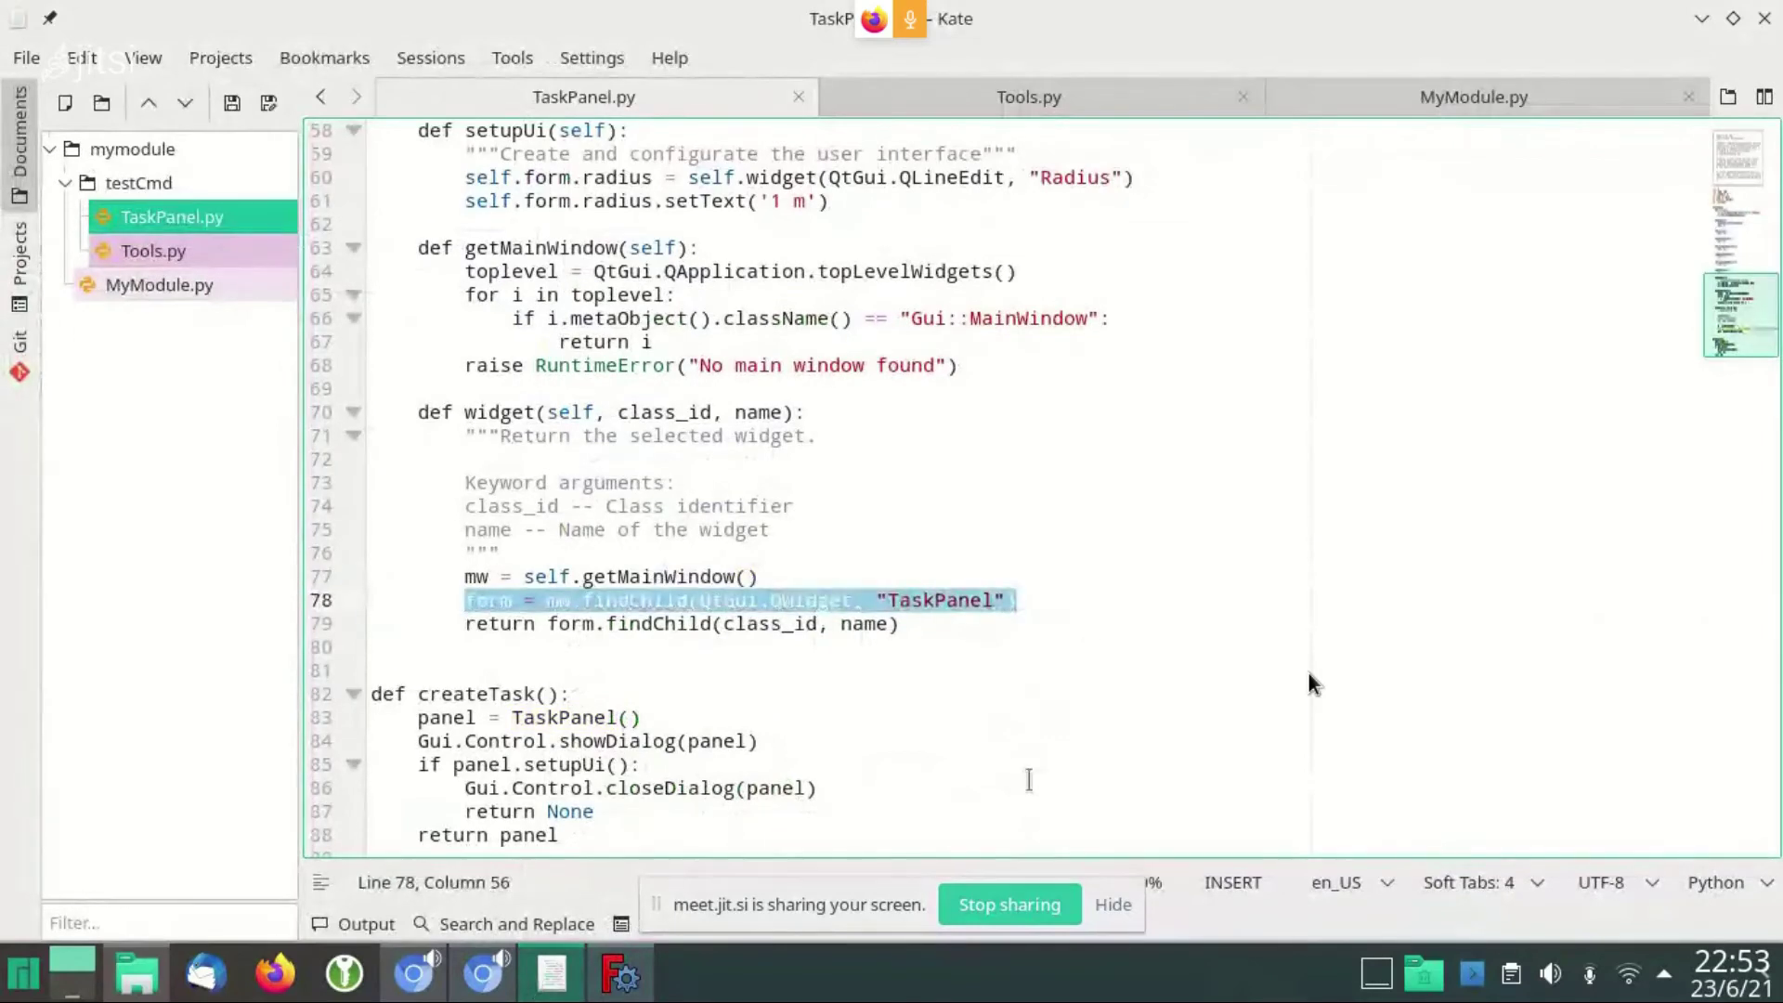
Compare the task panel in FreeCAD with MyModule.py's create import in Kate
click(644, 964)
key(alt+Tab)
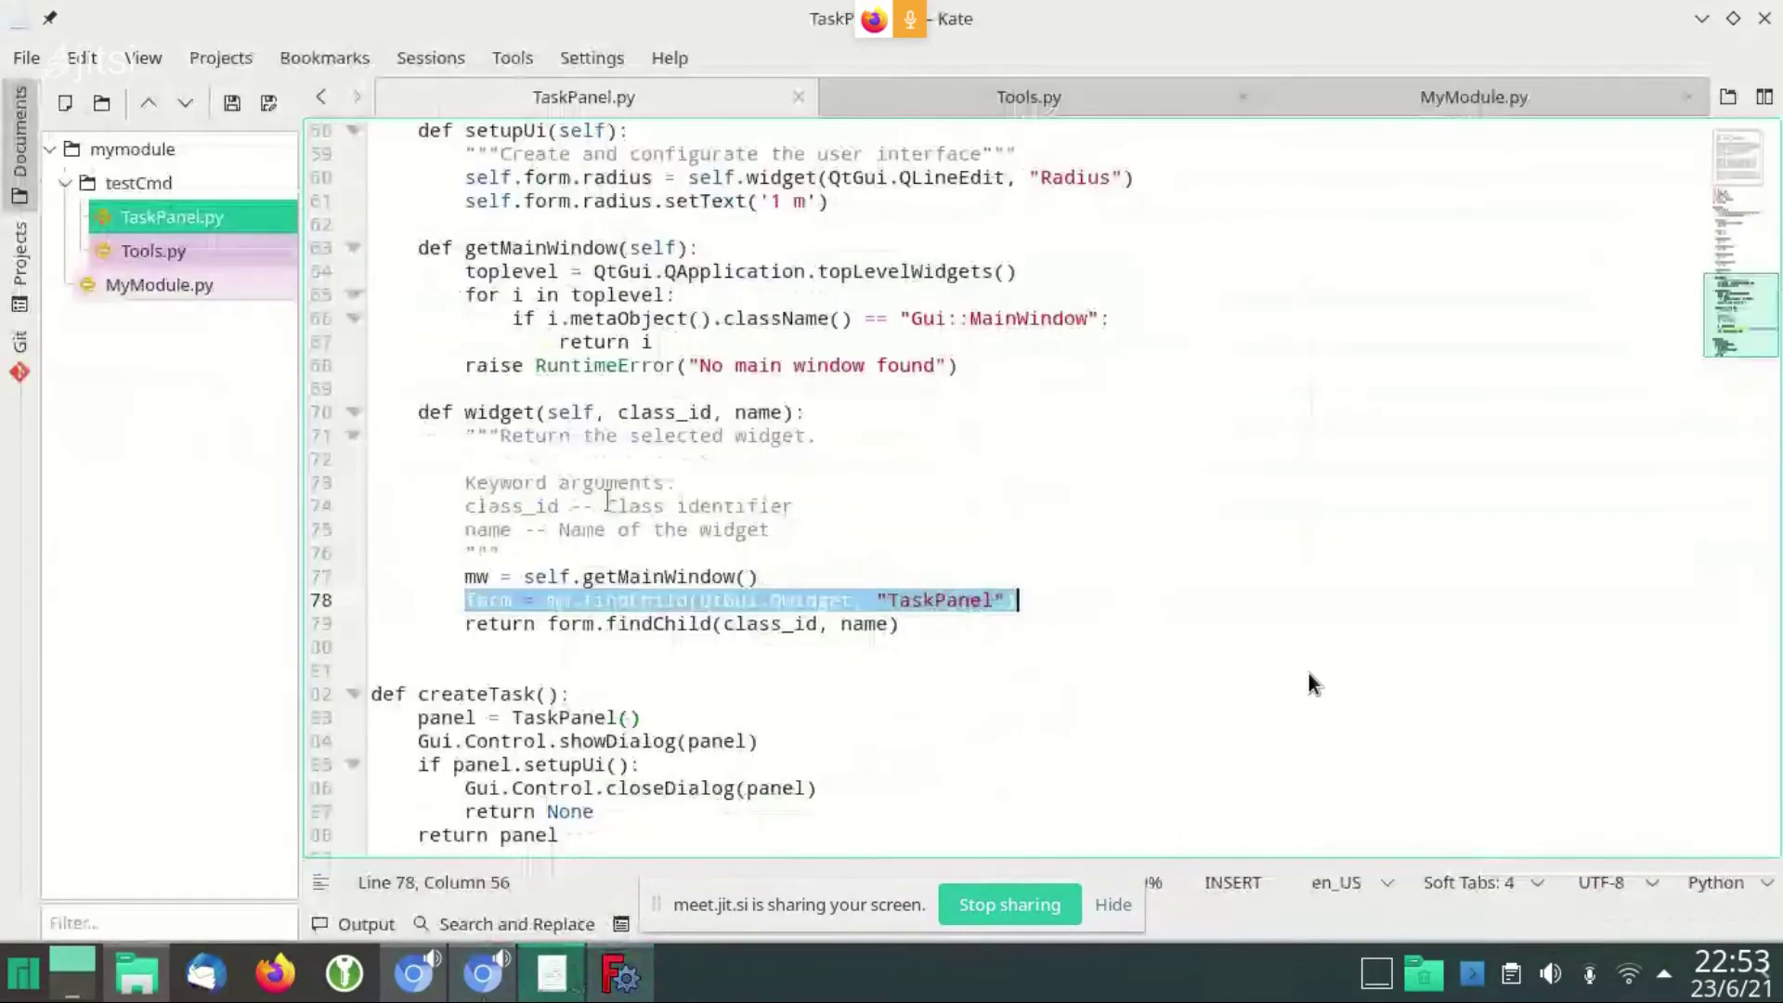
key(ctrl+Tab)
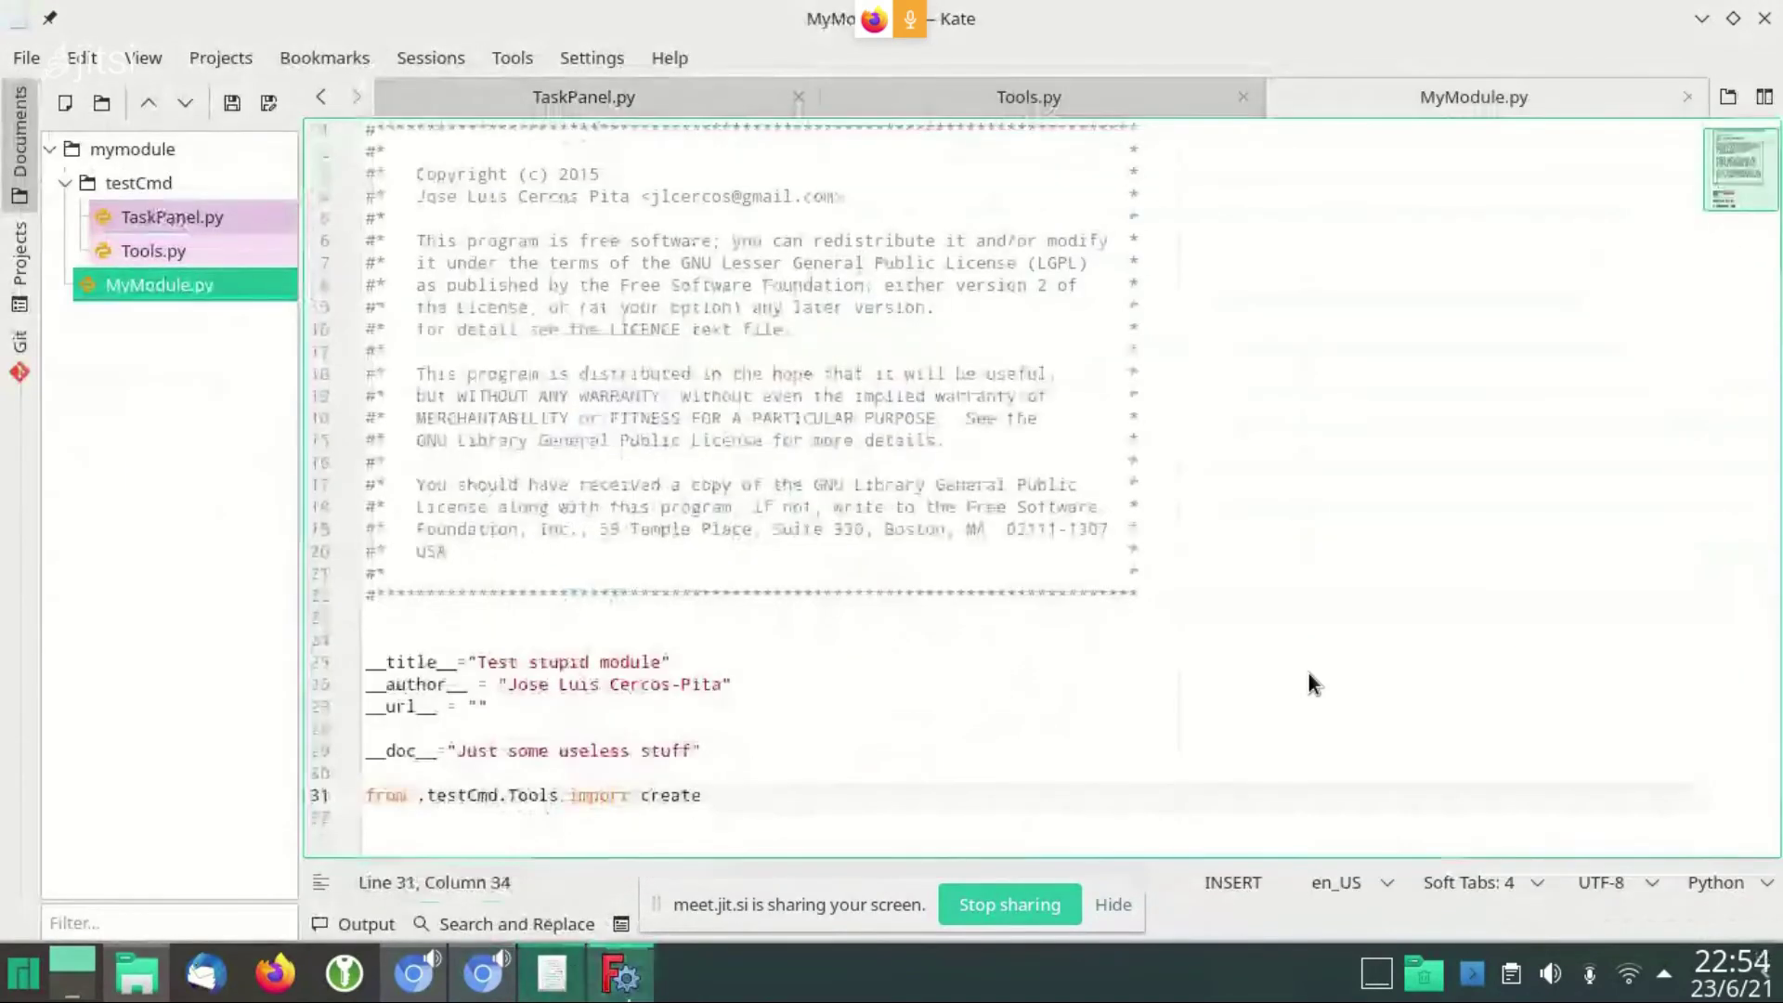
key(alt+Tab)
Import MyModule from freecad.mymodule and run MyModule.create(), then open the application launcher
text(from freecad.)
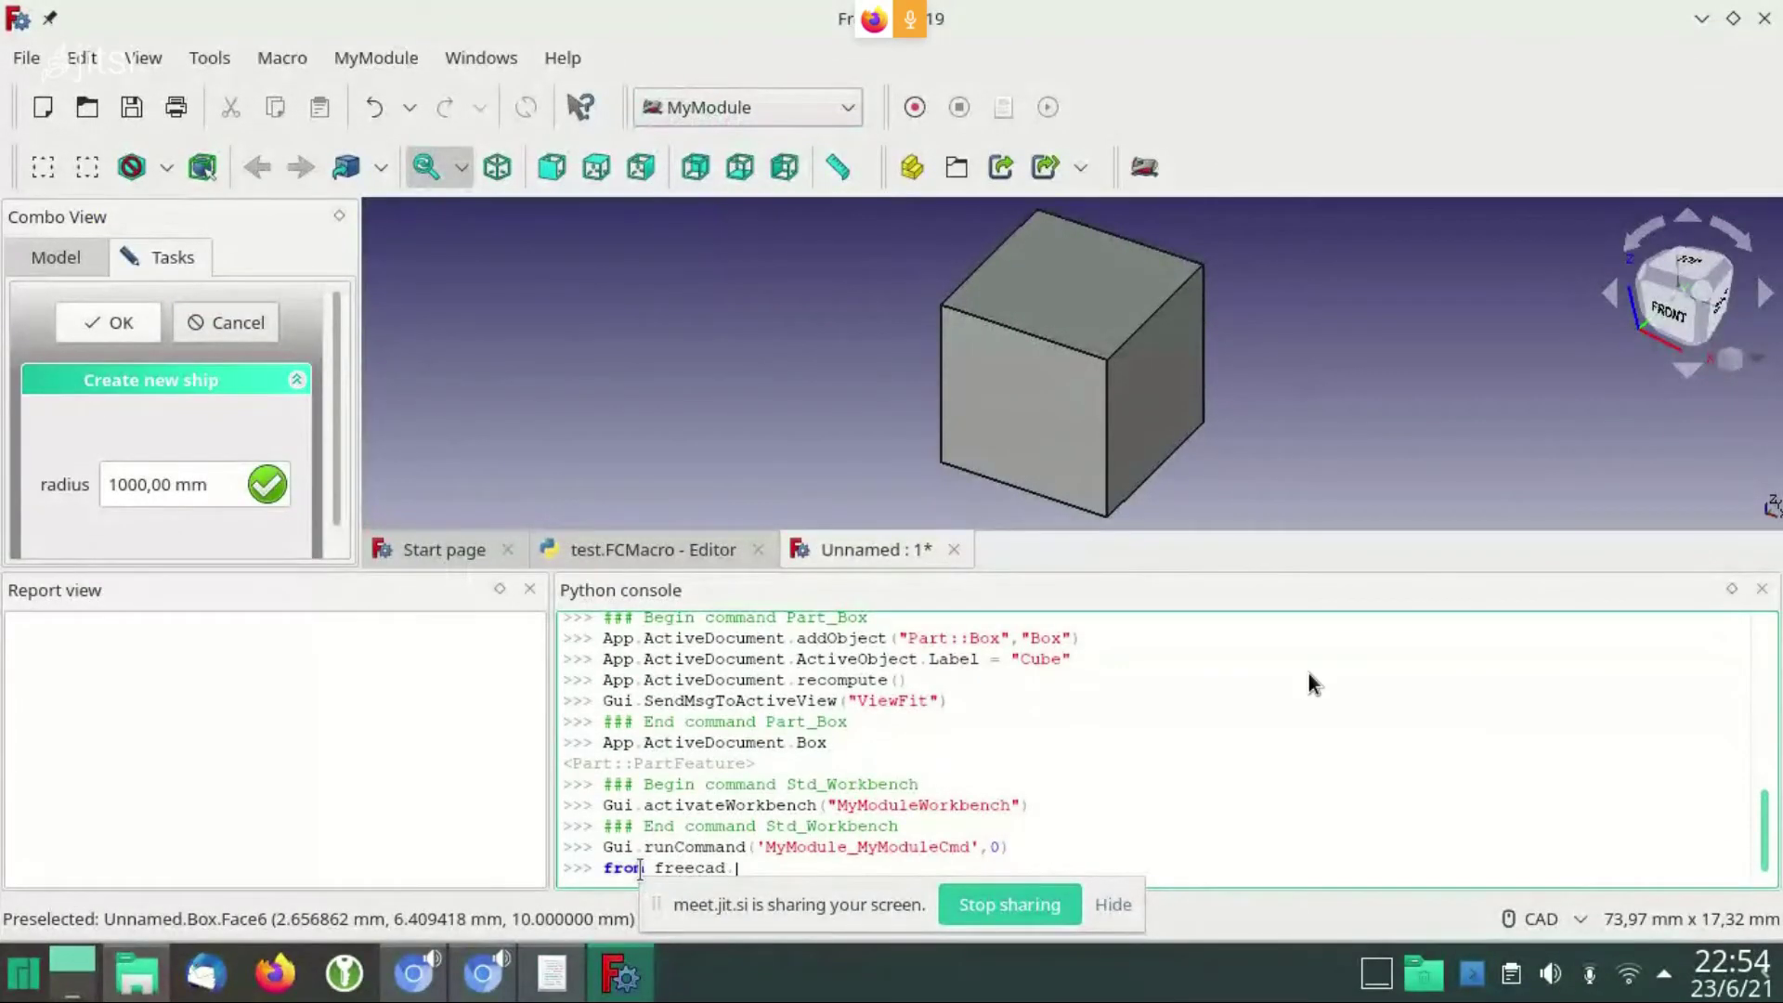
text(mymodule)
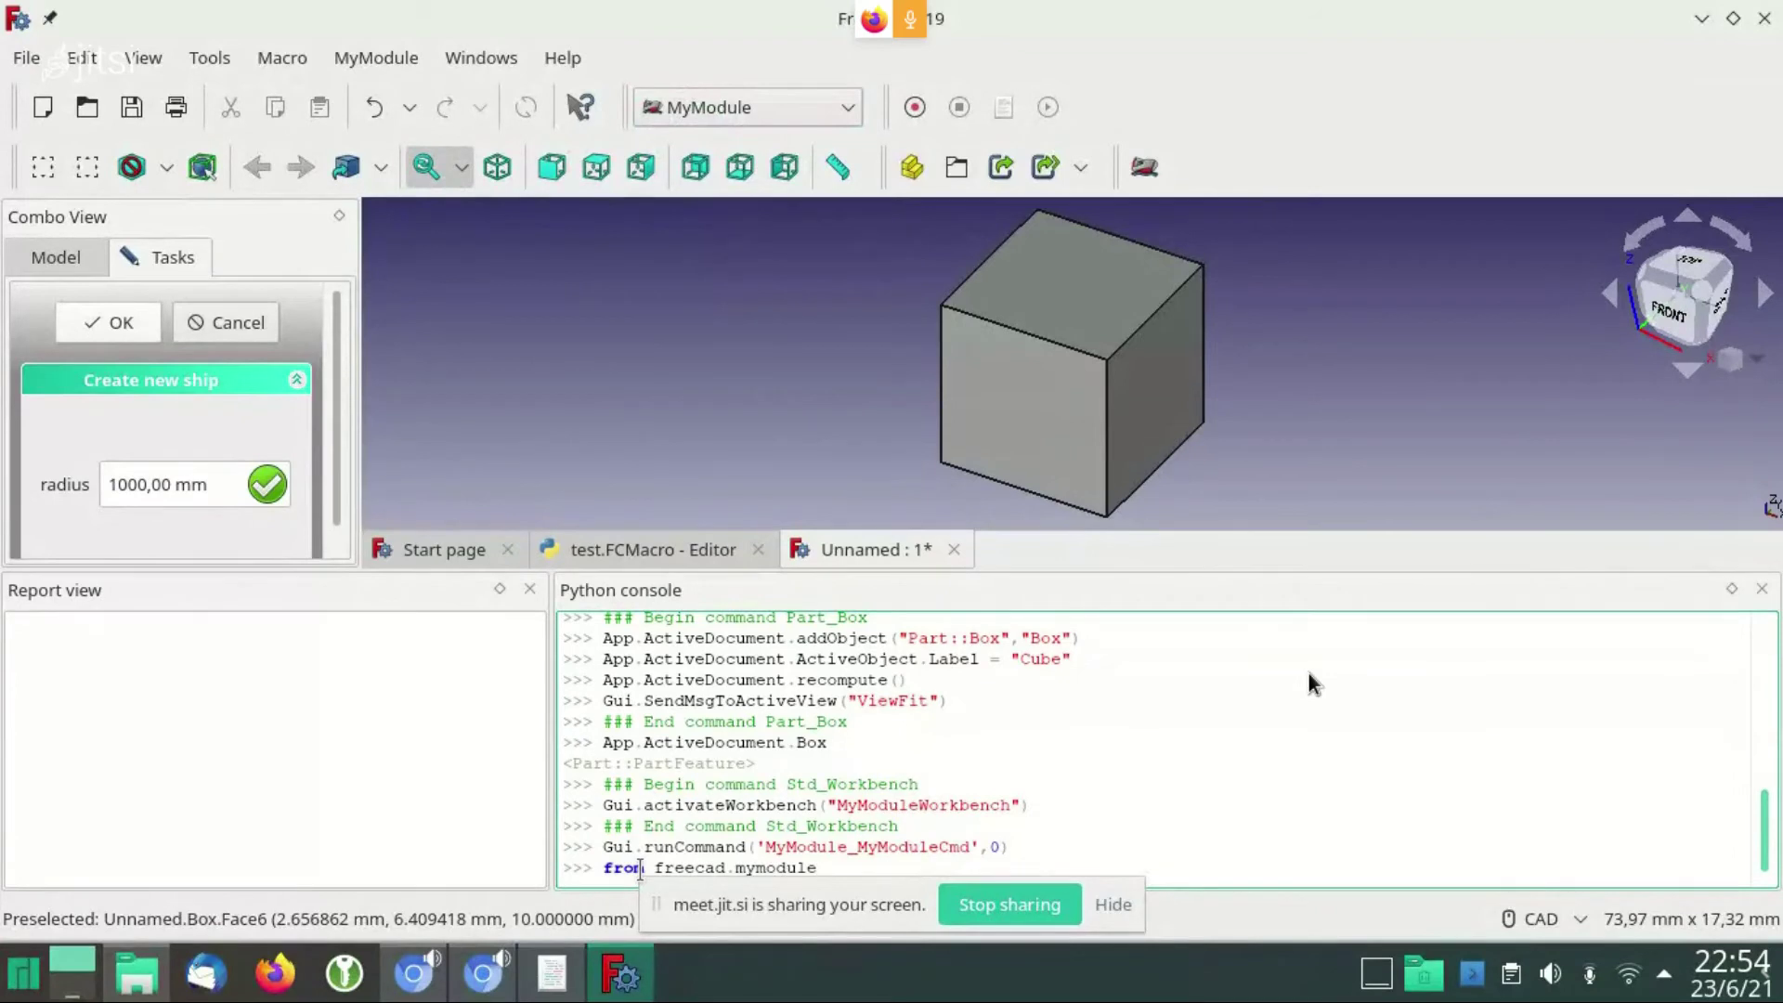
text( import MyMo)
text(dule)
key(Return)
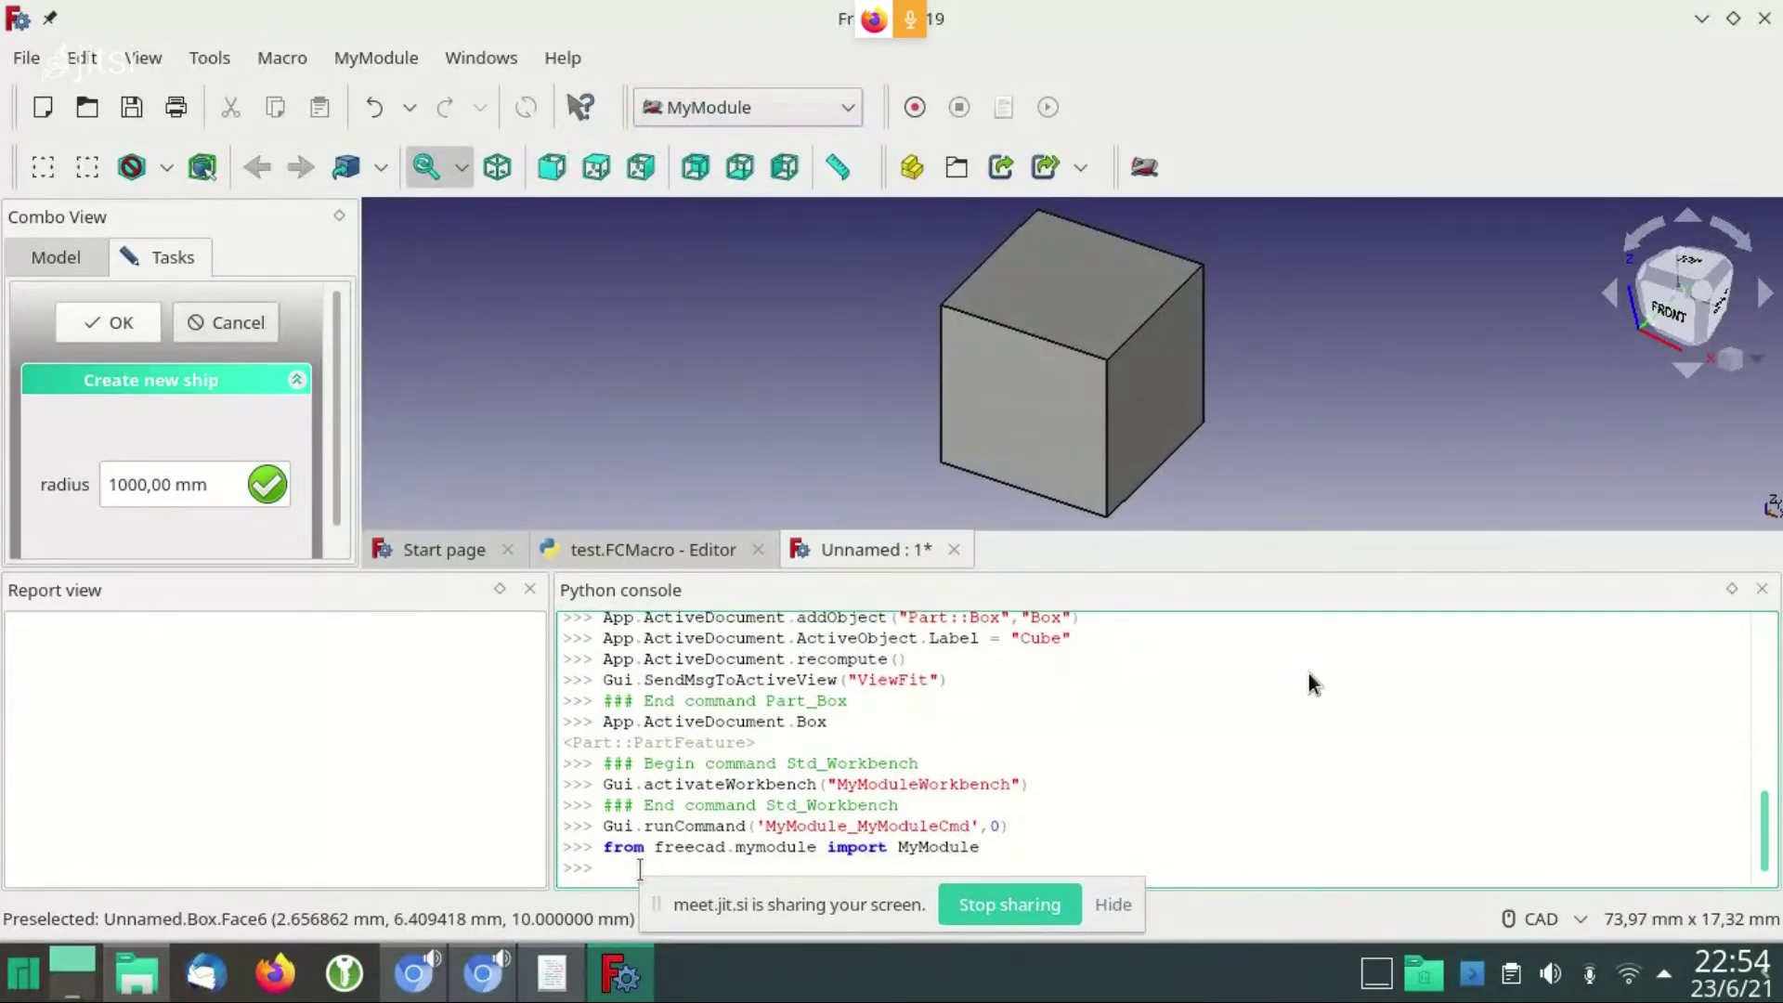
text(MyModule.)
text(create)
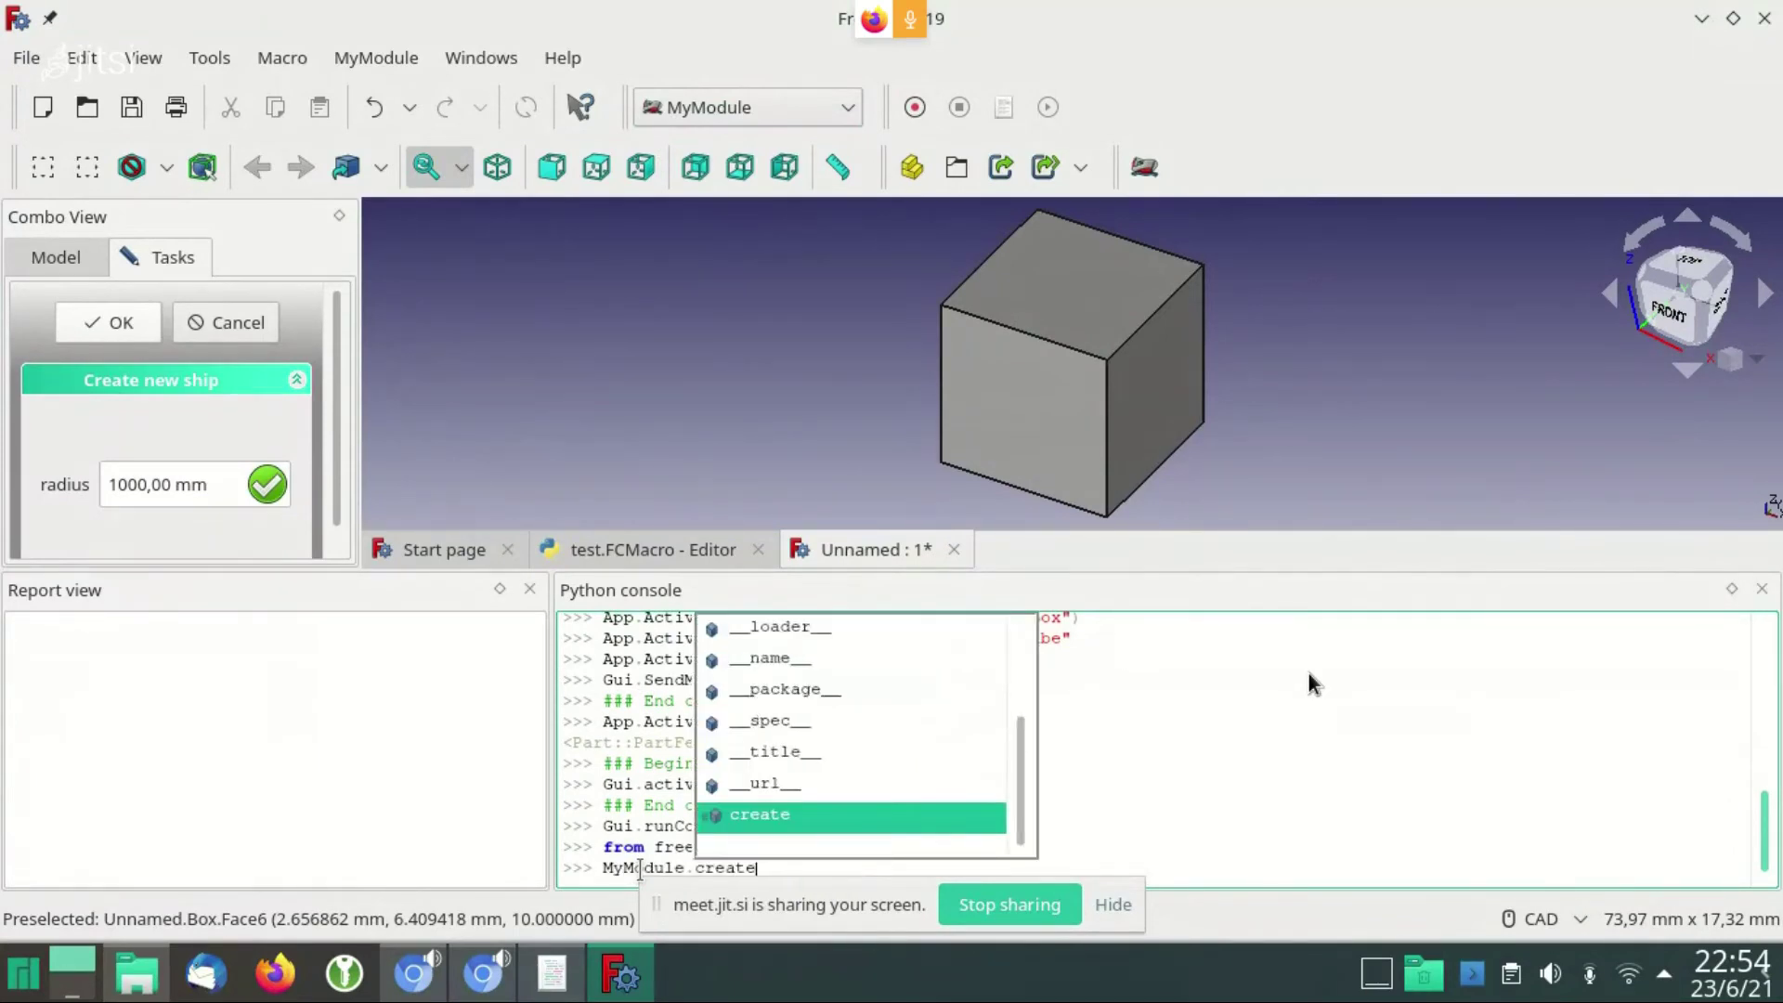
text(())
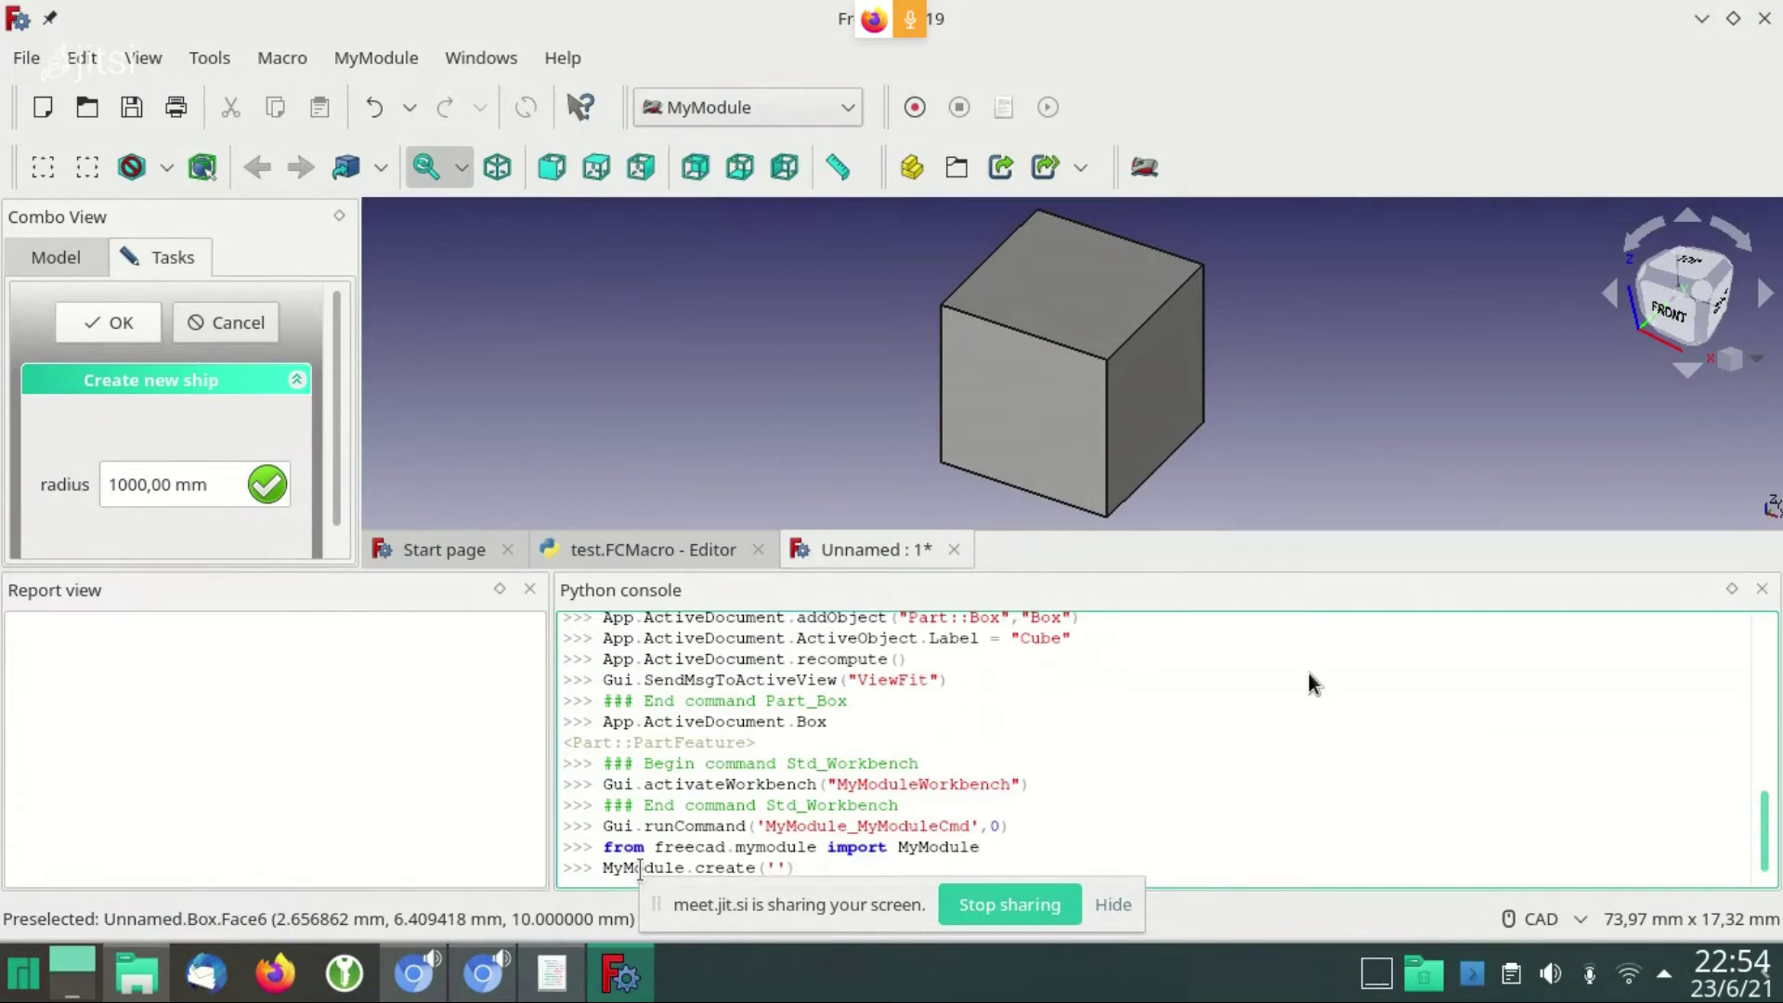
text(1 m)
key(Return)
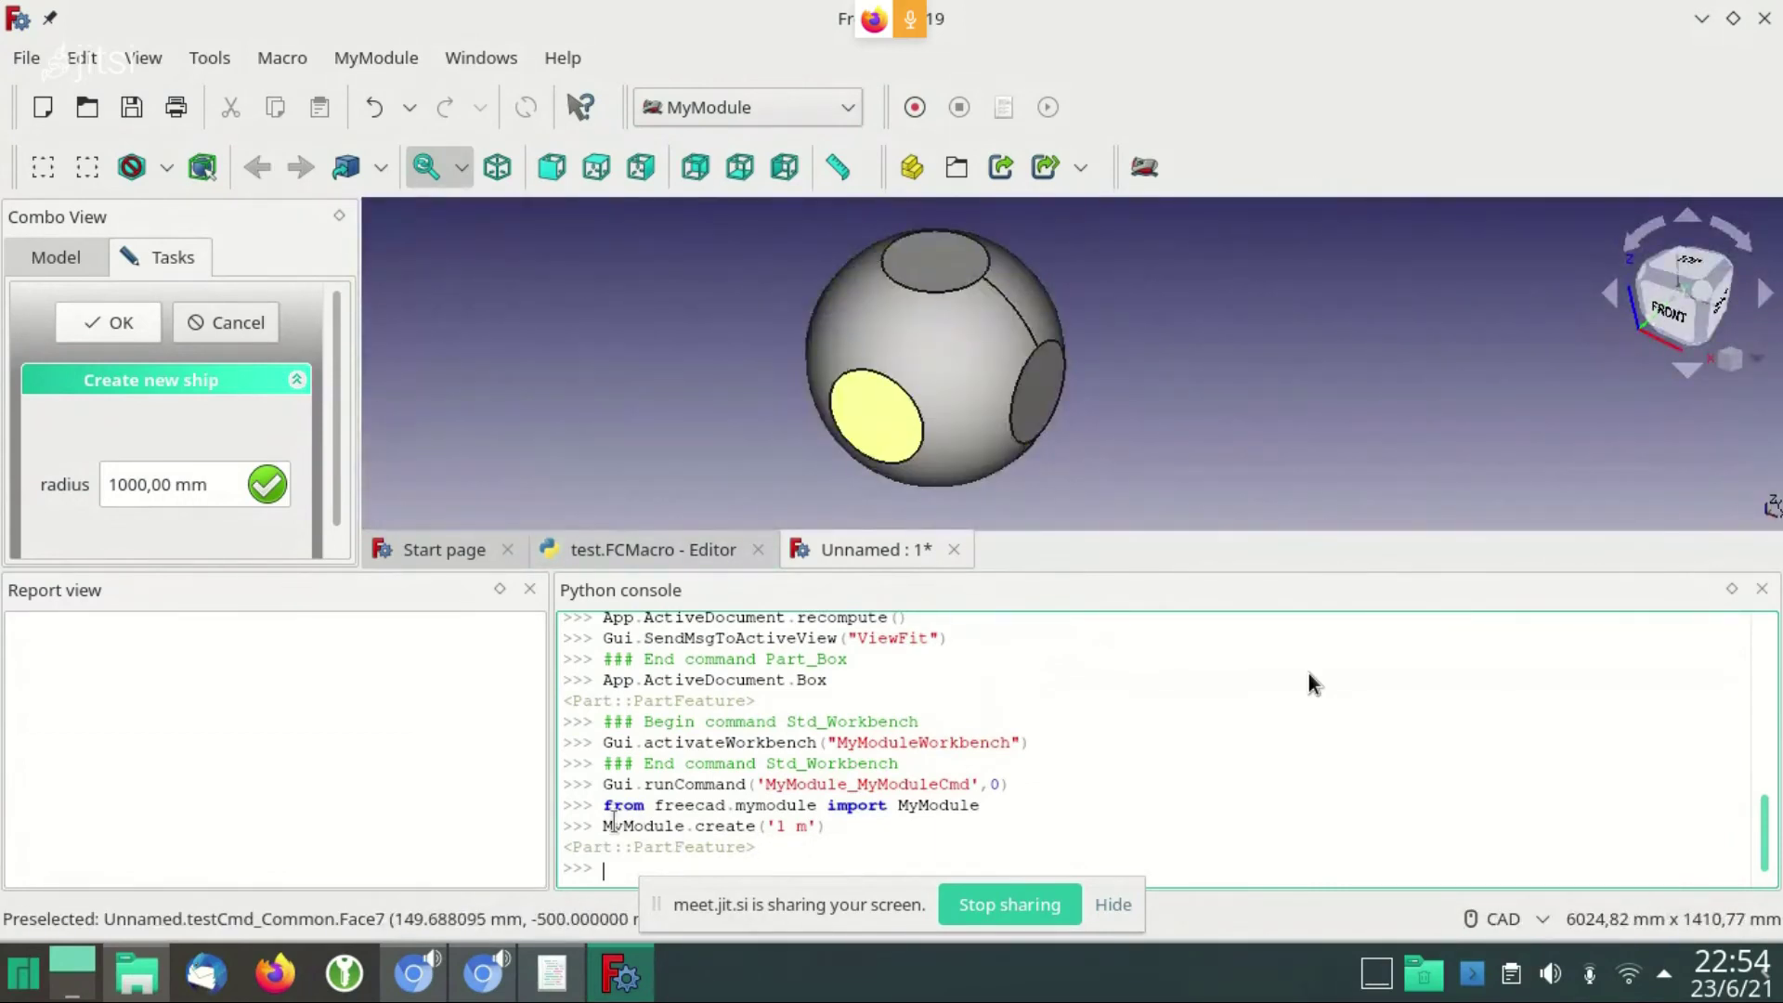
drag(605, 825, 848, 826)
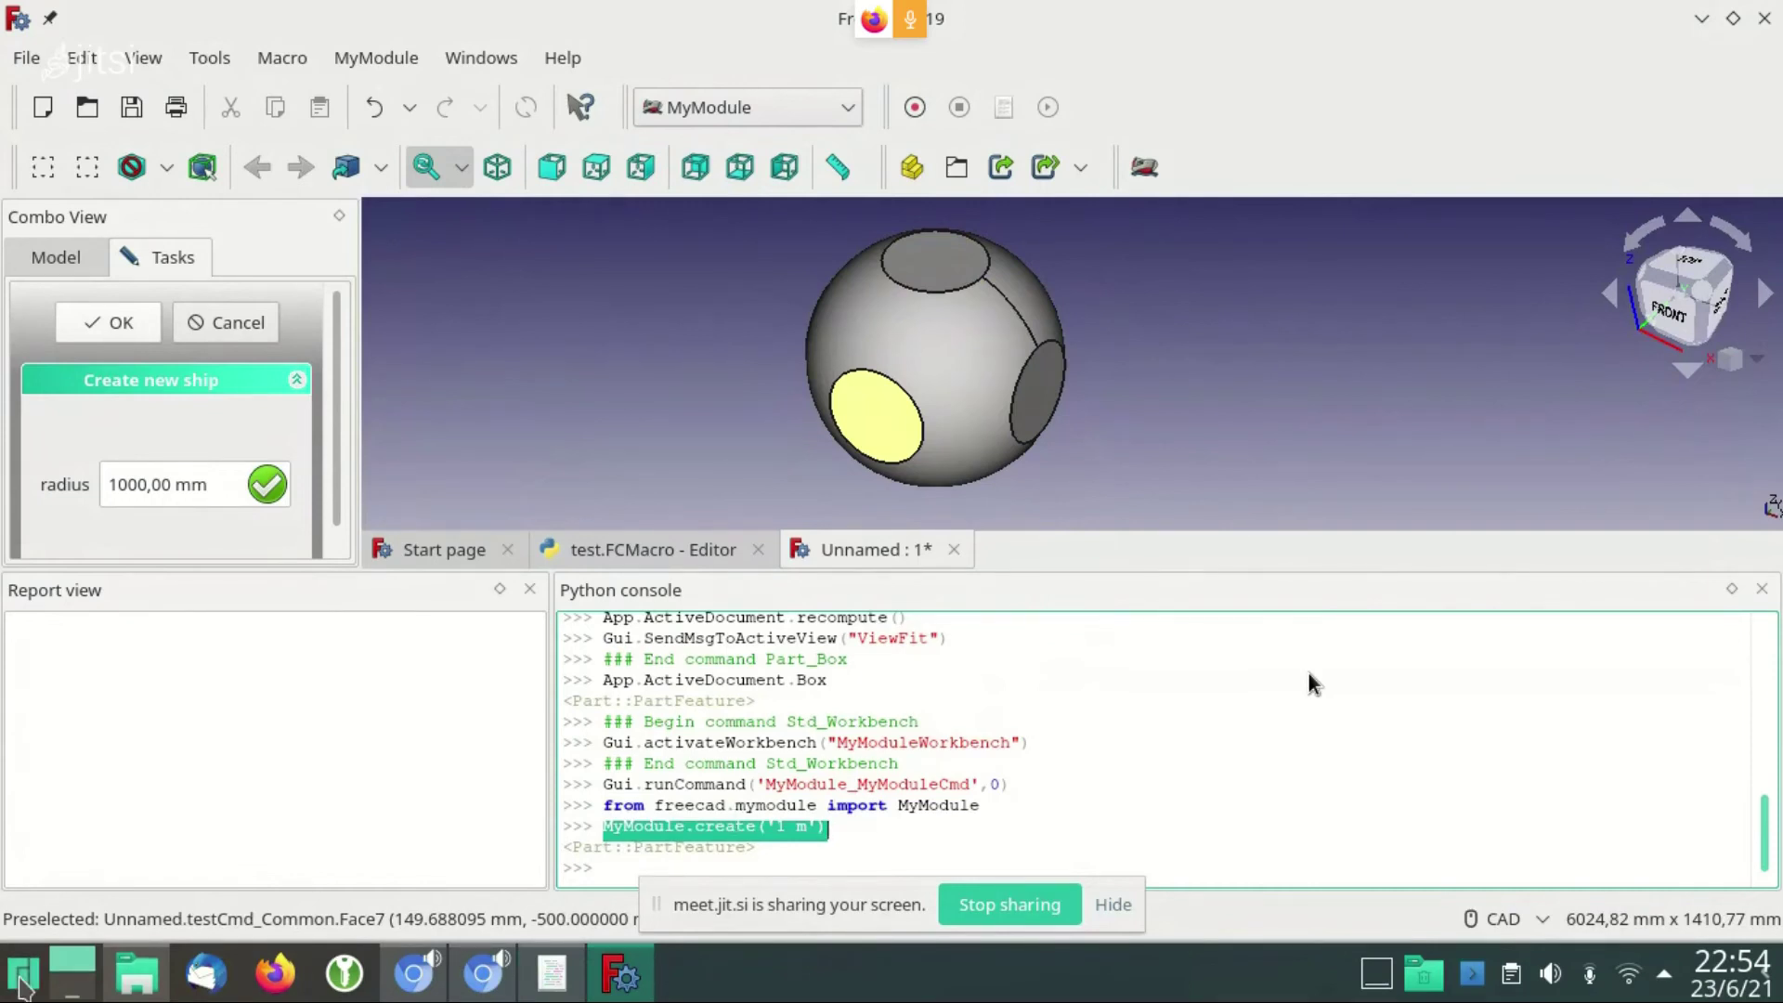
key(super)
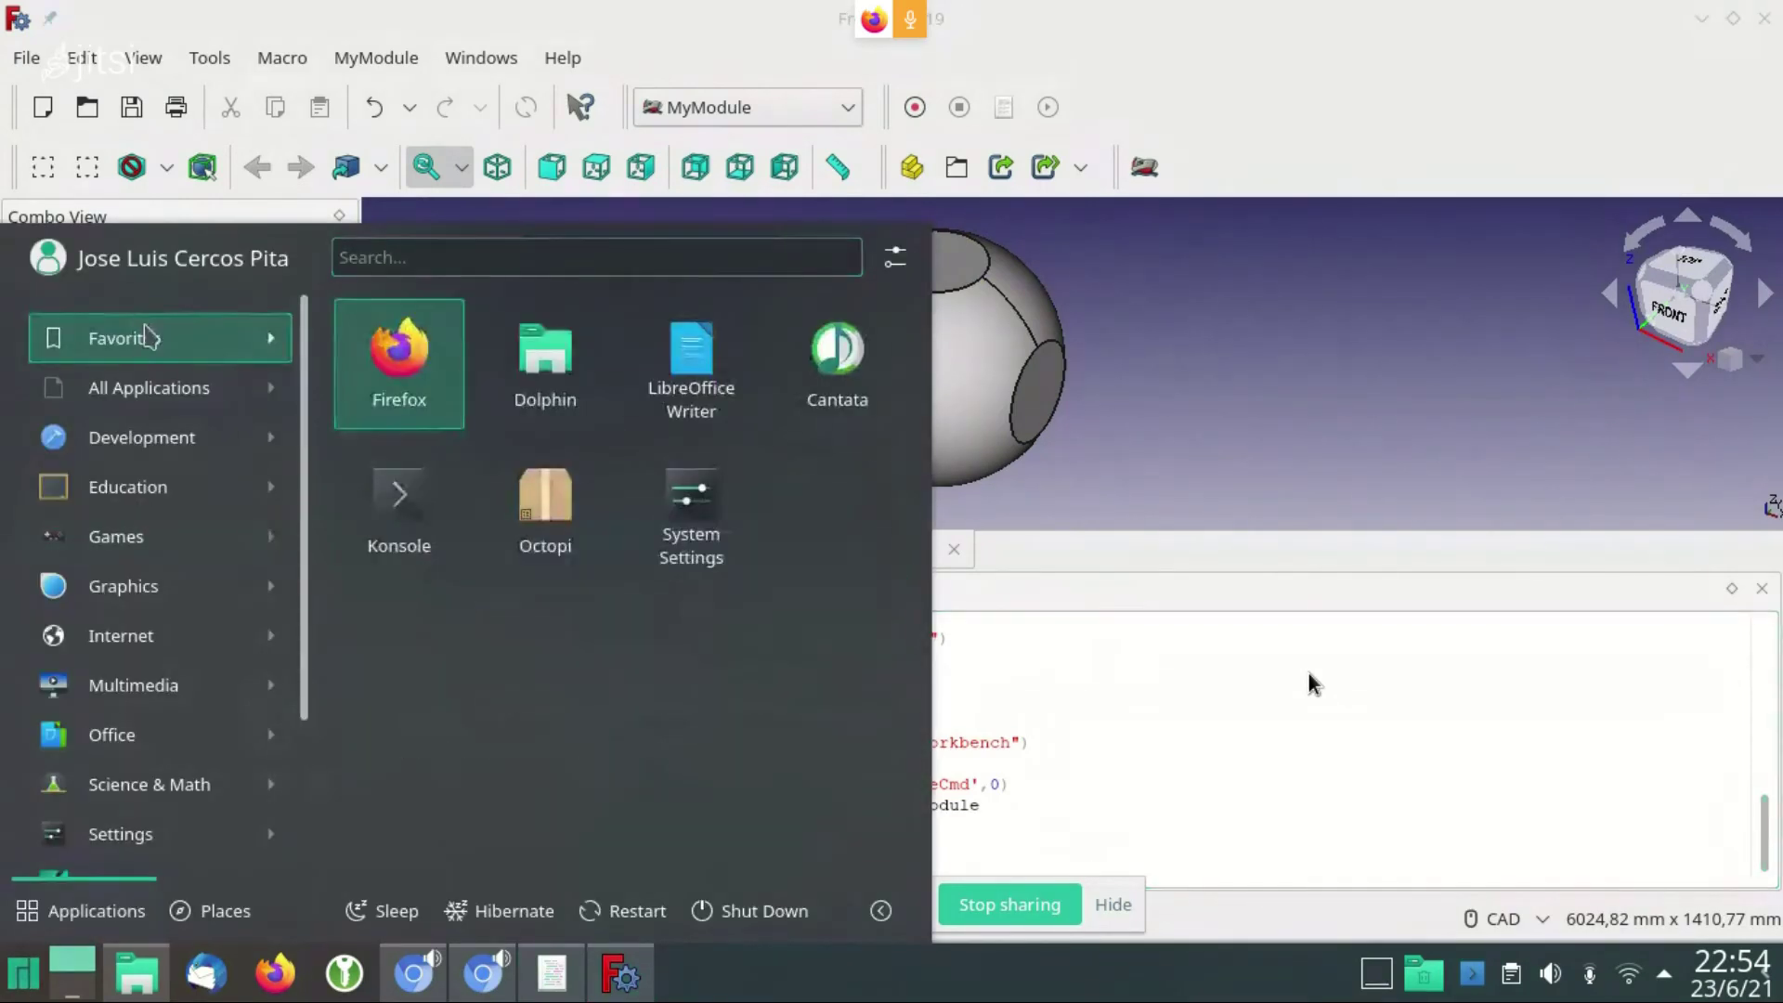
Launch Konsole and start FreeCADCmd in console mode
text(kons)
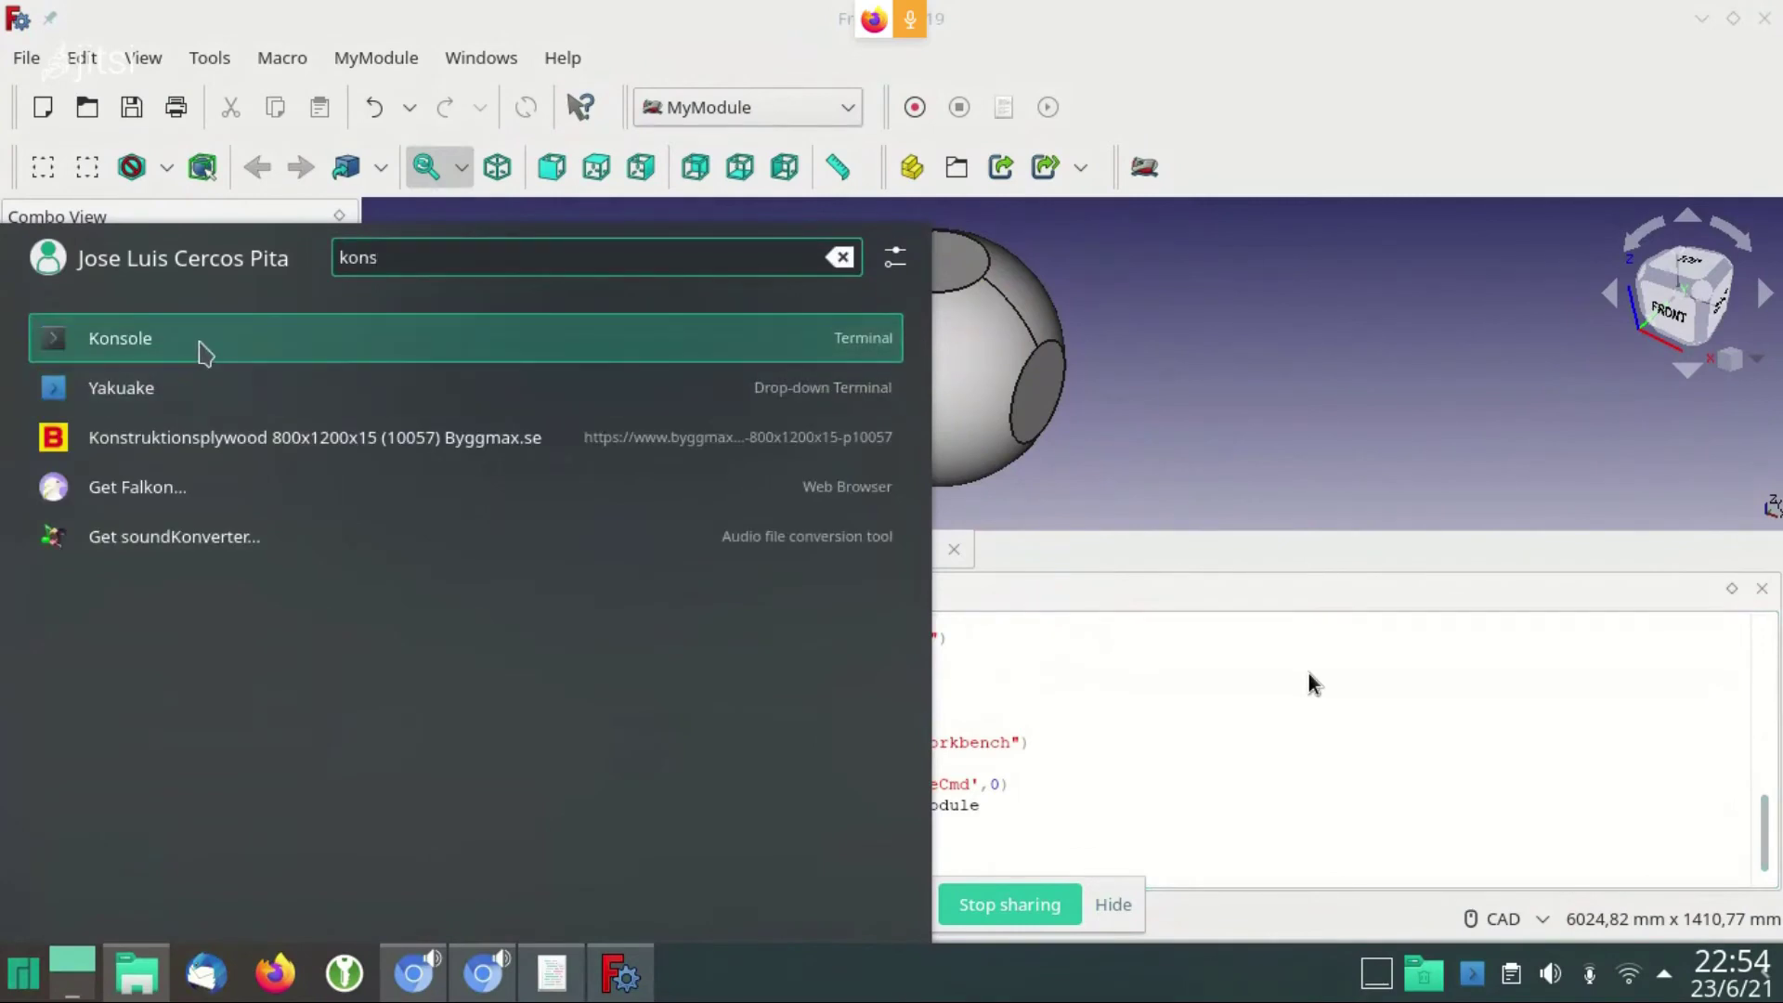
click(272, 353)
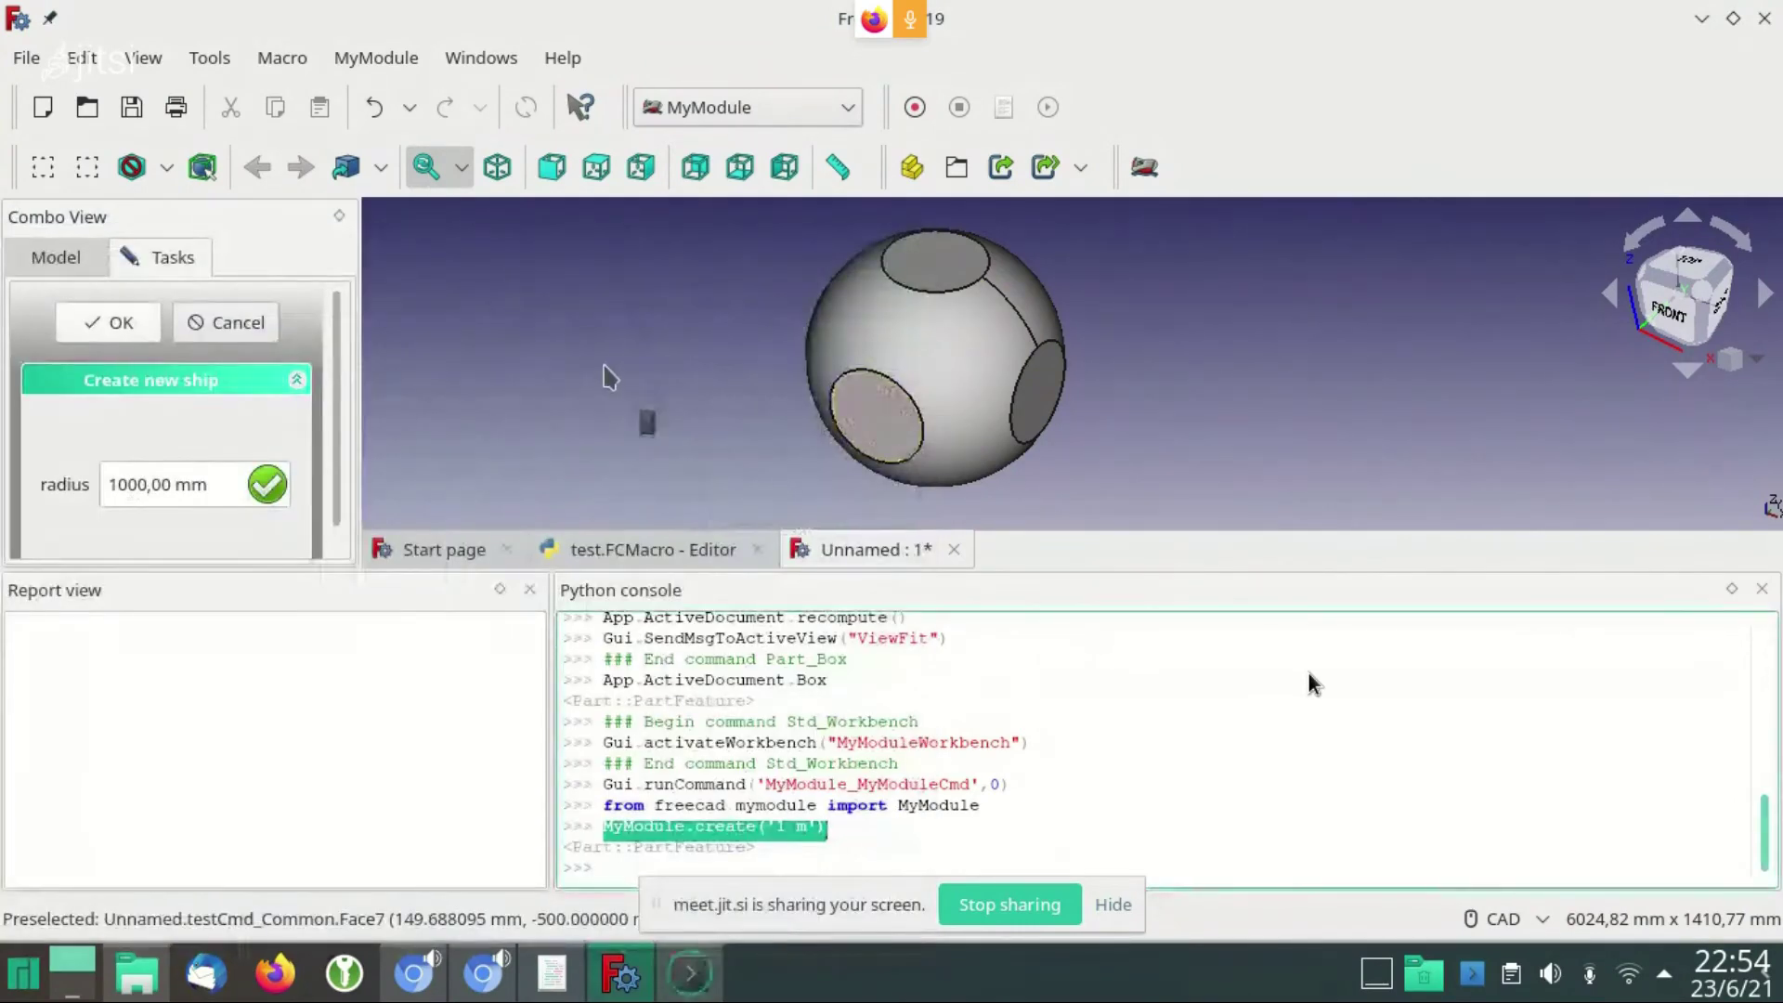
text(Fre)
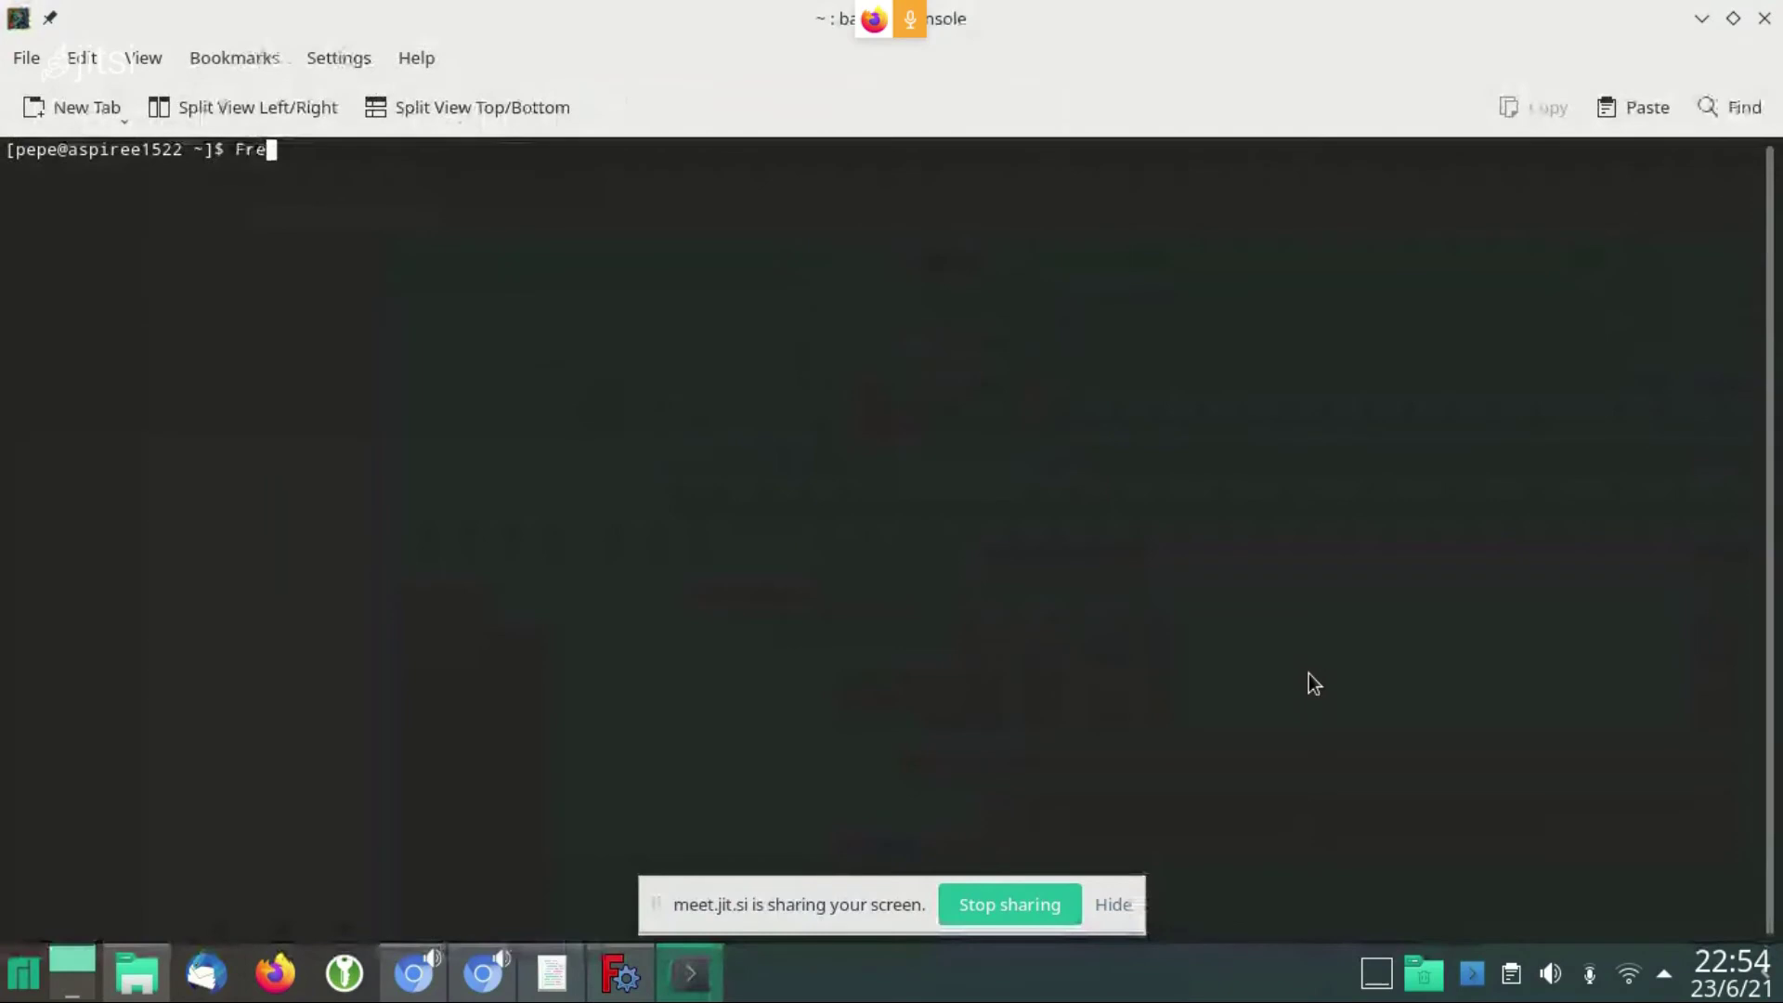
text(eCAD)
key(Tab)
key(Tab)
key(Tab)
text(C)
key(Tab)
key(Return)
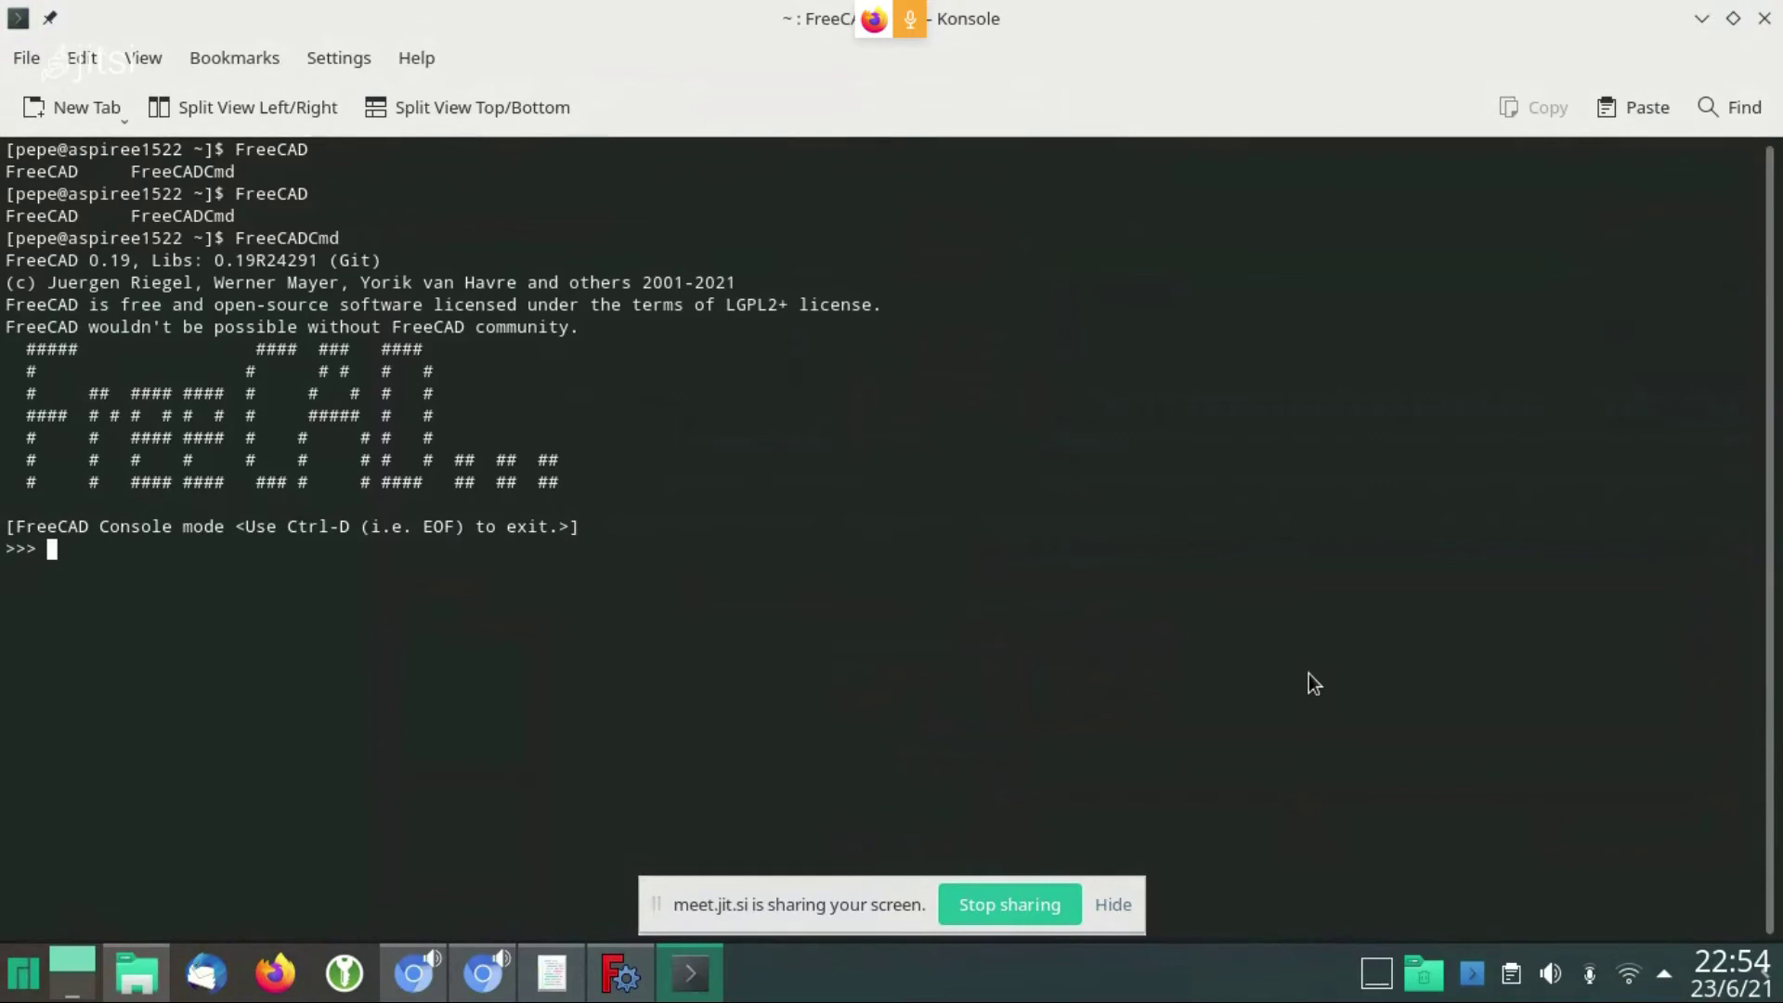
Import MyModule from freecad.mymodule in FreeCADCmd
text(import)
key(BackSpace)
key(BackSpace)
key(BackSpace)
key(BackSpace)
key(BackSpace)
text(from freecad)
text(.mymodule import Mym)
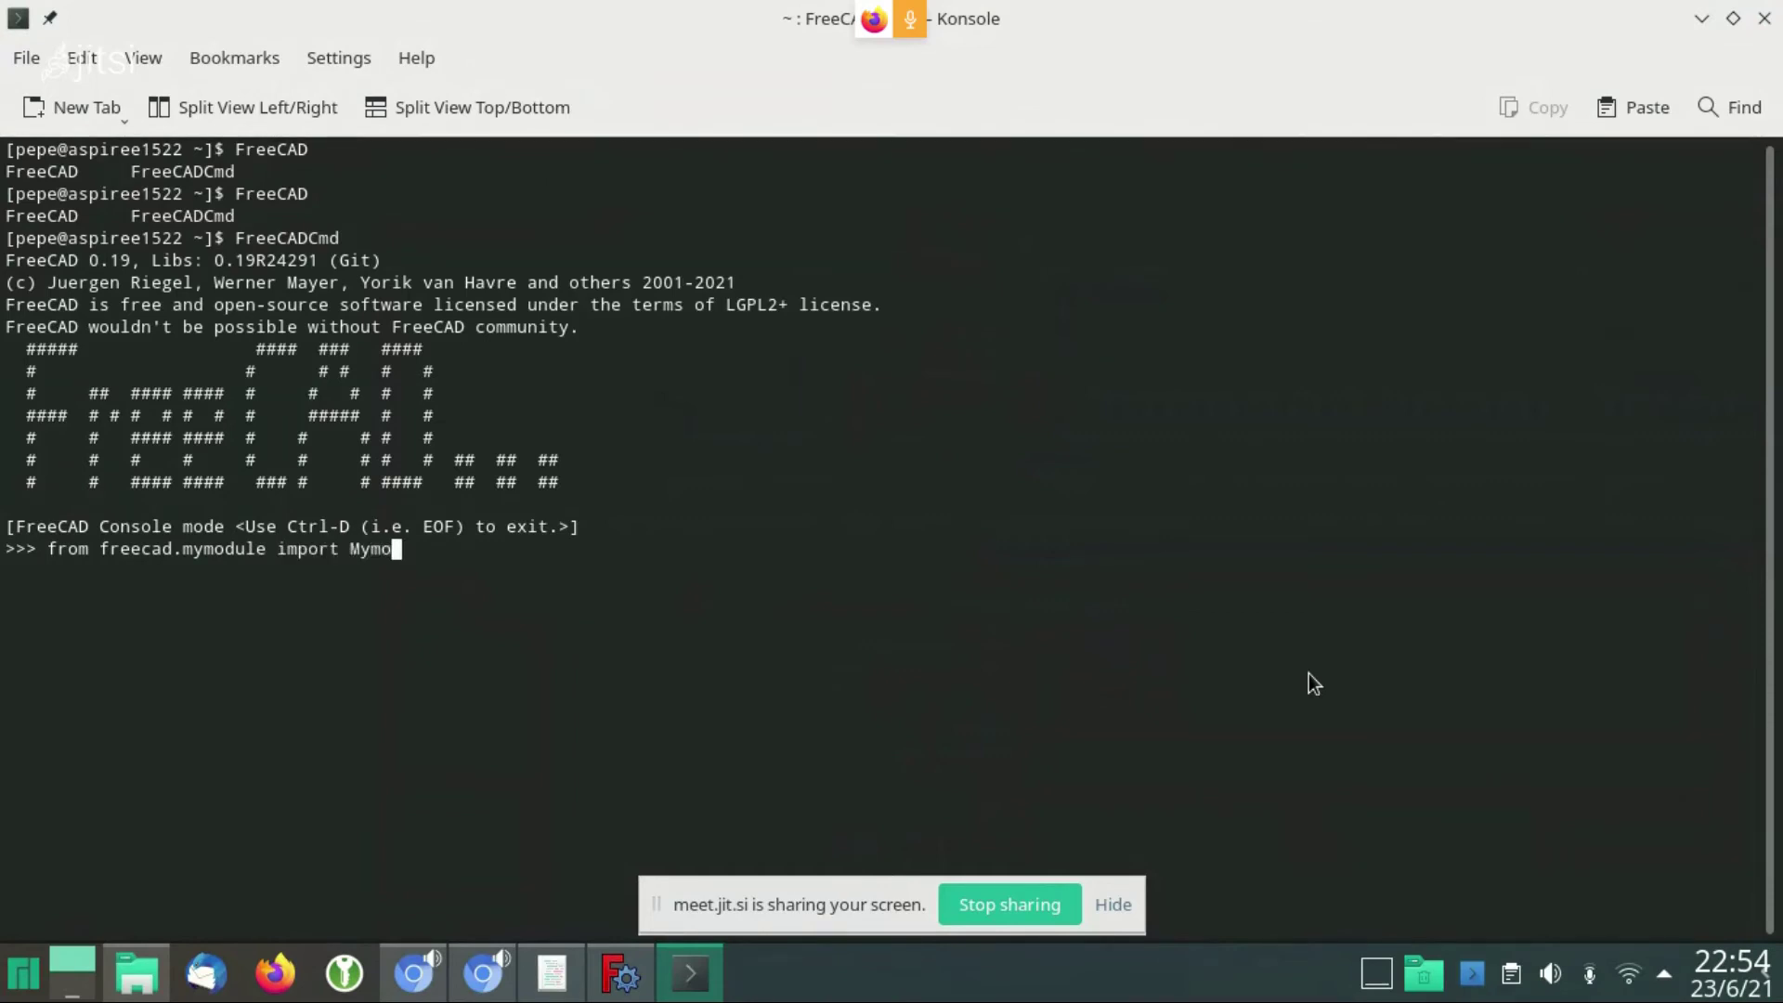
key(BackSpace)
key(alt+Tab)
key(alt+shift+Tab)
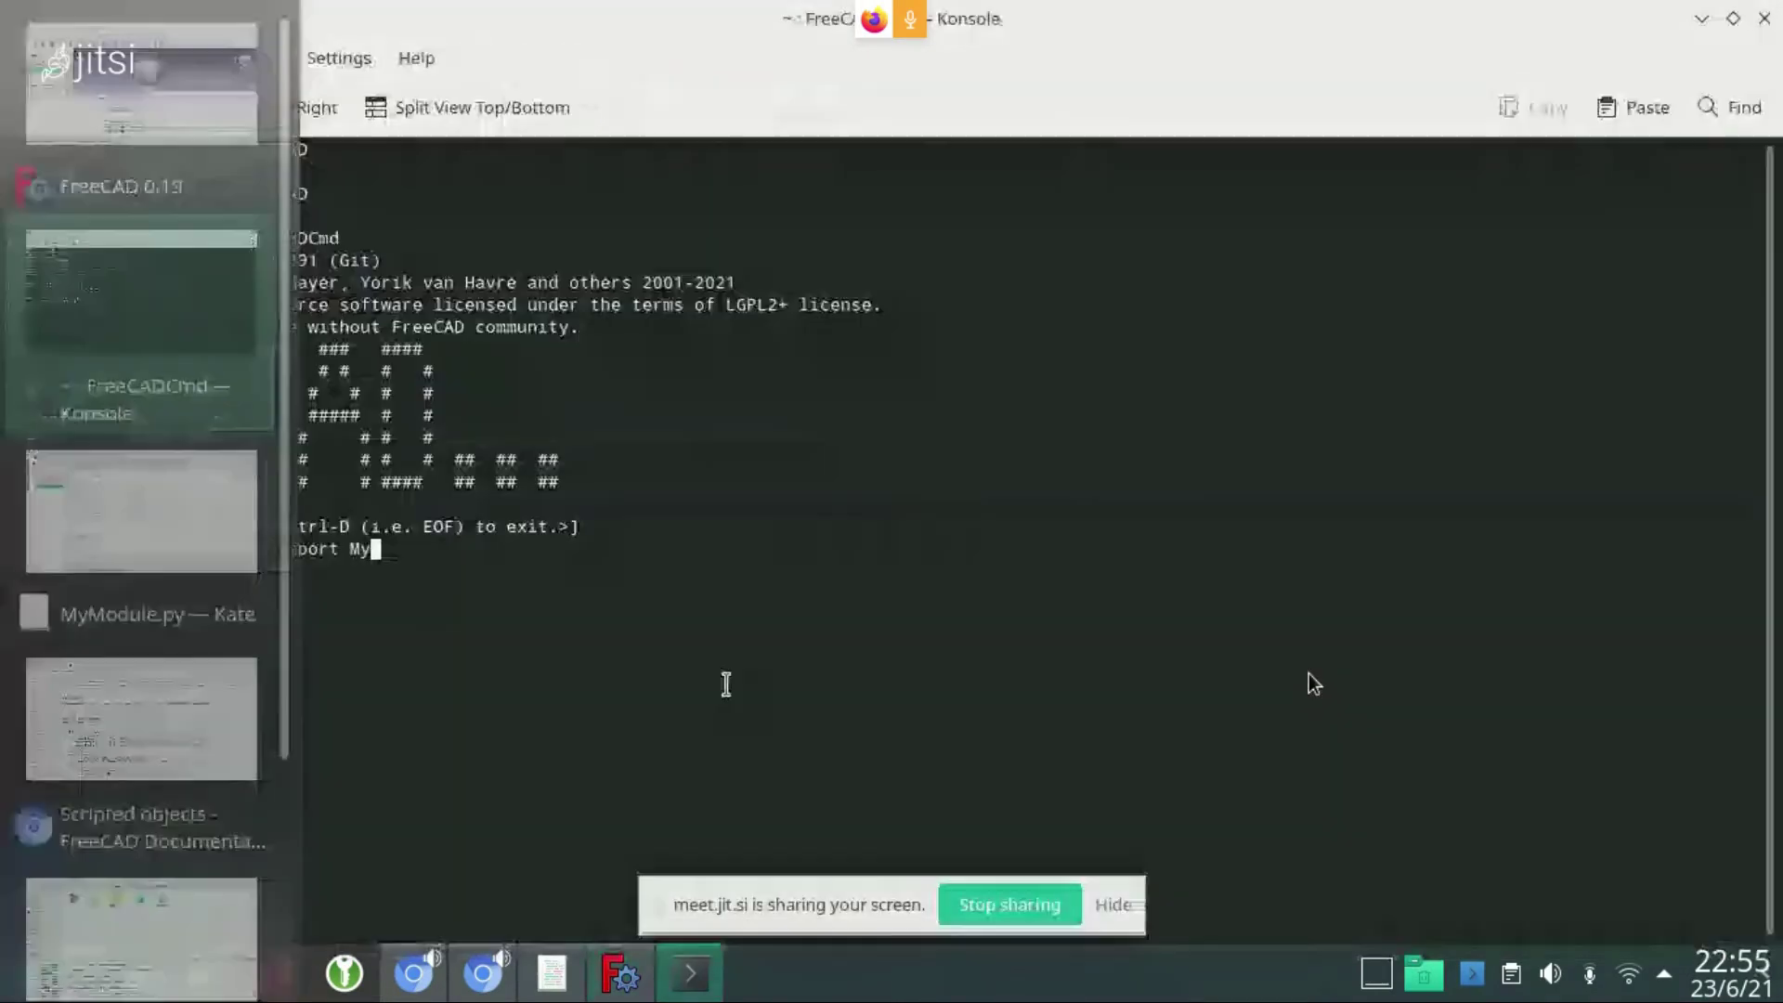
text(Module)
key(Return)
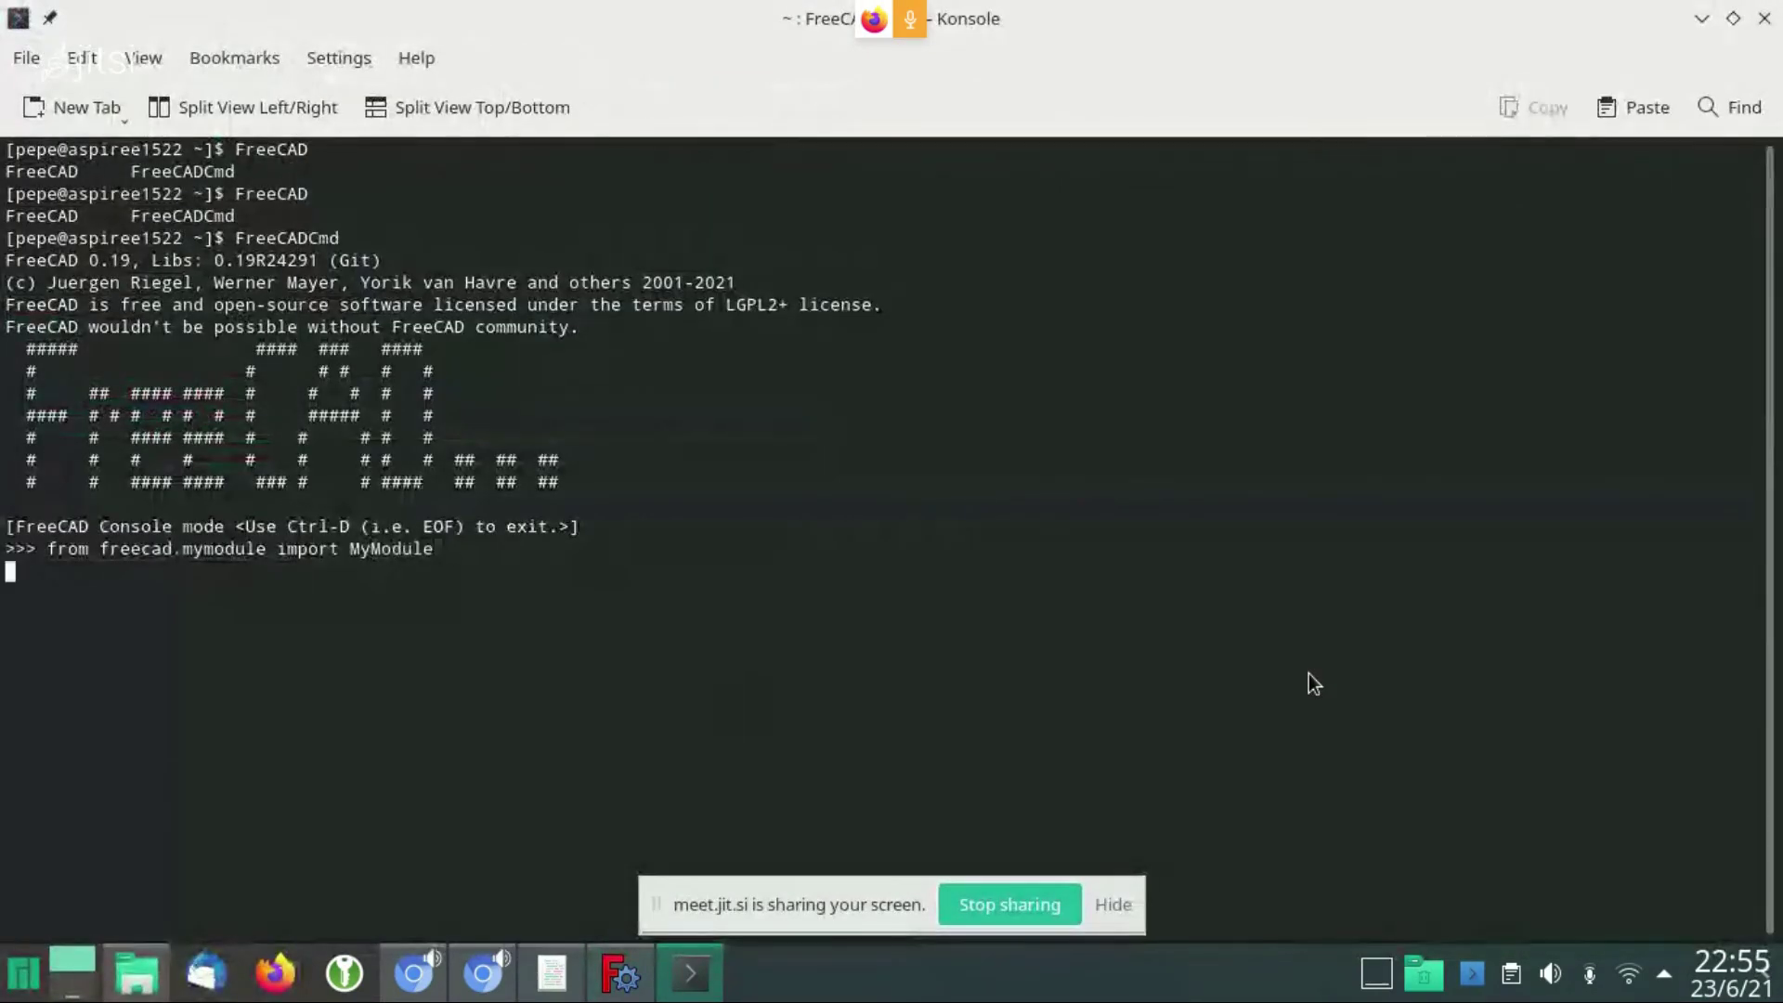
Run MyModule.create('1m'), hitting a NoneType AttributeError, and return to FreeCAD
text(MyModule.create())
key(Left)
key(BackSpace)
key(BackSpace)
key(BackSpace)
key(BackSpace)
text(')
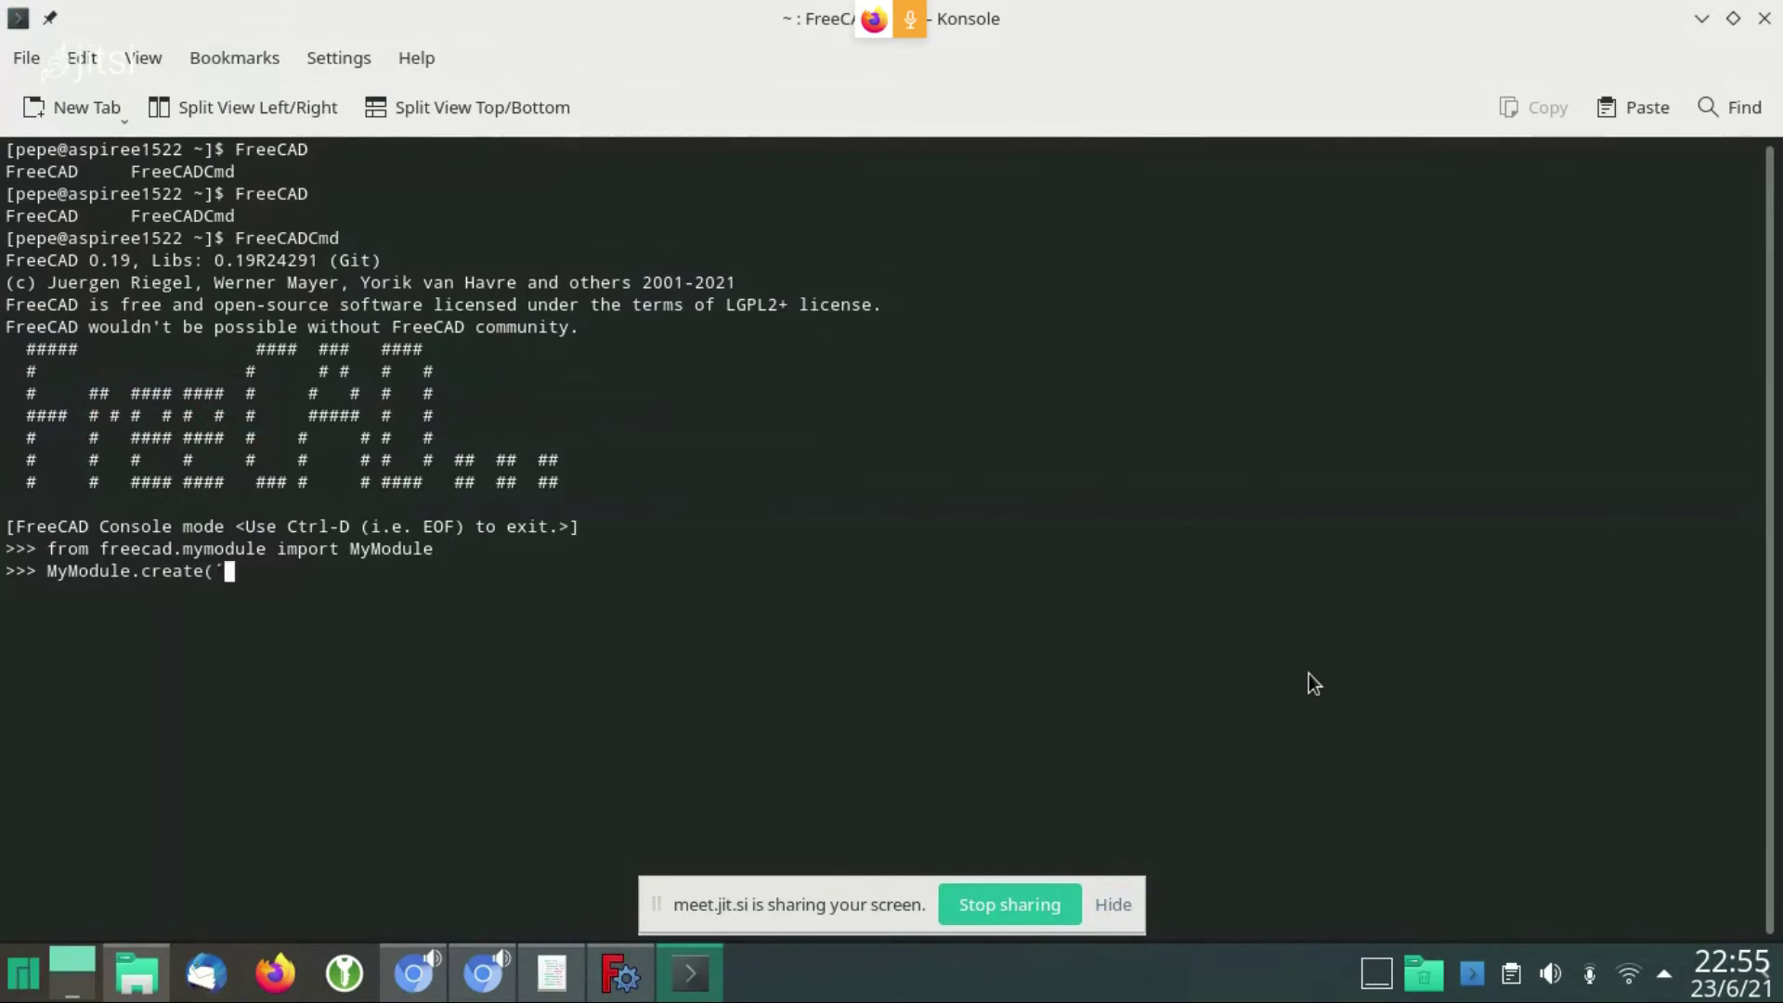
text('')
key(BackSpace)
key(BackSpace)
key(BackSpace)
text(1m'))
key(Return)
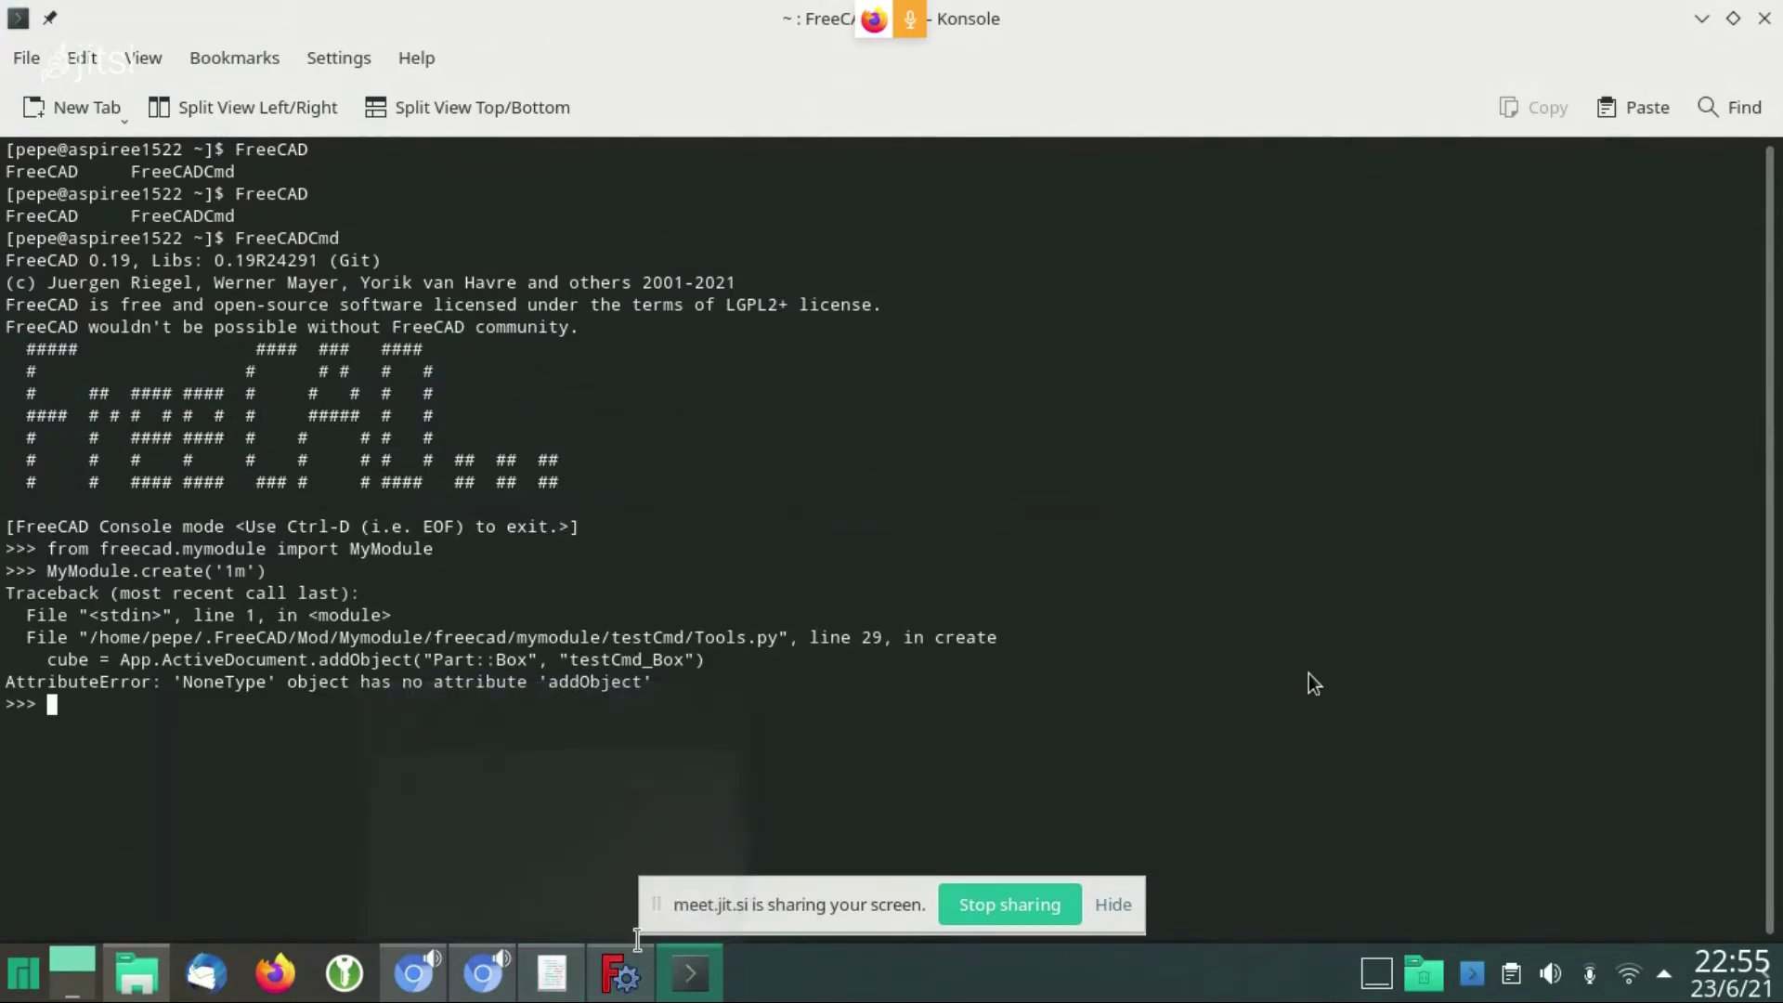
click(624, 971)
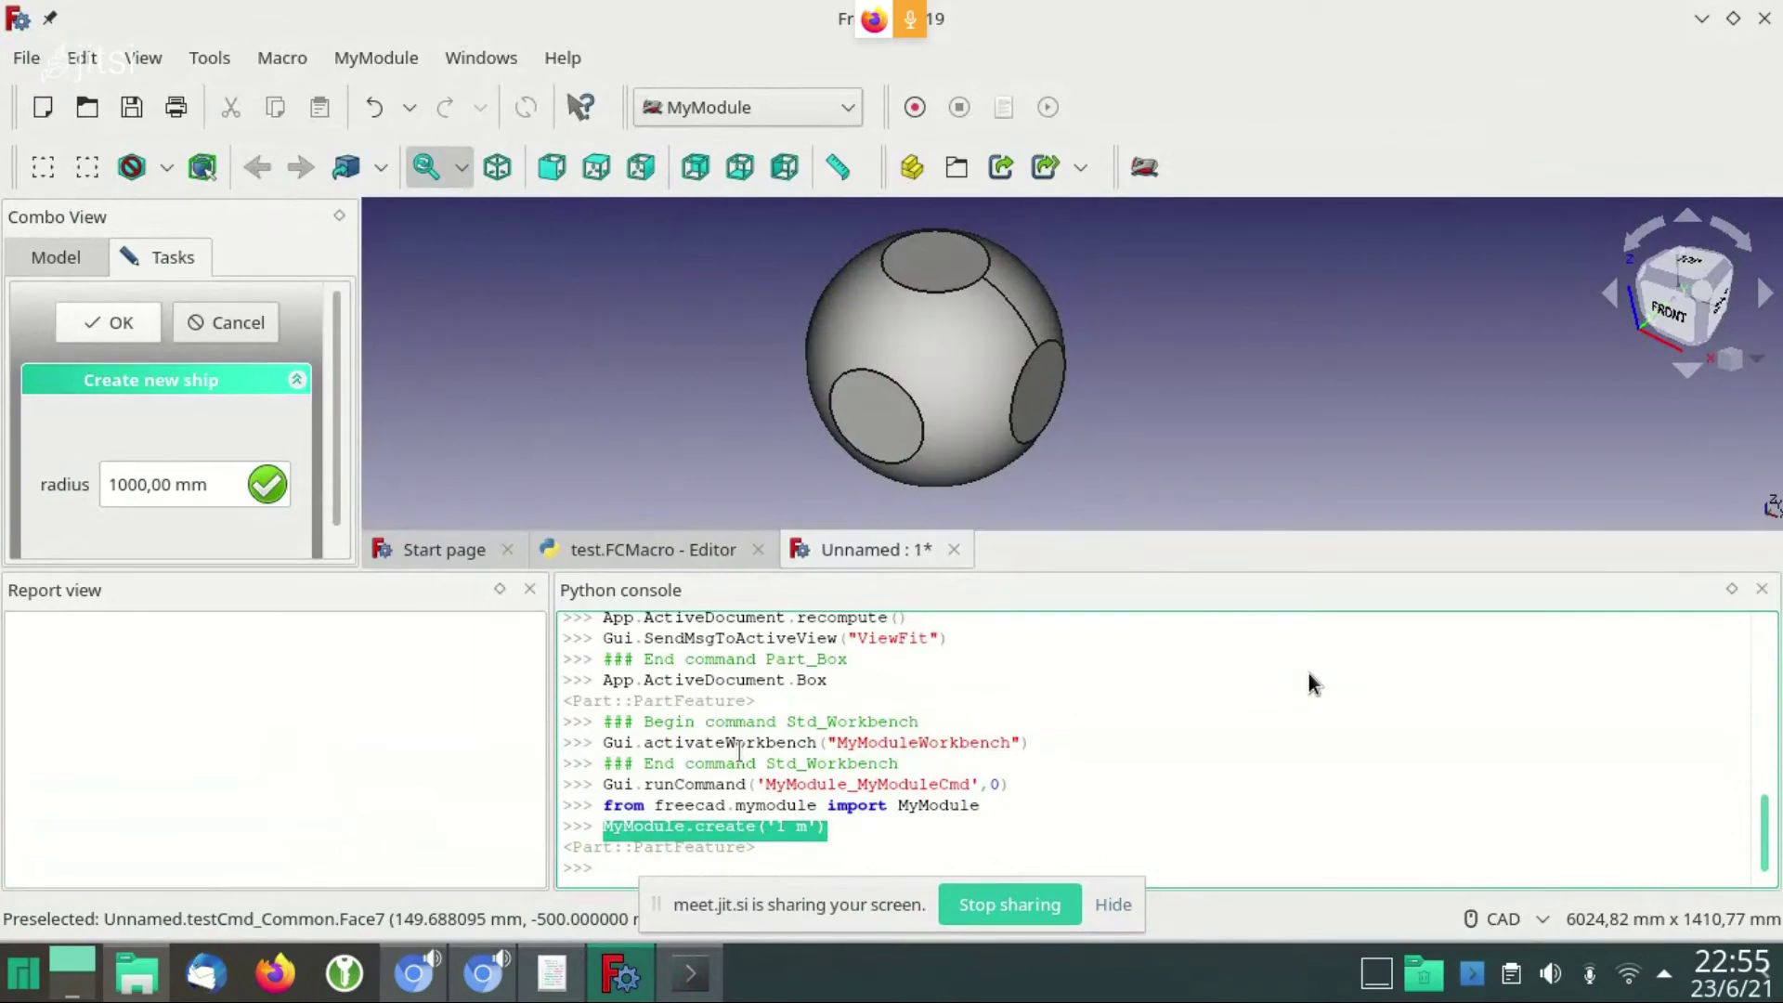
Import numpy as np in the FreeCAD Python console
click(631, 868)
text(impro)
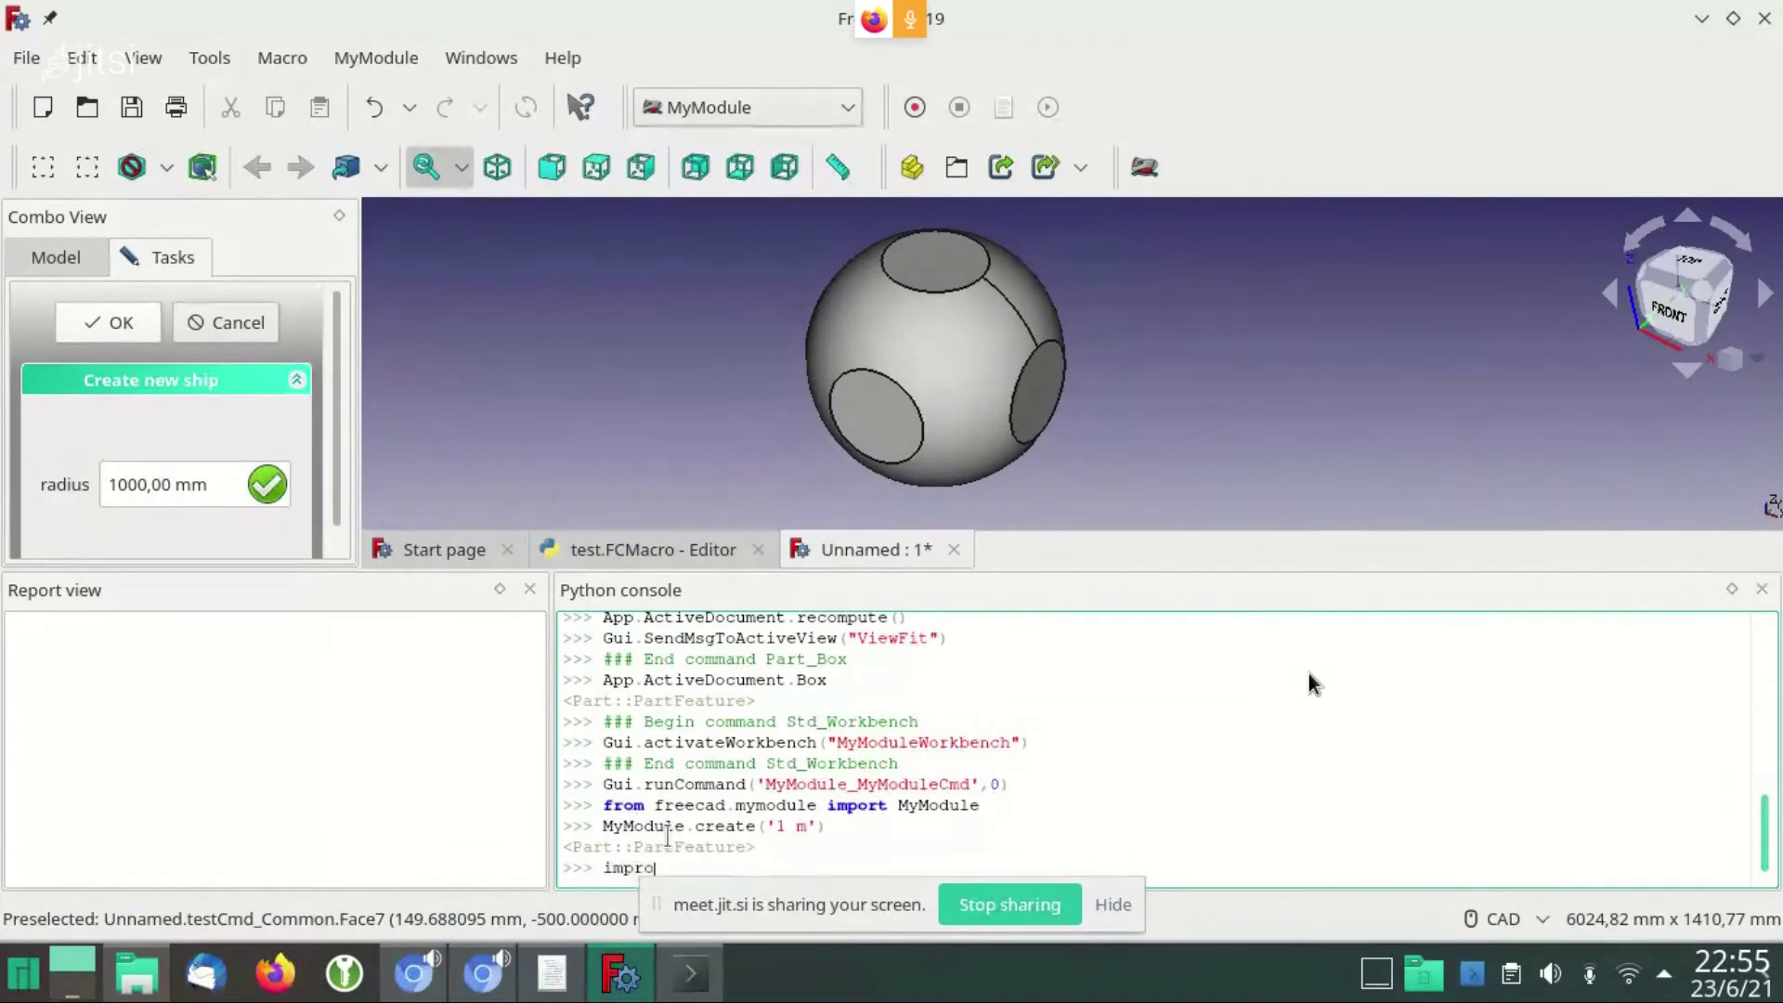
key(BackSpace)
key(BackSpace)
key(BackSpace)
text(t)
key(Return)
drag(601, 846, 789, 853)
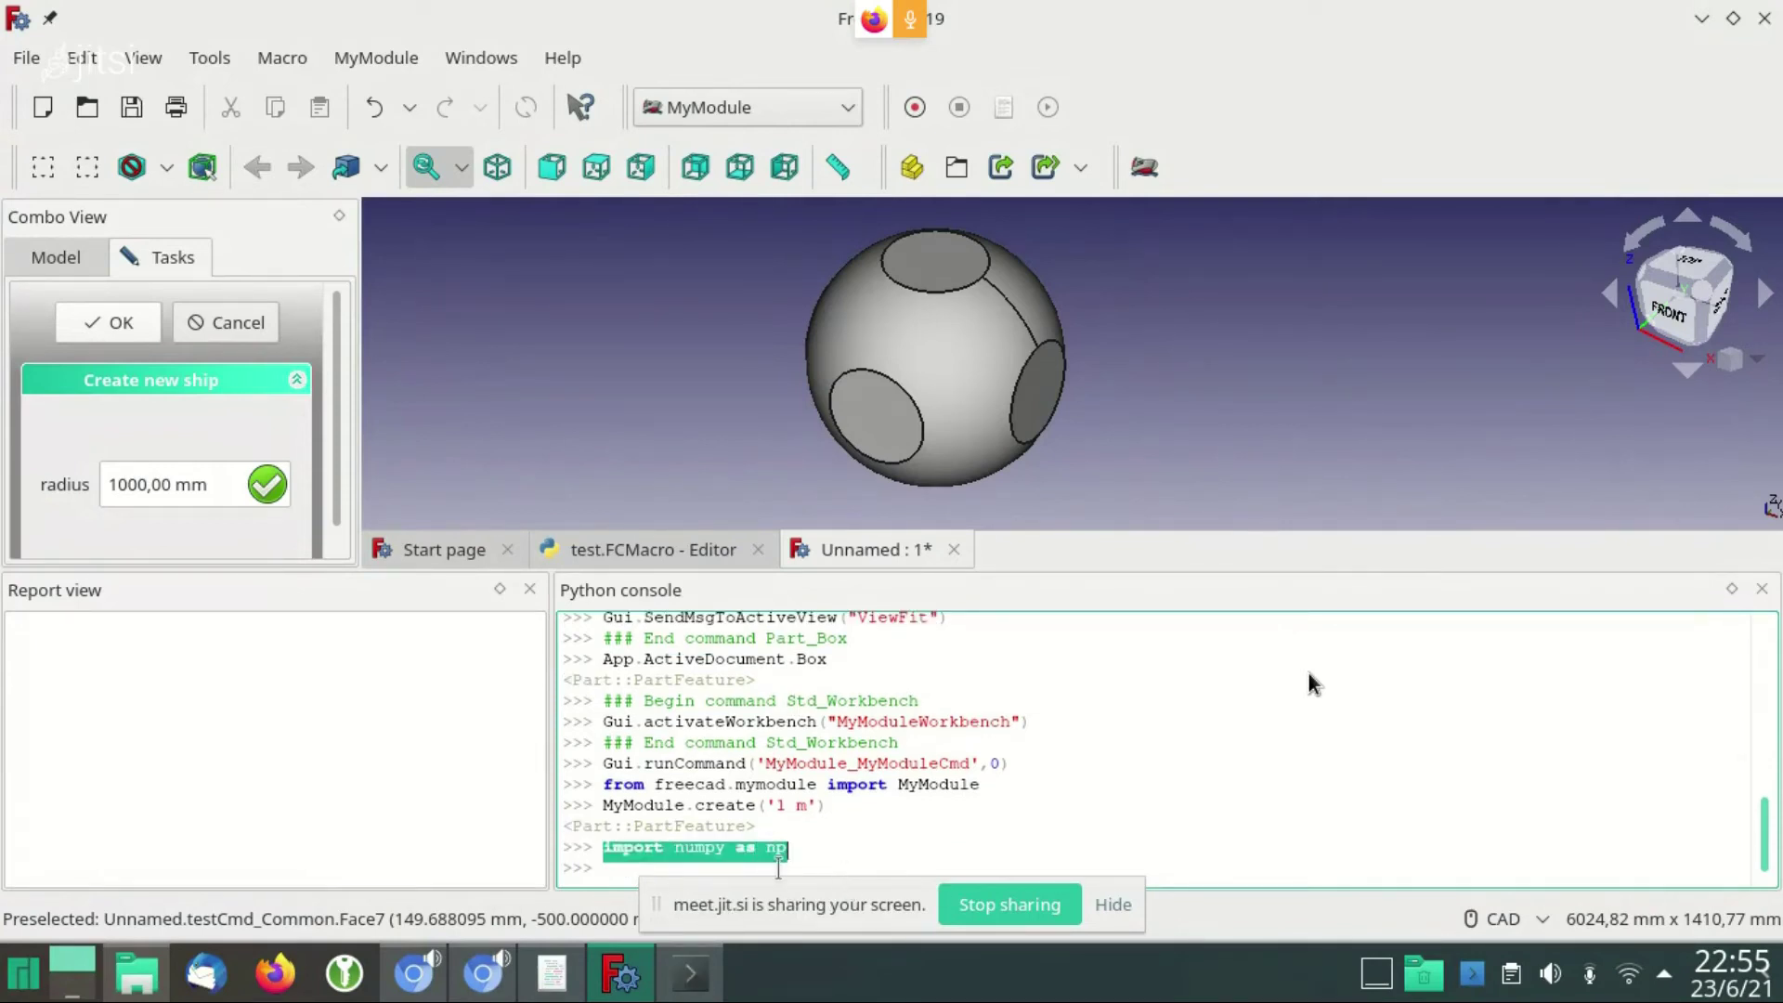
click(618, 868)
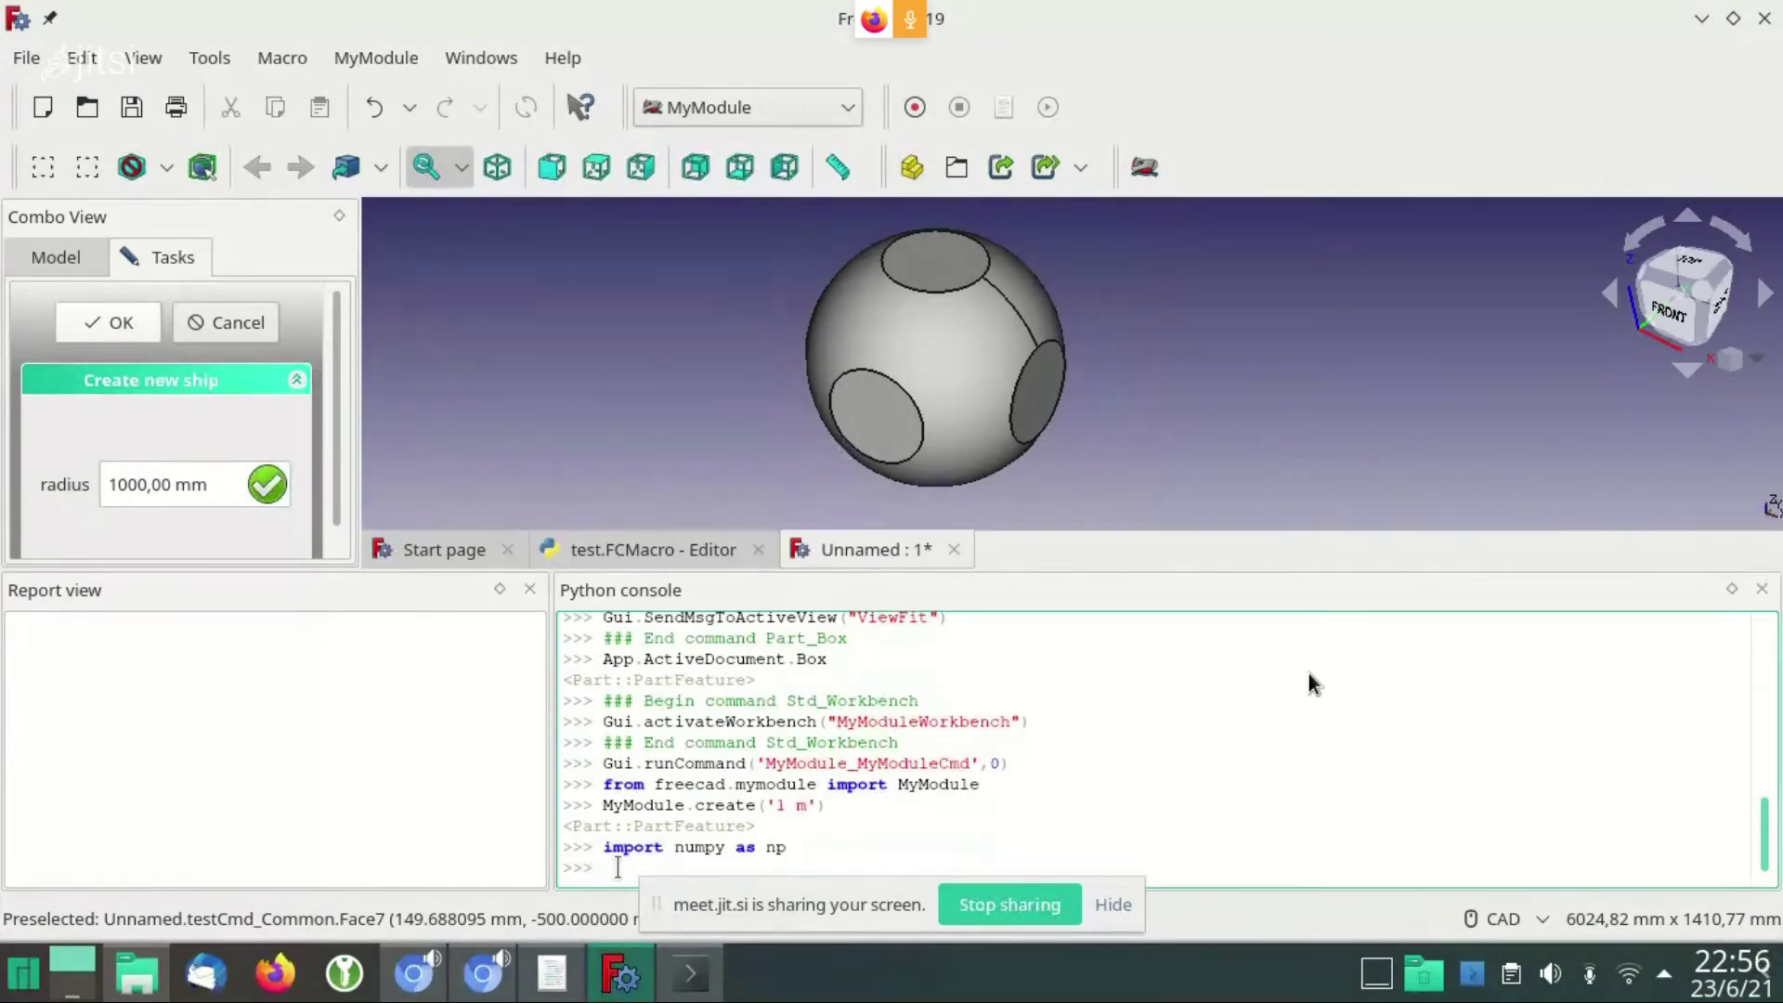
Re-run the numpy import and compute np.linspace(0.0, 10.0, num=11)
key(Up)
key(Return)
text(np)
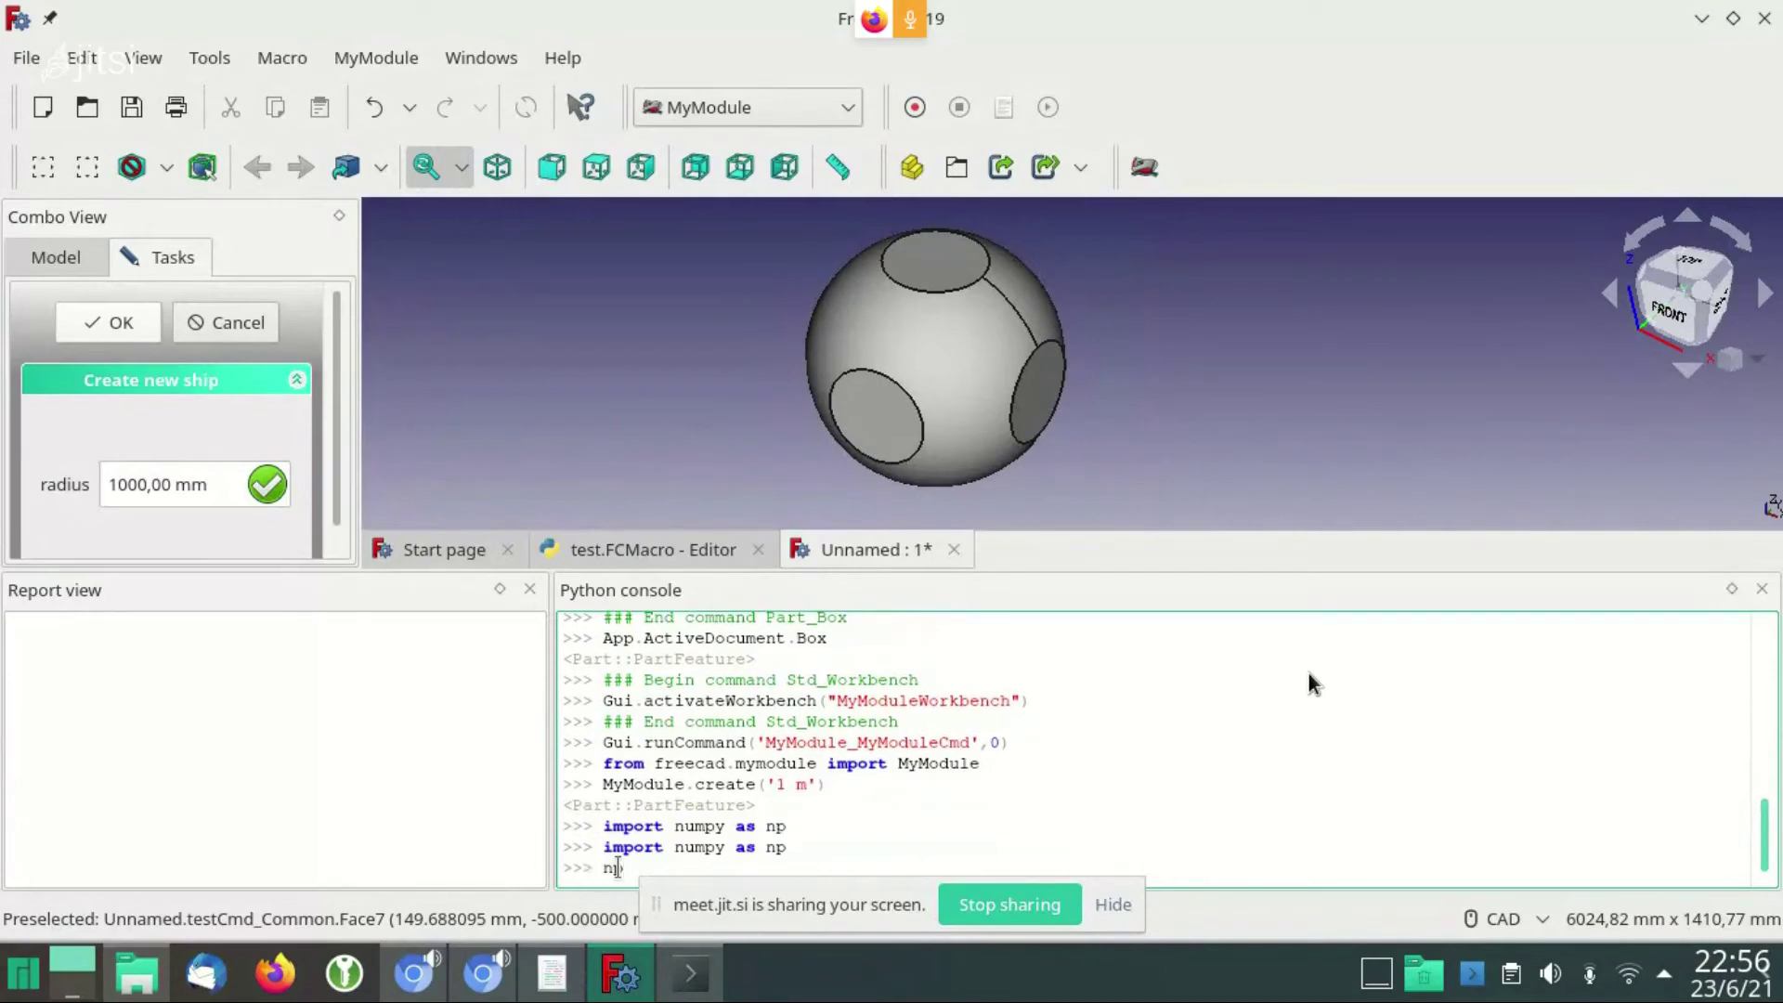
text(.linspace(0.0)
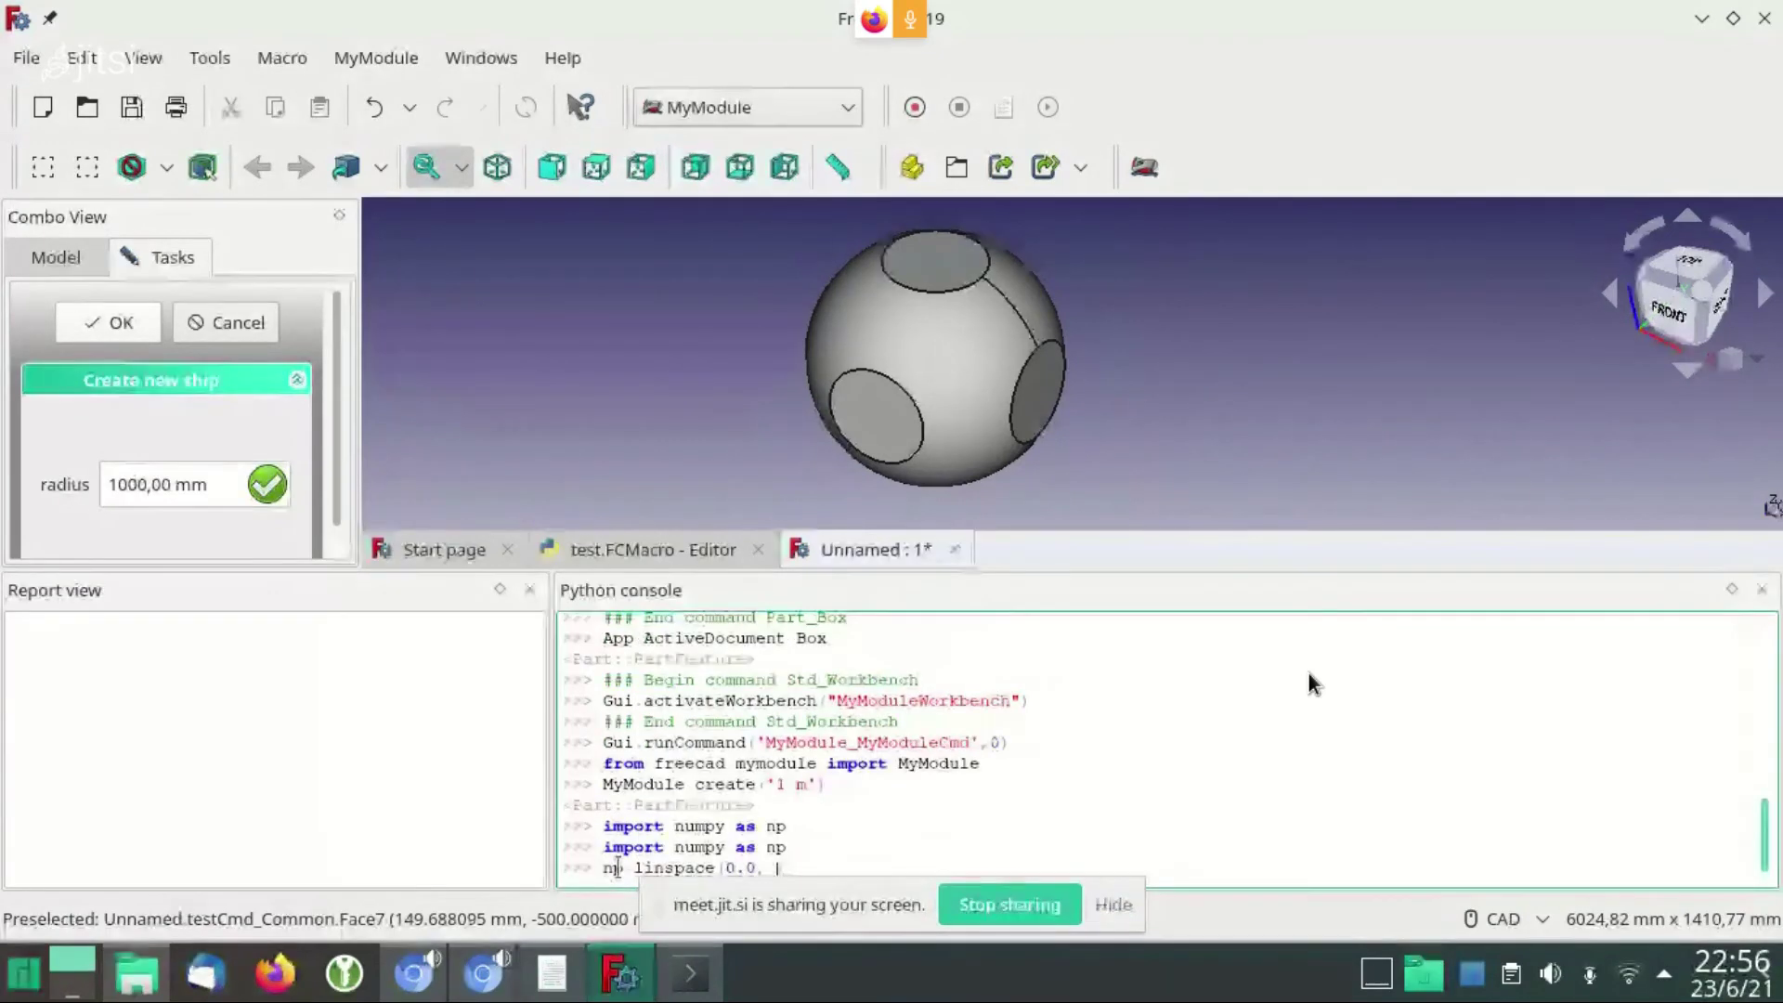
text(, 10.0), num=11)
key(Return)
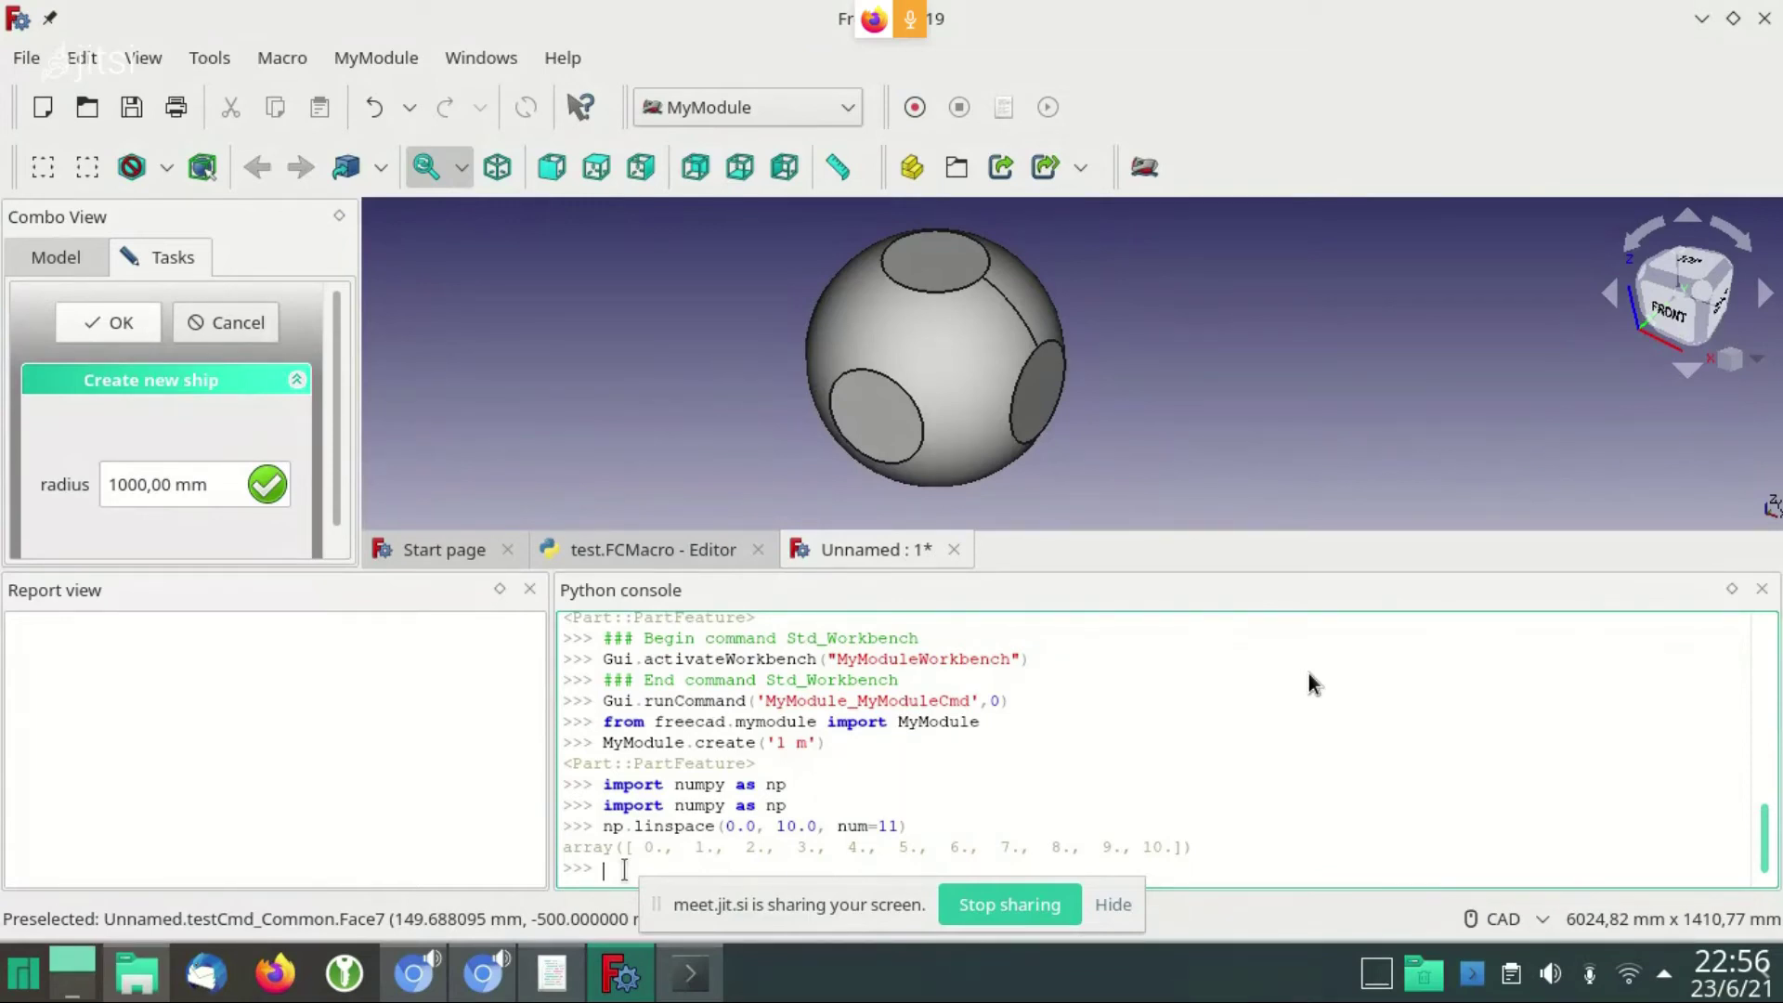
Import sys and print sys.path in the Python console
text(import sys)
key(Return)
text(sys)
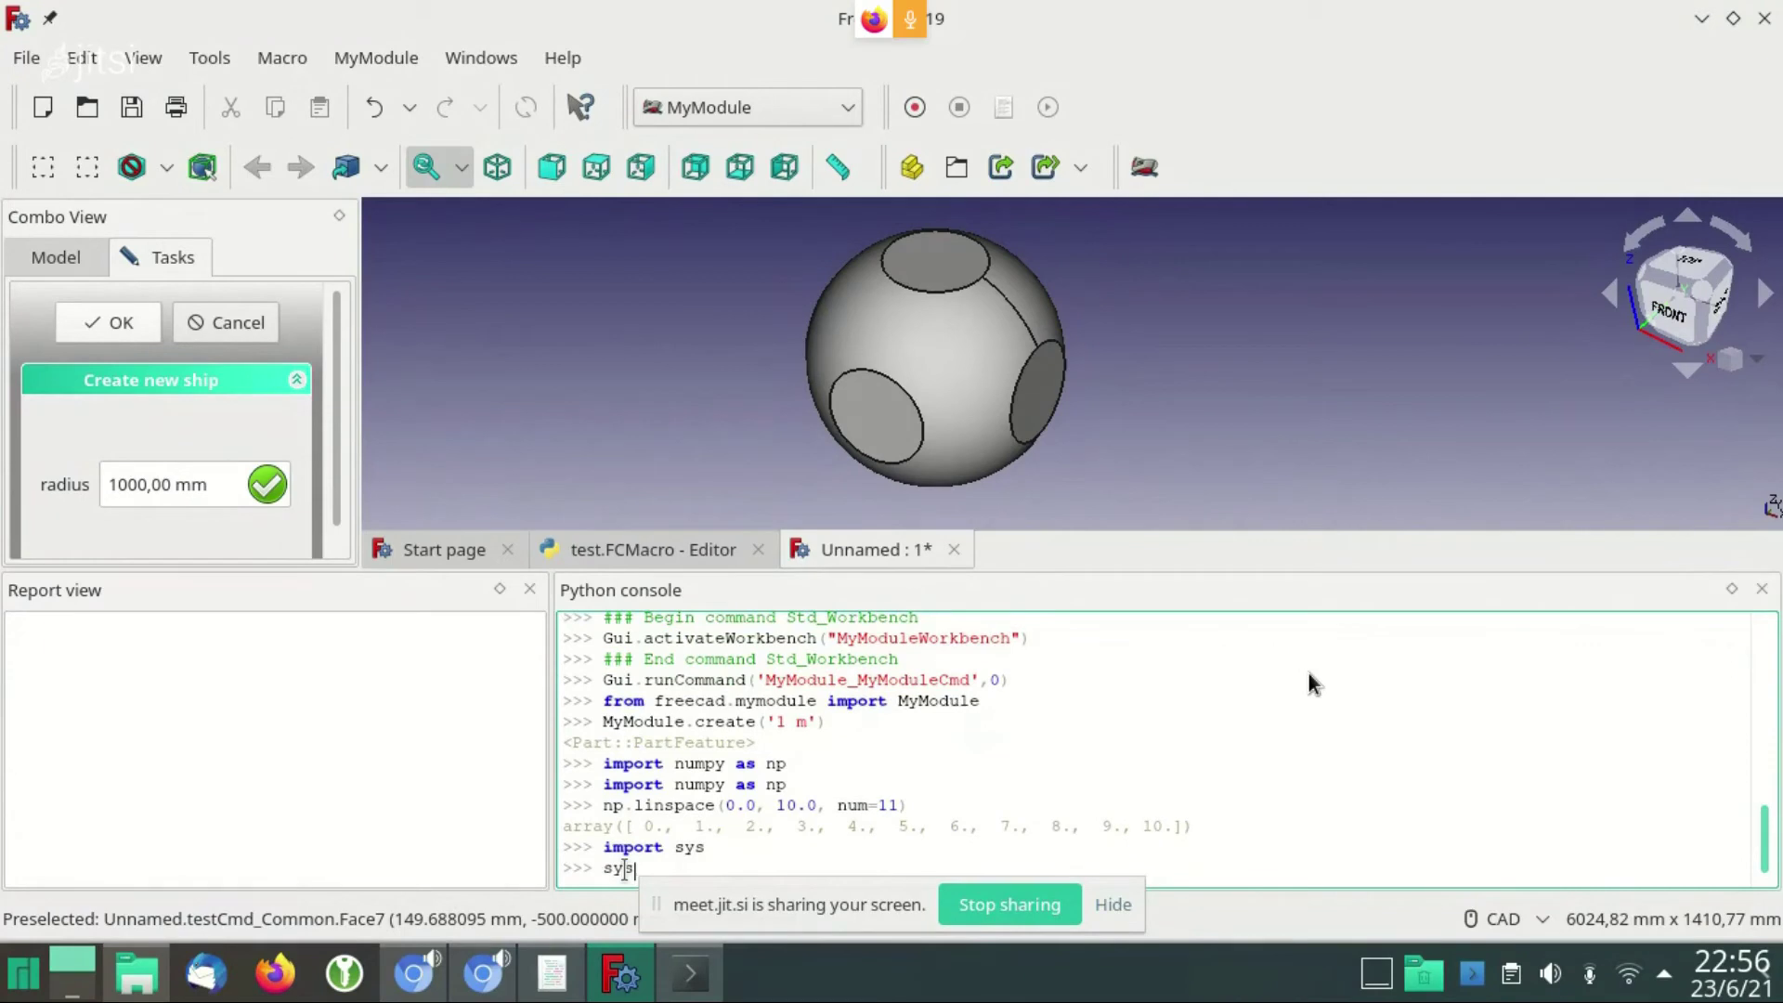
text(.path)
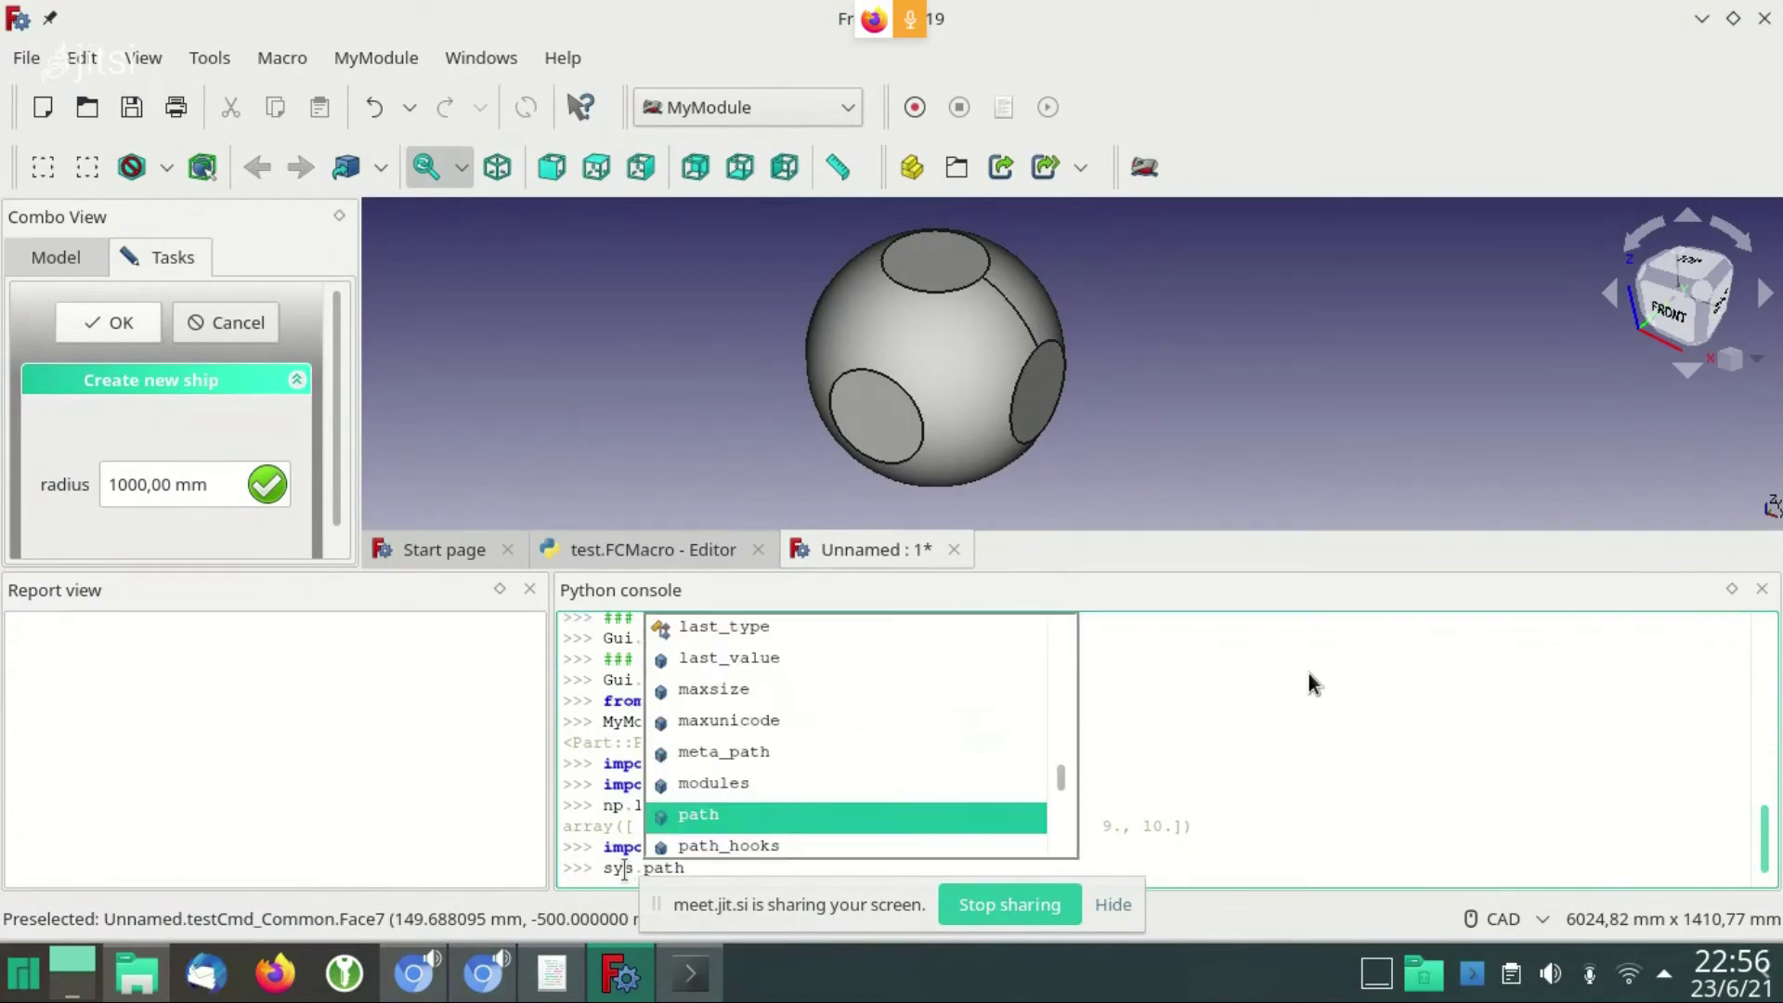
key(Return)
key(Return)
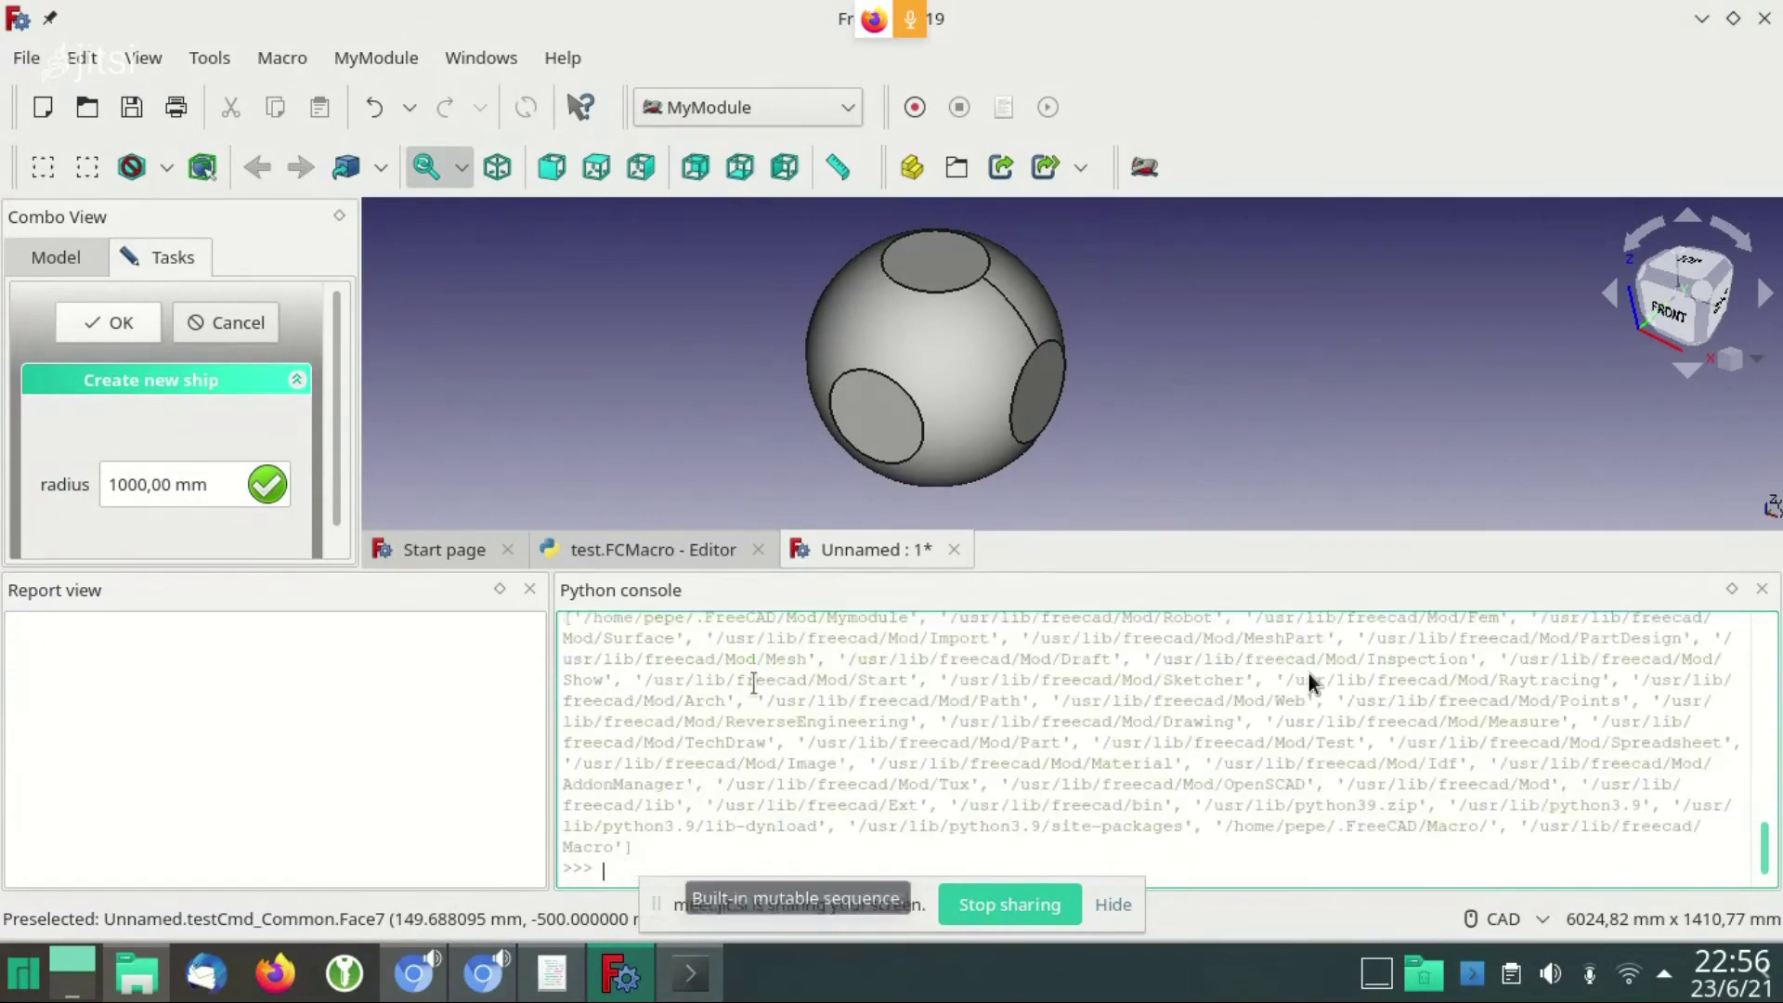
Highlight the .FreeCAD/Mod/Mymodule entry in the printed sys.path and review the list
scroll(1308, 678, up, 2)
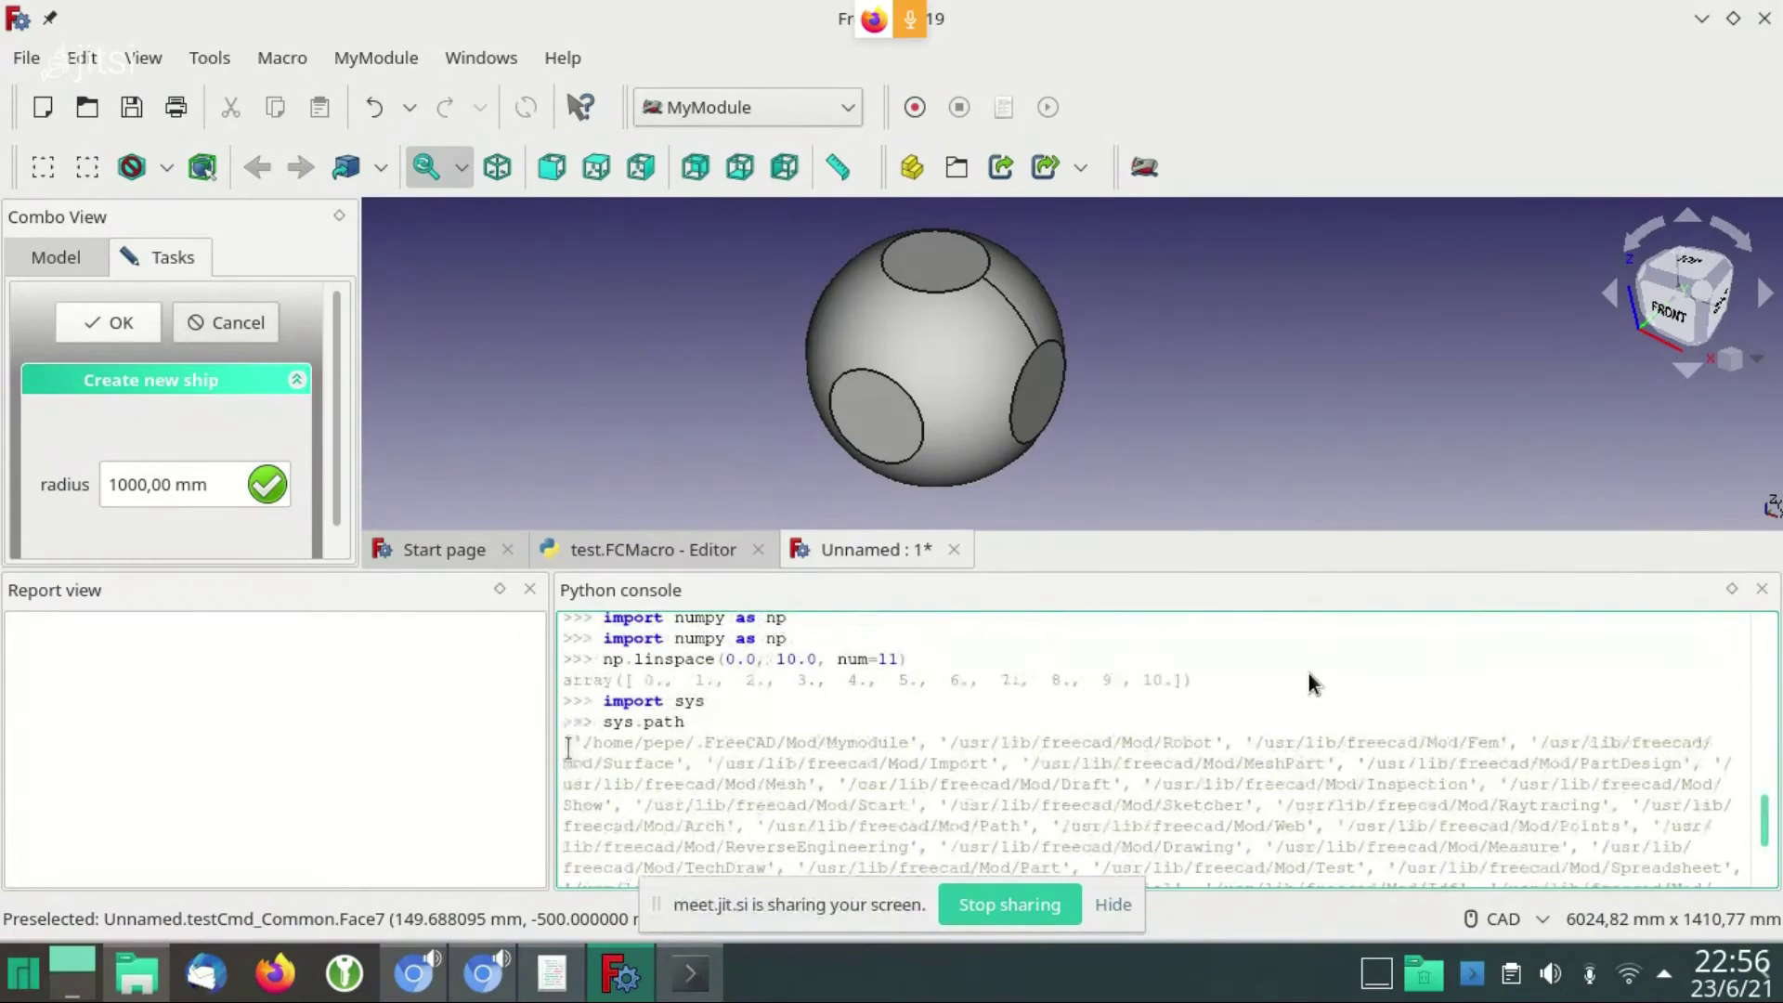
drag(570, 740, 916, 748)
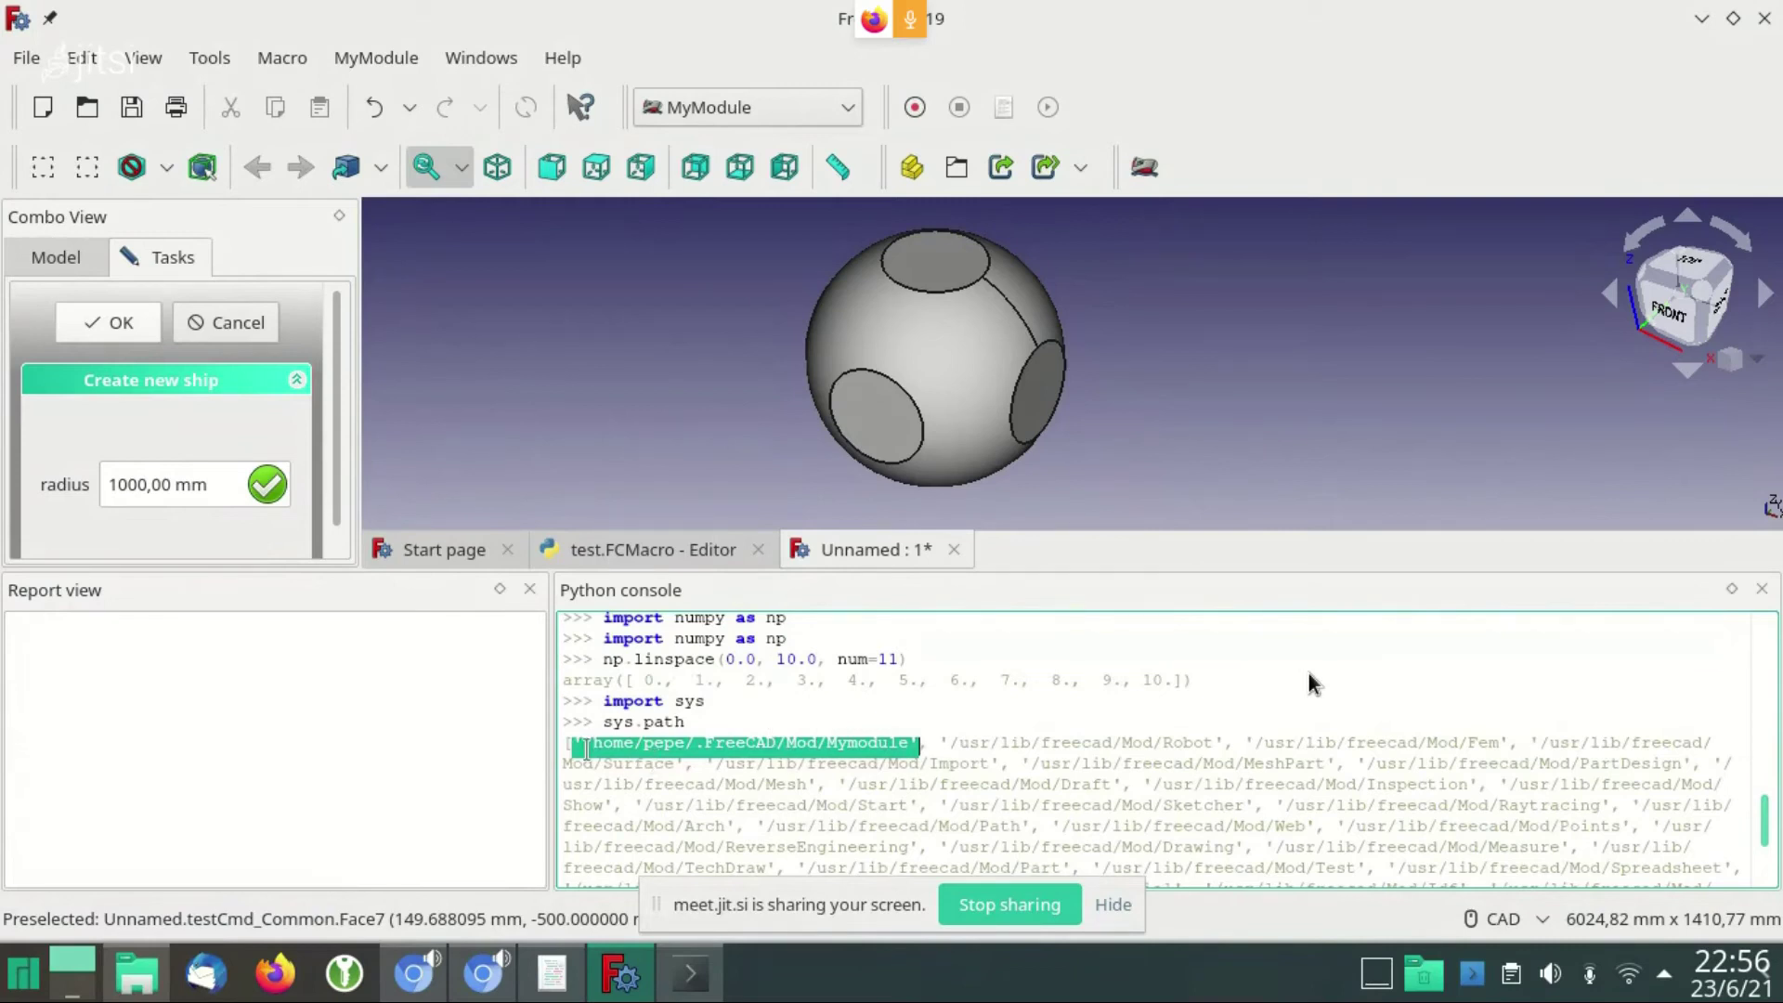
scroll(898, 738, down, 1)
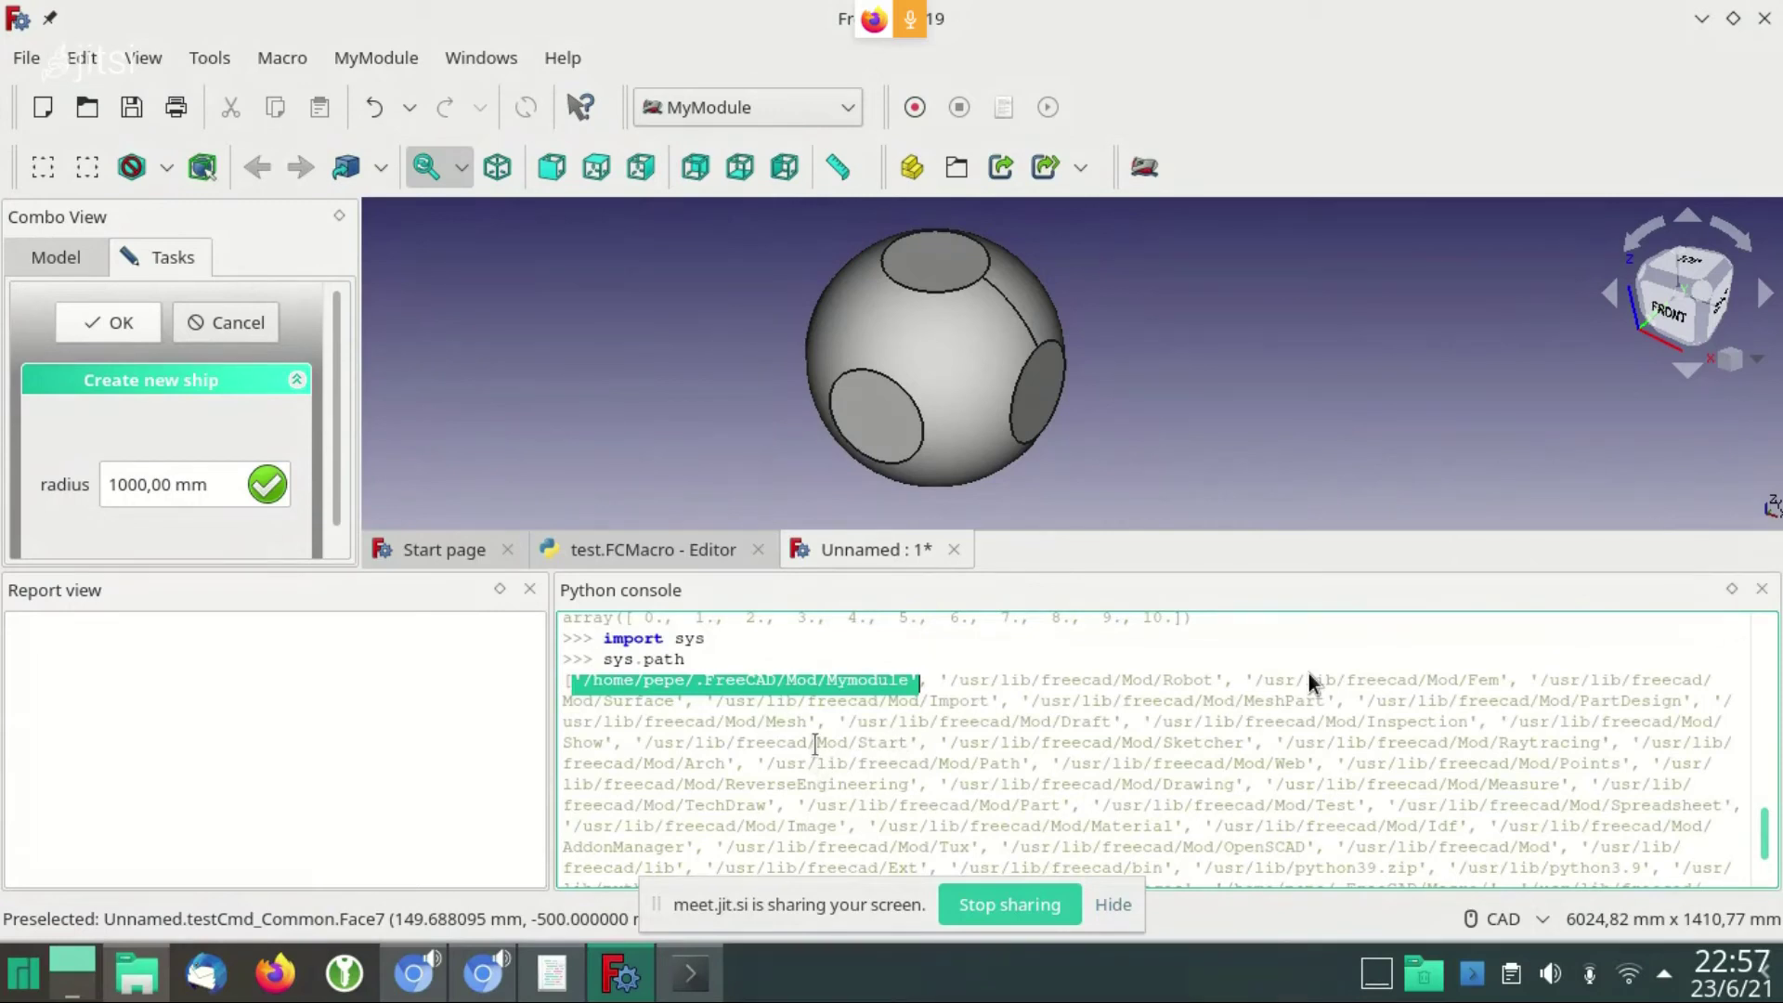
scroll(947, 761, down, 1)
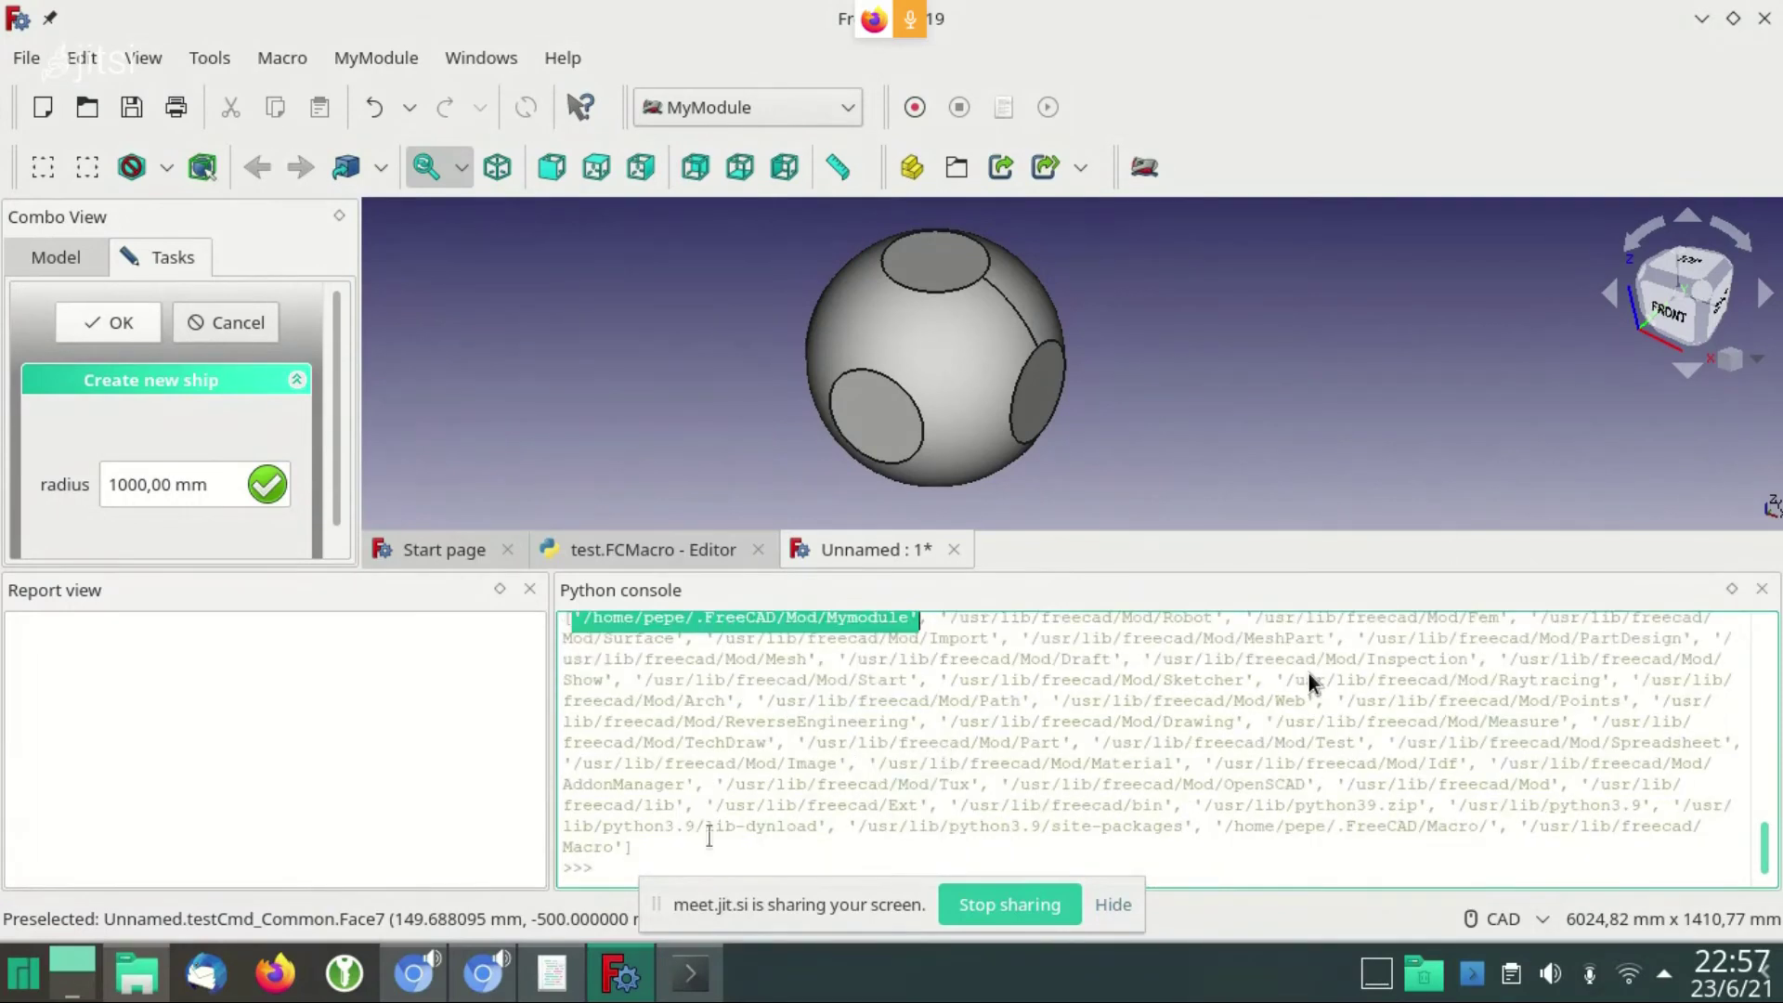
click(631, 871)
scroll(726, 755, up, 1)
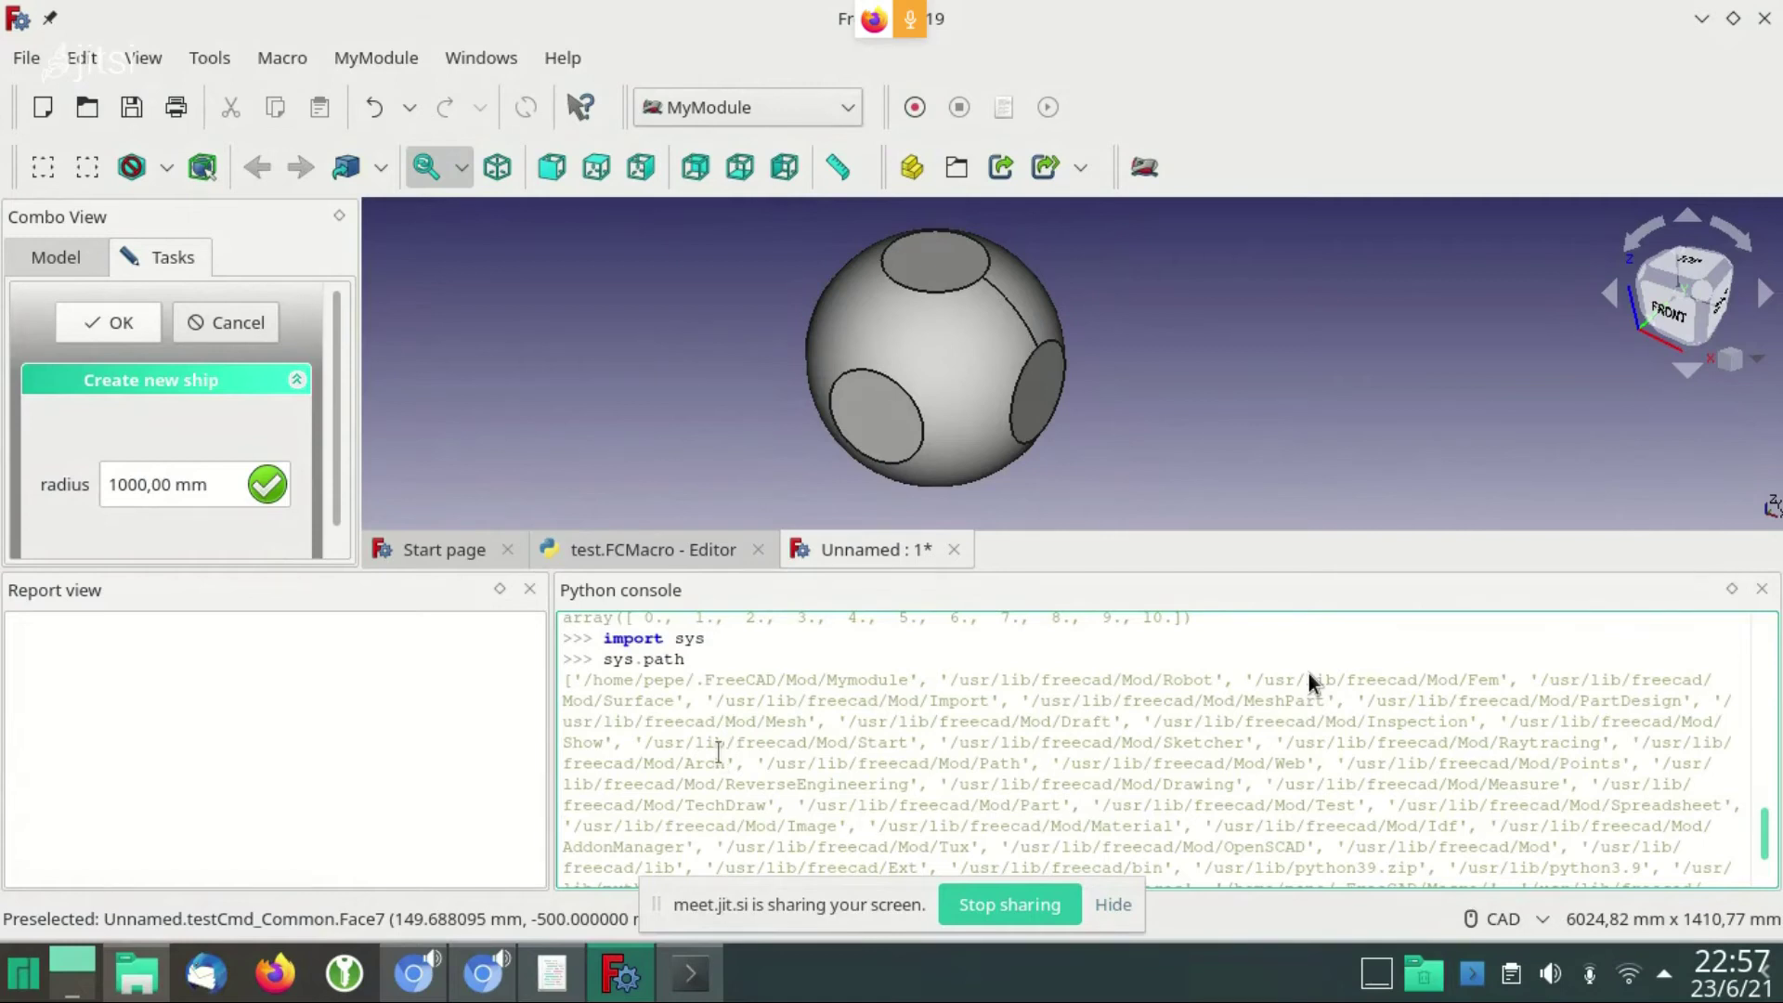
scroll(707, 760, down, 2)
Append the home 'directoriodondetengomylib' folder to sys.path, correcting the failed sys.append attempt
text(sys)
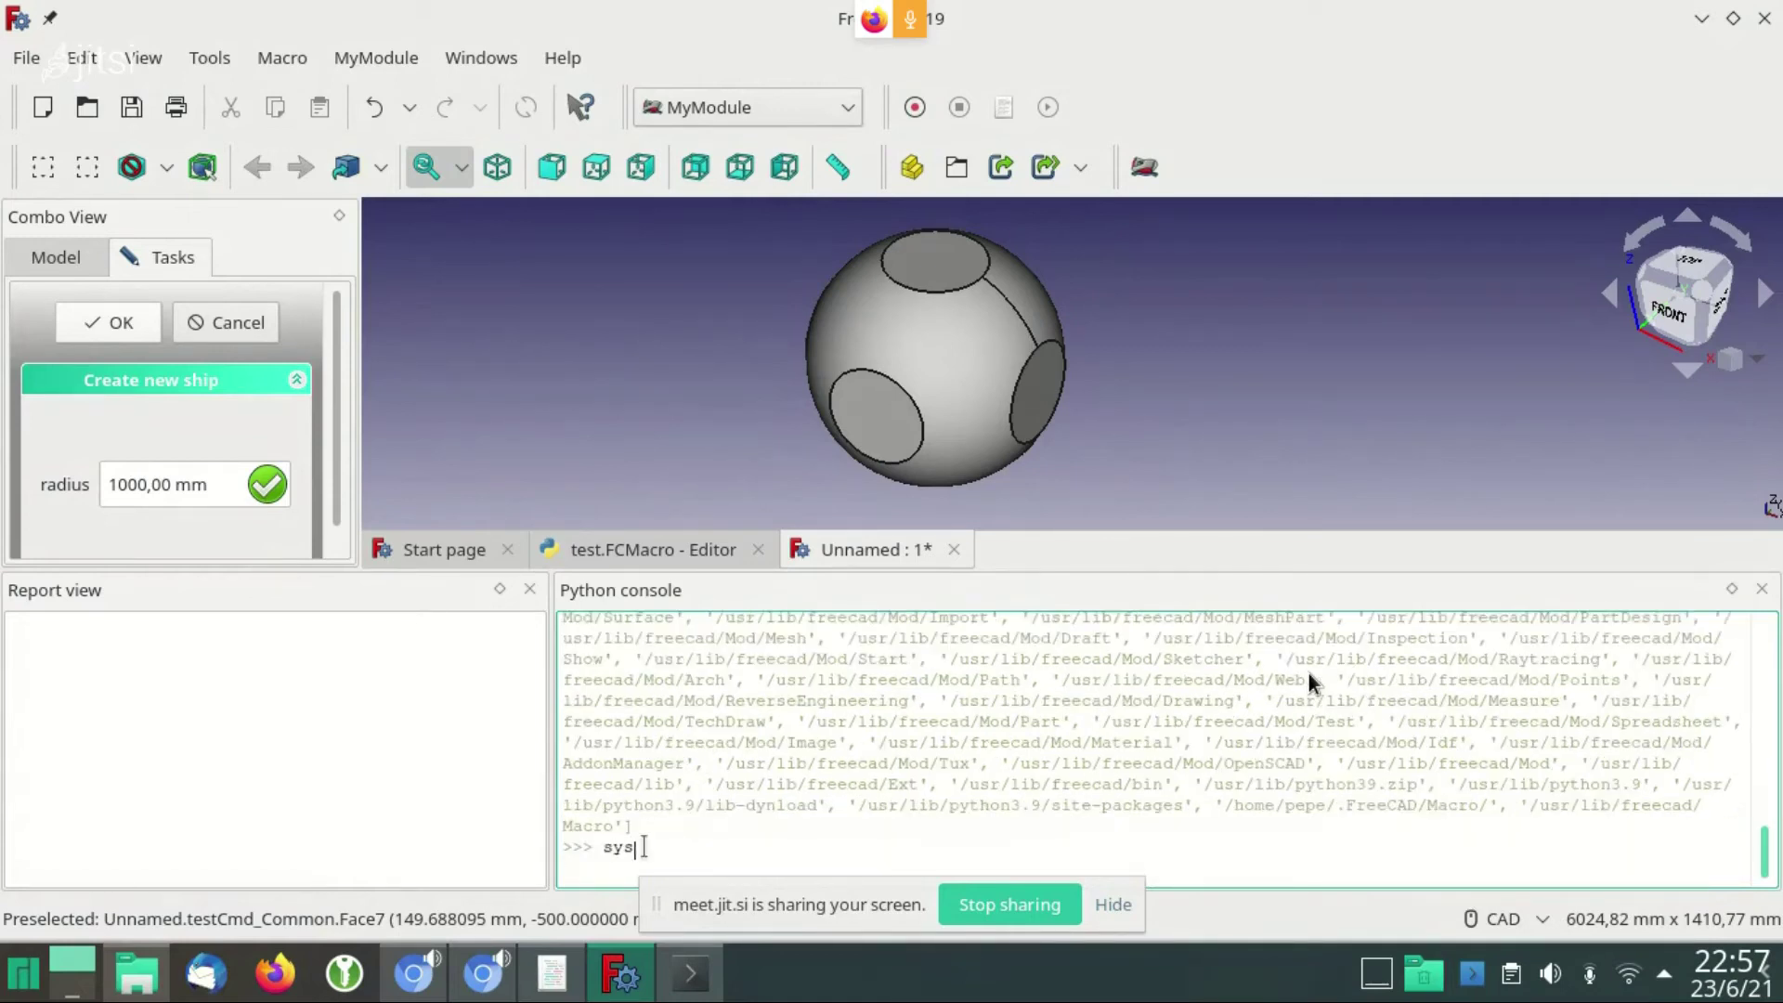
text(.append())
text('')
text(/home/pepe/)
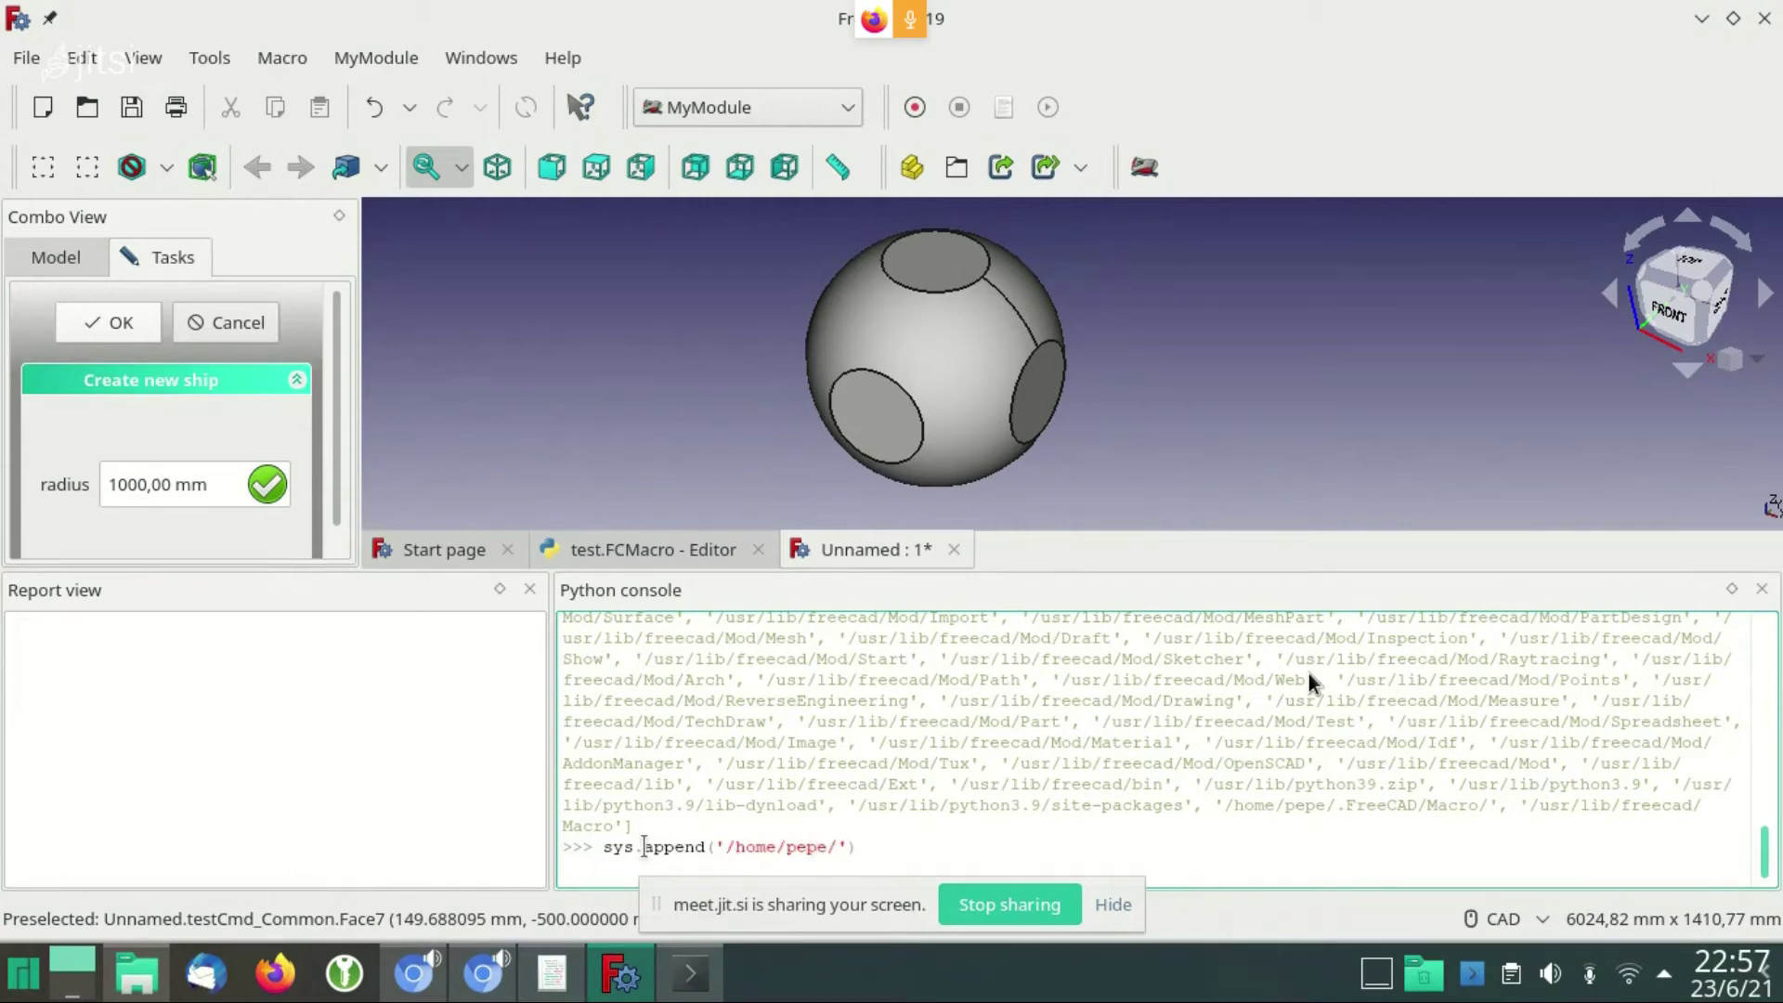
text(directorio)
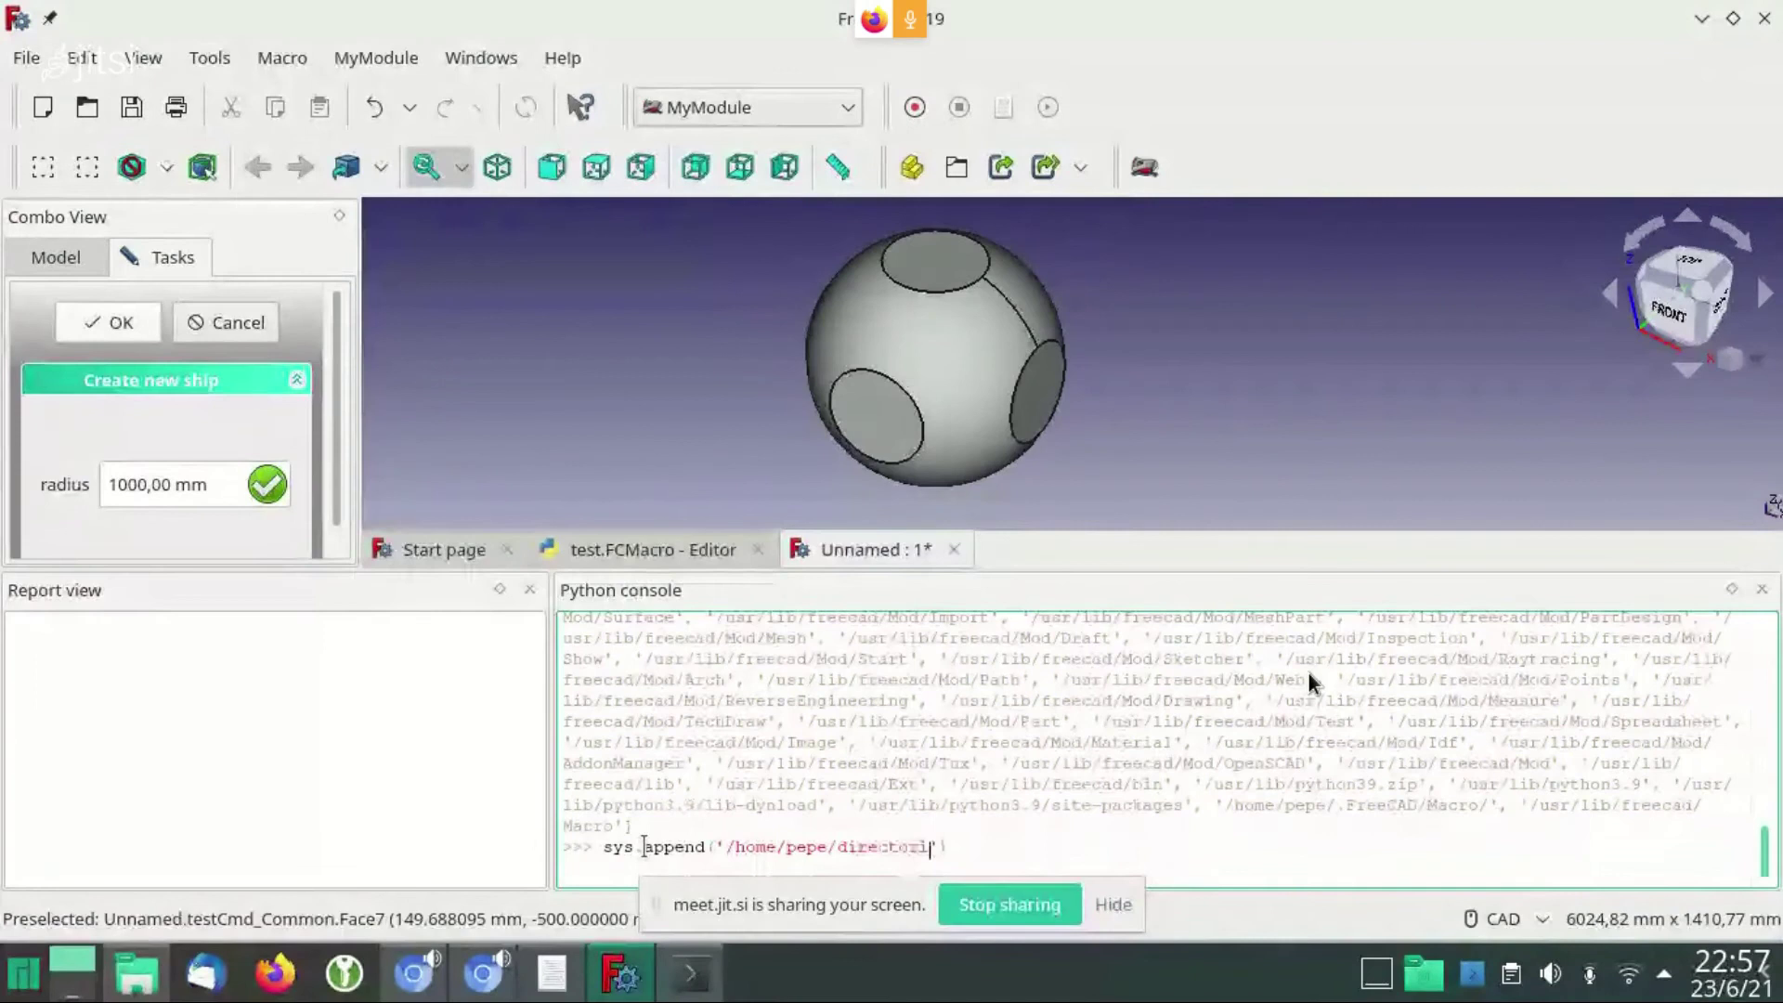
text(dondetengomy)
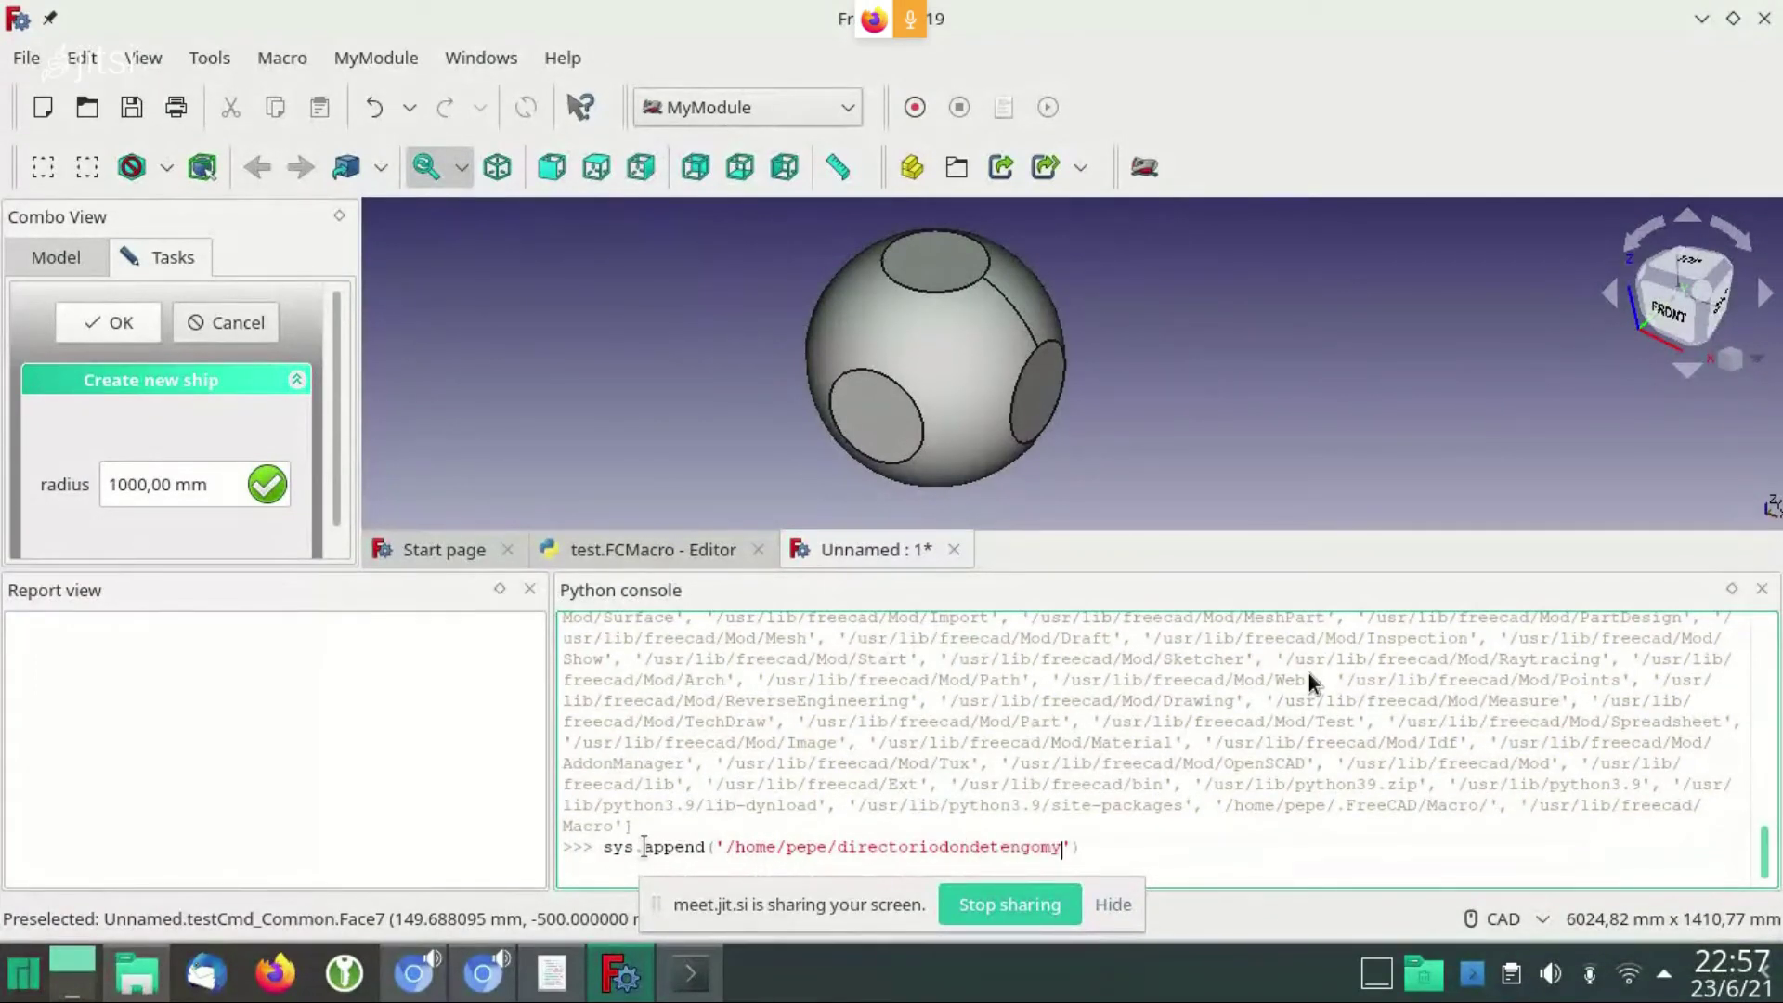
text(lib)
key(Return)
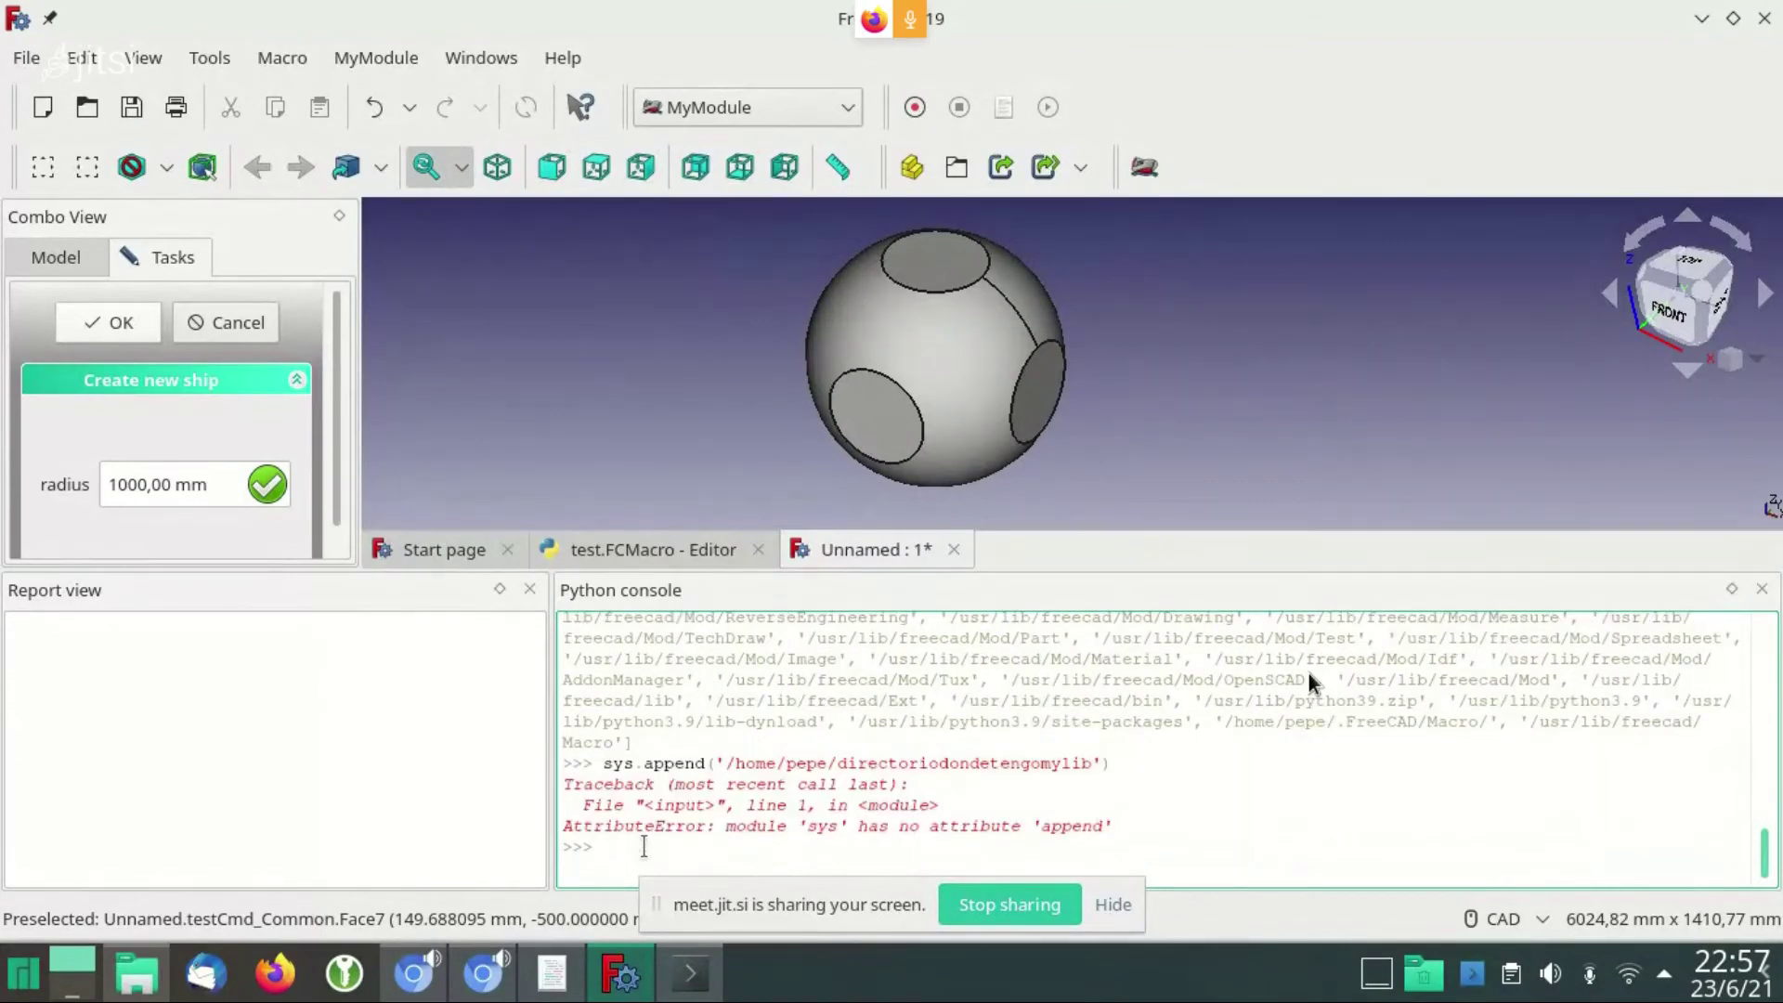
key(Up)
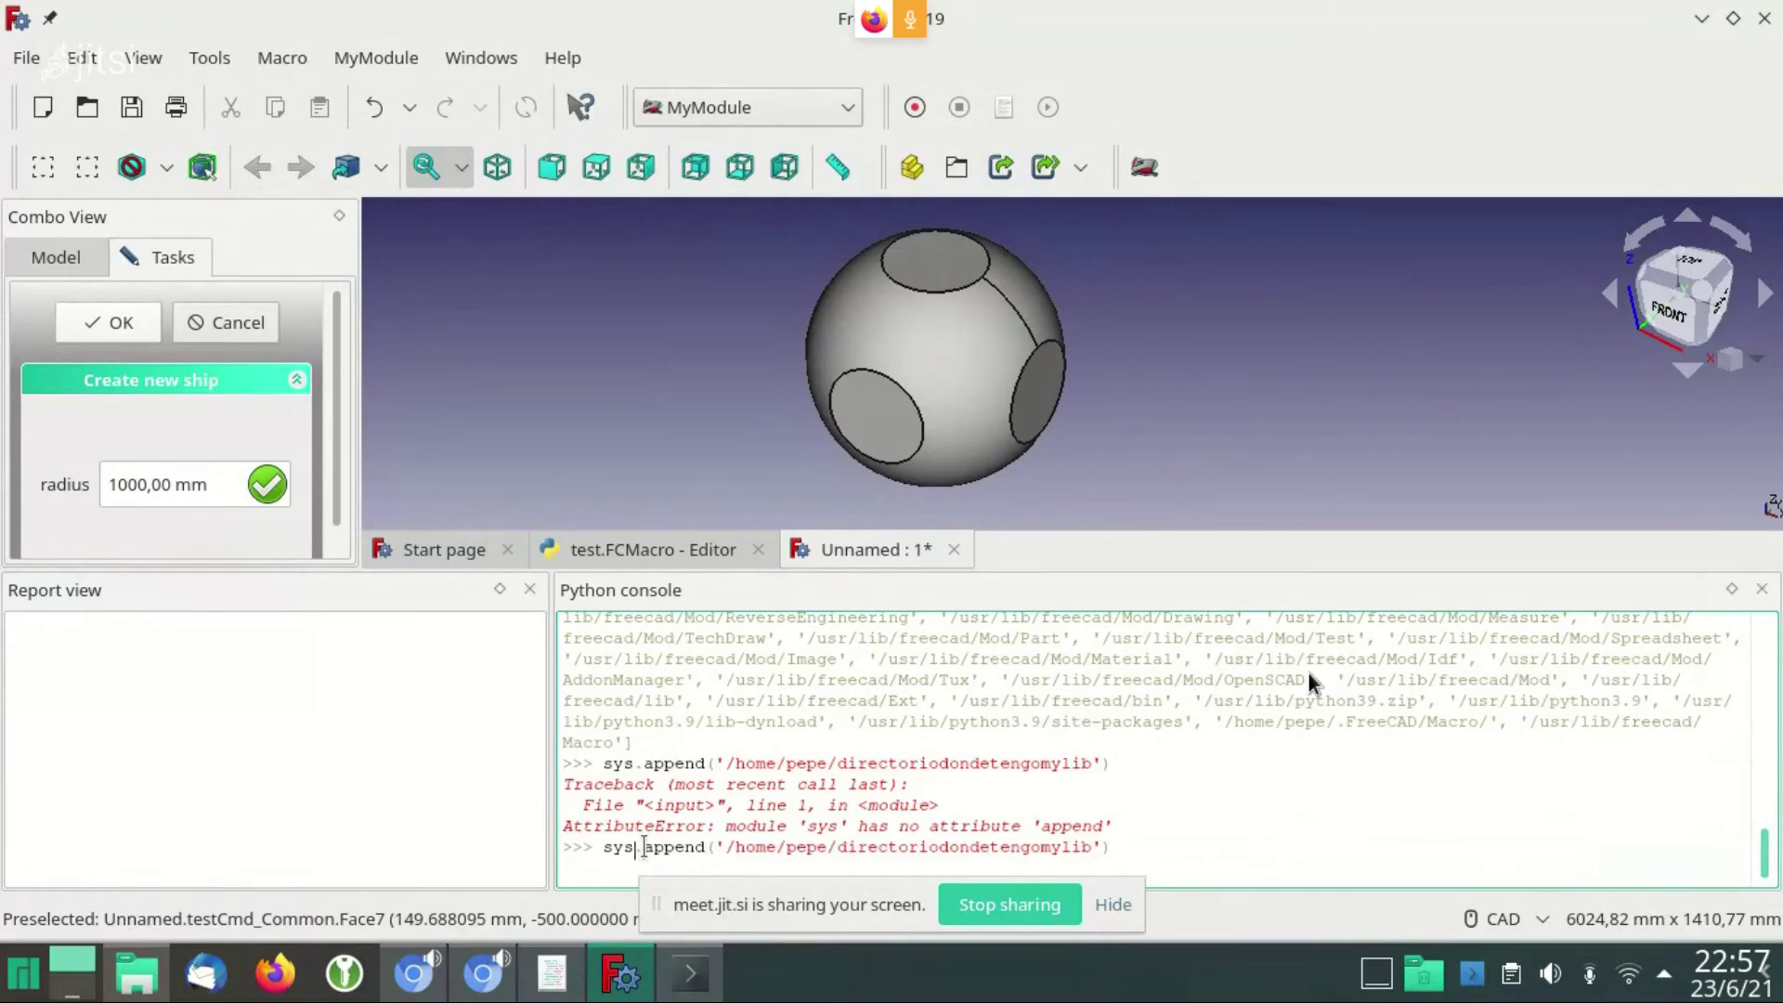
text(path.)
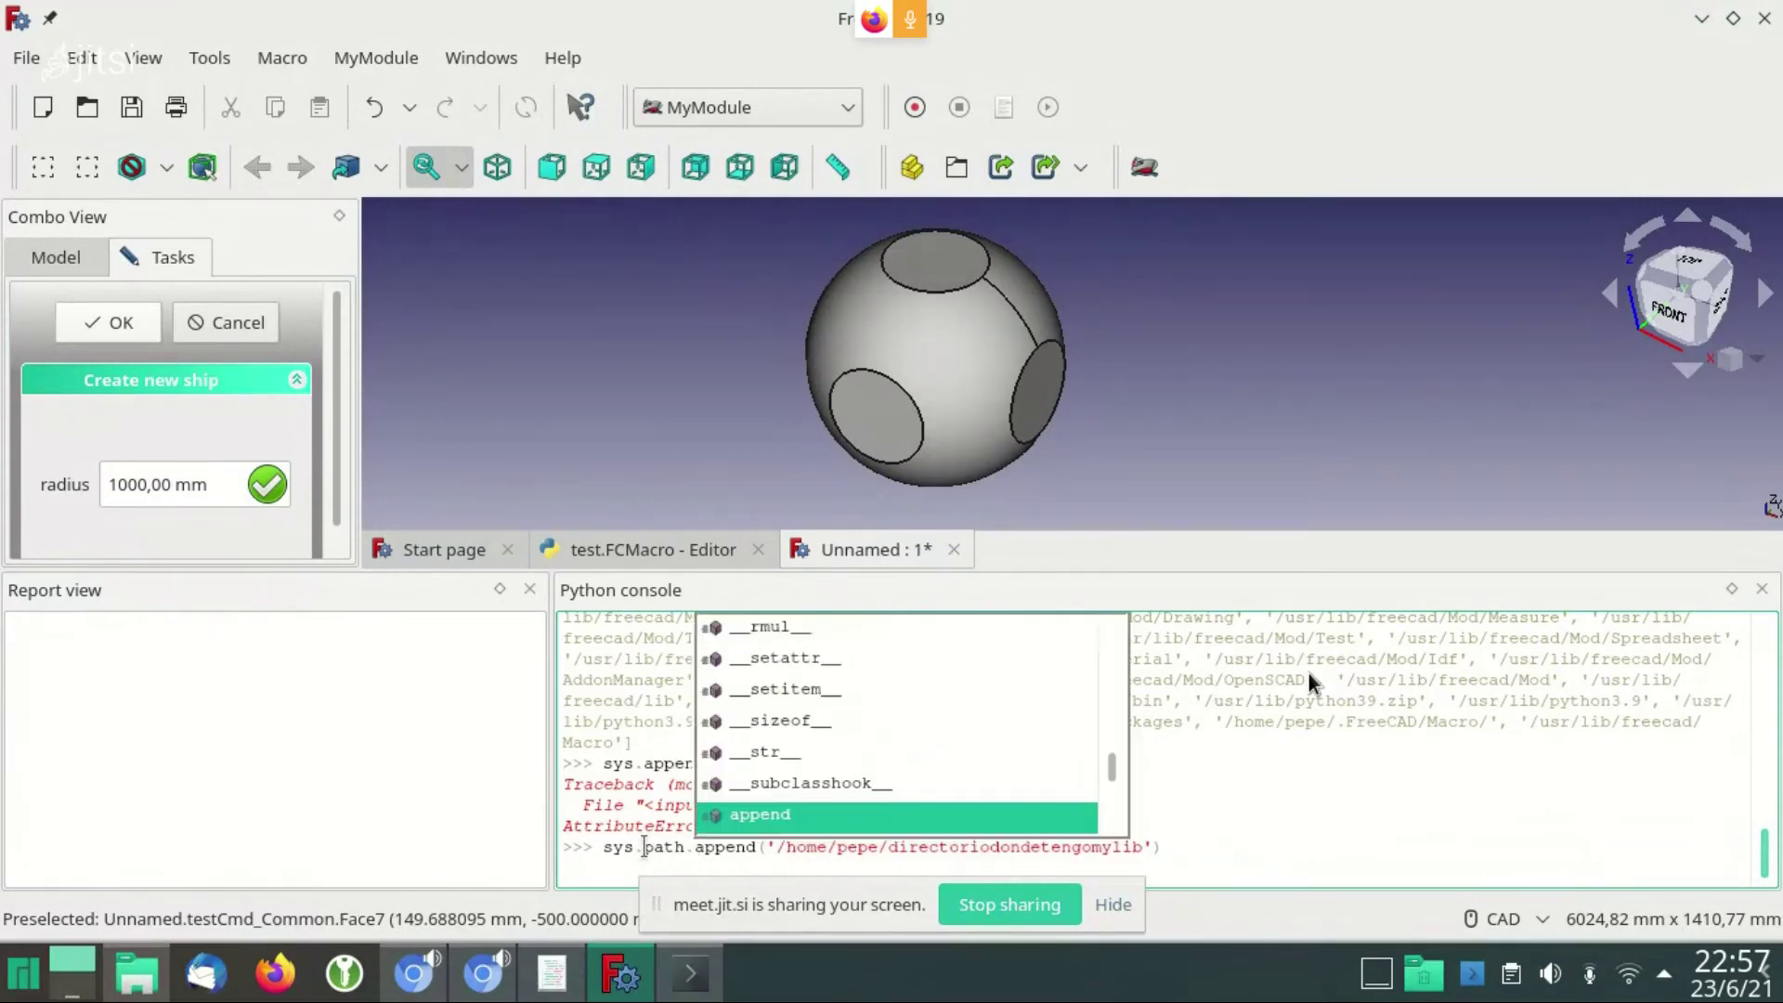
click(1193, 836)
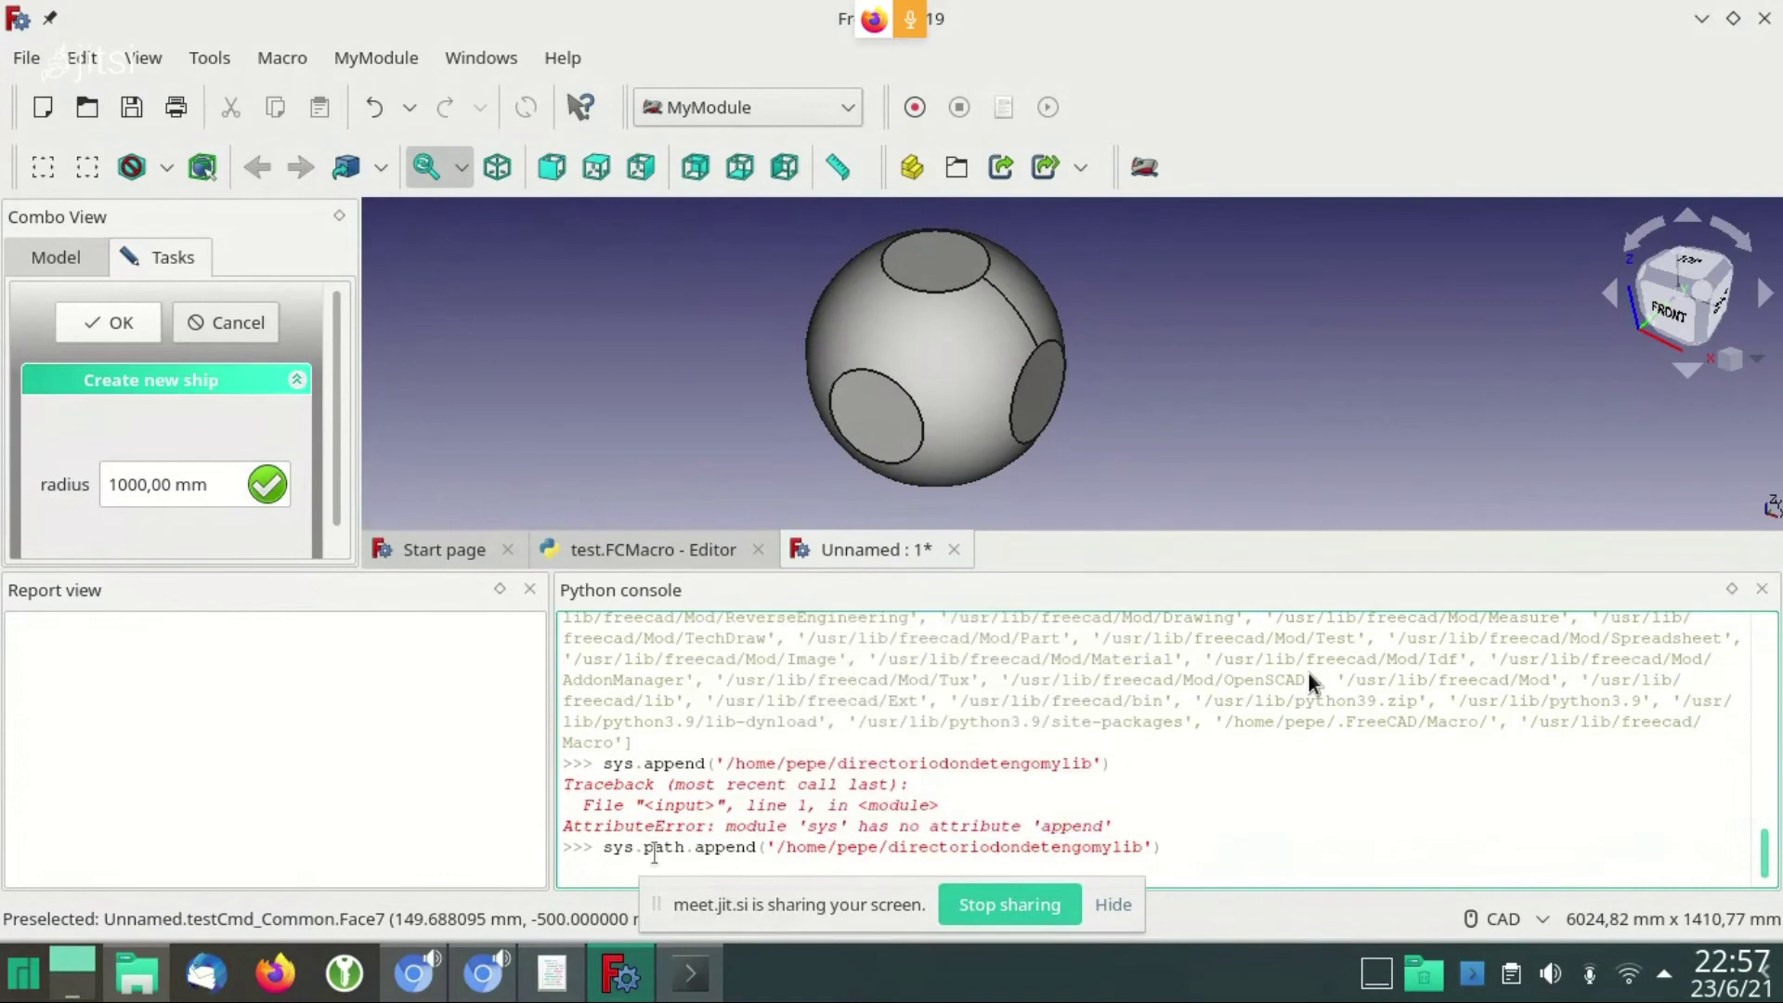
key(Return)
click(1099, 903)
text(f = )
text(open())
text('')
text(home/)
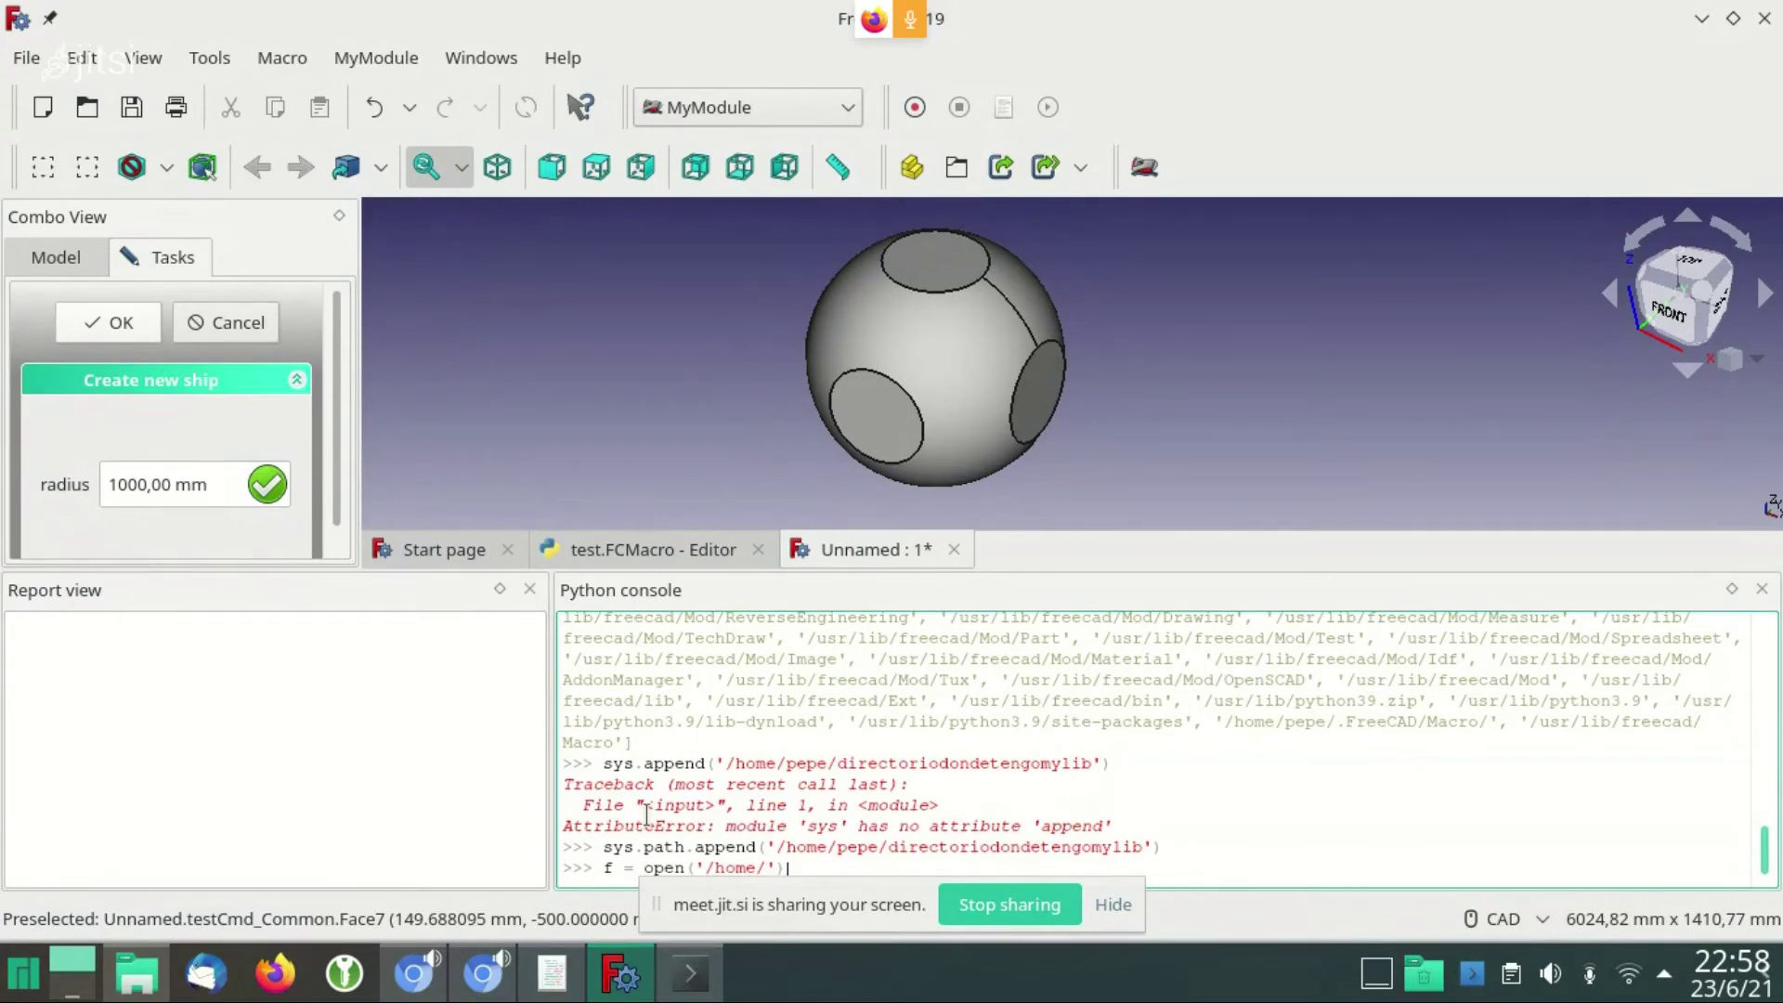
key(BackSpace)
key(BackSpace)
key(BackSpace)
key(BackSpace)
key(BackSpace)
key(BackSpace)
key(BackSpace)
key(BackSpace)
key(BackSpace)
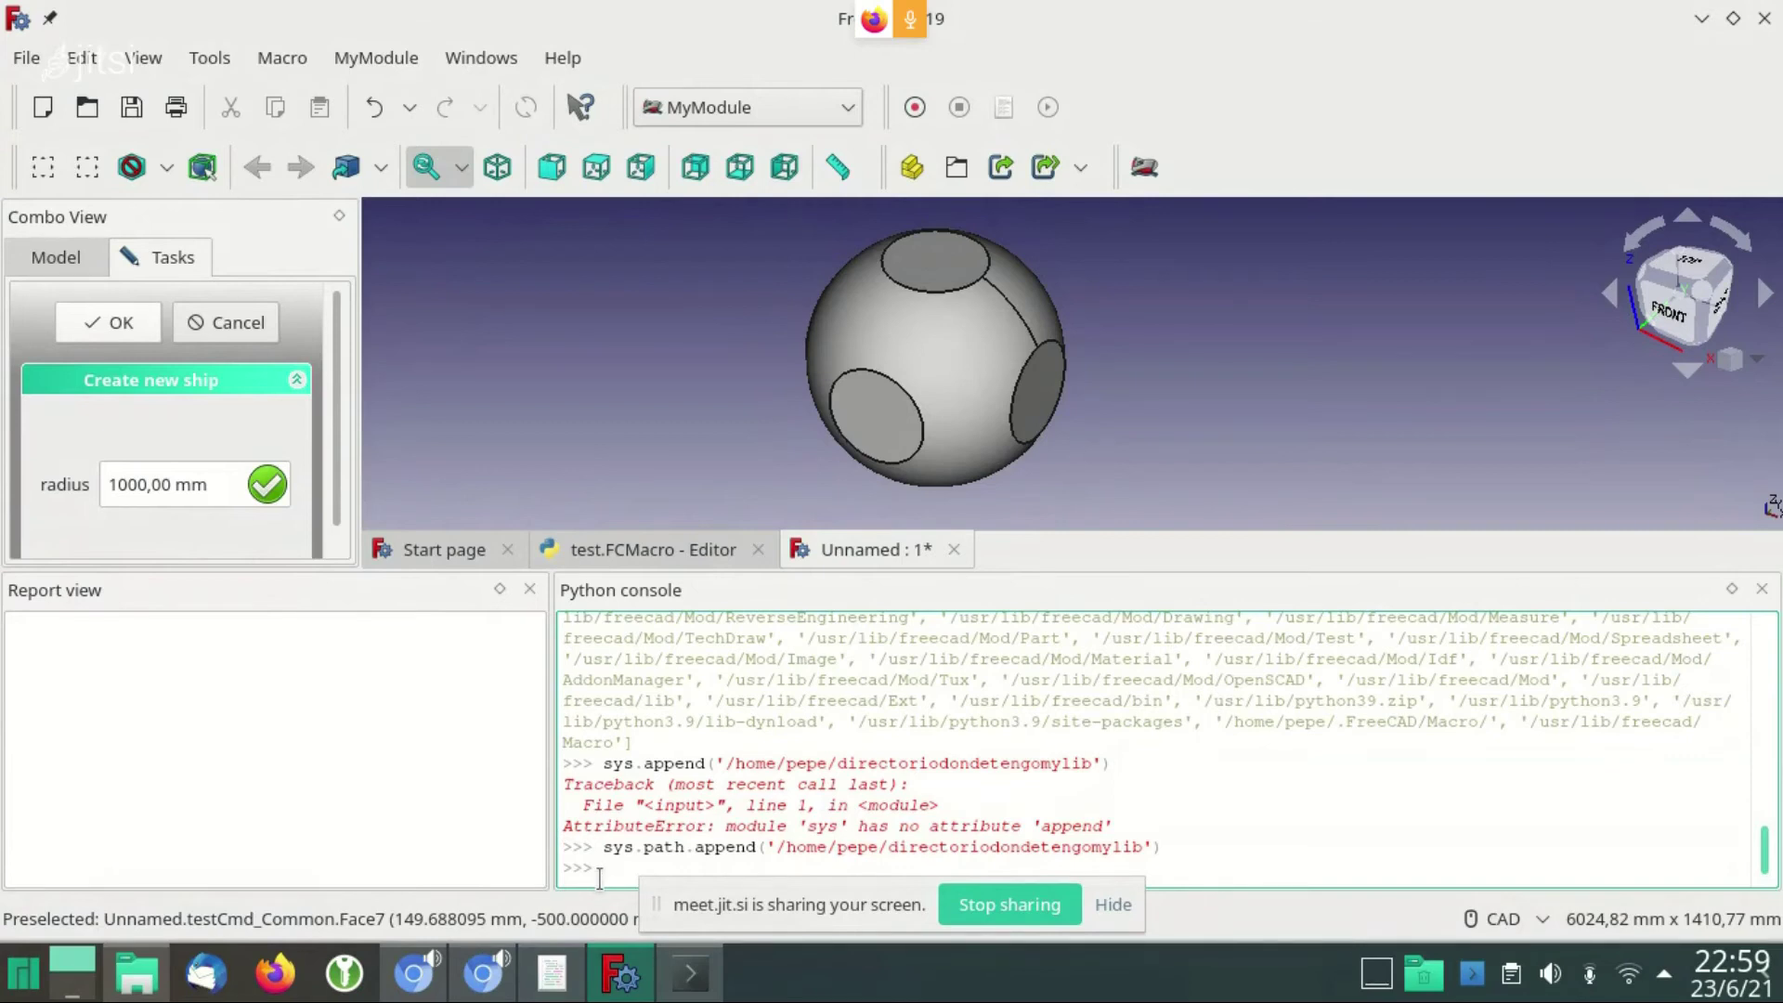
Autocomplete App.Ac to App.ActiveDocument at the console prompt, without running it
text(App)
text(.Ac)
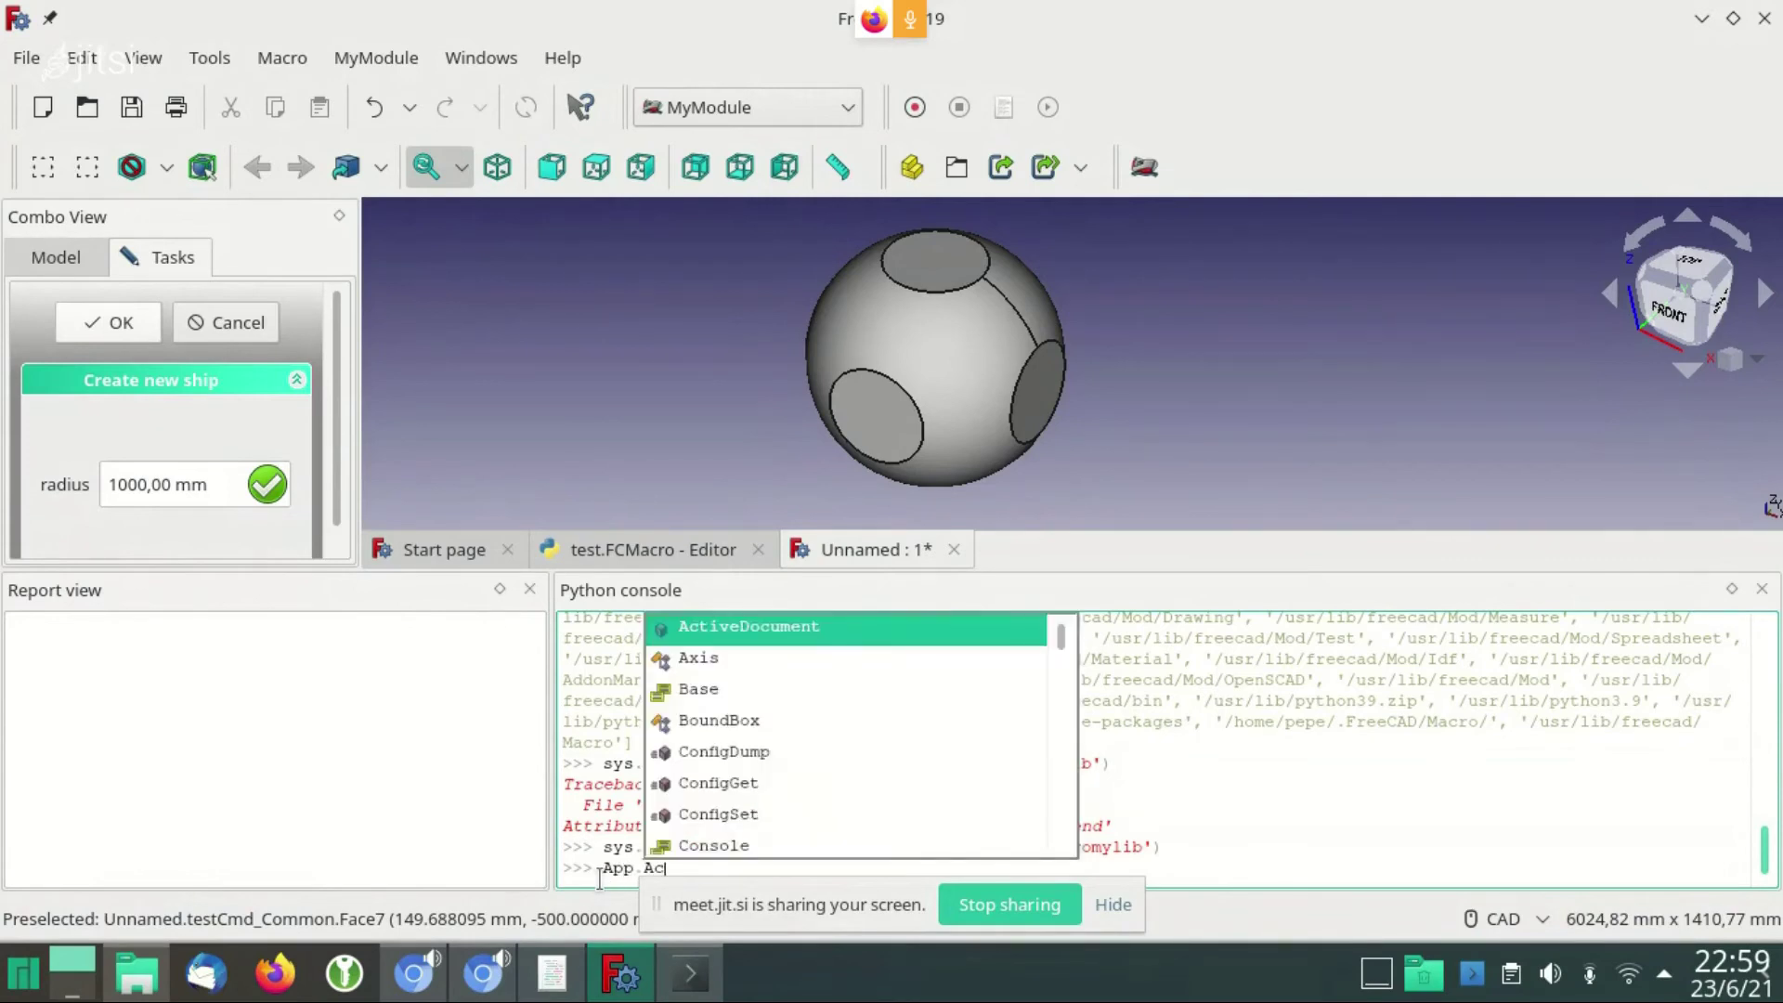
key(Return)
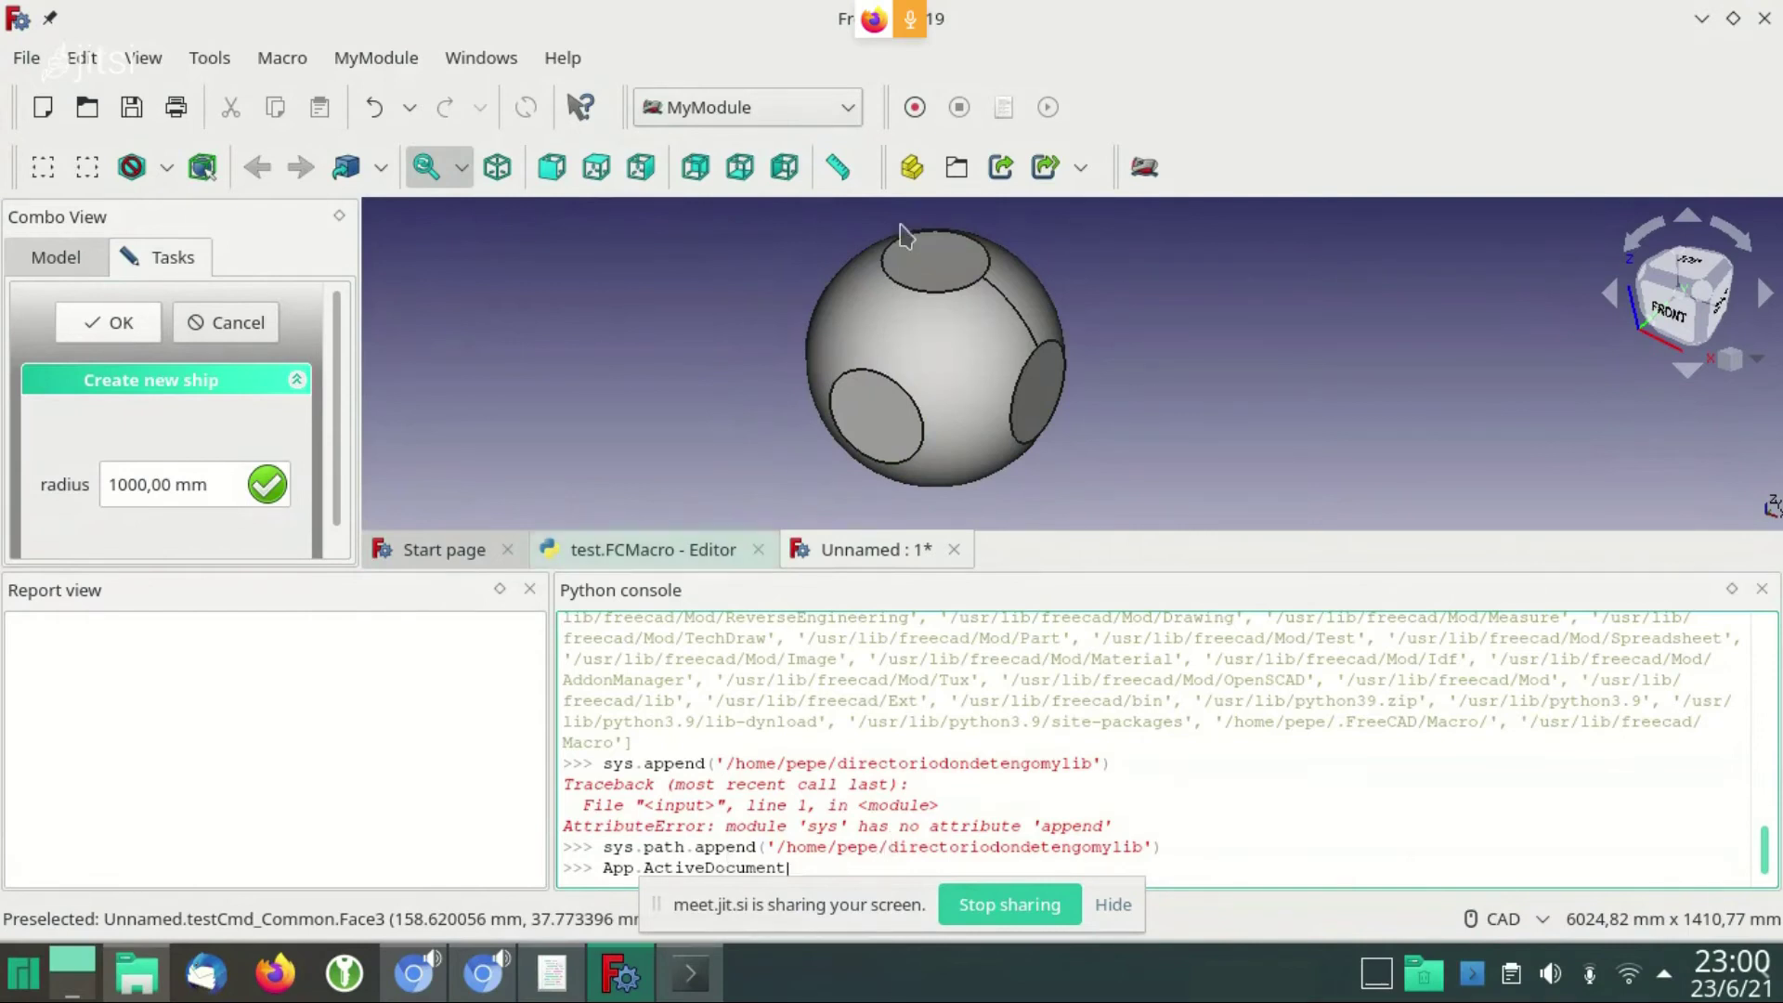
Switch to the Spreadsheet workbench and create a new empty spreadsheet
click(845, 110)
scroll(767, 425, down, 2)
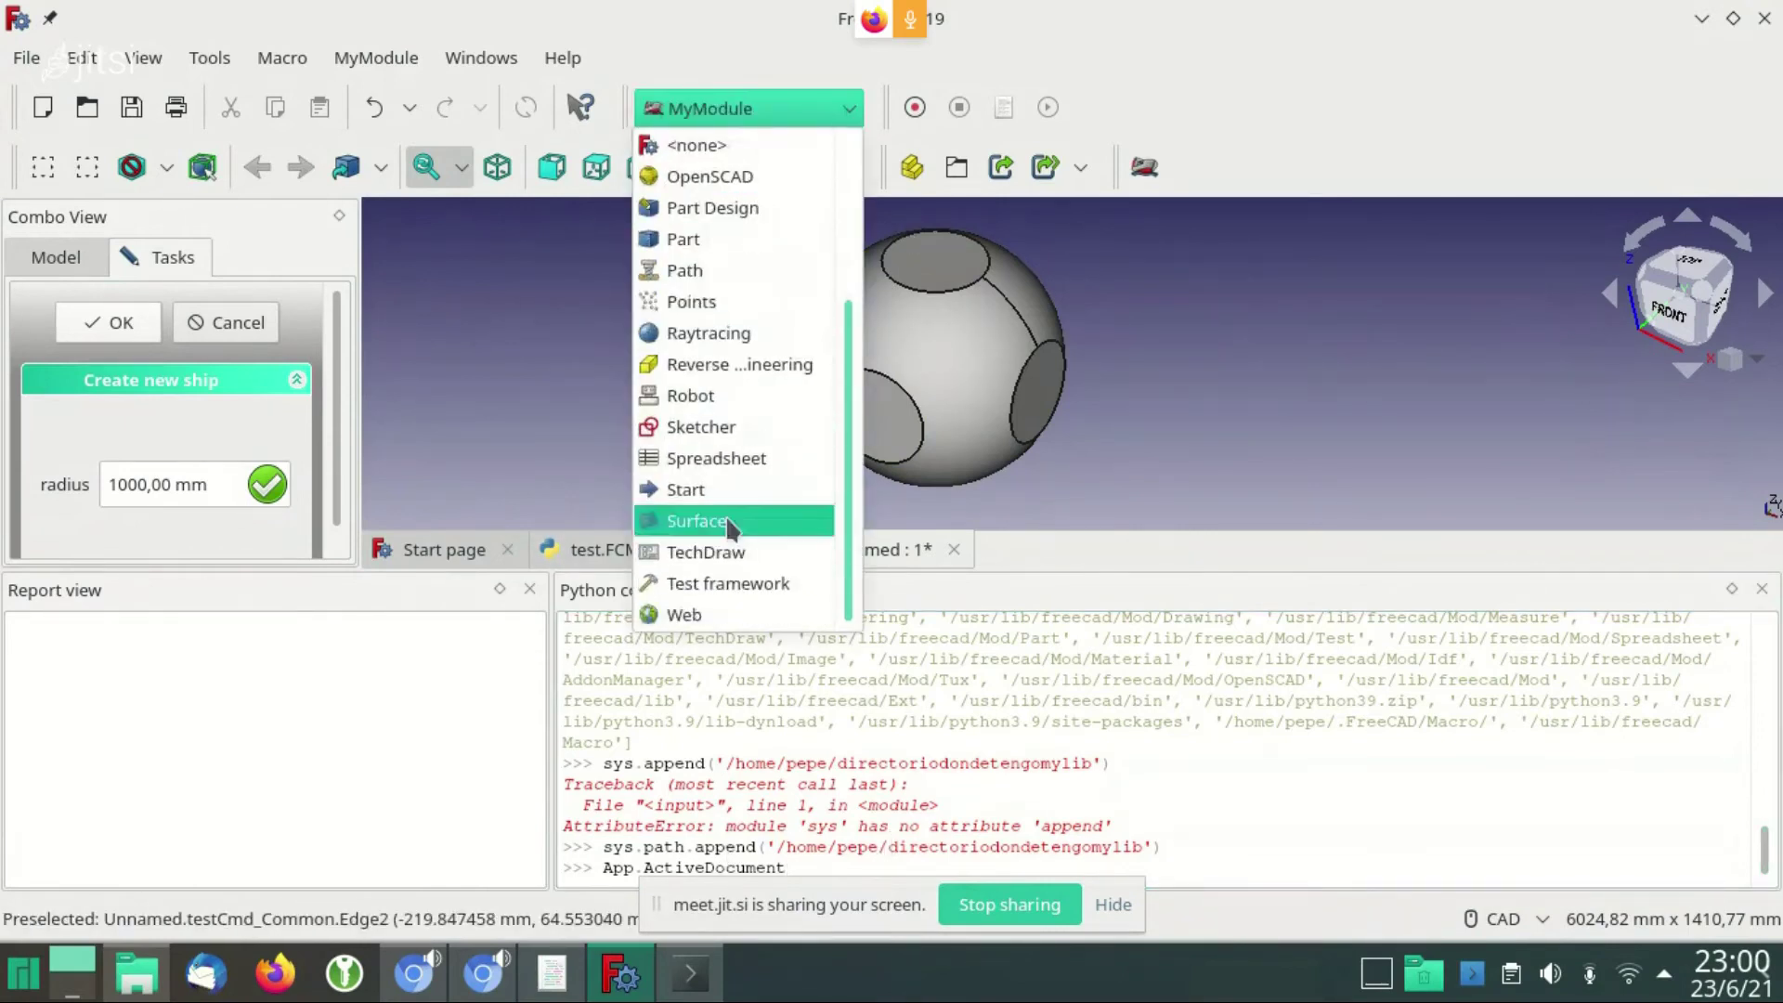
click(670, 459)
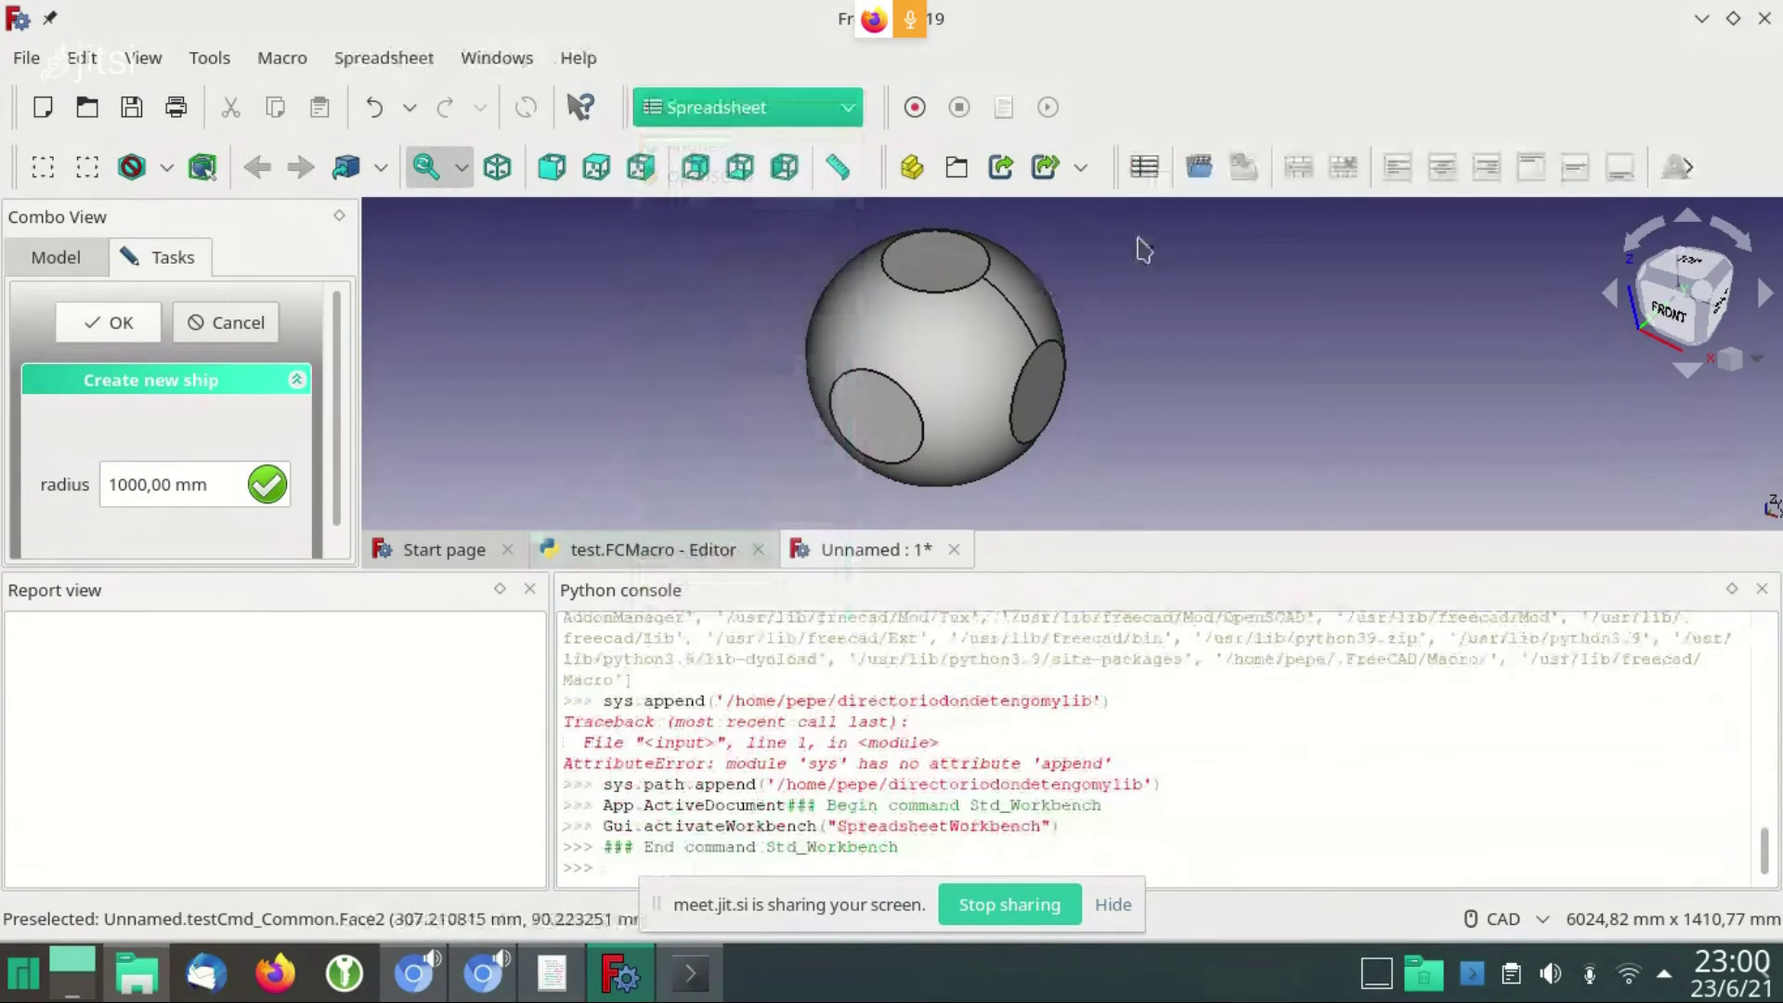
click(1144, 167)
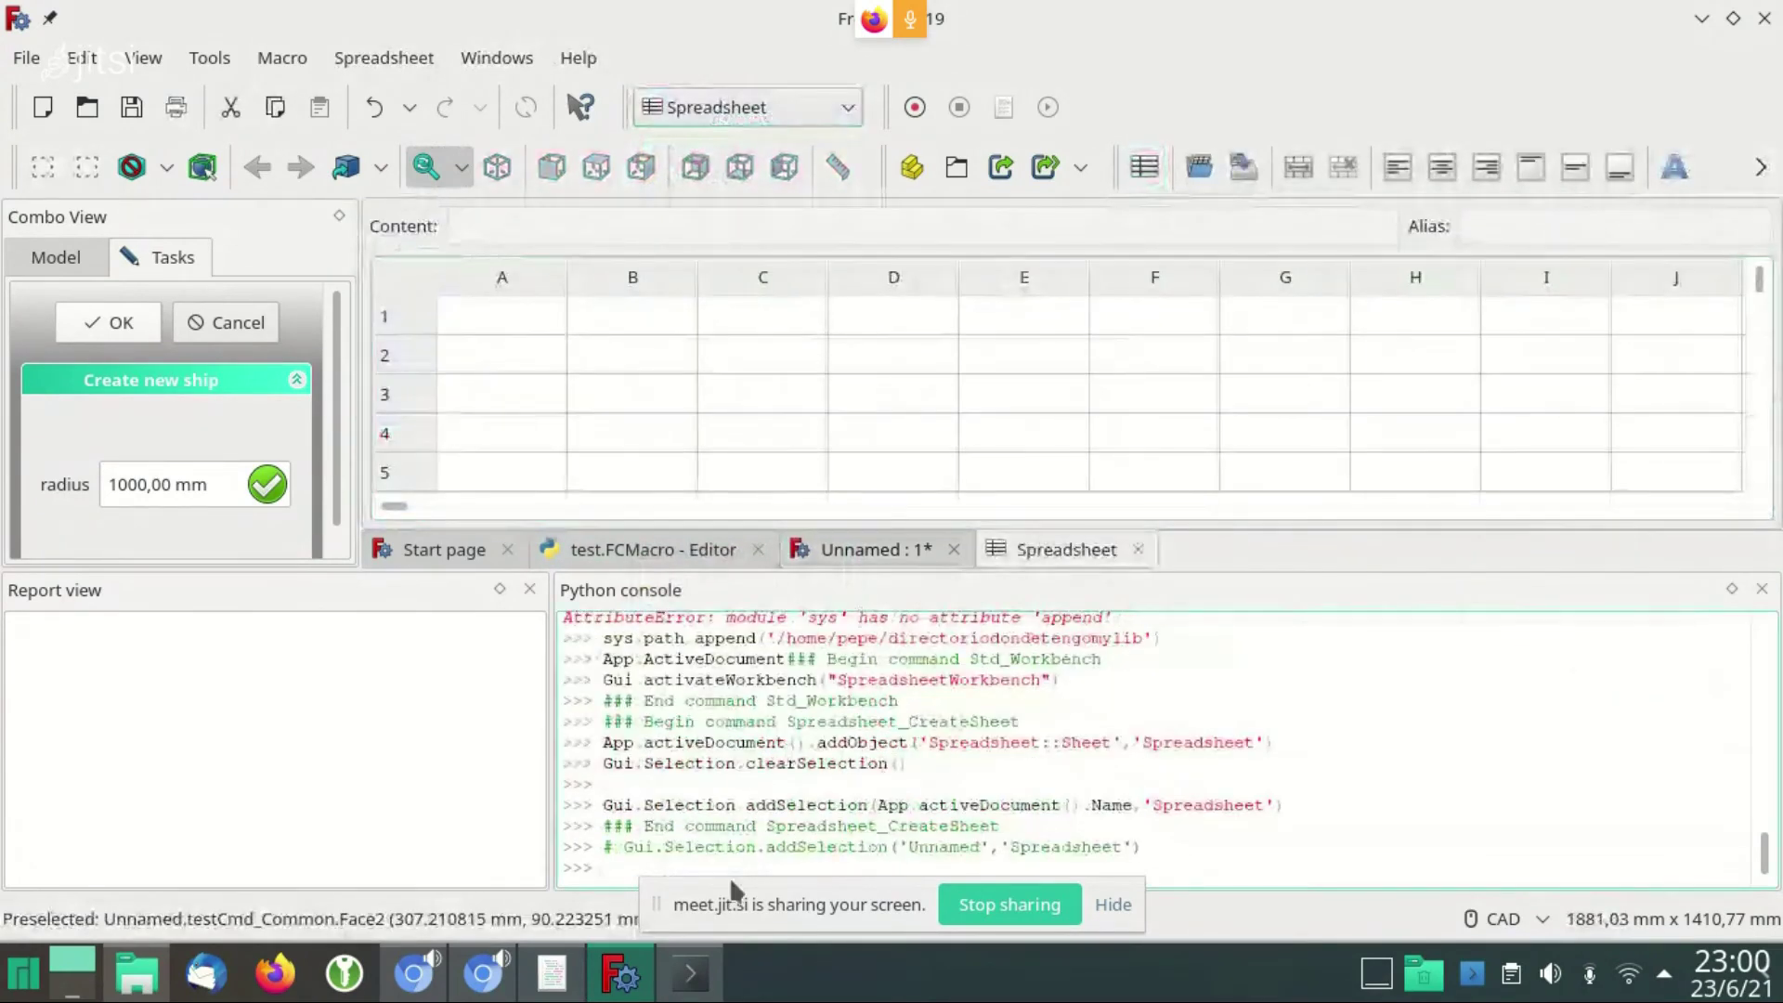
Run App.ActiveDocument in the Python console to print the active Document object
click(624, 872)
text(App)
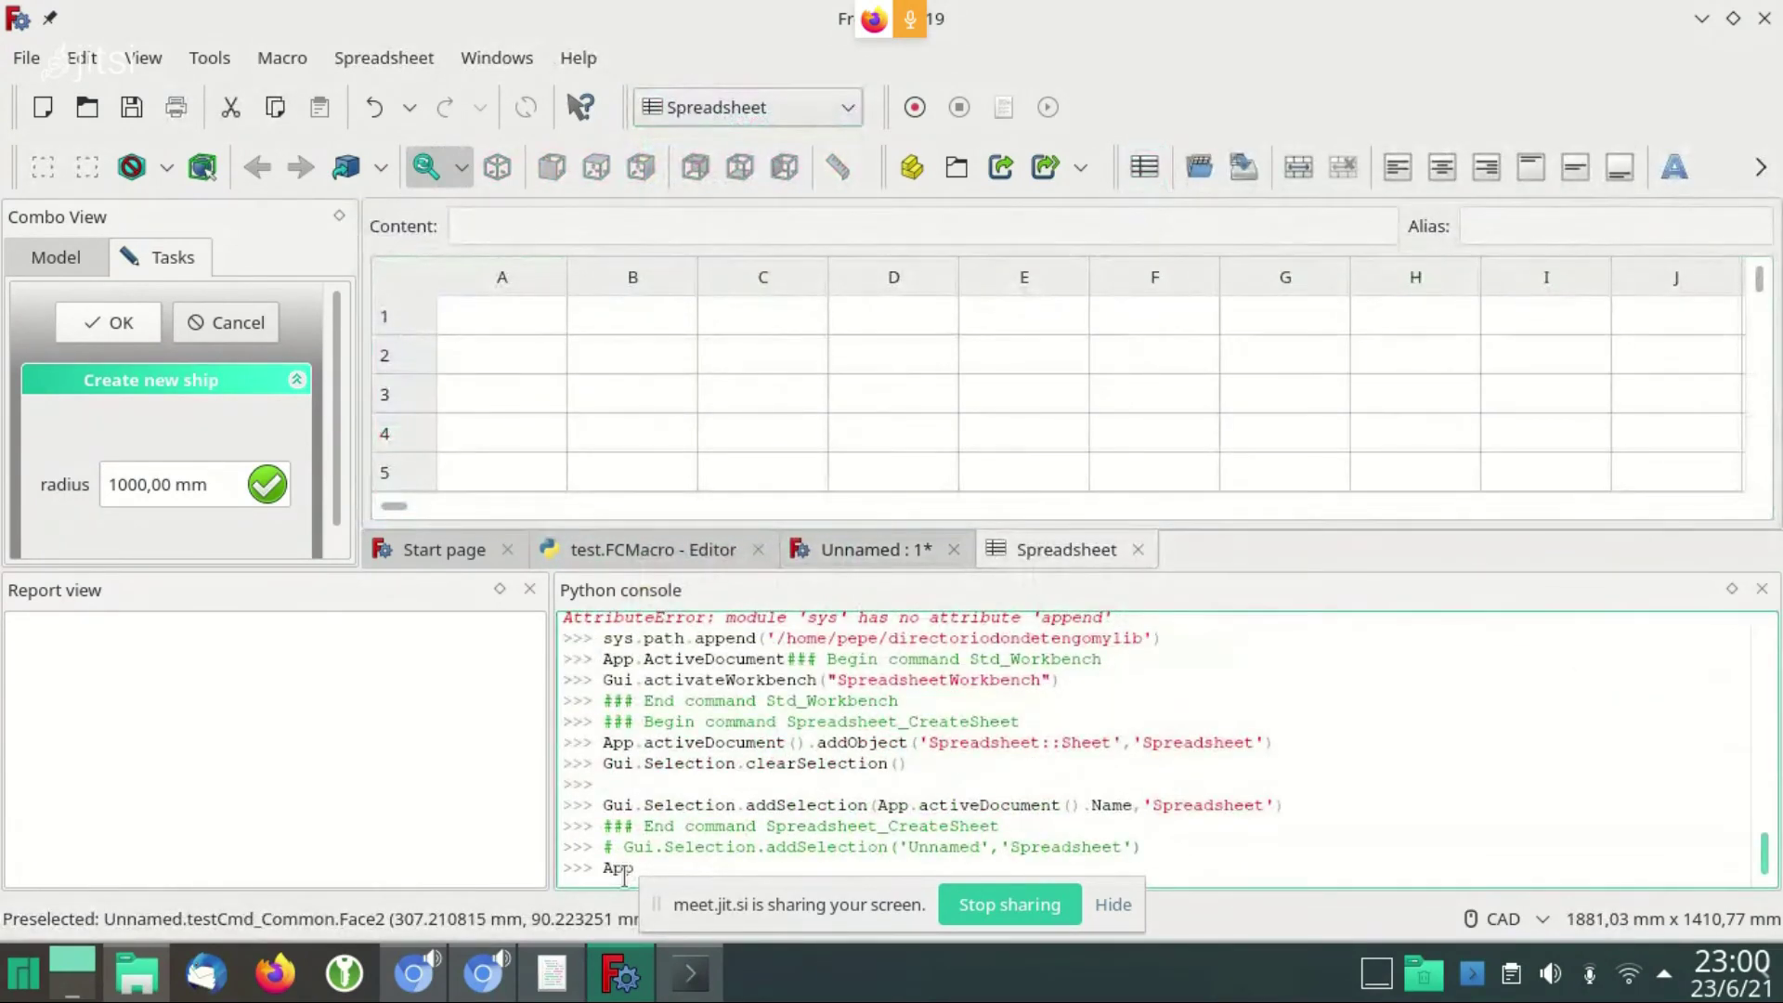
text(.Active)
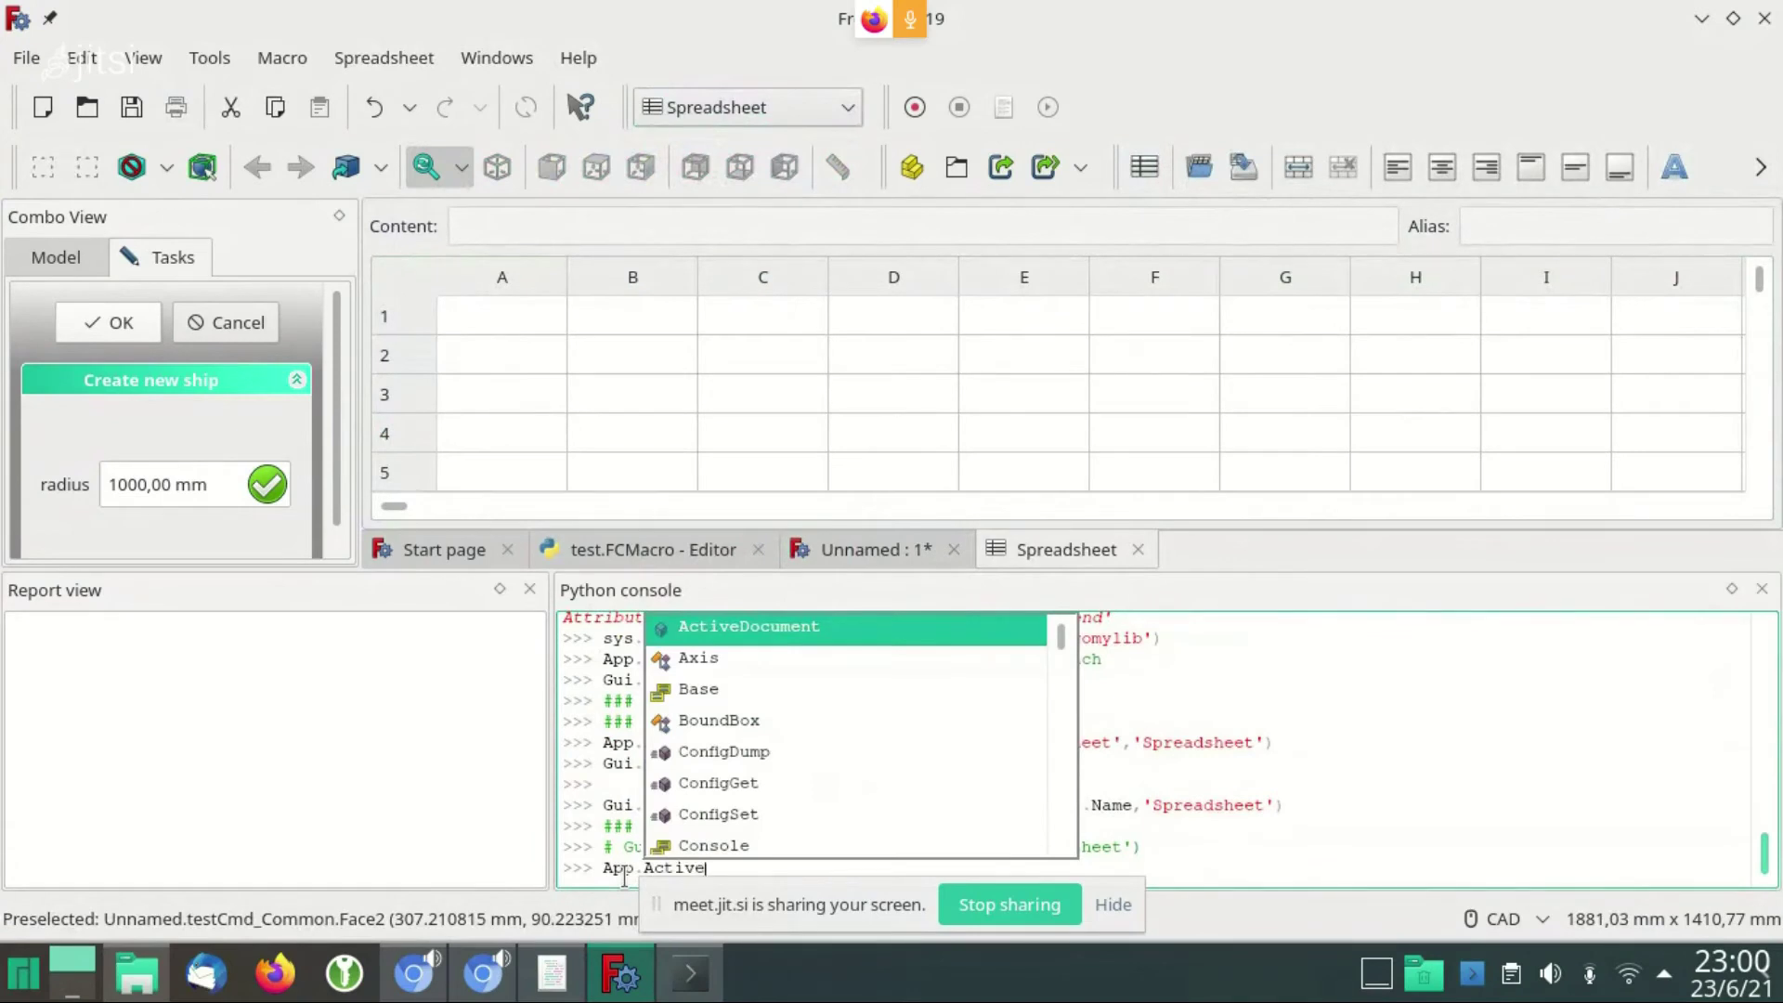
key(Return)
key(Return)
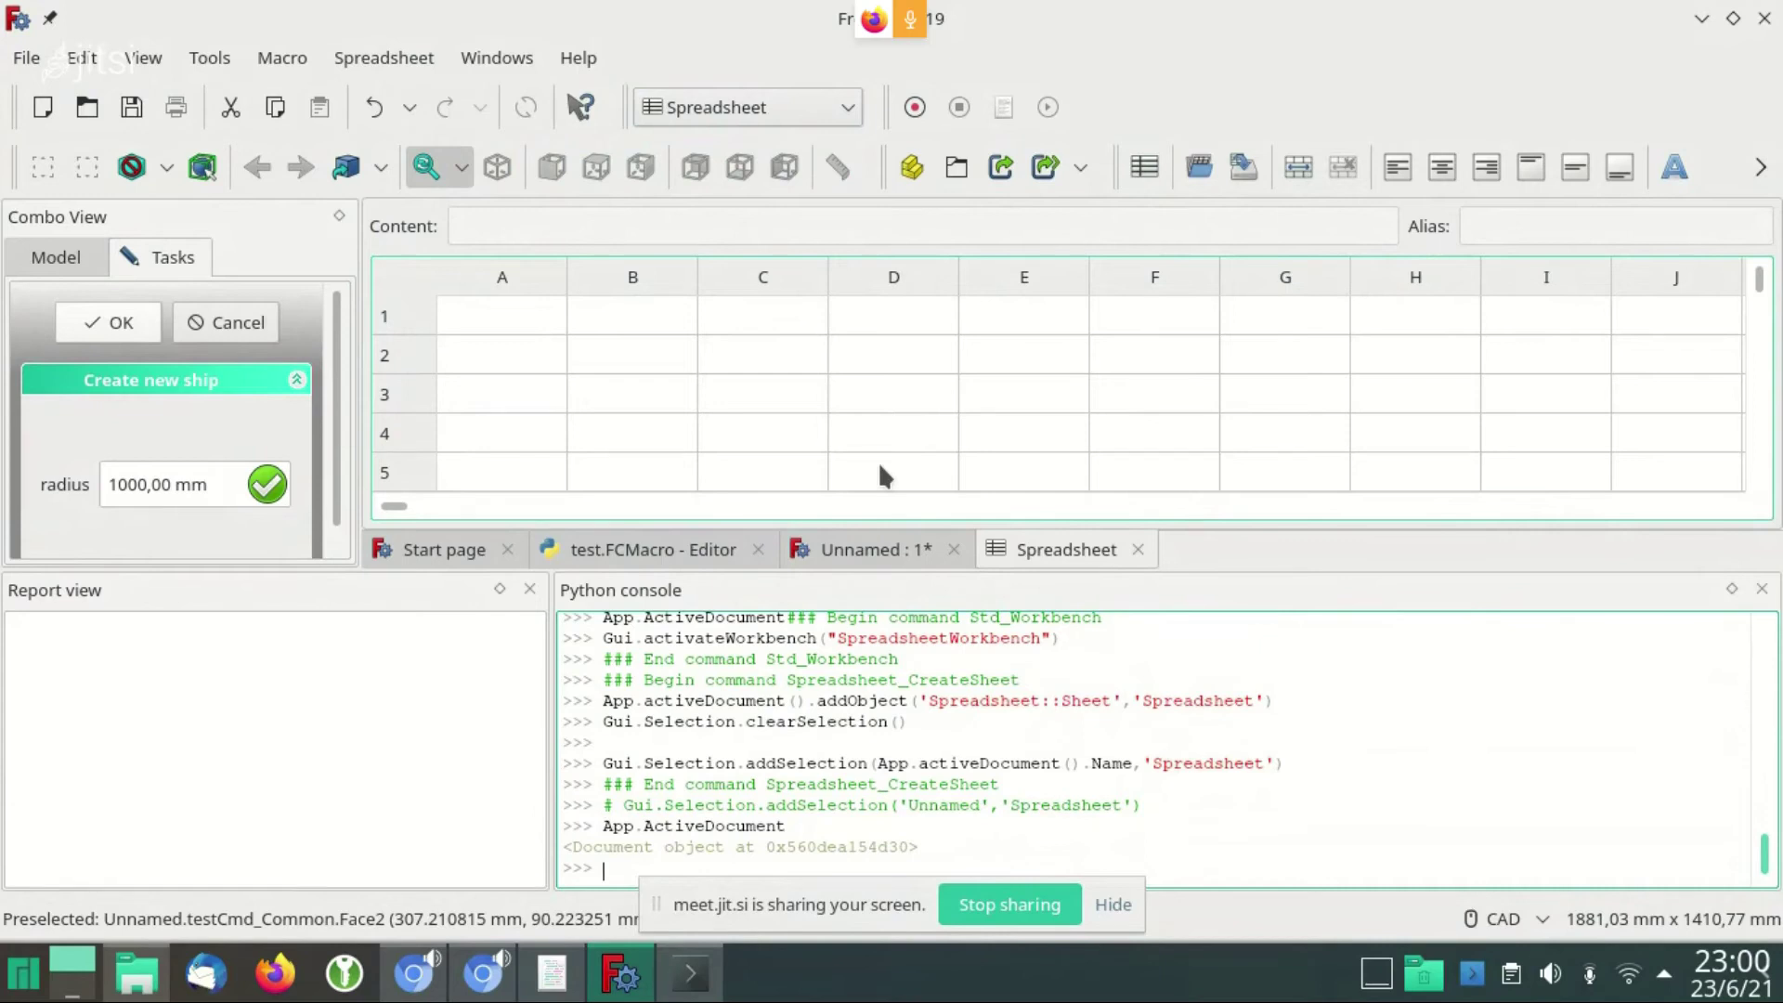
text(App)
text(.Active)
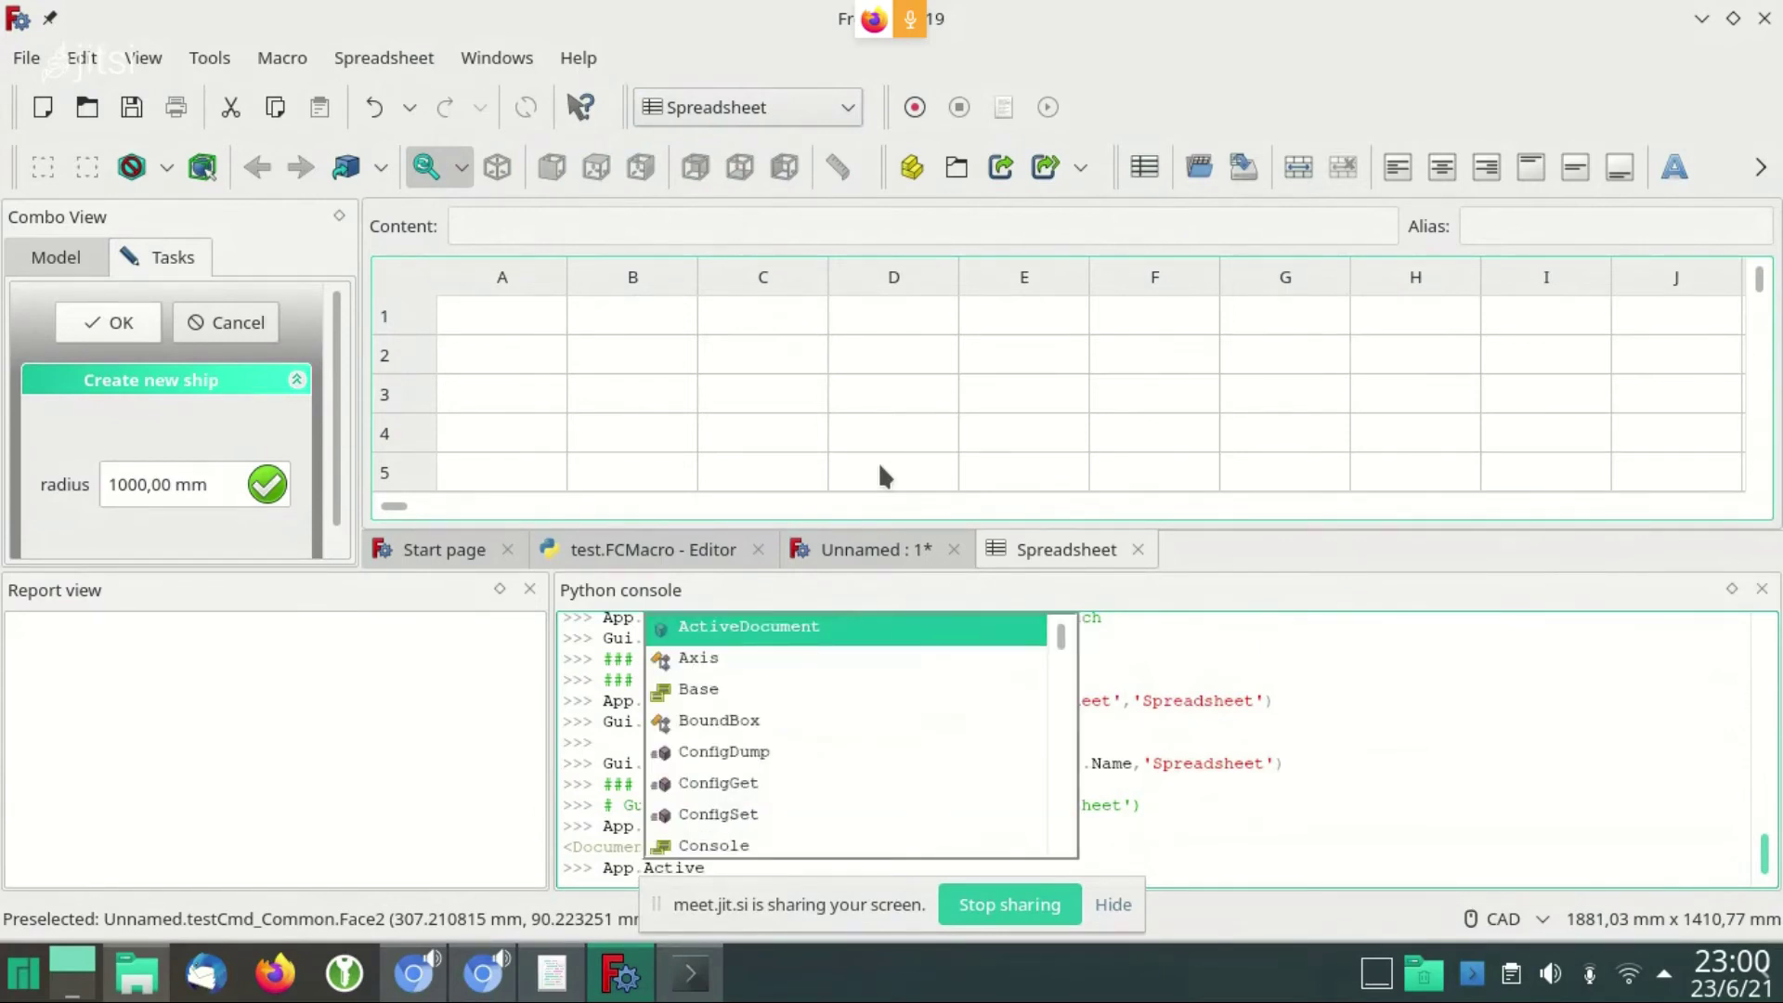
key(Return)
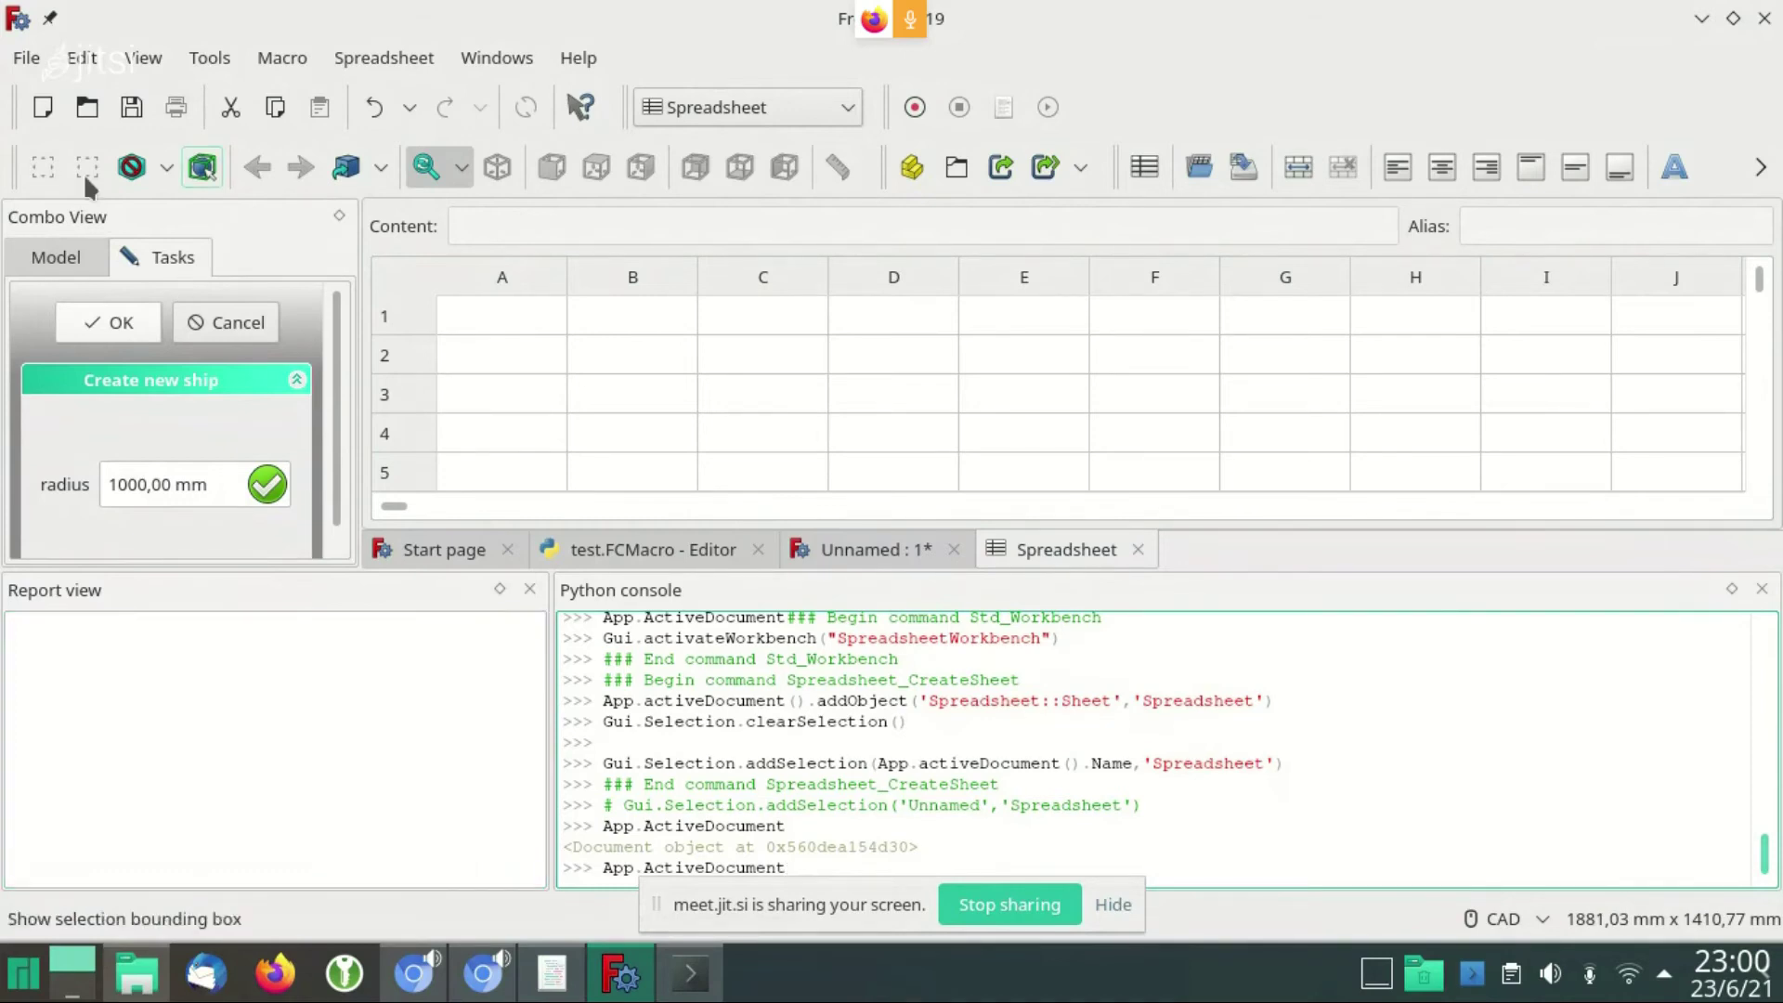
Open the Addon Manager, accept its warning, and view the AirPlaneDesign workbench details before bringing Chromium forward
click(282, 57)
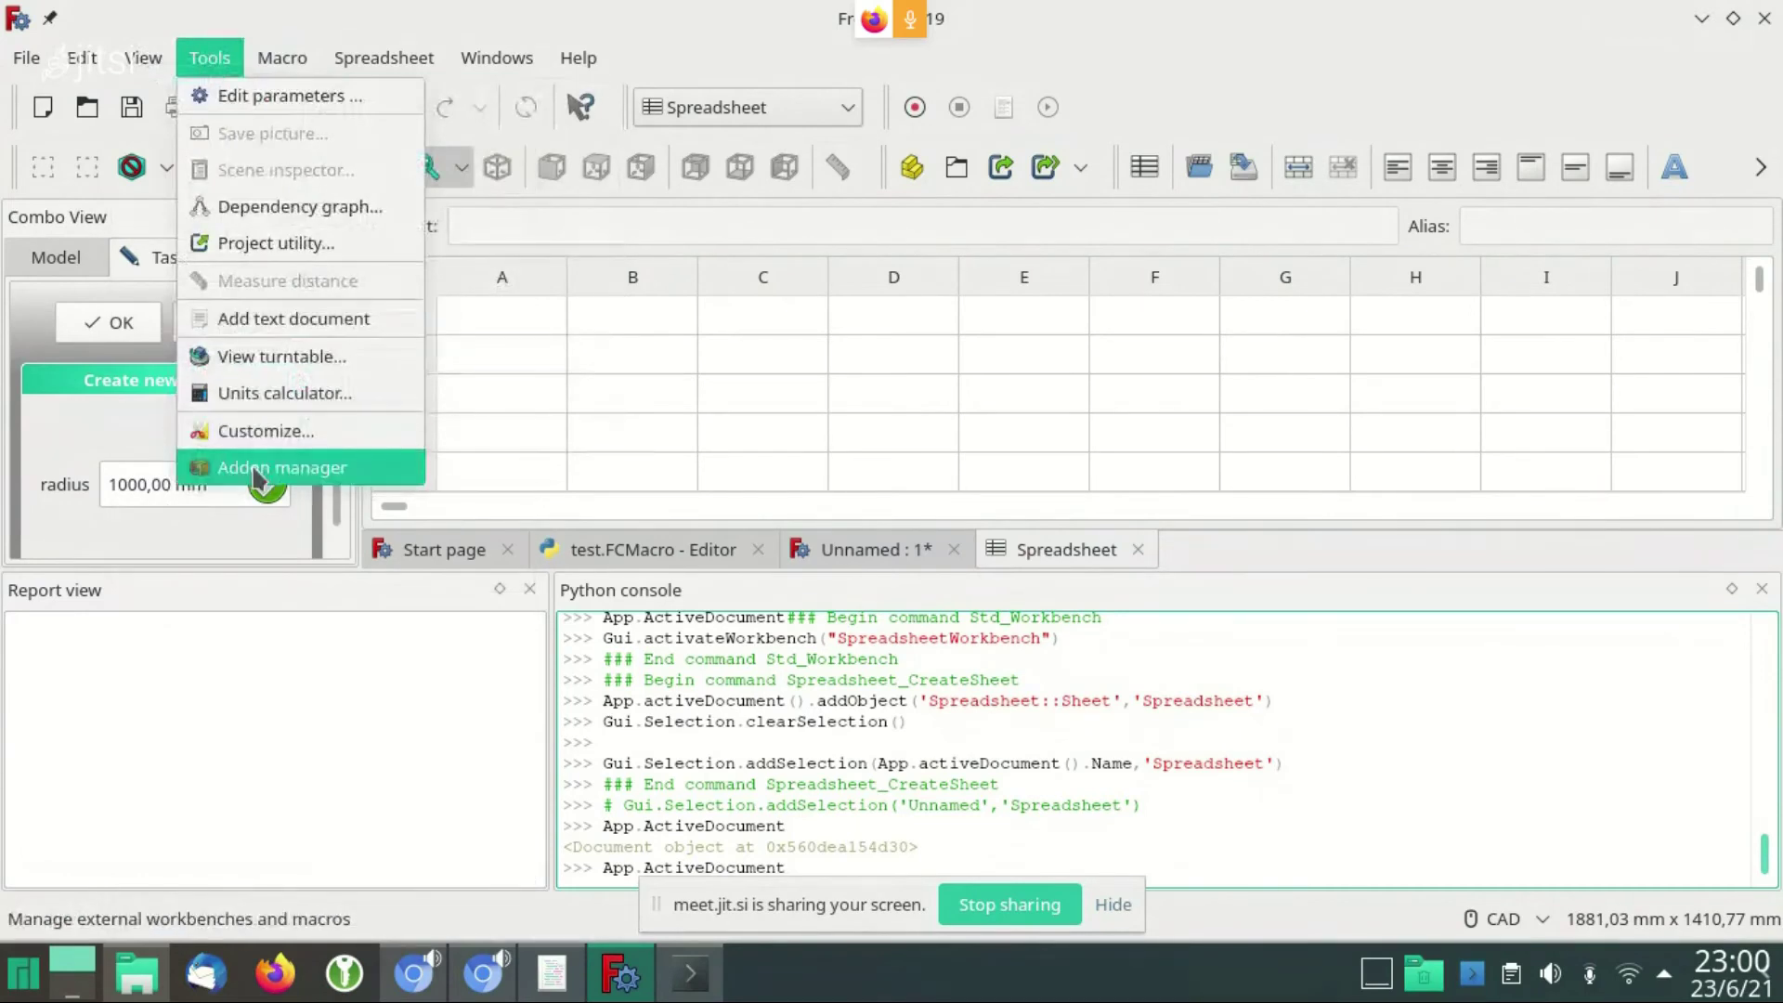
click(265, 468)
click(1006, 481)
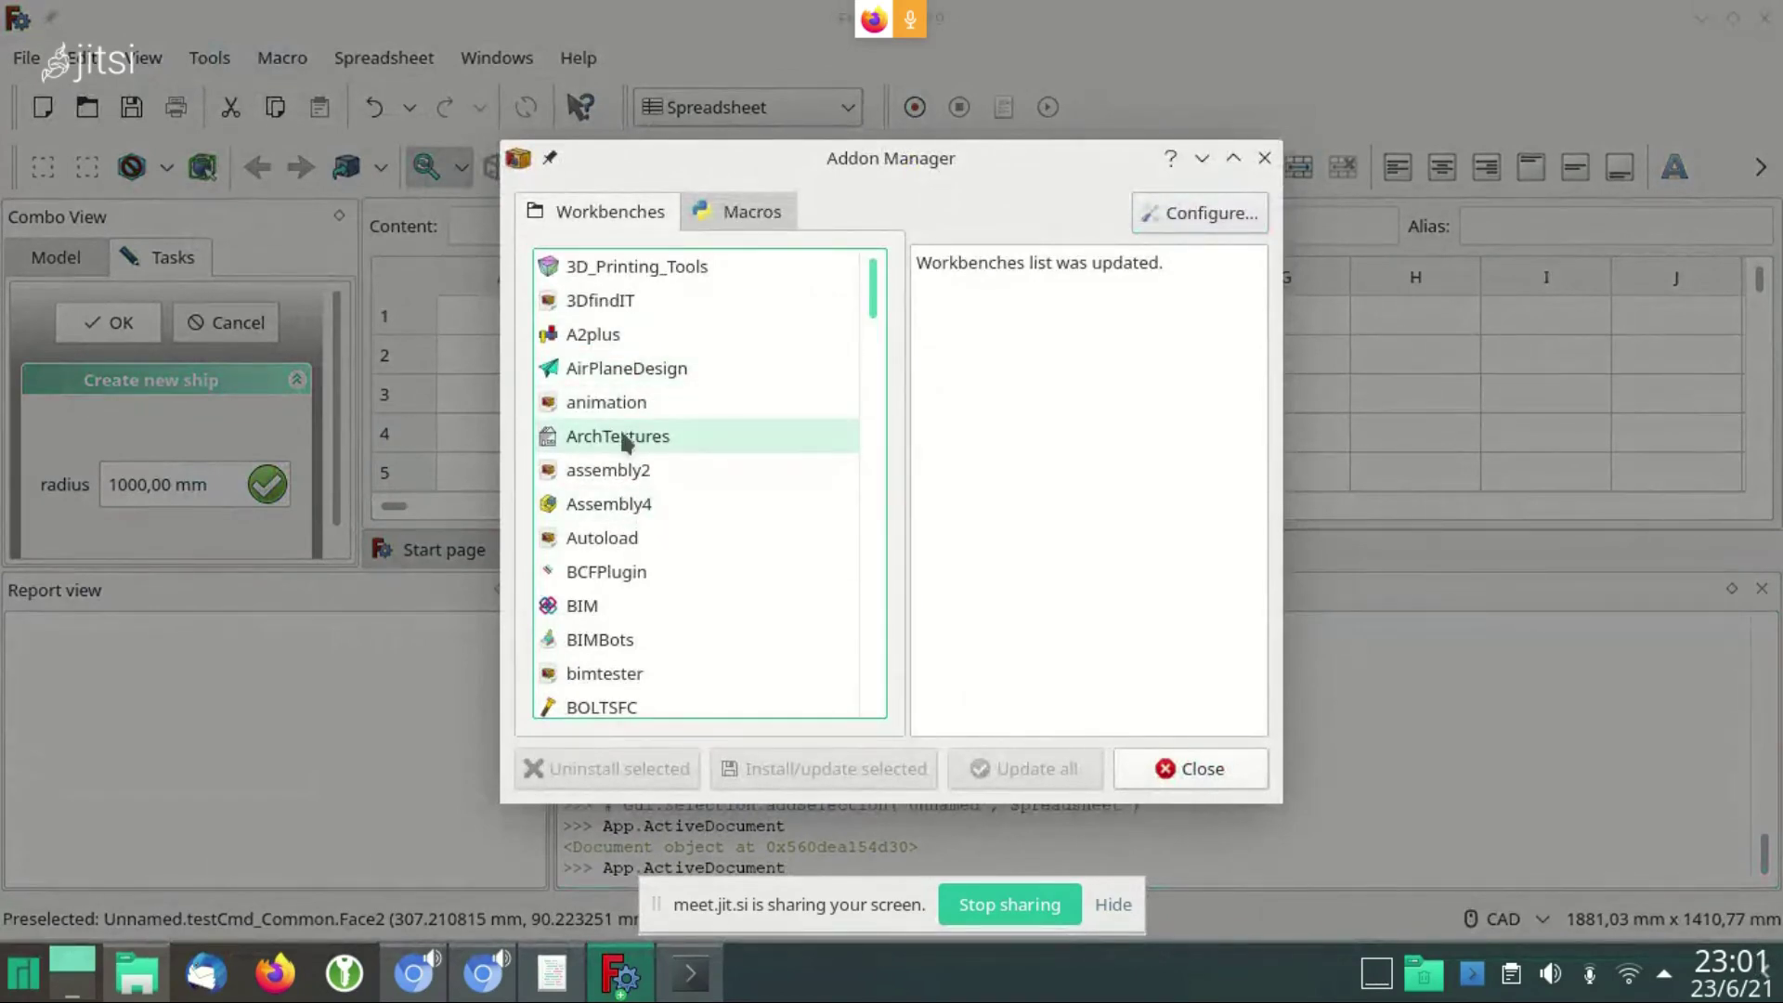
click(627, 368)
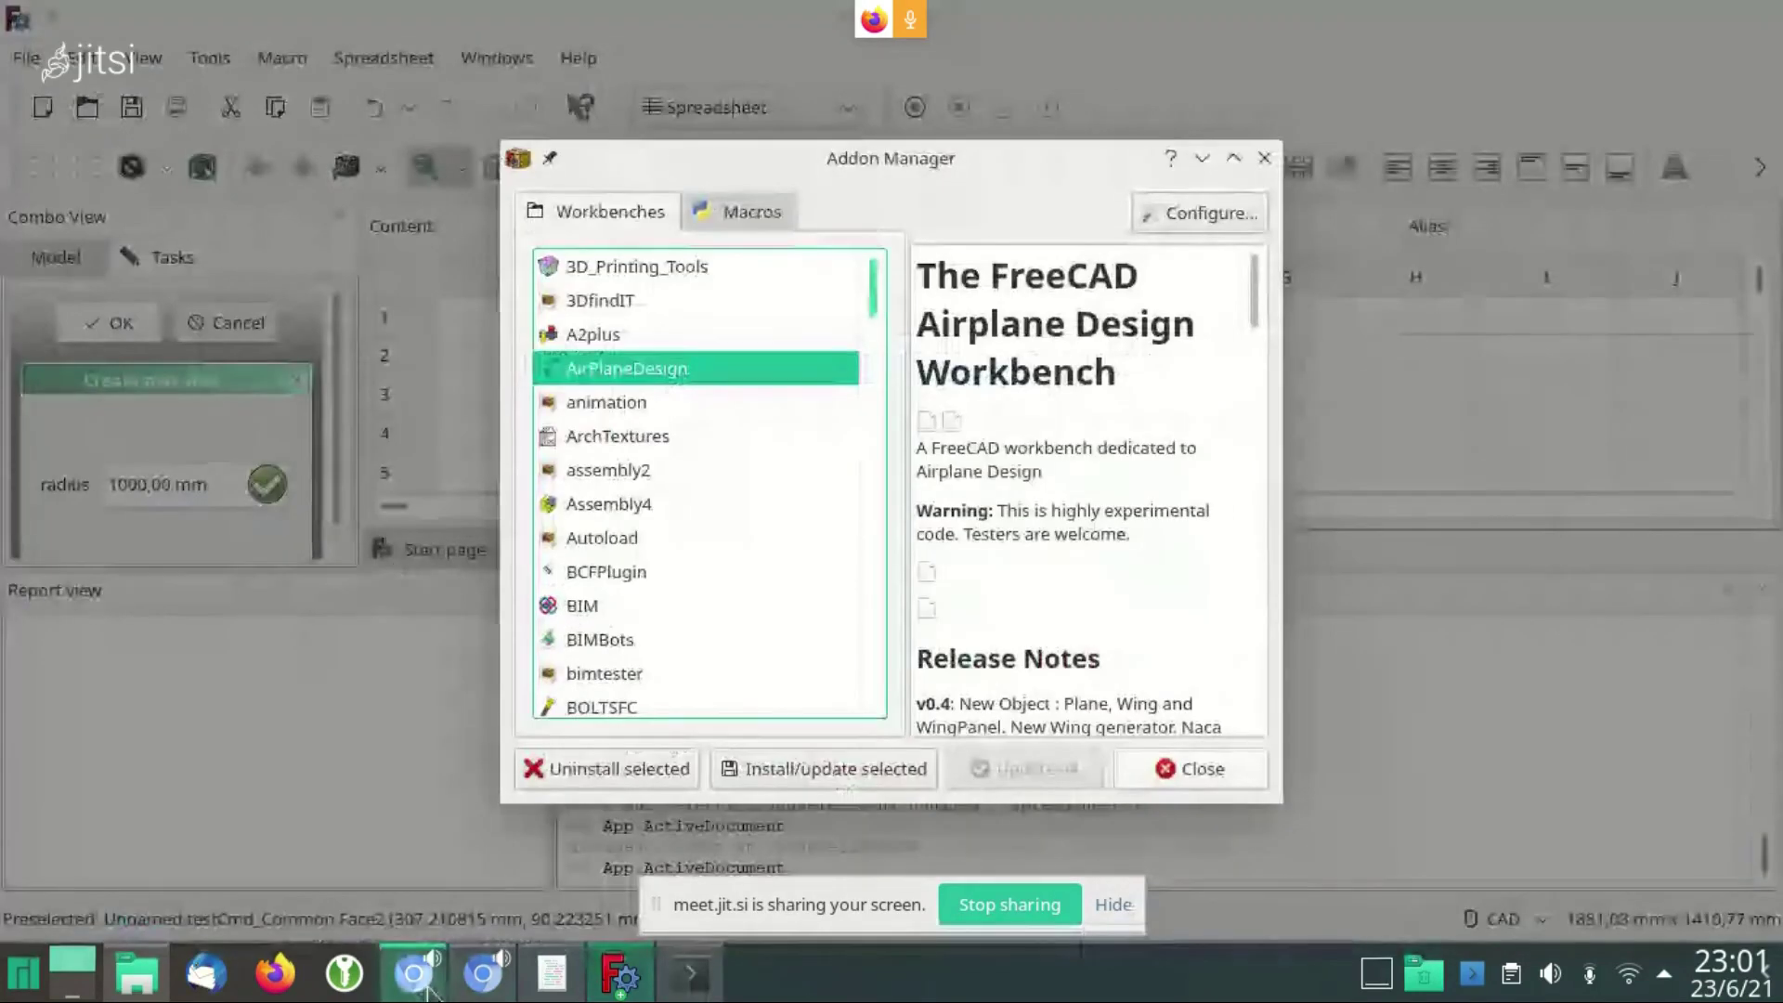
click(414, 973)
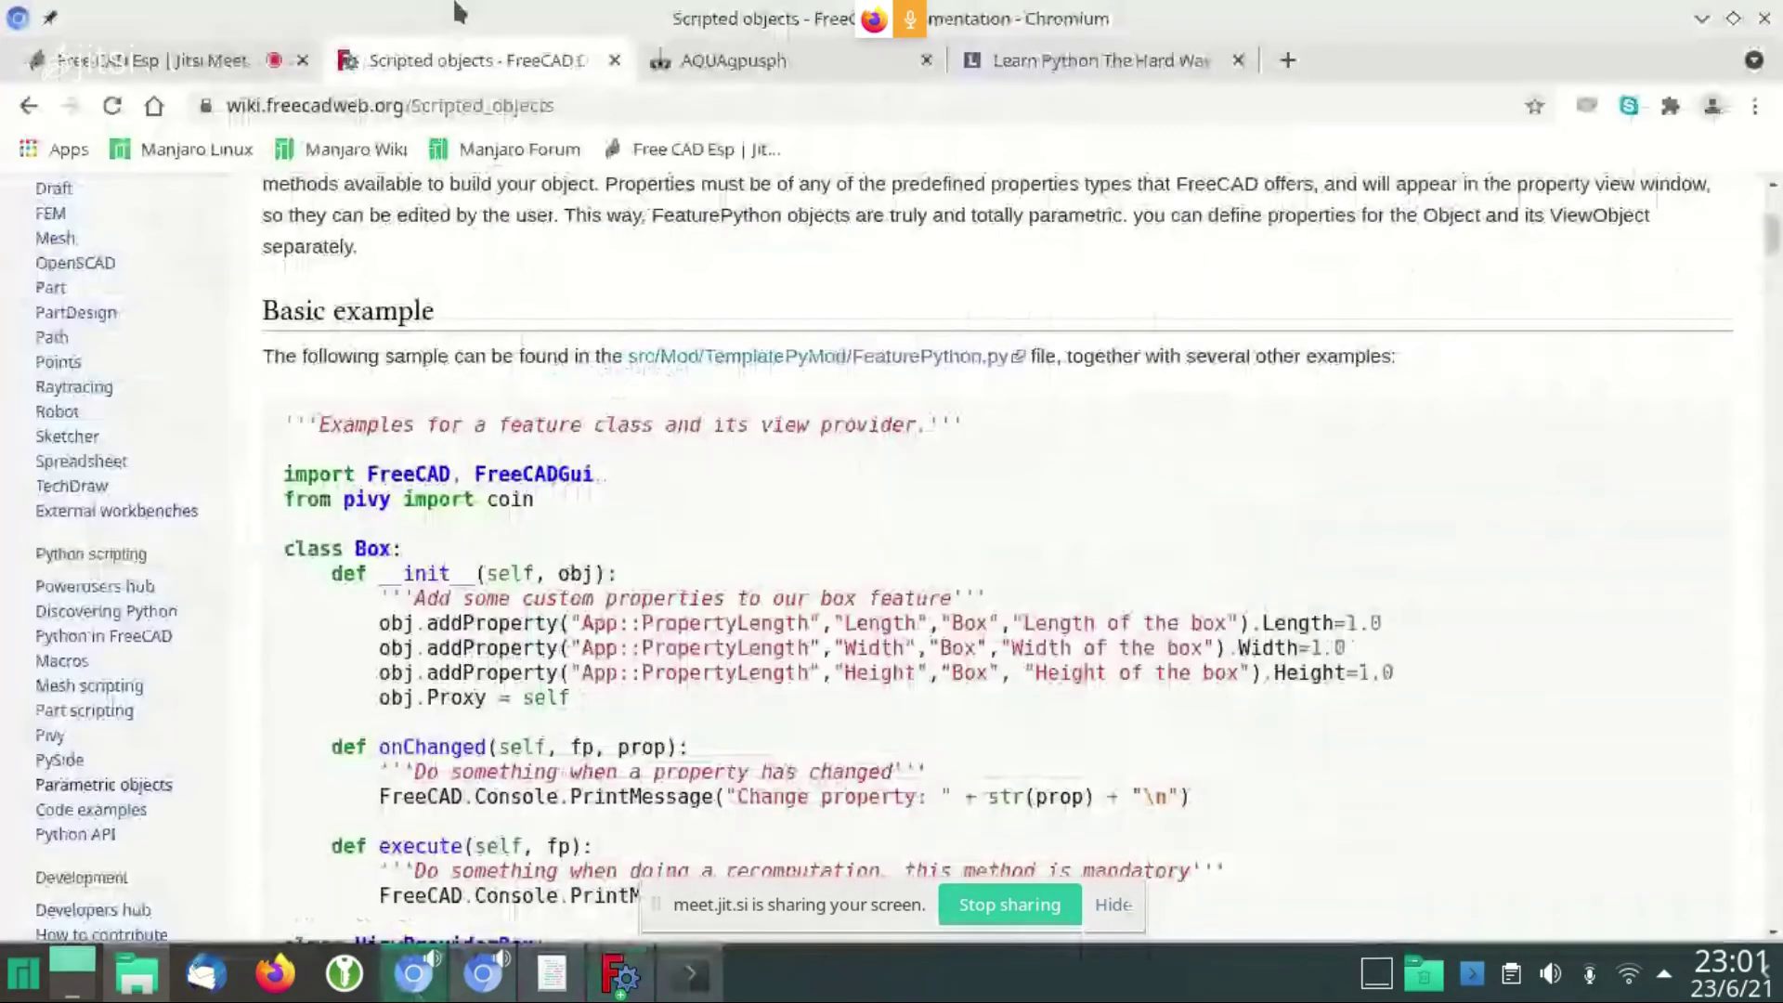
Open the NiCr hot wire cutter GitHub link from the Jitsi chat and read through its README
click(135, 70)
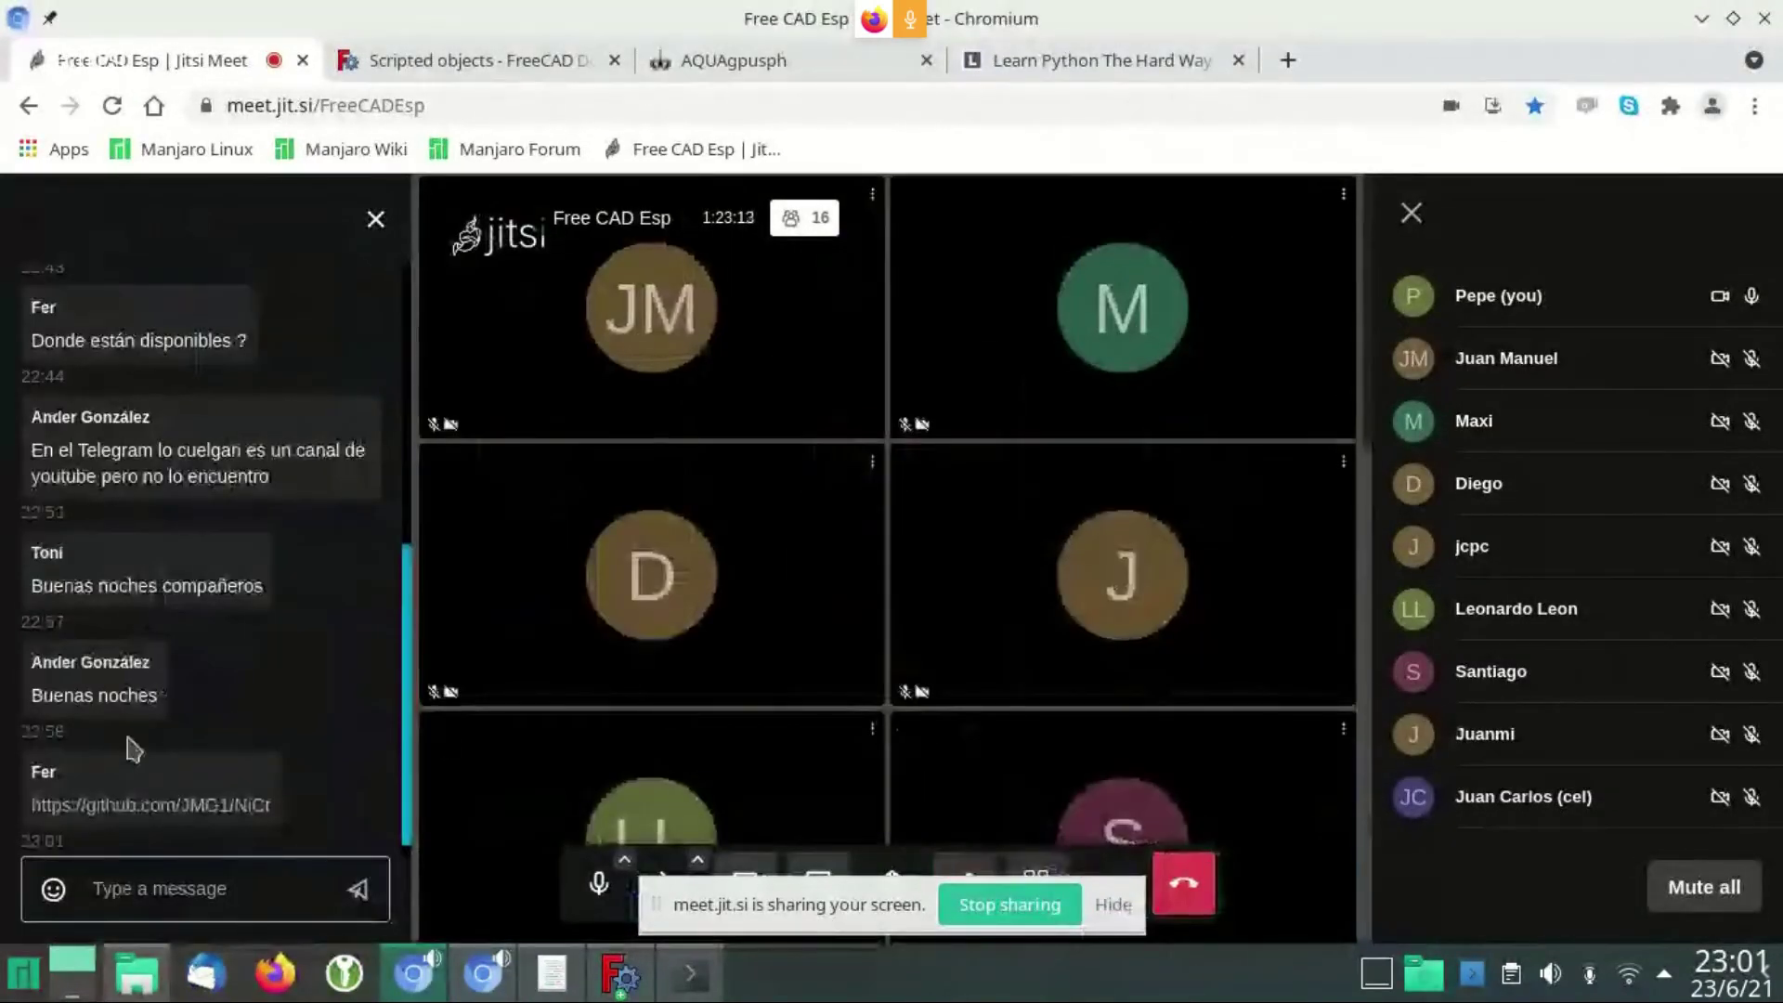
click(119, 824)
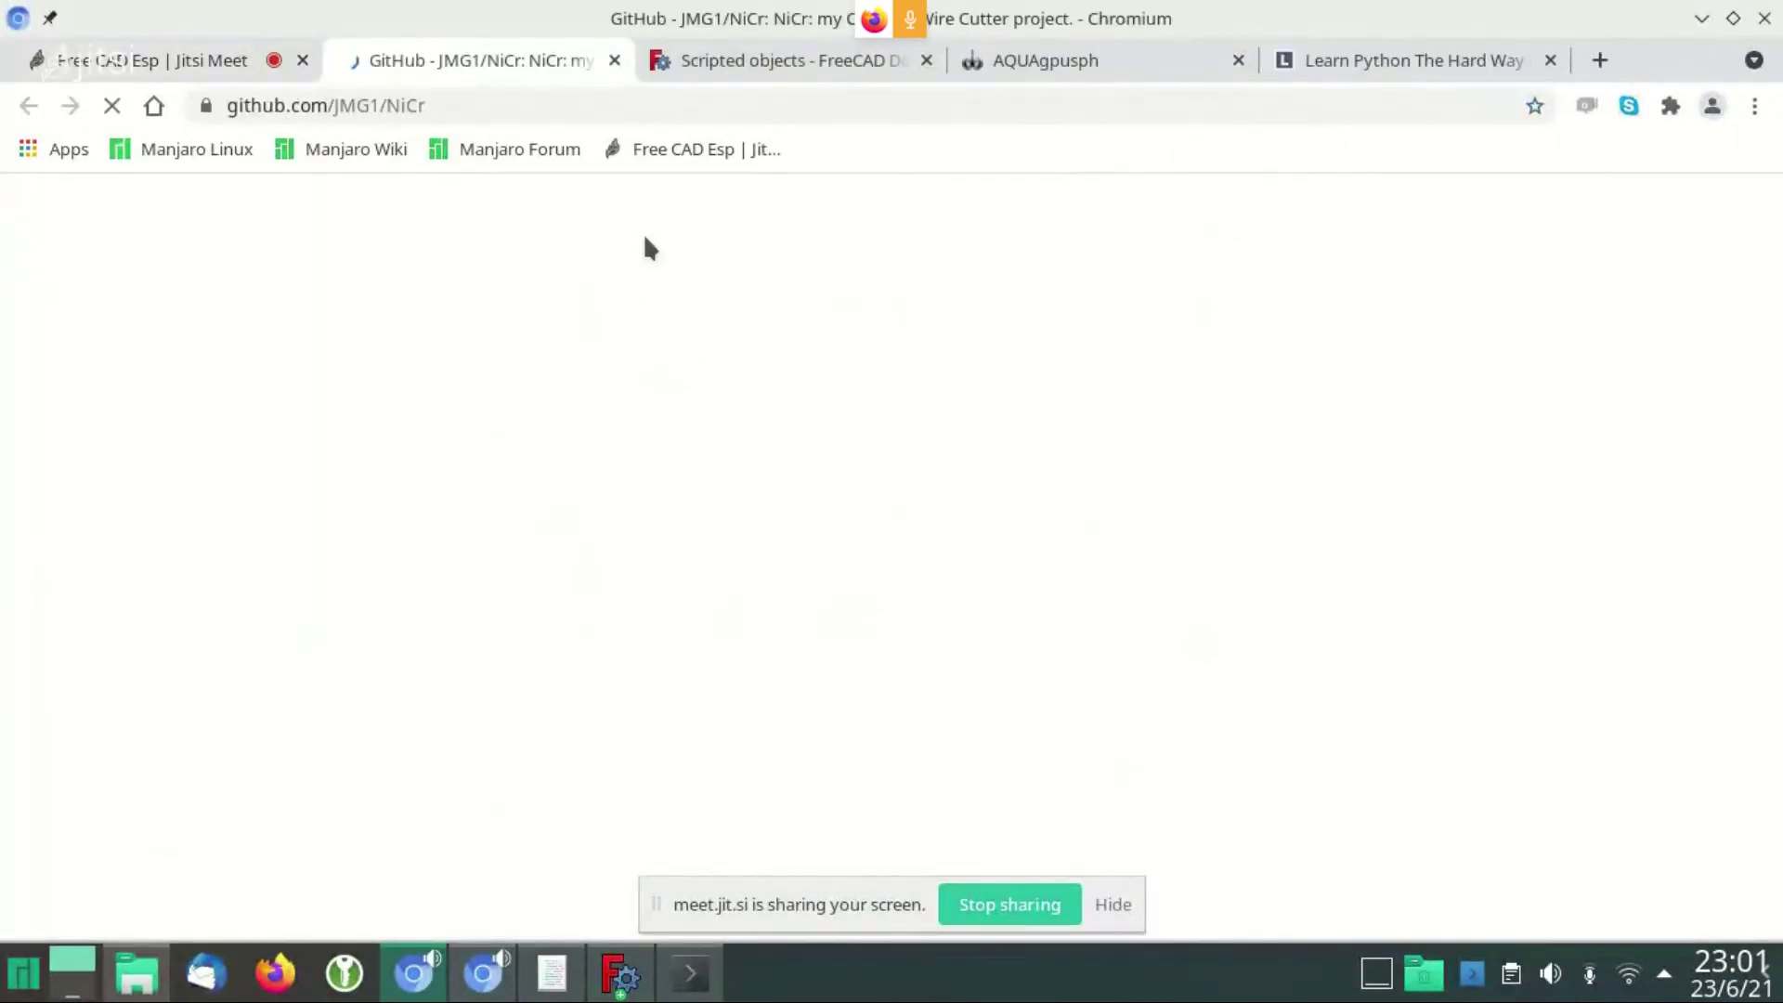
scroll(326, 597, down, 3)
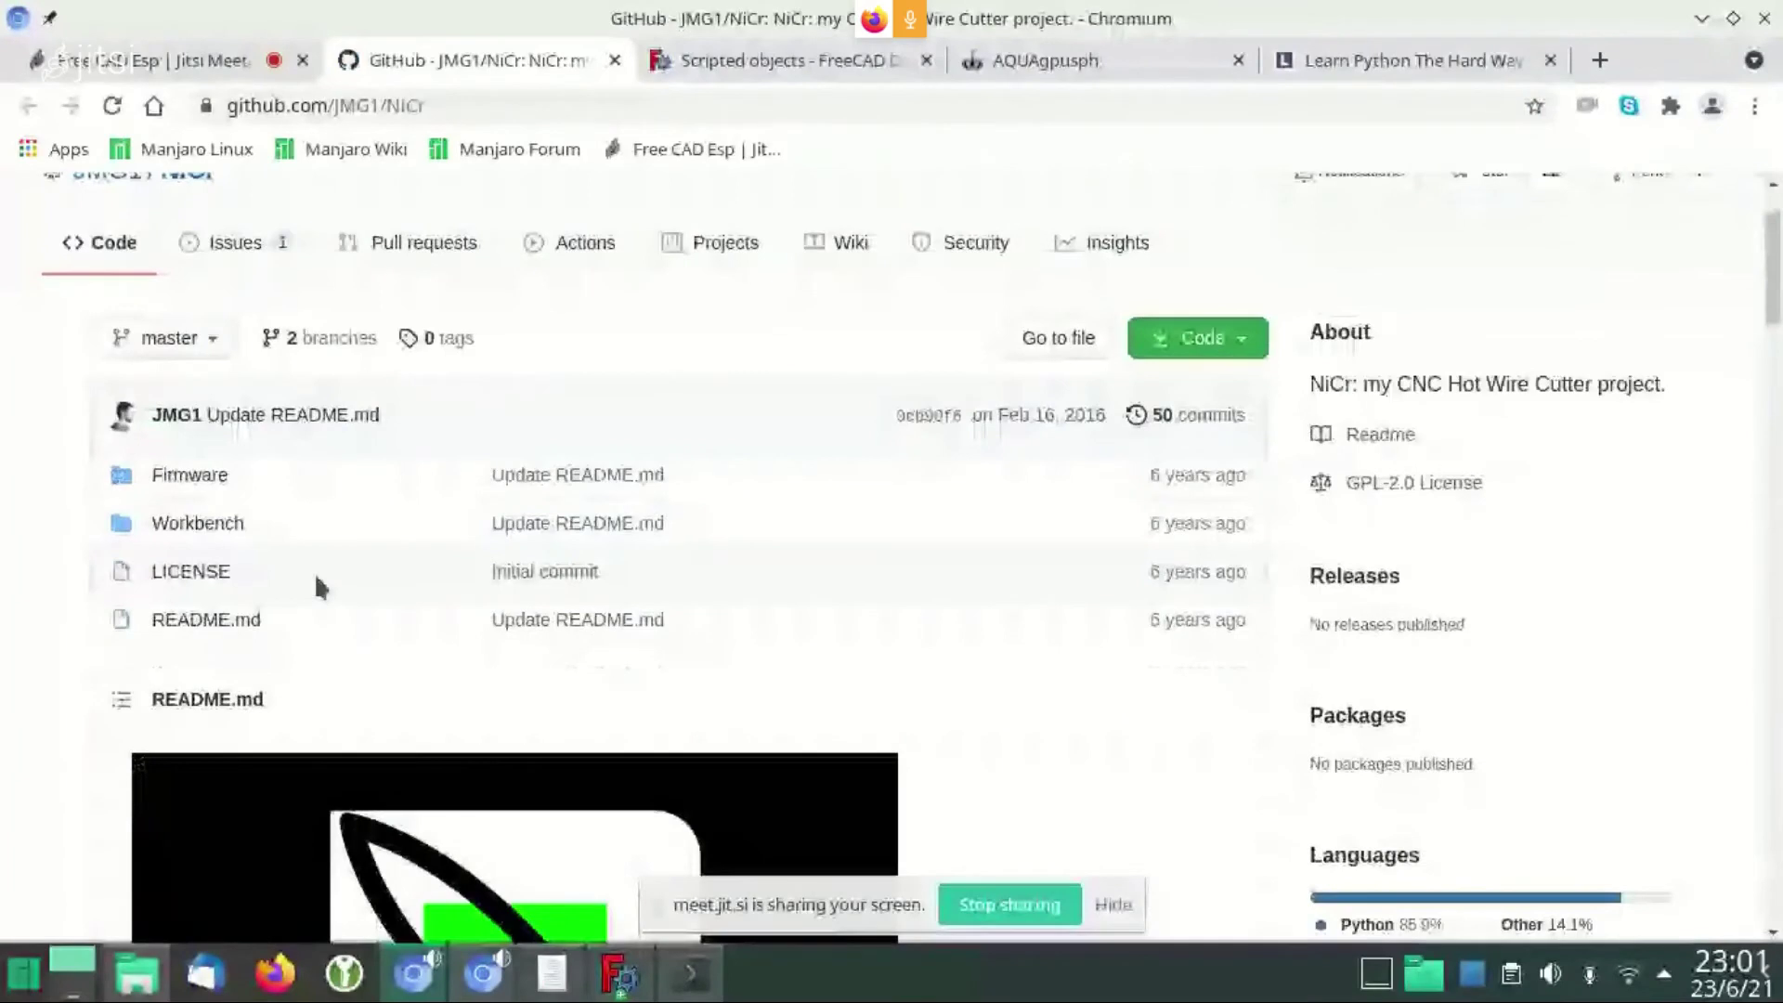
scroll(127, 494, down, 10)
scroll(128, 497, down, 3)
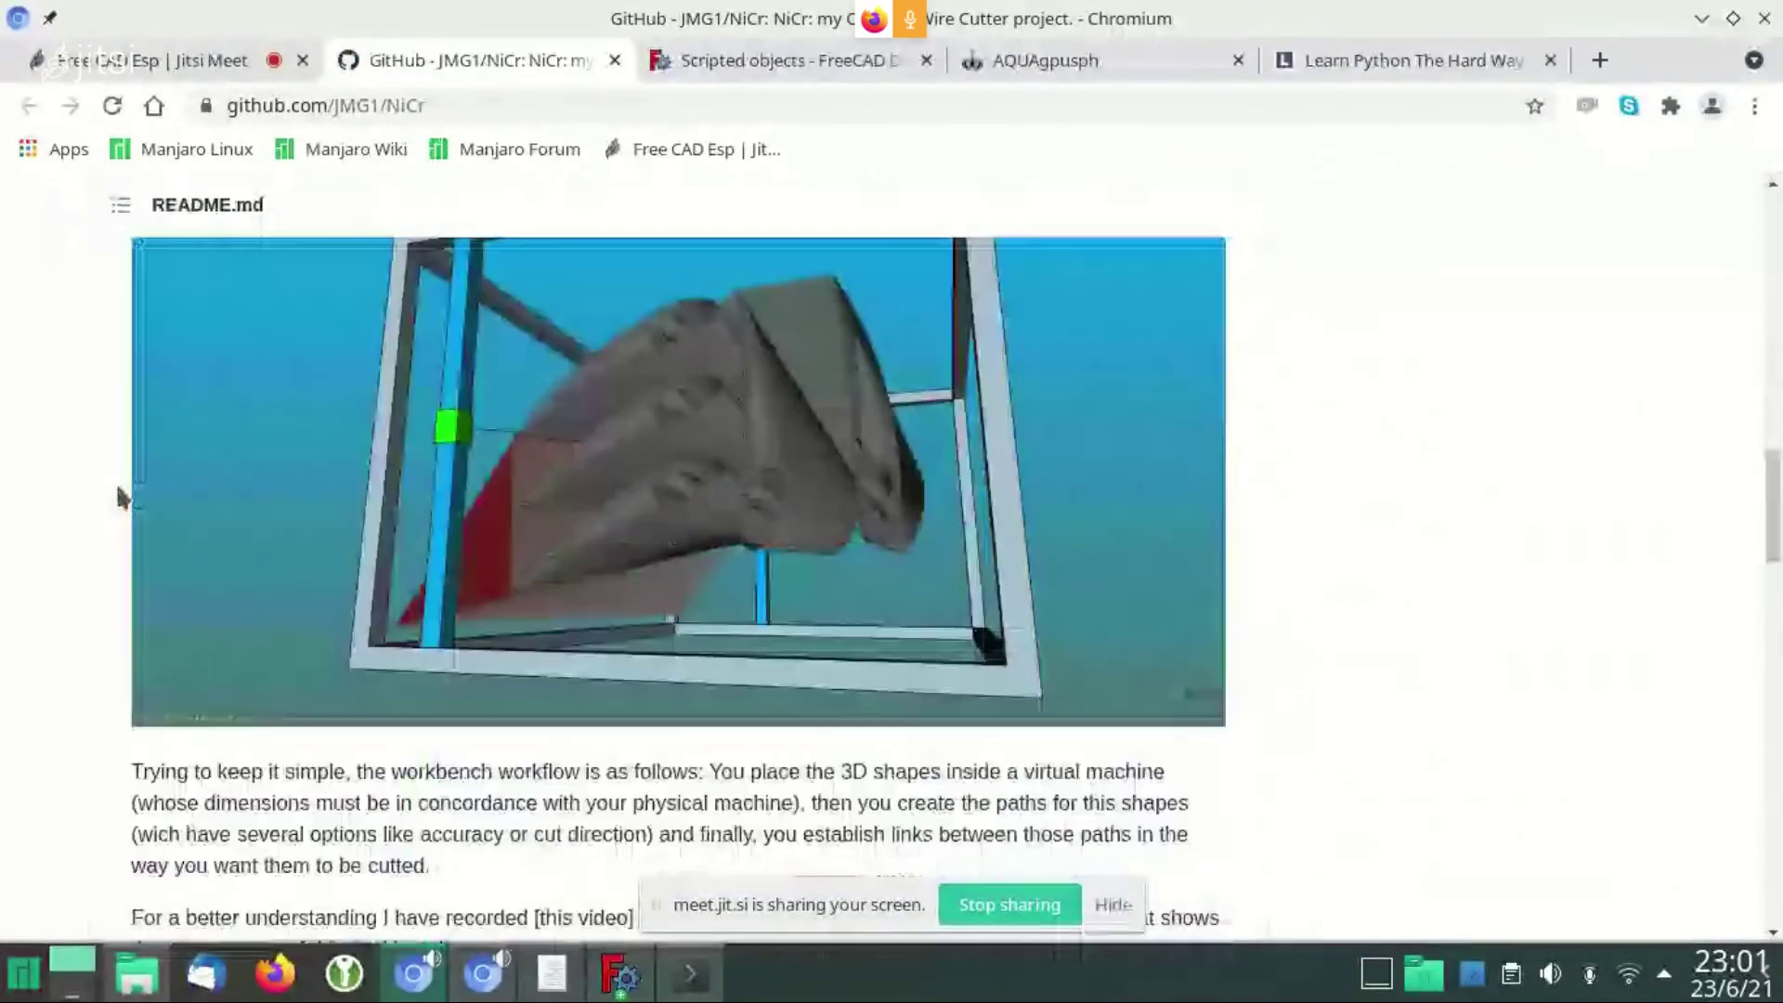
scroll(111, 471, down, 10)
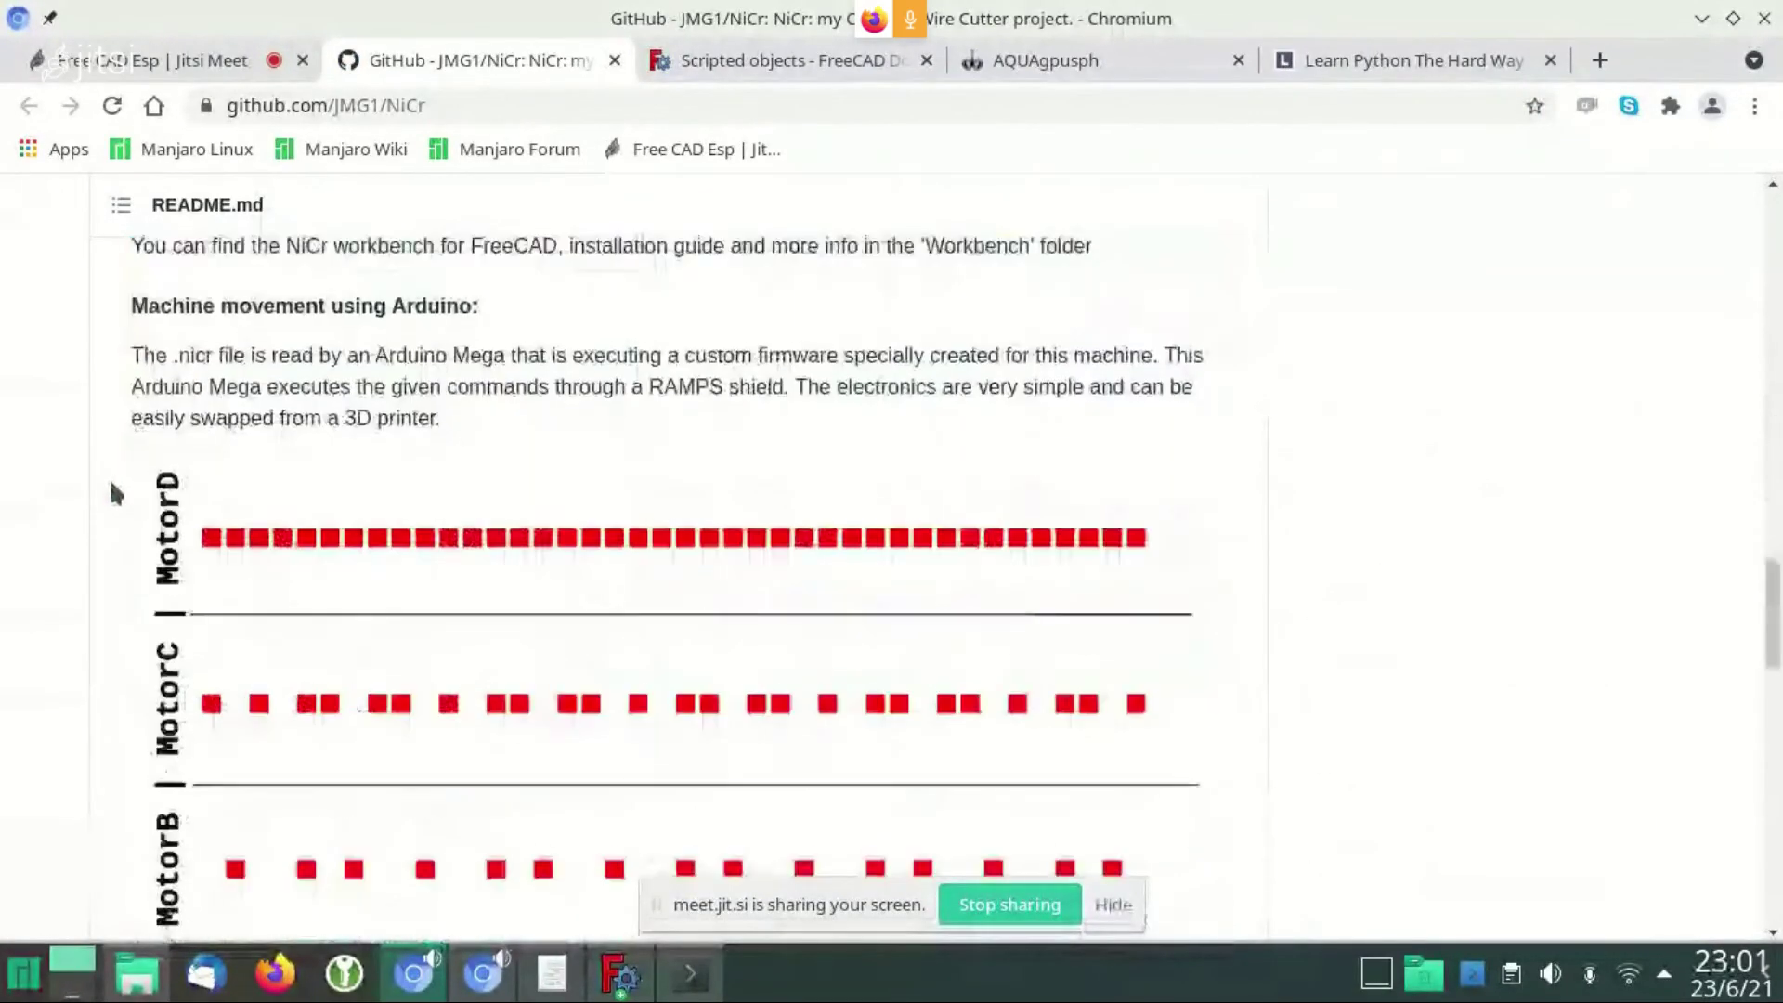
scroll(113, 492, down, 5)
scroll(114, 492, up, 9)
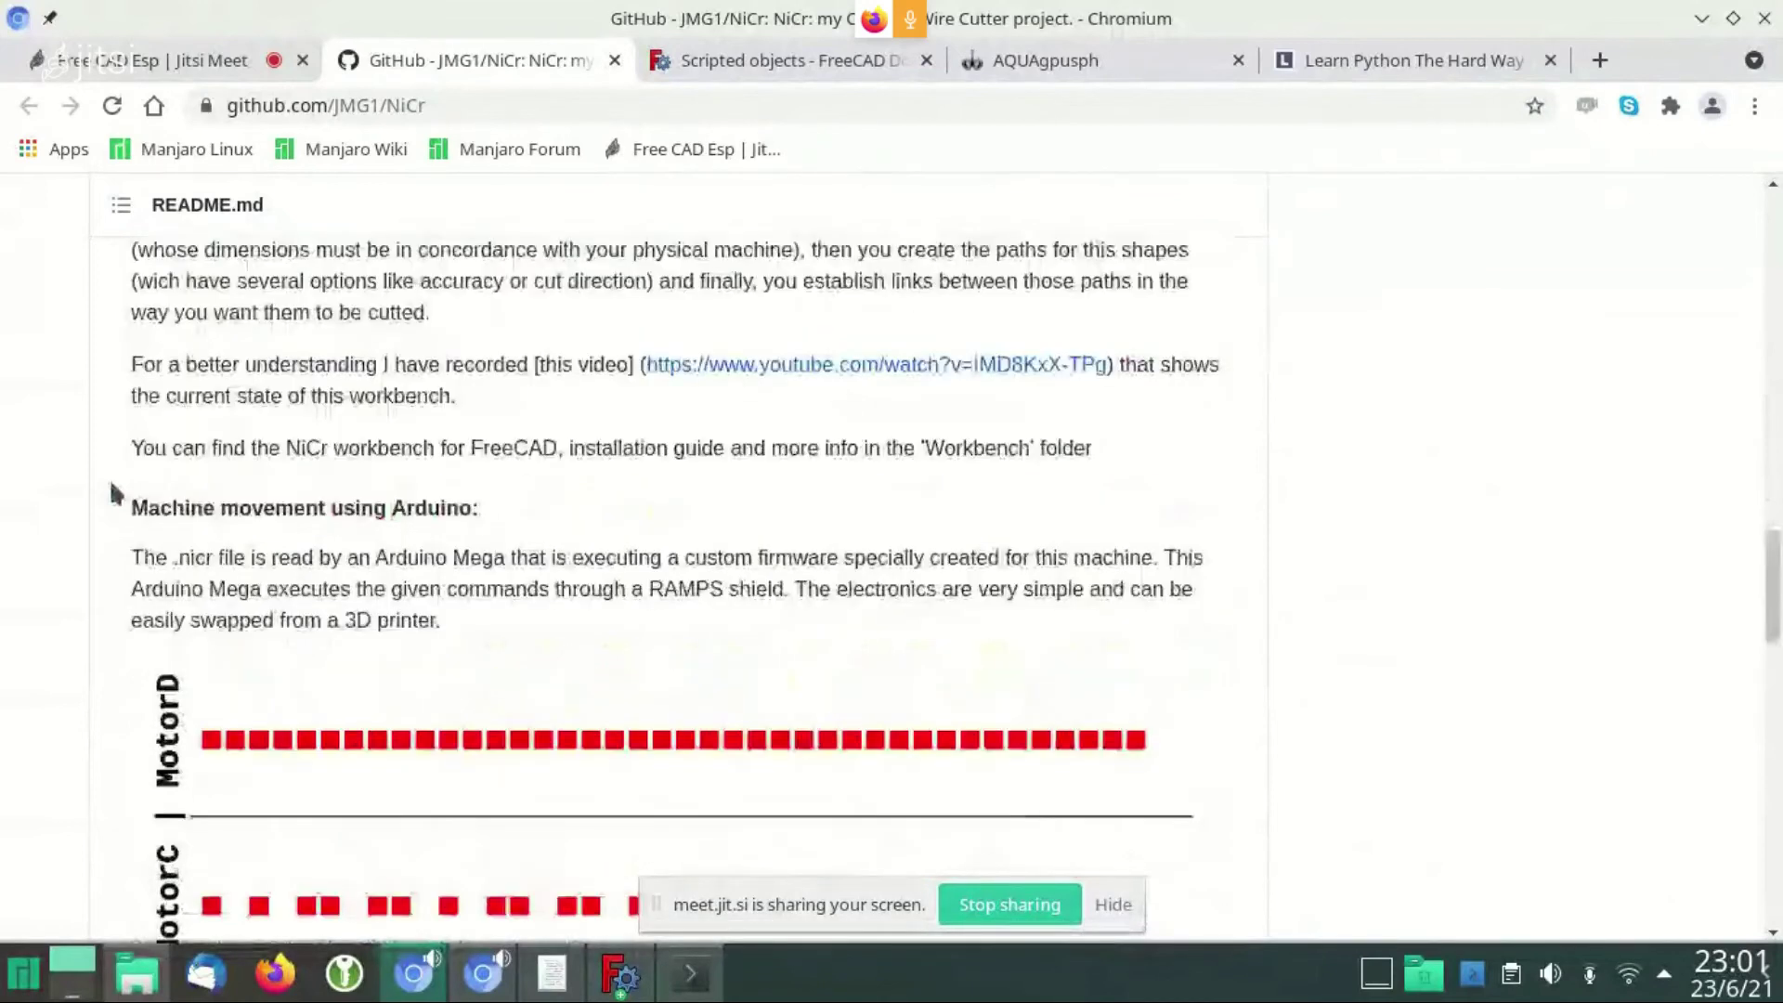
scroll(114, 492, up, 3)
scroll(113, 492, up, 7)
scroll(114, 492, up, 7)
scroll(113, 492, up, 2)
scroll(108, 477, up, 2)
scroll(108, 464, down, 5)
scroll(108, 450, down, 4)
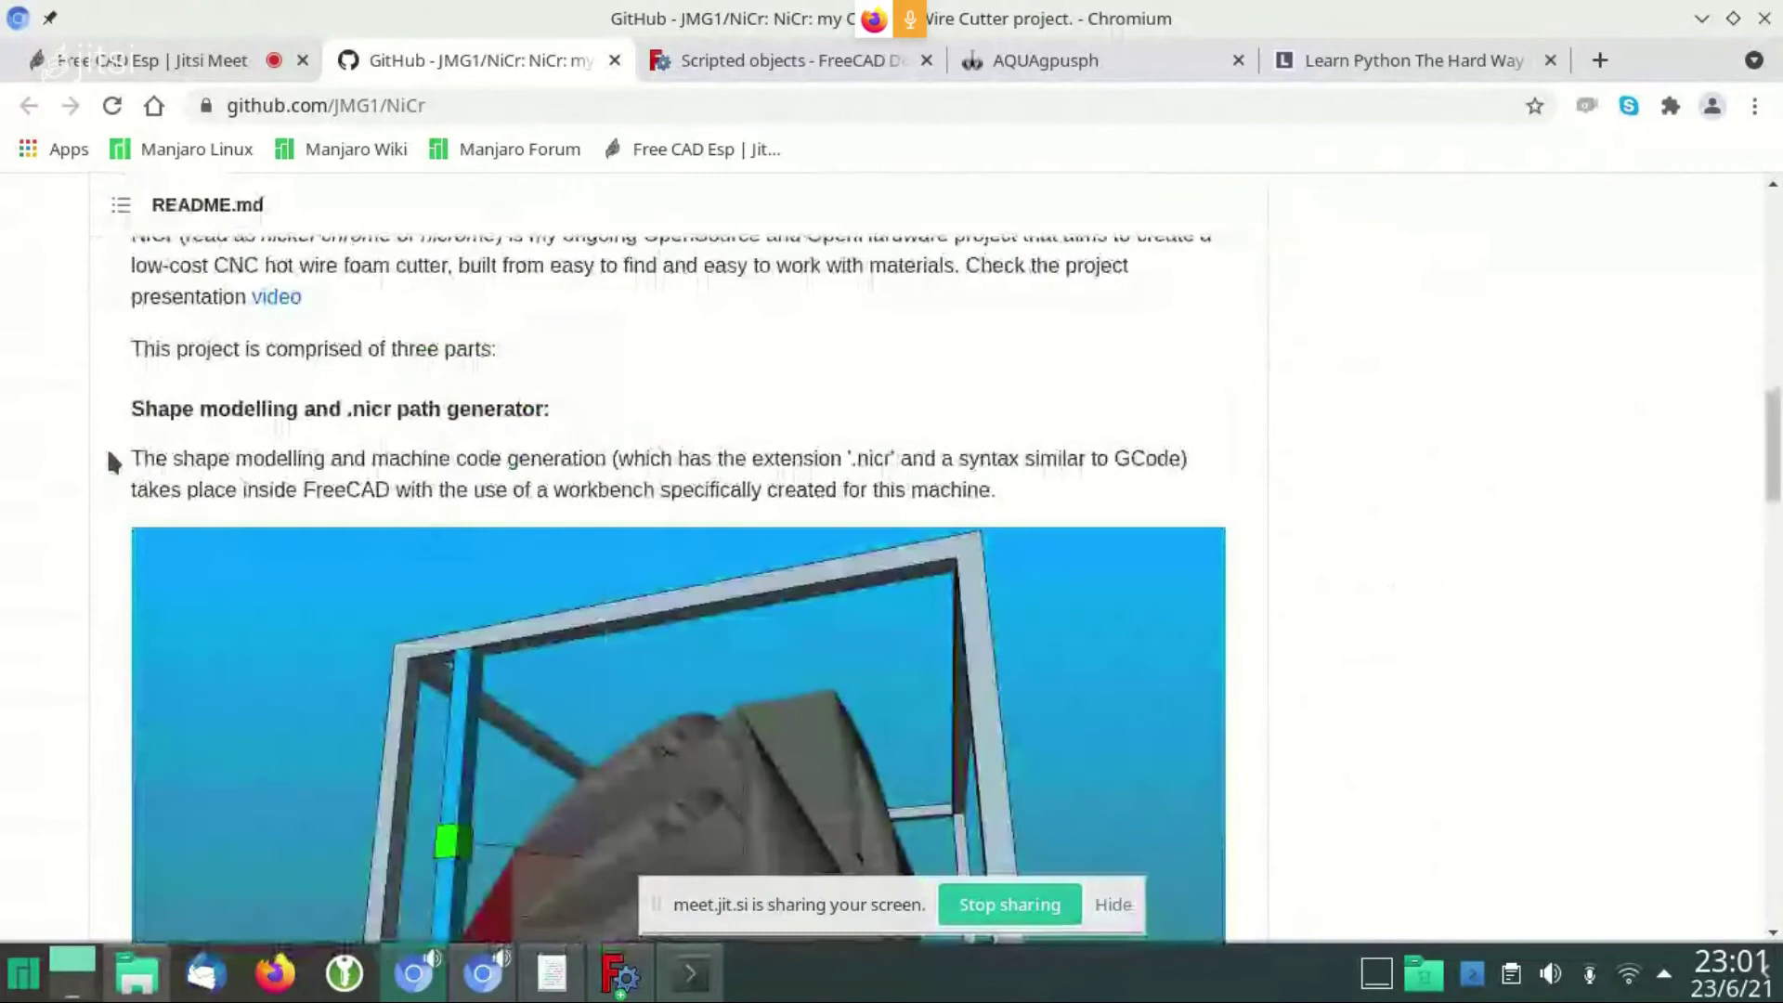
scroll(152, 447, up, 2)
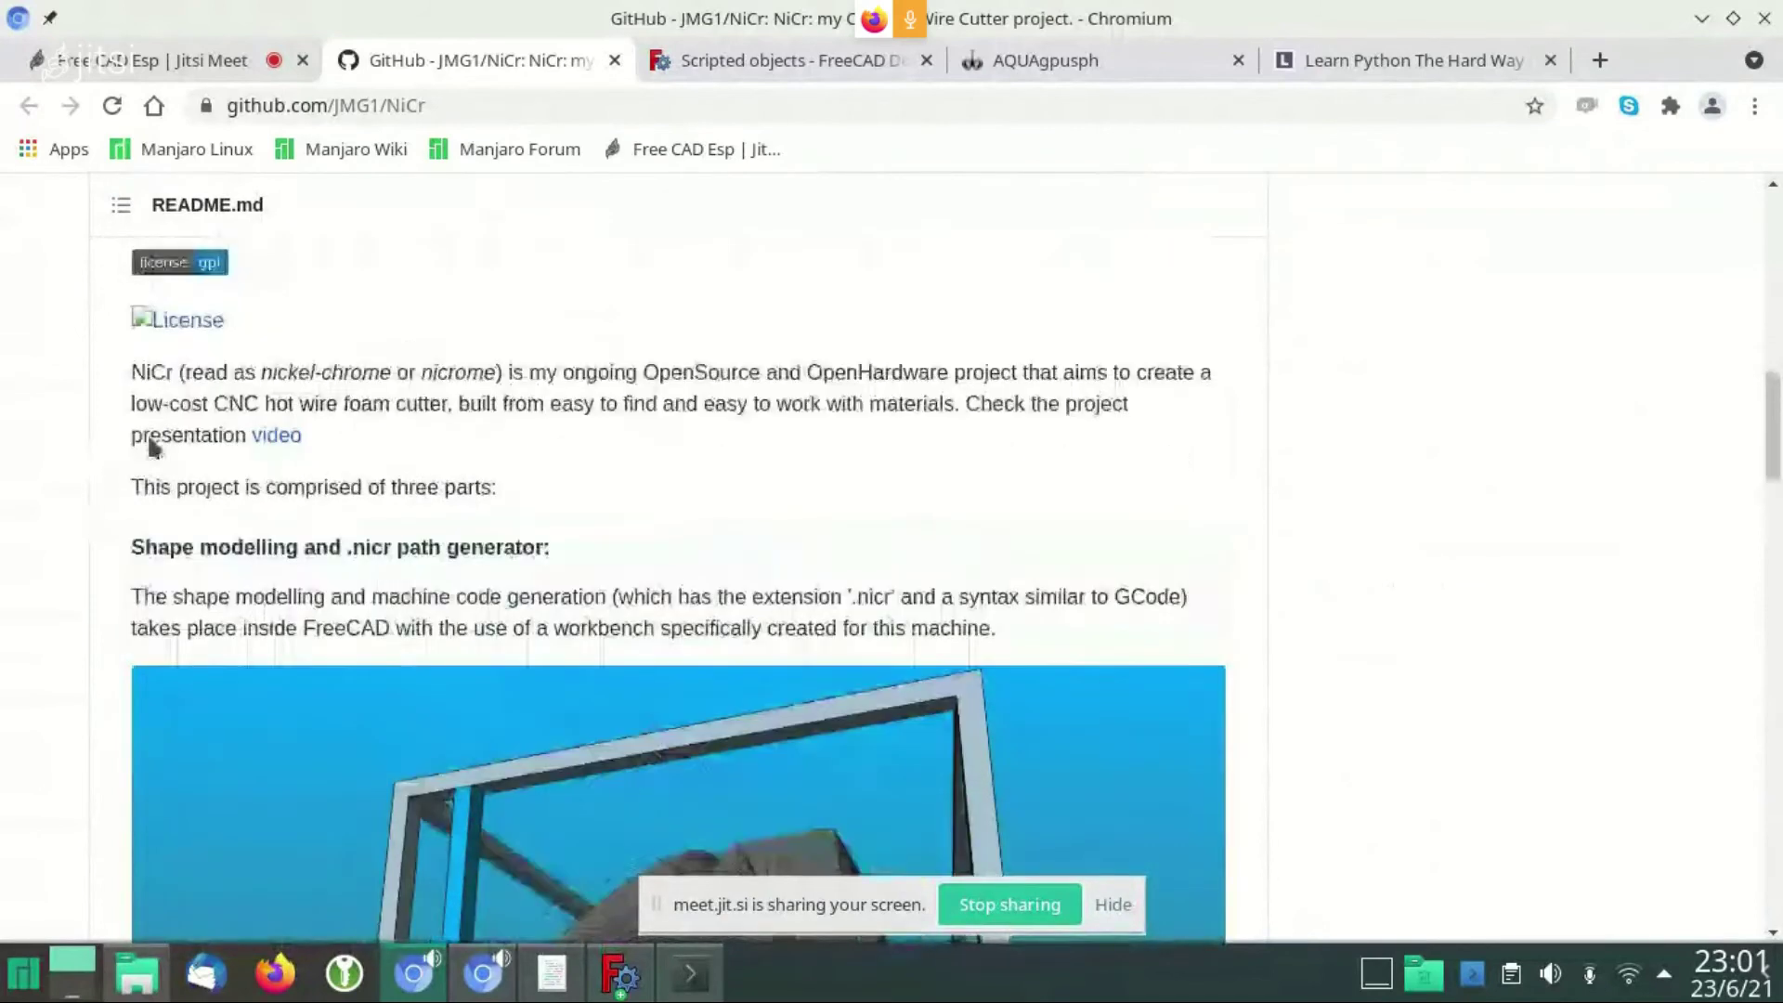
scroll(253, 503, up, 6)
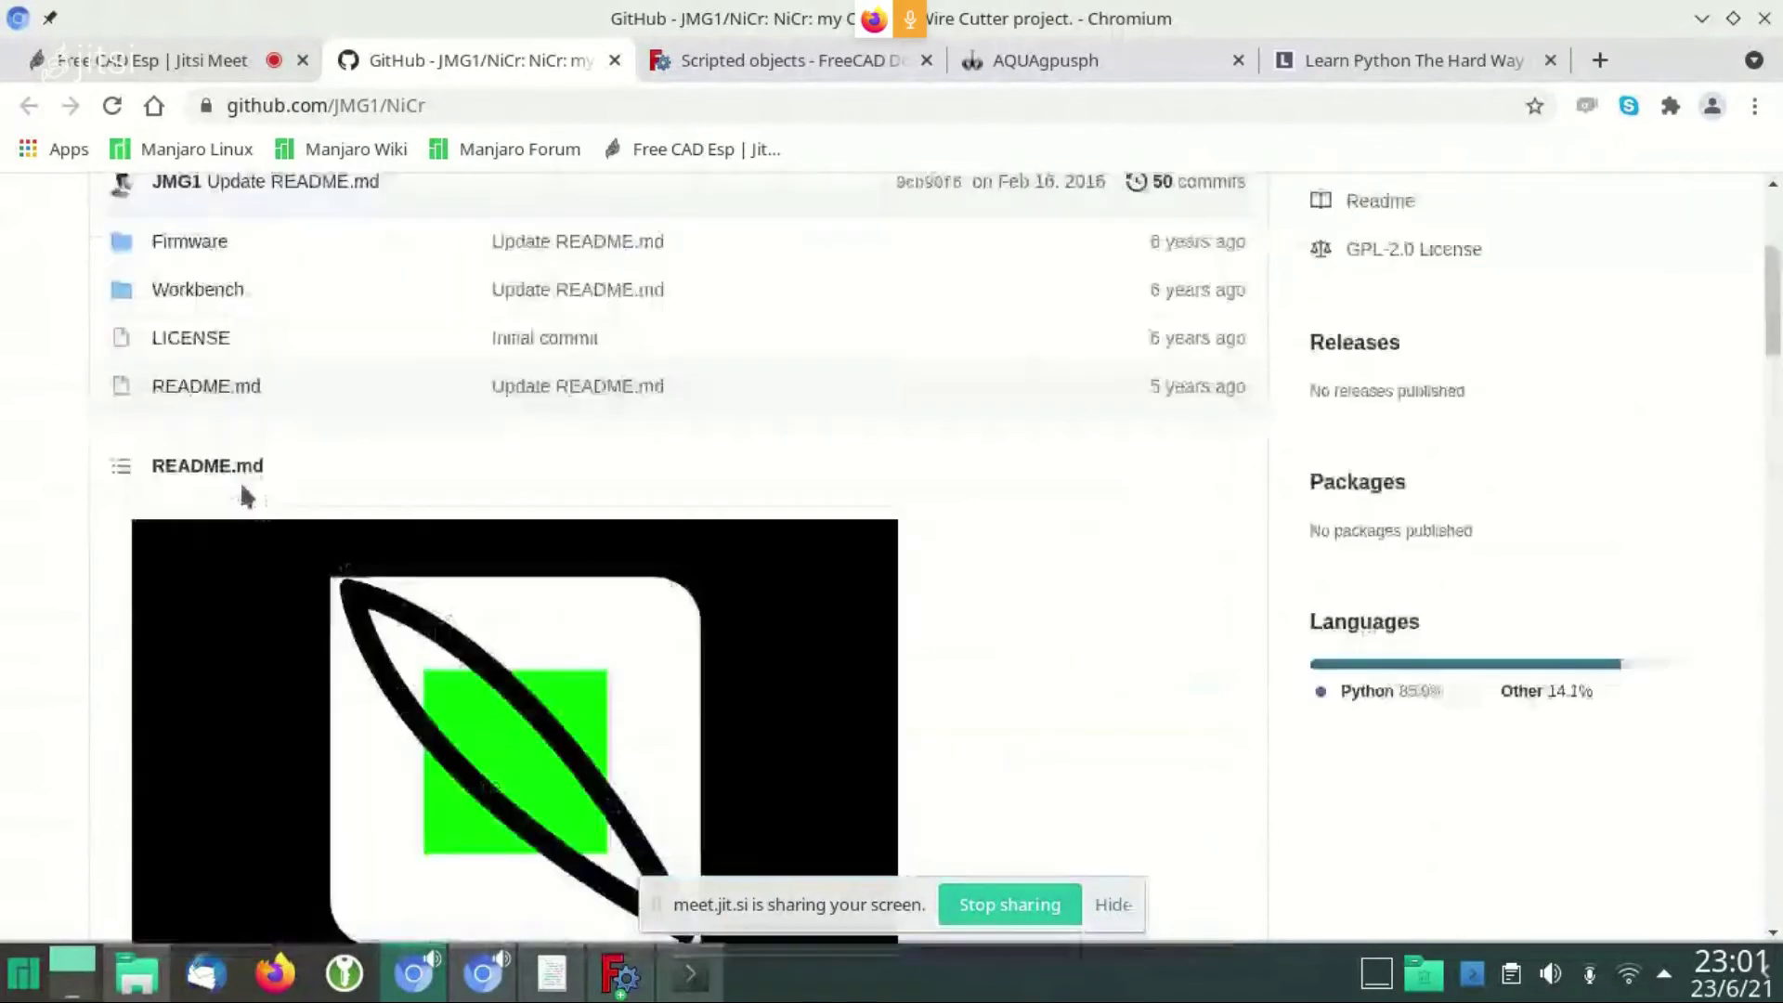
scroll(245, 494, up, 4)
scroll(88, 559, down, 6)
scroll(87, 558, up, 2)
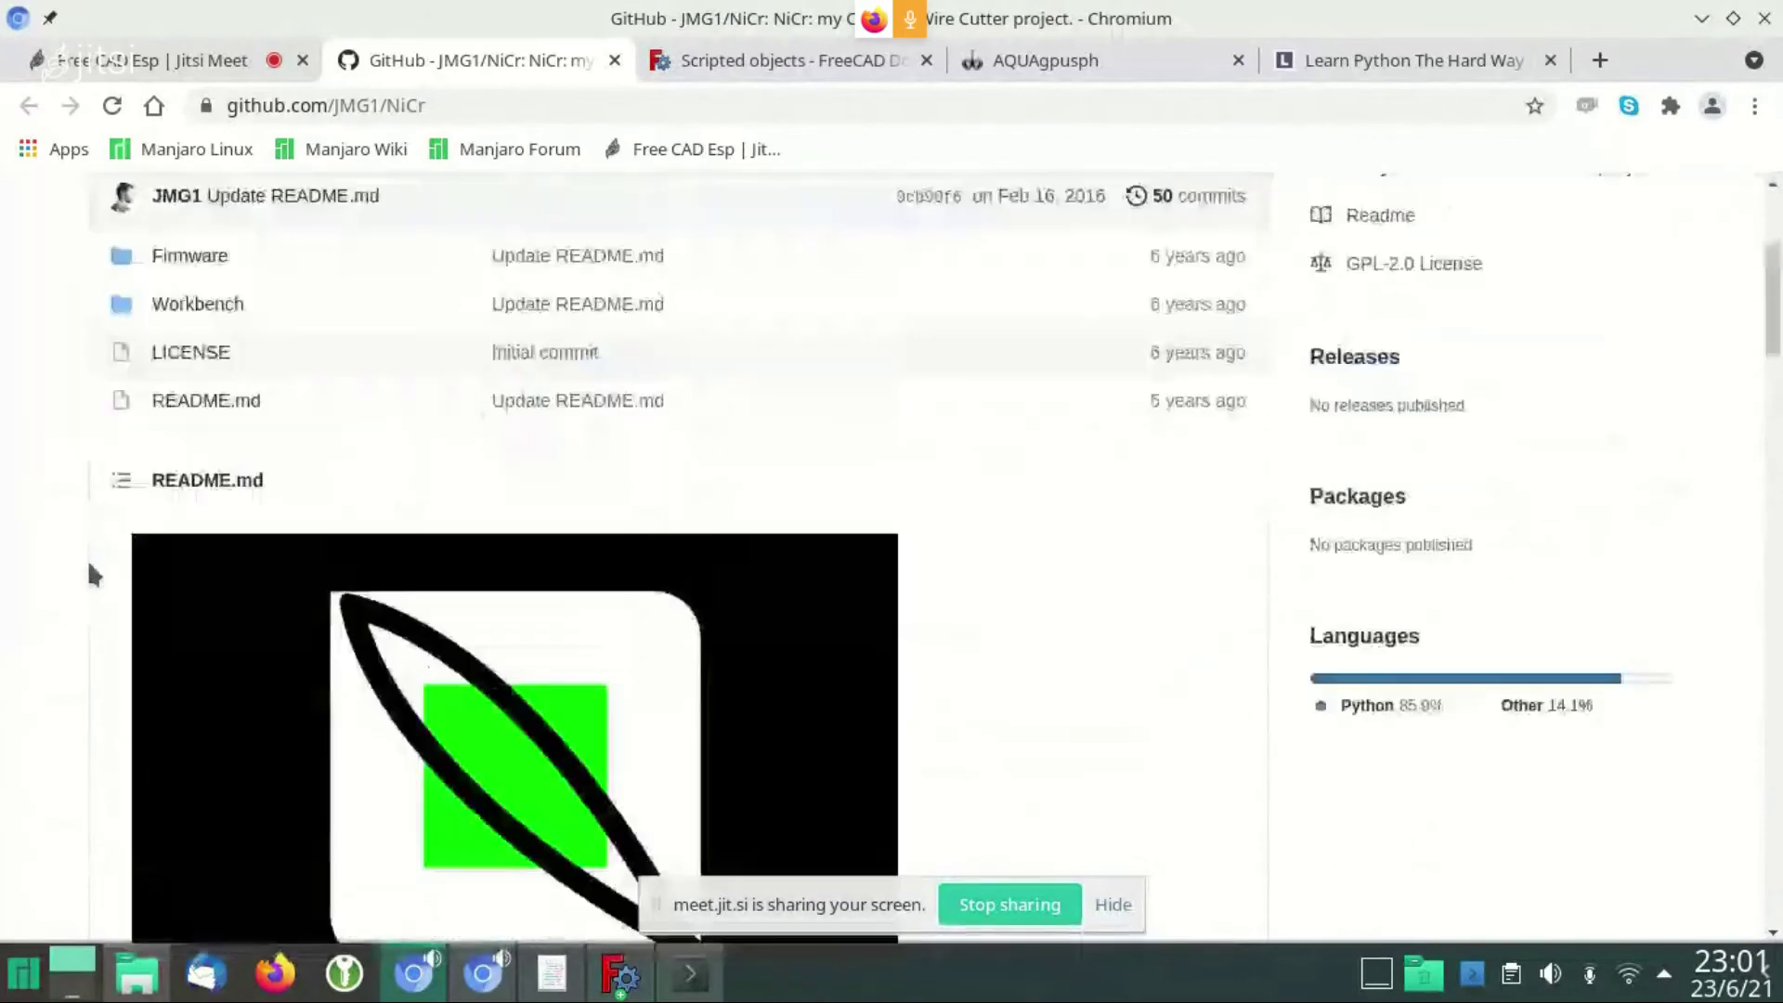
scroll(150, 395, up, 1)
scroll(99, 580, down, 4)
scroll(93, 561, down, 5)
scroll(88, 564, down, 5)
scroll(82, 553, down, 7)
scroll(76, 538, down, 4)
scroll(72, 543, down, 7)
scroll(72, 544, down, 4)
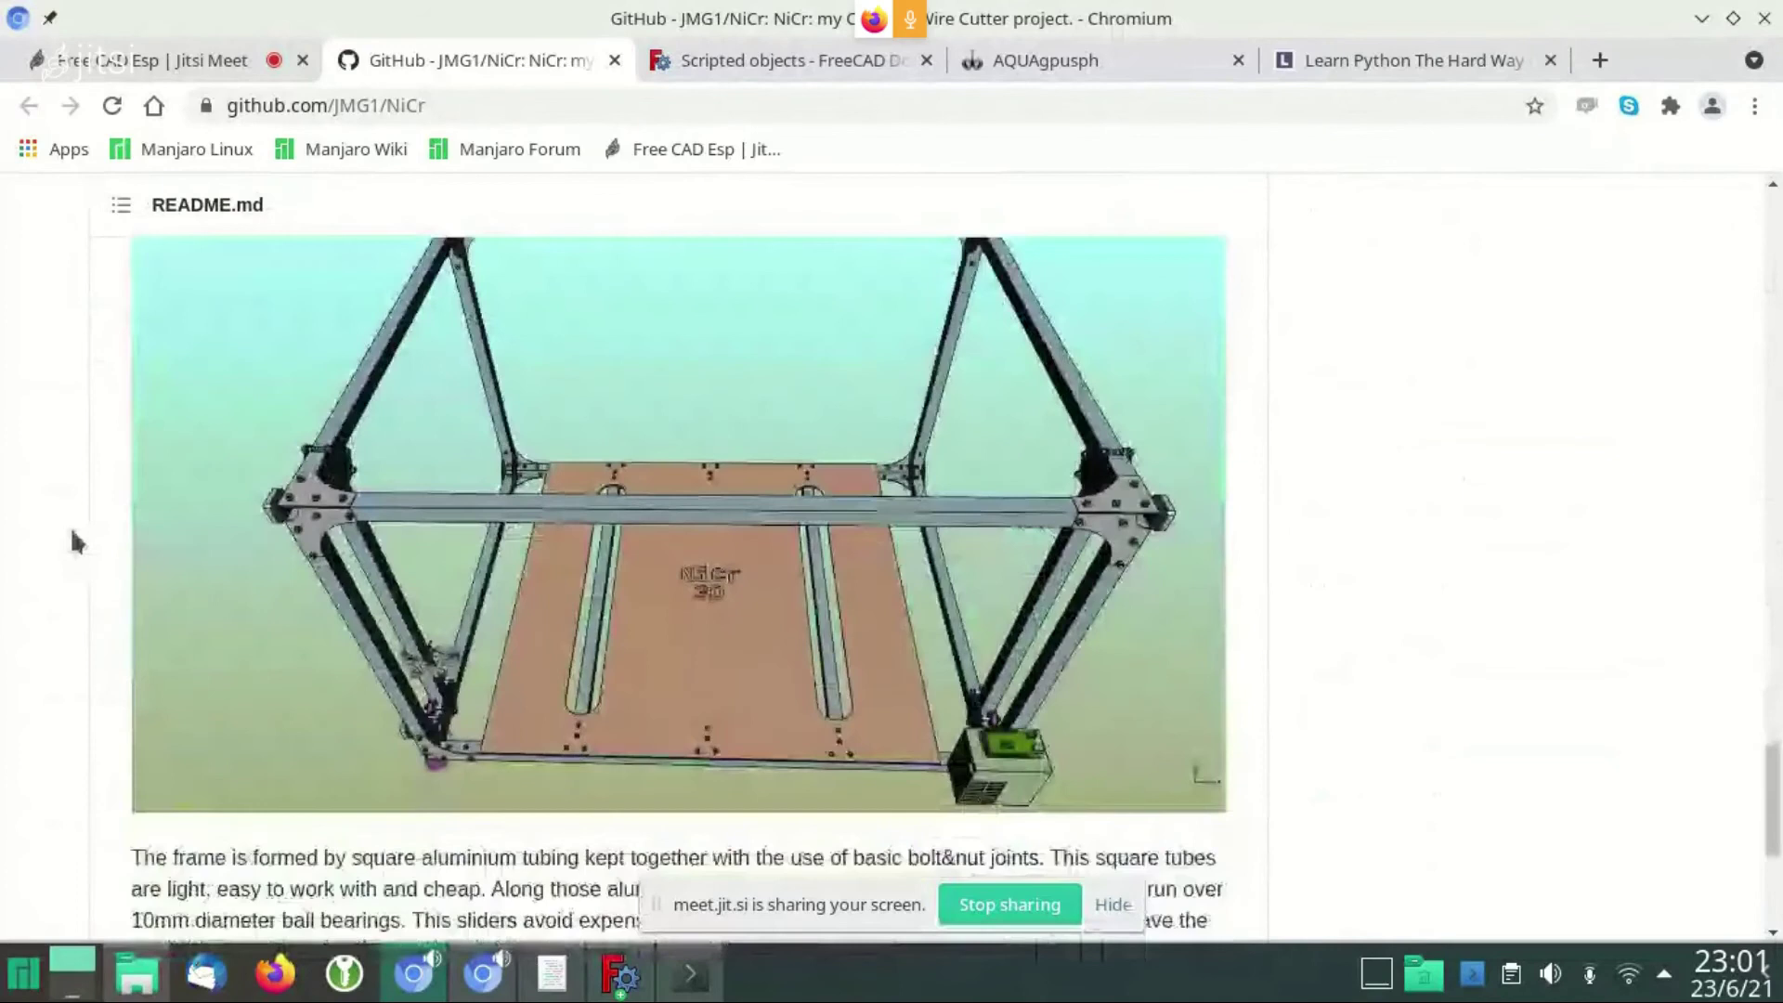
scroll(71, 529, down, 3)
scroll(72, 536, down, 3)
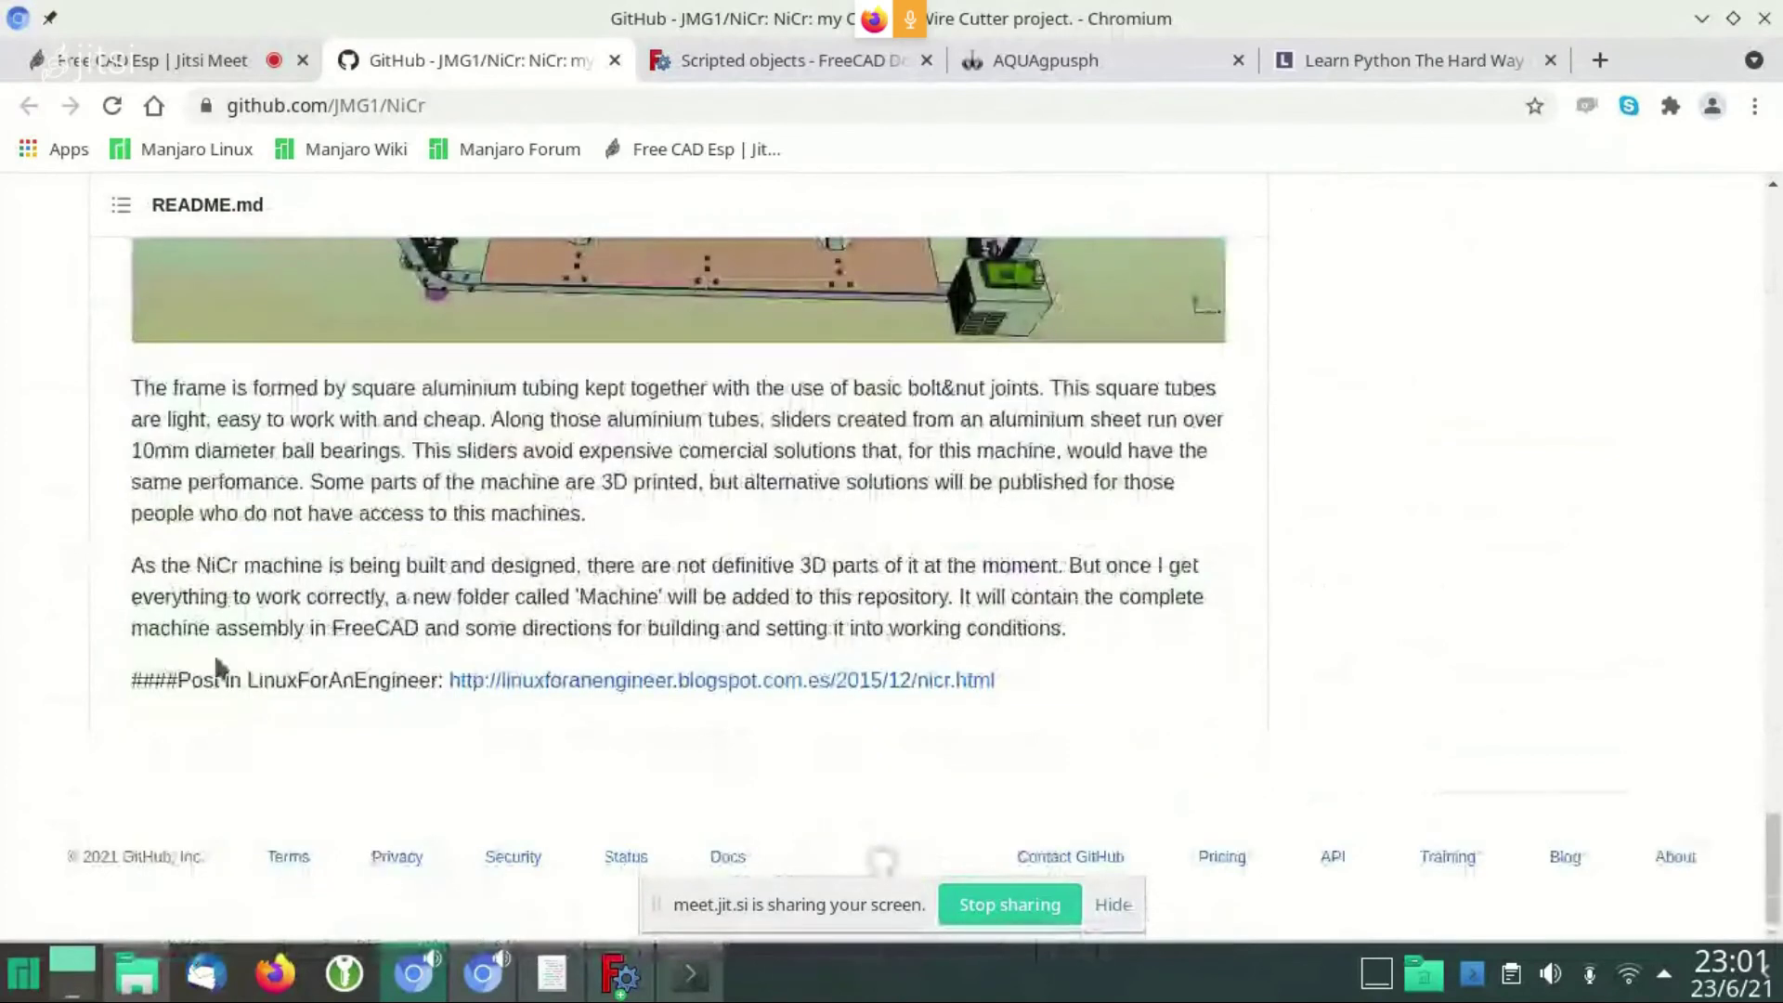
scroll(243, 632, up, 6)
scroll(239, 637, up, 3)
scroll(241, 641, up, 6)
scroll(278, 650, up, 1)
scroll(320, 641, down, 4)
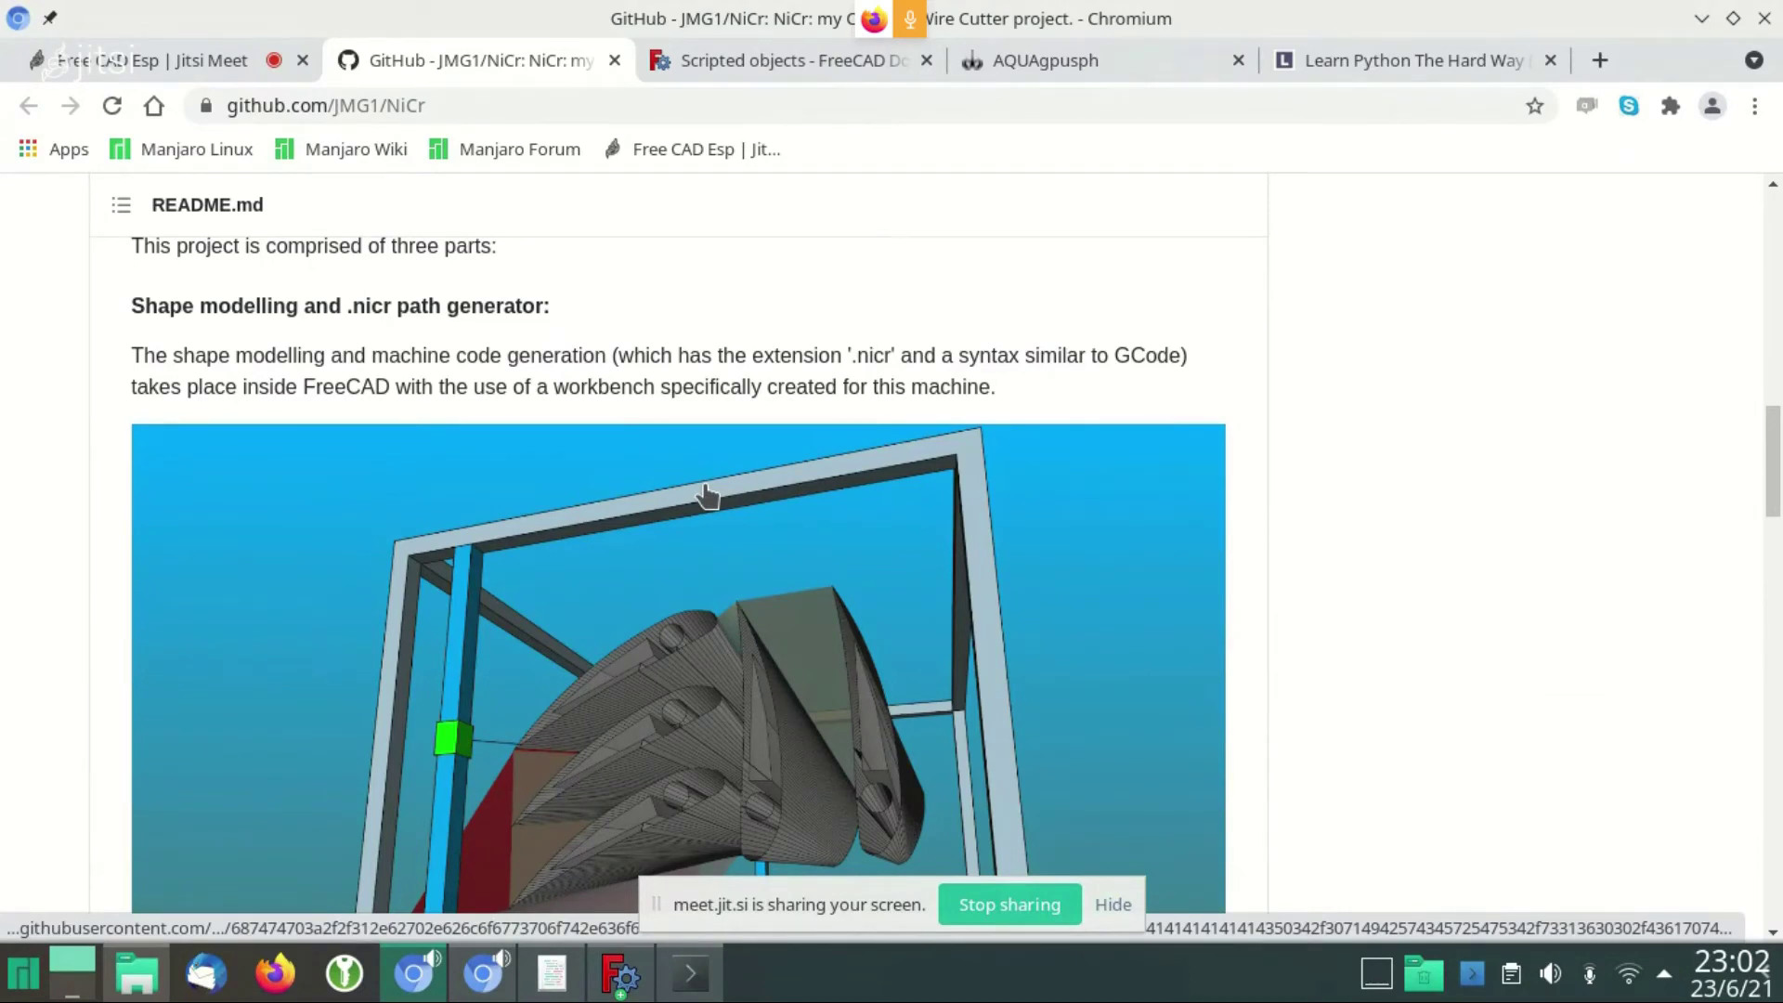
Close the Addon Manager, show the Unnamed sphere view, then bring Kate with MyModule.py forward
click(619, 977)
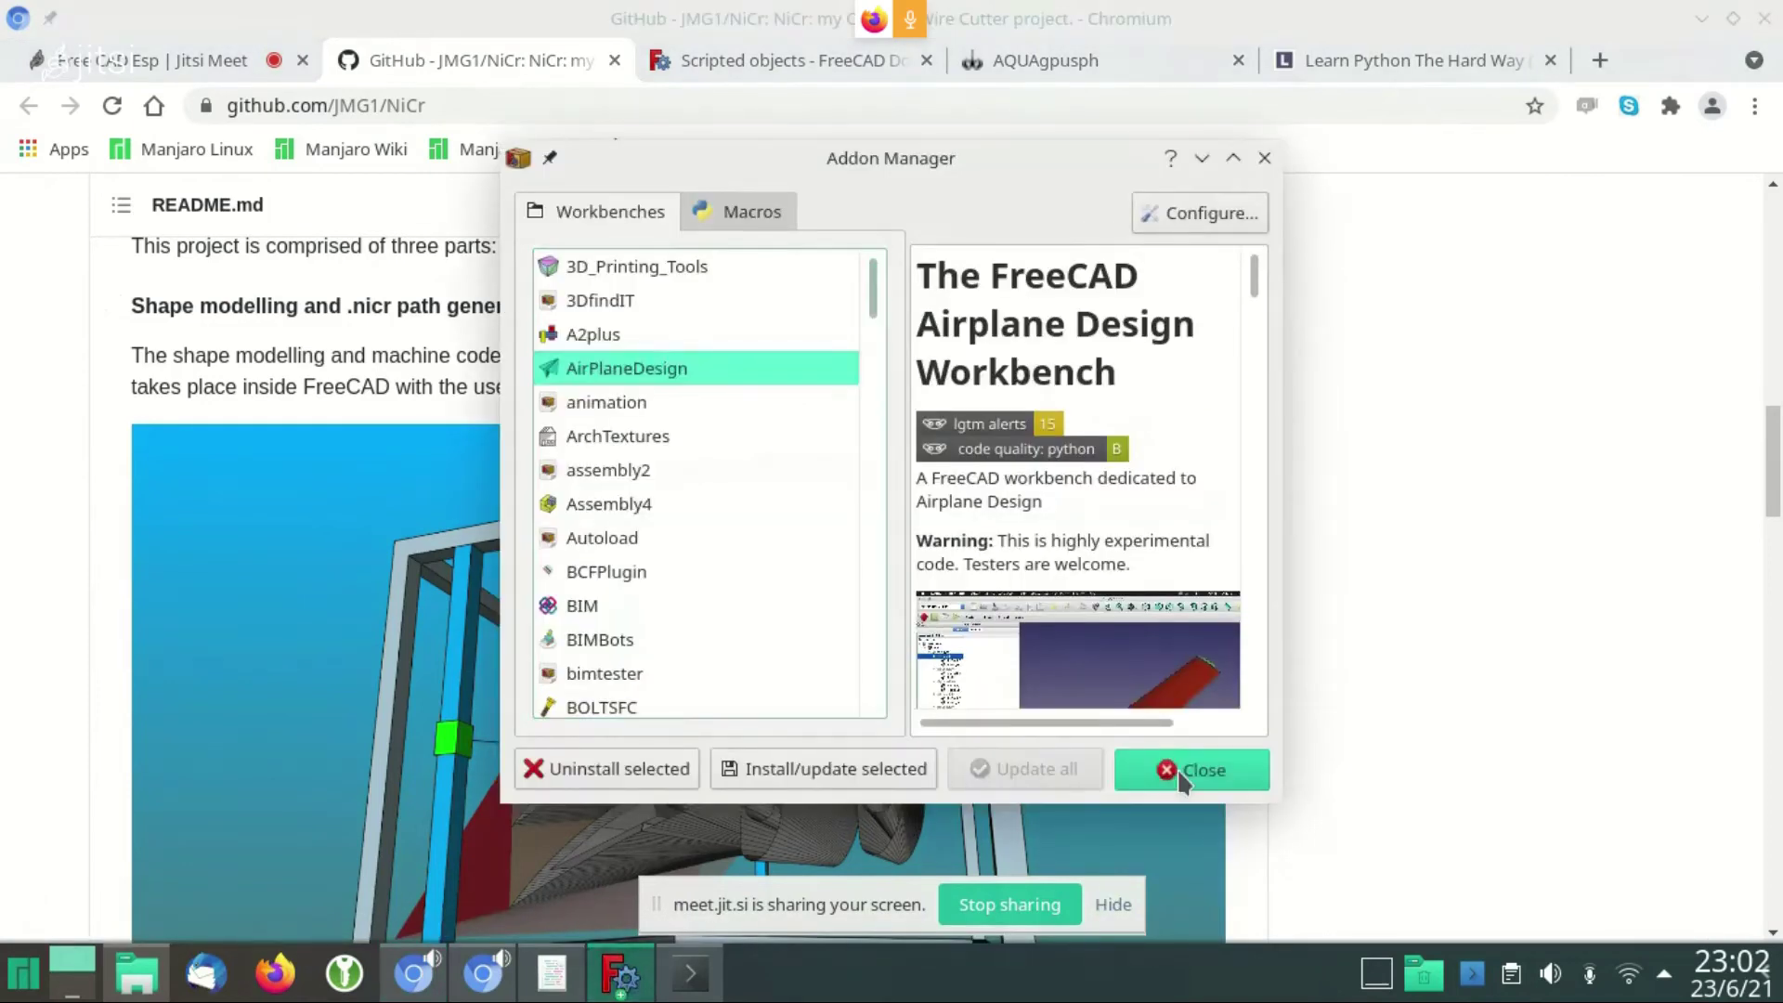
click(1166, 769)
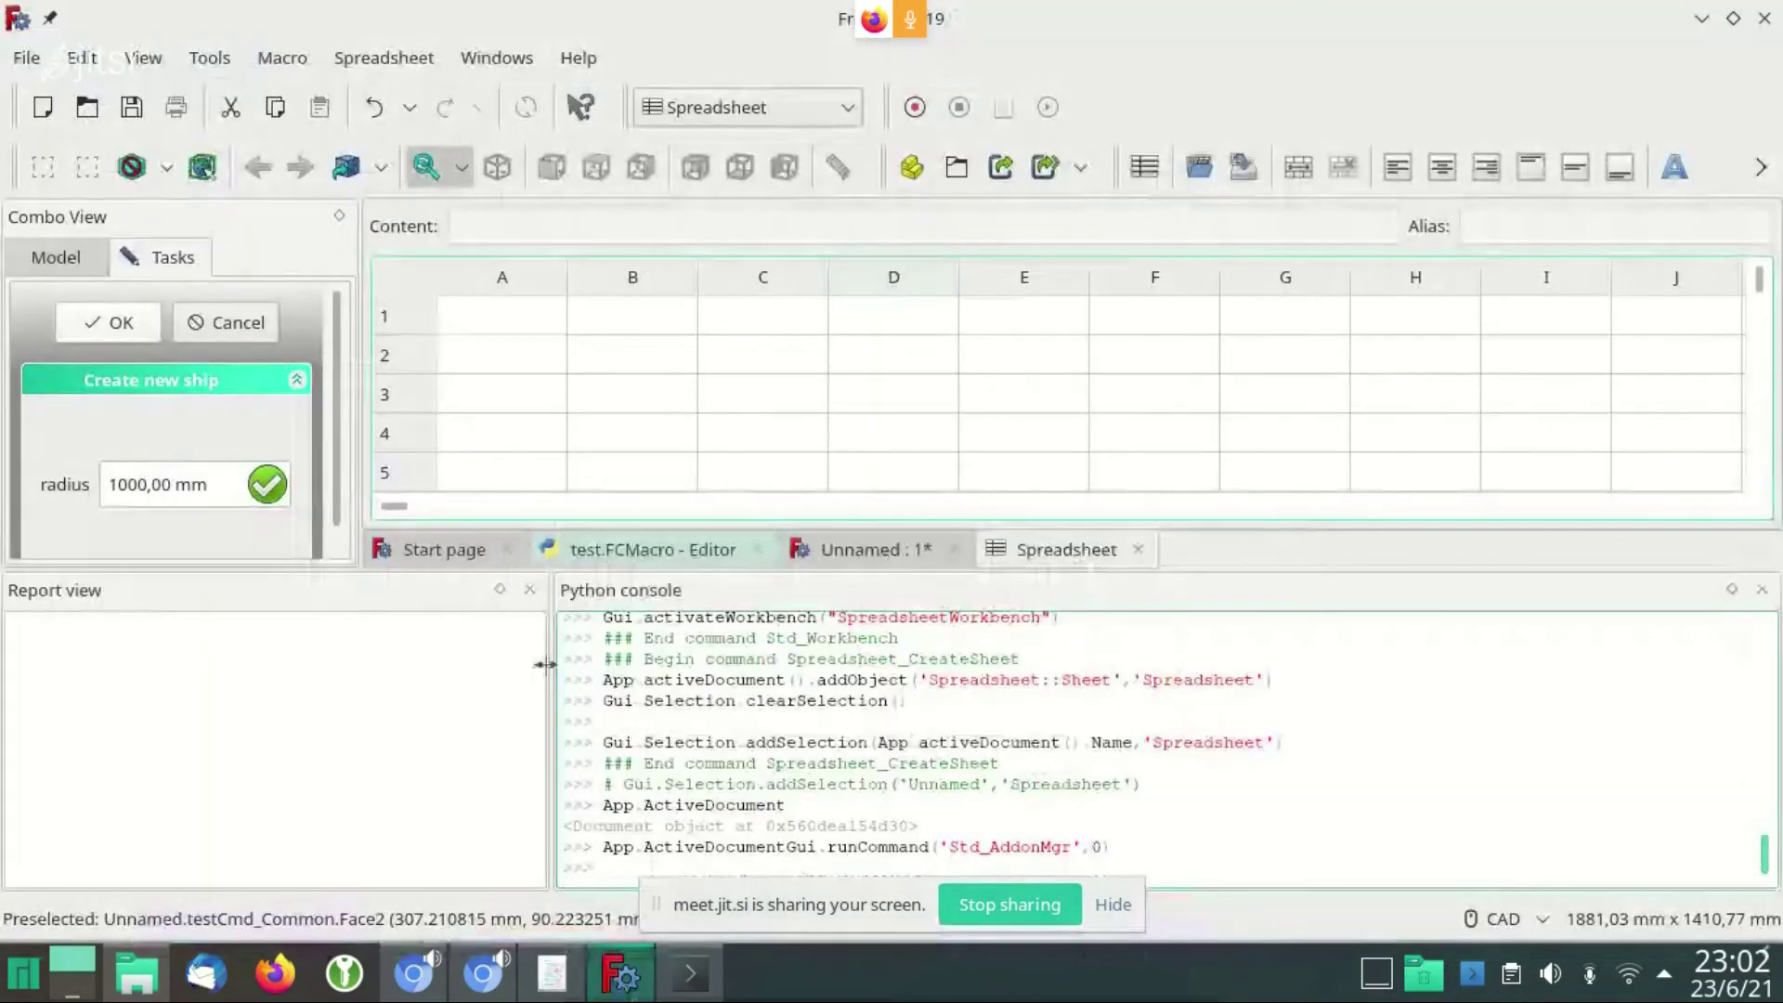
click(919, 549)
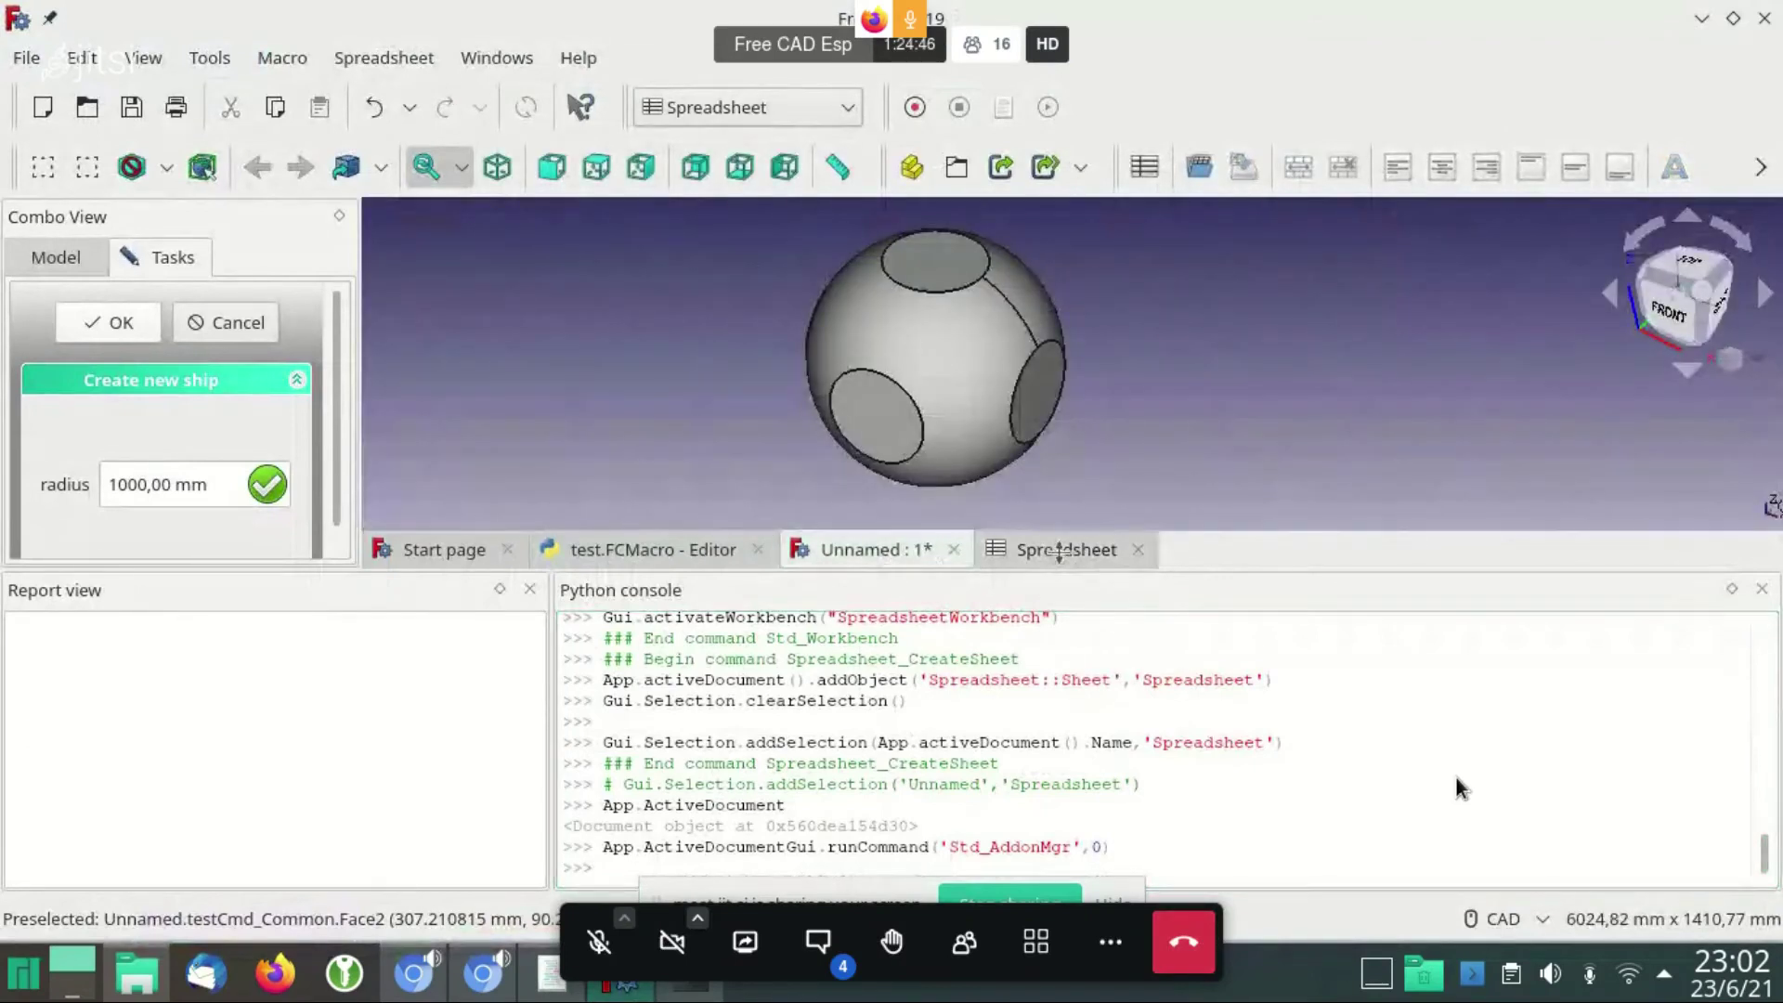
click(740, 696)
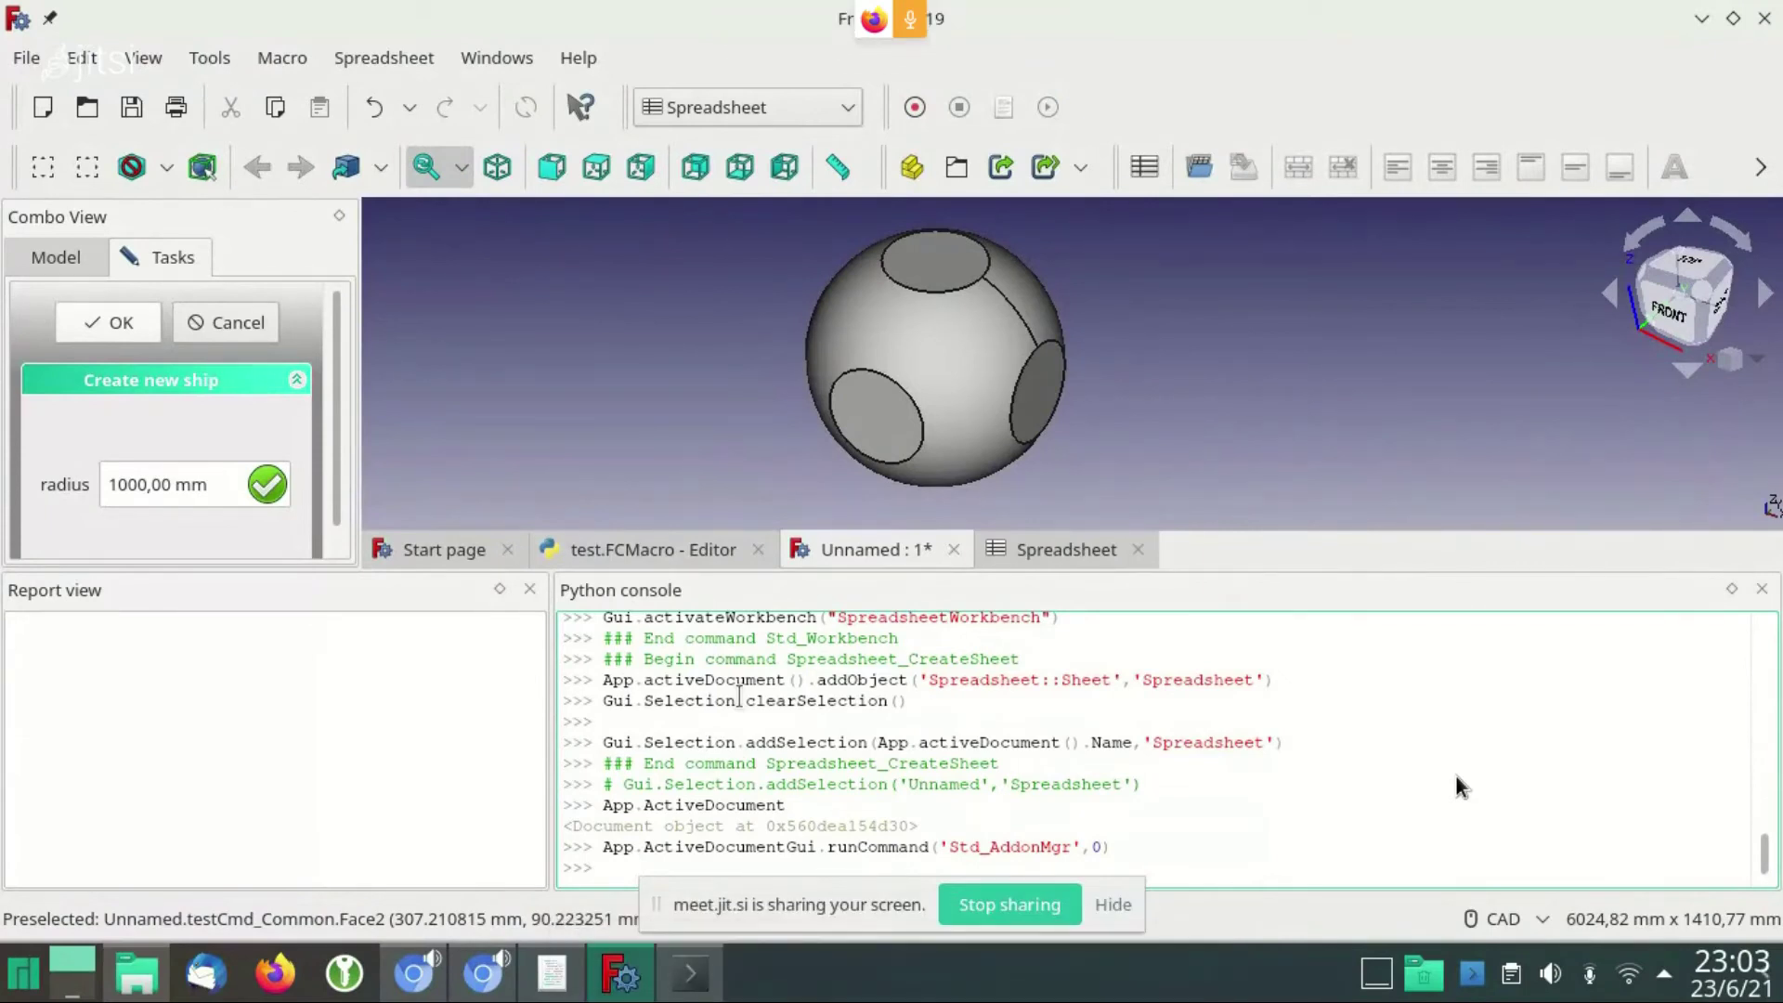
key(alt+Tab)
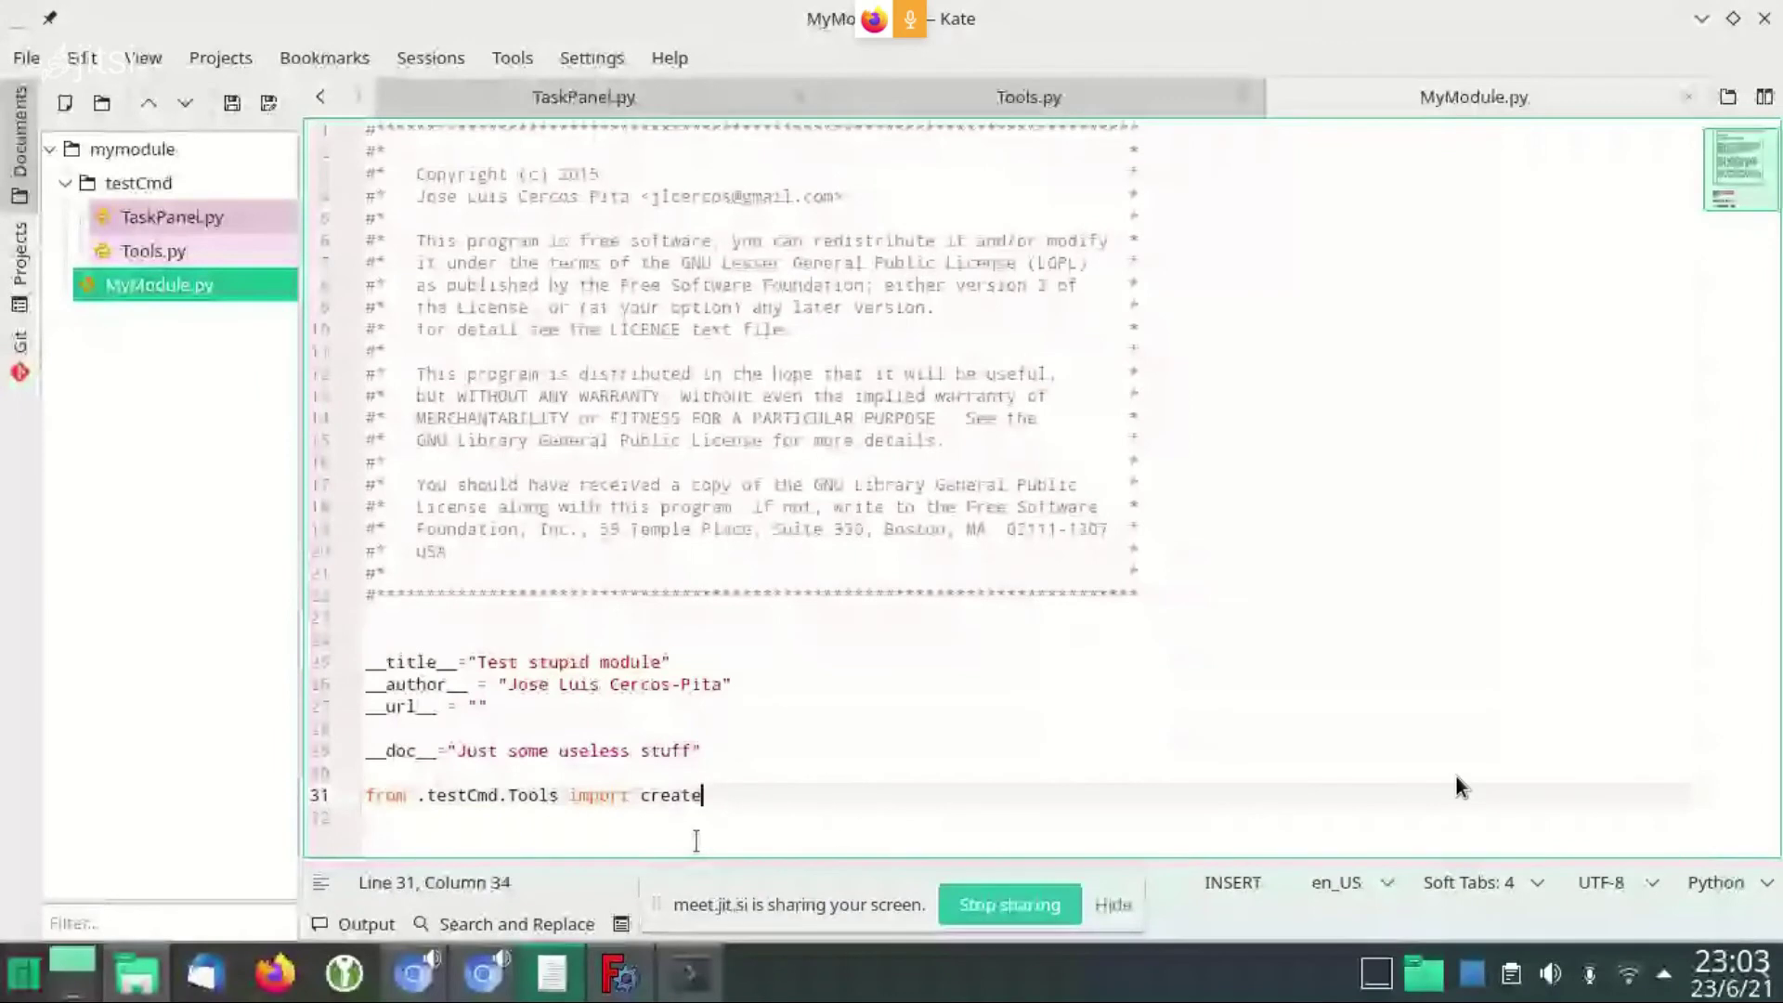
Add a line containing kk after the import in MyModule.py
key(Return)
key(Return)
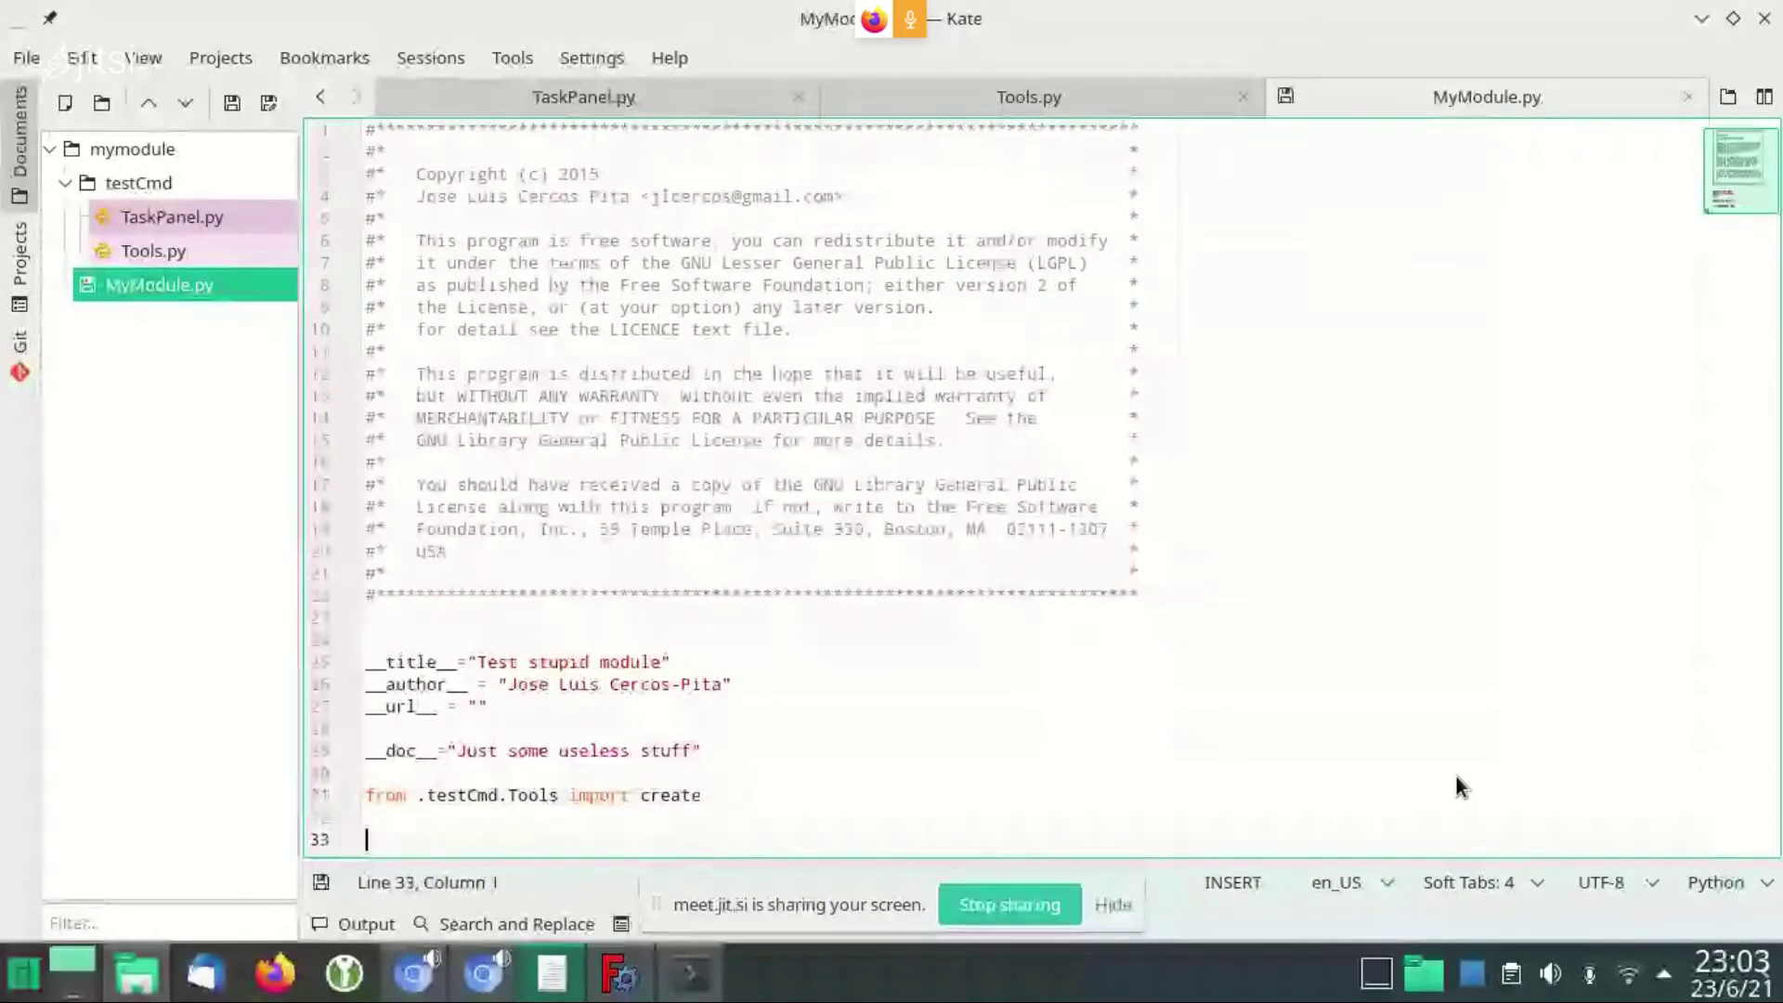
text(kk)
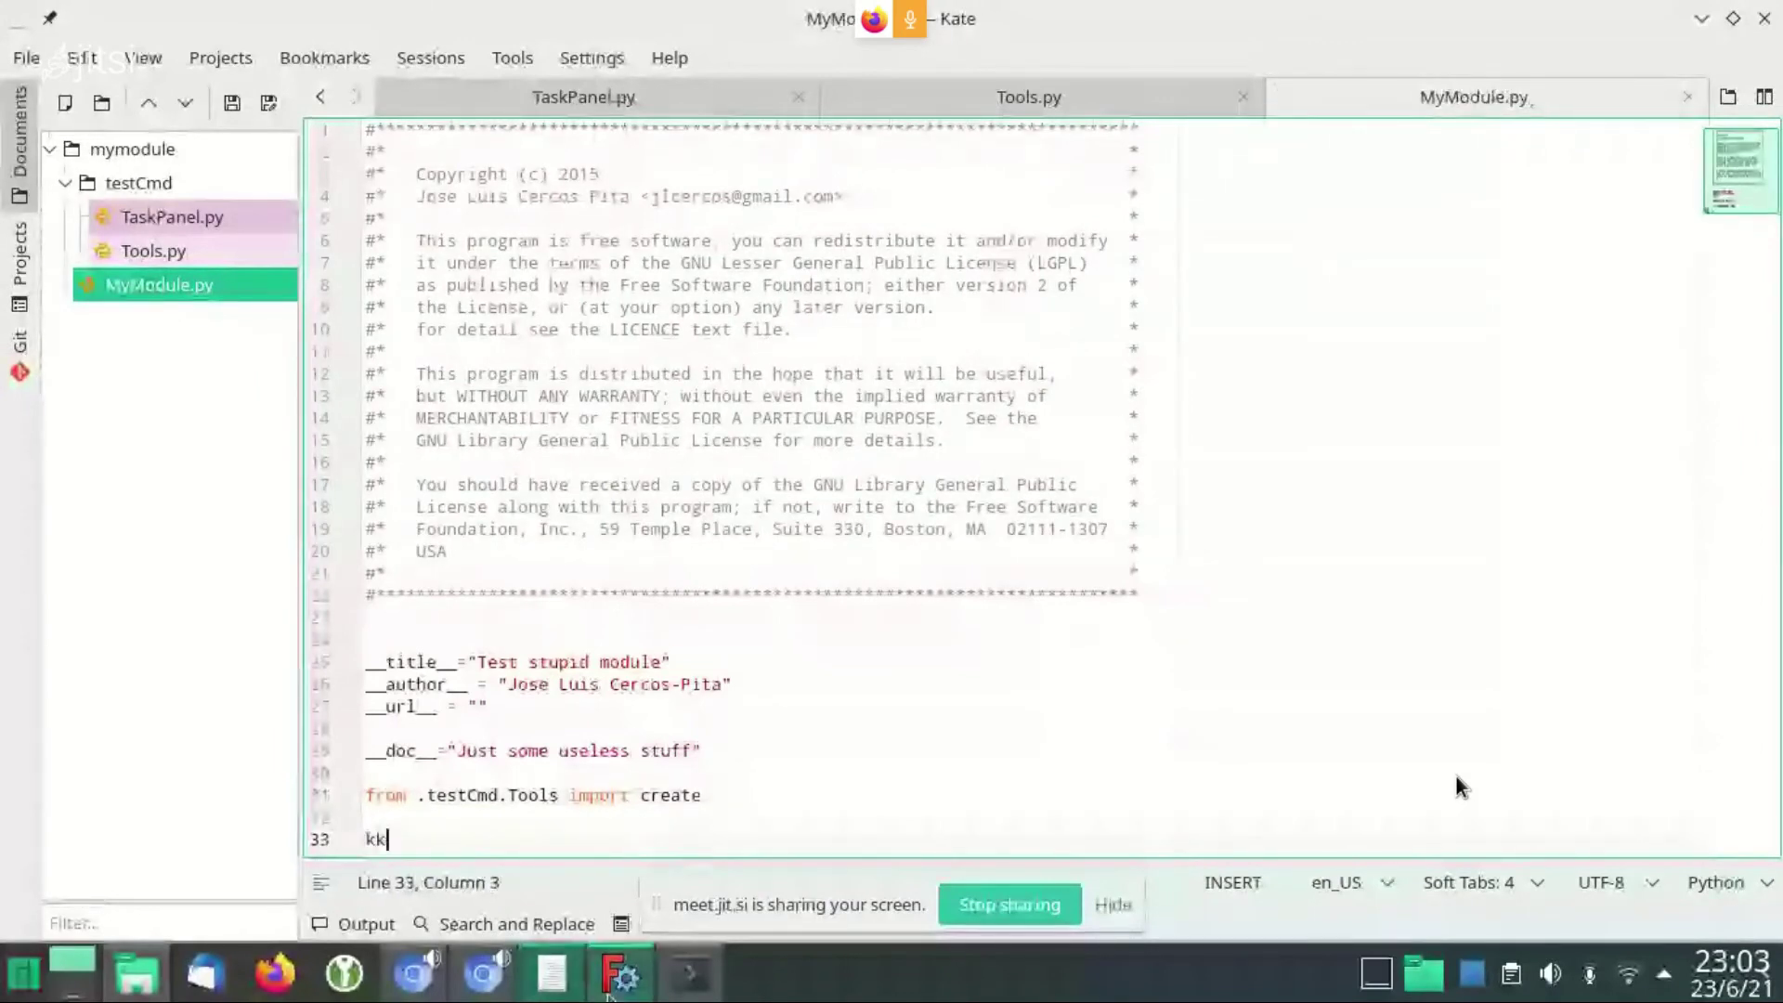
key(alt+Tab)
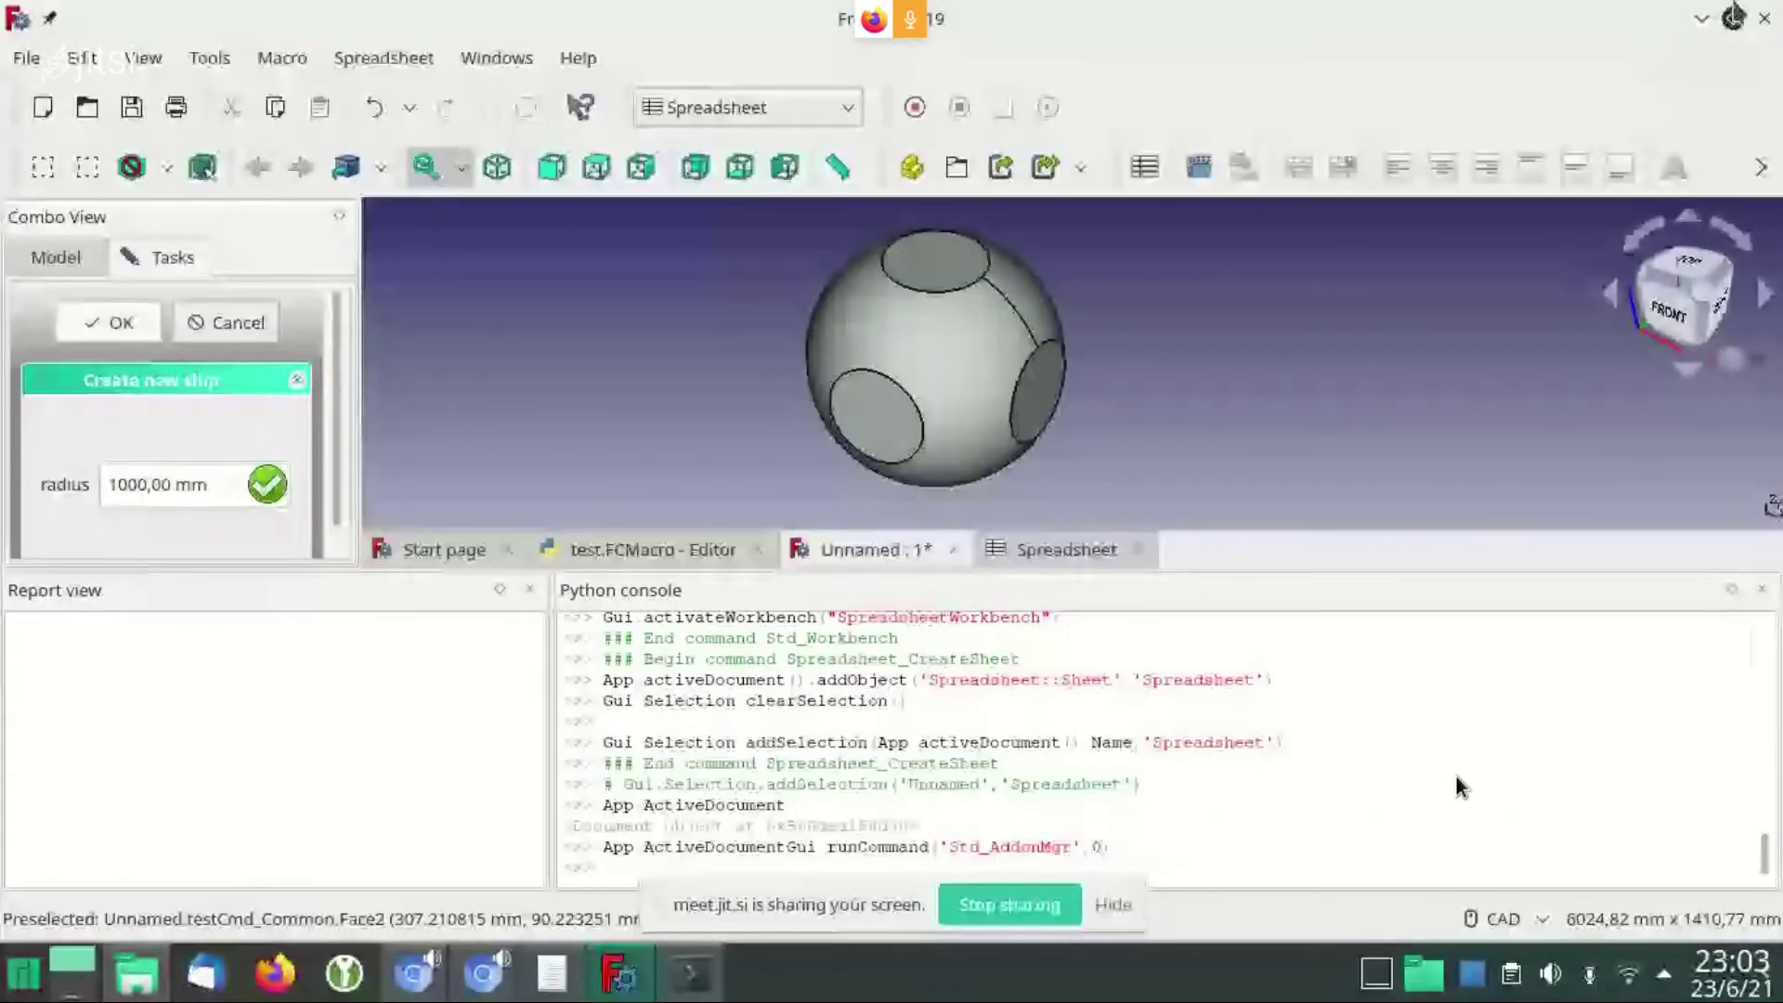
Restart FreeCAD, discarding unsaved document changes
click(1763, 18)
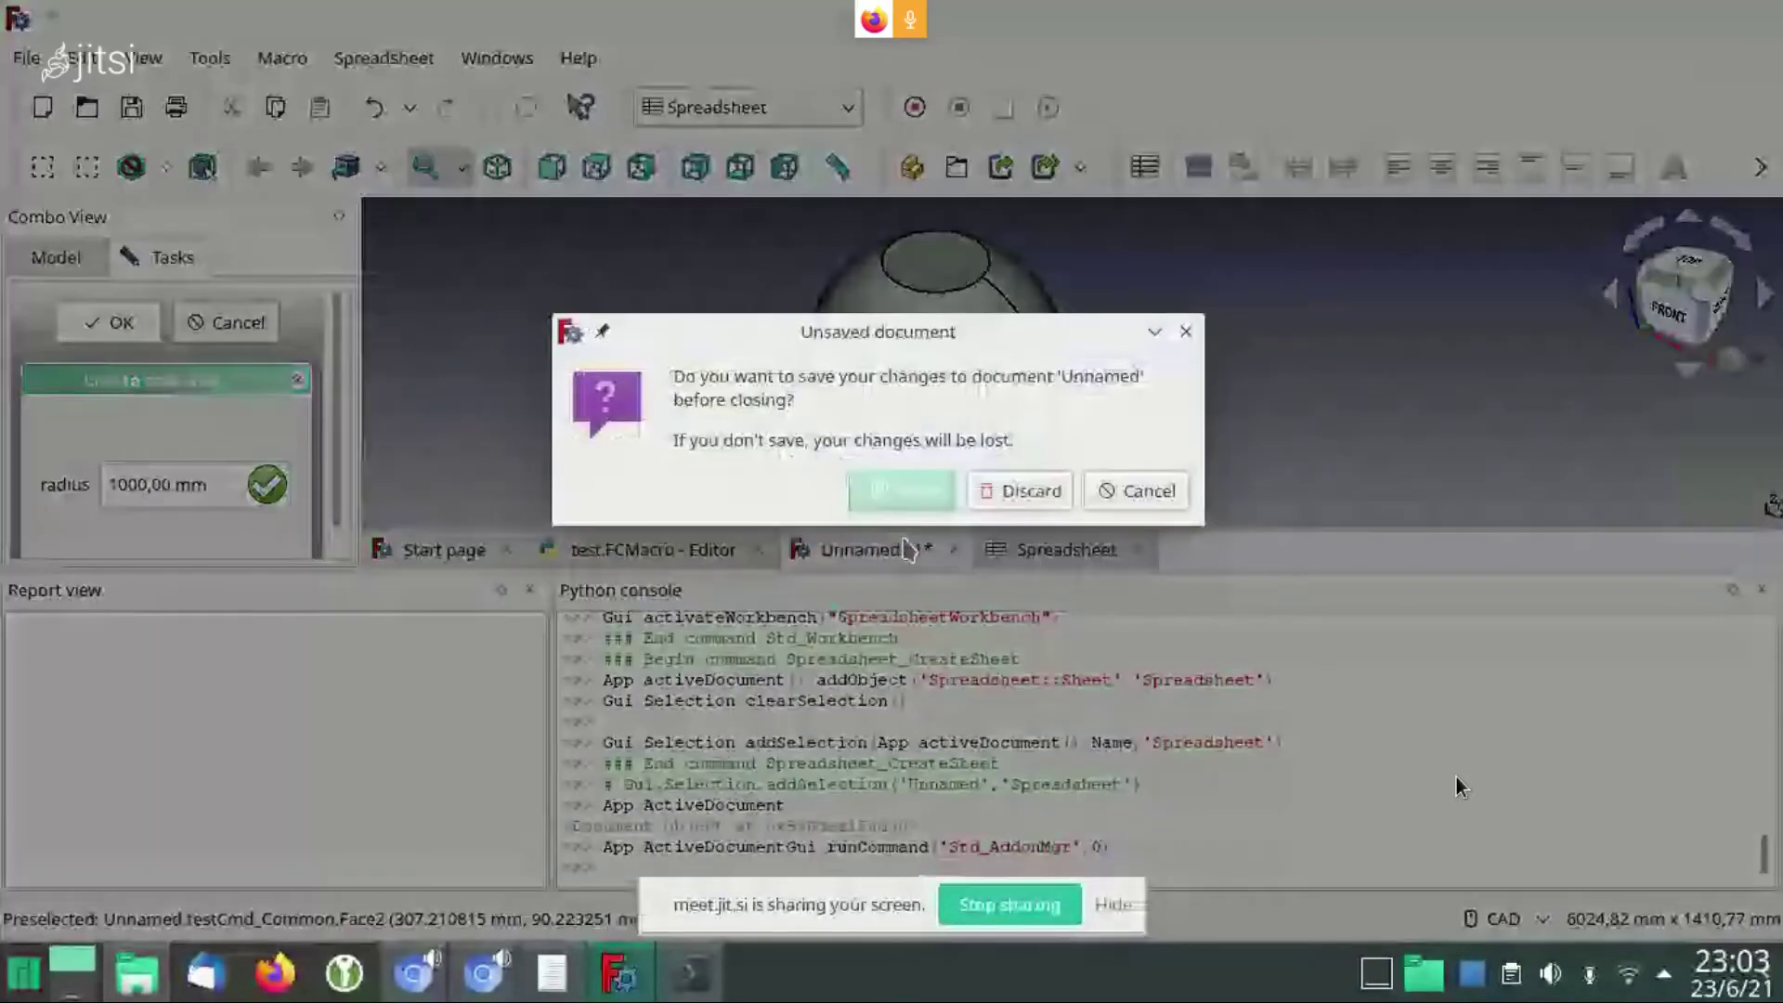
click(1019, 491)
click(23, 972)
text(Fre)
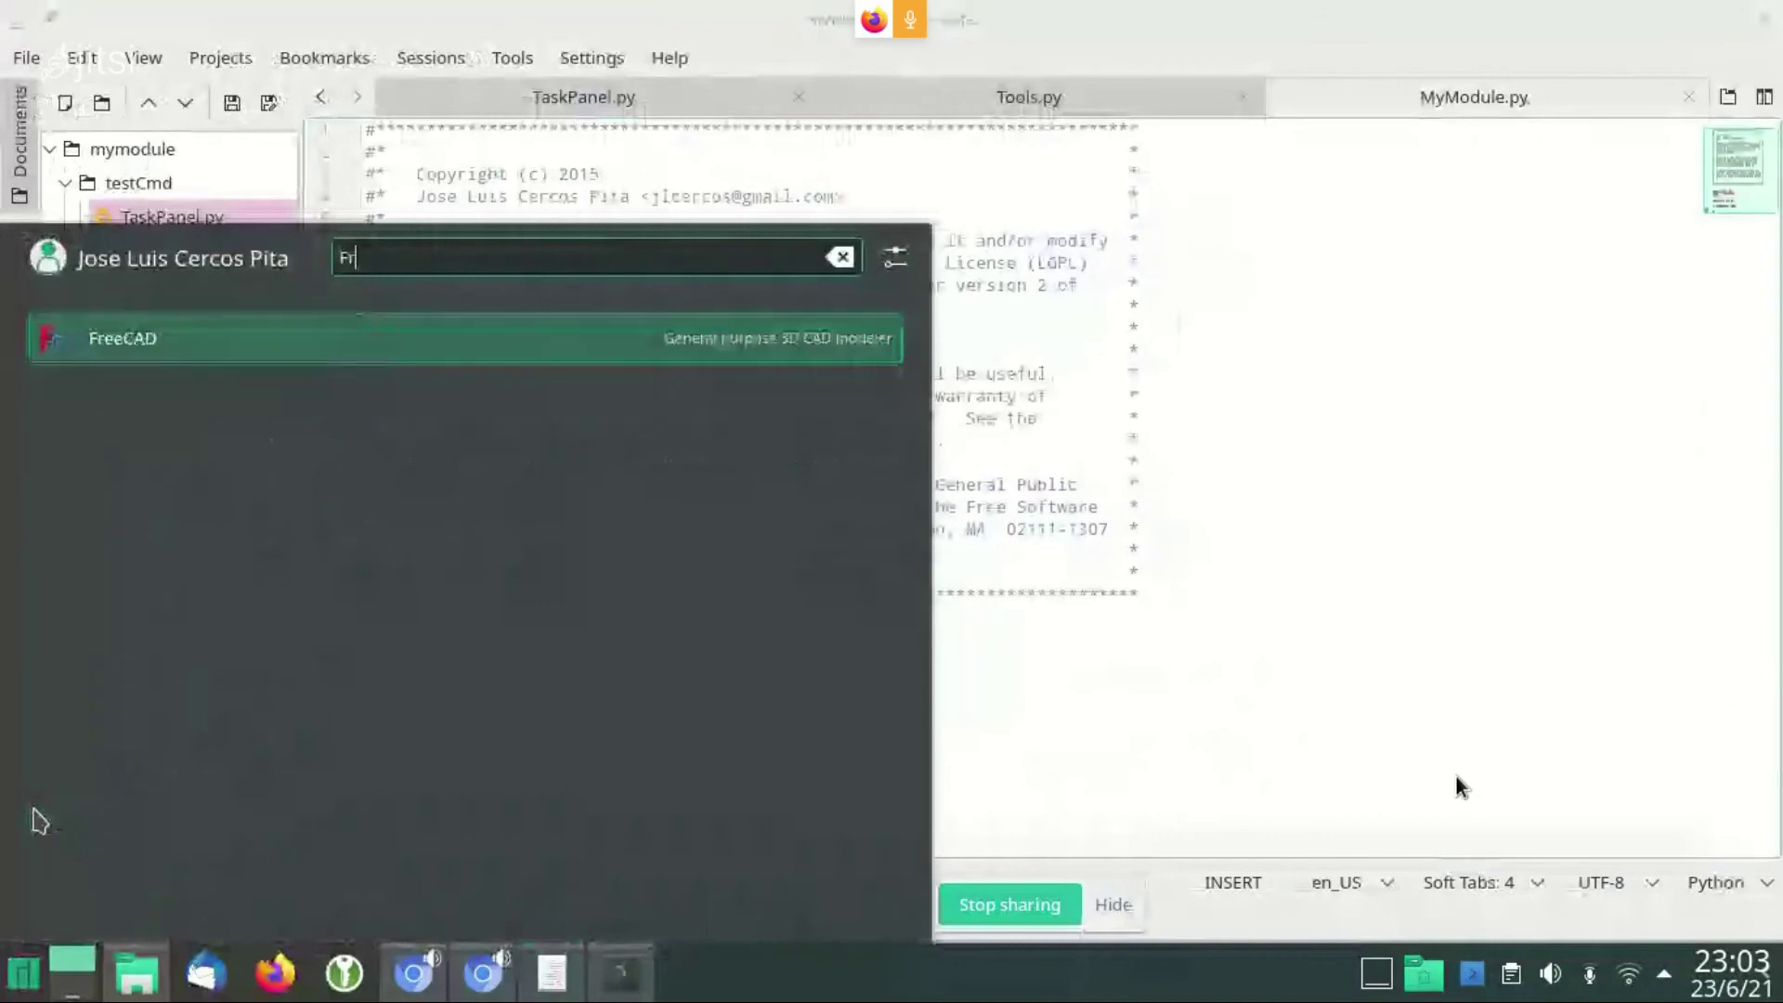
key(Return)
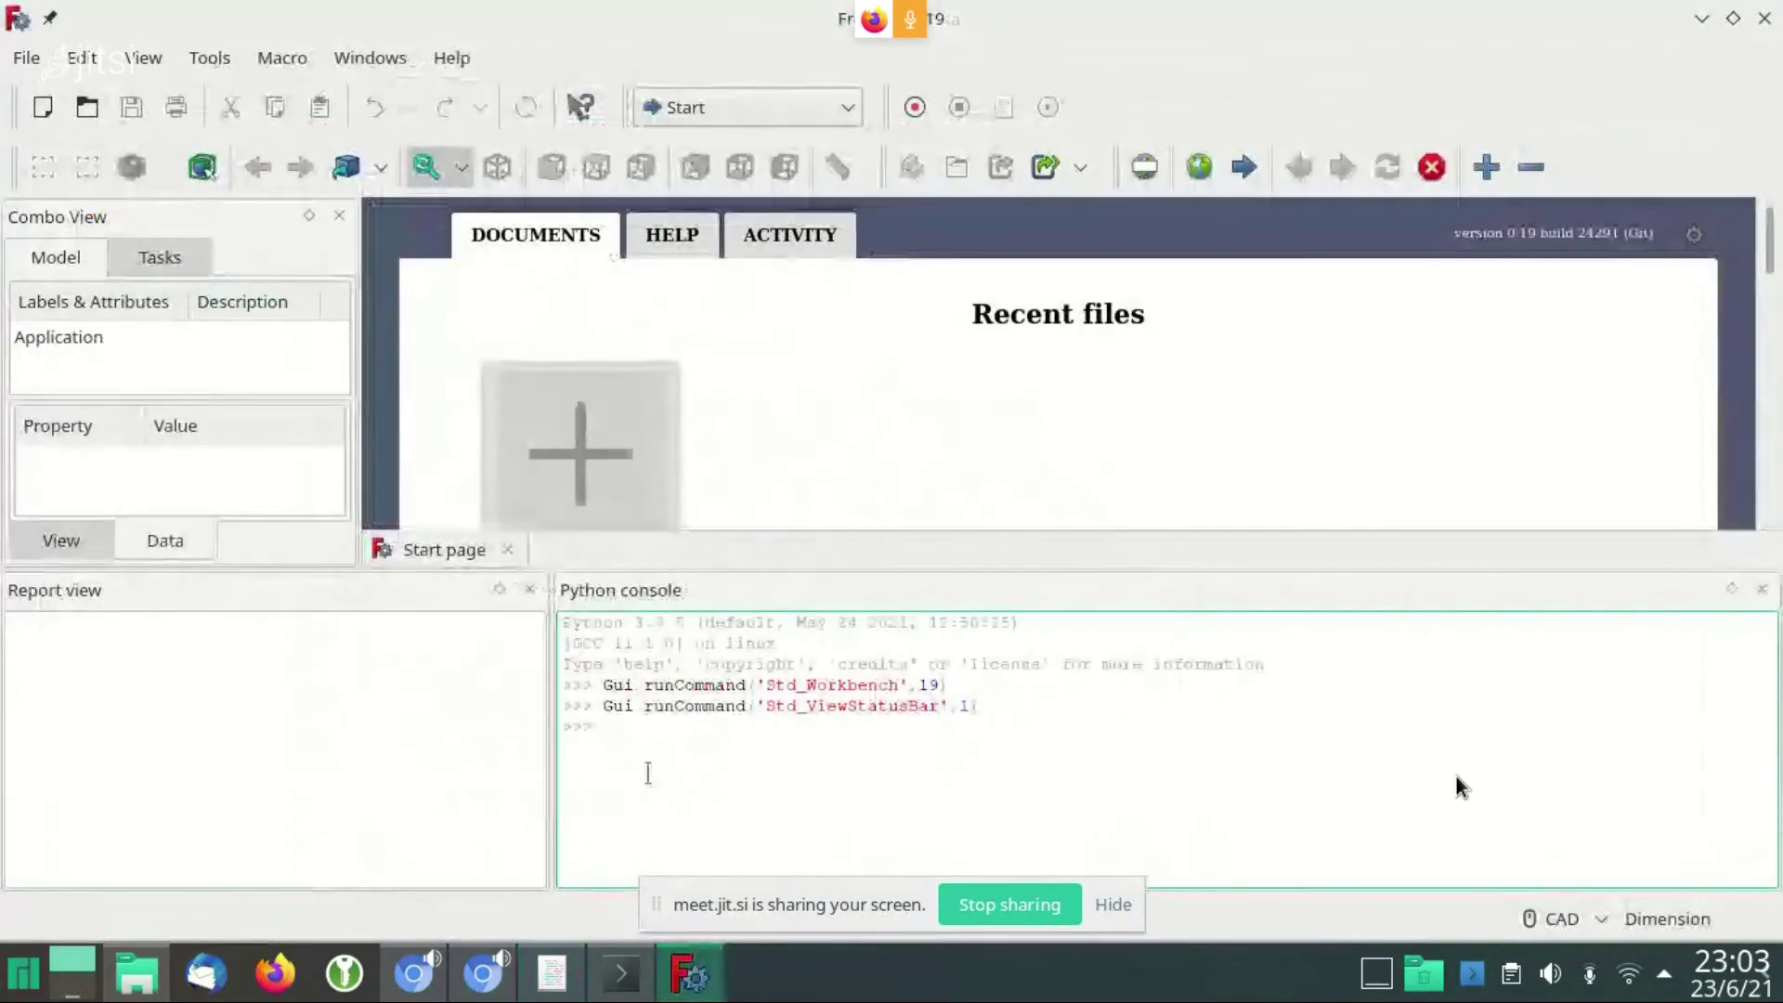
Run 'from freecad.mymodule import MyModule', hitting the kk NameError, then select the kk line in Kate
text(from freecad.mymodule import MyModule)
key(Return)
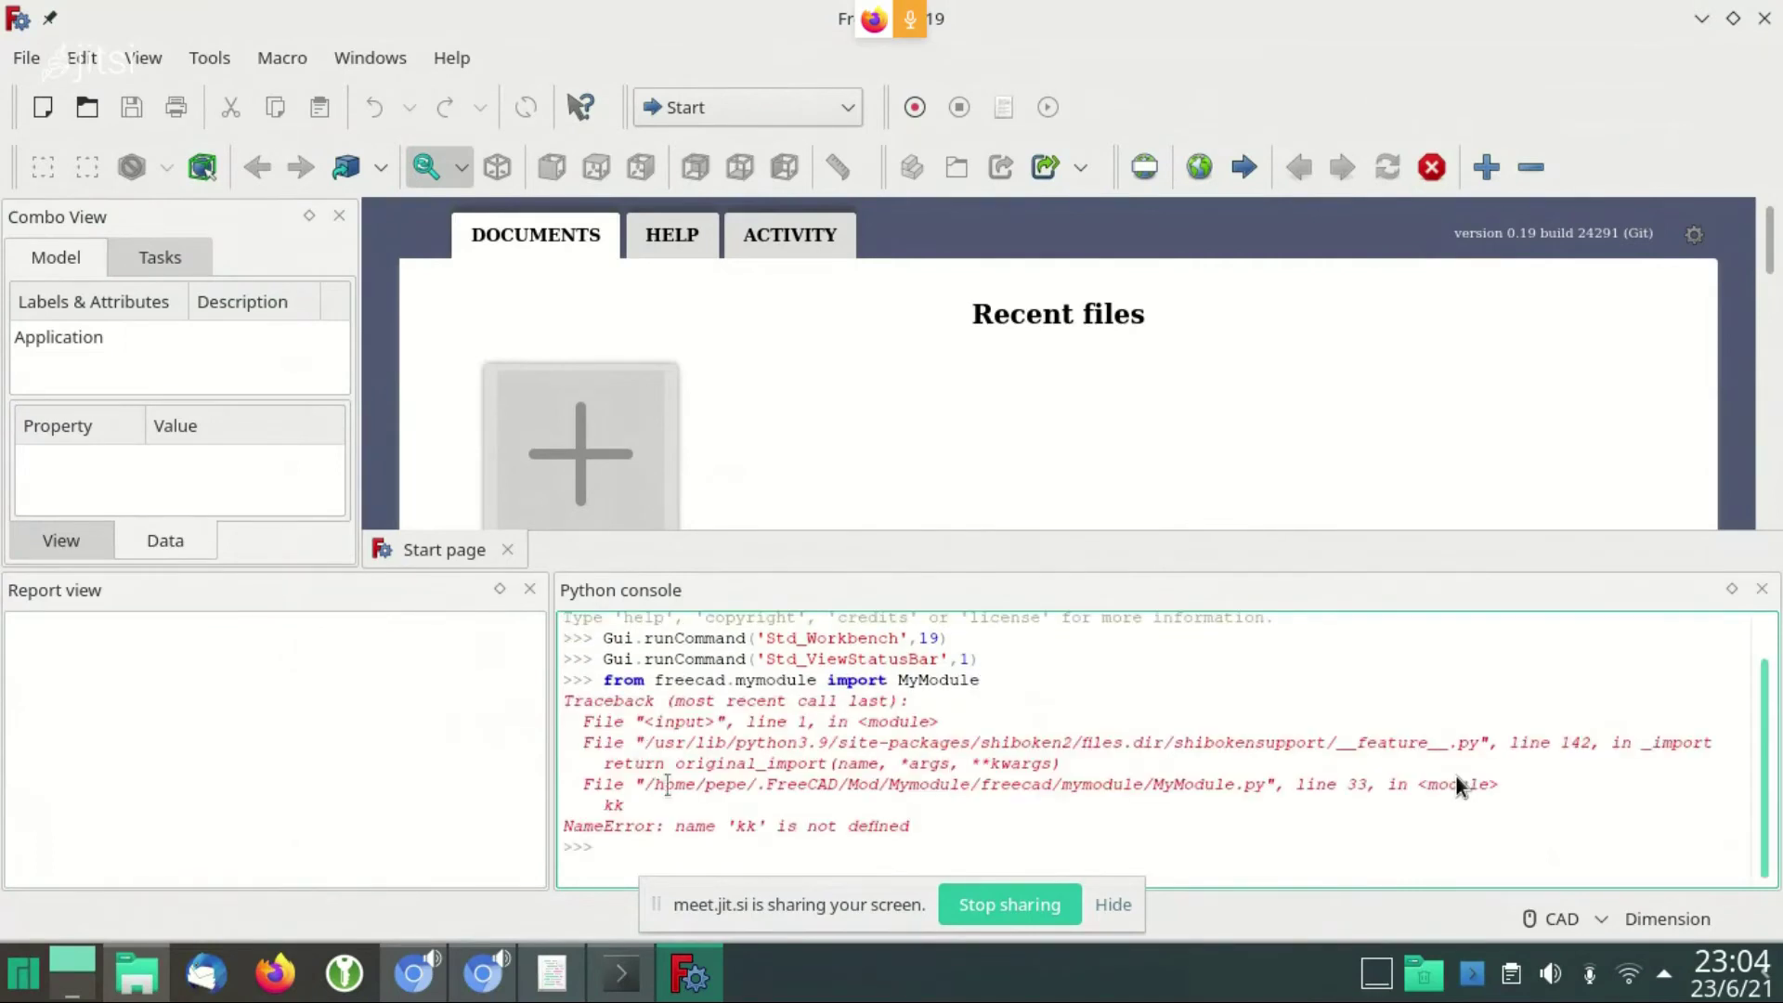
click(552, 972)
key(Home)
key(shift+Down)
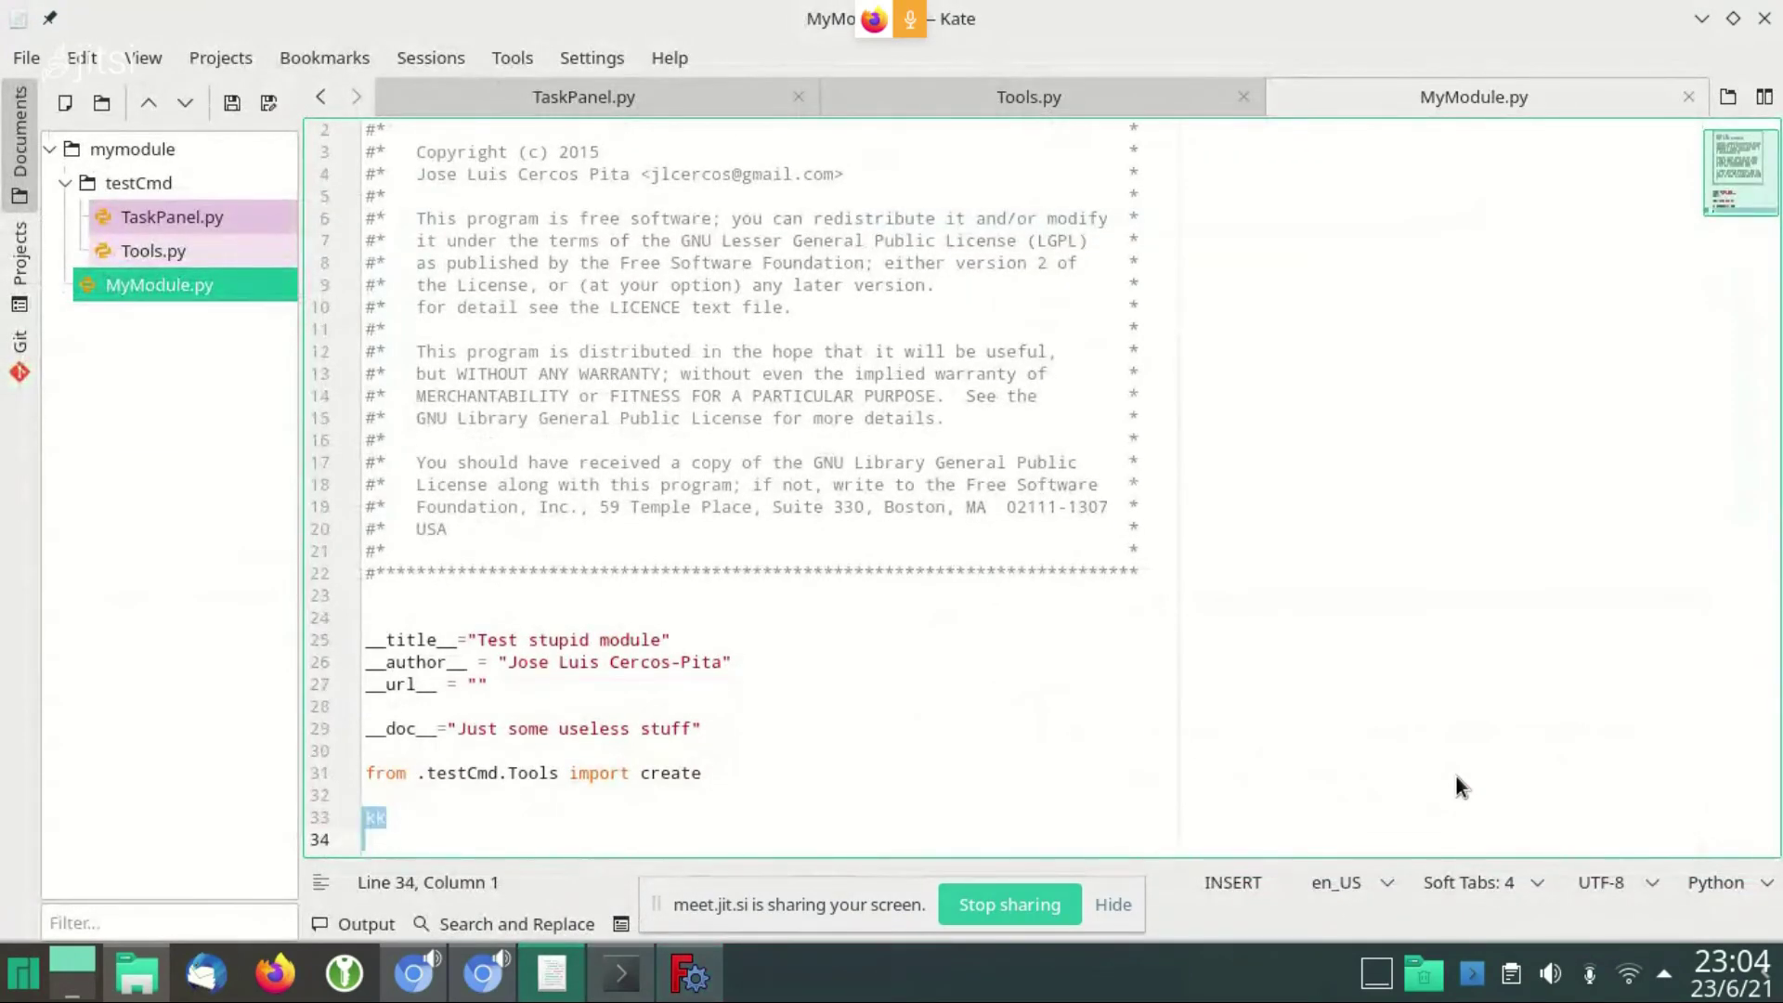
Delete the stray kk line from MyModule.py
key(BackSpace)
key(BackSpace)
key(BackSpace)
key(alt+Tab)
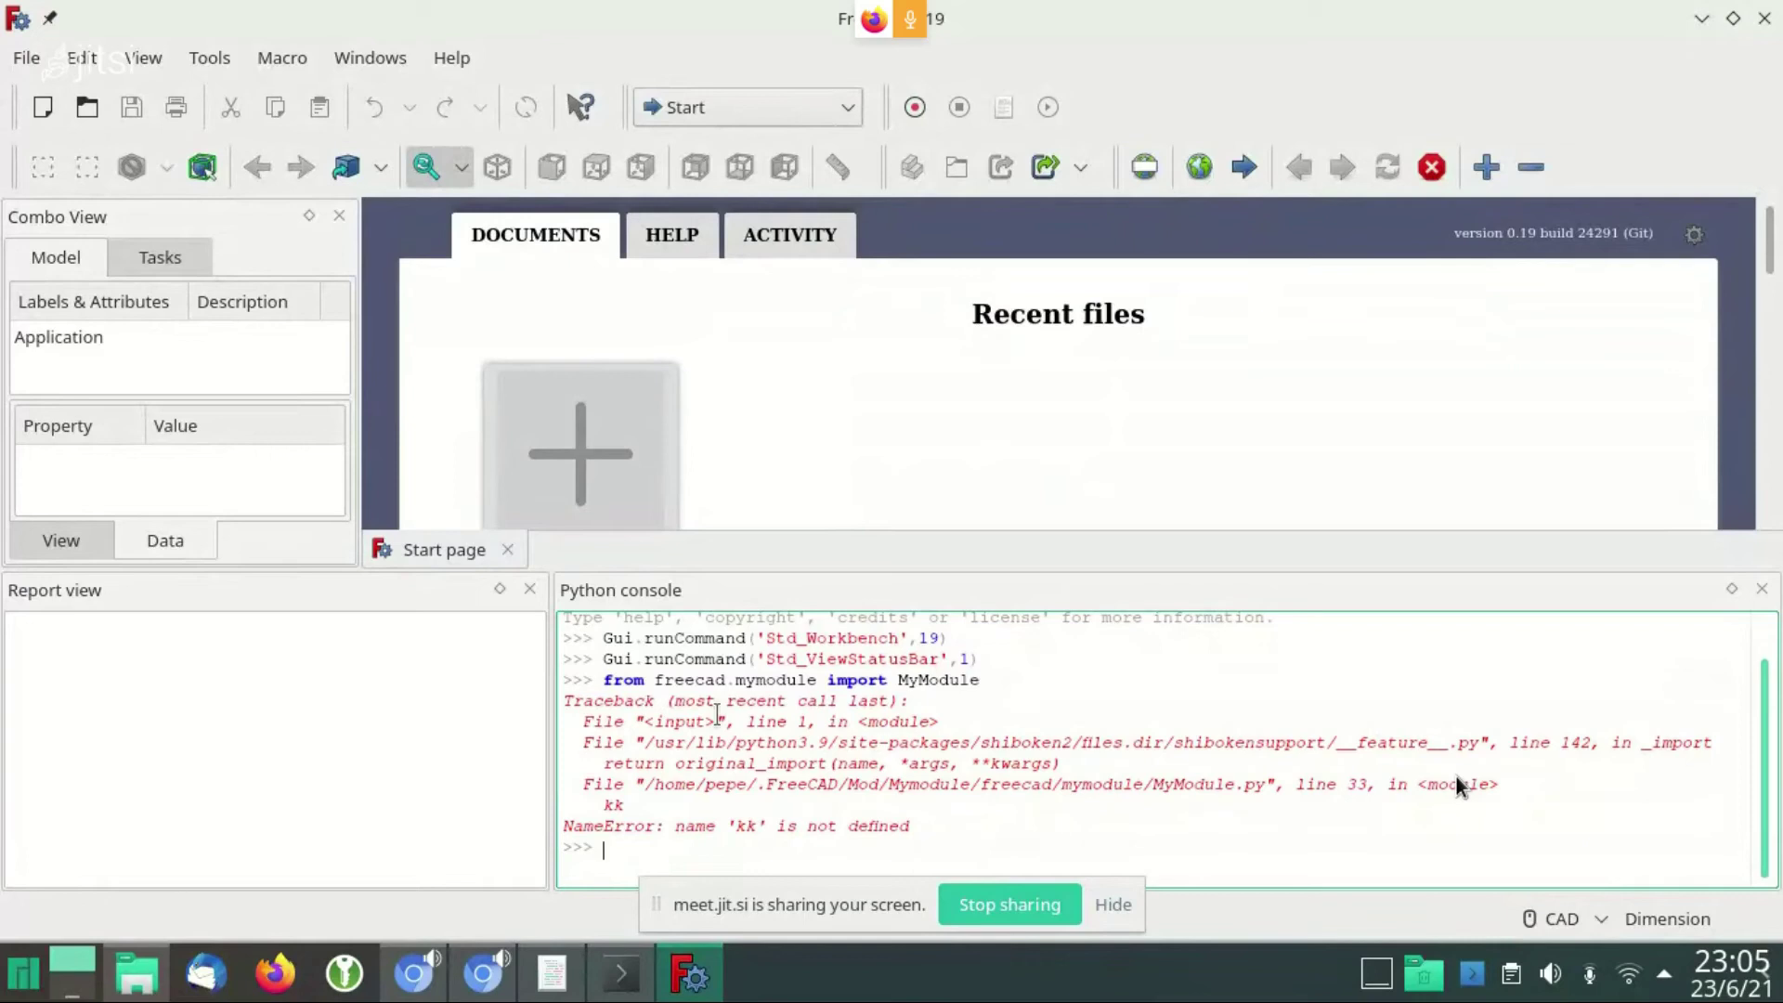
mouse_move(599, 941)
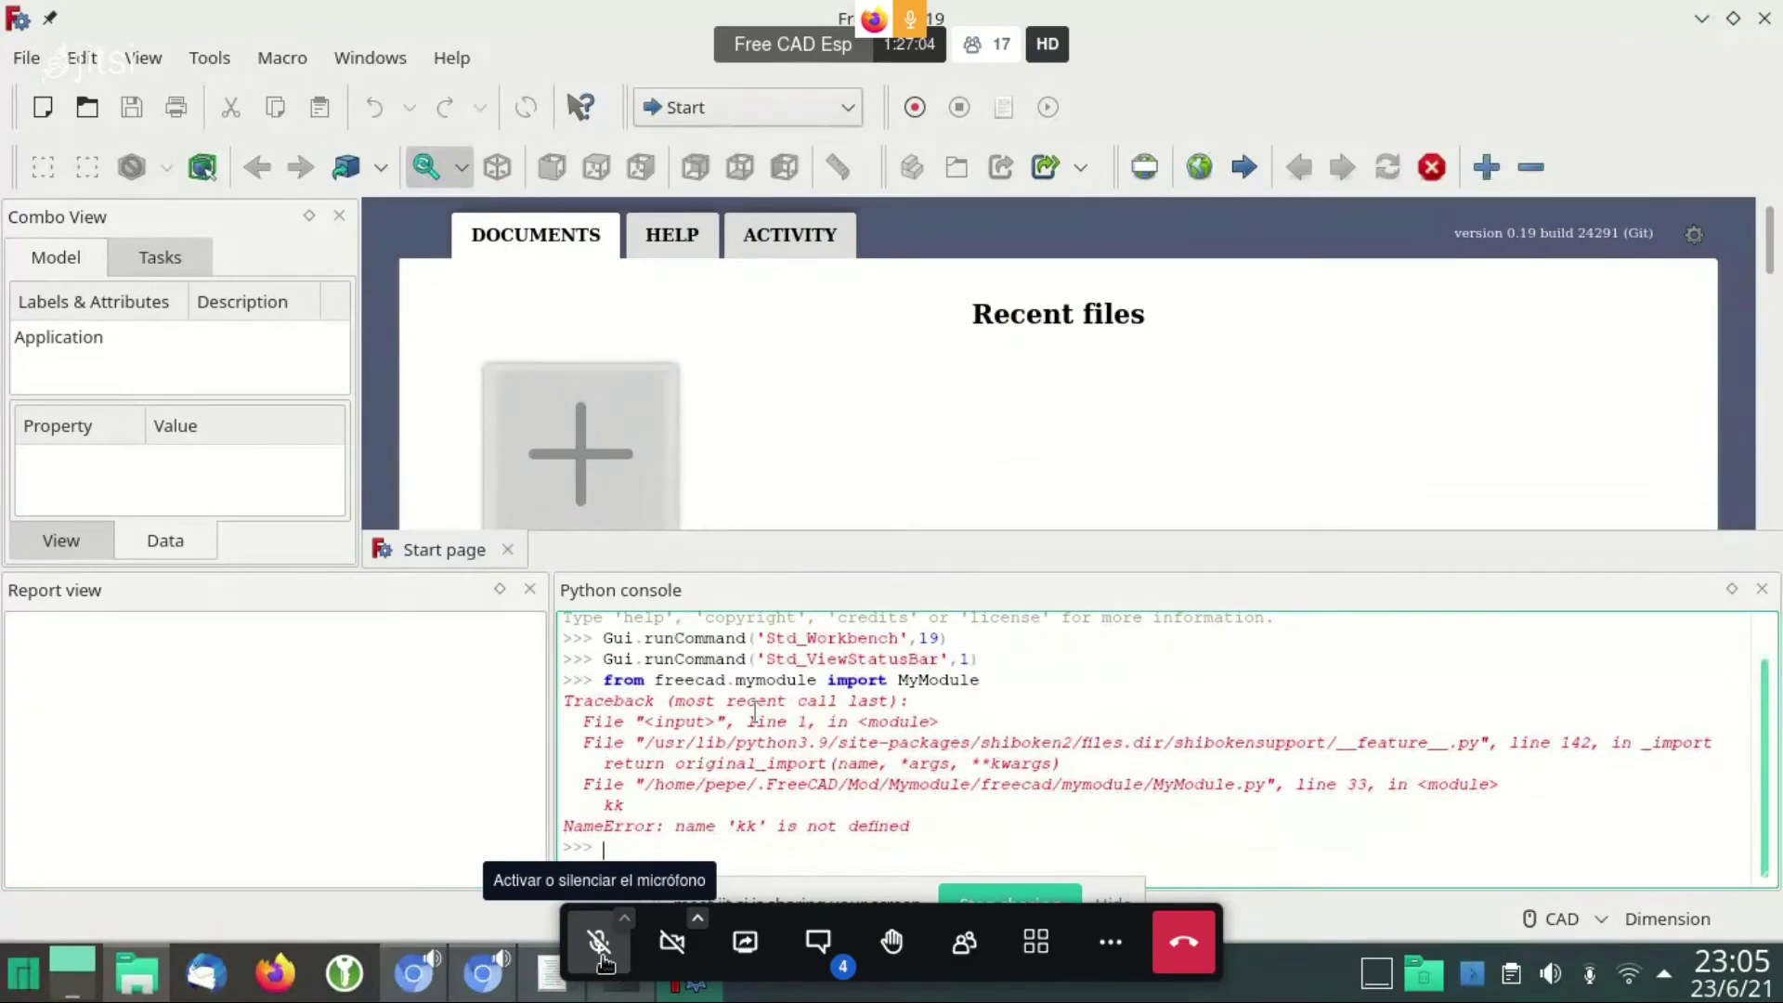
Place the cursor on empty line 28 of MyModule.py, then show the Learn Python The Hard Way tab
click(554, 982)
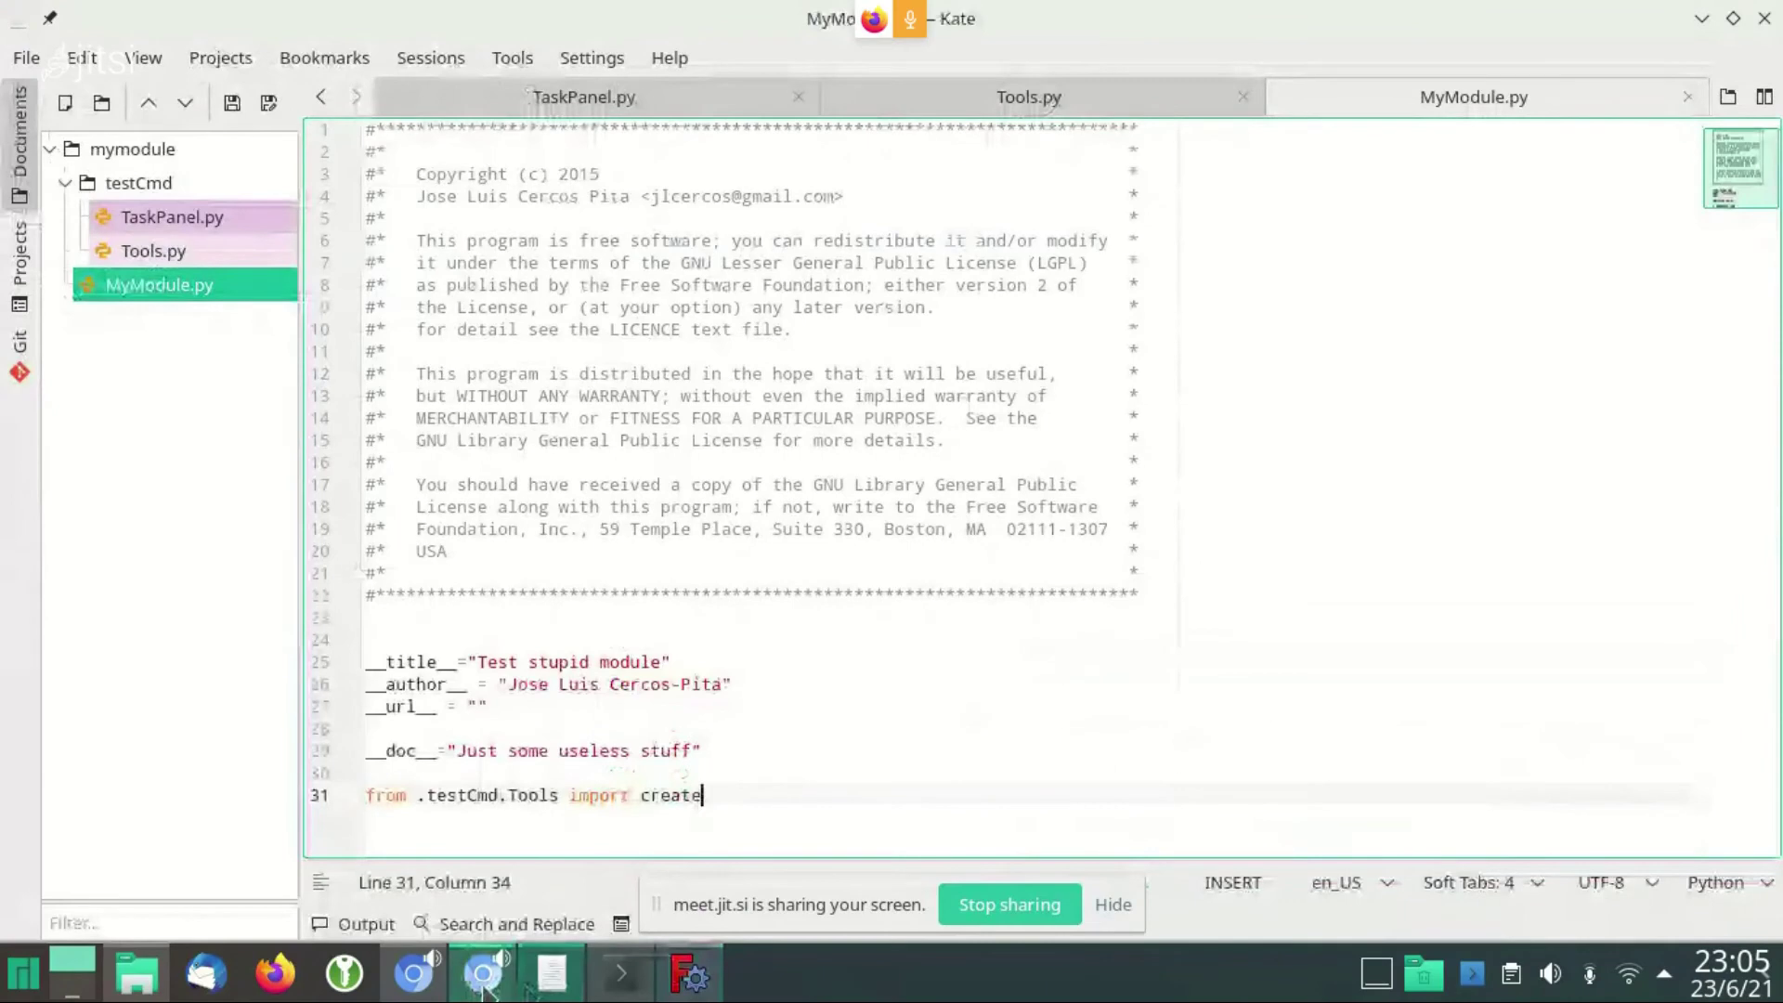
click(1195, 730)
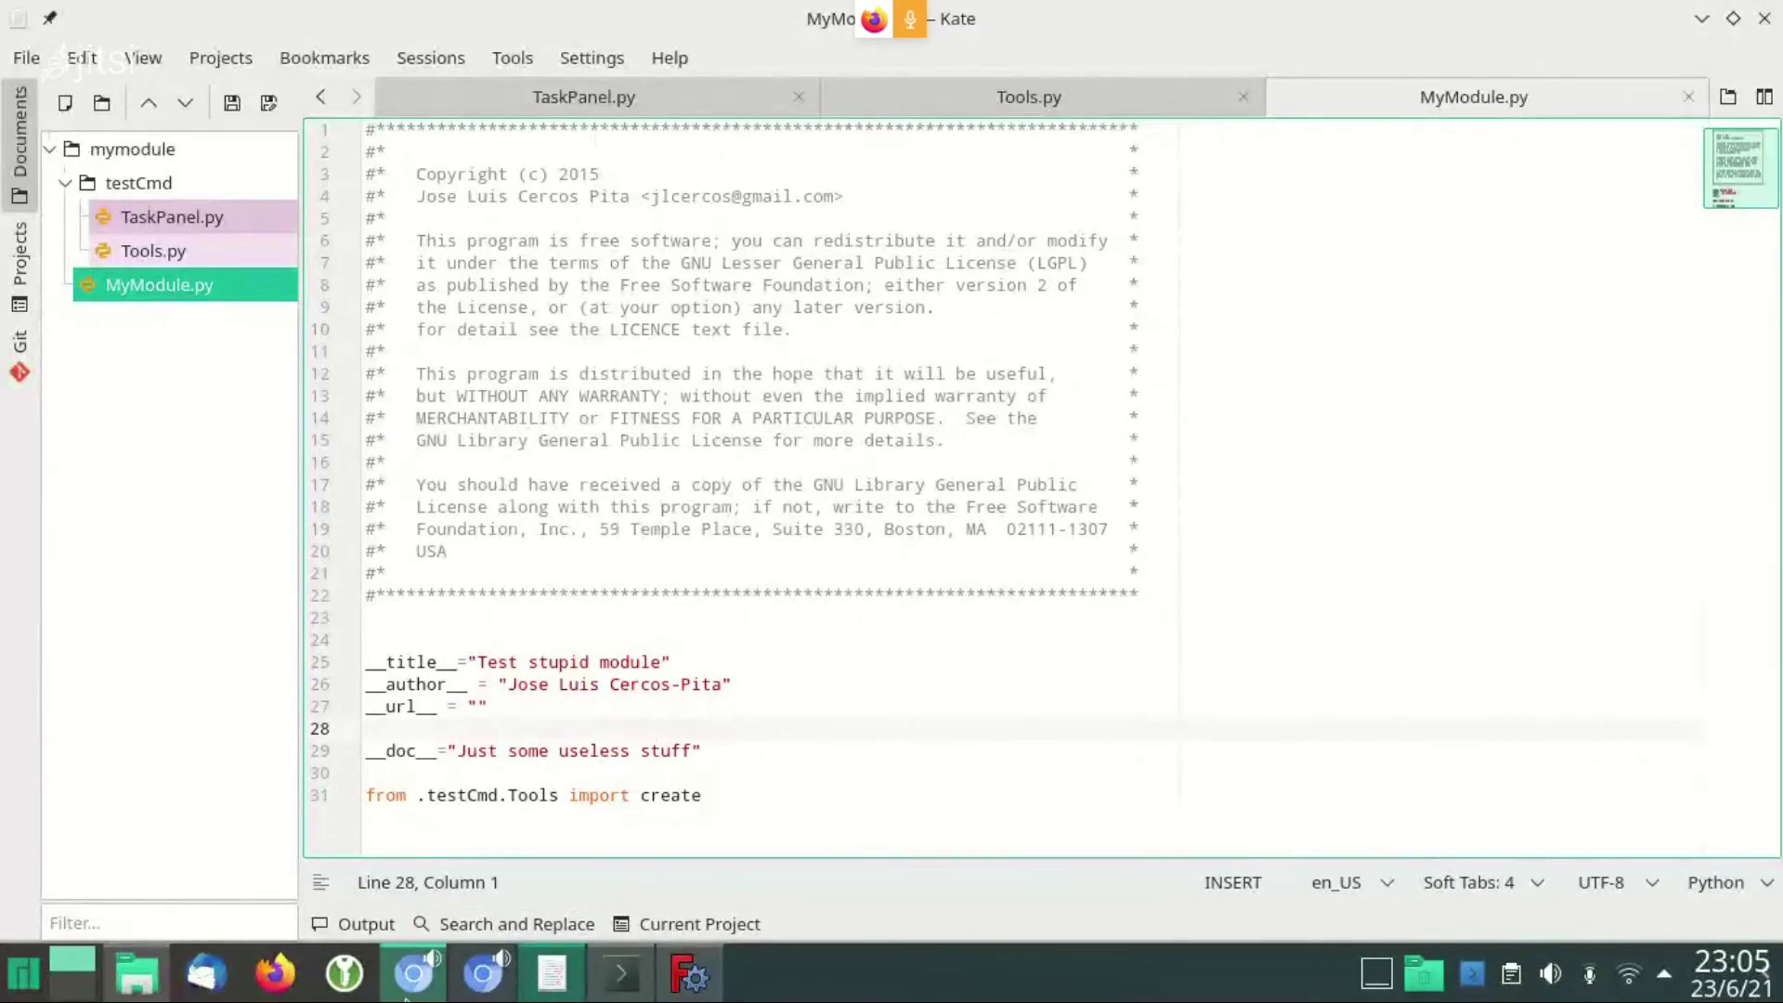
click(415, 973)
click(1350, 63)
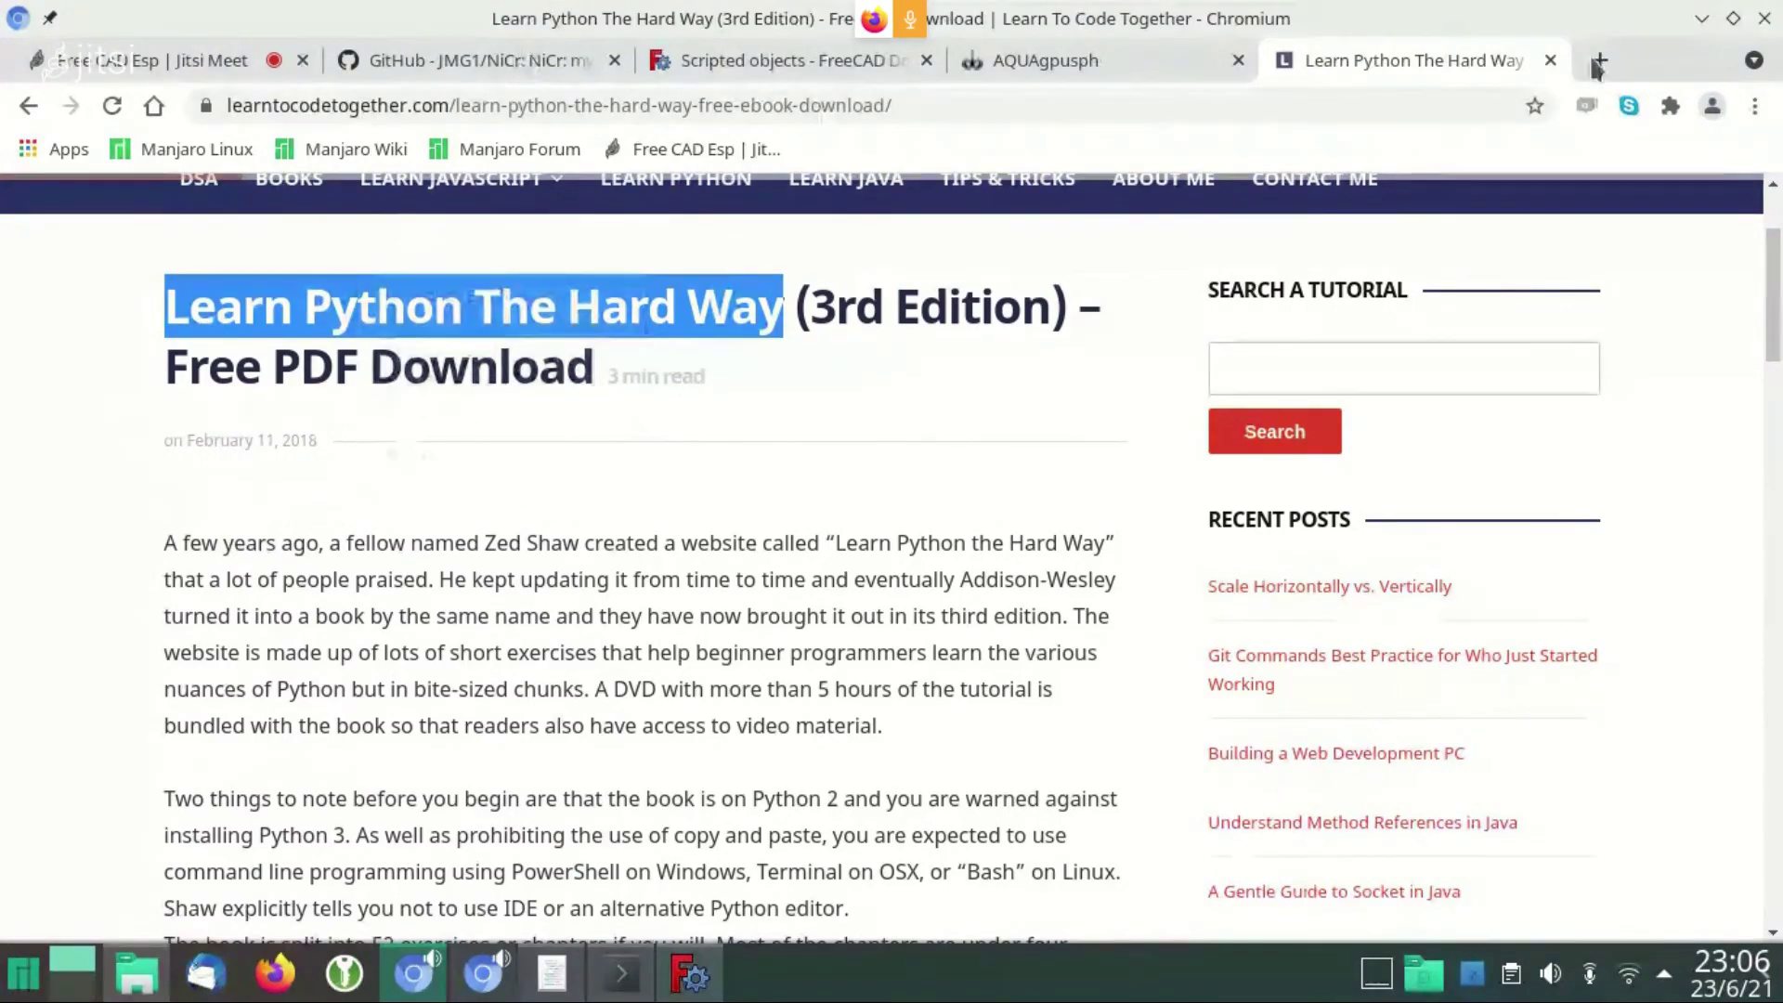
Load the YouTube home page in a new Chromium tab via a web search for 'you'
click(1599, 60)
text(you)
key(Return)
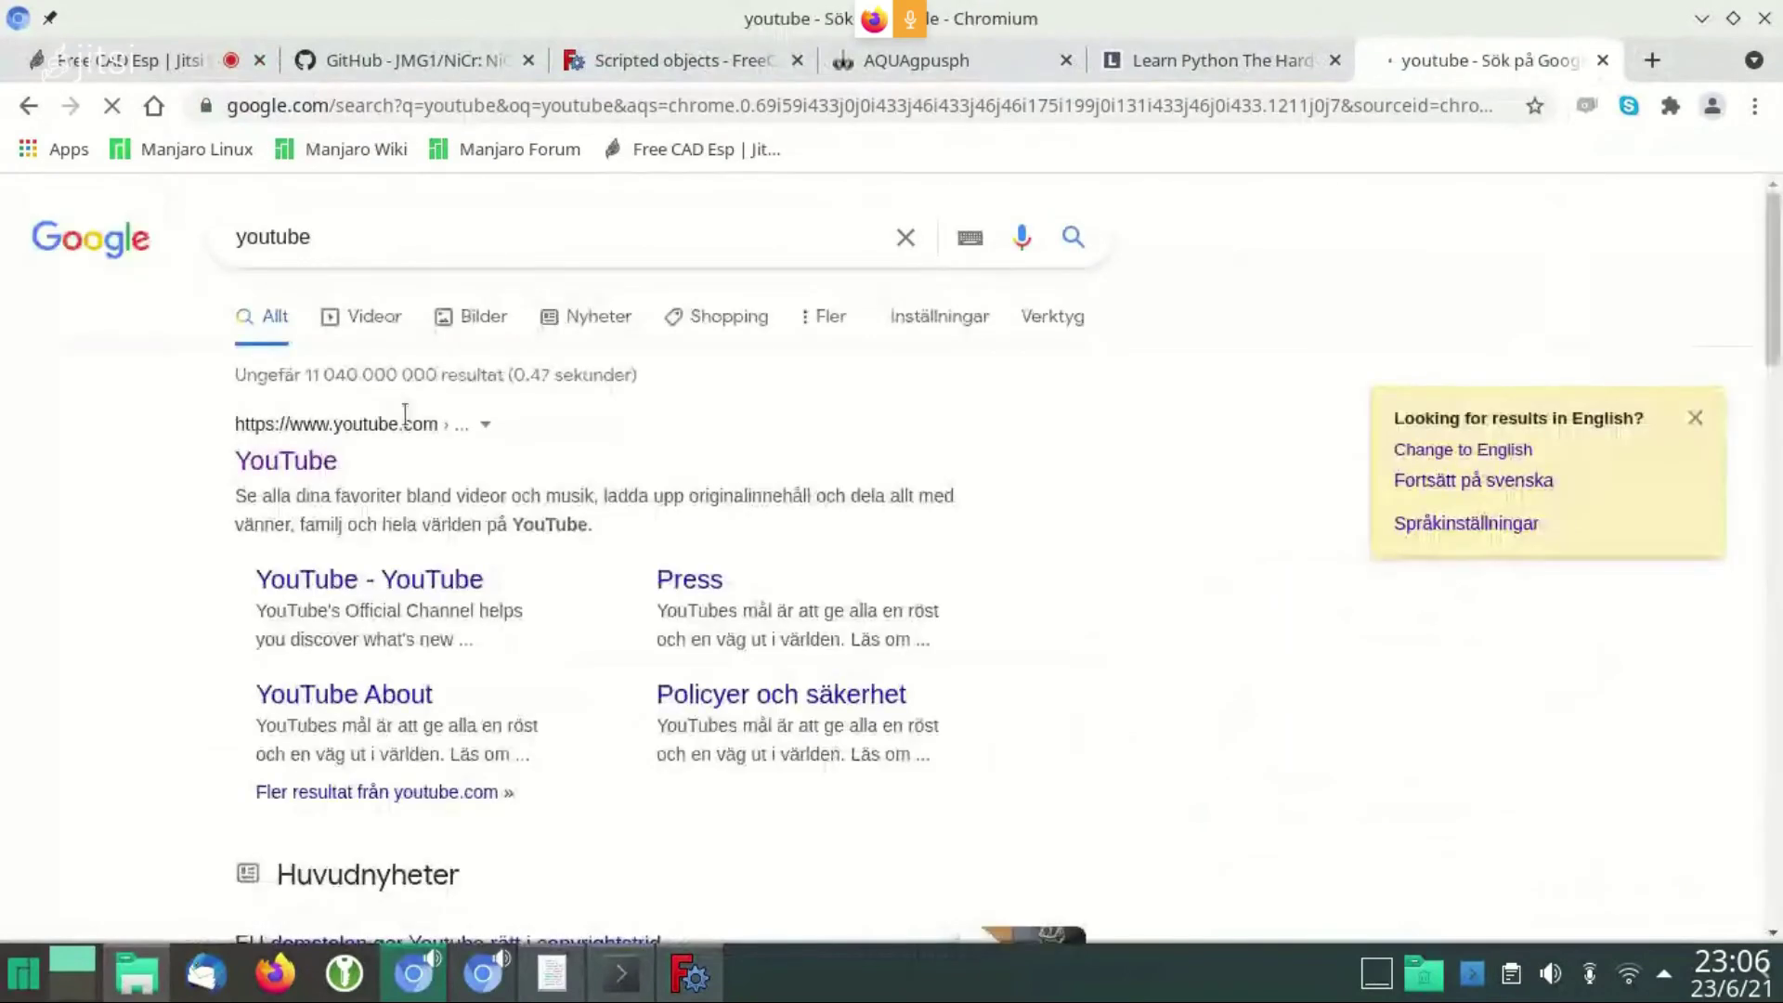
click(282, 466)
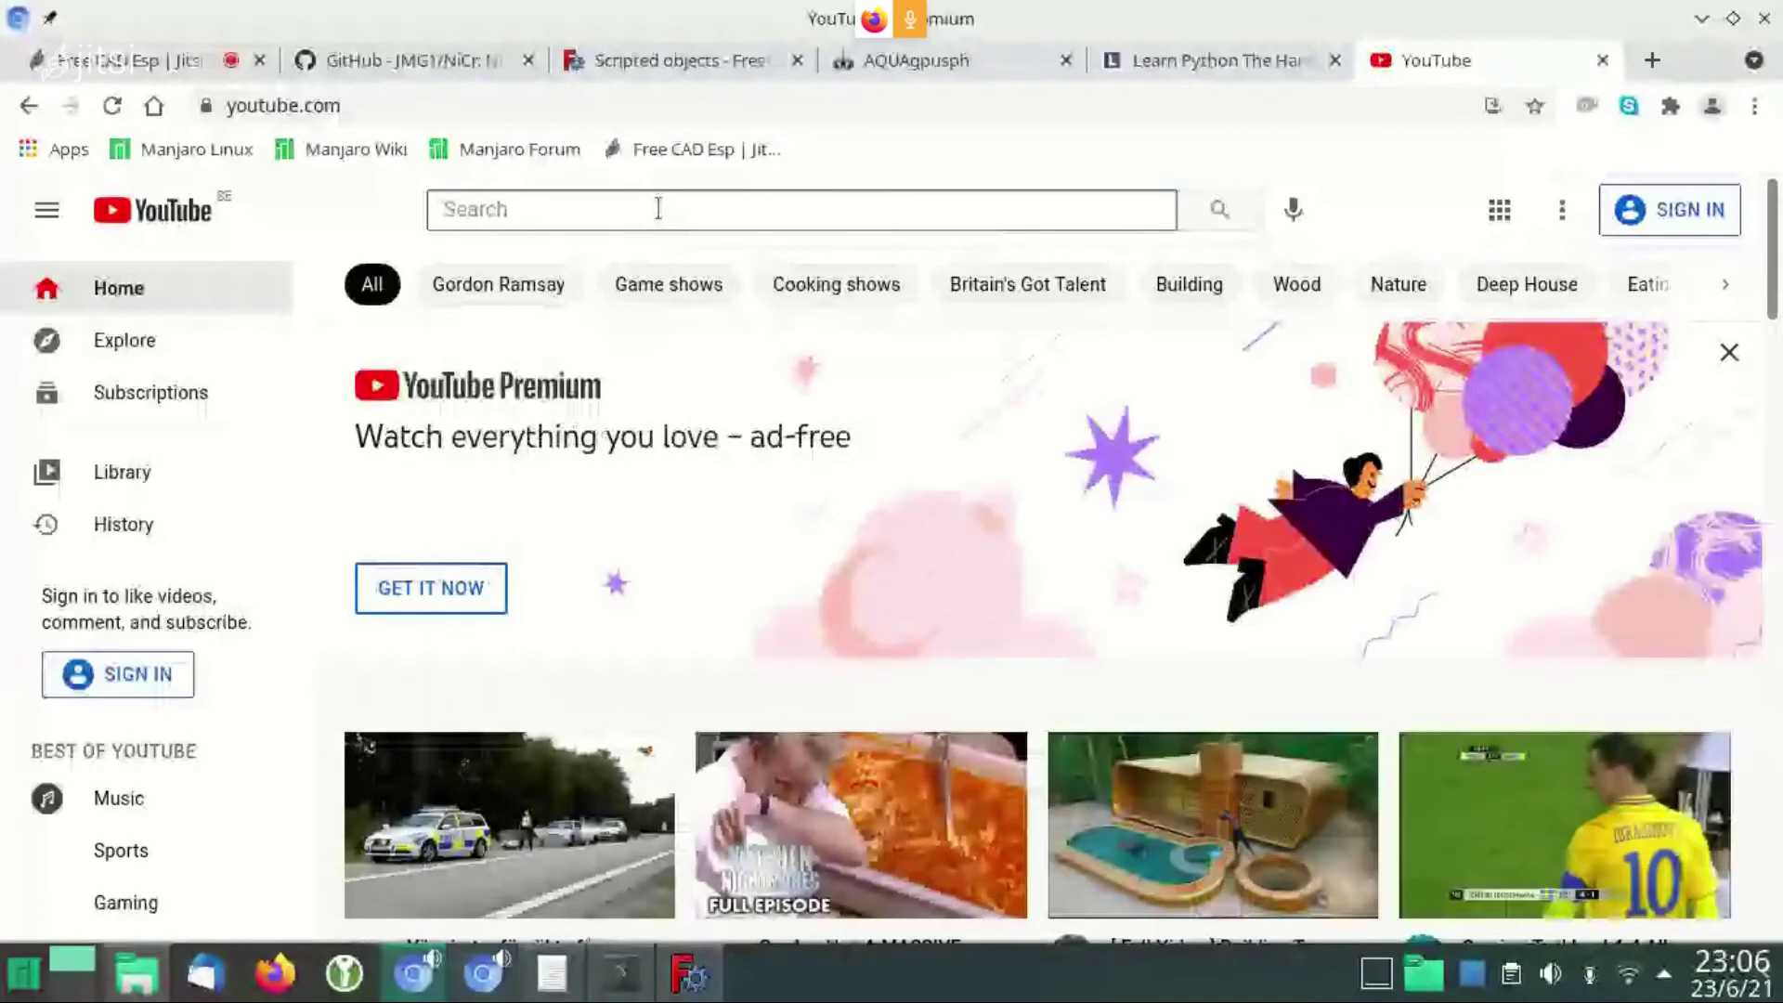
Search YouTube for 'python para ingenieros', then play and pause the first course playlist video
click(657, 208)
text(python ci)
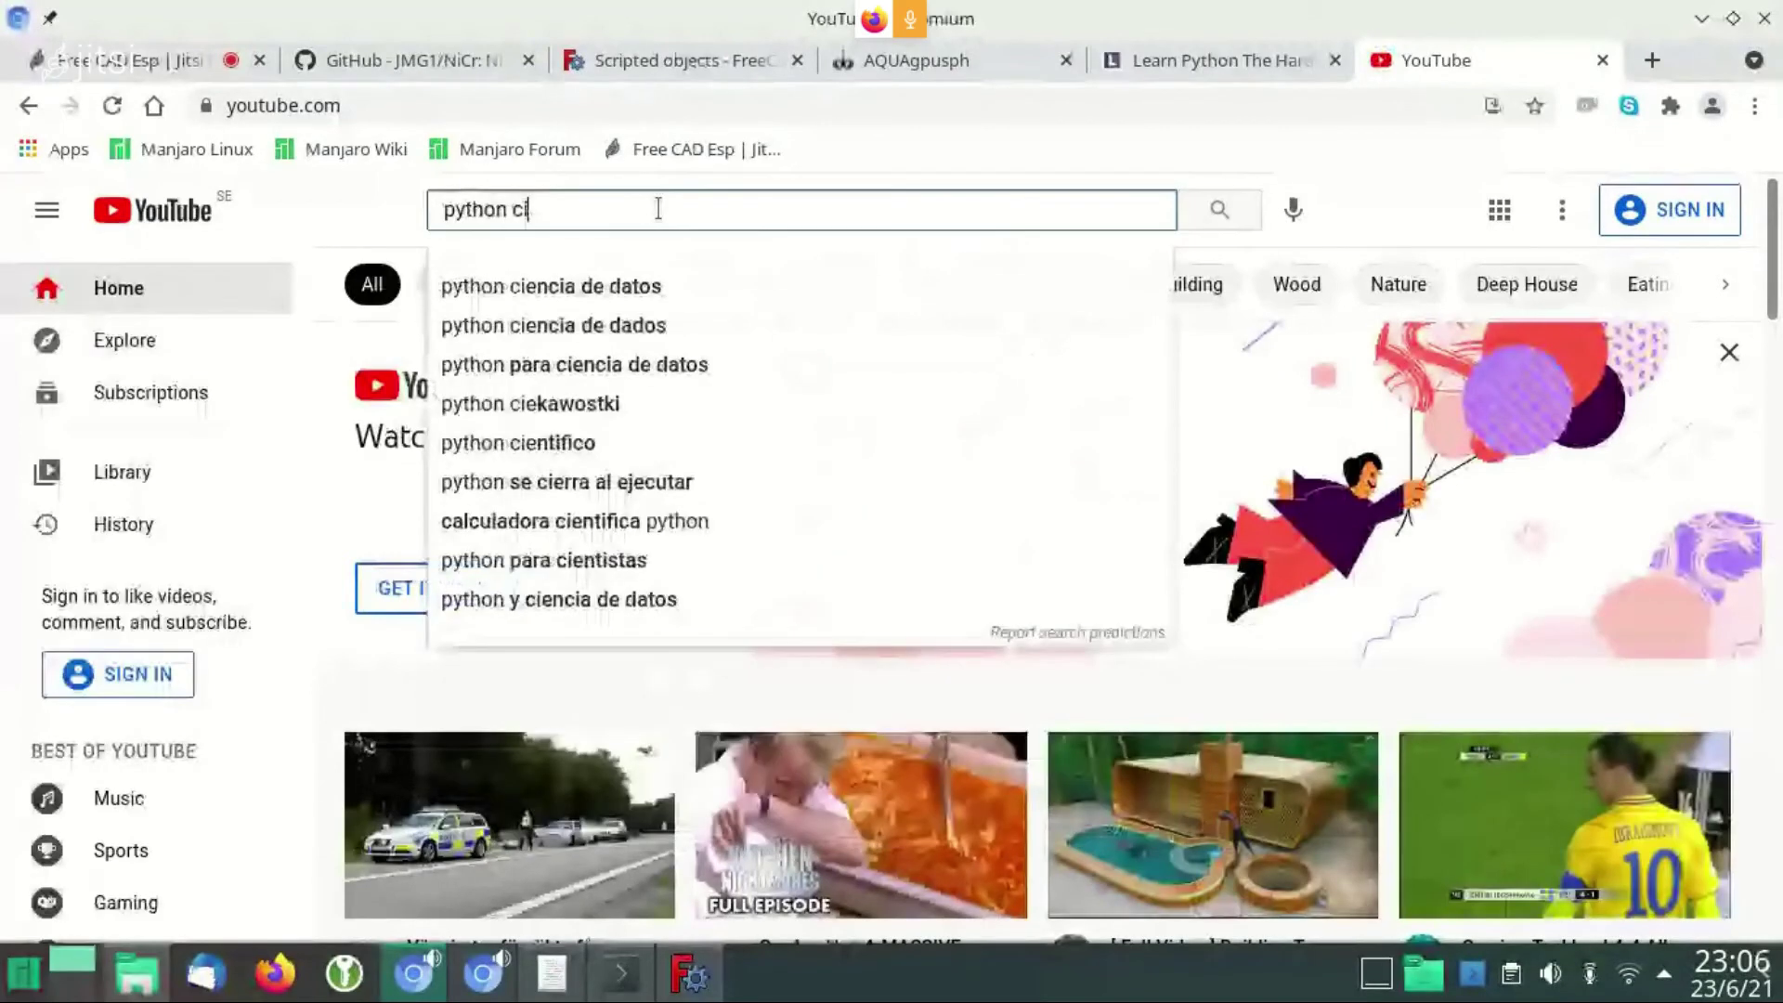
key(BackSpace)
key(BackSpace)
text( para ingenie)
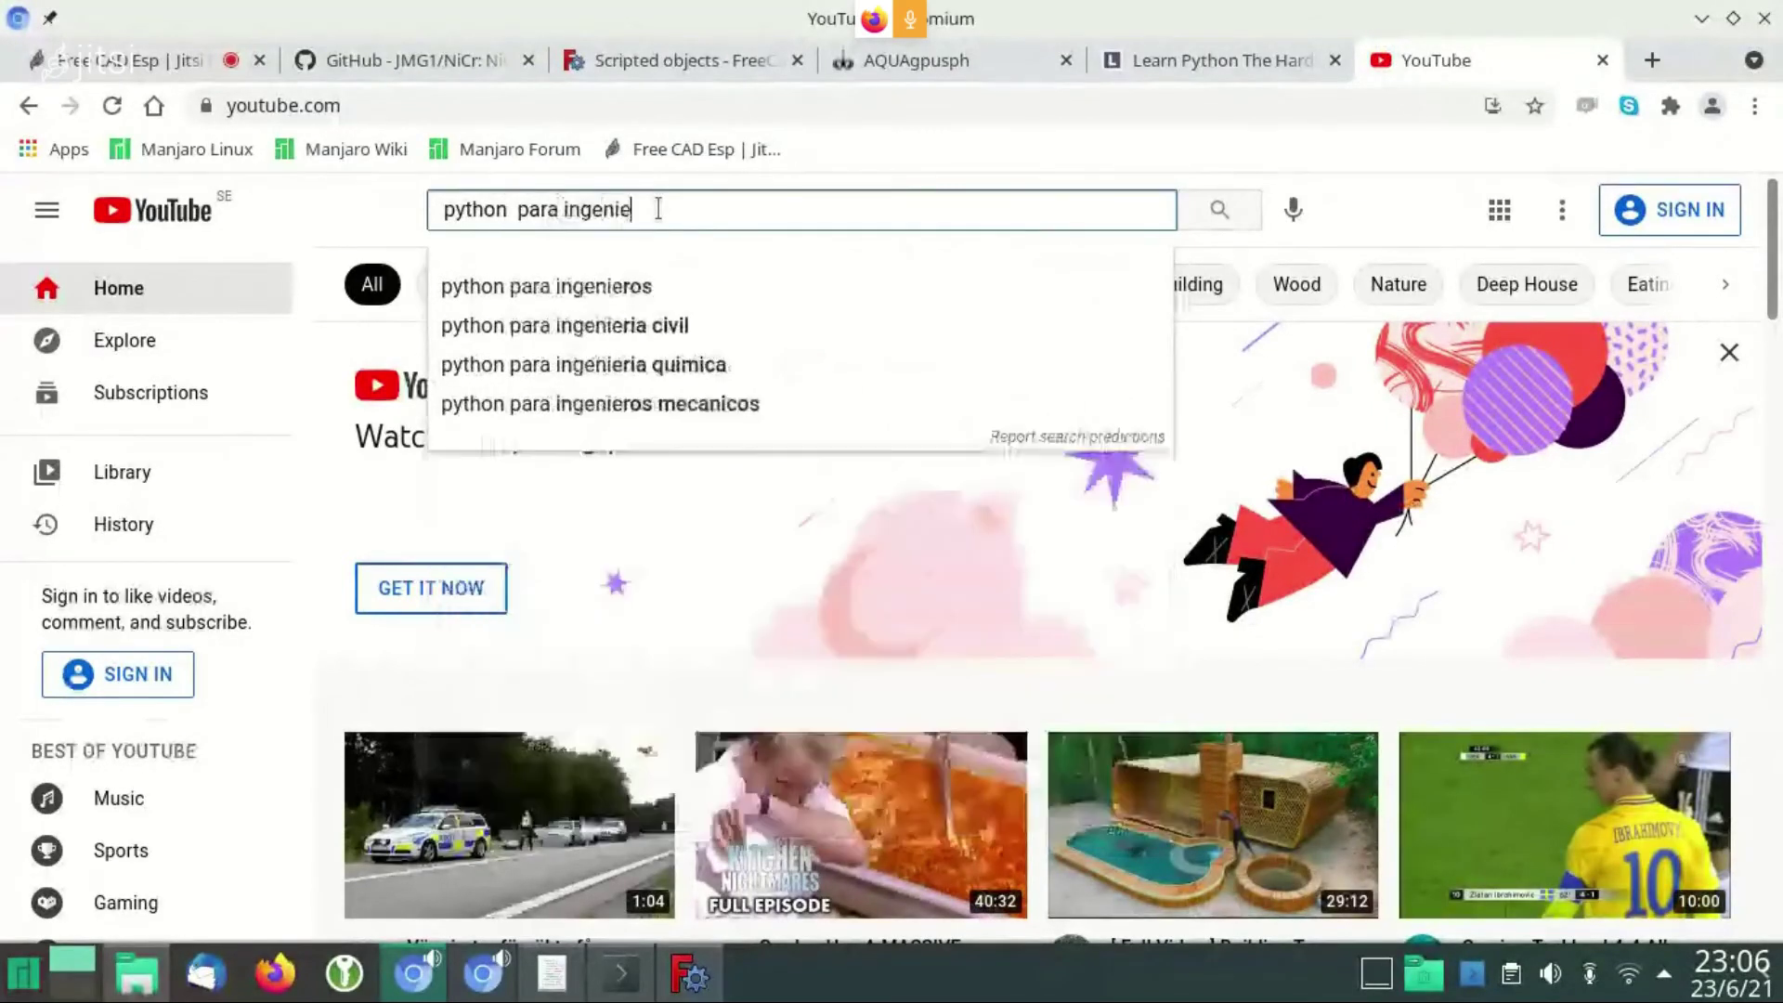
text(ros)
key(Return)
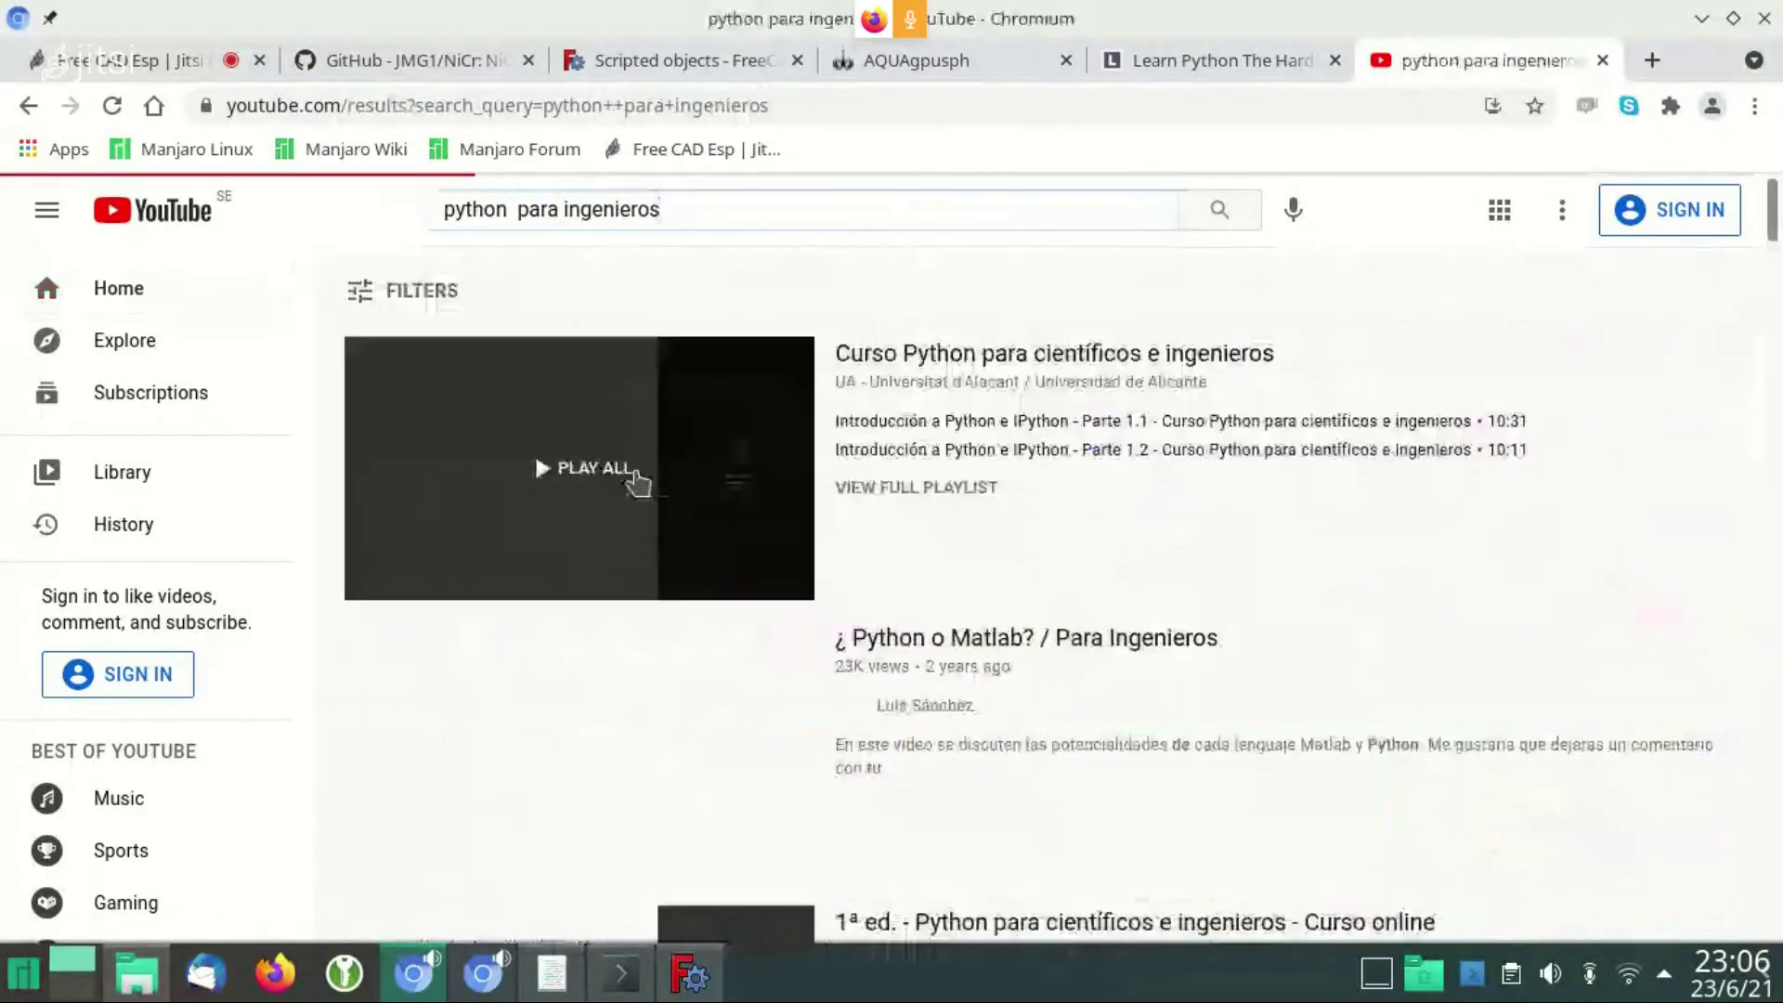
click(987, 362)
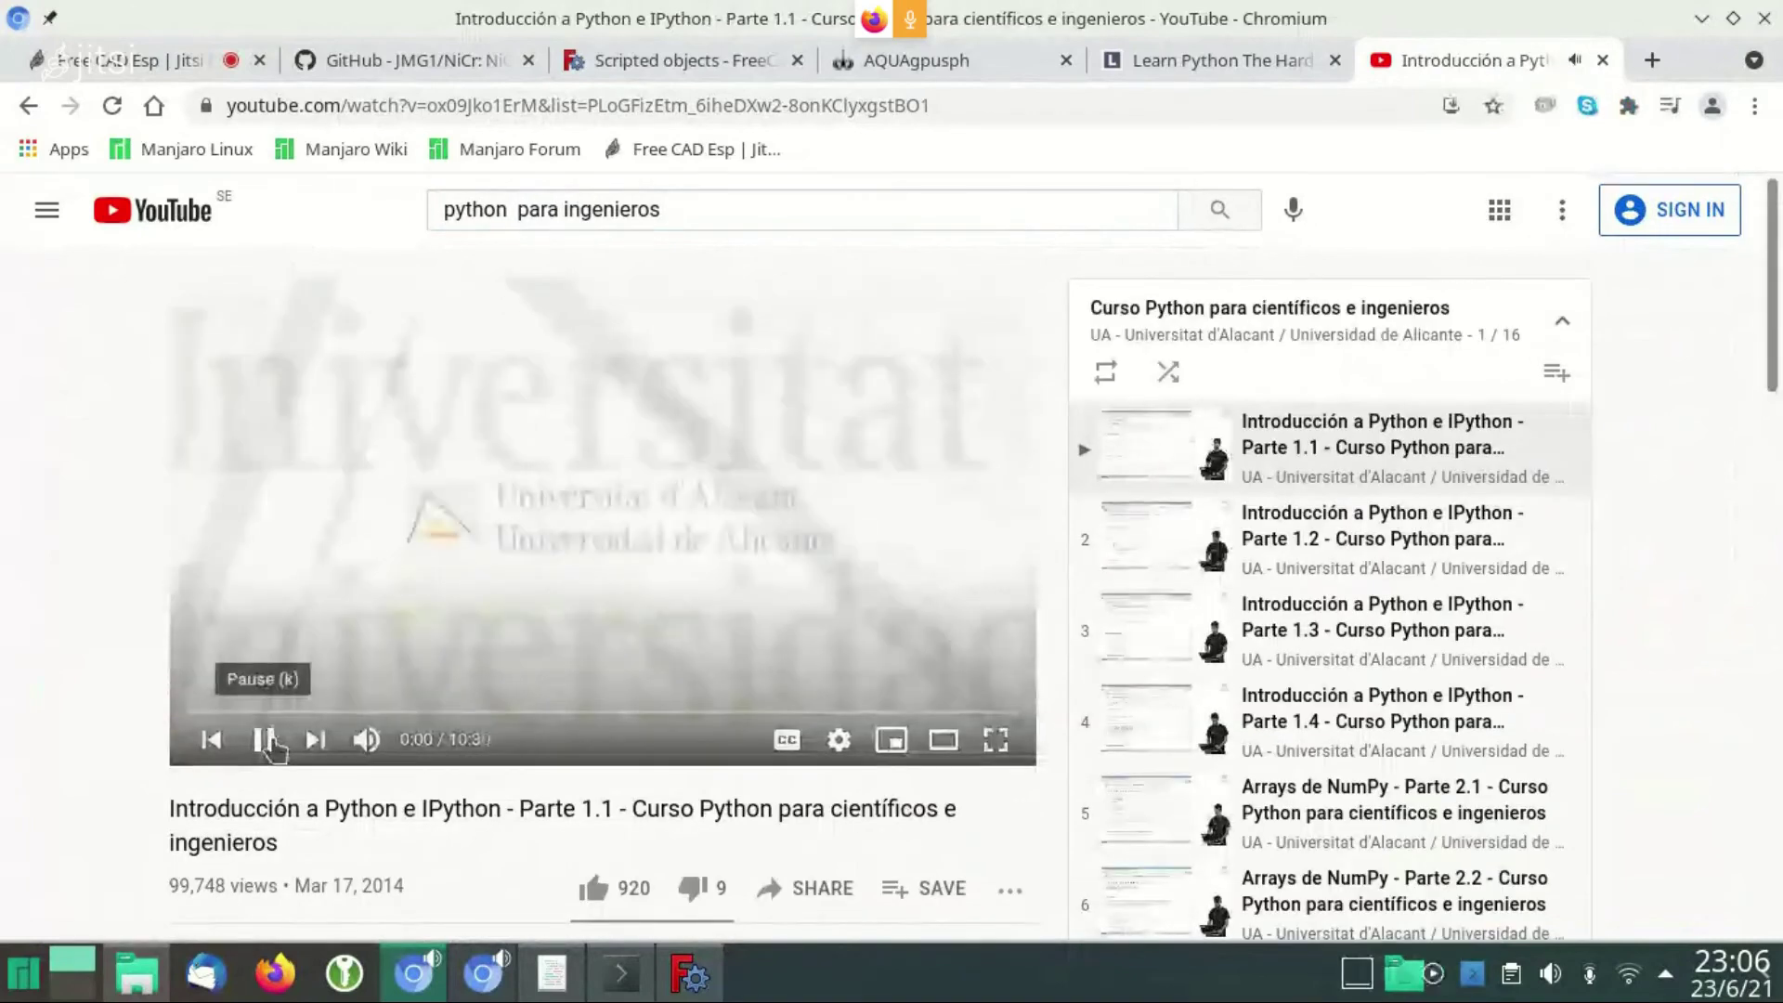
click(269, 743)
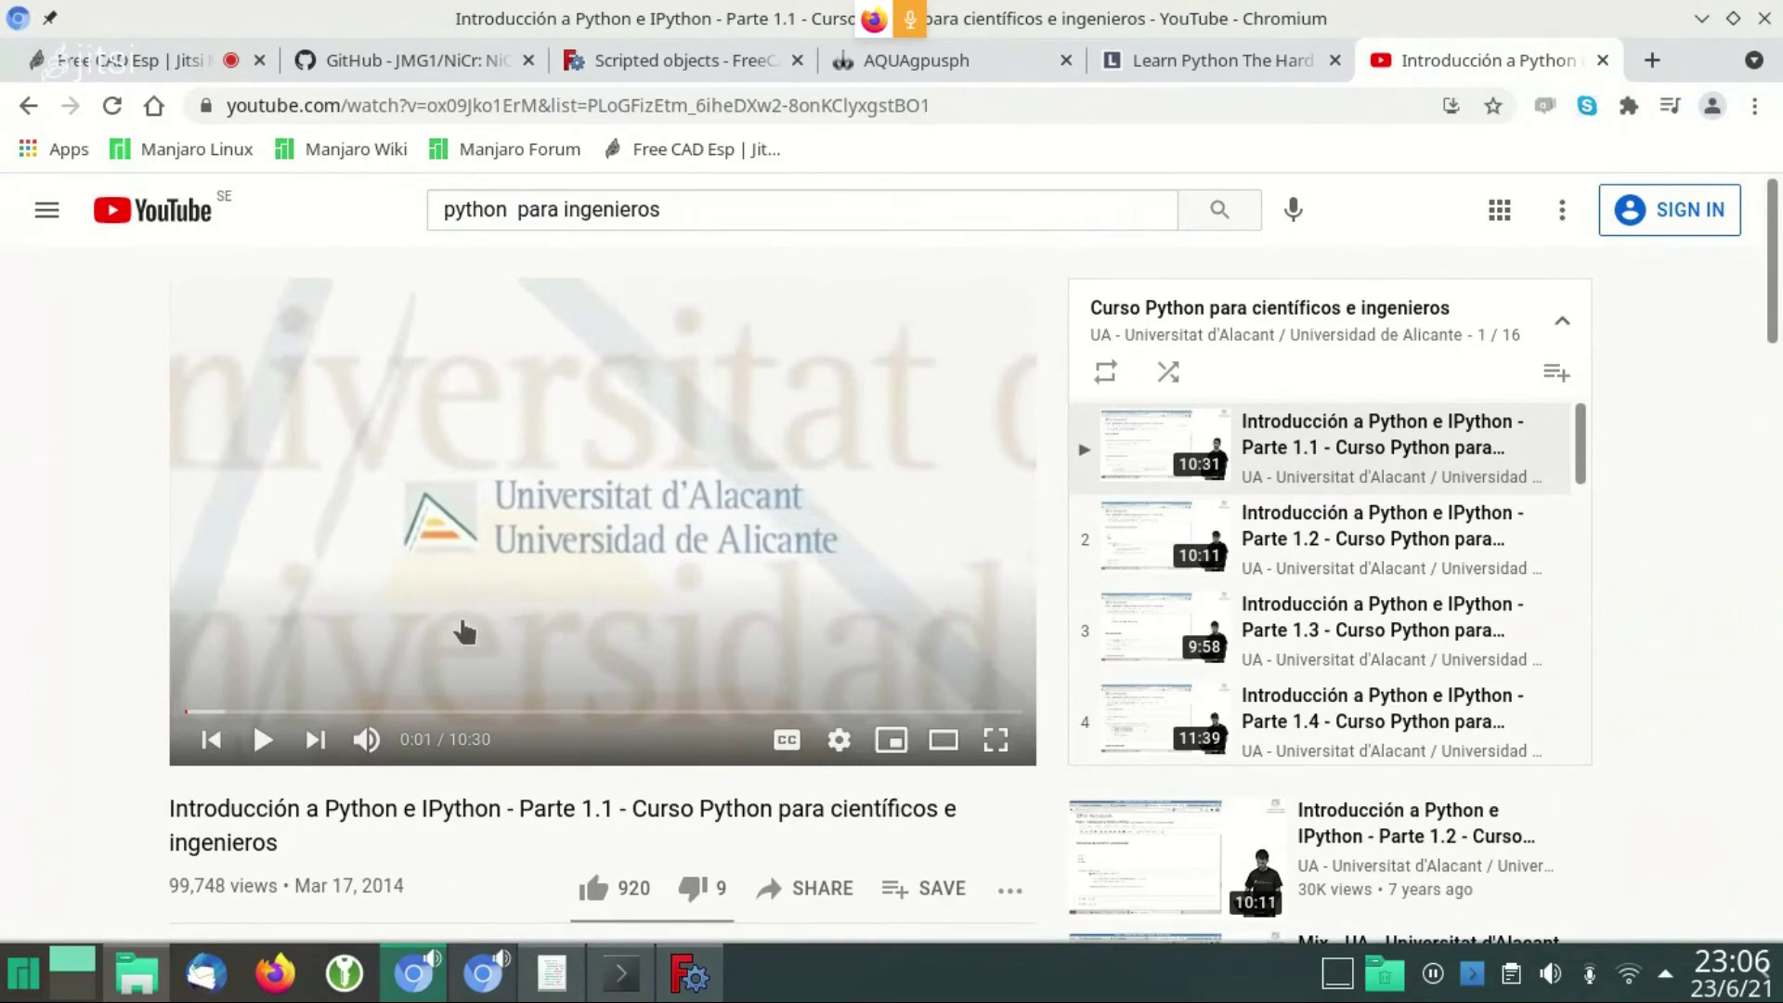
scroll(185, 734, down, 3)
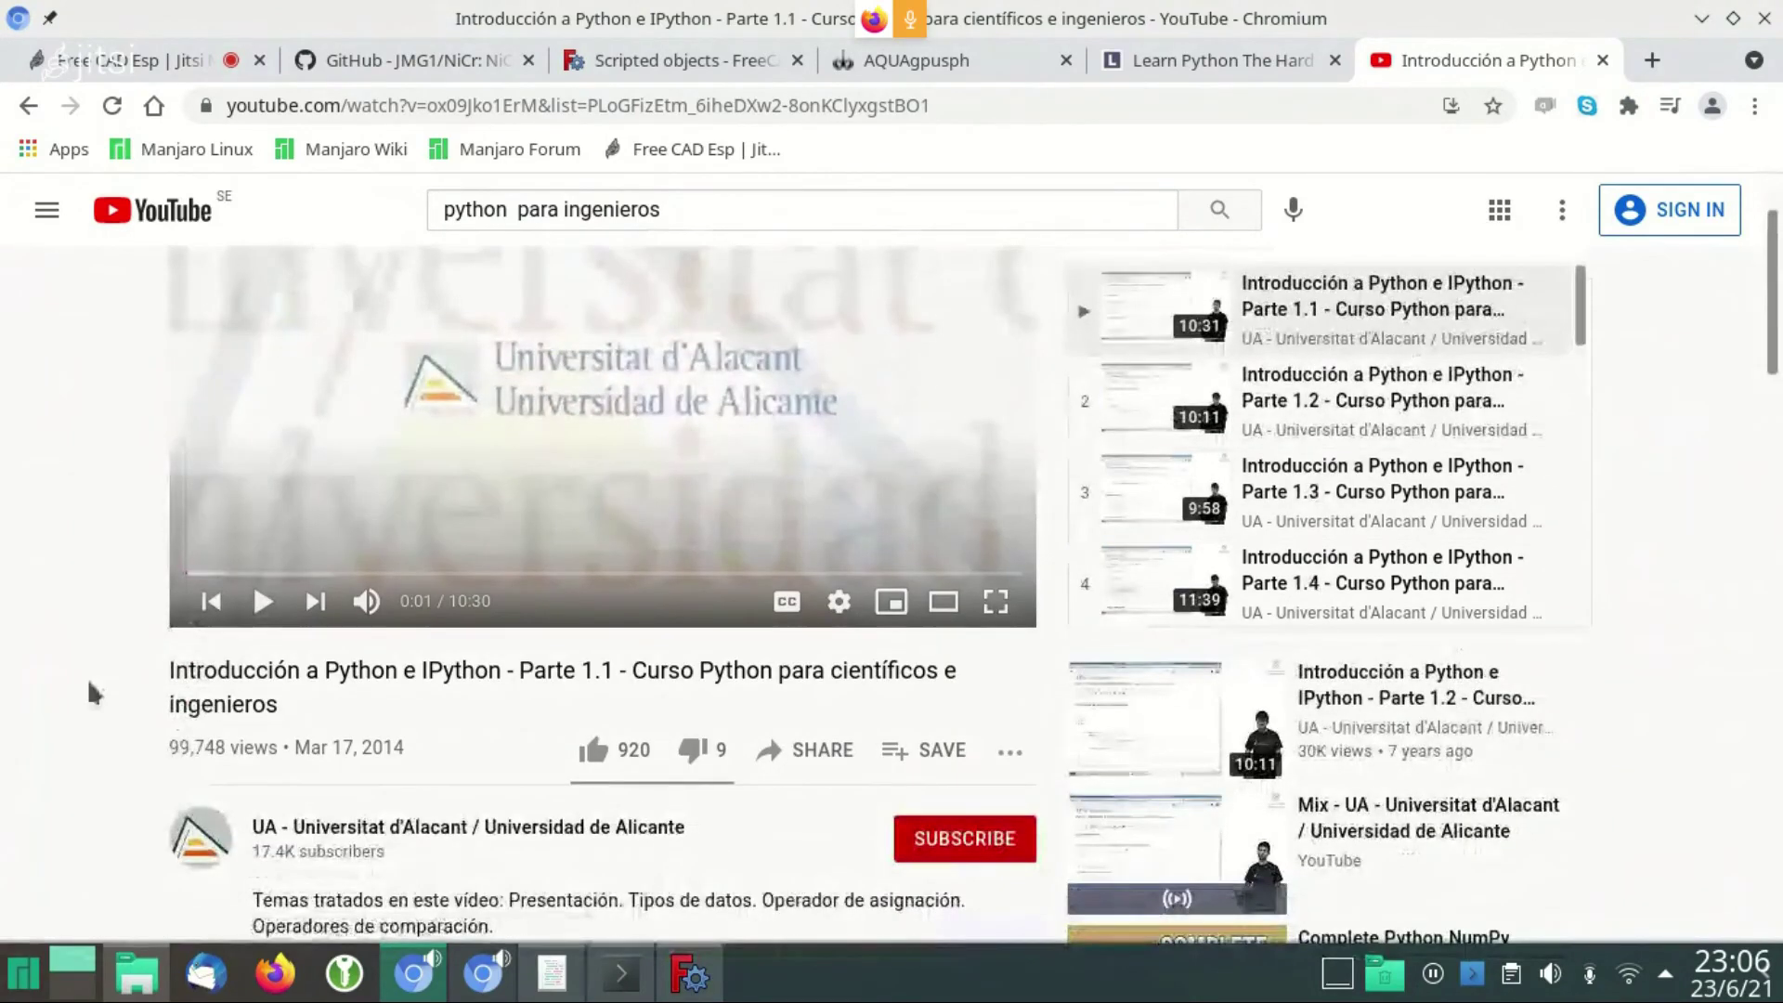
scroll(88, 678, down, 2)
scroll(87, 678, down, 2)
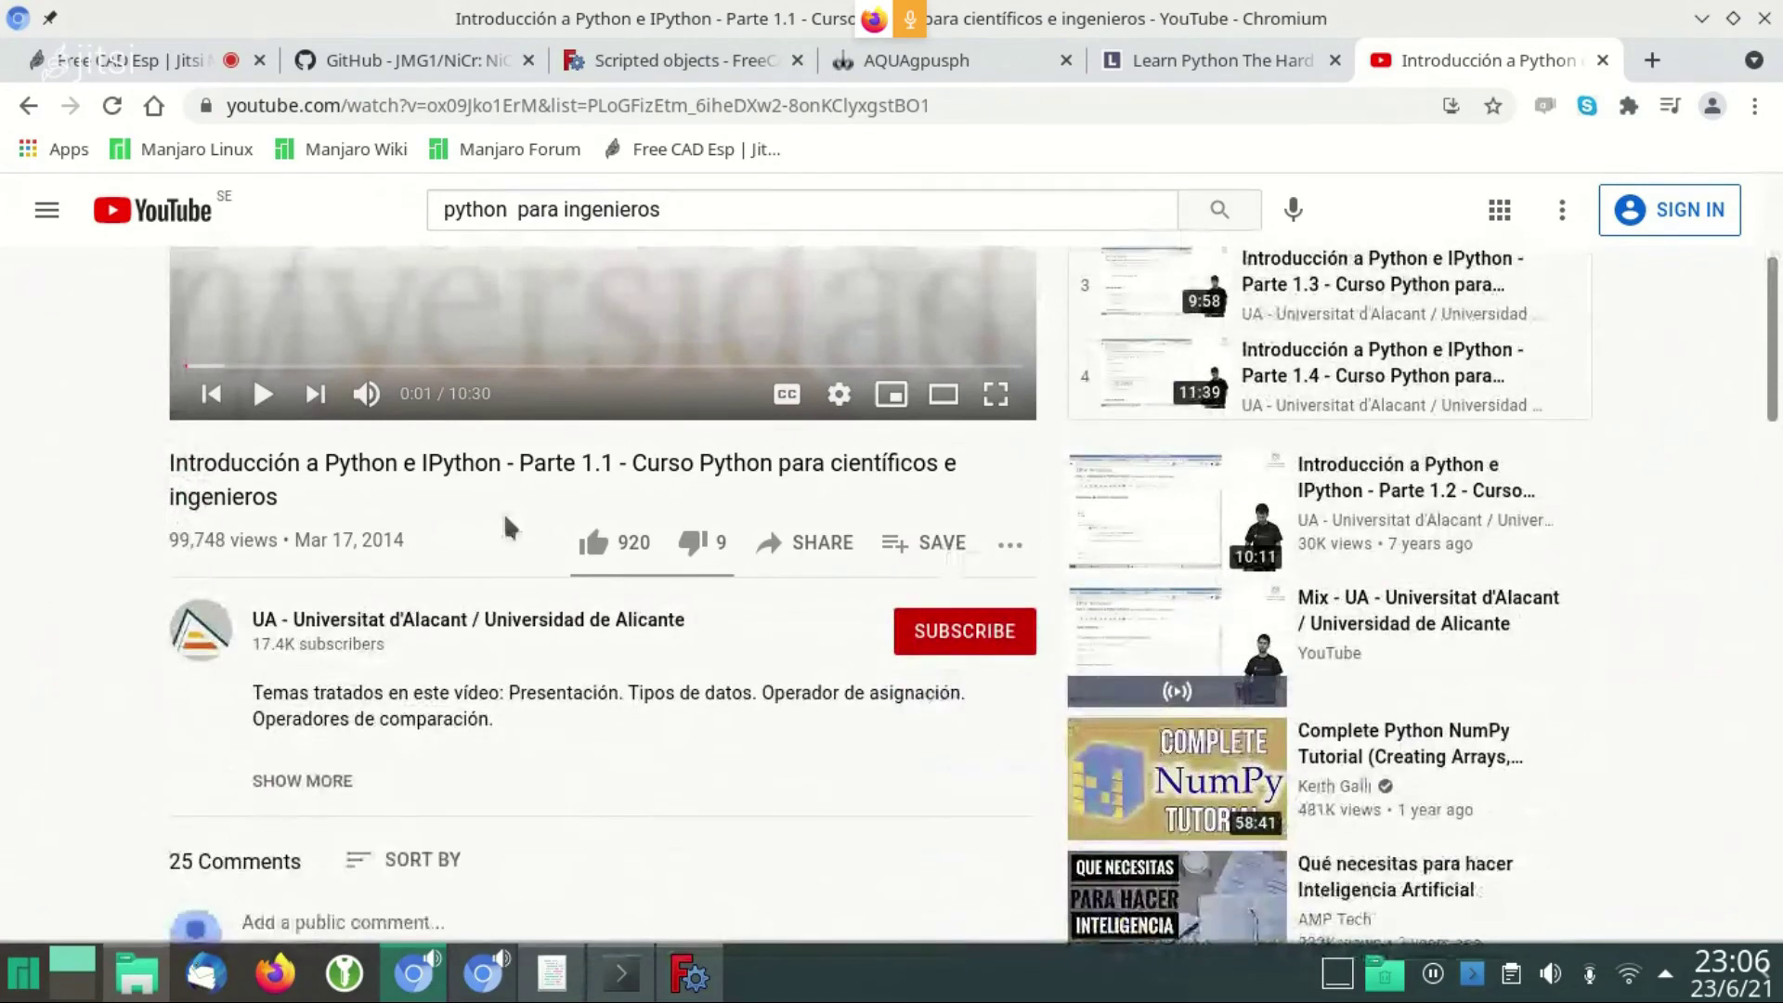
scroll(411, 647, up, 5)
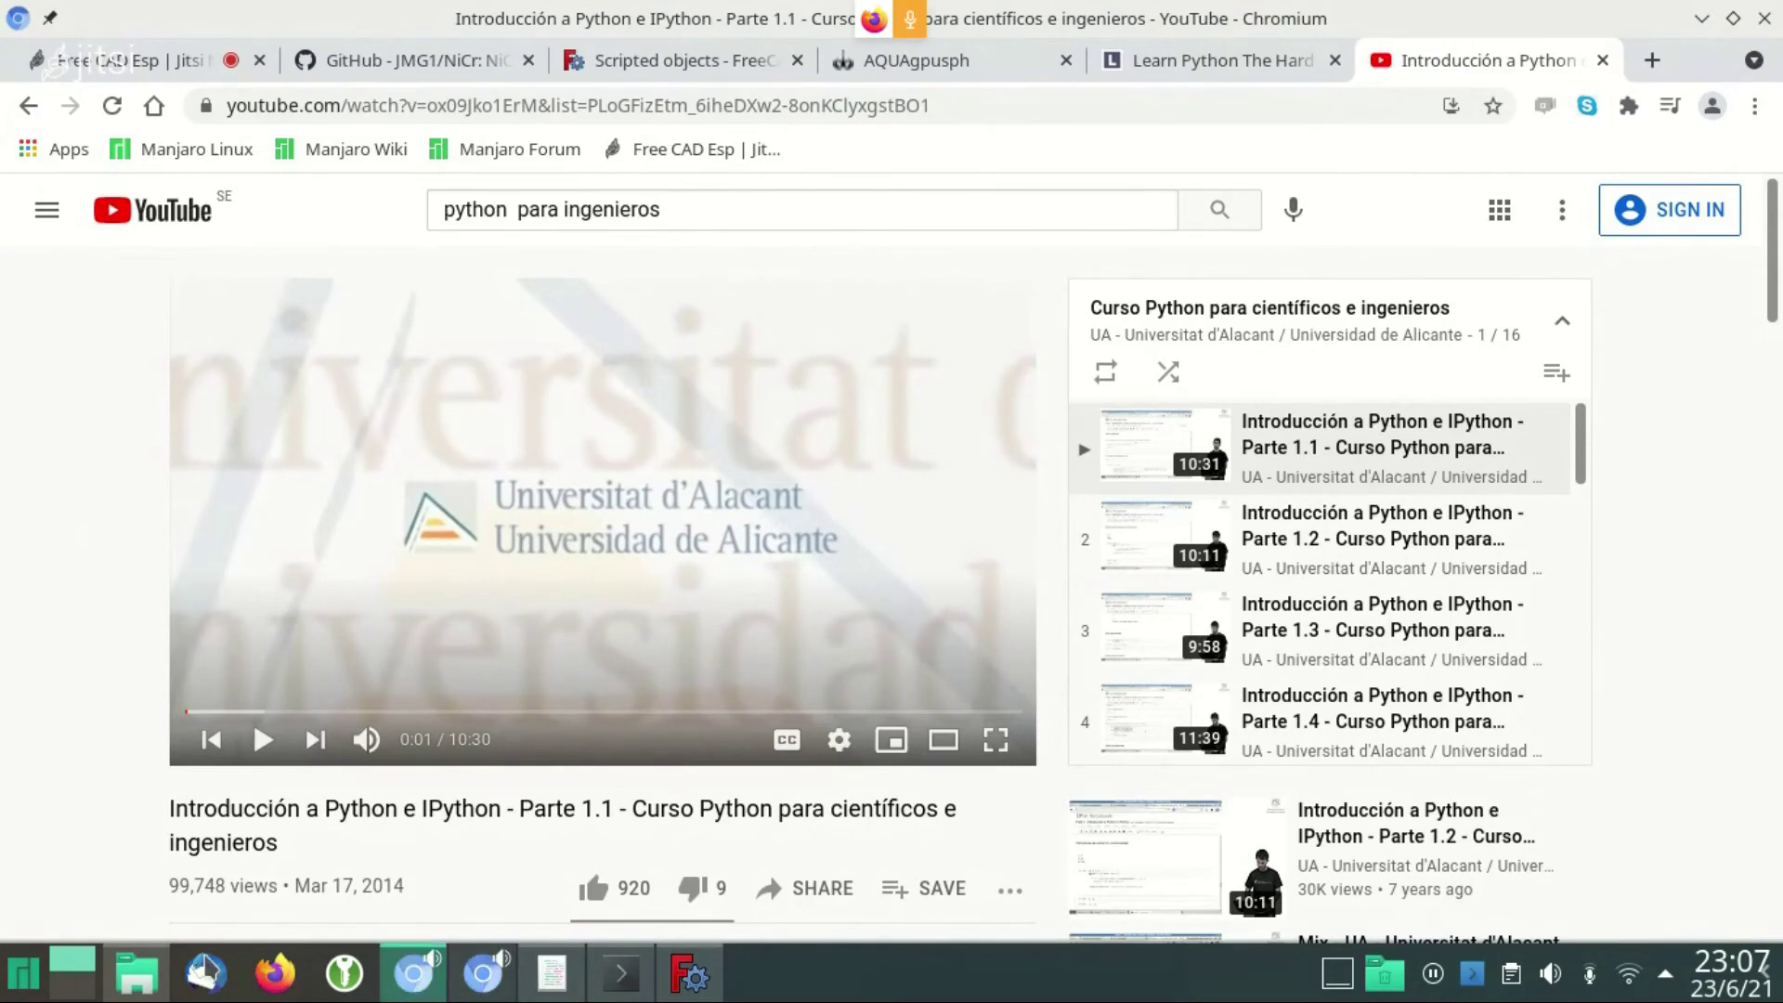
Open TaskPanel.ui from Dolphin's testCmd folder with Qt Designer
click(138, 973)
click(889, 169)
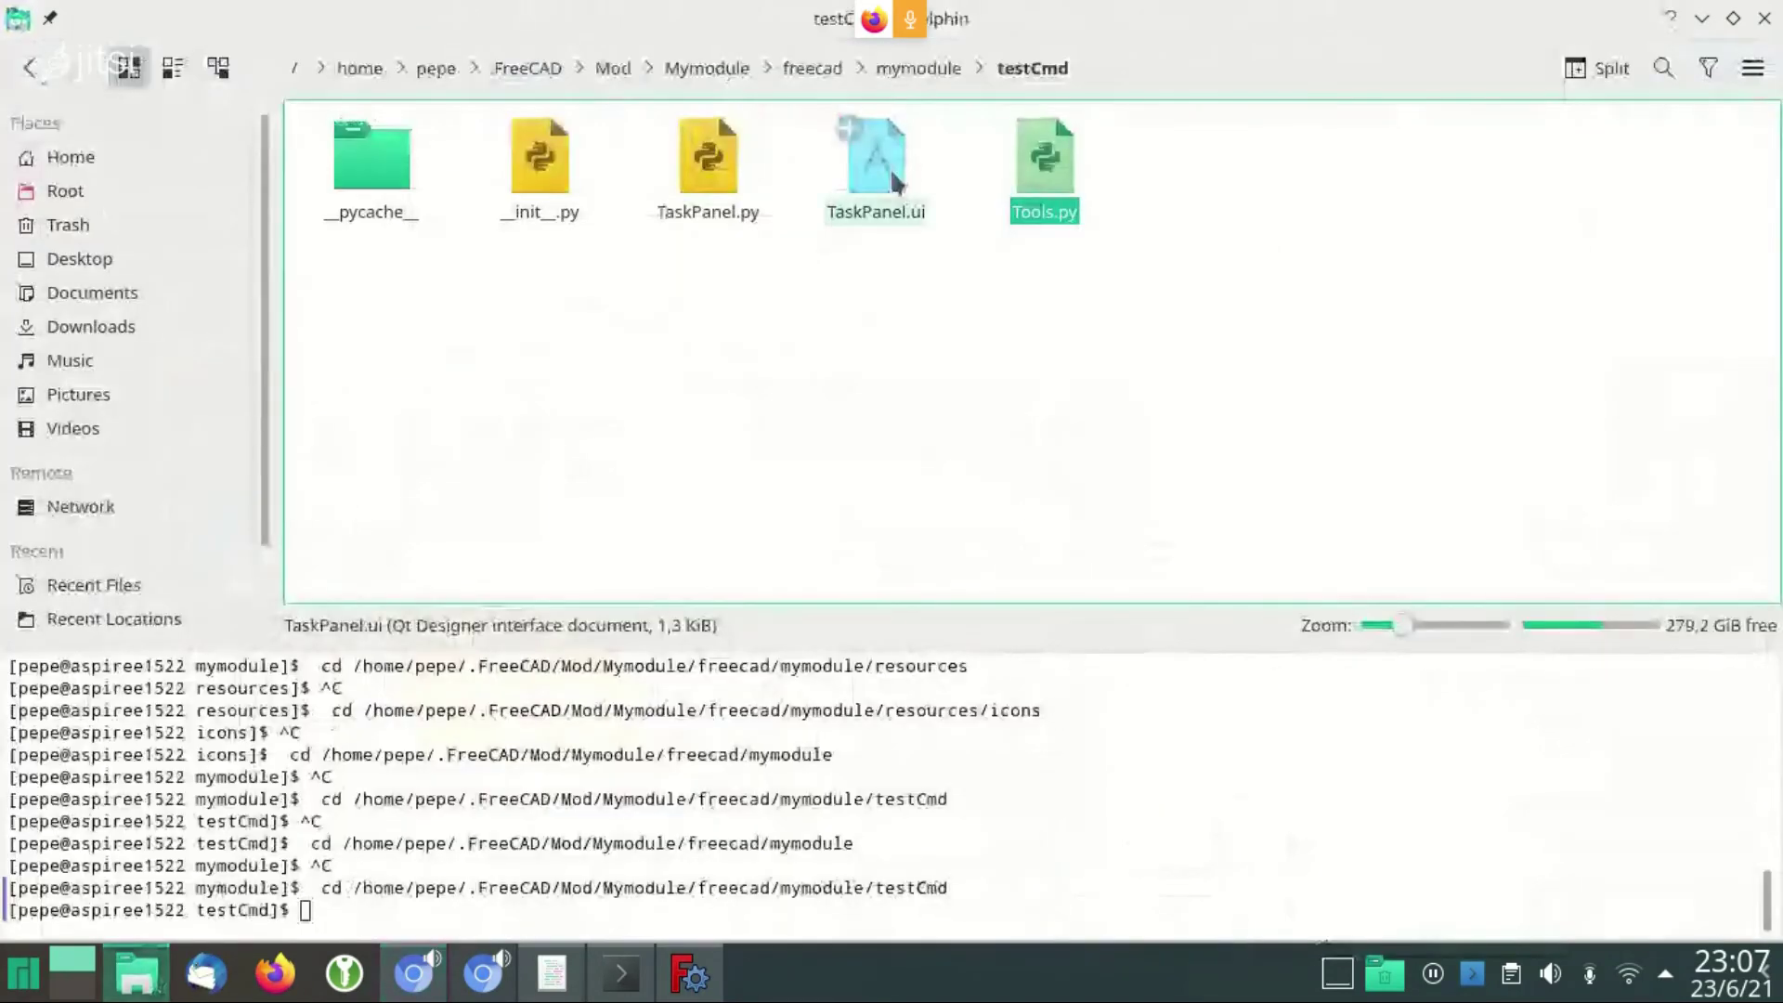
right_click(889, 170)
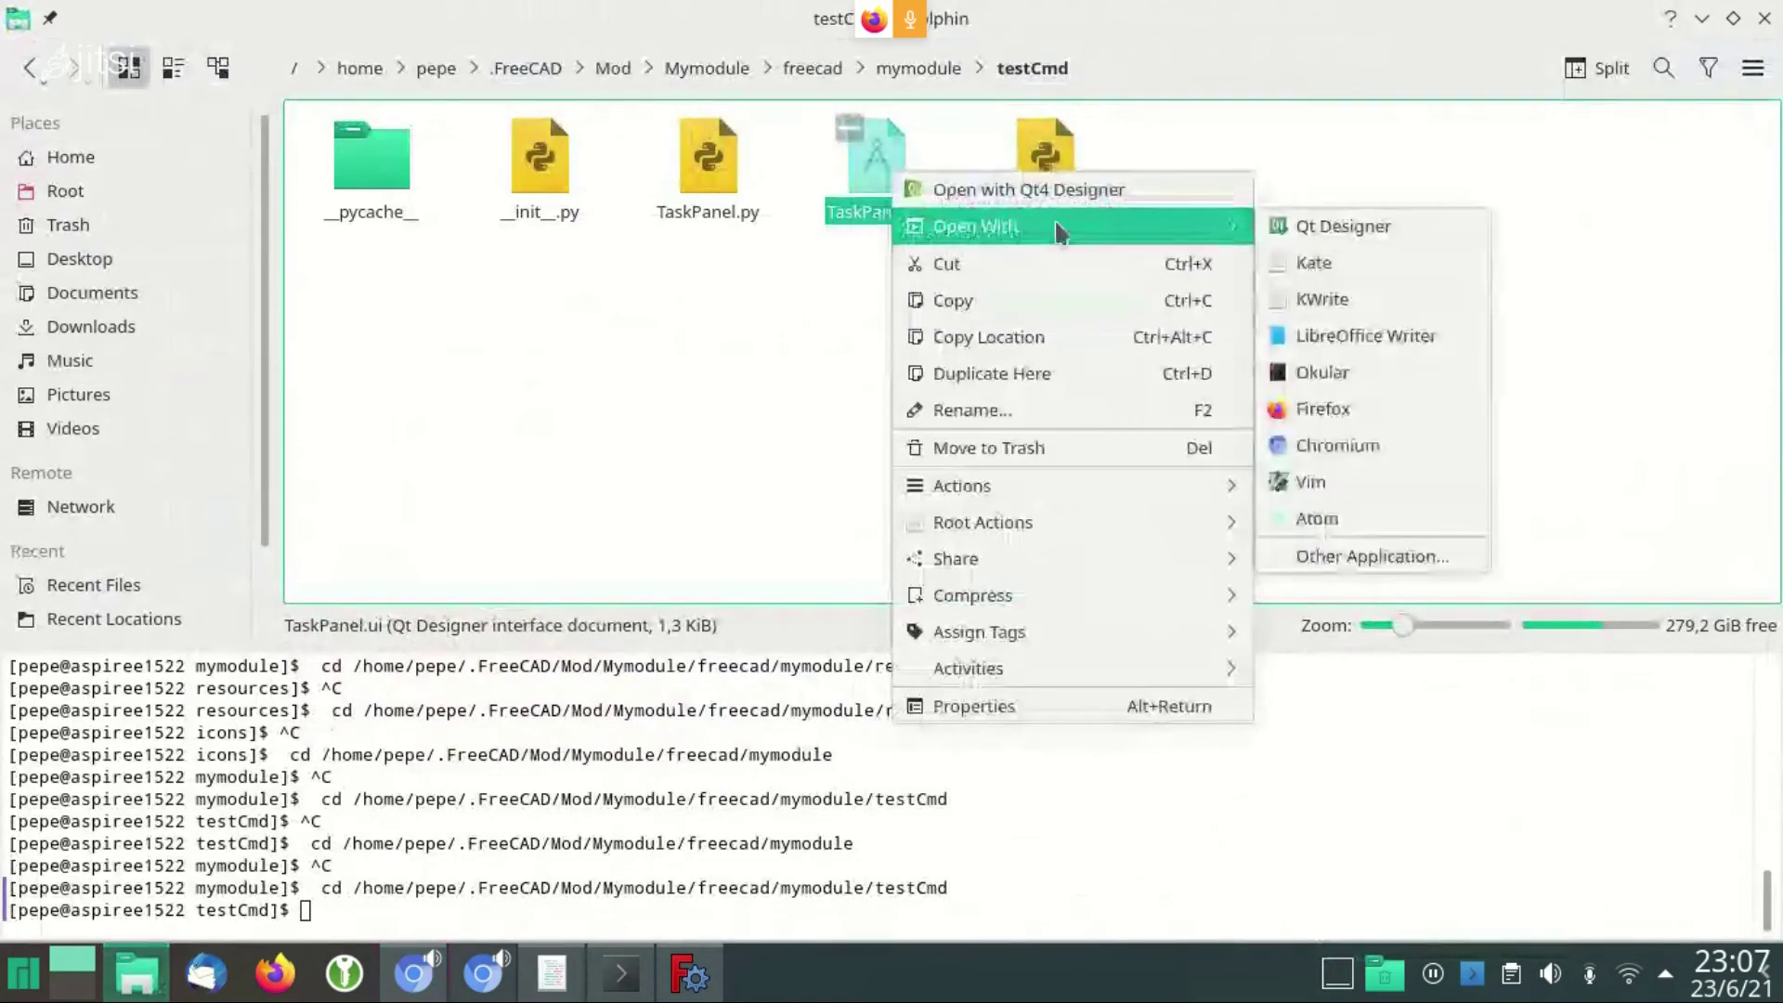
click(1337, 226)
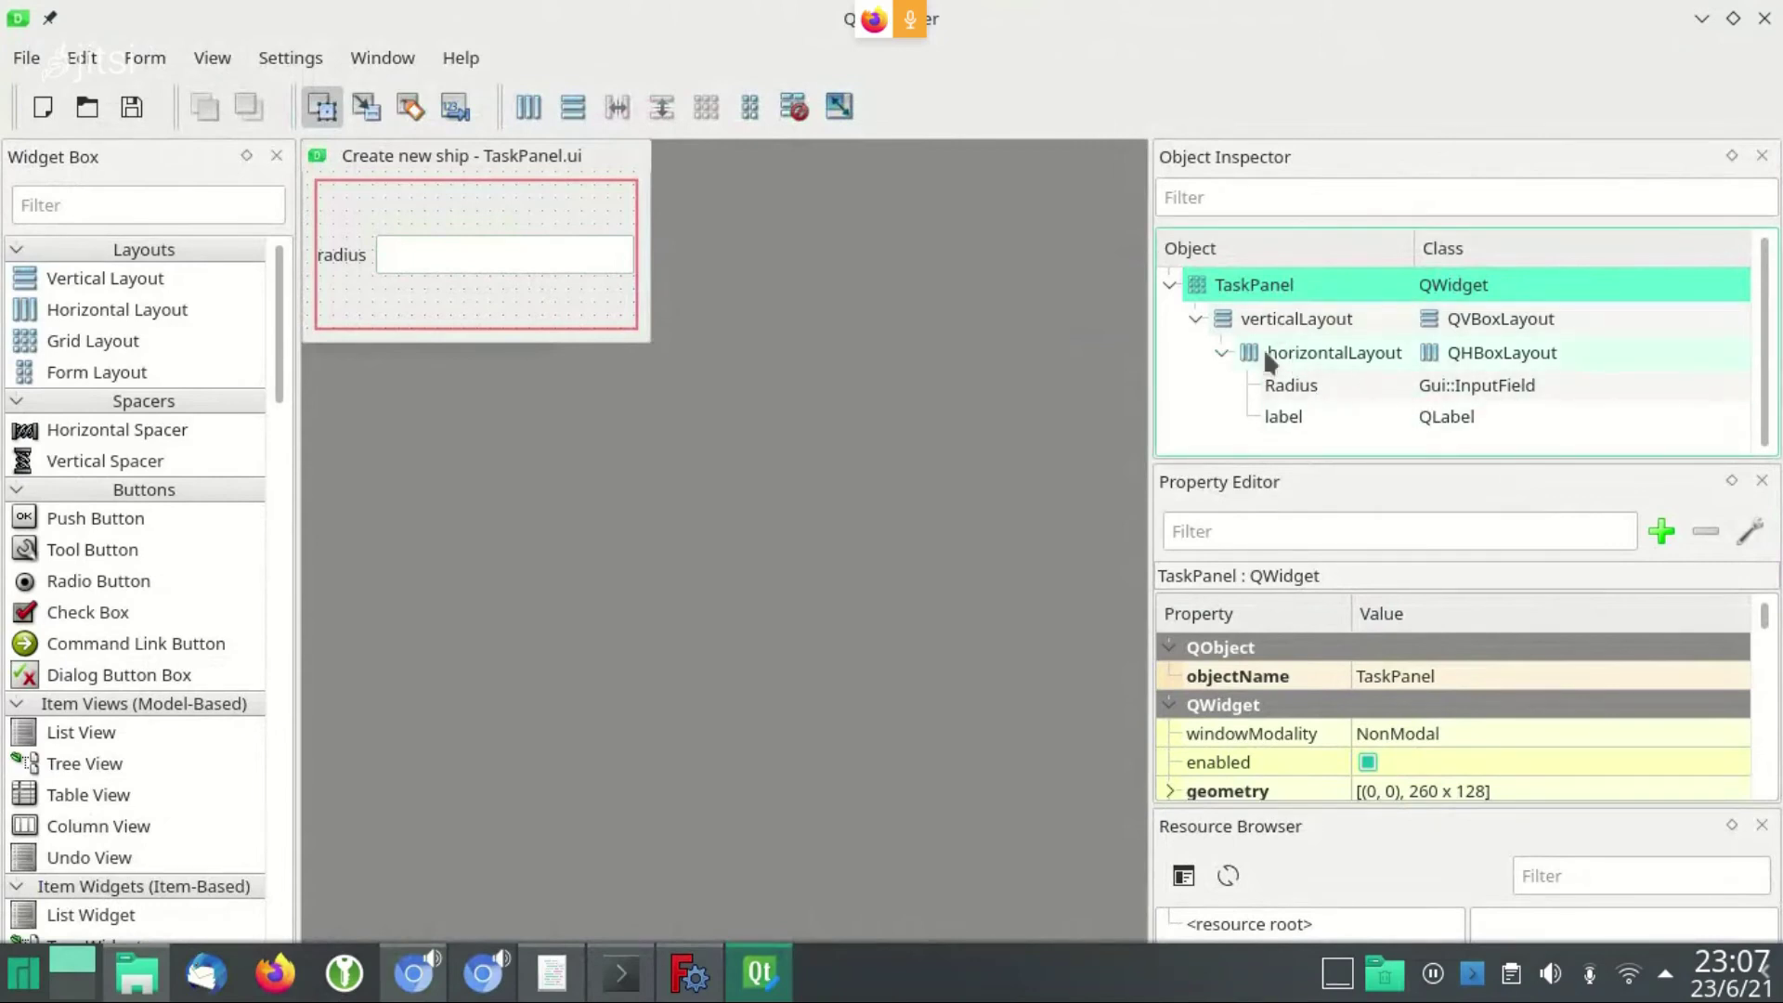
Add a horizontal layout below the radius row and drop a TextLabel into it
mouse_move(77, 328)
mouse_down()
mouse_move(409, 313)
mouse_move(363, 333)
mouse_up()
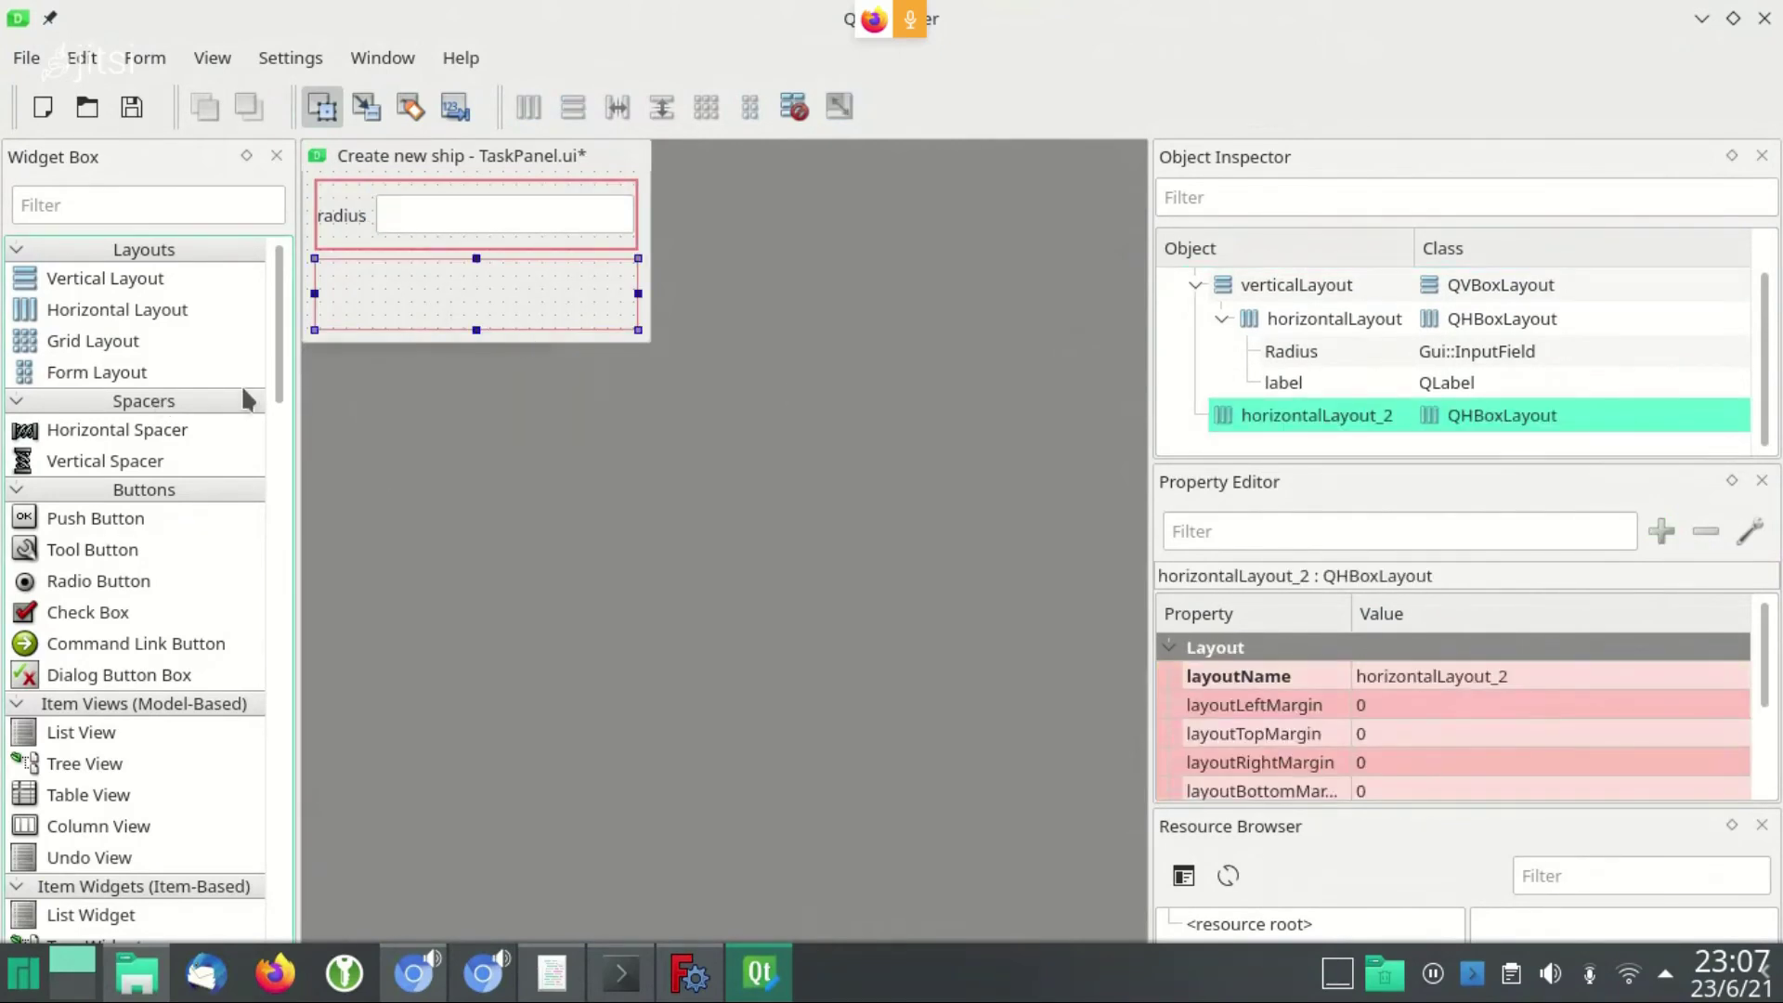
mouse_move(276, 360)
mouse_down()
mouse_move(287, 381)
mouse_move(281, 306)
mouse_up()
click(119, 198)
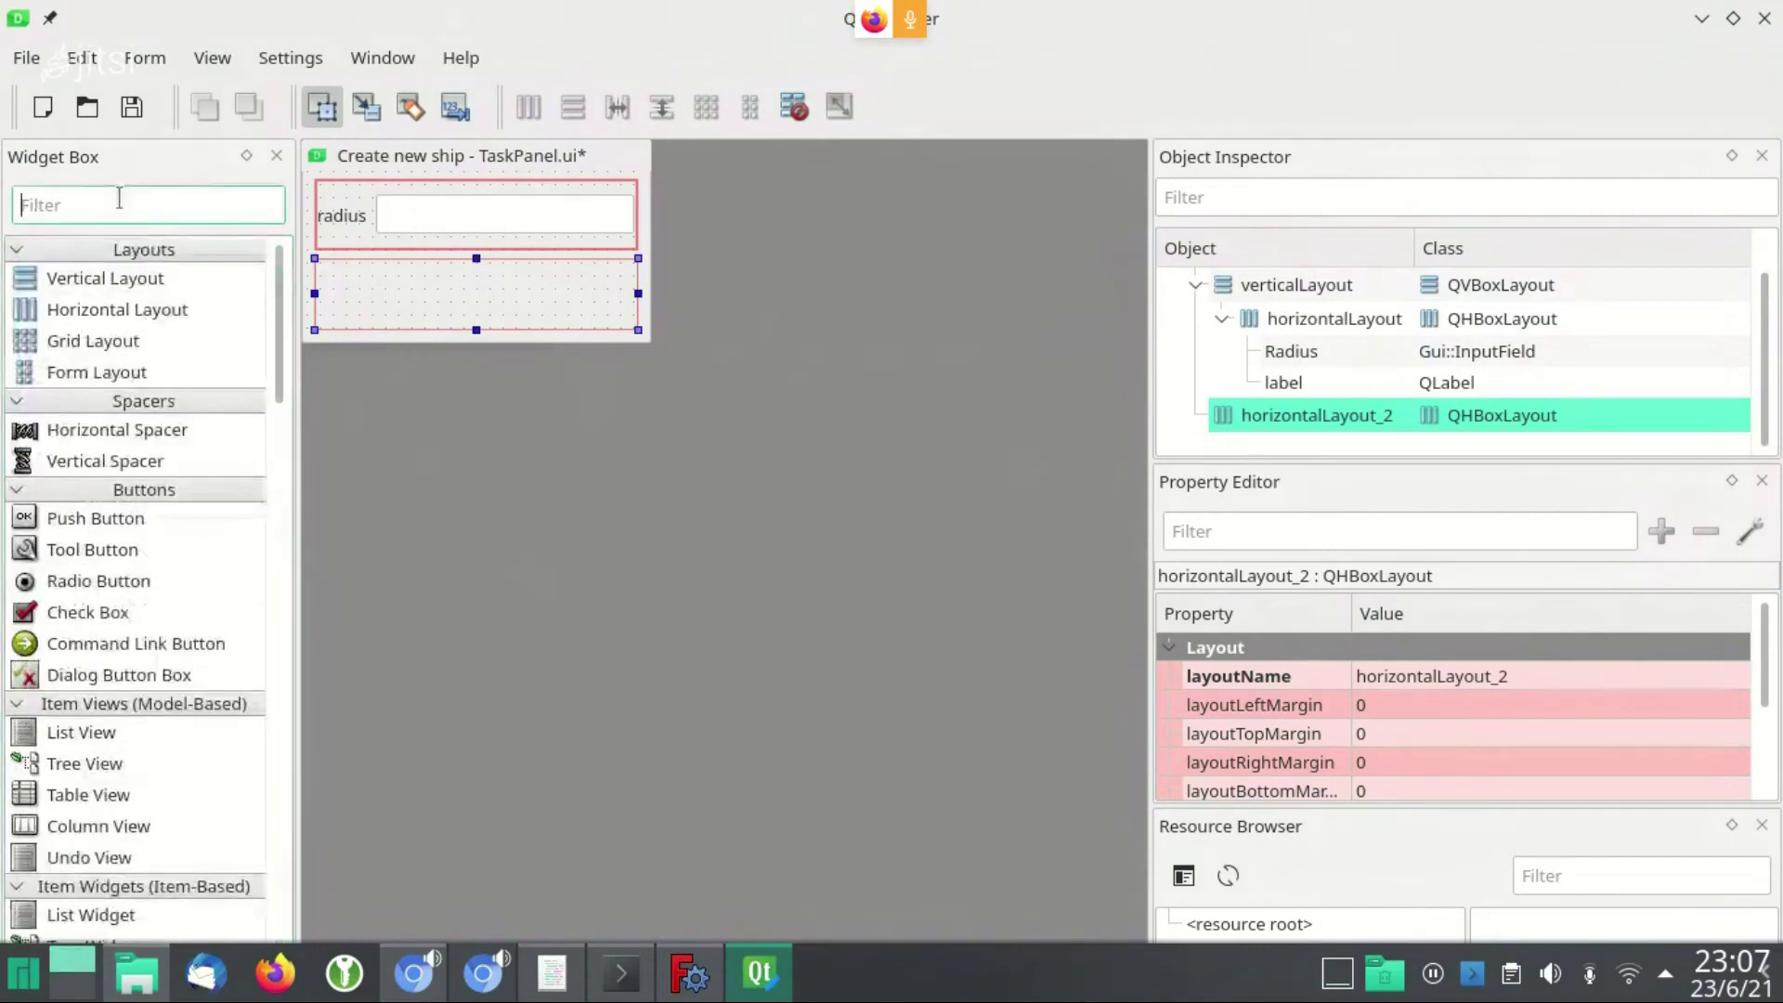
text(label)
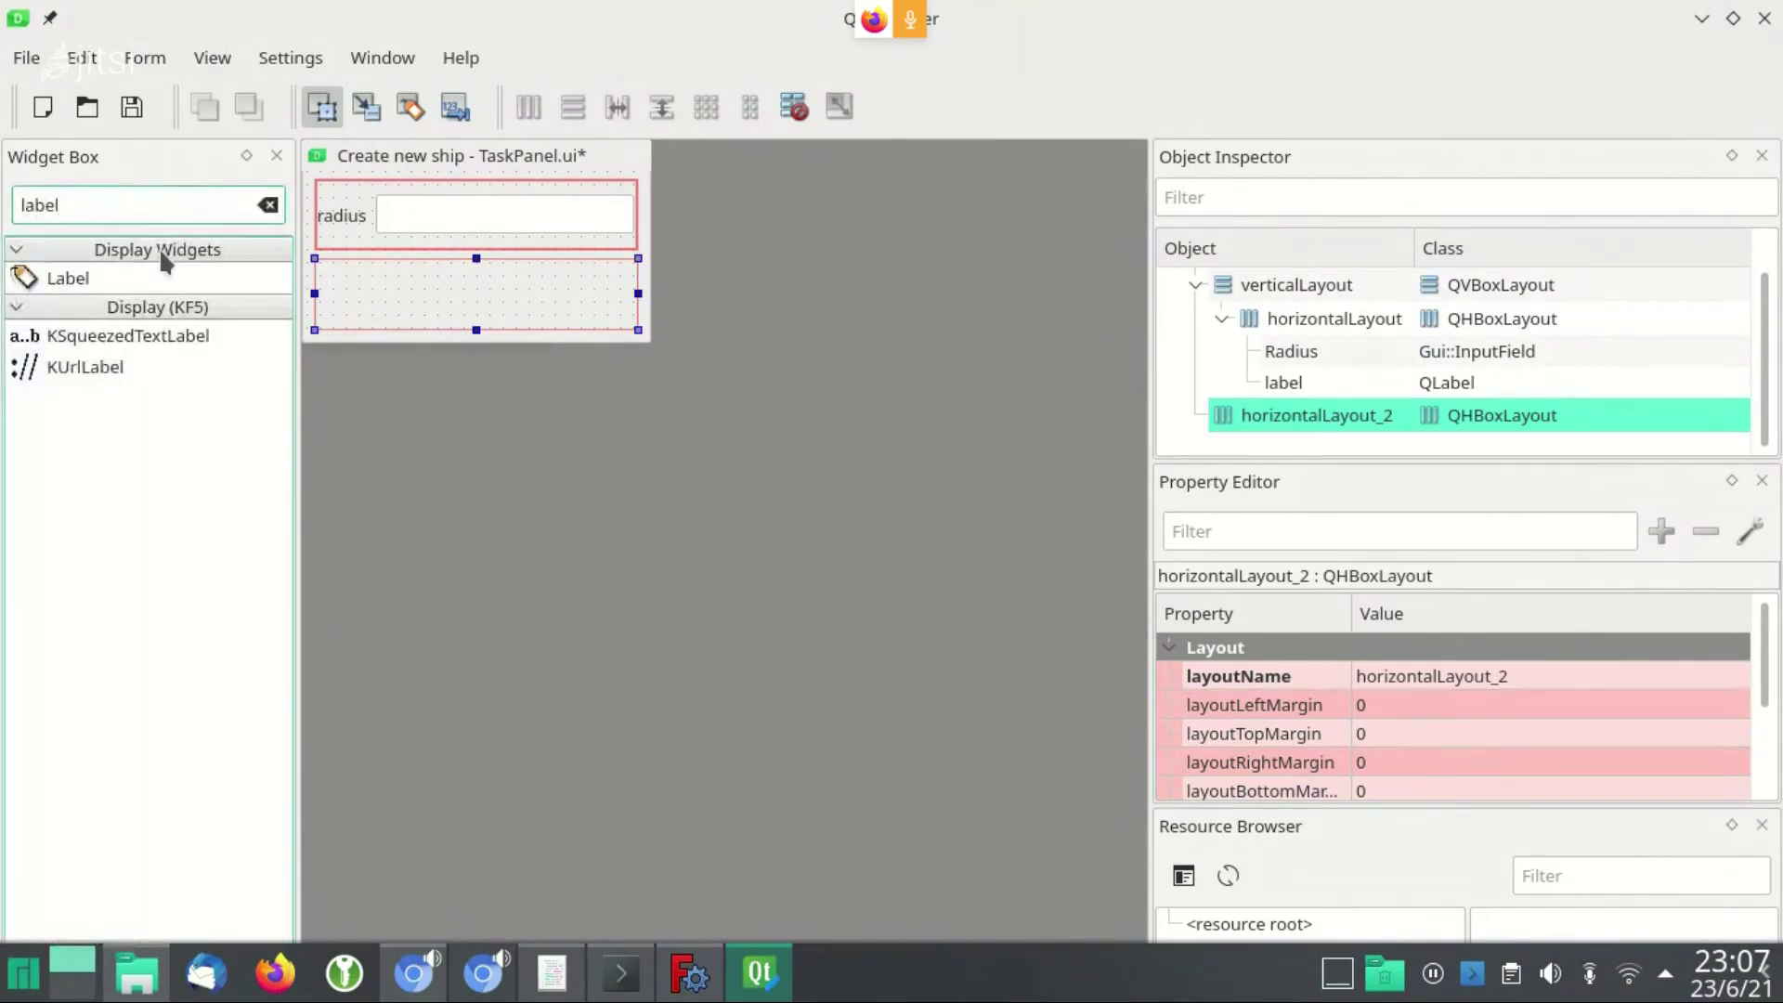
drag(63, 275, 353, 293)
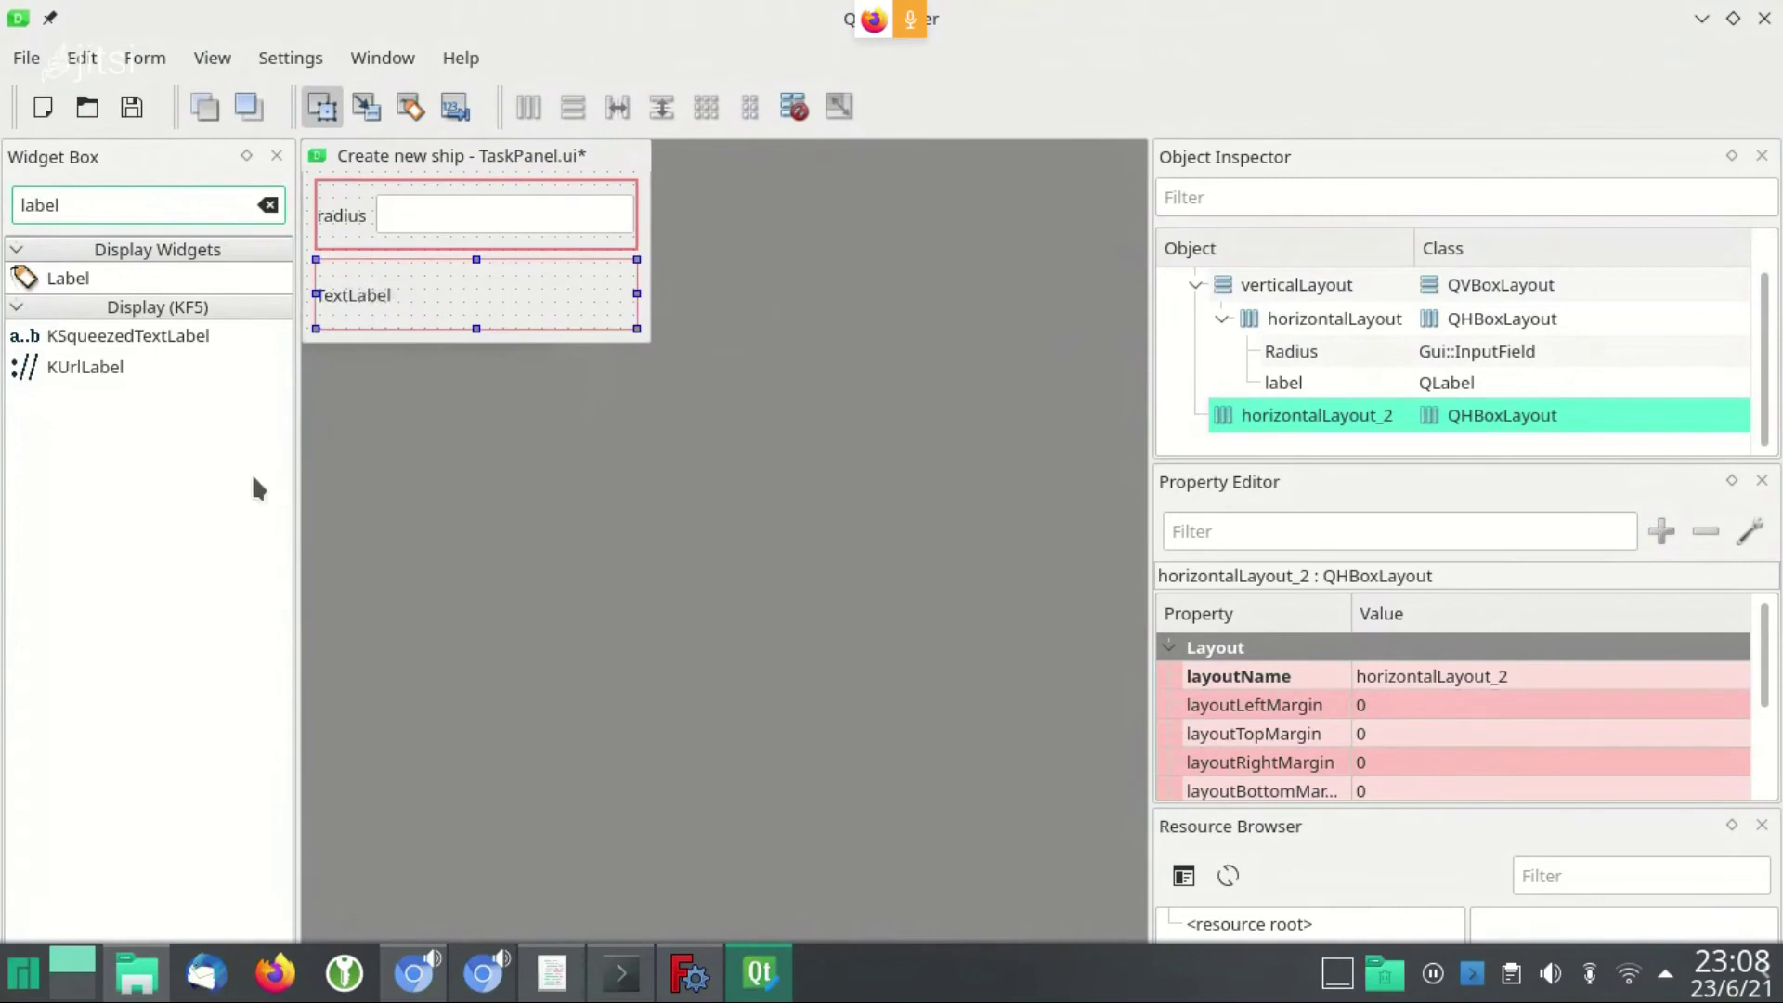
Place a combo box beside the new label and rename it Lista
drag(62, 206, 5, 200)
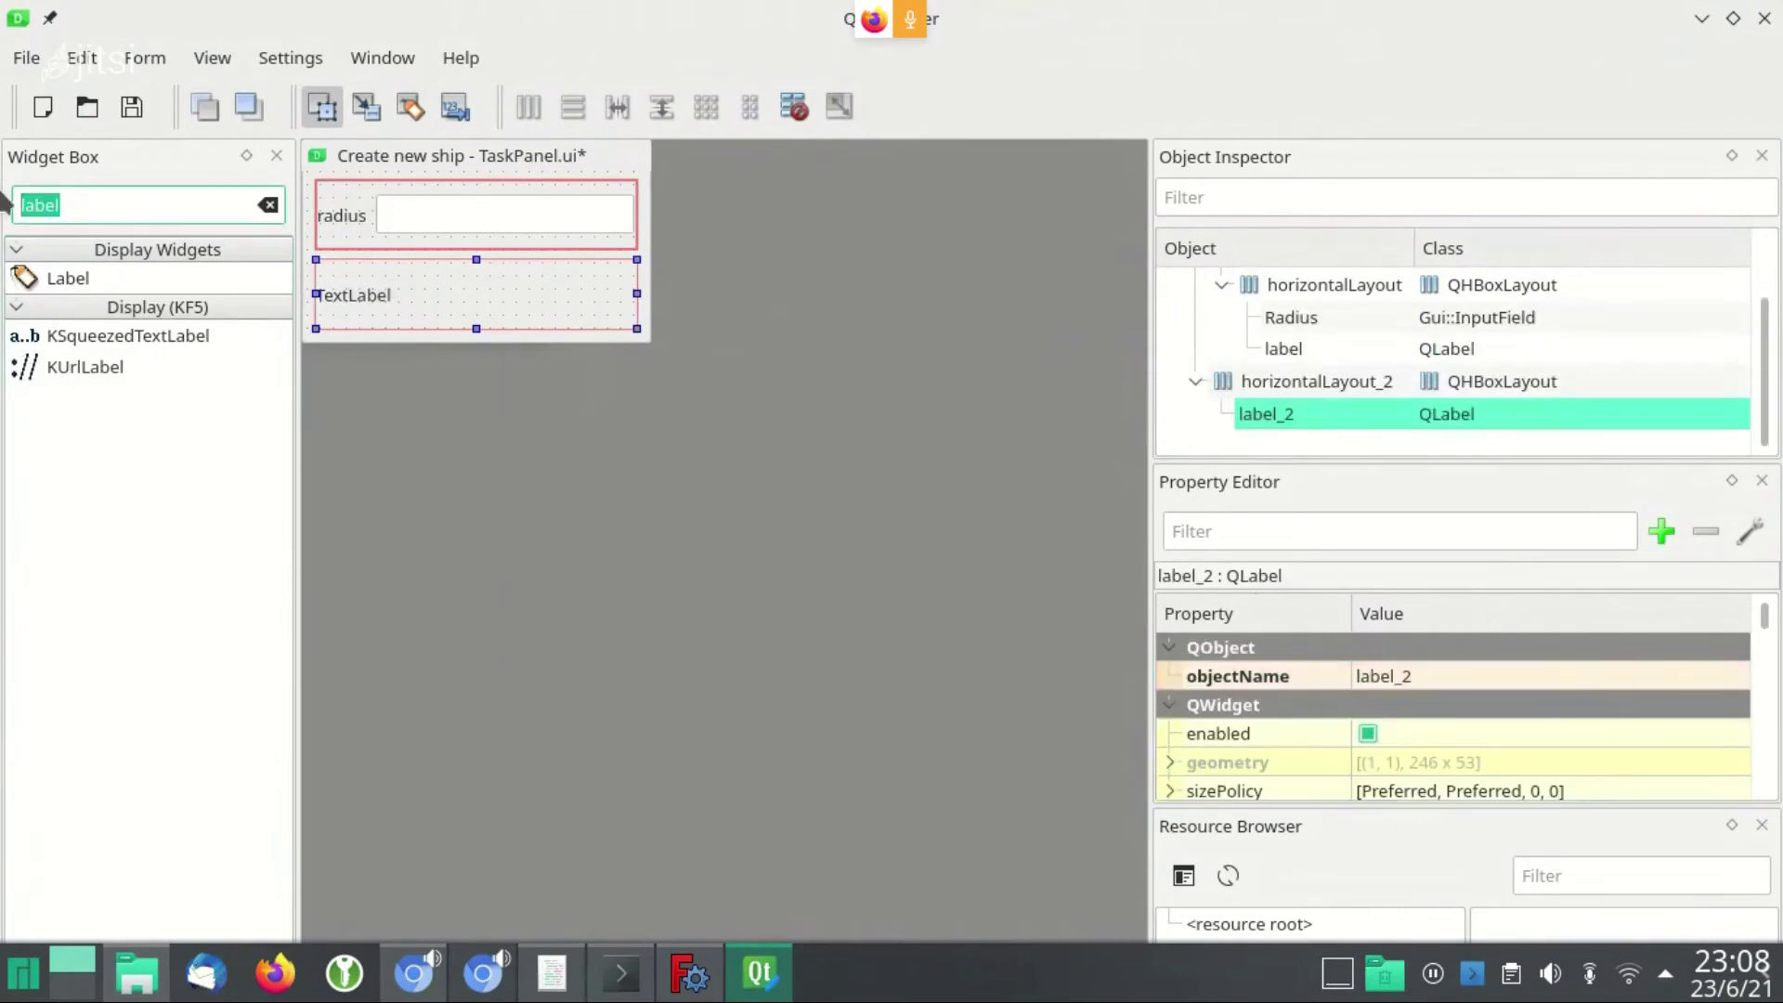
text(combo)
drag(63, 278, 631, 291)
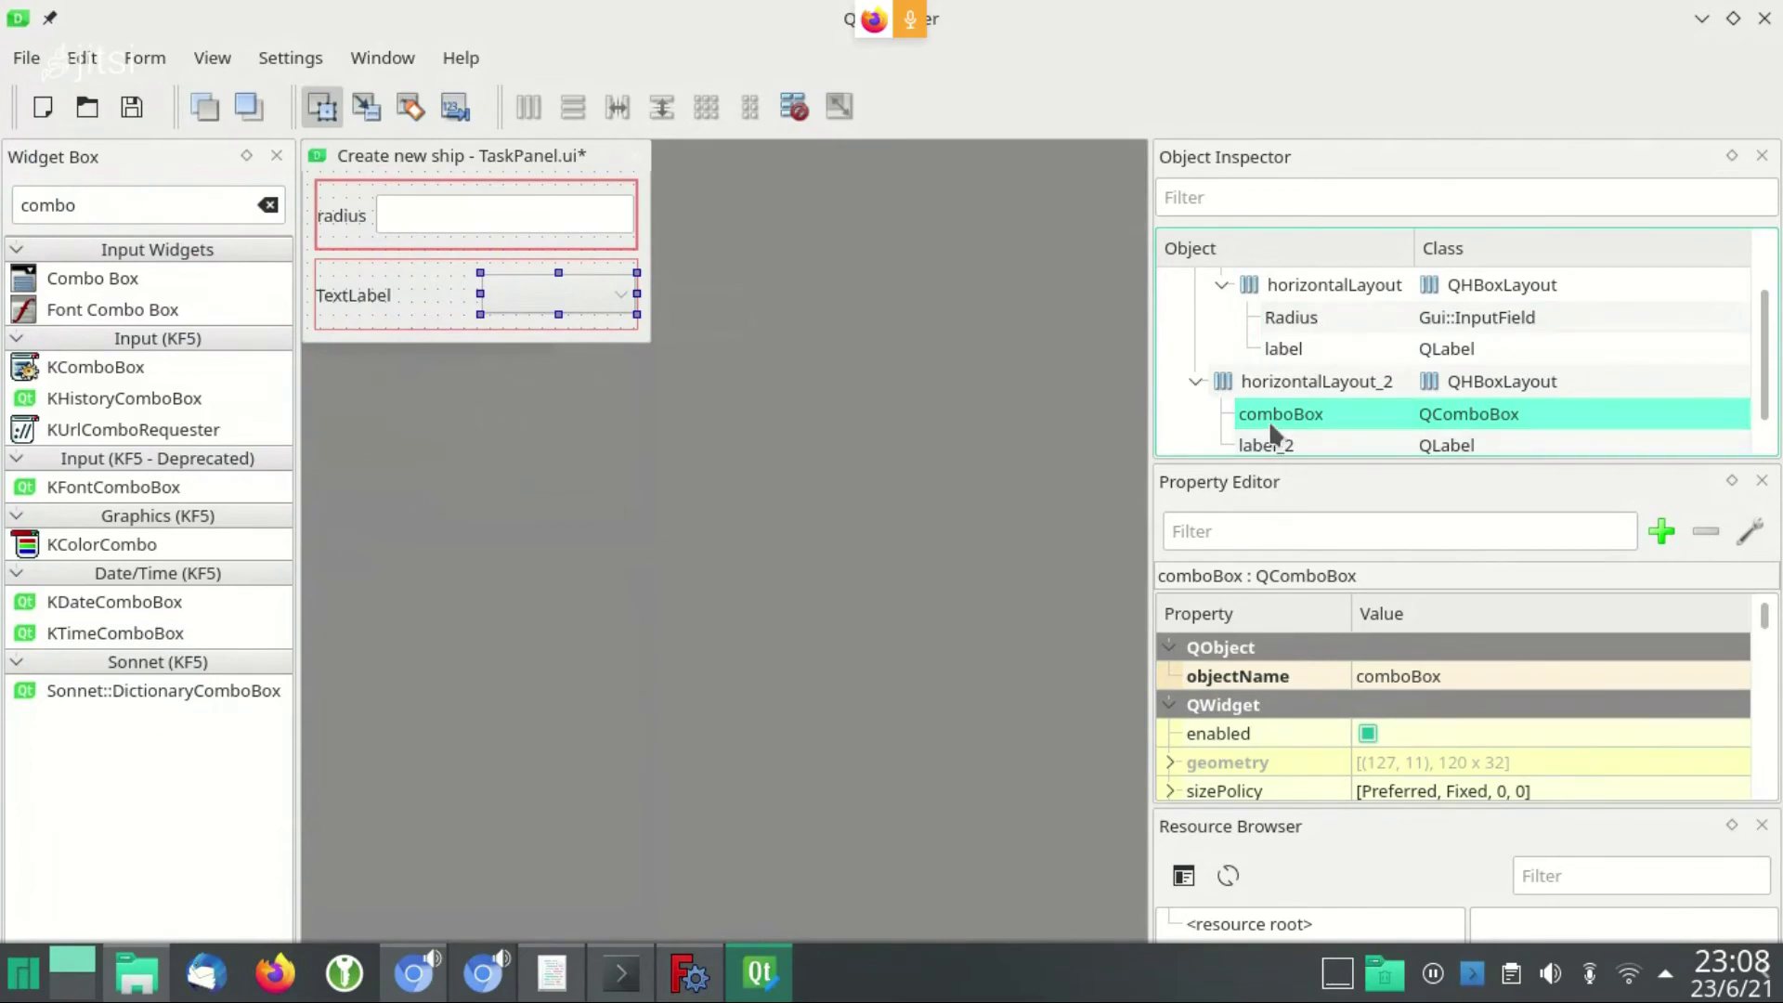
click(1297, 425)
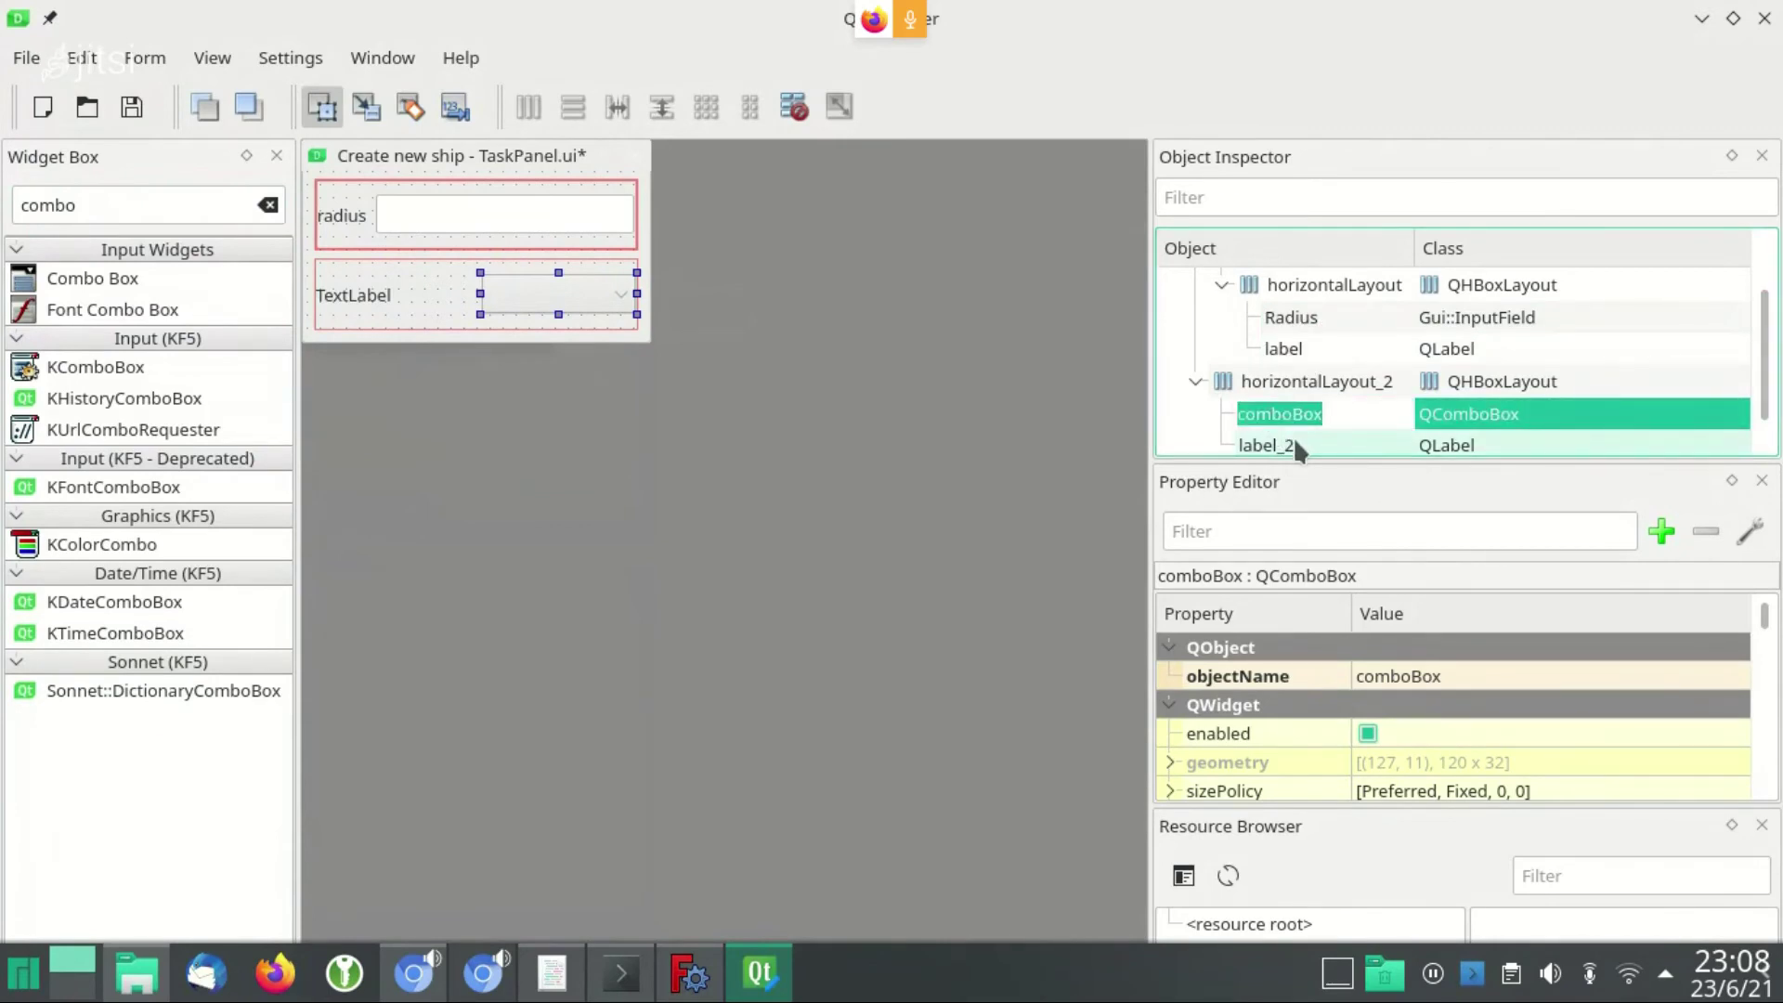
text(Lis)
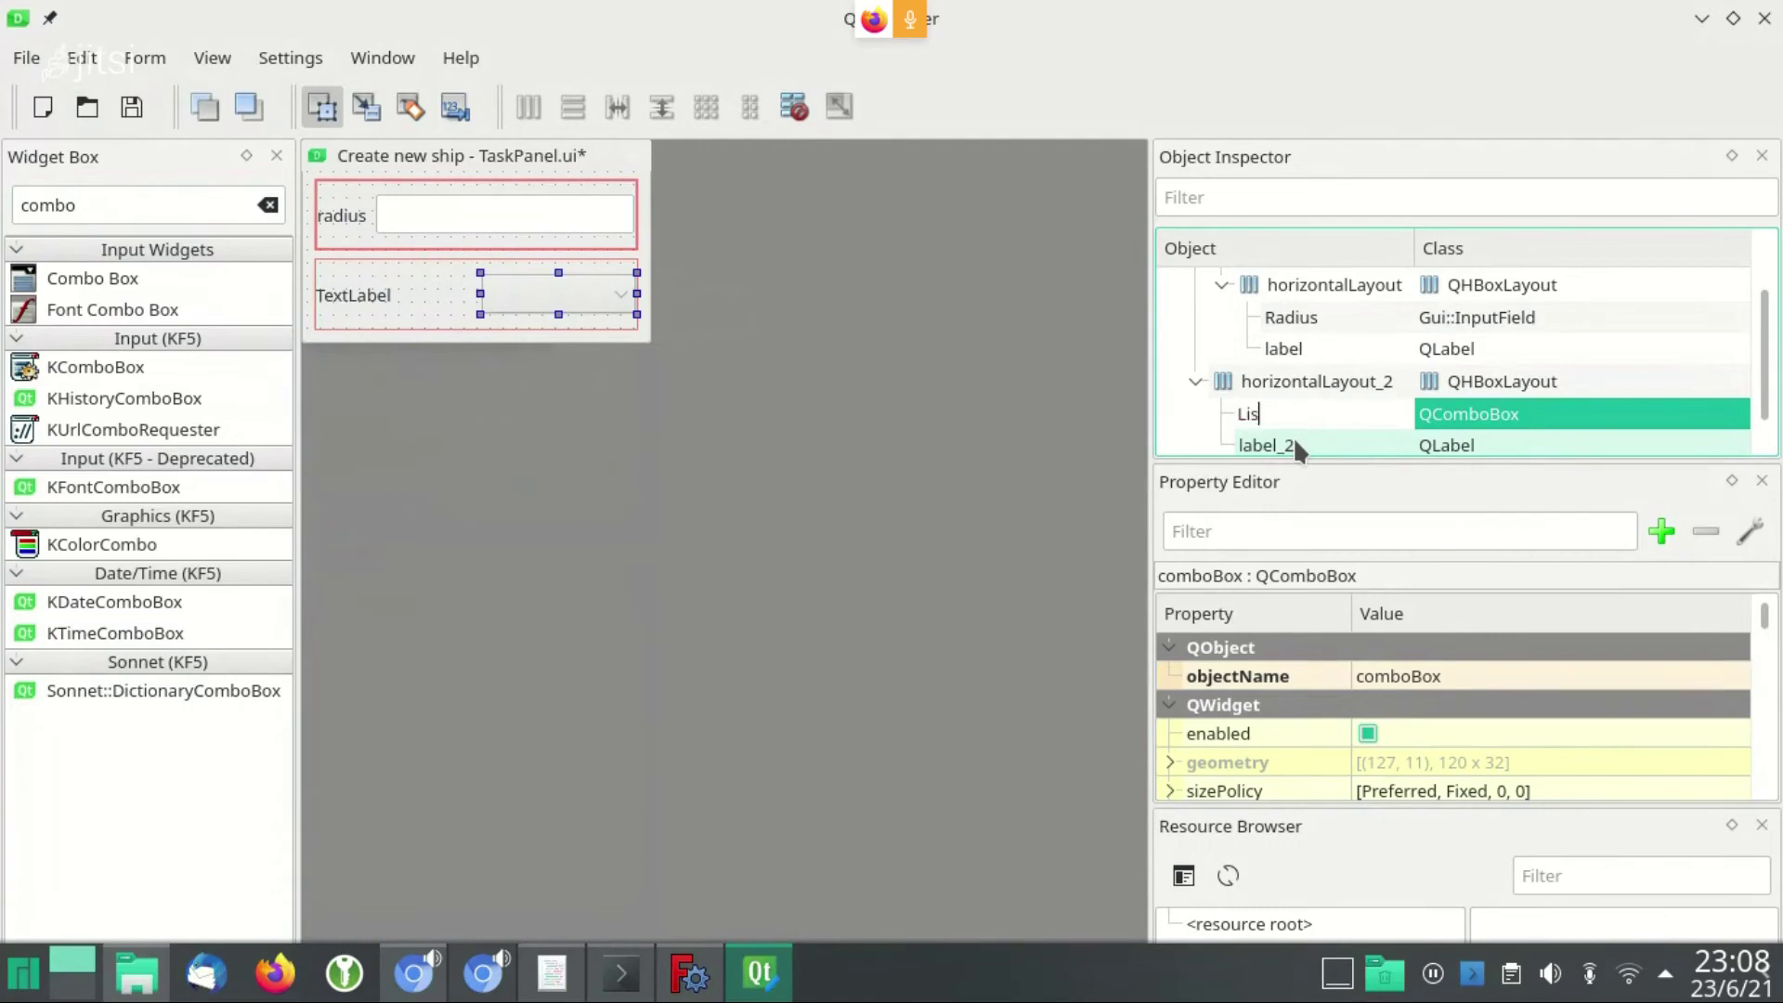
text(ta)
key(Return)
Duplicate the radius widget line in TaskPanel.py's setupUi code in Kate
click(550, 973)
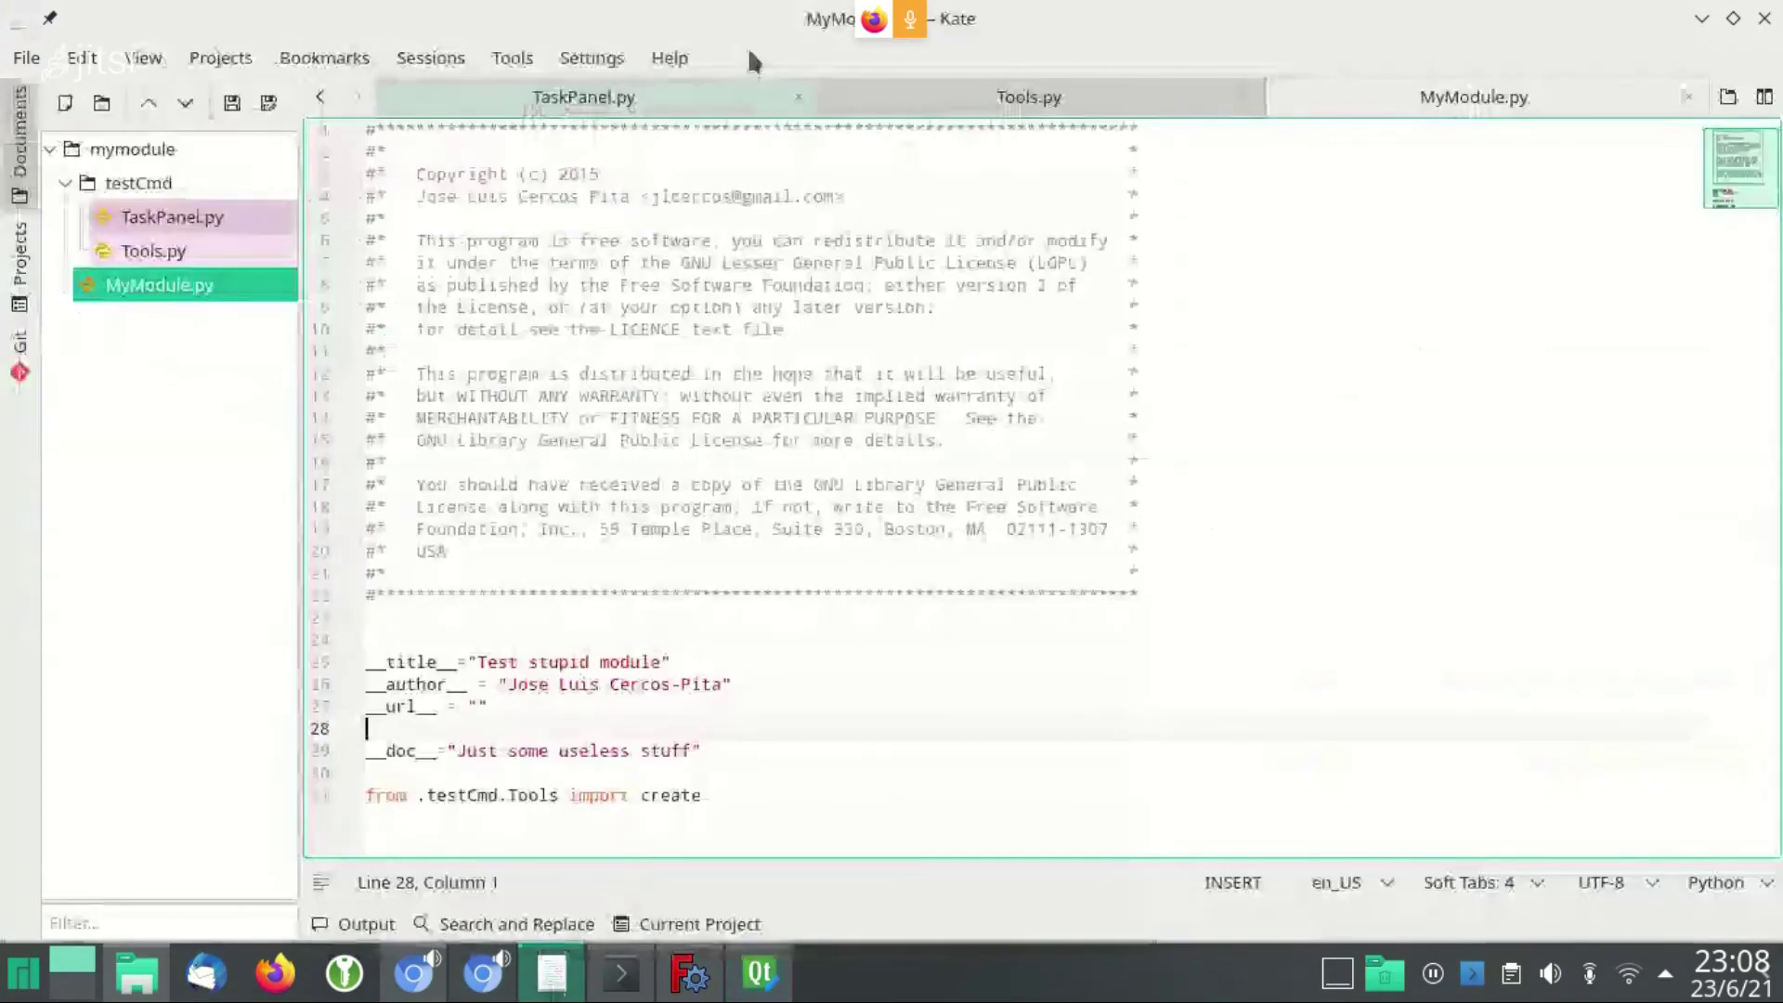
click(583, 95)
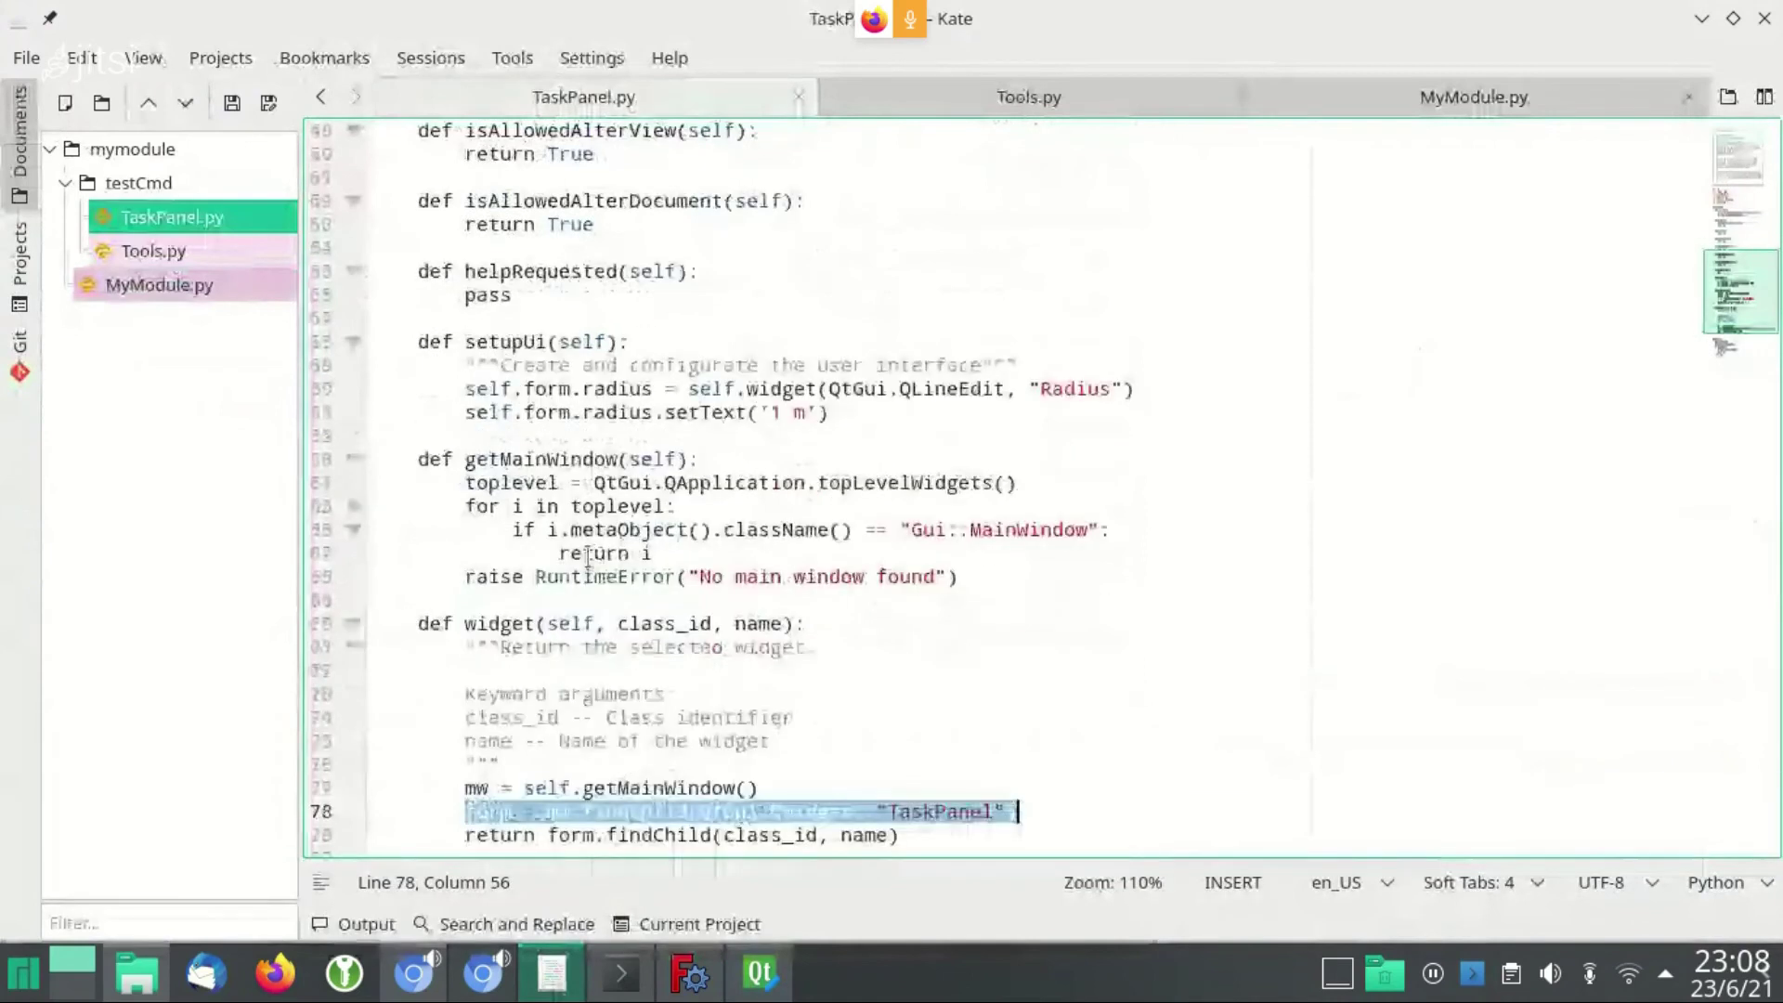
scroll(593, 524, up, 1)
click(535, 553)
click(536, 530)
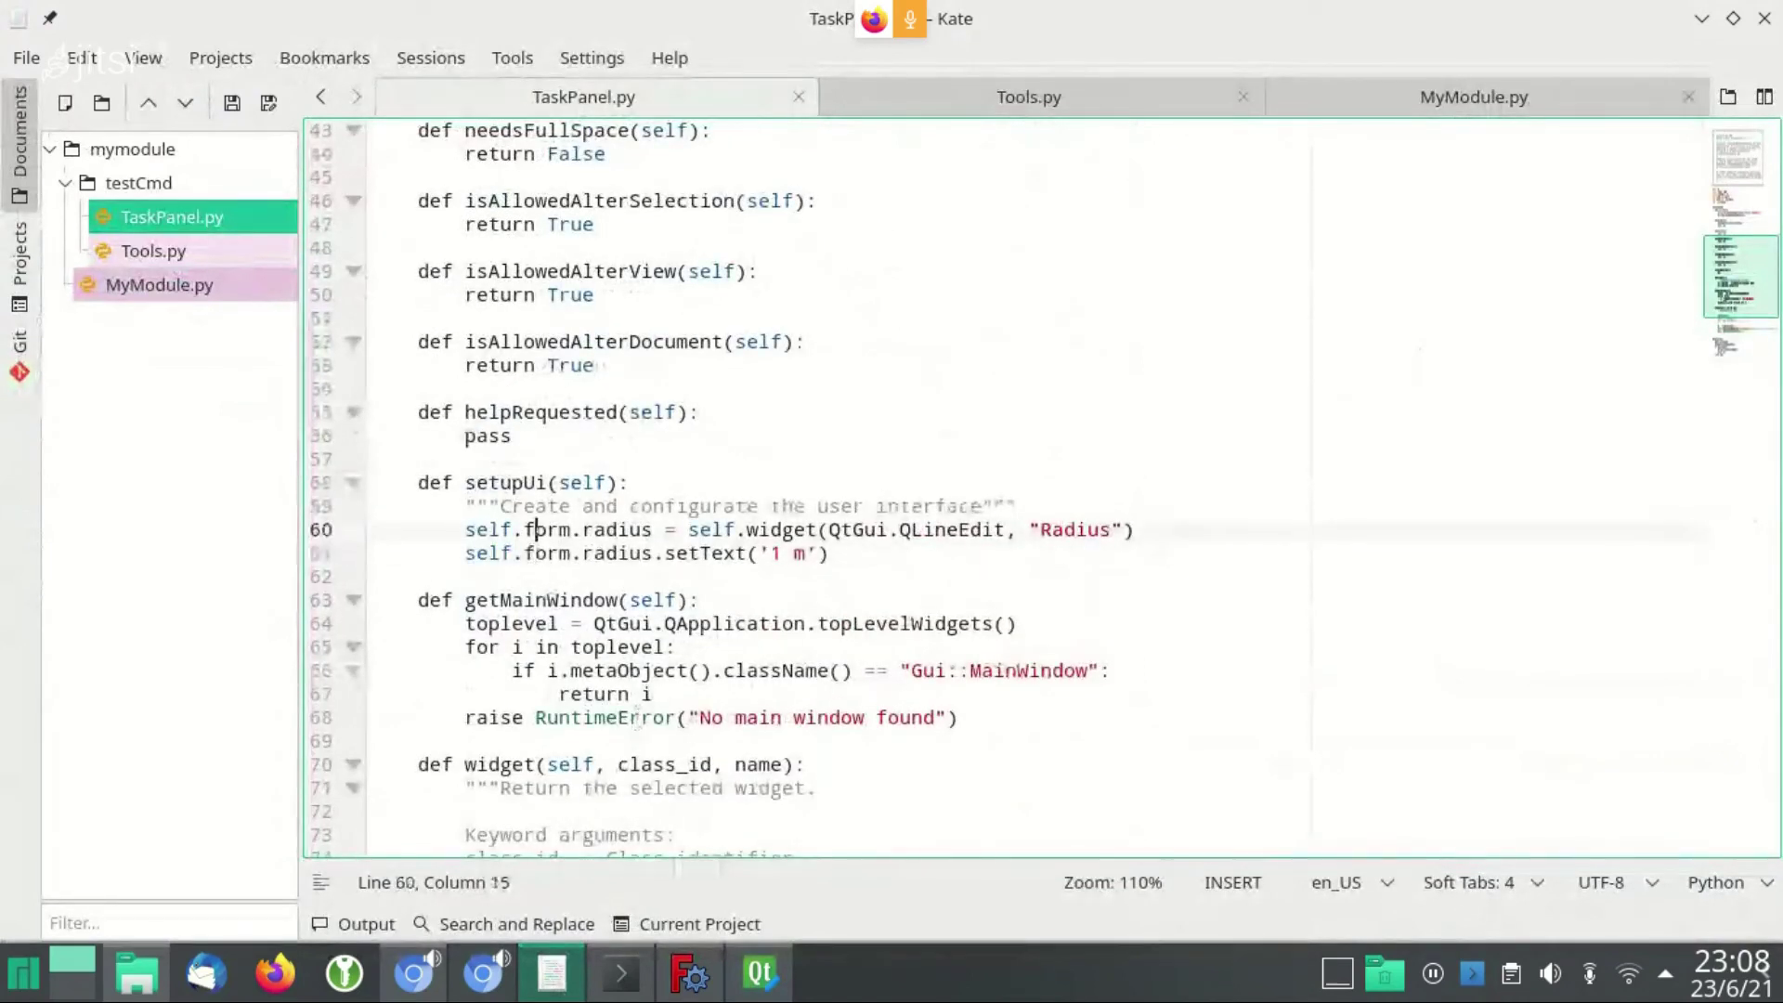
click(1134, 529)
key(Home)
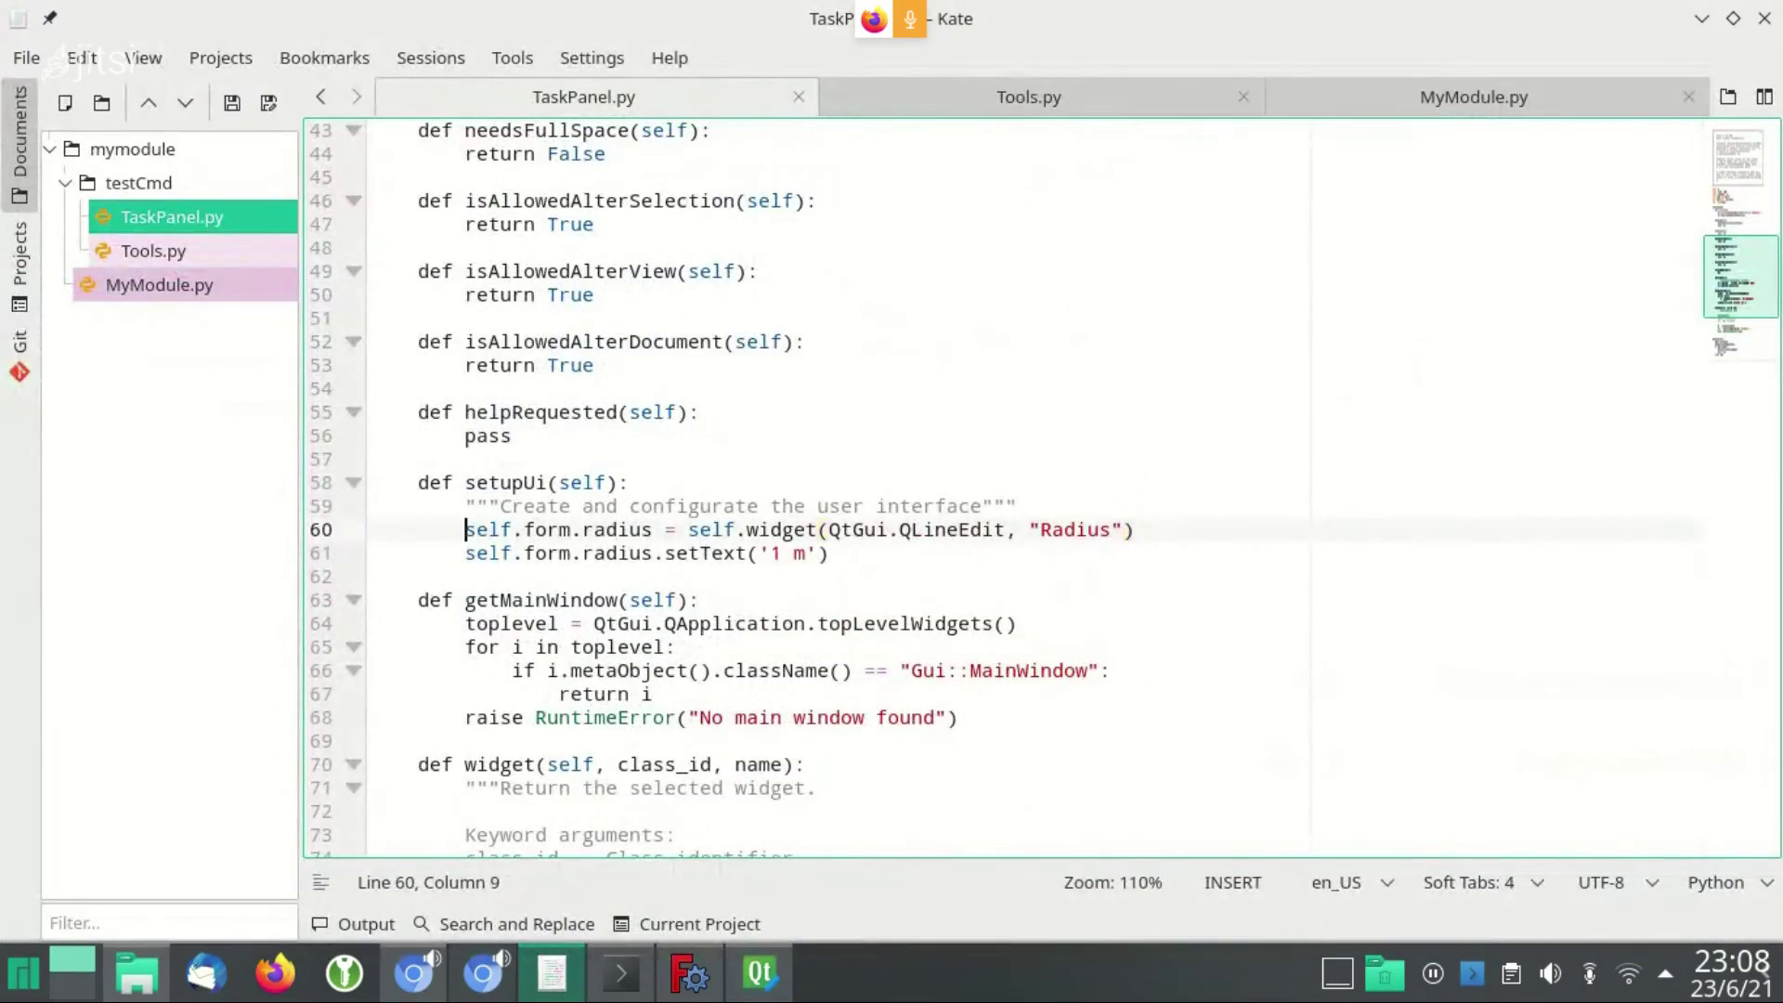
key(Home)
key(shift+Down)
key(ctrl+c)
key(Down)
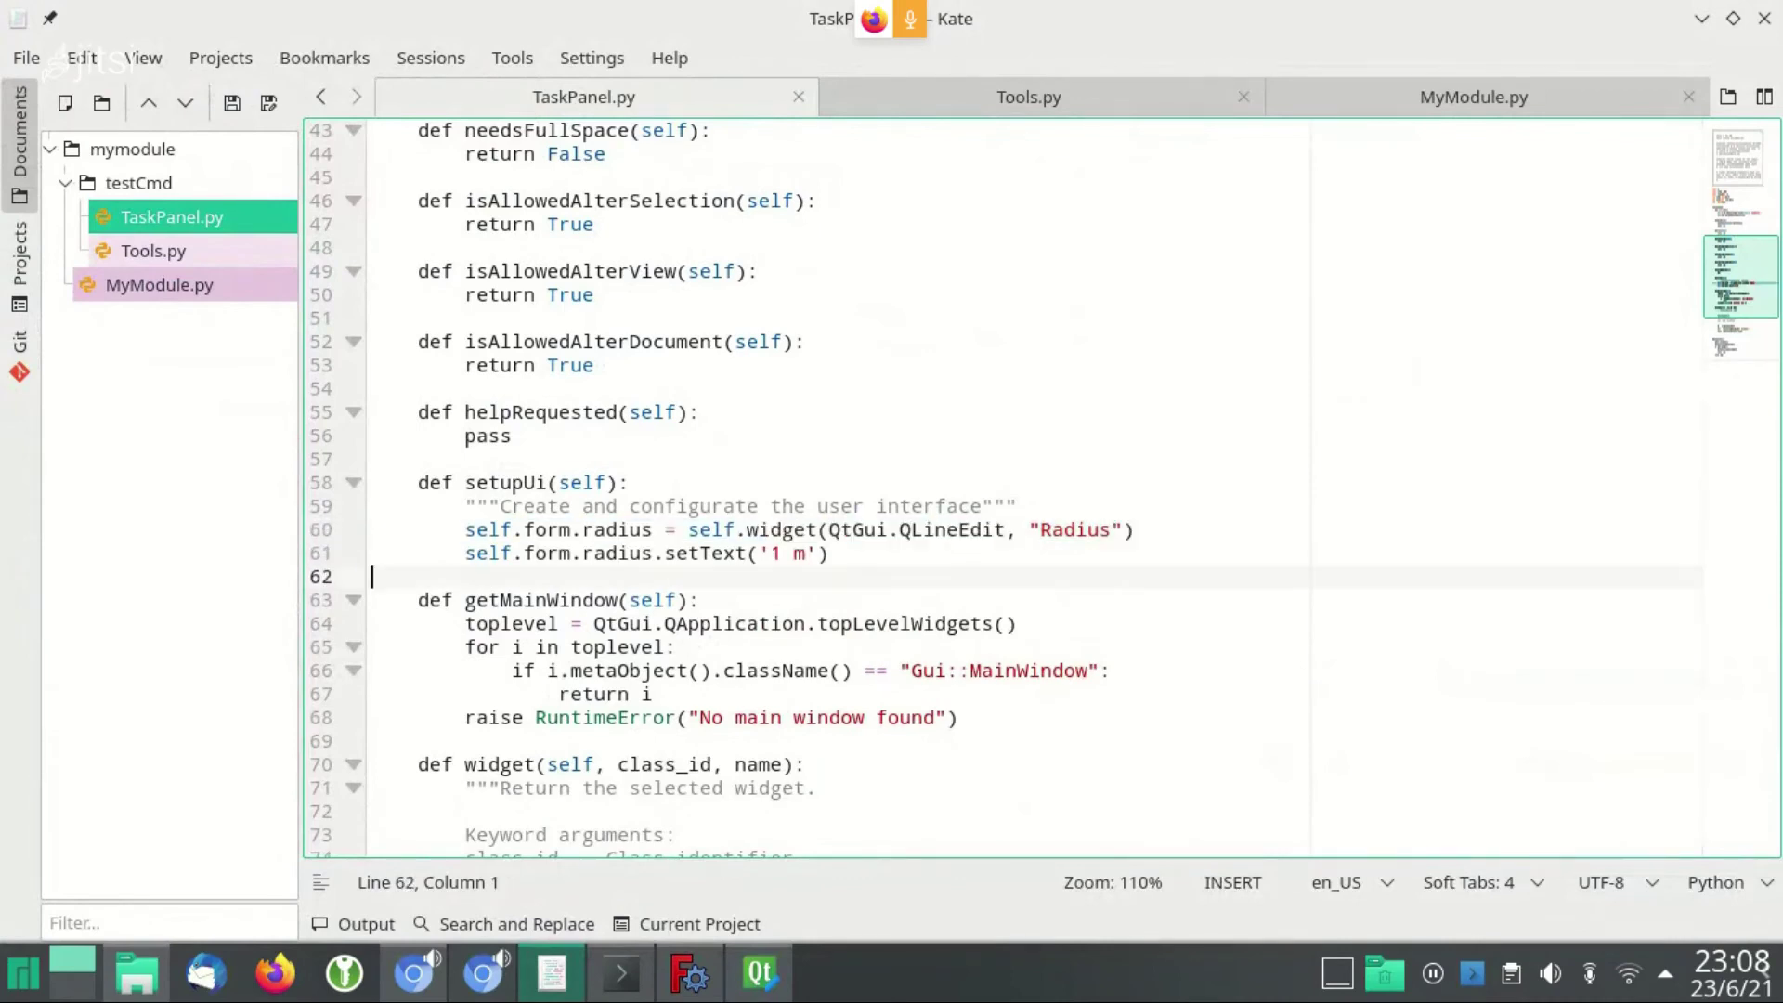
key(ctrl+v)
Edit the copied line into a QComboBox widget named "Lista"
key(ctrl+Right)
key(ctrl+Right)
key(ctrl+Right)
key(ctrl+shift+Right)
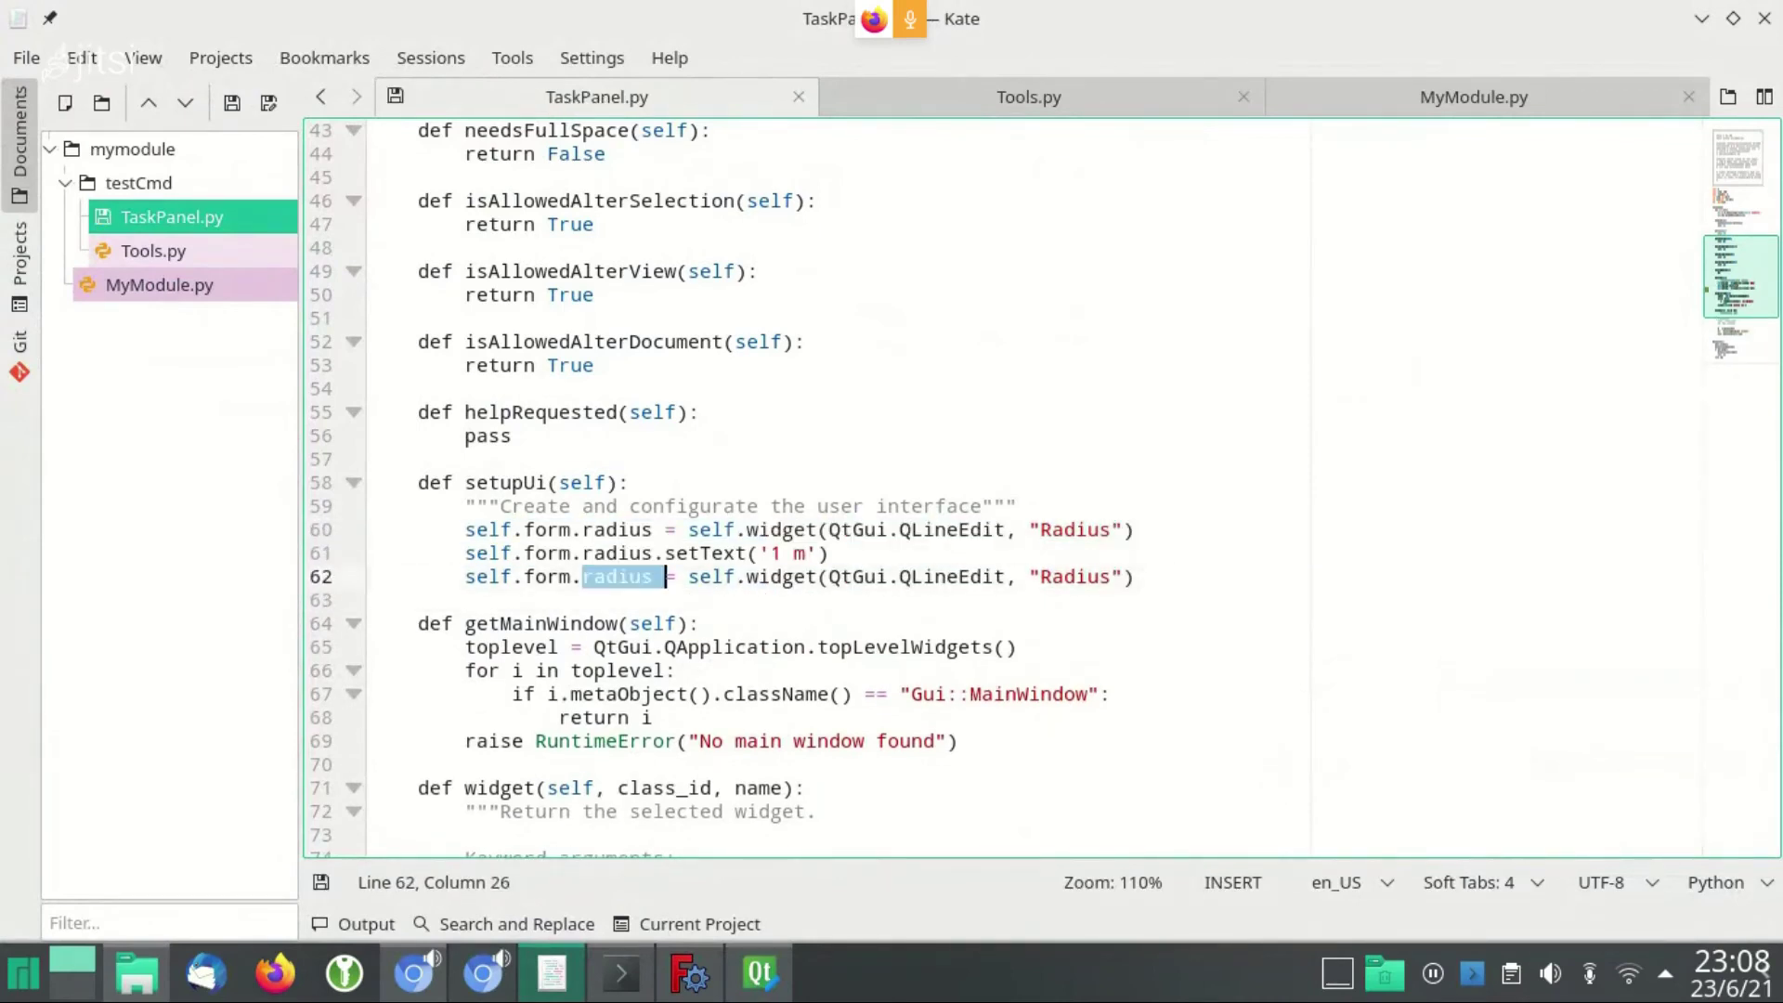
text(lists)
key(ctrl+Right)
key(ctrl+Right)
key(ctrl+Right)
key(ctrl+Right)
key(ctrl+Right)
key(ctrl+Right)
key(ctrl+Right)
key(ctrl+Right)
key(ctrl+Right)
key(ctrl+shift+Right)
text("Lista)
key(ctrl+Left)
key(Escape)
key(ctrl+Left)
key(ctrl+Left)
key(ctrl+shift+Left)
key(ctrl+shift+Left)
text(ComboBox)
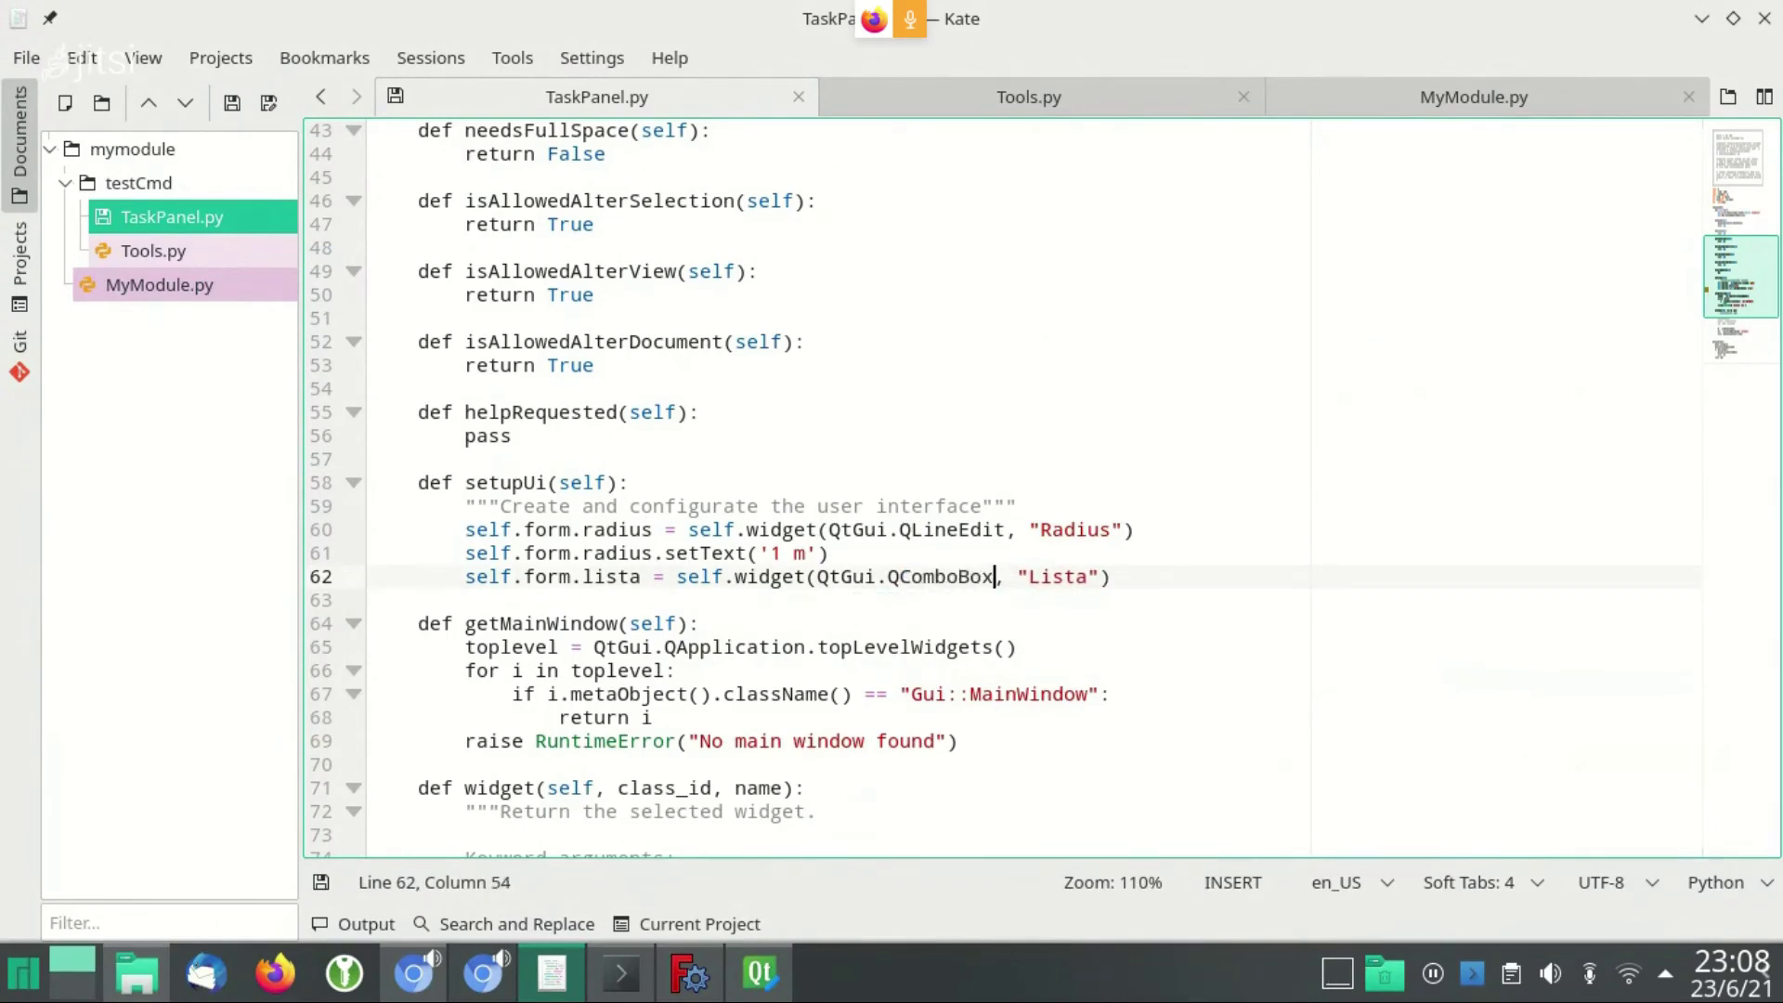
Undo the combo box edits on line 62 of TaskPanel.py
key(alt+Tab)
key(Return)
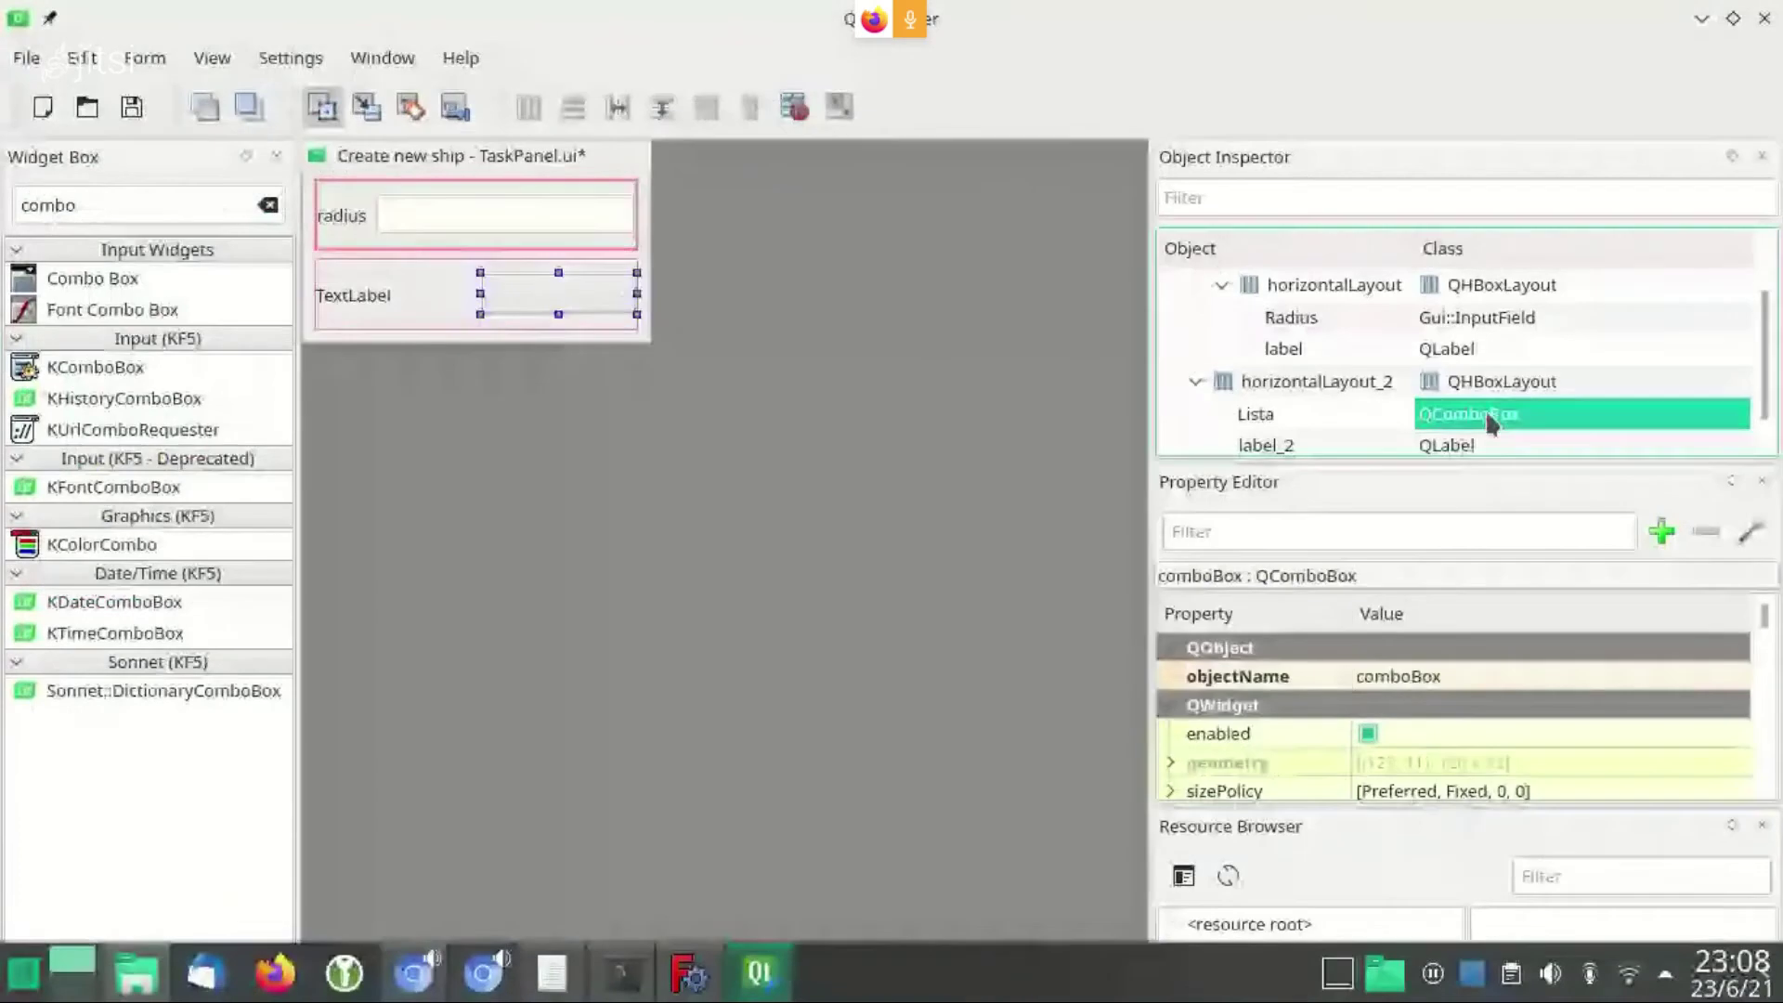
key(alt+Tab)
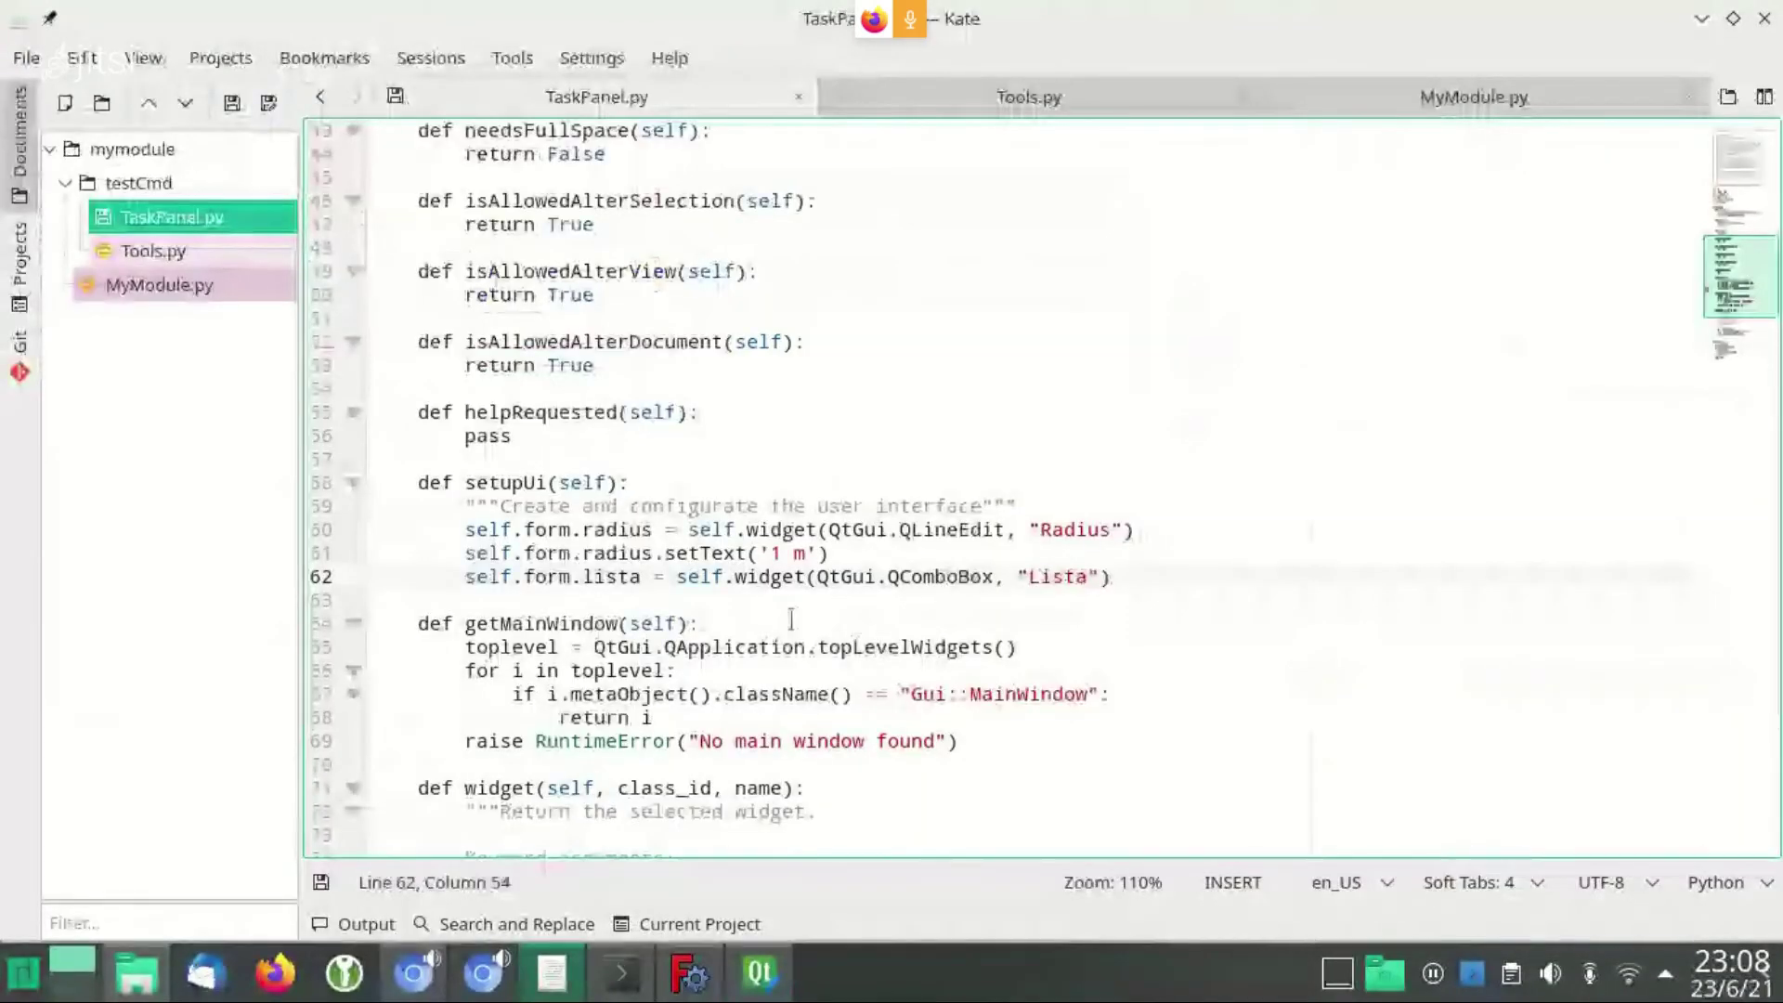
drag(467, 578, 654, 577)
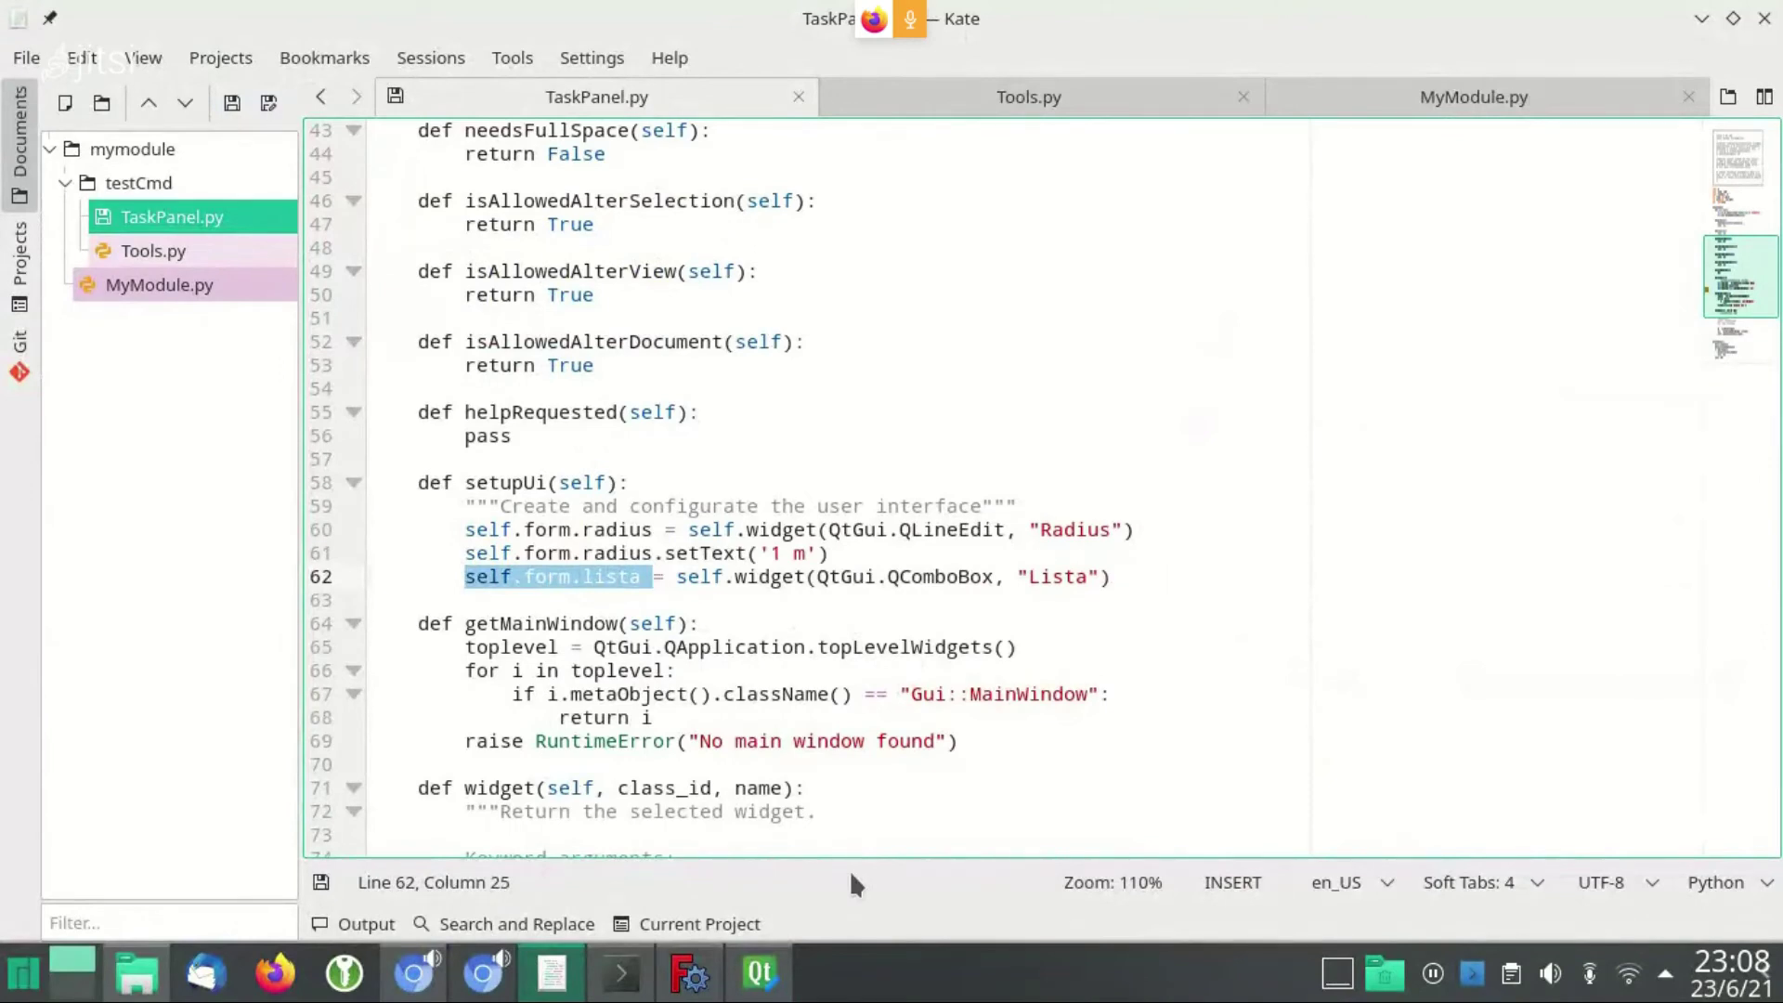
key(Home)
key(ctrl+z)
key(ctrl+z)
key(ctrl+z)
key(ctrl+z)
key(ctrl+z)
key(ctrl+z)
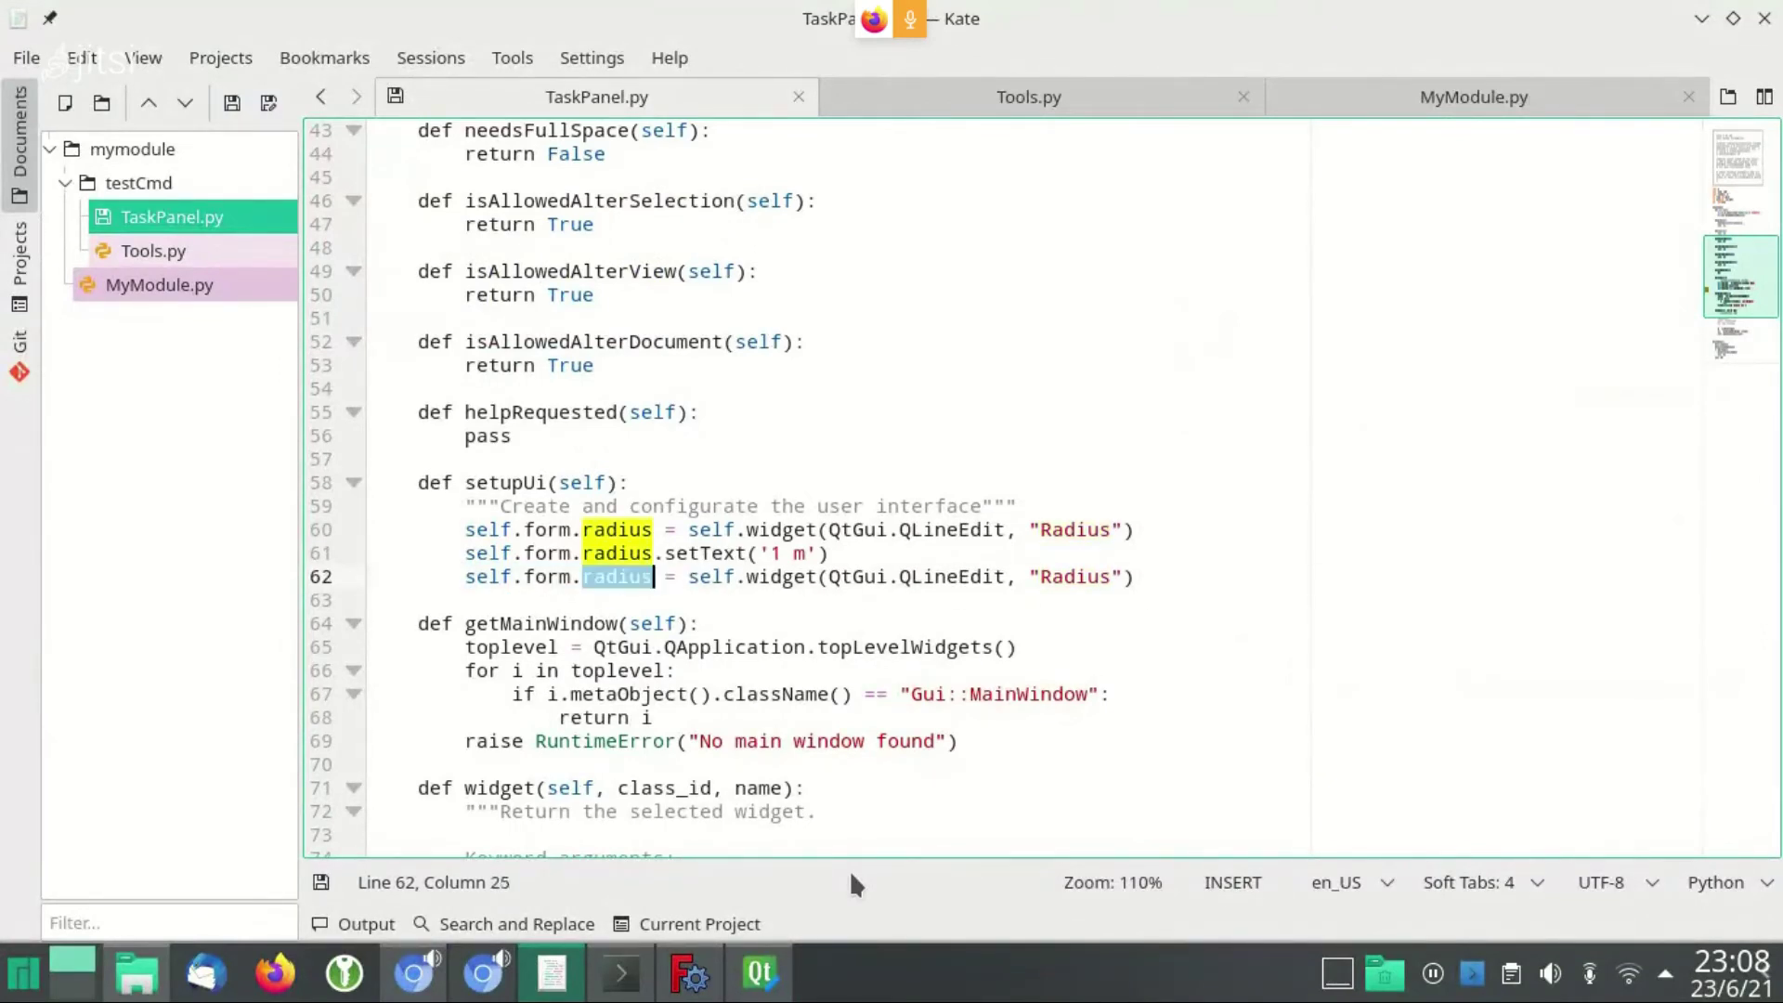
key(ctrl+z)
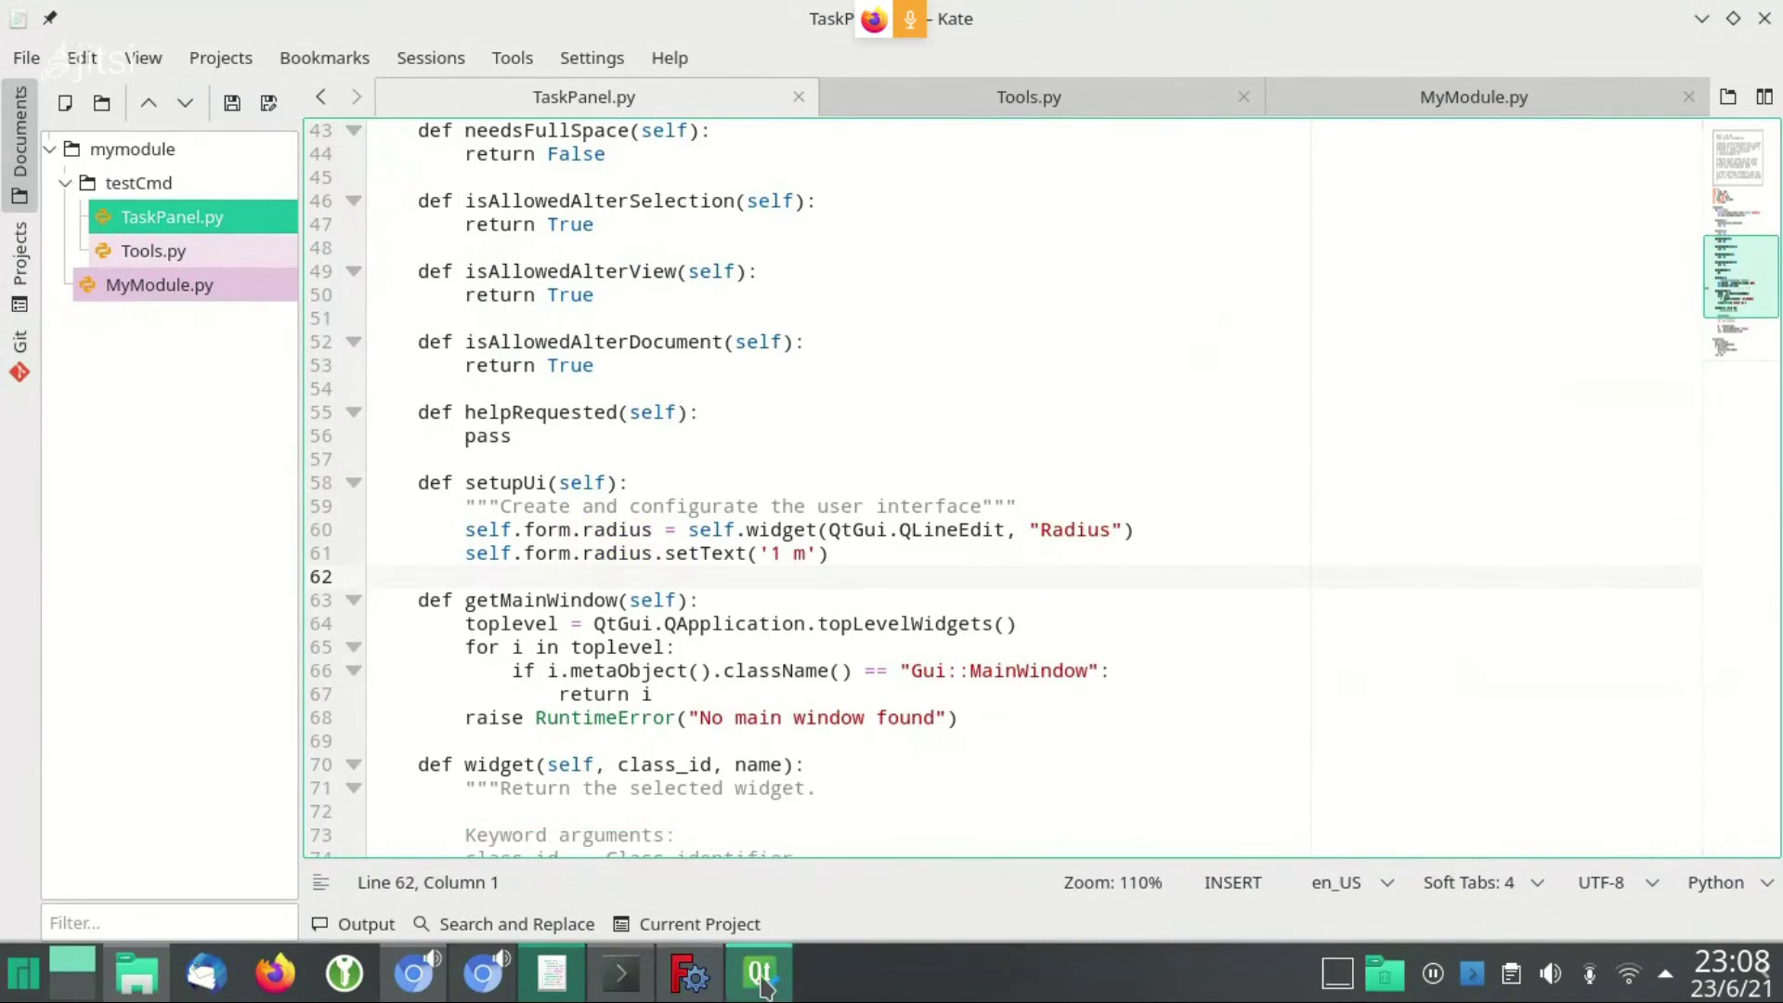
Close Qt Designer discarding the form changes, then bring Dolphin forward
click(763, 986)
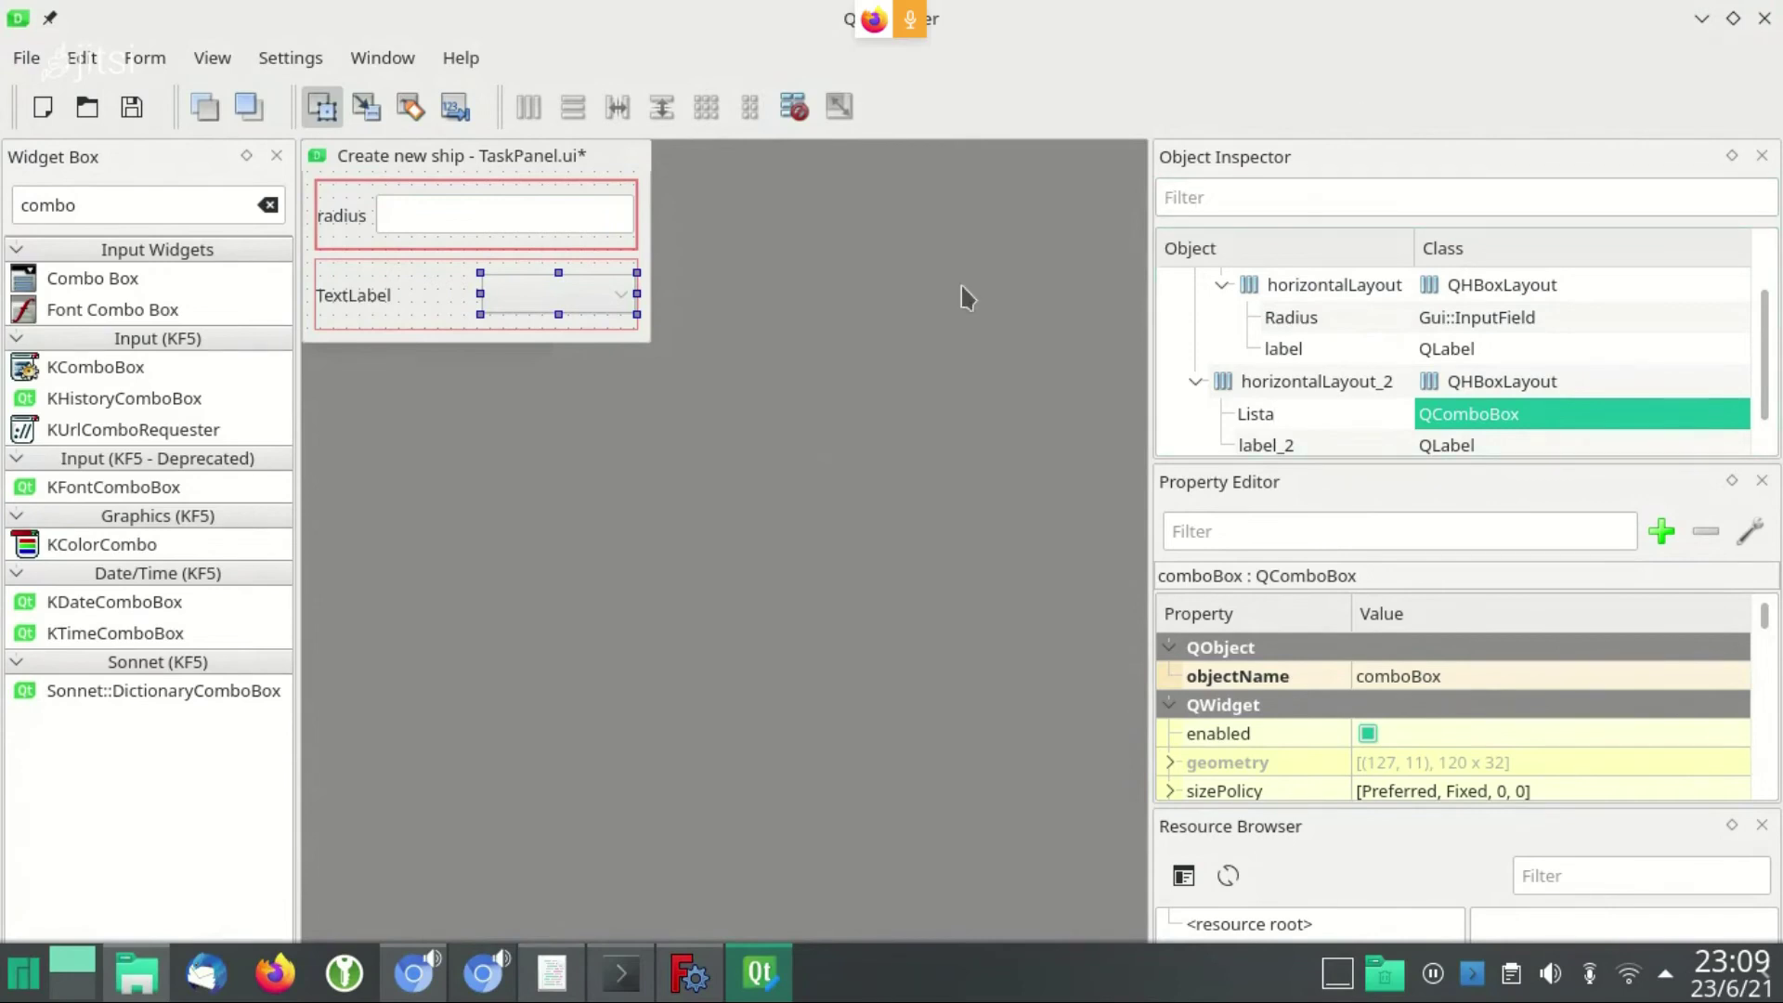
text(Lista)
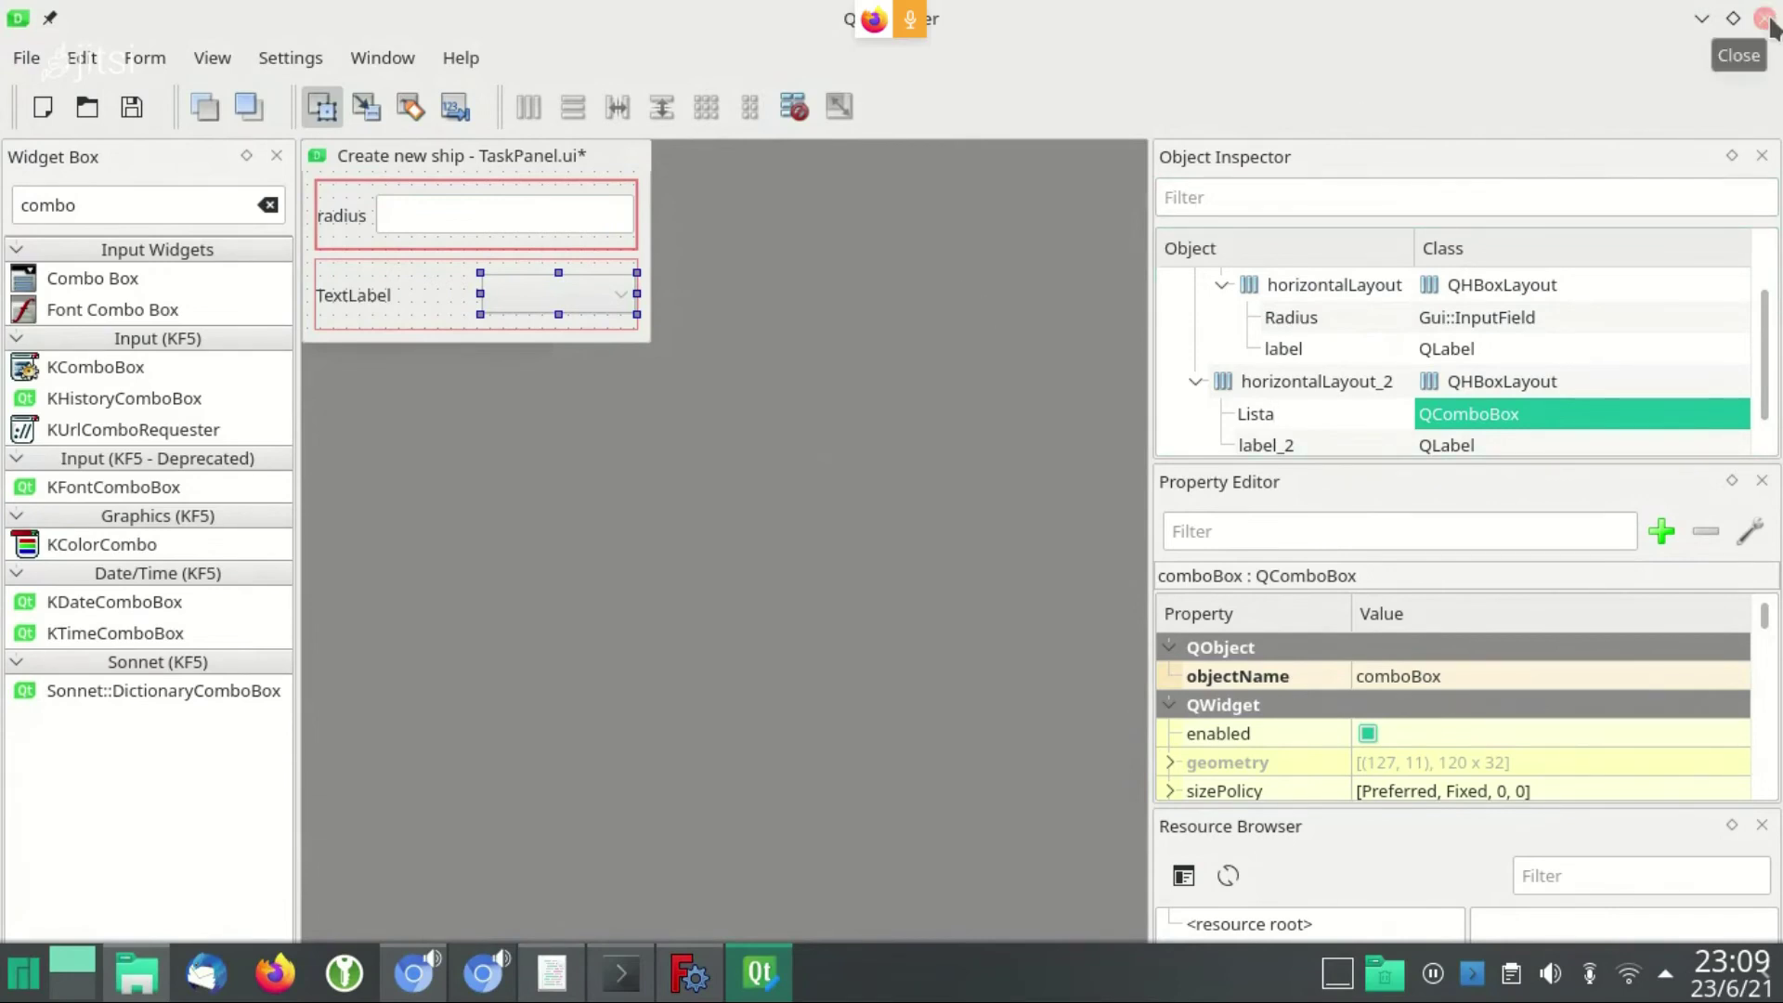
click(1764, 18)
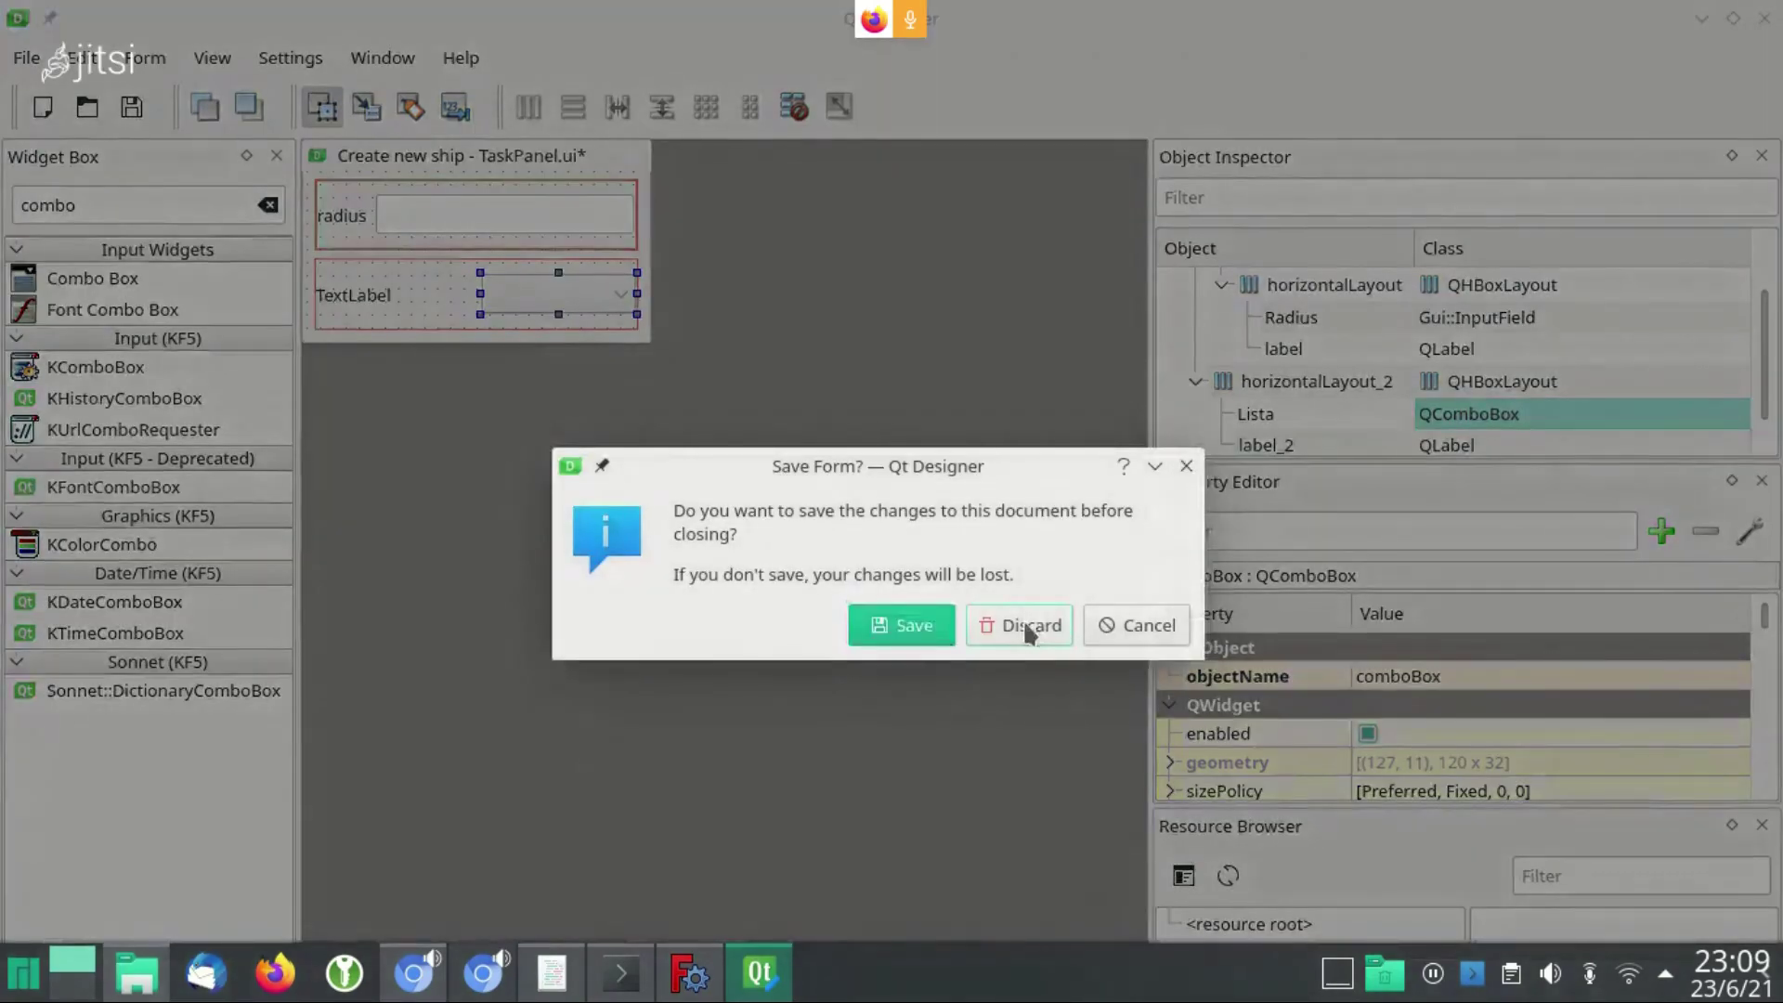
click(1025, 627)
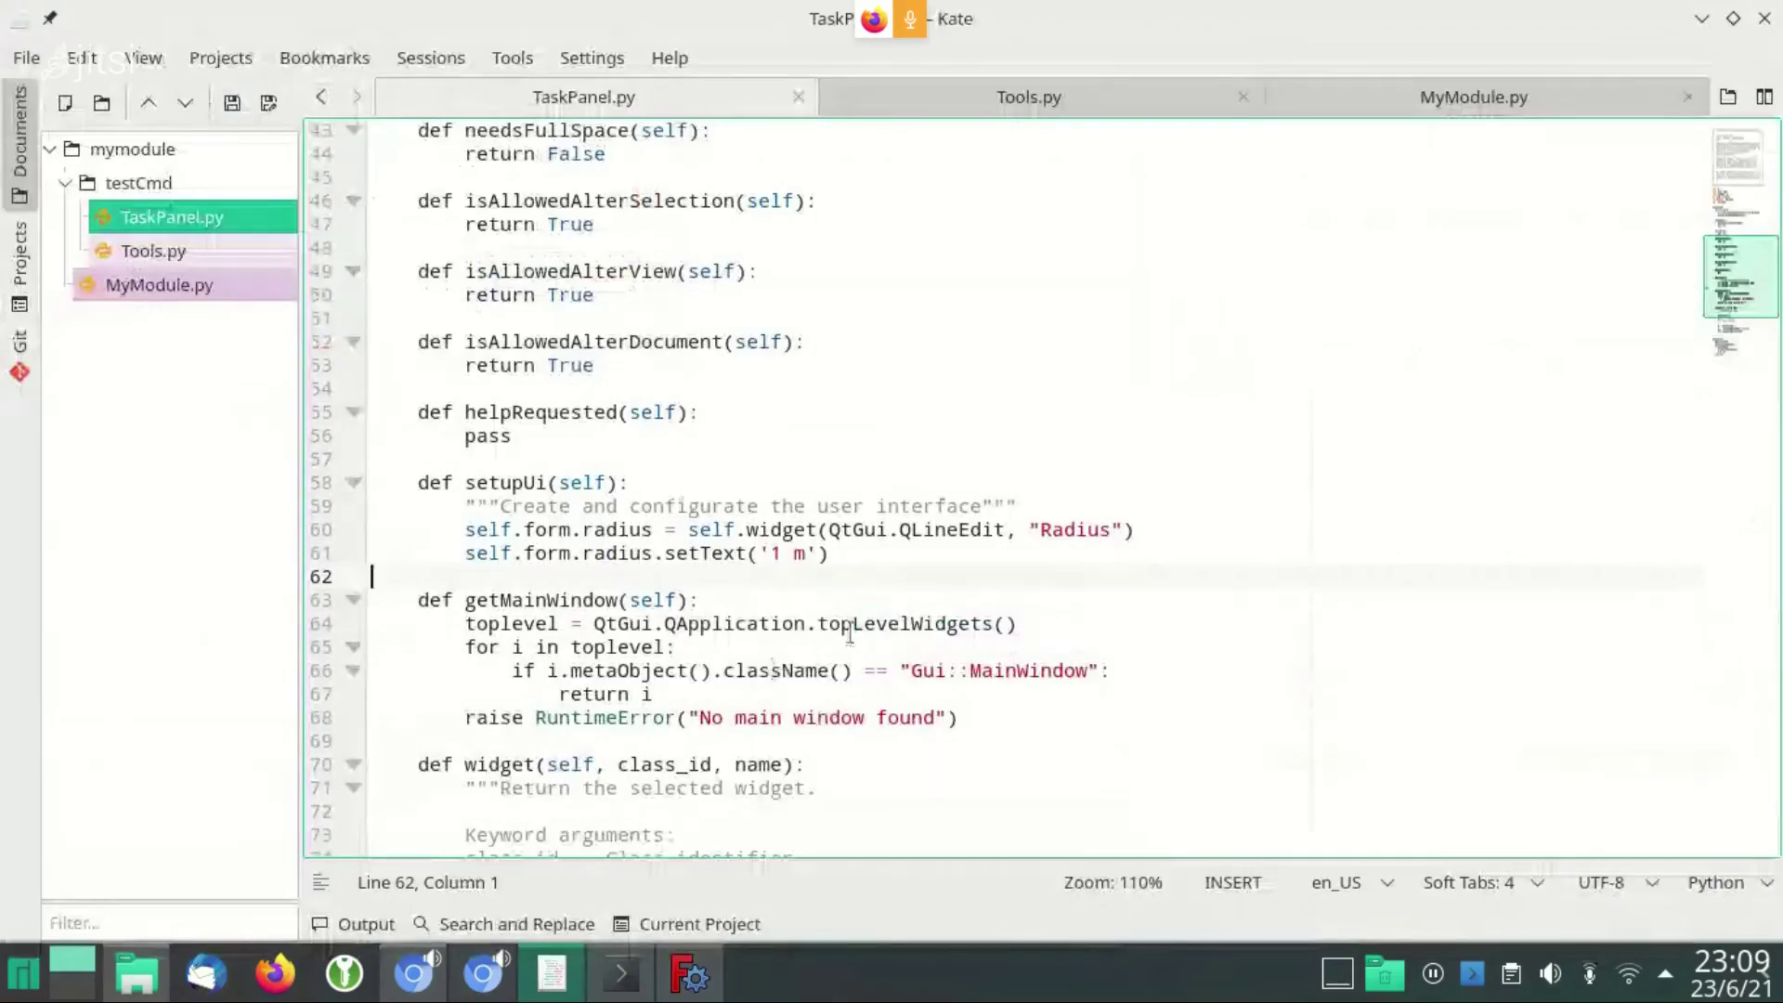
click(142, 988)
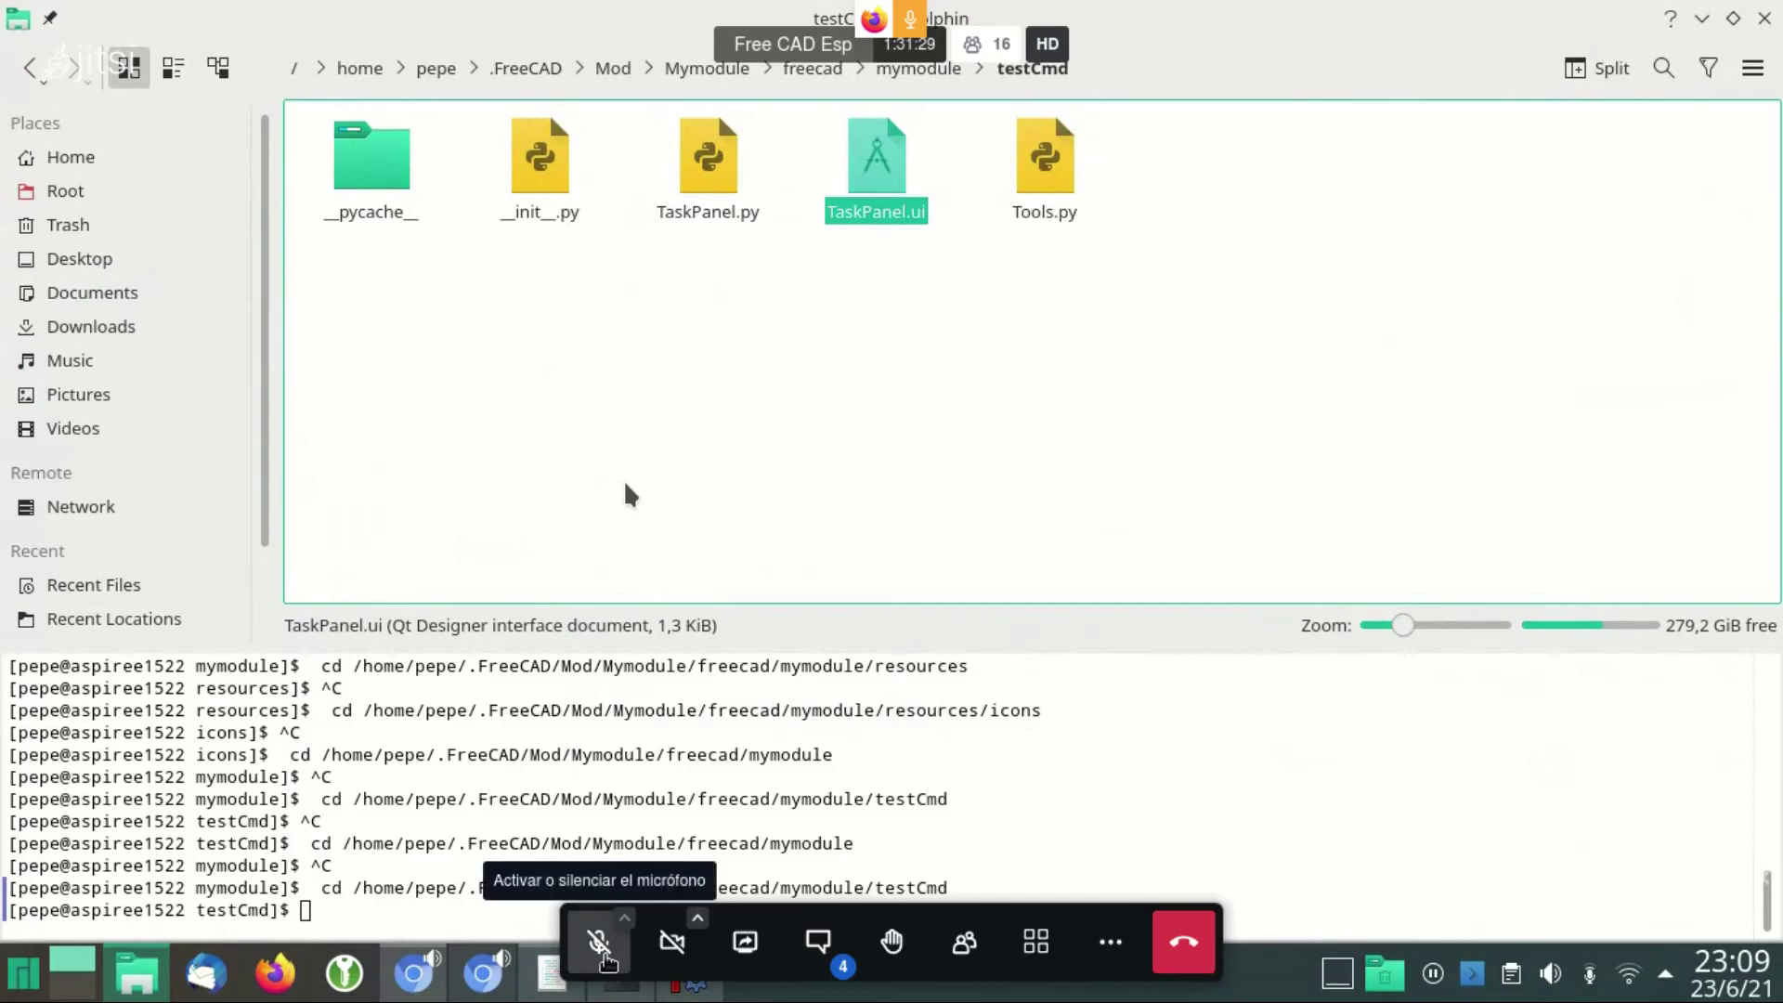
click(818, 941)
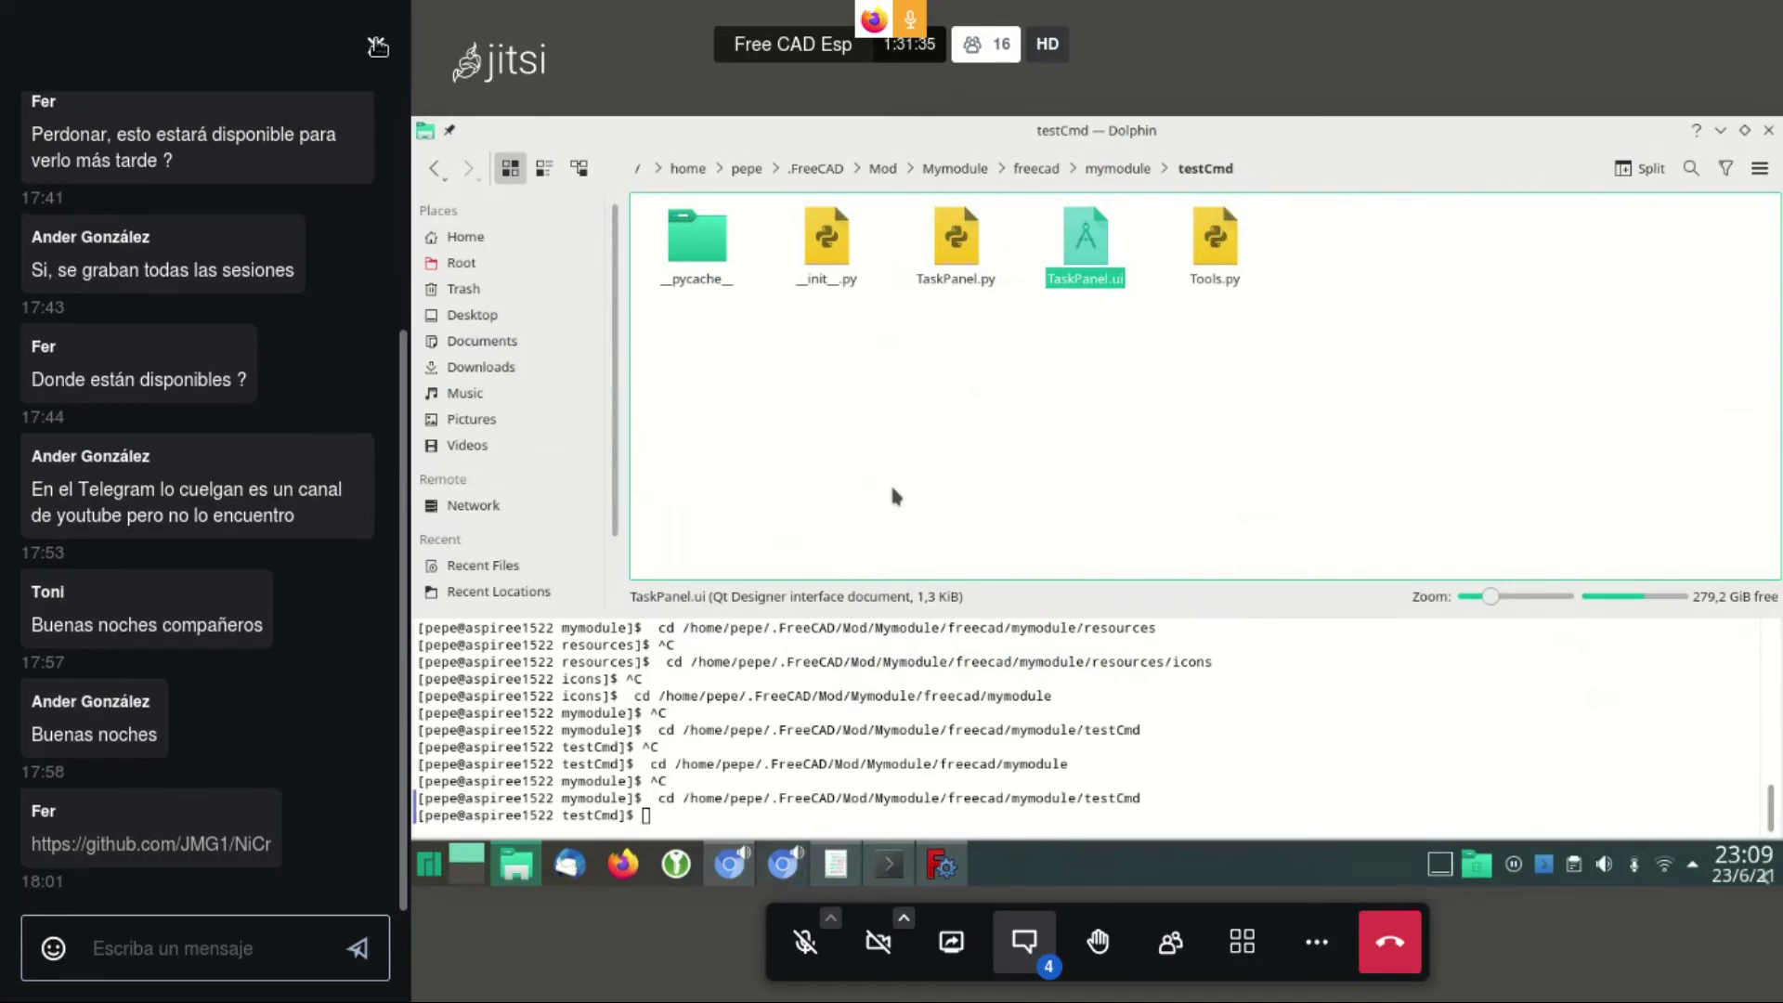
click(375, 46)
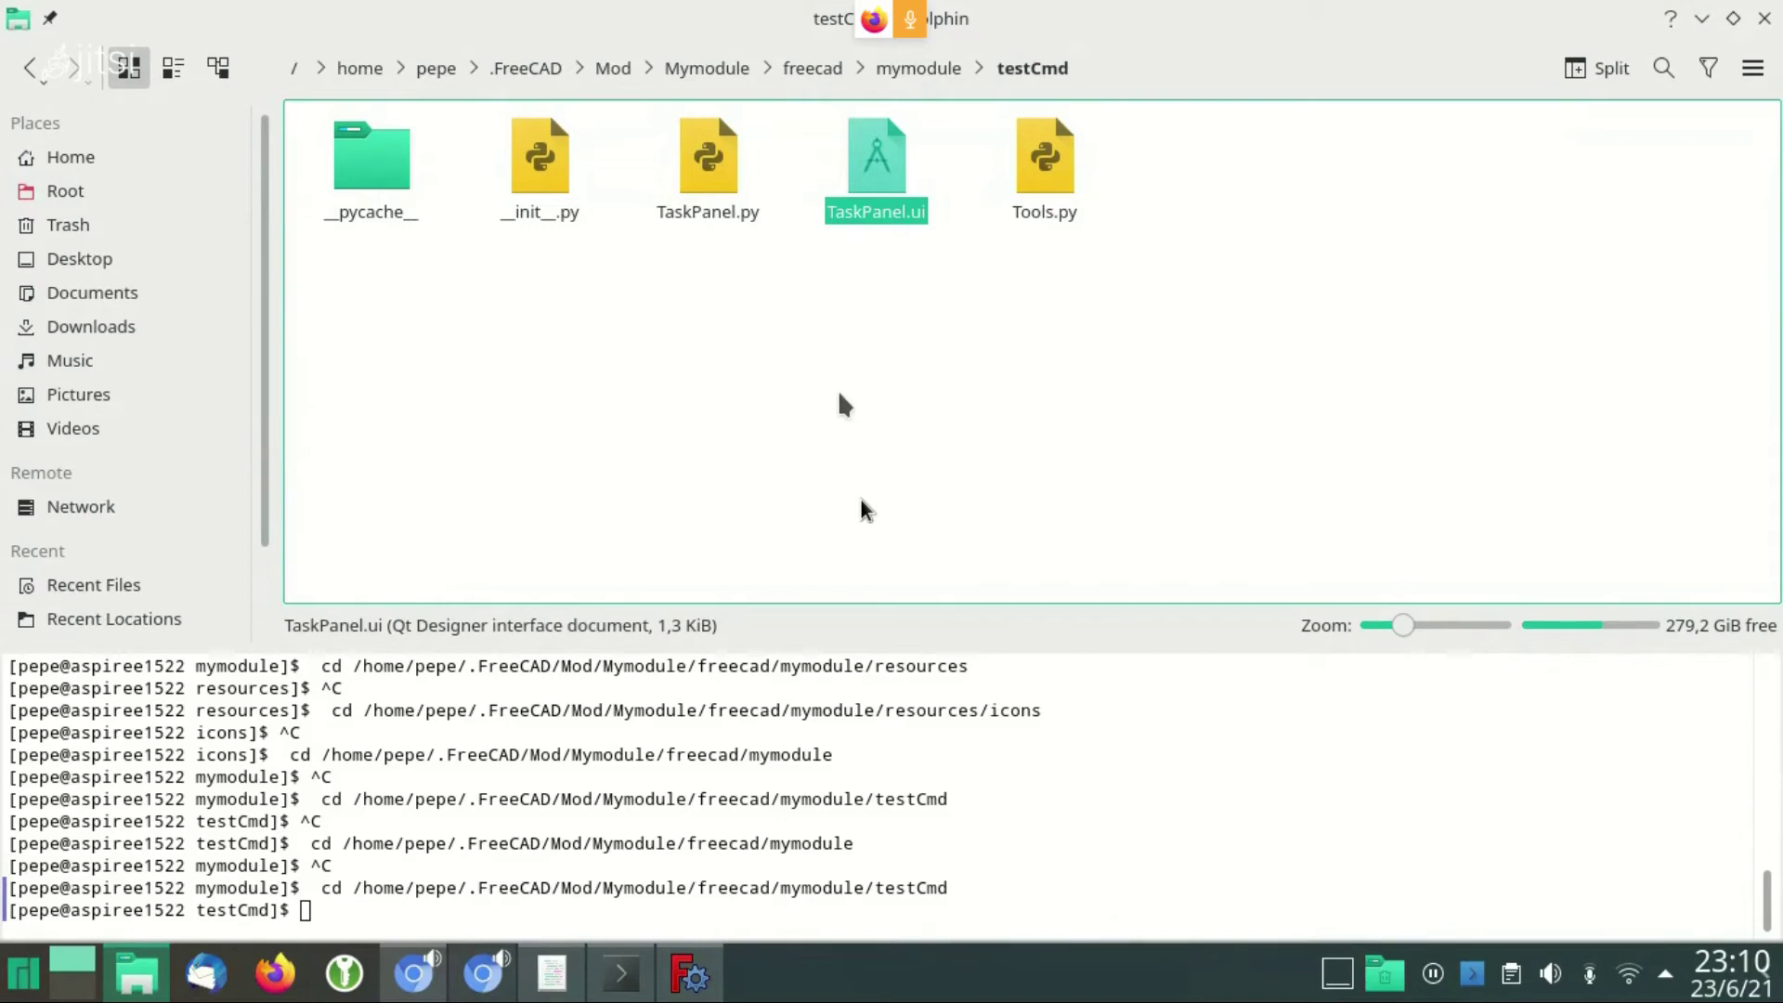
Create a new empty Unnamed document in FreeCAD and focus the Python console
key(alt+Tab)
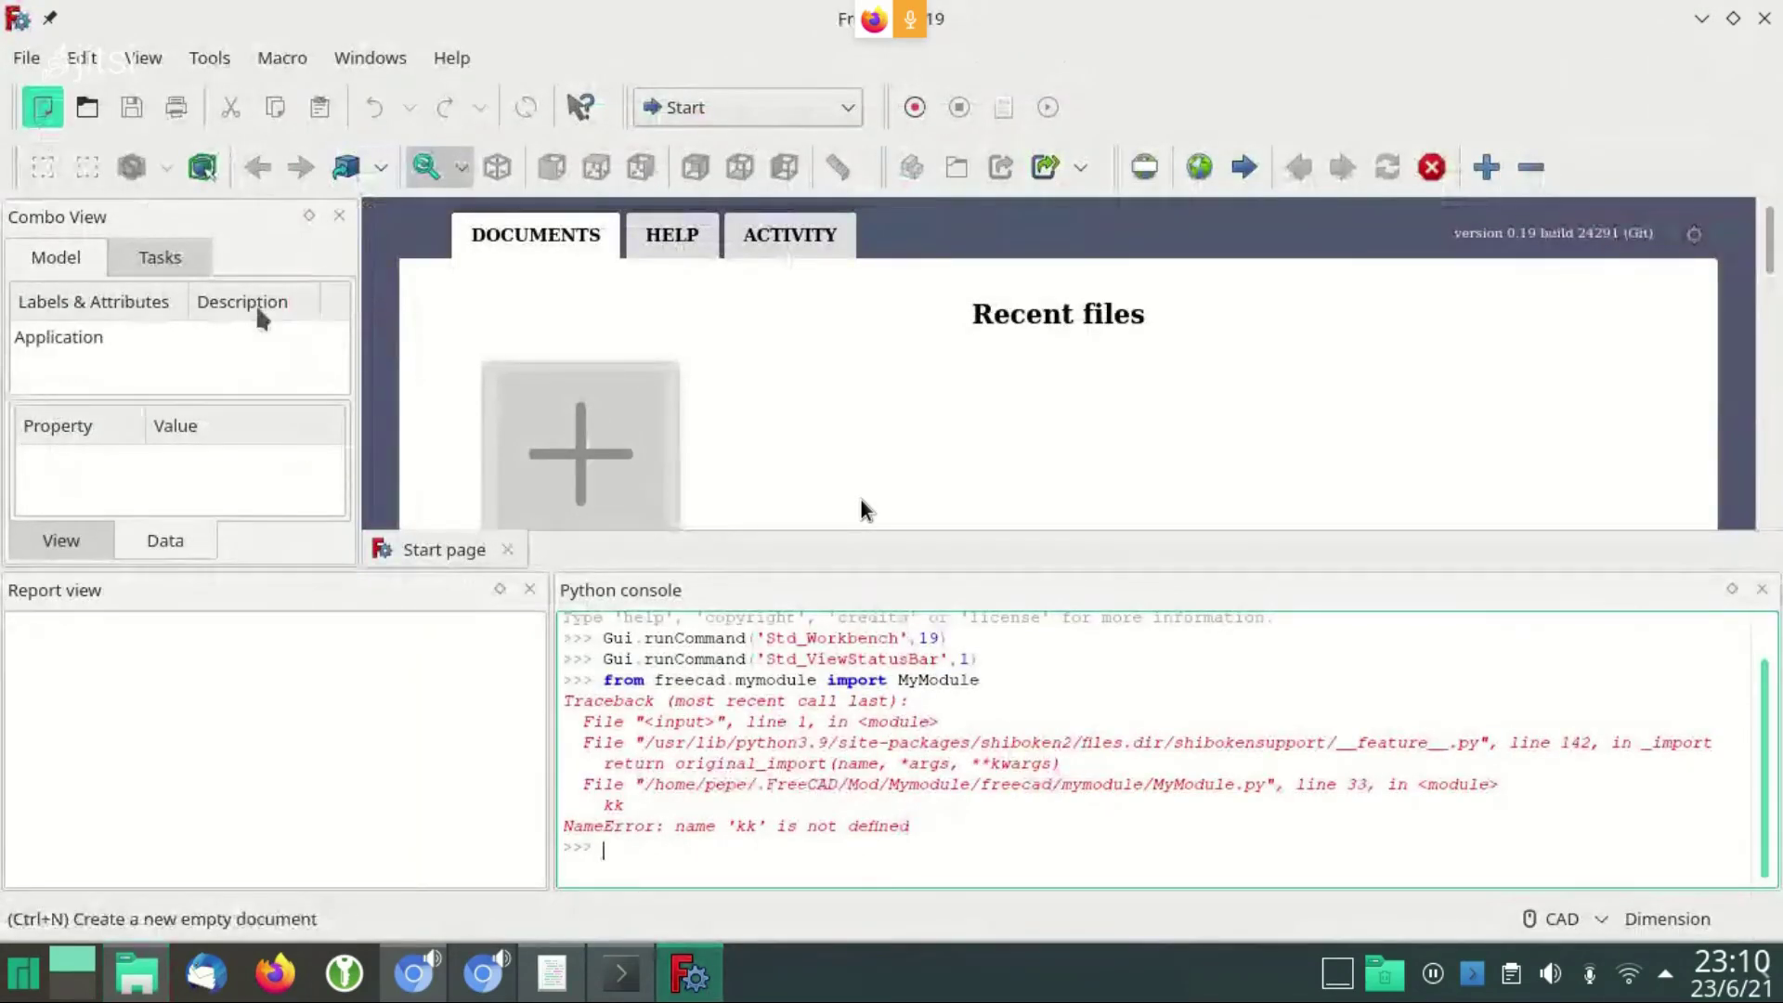
key(ctrl+n)
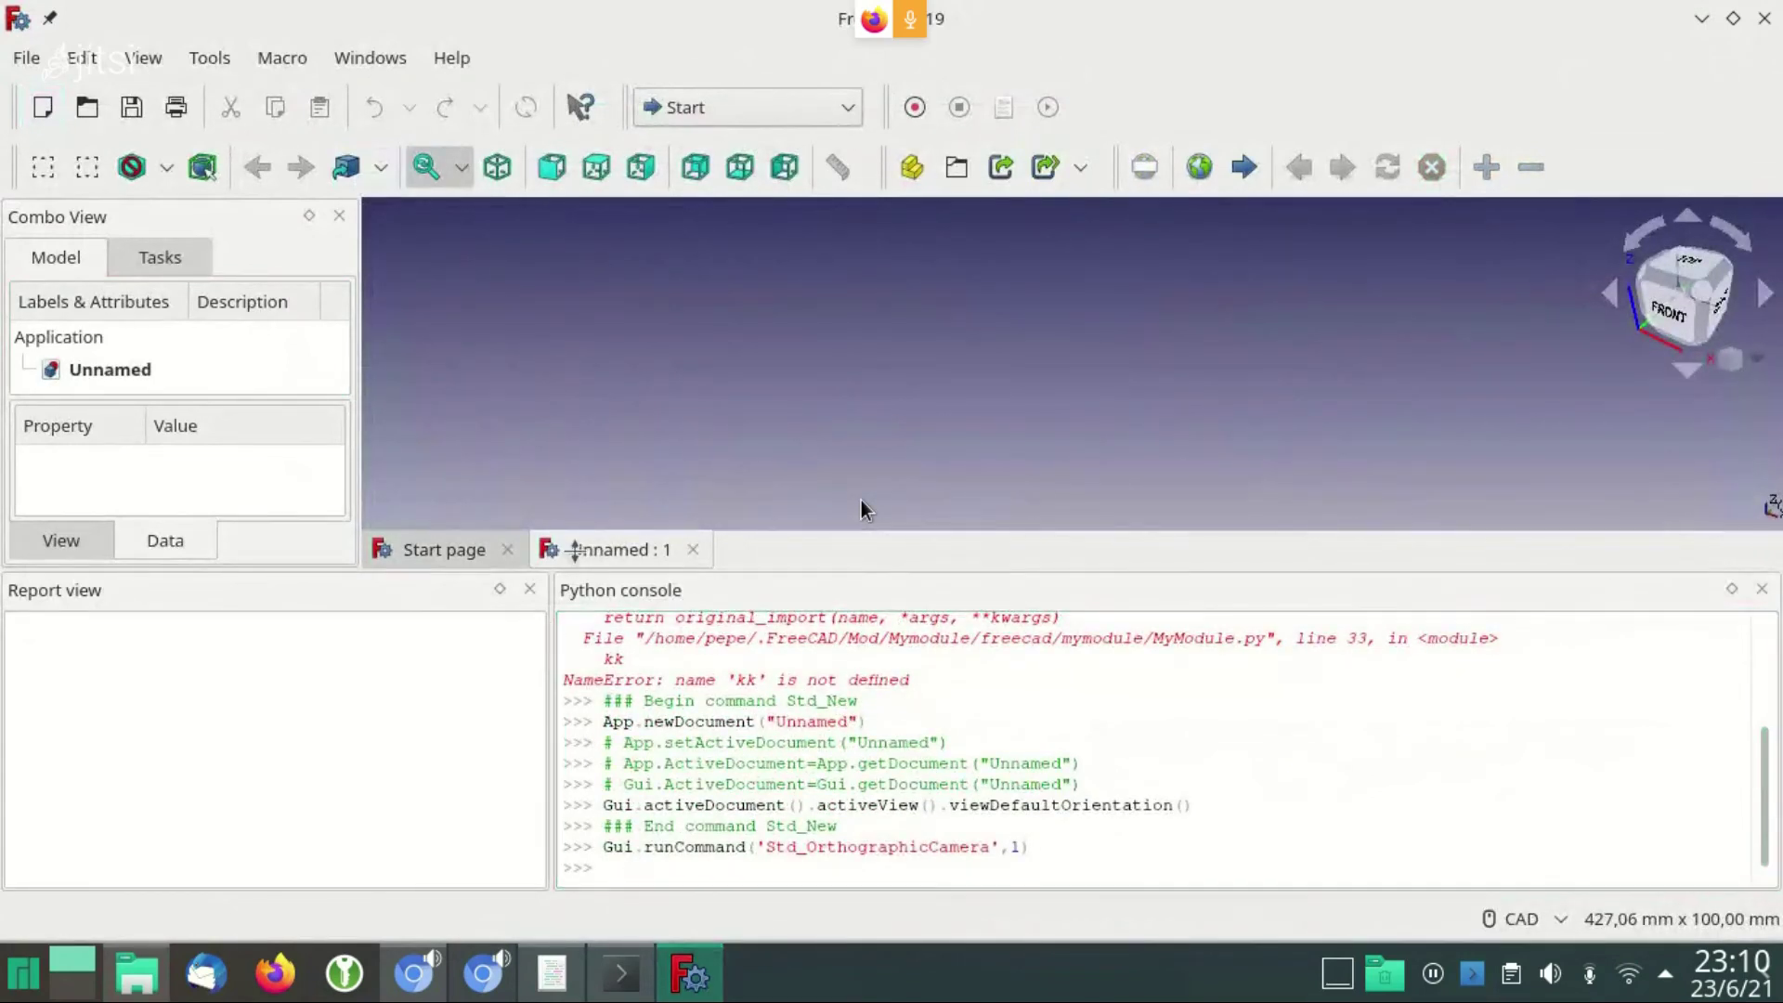
click(582, 620)
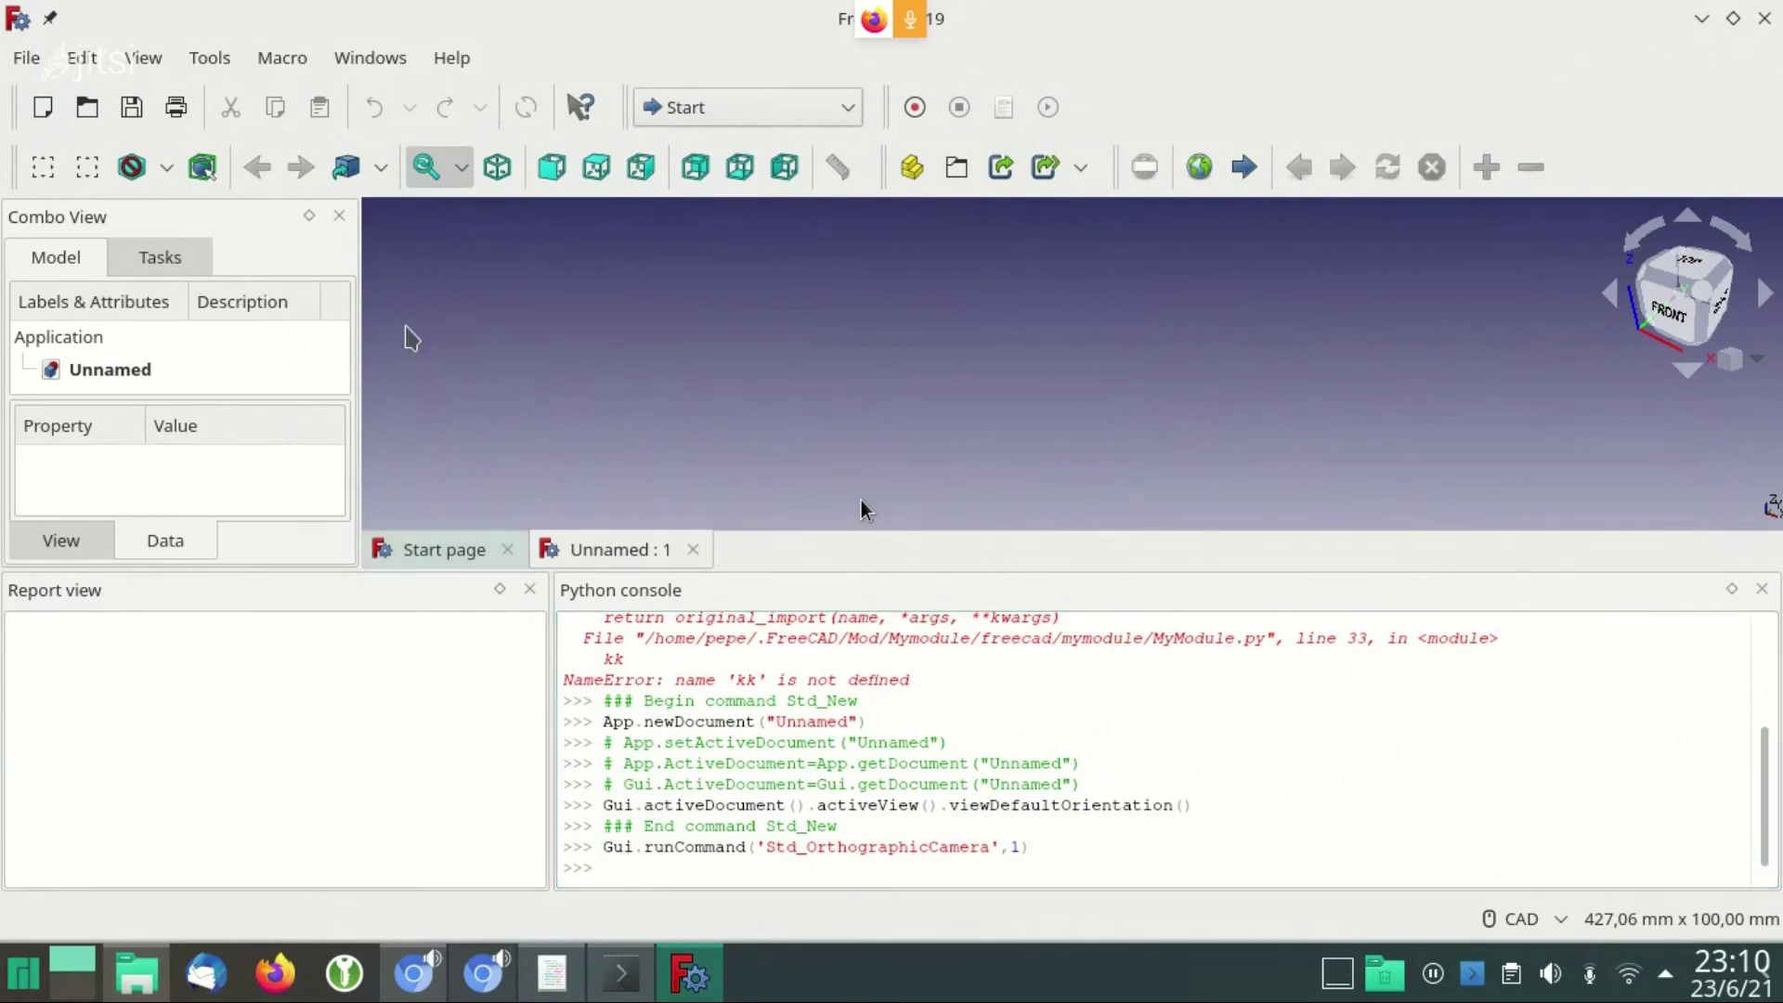
click(282, 58)
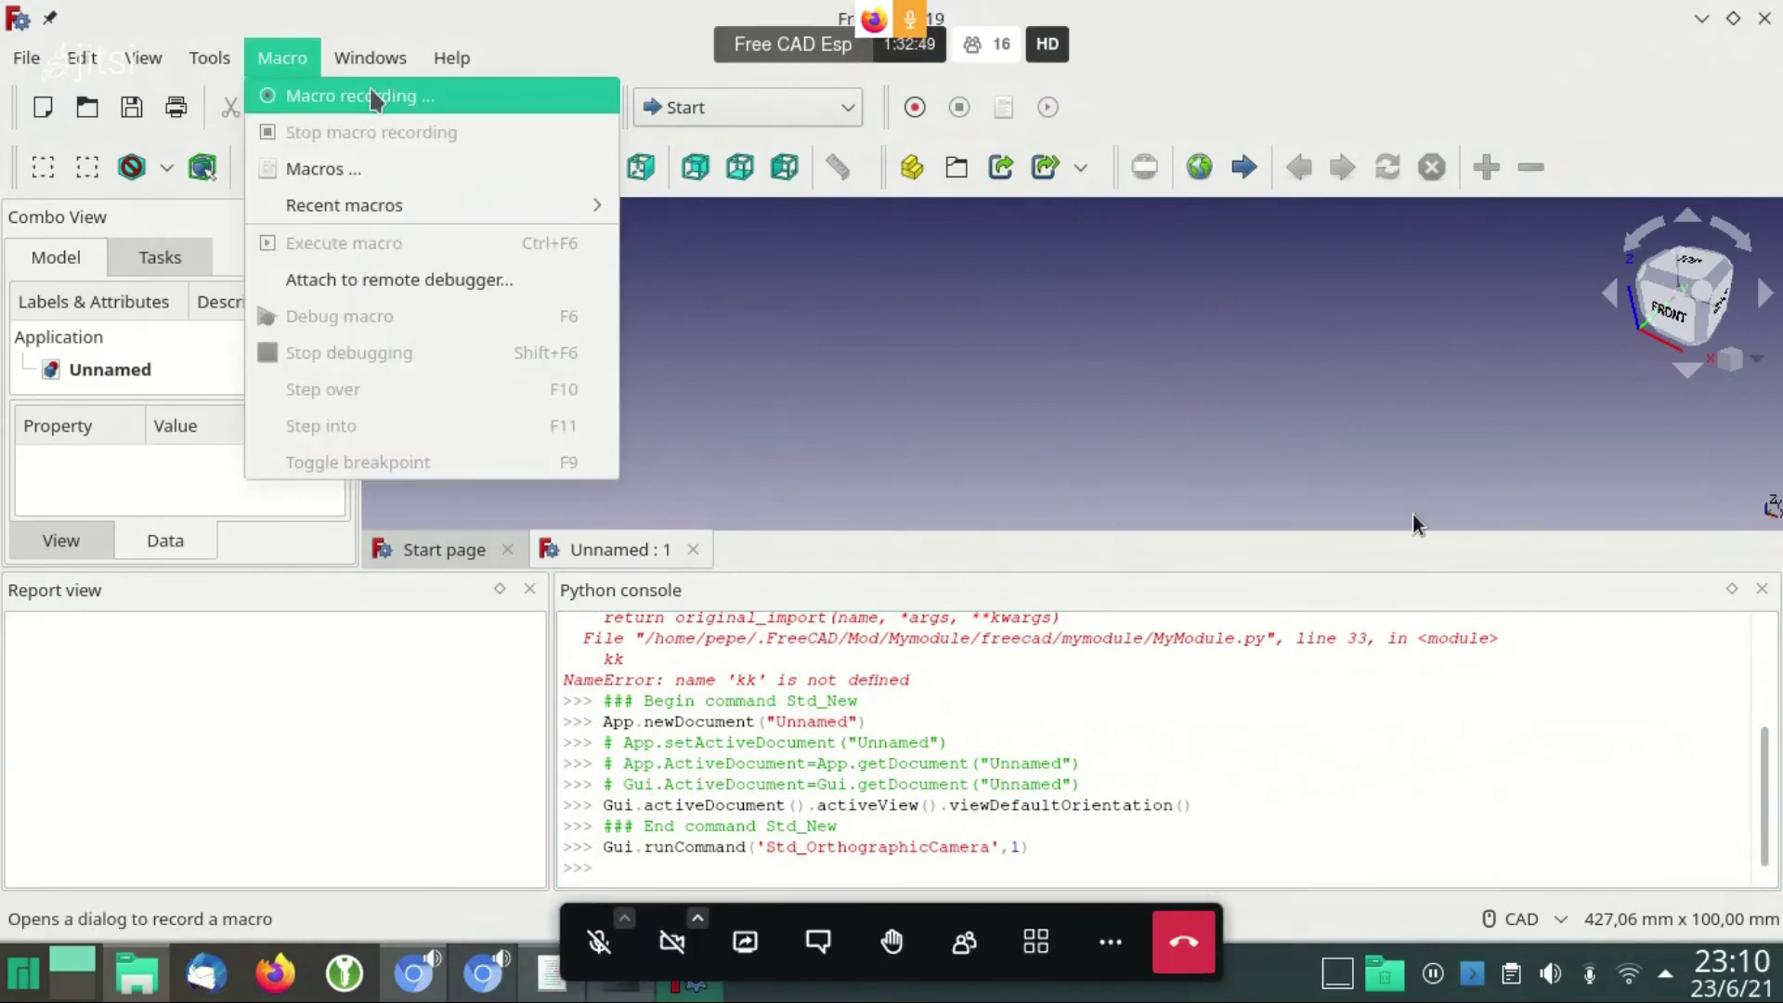
Start recording a macro named testmodulo and switch to the MyModule workbench
click(450, 98)
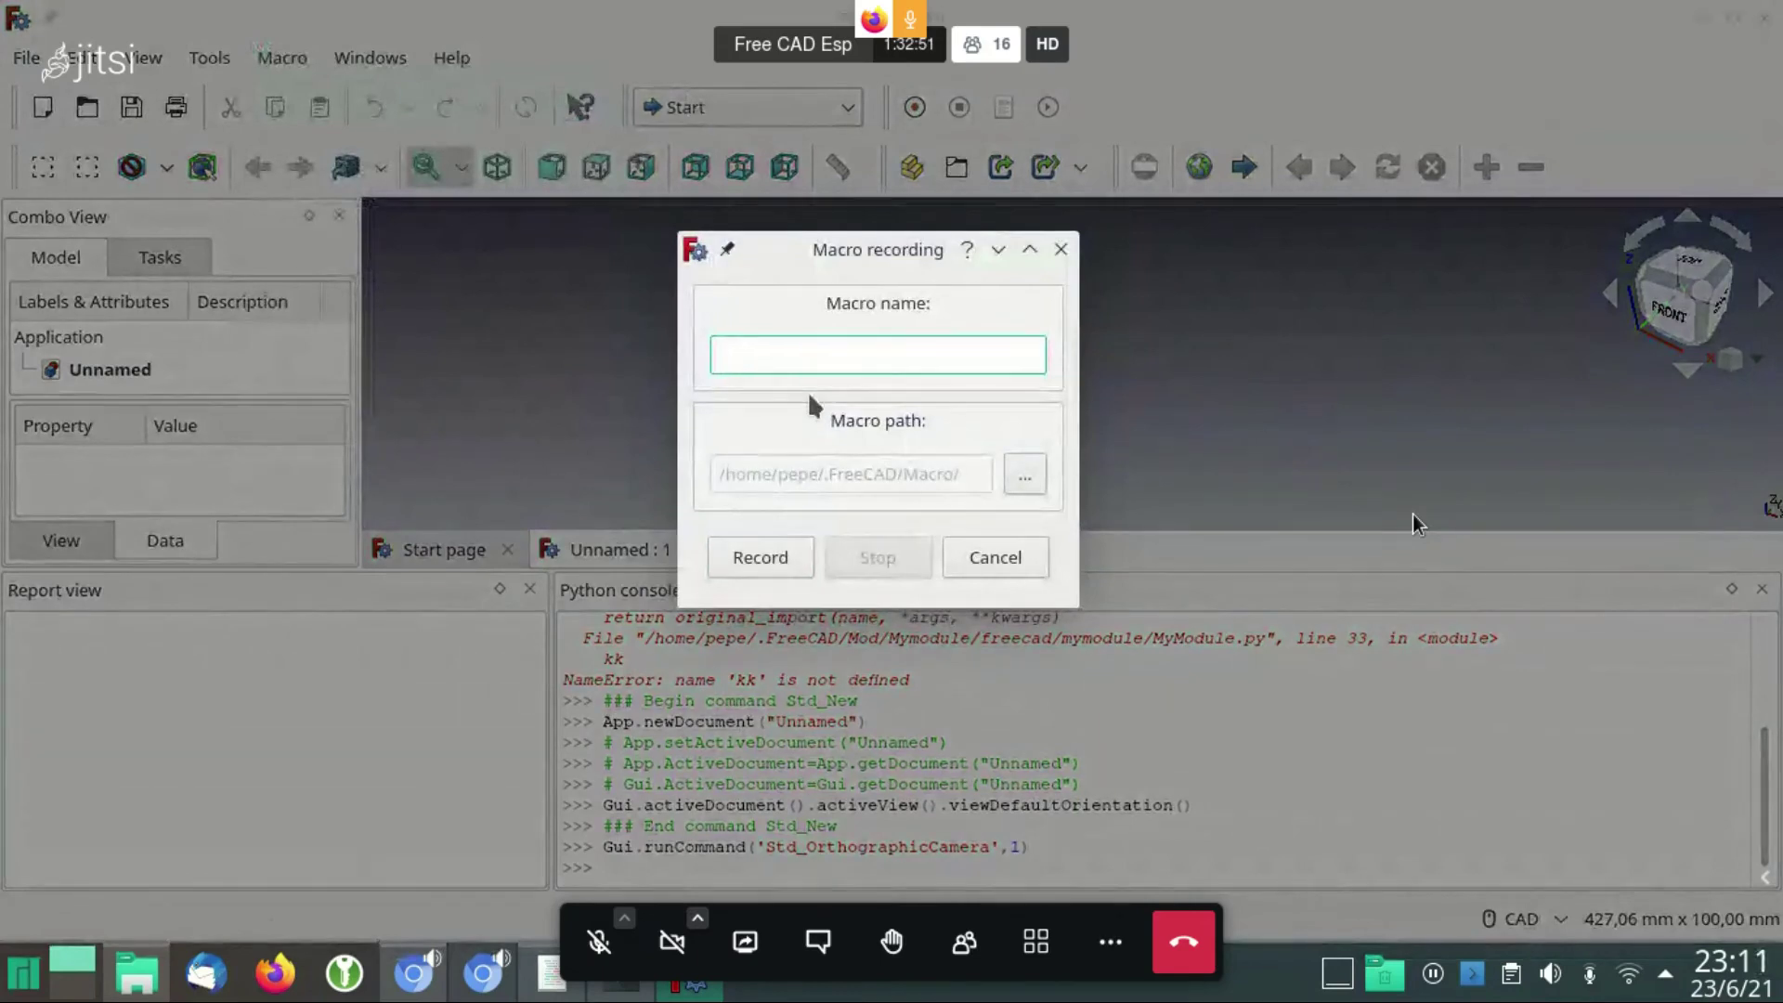
text(t)
key(BackSpace)
text(test)
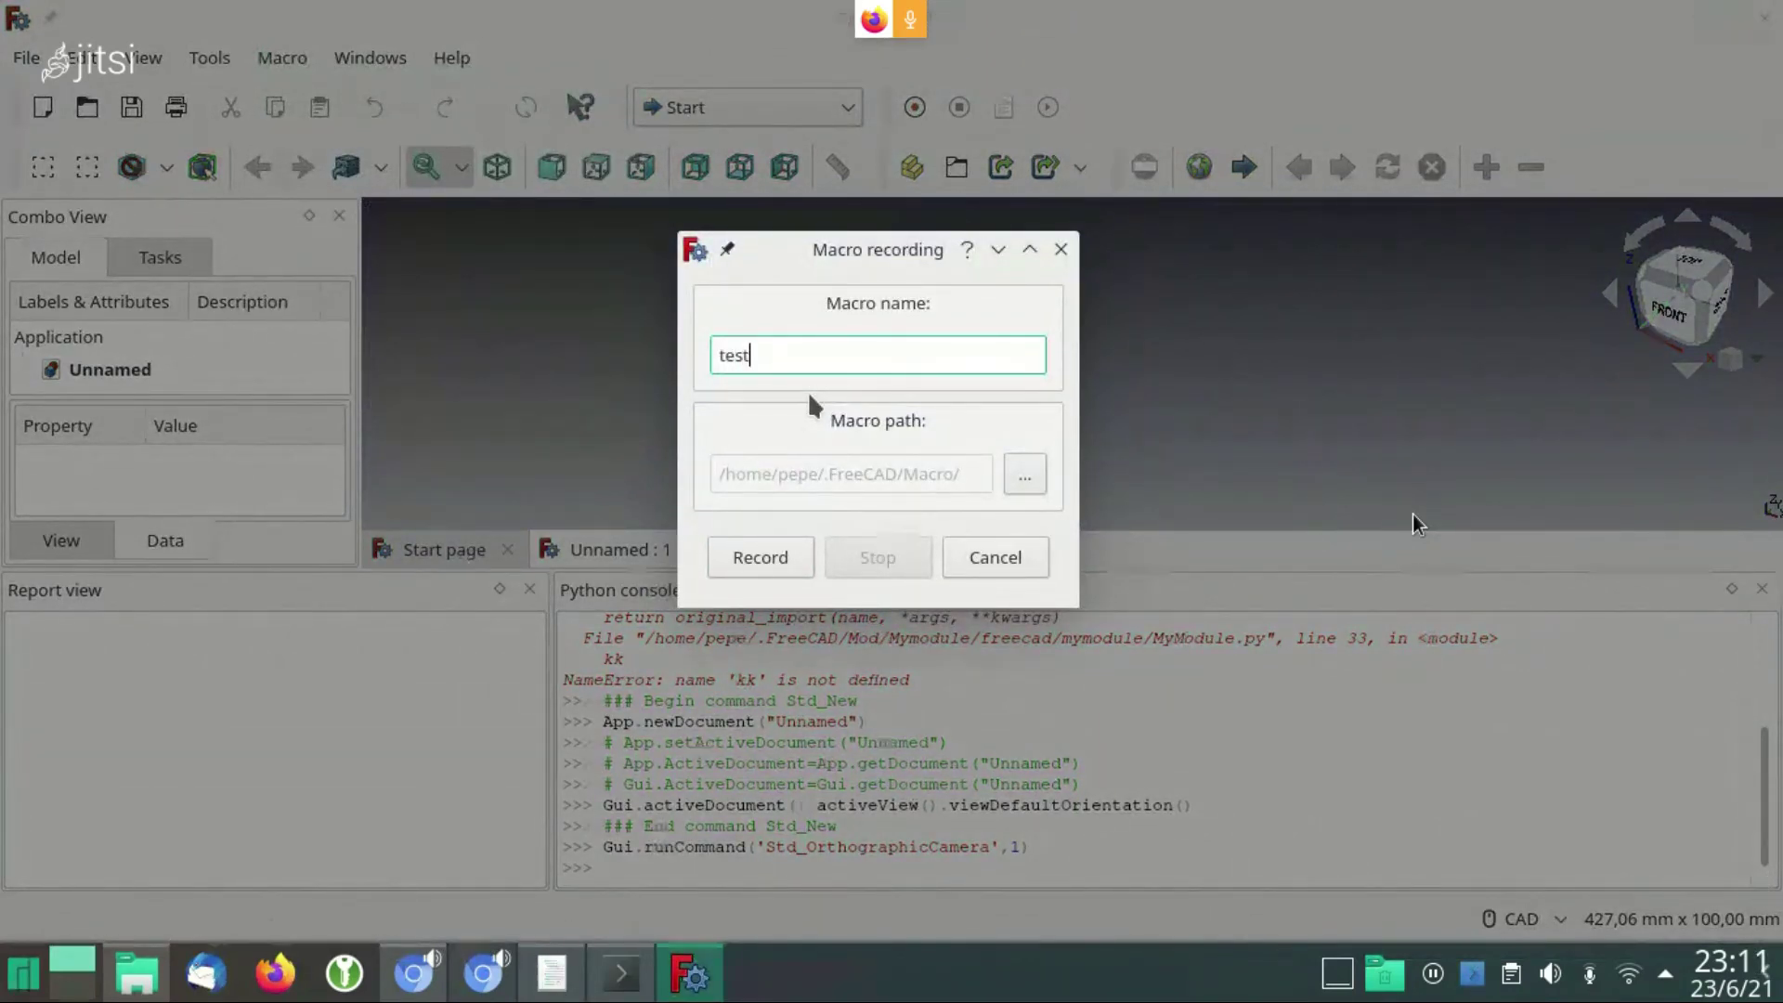
text(modulo)
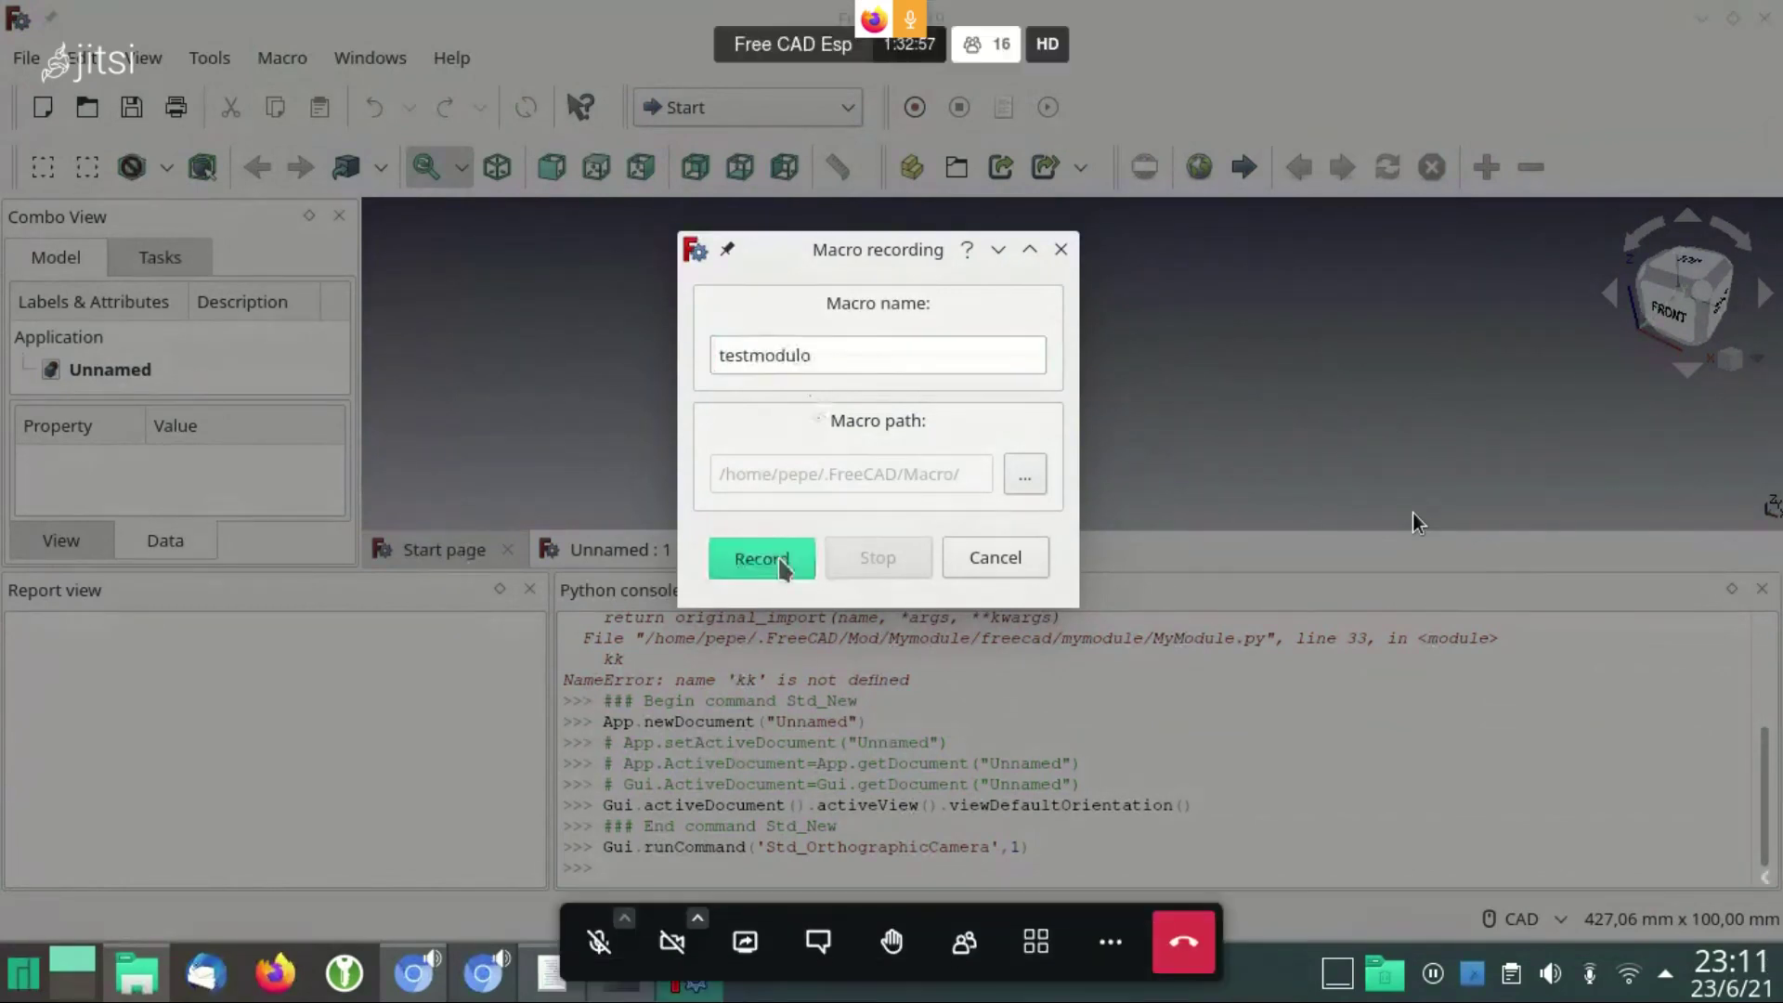
click(759, 557)
click(749, 109)
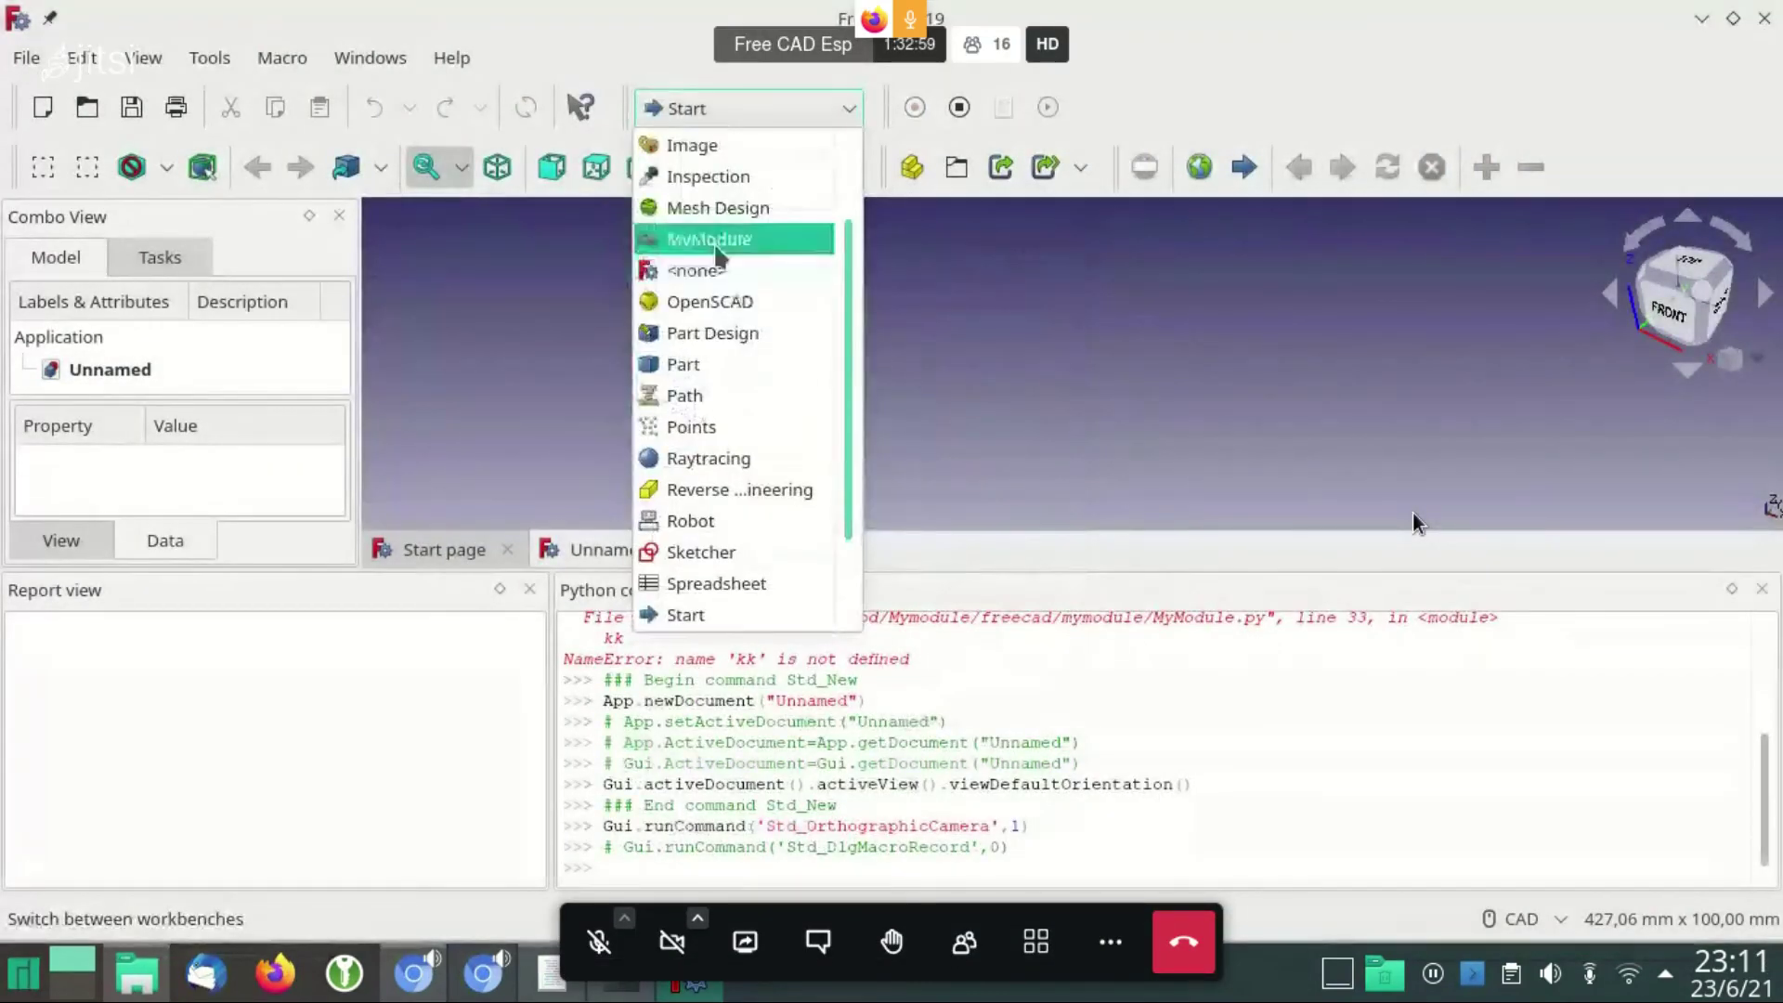
click(715, 235)
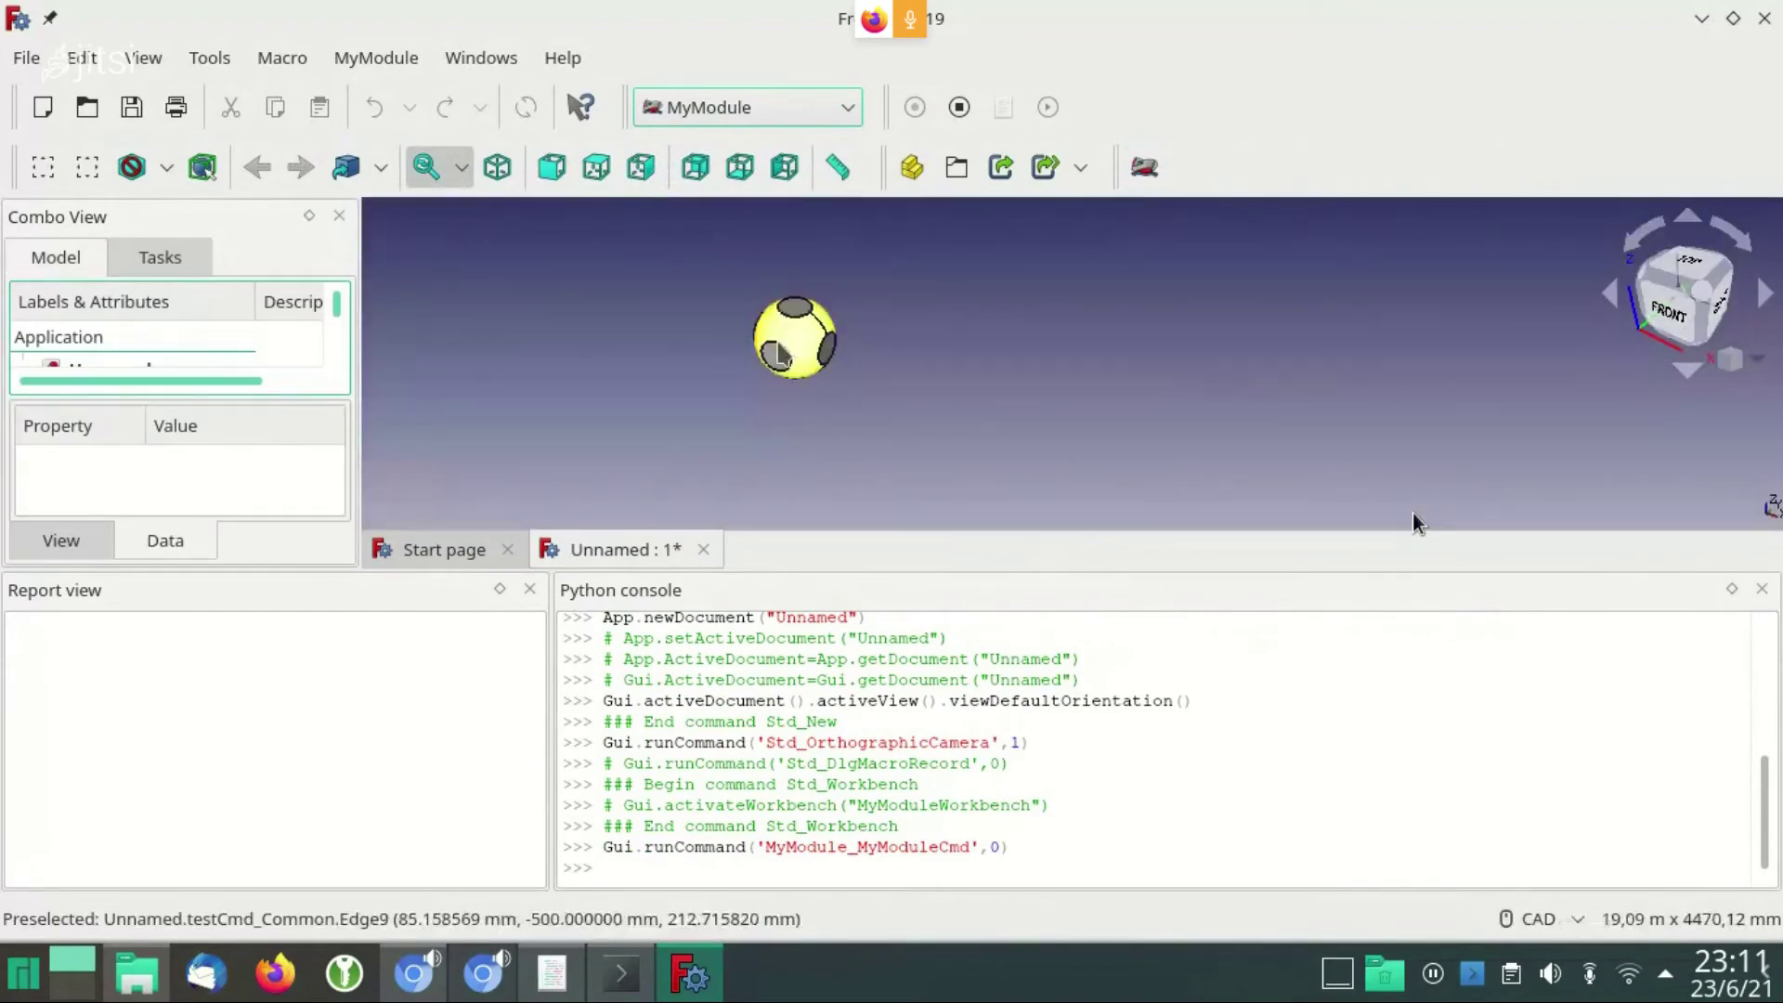
click(283, 57)
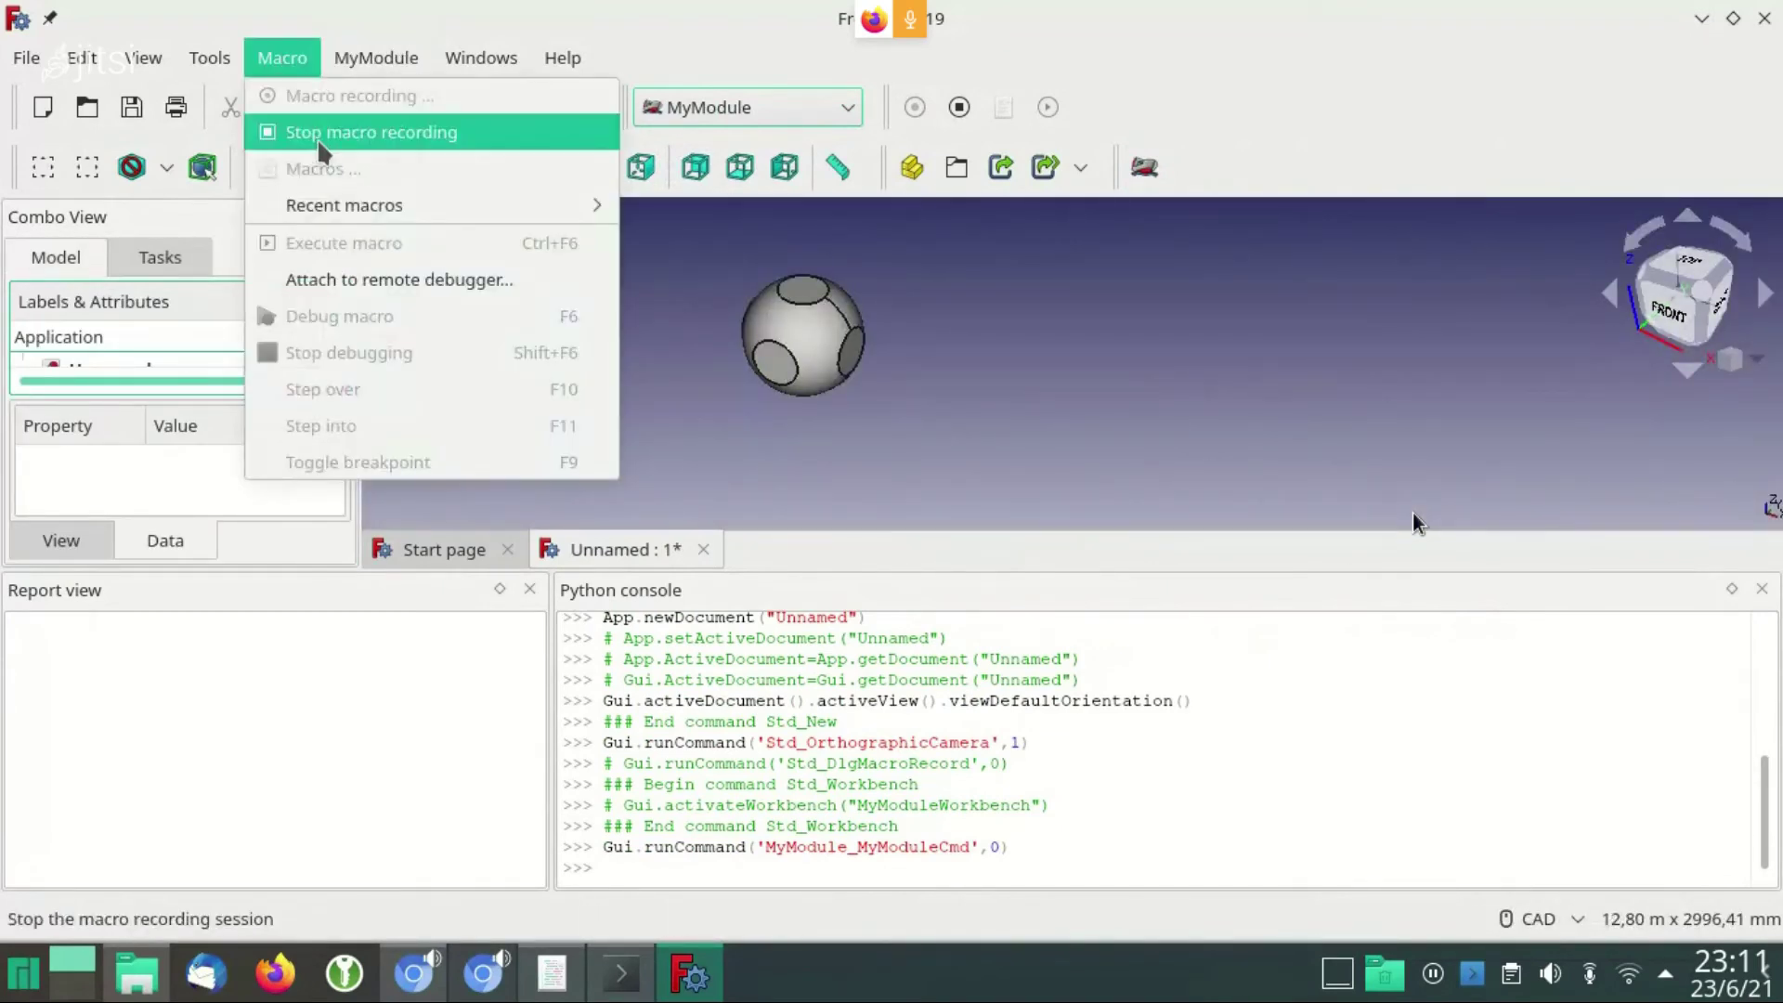
Stop recording, review testmodulo.FCMacro in the editor, undo a stray edit, and close it
click(334, 131)
click(282, 58)
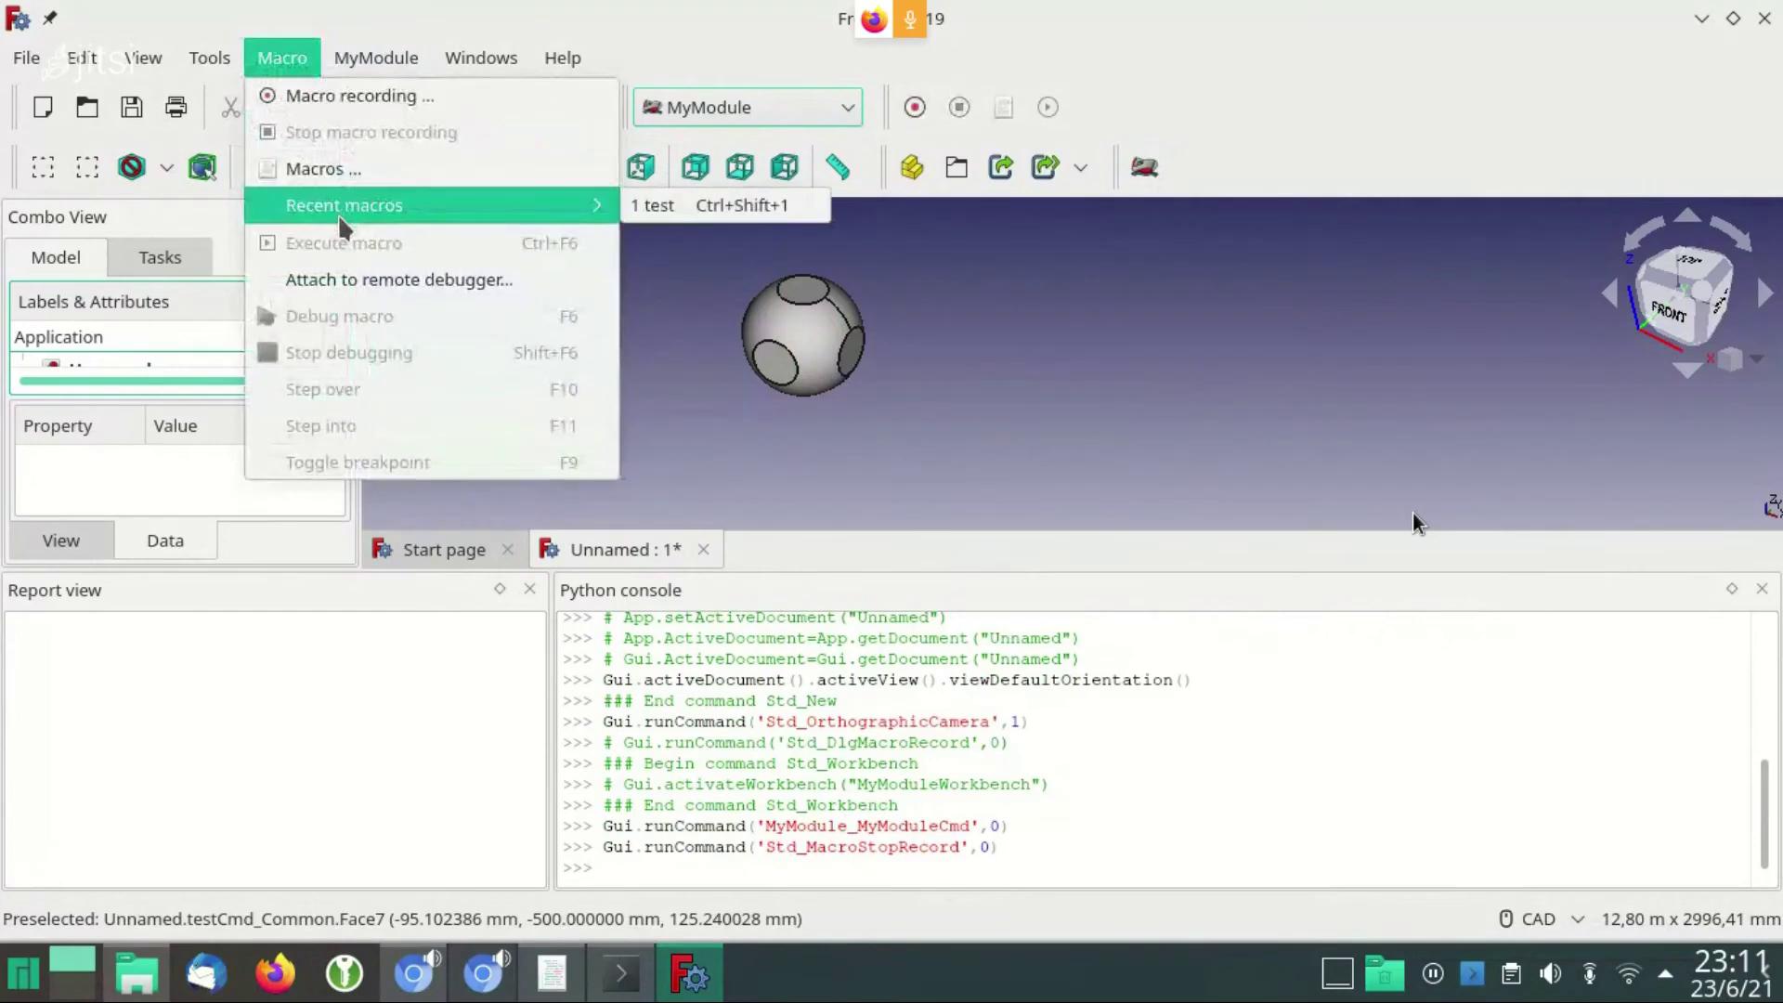
click(346, 173)
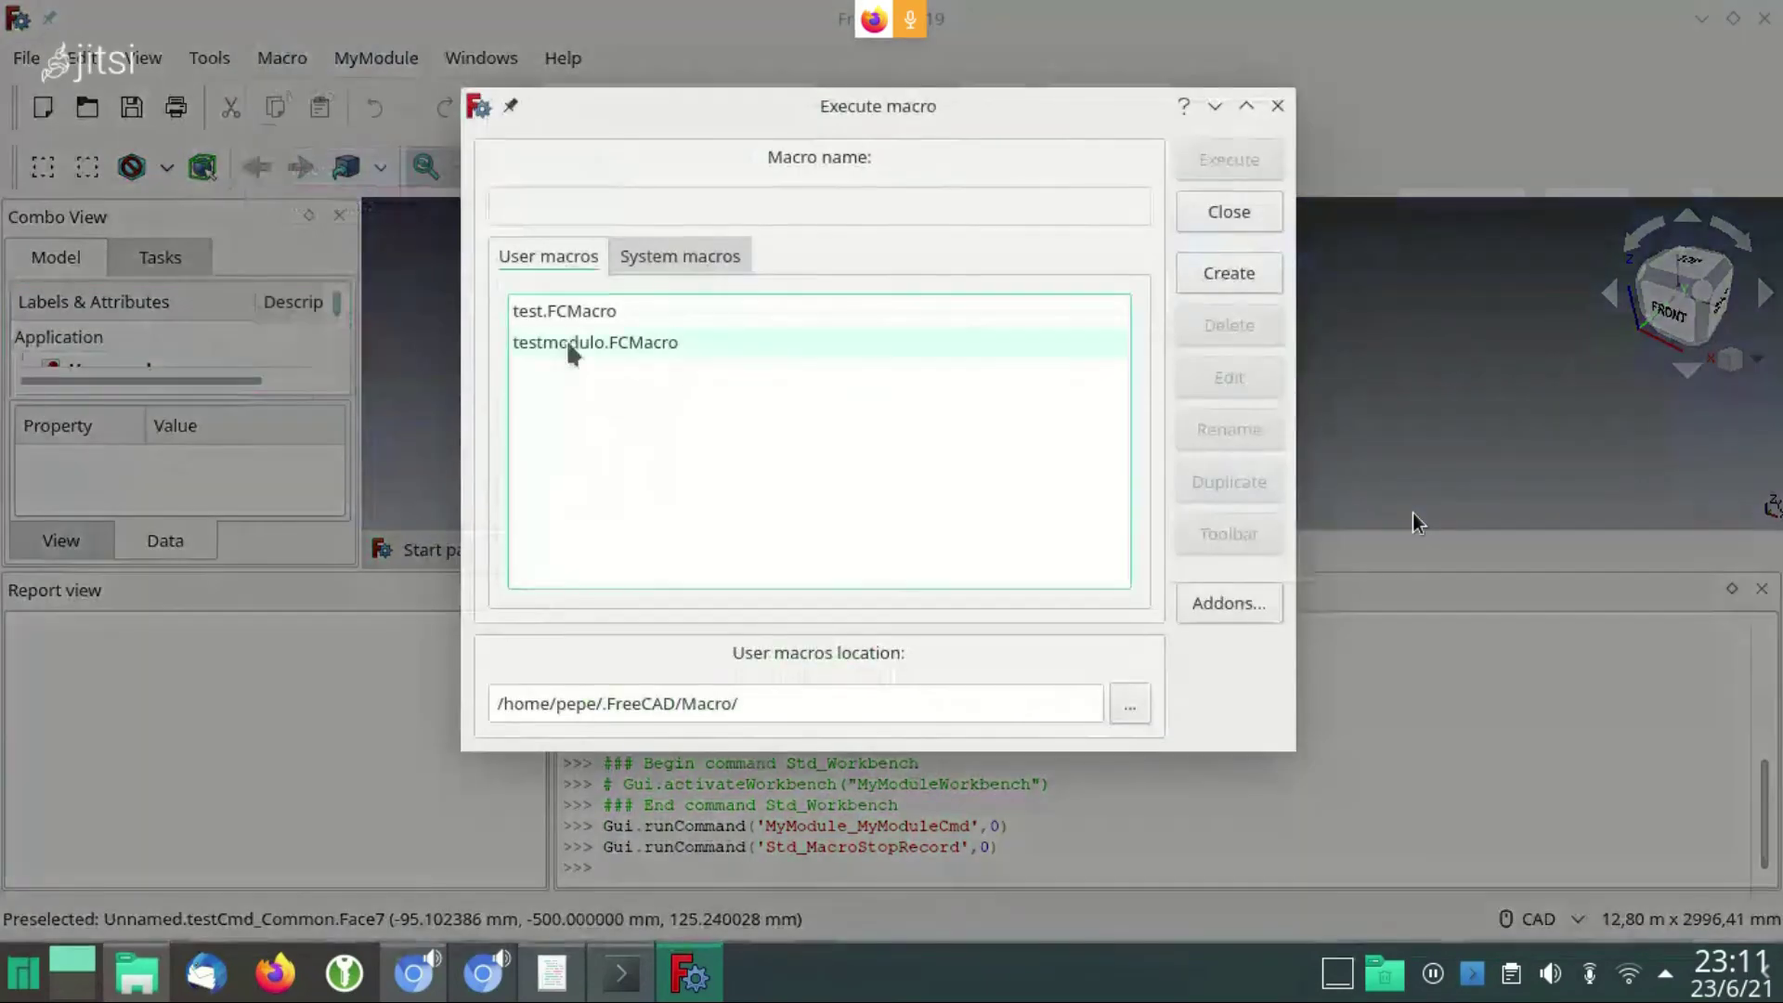
click(571, 346)
click(1228, 377)
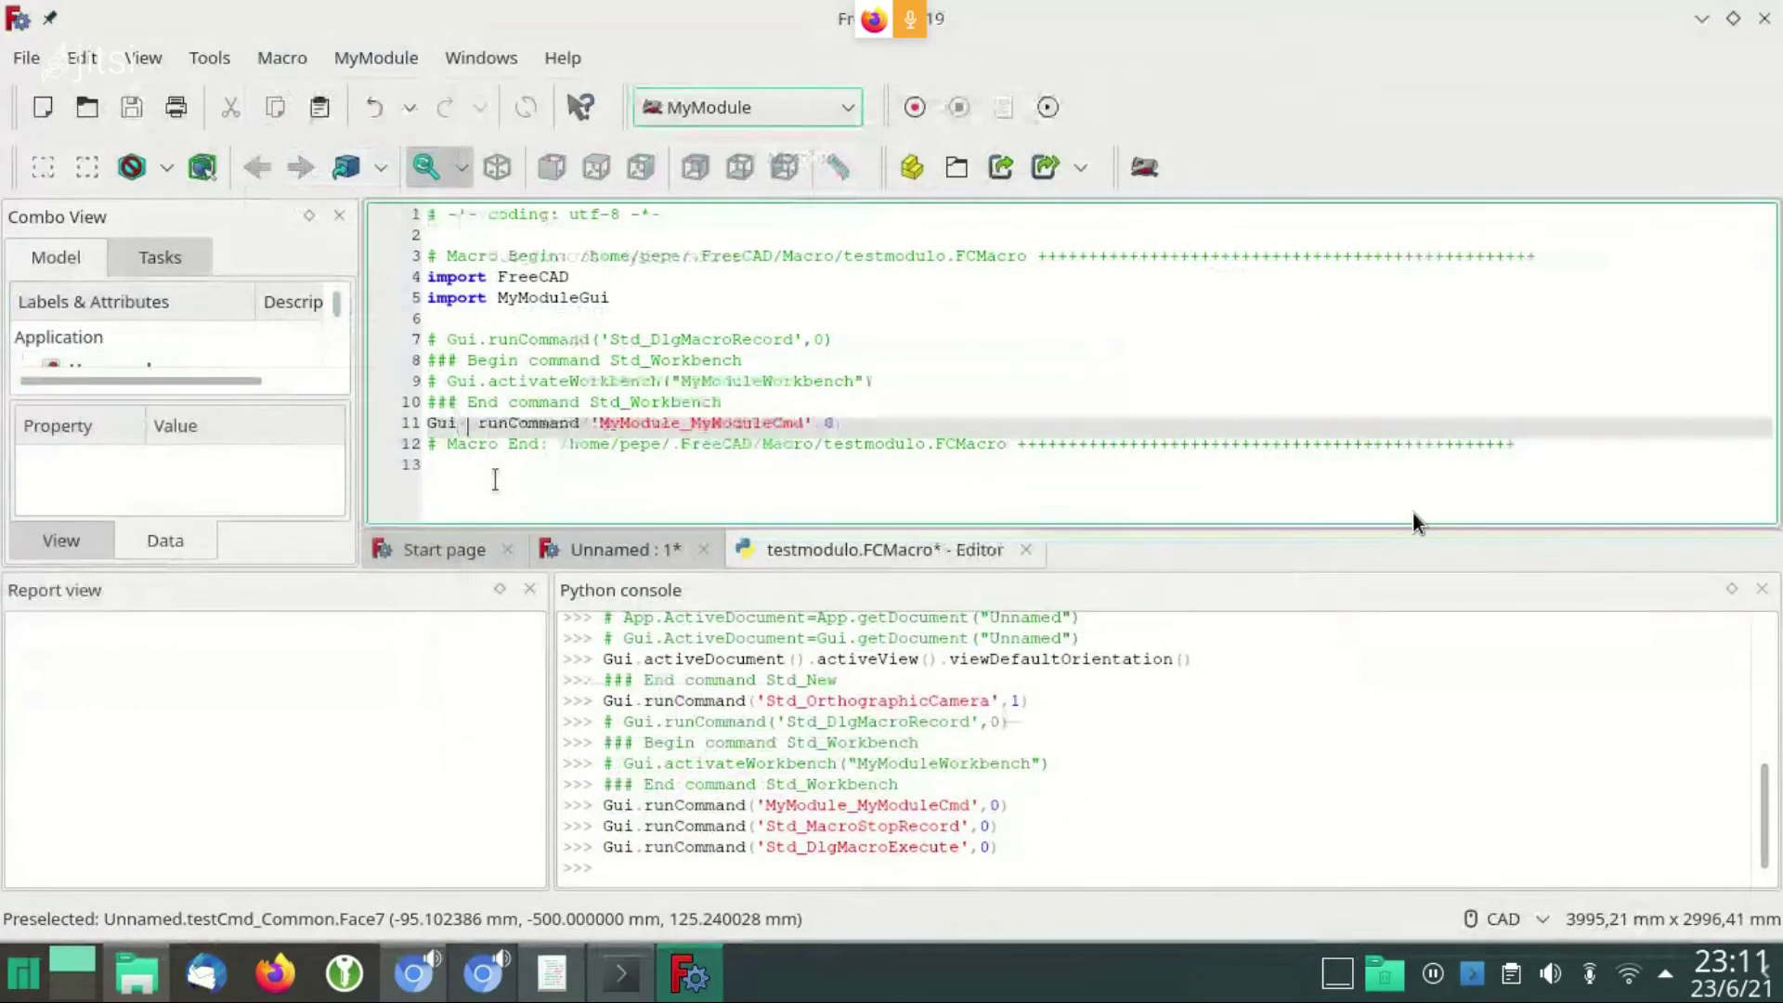
key(ctrl+z)
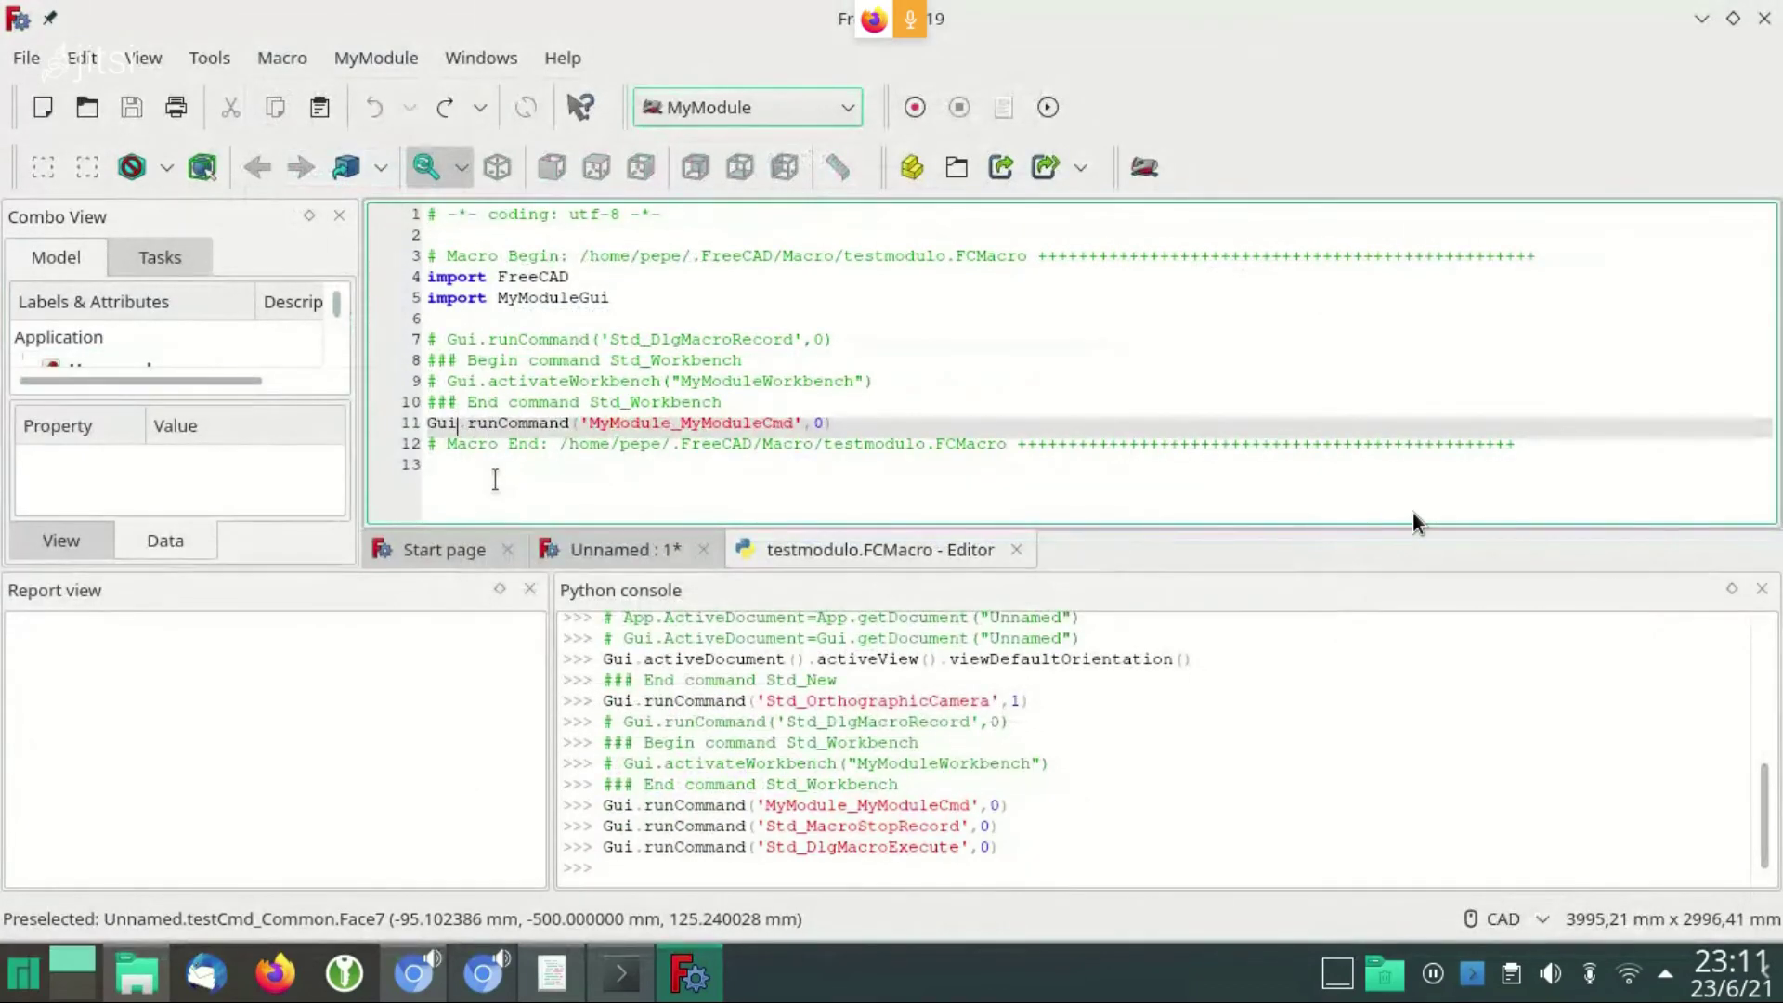
key(shift+Home)
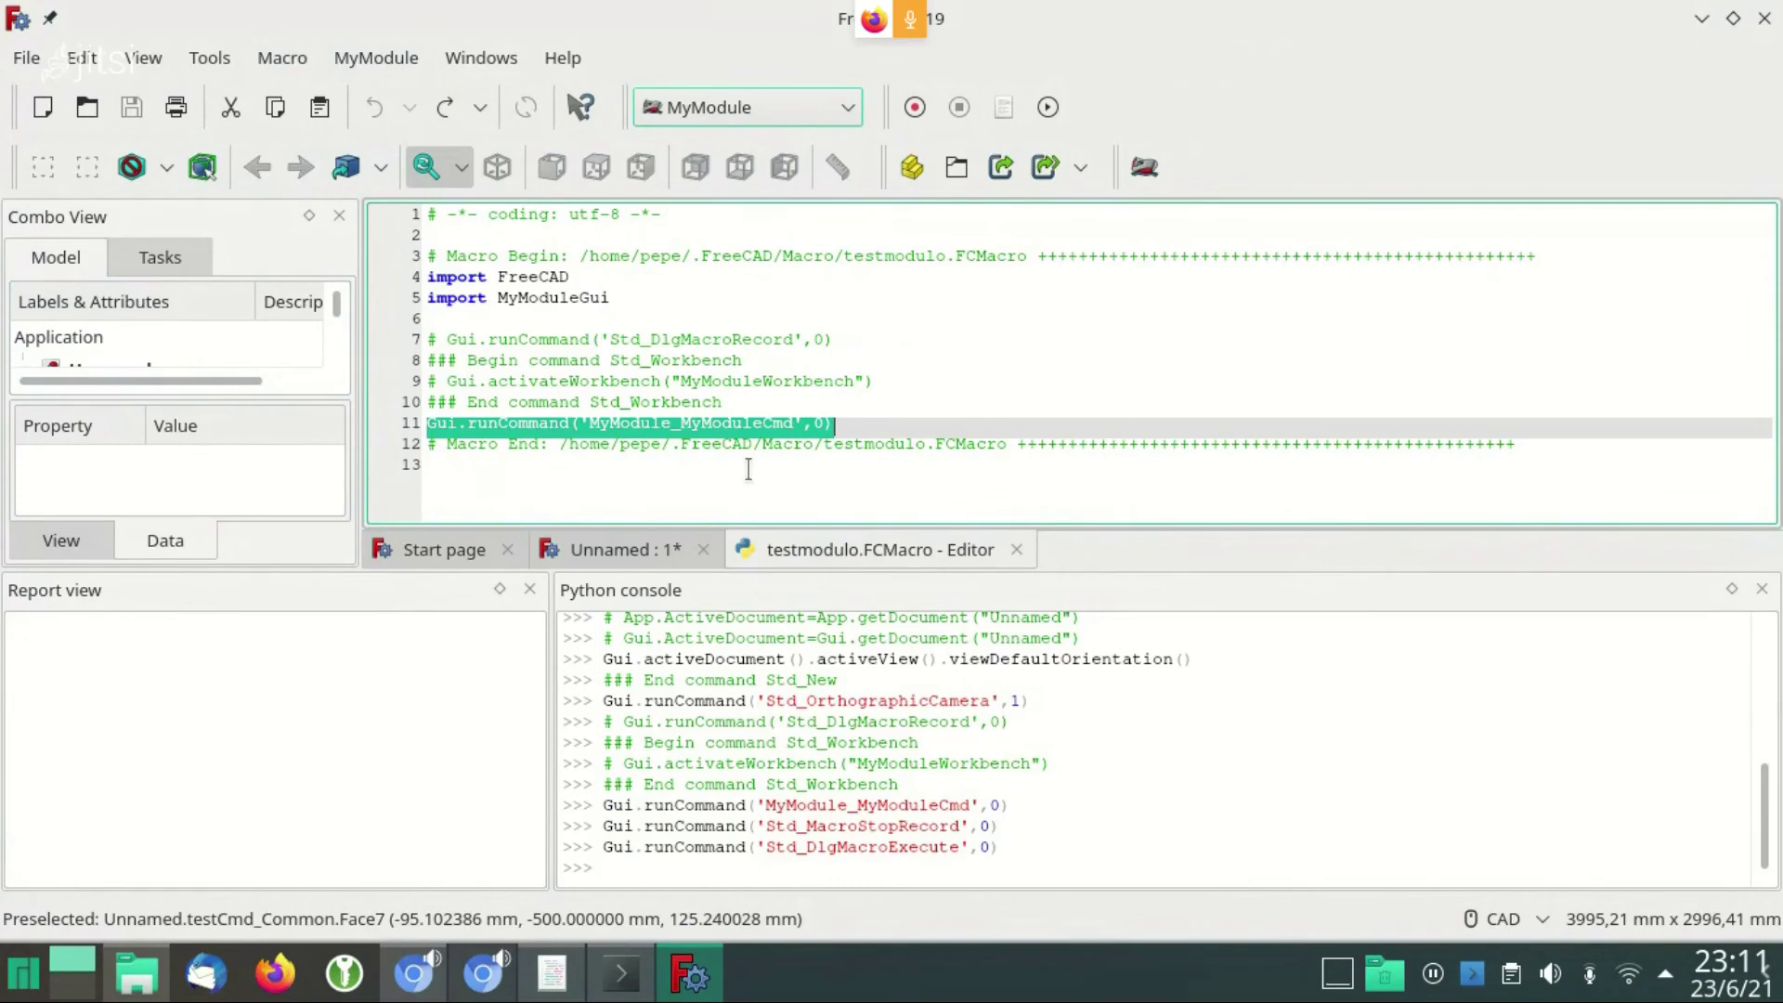
click(1017, 550)
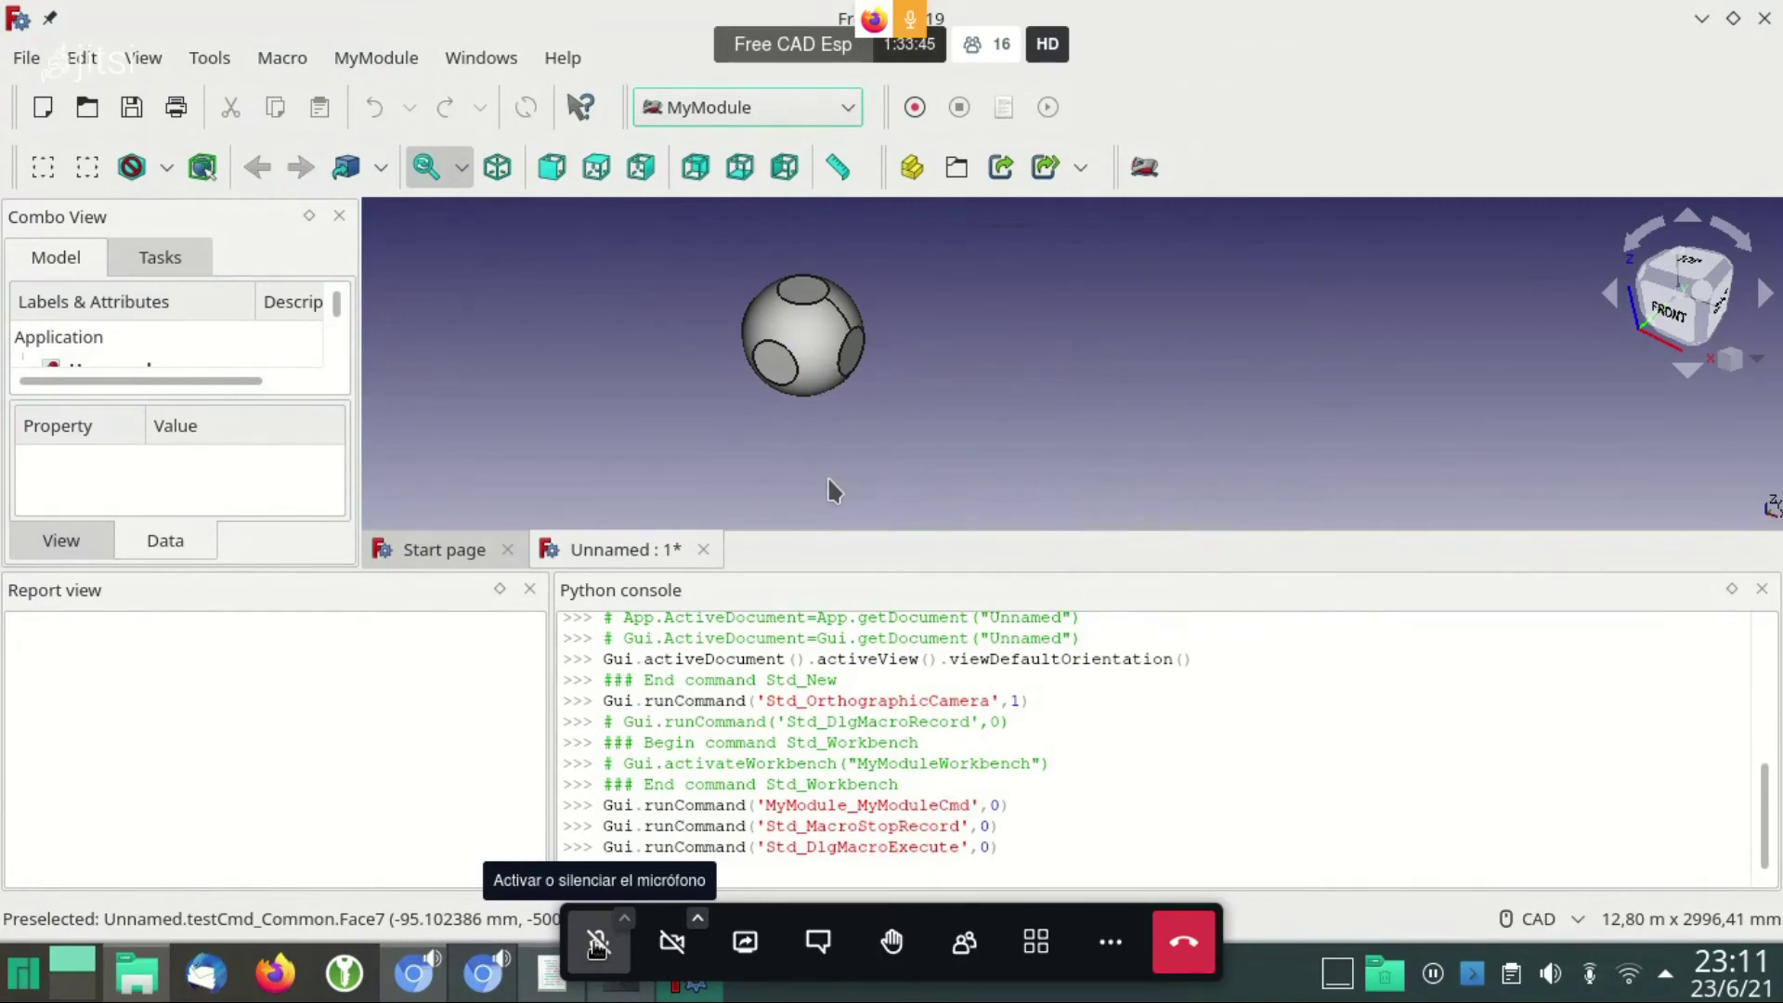
Close the Unnamed document without saving, unmuting and re-muting the call microphone around it
click(596, 943)
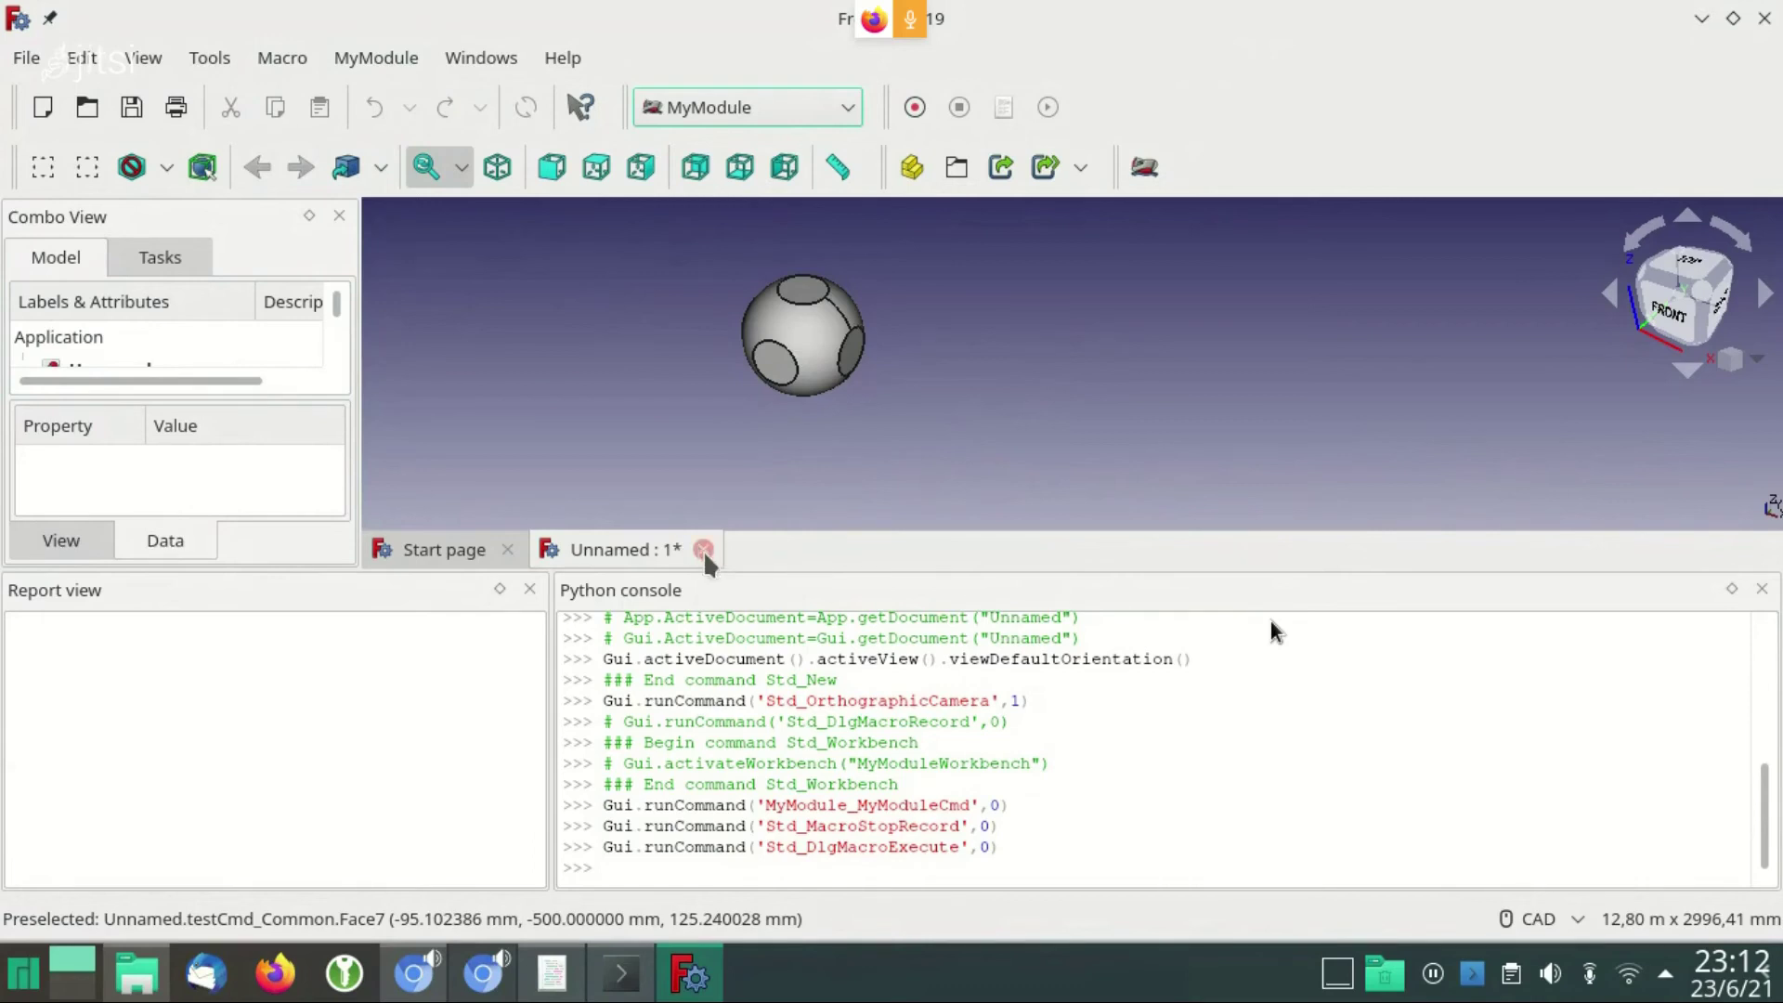
click(704, 550)
click(1022, 490)
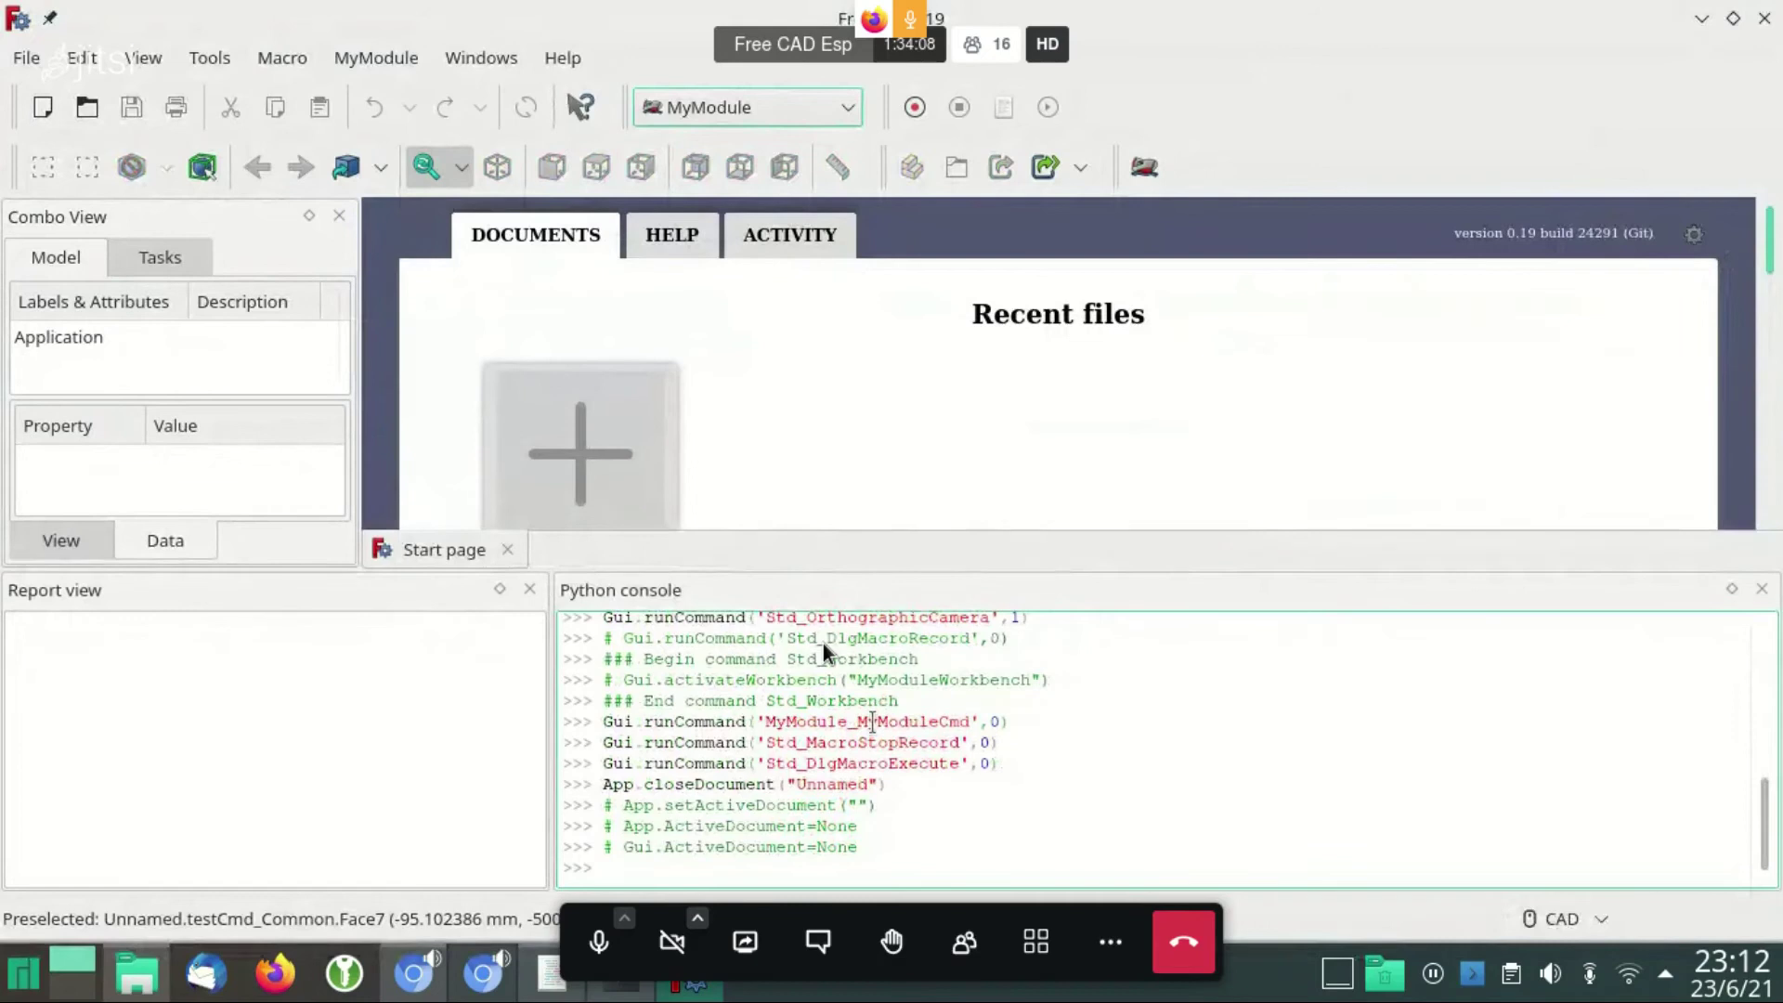
key(m)
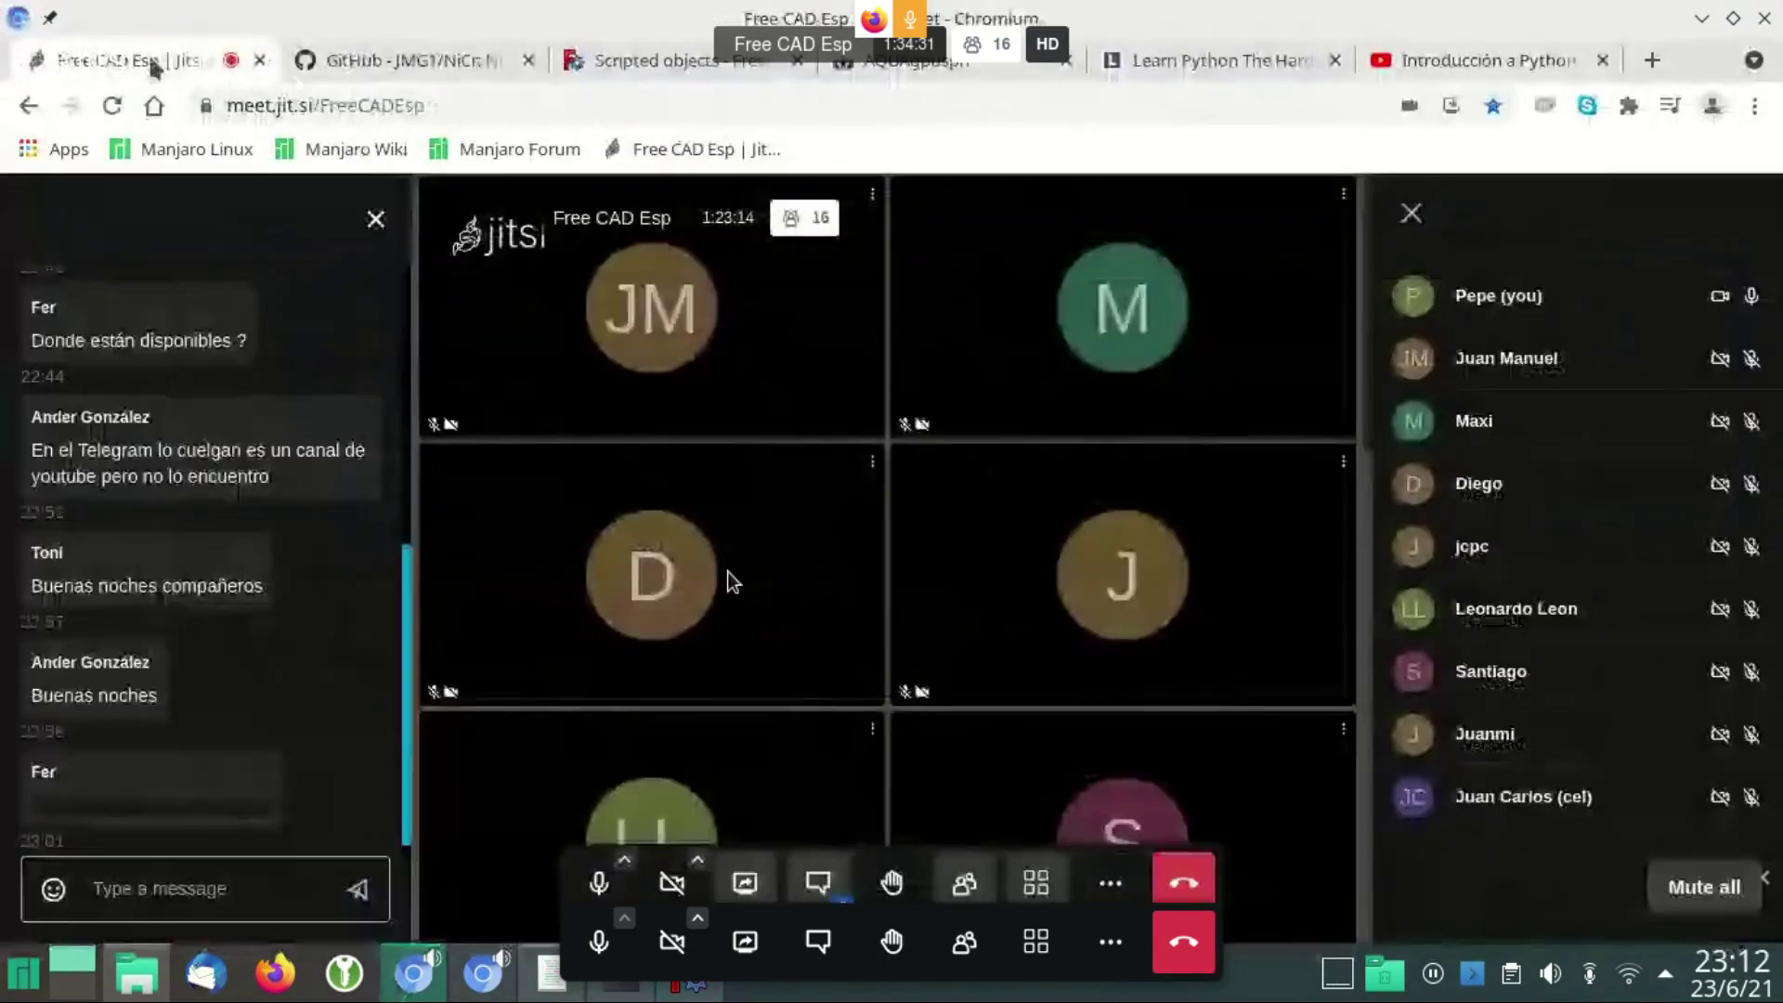
click(139, 61)
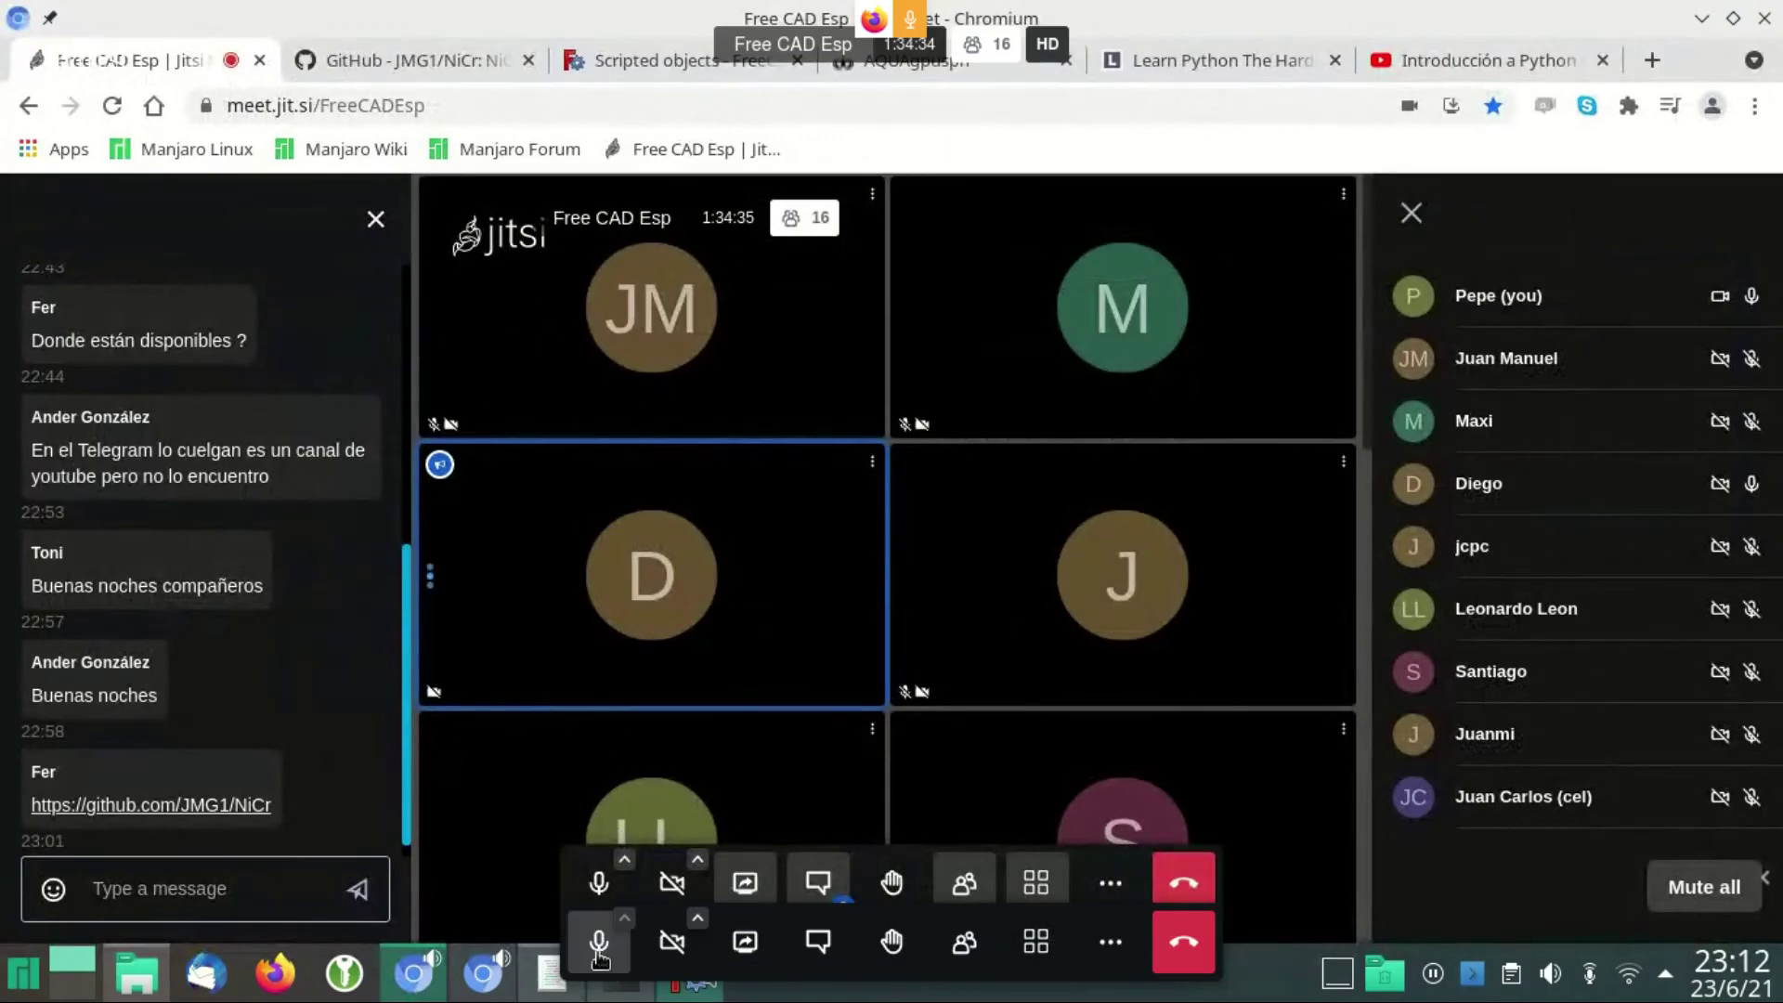
click(599, 940)
key(alt+Tab)
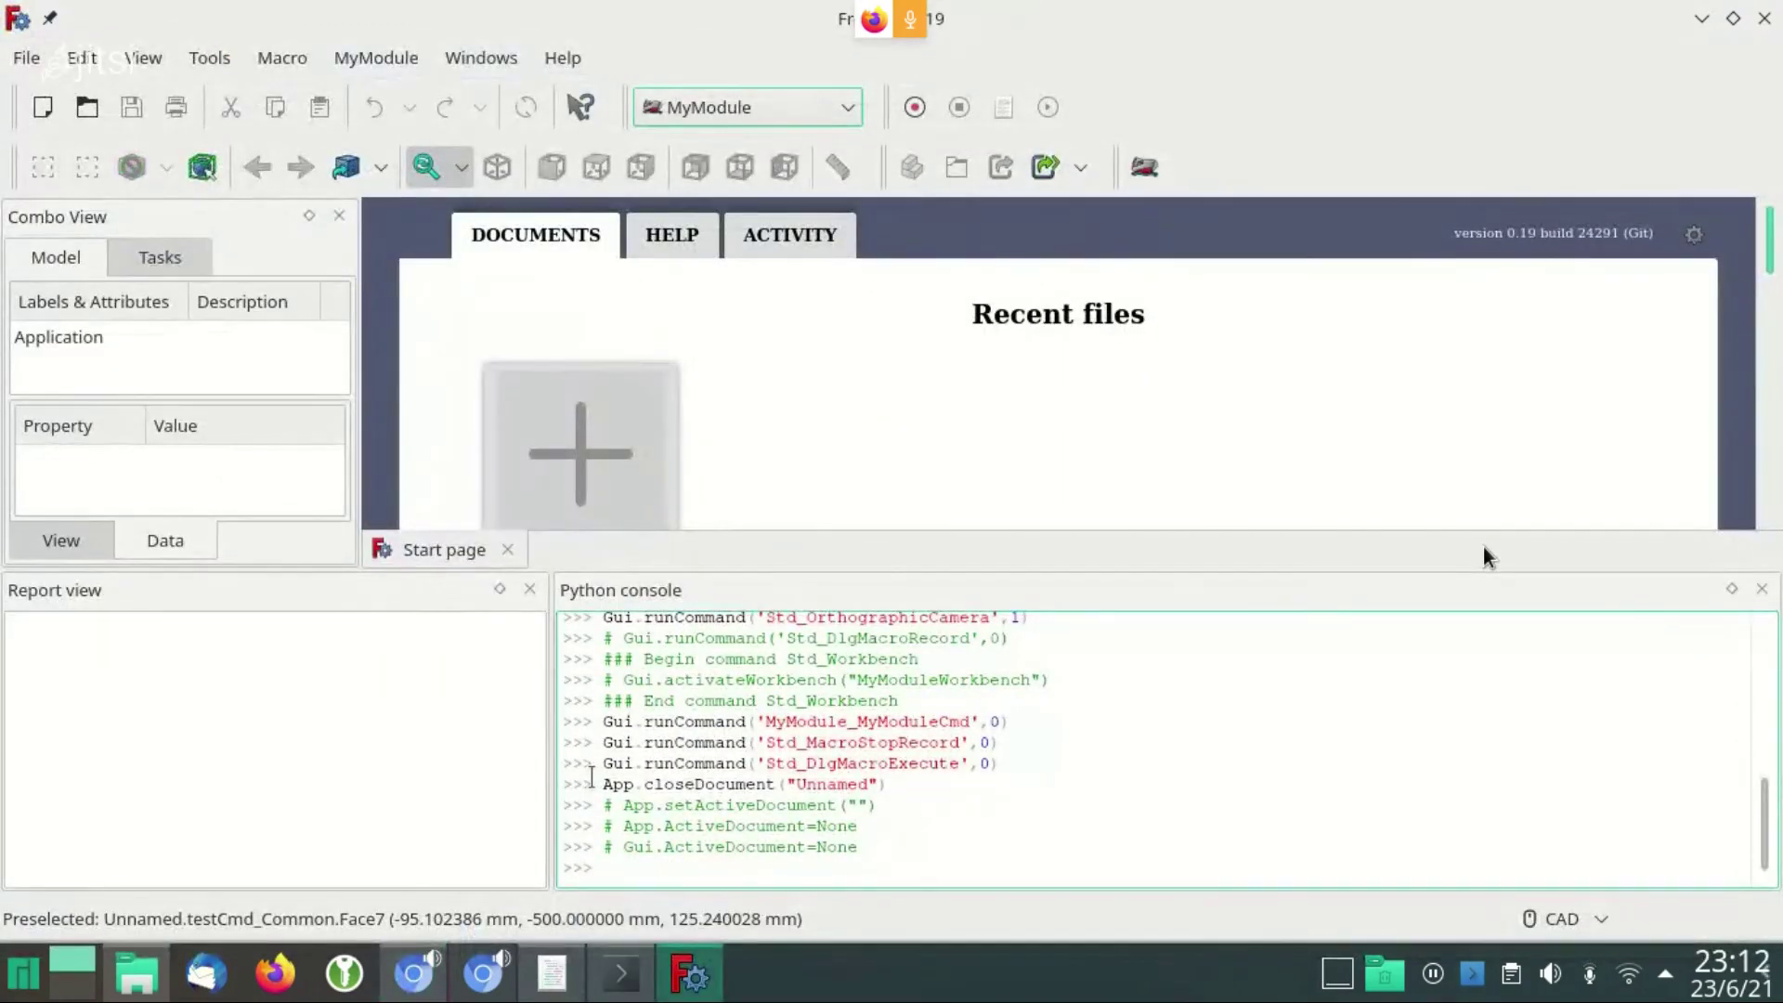
key(alt+Tab)
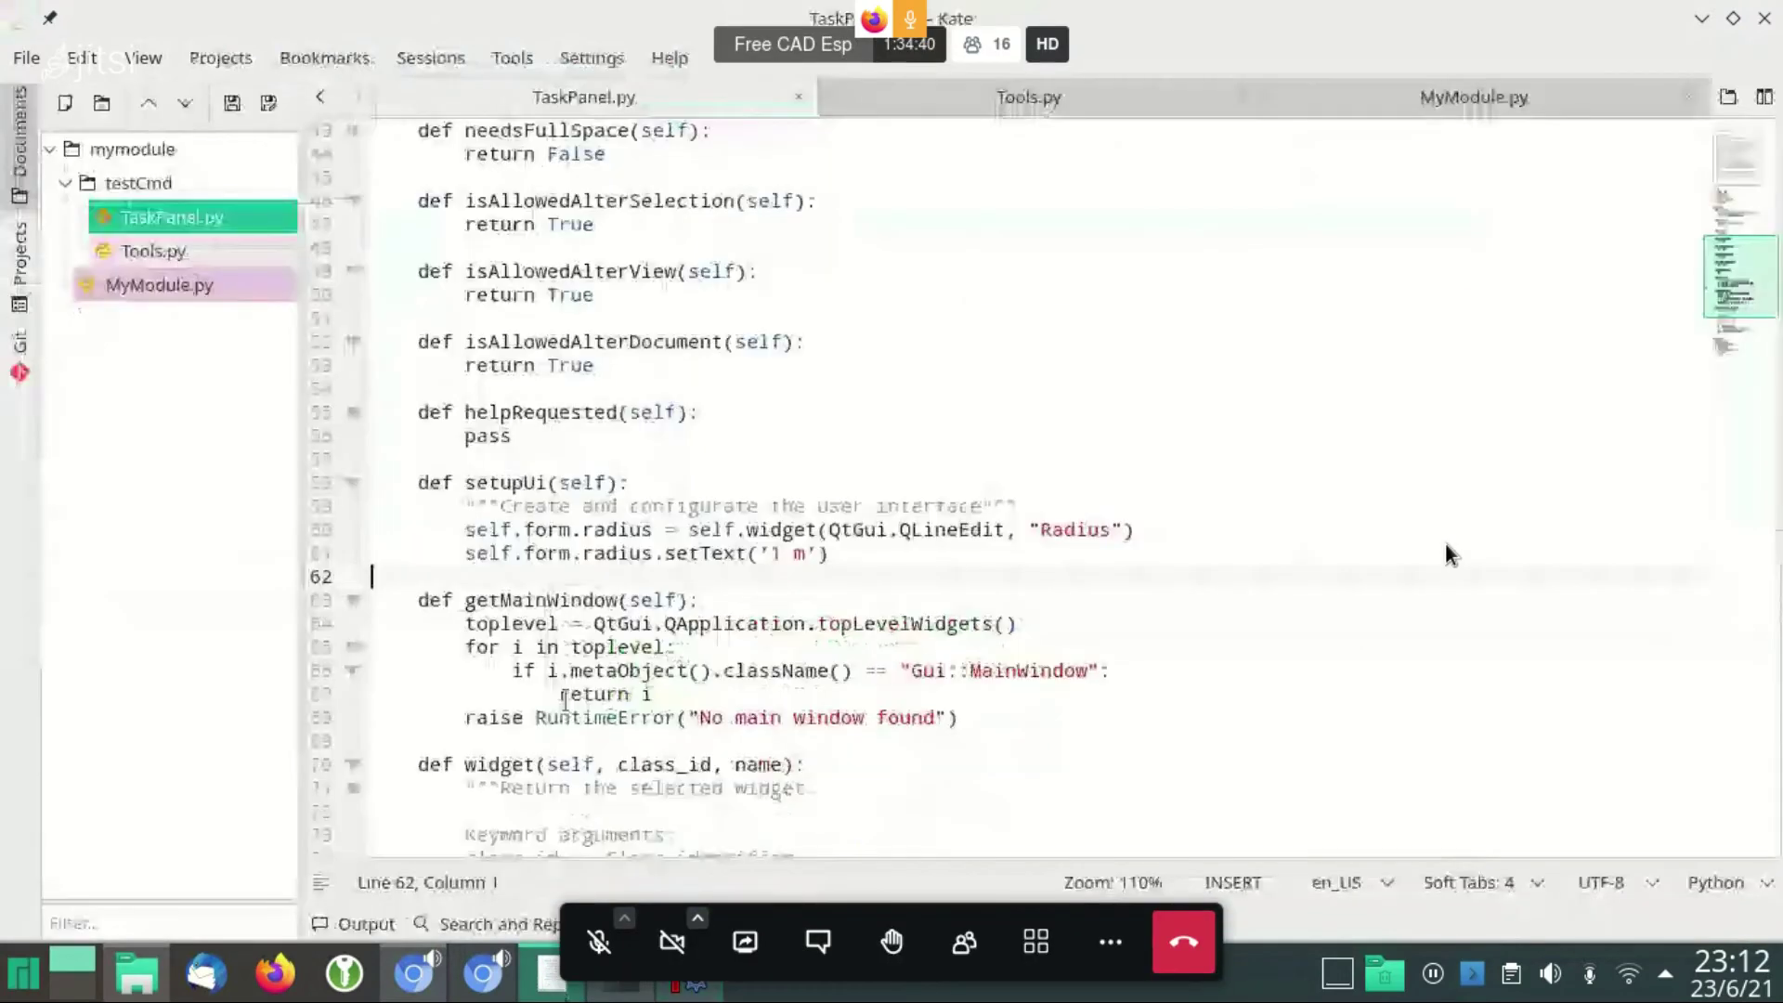
mouse_move(466, 623)
mouse_down()
mouse_move(1063, 730)
mouse_move(1154, 687)
mouse_move(1142, 656)
mouse_move(1133, 670)
mouse_up()
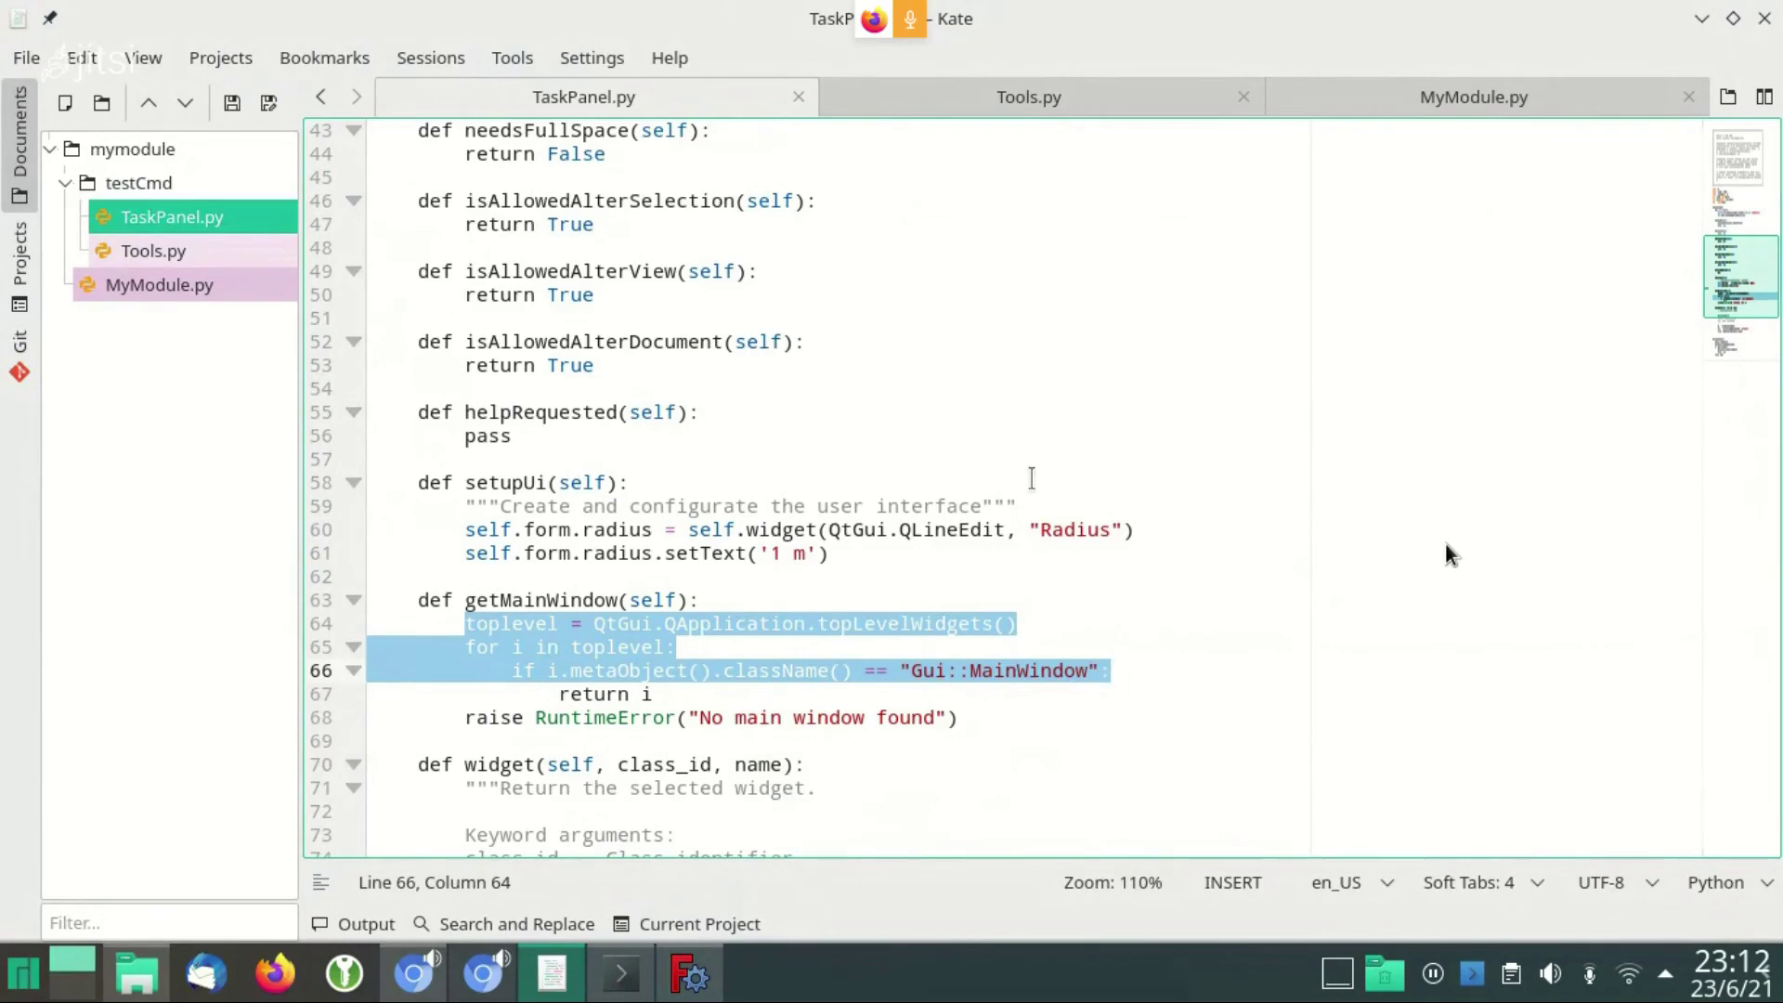
key(alt+Tab)
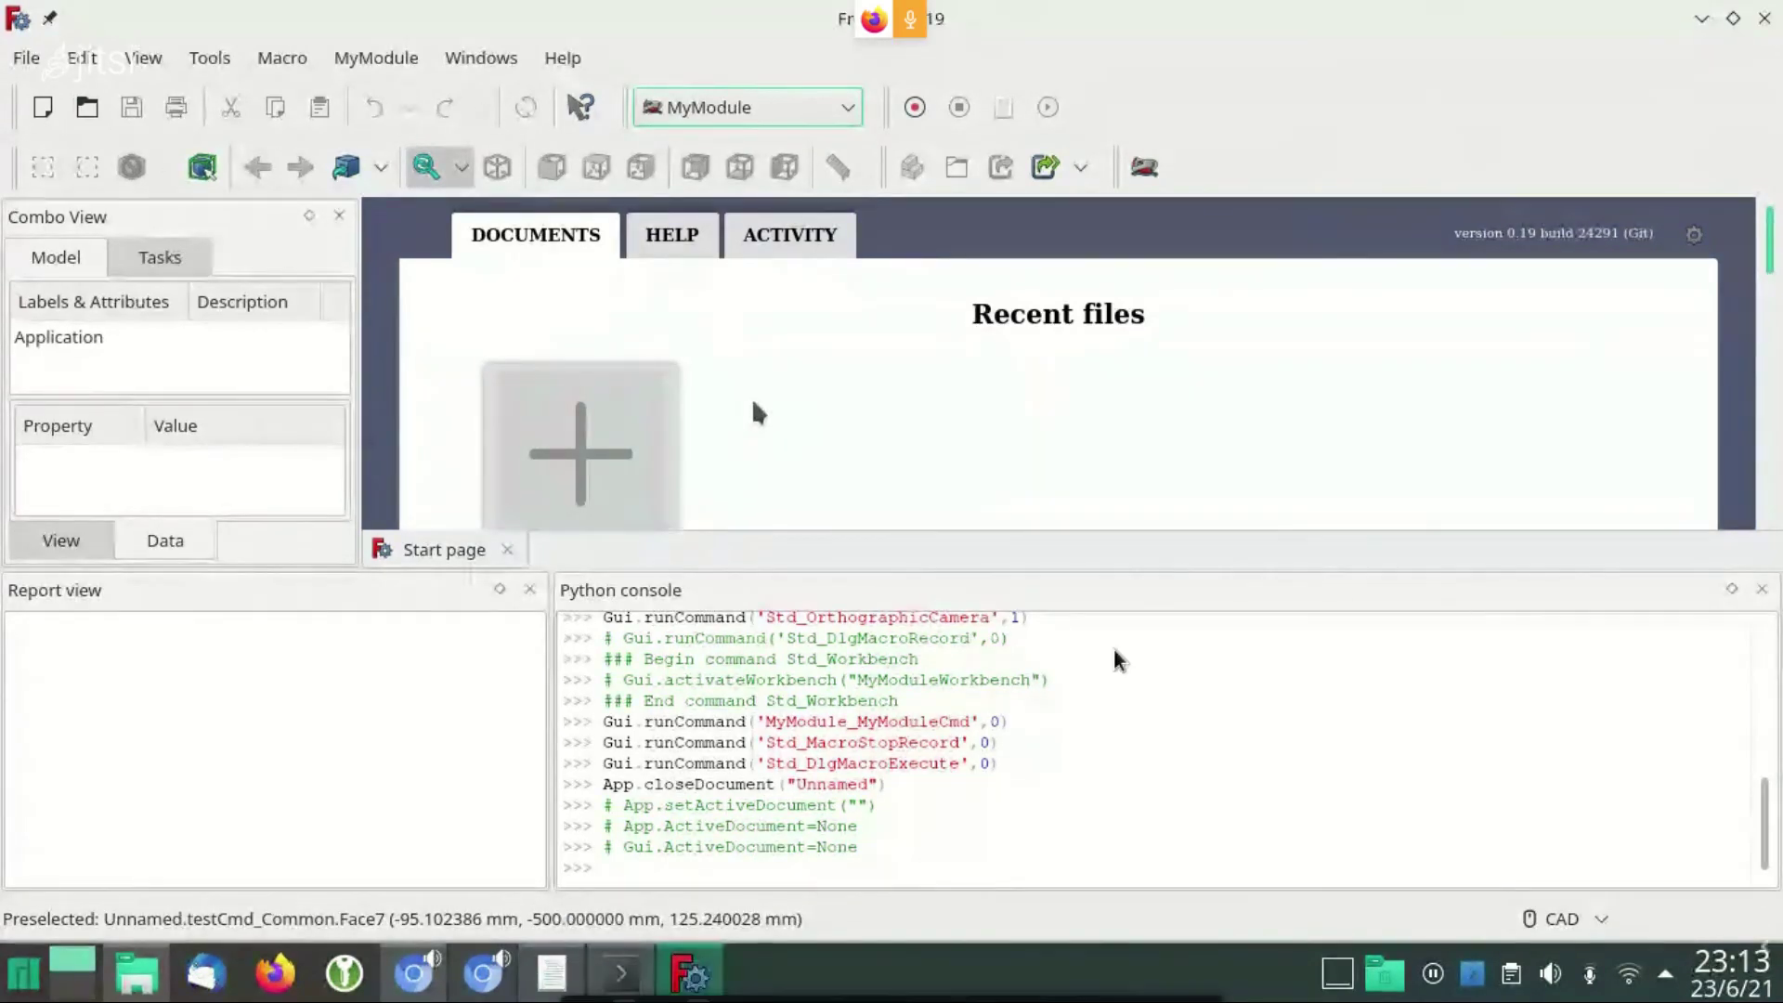
Mute the call microphone and bring Dolphin forward on the testCmd folder
click(596, 942)
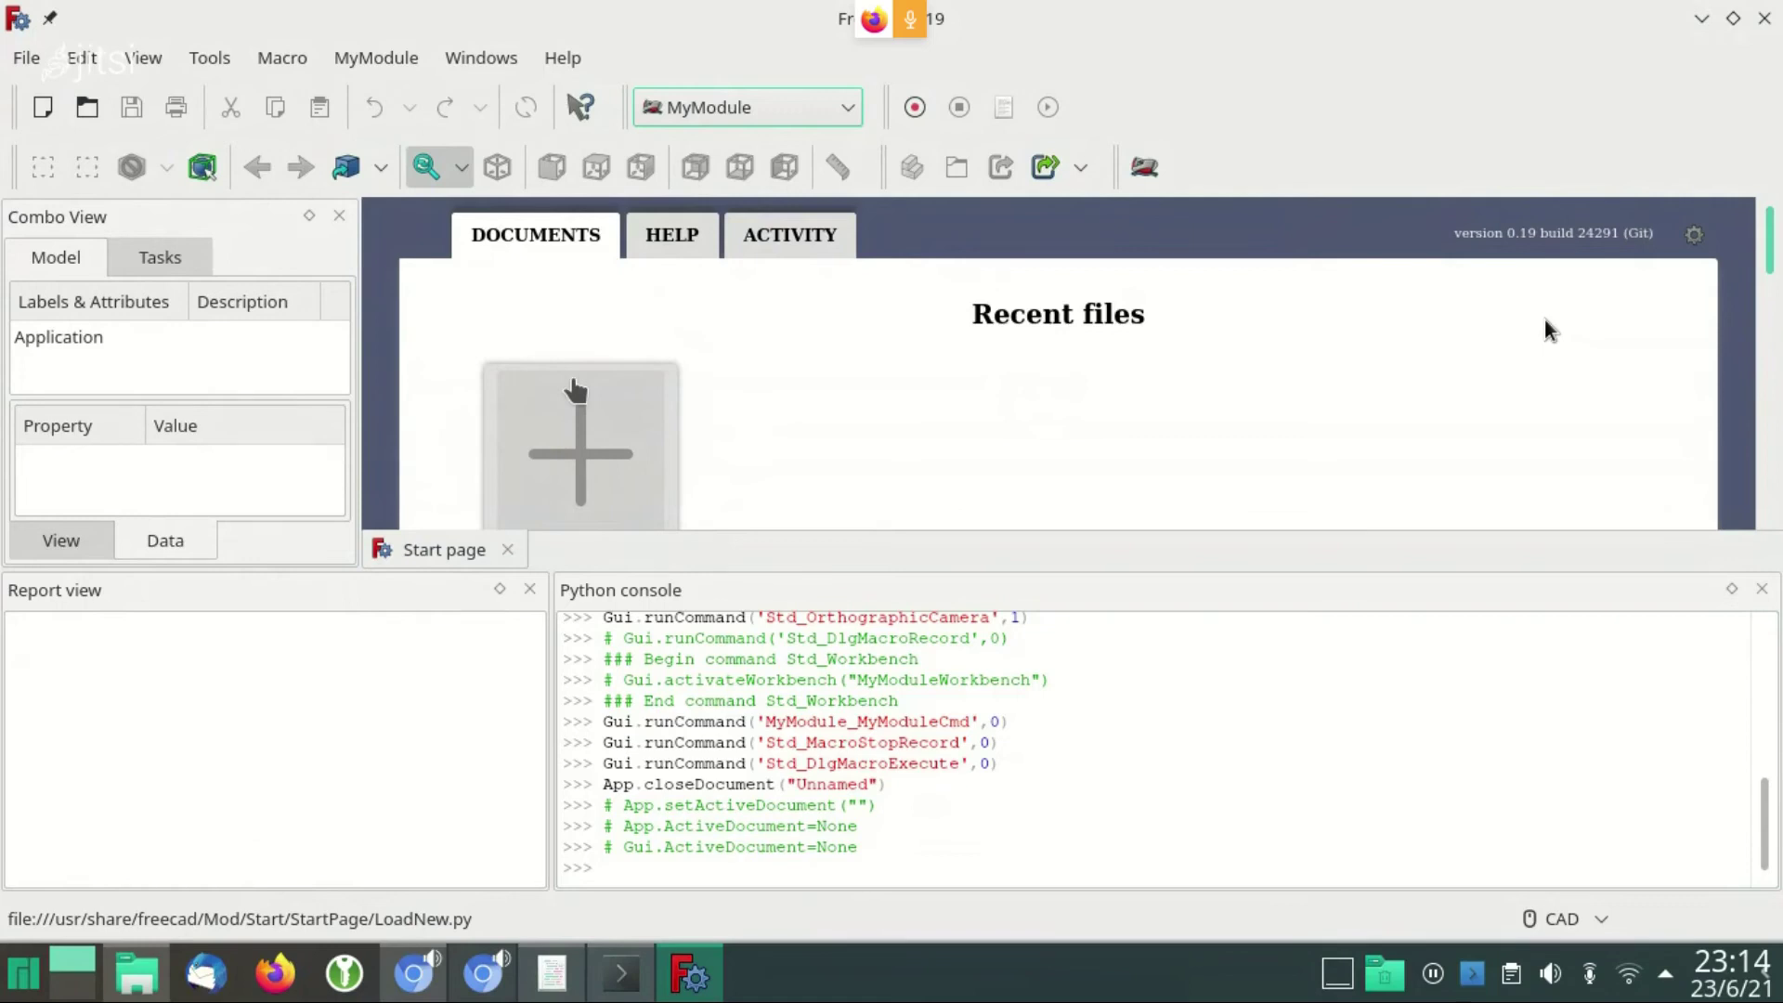
key(alt+Tab)
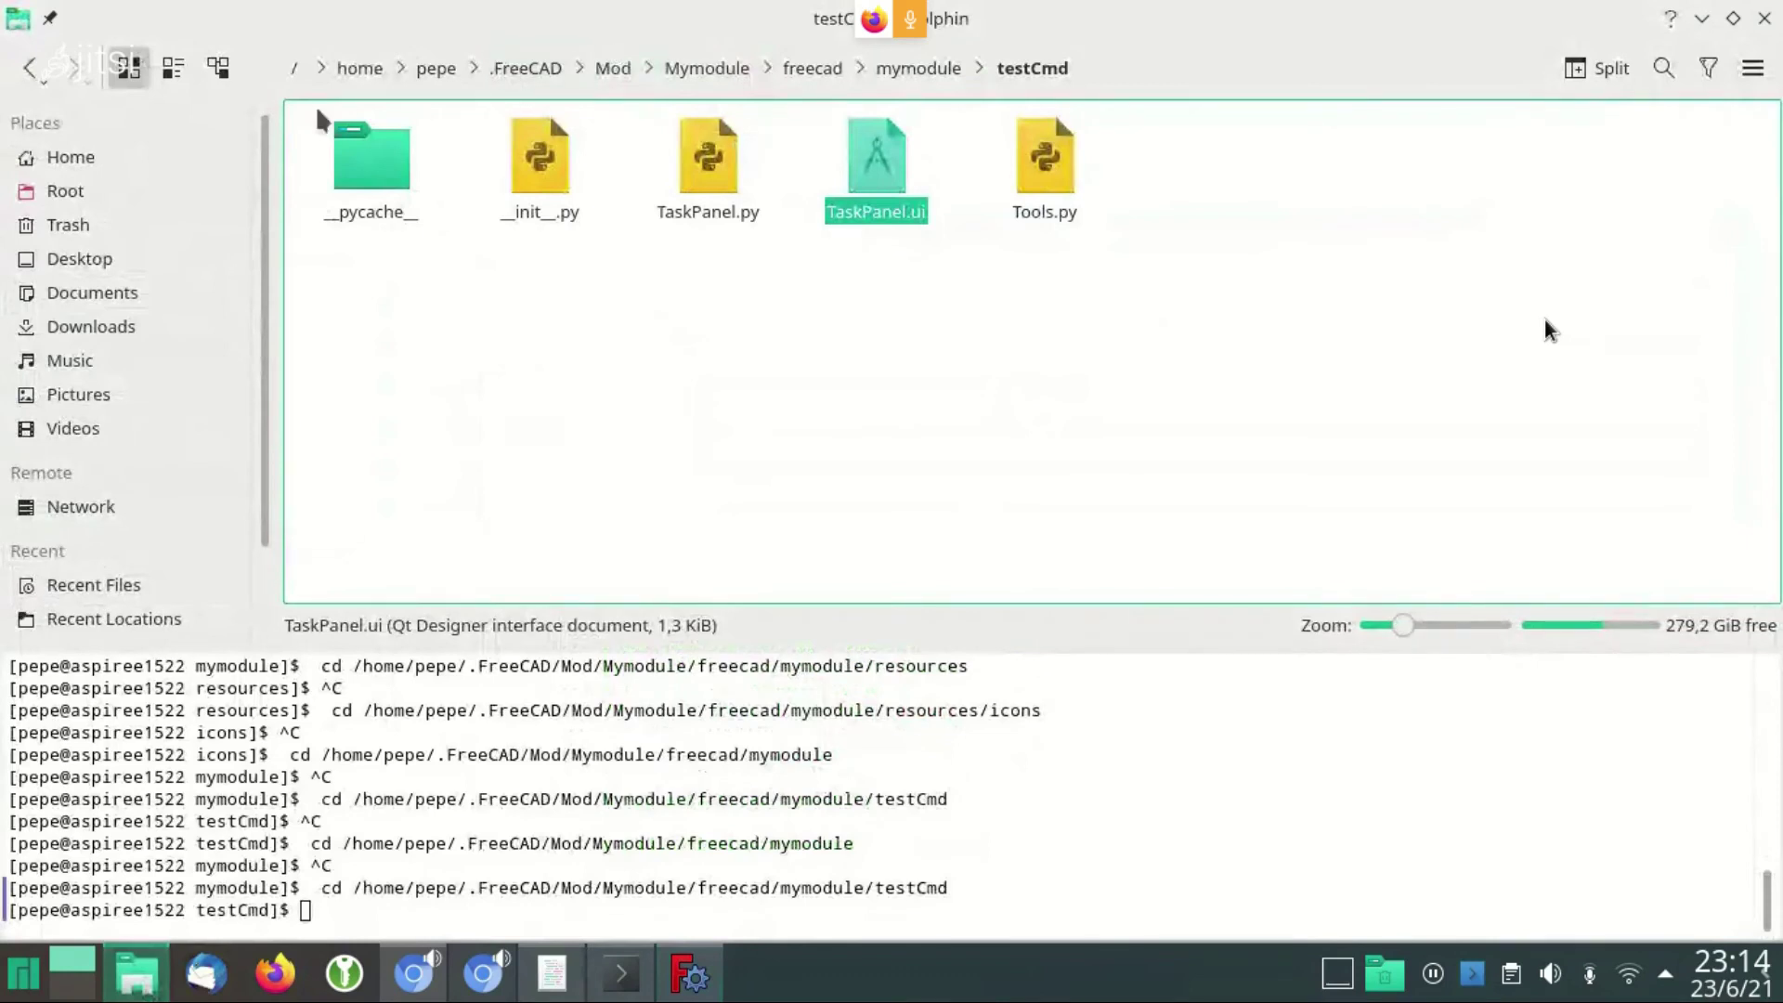
Browse in Dolphin from Mod into Mymodule and its freecad folder, then glance back at FreeCAD
click(625, 74)
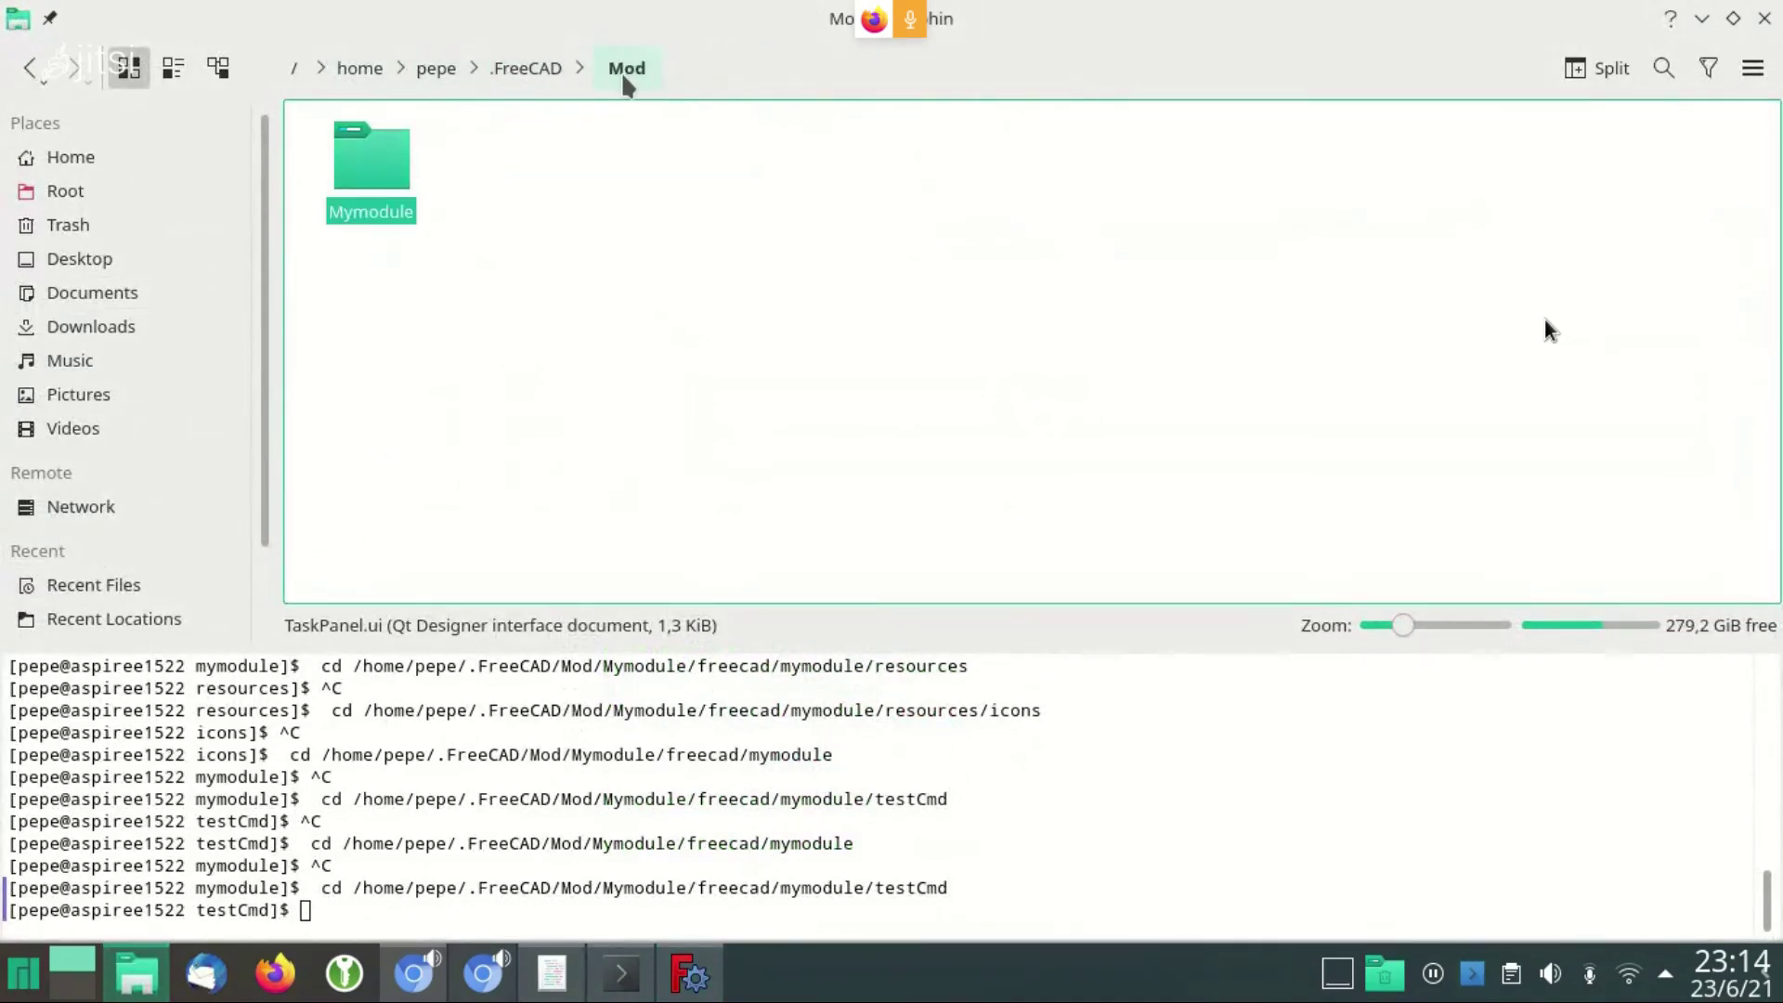
click(694, 69)
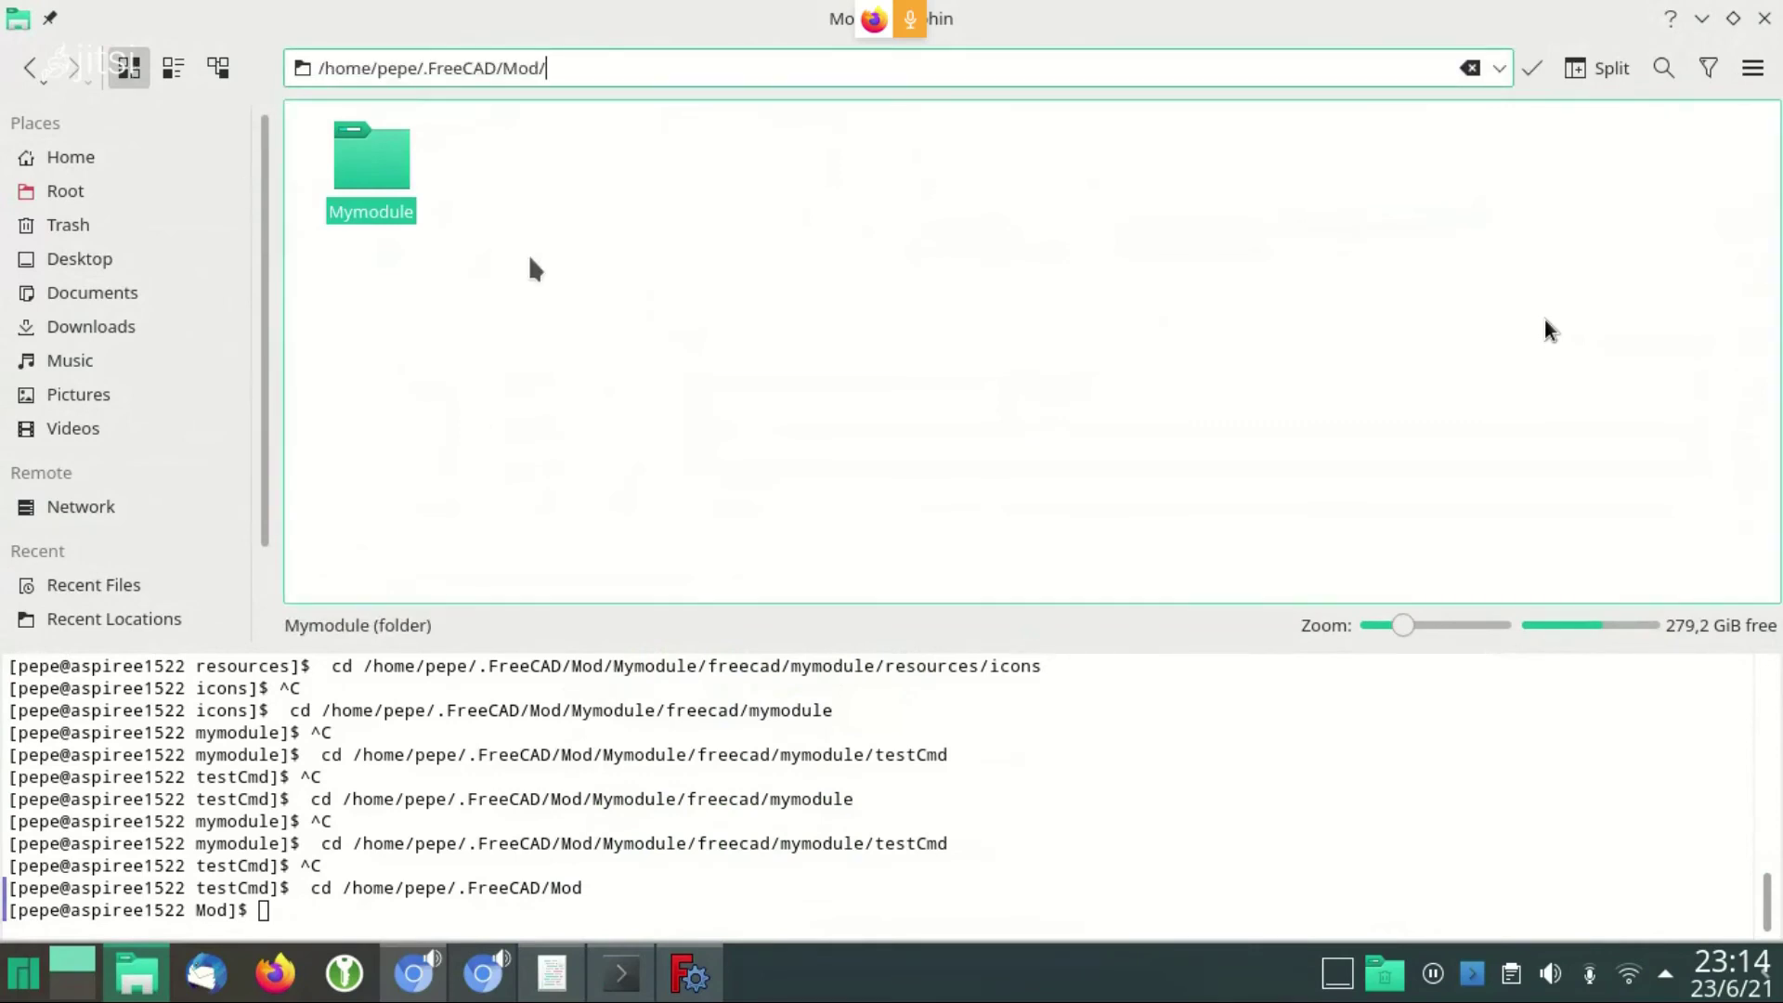
click(376, 182)
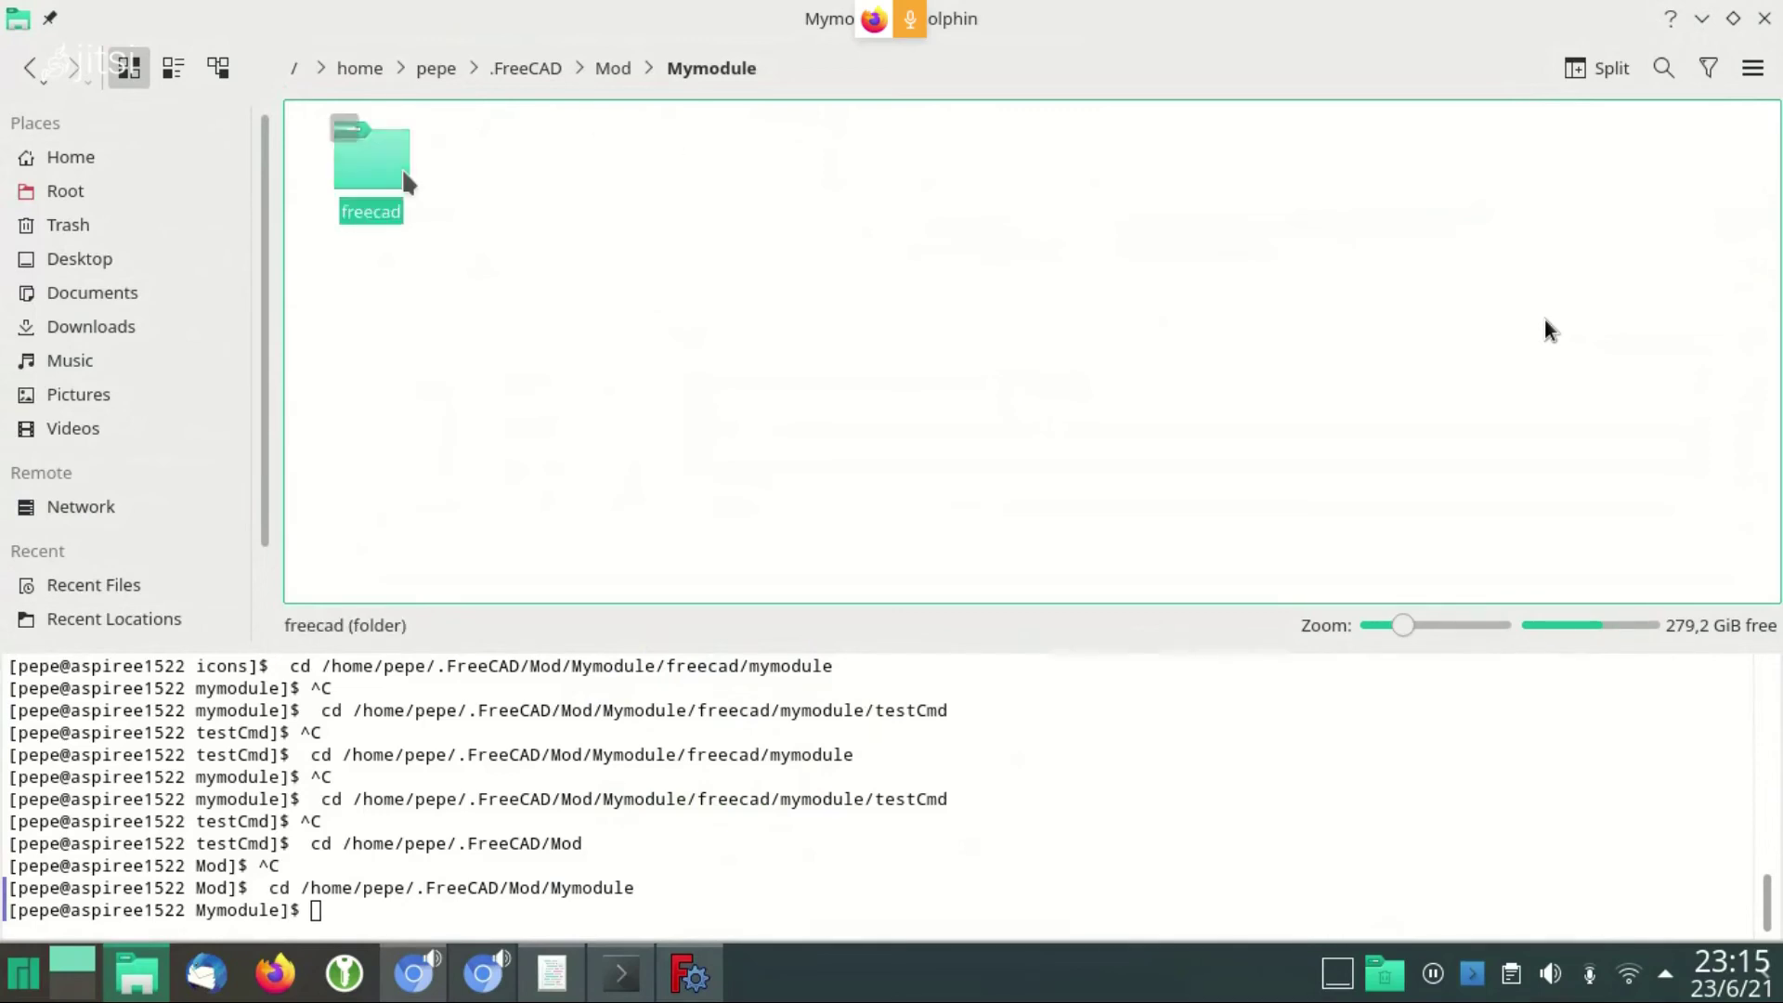
click(376, 181)
click(689, 973)
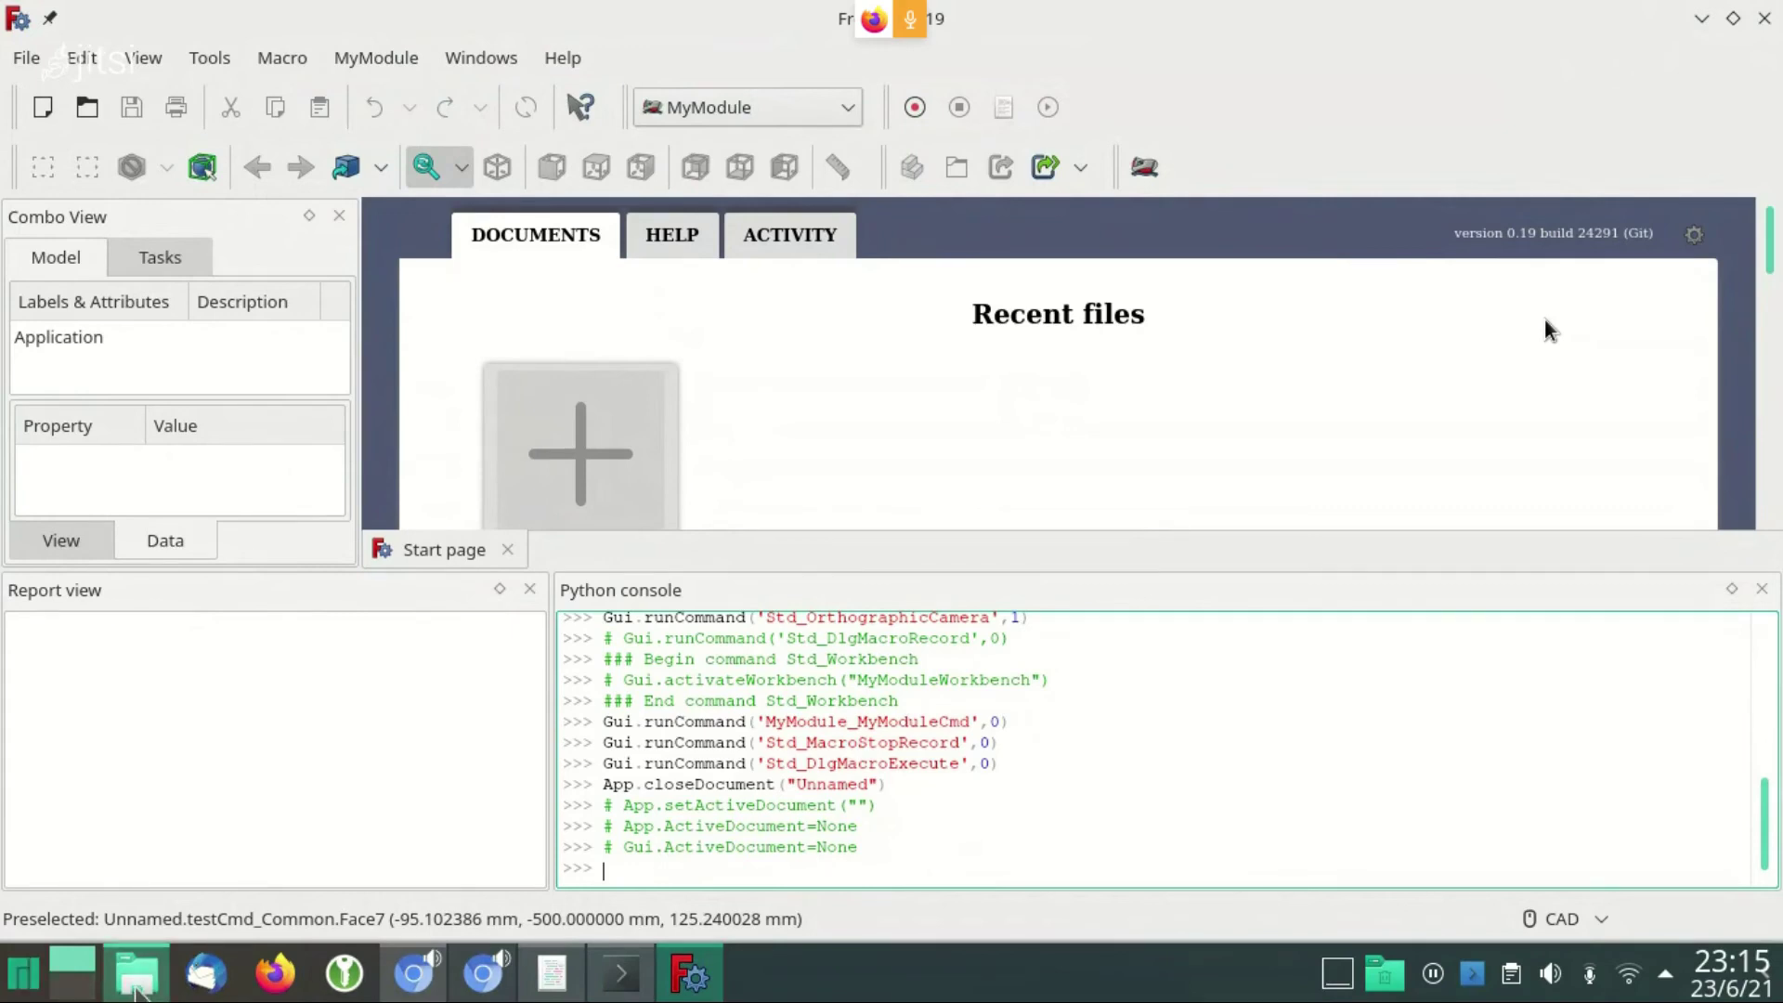
Open .FreeCAD/Macro in Dolphin, showing test.FCMacro and testmodulo.FCMacro, then return to FreeCAD
click(136, 975)
click(543, 68)
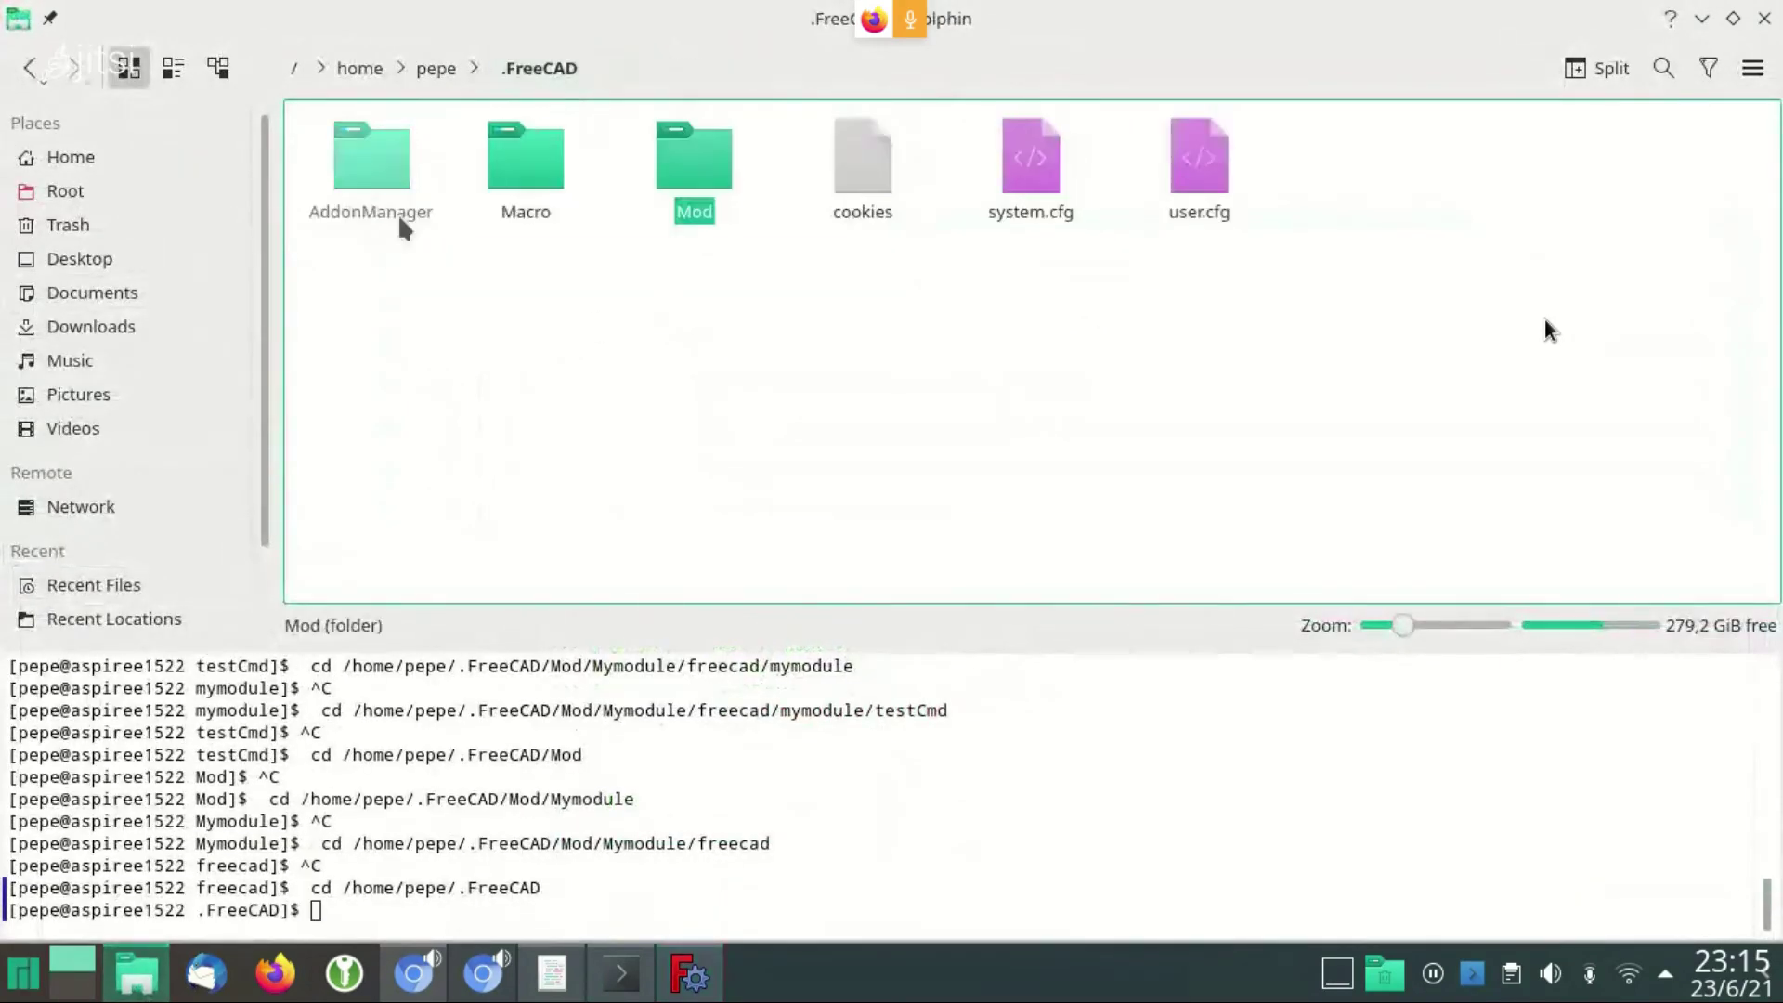
click(525, 176)
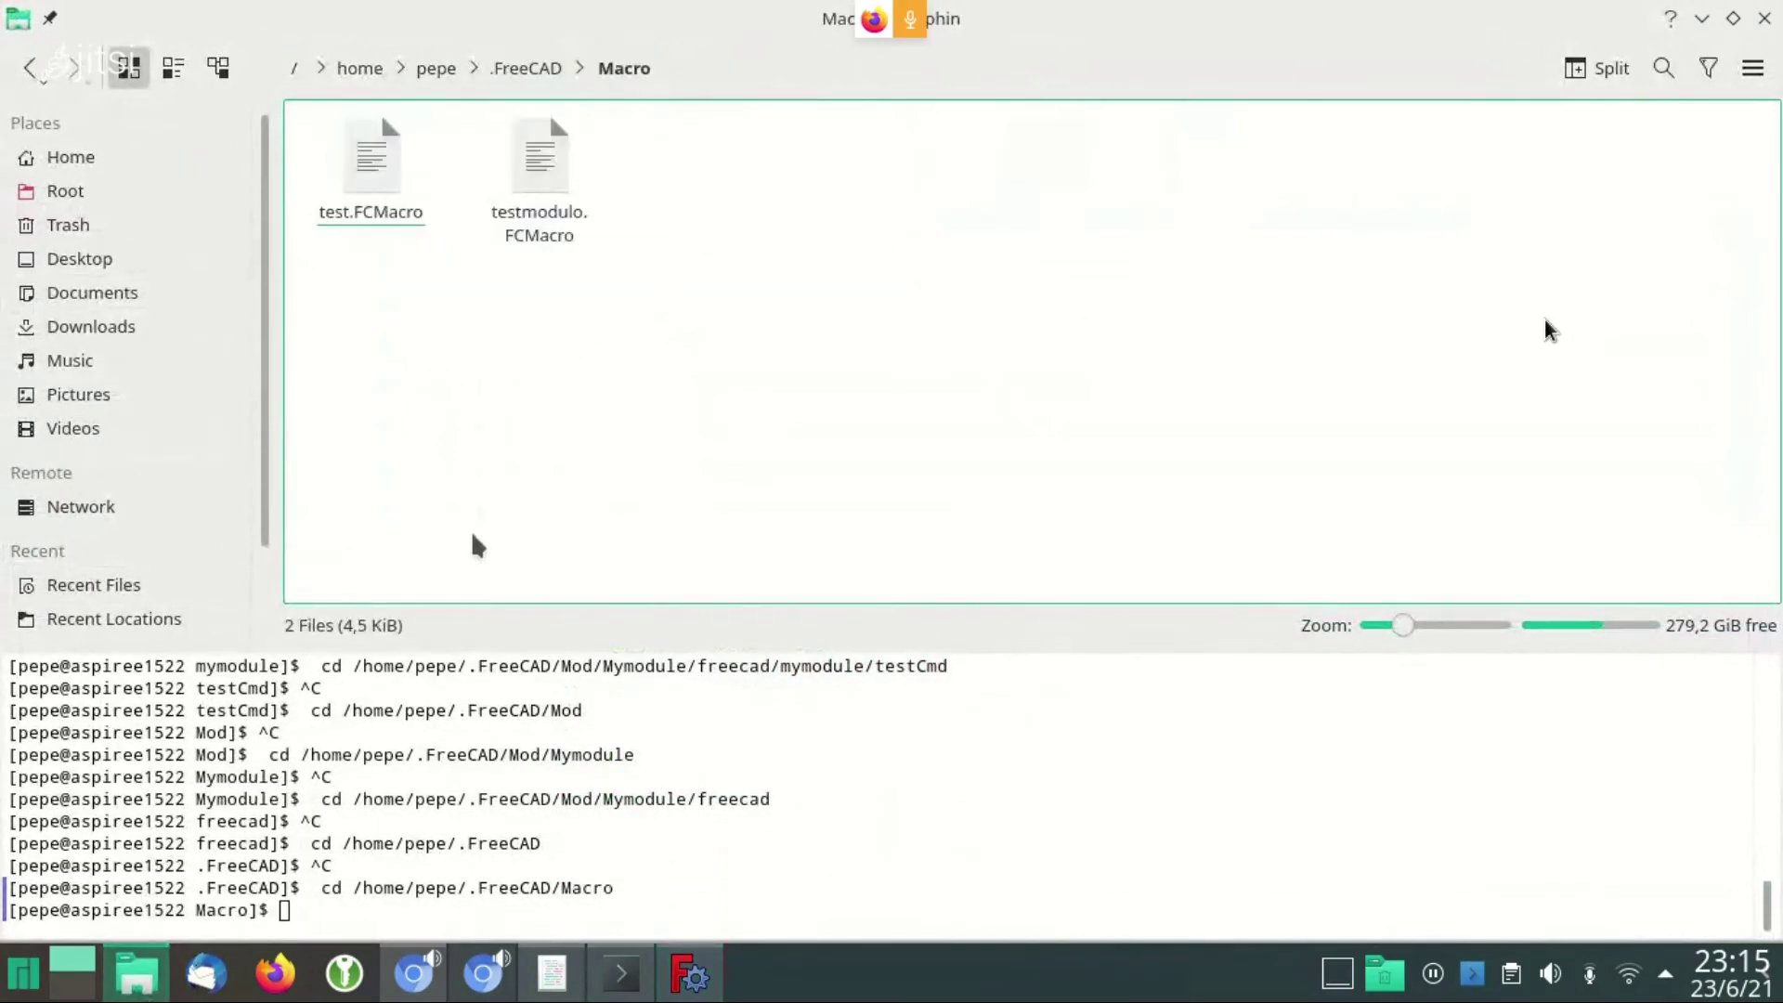
click(543, 72)
click(686, 158)
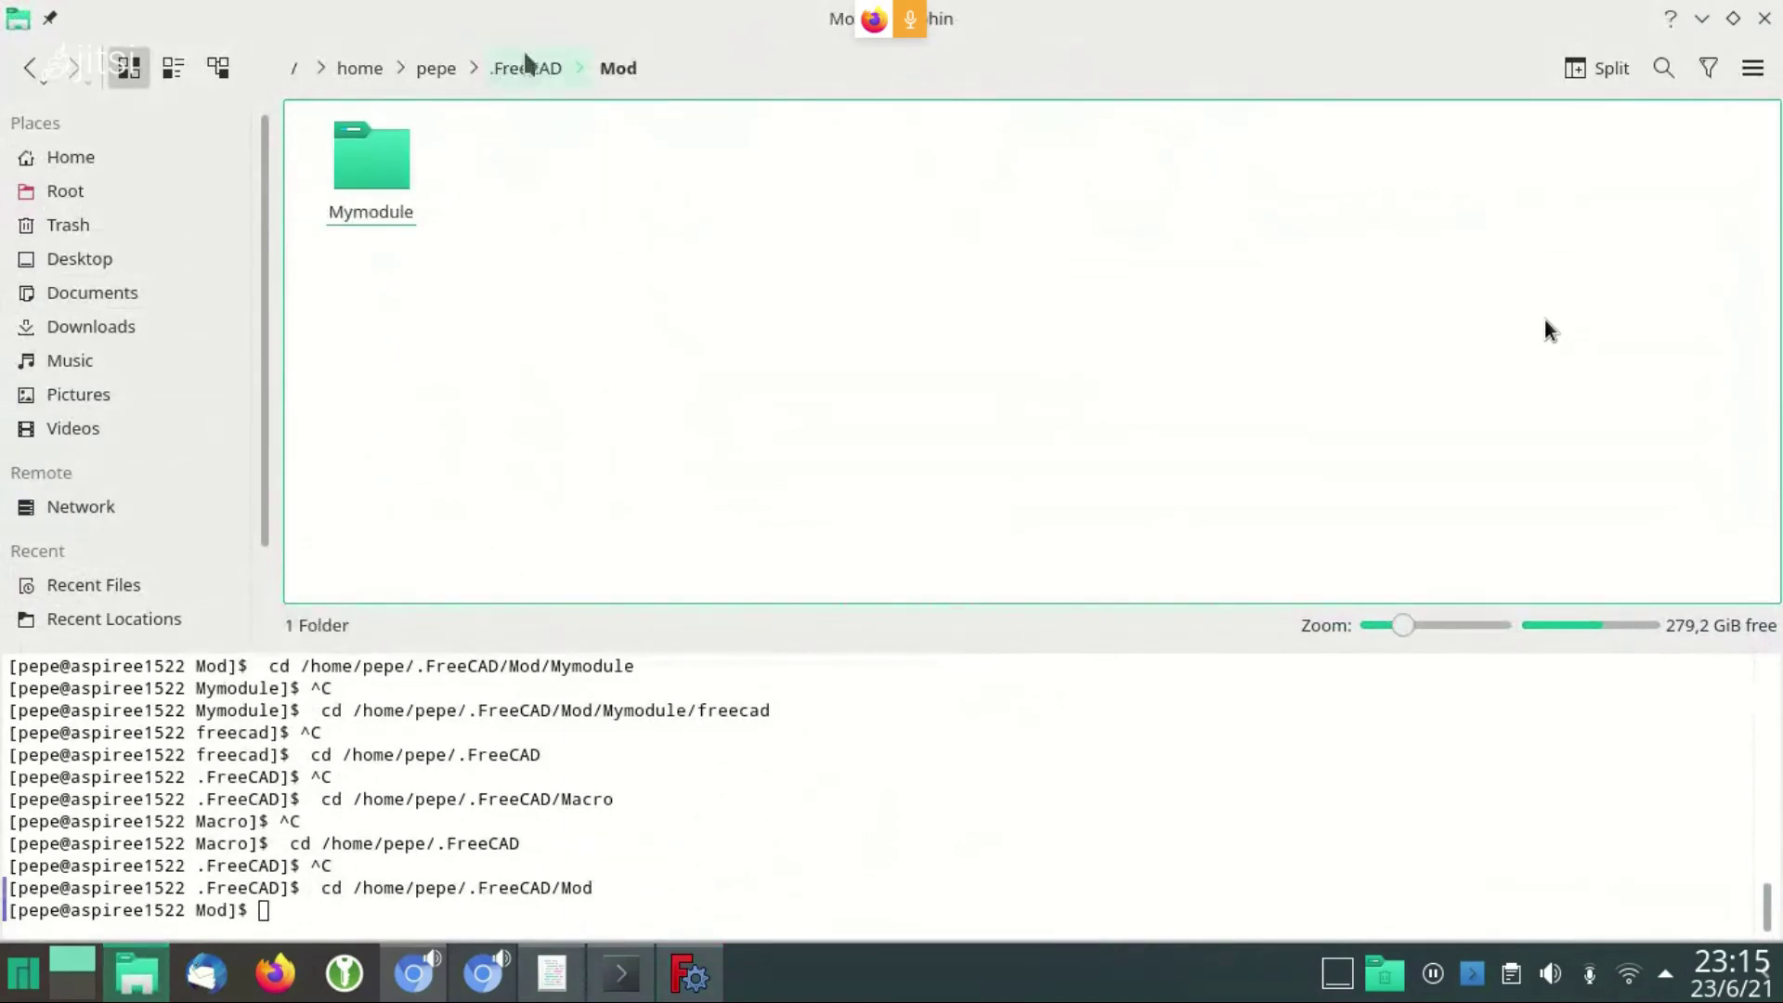
click(526, 68)
click(536, 163)
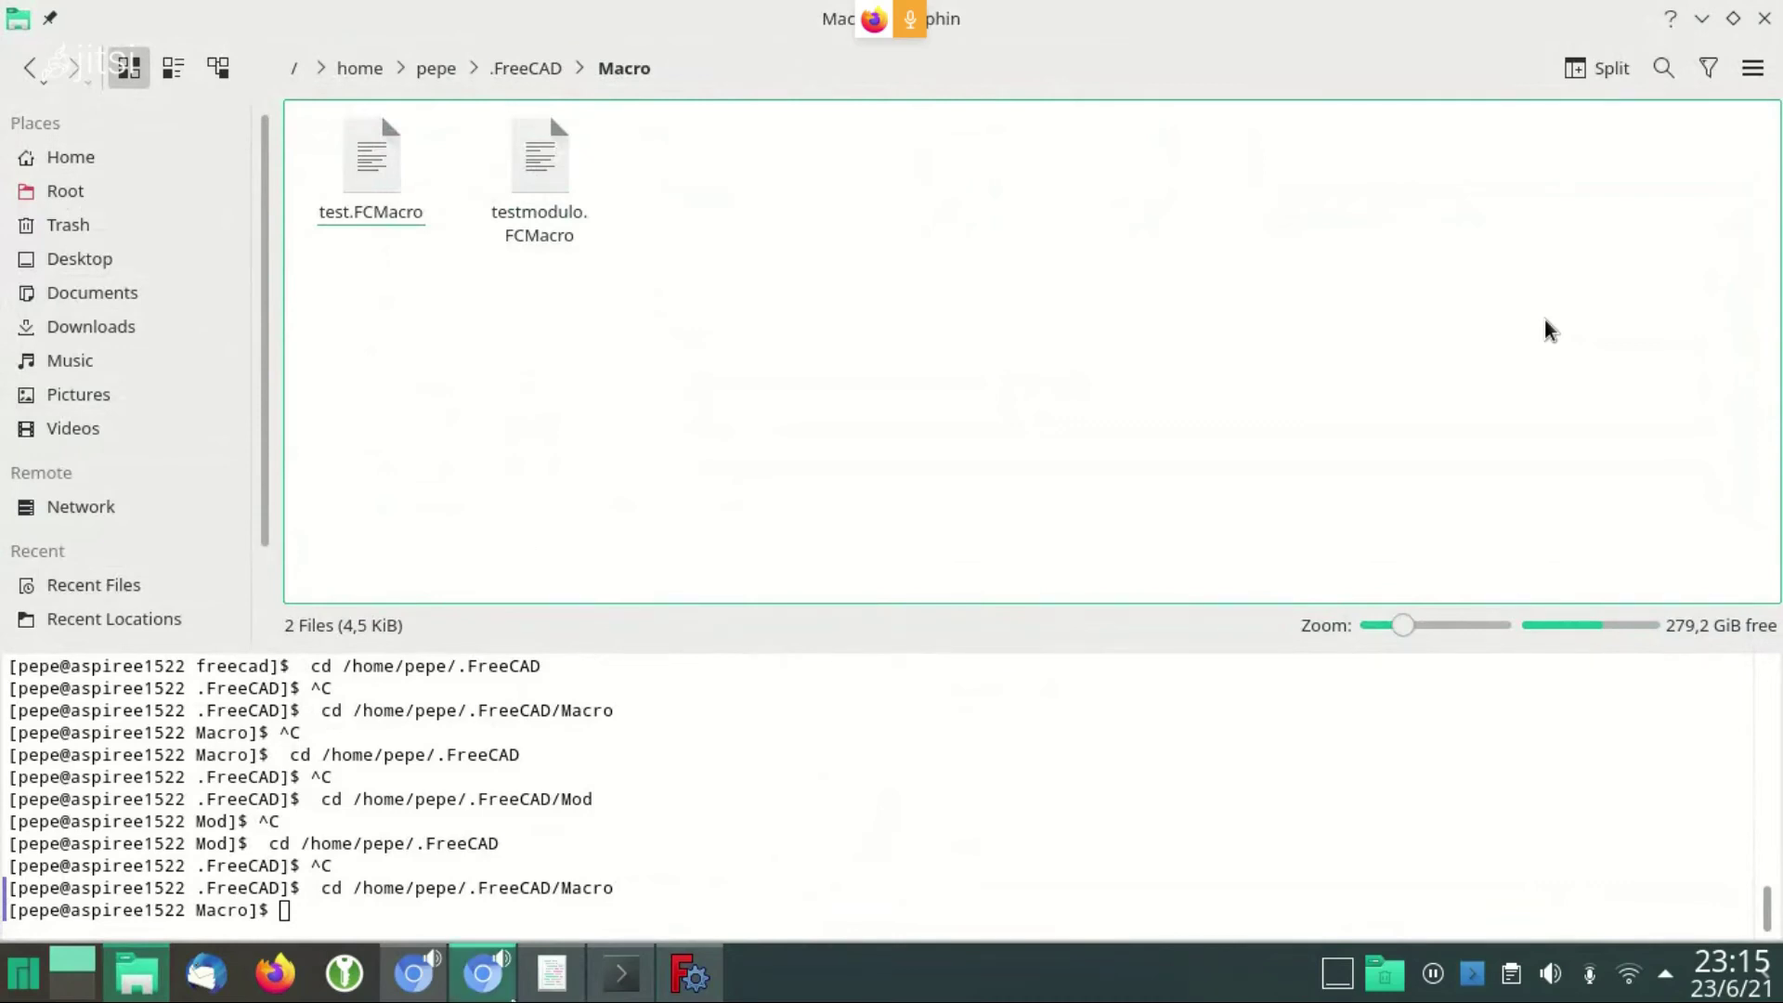
click(689, 972)
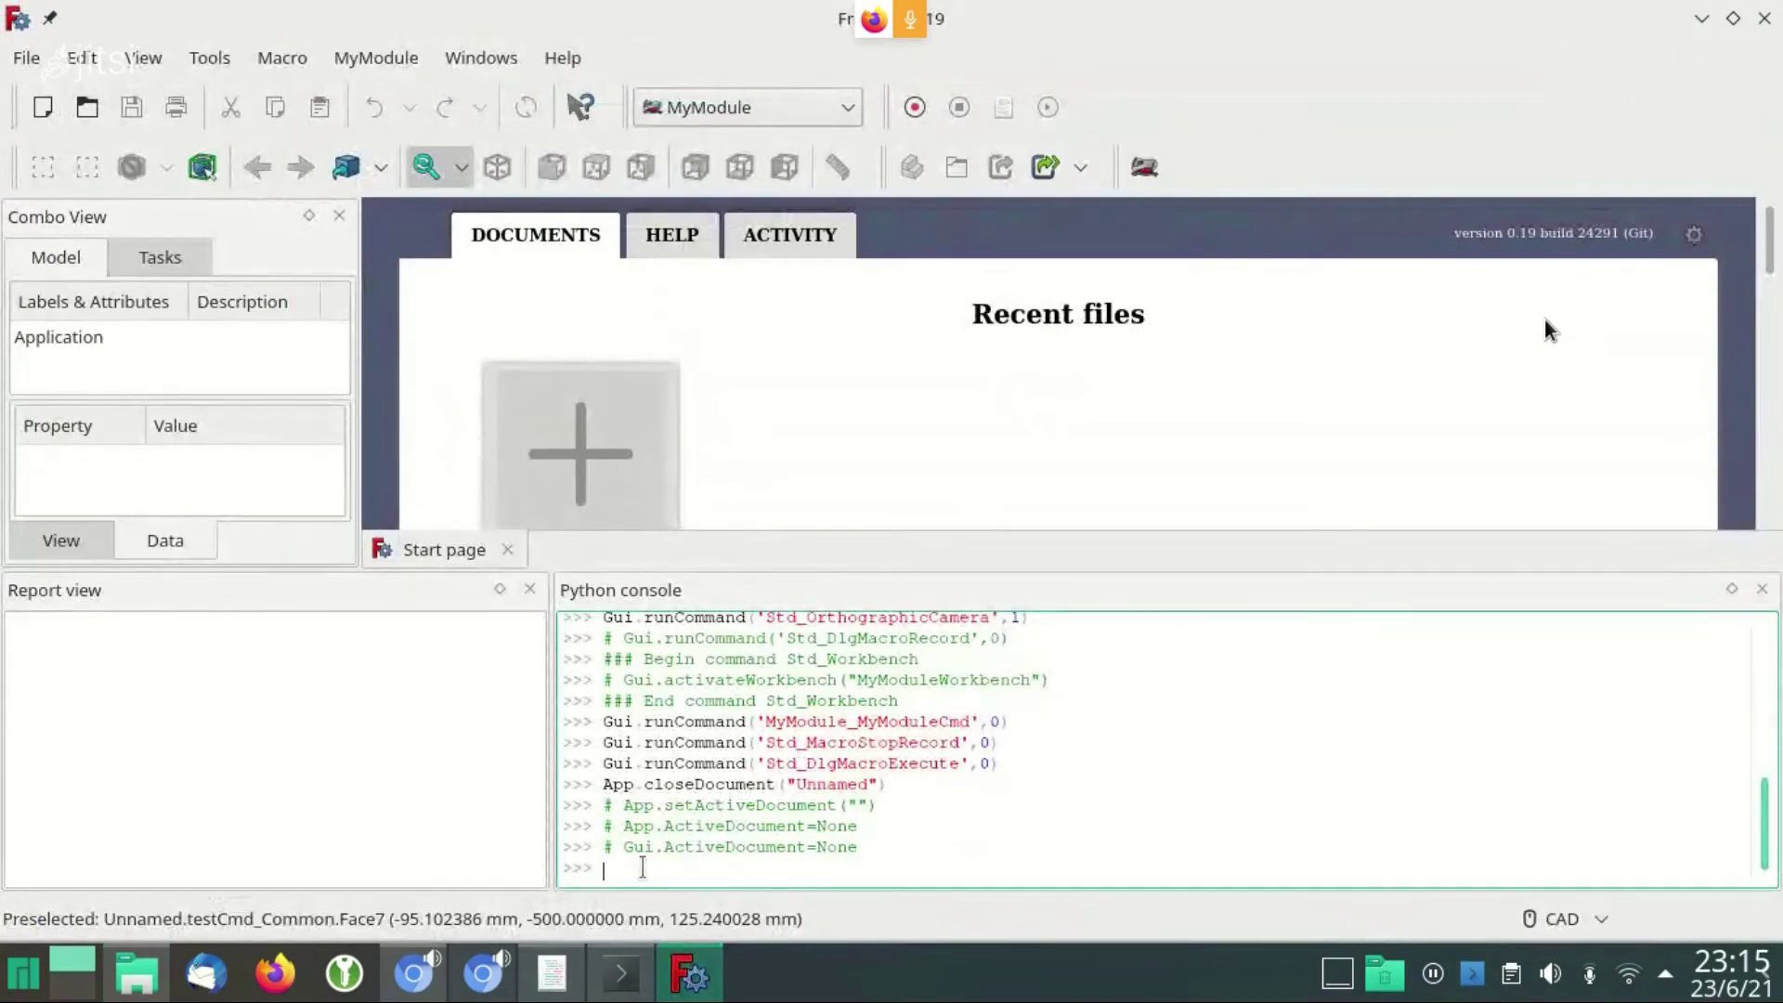
Run 'import sys' and 'sys.path' in the FreeCAD Python console
text(import sys)
key(Return)
text(sys.path)
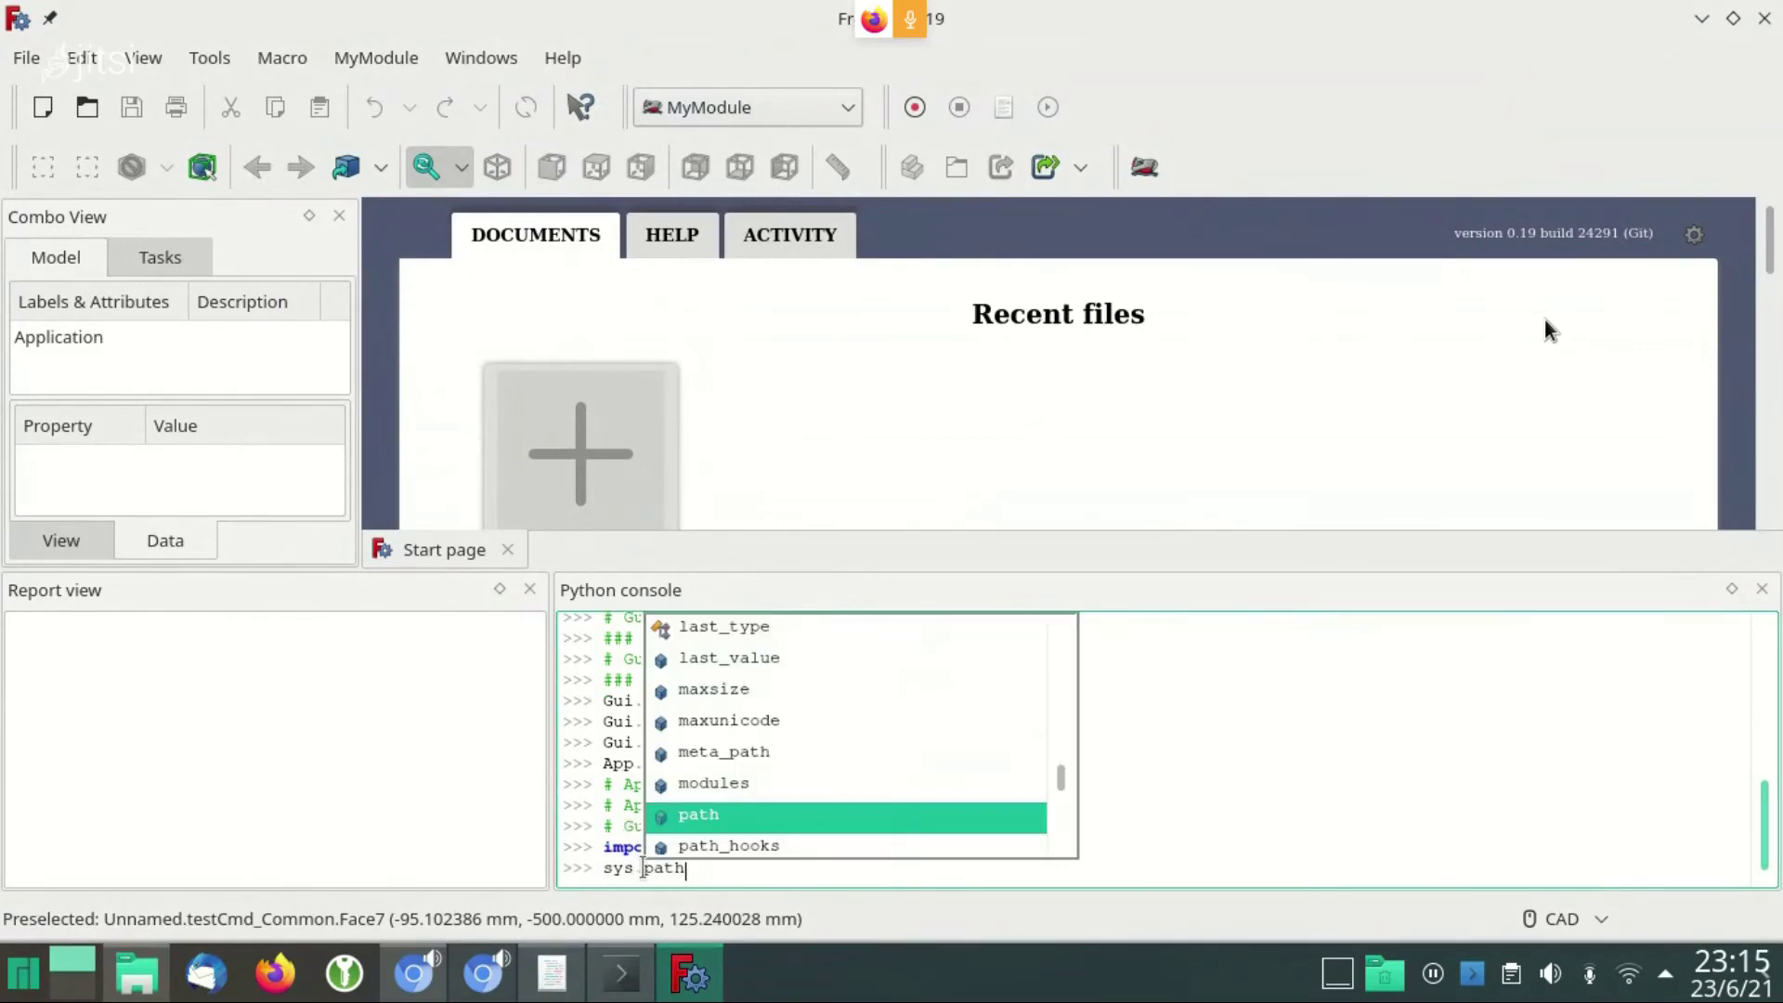
key(Return)
key(Return)
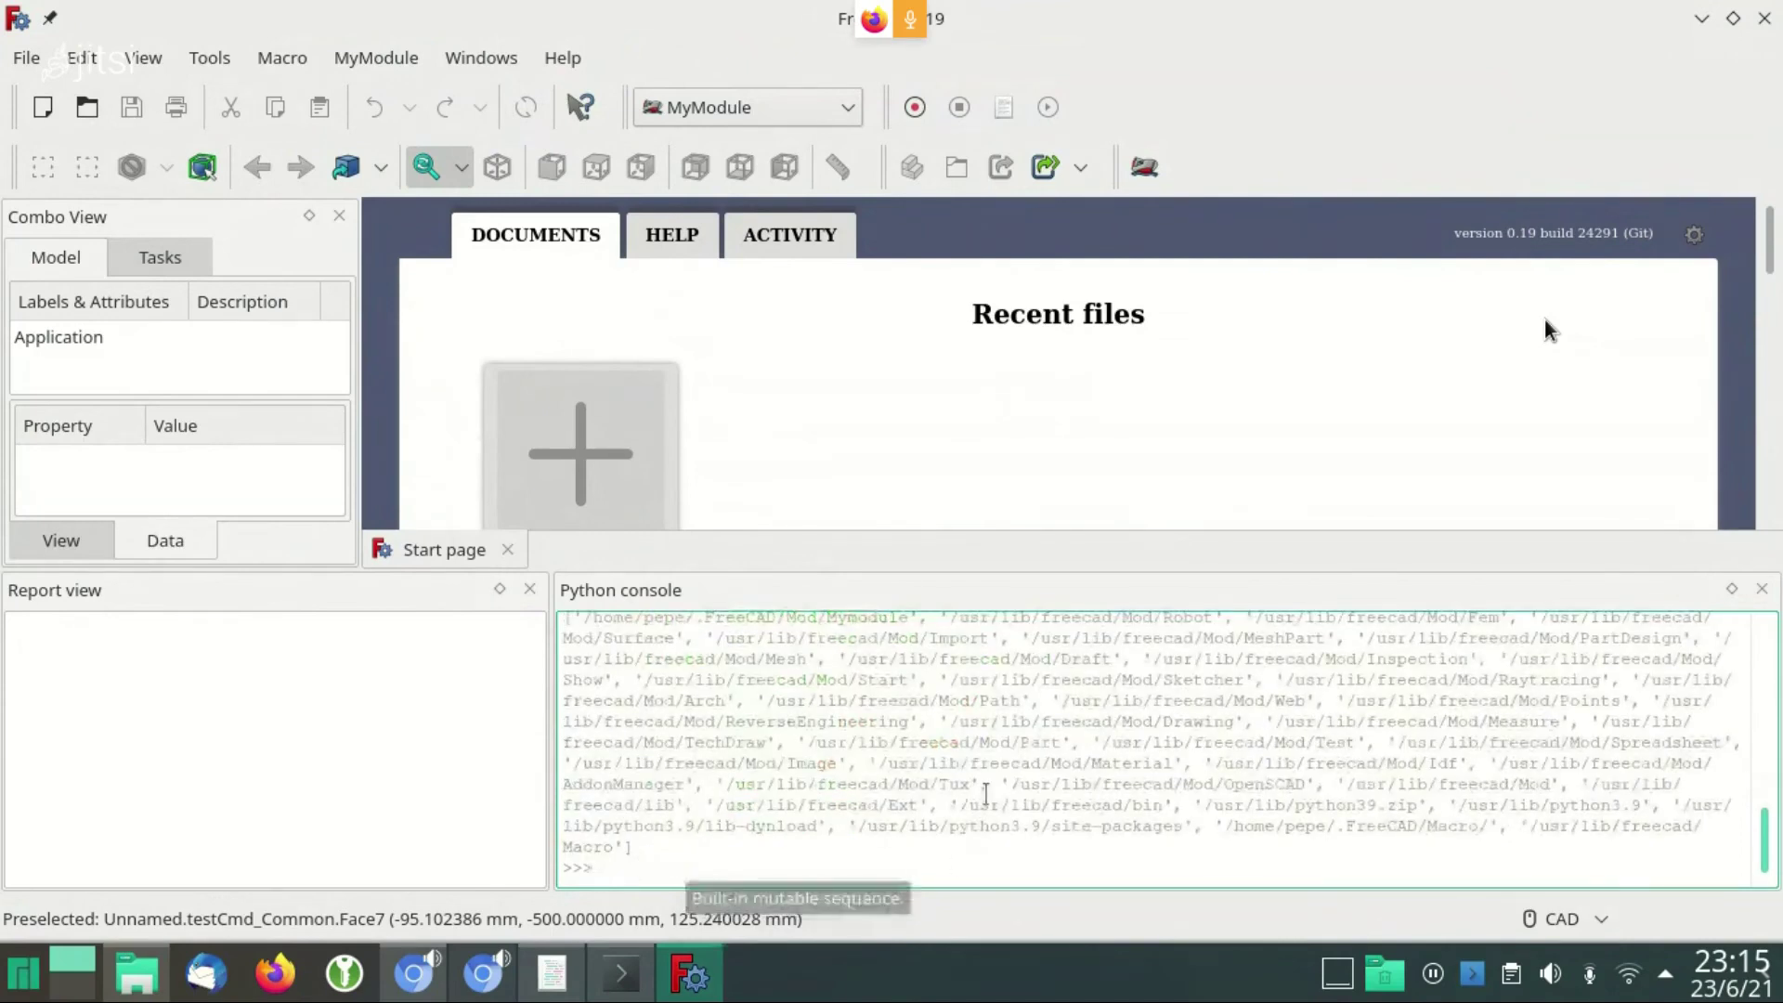
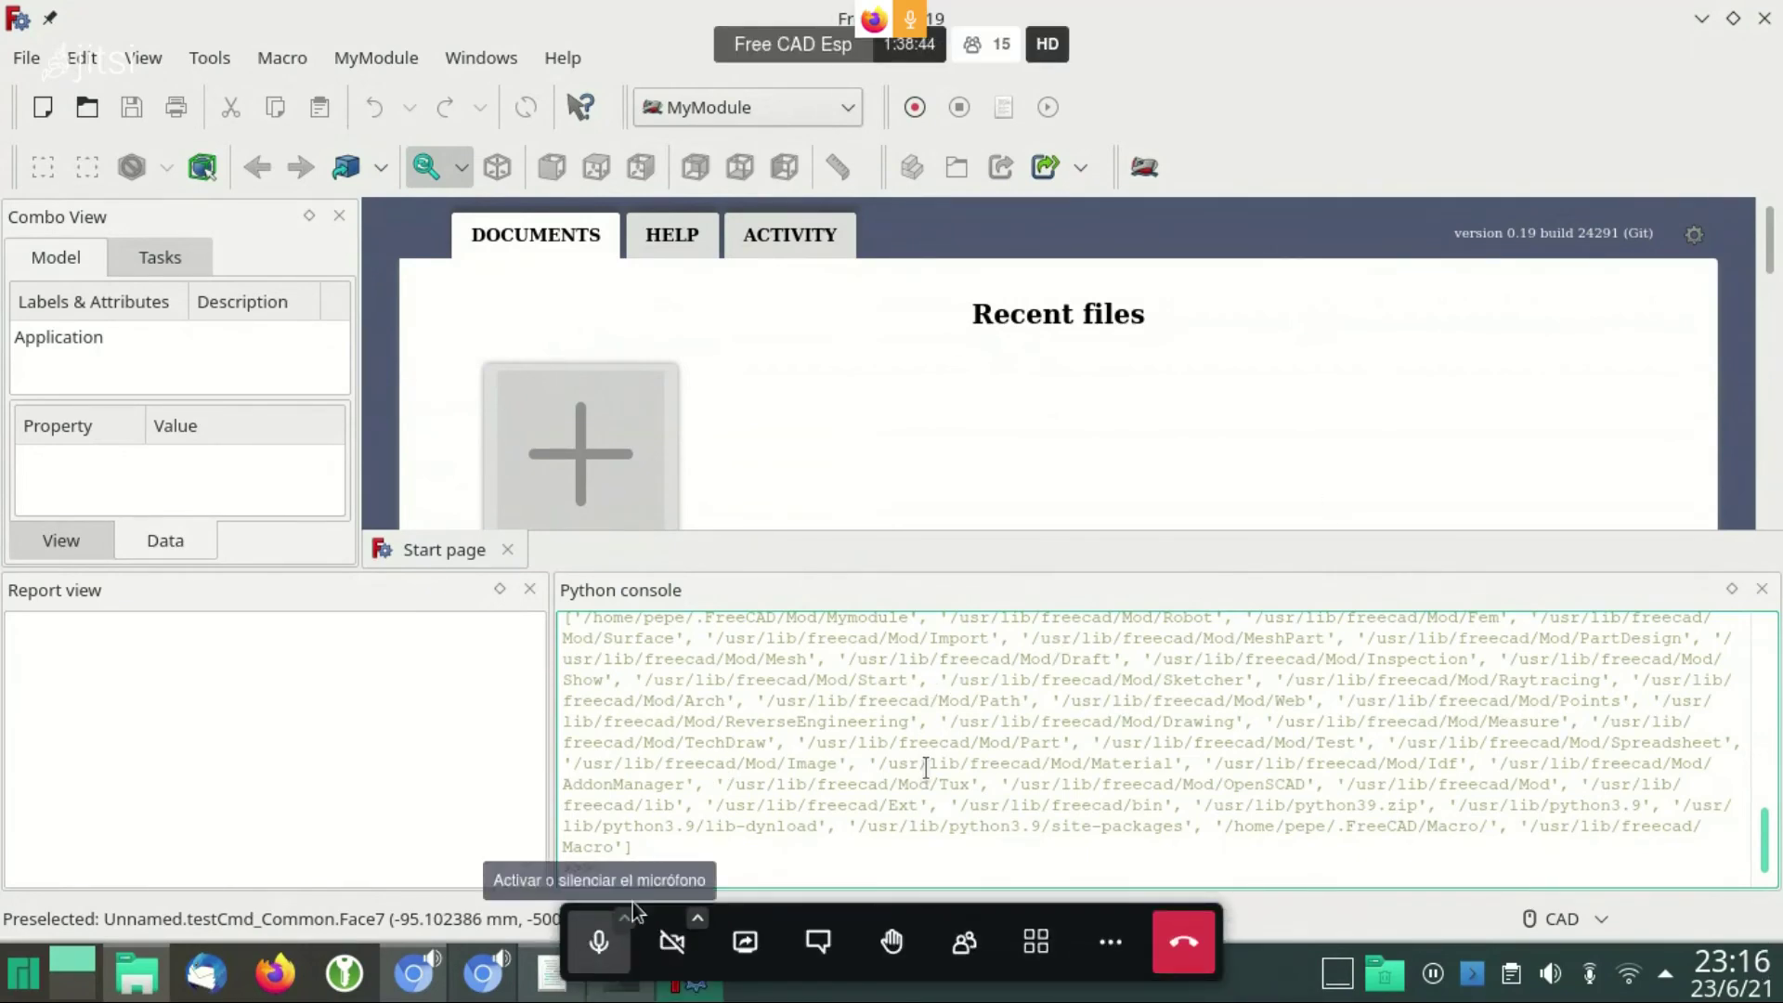
Toggle the Jitsi call microphone, leaving it muted
click(597, 939)
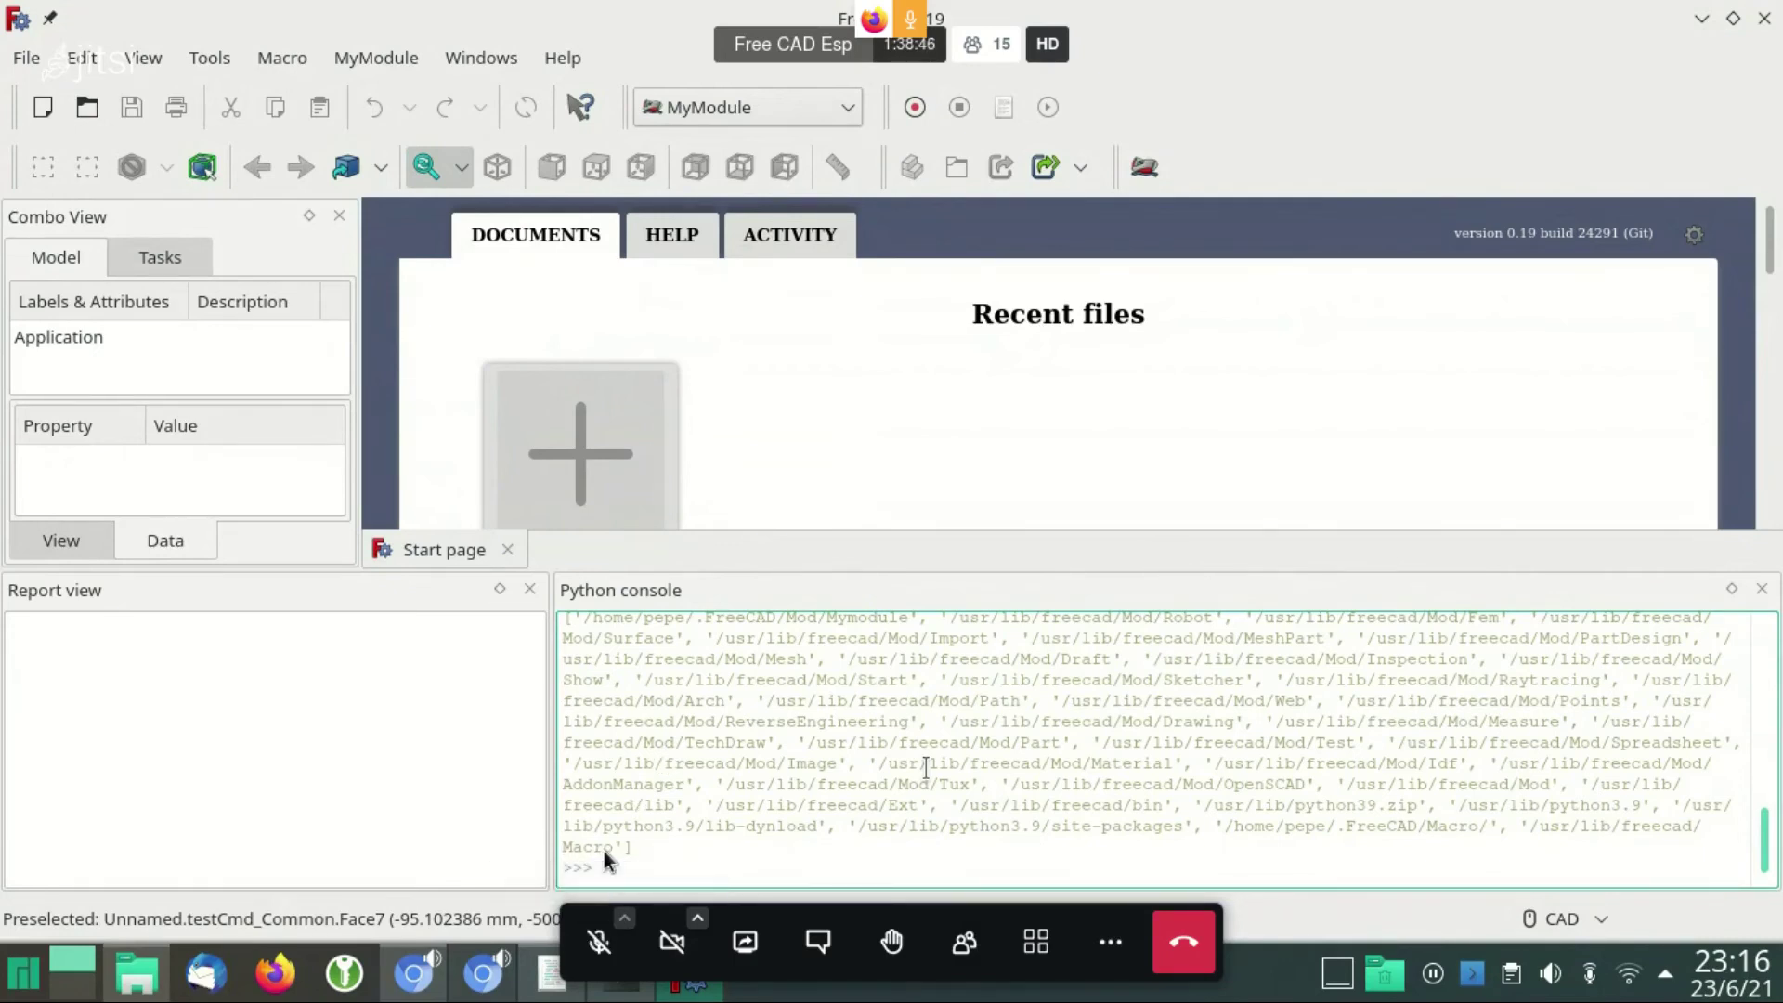
click(597, 939)
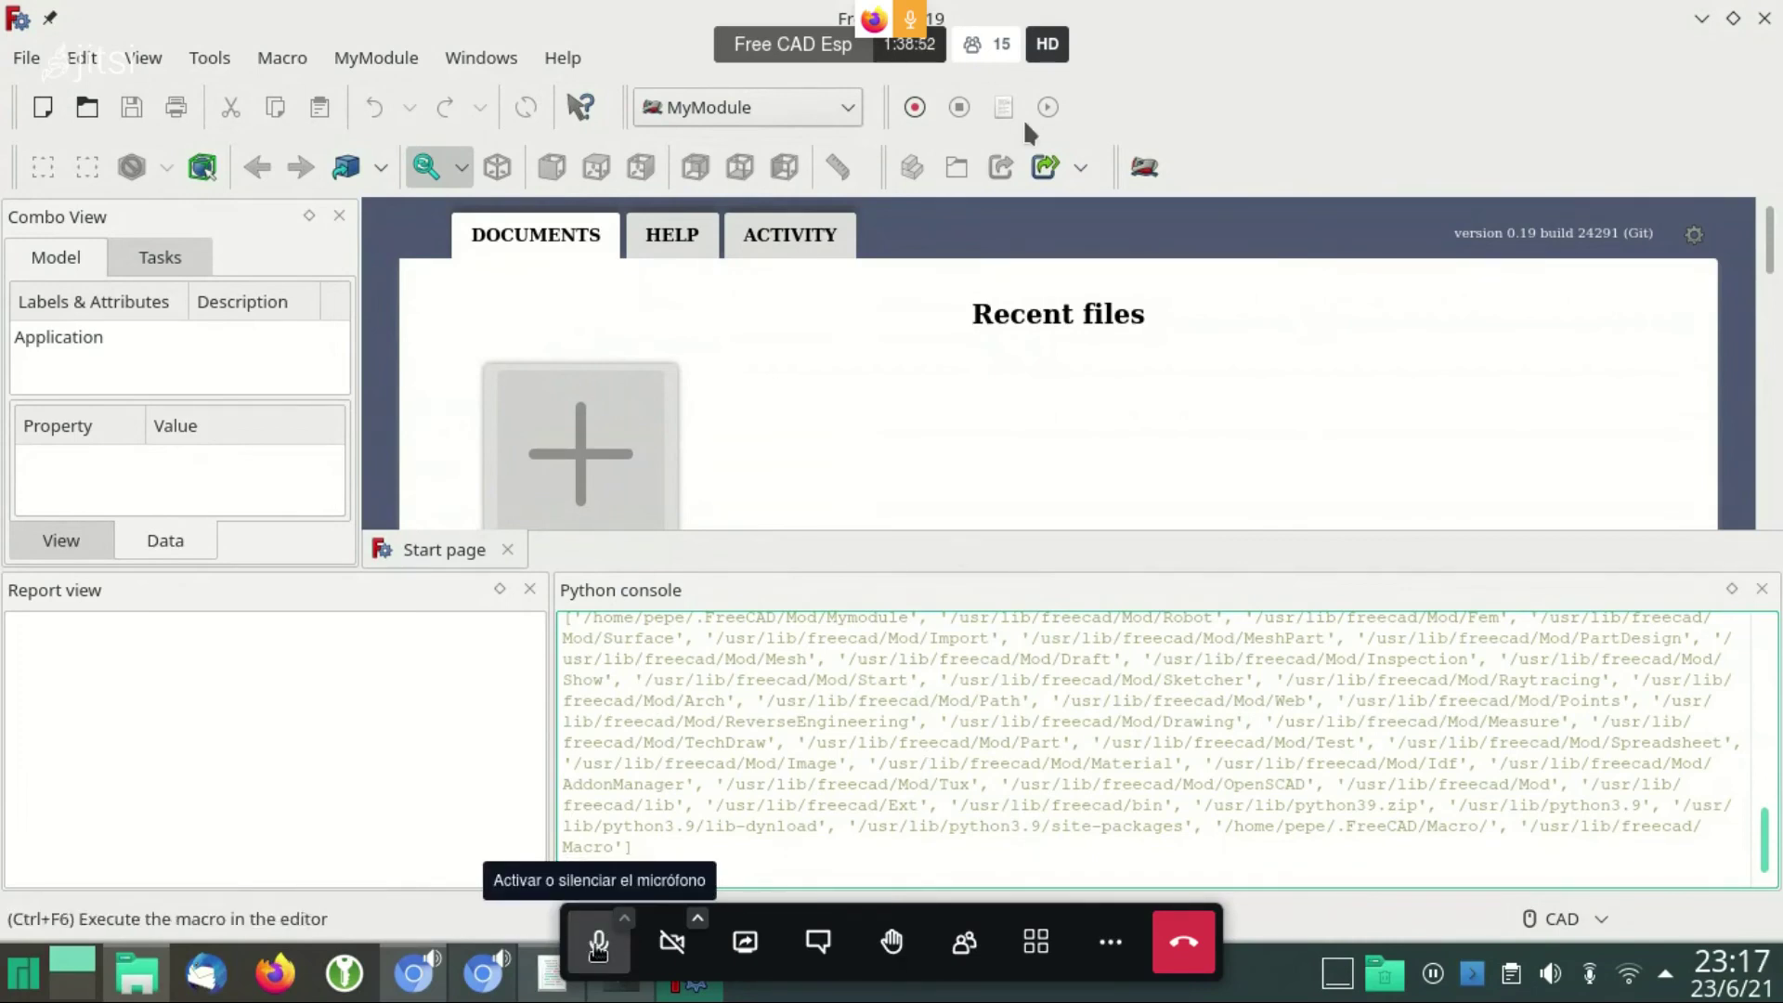
click(598, 943)
Open the Addon Manager and view the Cfd and CfdOF workbench descriptions
click(290, 55)
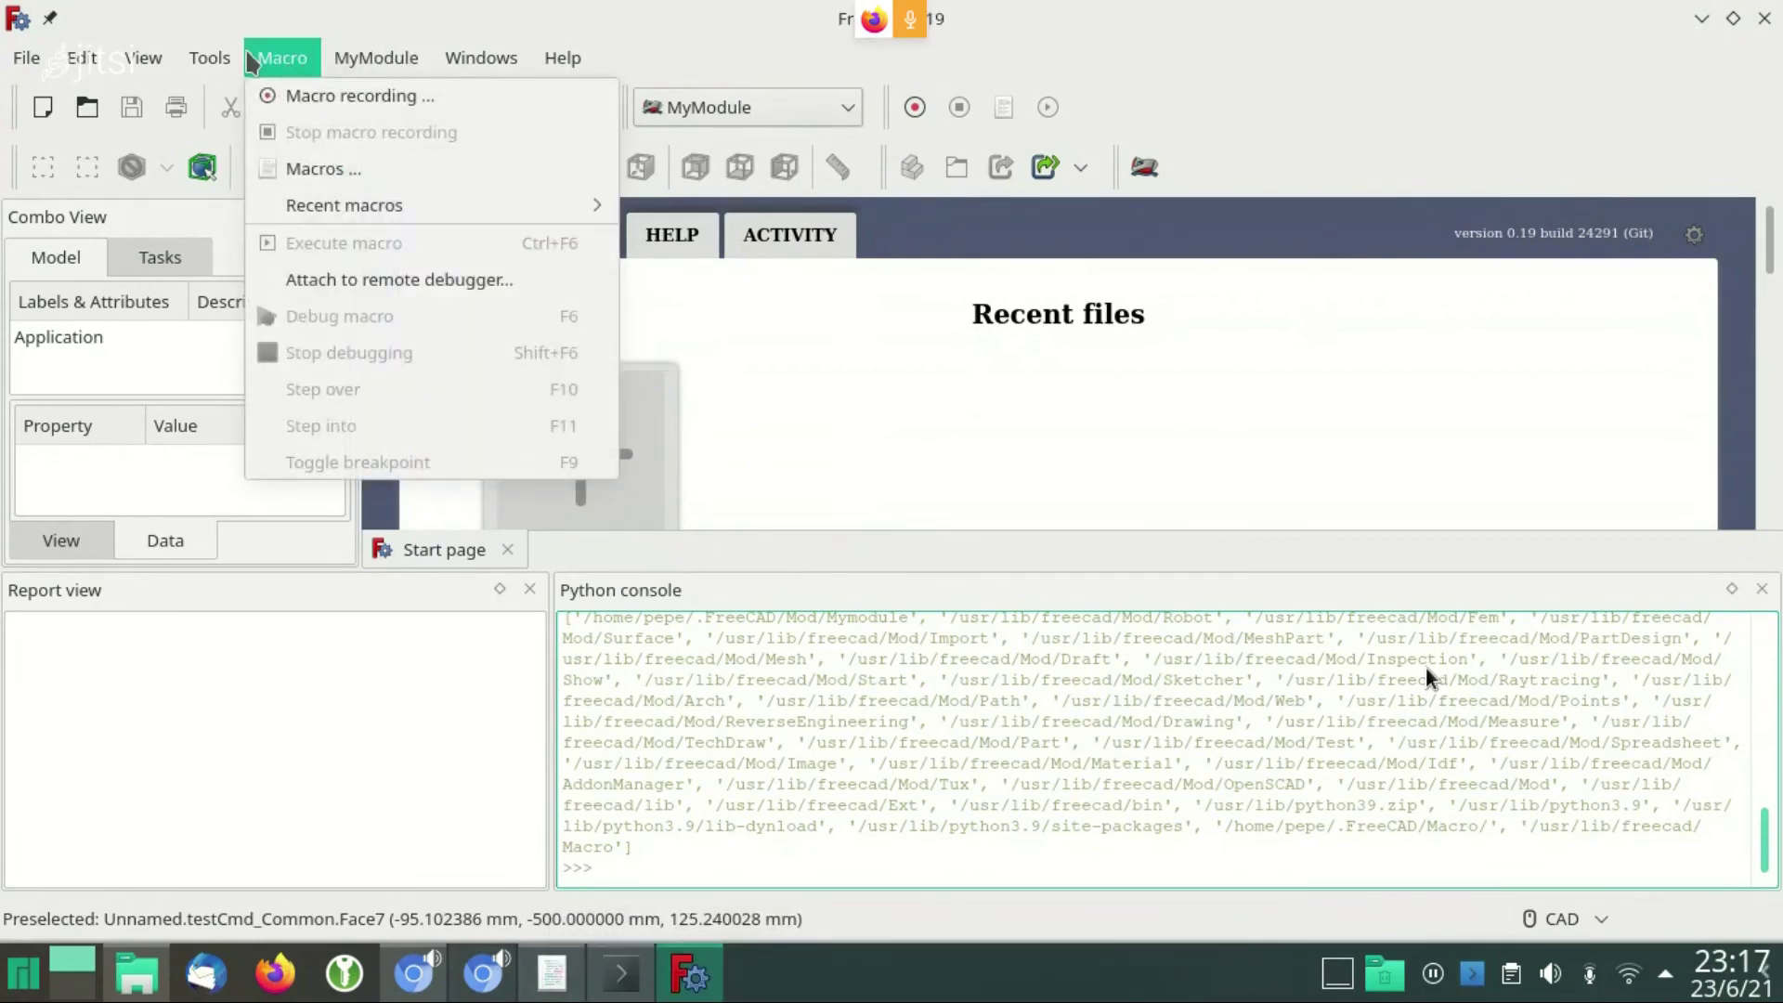
click(295, 467)
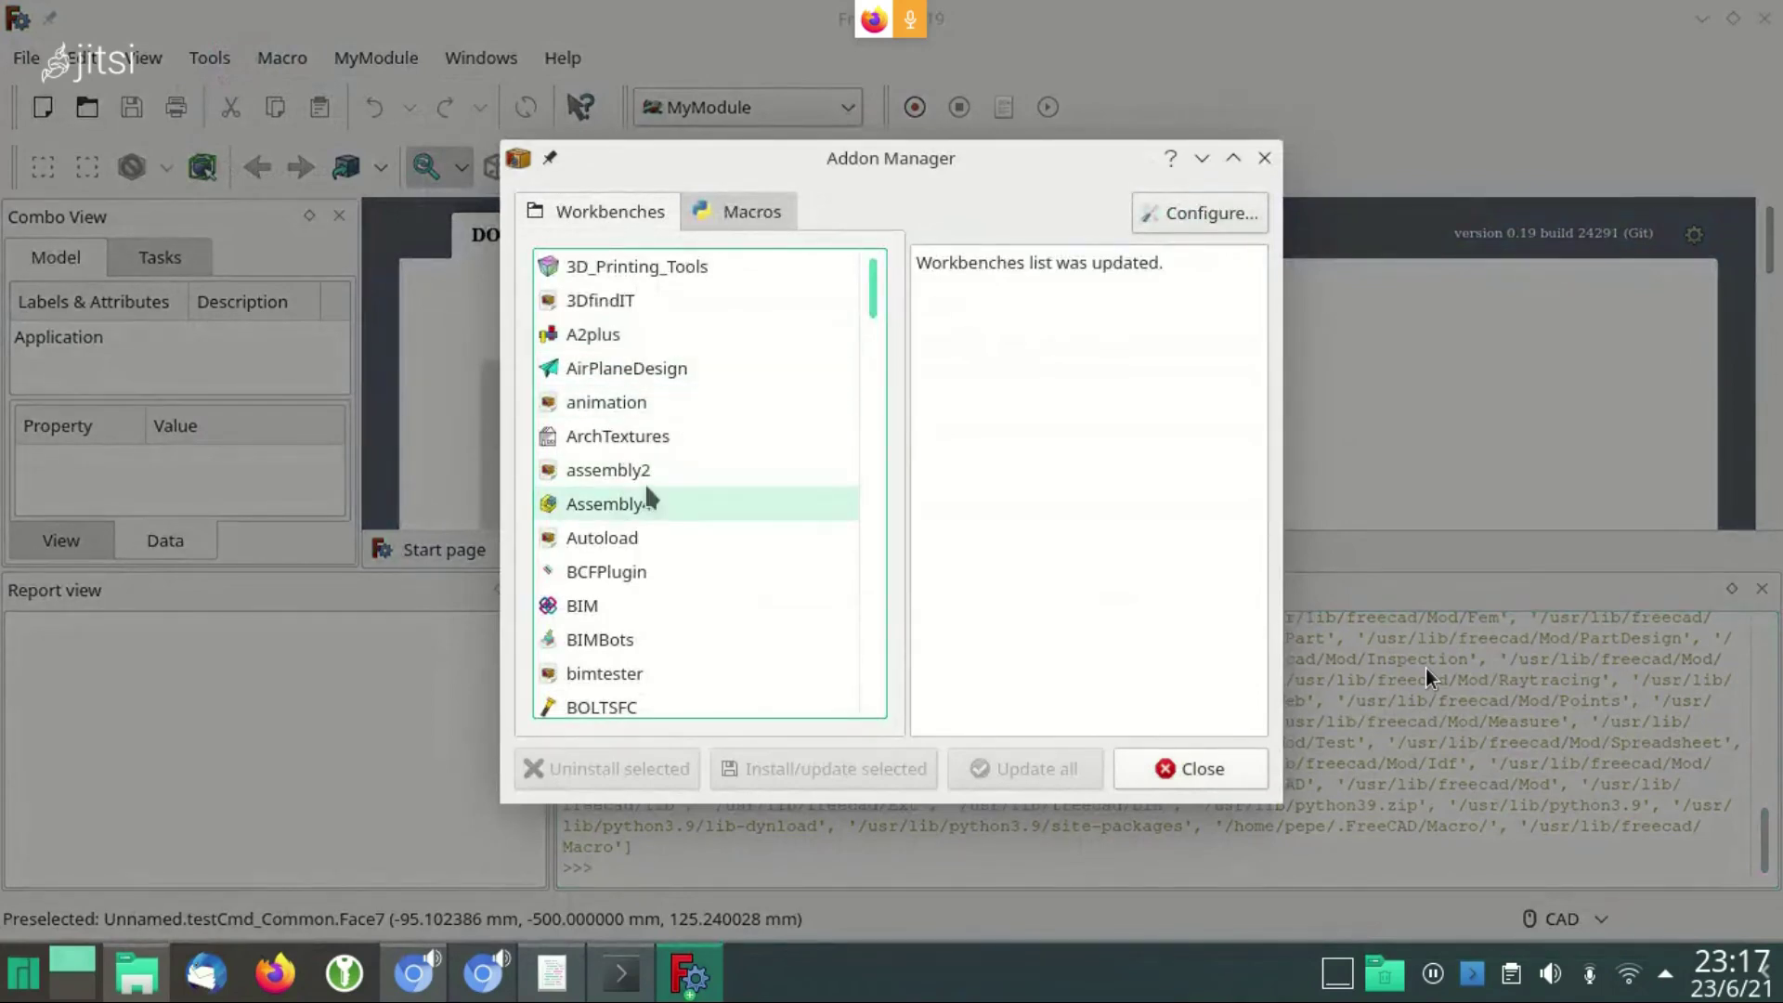
scroll(667, 529, down, 1)
scroll(687, 537, down, 2)
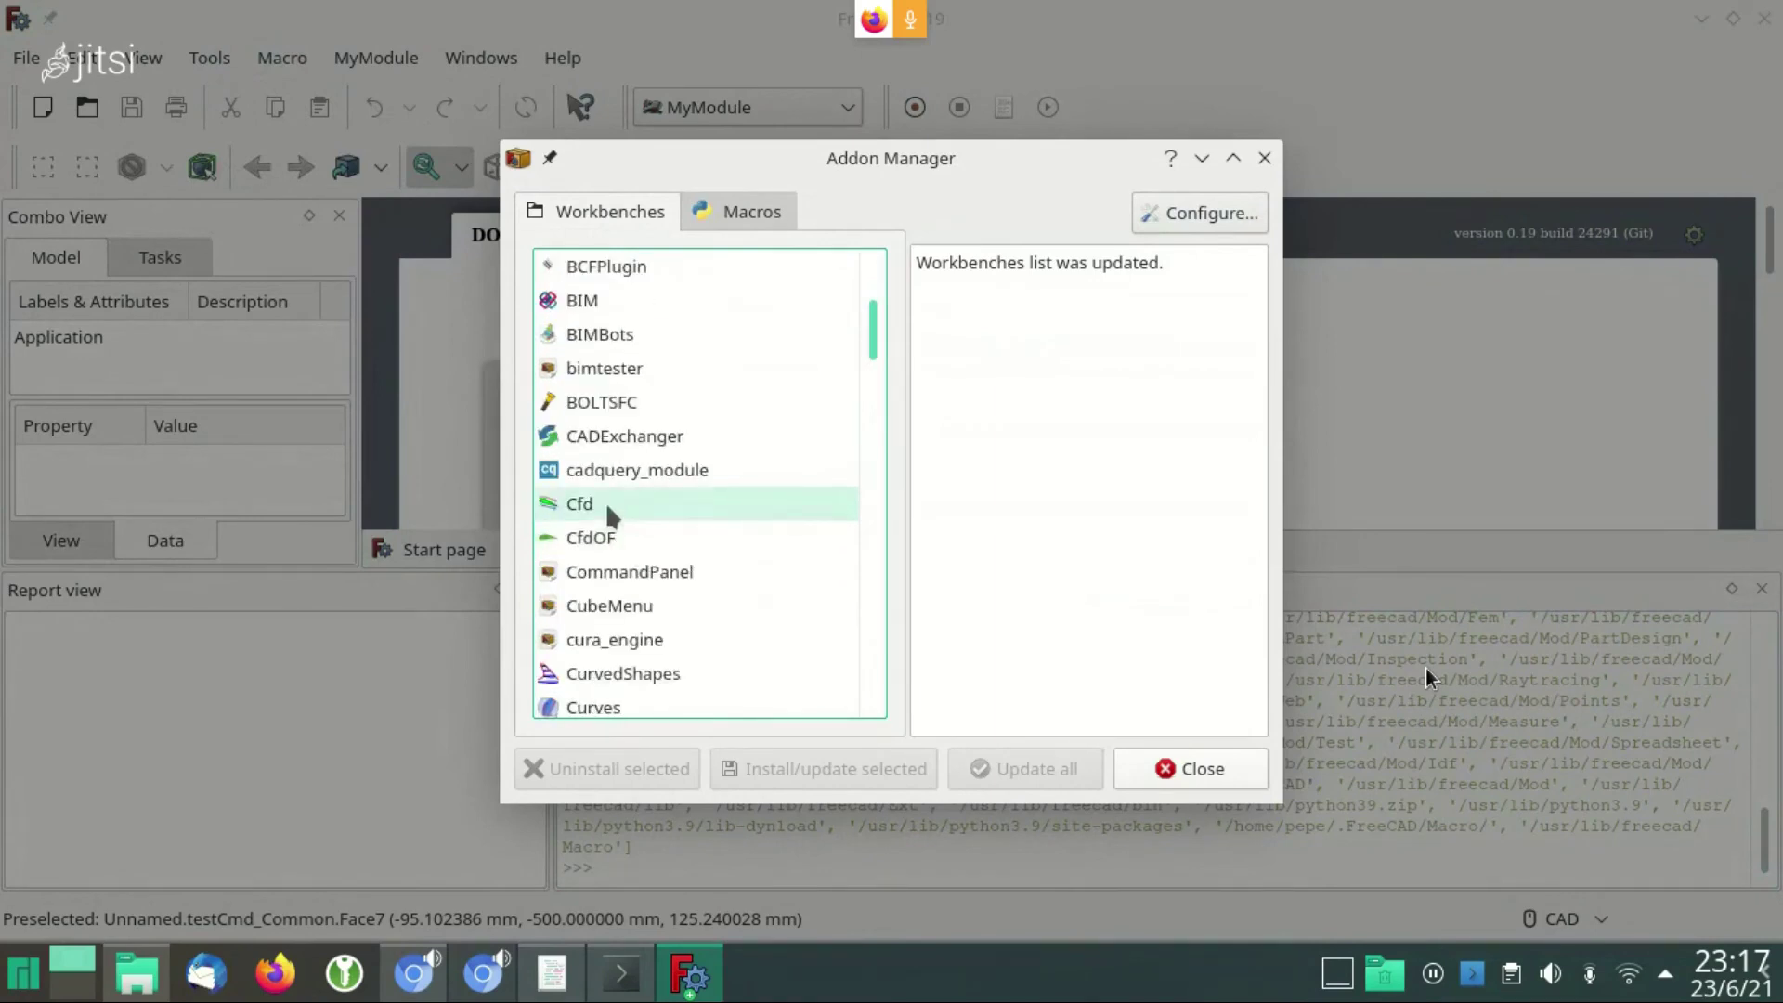
click(606, 506)
click(595, 540)
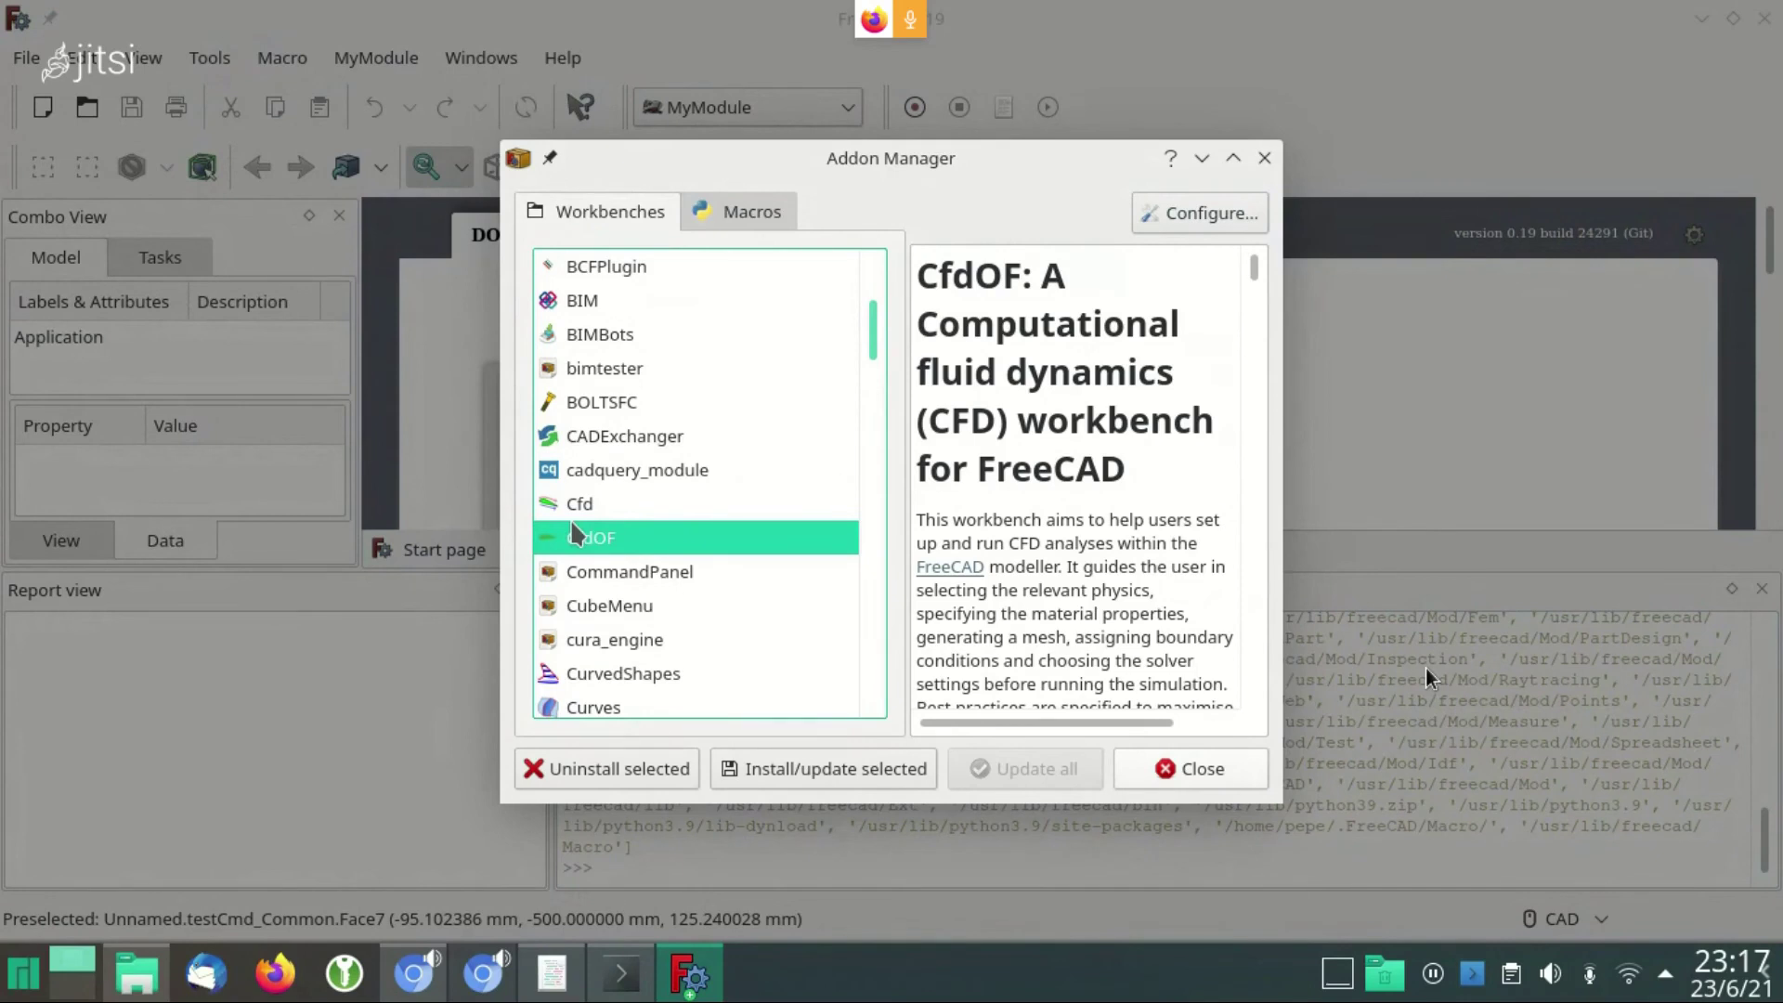
scroll(641, 525, down, 3)
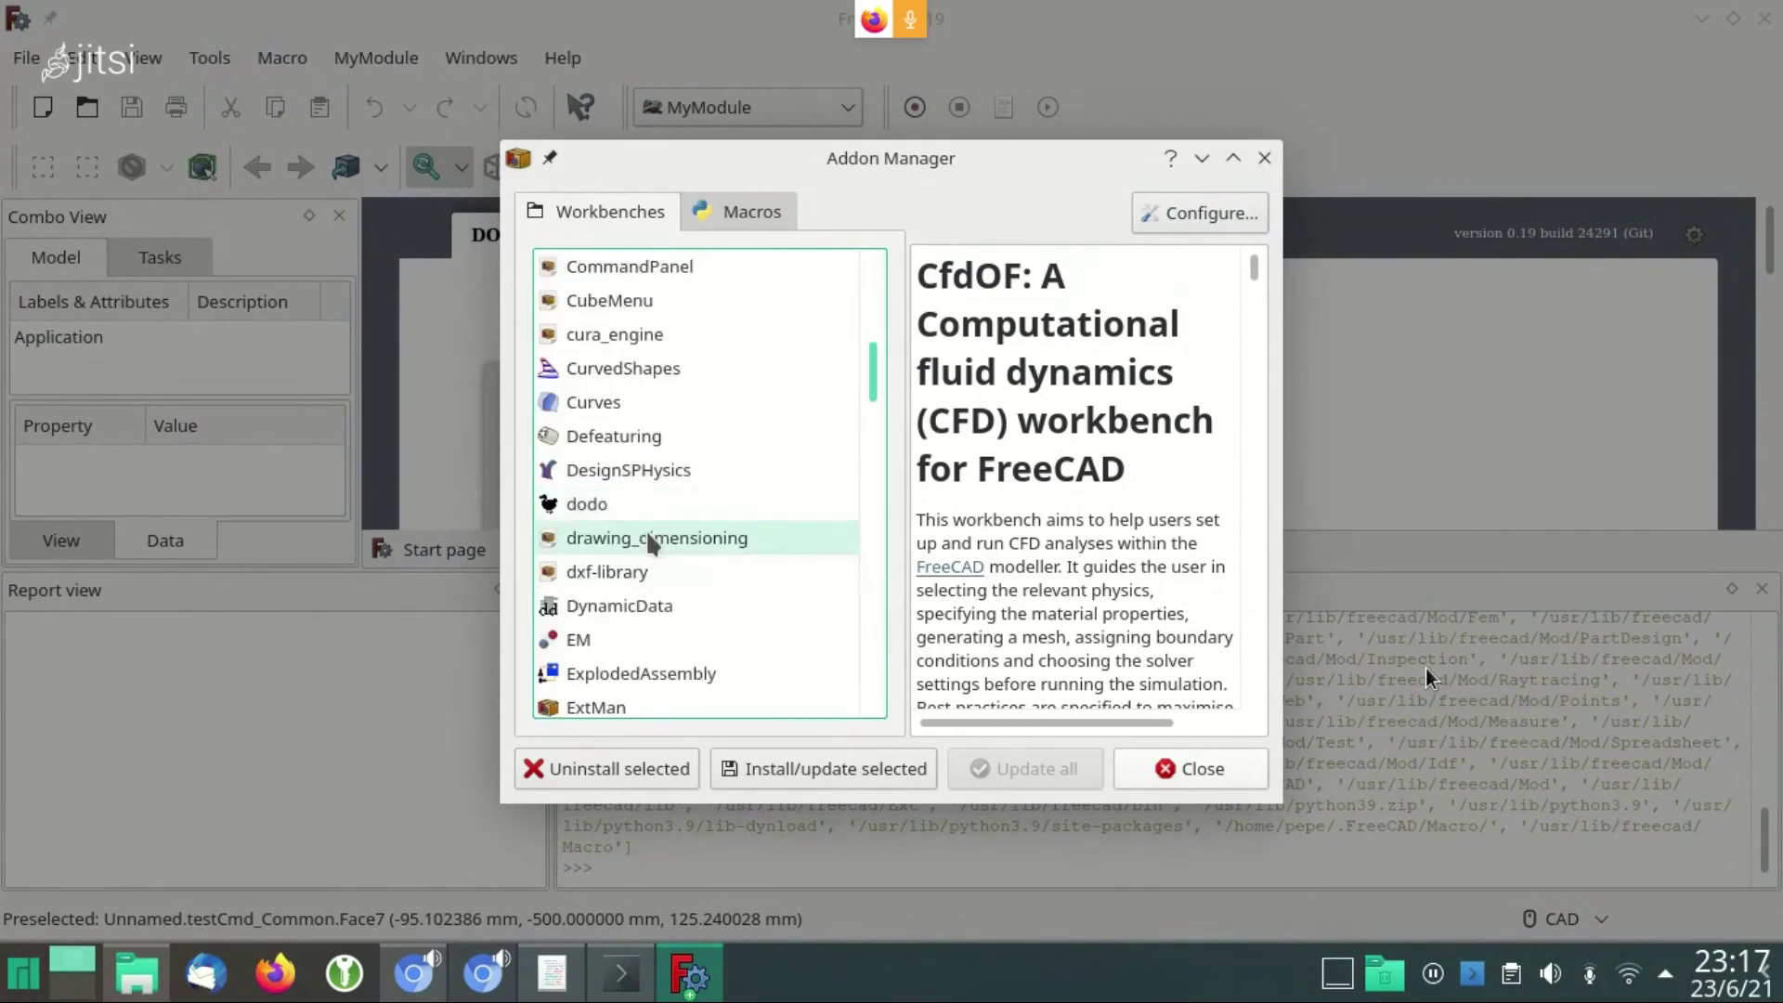
Review the DesignSPHysics add-on description, then return to CfdOF's details
click(625, 470)
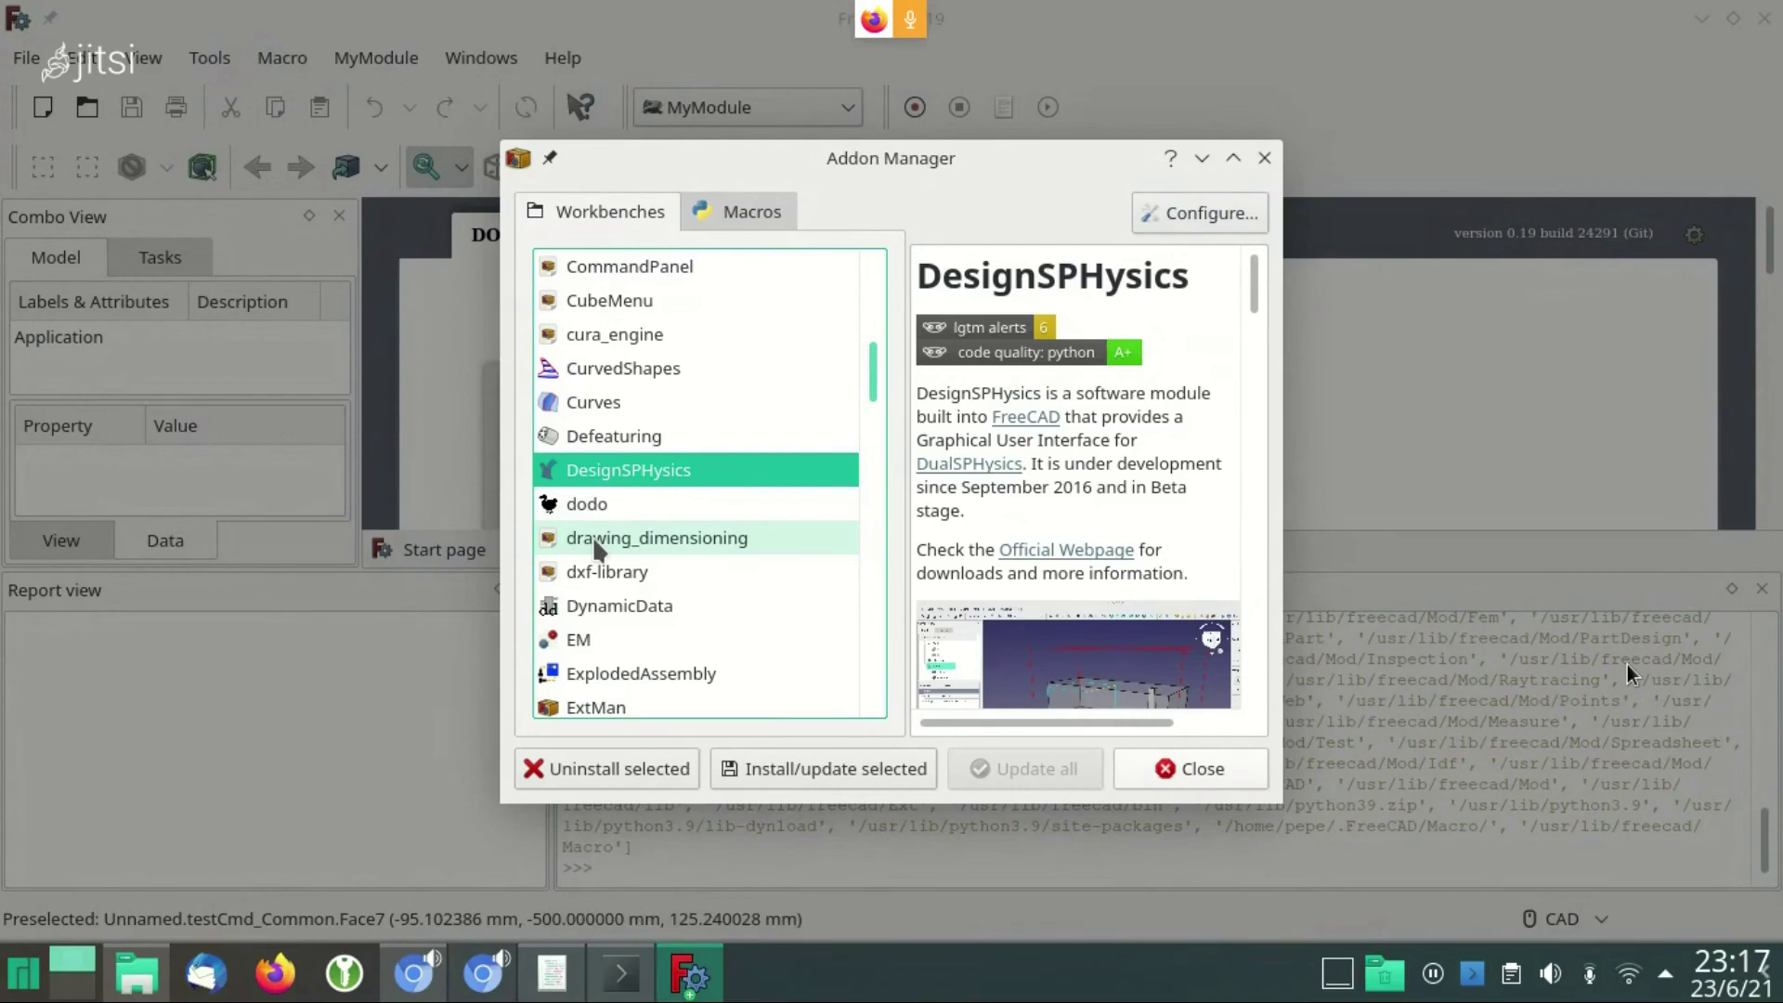
scroll(622, 501, up, 4)
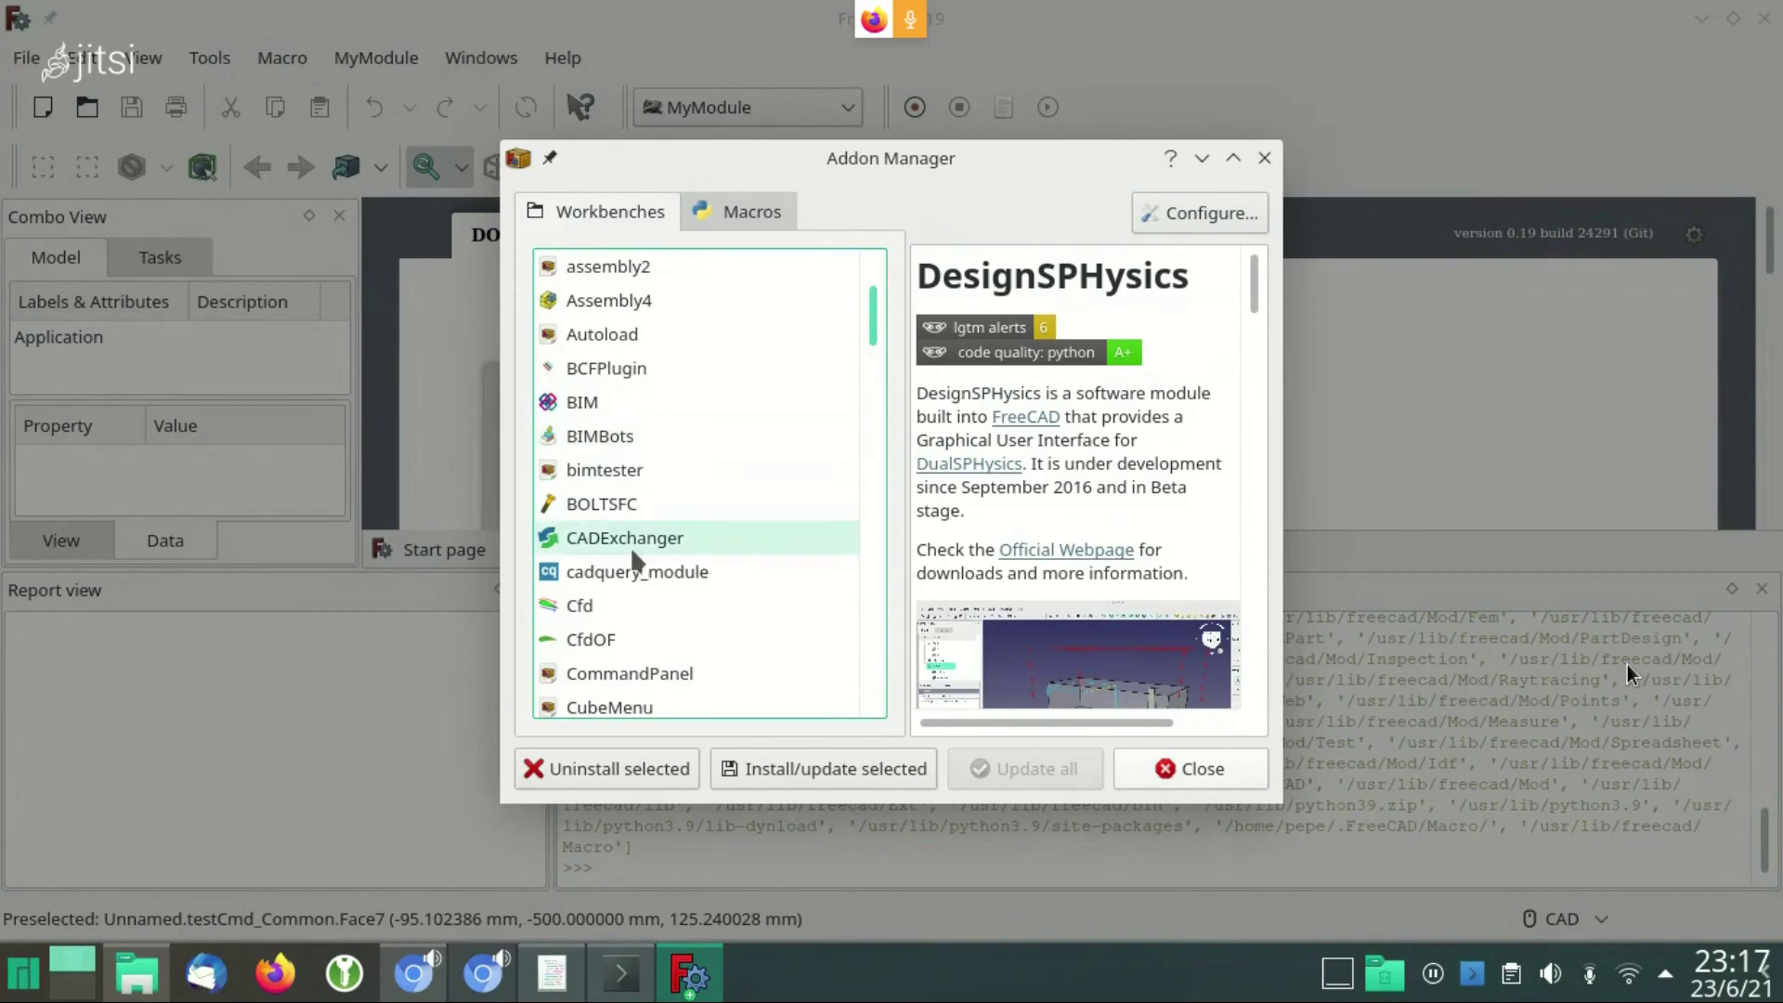
scroll(634, 560, down, 1)
click(599, 537)
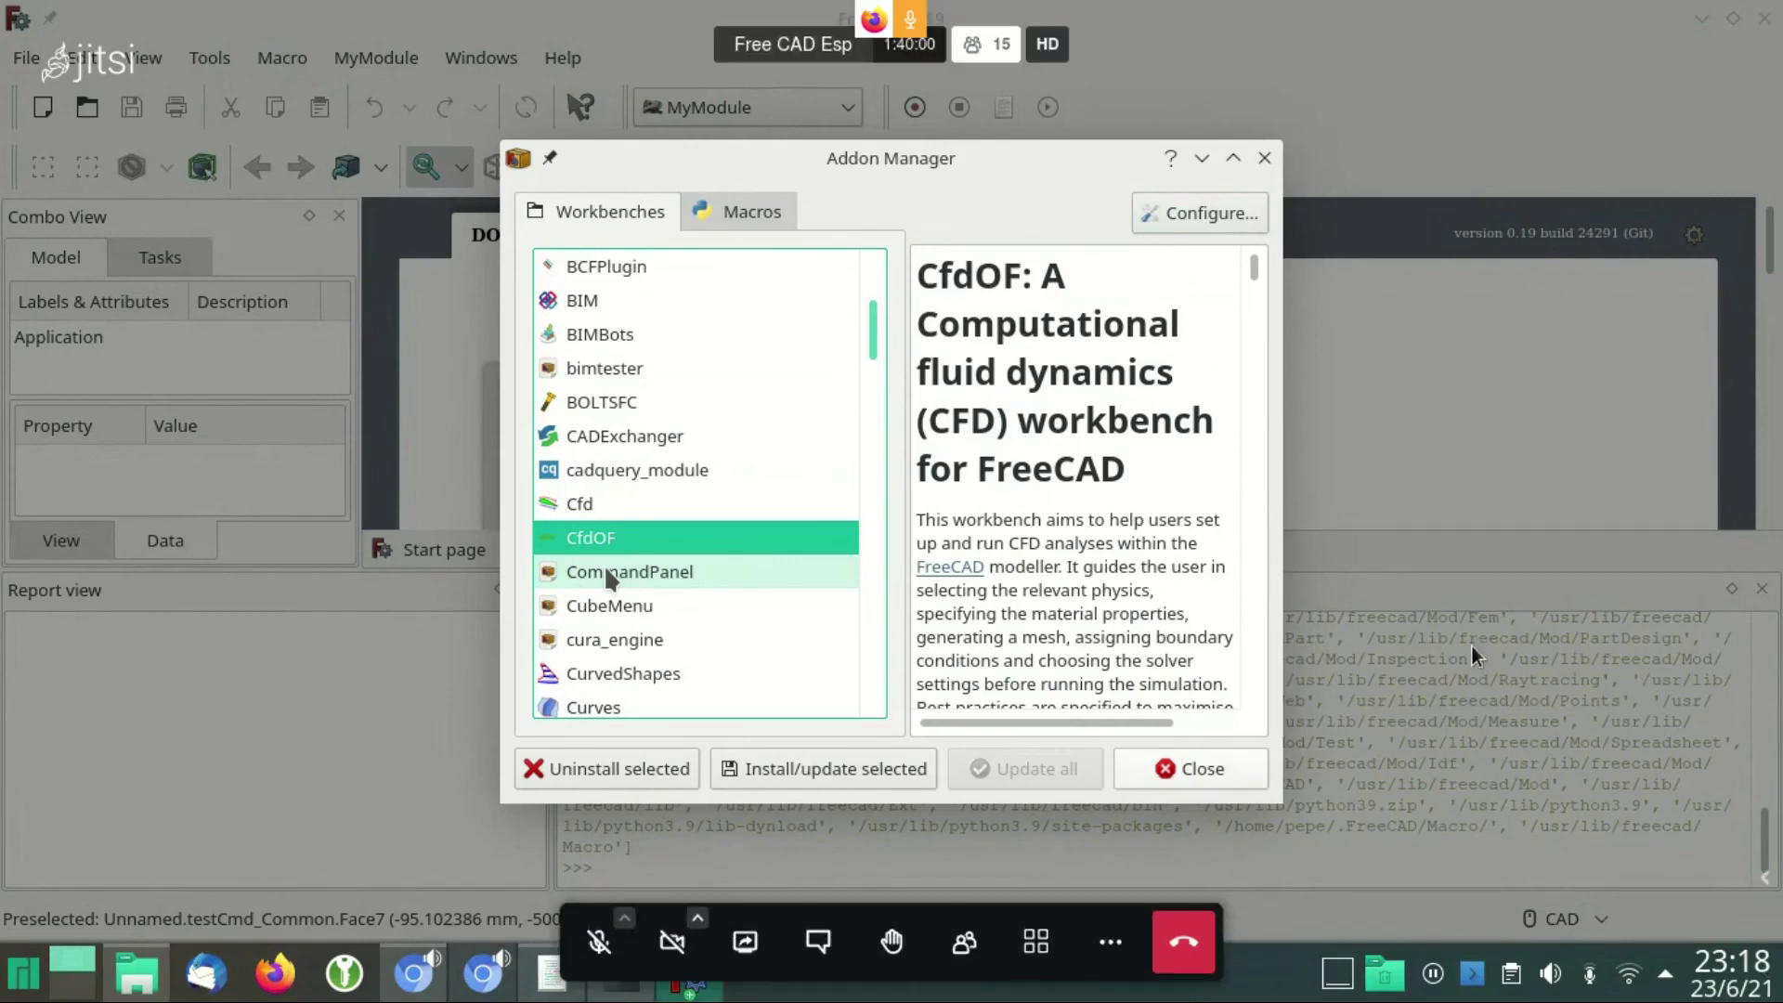
mouse_move(599, 940)
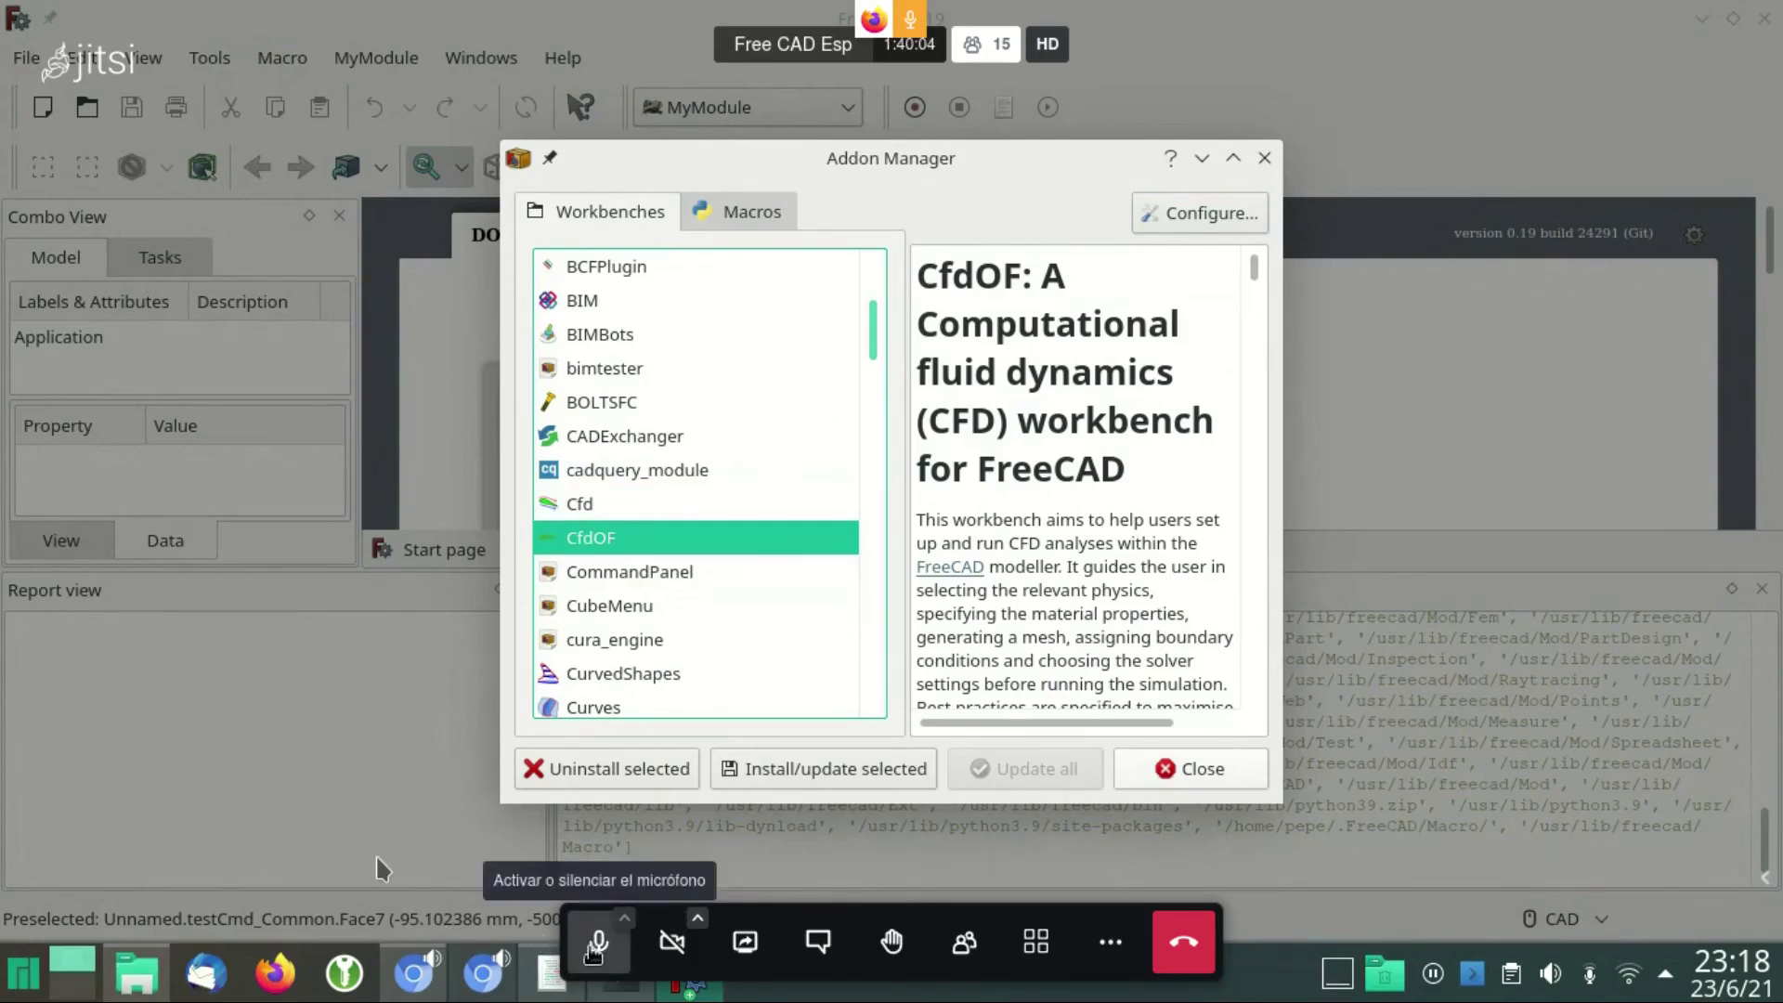
Mute the microphone and bring the Chromium Jitsi call to the front
click(602, 947)
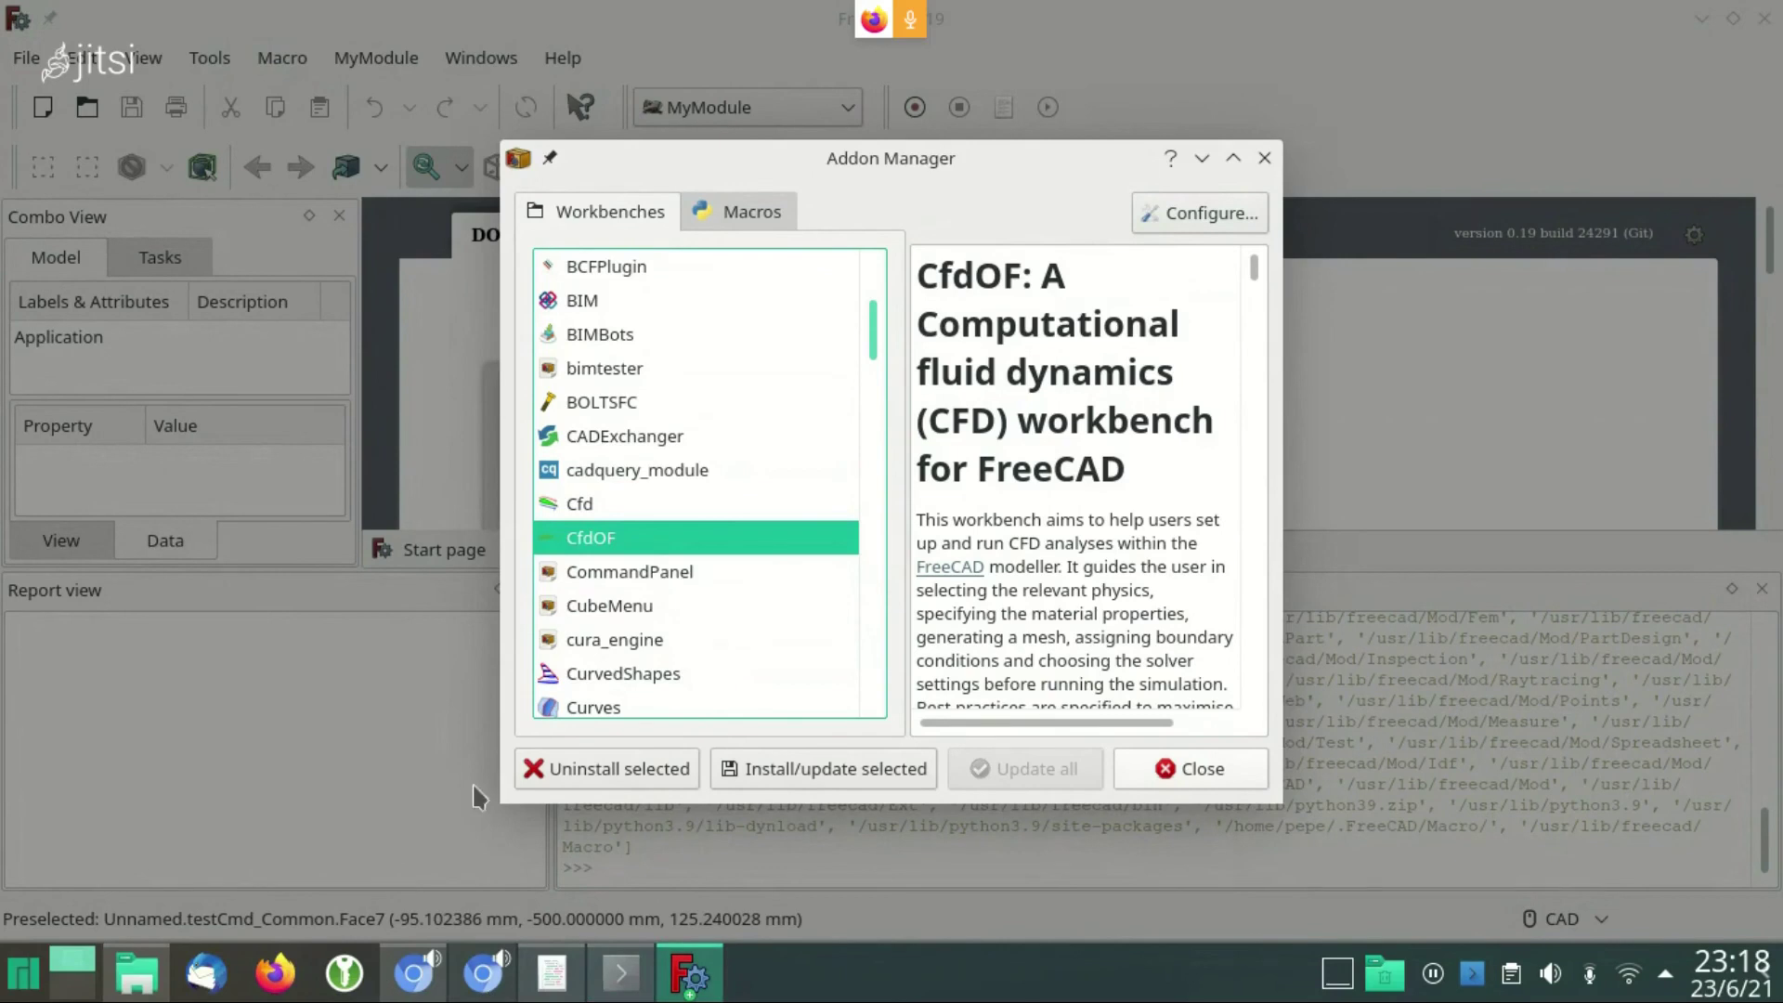
key(alt+Tab)
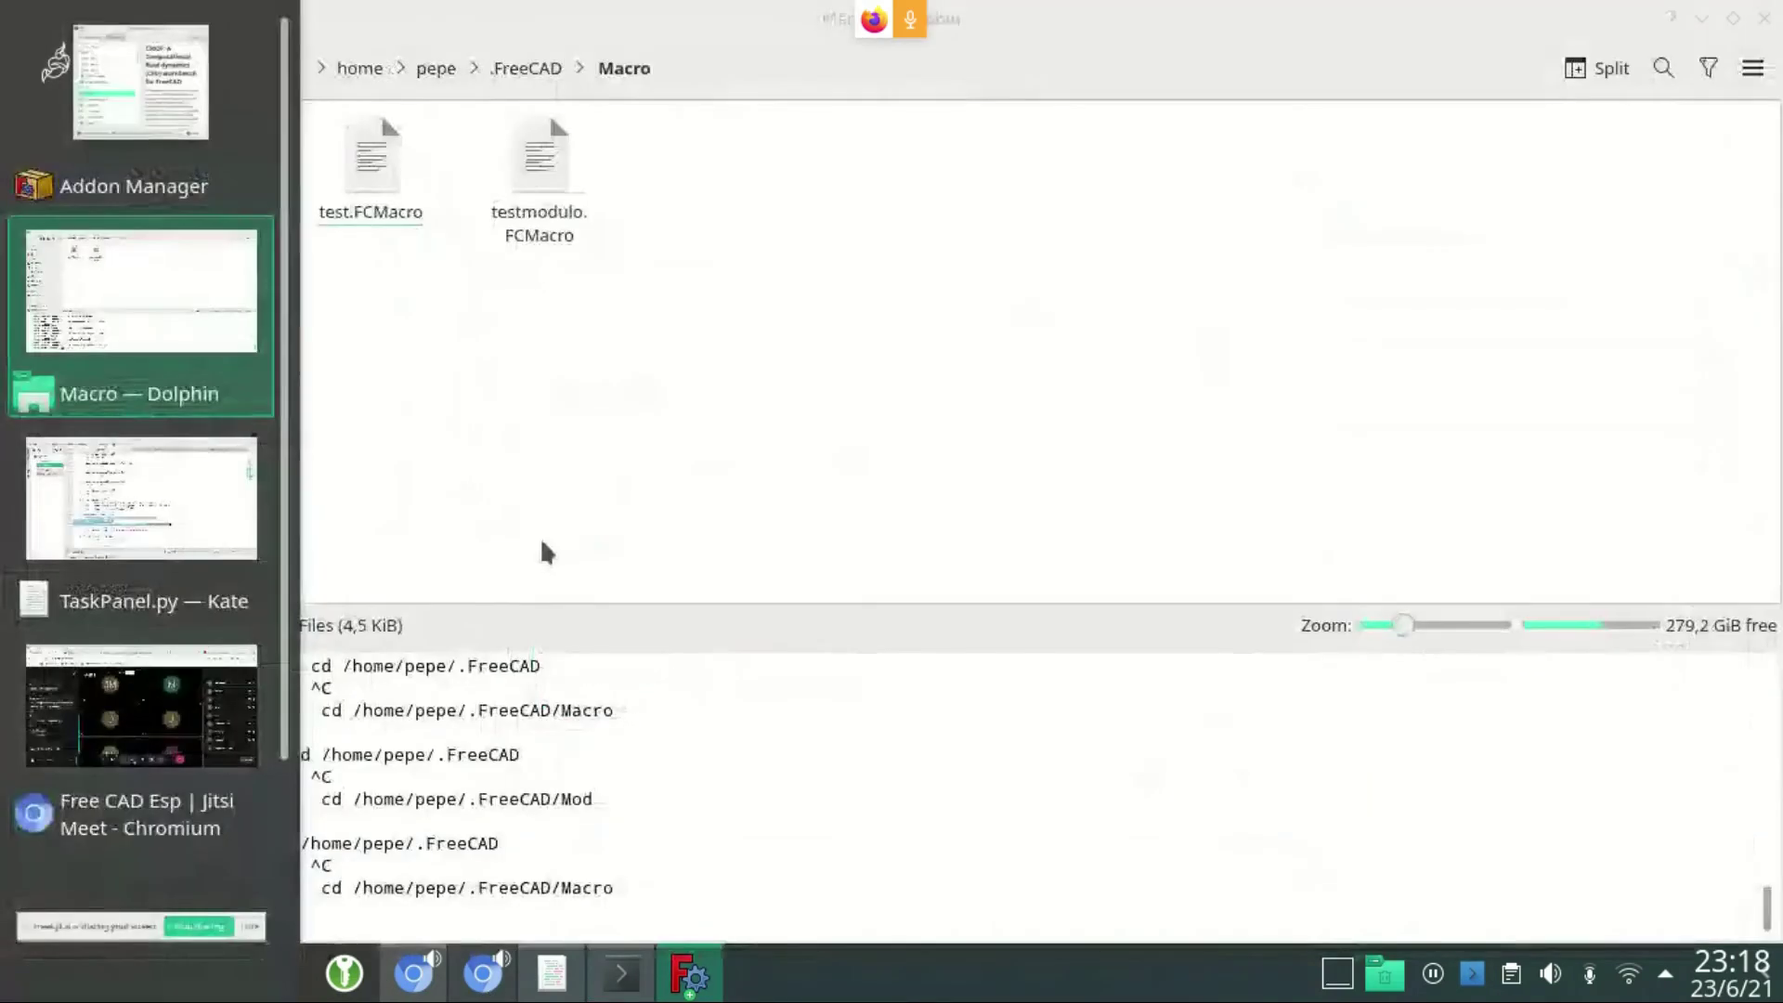
key(alt+Tab)
key(alt+Tab)
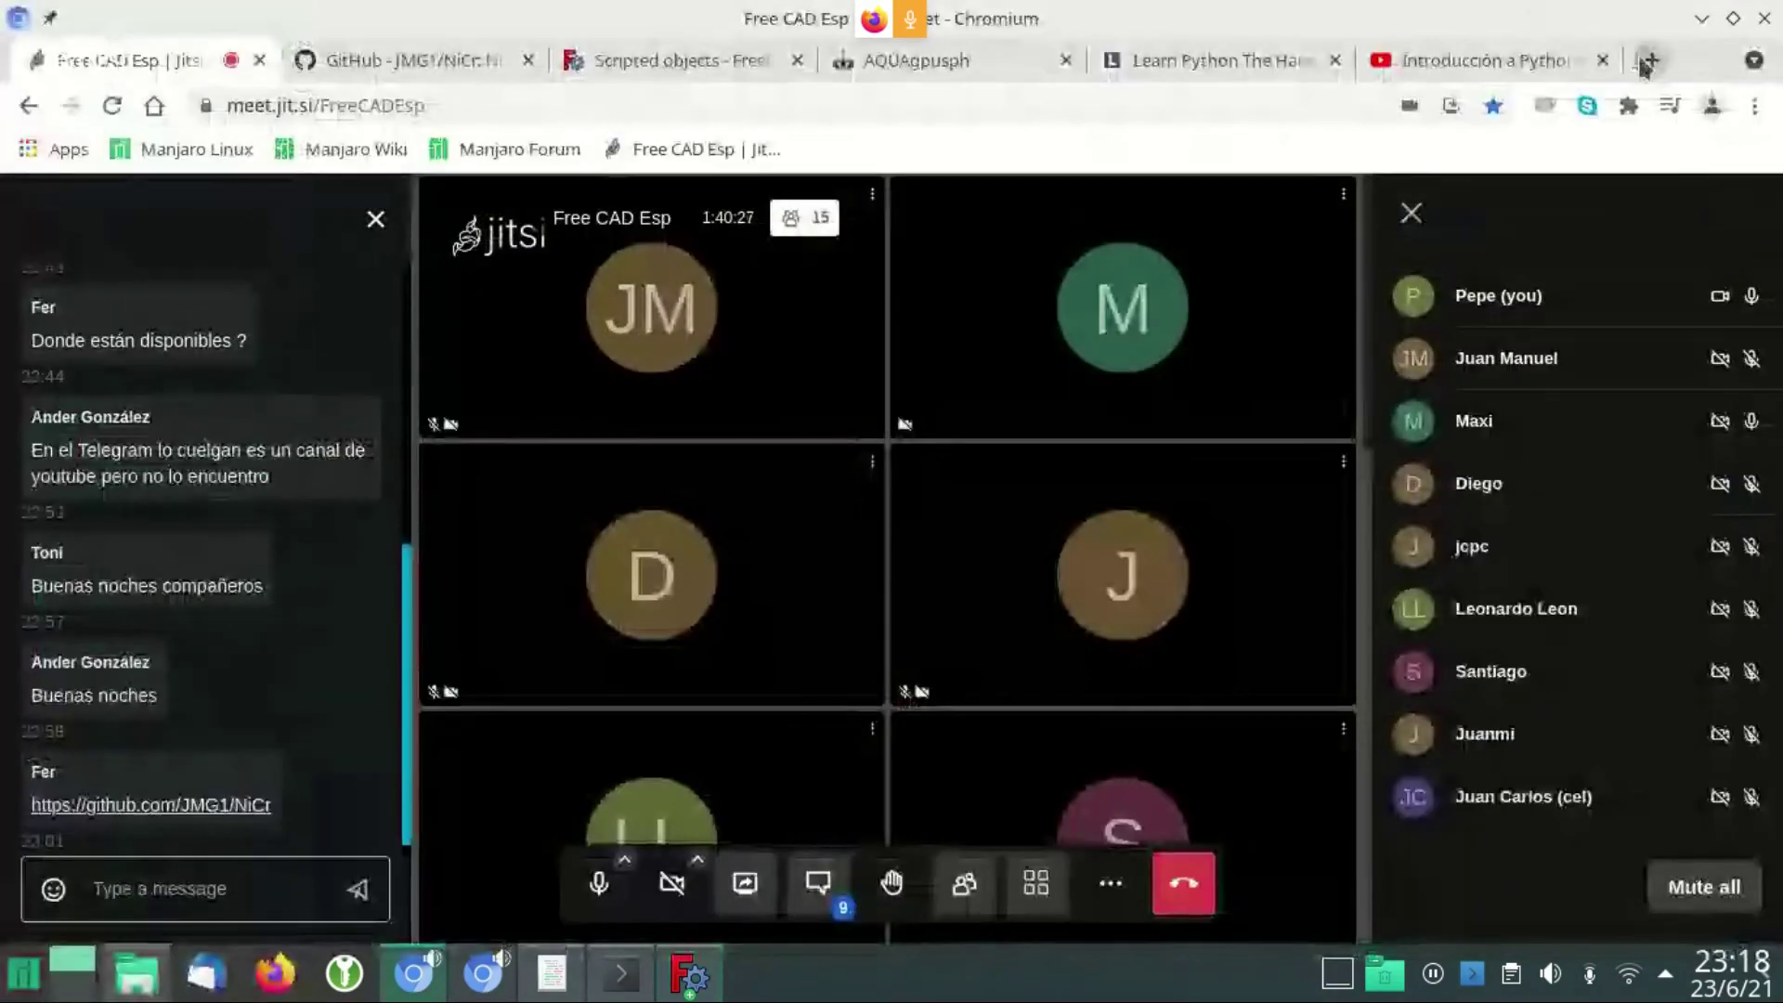
key(ctrl+t)
Play the Nuclear reactor II video from the AQUAgpusph gallery's Videos > Showcase album
click(778, 60)
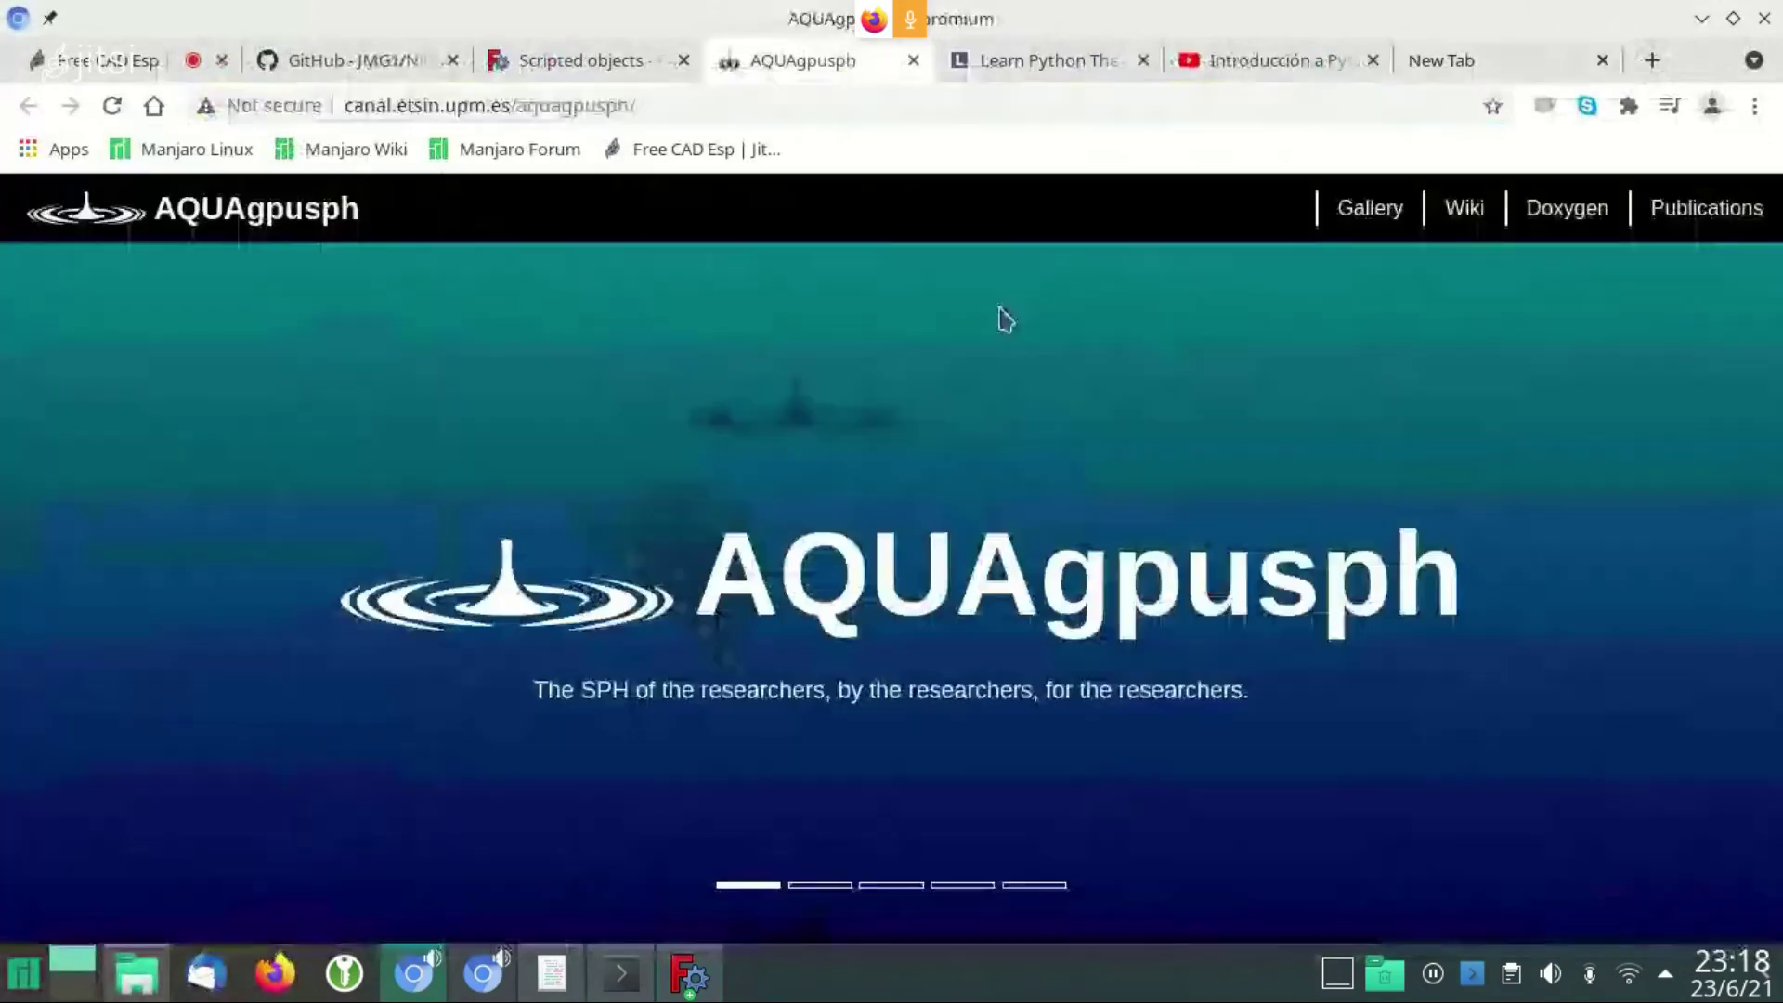
click(1380, 215)
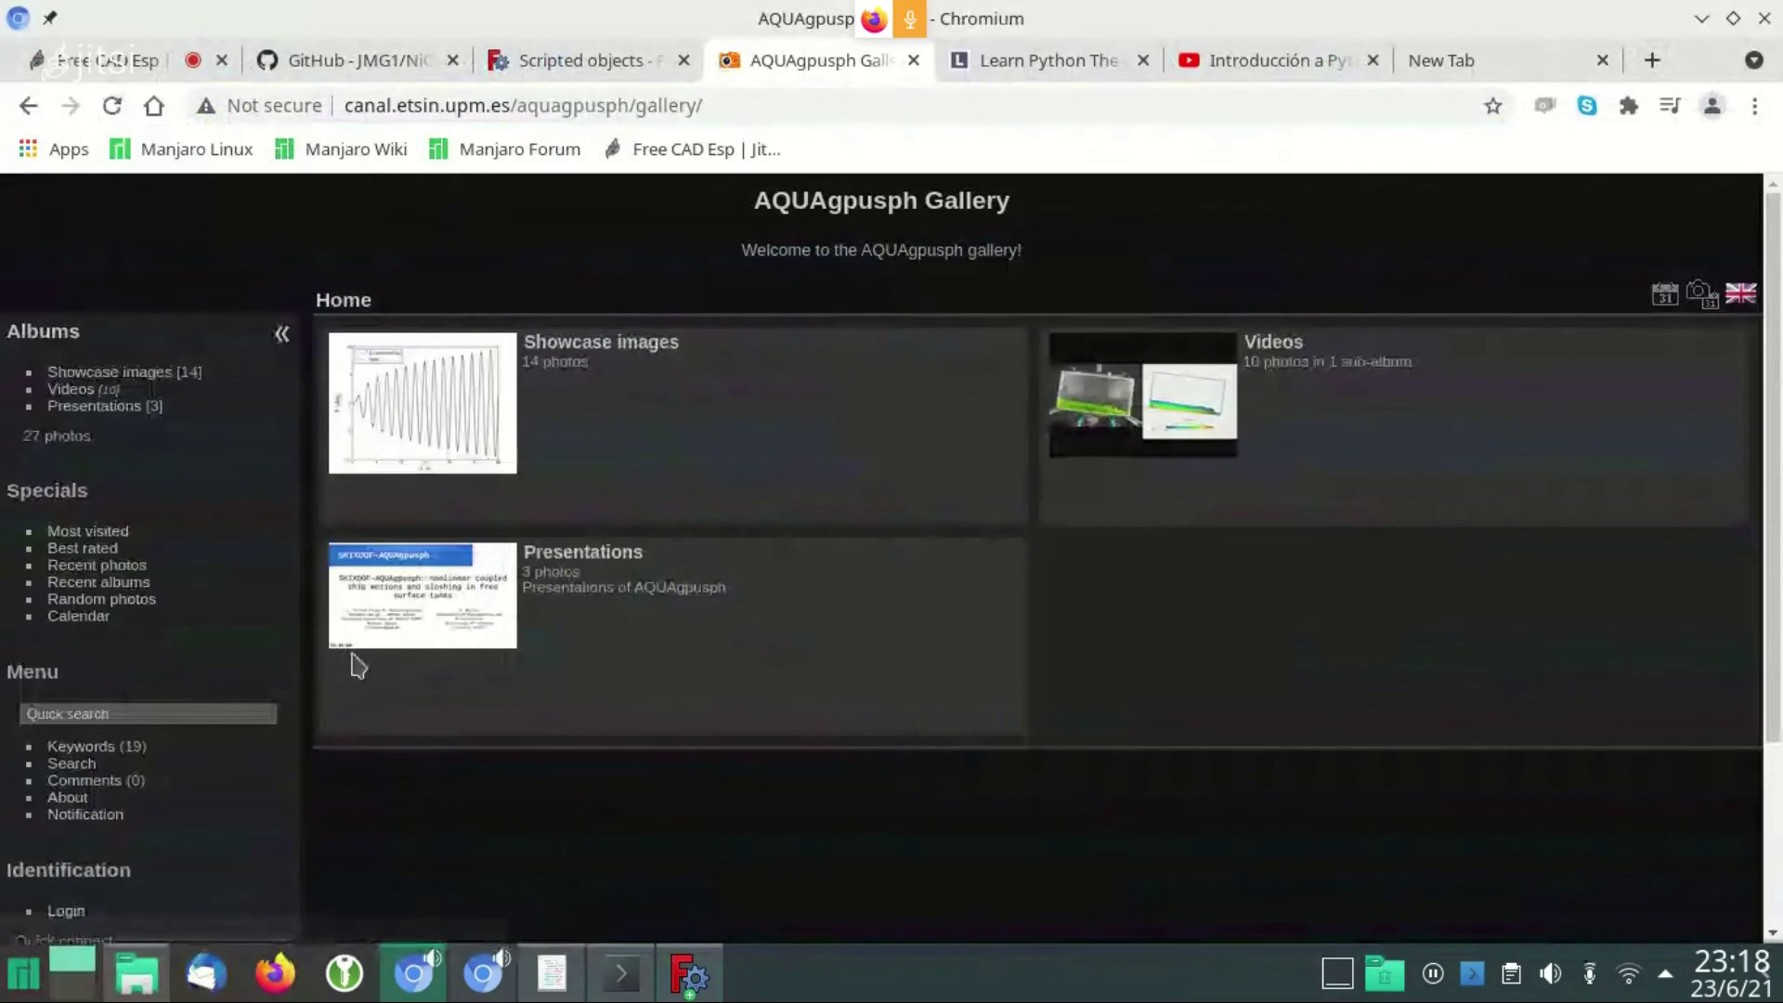
click(1277, 345)
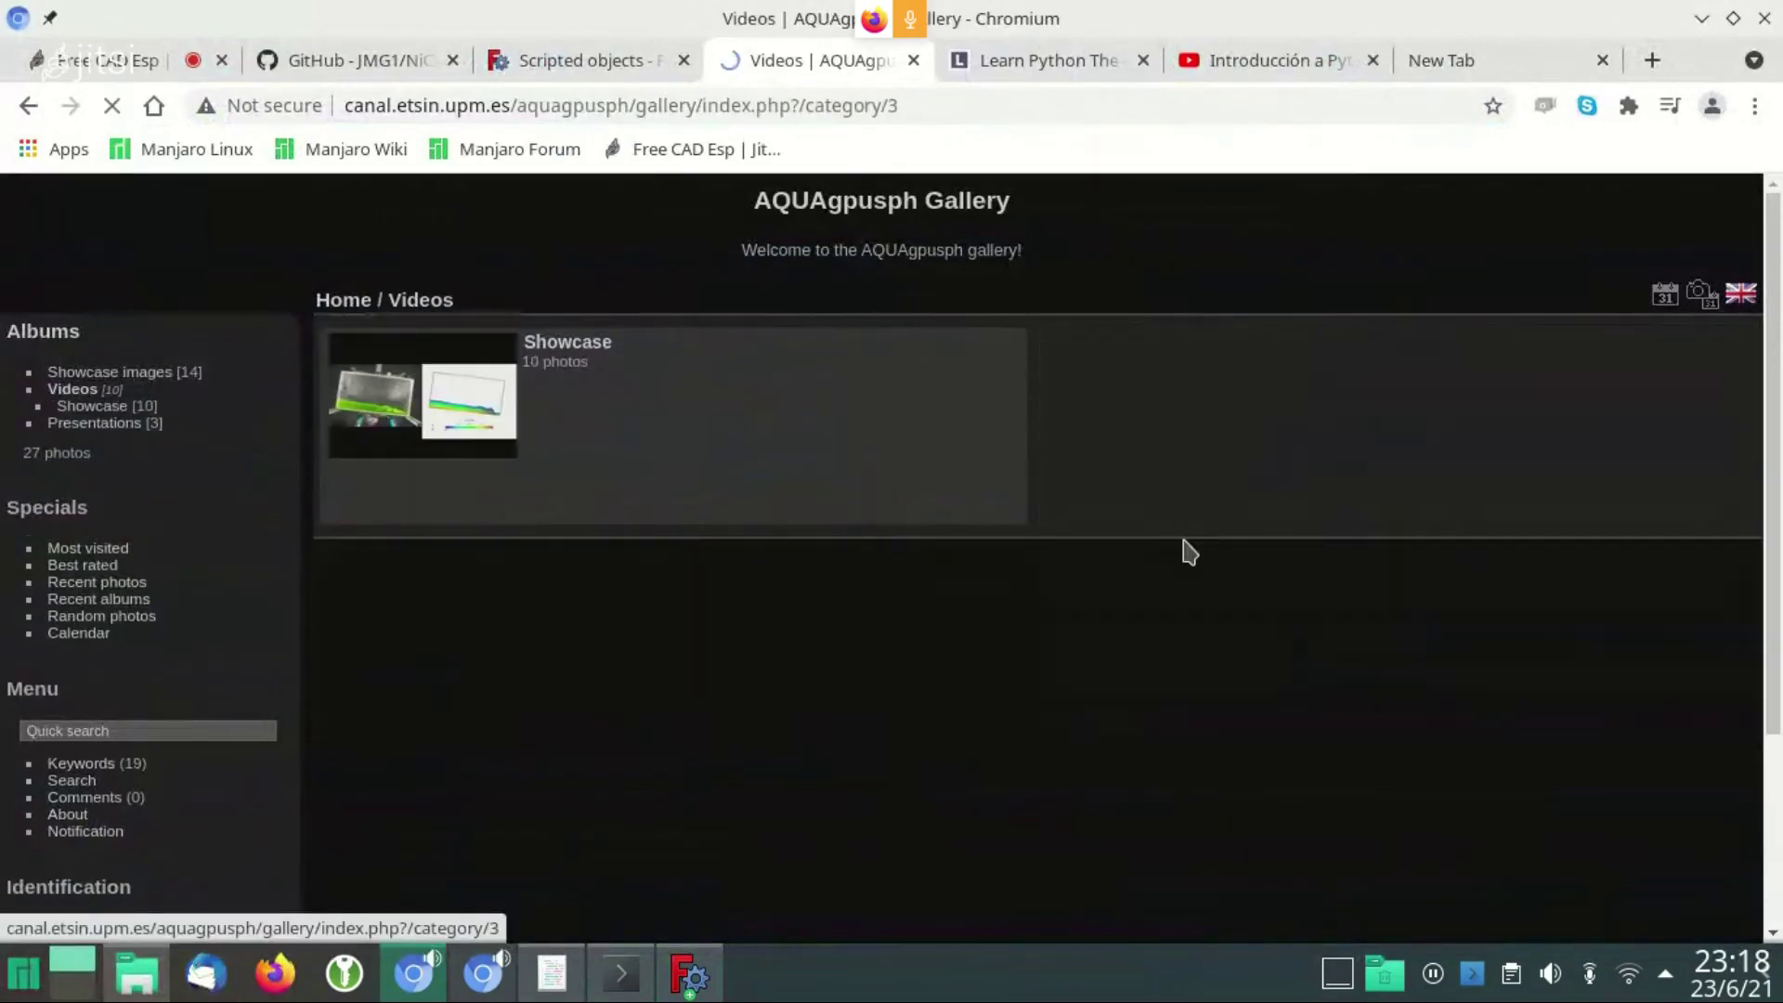
click(568, 344)
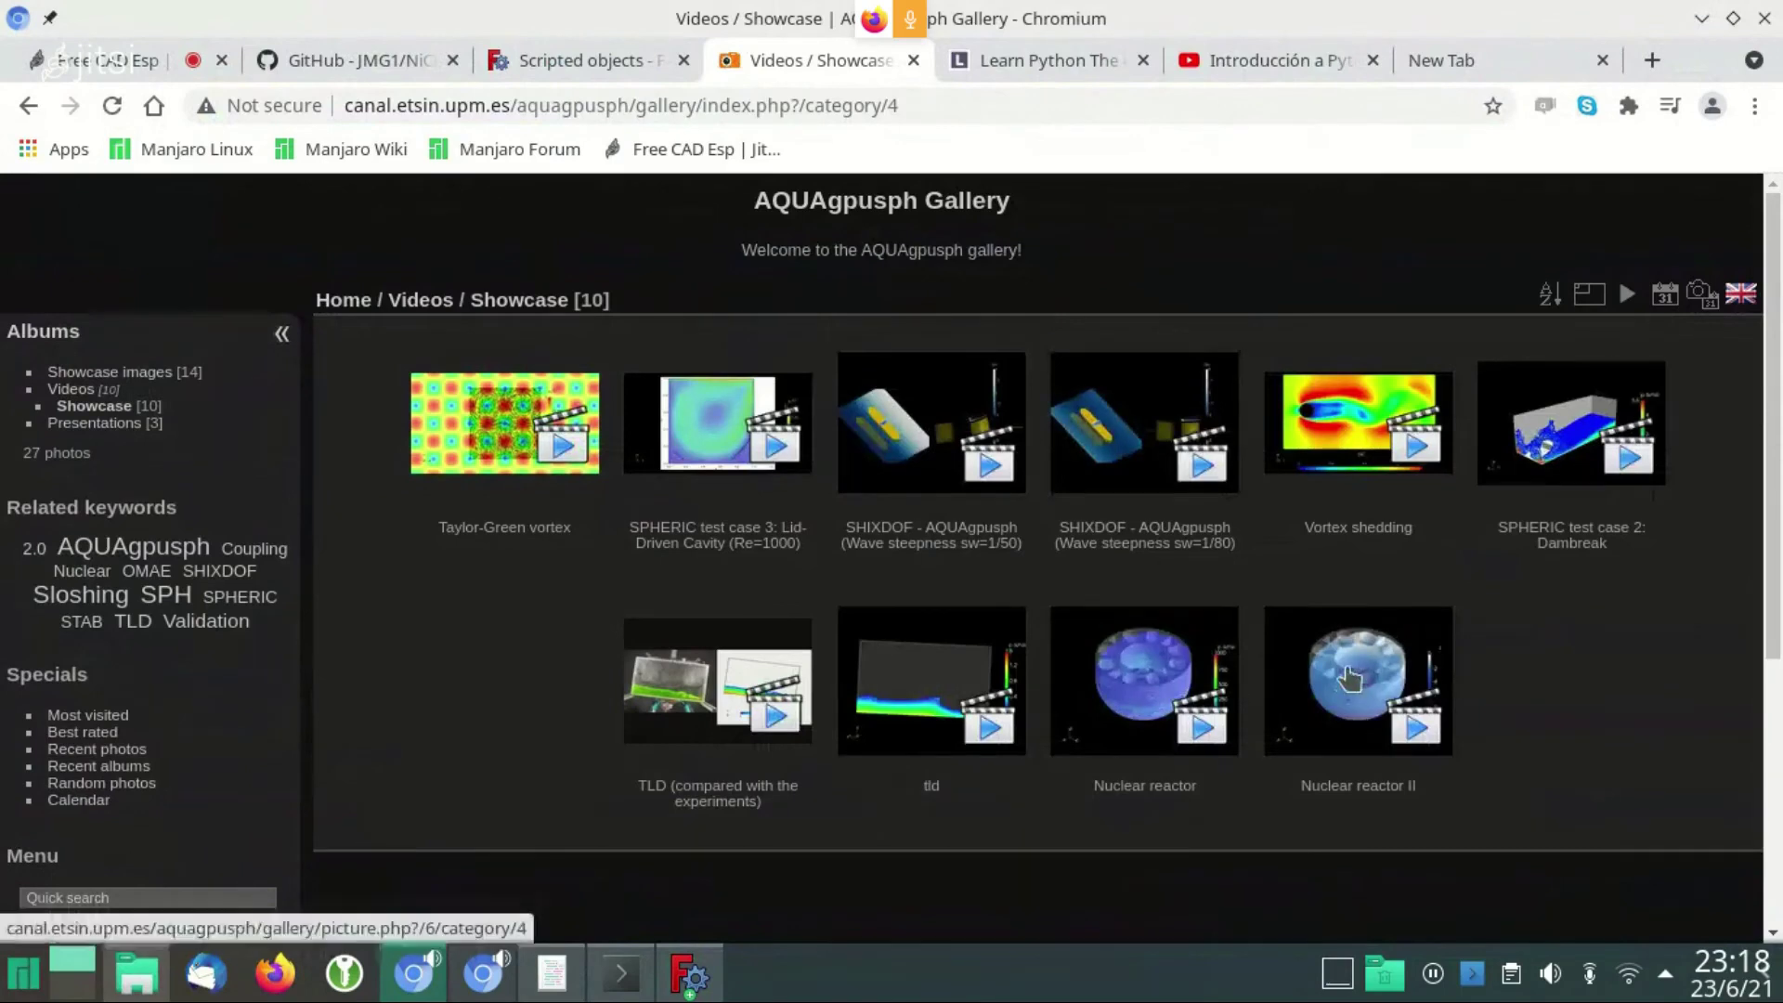
click(1344, 681)
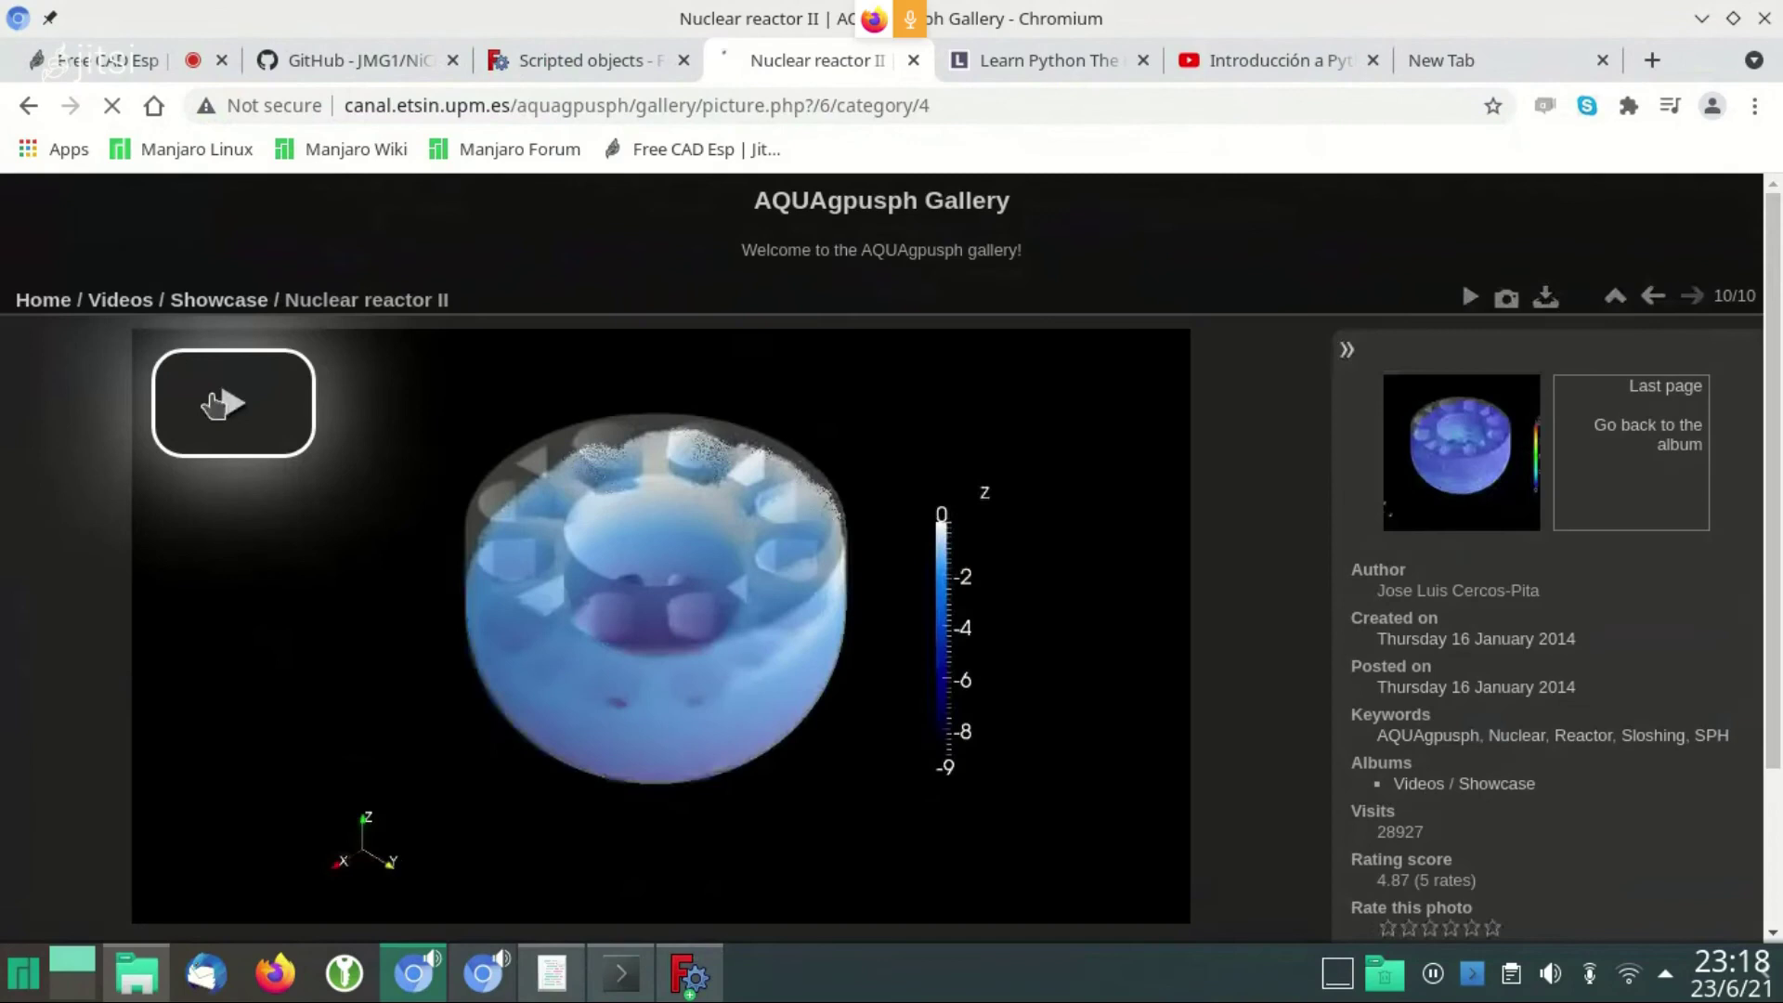
click(234, 410)
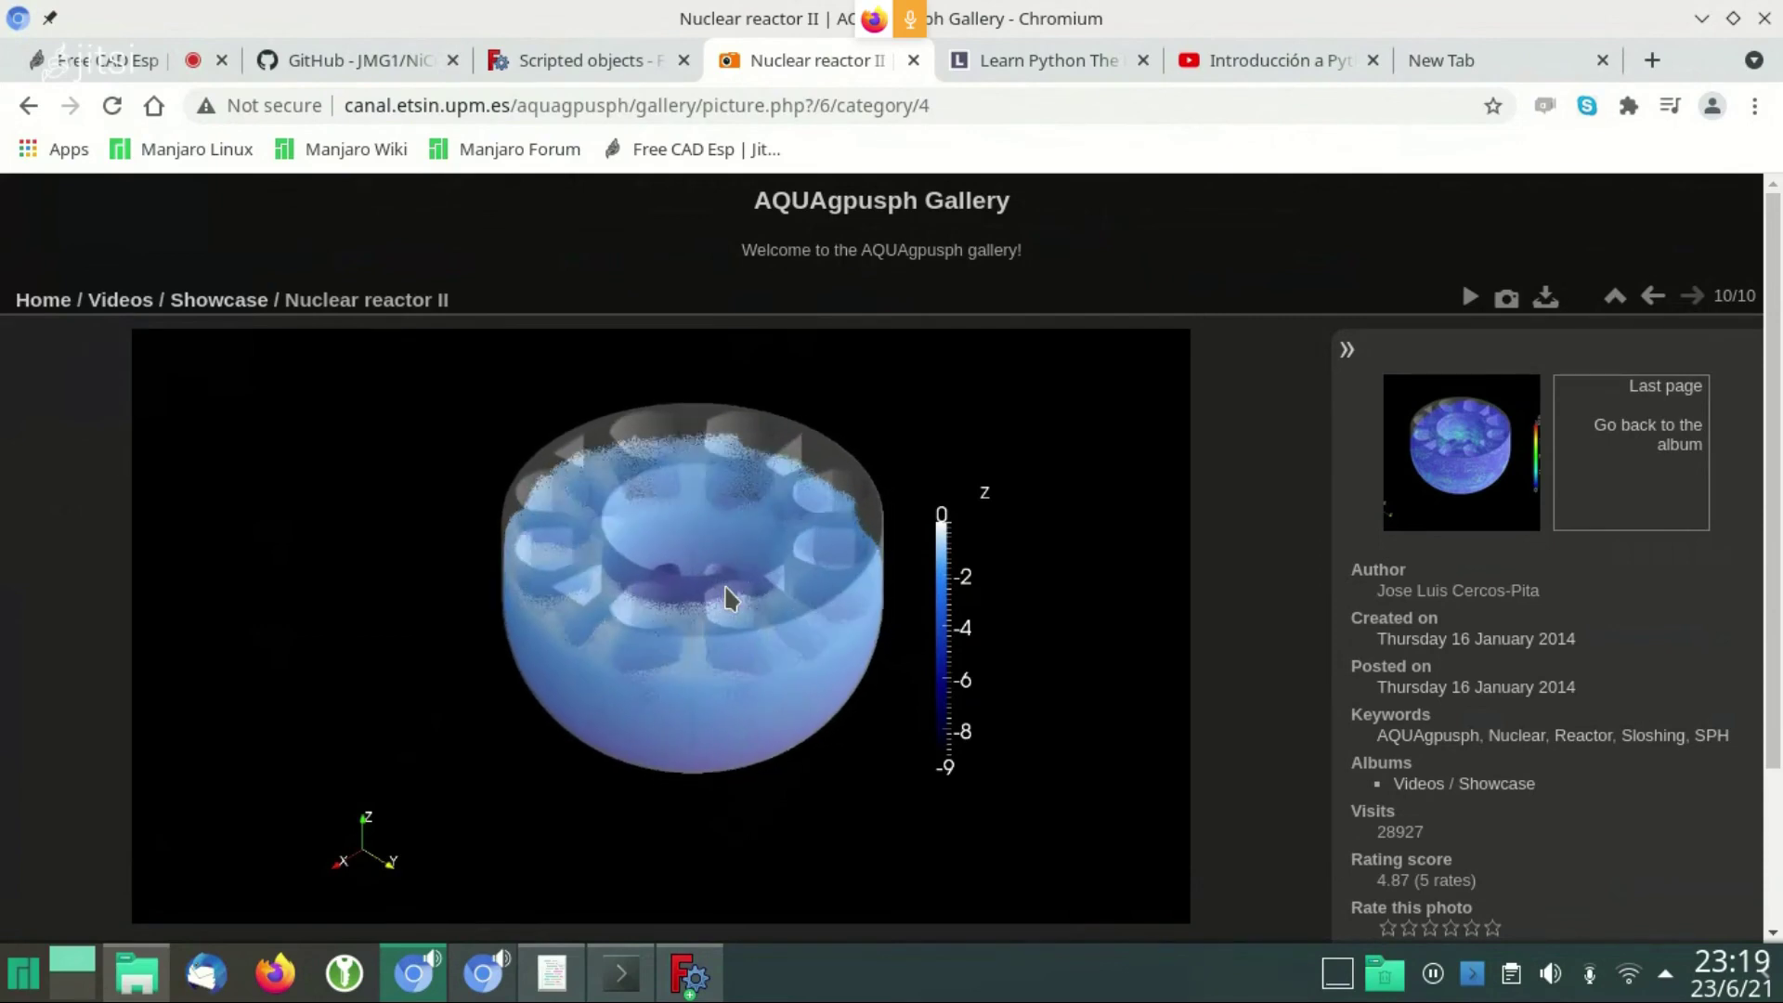
Close the Nuclear reactor II tab, show the Scripted objects wiki page, and dismiss the Addon Manager
click(915, 61)
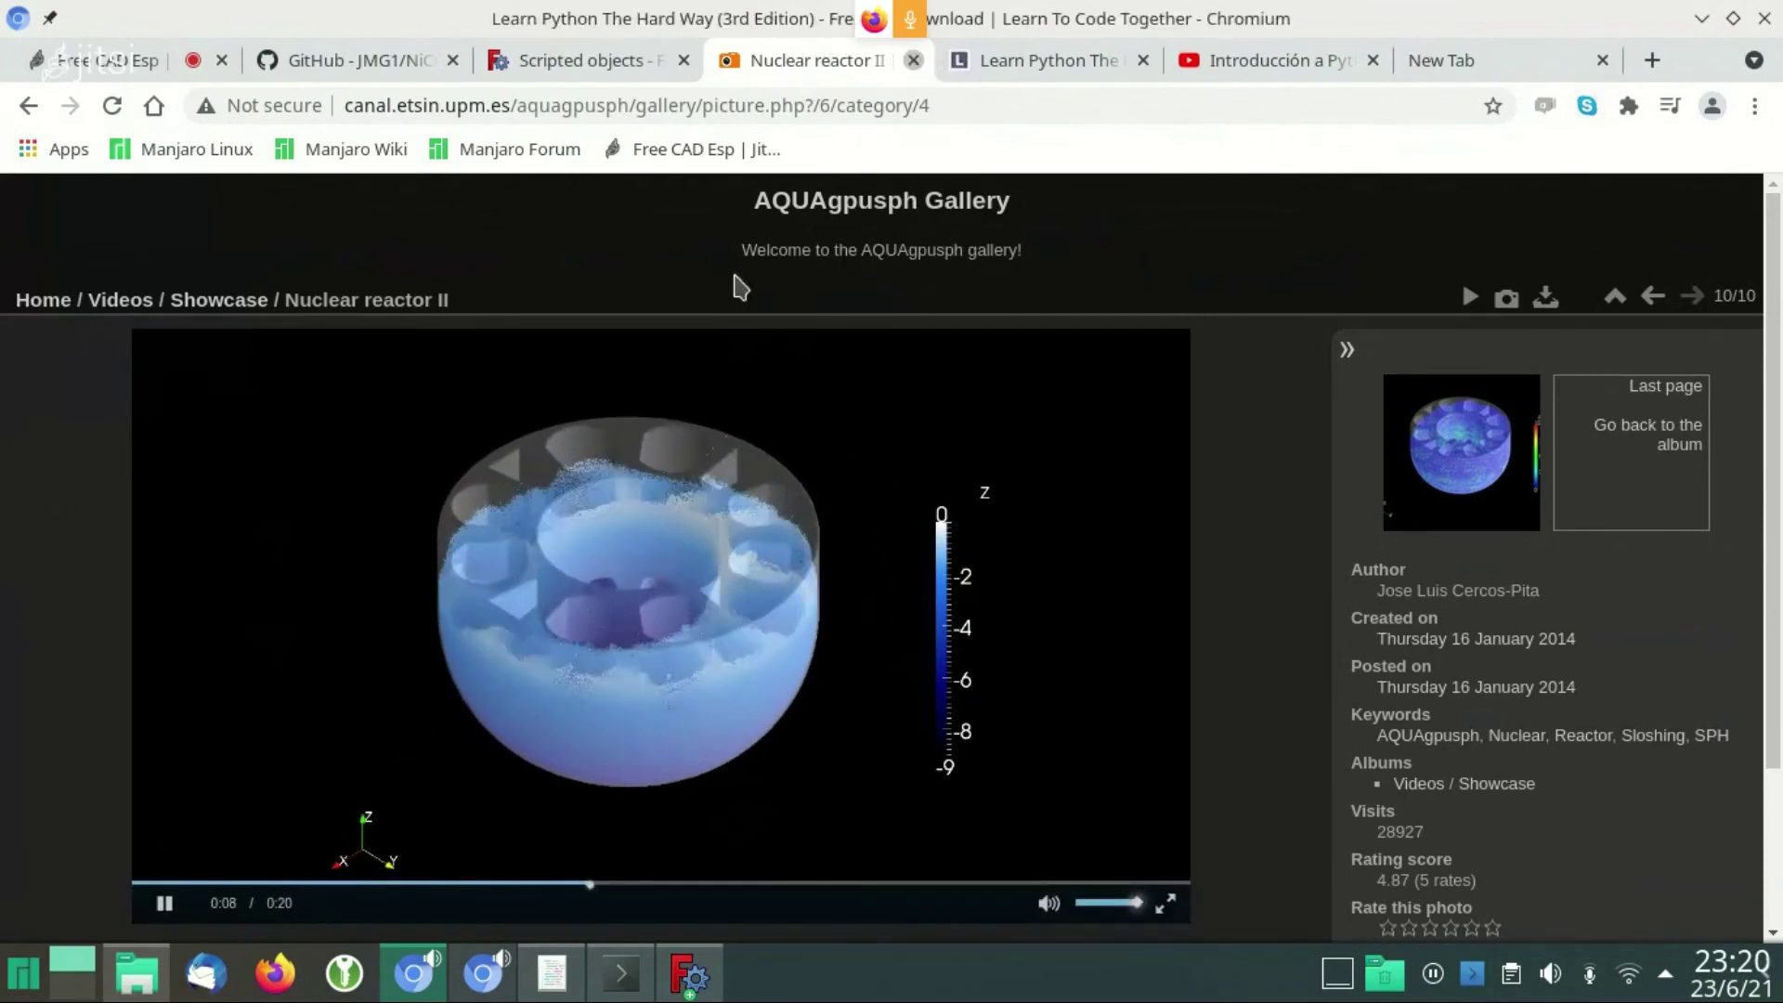
click(671, 51)
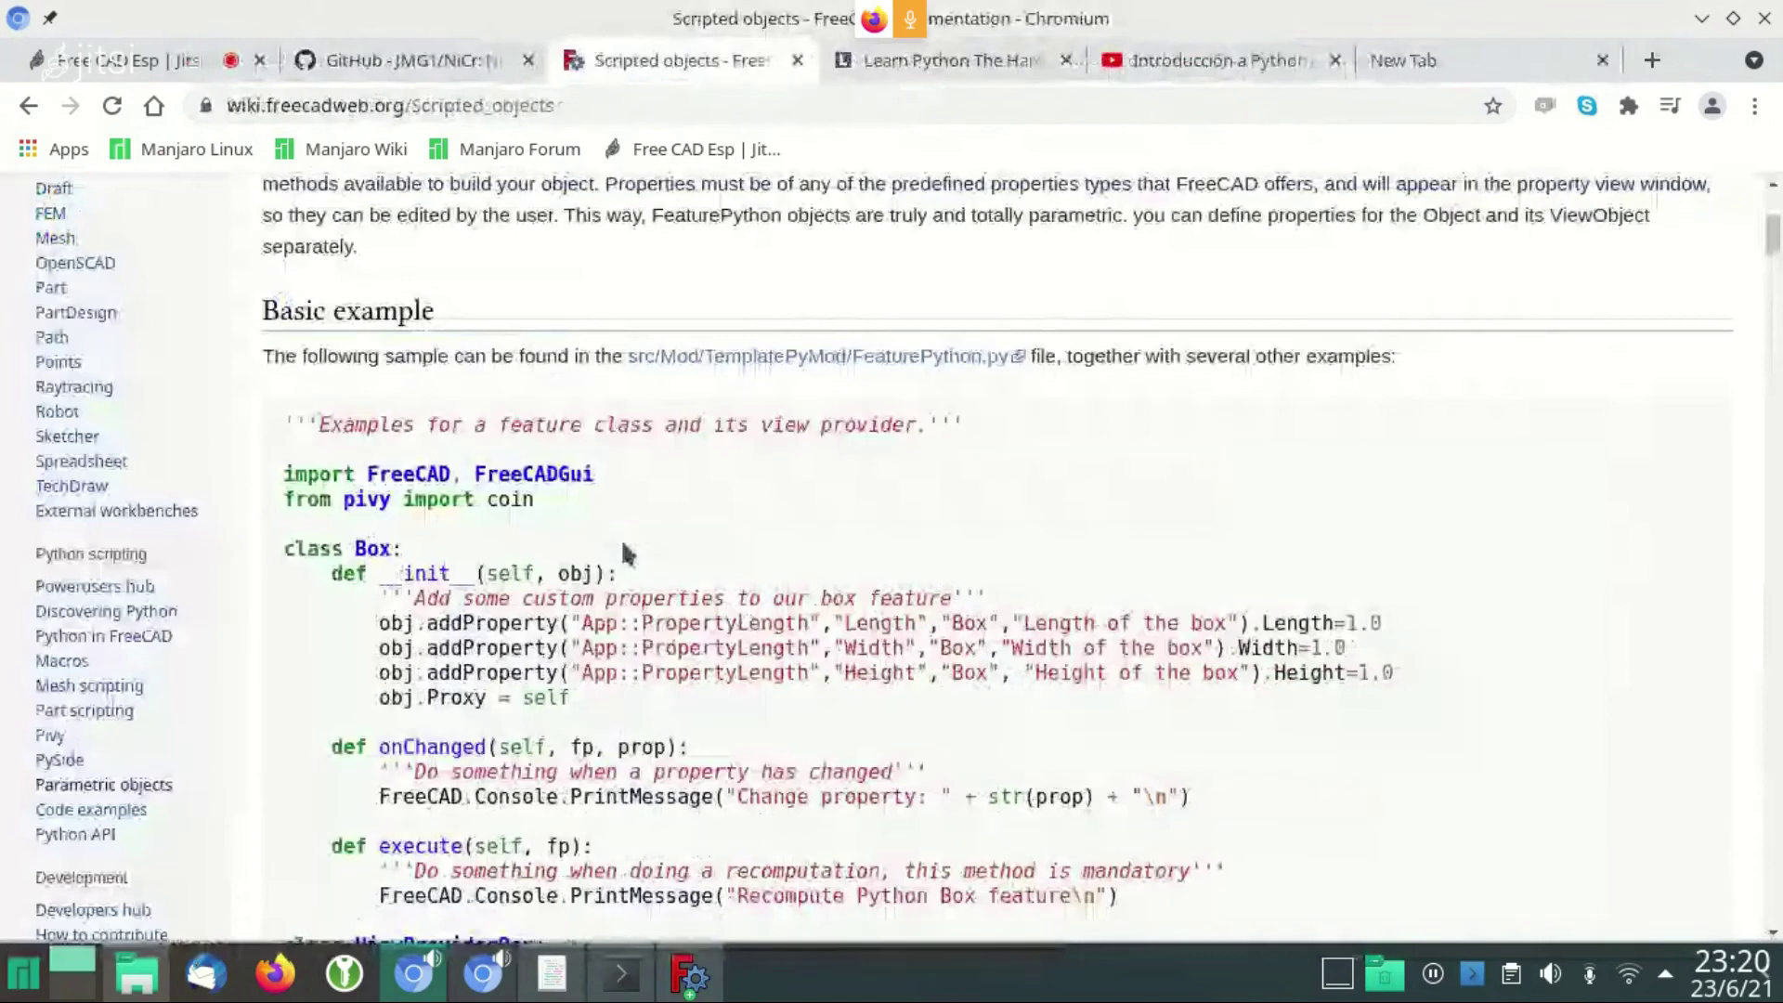
click(1196, 770)
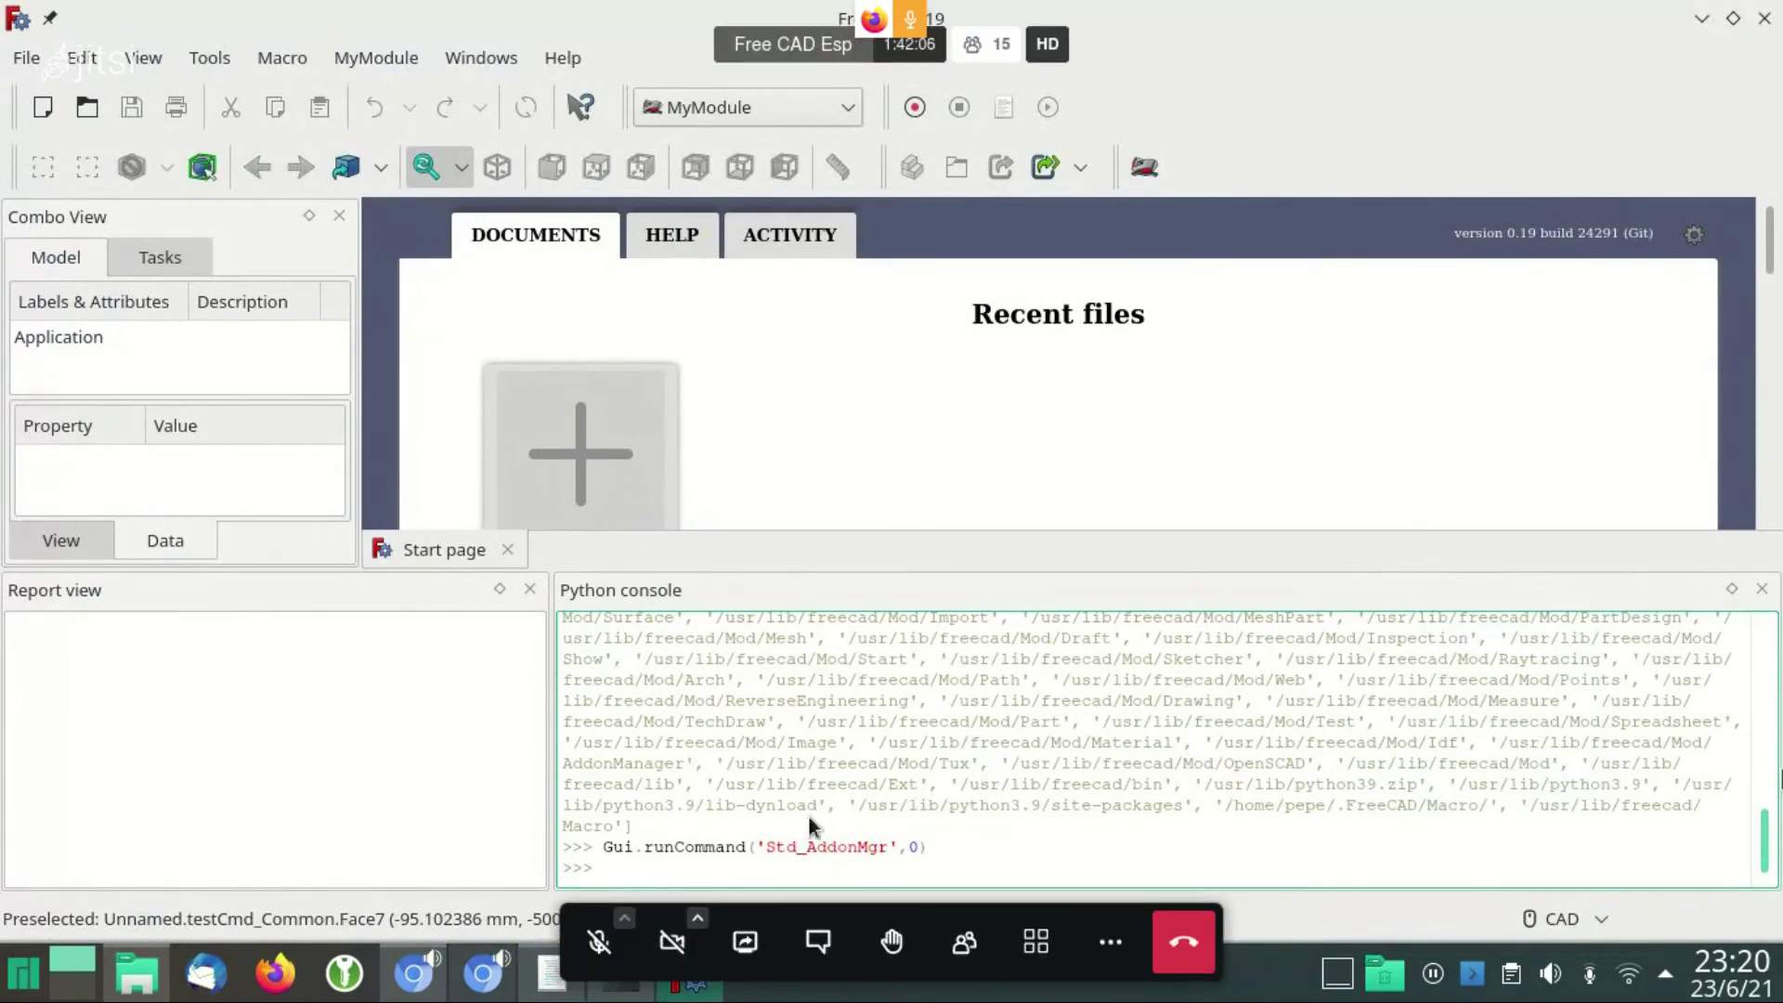
Toggle the microphone on and off, then switch from FreeCAD to the browser
click(599, 942)
click(598, 941)
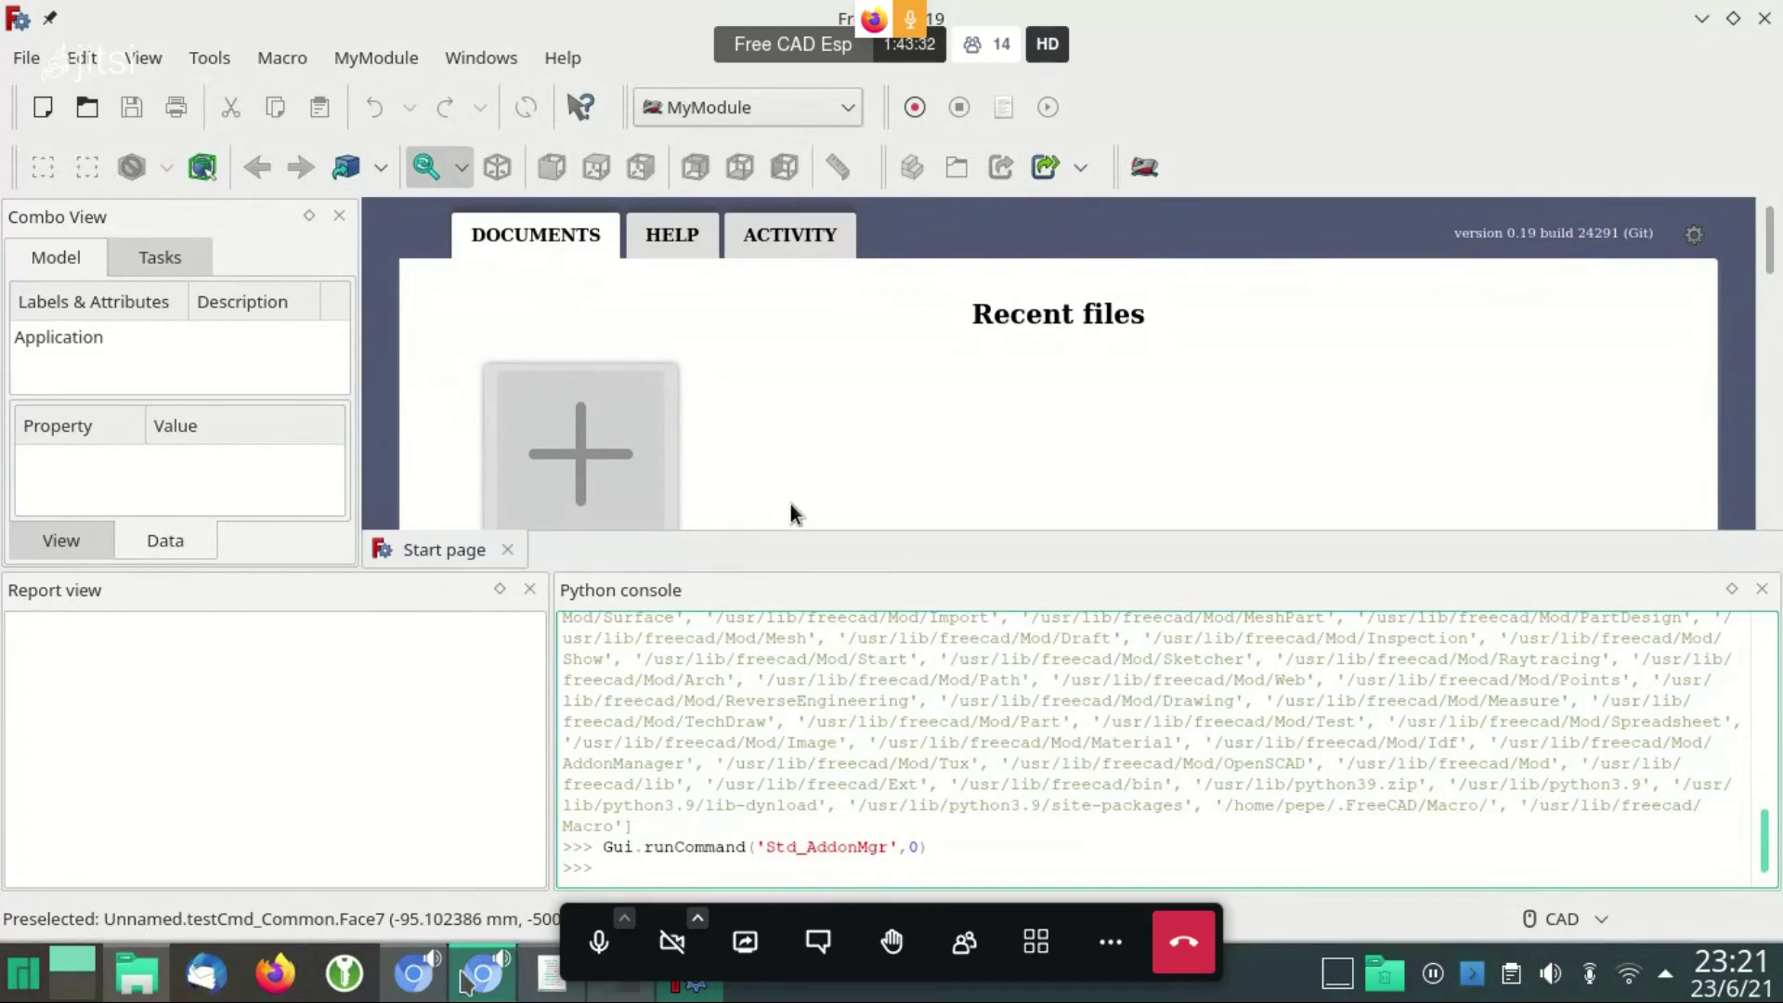
key(alt+Tab)
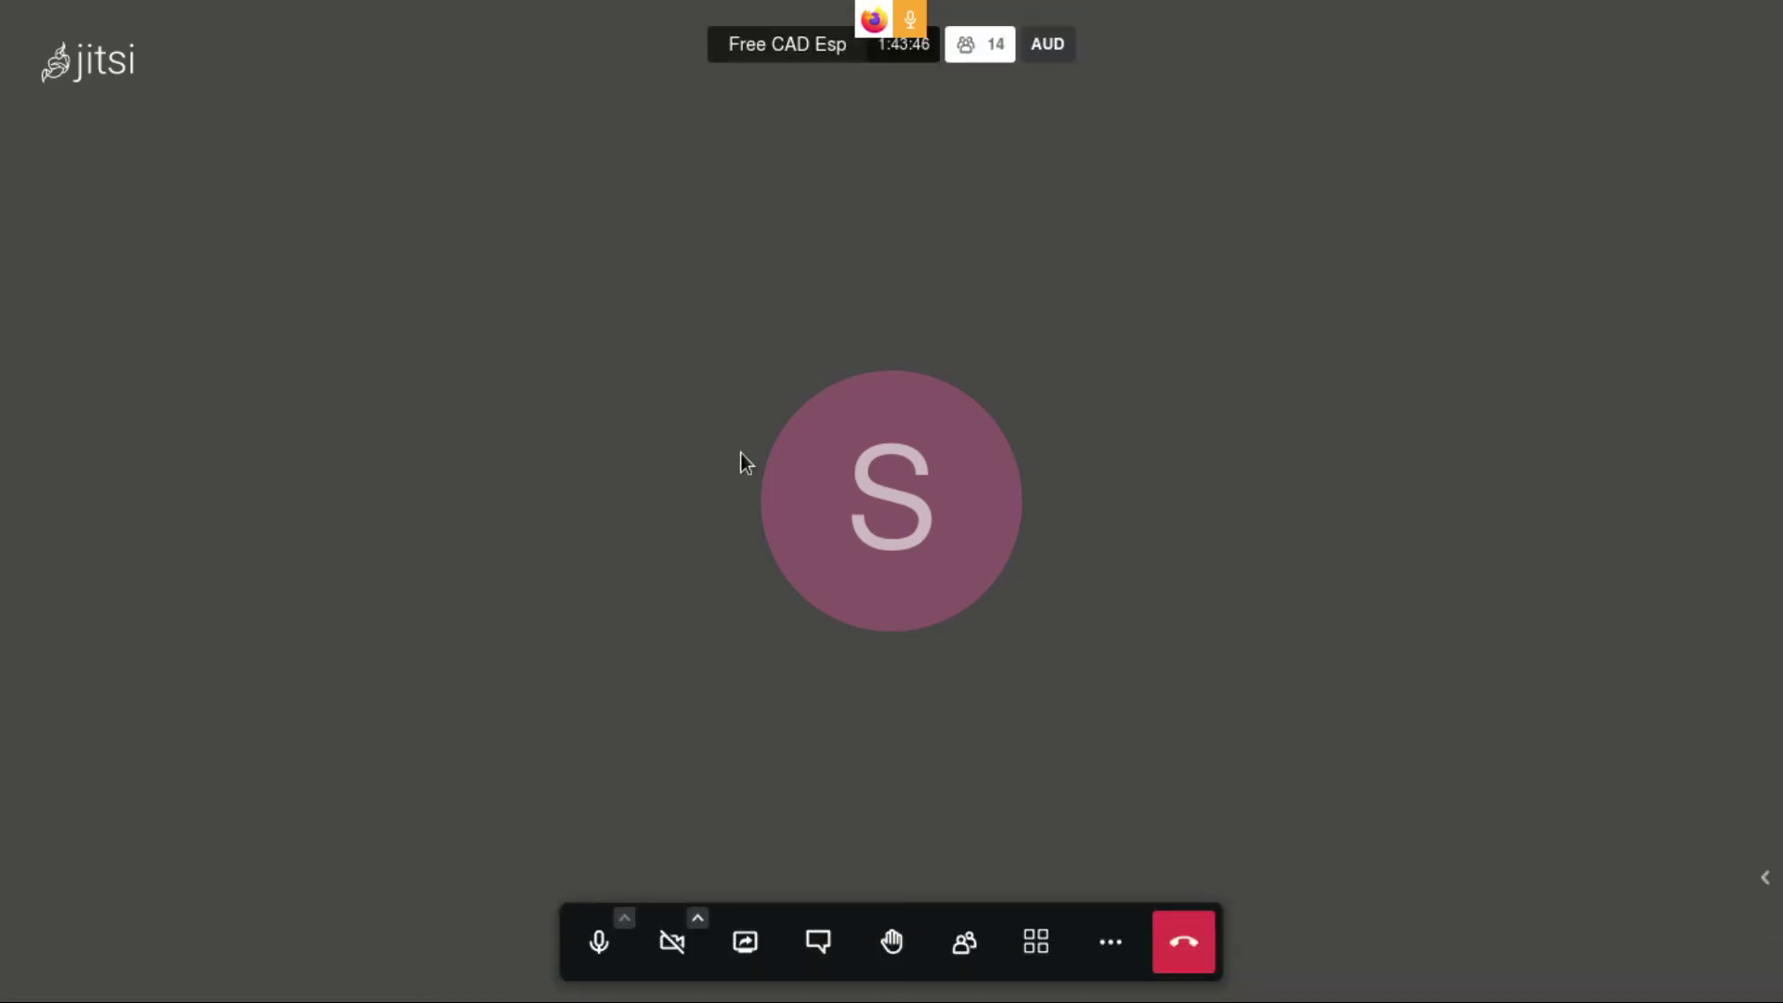
click(599, 939)
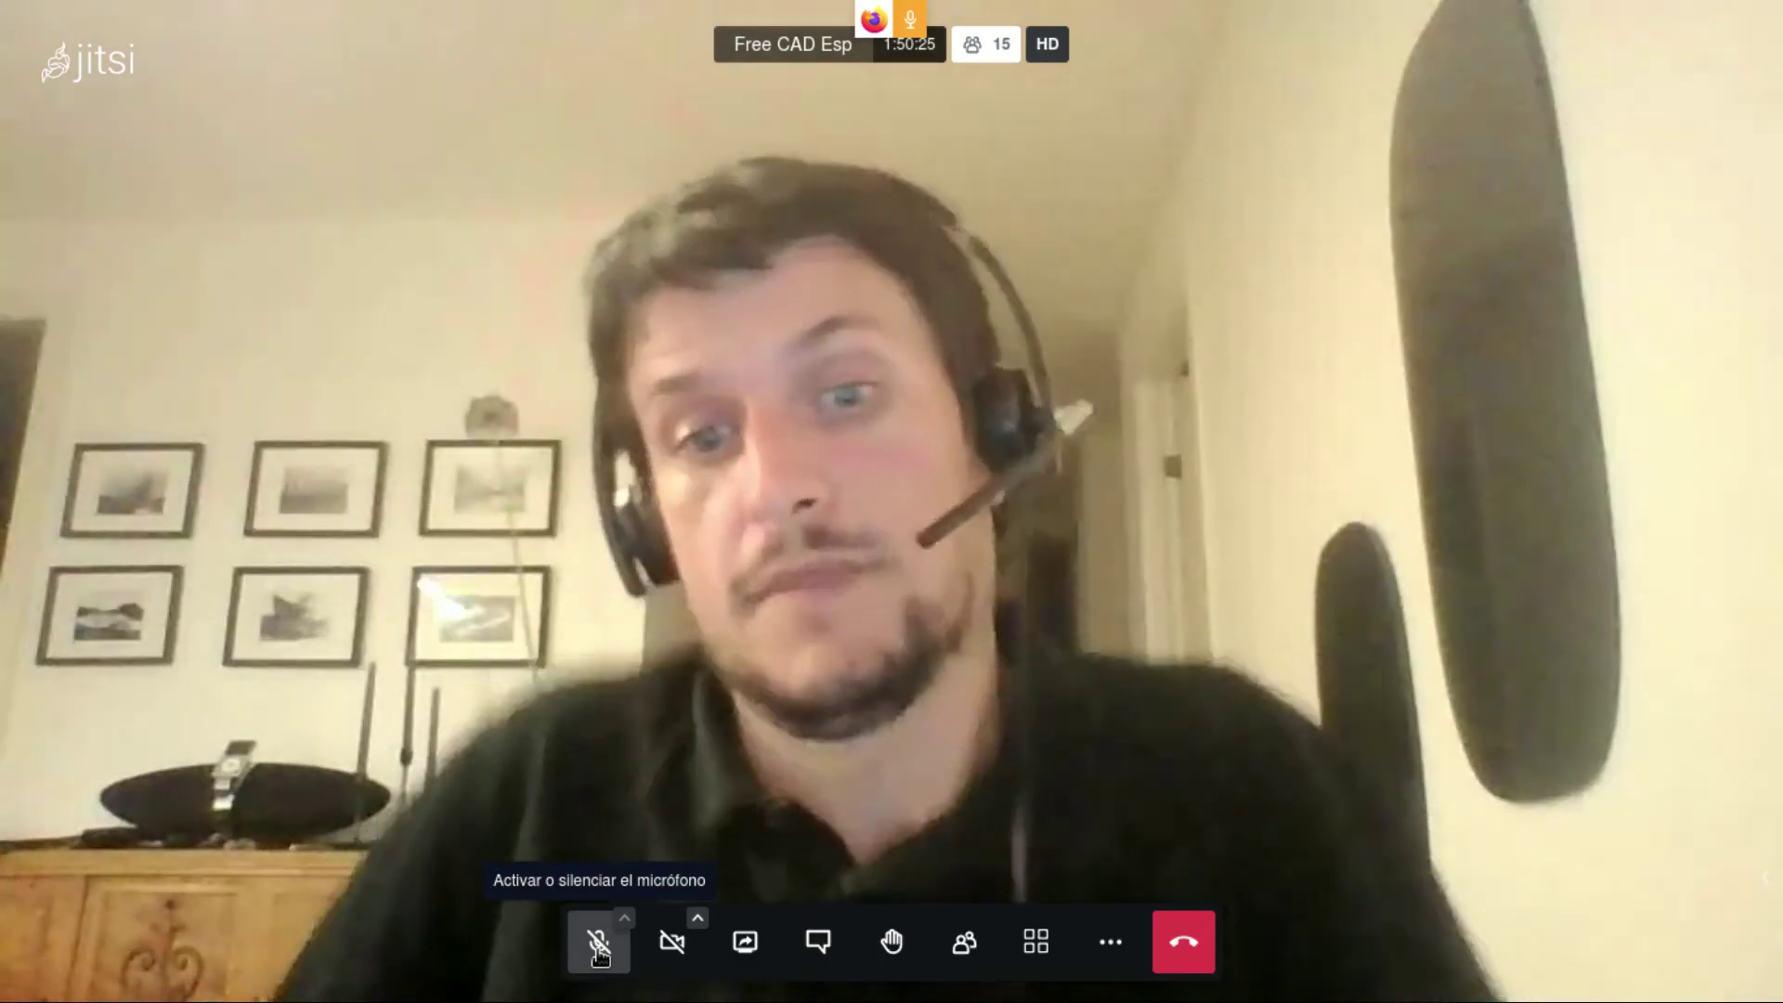
click(599, 944)
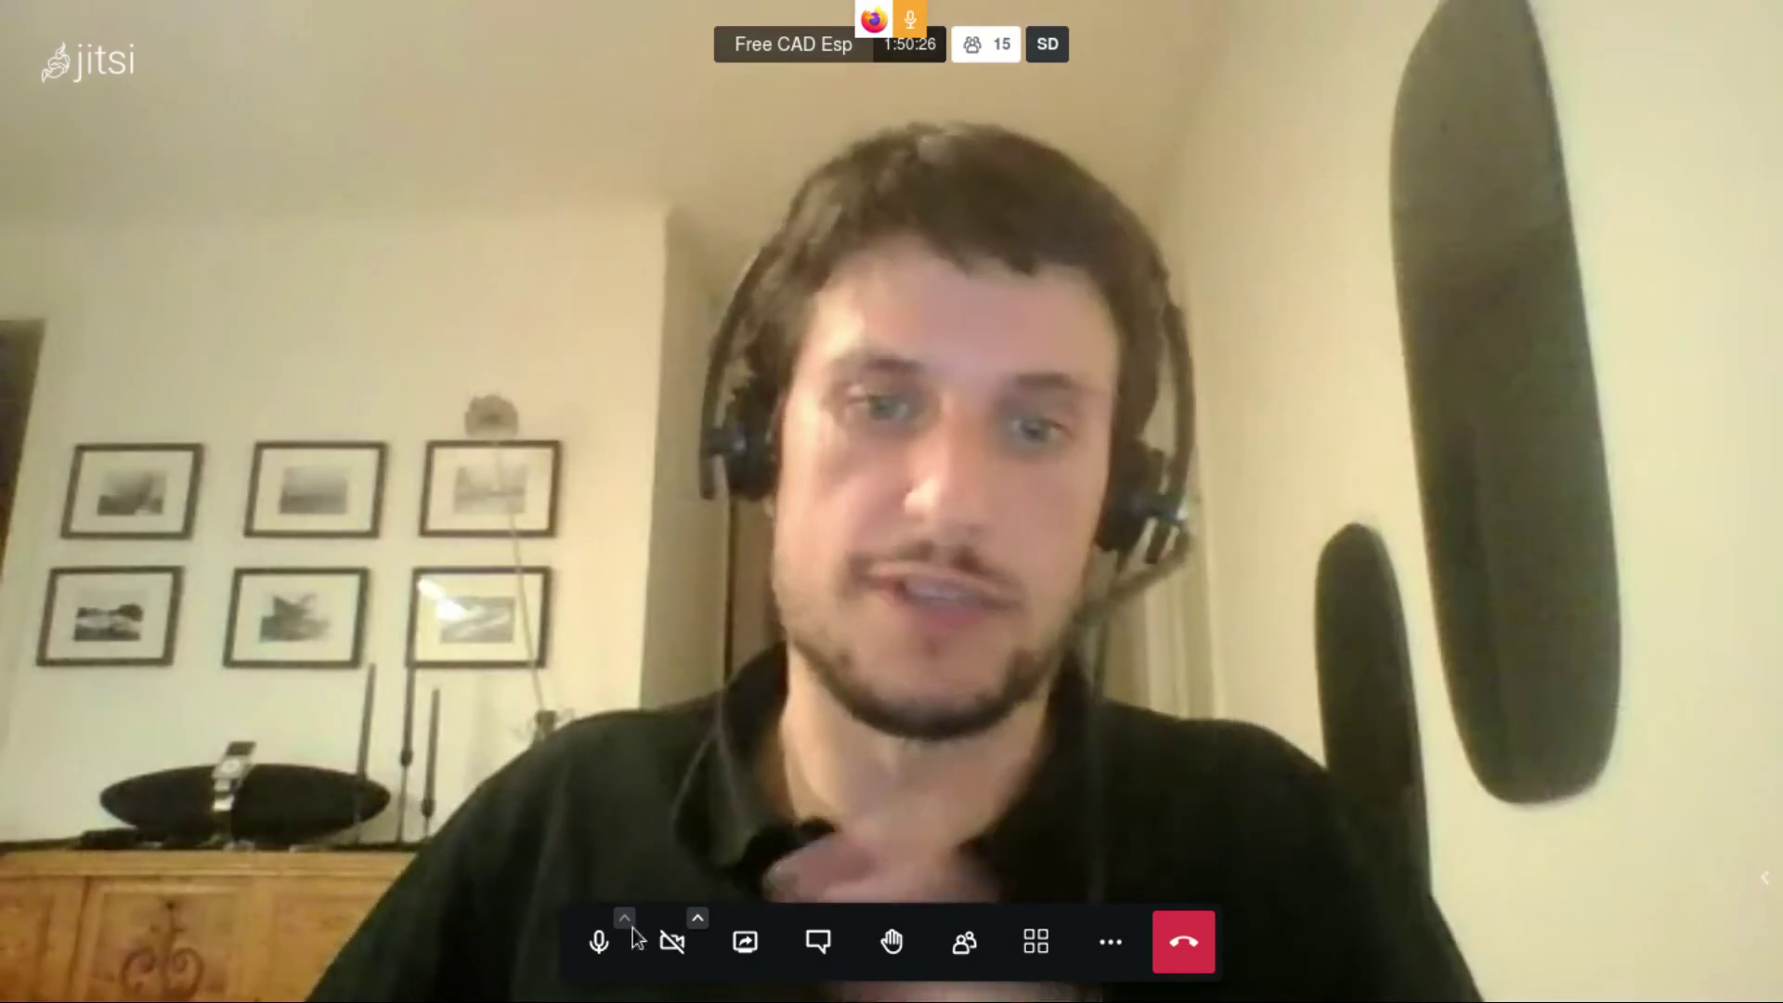
click(577, 947)
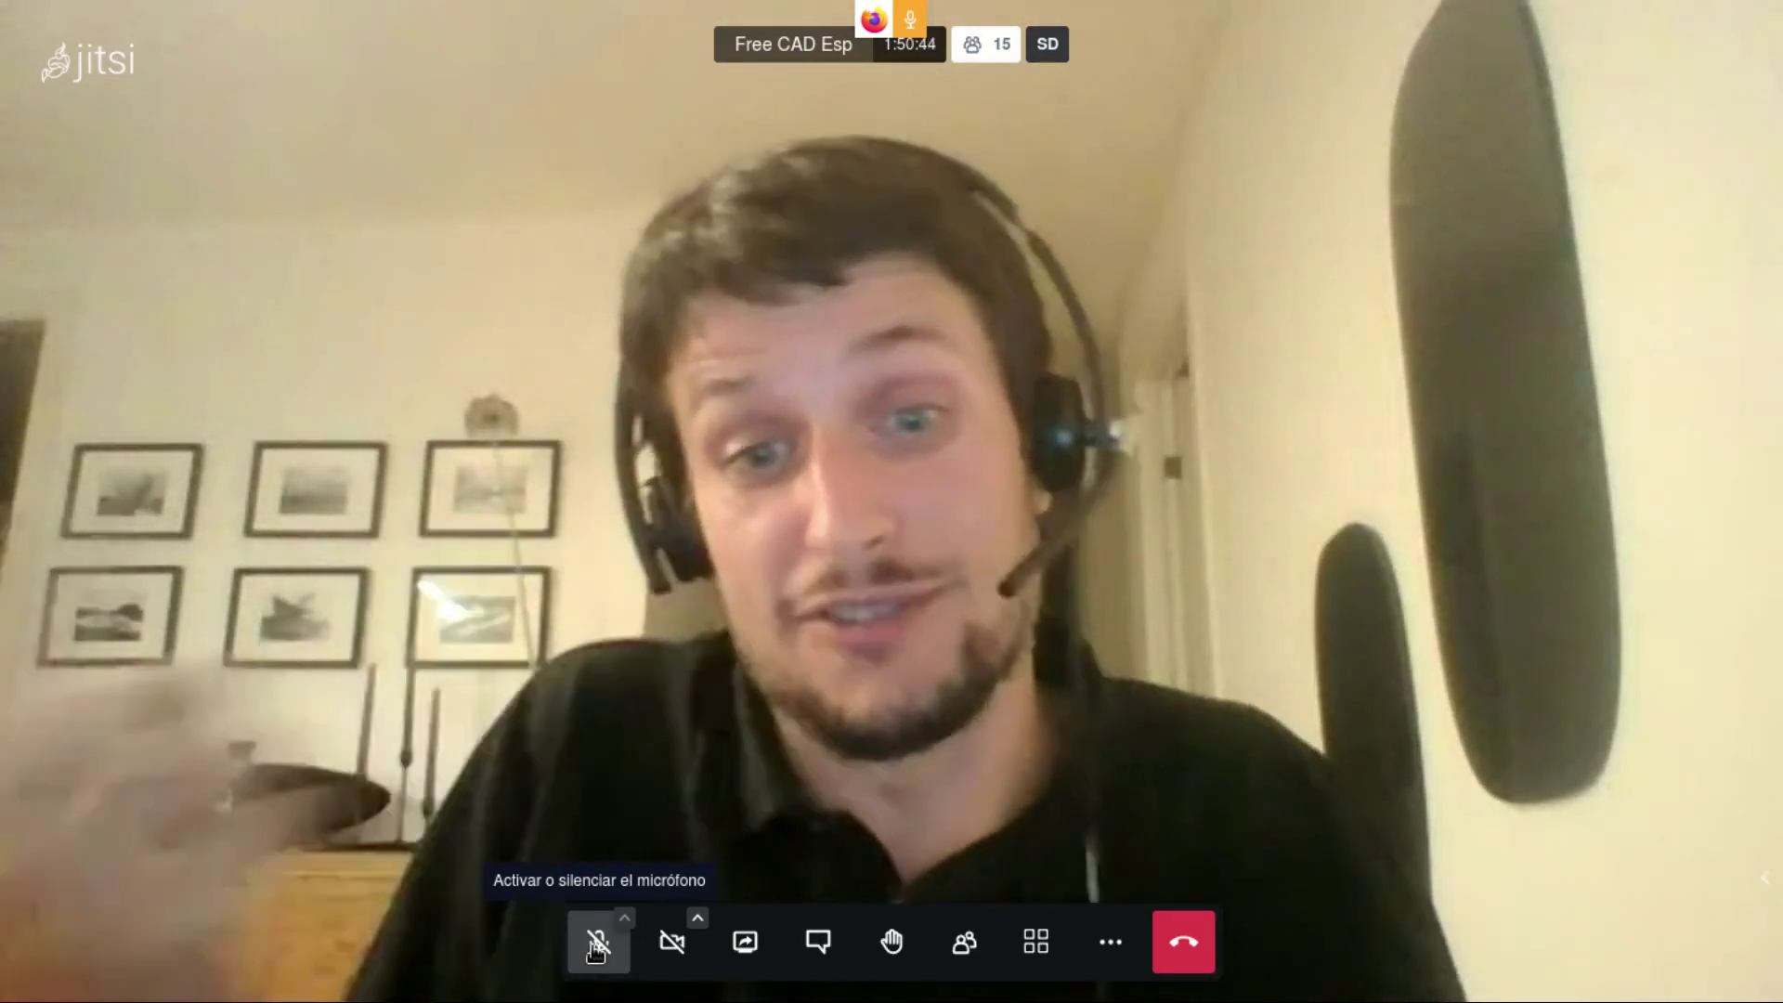
click(595, 947)
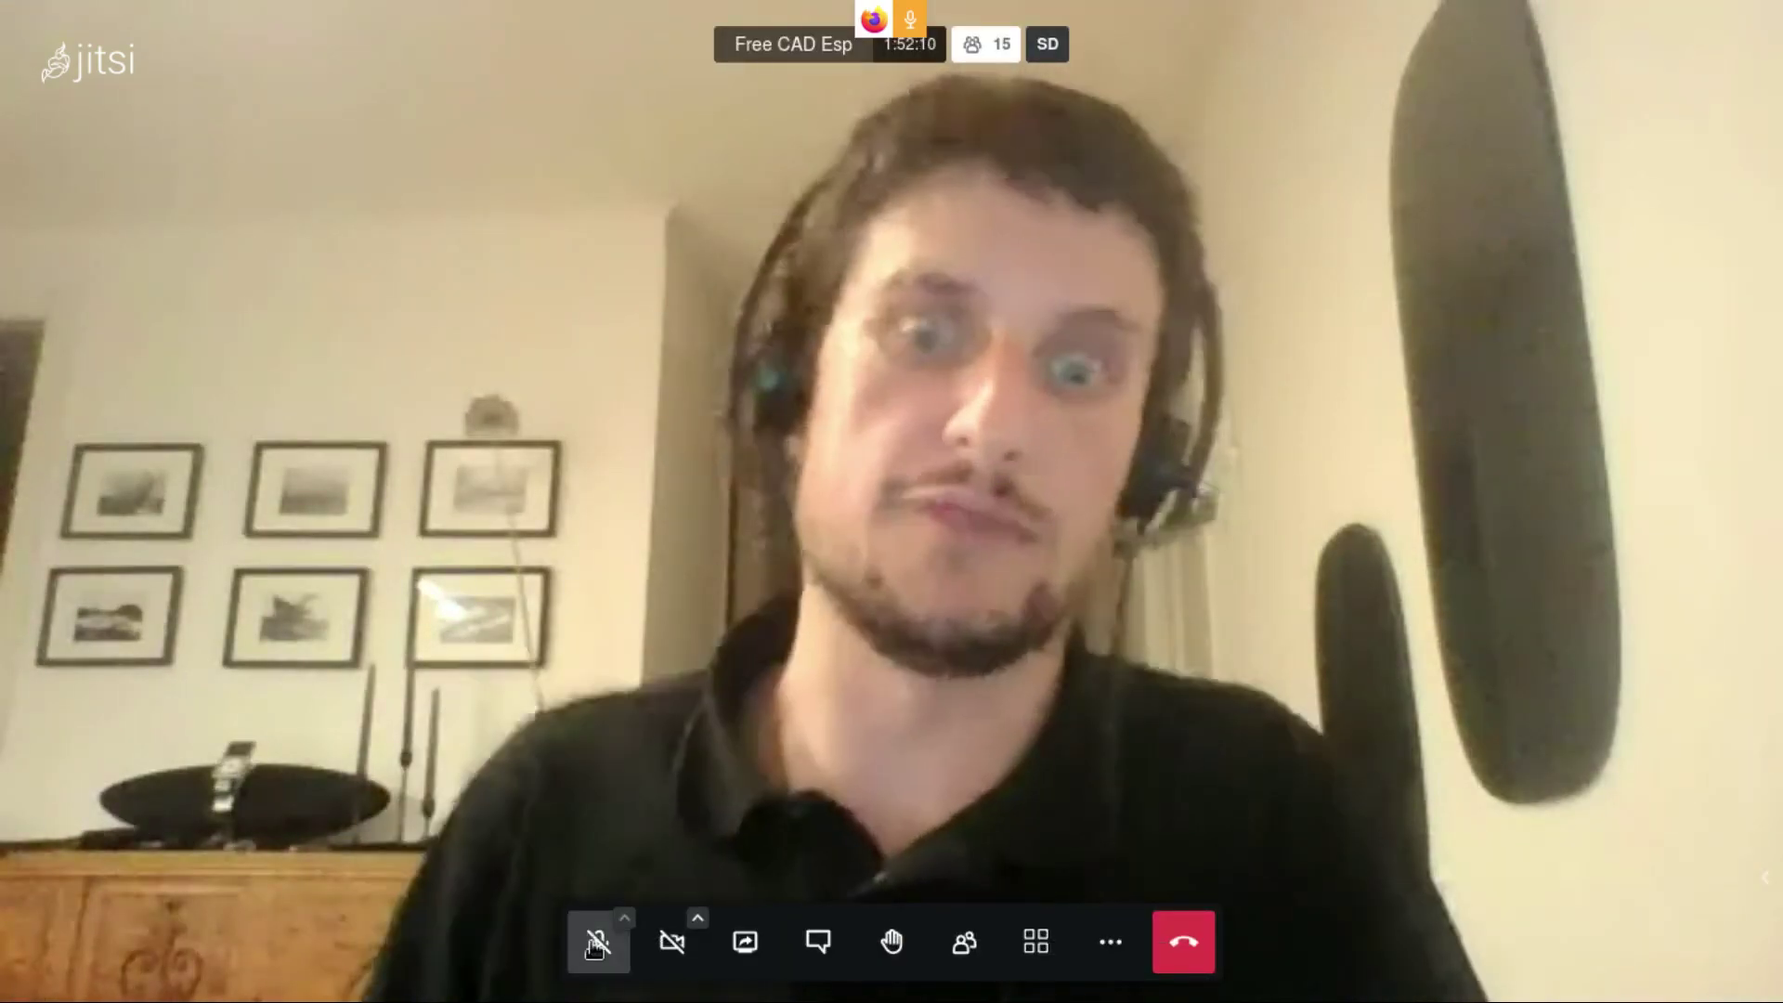
click(595, 943)
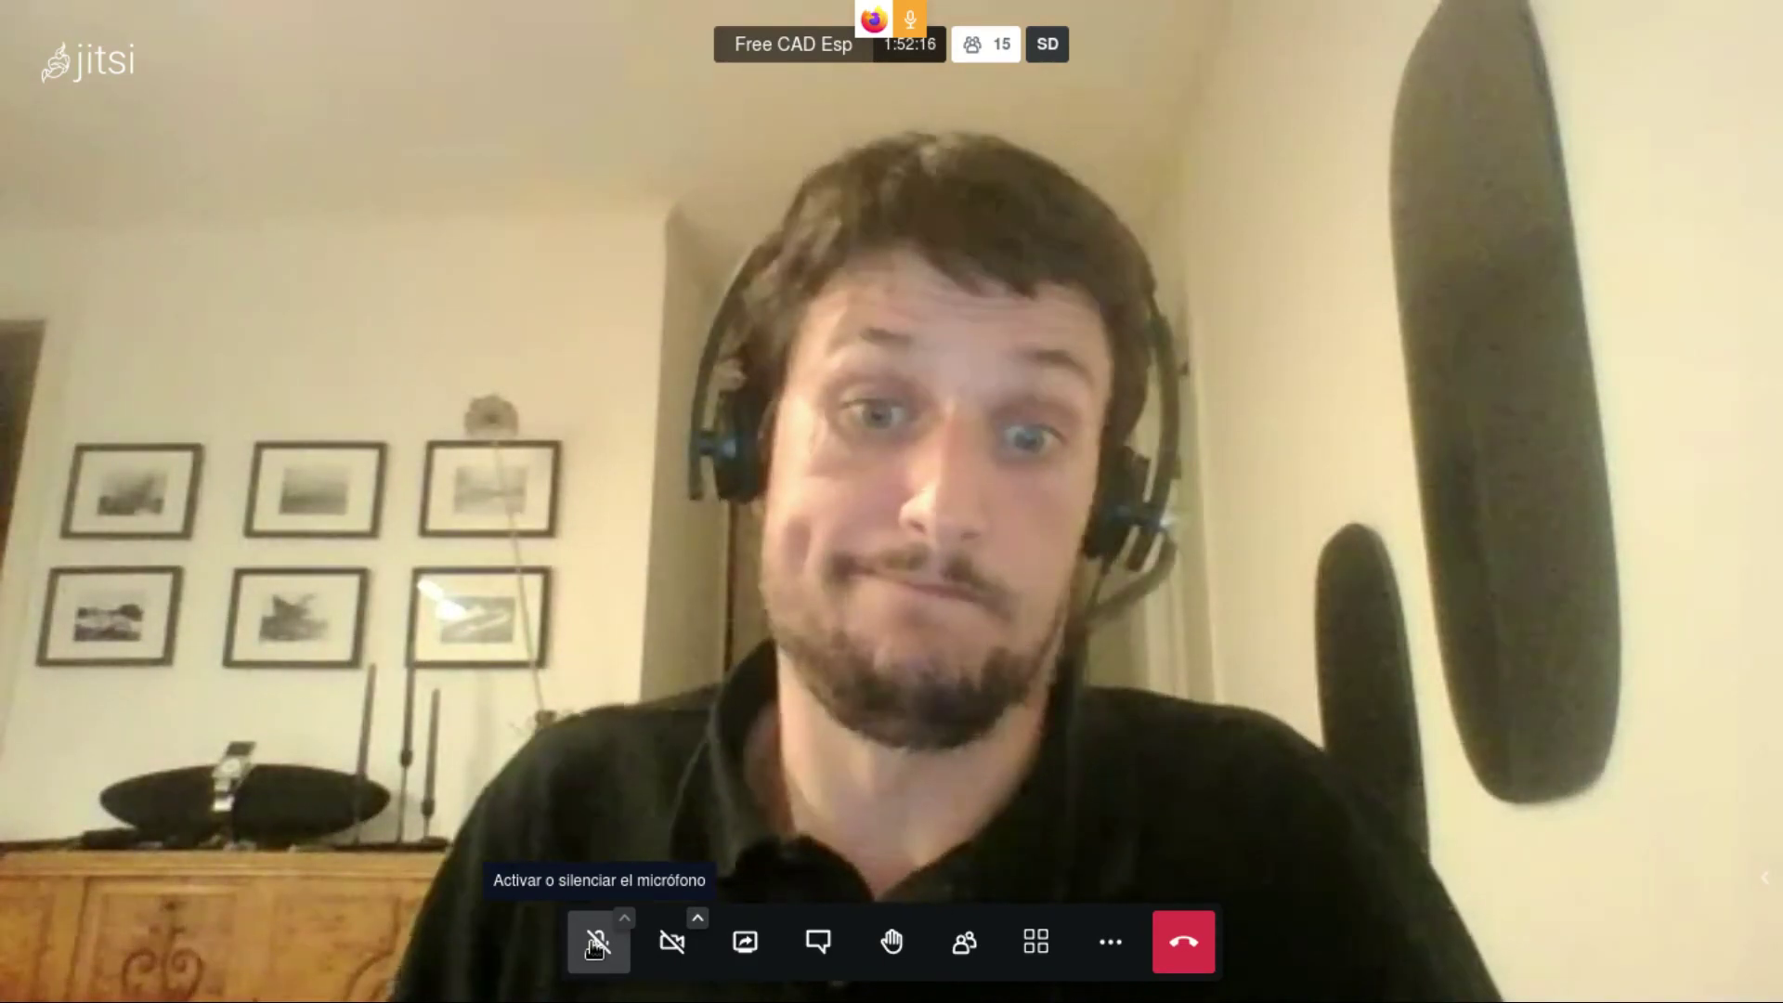
click(595, 943)
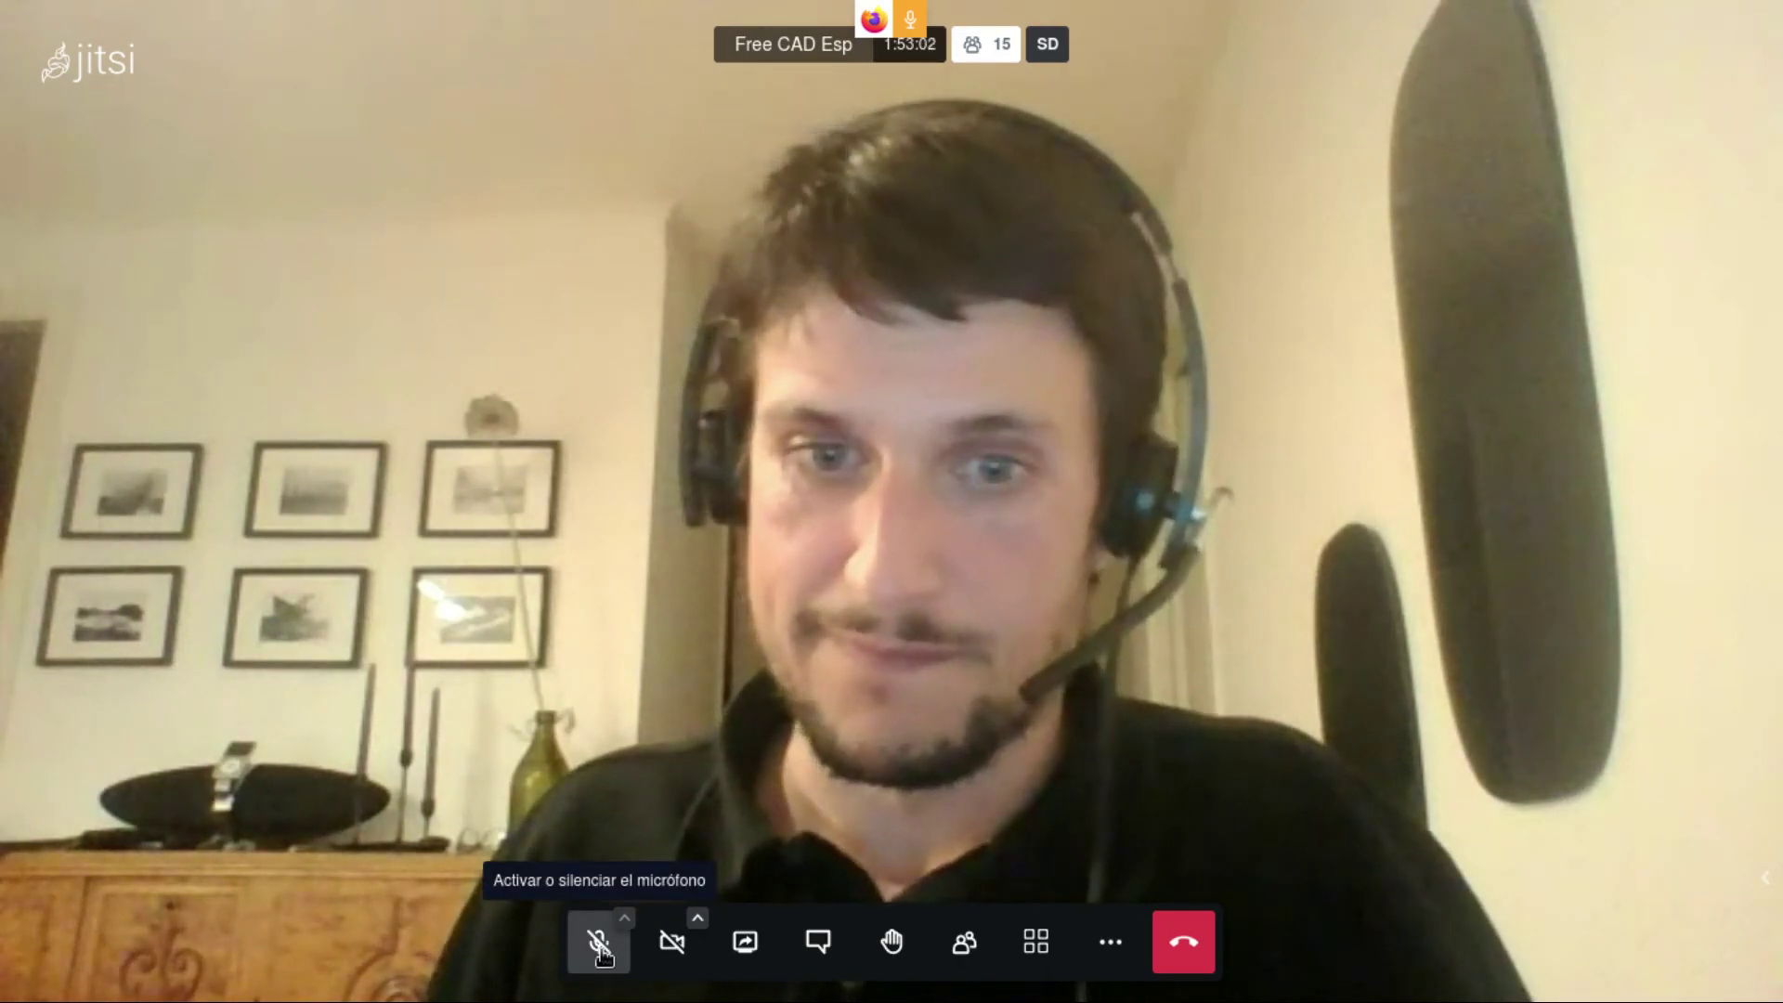
Toggle the Jitsi microphone, ending unmuted to speak
click(600, 949)
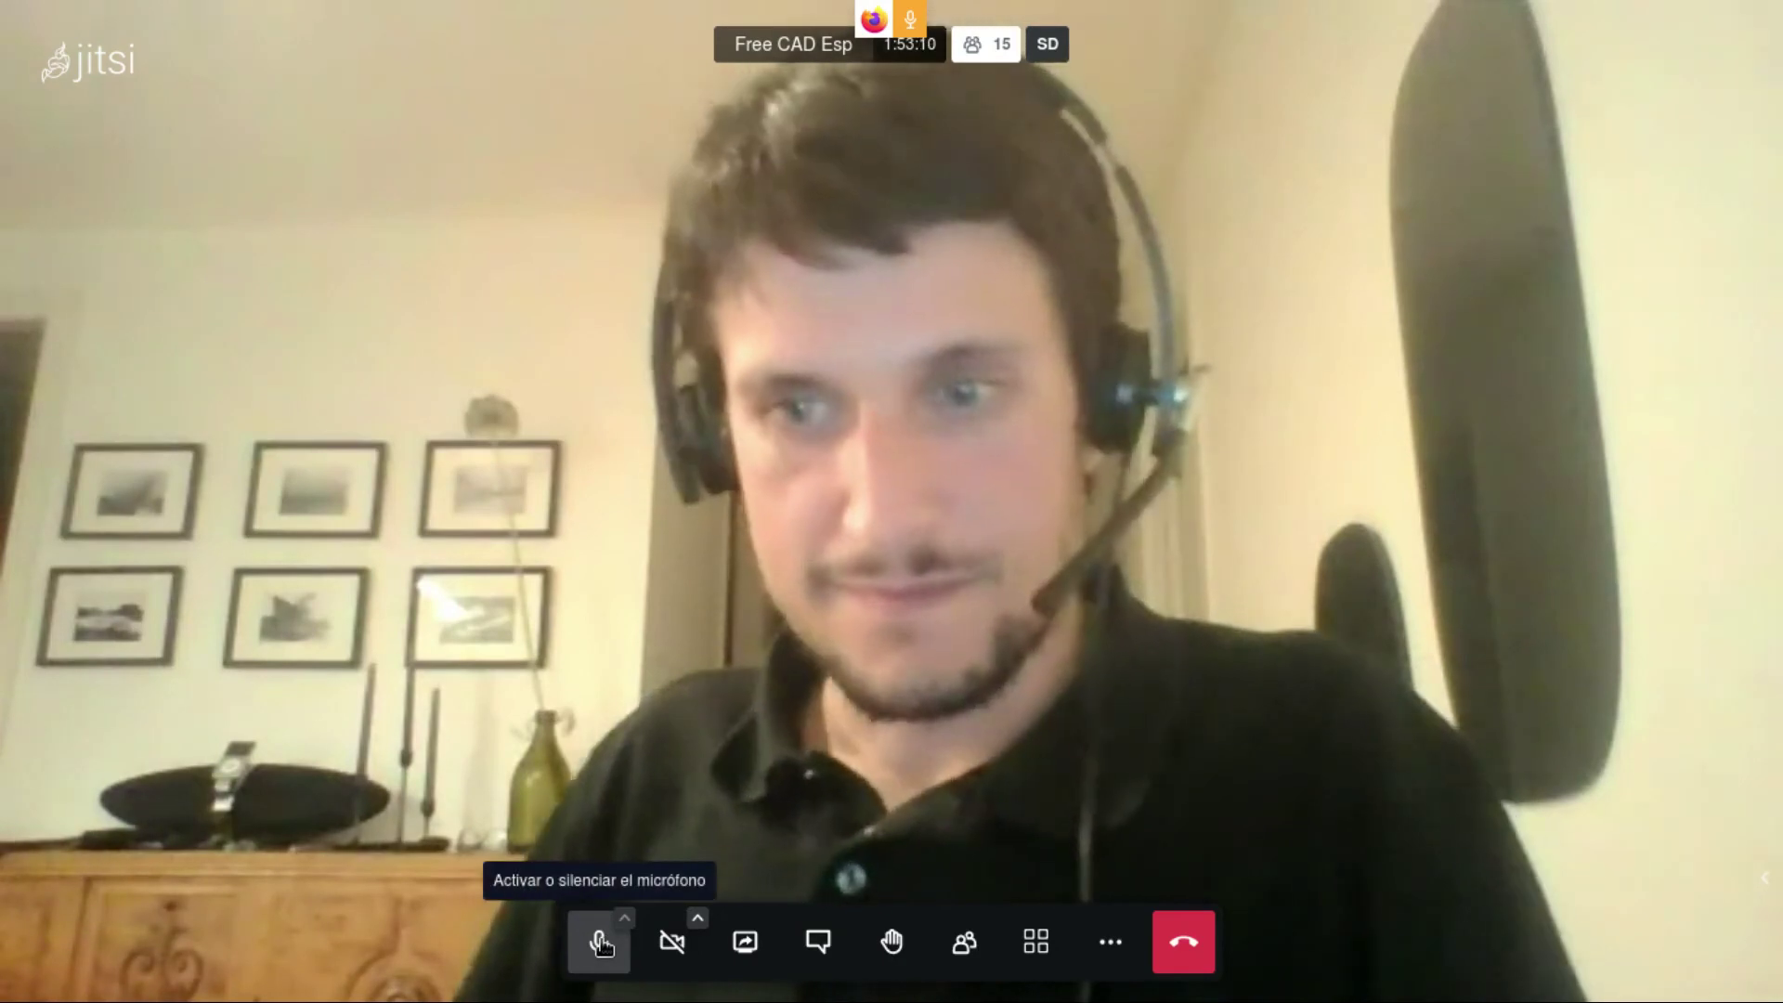
click(599, 942)
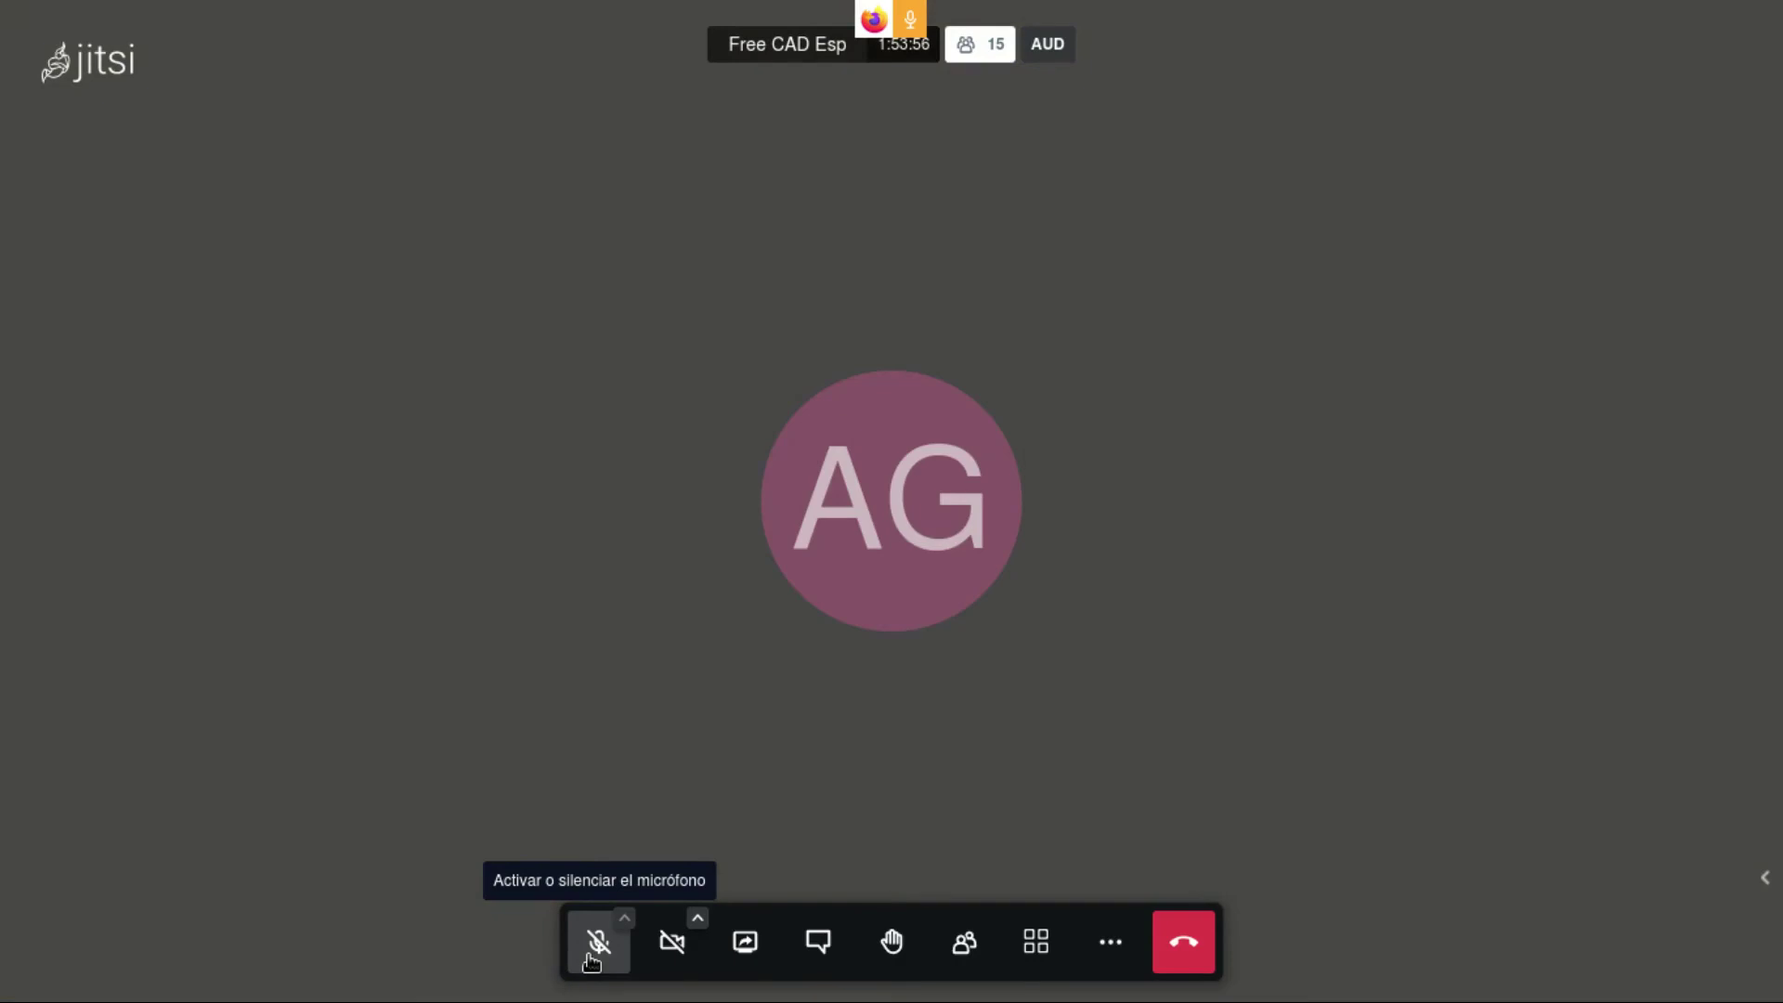
click(590, 956)
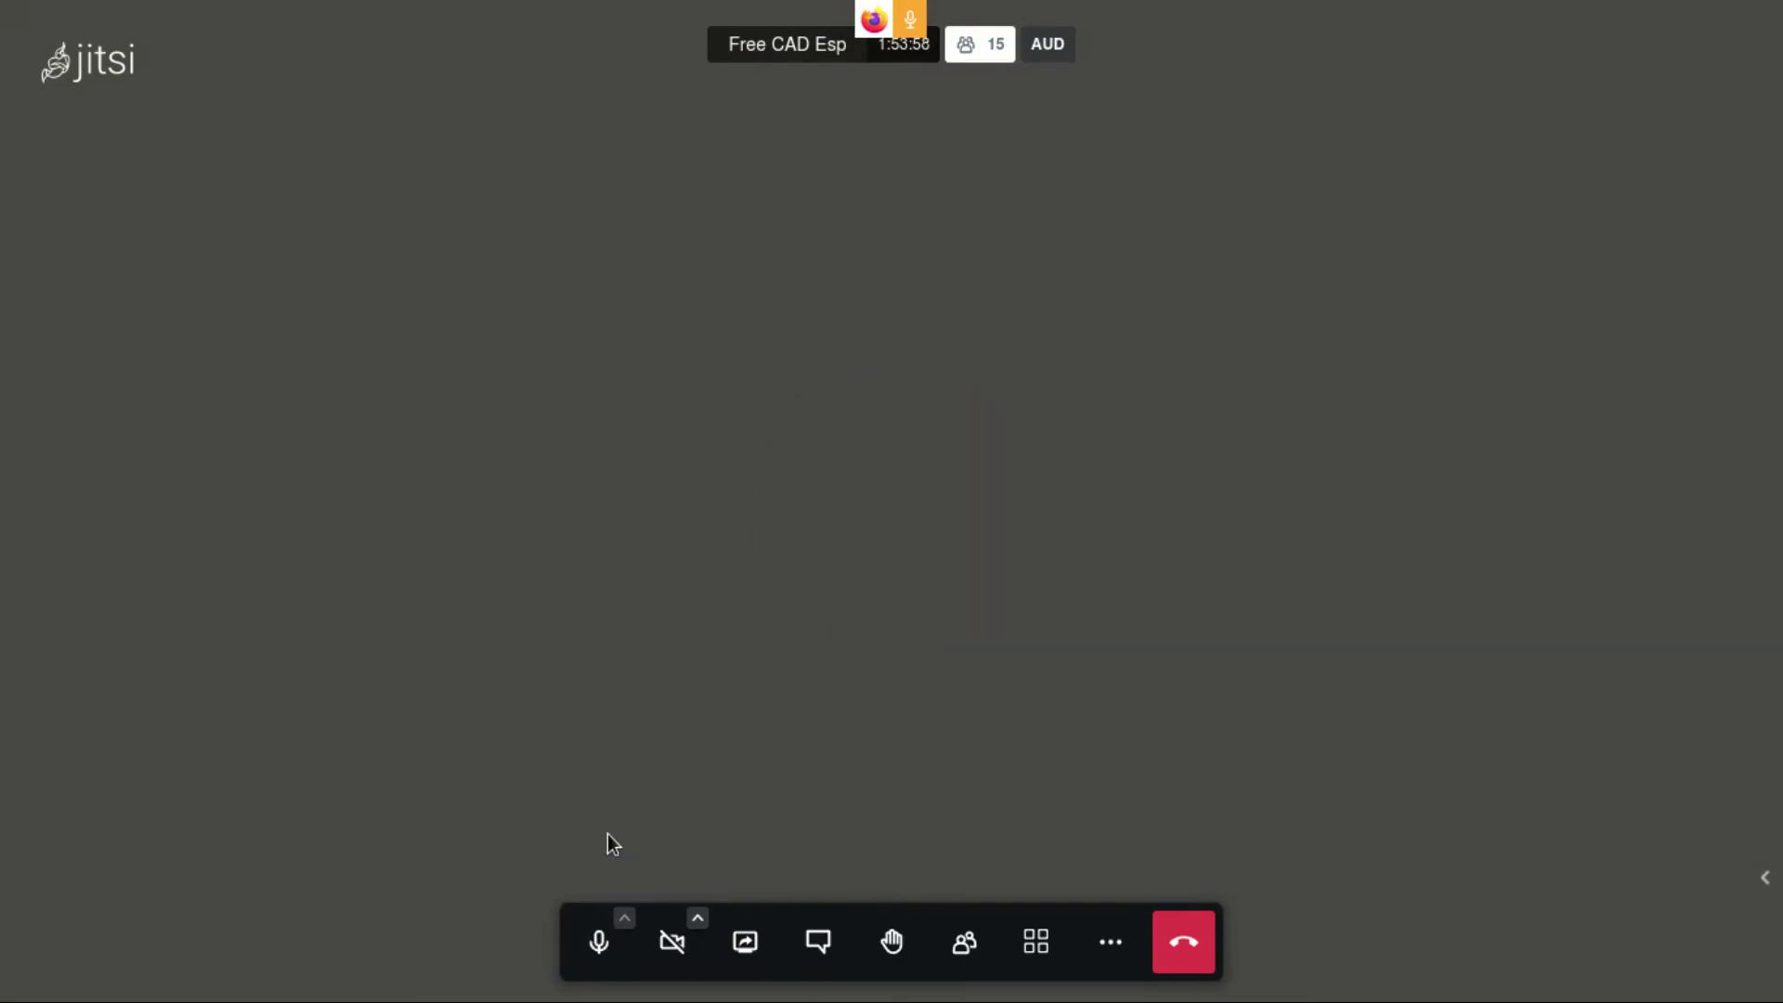